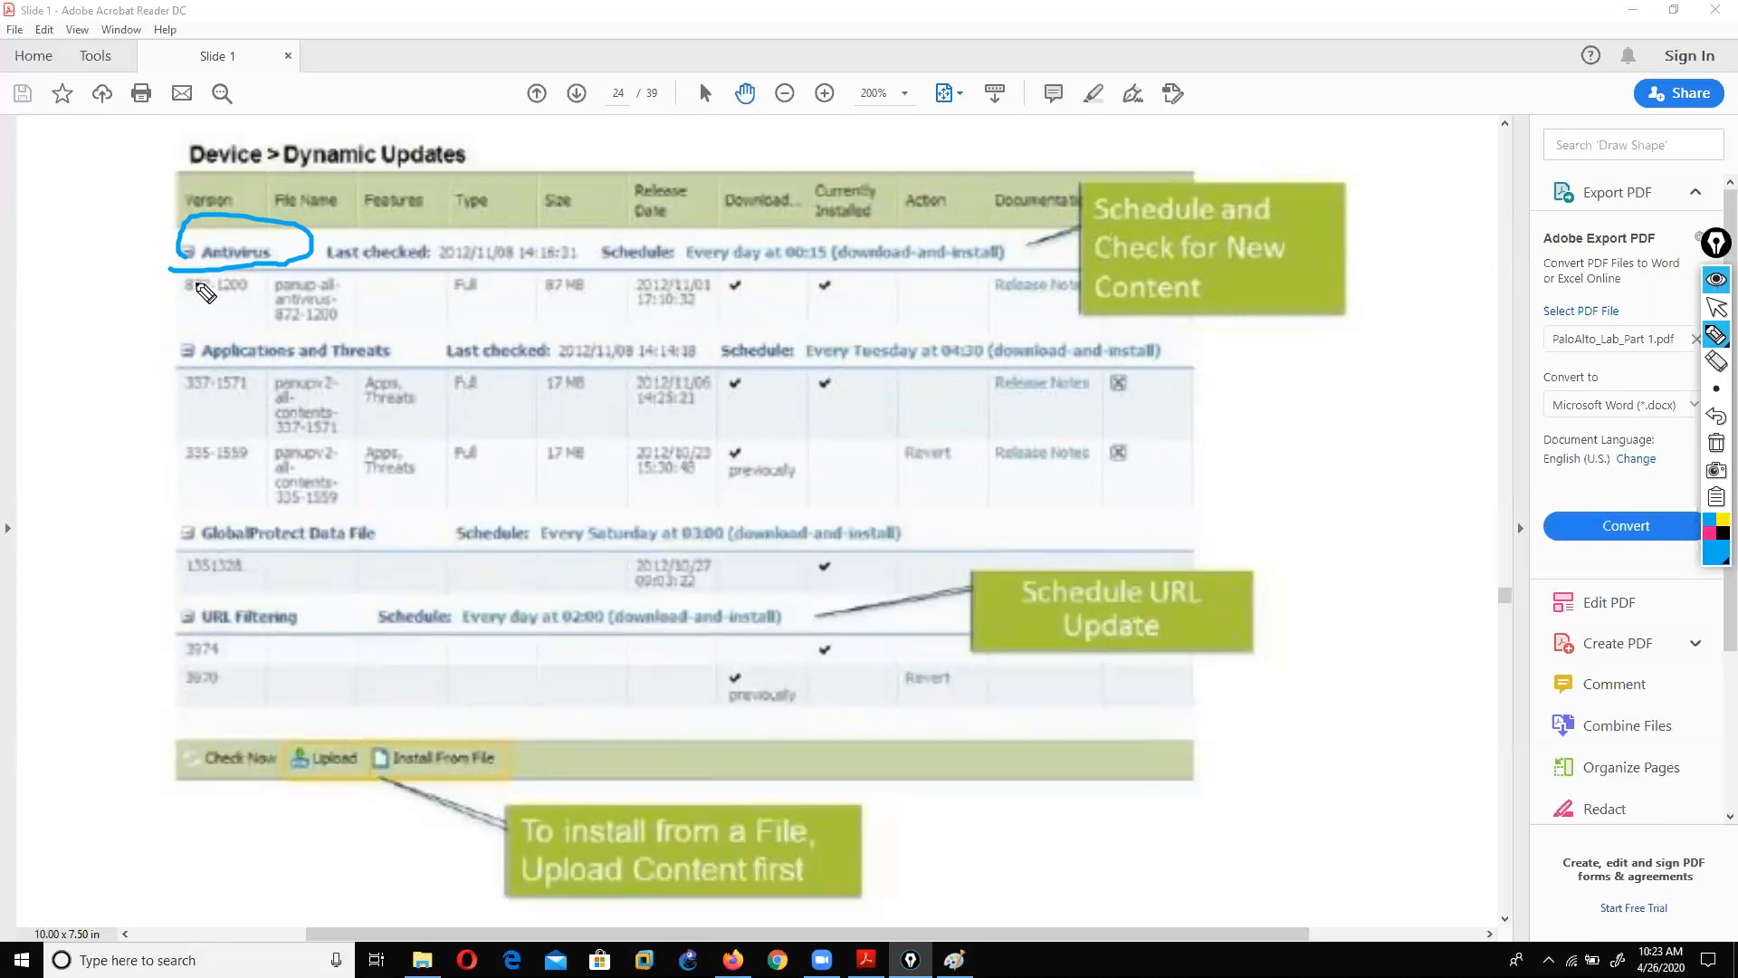
Step: Circle Applications and Threats, GlobalProtect Data File and URL Filtering on the slide
mouse_move(164, 380)
left_mouse_down()
mouse_move(272, 385)
mouse_move(421, 351)
mouse_move(201, 322)
mouse_move(145, 372)
left_mouse_up()
mouse_move(167, 554)
left_mouse_down()
mouse_move(385, 557)
mouse_move(135, 517)
mouse_move(133, 549)
left_mouse_up()
mouse_move(149, 644)
left_mouse_down()
mouse_move(229, 657)
mouse_move(240, 570)
mouse_move(145, 641)
left_mouse_up()
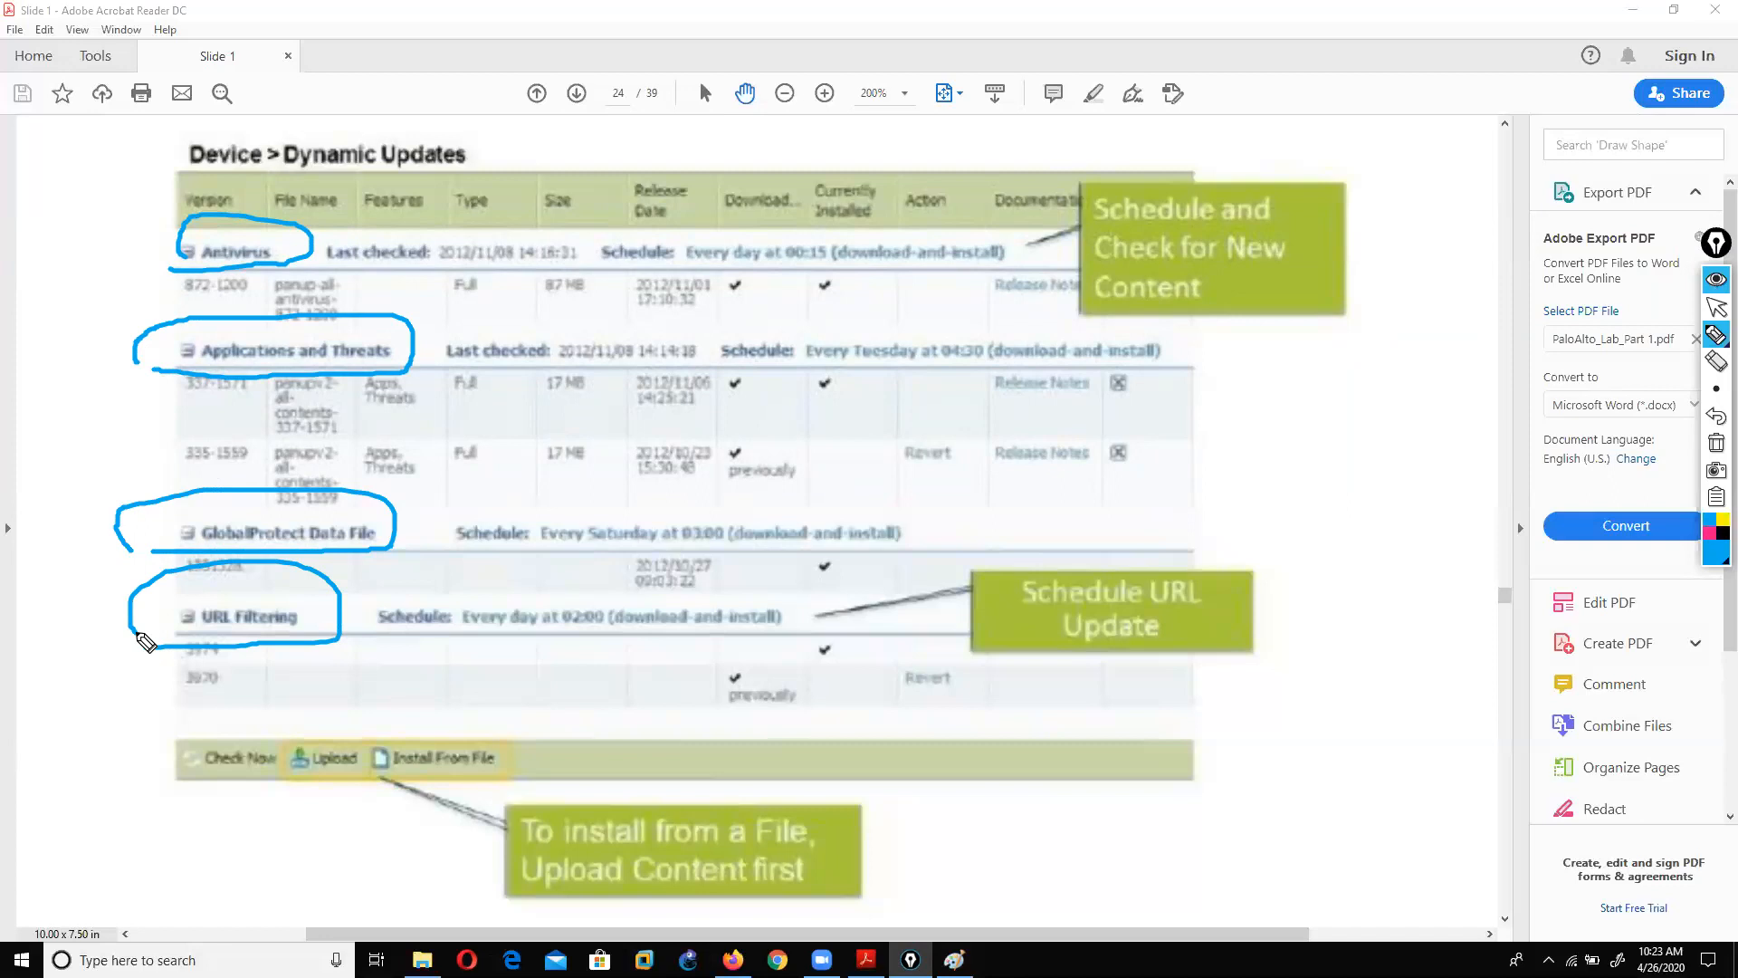
Step: Clear the slide annotations and open a new Firefox tab
left_click(1718, 310)
left_click(1717, 443)
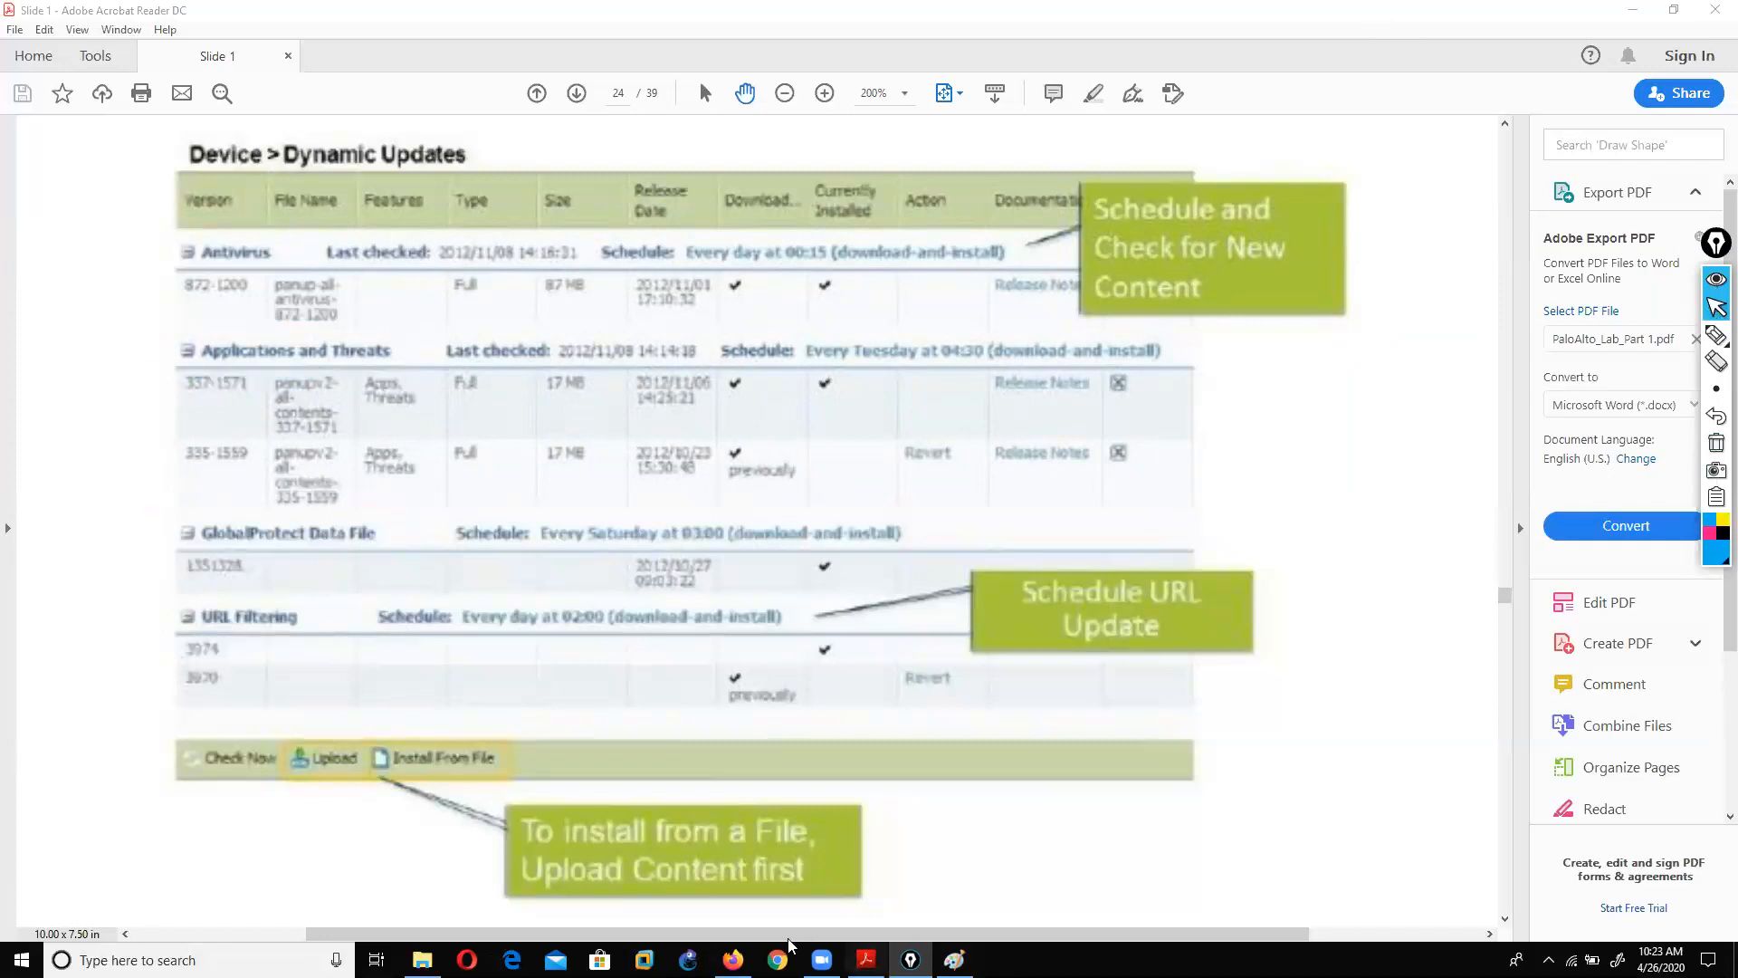
left_click(733, 960)
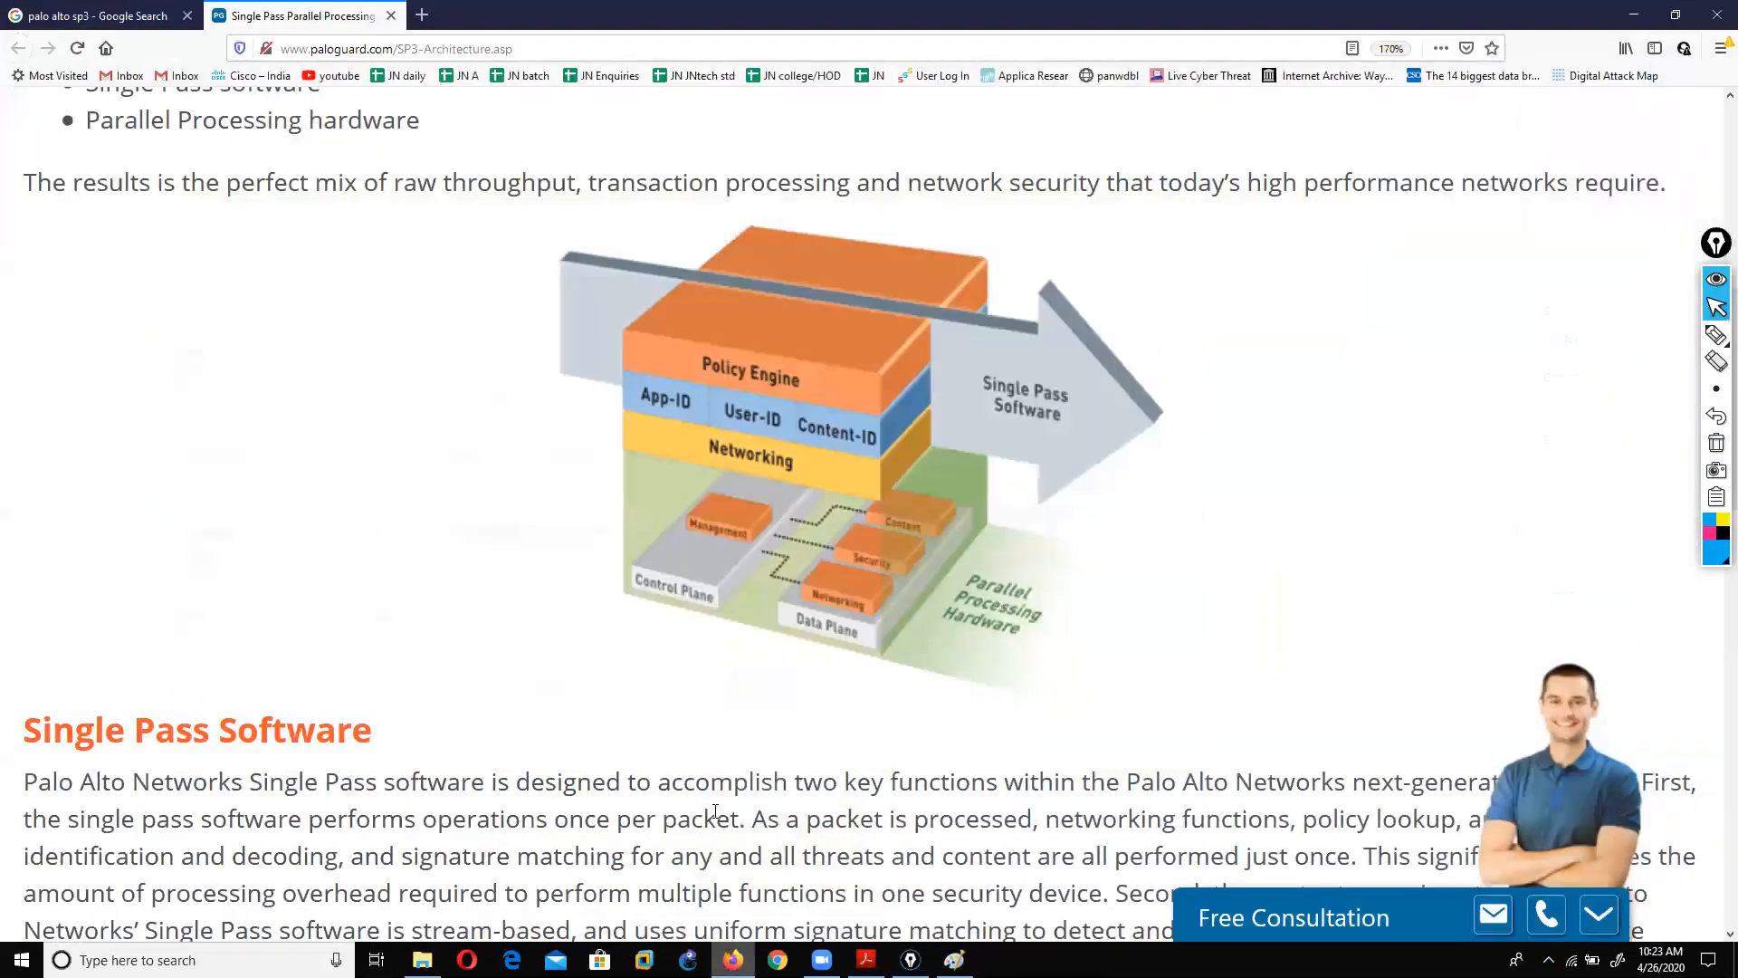
left_click(421, 16)
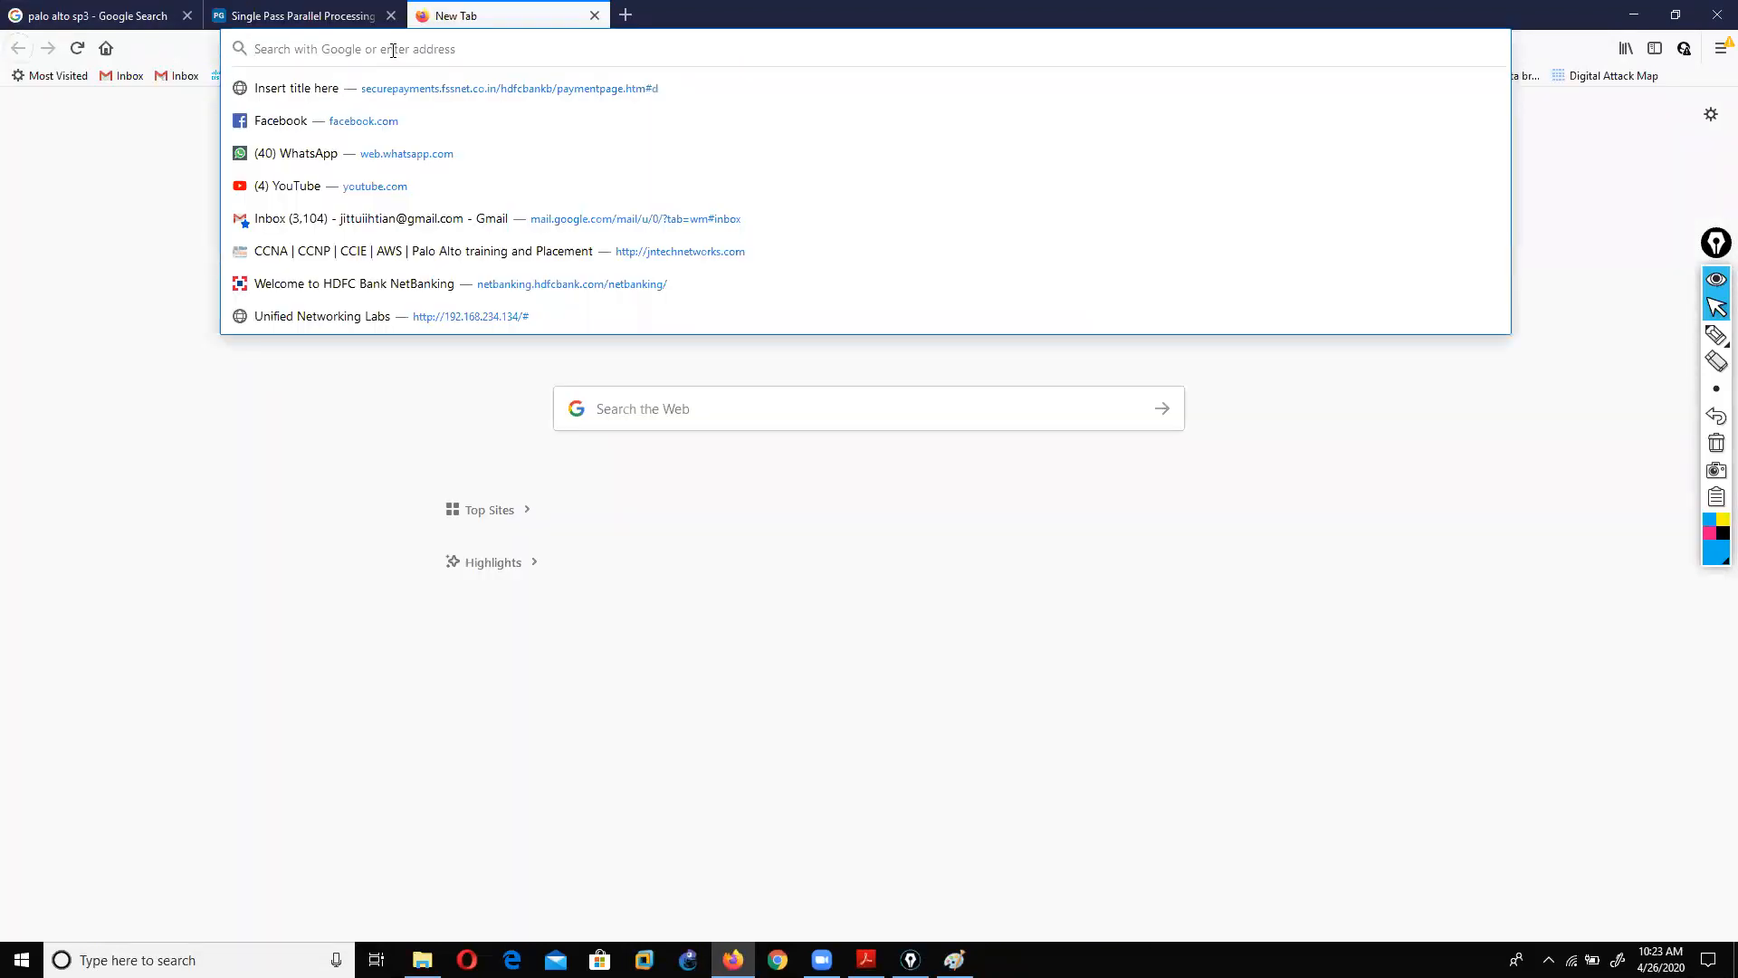
Step: Load 192.168.0.179 and try the saved UNetLab login, dismissing the authentication error
type("192.168.0.179")
key("Return")
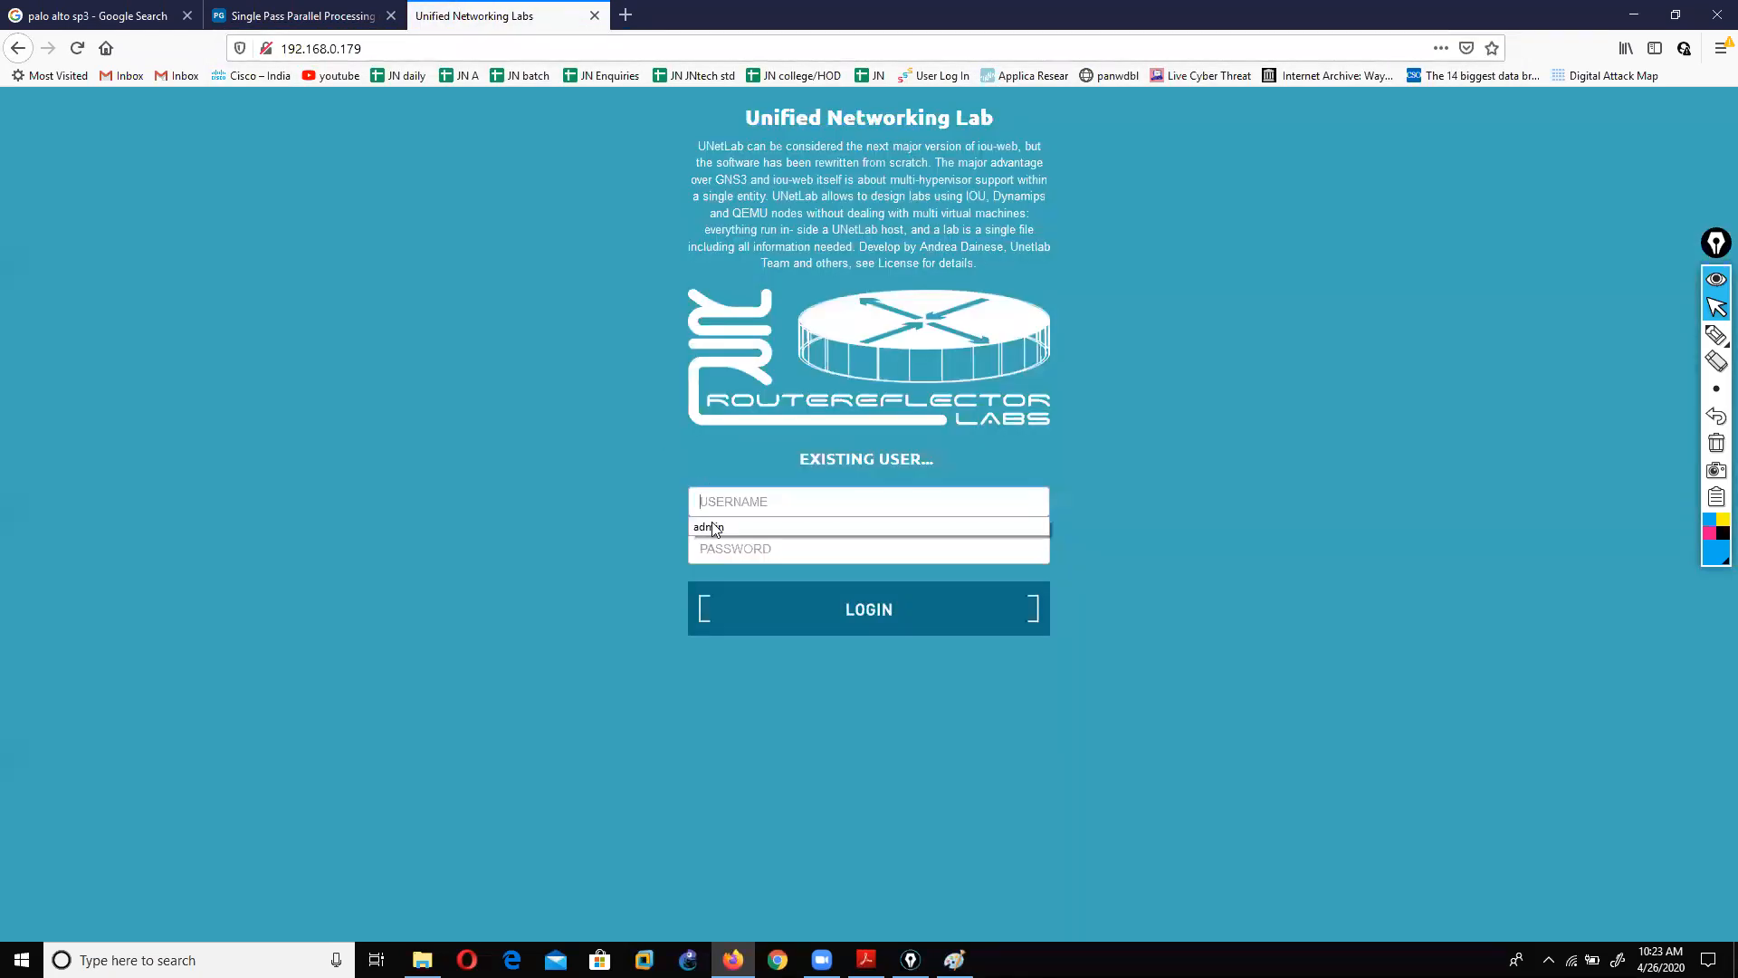
left_click(715, 528)
left_click(721, 548)
type("u")
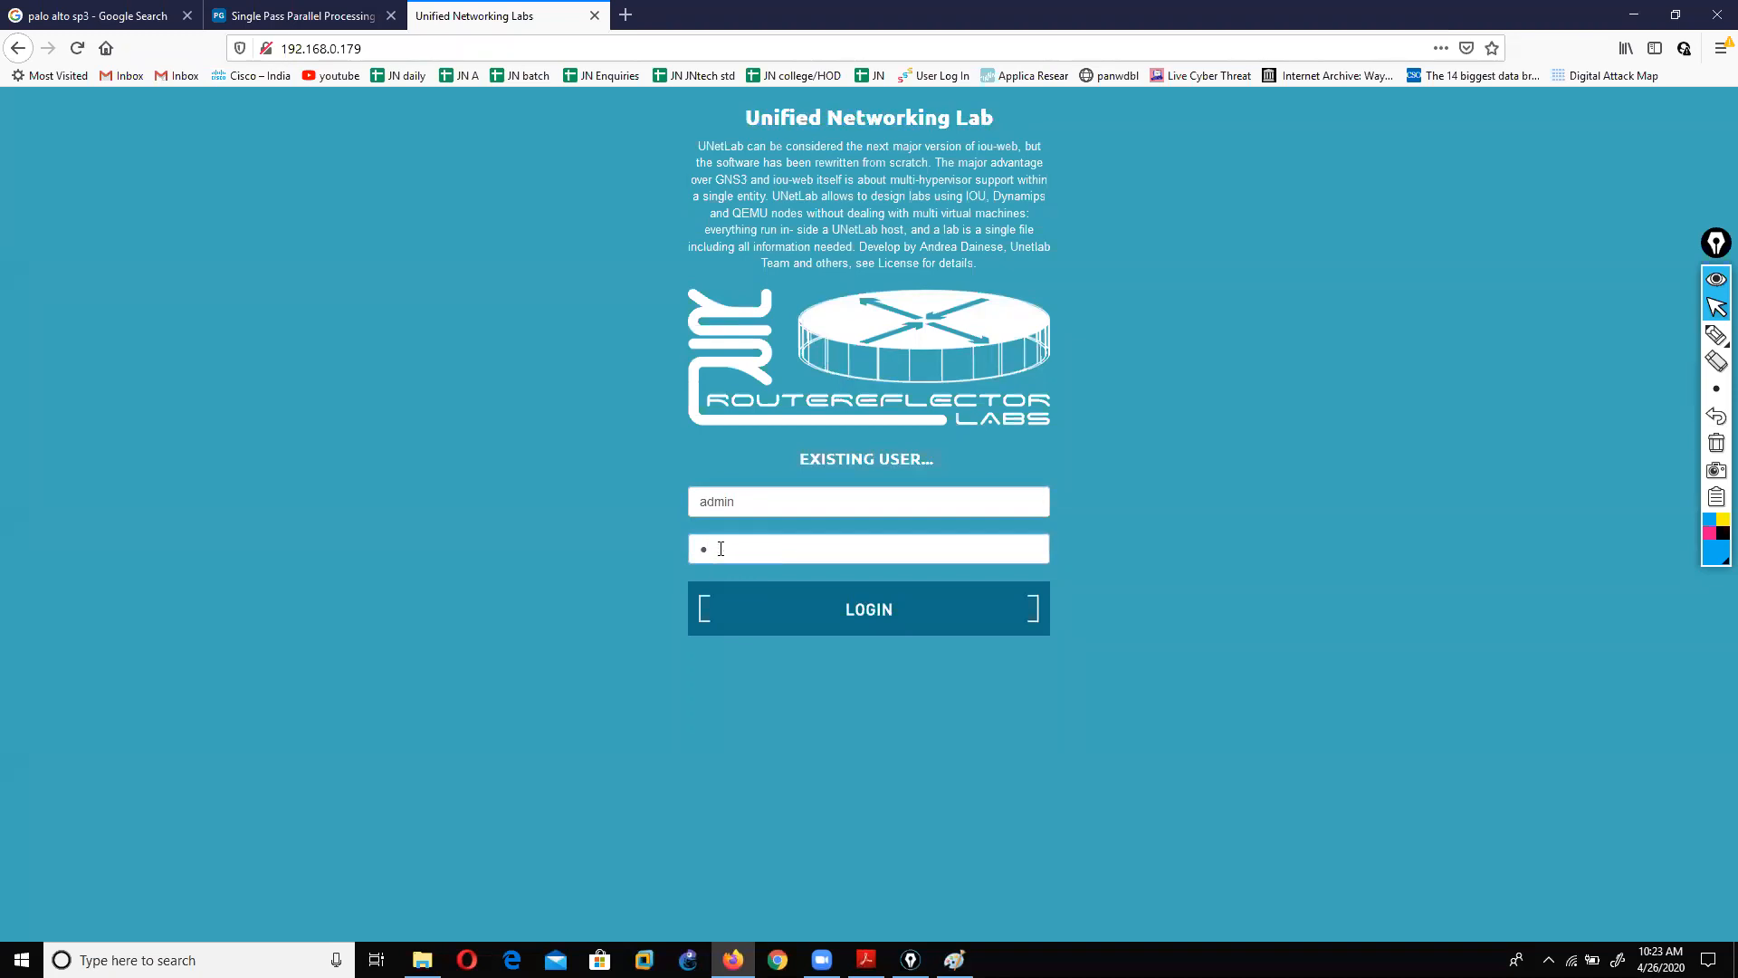
key("Return")
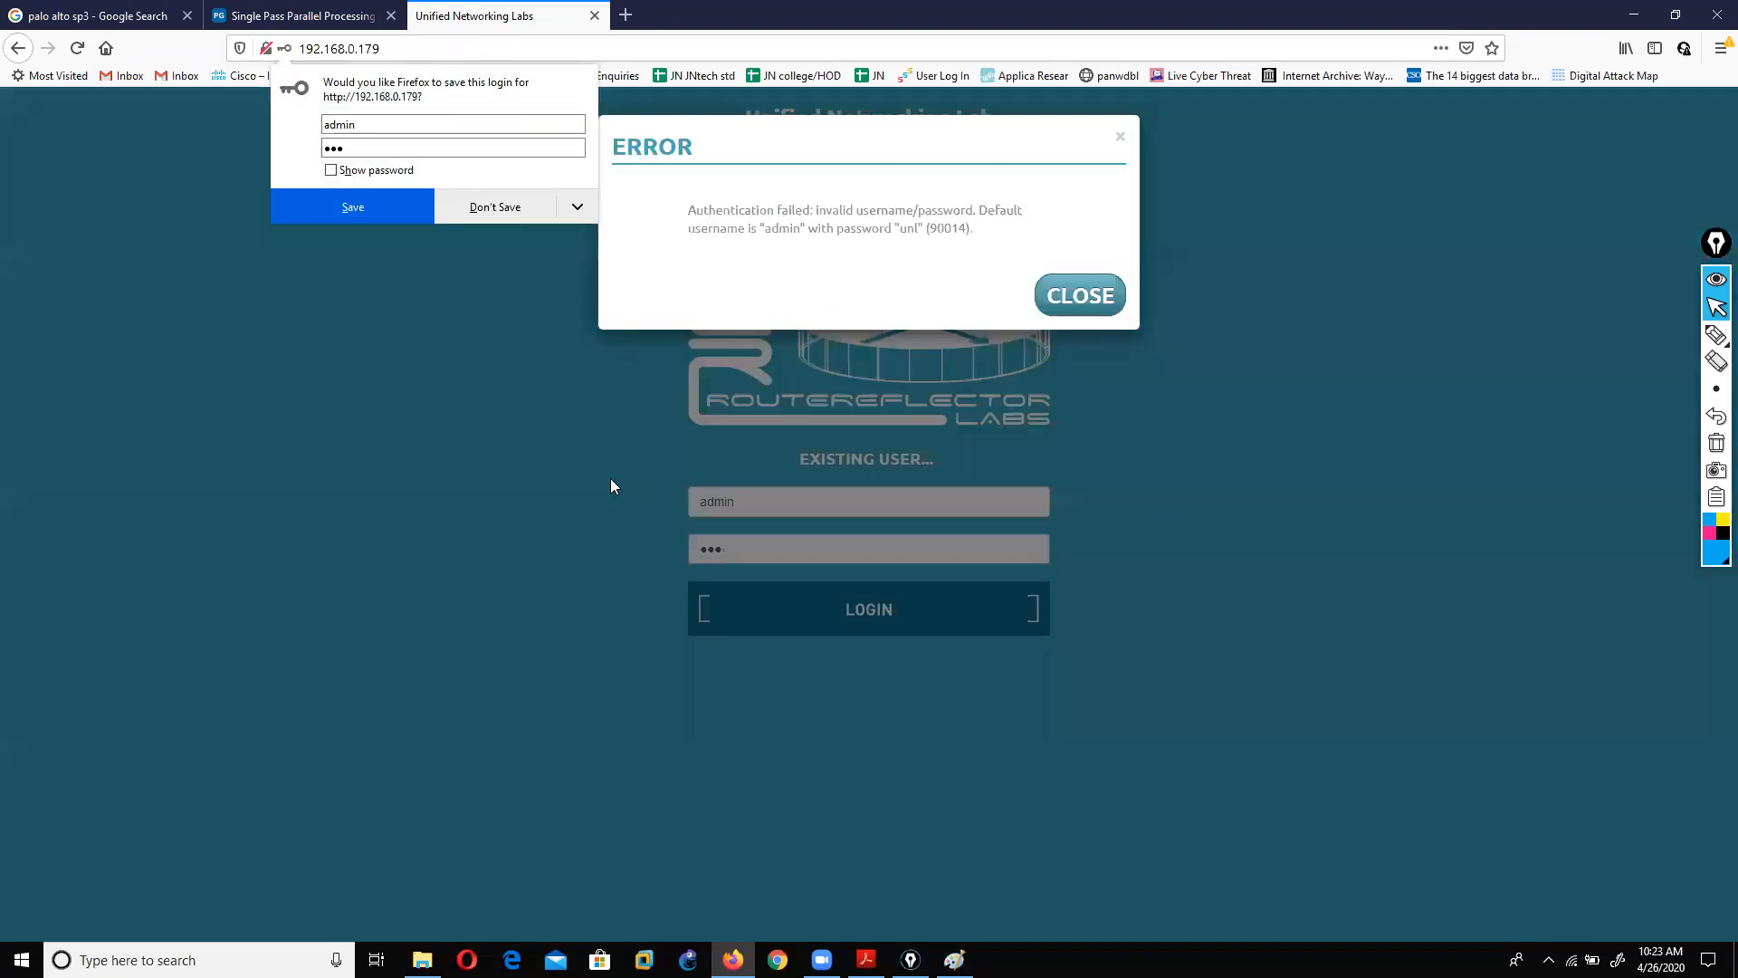
left_click(1080, 295)
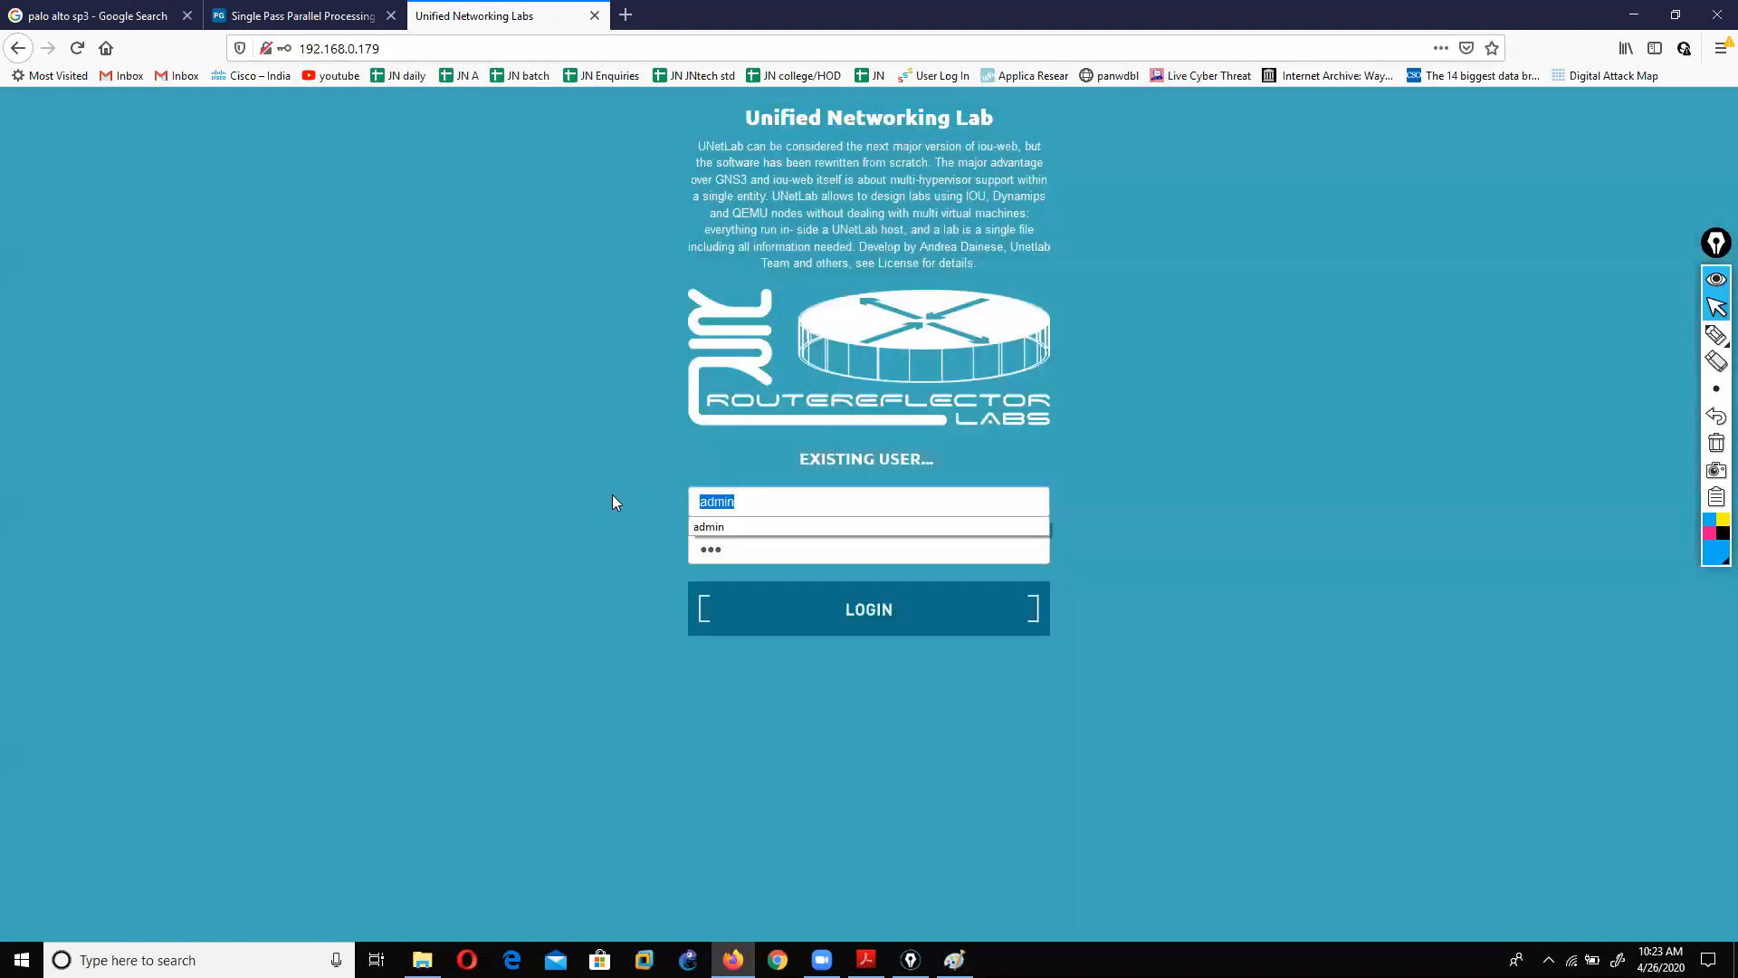
Step: Log in to UNetLab as admin with the lab password and decline saving the login
type("ADMIN")
key("Tab")
key("shift+Tab")
key("BackSpace")
type("AD")
key("BackSpace")
key("BackSpace")
type("admin")
key("Tab")
type("unl")
key("Return")
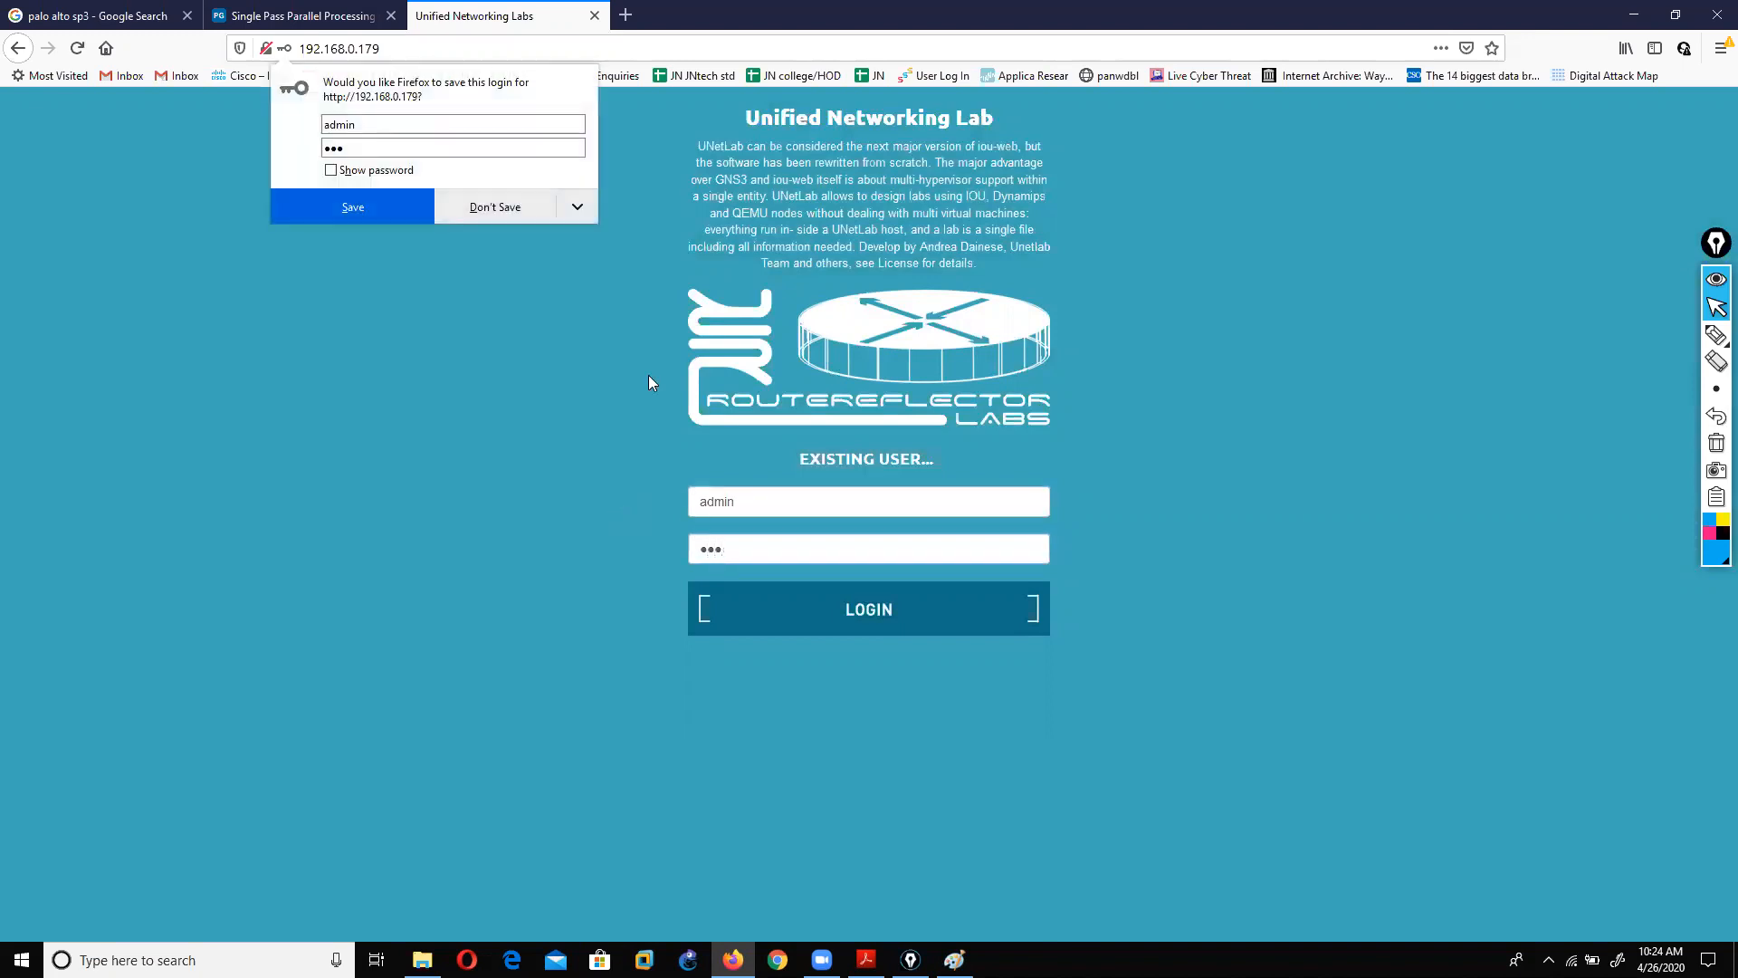
left_click(504, 203)
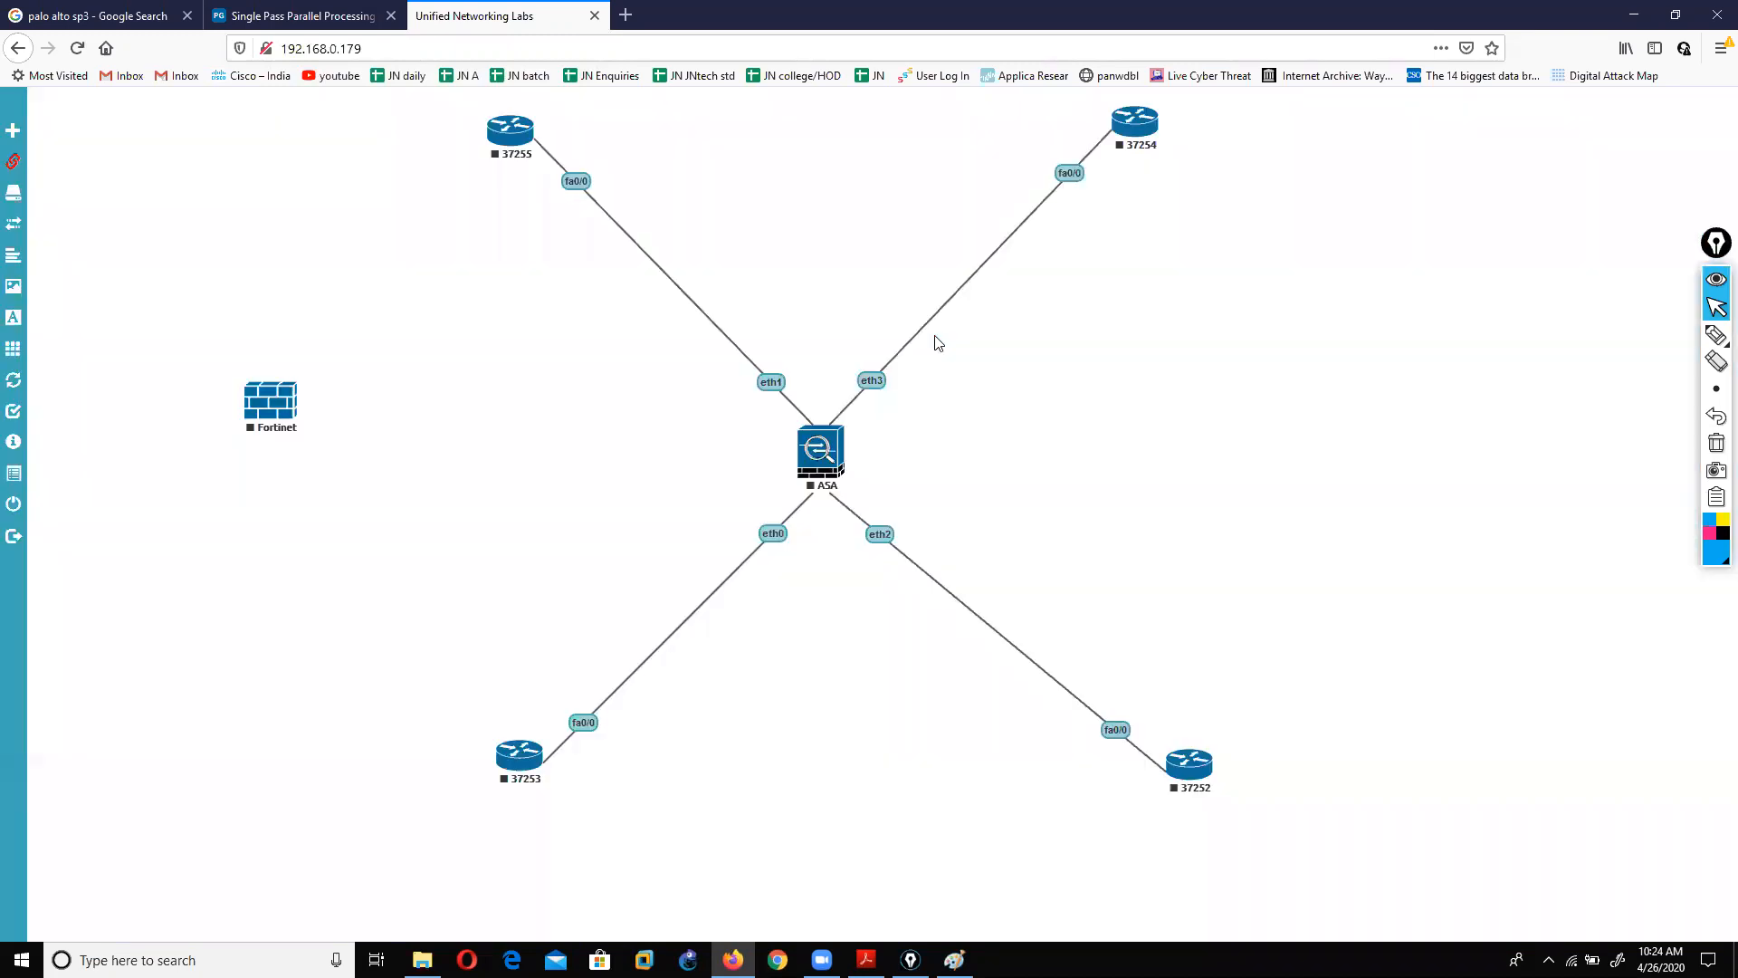
Step: Close the ASA lab and open Palo Alto lab.unl from the lab list
mouse_move(27, 507)
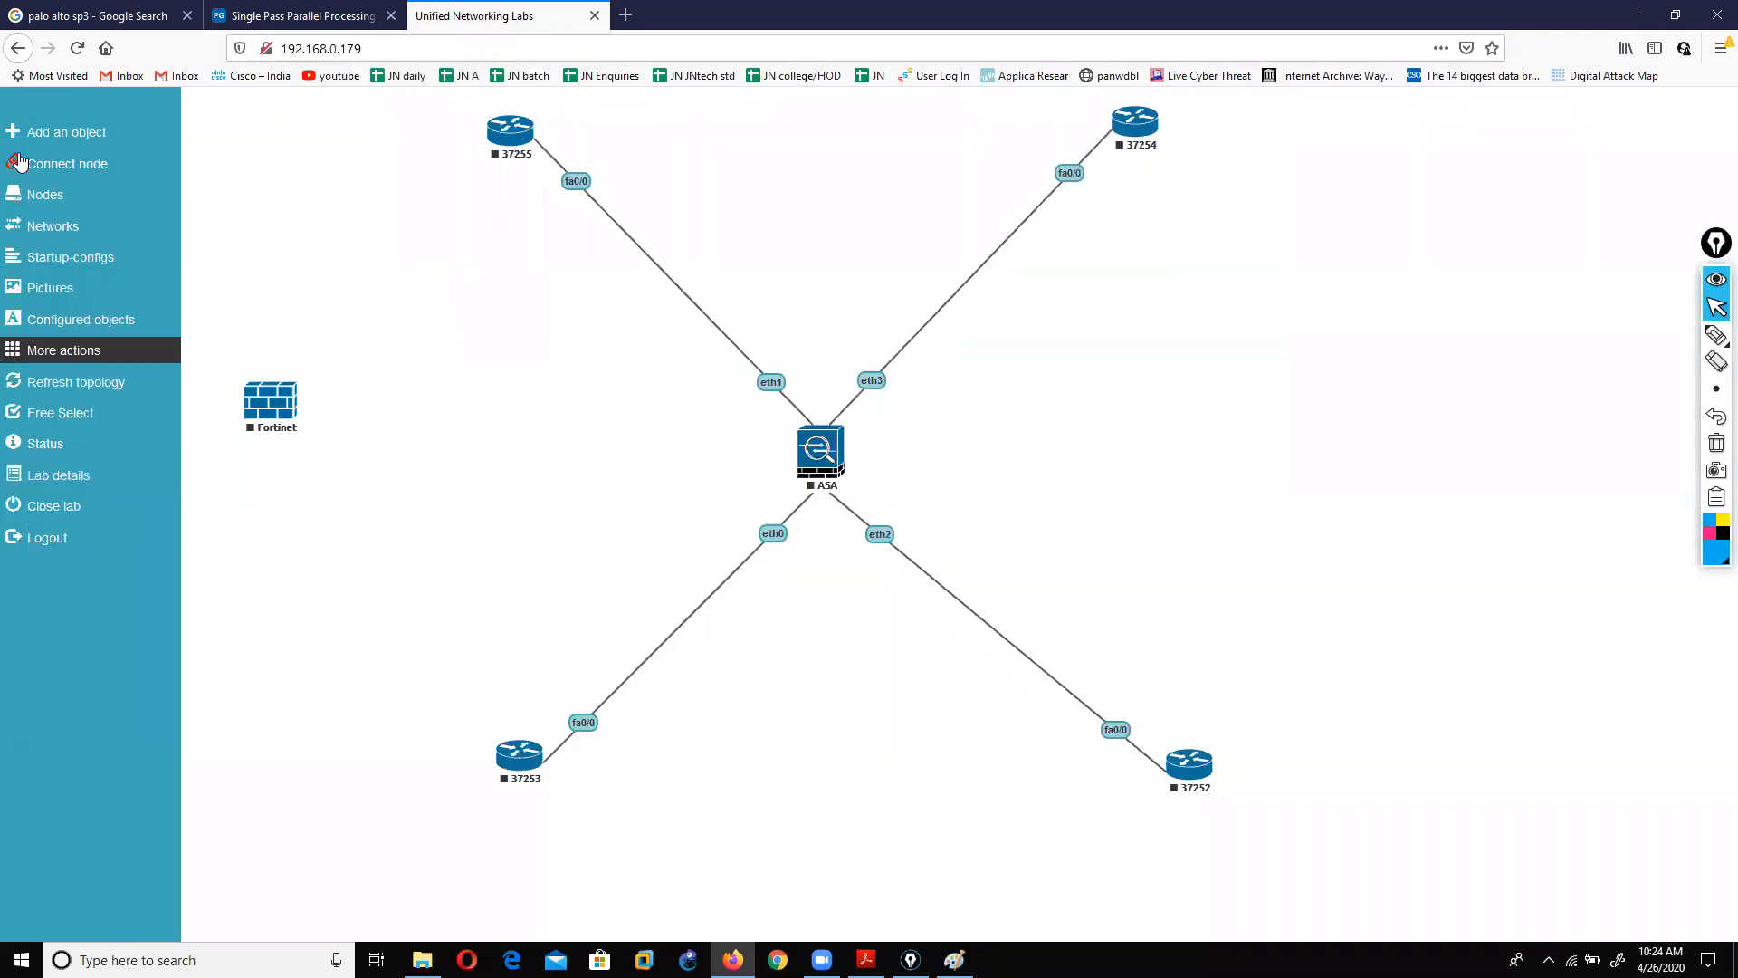
left_click(56, 514)
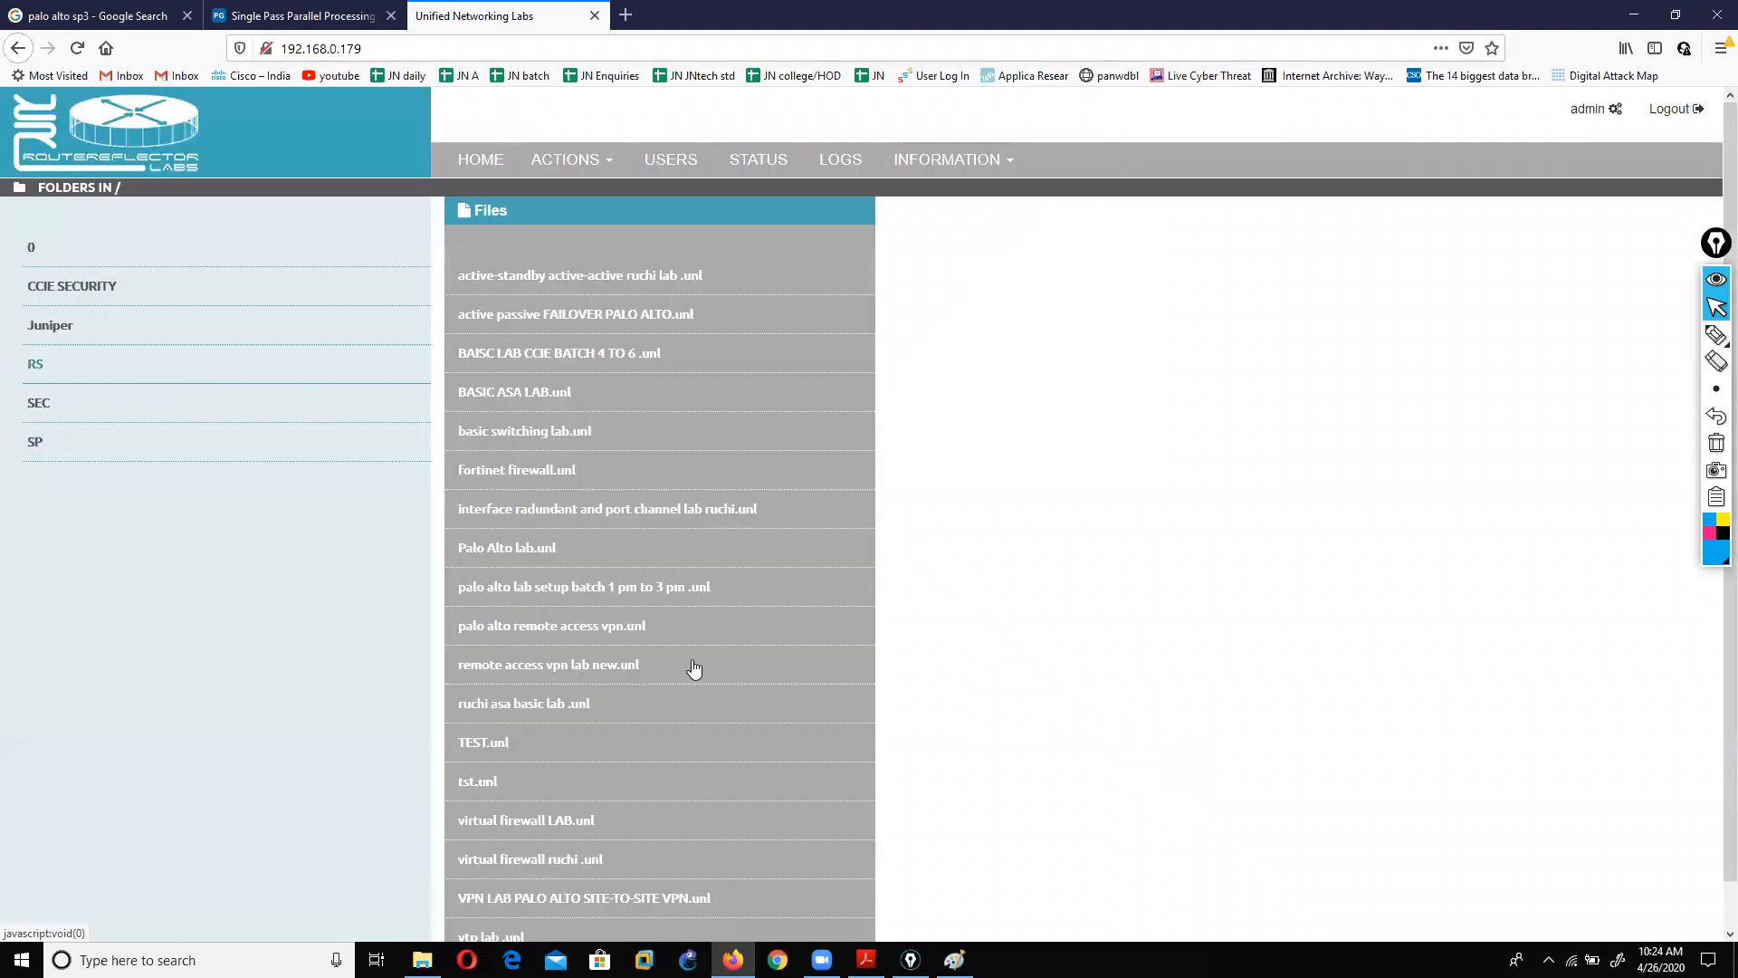
scroll(701, 664, "down", 1)
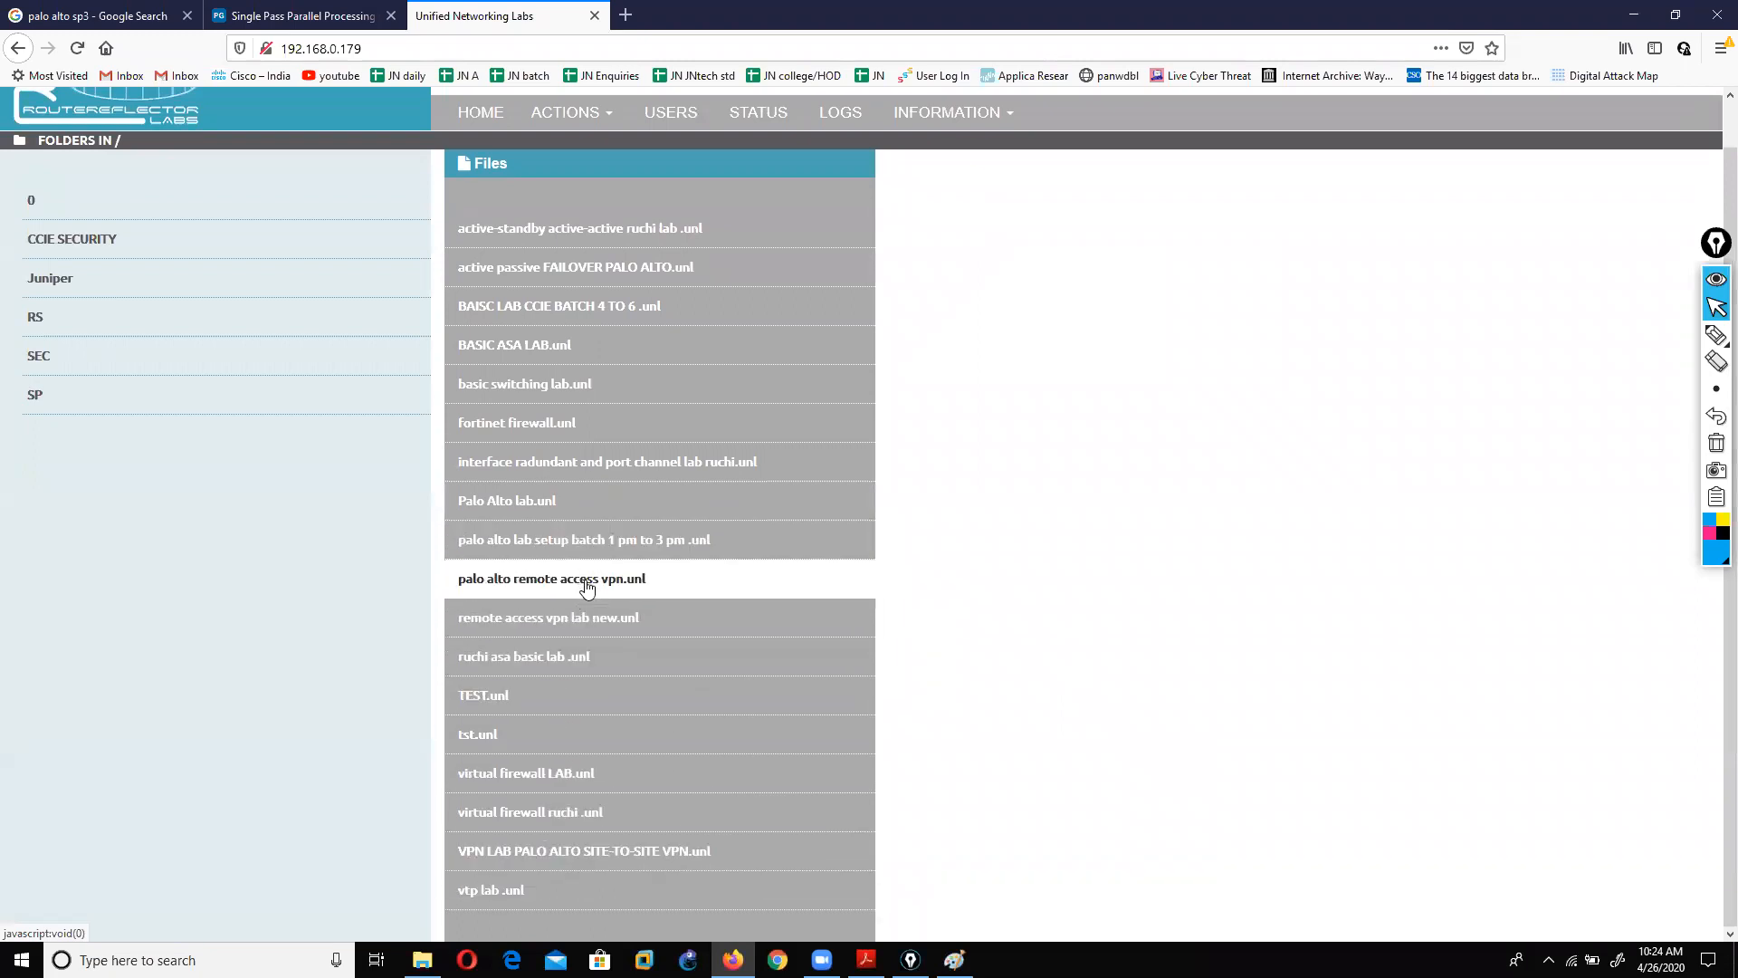
left_click(511, 505)
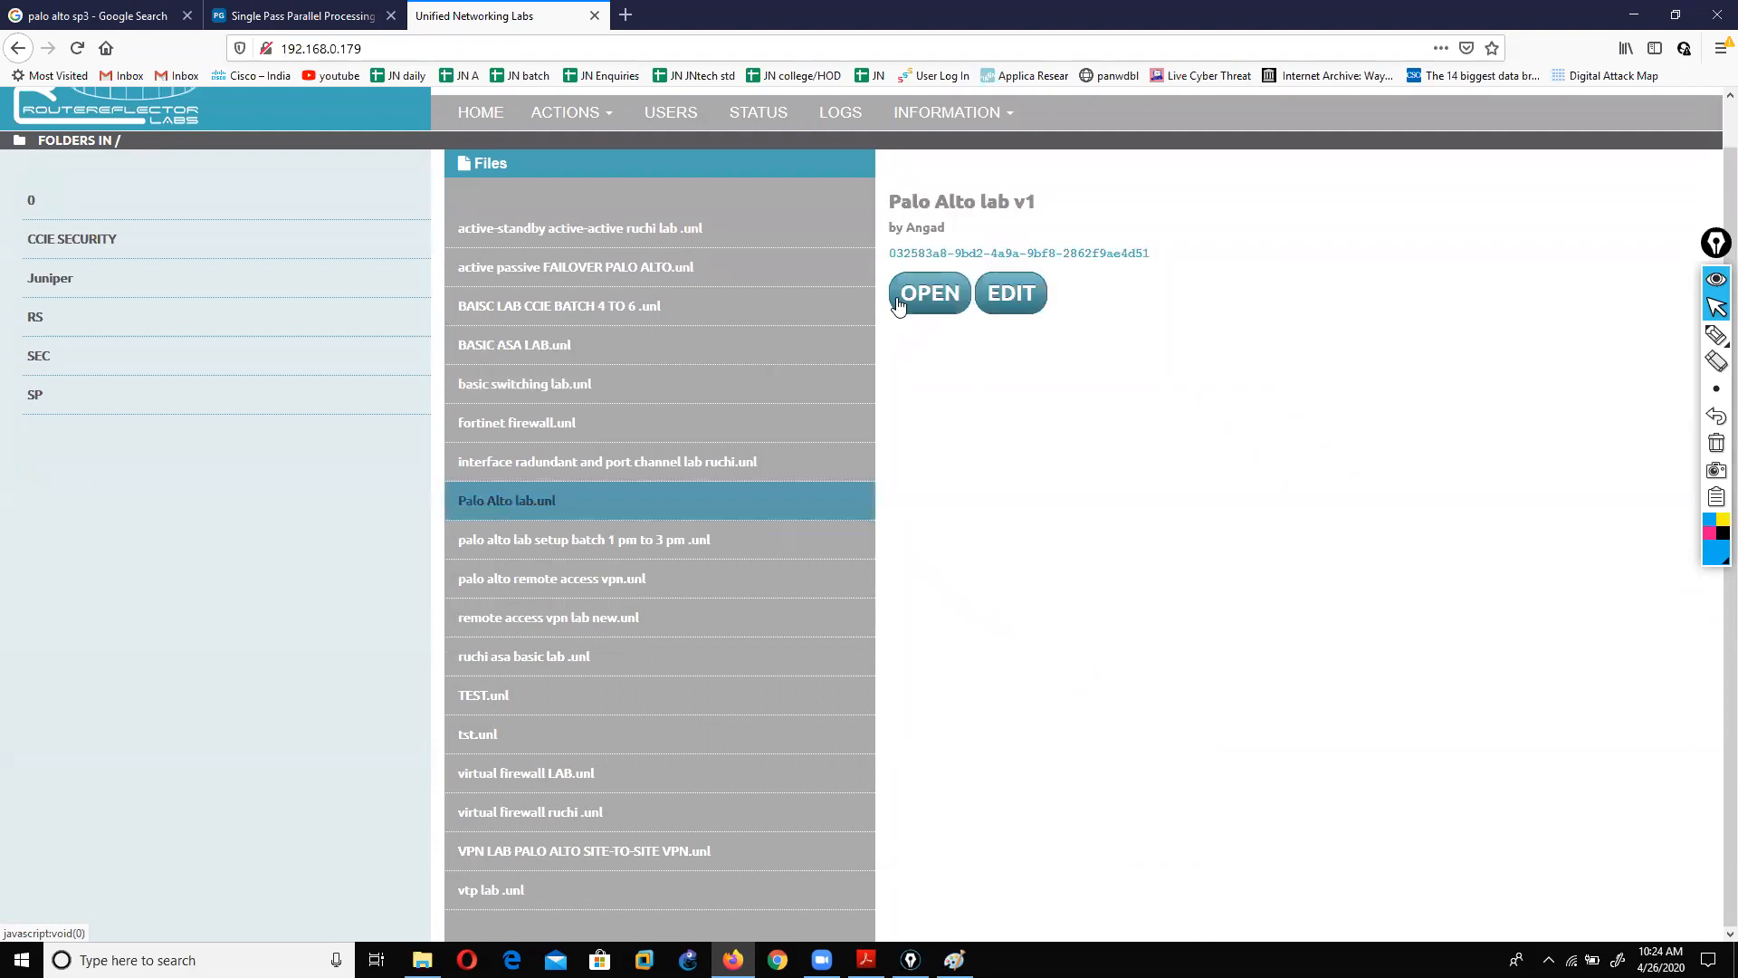
left_click(916, 306)
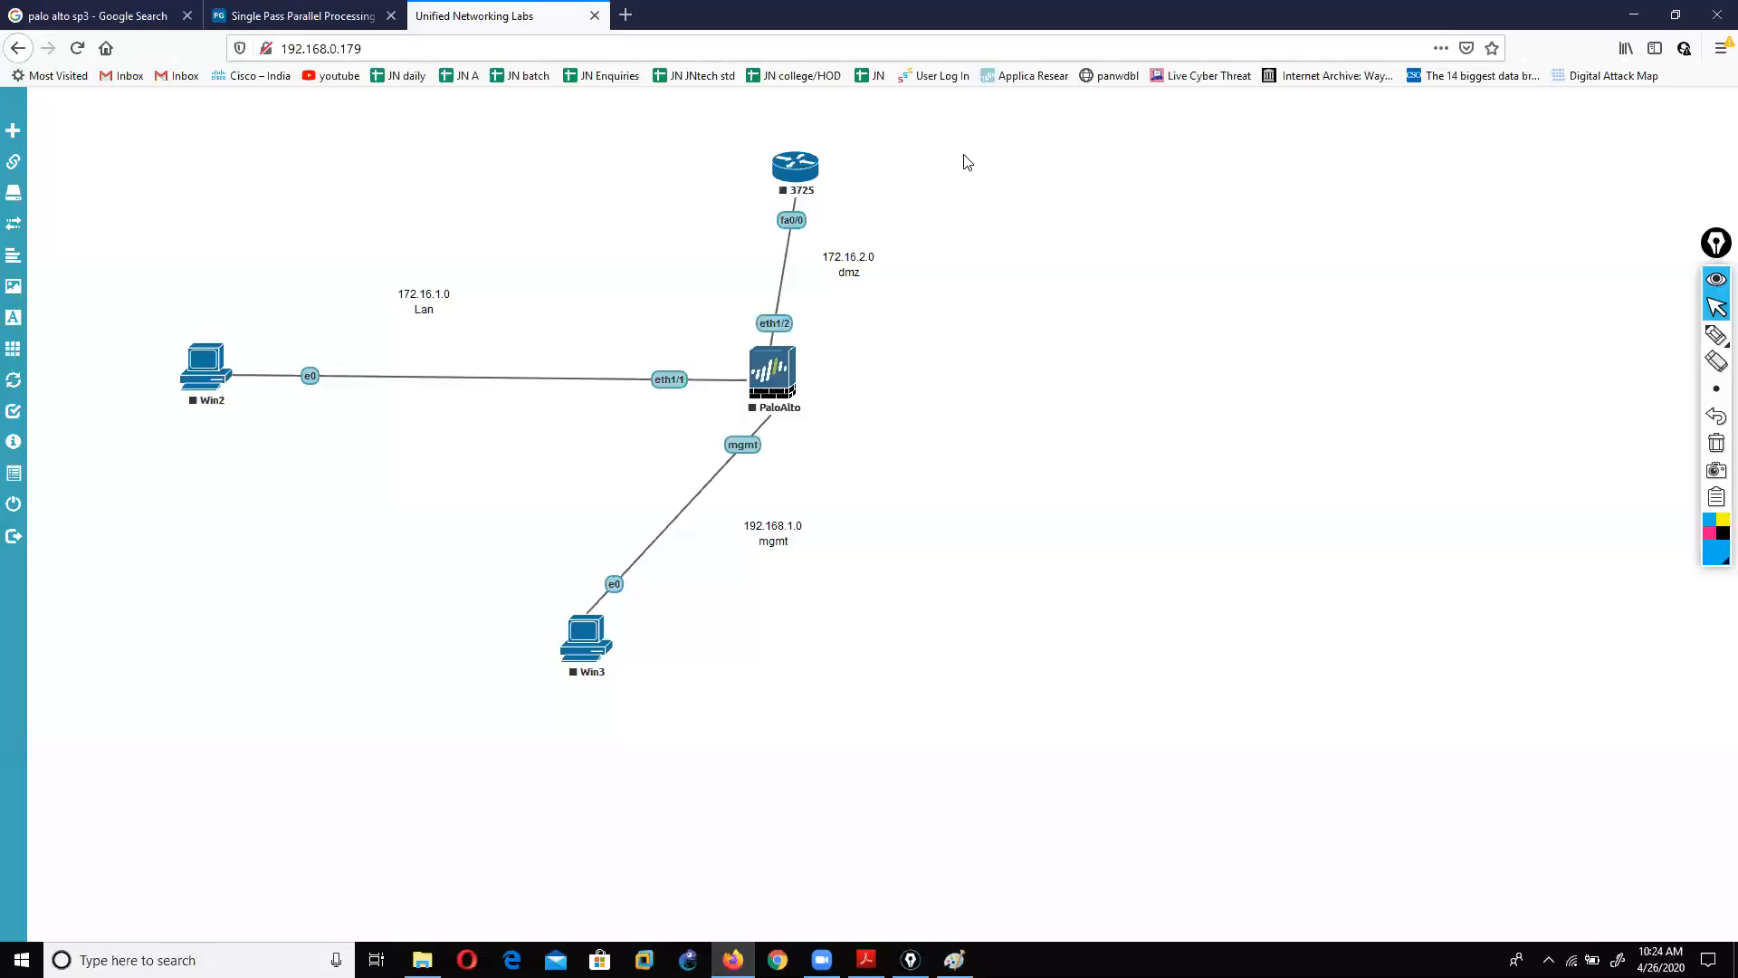
left_click(1716, 335)
Step: Mark the PaloAlto, Win2, 3725 router and Win3 nodes on the topology, then clear the marks
mouse_move(797, 349)
left_mouse_down()
mouse_move(726, 357)
mouse_move(802, 403)
left_mouse_up()
left_click_drag(258, 328, 222, 401)
mouse_move(810, 144)
left_mouse_down()
mouse_move(737, 194)
mouse_move(790, 210)
left_mouse_up()
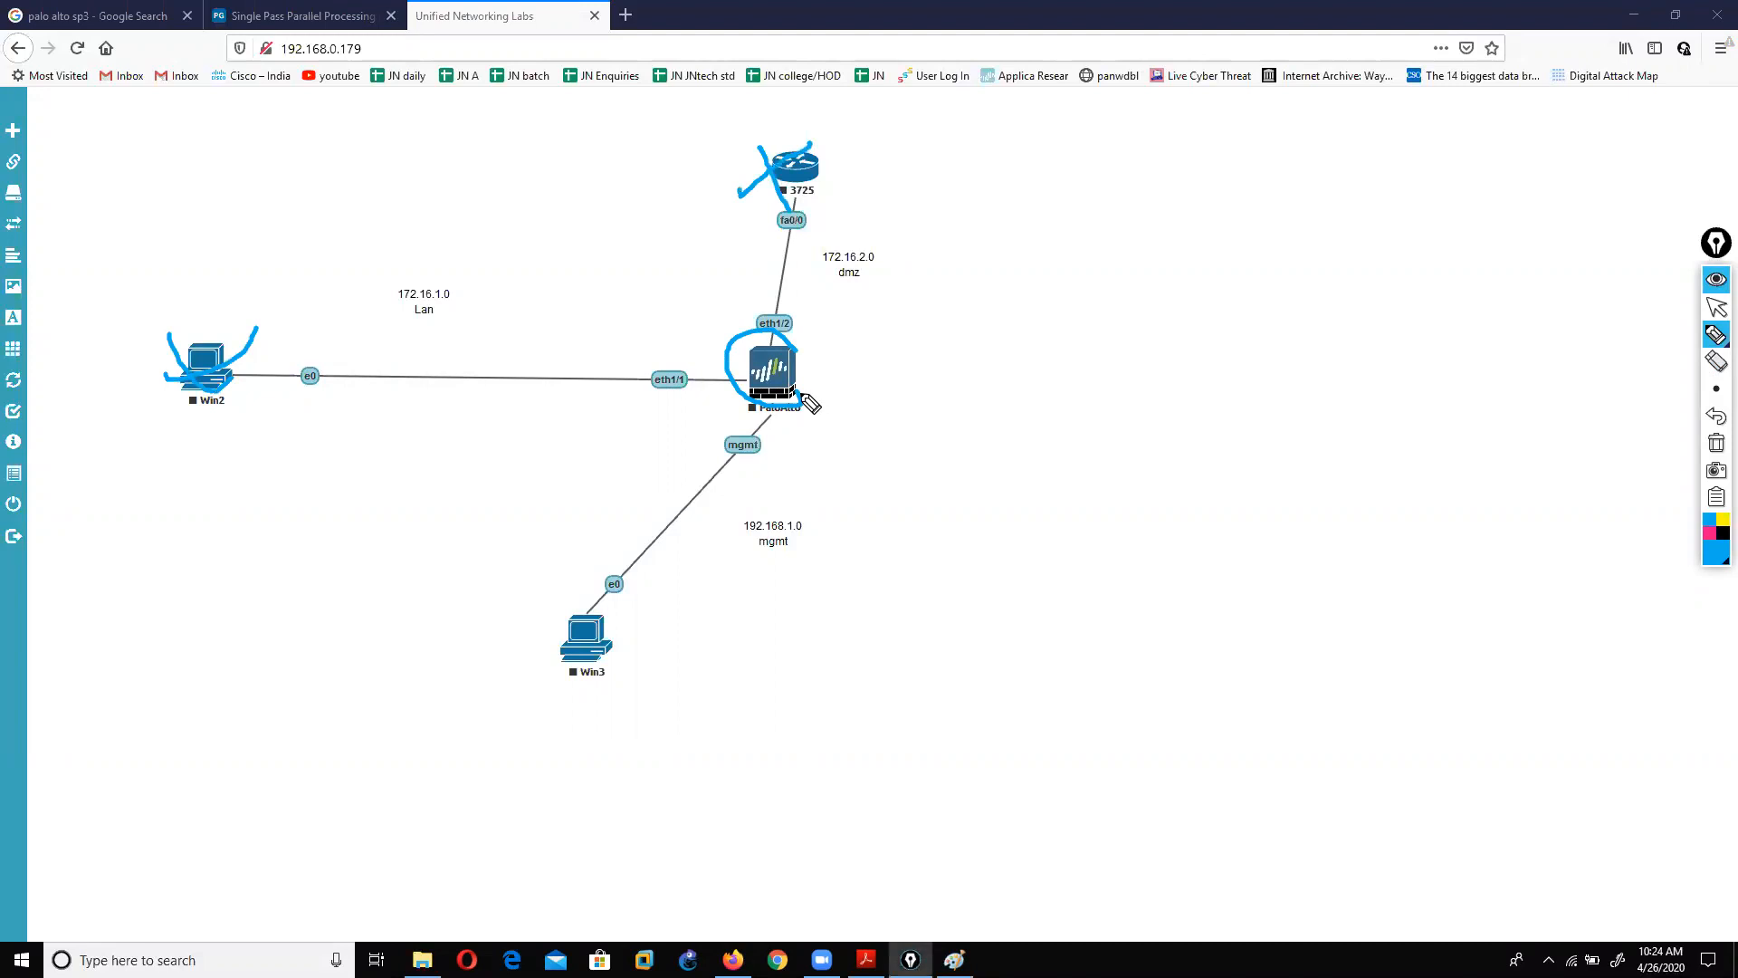
mouse_move(619, 599)
left_mouse_down()
mouse_move(515, 603)
mouse_move(512, 712)
mouse_move(649, 630)
mouse_move(645, 590)
left_mouse_up()
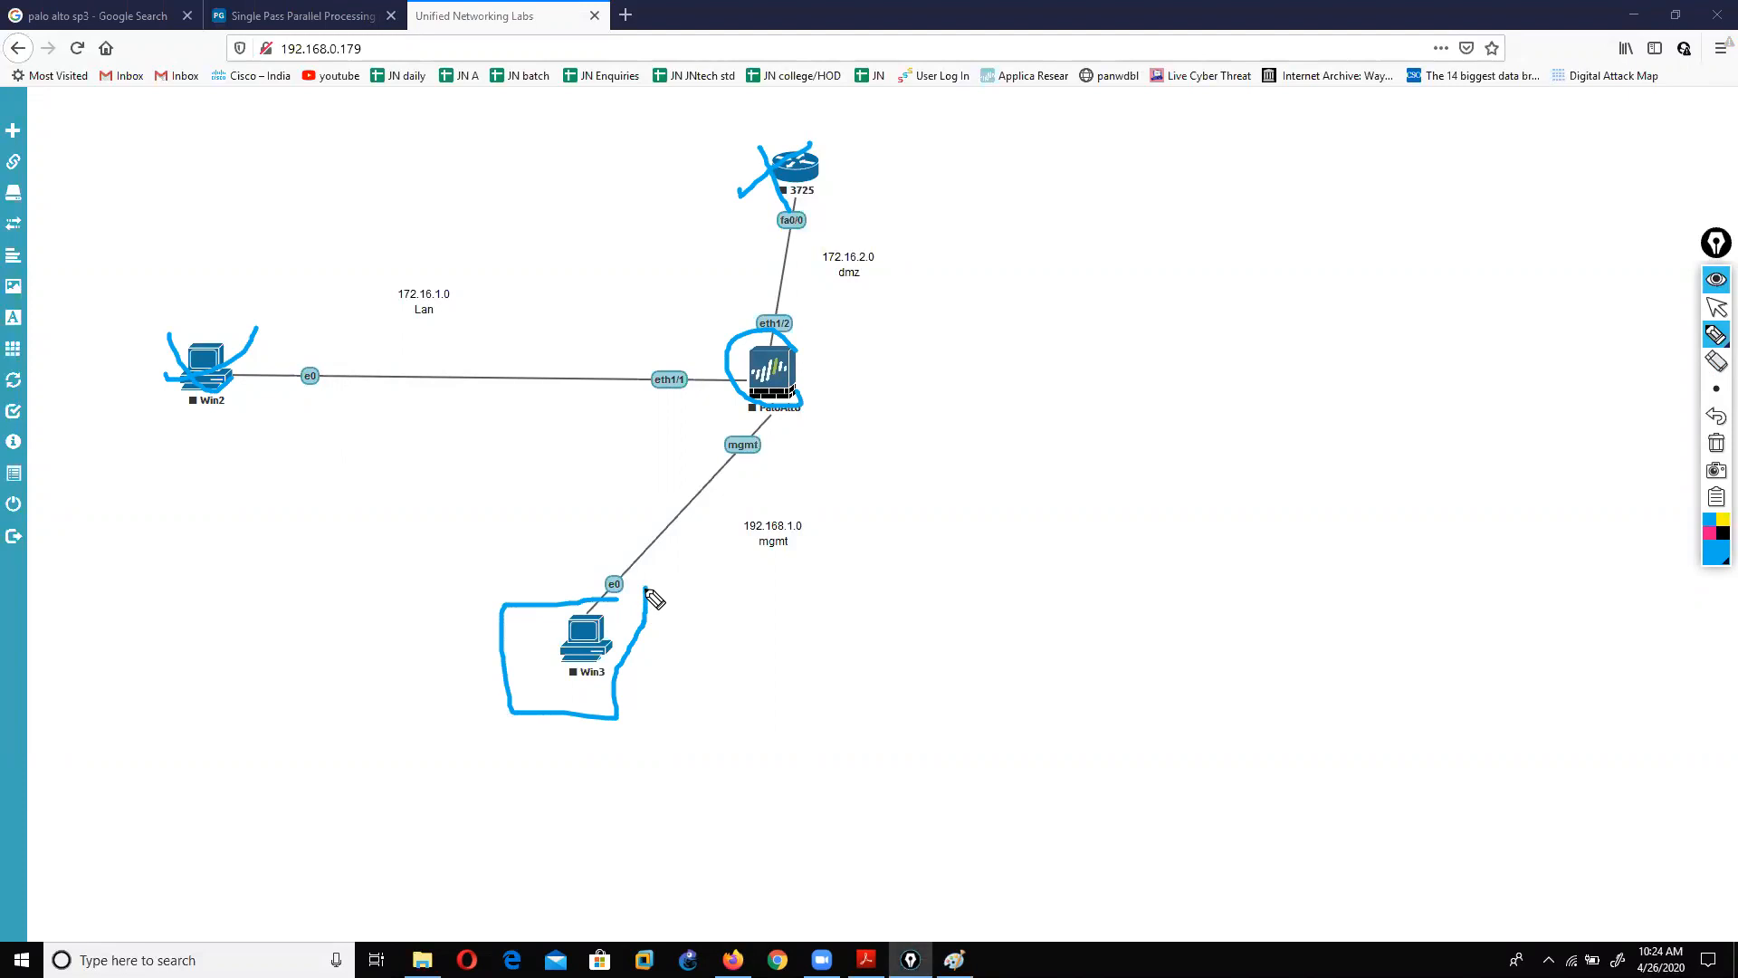
left_click(1717, 443)
left_click(1715, 310)
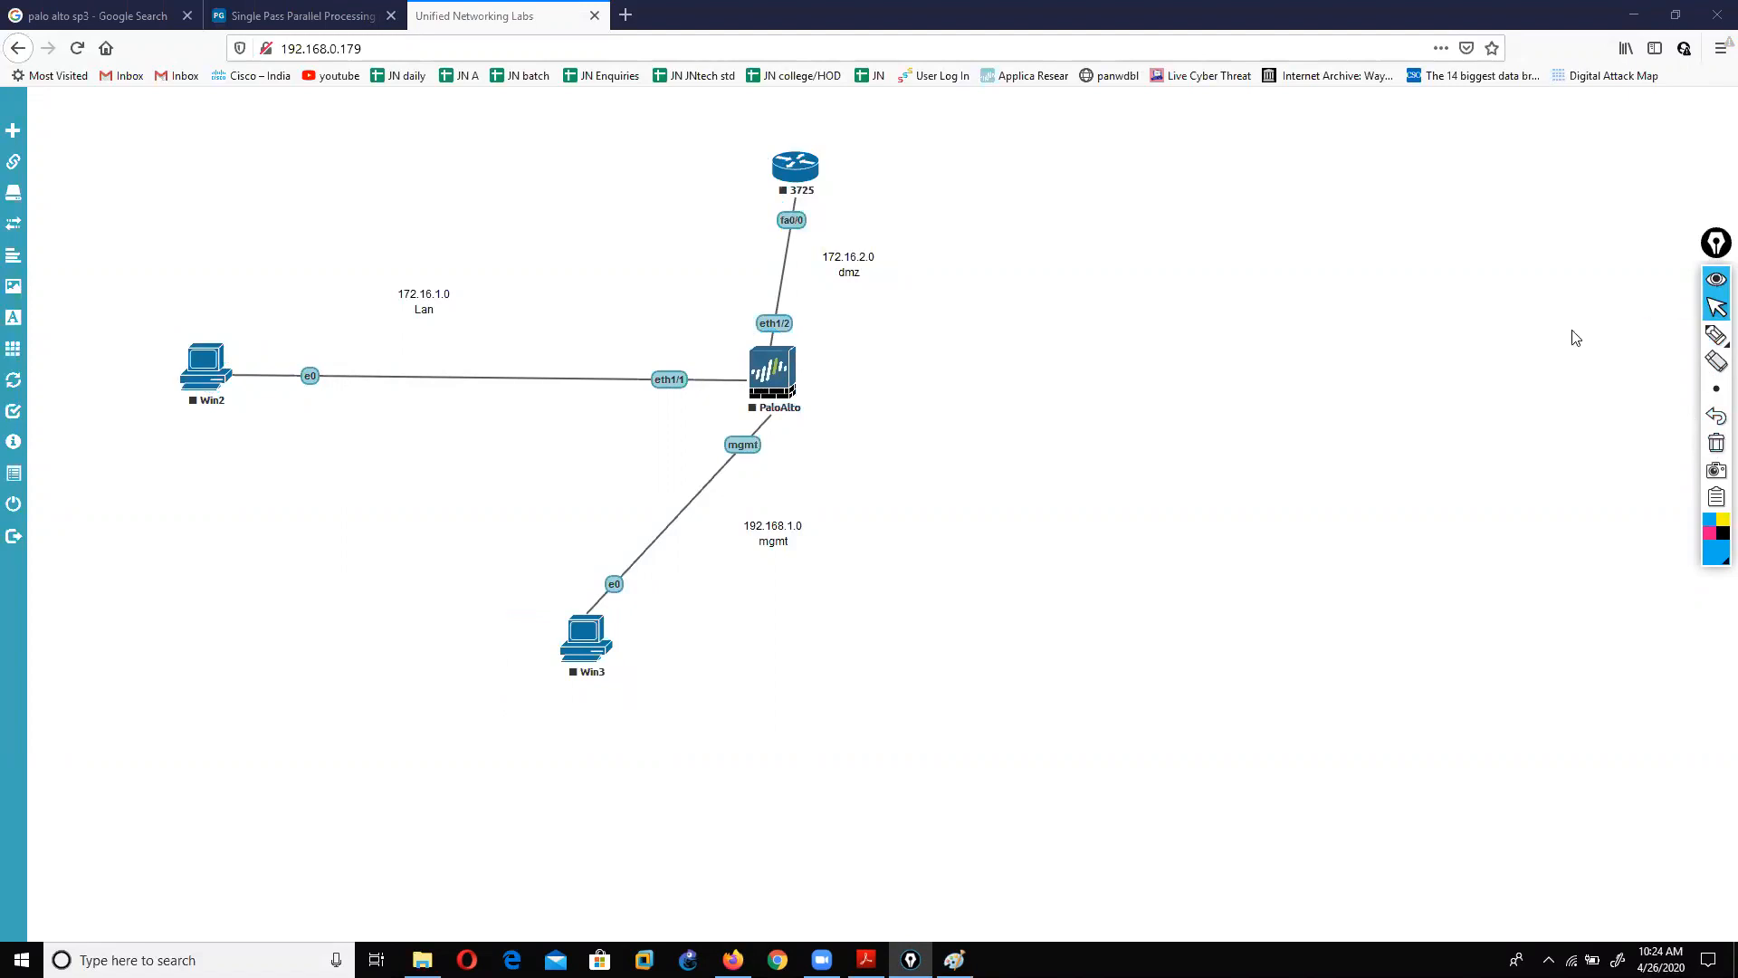
Step: Start the PaloAlto and Win3 nodes and open the Win3 console
right_click(770, 394)
left_click(818, 471)
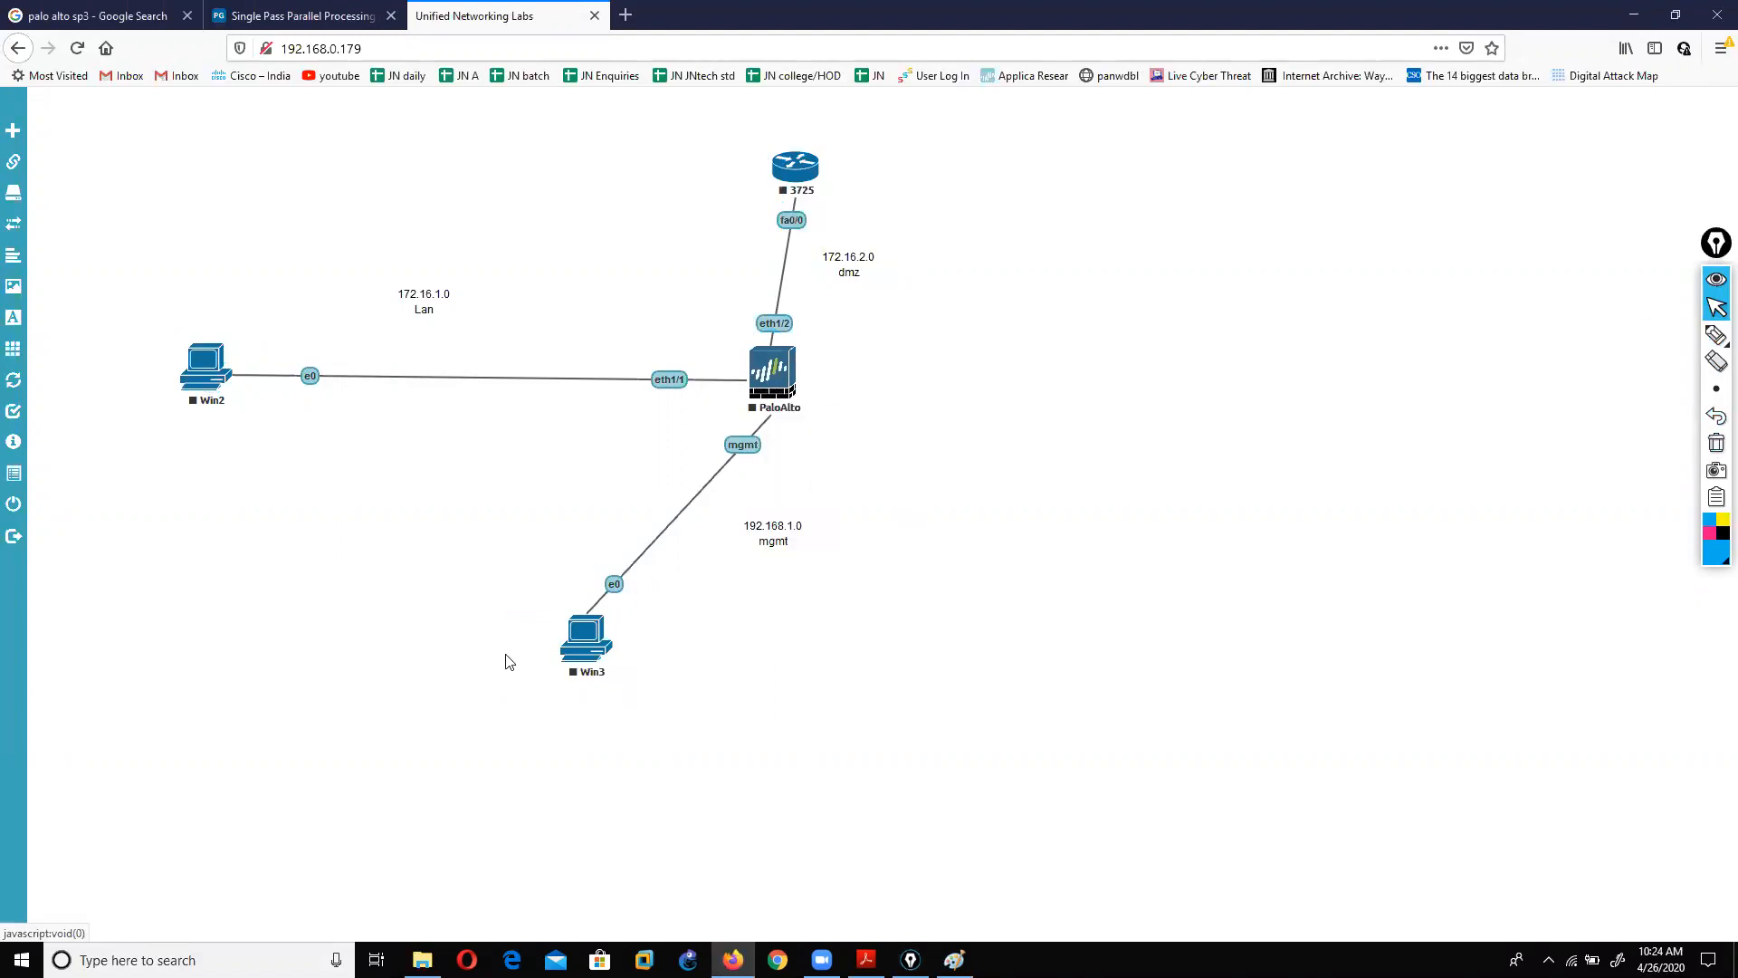
right_click(589, 654)
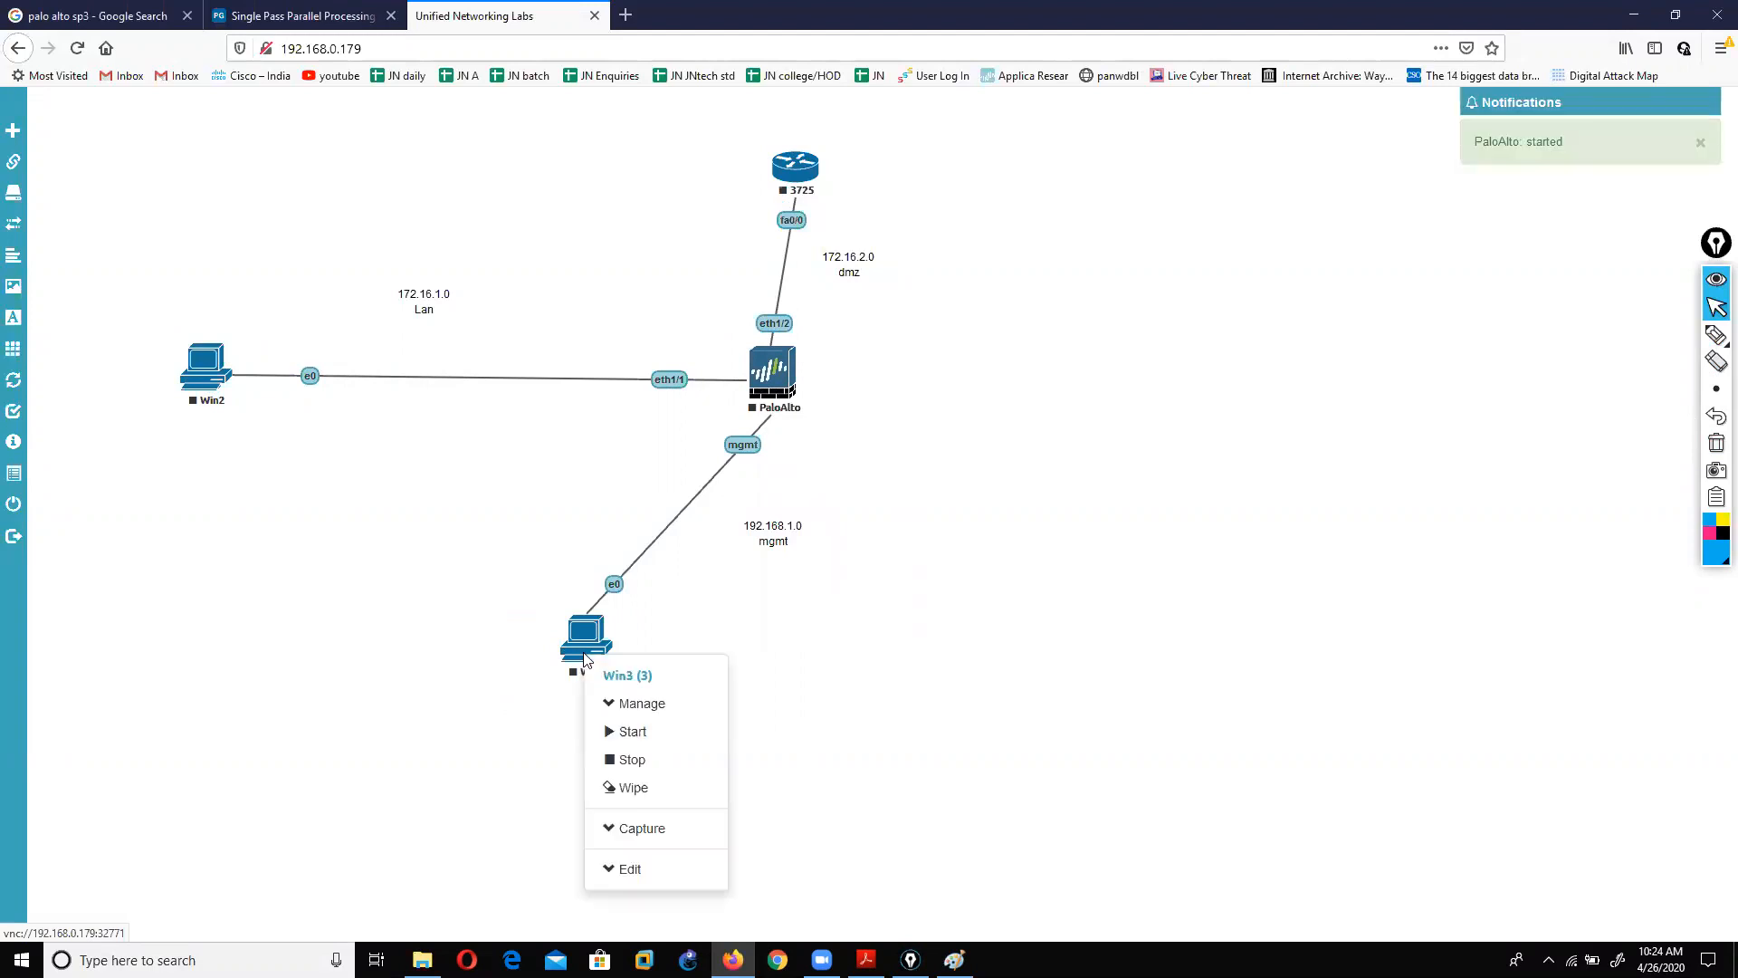
left_click(623, 735)
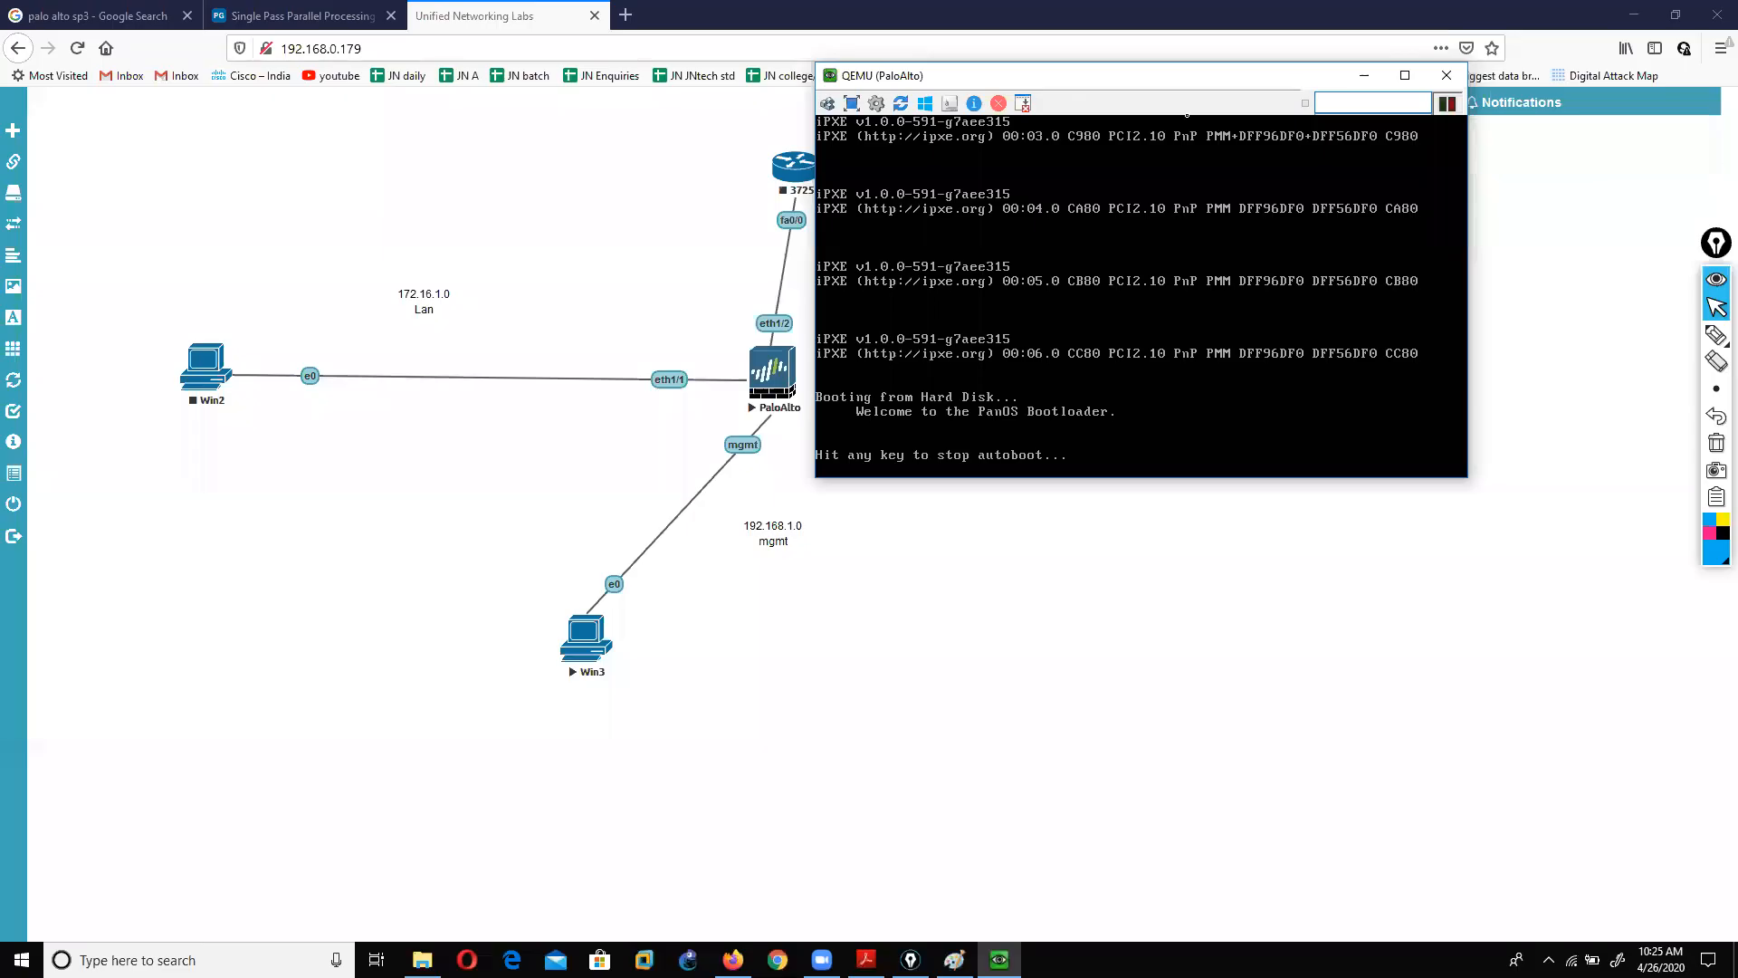
left_click(597, 652)
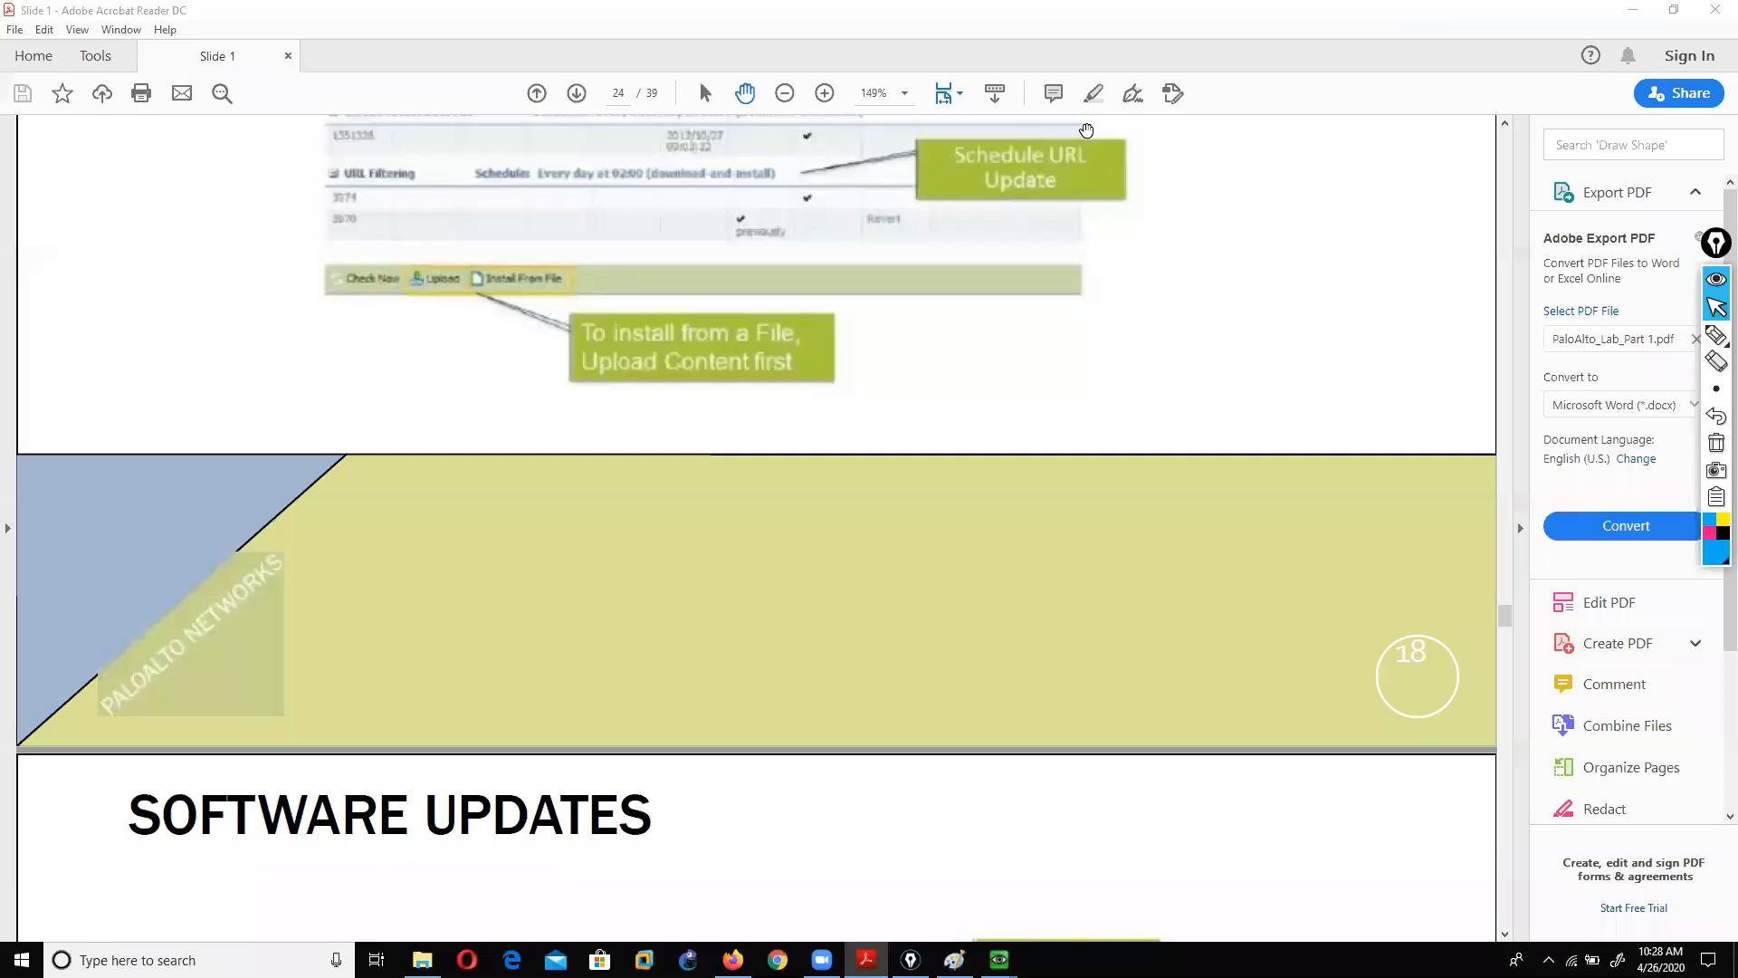
Step: Scroll to the License Management slide and tick Manually upload license key and Deactivate VM
scroll(897, 477, "up", 5)
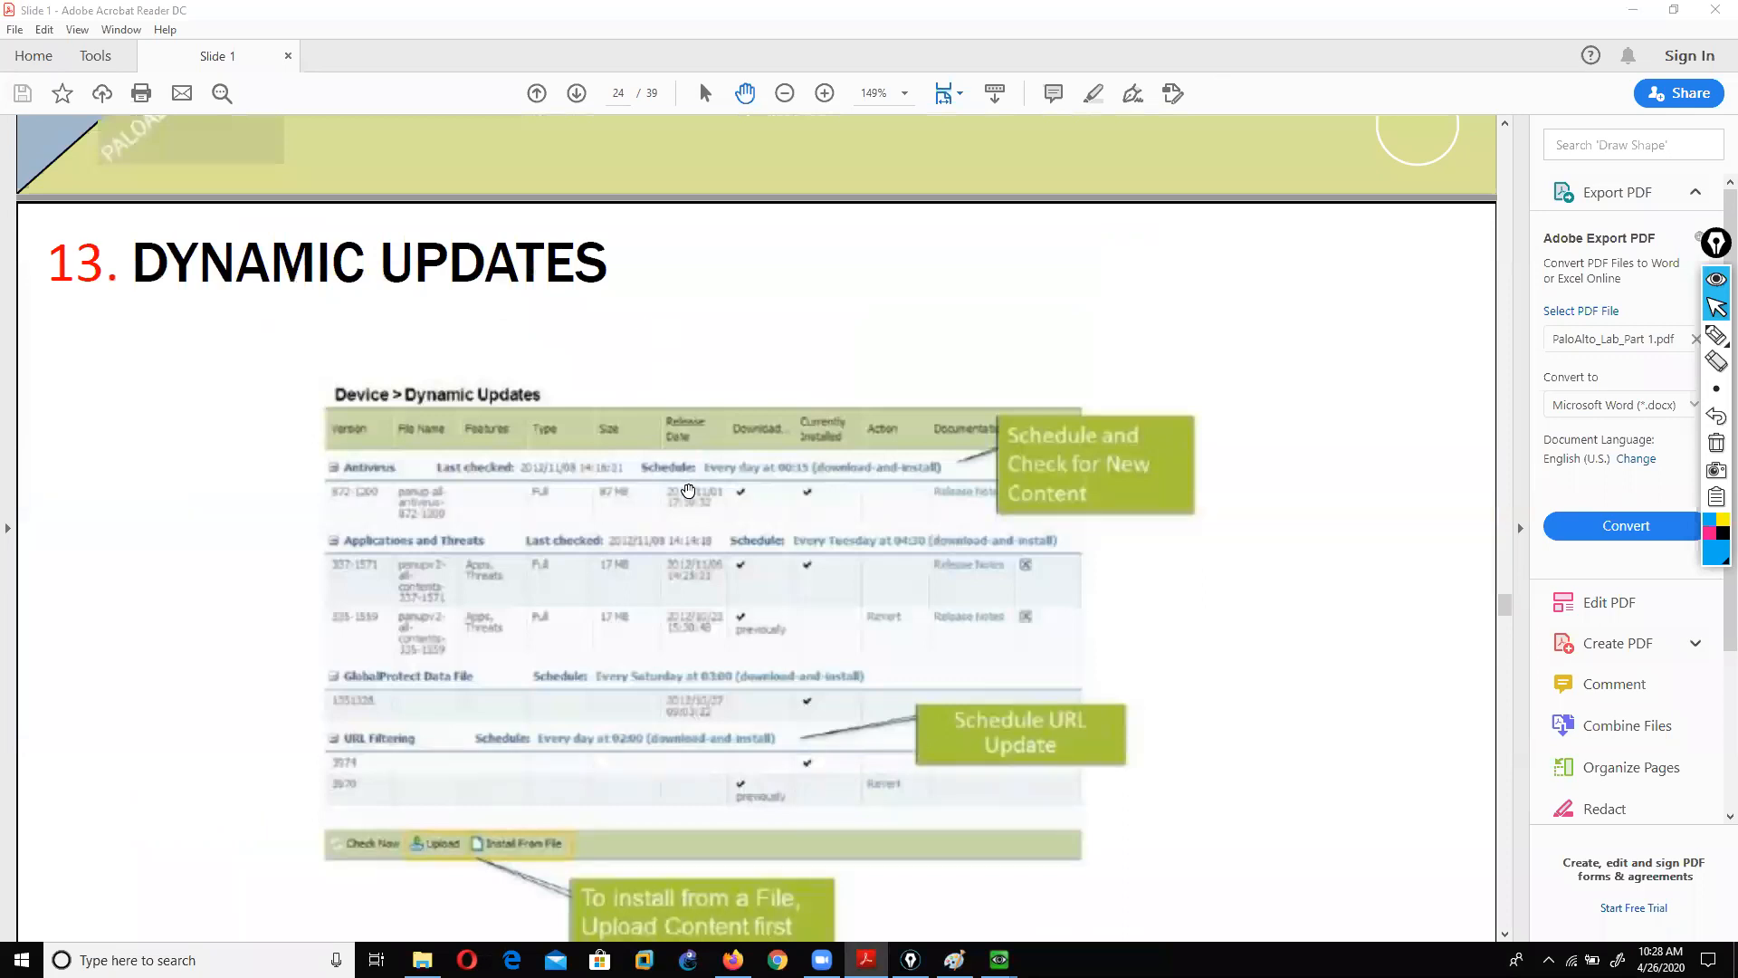
scroll(687, 492, "down", 5)
scroll(837, 556, "down", 5)
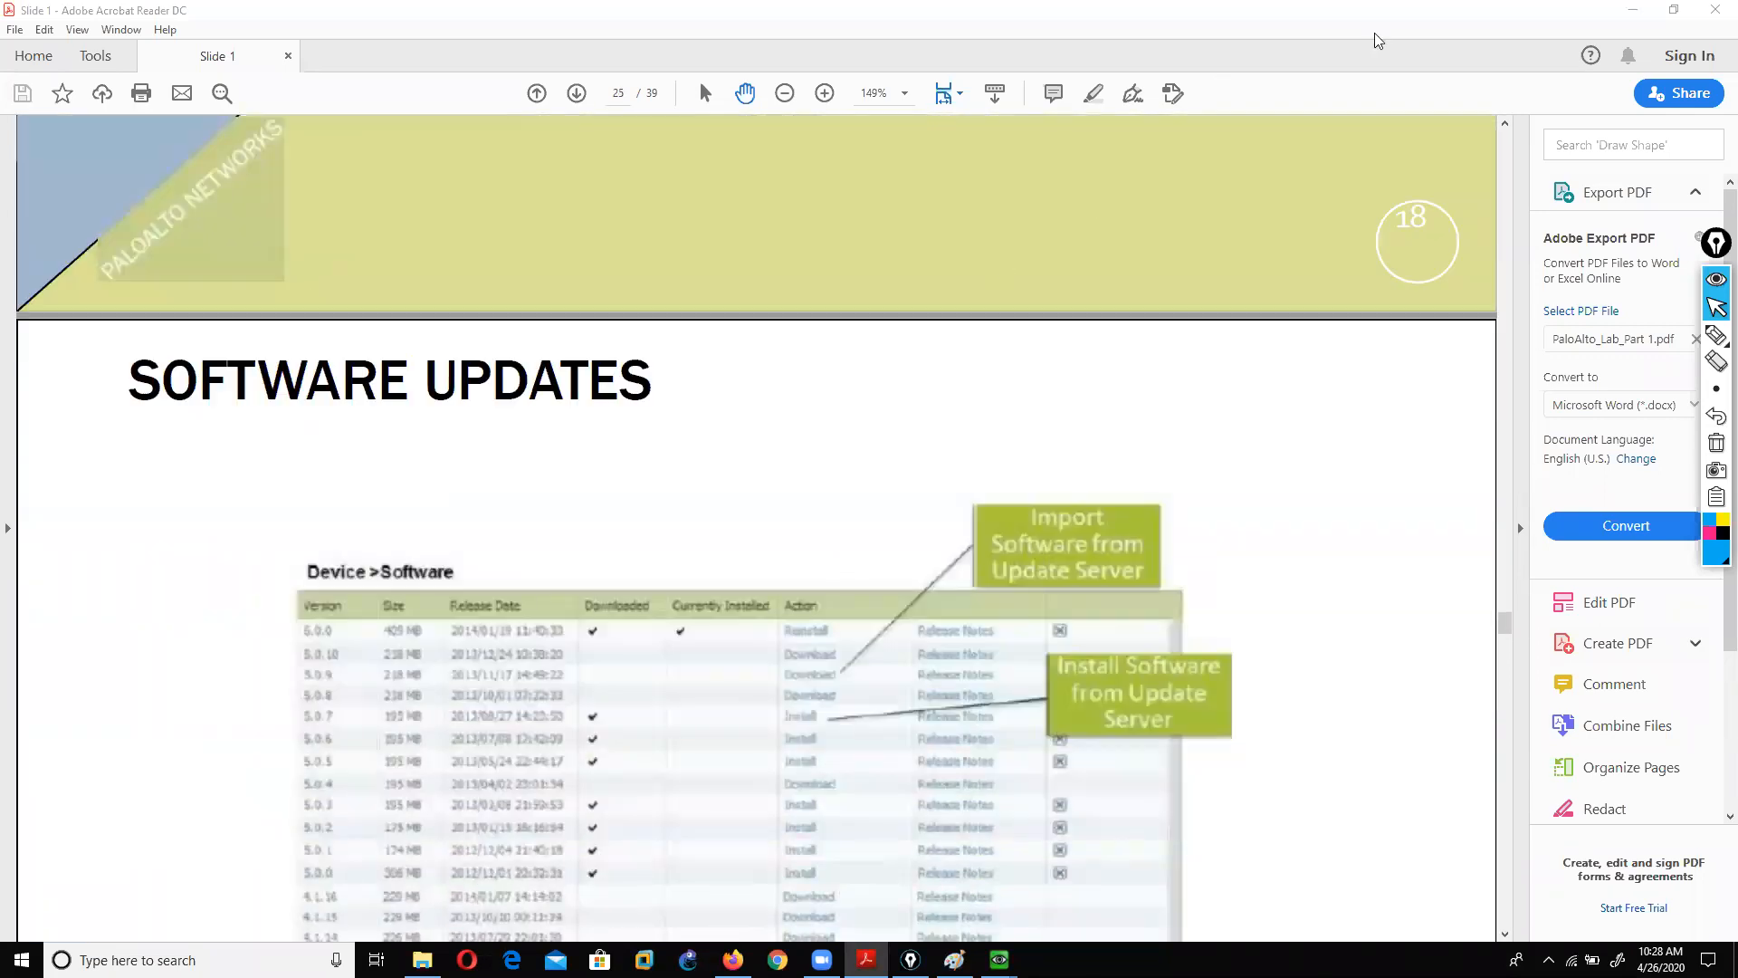
scroll(811, 410, "down", 3)
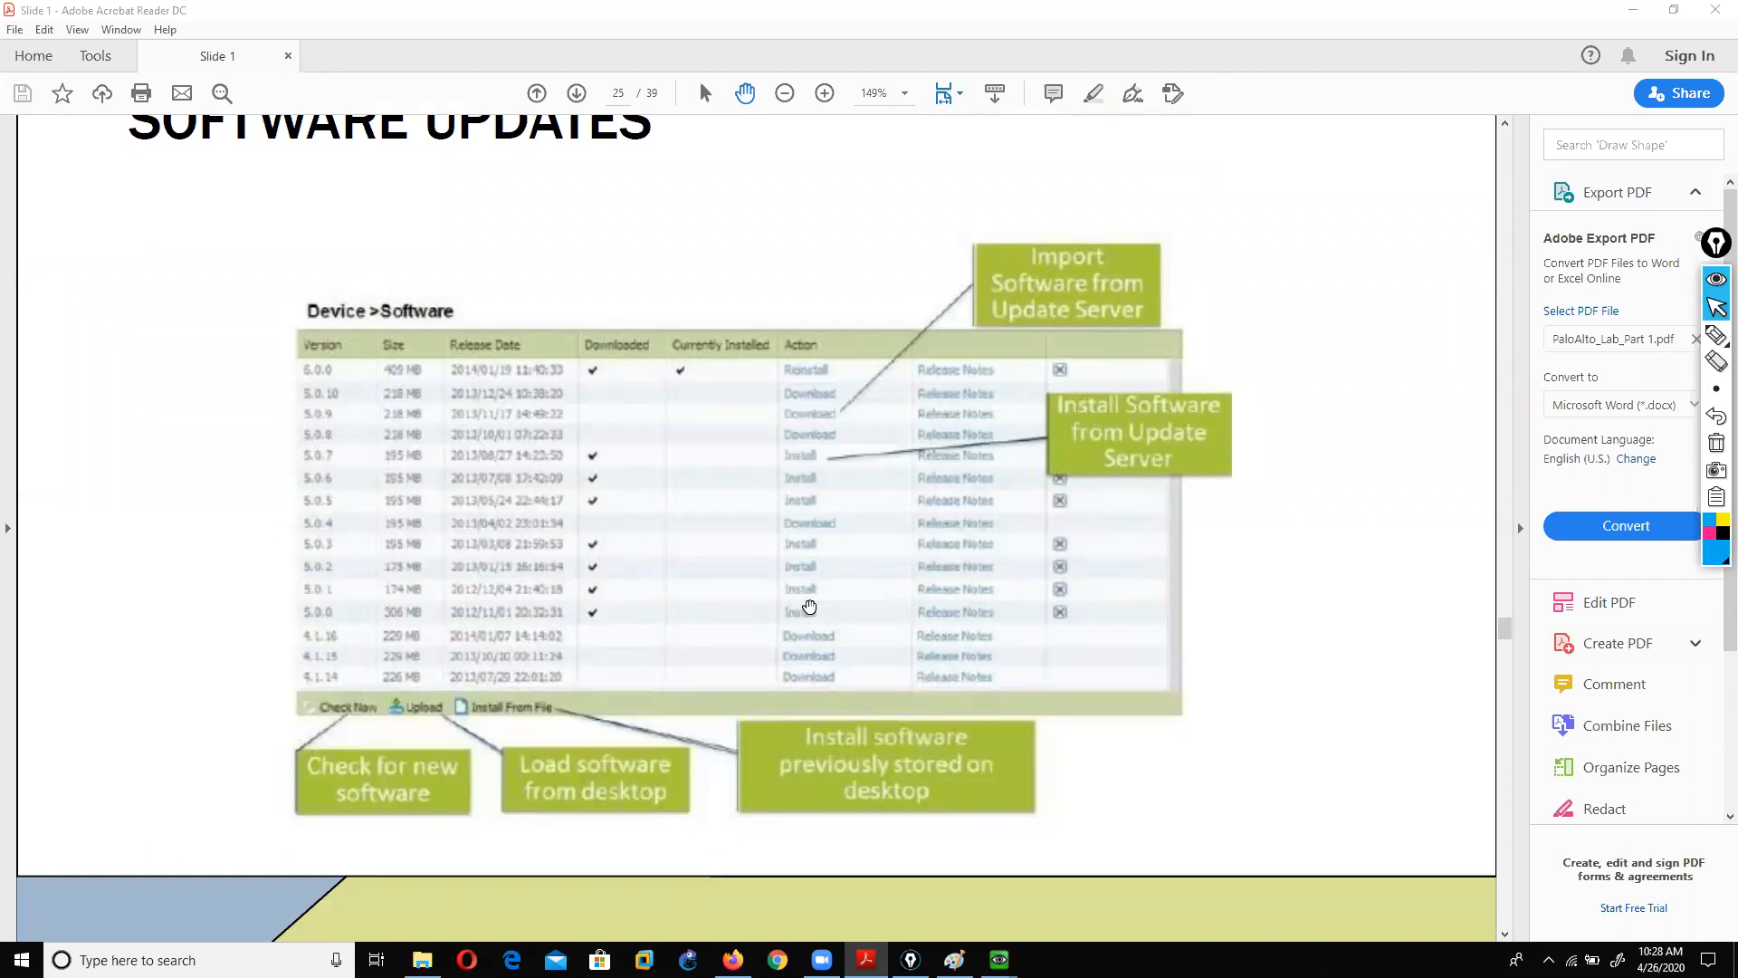
scroll(711, 523, "down", 10)
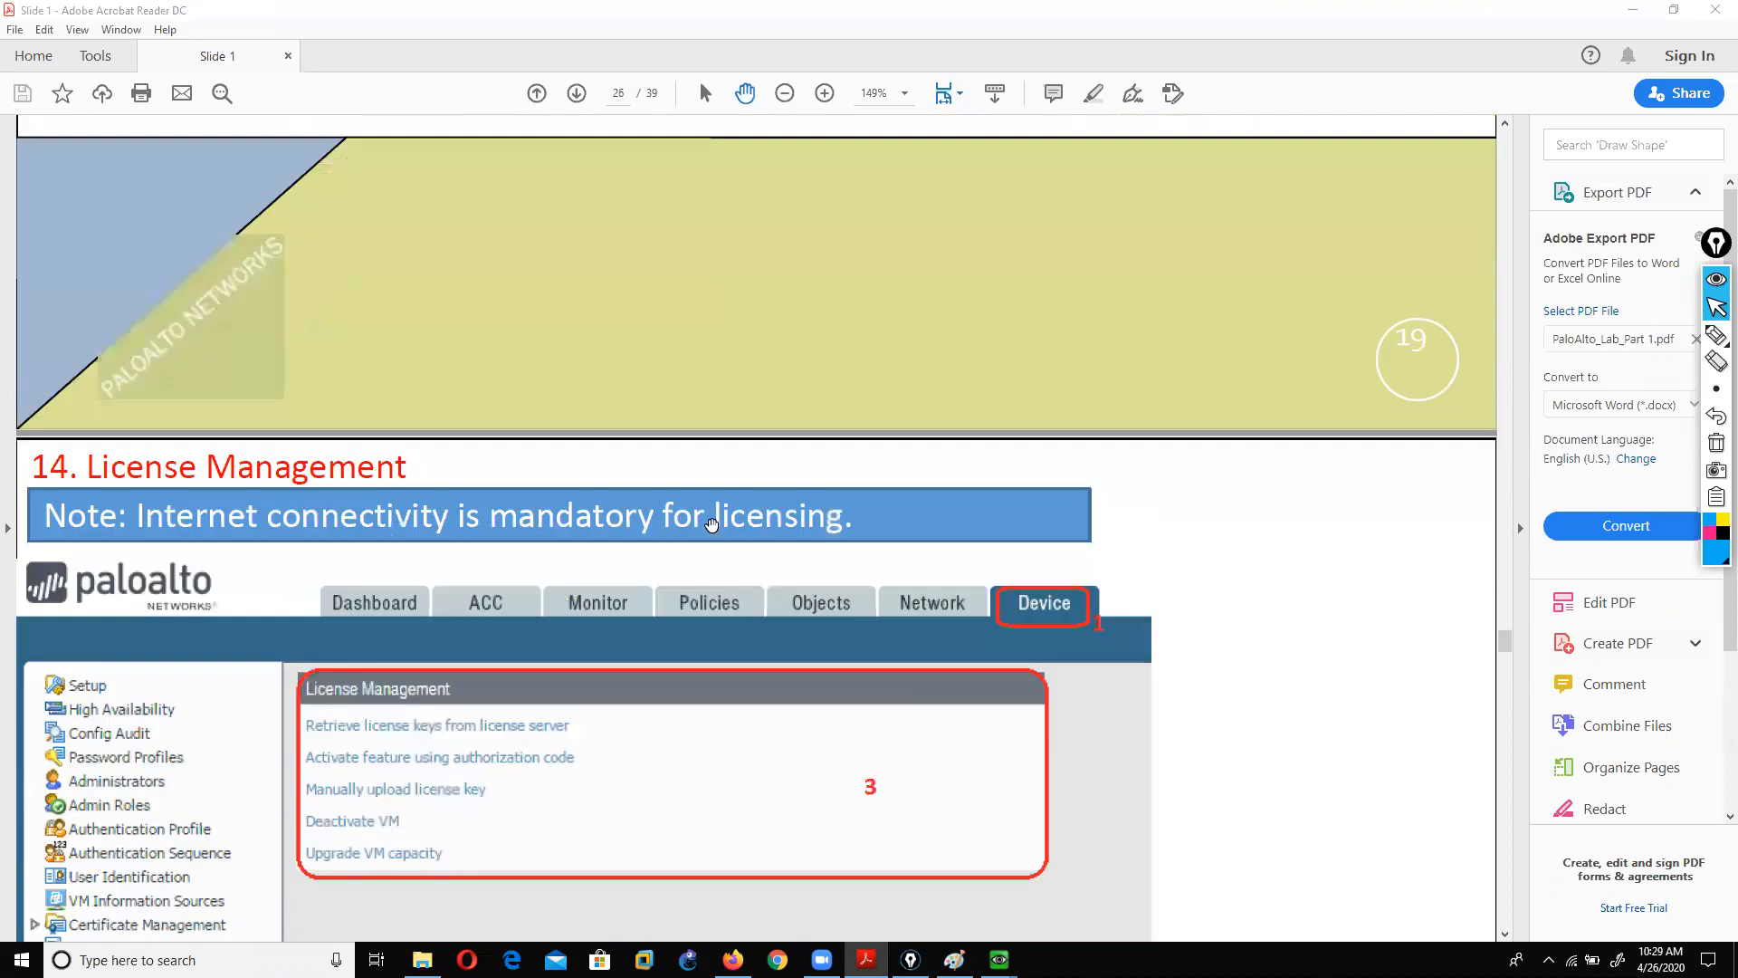
scroll(711, 525, "down", 1)
scroll(712, 523, "down", 2)
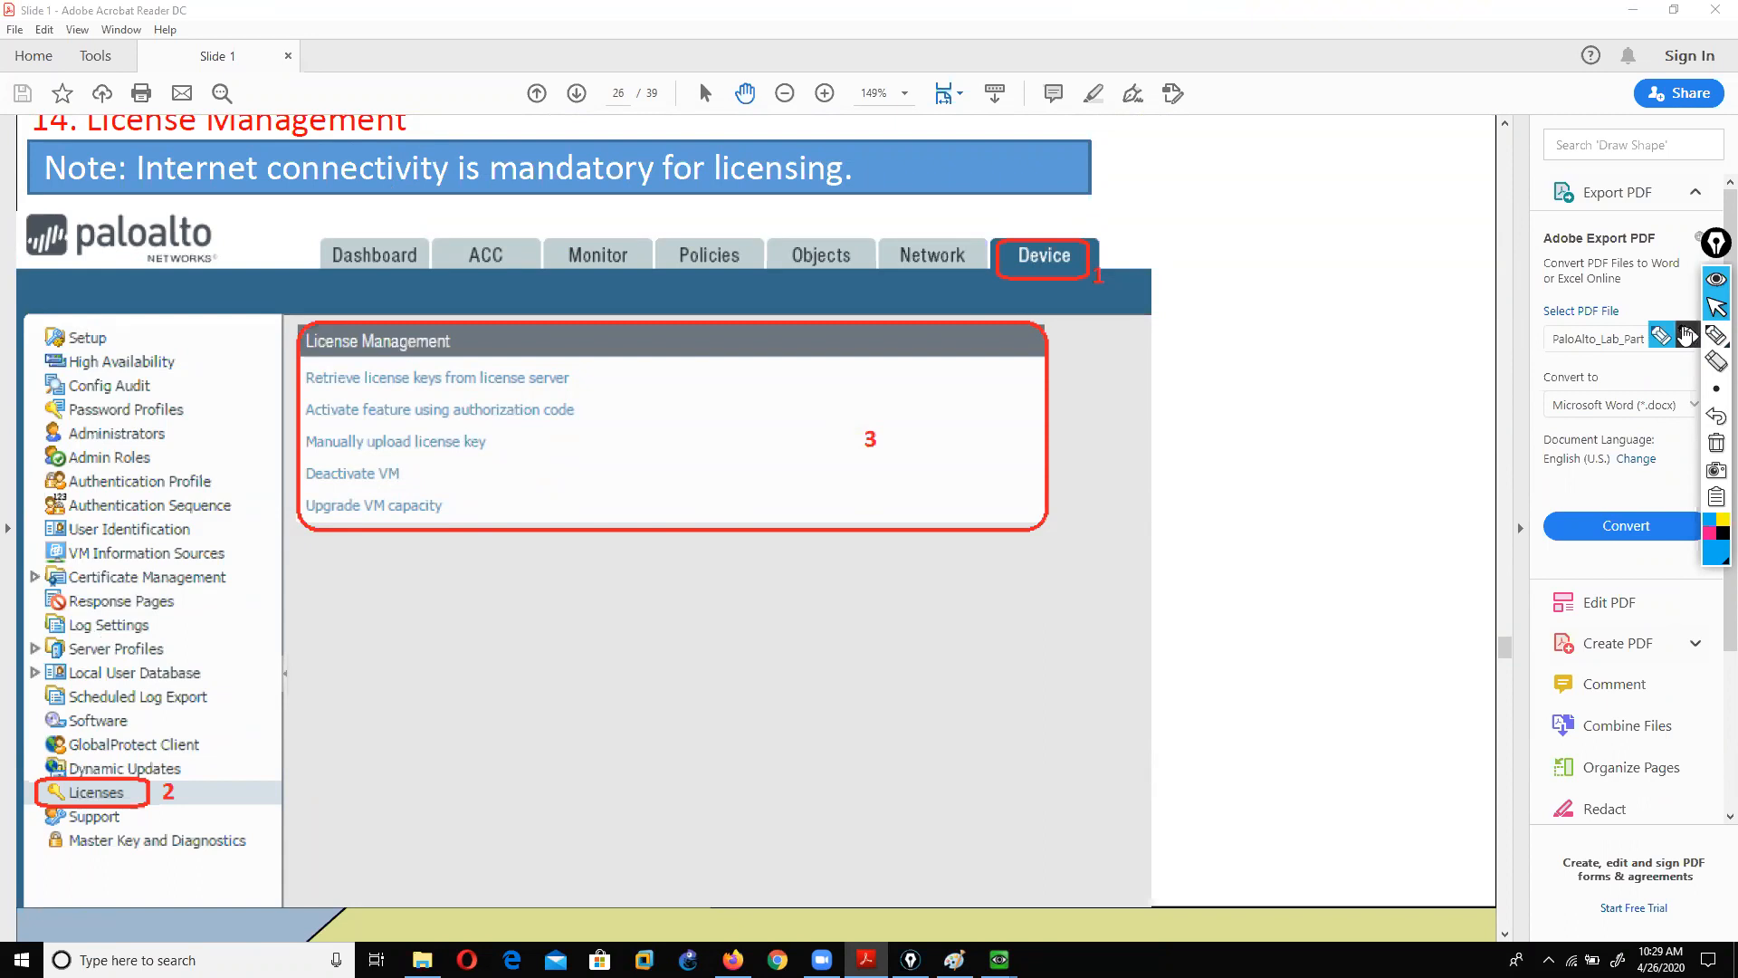
left_click(1717, 335)
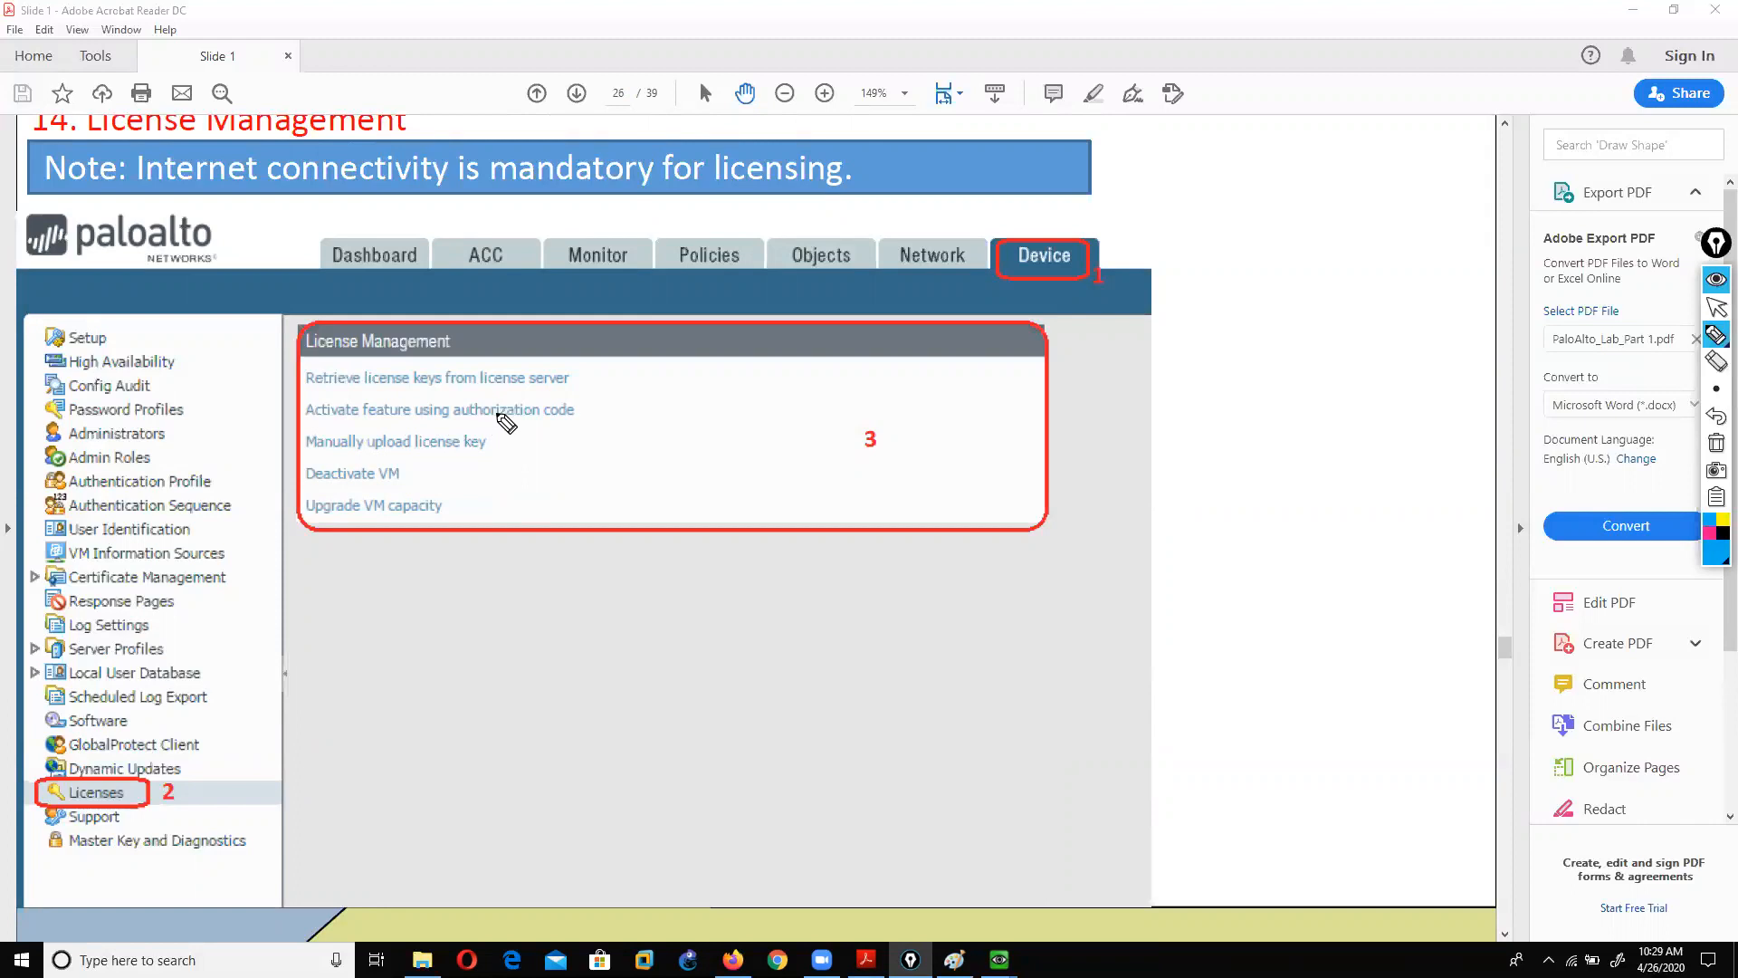
mouse_move(497, 444)
left_mouse_down()
mouse_move(513, 457)
mouse_move(542, 439)
left_mouse_up()
mouse_move(418, 465)
left_mouse_down()
mouse_move(453, 471)
mouse_move(458, 521)
mouse_move(485, 506)
left_mouse_up()
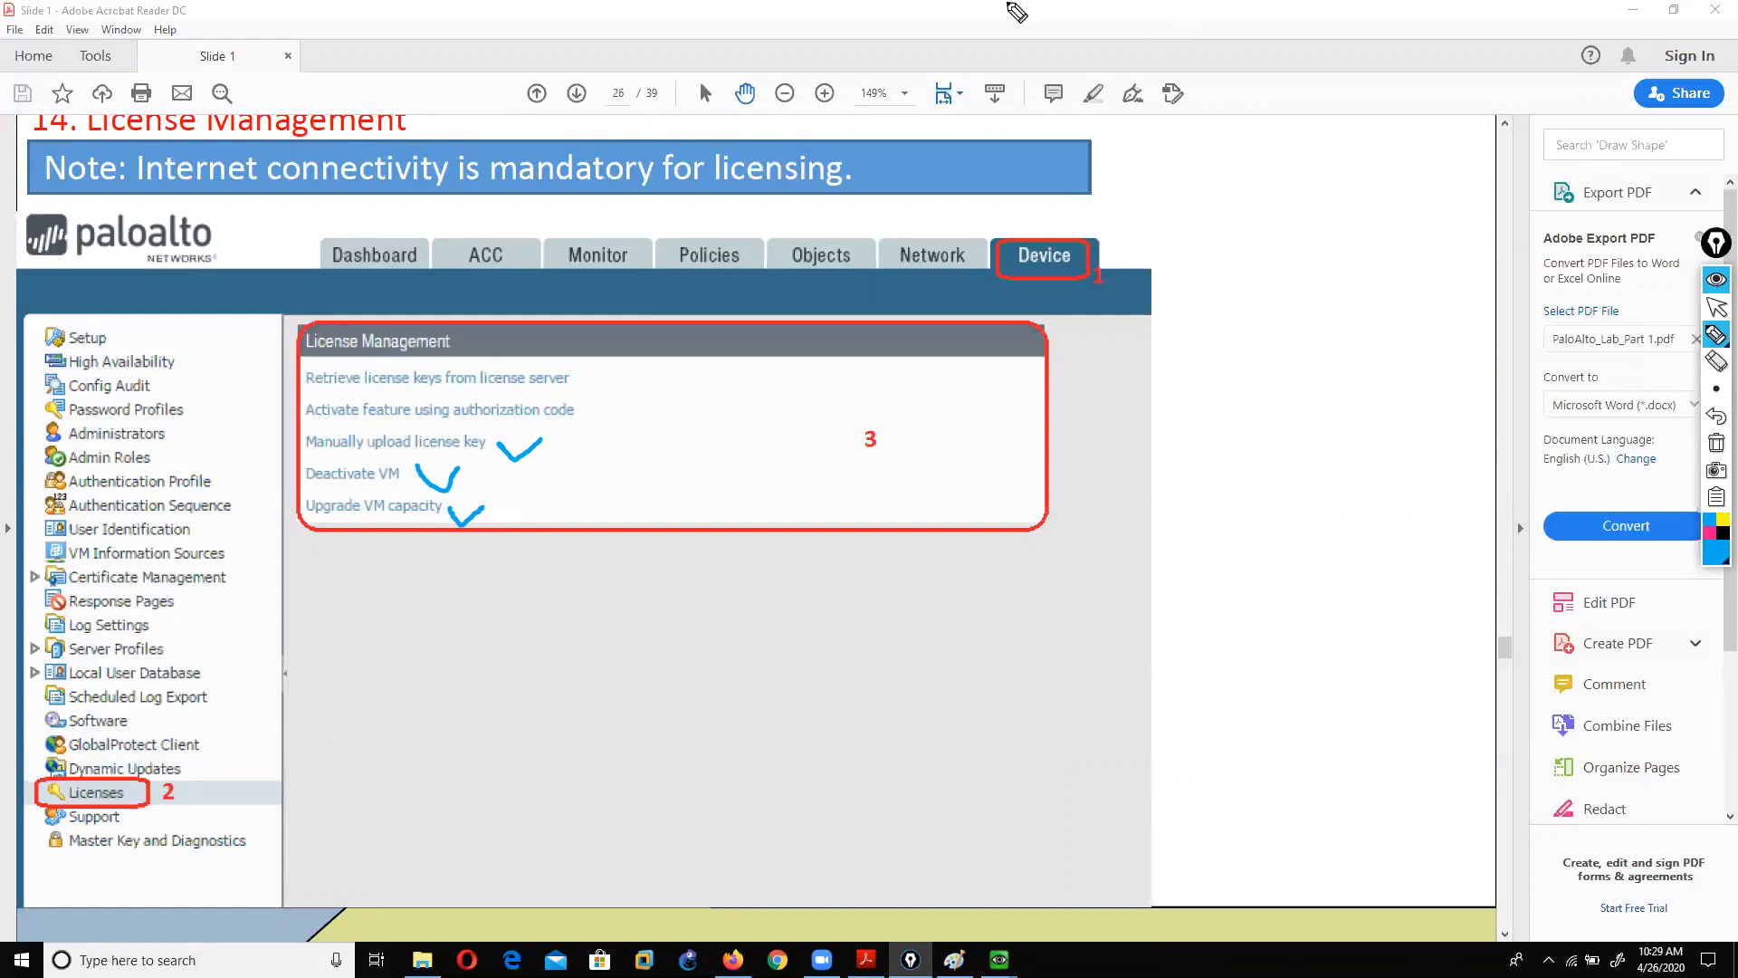
Step: Enter admin as the username in the PaloAlto firewall console
left_click(1718, 309)
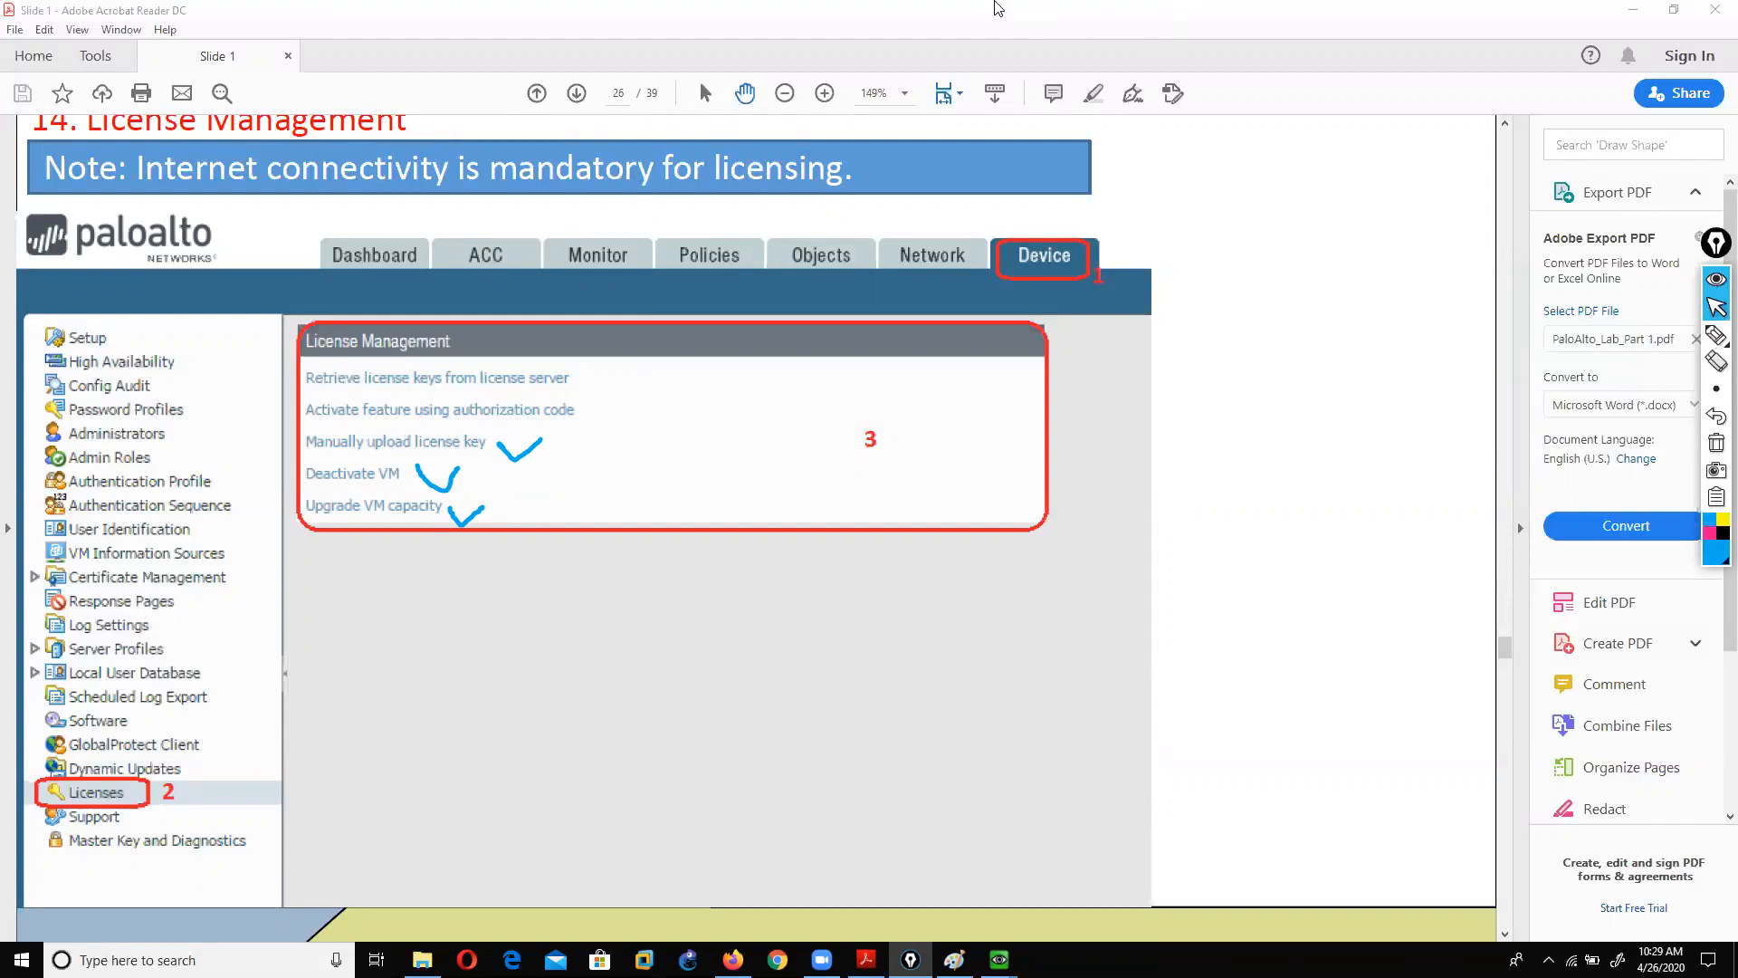
left_click(999, 959)
type("admin")
key("Return")
Step: Finish the console login and run show interface management on the firewall
type("admin")
key("Return")
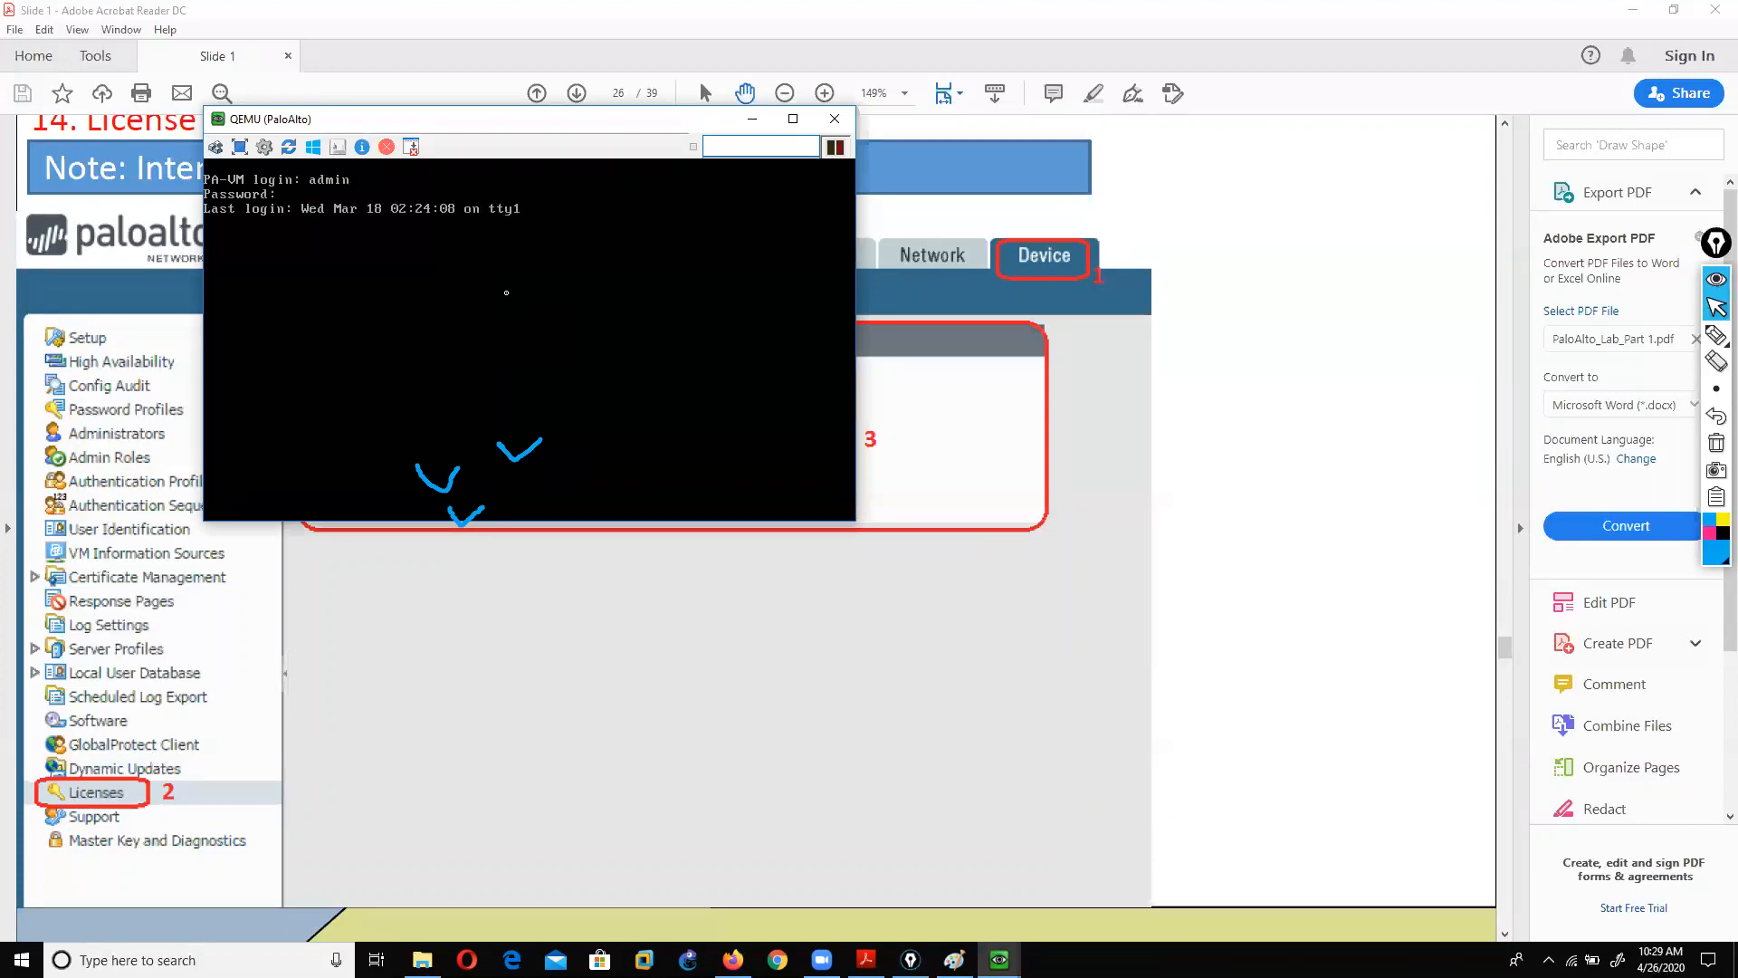
left_click(1635, 10)
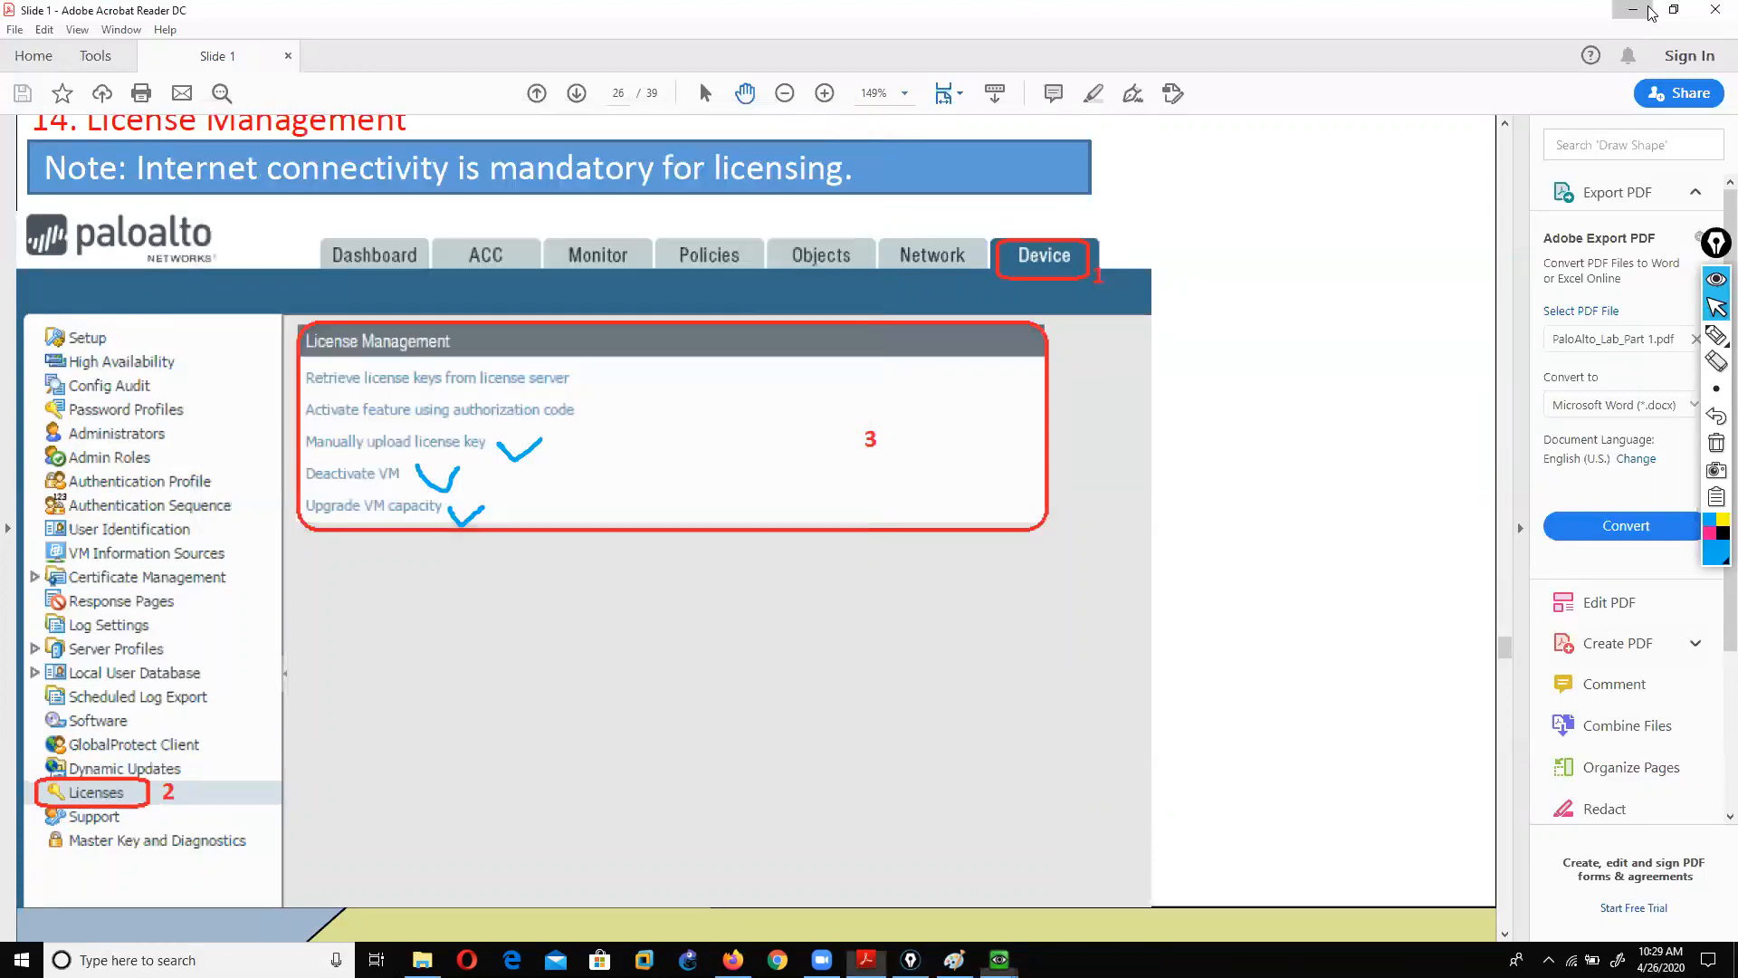
left_click_drag(401, 129, 371, 114)
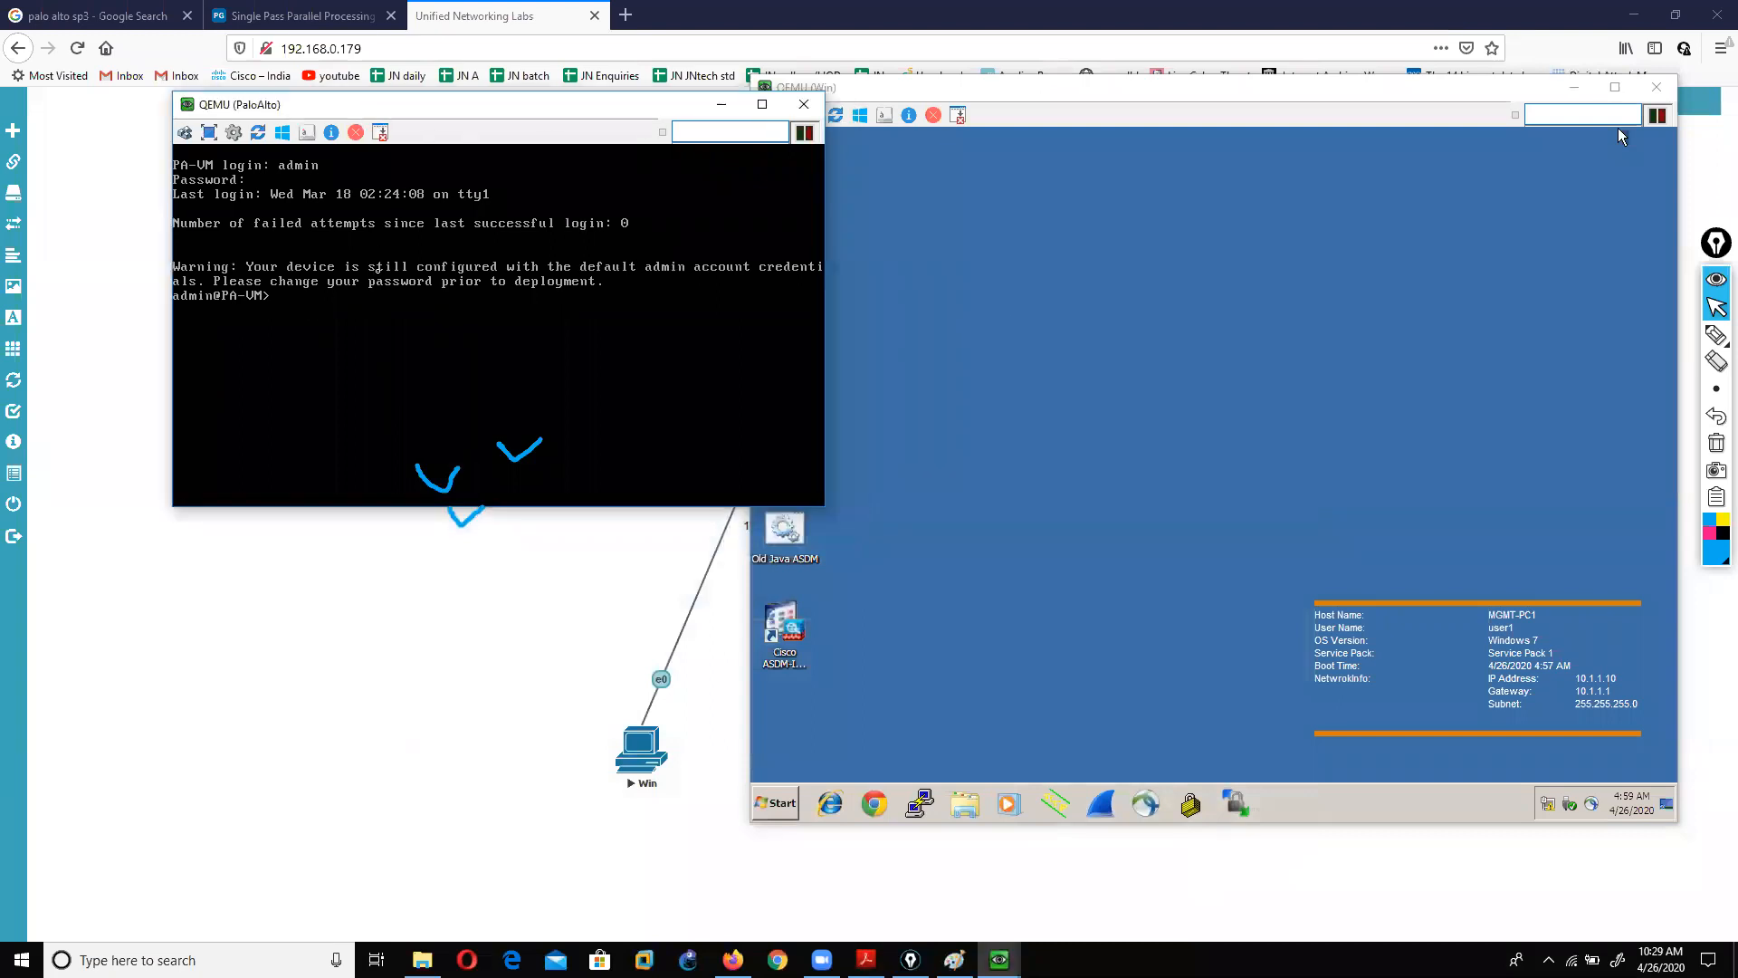
type("show interface management")
key("Return")
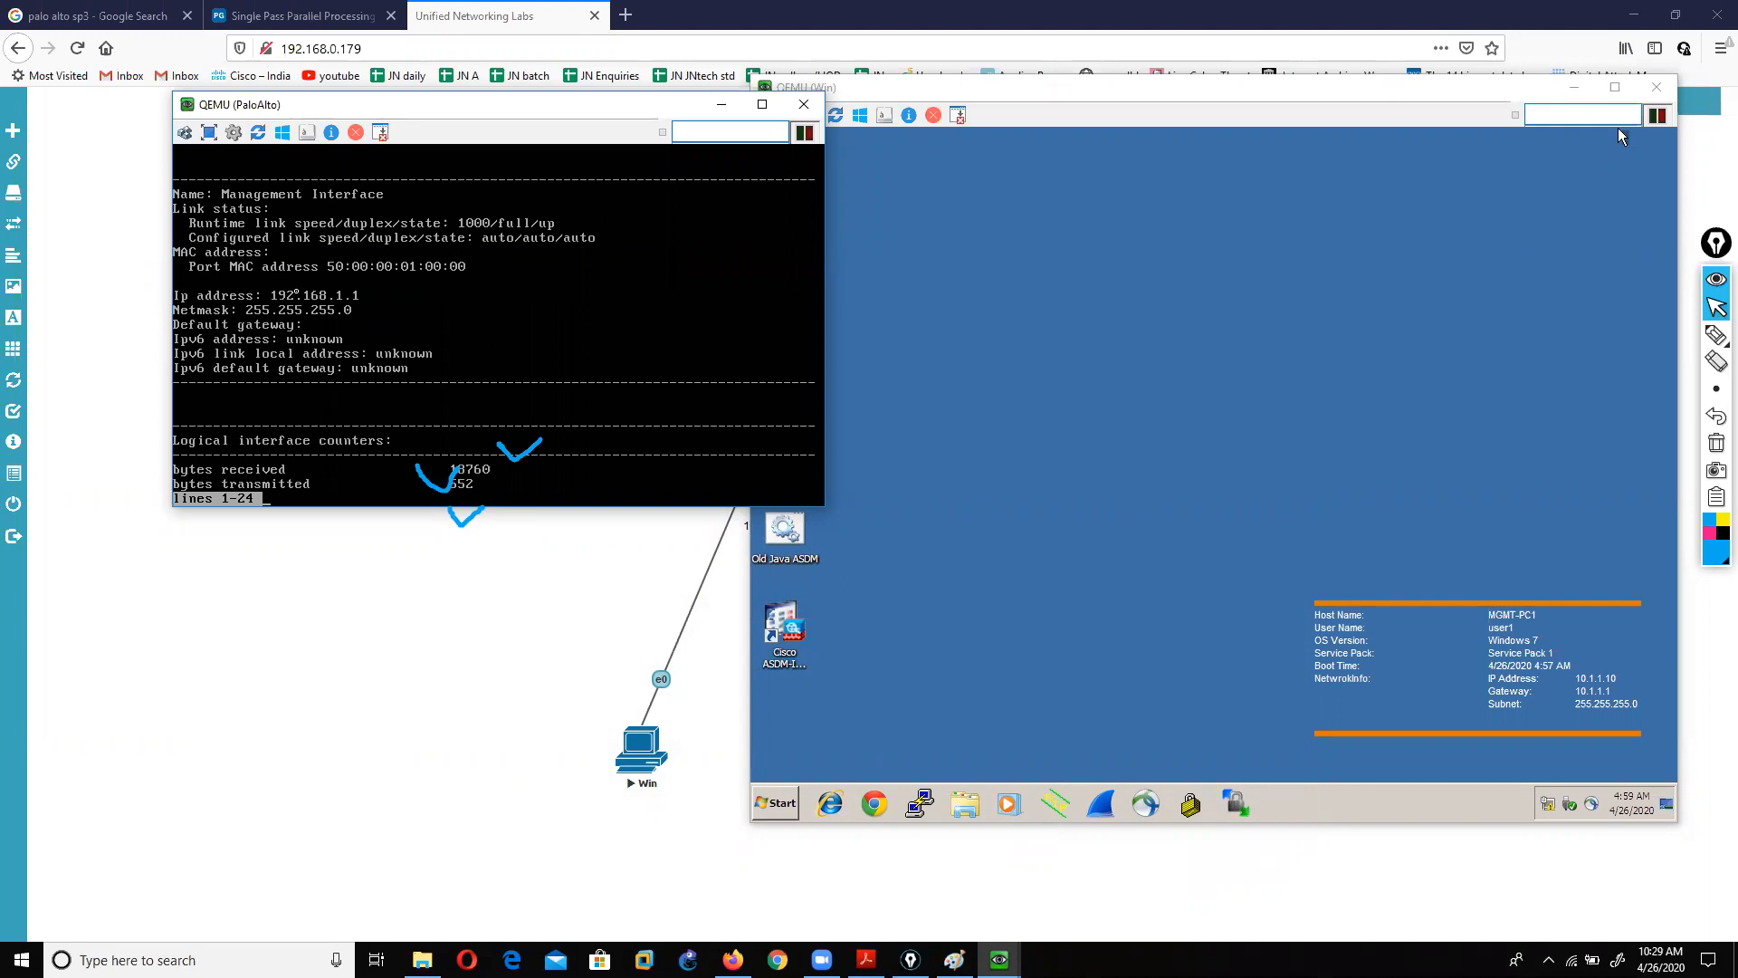
Step: Set the Windows VM screen resolution to 1280 × 800 and enlarge its window
left_click(845, 100)
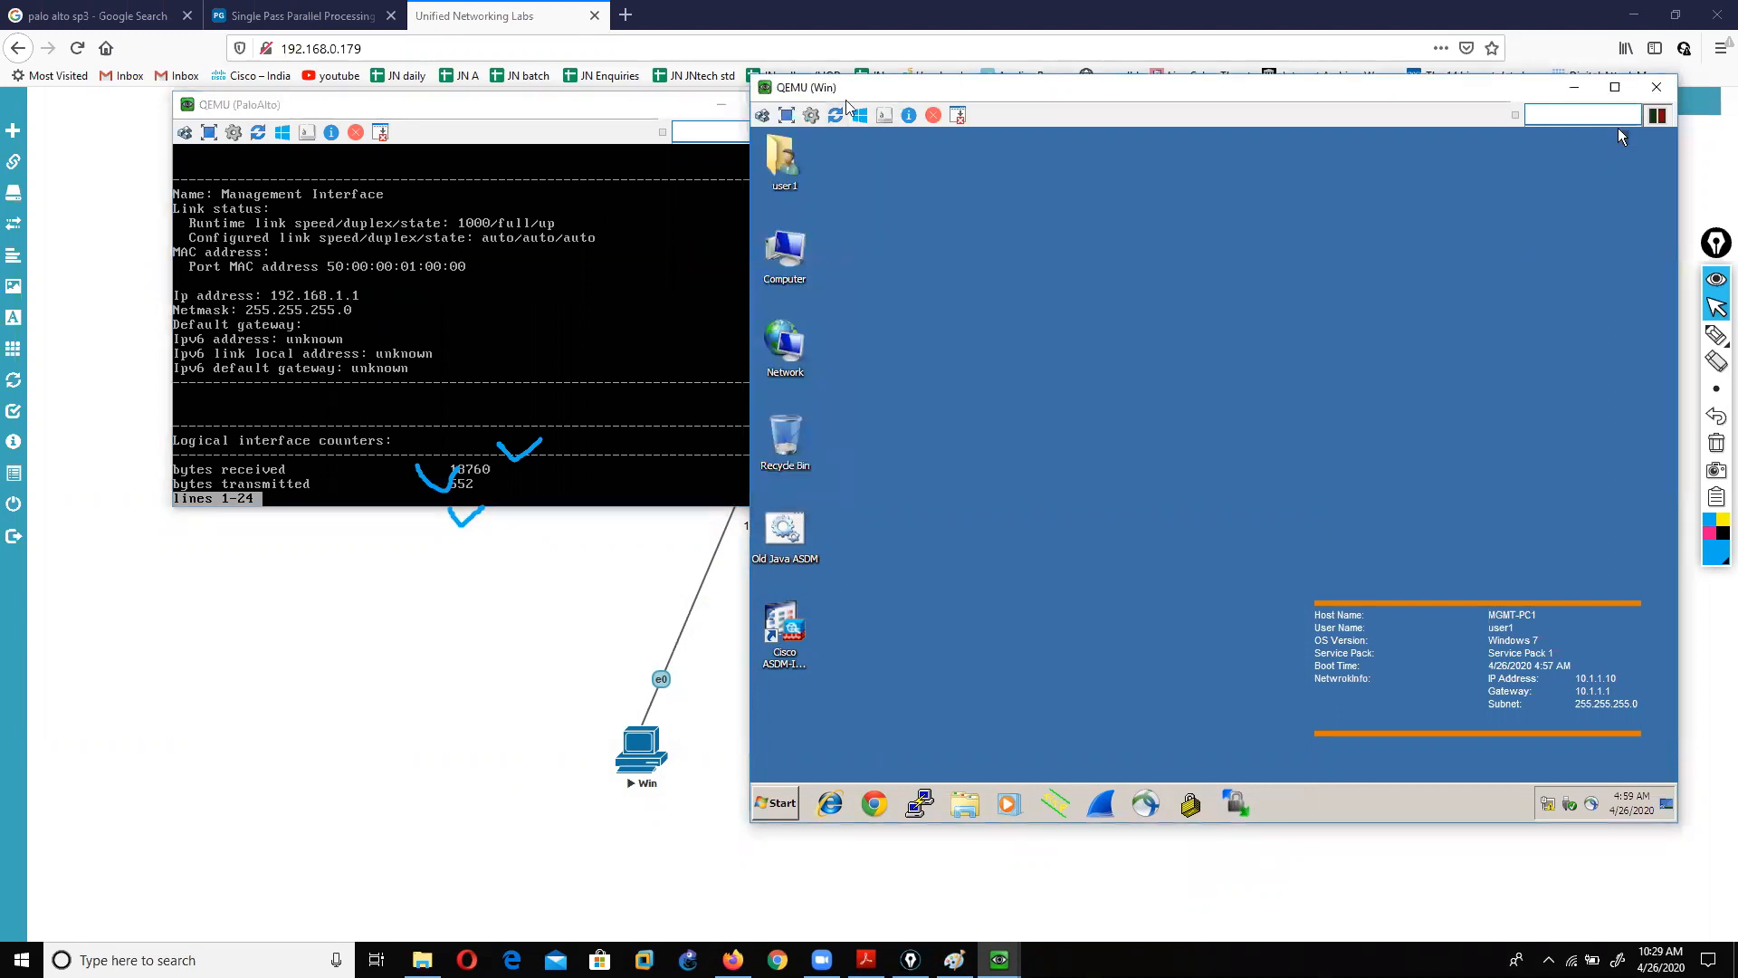
left_click_drag(846, 99, 357, 102)
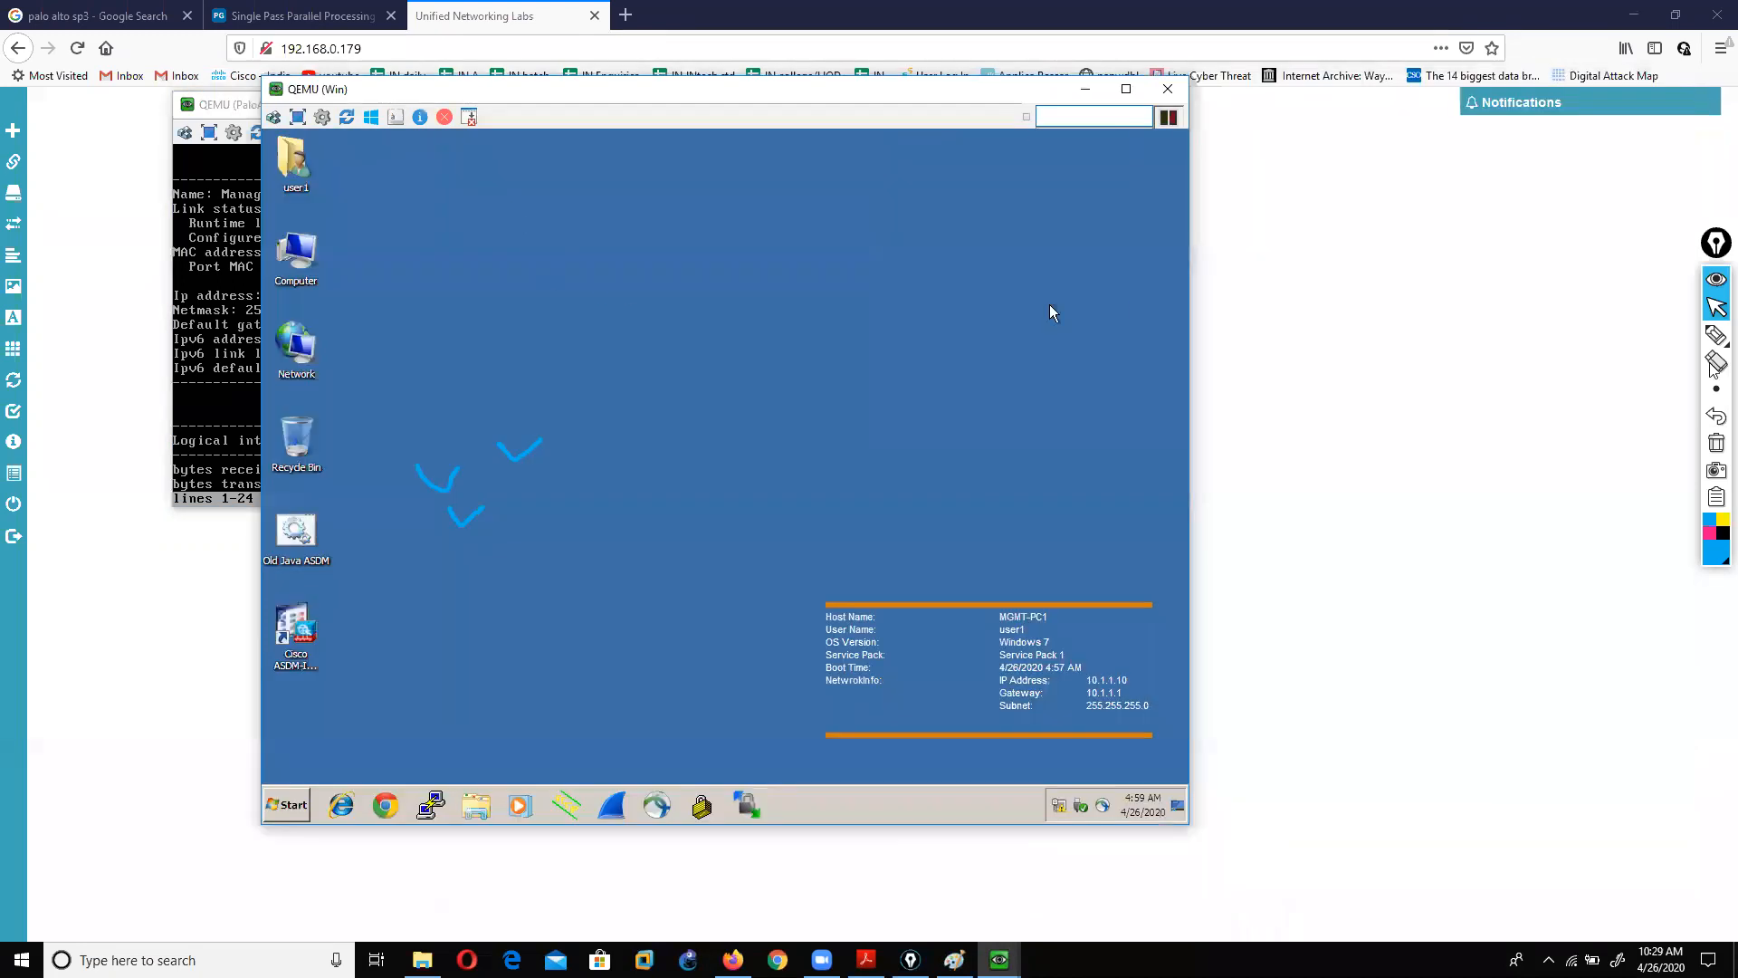
left_click(1137, 310)
right_click(561, 295)
left_click(611, 418)
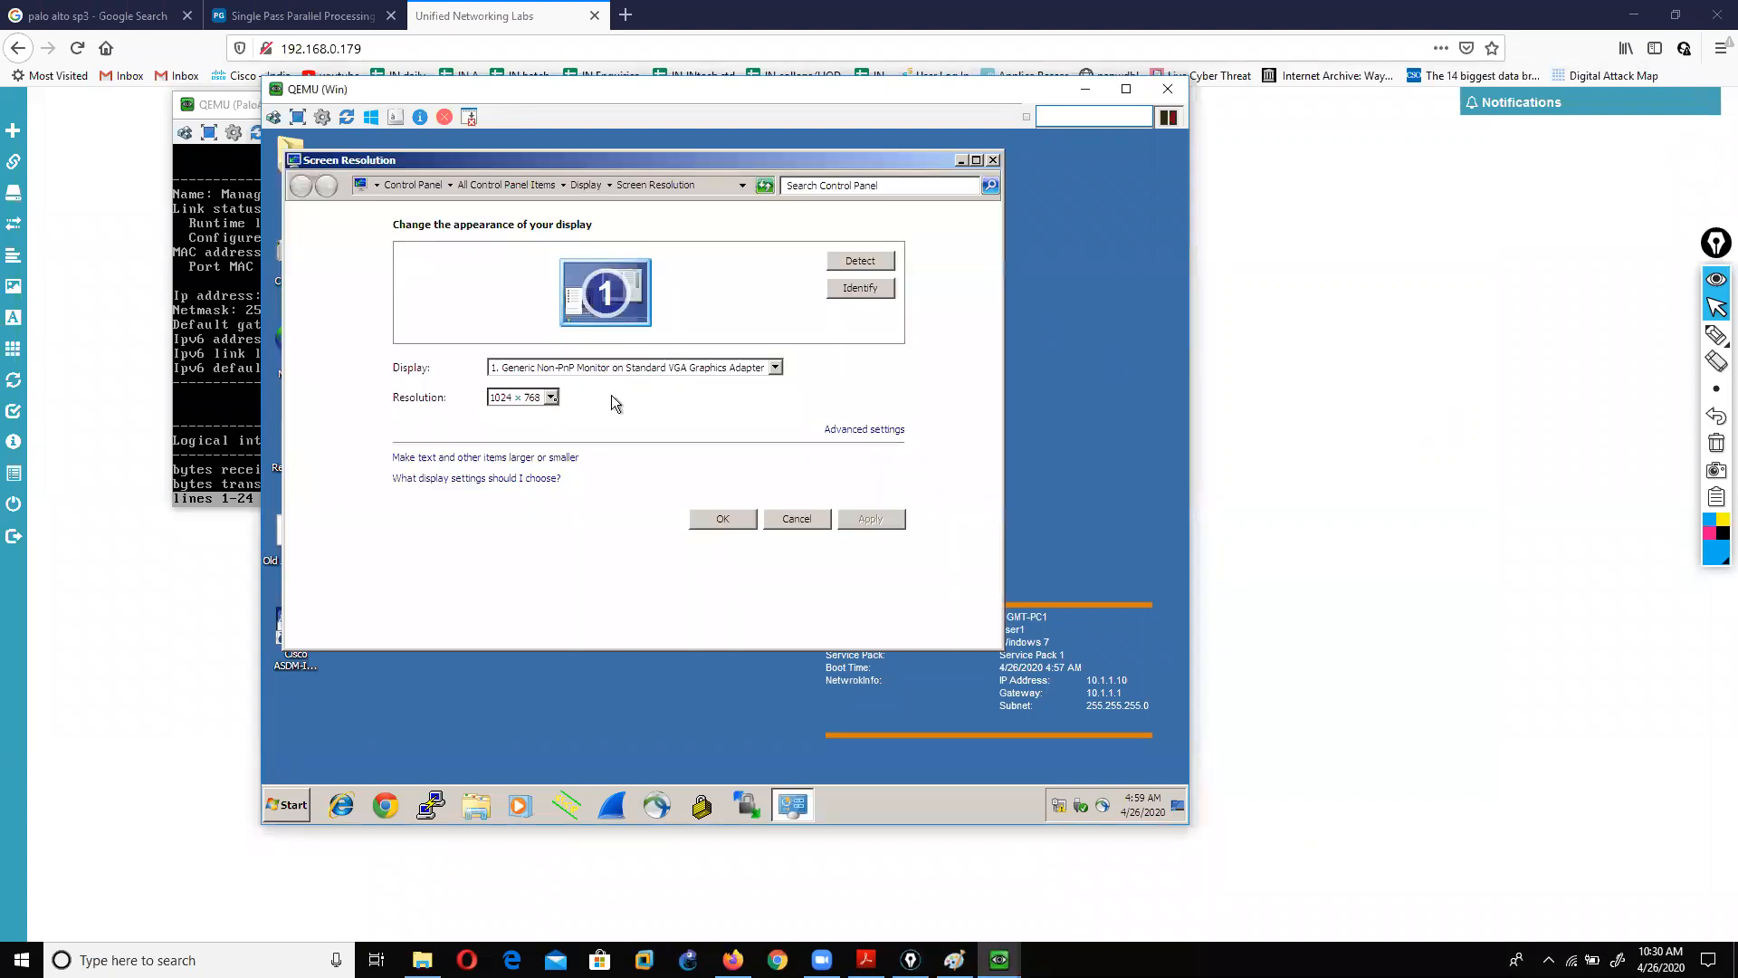
left_click(550, 398)
left_click(515, 556)
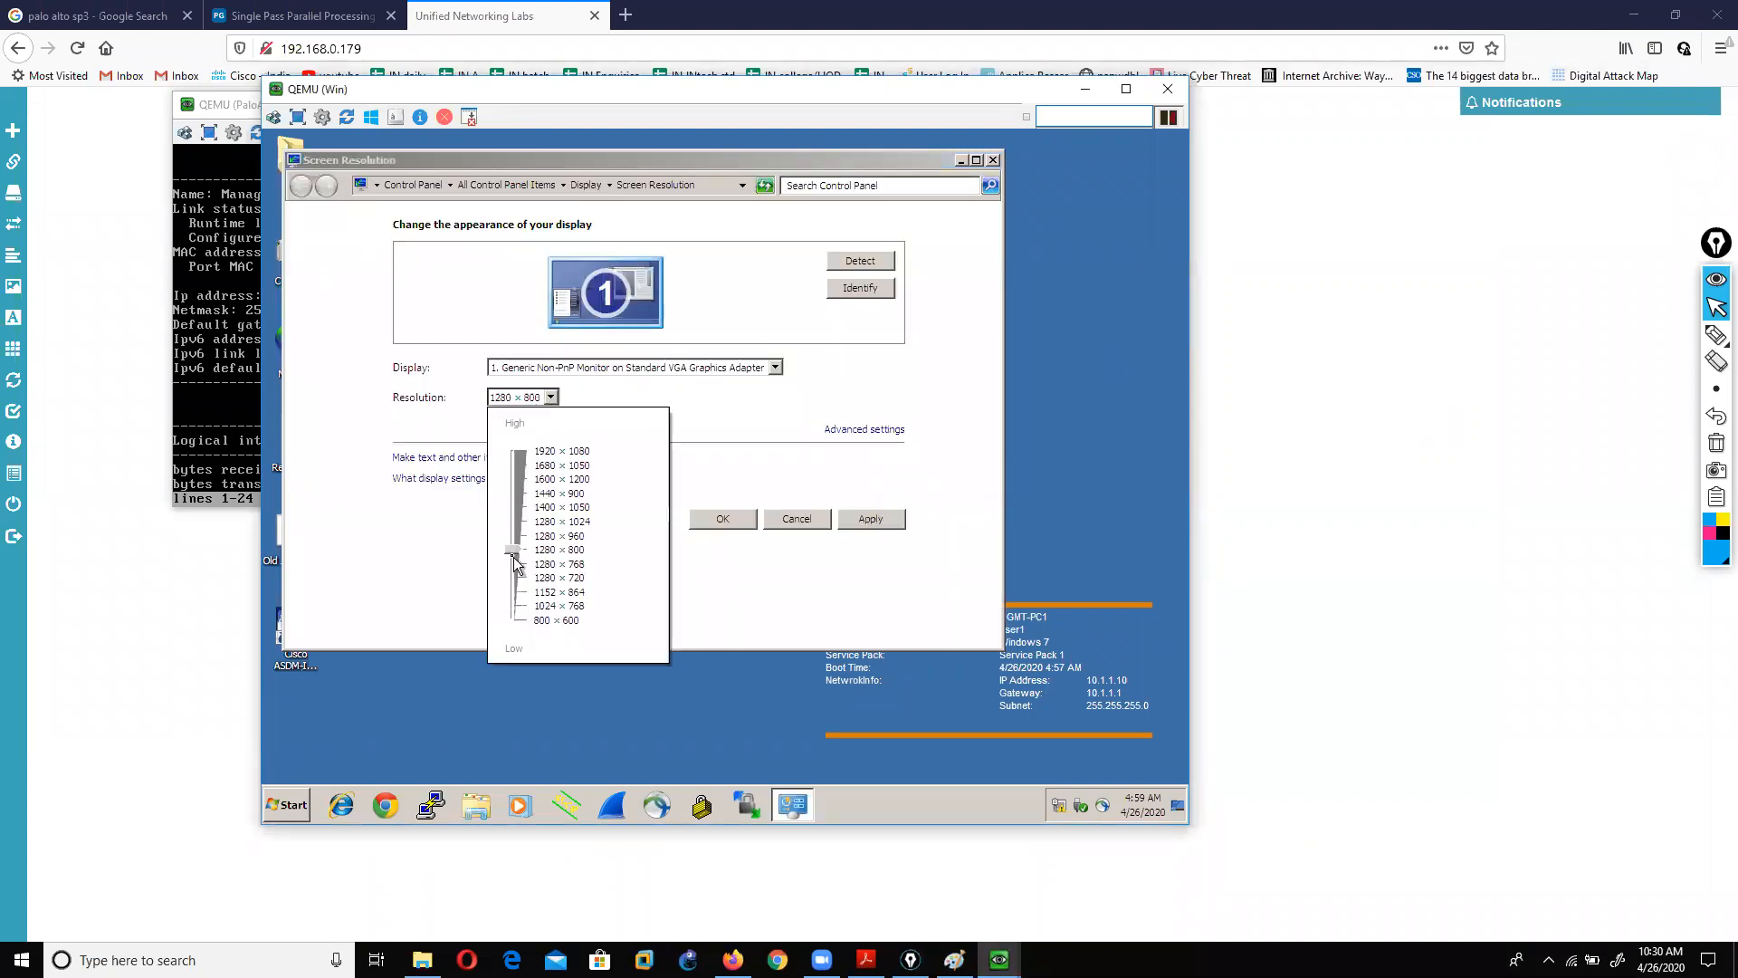
left_click(865, 524)
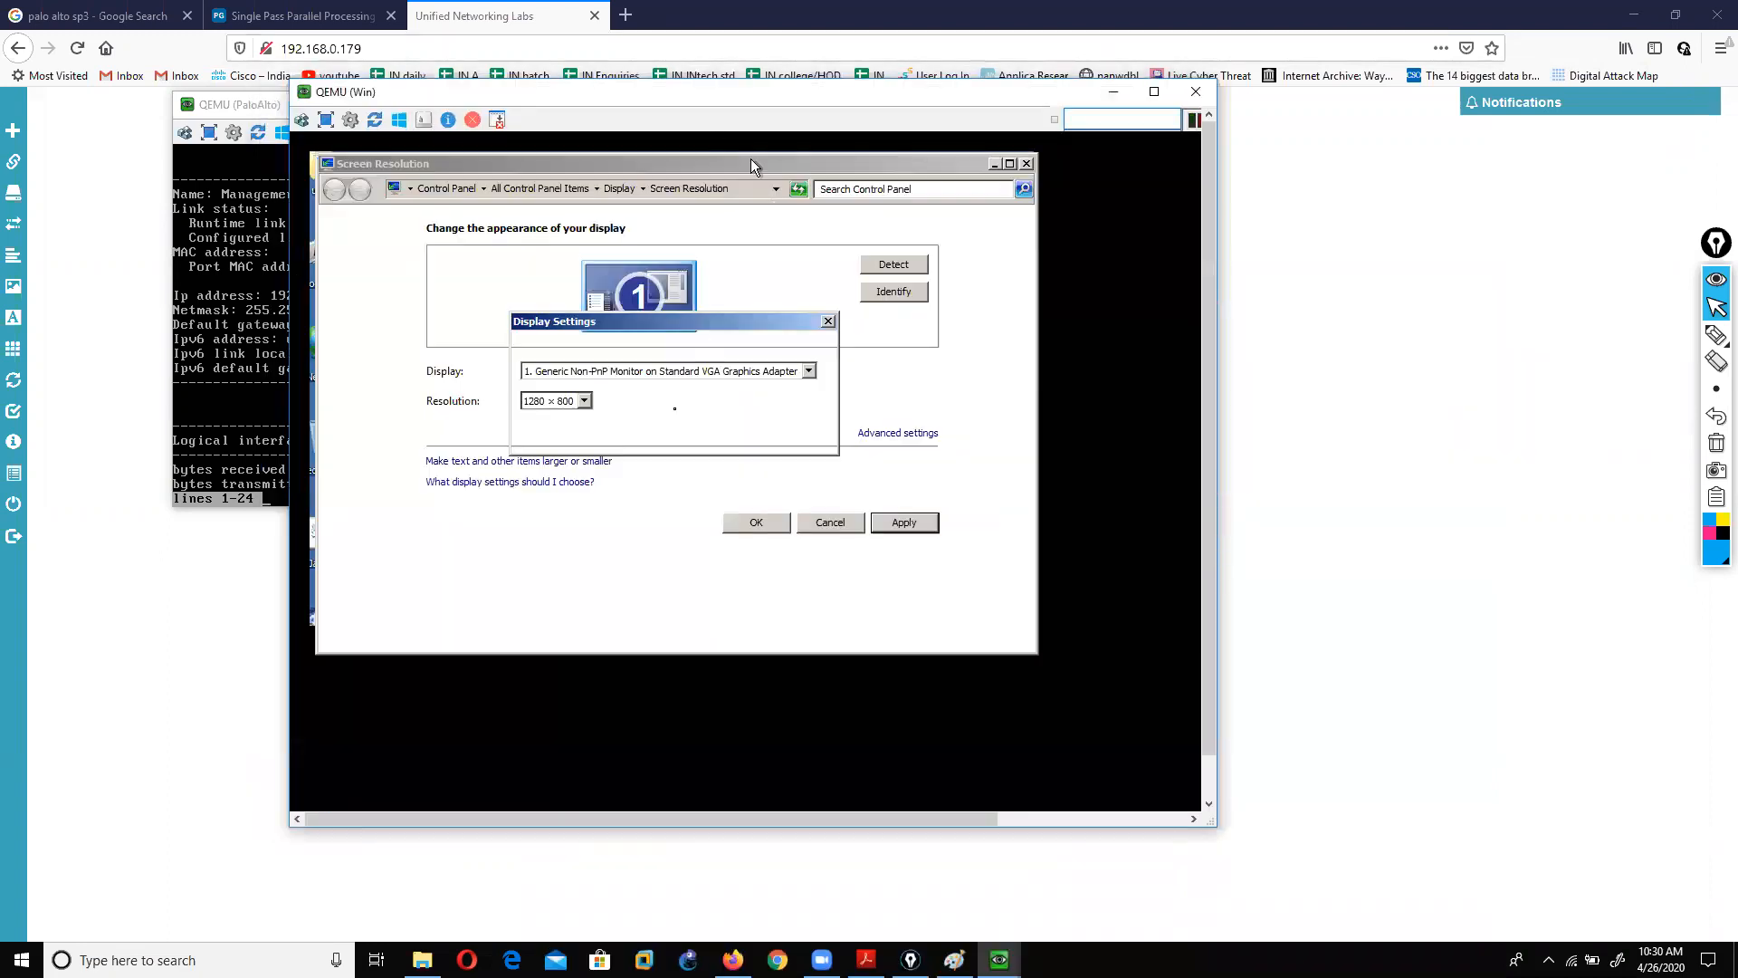
left_click(715, 404)
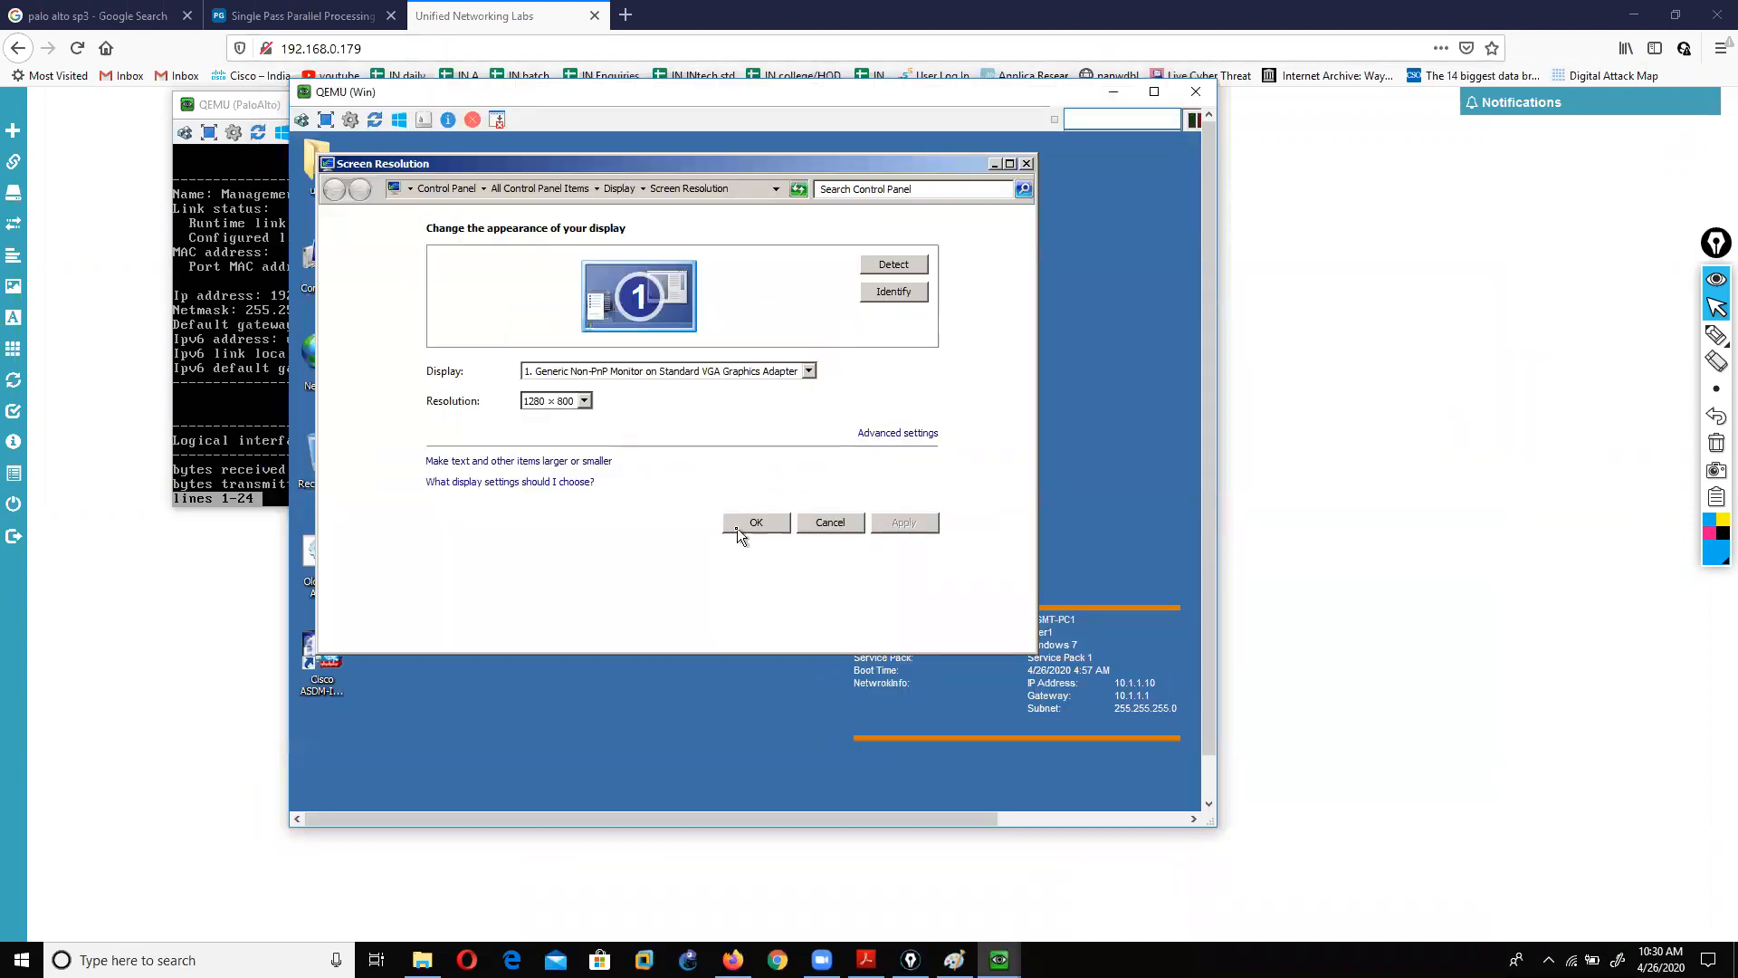
left_click(750, 525)
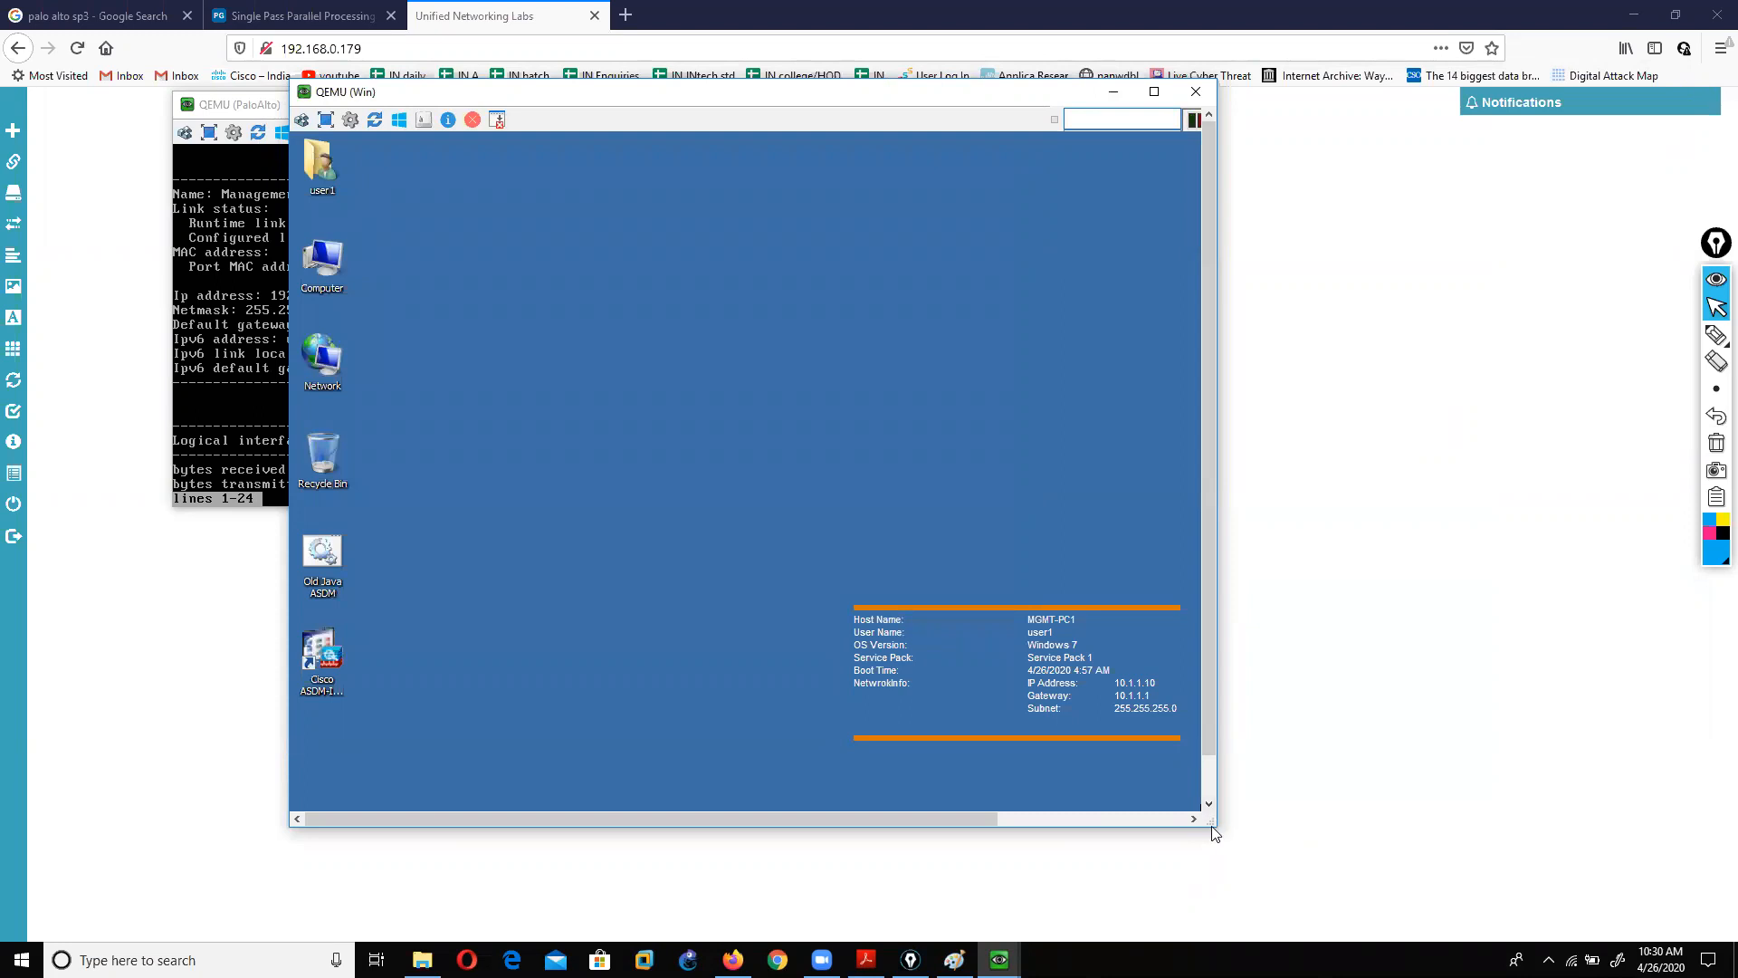
left_click_drag(1214, 827, 1449, 856)
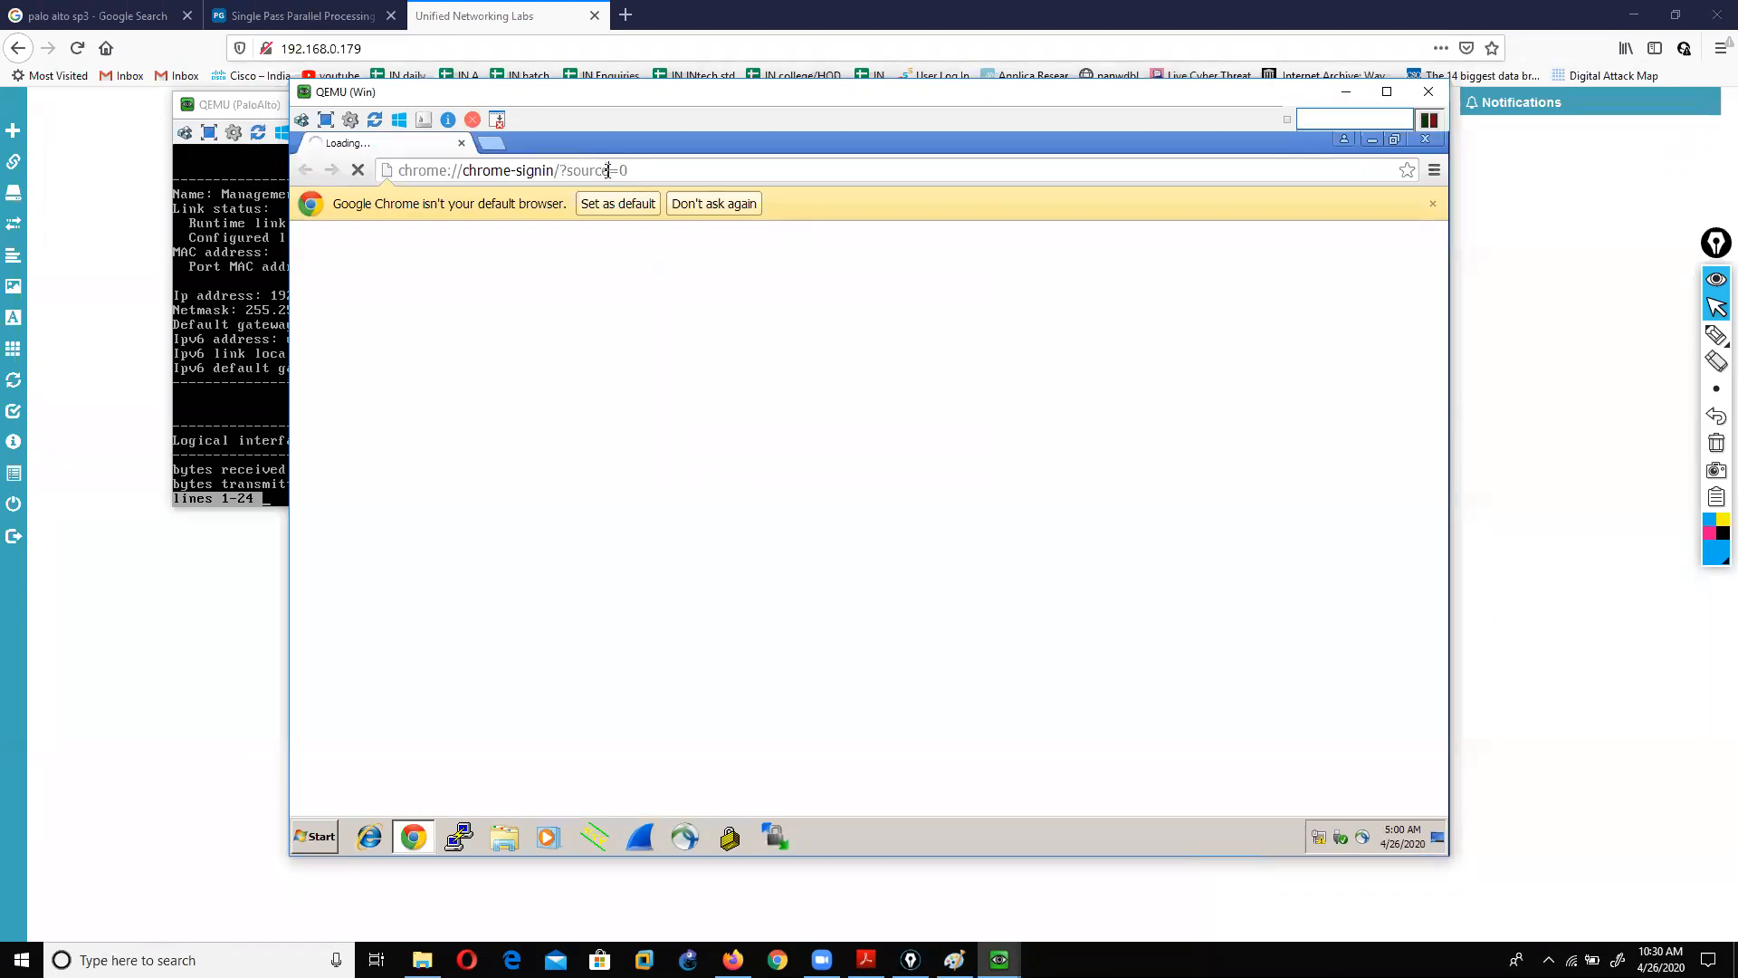
left_click(607, 170)
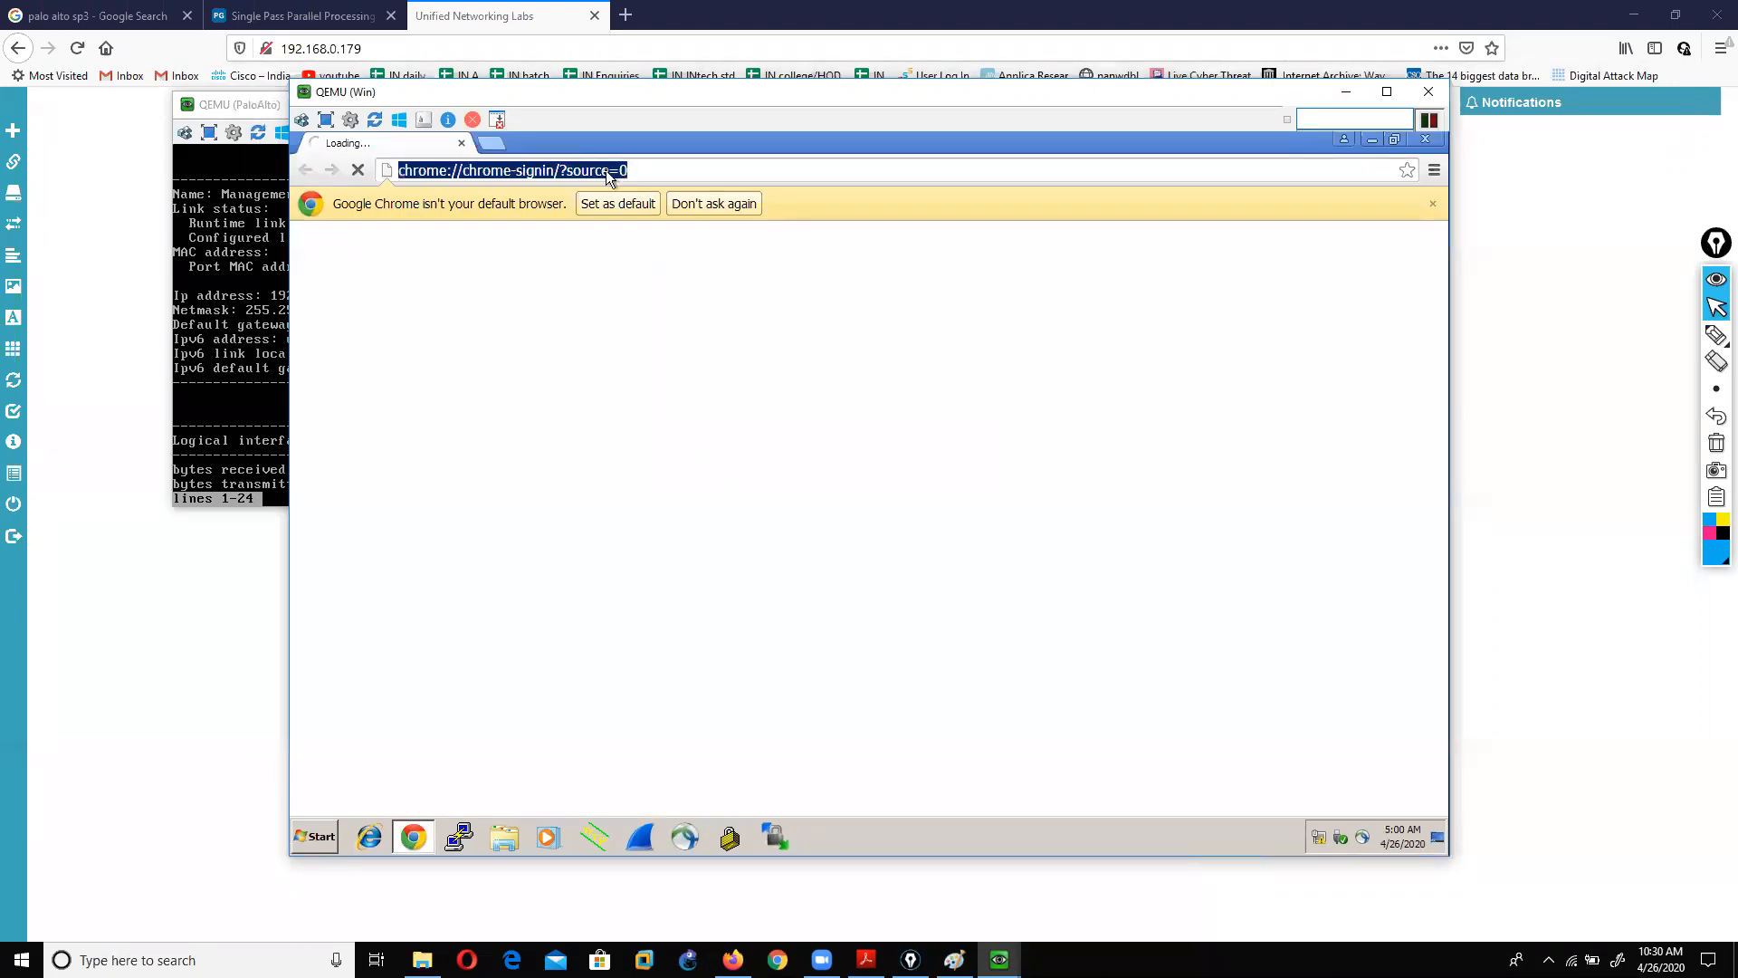
type("https://192")
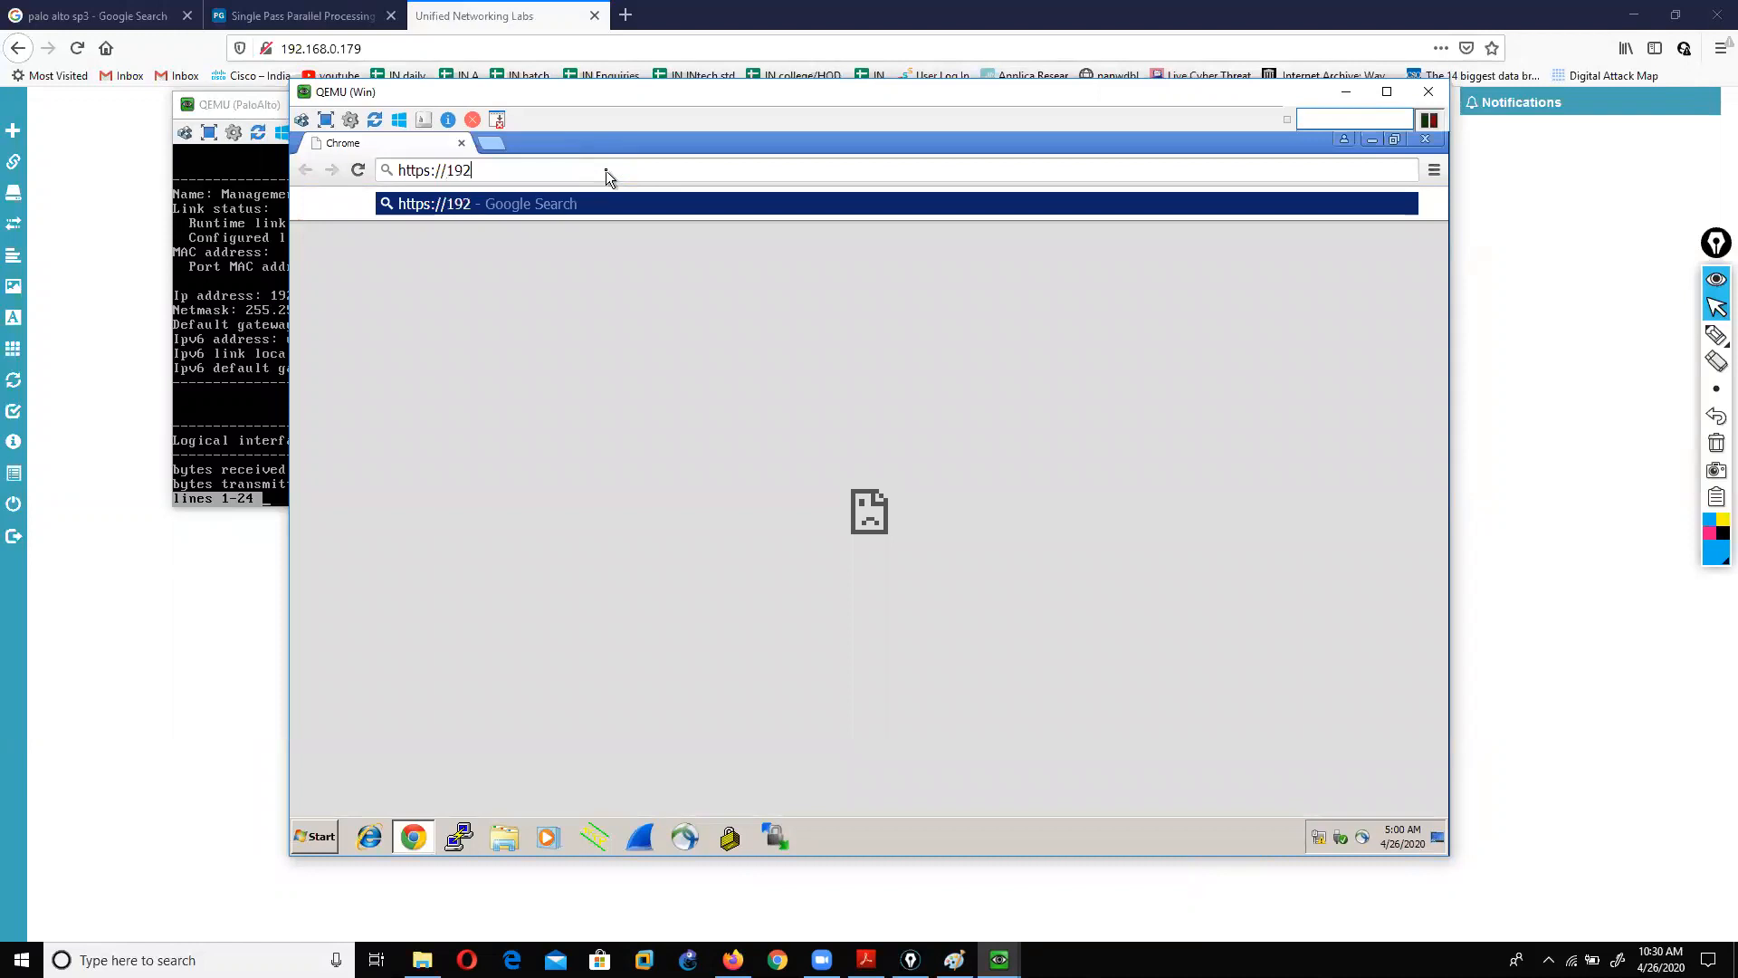
type(".168.1.1")
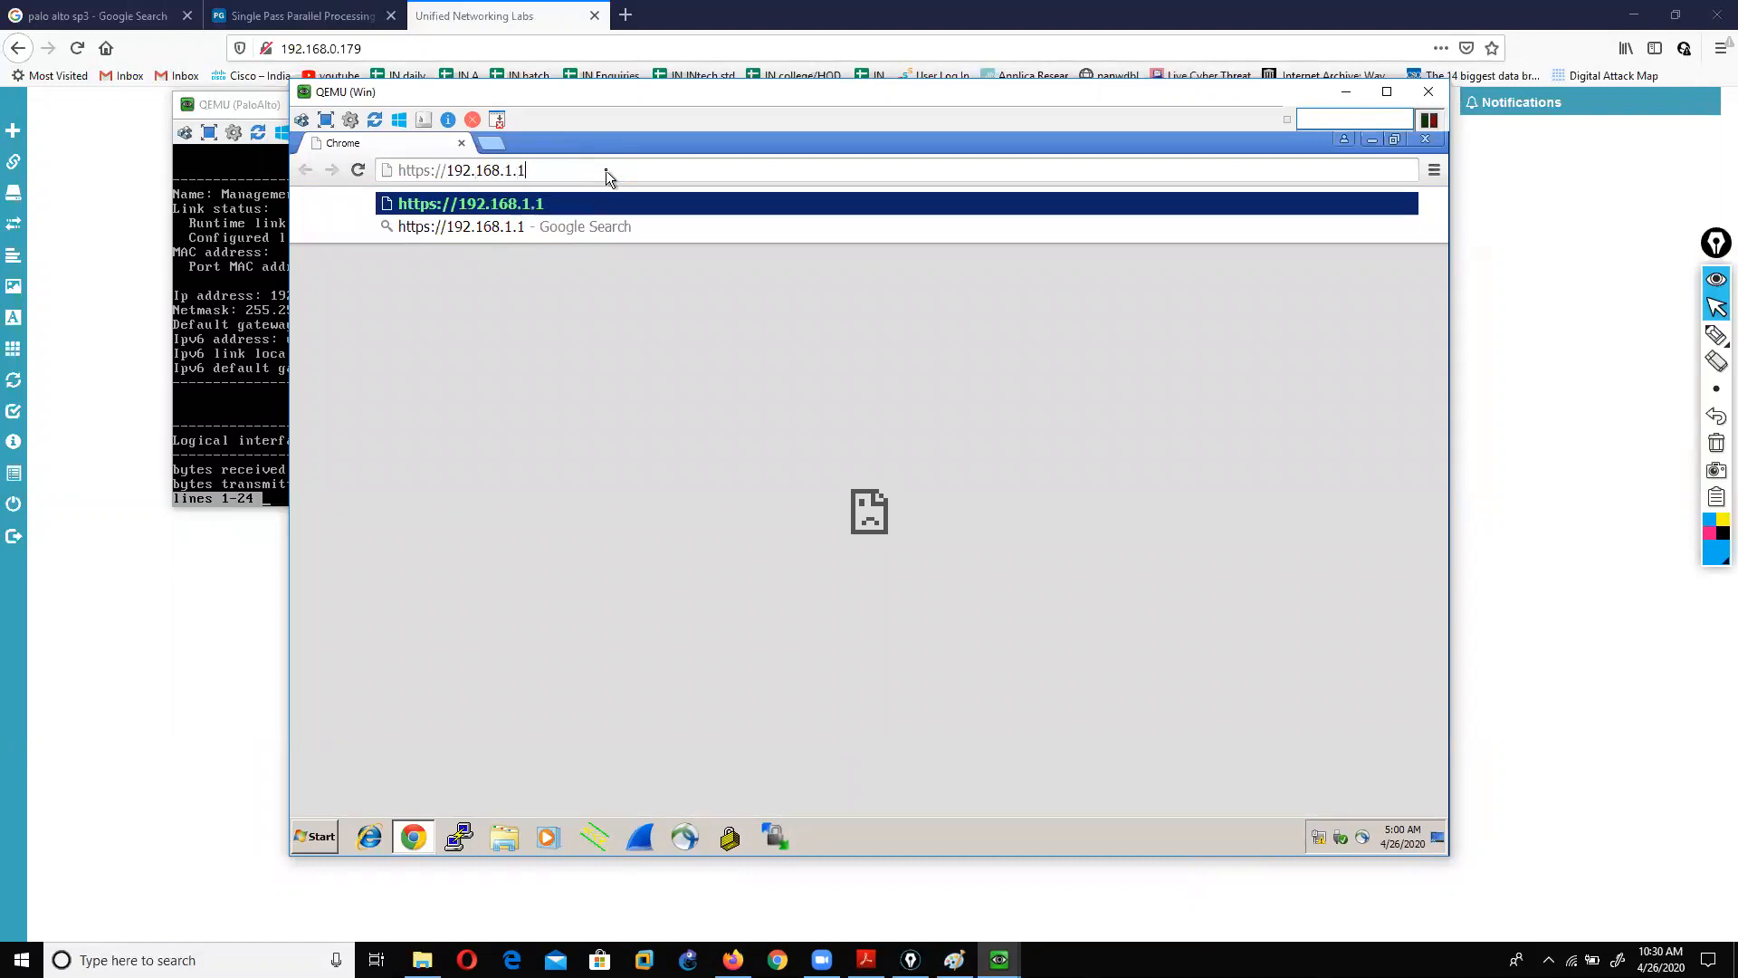
key("Return")
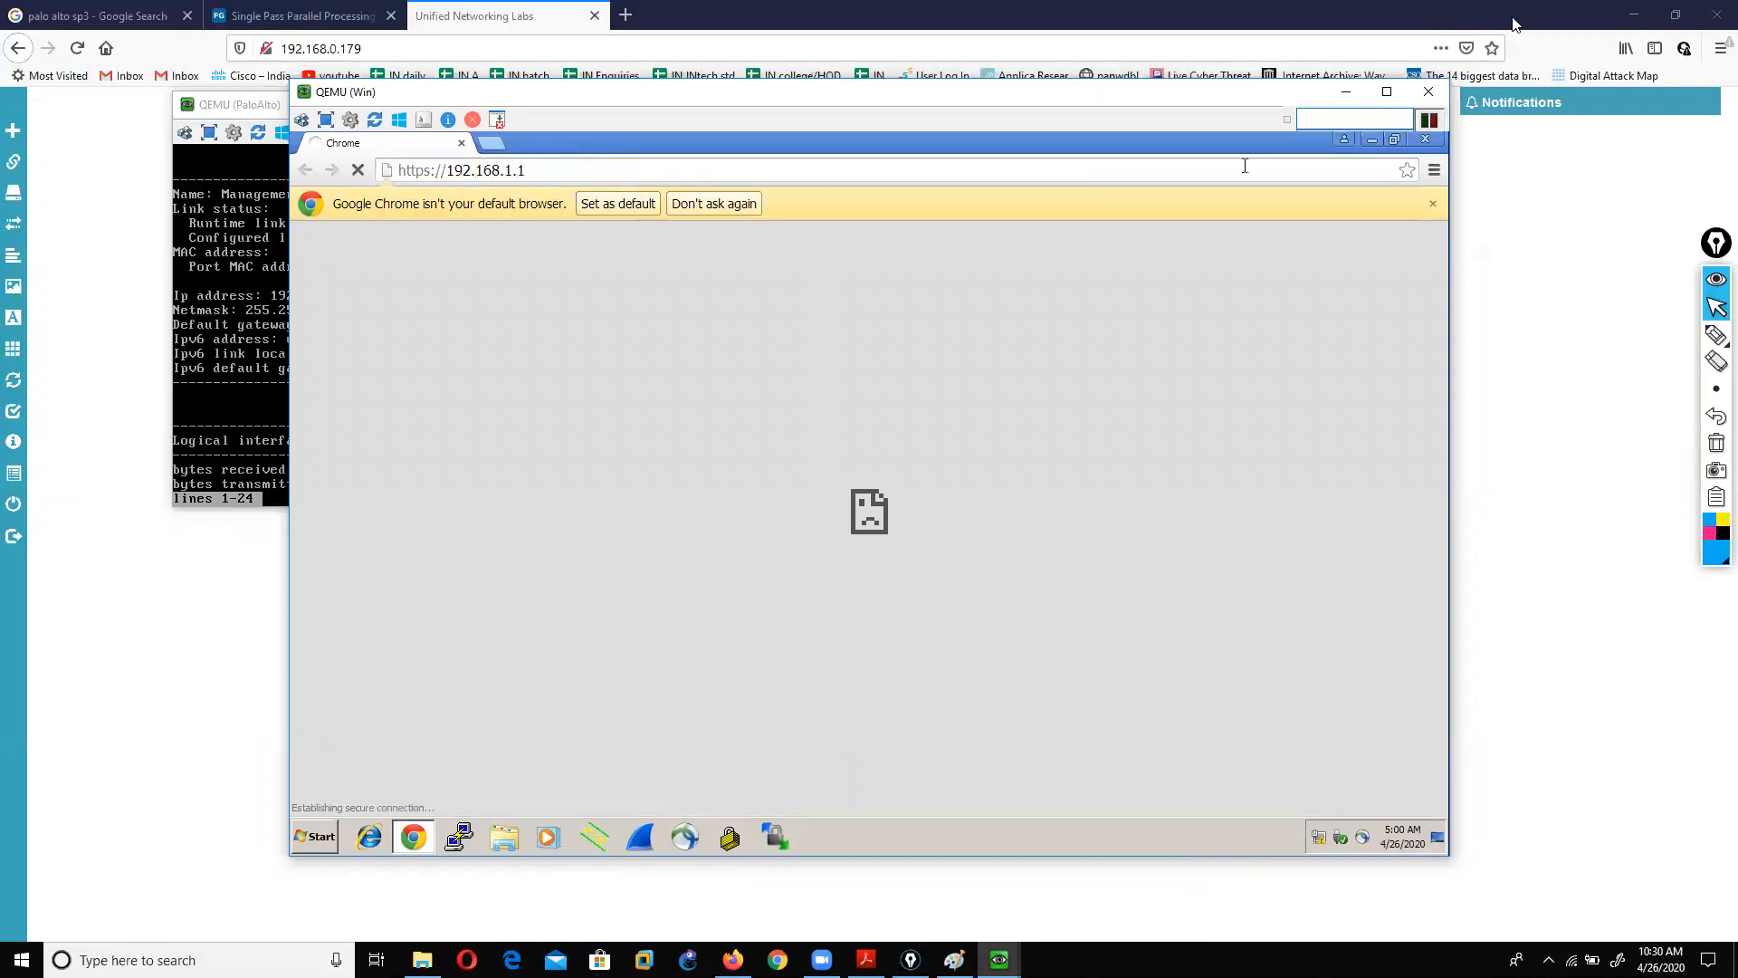
left_click(1604, 89)
left_click(1432, 206)
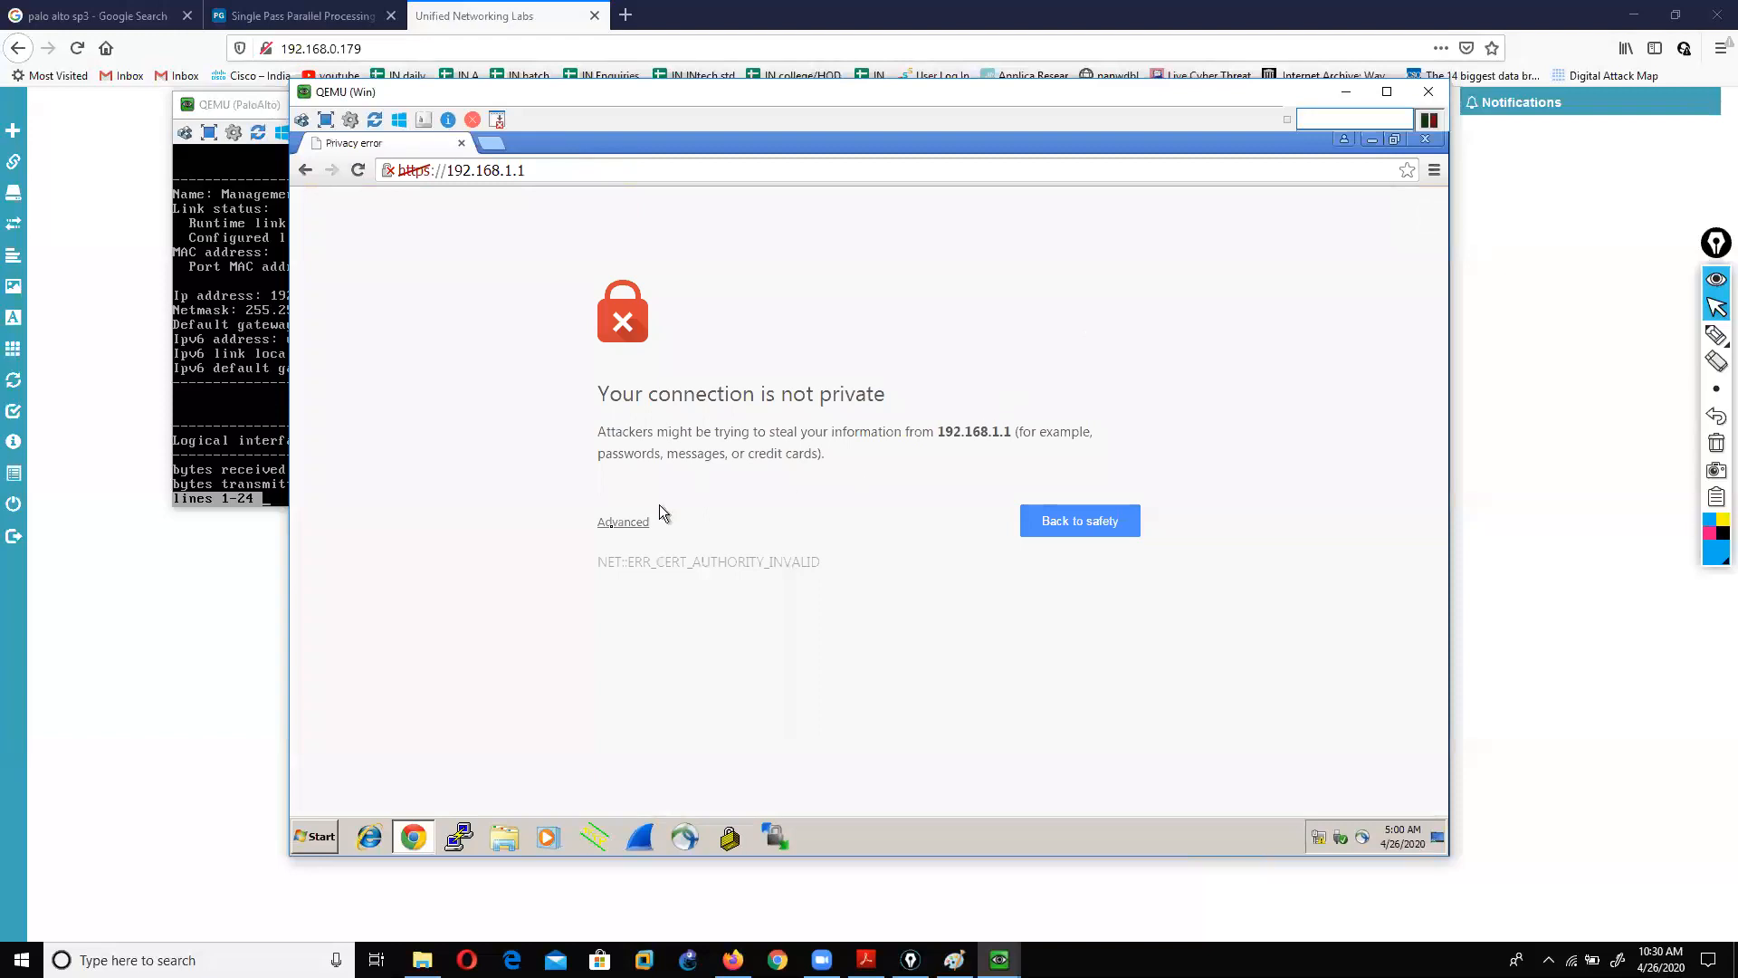
left_click(618, 525)
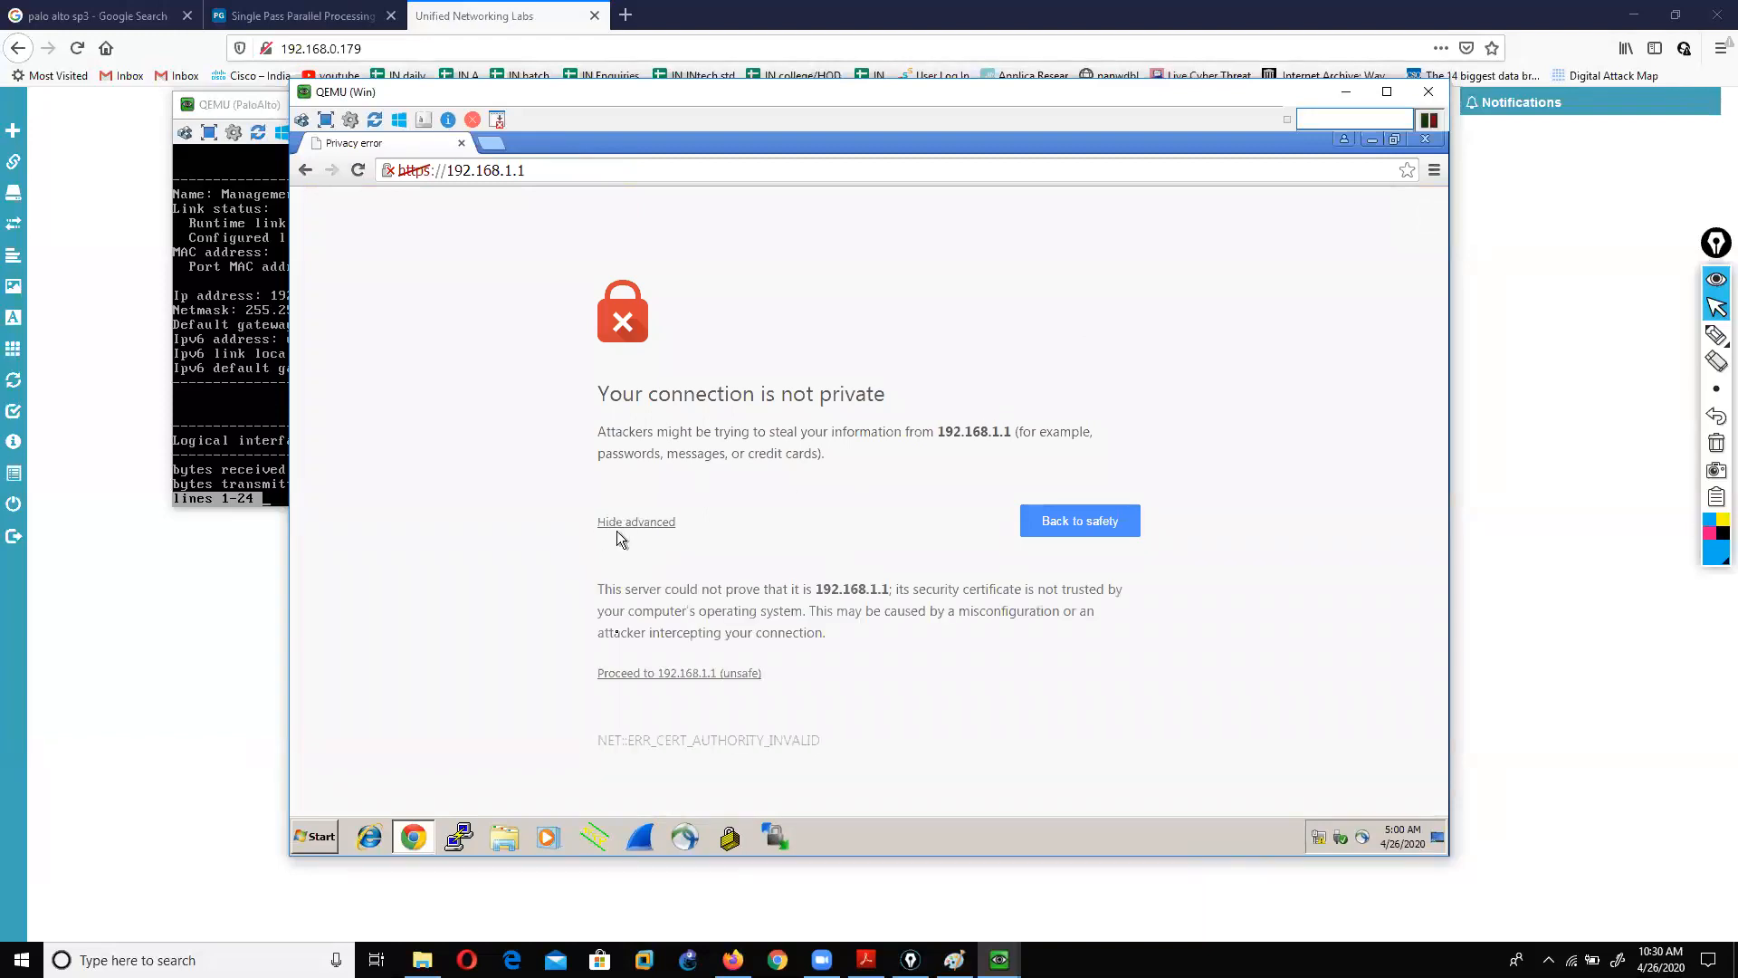
left_click(636, 675)
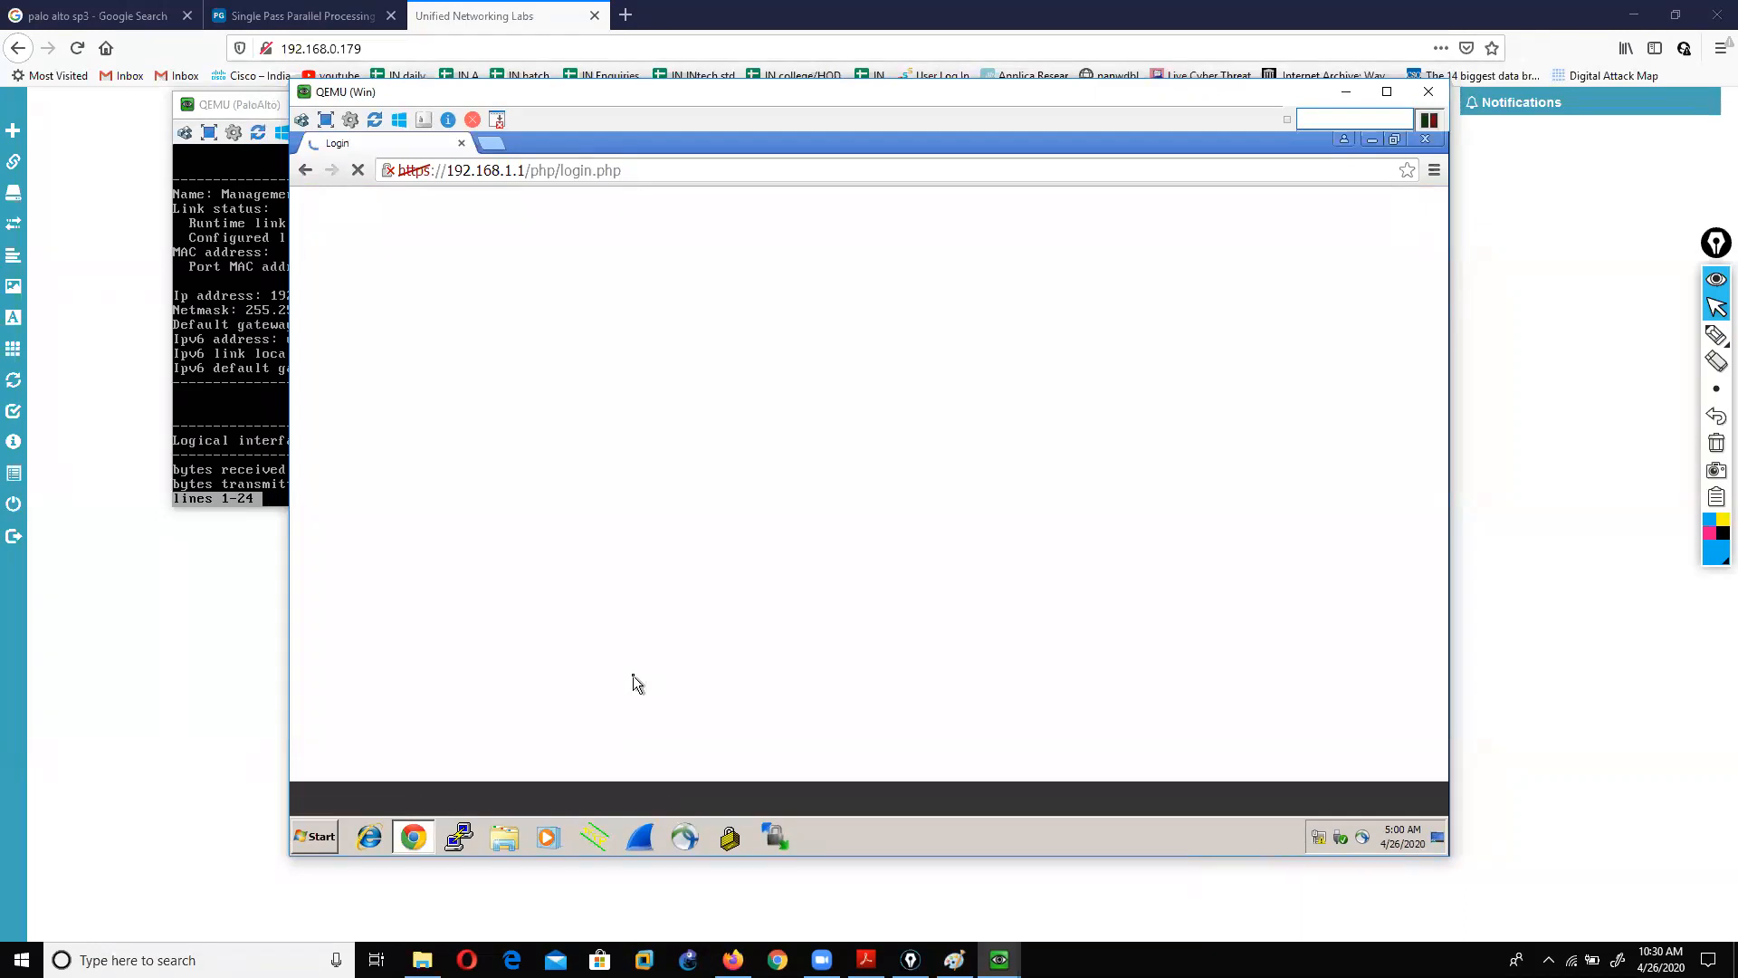
Step: Log in to the PA-VM as admin with the default password and dismiss the warning
type("admin")
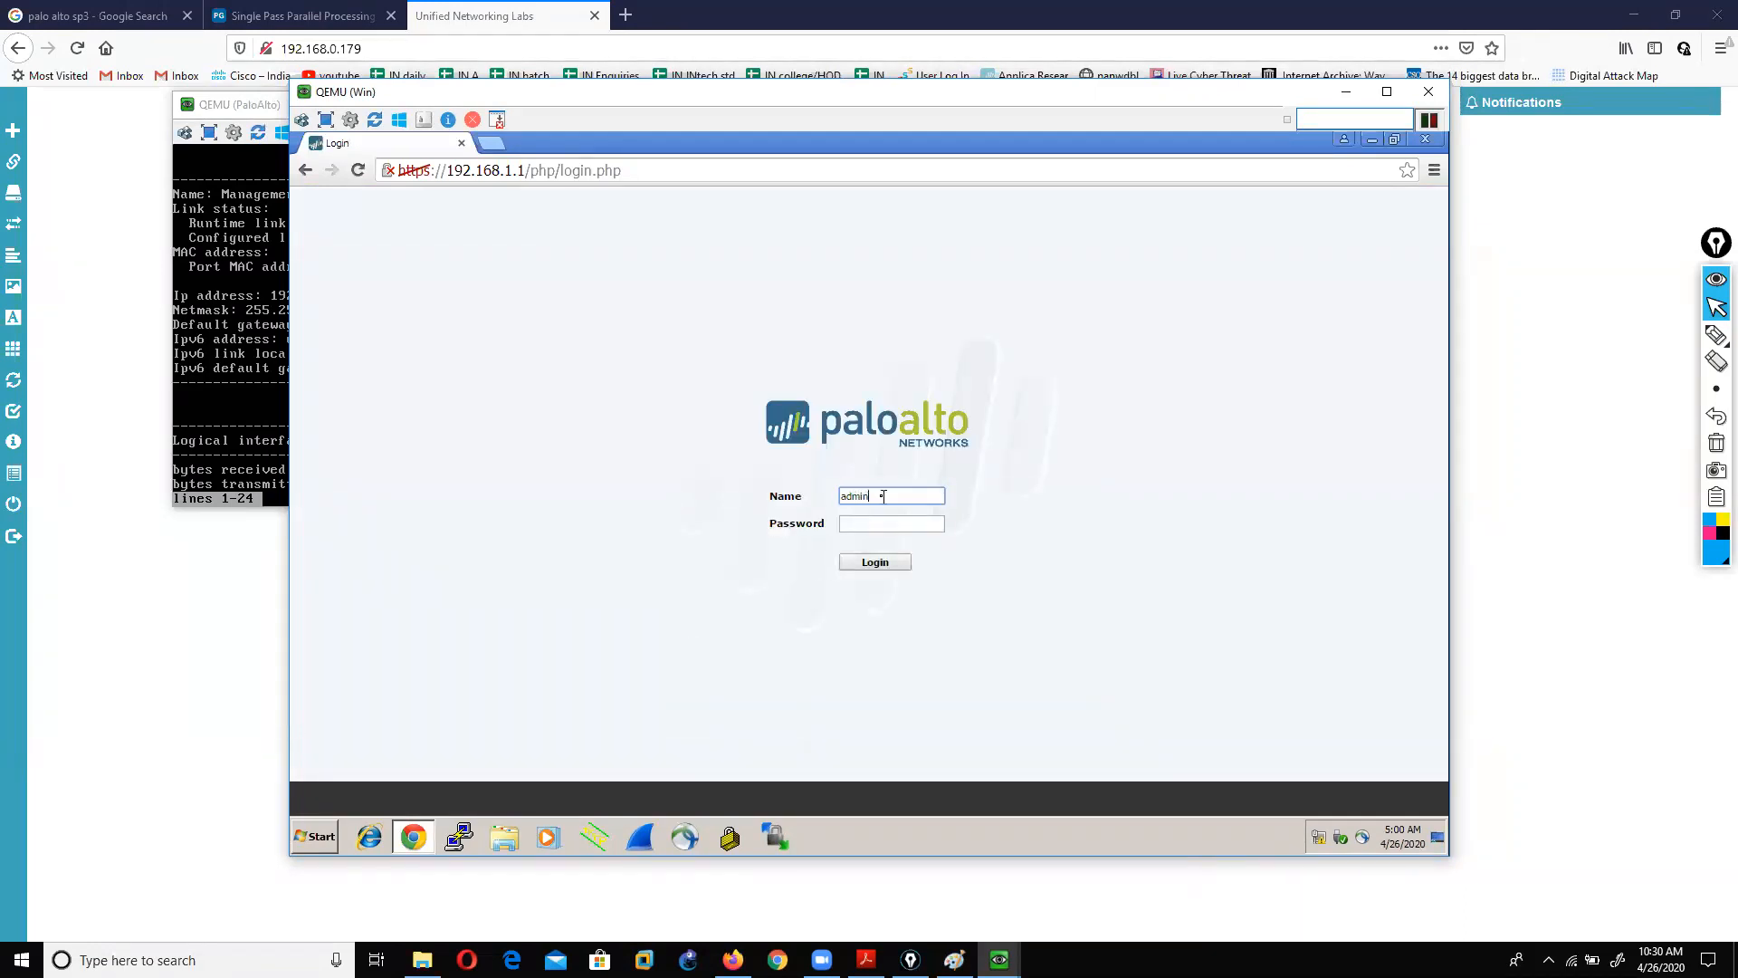
key("Tab")
type("admin")
key("Return")
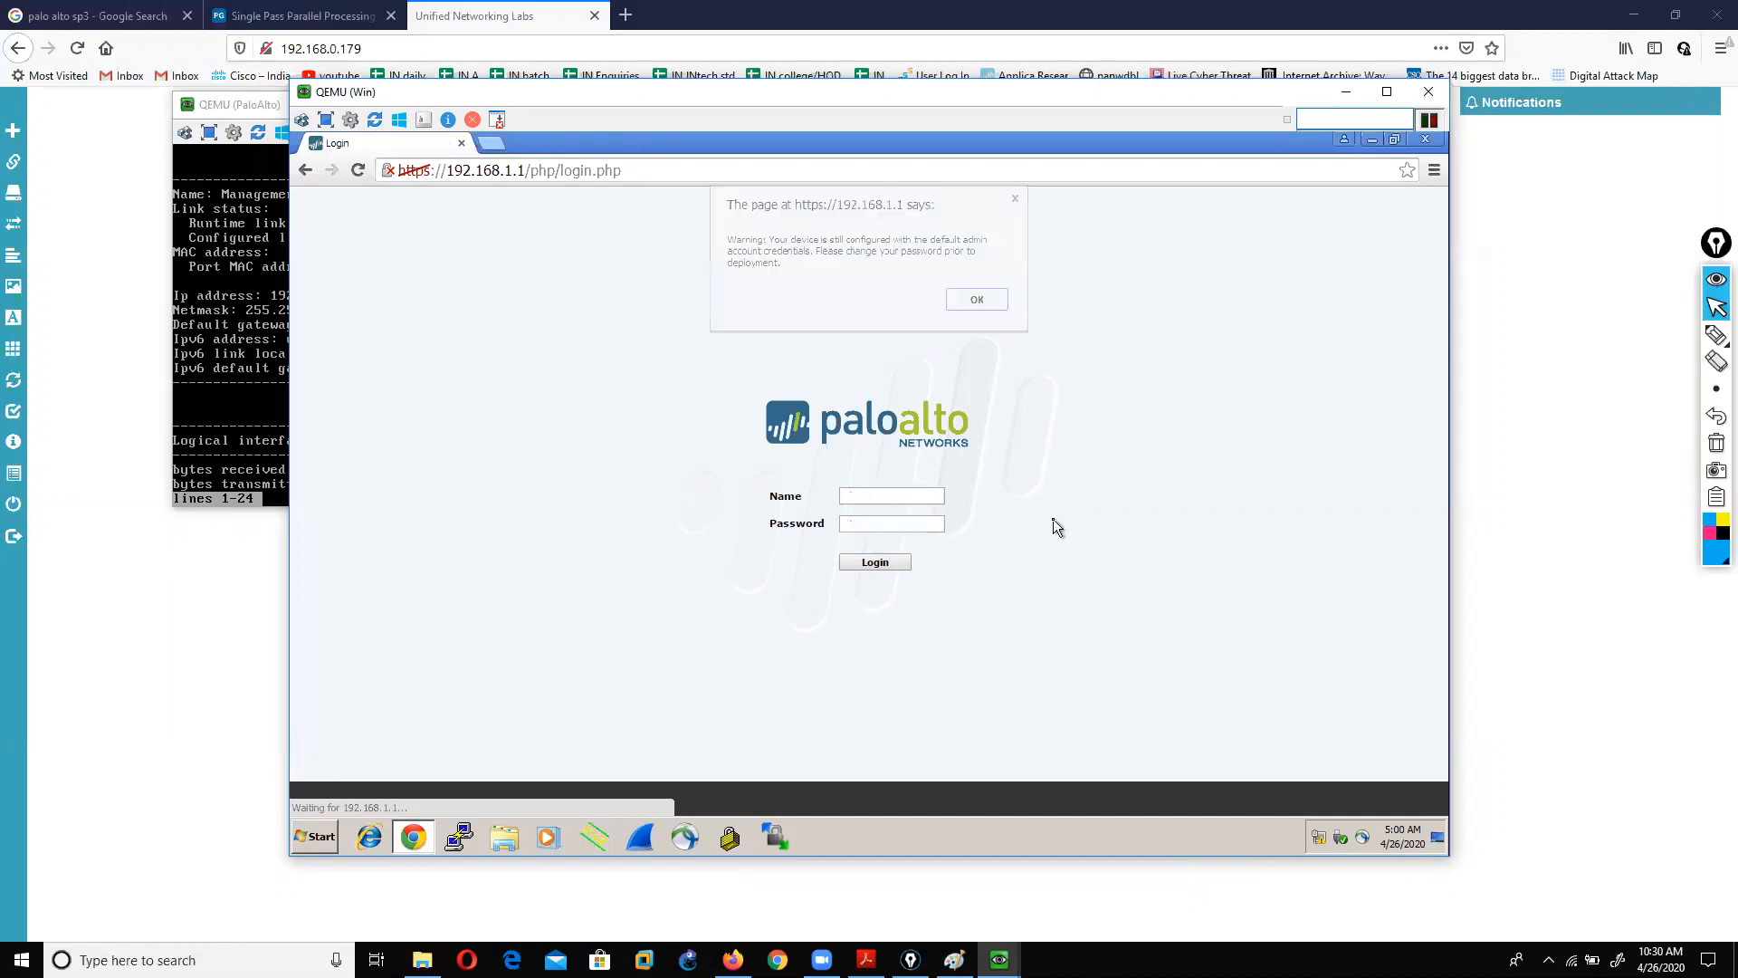
left_click(971, 304)
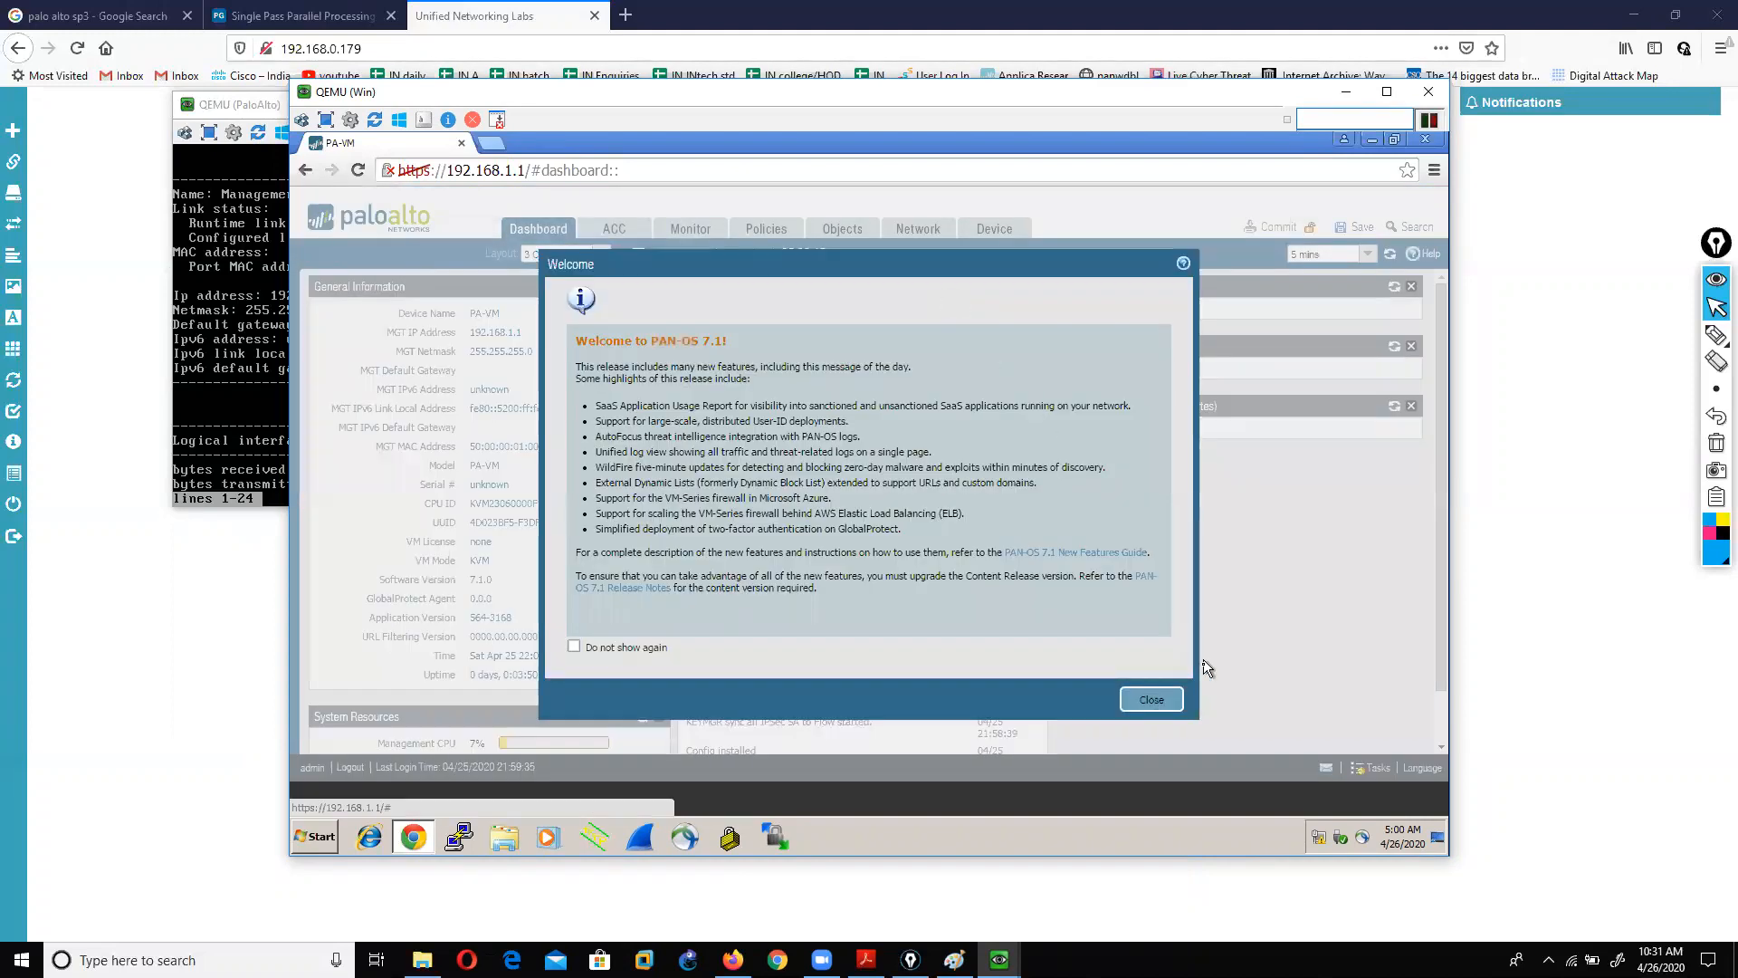
Step: Open Device > Dynamic Updates, run Check Now, and close the communication error
left_click(1155, 698)
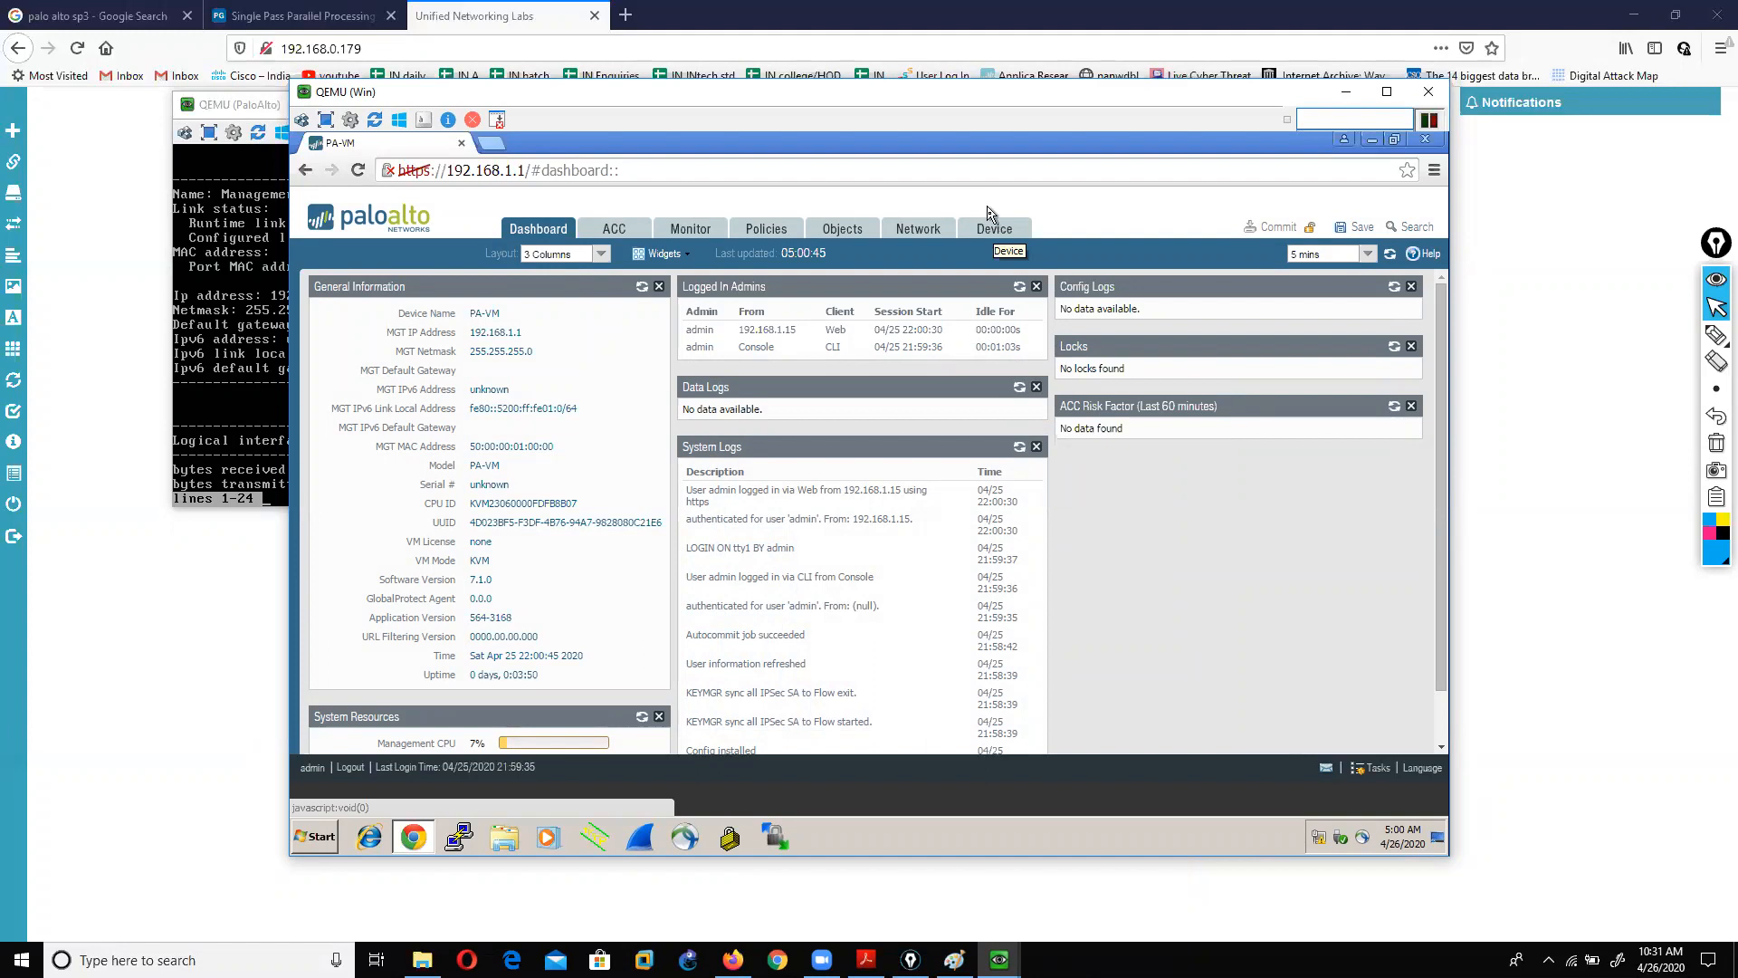
left_click(992, 230)
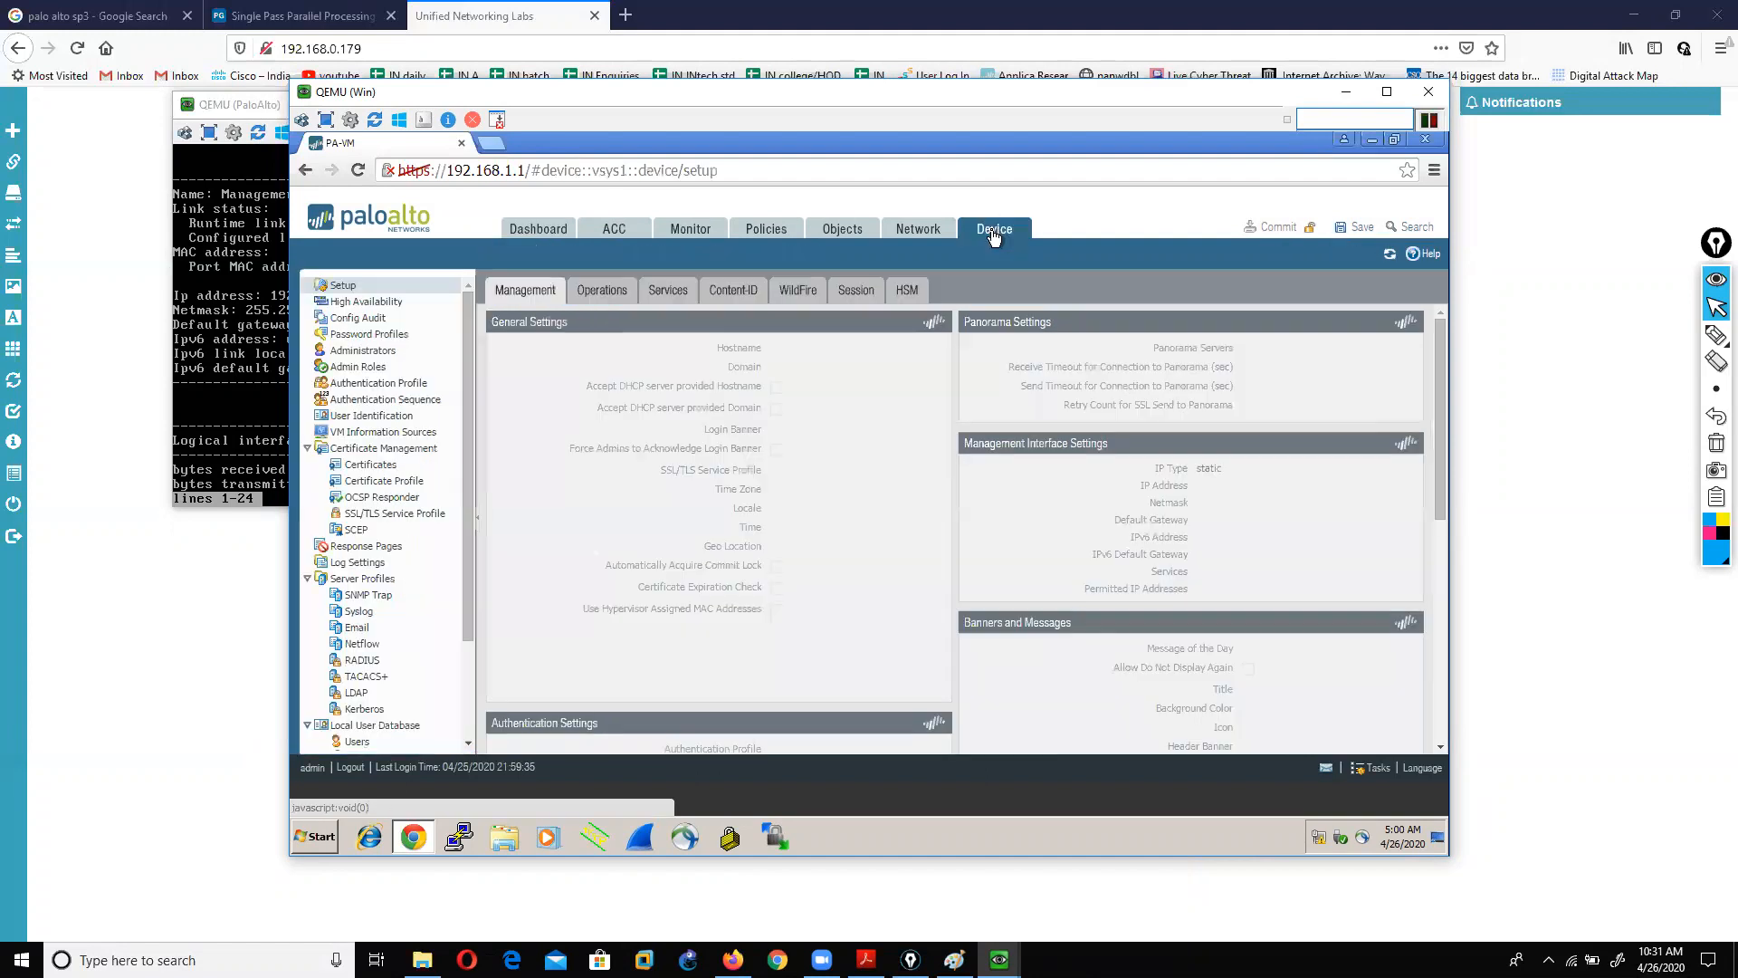
left_click(467, 670)
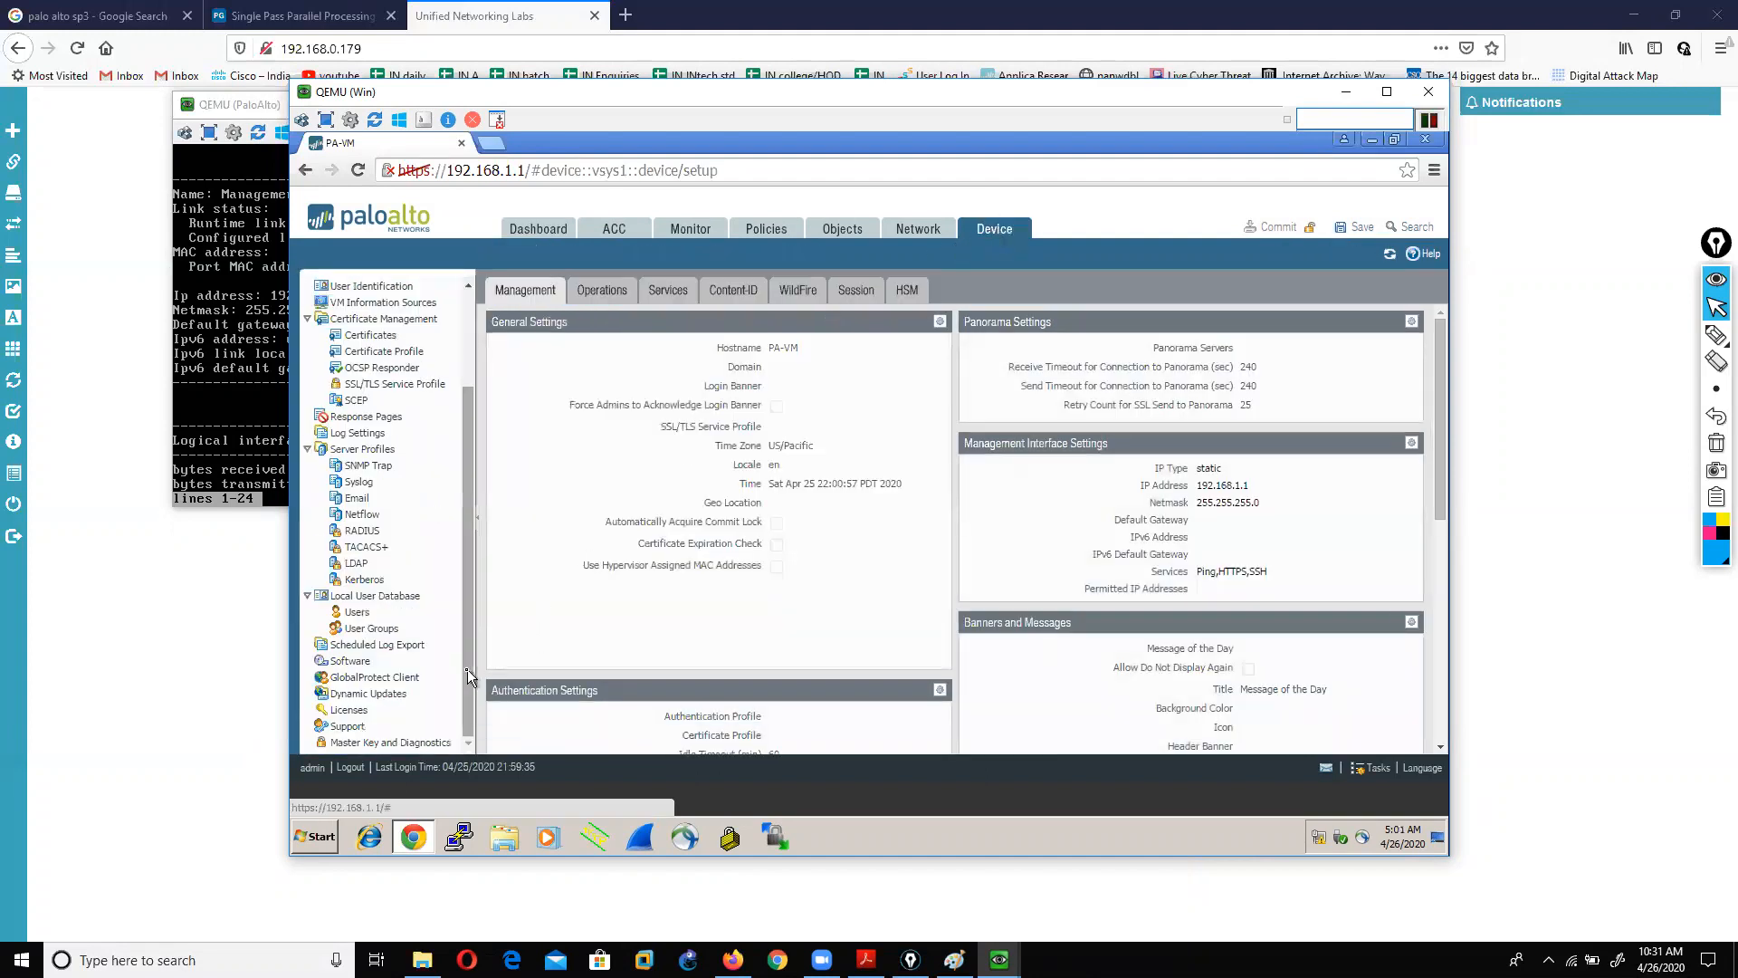
left_click(373, 699)
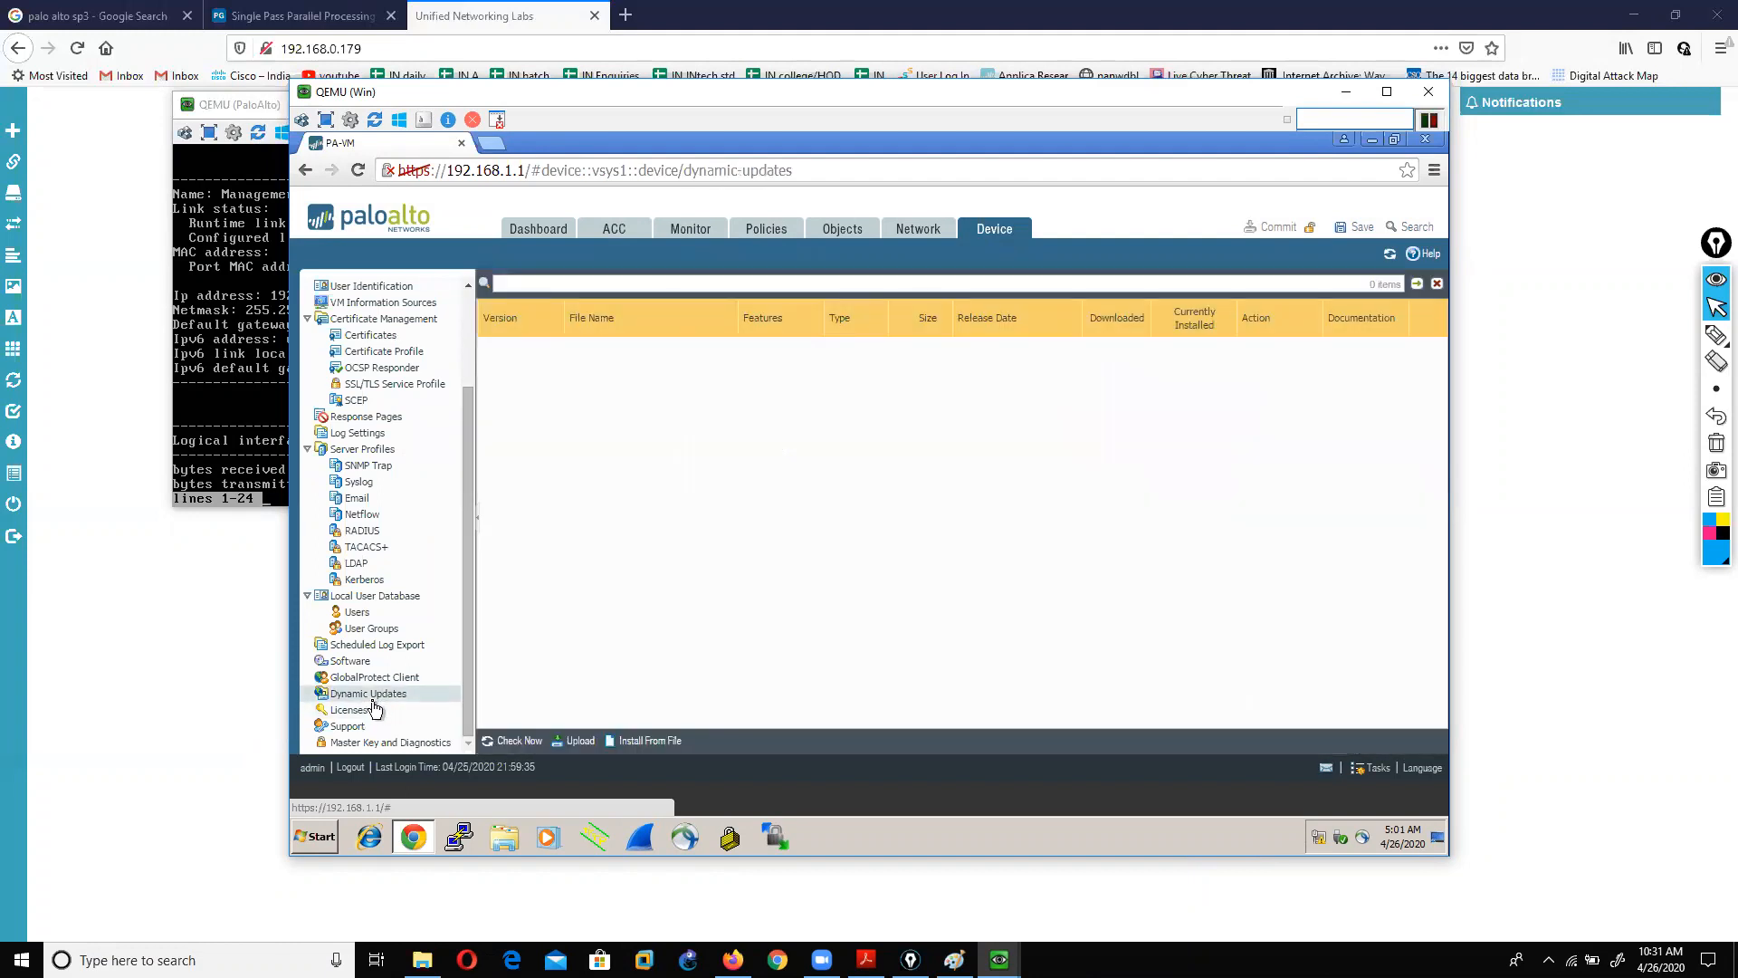
left_click(517, 741)
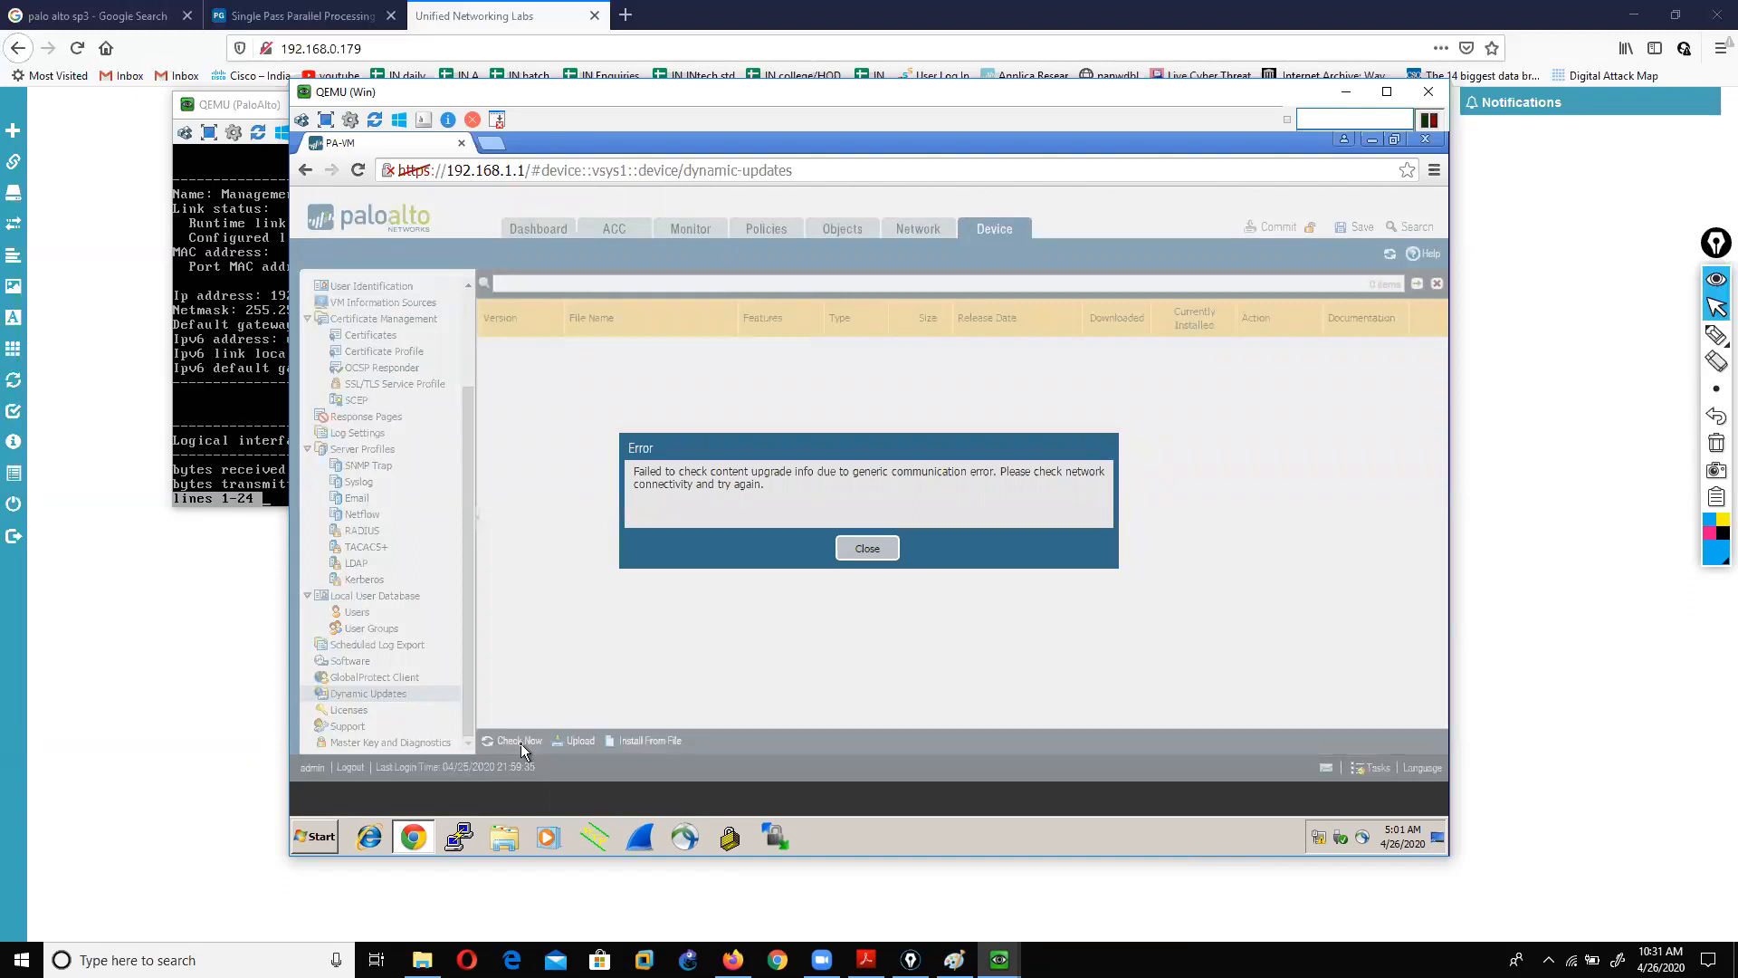
left_click(869, 547)
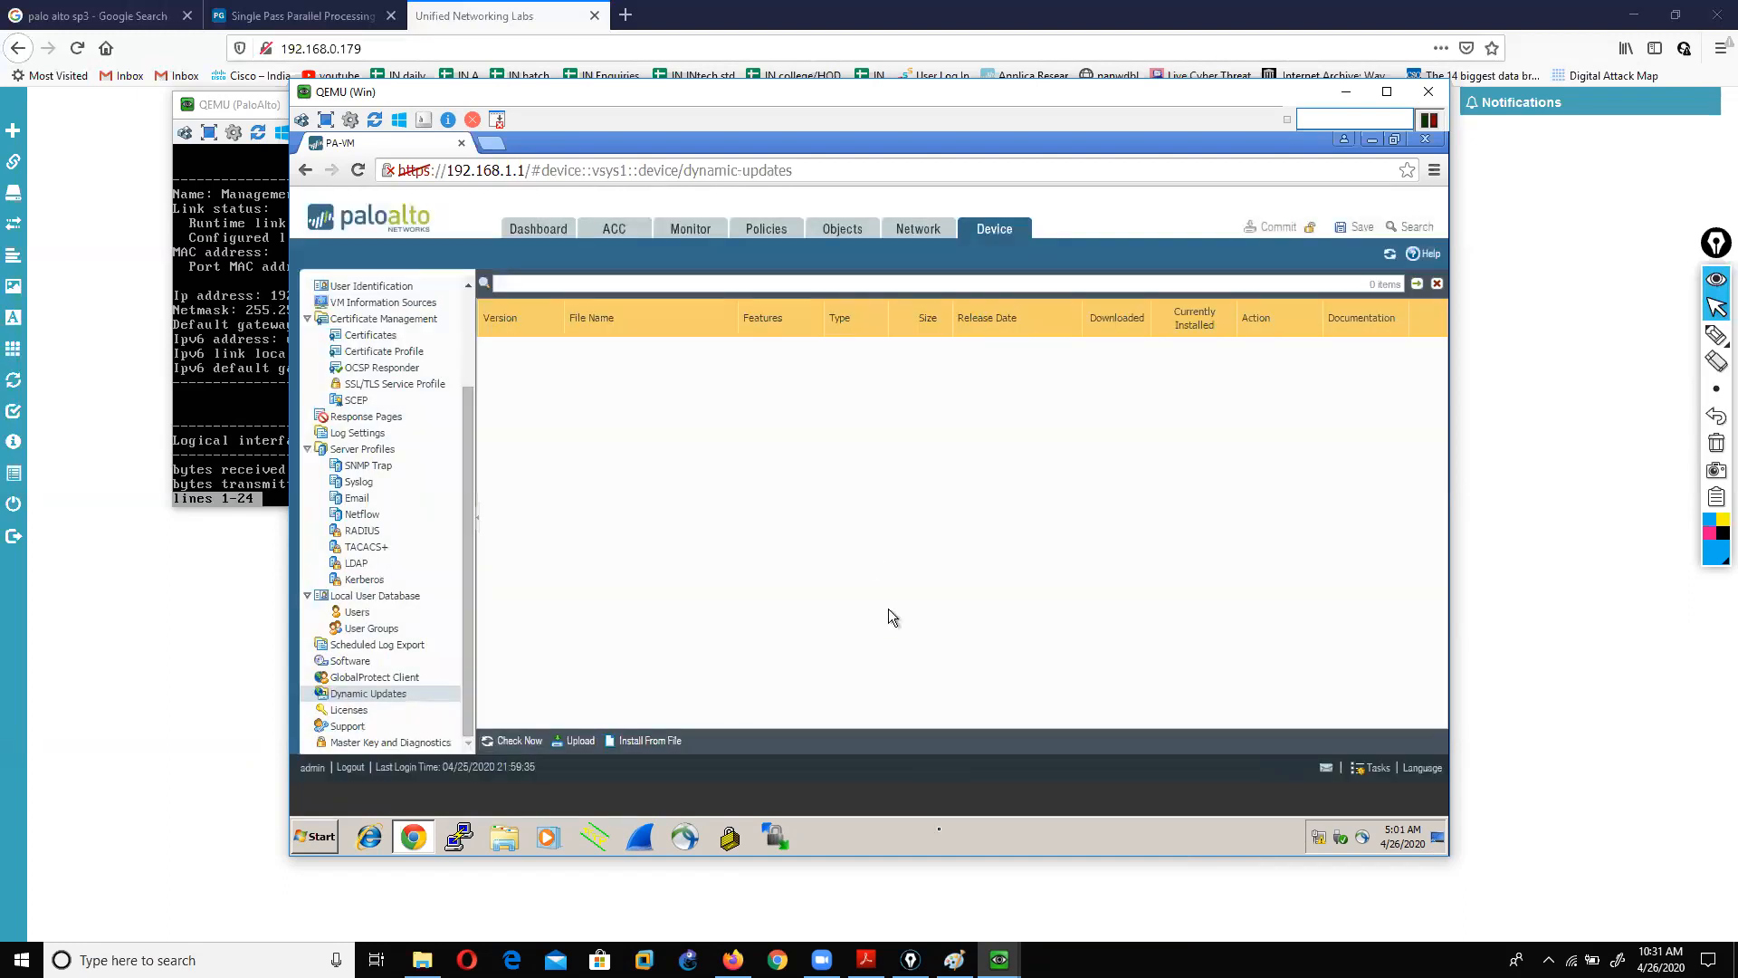
left_click(867, 960)
Step: Review the Dynamic Updates and Software Updates slides, then minimize Acrobat
scroll(792, 558, "up", 20)
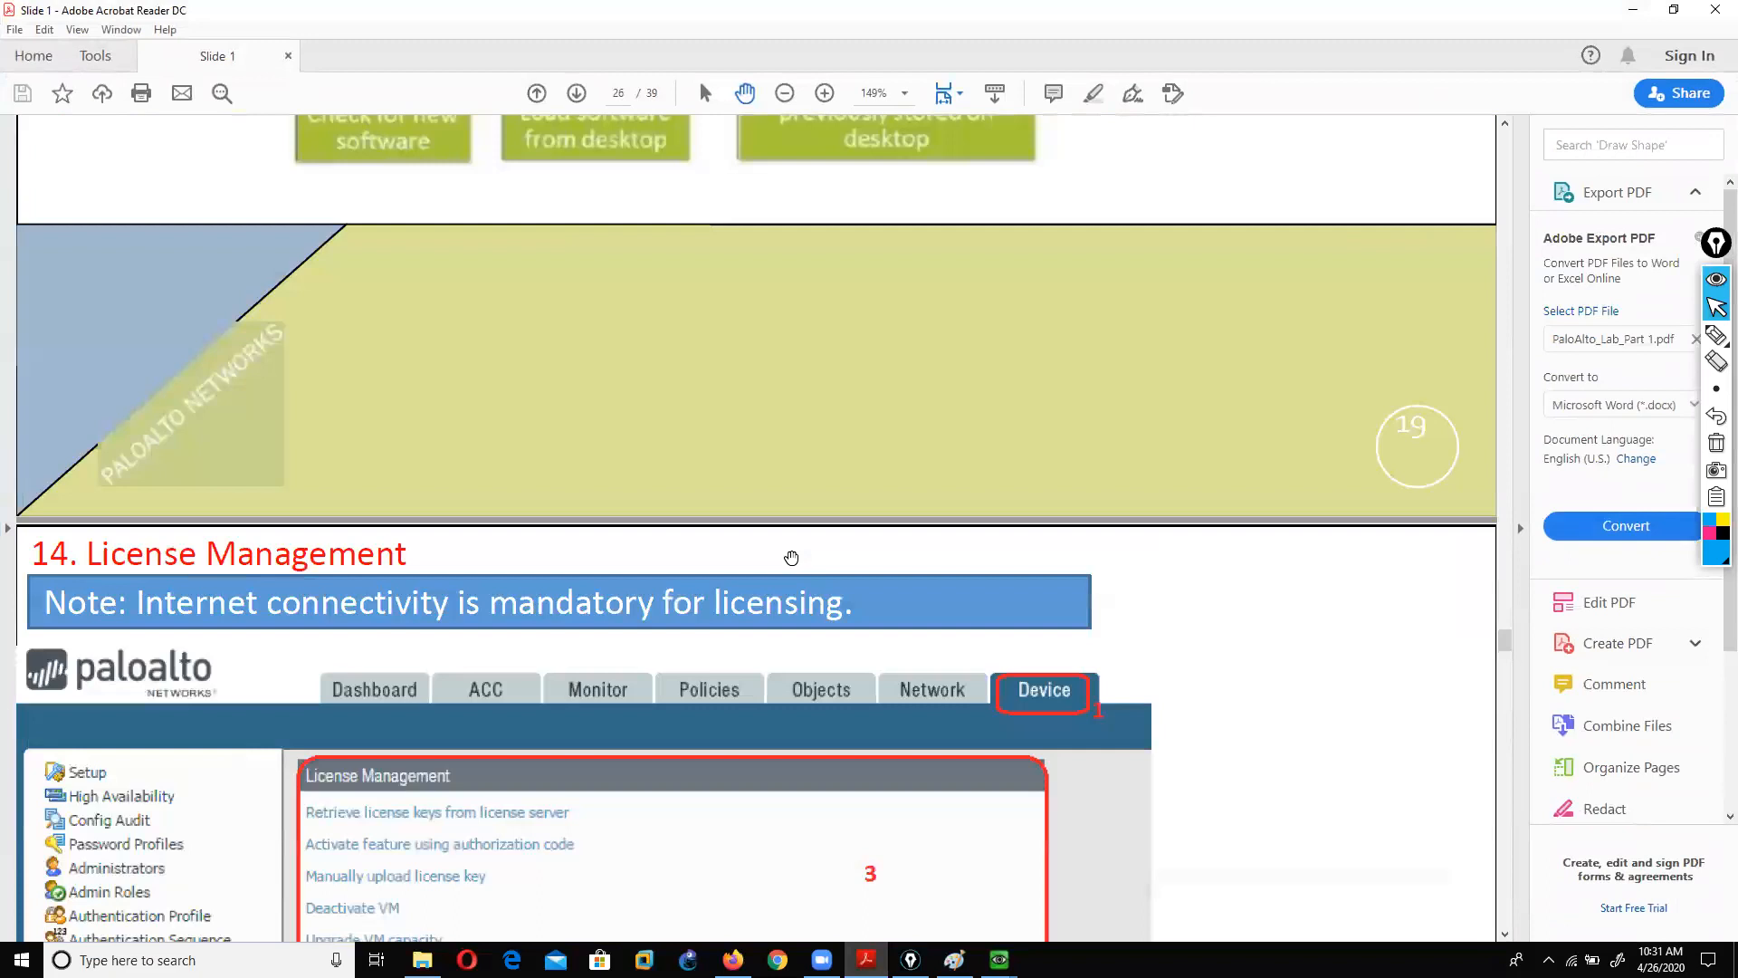
scroll(789, 558, "up", 2)
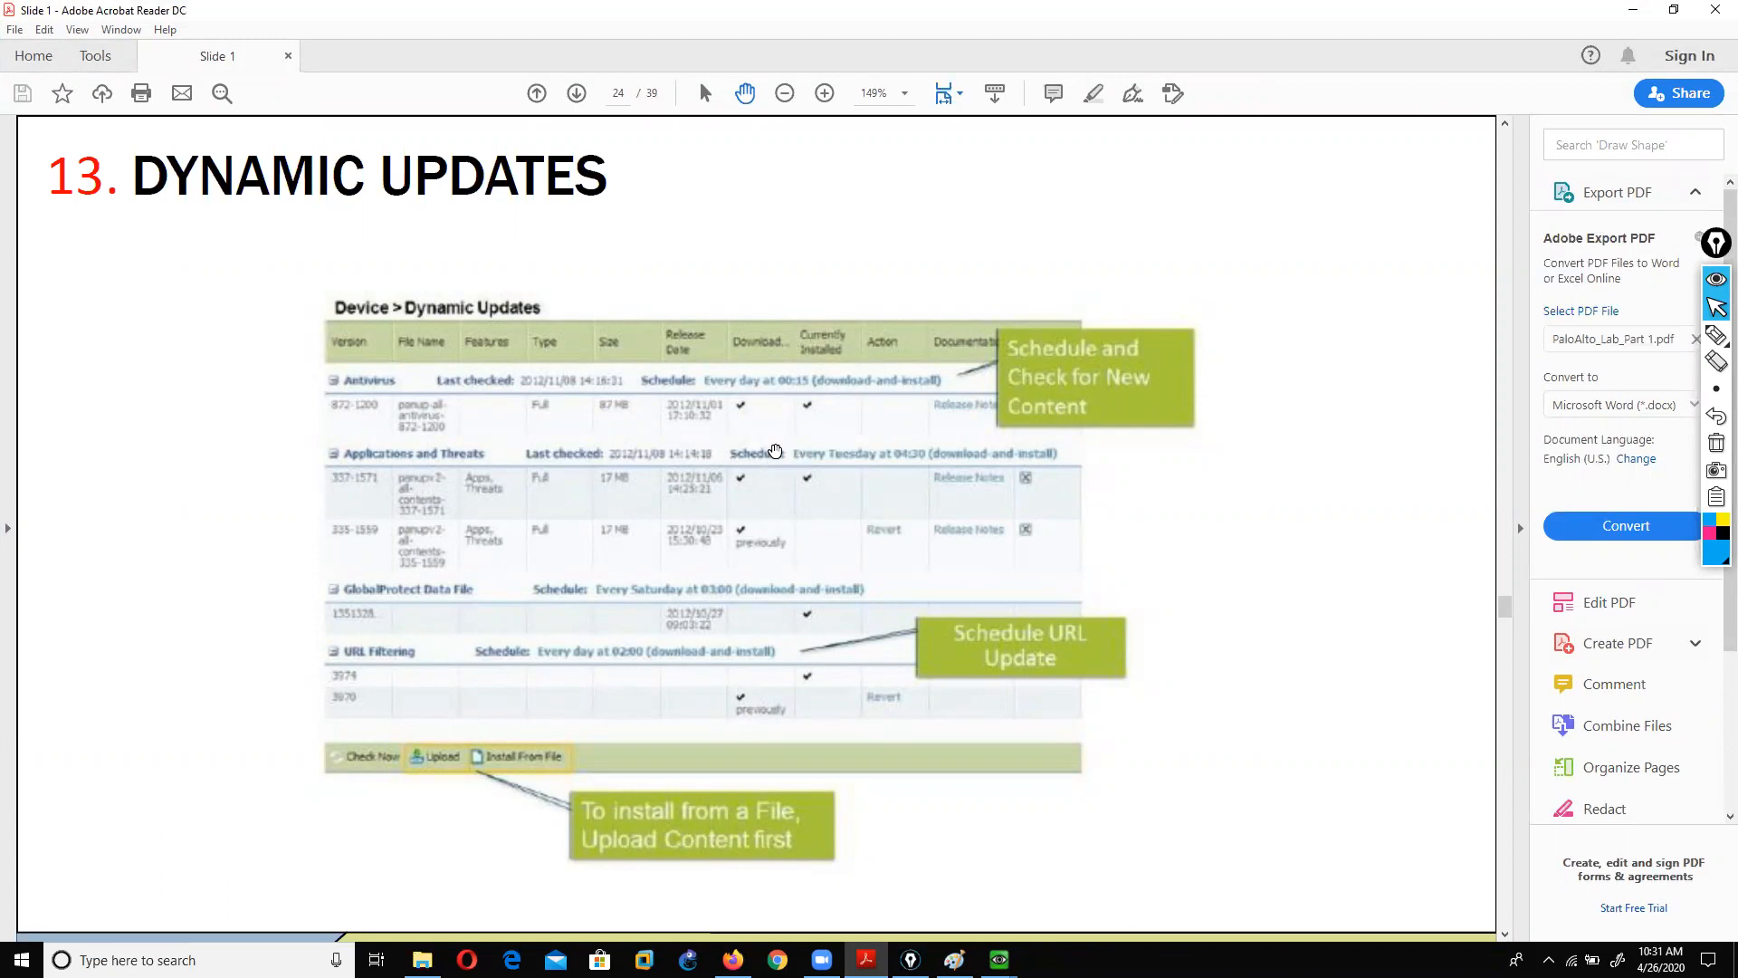
scroll(775, 451, "down", 10)
scroll(775, 451, "down", 5)
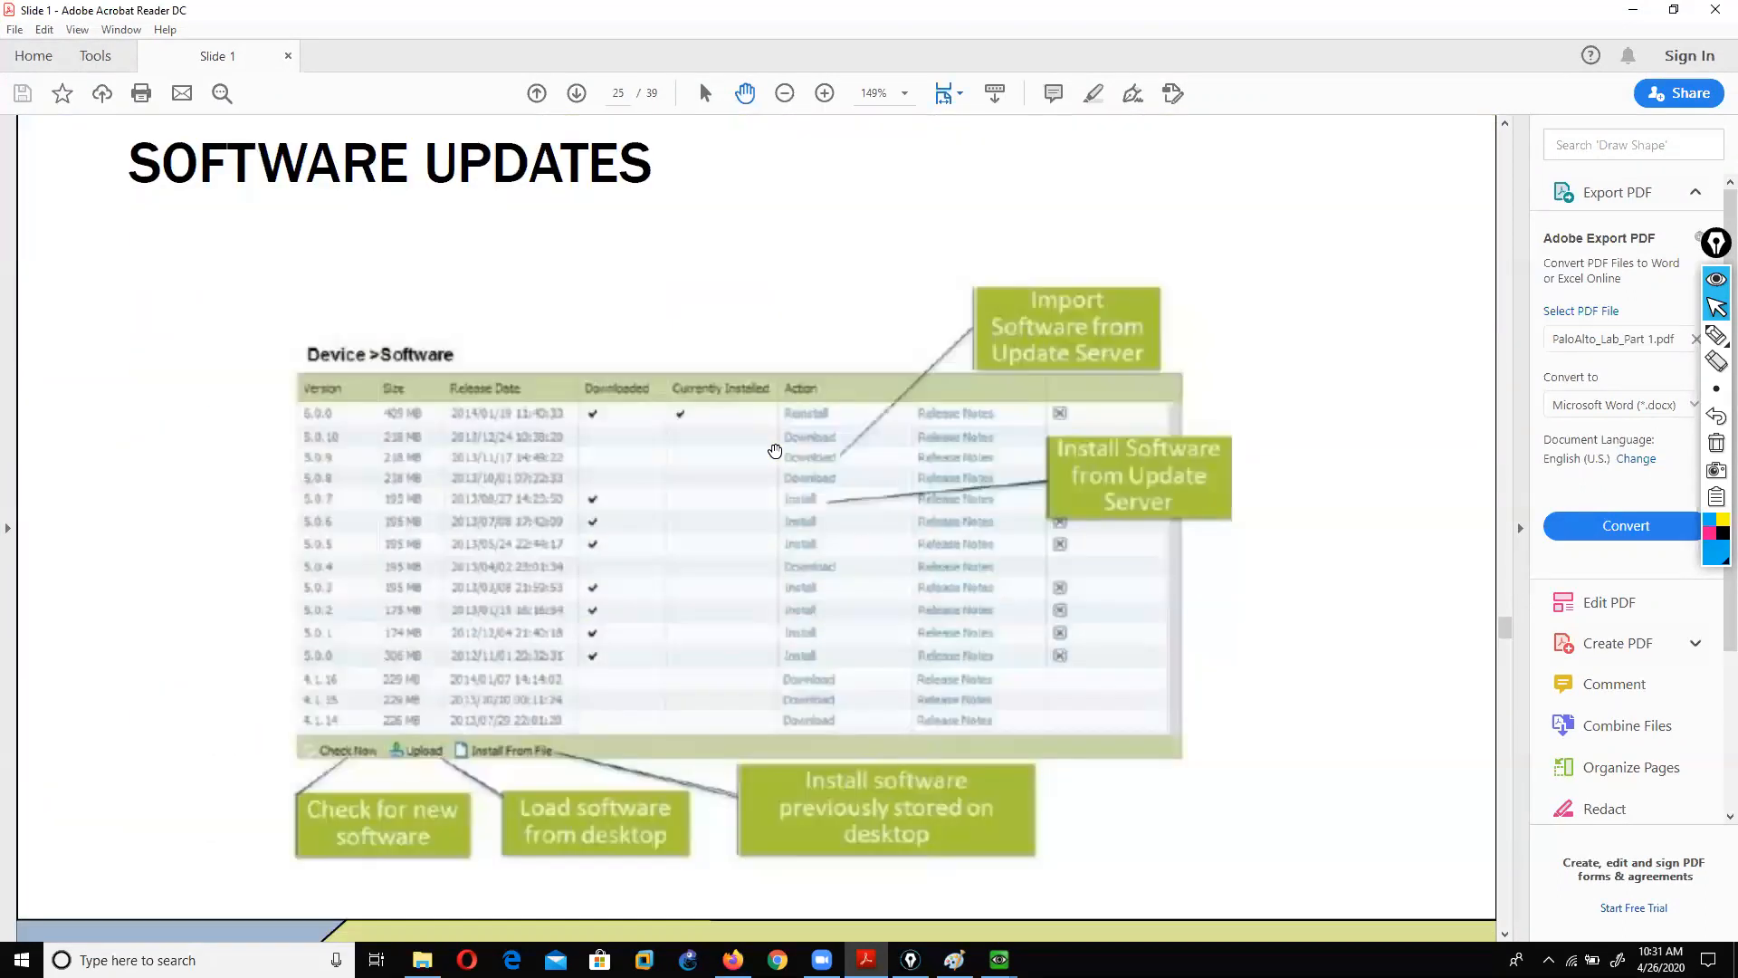
scroll(775, 450, "down", 3)
left_click(1621, 10)
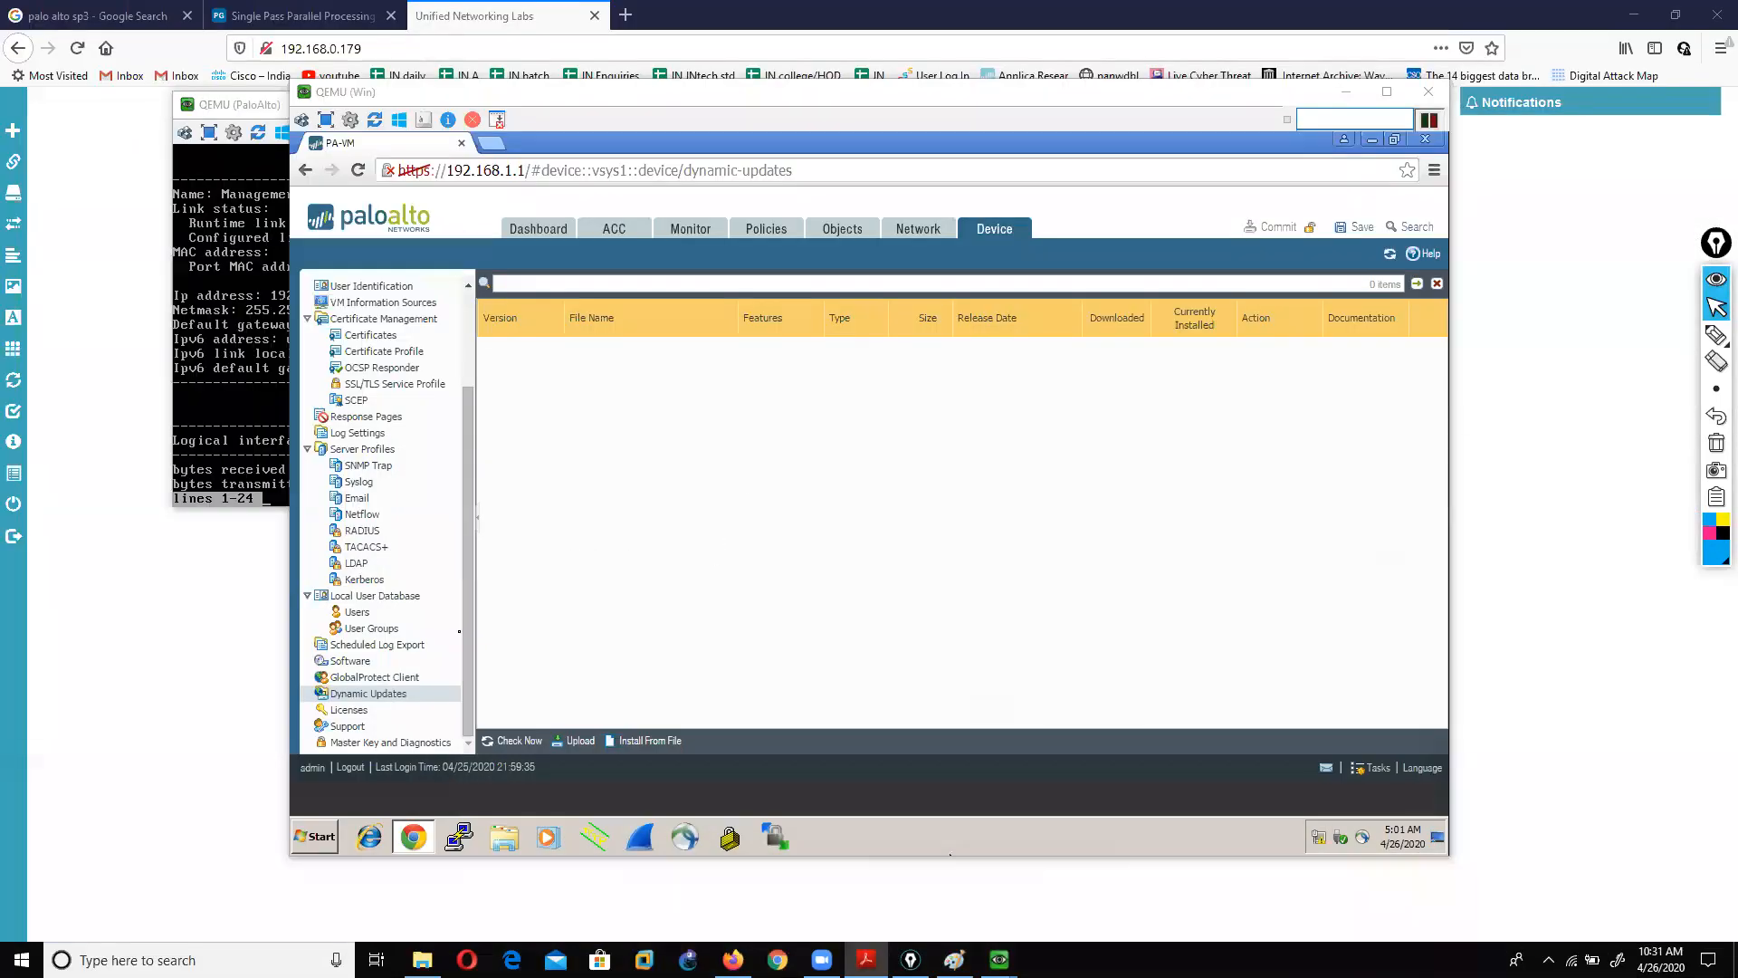
Step: View Device > Licenses and Device > Software, closing the Operation Failed dialog
left_click(343, 711)
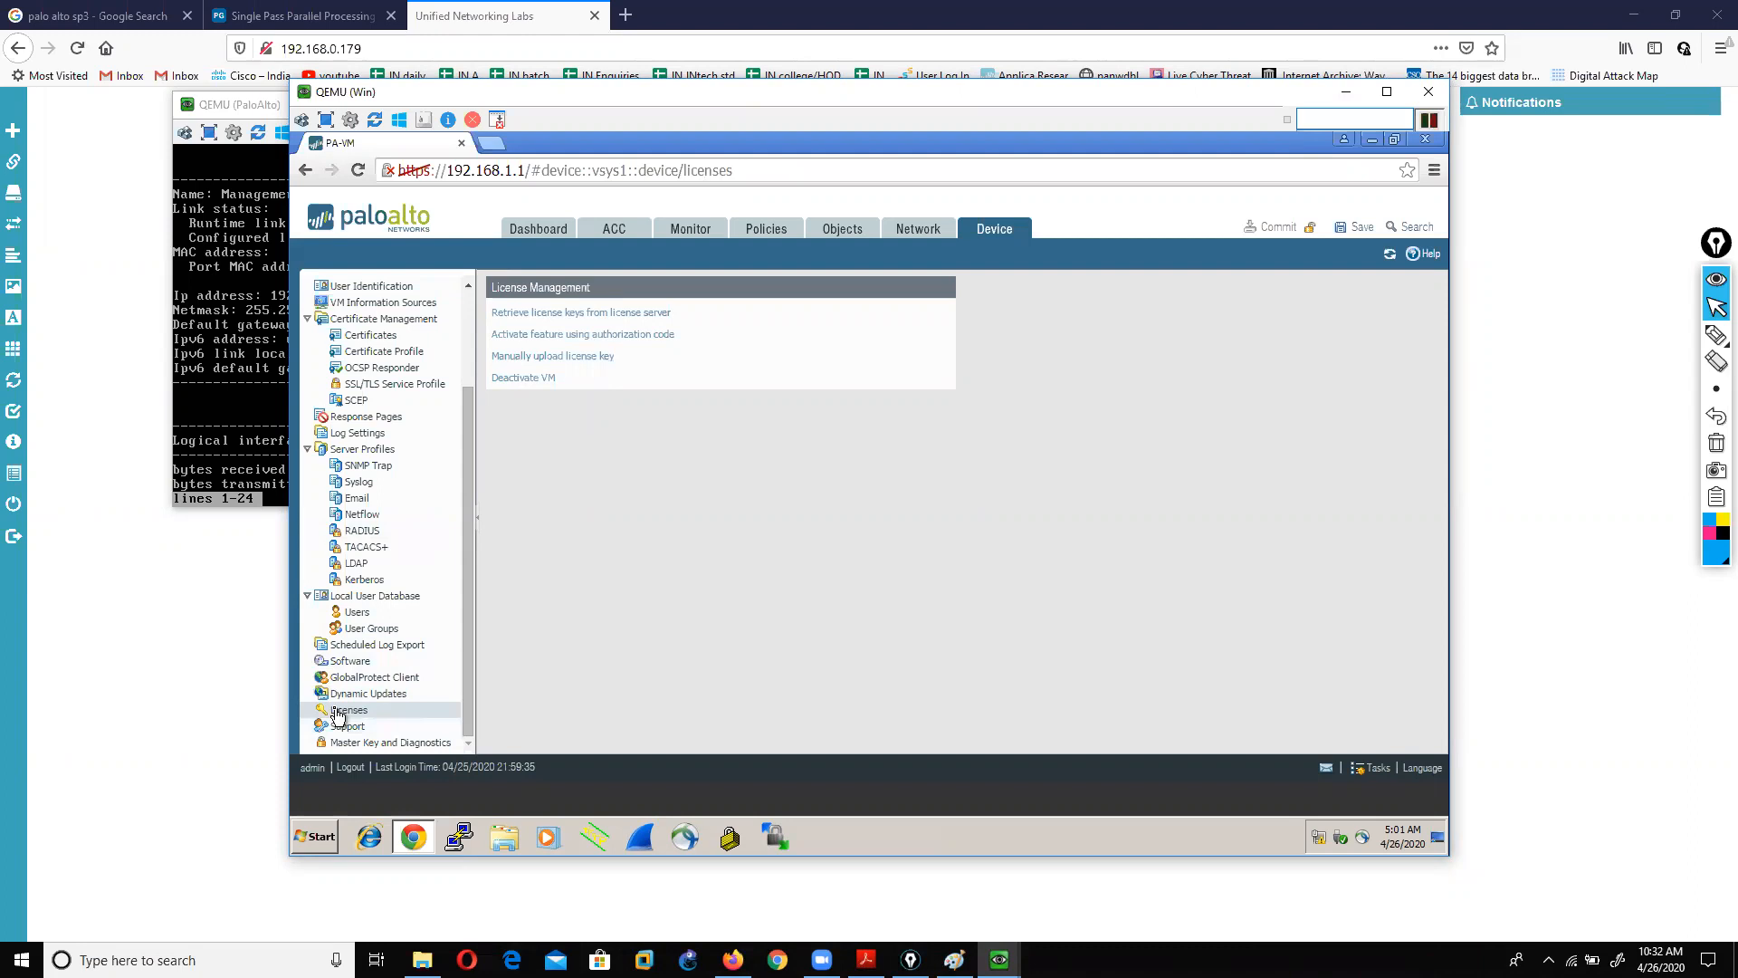
left_click(364, 660)
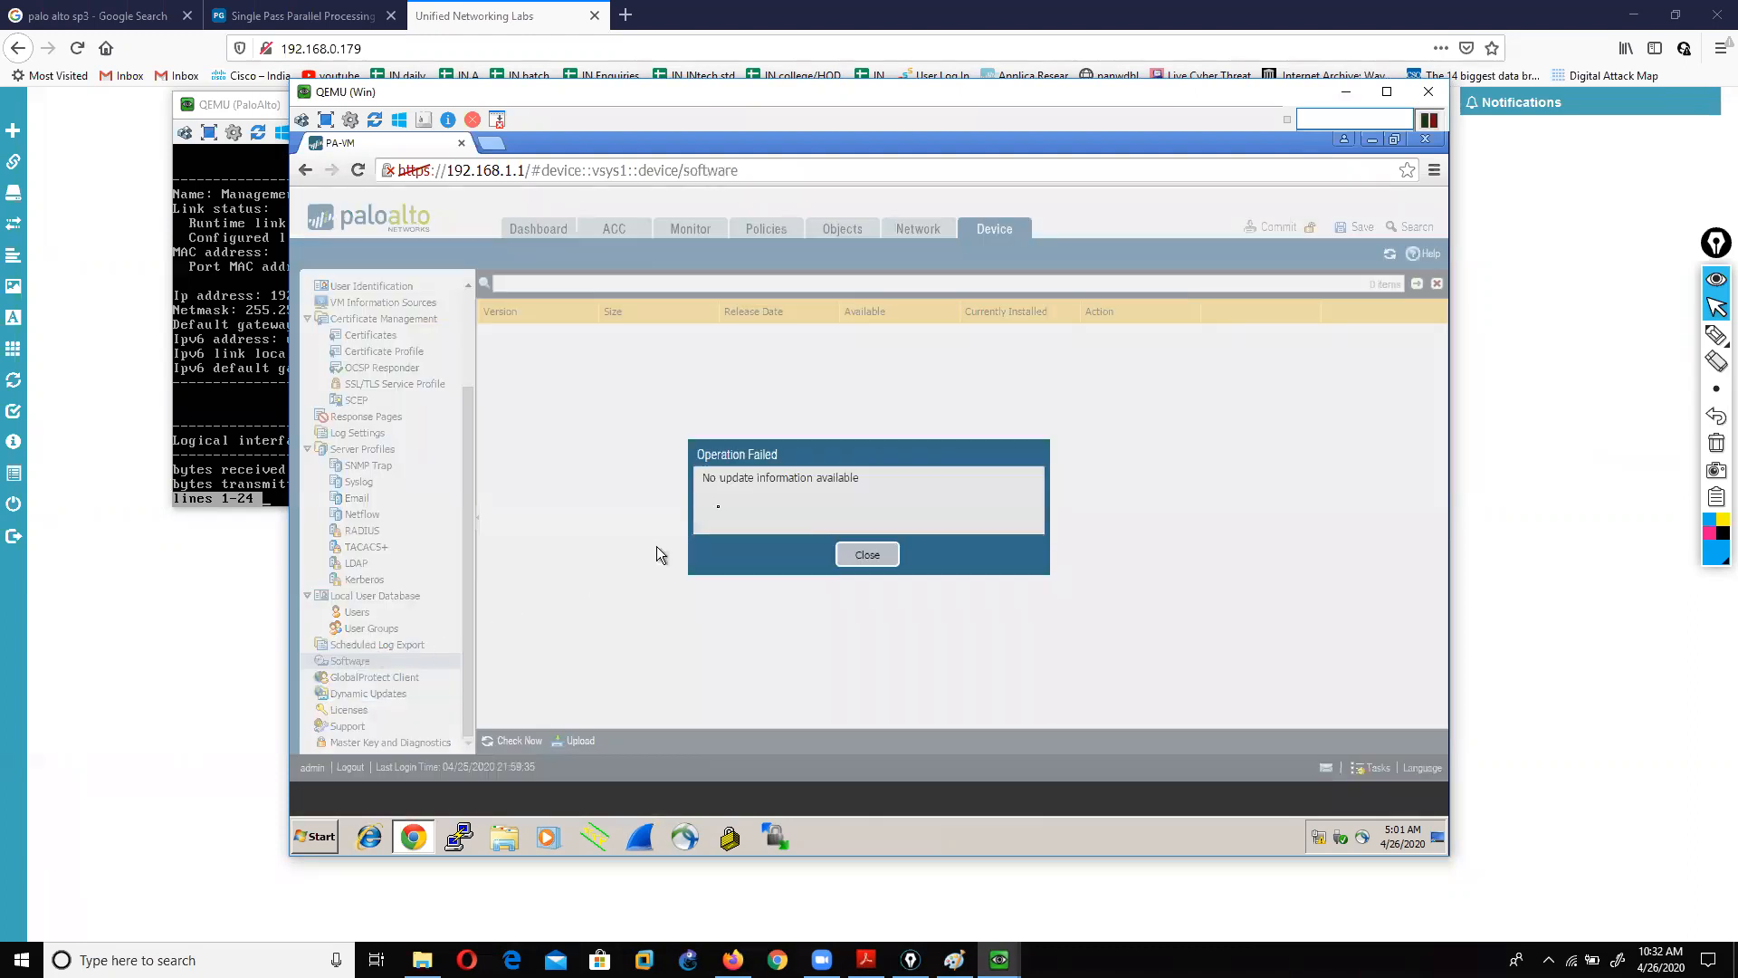
left_click(865, 555)
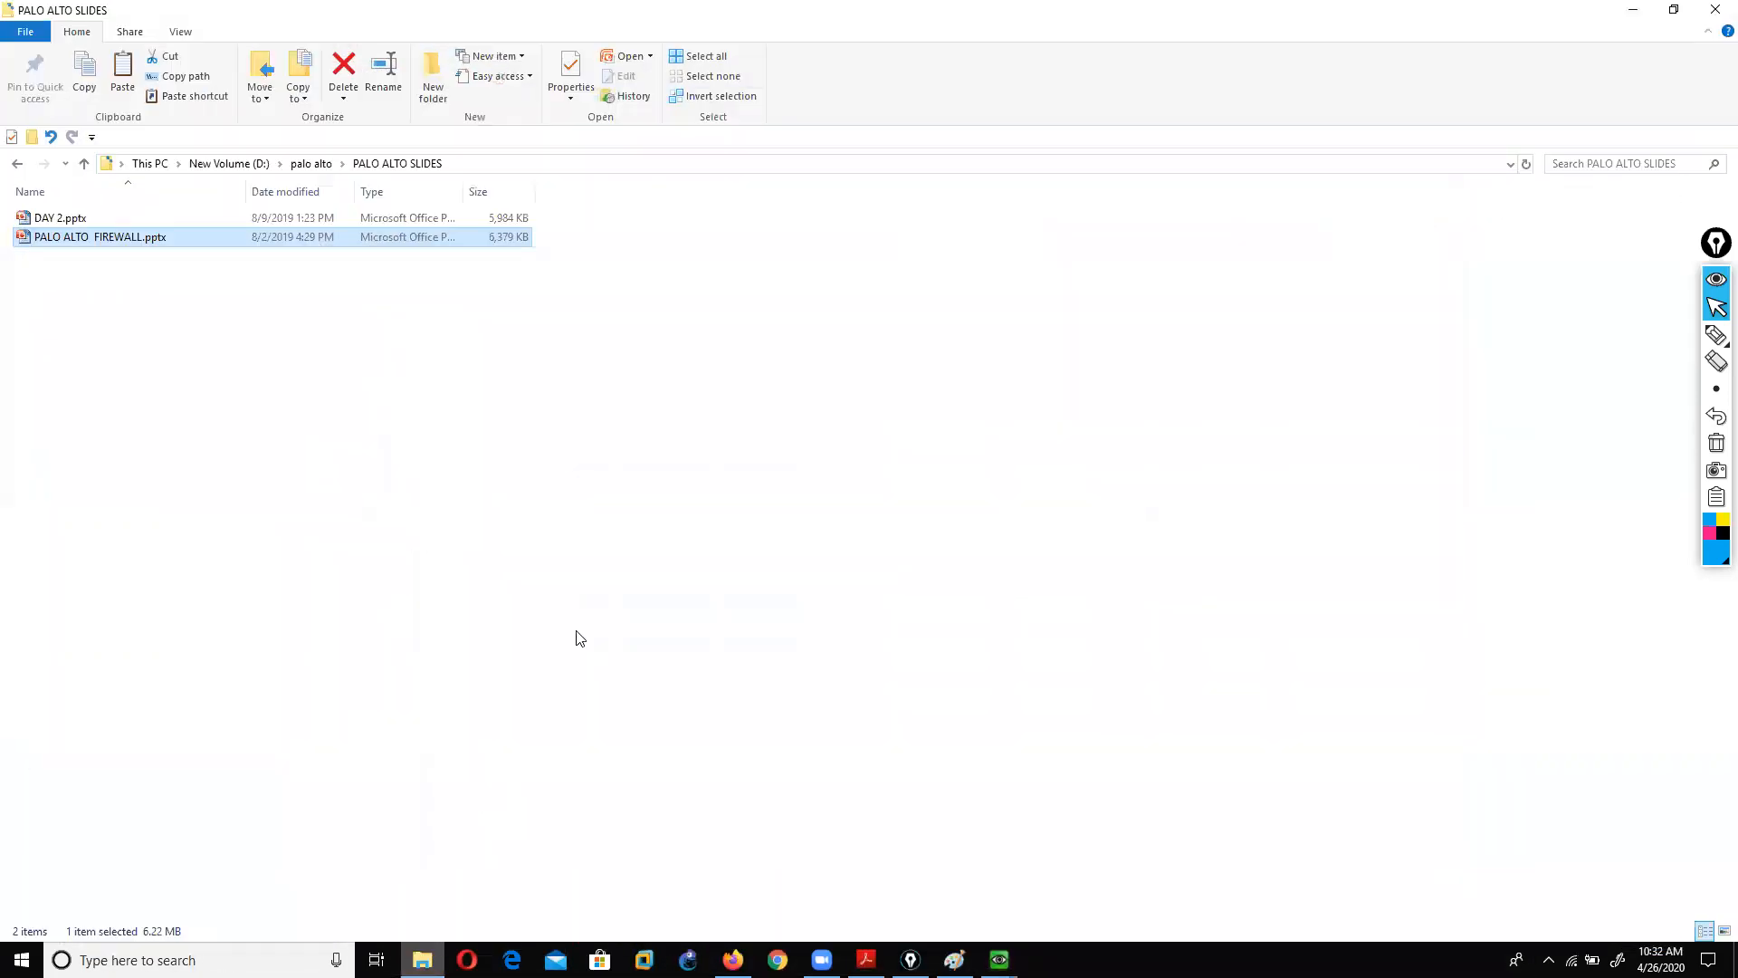
left_click(605, 598)
left_click(866, 960)
Step: Scroll the slides past Licensing to the 15. Device Operations slide on page 28
scroll(851, 757, "down", 7)
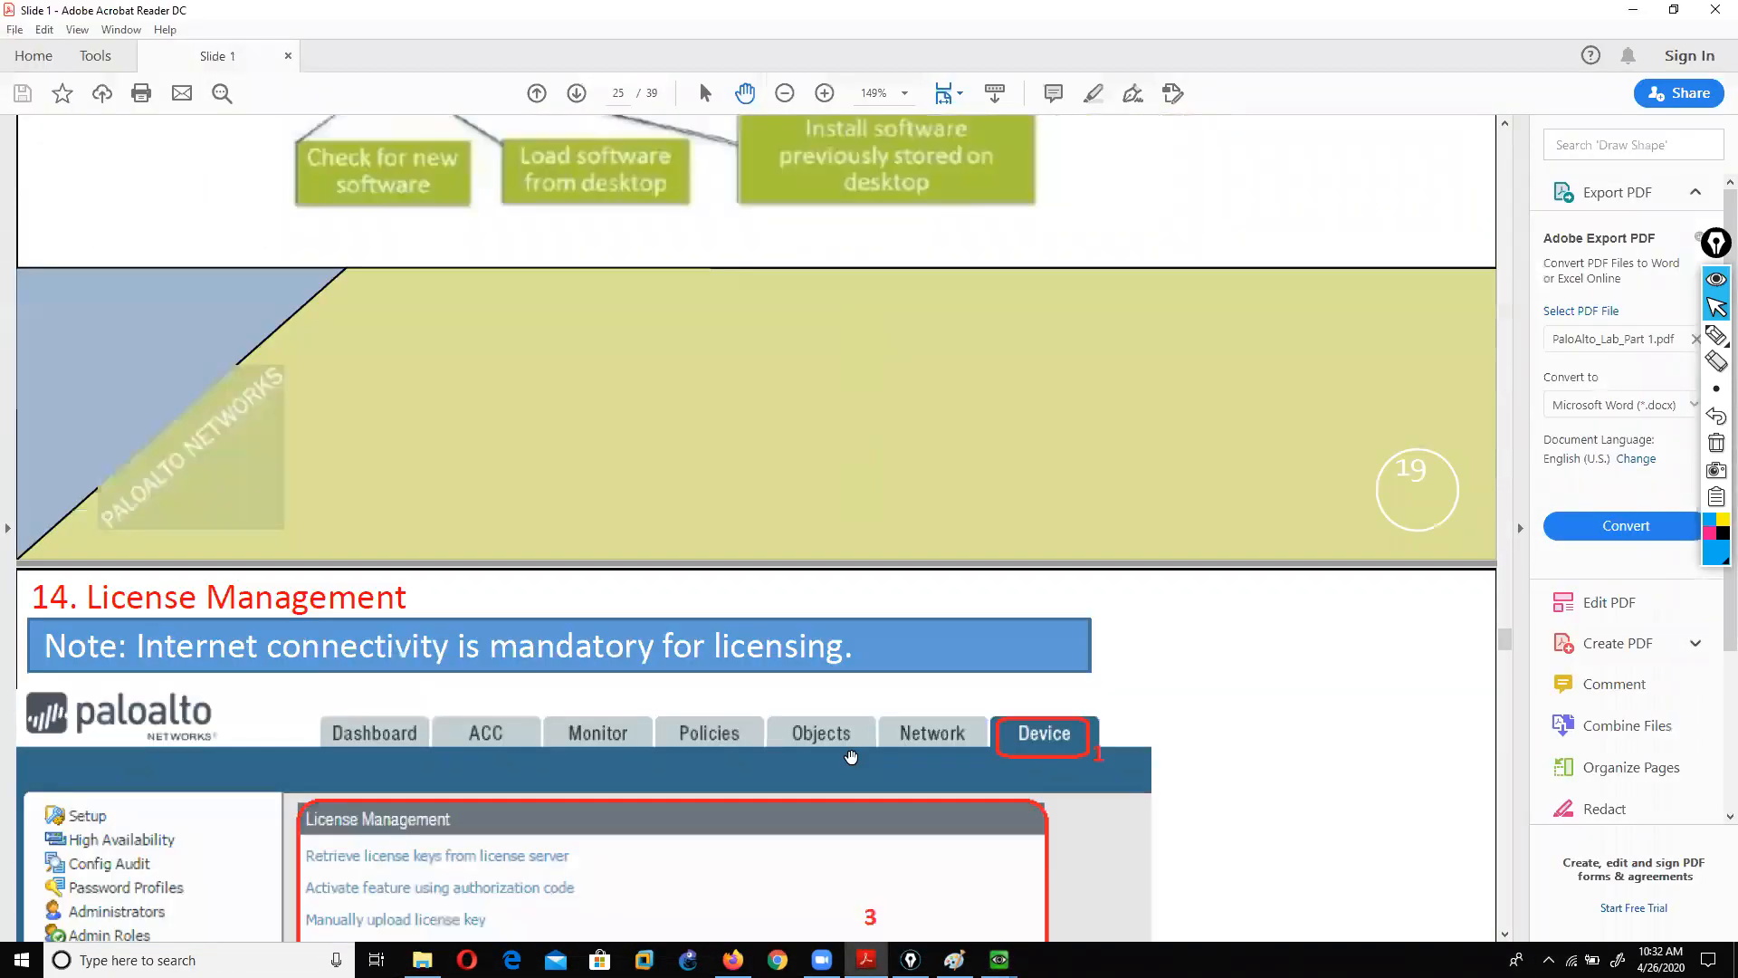
scroll(851, 757, "down", 15)
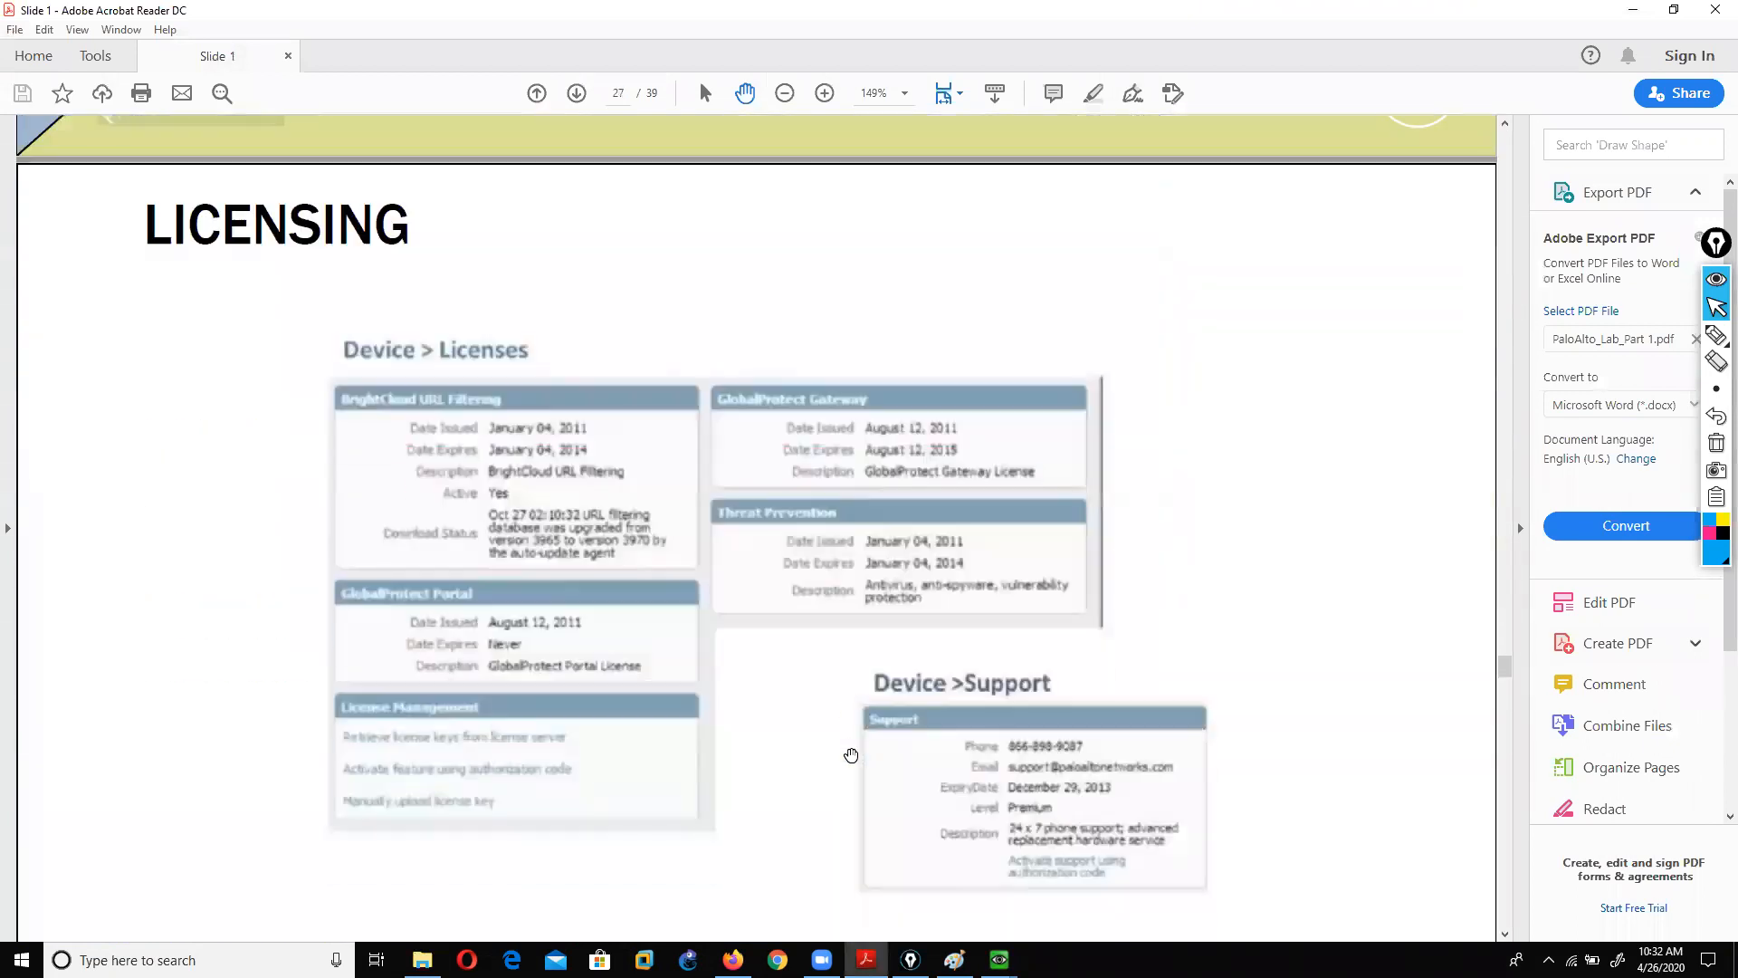
scroll(851, 755, "down", 1)
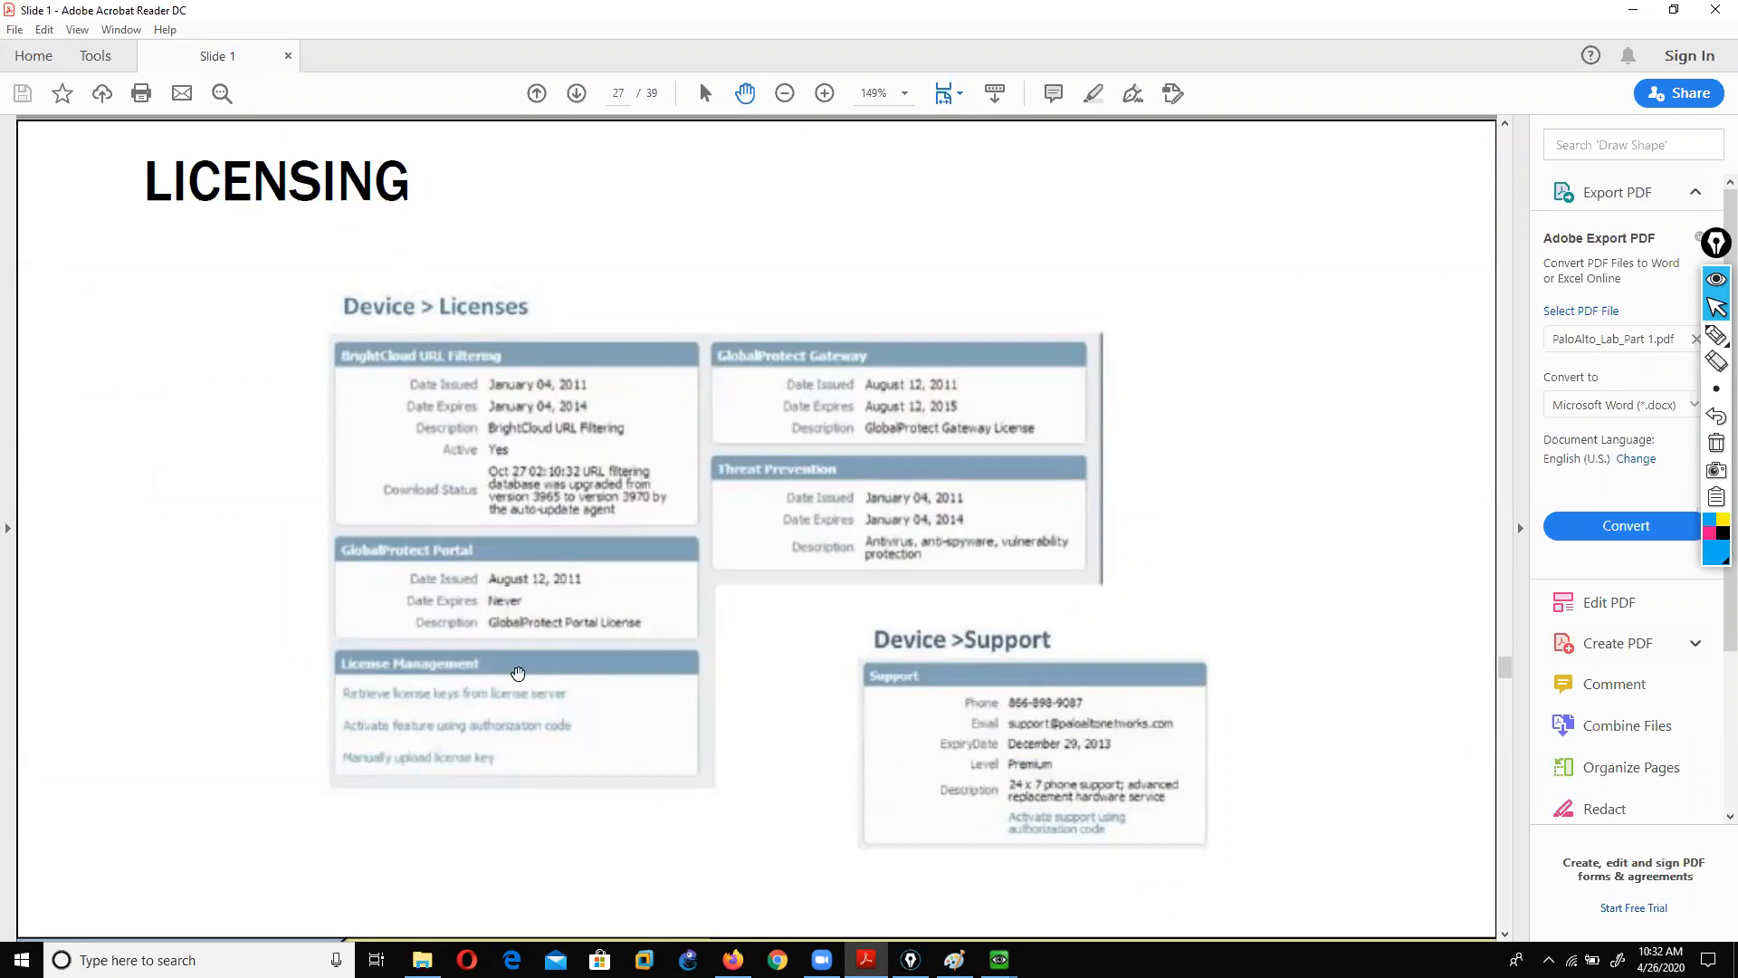
scroll(897, 745, "down", 12)
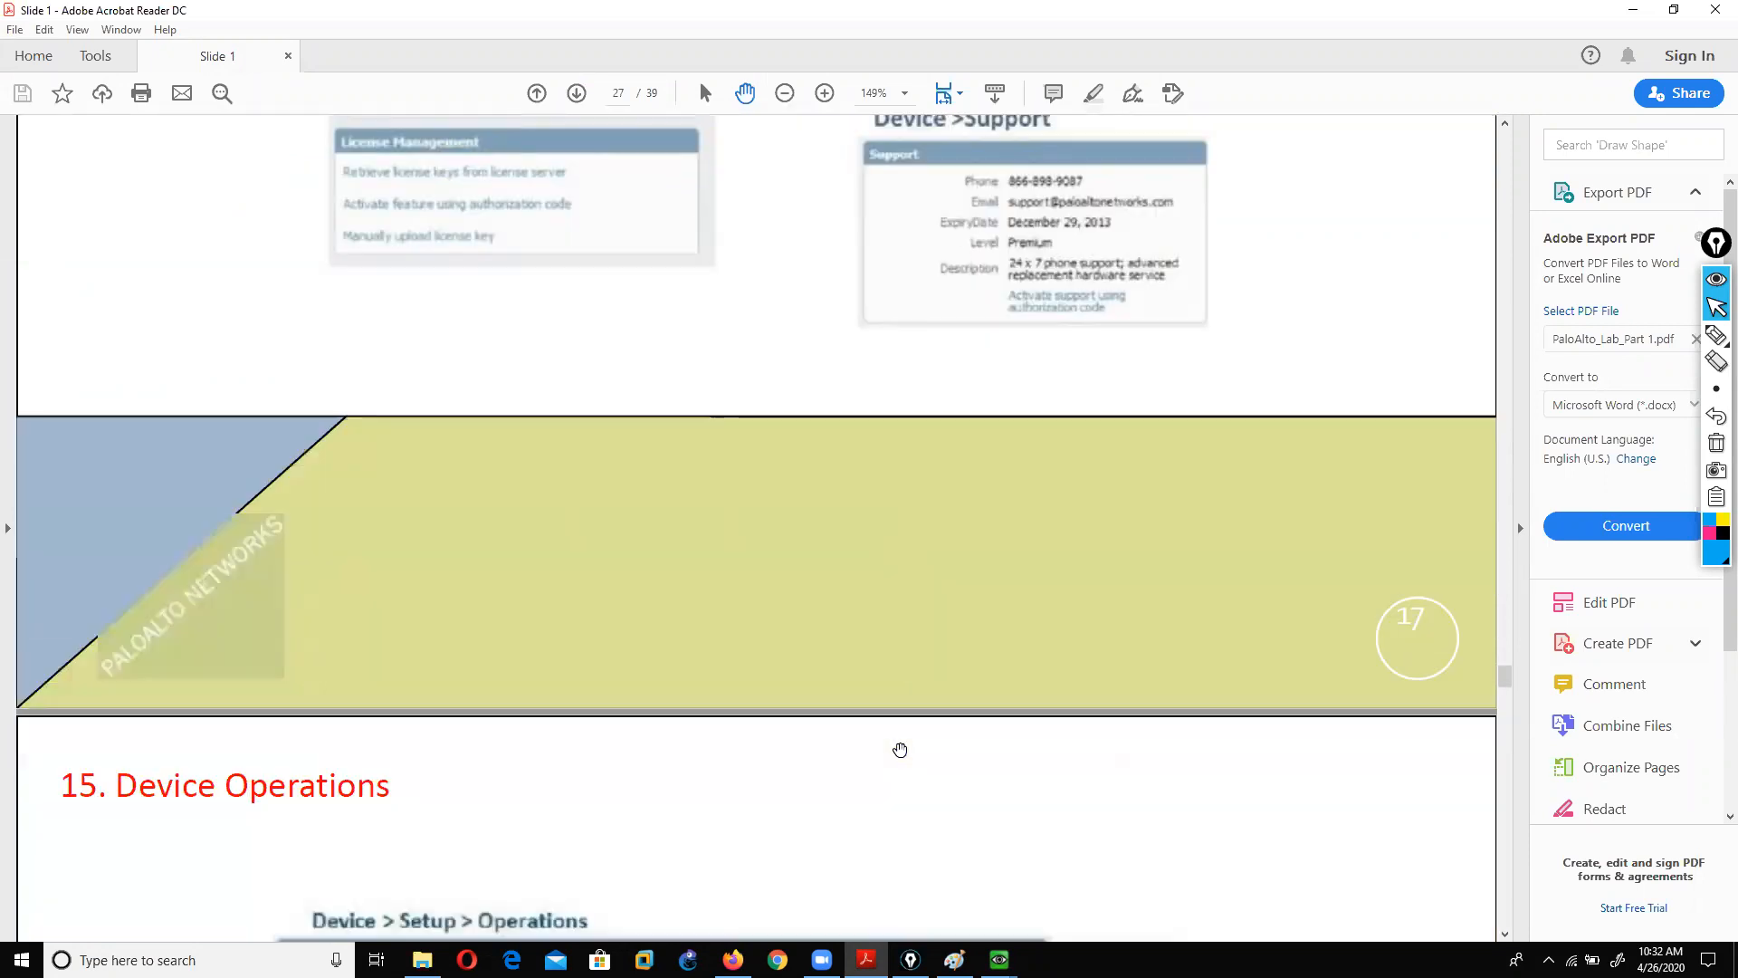
scroll(900, 749, "down", 15)
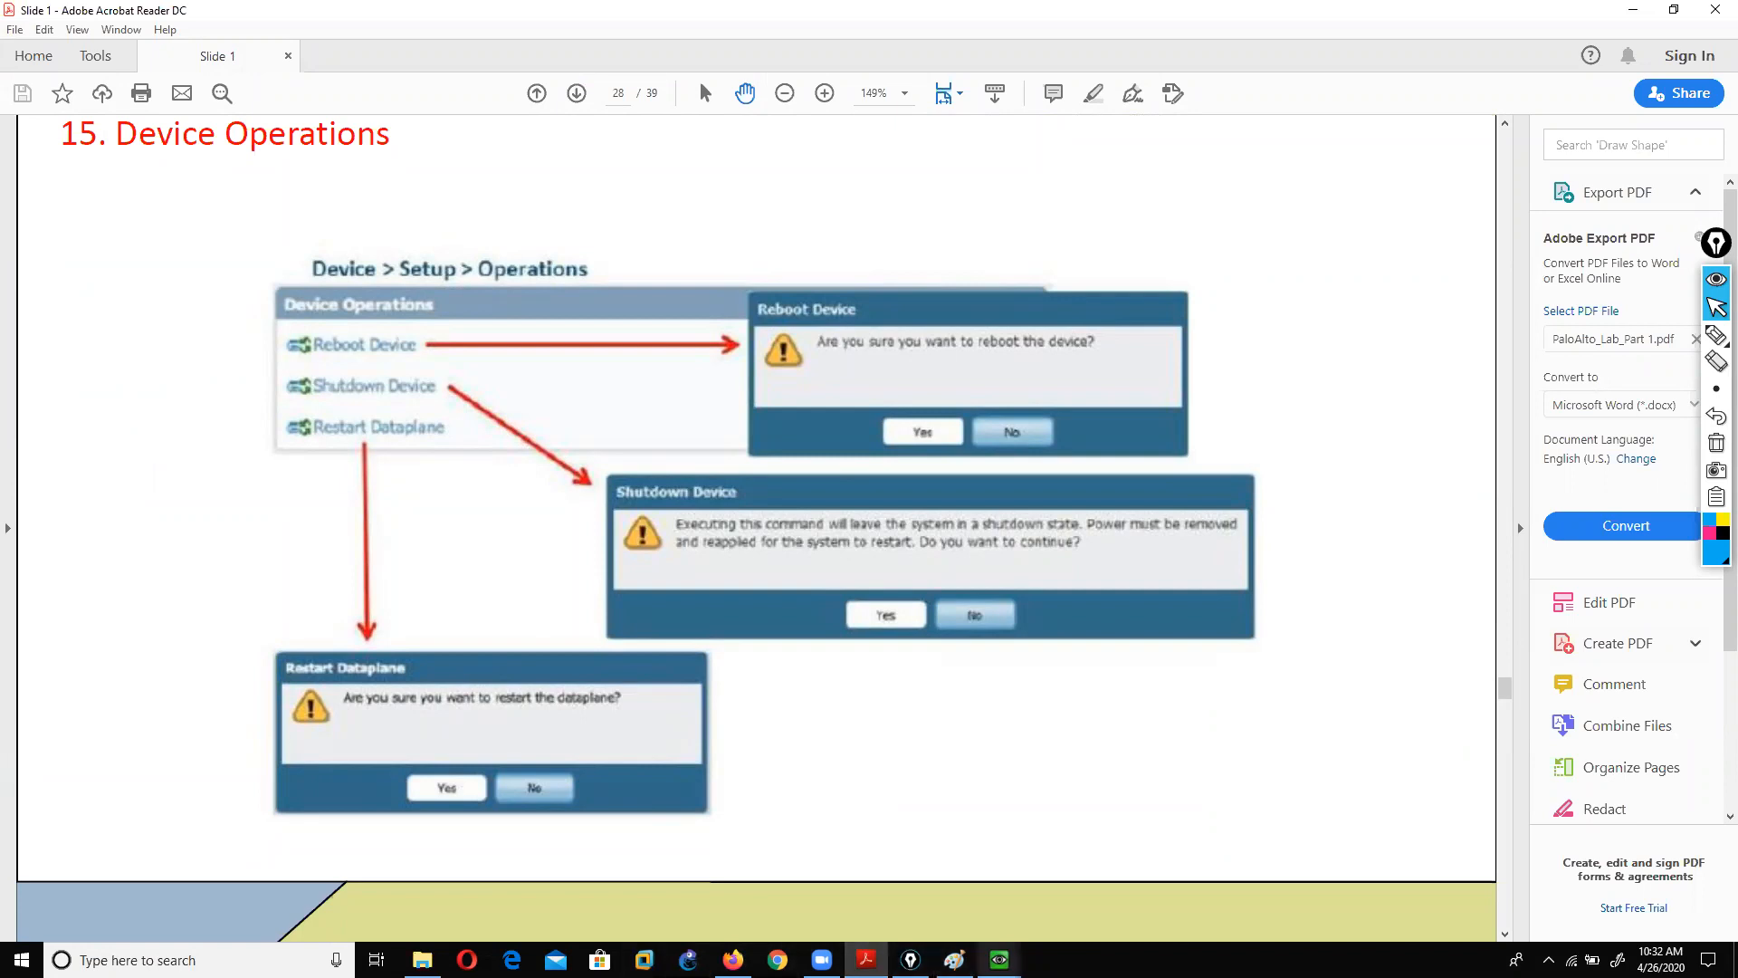
mouse_move(1000, 959)
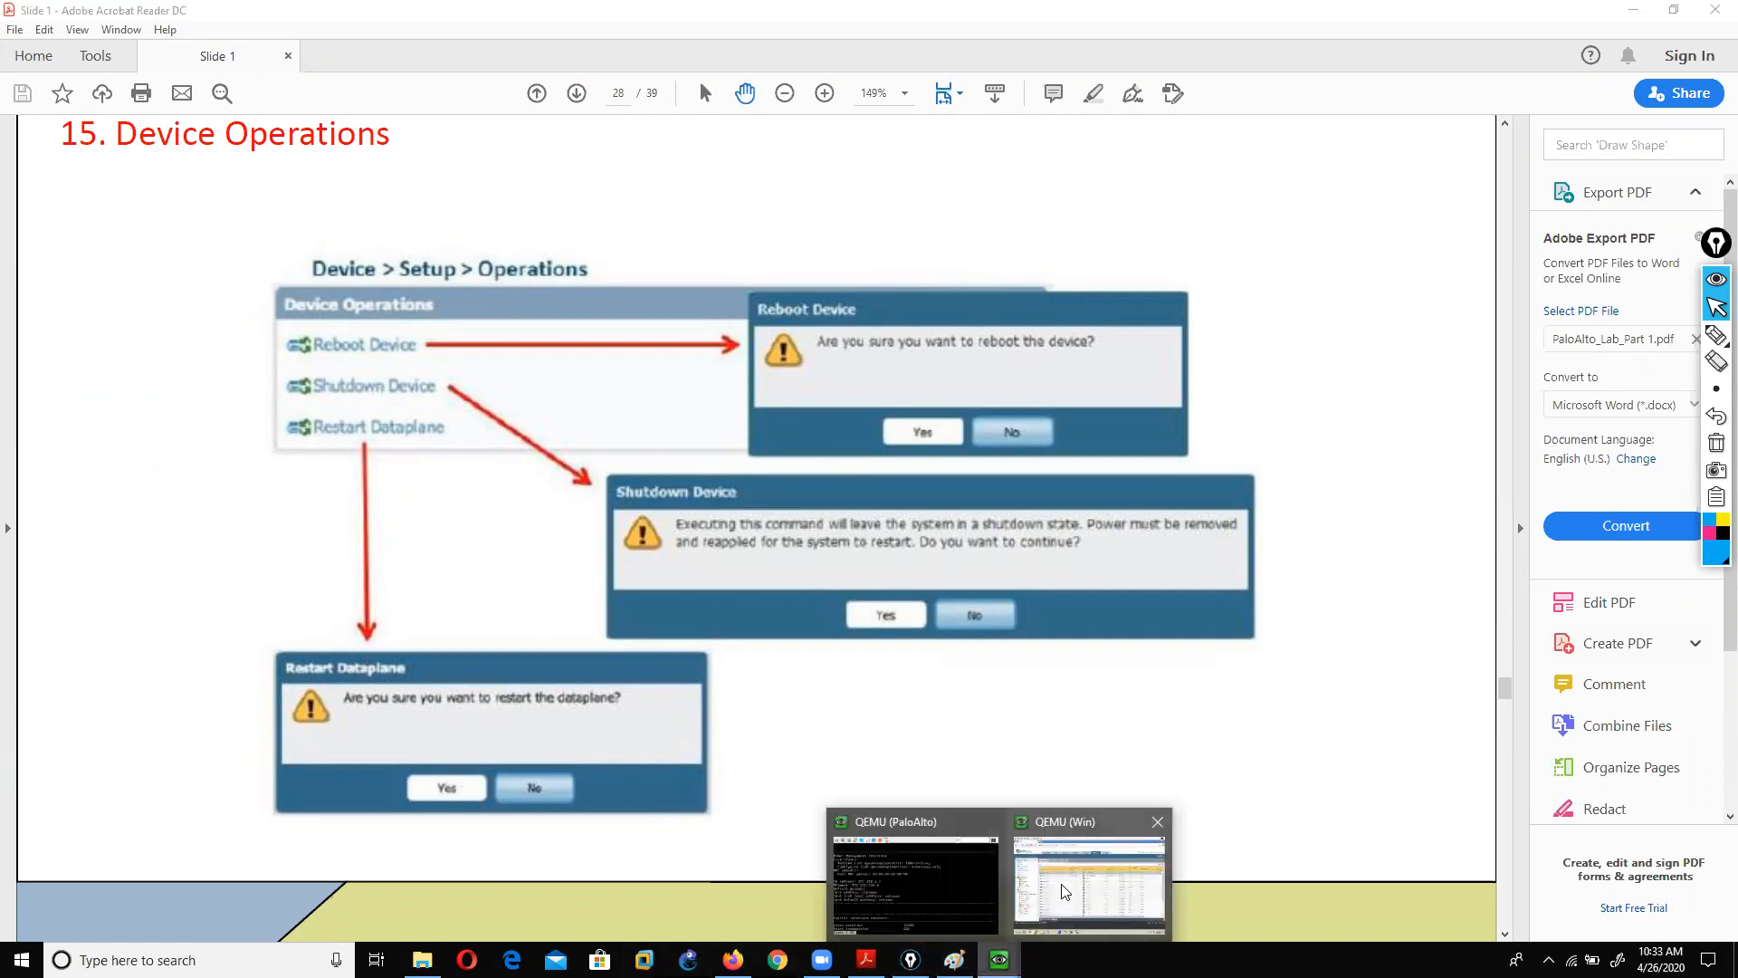
left_click(1065, 892)
Step: Dismiss the Operation Failed message and open Device > Setup > Operations on the firewall
left_click(994, 229)
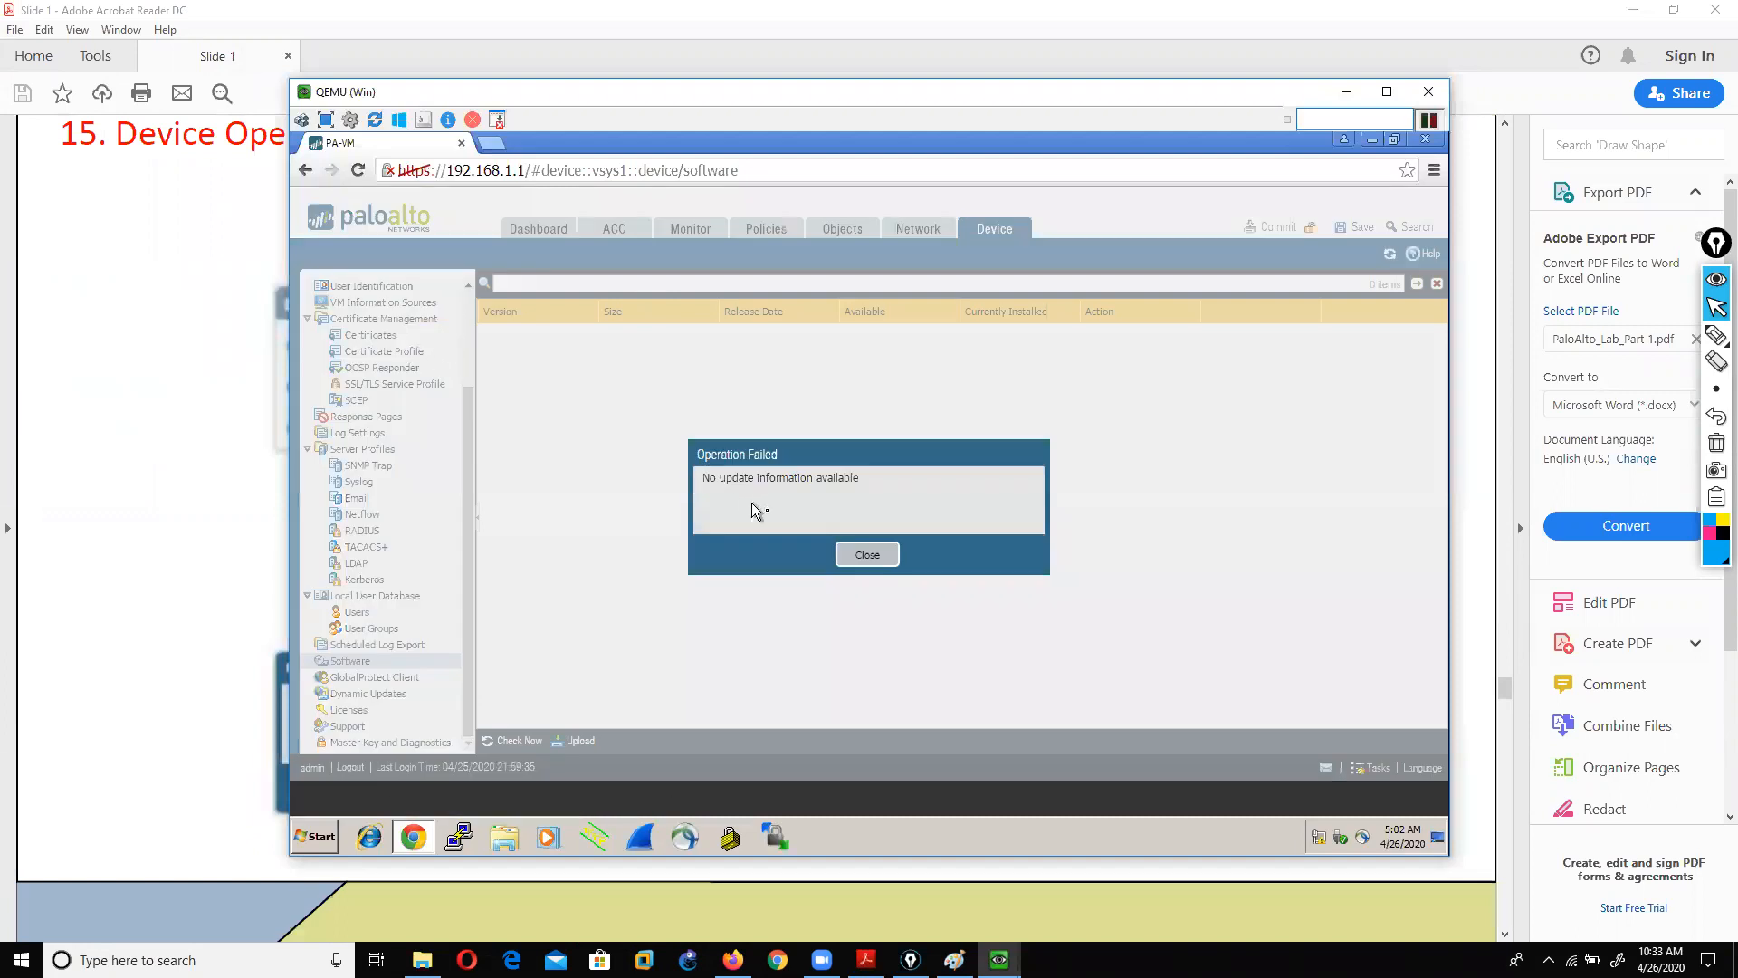
left_click(865, 559)
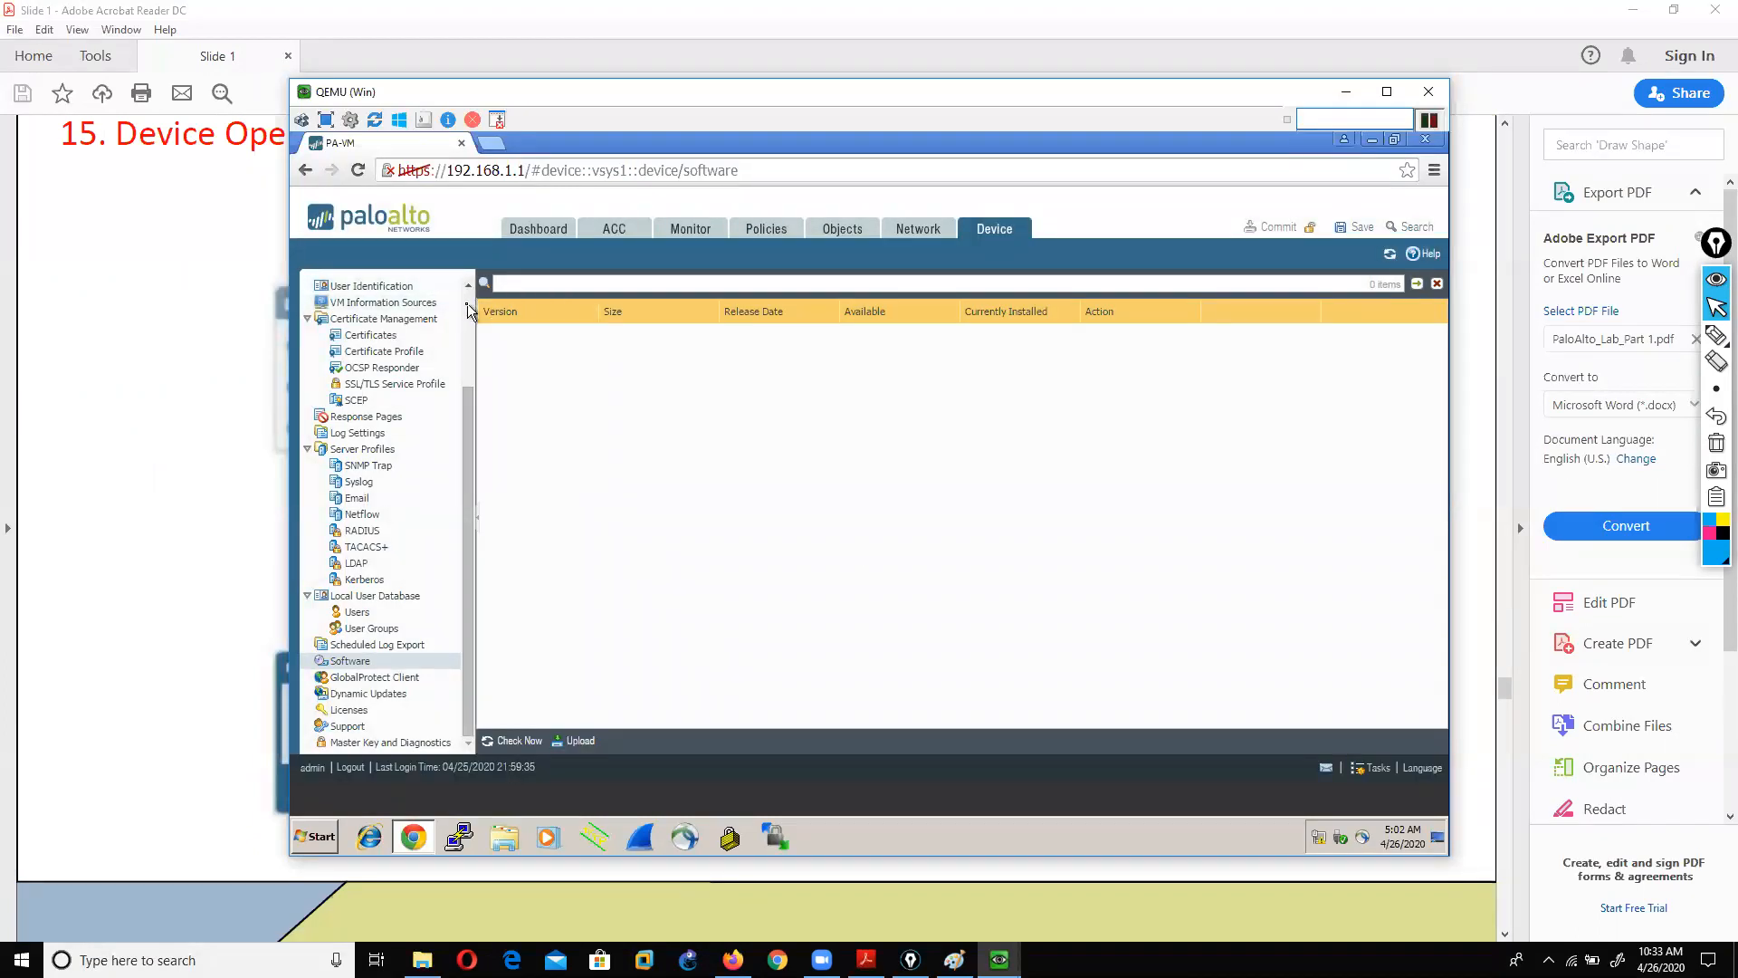
scroll(447, 311, "up", 3)
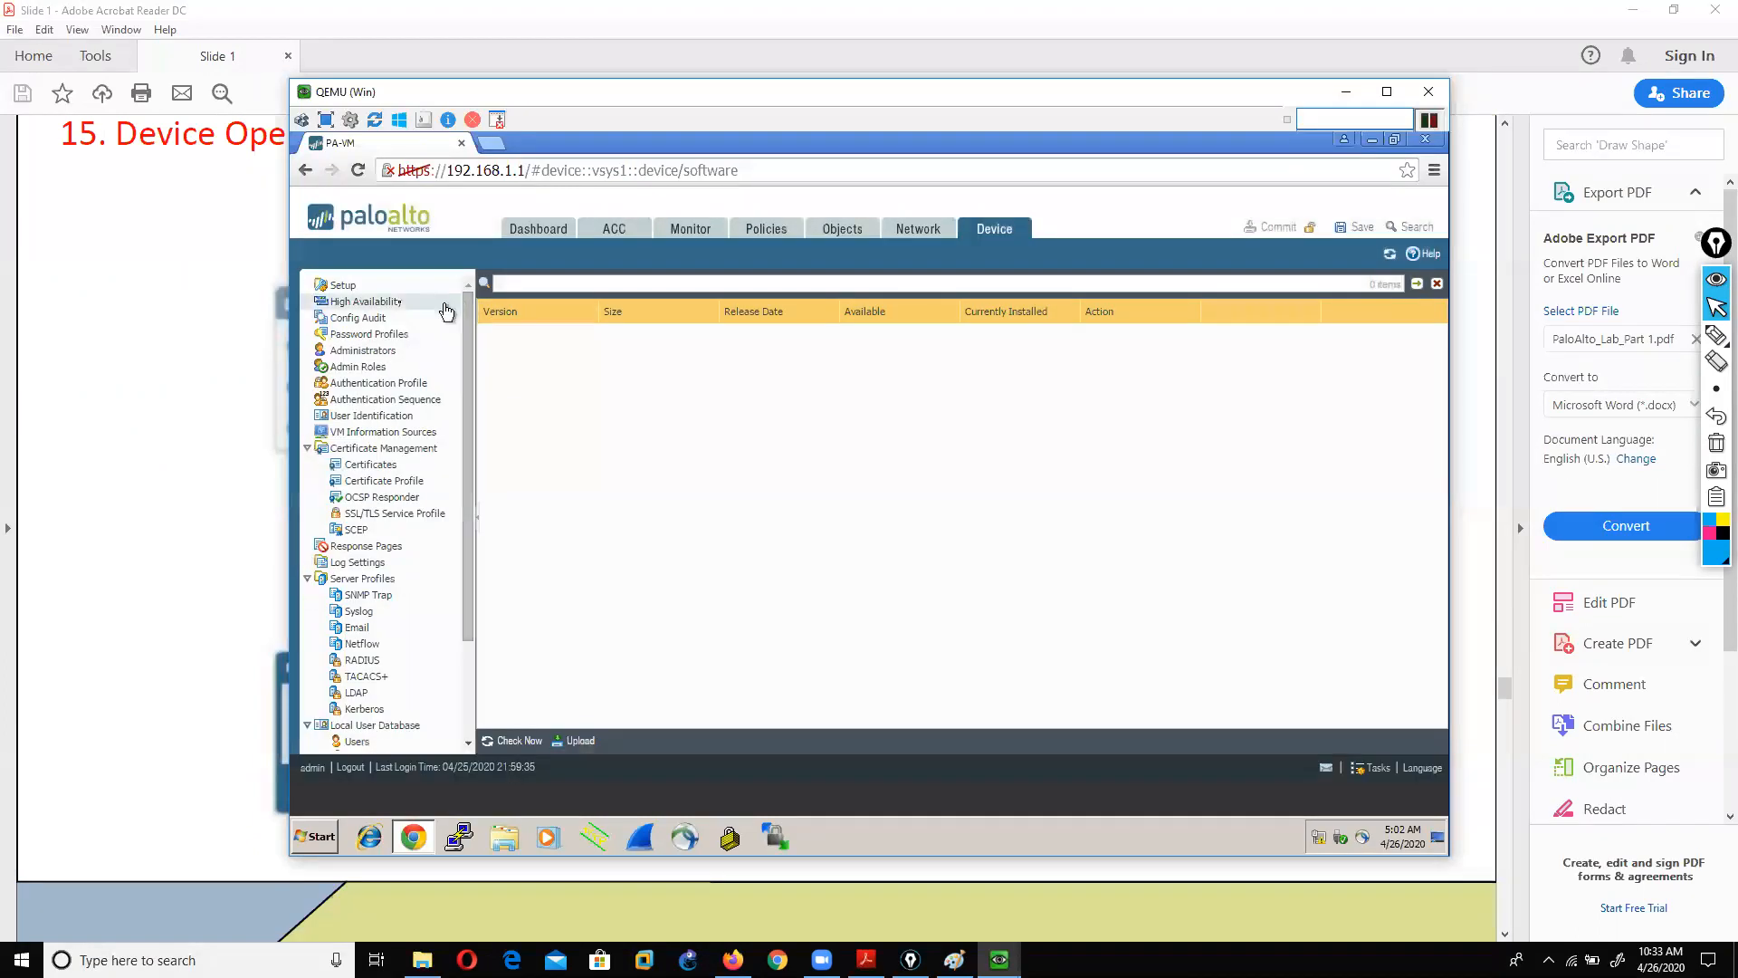
left_click(358, 289)
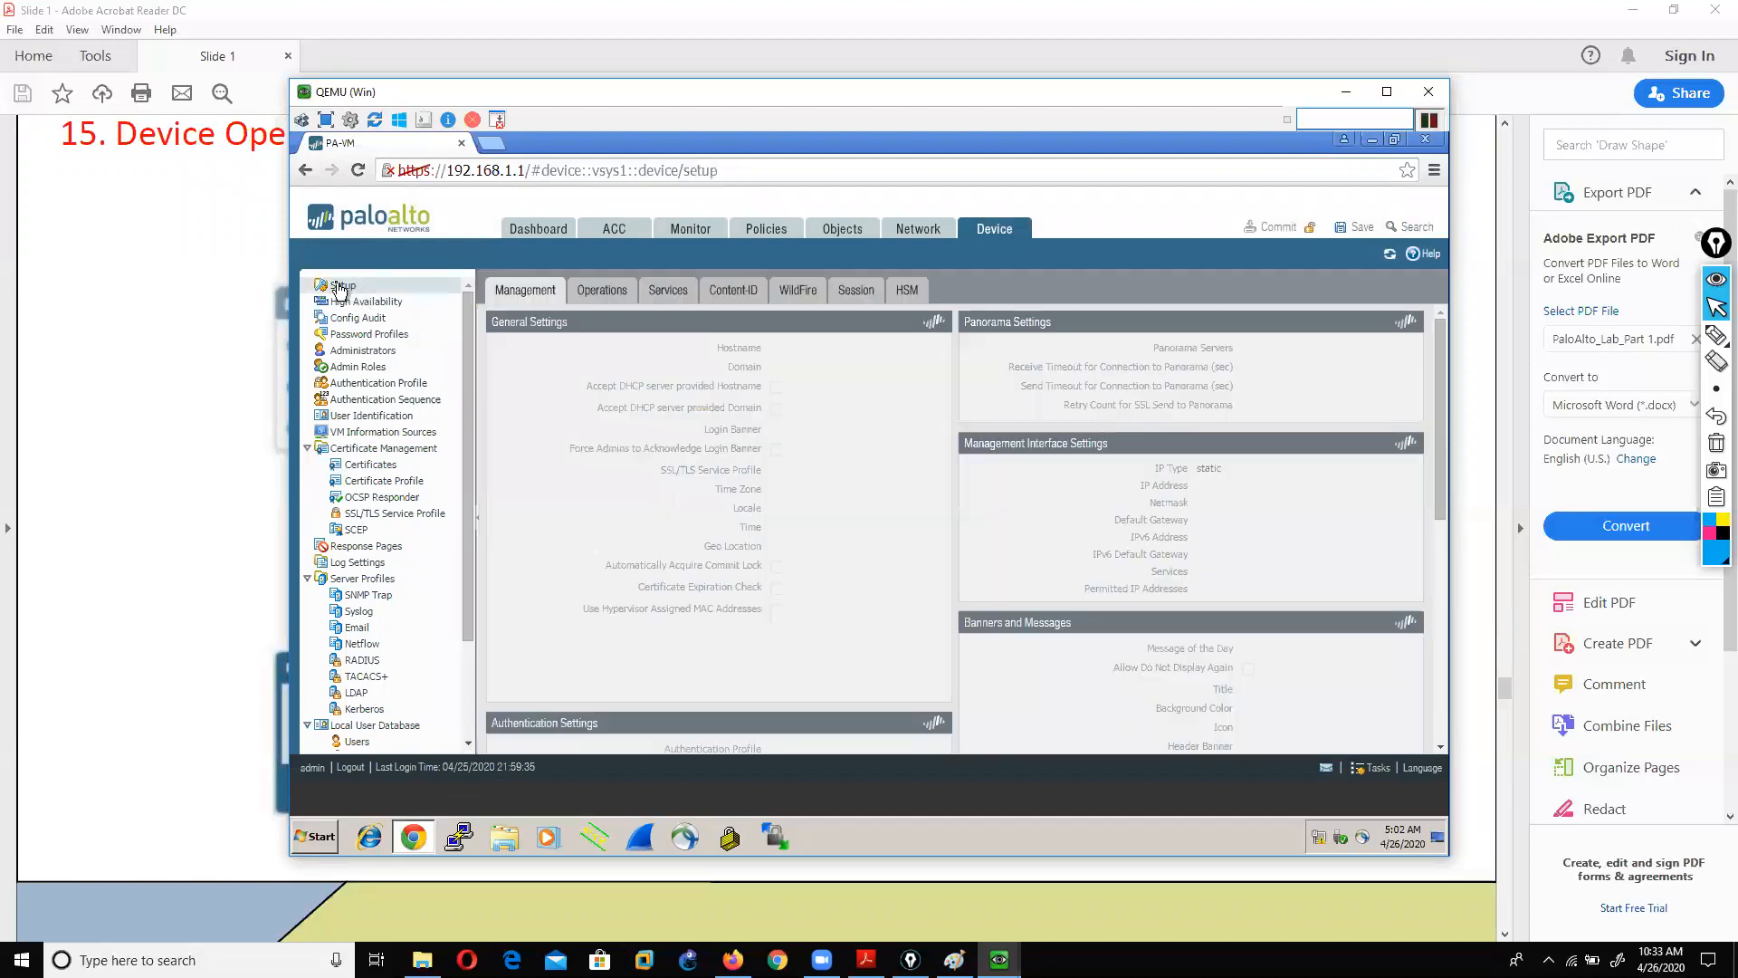
left_click(588, 290)
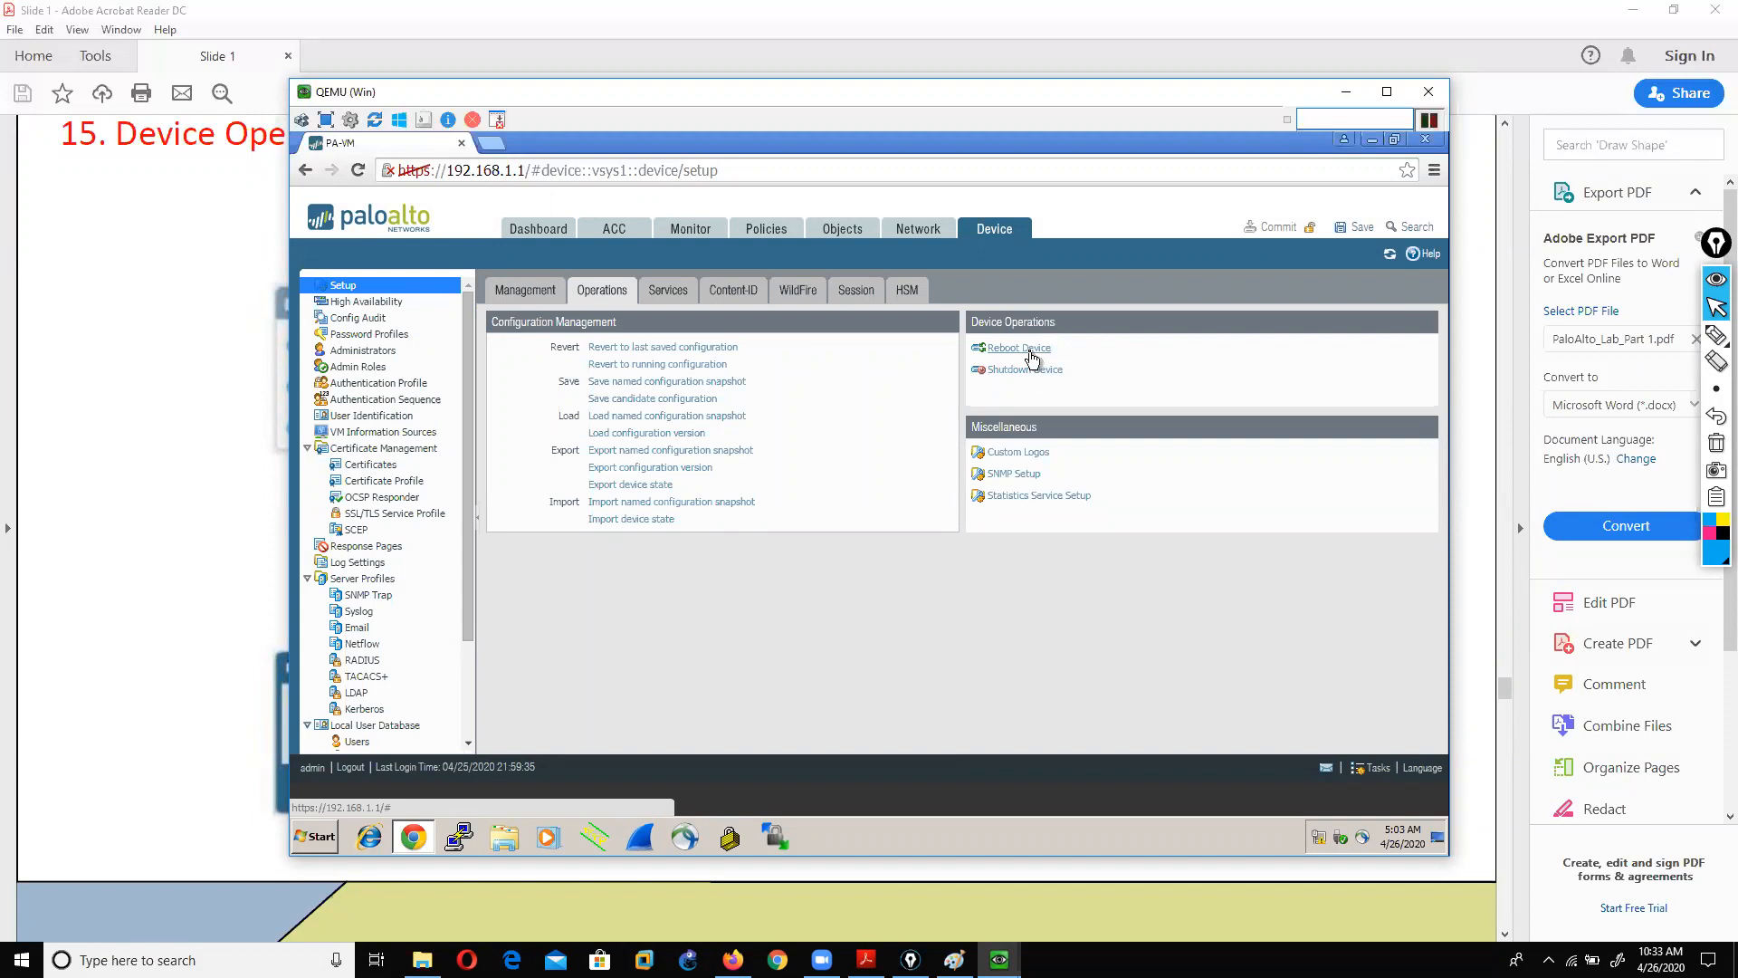
left_click(160, 503)
scroll(161, 503, "down", 5)
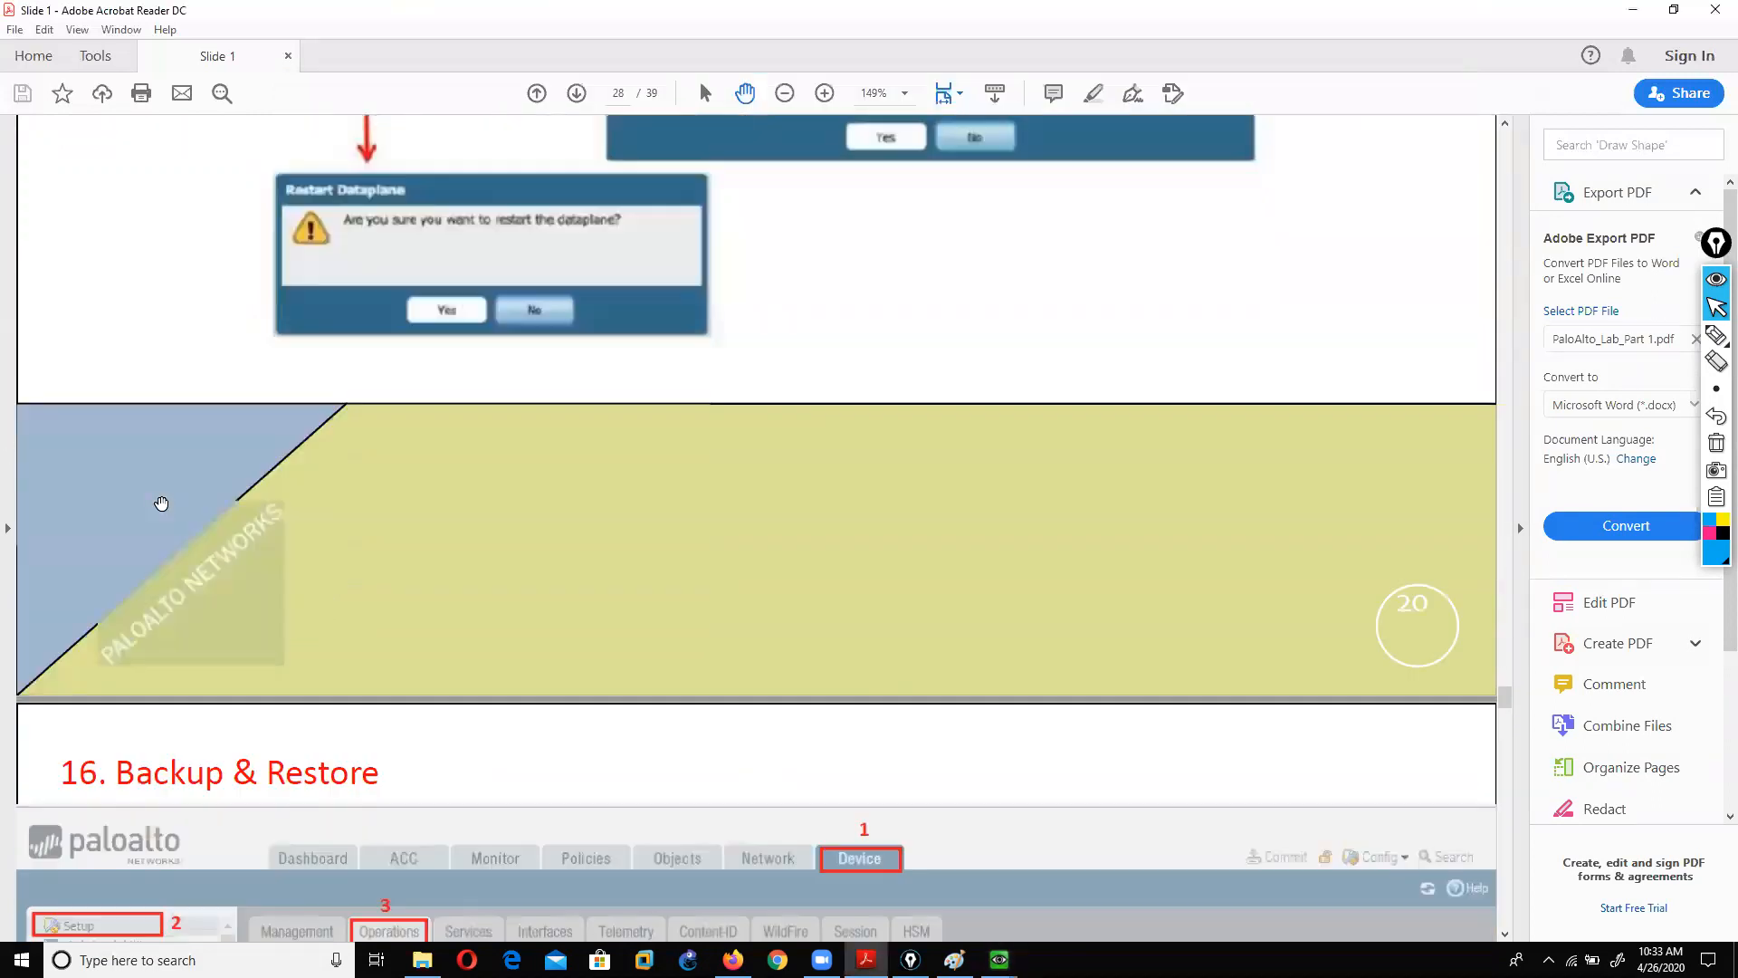
Step: Show the 16. Backup & Restore slide, then return to the firewall window
scroll(160, 504, "down", 6)
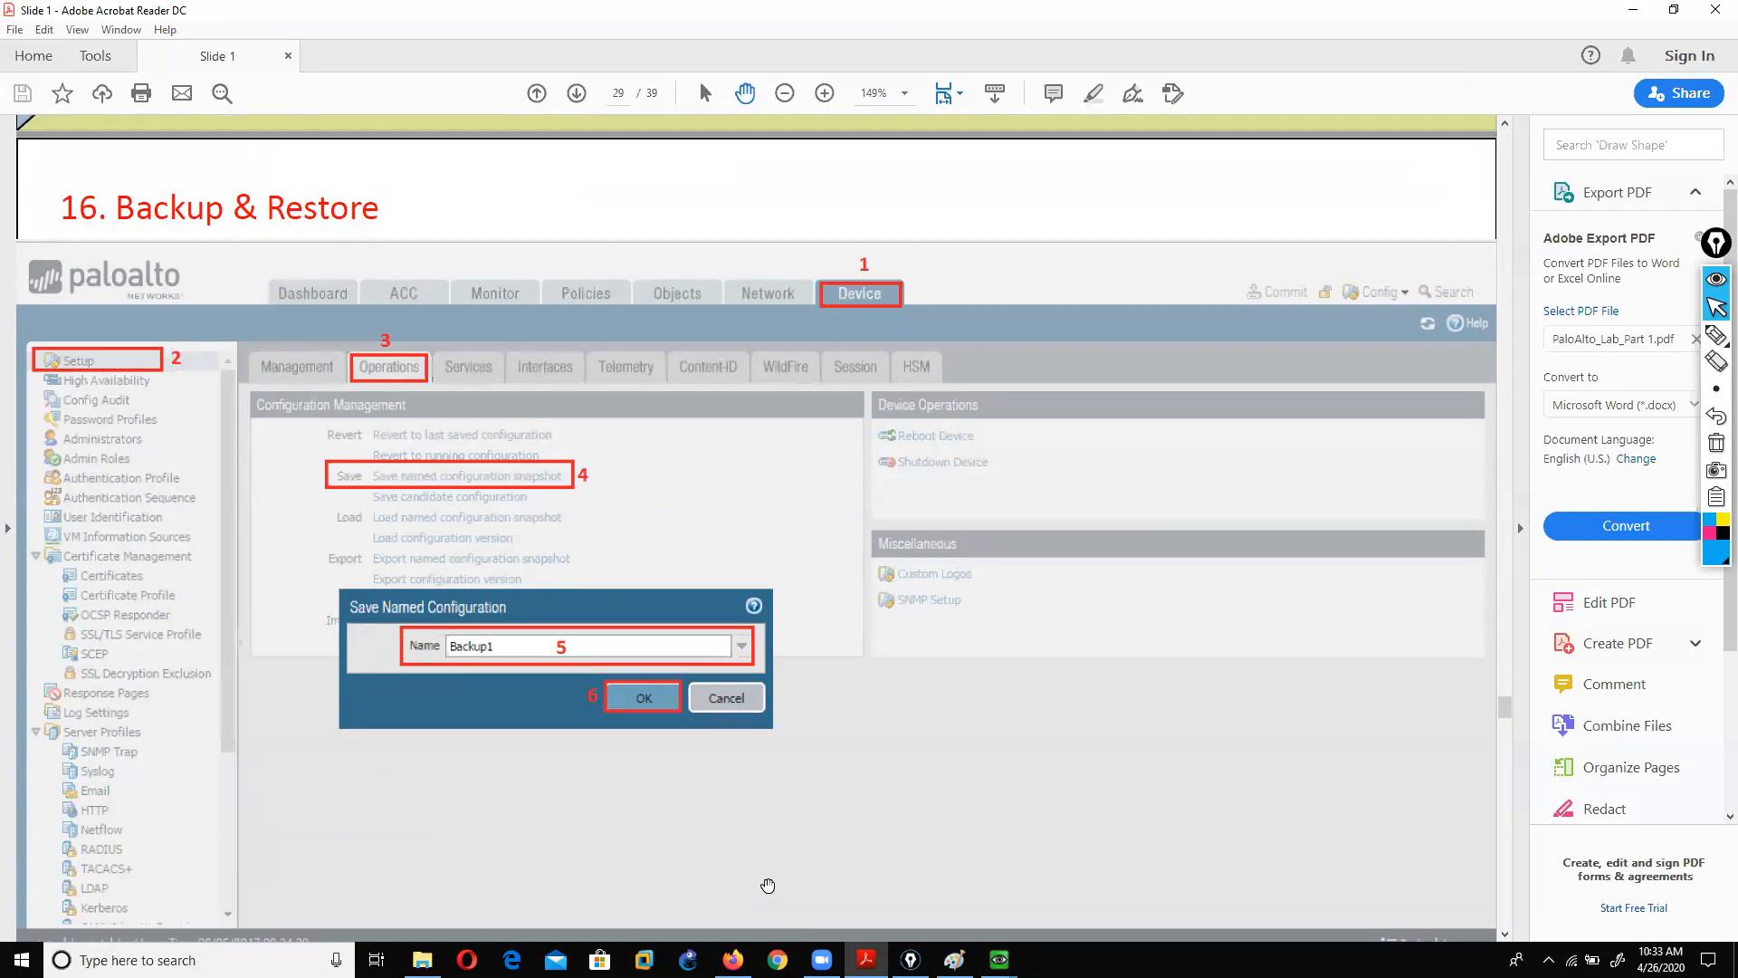
mouse_move(1000, 959)
left_click(1005, 910)
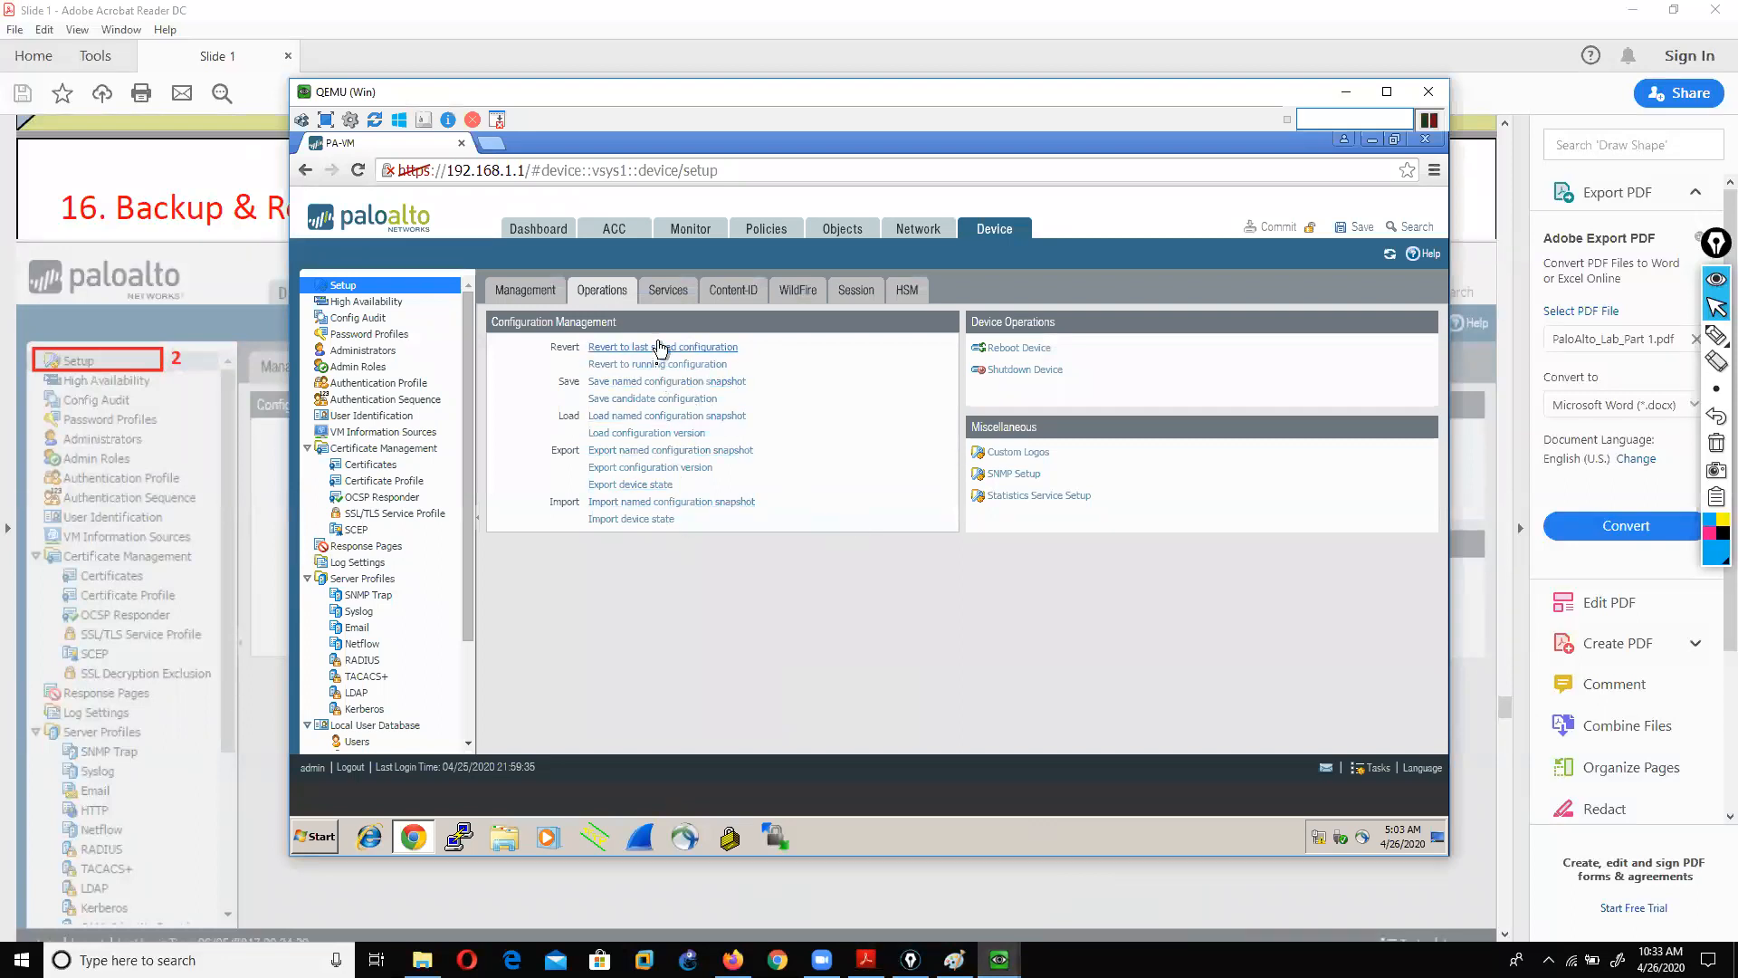
Step: Set the Windows 7 guest resolution to 1280 × 960 and enlarge the VM window
left_click(1371, 140)
right_click(768, 313)
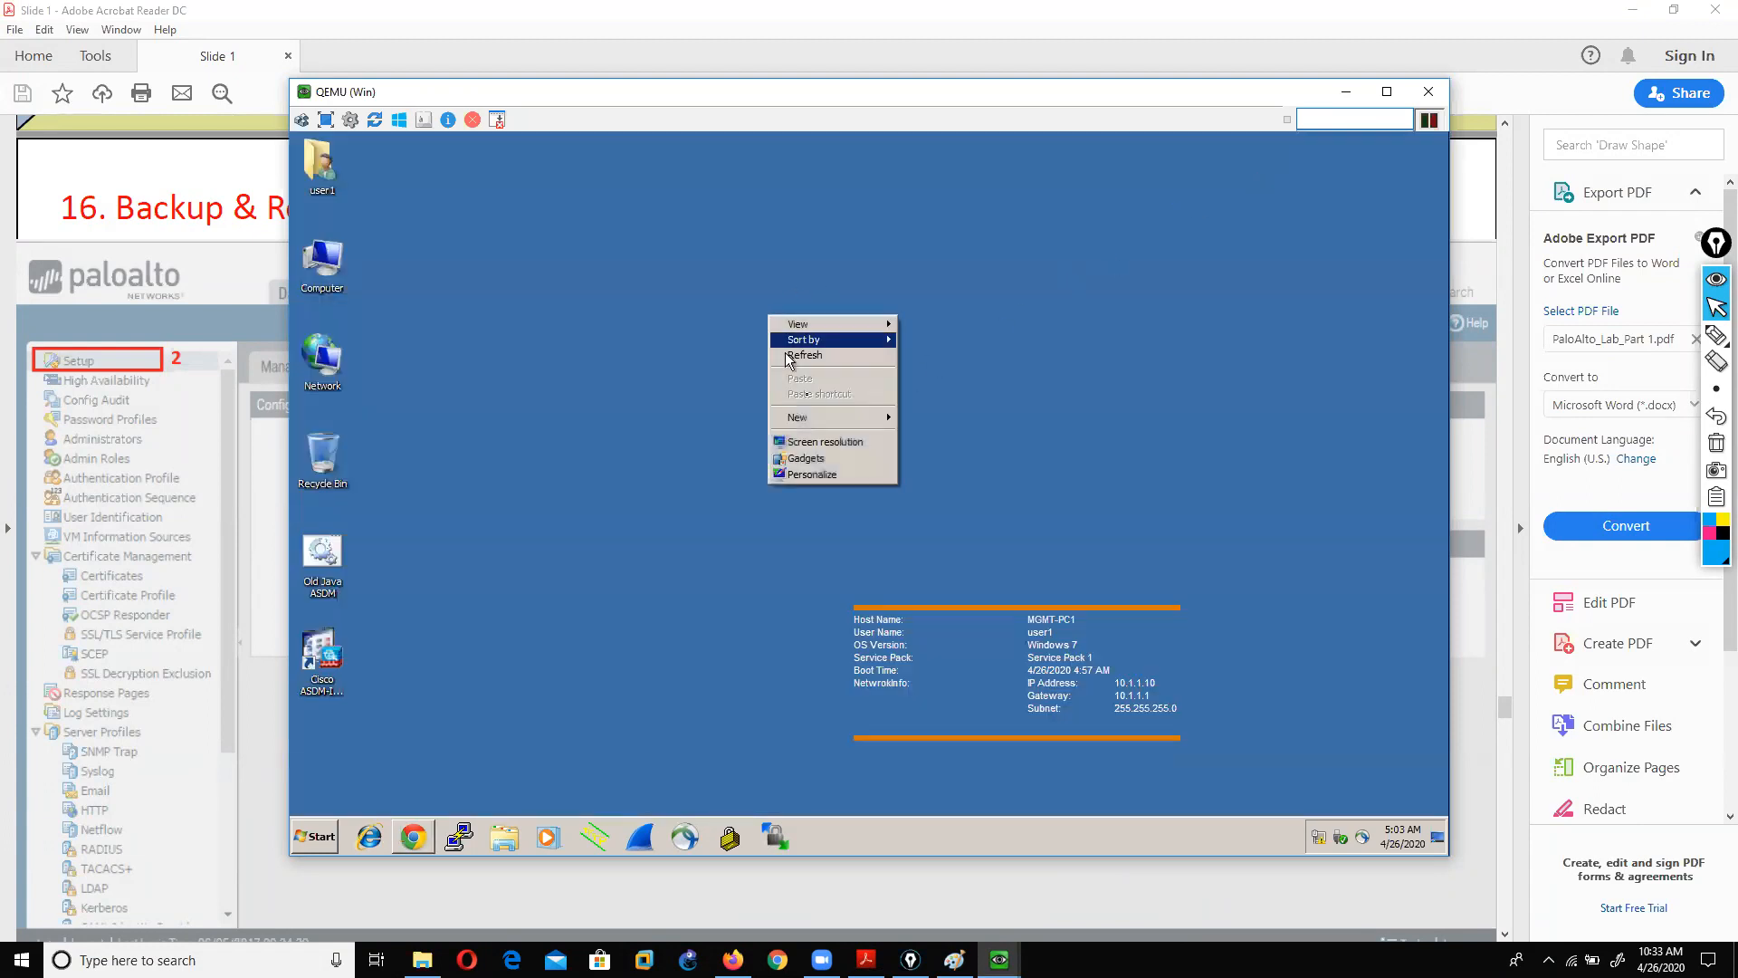
left_click(822, 449)
left_click(785, 459)
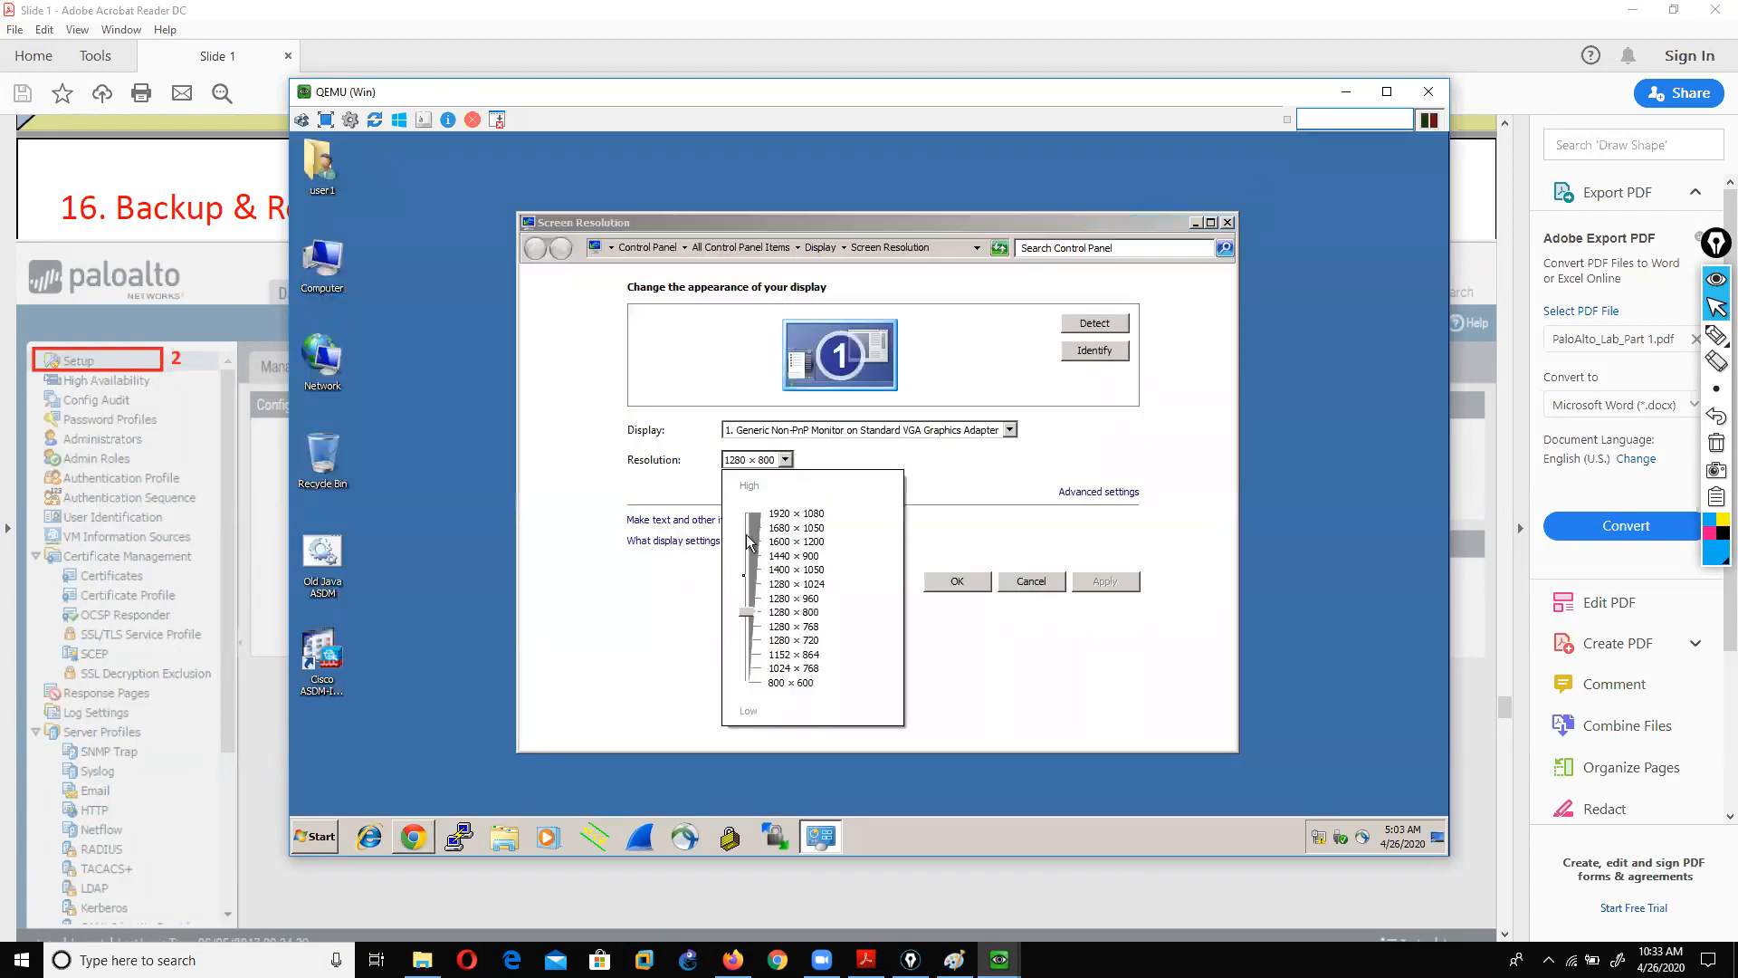
left_click(743, 598)
left_click(1103, 581)
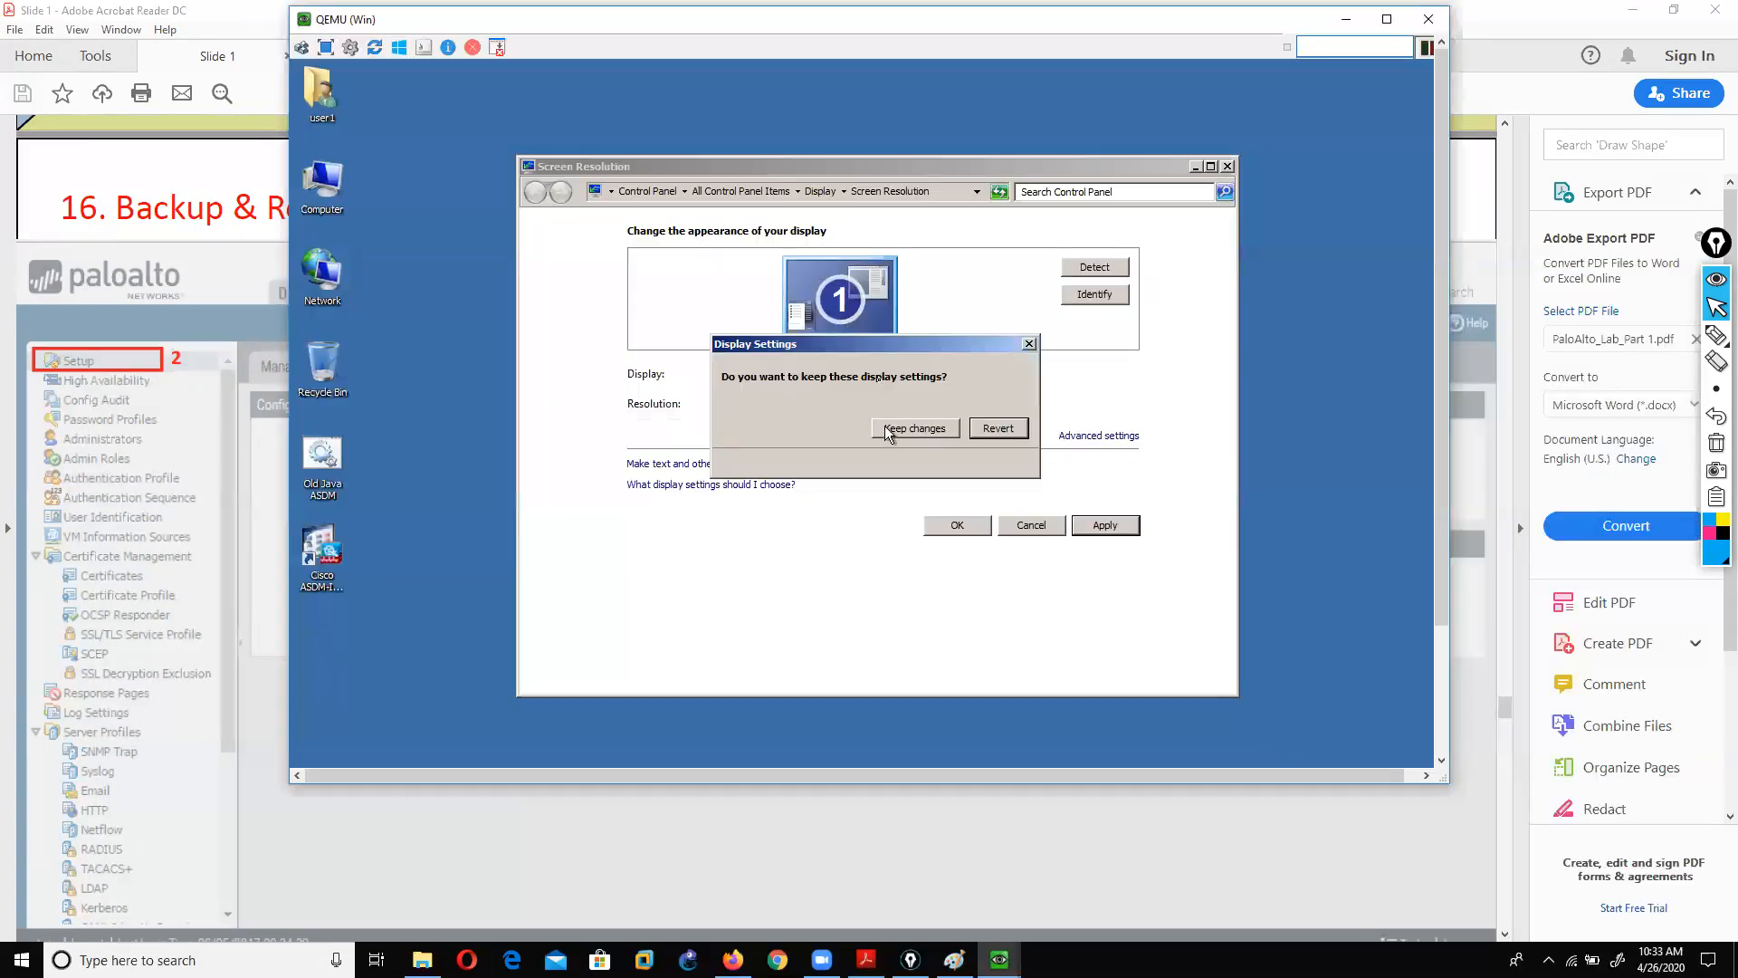
left_click(912, 435)
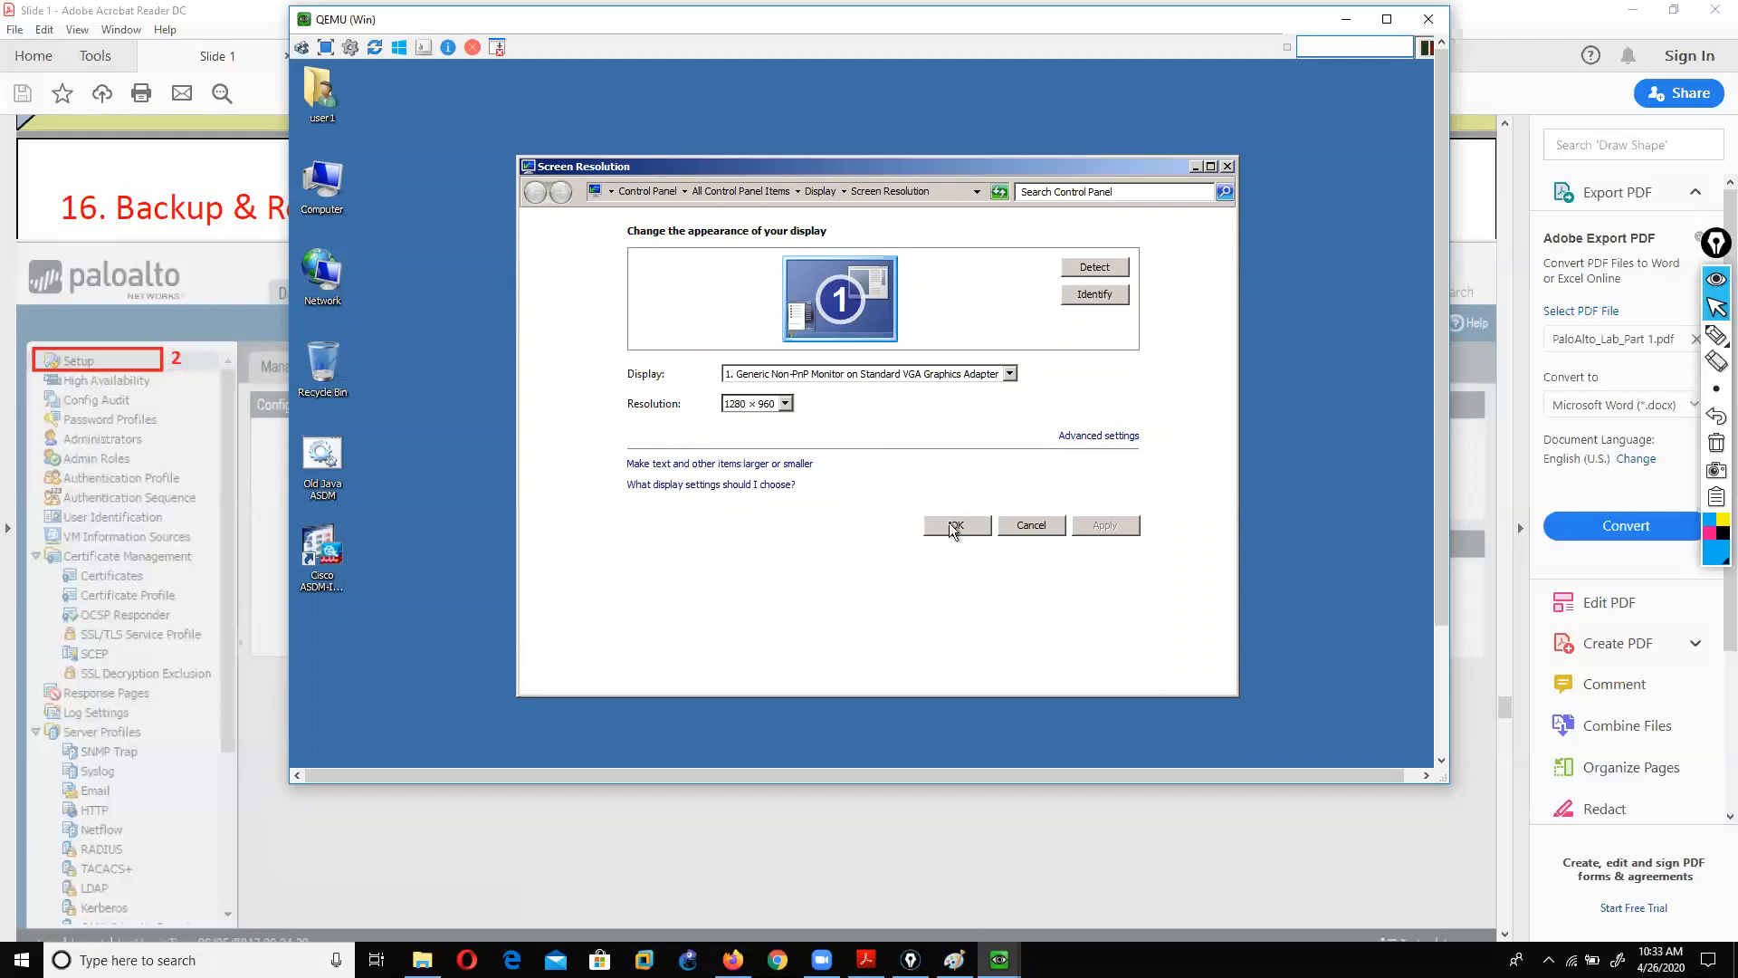
left_click(955, 524)
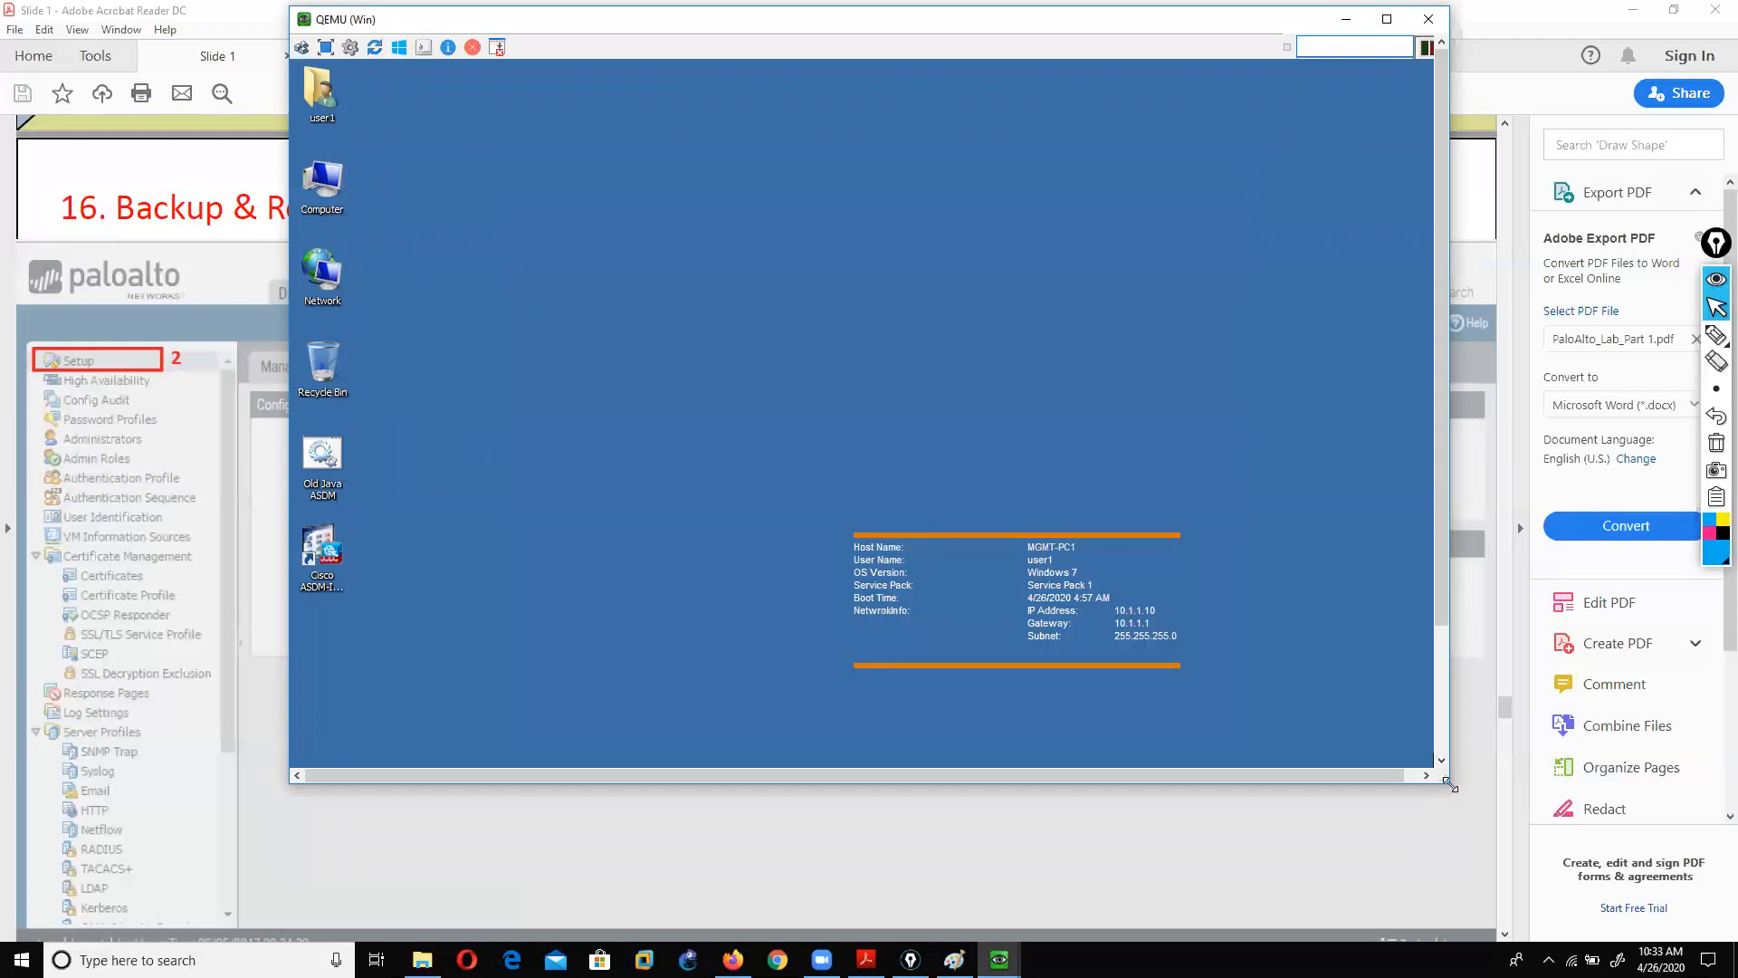
left_click_drag(1448, 784, 1450, 929)
left_click(430, 916)
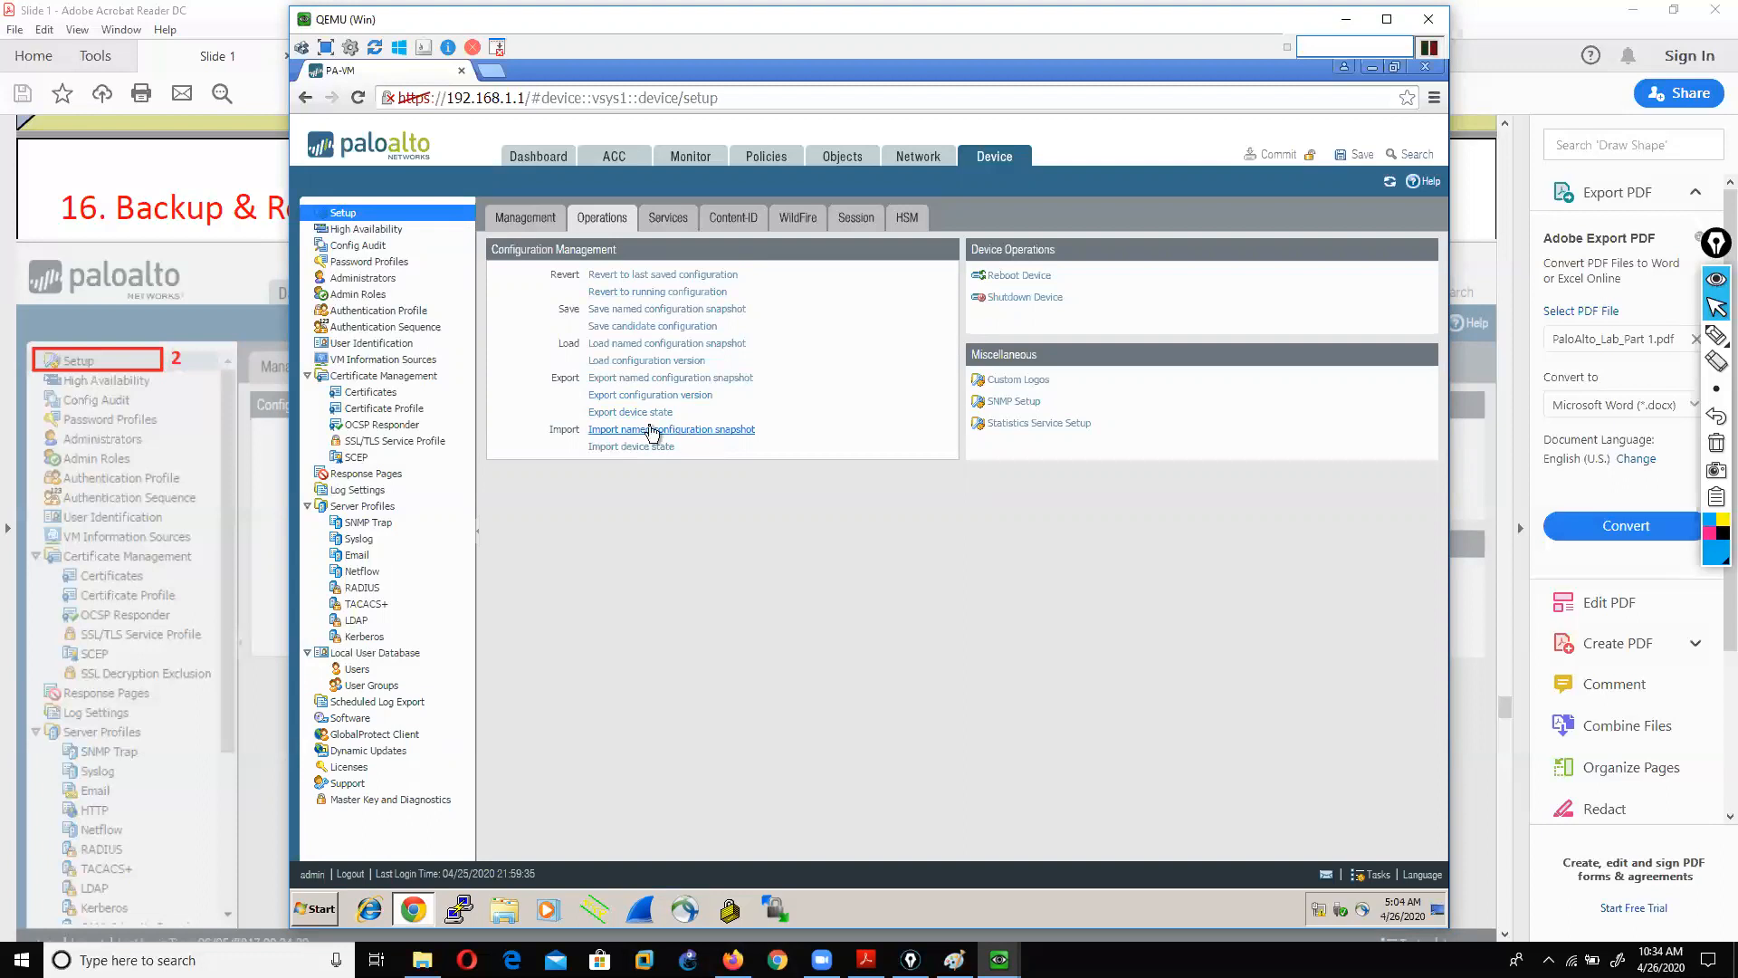
Step: Save a named configuration snapshot called mynewback
left_click(697, 310)
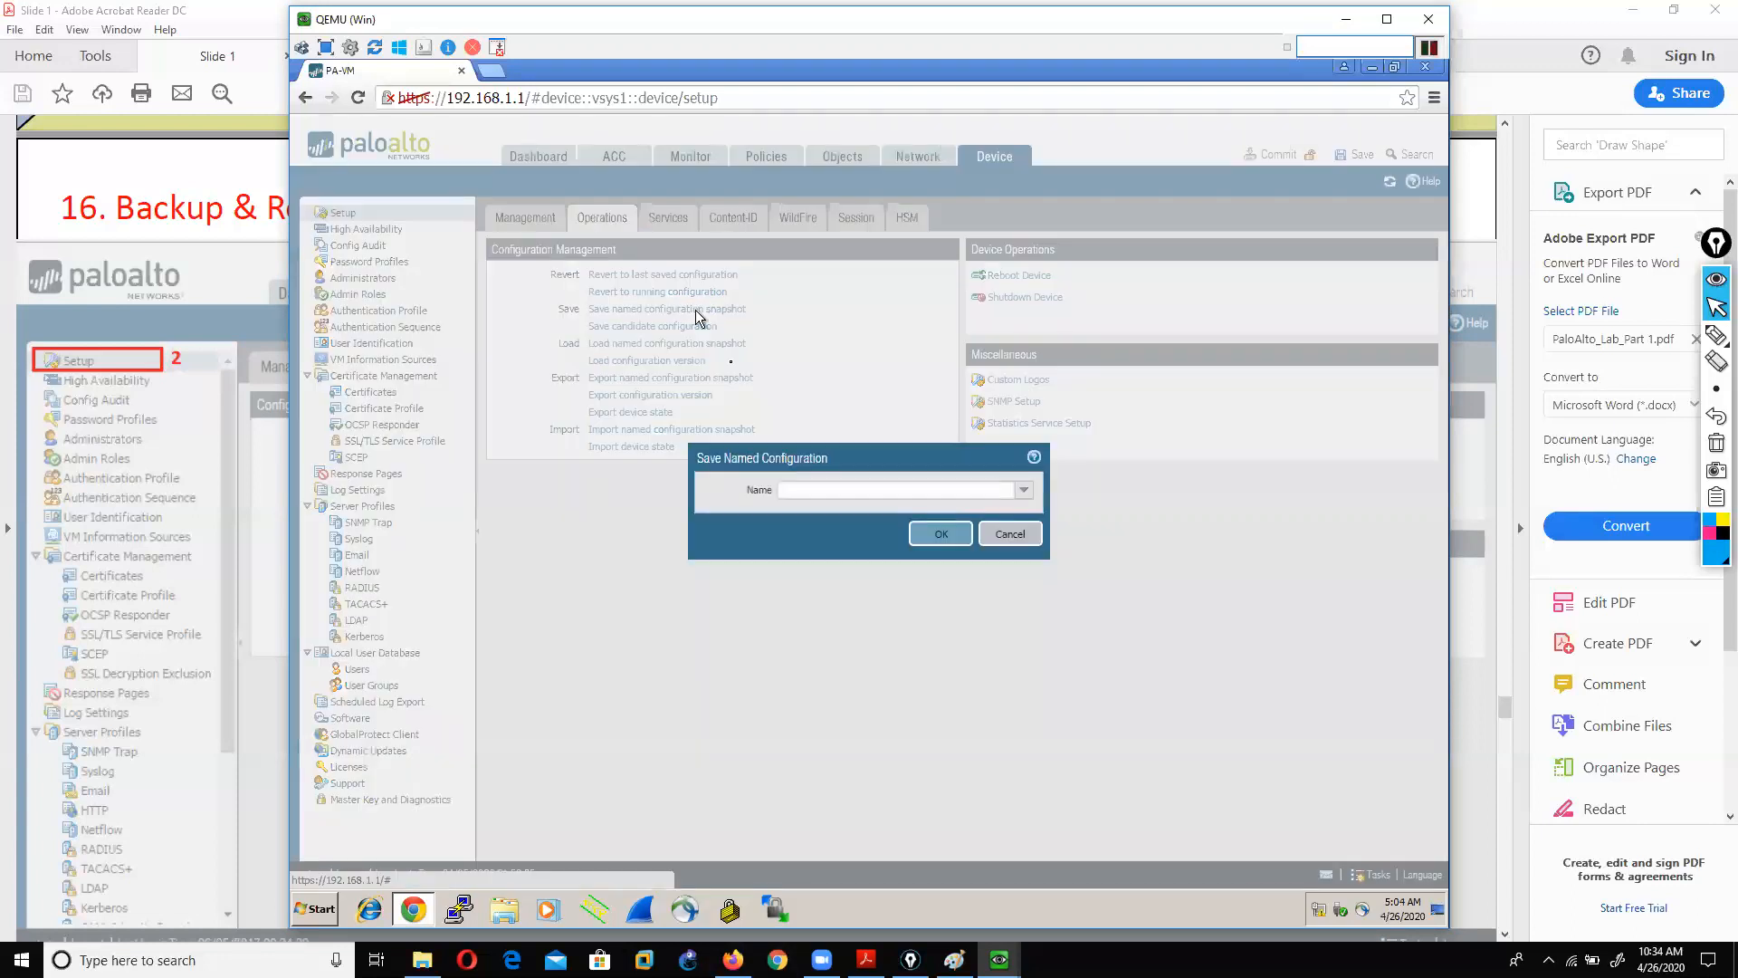
left_click(802, 487)
type("mynewback")
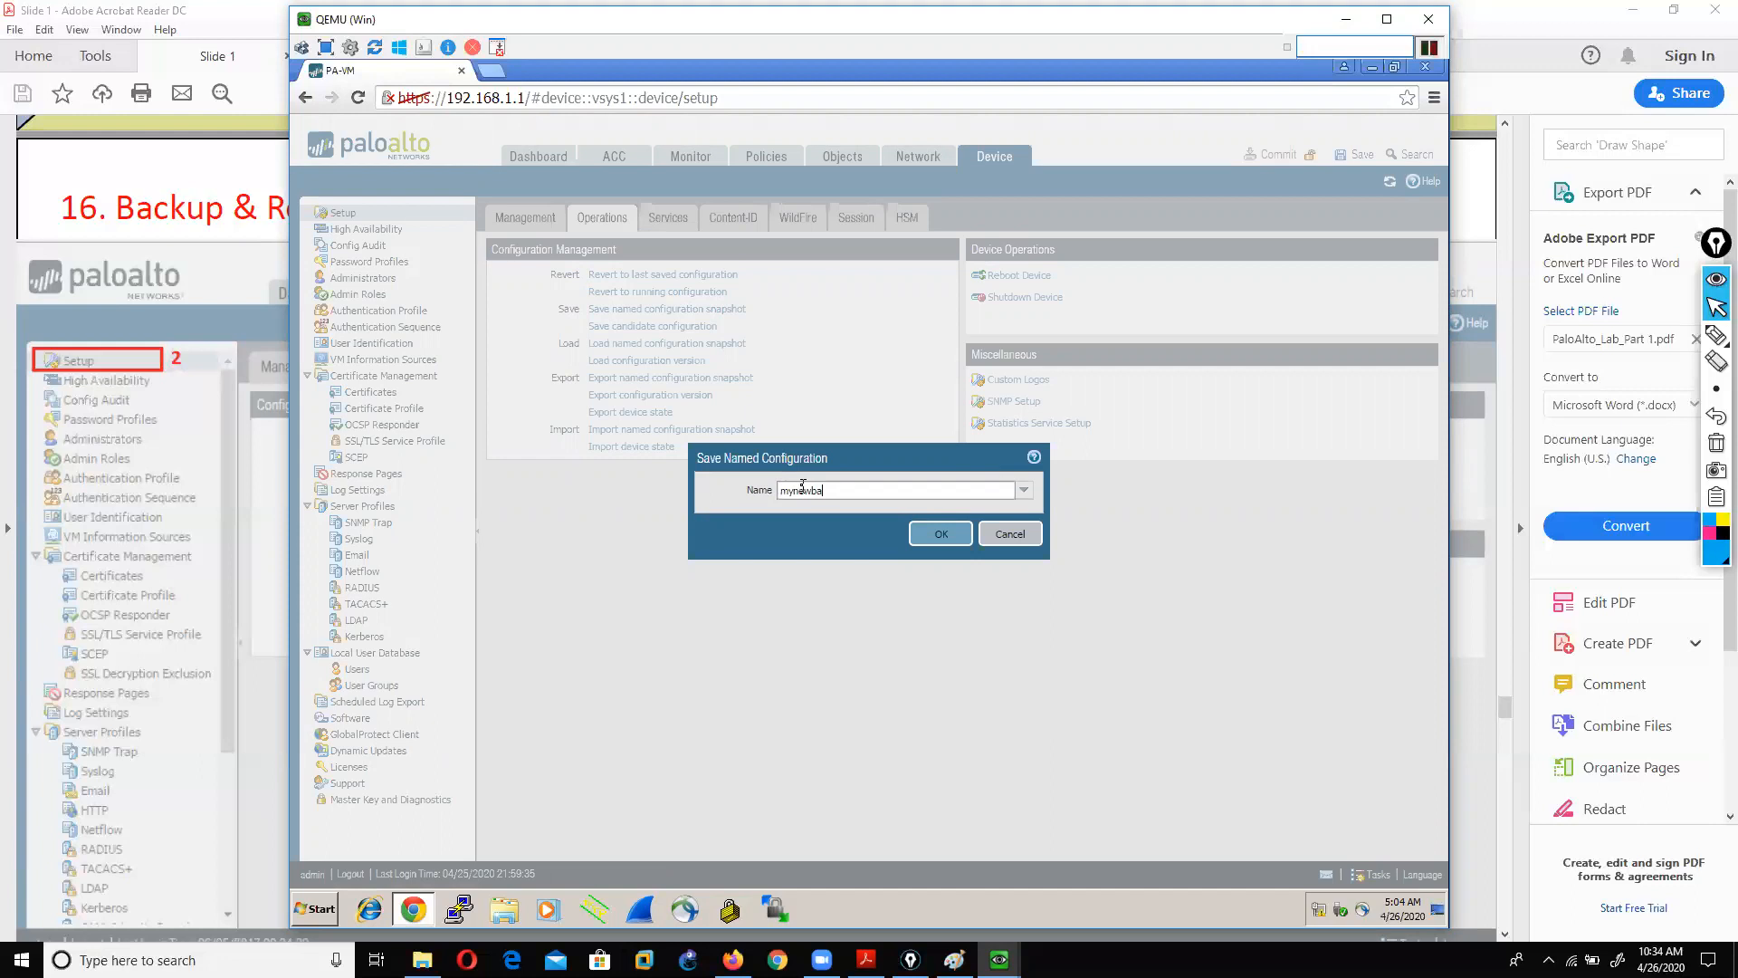
left_click(929, 534)
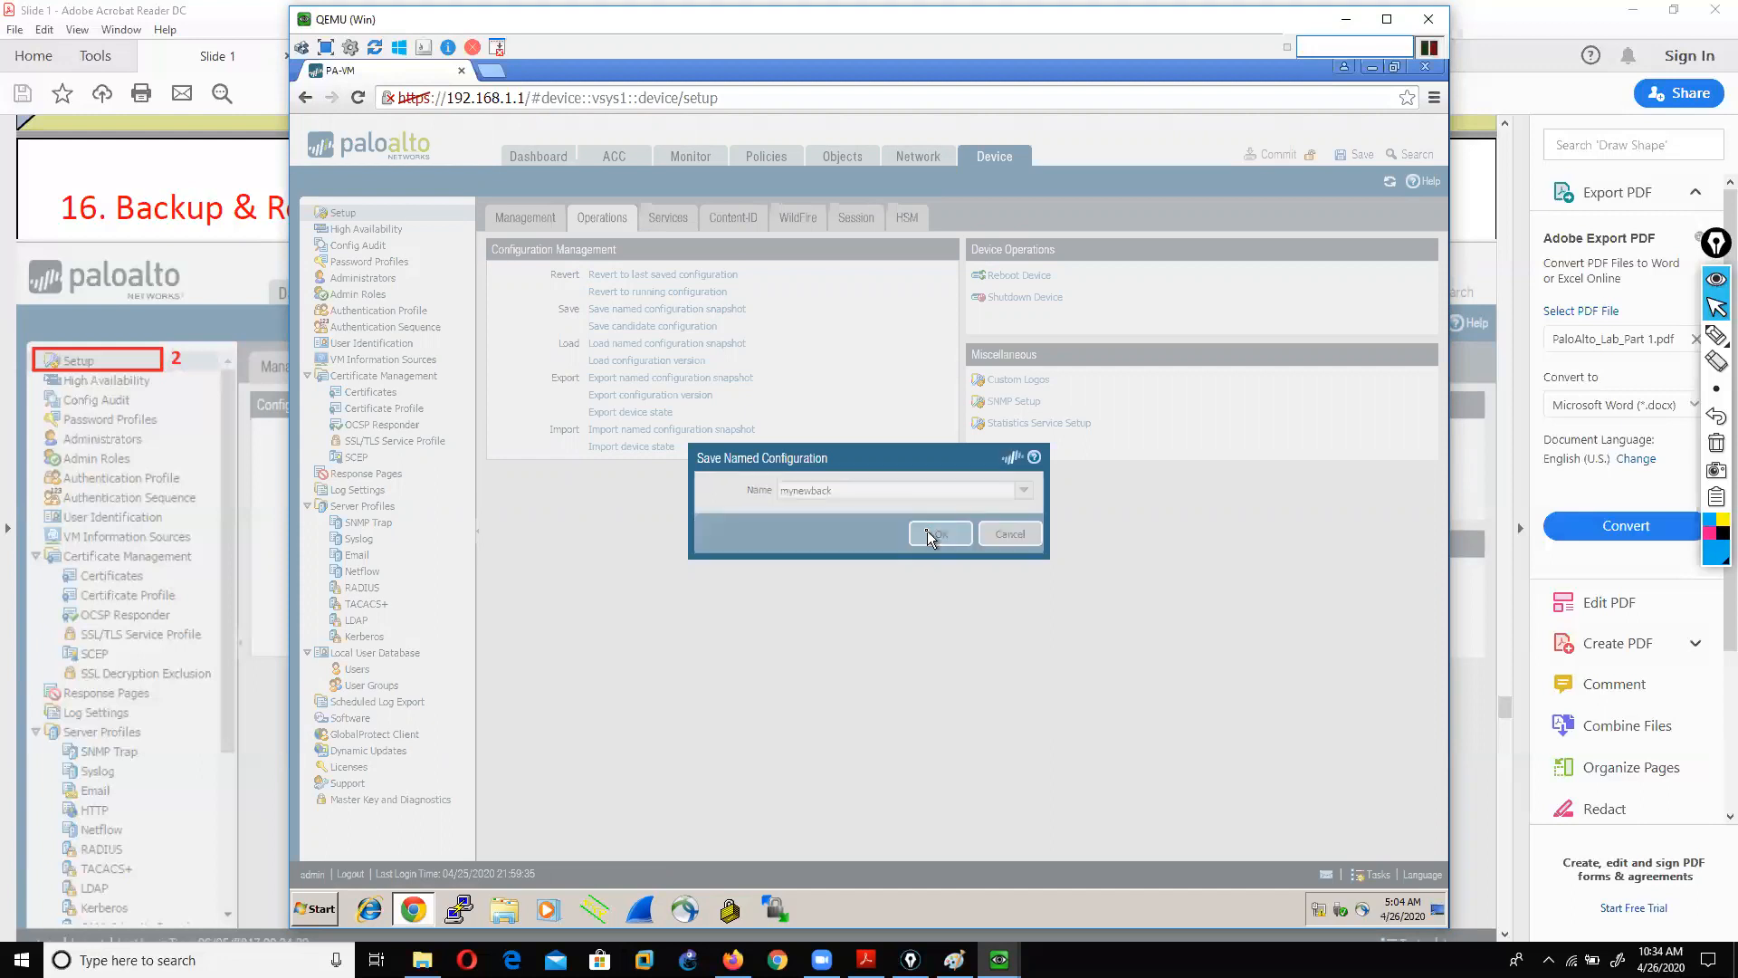
left_click(851, 574)
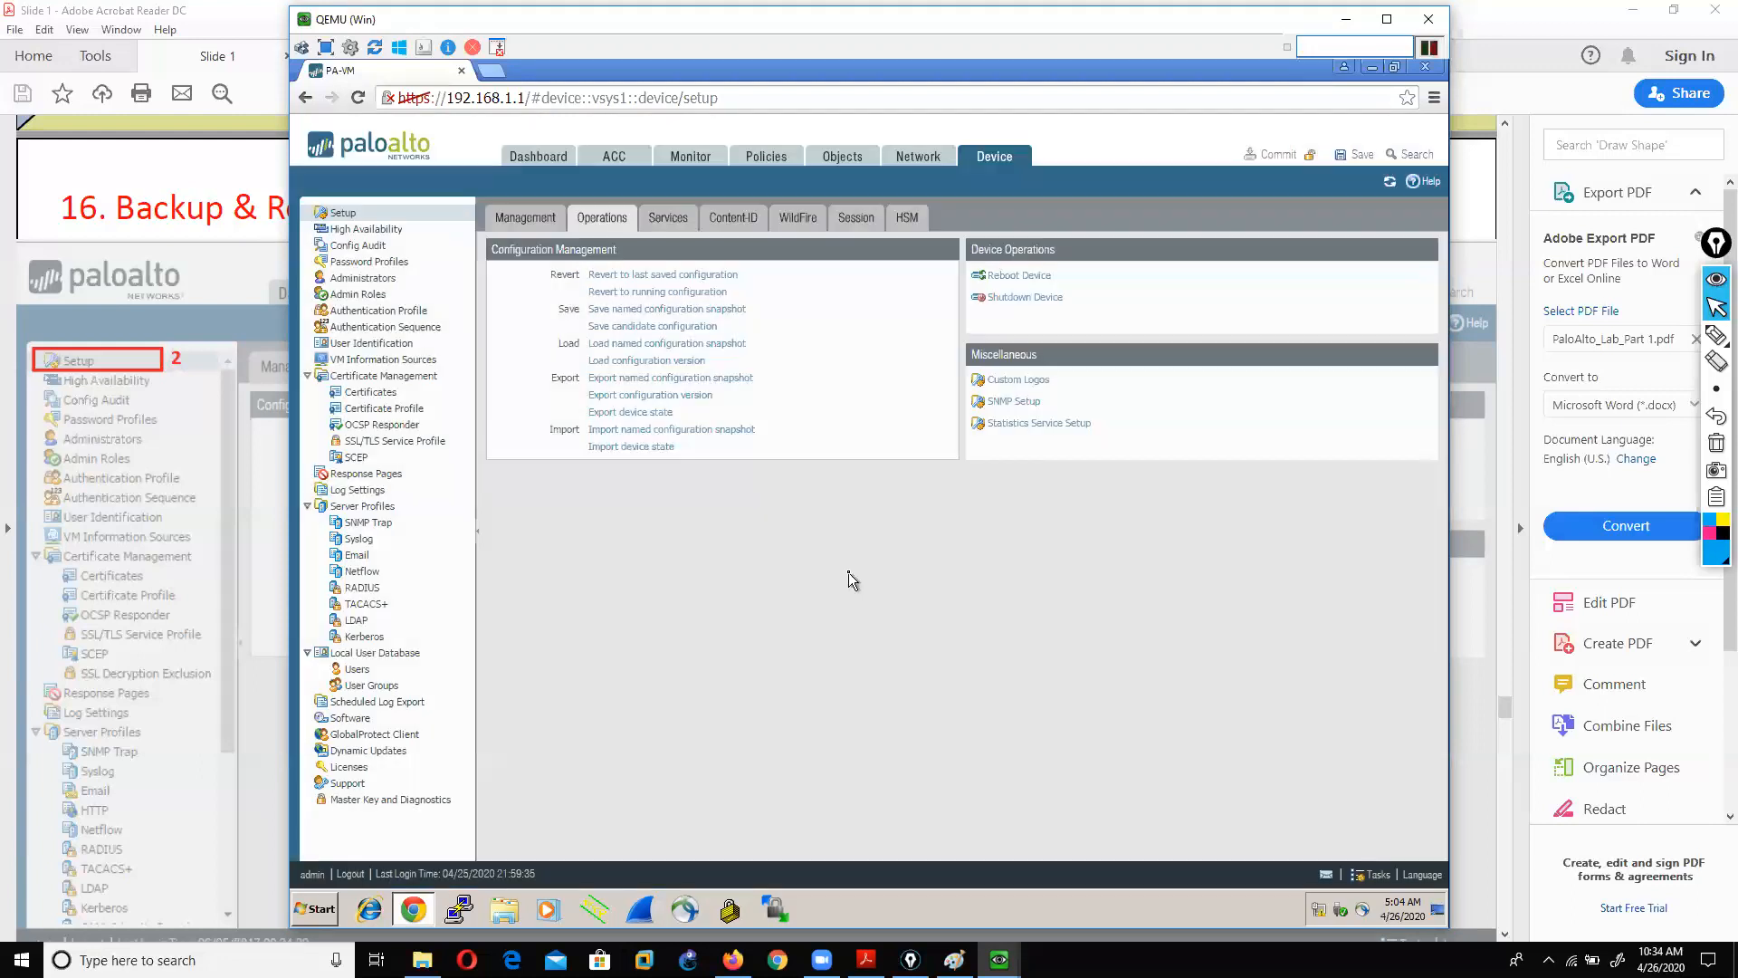
Step: Look at the configuration versions available for export, then cancel without exporting one
left_click(650, 395)
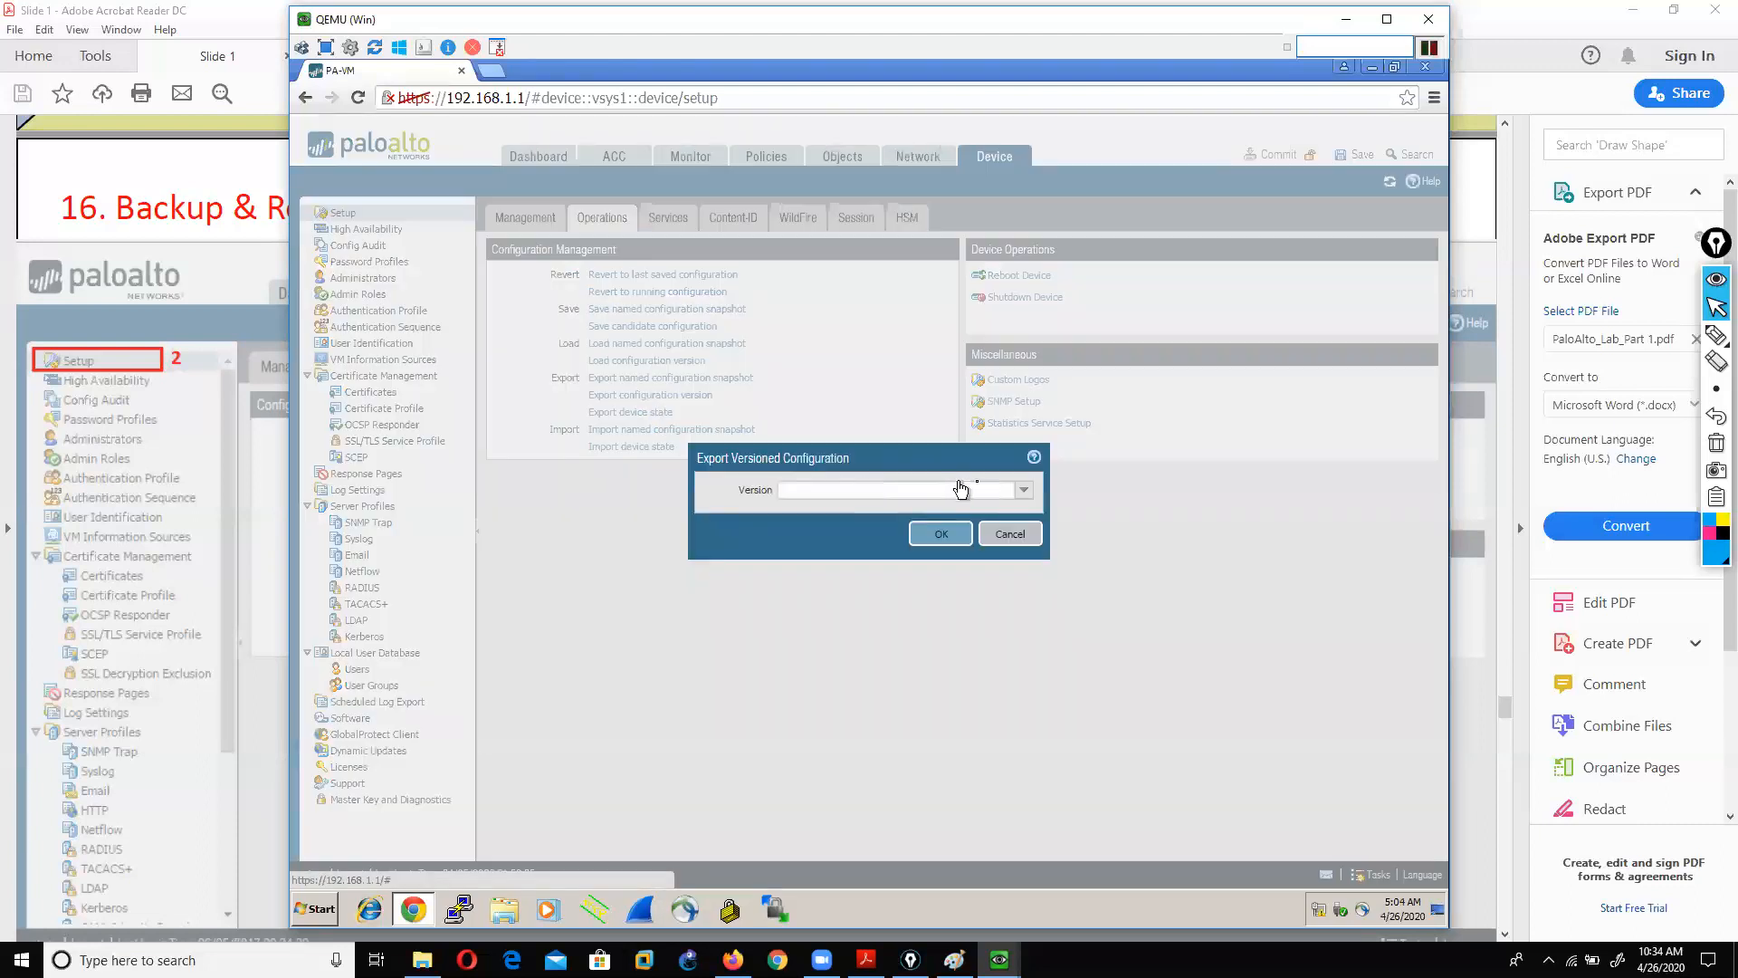
left_click(1023, 491)
left_click(1023, 493)
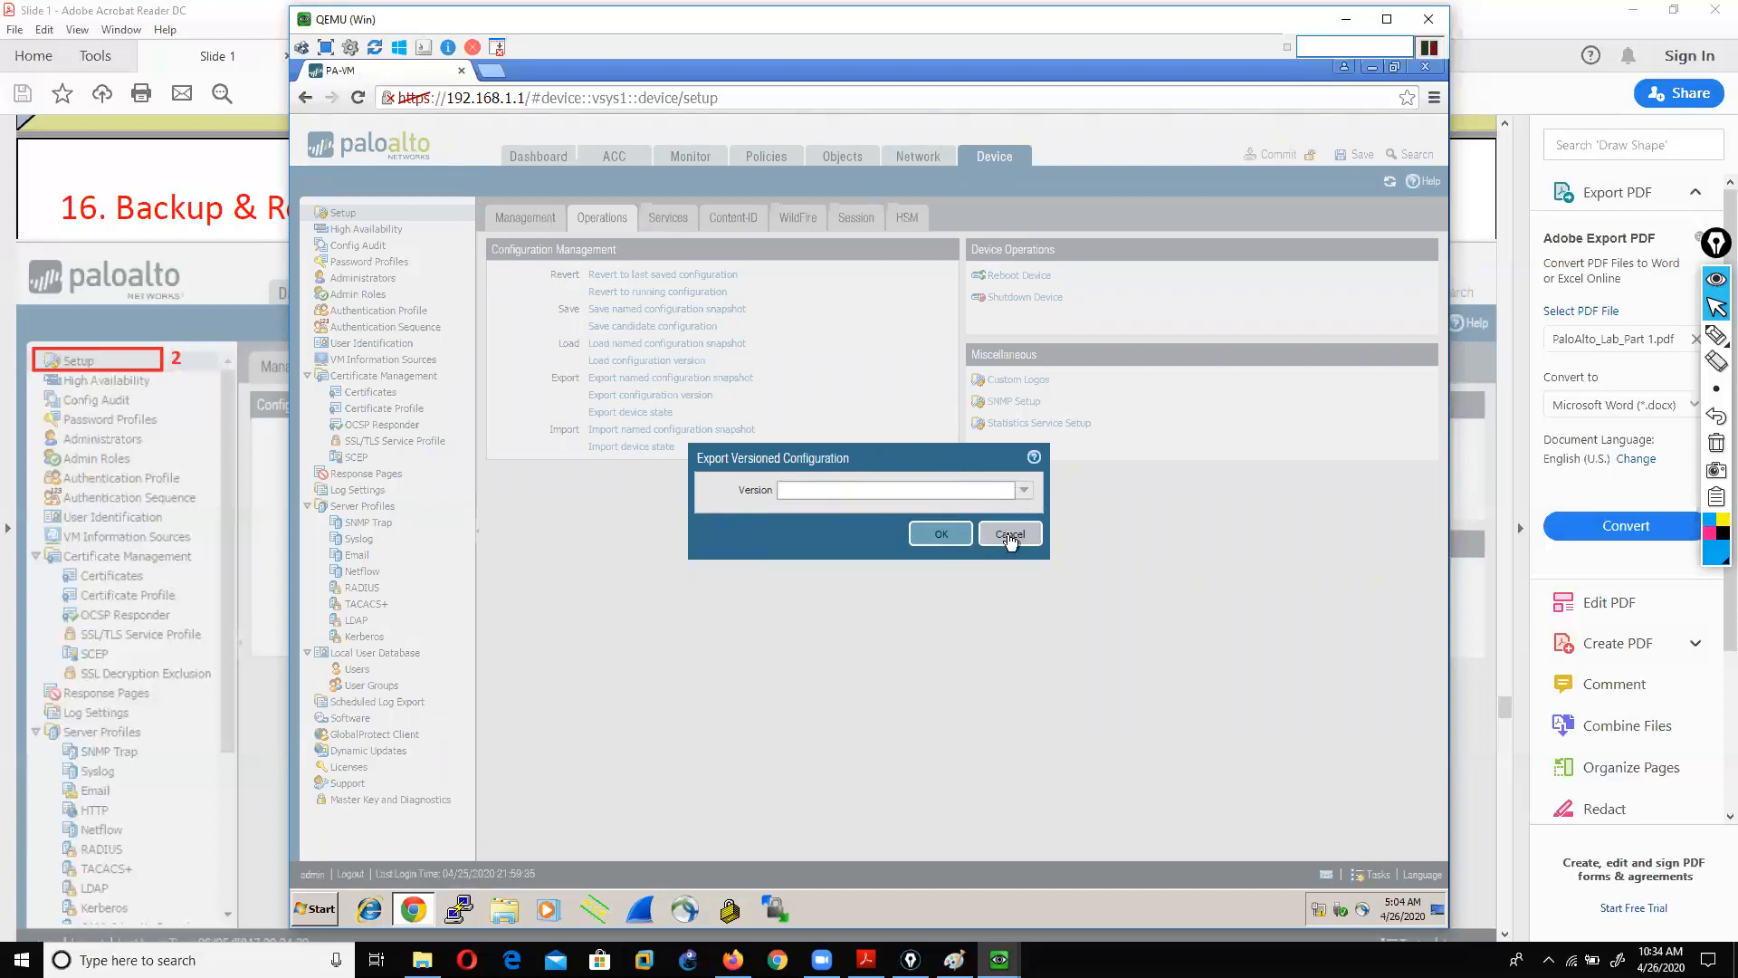
left_click(1010, 534)
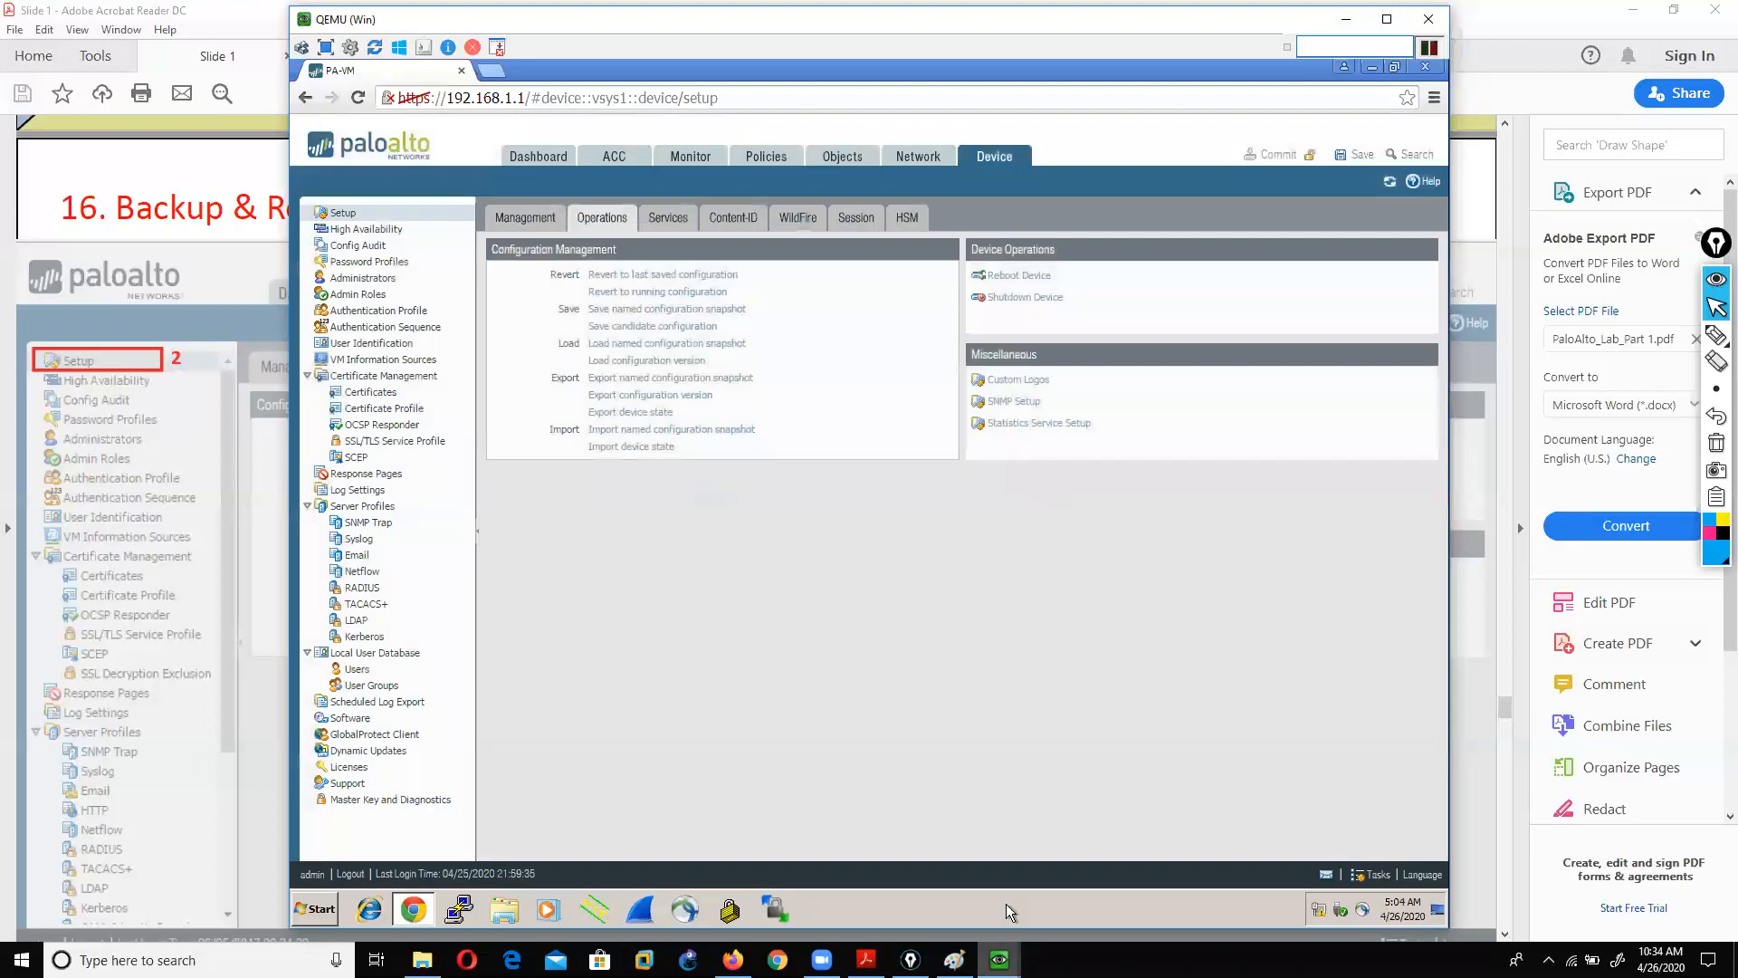
left_click(867, 960)
Step: Scroll the slides to slide 30 on exporting the backup, then return to the firewall
scroll(811, 688, "down", 10)
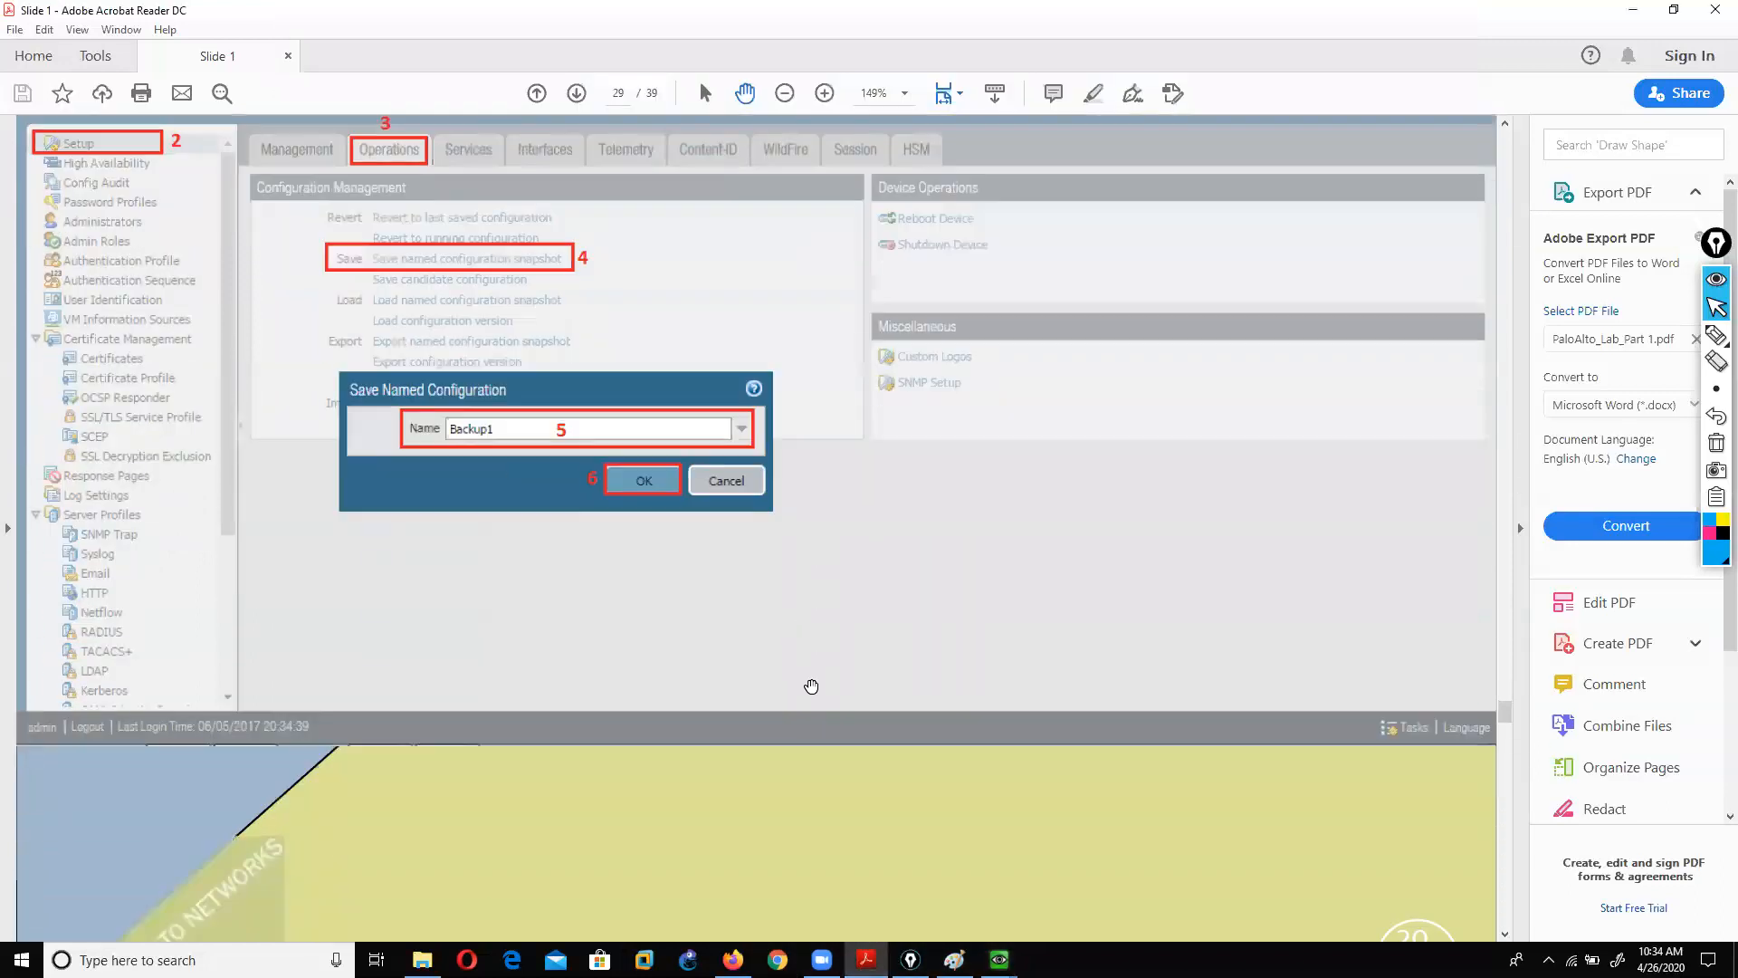
scroll(811, 687, "up", 5)
scroll(811, 687, "up", 2)
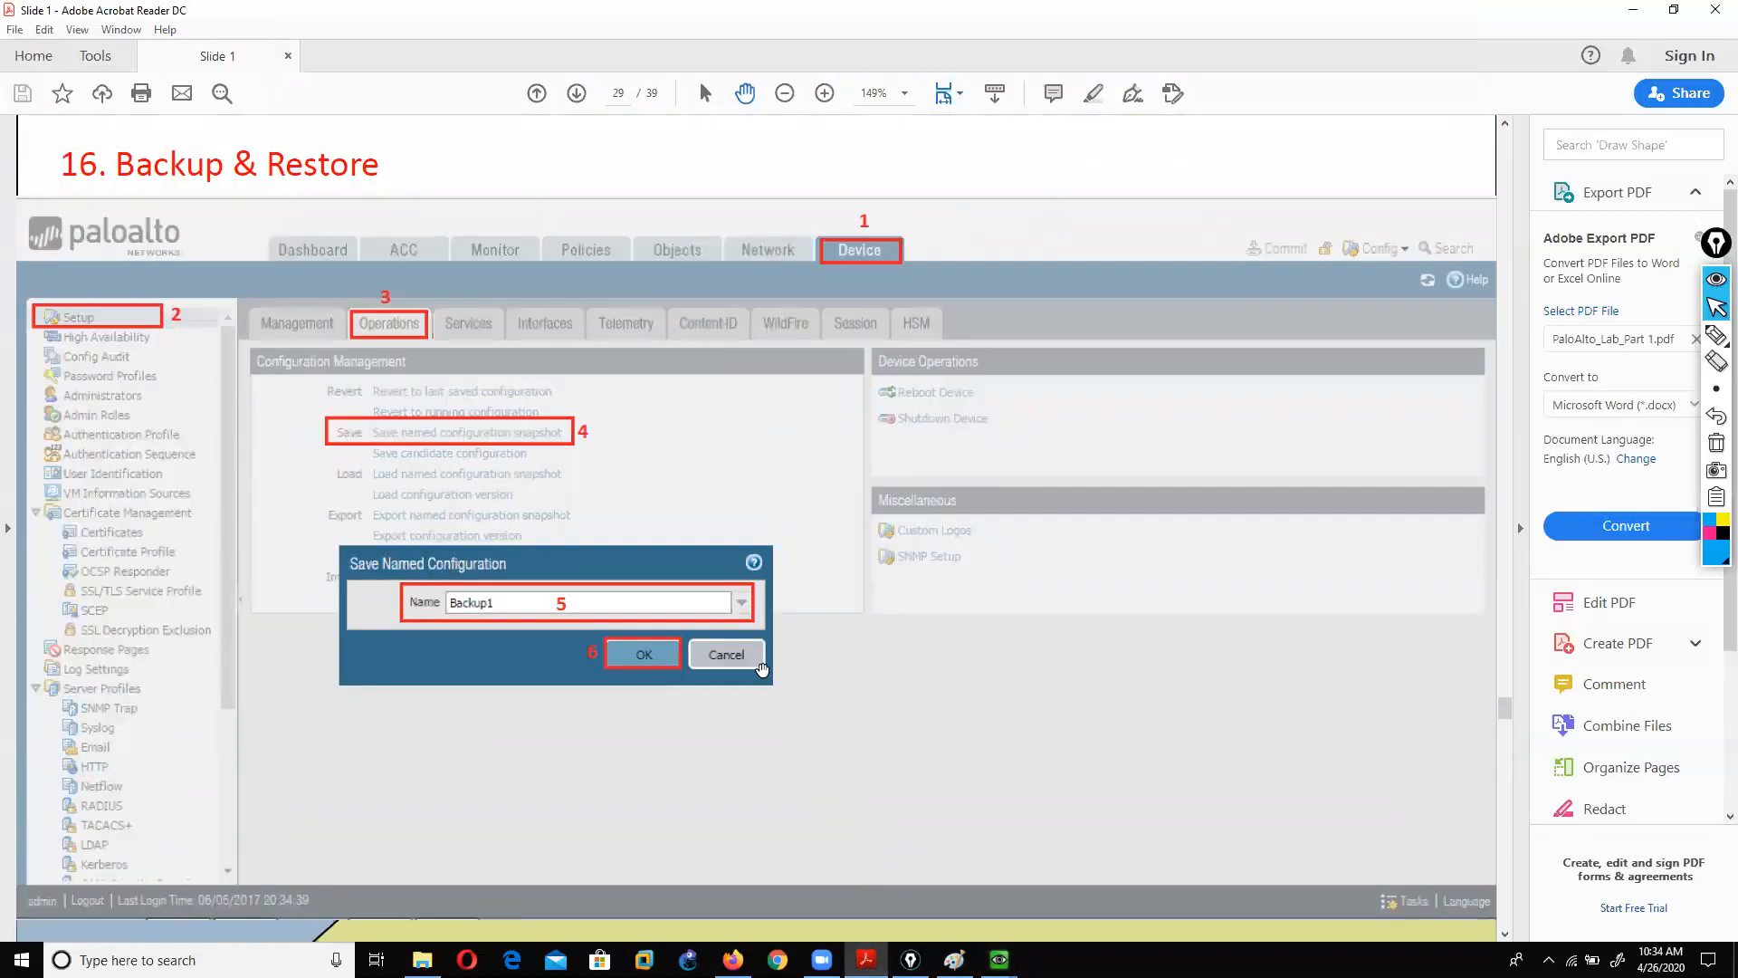
scroll(827, 639, "down", 3)
scroll(828, 639, "down", 10)
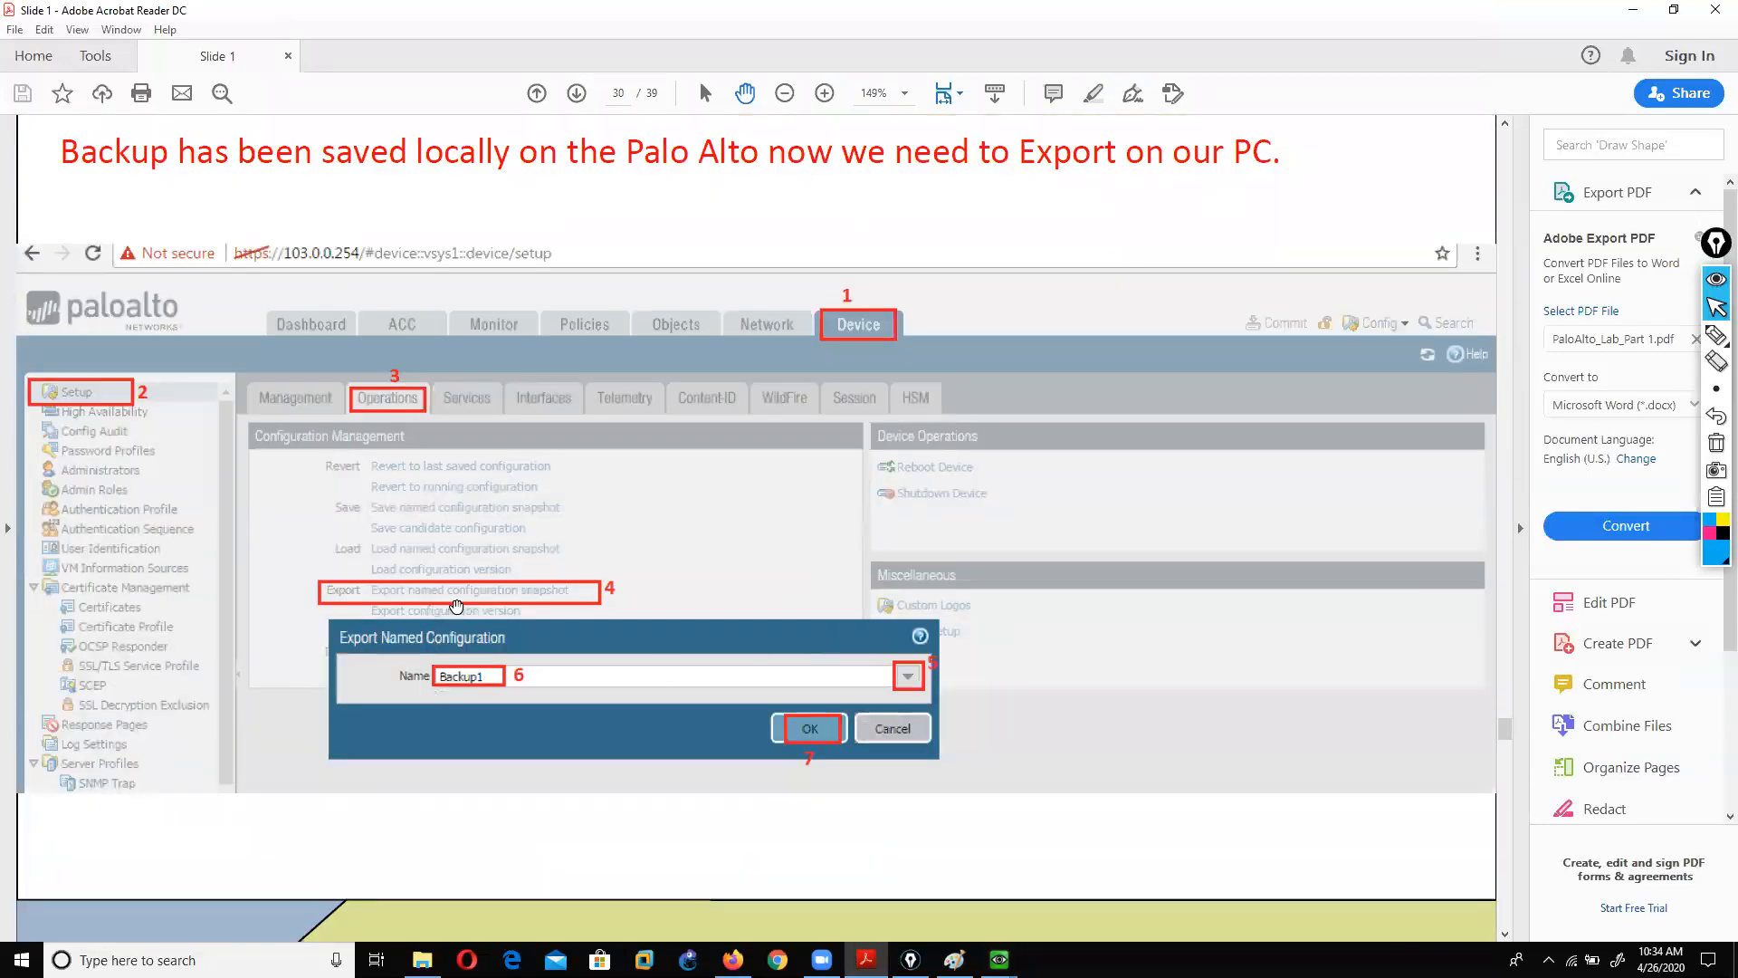
left_click(1000, 959)
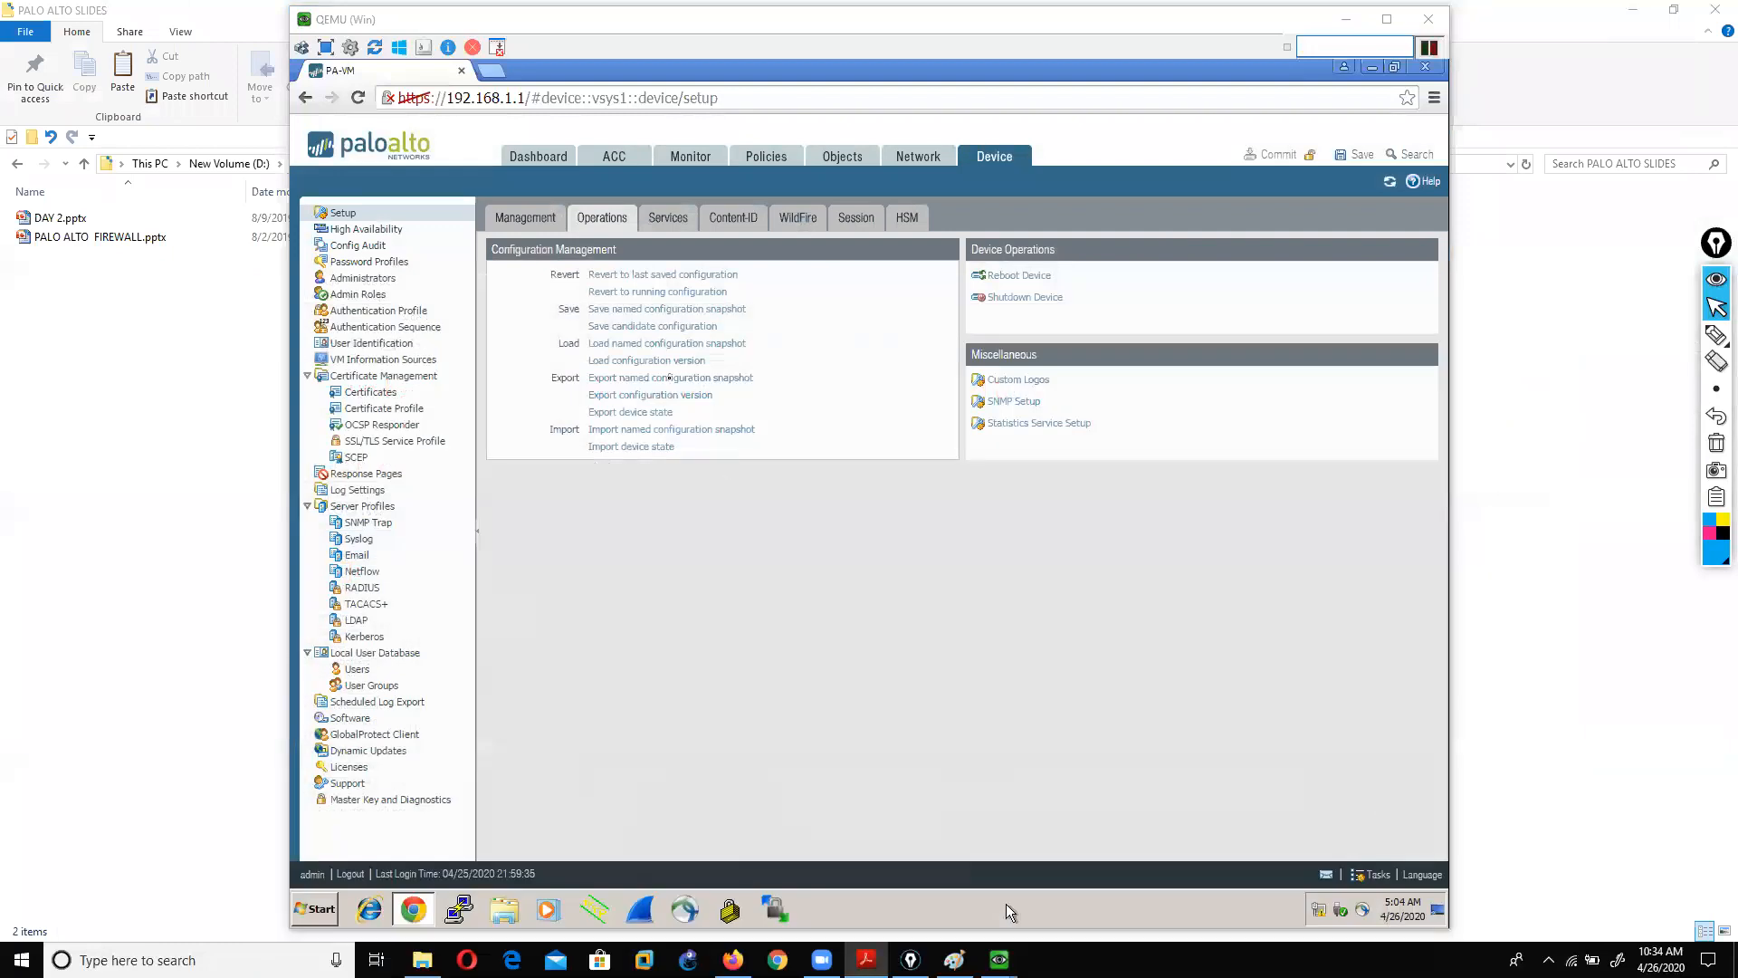
Step: Export the mynewback named configuration snapshot to the PC
left_click(670, 378)
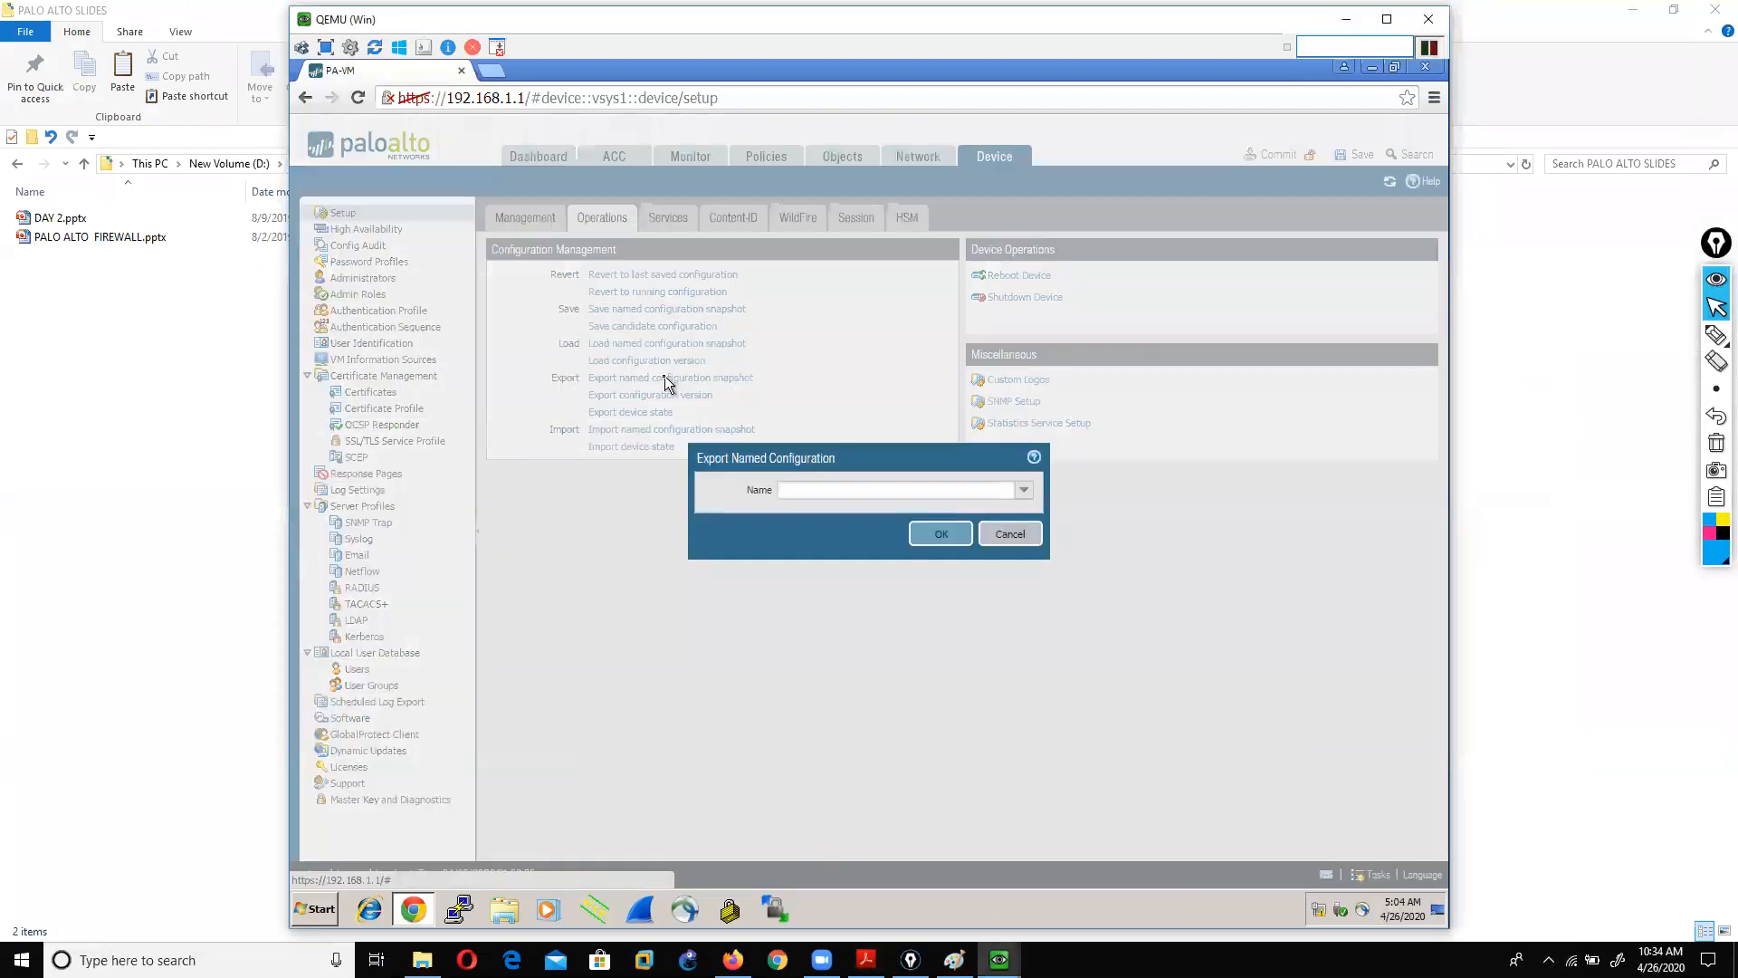
left_click(1024, 491)
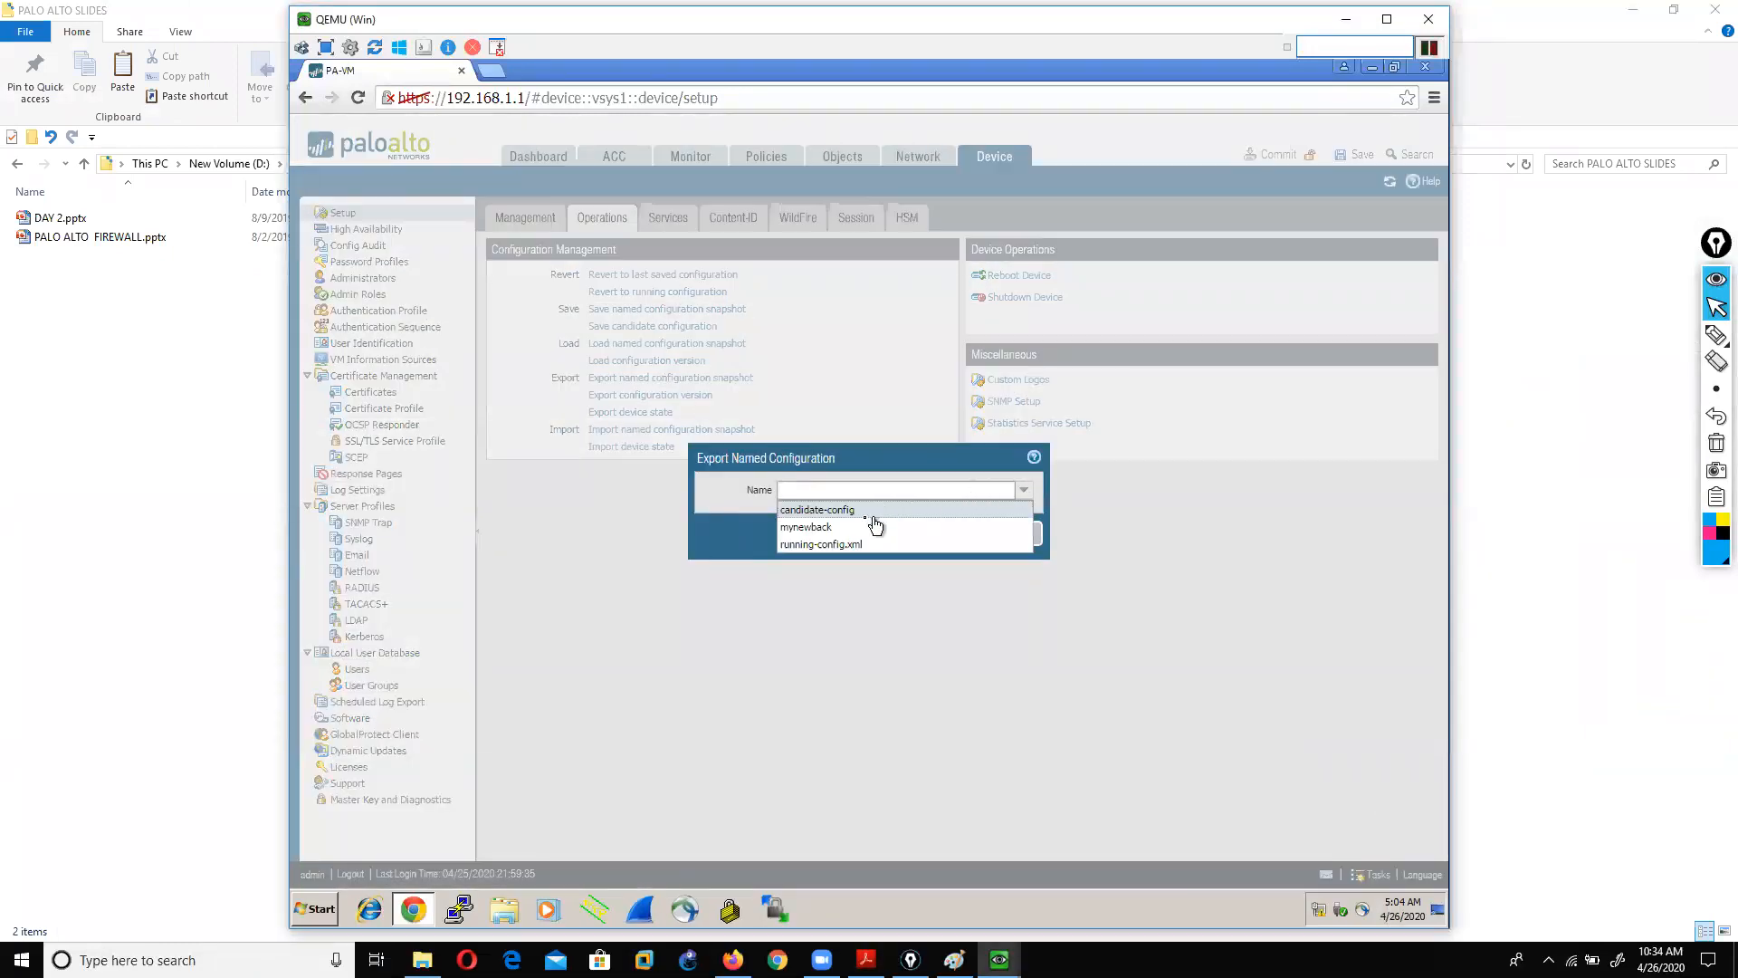
left_click(842, 527)
left_click(940, 534)
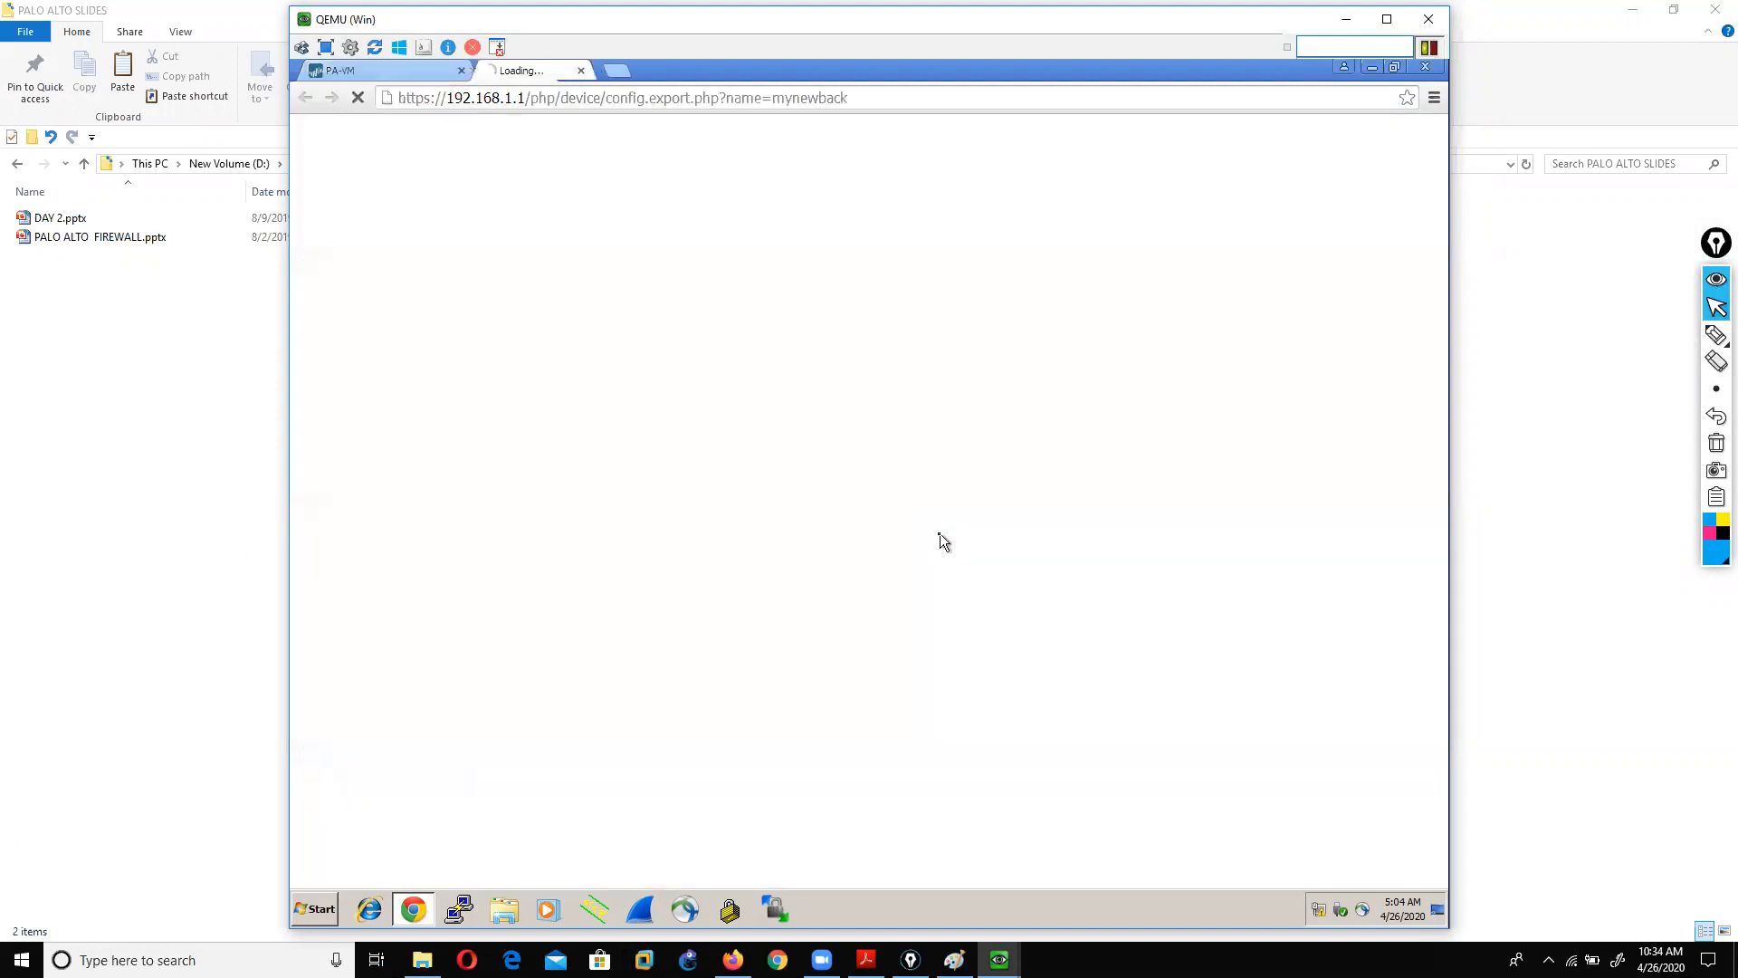
Step: Check the downloaded mynewback file in the Downloads folder, then close the folder
left_click(475, 868)
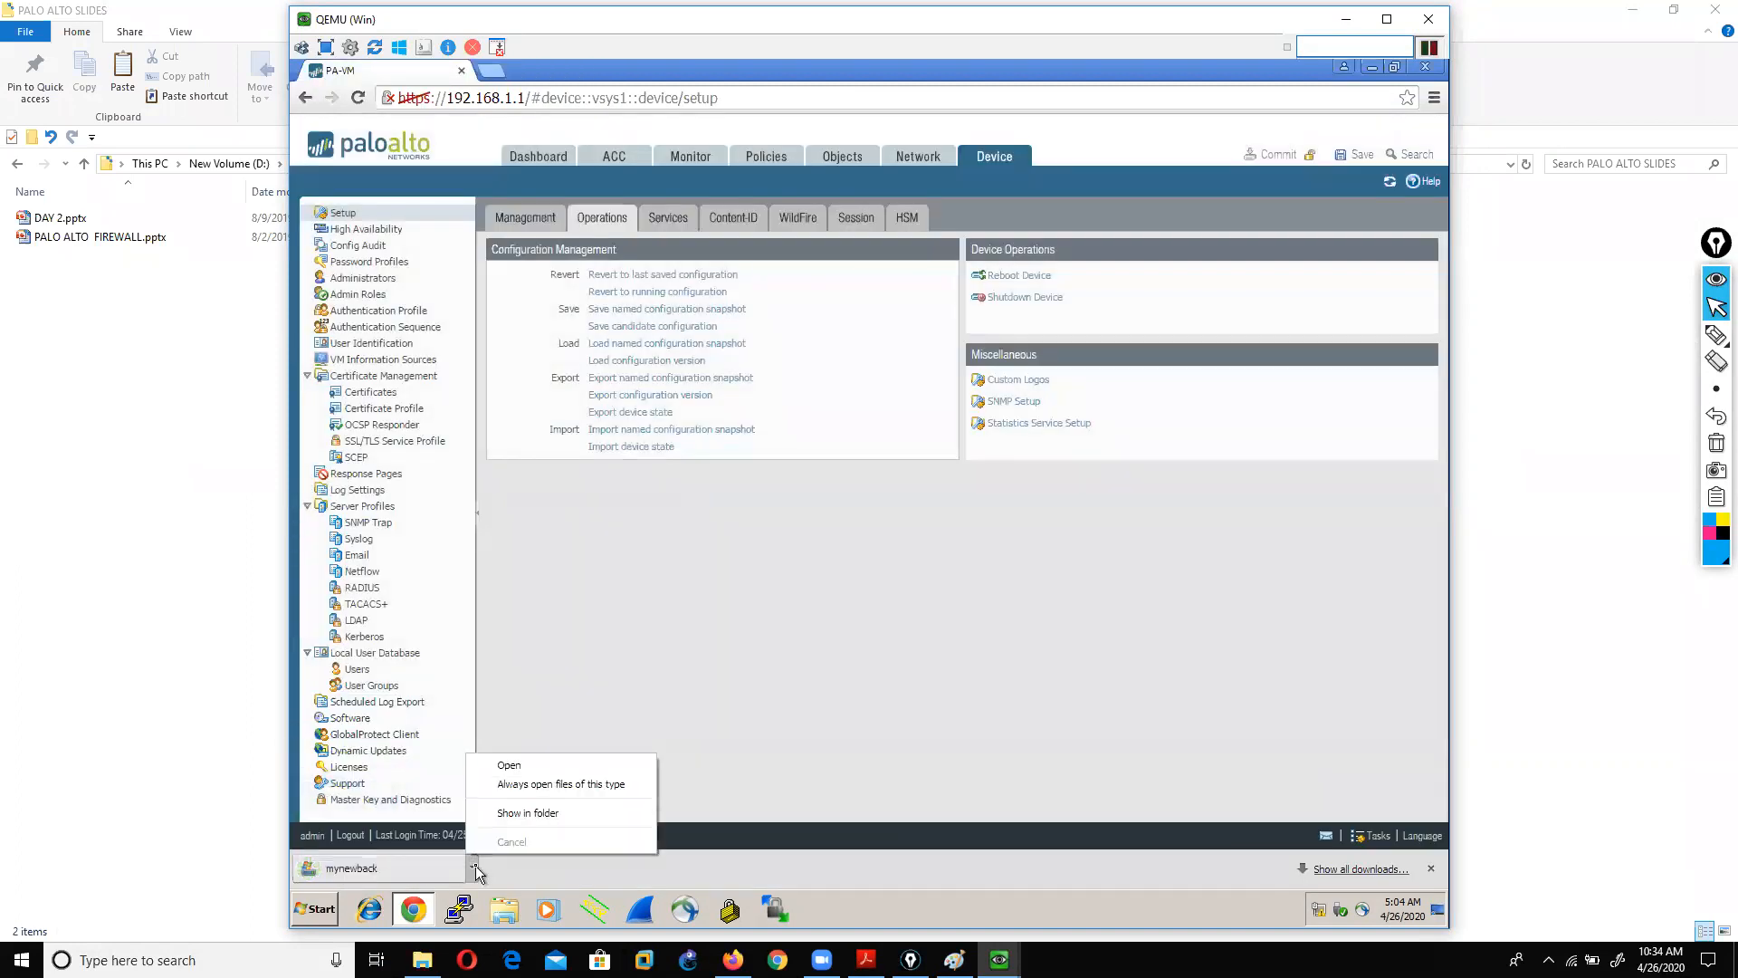
left_click(517, 811)
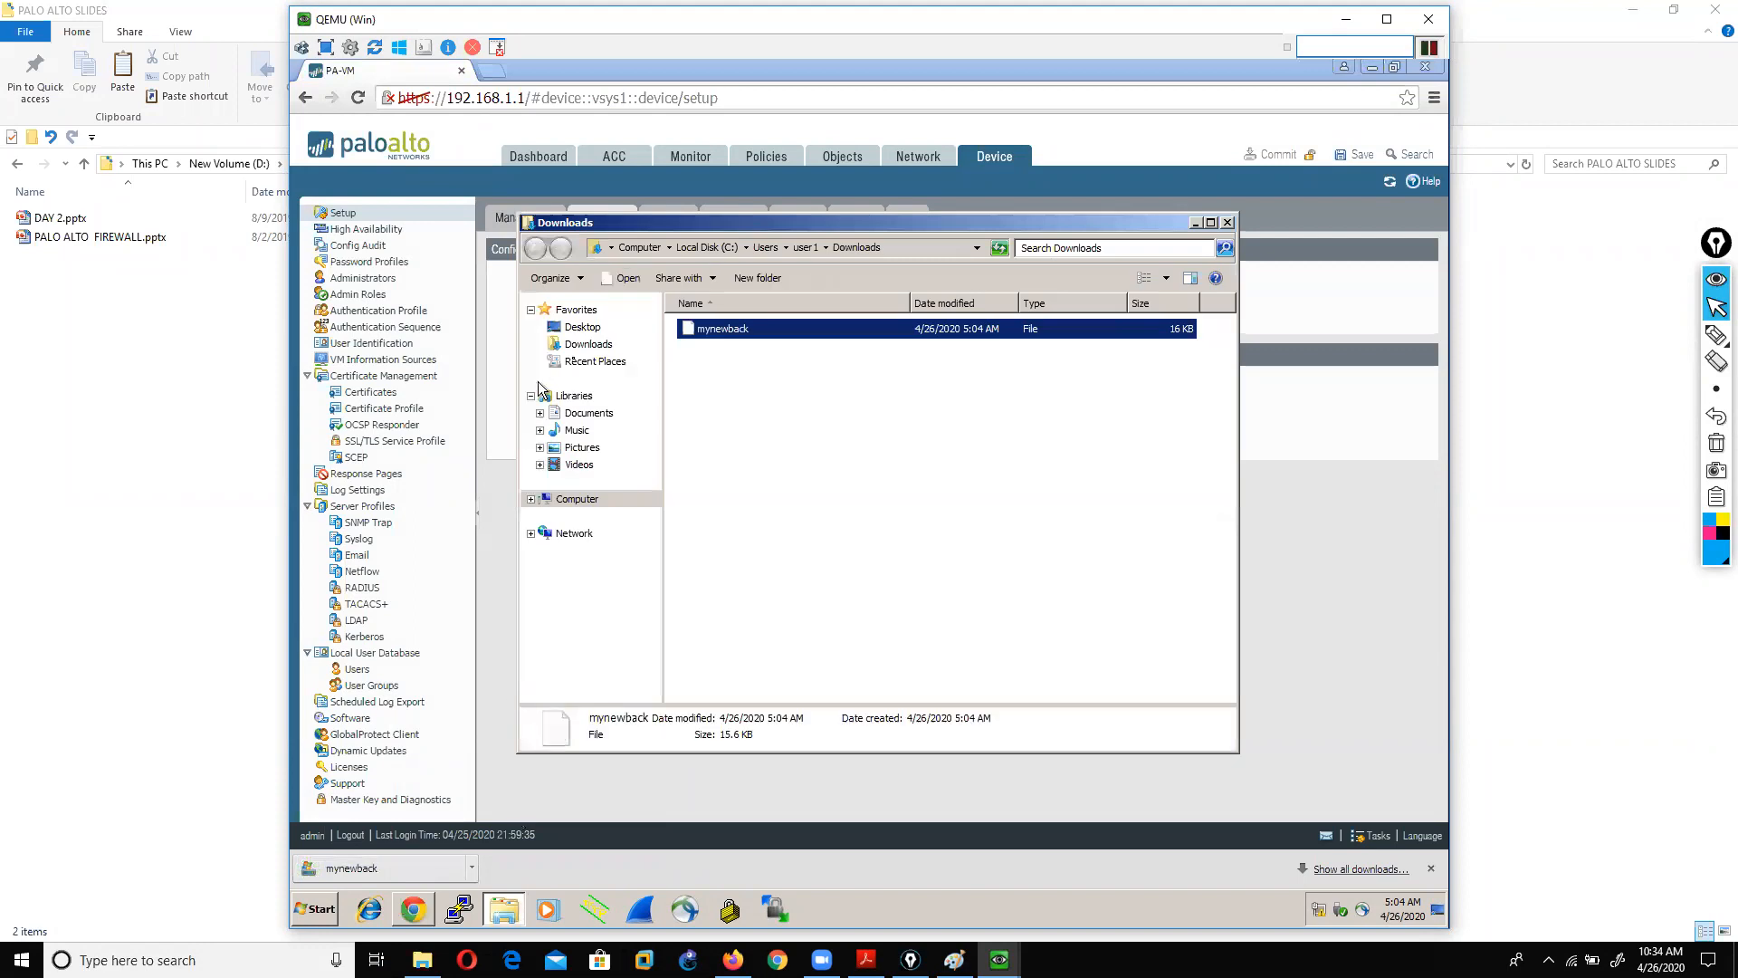
double_click(692, 223)
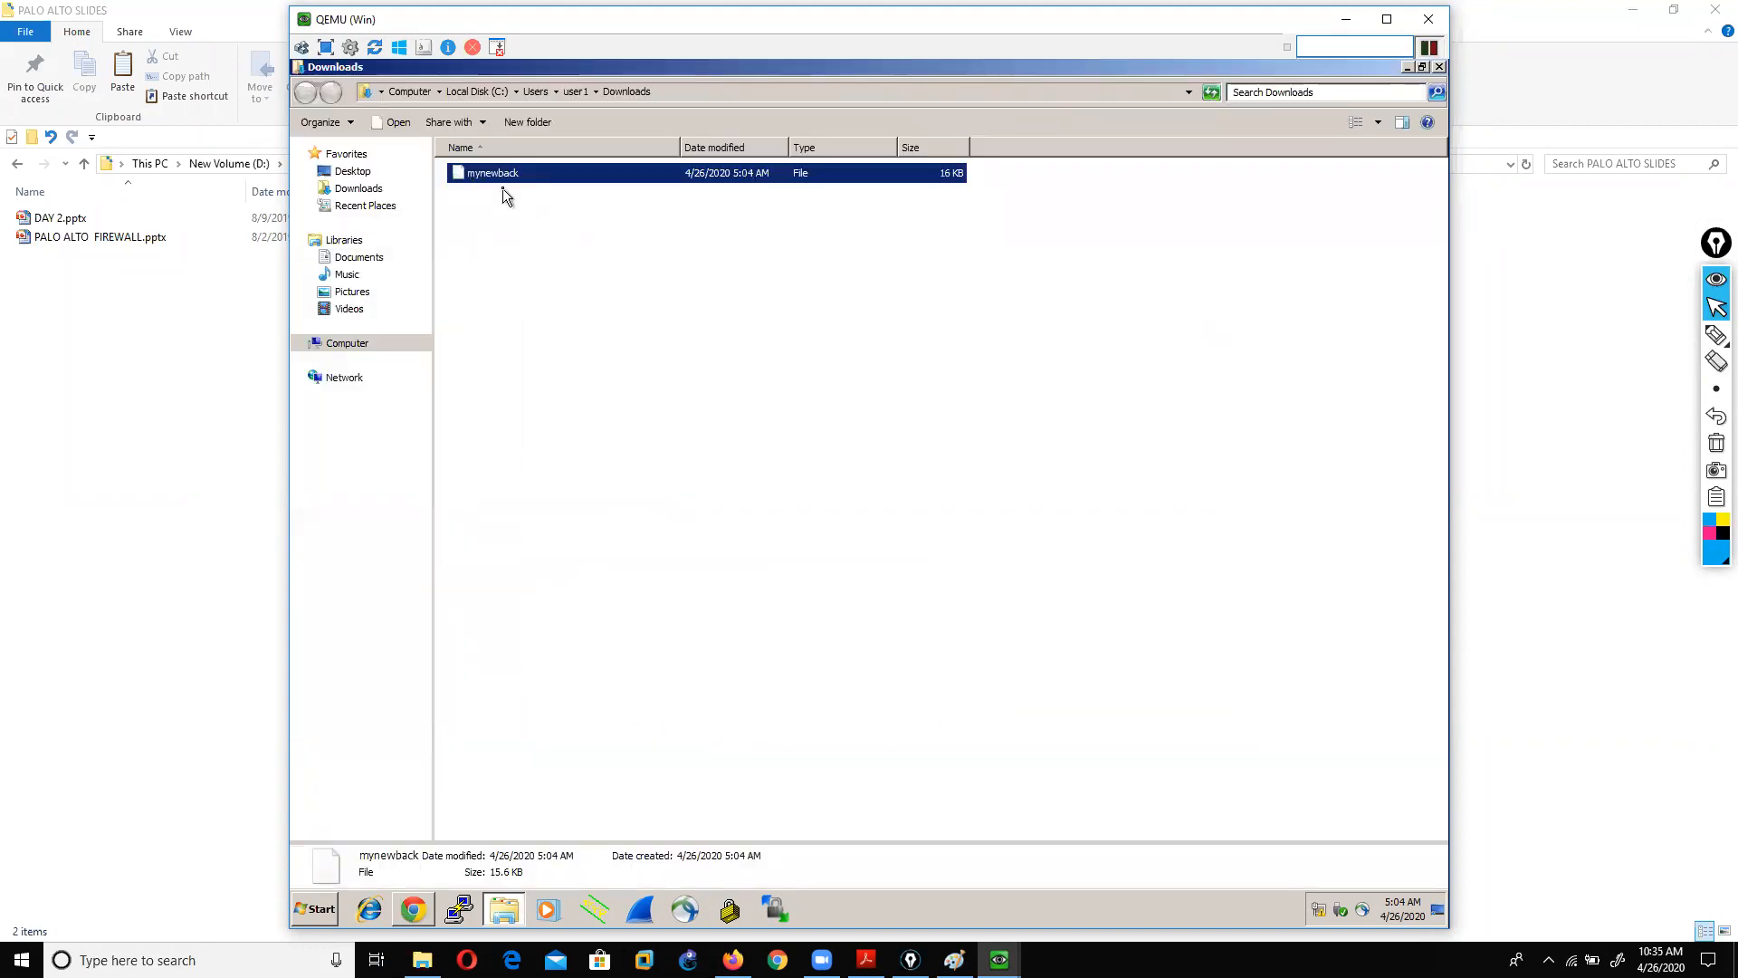
left_click(1406, 67)
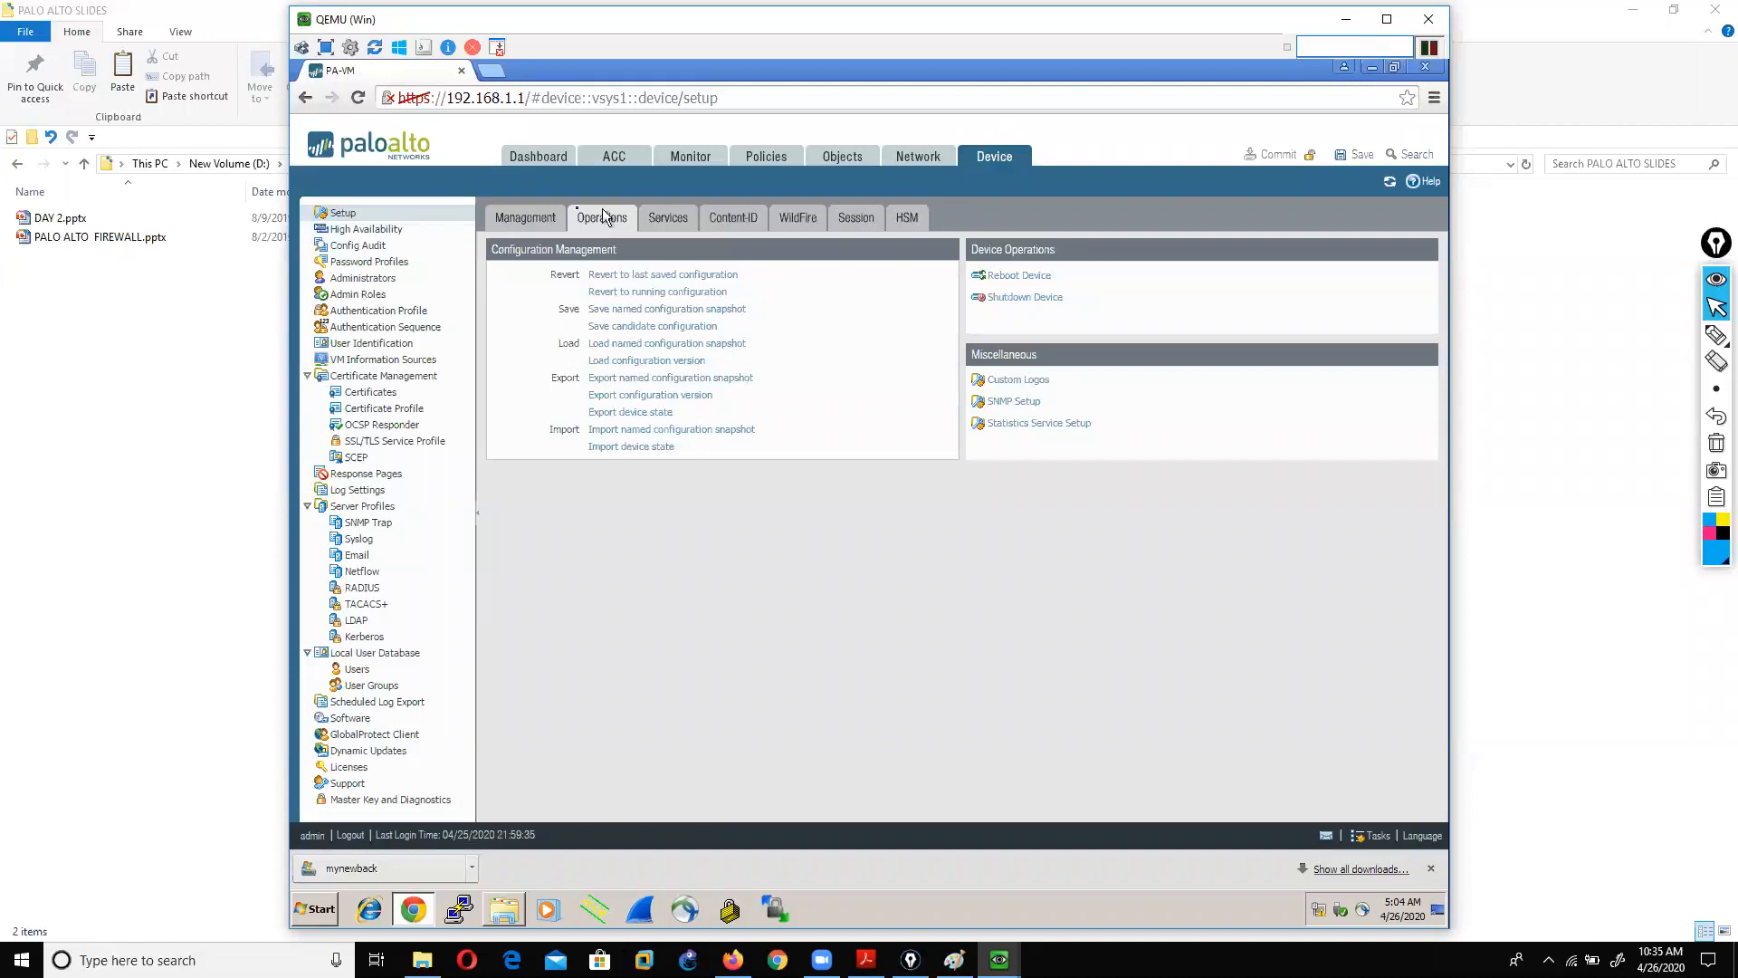
Step: Append a long run of a's to the PA-VM hostname in Management General Settings
left_click(513, 221)
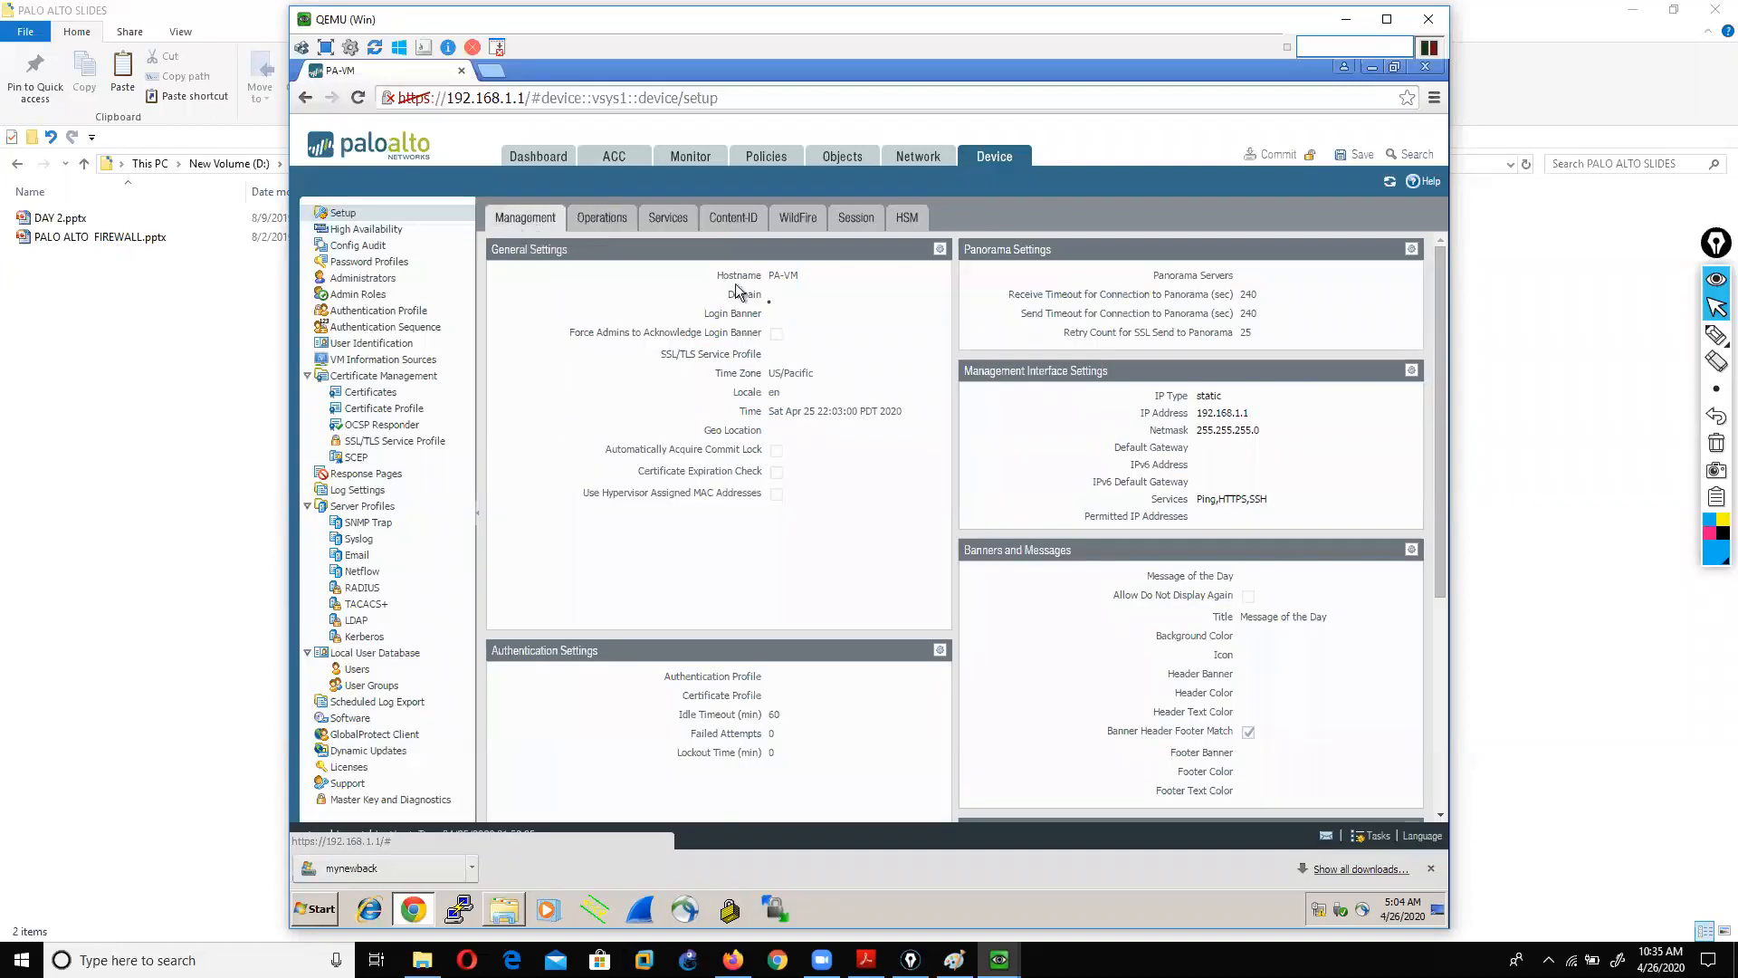
left_click(941, 250)
left_click(869, 254)
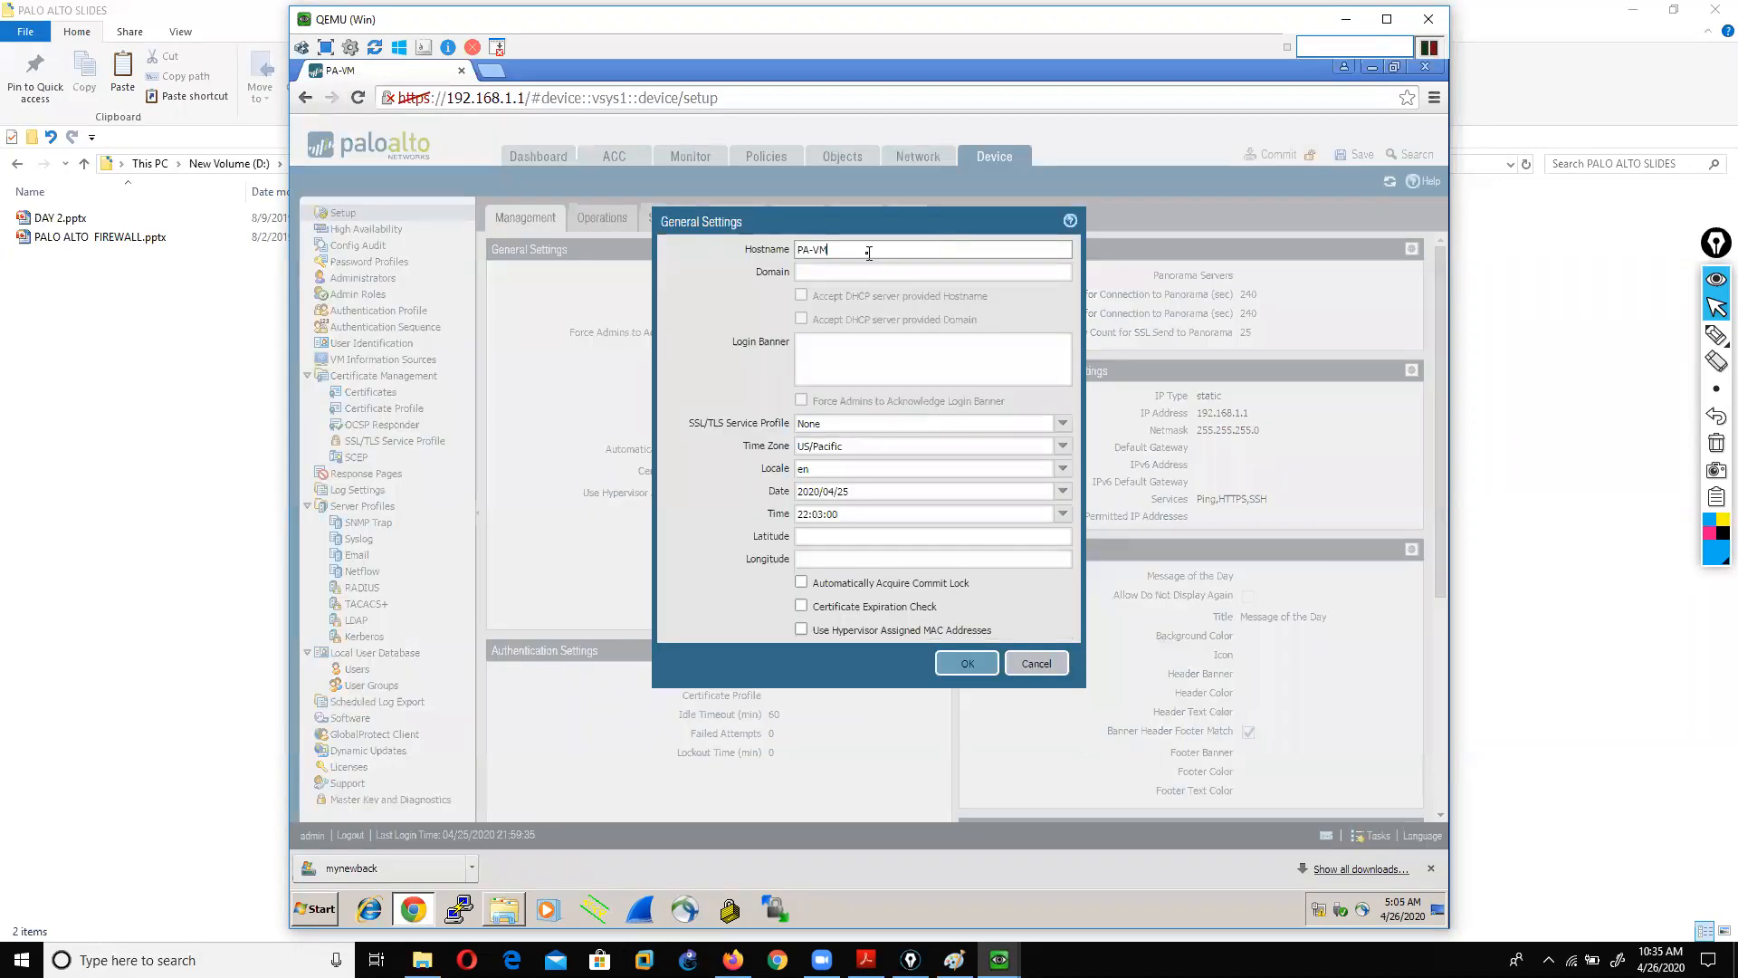
type("aaaaaaaaaaaaaaaaaaaaaaaaa")
left_click(959, 668)
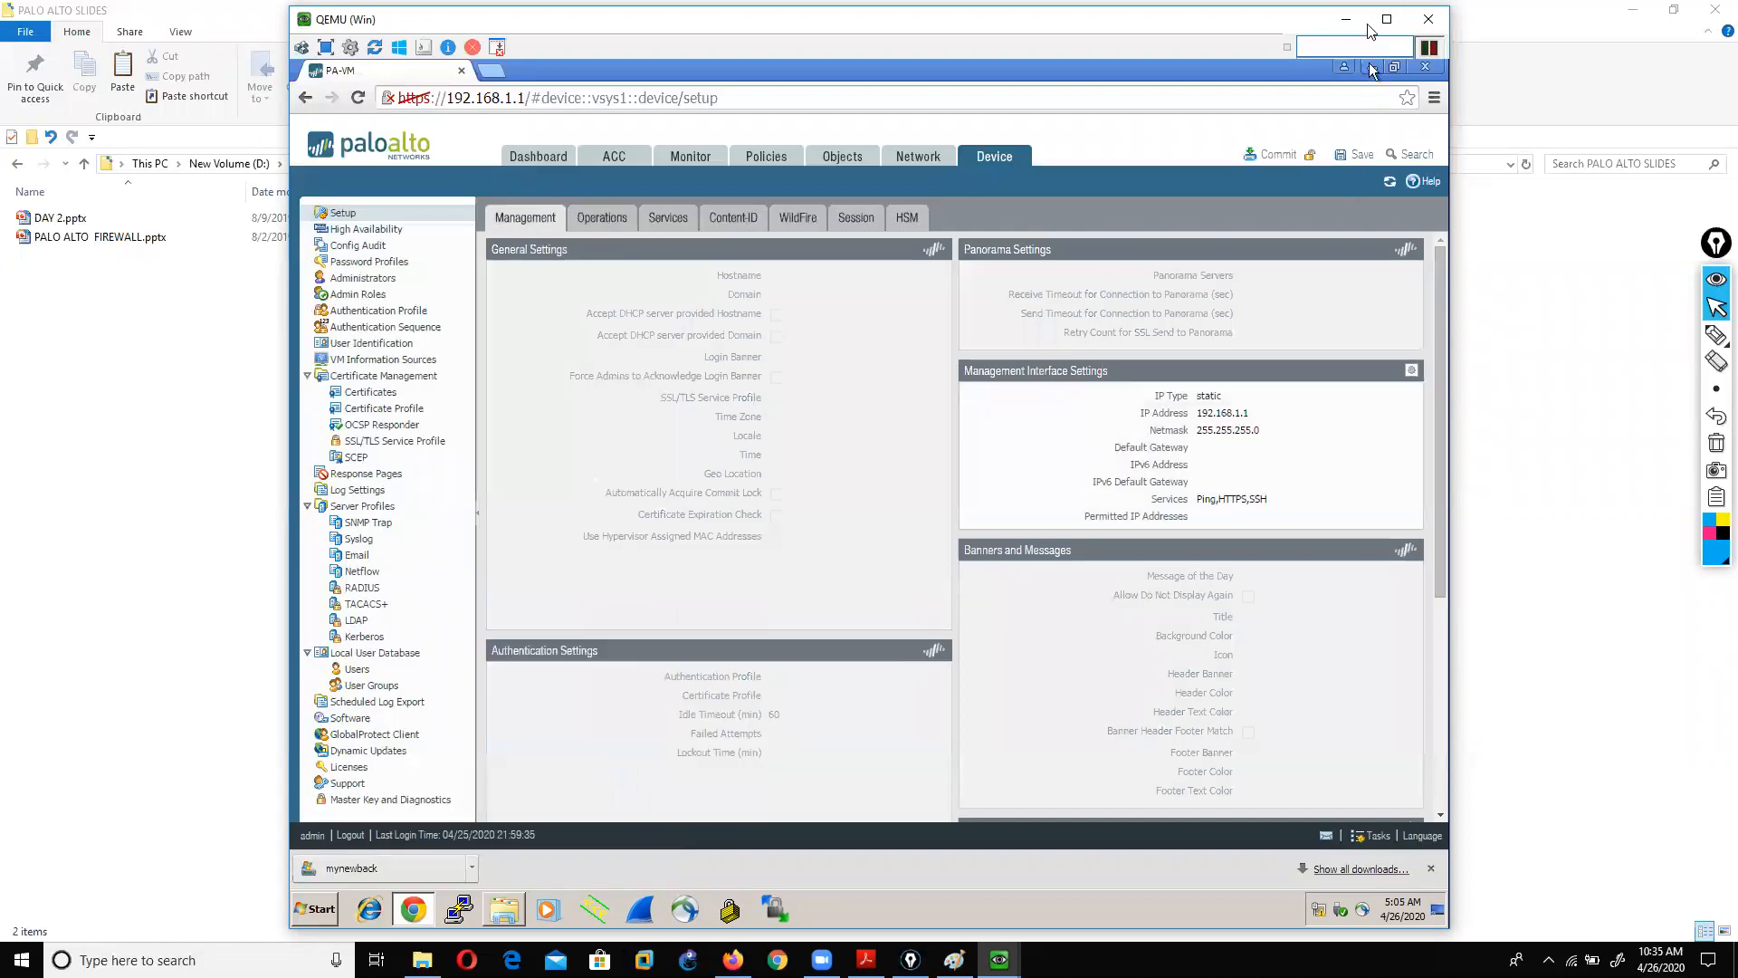
Step: Commit the hostname change and close the commit status report
left_click(1279, 156)
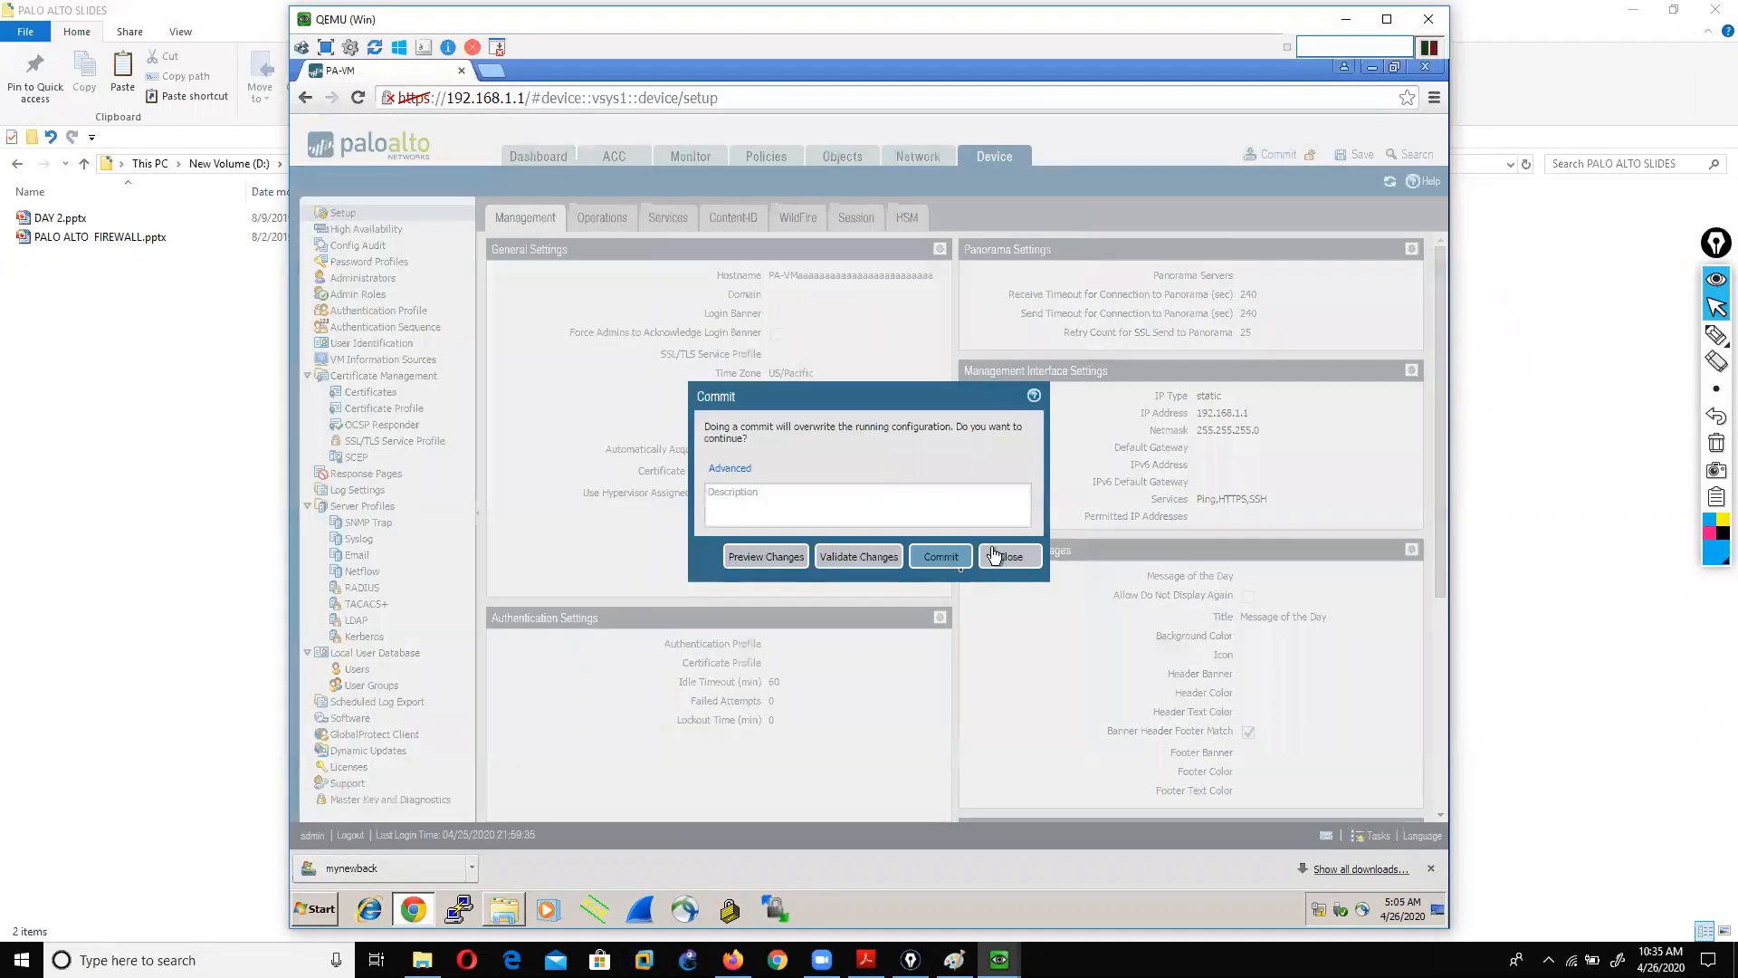
left_click(942, 557)
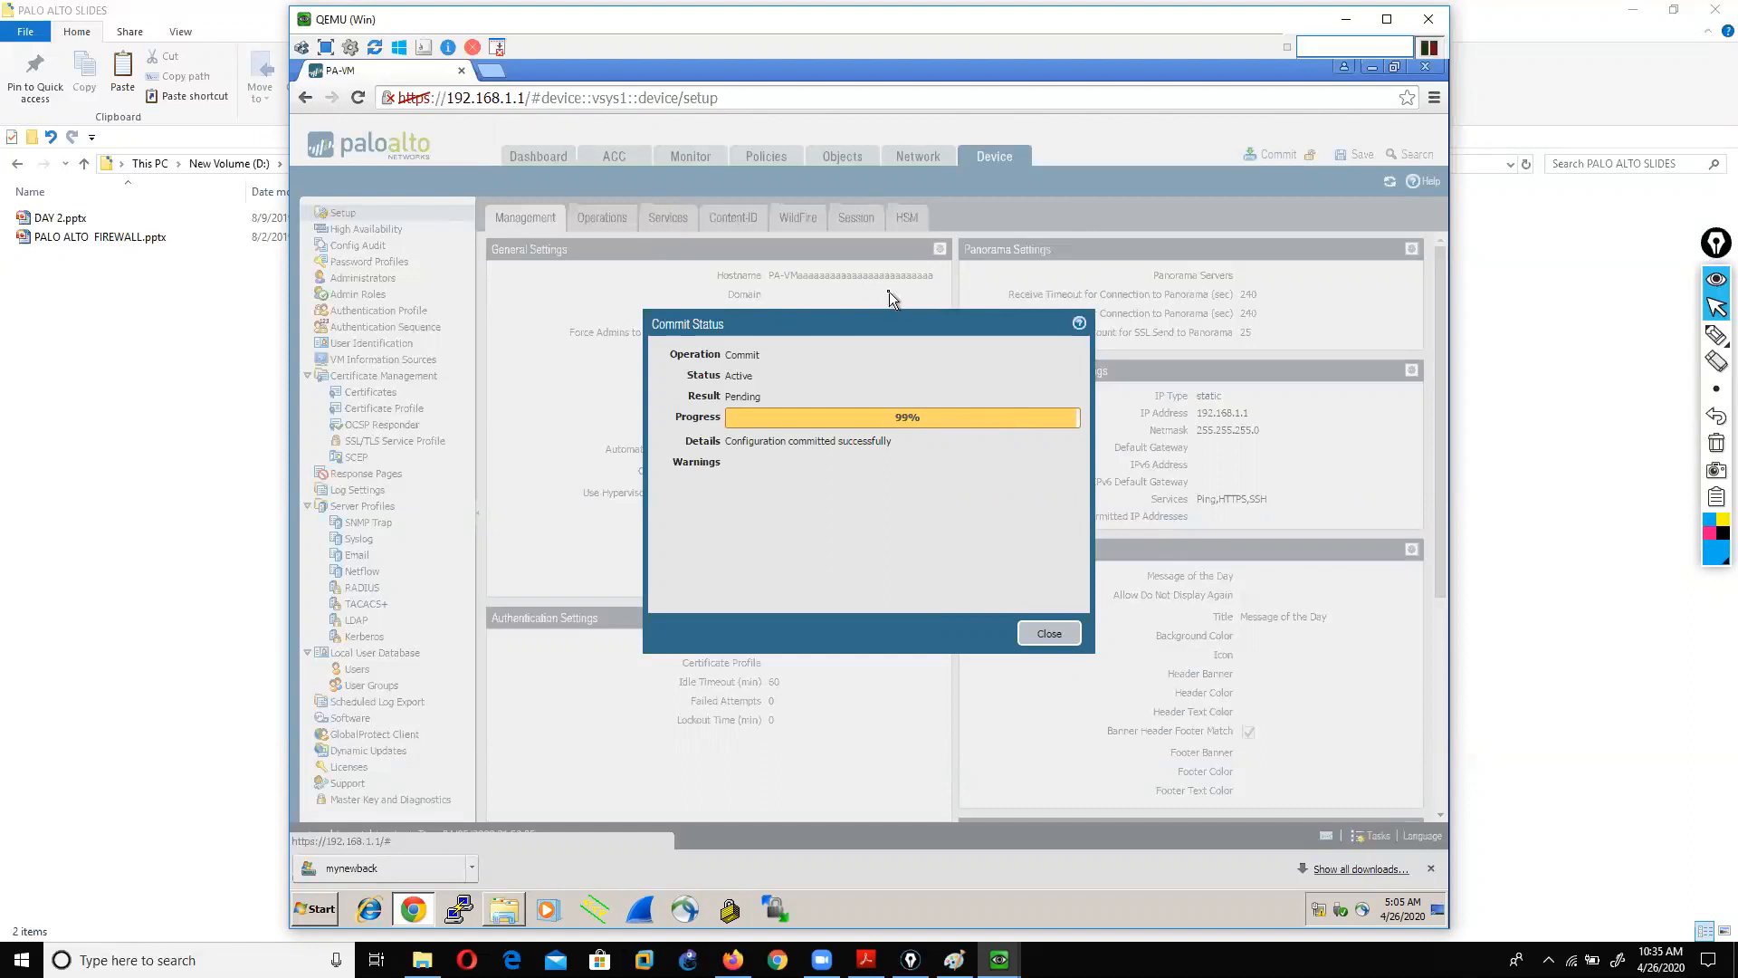
left_click(1048, 637)
left_click(594, 221)
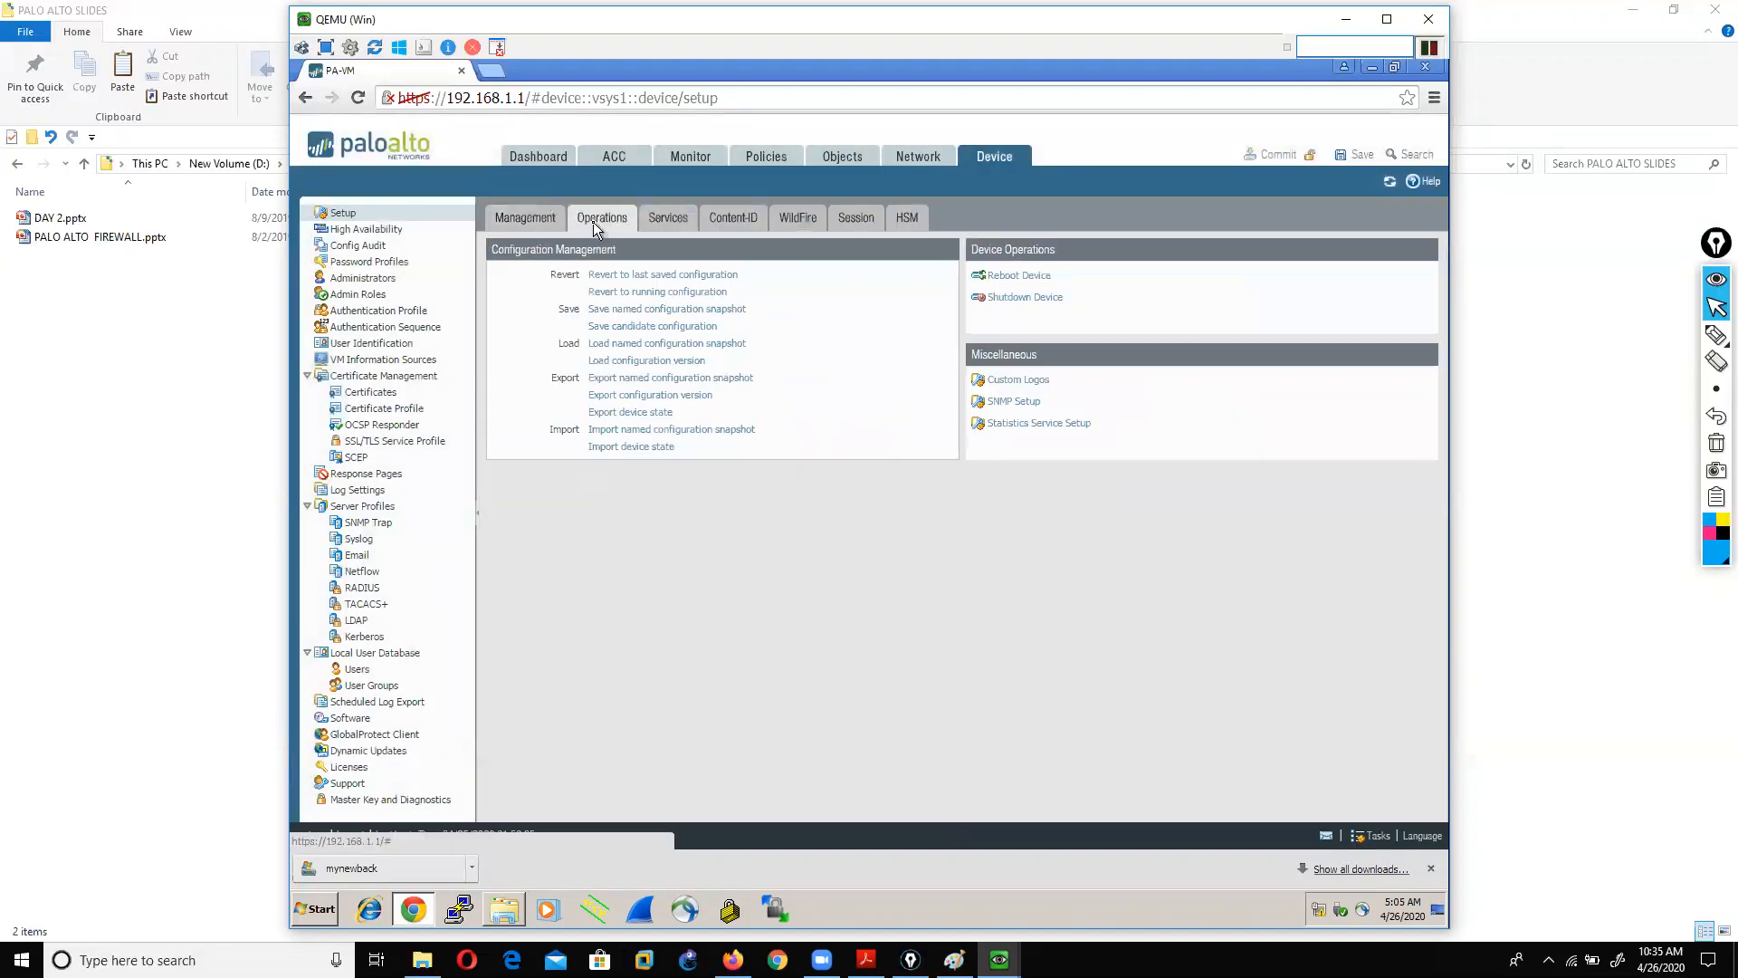
Step: Import the mynewback file from Downloads as a named configuration snapshot
left_click(654, 432)
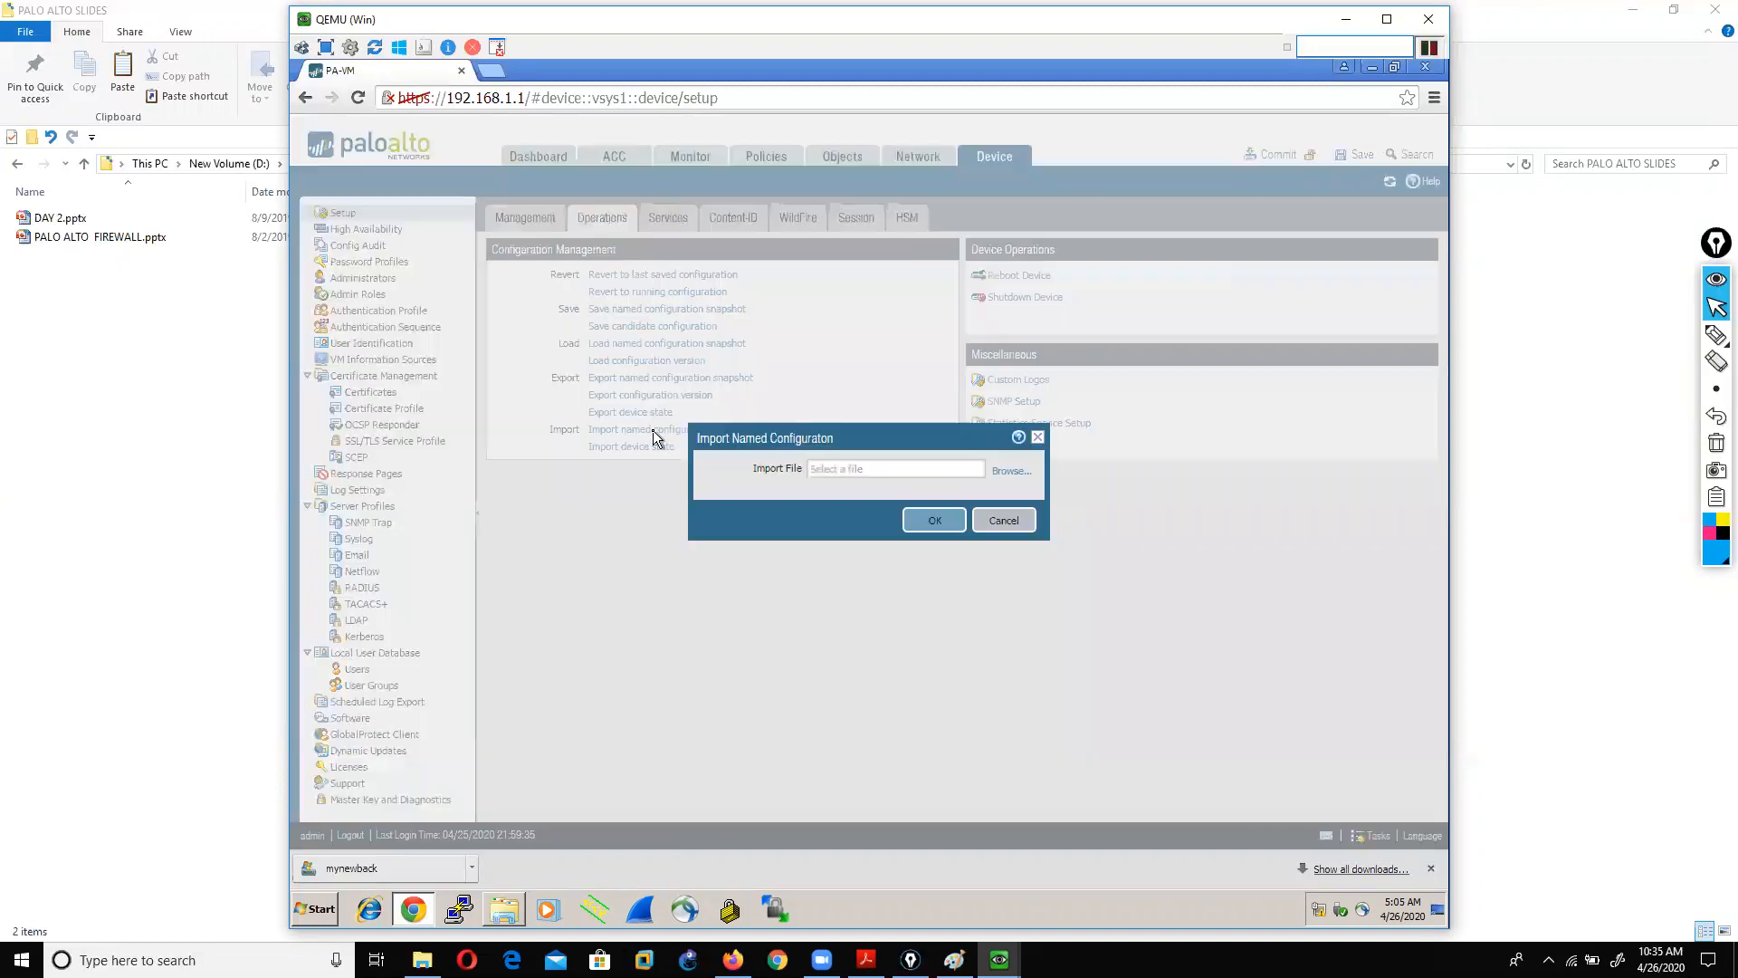
left_click(993, 470)
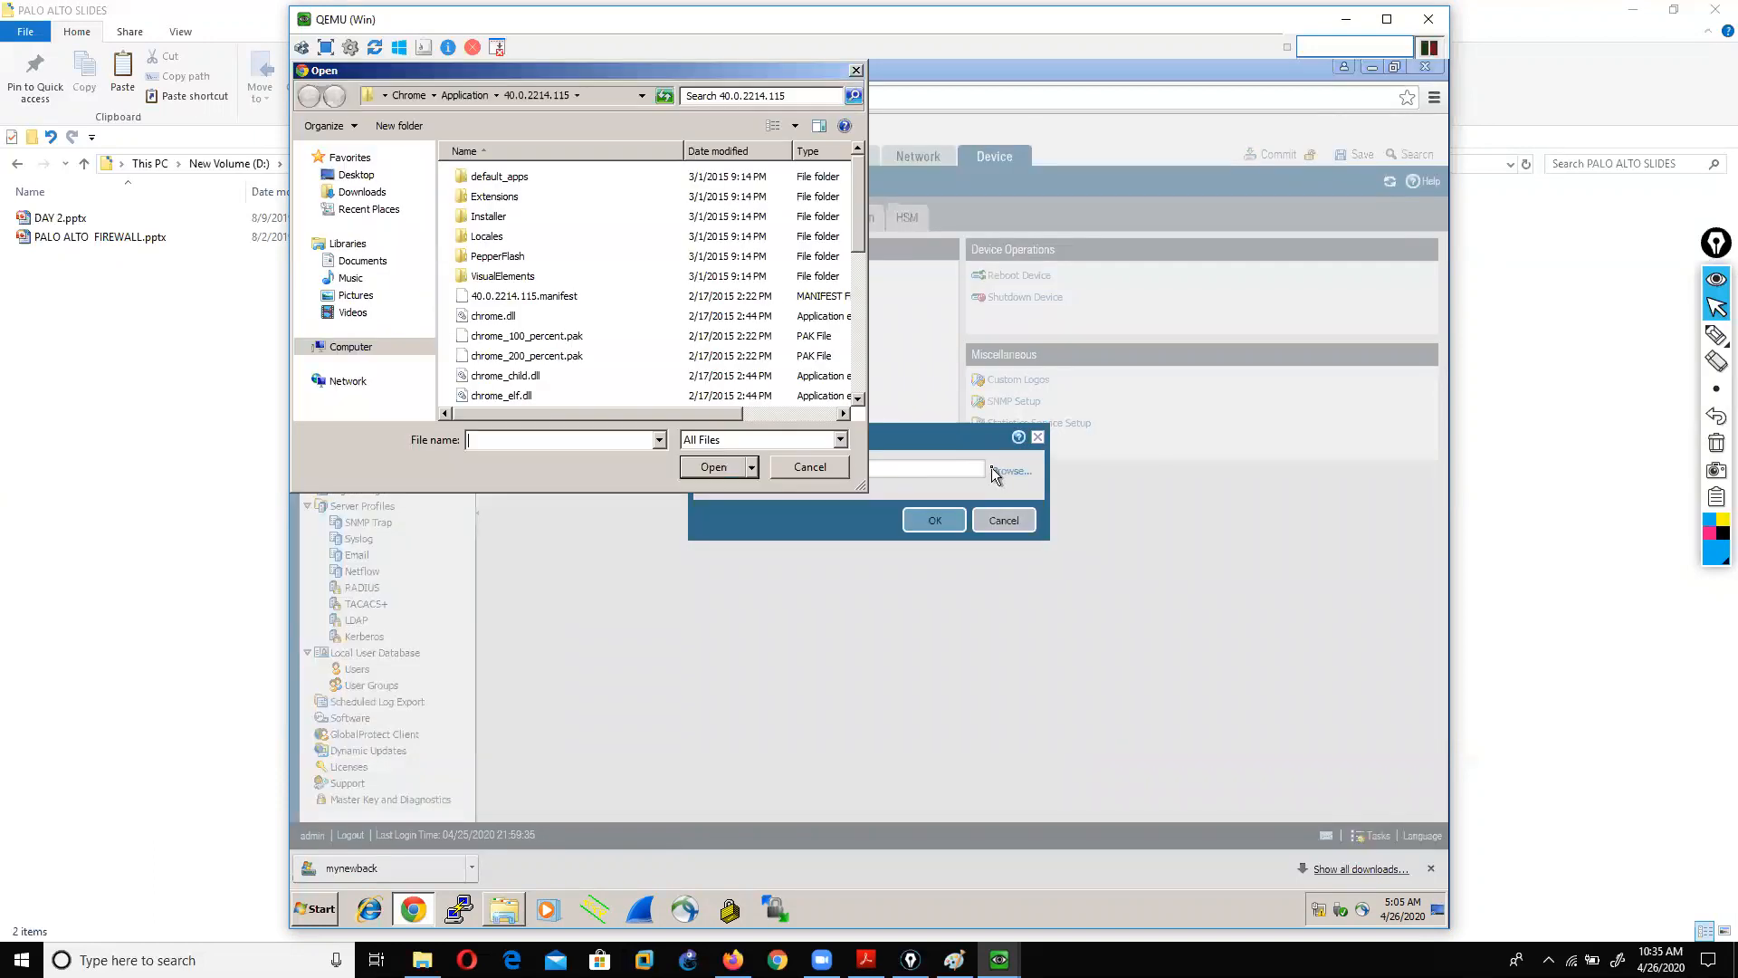
left_click(371, 196)
left_click(491, 181)
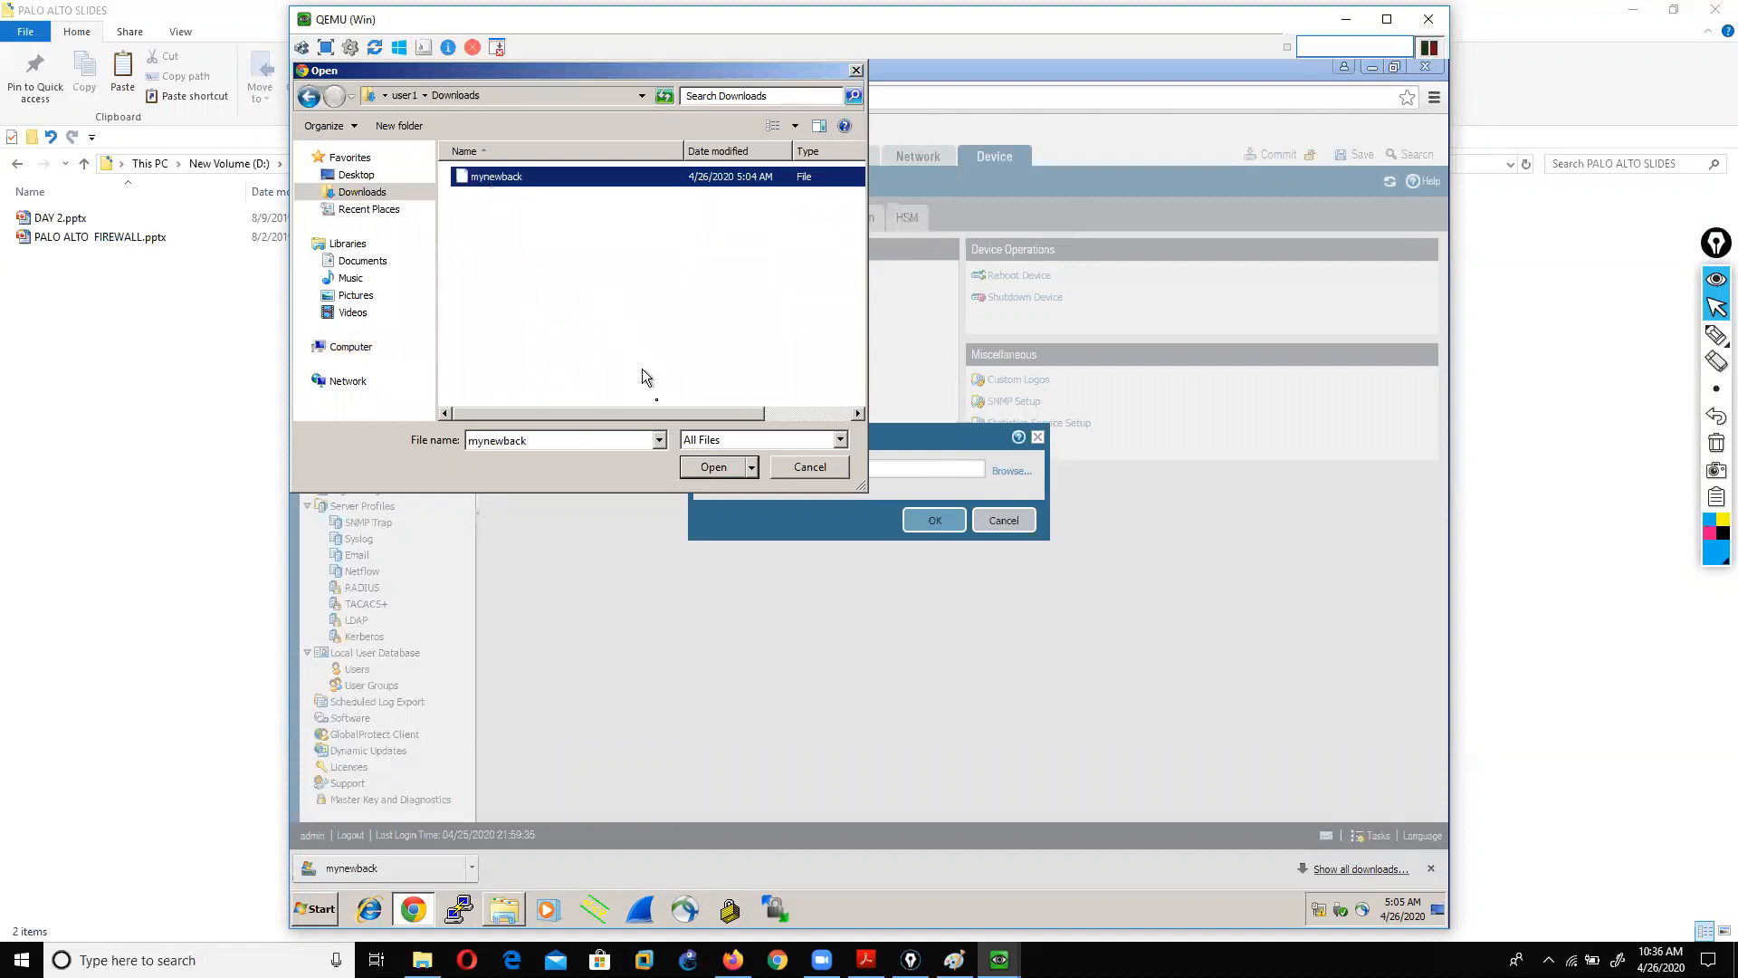
left_click(689, 470)
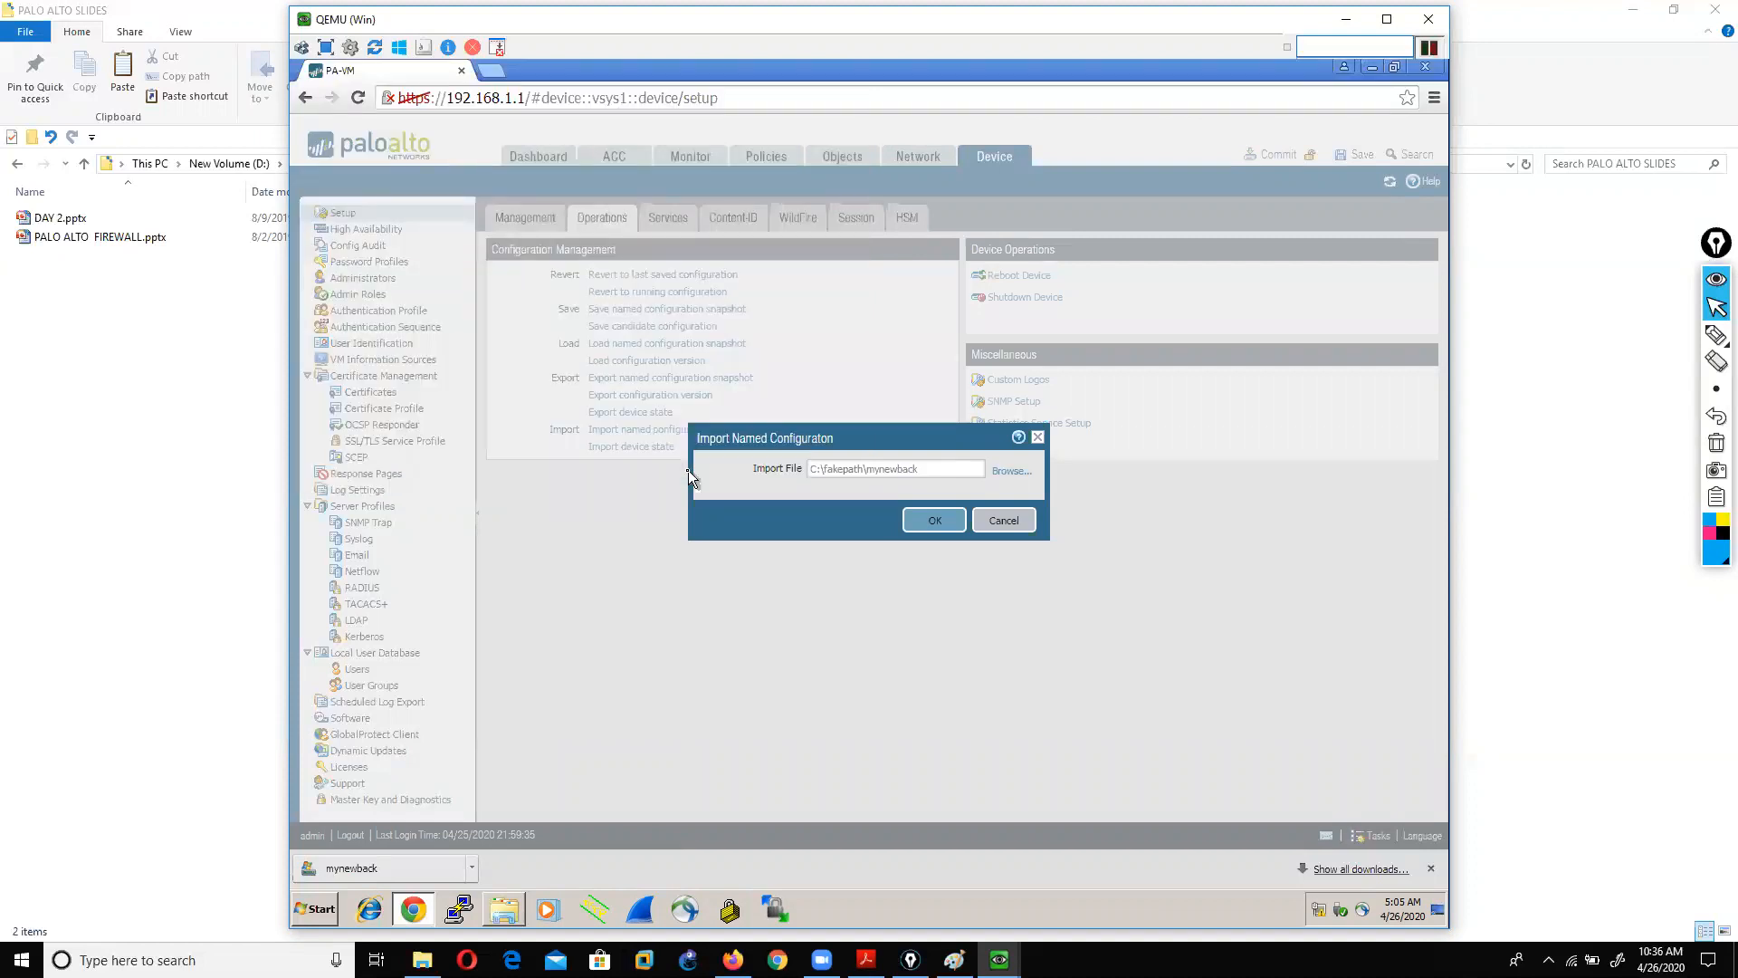
left_click(922, 521)
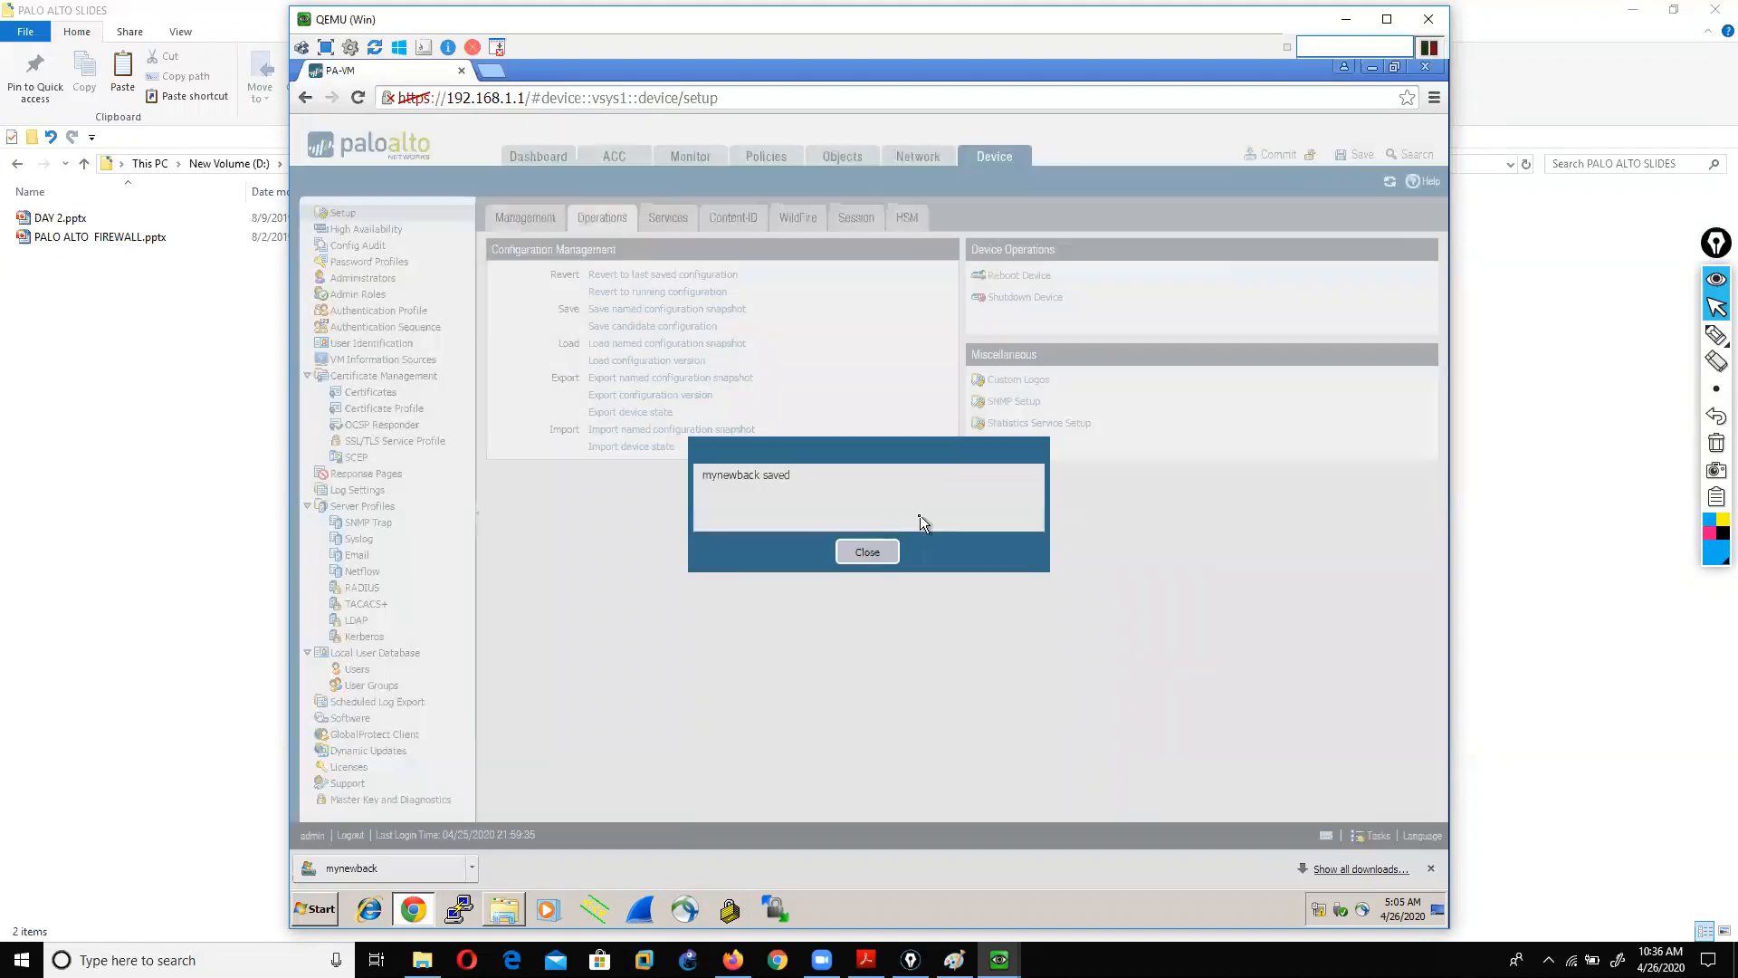
left_click(866, 553)
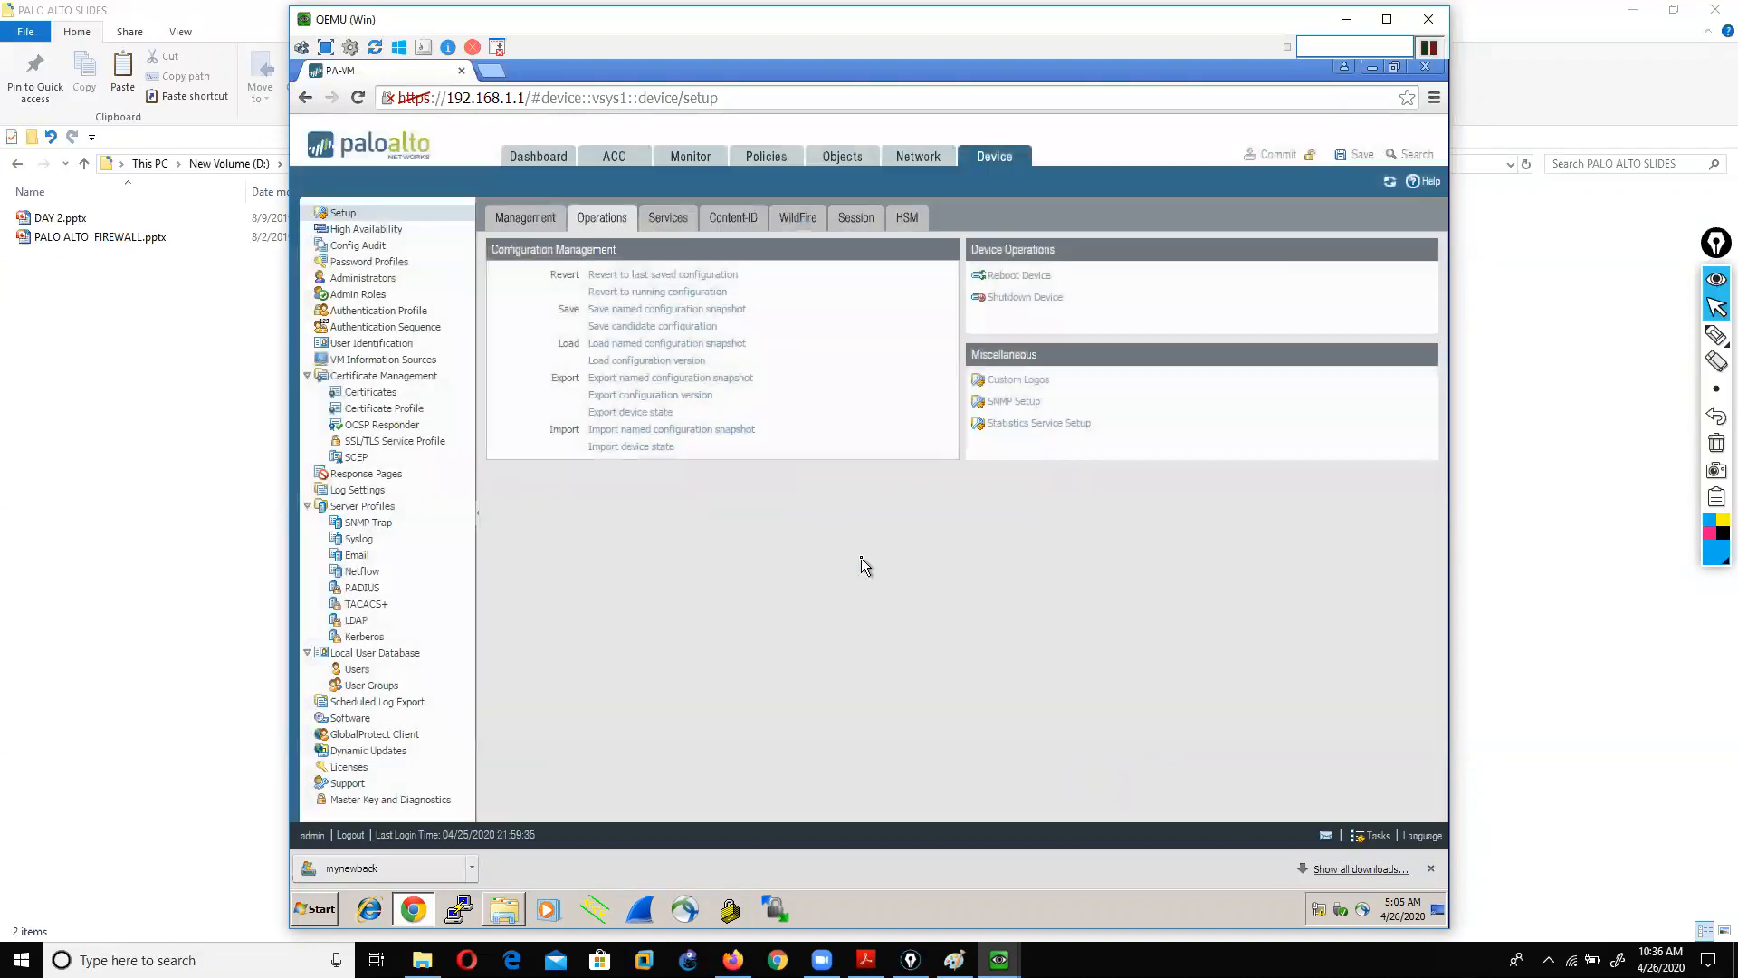
left_click(660, 344)
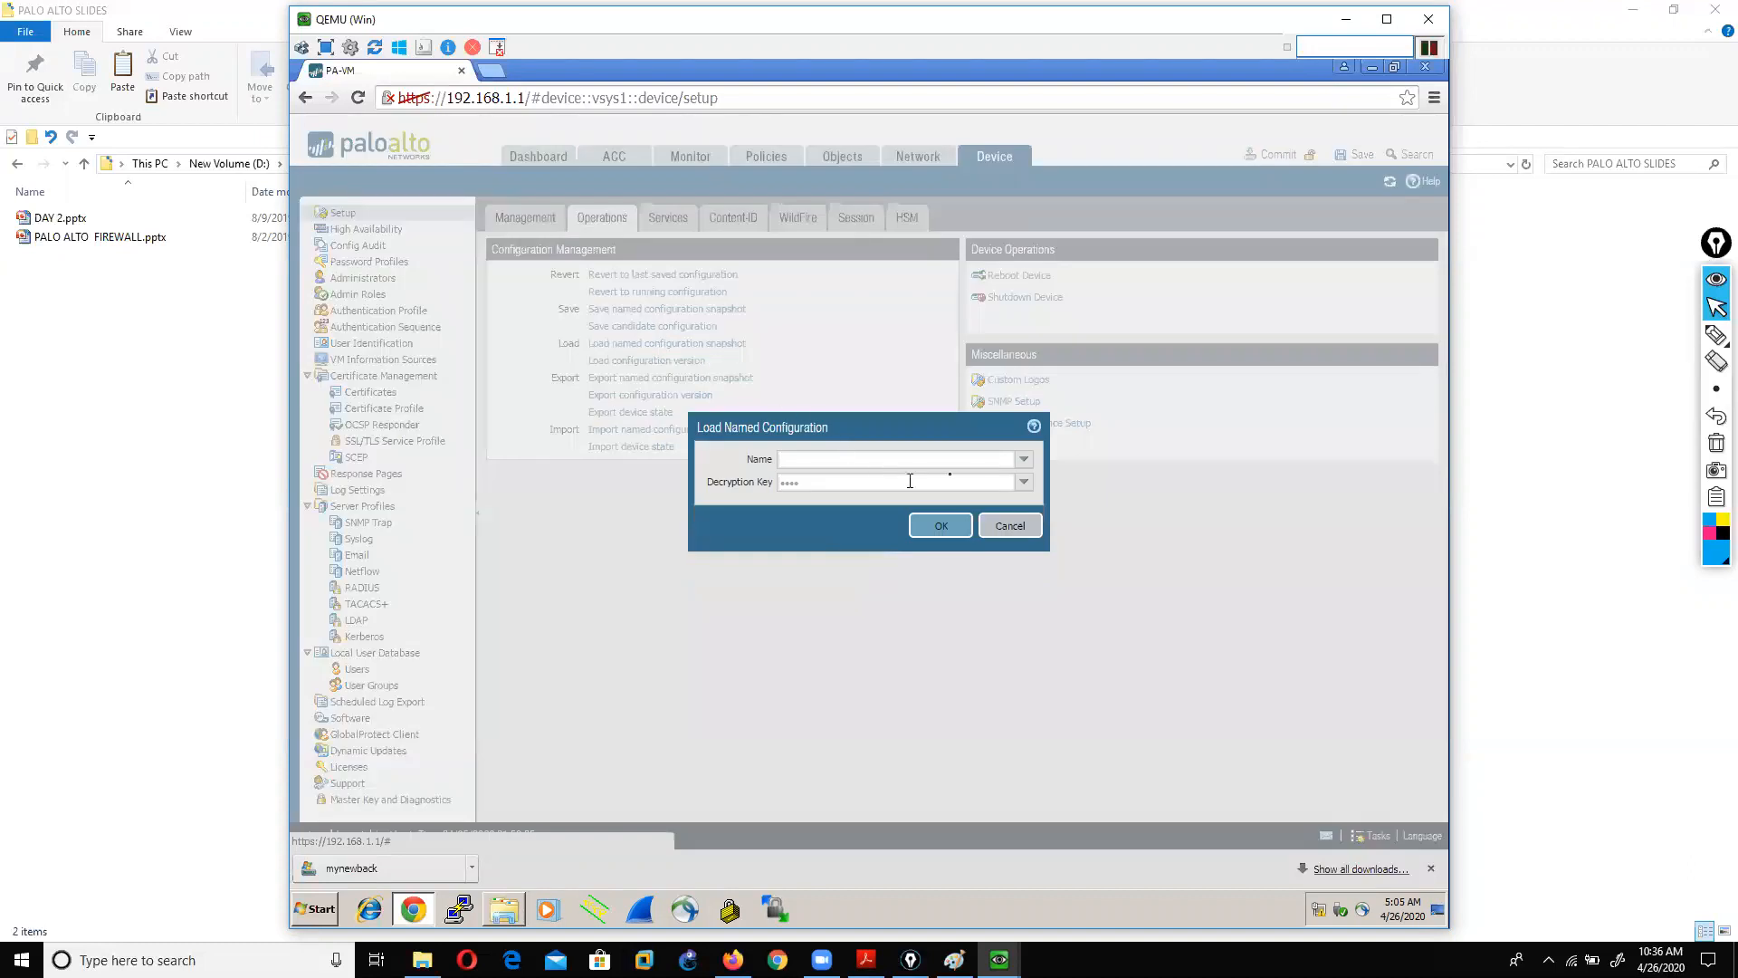
Step: Load the mynewback named configuration and bring up the Commit confirmation
left_click(1019, 459)
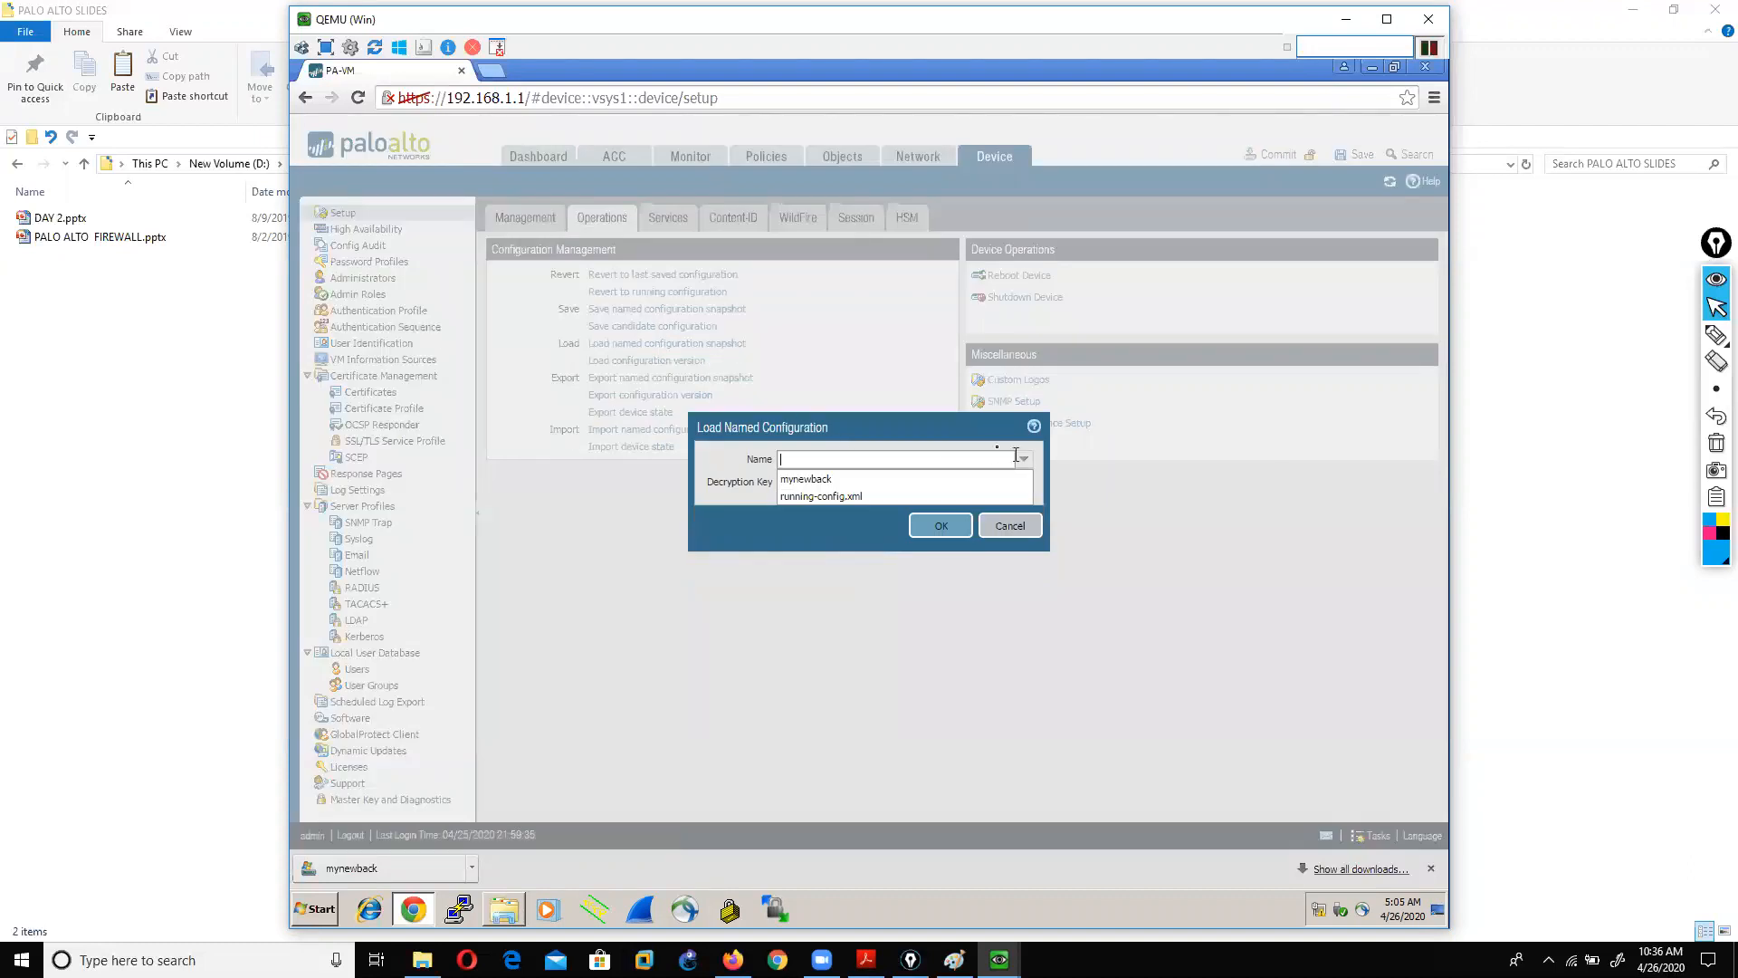
left_click(828, 481)
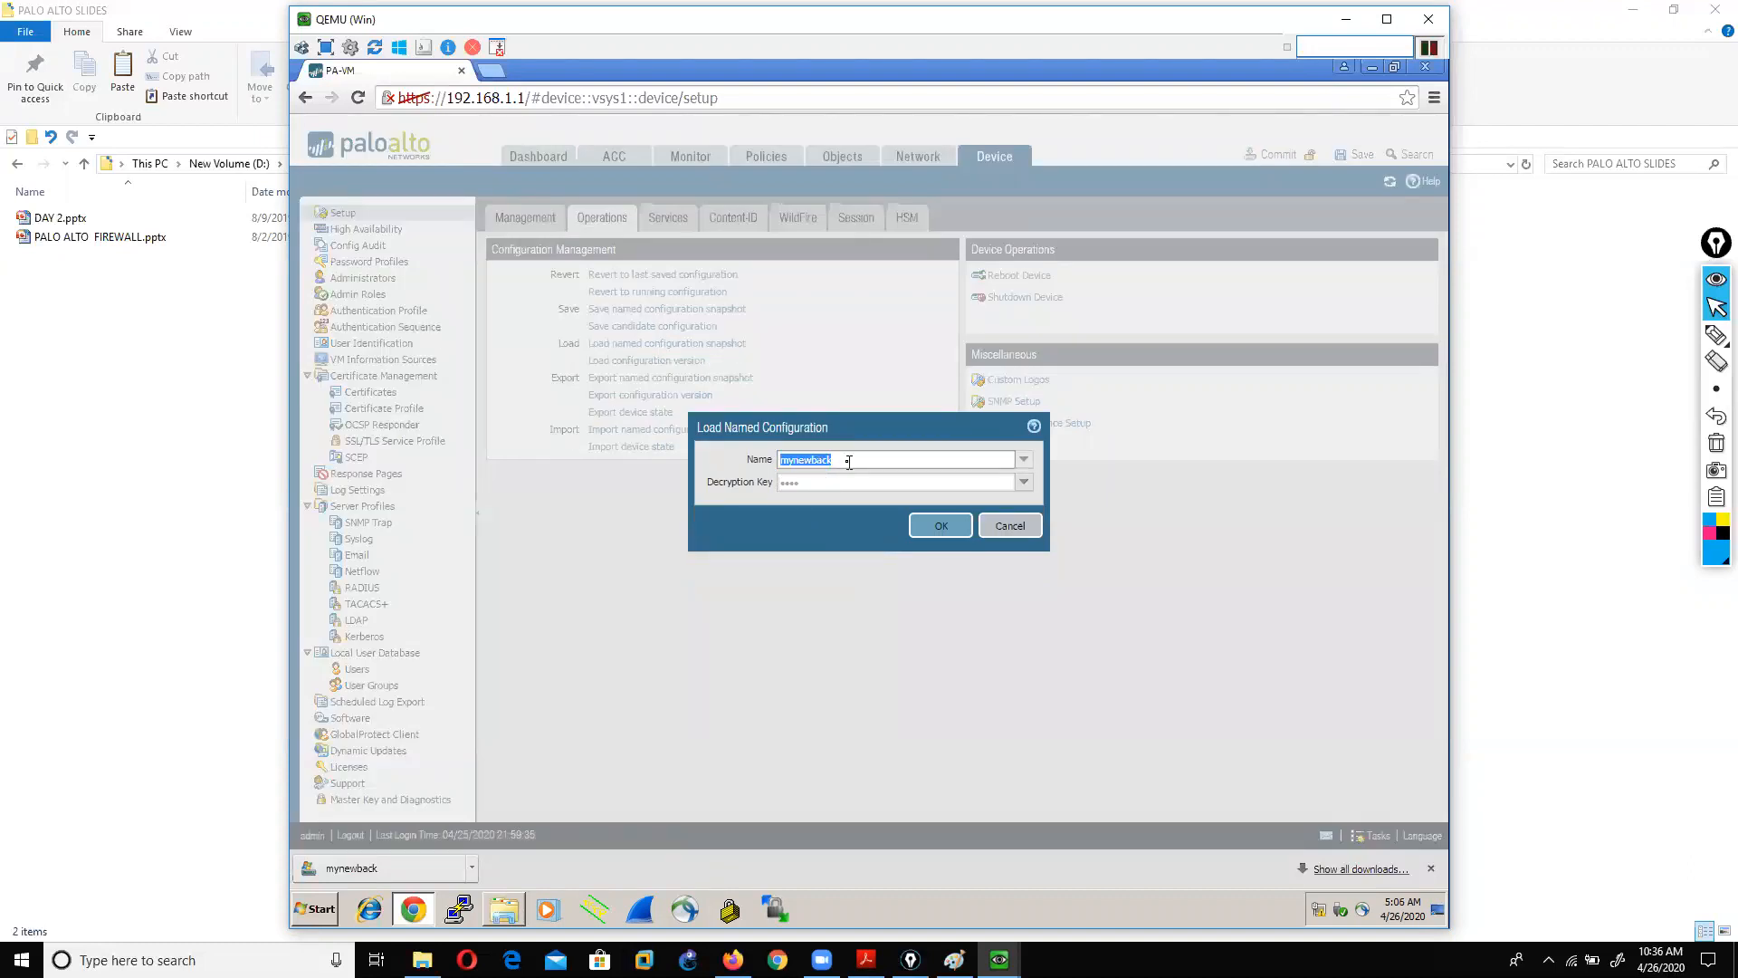
left_click(933, 528)
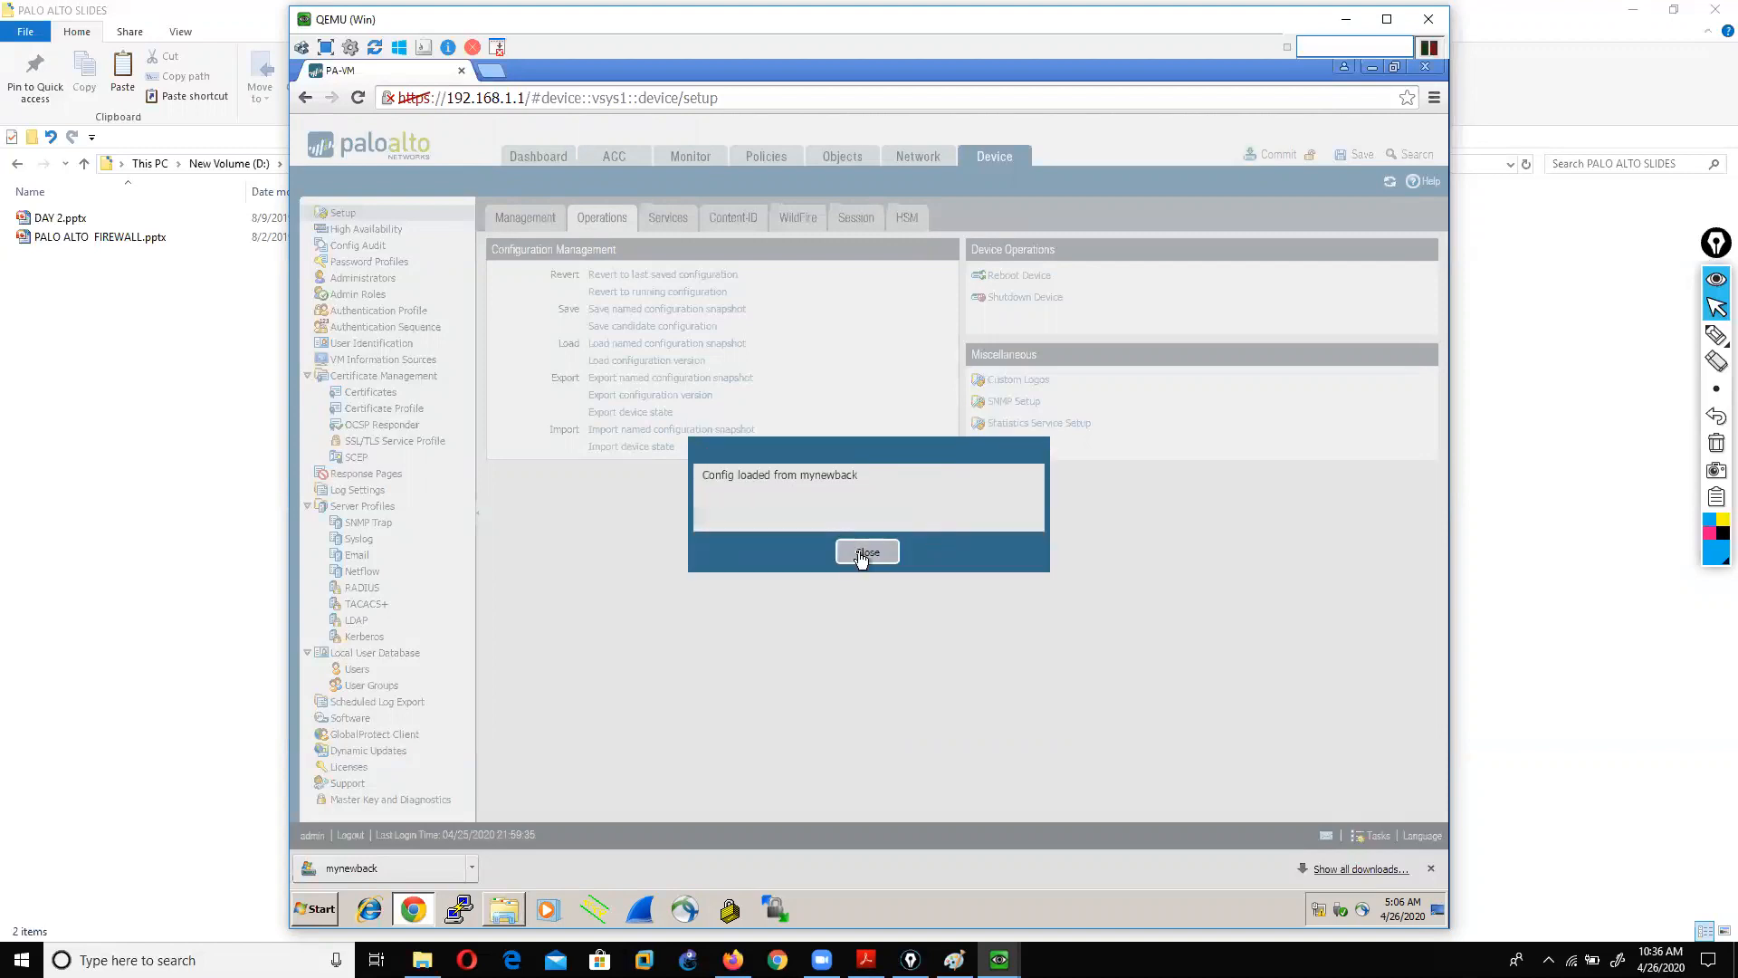
left_click(861, 554)
left_click(1285, 158)
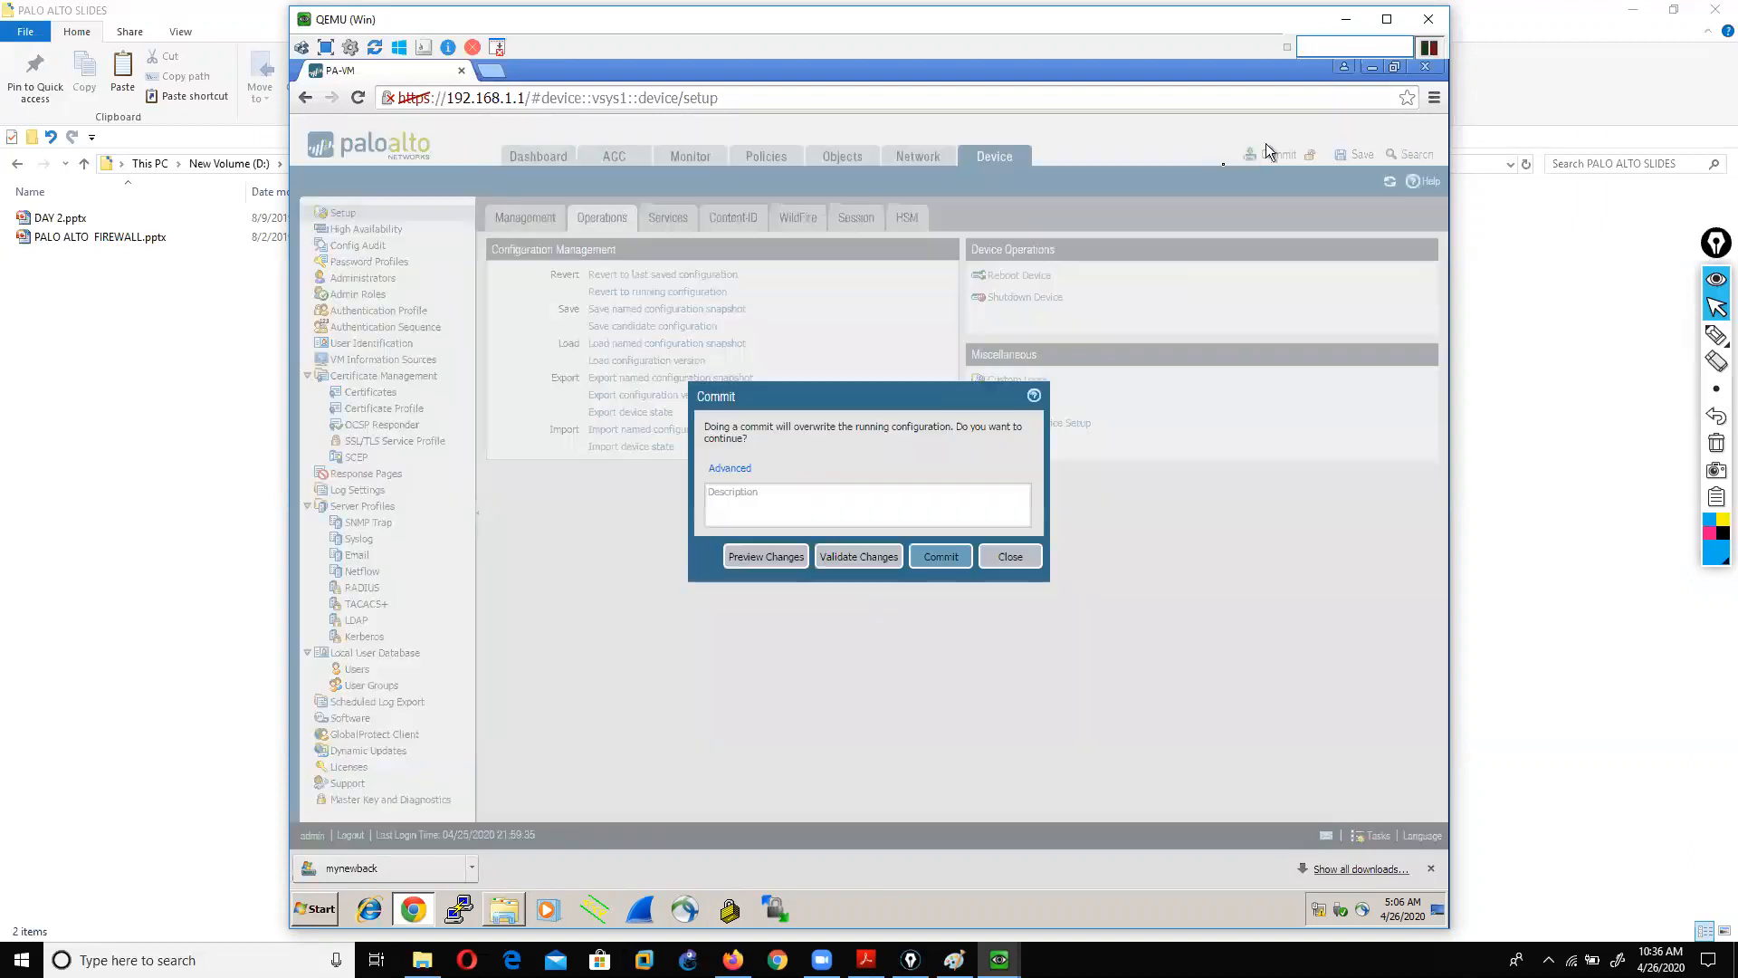
Step: Commit the loaded mynewback configuration, then close the Commit Status report once it shows Successful
left_click(938, 563)
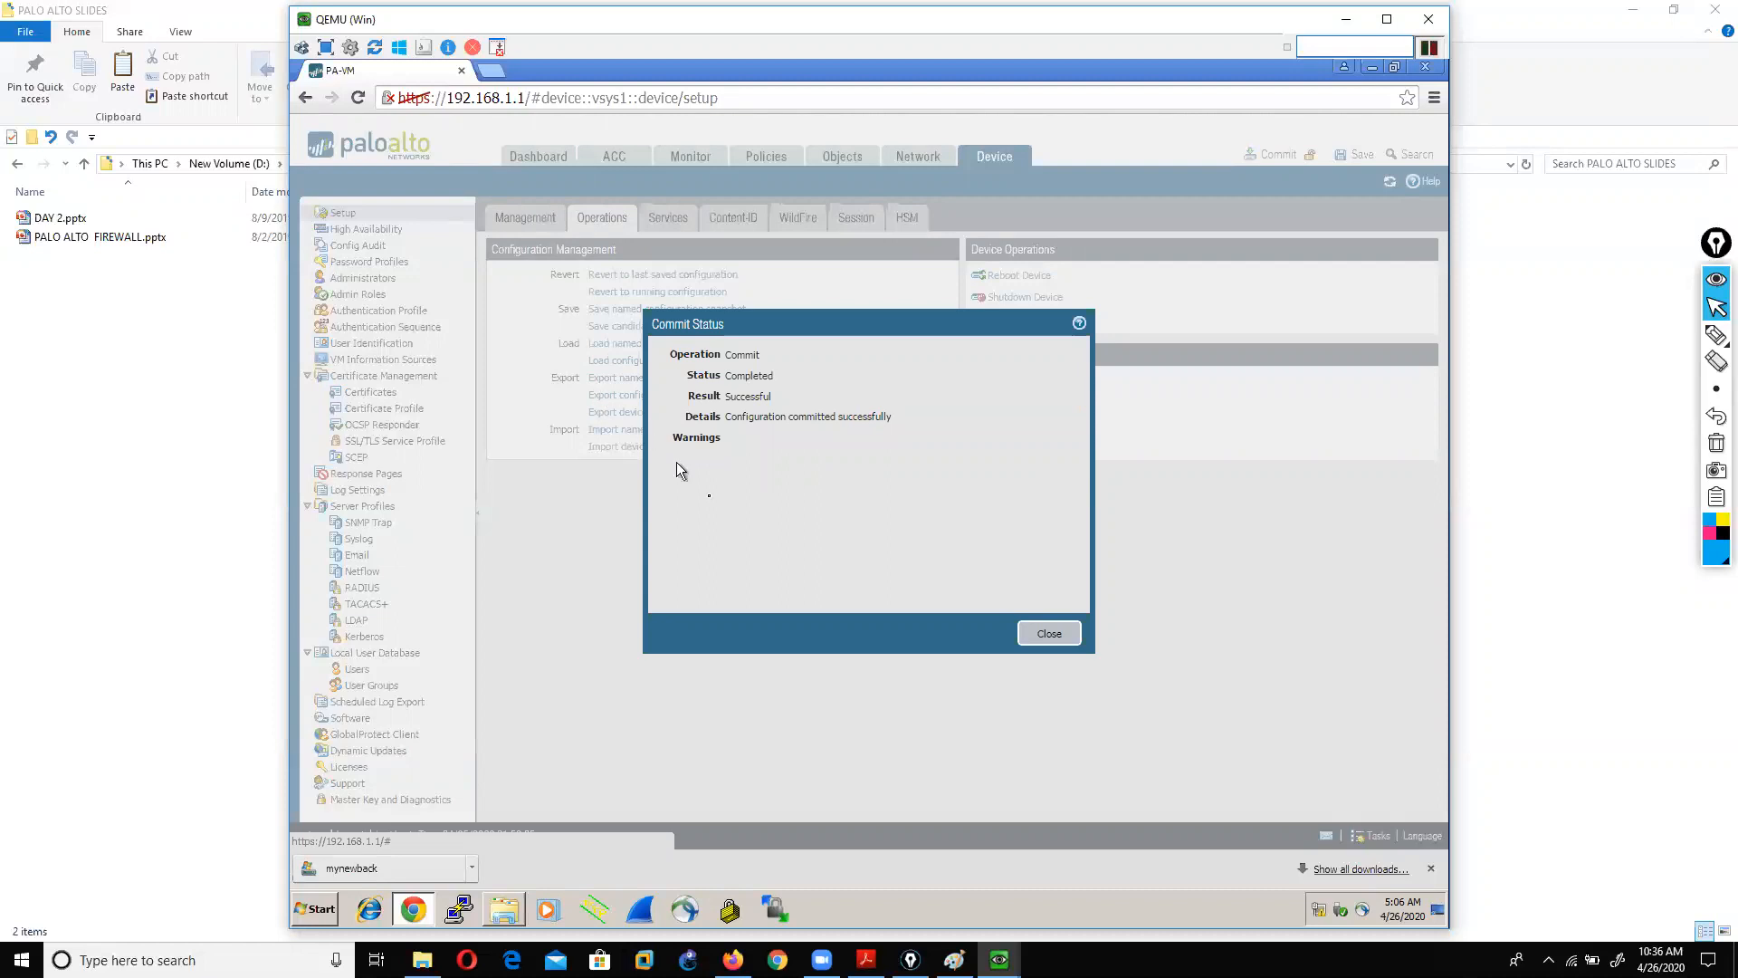
left_click(1049, 634)
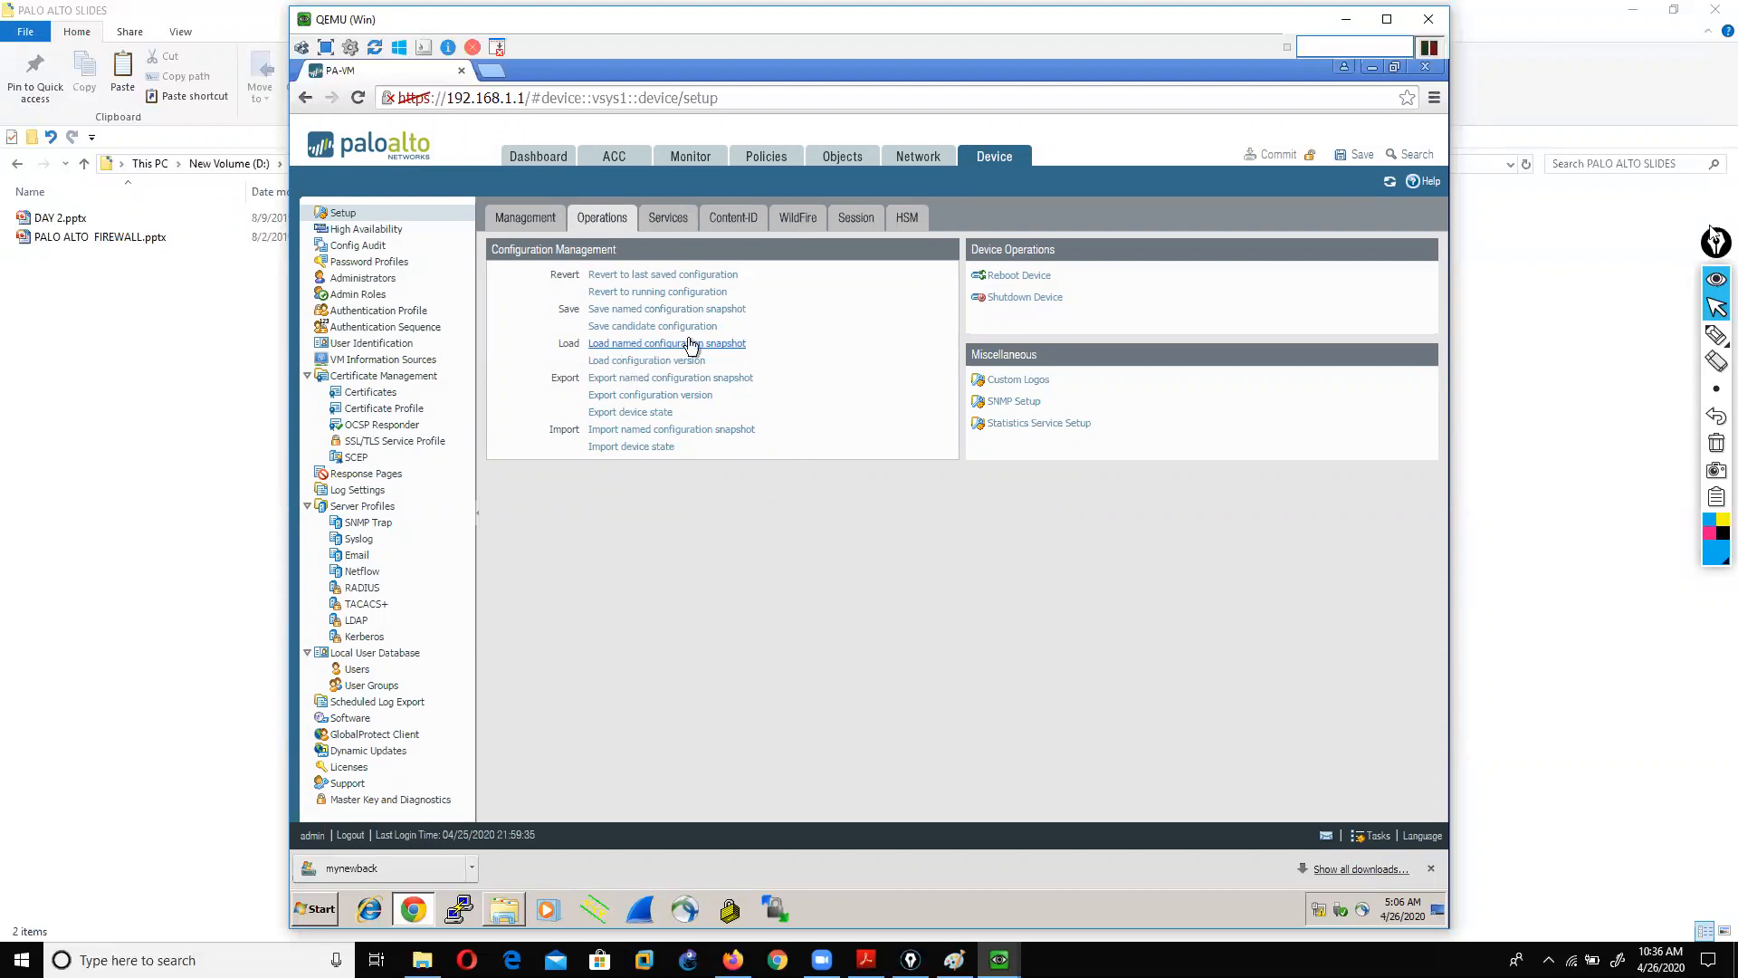
left_click(1716, 335)
mouse_move(544, 303)
left_mouse_down()
mouse_move(504, 318)
mouse_move(498, 432)
mouse_move(525, 446)
left_mouse_up()
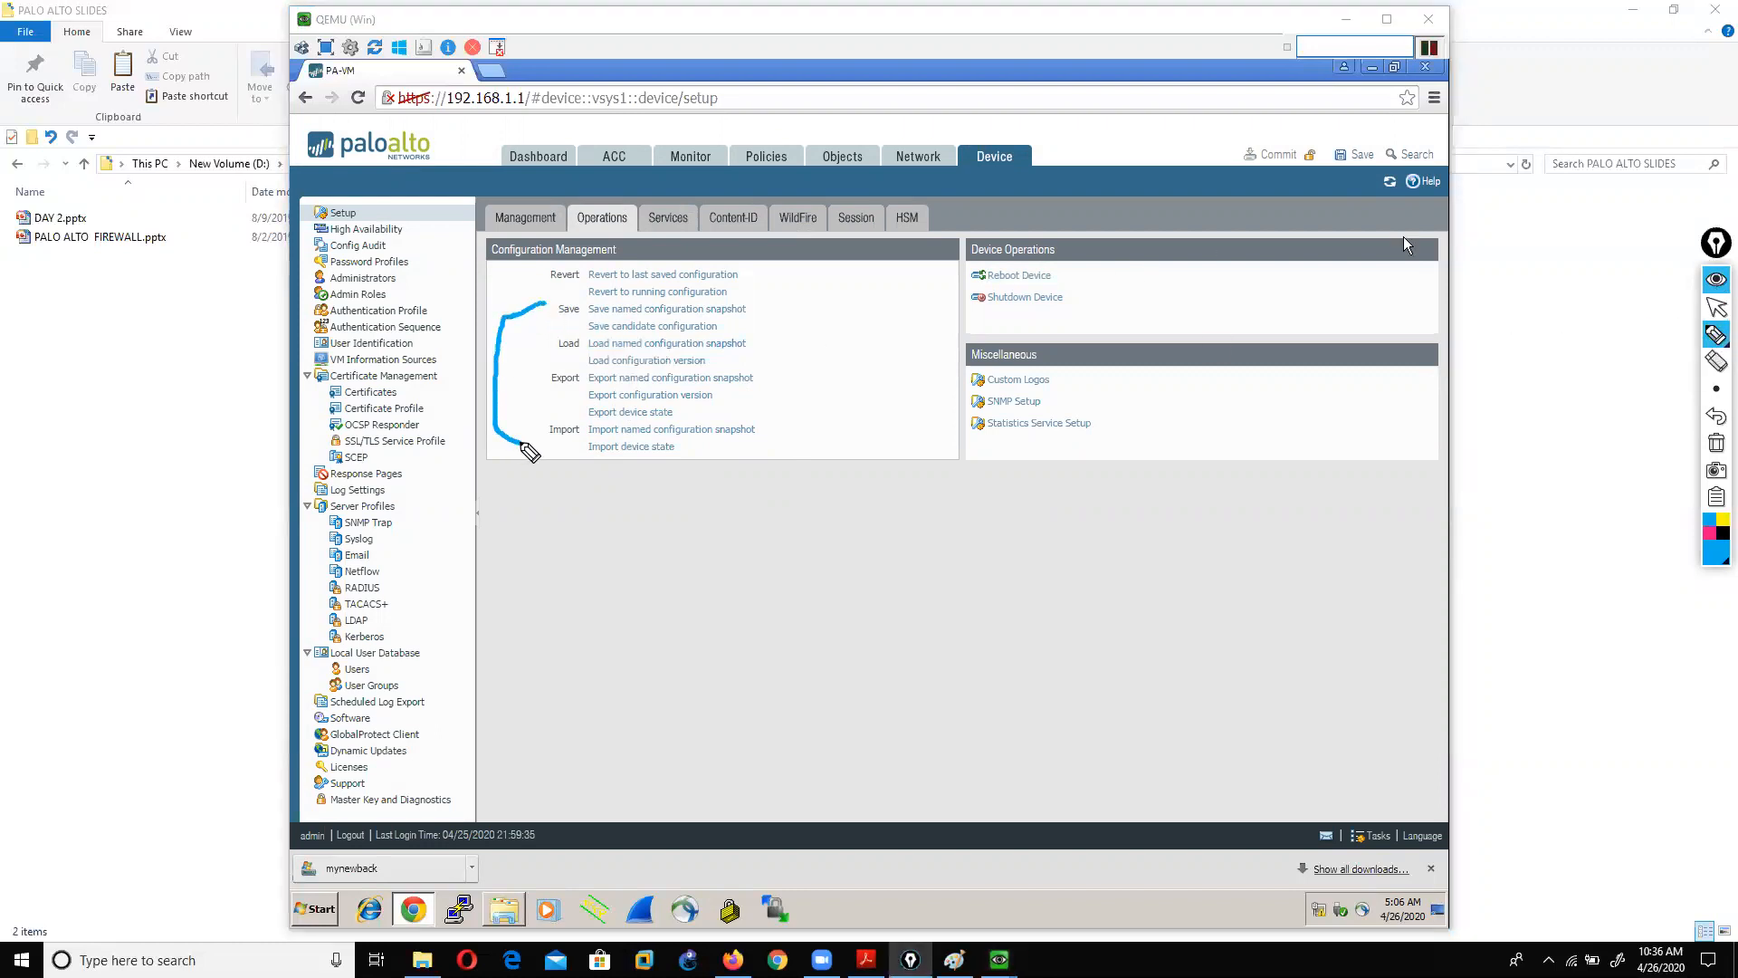
left_click_drag(532, 290, 576, 291)
left_click(1717, 442)
left_click(1717, 307)
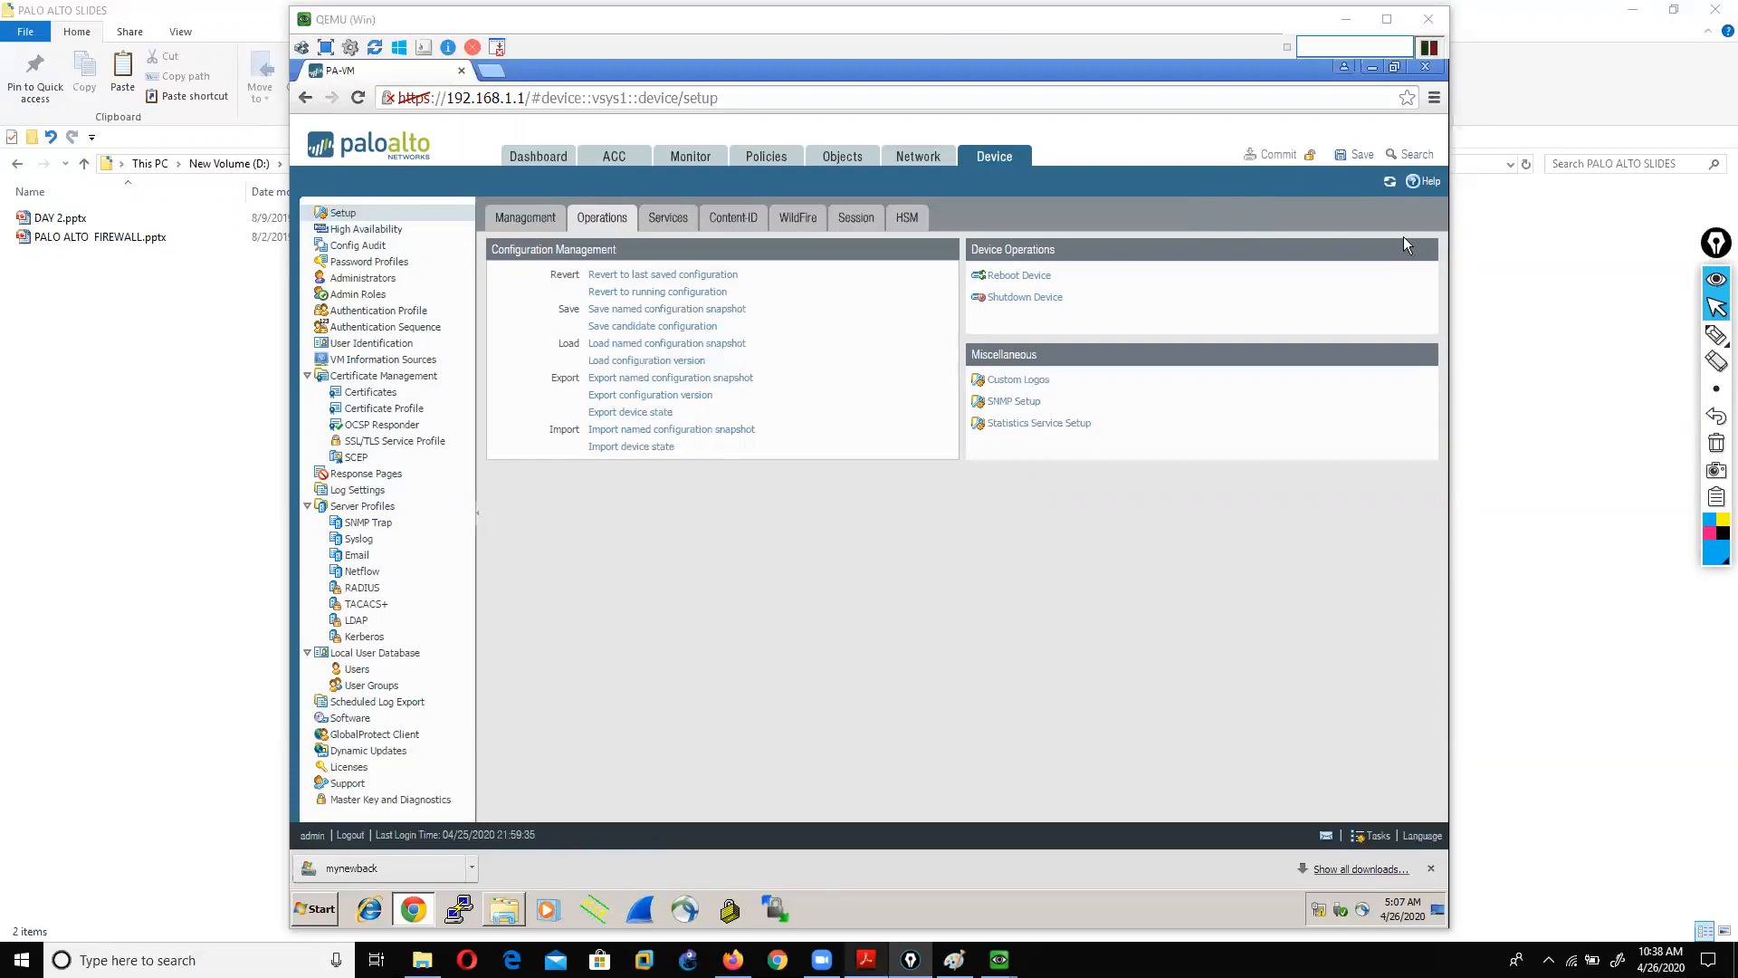
left_click(867, 959)
Step: Scroll the slides back to page 13, Candidate vs Running Configuration, then bring the firewall VM forward
scroll(860, 623, "up", 15)
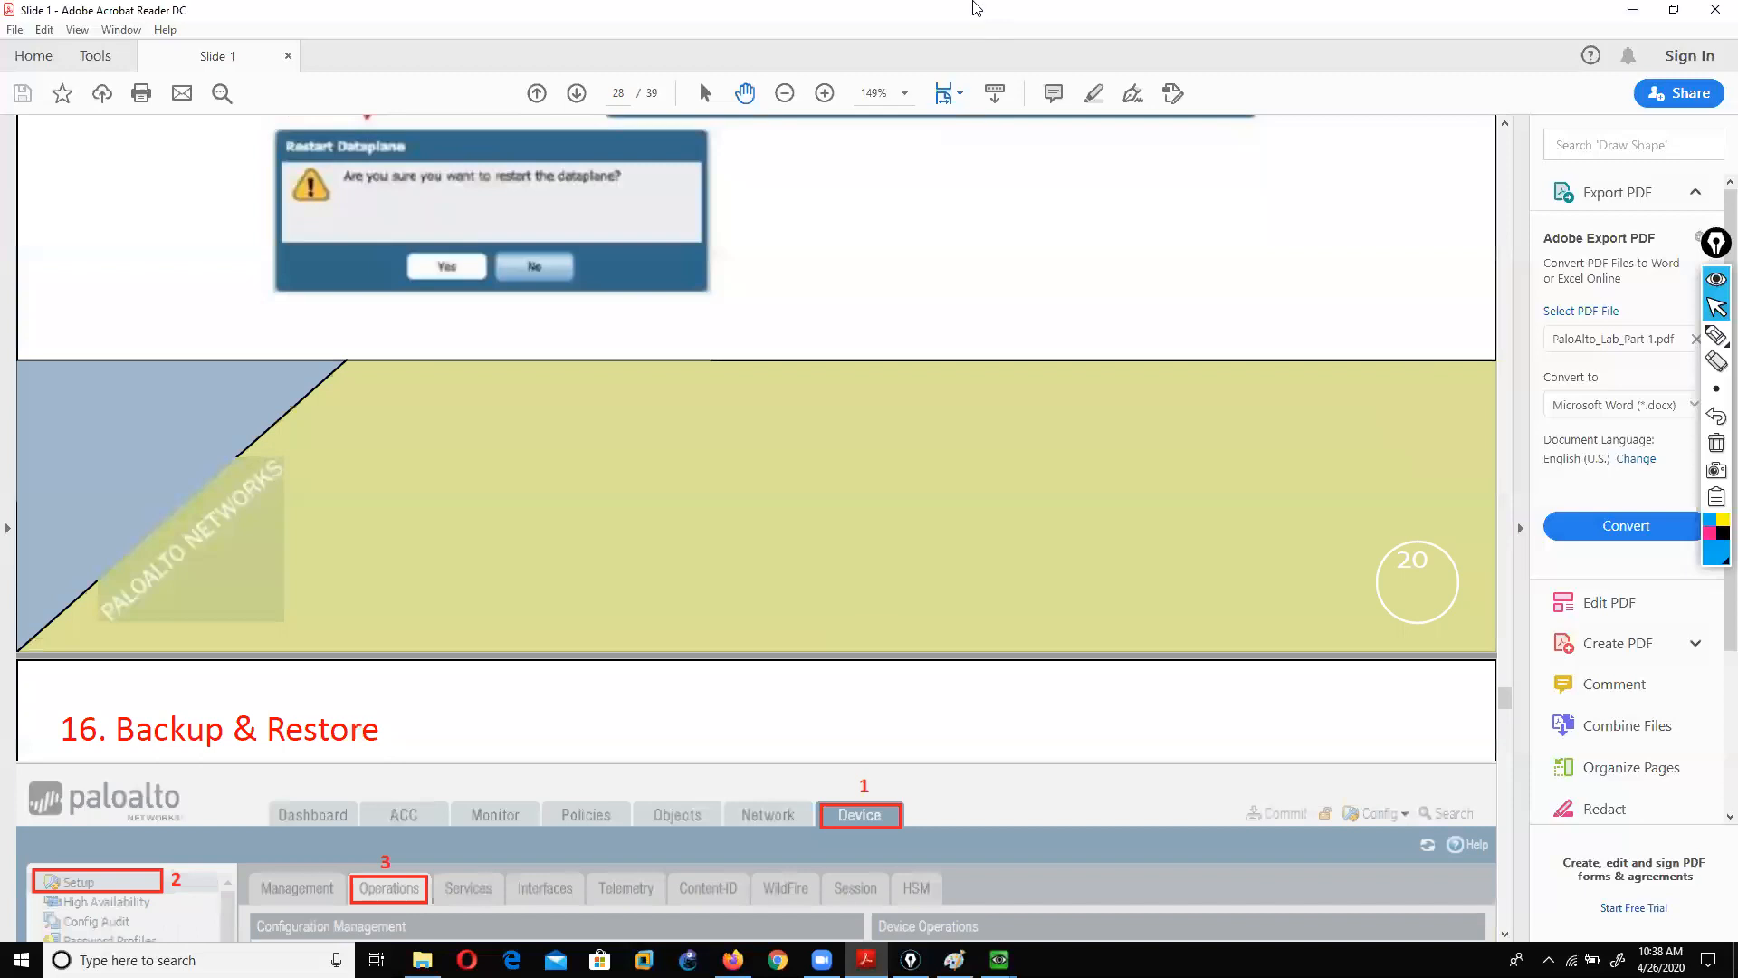
left_click(949, 94)
left_click(956, 126)
scroll(916, 181, "up", 6)
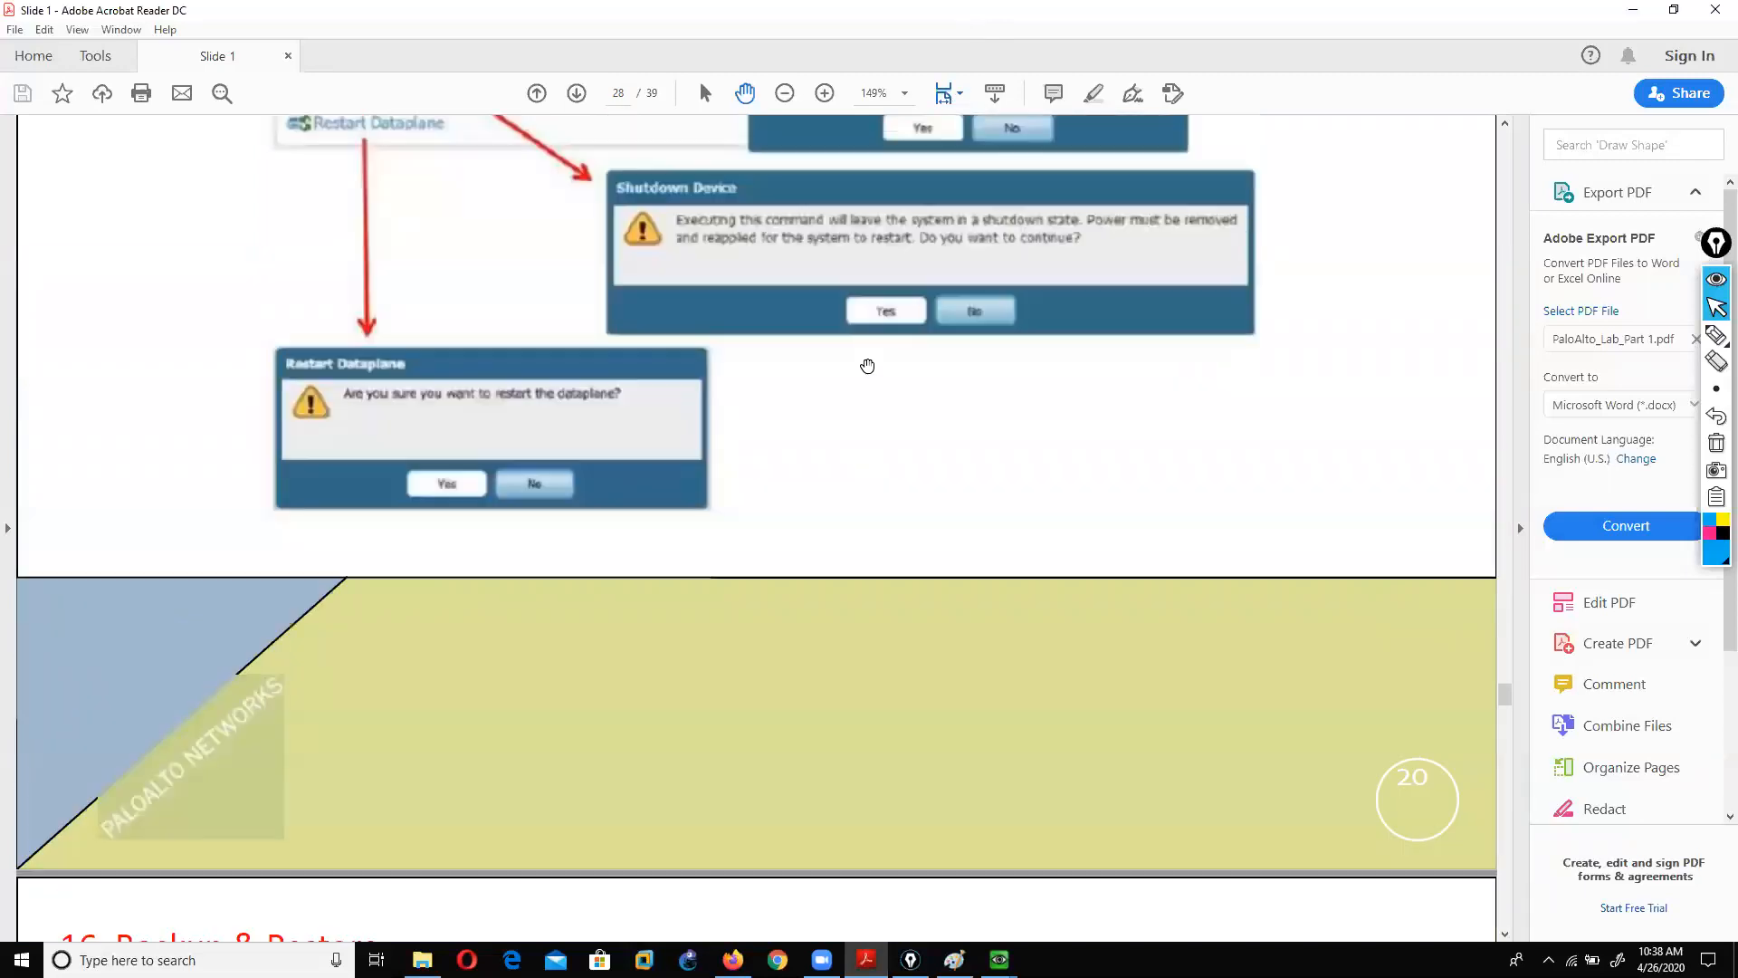
scroll(1505, 693, "up", 1)
left_click_drag(1507, 692, 1384, 396)
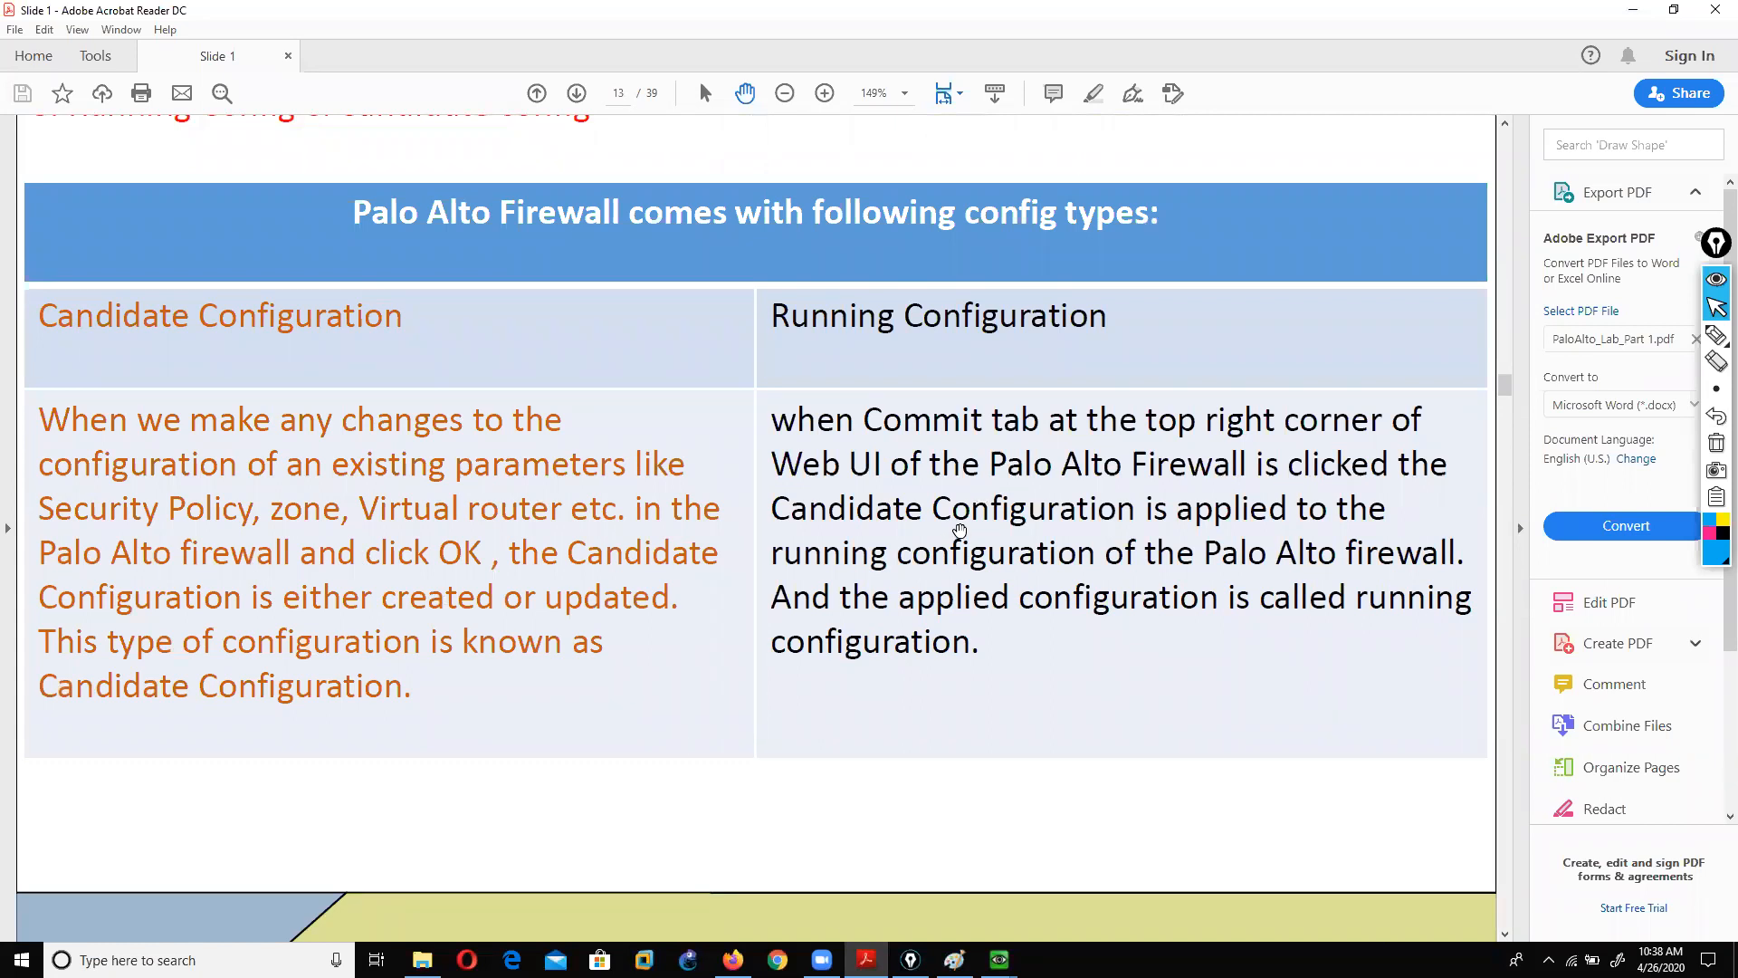
left_click(1000, 959)
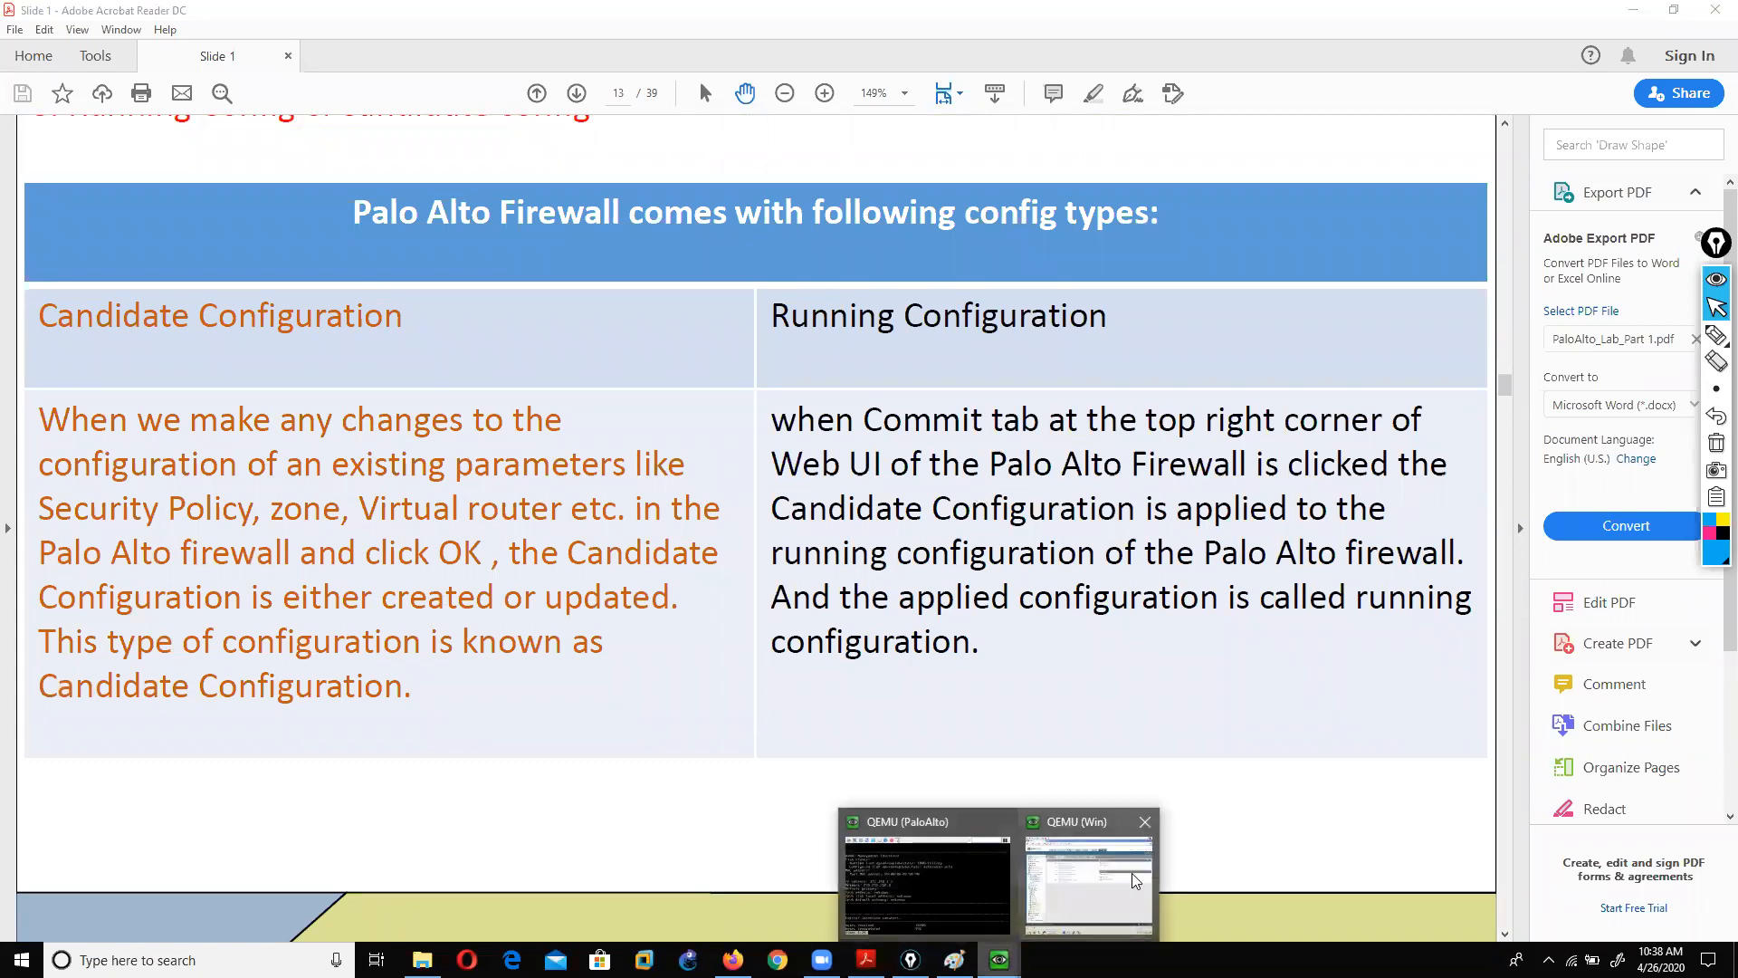
left_click(1122, 869)
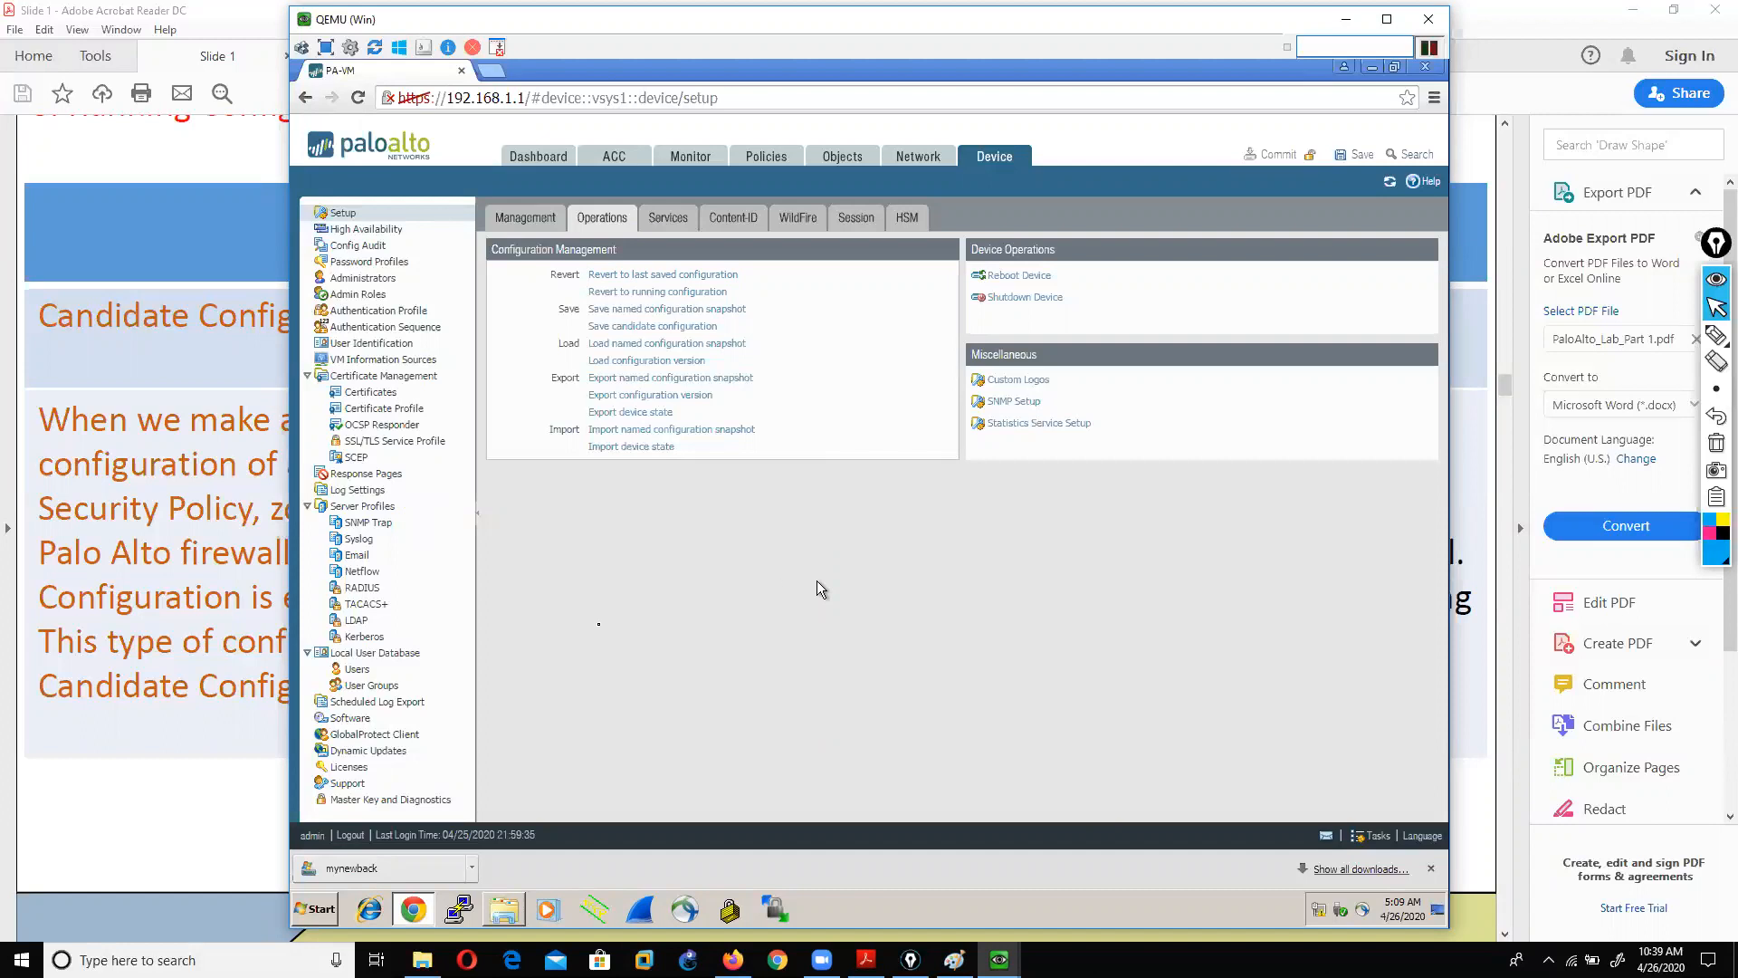
left_click(145, 809)
scroll(550, 837, "down", 10)
scroll(706, 838, "down", 10)
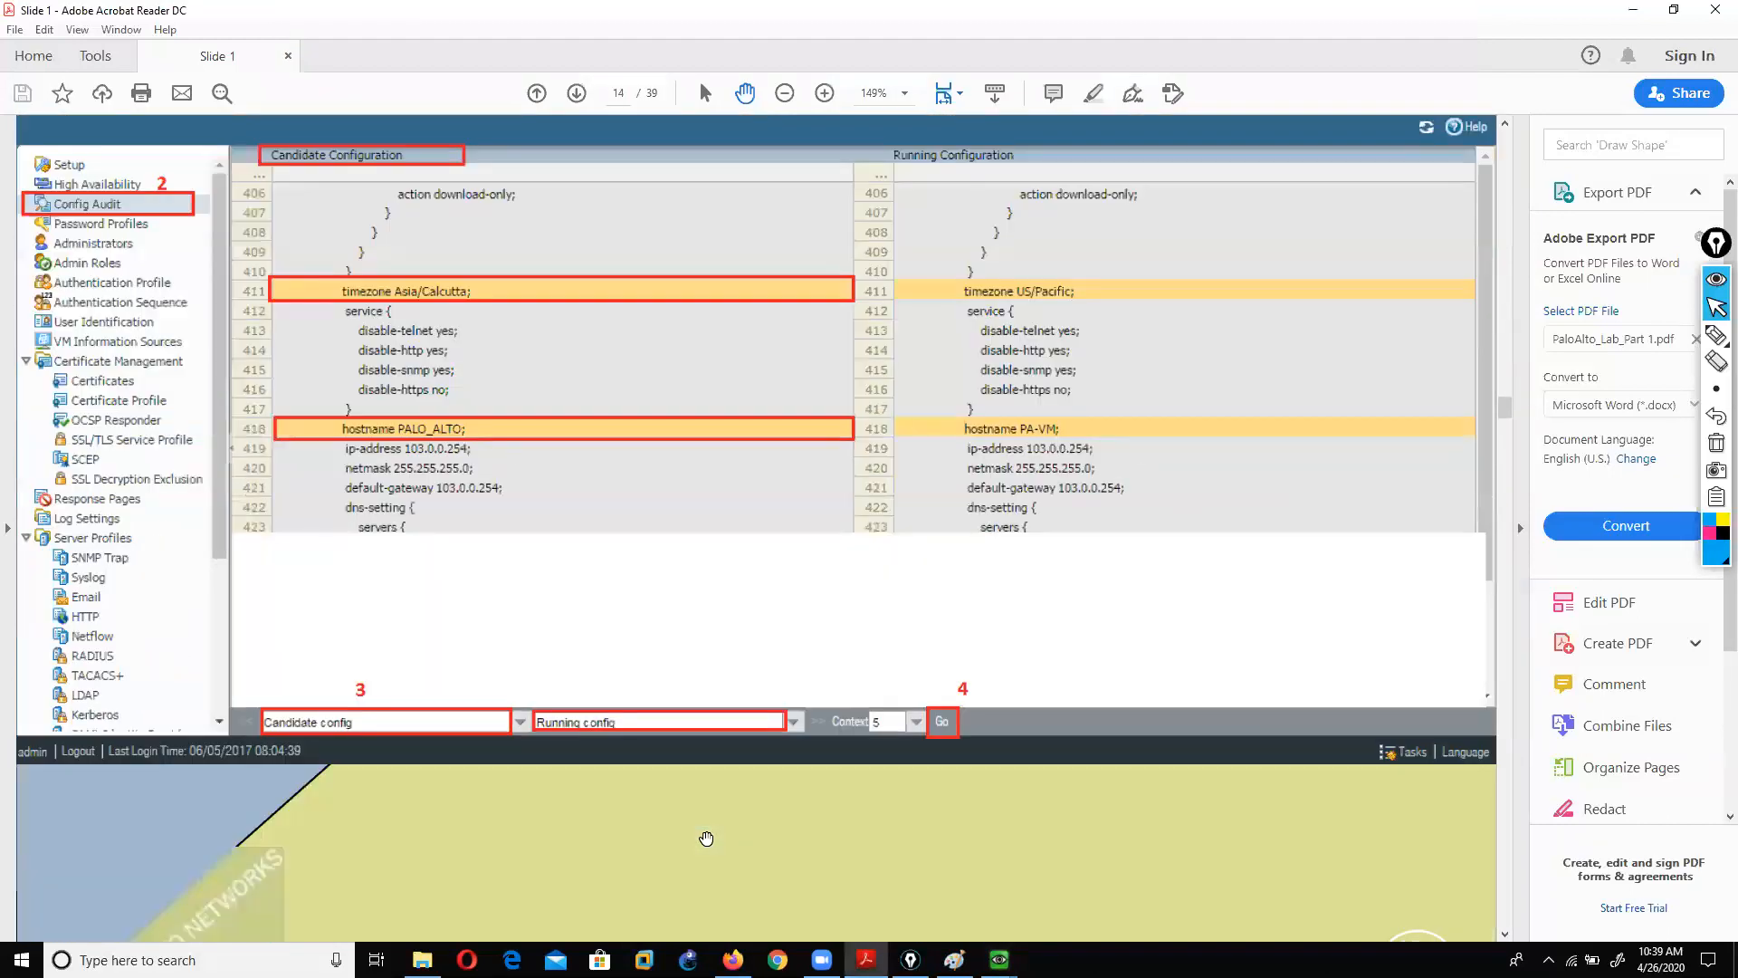
left_click_drag(1509, 429, 1510, 916)
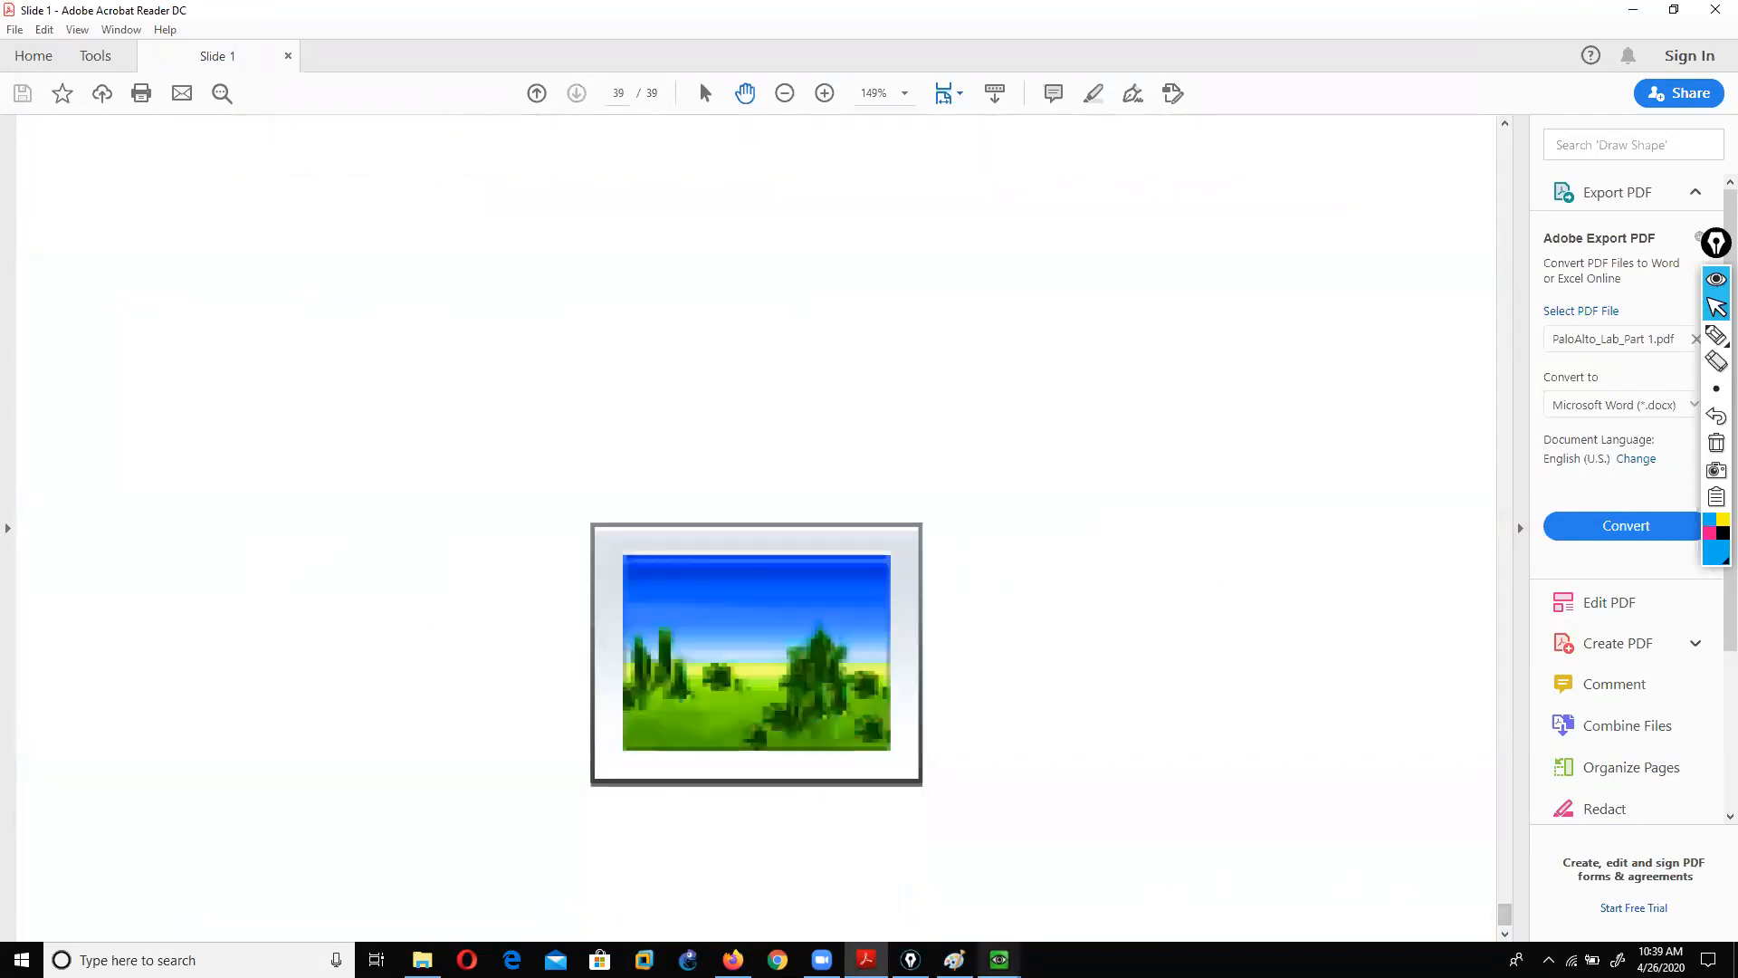
left_click(1091, 874)
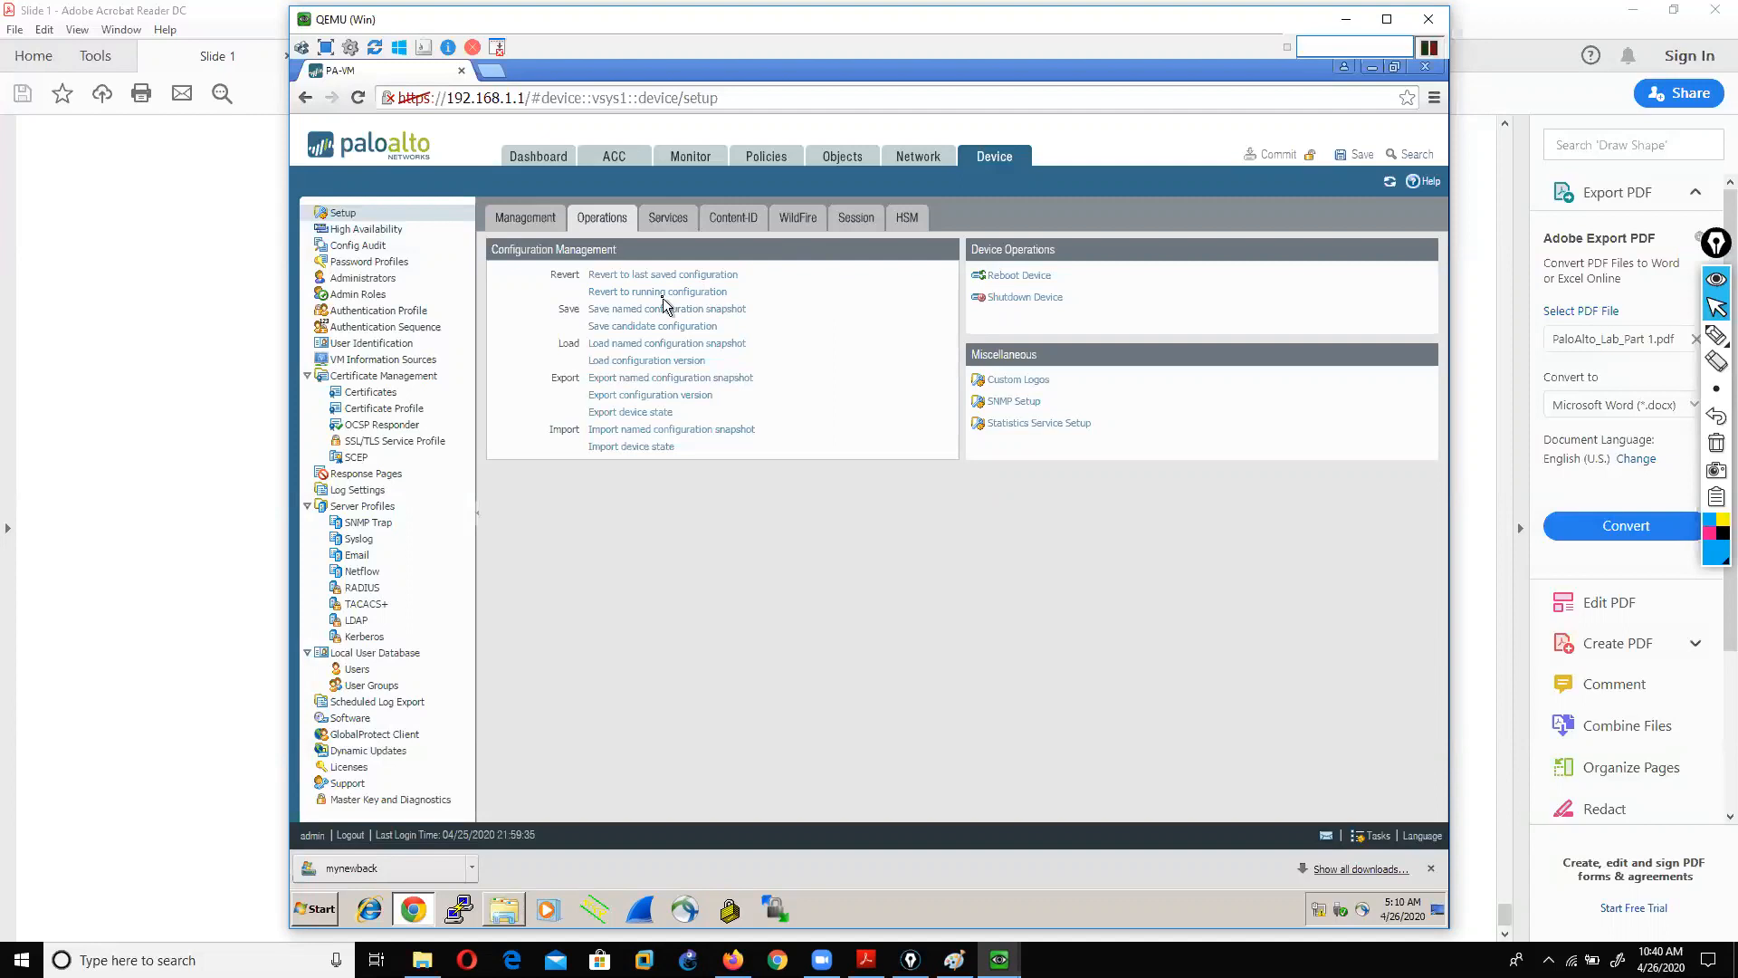
Step: Decline reverting to the last saved configuration and bring the slides PDF back in front
left_click(704, 275)
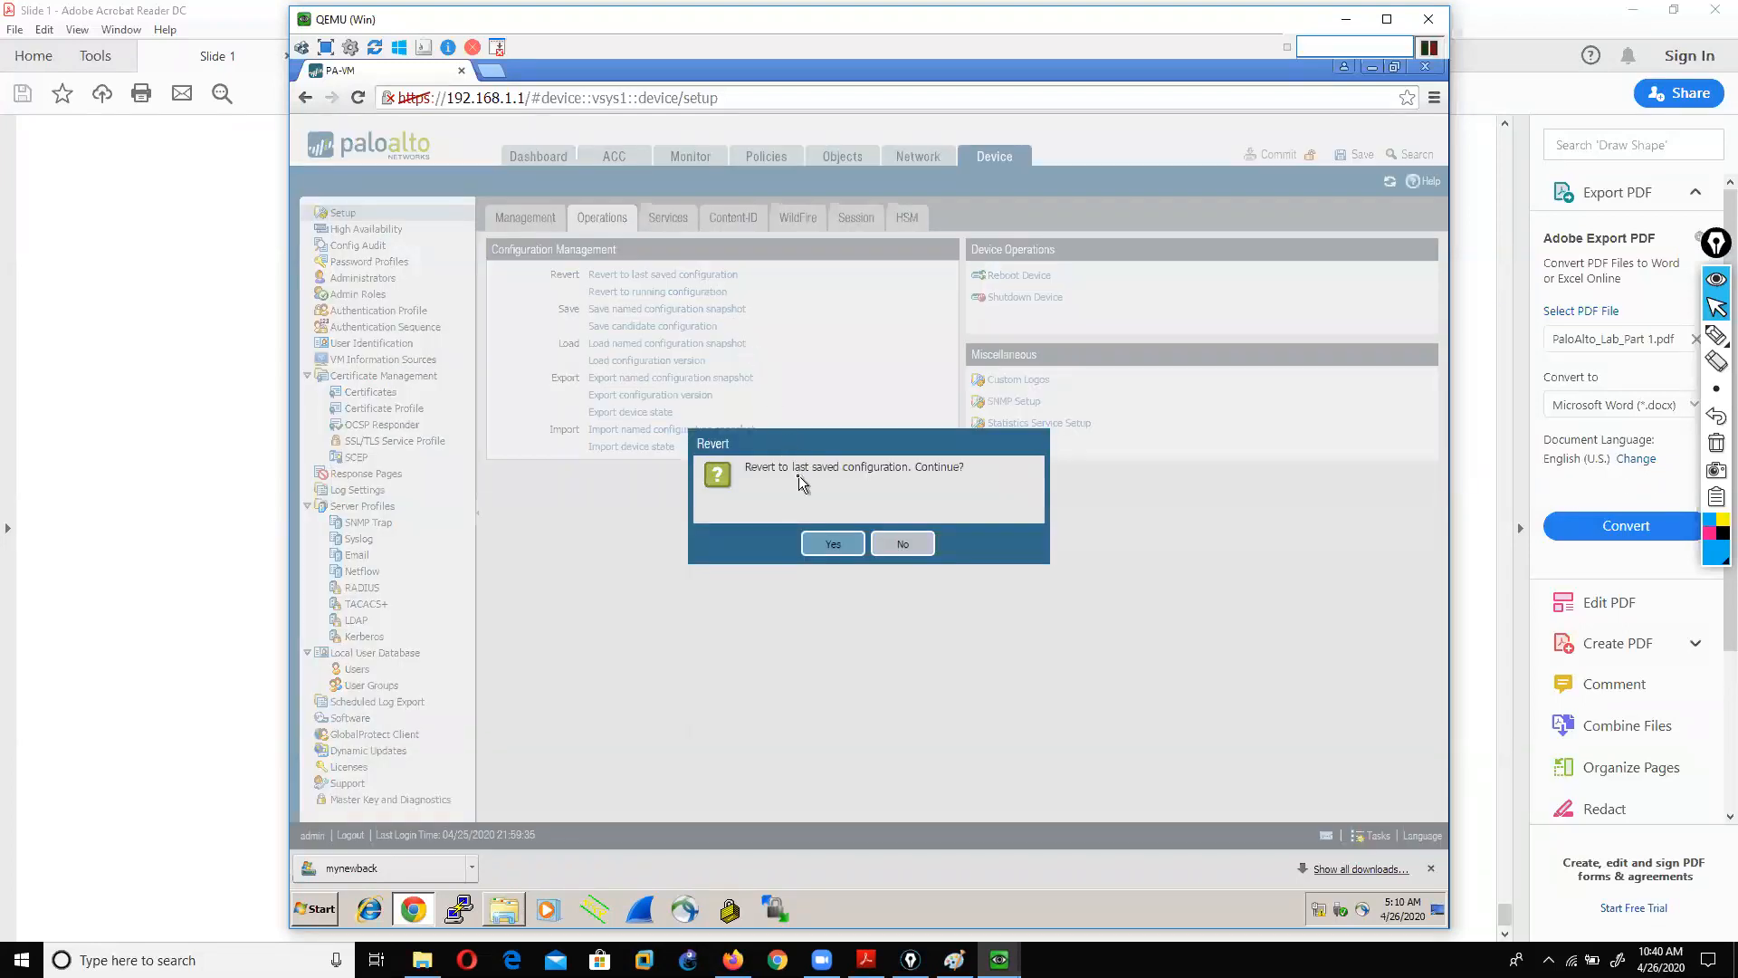
left_click(907, 543)
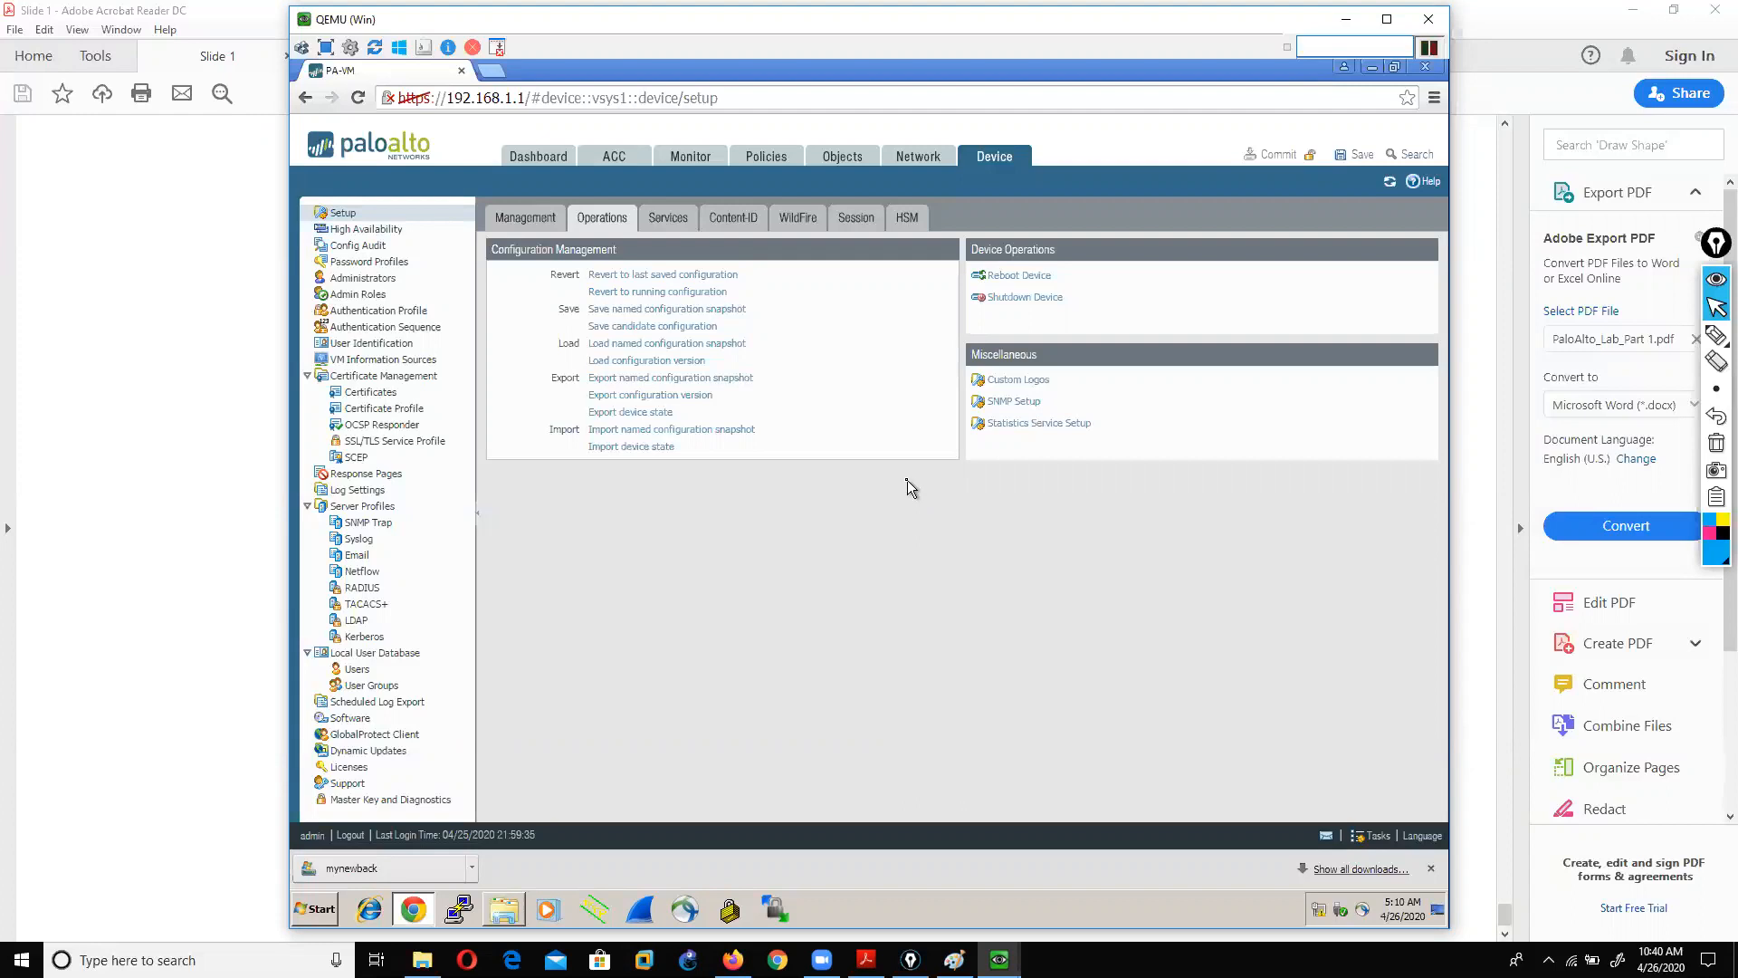
left_click(171, 486)
Step: Scroll the slide deck back up to the Agenda slide
scroll(625, 563, "up", 5)
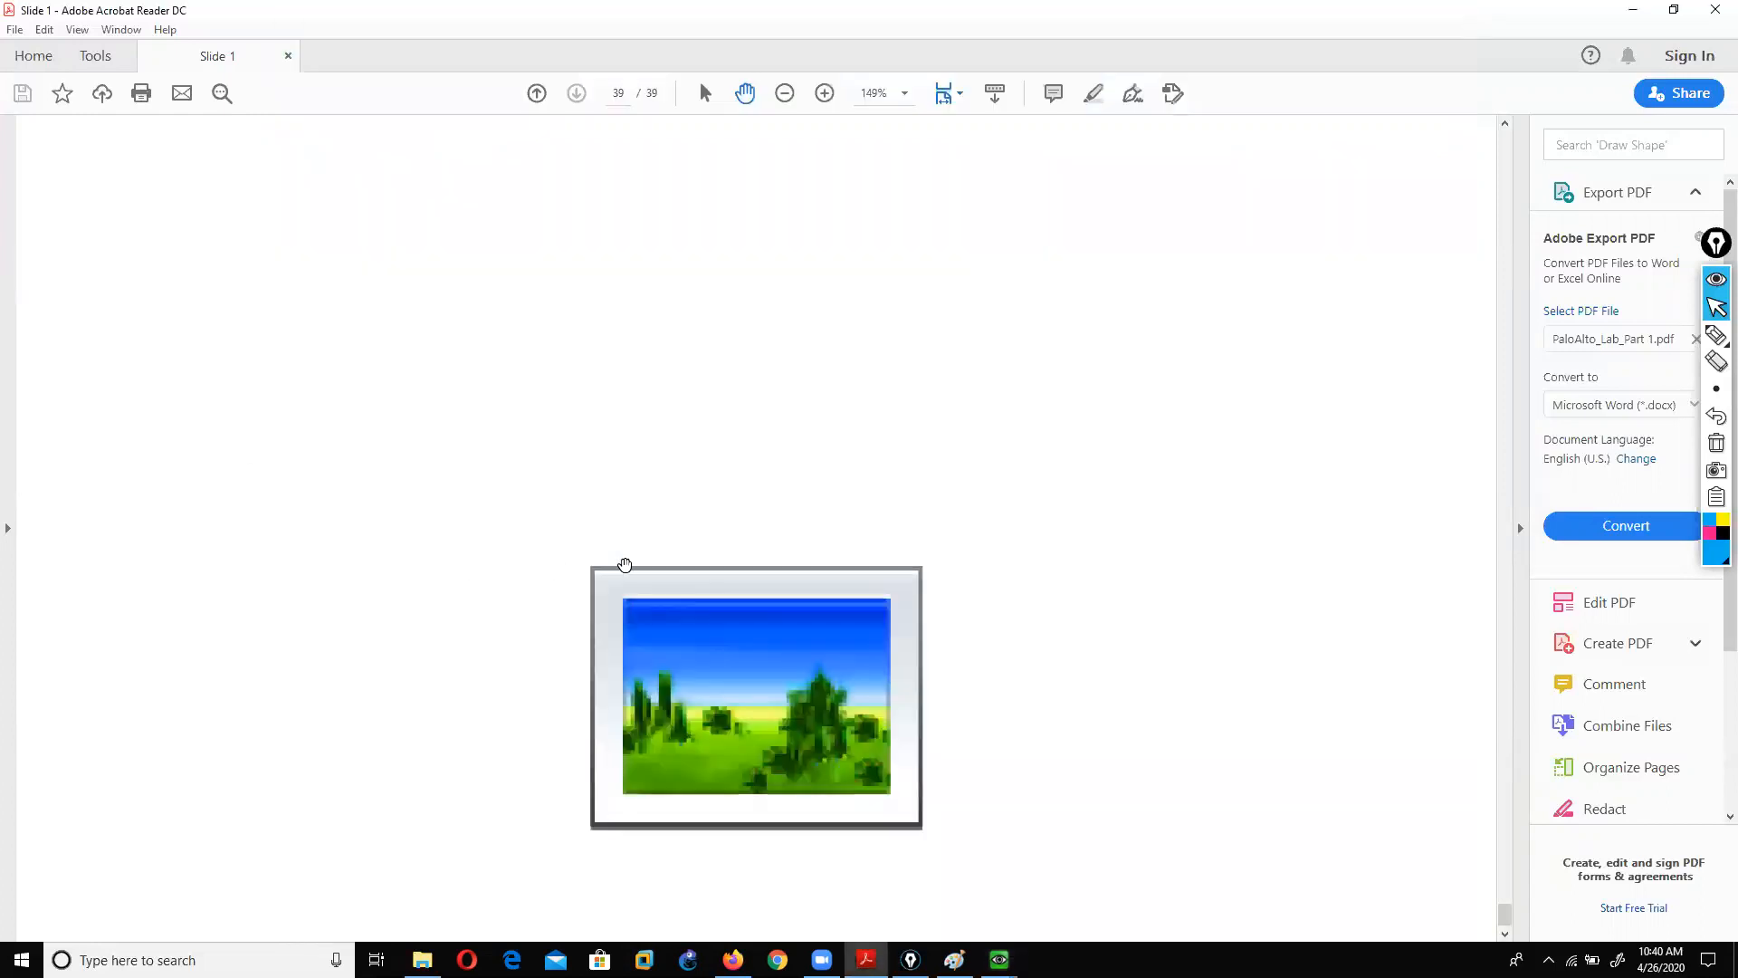
scroll(625, 563, "up", 15)
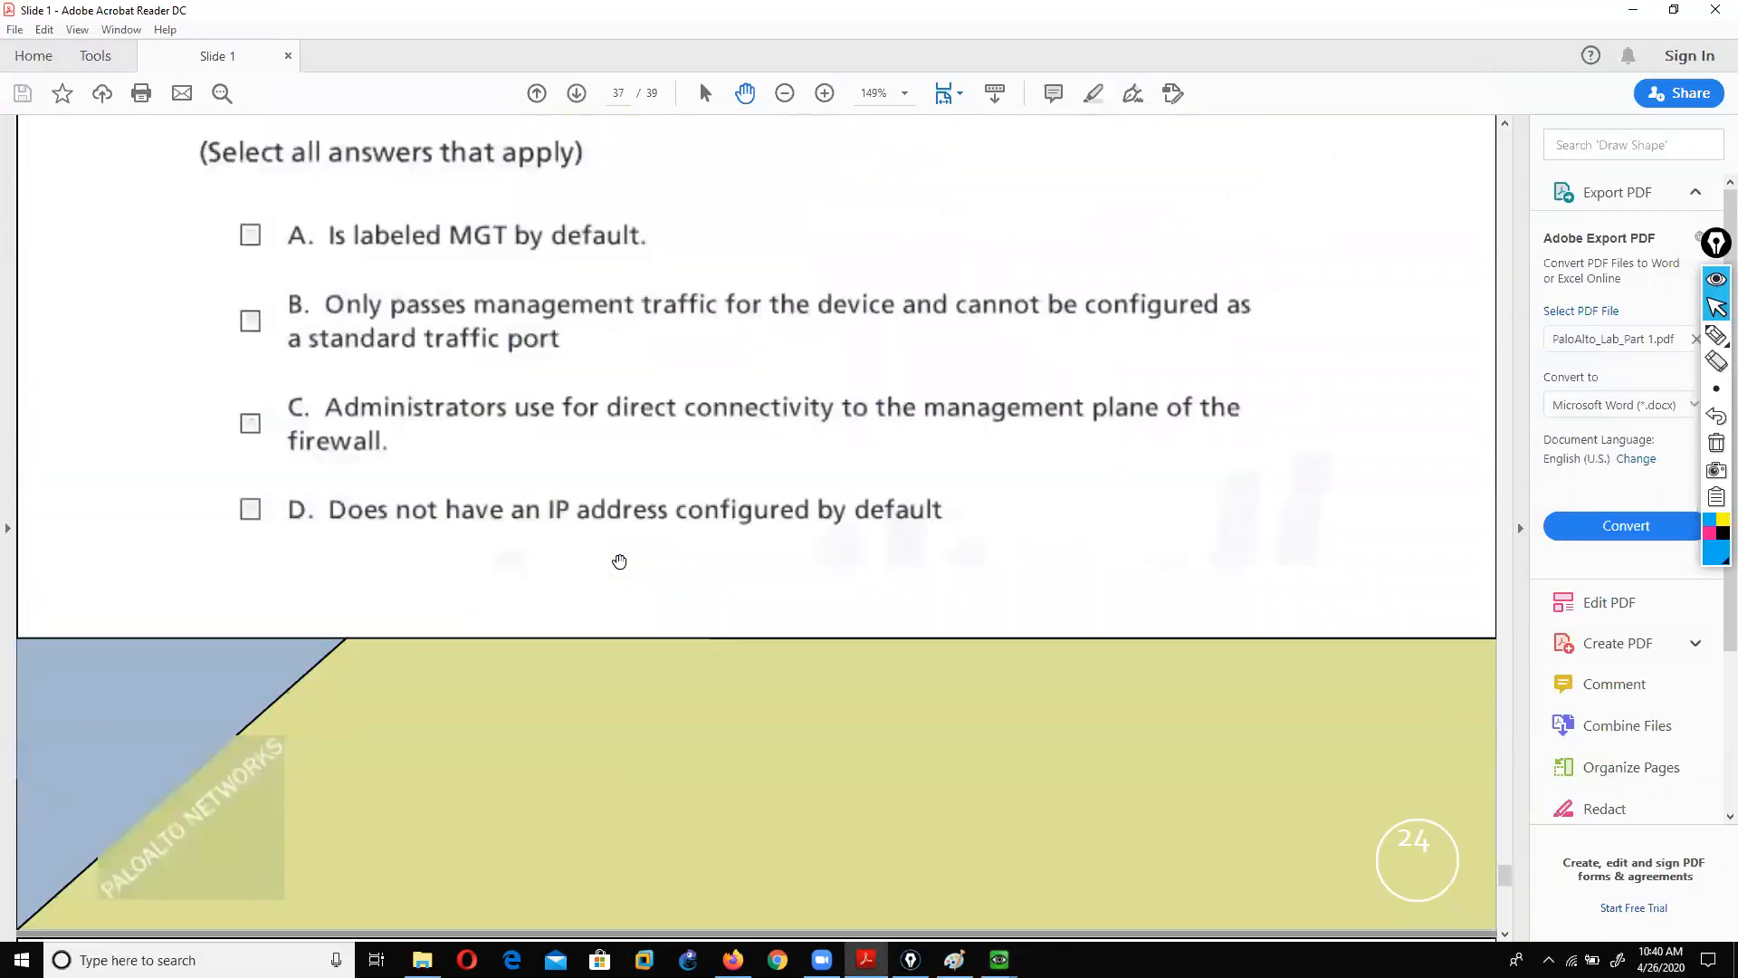
scroll(618, 561, "up", 20)
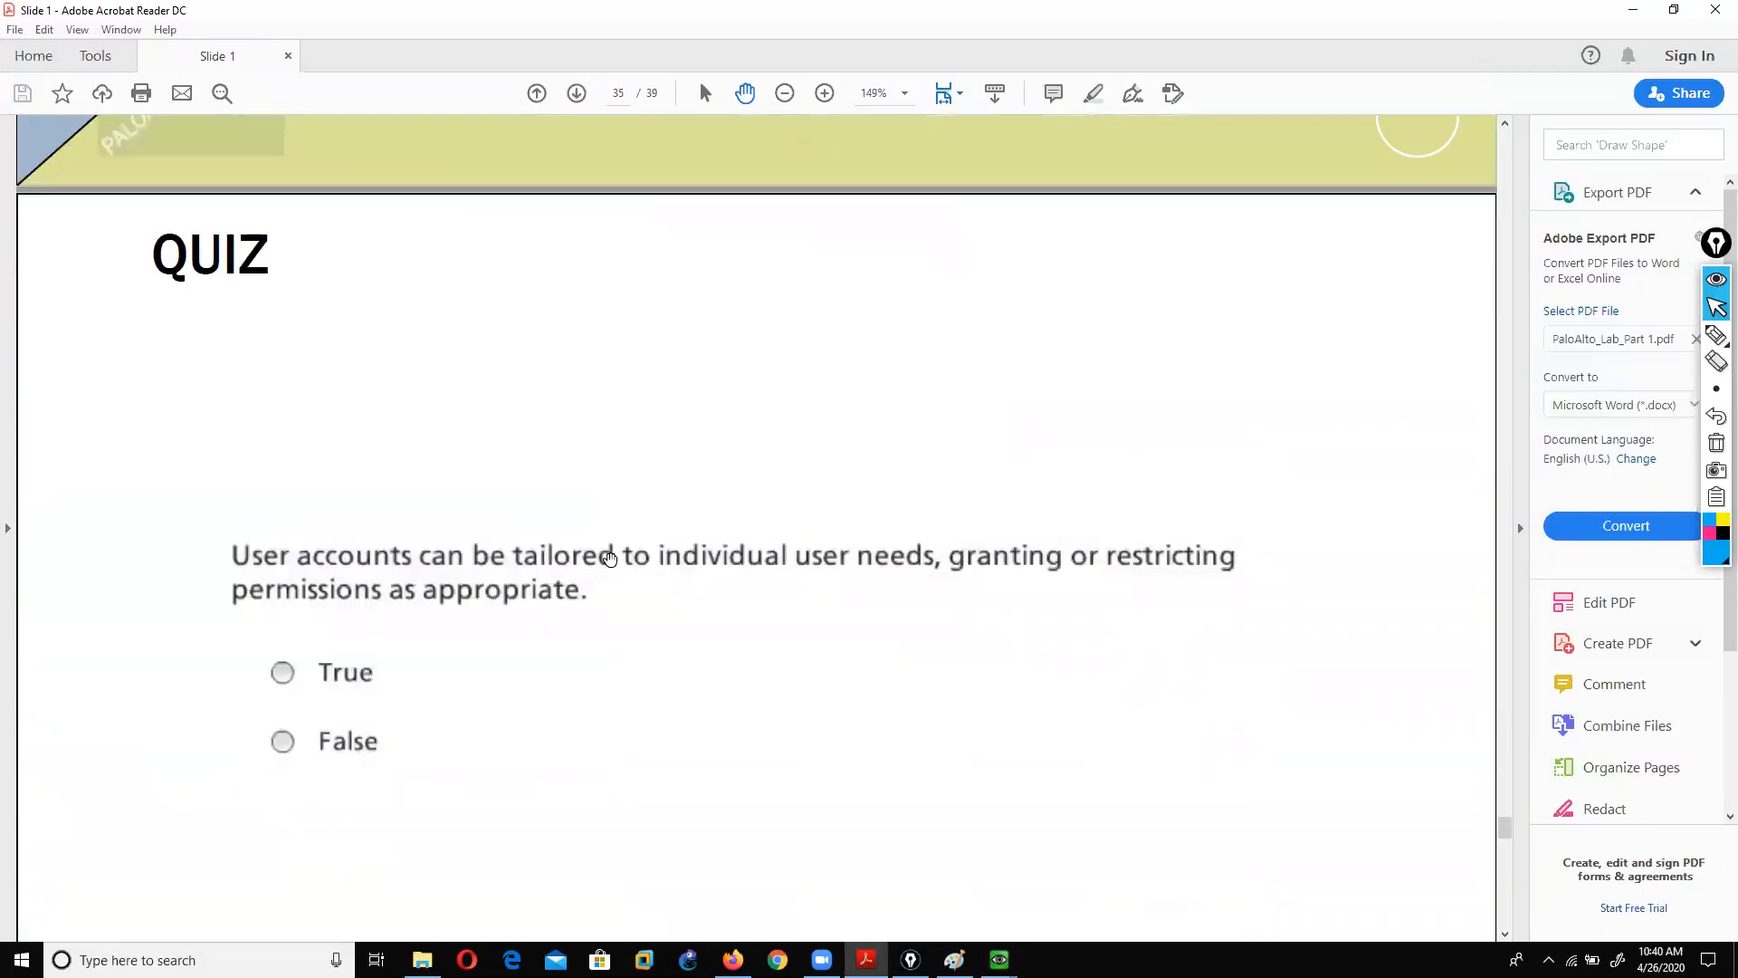
scroll(609, 560, "up", 10)
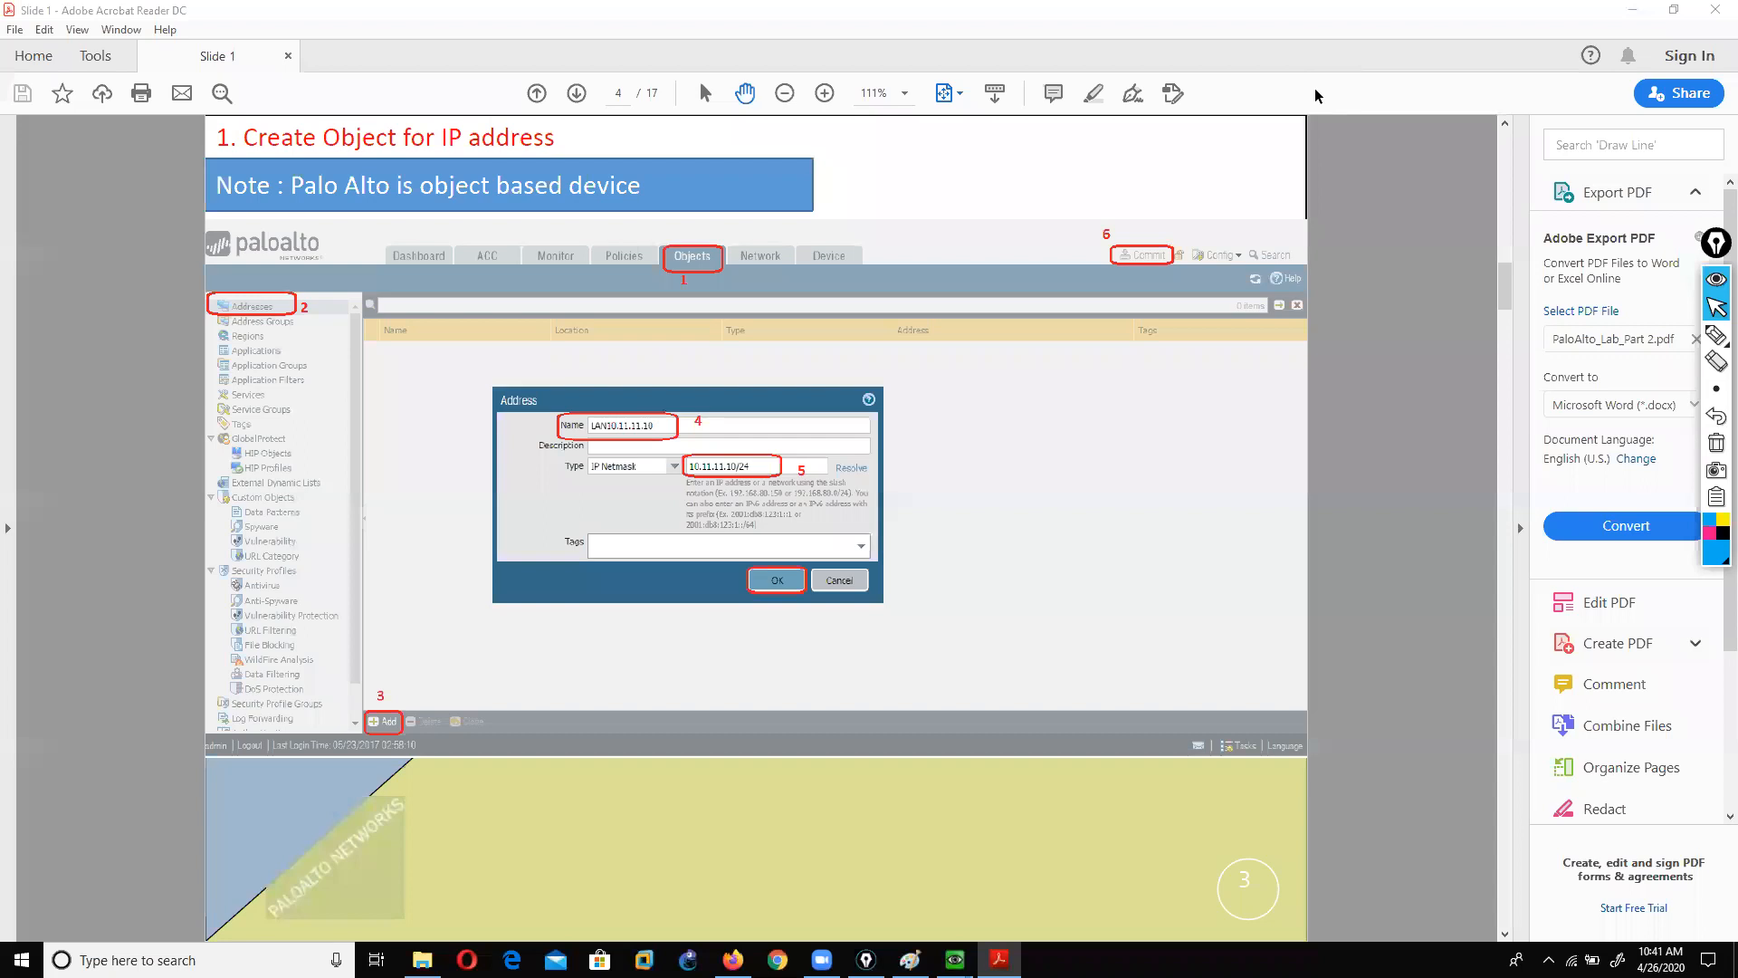
left_click(1449, 428)
scroll(1412, 441, "up", 2)
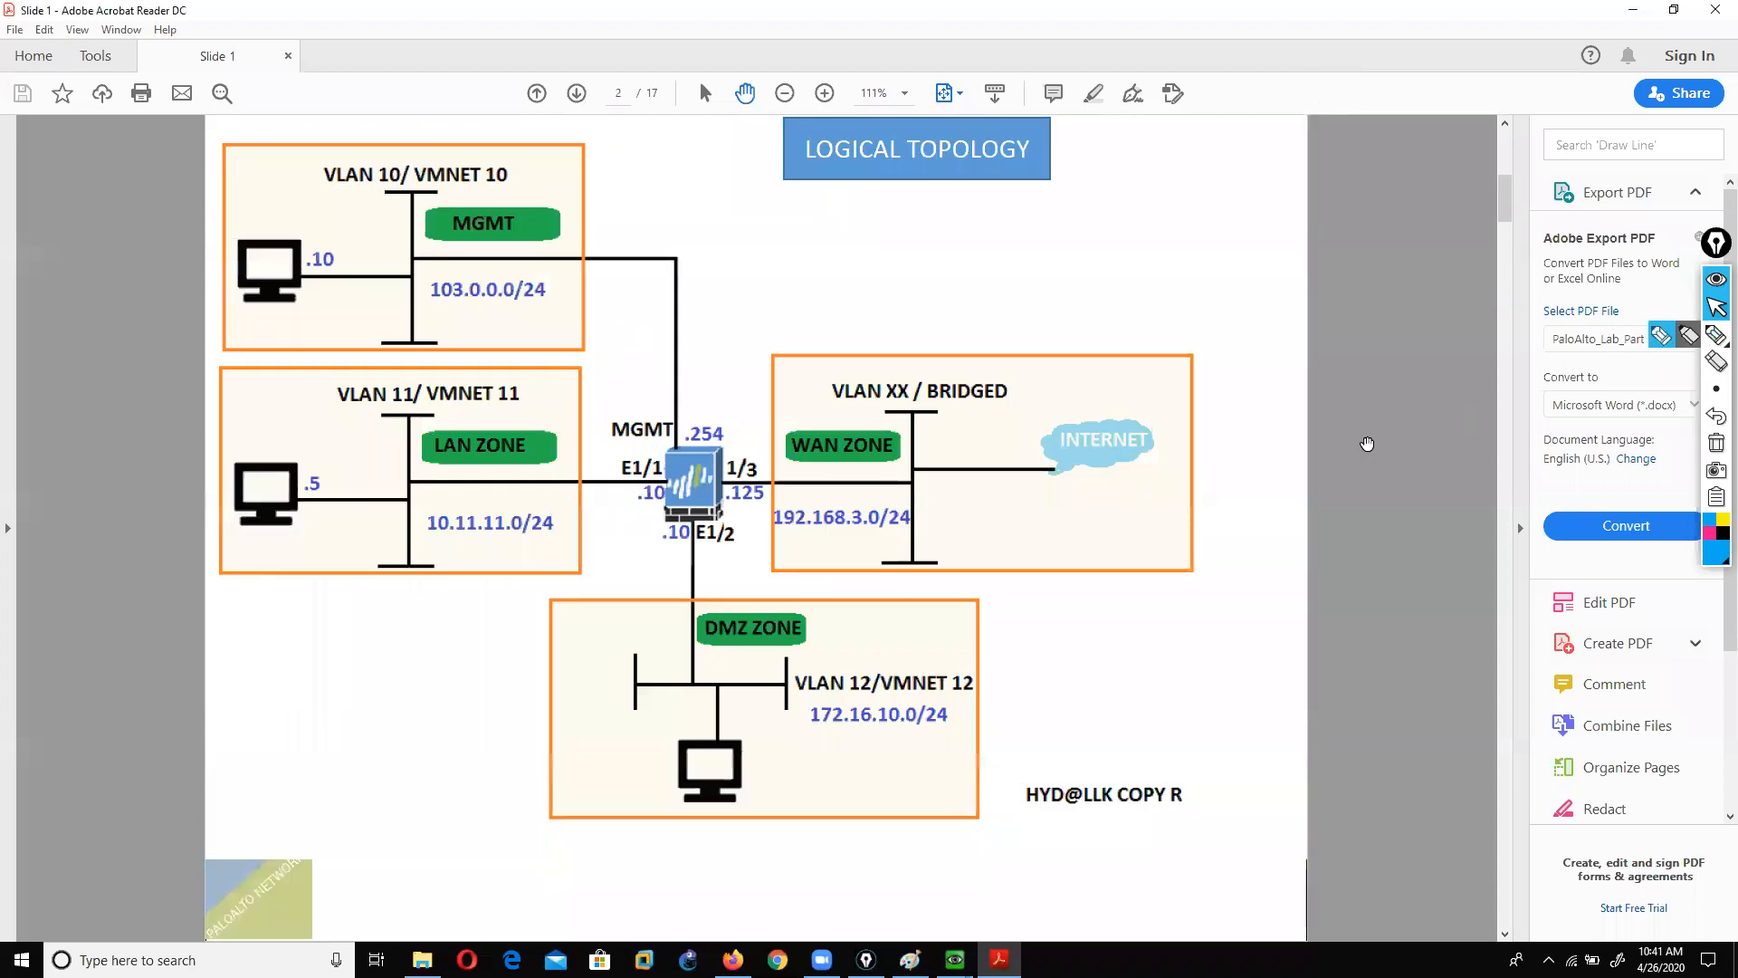
scroll(1152, 458, "down", 1)
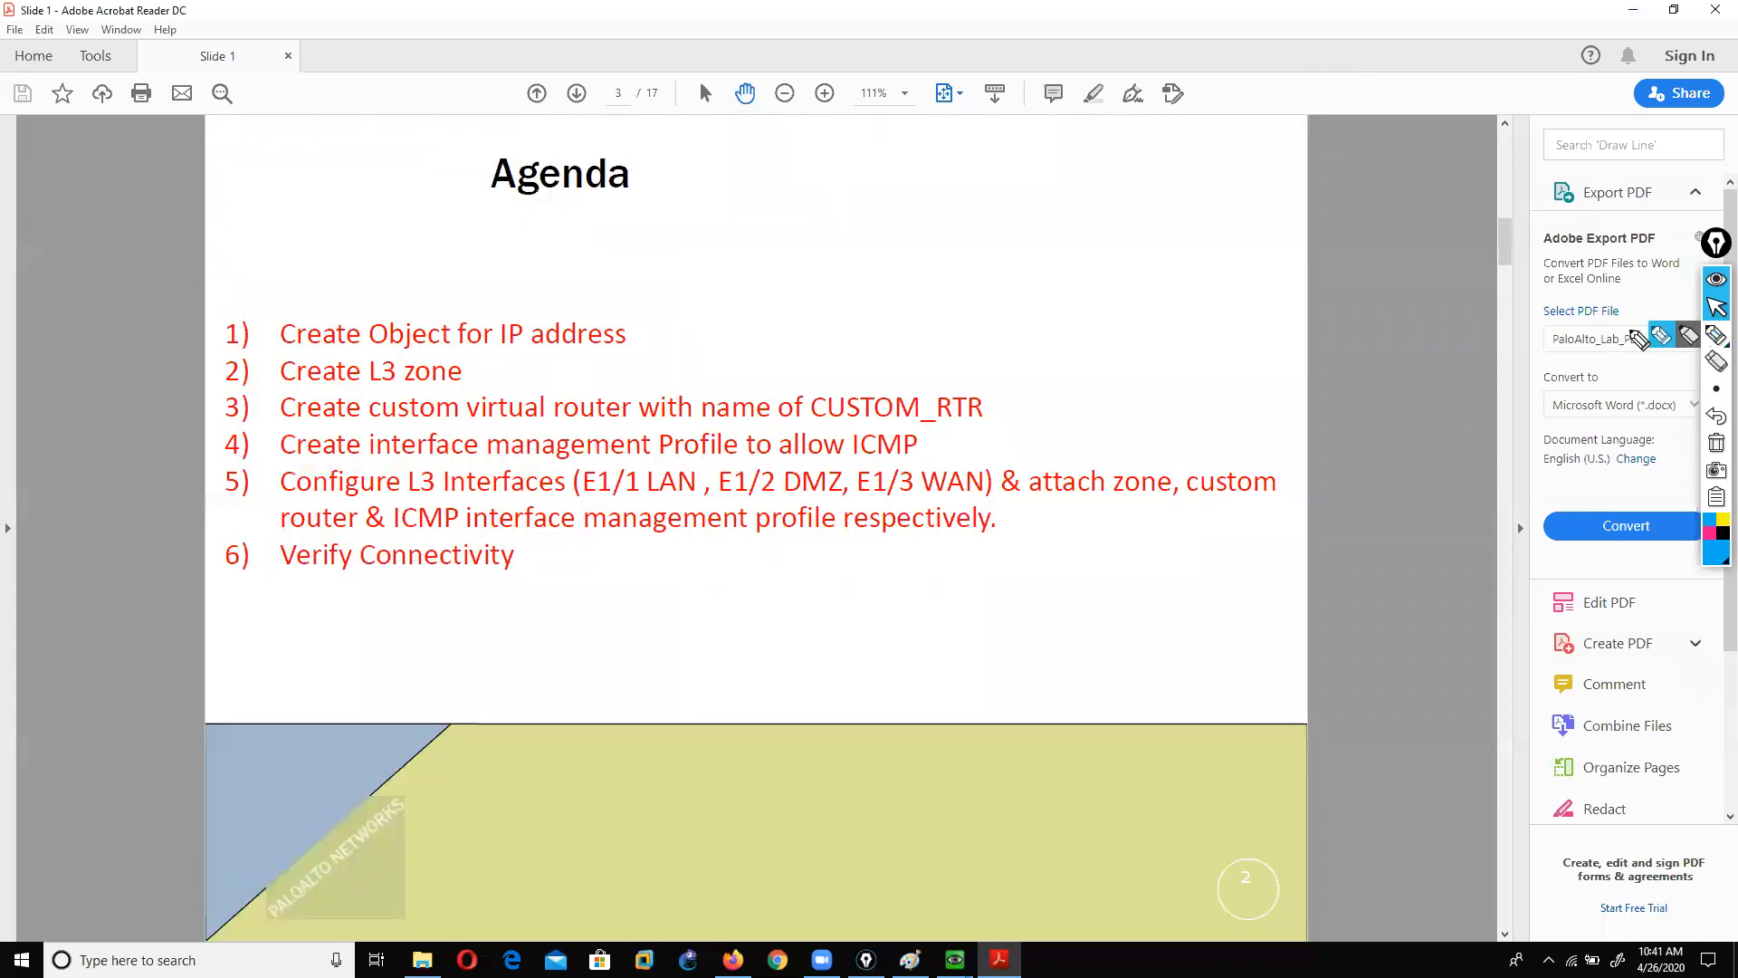
Step: Pen-mark the IP address objects, L3 zone and CUSTOM_RTR agenda items, clear them, and advance to page 4
left_click(1715, 335)
left_click_drag(623, 336, 718, 334)
left_click_drag(459, 379, 543, 370)
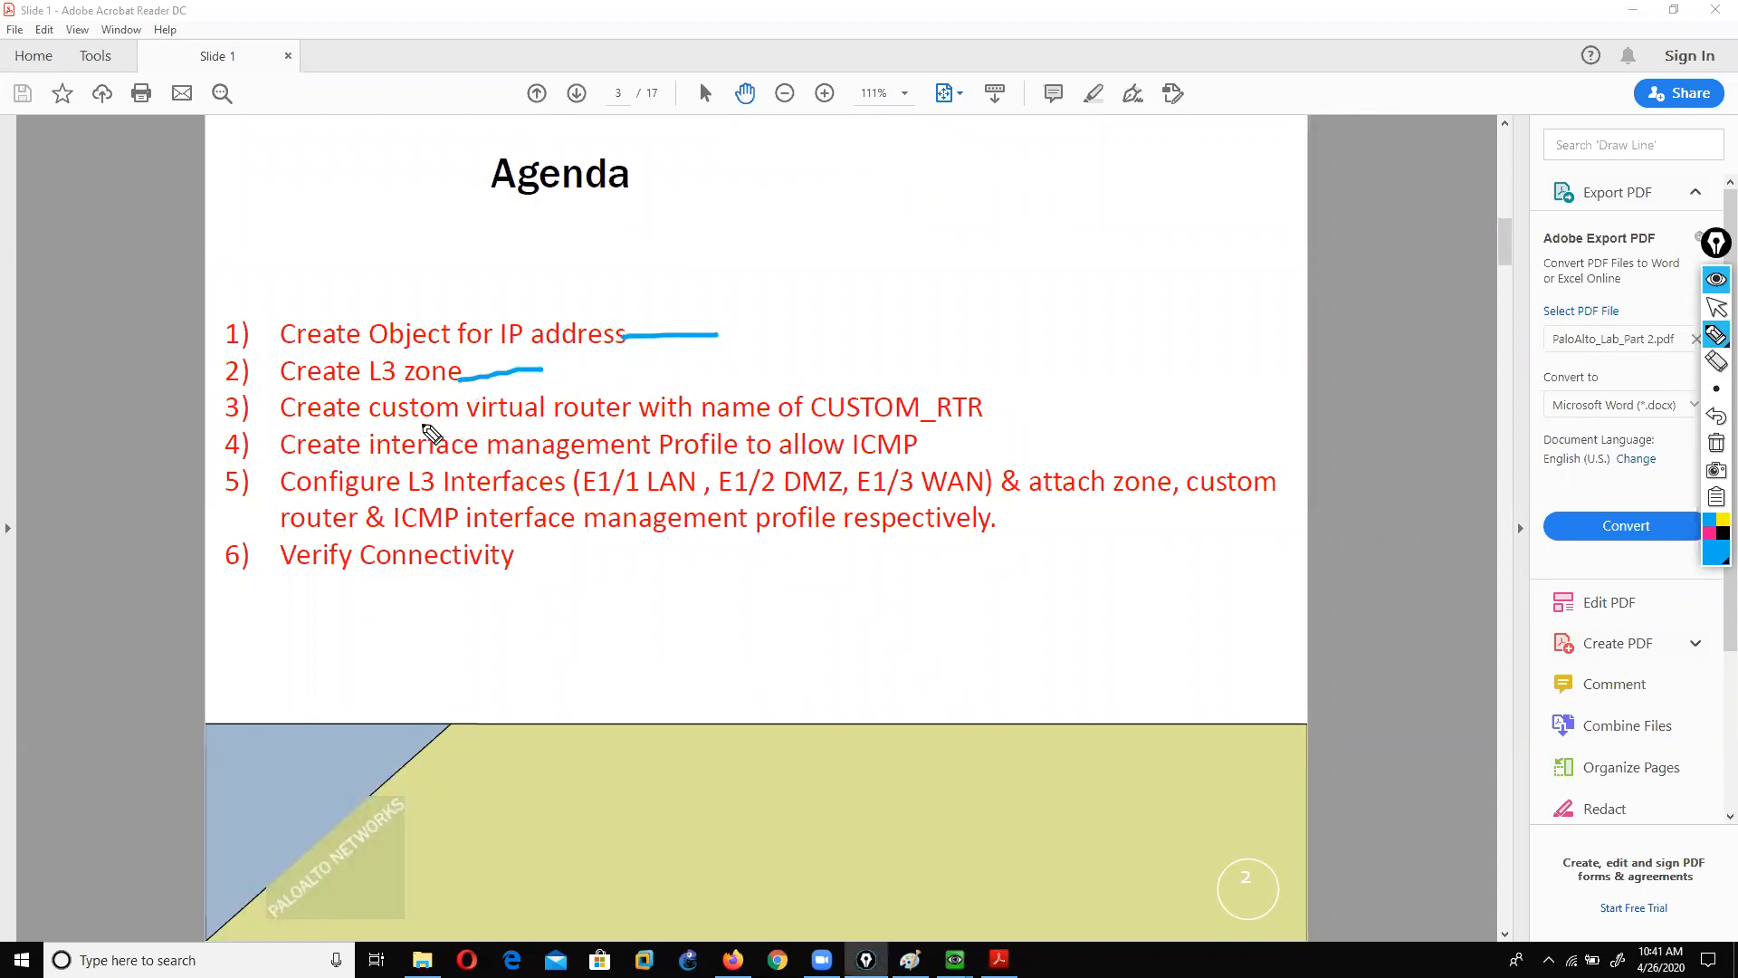
mouse_move(777, 422)
left_mouse_down()
mouse_move(994, 421)
mouse_move(842, 372)
mouse_move(799, 406)
left_mouse_up()
mouse_move(204, 326)
left_mouse_down()
mouse_move(169, 326)
mouse_move(140, 566)
mouse_move(188, 573)
left_mouse_up()
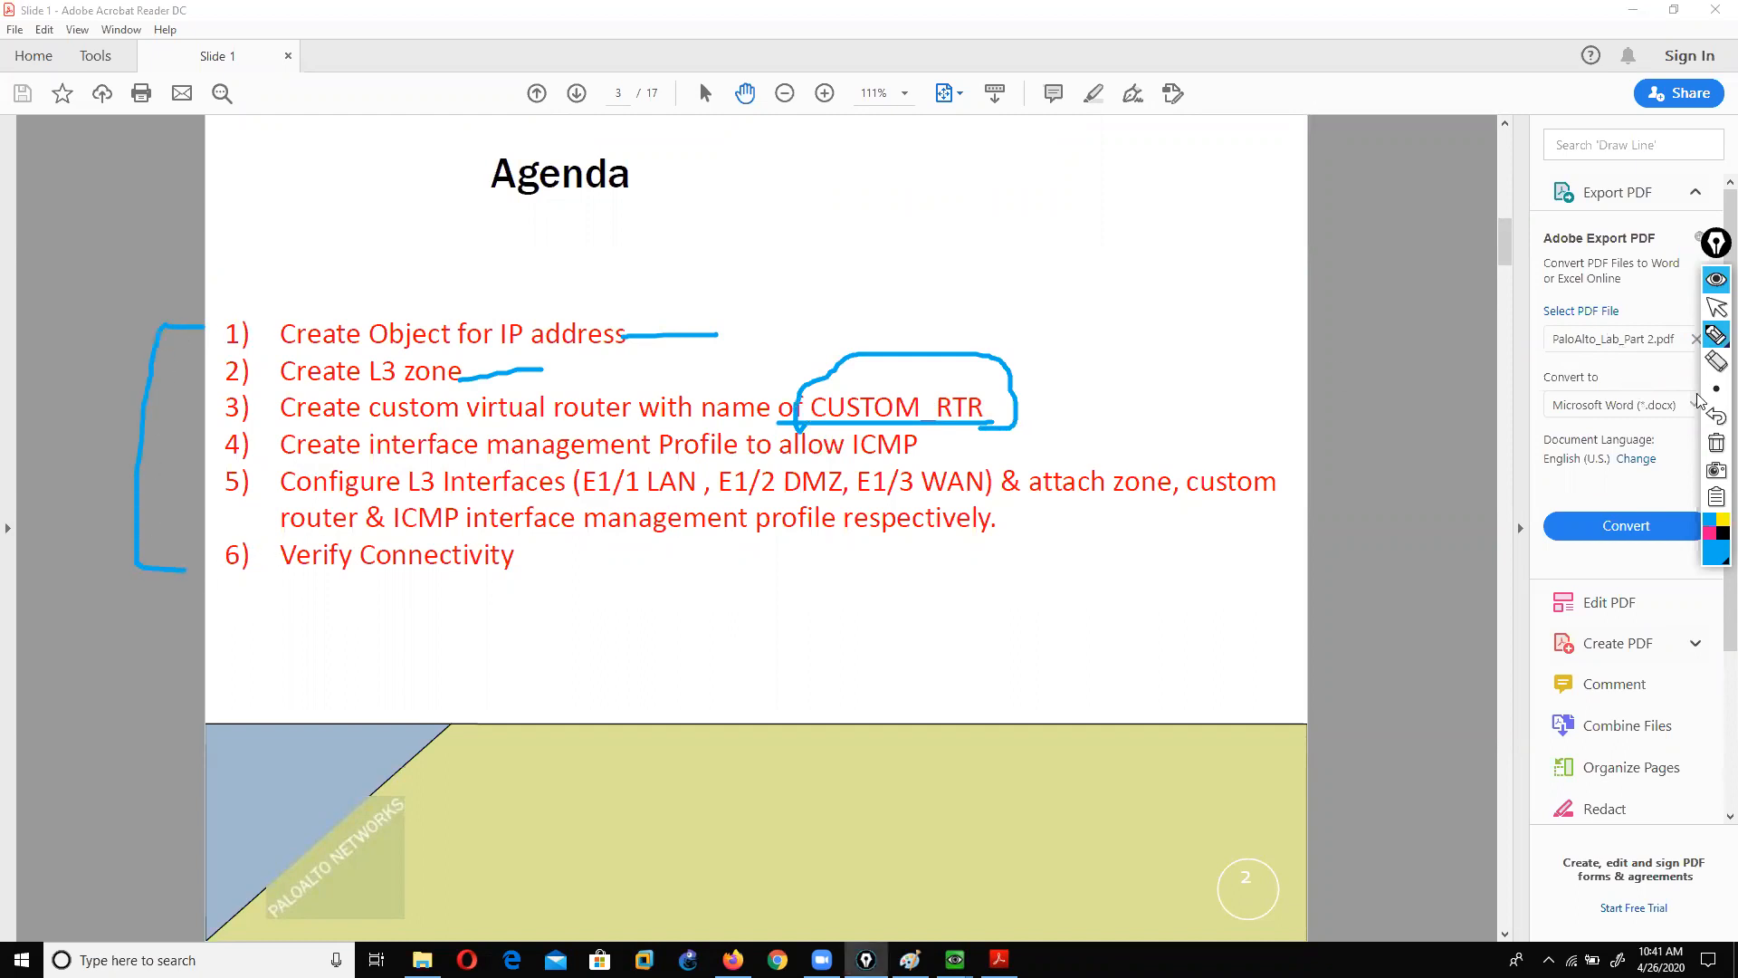
left_click(1717, 446)
left_click(1716, 308)
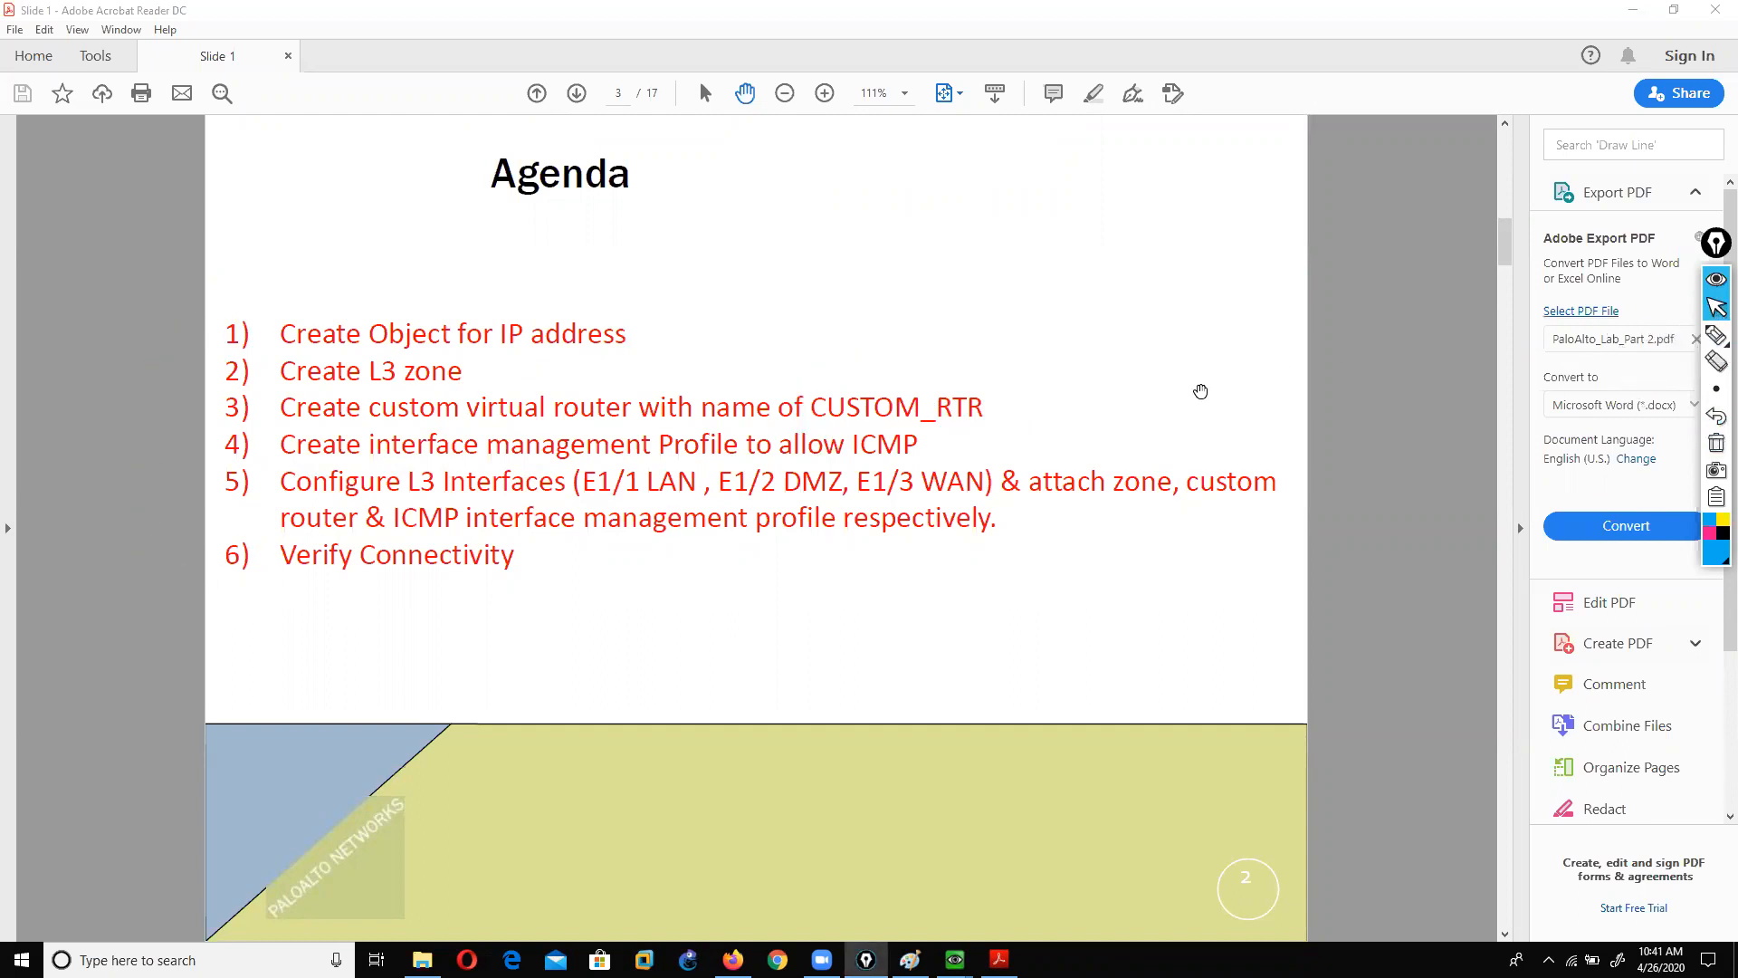
scroll(1163, 388, "down", 3)
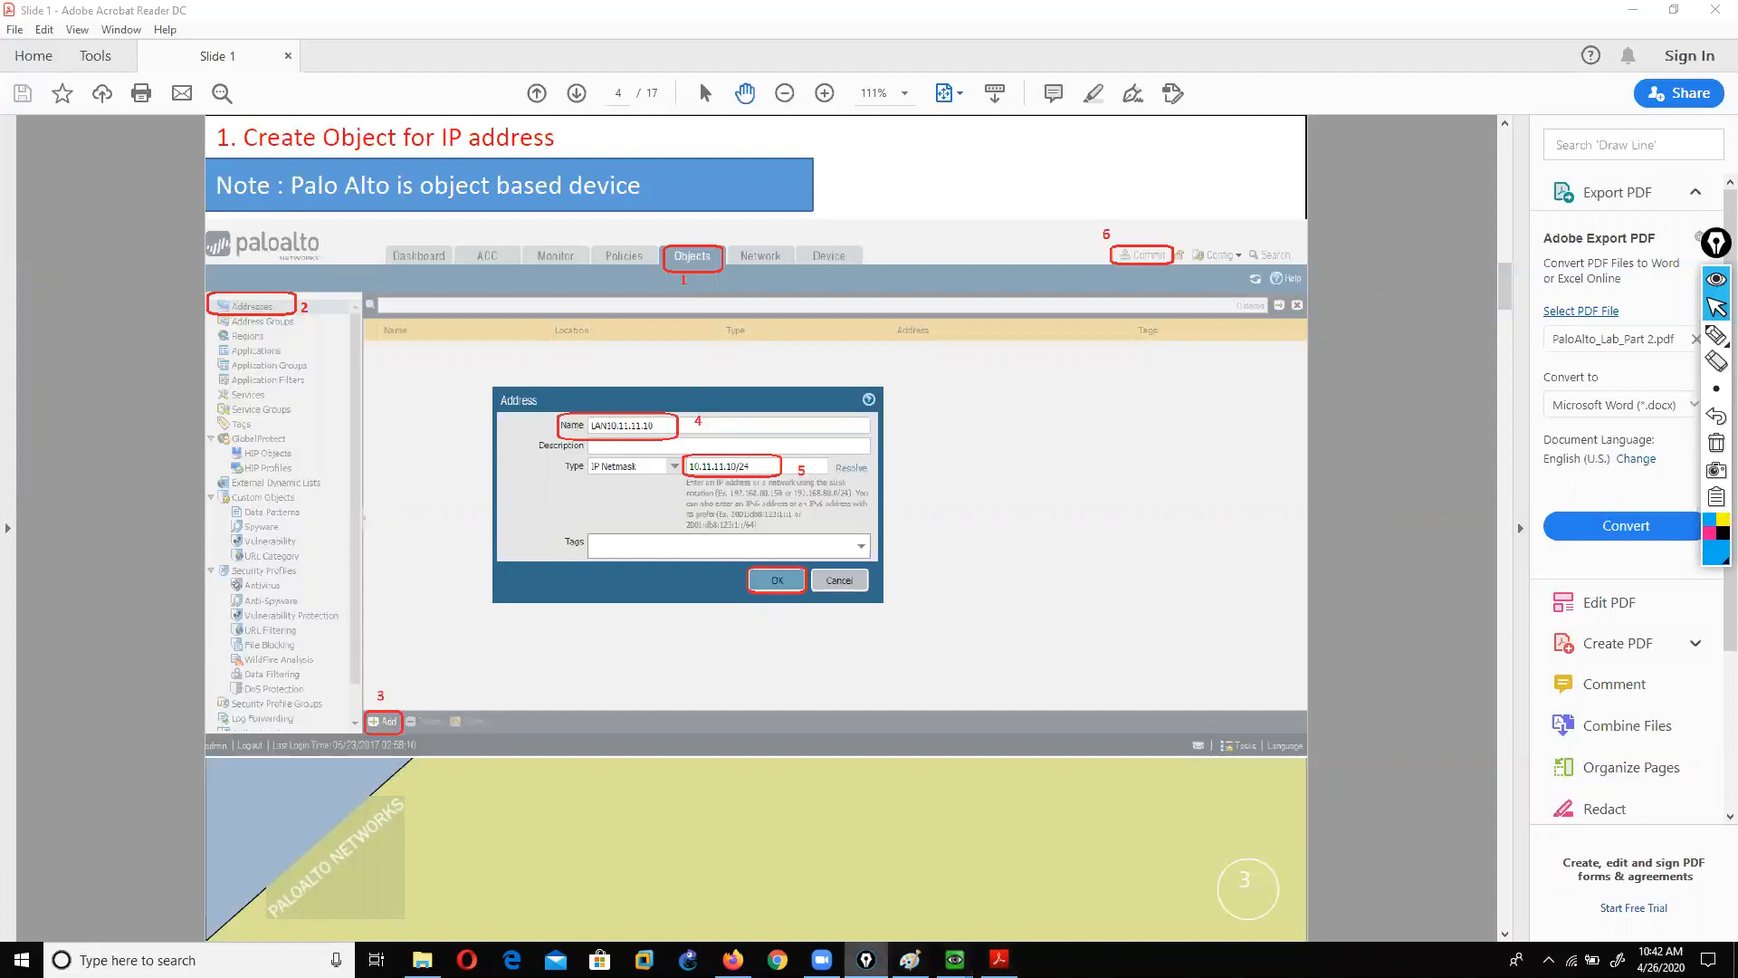
Step: Bring the firewall VM forward and show the Network > Interfaces list
mouse_move(955, 960)
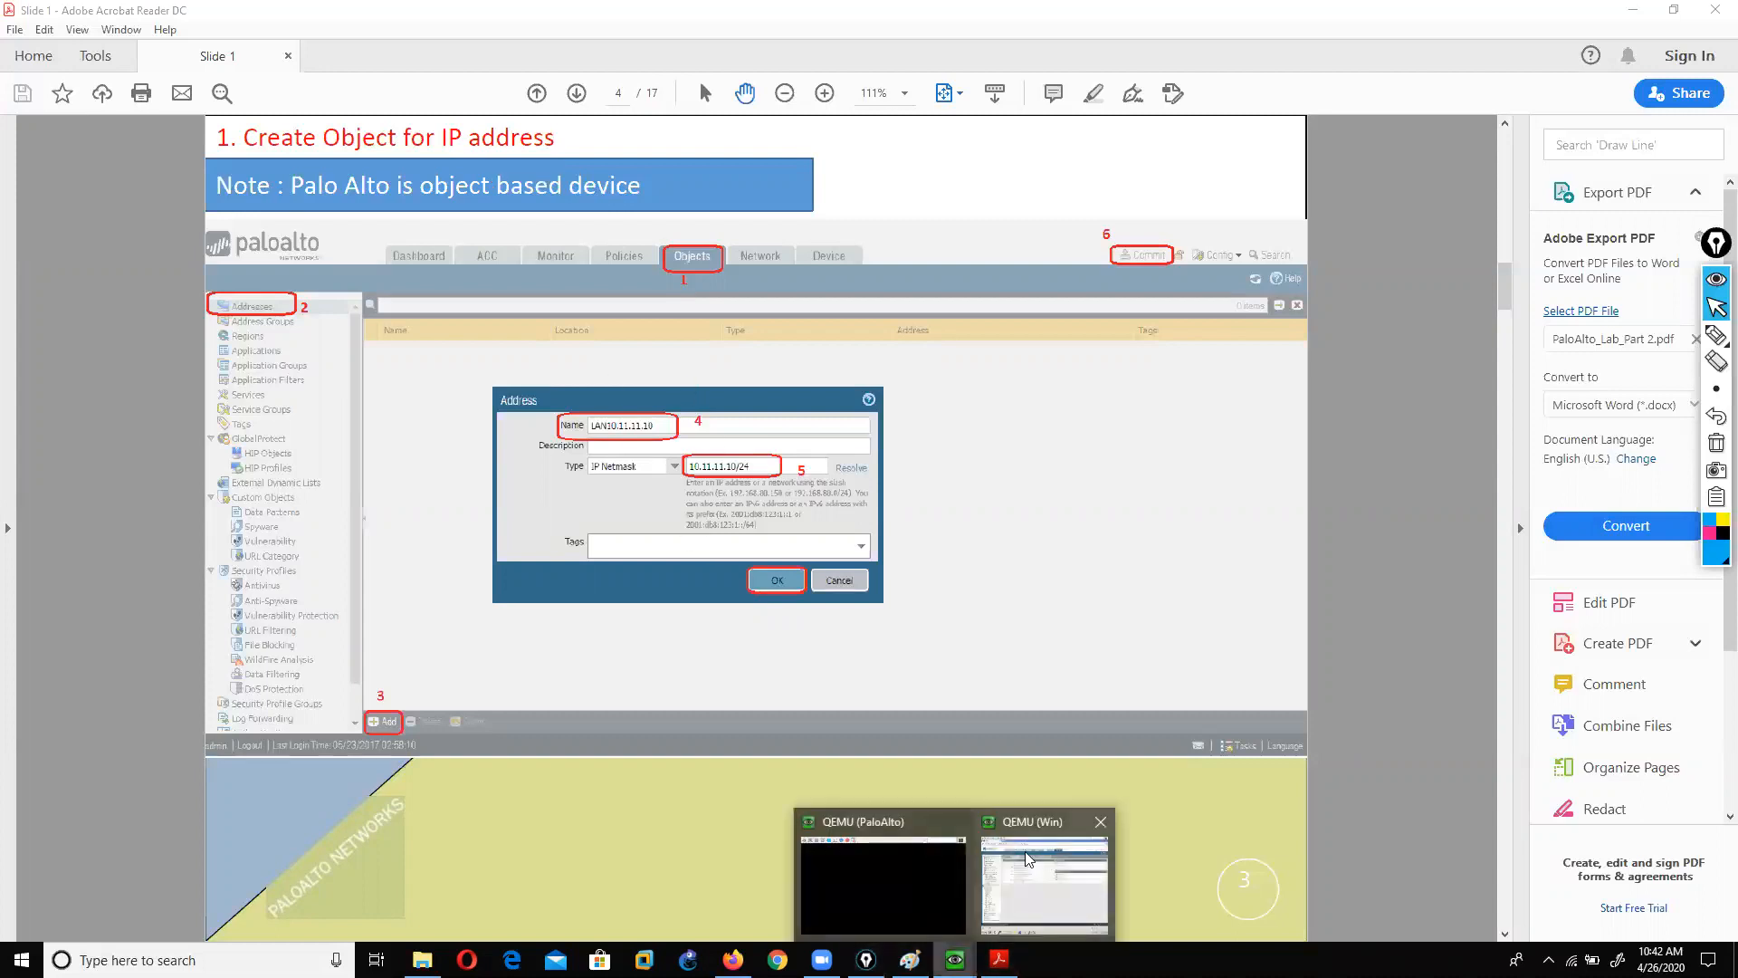
left_click(1029, 902)
left_click(925, 163)
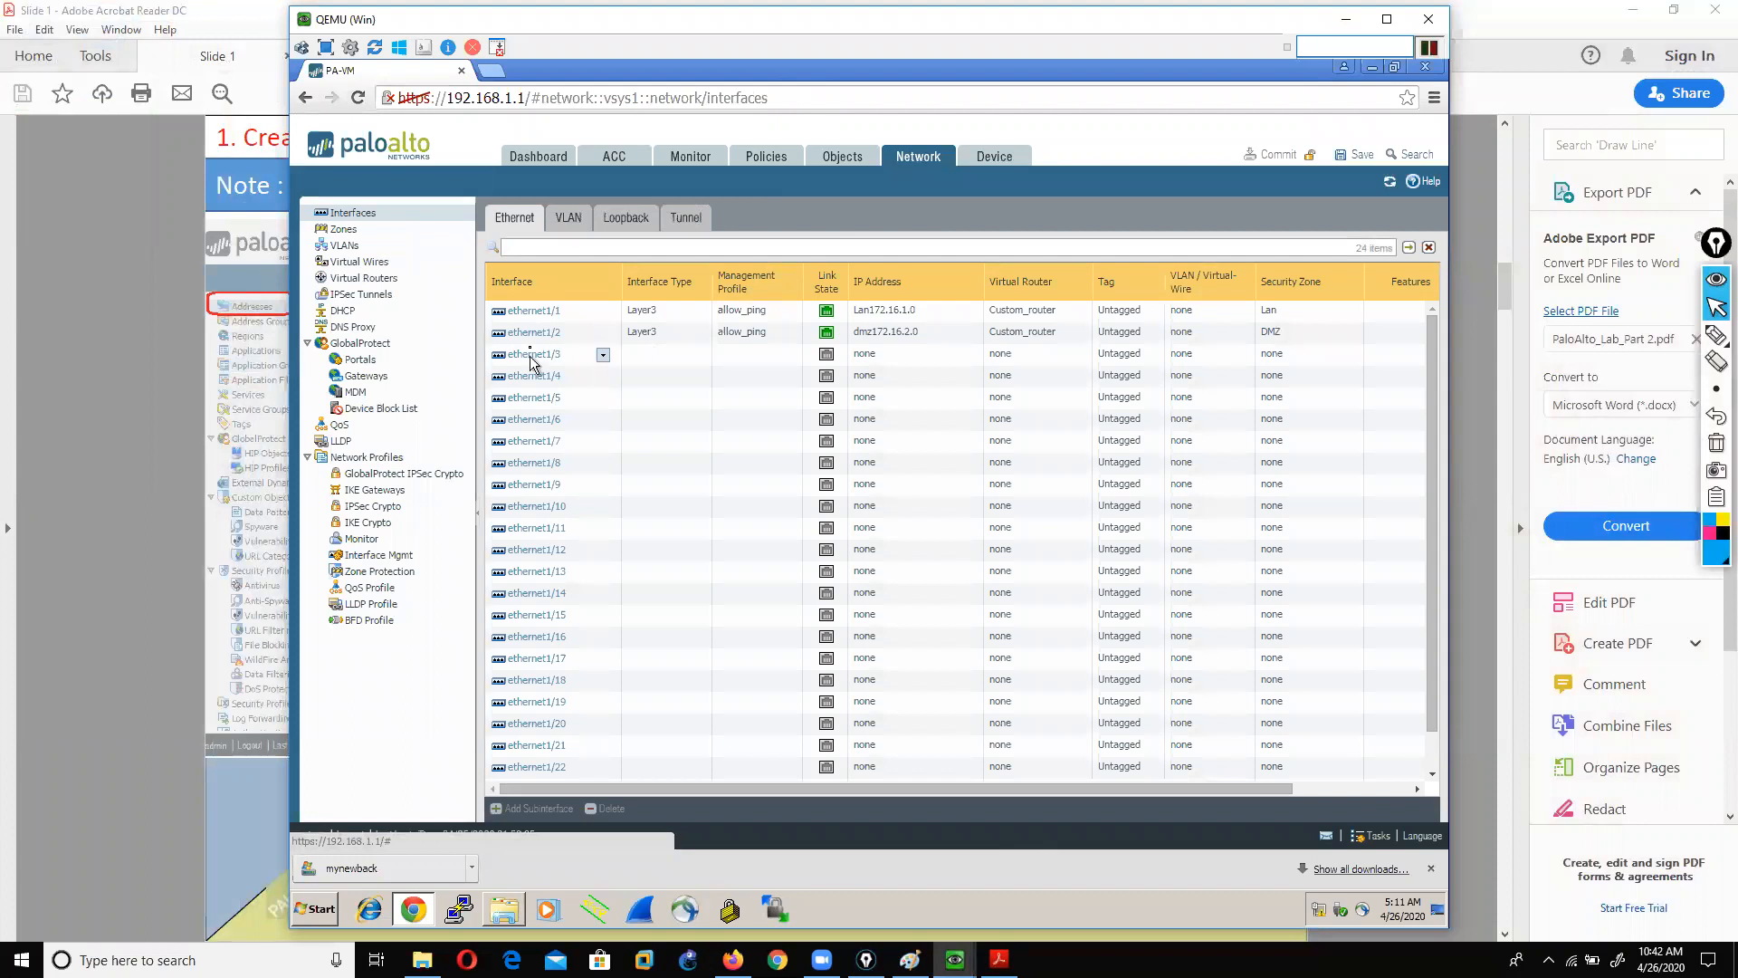
Step: Mark ethernet1/1 and ethernet1/2 with the screen pen, then go to the Objects address list
left_click(1717, 335)
left_click_drag(577, 310, 580, 379)
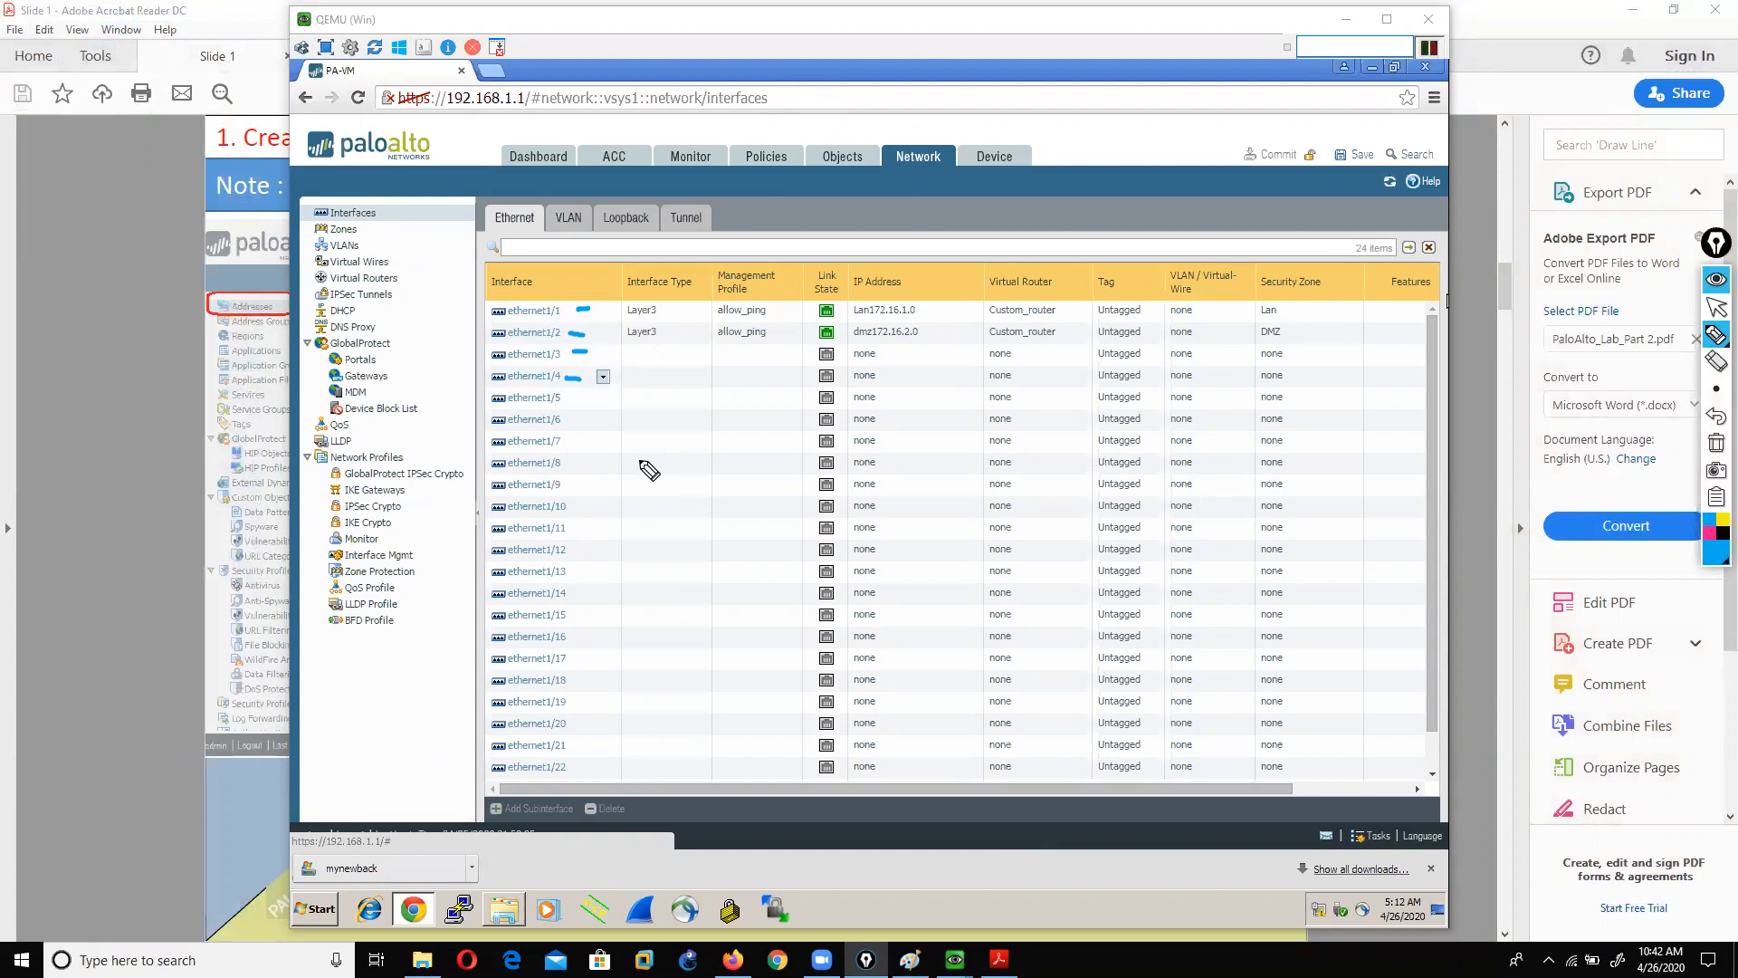
left_click(1716, 307)
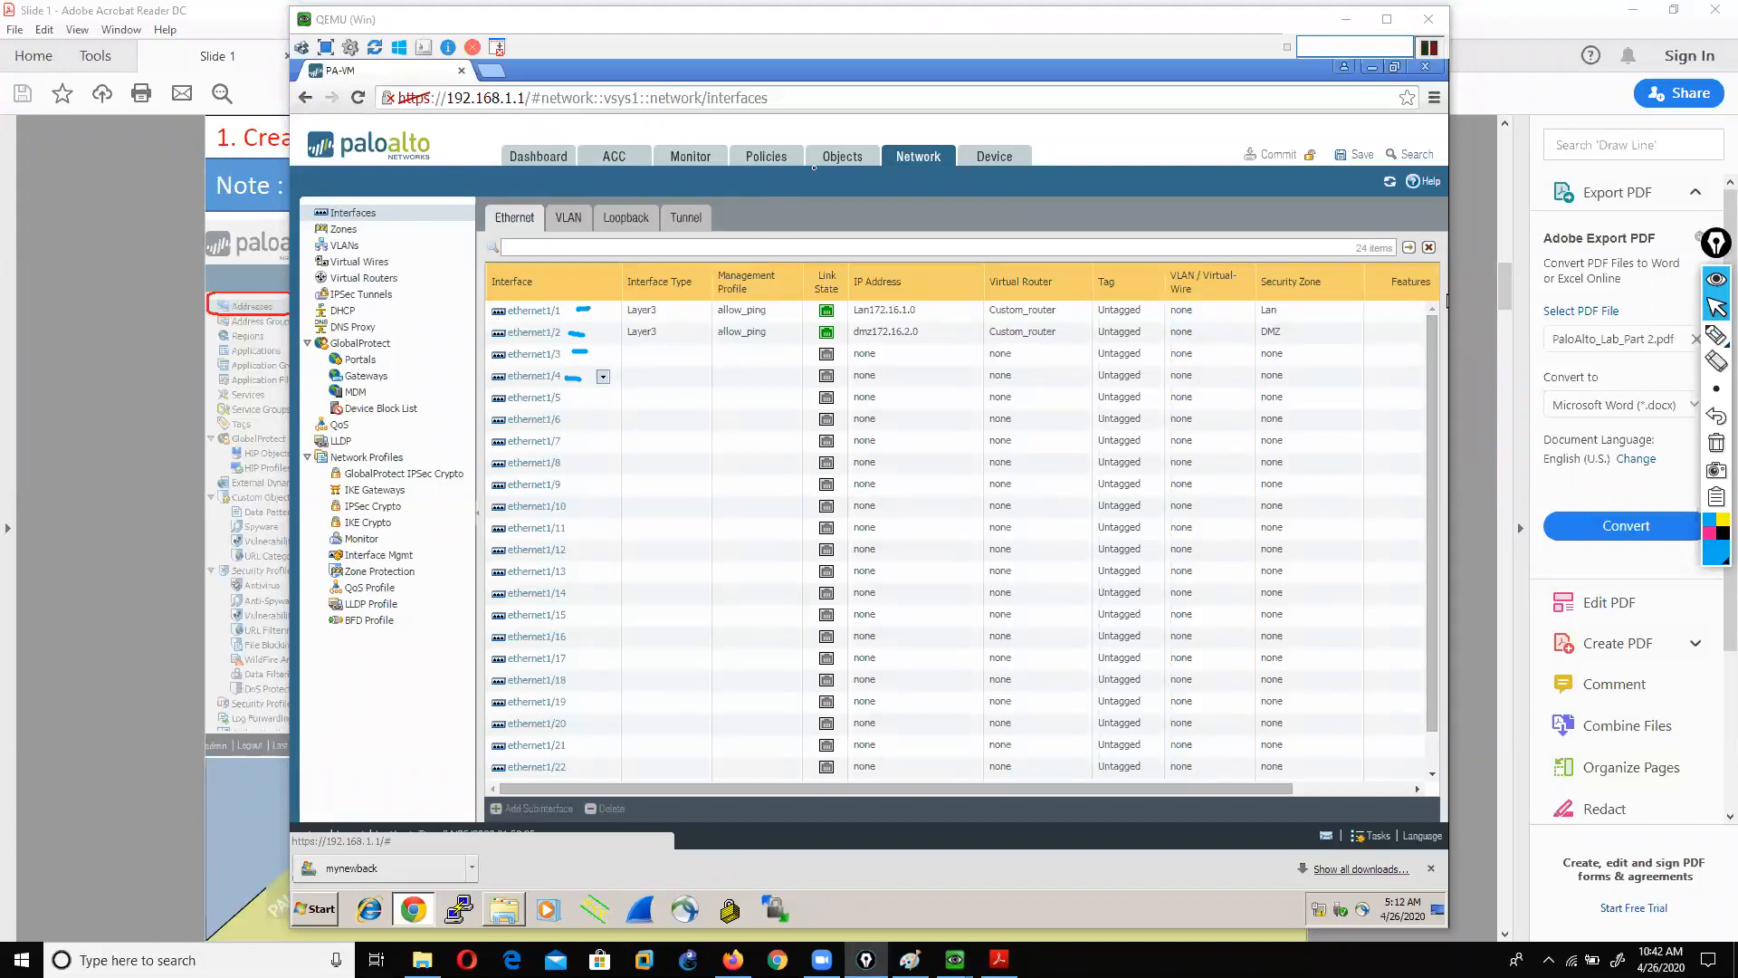
left_click(842, 158)
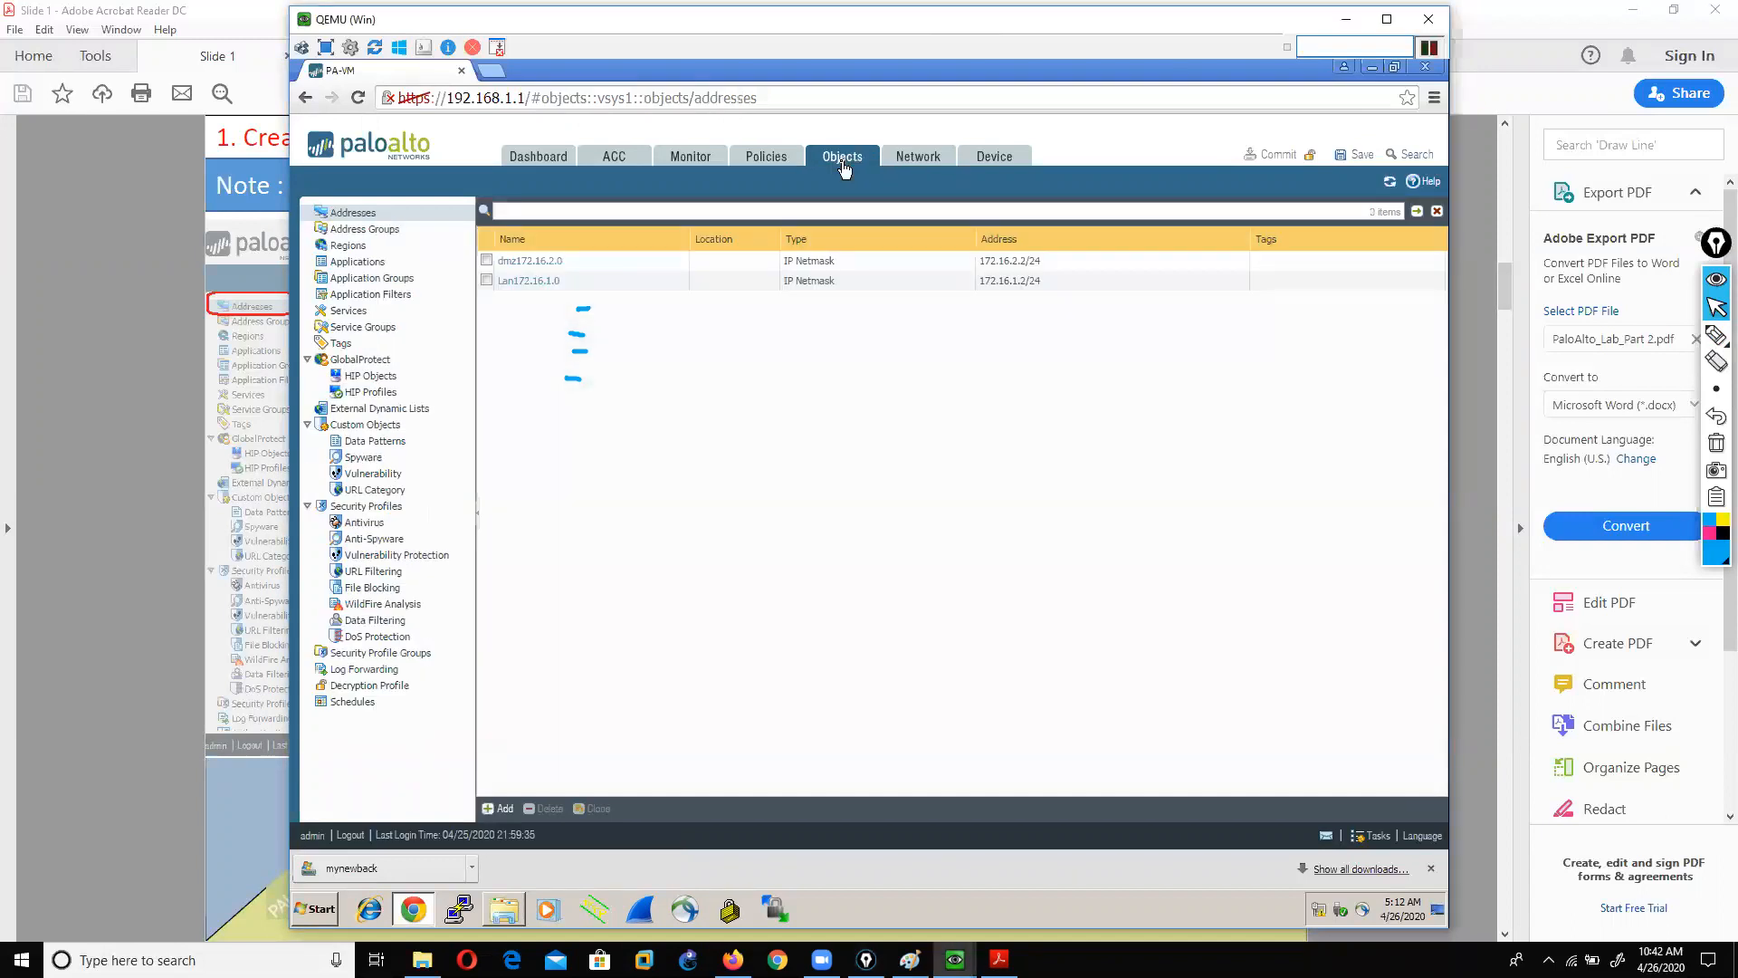
left_click(352, 214)
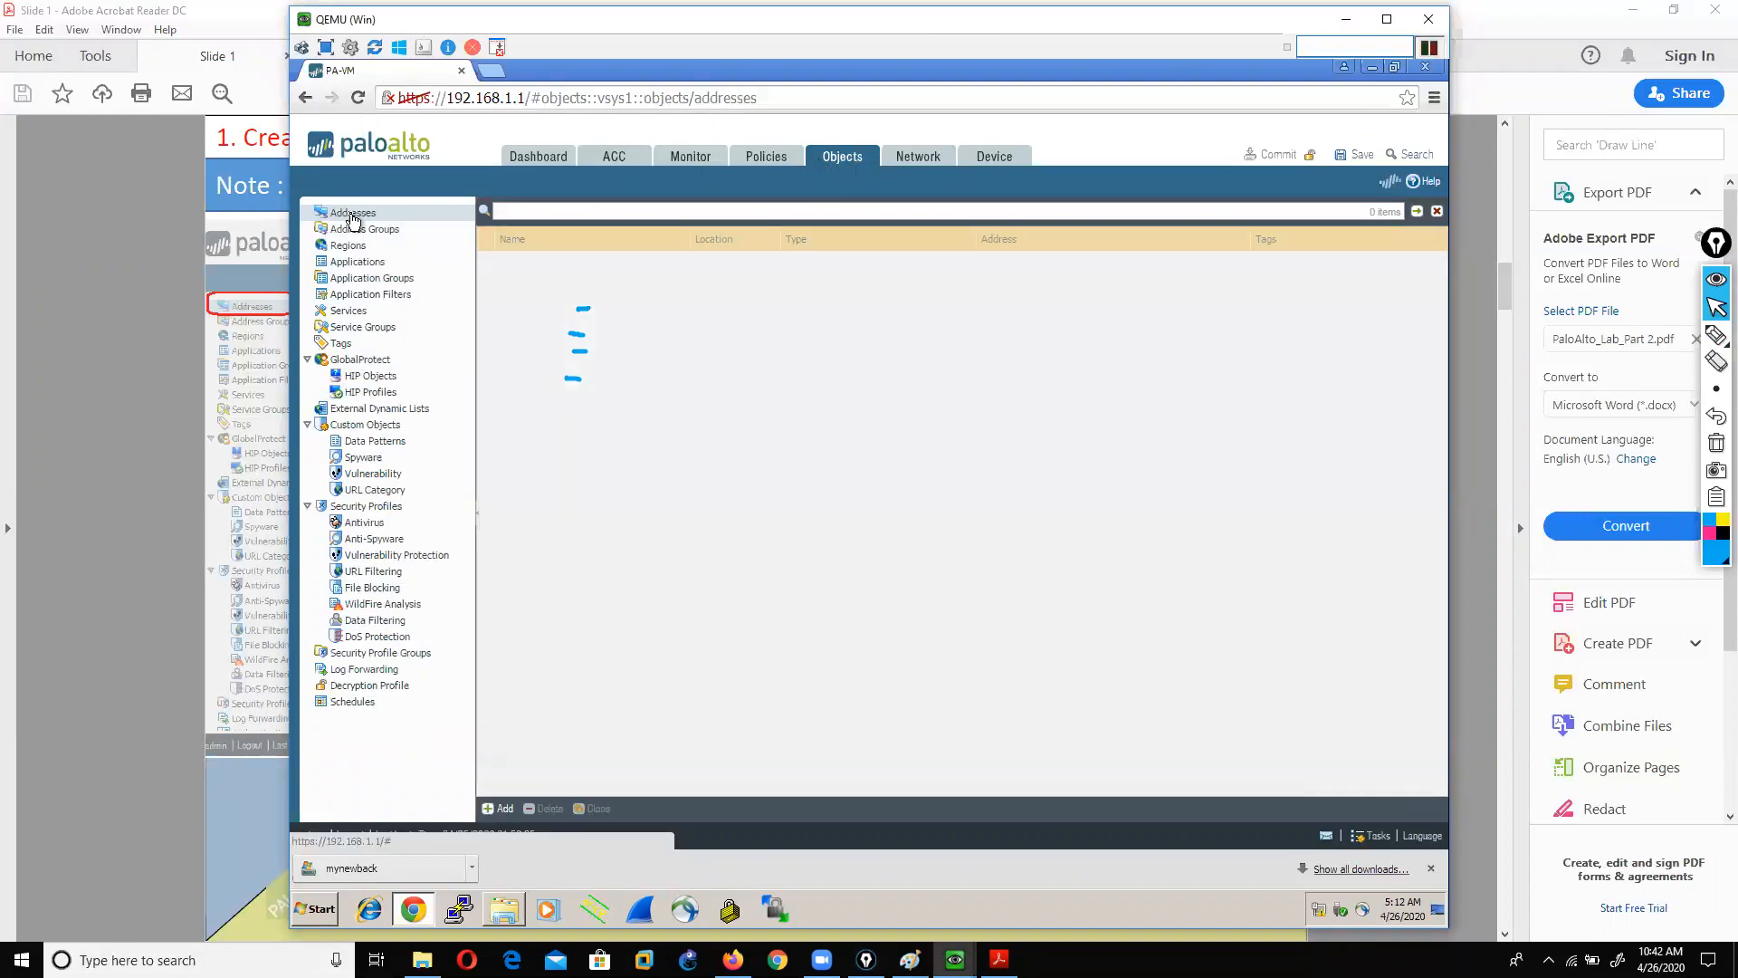
left_click(486, 260)
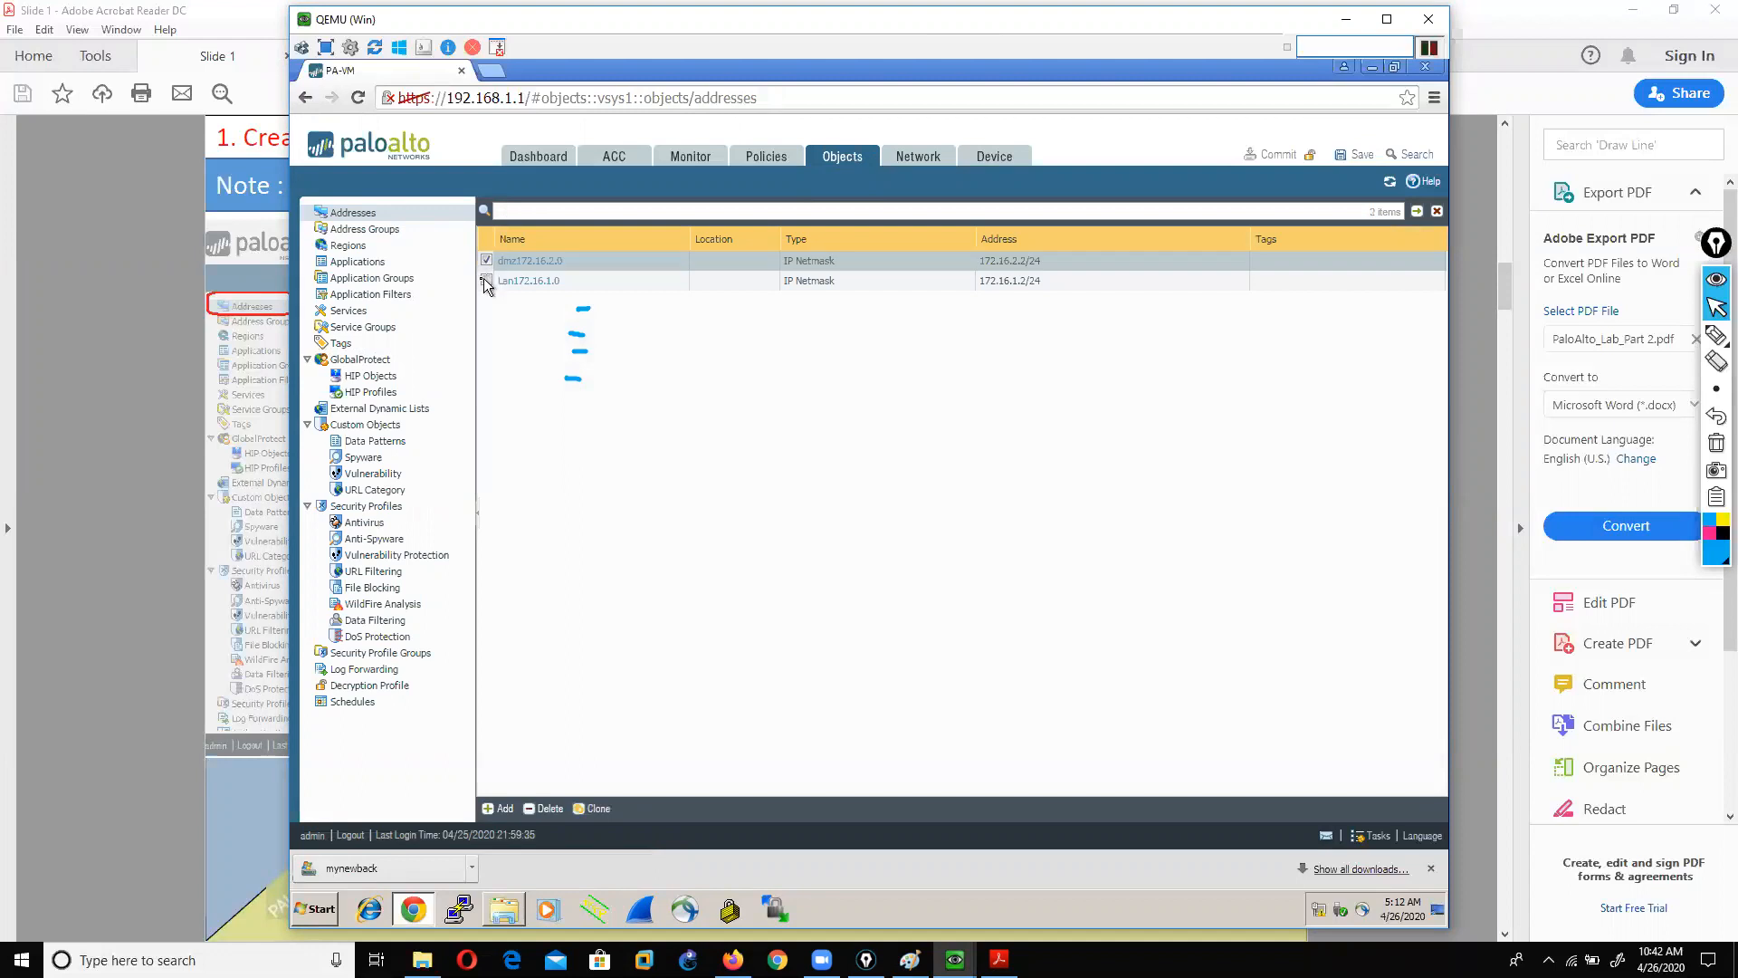
left_click(486, 281)
left_click(529, 810)
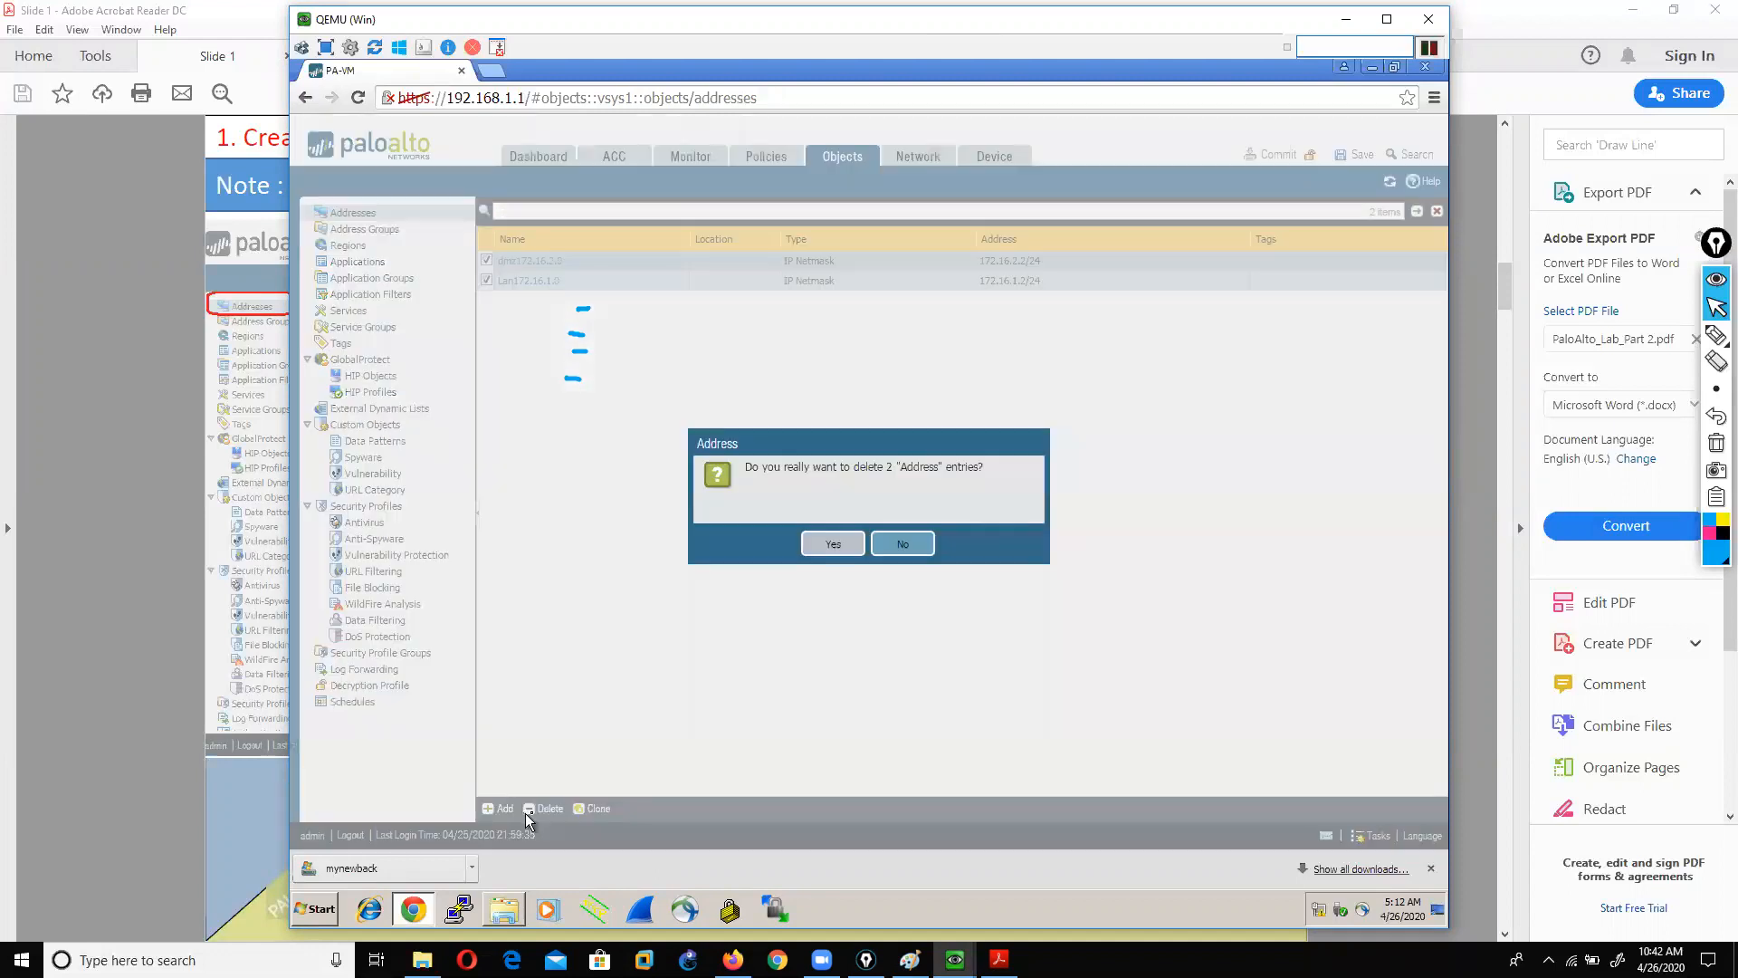
left_click(832, 543)
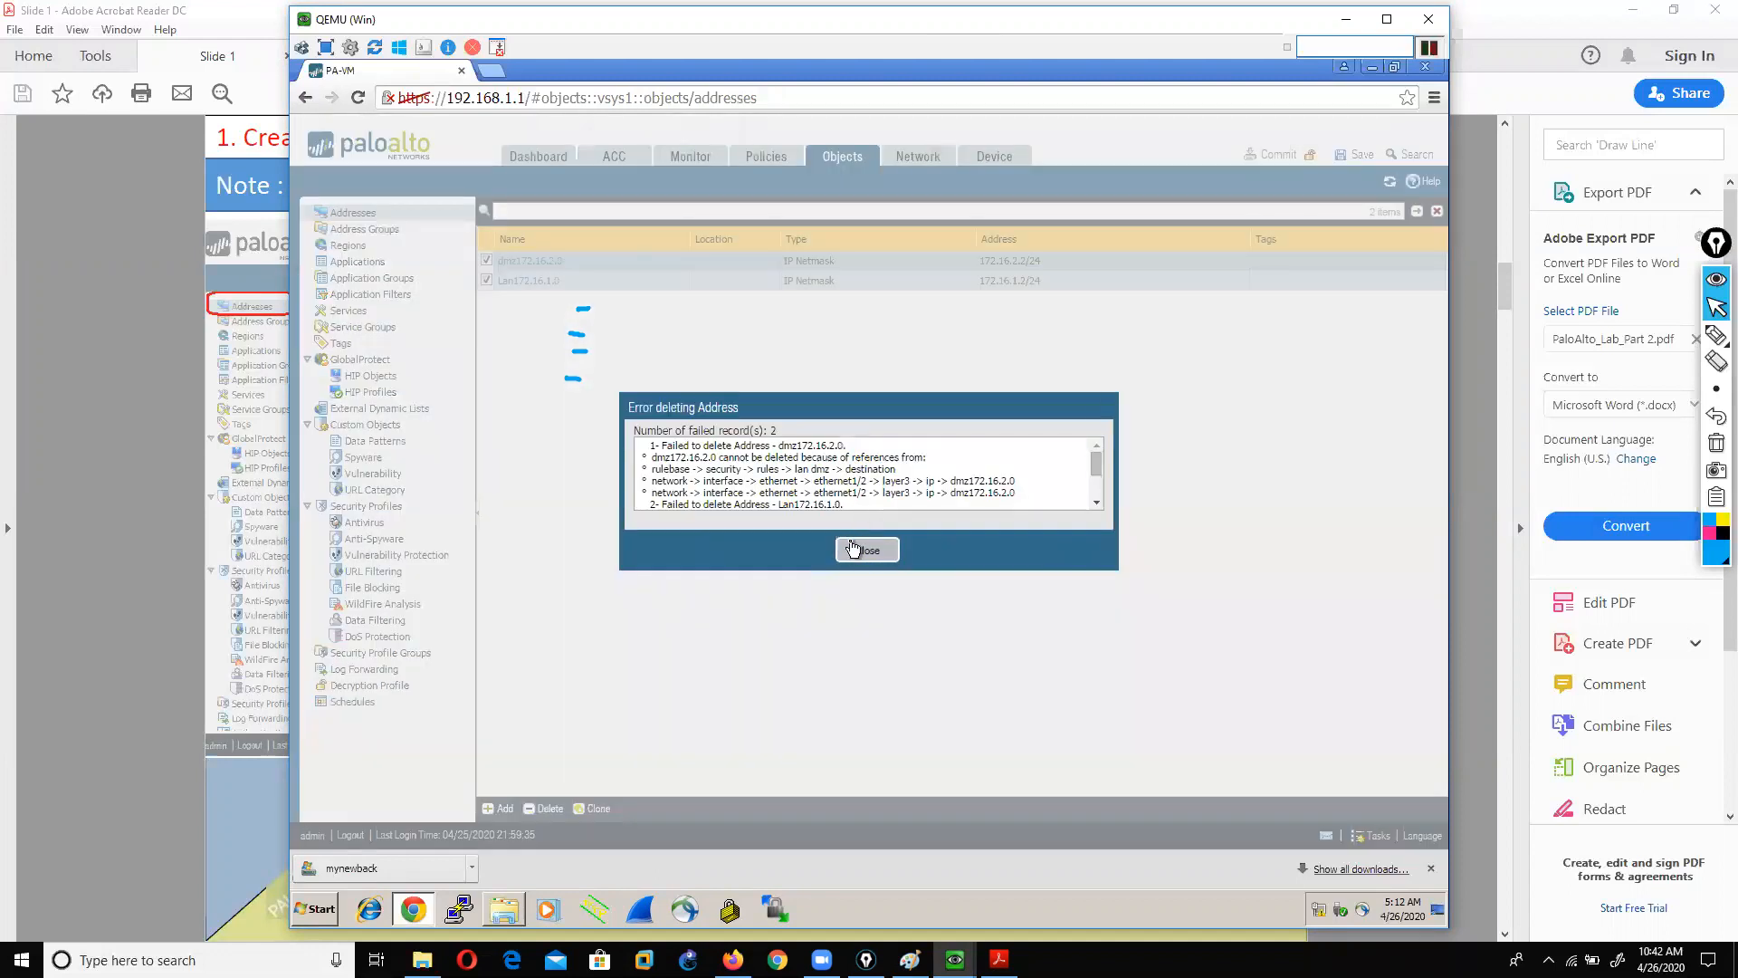
left_click(853, 547)
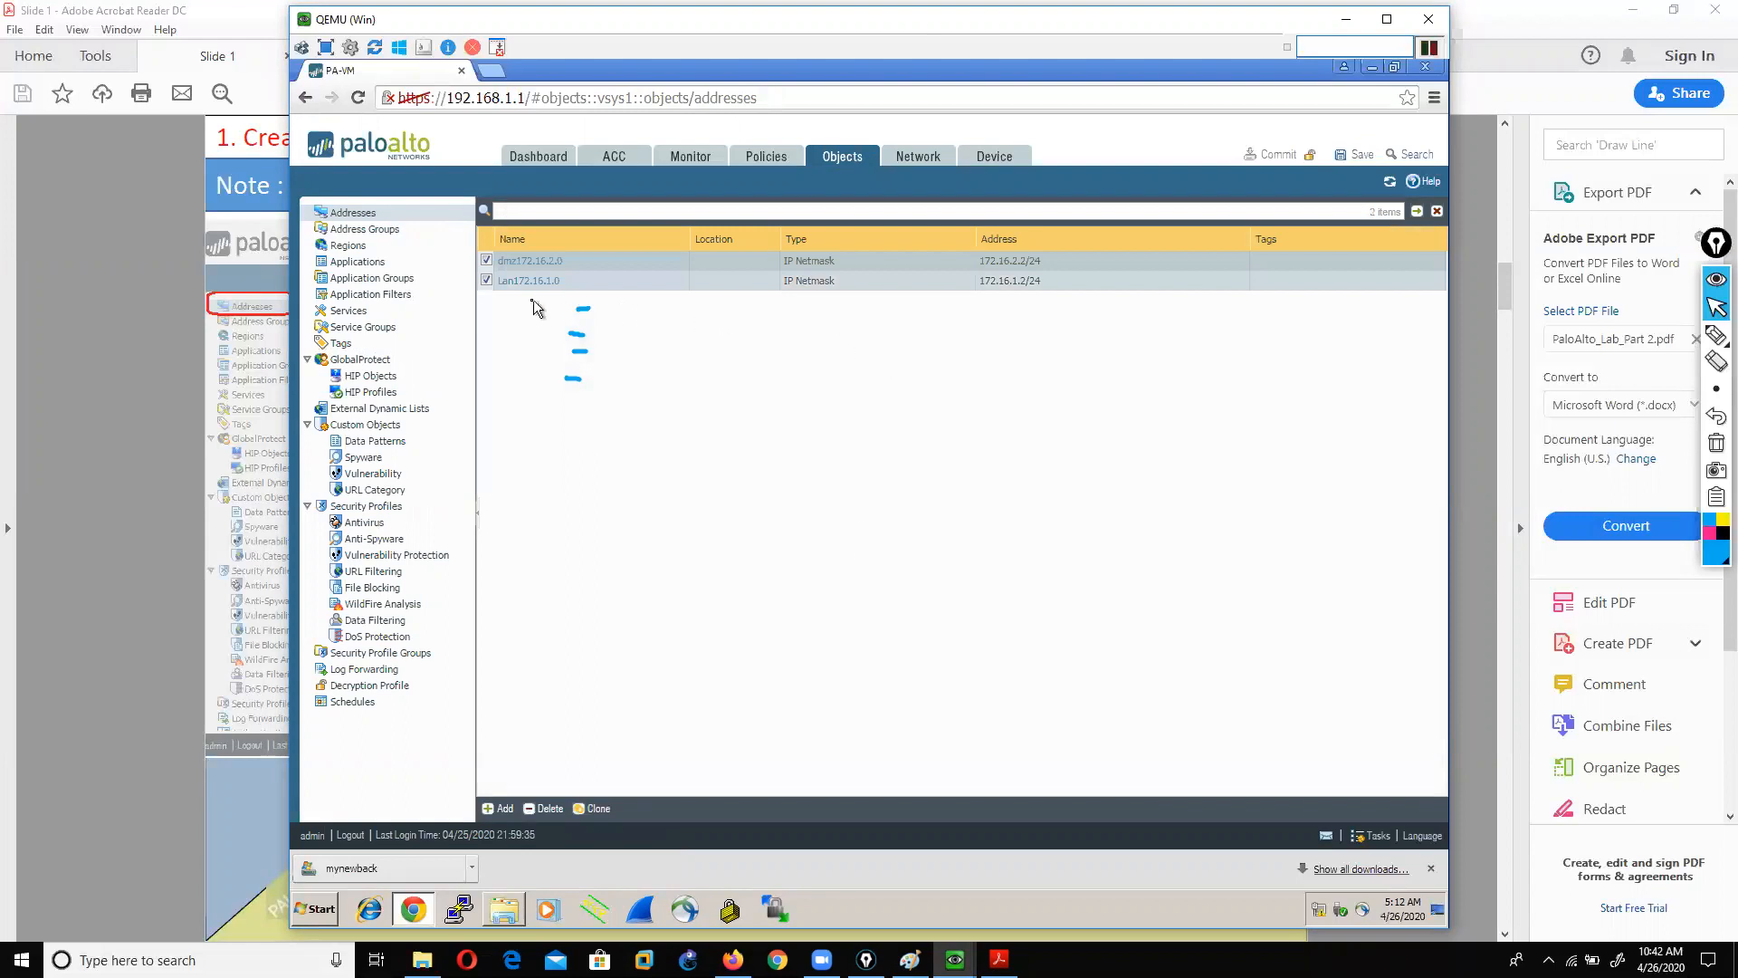
left_click(486, 281)
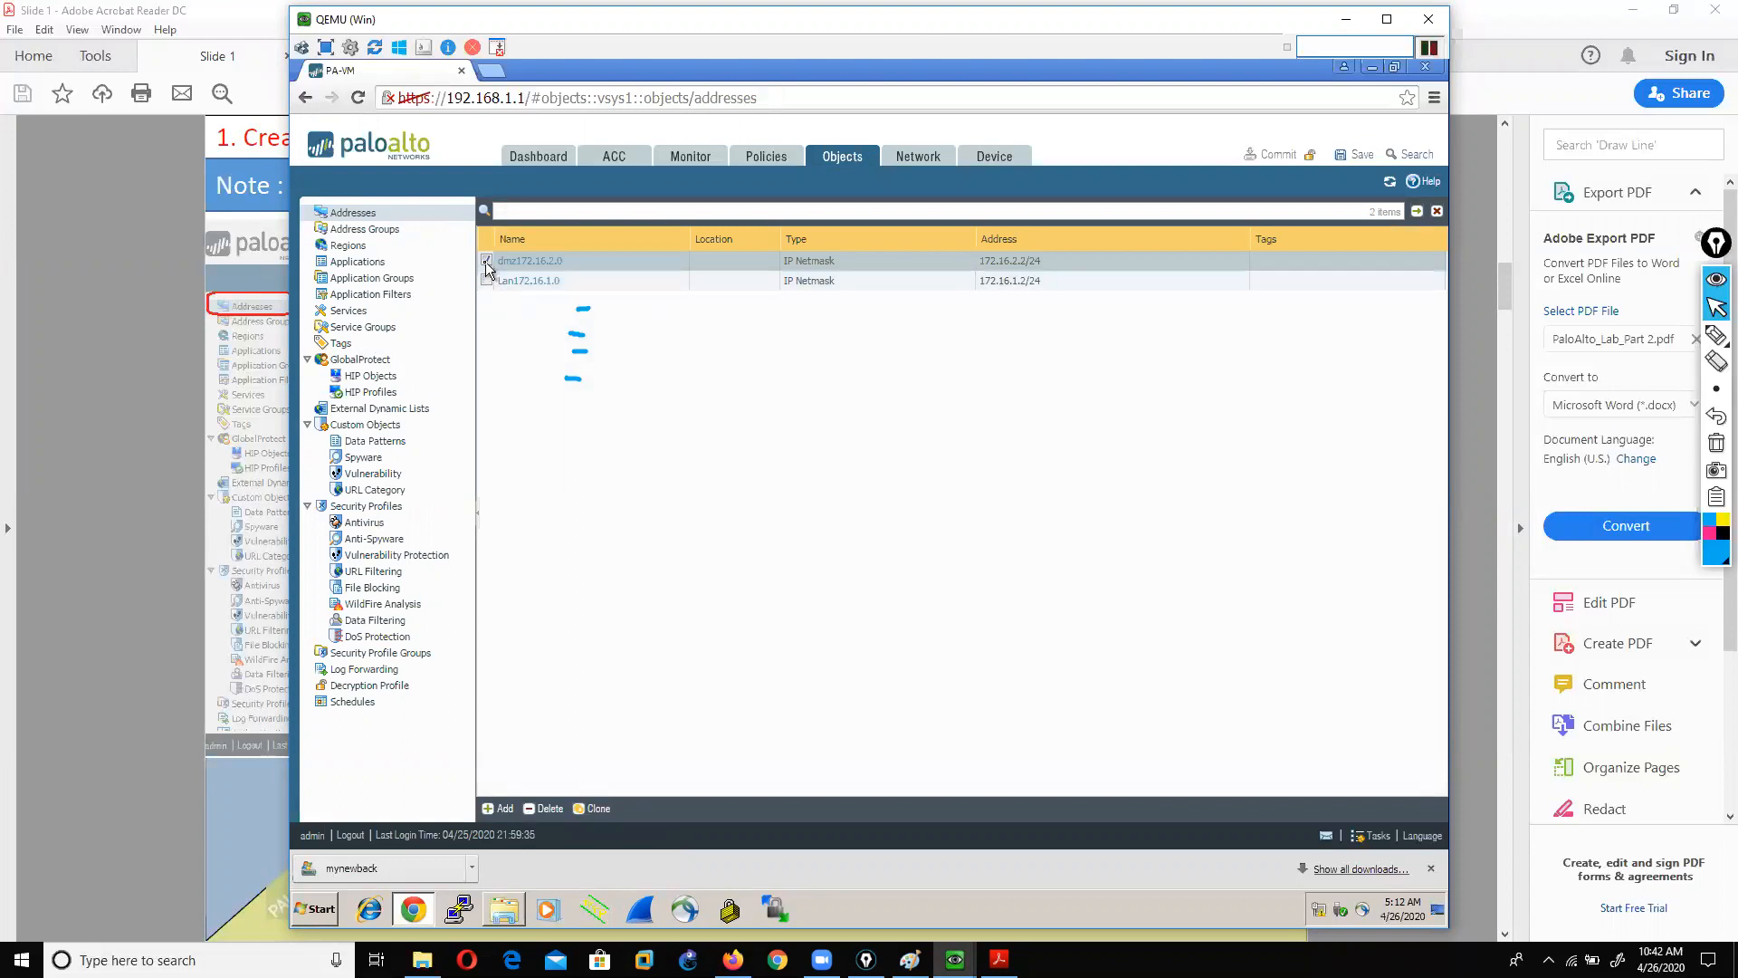
Step: Start a new address object named lan192.168.10.16 with IP Netmask 192.168.10.16/24
left_click(486, 259)
left_click(499, 809)
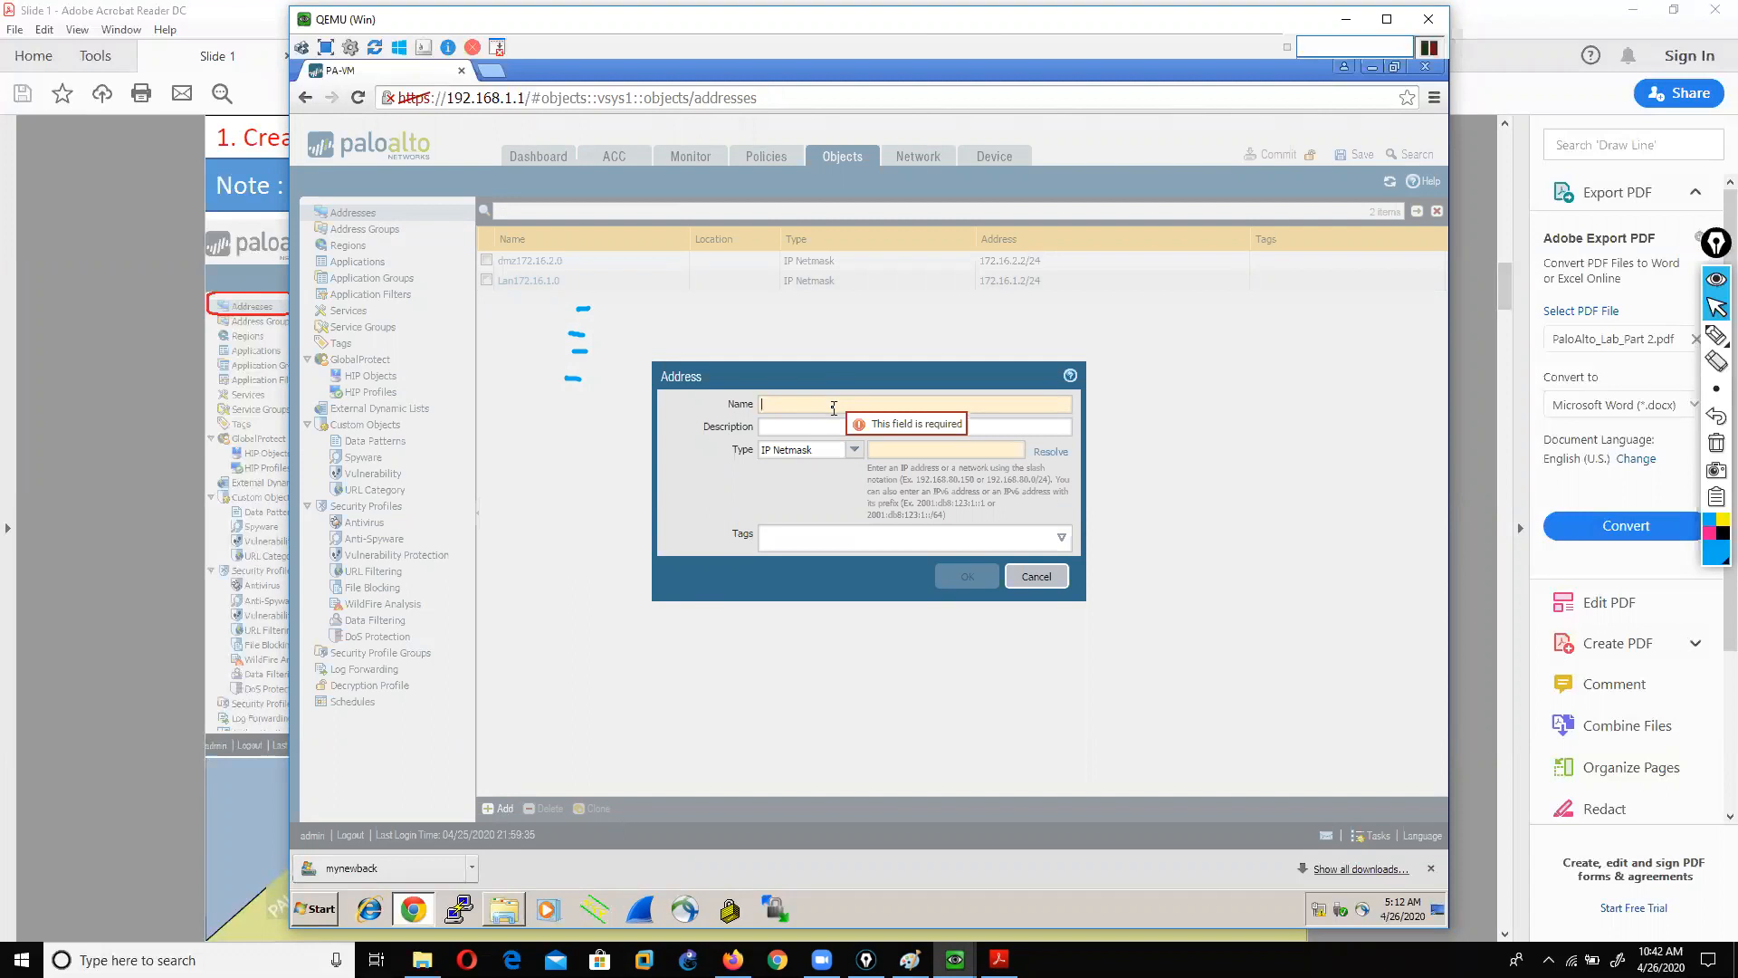
type("lan")
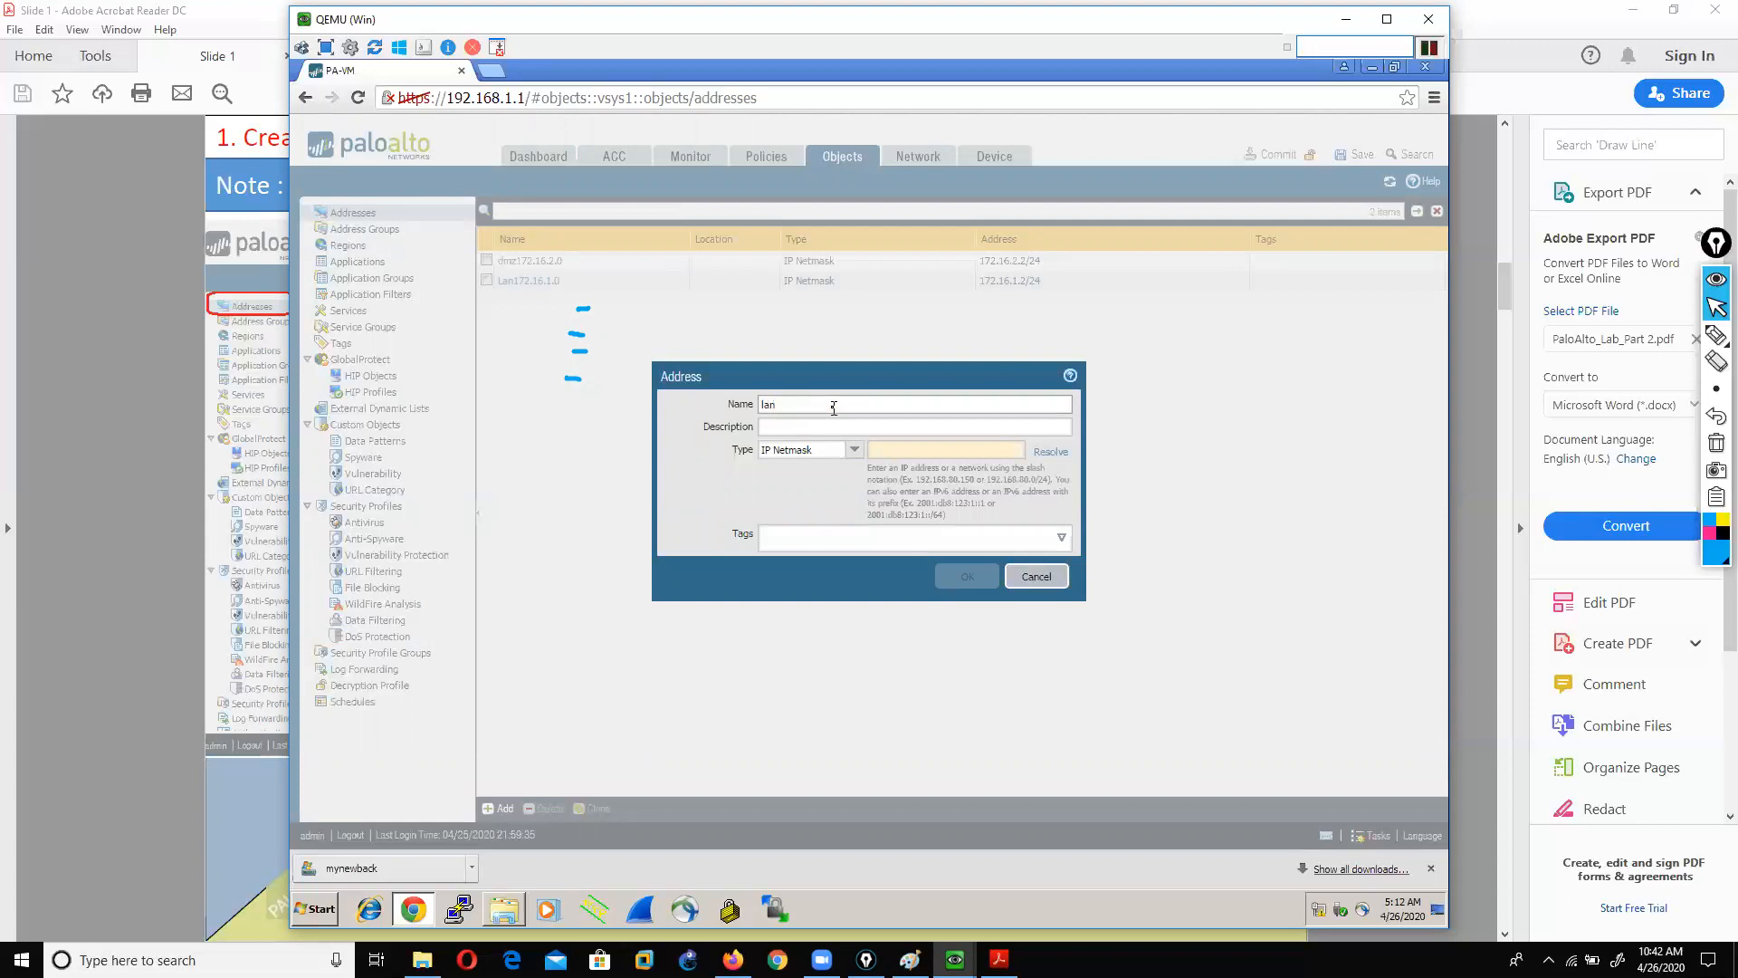
type("192.168.10")
key("BackSpace")
key("BackSpace")
type("0.16")
left_click_drag(847, 404, 737, 403)
left_click(886, 450)
type("192.168")
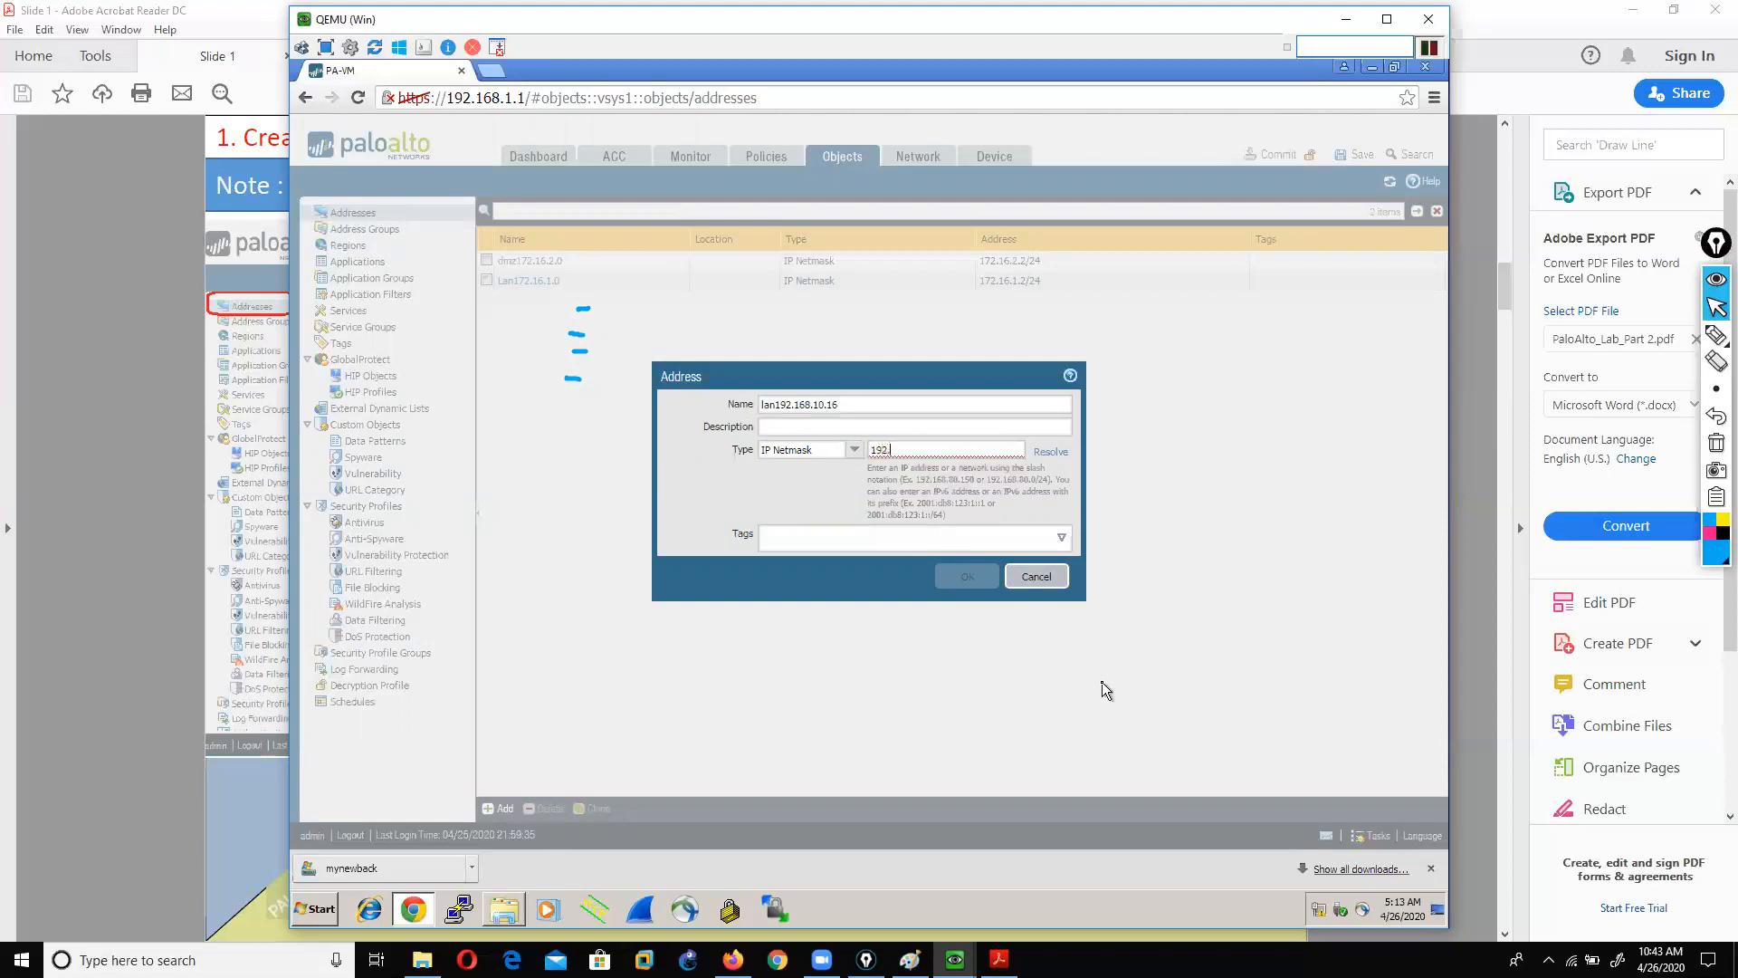
type(".10.16/24")
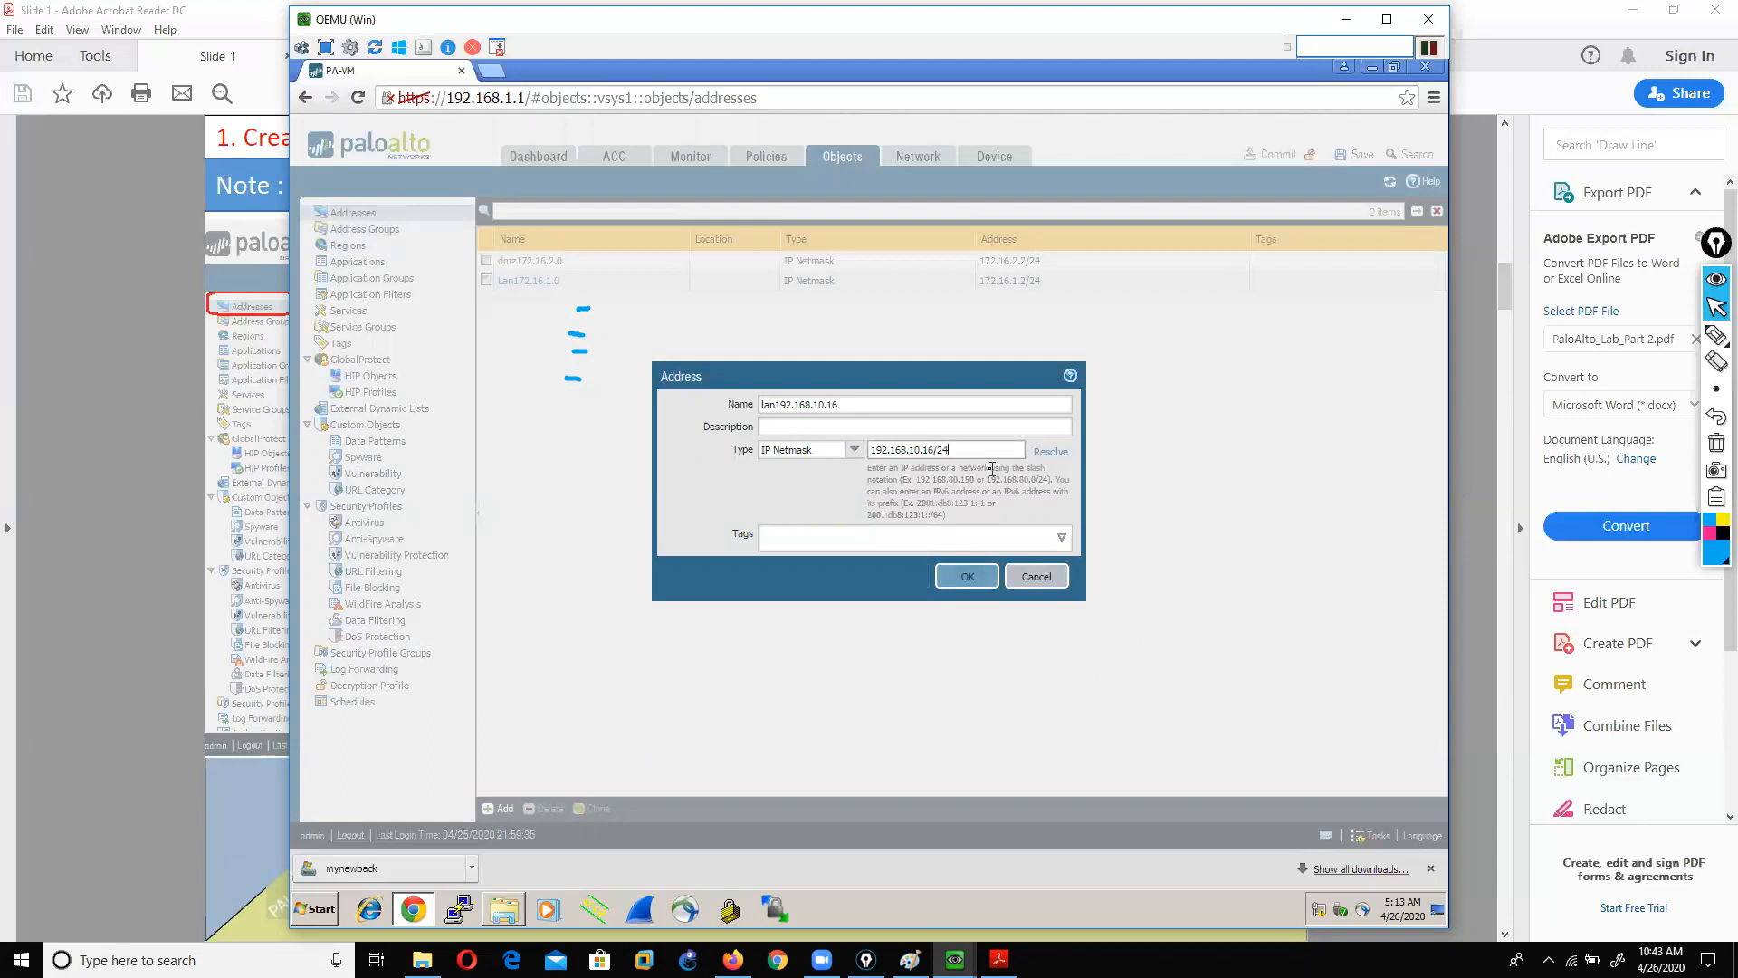
left_click_drag(950, 450, 867, 446)
left_click(963, 447)
Step: Try the IP Range type with the range 192.168.10.10-192.168.10.20
left_click(854, 450)
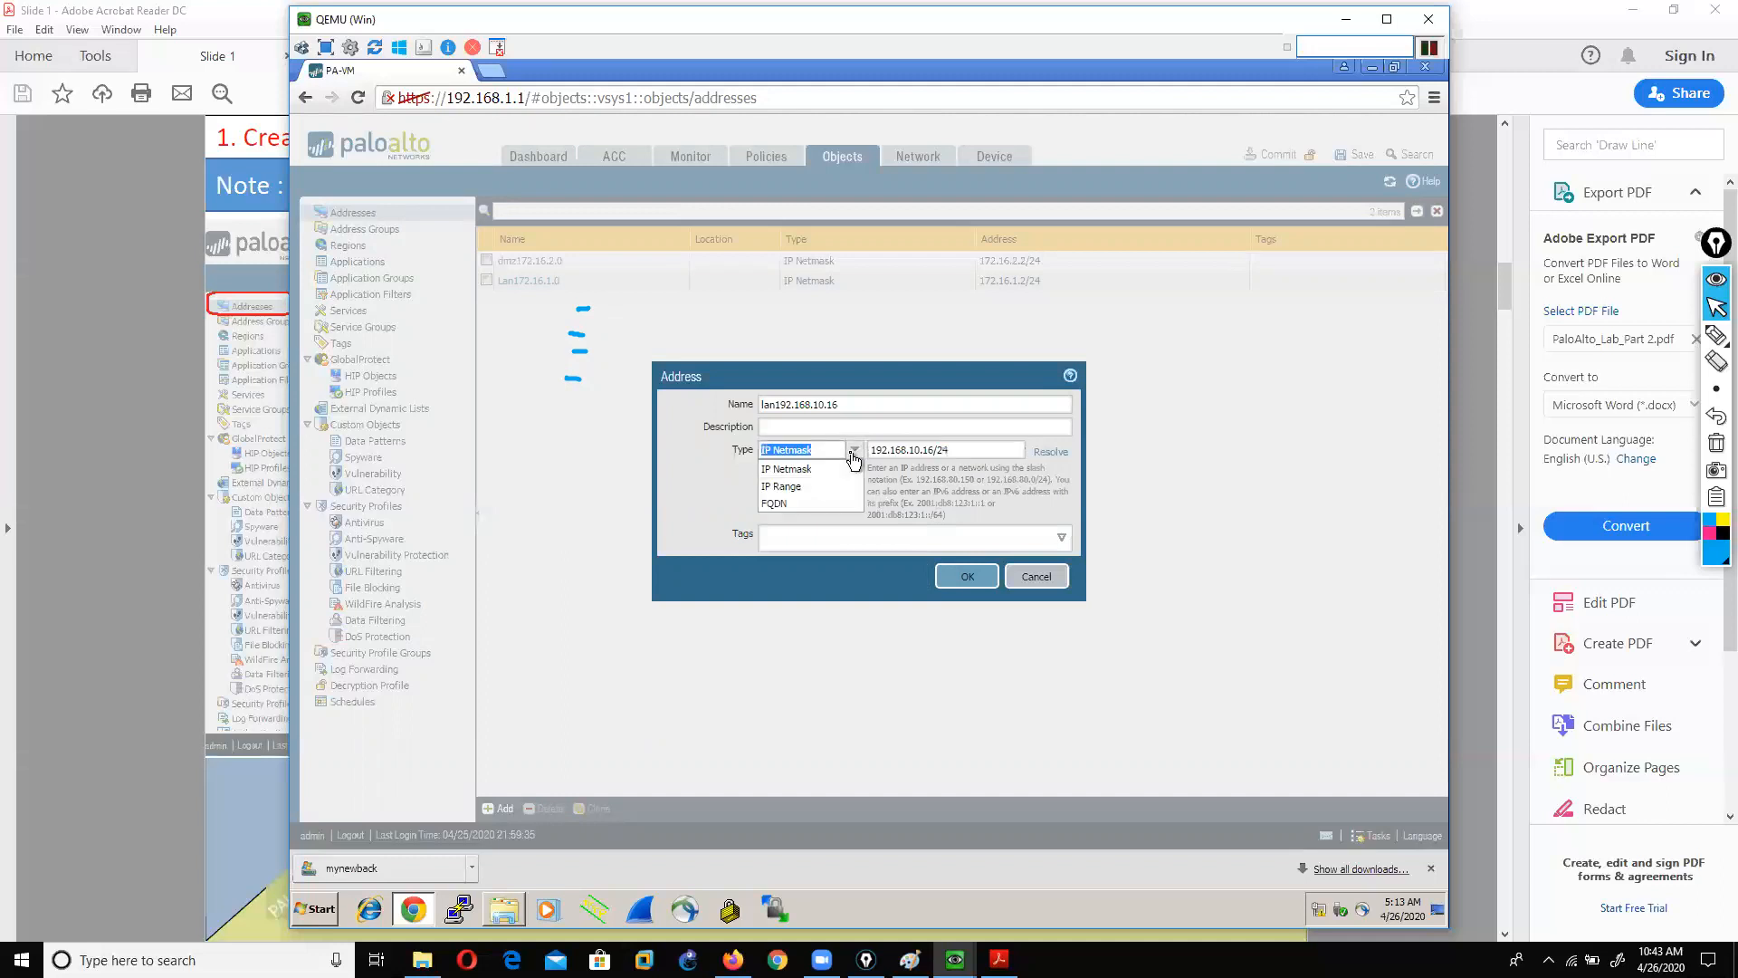
left_click(818, 486)
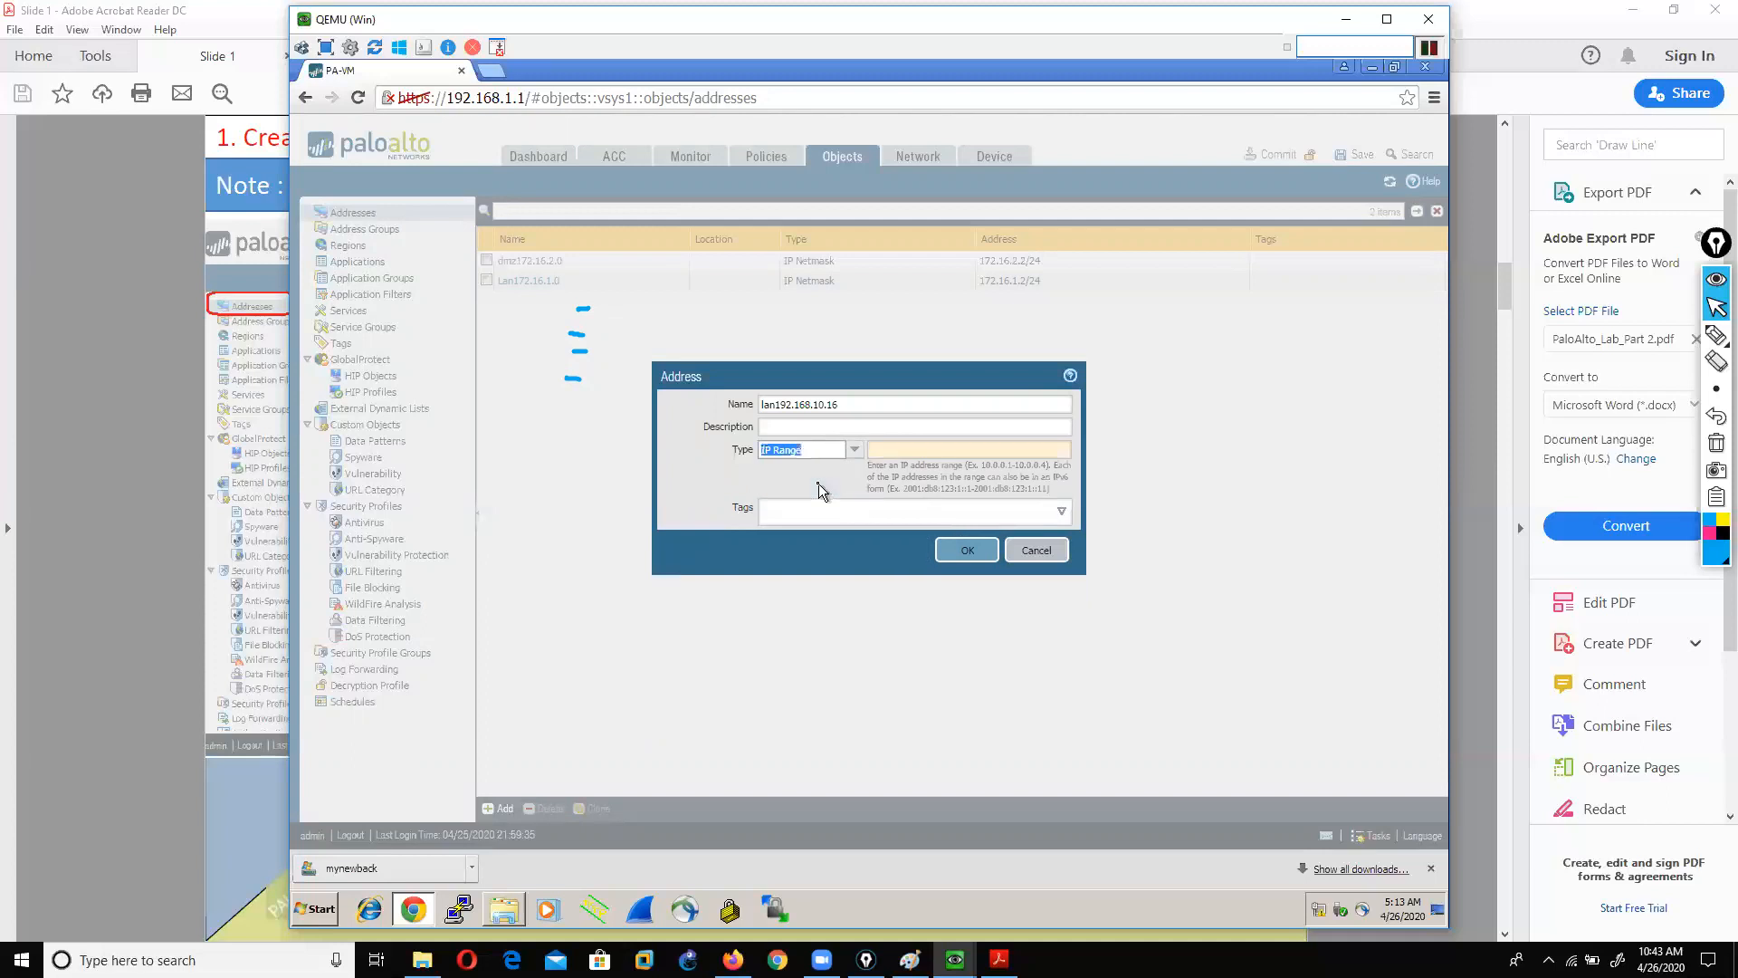
left_click(912, 448)
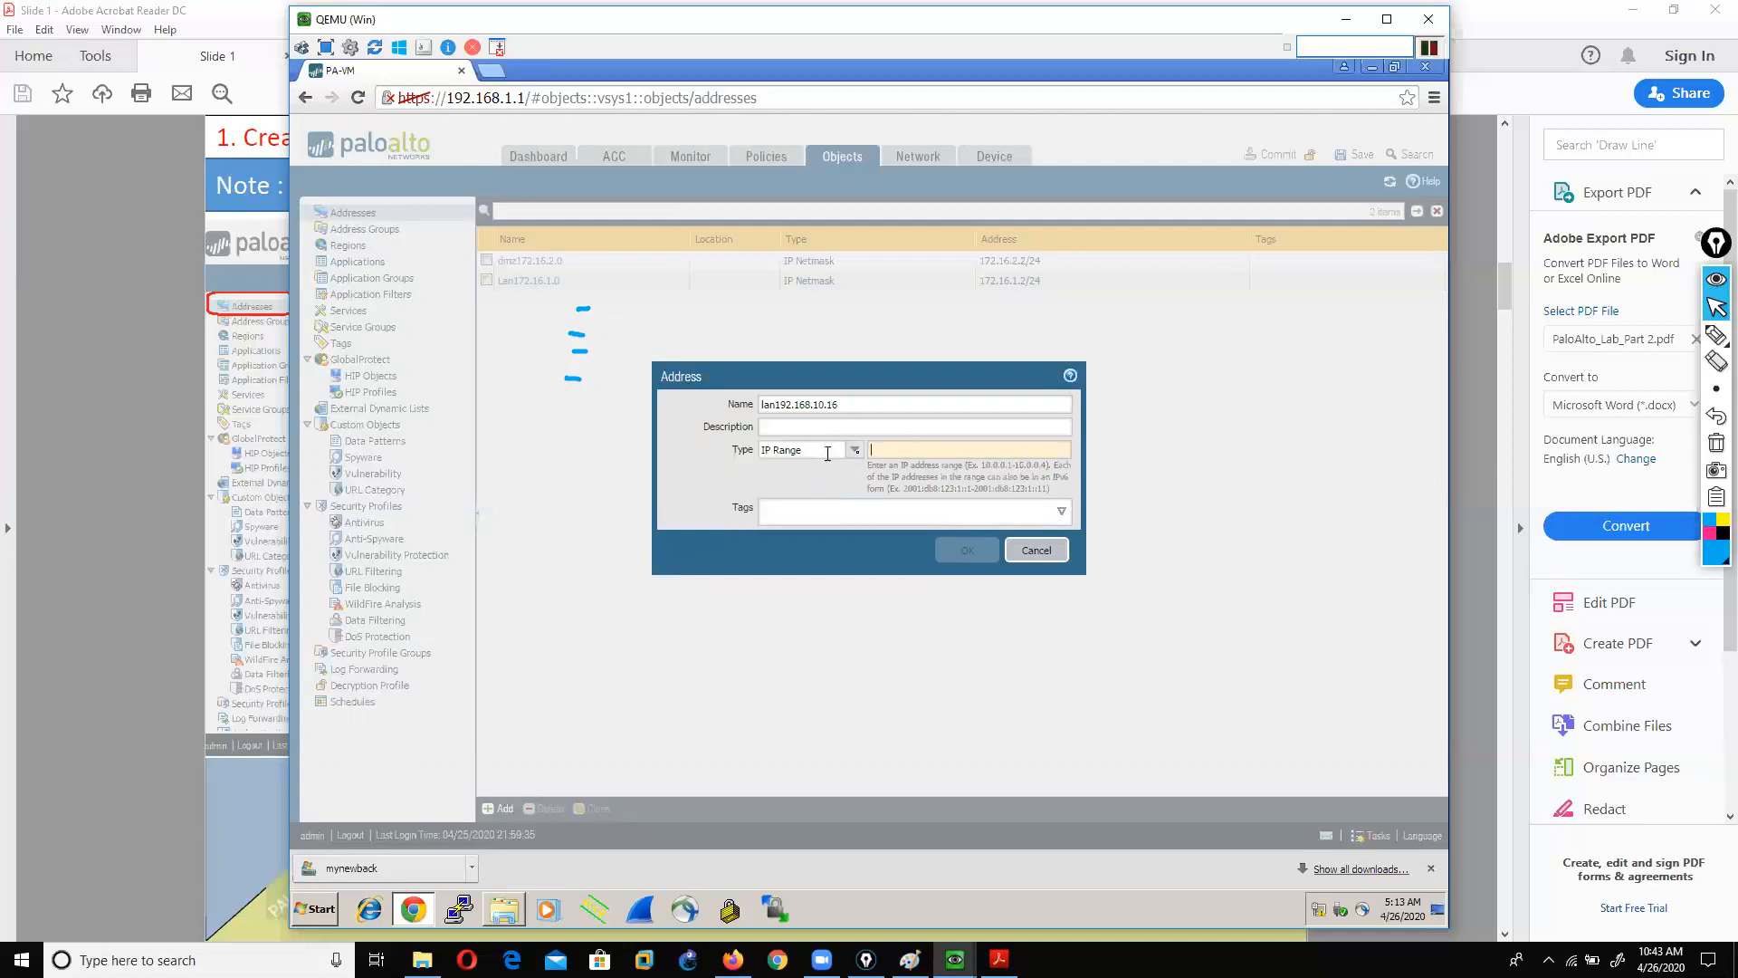
type("192")
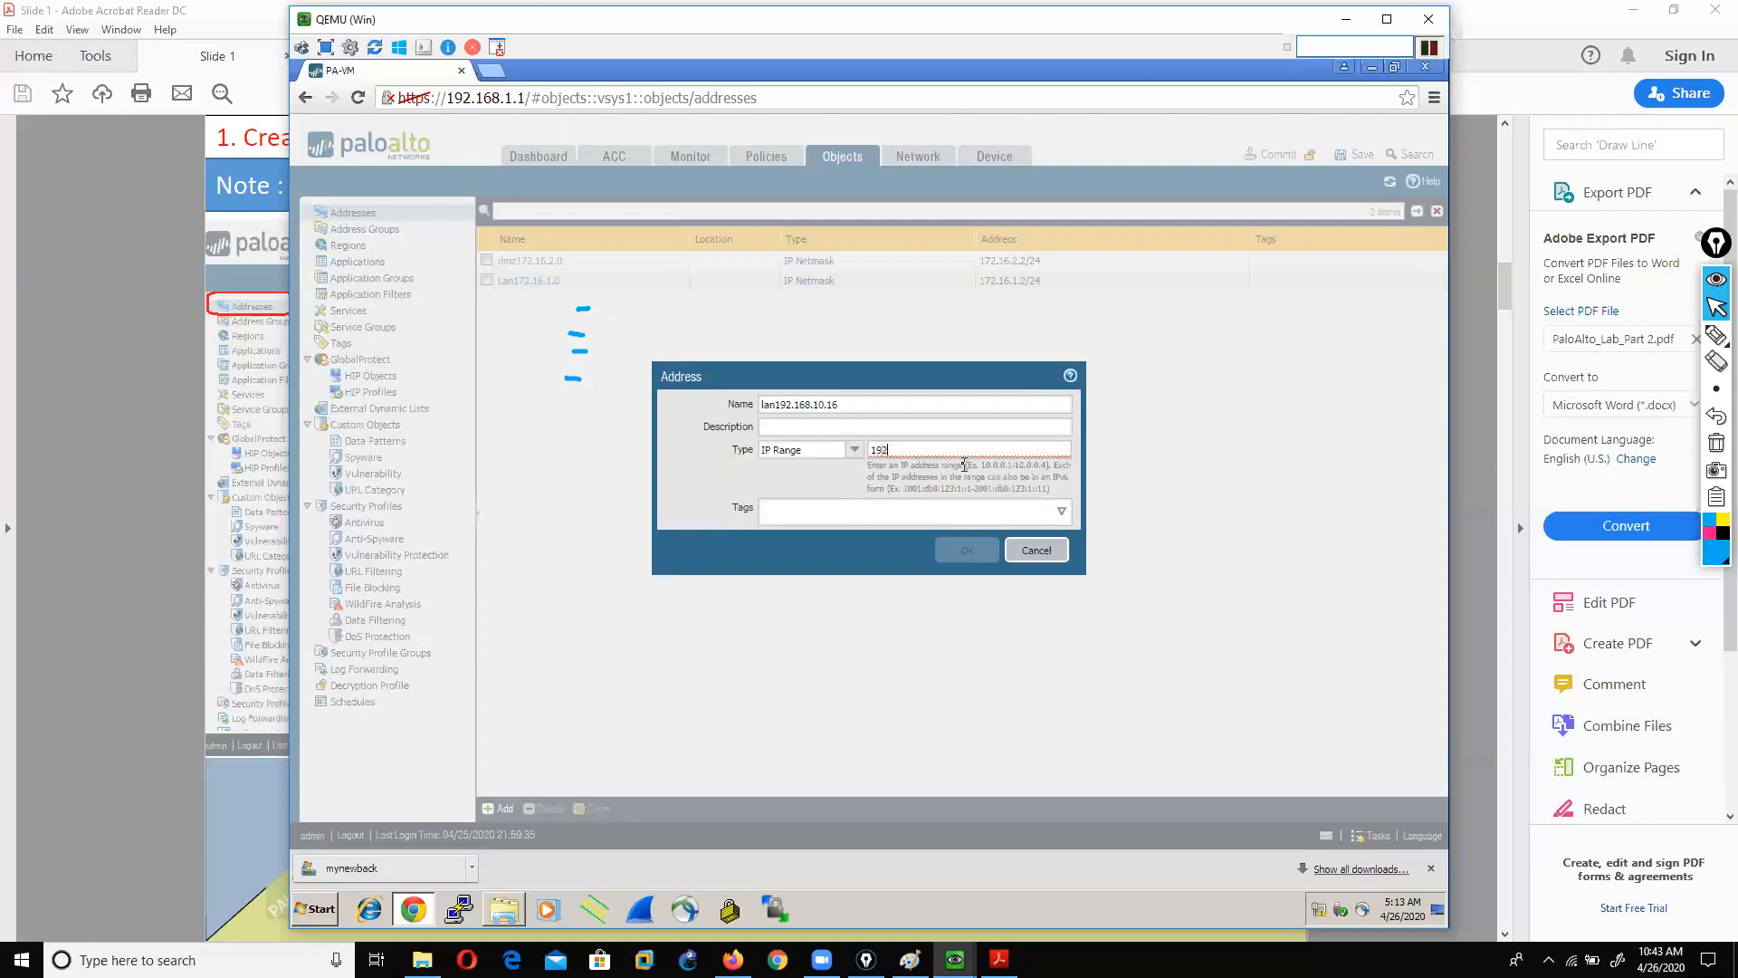
type(".168.10.10-192.168.10.20")
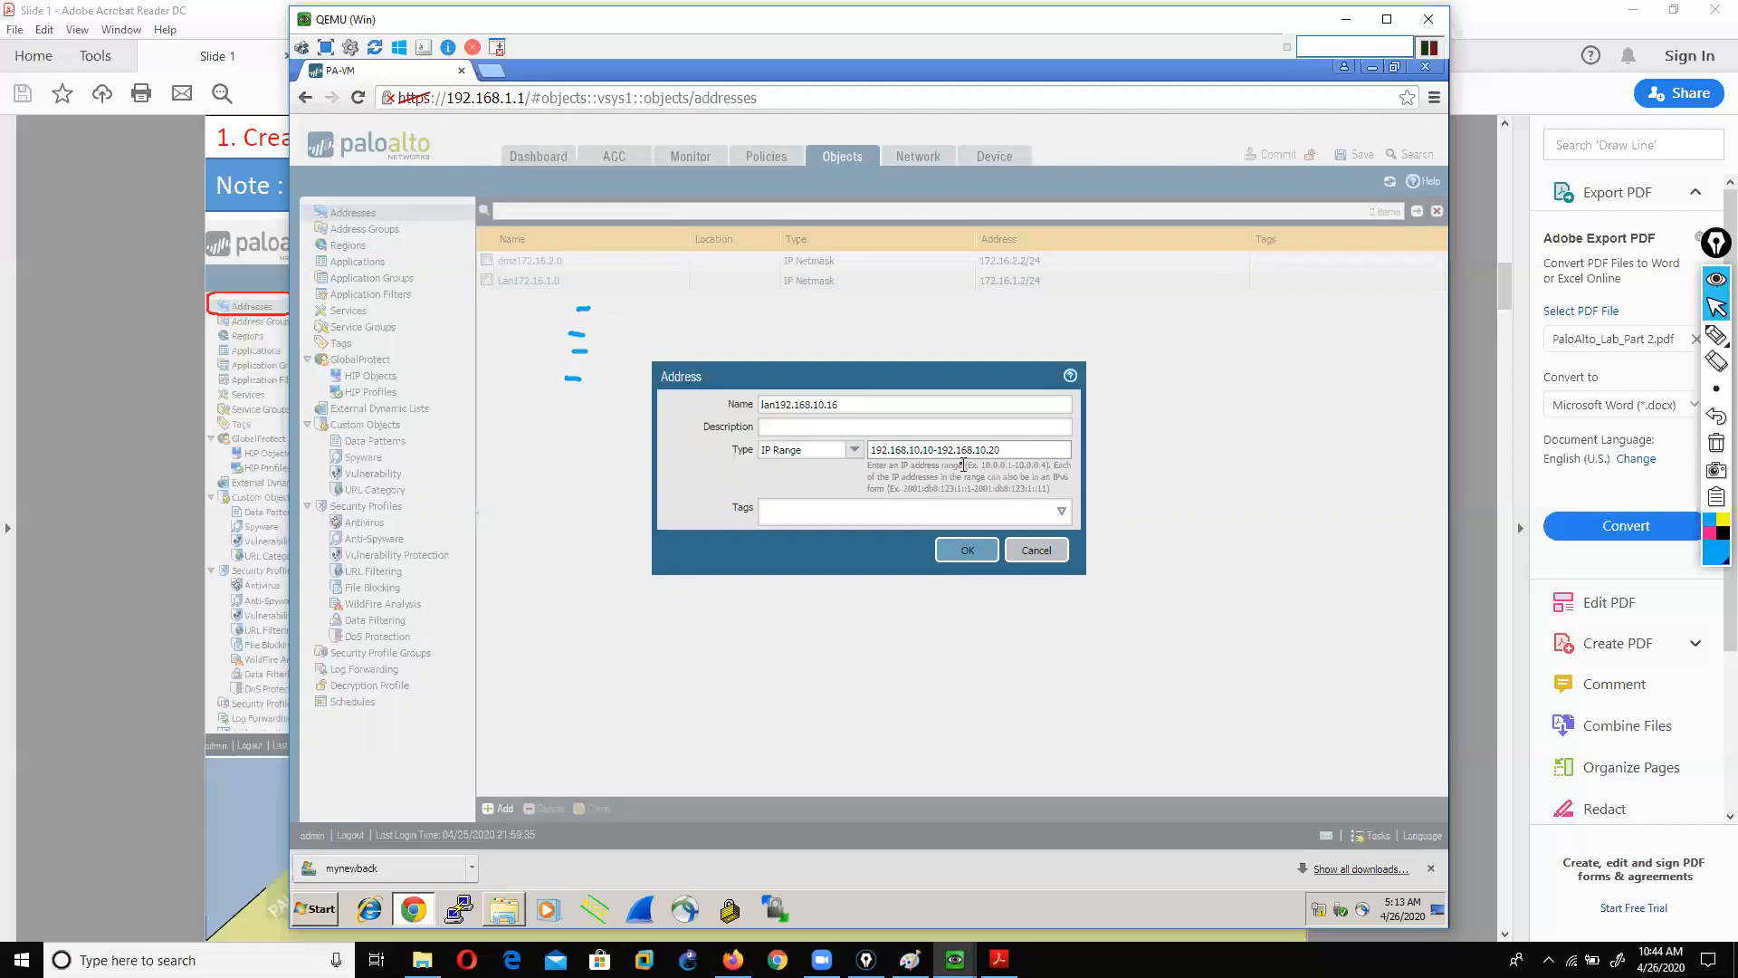
left_click_drag(1012, 450, 724, 412)
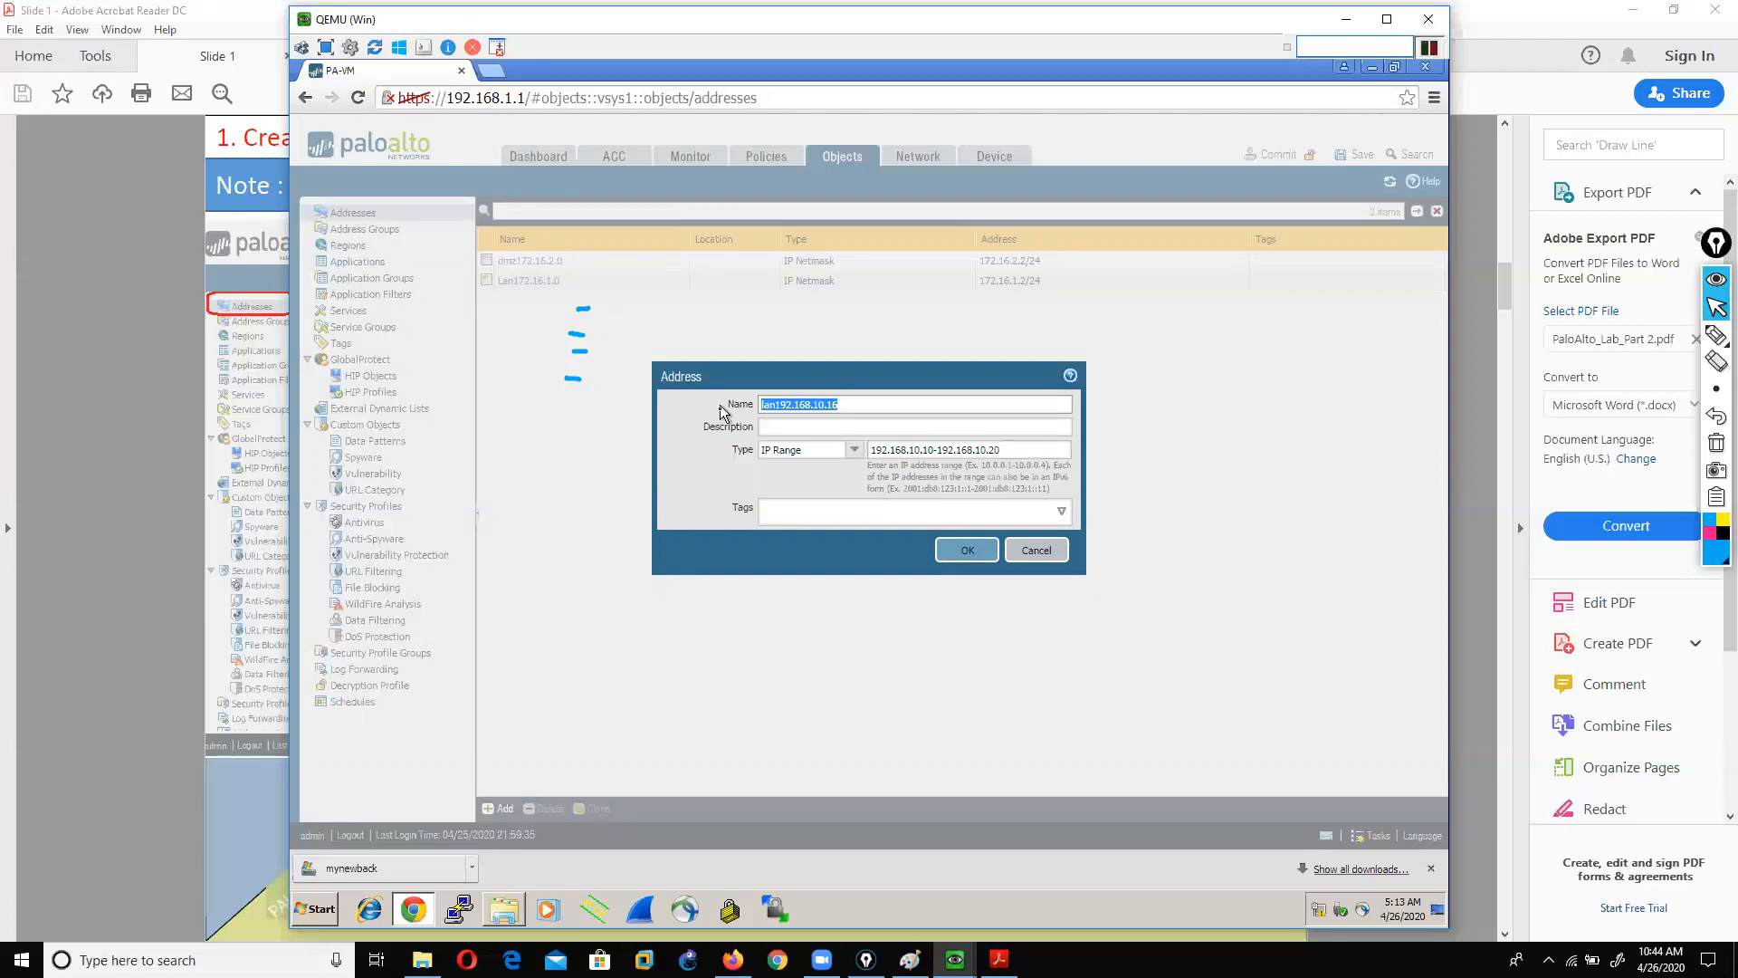
Step: Switch back to IP Netmask 192.168.10.16/24 and save the lan192.168.10.16 object
left_click(856, 449)
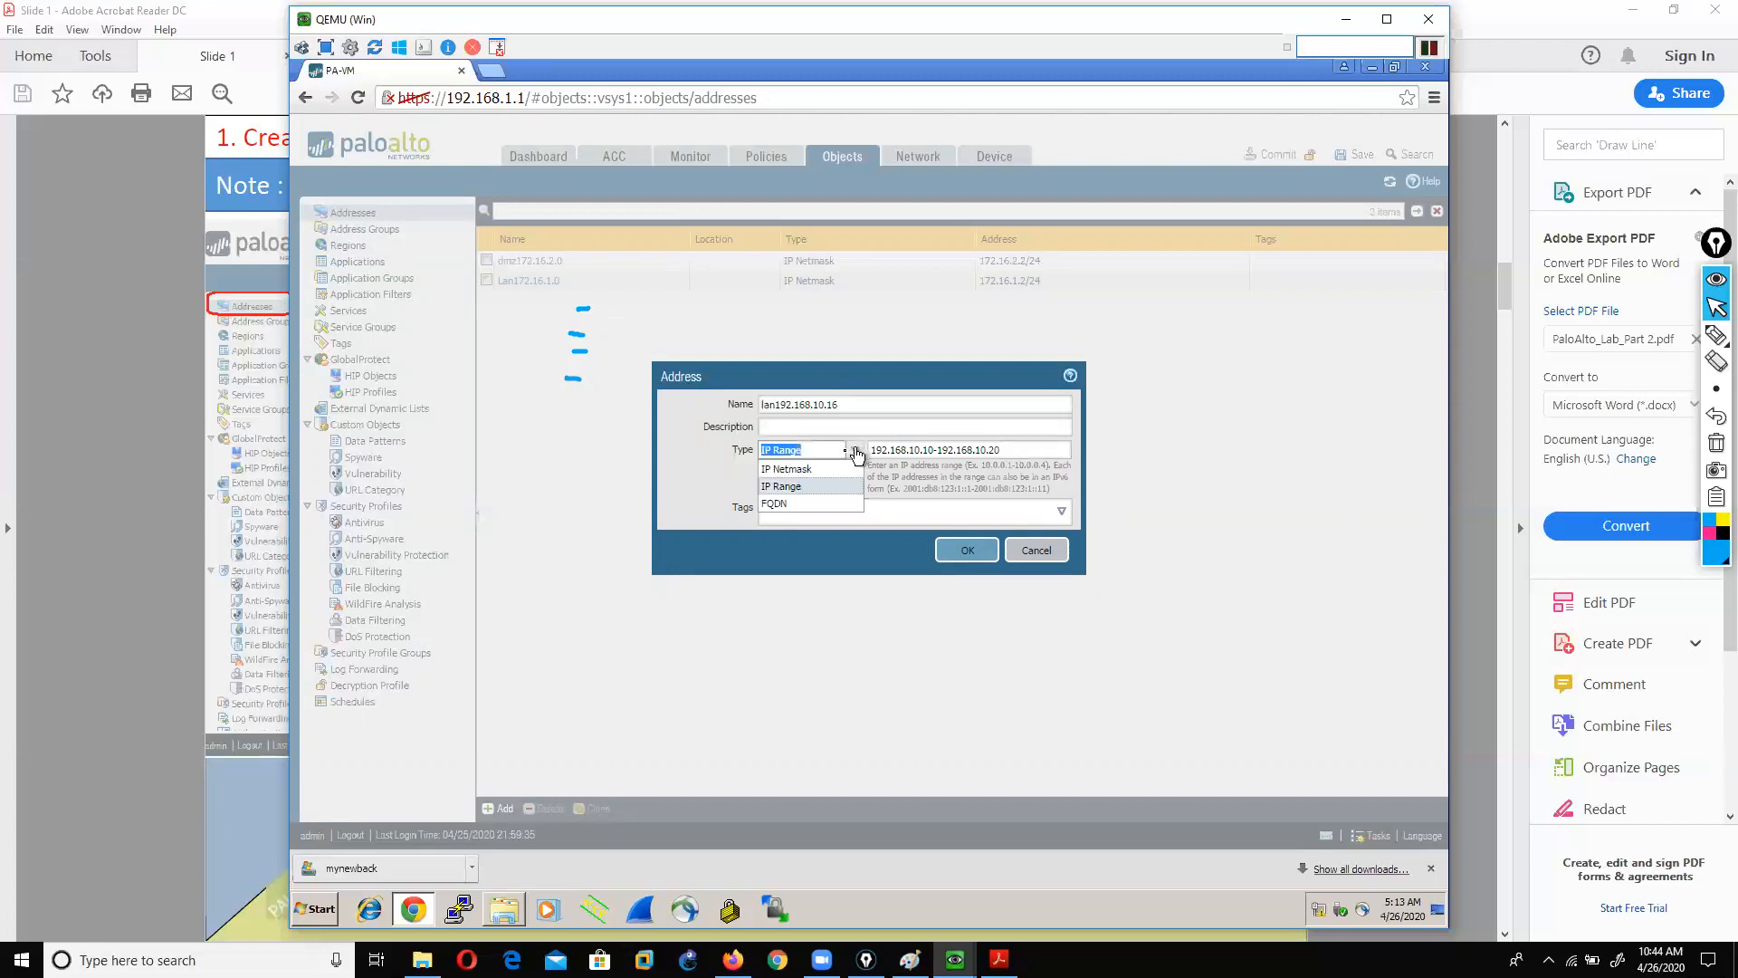
left_click(795, 469)
left_click(960, 449)
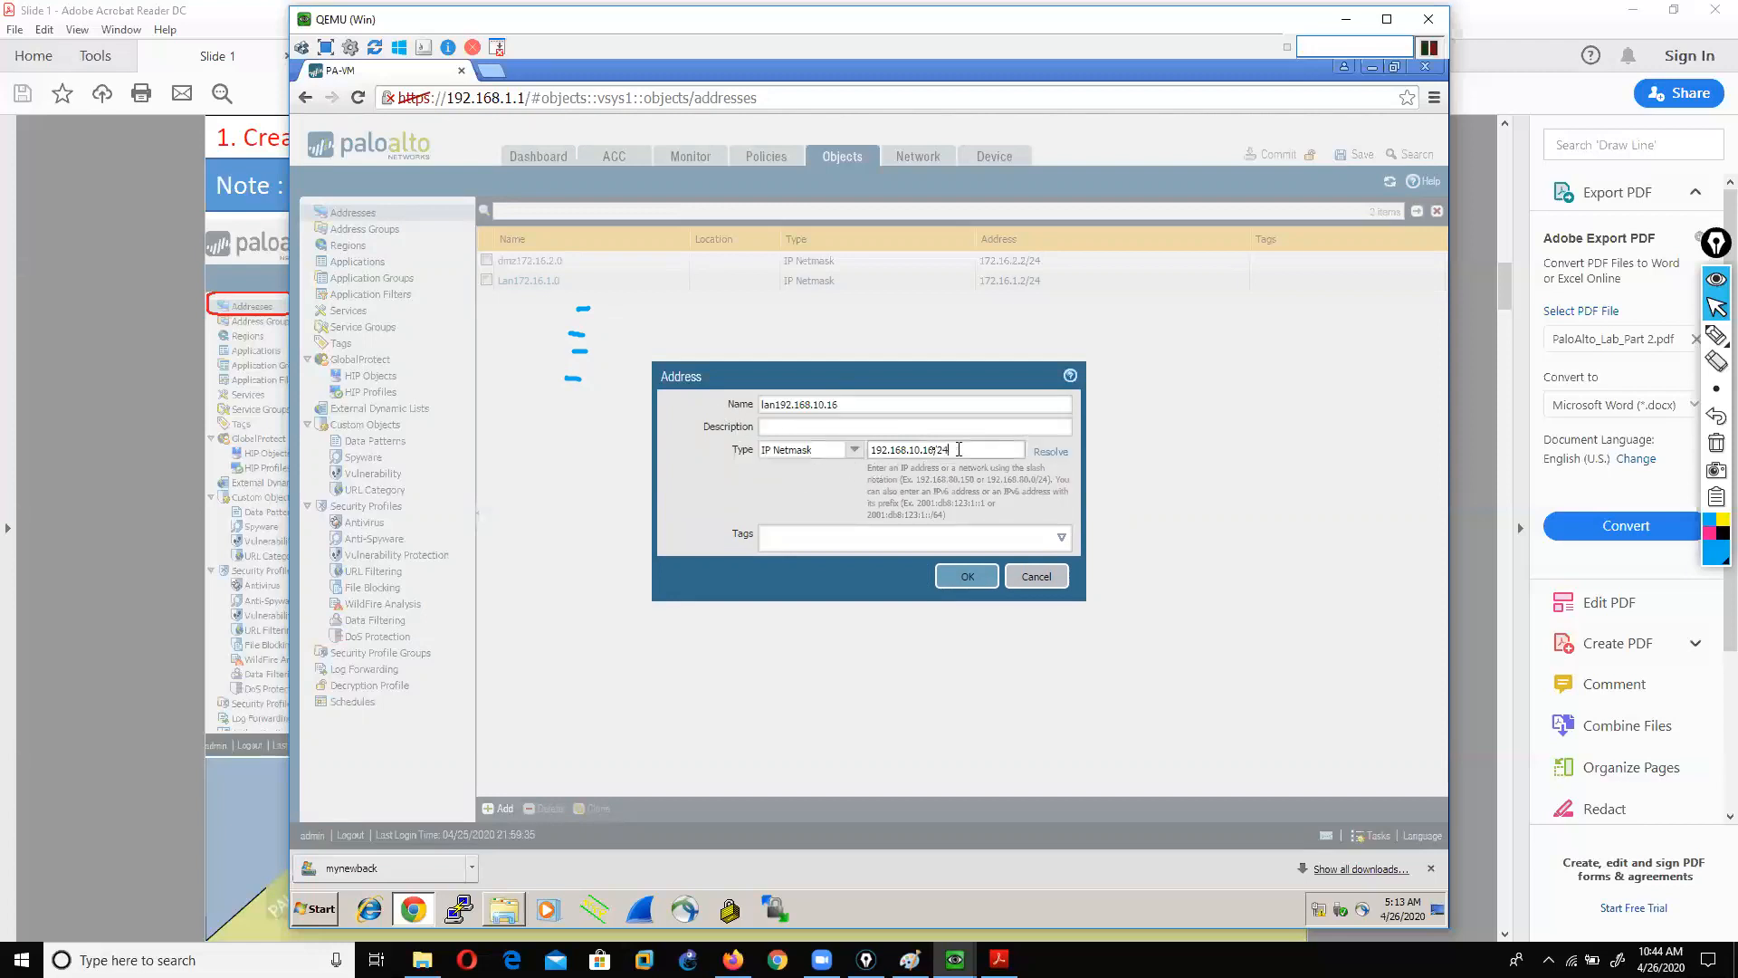
left_click_drag(876, 447, 957, 450)
left_click(949, 577)
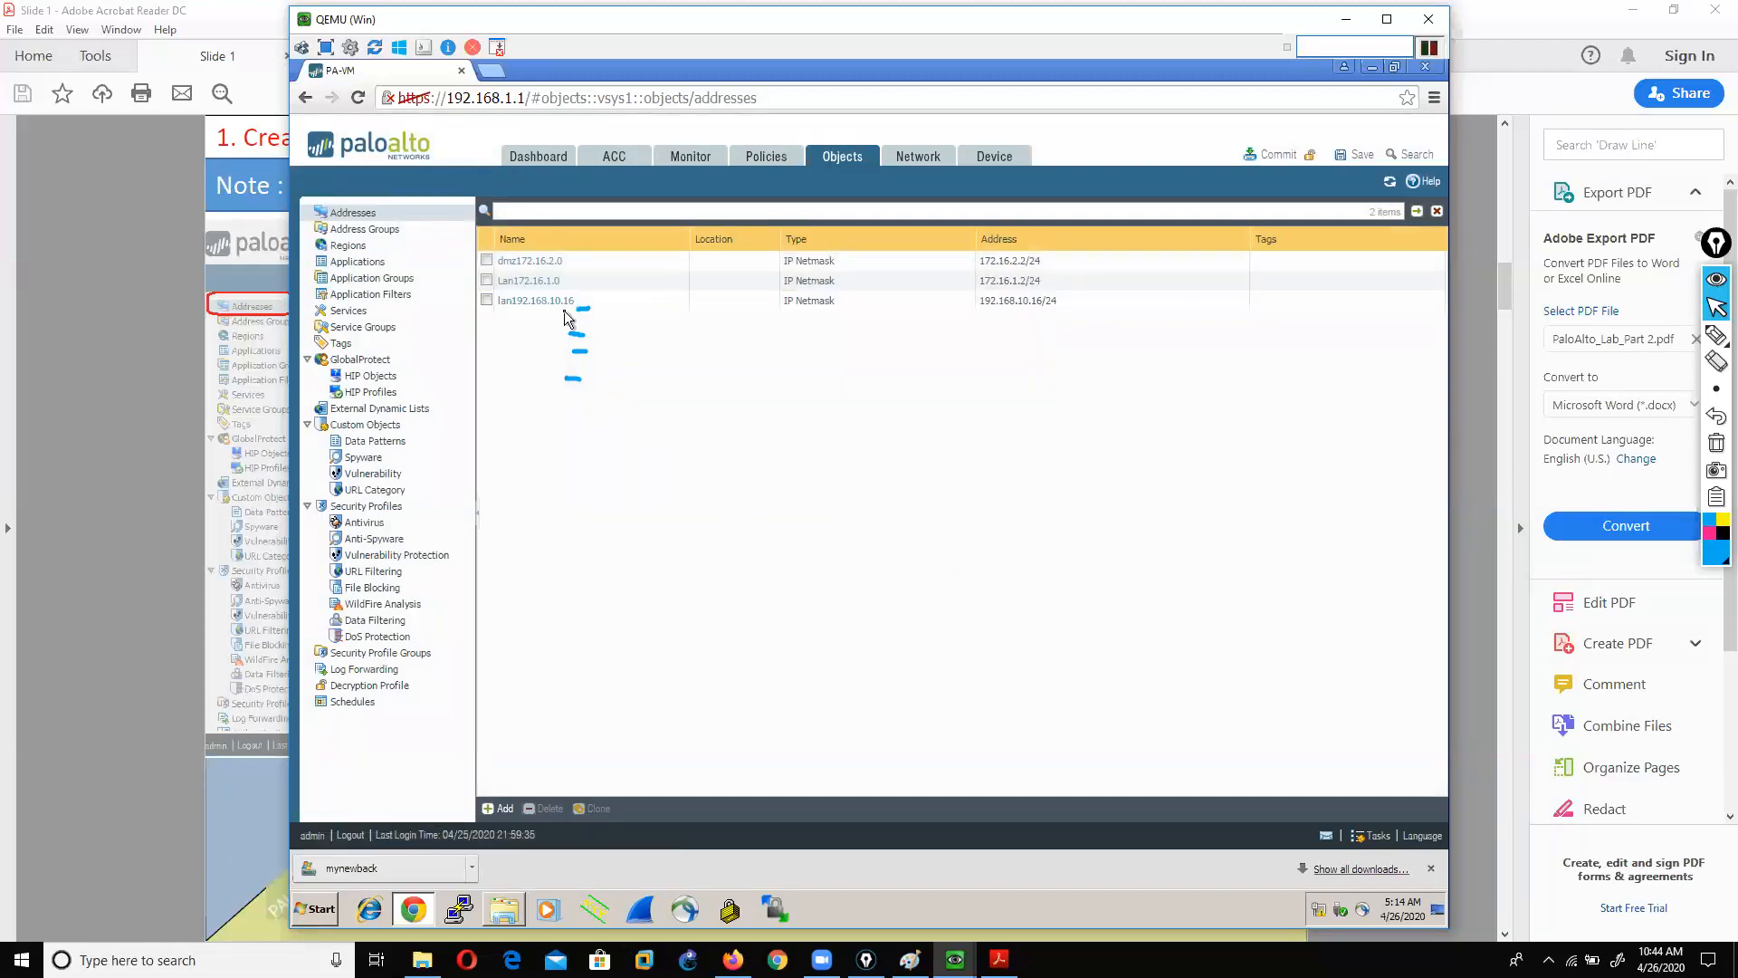
Step: Add the address object dmz192.168.10.20 with IP Netmask 192.168.10.20/24
left_click(500, 808)
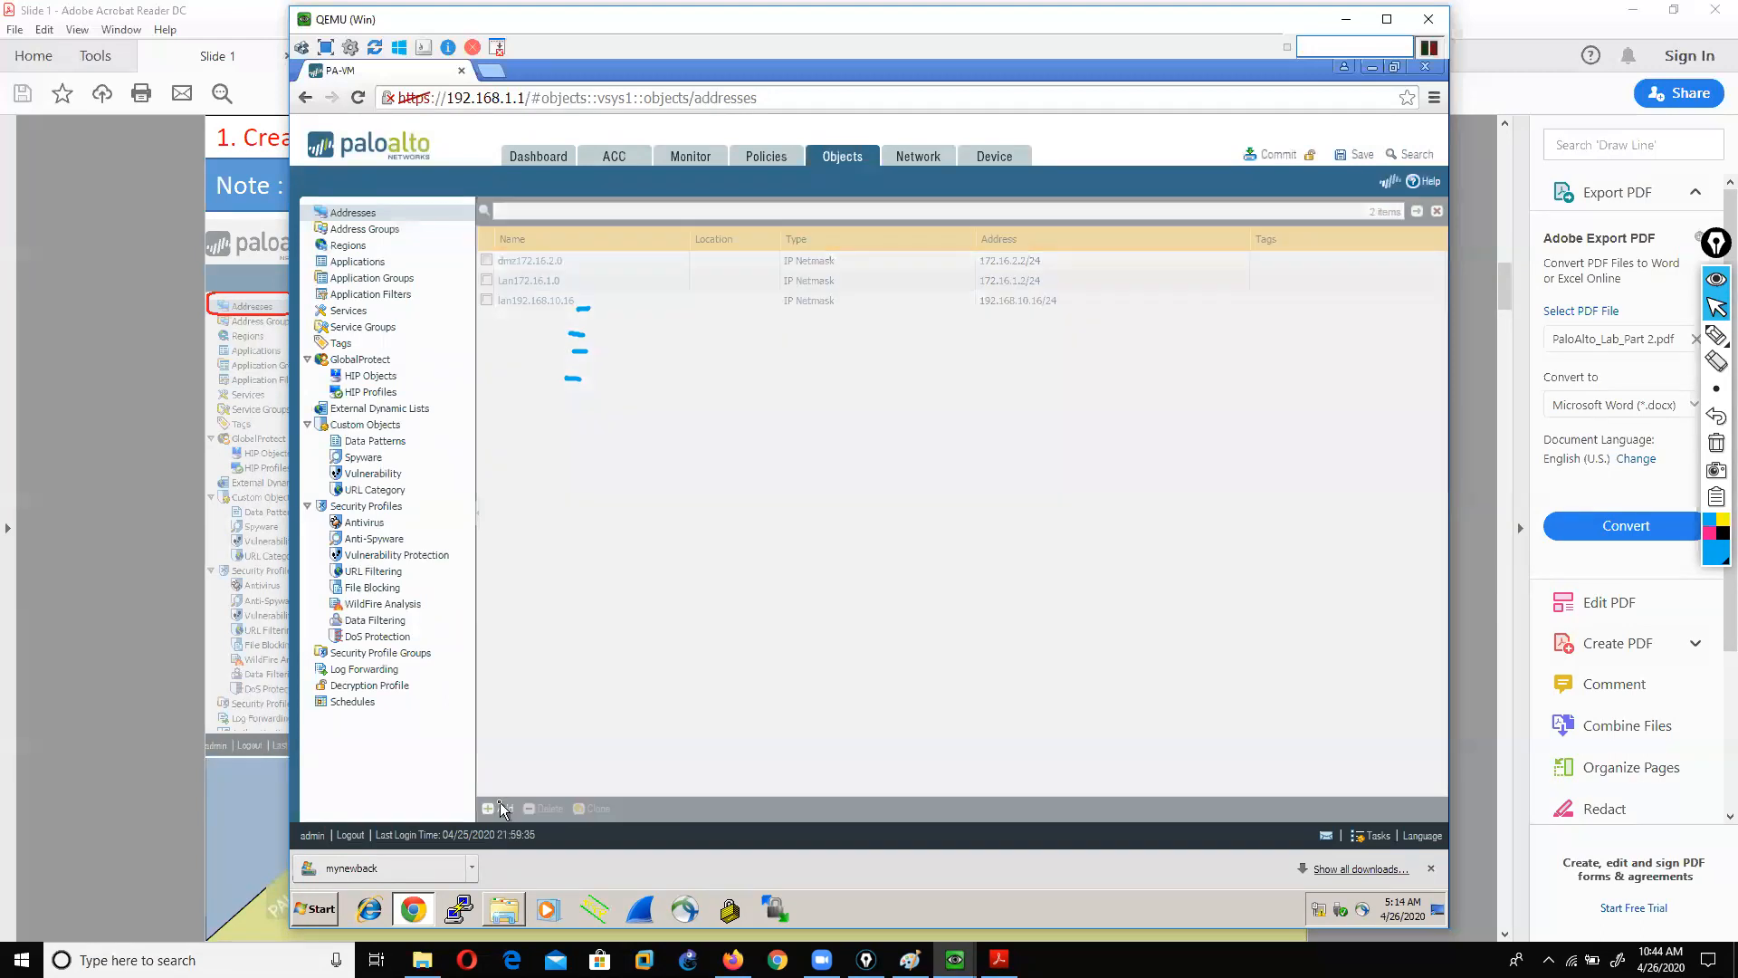
type("dms")
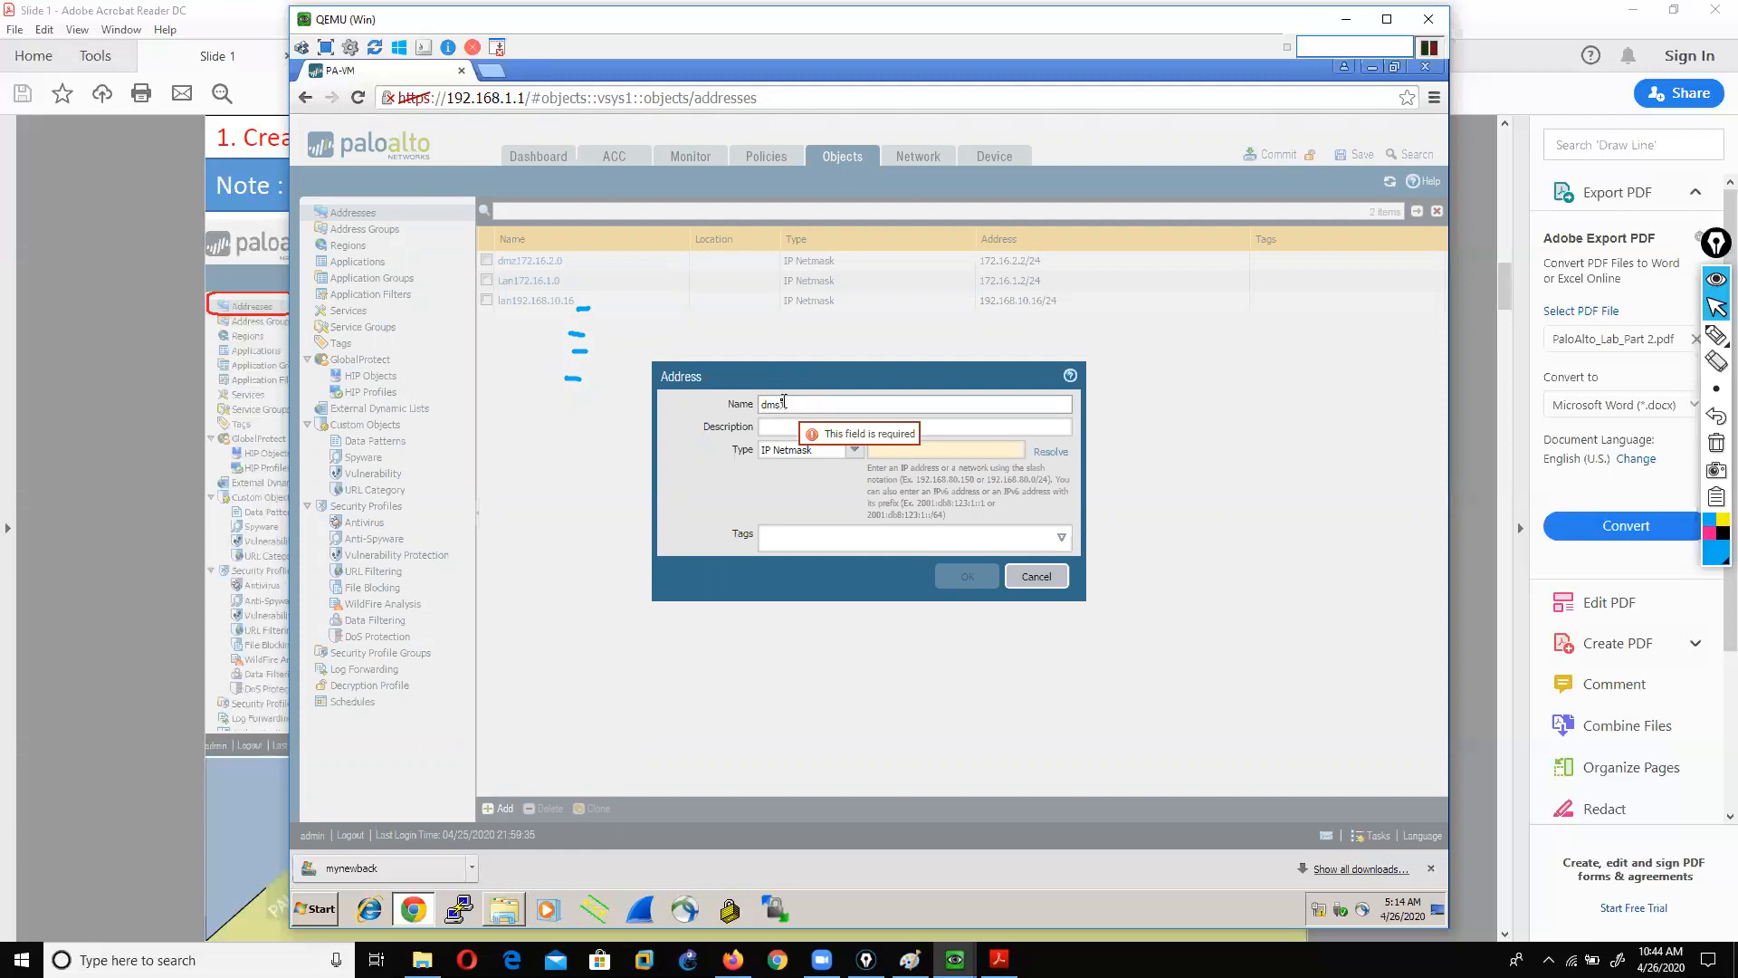
key("BackSpace")
type("z192.168.10.")
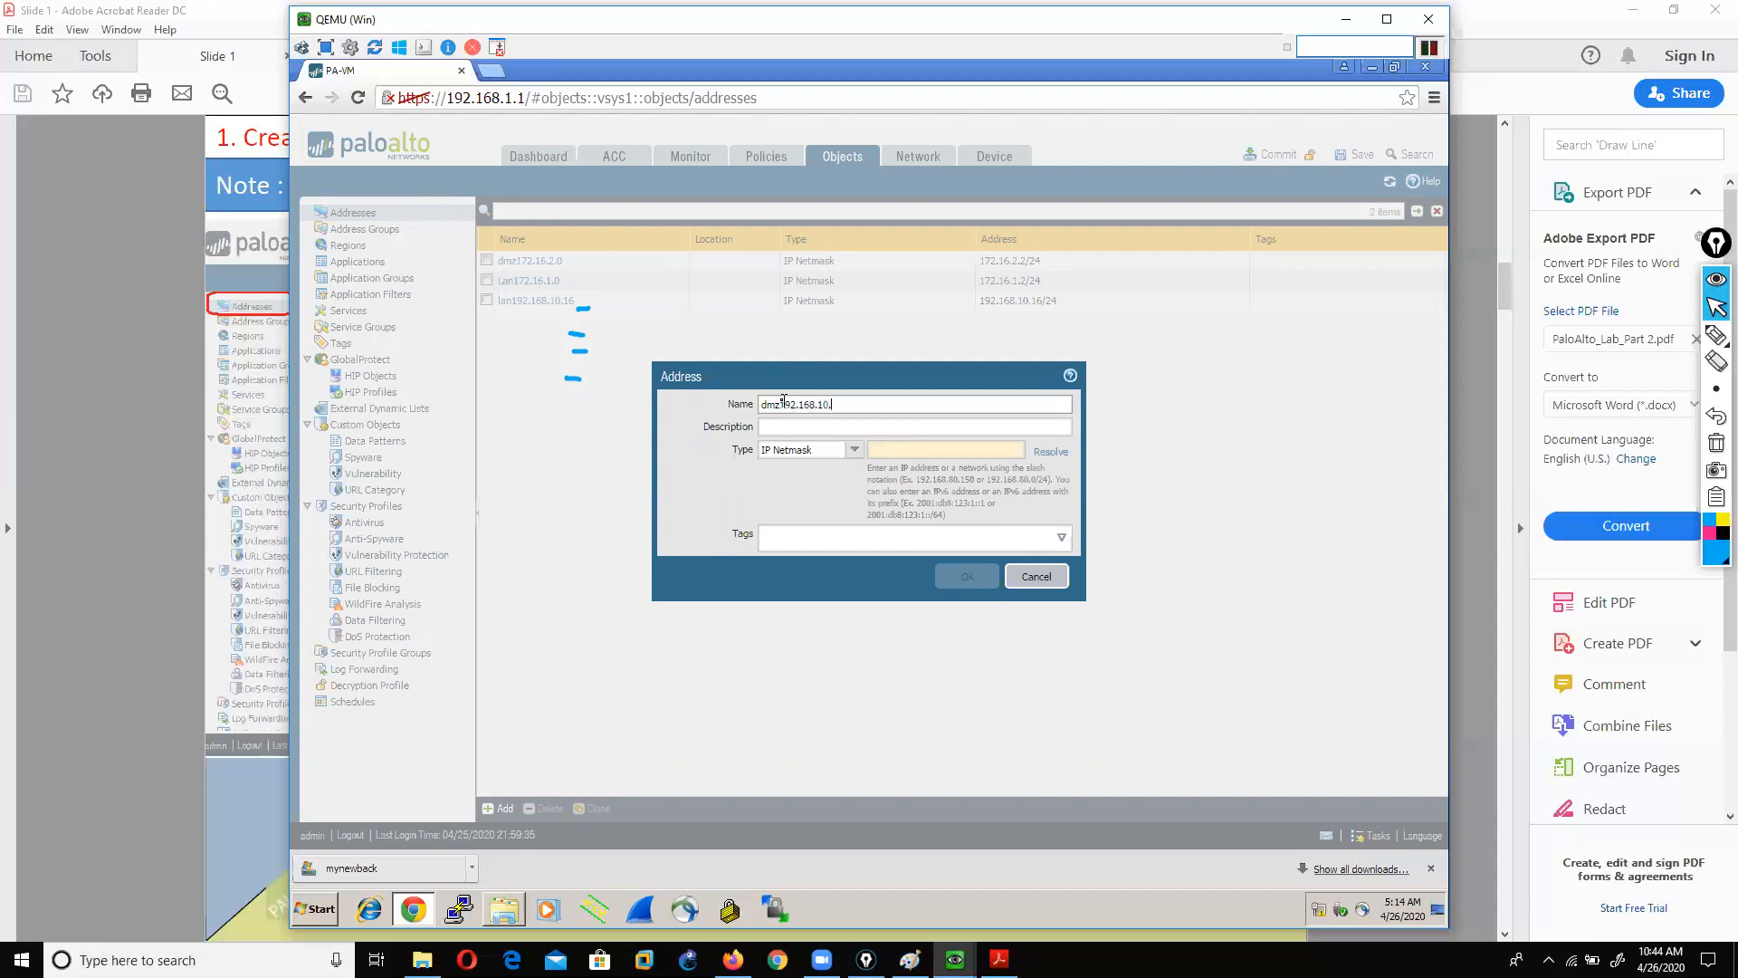
type("20")
left_click(873, 451)
type("192.168.")
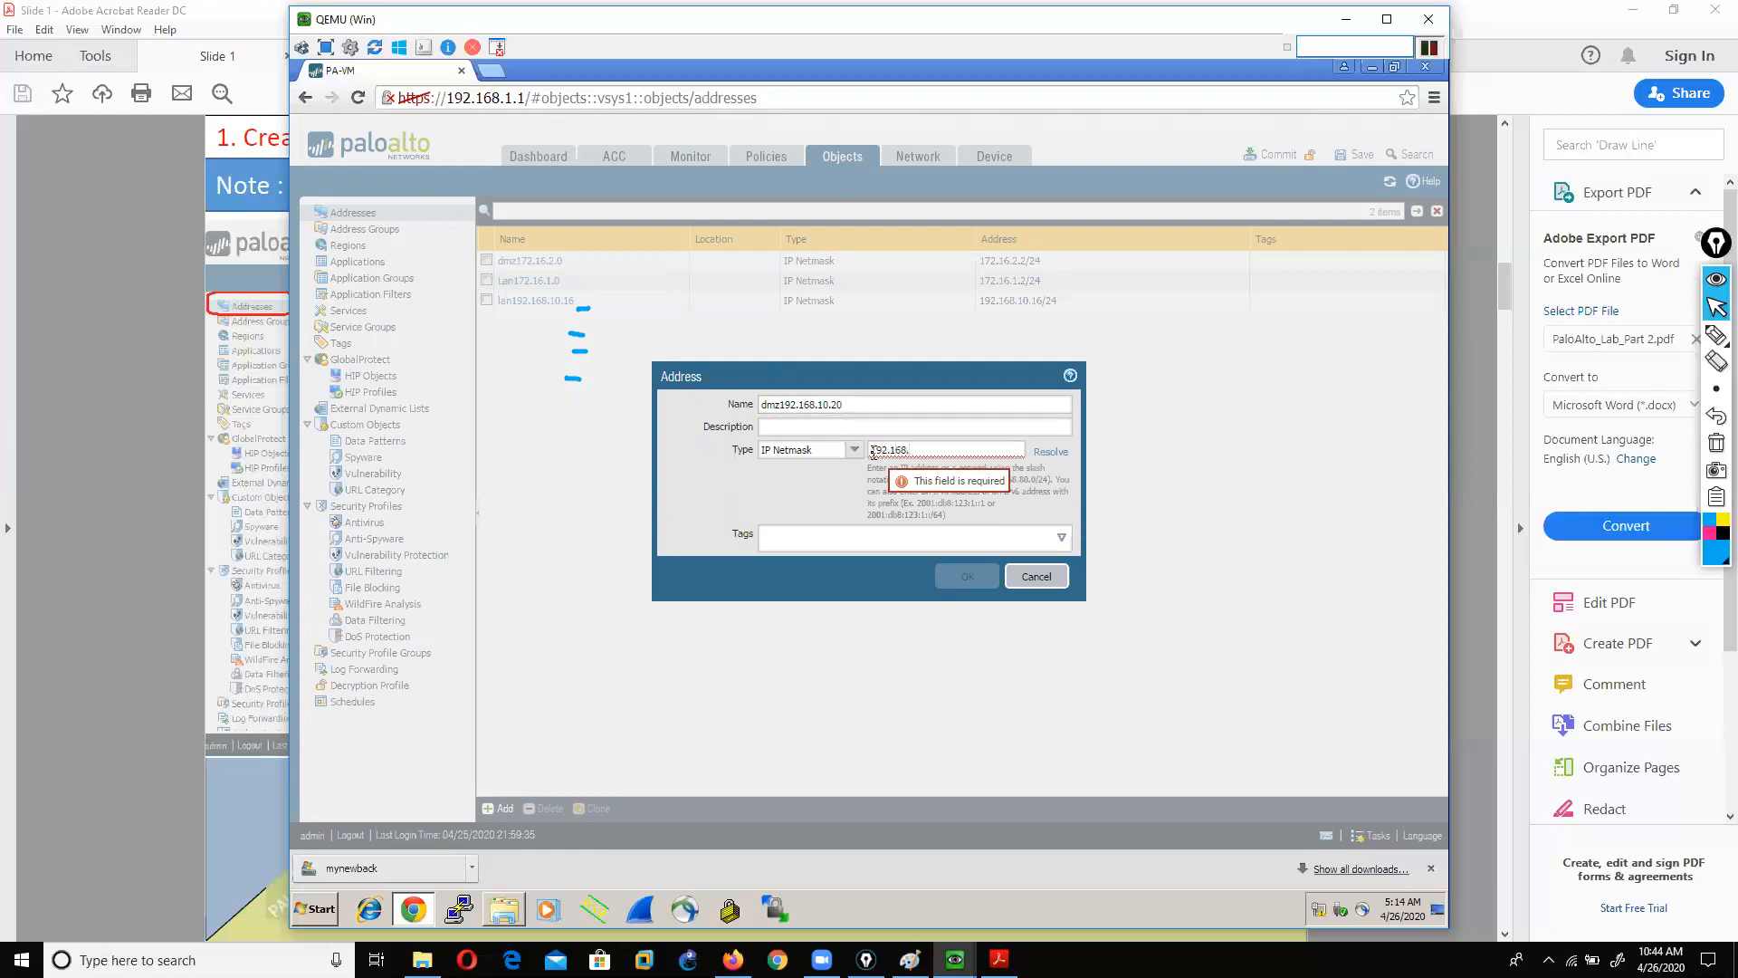
type("1020")
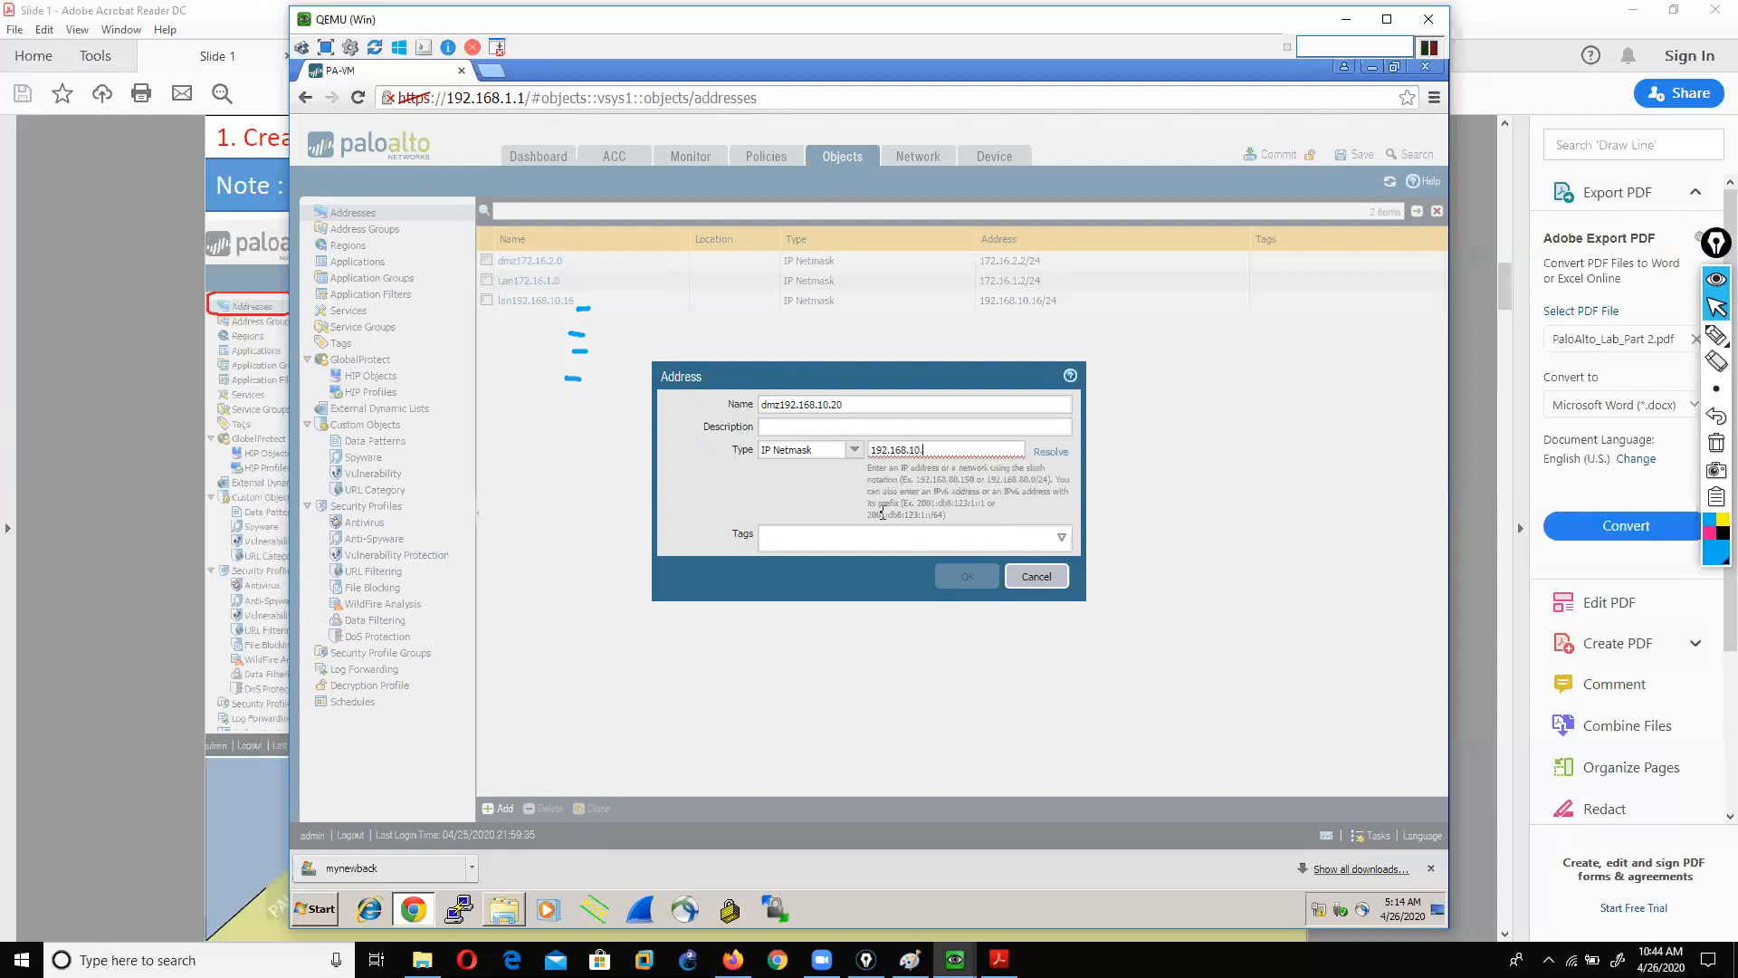
type("20/24")
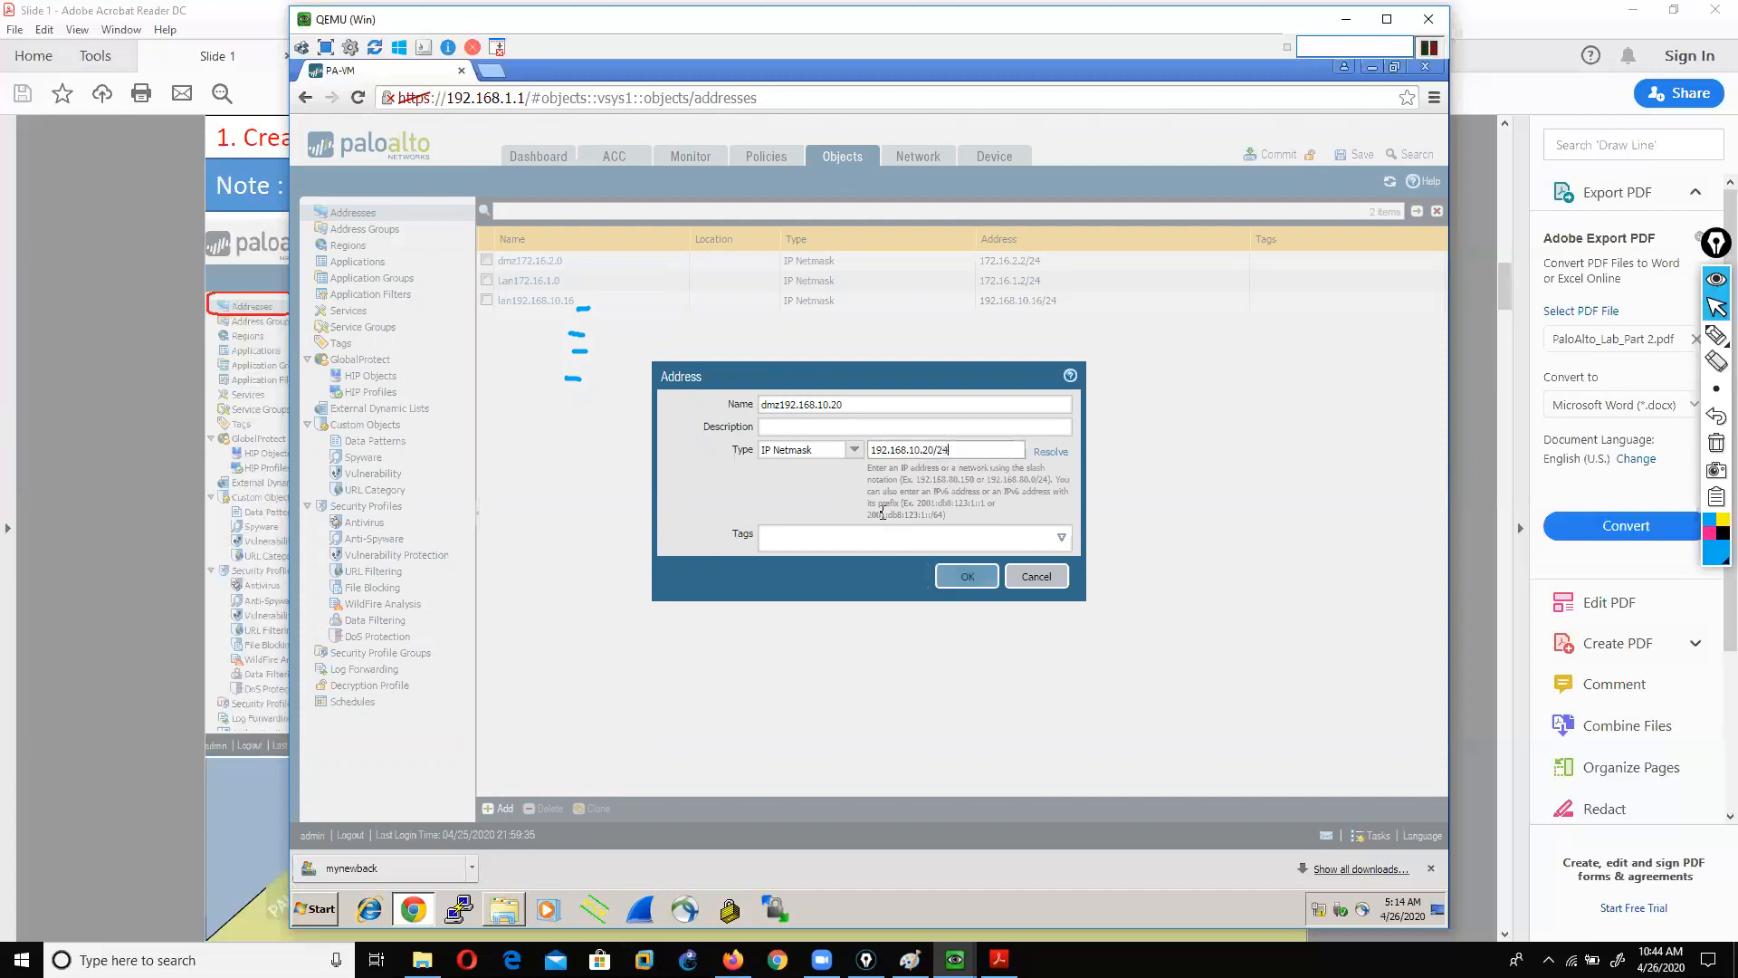
left_click(962, 579)
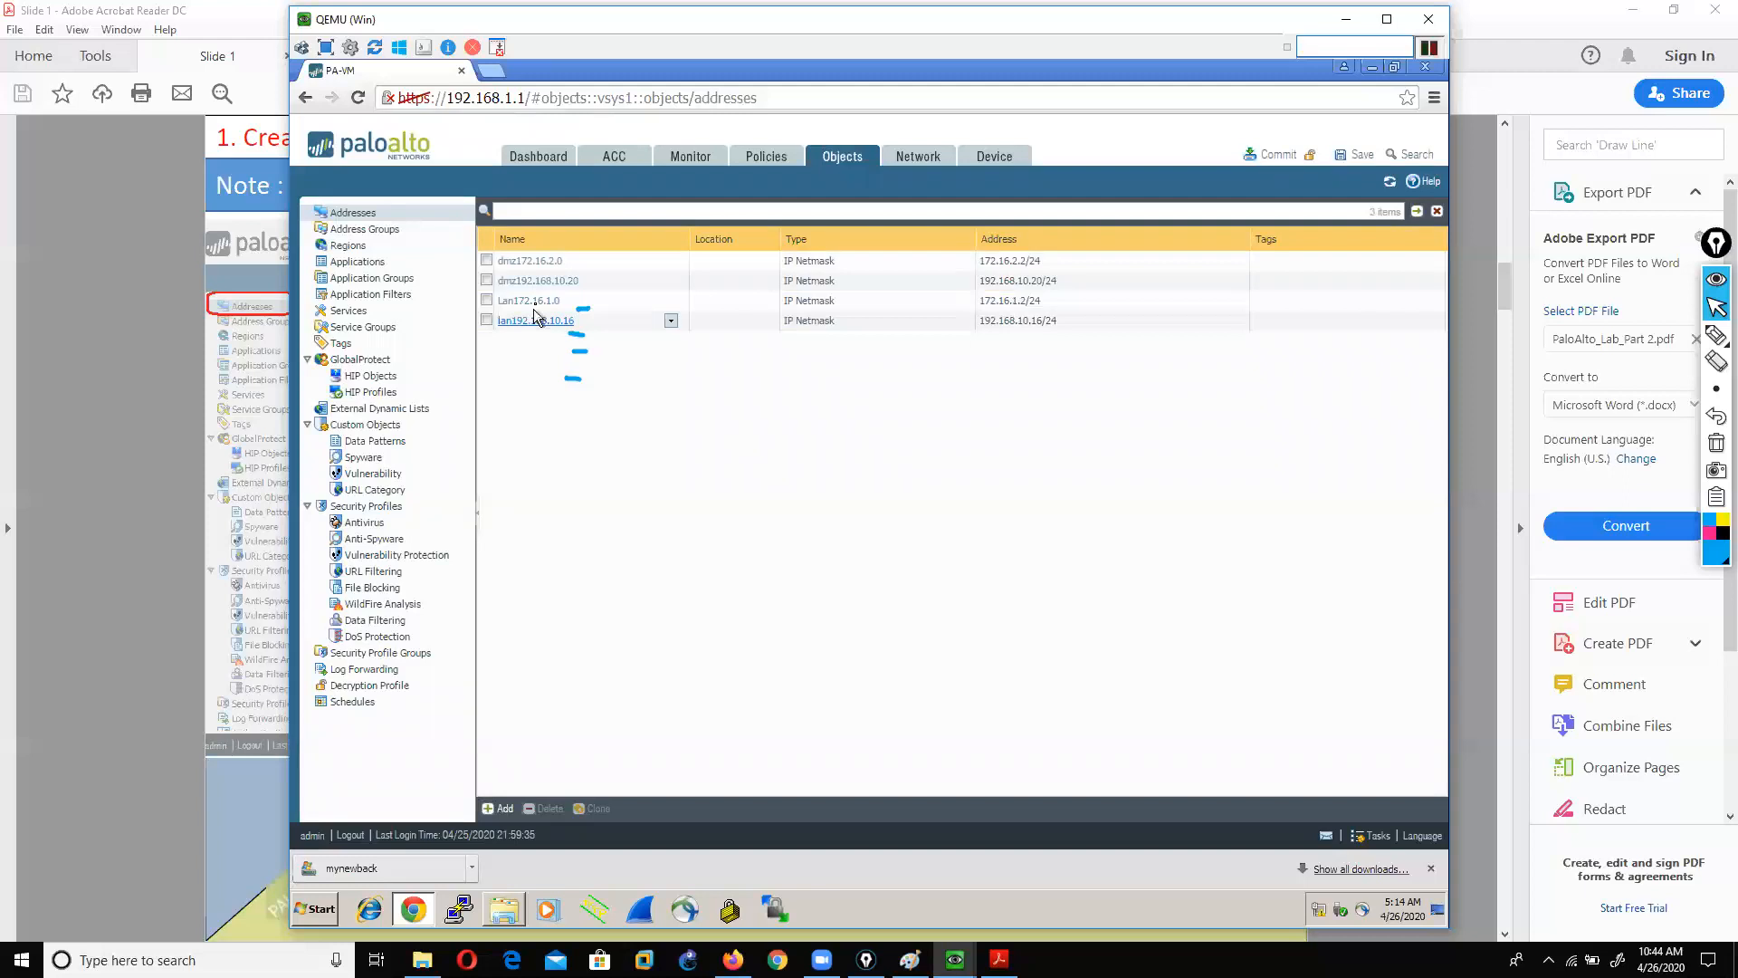
Step: Clear the screen ink and open the ethernet1/3 settings from Network > Interfaces
left_click(920, 161)
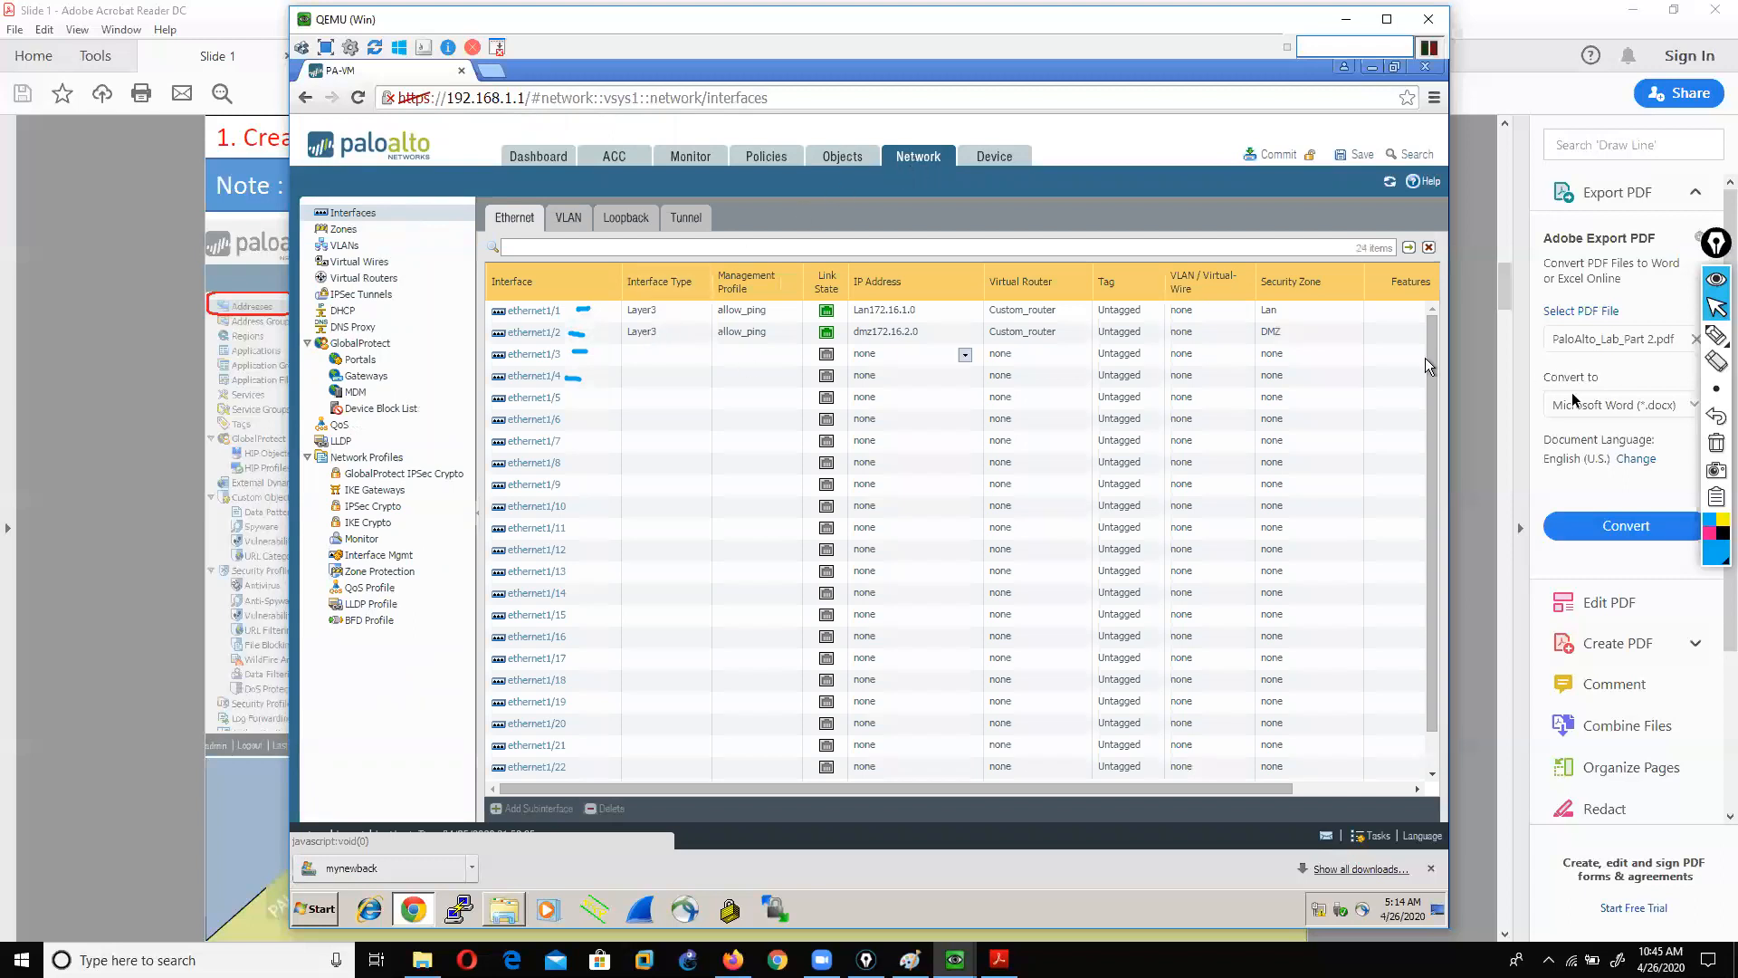
left_click(1713, 442)
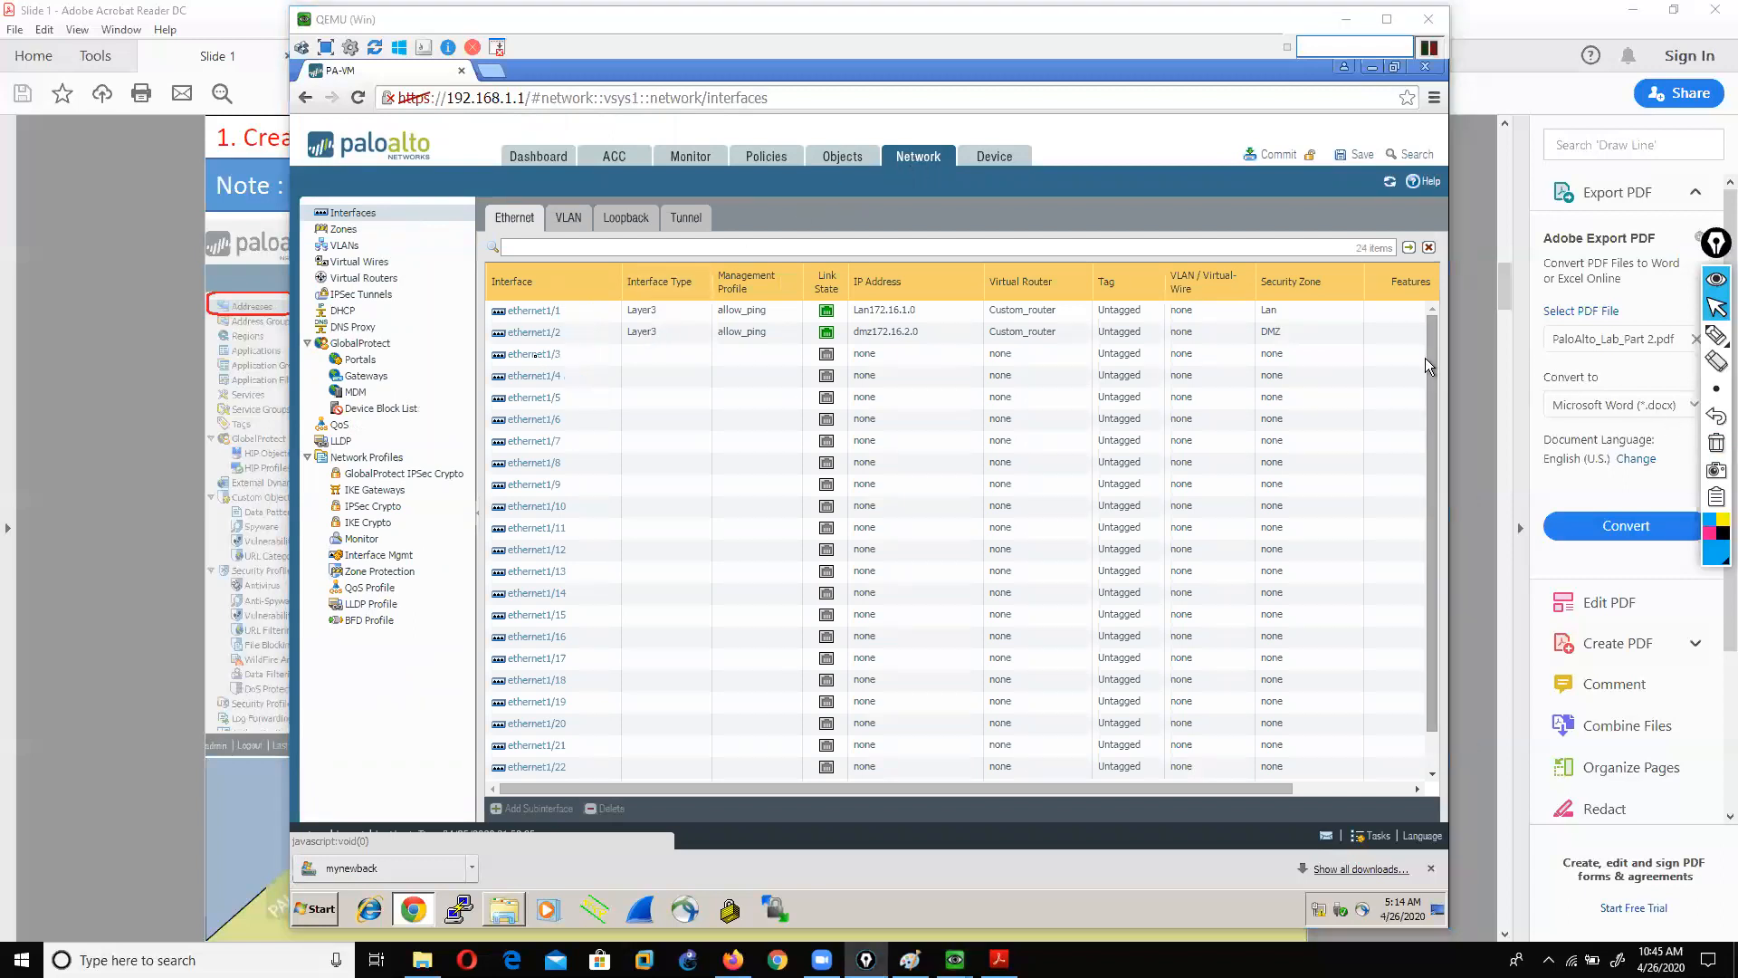
left_click(1428, 366)
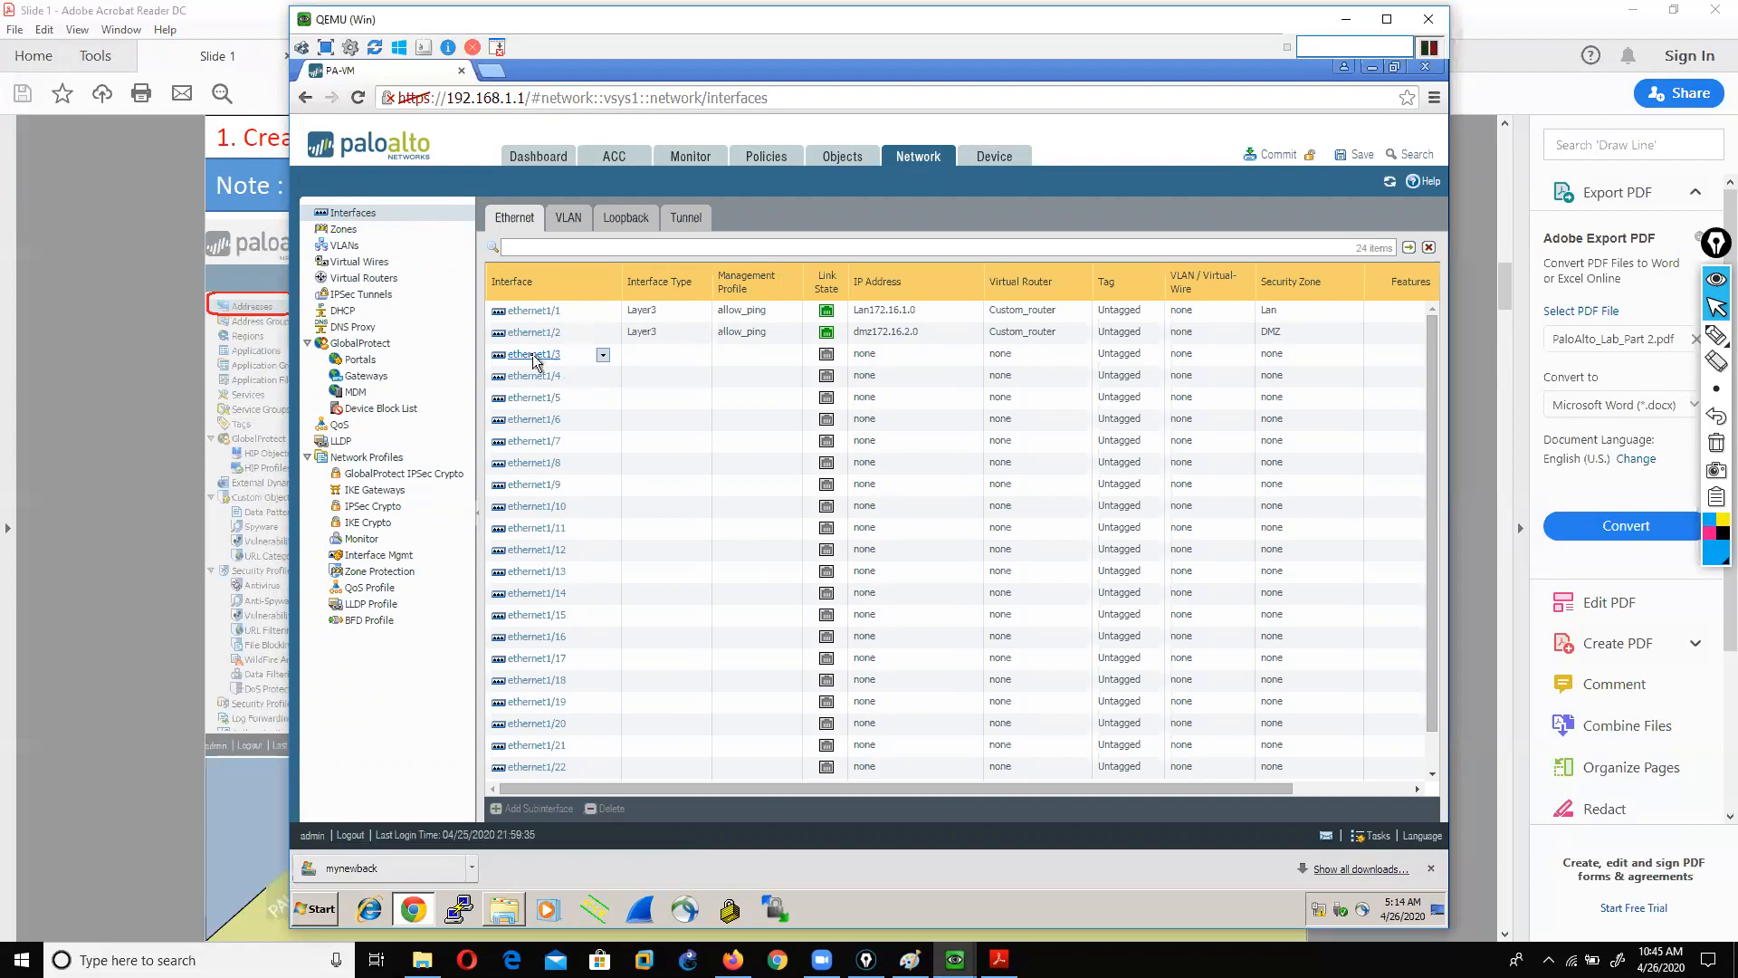
left_click(534, 357)
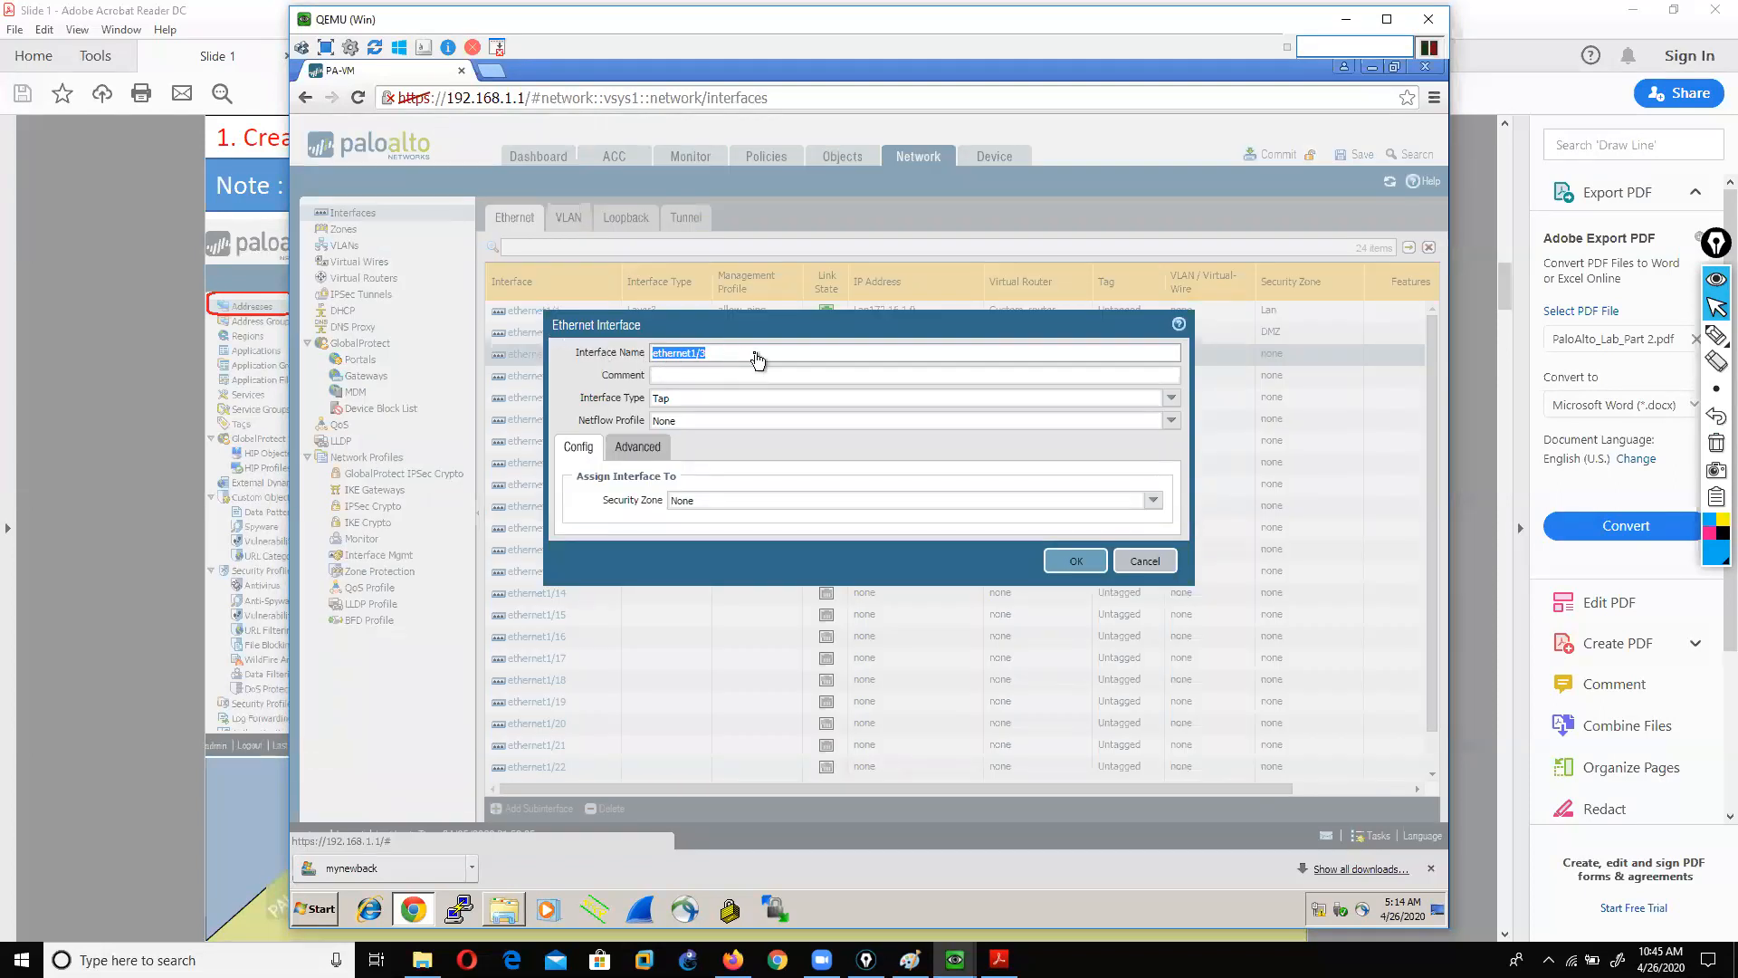
Step: Show ethernet1/3's Interface Type options and pen-mark Tap, Layer2 and Layer3, then clear the ink
left_click(1715, 335)
mouse_move(509, 399)
left_mouse_down()
mouse_move(564, 393)
mouse_move(603, 413)
left_mouse_up()
left_click(1706, 310)
left_click(1171, 399)
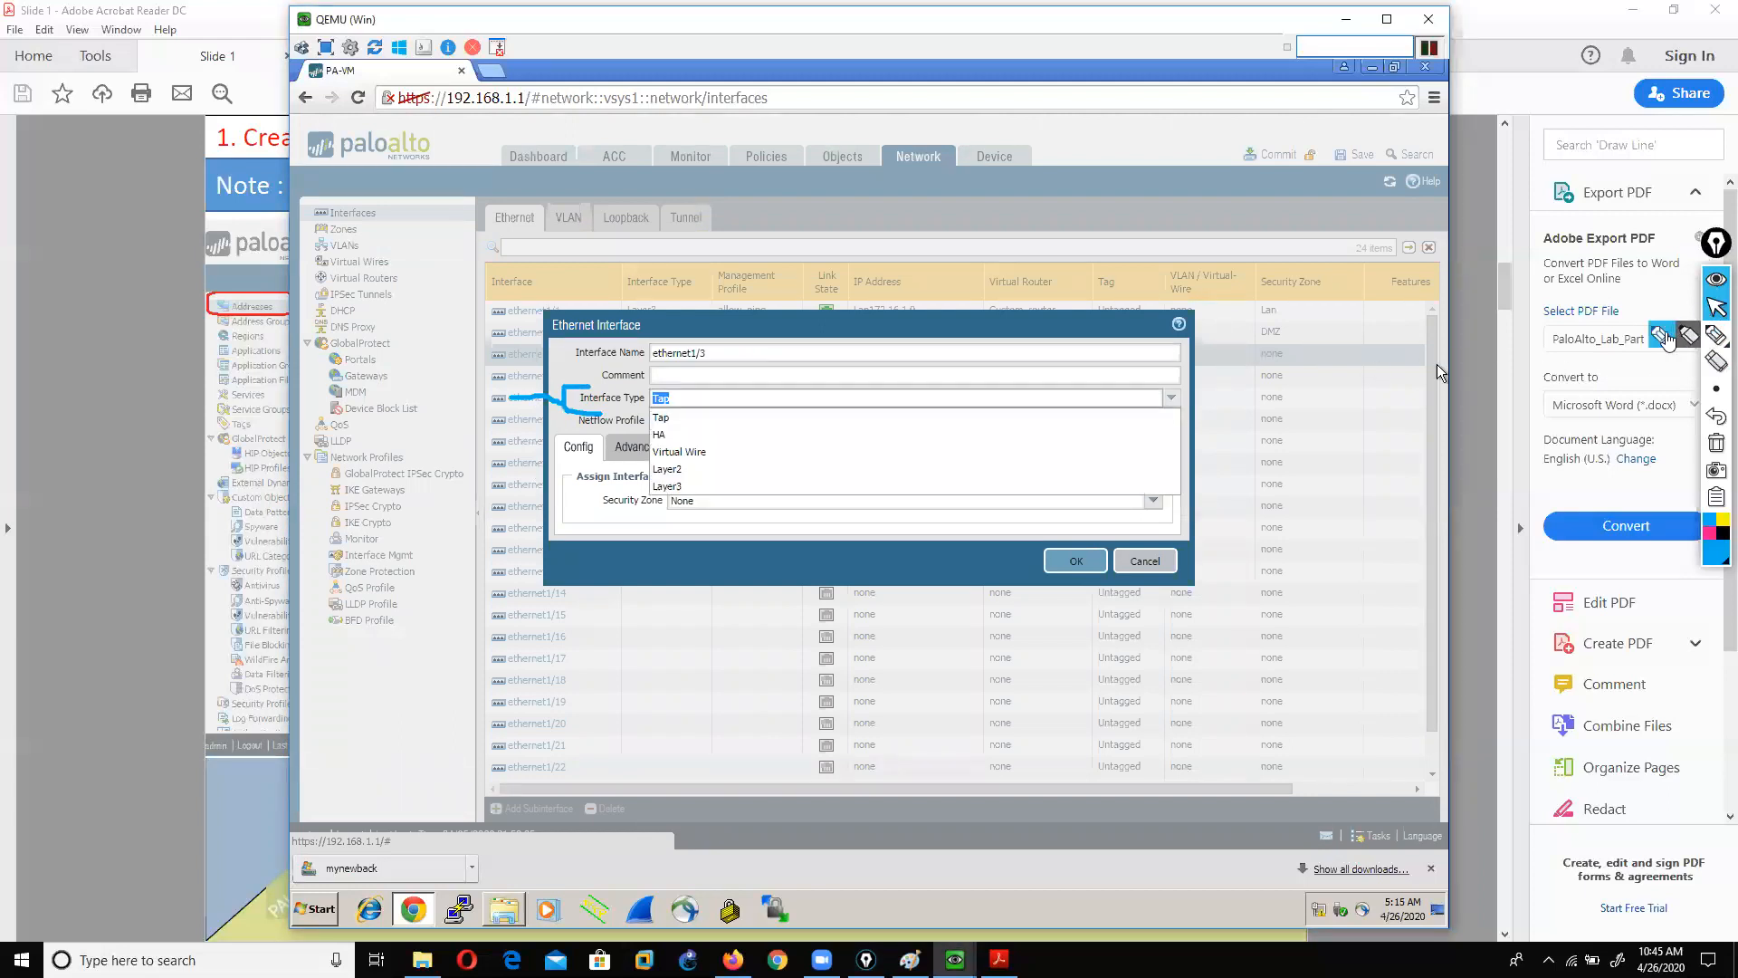
left_click(1667, 336)
mouse_move(688, 417)
left_mouse_down()
mouse_move(721, 411)
mouse_move(712, 435)
mouse_move(790, 459)
left_mouse_up()
left_click_drag(684, 469, 820, 475)
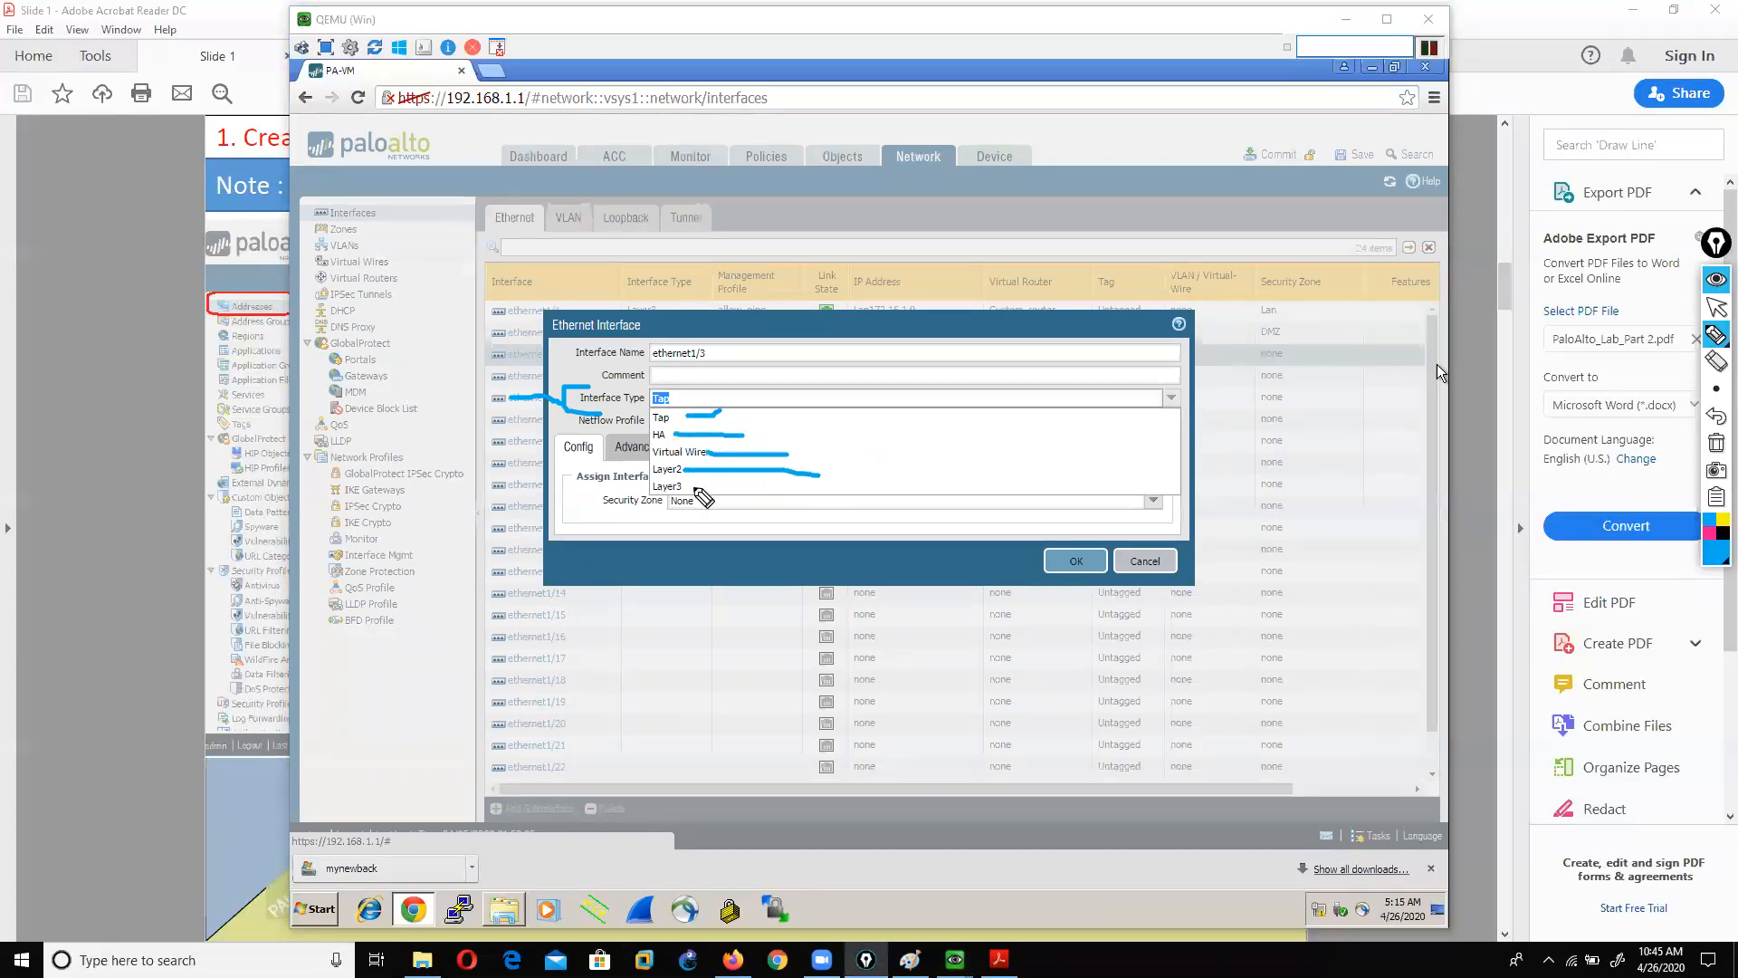
left_click_drag(681, 485, 810, 605)
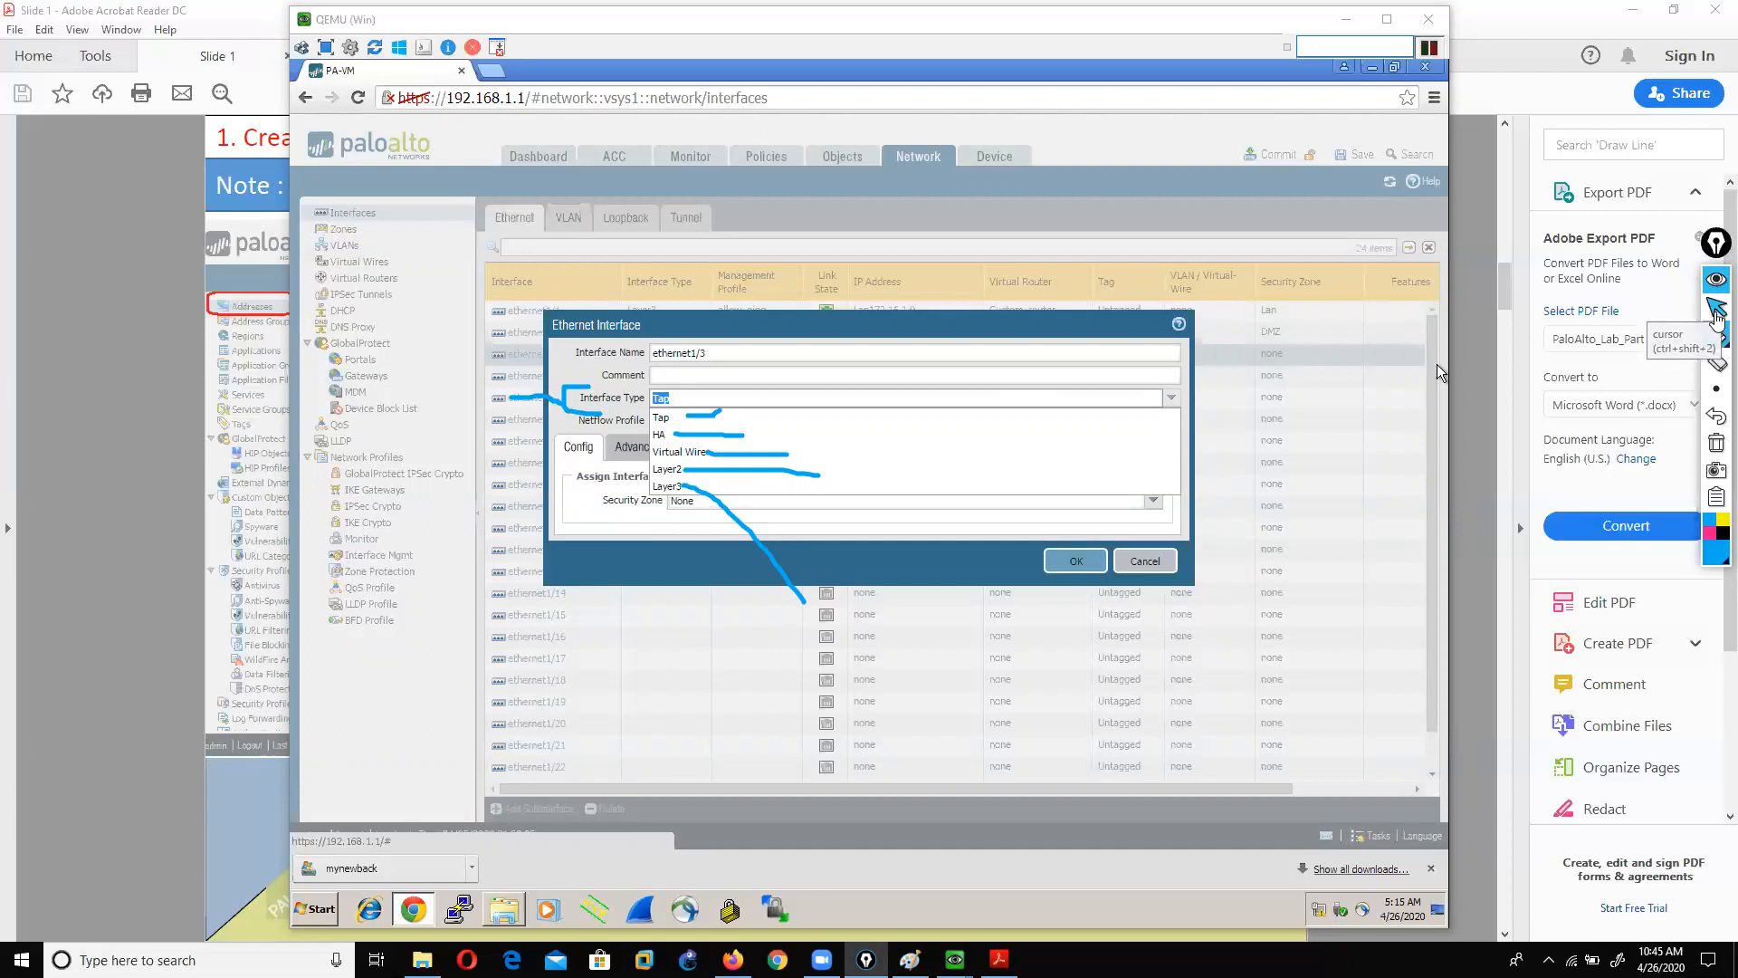
left_click(1715, 443)
Step: Draw arrows from the Layer3, Layer2 and Virtual Wire options, then bring the slides forward at page 10
left_click(1715, 335)
mouse_move(688, 489)
left_mouse_down()
mouse_move(719, 631)
mouse_move(746, 624)
left_mouse_up()
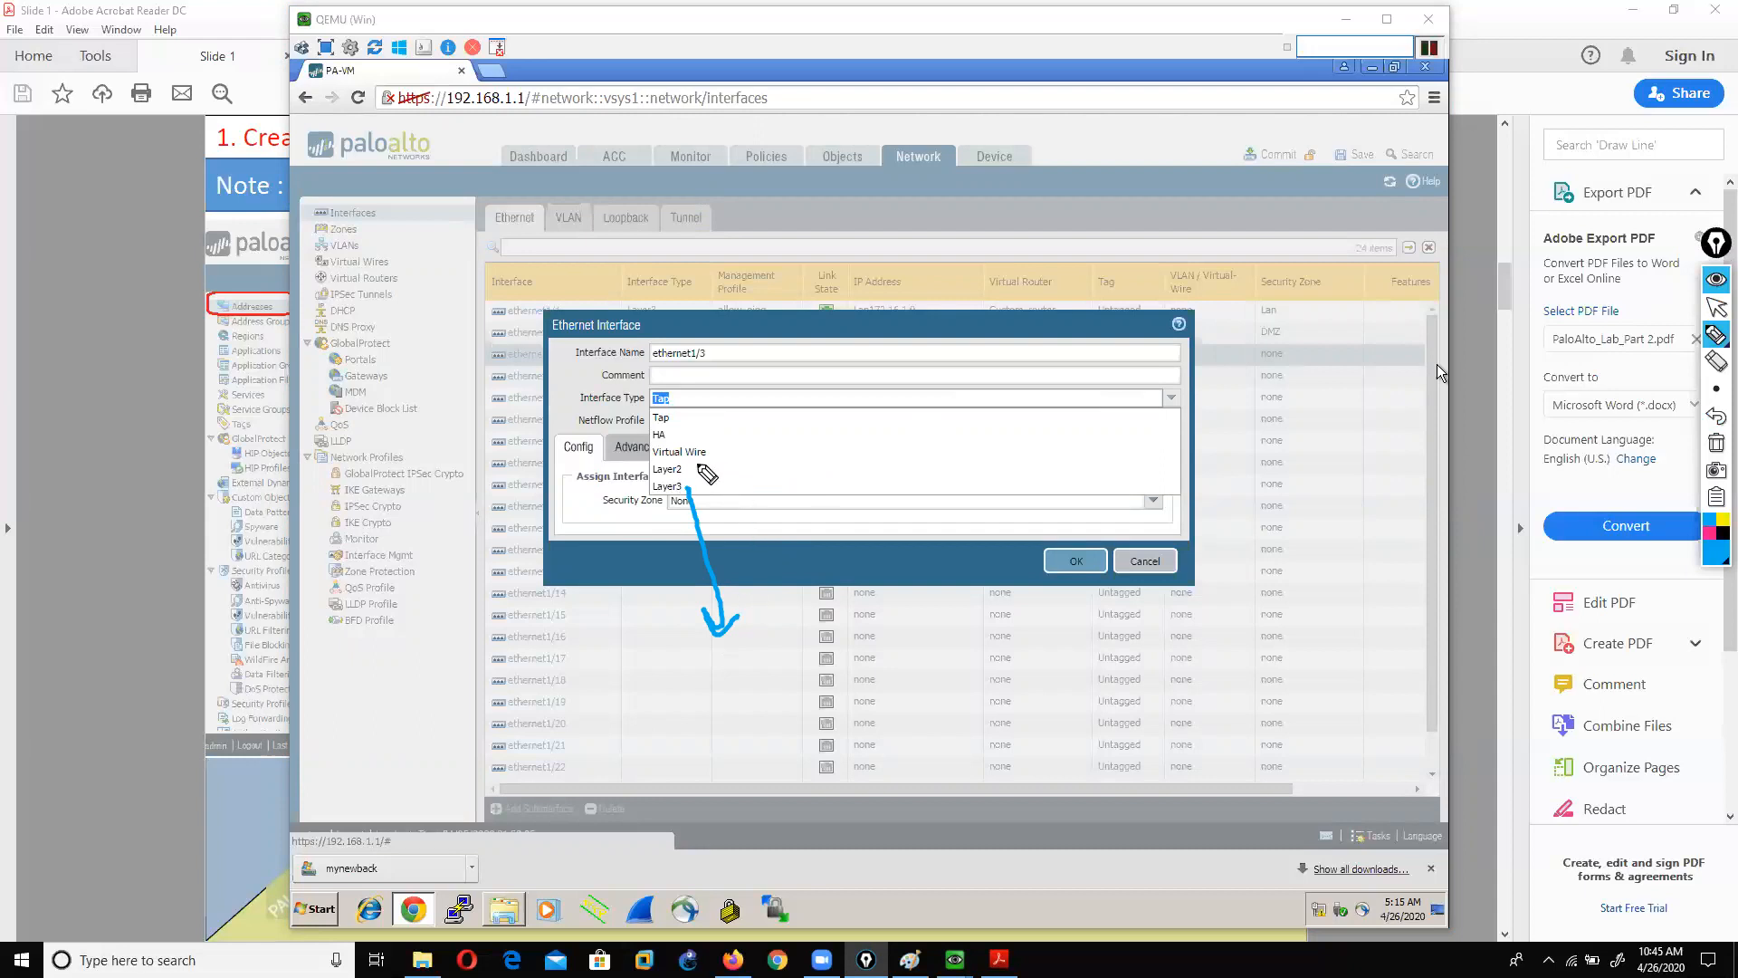
mouse_move(687, 468)
left_mouse_down()
mouse_move(949, 523)
mouse_move(894, 543)
left_mouse_up()
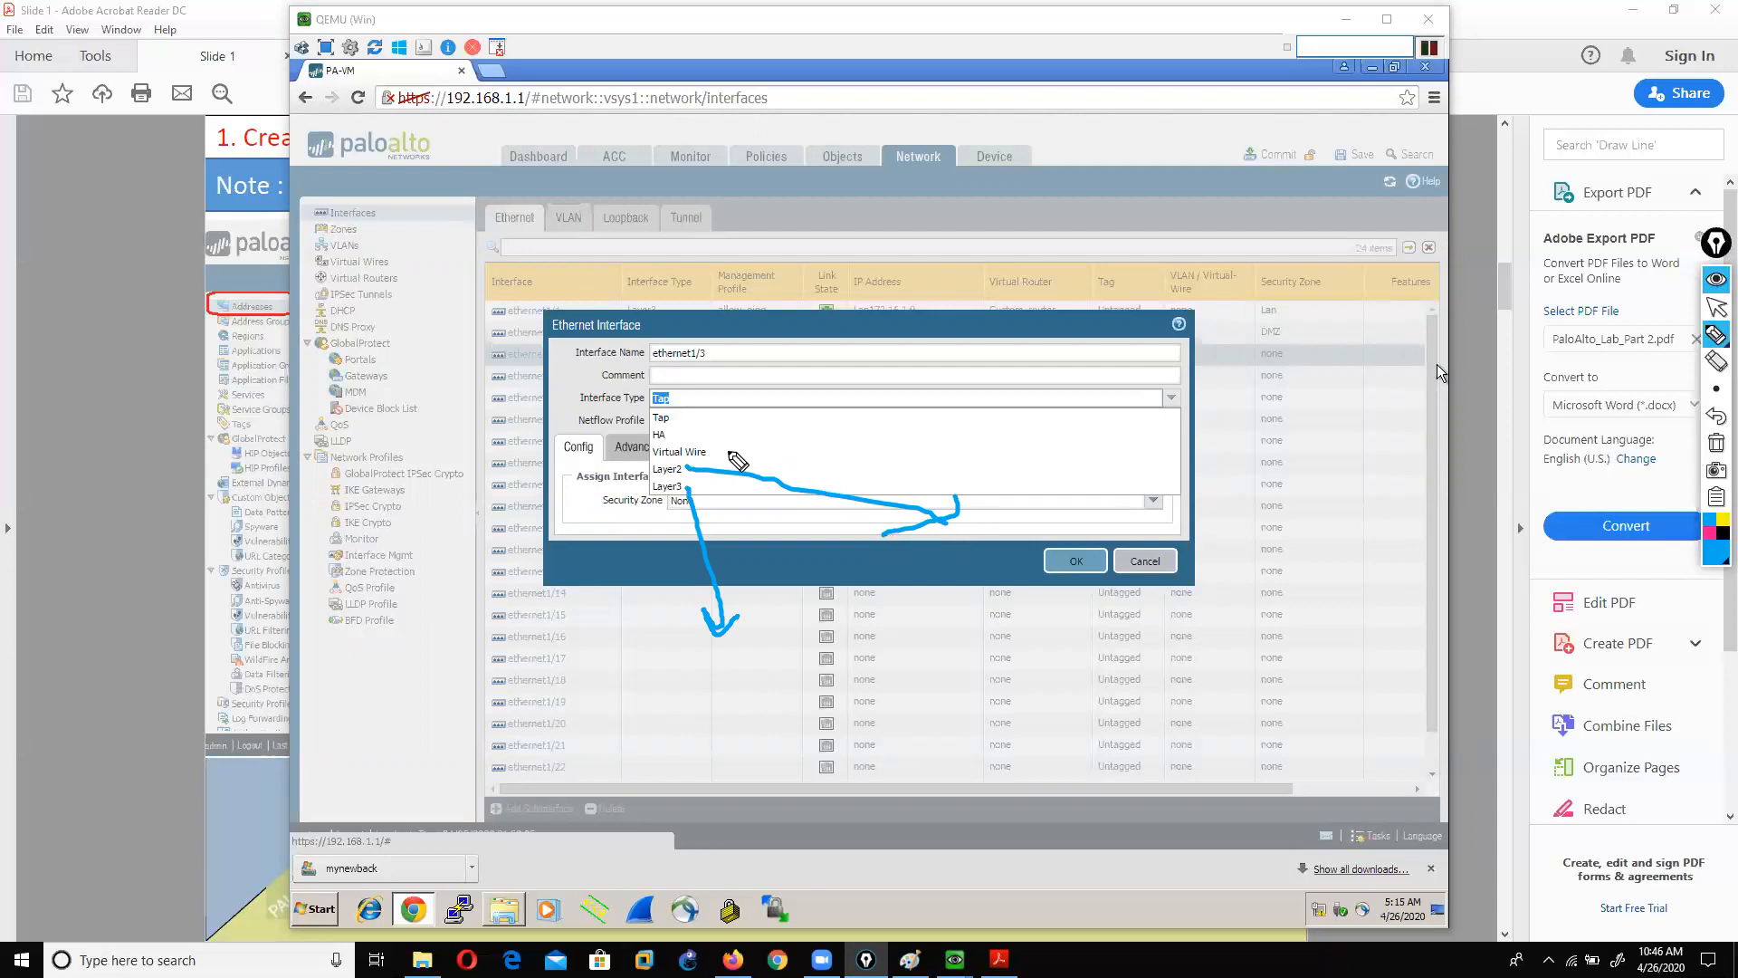
left_click_drag(716, 452, 1354, 479)
left_click(1717, 308)
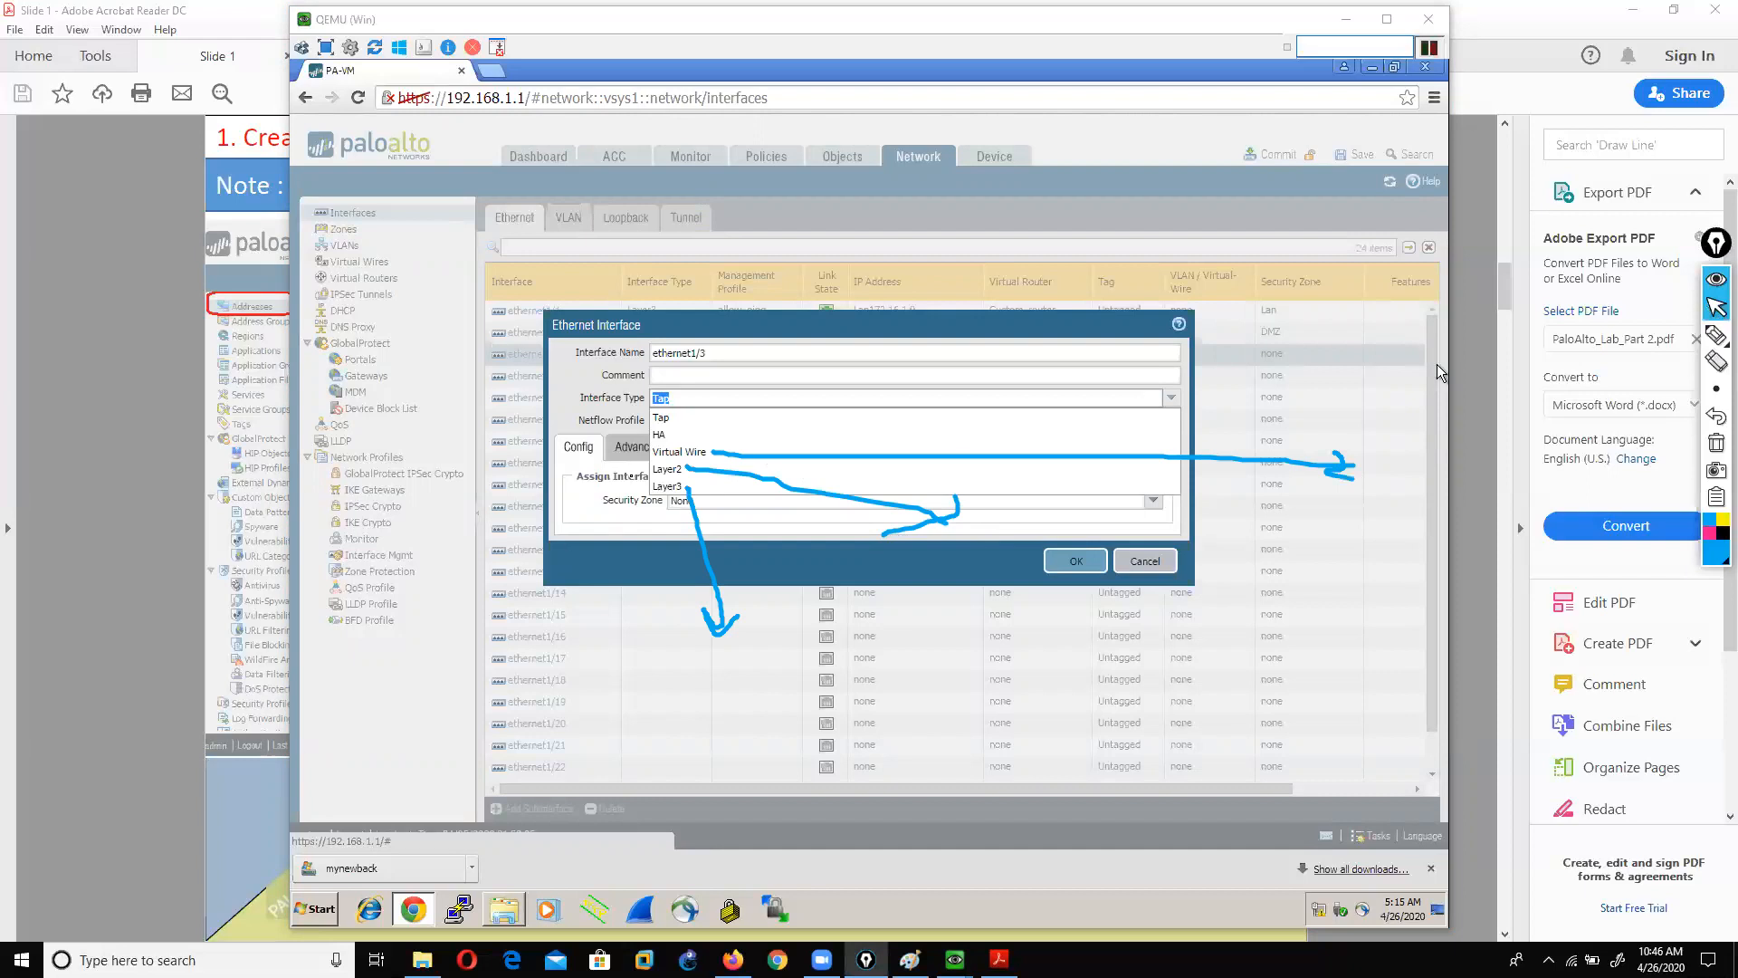
left_click(95, 507)
scroll(114, 604, "down", 9)
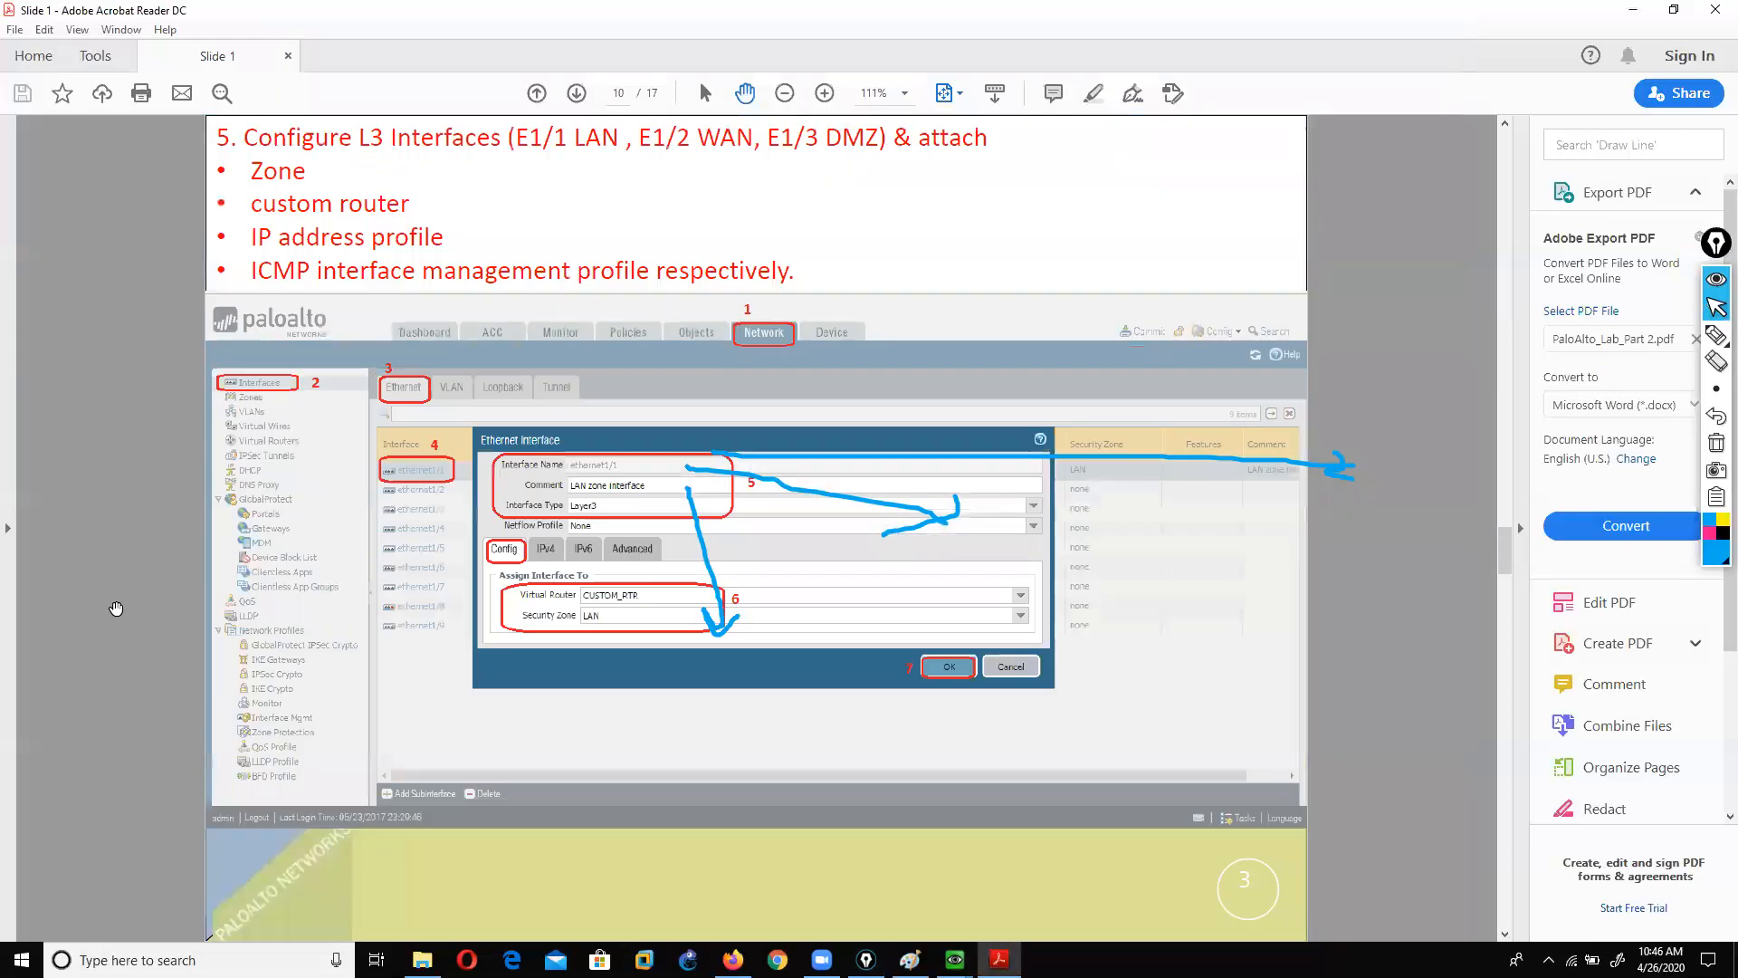
Step: On page 16, circle Layer 3 Mode, underline Tap and Virtual Wire Mode, and outline the Virtual Wire diagram
scroll(116, 607, "down", 5)
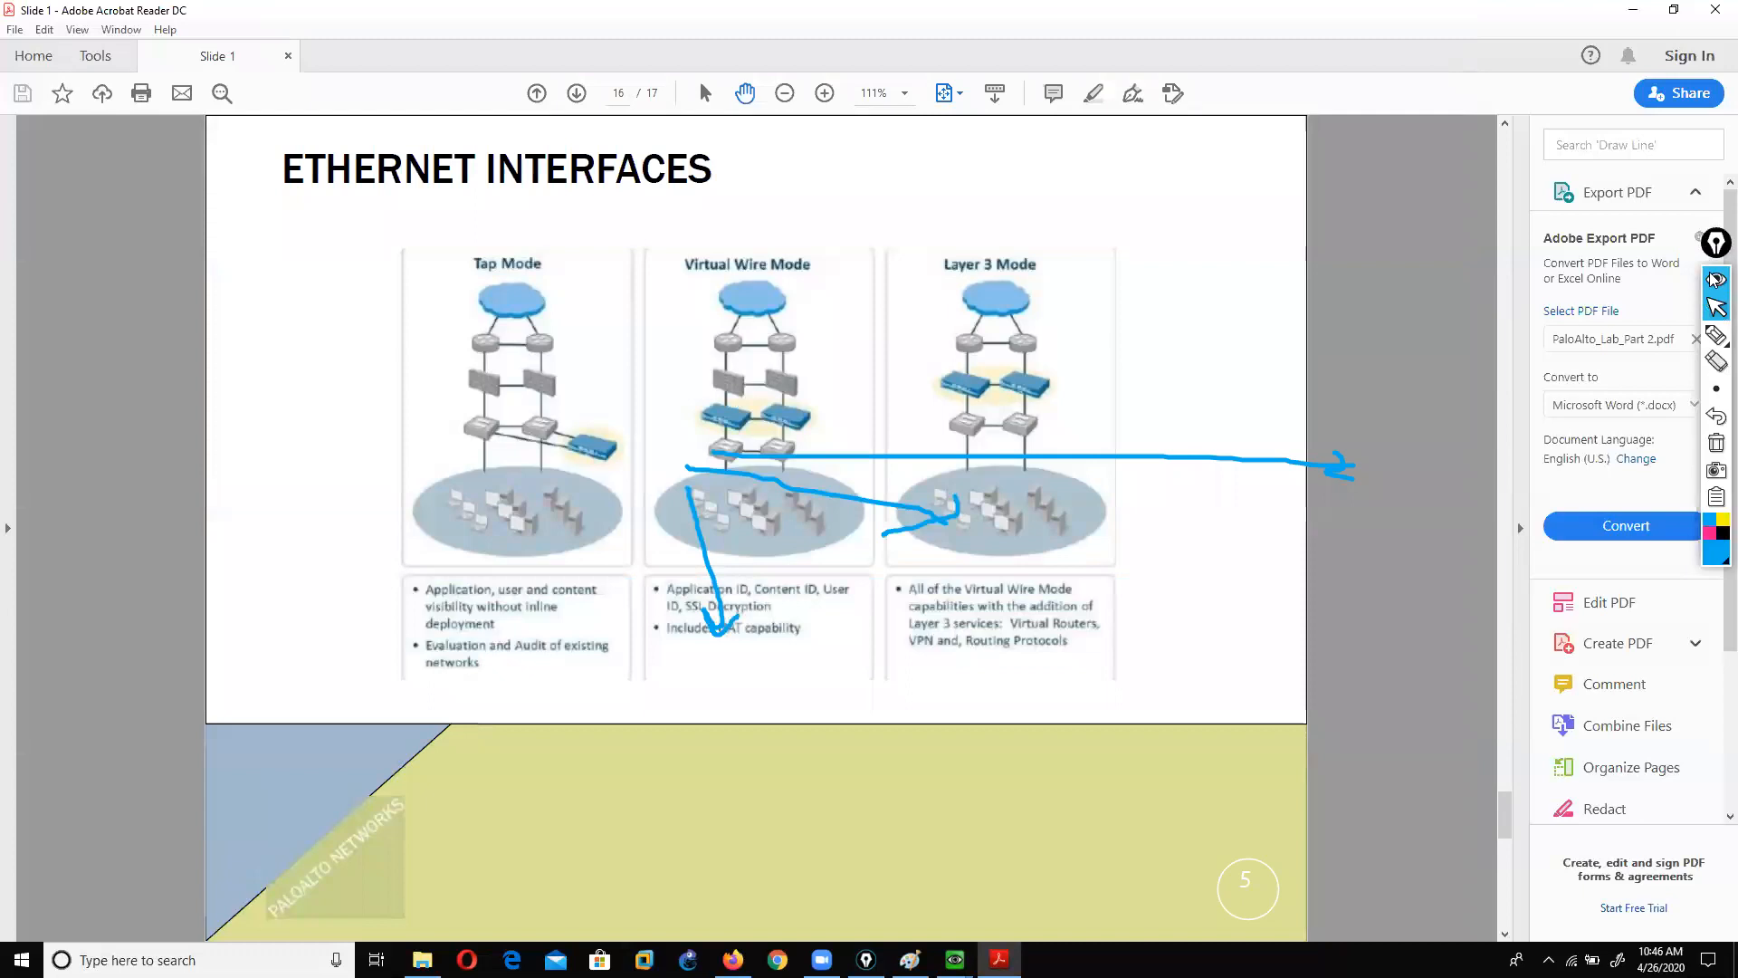
left_click(1717, 442)
mouse_move(1717, 335)
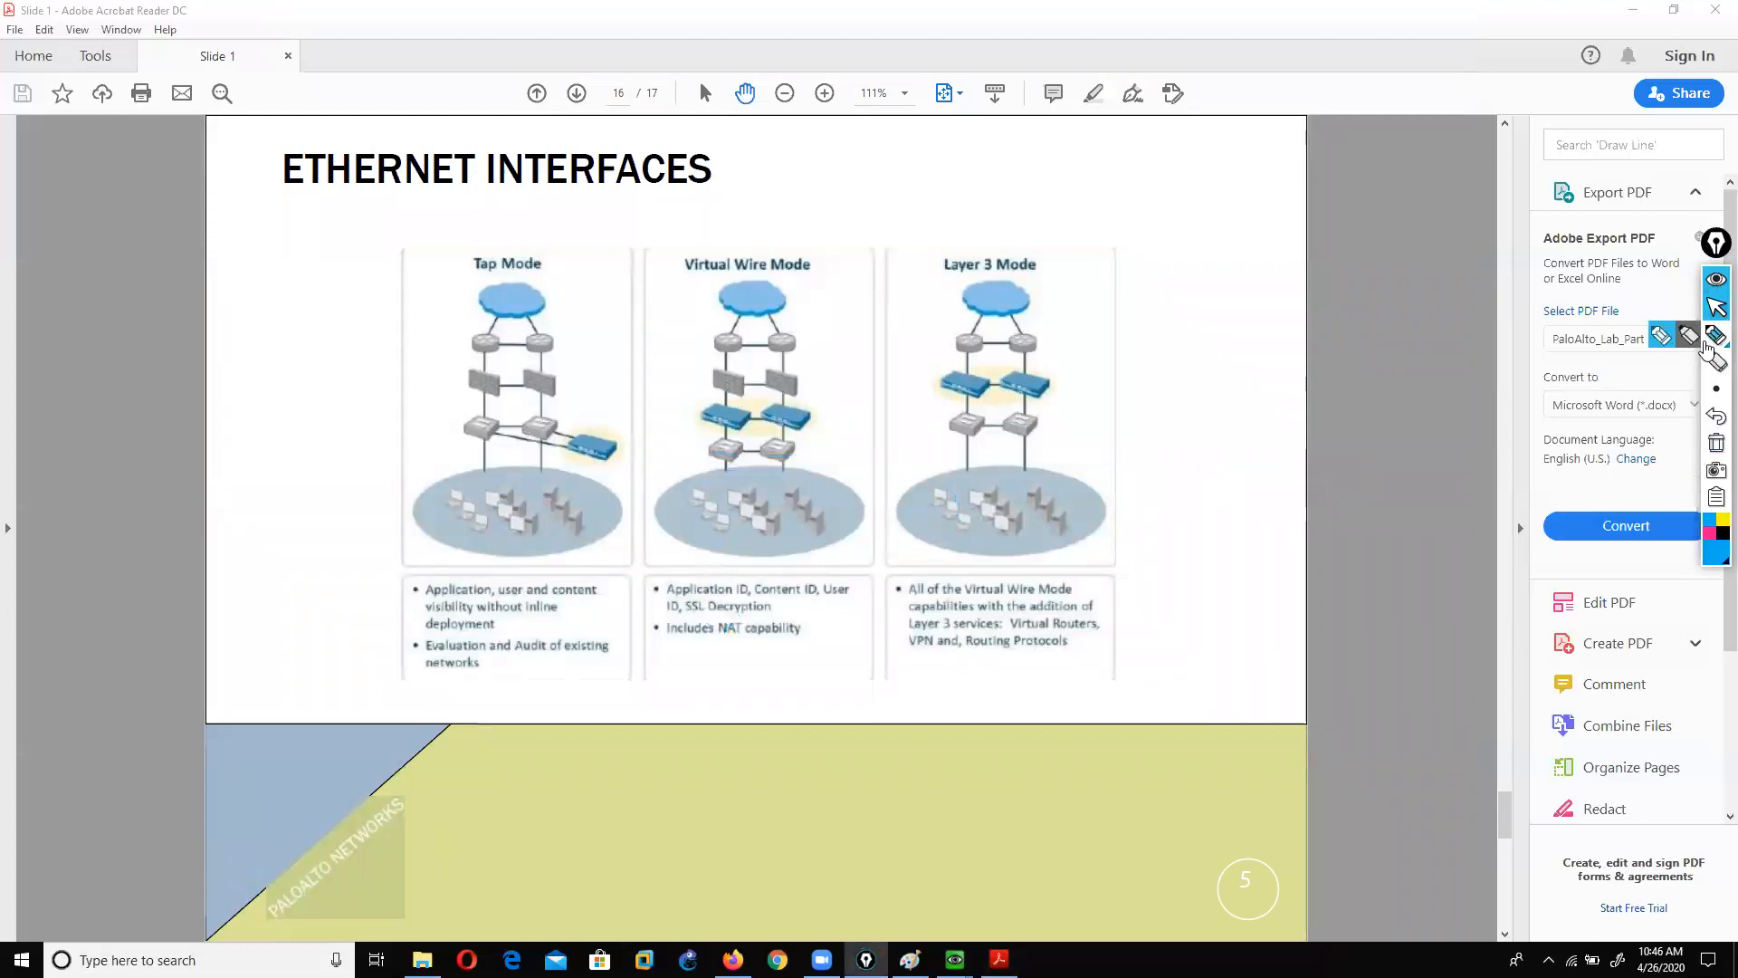
left_click(1662, 336)
mouse_move(928, 278)
left_mouse_down()
mouse_move(1079, 284)
mouse_move(957, 230)
mouse_move(959, 295)
left_mouse_up()
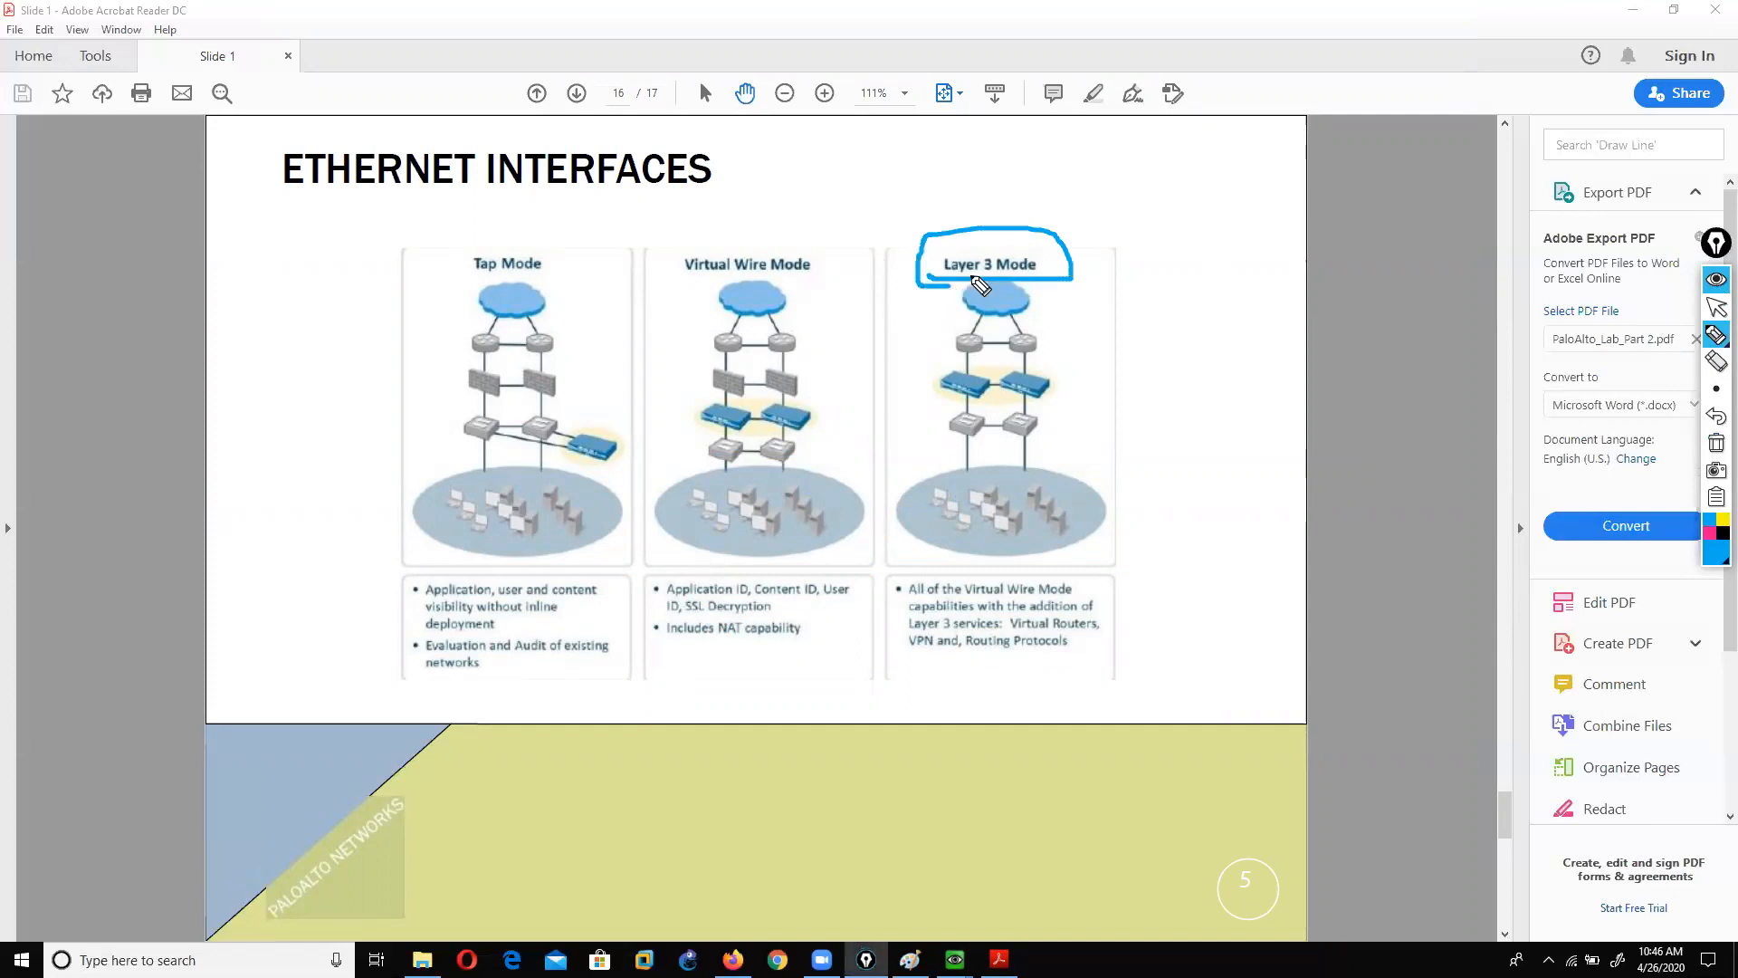
left_click_drag(676, 280, 817, 281)
left_click_drag(452, 274, 569, 284)
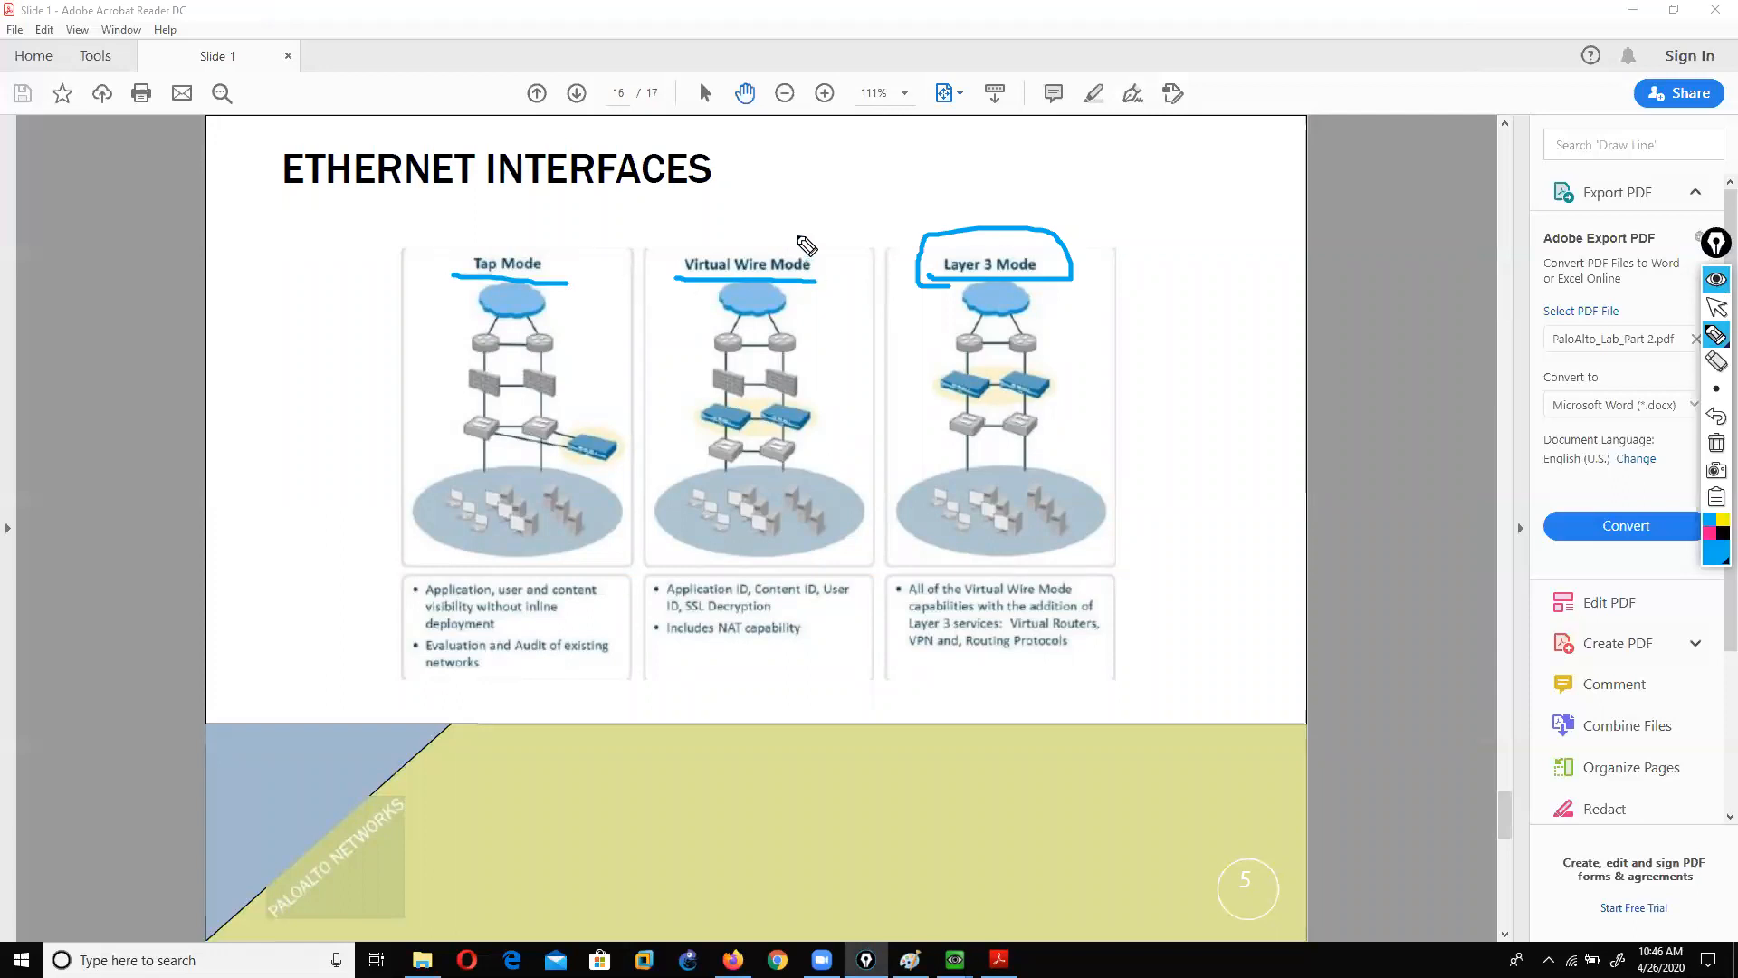
mouse_move(843, 486)
left_mouse_down()
mouse_move(774, 471)
mouse_move(667, 512)
mouse_move(677, 554)
mouse_move(856, 572)
mouse_move(883, 512)
mouse_move(842, 482)
left_mouse_up()
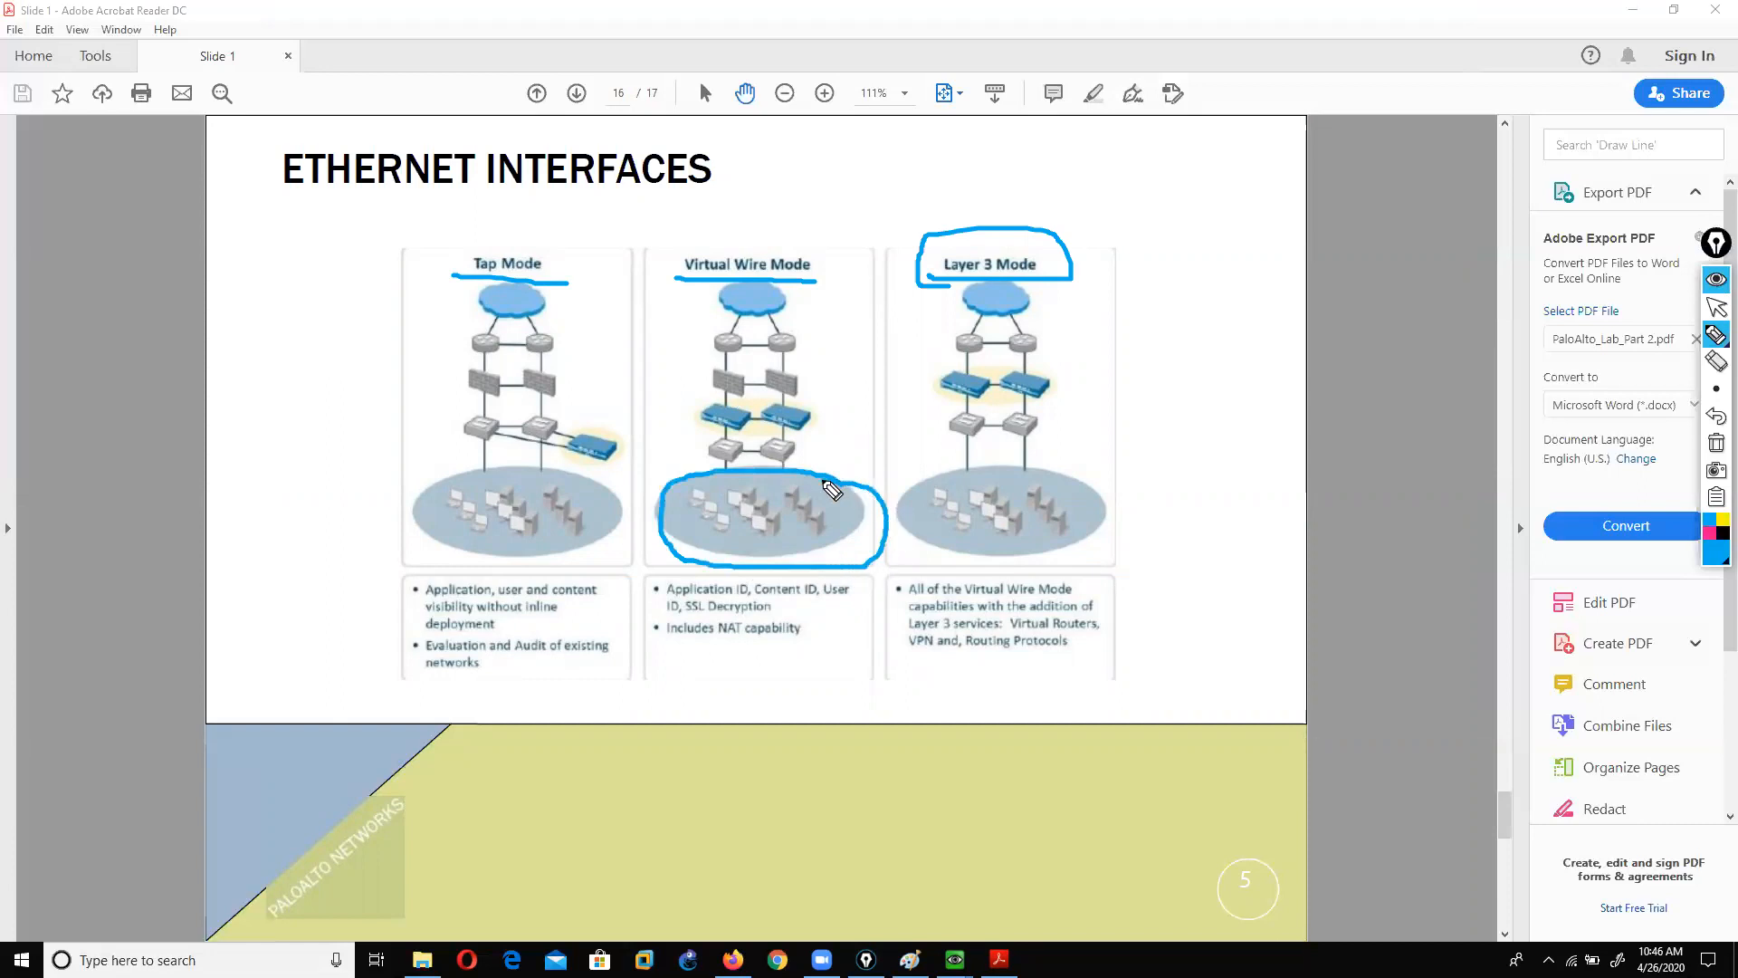
mouse_move(702, 367)
left_mouse_down()
mouse_move(826, 364)
mouse_move(844, 201)
left_mouse_up()
left_click_drag(700, 366, 672, 219)
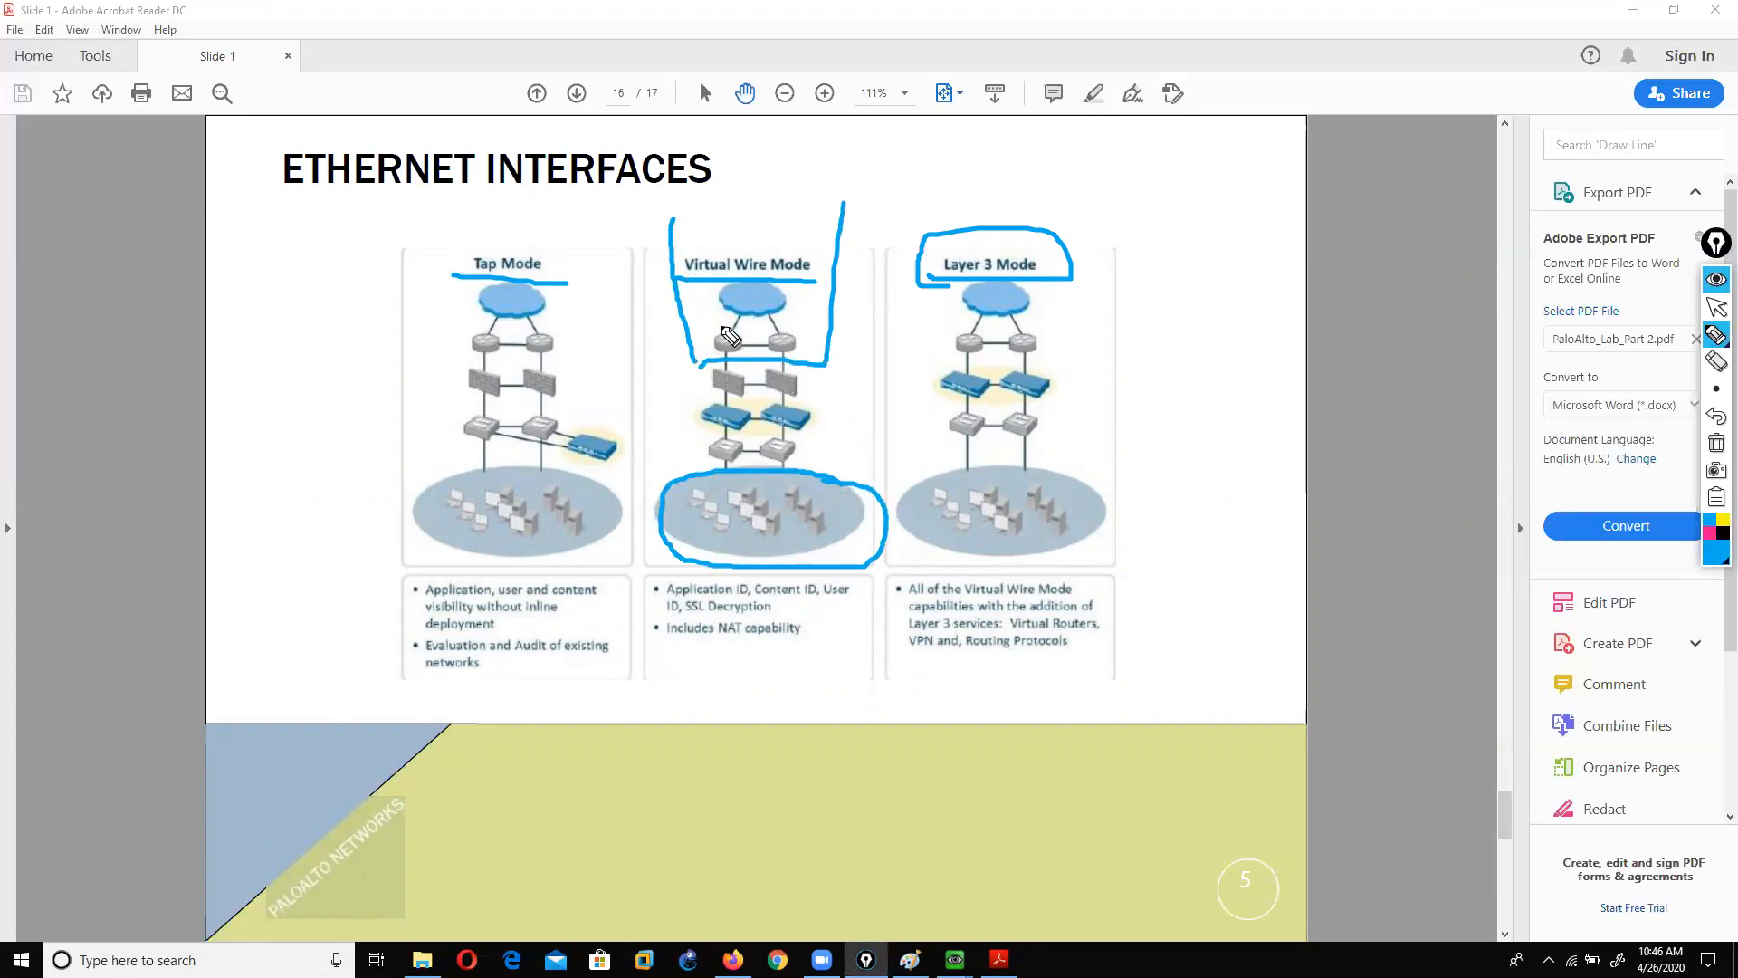
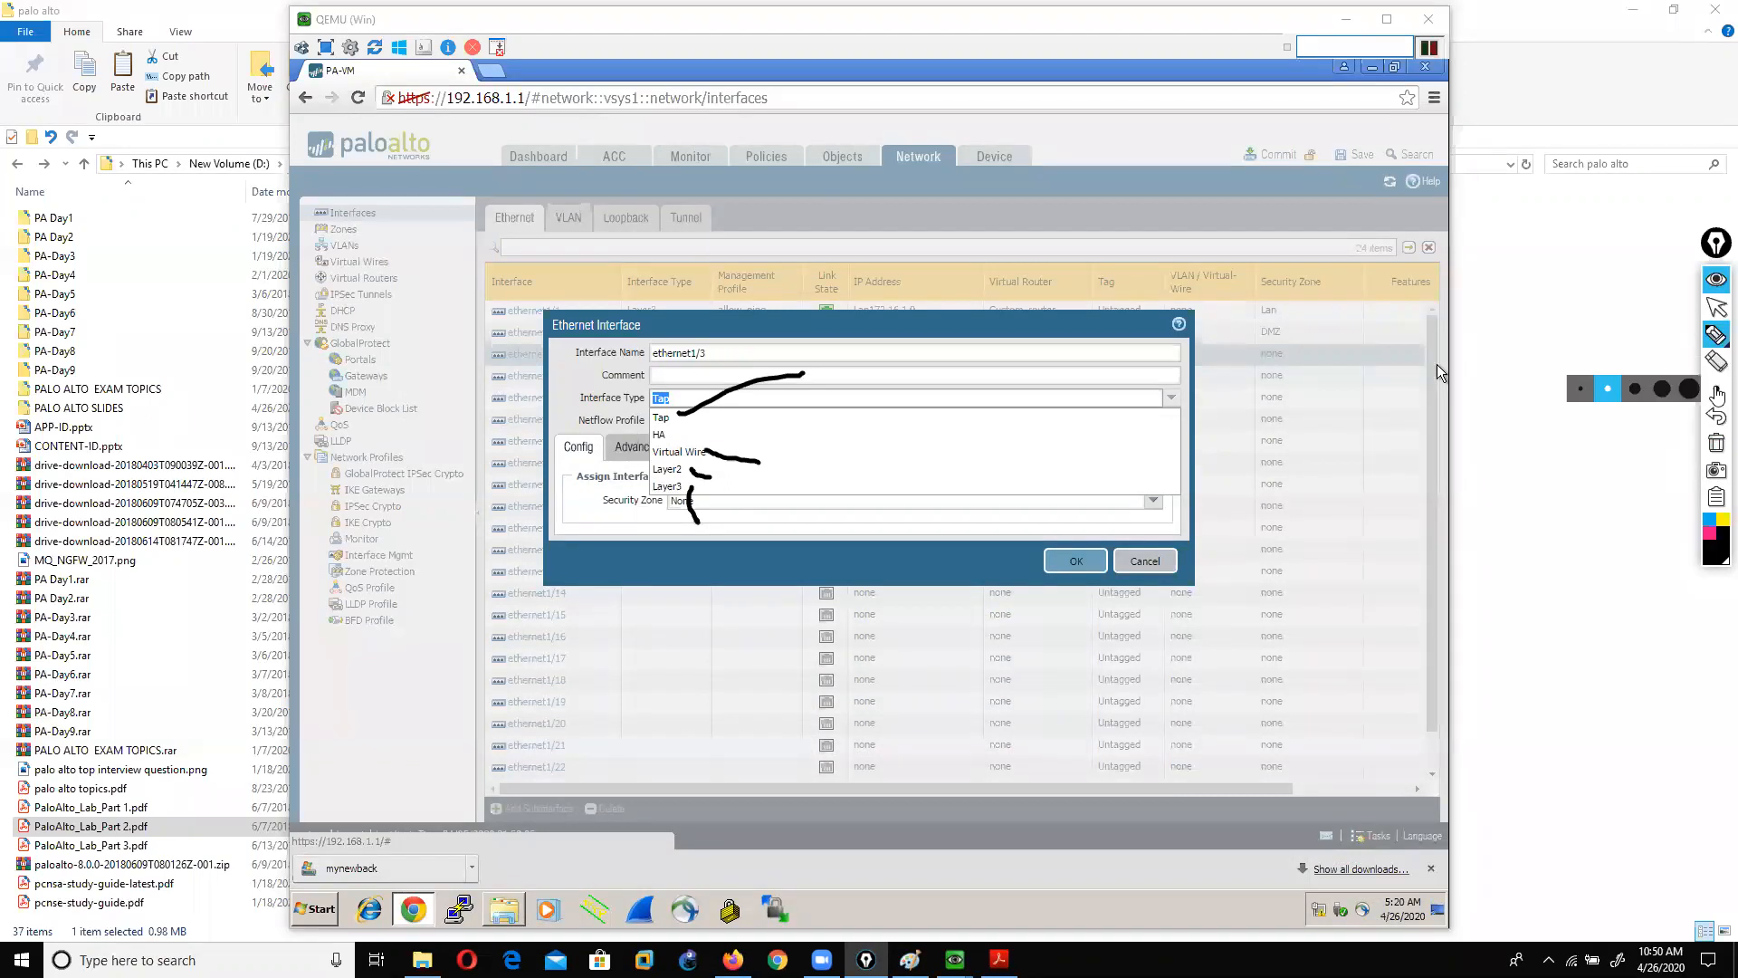
Step: Clear the earlier ink and draw an arrow at the HA interface type option
left_click(1718, 416)
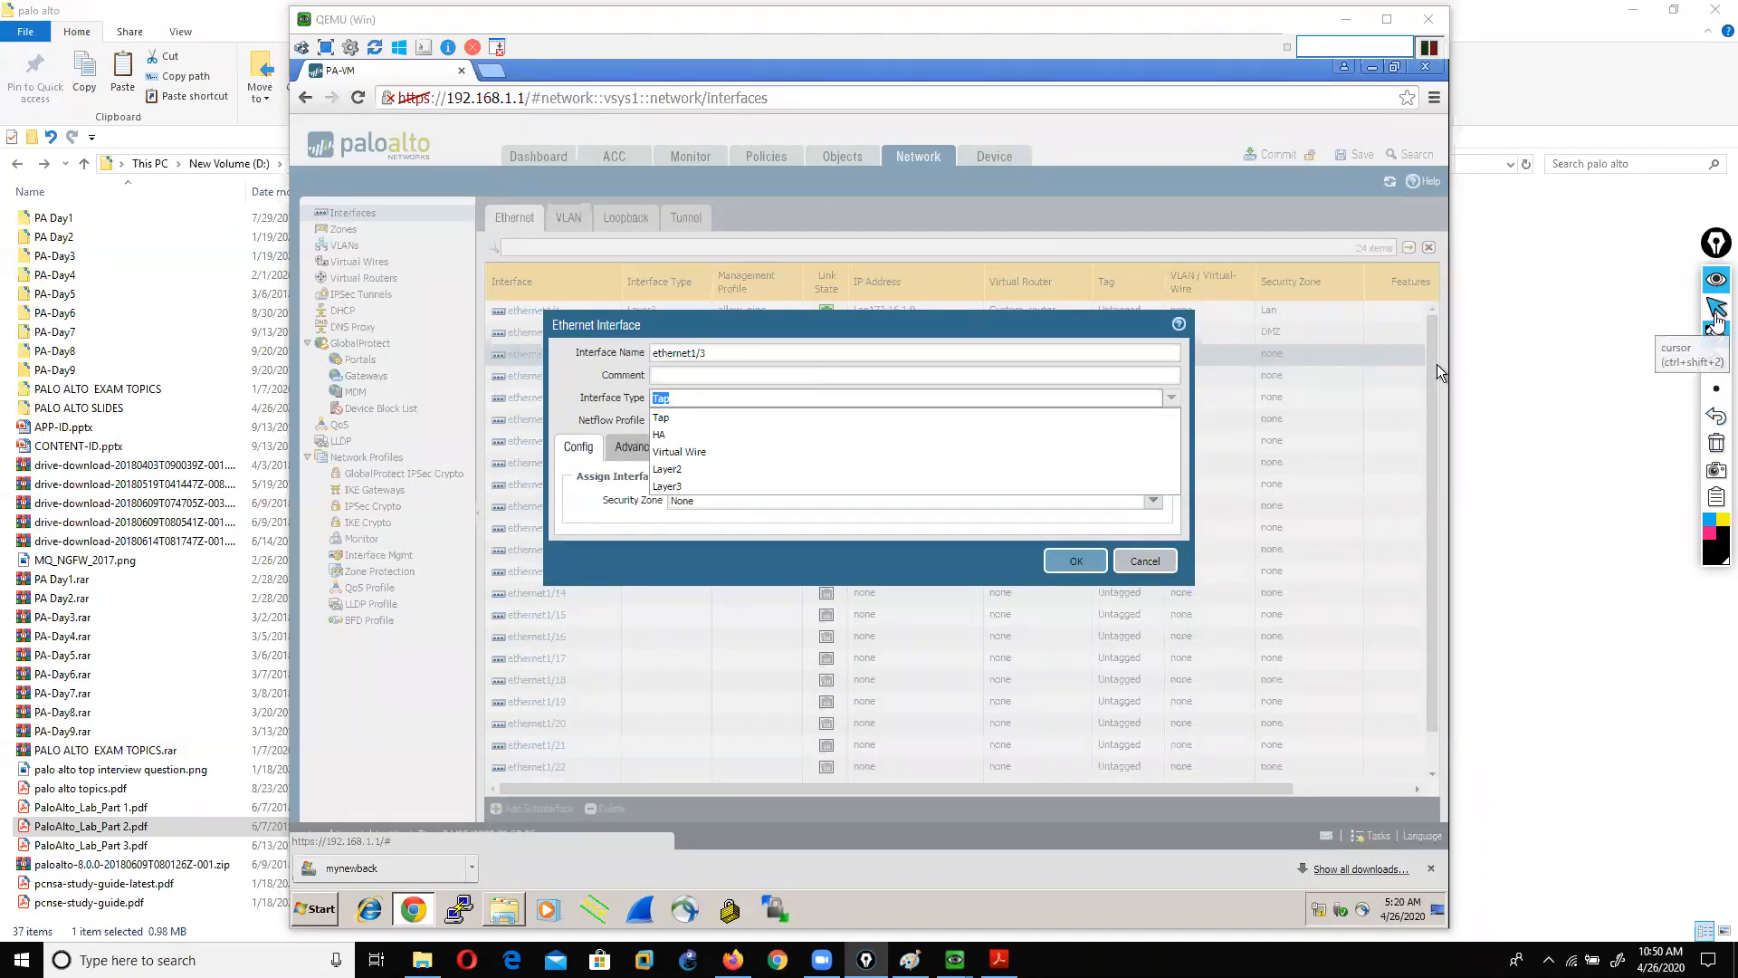
left_click(1671, 340)
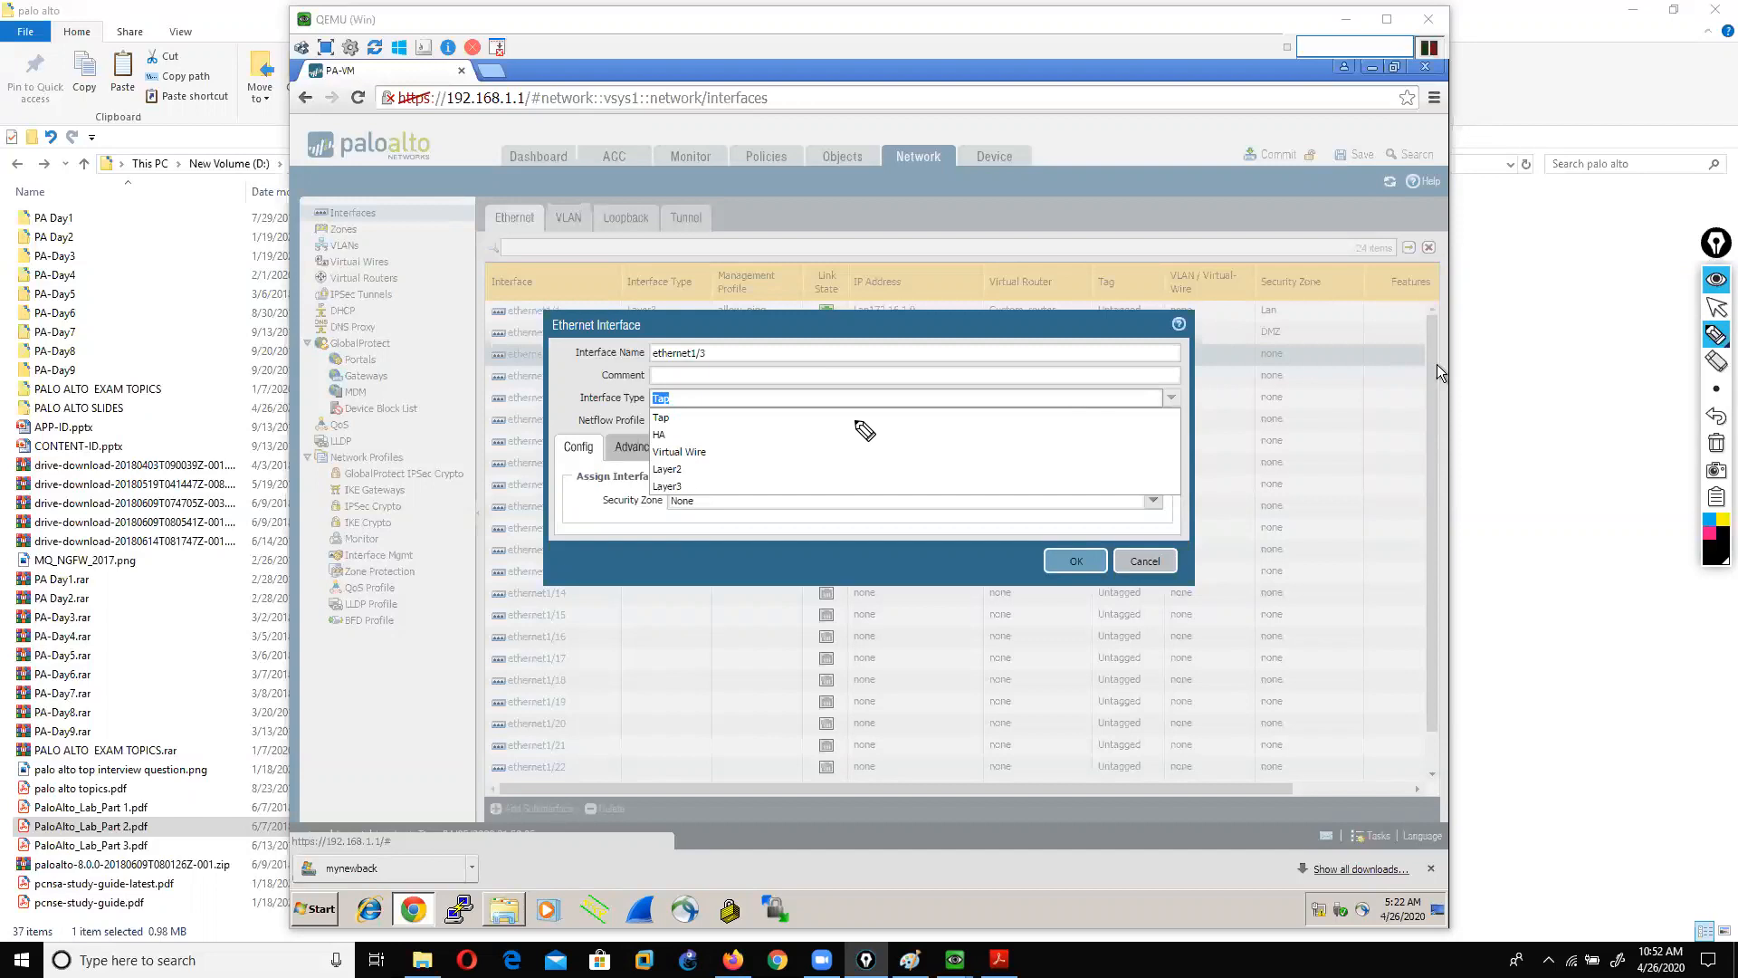
mouse_move(675, 438)
left_mouse_down()
mouse_move(765, 423)
mouse_move(742, 451)
left_mouse_up()
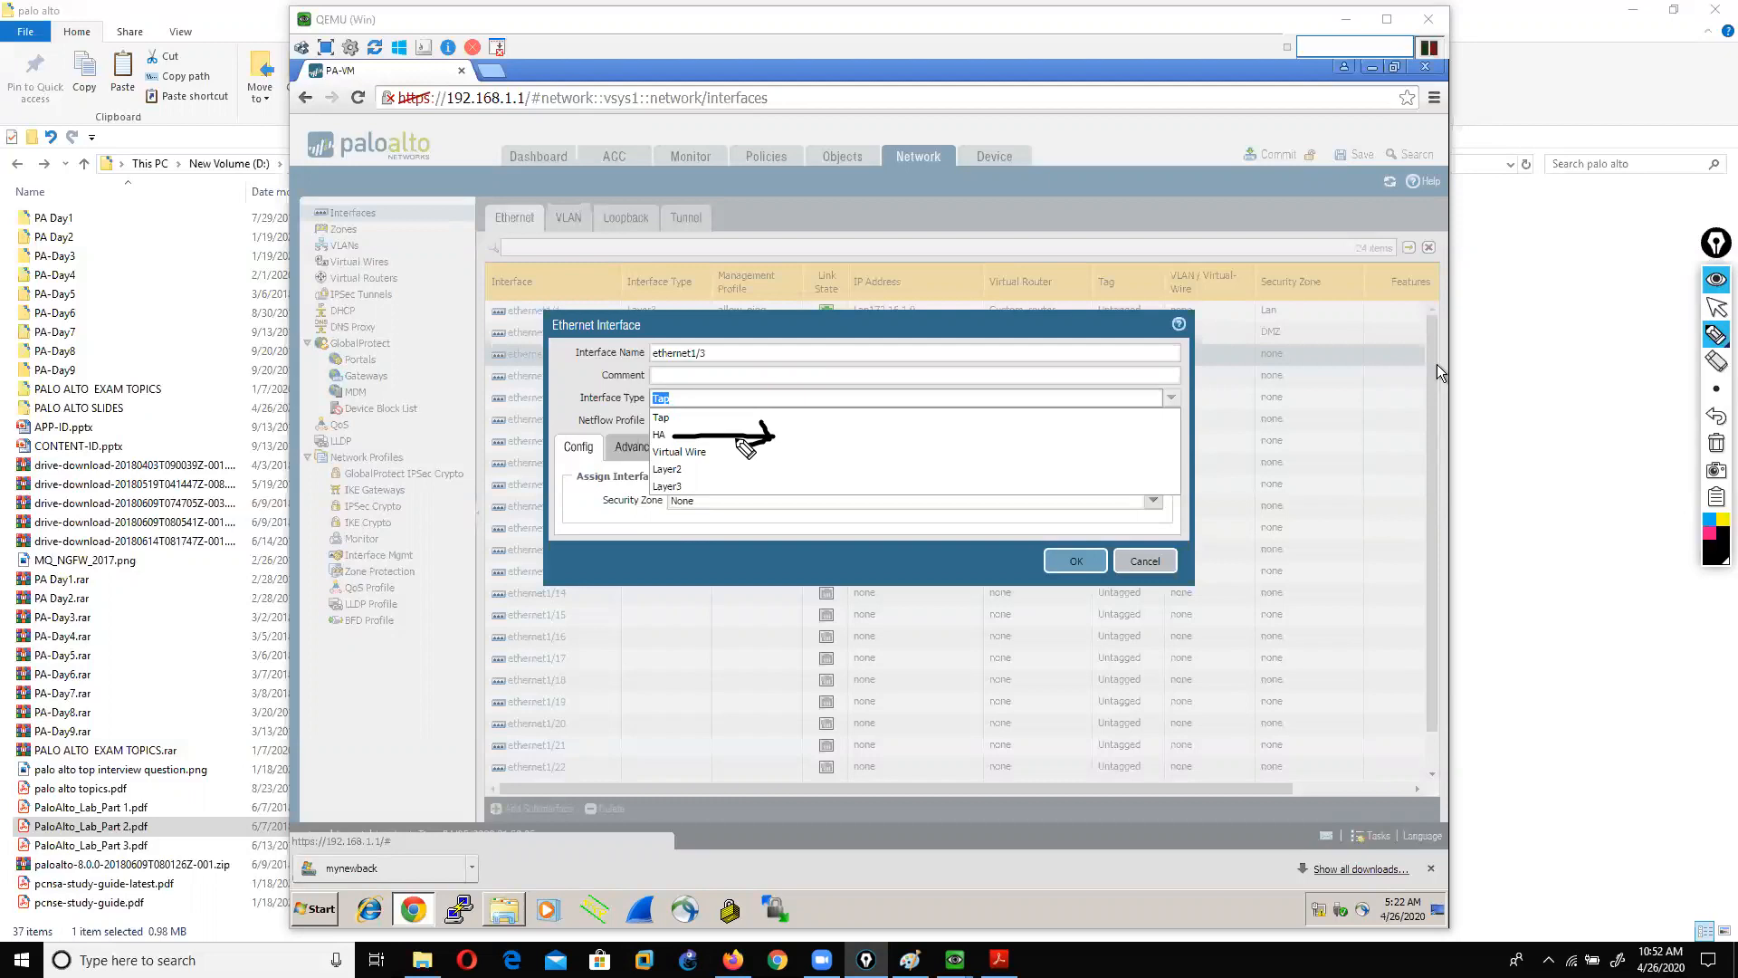
Step: Erase the arrow and set ethernet1/3's Interface Type to Layer3
left_click(1716, 307)
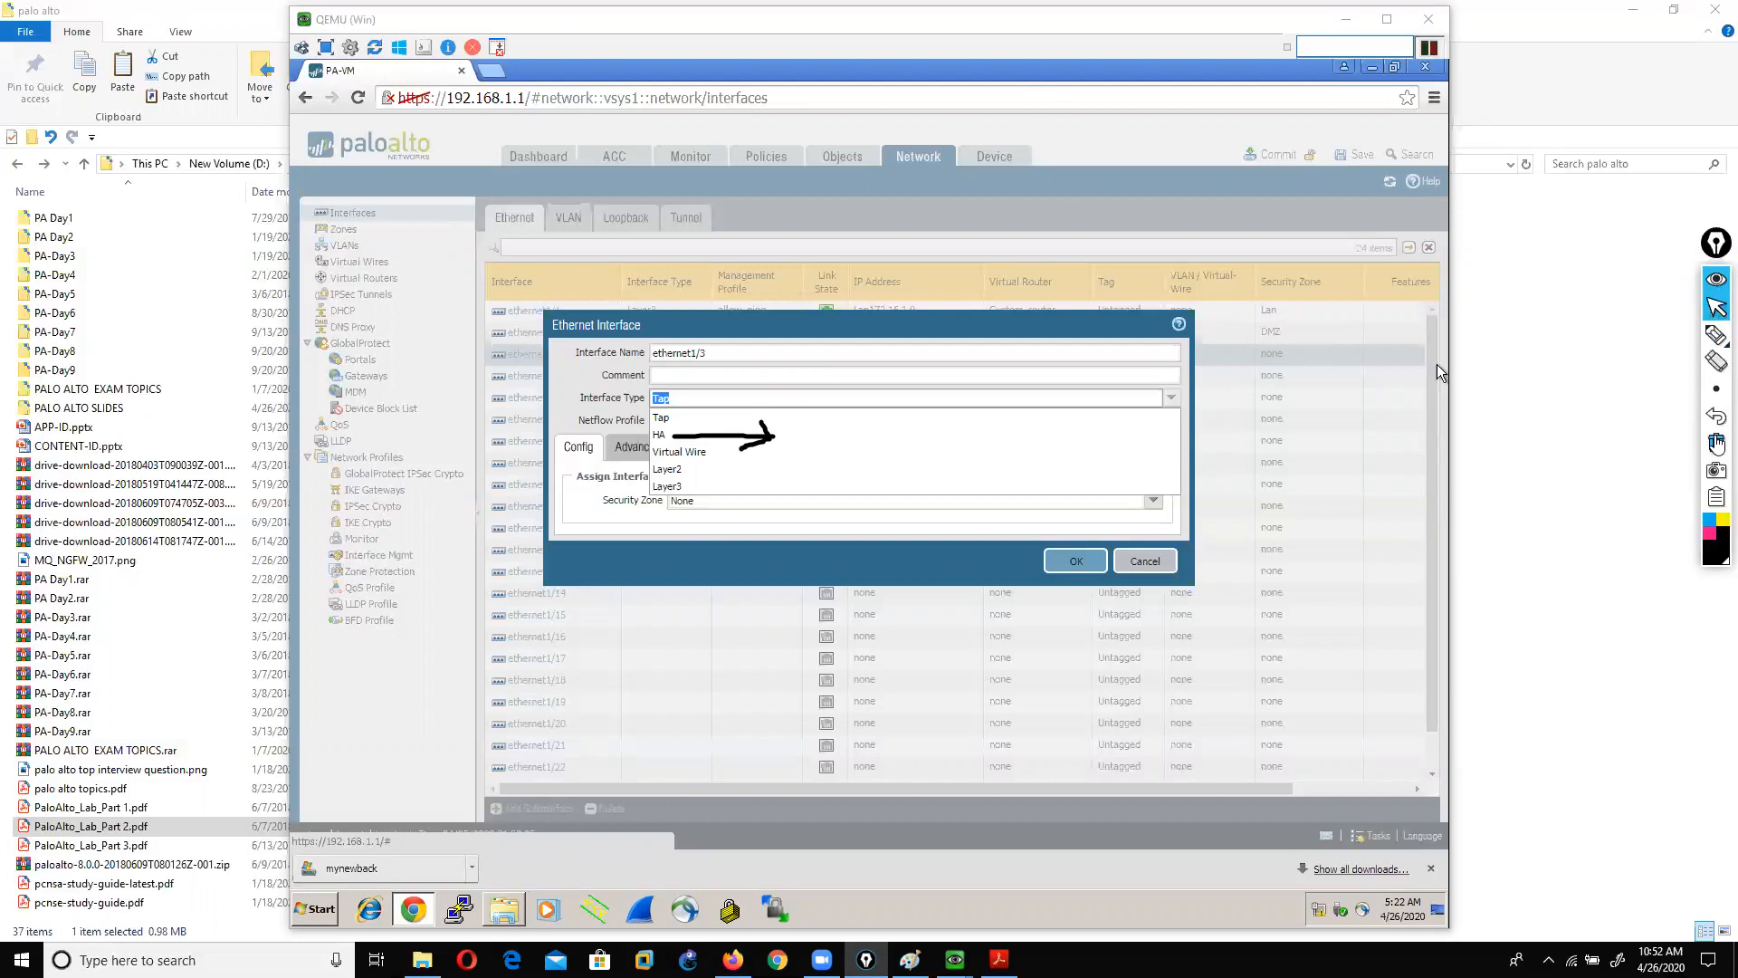
left_click(1715, 444)
left_click(670, 486)
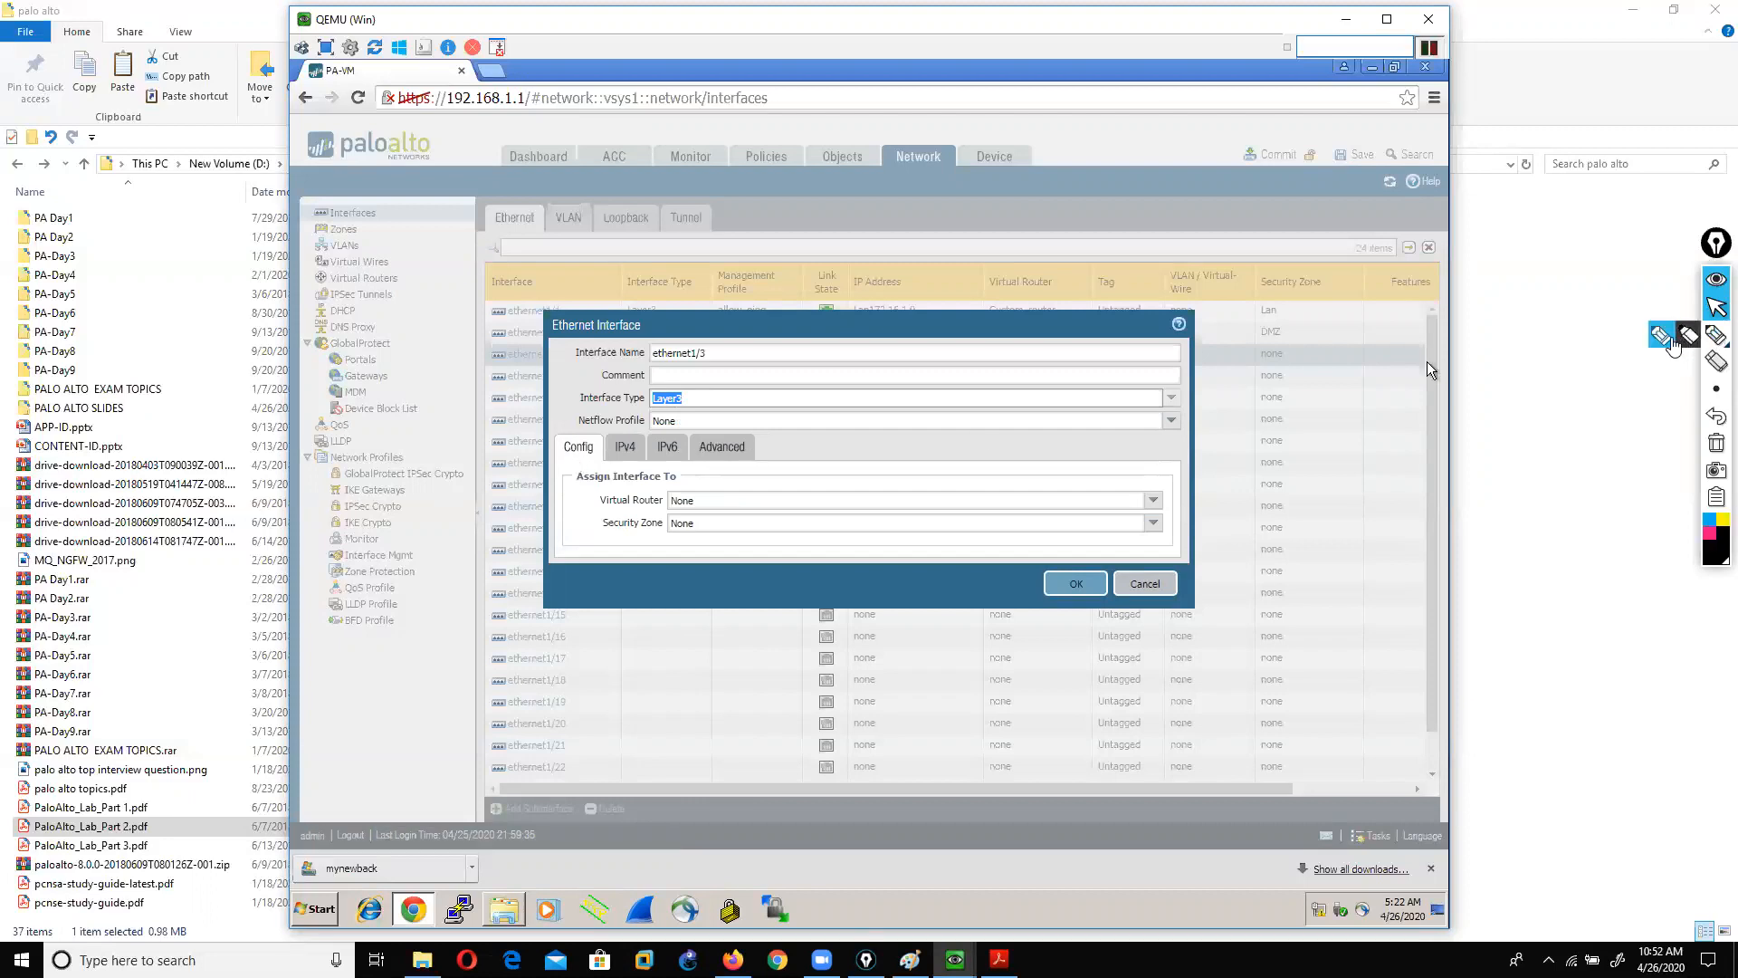
left_click(1716, 335)
mouse_move(558, 470)
left_mouse_down()
mouse_move(574, 405)
mouse_move(532, 453)
mouse_move(660, 508)
mouse_move(613, 537)
left_mouse_up()
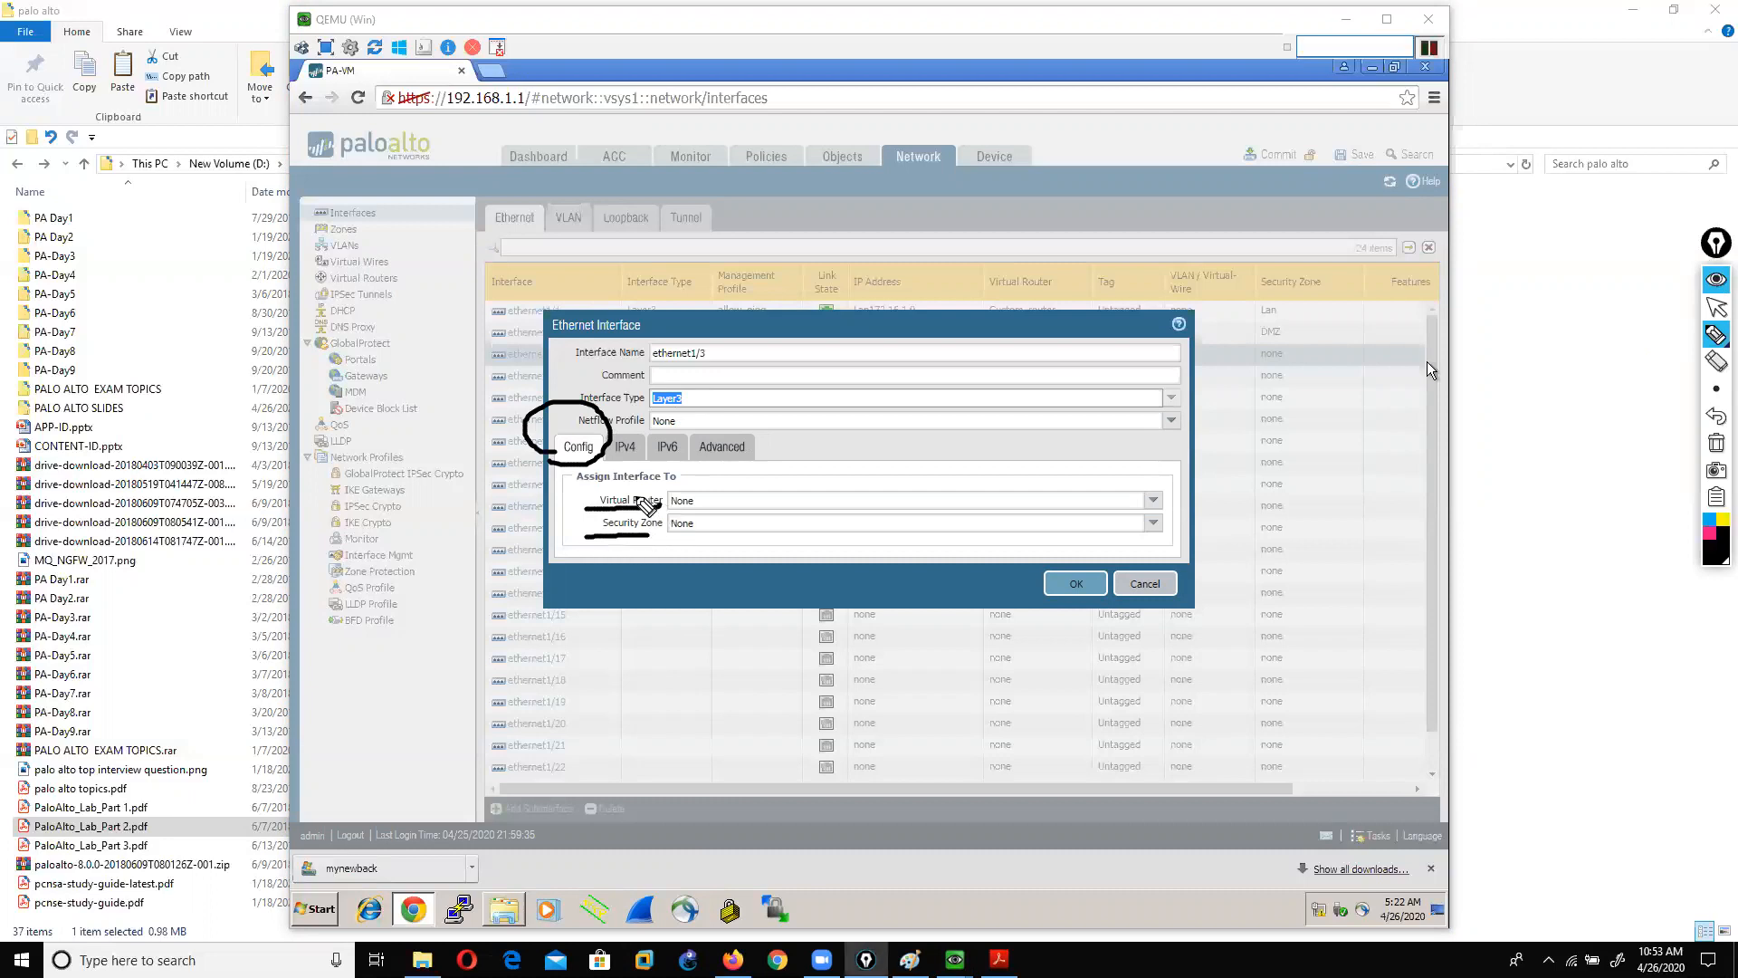
left_click(1716, 439)
left_click(1716, 308)
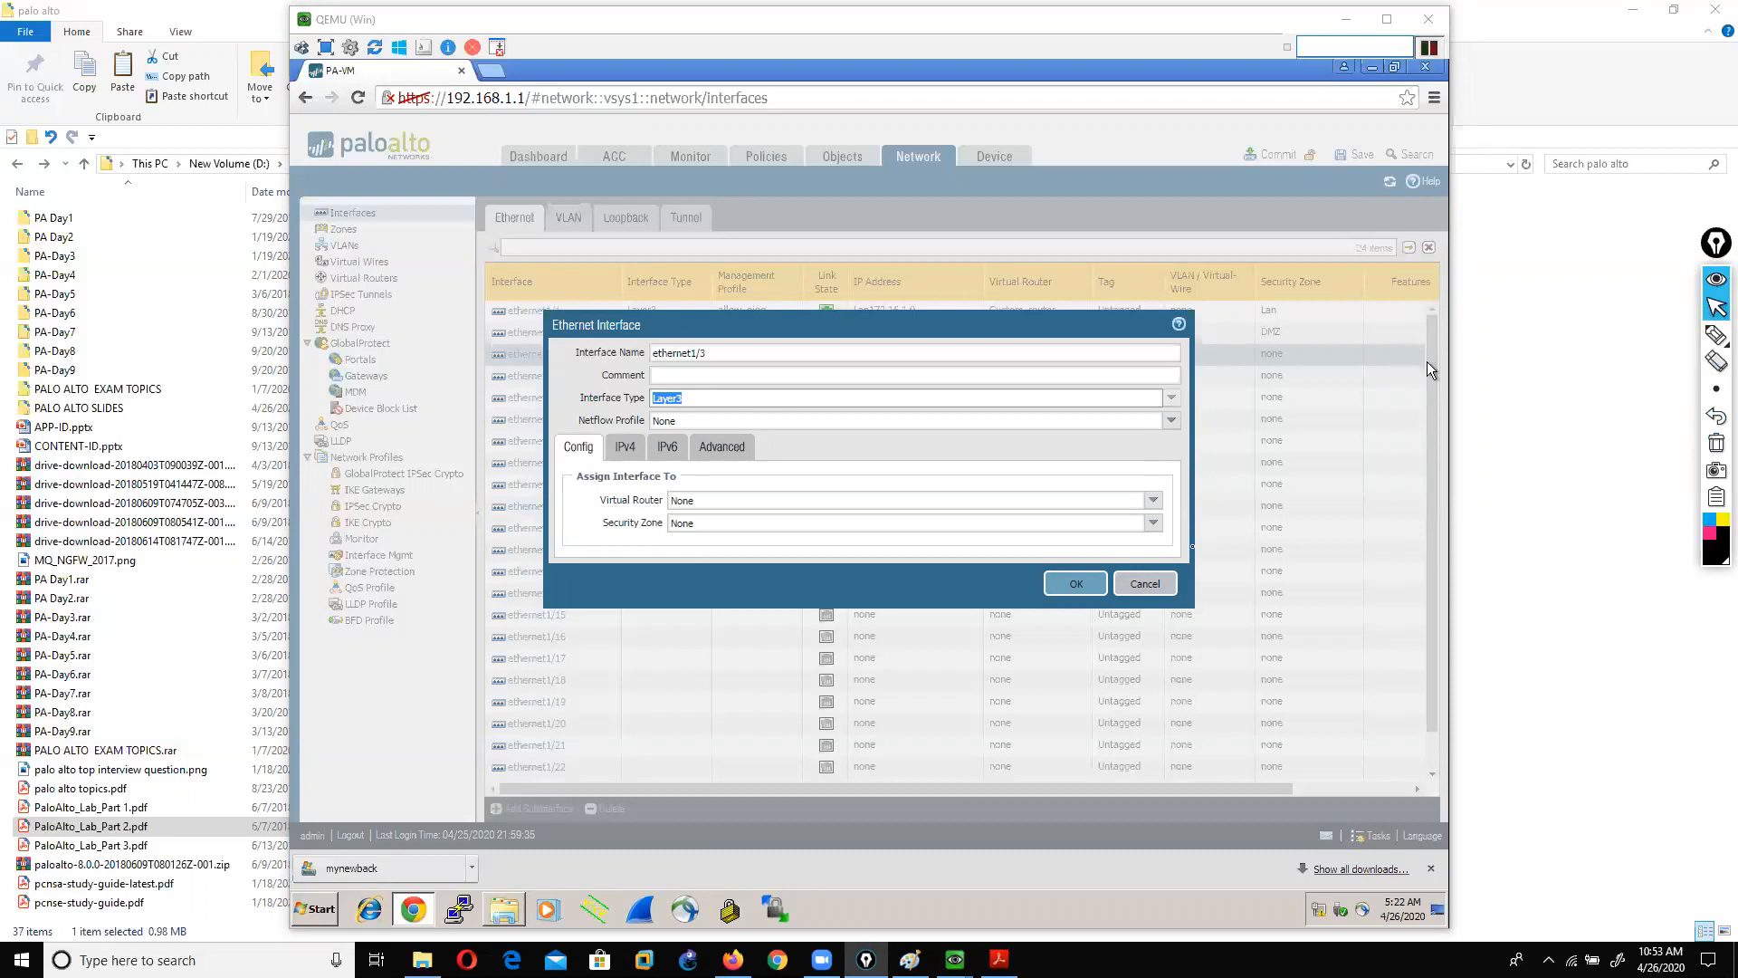
left_click(1716, 335)
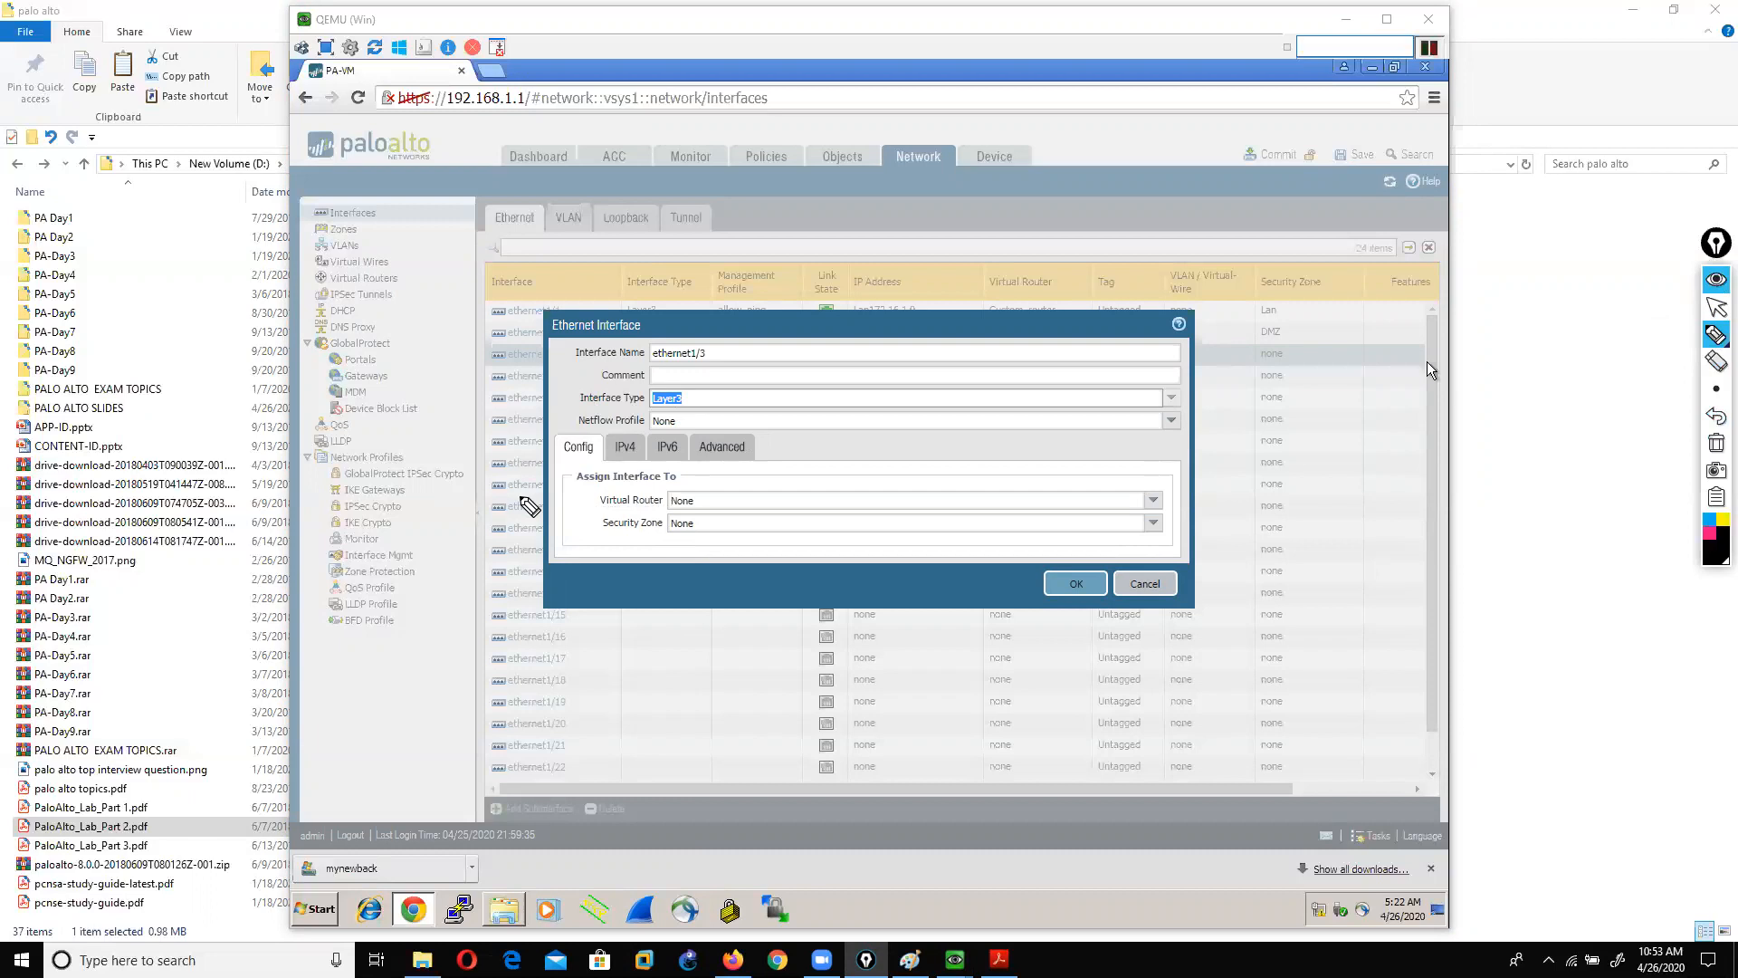
mouse_move(1074, 388)
left_mouse_down()
mouse_move(994, 487)
mouse_move(1127, 457)
mouse_move(1039, 380)
left_mouse_up()
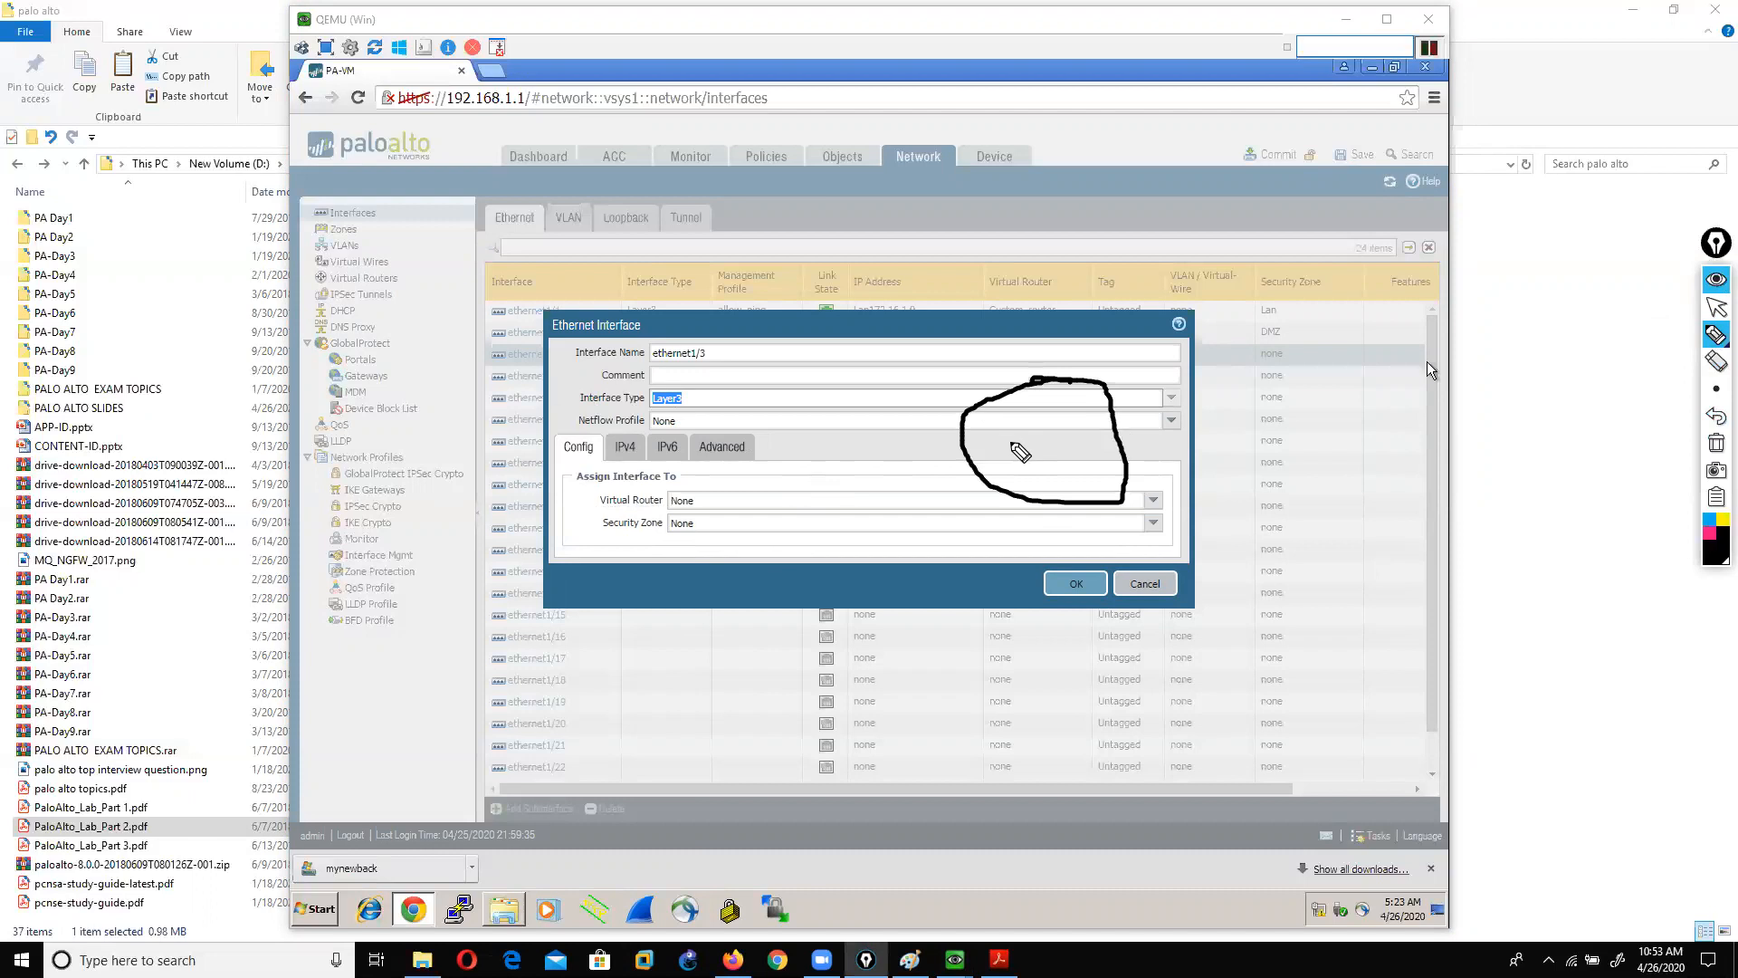
left_click_drag(724, 179, 759, 295)
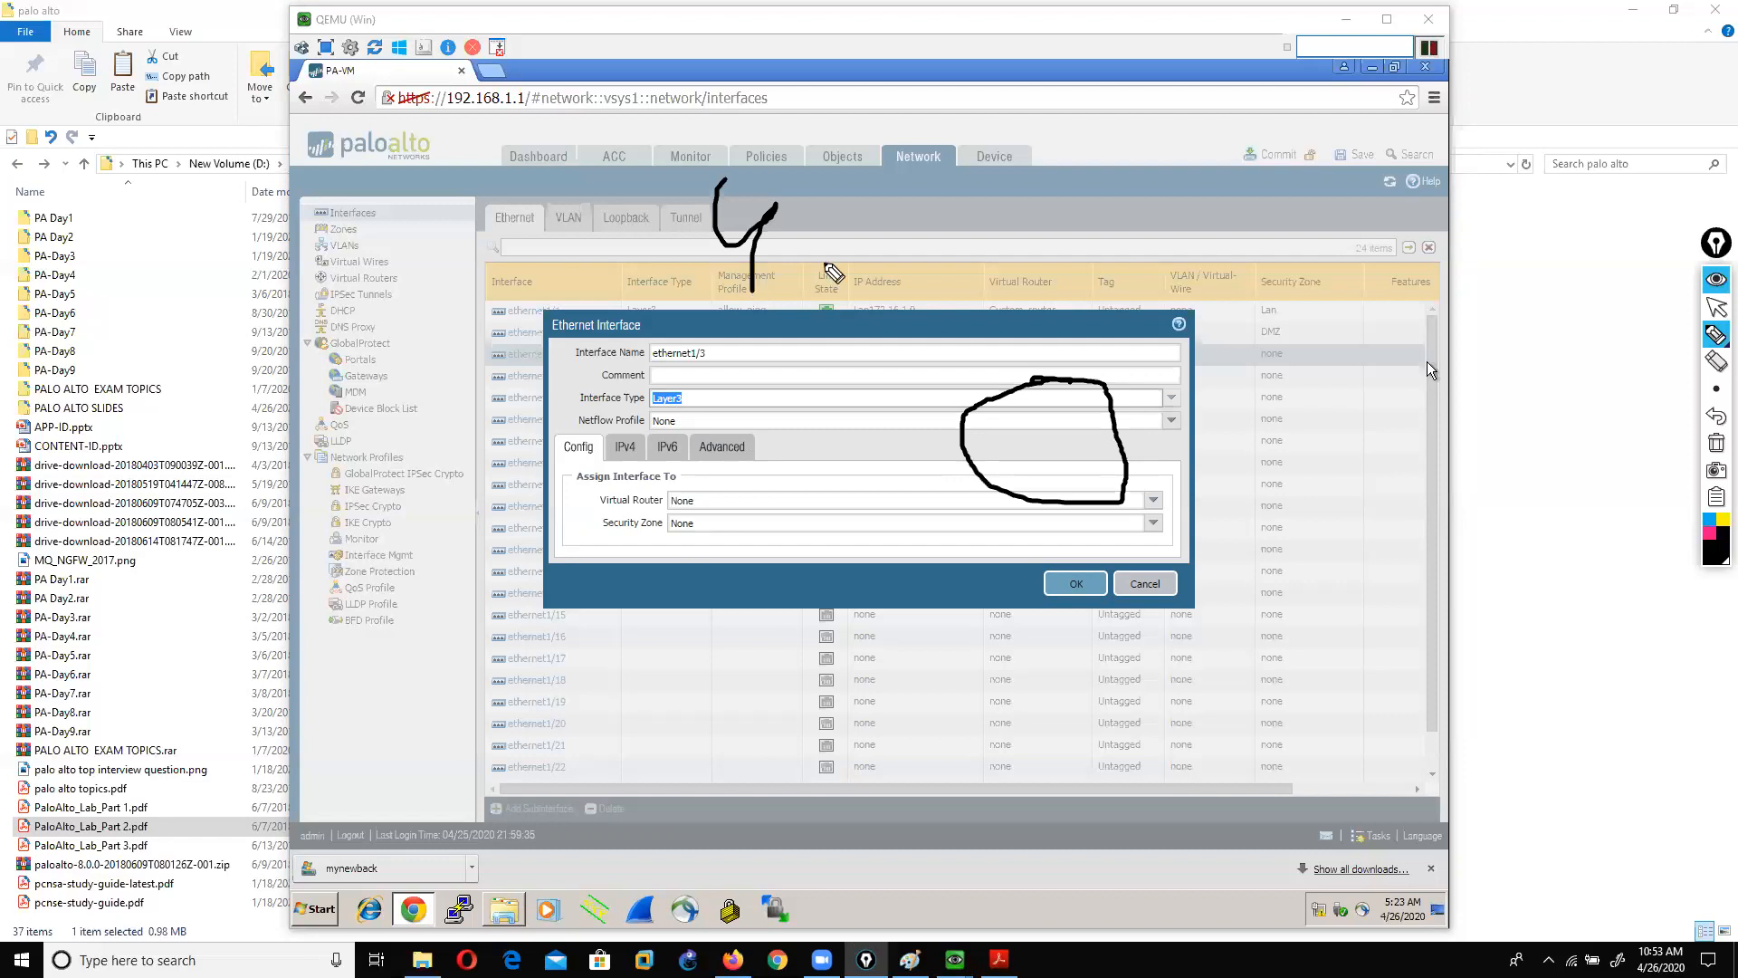
left_click(1714, 443)
mouse_move(1139, 317)
left_mouse_down()
mouse_move(1005, 317)
mouse_move(1181, 448)
mouse_move(1166, 341)
left_mouse_up()
left_click_drag(1021, 387, 566, 380)
left_click_drag(704, 193, 1007, 360)
left_click_drag(1109, 217, 1023, 349)
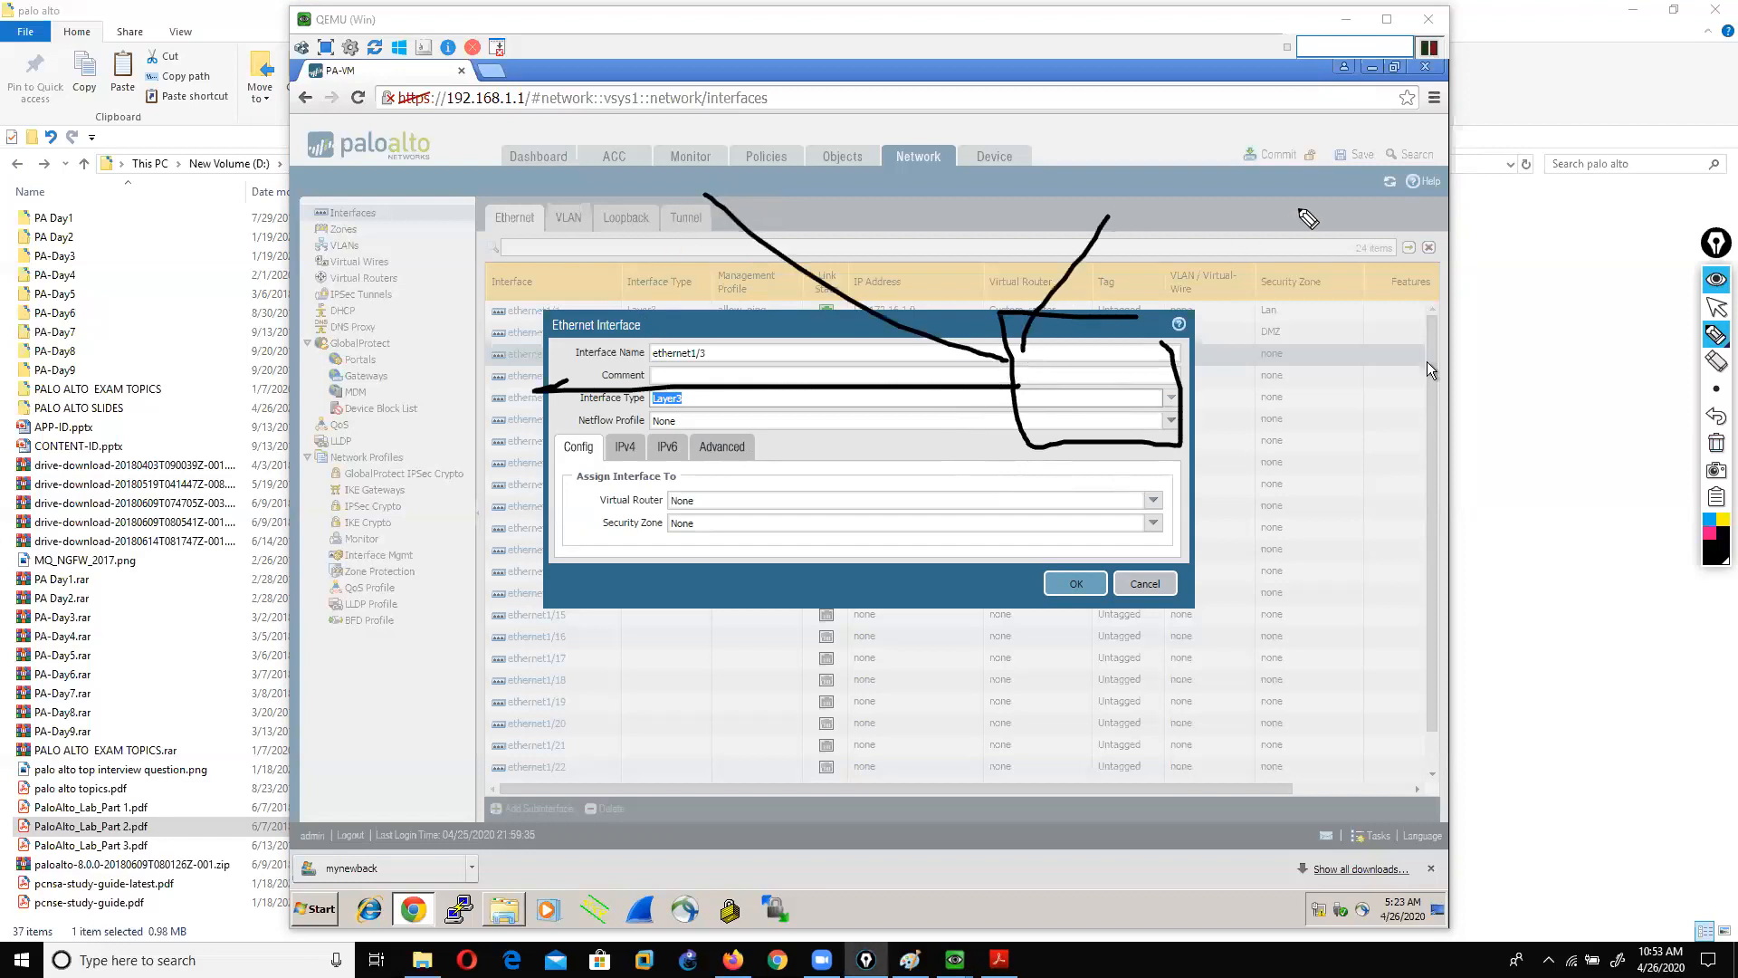
left_click_drag(1301, 215, 1172, 344)
left_click_drag(1179, 403, 1408, 605)
left_click_drag(1112, 437, 1023, 637)
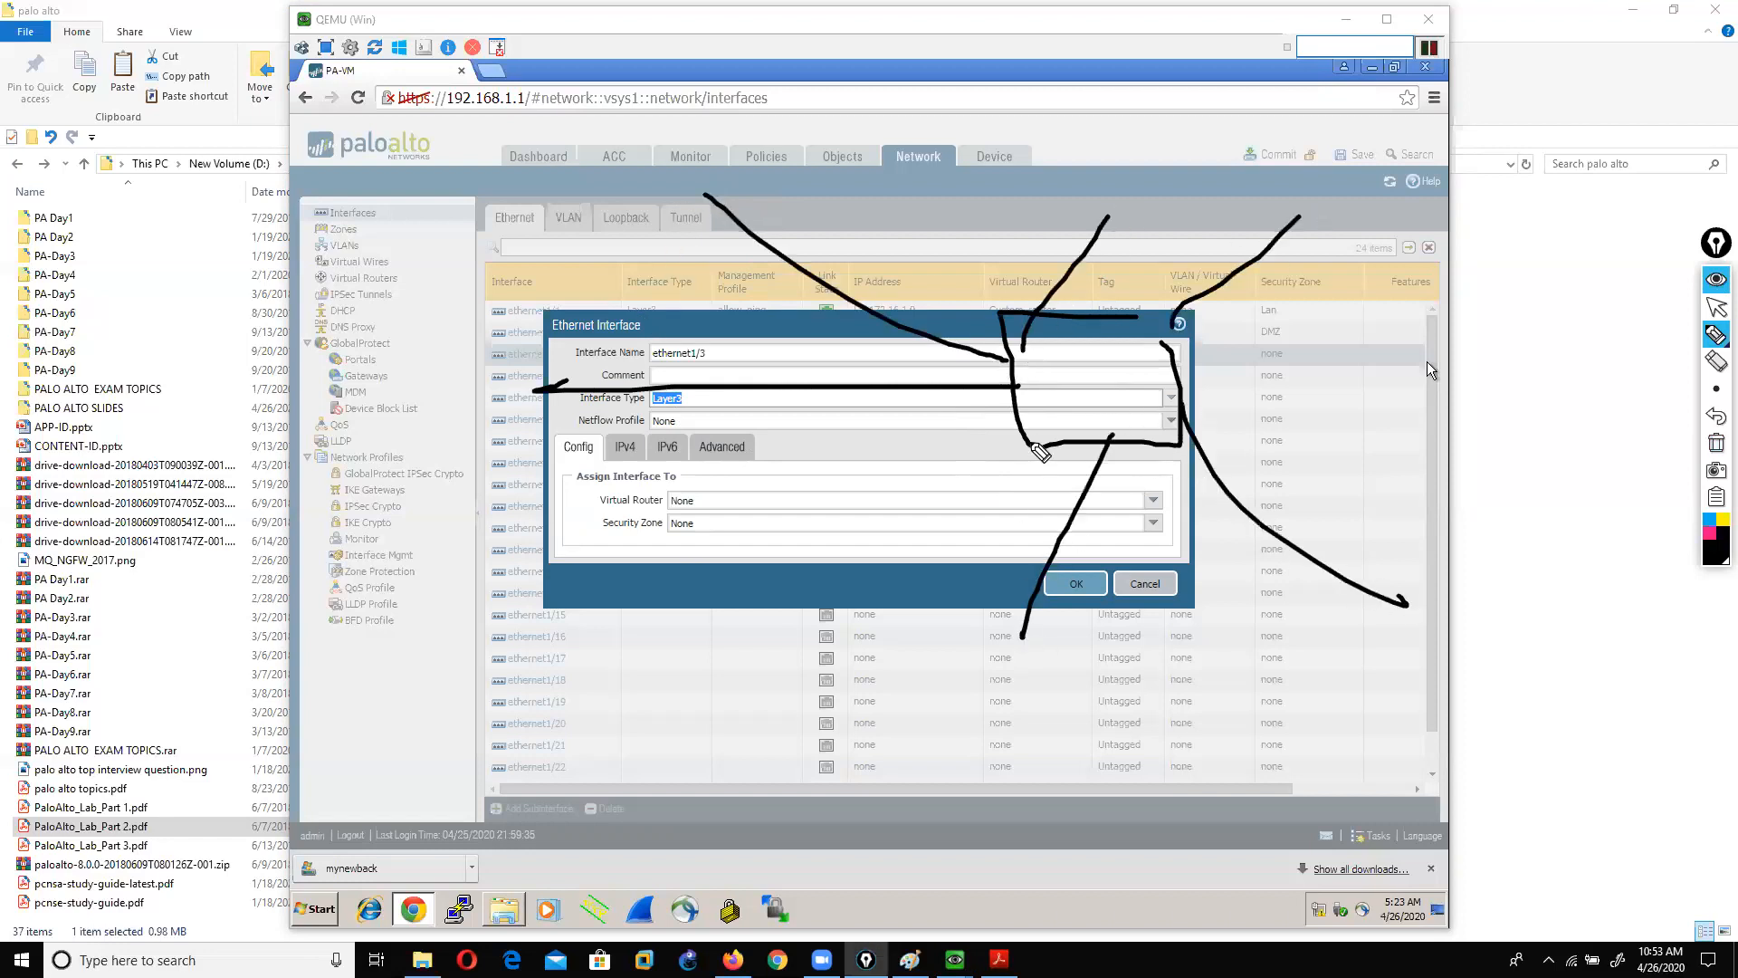
left_click_drag(1029, 442, 803, 582)
mouse_move(1024, 512)
left_mouse_down()
mouse_move(1021, 362)
mouse_move(928, 257)
mouse_move(461, 210)
mouse_move(401, 496)
mouse_move(1015, 507)
left_mouse_up()
left_click_drag(893, 591, 768, 638)
left_click_drag(780, 614, 794, 635)
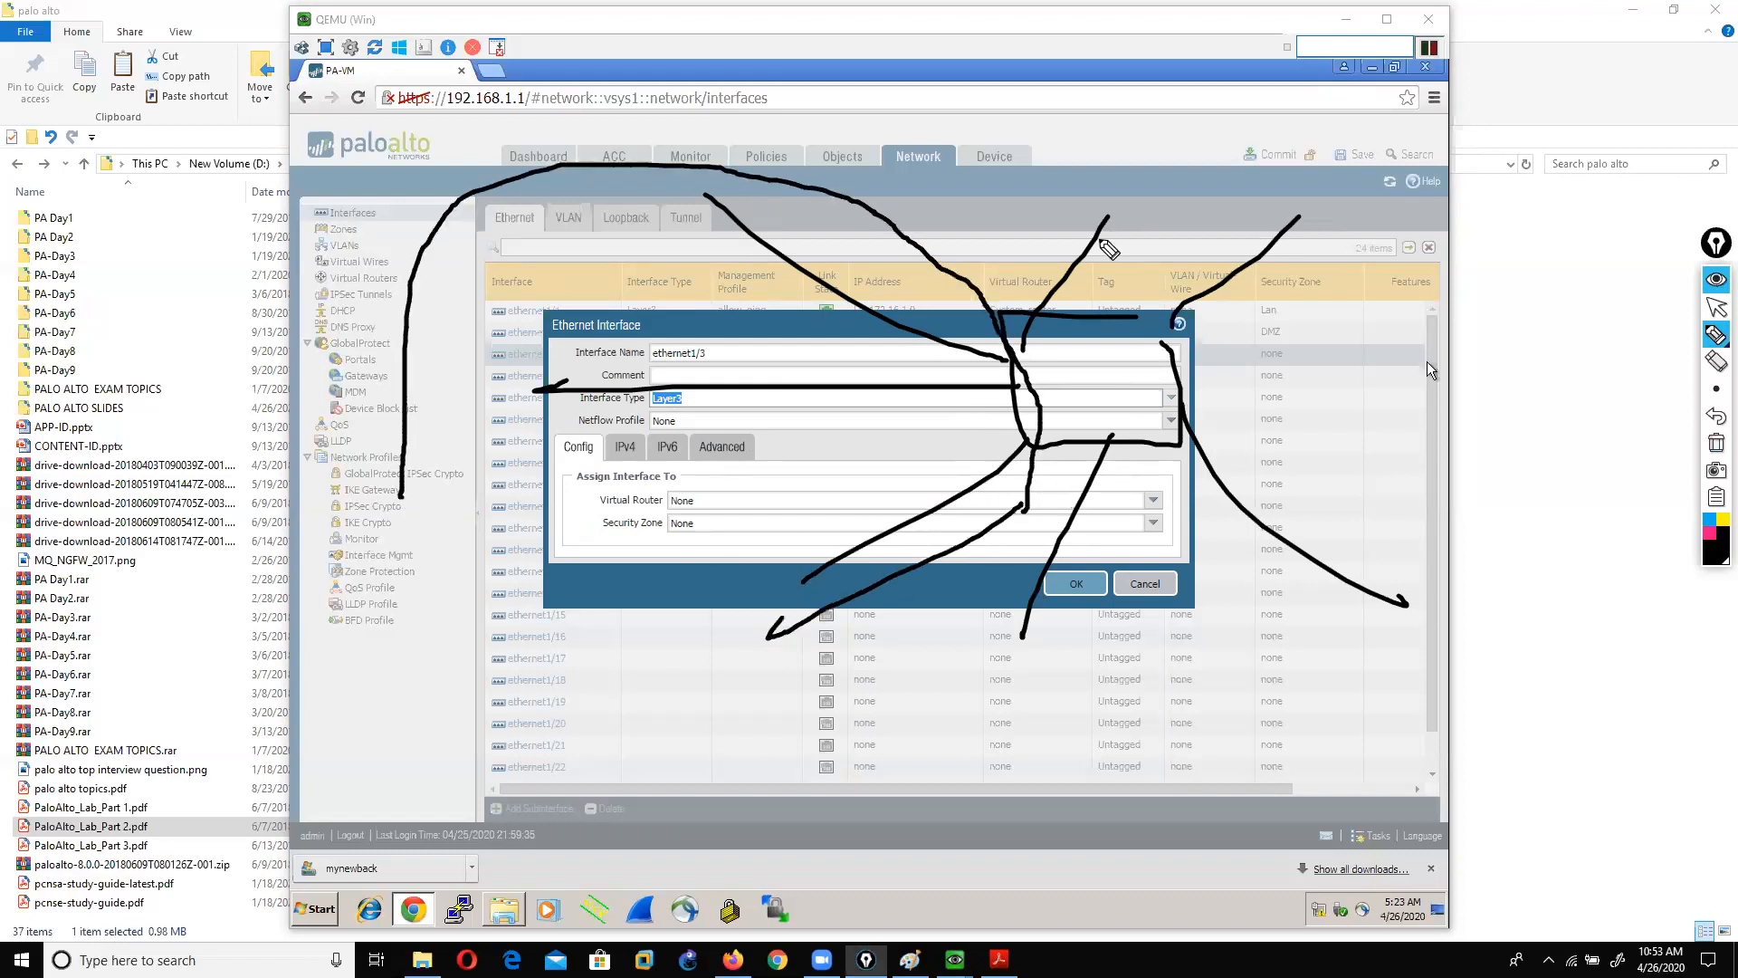
mouse_move(1093, 106)
left_mouse_down()
mouse_move(1012, 234)
mouse_move(1272, 602)
mouse_move(1231, 152)
mouse_move(1490, 365)
left_mouse_up()
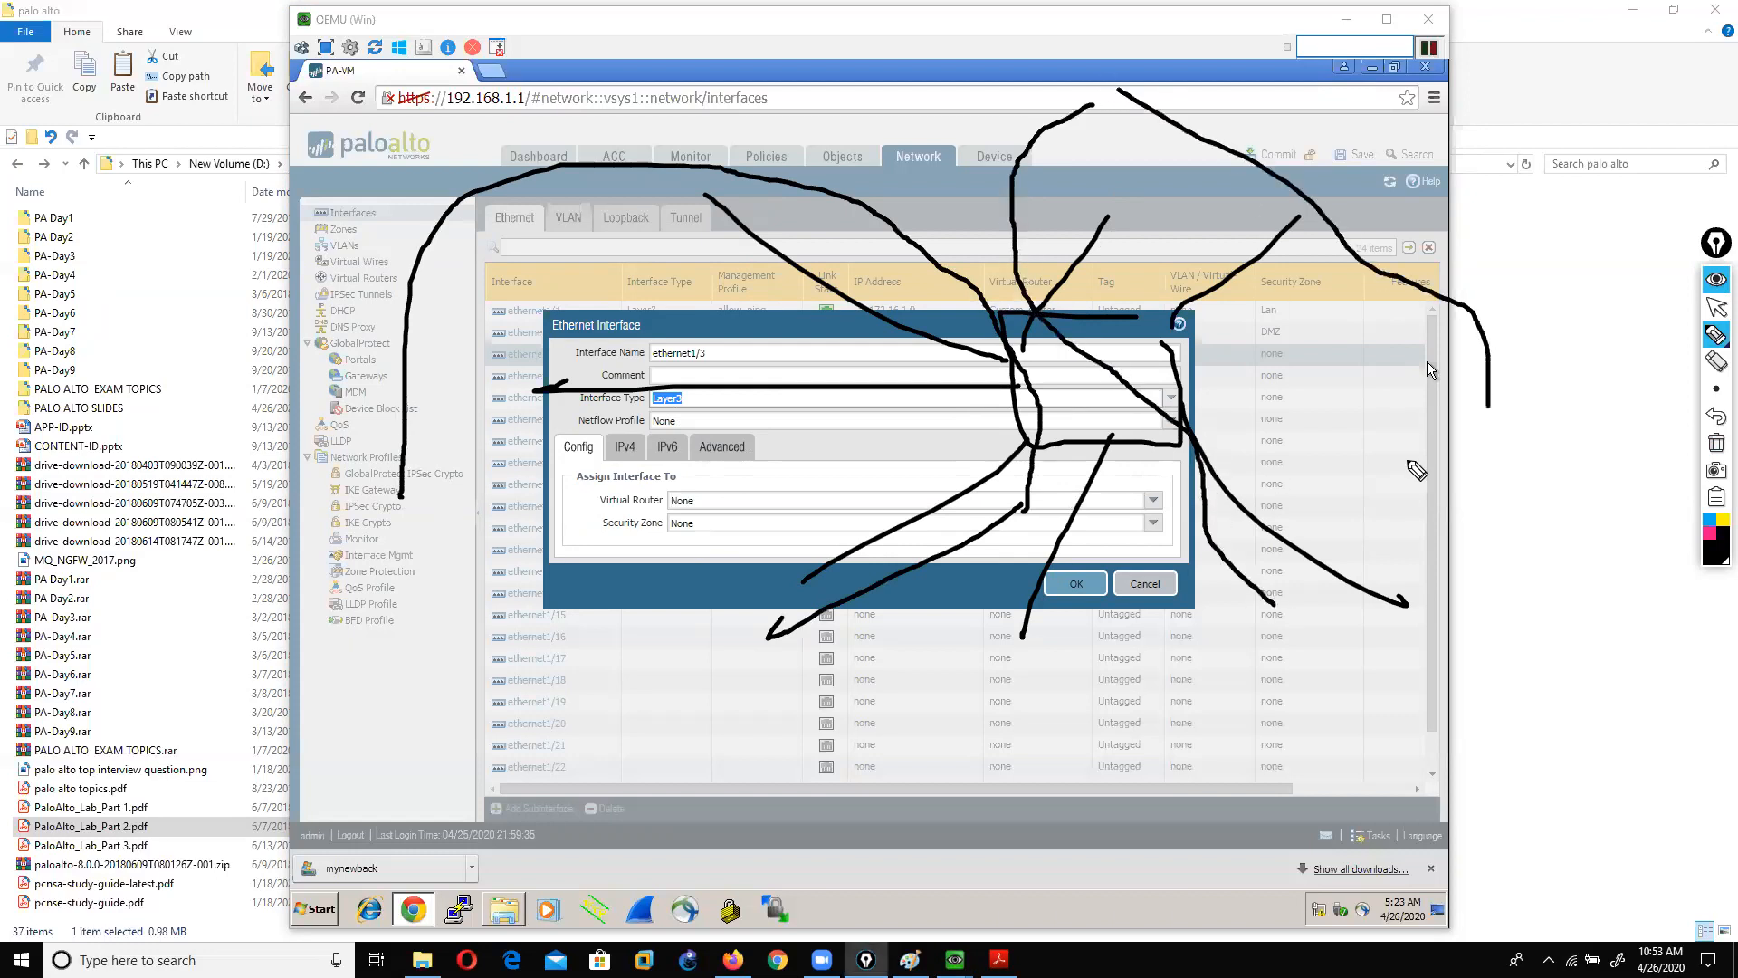
left_click(1716, 442)
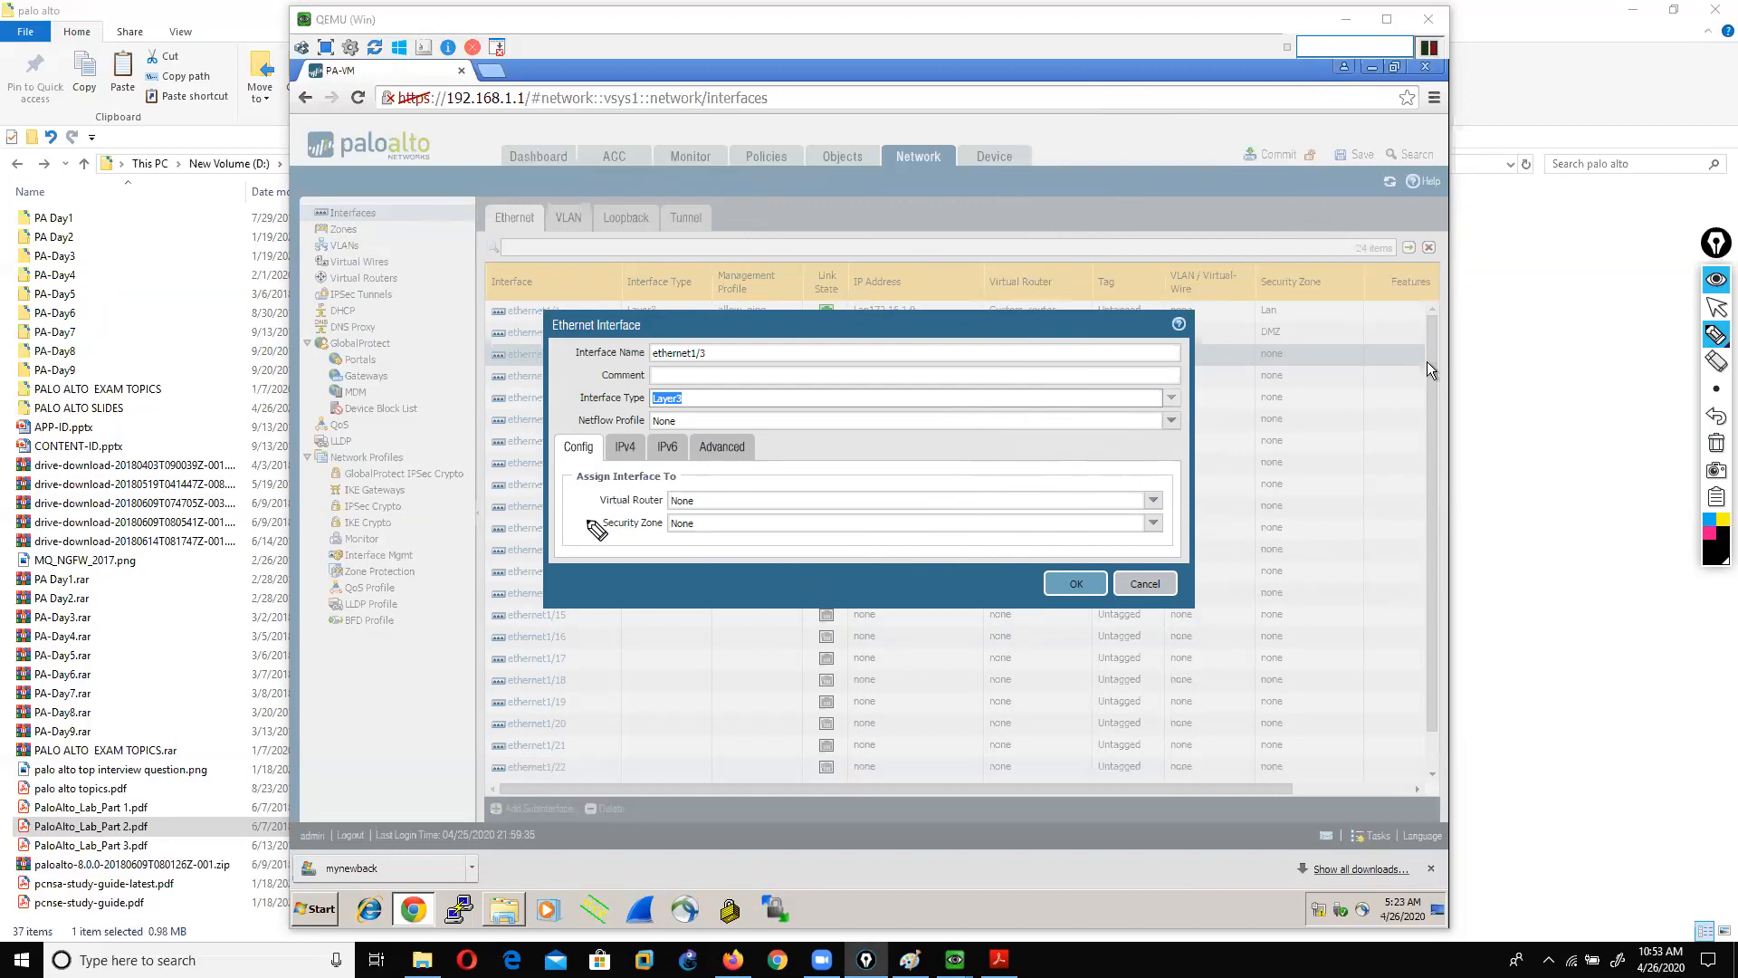
mouse_move(580, 510)
left_mouse_down()
mouse_move(664, 510)
mouse_move(670, 483)
mouse_move(590, 480)
mouse_move(584, 512)
left_mouse_up()
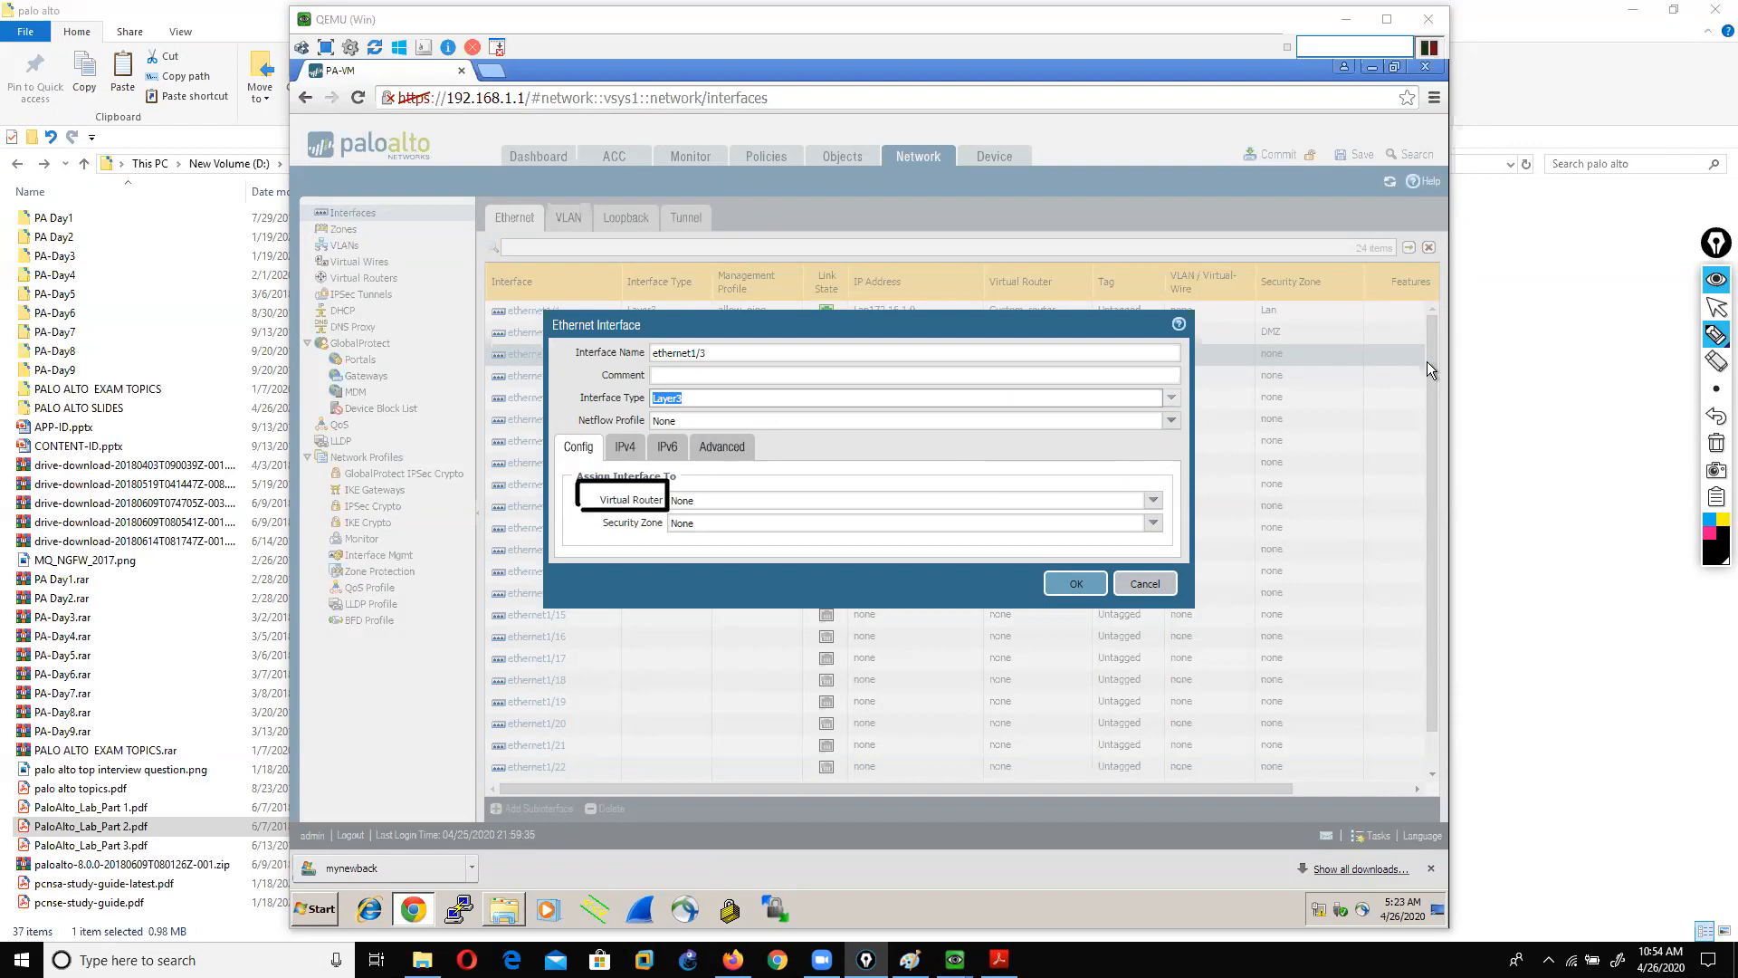
left_click(1714, 337)
left_click(1716, 443)
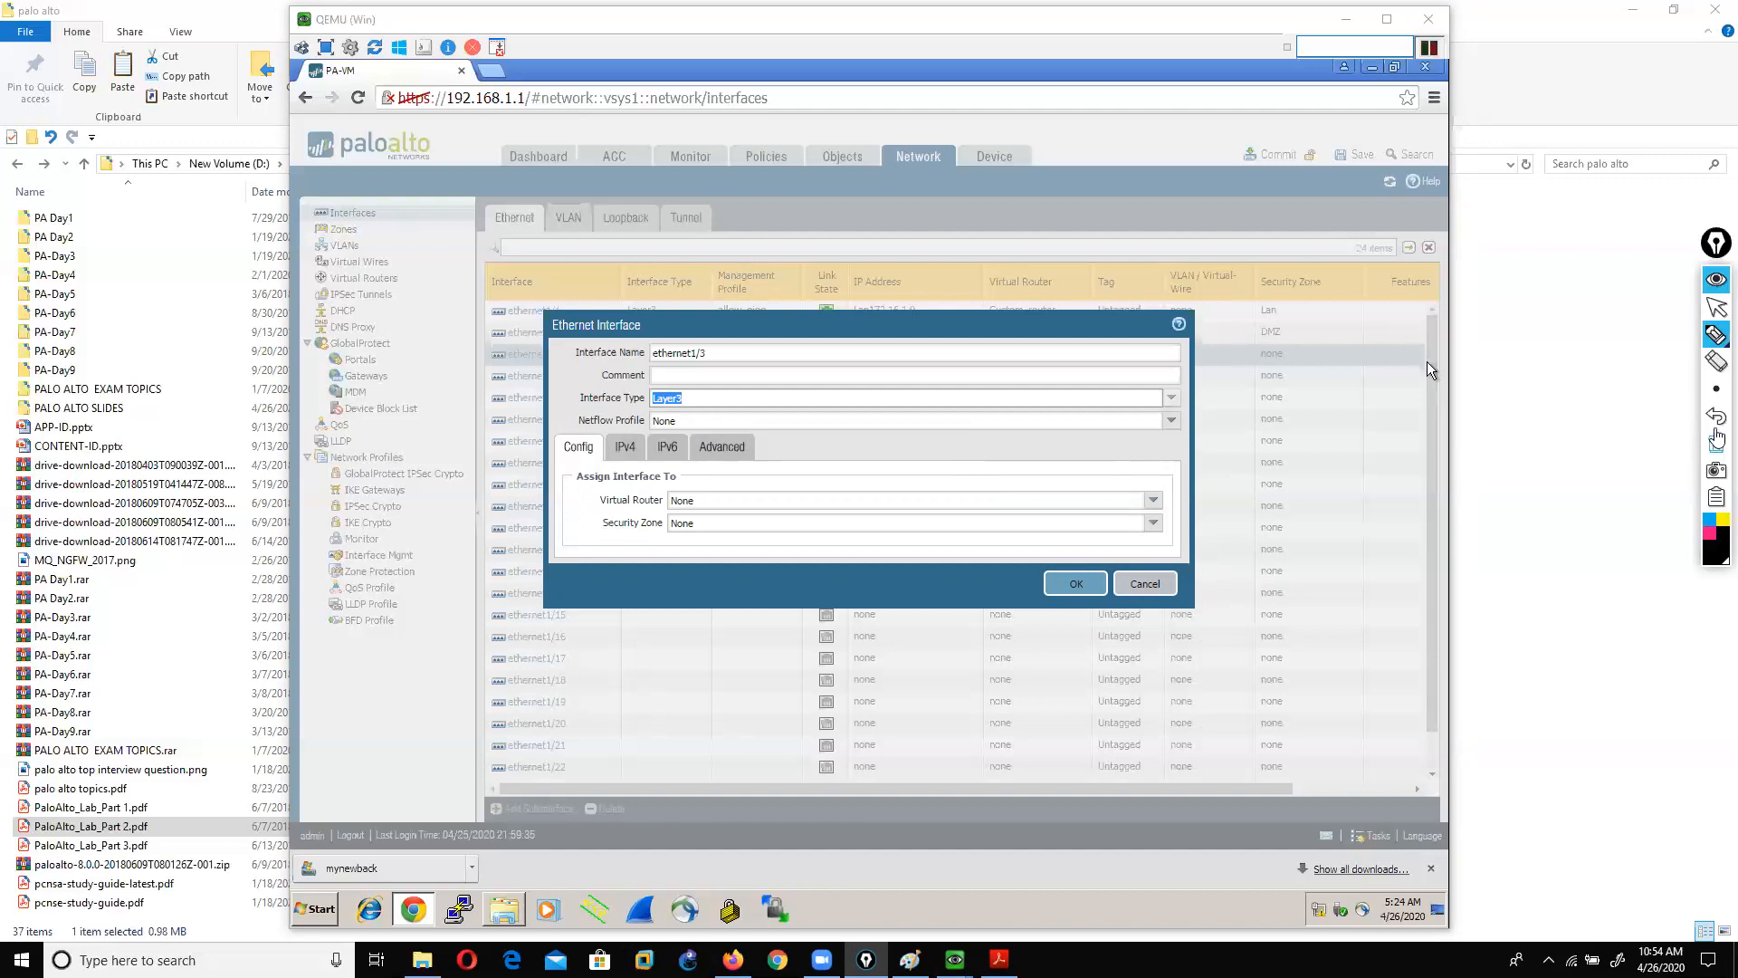
Step: Leave the virtual router at None and cancel the ethernet1/3 settings
left_click(1715, 311)
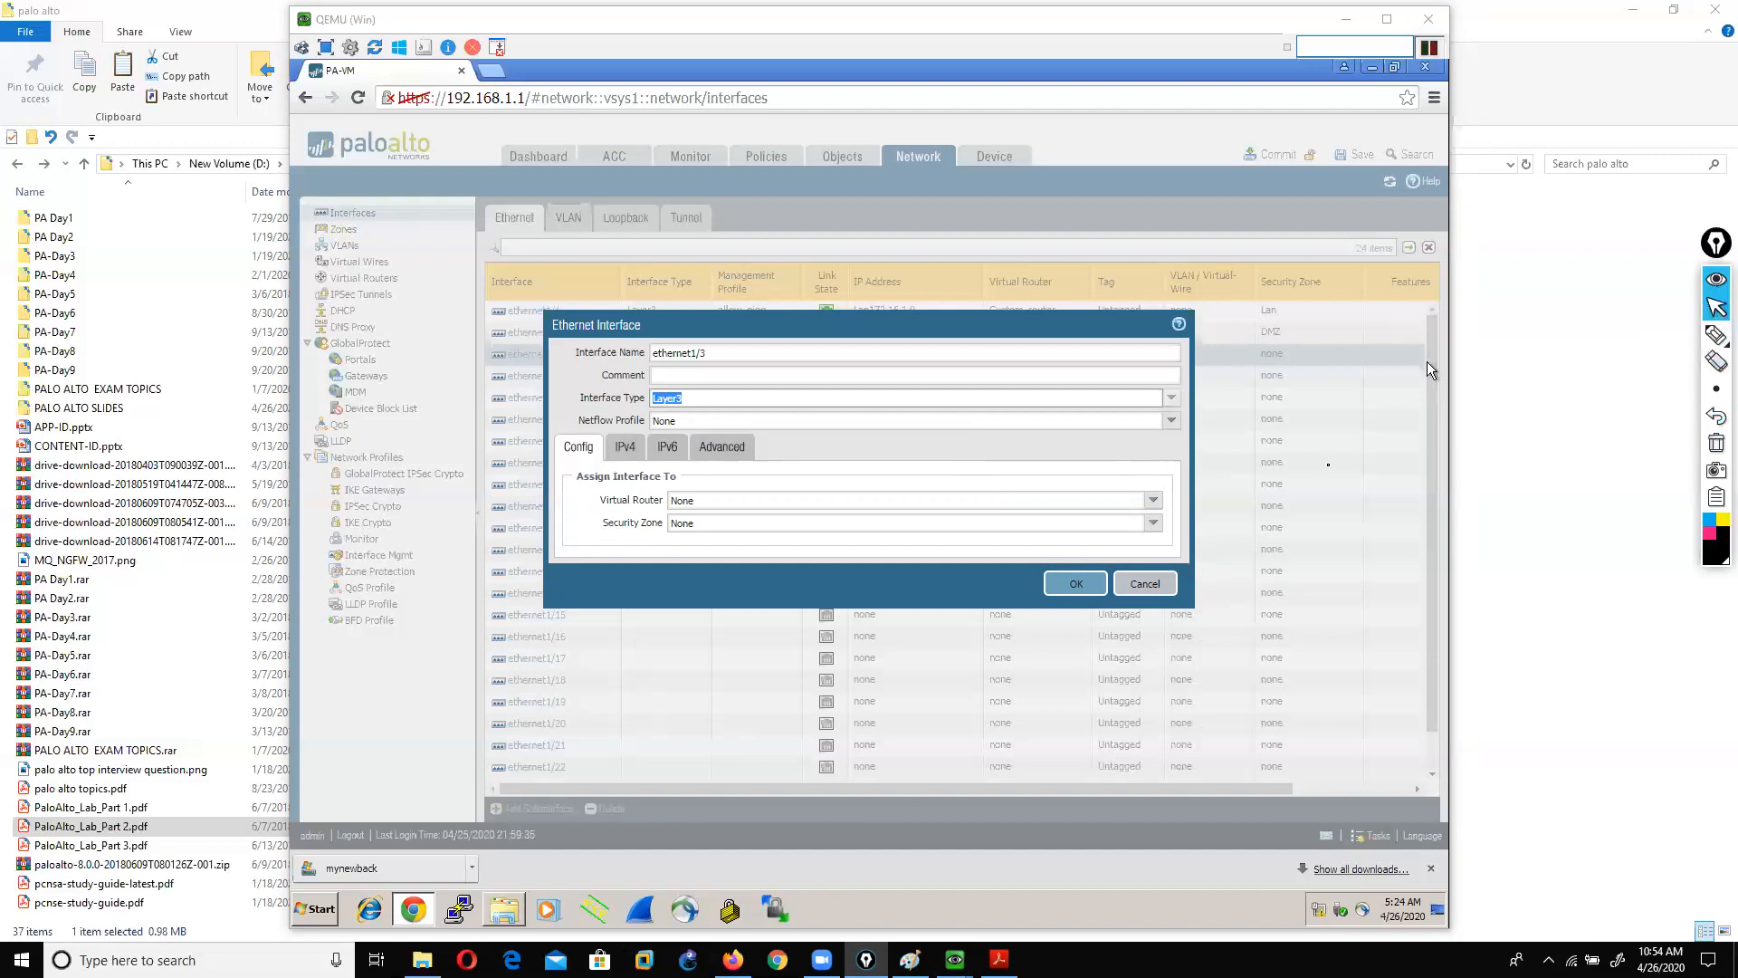
left_click(1154, 501)
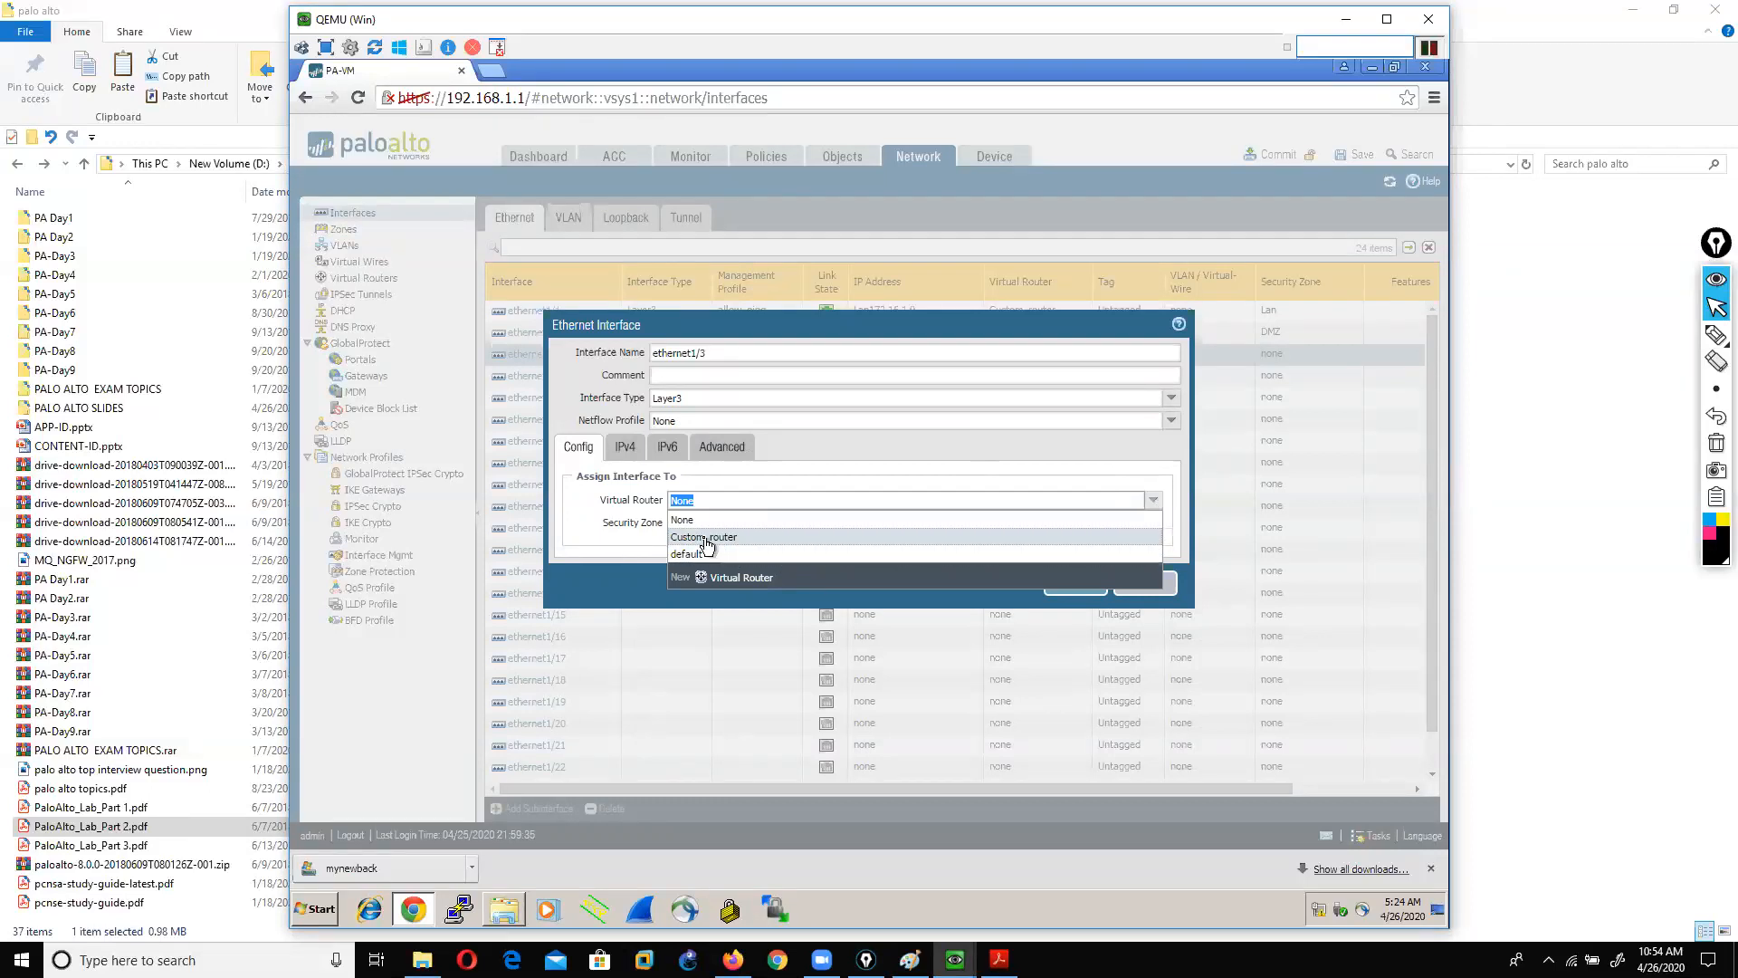
left_click(1194, 589)
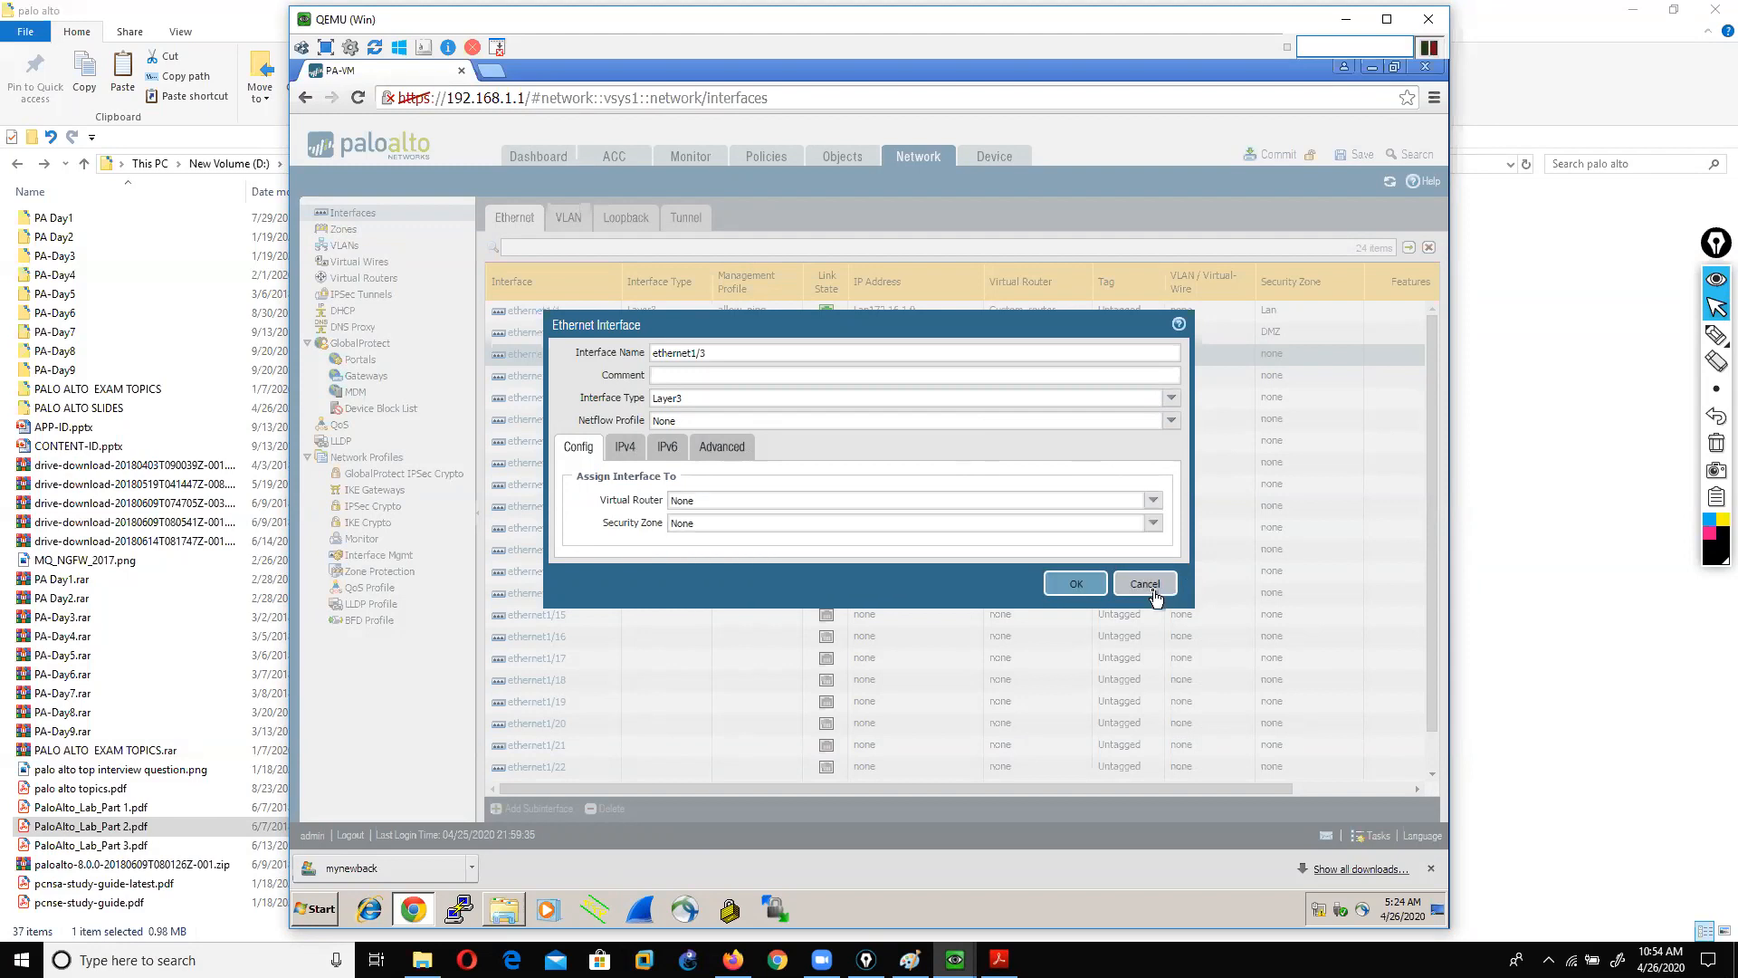
left_click(1153, 590)
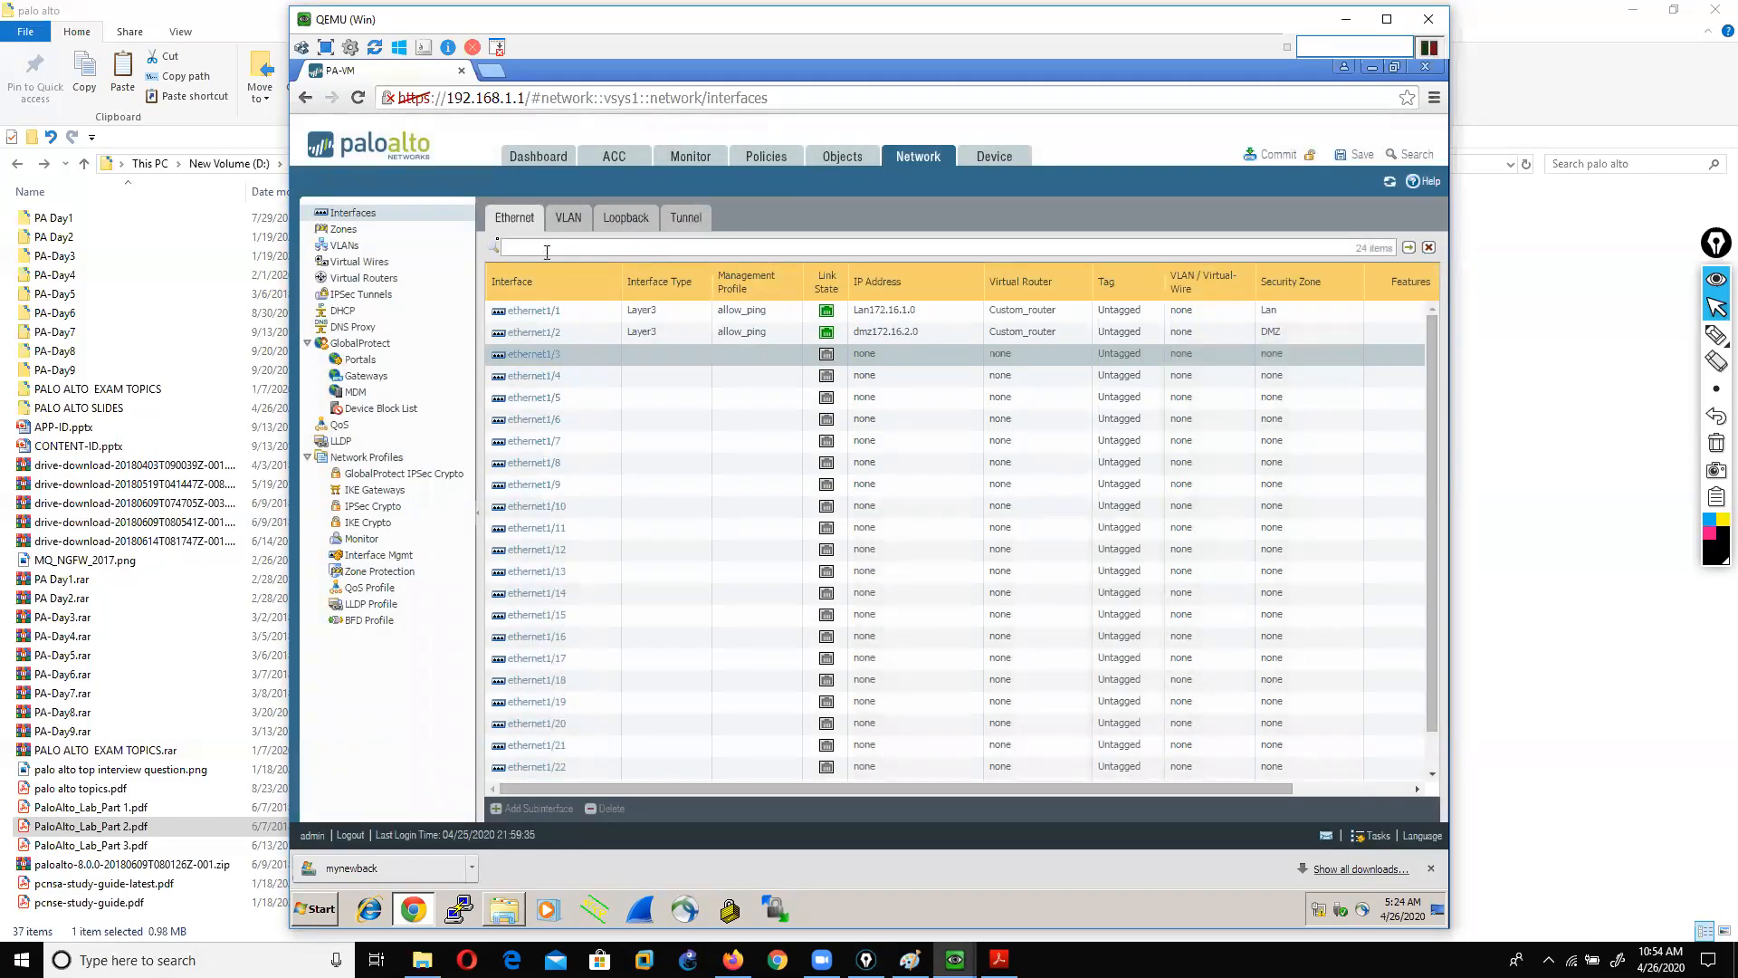
Step: In the Virtual Routers list, add a new router named vir11
left_click(353, 264)
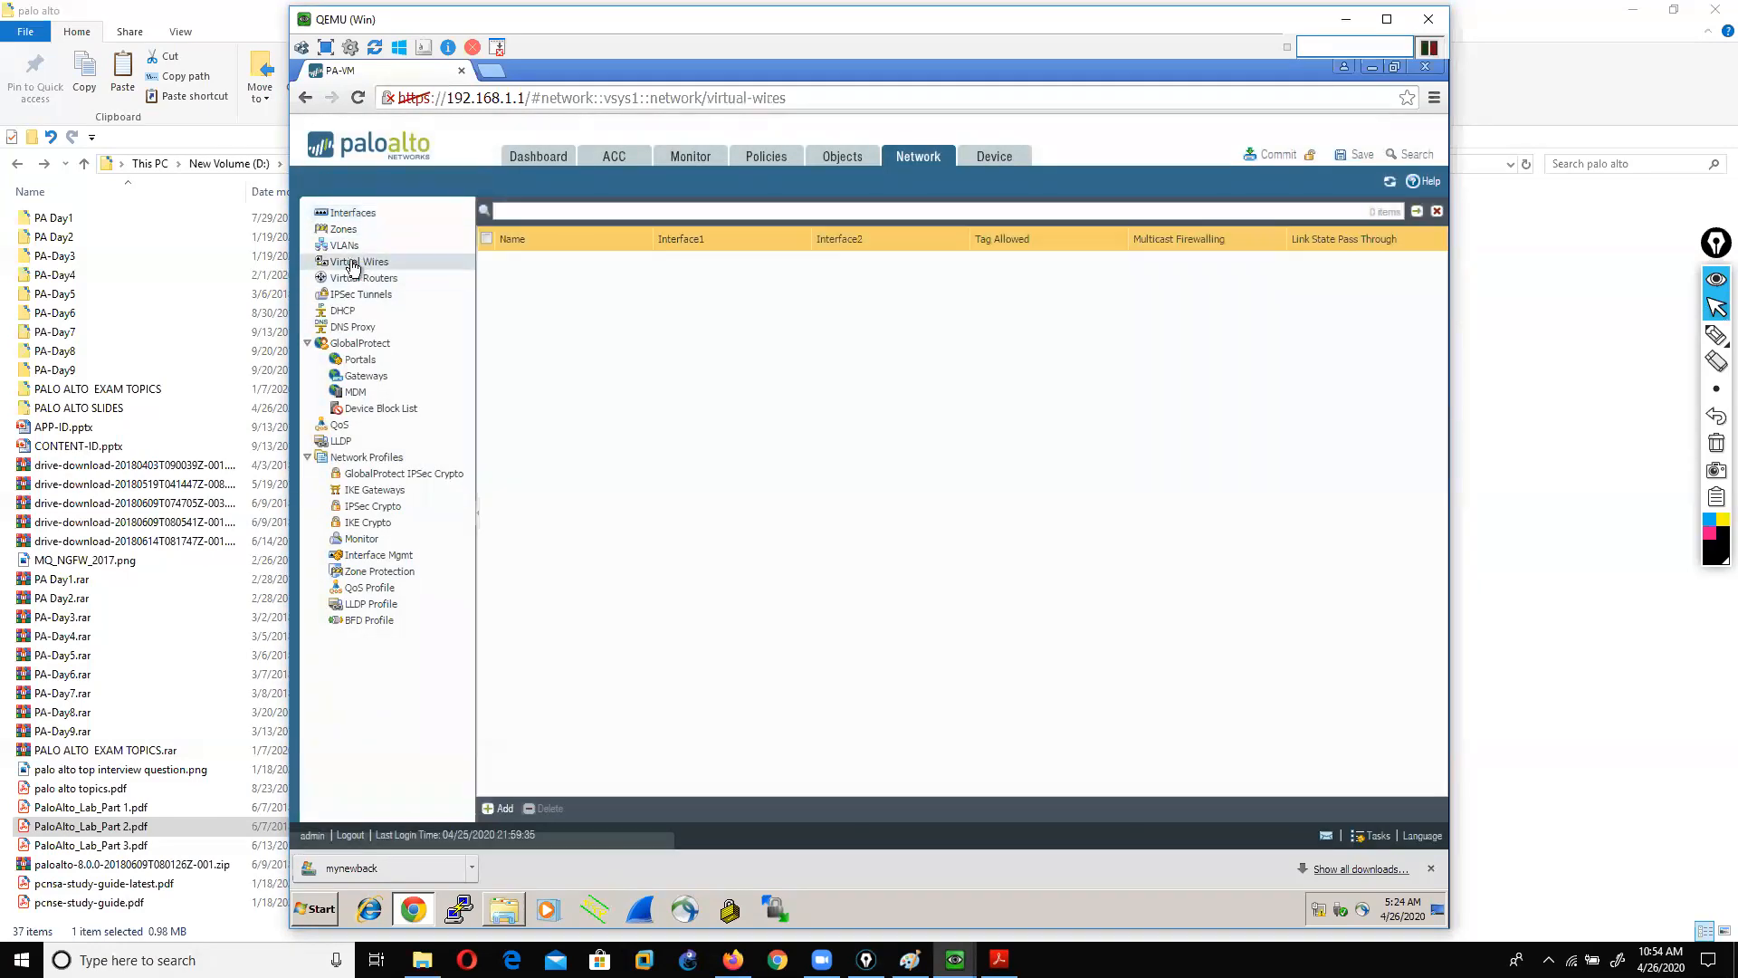
left_click(355, 284)
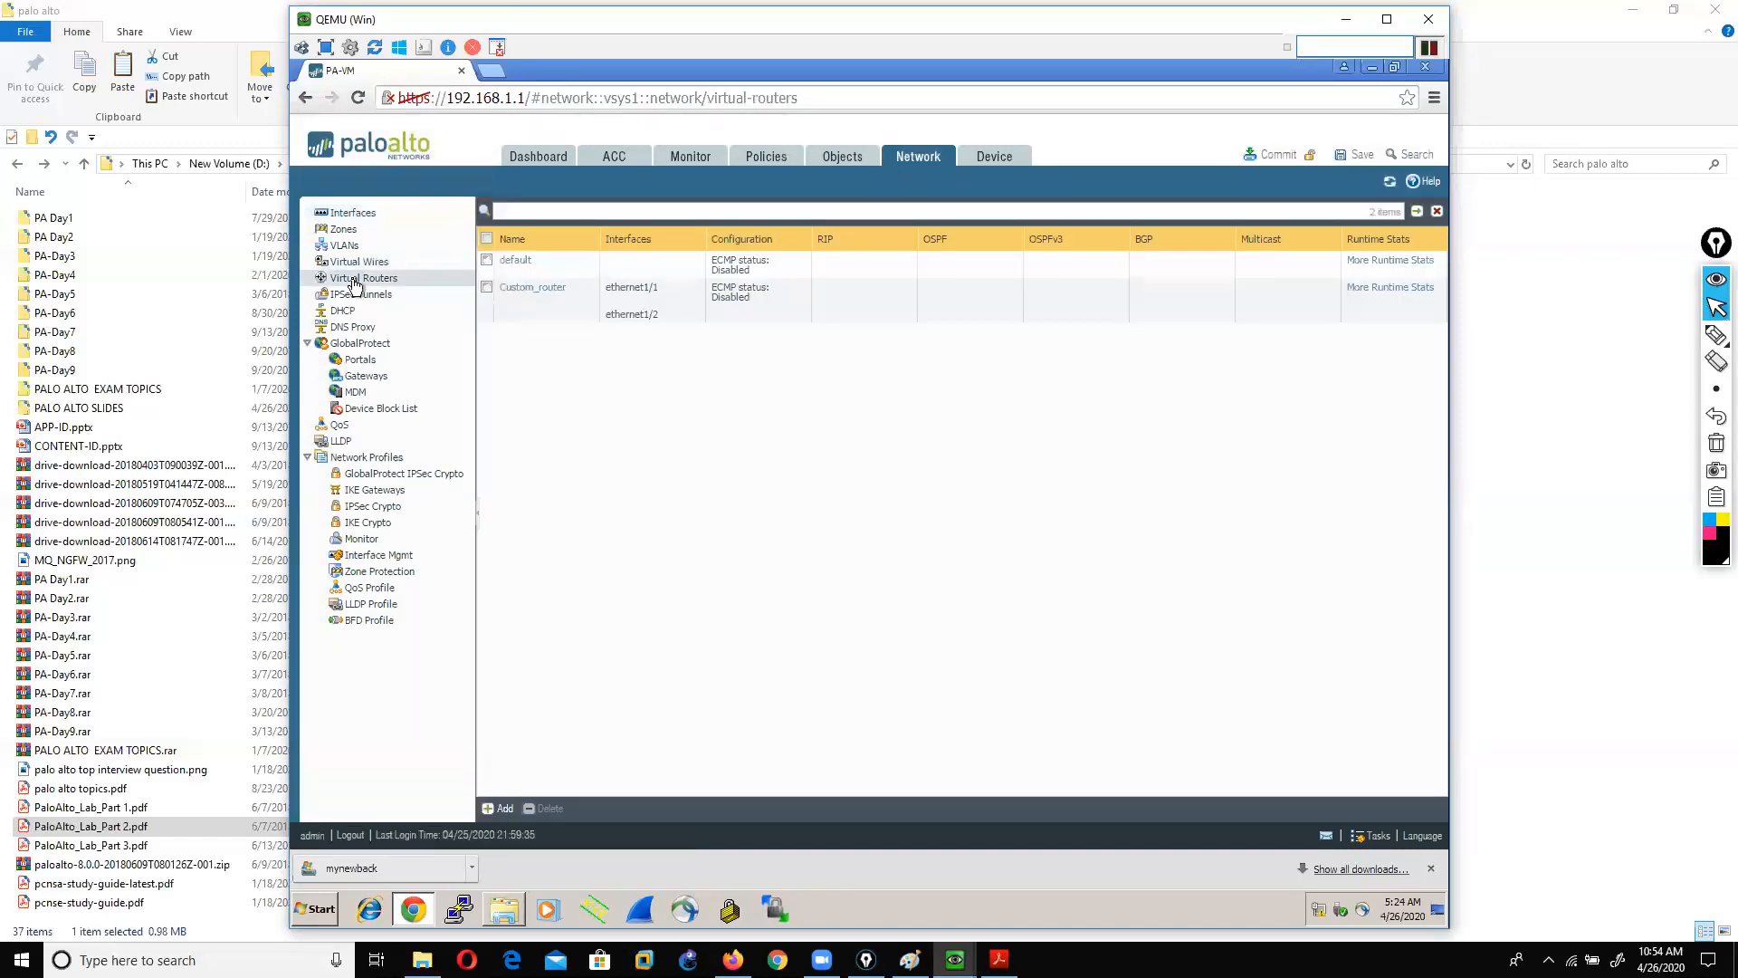
left_click(490, 290)
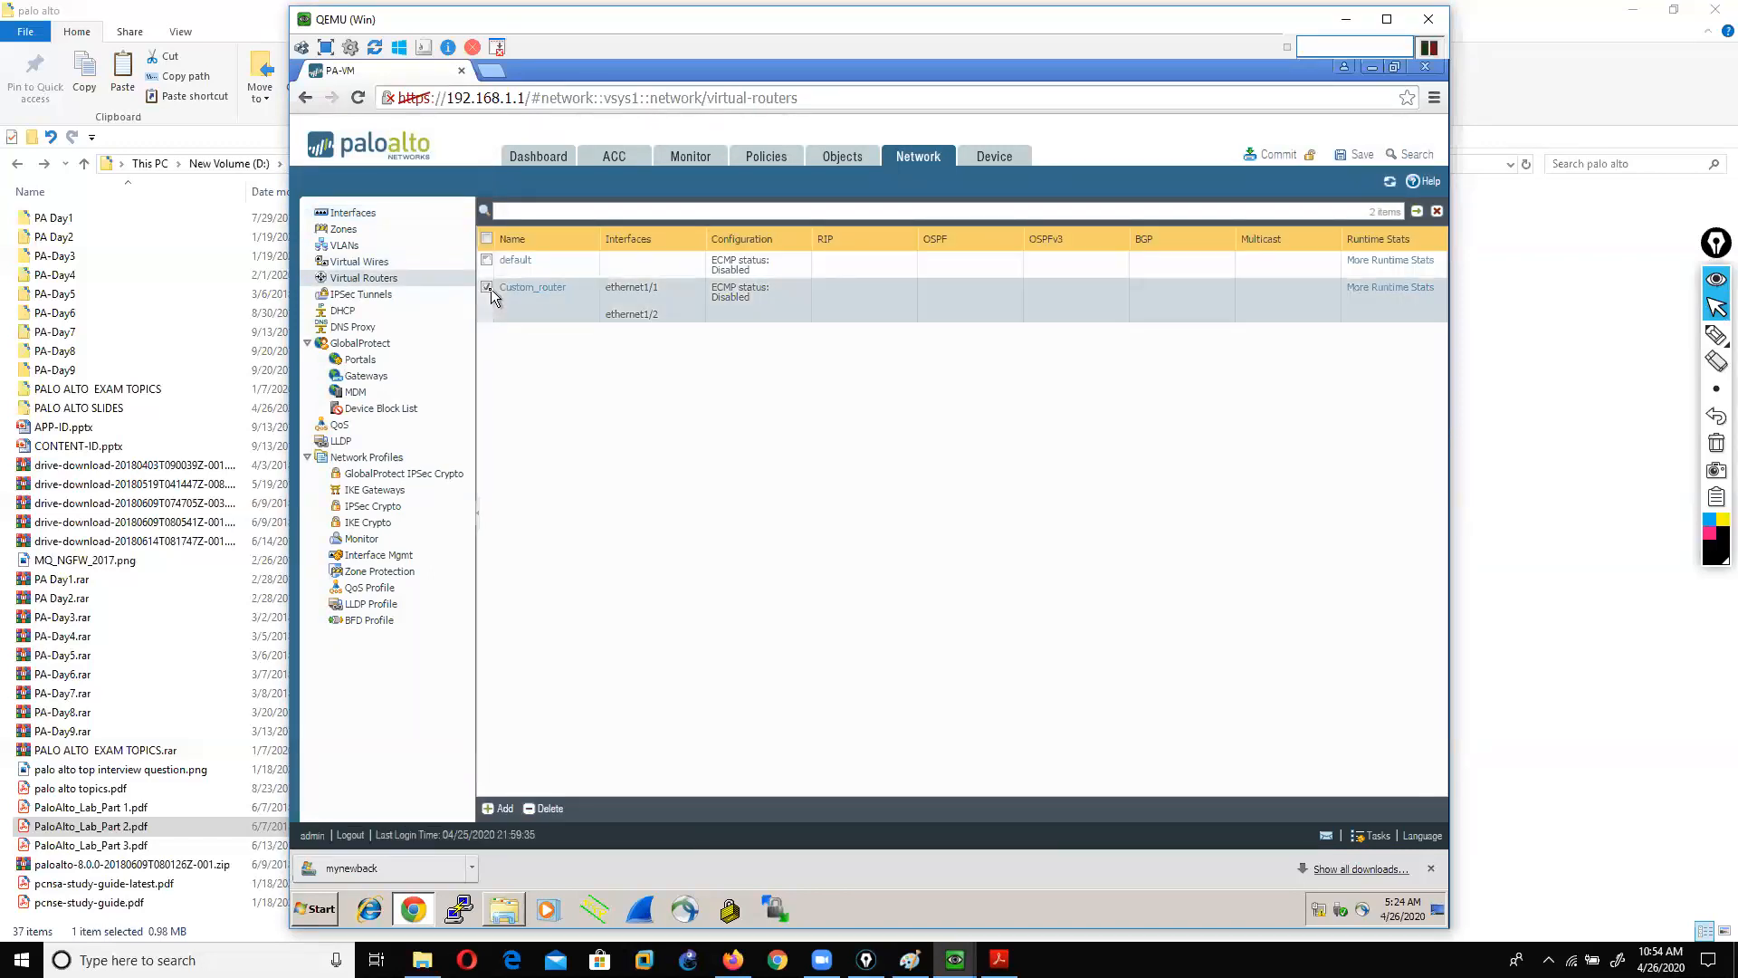
left_click(491, 290)
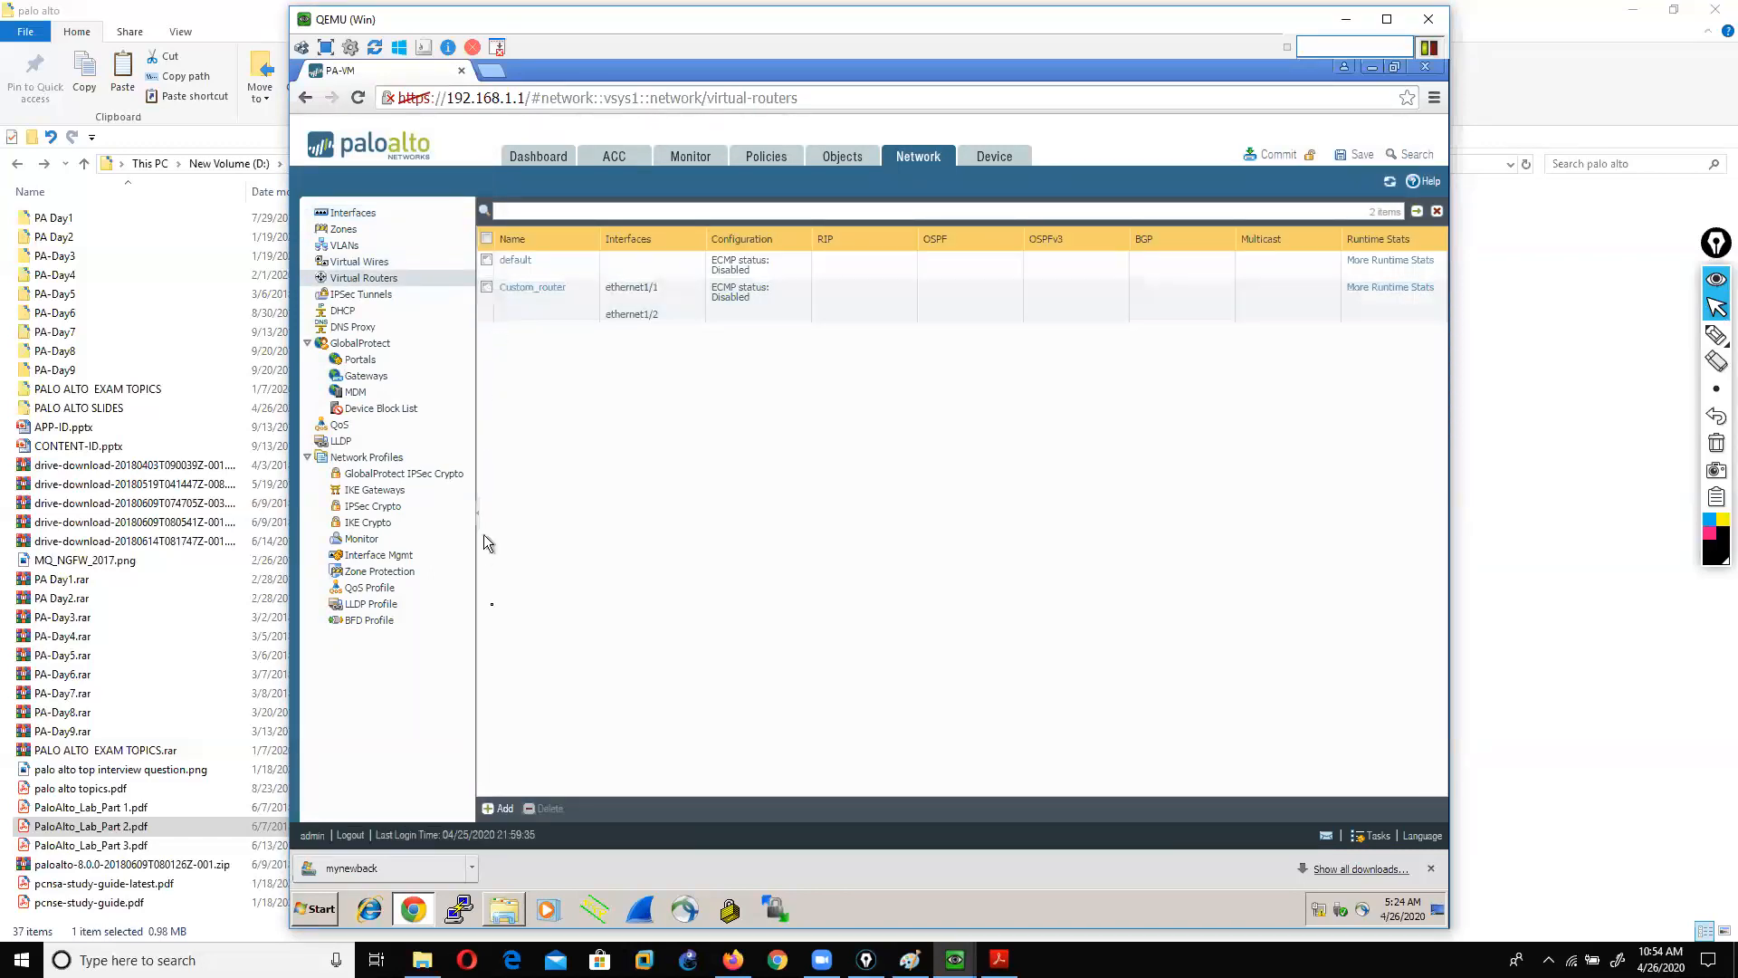
left_click(498, 810)
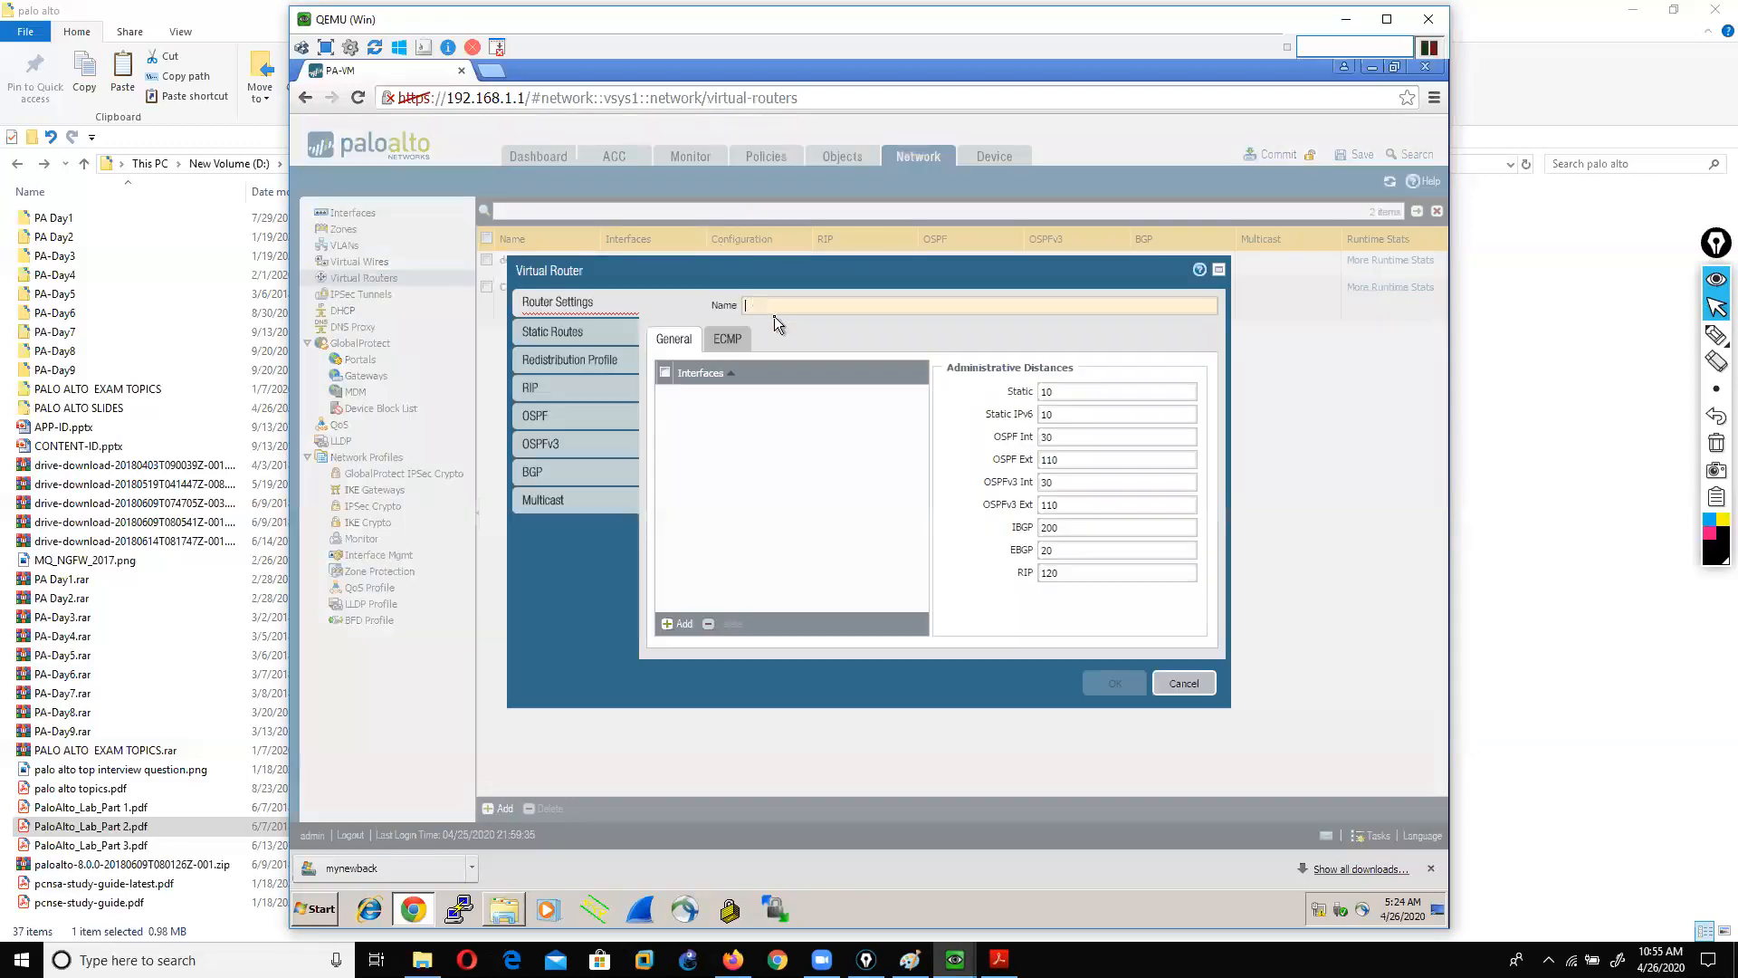
type("vir11")
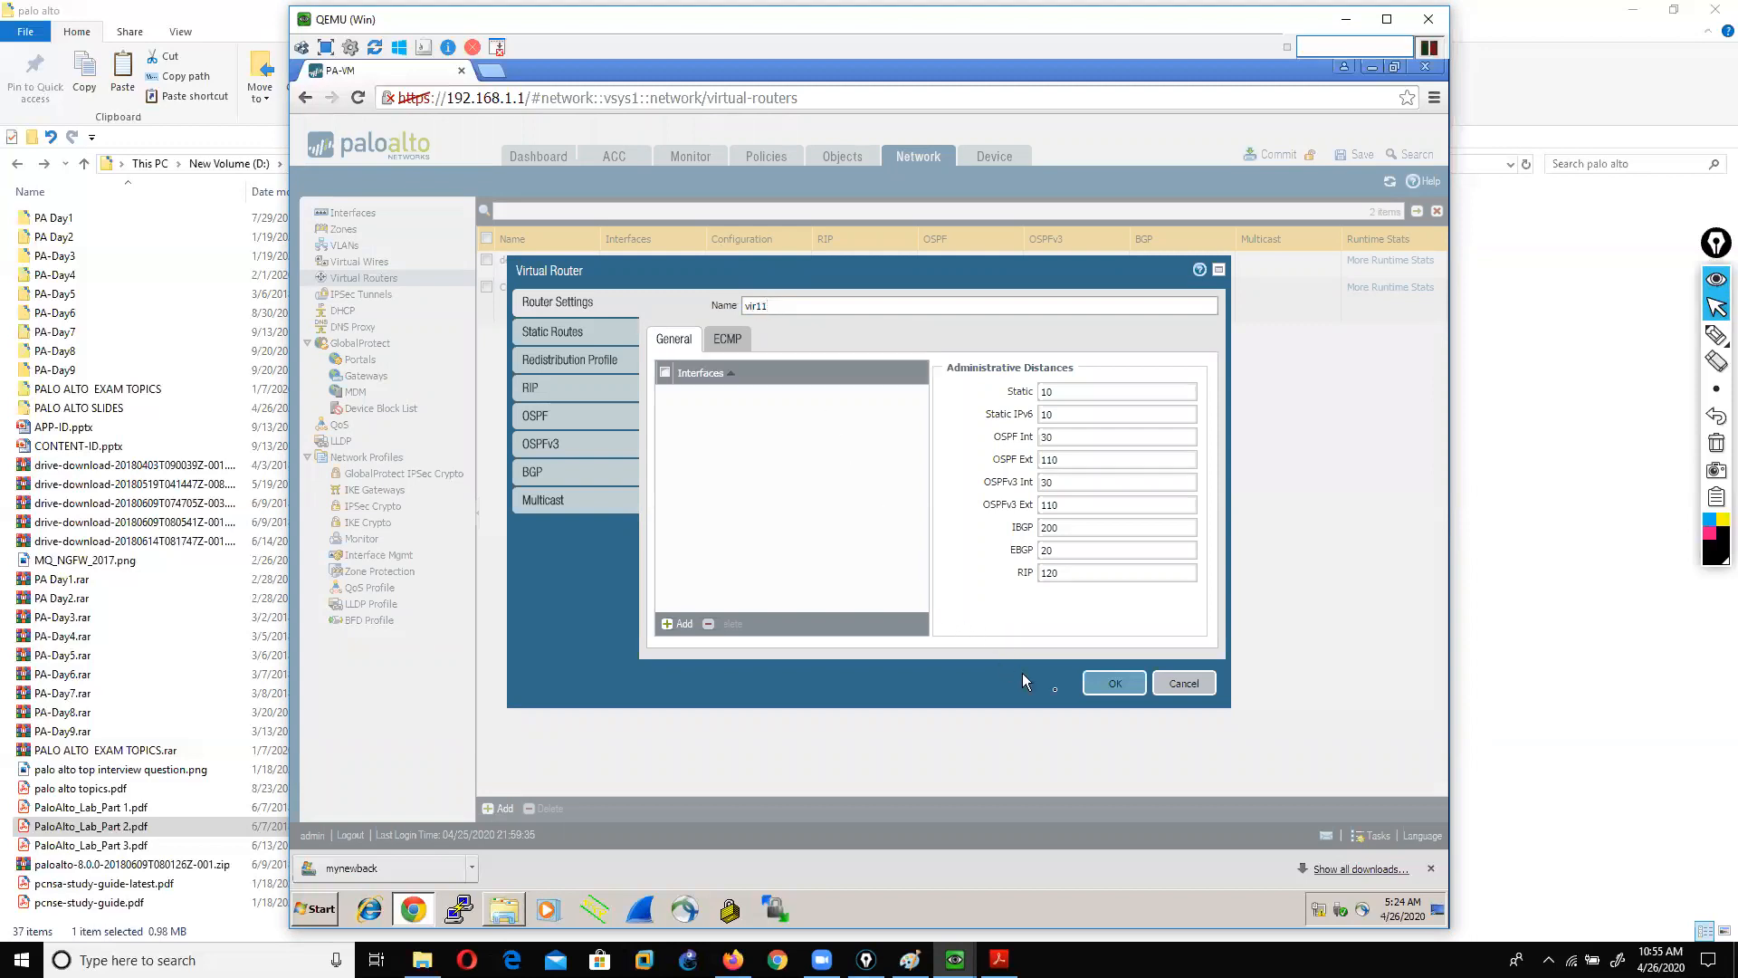
left_click(1115, 684)
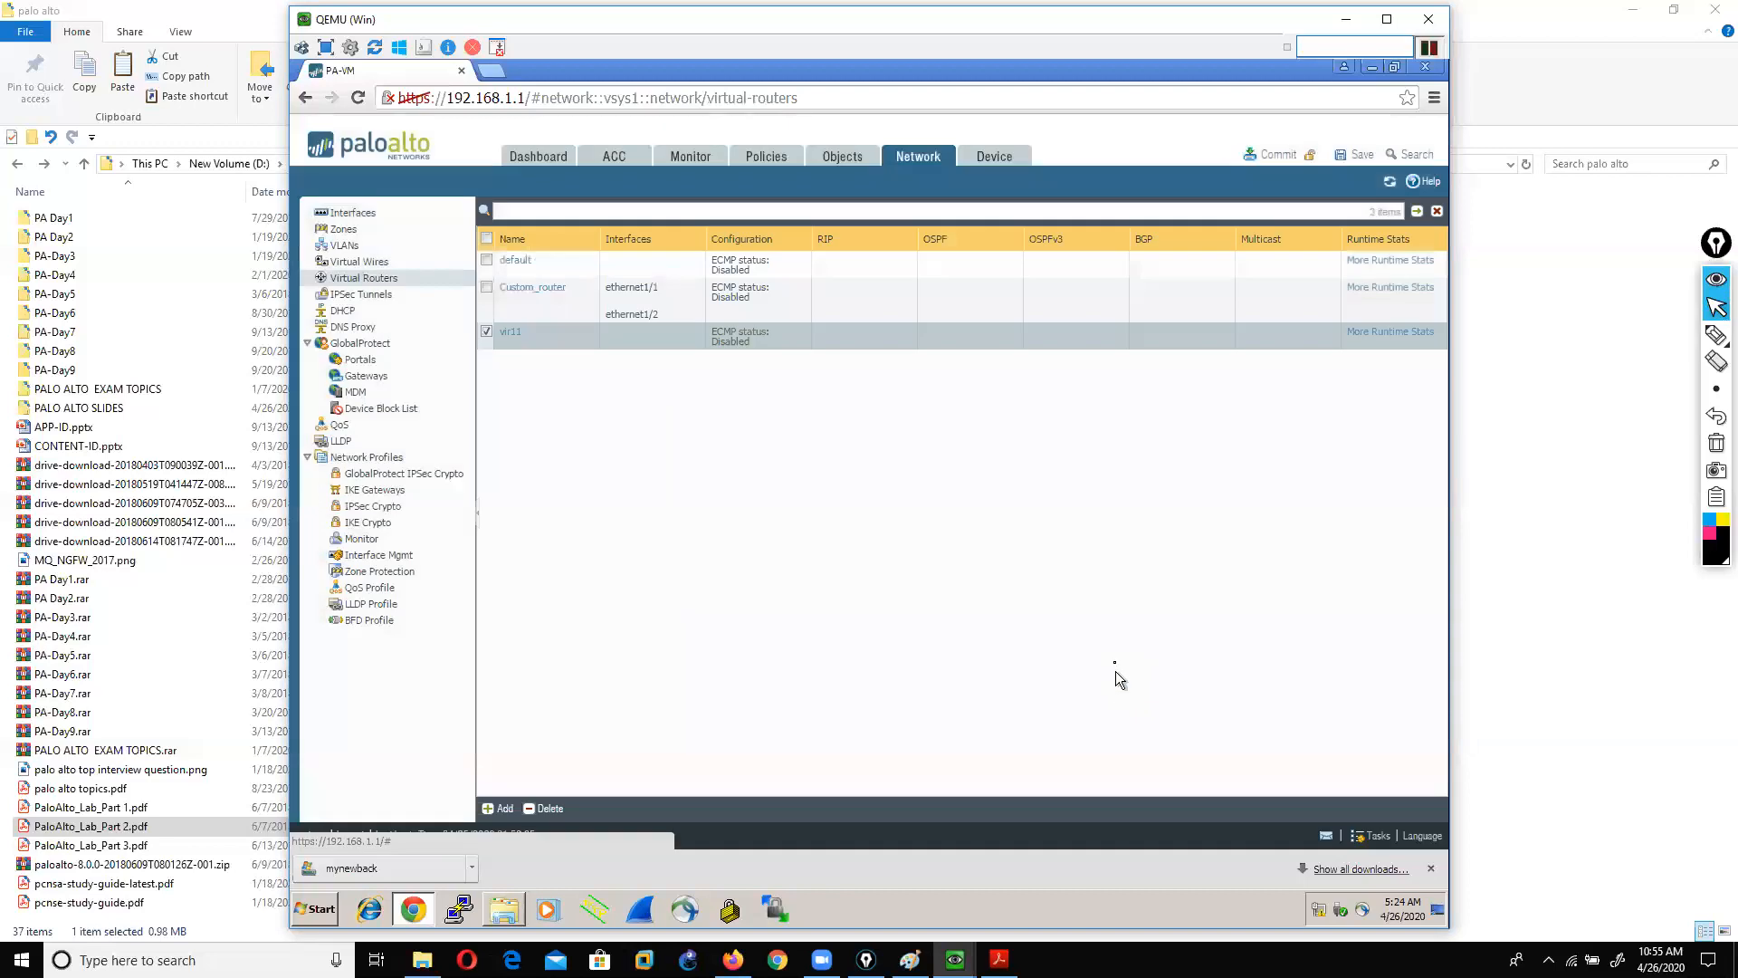
Step: Reopen ethernet1/3 and set it to Layer3 on virtual router vir11
left_click(371, 215)
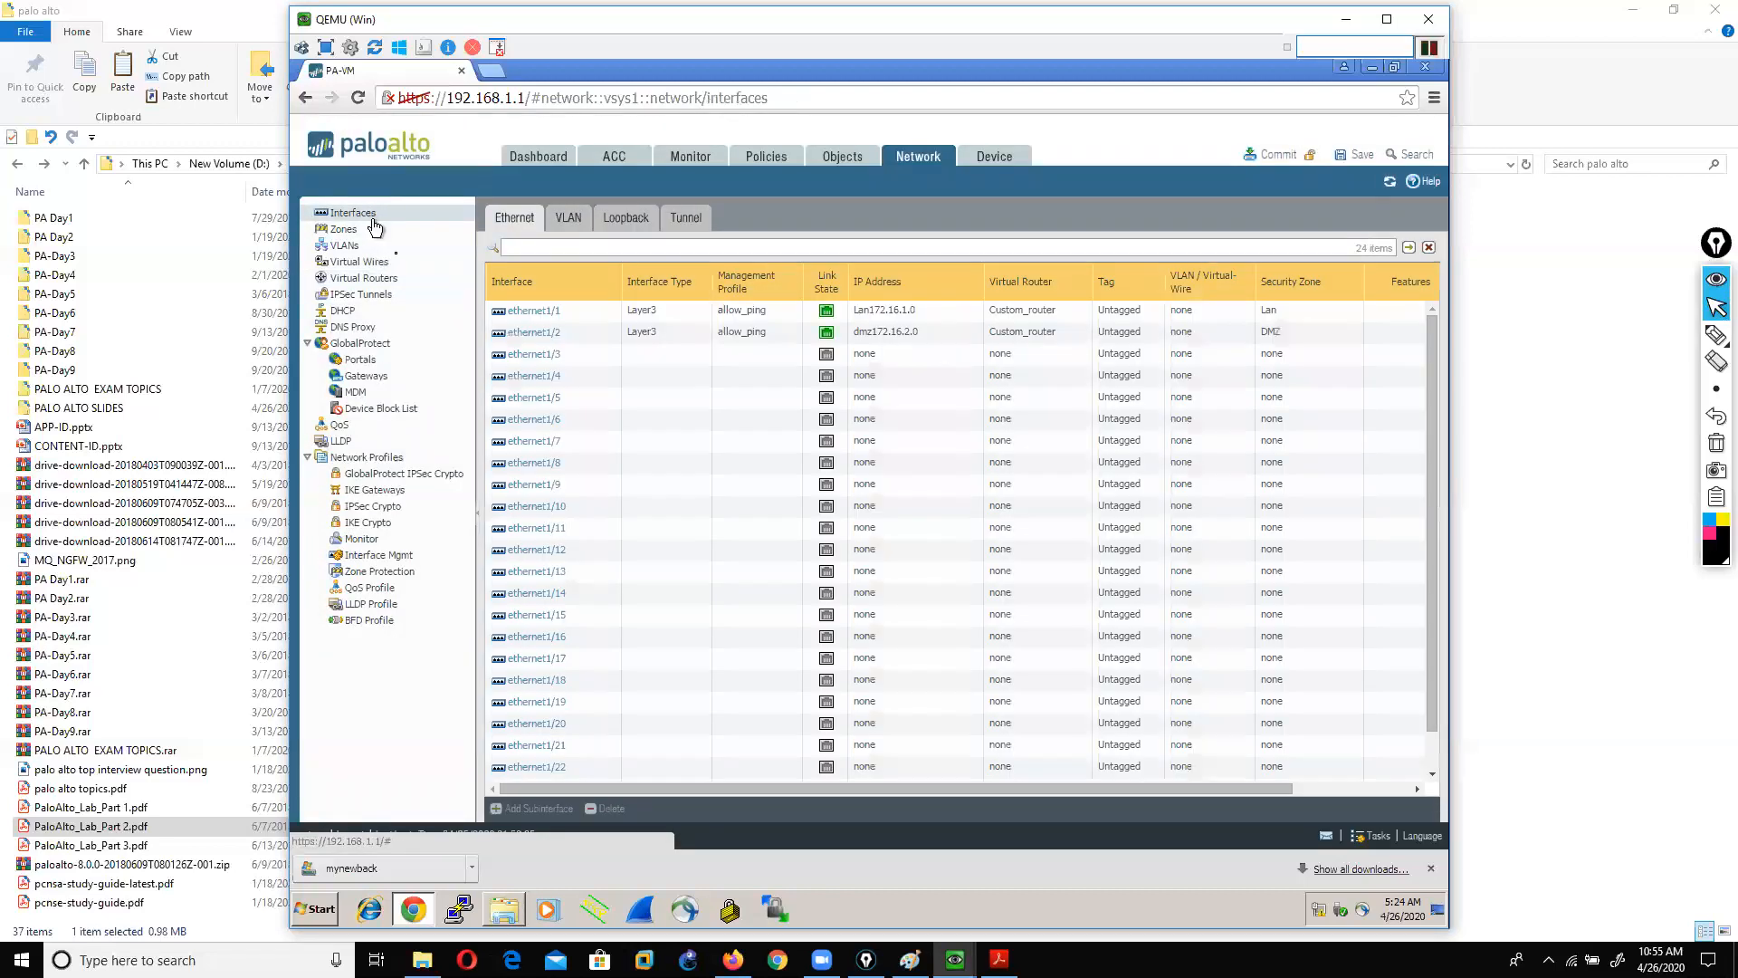
left_click(516, 357)
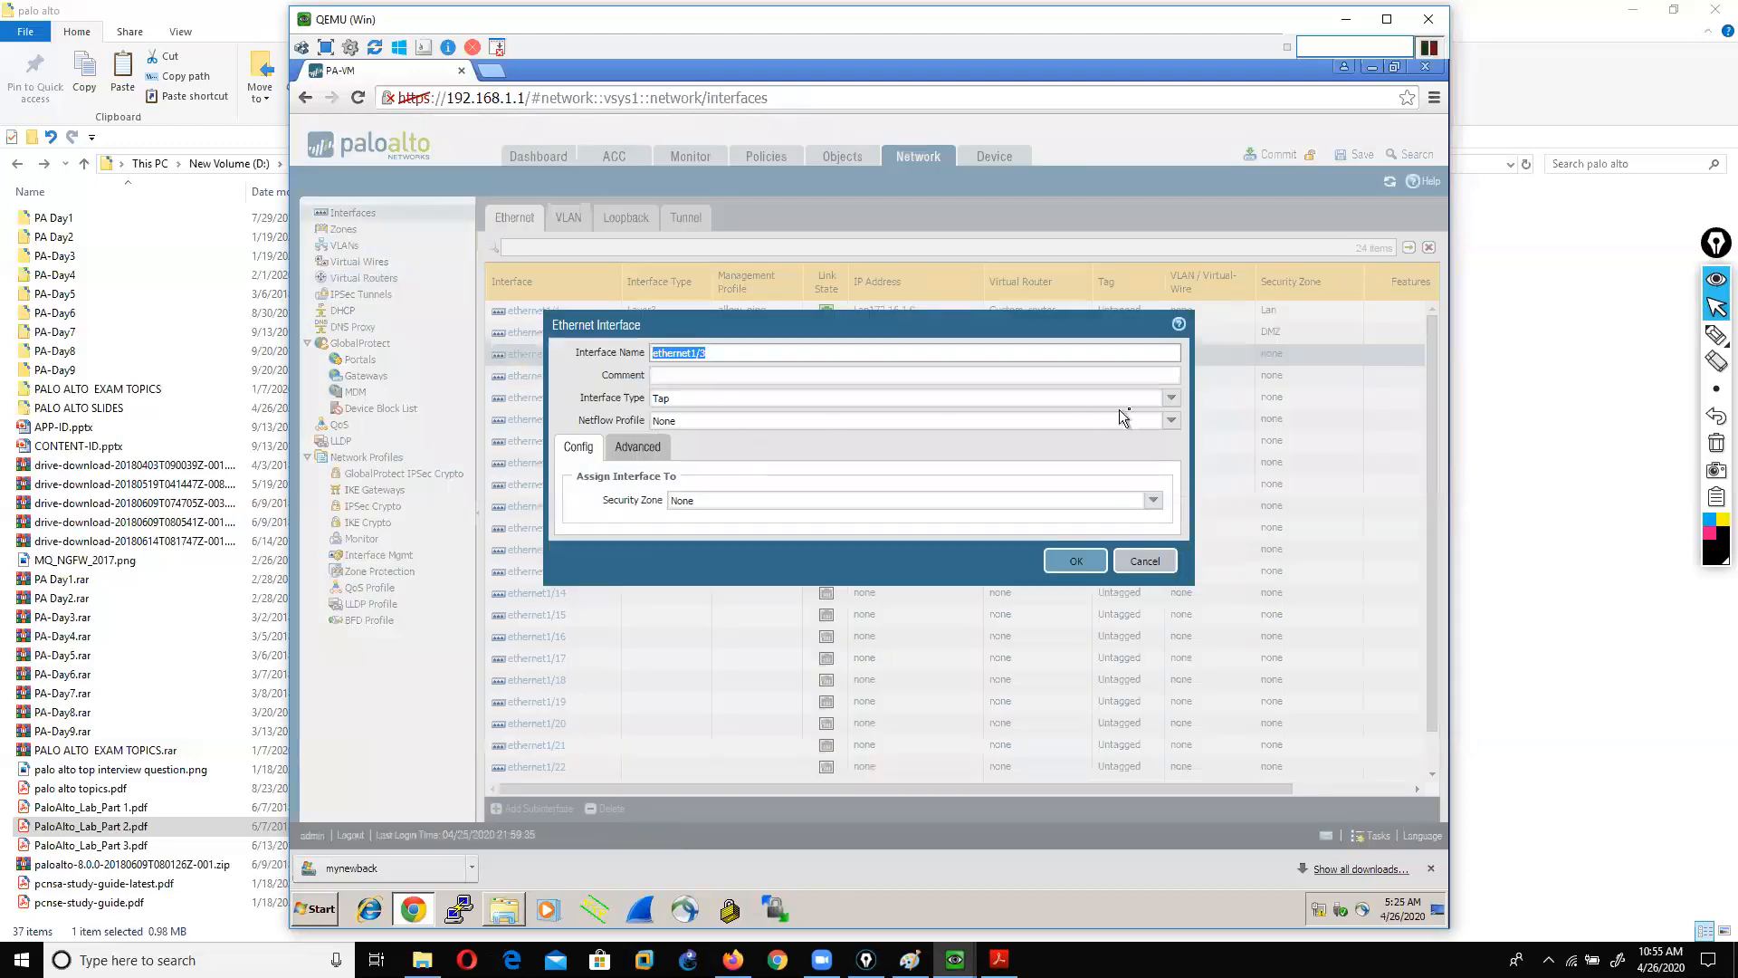
left_click(1171, 397)
left_click(661, 487)
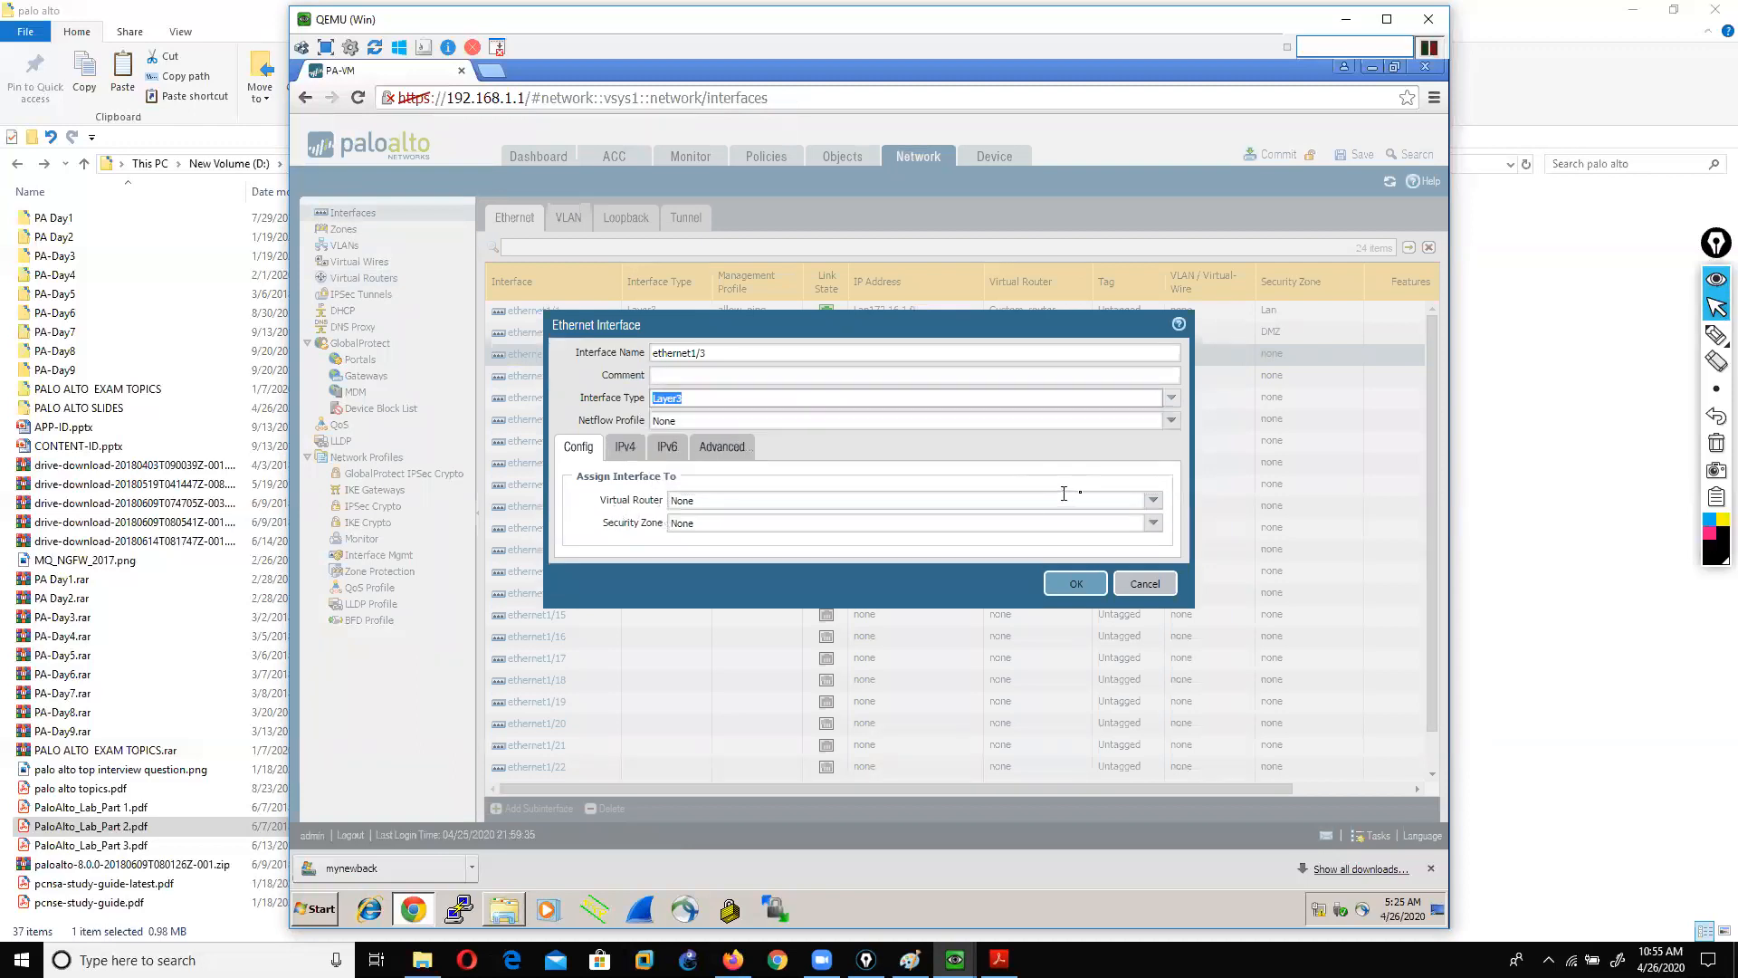
left_click(1153, 500)
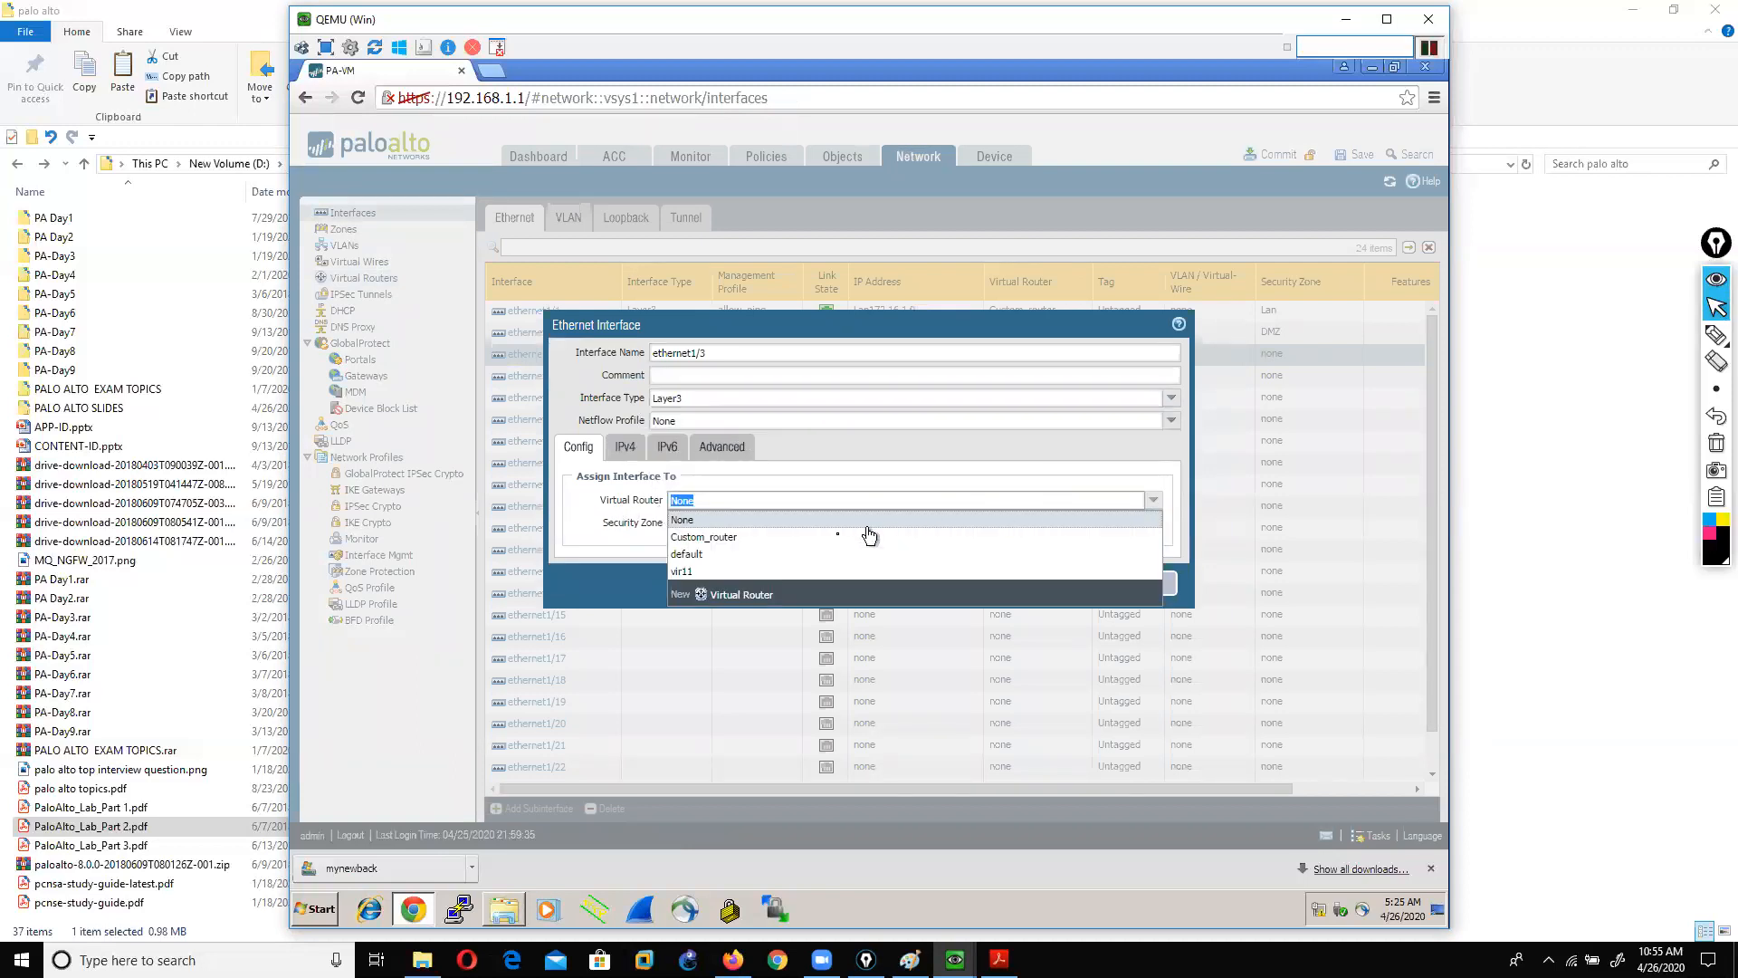
left_click(703, 573)
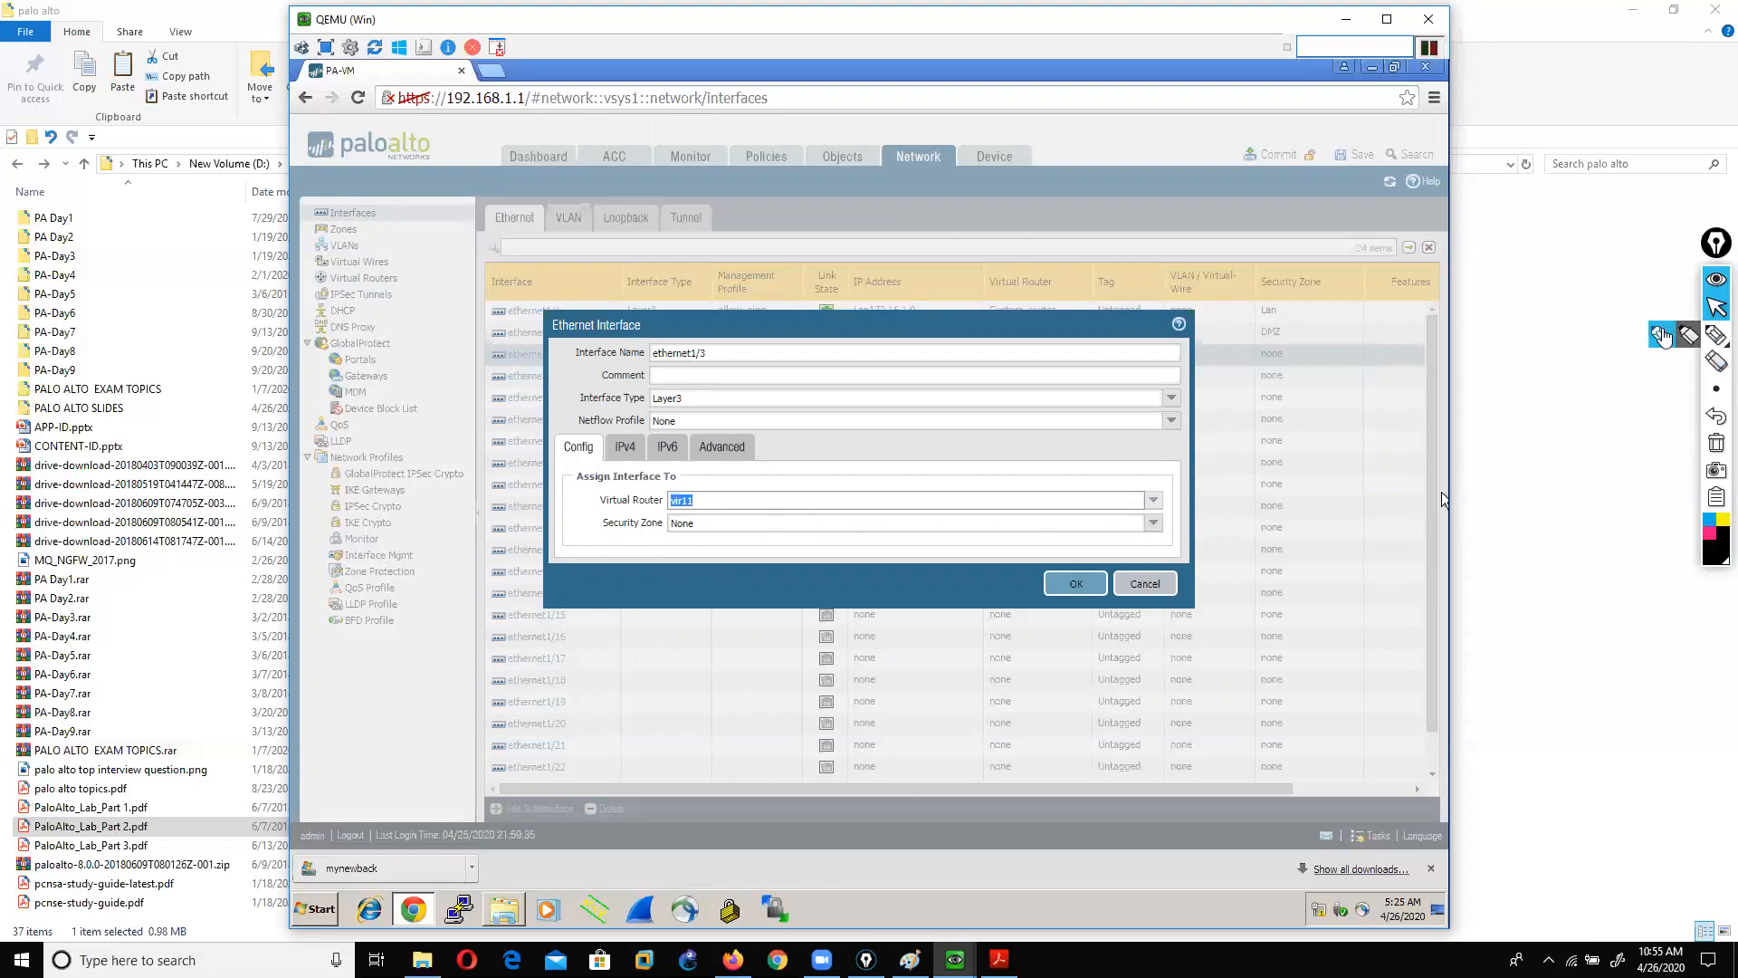
Step: Circle the interface name and underline the Security Zone setting, then clear the ink
left_click(1662, 337)
mouse_move(641, 372)
left_mouse_down()
mouse_move(652, 316)
mouse_move(624, 359)
left_mouse_up()
left_click_drag(584, 534, 650, 536)
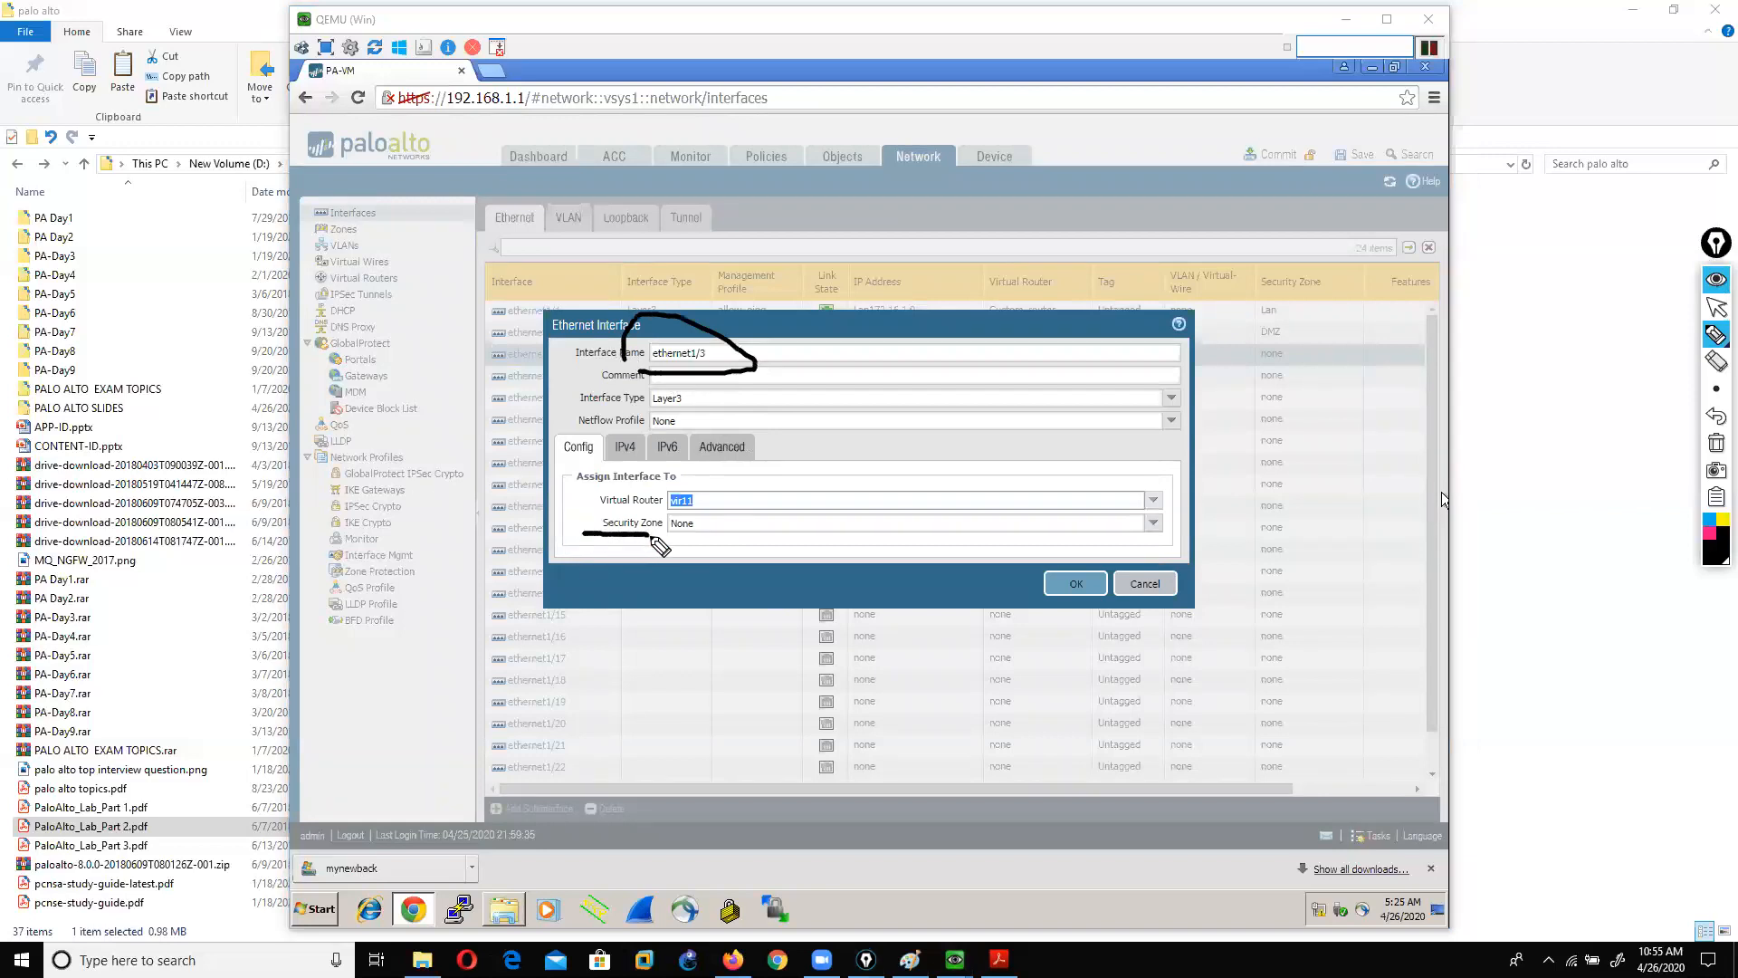
left_click(1716, 443)
left_click(1716, 308)
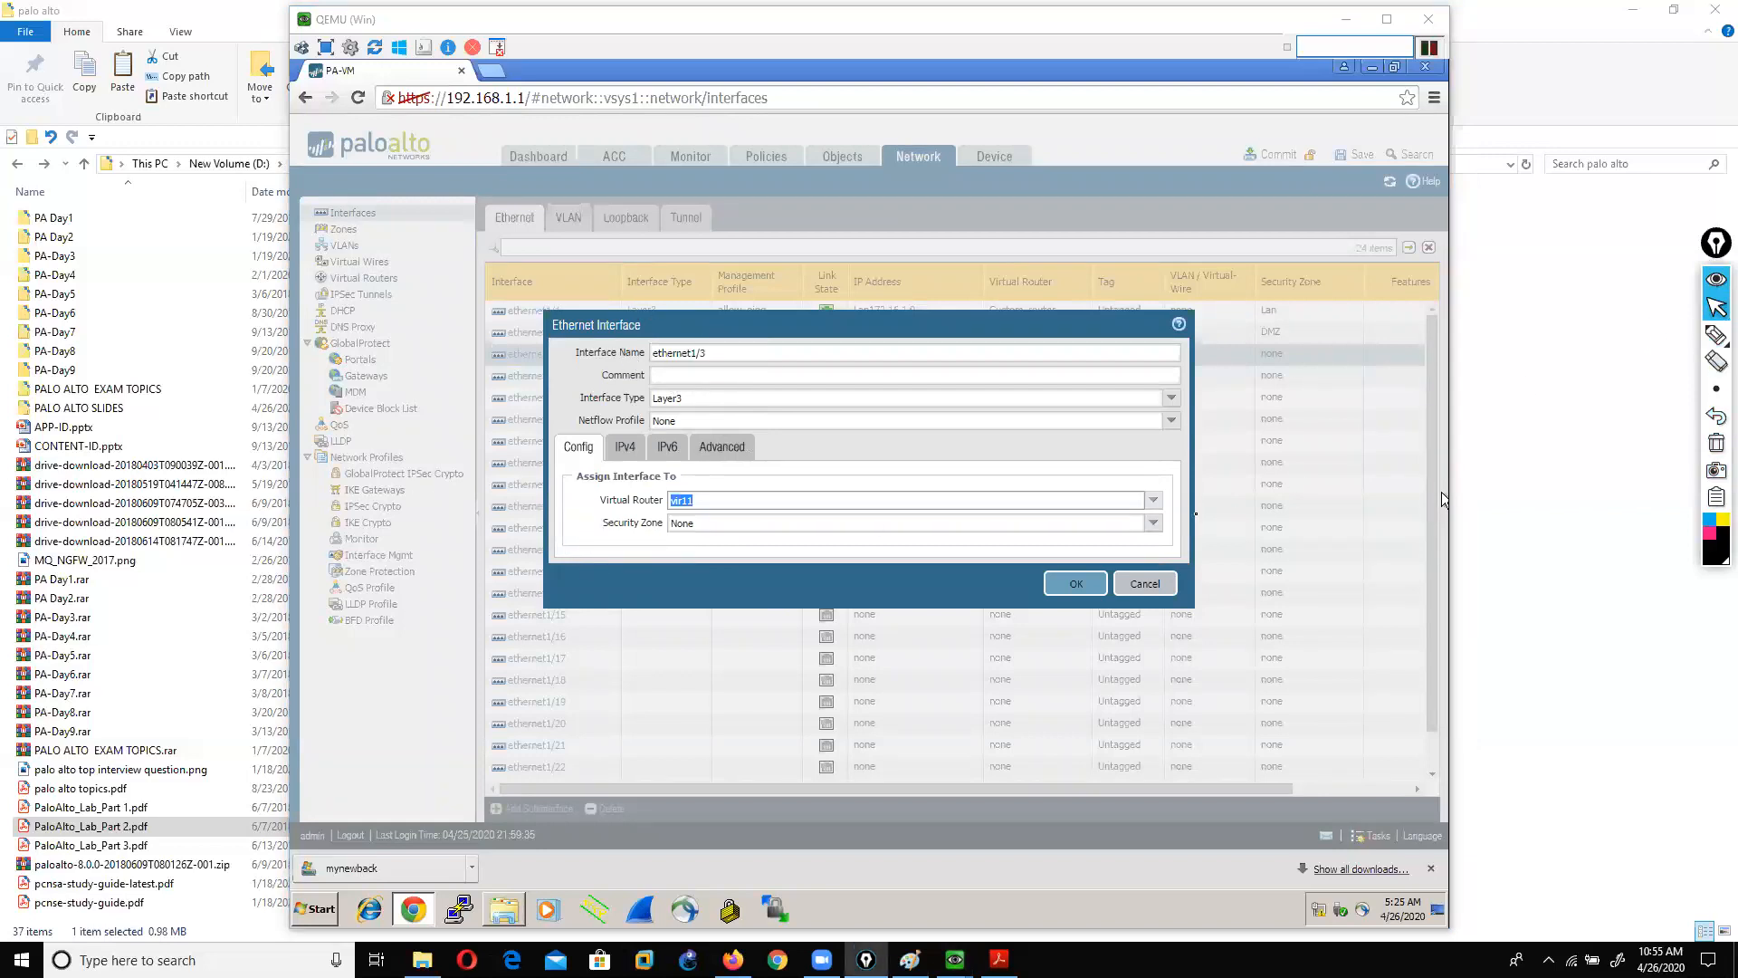
Step: Choose New Zone from the Security Zone list
left_click(1154, 524)
left_click(1154, 525)
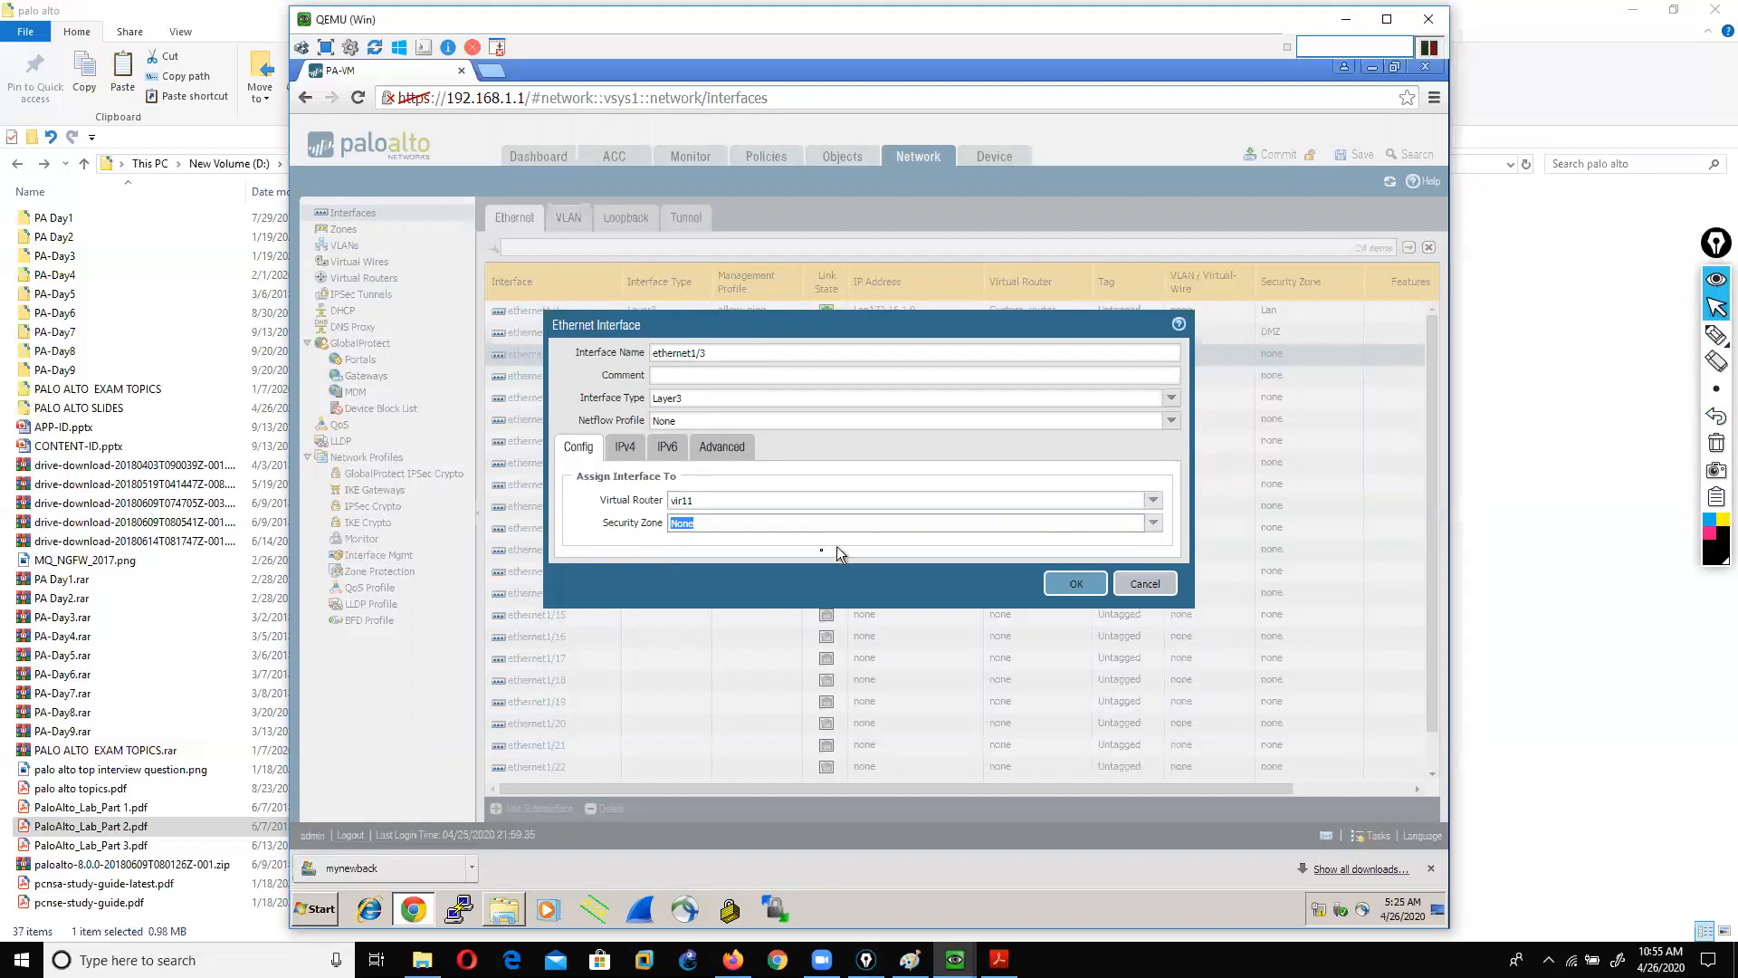
left_click(1155, 523)
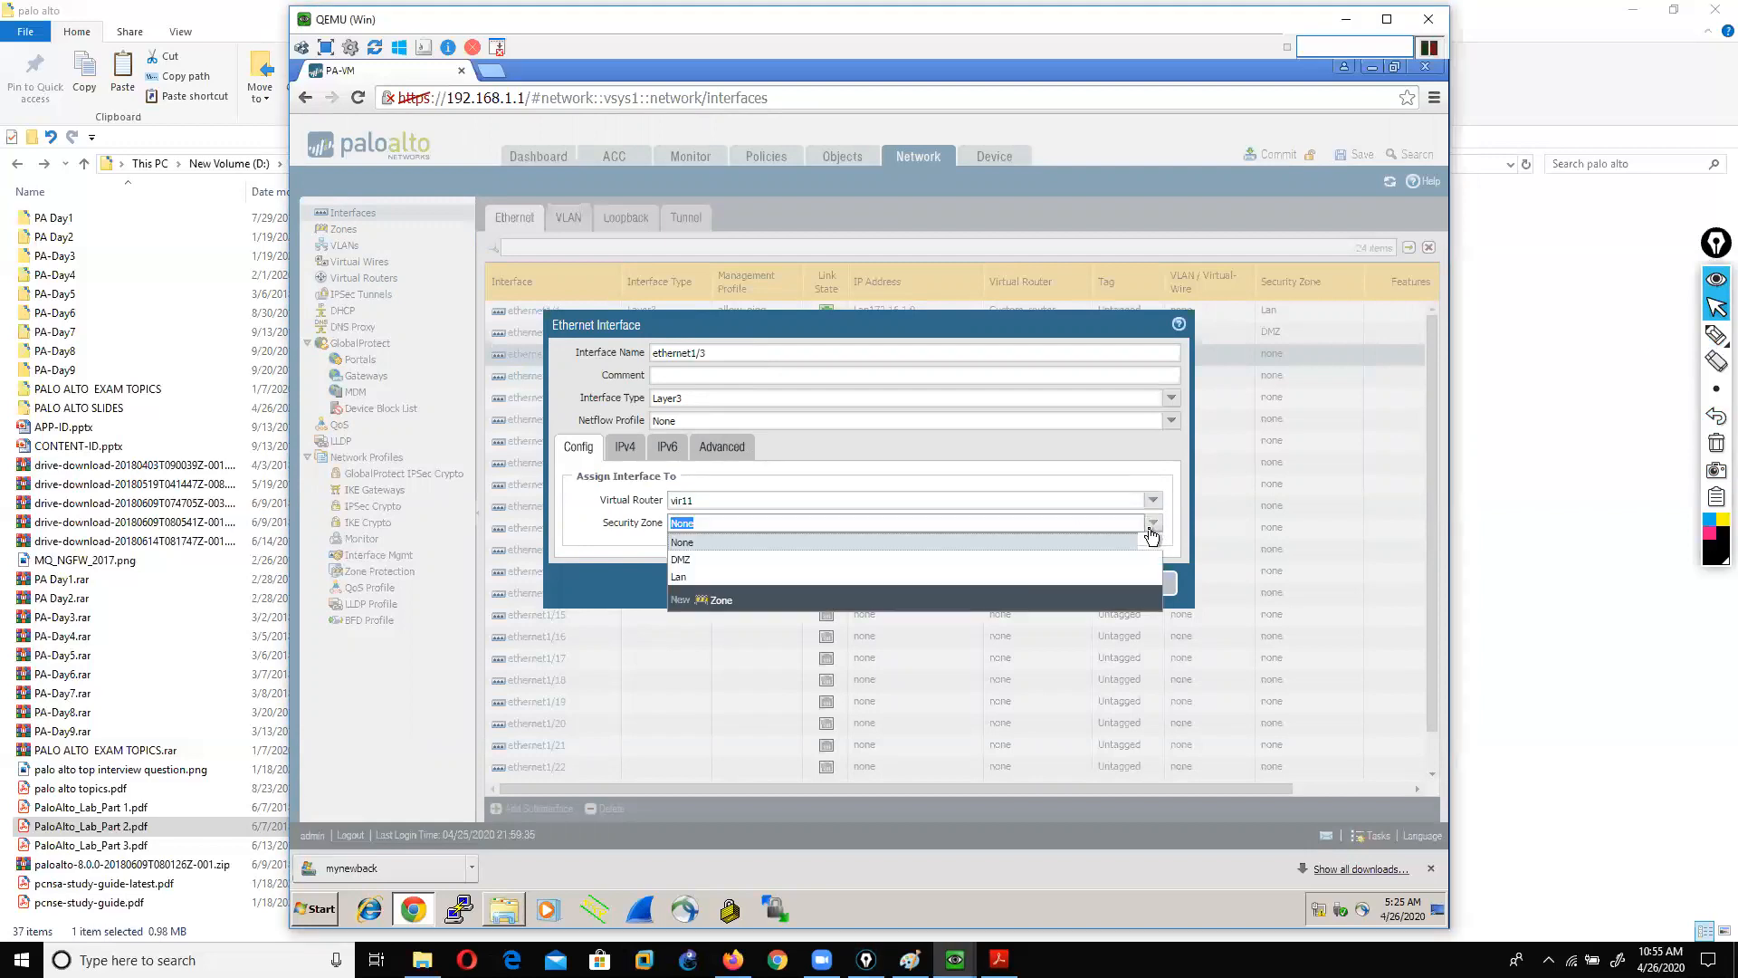
left_click(724, 602)
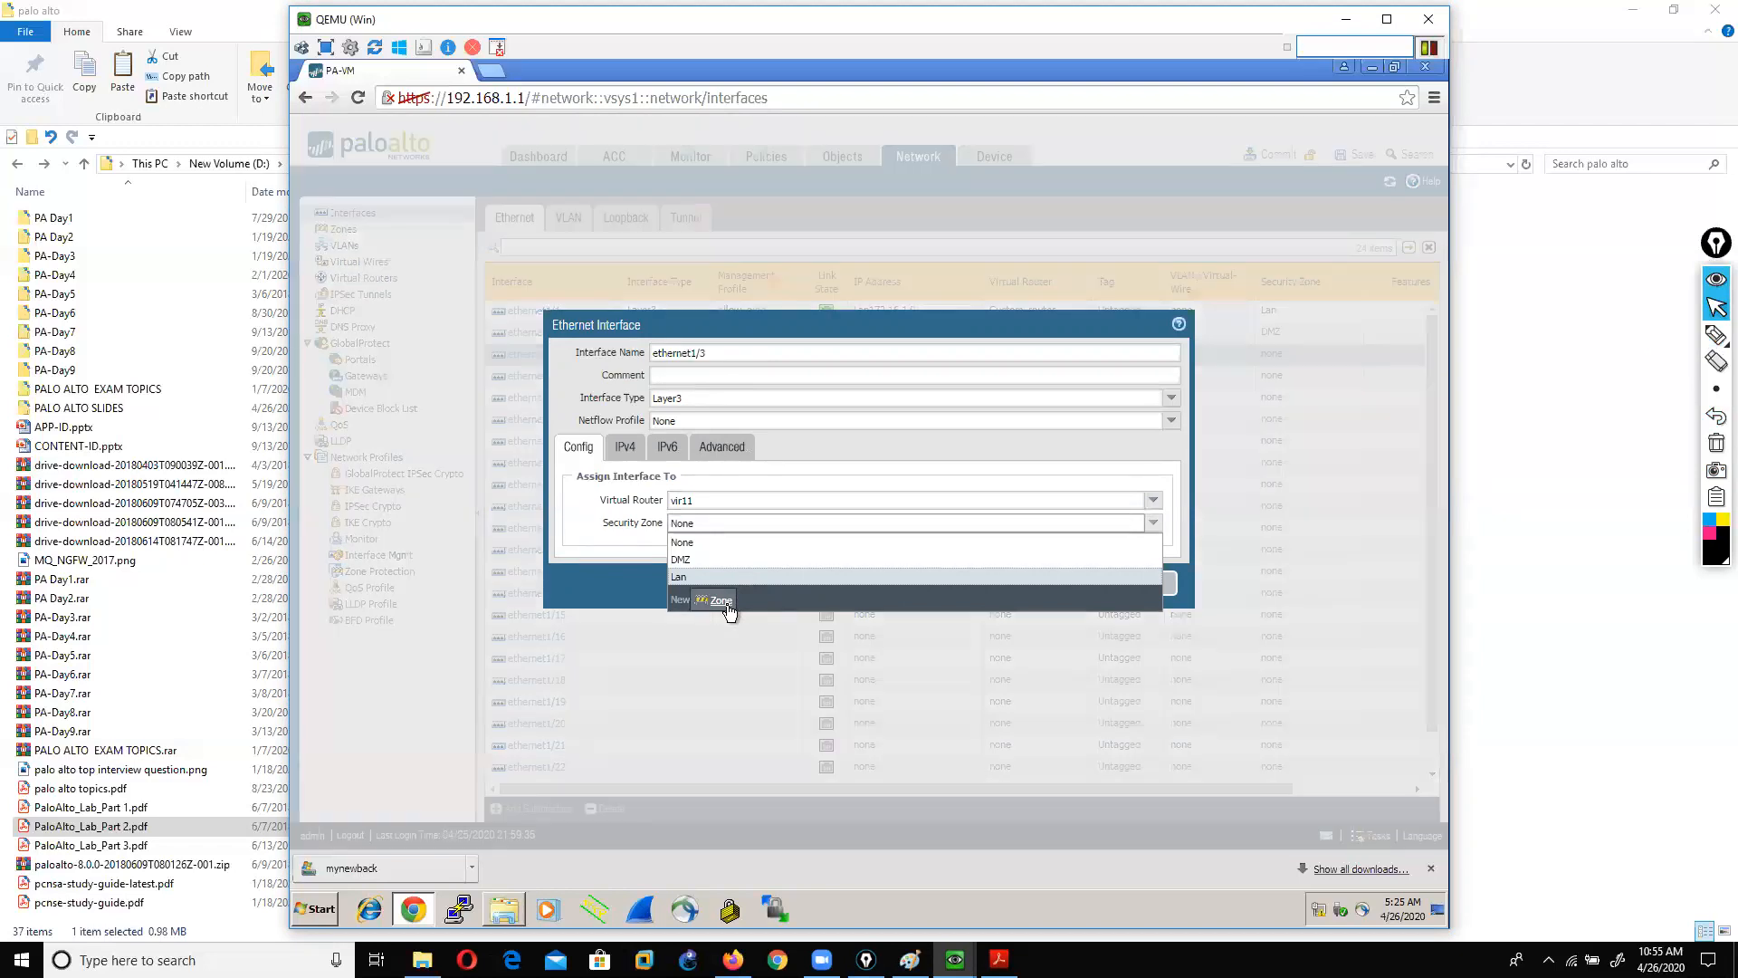
Step: Cancel both dialogs and create a Layer3 zone named trust
left_click(1137, 643)
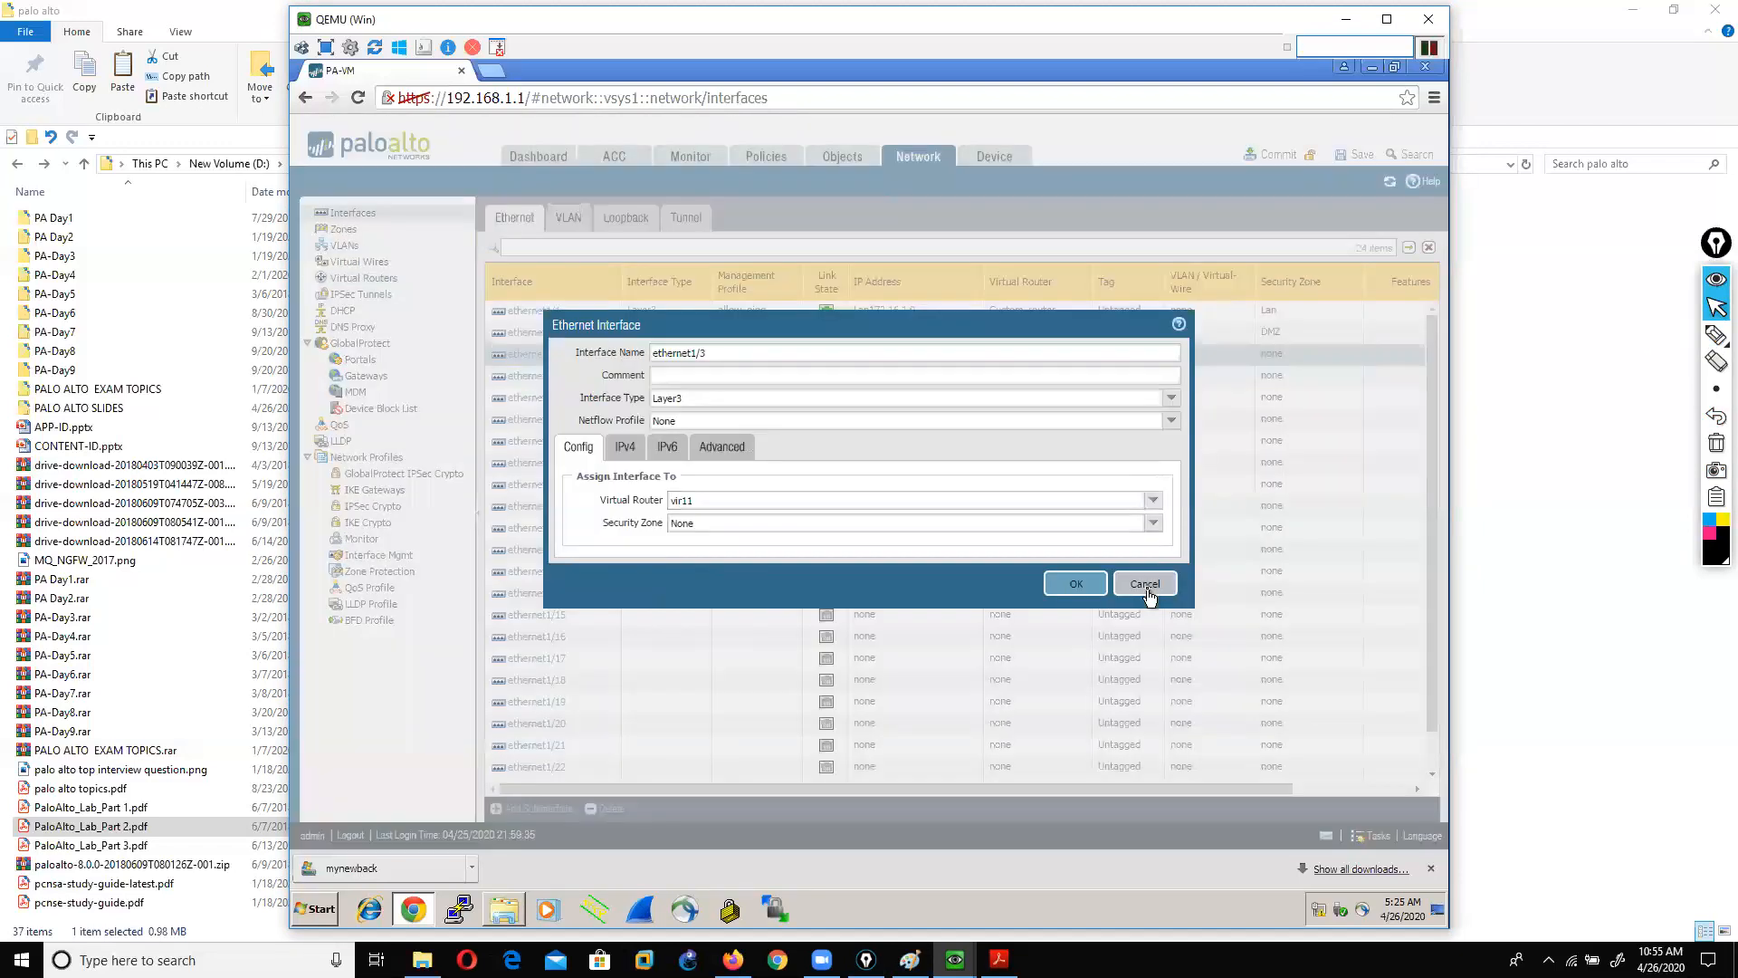
left_click(1146, 584)
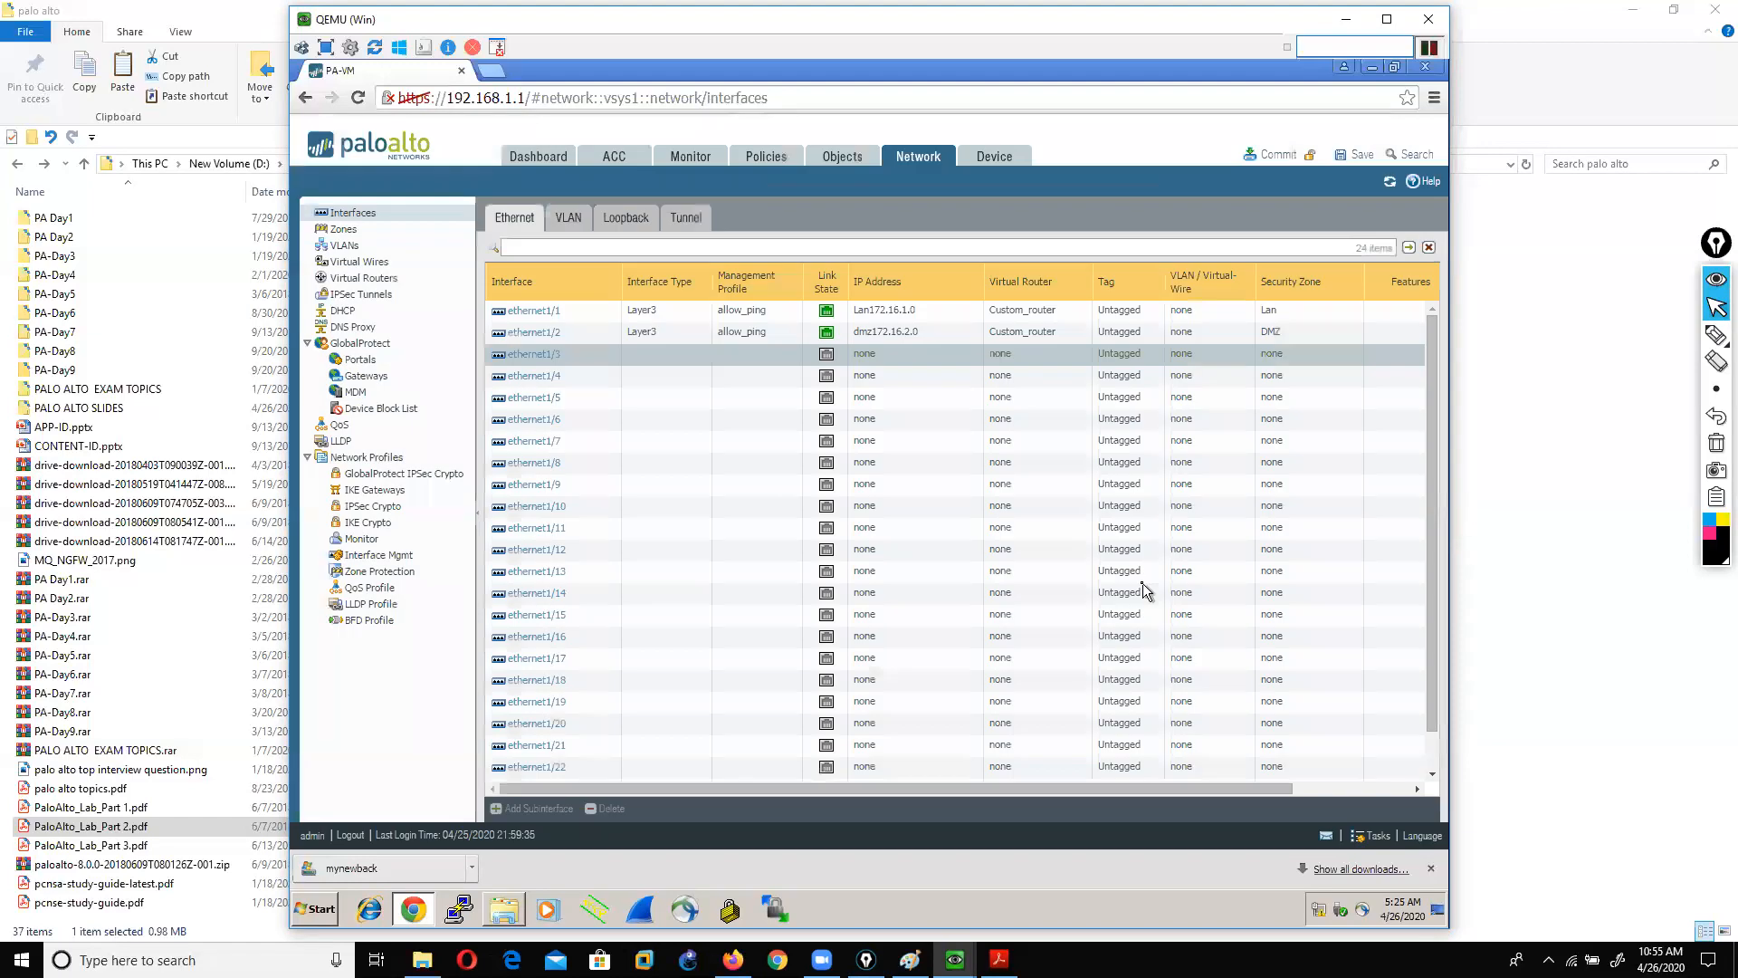
left_click(345, 230)
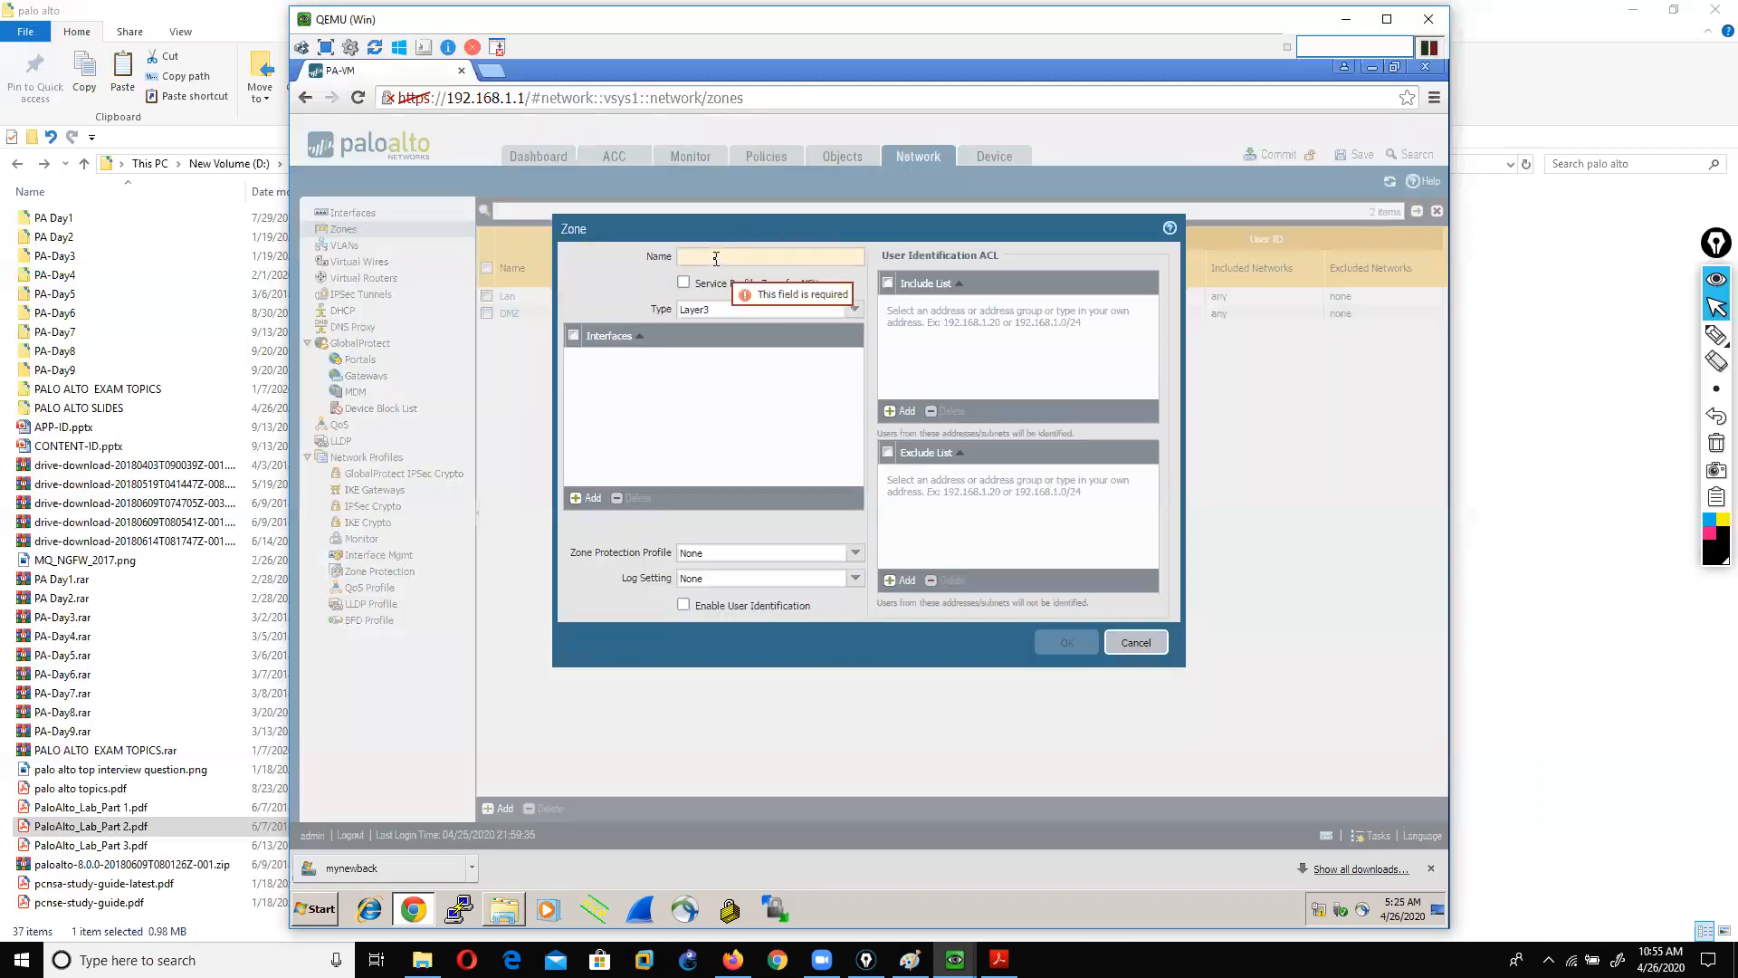
type("trust")
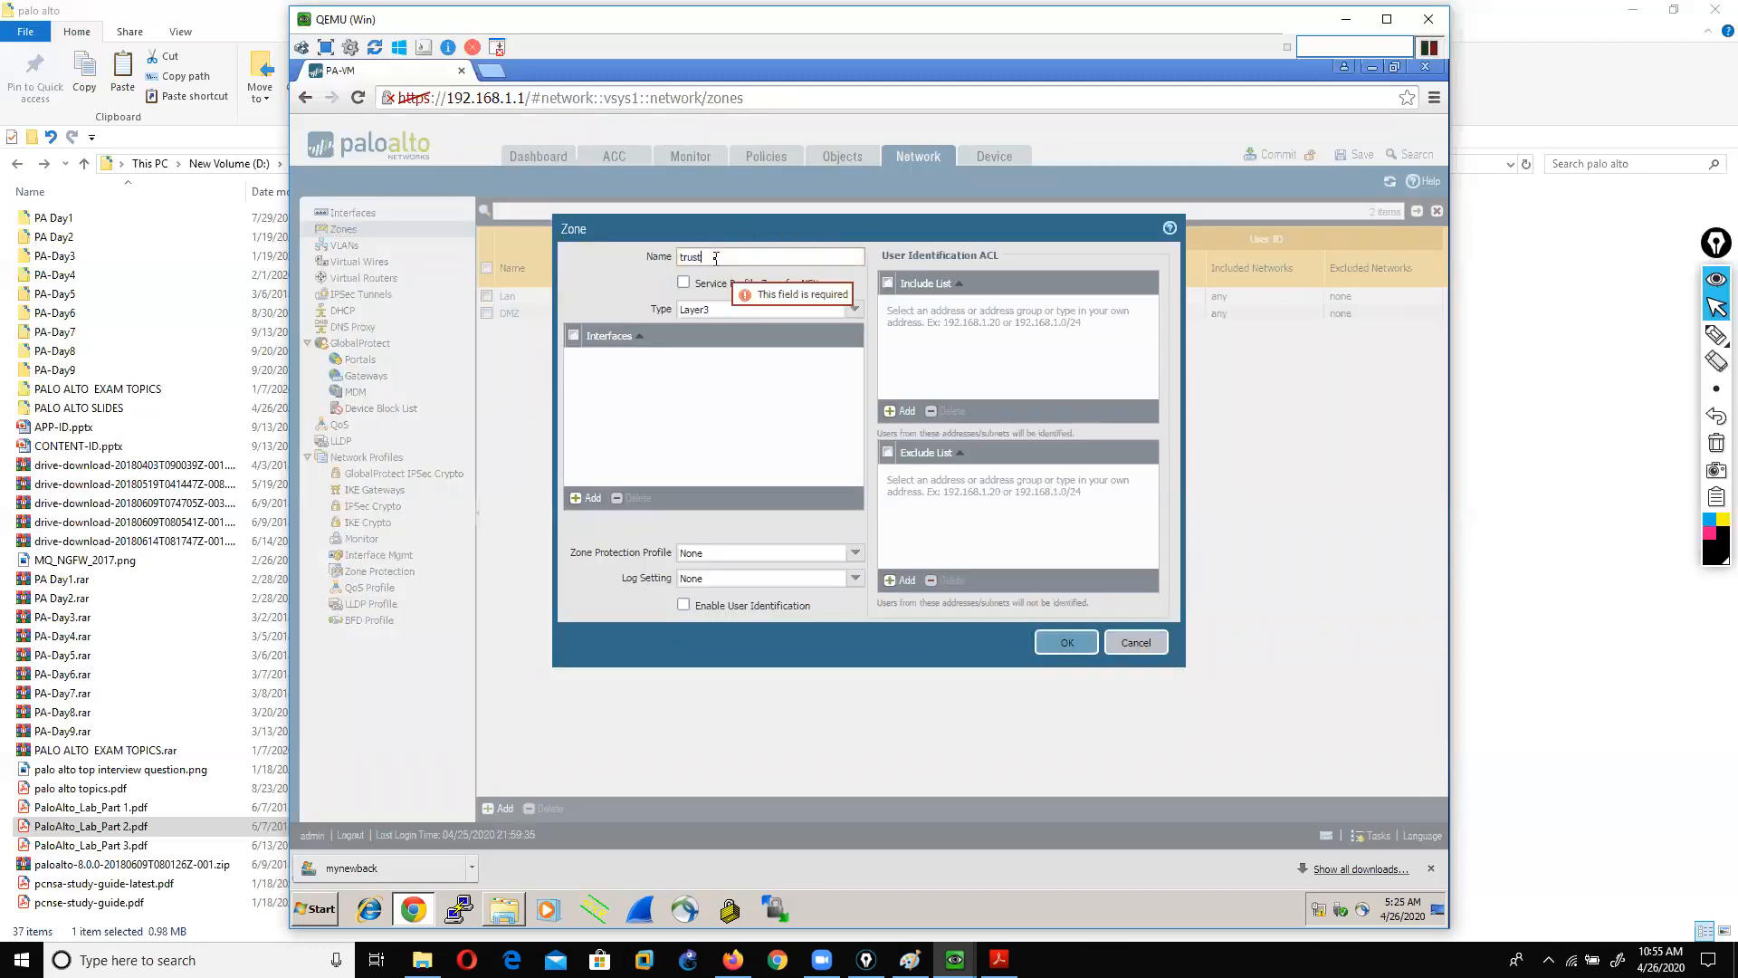
left_click(1067, 641)
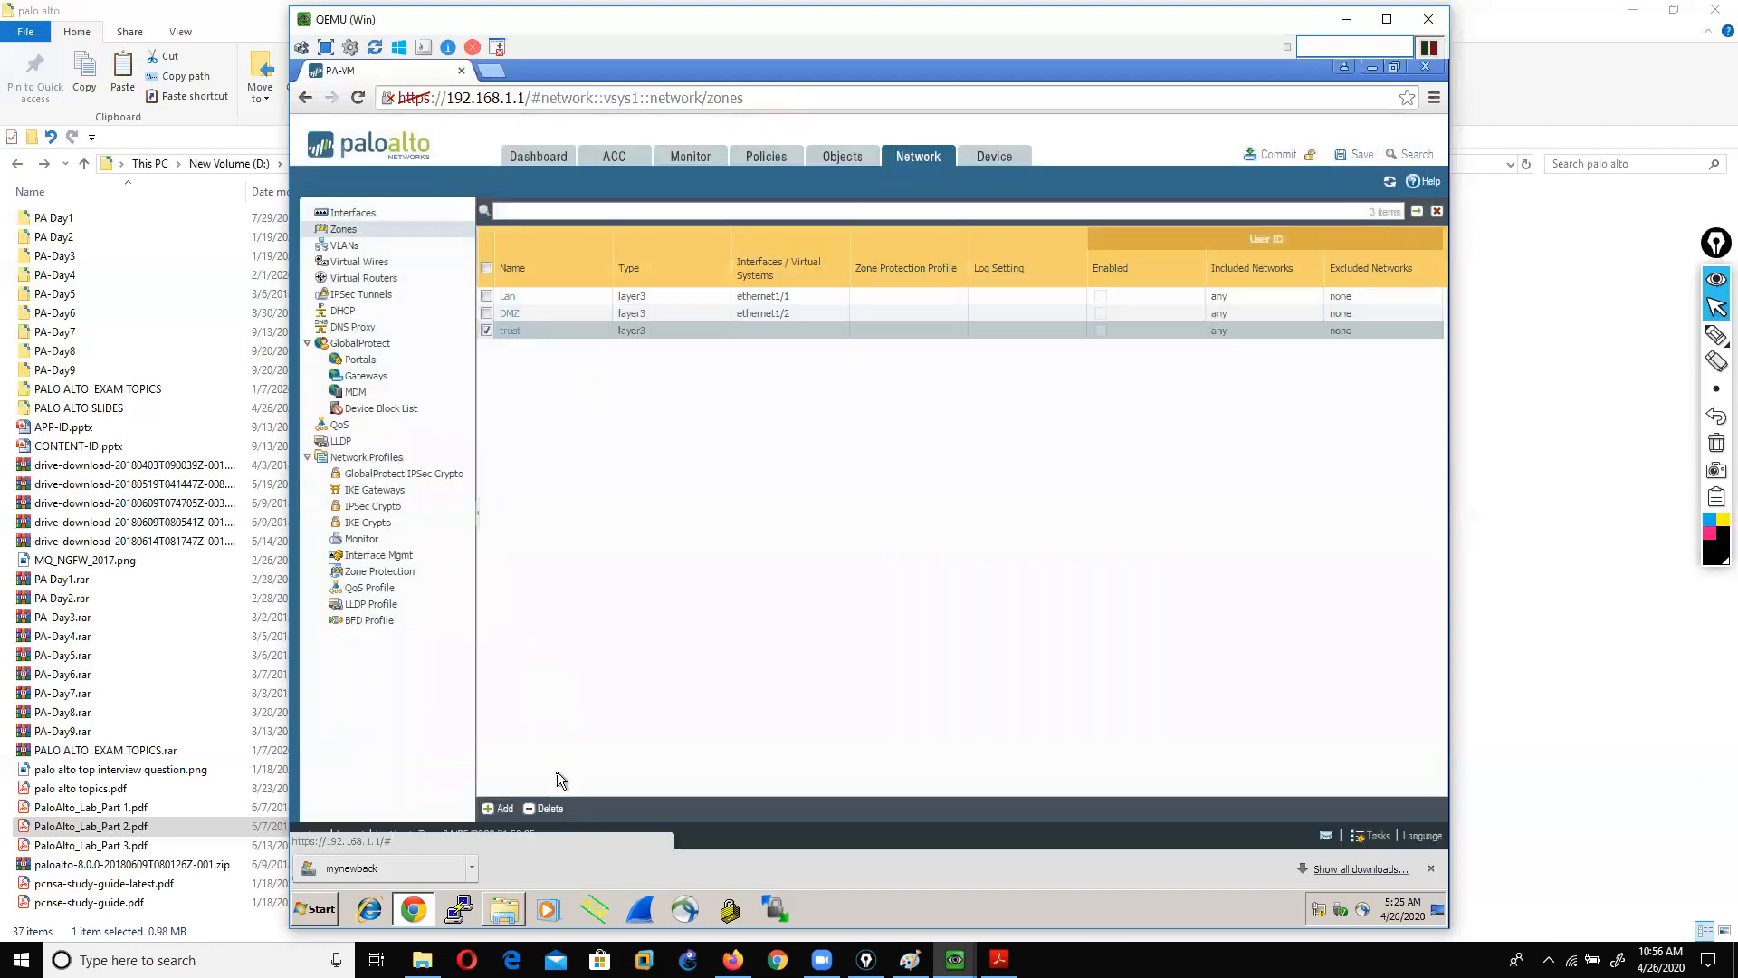
Step: Add a second Layer3 zone named untrust
left_click(505, 811)
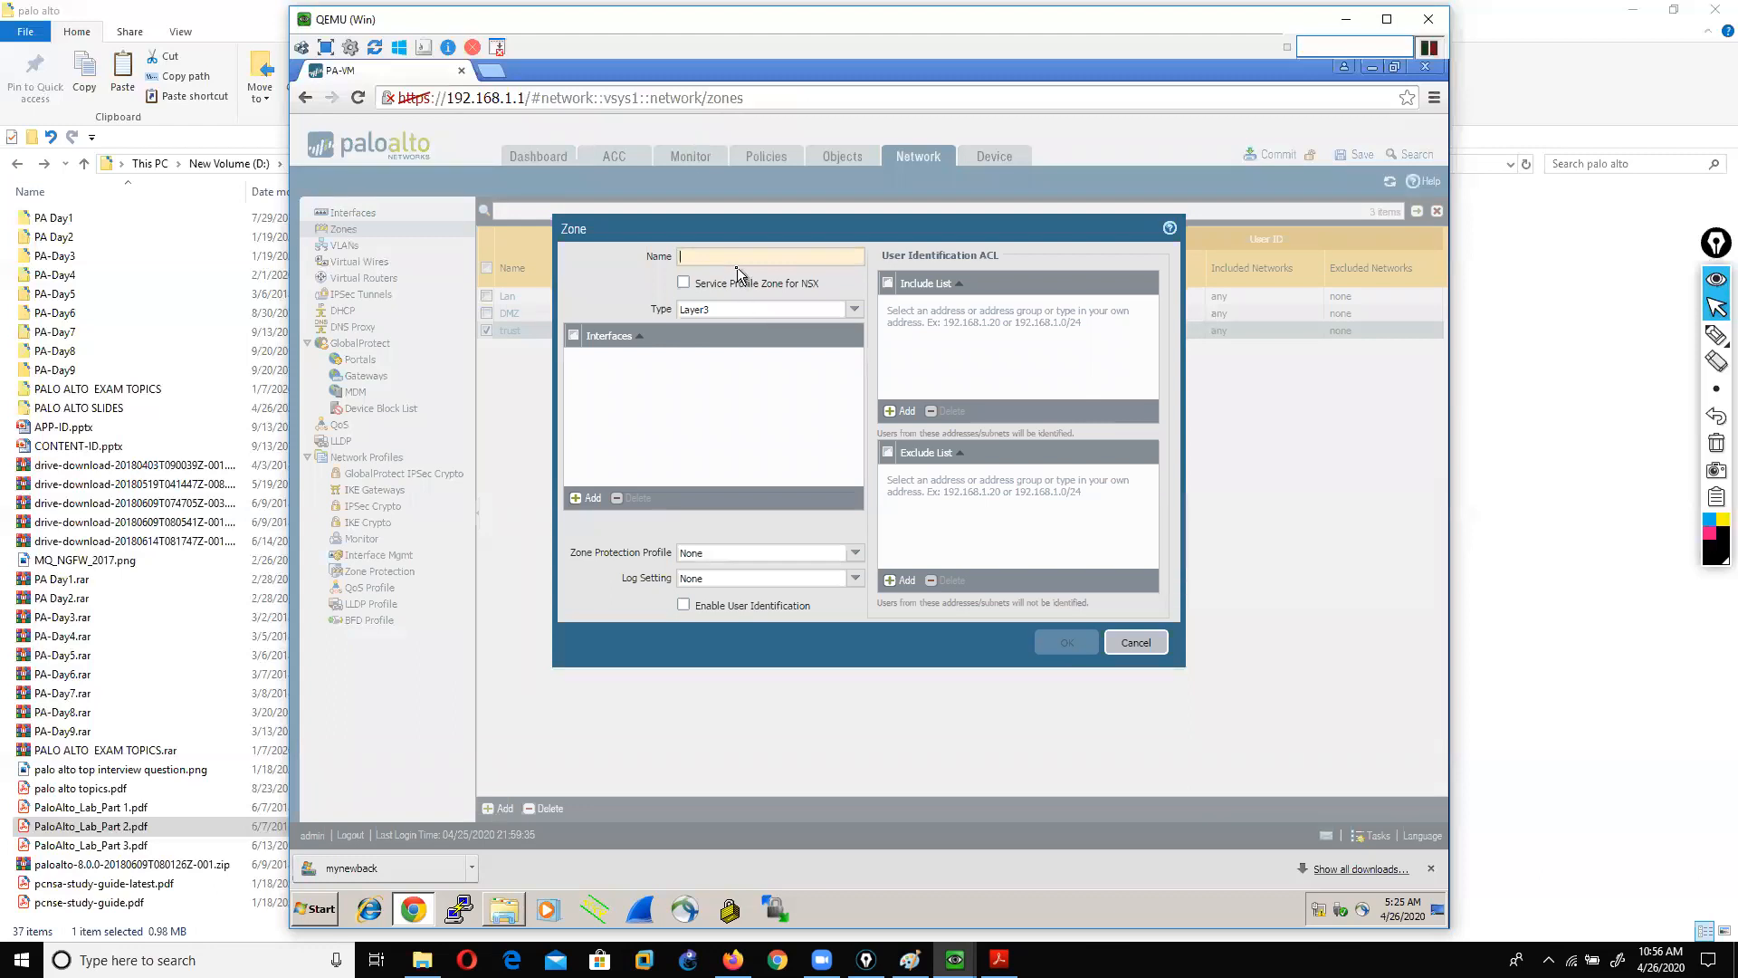
type("untrust")
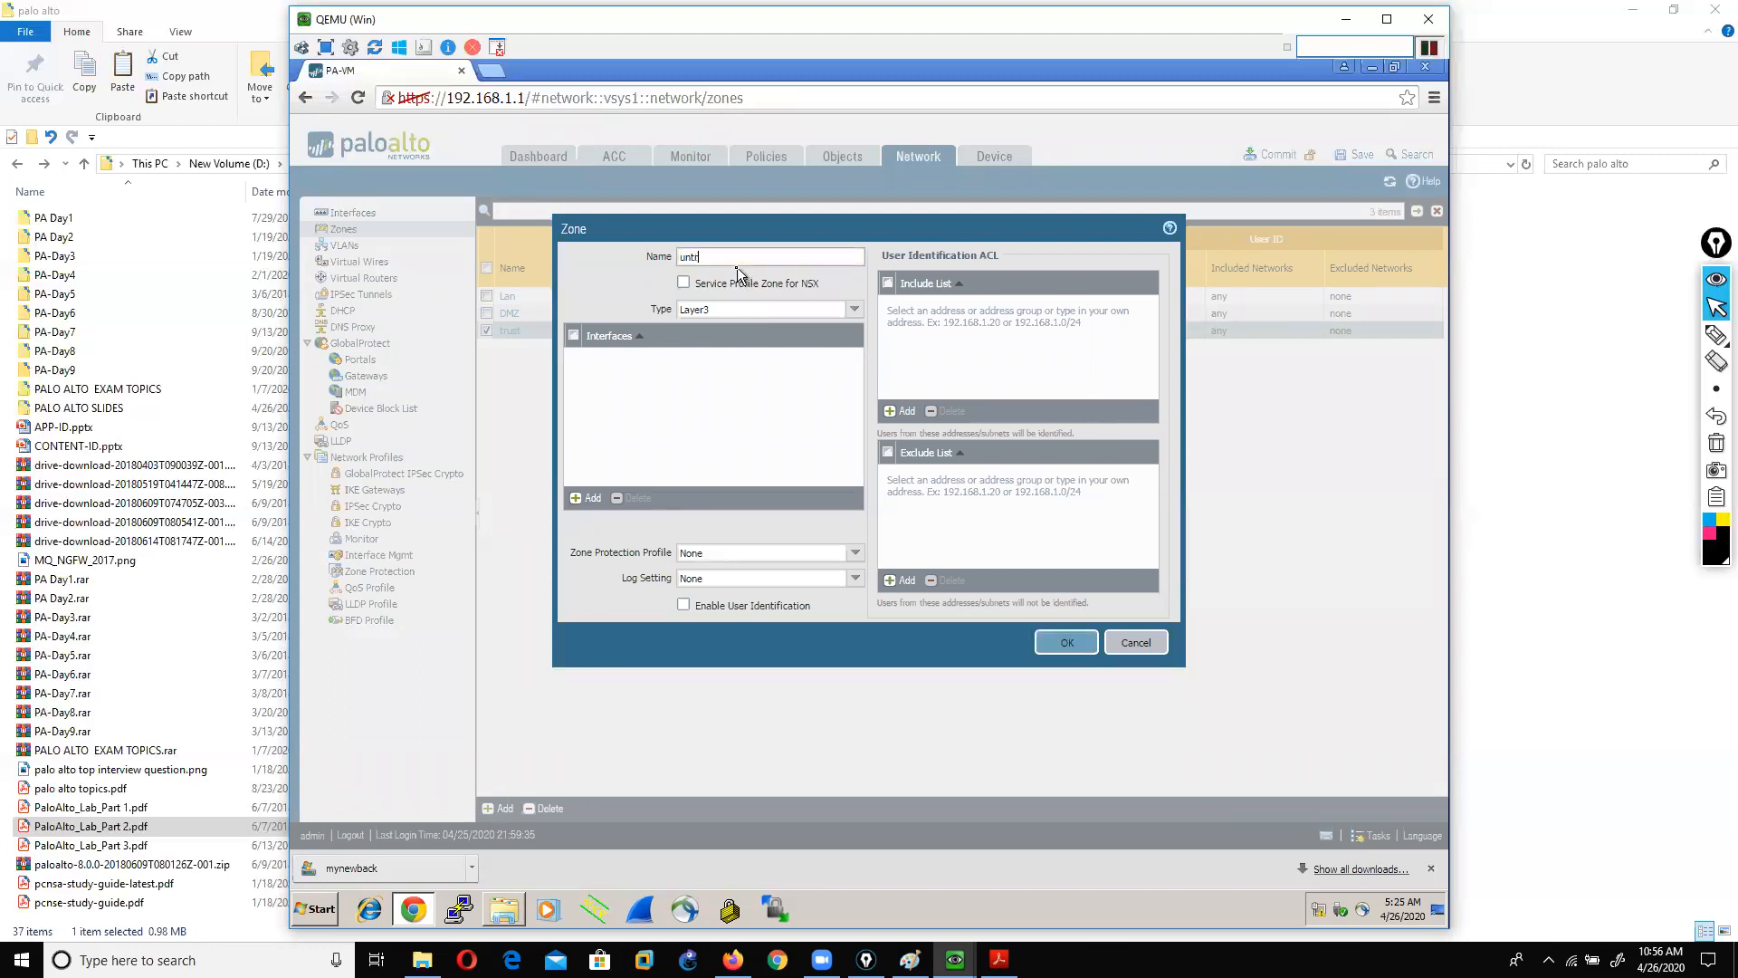
left_click(1064, 642)
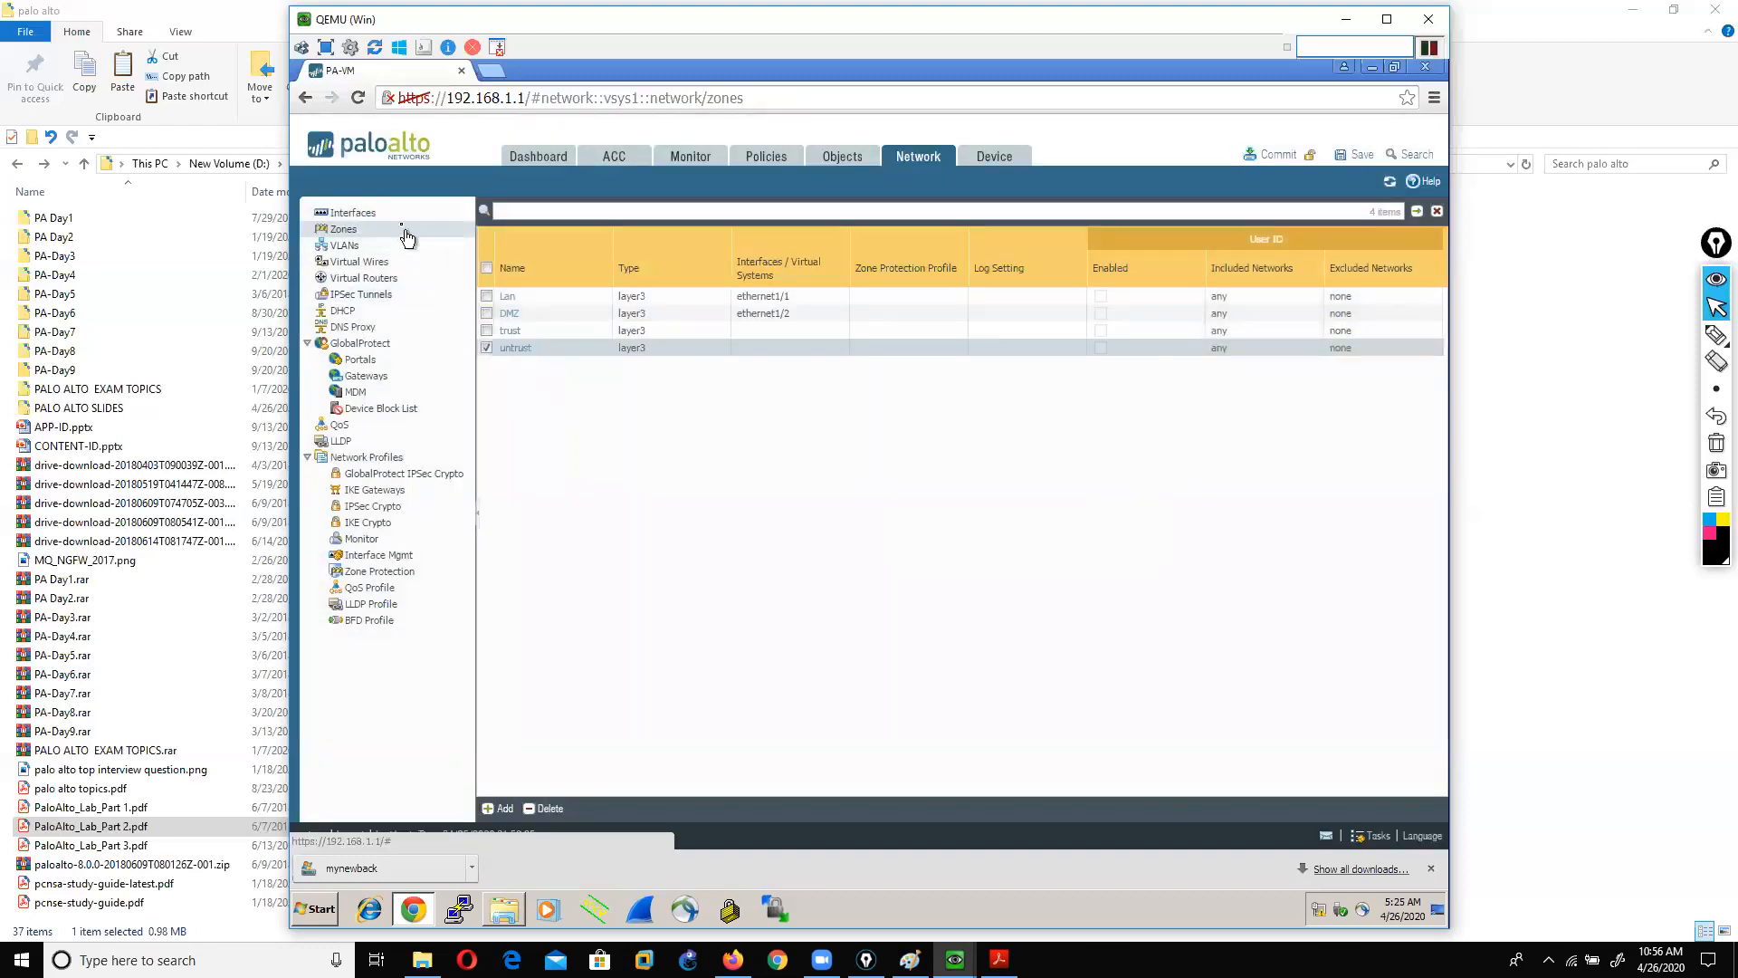
Step: Reopen ethernet1/3 and set Layer3, virtual router vir11 and security zone trust
left_click(352, 214)
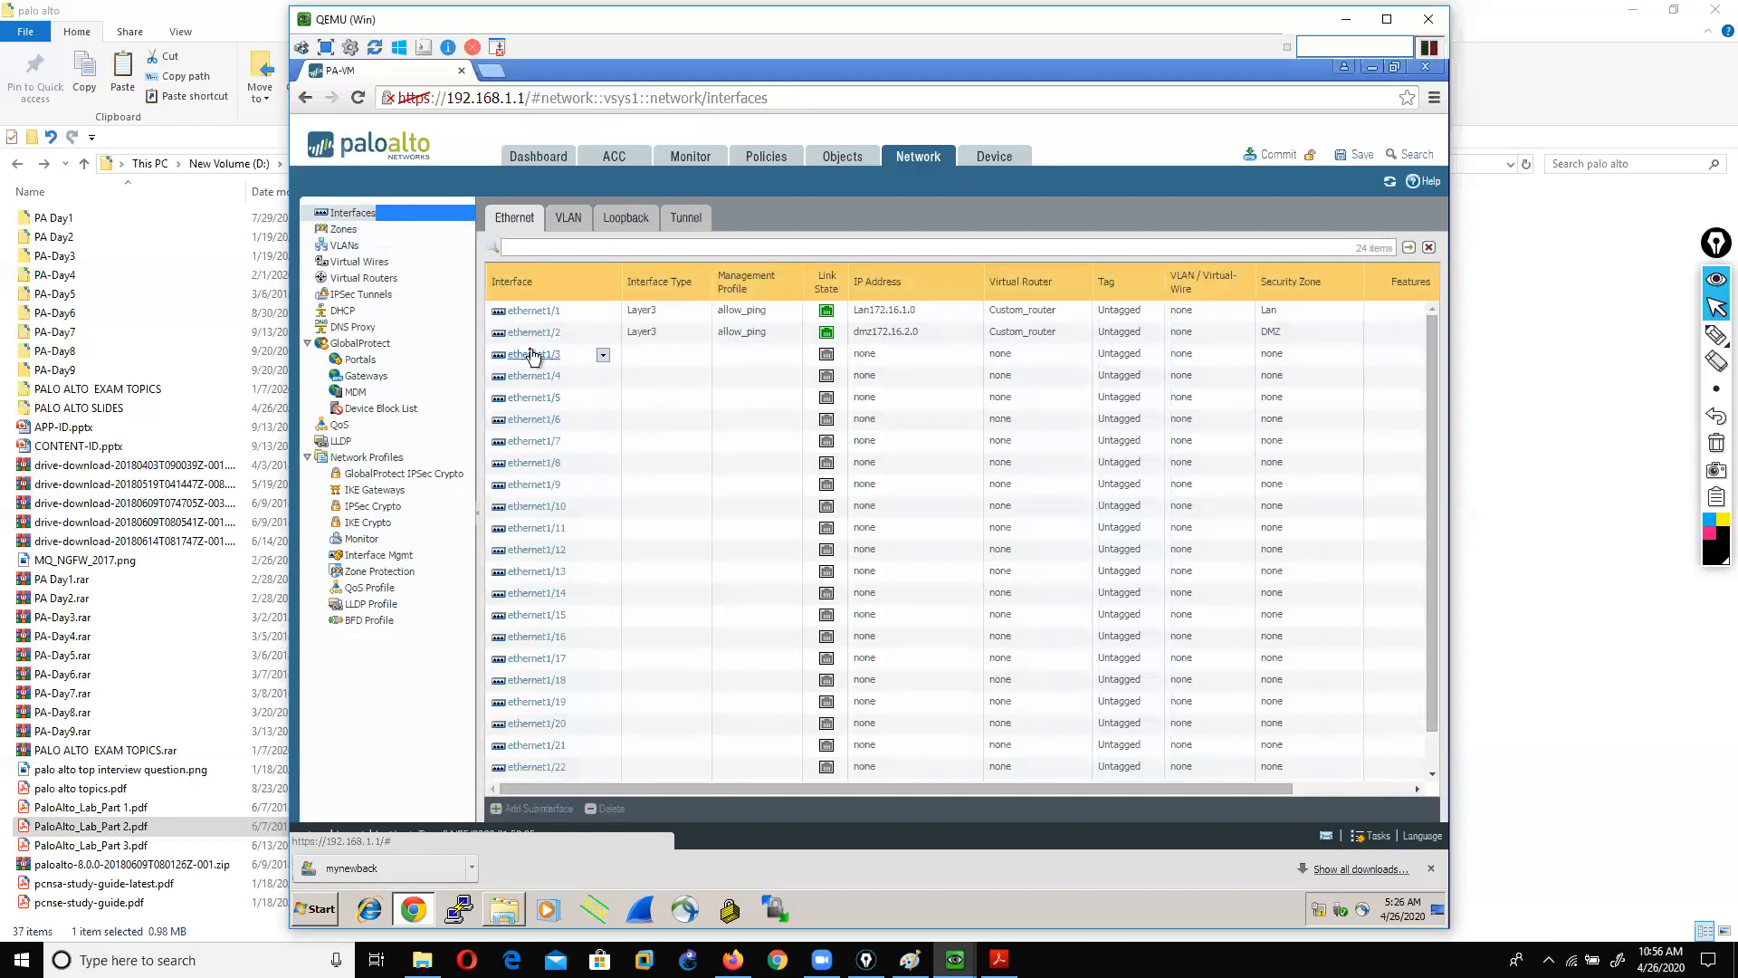
left_click(633, 367)
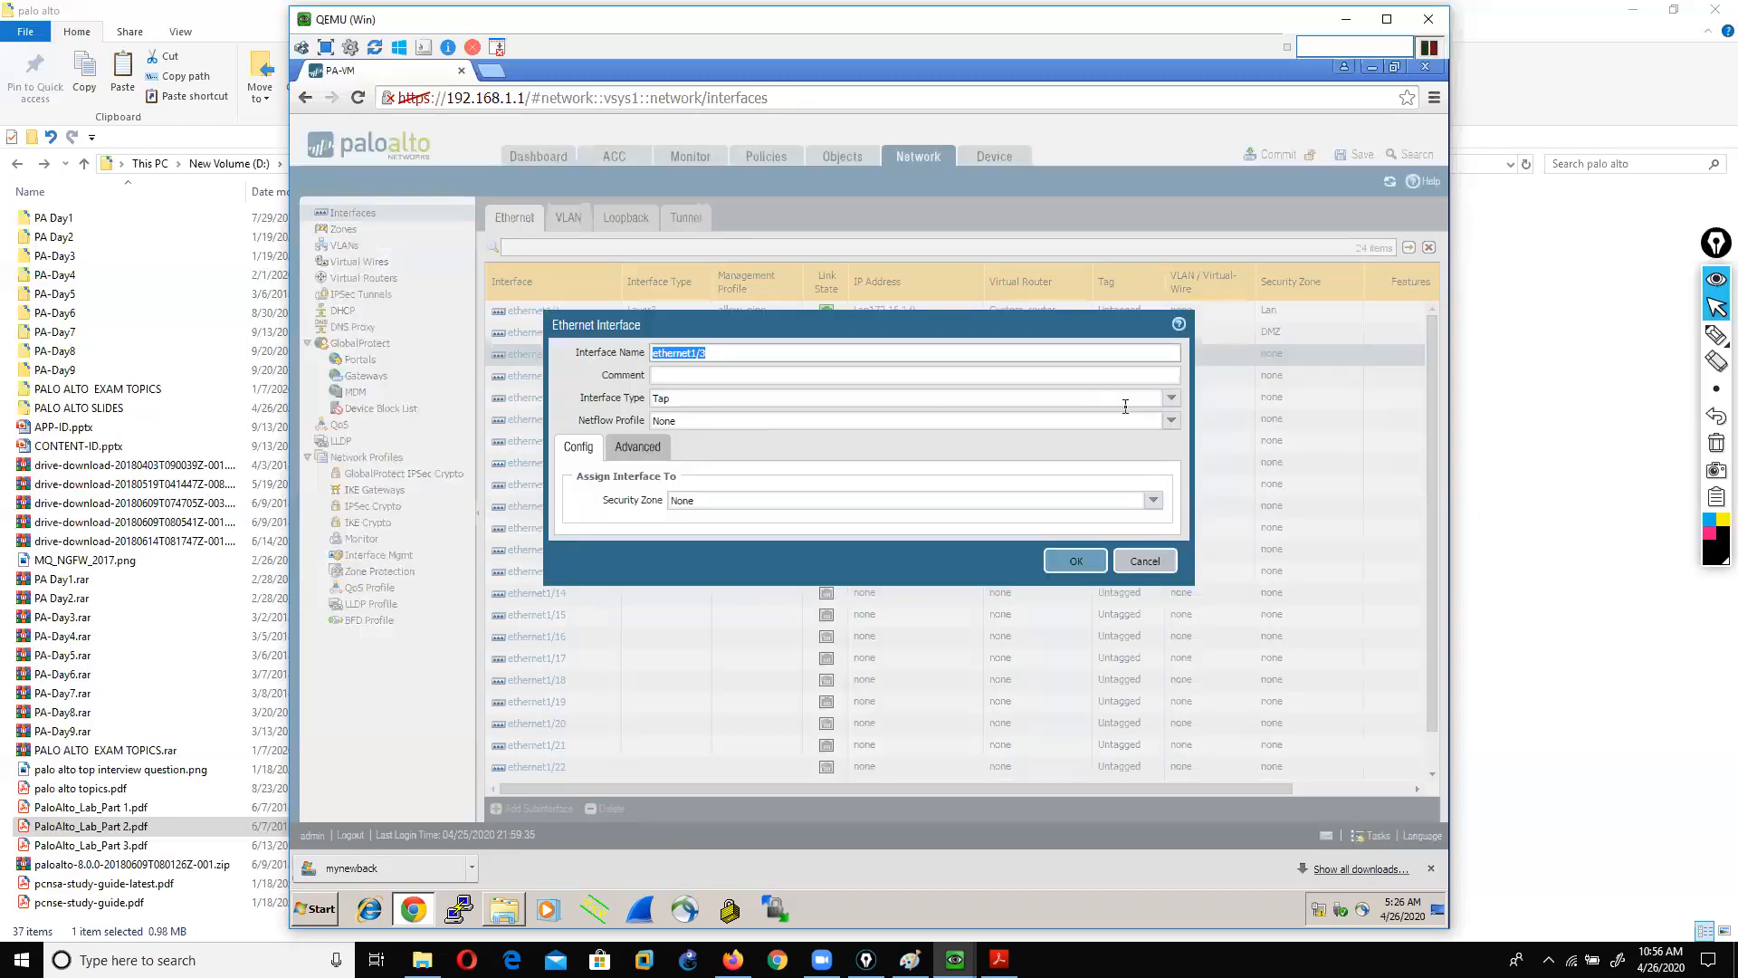
left_click(1172, 399)
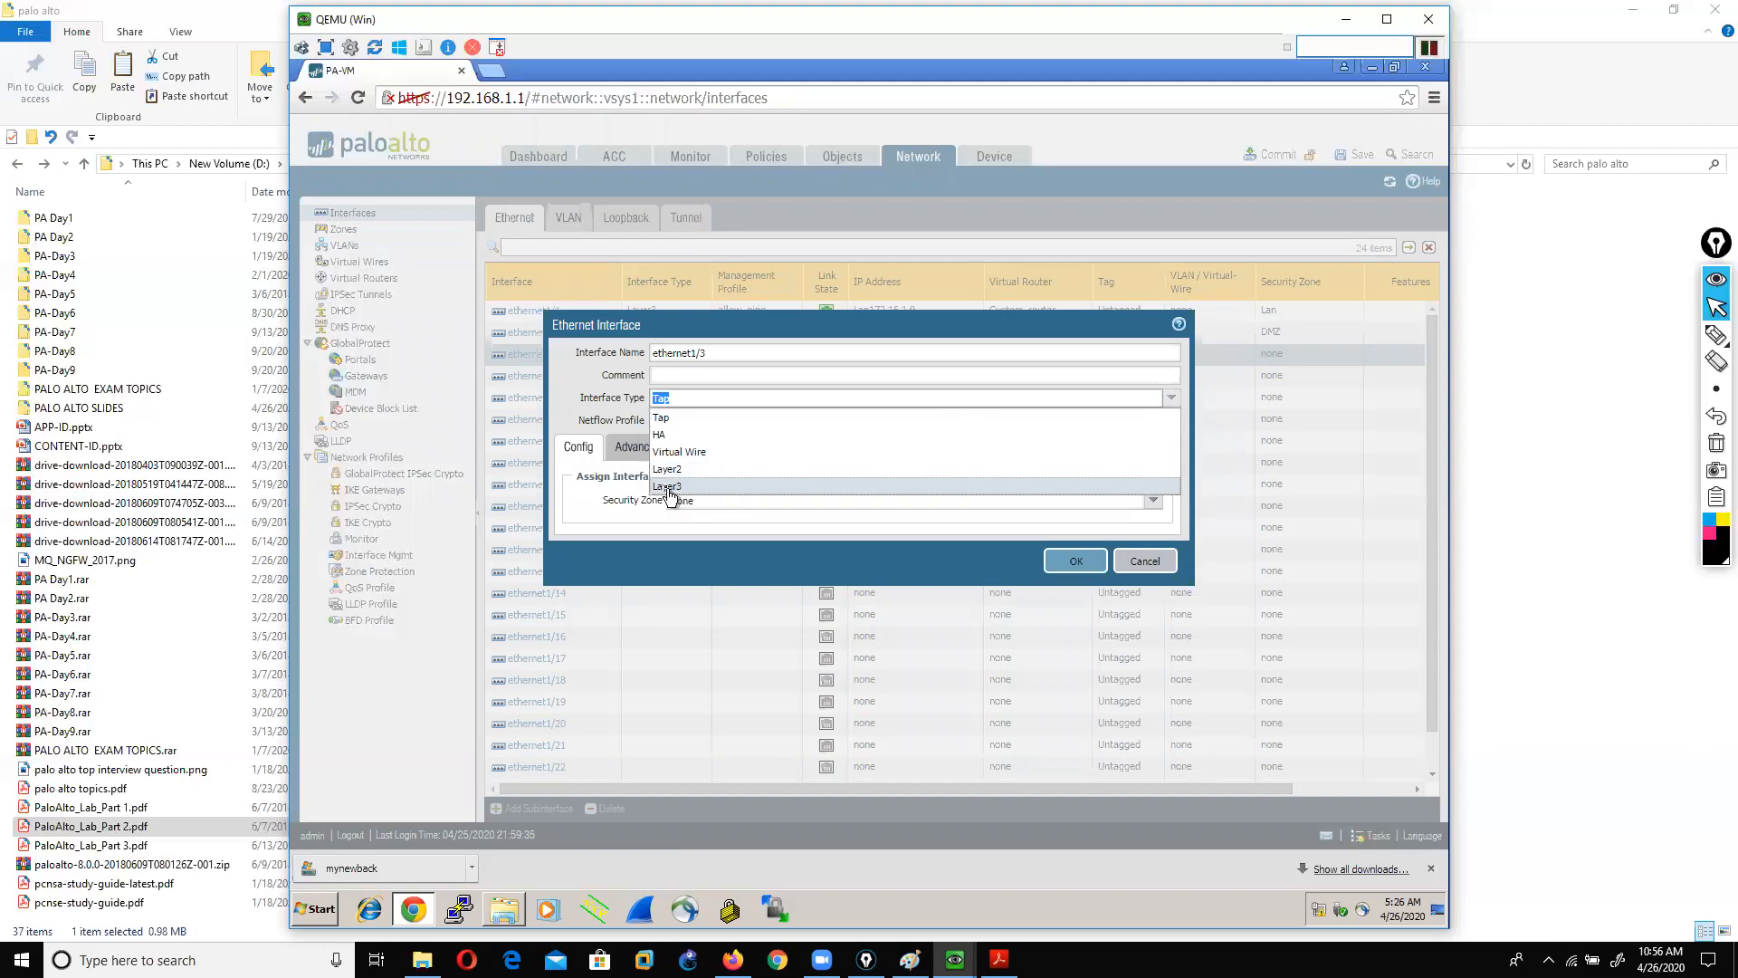
left_click(907, 482)
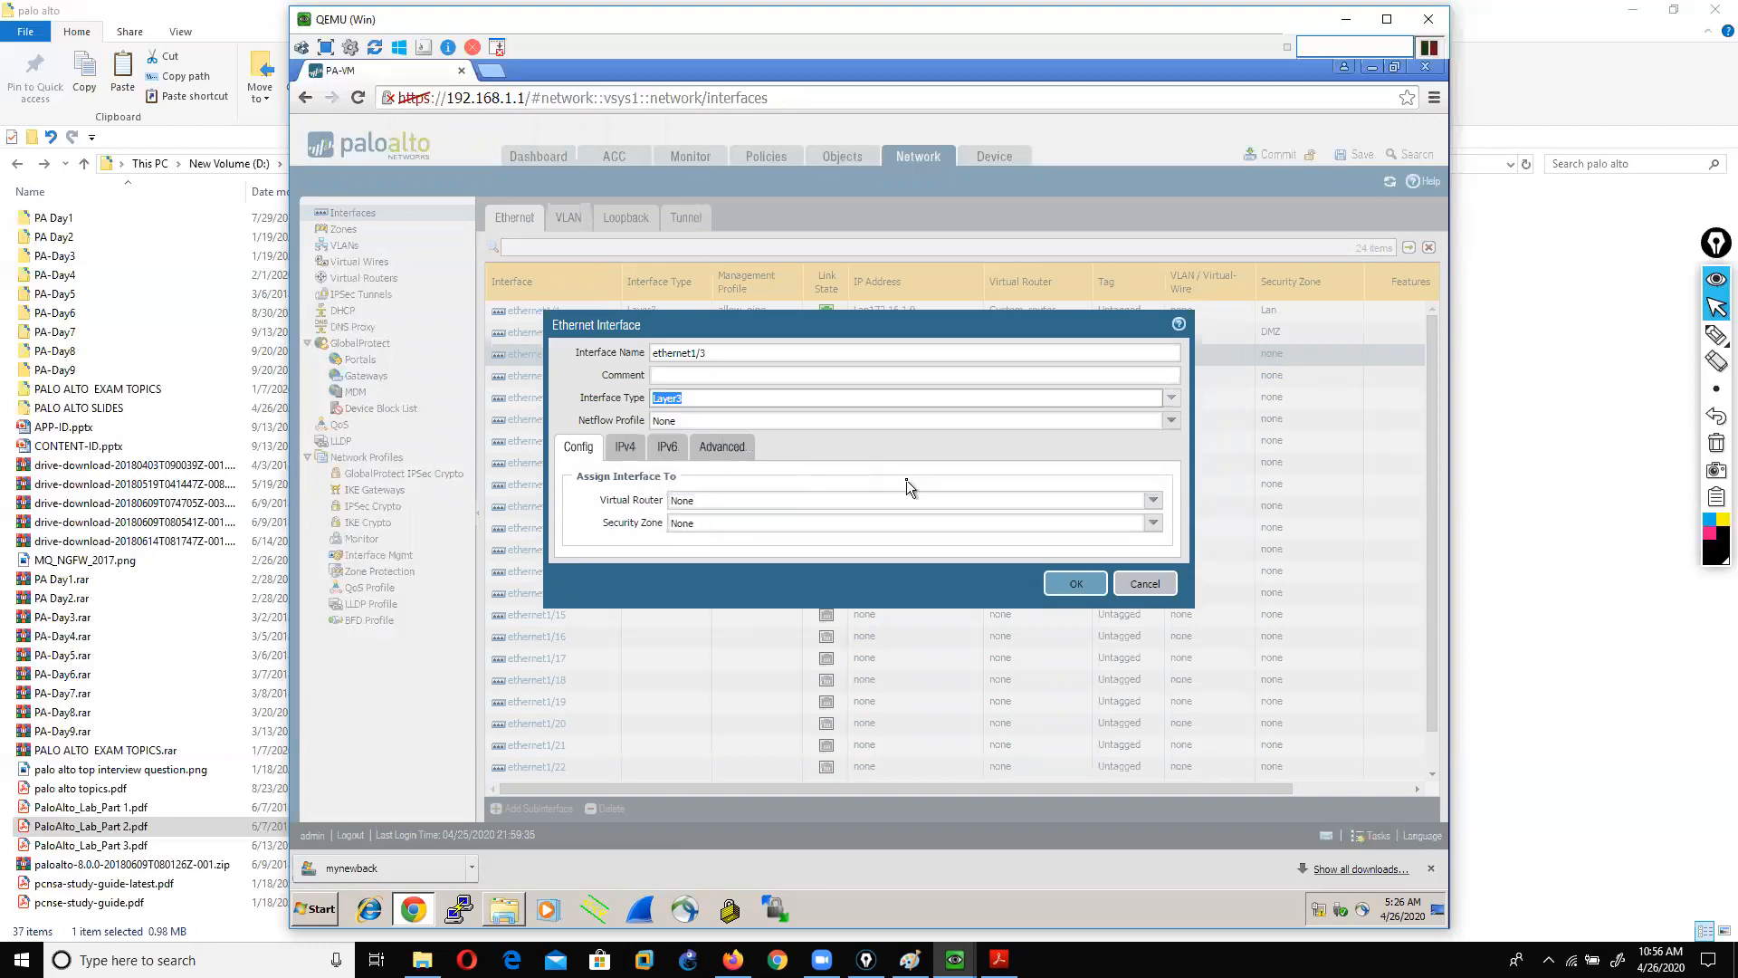
left_click(1153, 499)
left_click(712, 570)
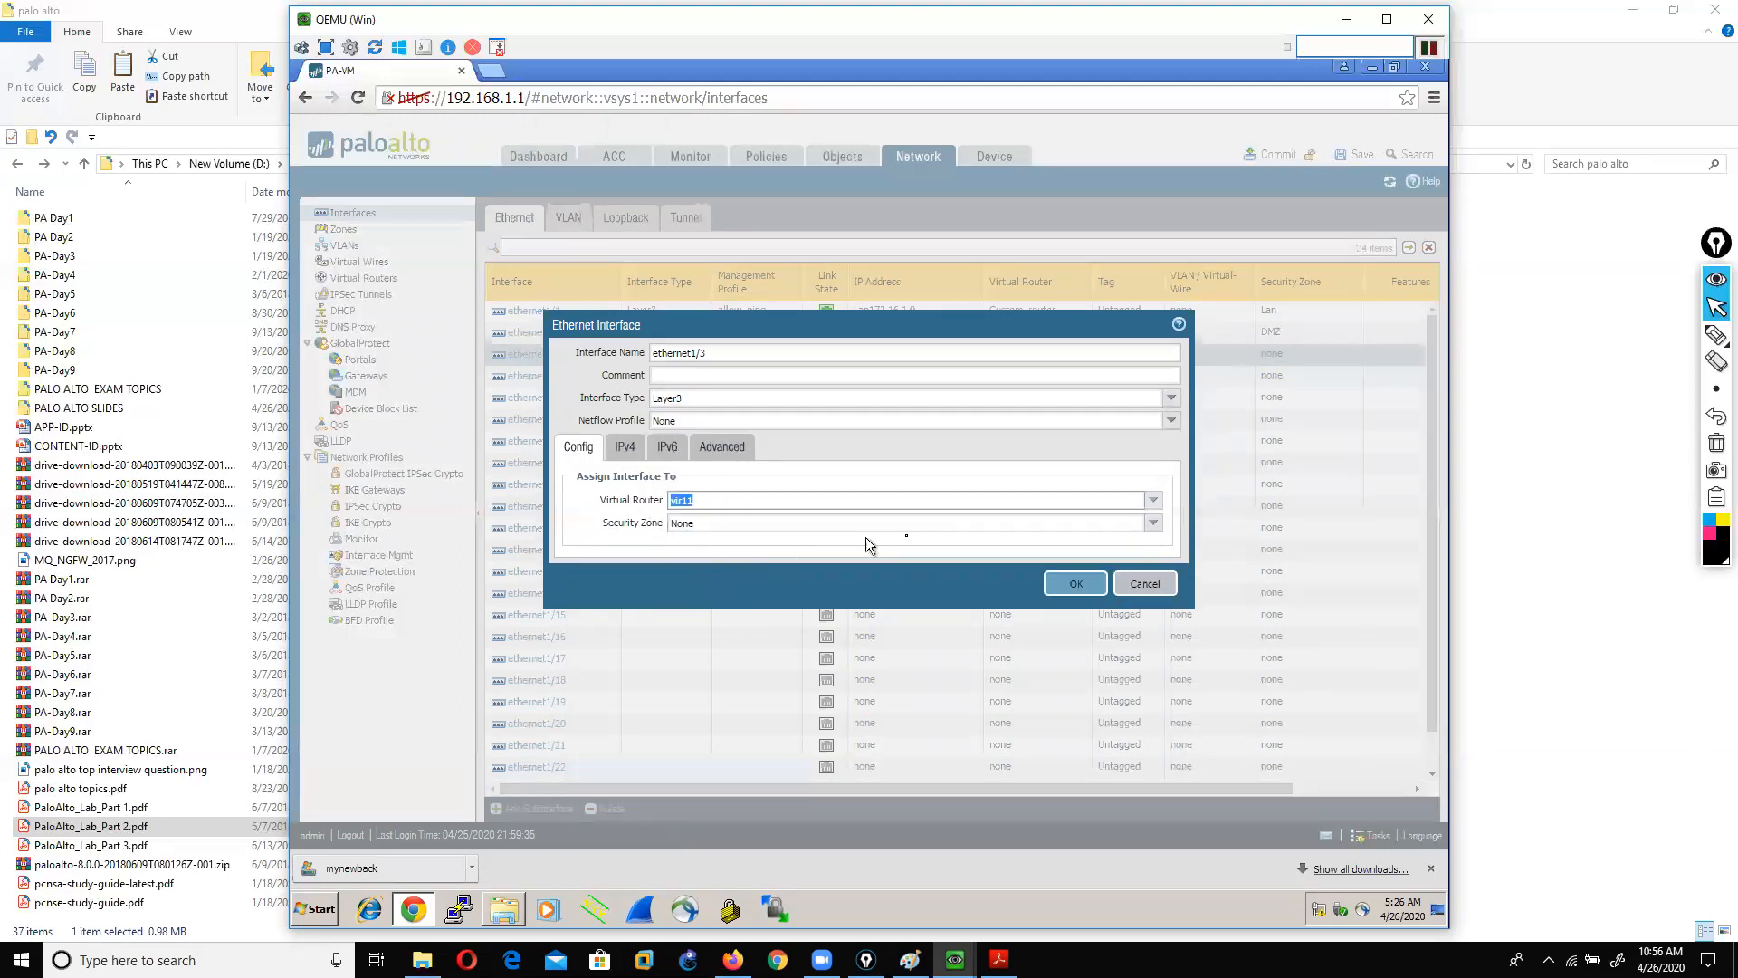
left_click(1152, 531)
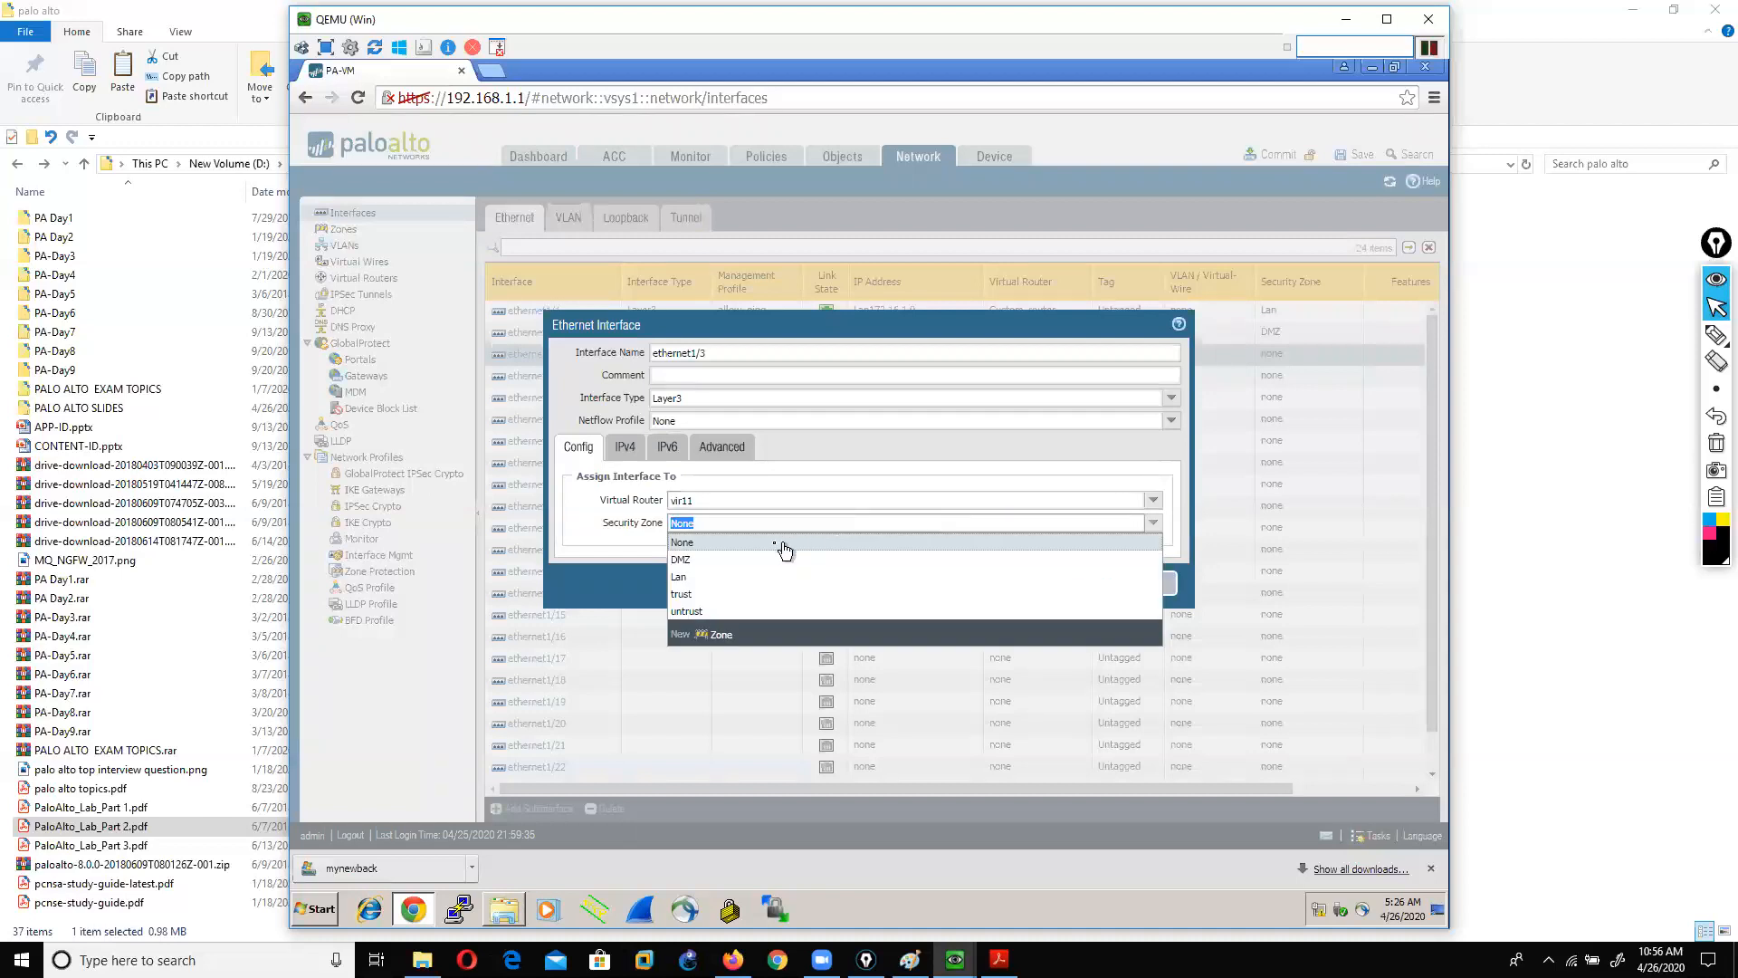
left_click(708, 596)
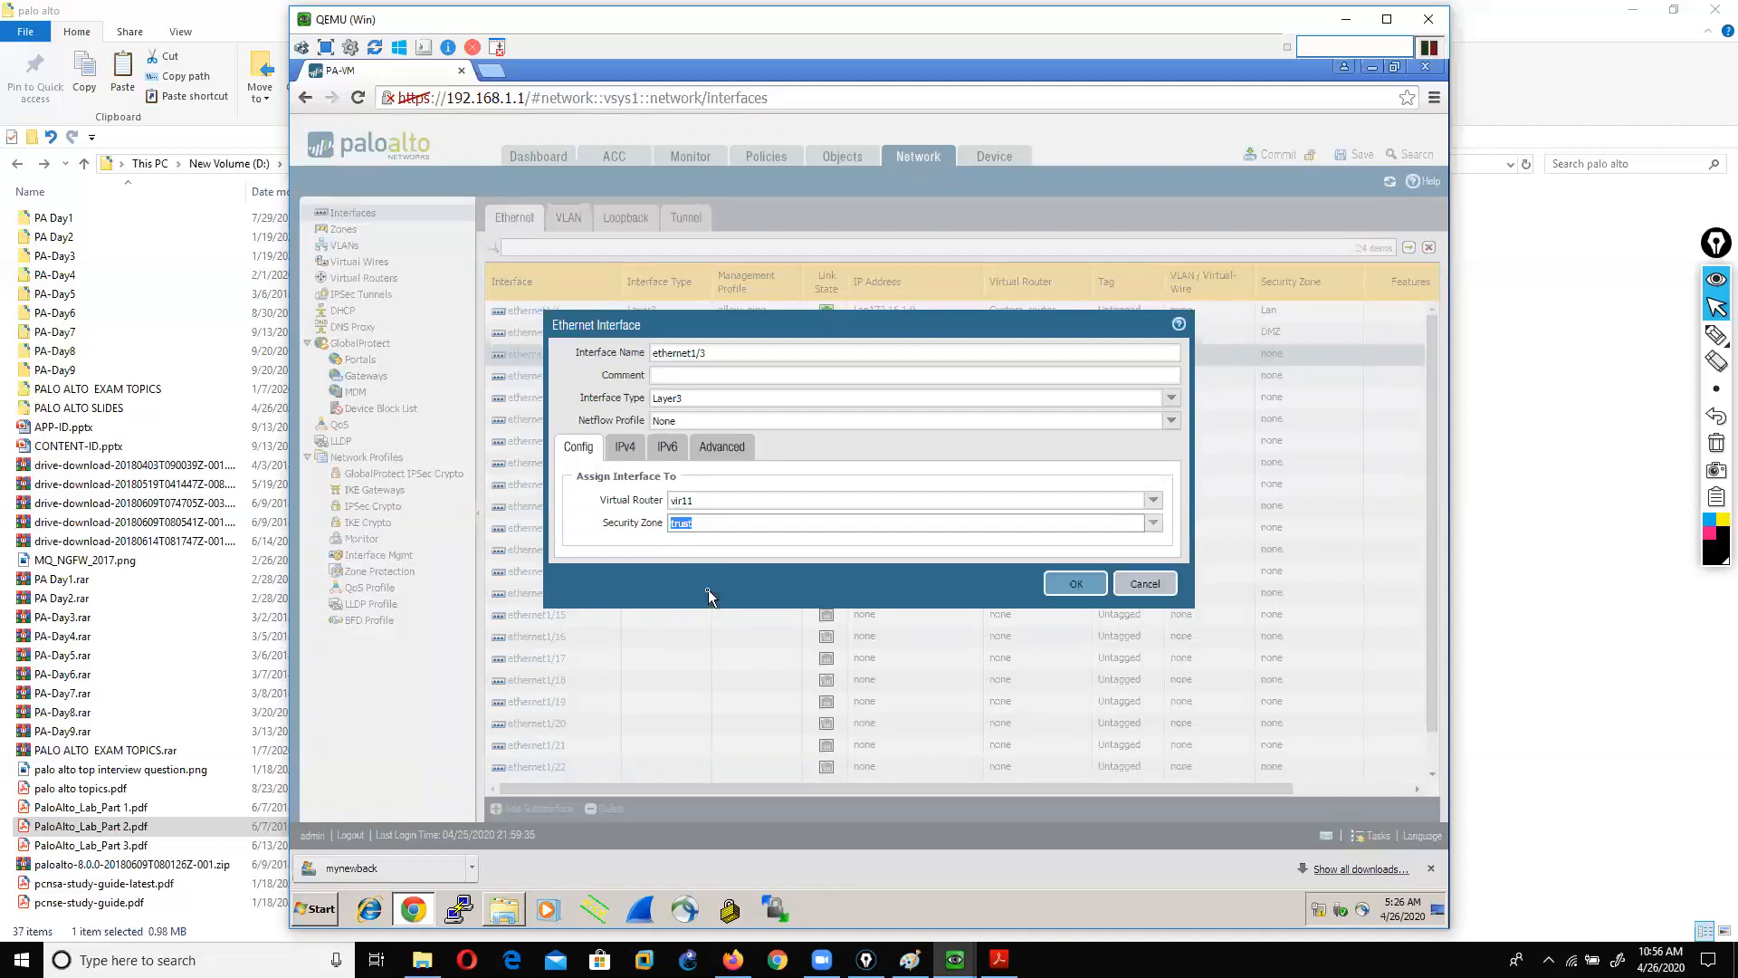
left_click(625, 451)
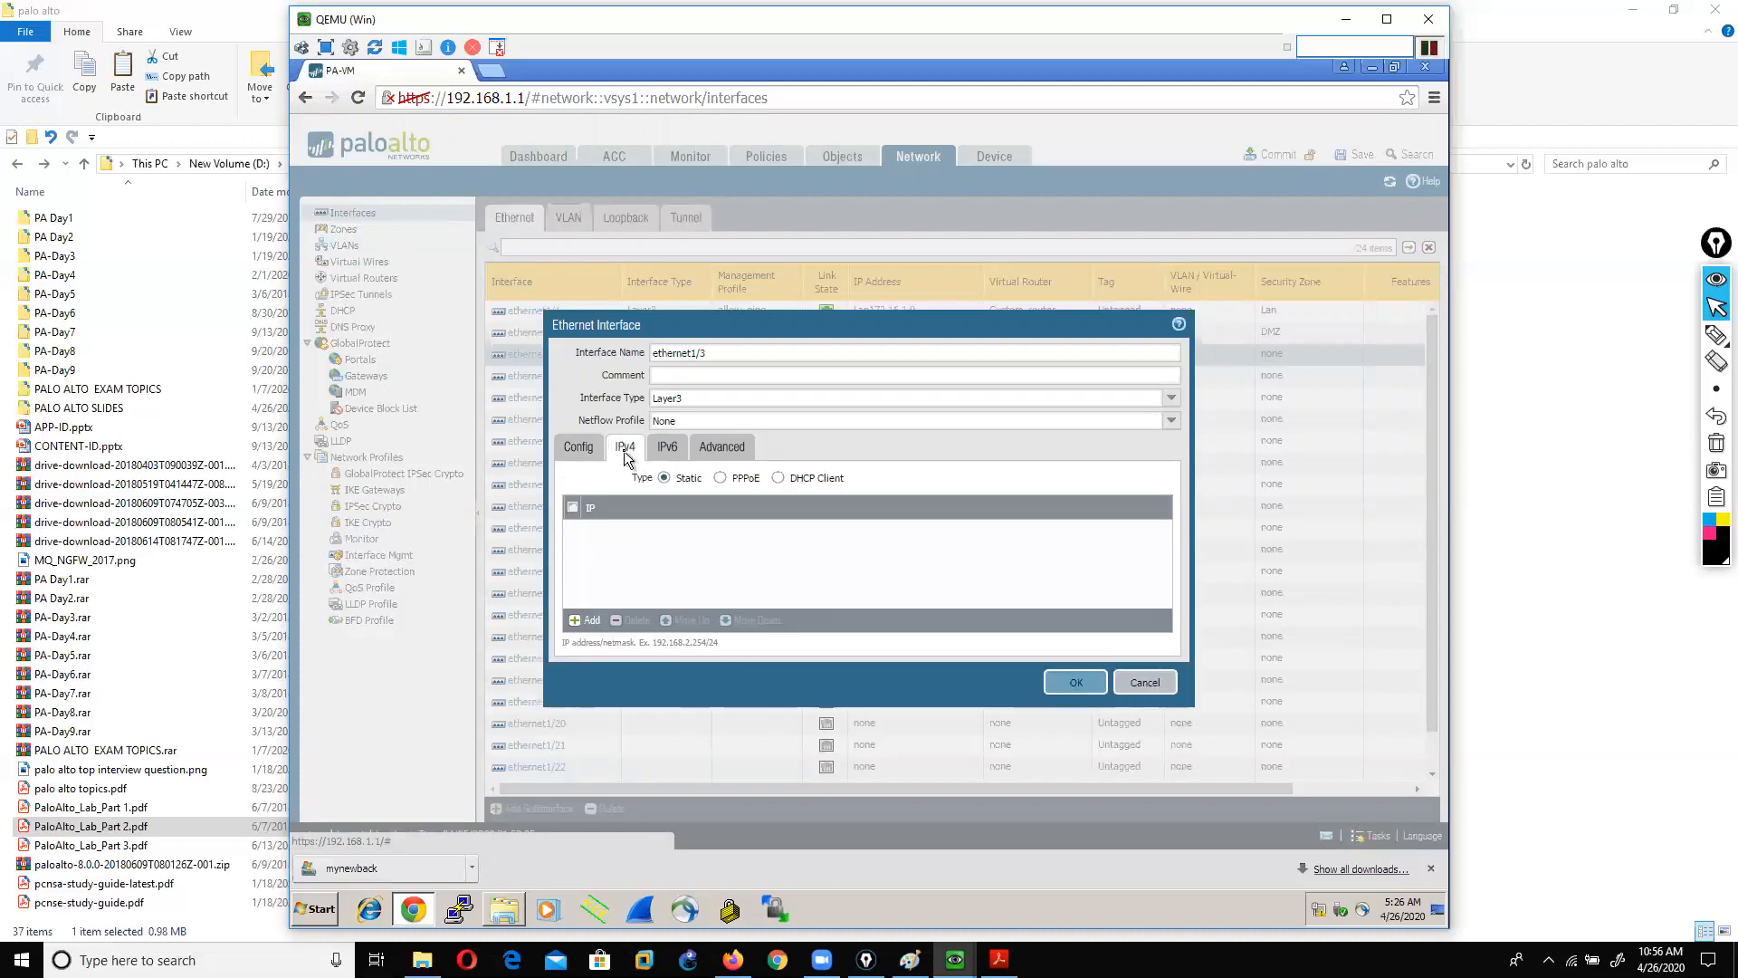
Step: Underline the Static address type on the IPv4 tab, then clear the ink
left_click(1689, 337)
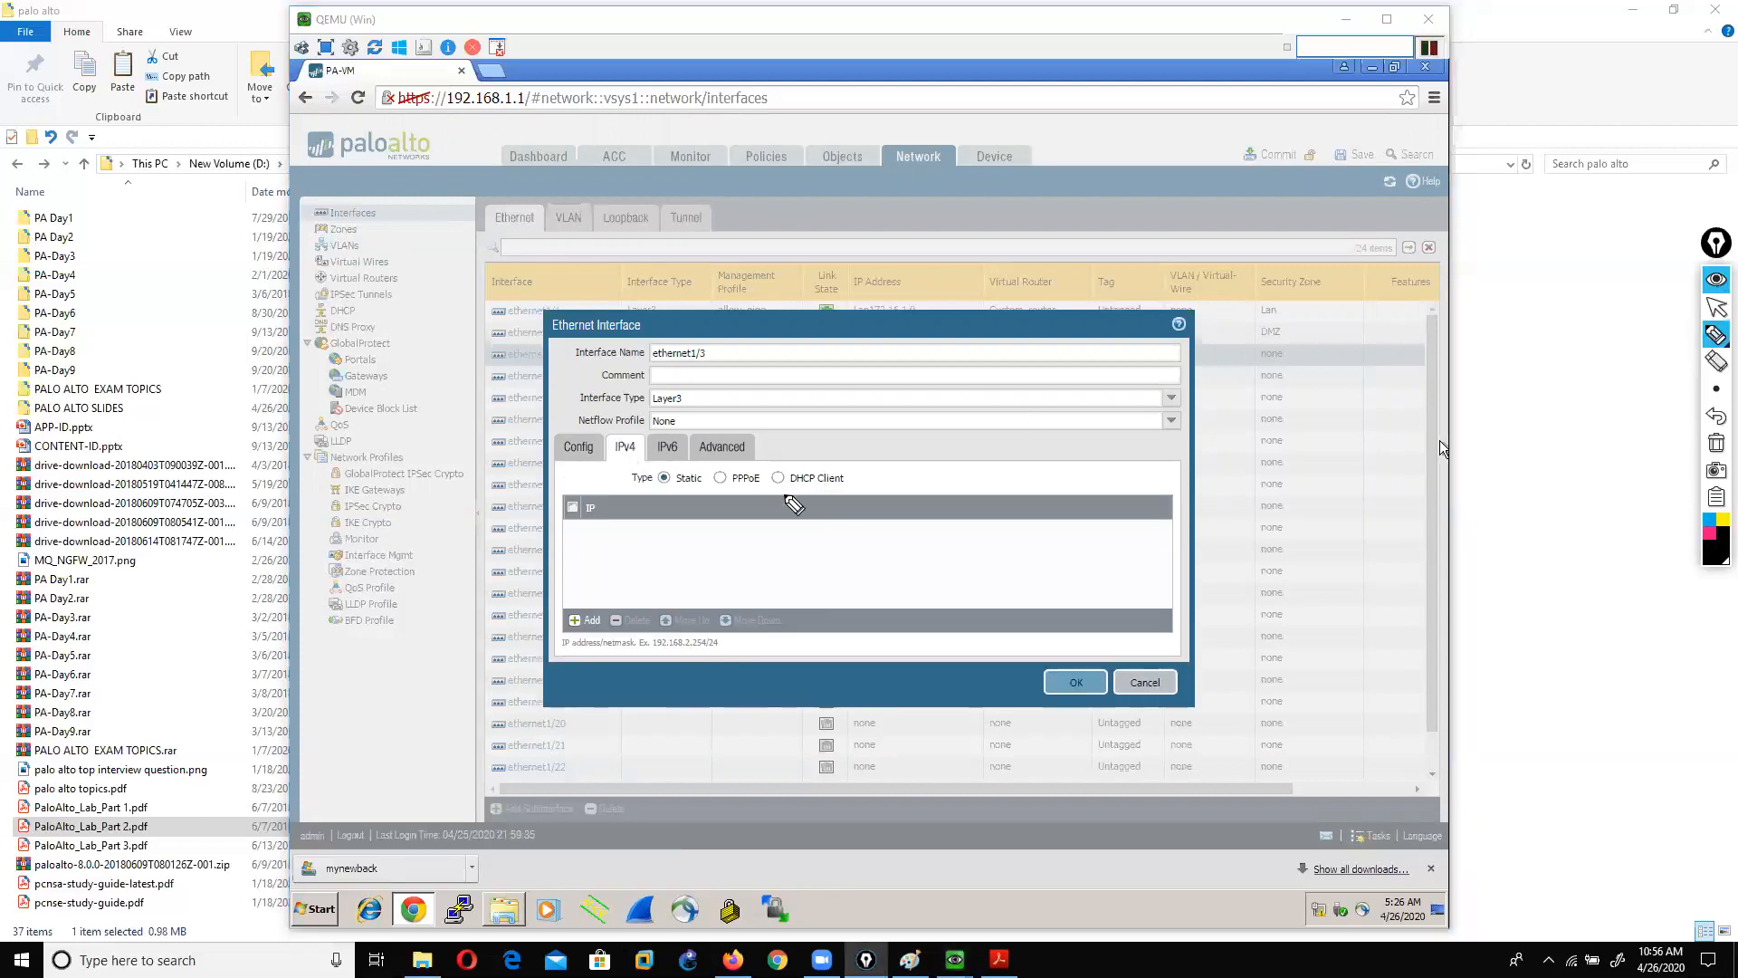
left_click_drag(626, 490, 851, 483)
left_click(1716, 443)
left_click(1717, 308)
Step: Add lan192.168.10.16 as ethernet1/3's static IPv4 address
left_click(586, 620)
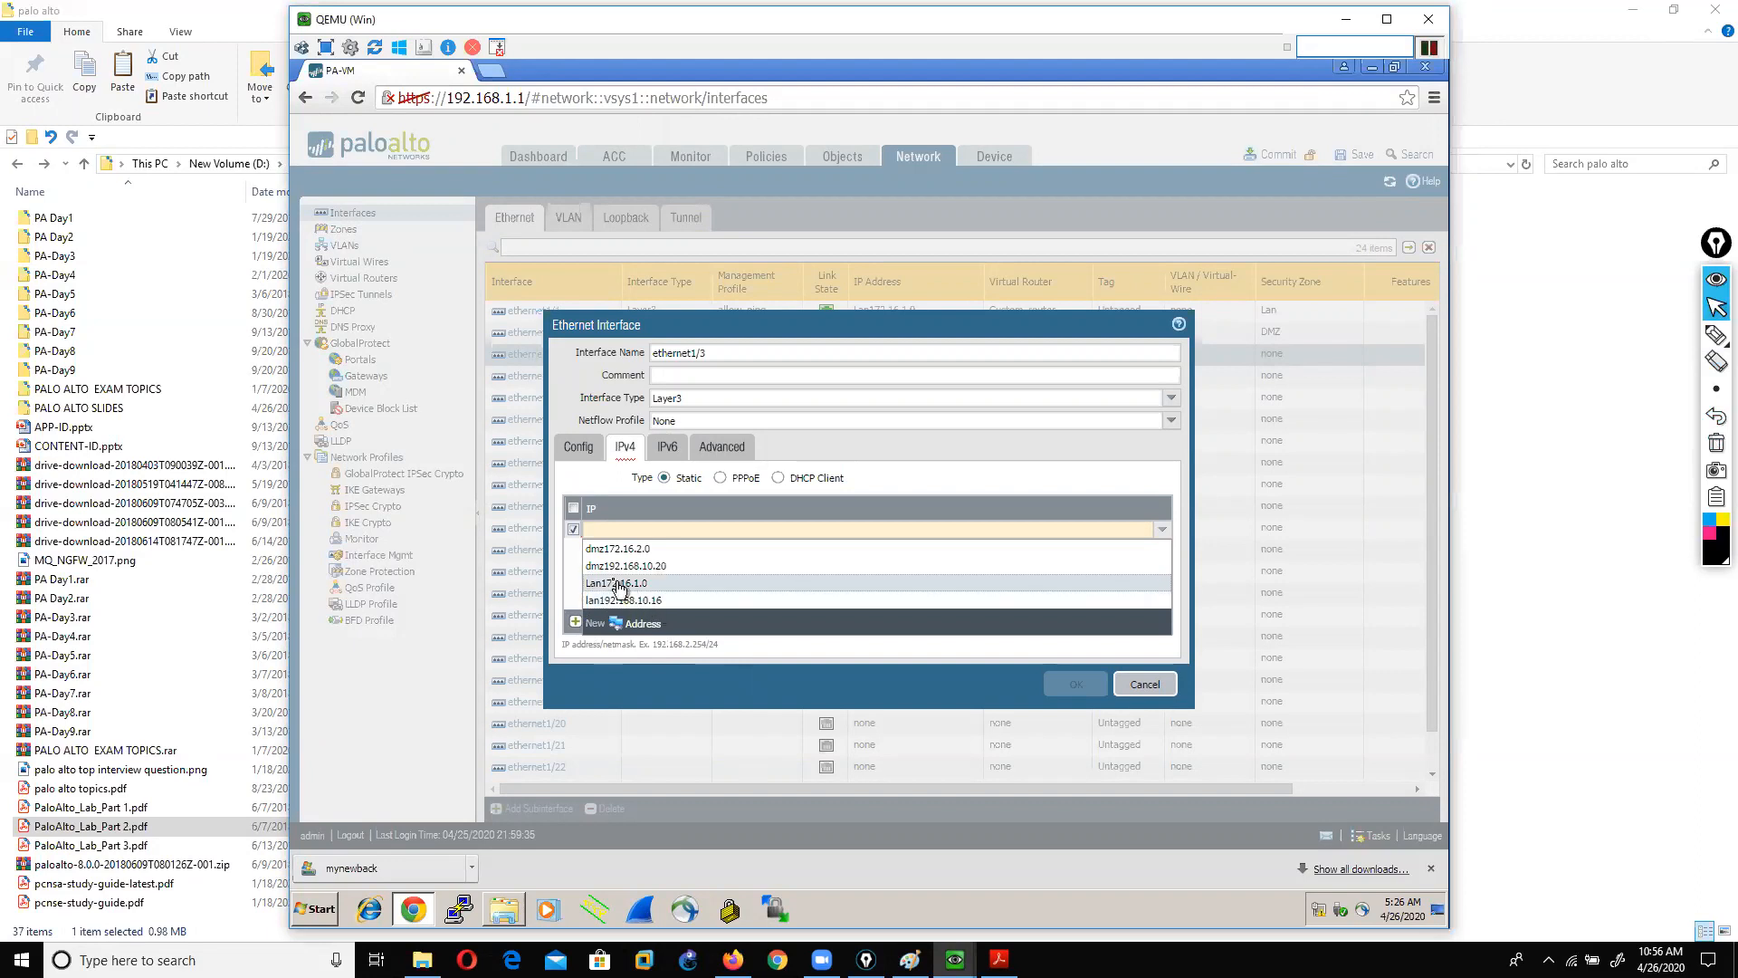
left_click(662, 601)
left_click(643, 572)
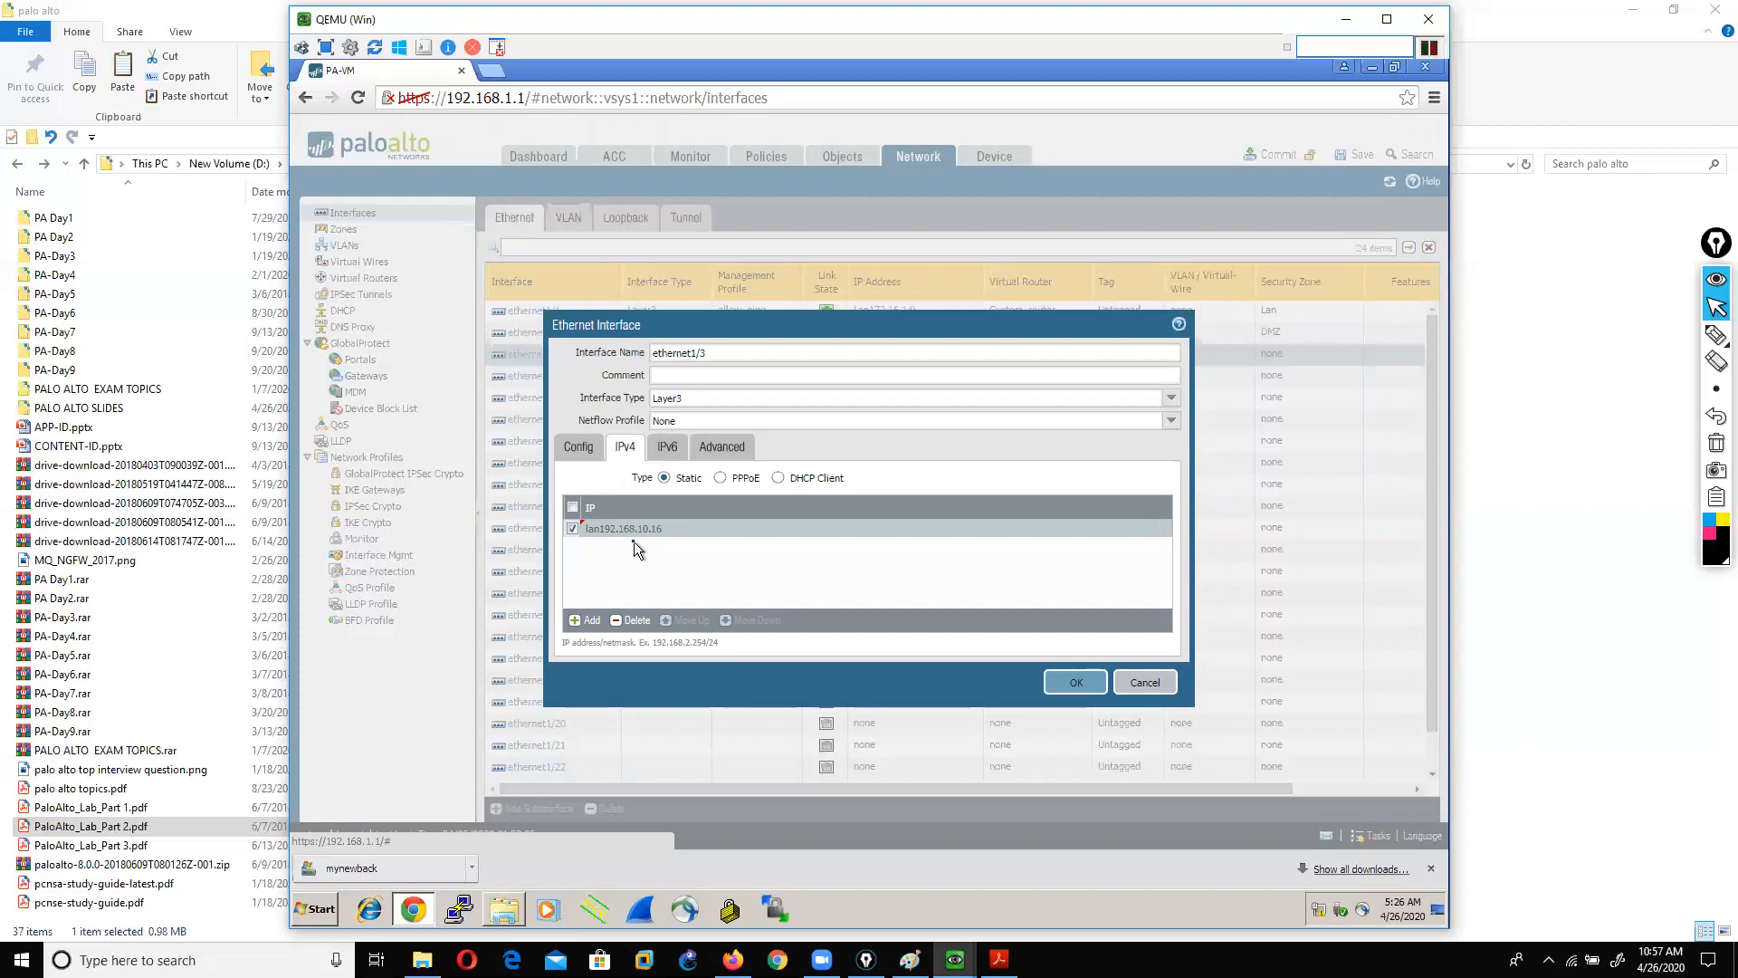
left_click(719, 447)
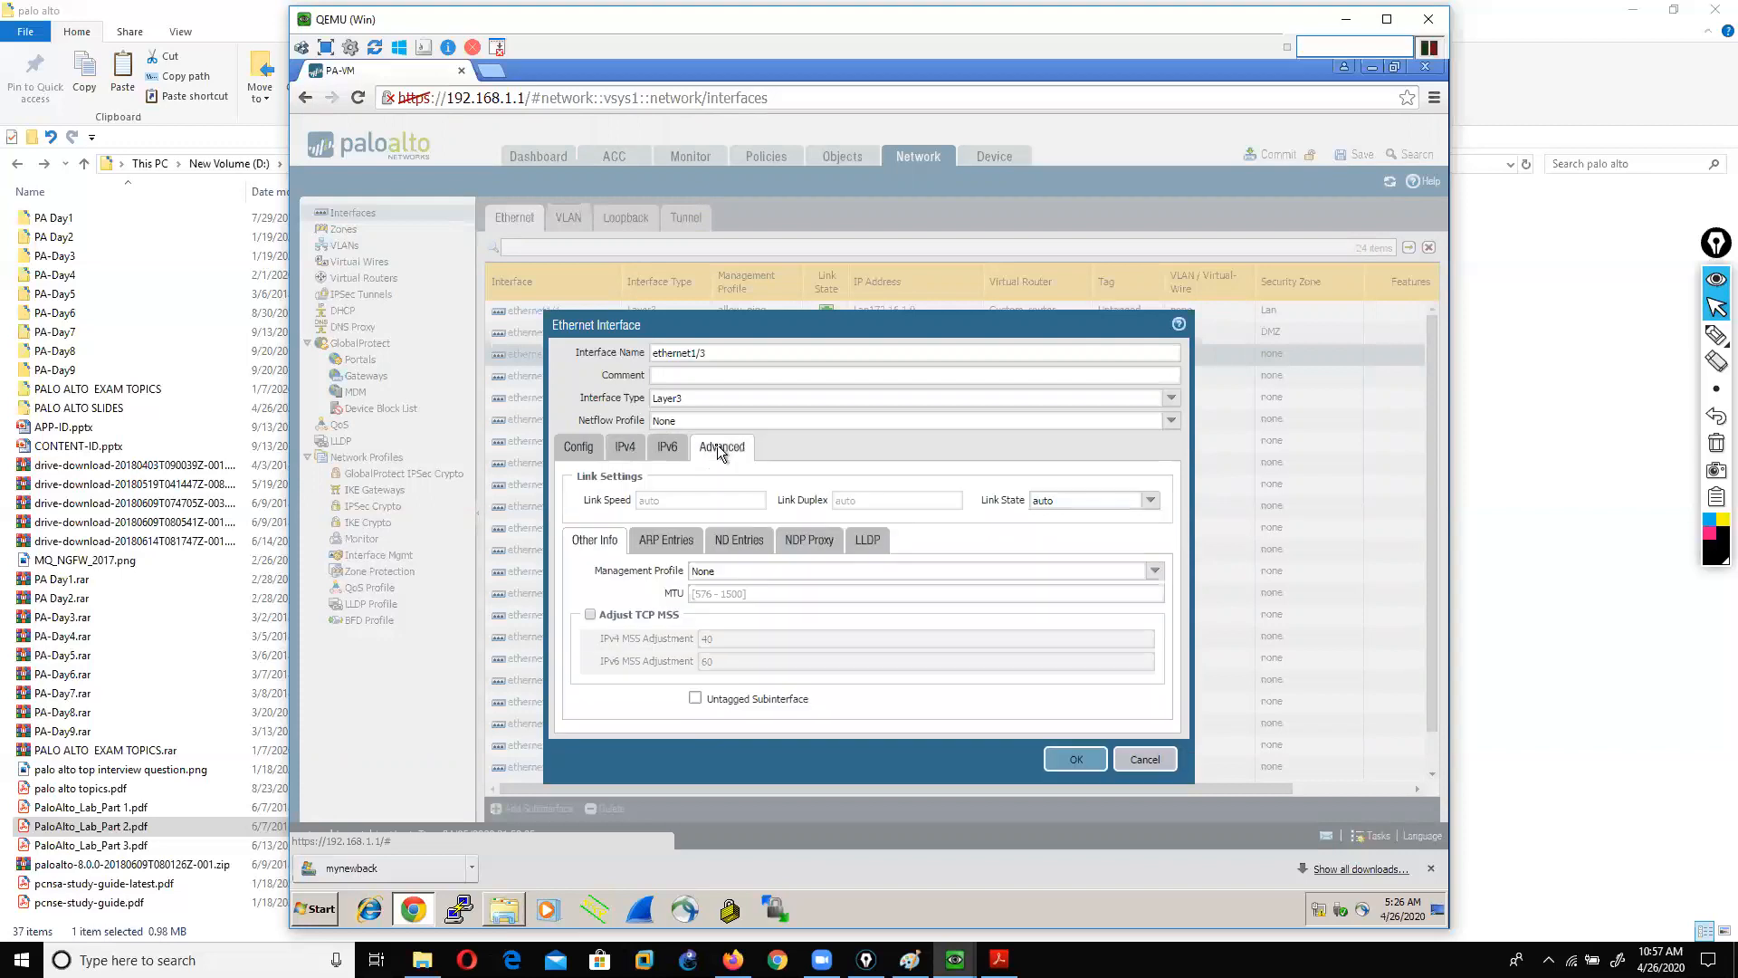
left_click(670, 449)
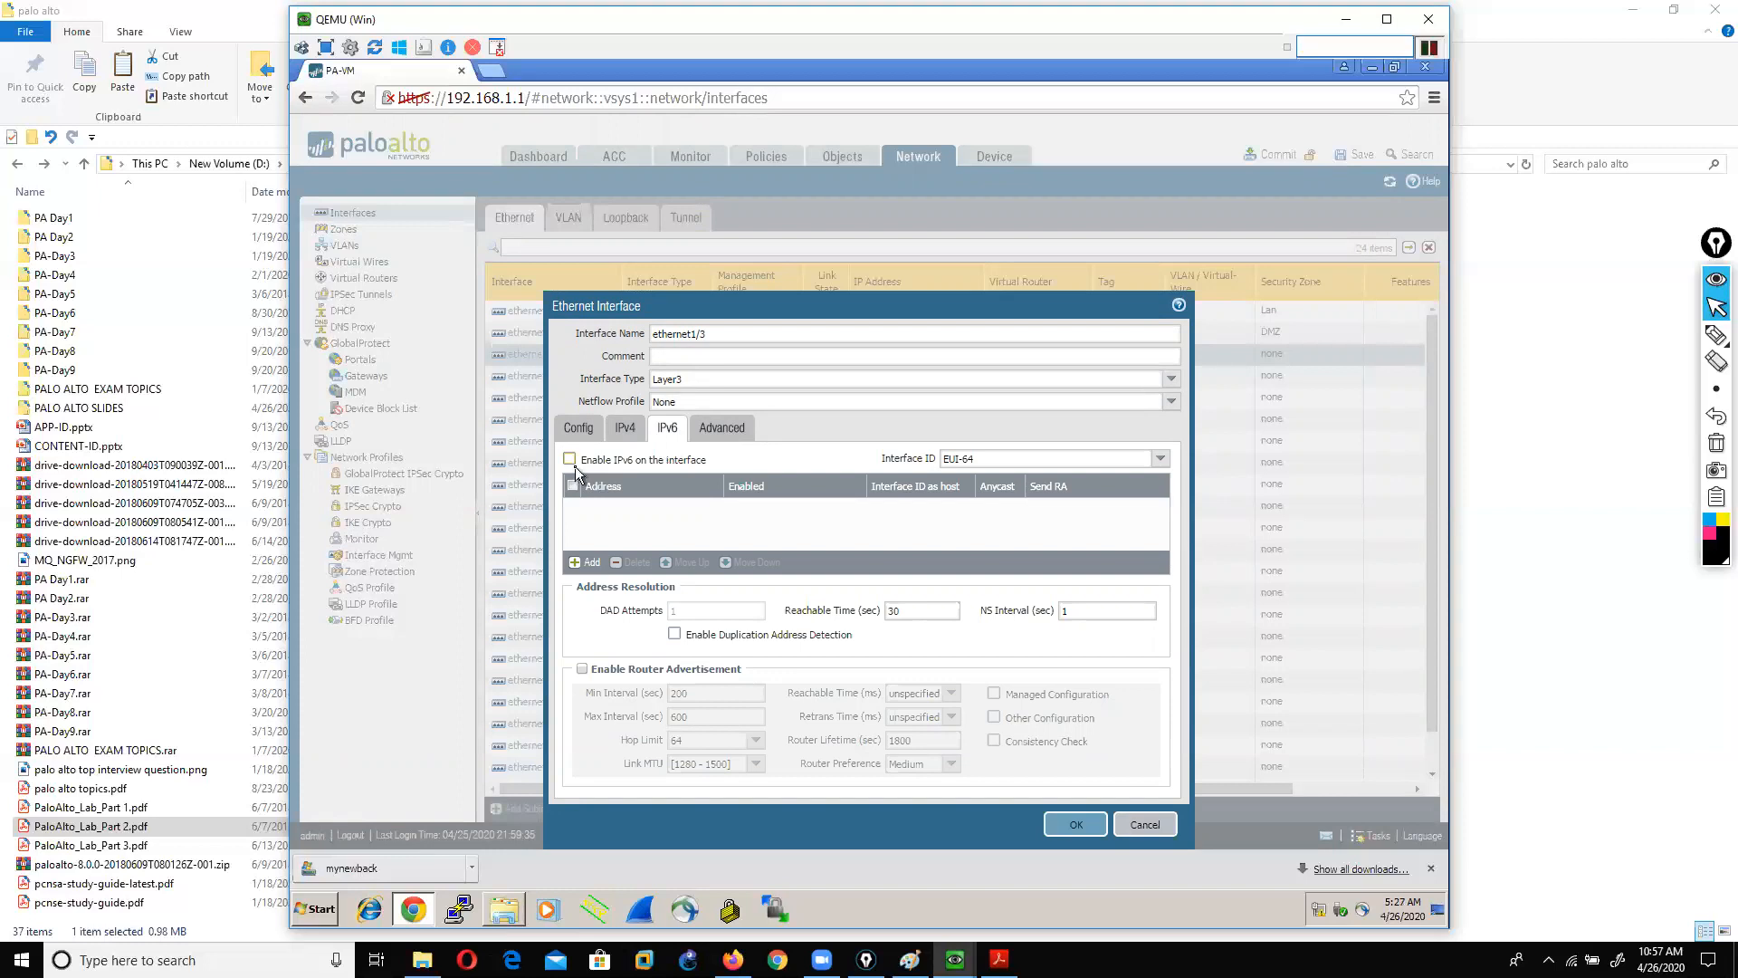
left_click(593, 563)
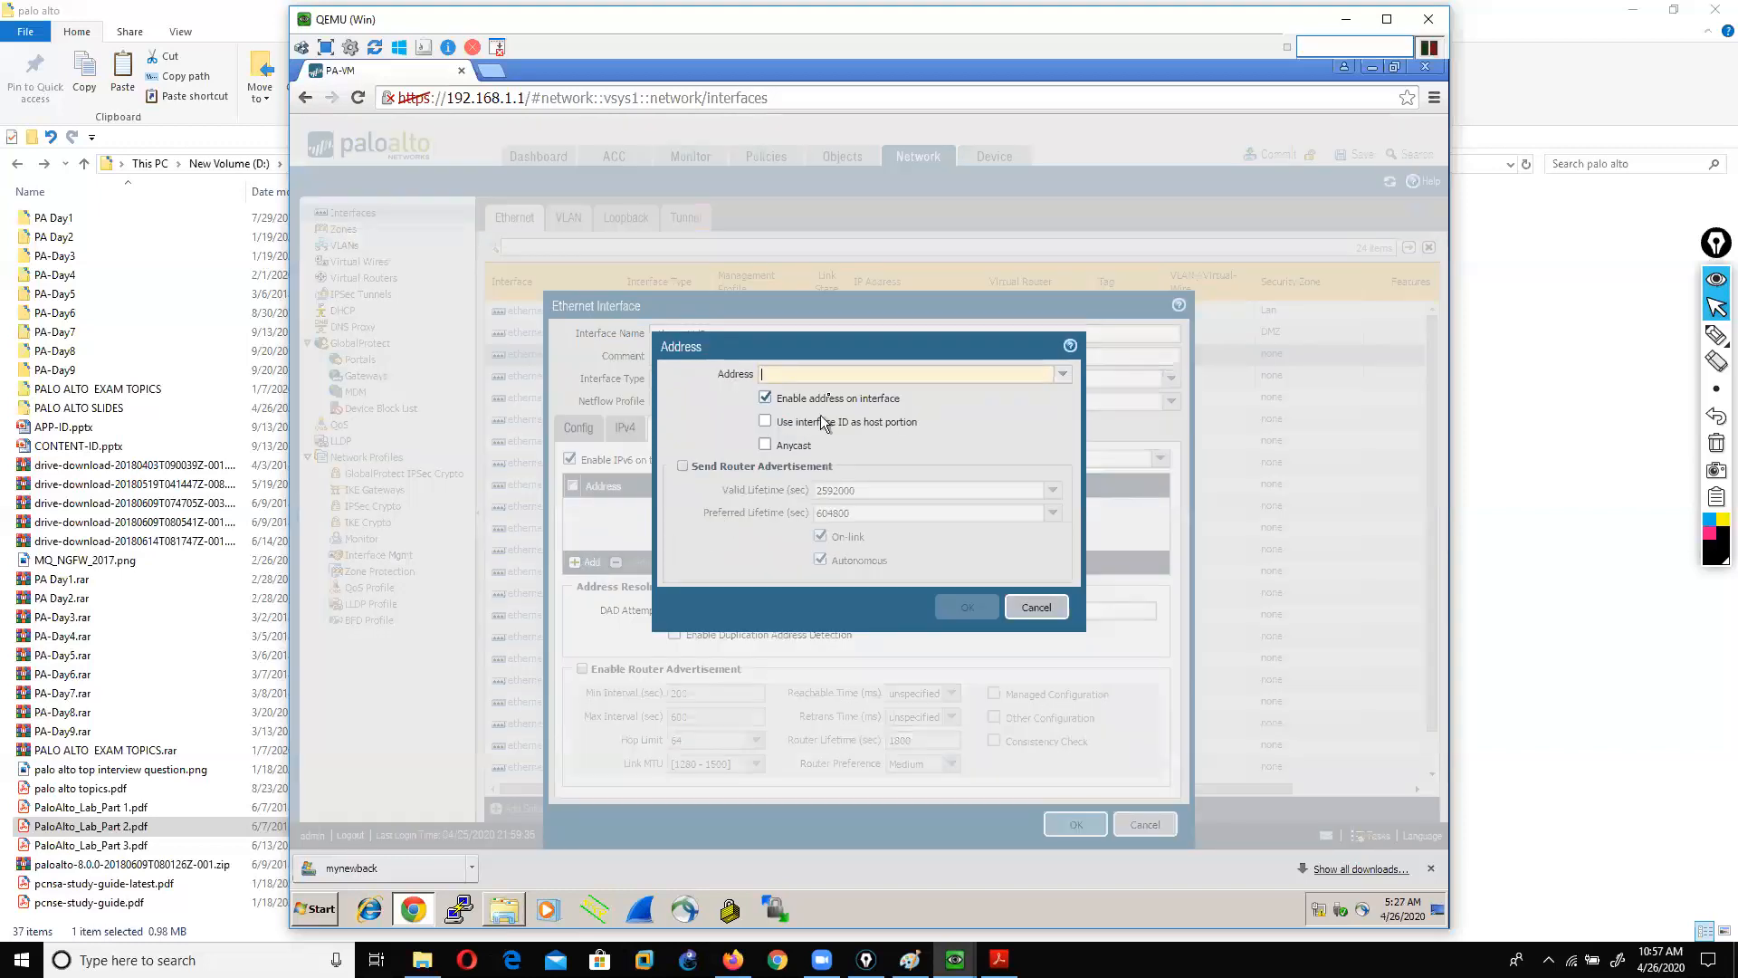
left_click(824, 375)
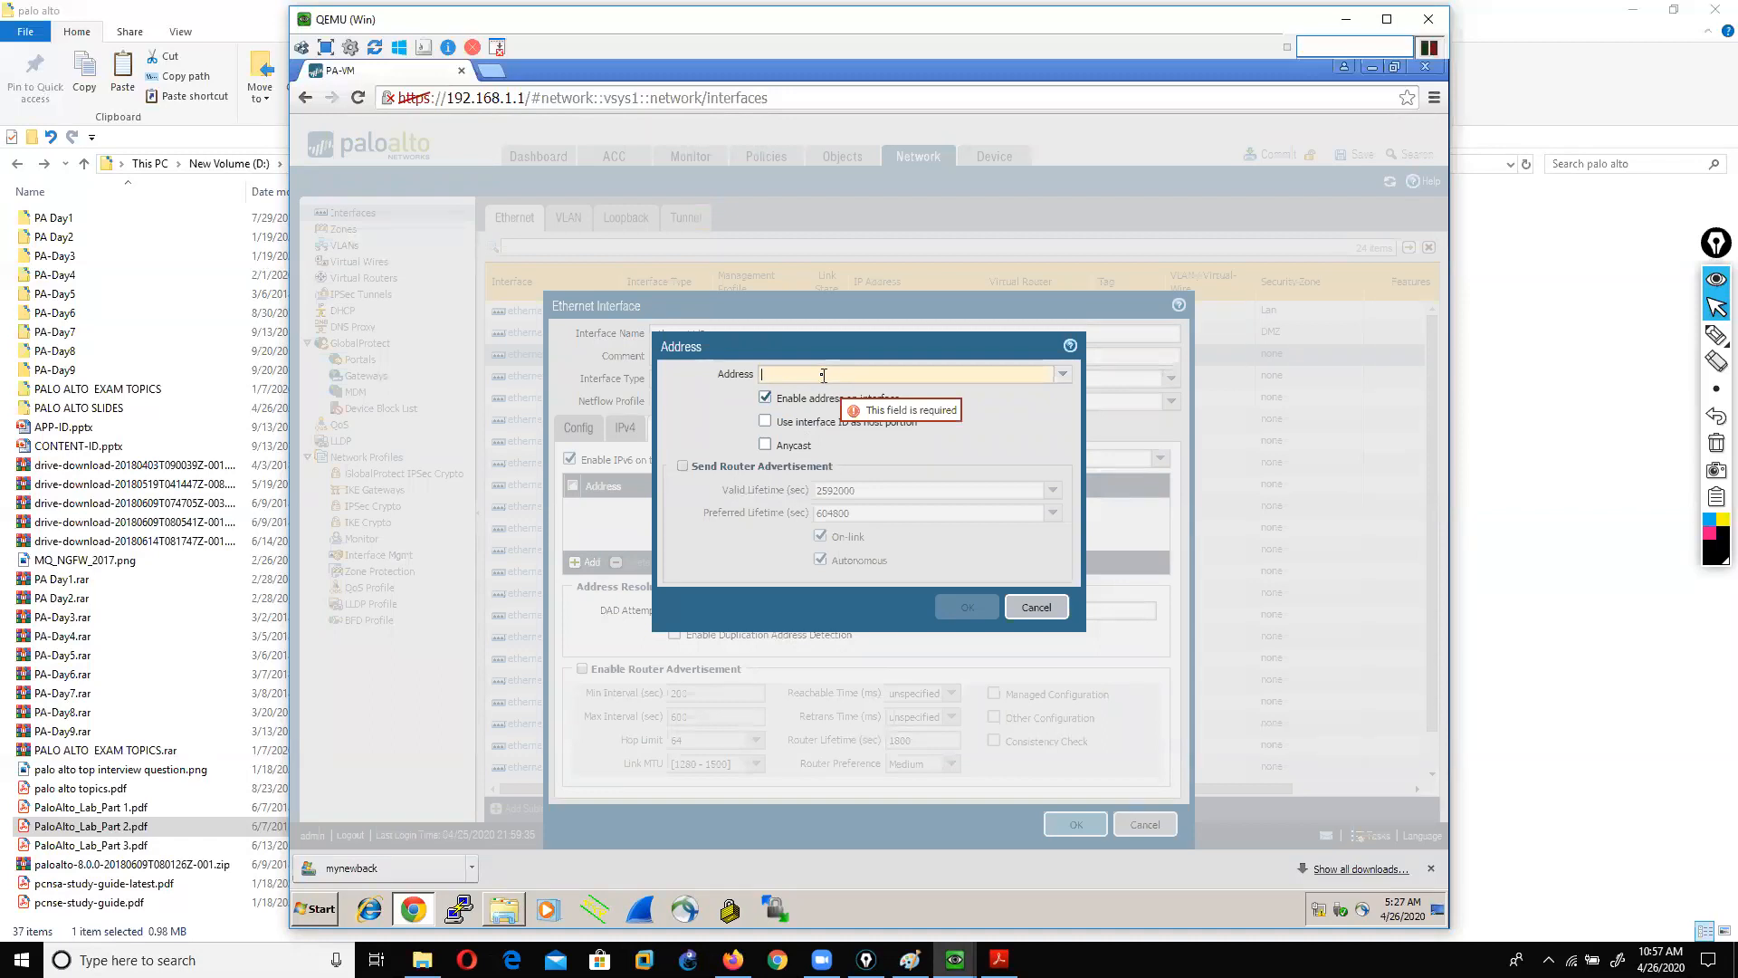
left_click(1029, 612)
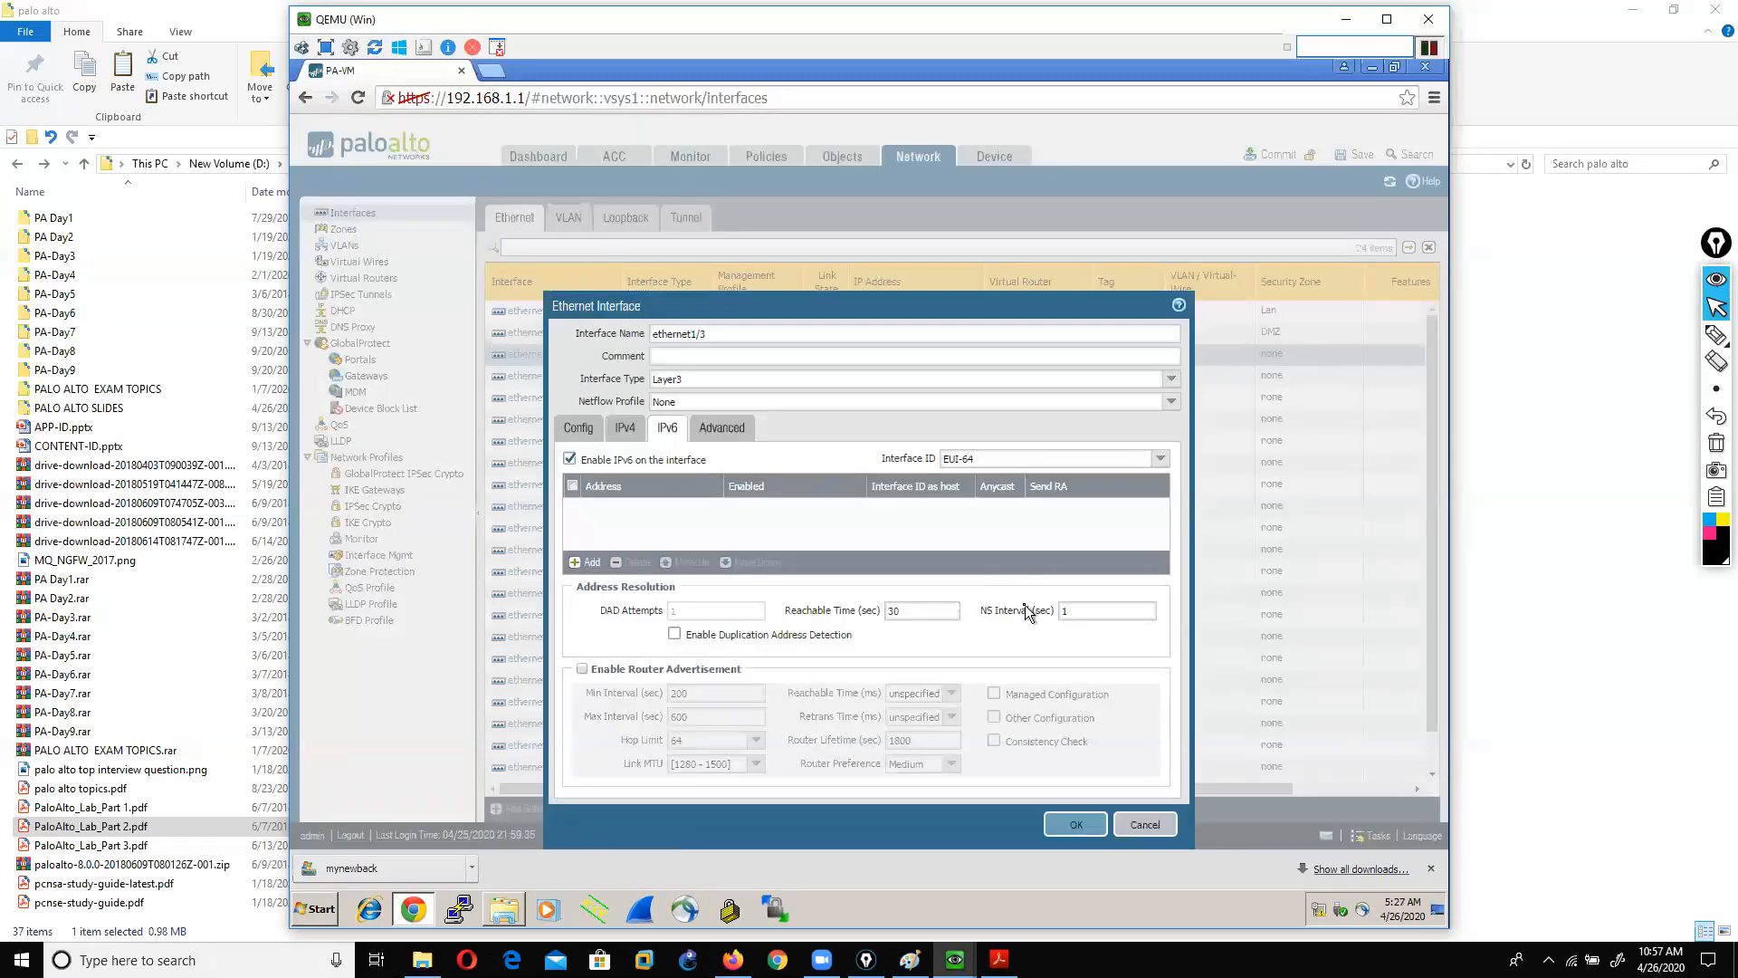
left_click(705, 431)
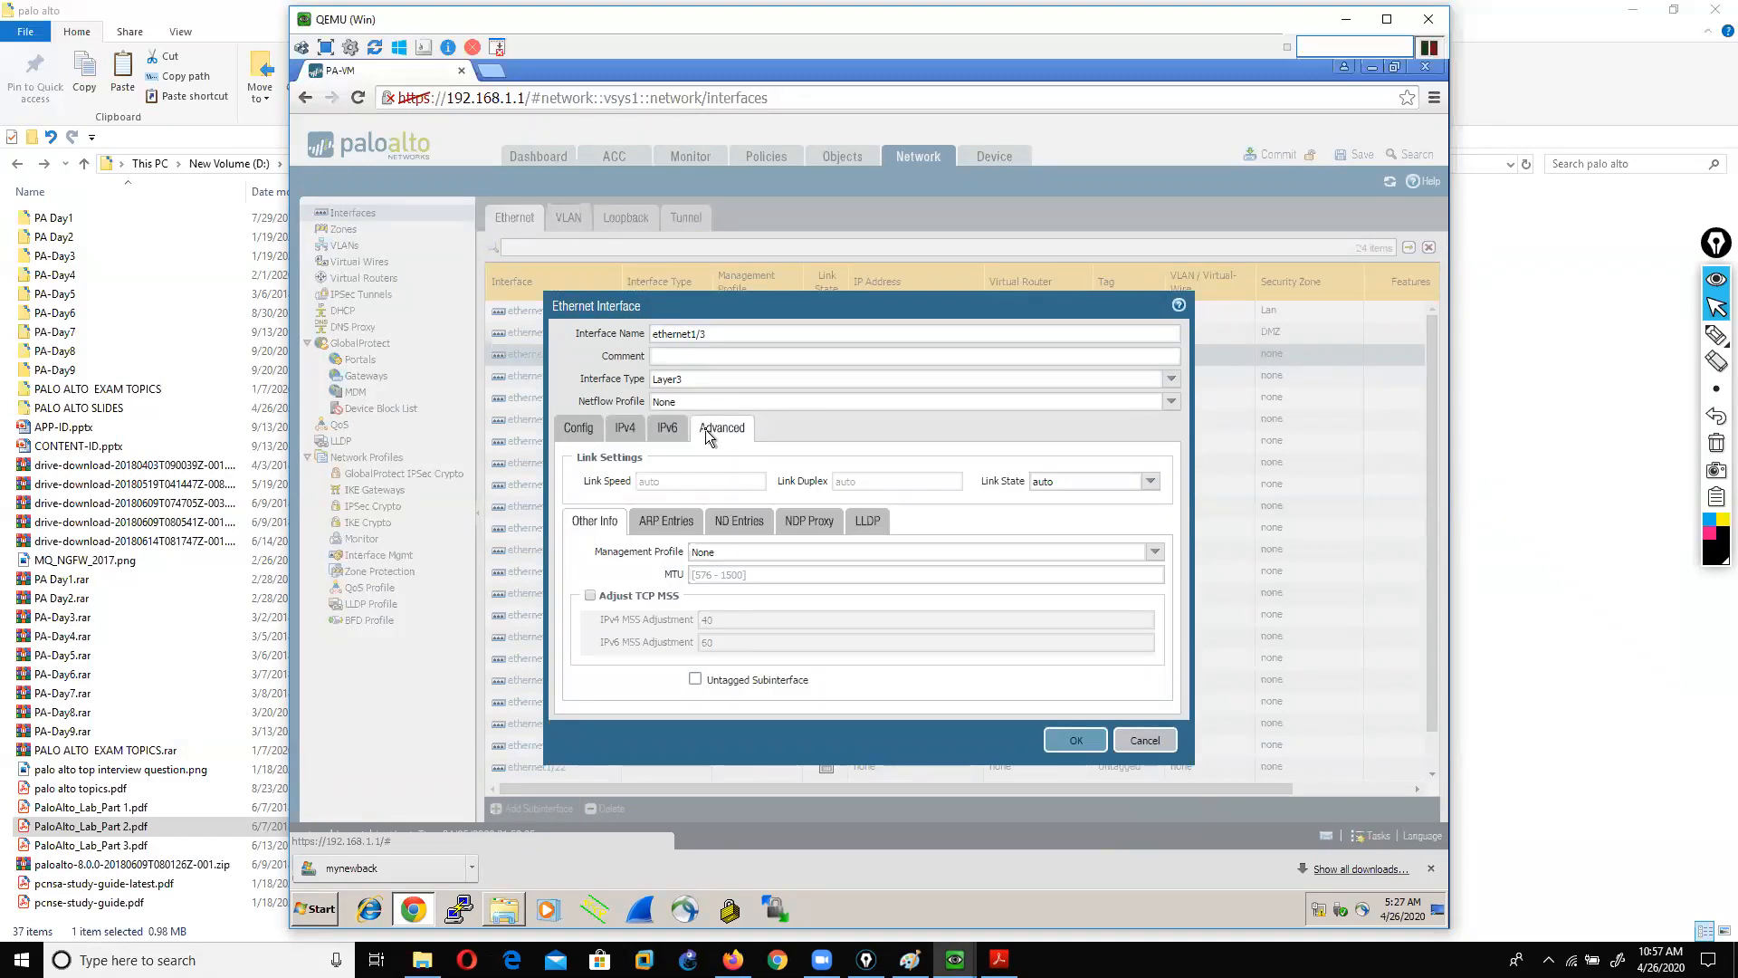
mouse_move(1716, 336)
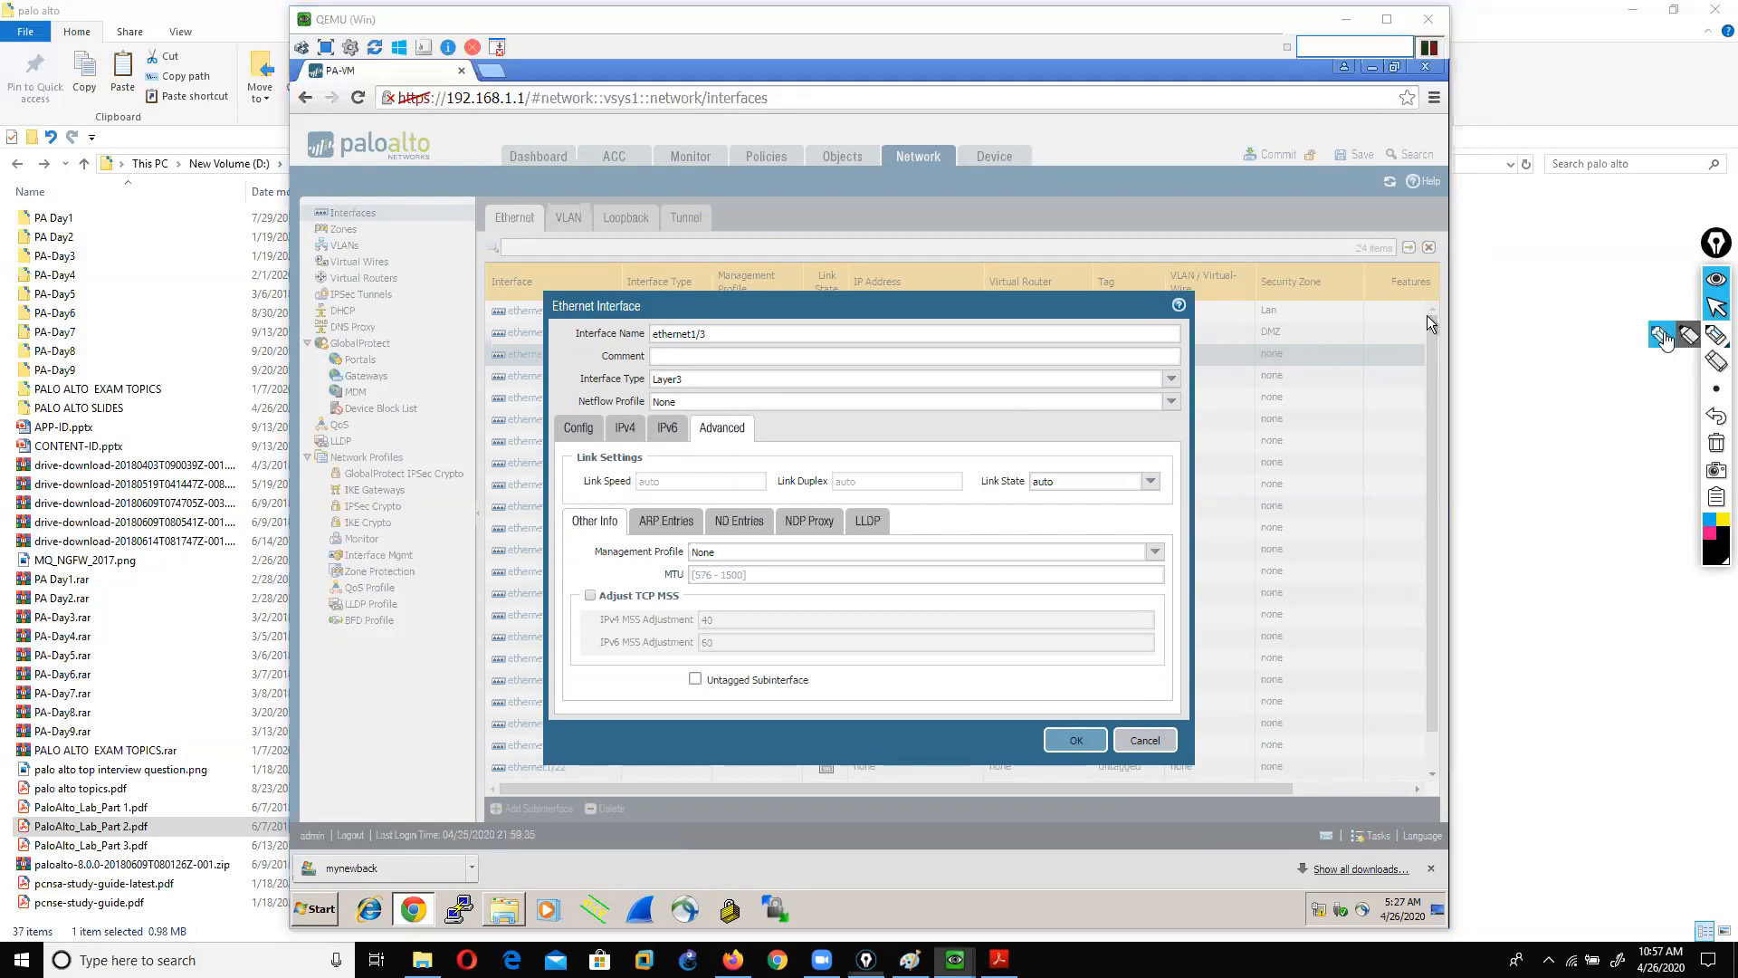
left_click(1662, 336)
mouse_move(578, 563)
left_mouse_down()
mouse_move(681, 568)
mouse_move(697, 549)
mouse_move(578, 554)
mouse_move(588, 571)
left_mouse_up()
left_click(1715, 445)
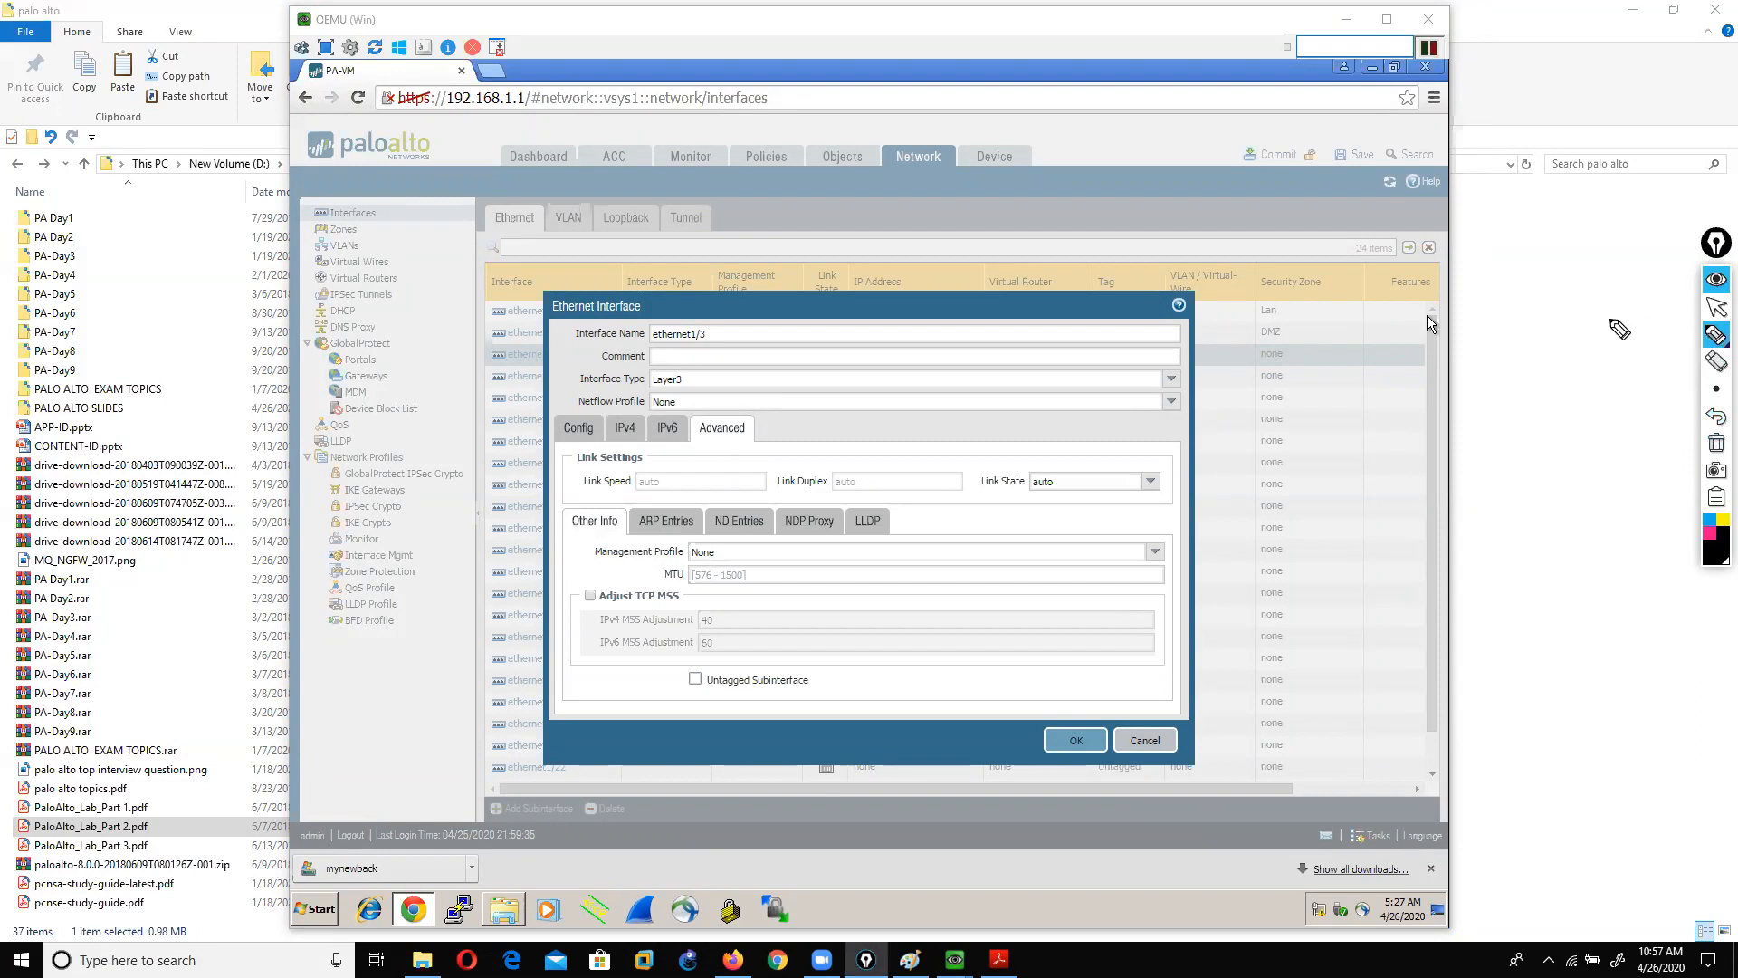
mouse_move(946, 264)
left_mouse_down()
mouse_move(769, 265)
mouse_move(764, 371)
mouse_move(981, 267)
mouse_move(947, 265)
left_mouse_up()
left_click_drag(775, 319, 379, 315)
left_click_drag(855, 141, 842, 281)
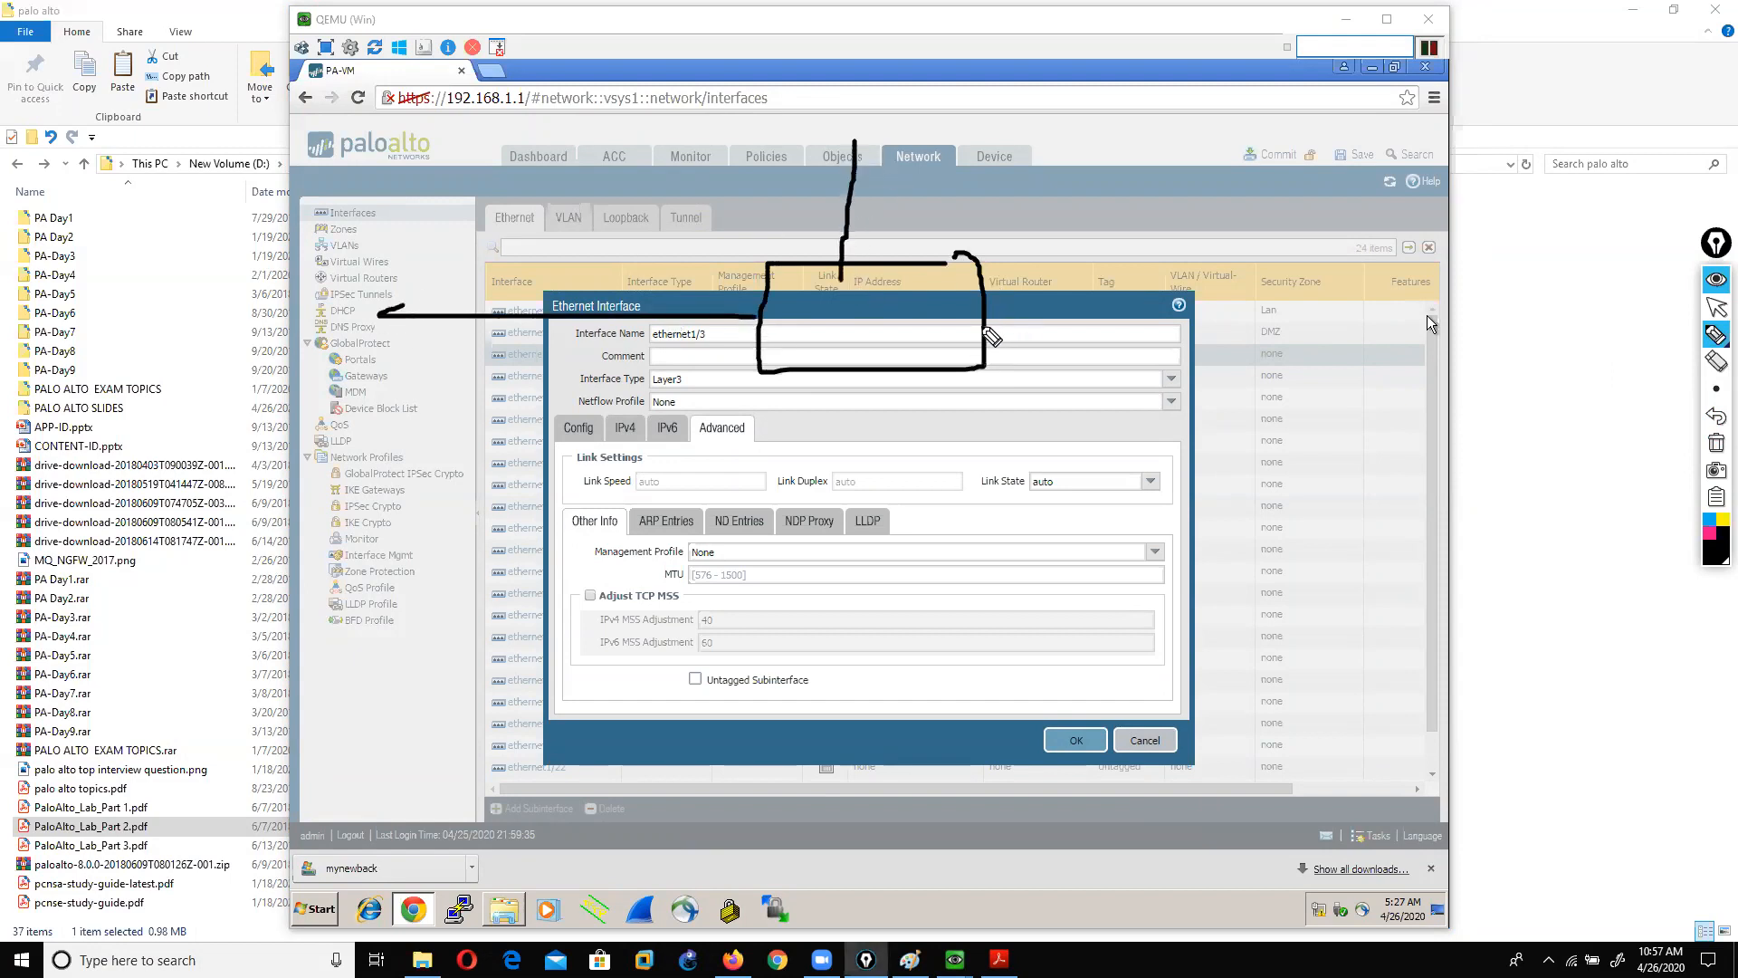
left_click_drag(987, 327, 1304, 312)
mouse_move(811, 384)
left_mouse_down()
mouse_move(761, 398)
mouse_move(819, 398)
mouse_move(734, 489)
mouse_move(668, 715)
mouse_move(721, 779)
mouse_move(667, 780)
mouse_move(702, 807)
mouse_move(682, 785)
left_mouse_up()
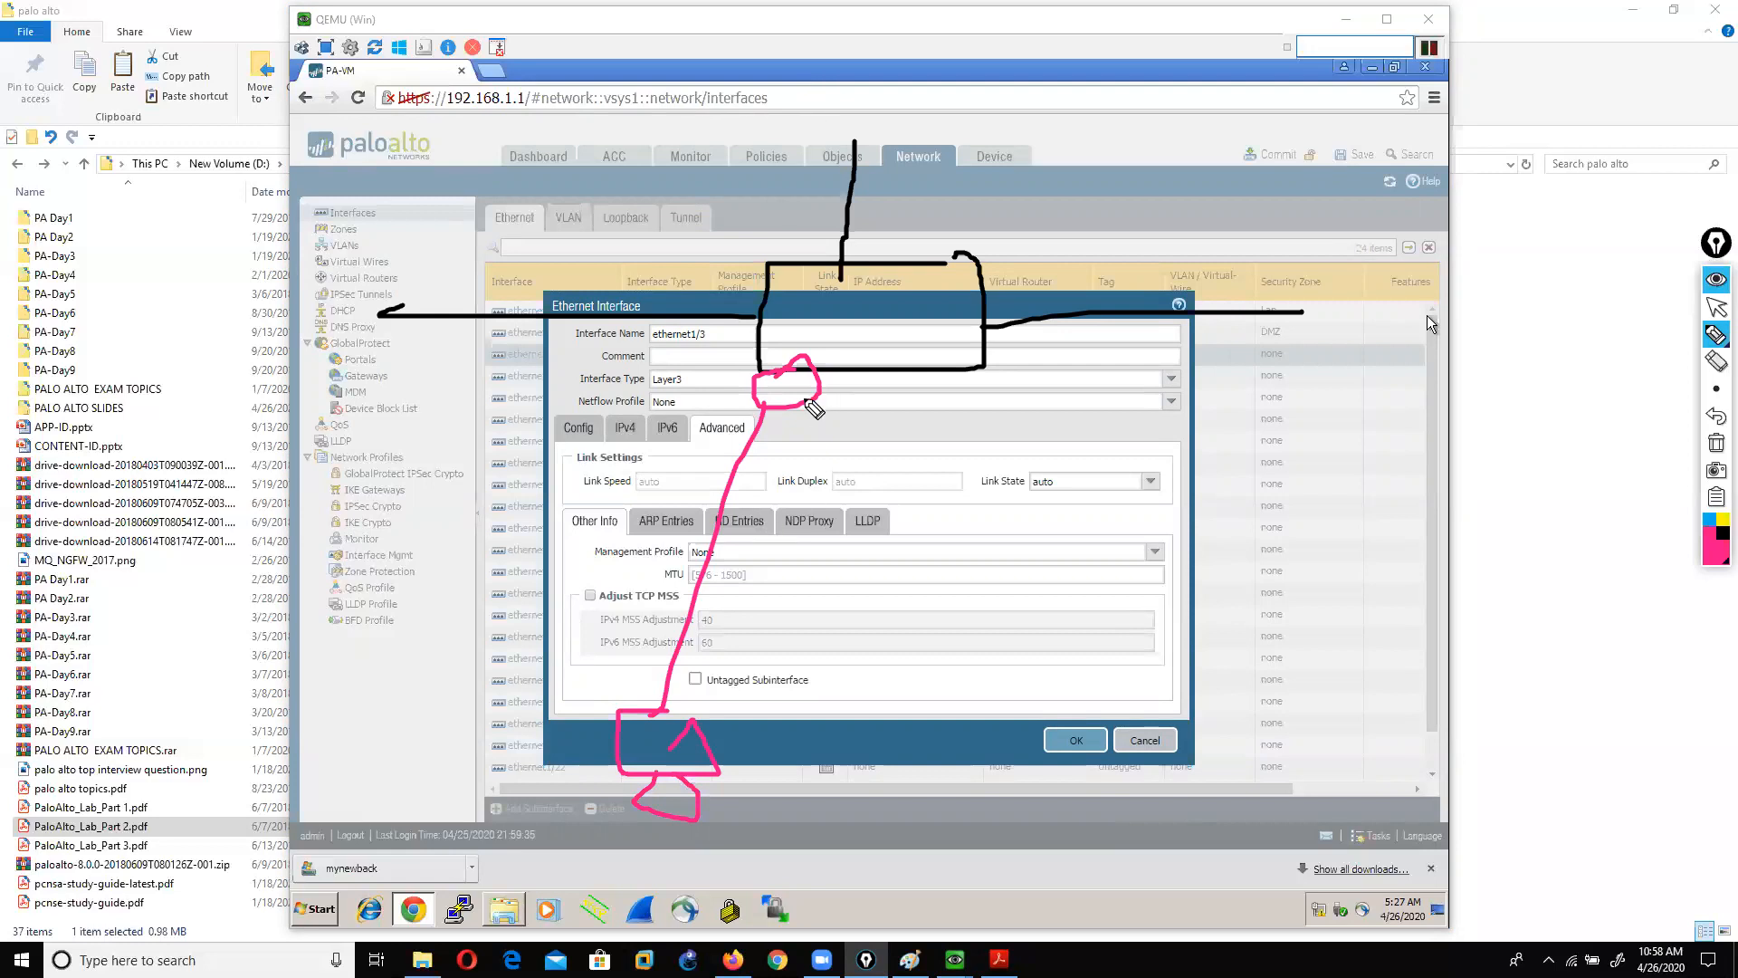
mouse_move(759, 308)
left_mouse_down()
mouse_move(743, 330)
mouse_move(762, 306)
left_mouse_up()
left_click_drag(844, 255, 871, 271)
left_click_drag(996, 308, 959, 347)
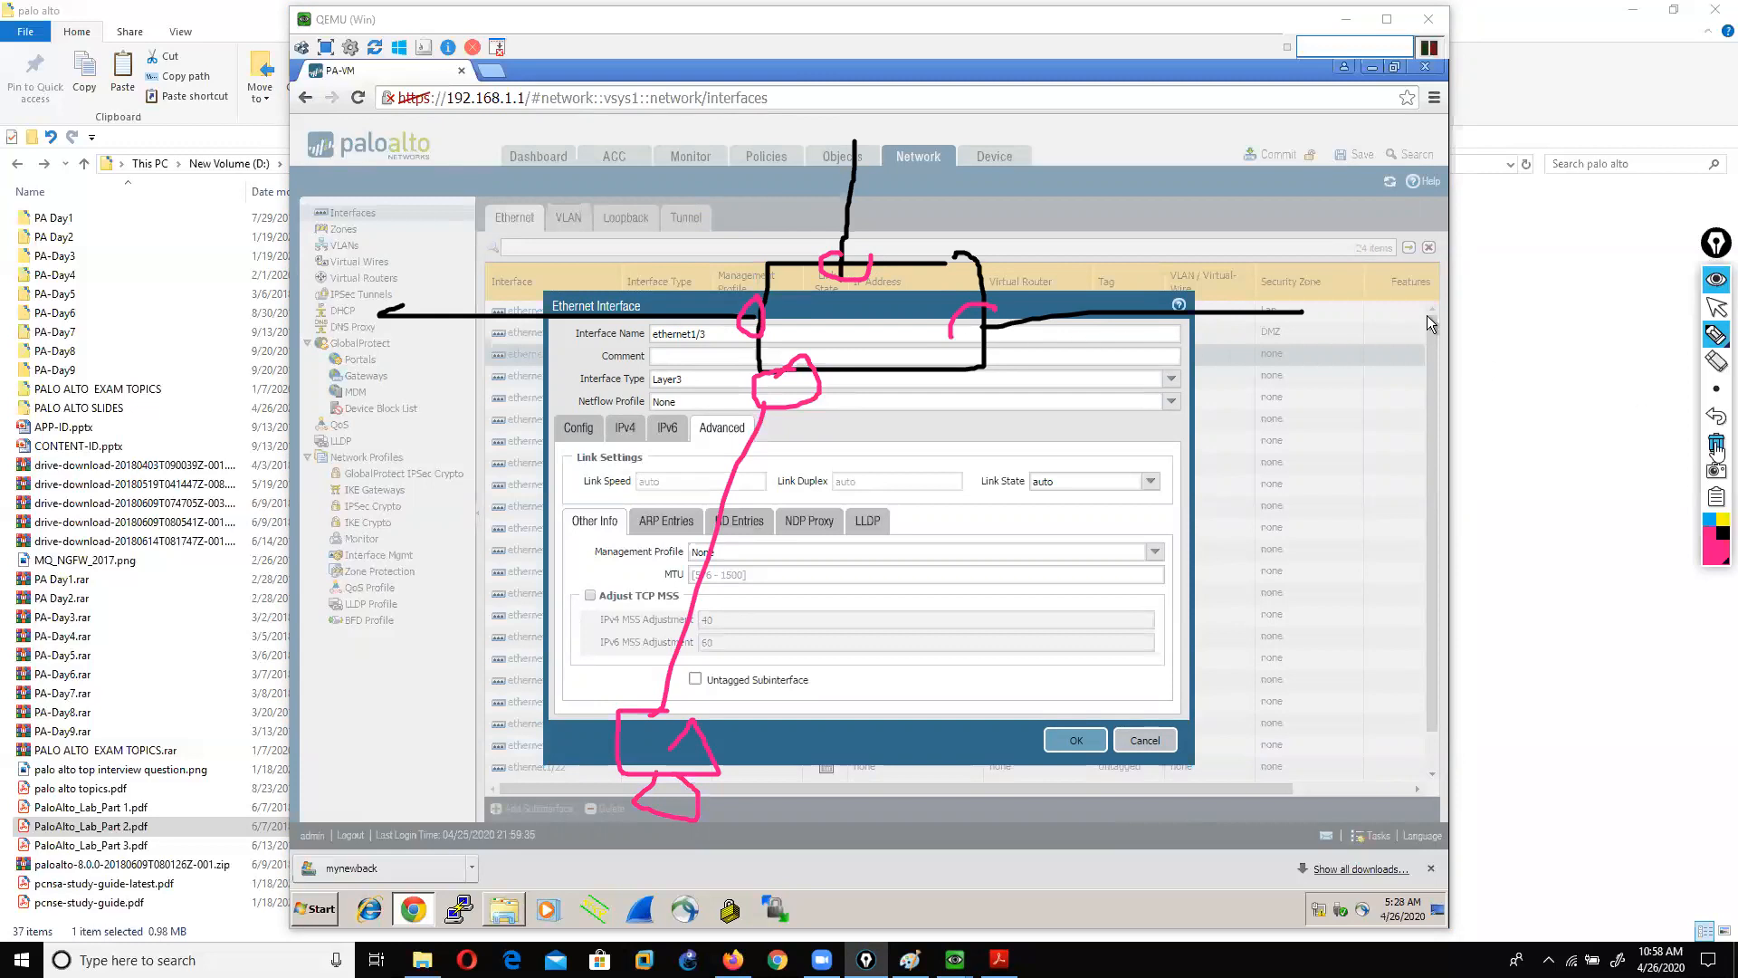
left_click(1717, 443)
left_click(1715, 309)
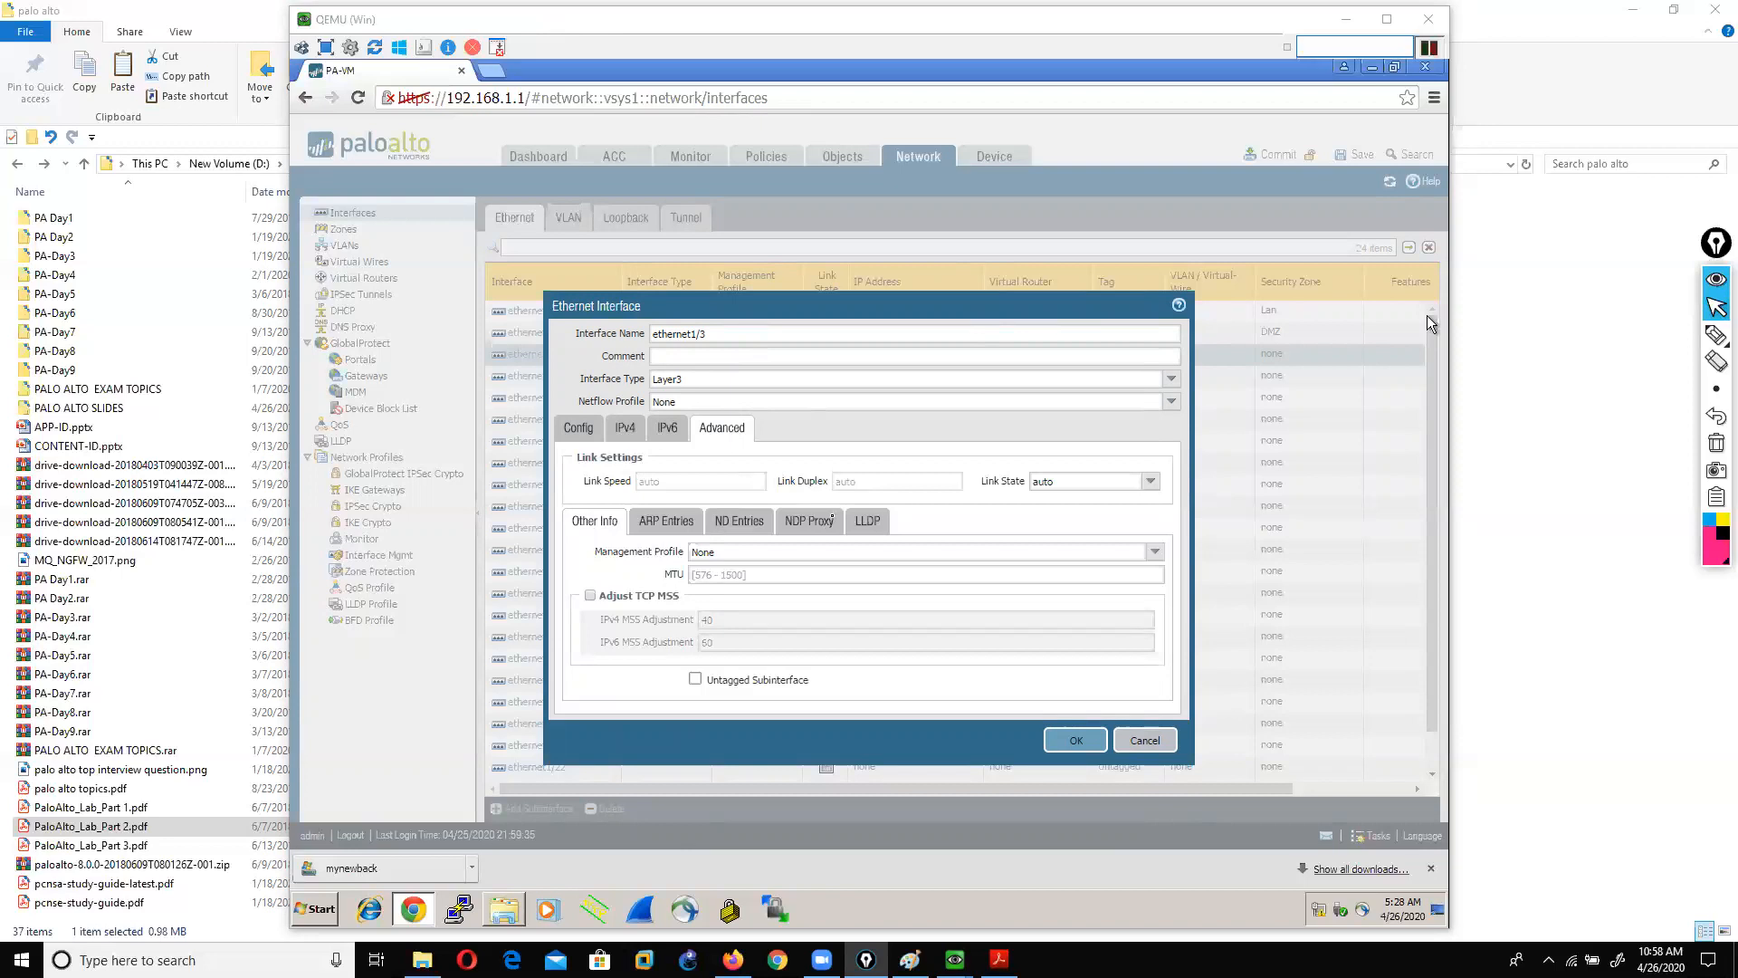
Step: Close the ethernet1/3 dialog and add a profile under Network Profiles > Interface Mgmt
left_click(1144, 741)
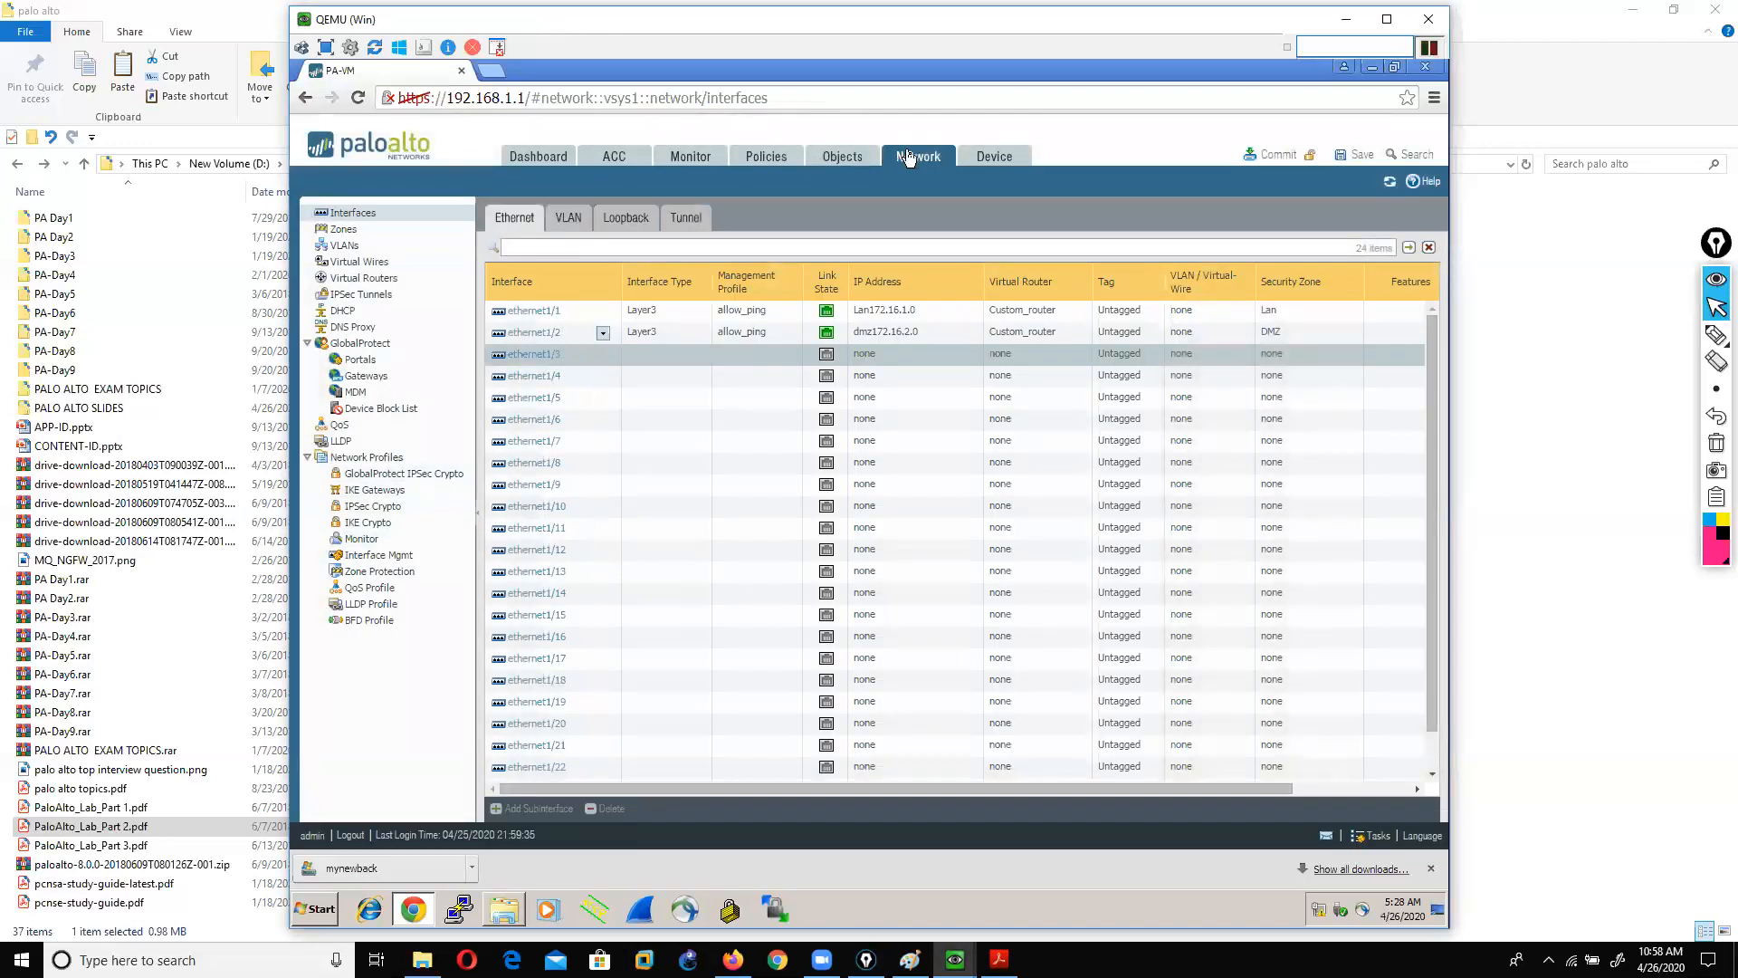
left_click(368, 561)
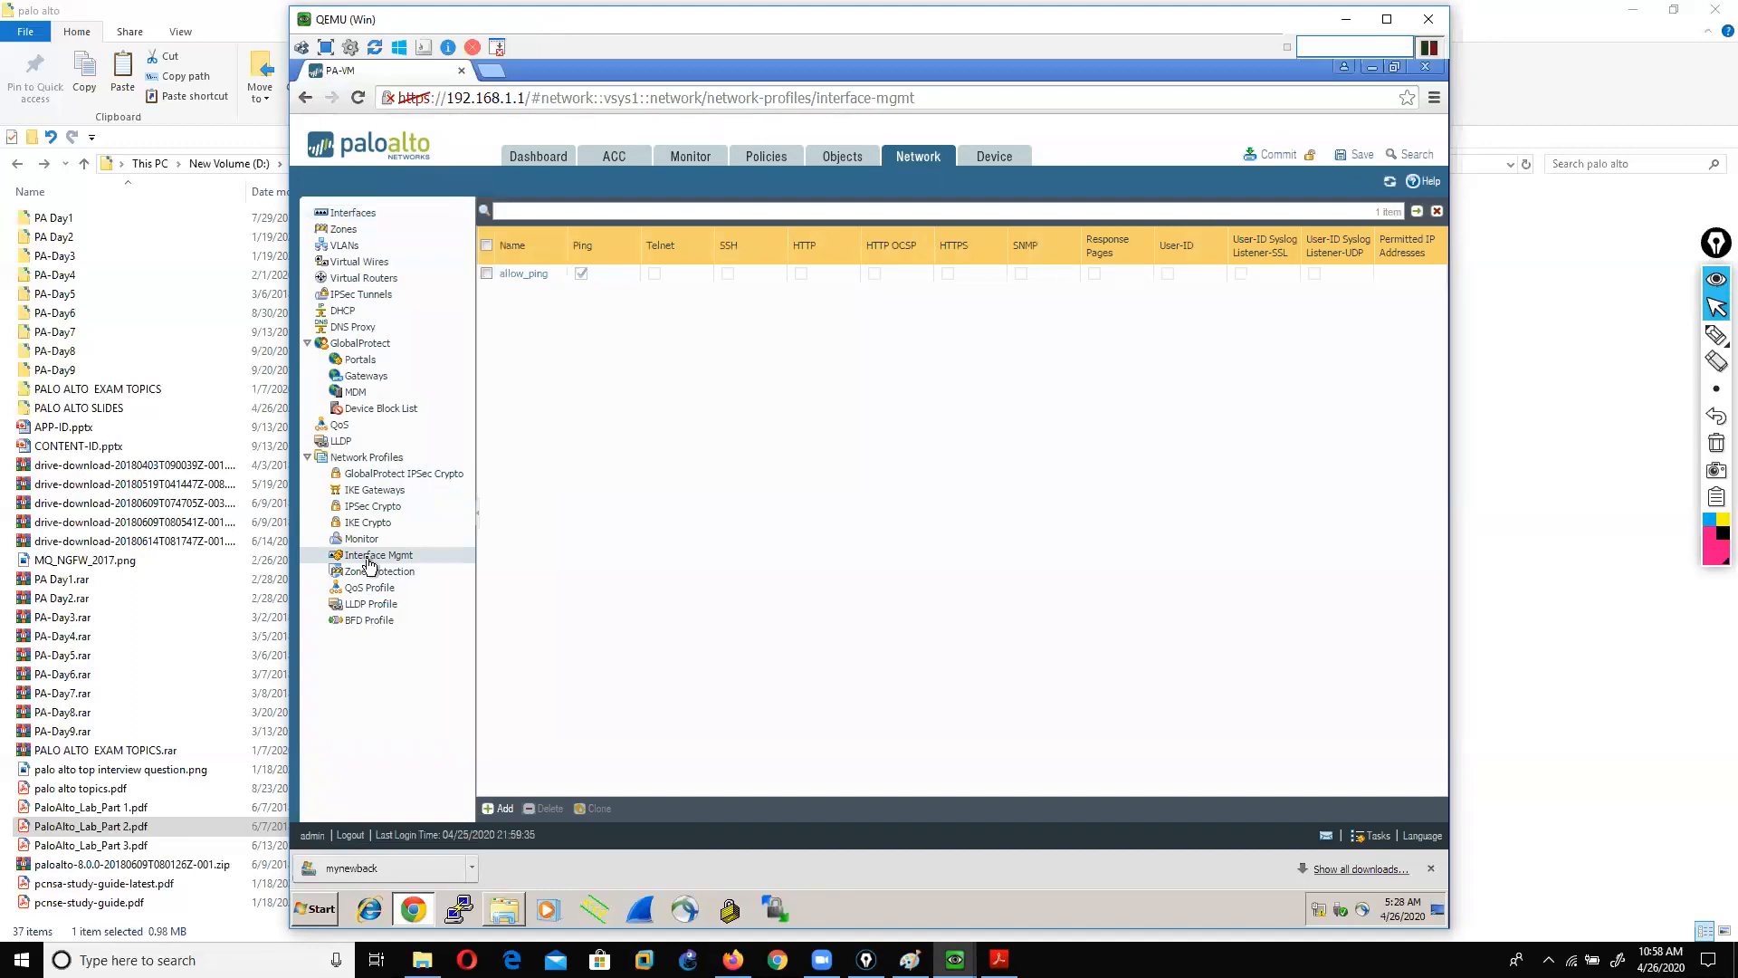
left_click(496, 809)
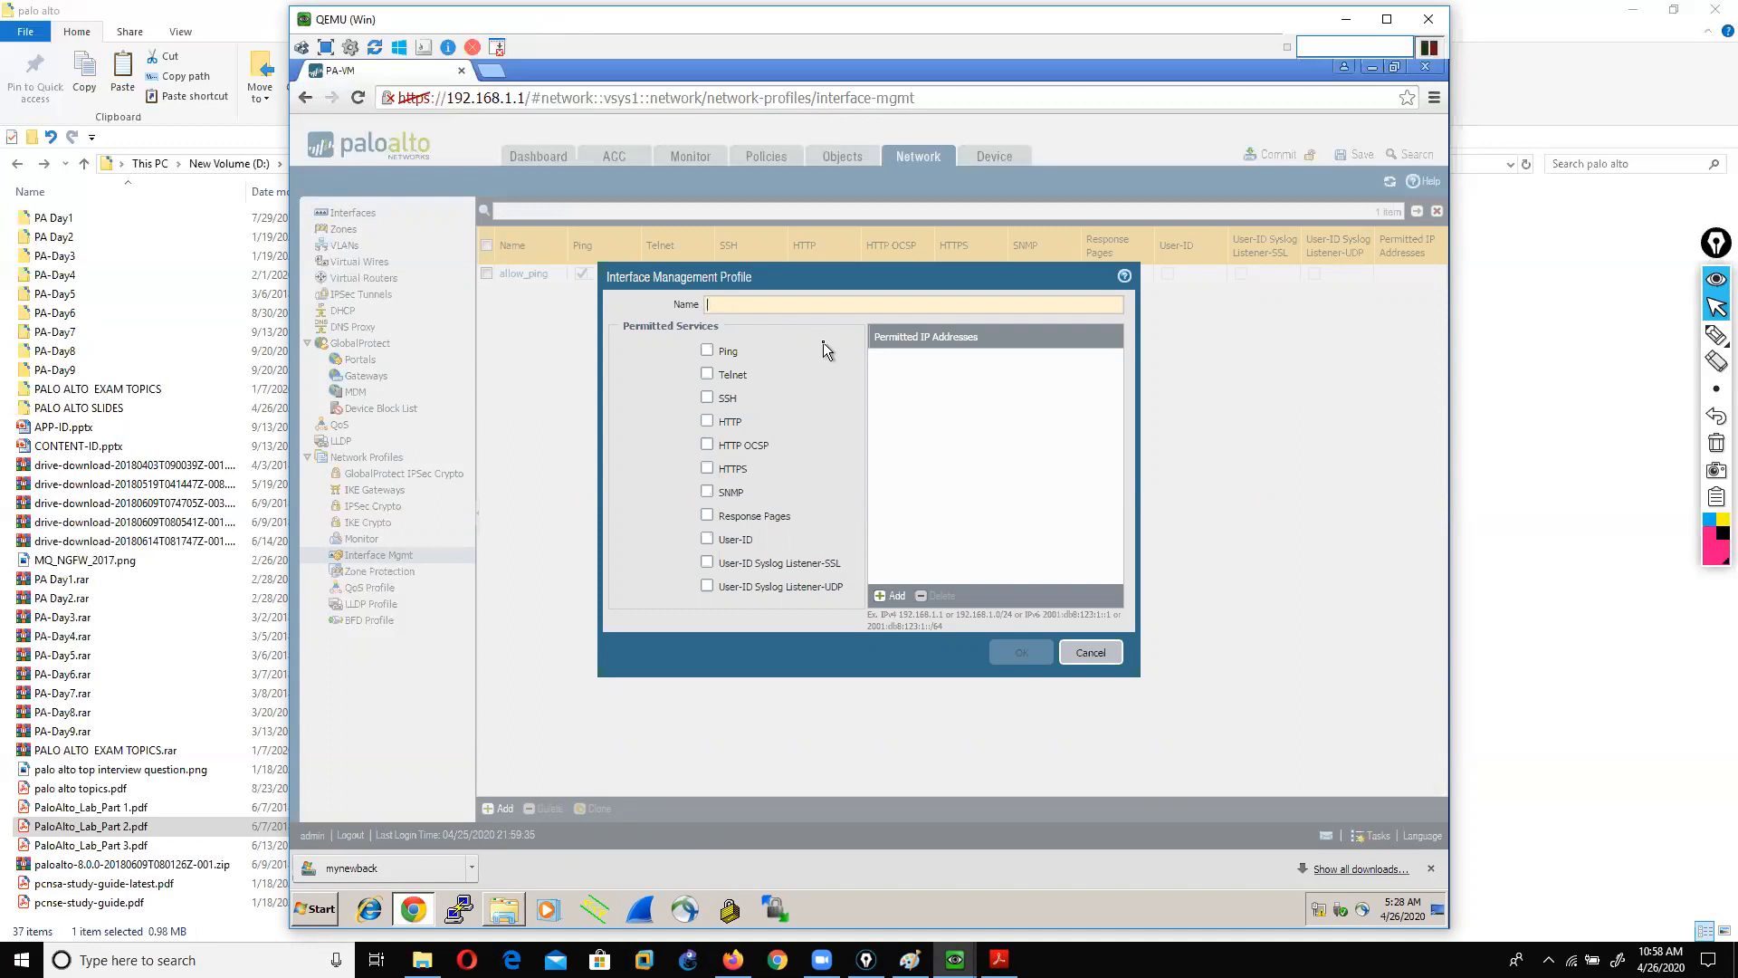
Step: Name the profile dataping, permit Ping, SSH and HTTPS, and save it
left_click(776, 302)
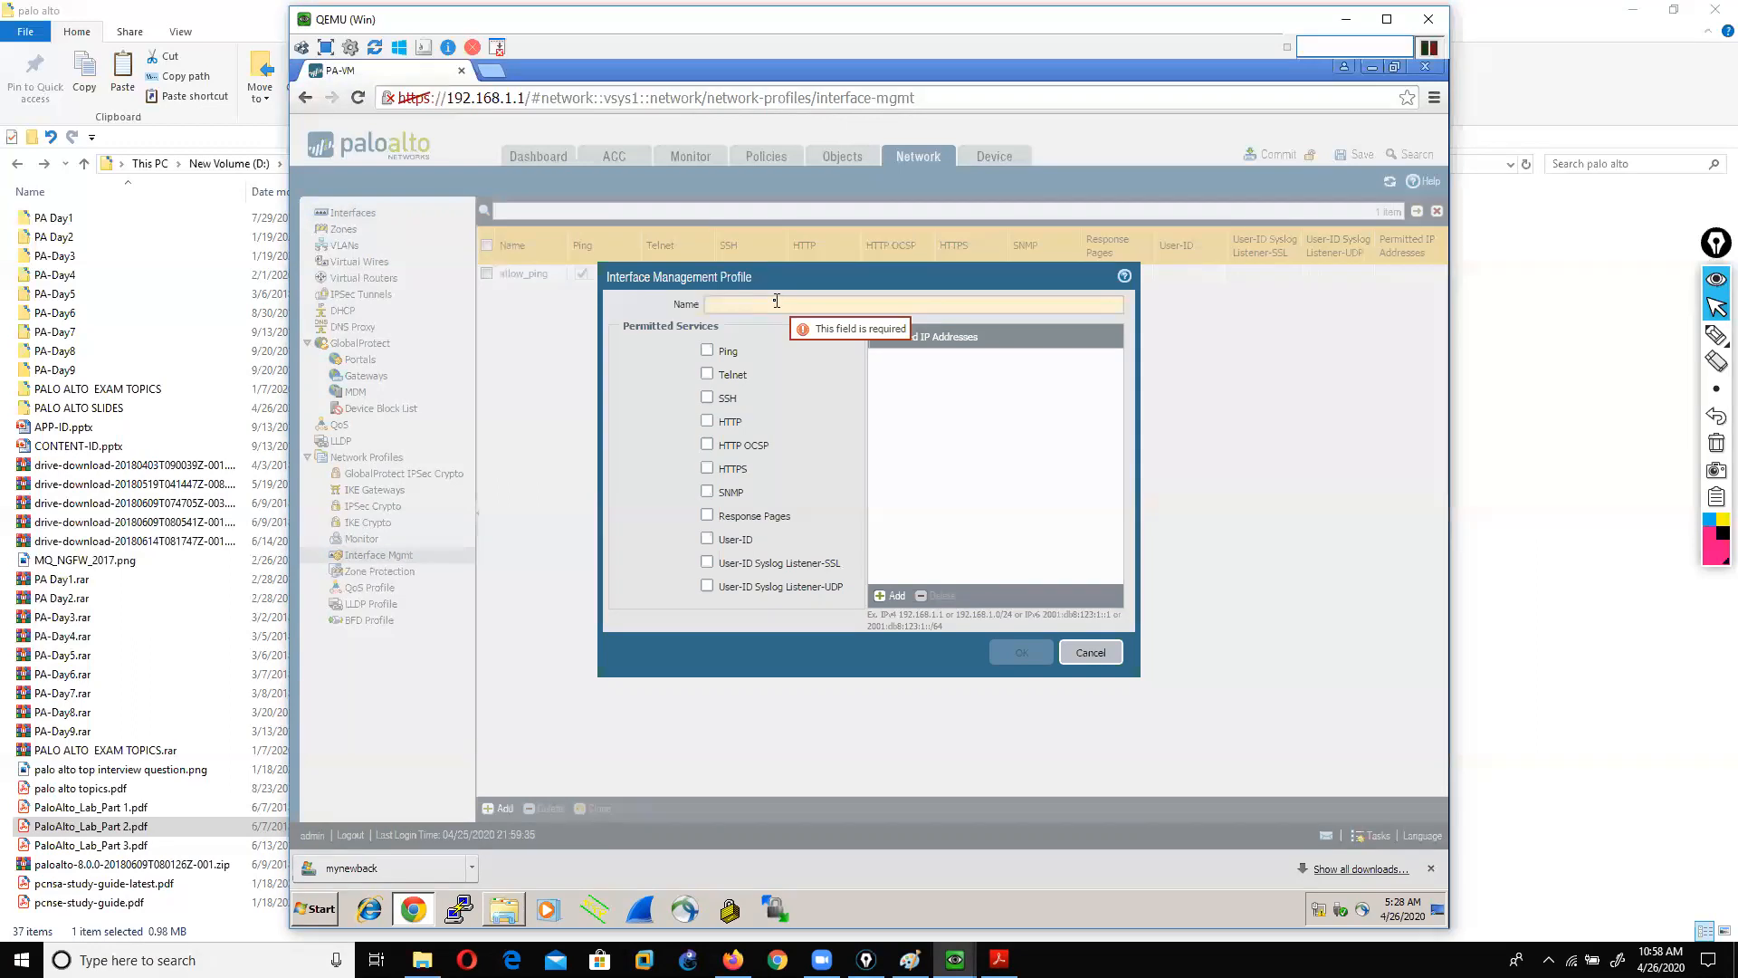
type("m")
key("BackSpace")
type("dataping")
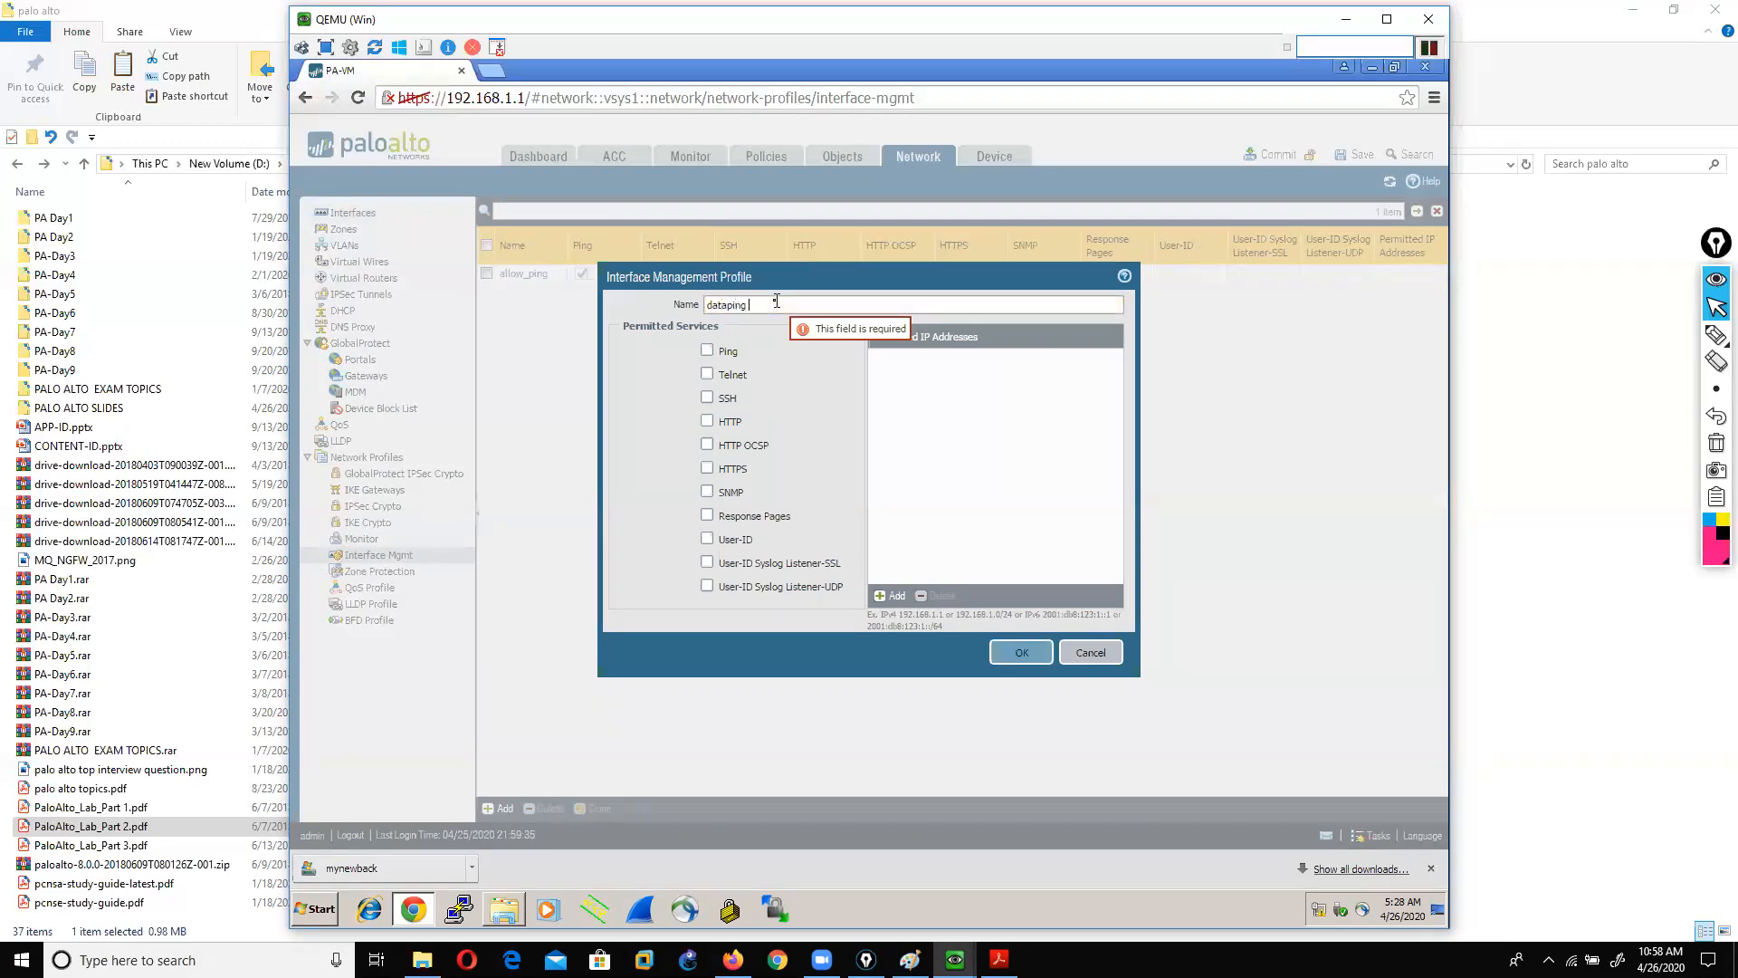
left_click(707, 352)
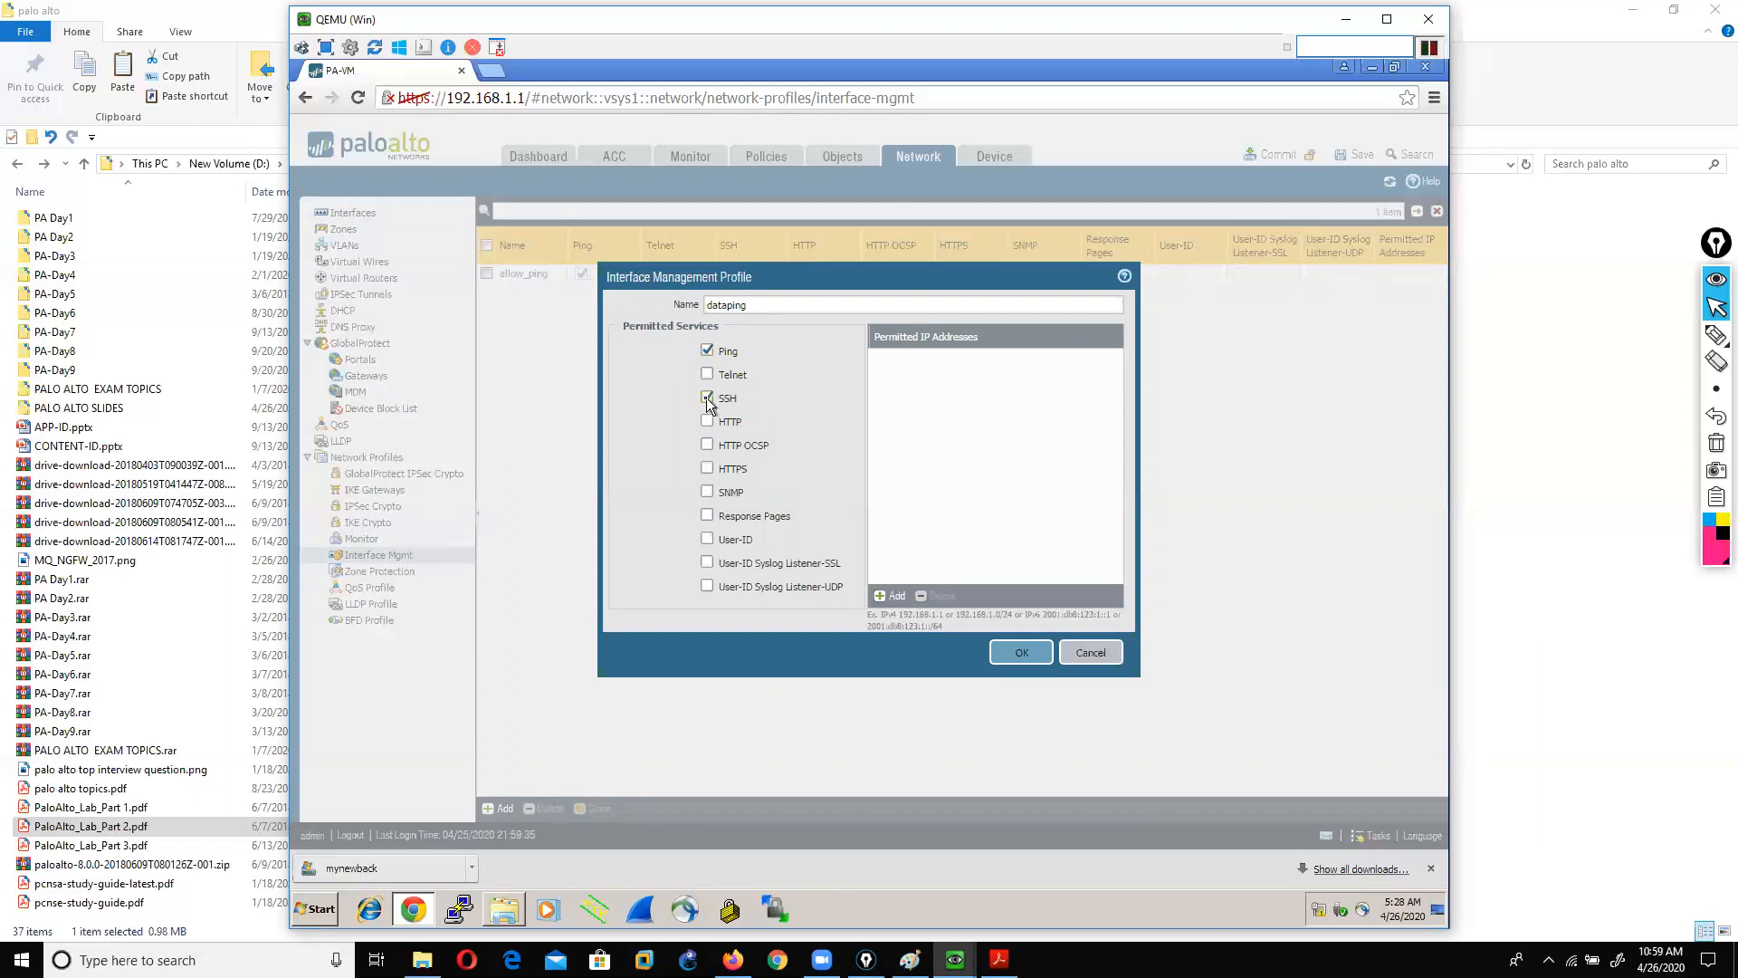
left_click(707, 469)
left_click(1021, 653)
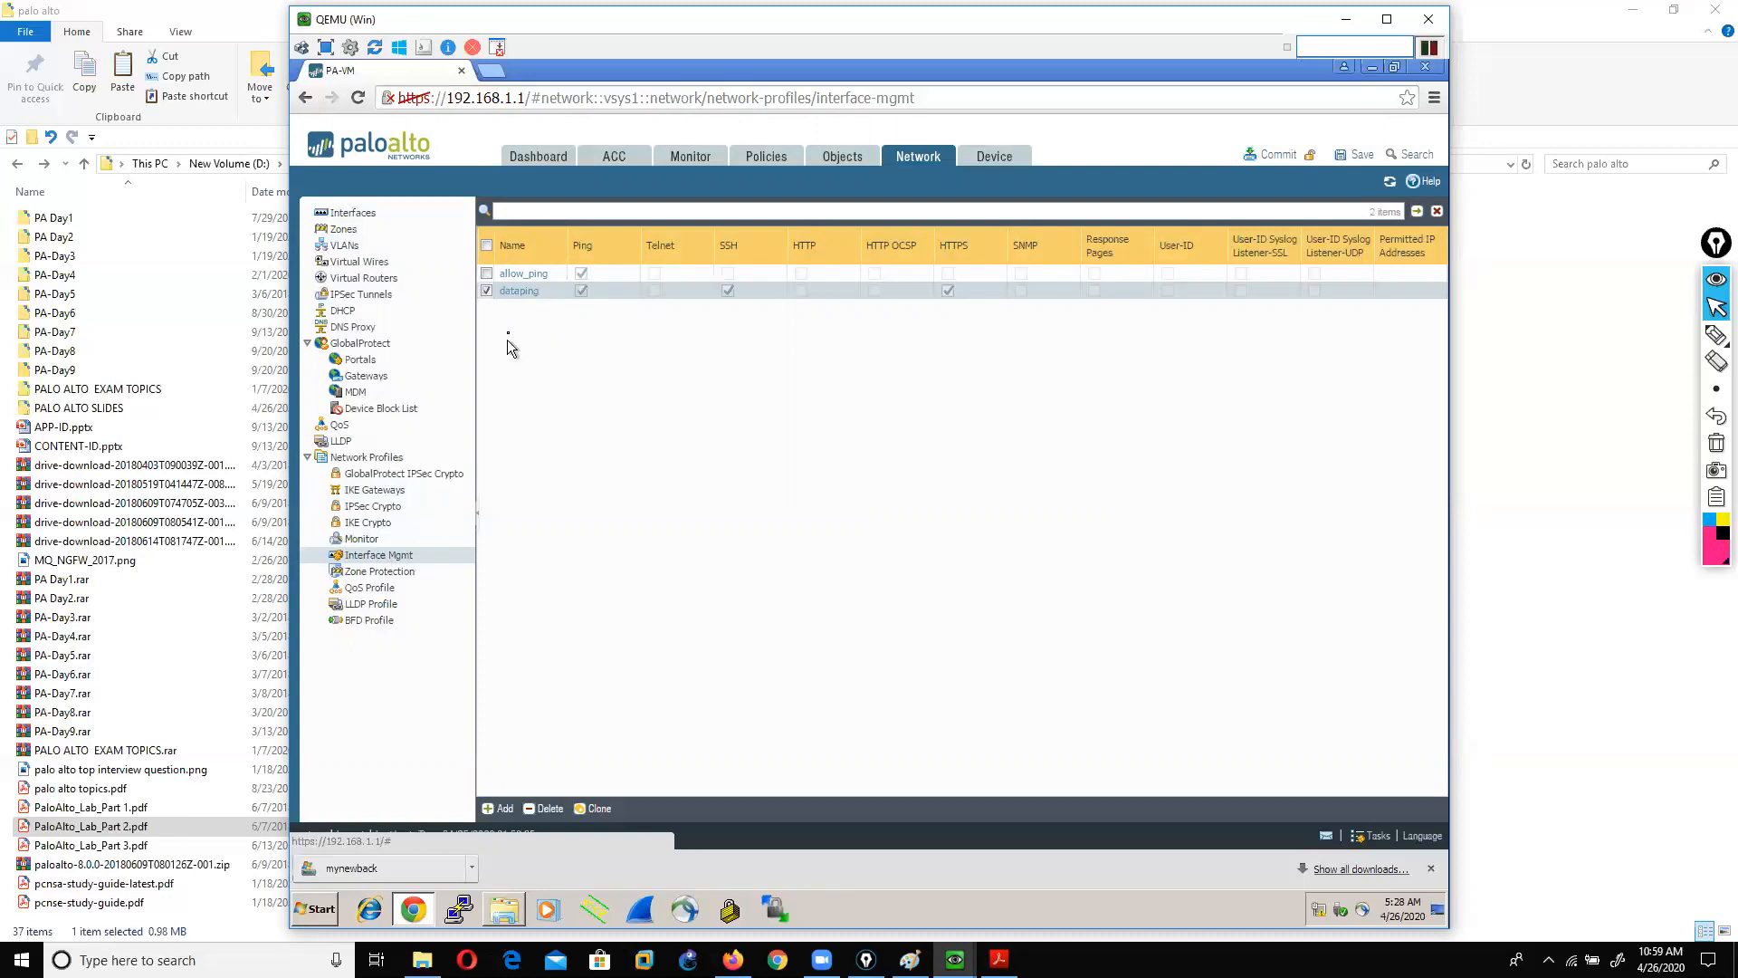
Step: Mark up the new dataping profile entry on screen, then clear the ink
left_click(1716, 335)
mouse_move(717, 299)
left_mouse_down()
mouse_move(741, 283)
mouse_move(720, 306)
left_mouse_up()
mouse_move(560, 304)
left_mouse_down()
mouse_move(621, 292)
mouse_move(574, 302)
left_mouse_up()
left_click(913, 312)
mouse_move(941, 326)
left_mouse_down()
mouse_move(915, 275)
mouse_move(910, 306)
left_mouse_up()
left_click(1717, 446)
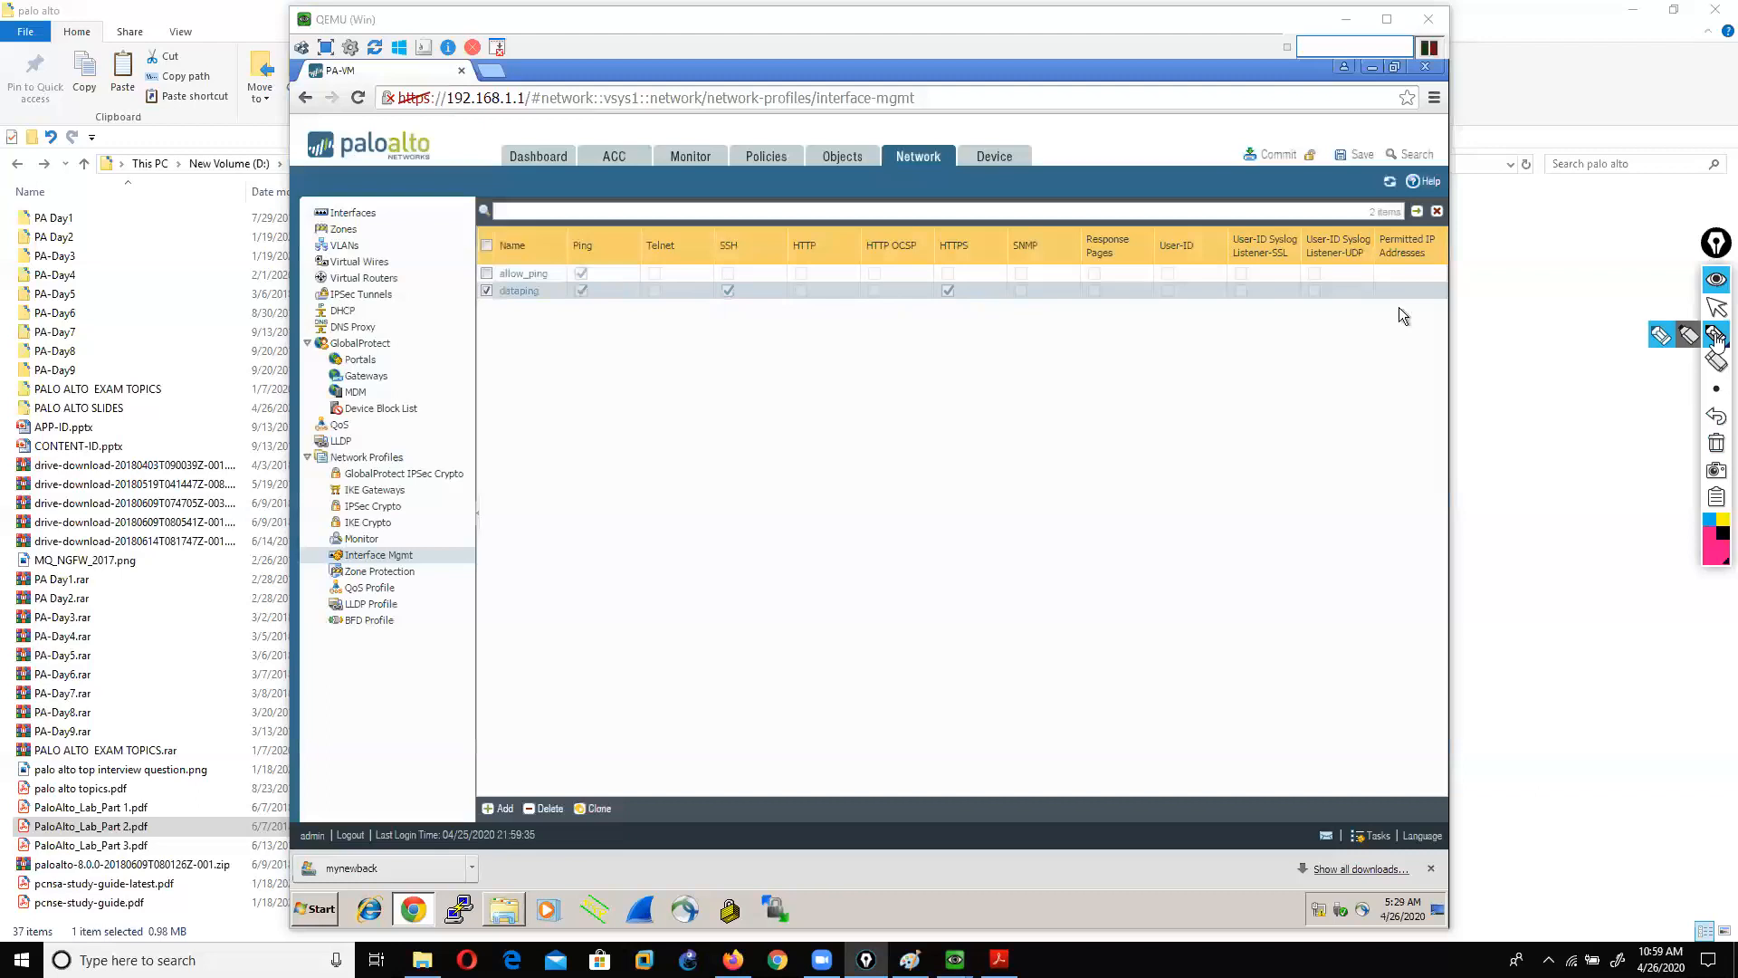
left_click(1716, 308)
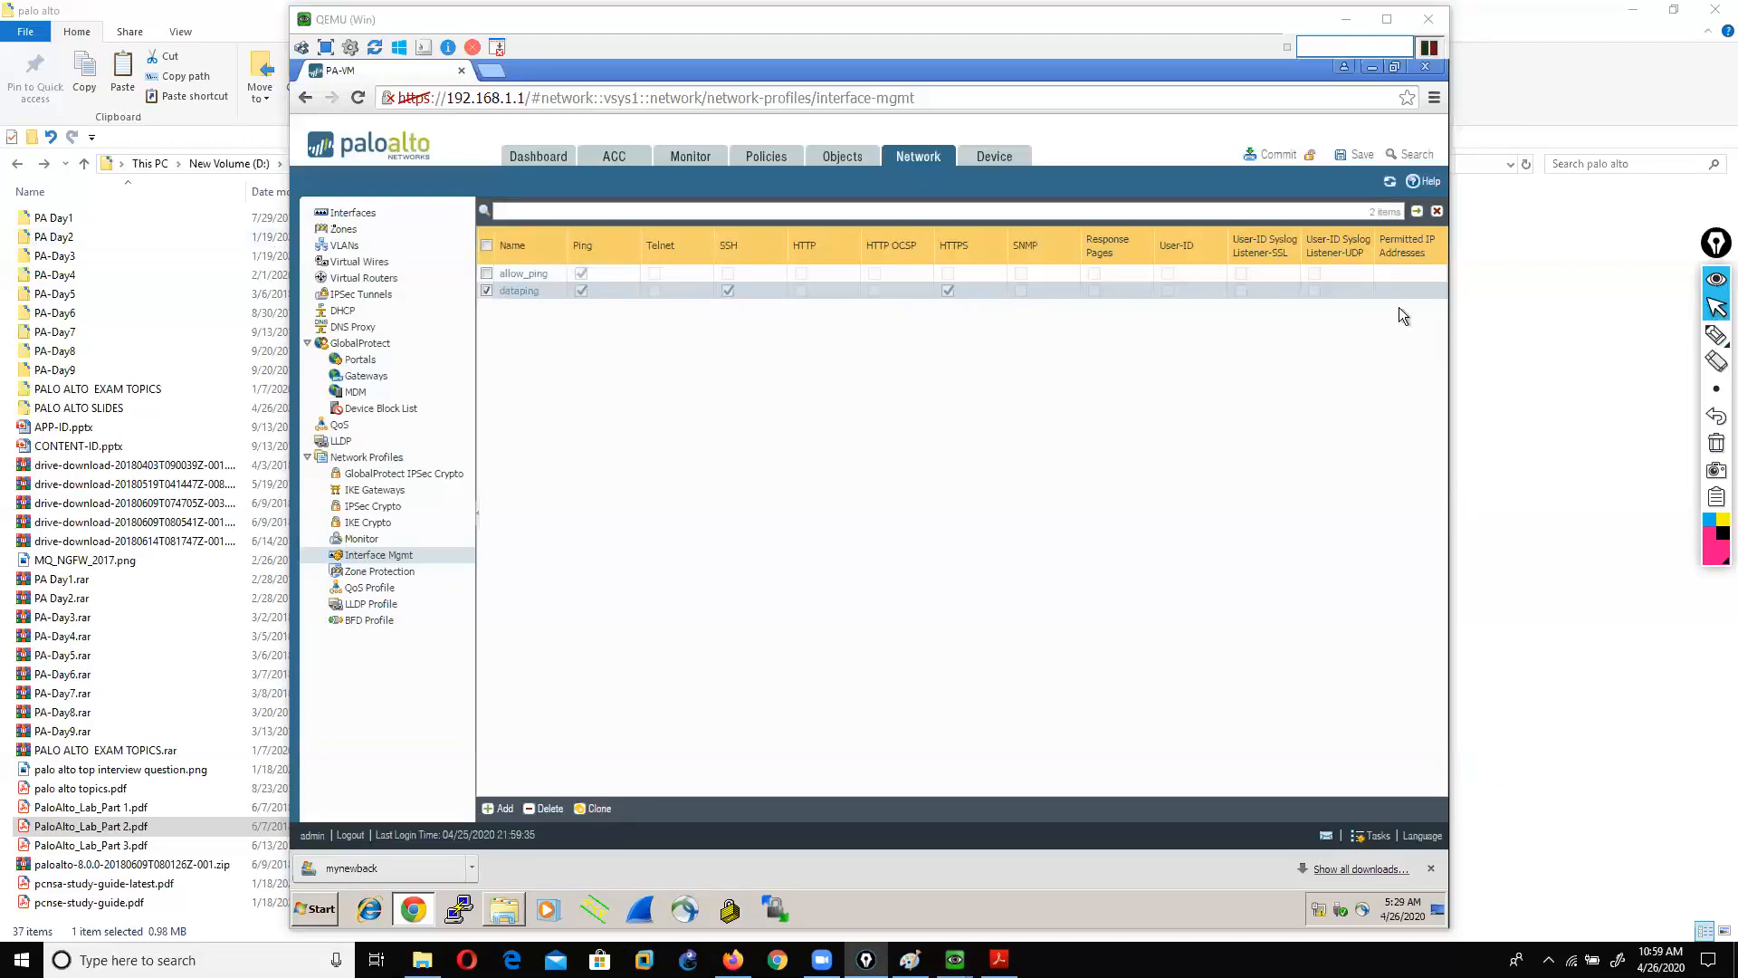
Step: Reopen ethernet1/3 and set Layer3, virtual router vir11 and zone trust
left_click(348, 213)
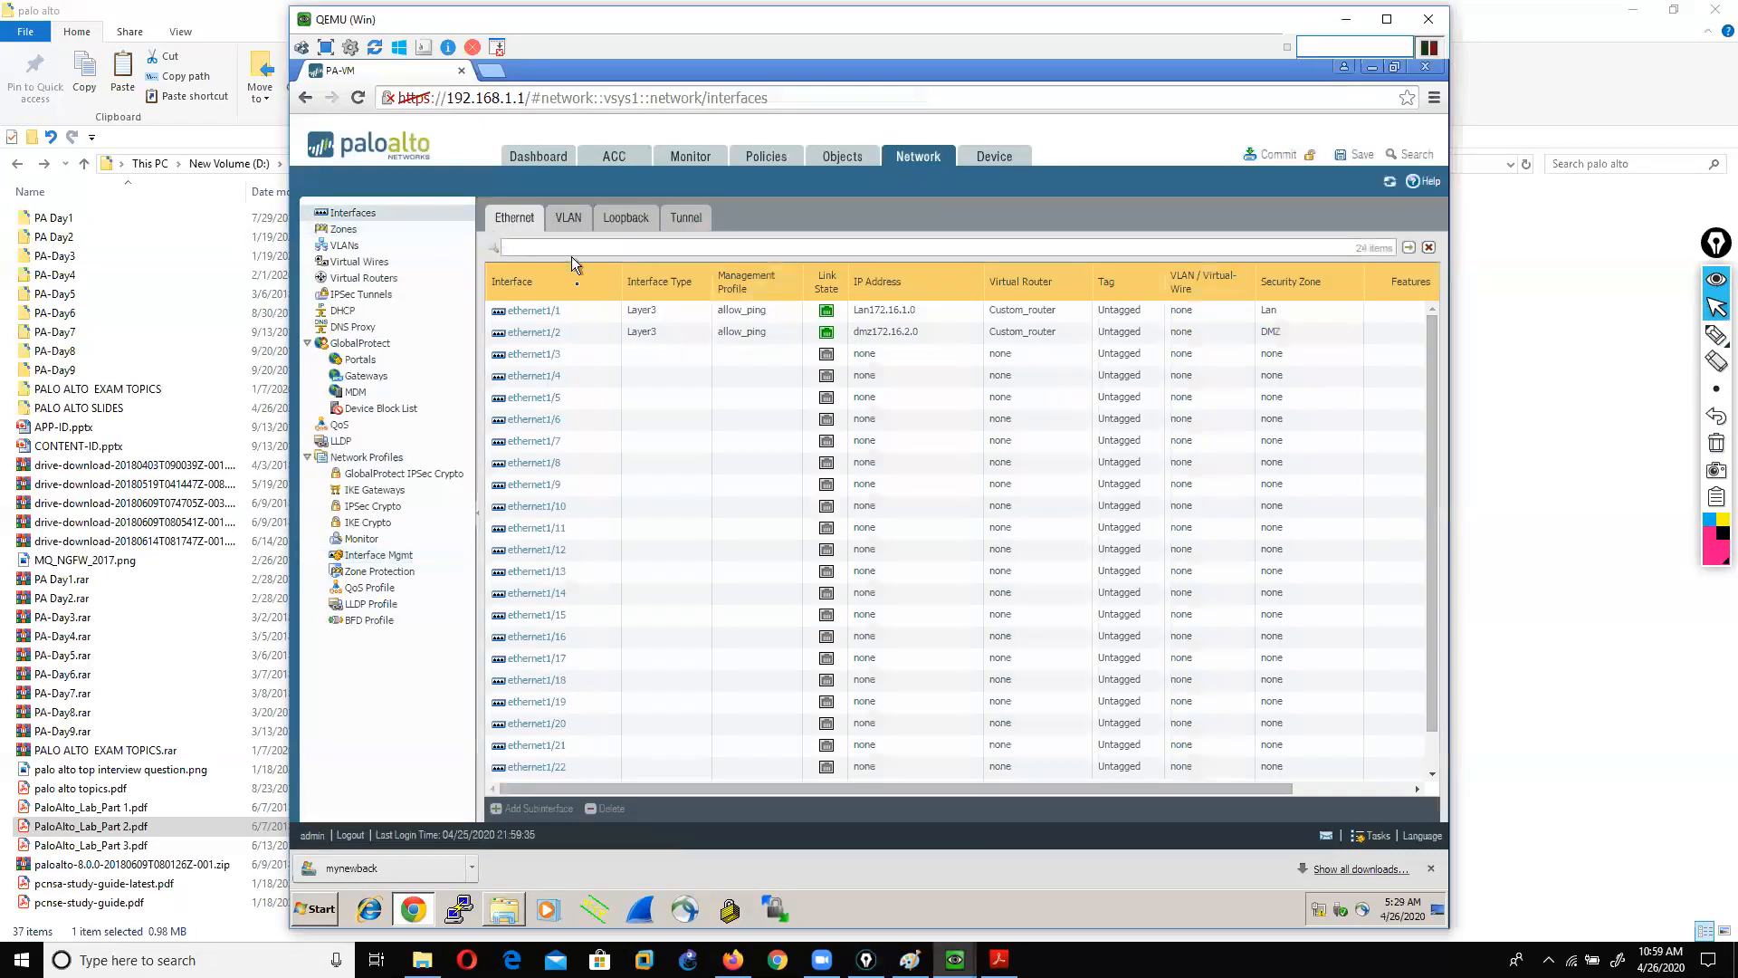
left_click(528, 357)
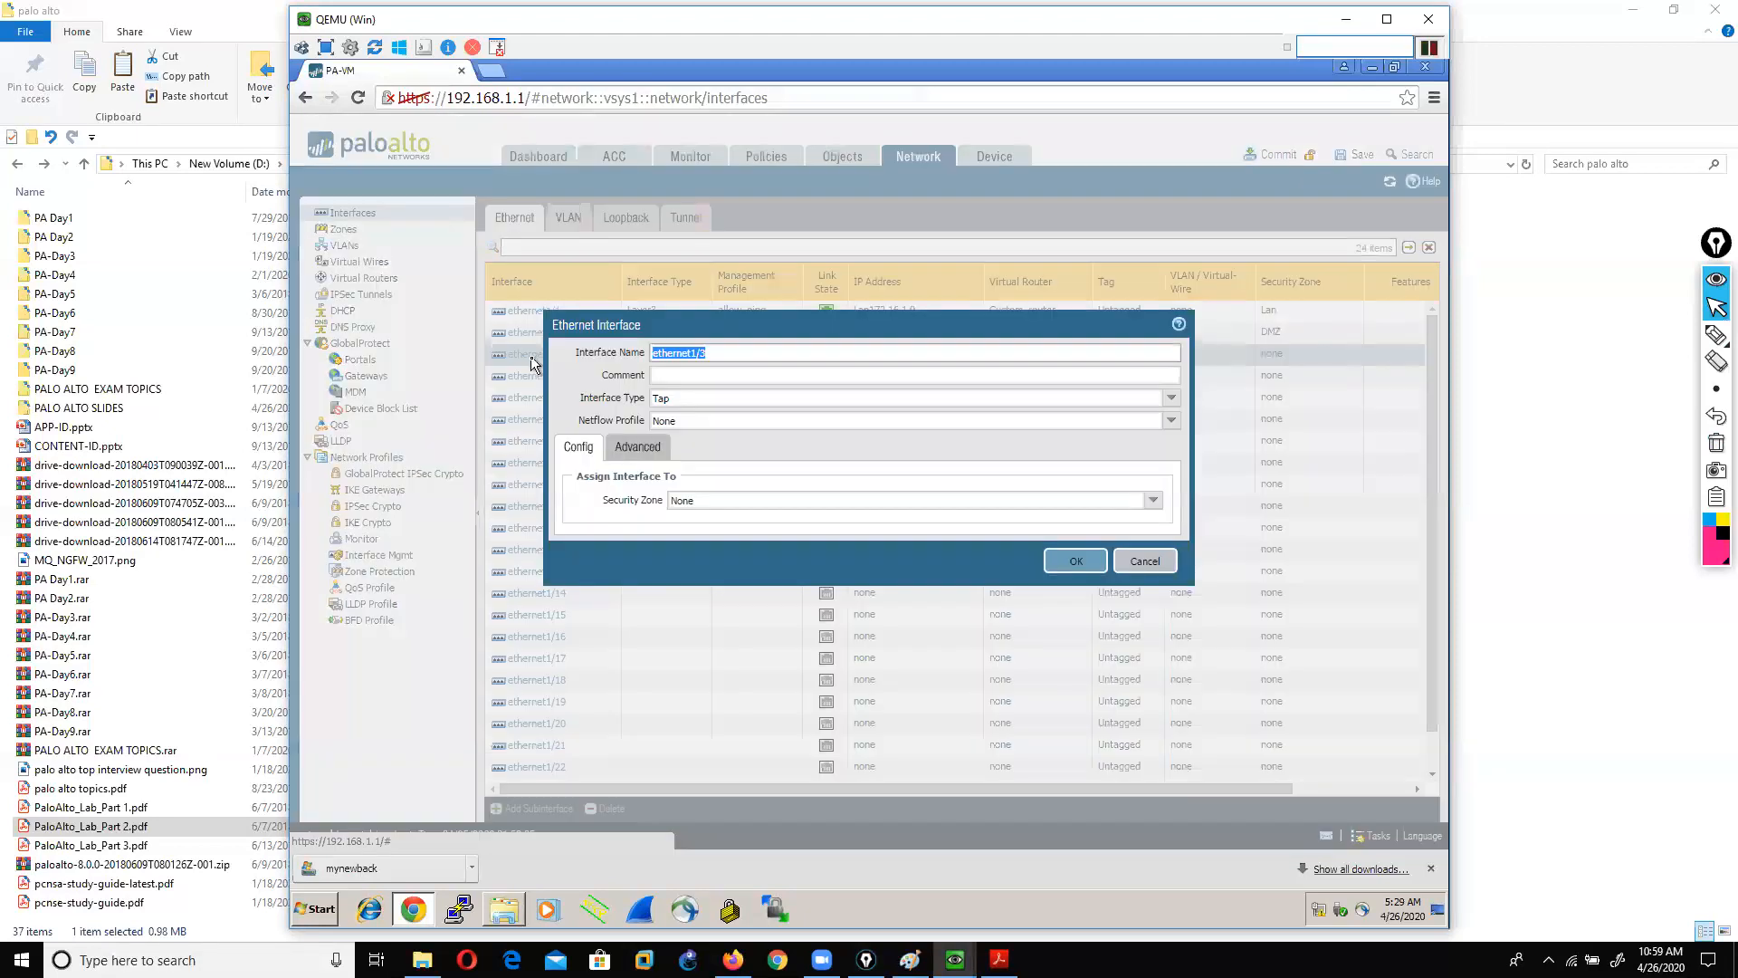
left_click(1172, 399)
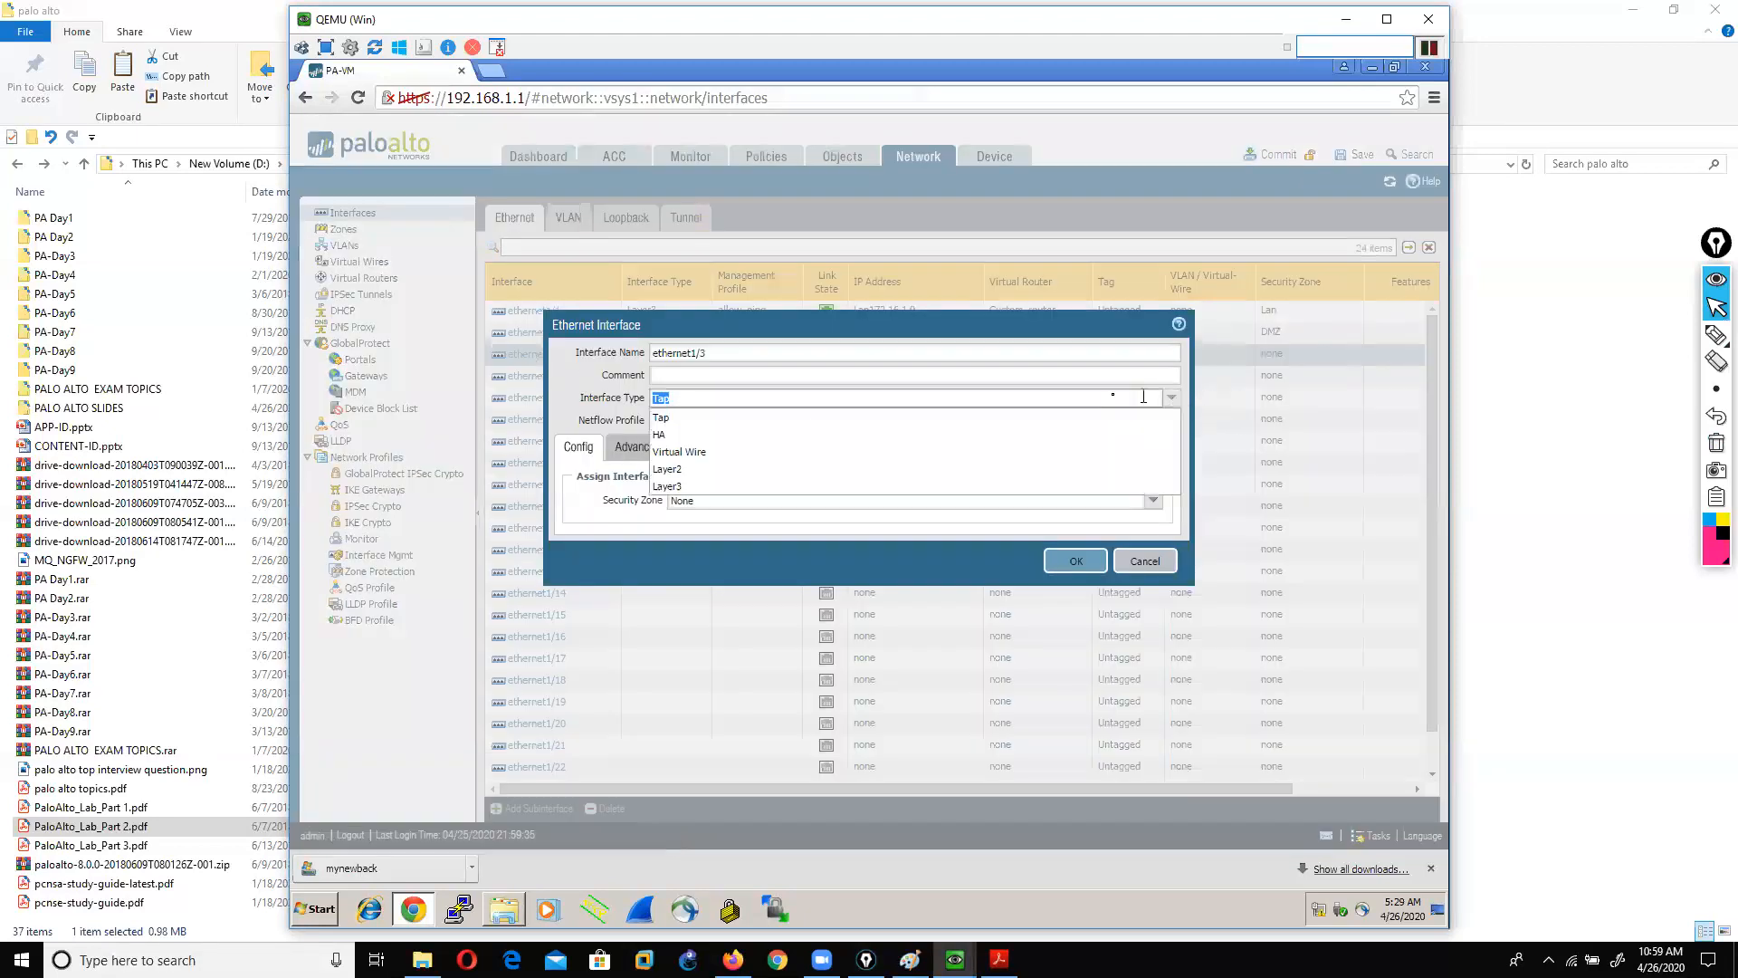
left_click(667, 489)
left_click(1154, 500)
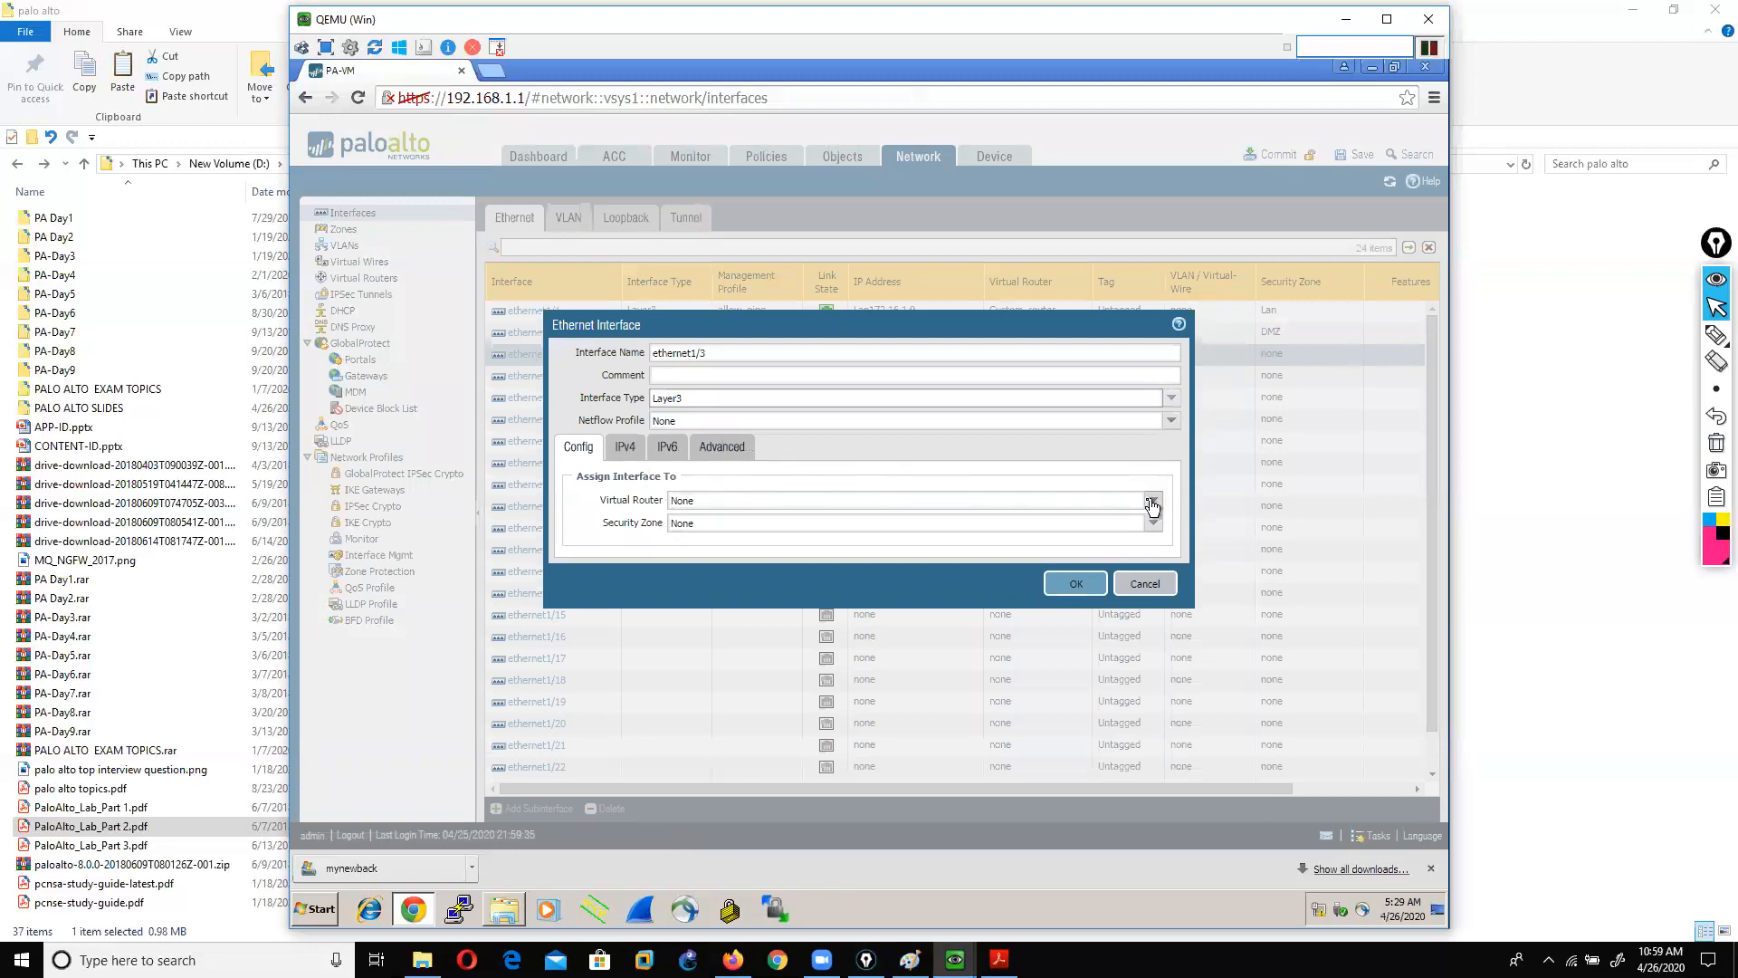
left_click(682, 570)
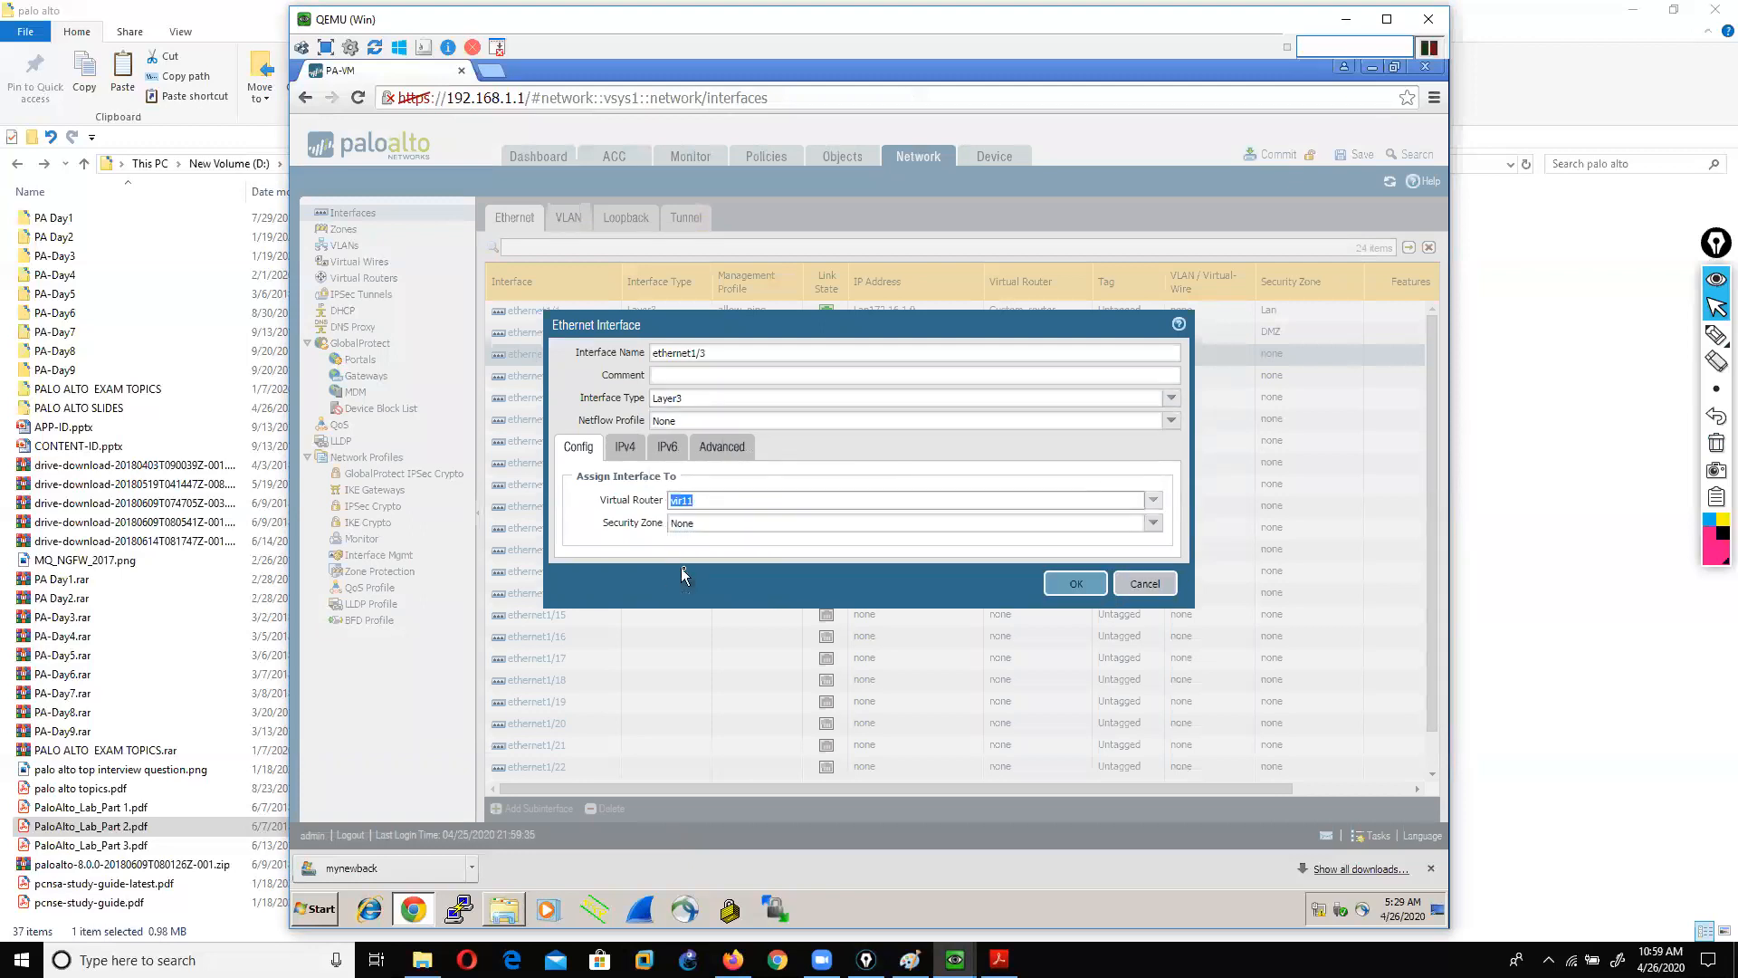
left_click(1154, 523)
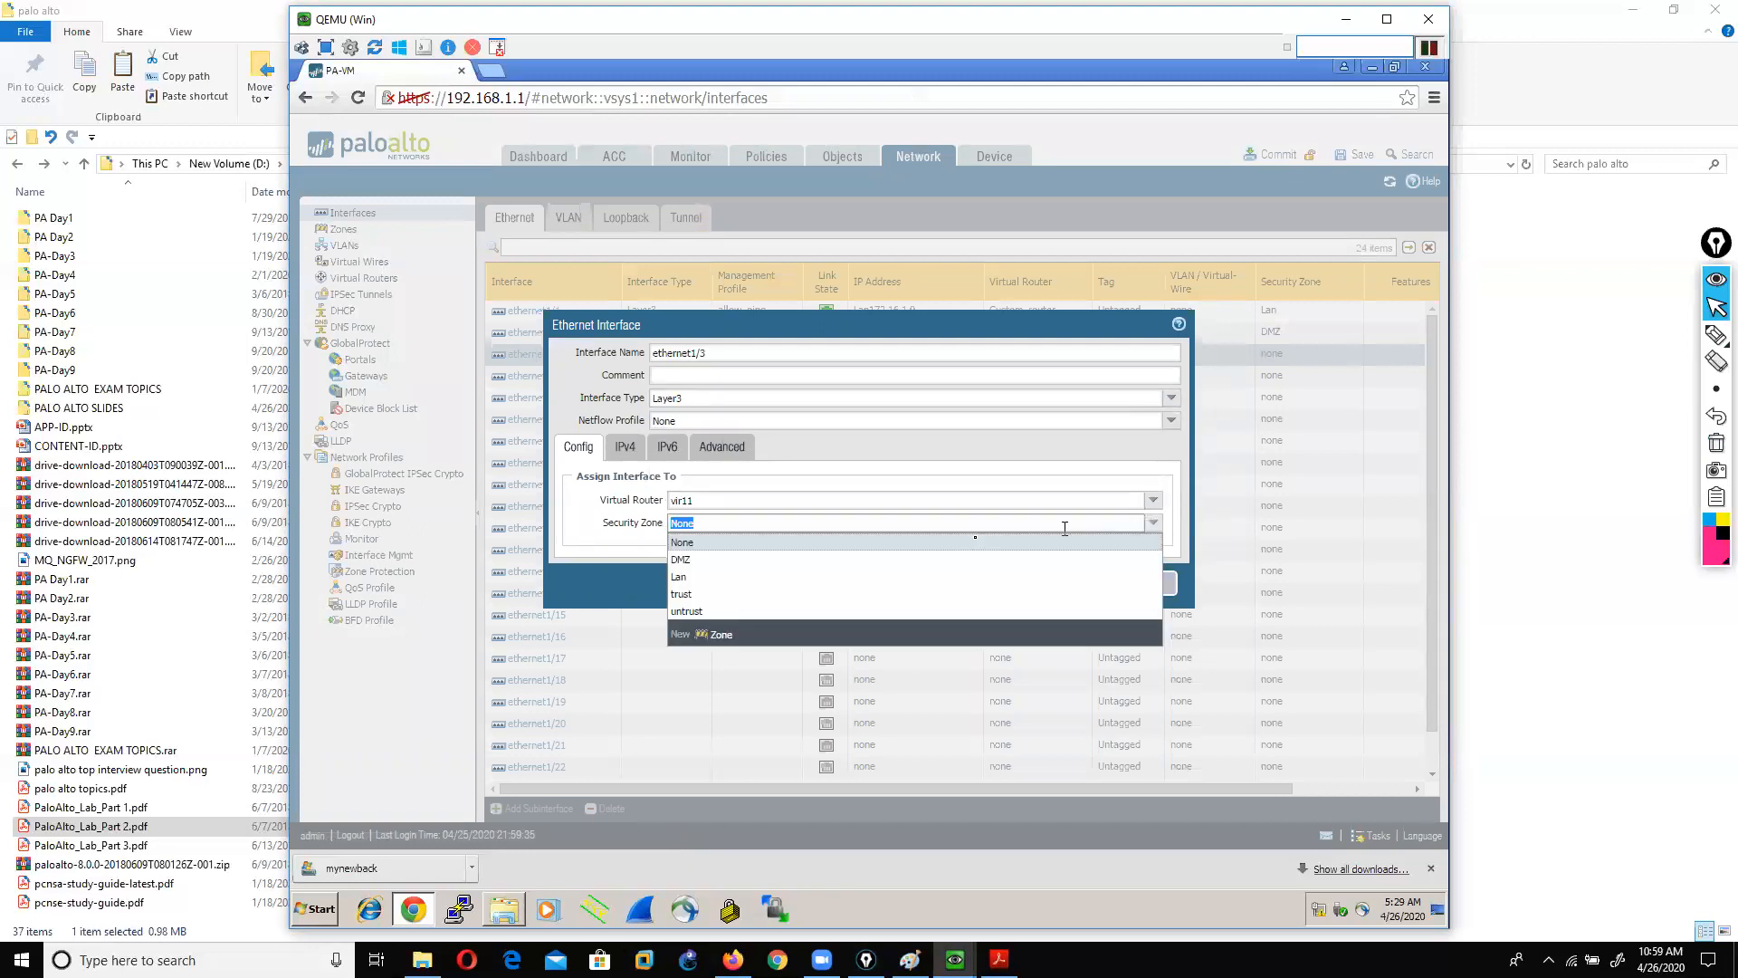
left_click(685, 595)
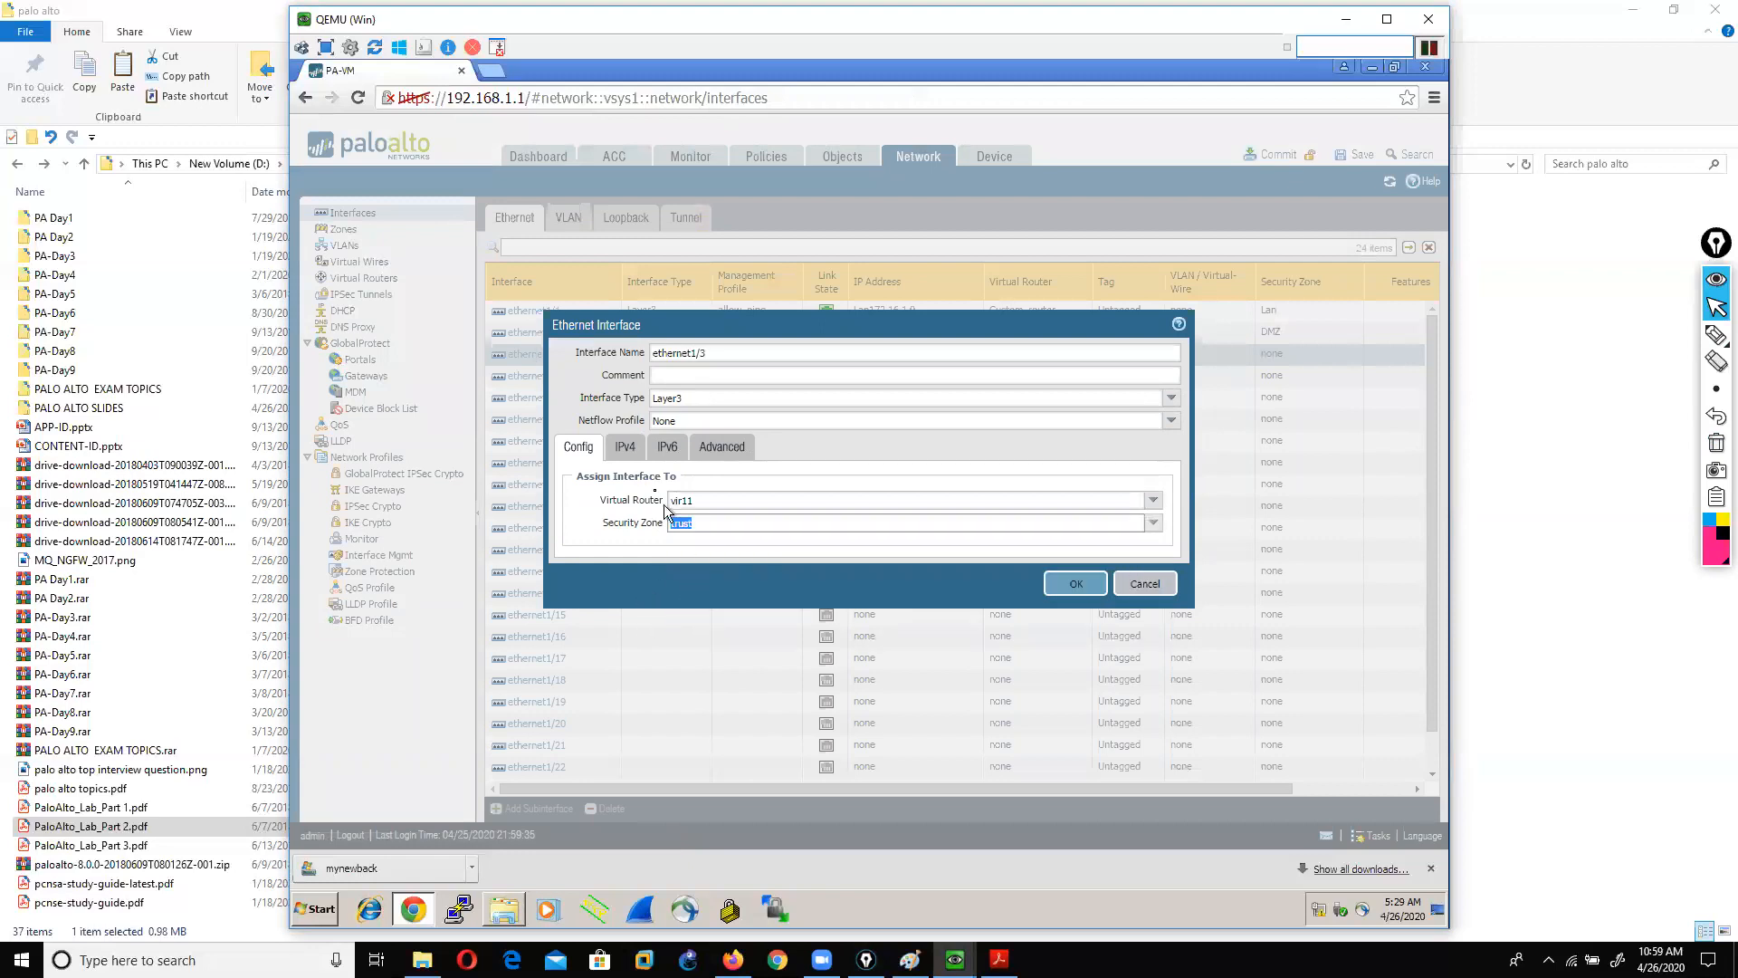
Step: Add address lan192.168.10.16, apply management profile dataping, and save the interface
left_click(626, 448)
left_click(585, 619)
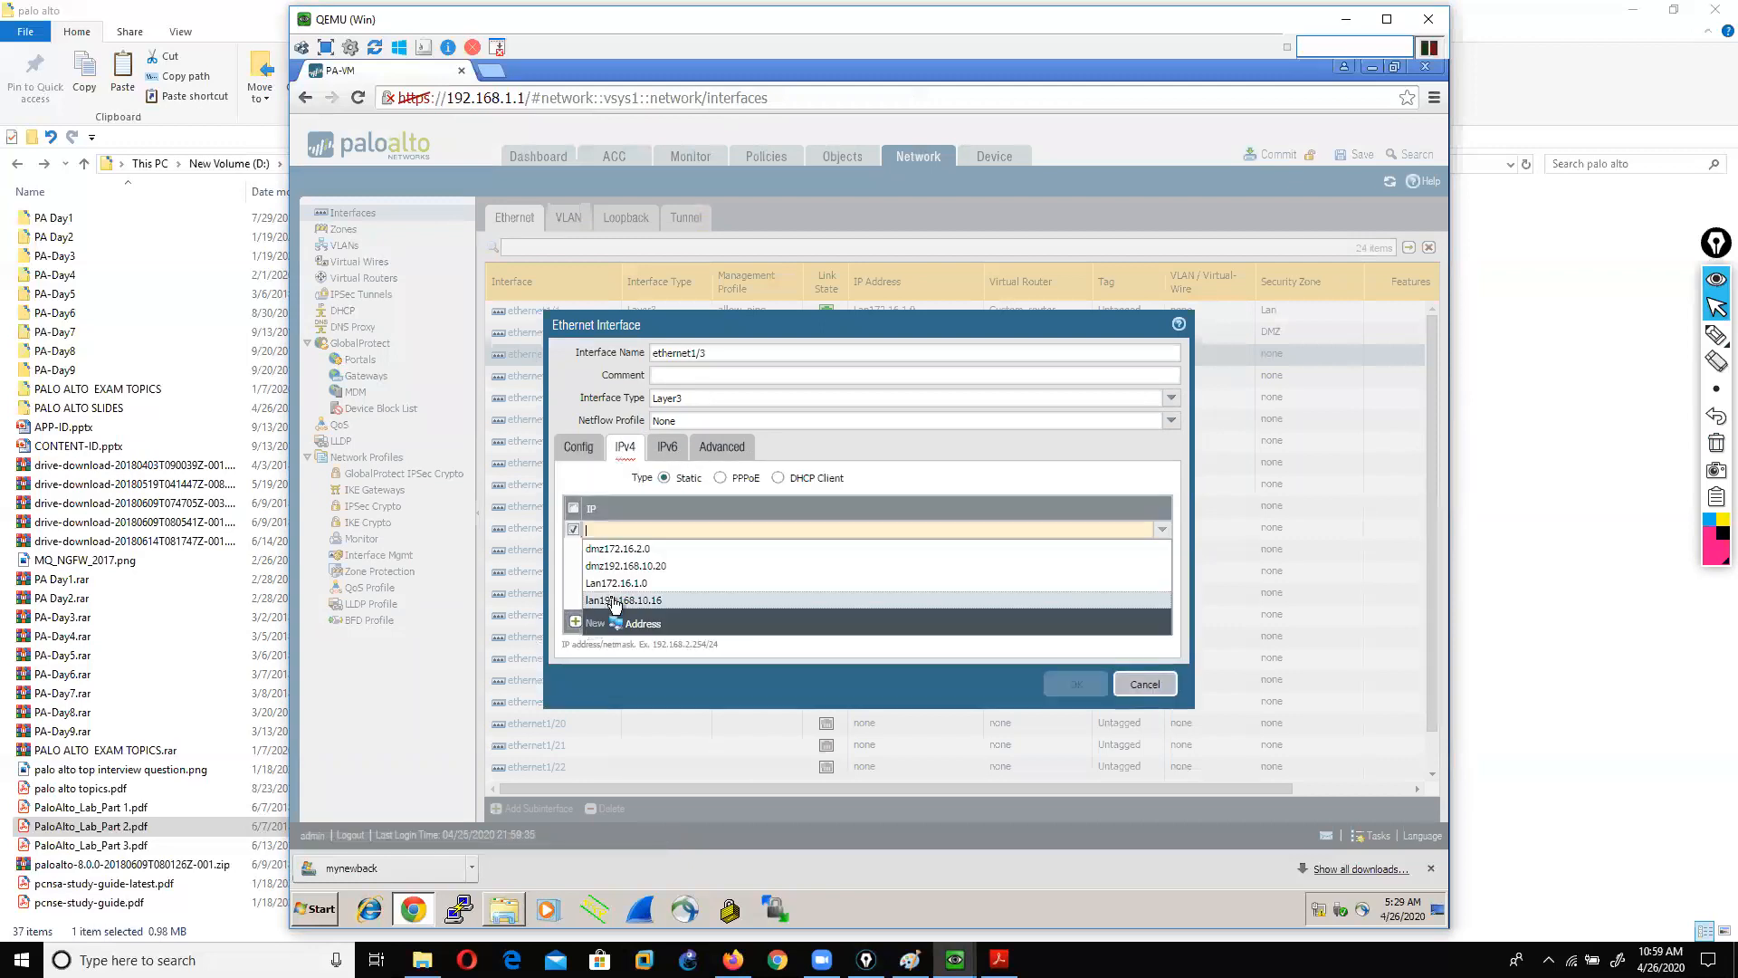
left_click(636, 601)
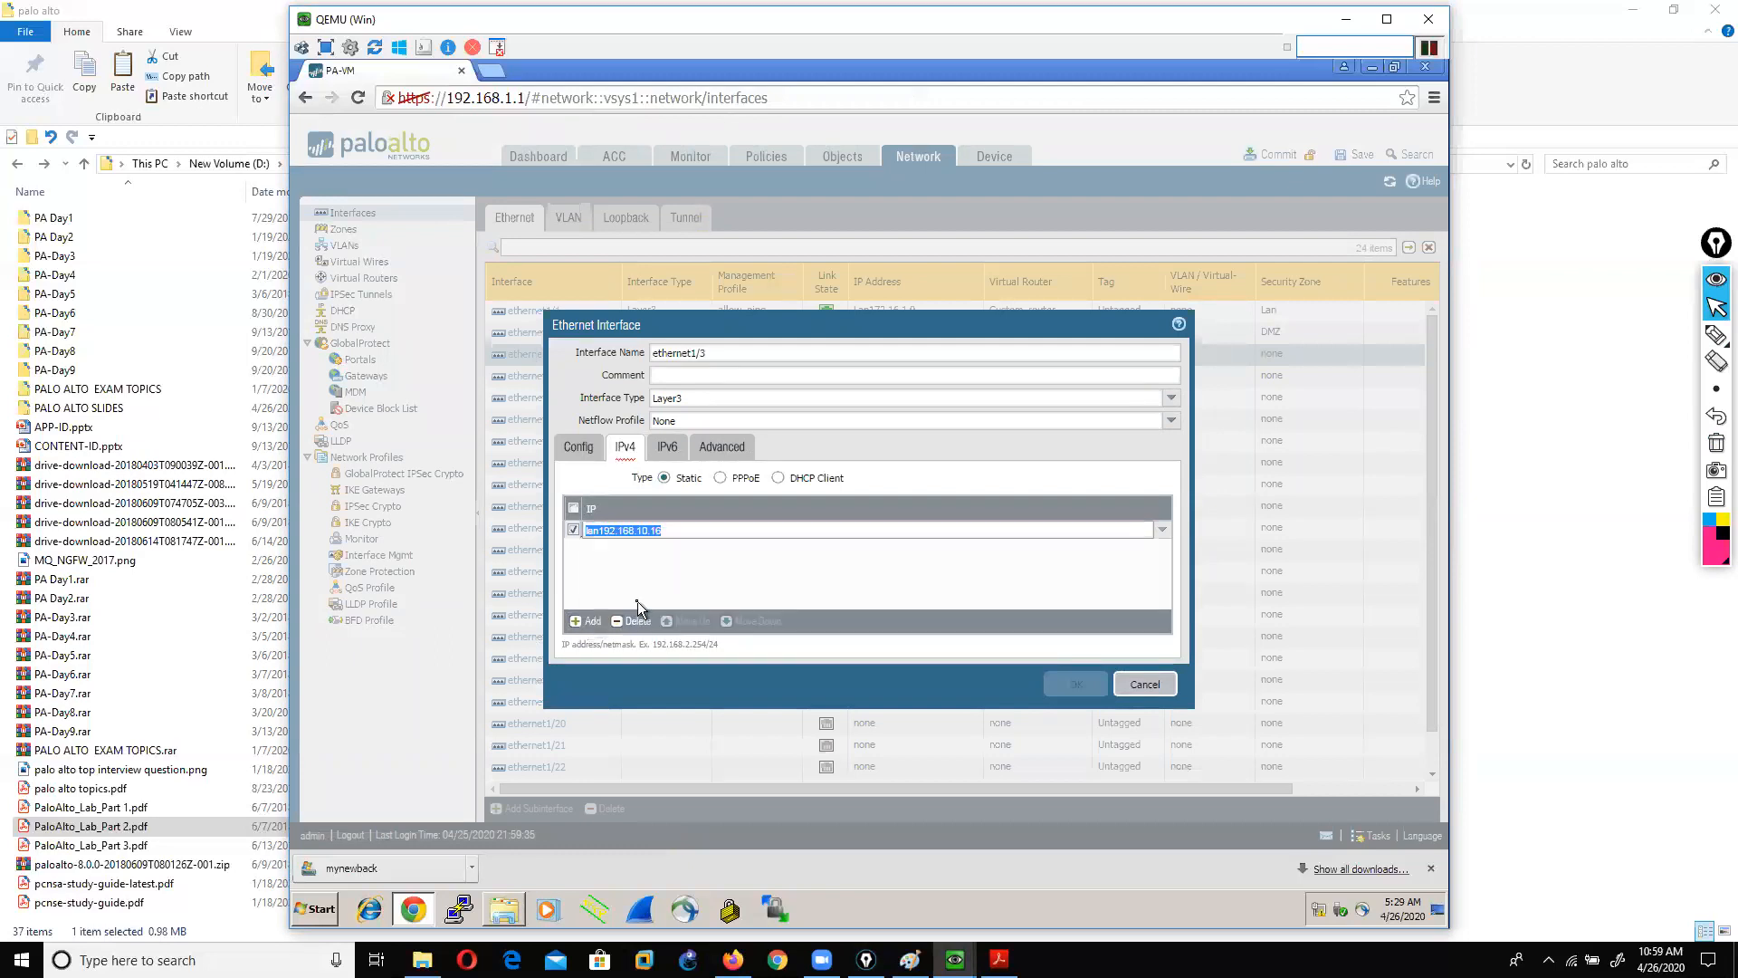
left_click(641, 554)
left_click(721, 449)
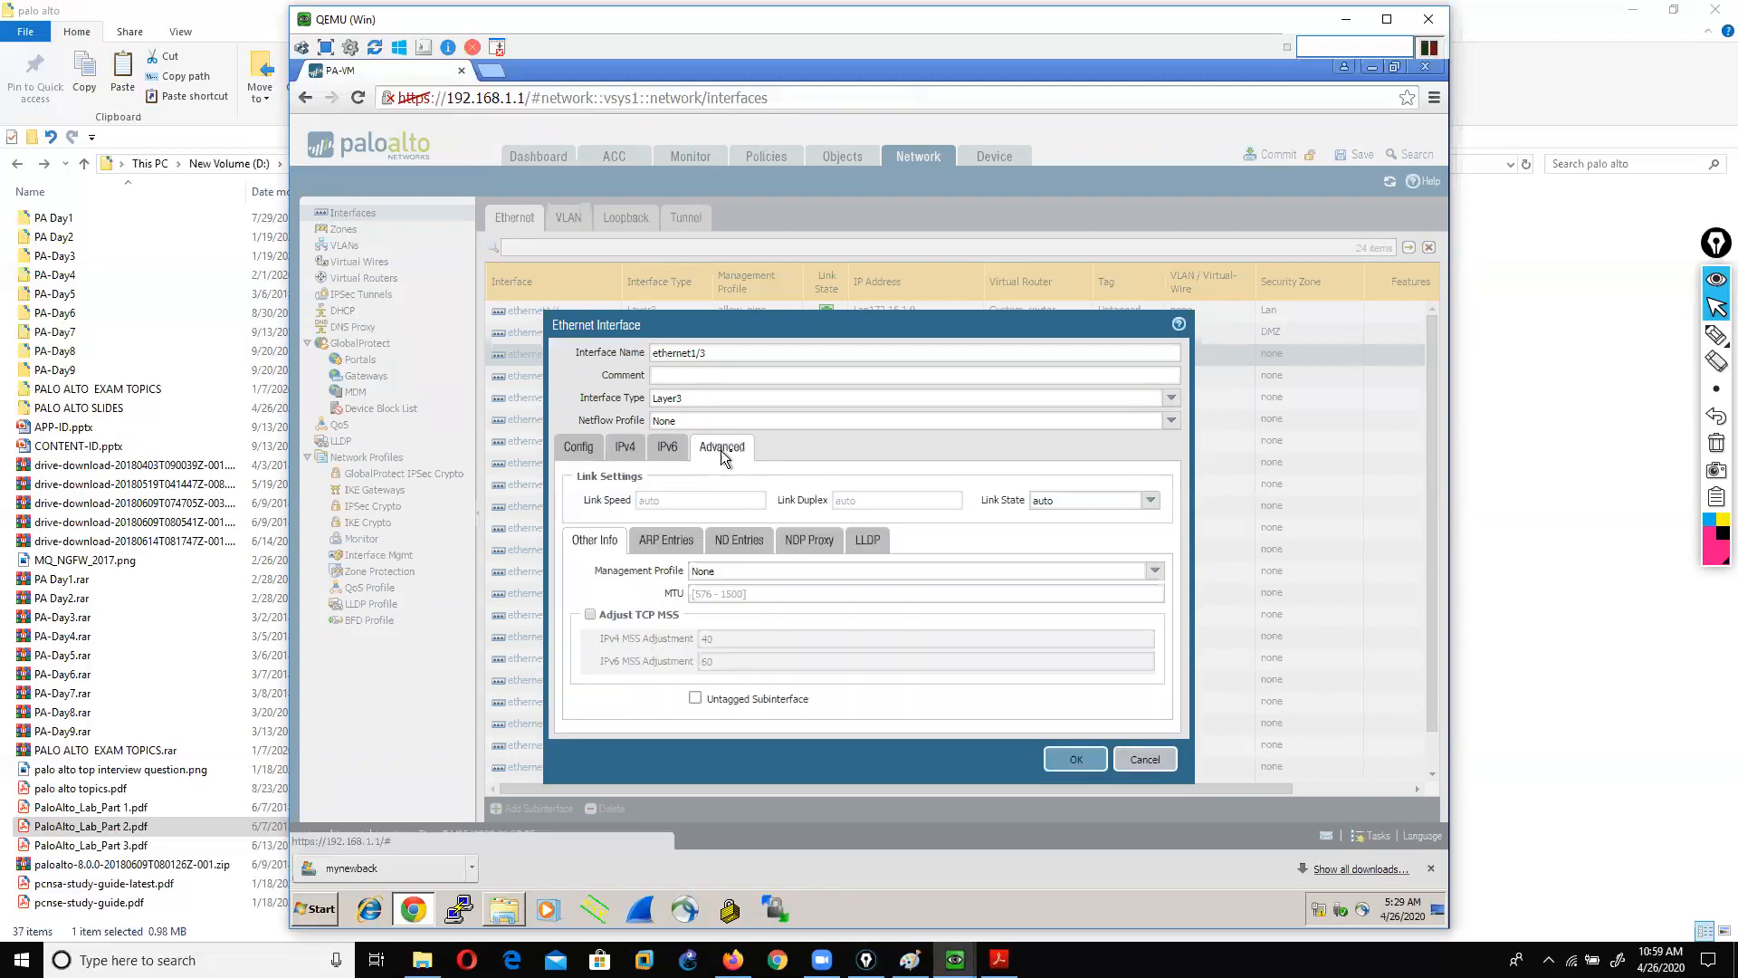
left_click(1154, 571)
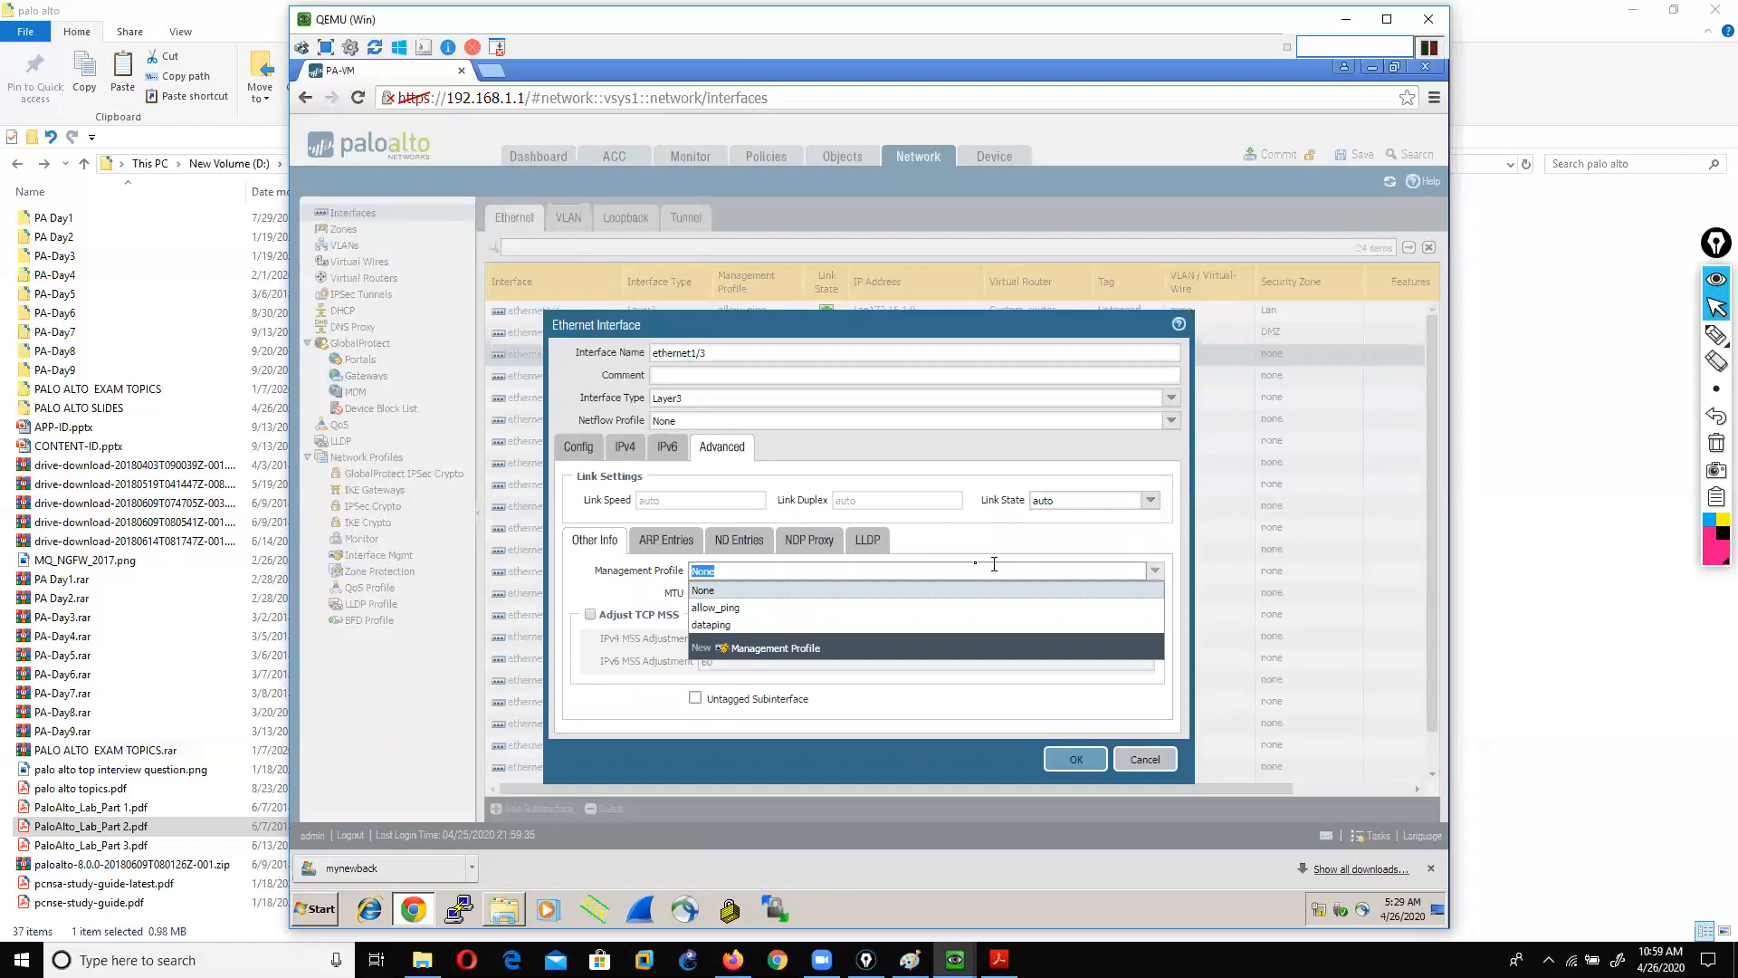
left_click(787, 625)
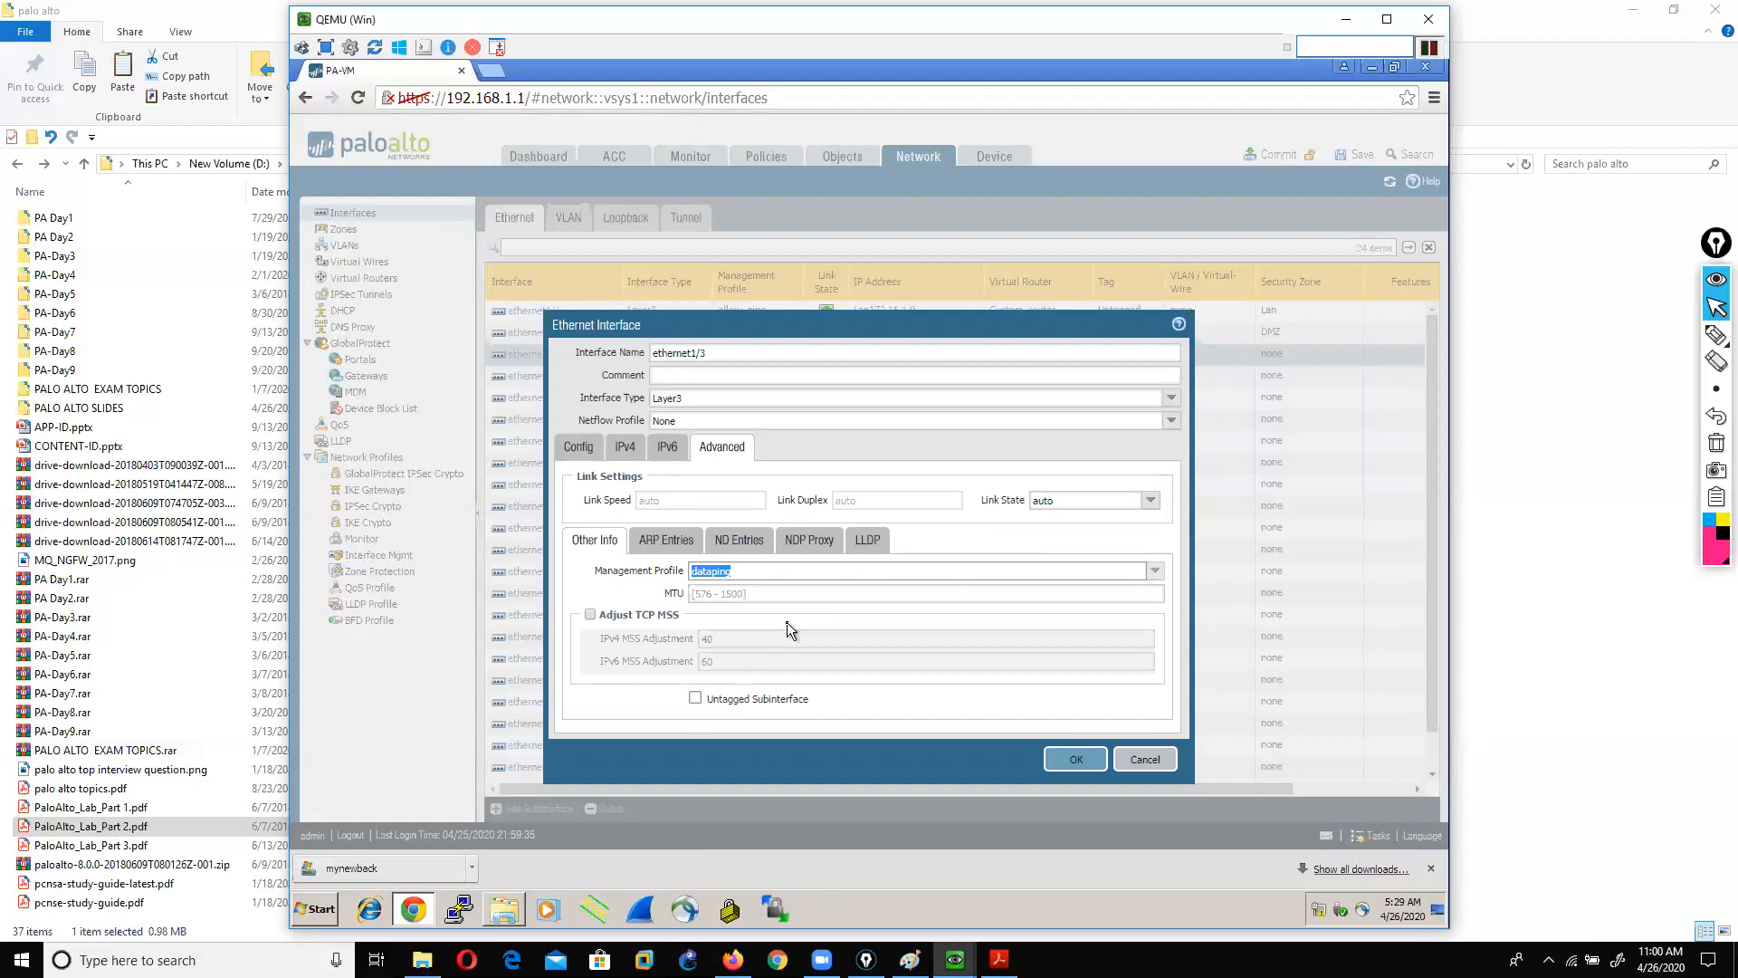
left_click(1065, 755)
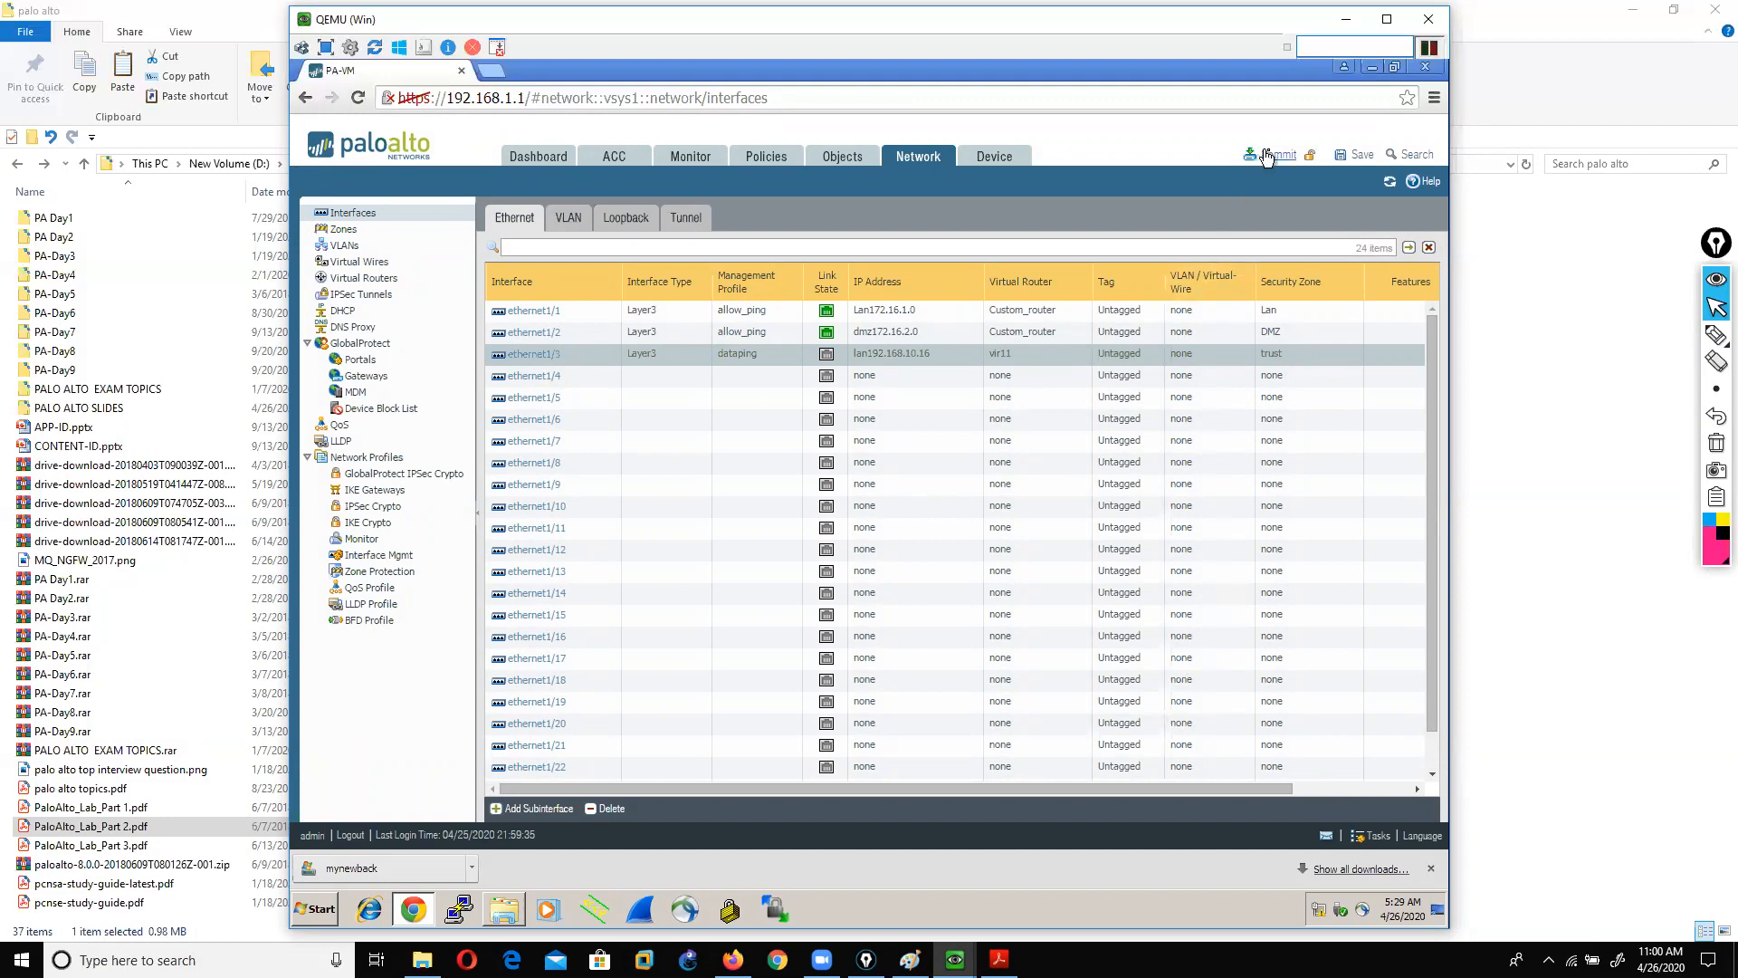
left_click(1271, 153)
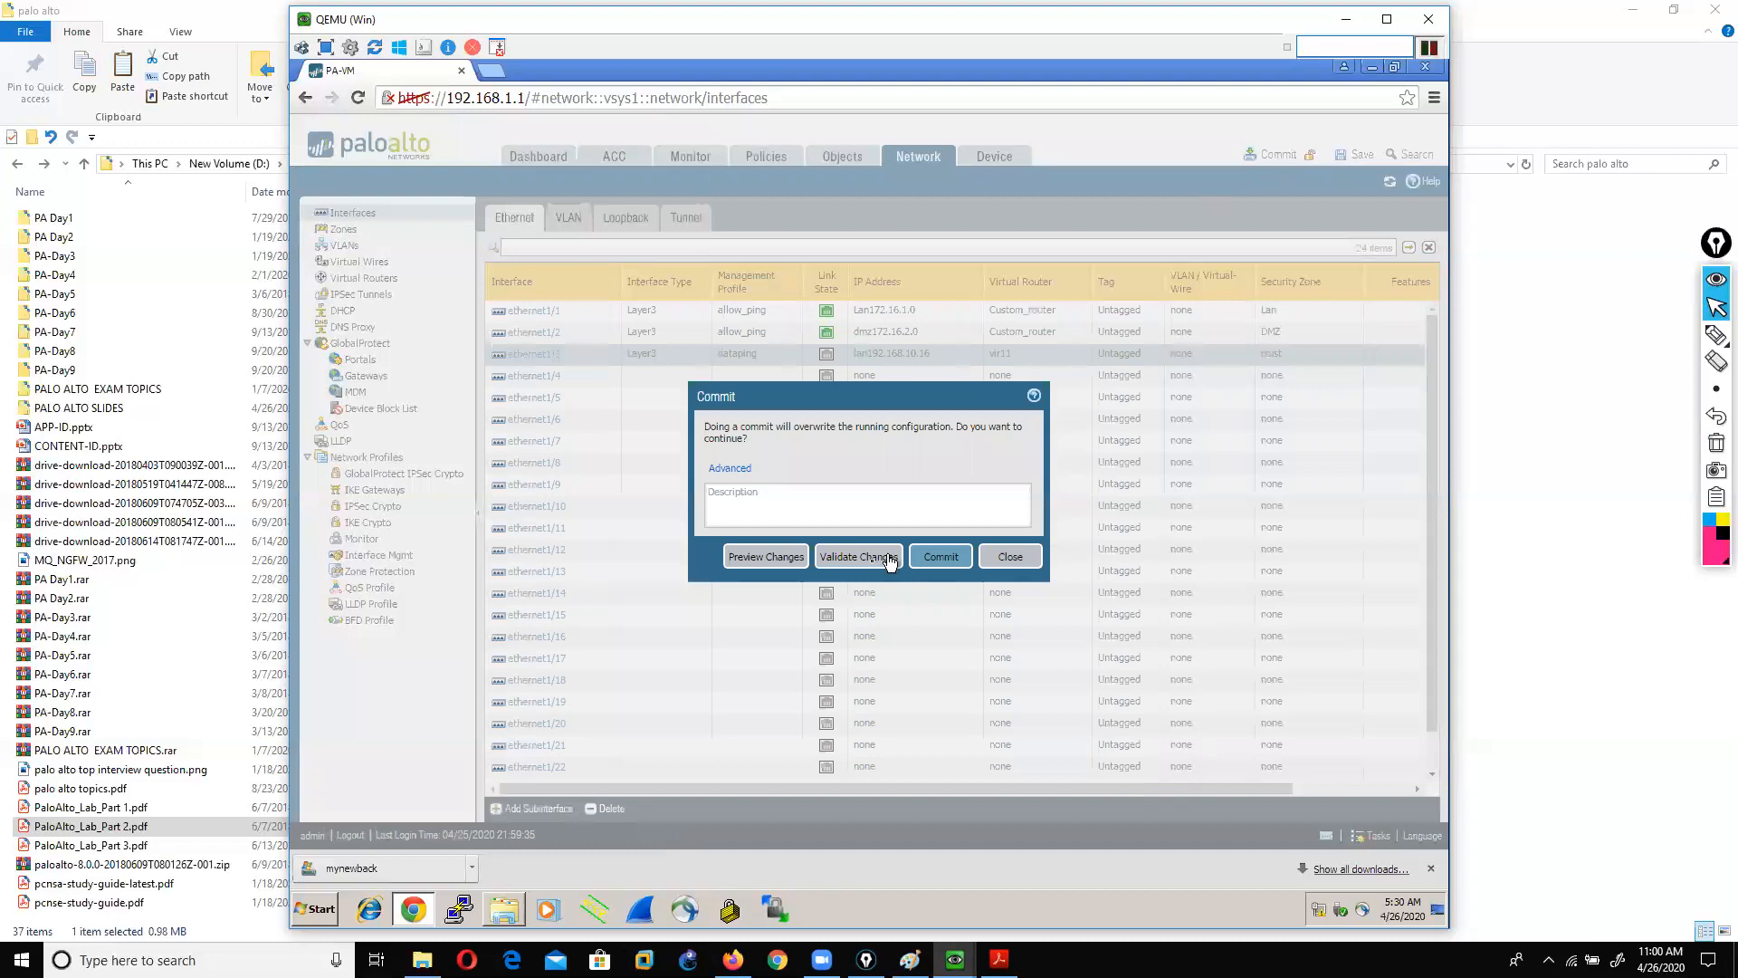
Step: Confirm the commit and place the PaloAlto QEMU console window beside the browser
left_click(939, 559)
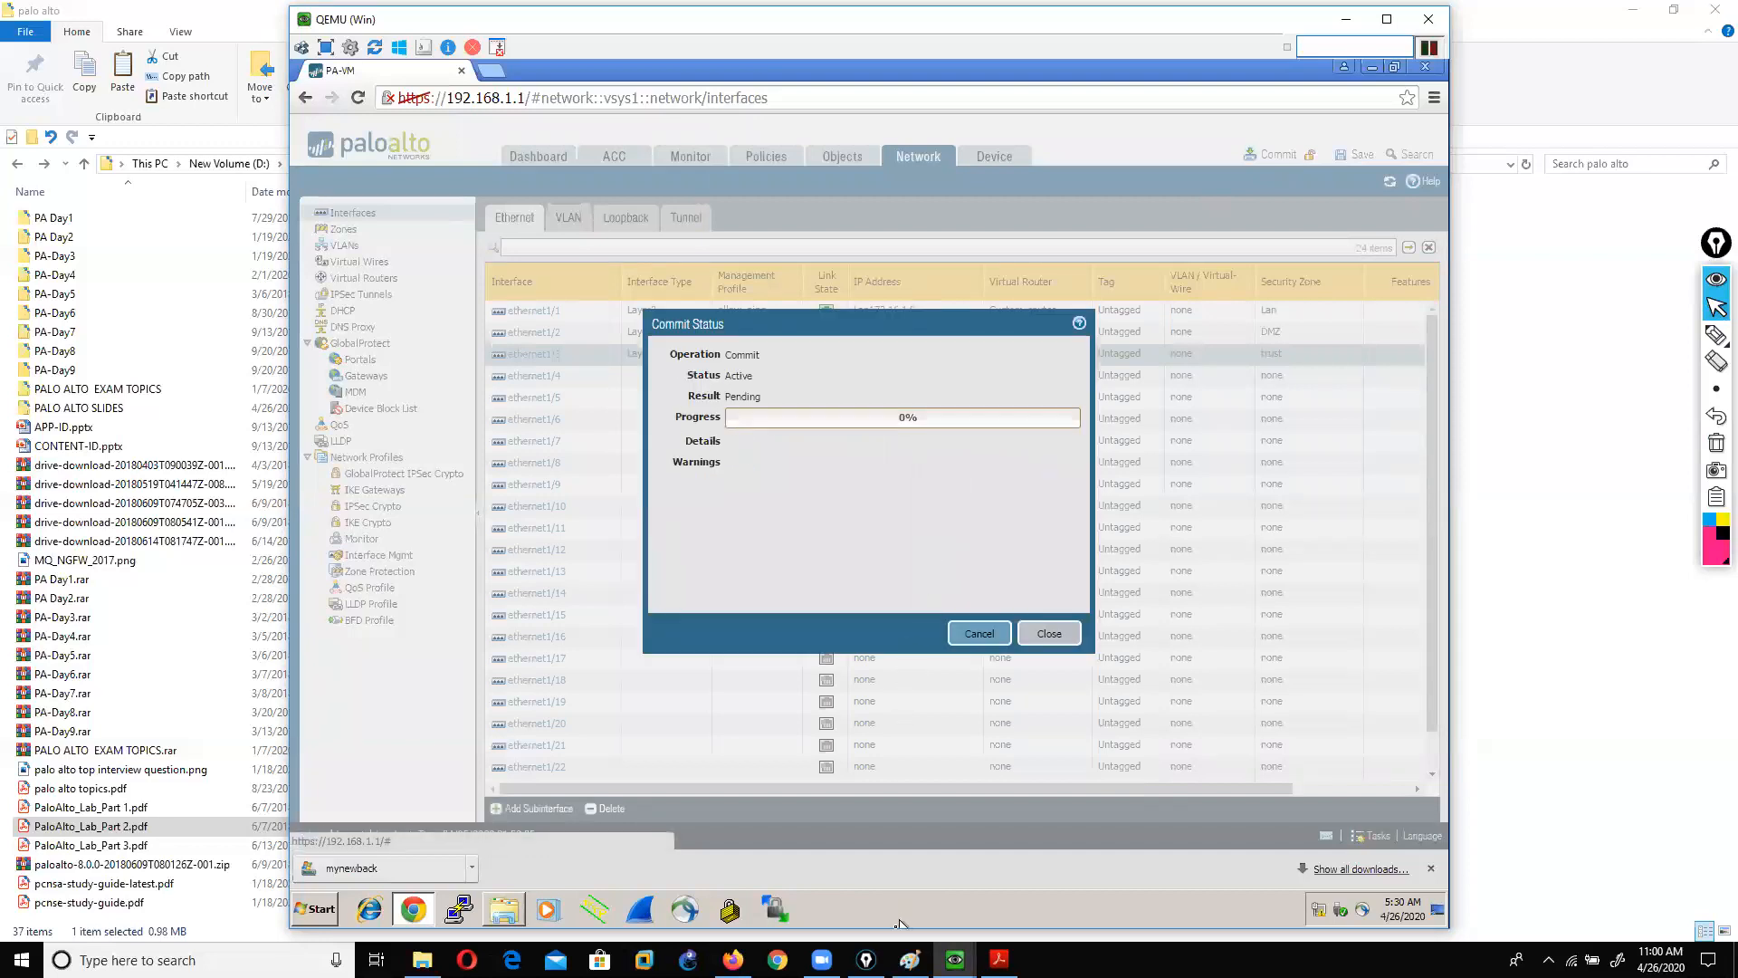
mouse_move(955, 959)
left_click(871, 876)
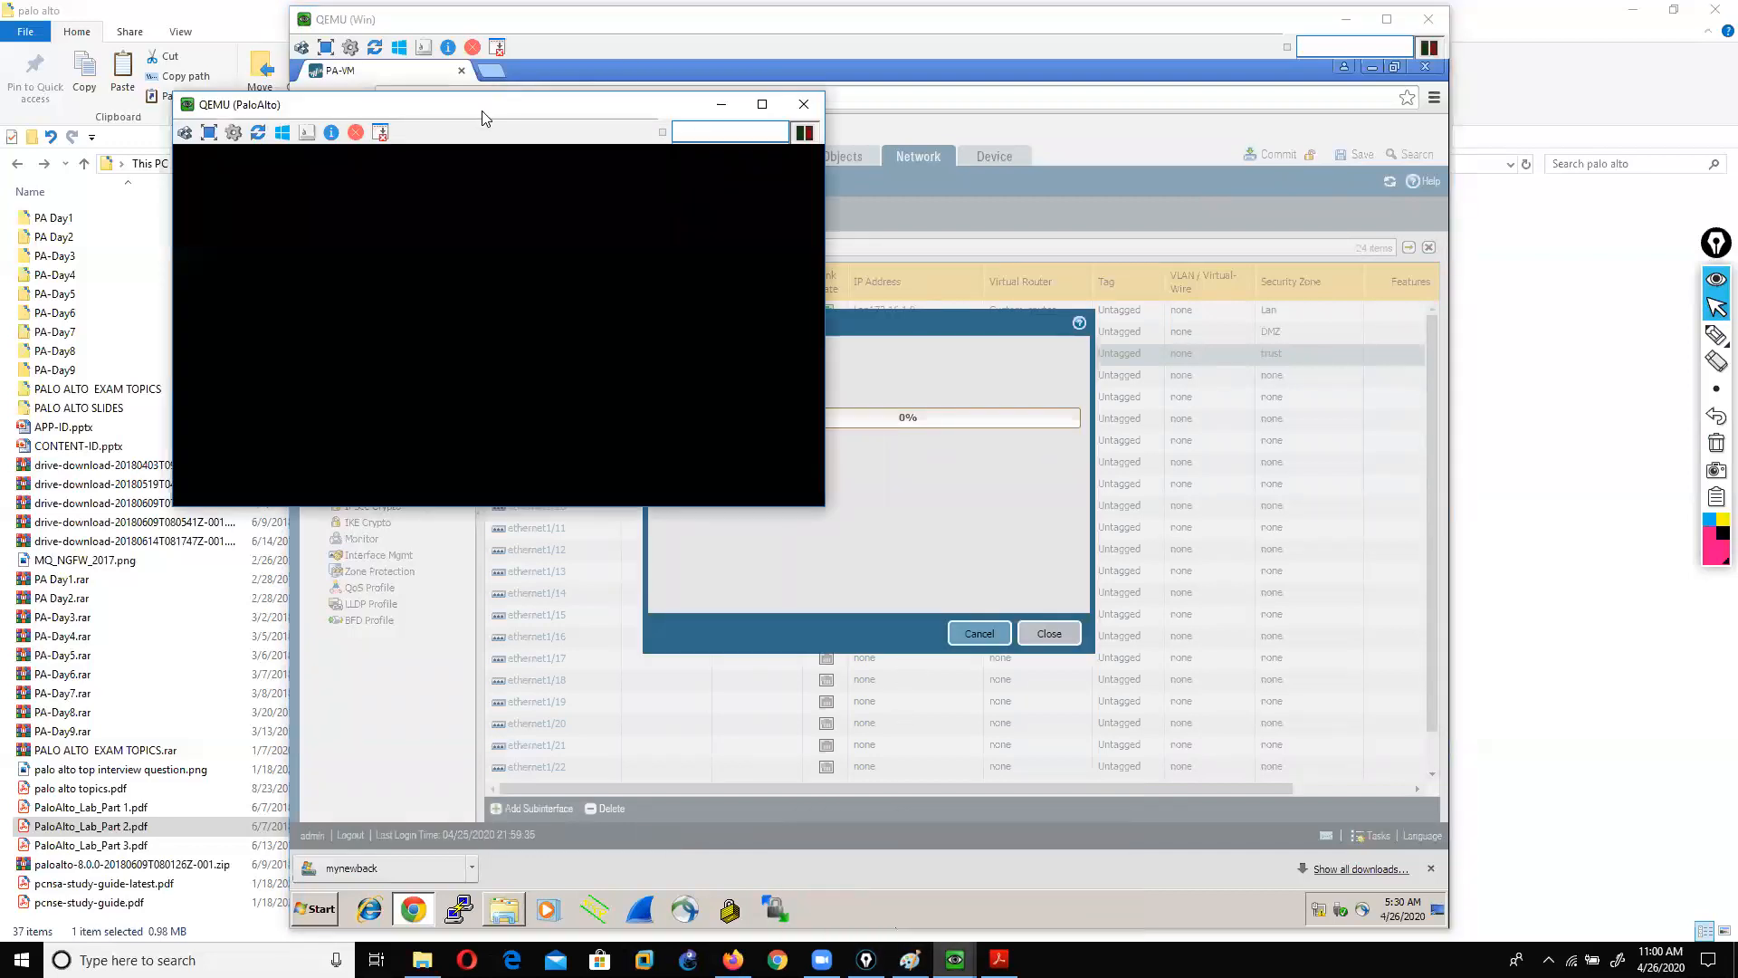
left_click_drag(464, 116, 1082, 100)
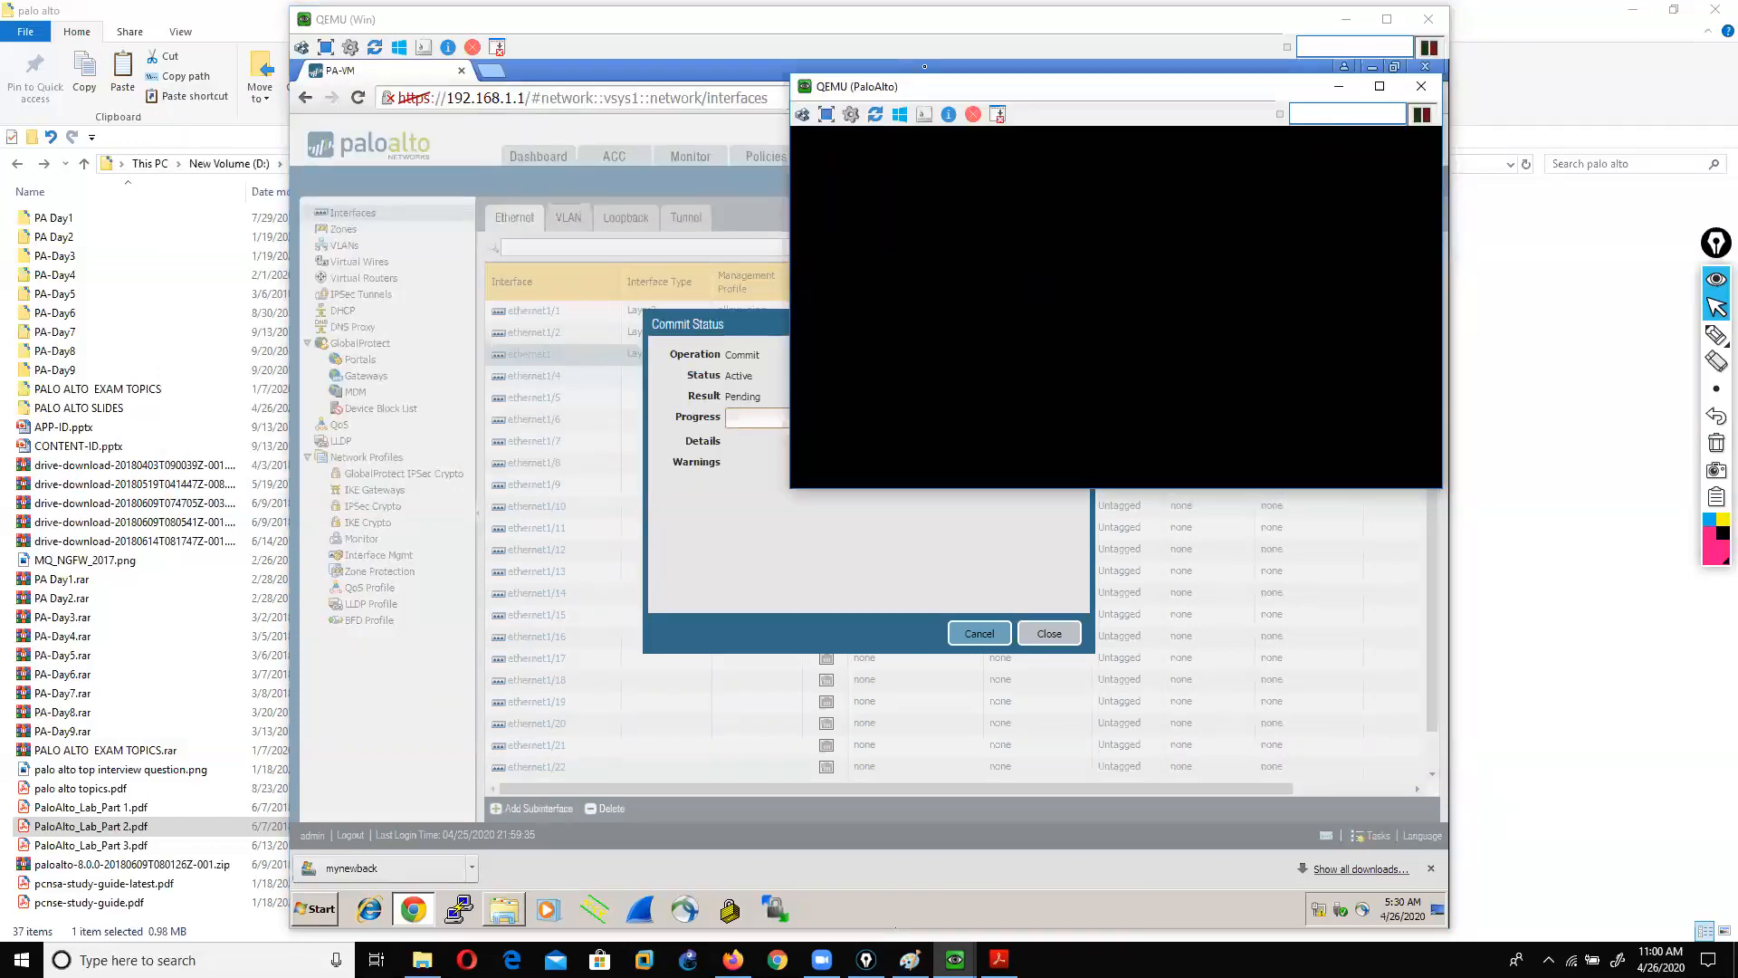
left_click(924, 67)
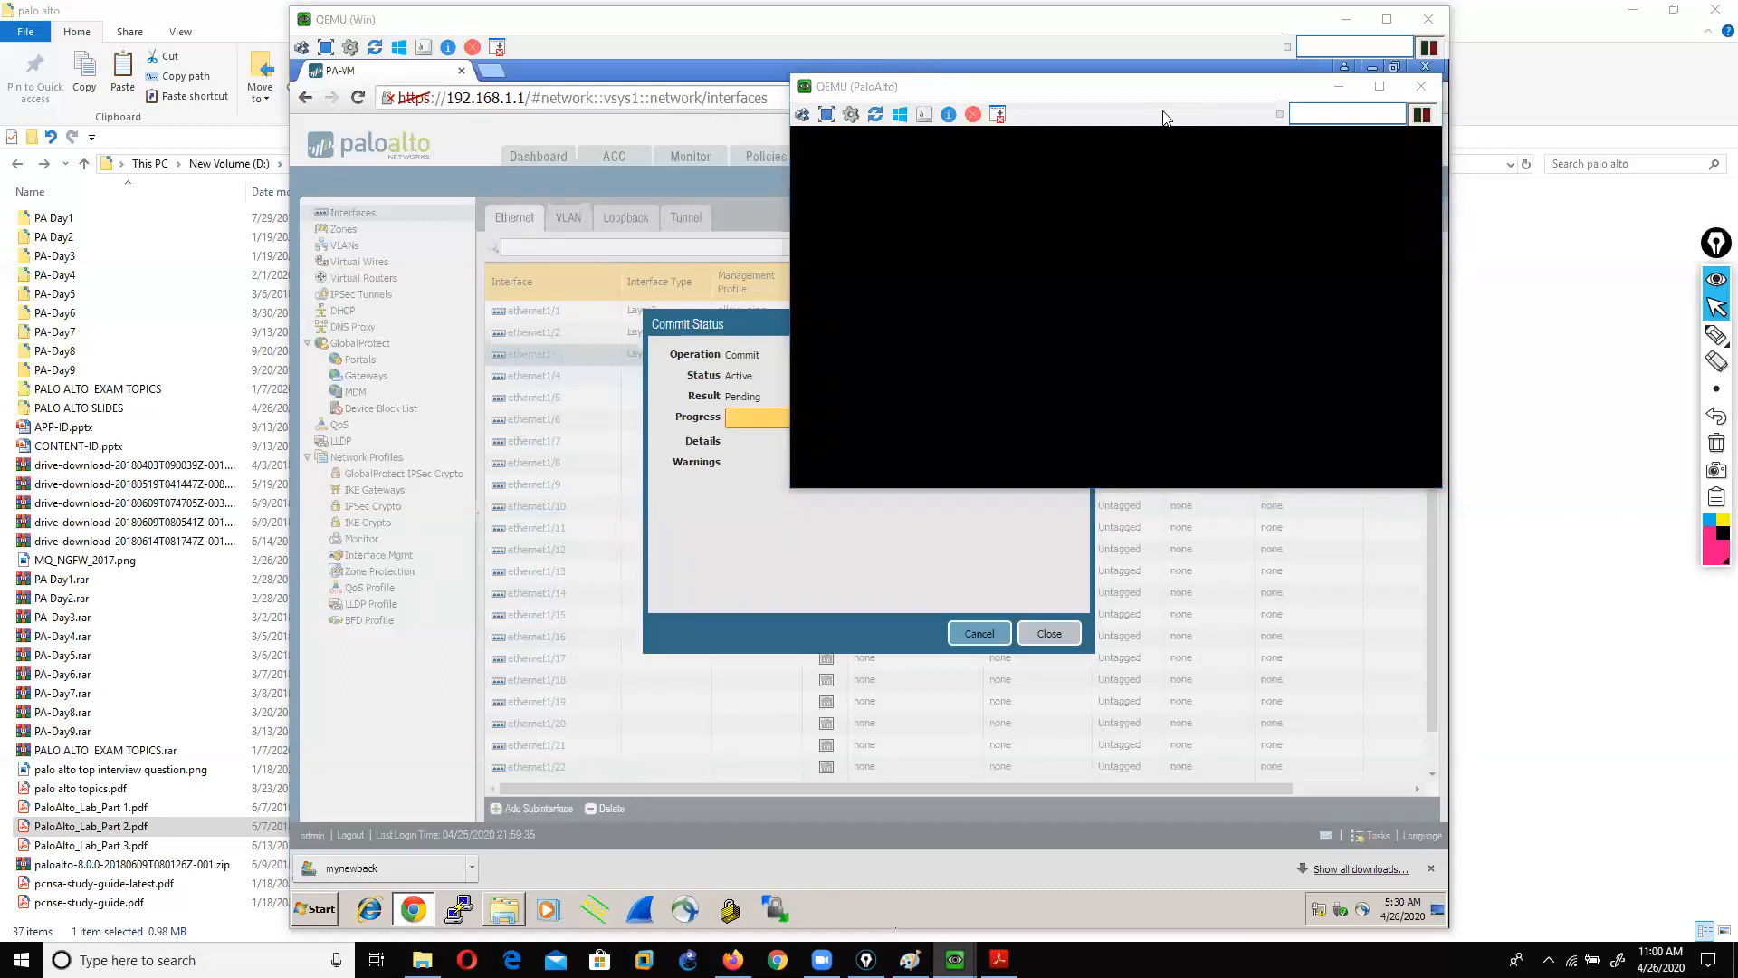
left_click_drag(1165, 118, 646, 136)
Step: Close the finished commit status and run 'show interface ethernet1/3' in the firewall CLI
key("Return")
key("Return")
key("Return")
key("Return")
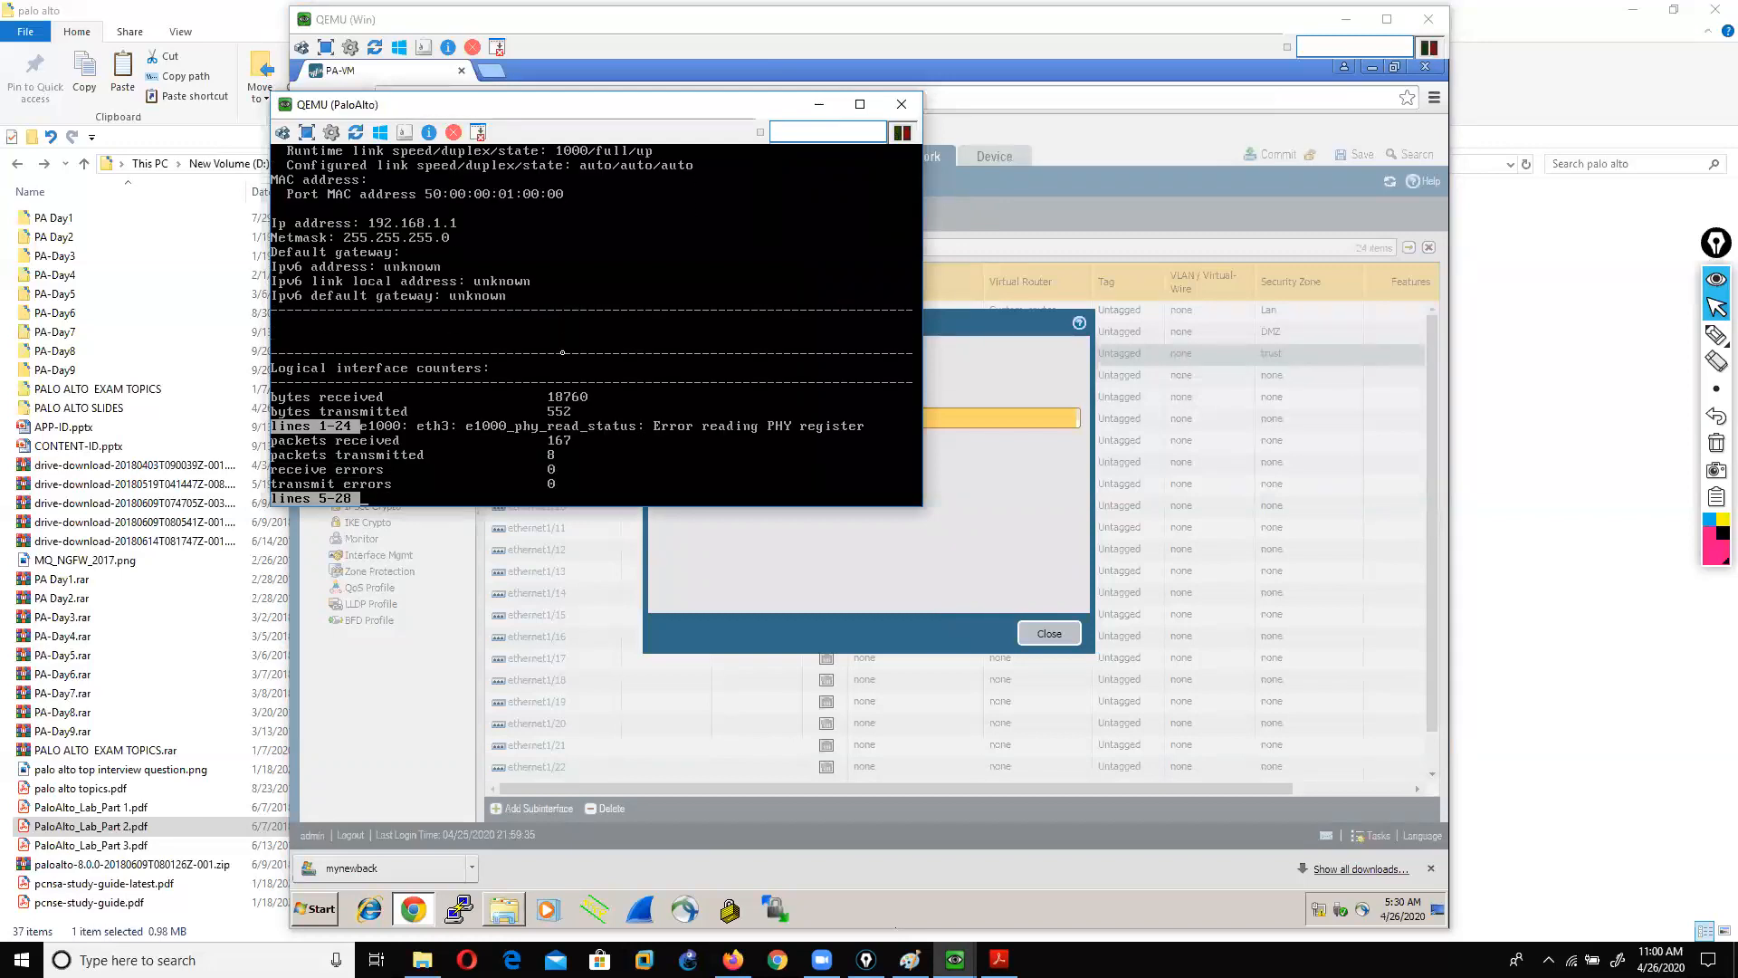
key("Return")
key("Return")
key("Return")
key("Return")
key("Return")
type("show interface")
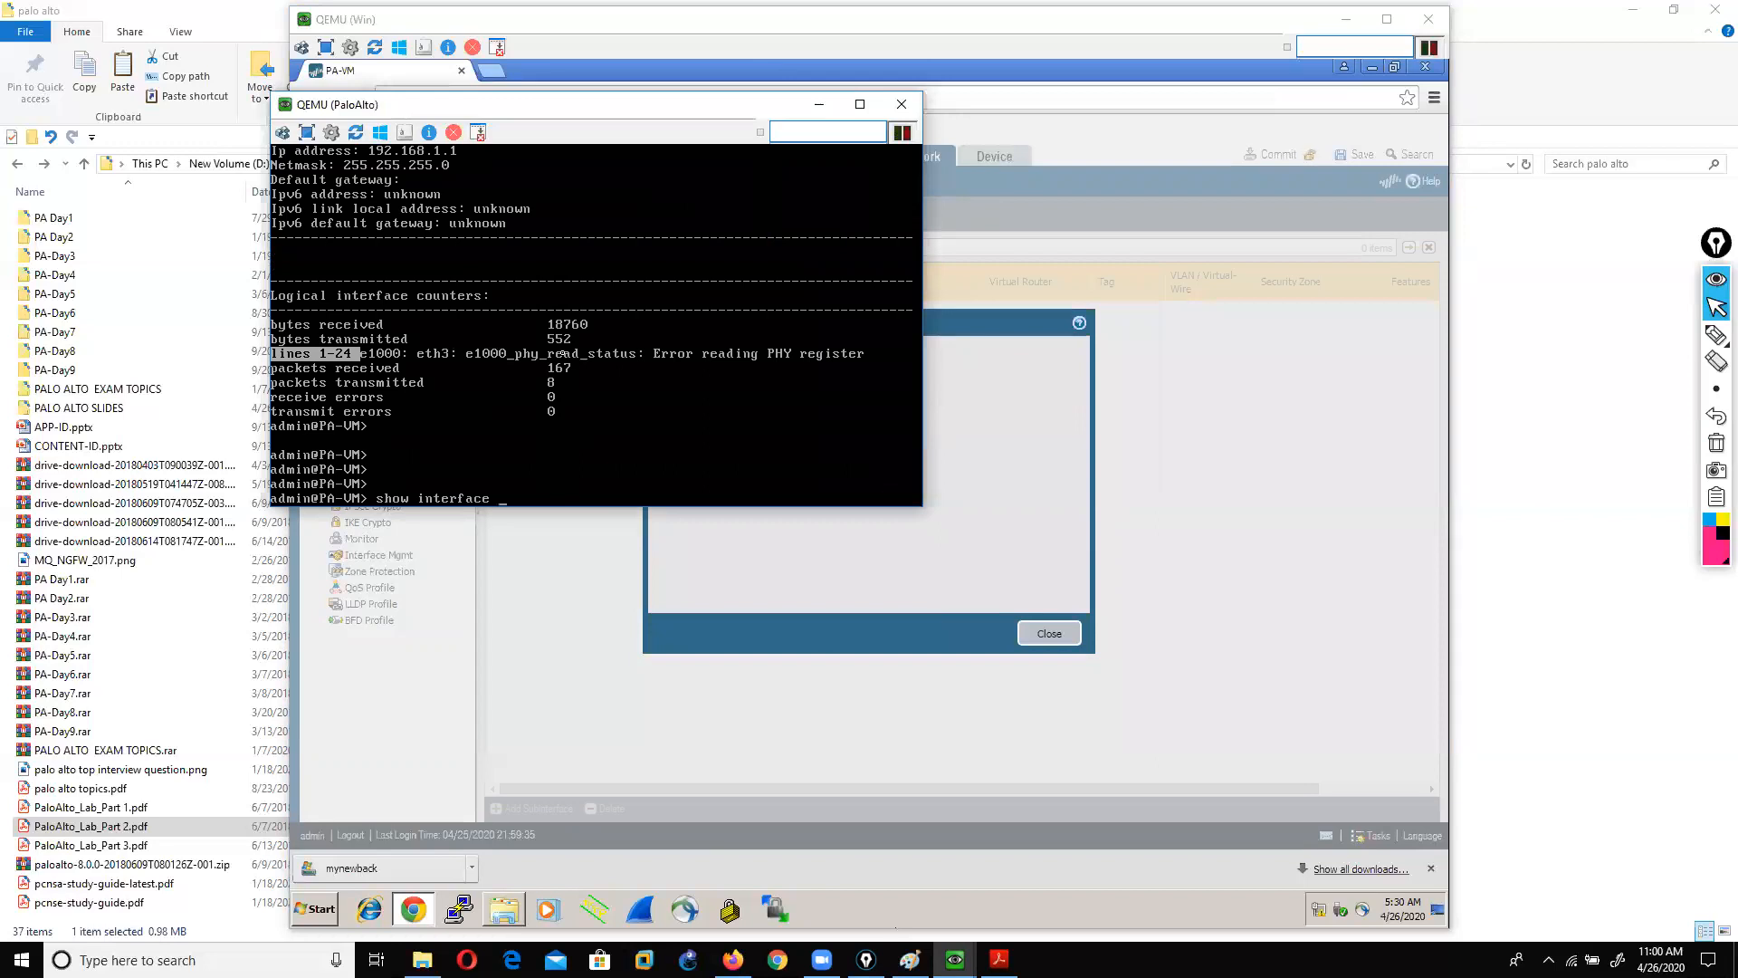
left_click(917, 555)
left_click(1050, 633)
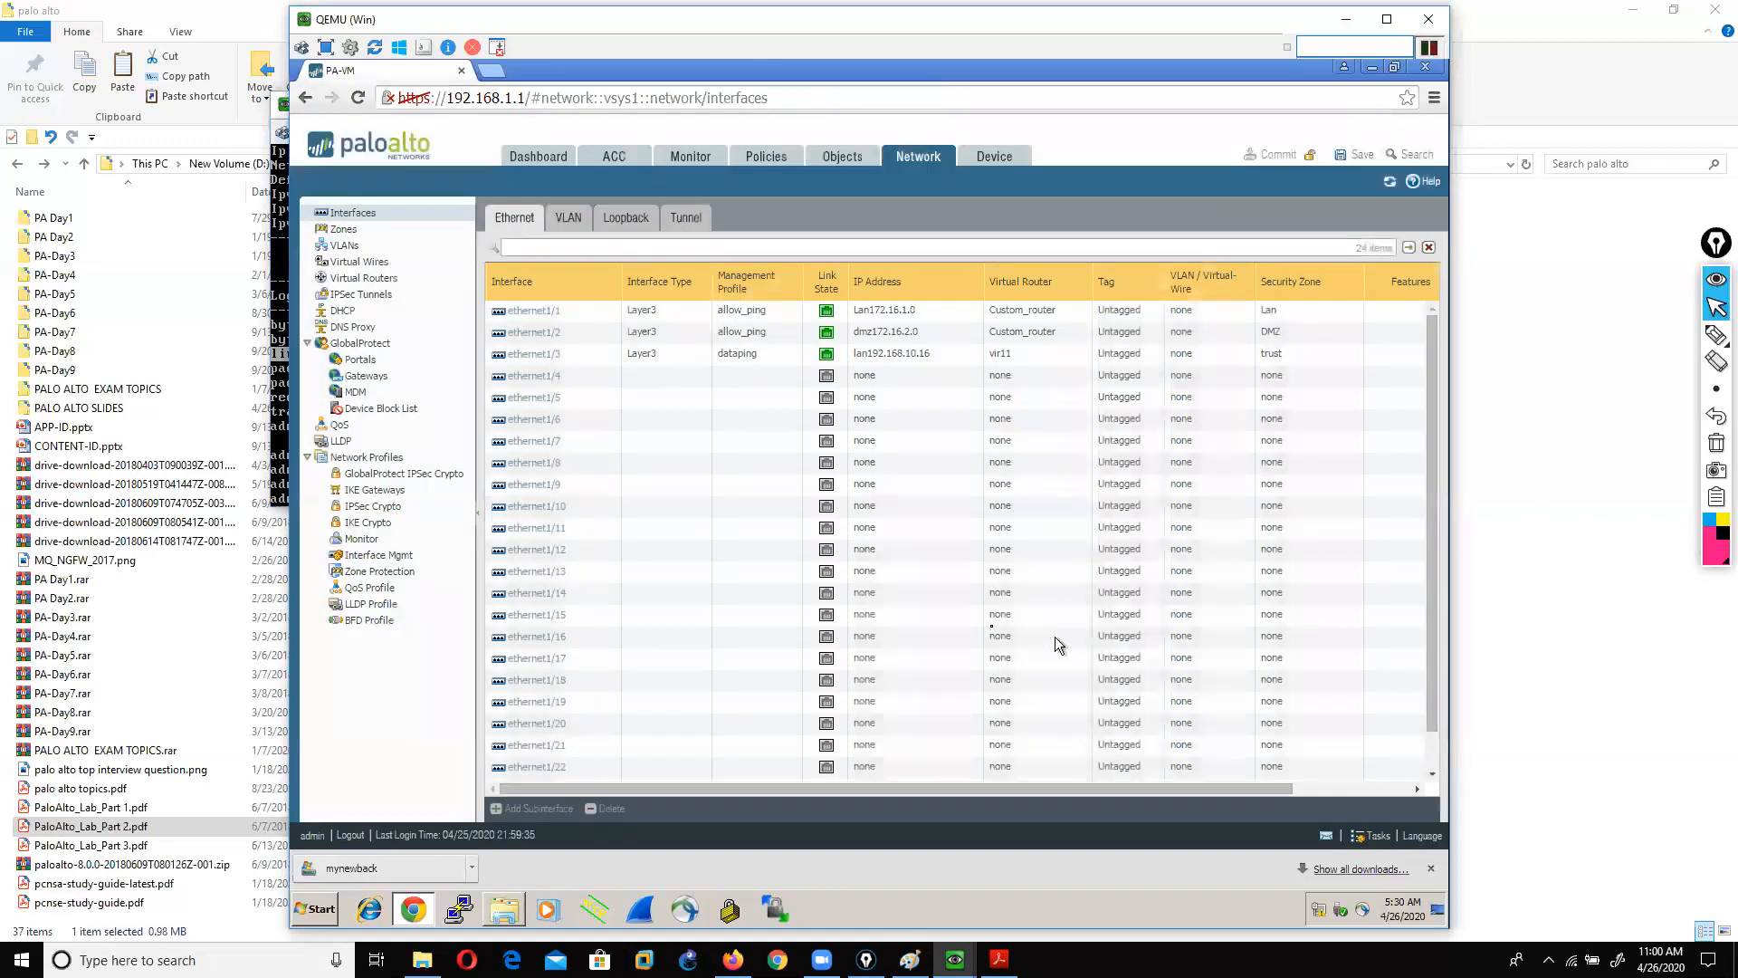
left_click(277, 107)
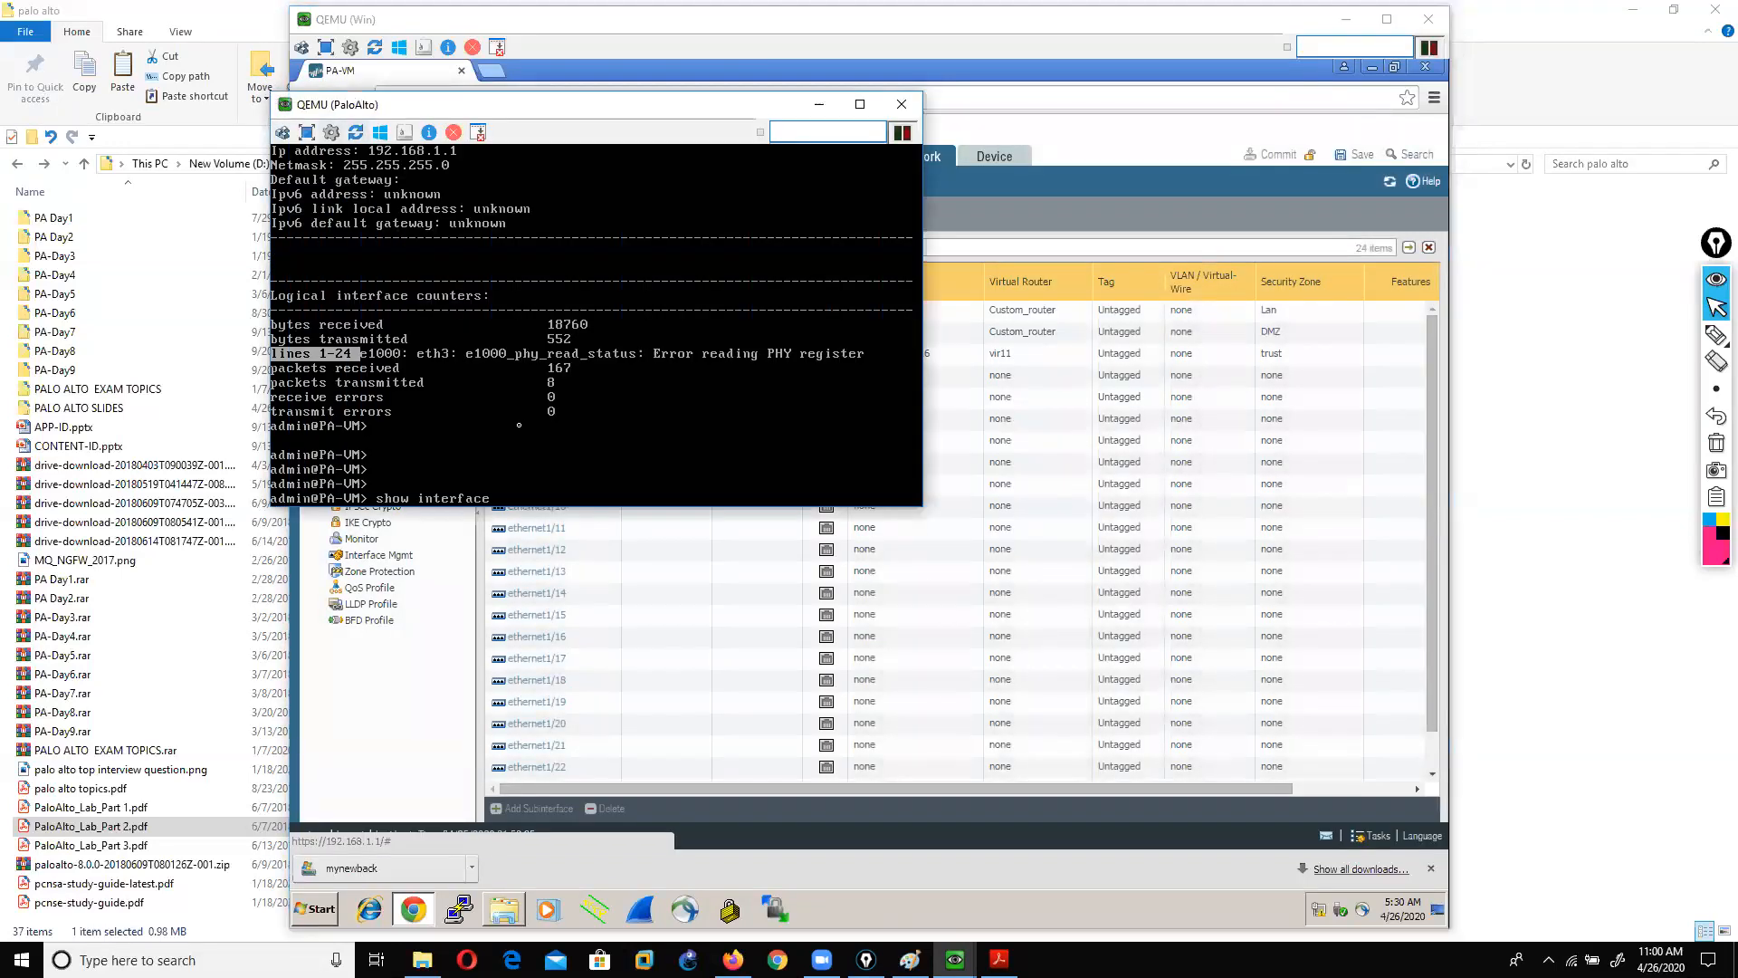
key("question")
key("question")
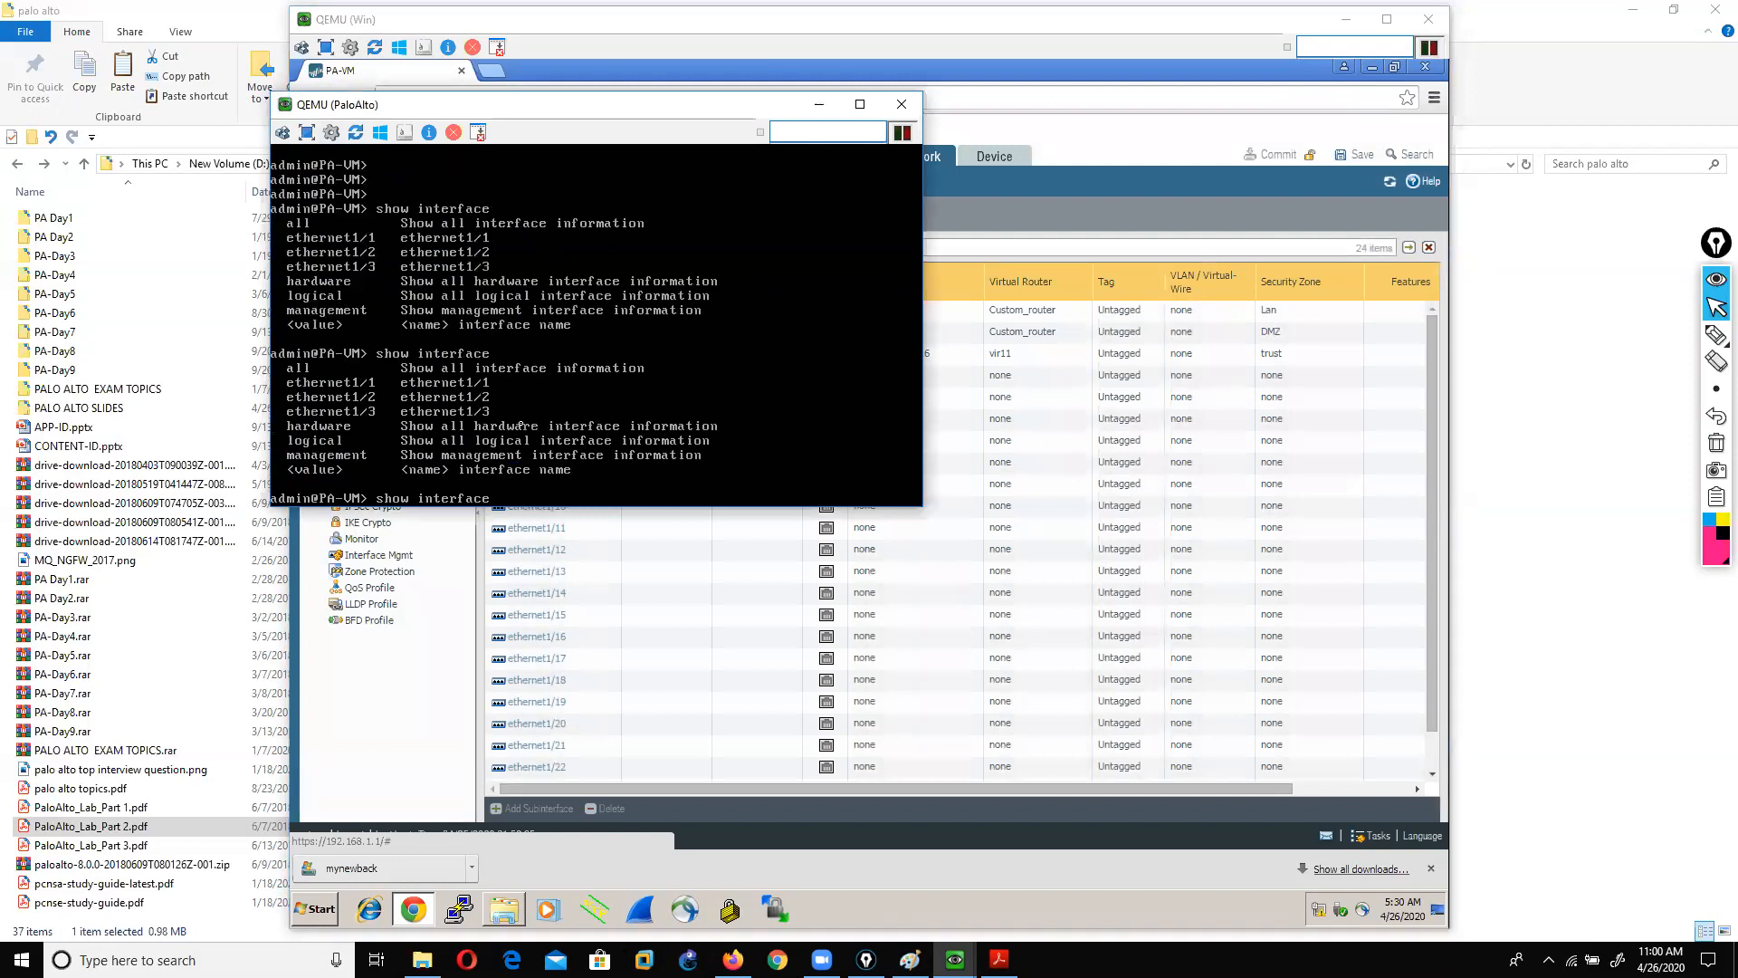
type("ethernet1/3")
key("Return")
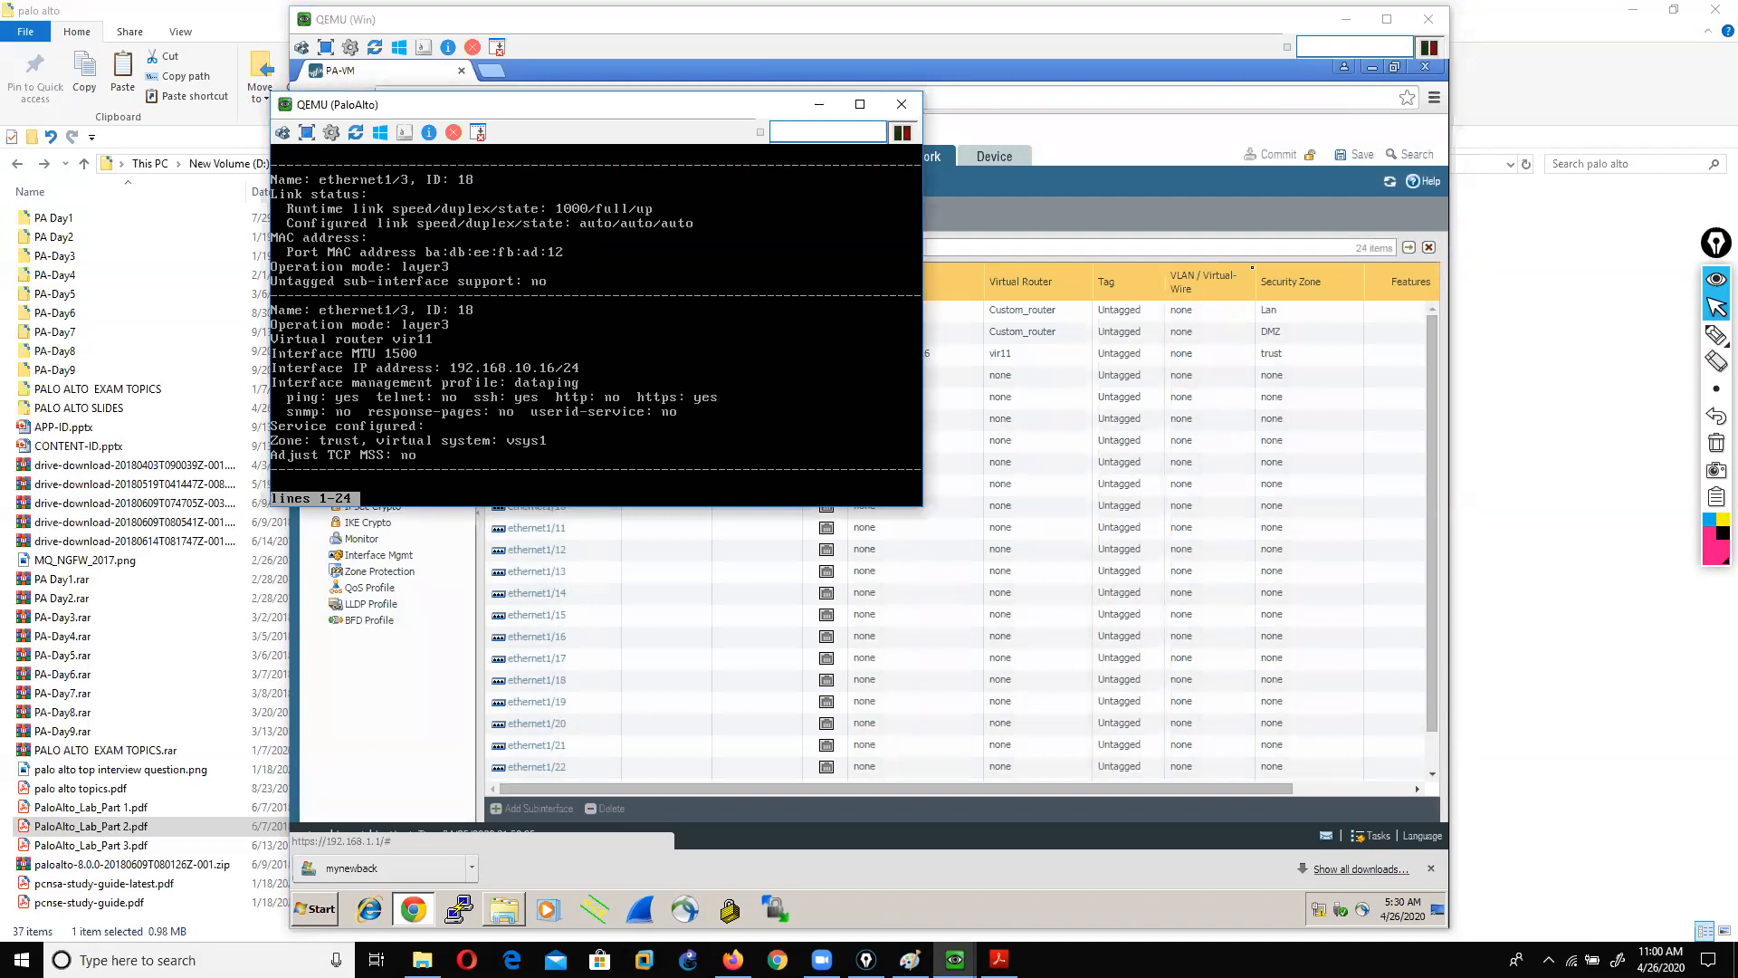
Step: Mark ethernet1/3 and its address 192.168.10.16/24 in the output with the pen, then clear the marks
left_click(1716, 335)
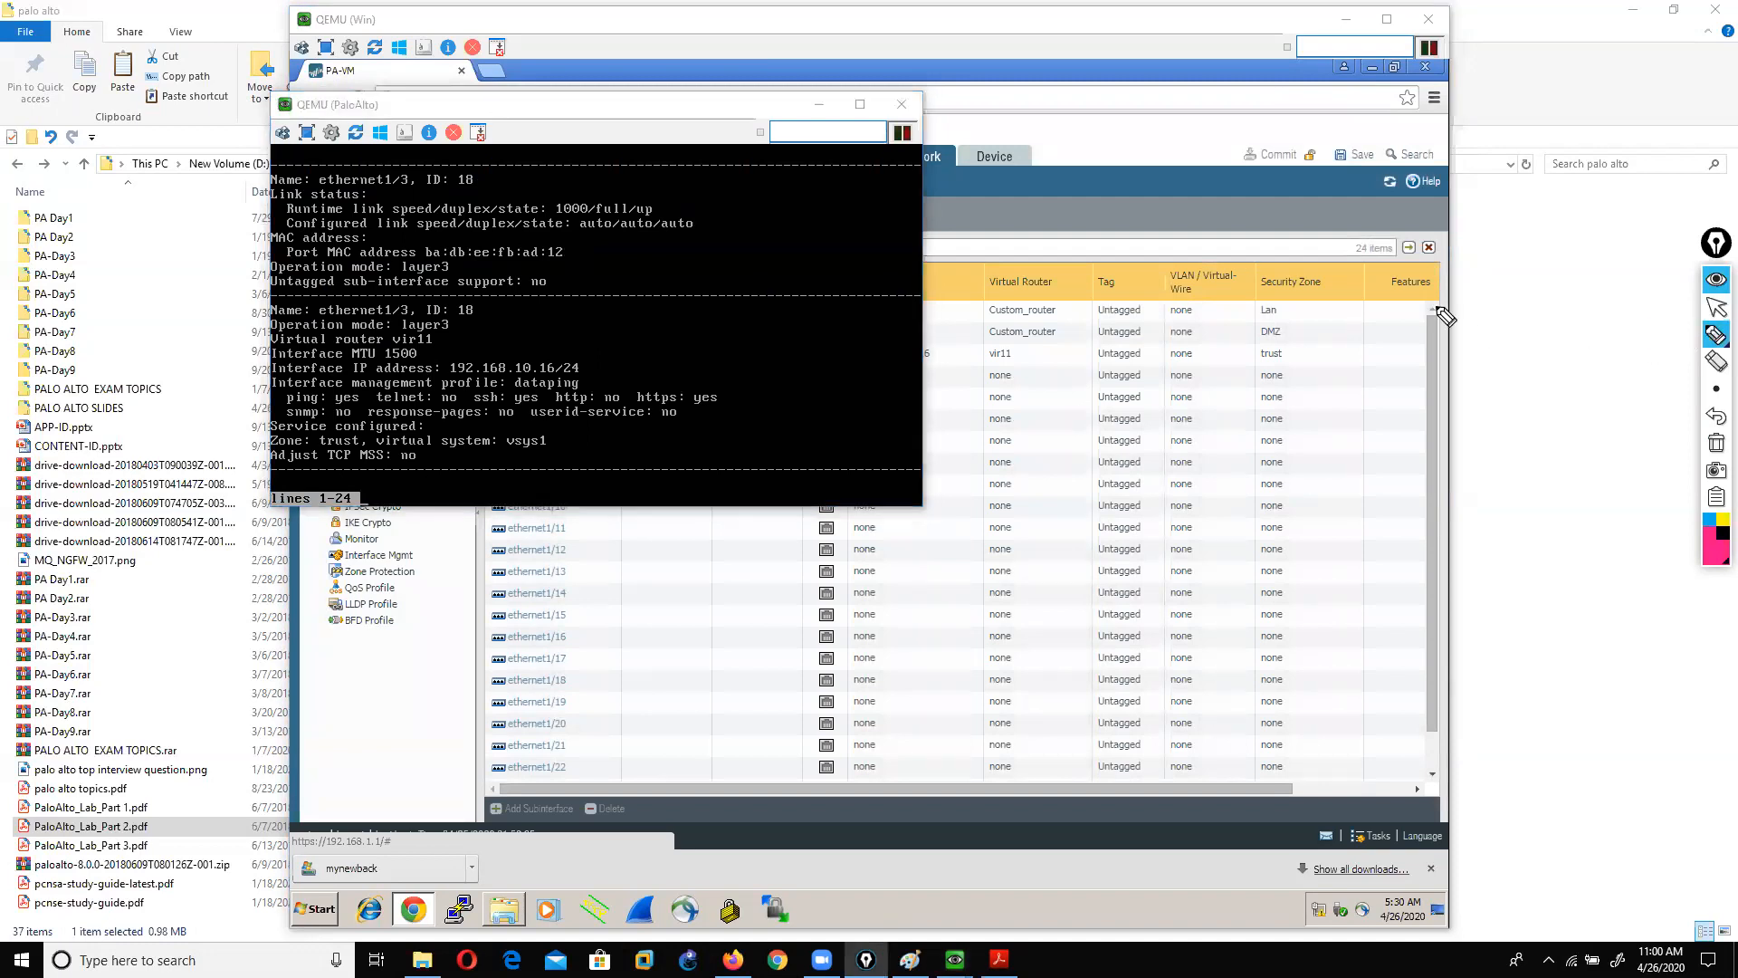
left_click_drag(371, 188, 417, 184)
left_click_drag(576, 356, 577, 374)
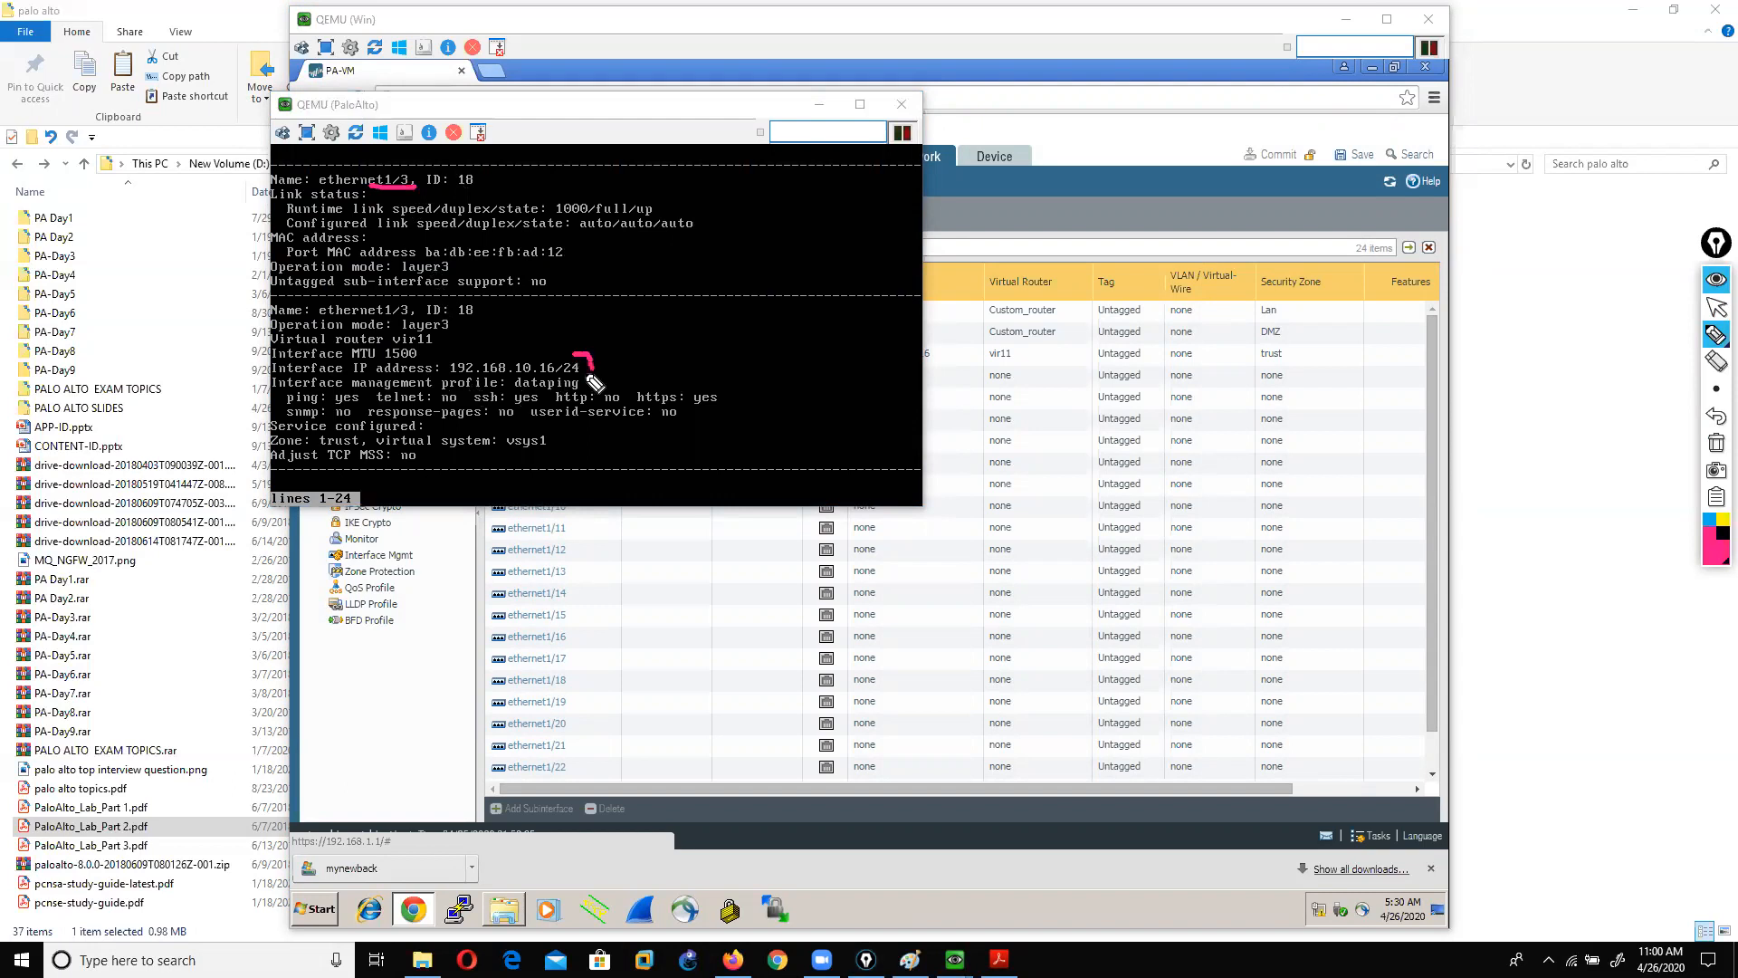
mouse_move(282, 355)
left_mouse_down()
mouse_move(257, 362)
mouse_move(282, 373)
left_mouse_up()
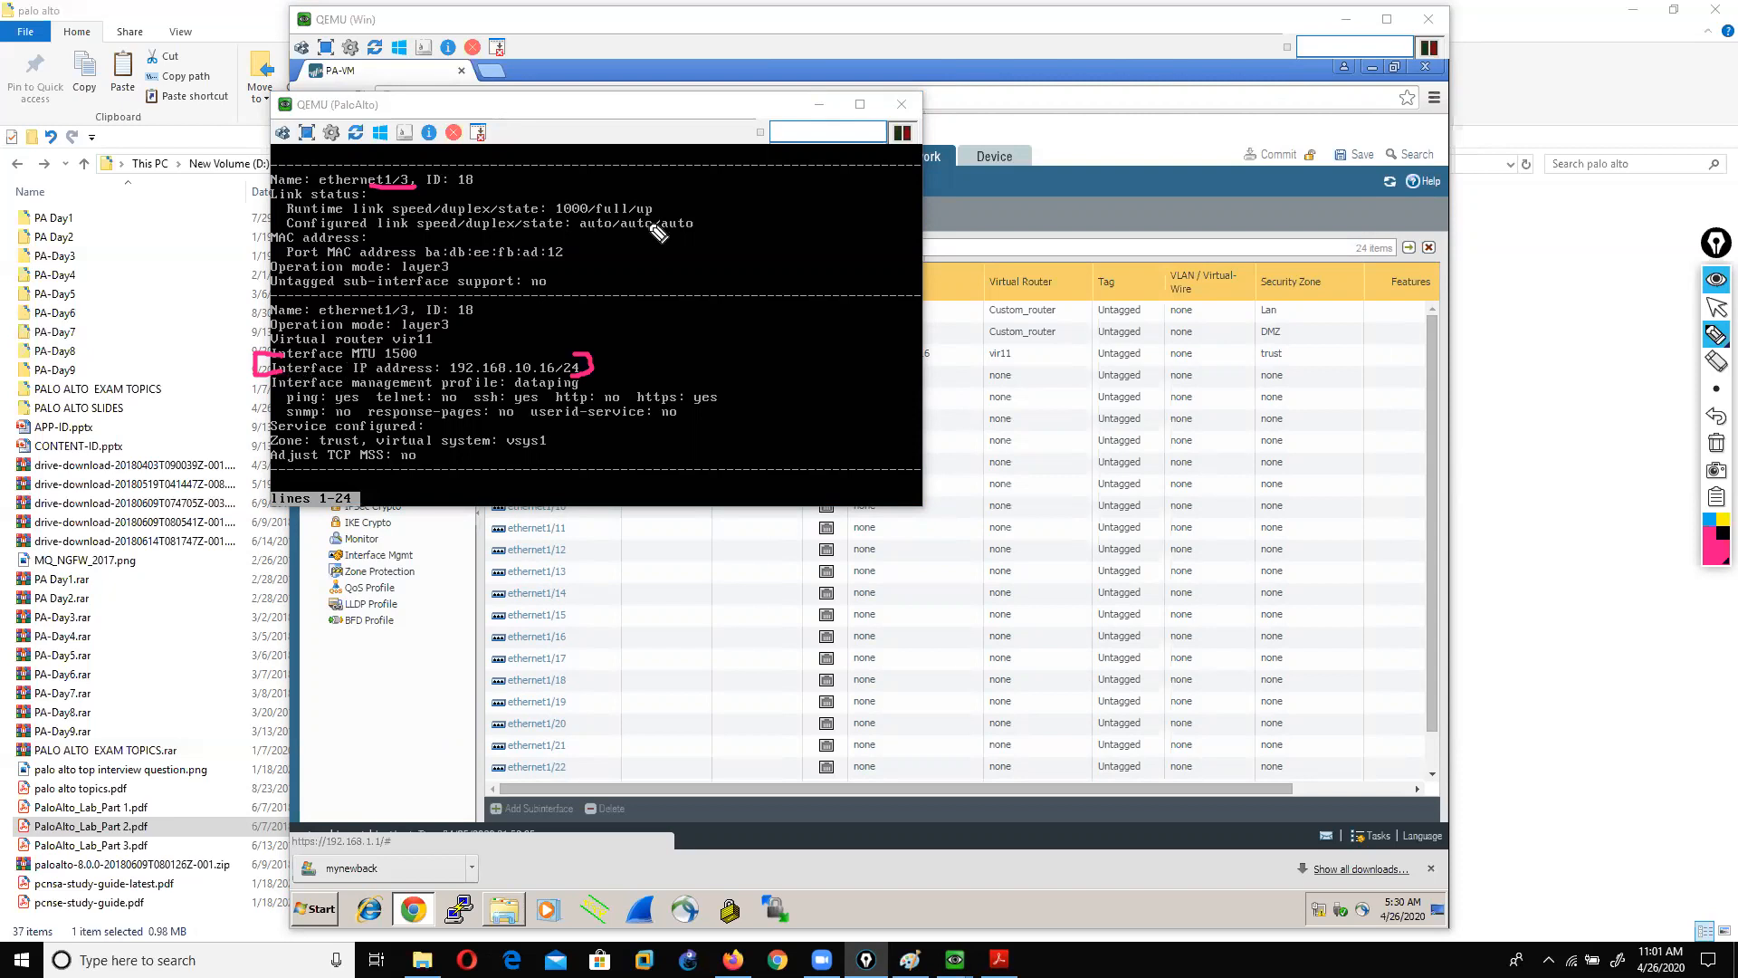
left_click(1717, 443)
mouse_move(1714, 364)
left_click(1716, 307)
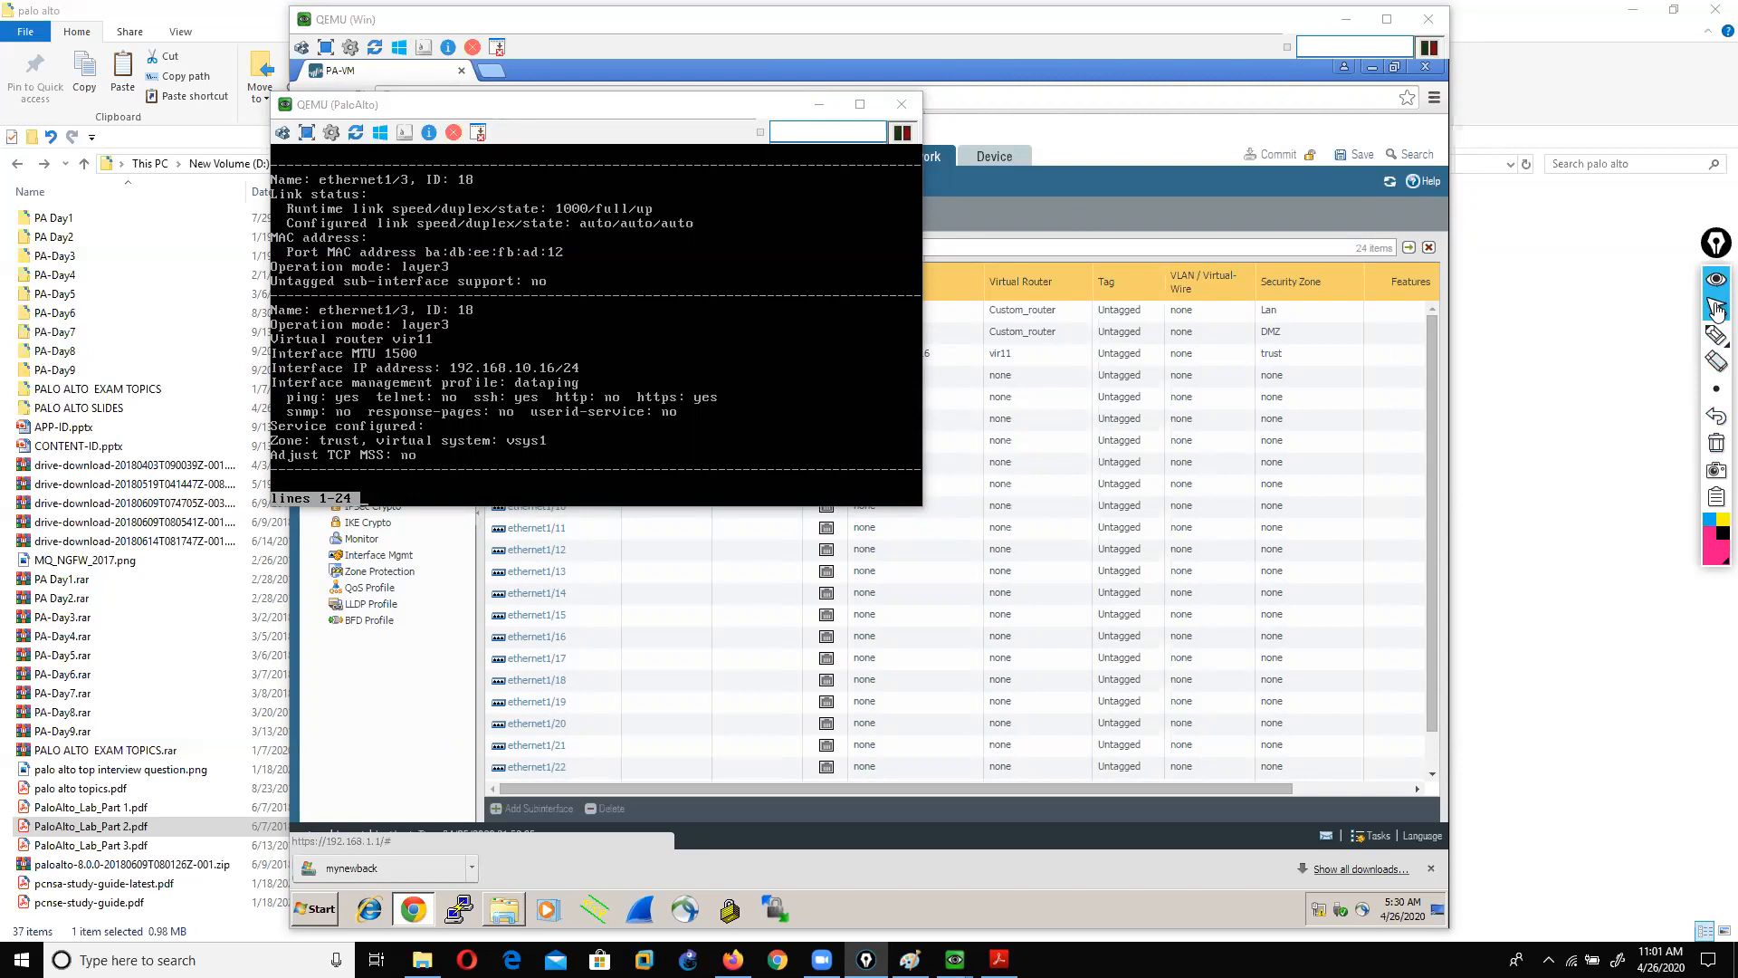
Step: Mark the ping, ssh and https services allowed by dataping, then close the firewall console
left_click(1716, 334)
left_click_drag(580, 383, 616, 375)
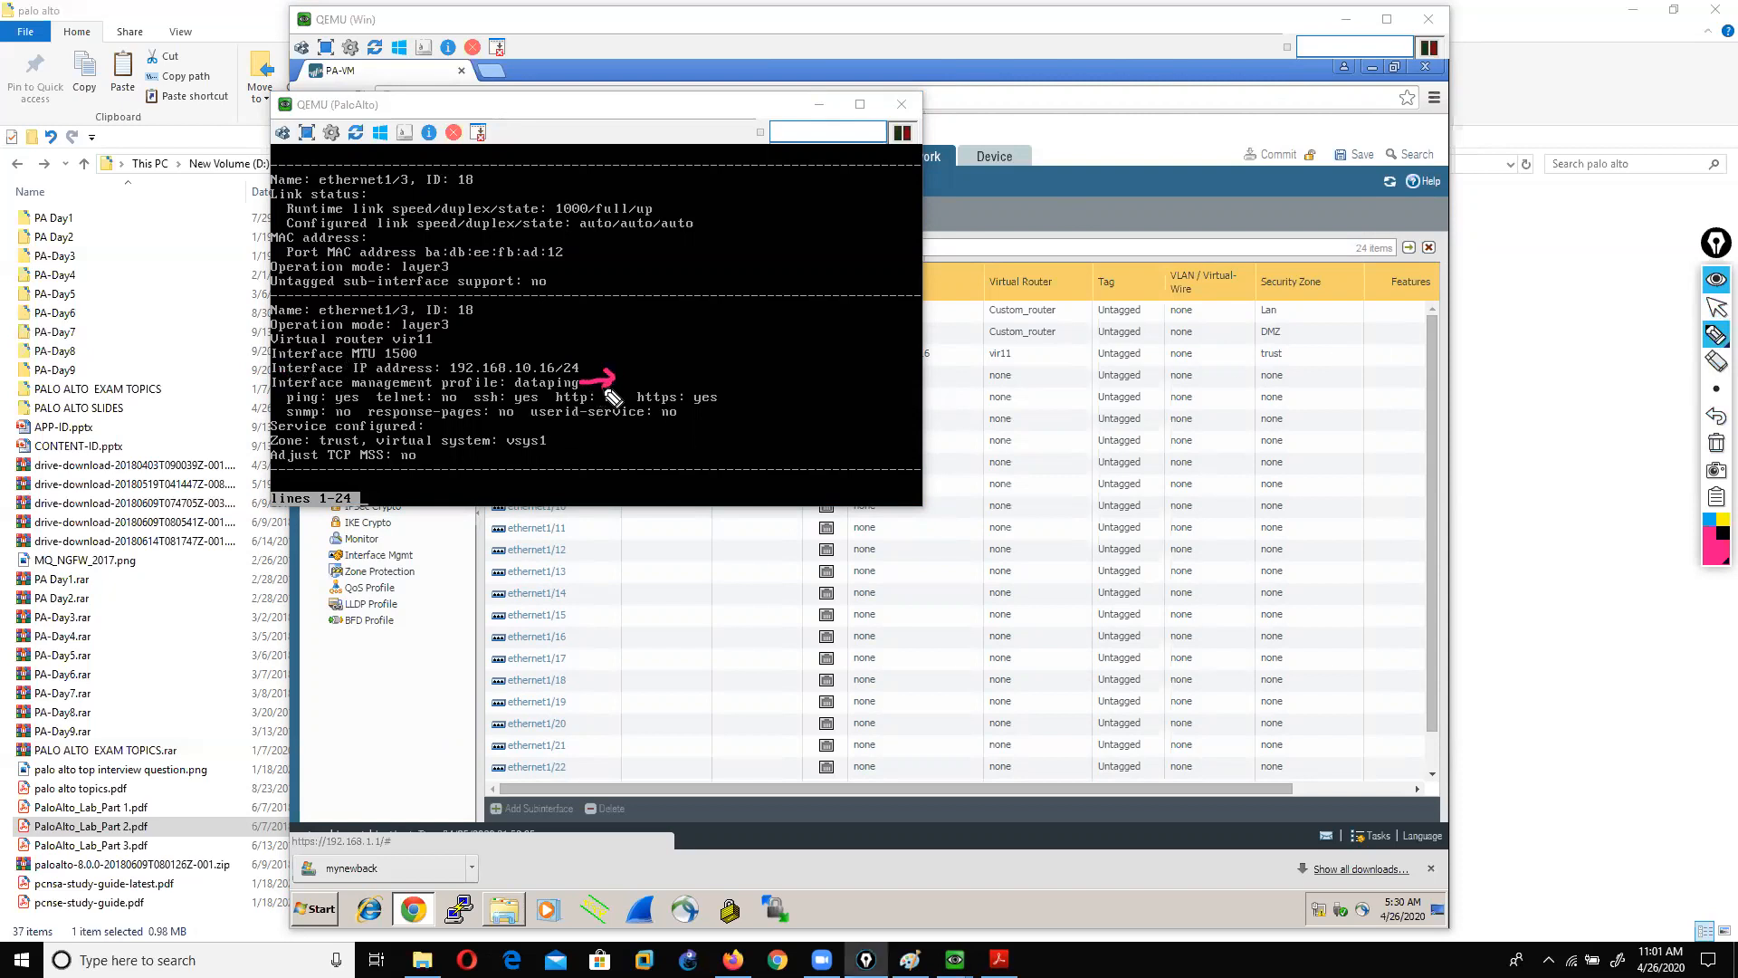
left_click_drag(467, 405, 534, 410)
left_click_drag(331, 400, 359, 399)
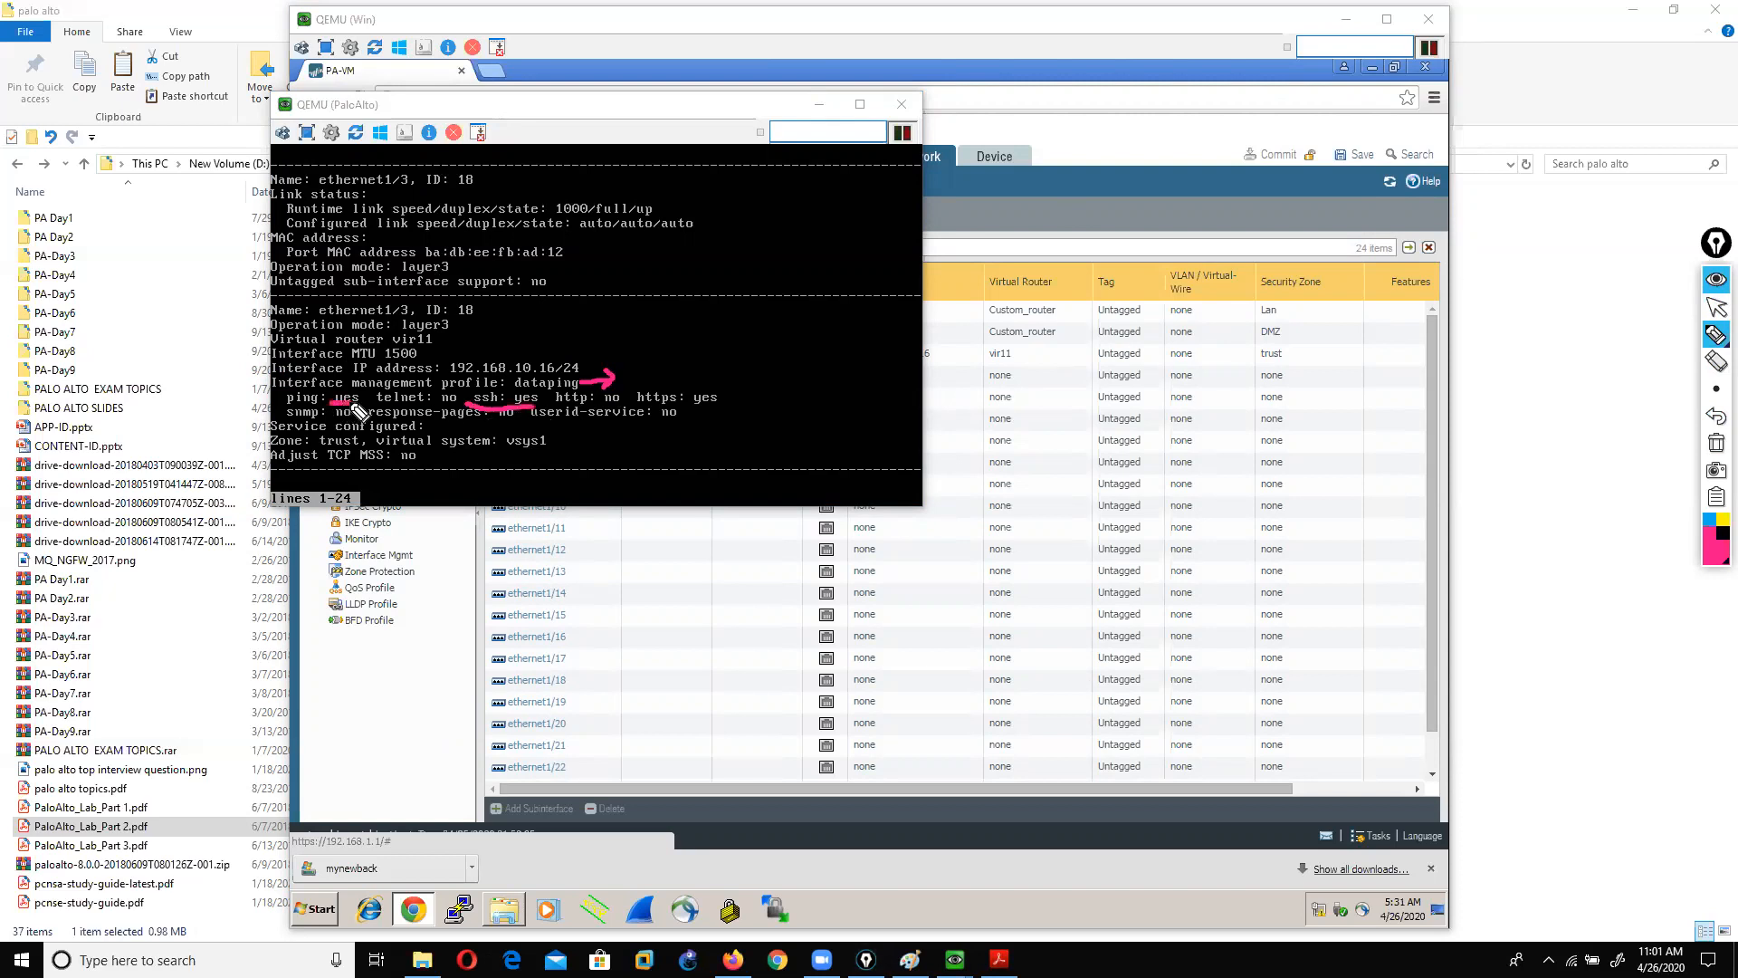
mouse_move(663, 404)
left_mouse_down()
mouse_move(686, 414)
mouse_move(731, 378)
mouse_move(634, 385)
mouse_move(666, 412)
left_mouse_up()
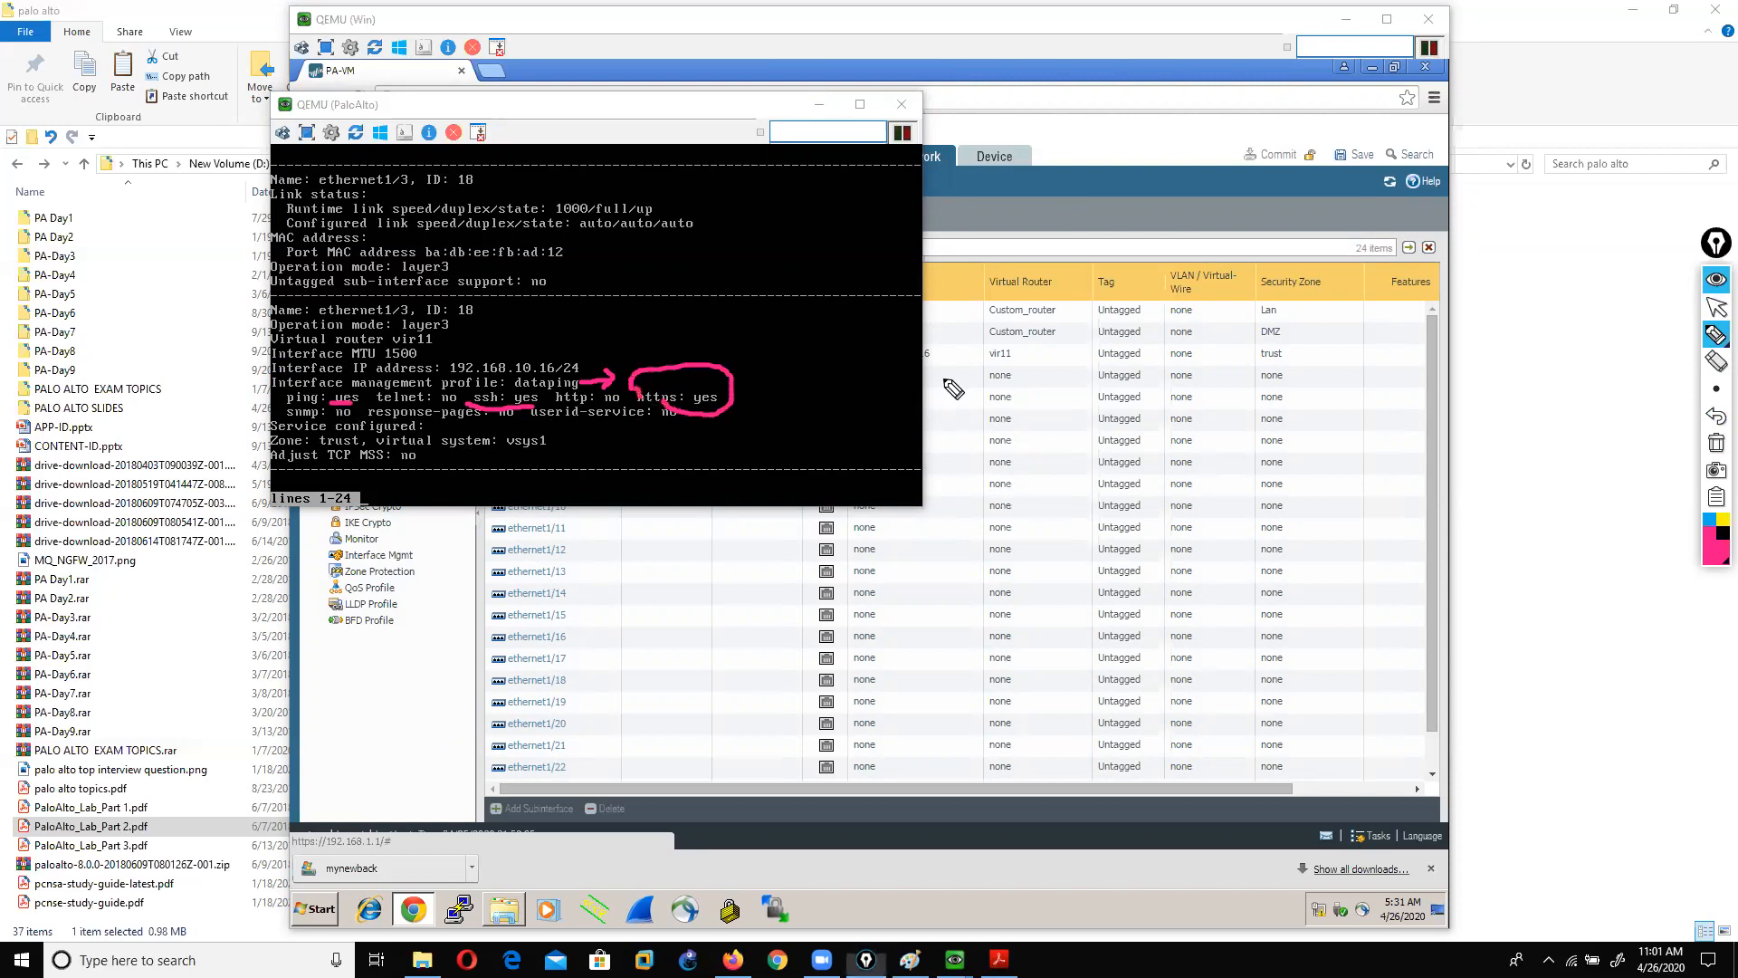
left_click(1715, 442)
left_click(1717, 308)
left_click(901, 104)
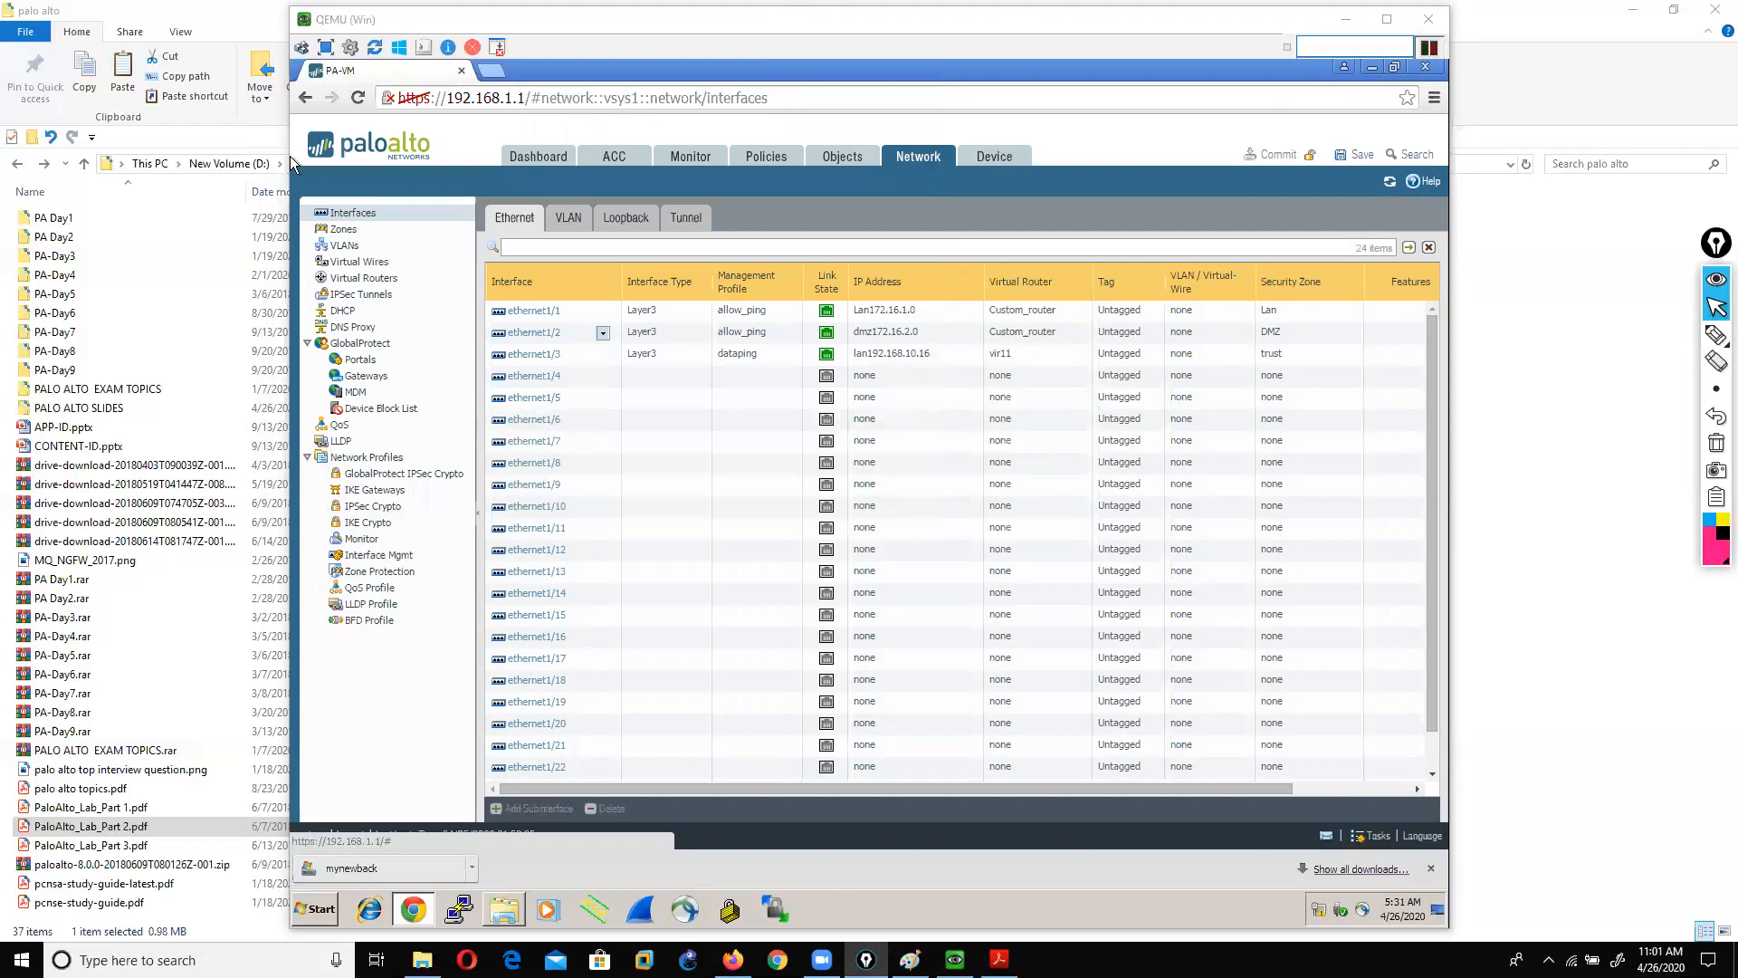
left_click(998, 959)
Step: Scroll the lab guide PDF to page 5 on DMZ and WAN objects, then return to the interfaces page
scroll(876, 538, "down", 3)
key("Home")
scroll(876, 538, "down", 3)
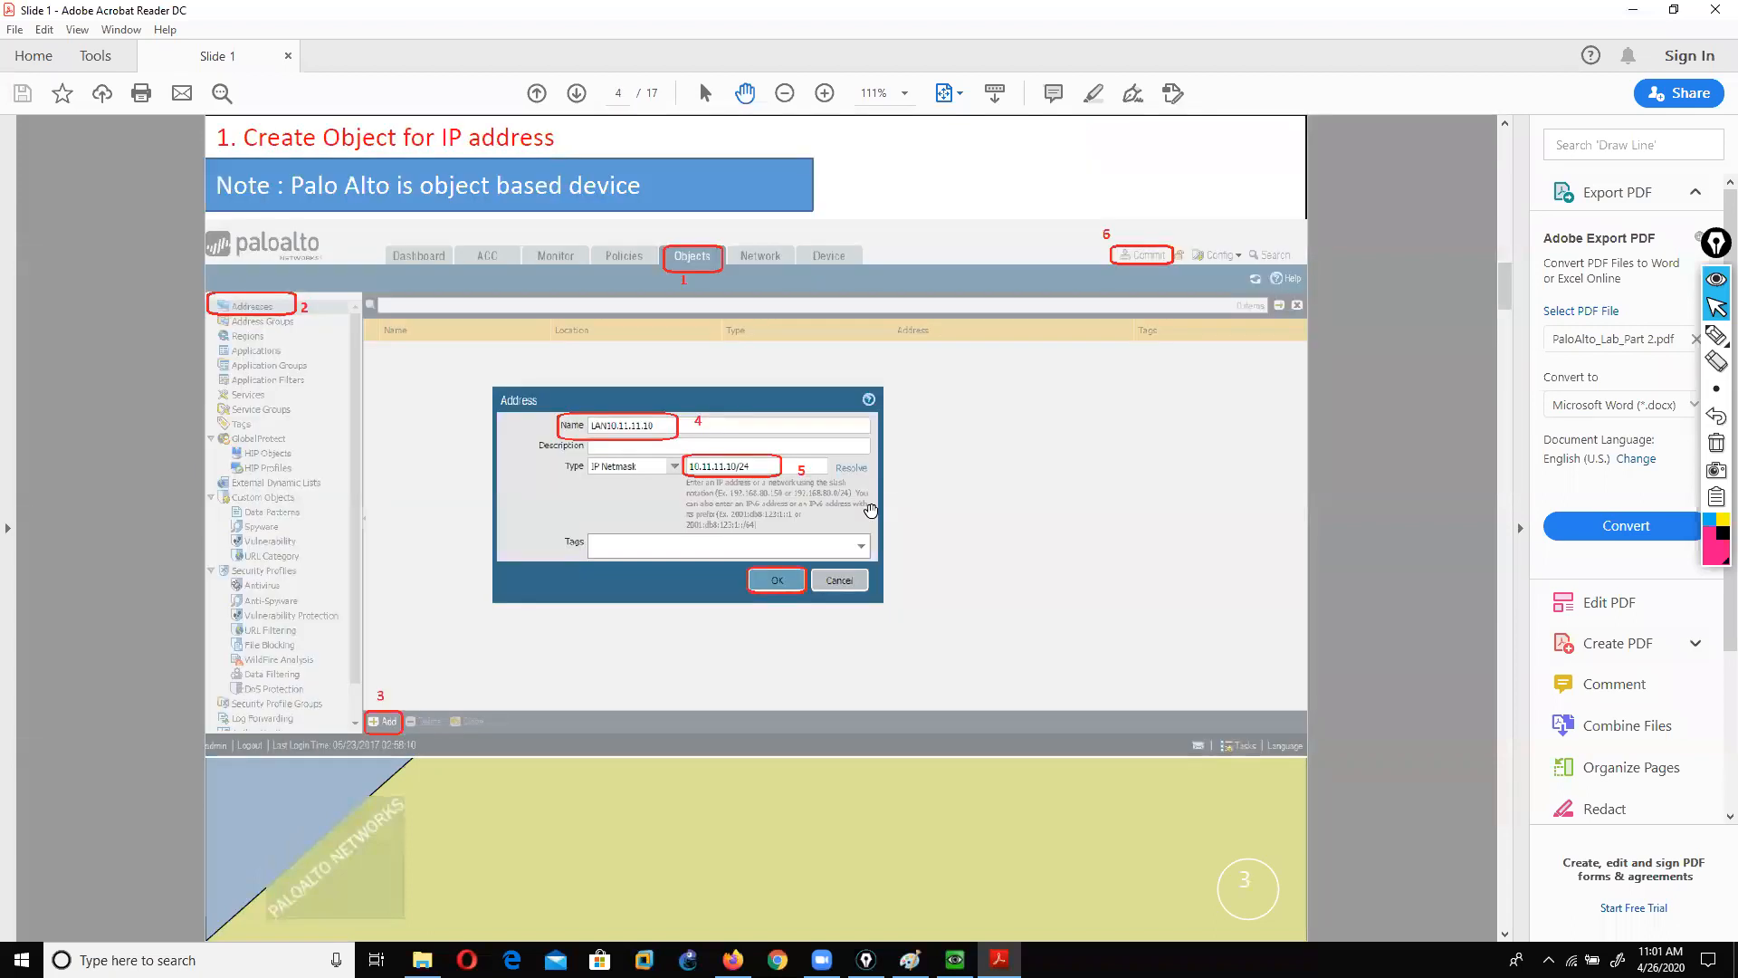
scroll(804, 777, "down", 3)
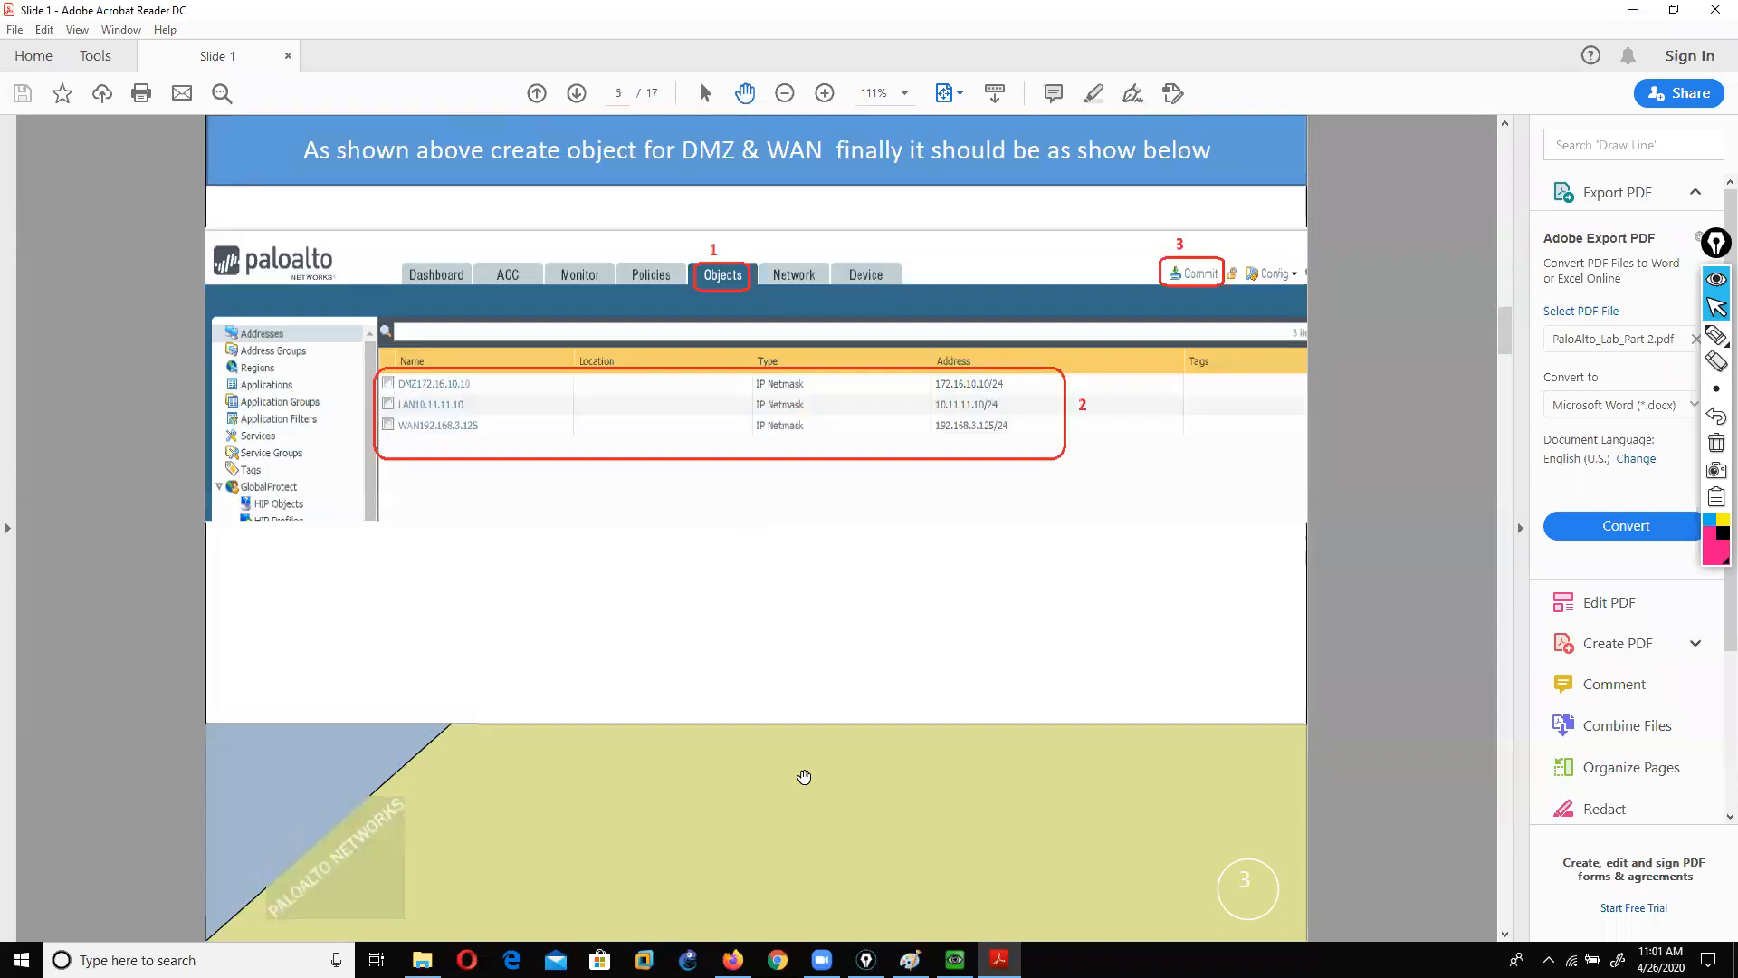
left_click(955, 960)
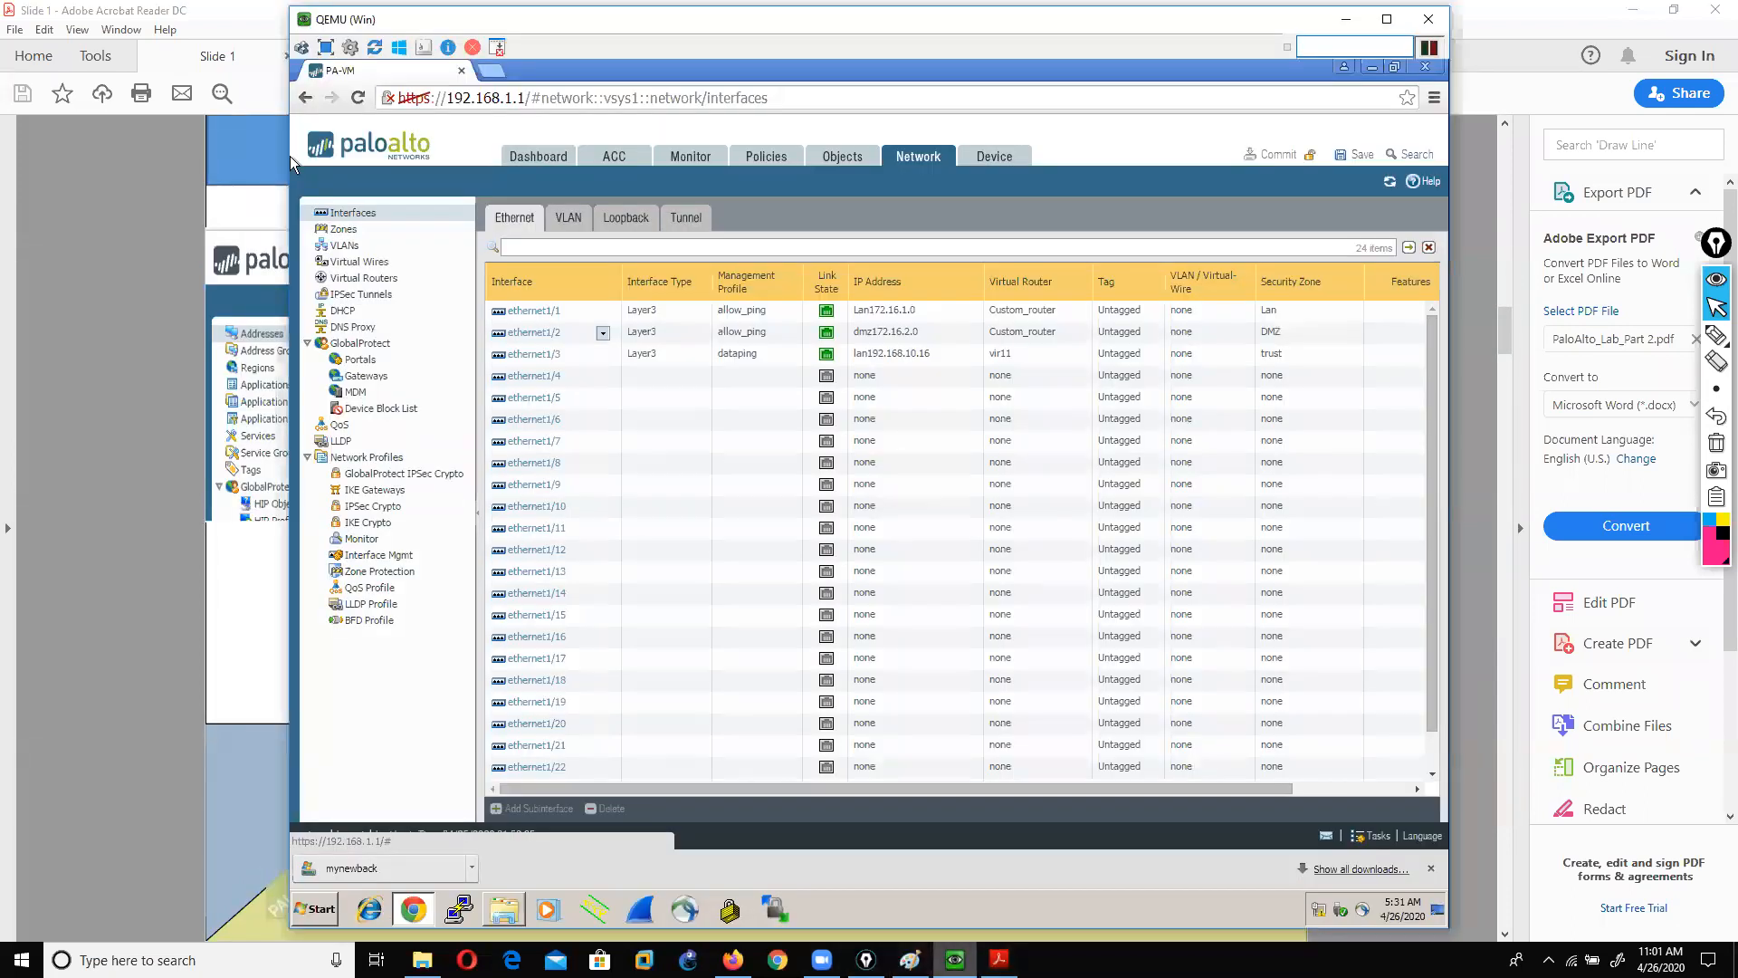
Step: Set ethernet1/4 to Layer3 on virtual router vir11, zone untrust, and start an IPv4 address entry
left_click(542, 379)
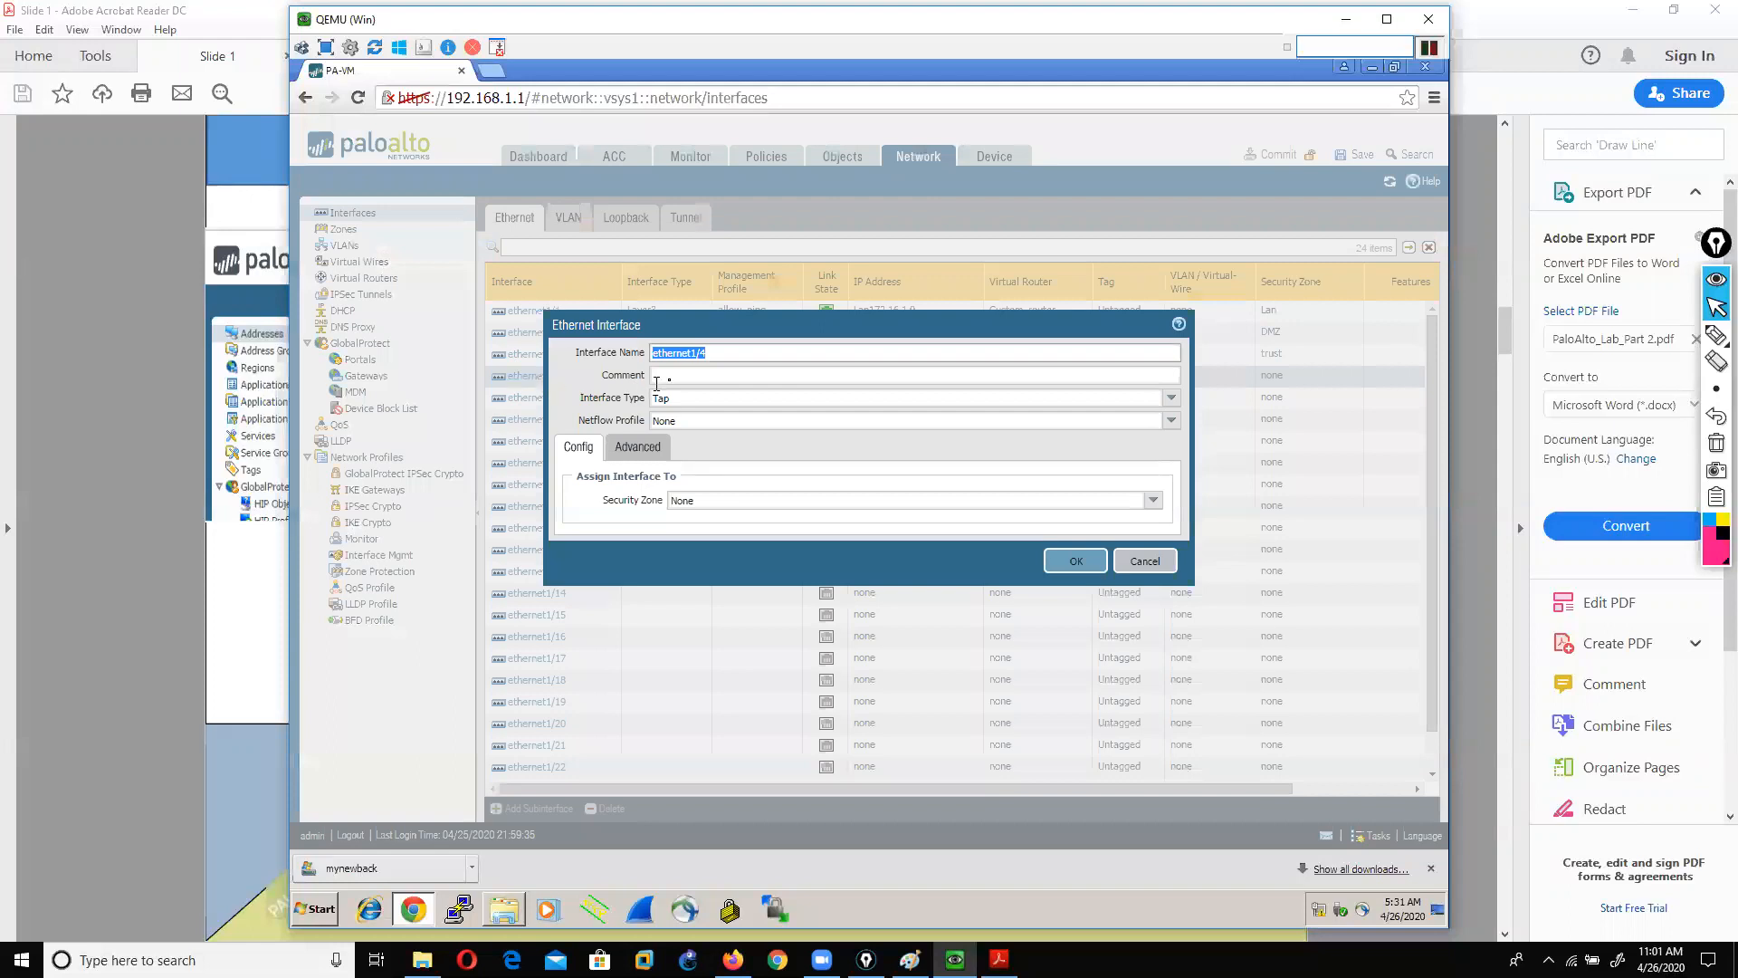
left_click(1168, 398)
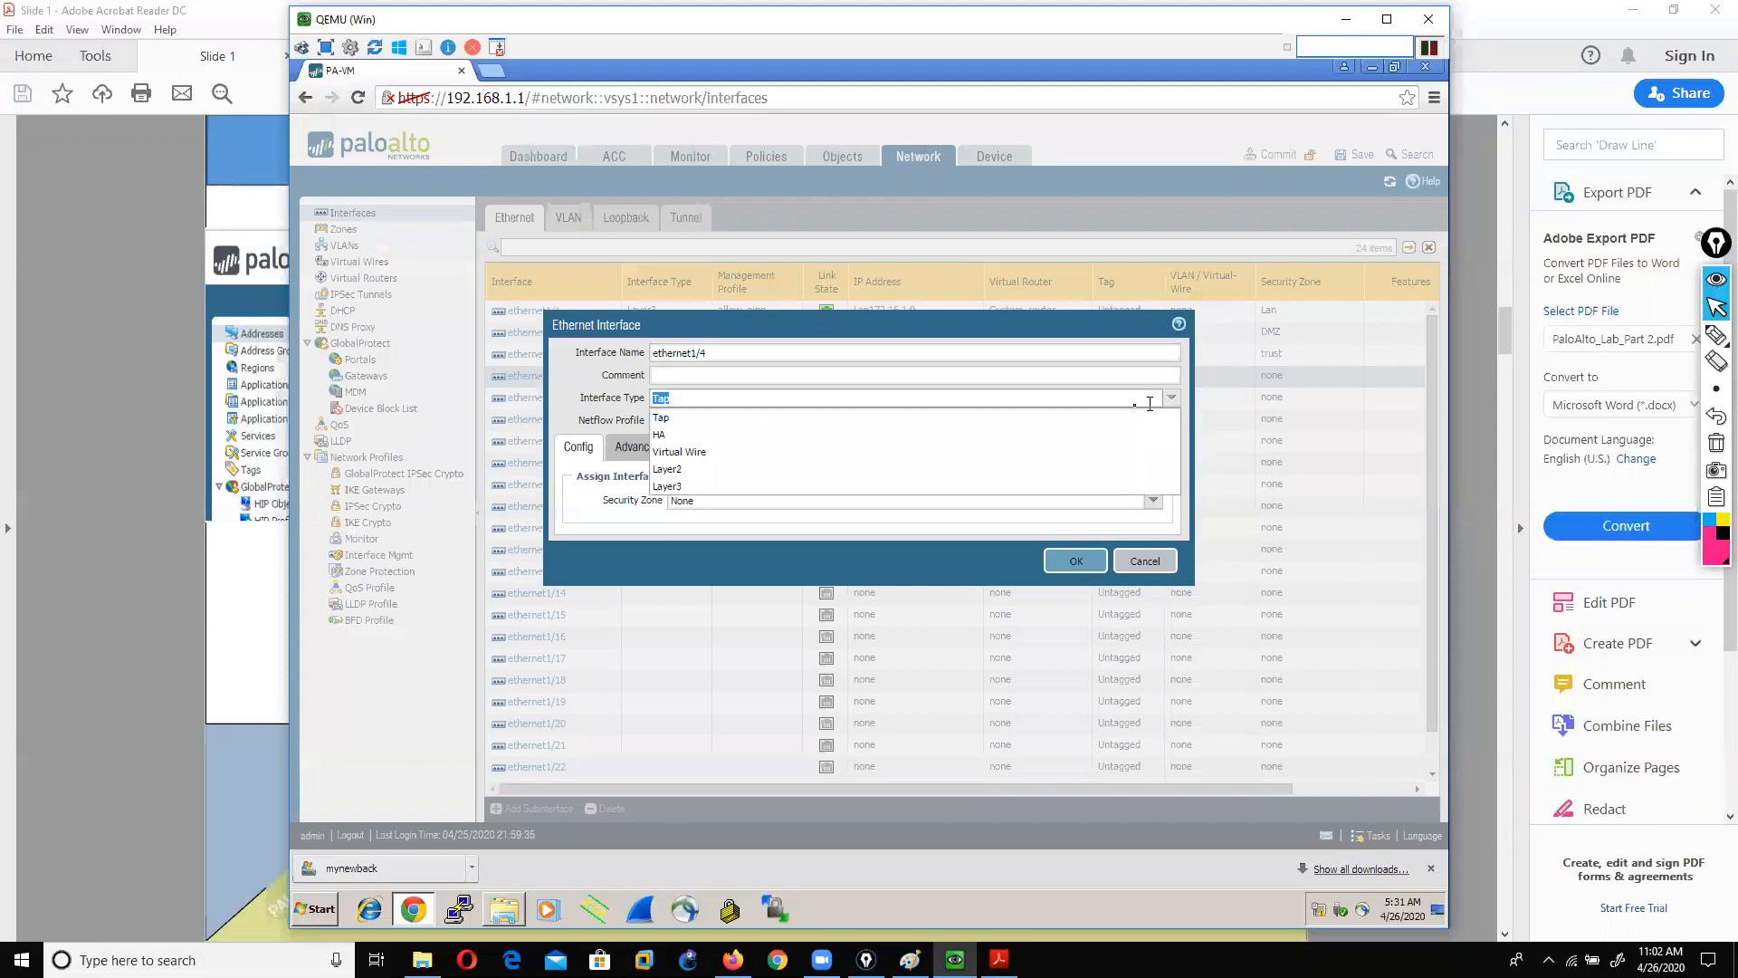
left_click(688, 487)
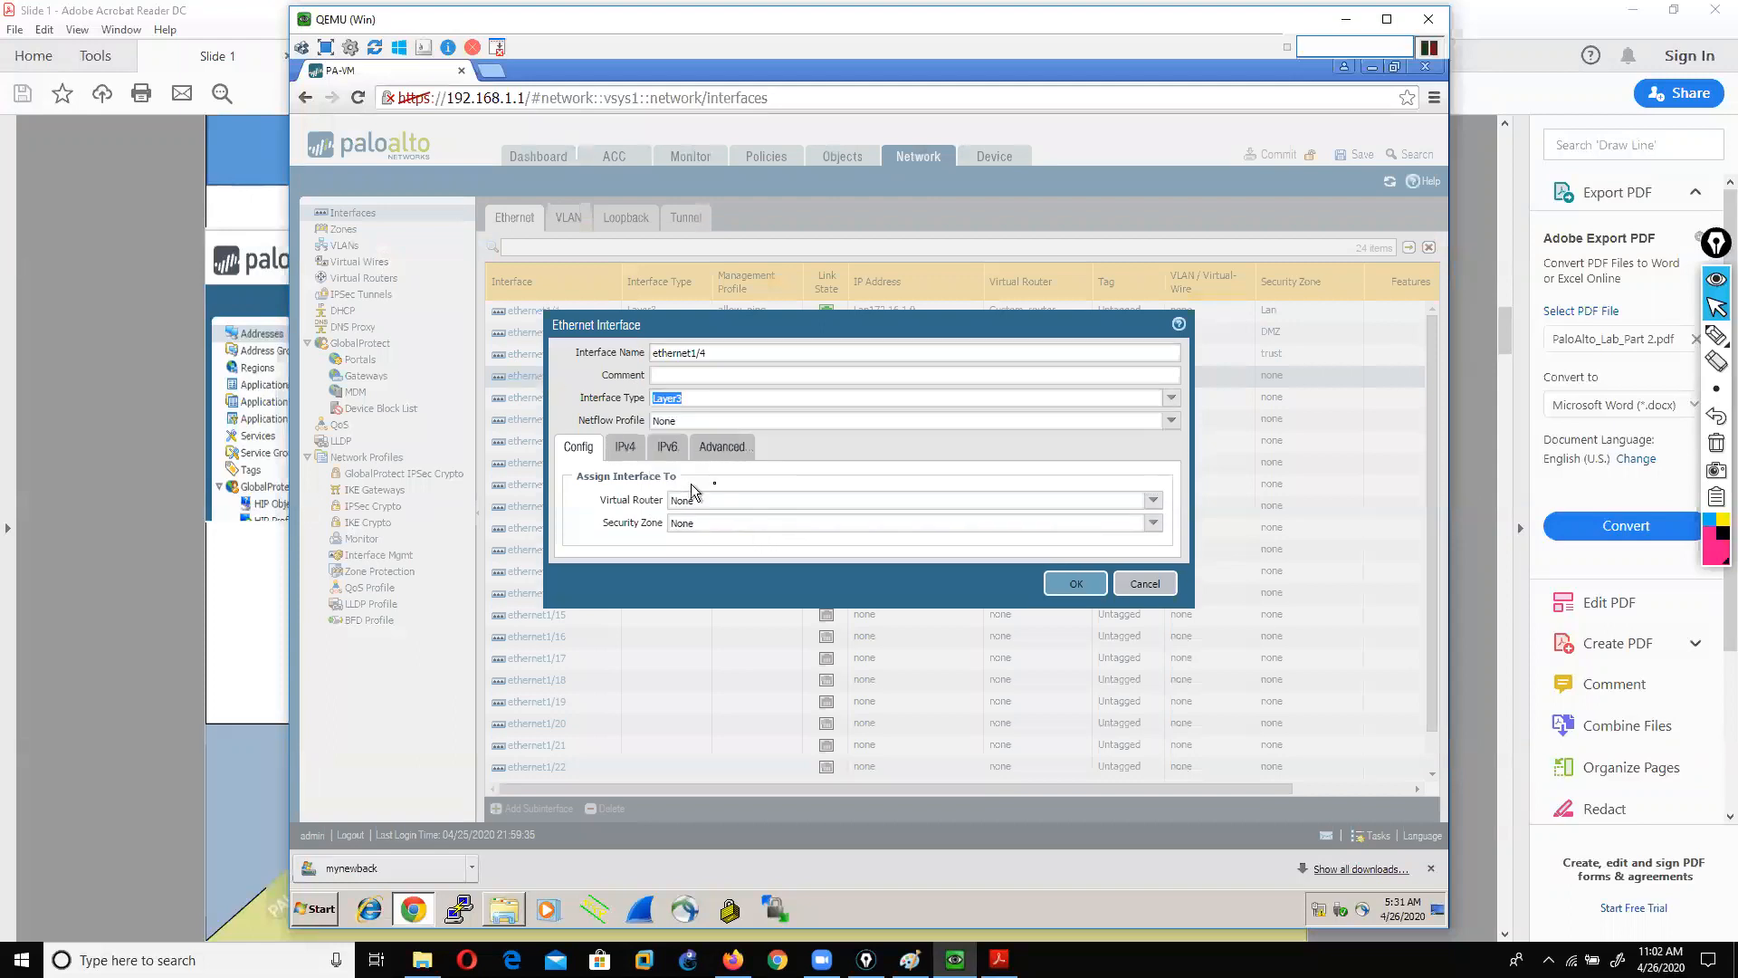
left_click(1154, 500)
left_click(742, 572)
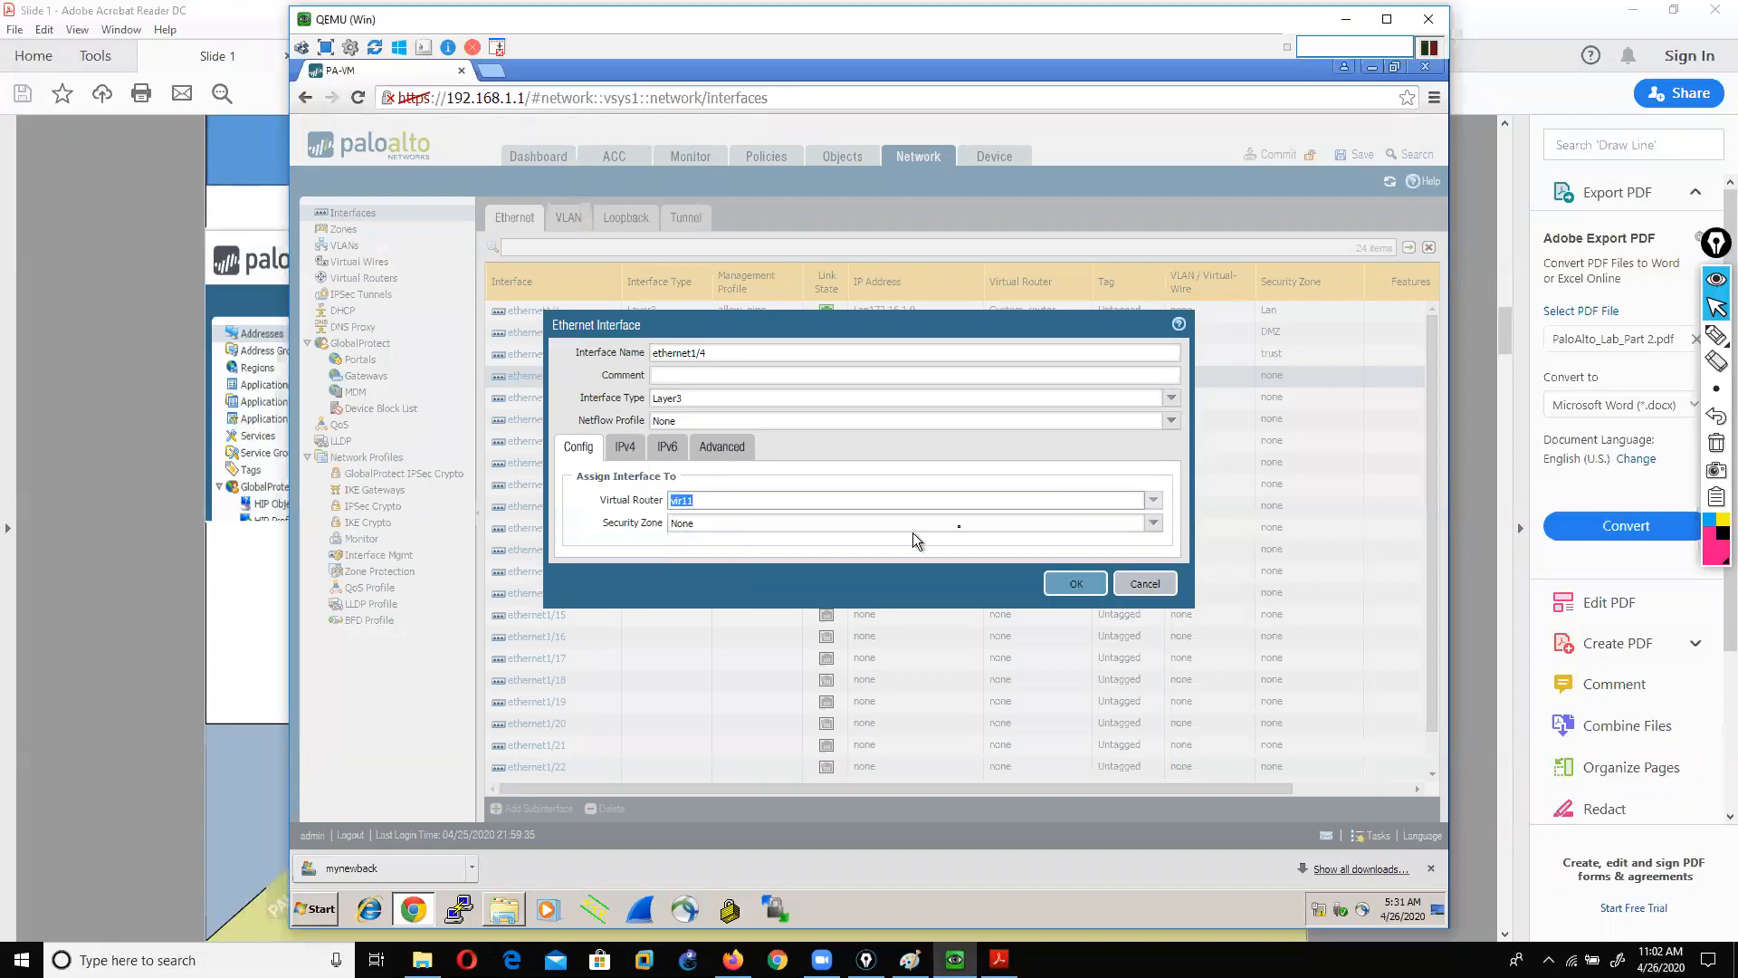
left_click(1153, 524)
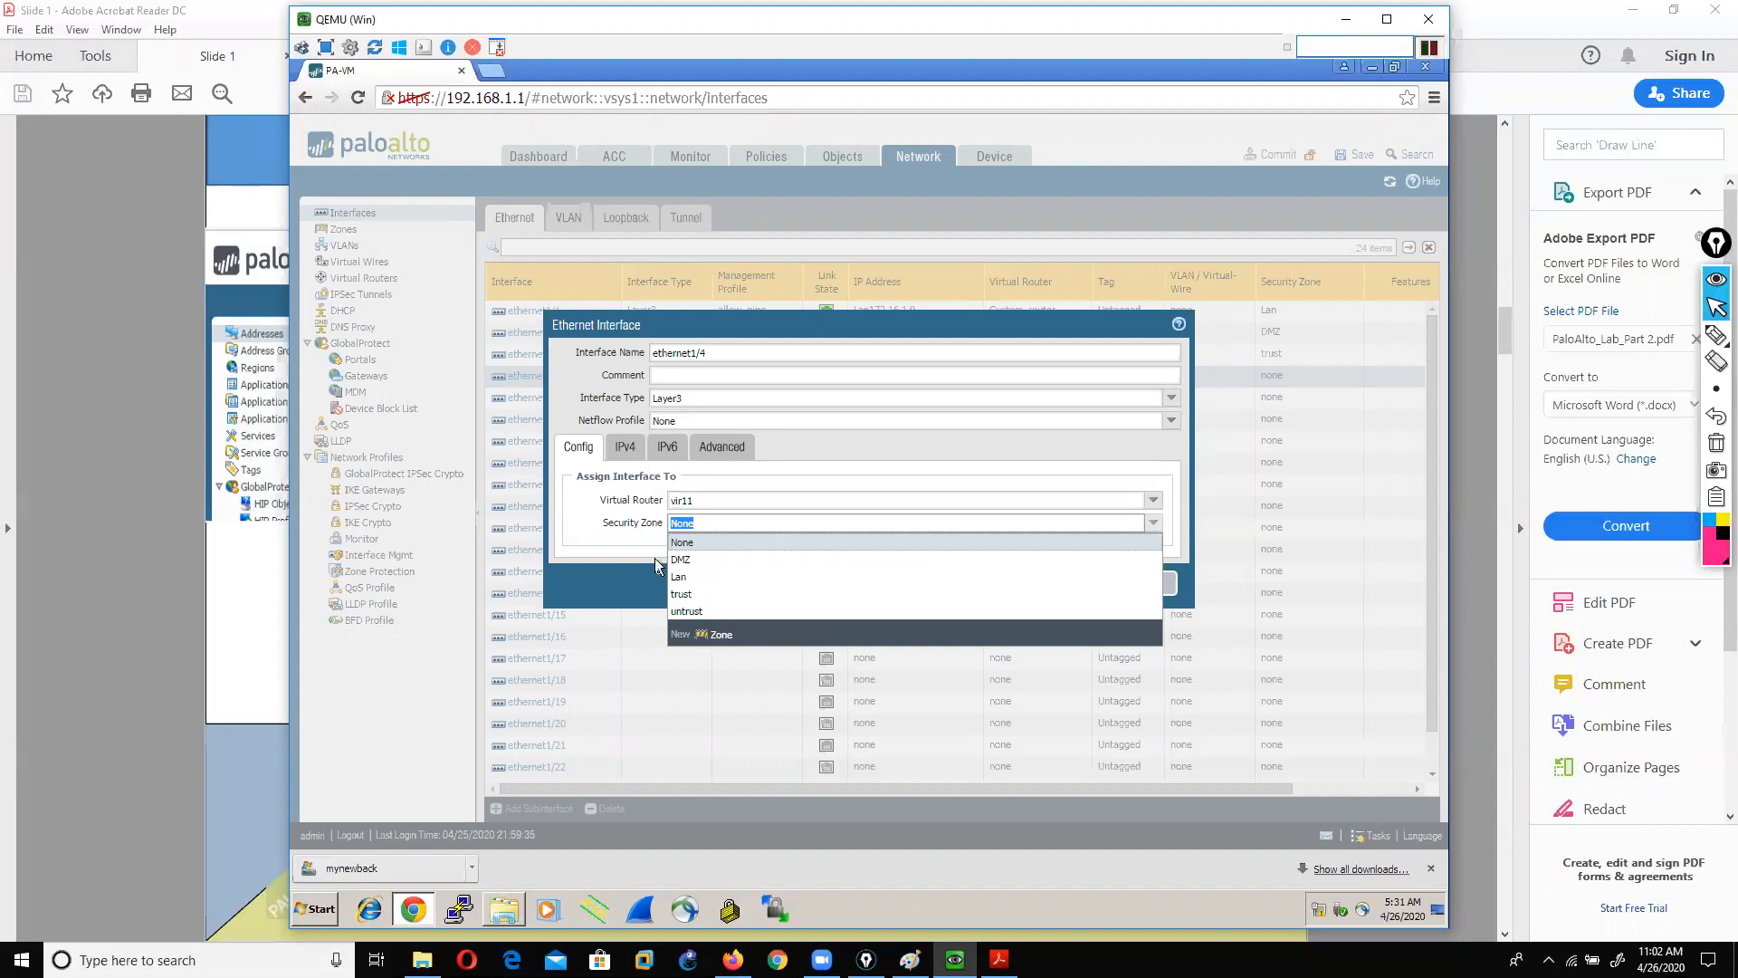
left_click(689, 613)
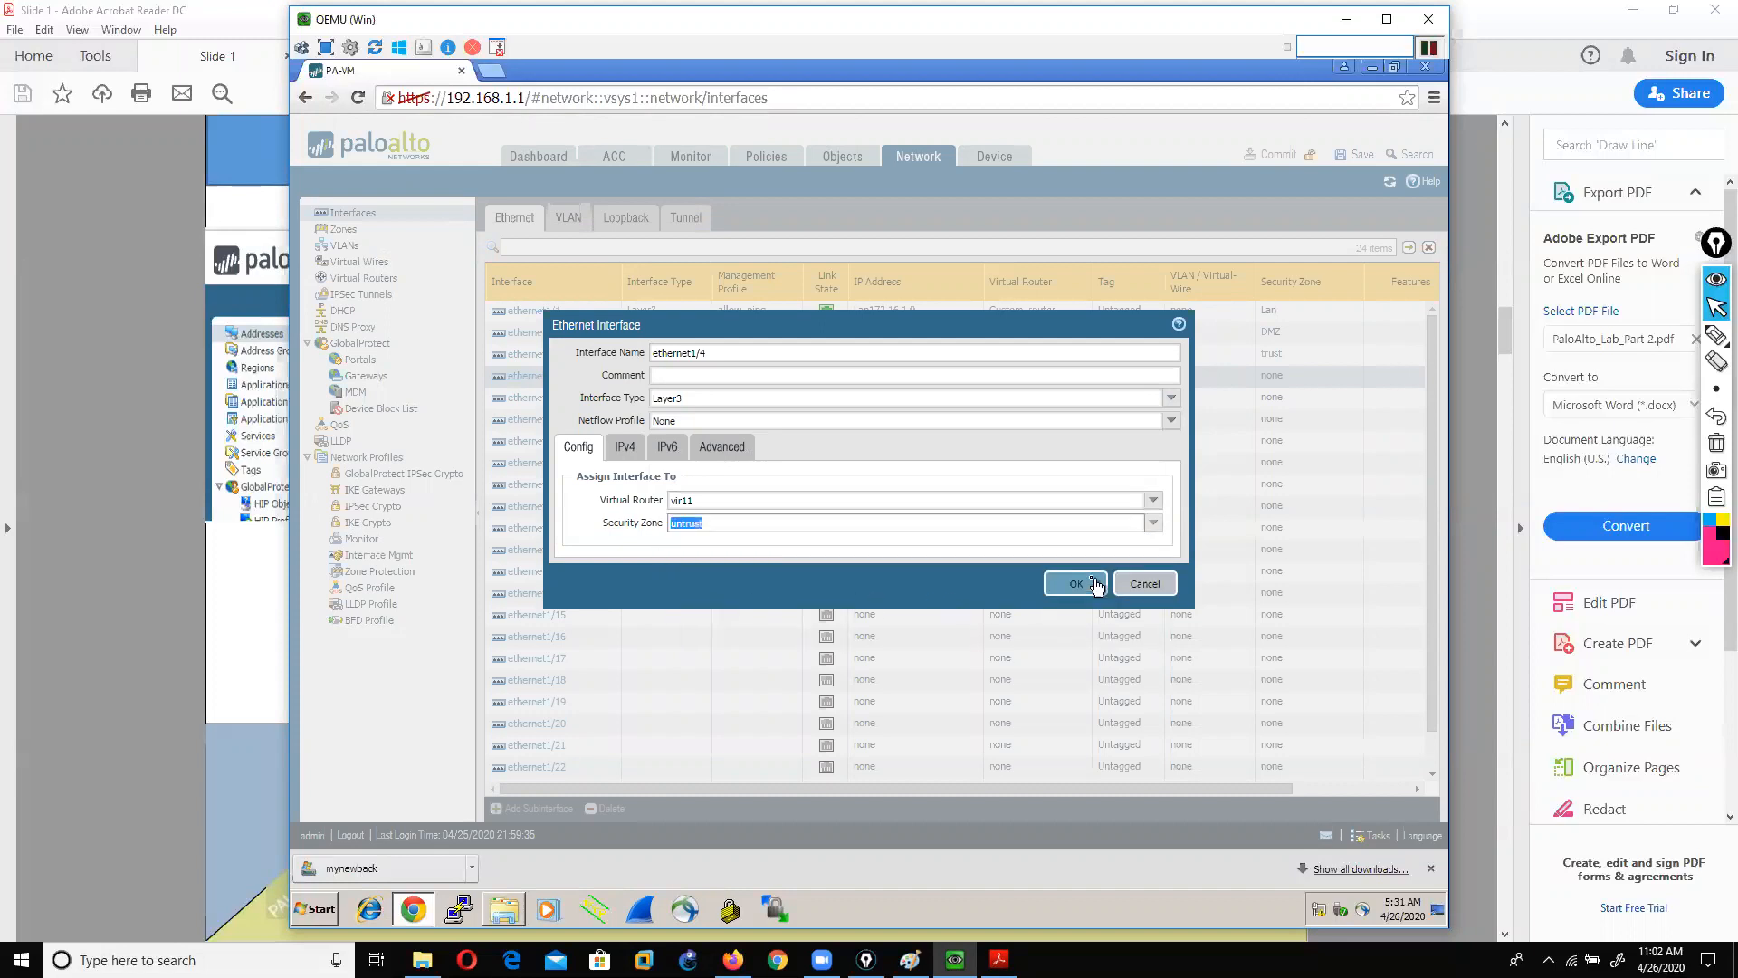
left_click(625, 448)
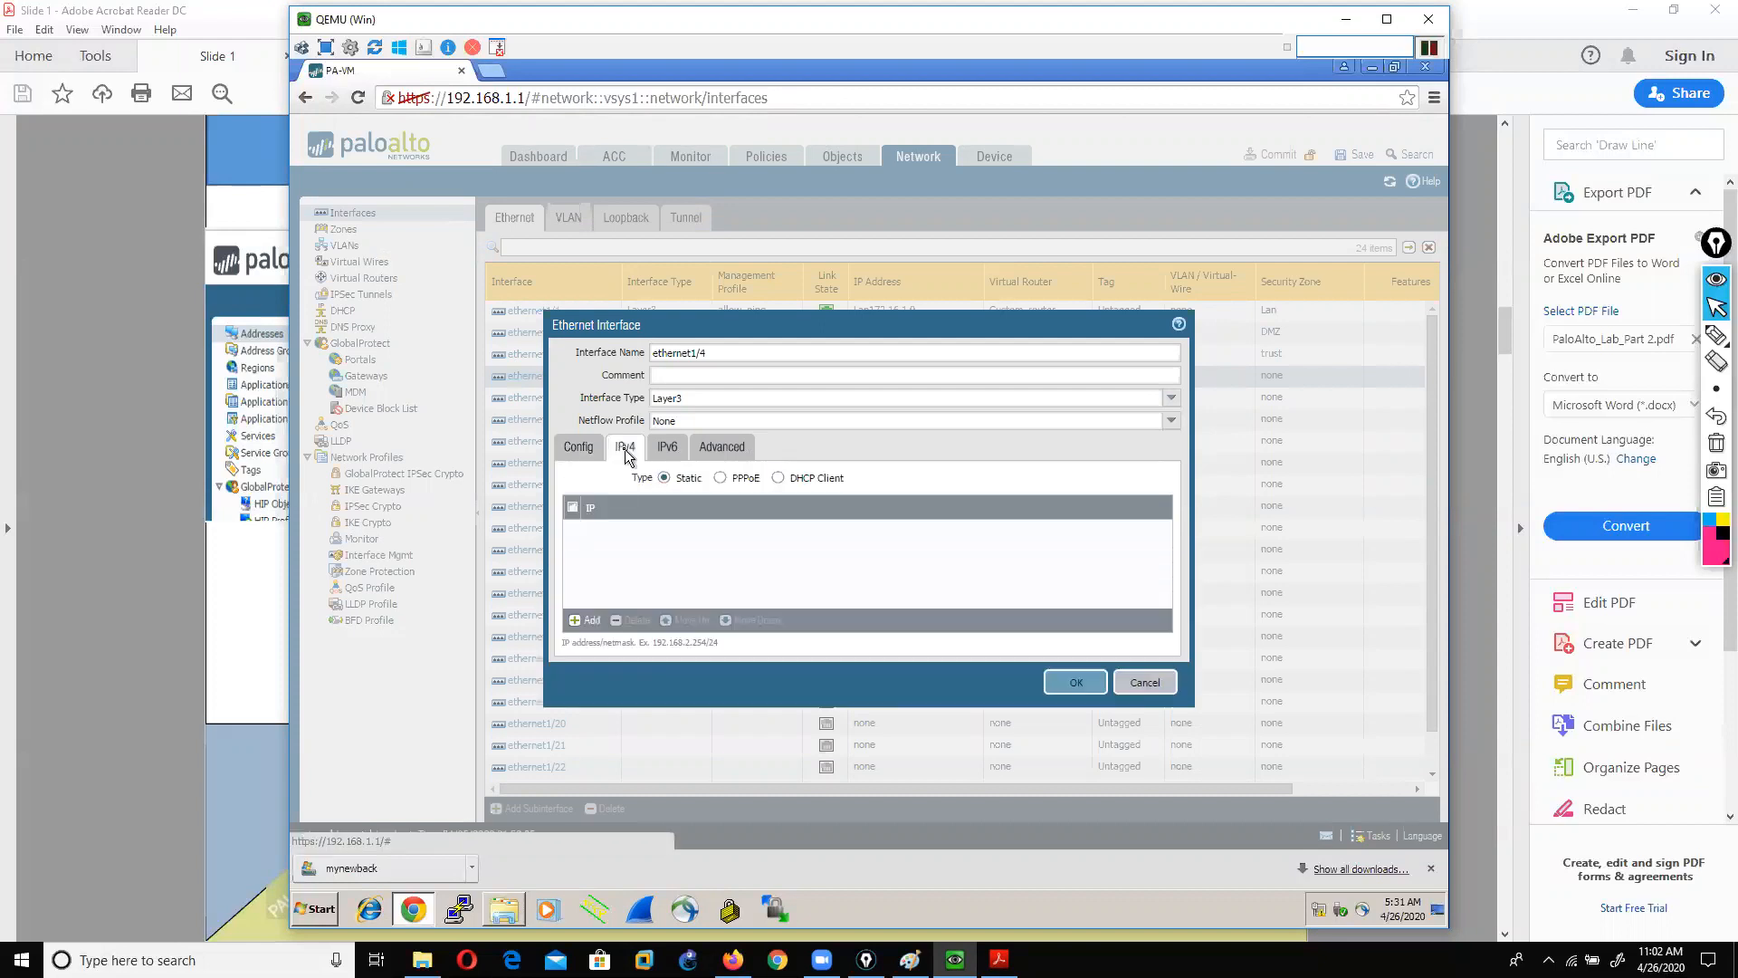
left_click(580, 623)
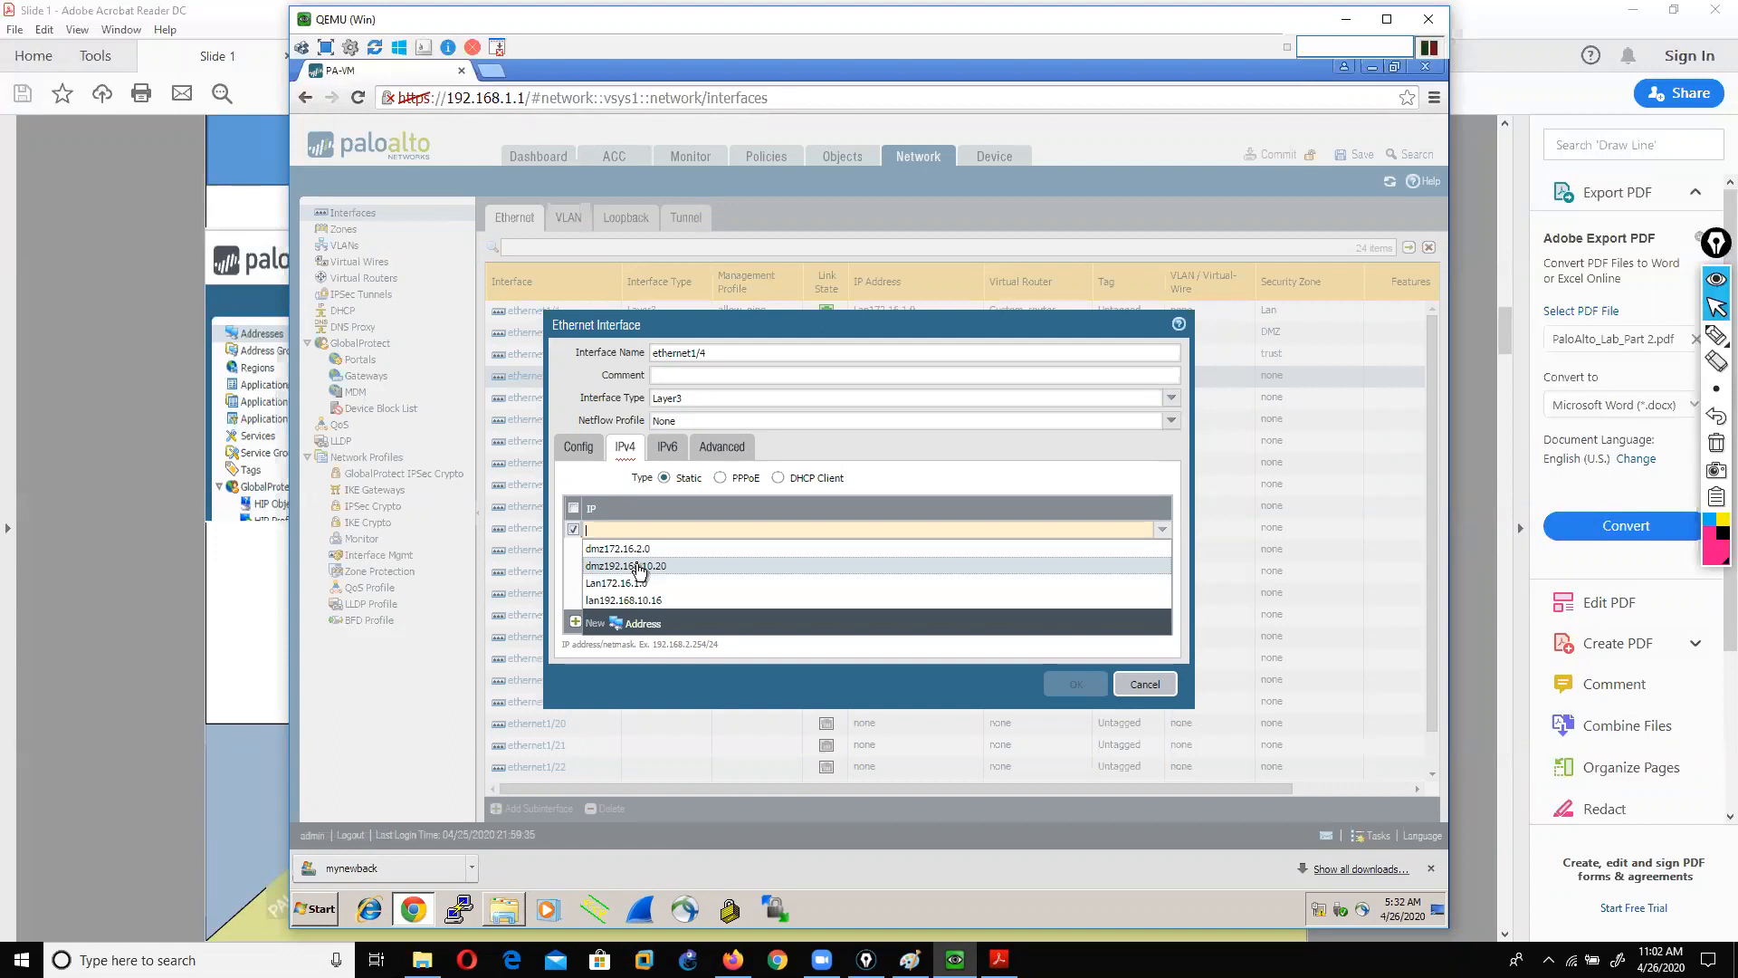
Step: Create address object DMZ20.20.20.20 with IP netmask 20.20.20.20/24 as ethernet1/4's IPv4 address
left_click(628, 625)
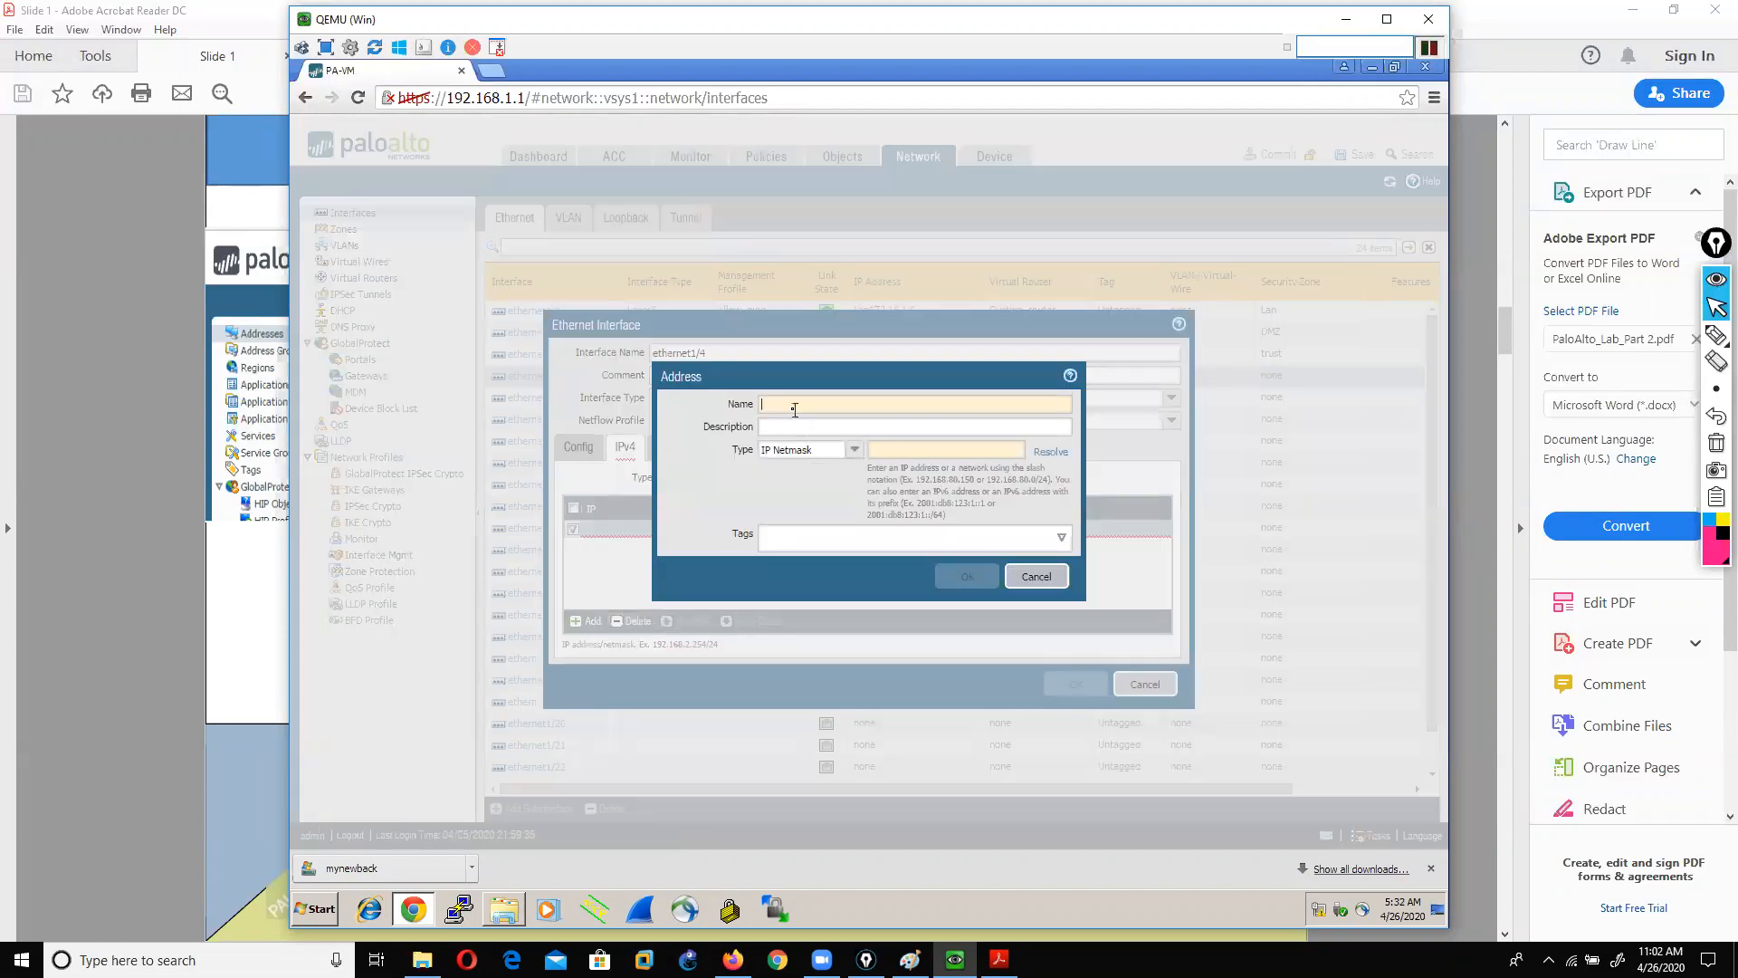
type("DMZ")
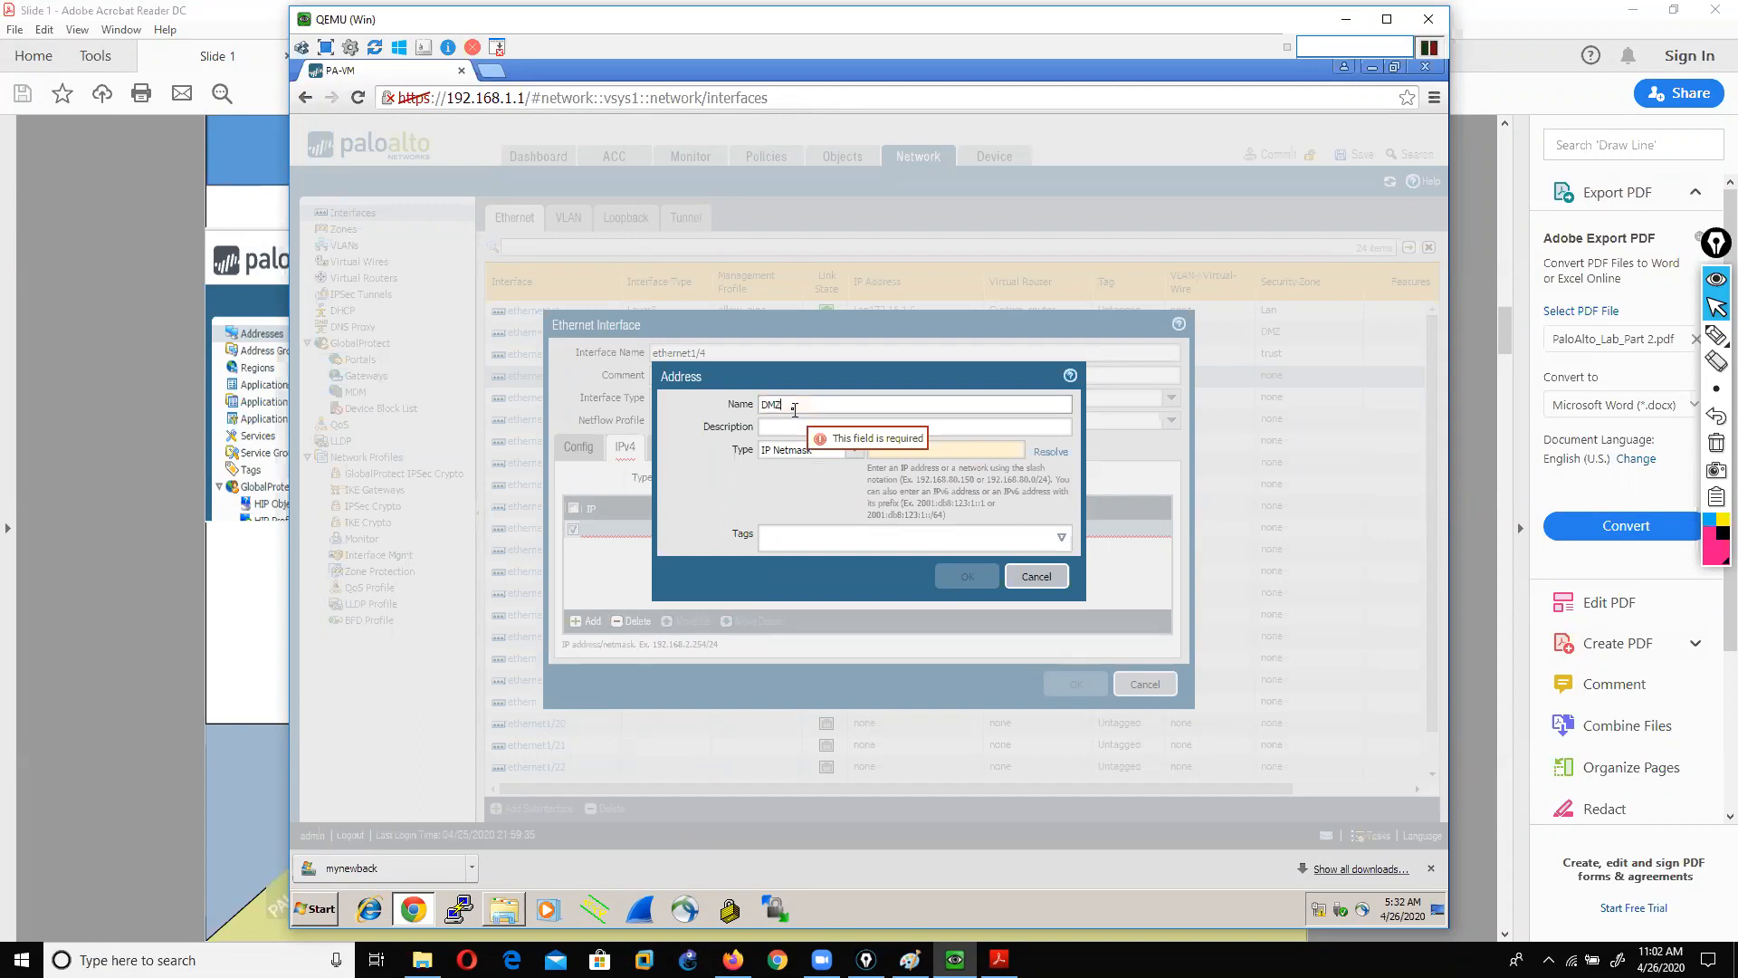
type("20.80.20.20")
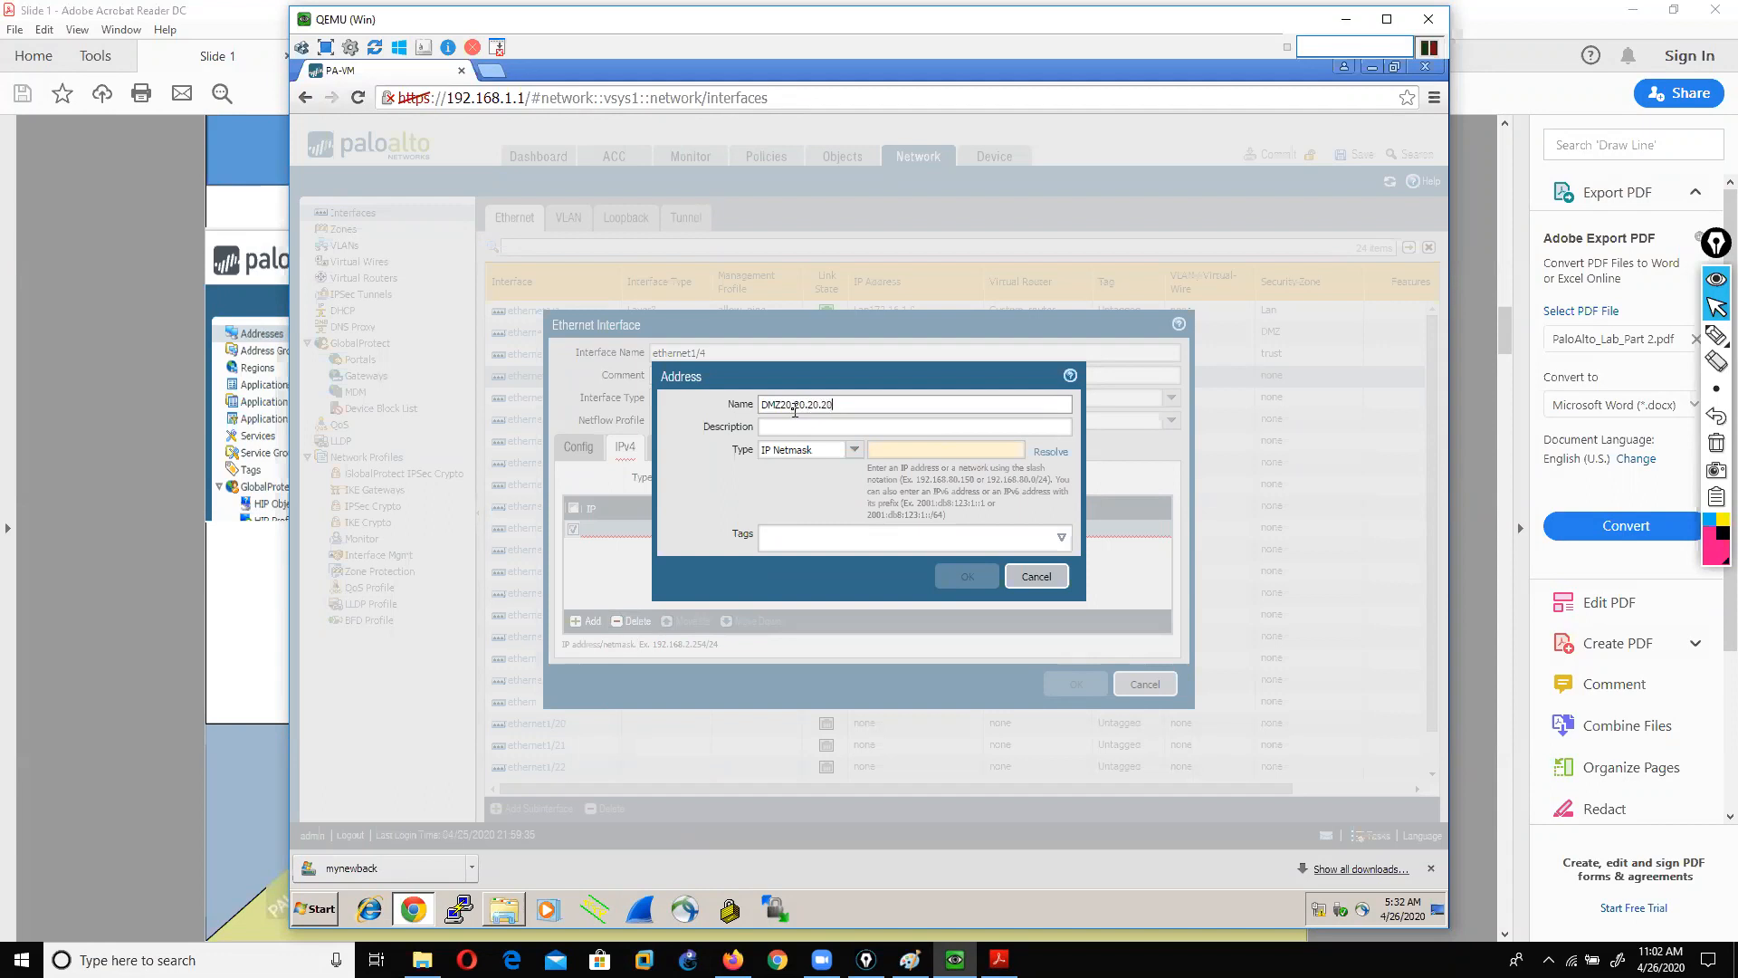
left_click(895, 451)
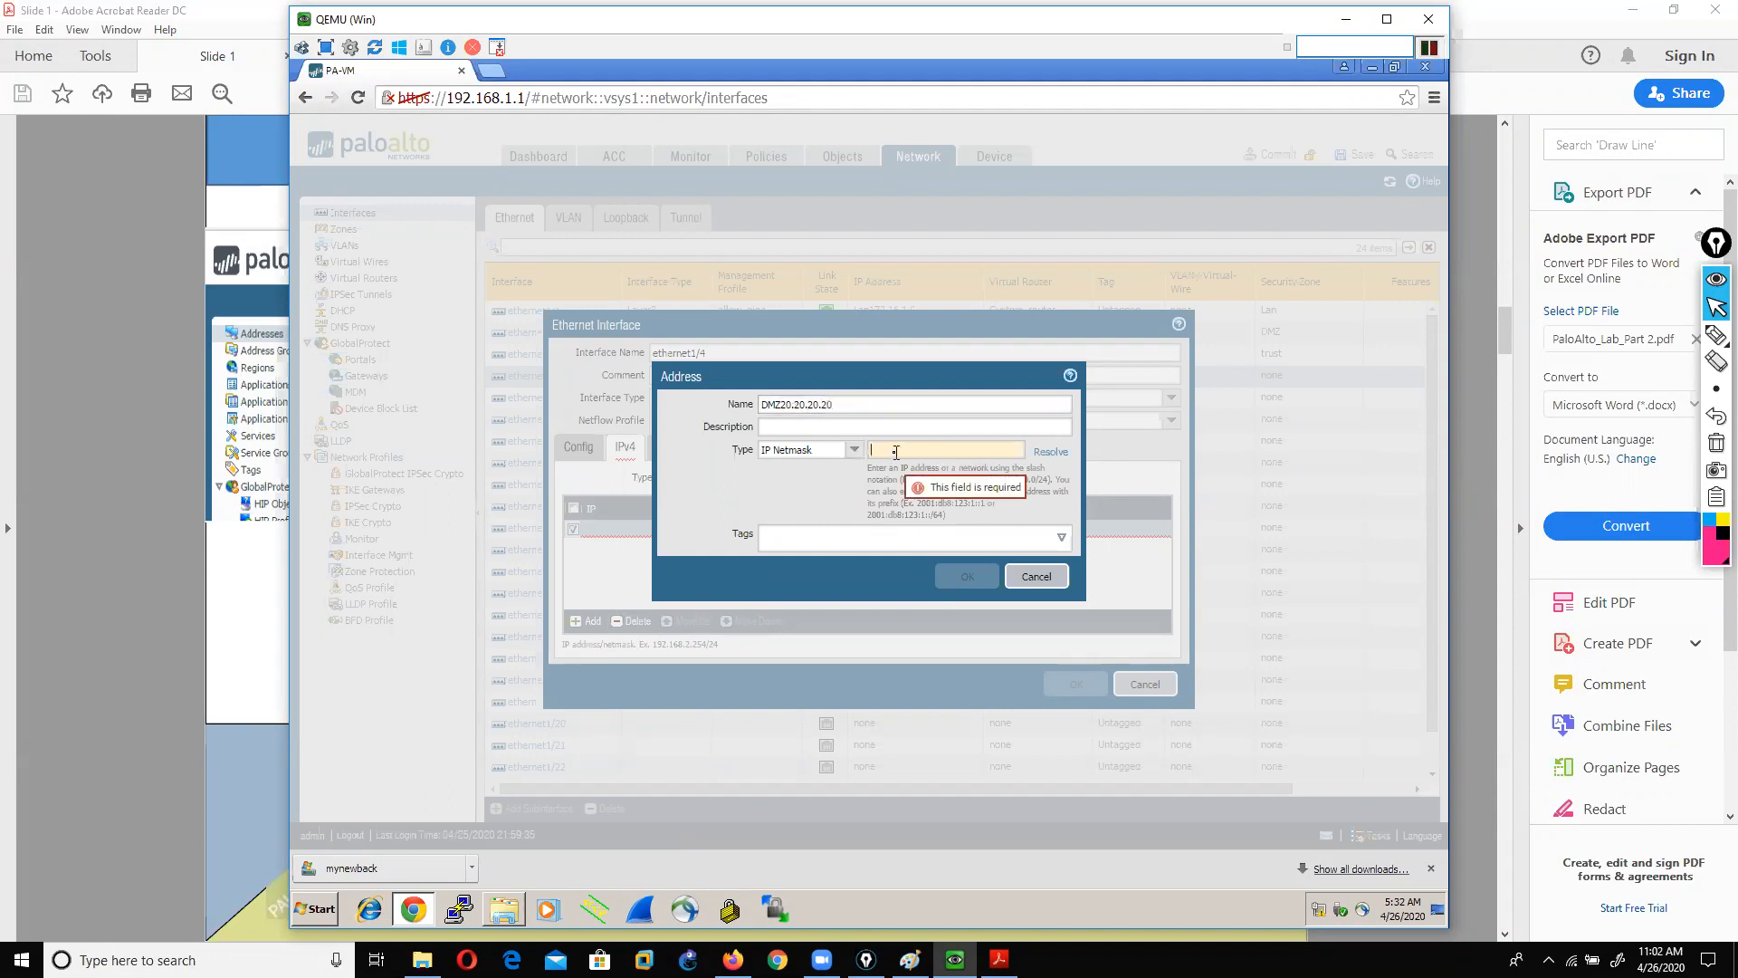
type("20.20.2")
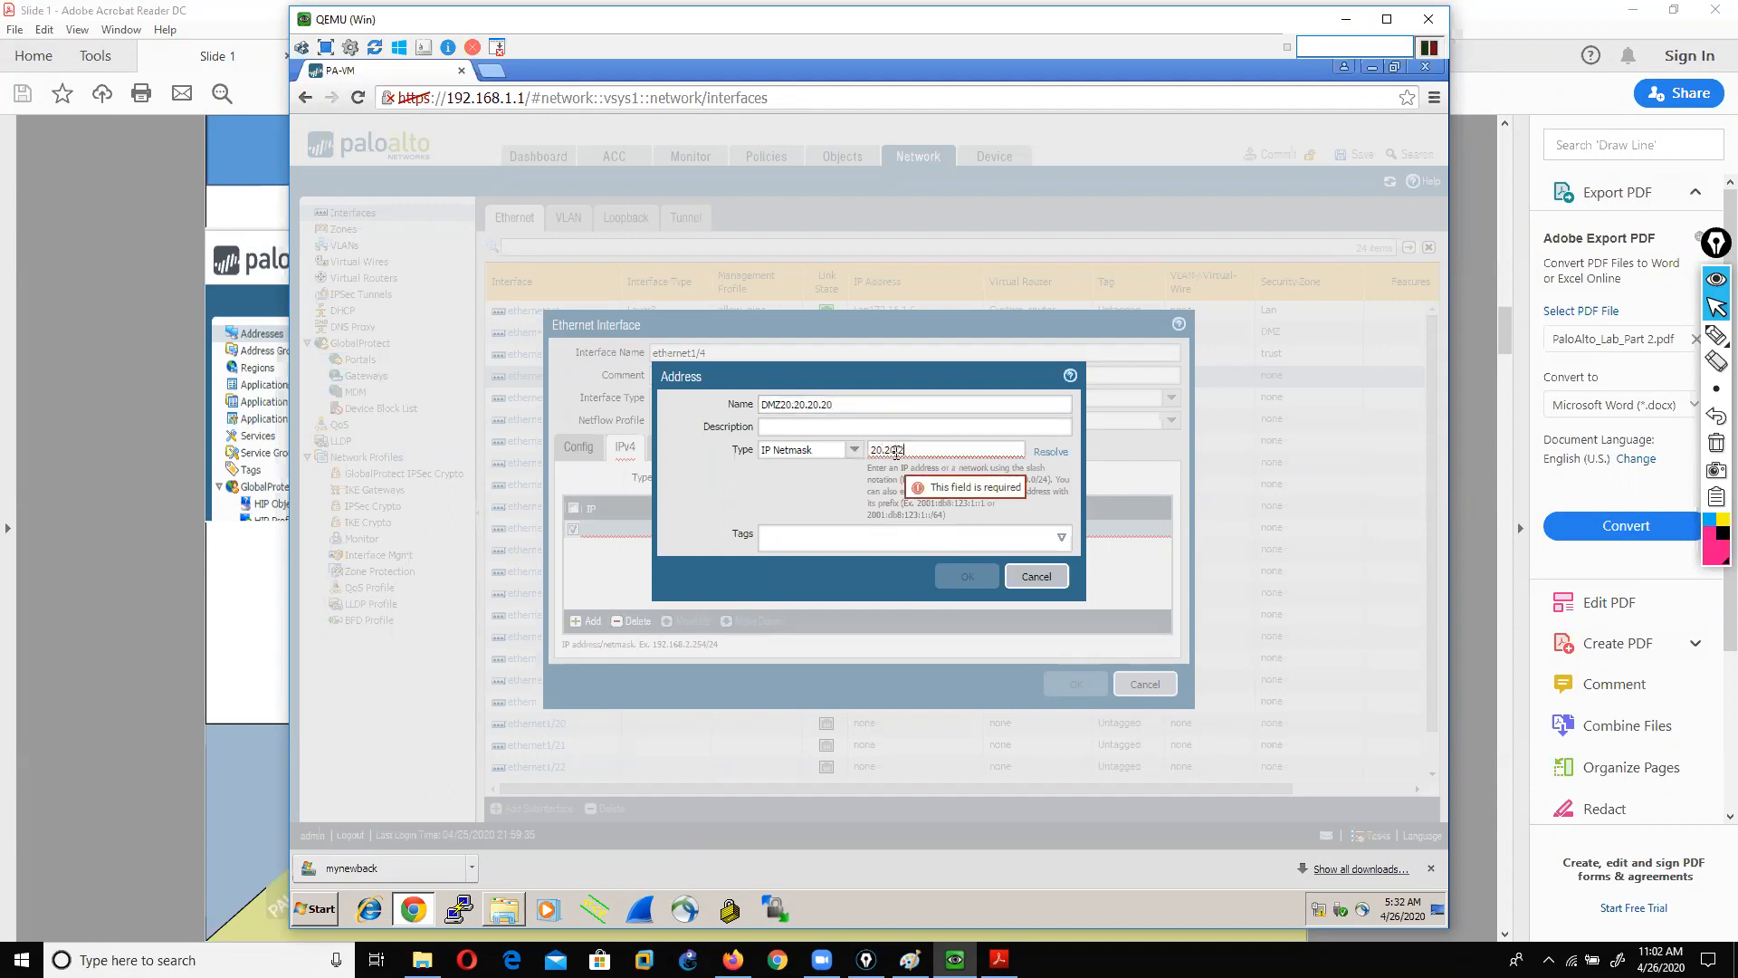
type("0.20/24")
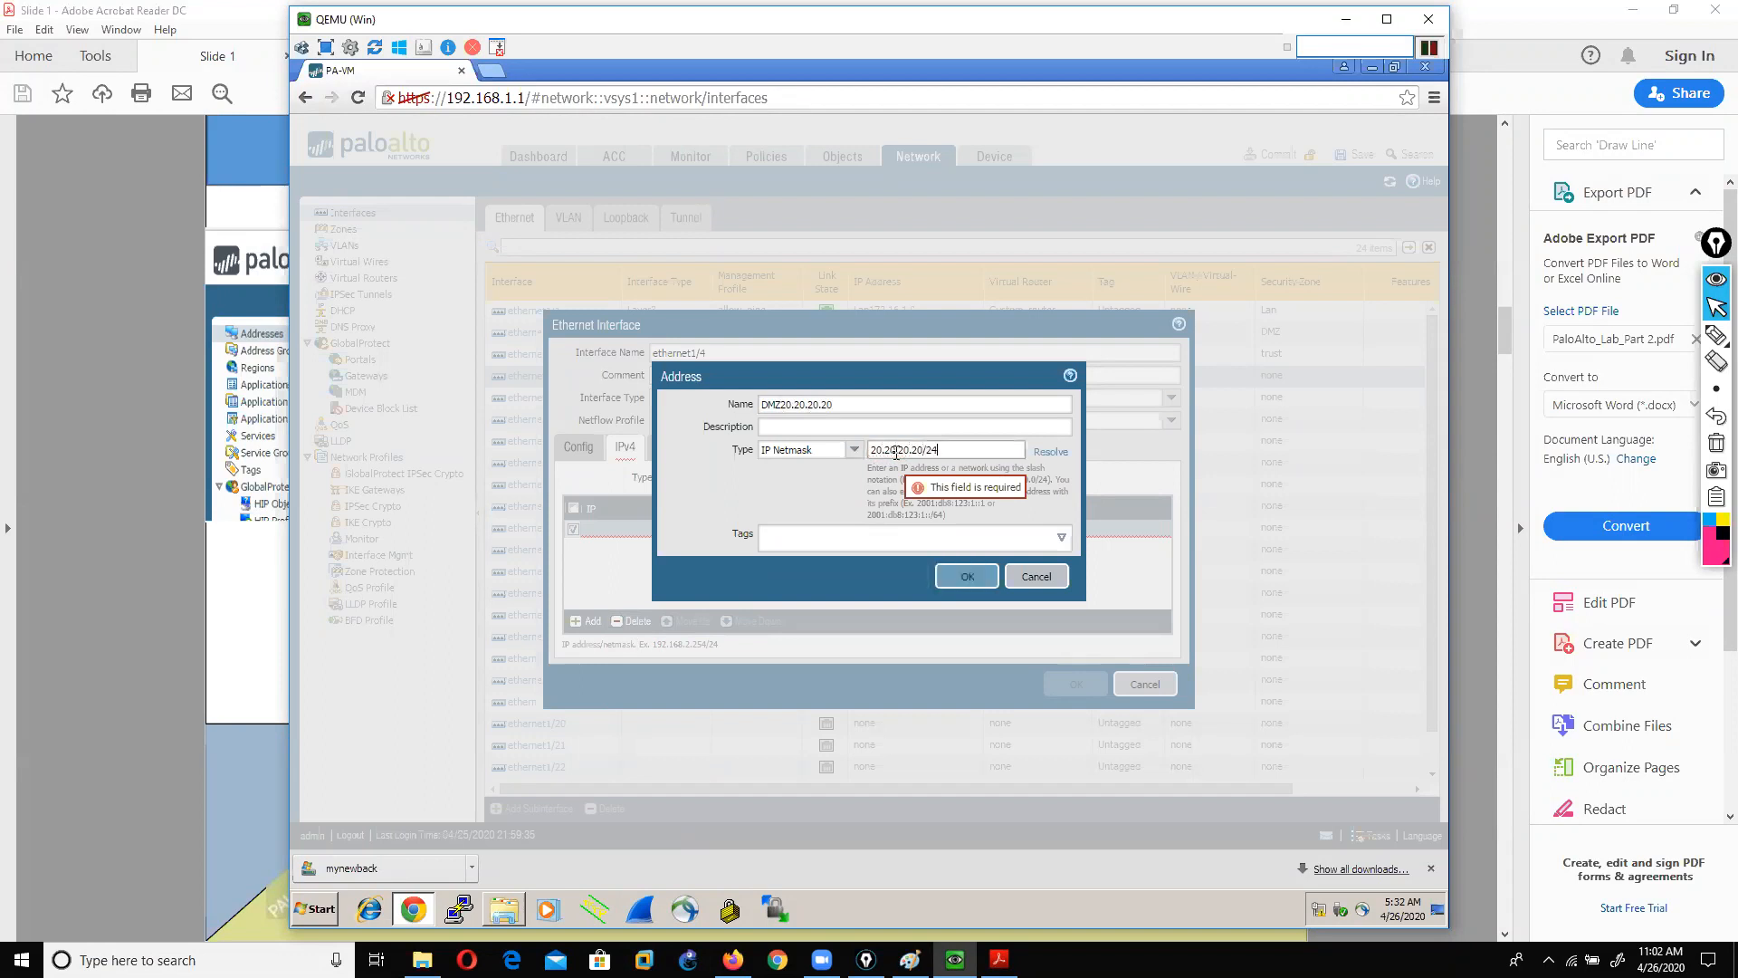
left_click(947, 570)
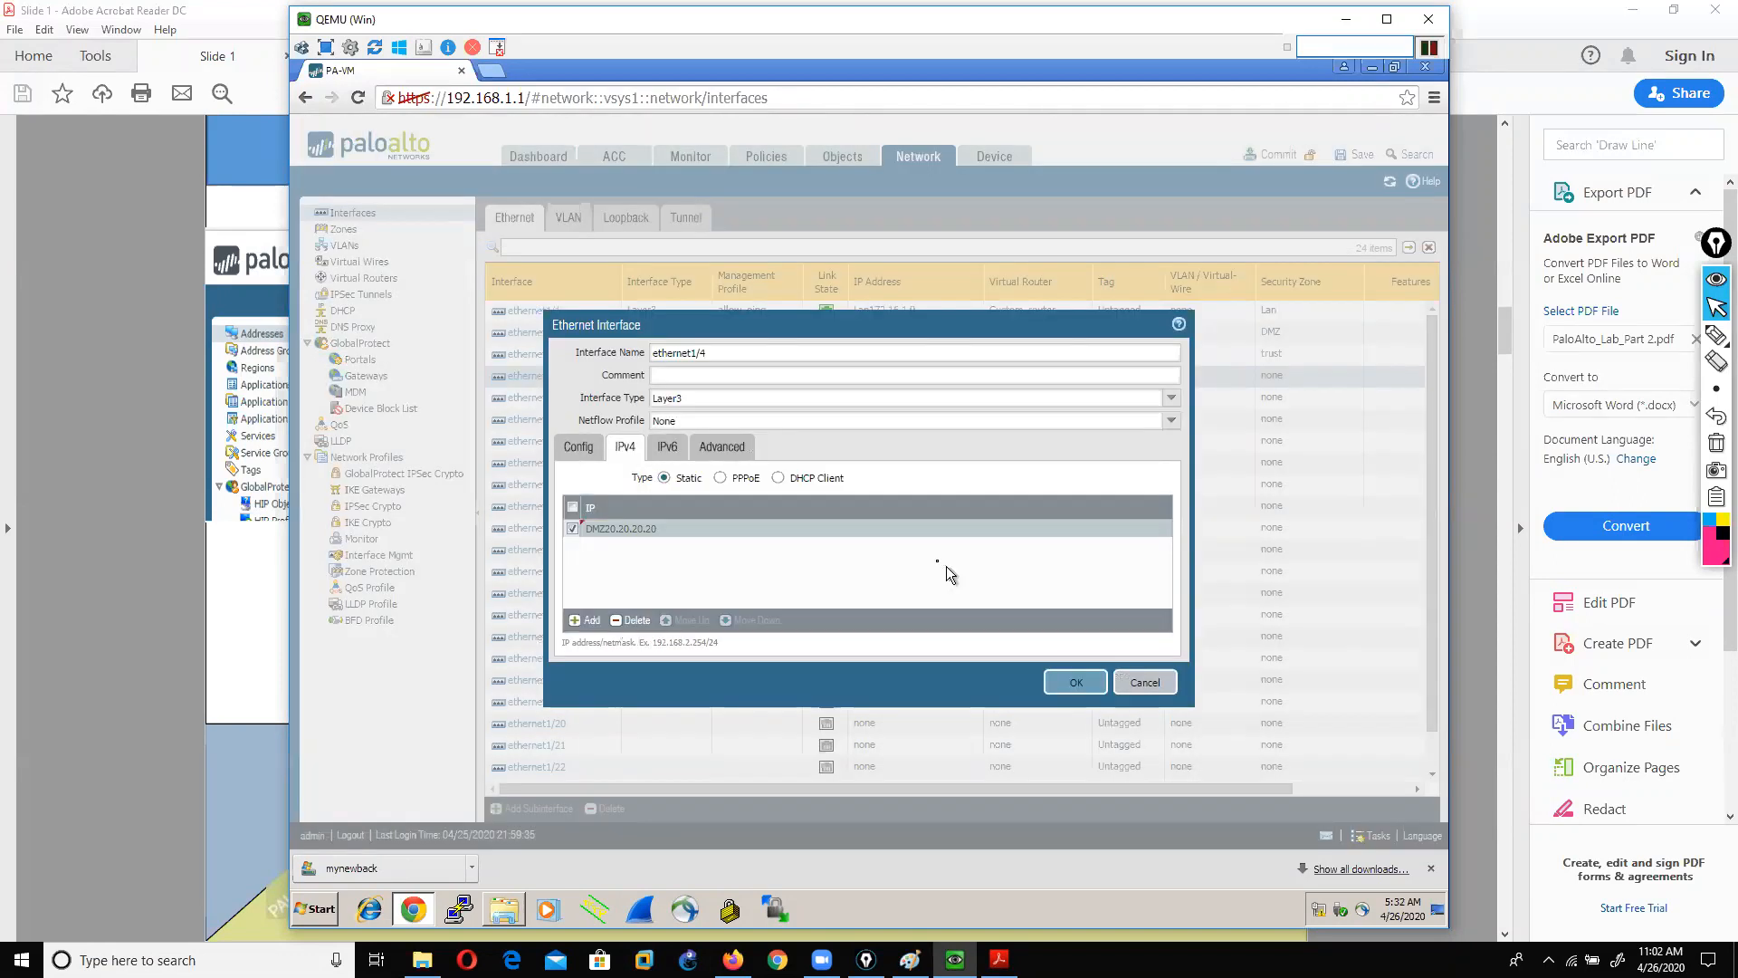
Step: Assign the dataping management profile to ethernet1/4 and save the interface
left_click(720, 447)
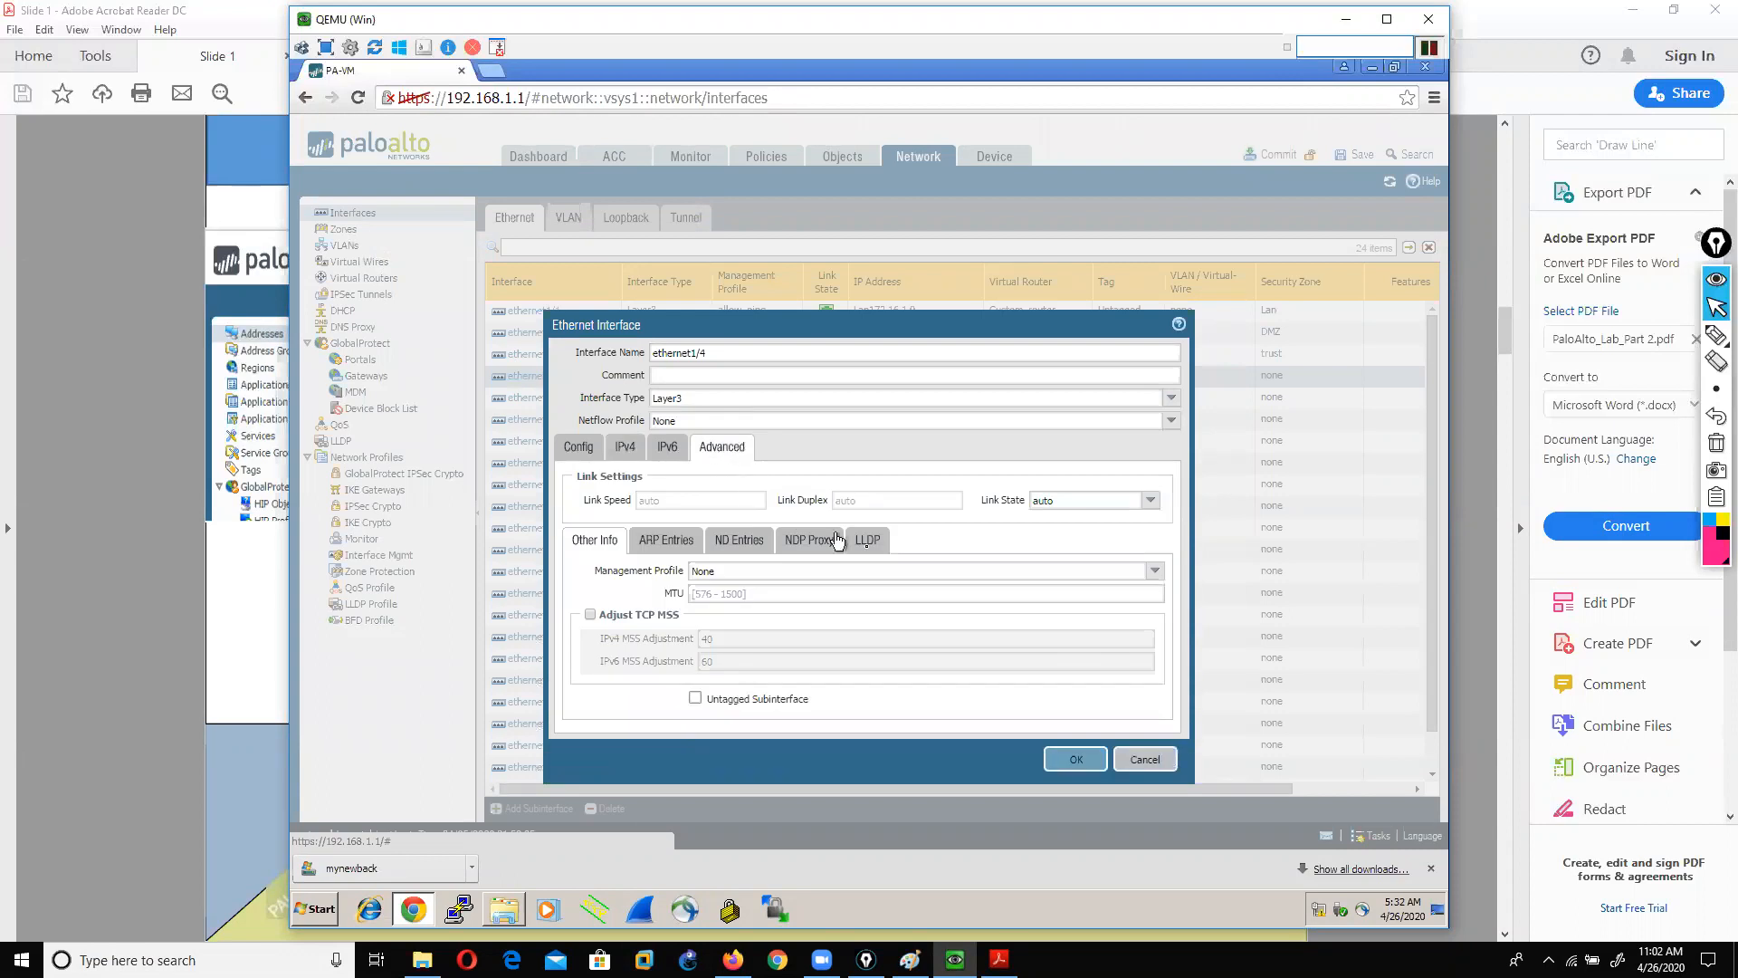
left_click(1143, 571)
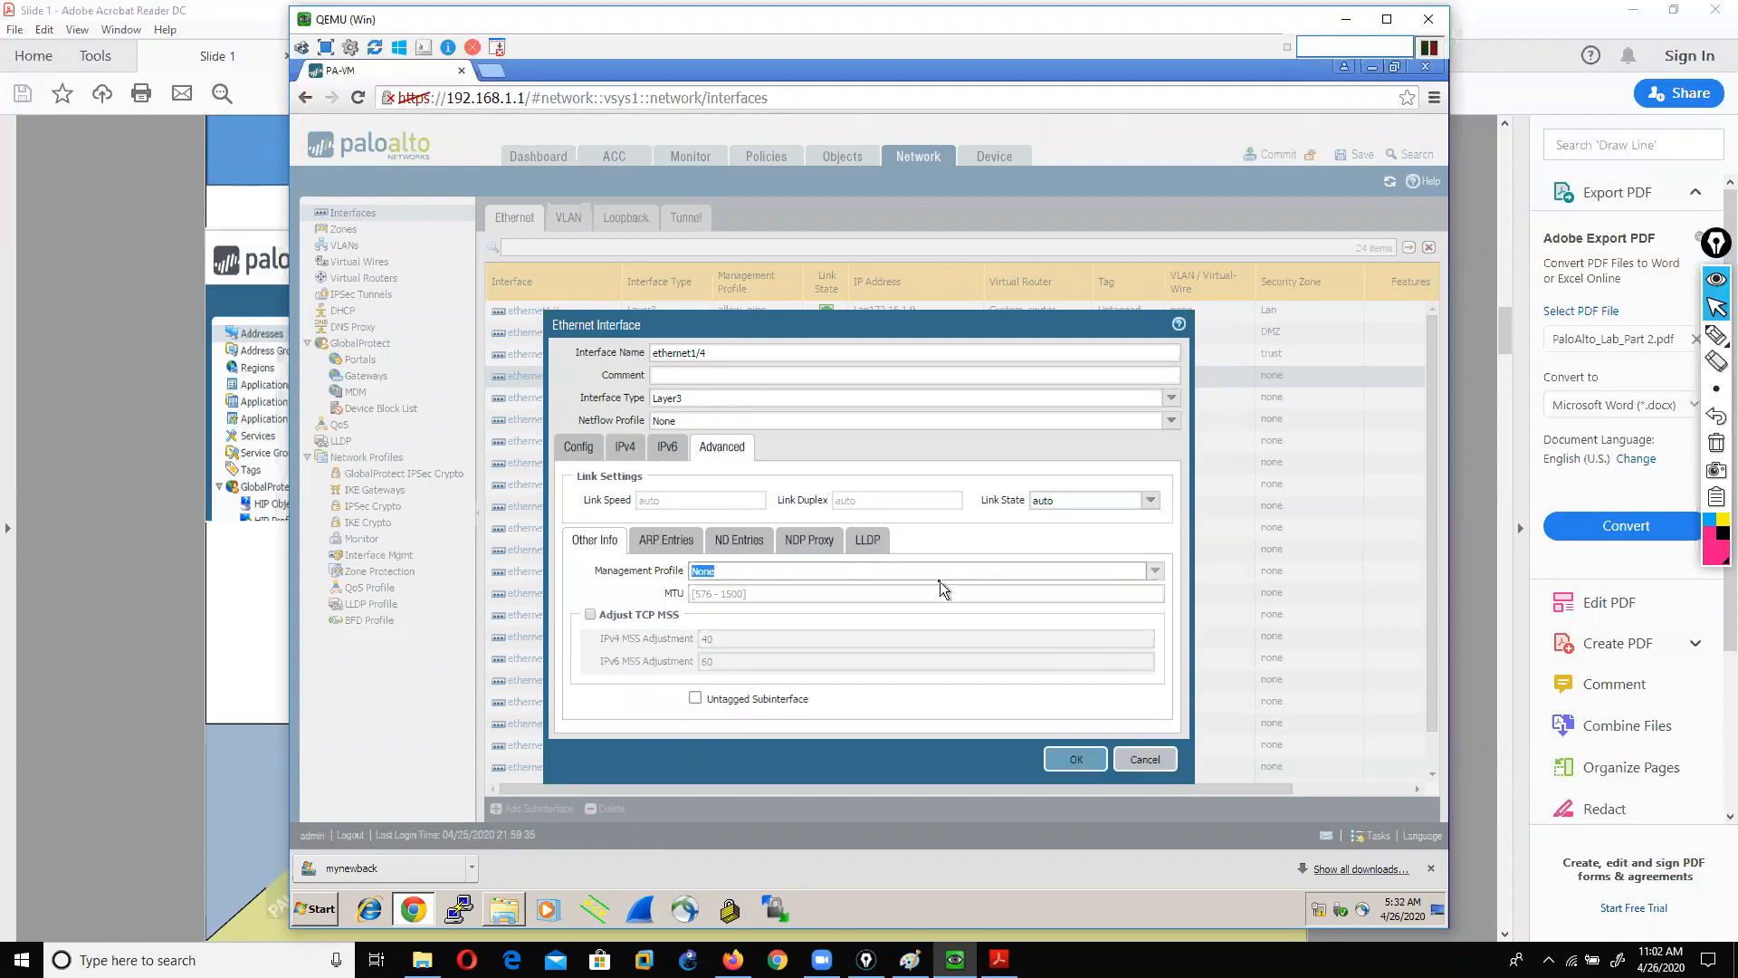
left_click(1155, 570)
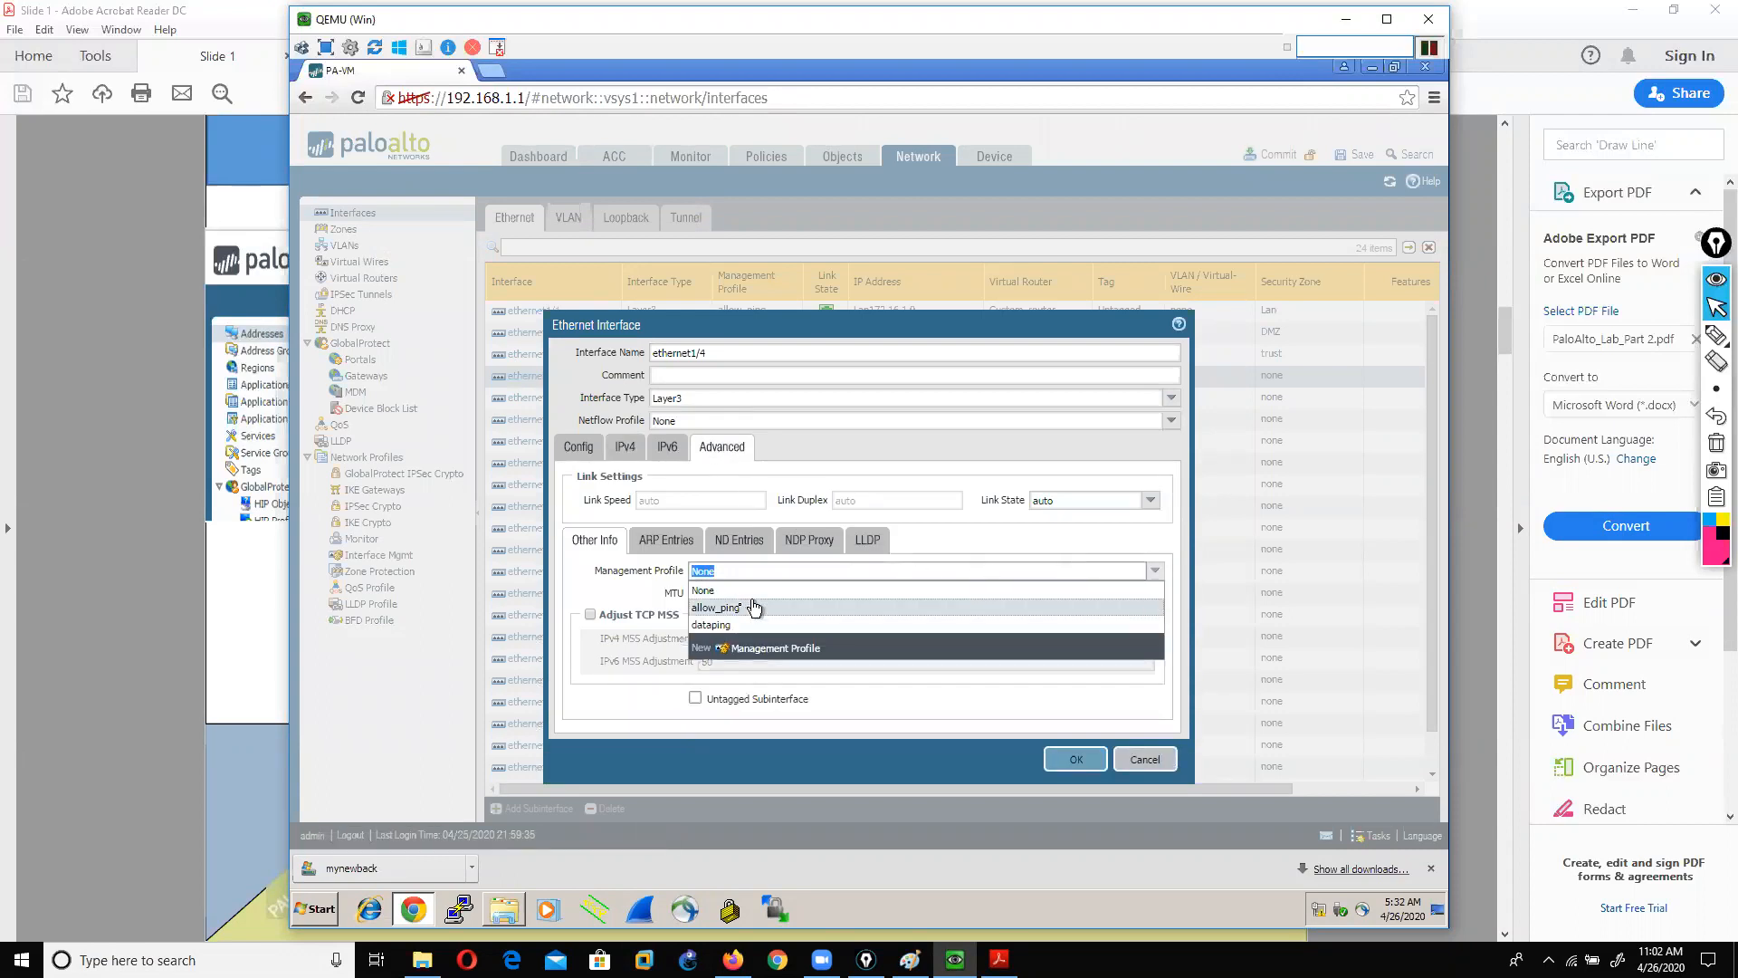
left_click(727, 625)
left_click(1074, 759)
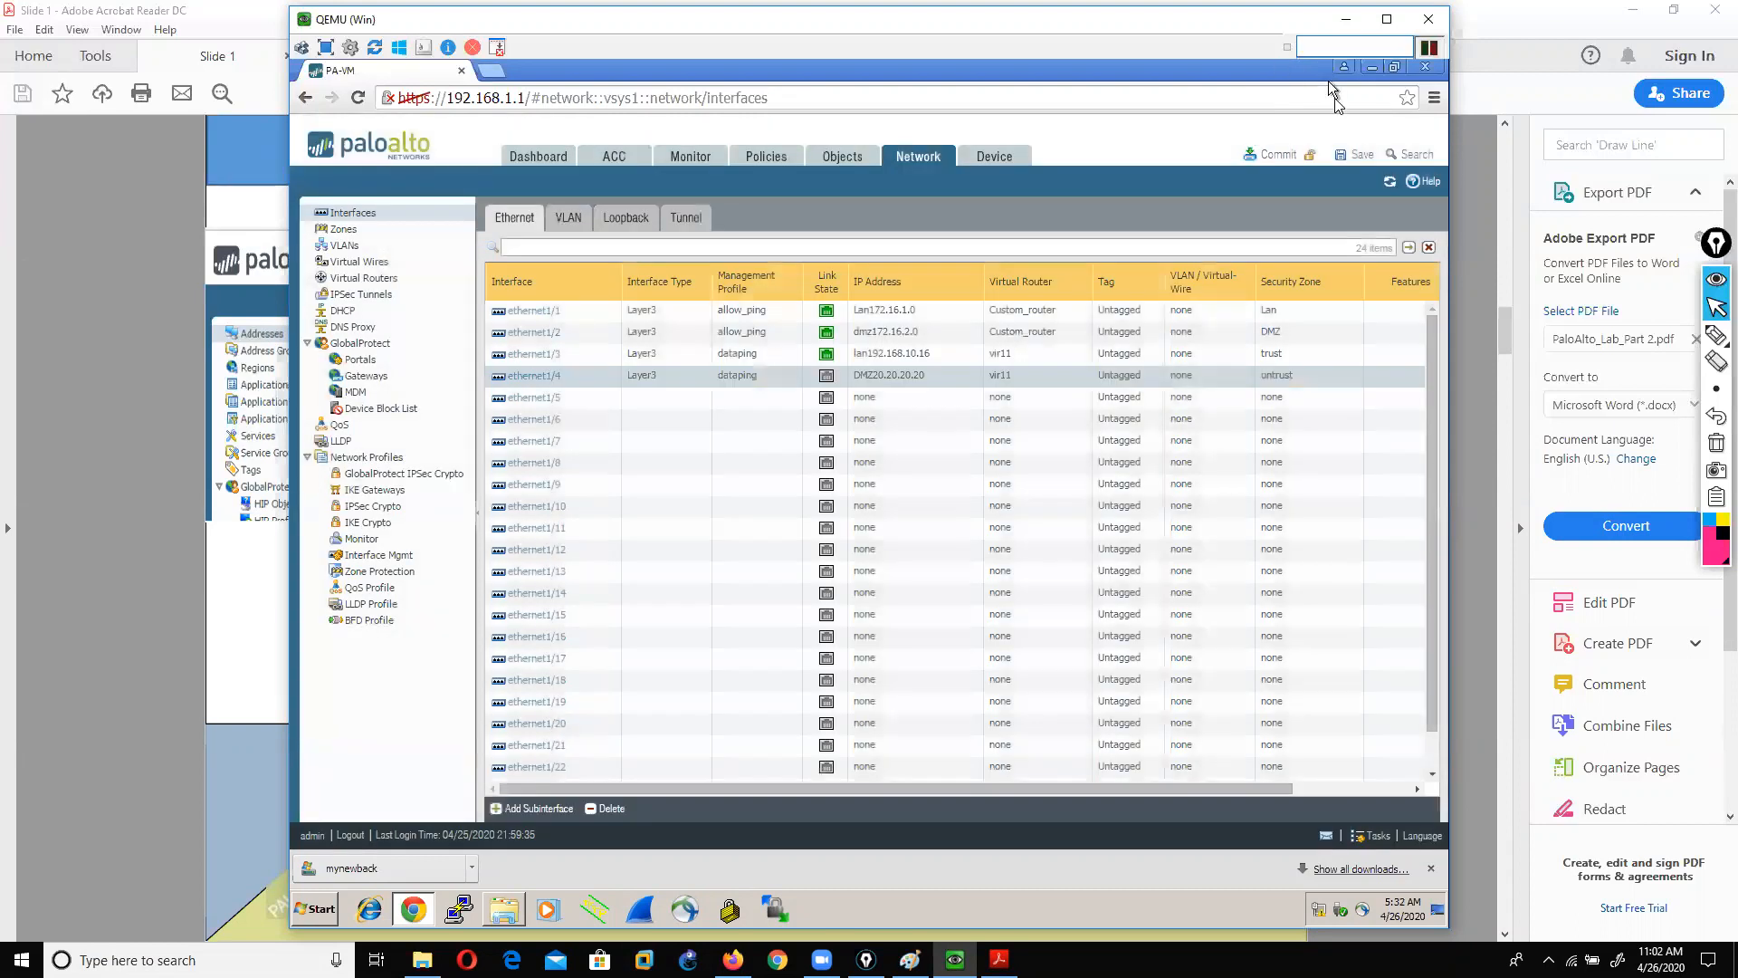
Step: Commit the configuration to the firewall and return to the lab topology
left_click(1277, 156)
left_click(937, 557)
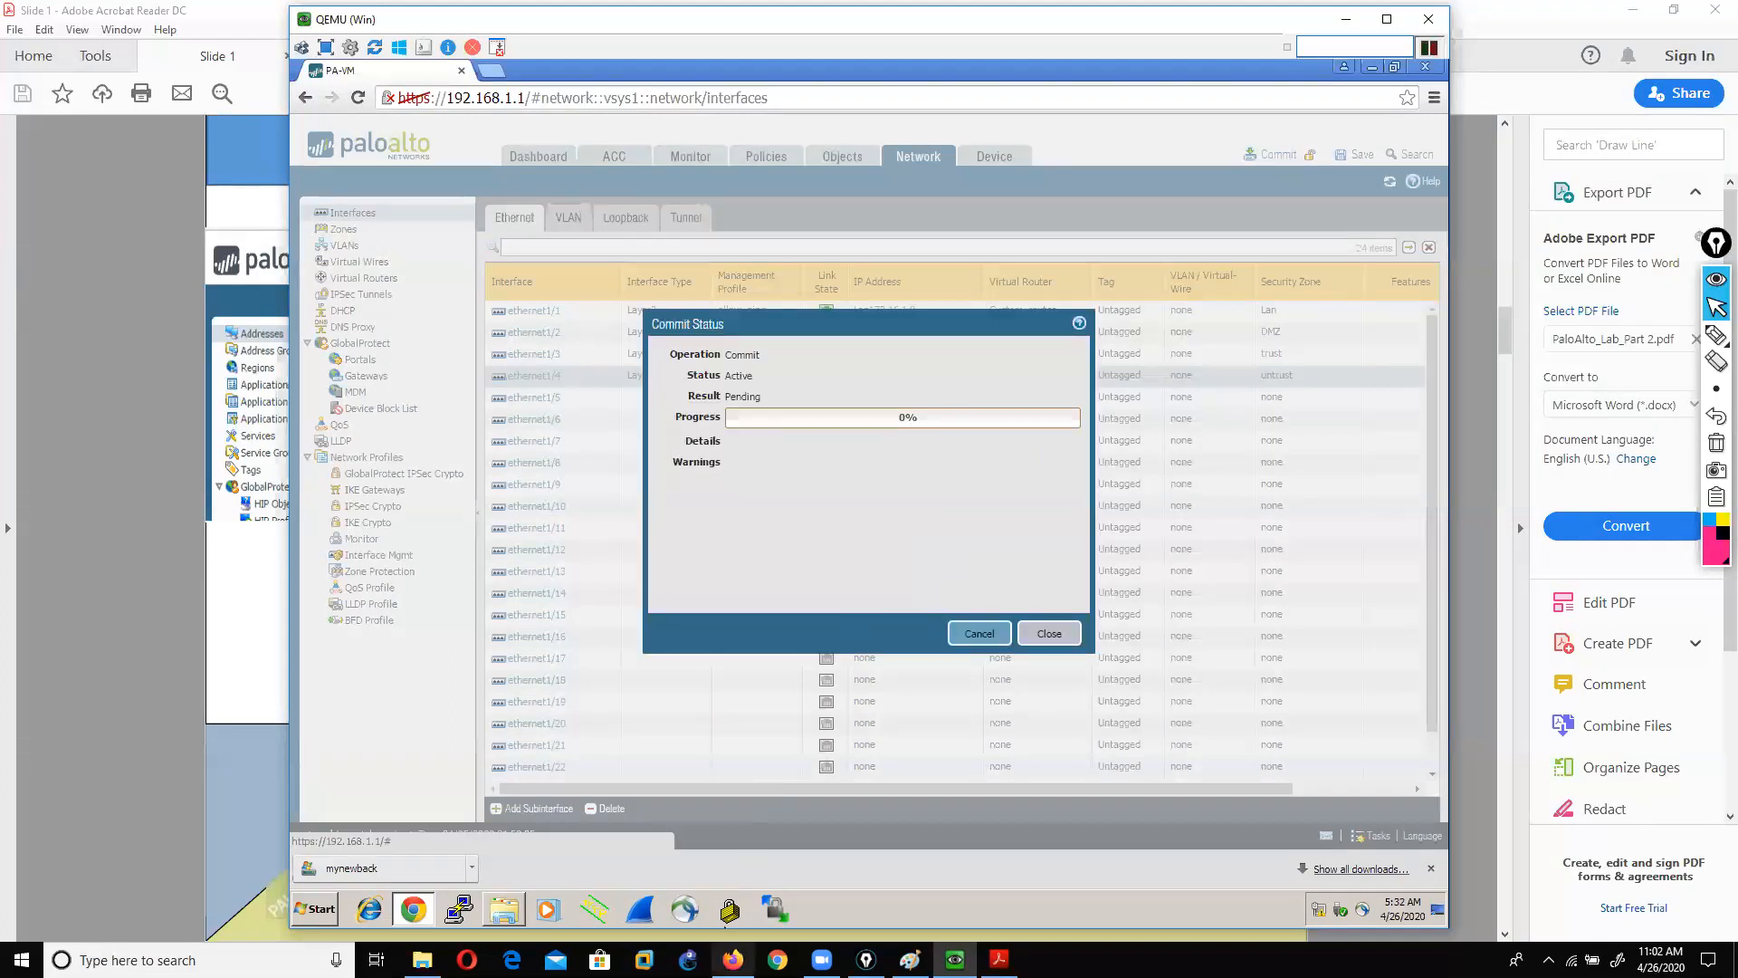
left_click(733, 959)
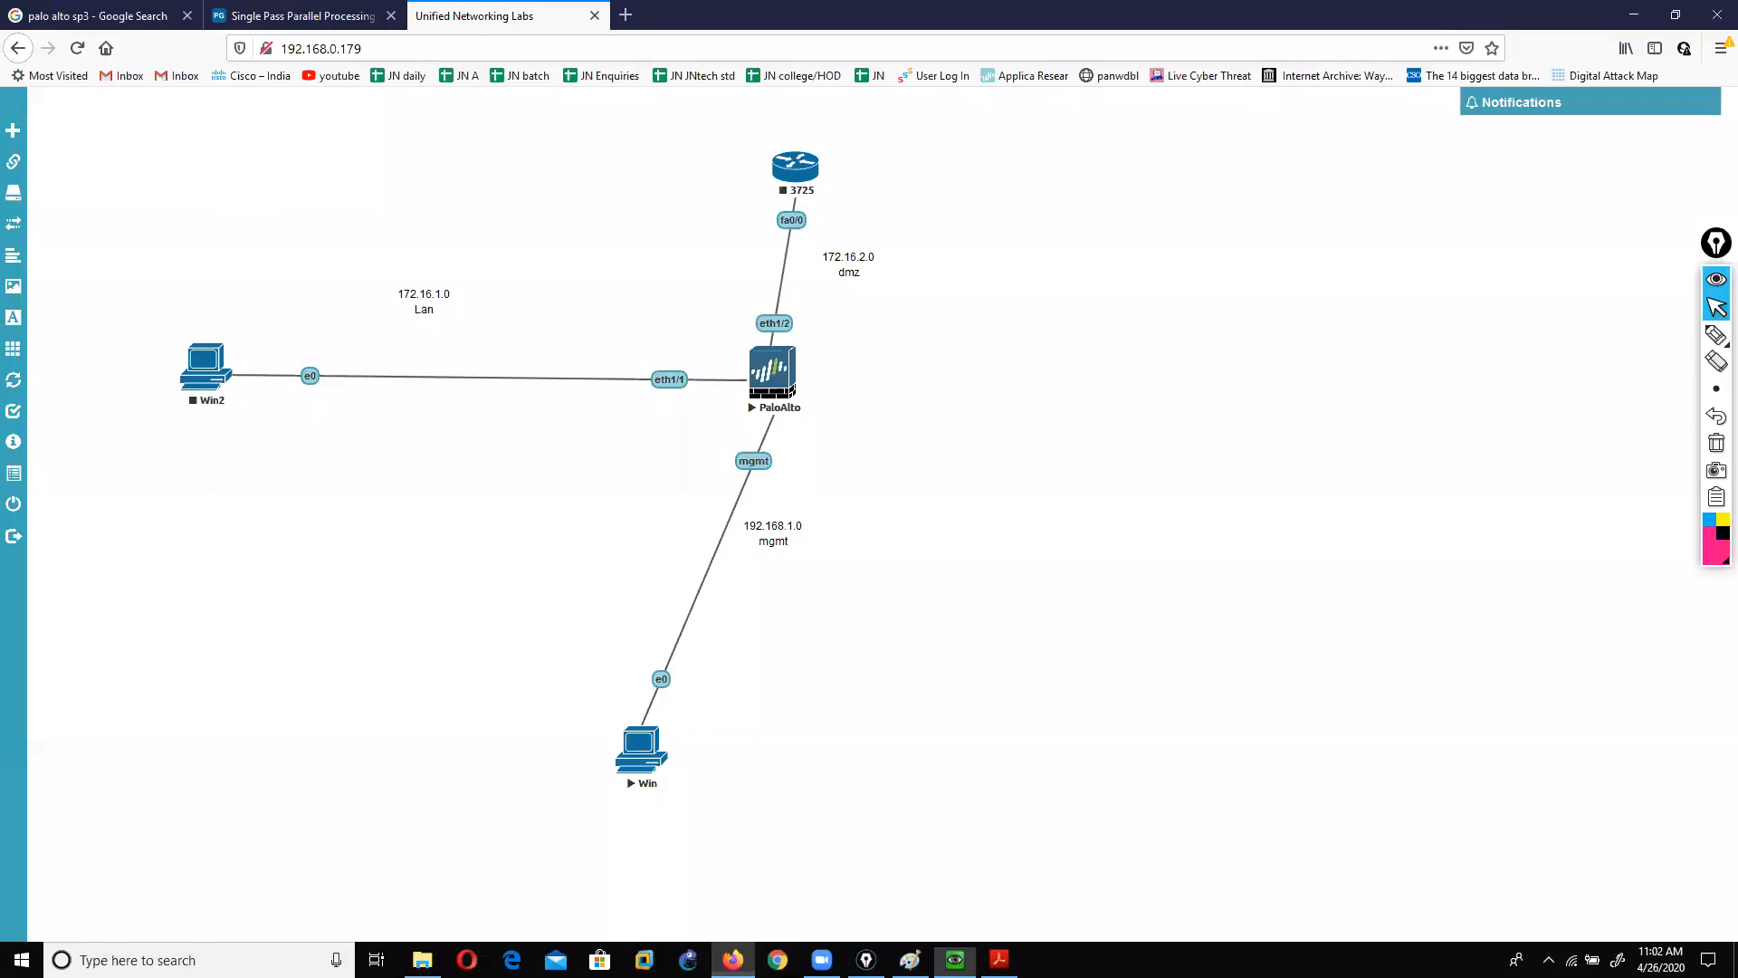
Step: Start the Win2 node and the 3725 router in the lab topology
left_click(206, 382)
left_click(242, 456)
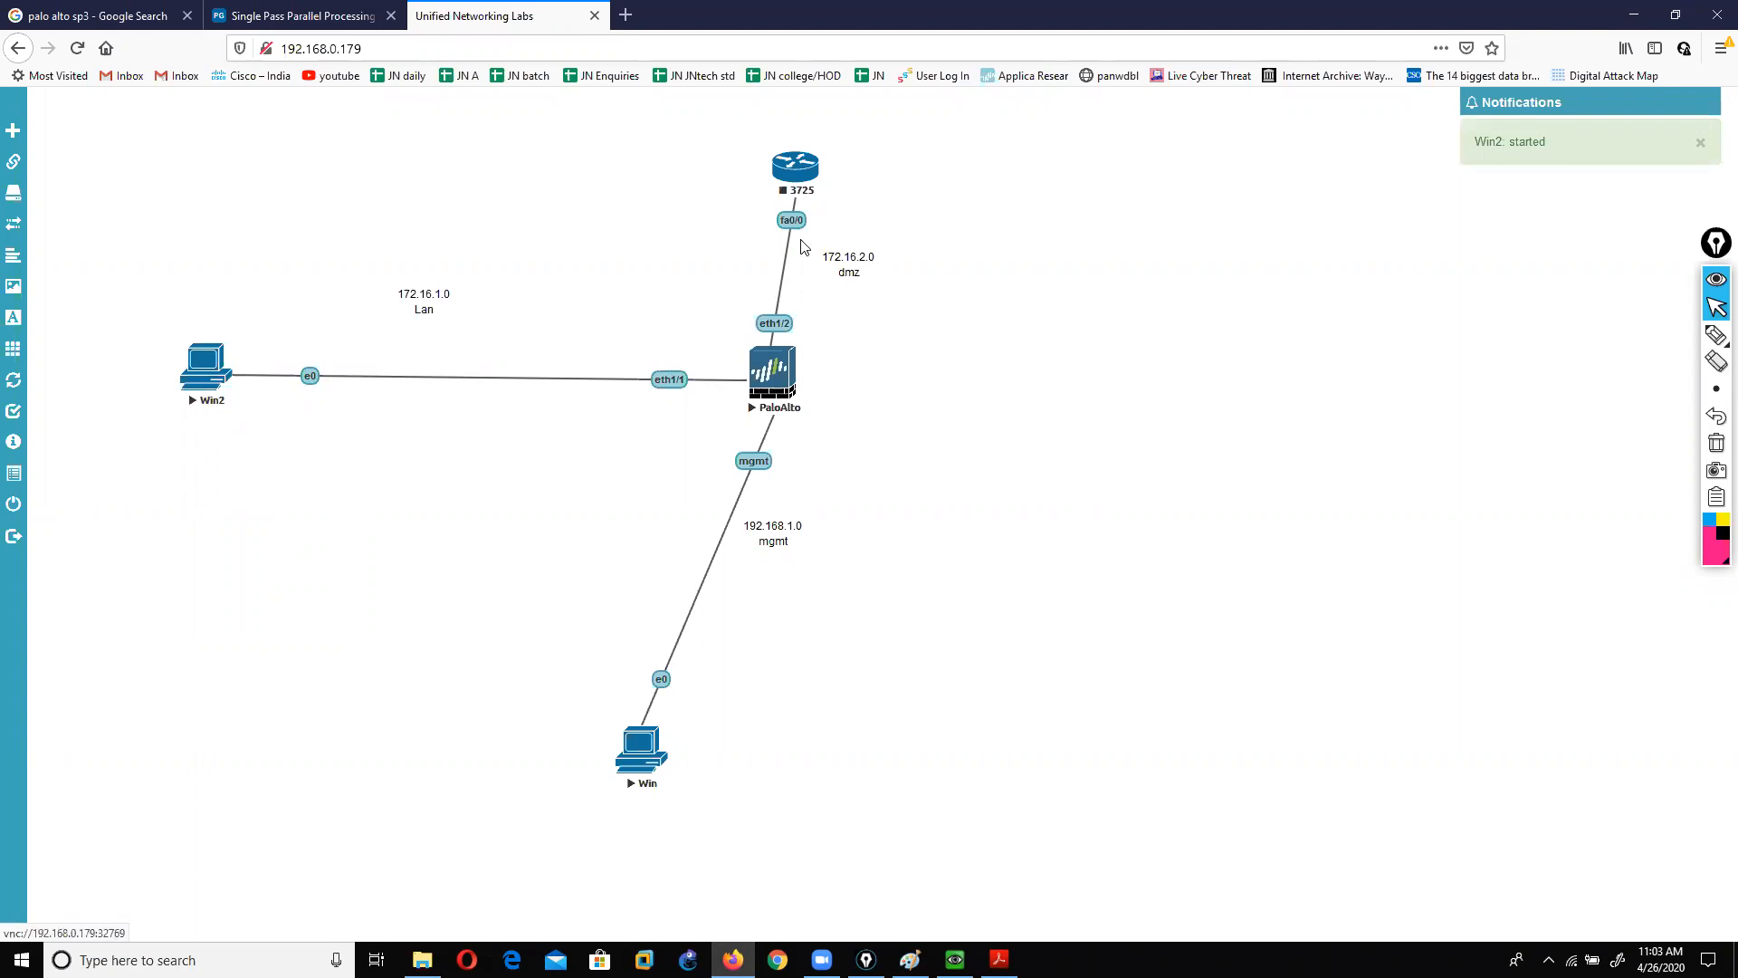
left_click(795, 169)
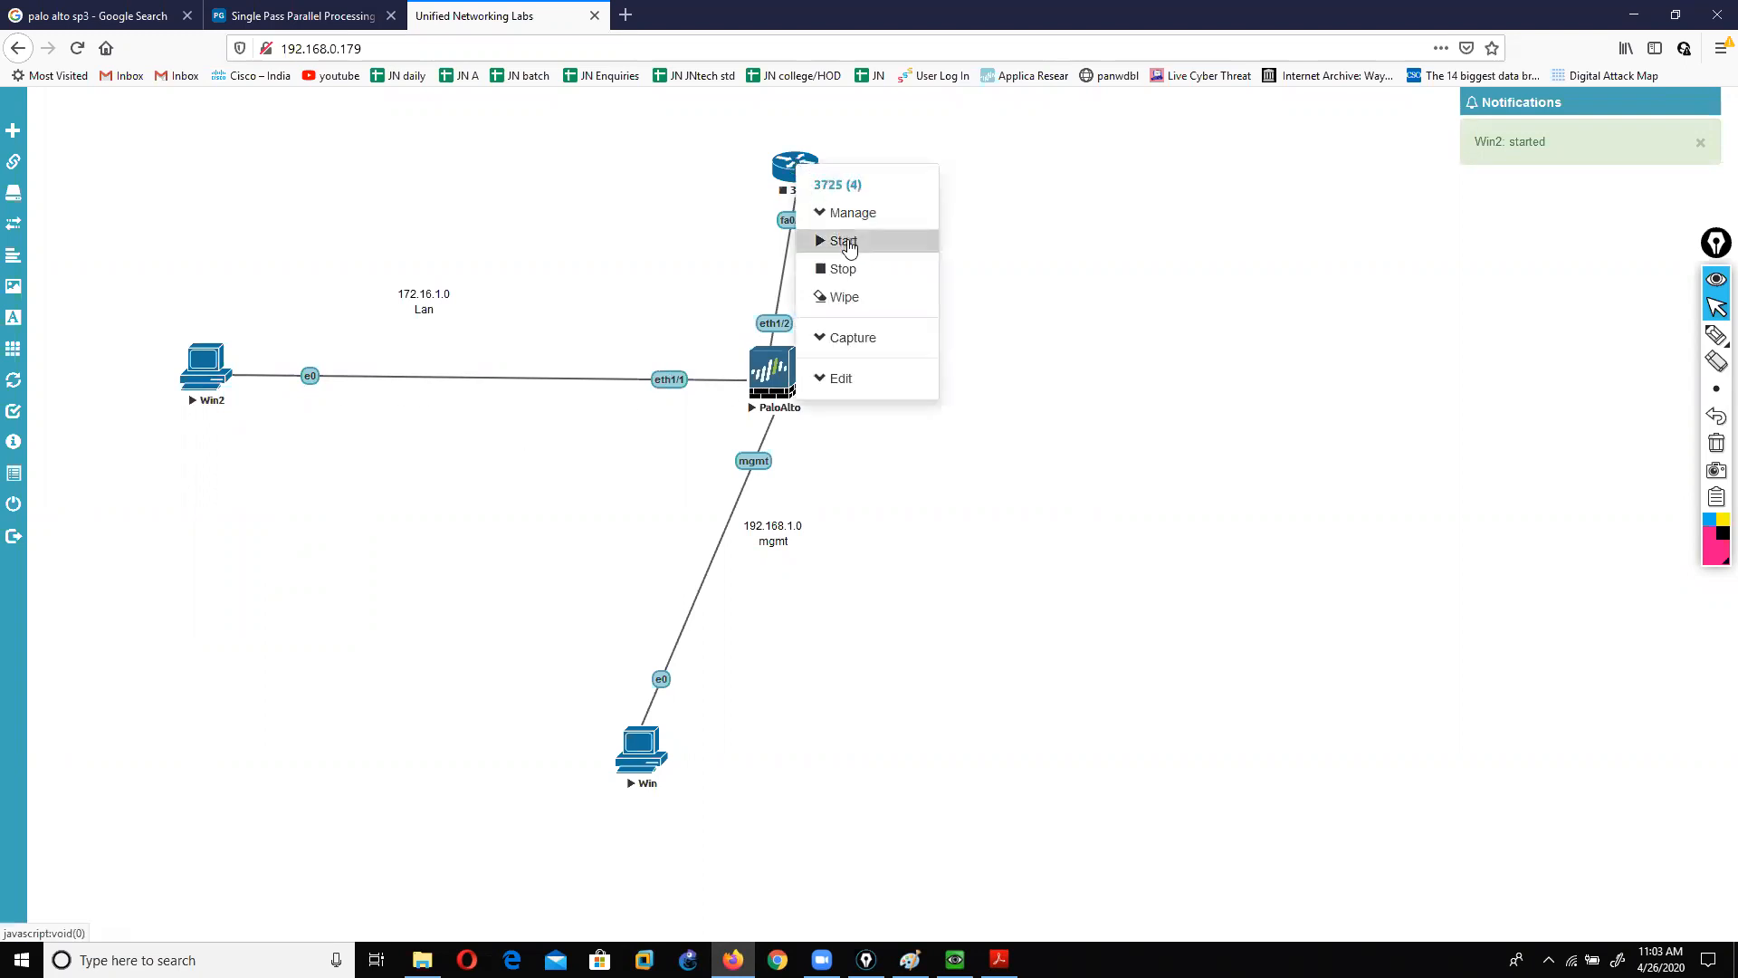
left_click(848, 245)
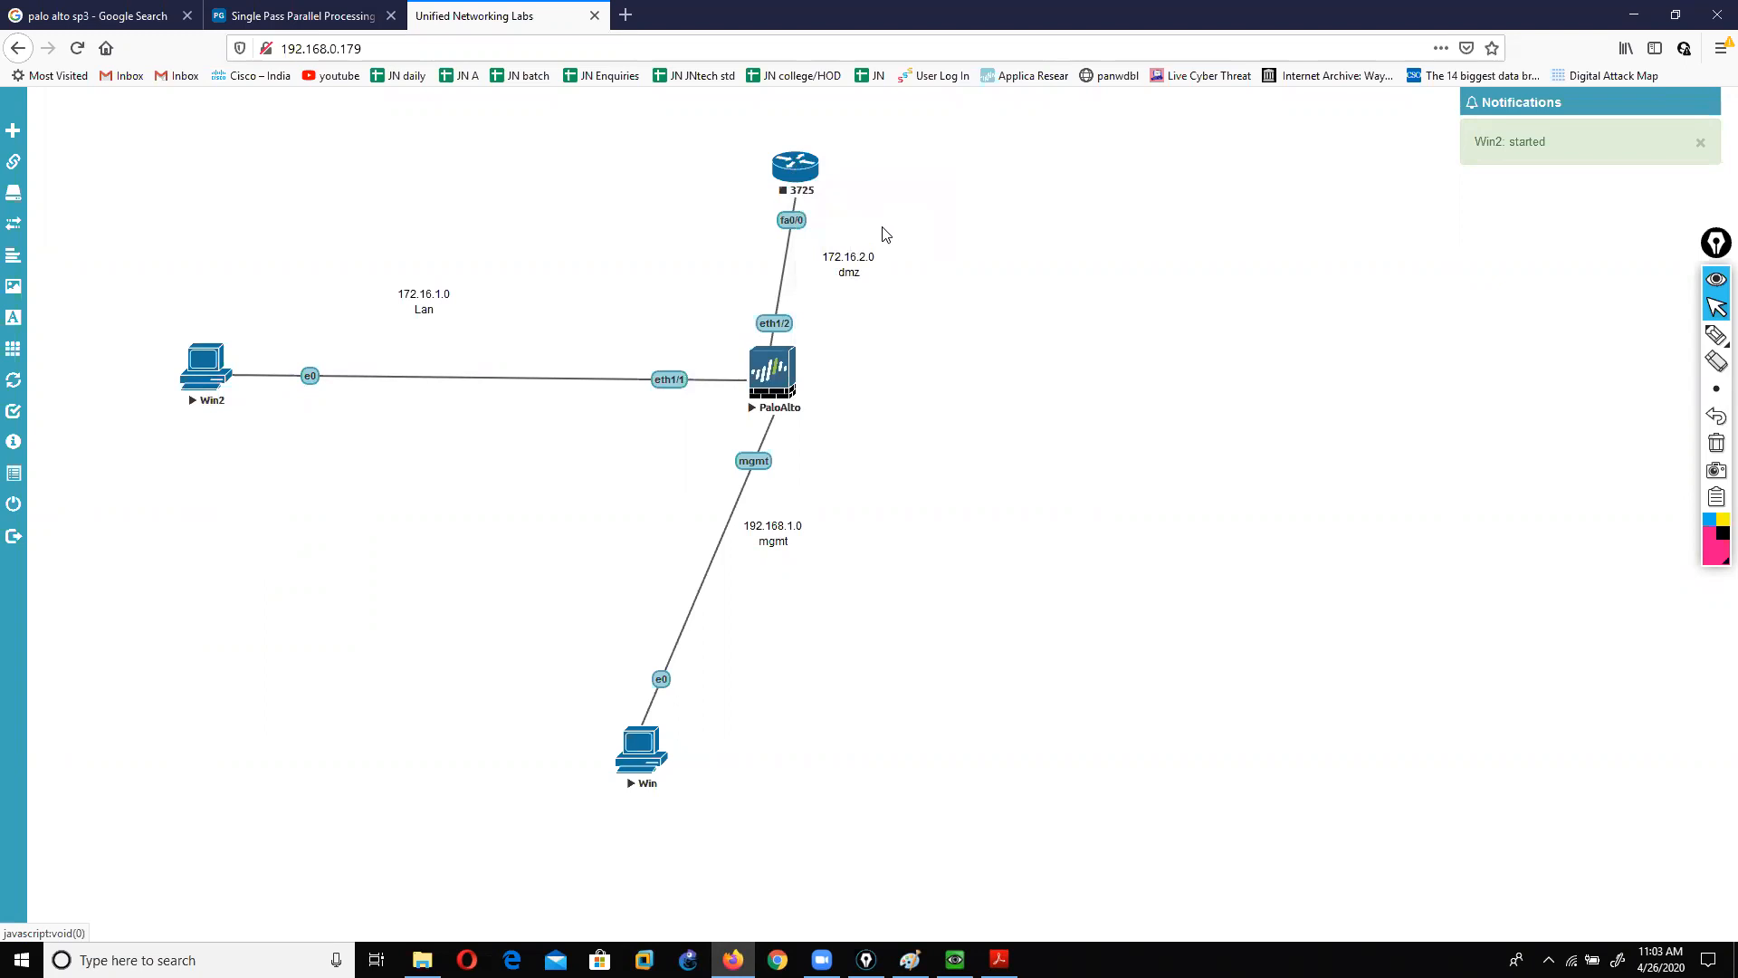
right_click(815, 167)
left_click(850, 240)
Step: Open the 3725 router's console and return to the Win PC's Palo Alto page
left_click_drag(207, 371, 198, 389)
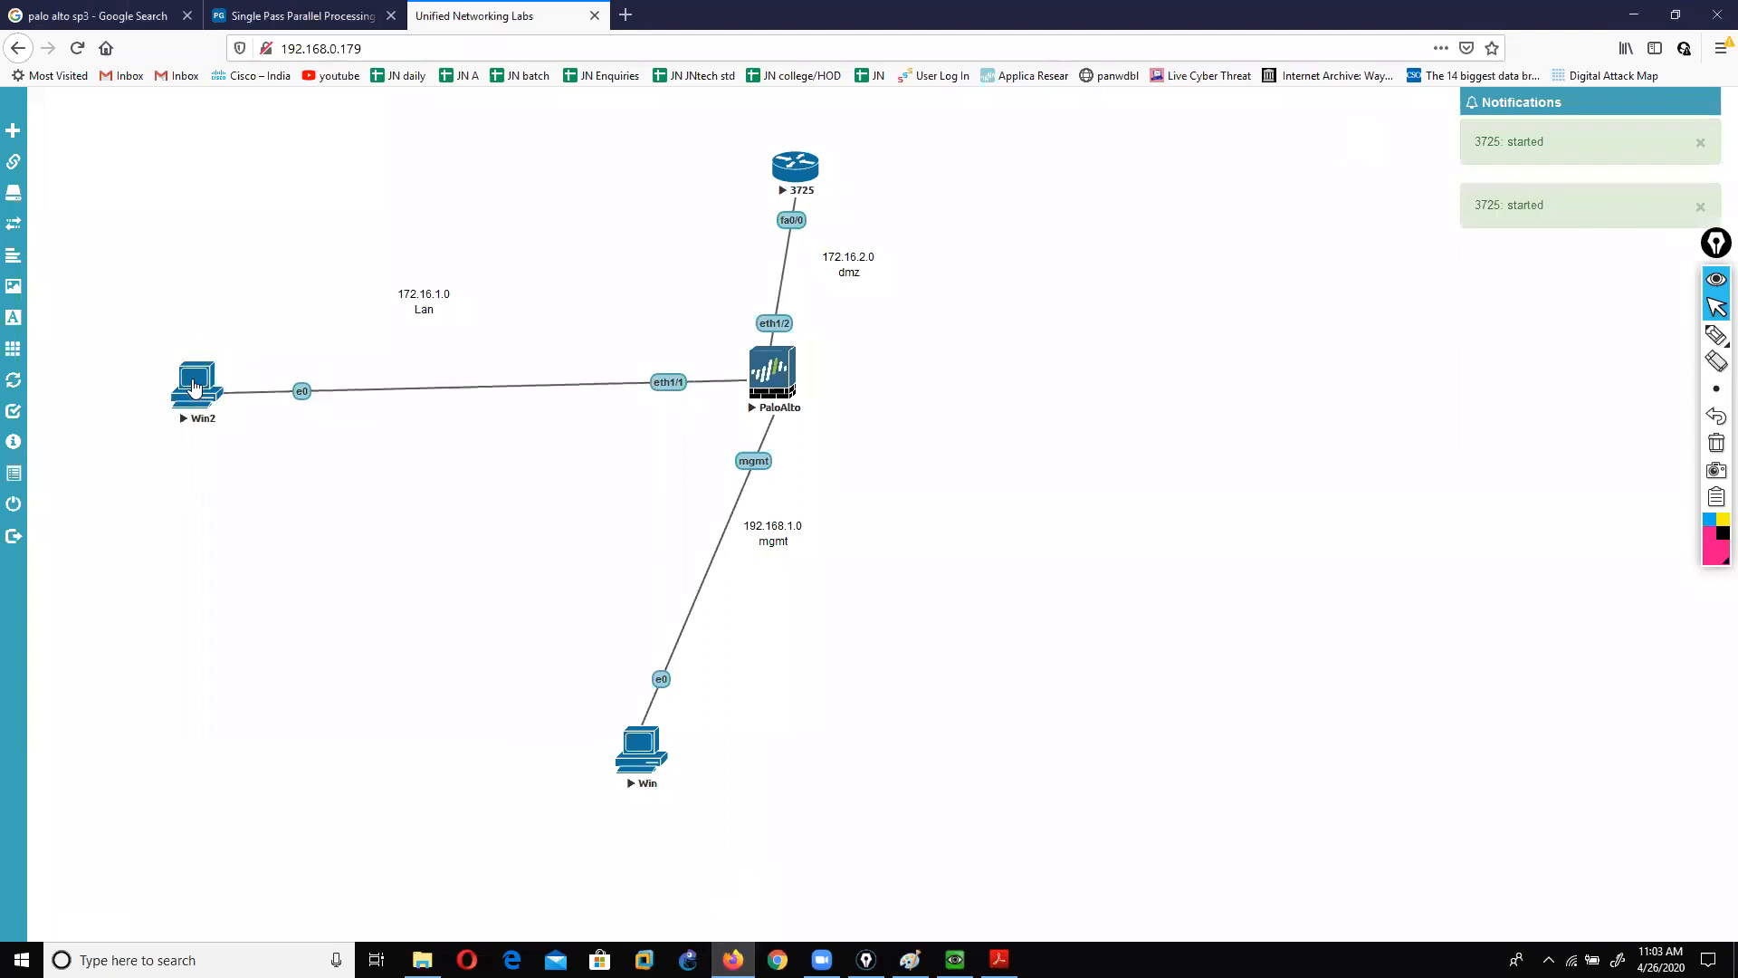
left_click_drag(802, 167, 784, 113)
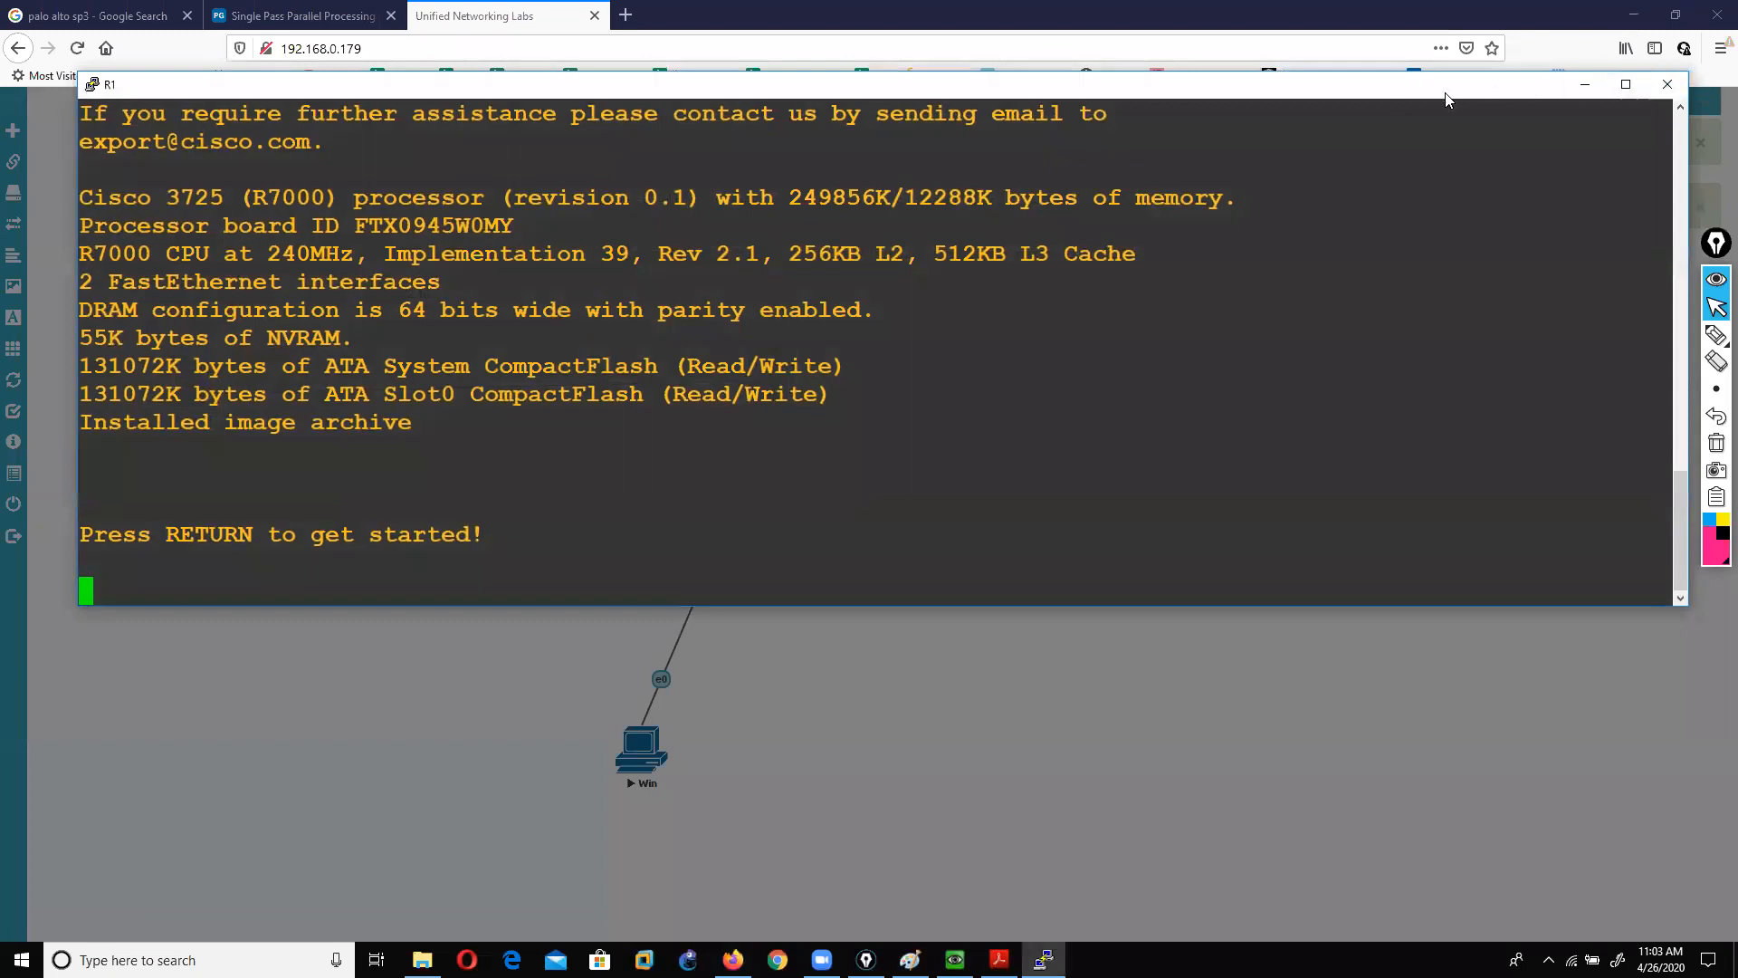
left_click_drag(692, 458, 752, 426)
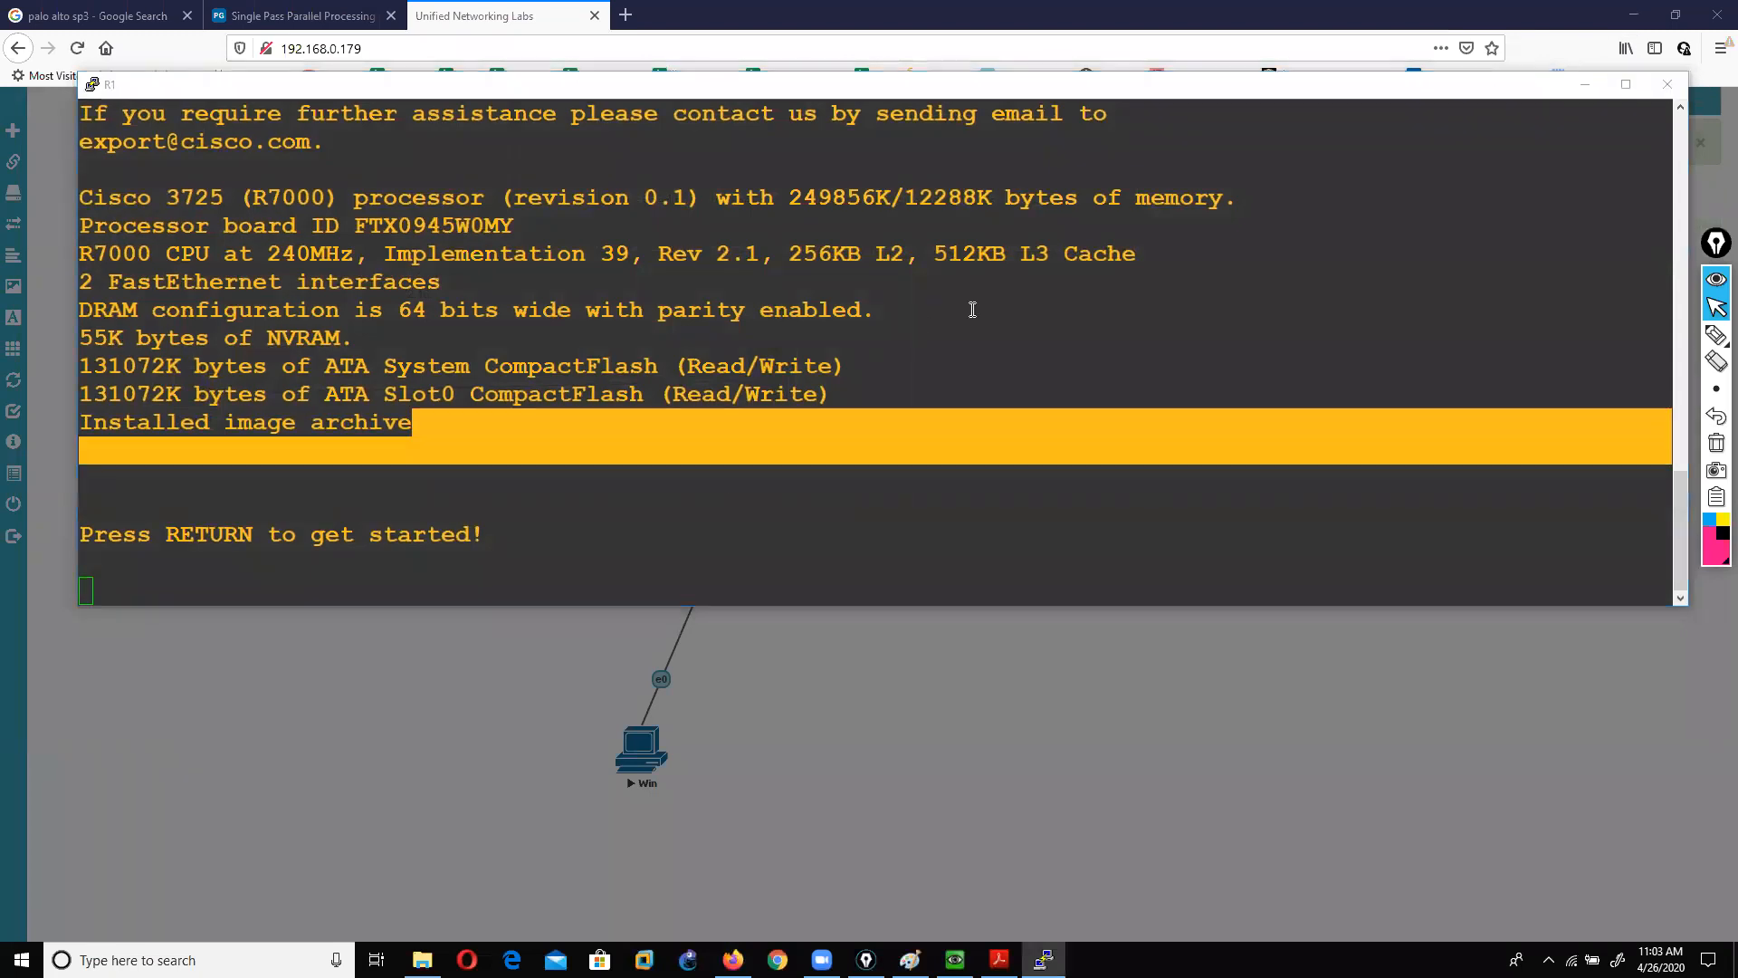
left_click(885, 386)
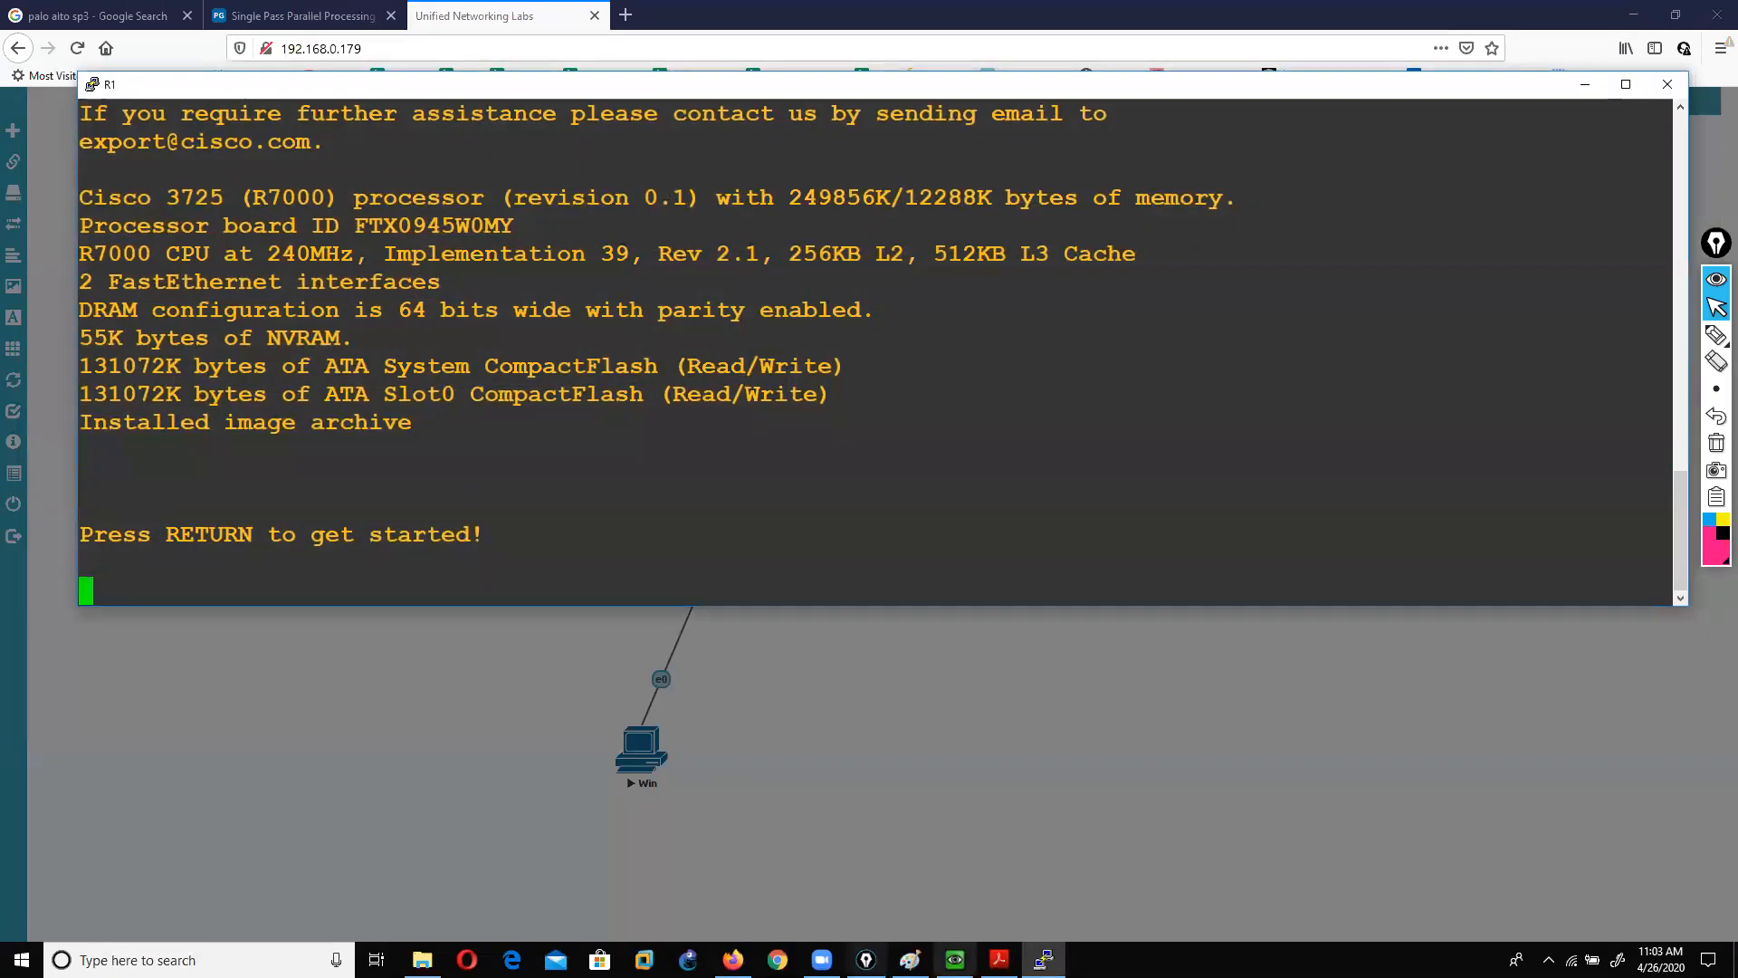
left_click(956, 960)
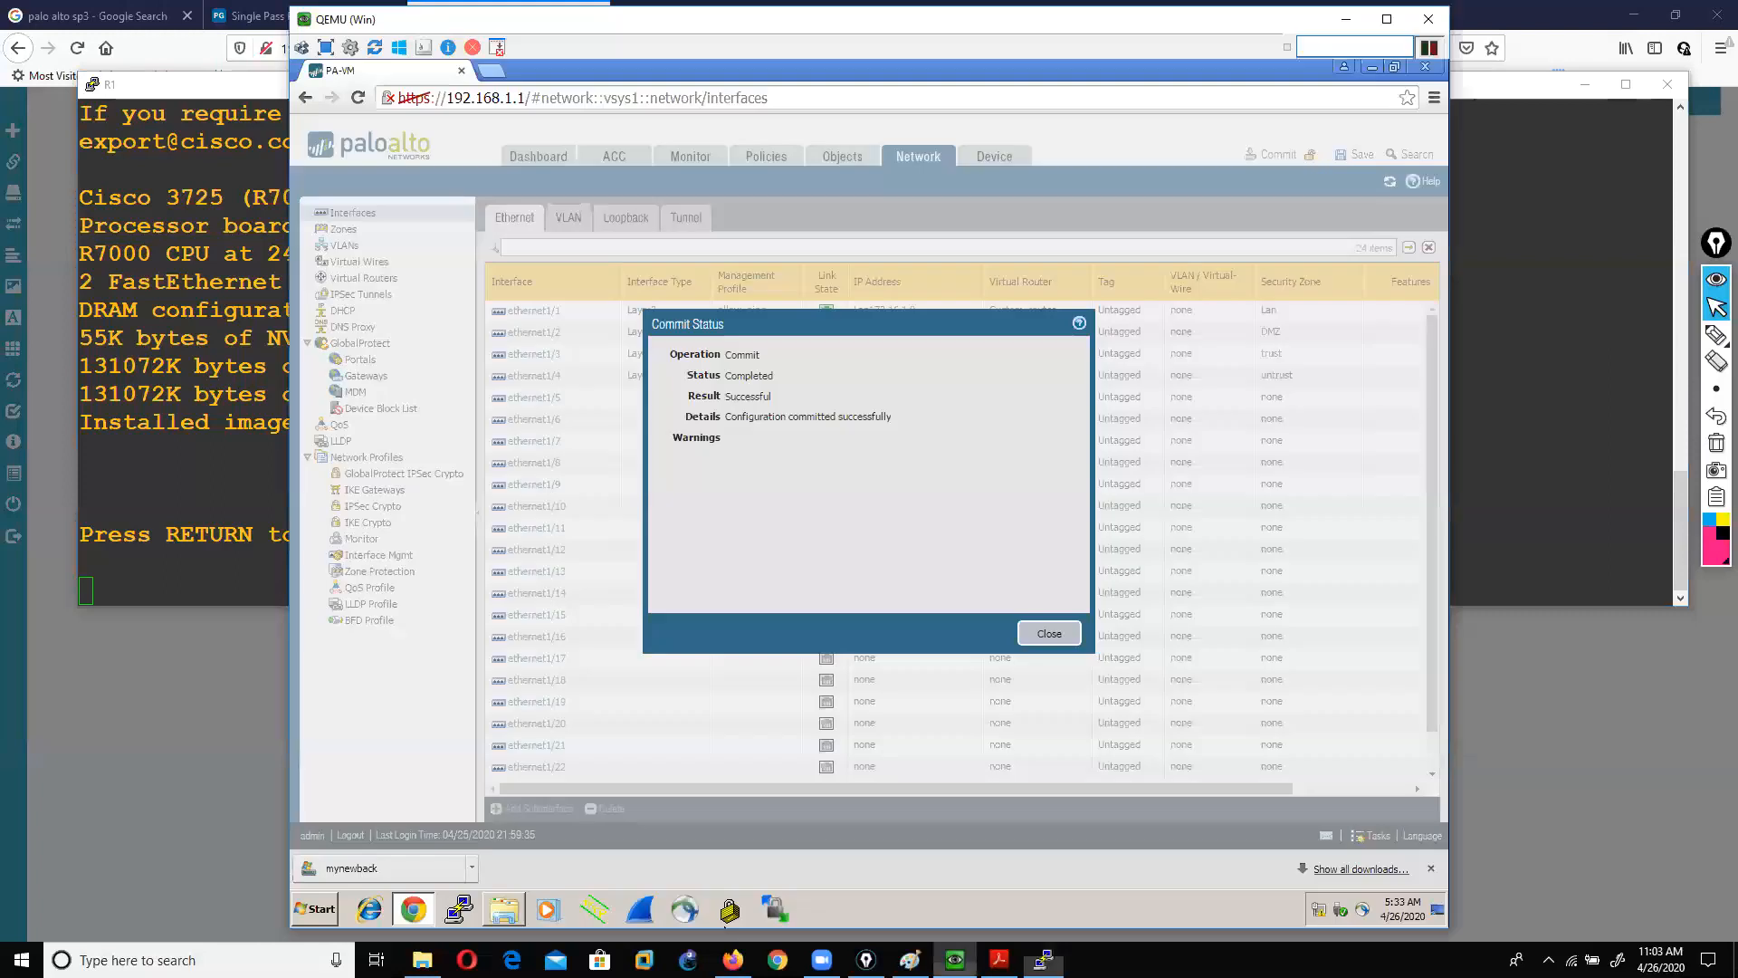
Step: Close the commit status, dismiss the error over the topology, and go back to the topology map
left_click(1042, 635)
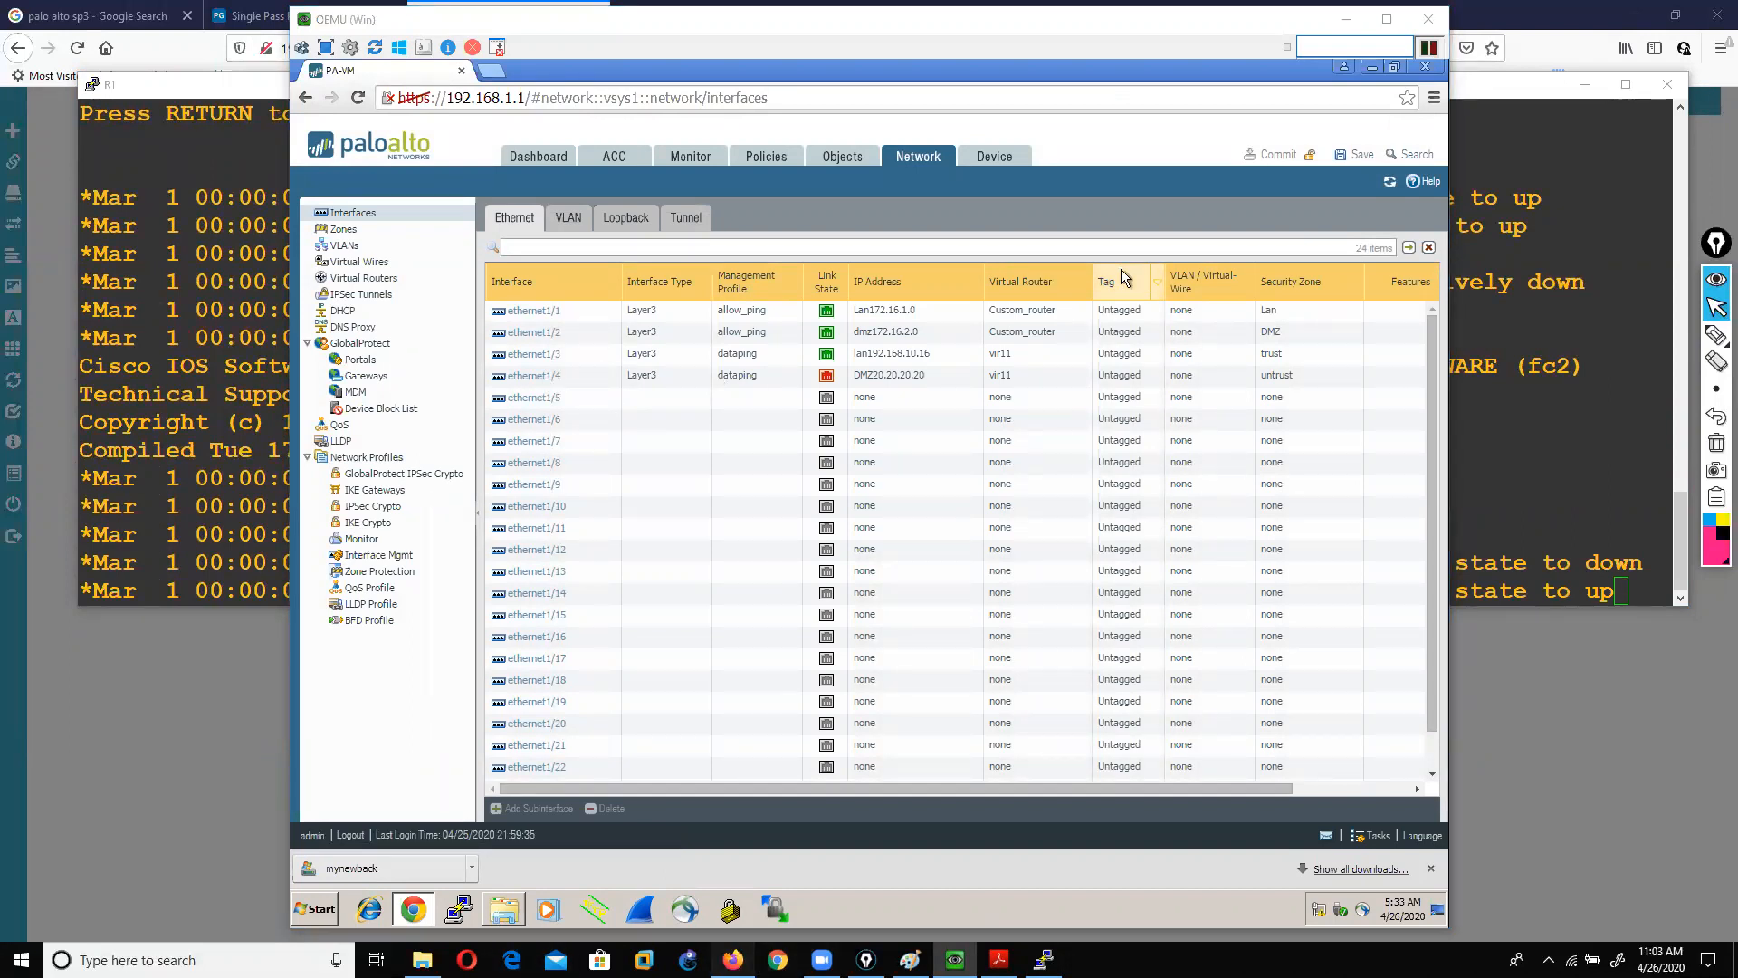
left_click(734, 960)
left_click(1120, 137)
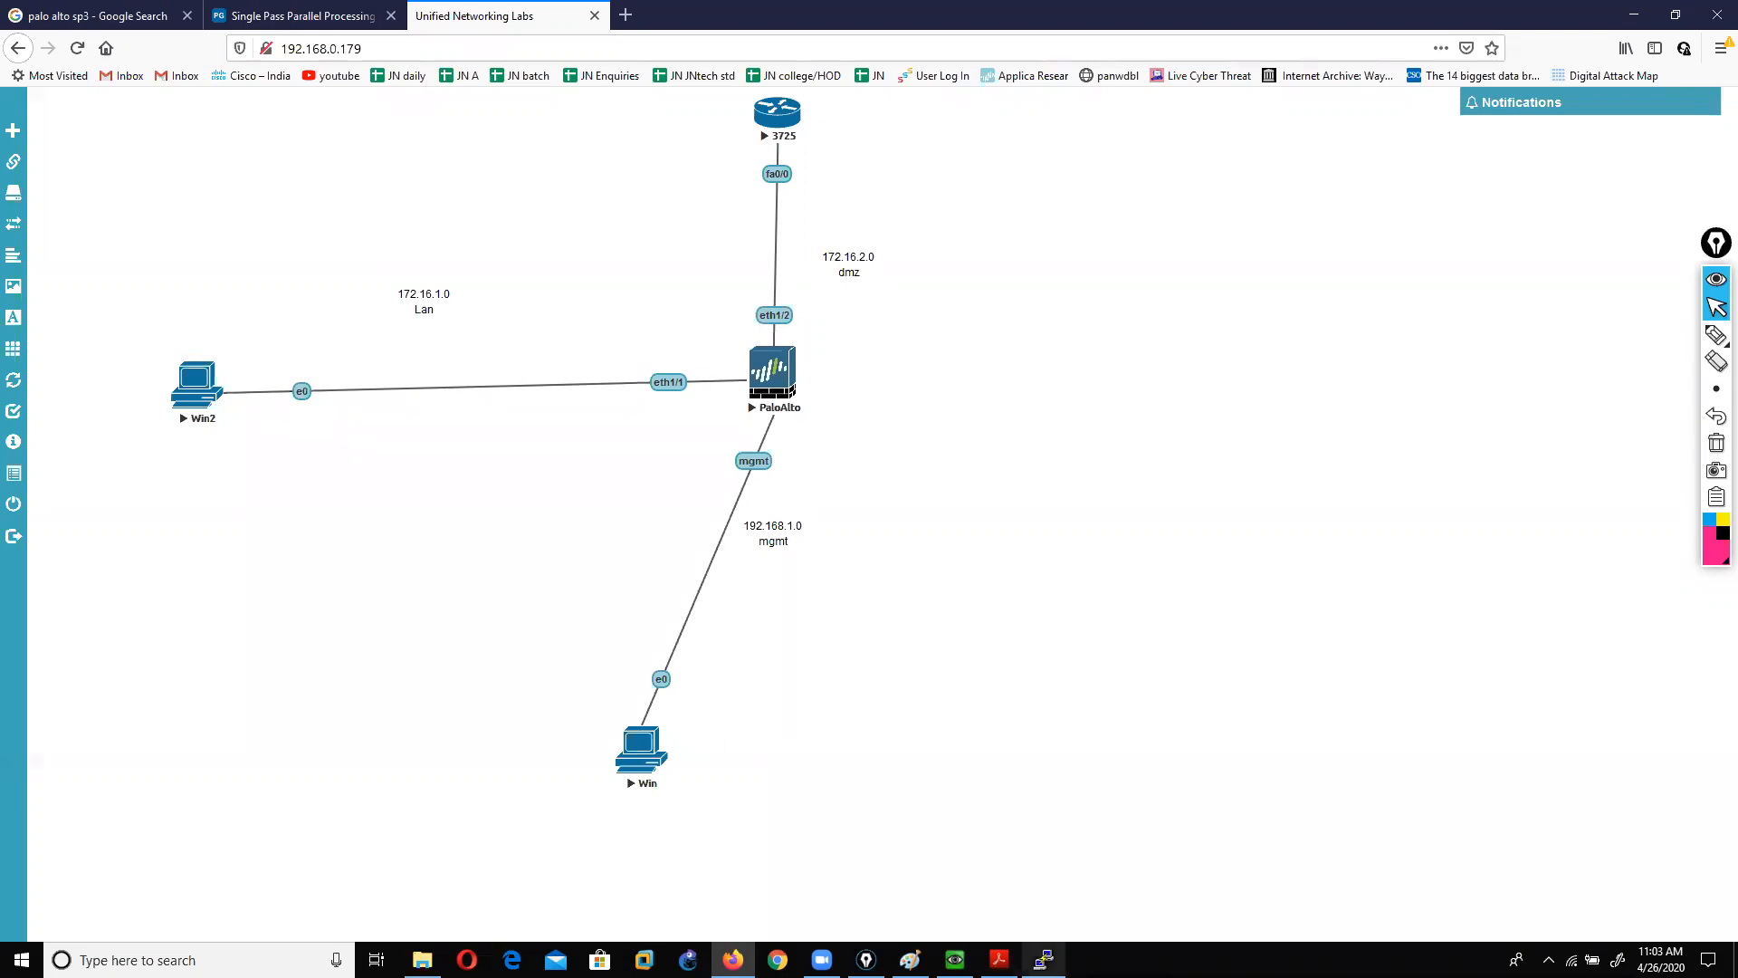
left_click(1044, 960)
left_click(955, 960)
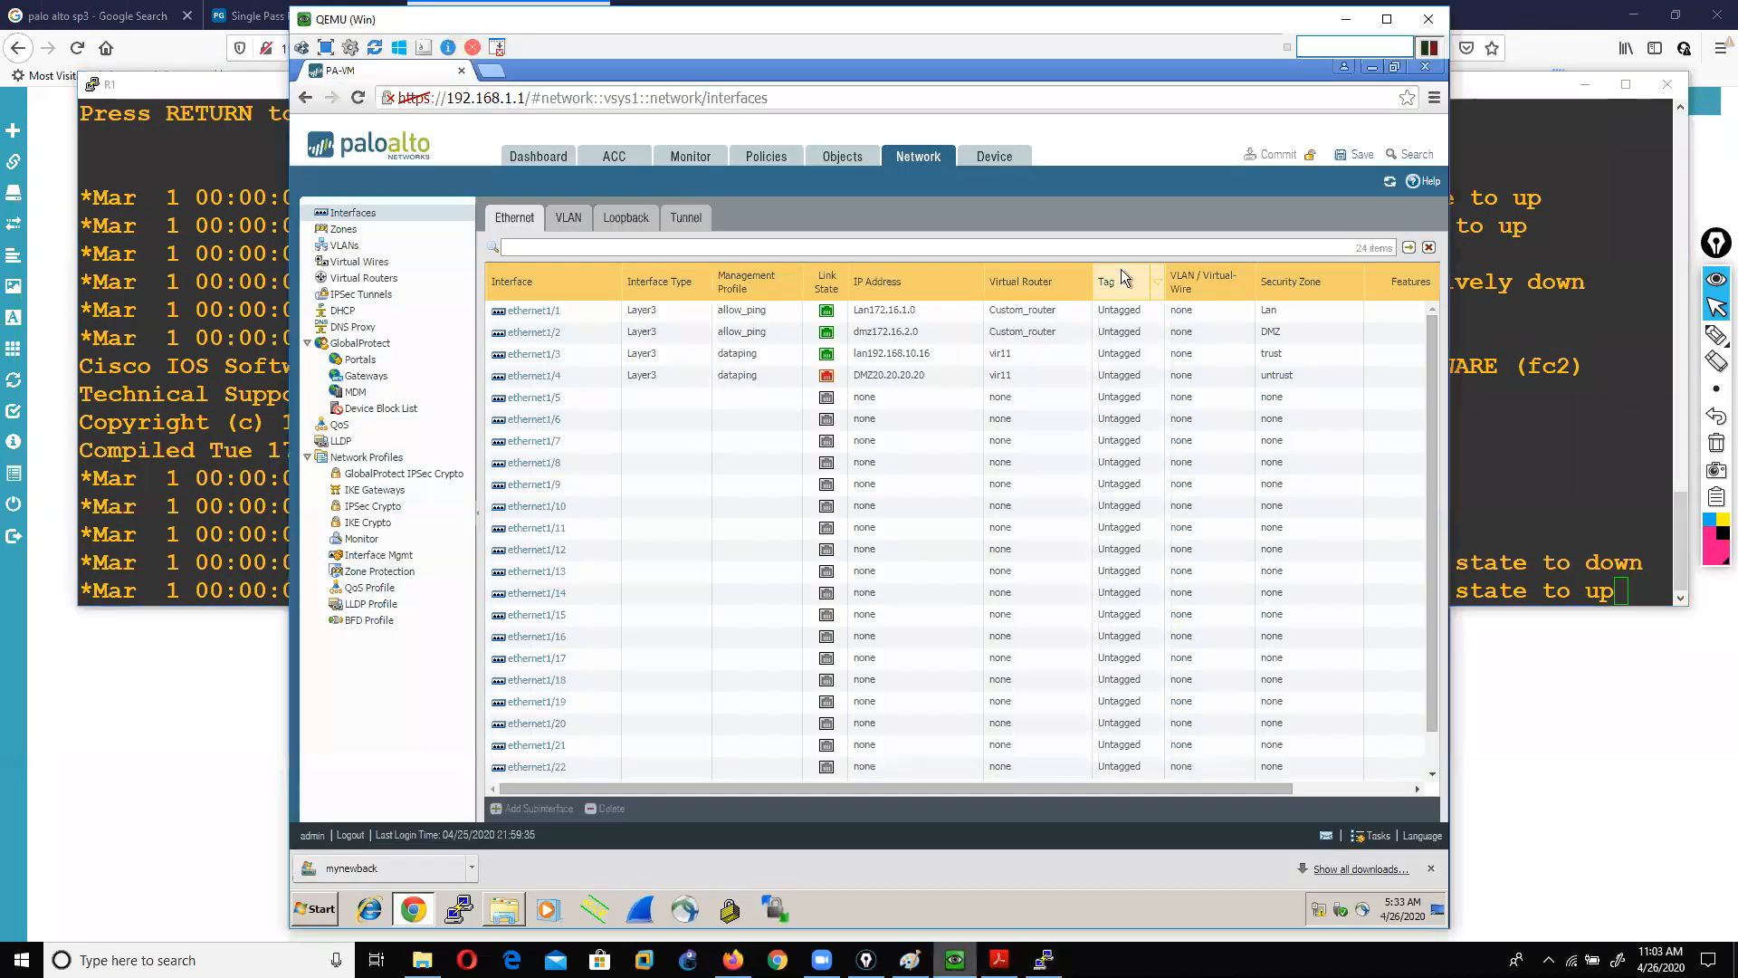
left_click(1044, 960)
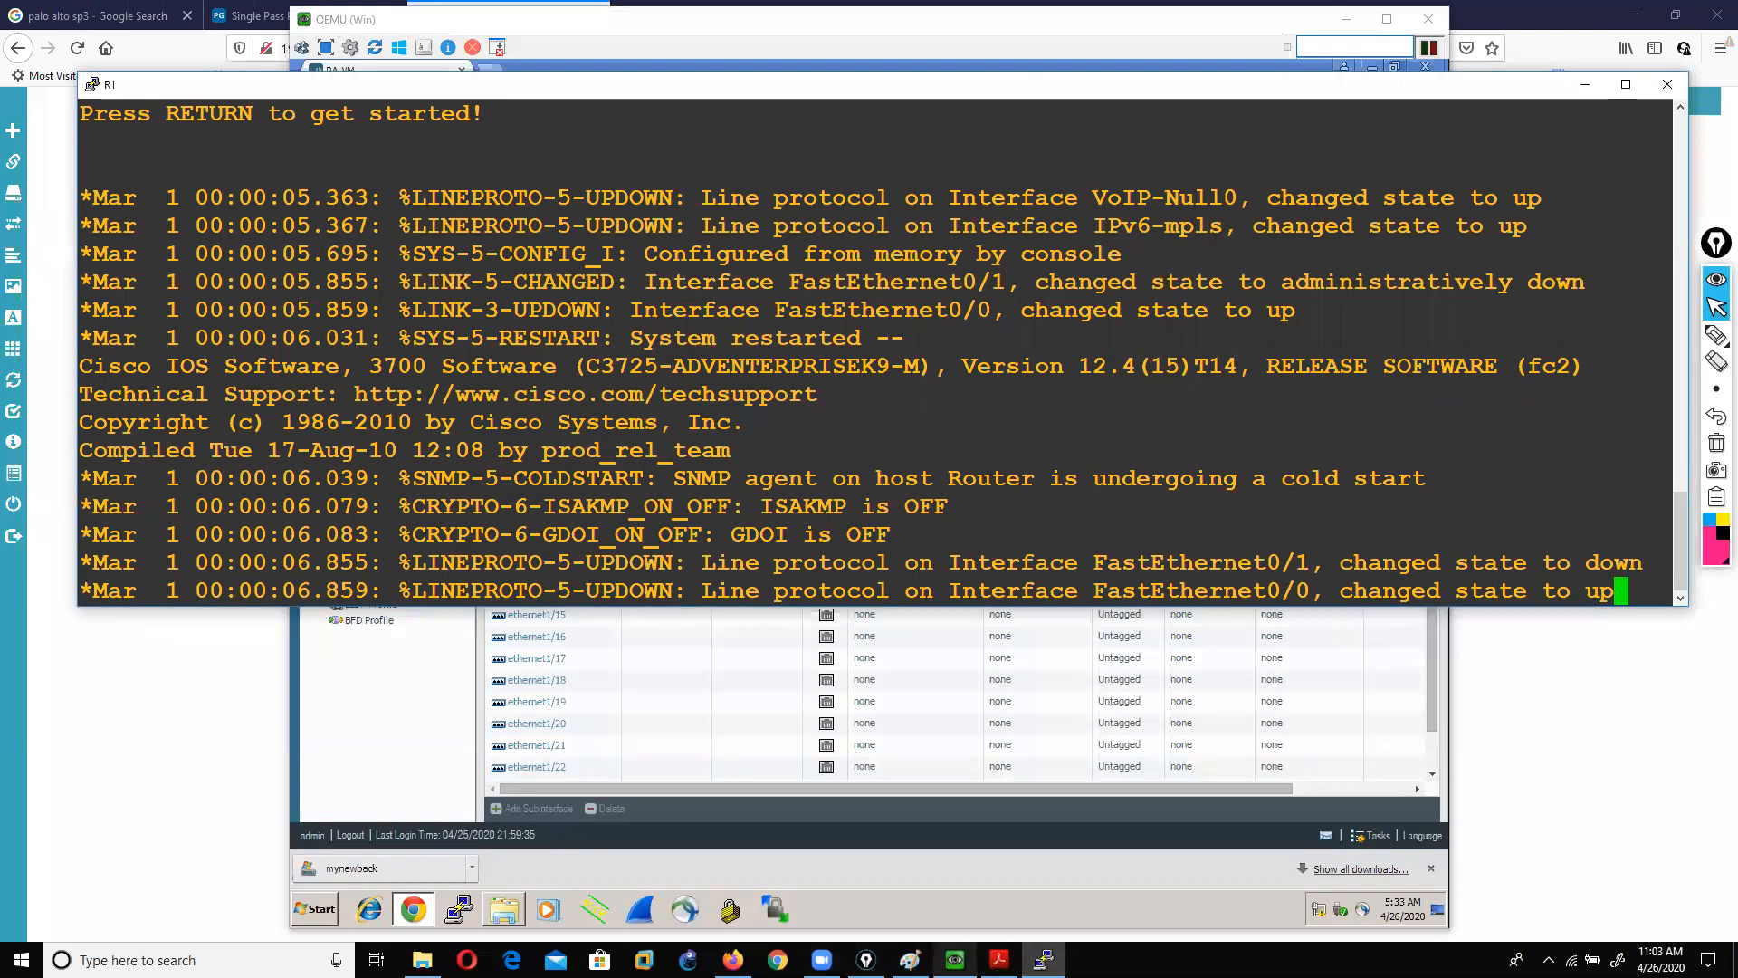
left_click(955, 960)
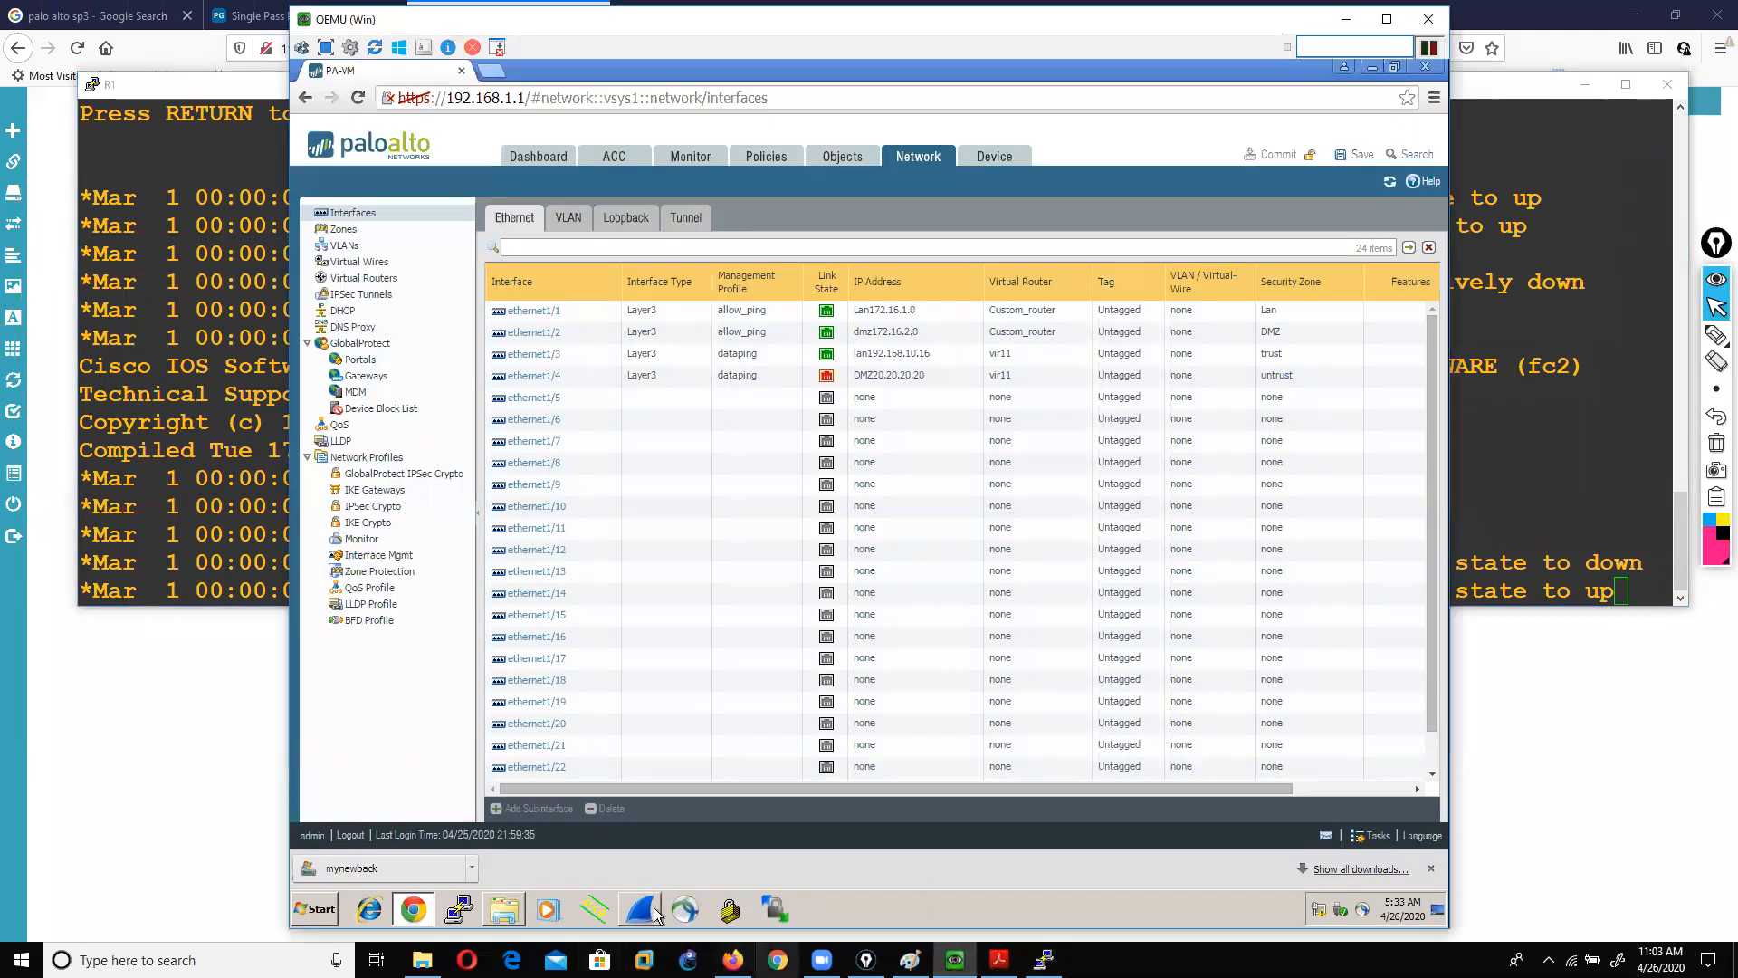
left_click(237, 715)
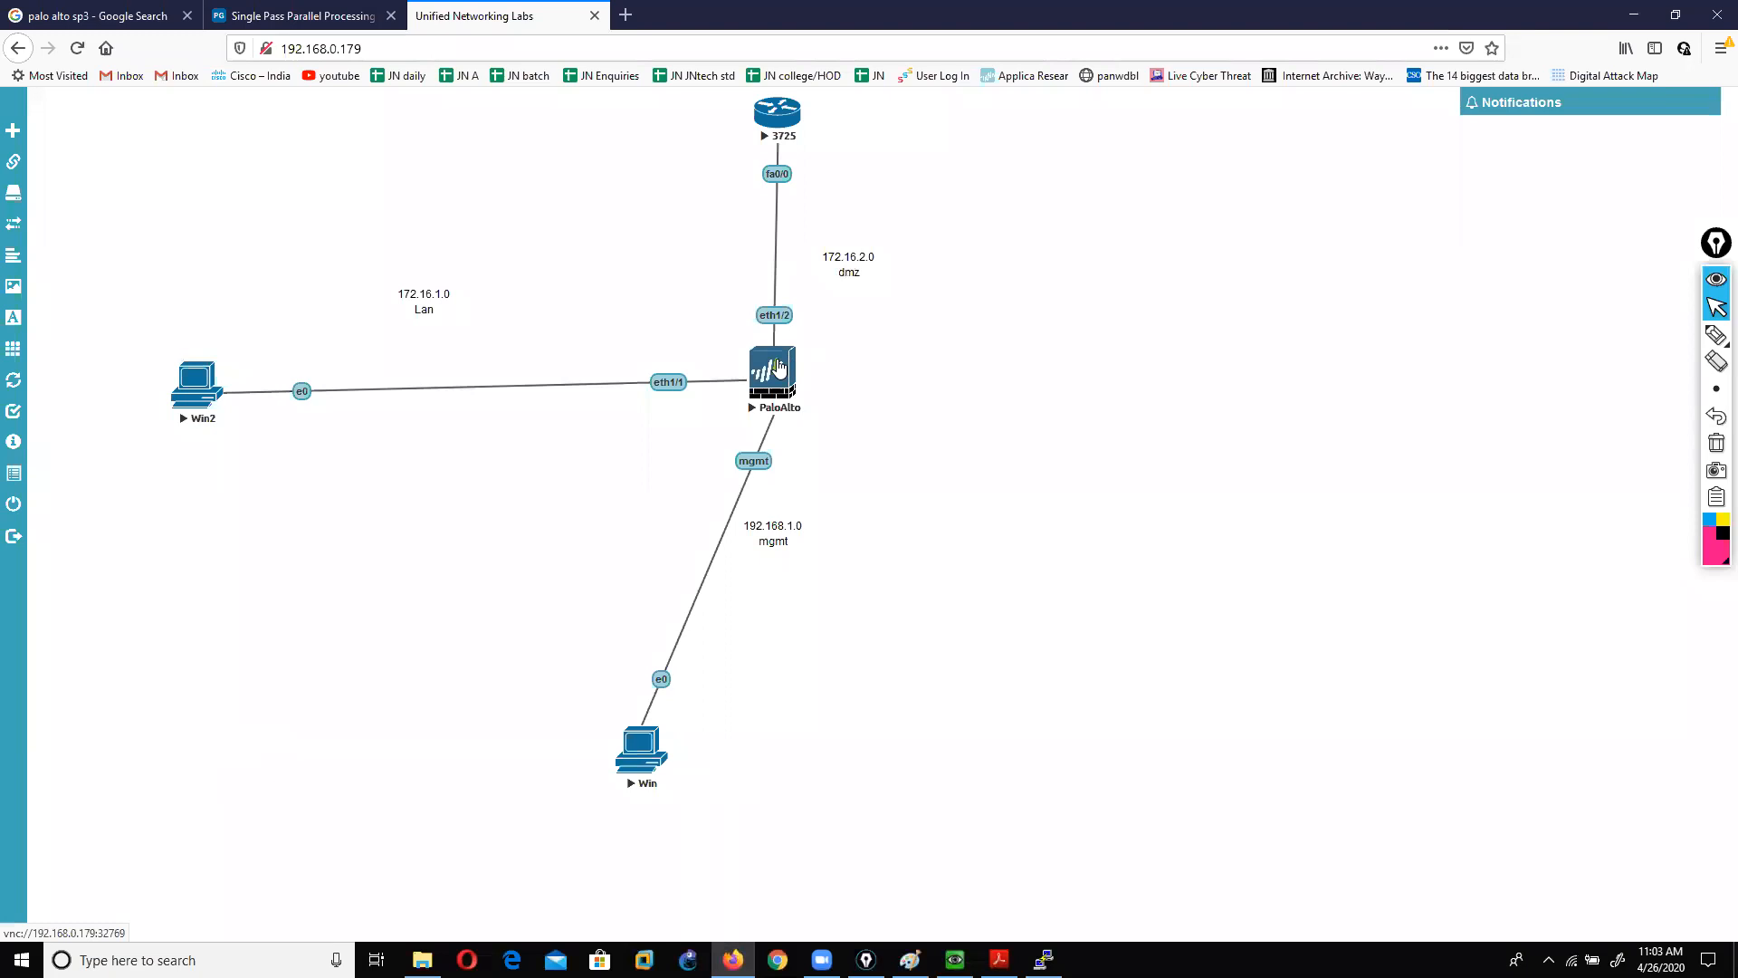
Step: Open the PaloAlto node's console and show the details of interface ethernet1/1
left_click(768, 386)
left_click_drag(633, 281, 720, 223)
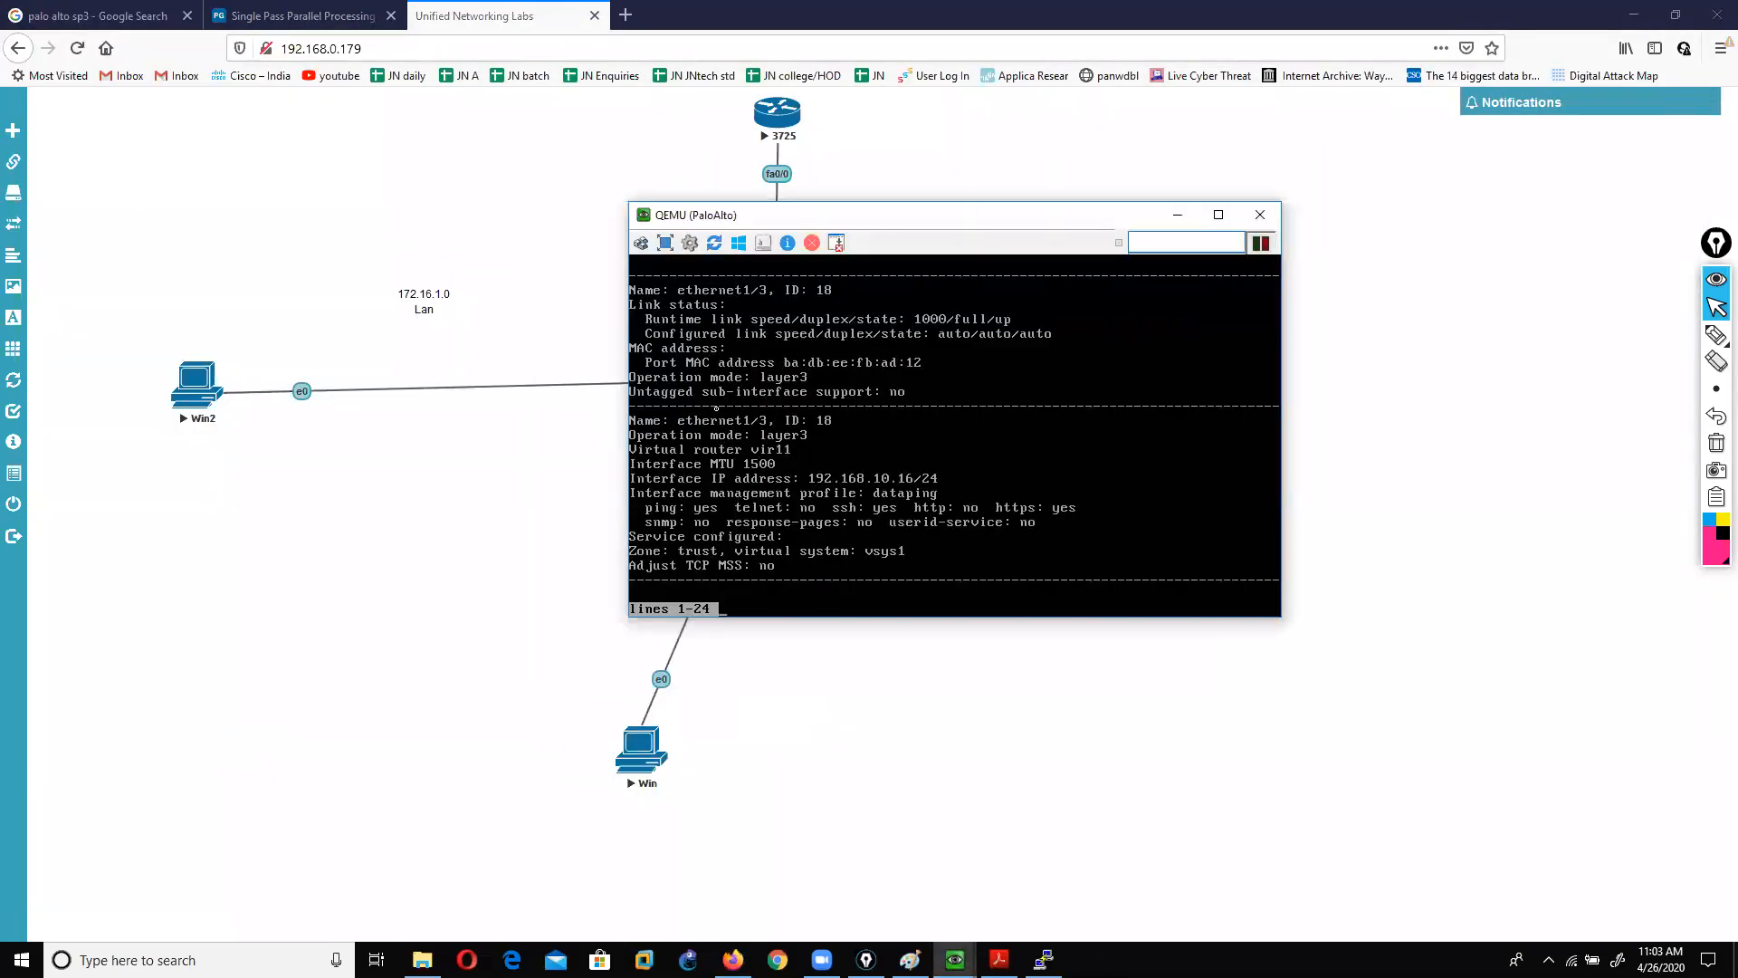
key("q")
key("Return")
type("show interface")
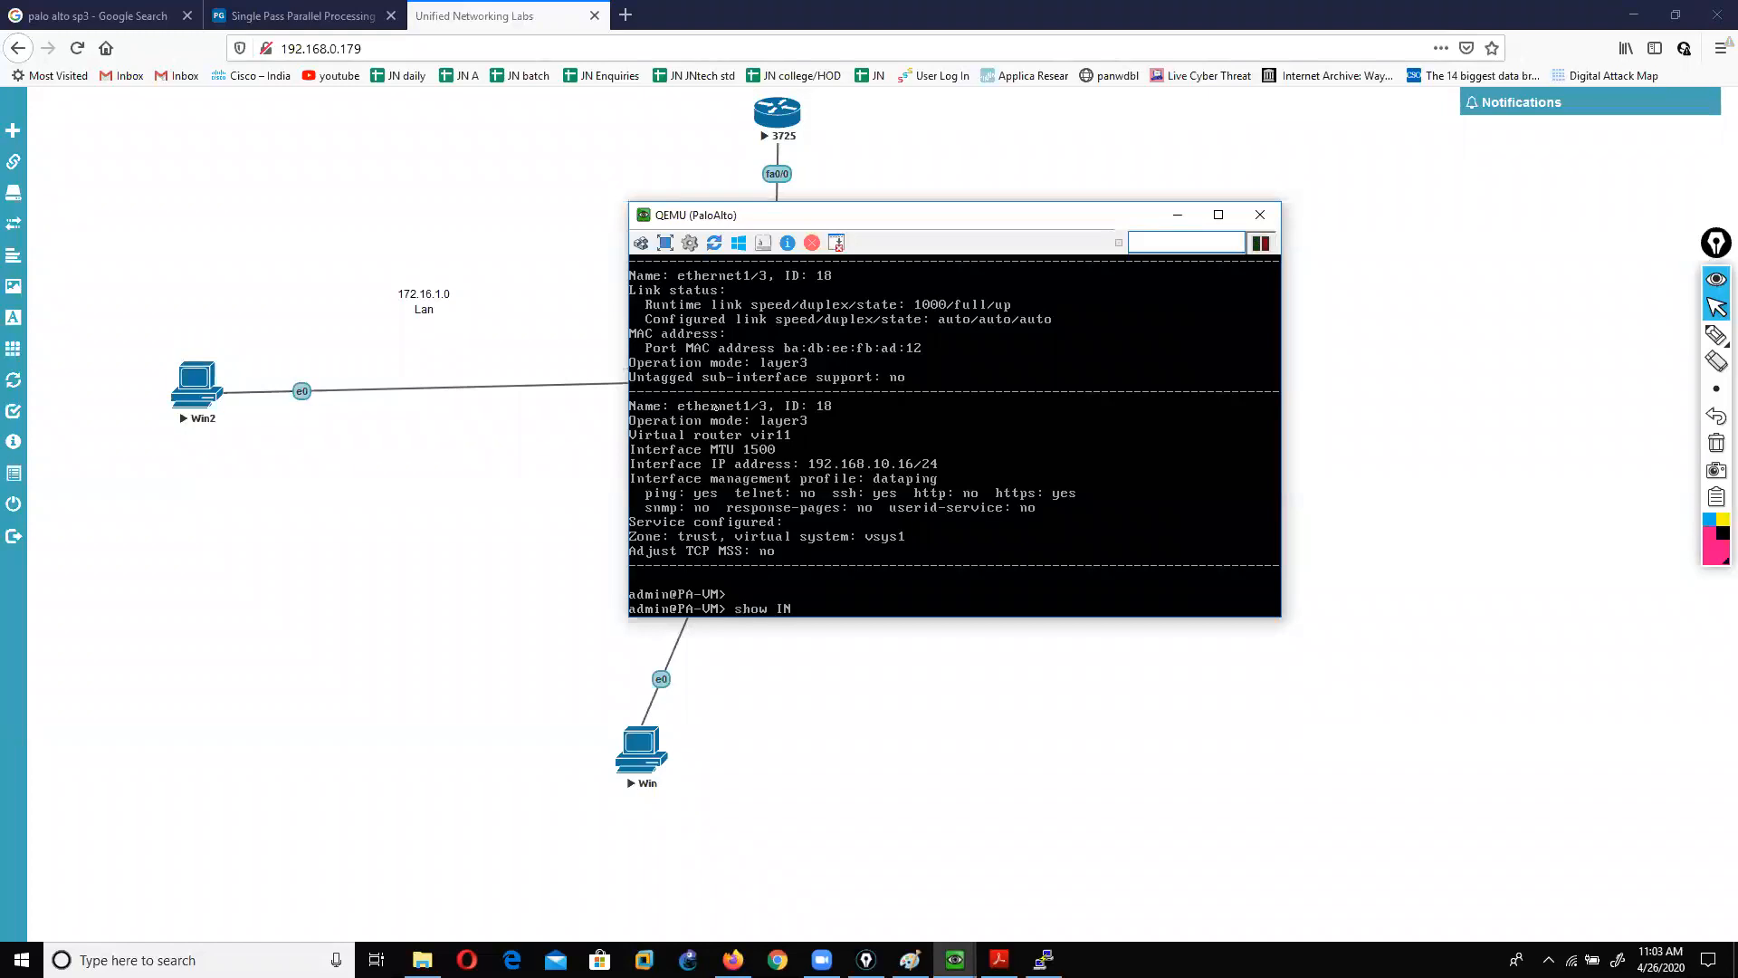
type(" ET")
key("Tab")
type("1/2")
key("Return")
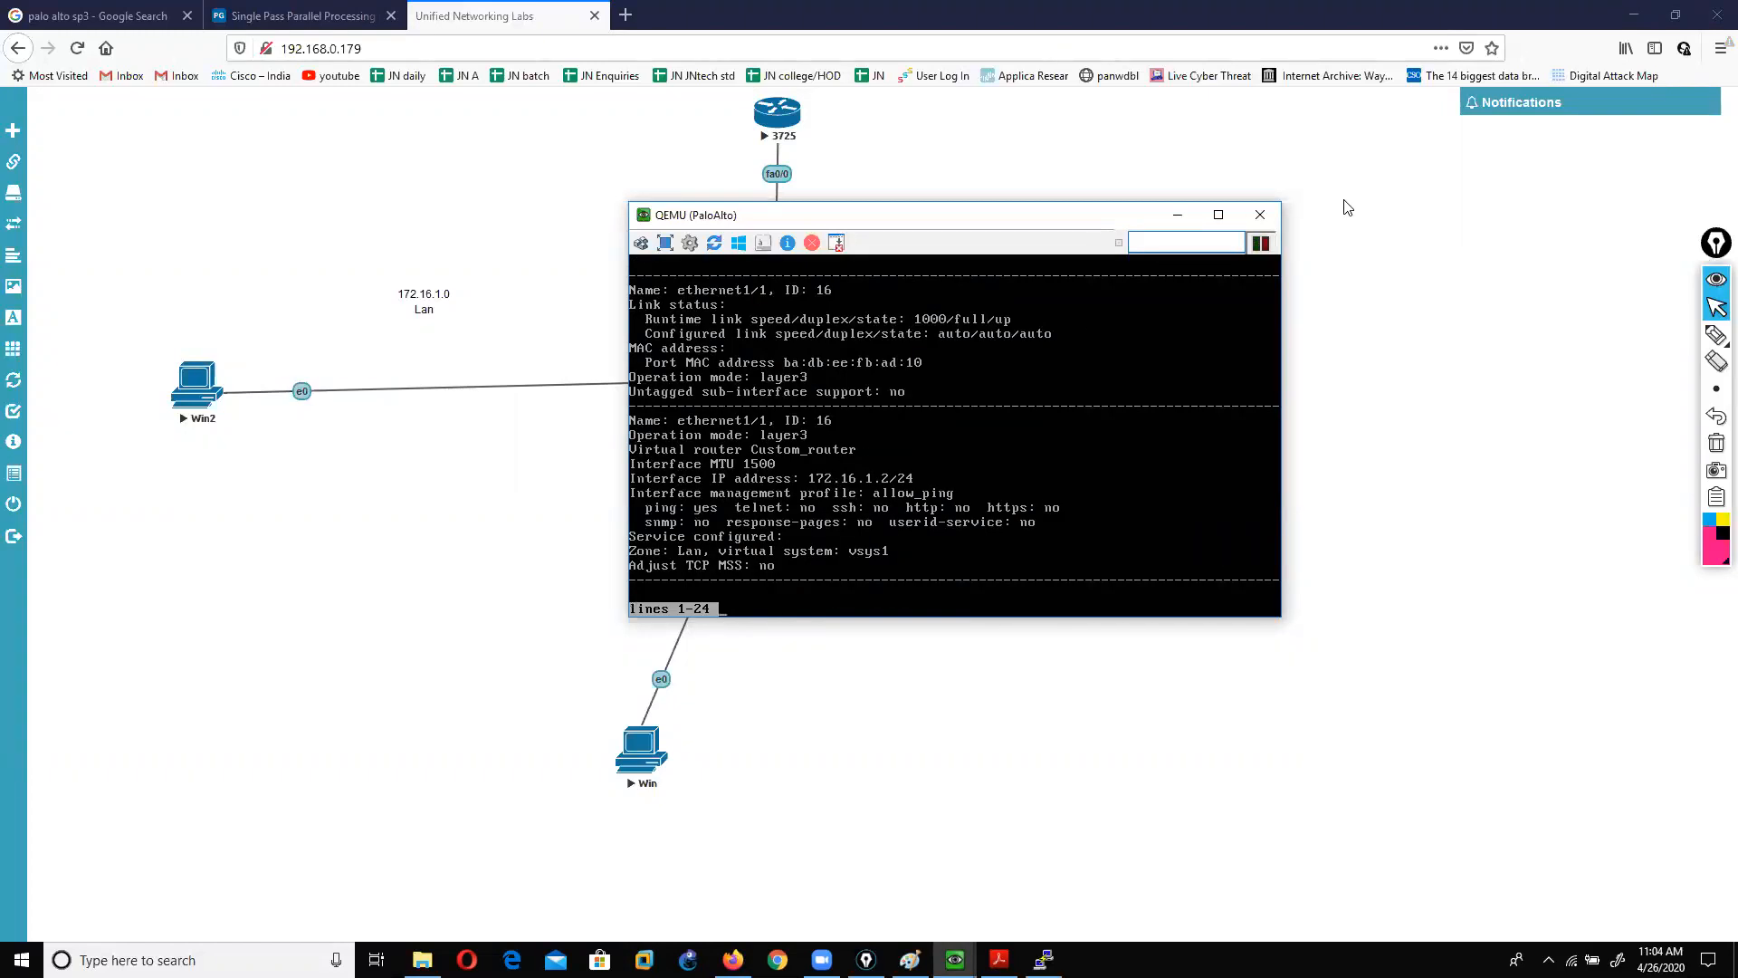
Step: Circle the 172.16.1.2/24 interface address with the pen, then erase the mark
left_click(1716, 335)
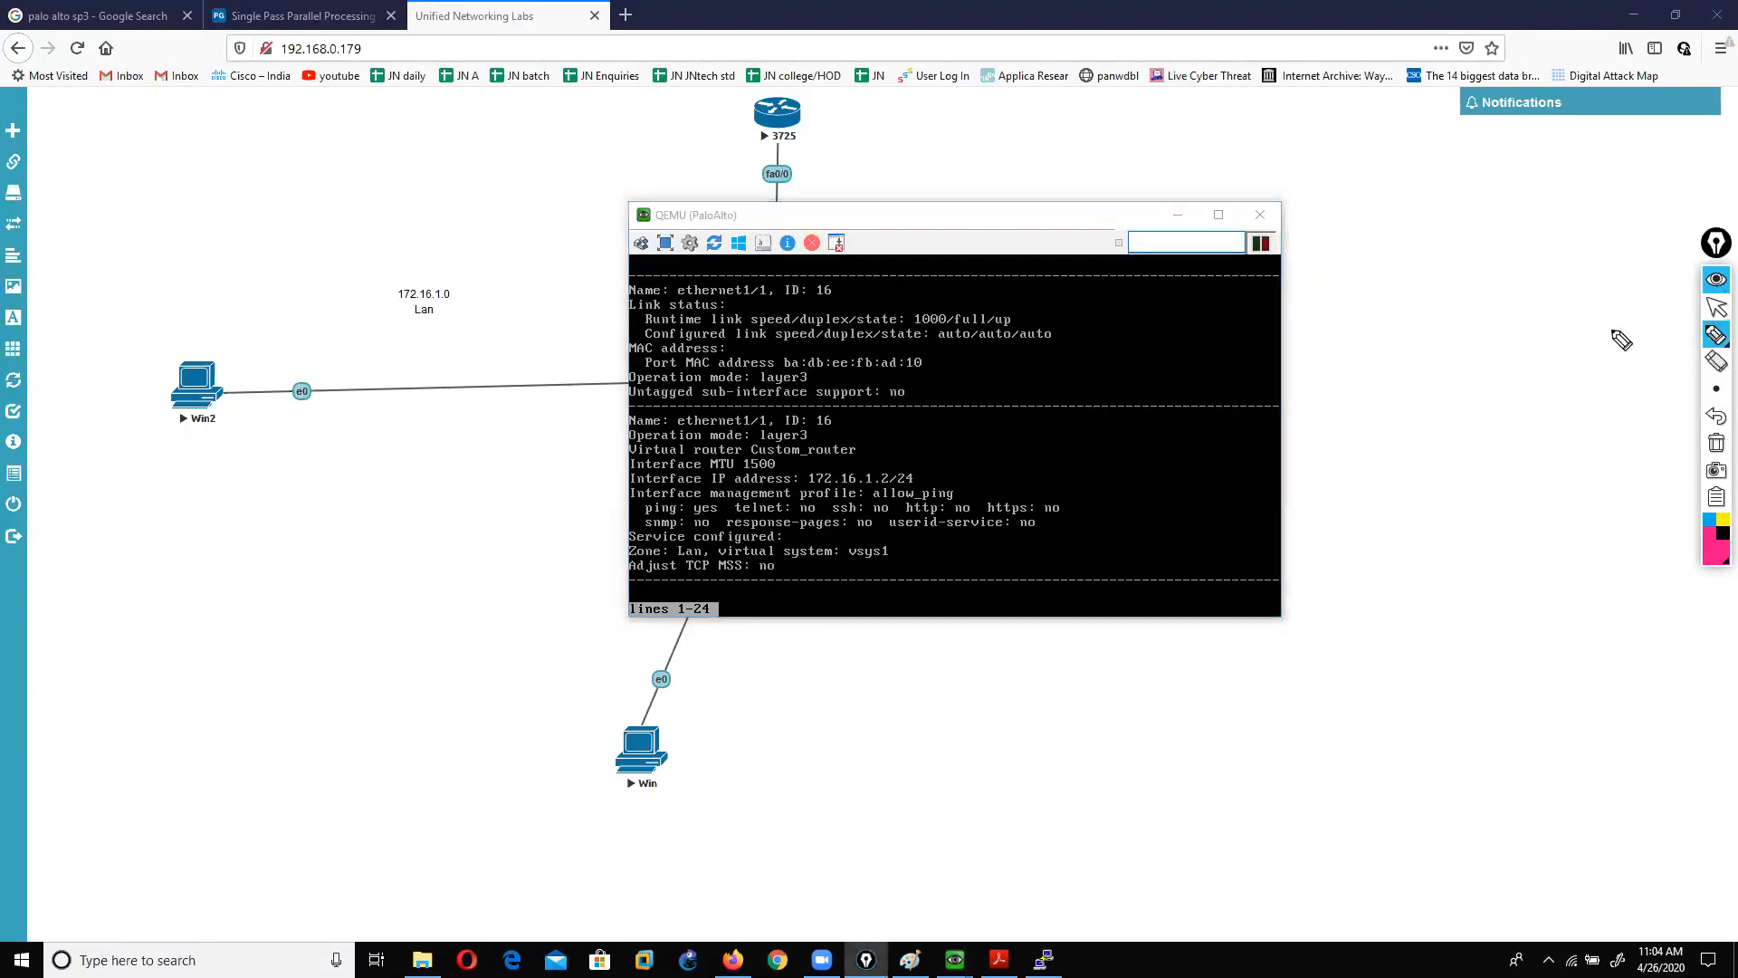
mouse_move(815, 489)
left_mouse_down()
mouse_move(900, 507)
mouse_move(946, 489)
mouse_move(788, 475)
left_mouse_up()
left_click(1716, 308)
left_click(1717, 447)
left_click(965, 508)
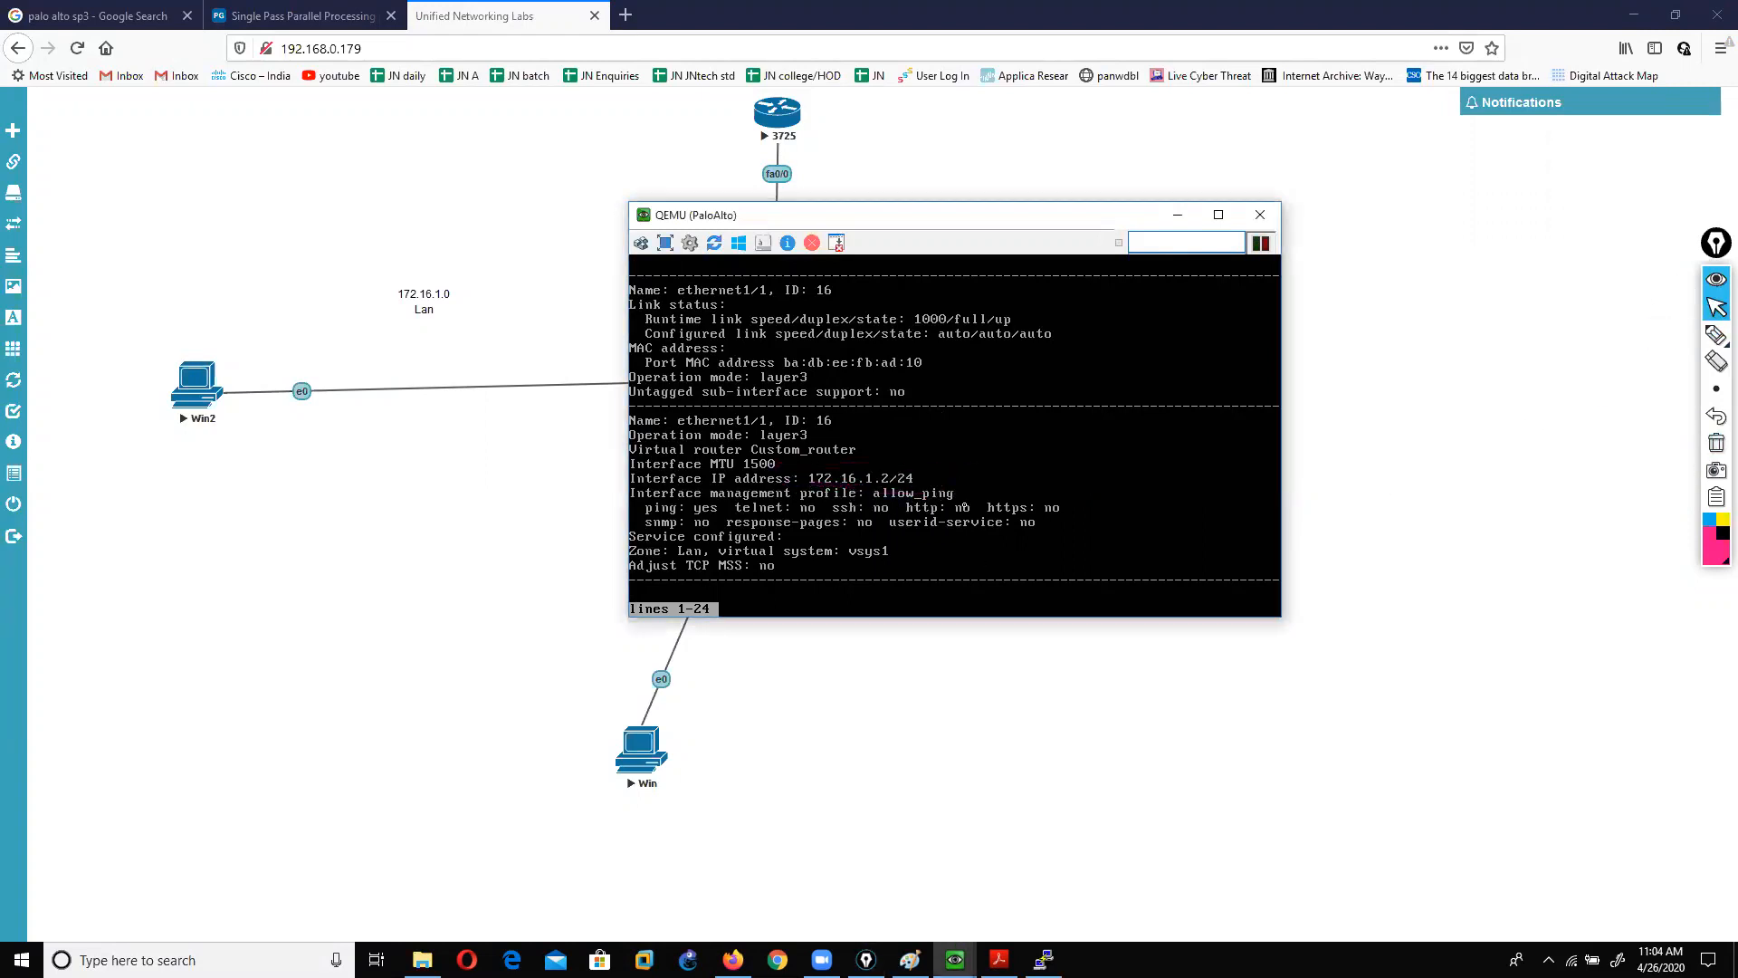
Step: Show ethernet1/2's details, then recheck ethernet1/1
key("q")
key("Up")
type("2")
key("Return")
left_click_drag(848, 227, 952, 258)
key("q")
key("Up")
key("BackSpace")
type("1/1")
key("Return")
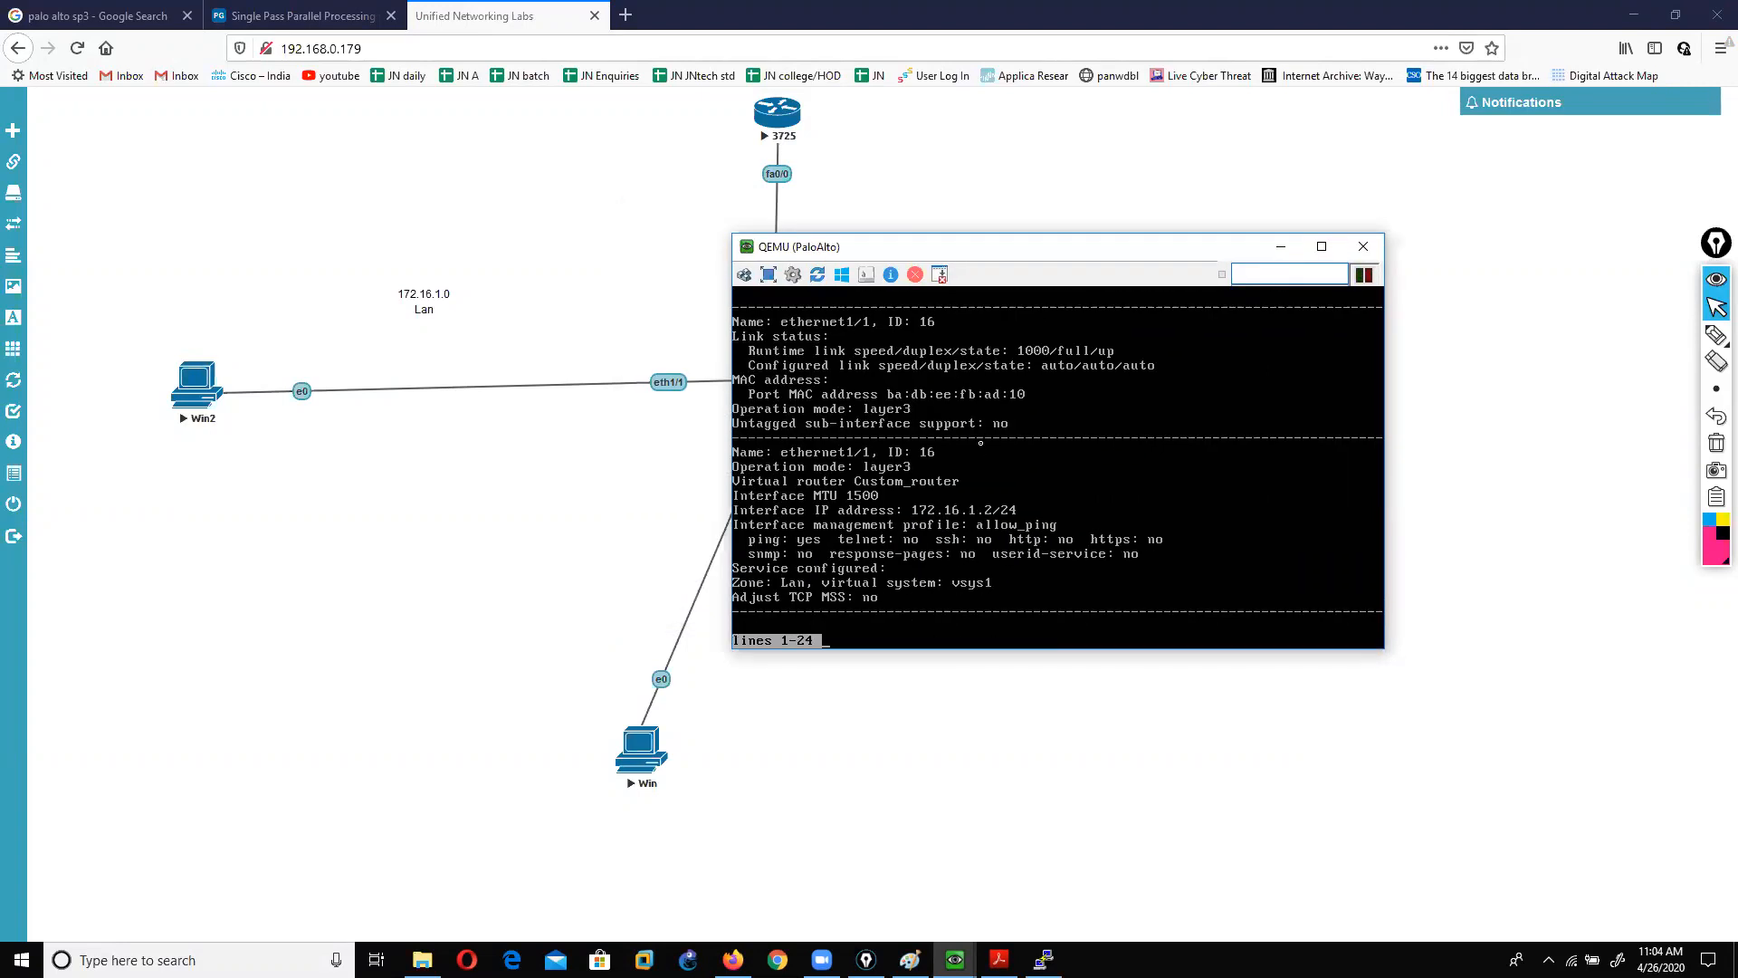
Step: Display ethernet1/2's details once more and move the console aside
key("q")
key("Up")
key("Up")
key("BackSpace")
type("2")
key("Return")
left_click_drag(991, 257, 1155, 259)
left_click(1044, 960)
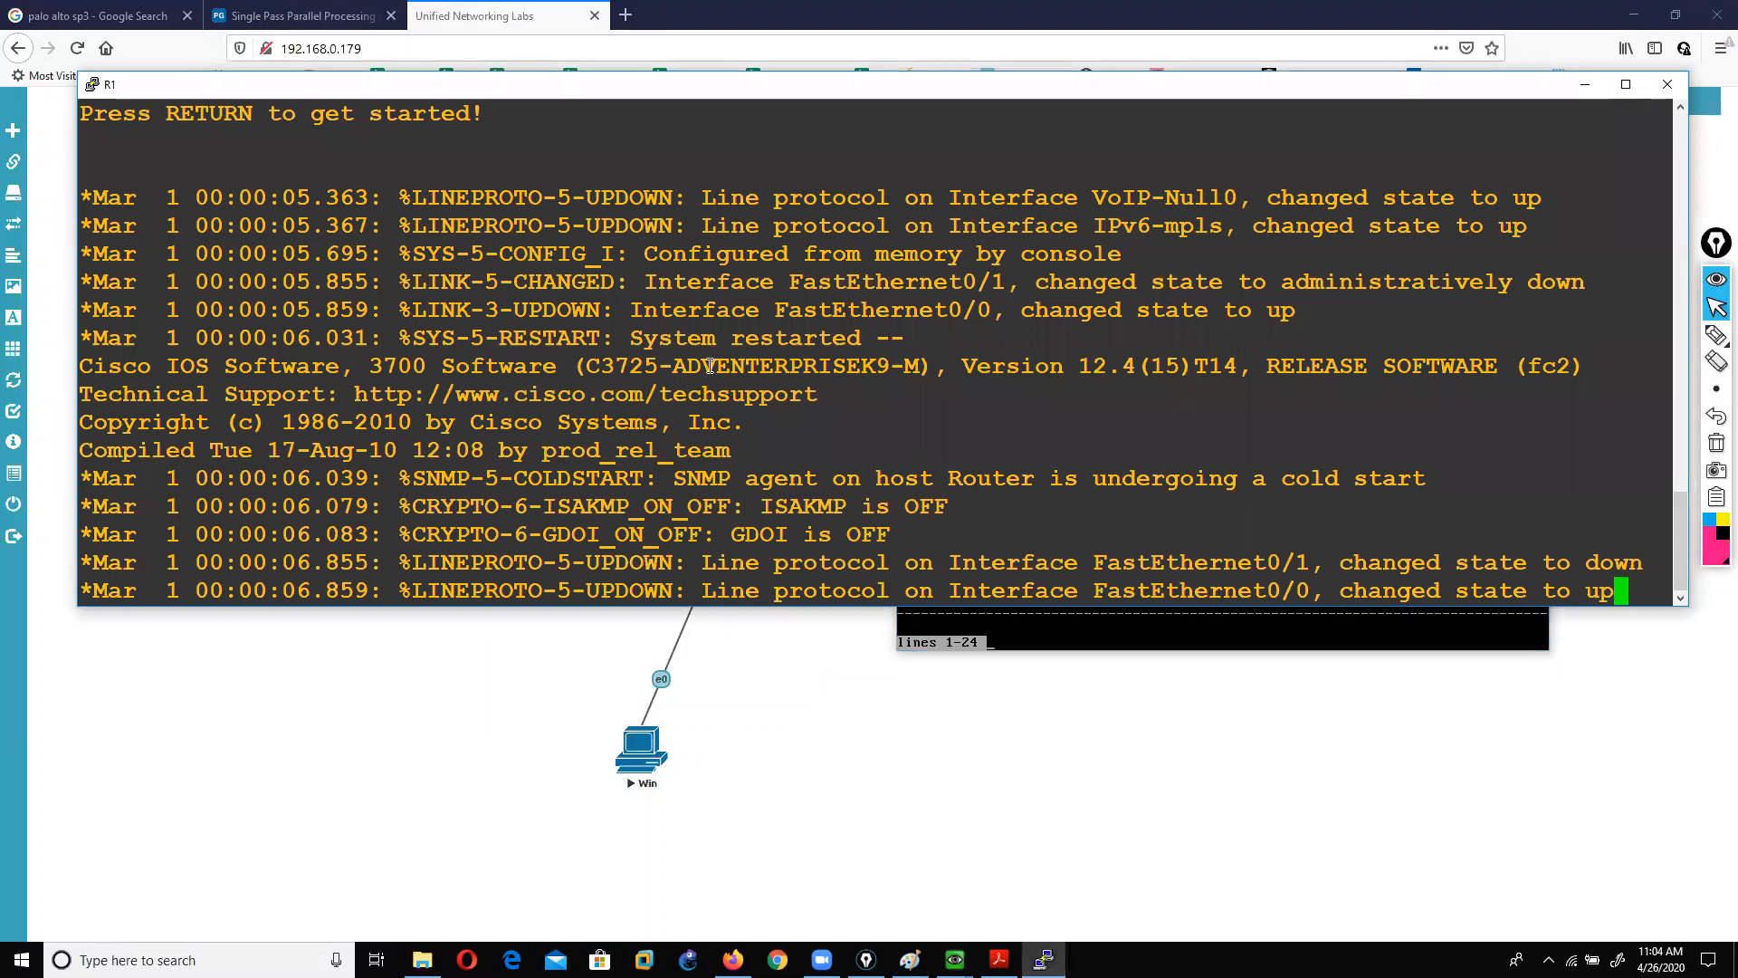
Step: Enter configuration mode for interface FastEthernet0/0 on router R1
key("Return")
key("Return")
key("Return")
key("Return")
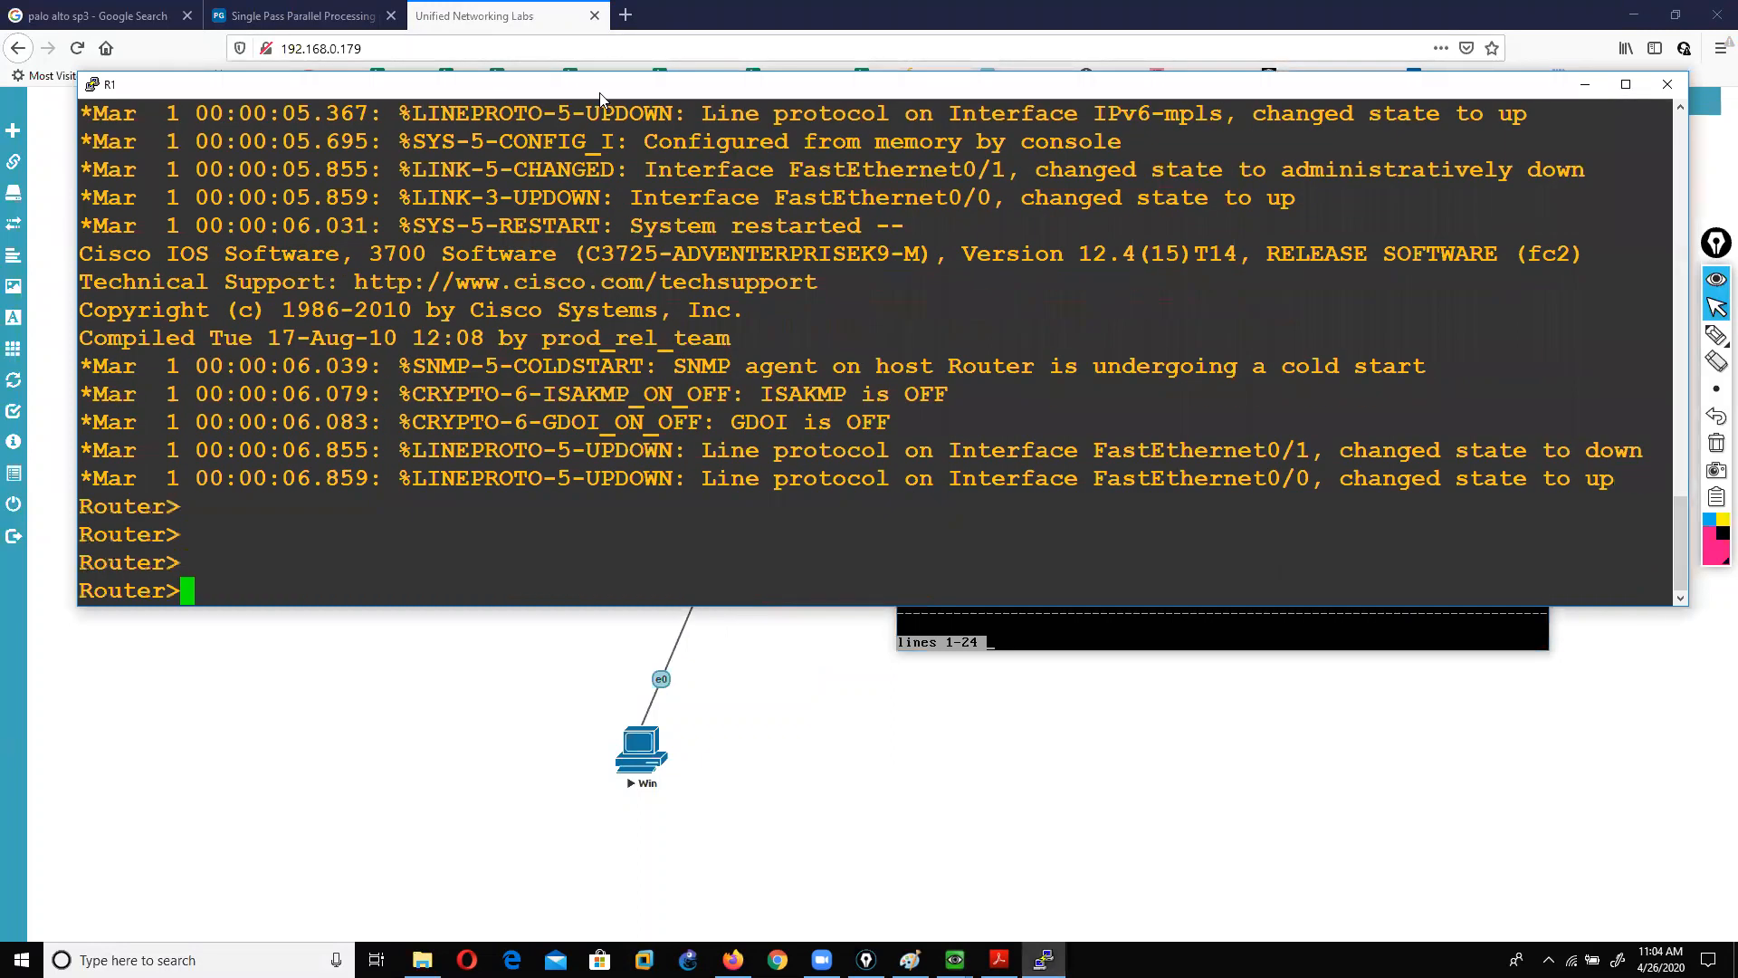
left_click_drag(601, 94, 732, 328)
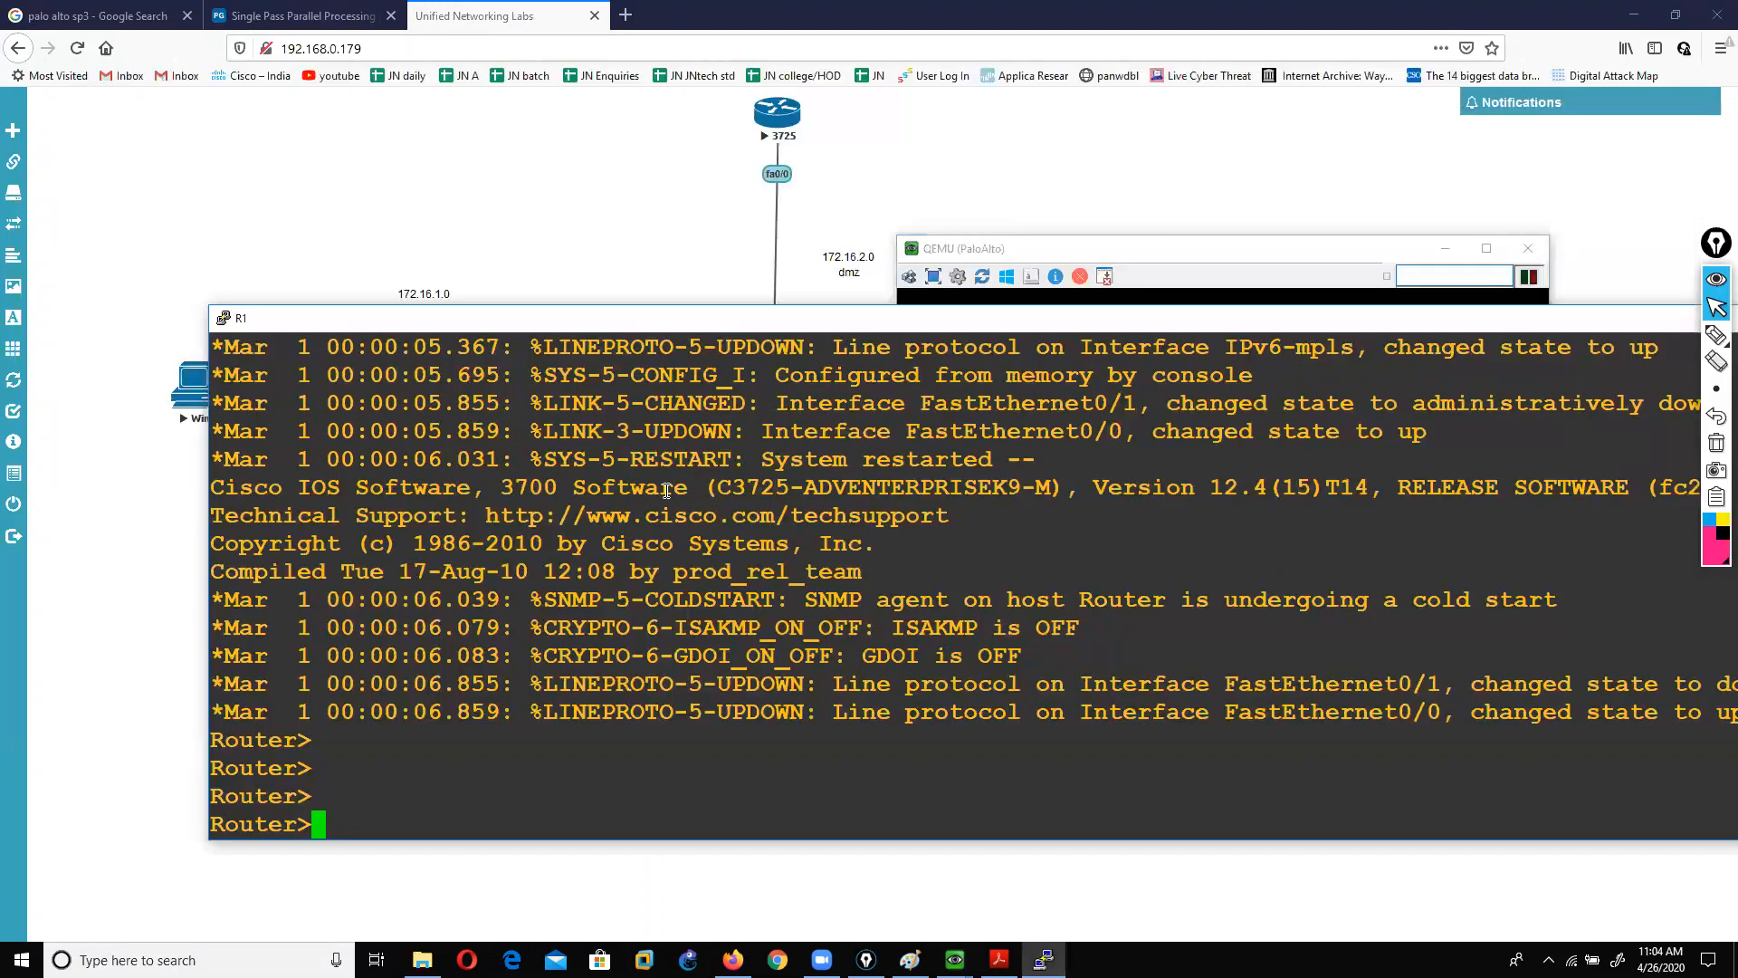
type("ENA")
key("Tab")
key("Return")
key("Return")
type("CONF T")
key("Return")
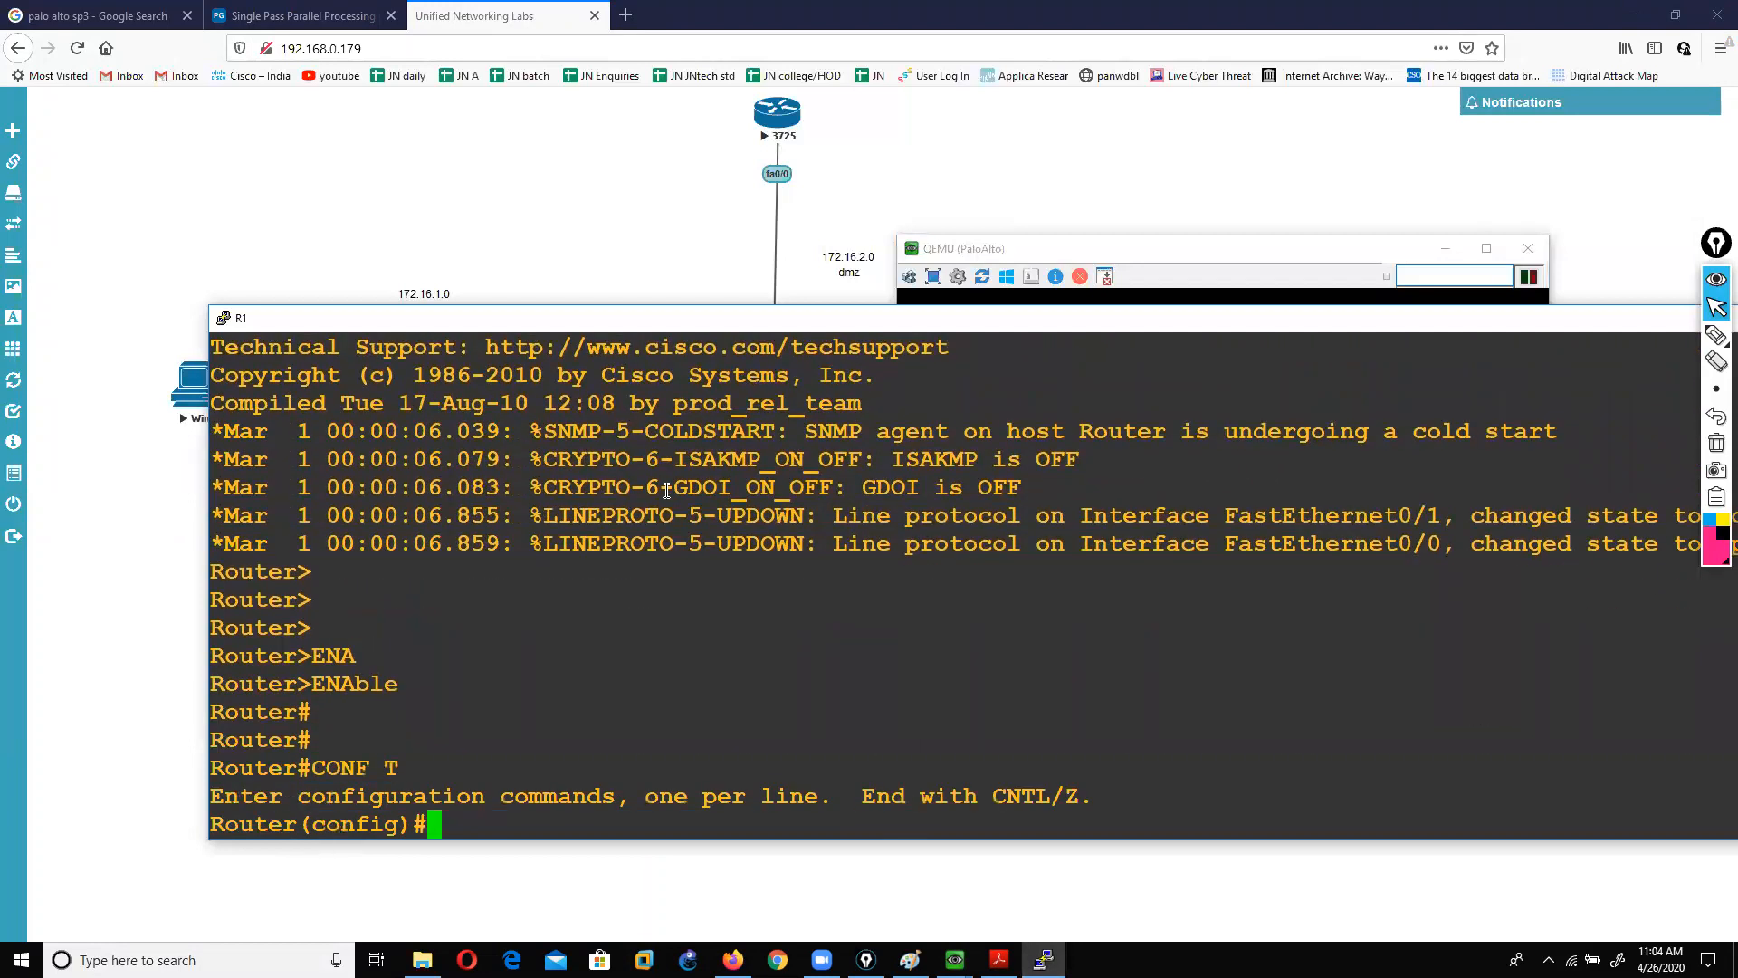
type("in")
key("Tab")
type("f")
key("Tab")
type("0/0")
key("Return")
Step: Assign 172.16.2.10 255.255.255.0 to FastEthernet0/0 and enable it with no shutdown
type("ip add")
key("Tab")
type("172.16.2.10 255.255.255.0")
key("Return")
type("no")
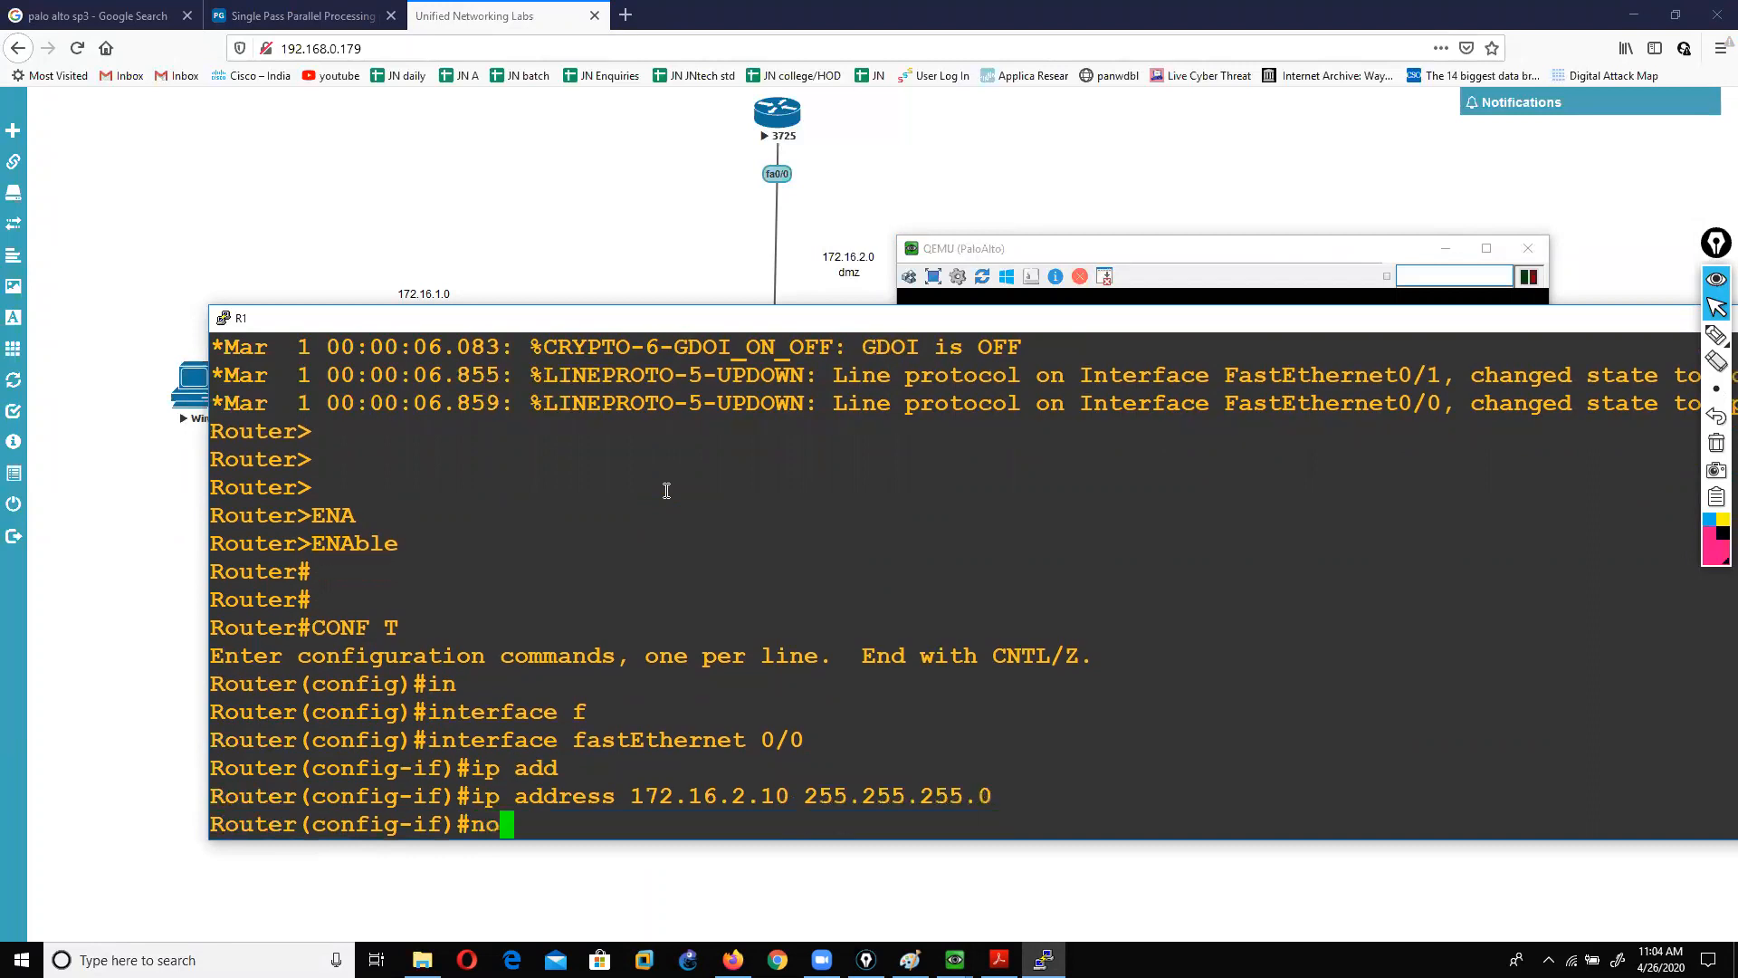
type(" sh")
key("Return")
type("ex")
key("Return")
Step: Verify with 'show ip int brief' that FastEthernet0/0 is up, then open Win2's console
key("Return")
key("Return")
key("Return")
key("ctrl+z")
type("sh")
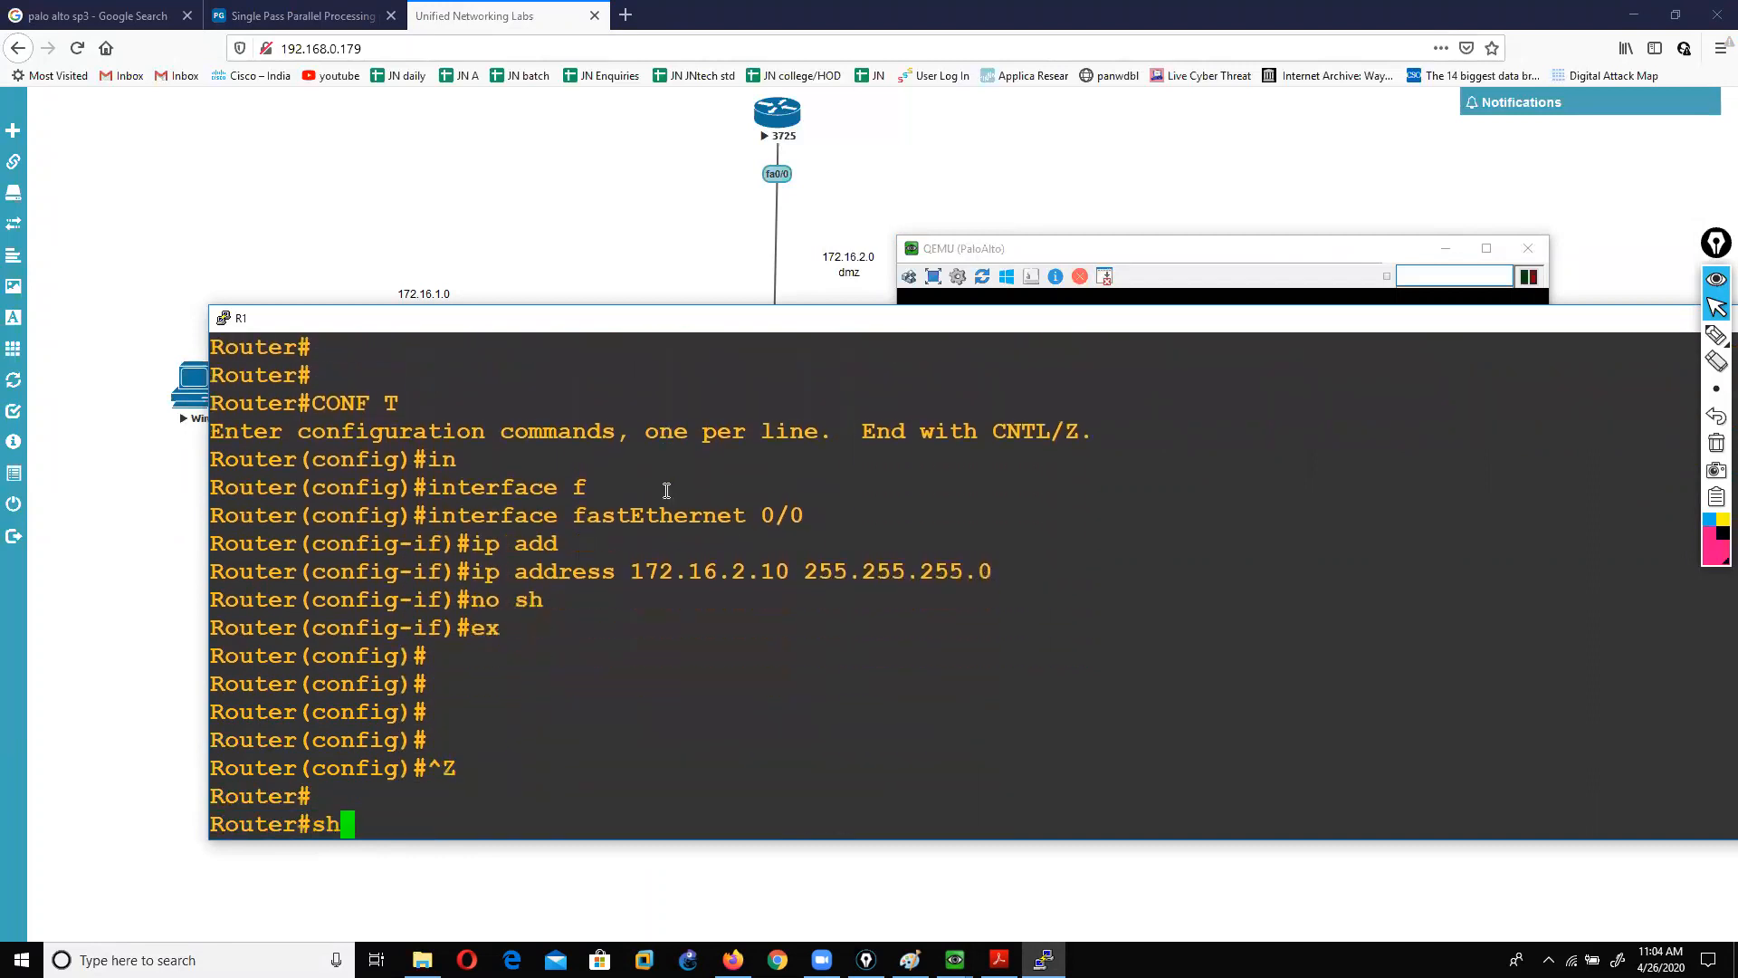
key("Tab")
type("ip int b")
key("Return")
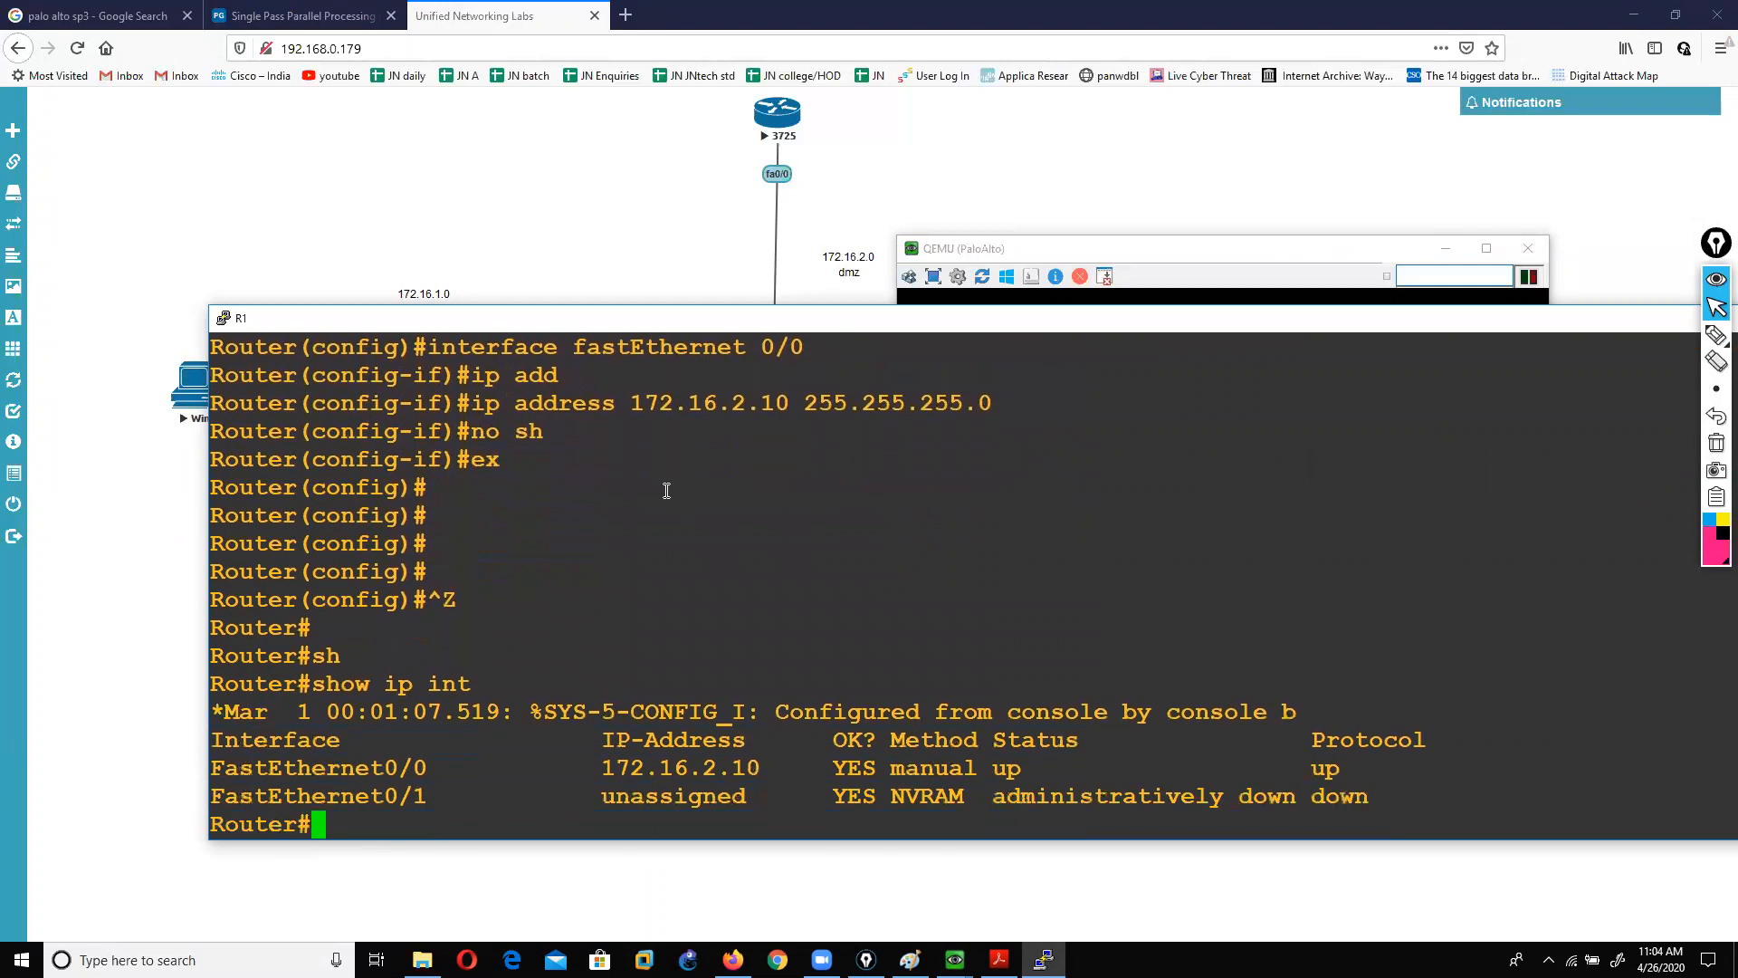
left_click(688, 254)
left_click(185, 397)
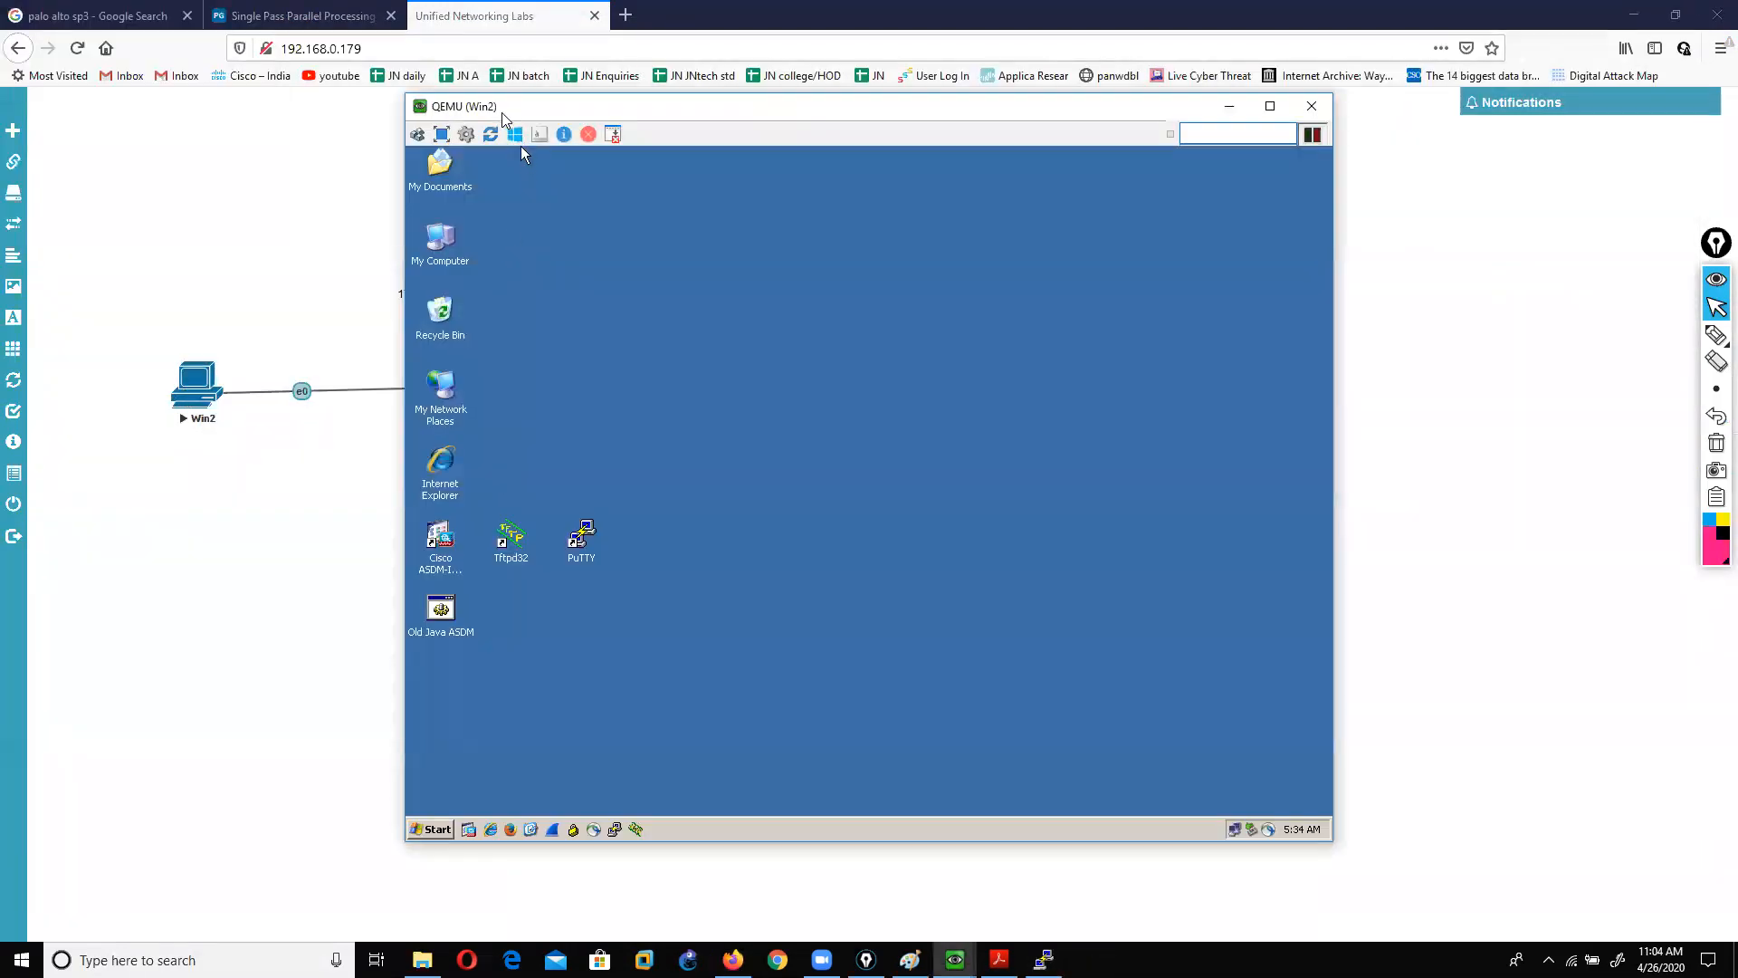
Step: On Win2, open the Local Area Connection's TCP/IP properties via ncpa to edit the static IP
left_click_drag(505, 115, 861, 168)
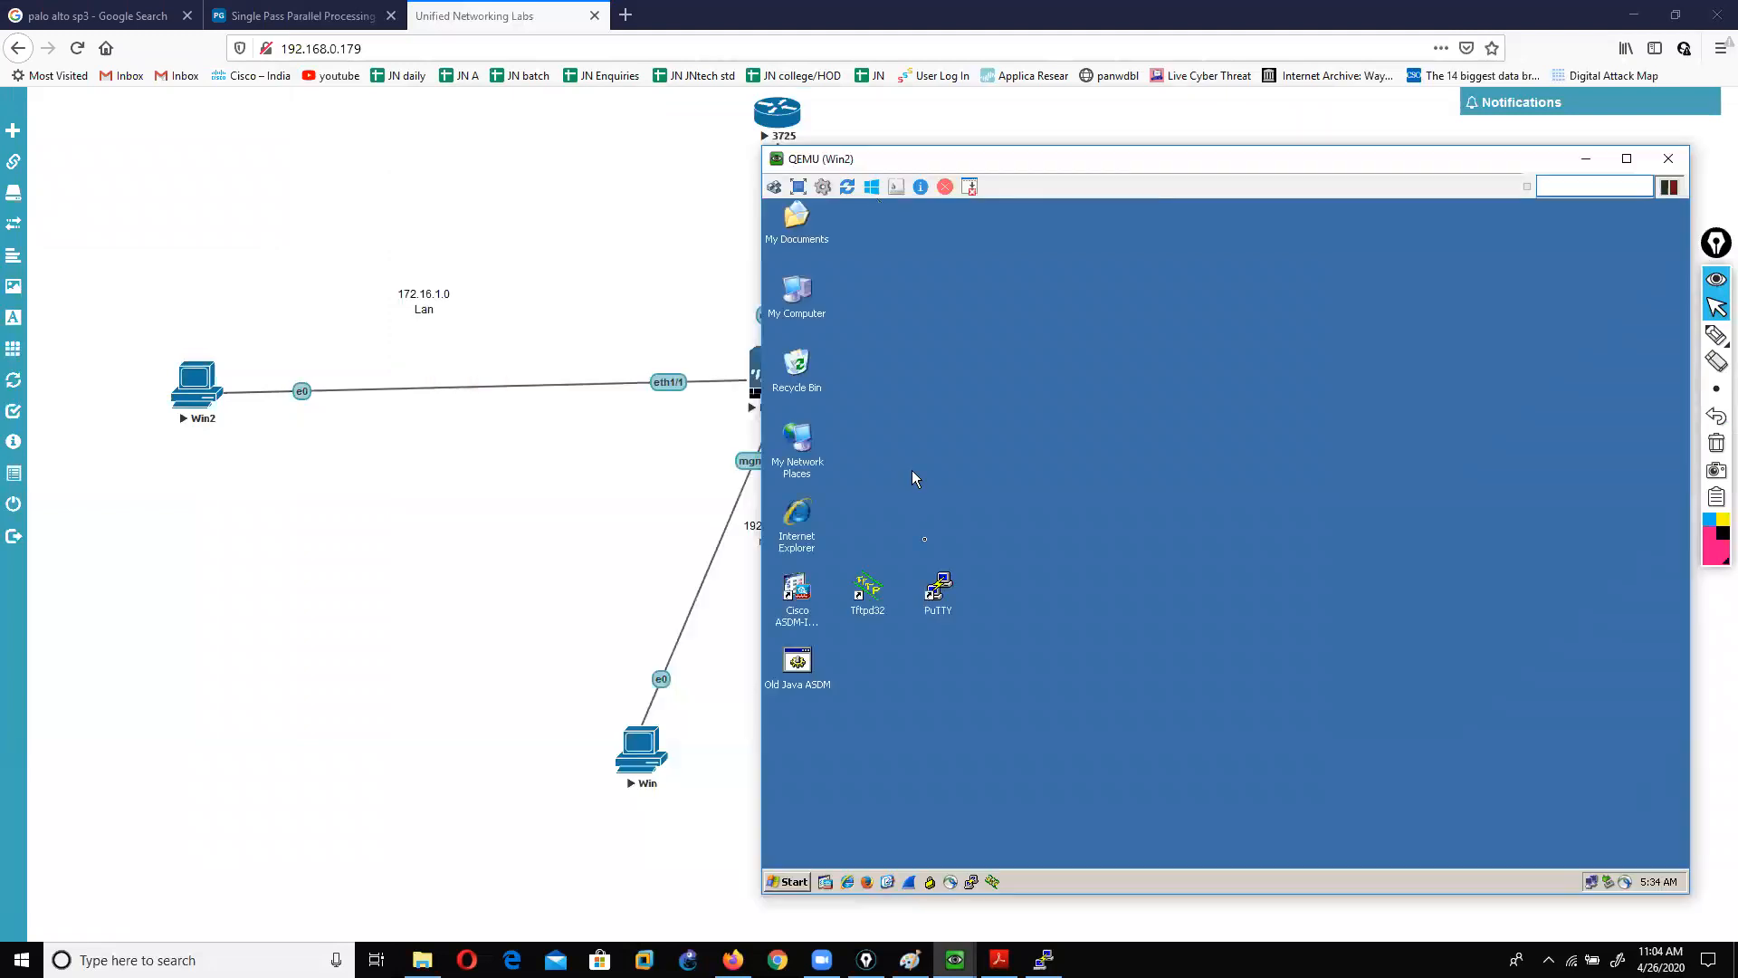
left_click(792, 883)
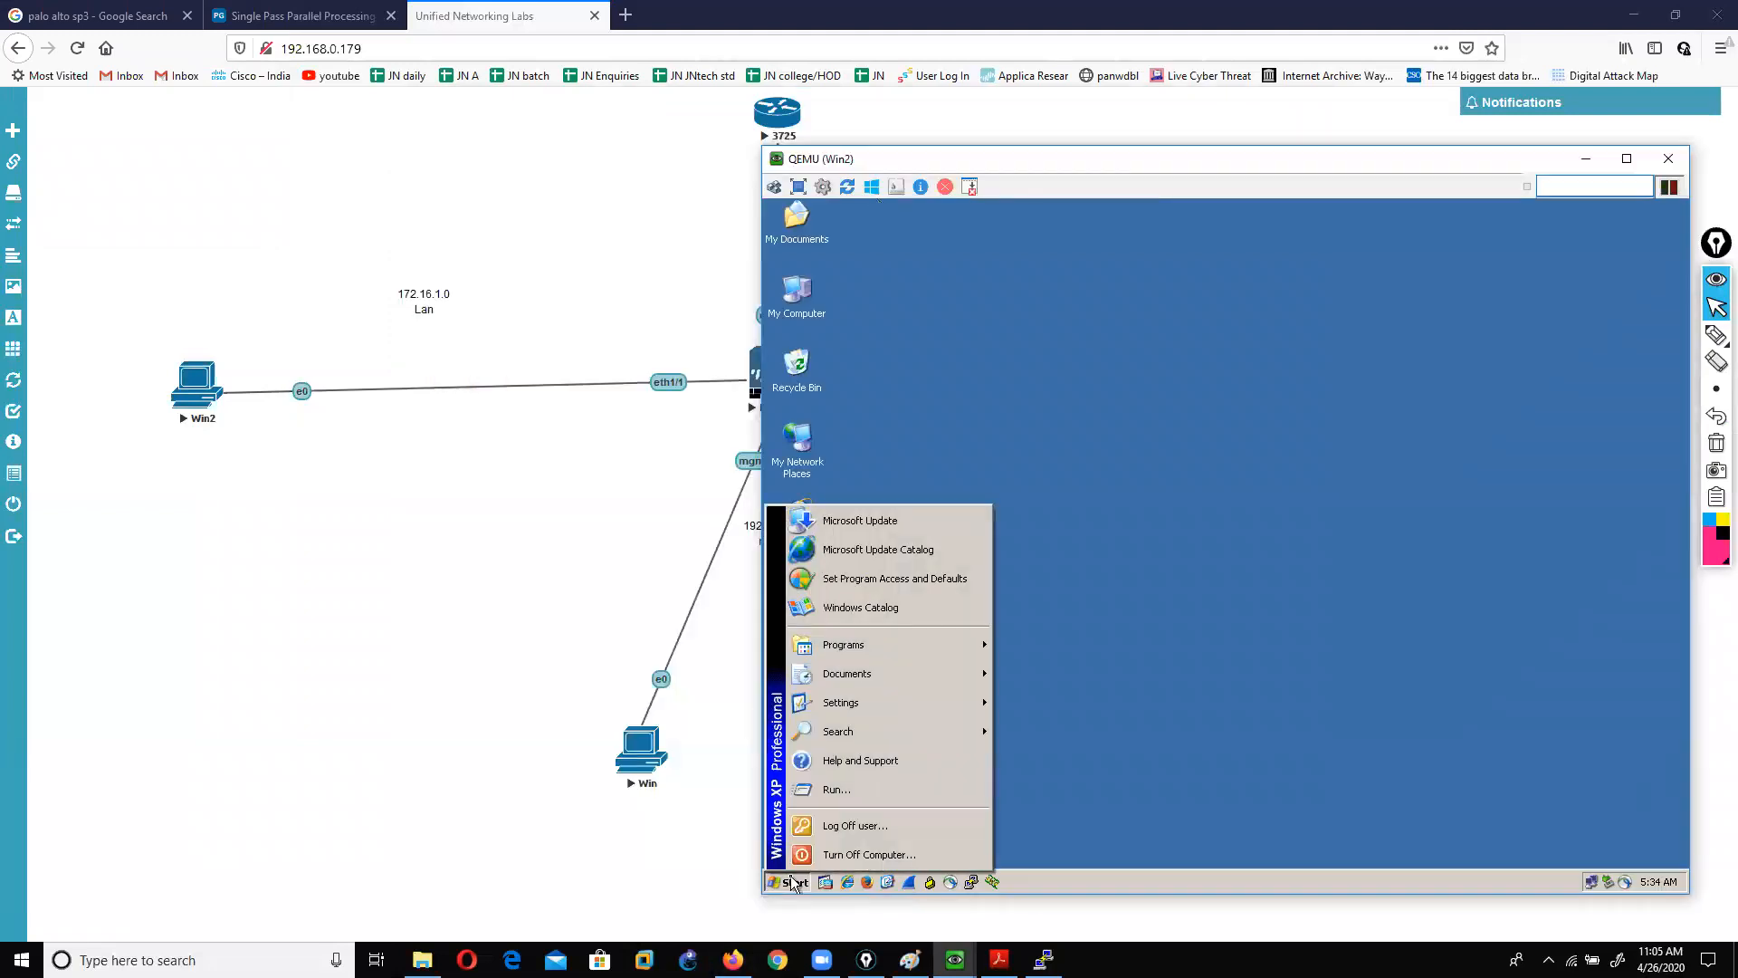
left_click(837, 789)
type("ncpa.")
key("Return")
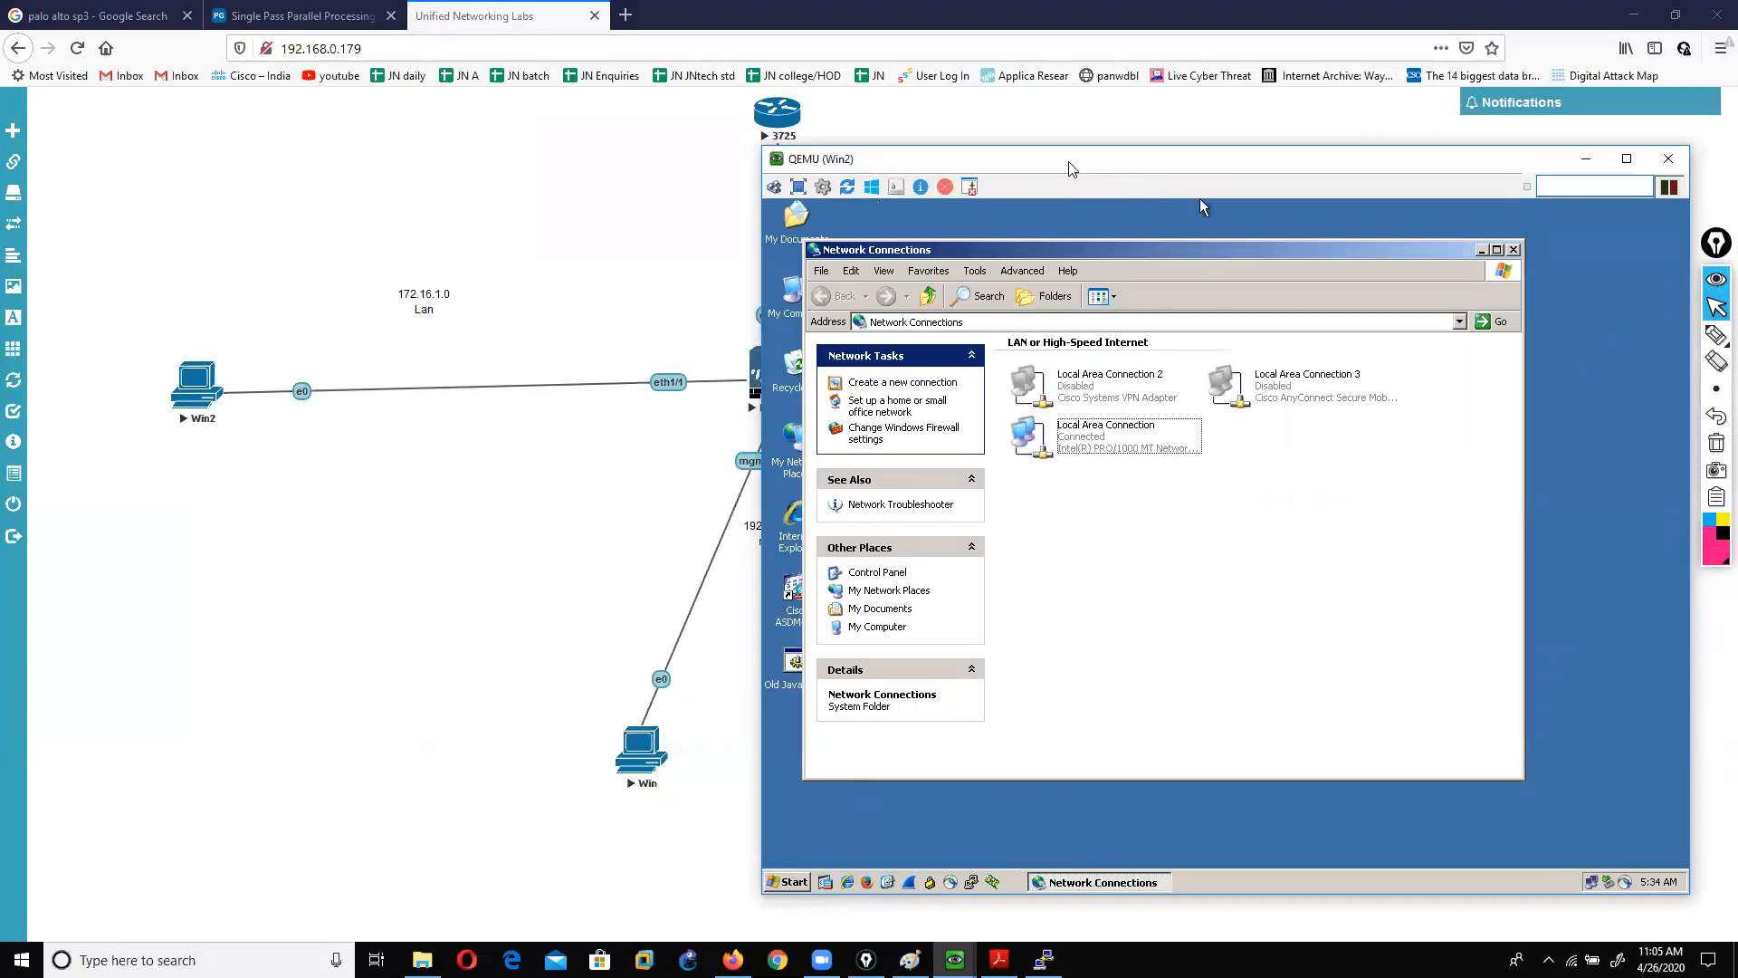
left_click_drag(1103, 170, 942, 151)
double_click(912, 438)
left_click(954, 664)
scroll(744, 373, "down", 1)
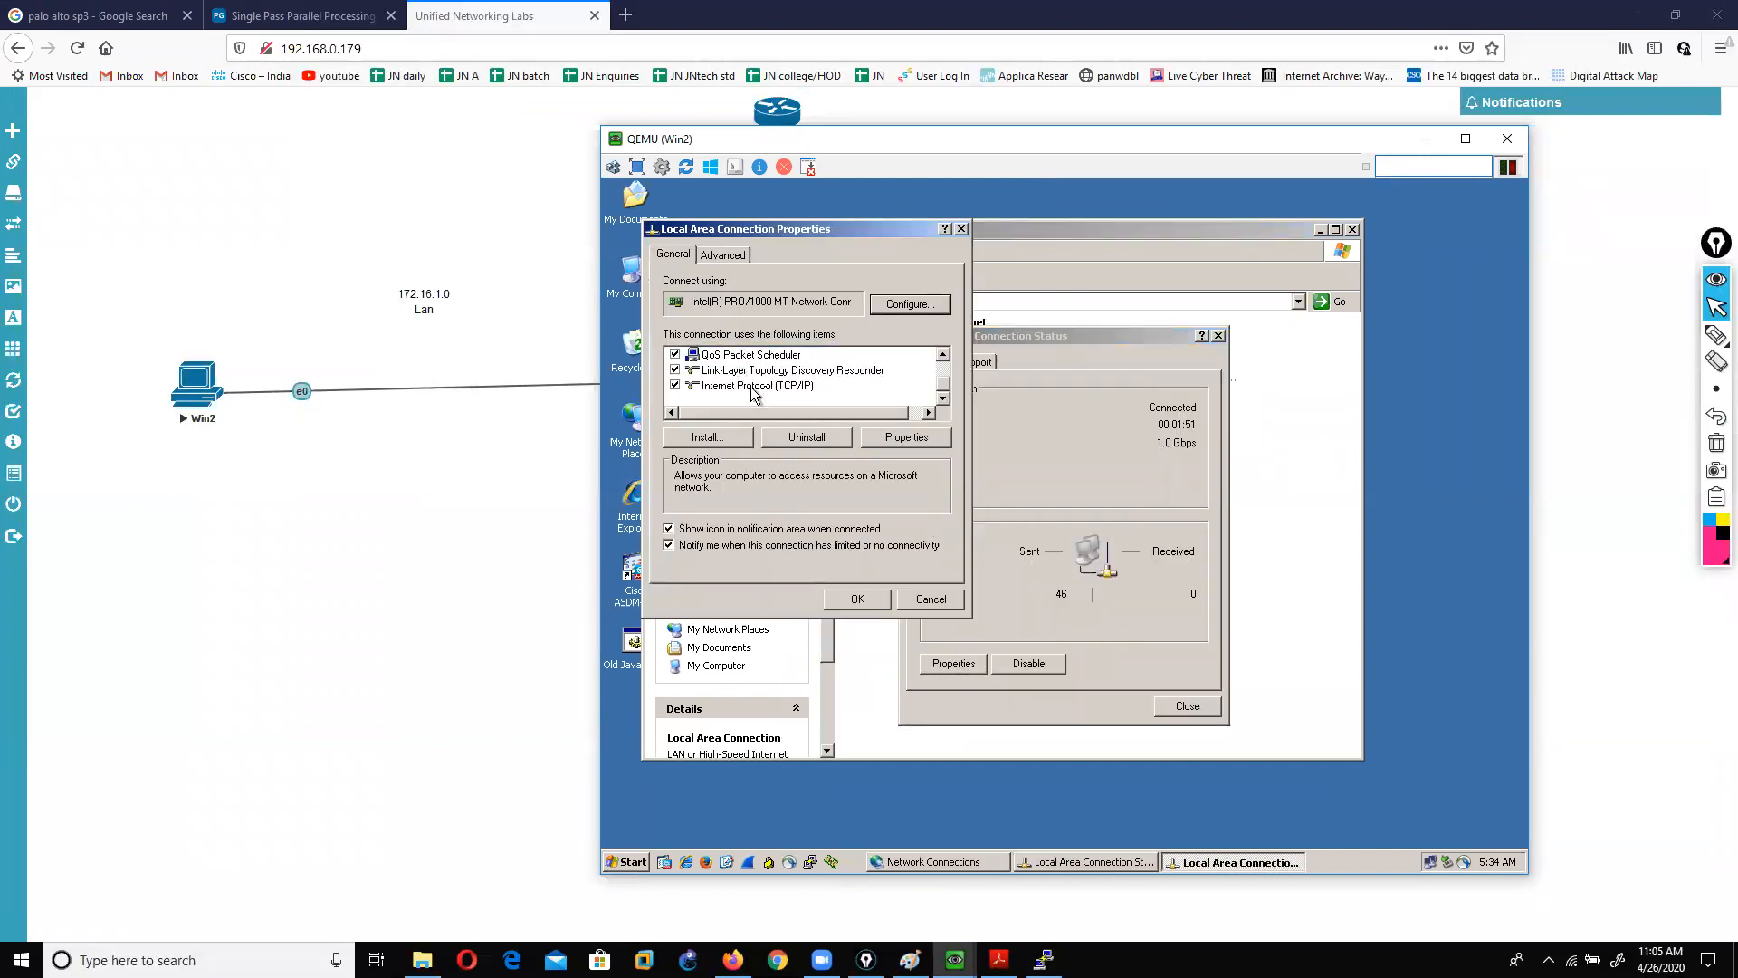
left_click(757, 400)
left_click(910, 440)
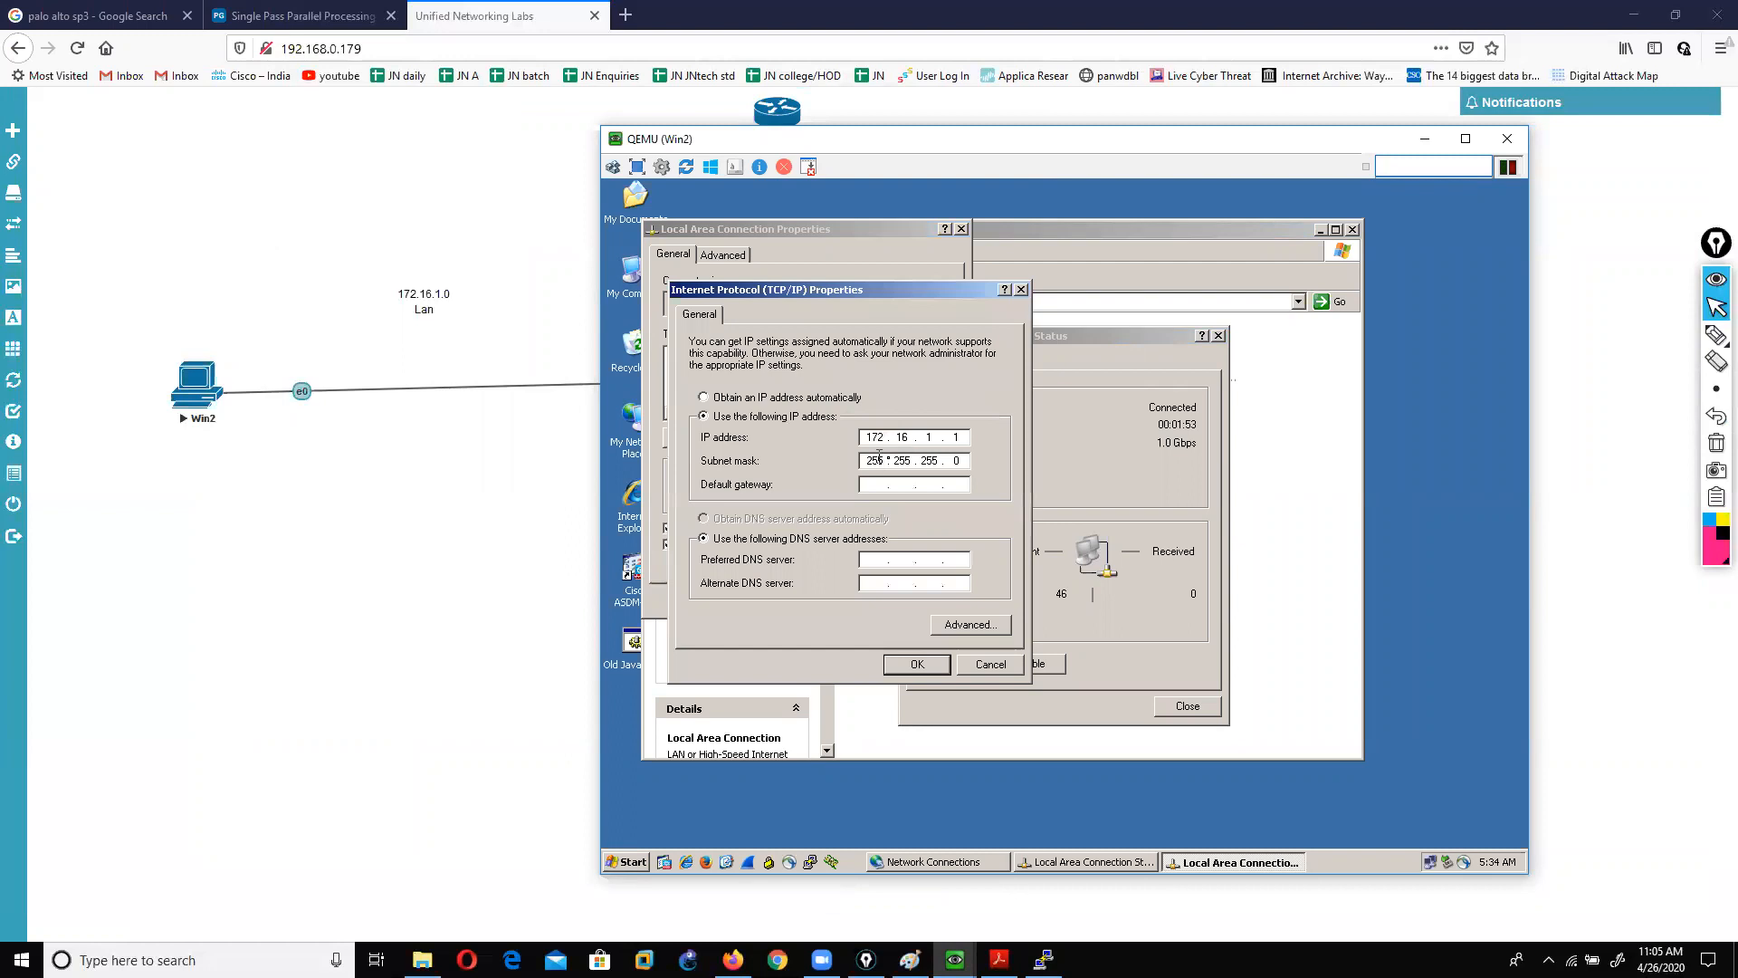
left_click(958, 438)
Step: In the PaloAlto firewall console, redisplay the ethernet1/1 interface details
key("alt+Tab")
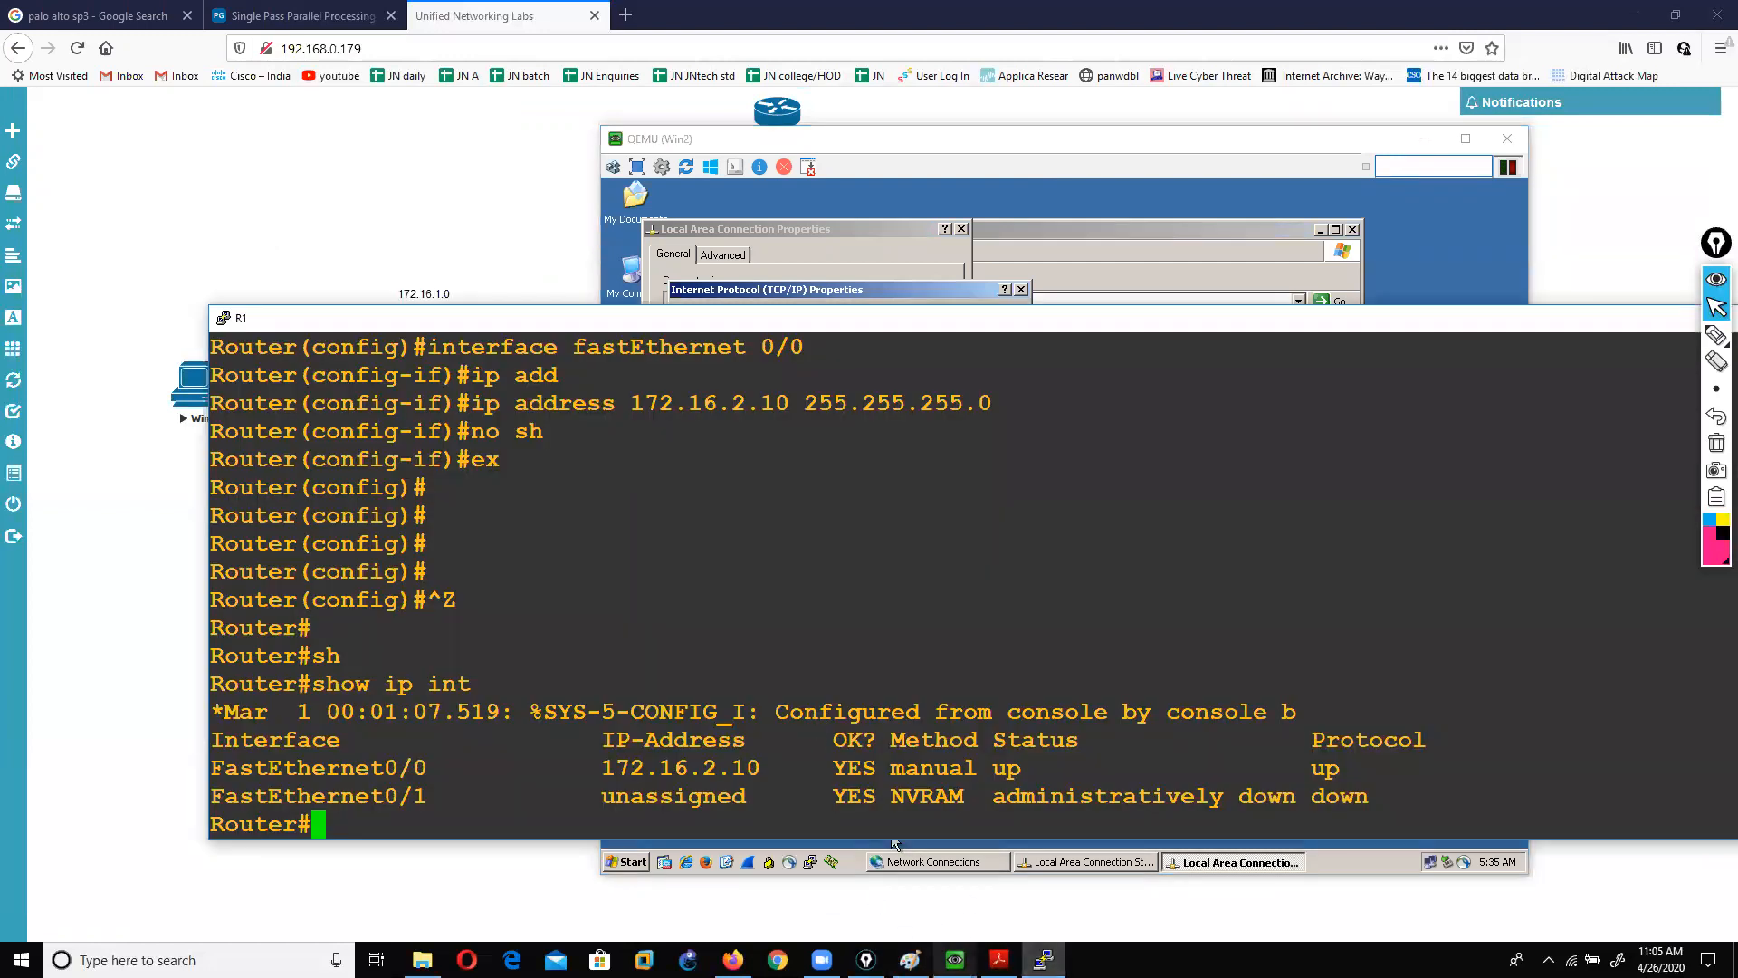
mouse_move(955, 960)
left_click(967, 881)
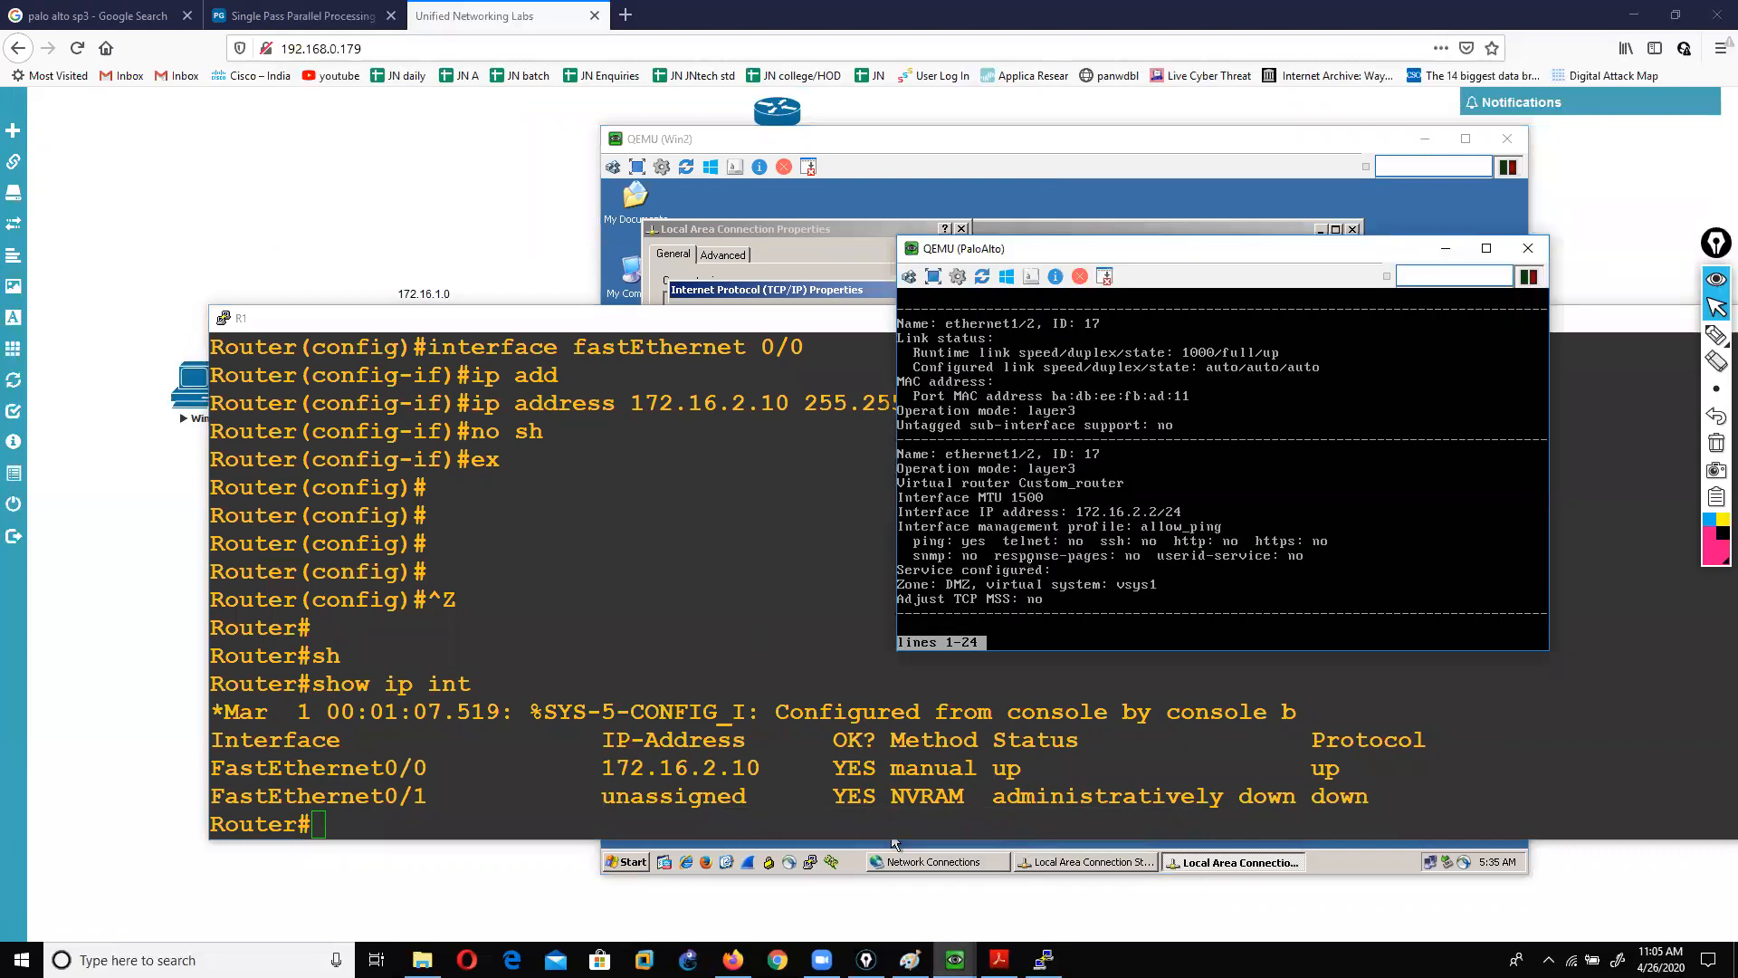
key("q")
key("Up")
key("Up")
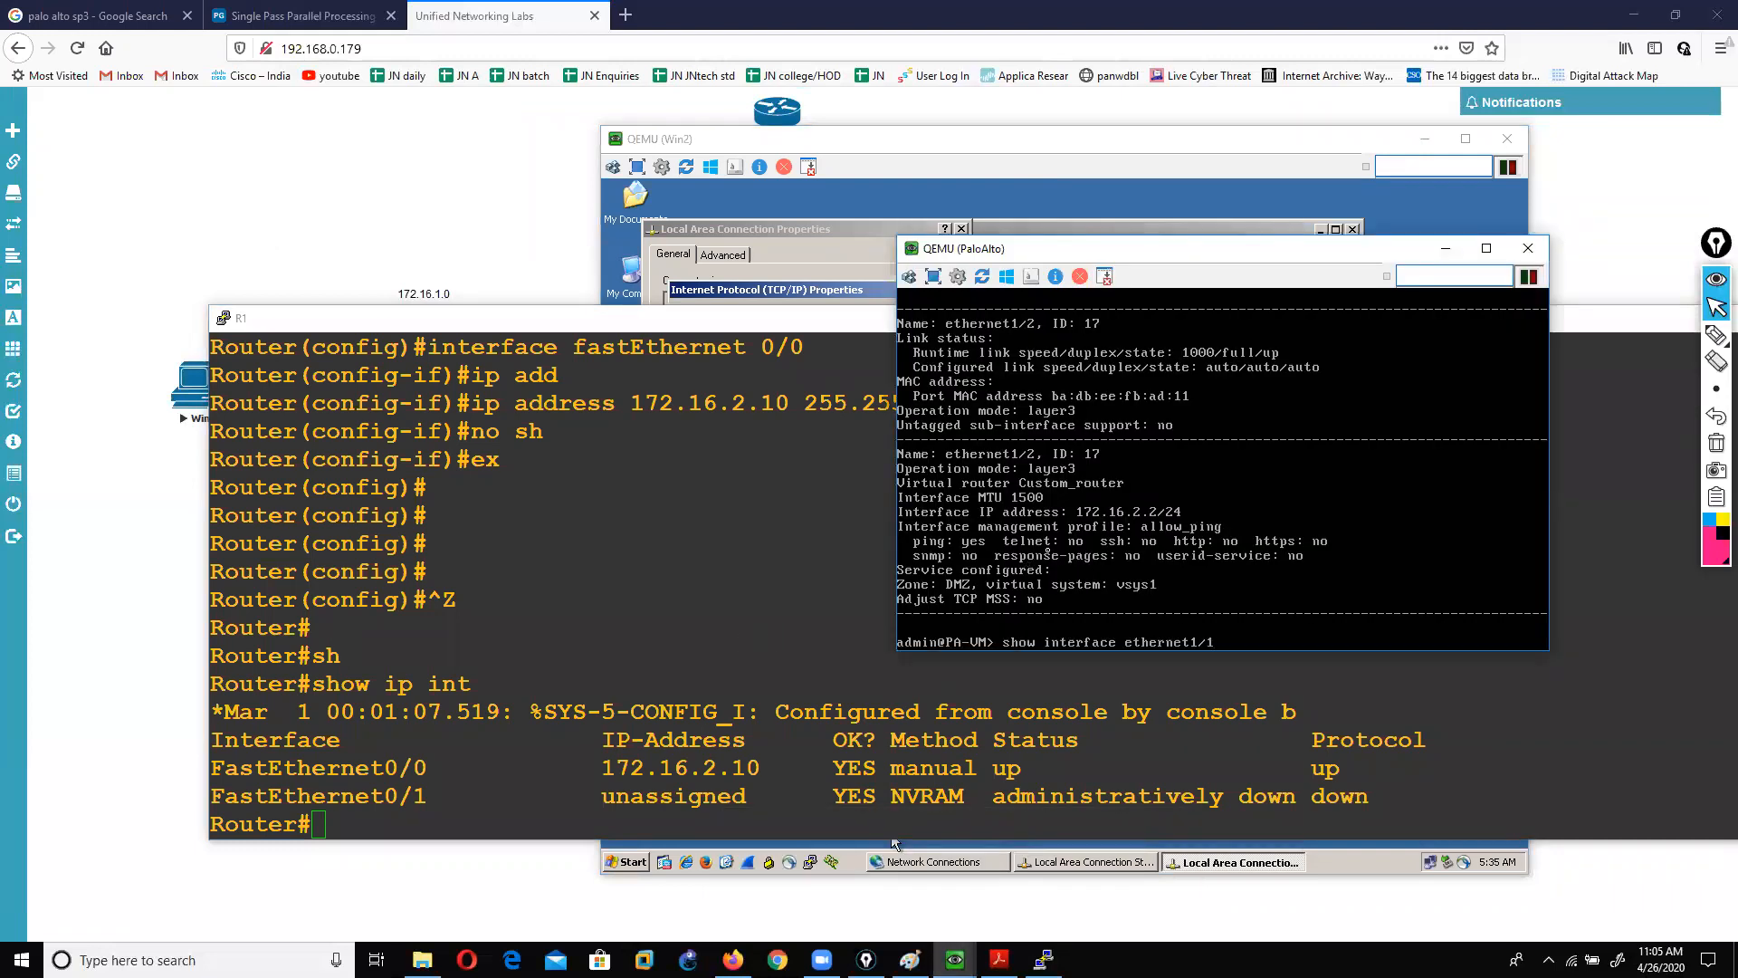
key("Return")
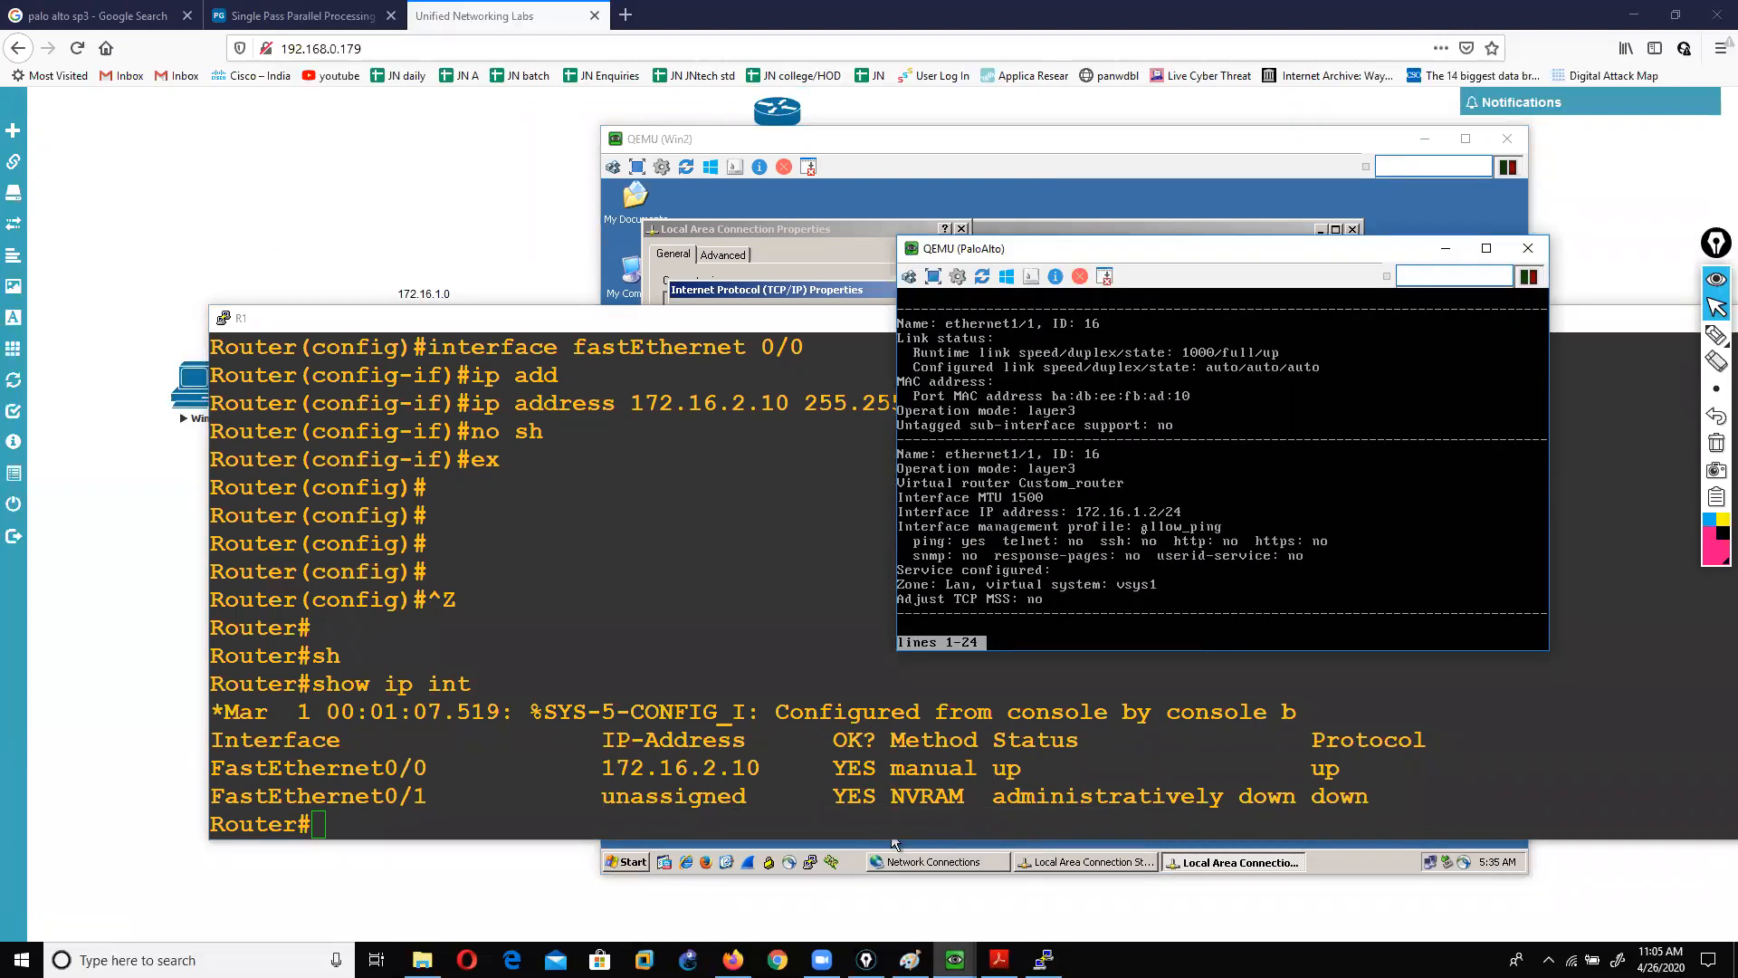
Step: Apply Win2's 172.16.1.1 / 255.255.255.0 address, confirm the connection properties and close the status window
left_click(891, 843)
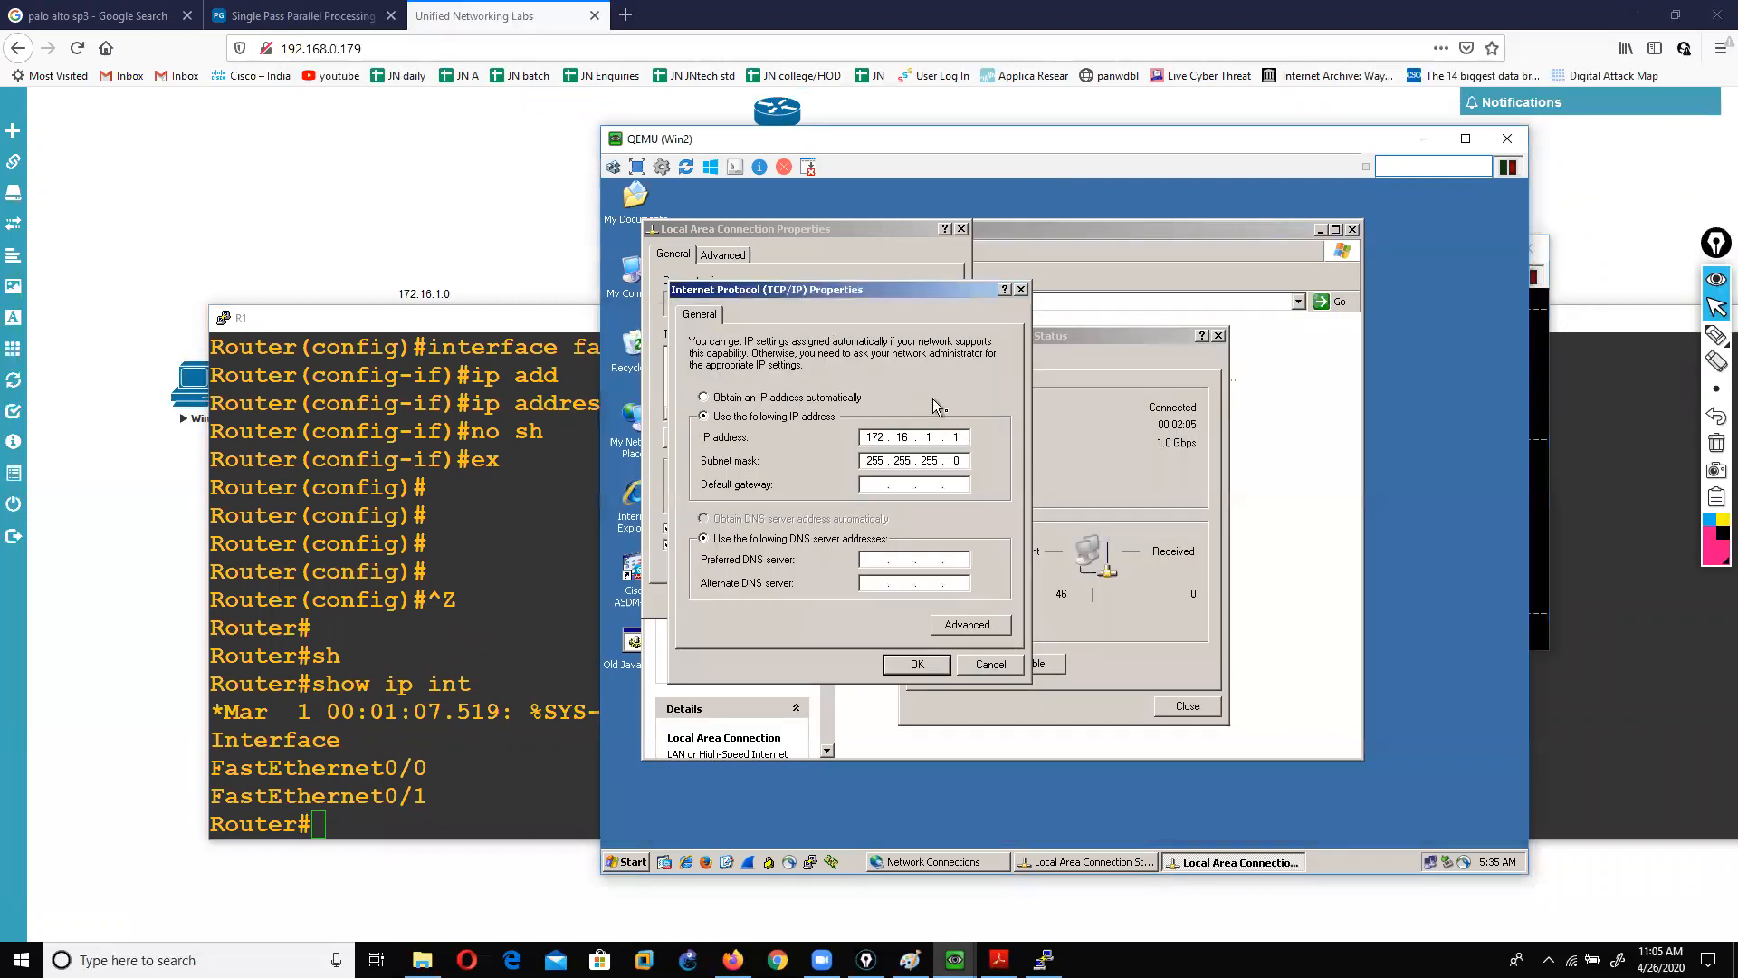
left_click(917, 665)
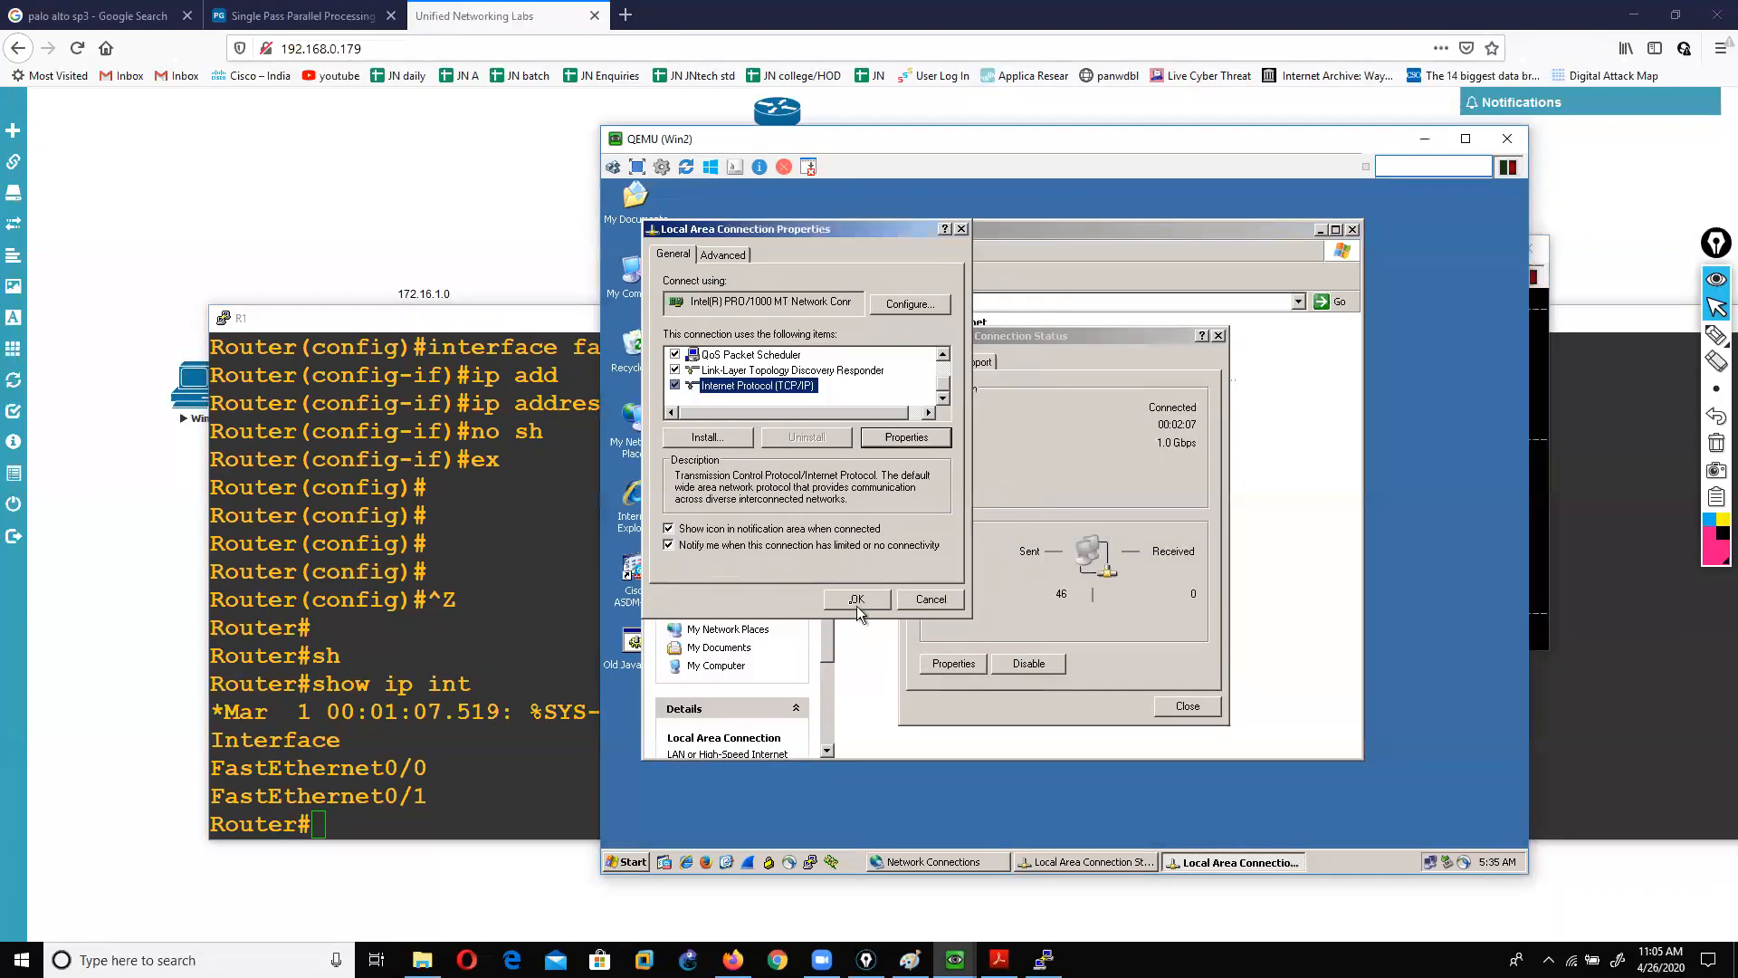
left_click(857, 602)
left_click(1183, 709)
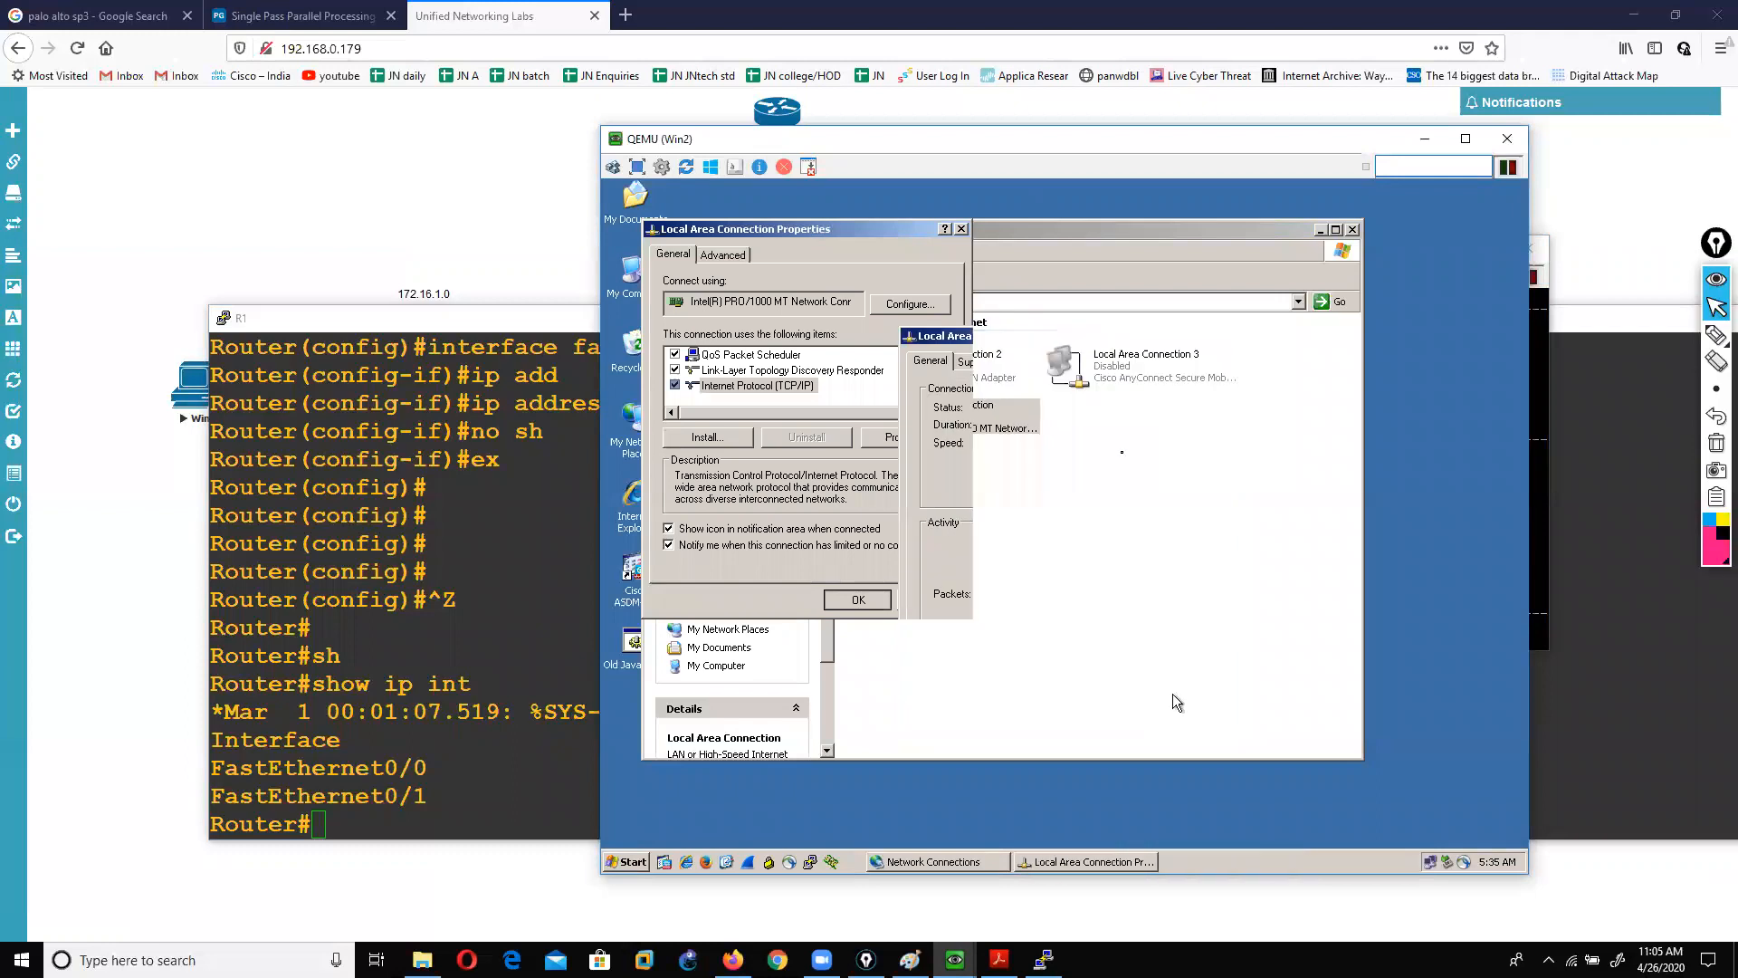
Step: Launch a command prompt on Win2 by running cmd
left_click_drag(894, 146, 417, 104)
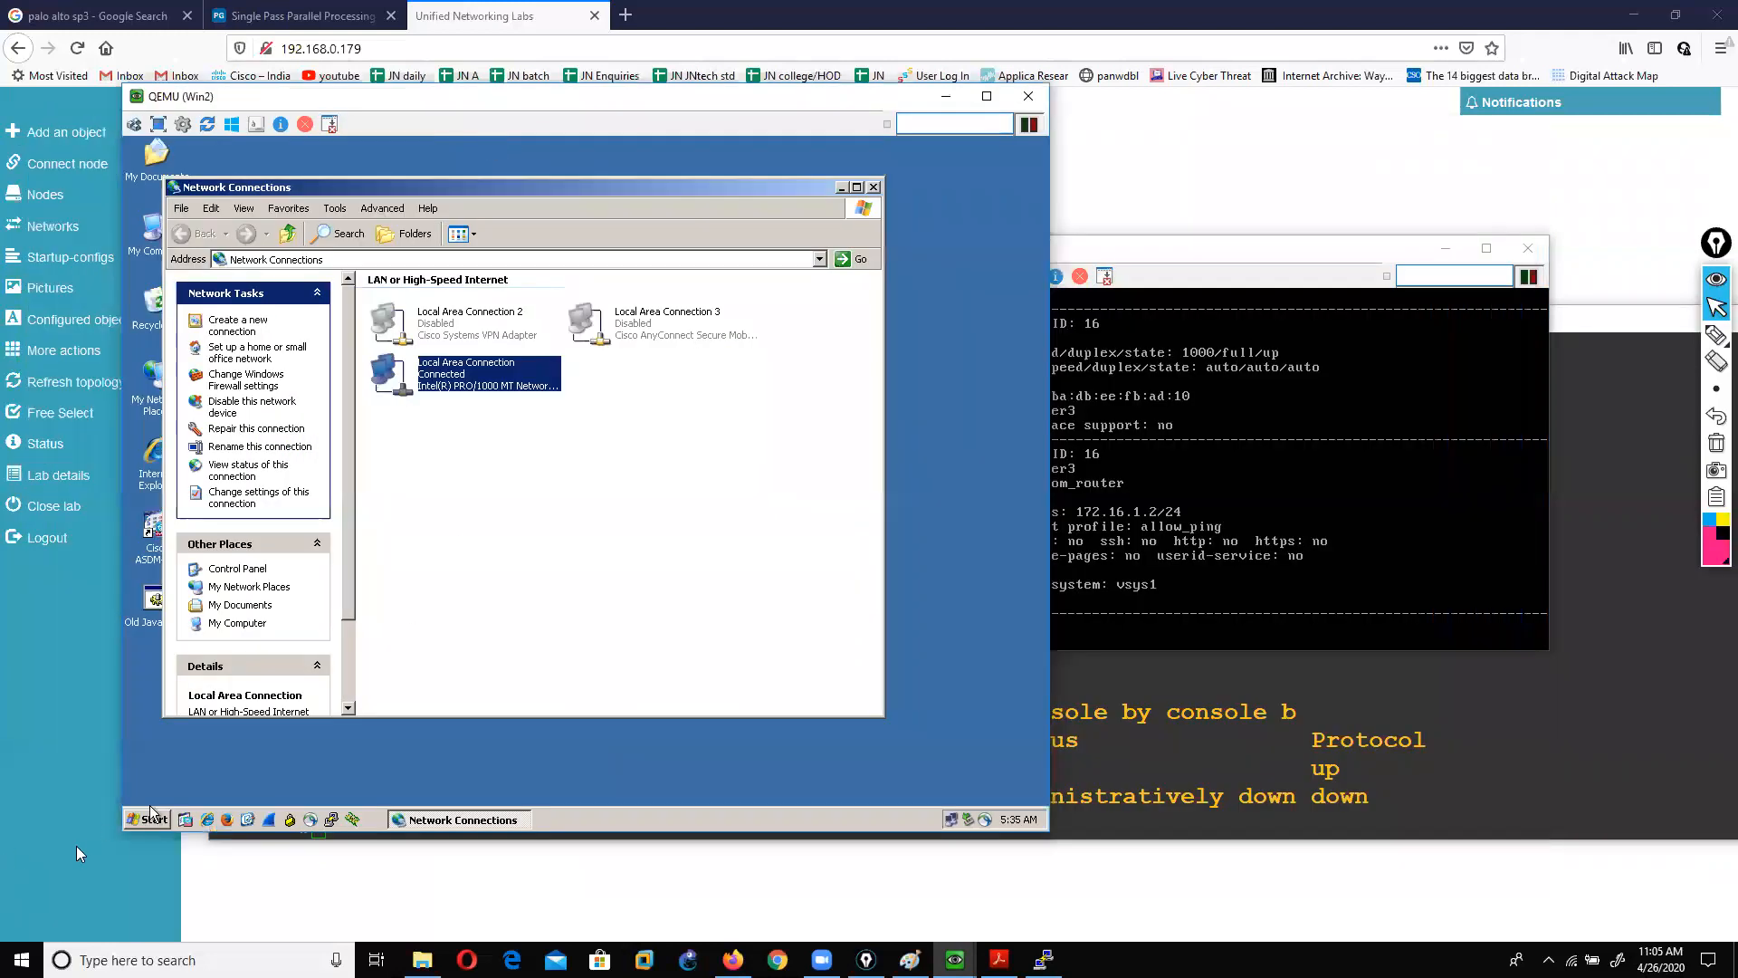
left_click(150, 819)
left_click(195, 727)
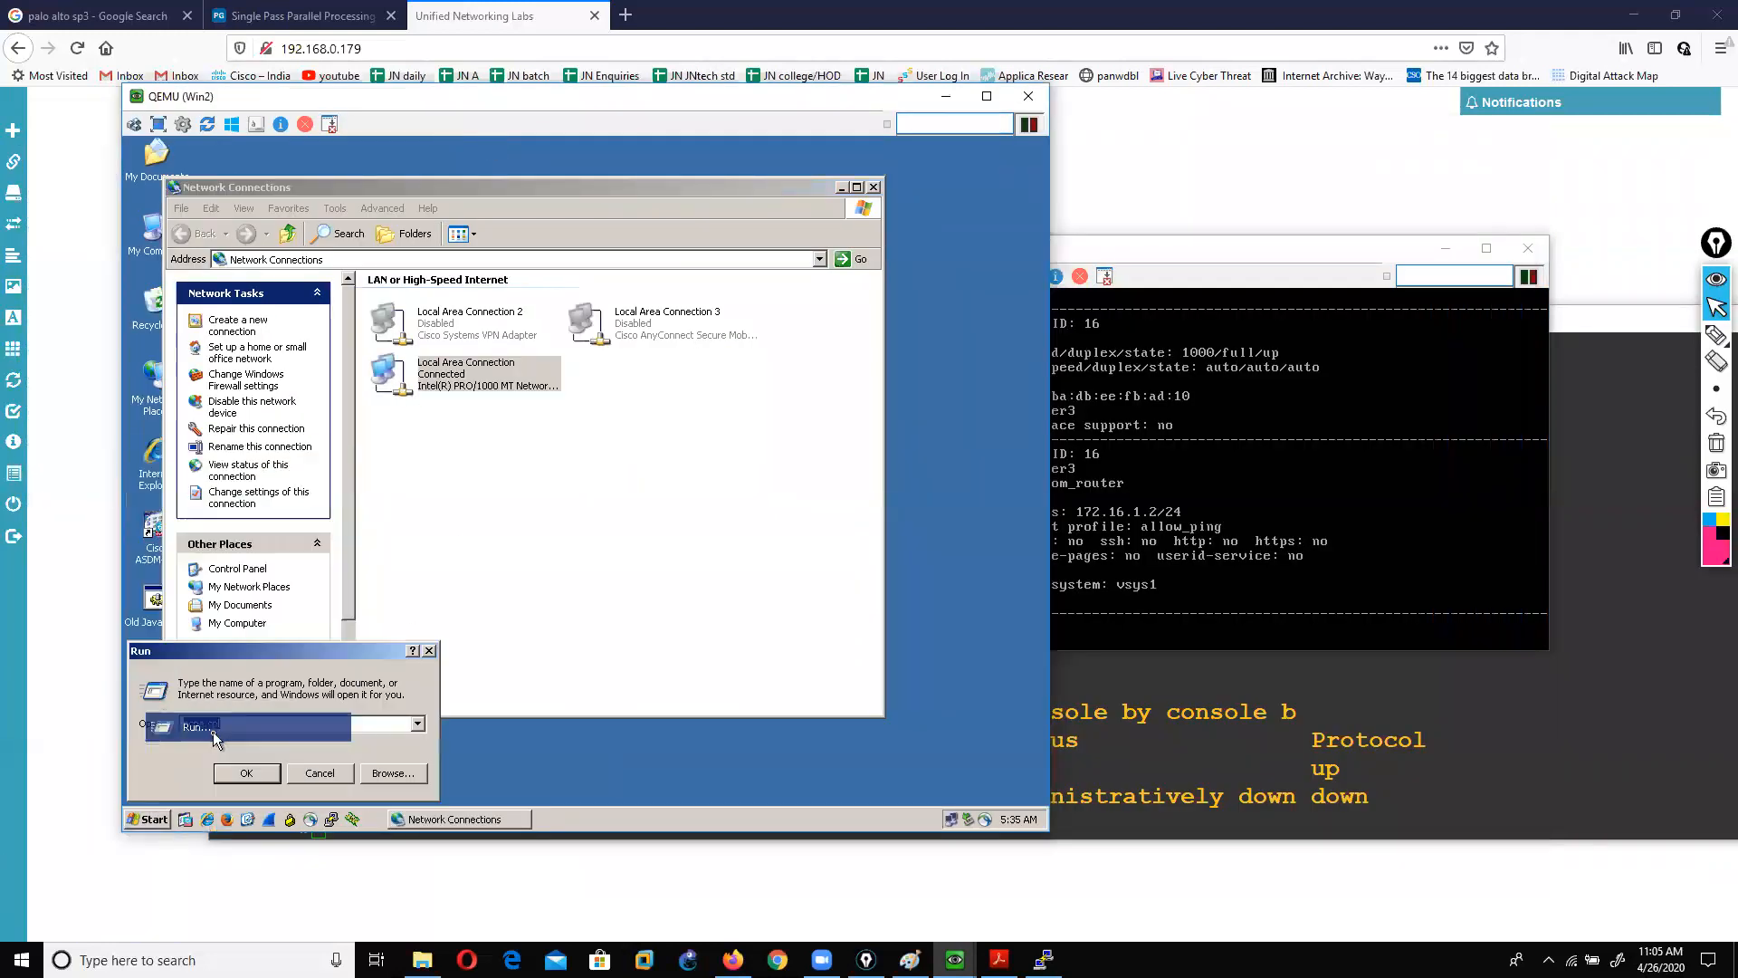
type("cmd")
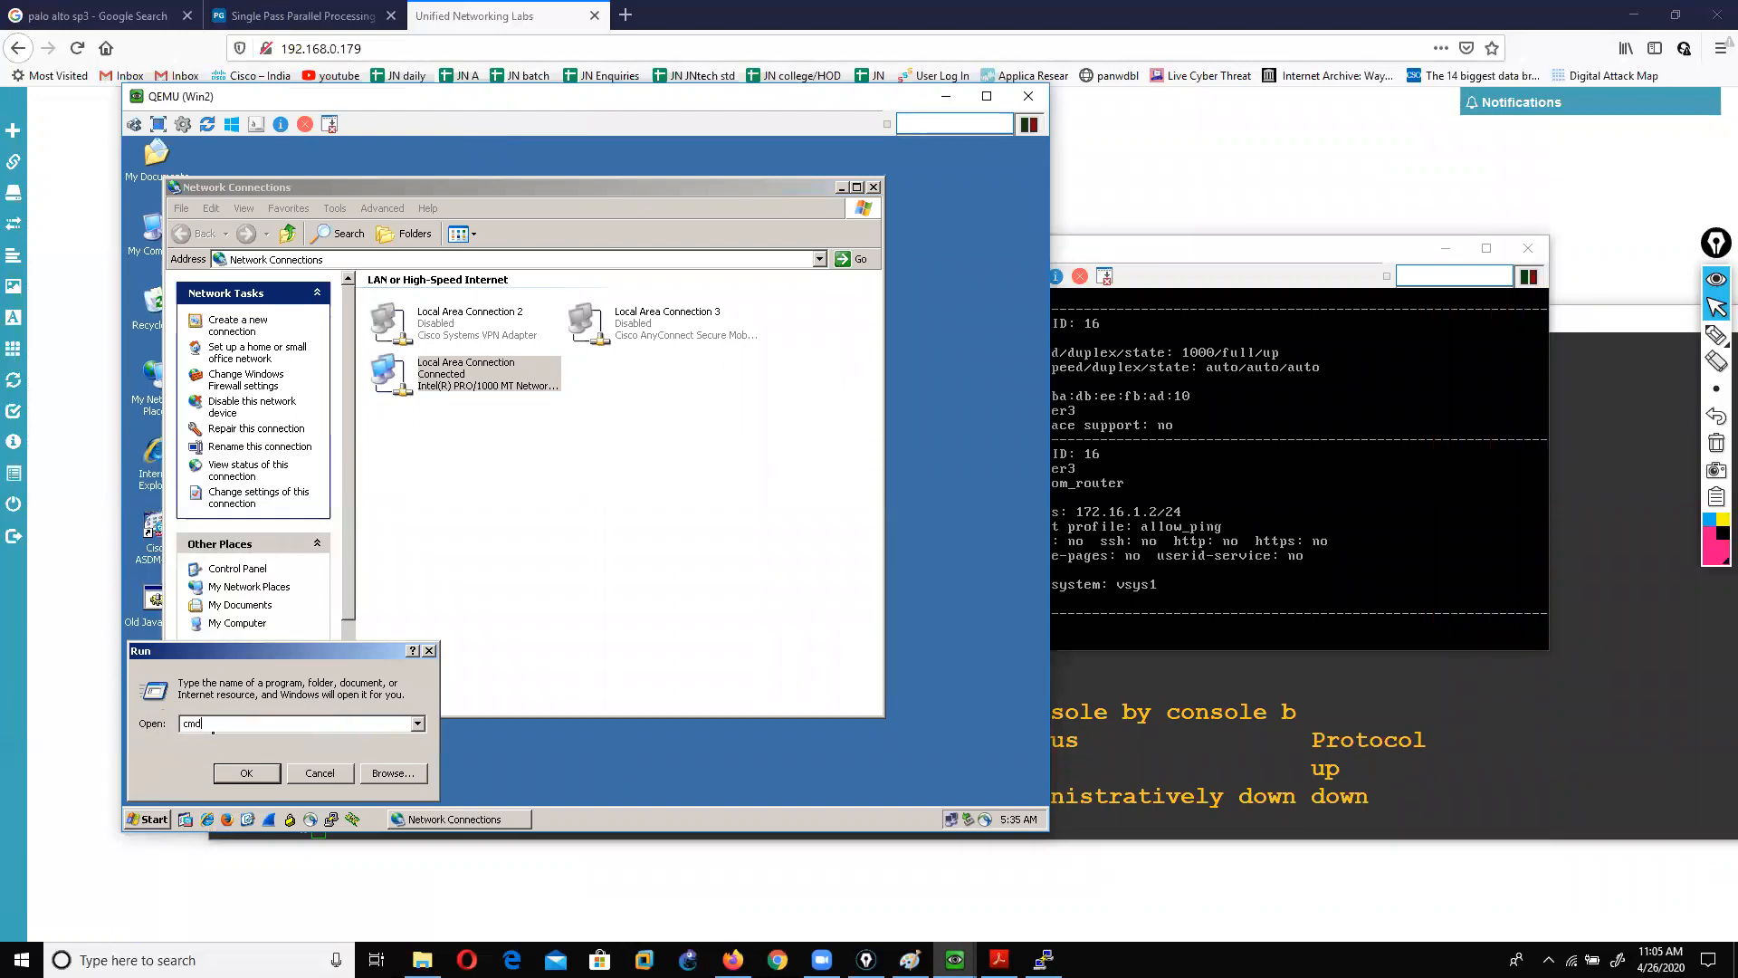
key("Return")
Step: Ping the firewall at 172.16.1.2 from Win2, getting four replies with 0% loss
type("ping")
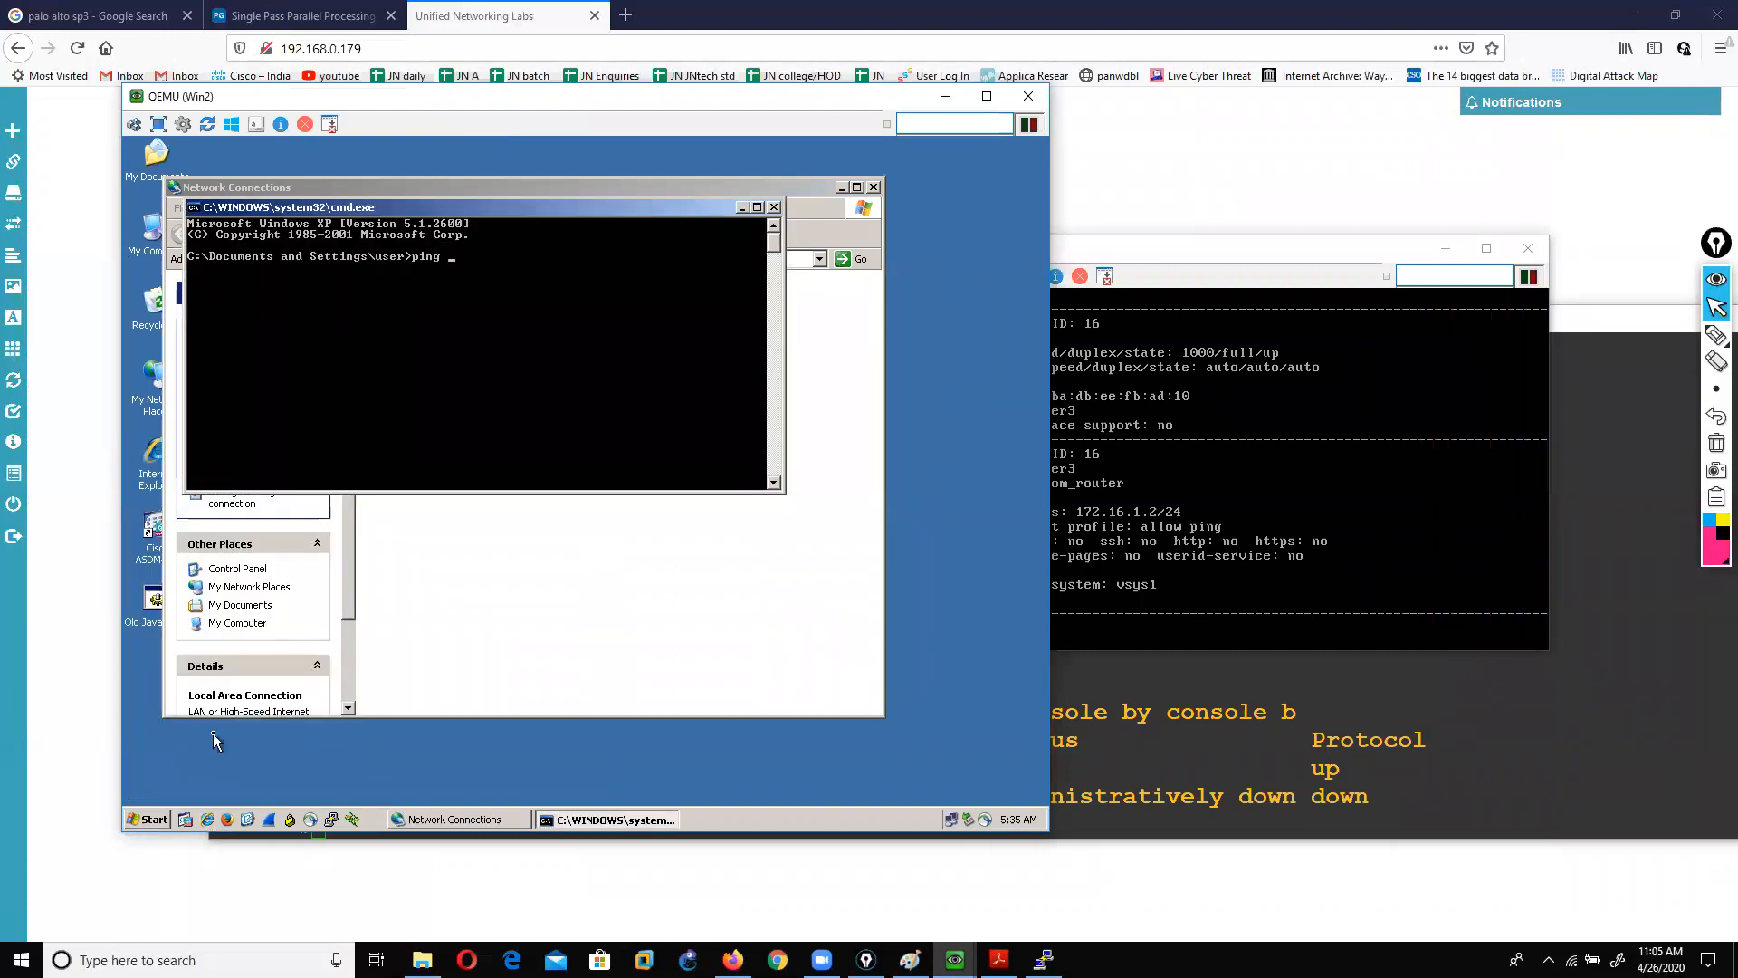
type(" 172.16")
key("BackSpace")
type("2")
key("Return")
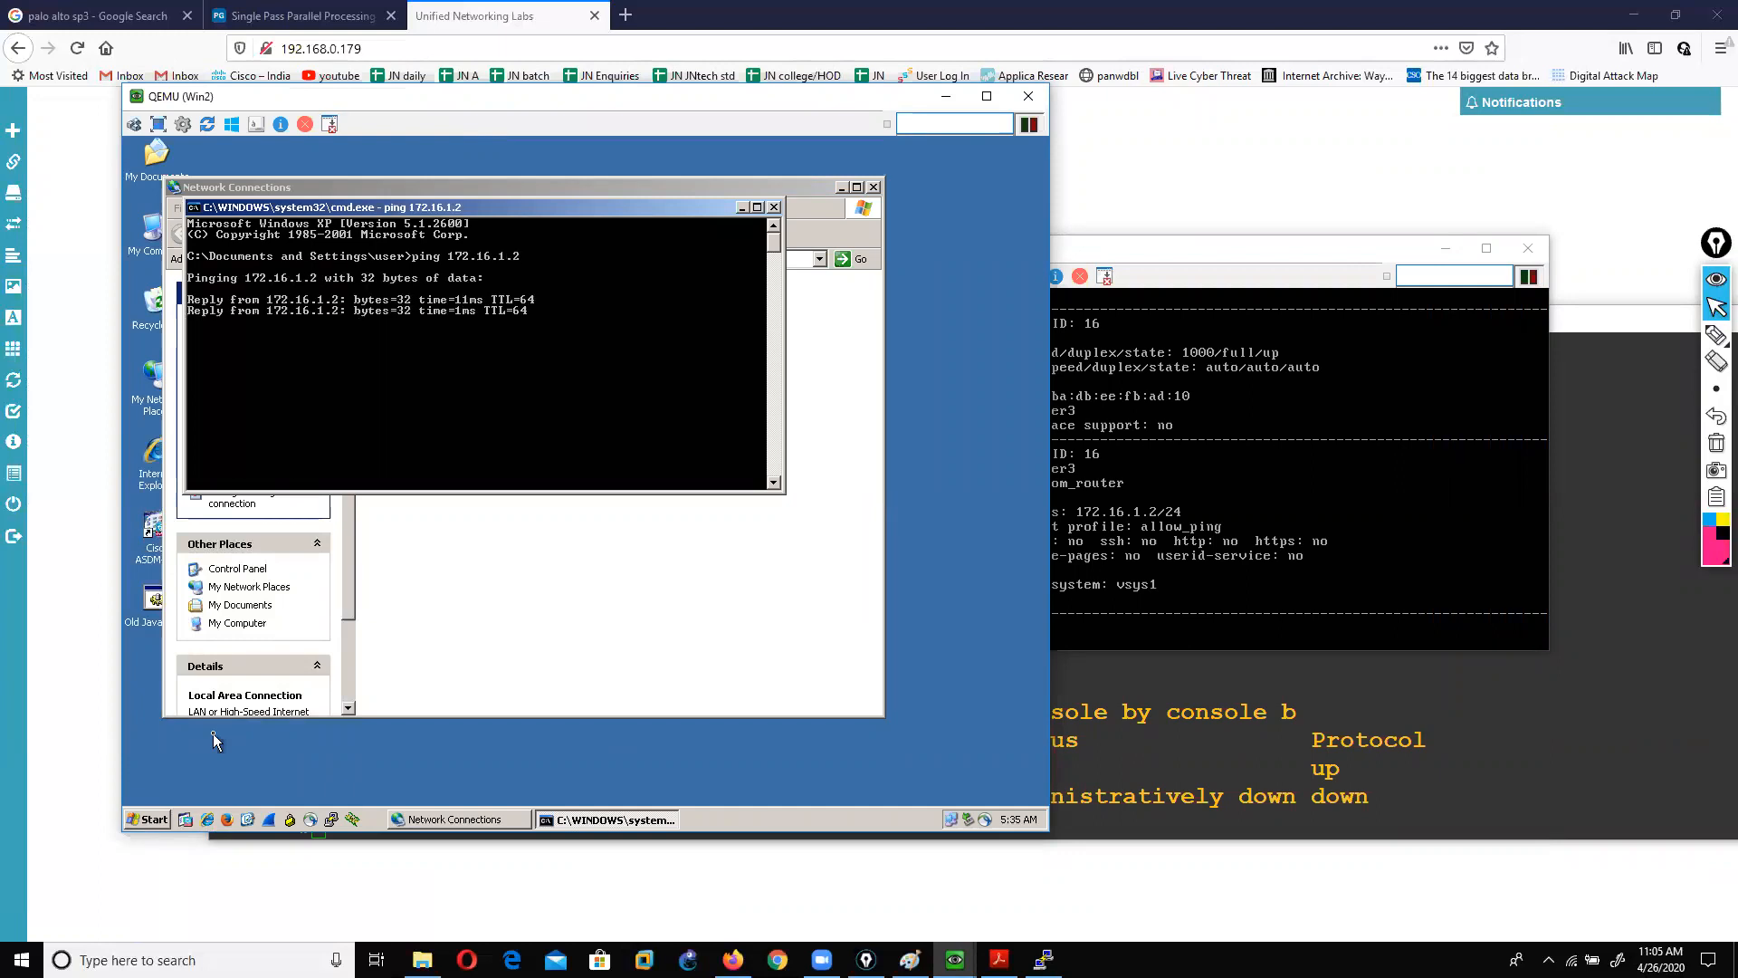
Step: List the firewall CLI's ping options and place its console beside Win2's ping results
left_click(1154, 531)
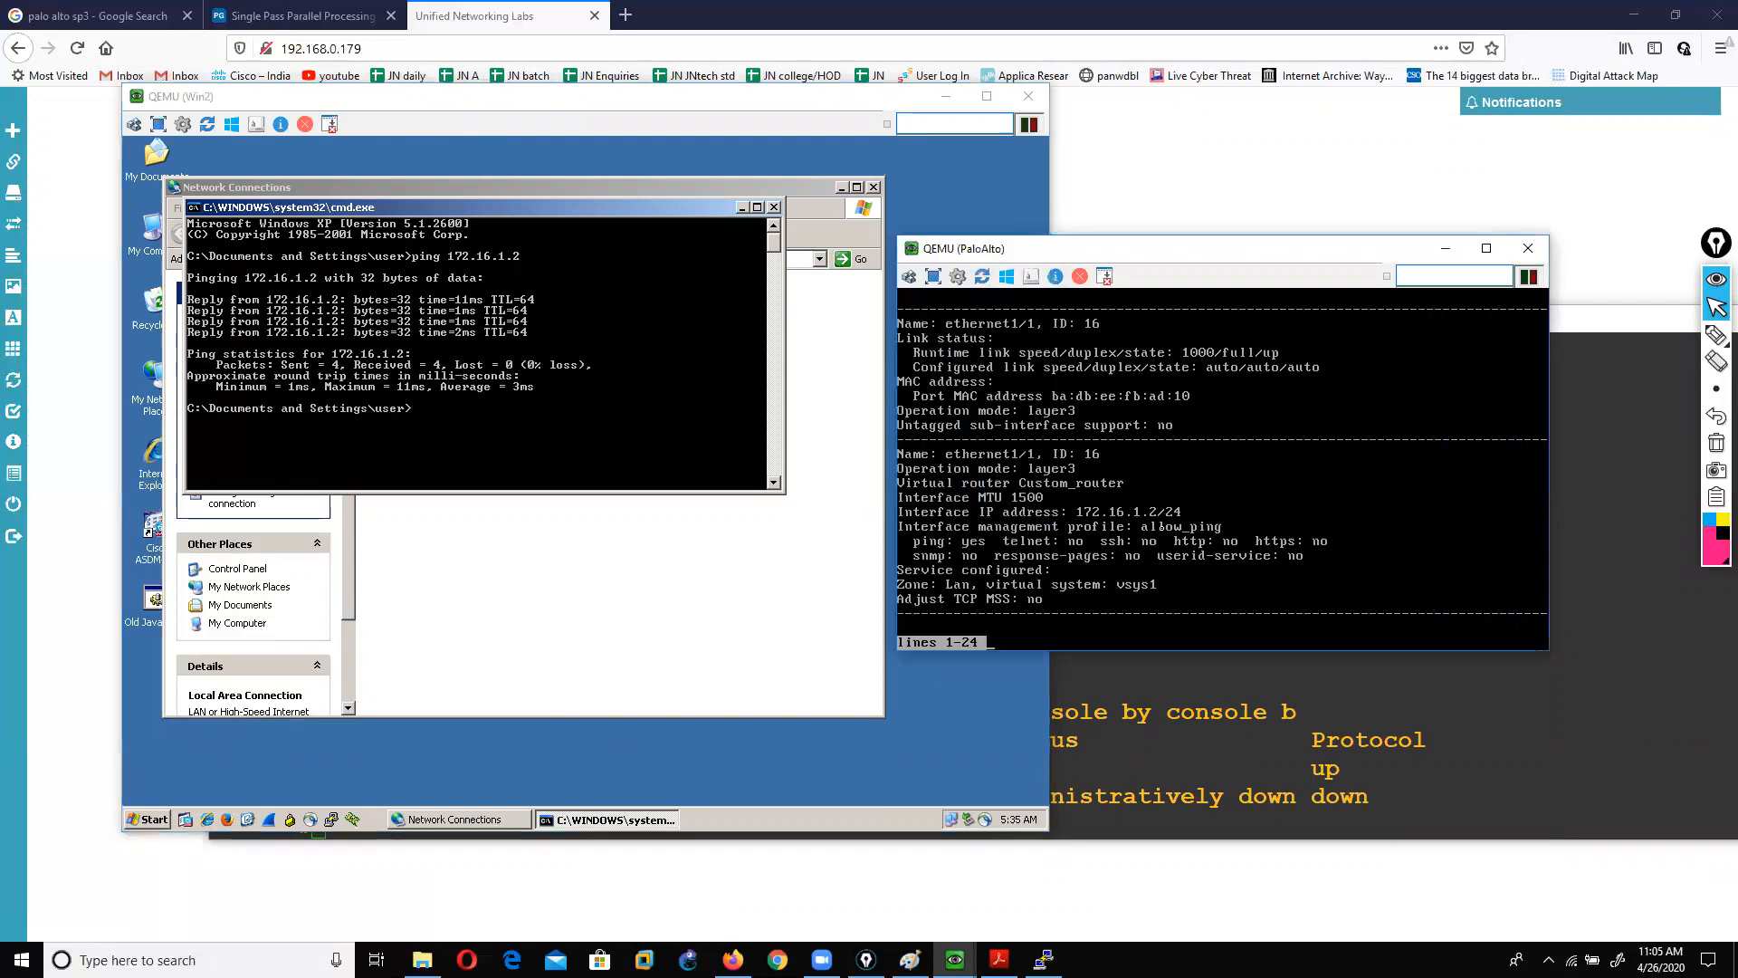
type("qping")
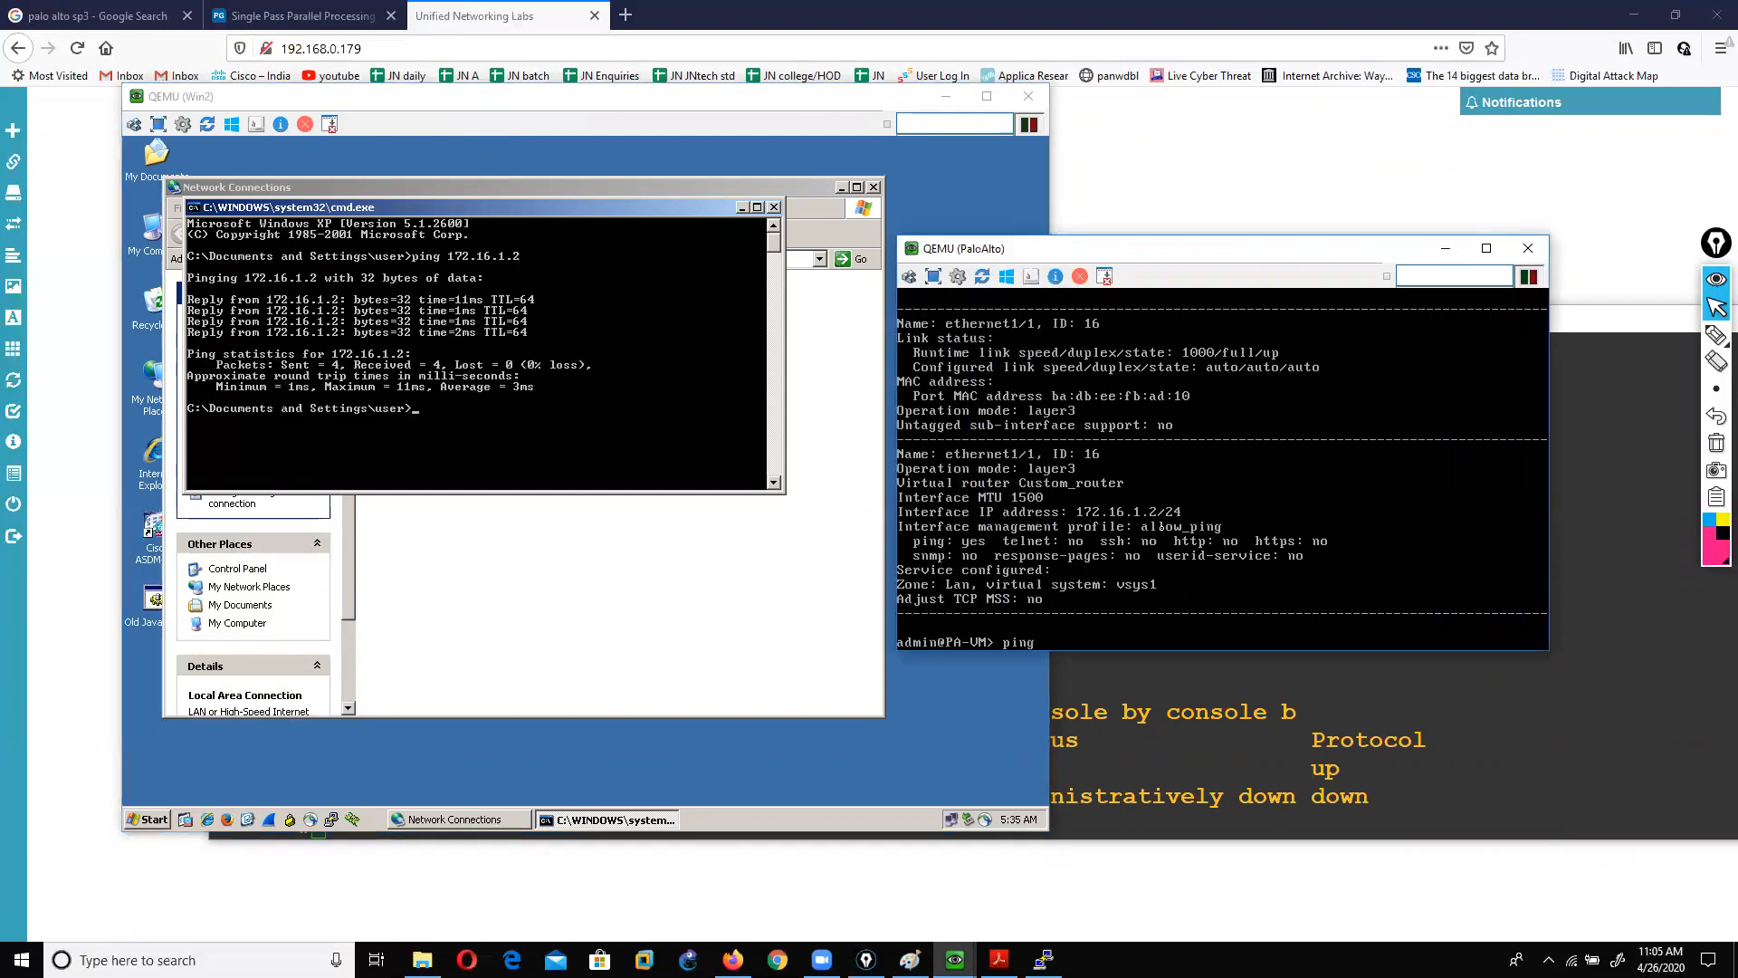
key("question")
key("question")
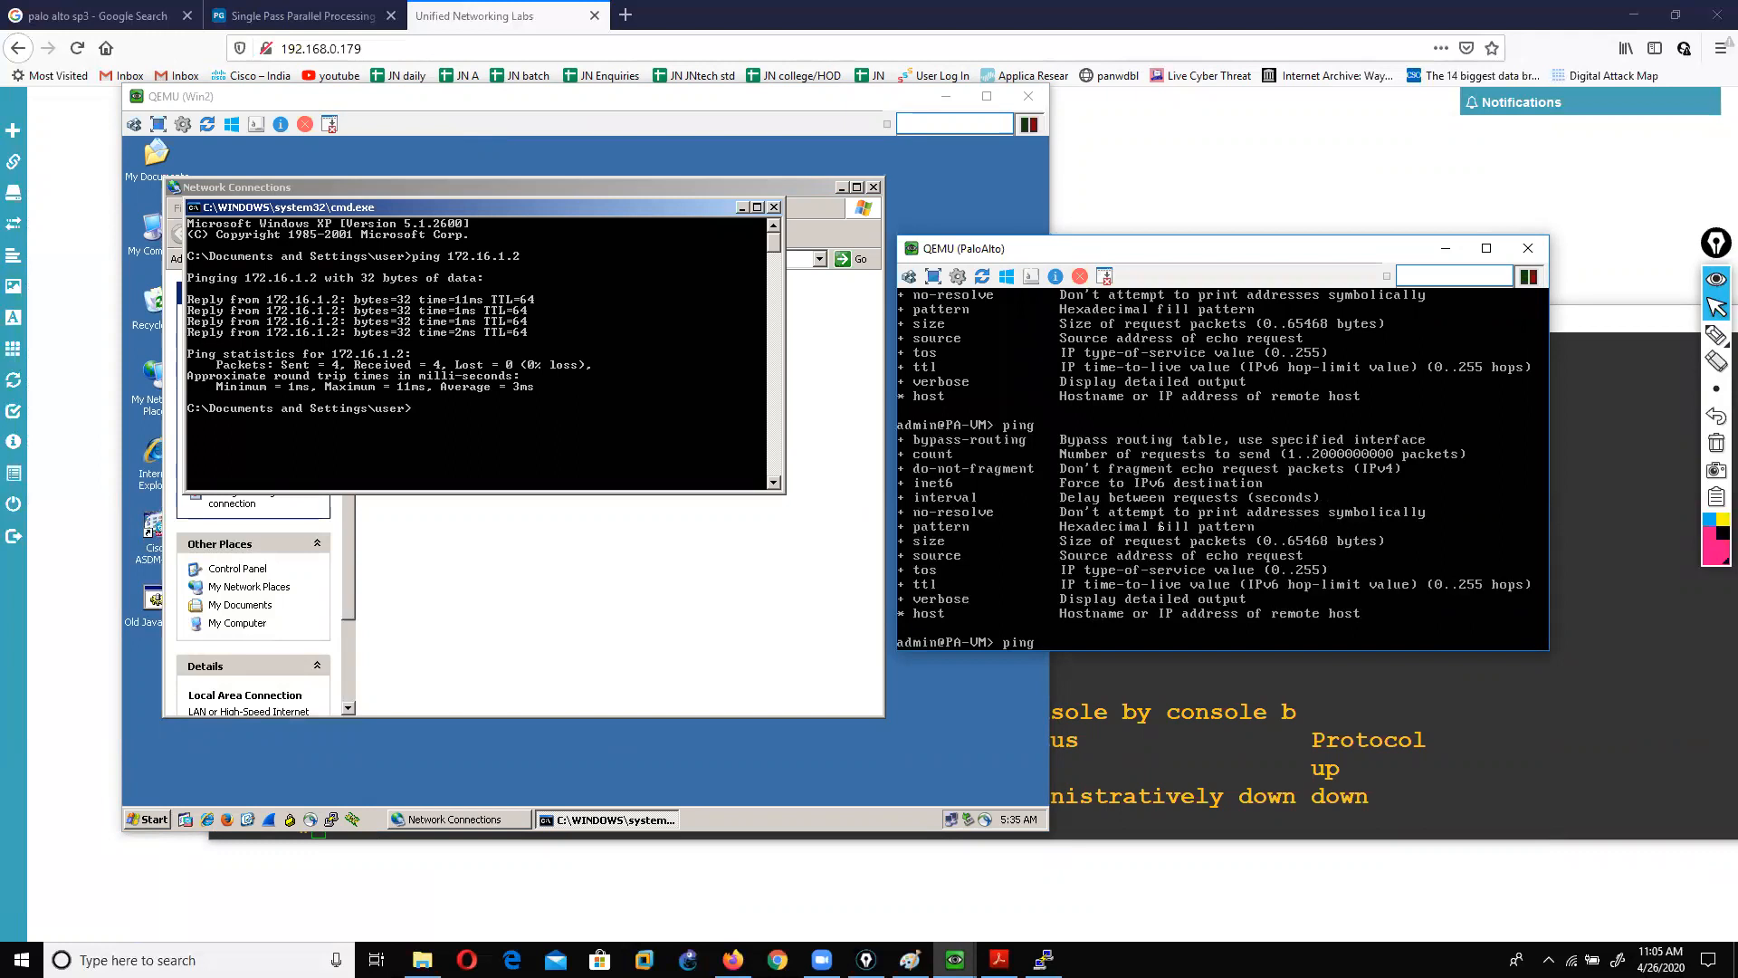
left_click(725, 109)
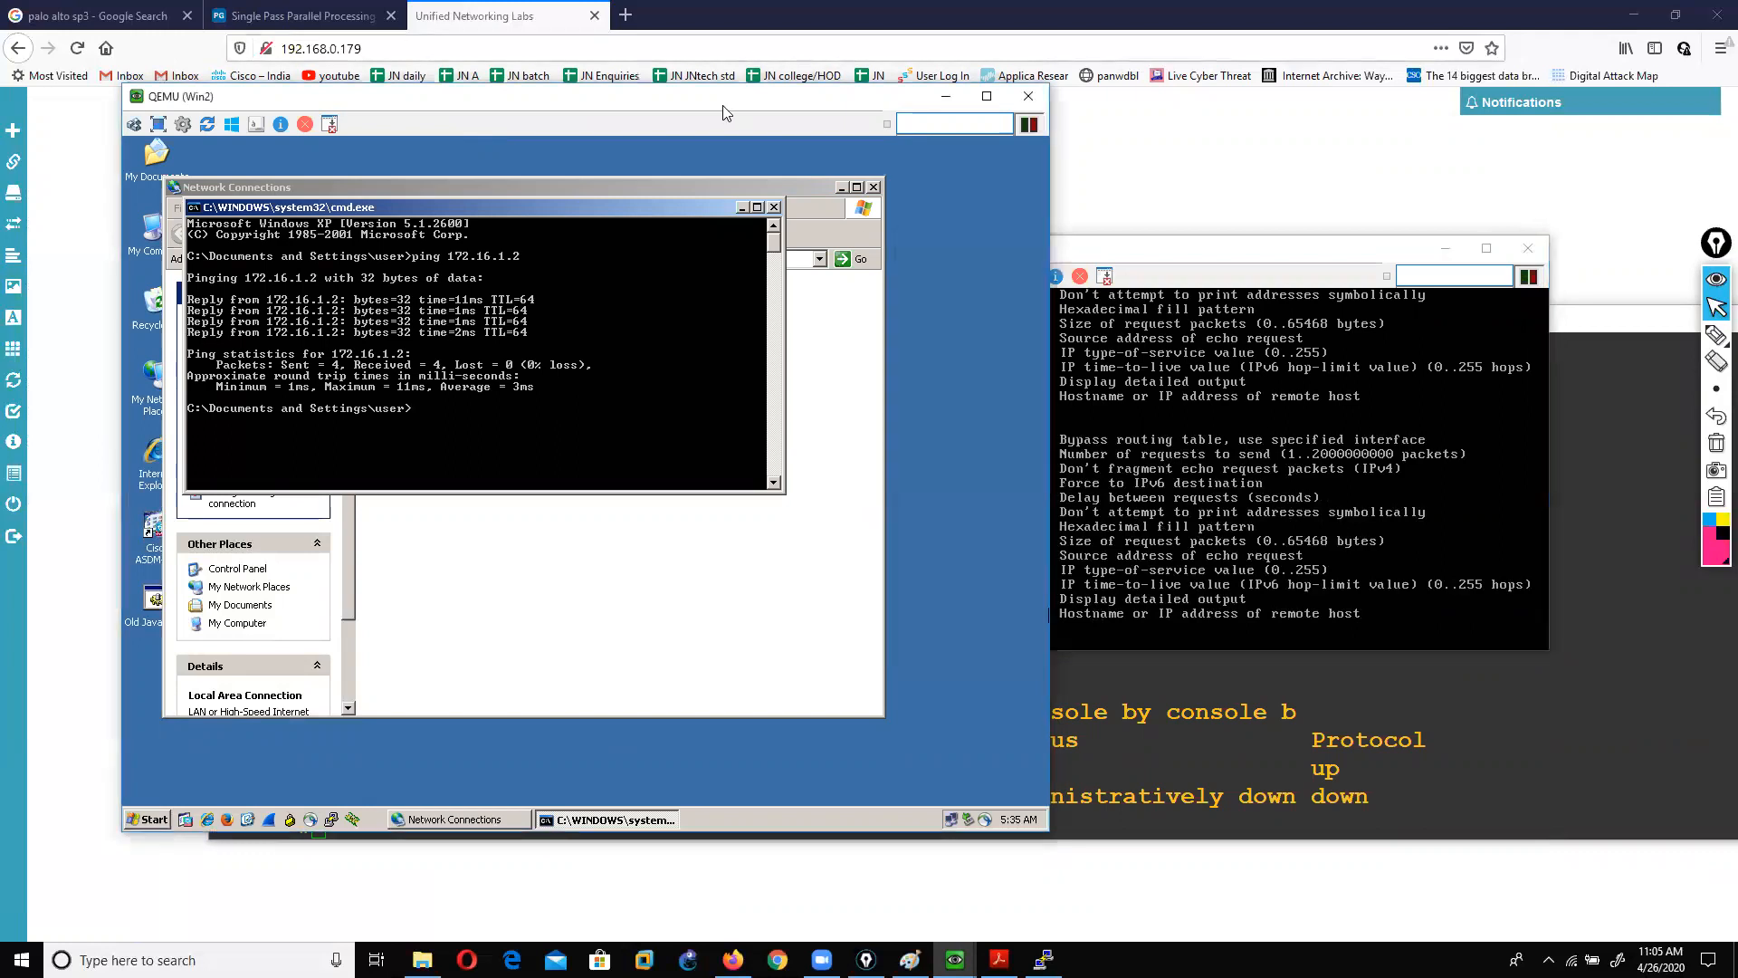
left_click_drag(725, 109, 673, 110)
left_click(1045, 253)
left_click_drag(1045, 254, 809, 311)
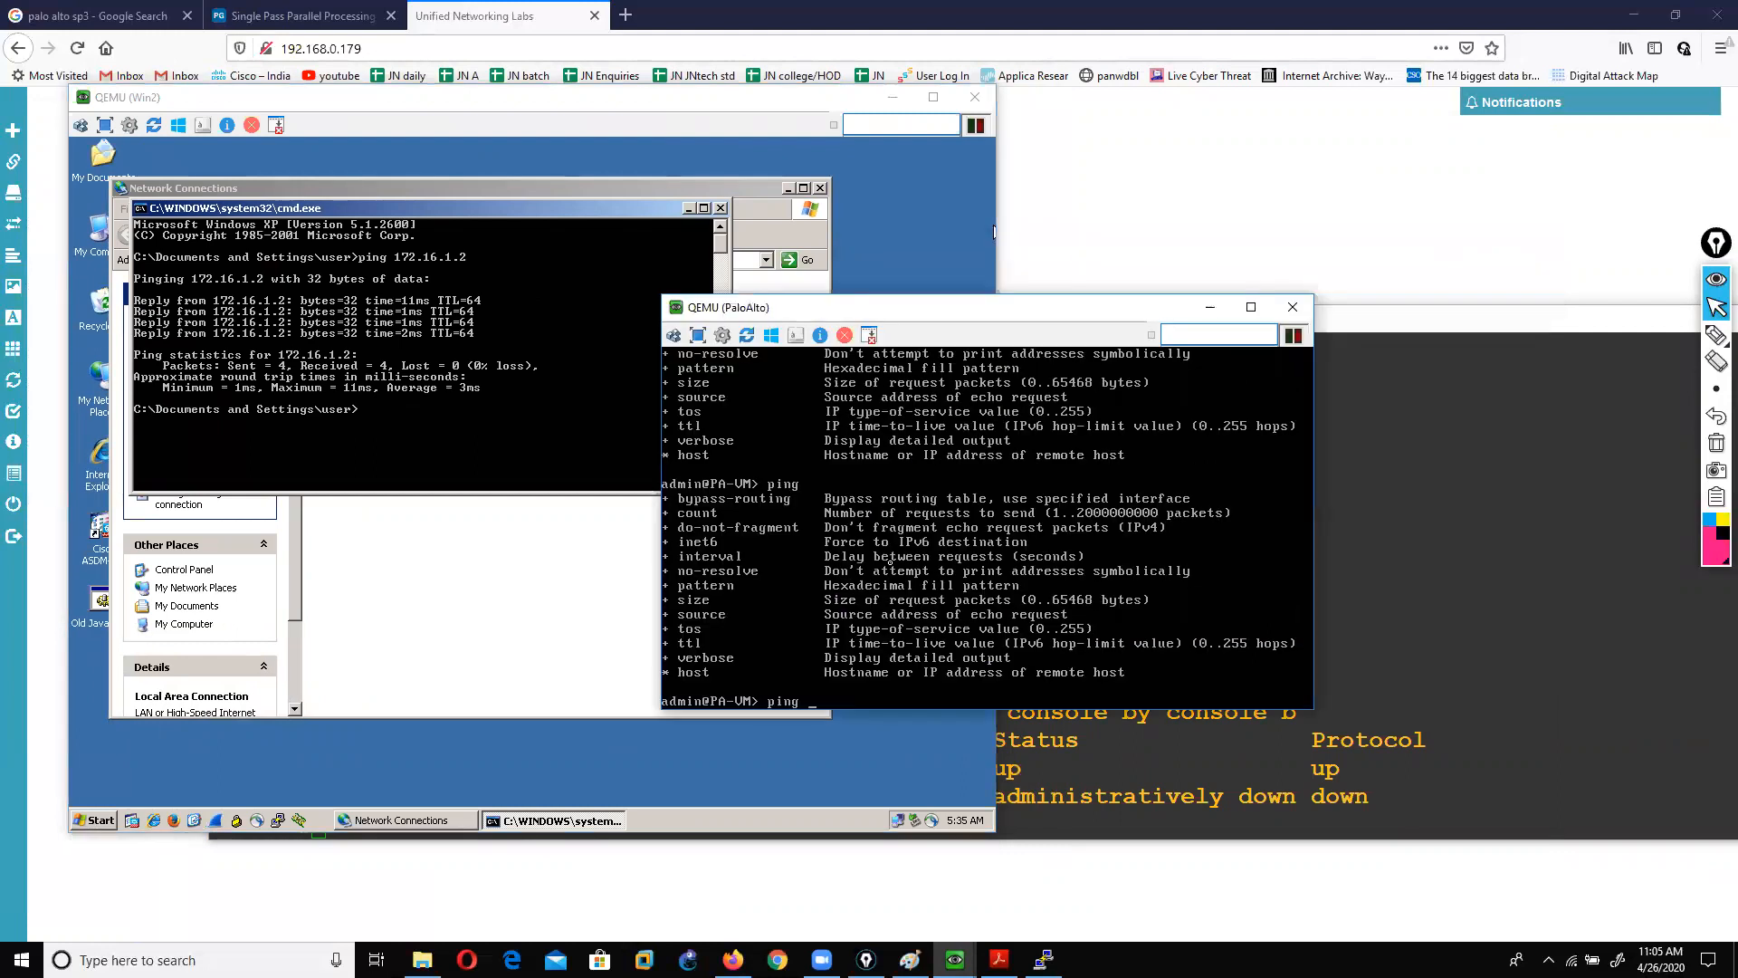
Step: From the firewall CLI, ping host 172.16.1.1 with source 172.16.1.2, getting 4 of 4 replies
type("source 172.16.1.")
key("Up")
key("Return")
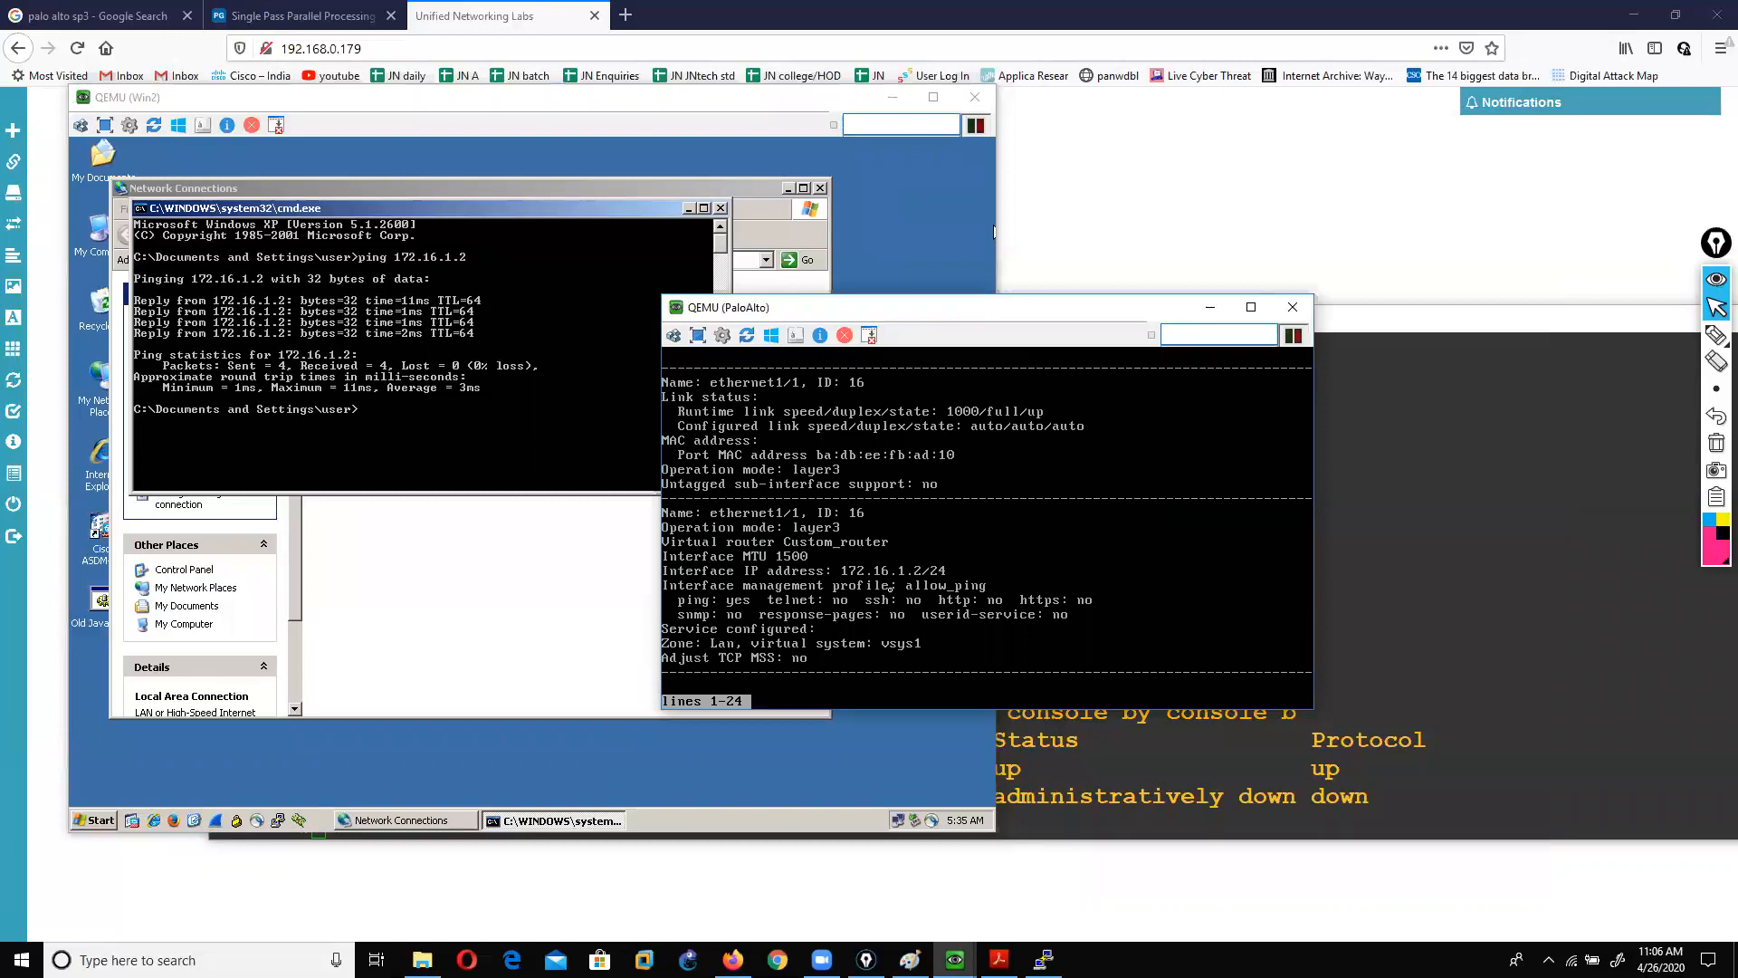
type("qping")
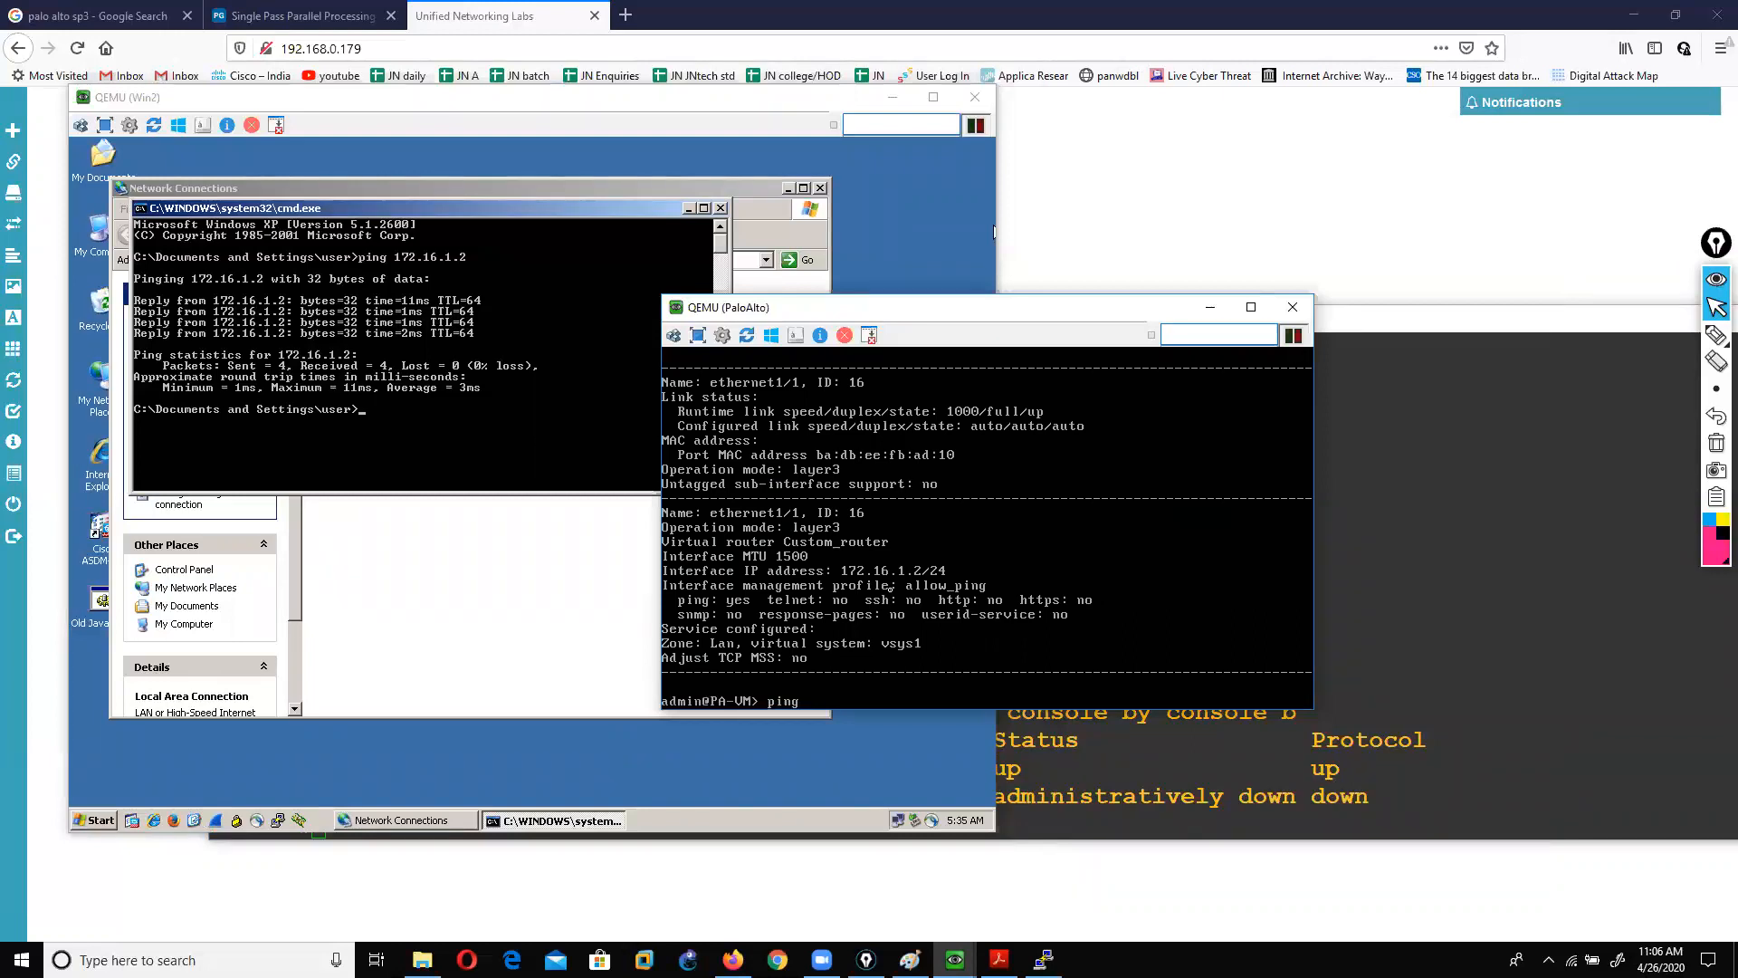
type(" source172.16.1.2 o")
key("BackSpace")
type("host 172.16.1.1")
key("Return")
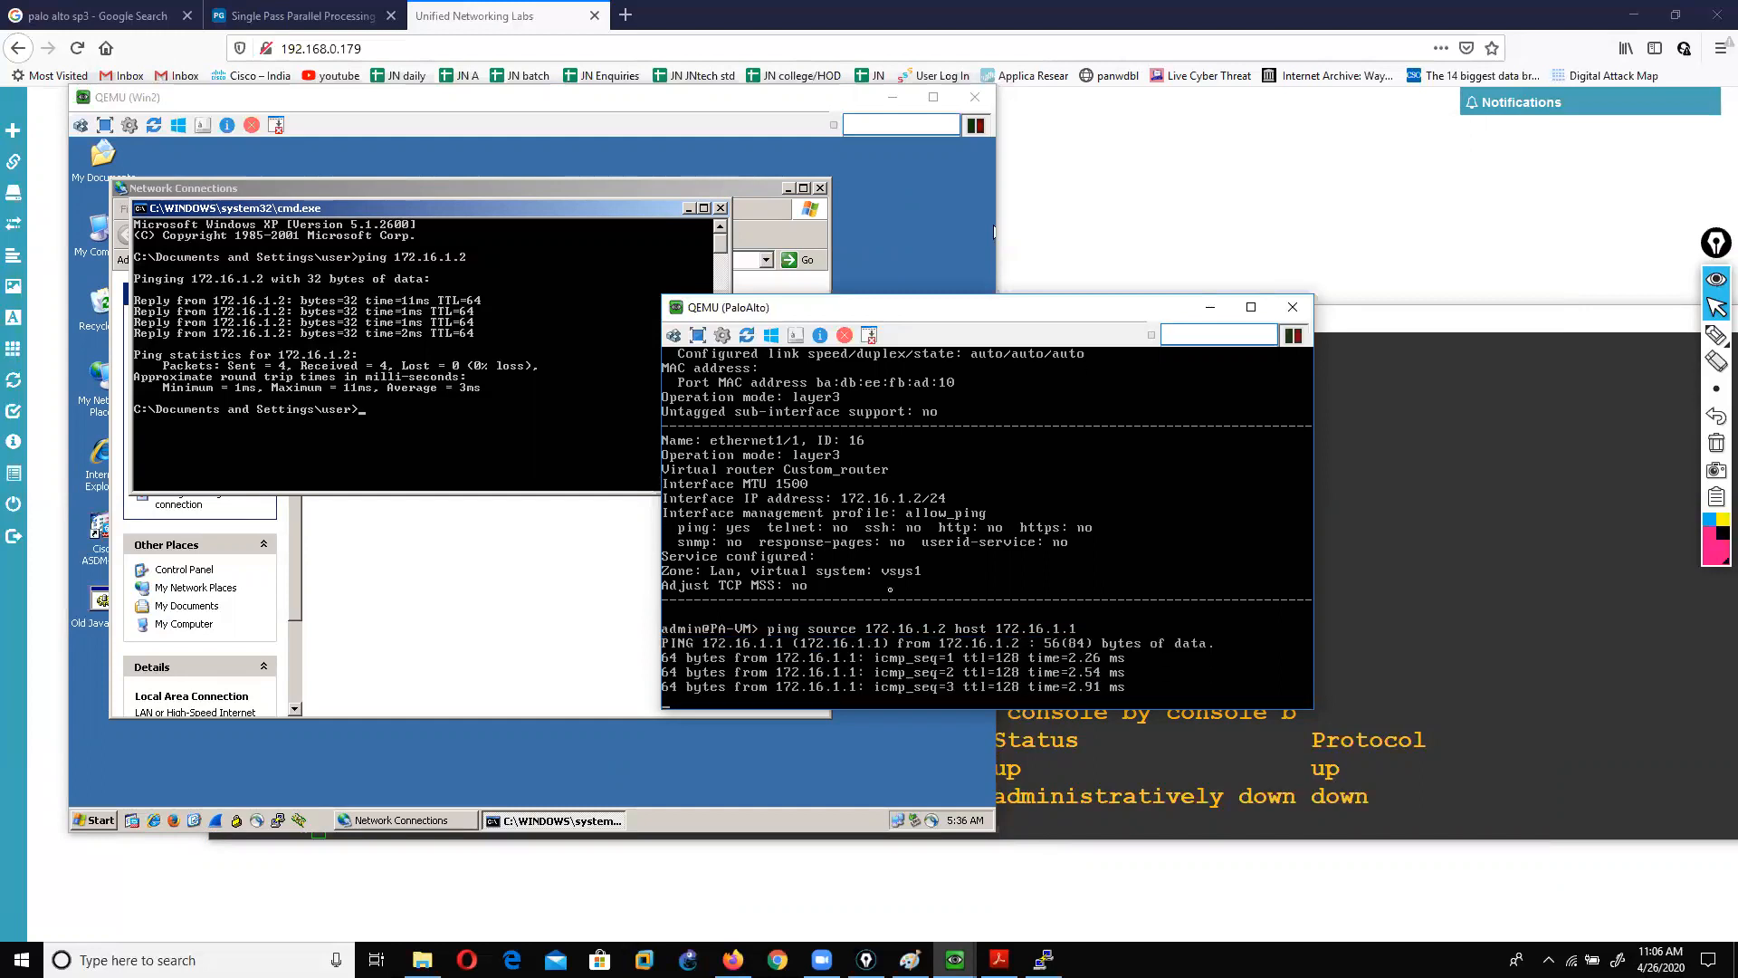
key("ctrl+c")
key("Return")
key("Return")
key("Return")
Step: Display the interface details of ethernet1/2 with show interface
type("ping source 172.16")
key("Up")
key("Up")
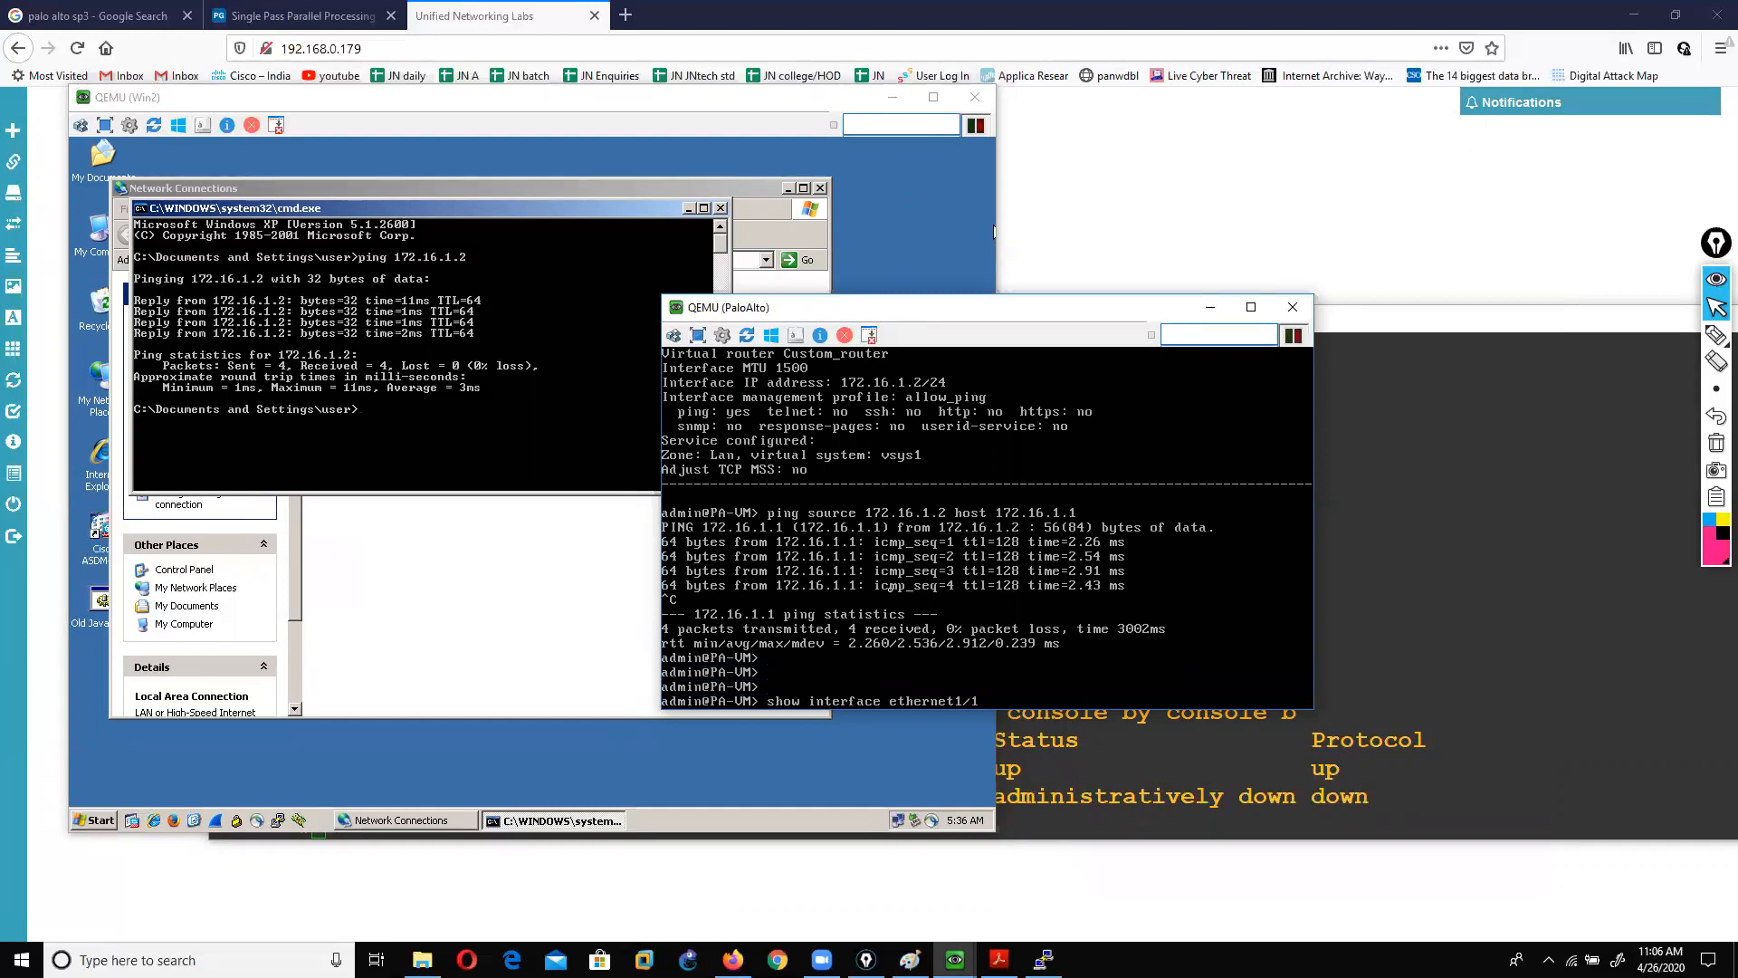
key("BackSpace")
type("2")
key("Return")
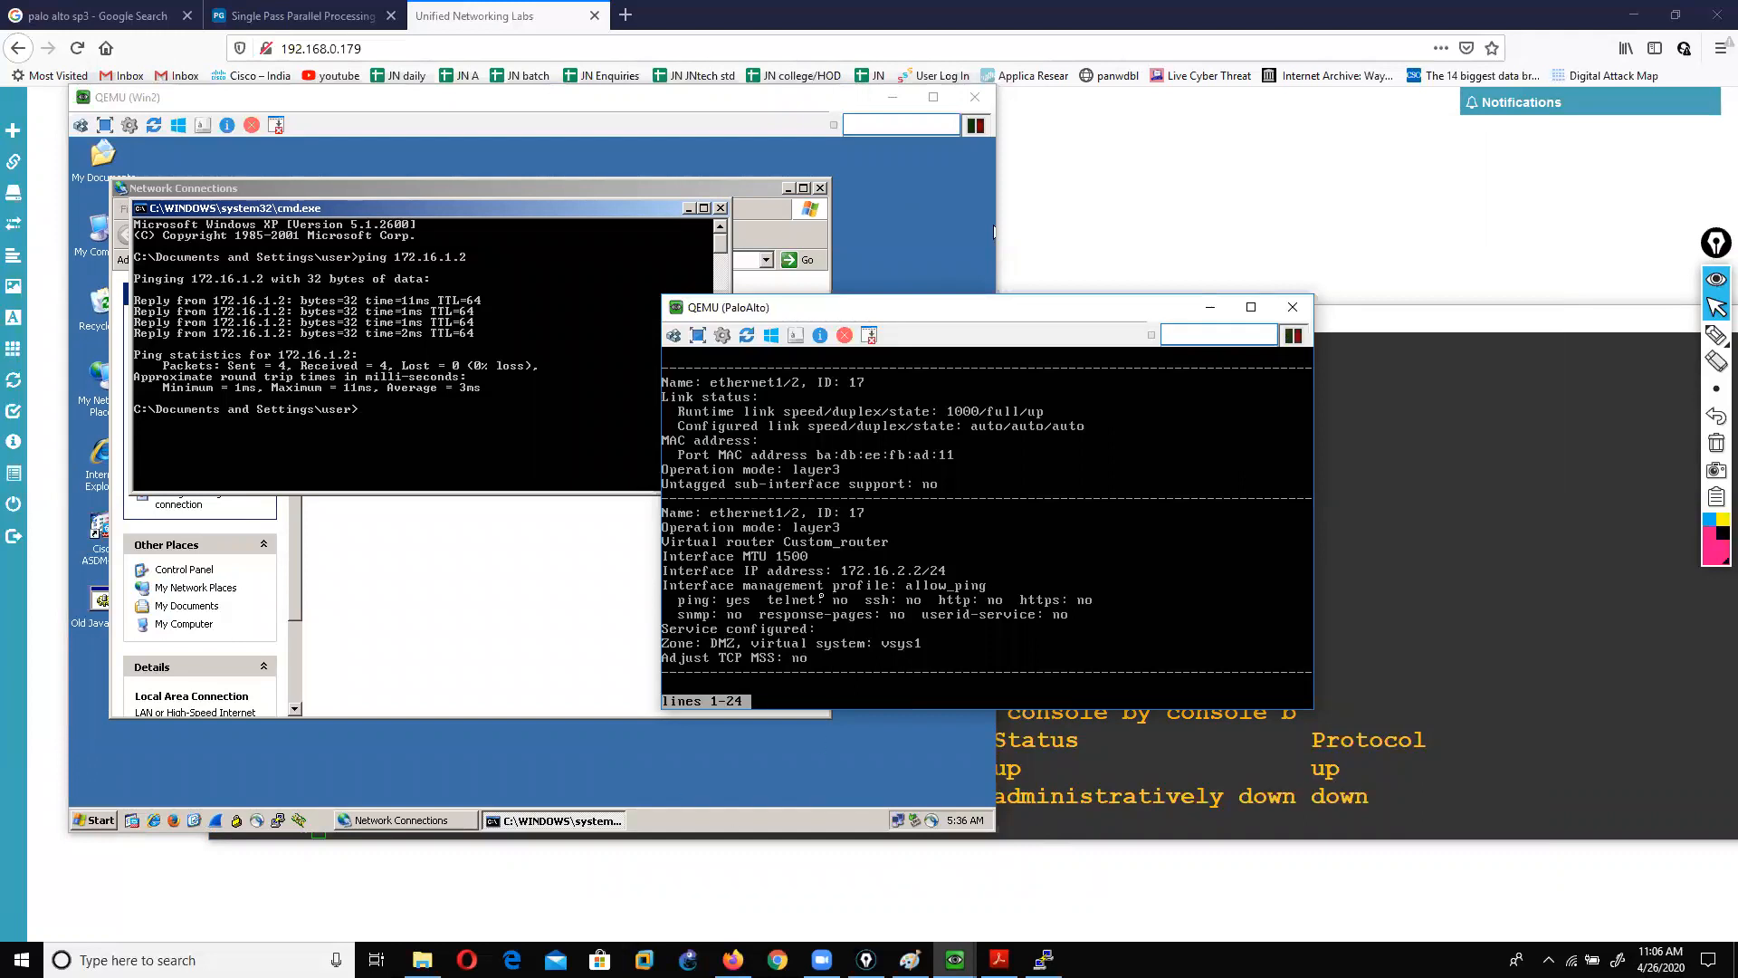
Step: Ping the DMZ router 172.16.2.10 from source 172.16.2.2, receiving 4 of 5 replies
key("q")
type("ping so")
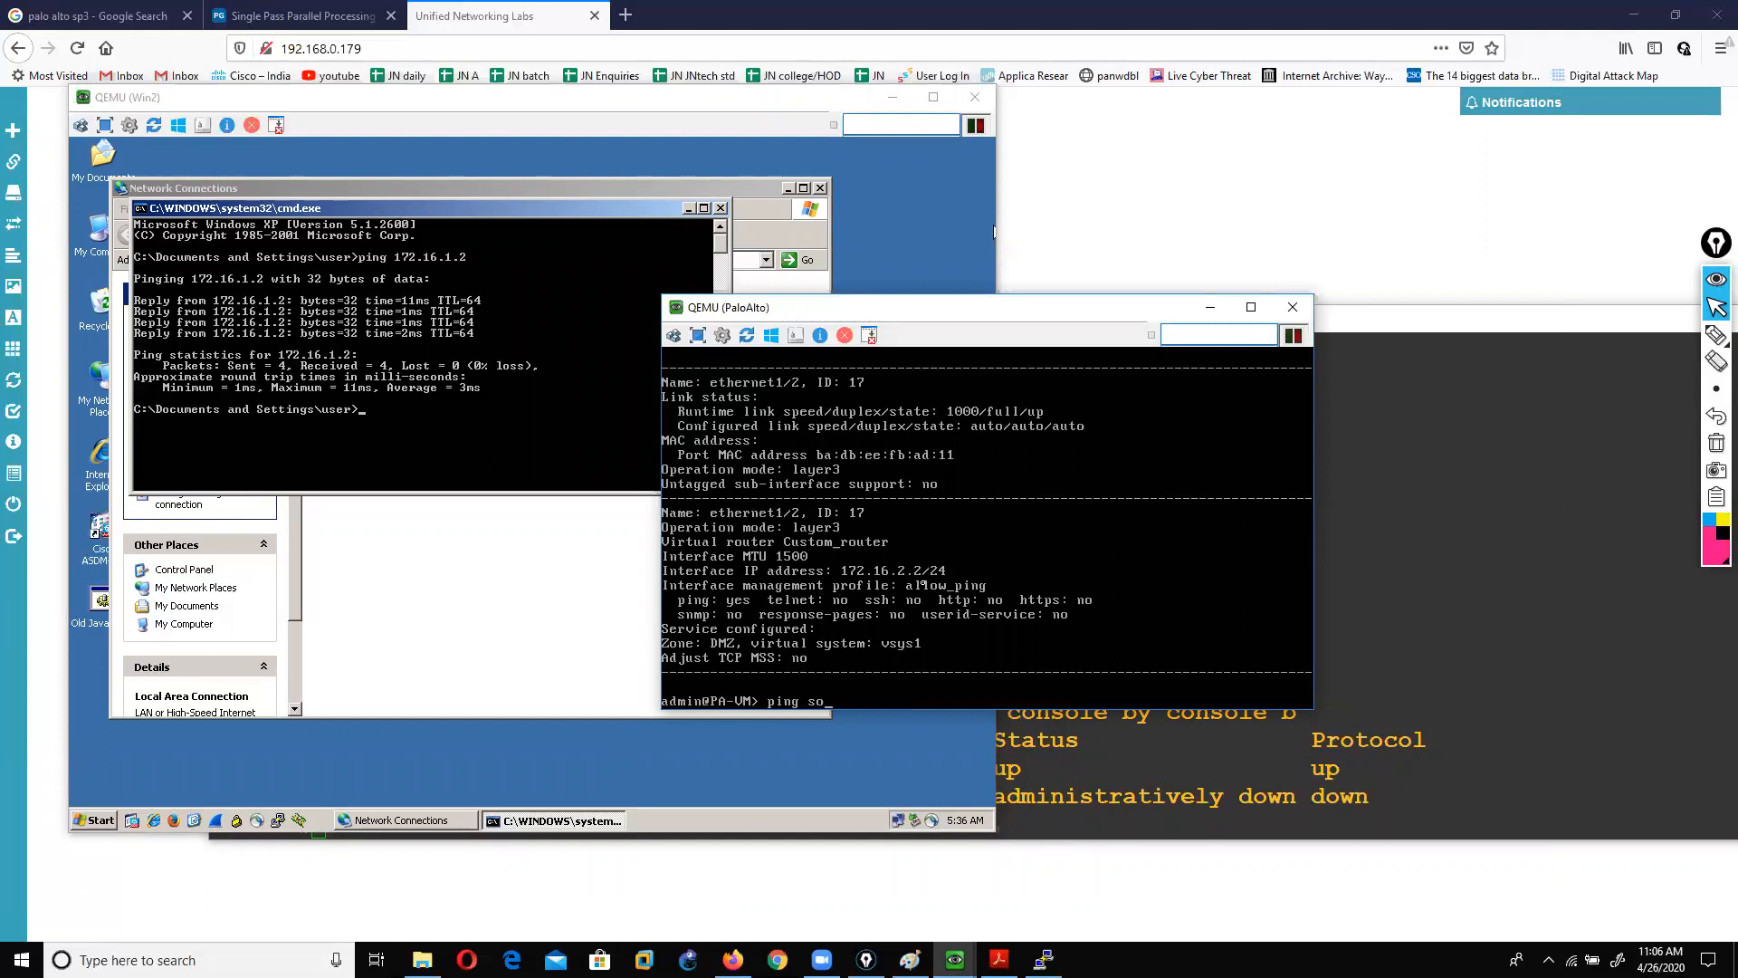
type("urce 172.16.2.2 host 172.16.2.10")
key("Return")
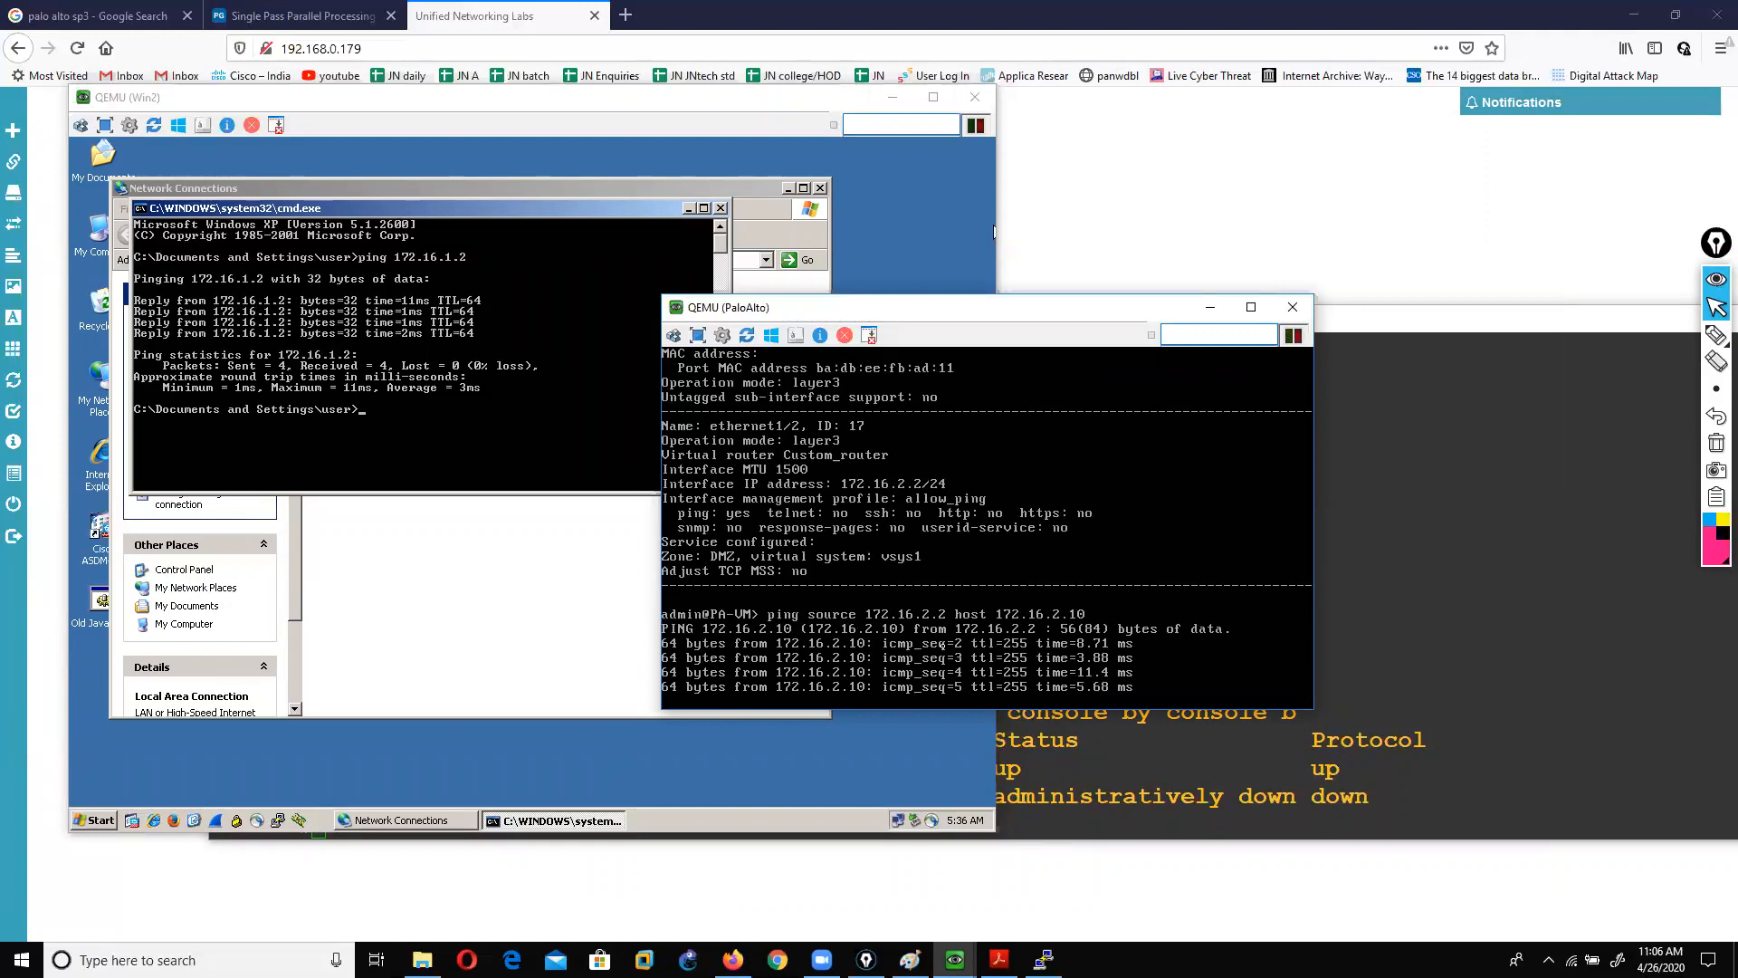
key("ctrl+c")
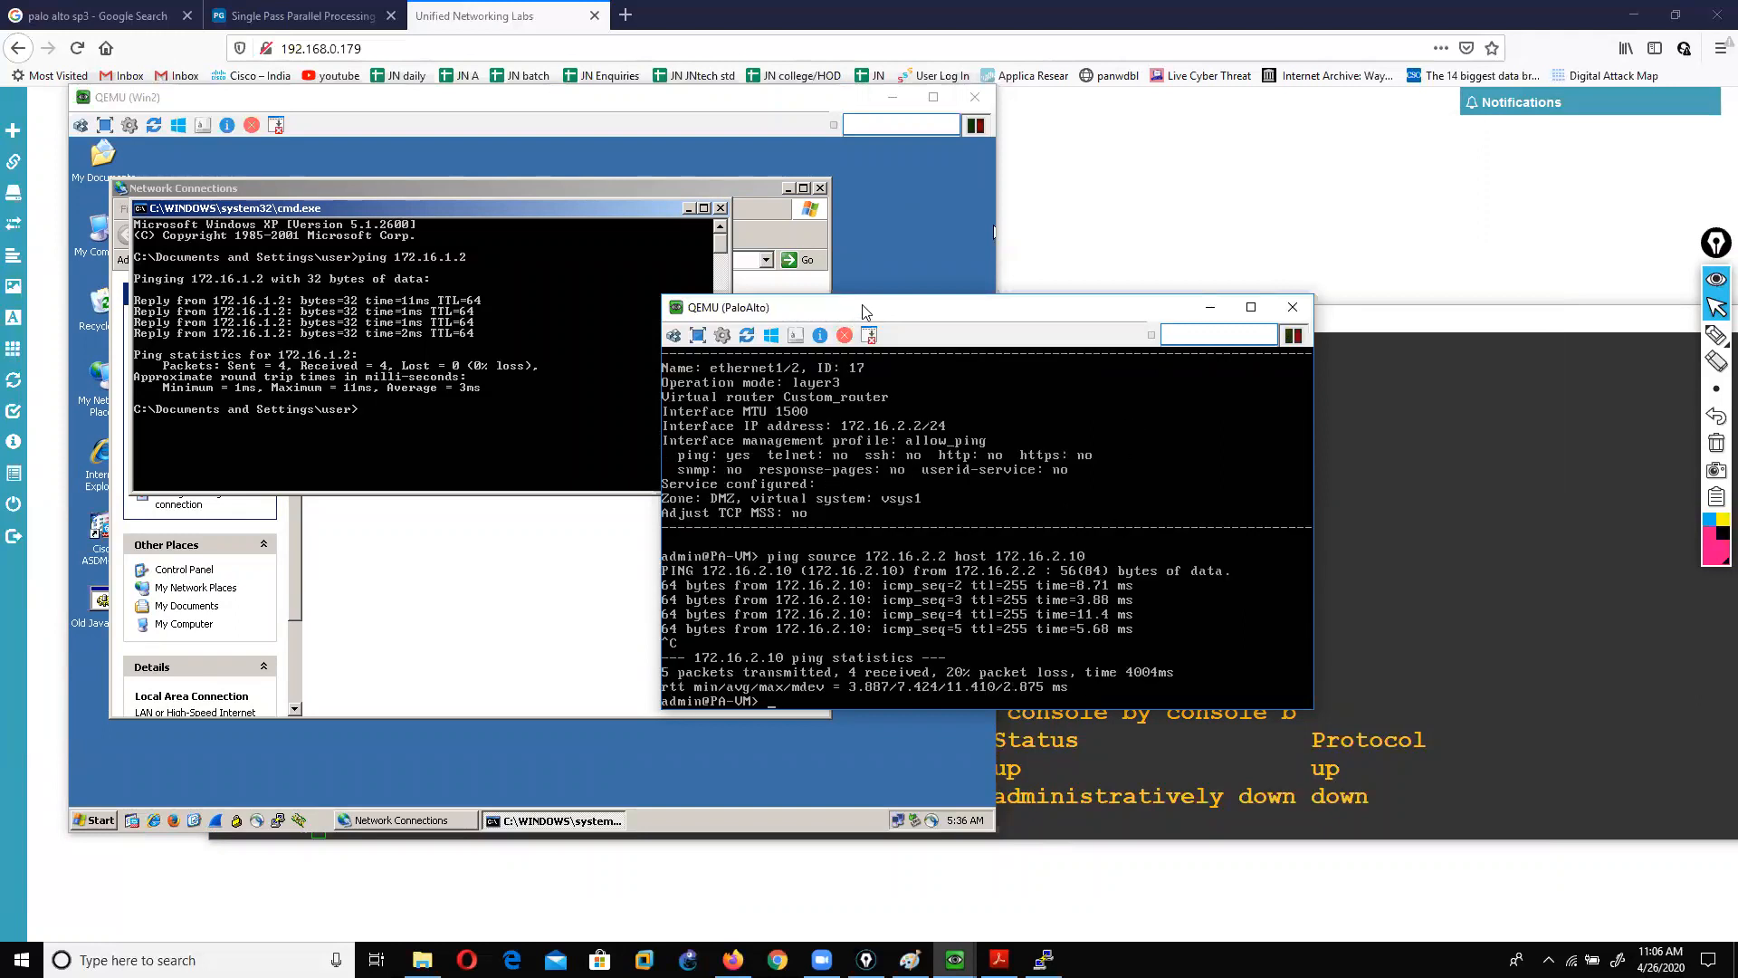
Step: Switch to the lab guide in Acrobat Reader and scroll back up to the Agenda slide
left_click_drag(862, 306, 1087, 158)
left_click(722, 95)
left_click(1000, 960)
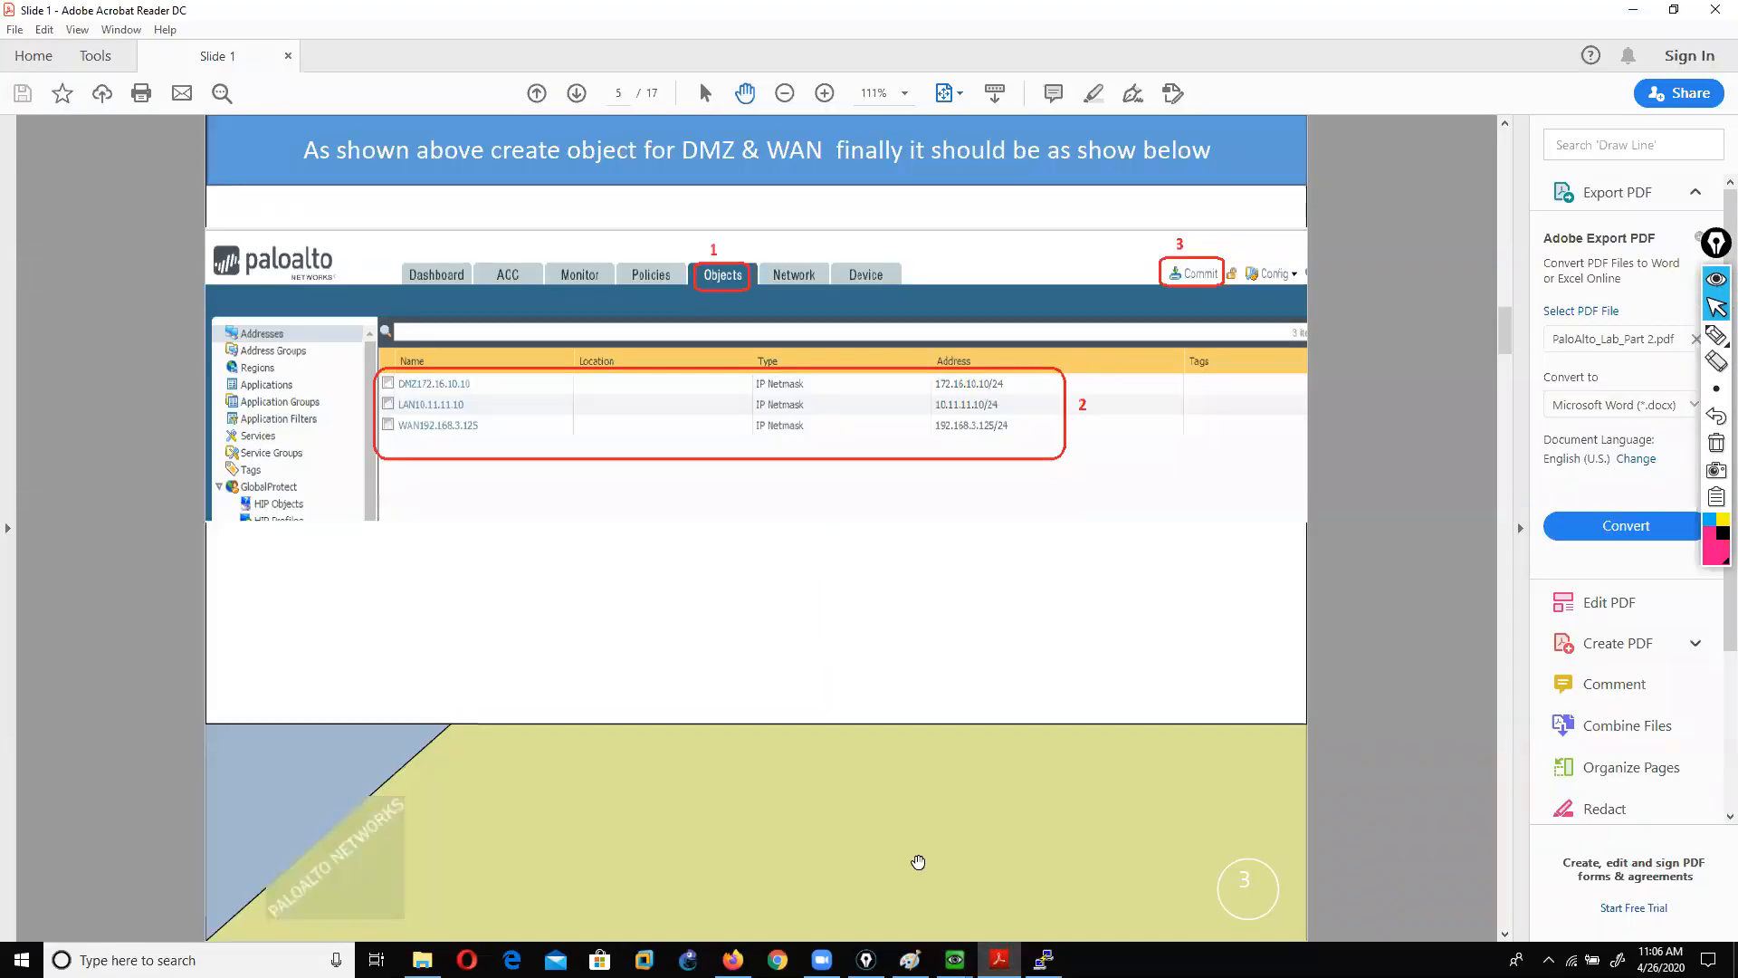
scroll(918, 862, "up", 1)
scroll(918, 862, "up", 1)
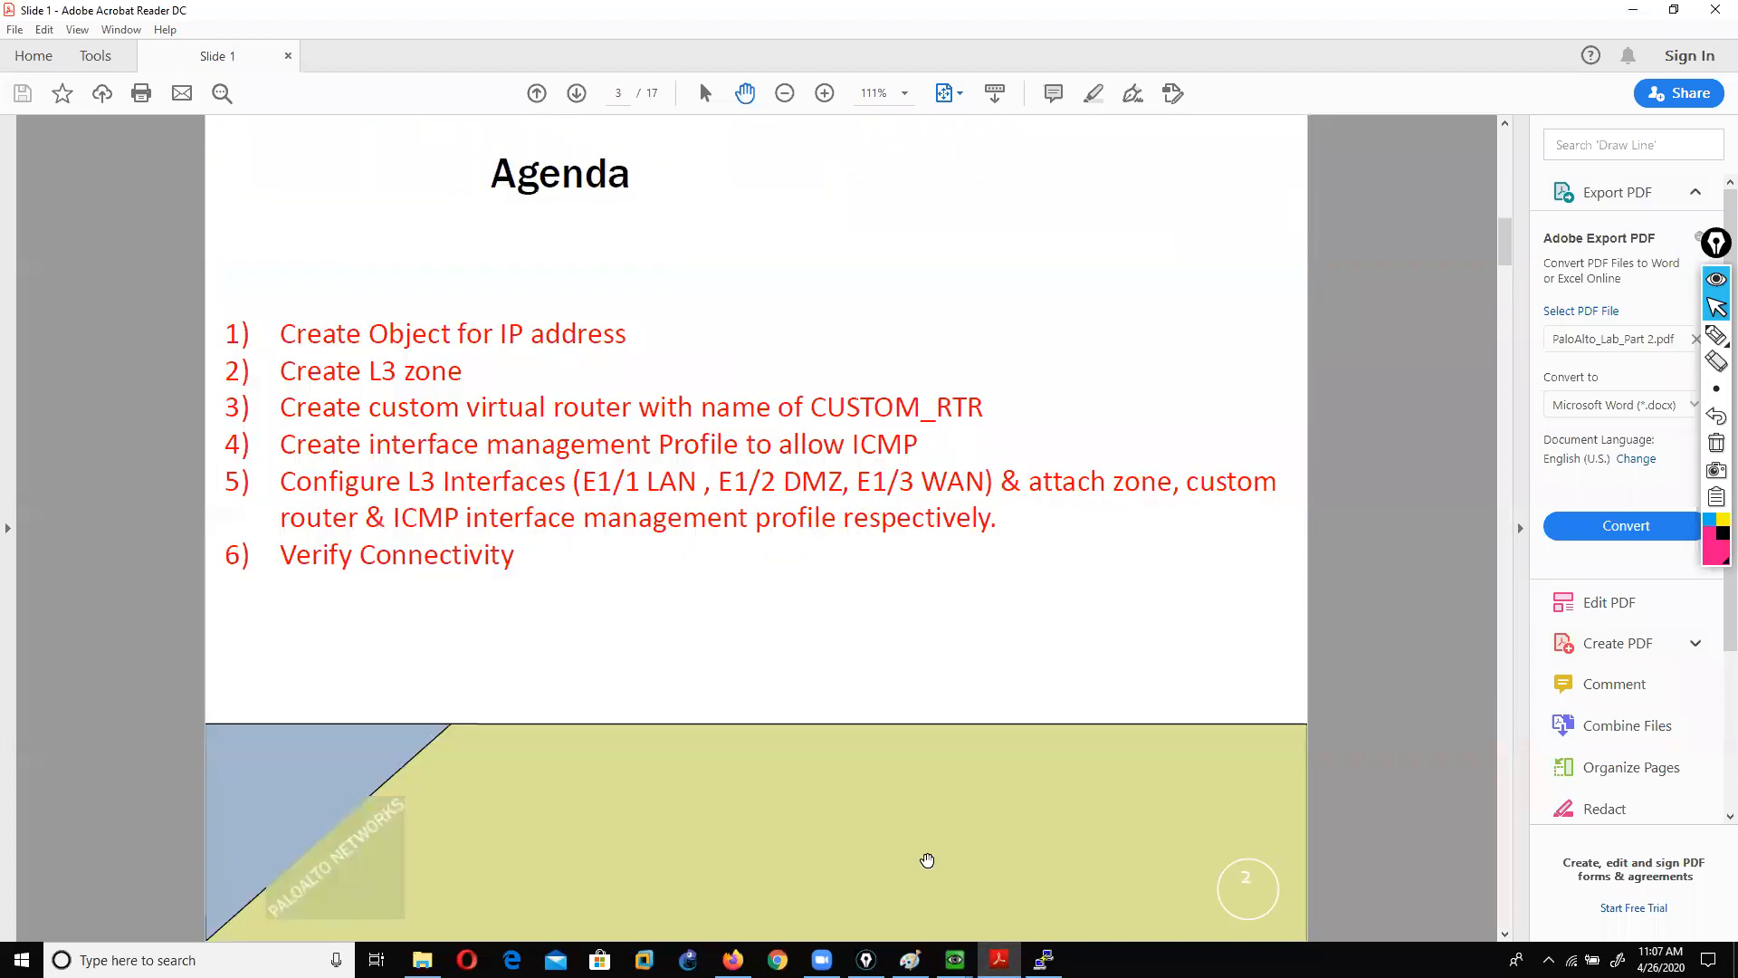
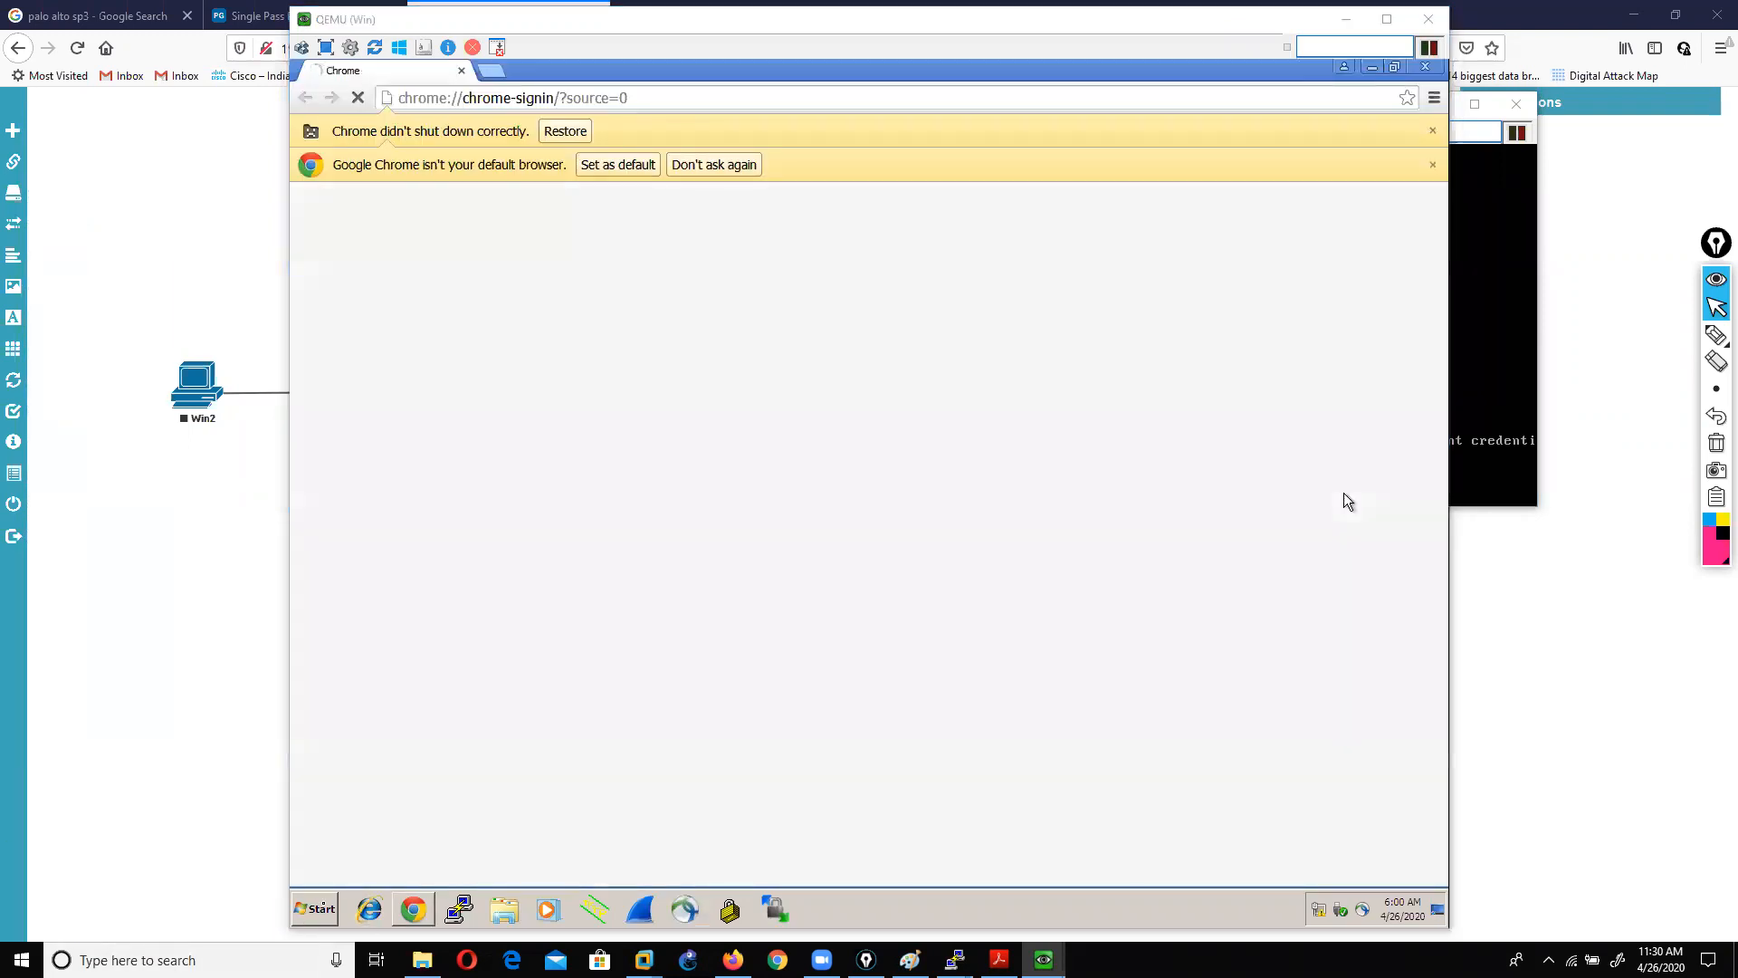
Step: Run ipconfig in a command prompt to check the guest's address, then close it
left_click(315, 908)
type("cmd")
key("Return")
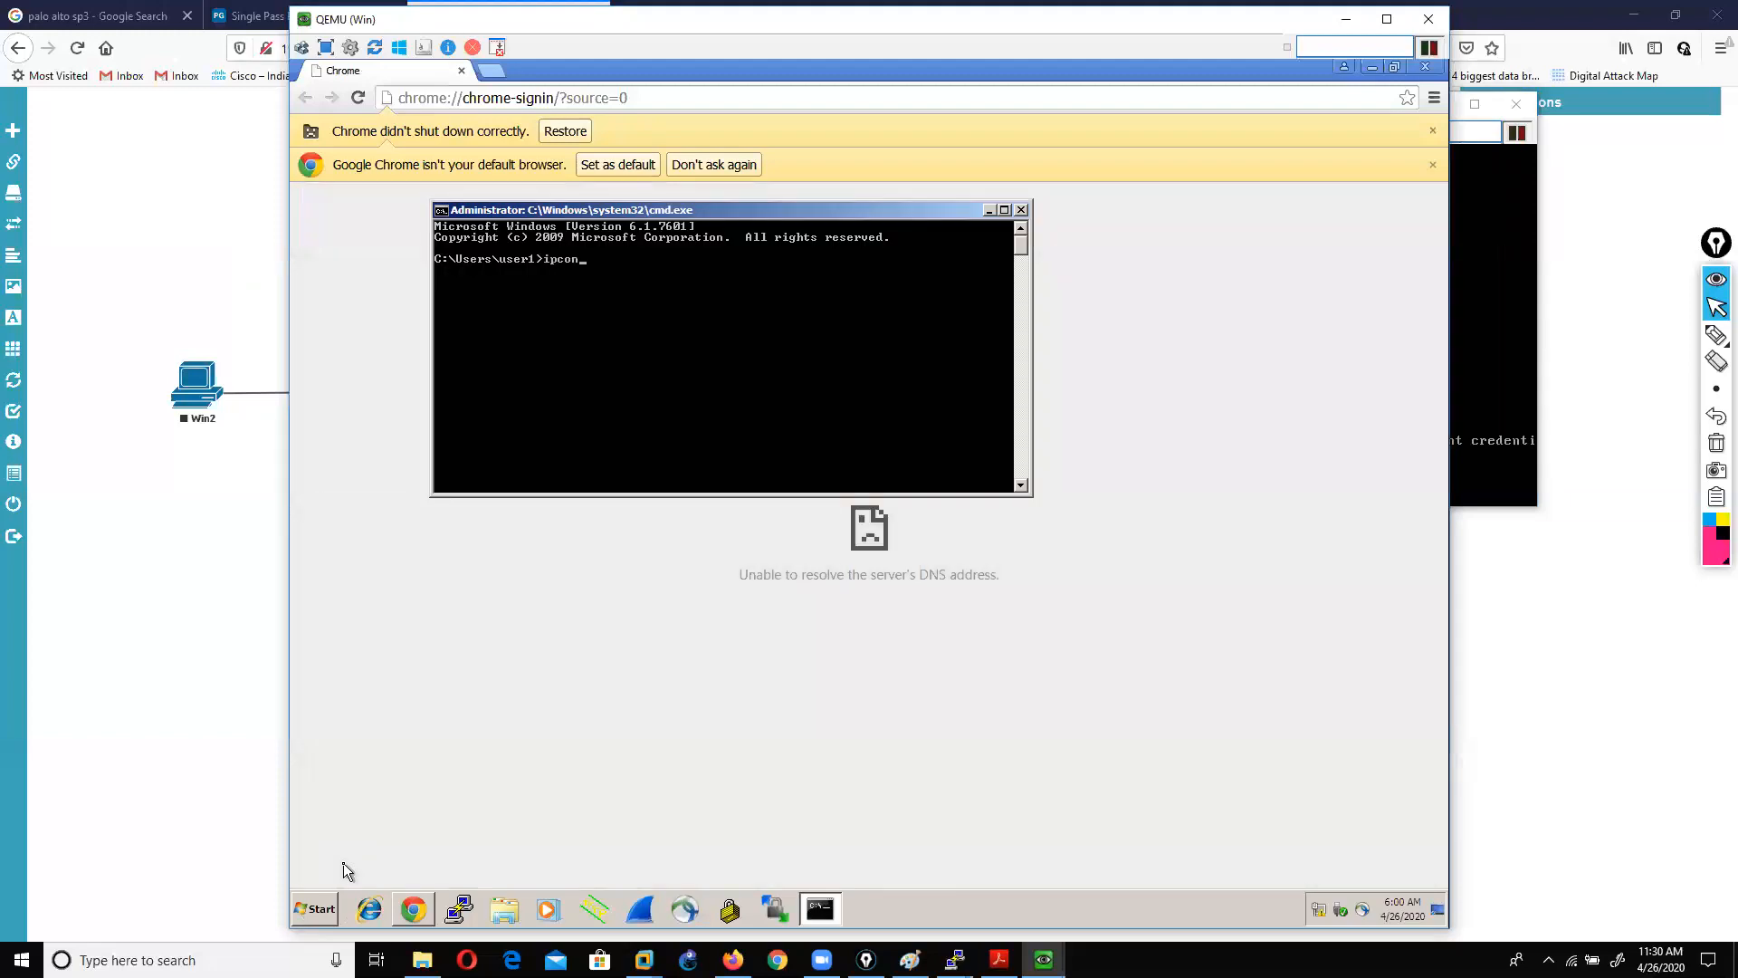
key("Return")
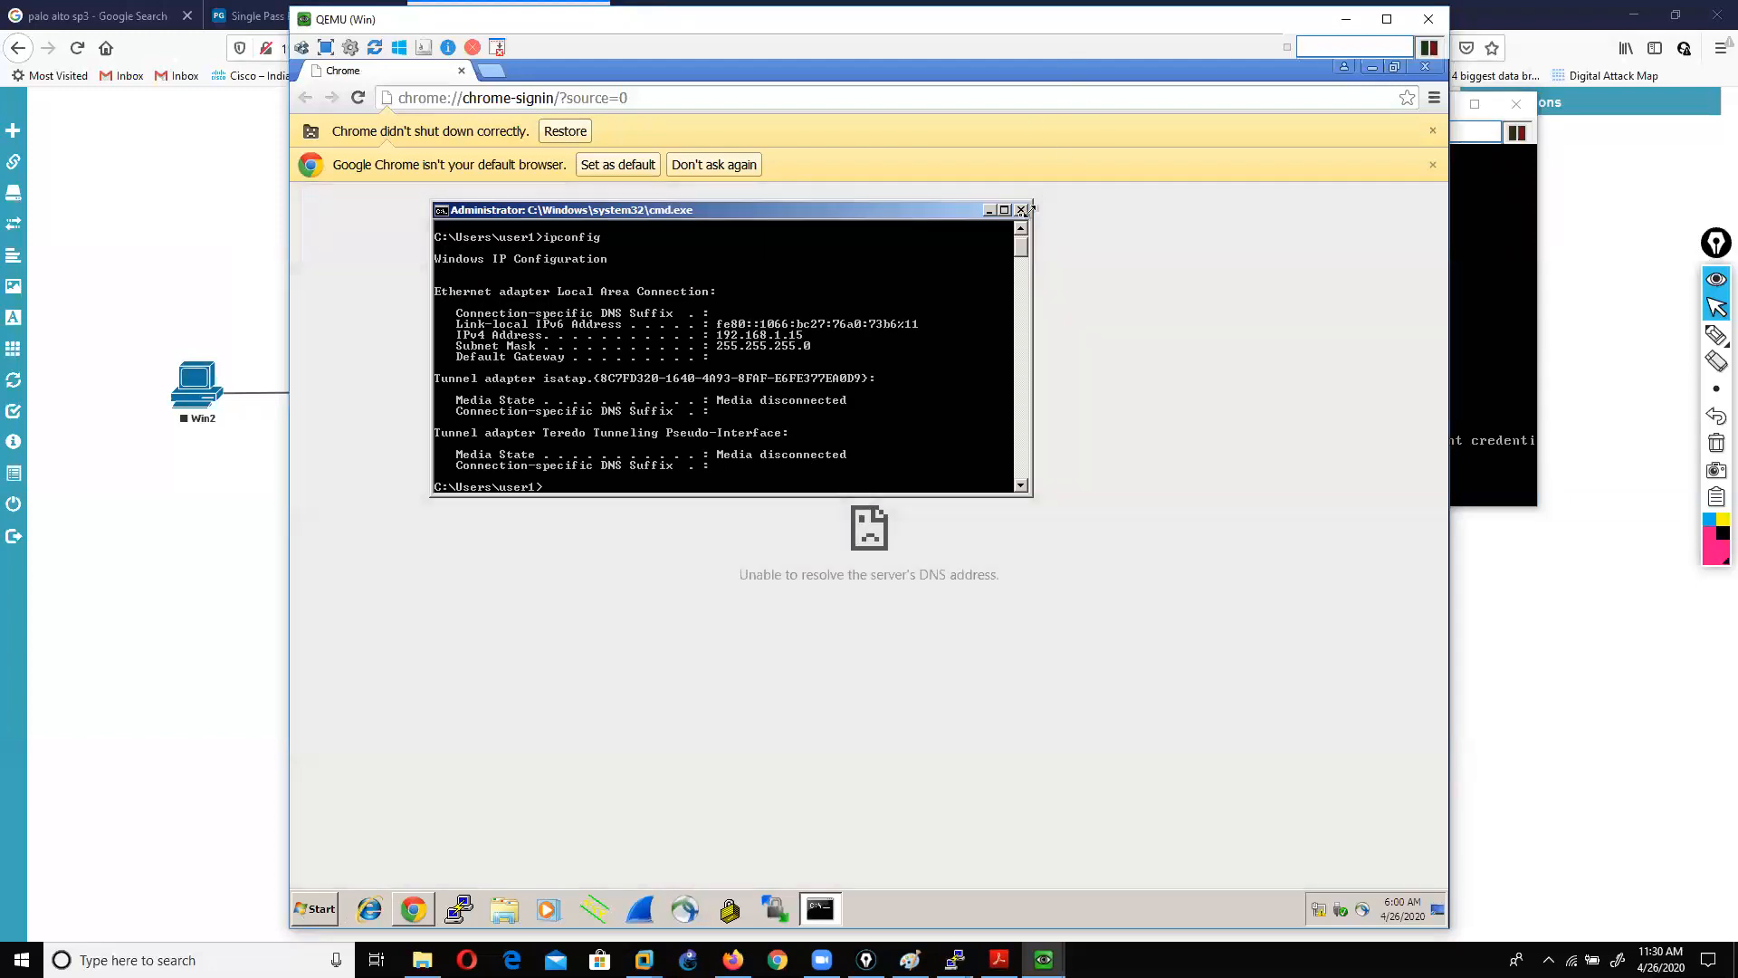
left_click(1022, 210)
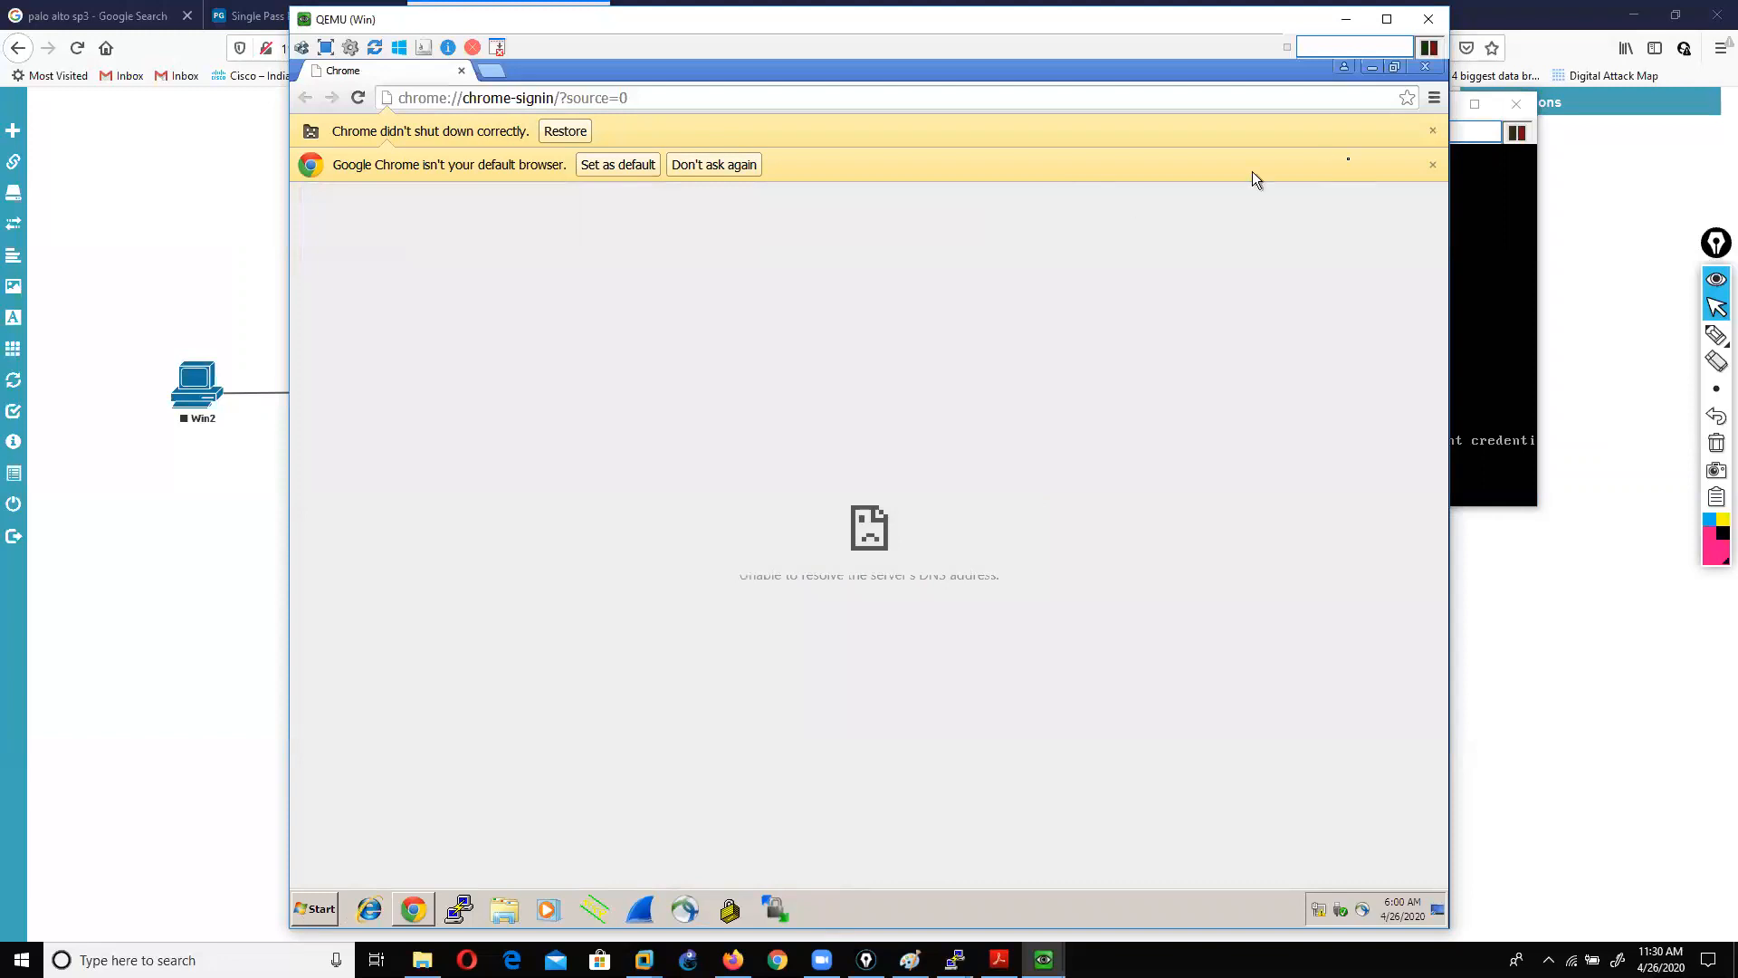
left_click(1432, 133)
left_click(1432, 132)
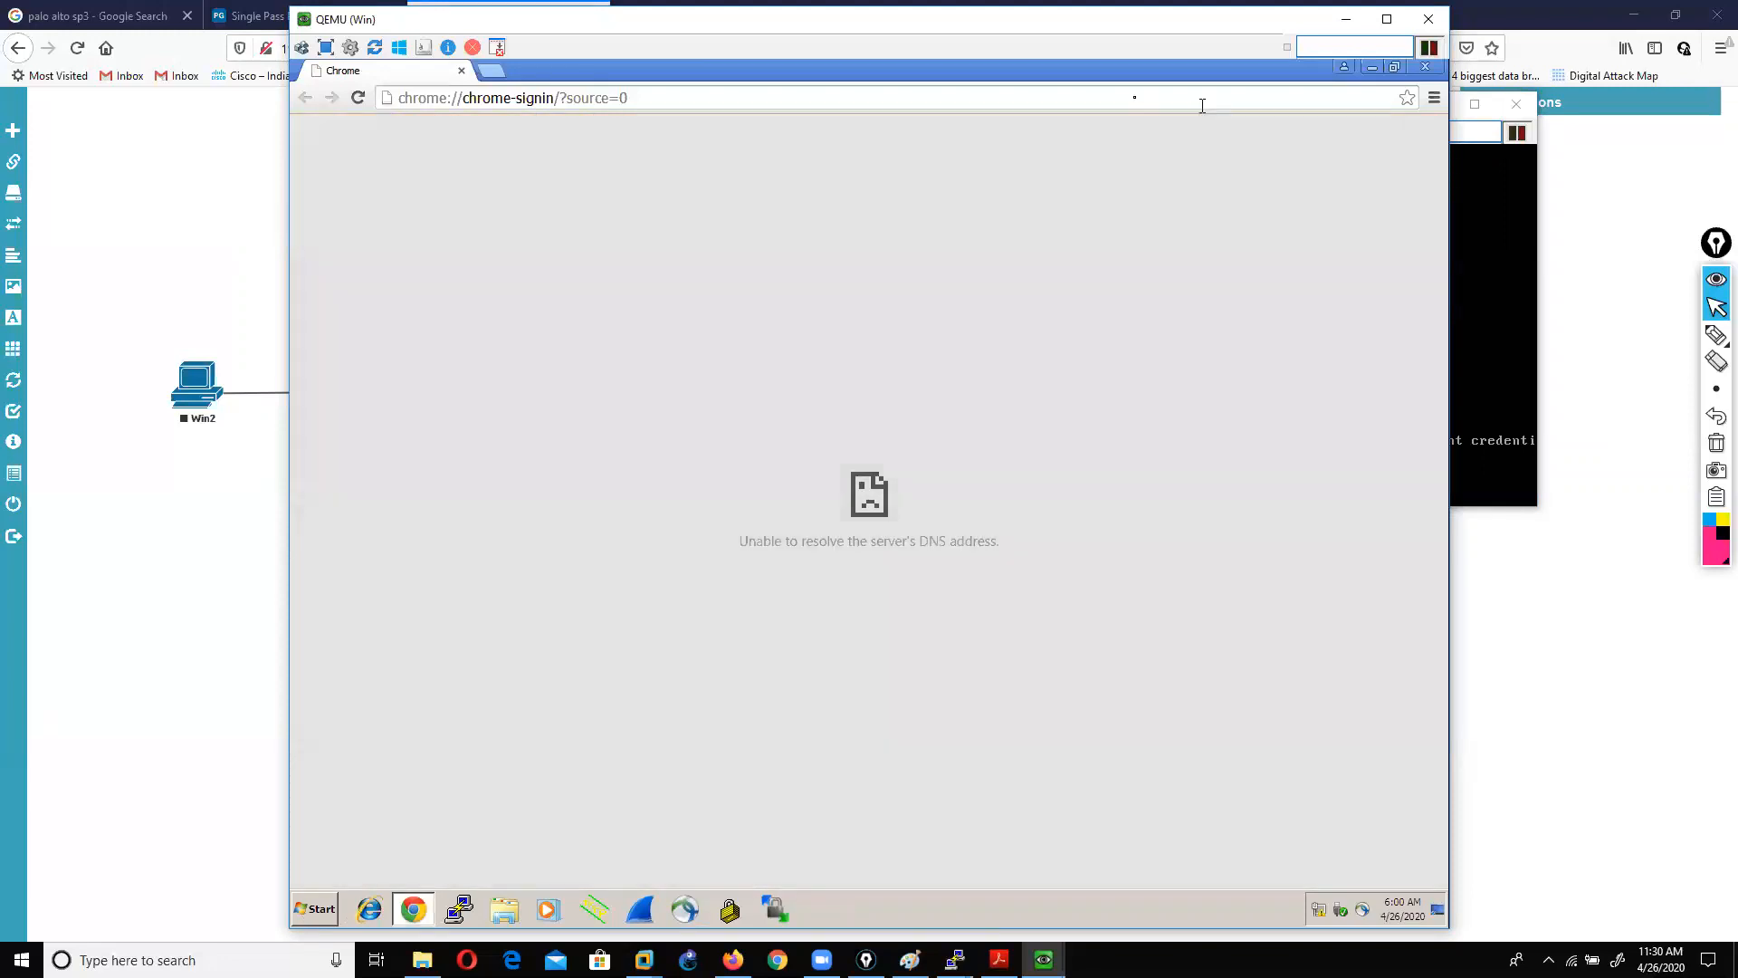
left_click(1017, 98)
type("https")
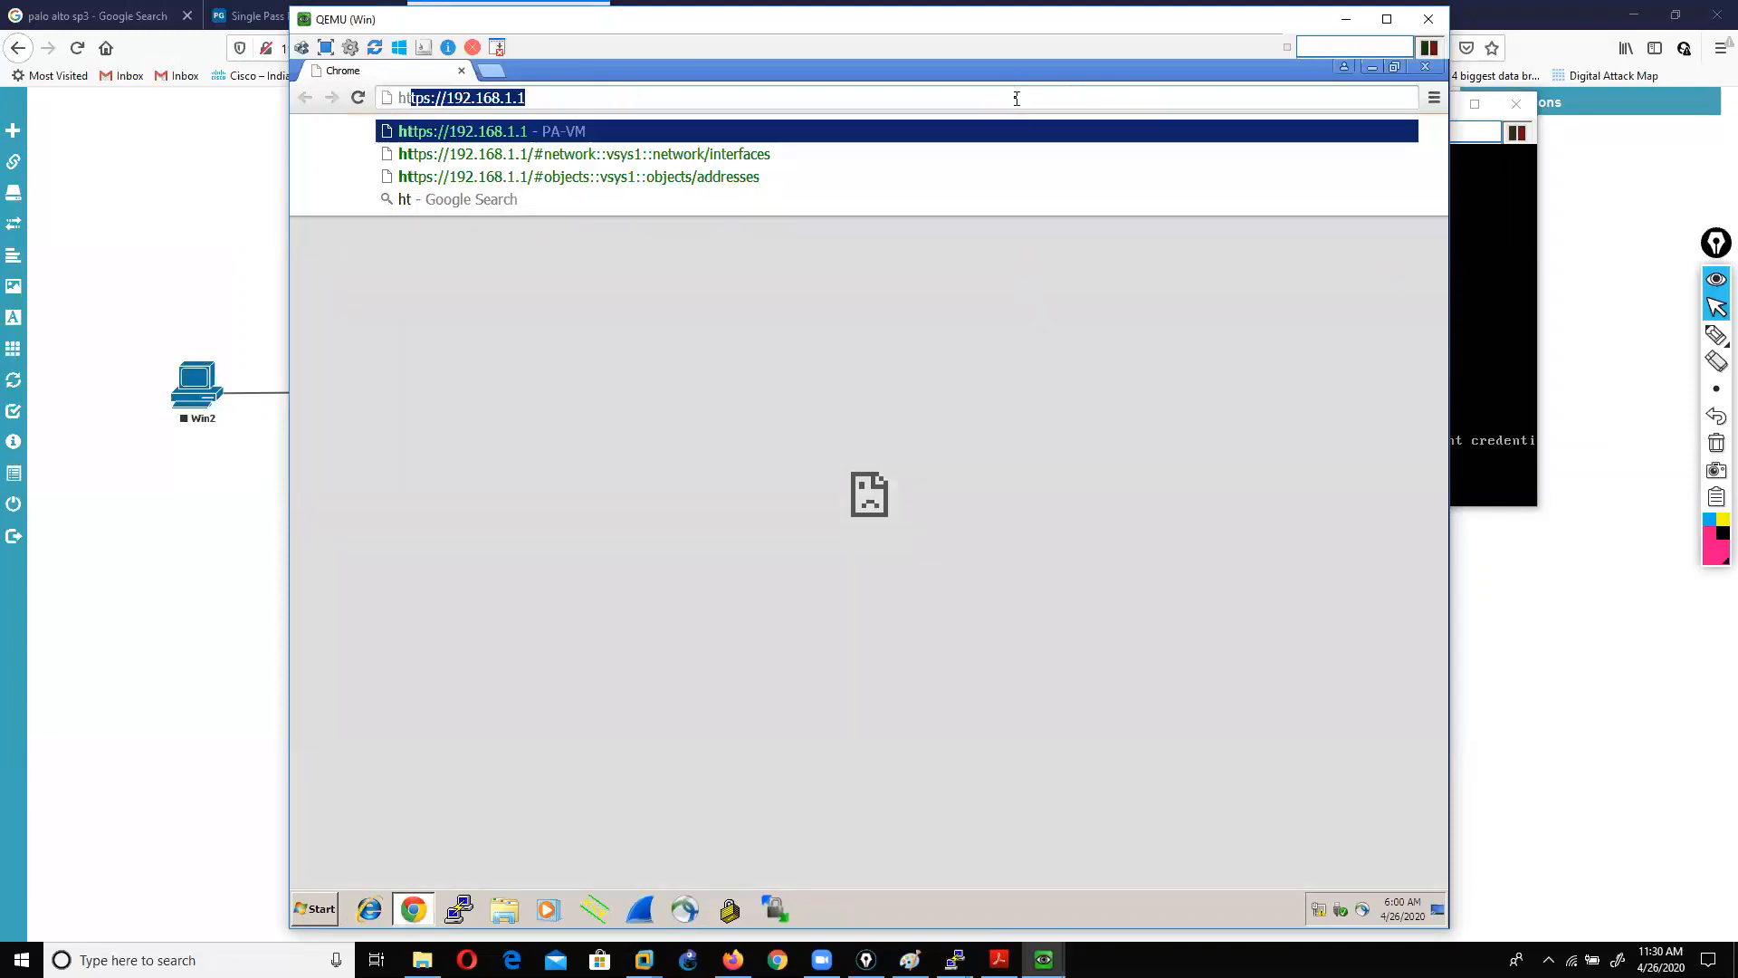
type("://")
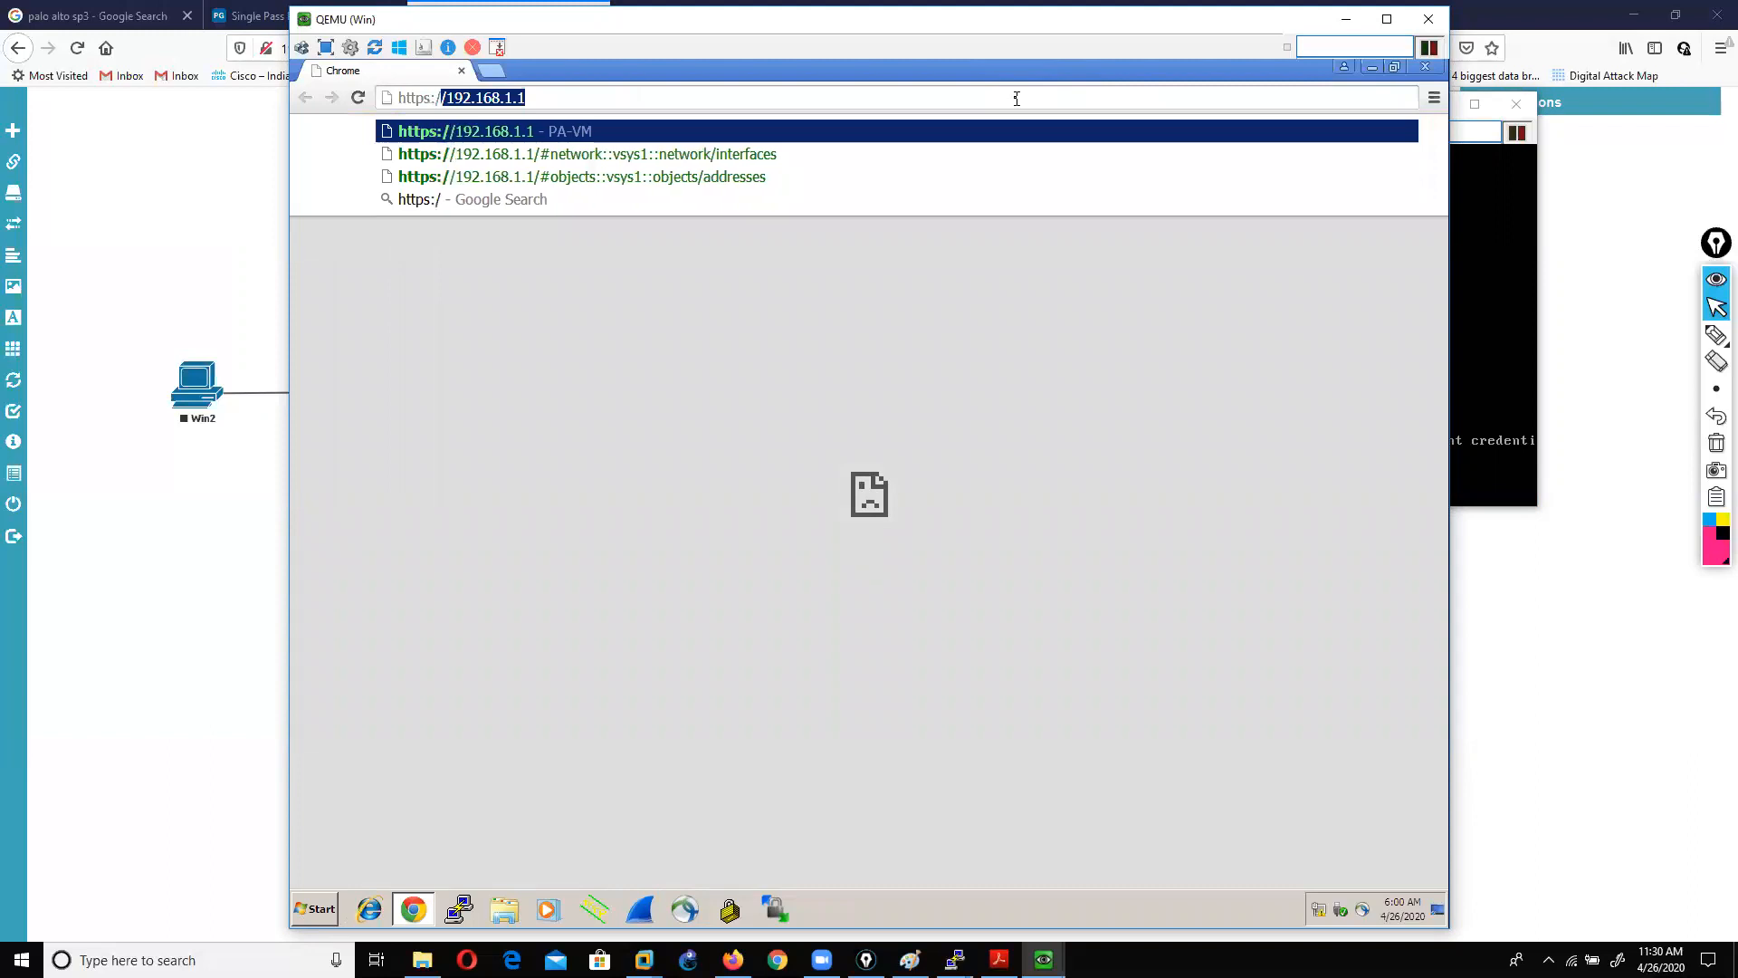
key("Return")
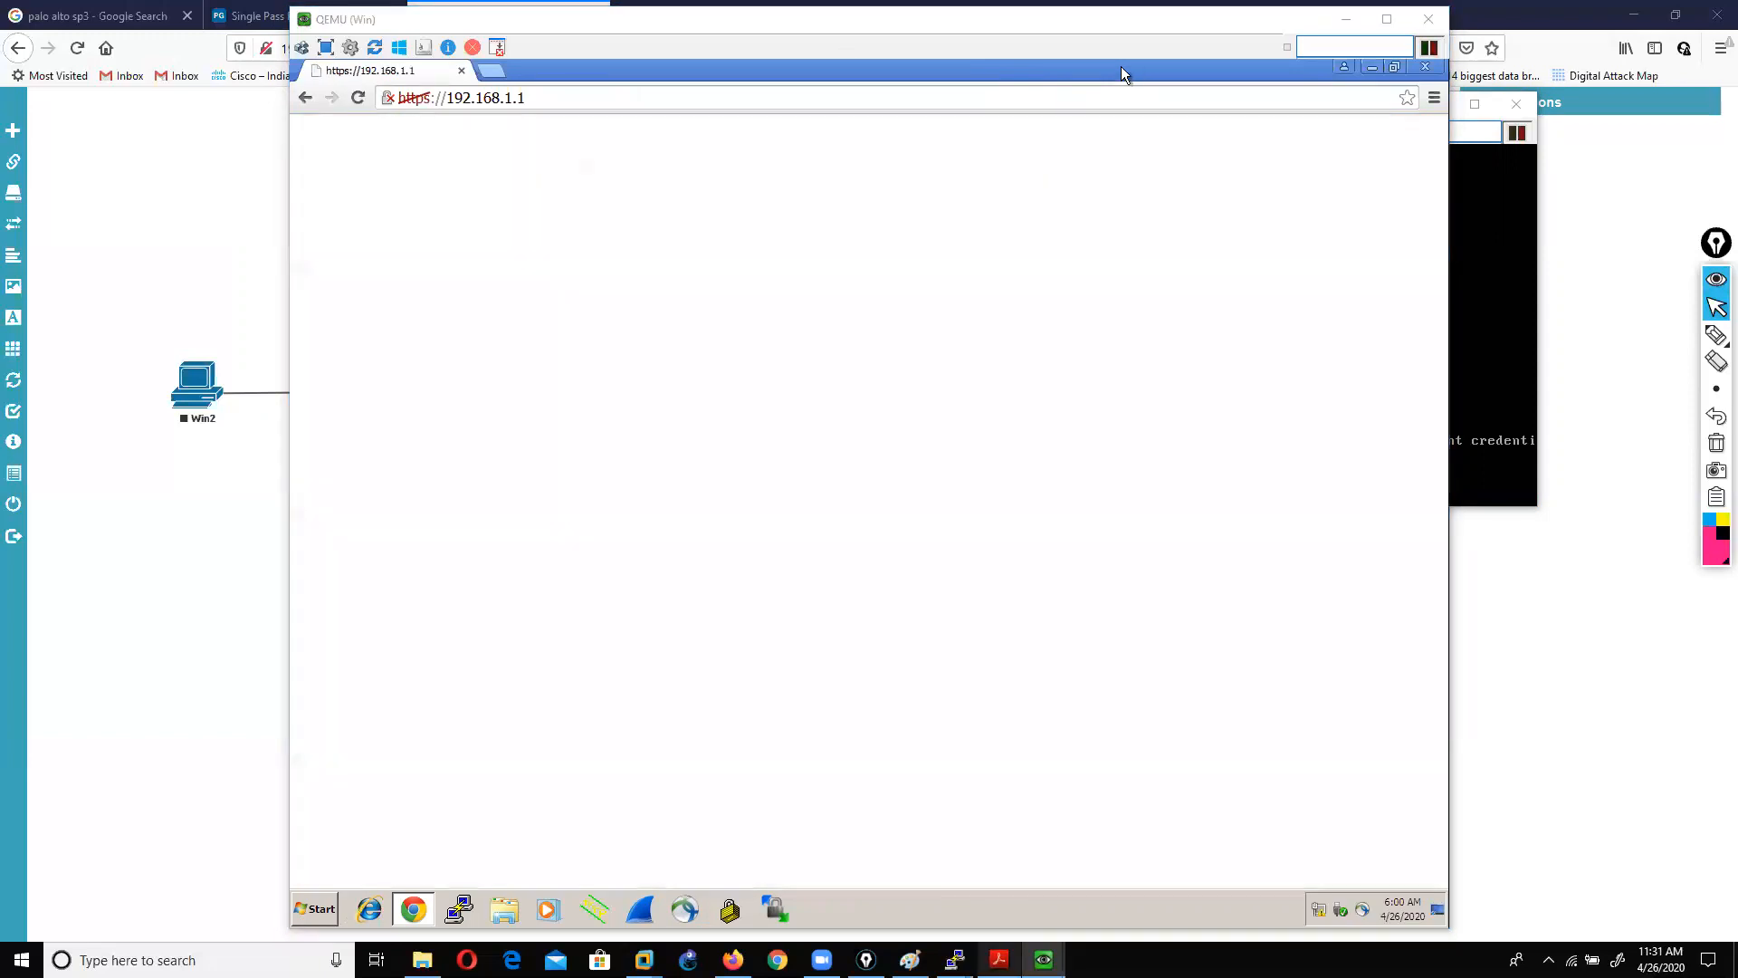
left_click(623, 450)
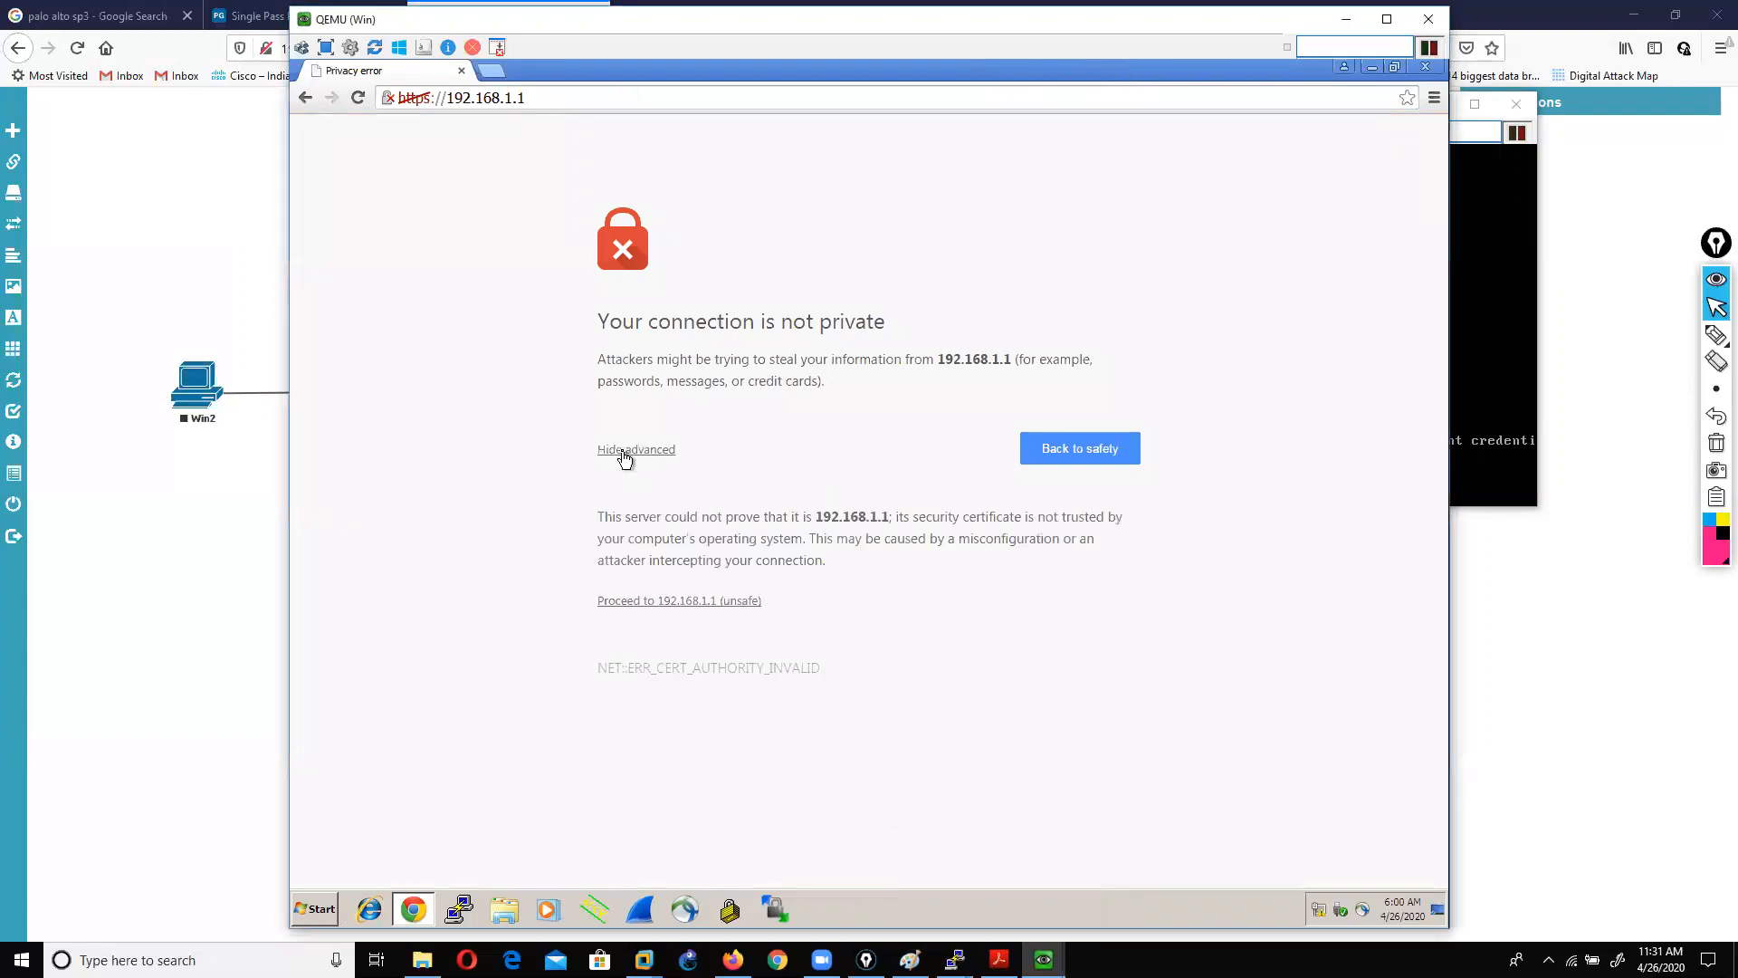
left_click(647, 602)
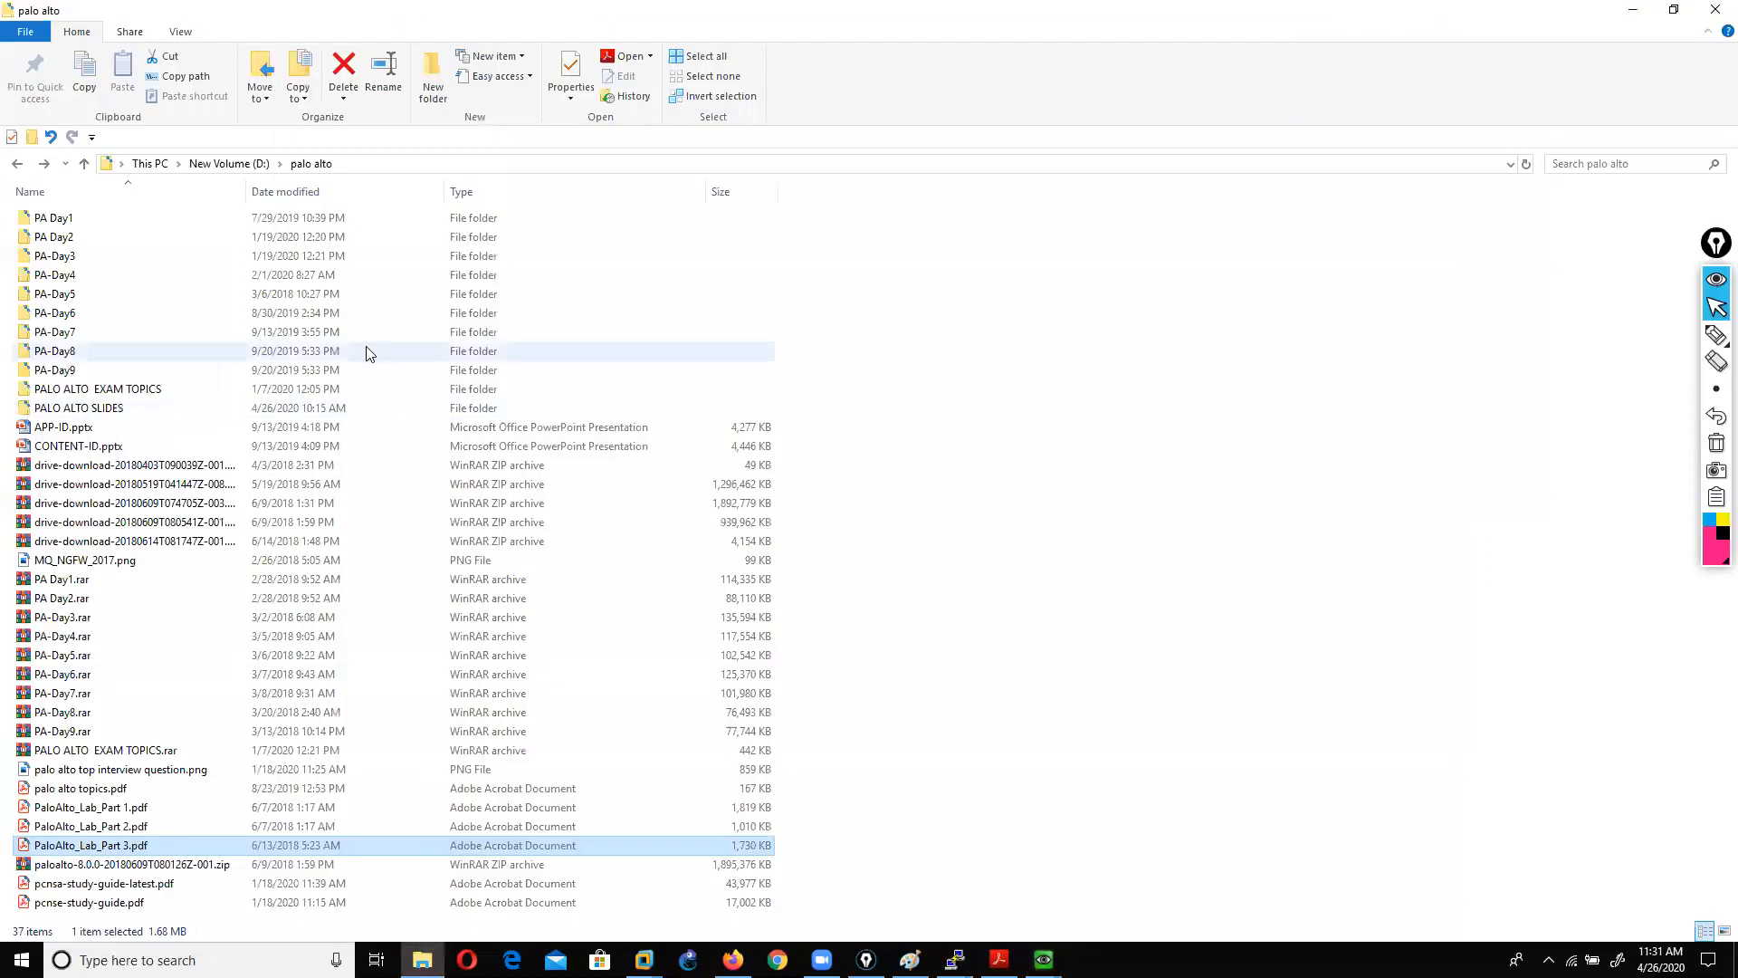
Step: Open PaloAlto_Lab_Part 2.pdf at its Agenda page, then minimize Acrobat
left_click(122, 829)
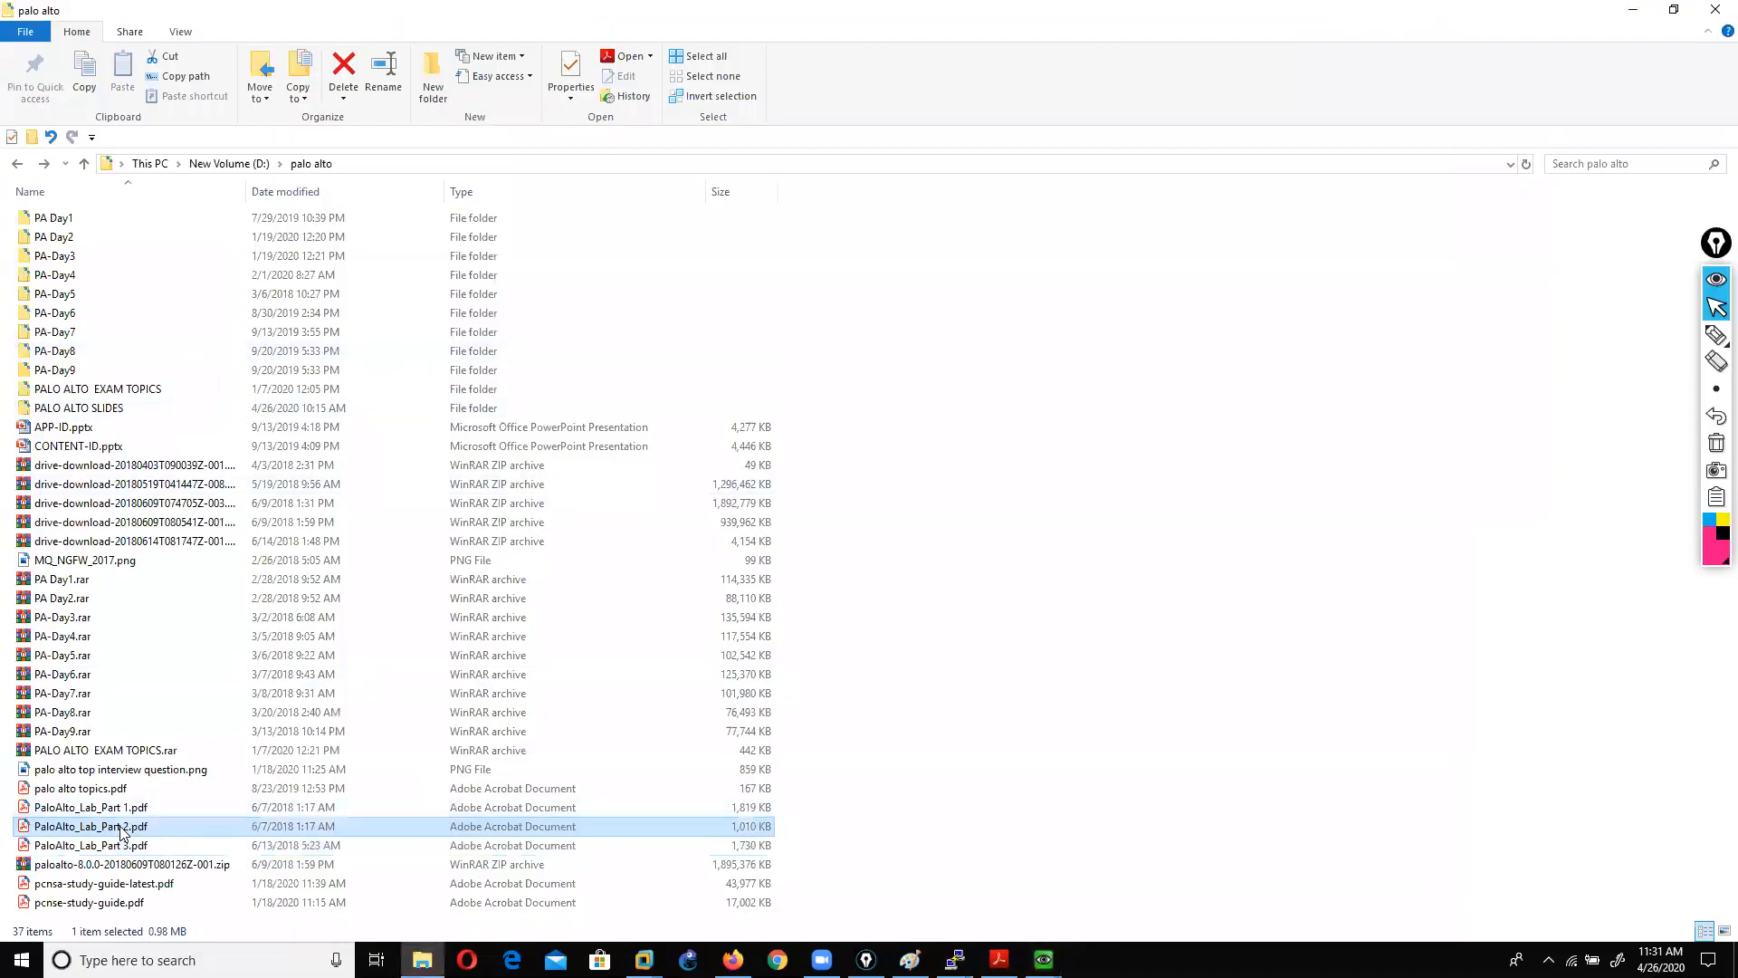
double_click(122, 828)
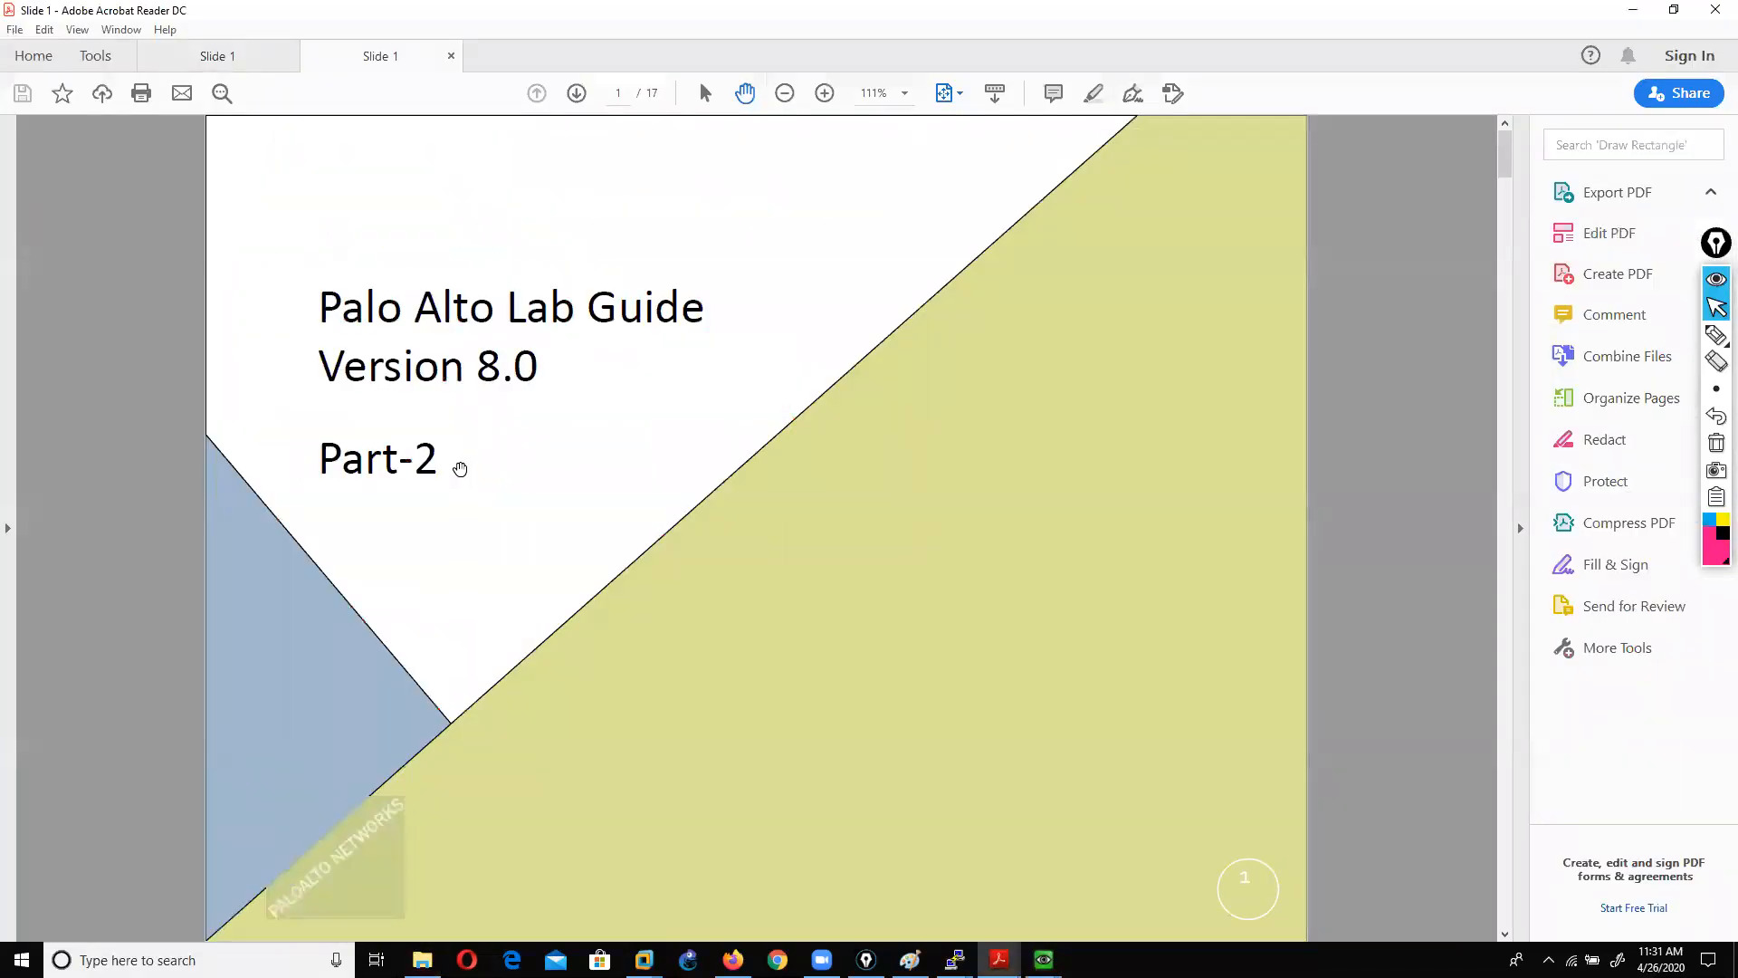
scroll(458, 464, "down", 3)
scroll(458, 464, "down", 3)
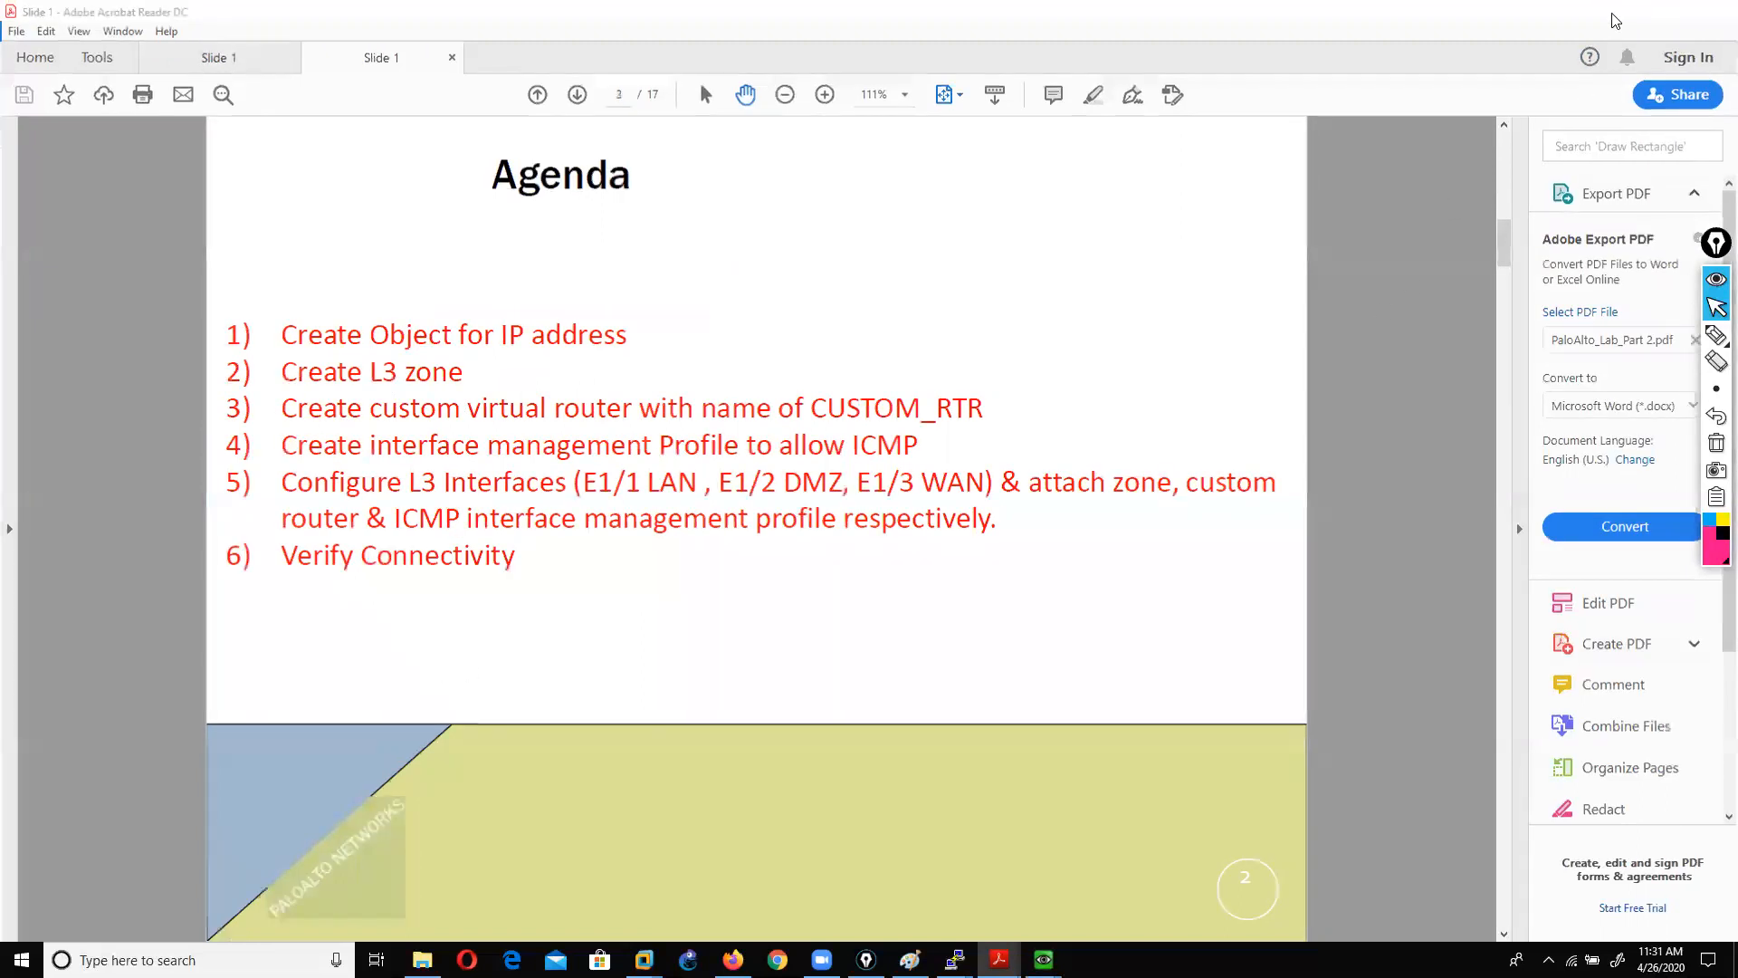
left_click(1630, 13)
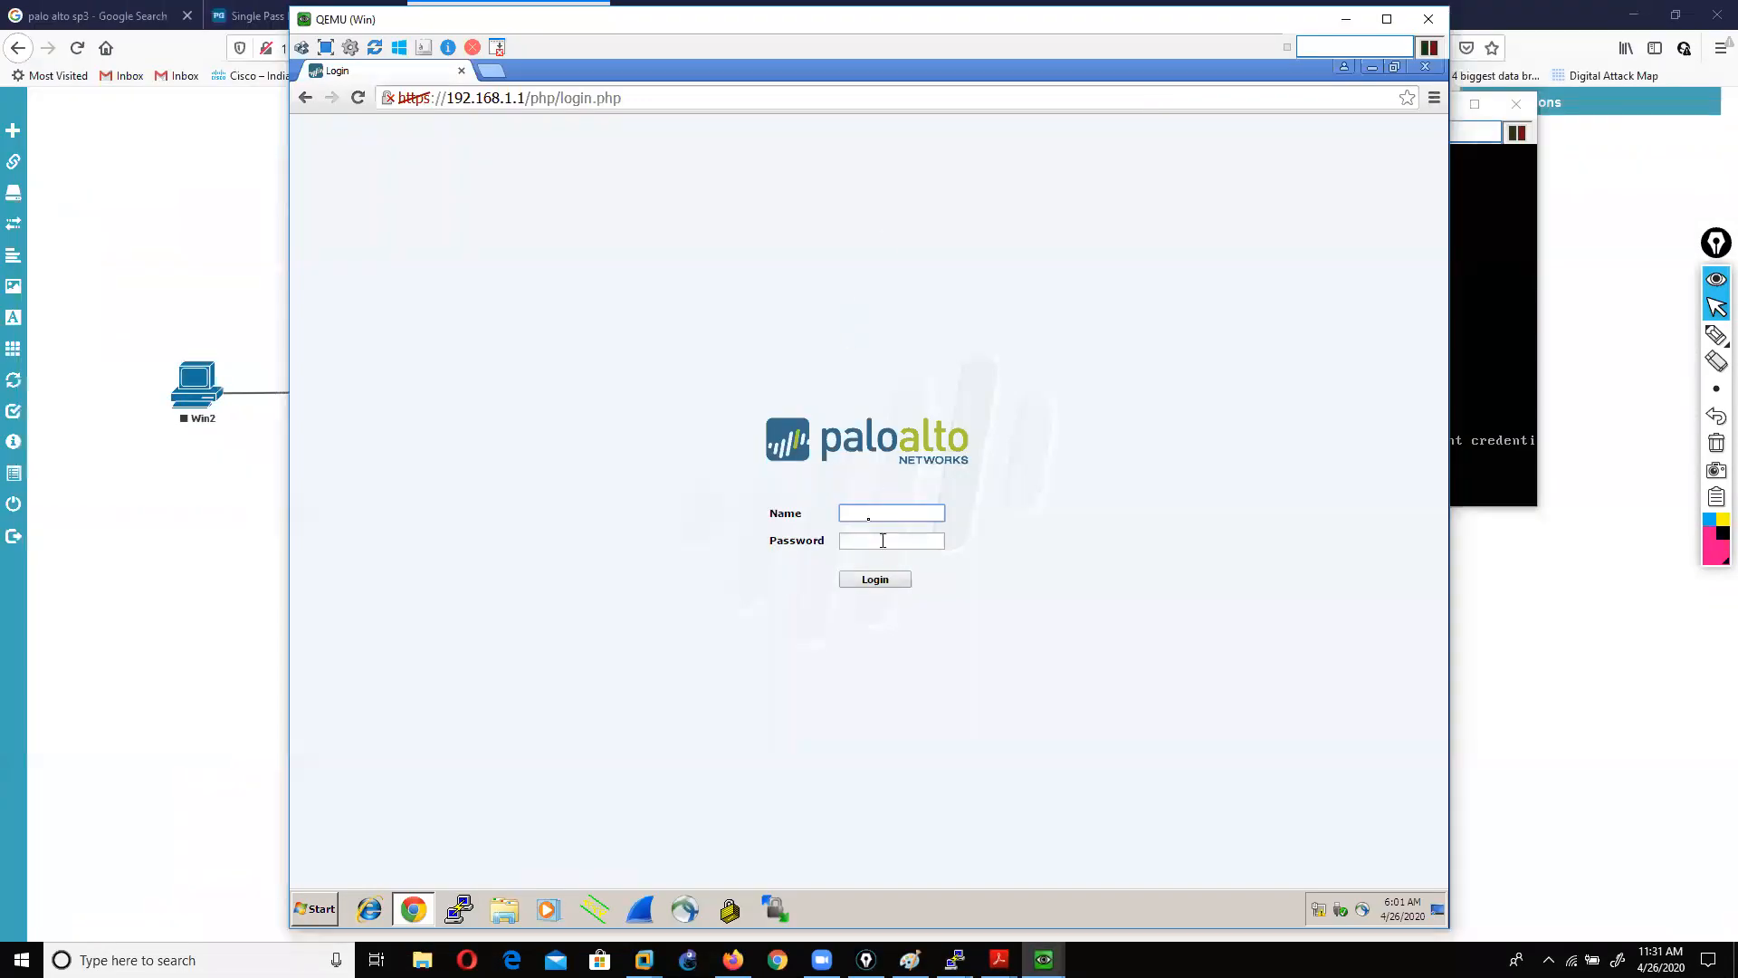
Step: Log in with the default admin credentials and dismiss the default-credentials warning
key("Tab")
type("admin")
key("Return")
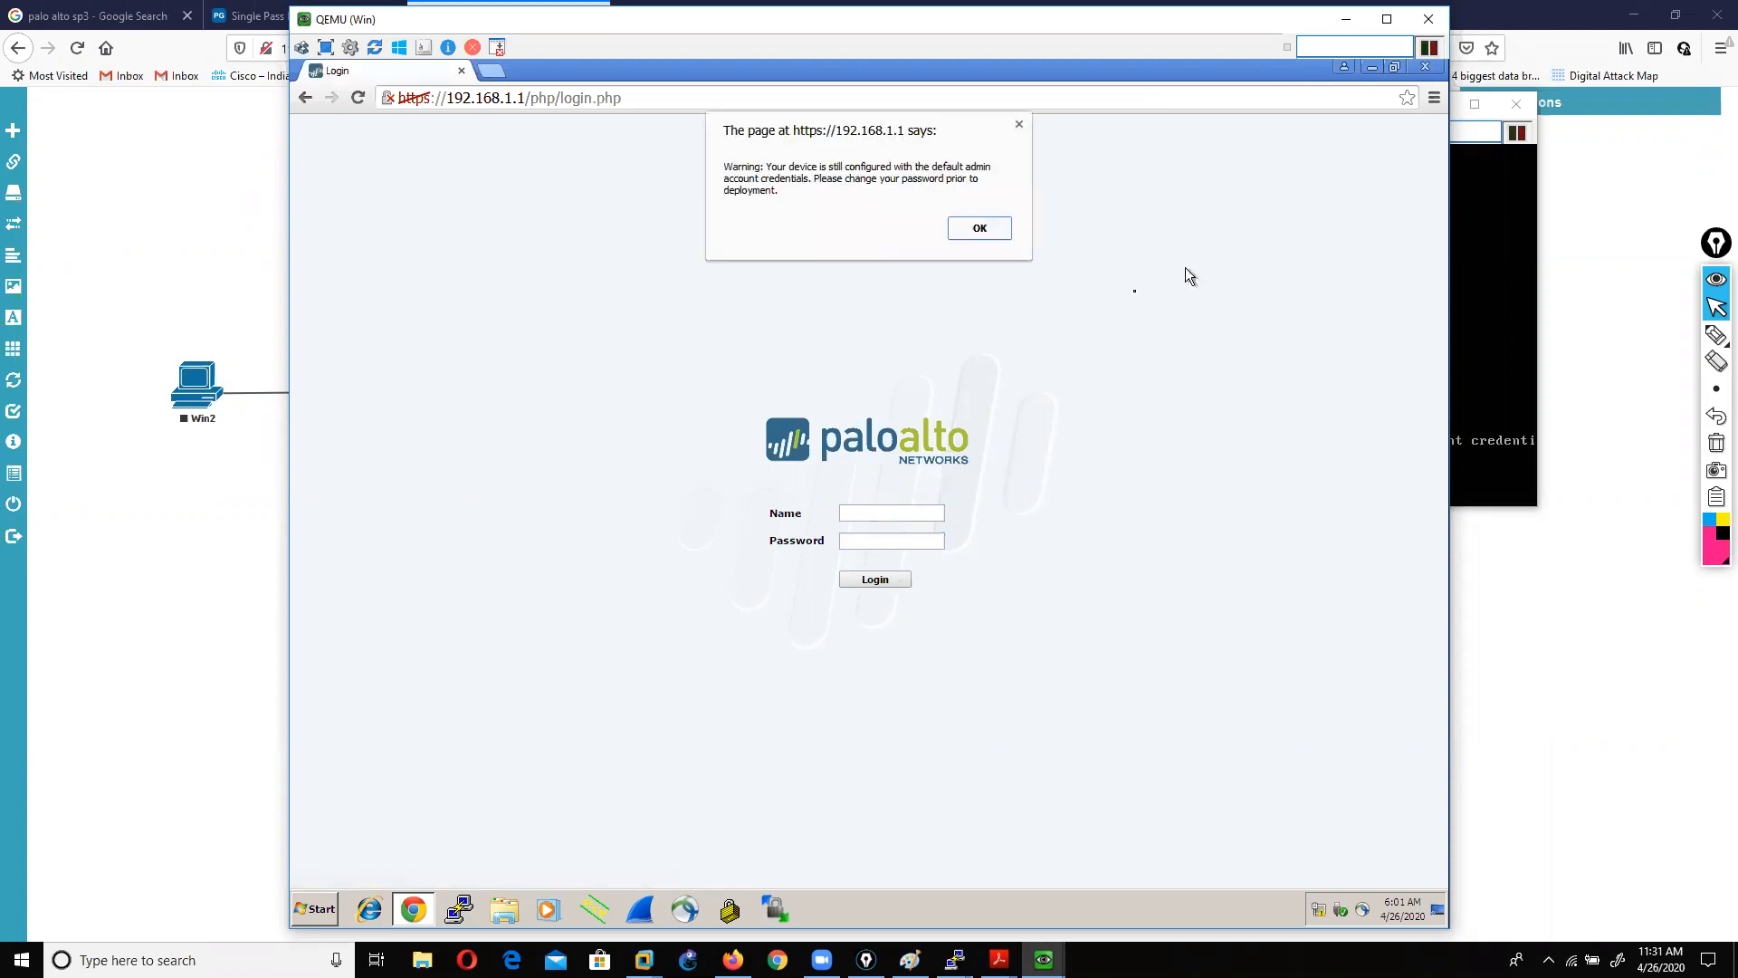
left_click(992, 228)
Step: Reposition the VM window, close the PAN-OS 7.1 welcome message, and show Network interfaces
left_click(1480, 183)
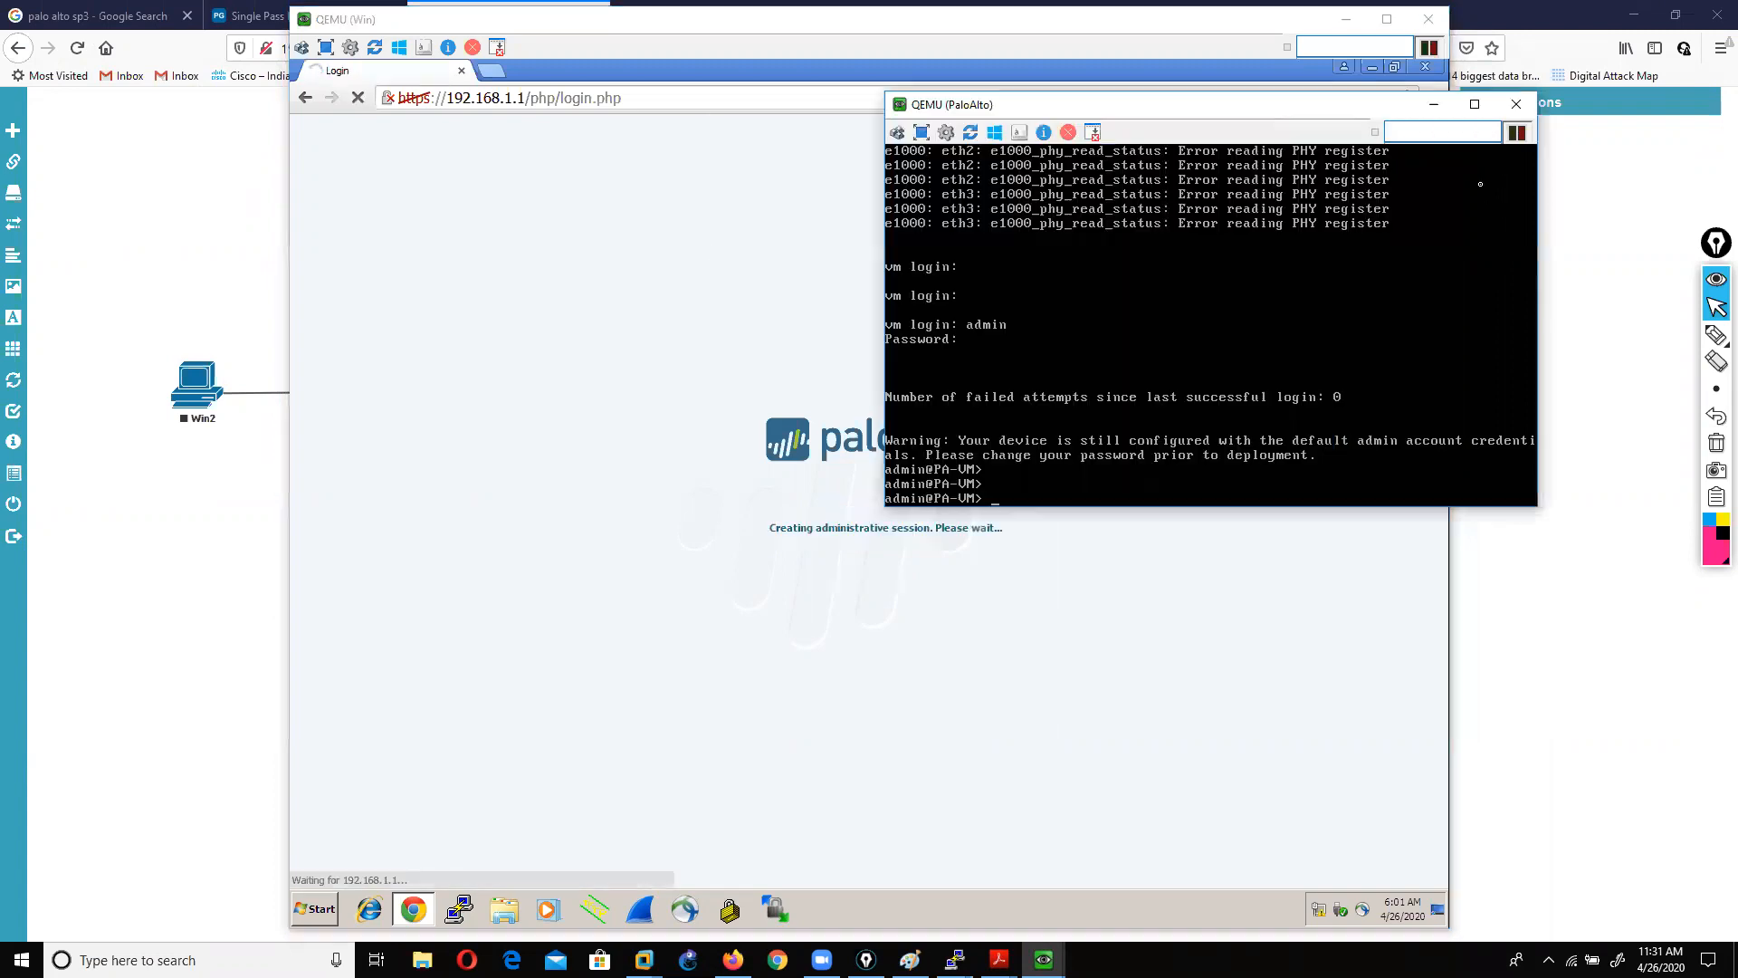
left_click(1433, 104)
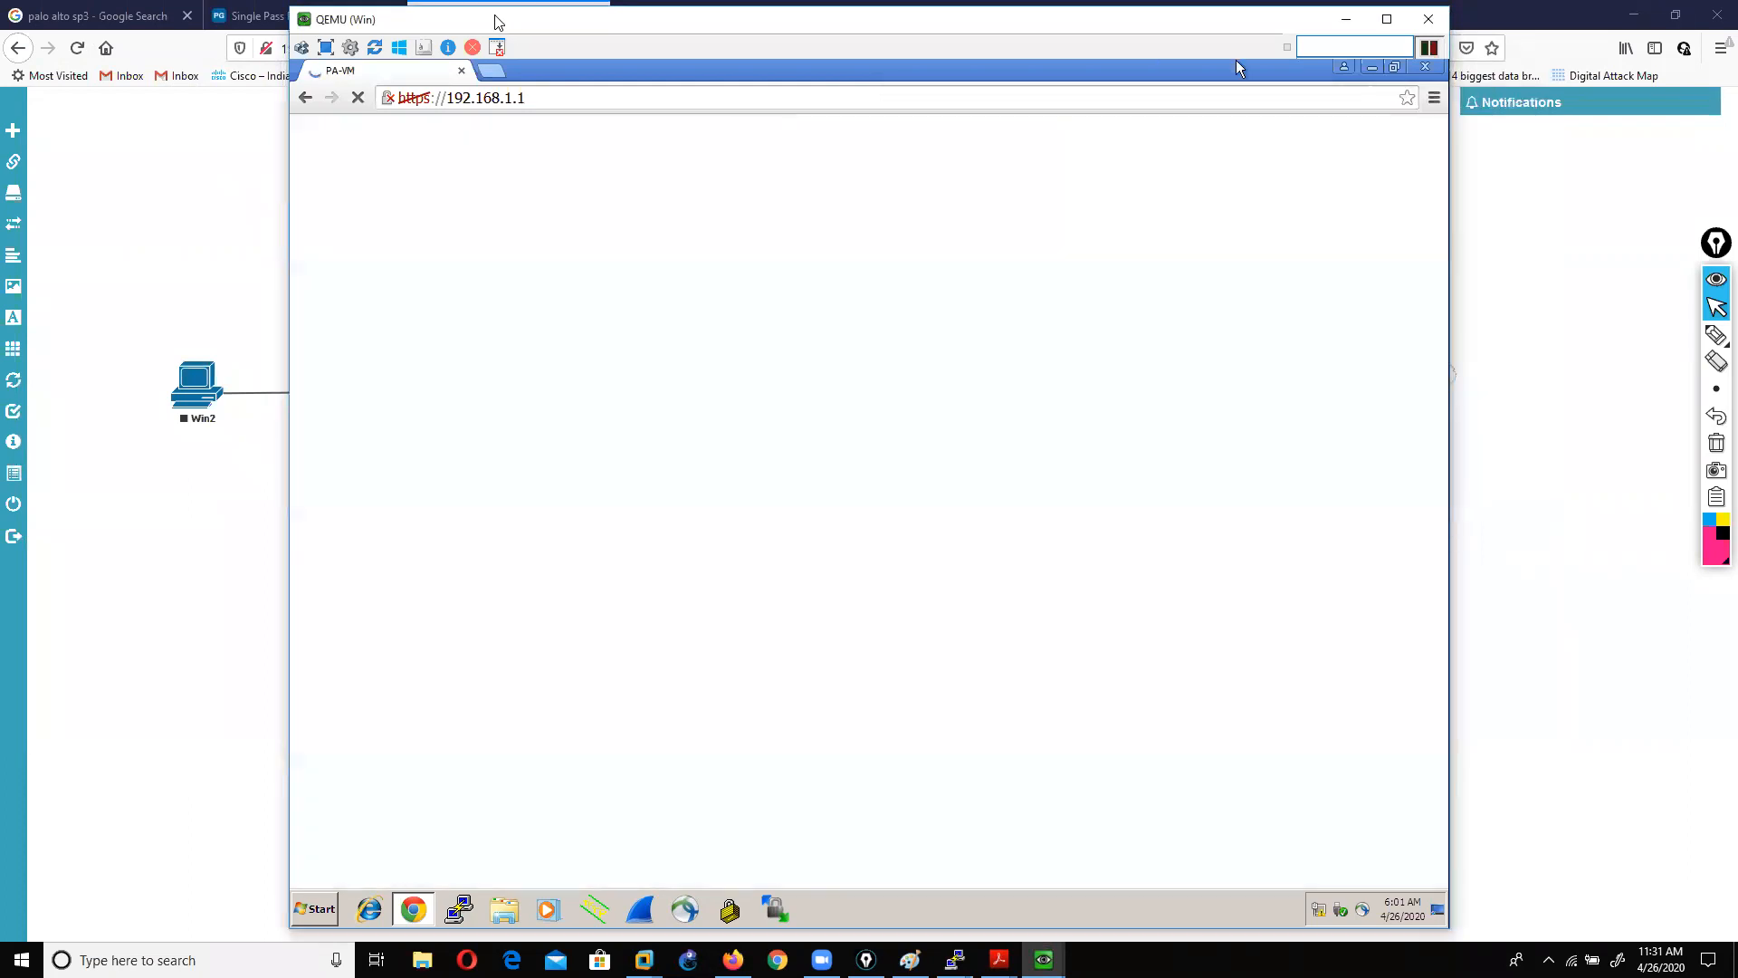
left_click_drag(502, 18, 1084, 67)
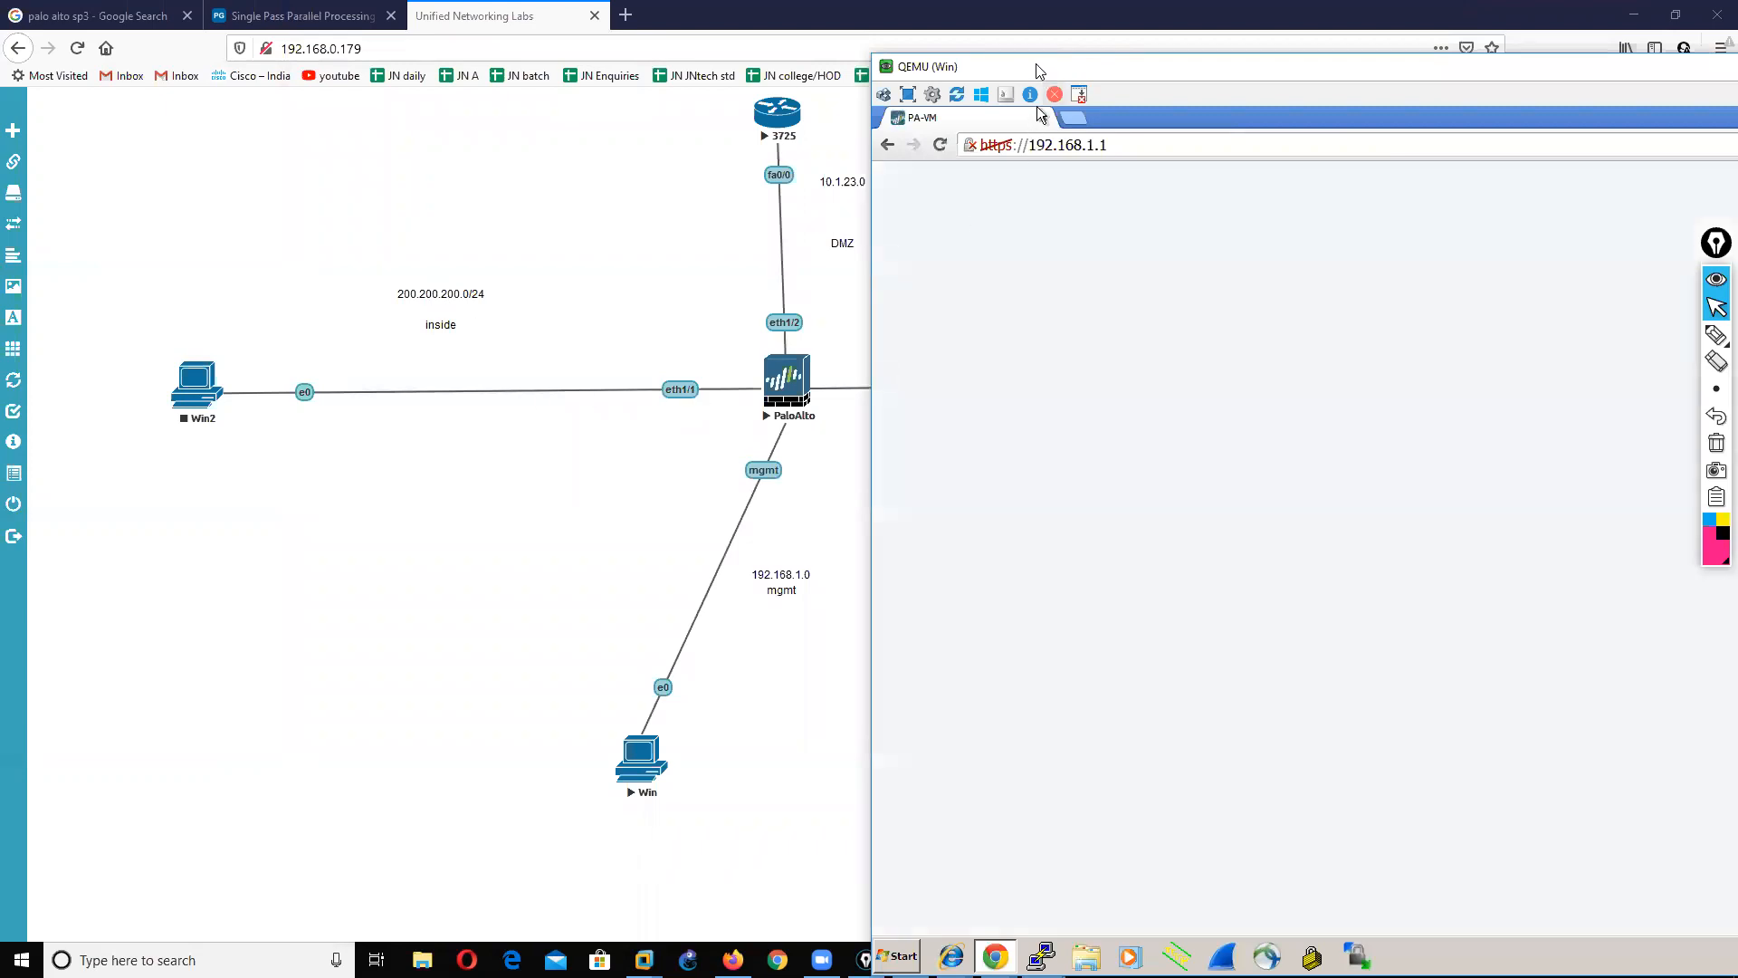
left_click_drag(1021, 70, 679, 37)
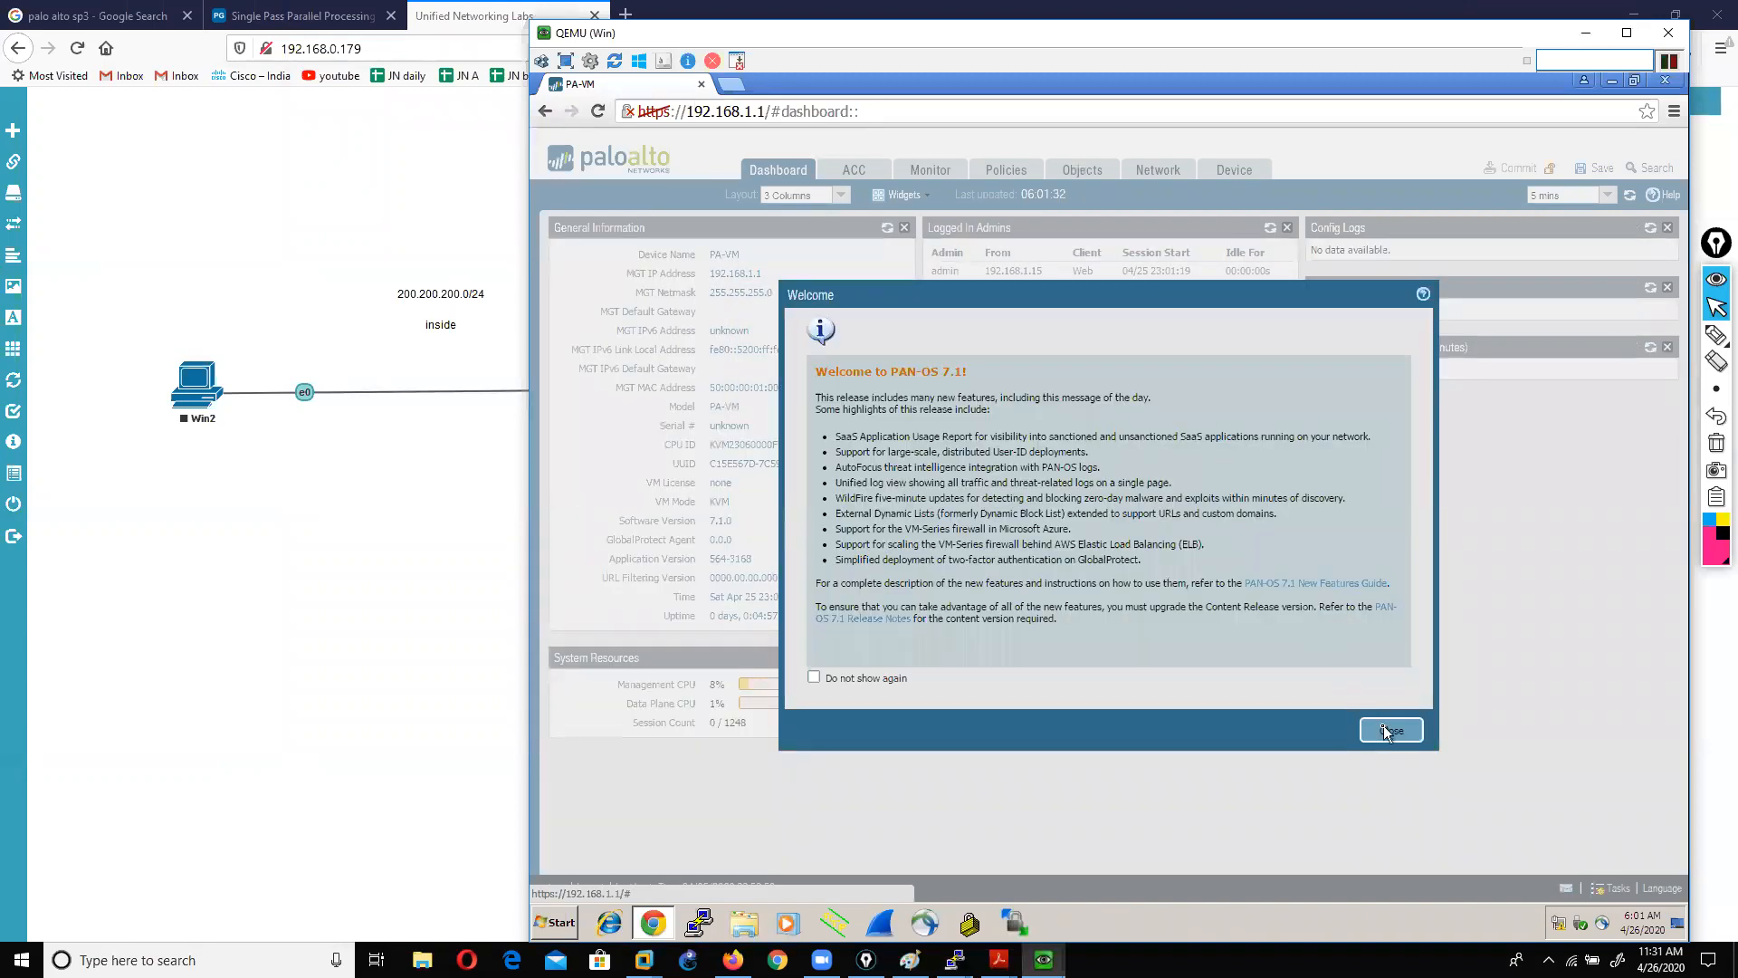
left_click(1387, 731)
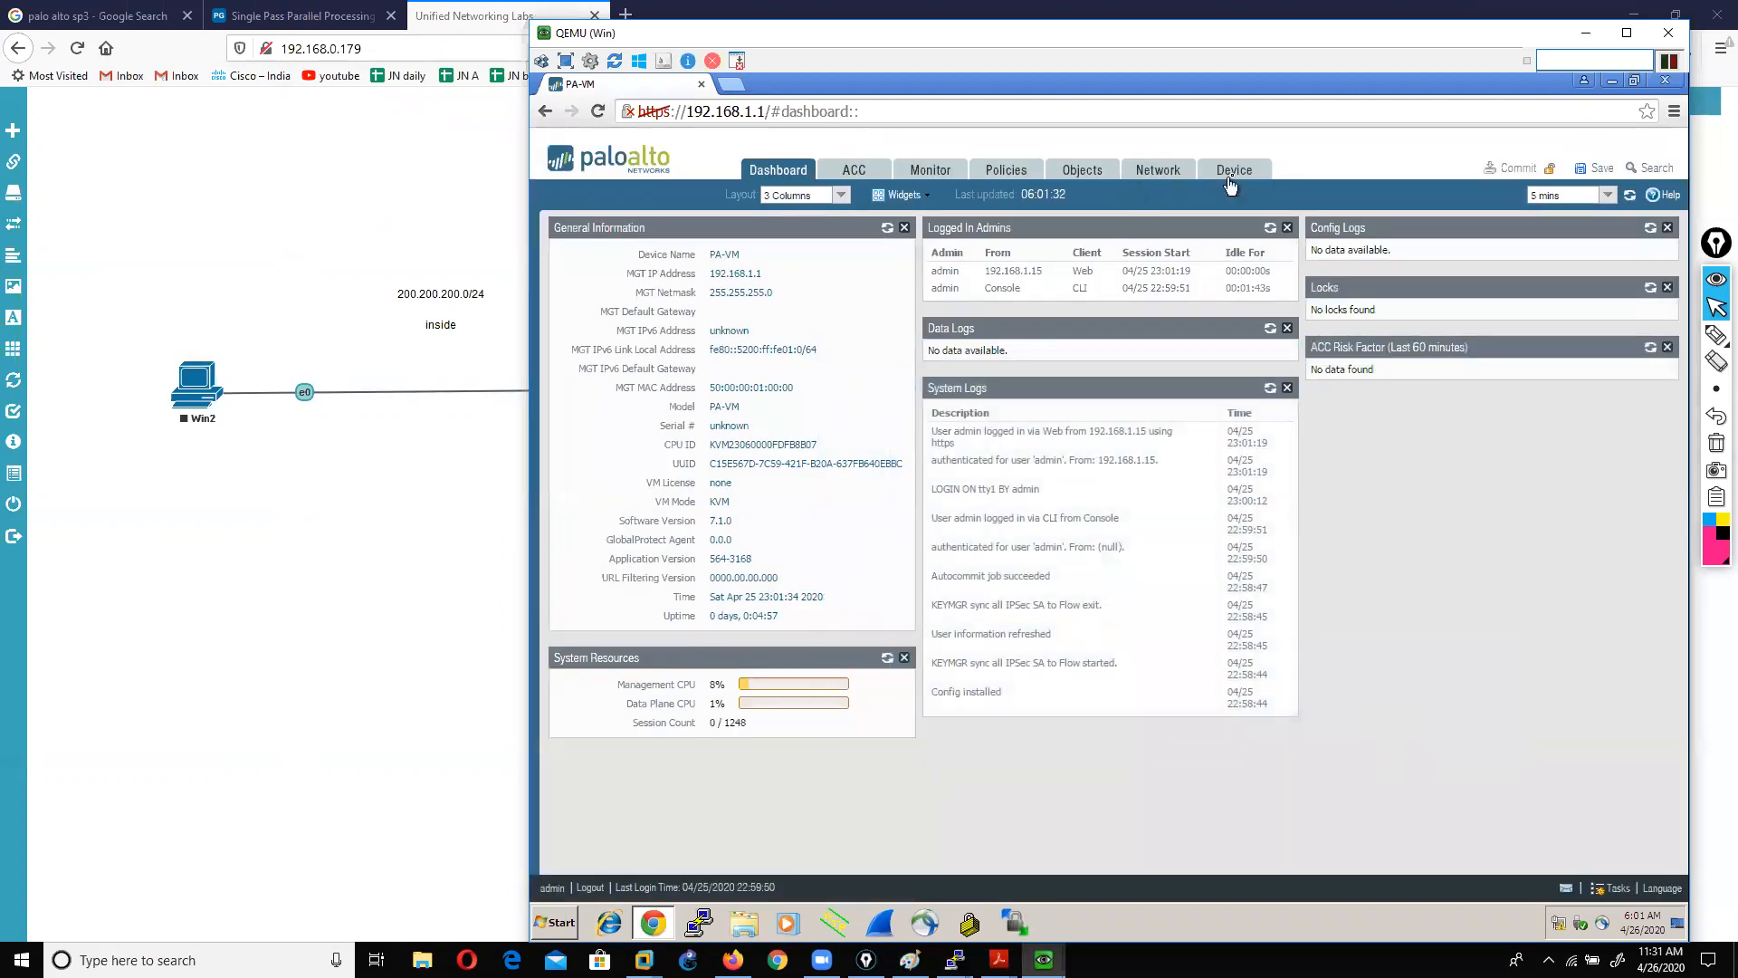
left_click(1154, 172)
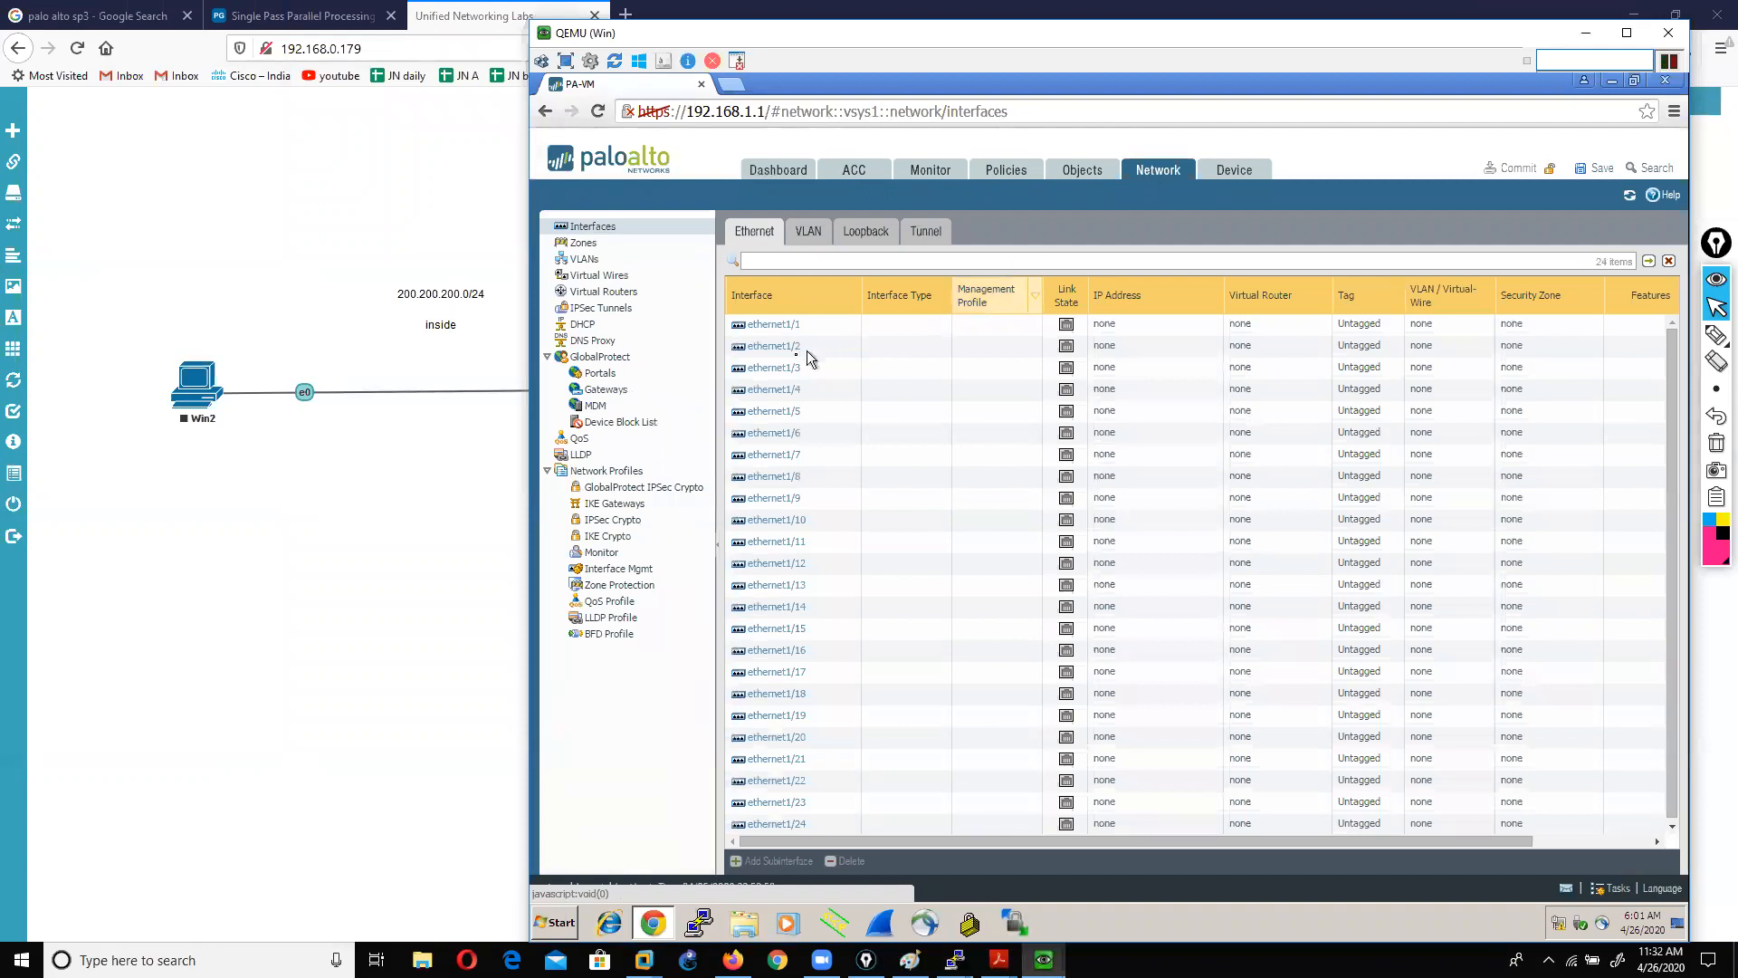
Step: Make ethernet1/1 a Layer3 interface
left_click(765, 325)
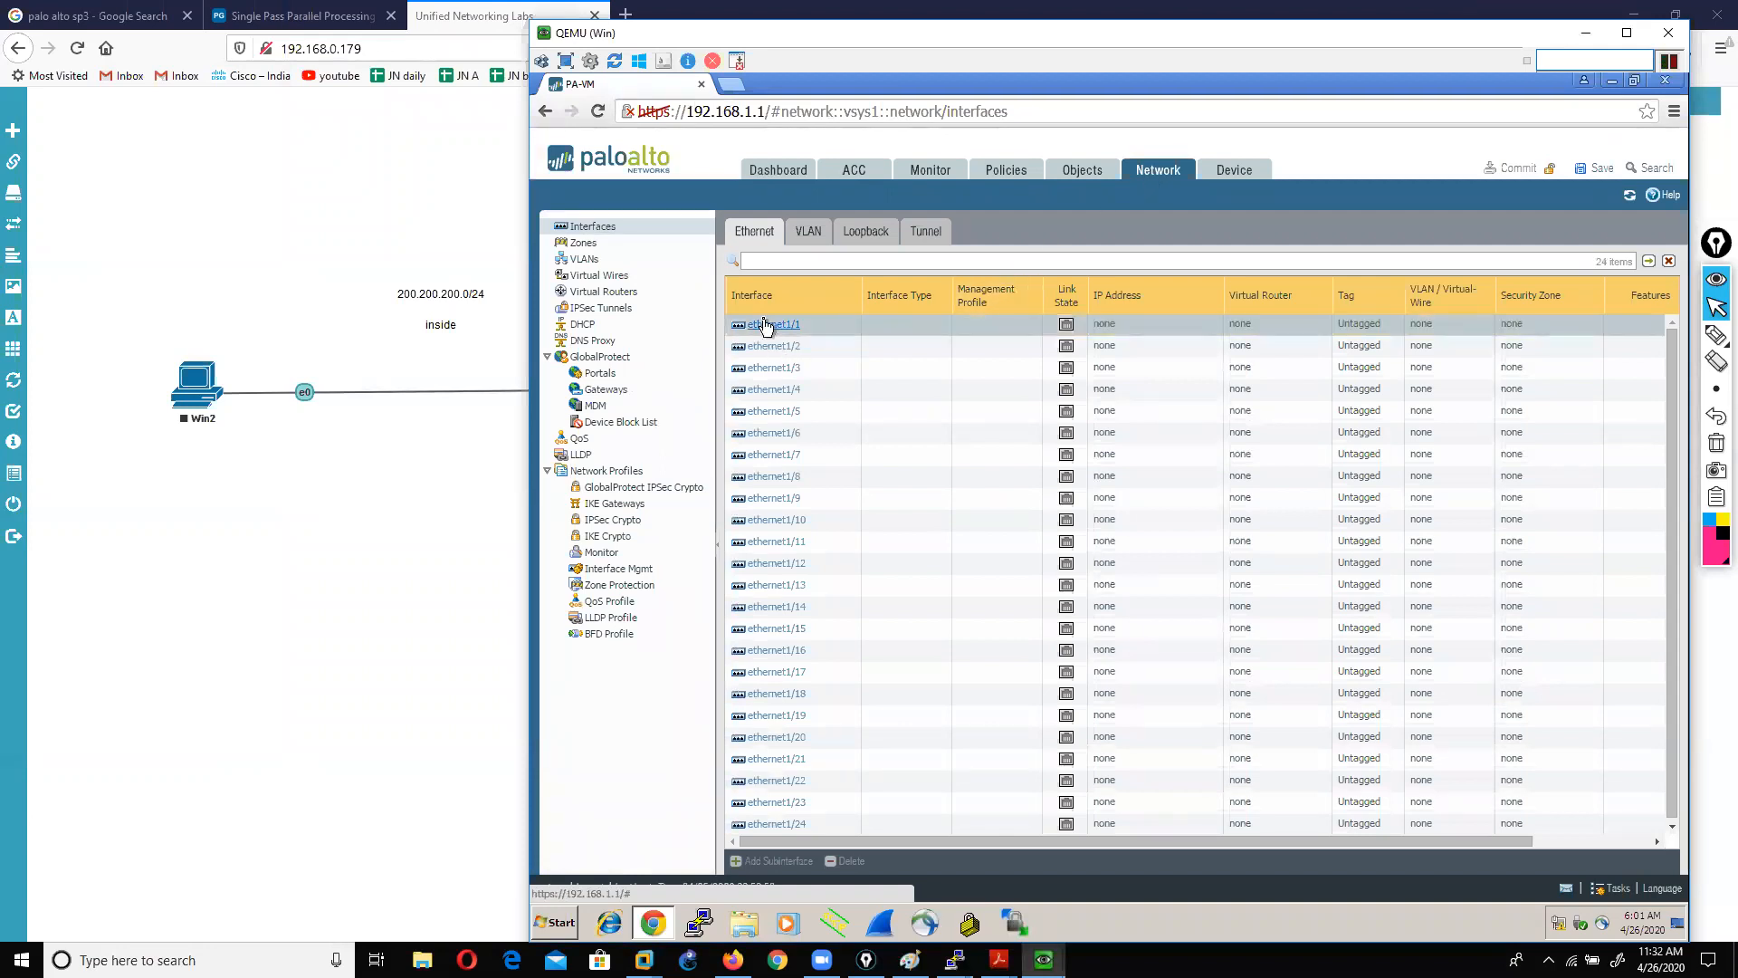
left_click(765, 325)
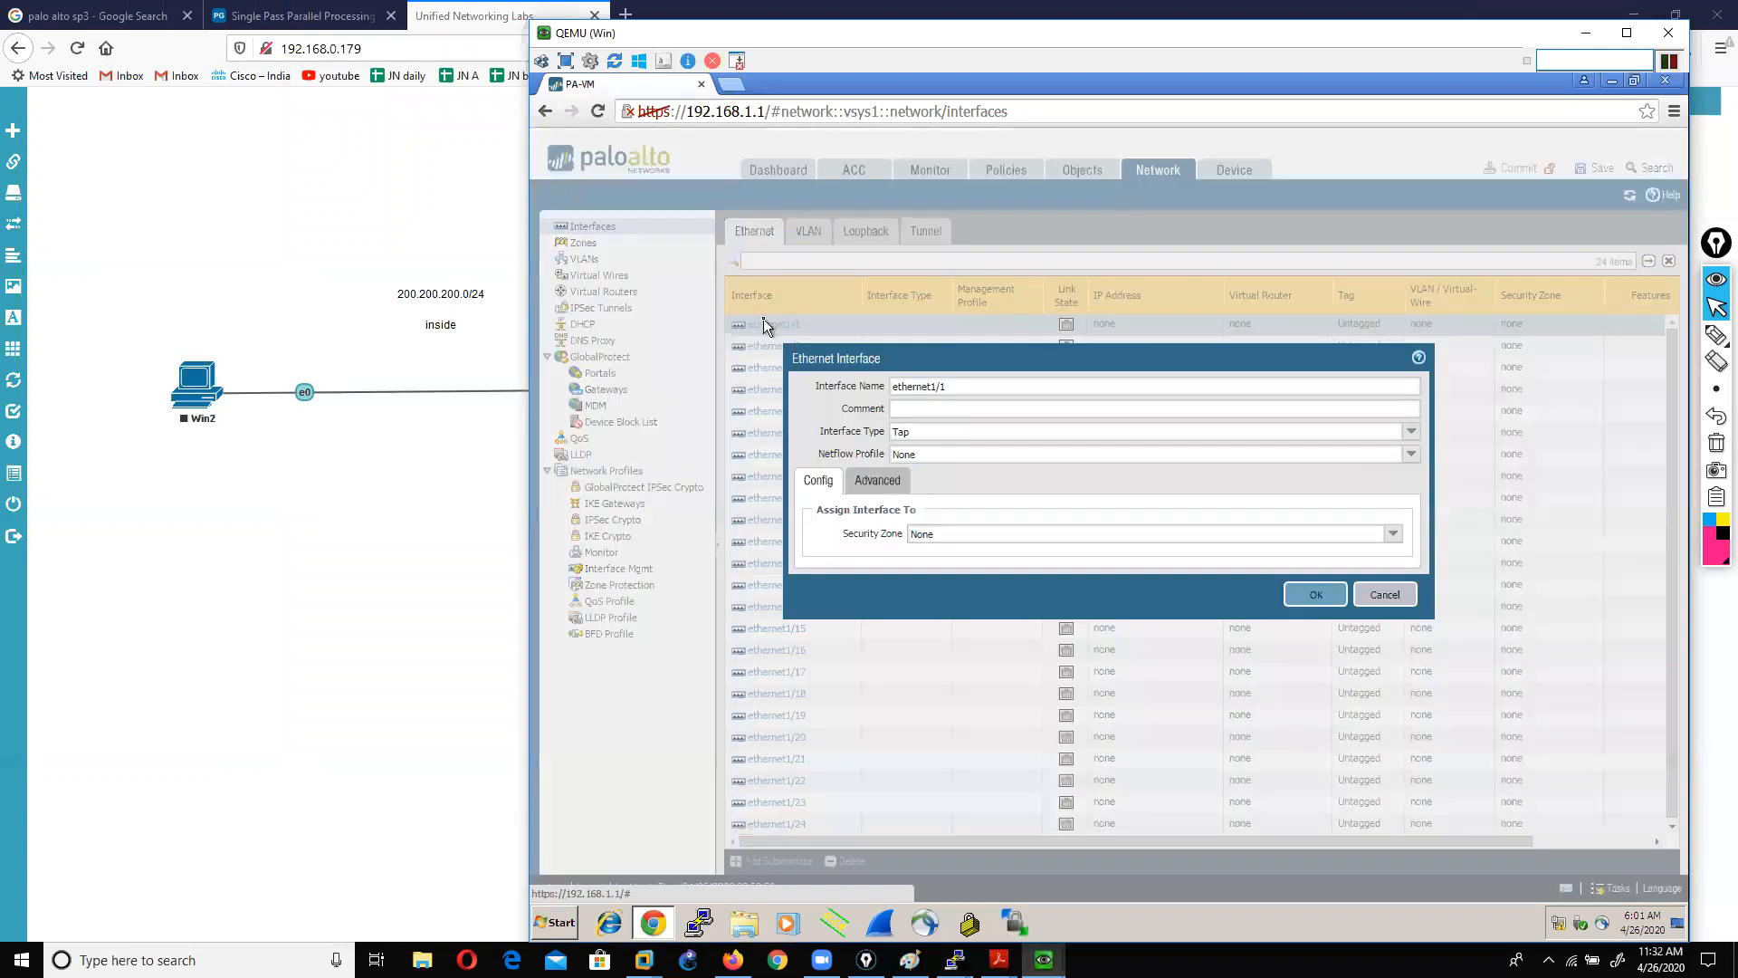
left_click(1410, 431)
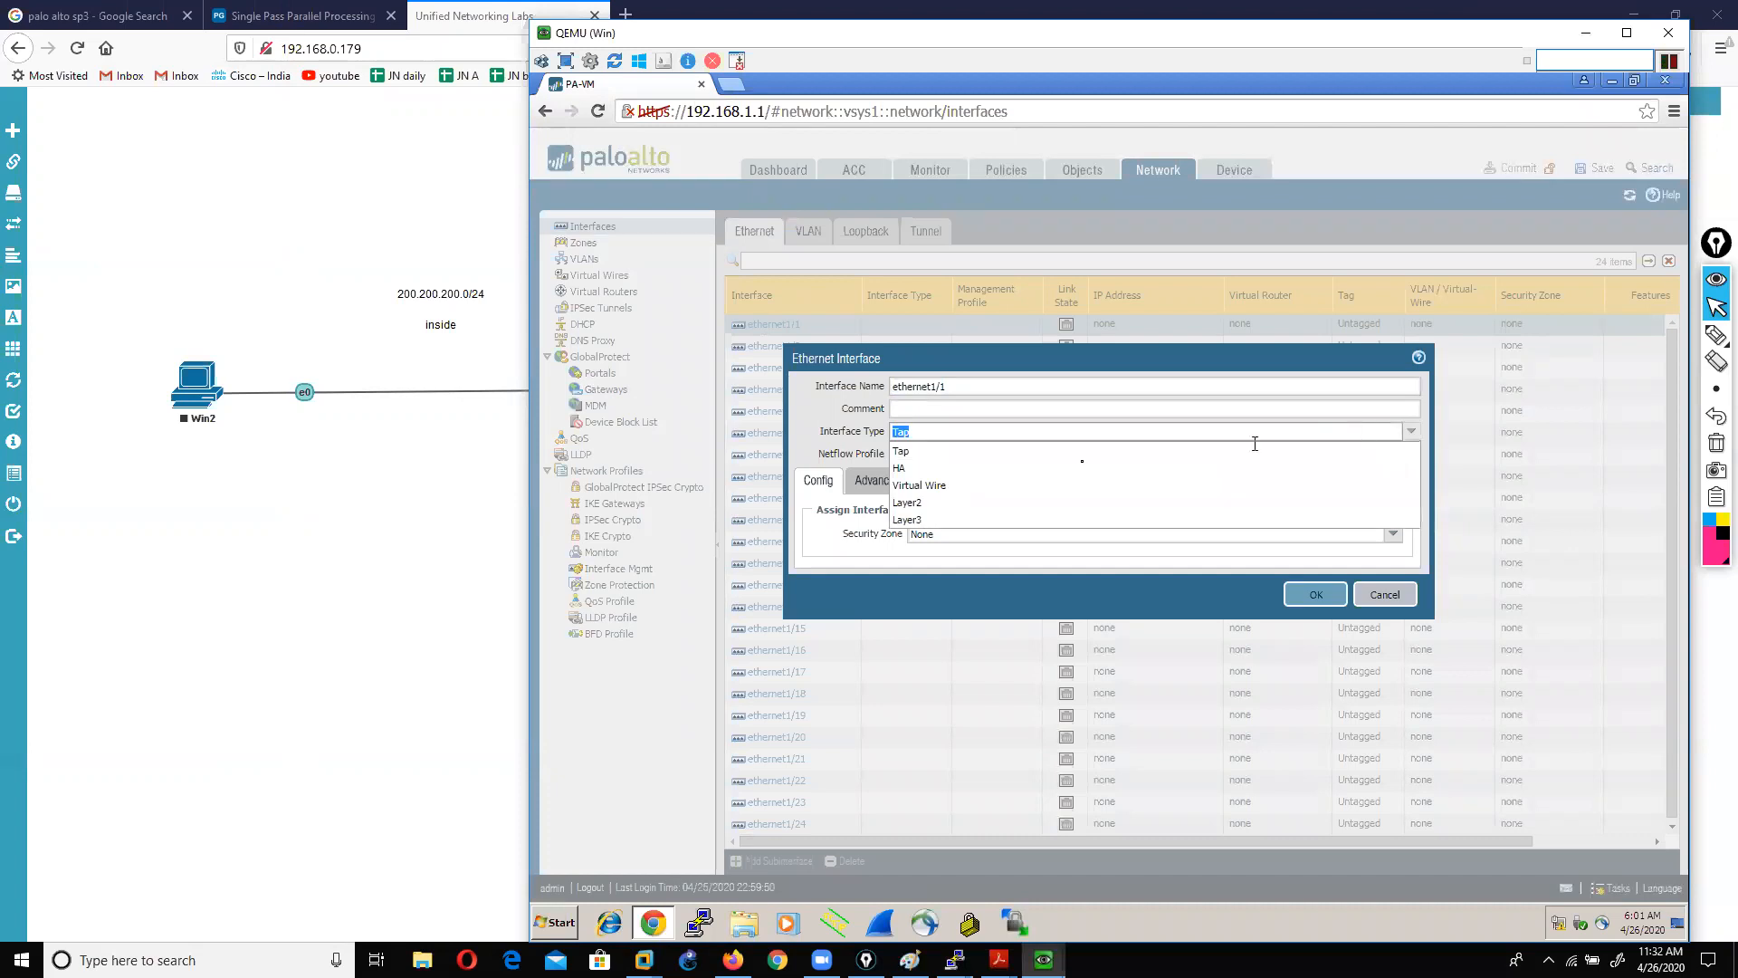
left_click(923, 520)
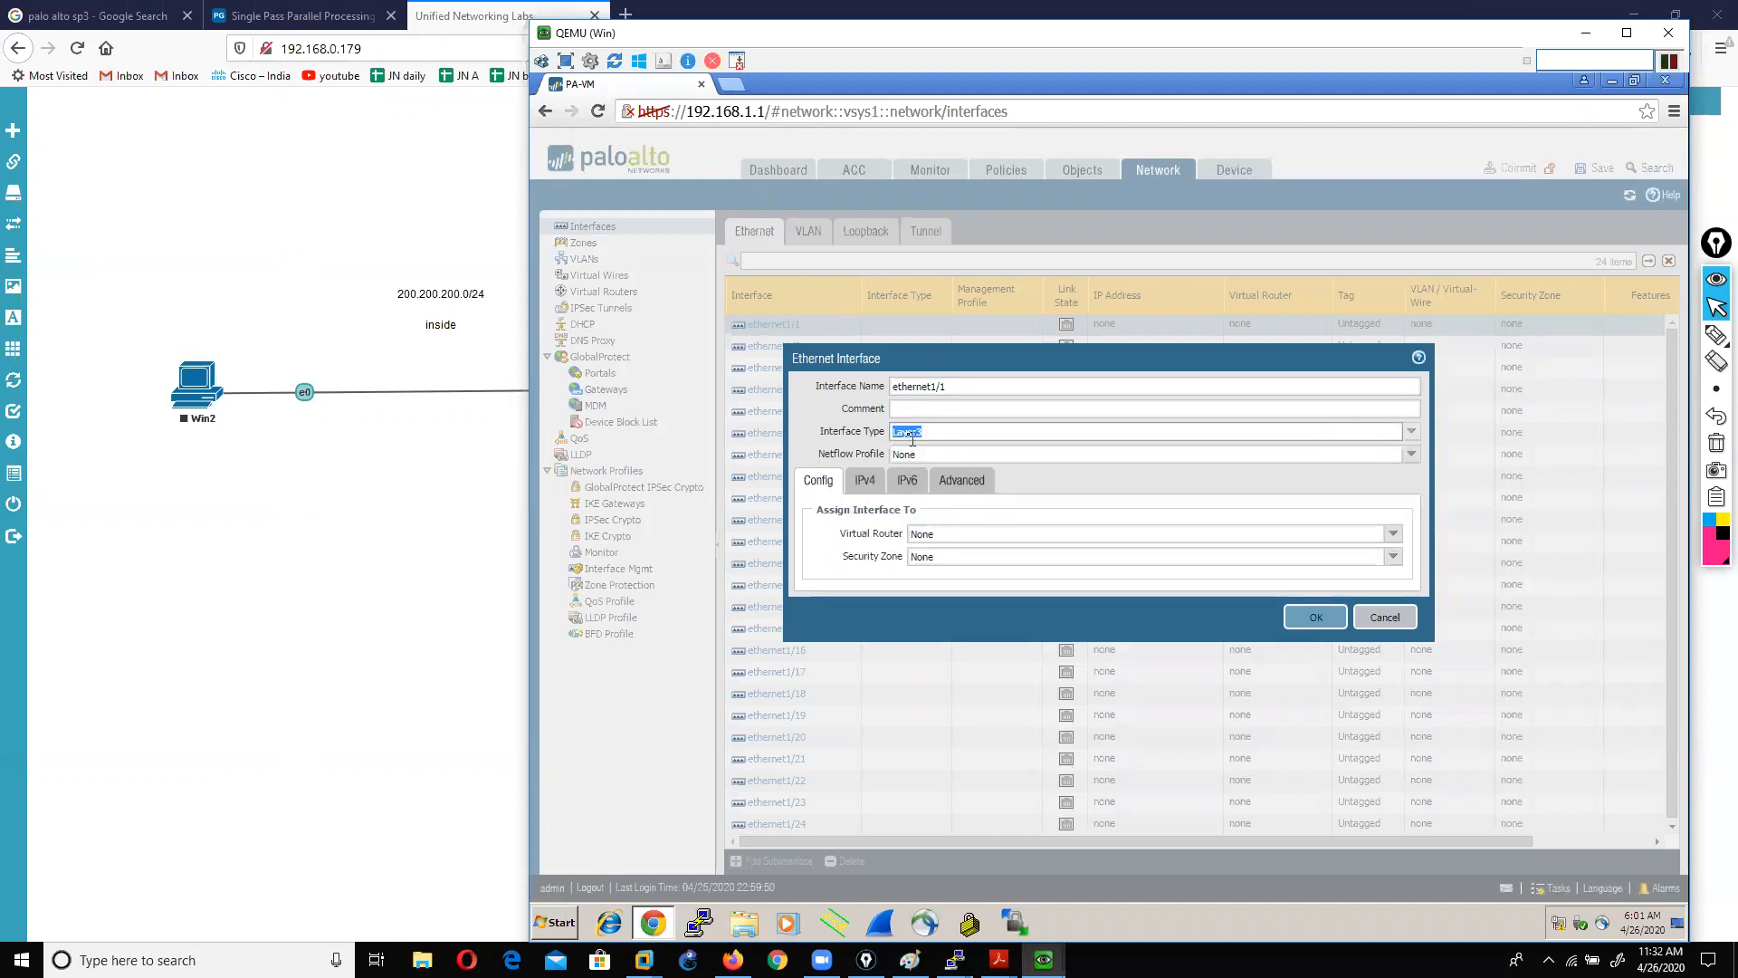
Step: Attach ethernet1/1 to a new virtual router named vir1 and begin a new security zone
left_click(1392, 533)
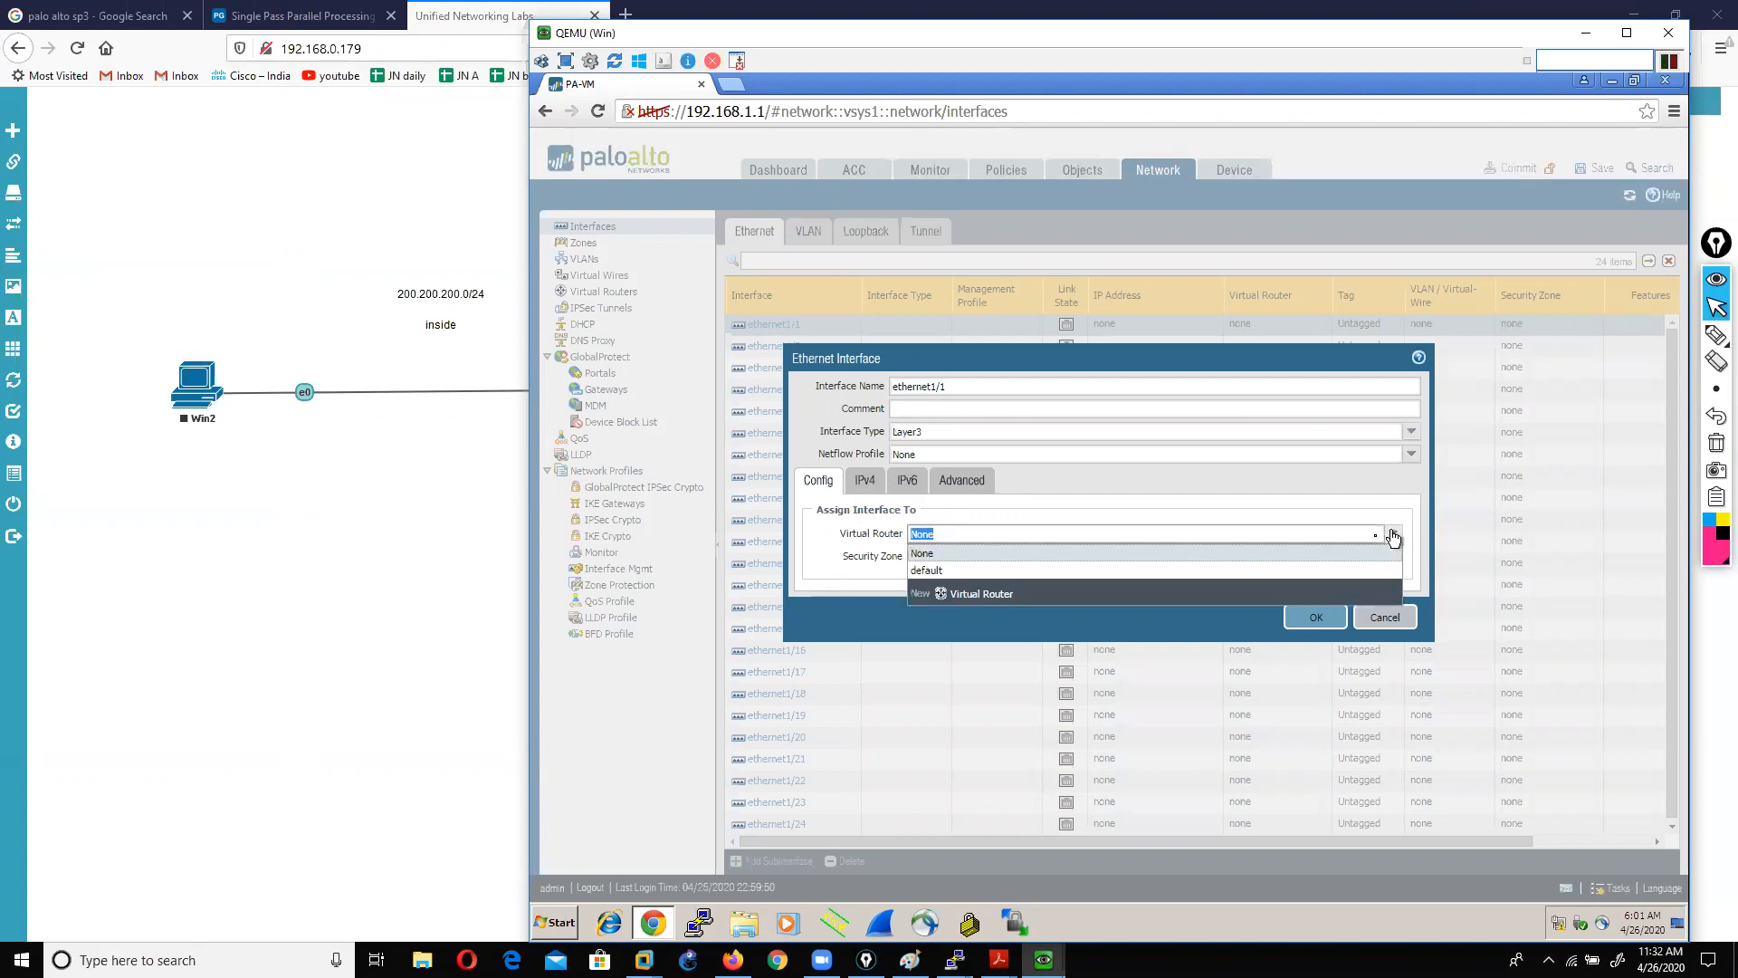
left_click(990, 595)
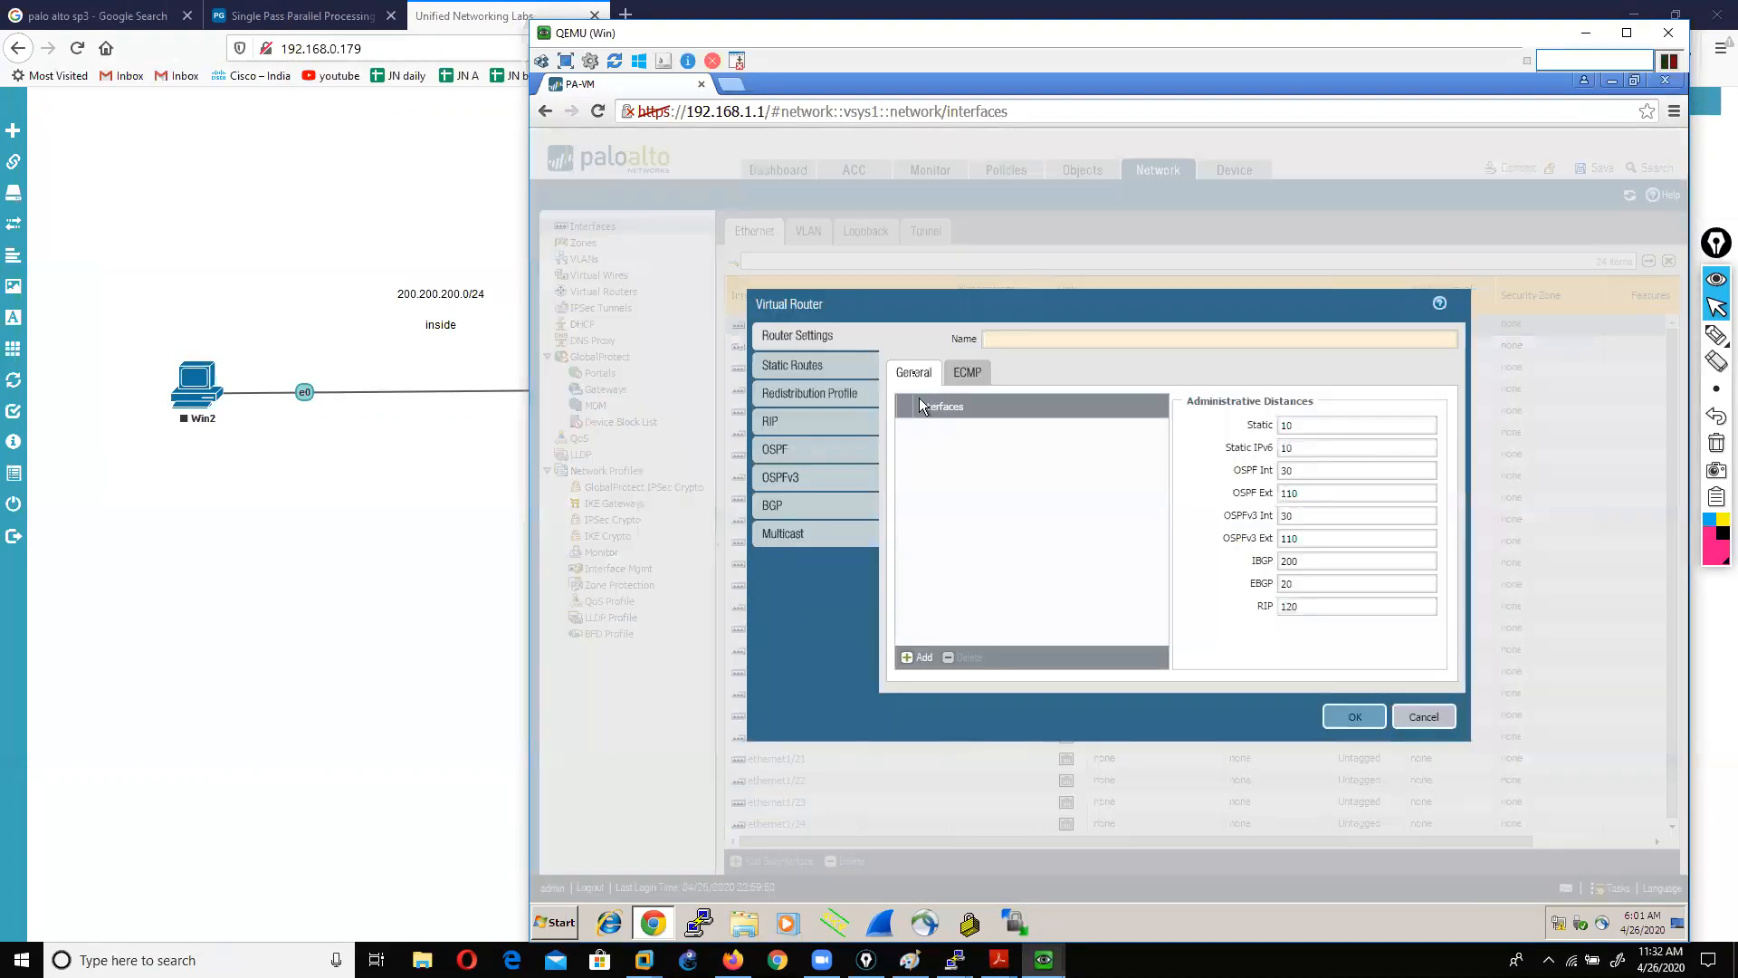
type("v")
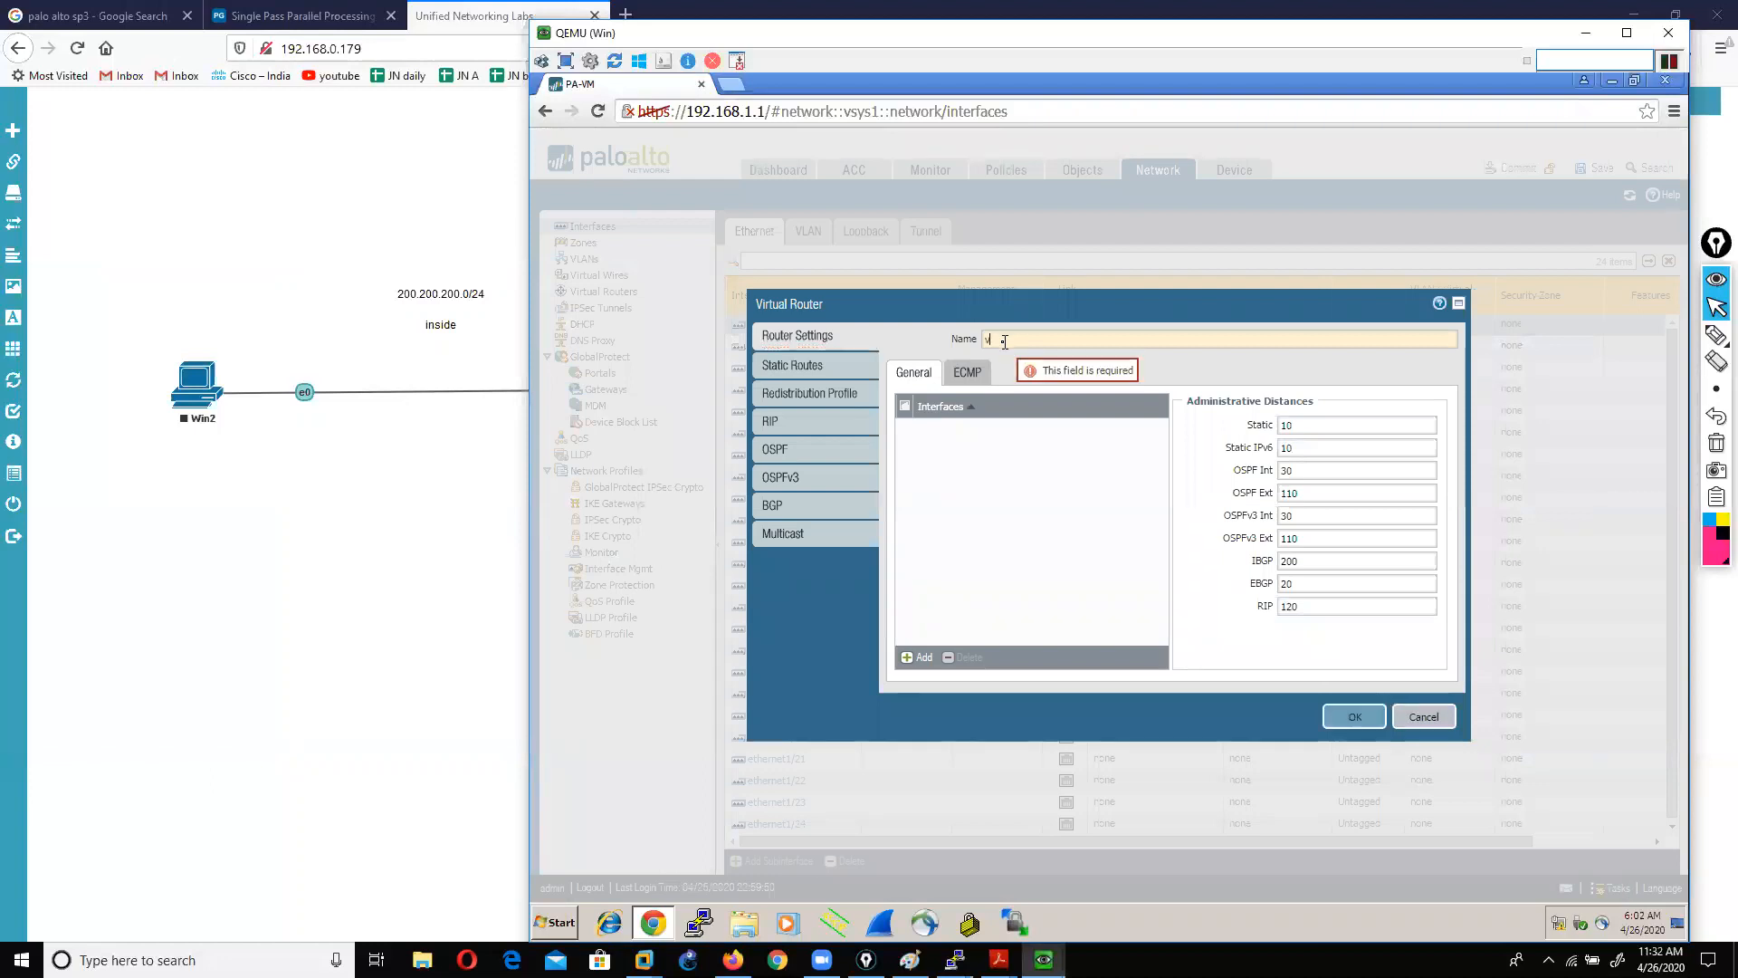
type("ir1")
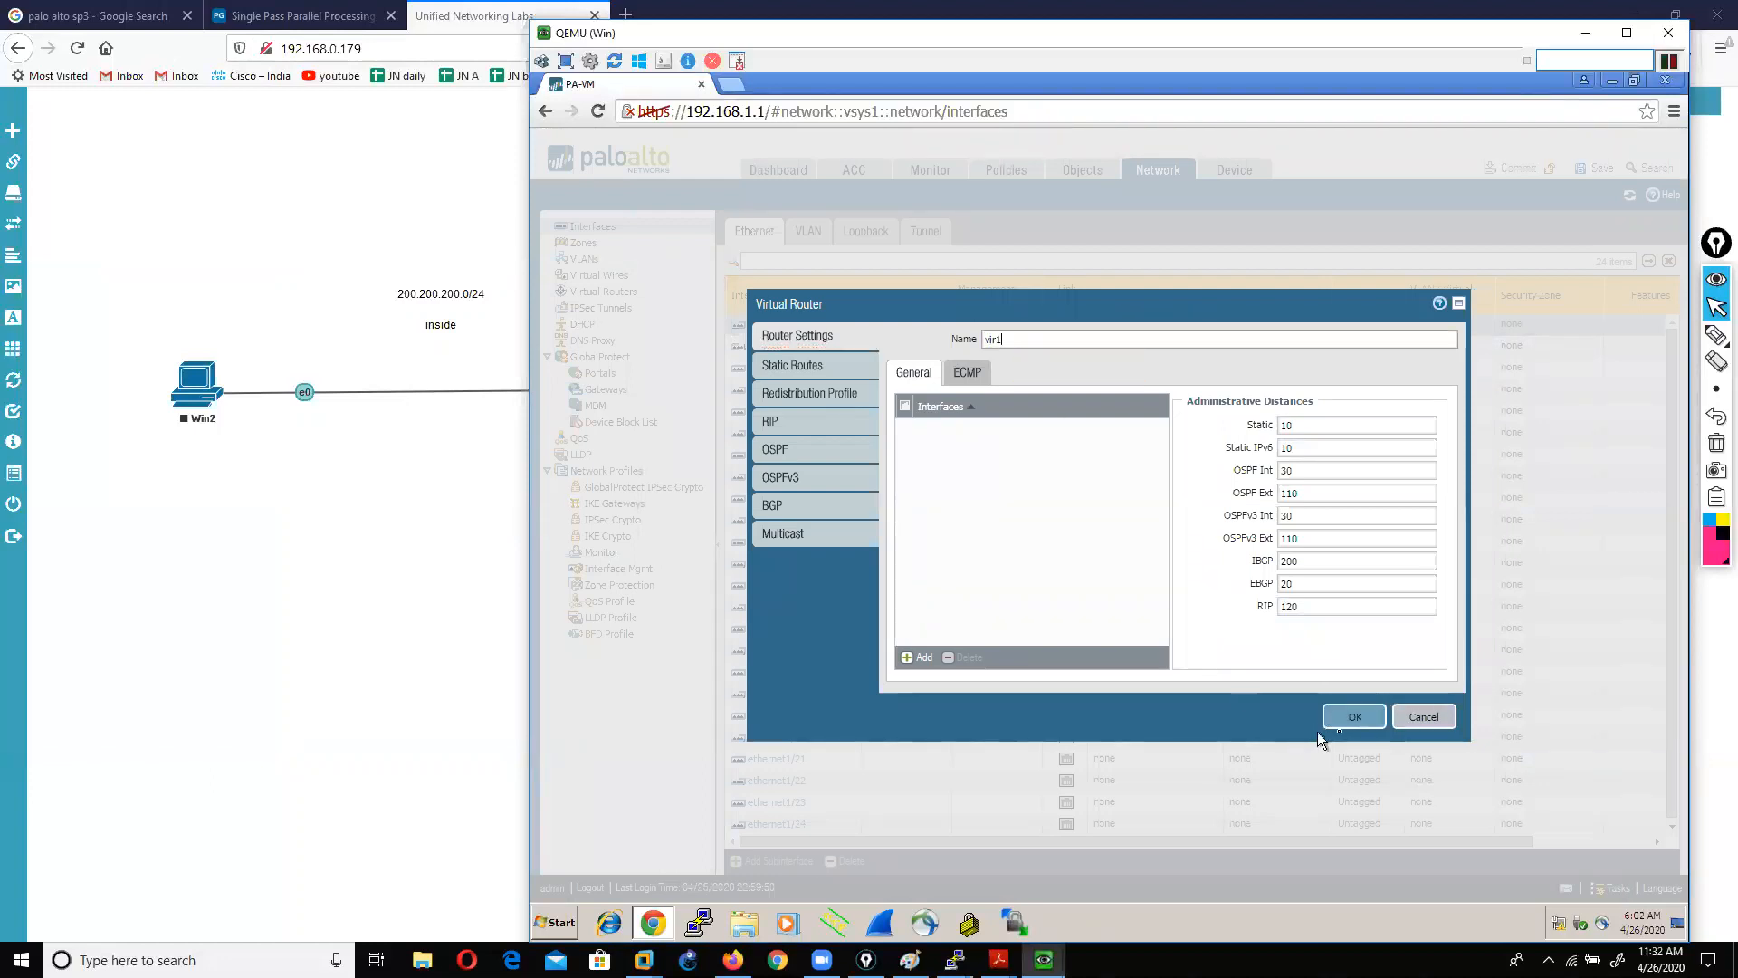
left_click(1356, 717)
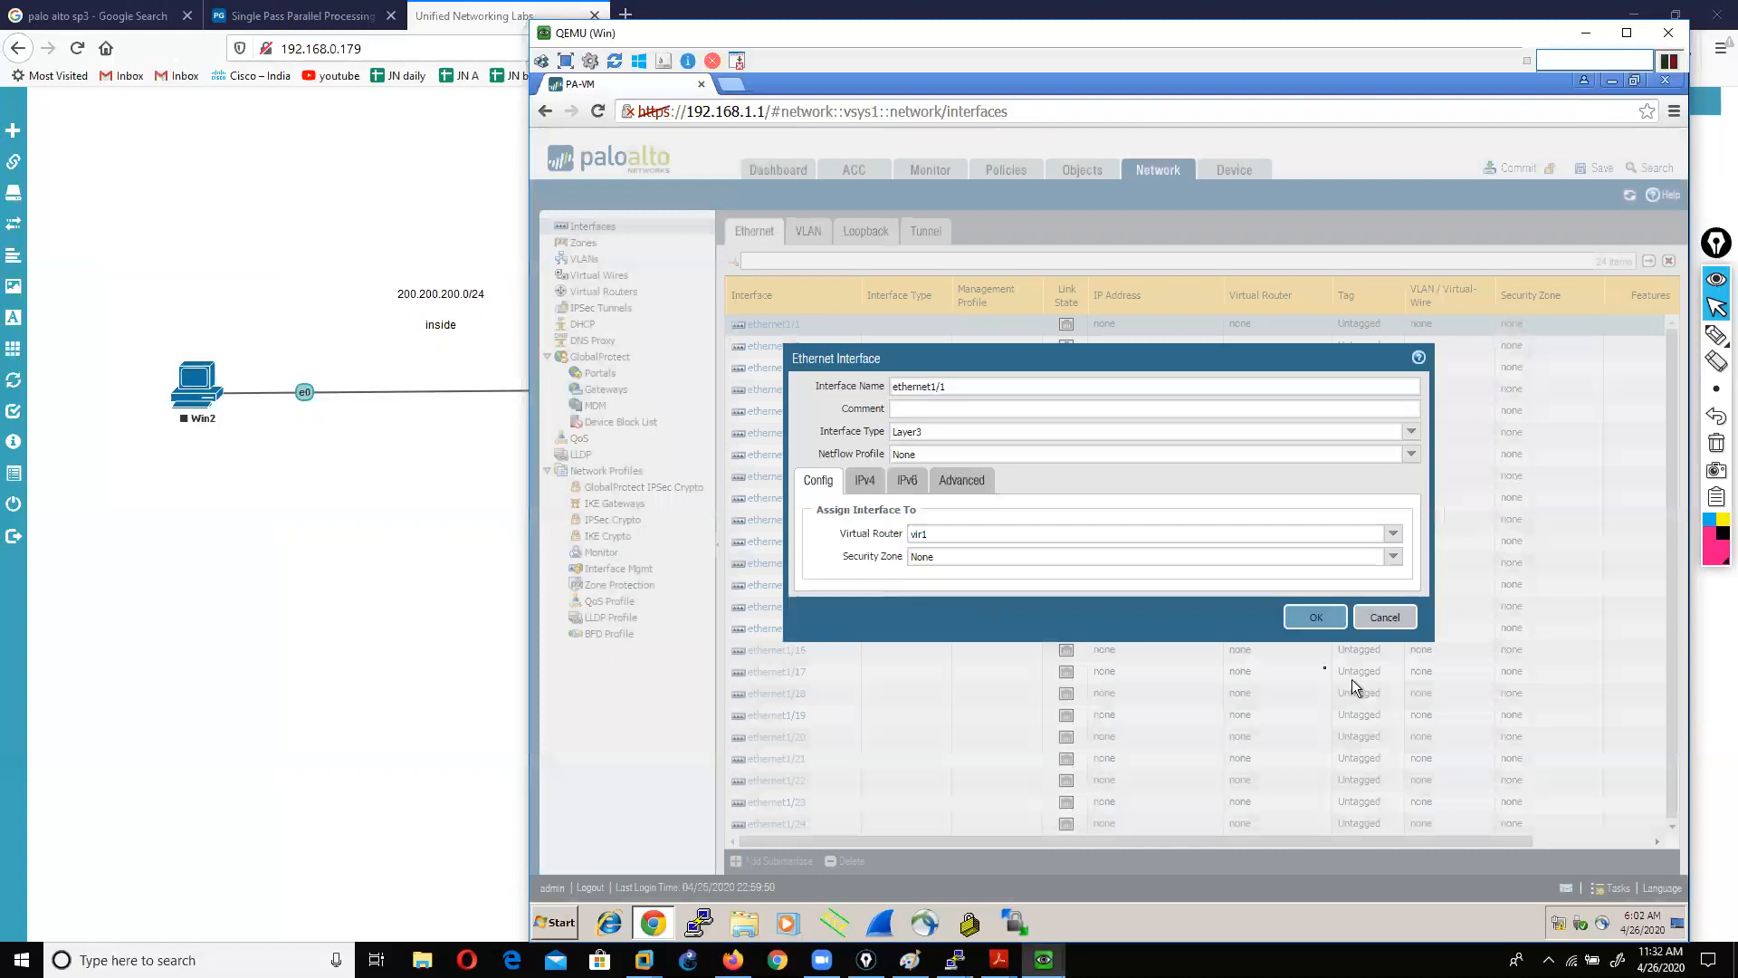
left_click(1394, 558)
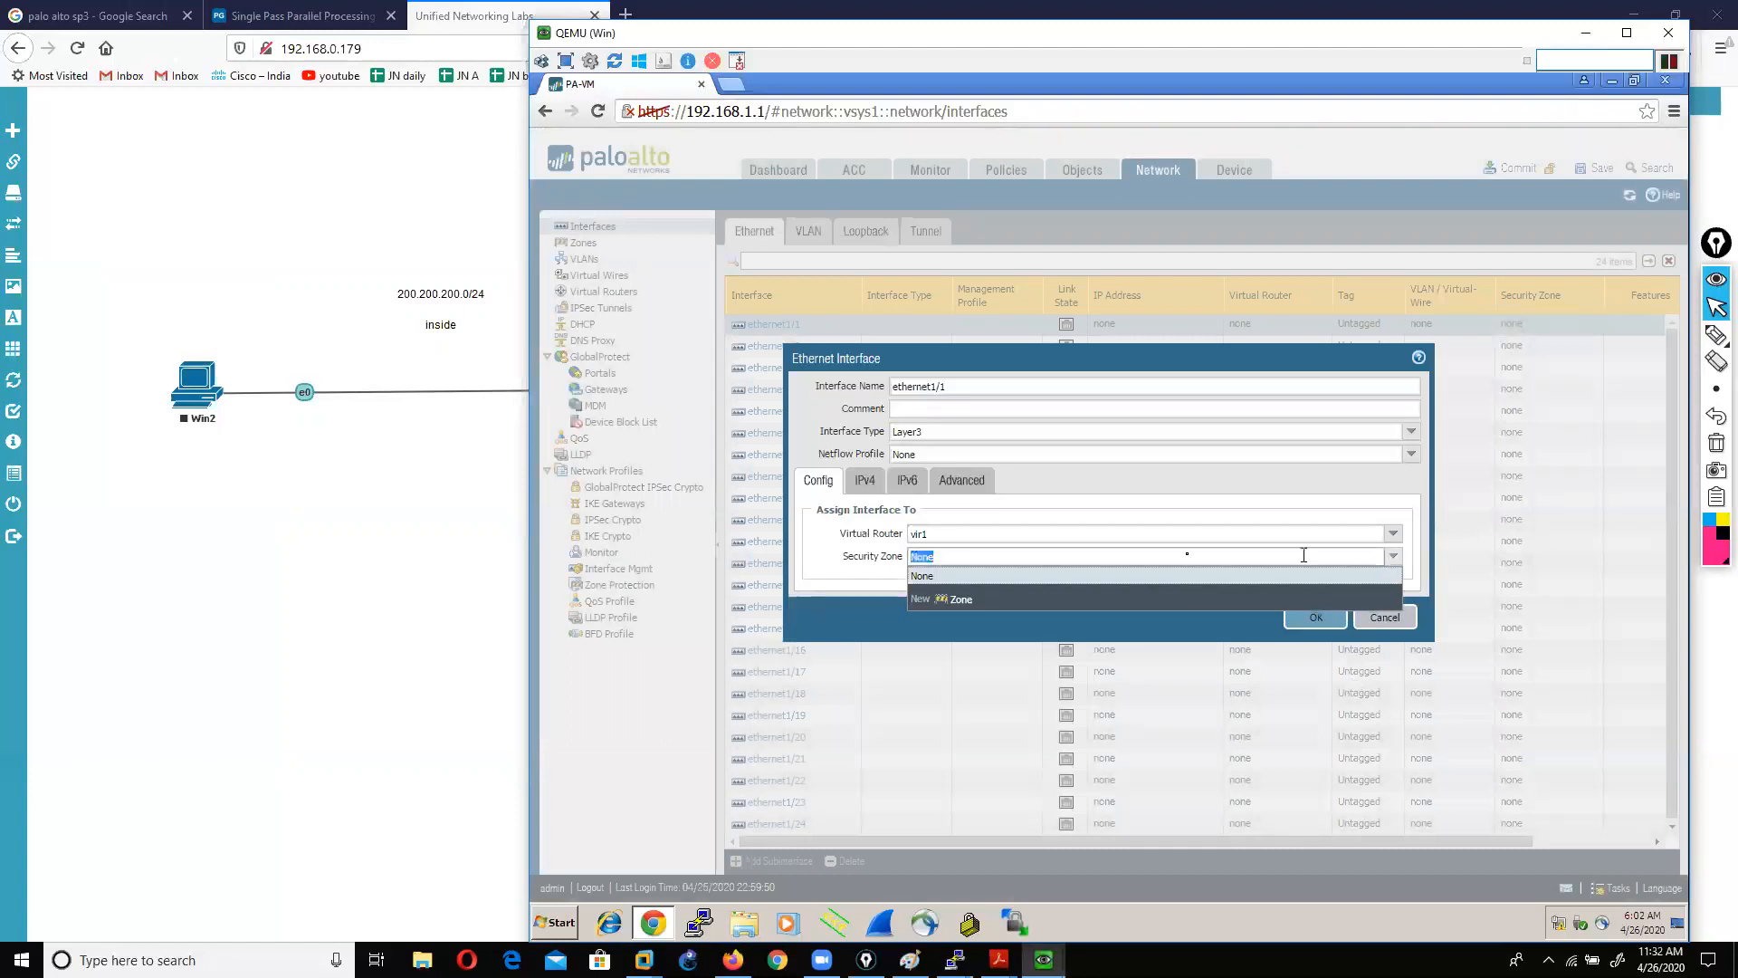
left_click(965, 601)
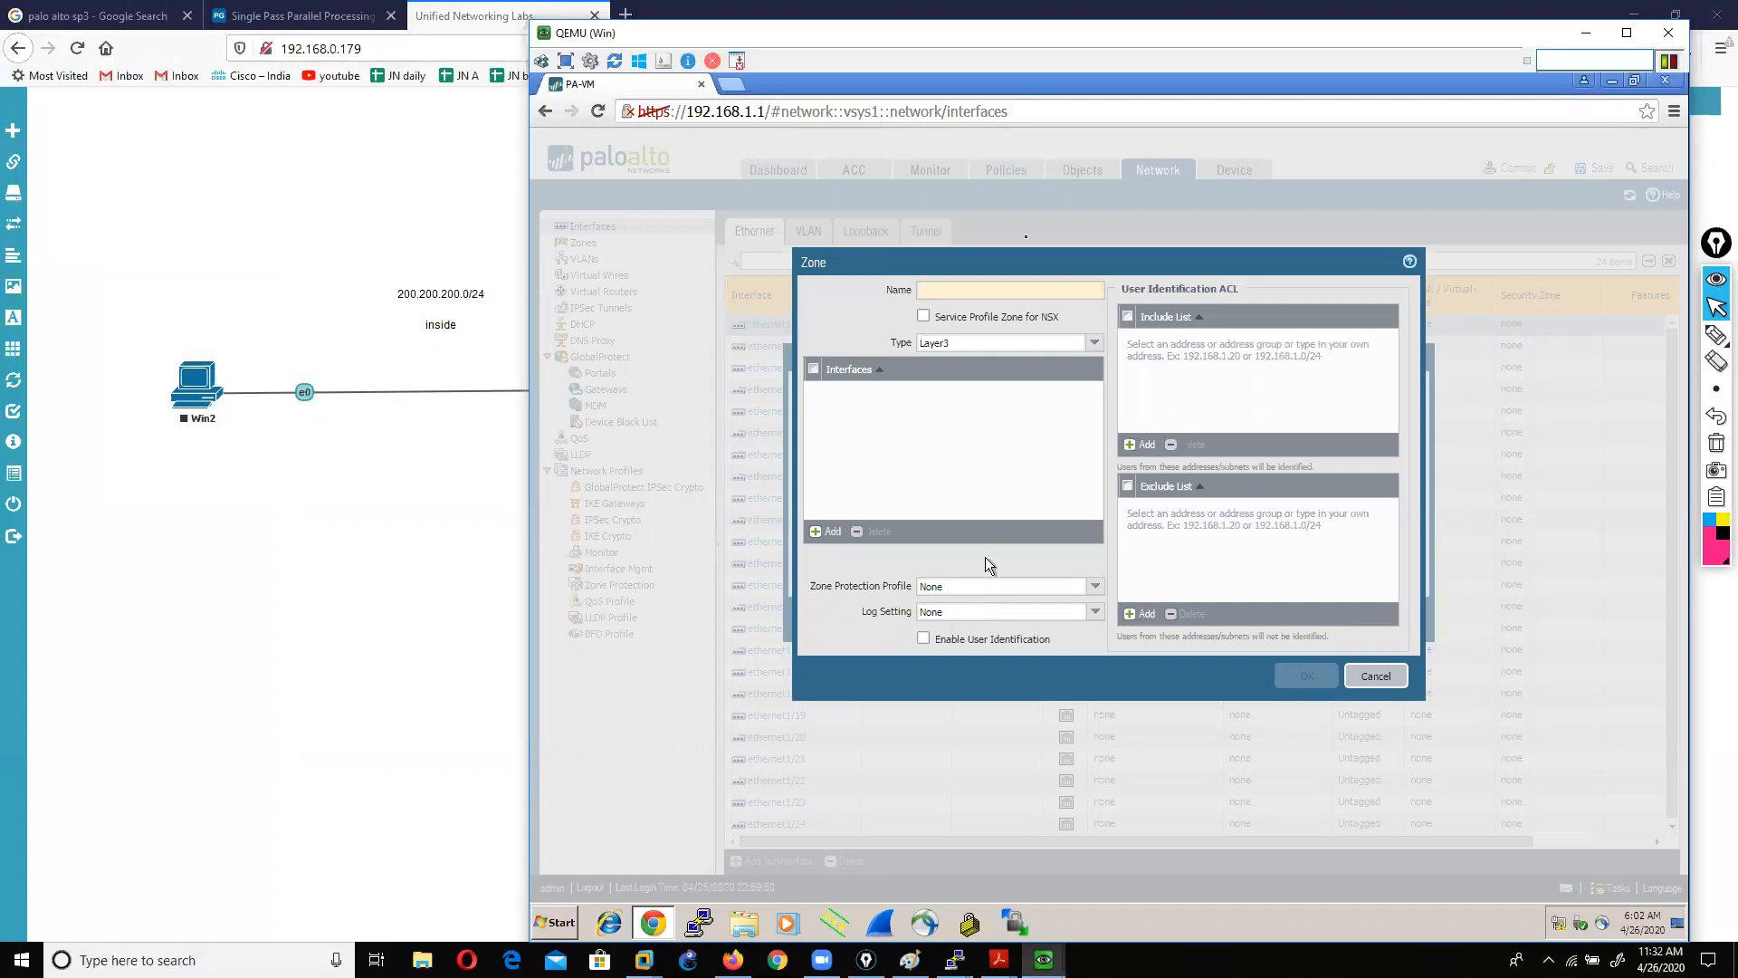
Step: Name the new security zone LAN and save it
left_click(980, 290)
type("L")
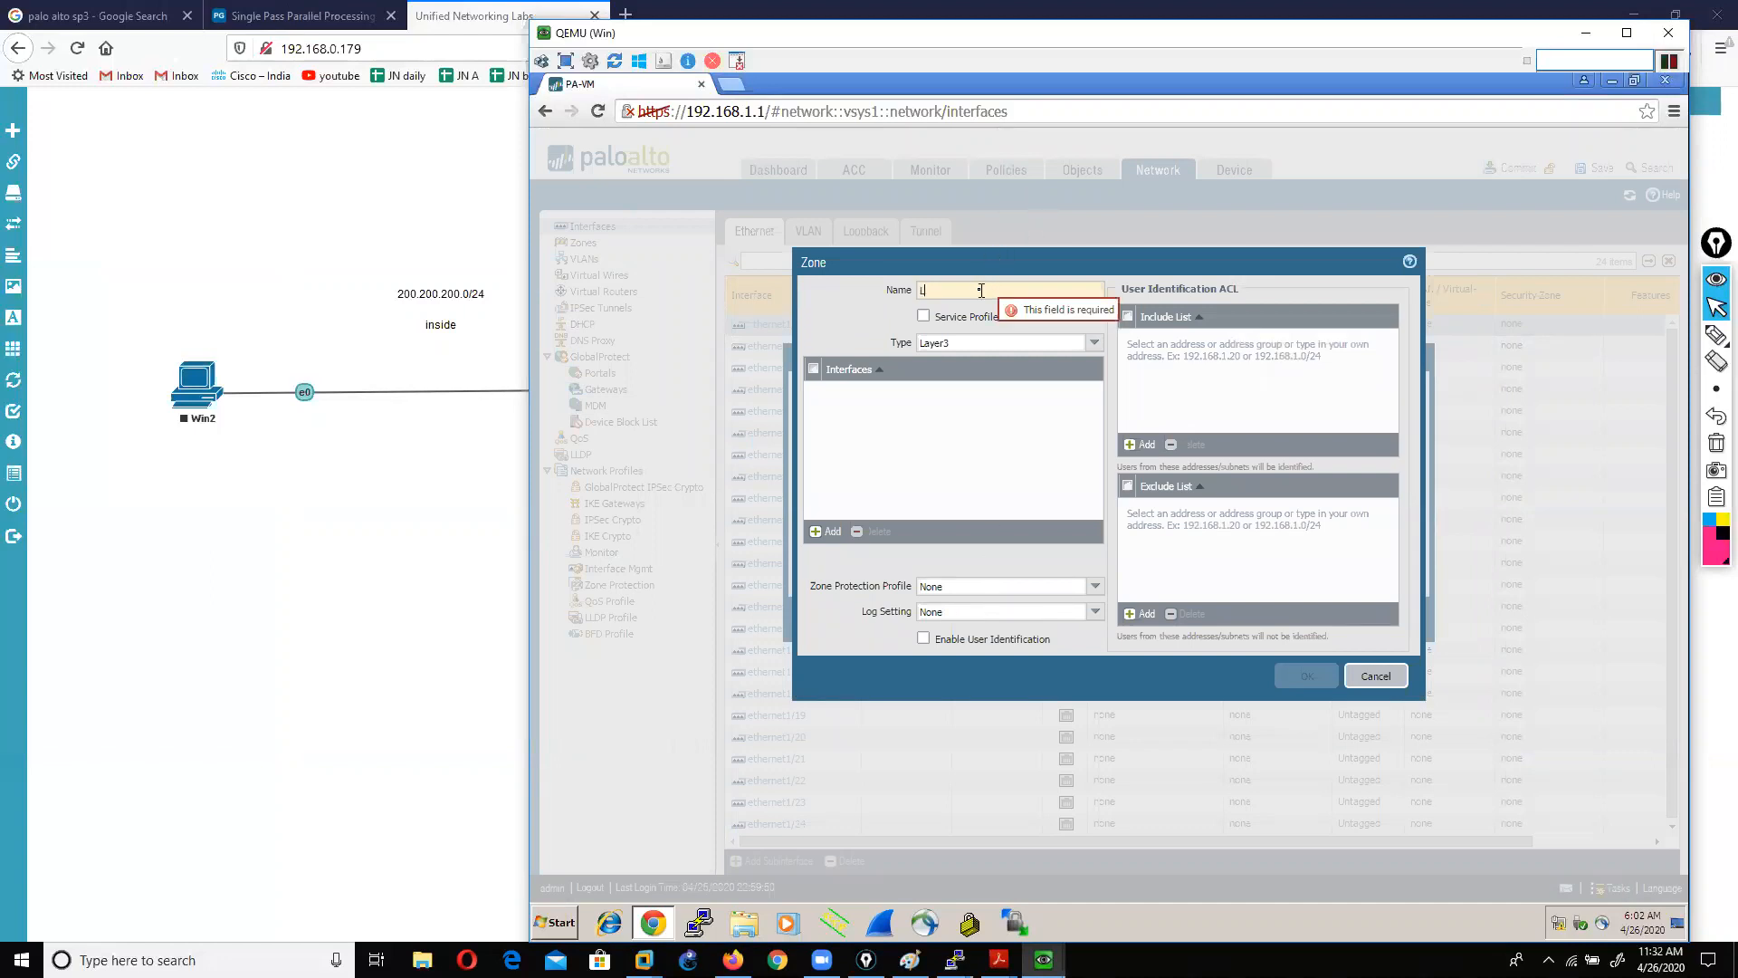
type("AN")
left_click(1311, 679)
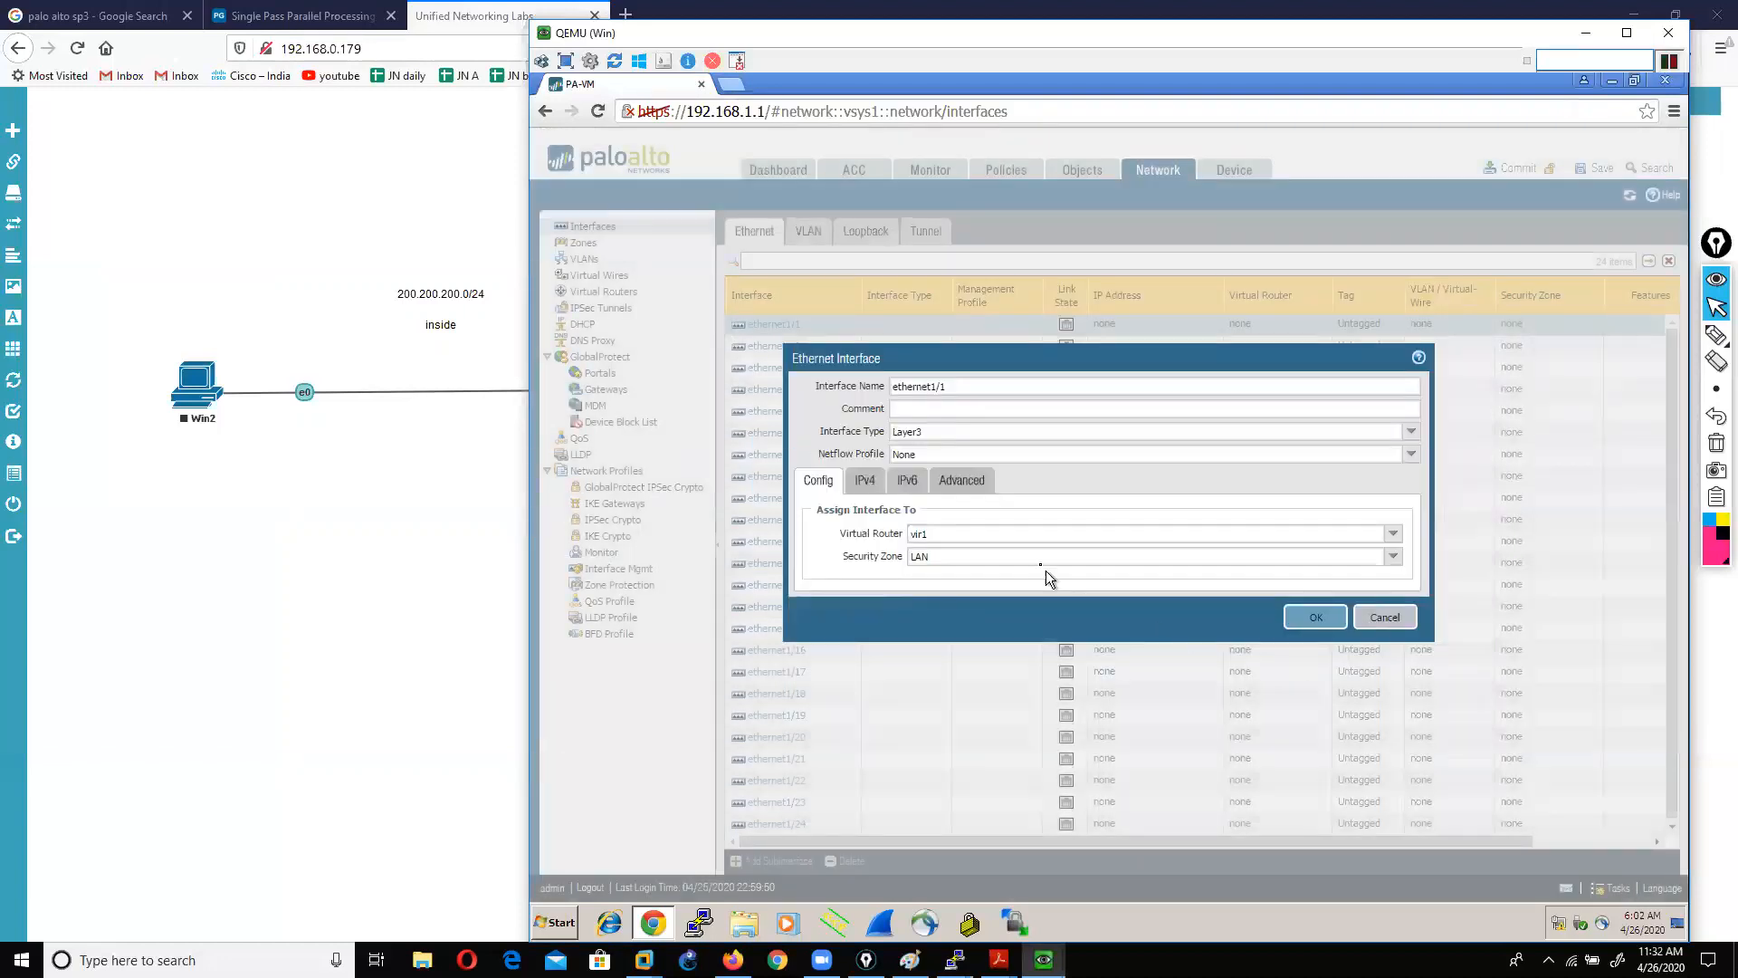
Step: Give ethernet1/1 new address object LAN200.200.200.10 with value 200.200.200.10/24
left_click(867, 485)
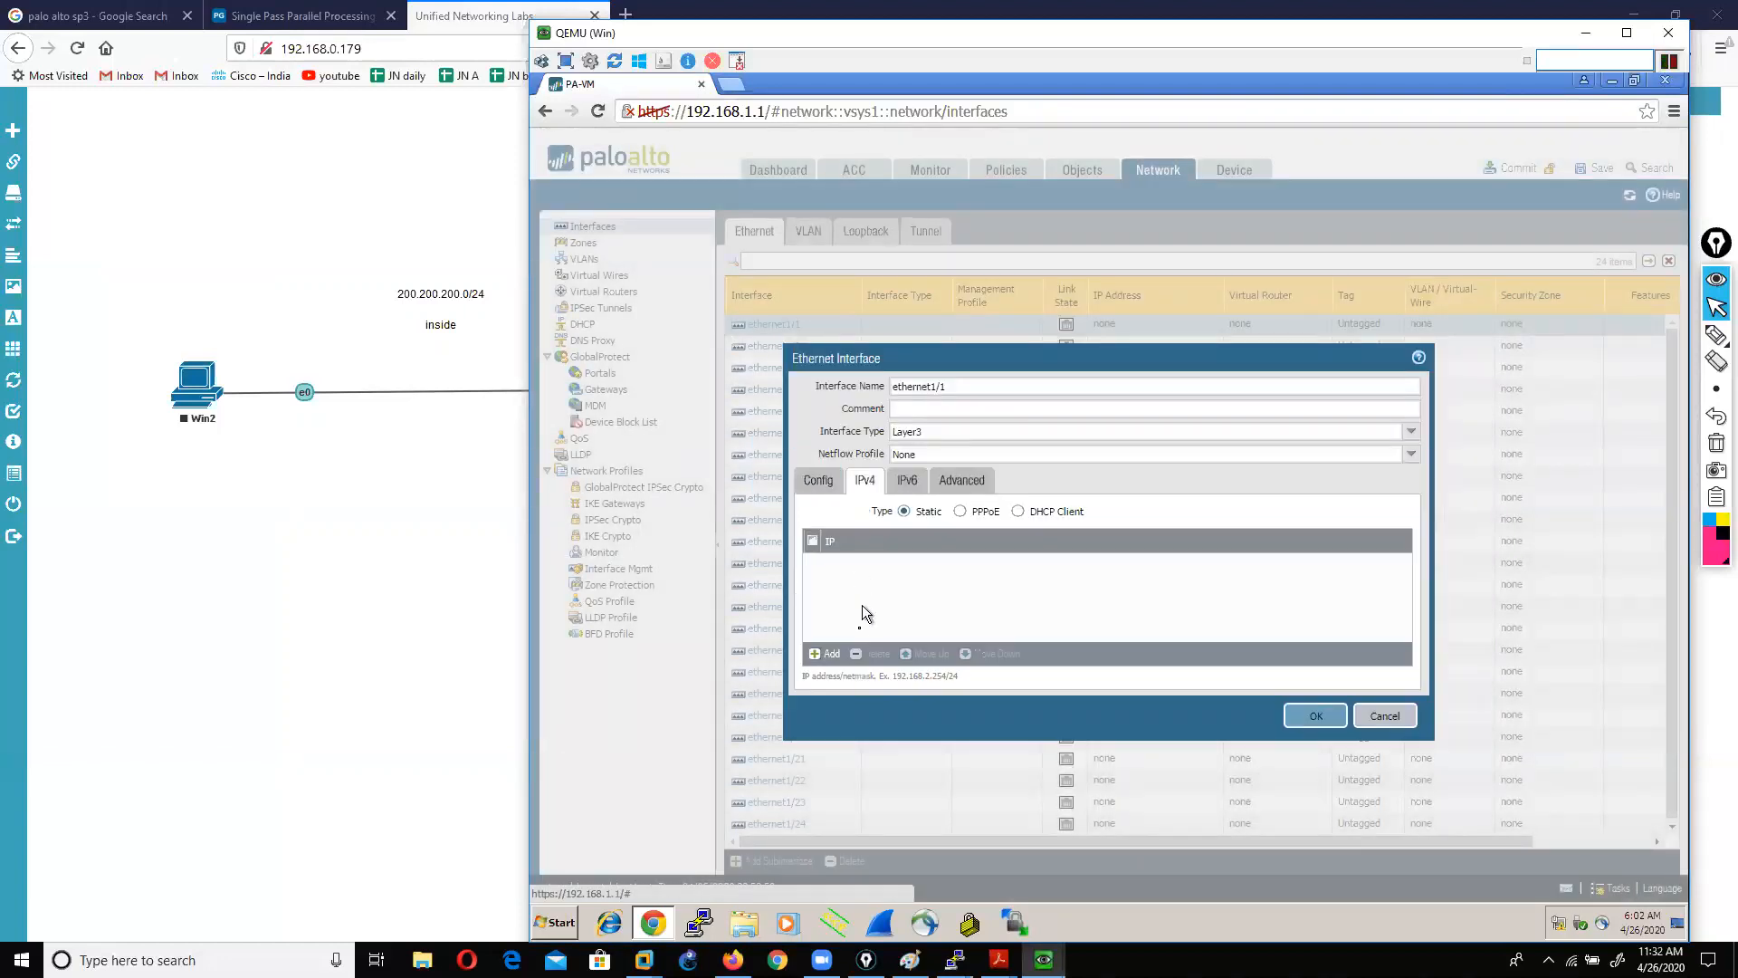
left_click(824, 654)
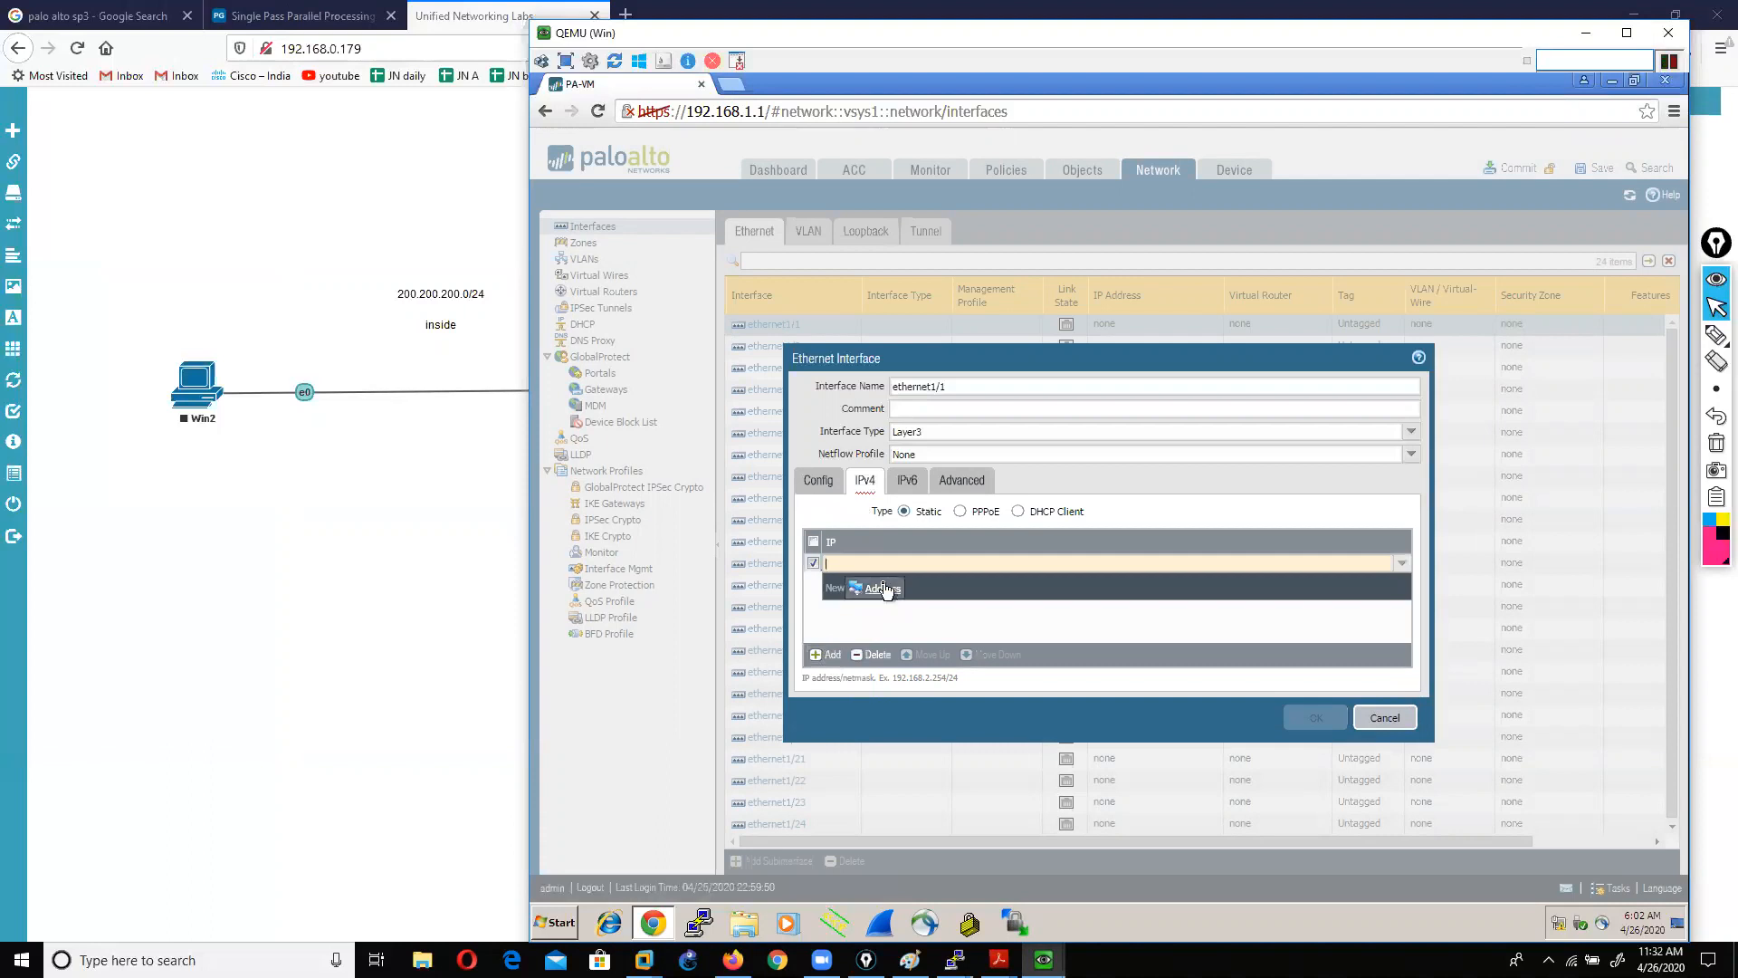
left_click(883, 587)
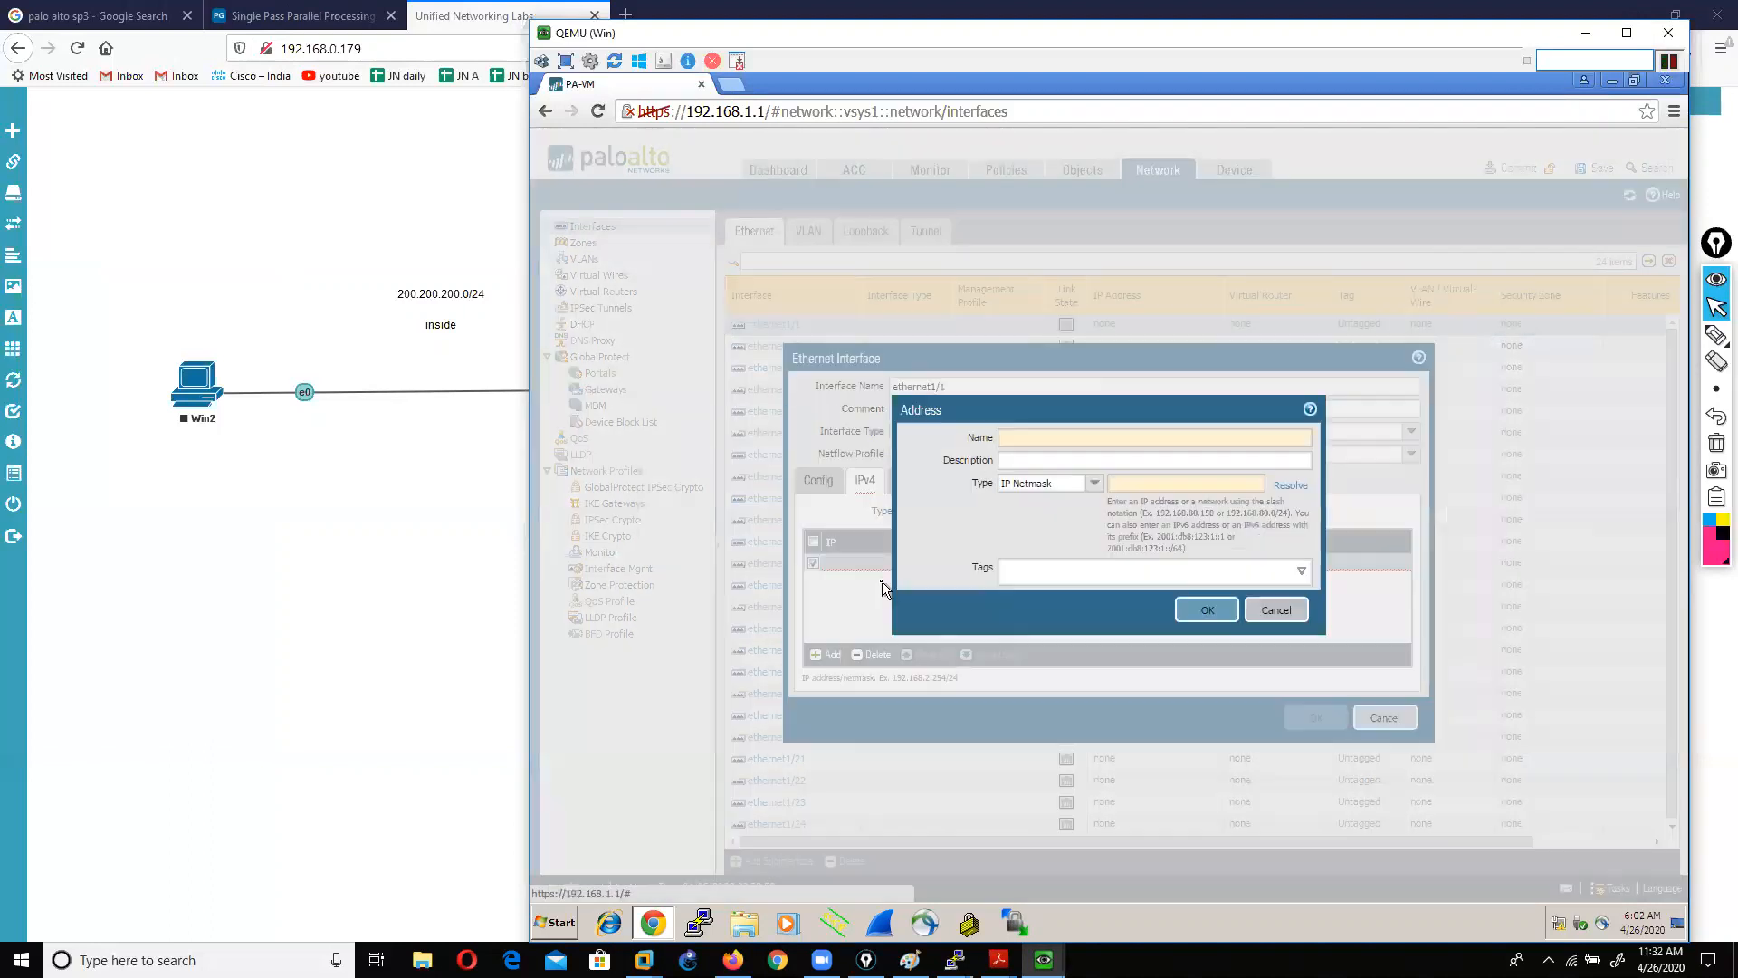
left_click(1000, 460)
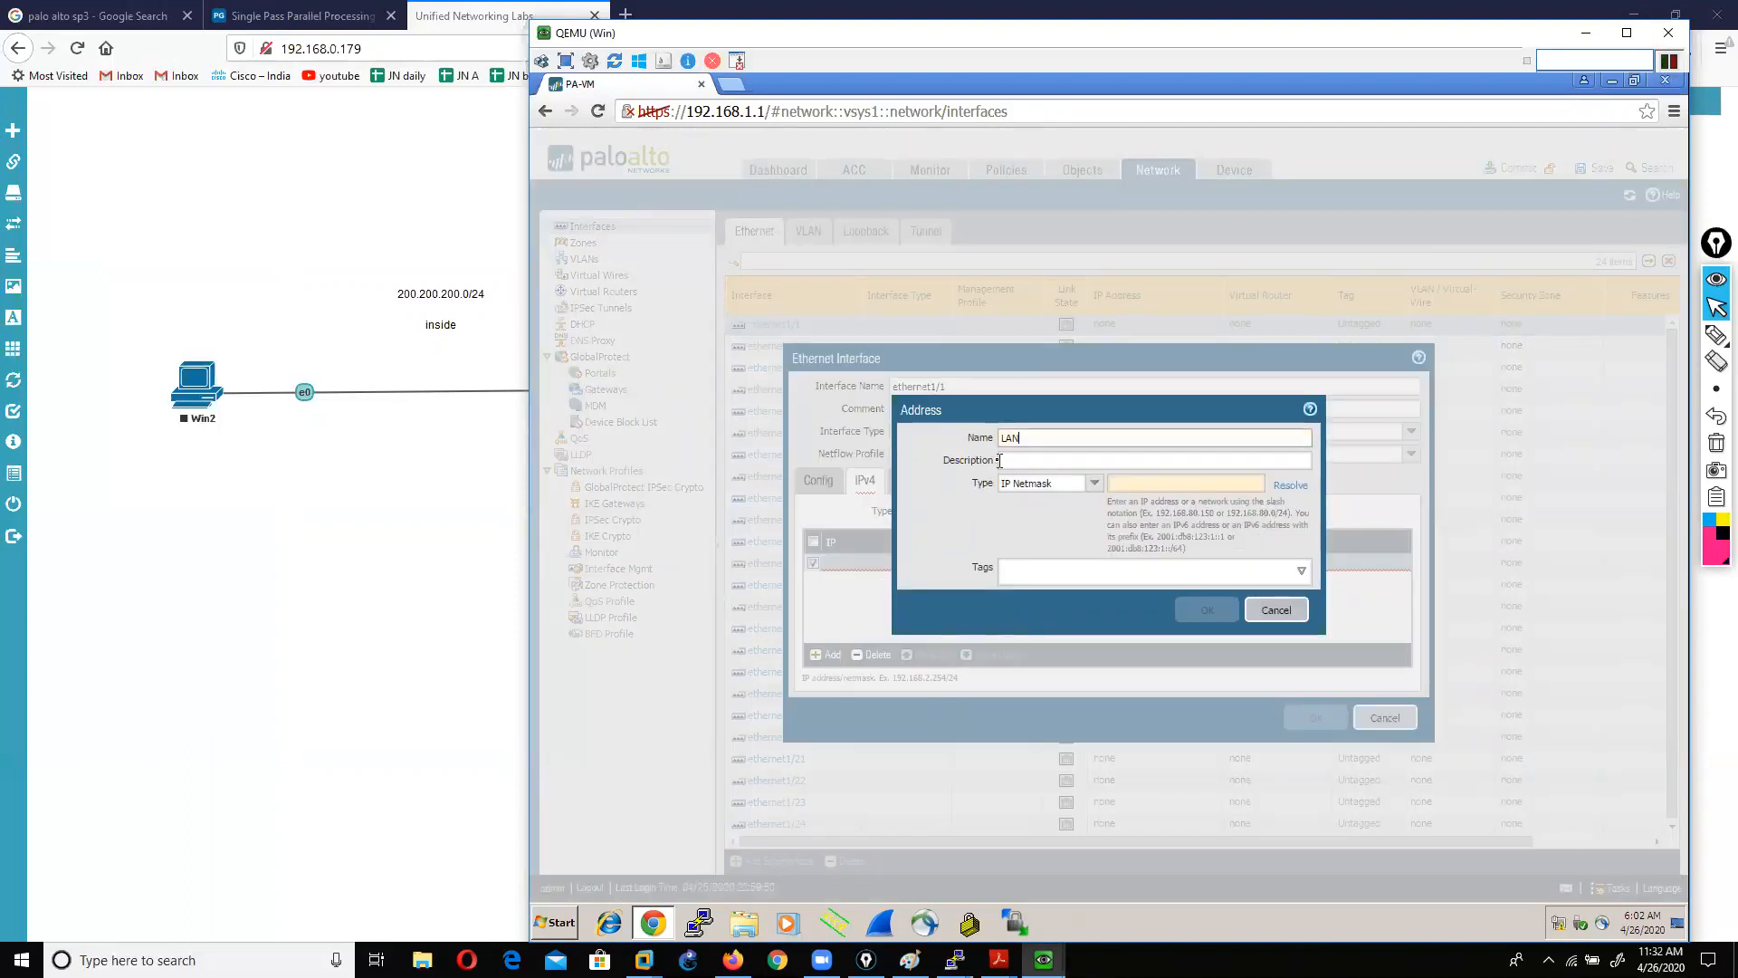
type("68")
type(".1")
key("Tab")
key("Tab")
key("Tab")
type("200.200.200")
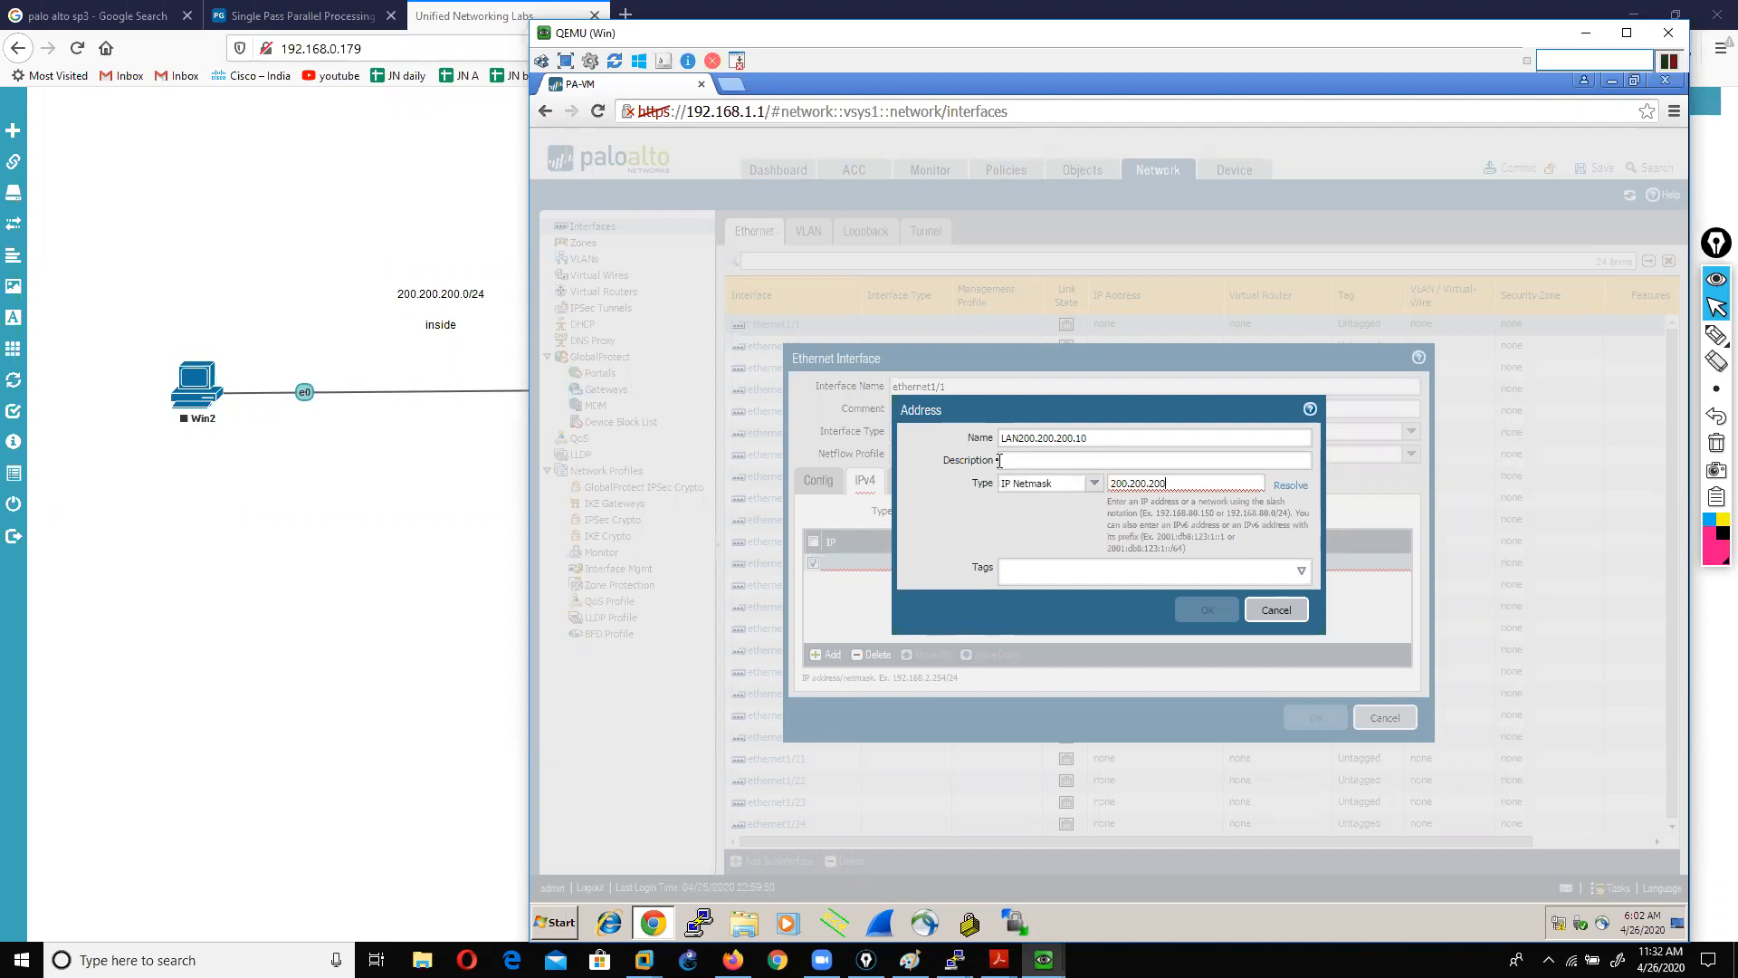
type(".10/24")
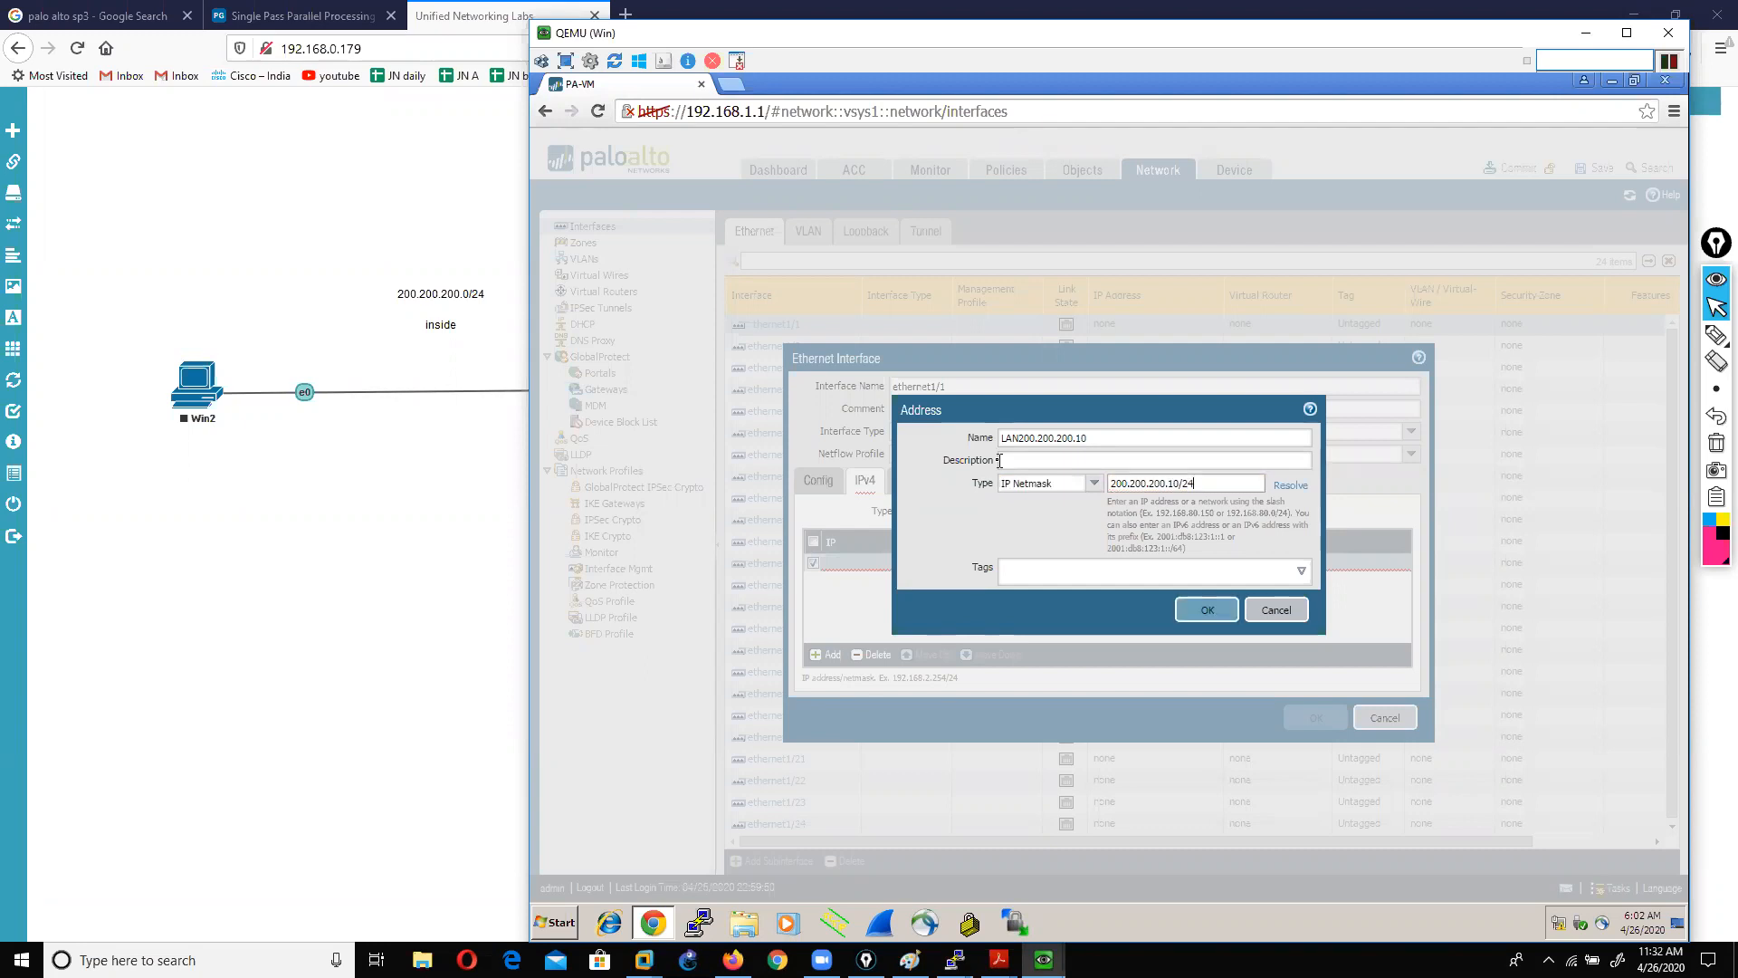
left_click(1197, 610)
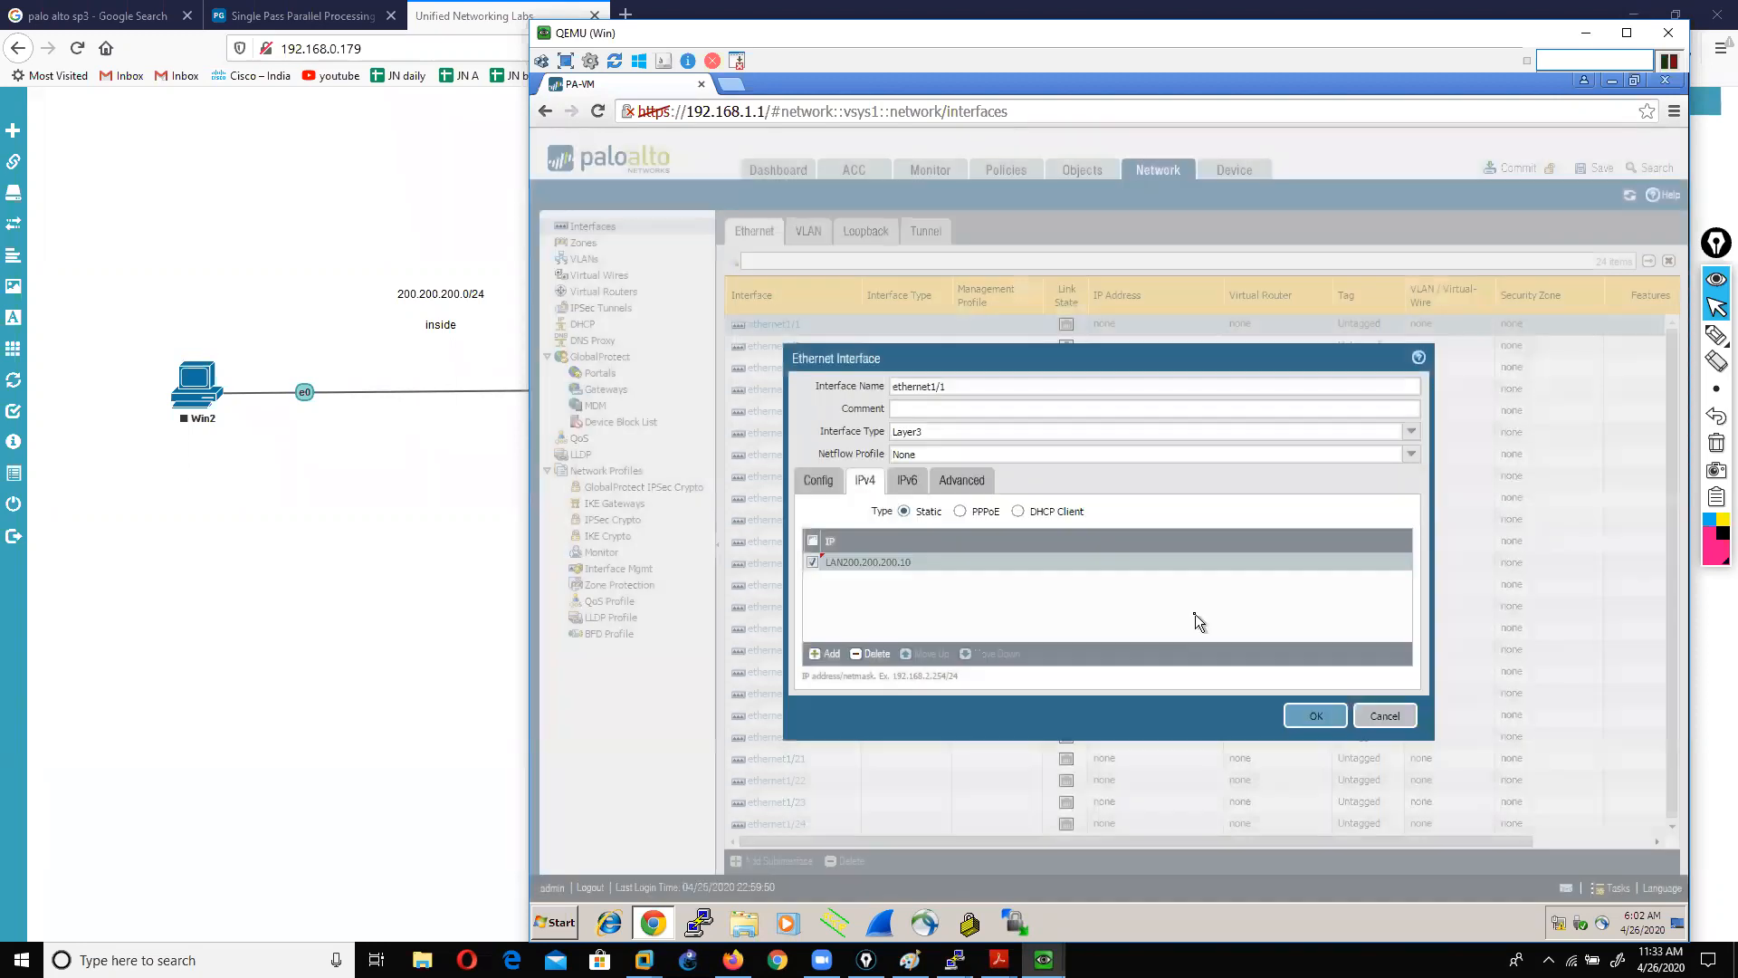
Step: Start a new management profile from ethernet1/1's Advanced settings
left_click(951, 489)
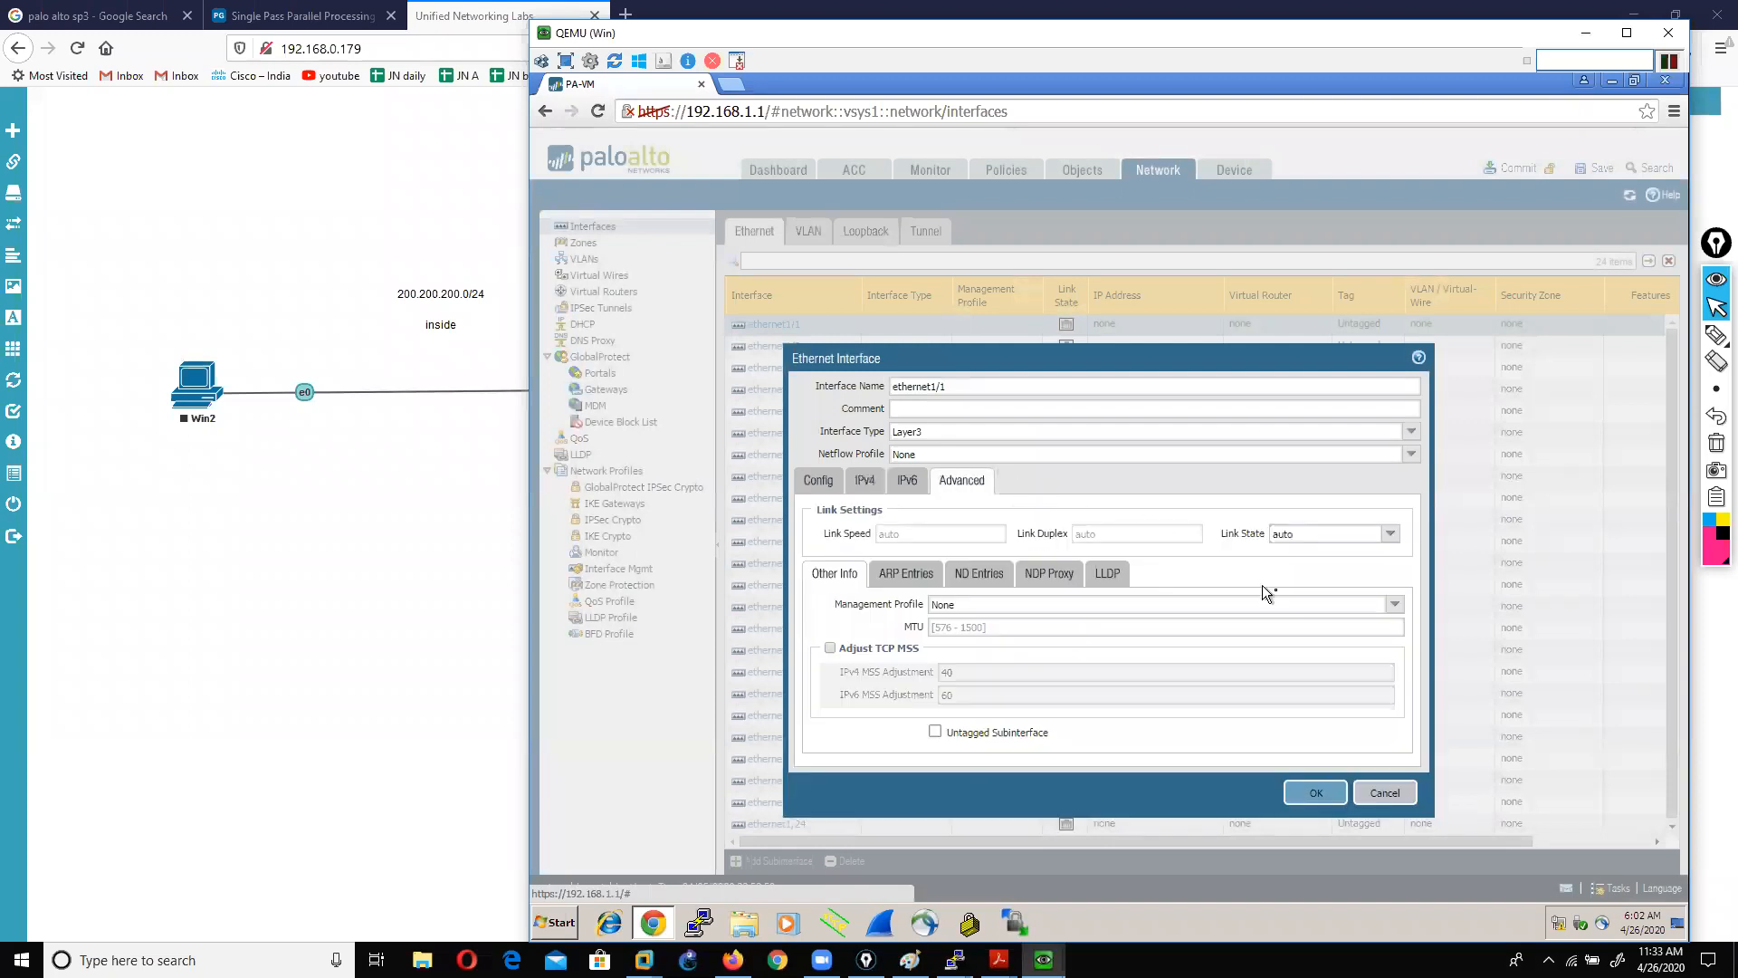
left_click(1394, 605)
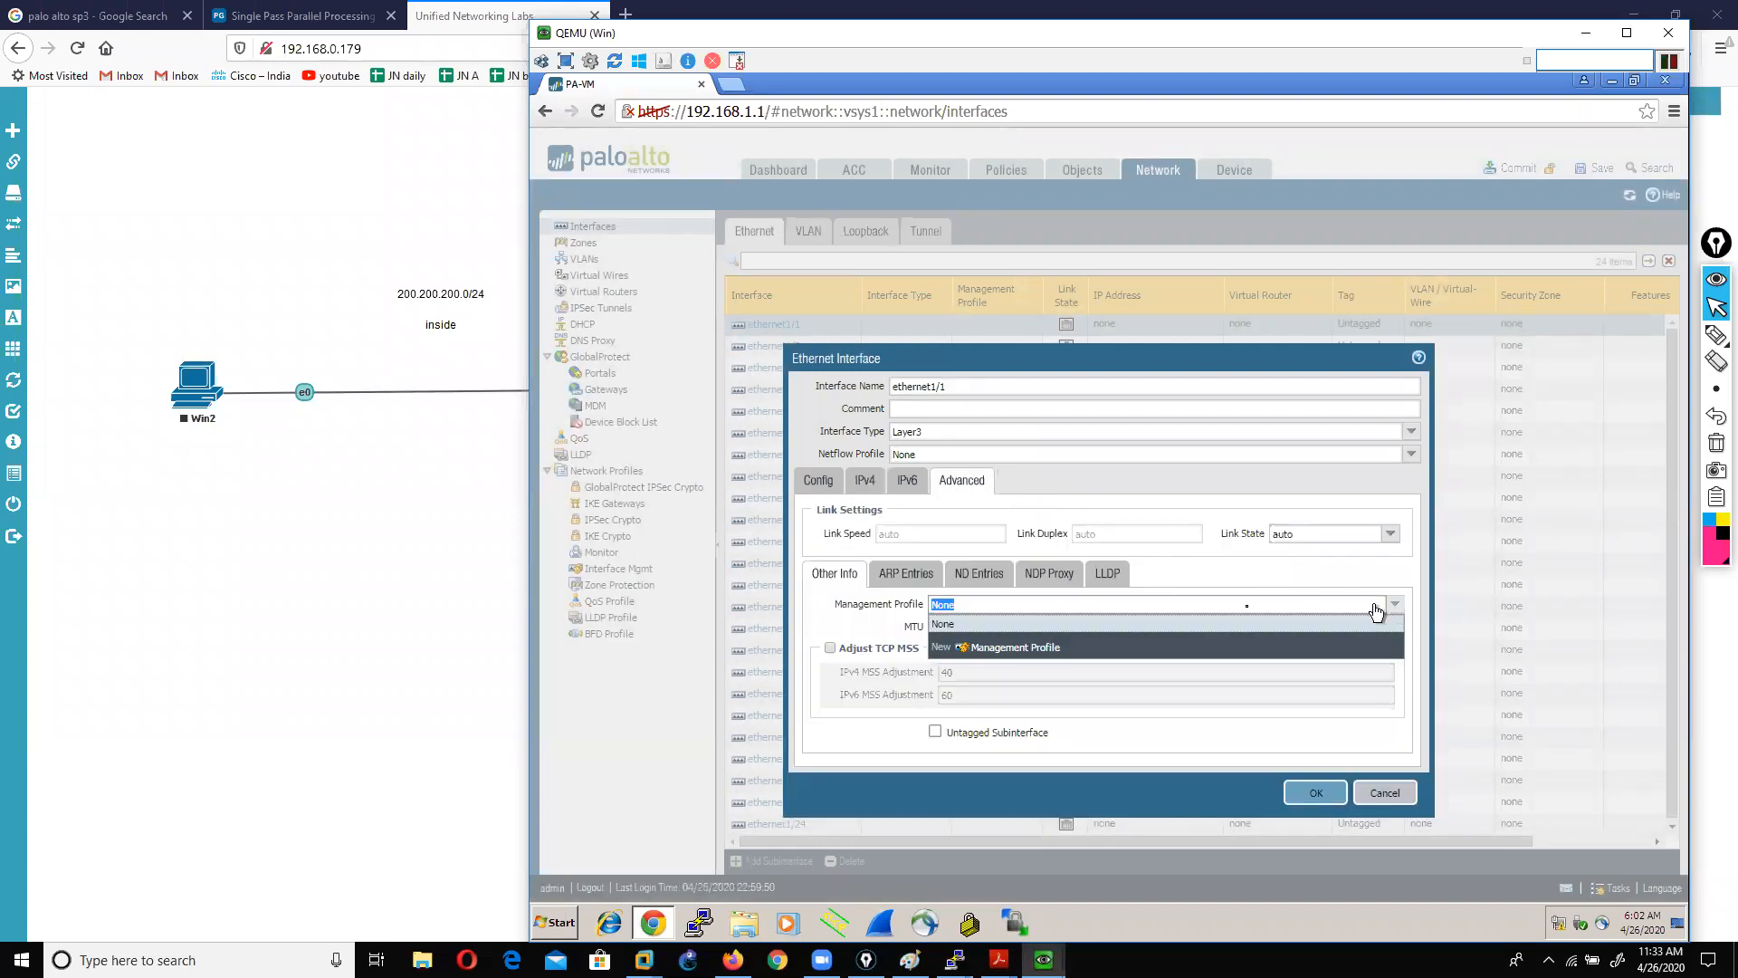
left_click(1007, 648)
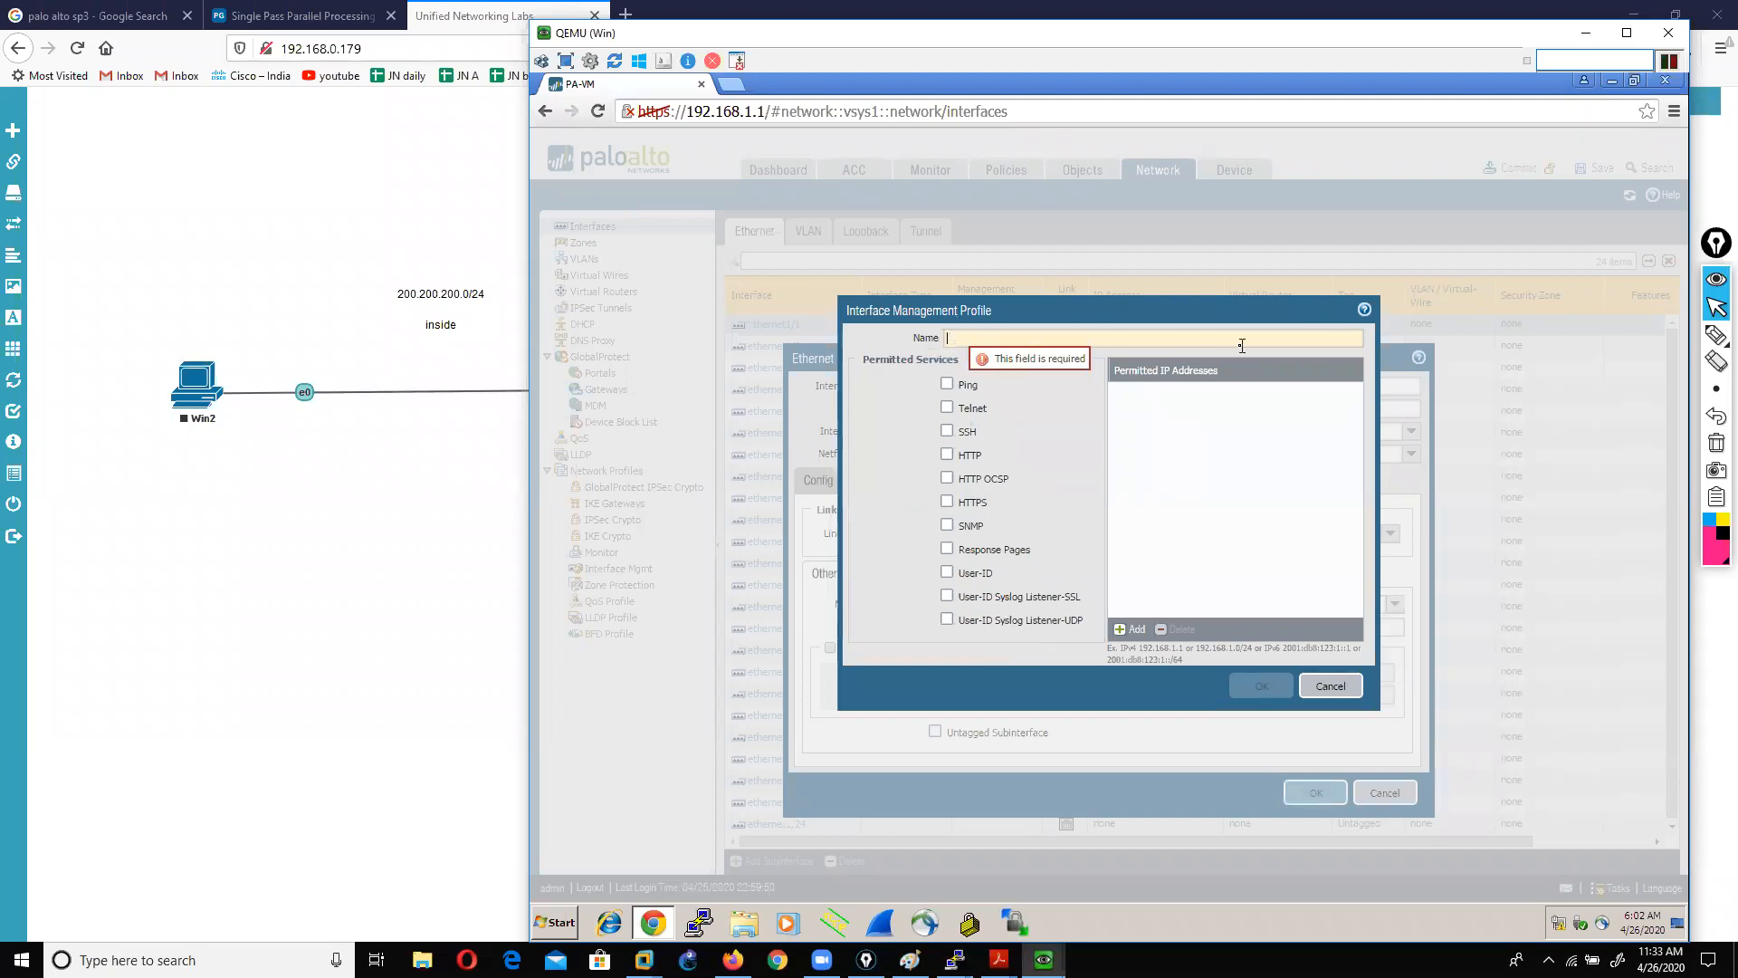
Step: Create management profile PING with ping allowed, and save ethernet1/1 using it
type("PING")
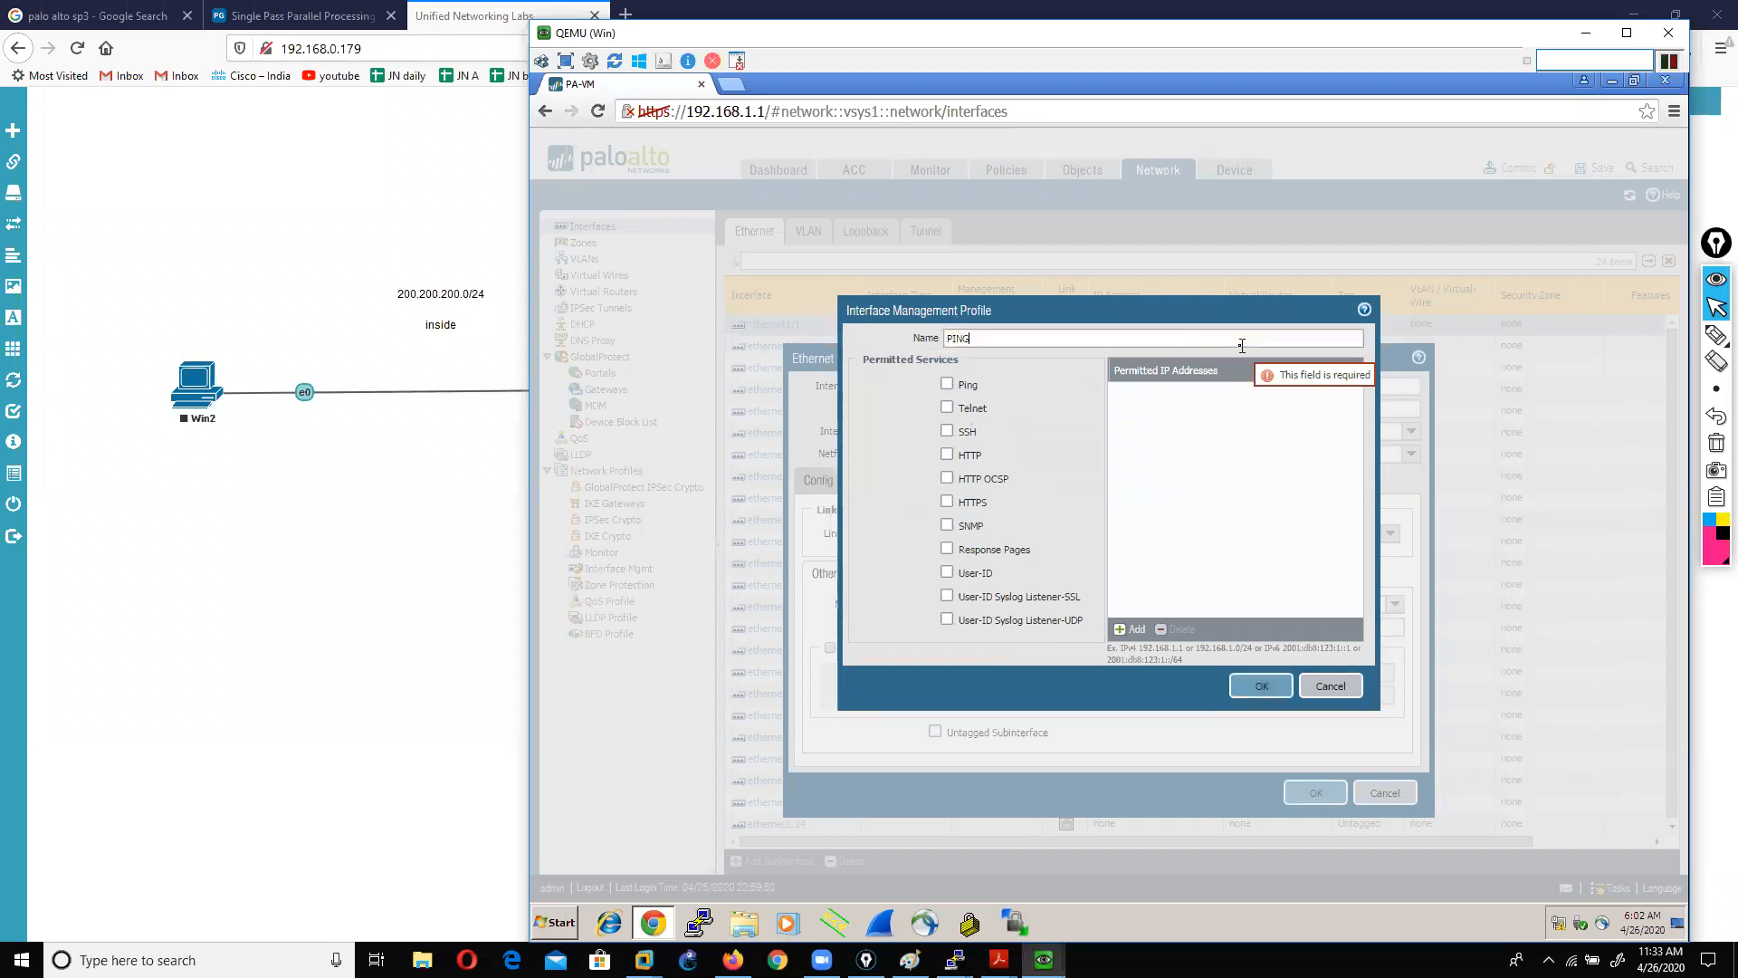
left_click(947, 384)
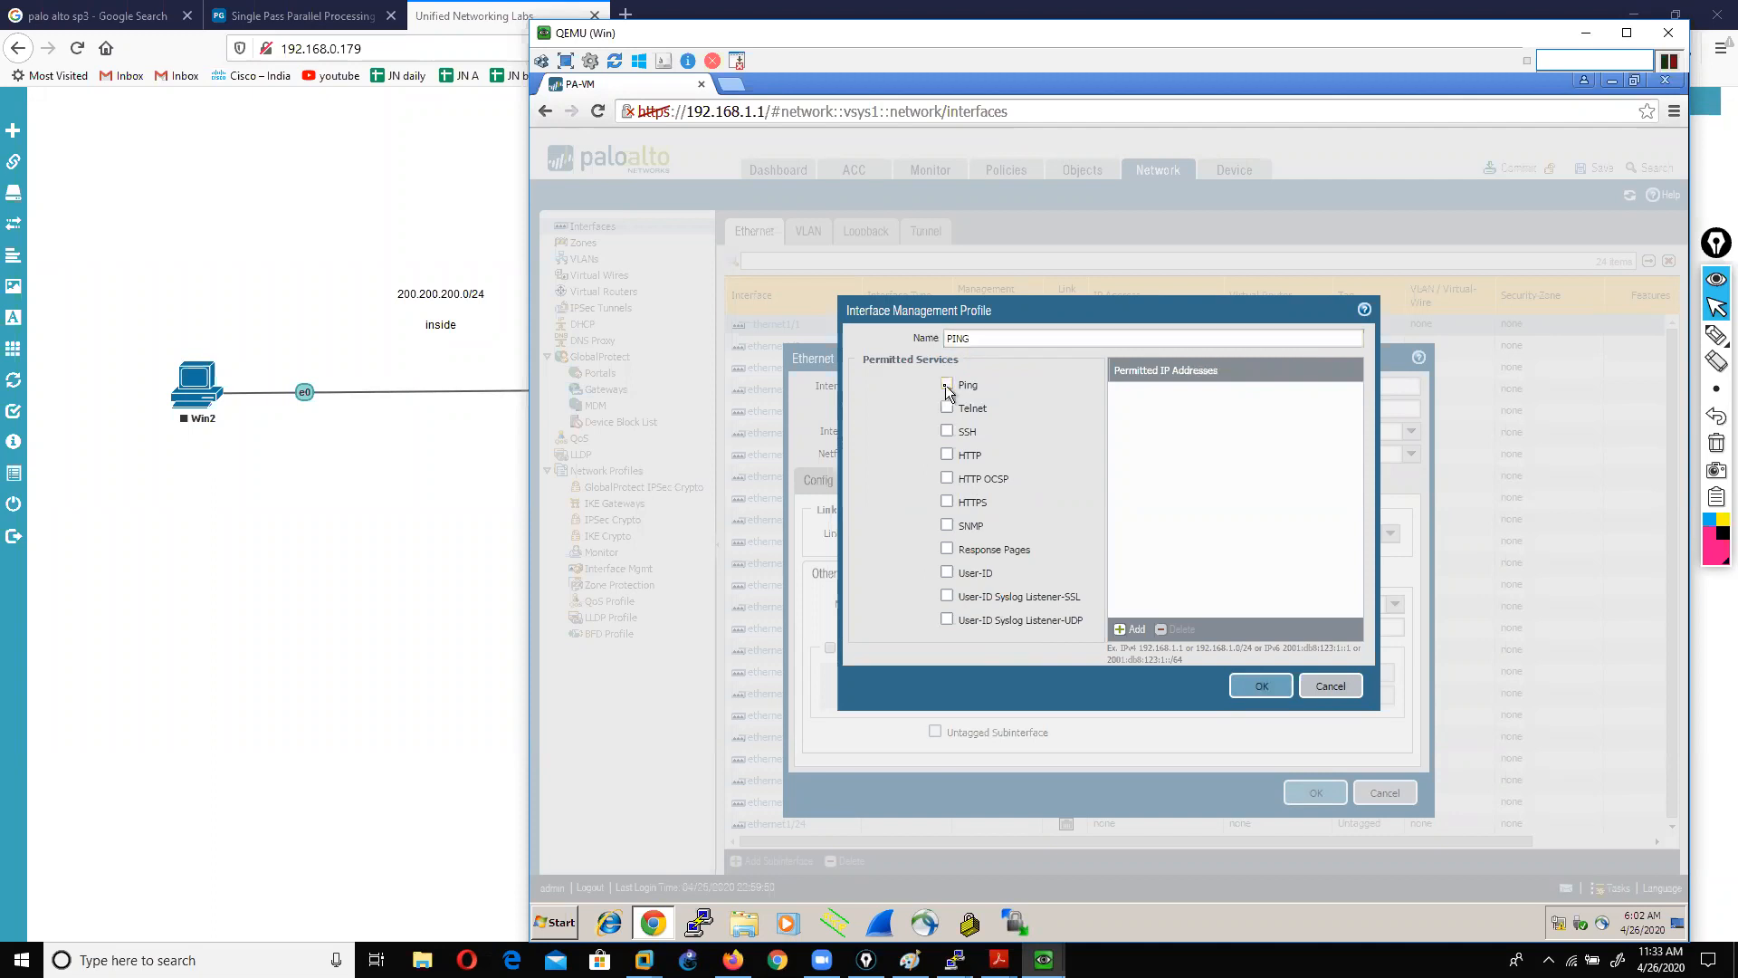
left_click(1240, 685)
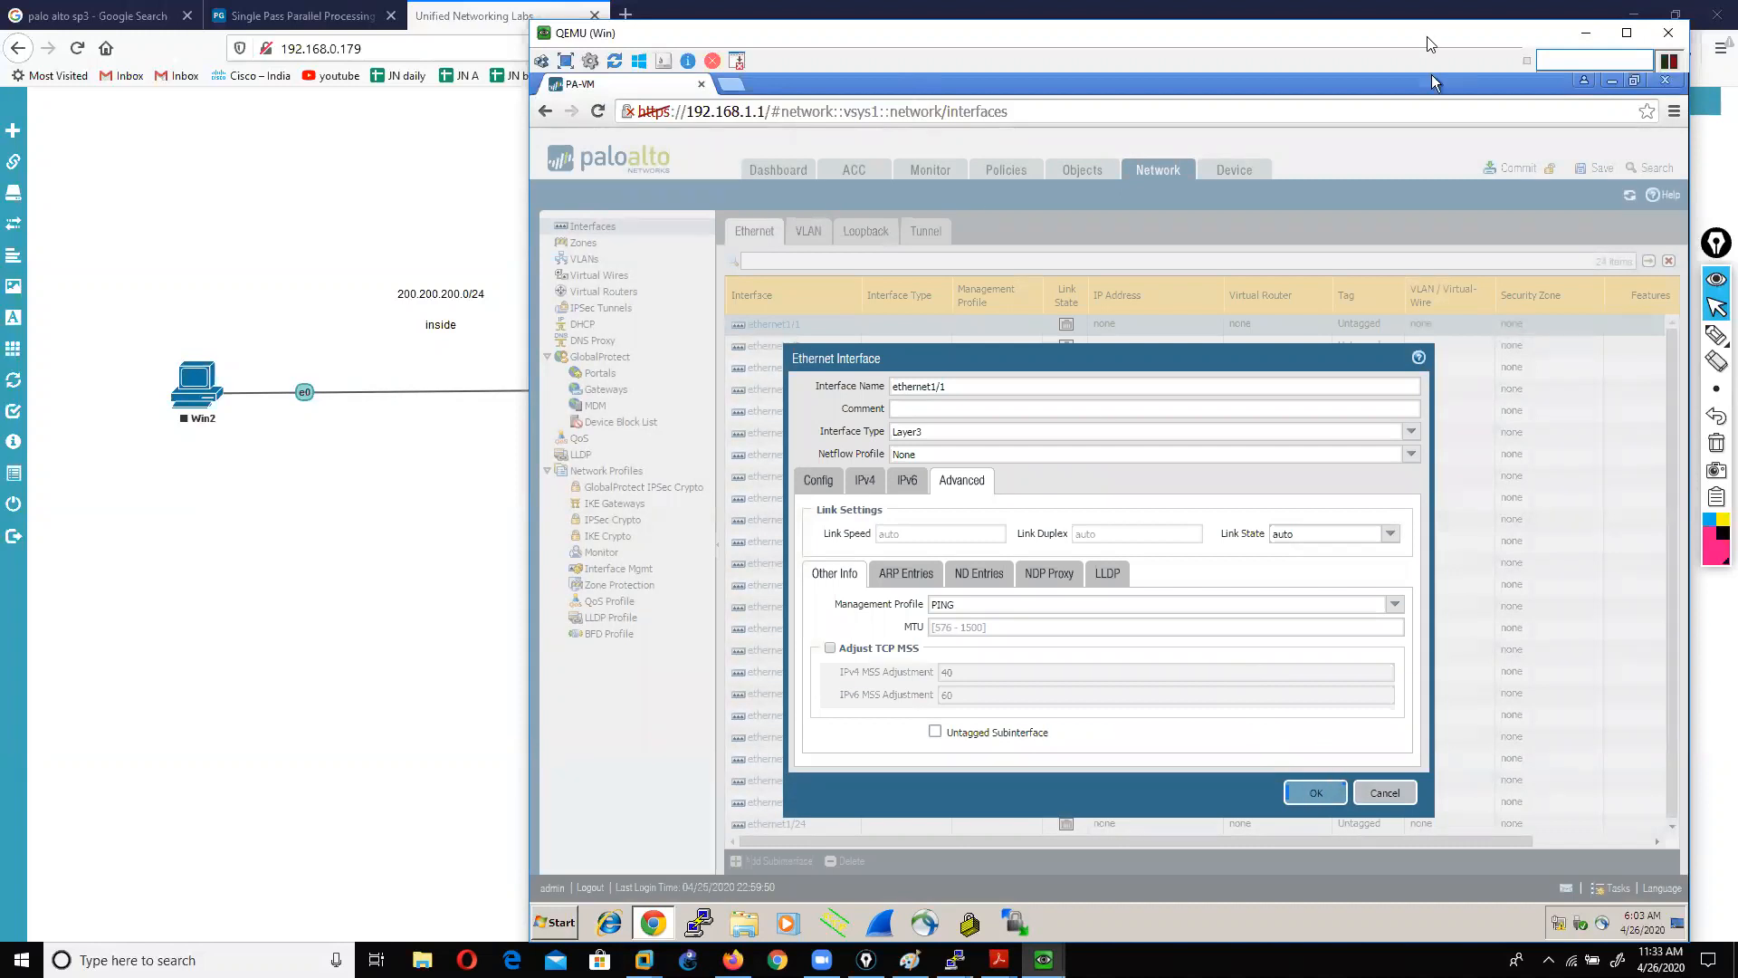
left_click_drag(1429, 43, 1357, 43)
left_click(1246, 794)
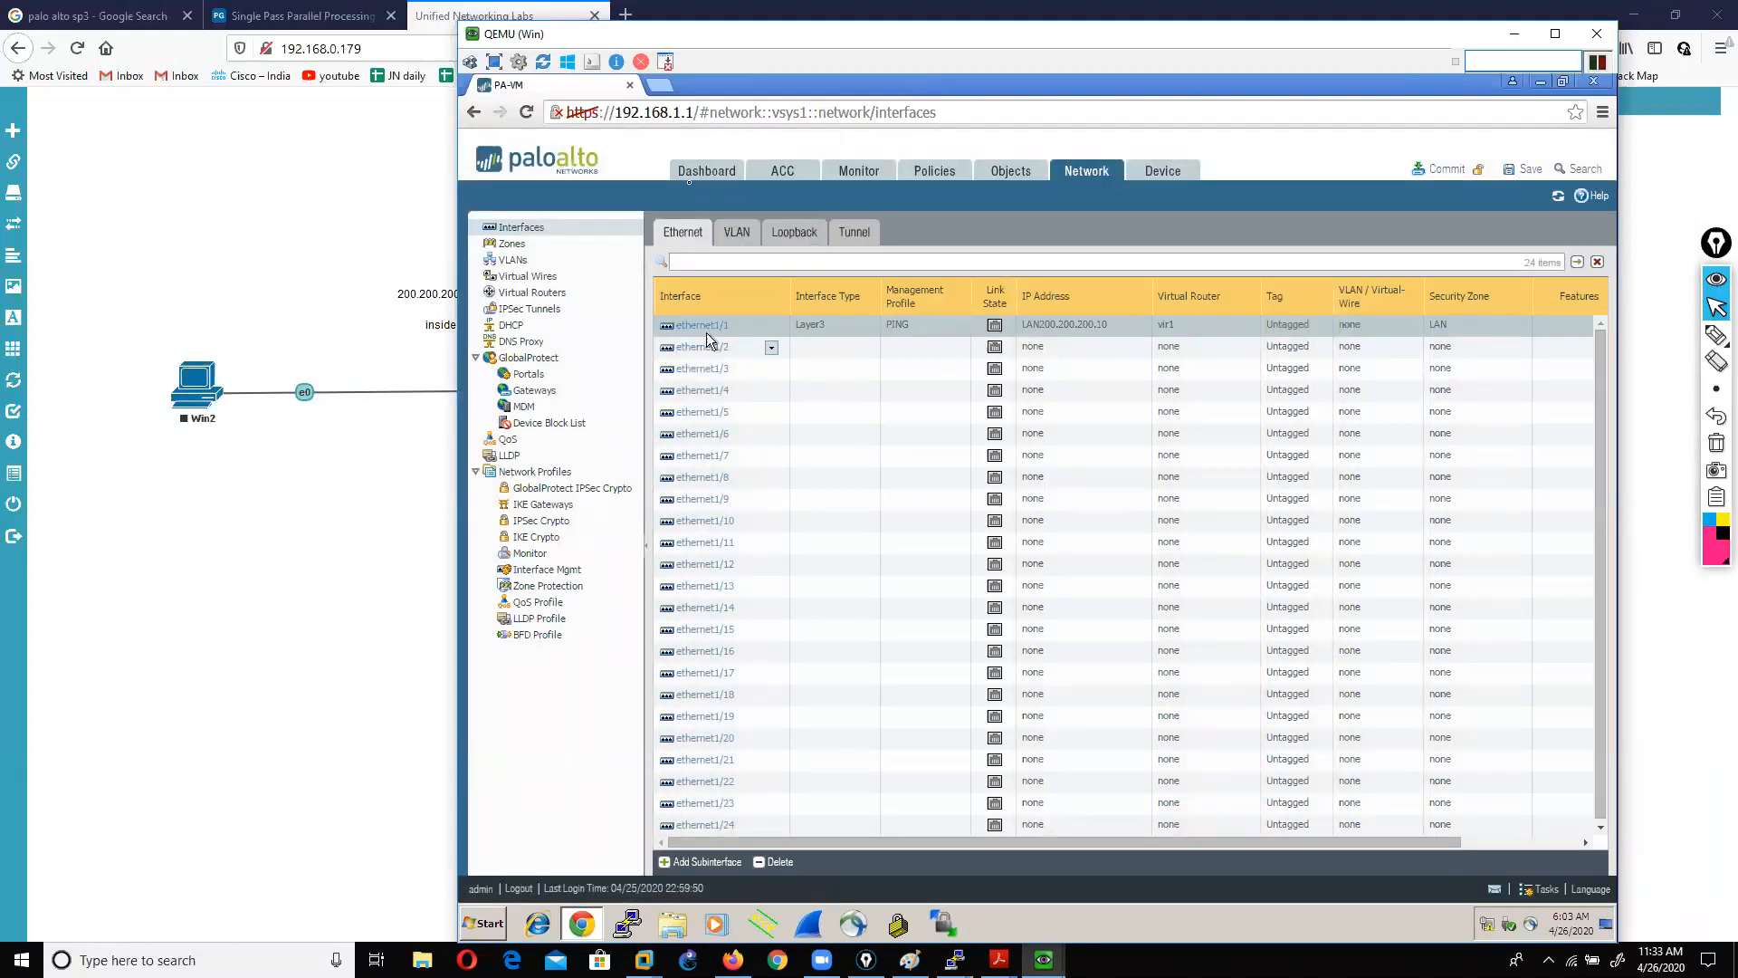
left_click_drag(731, 43, 512, 45)
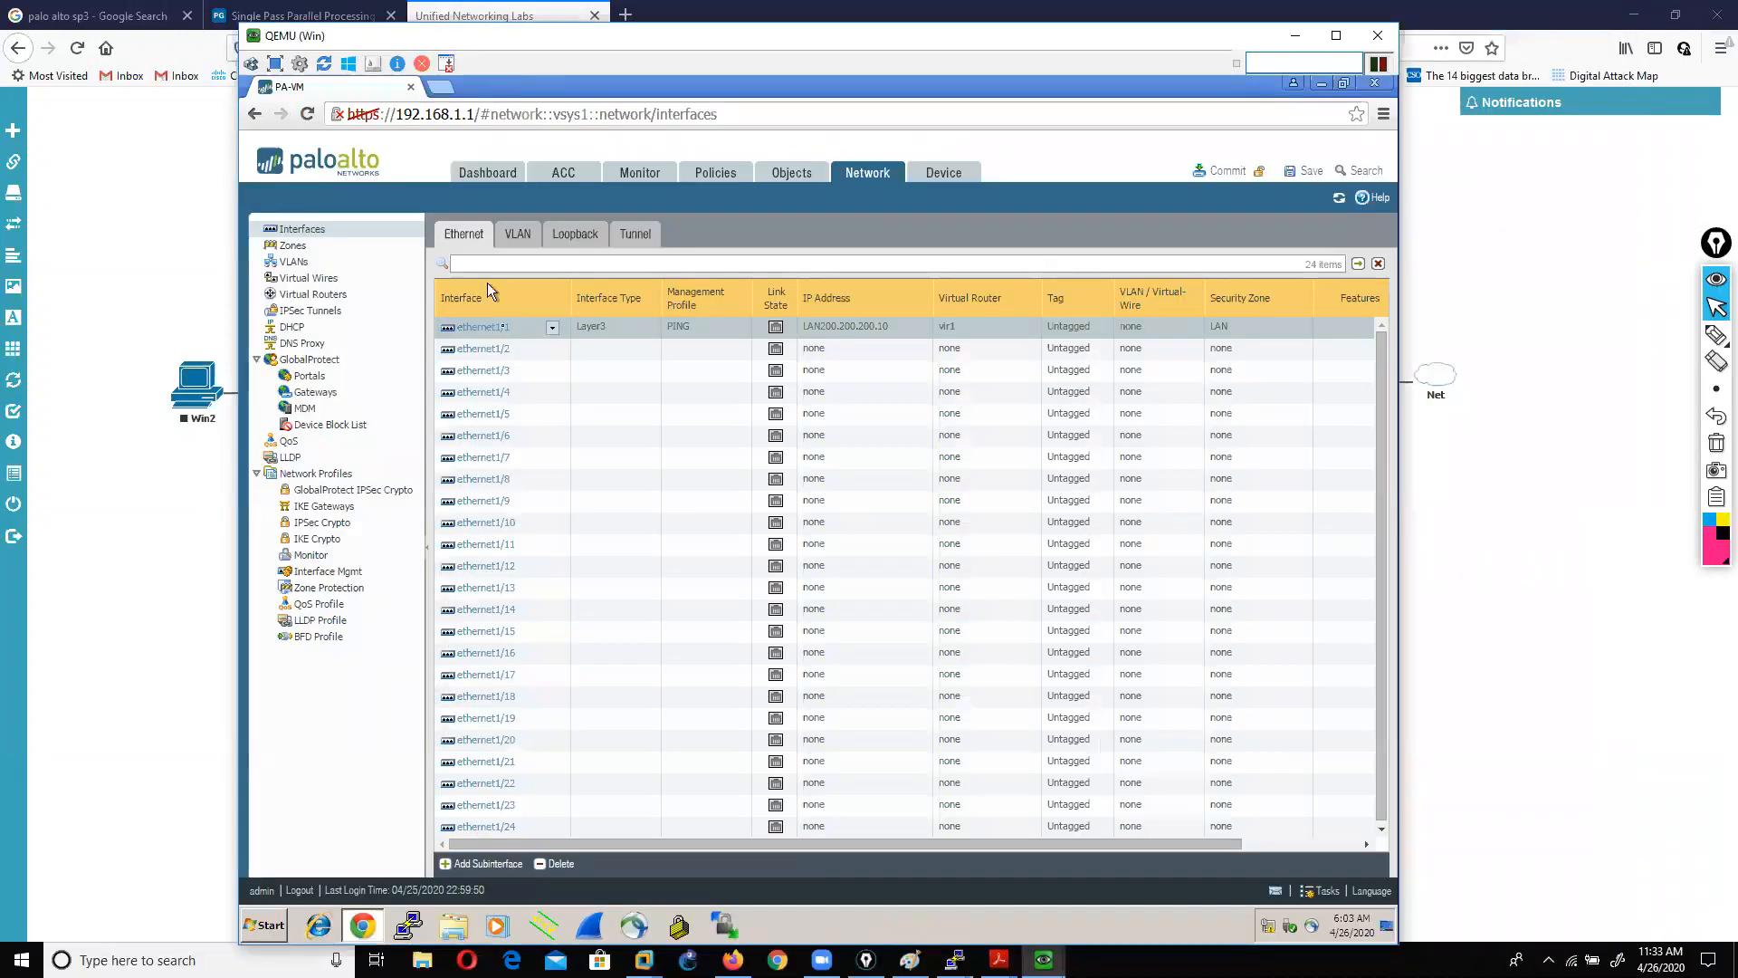
Step: Make ethernet1/2 Layer3 on virtual router vir1 in a new zone DMZ
left_click(483, 349)
left_click(1120, 435)
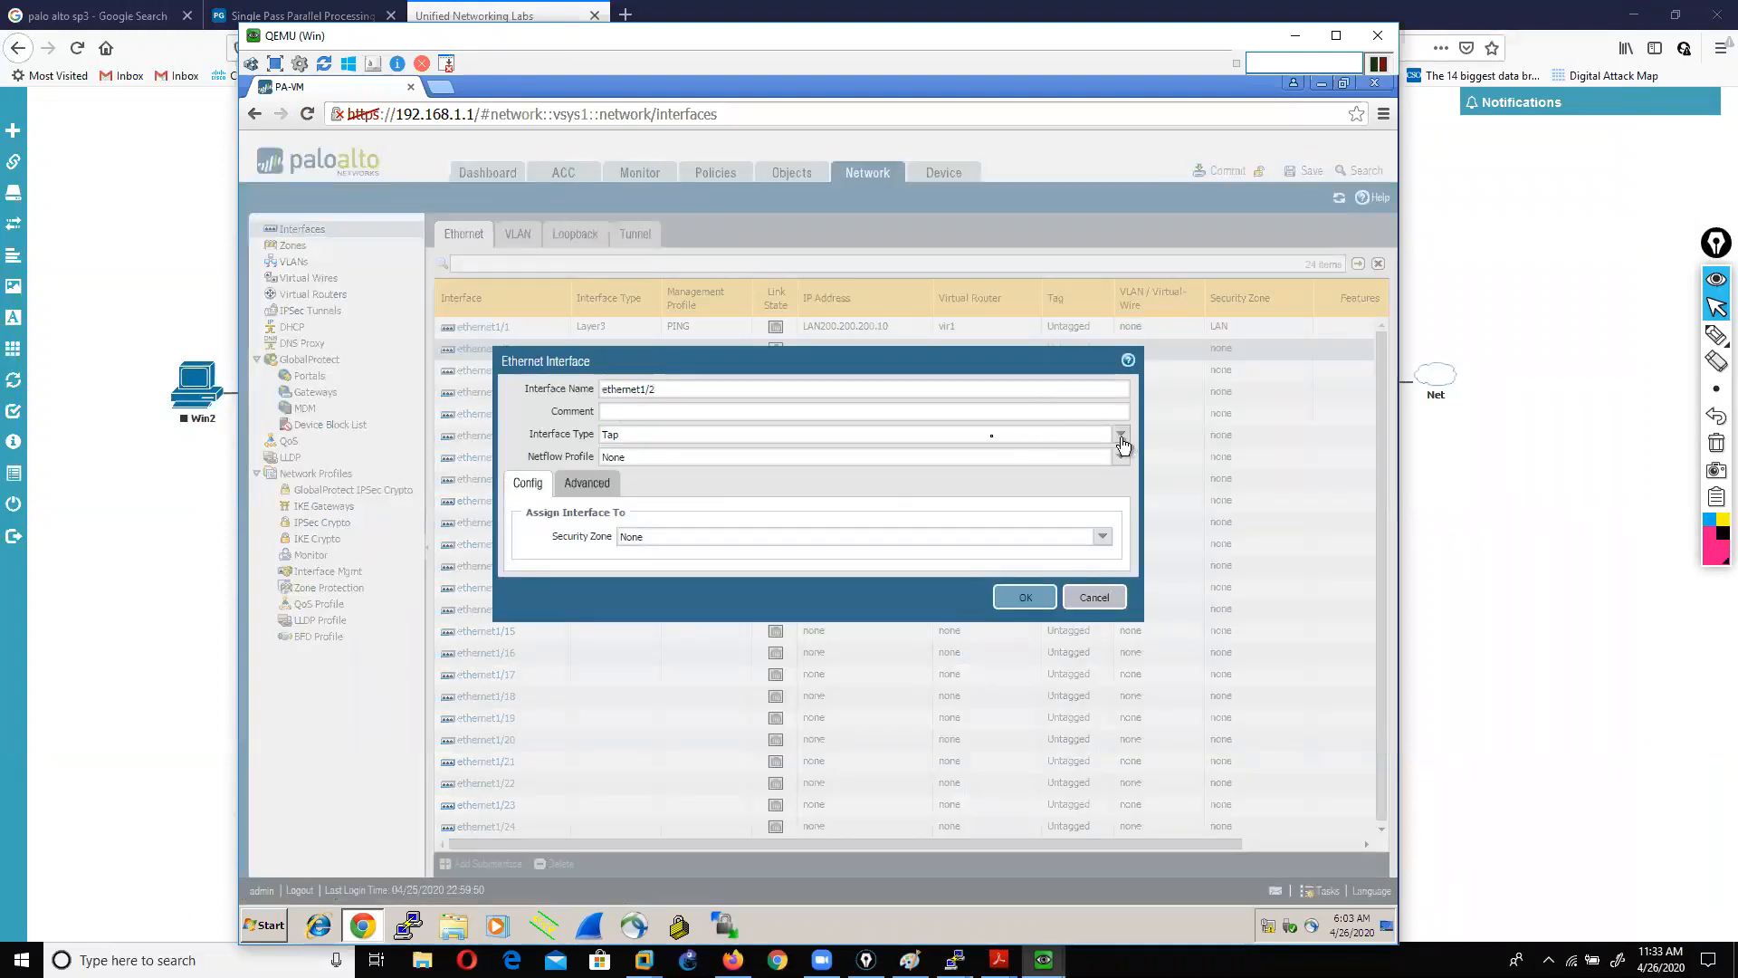
left_click(628, 524)
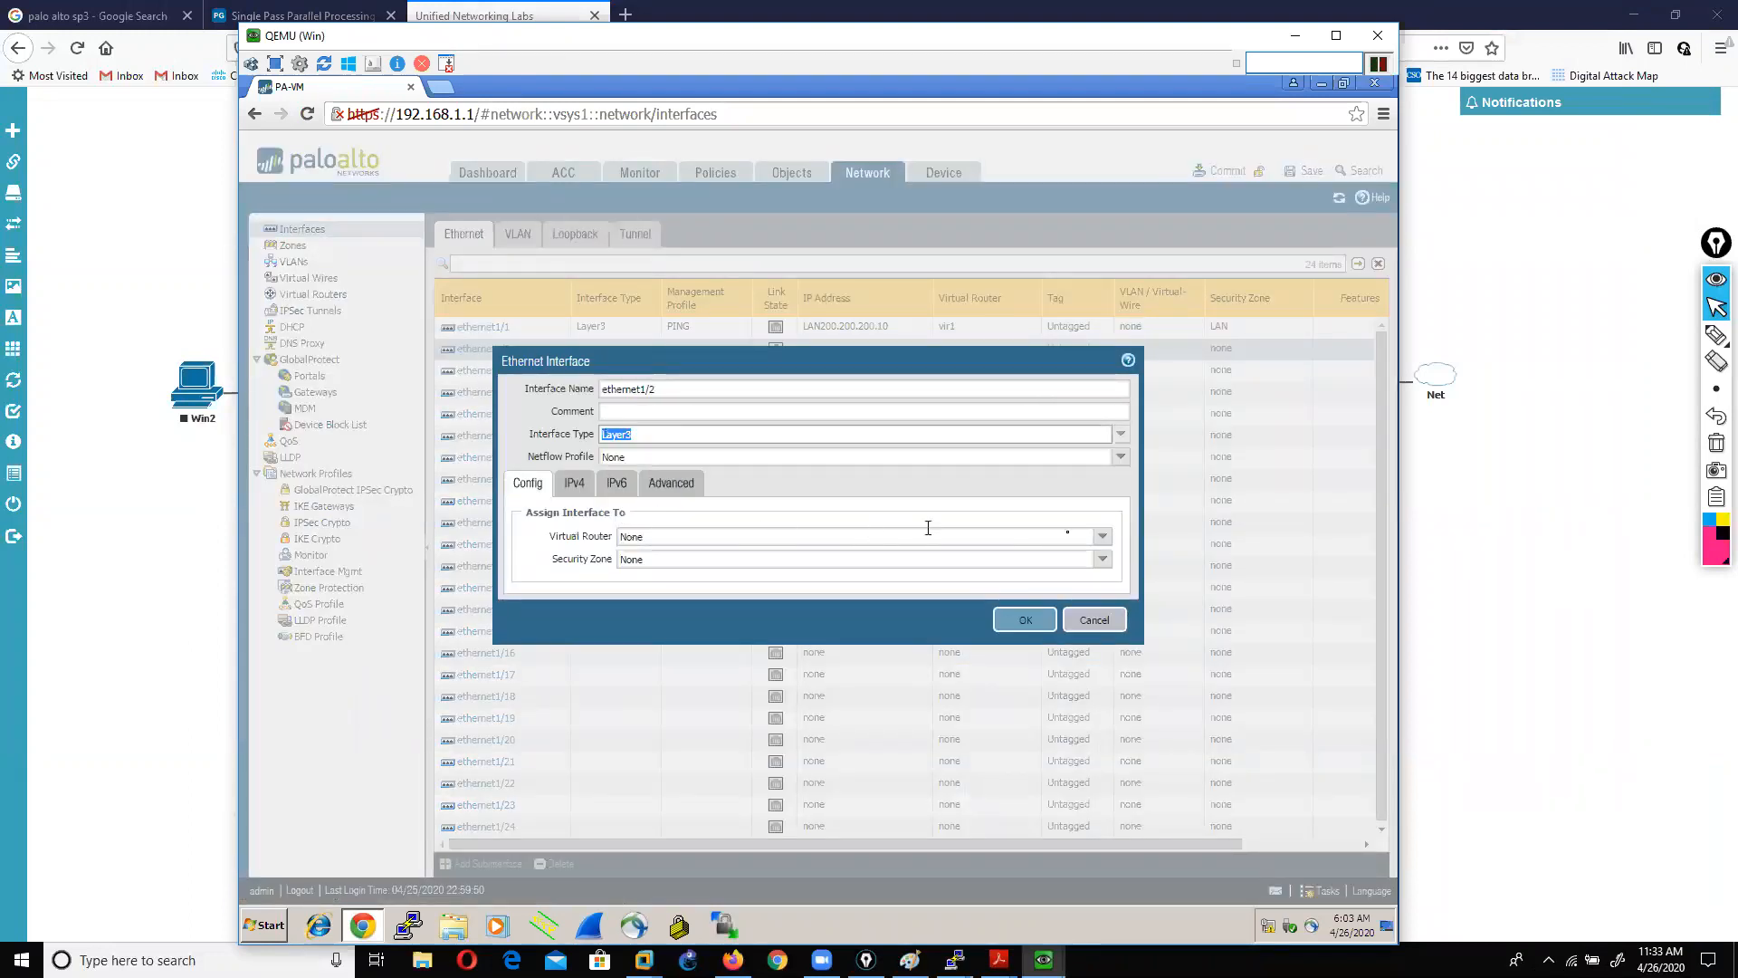
left_click(1103, 541)
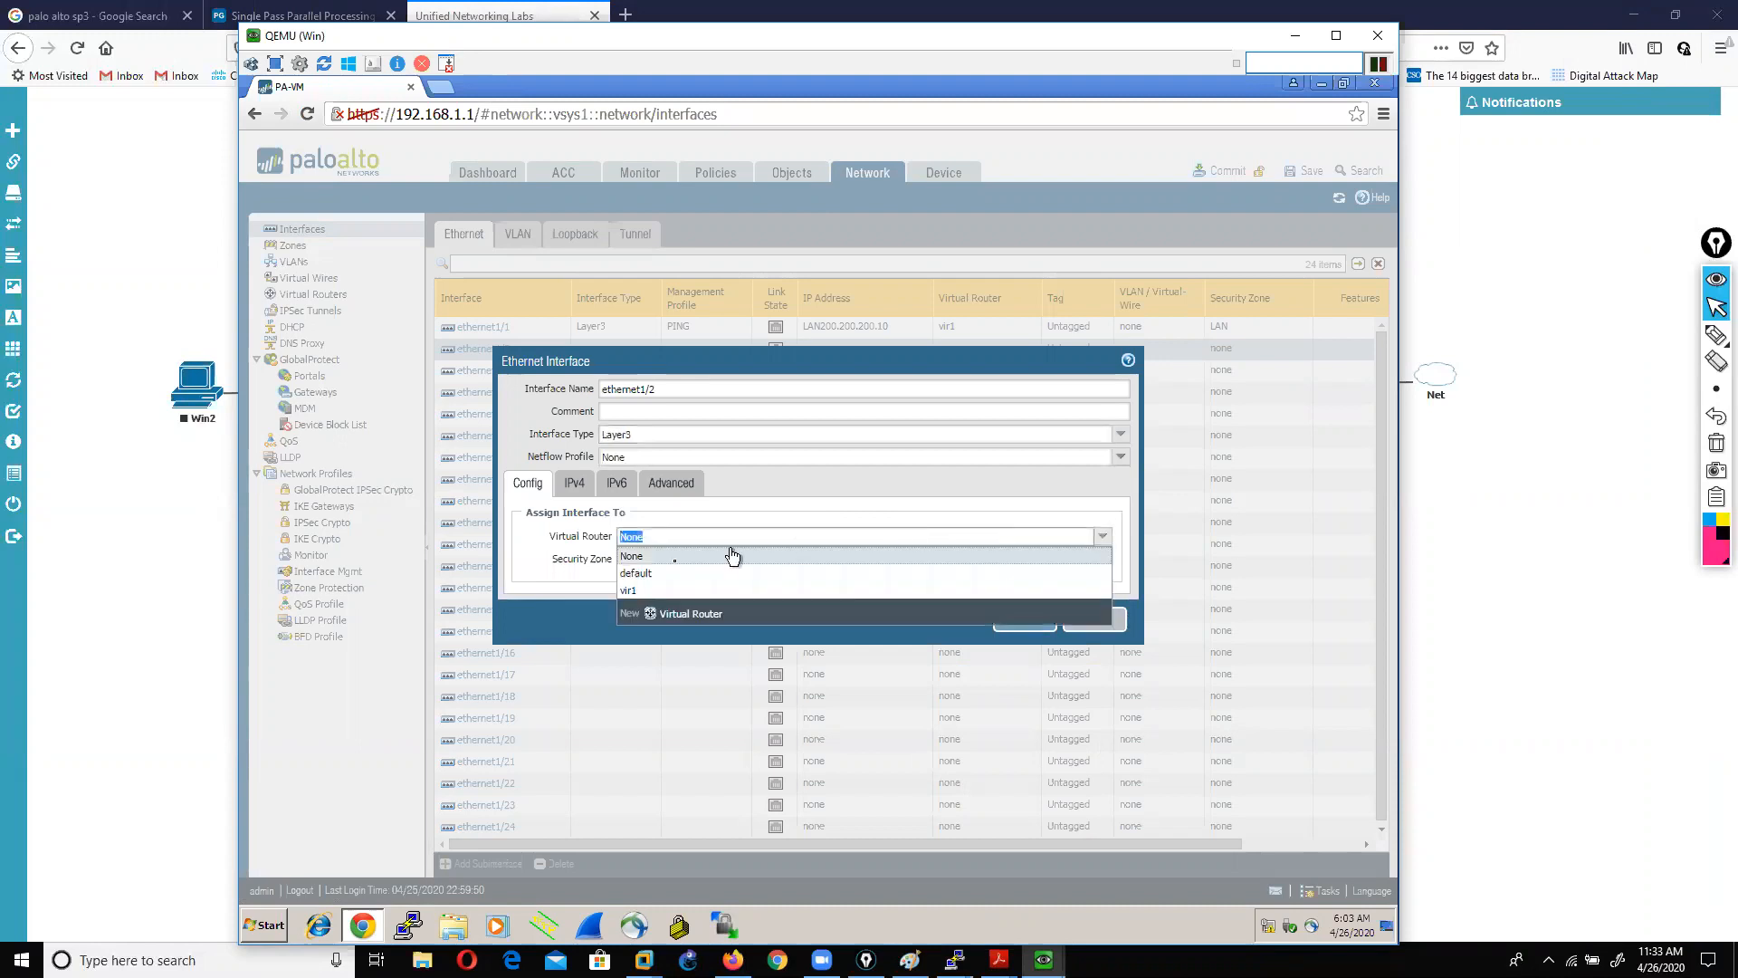
left_click(649, 595)
left_click(1103, 559)
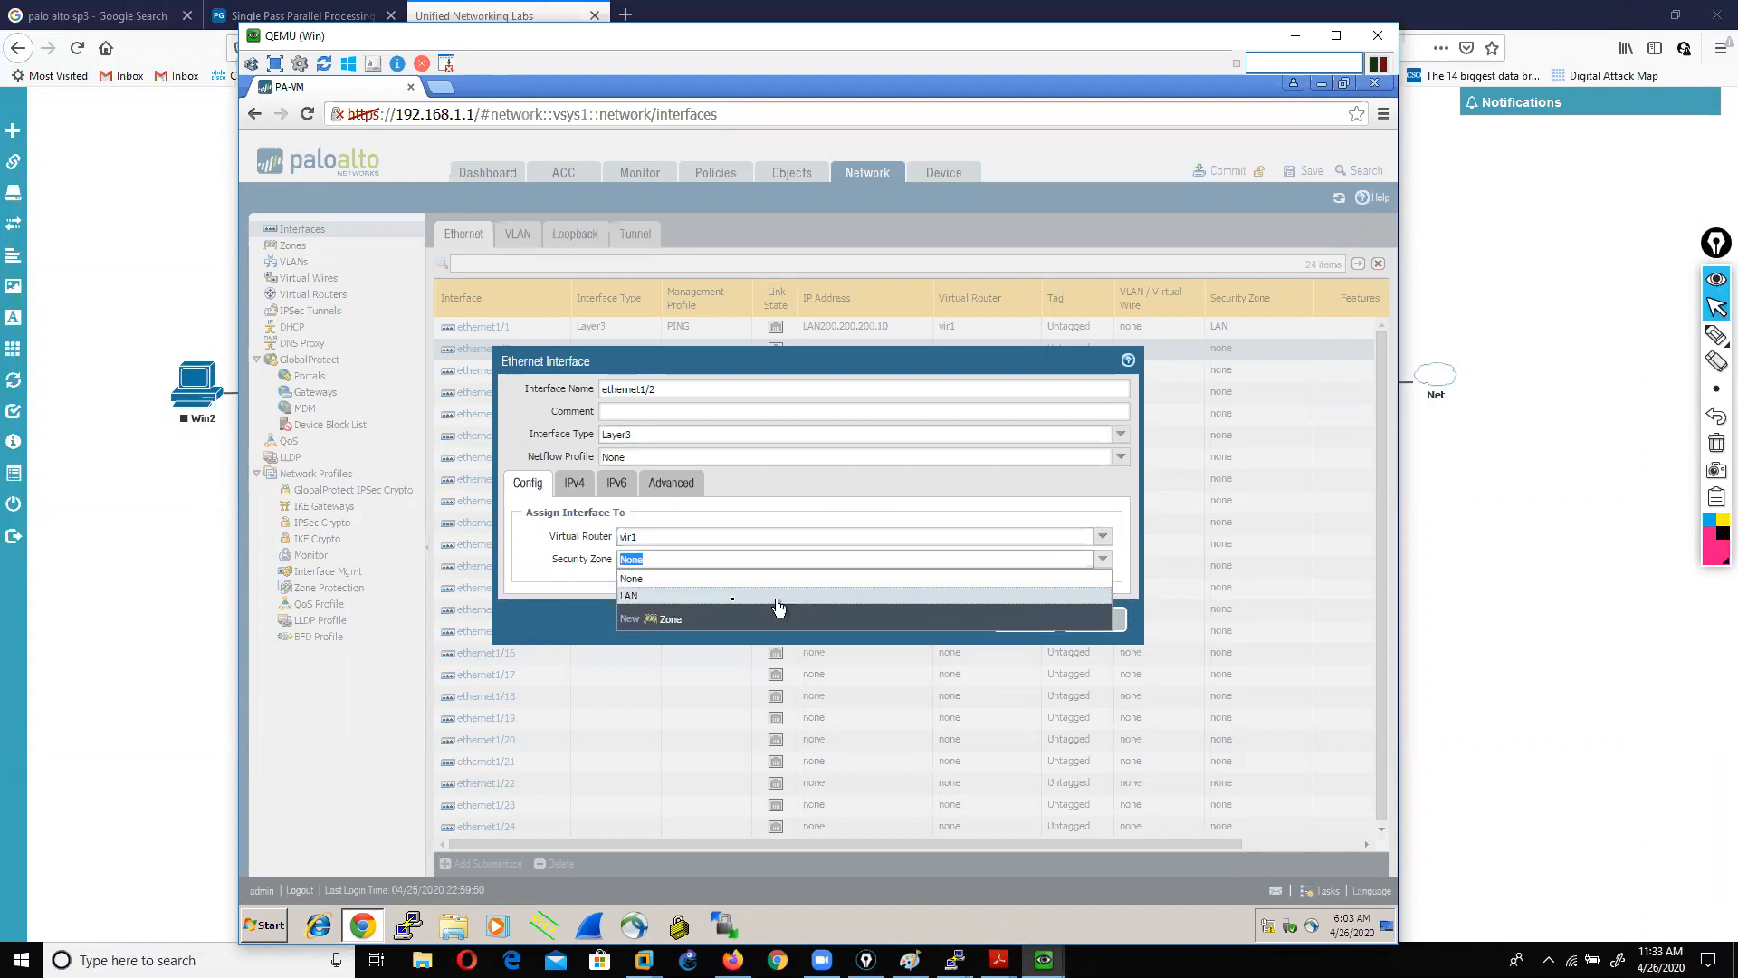
left_click(666, 618)
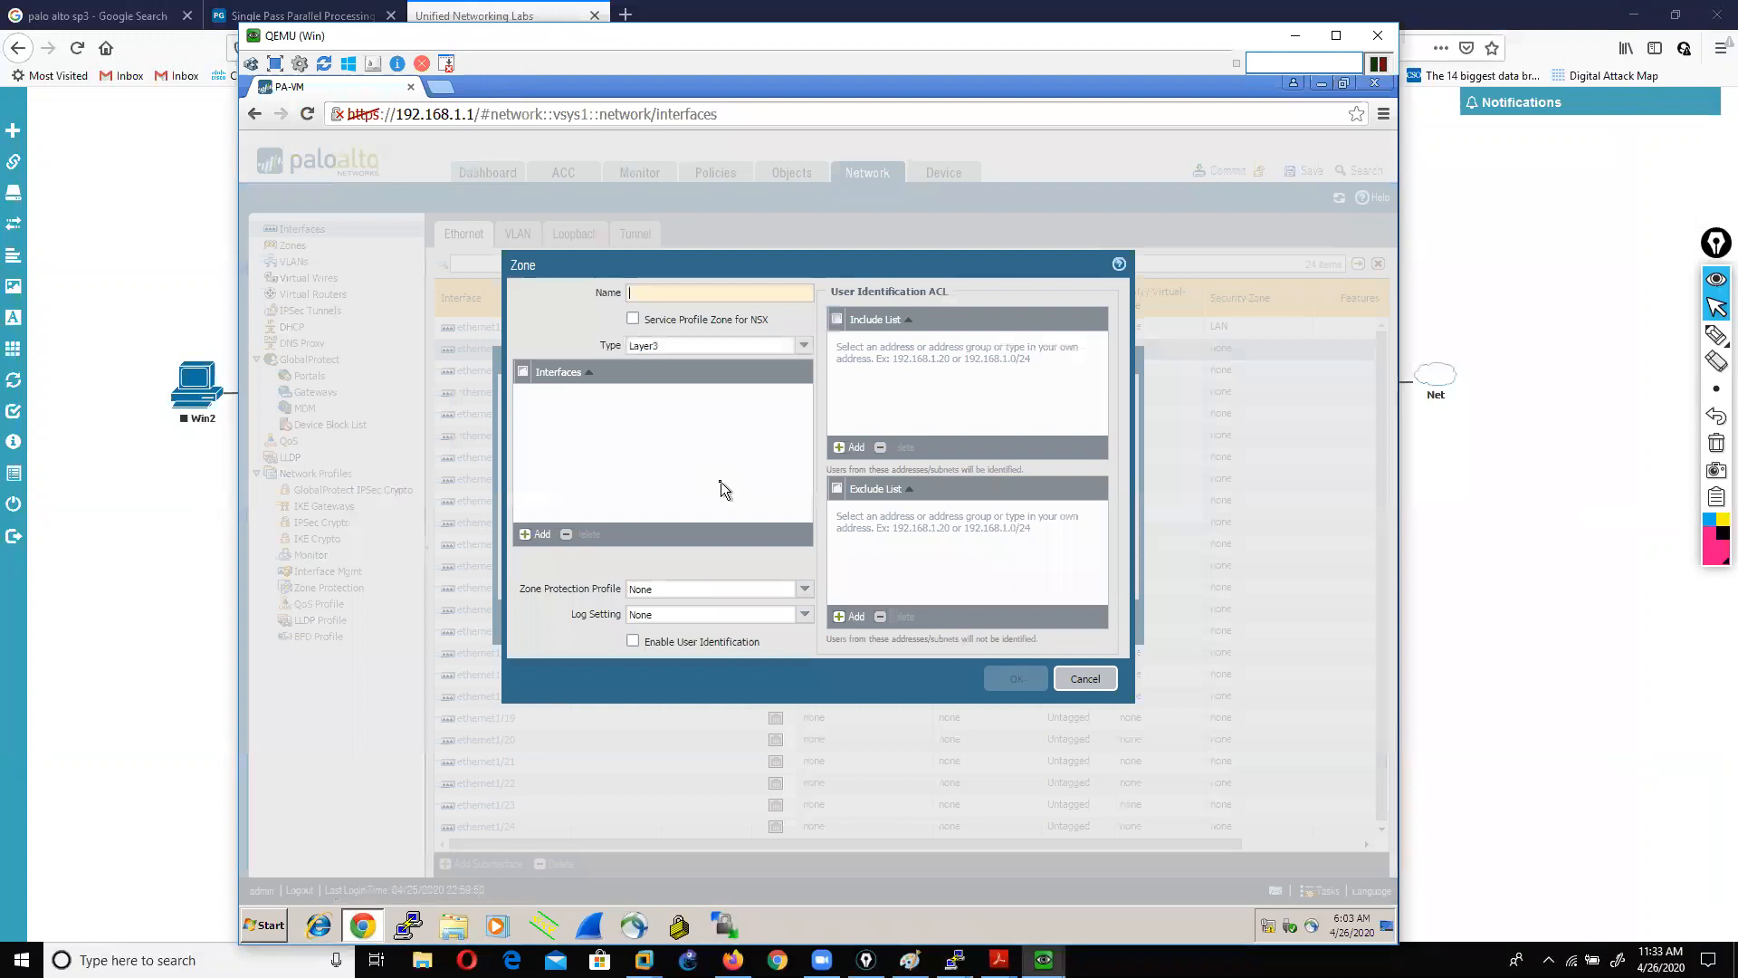
type("DMZ")
left_click(721, 482)
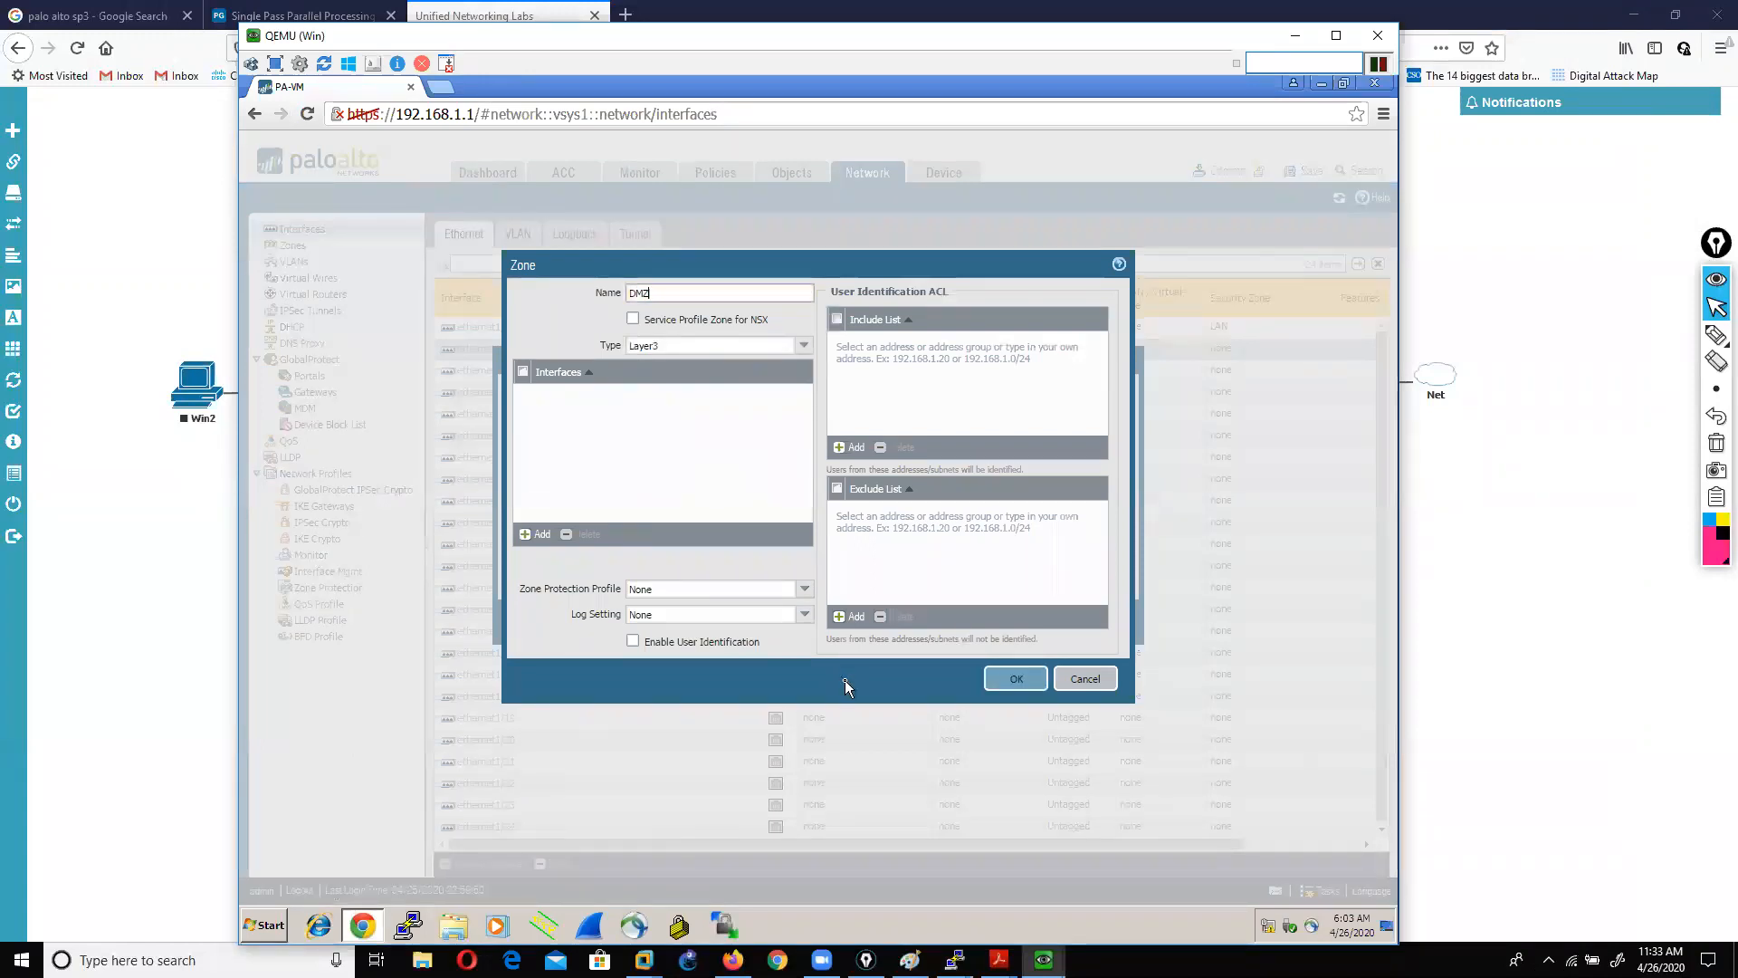
left_click(1021, 683)
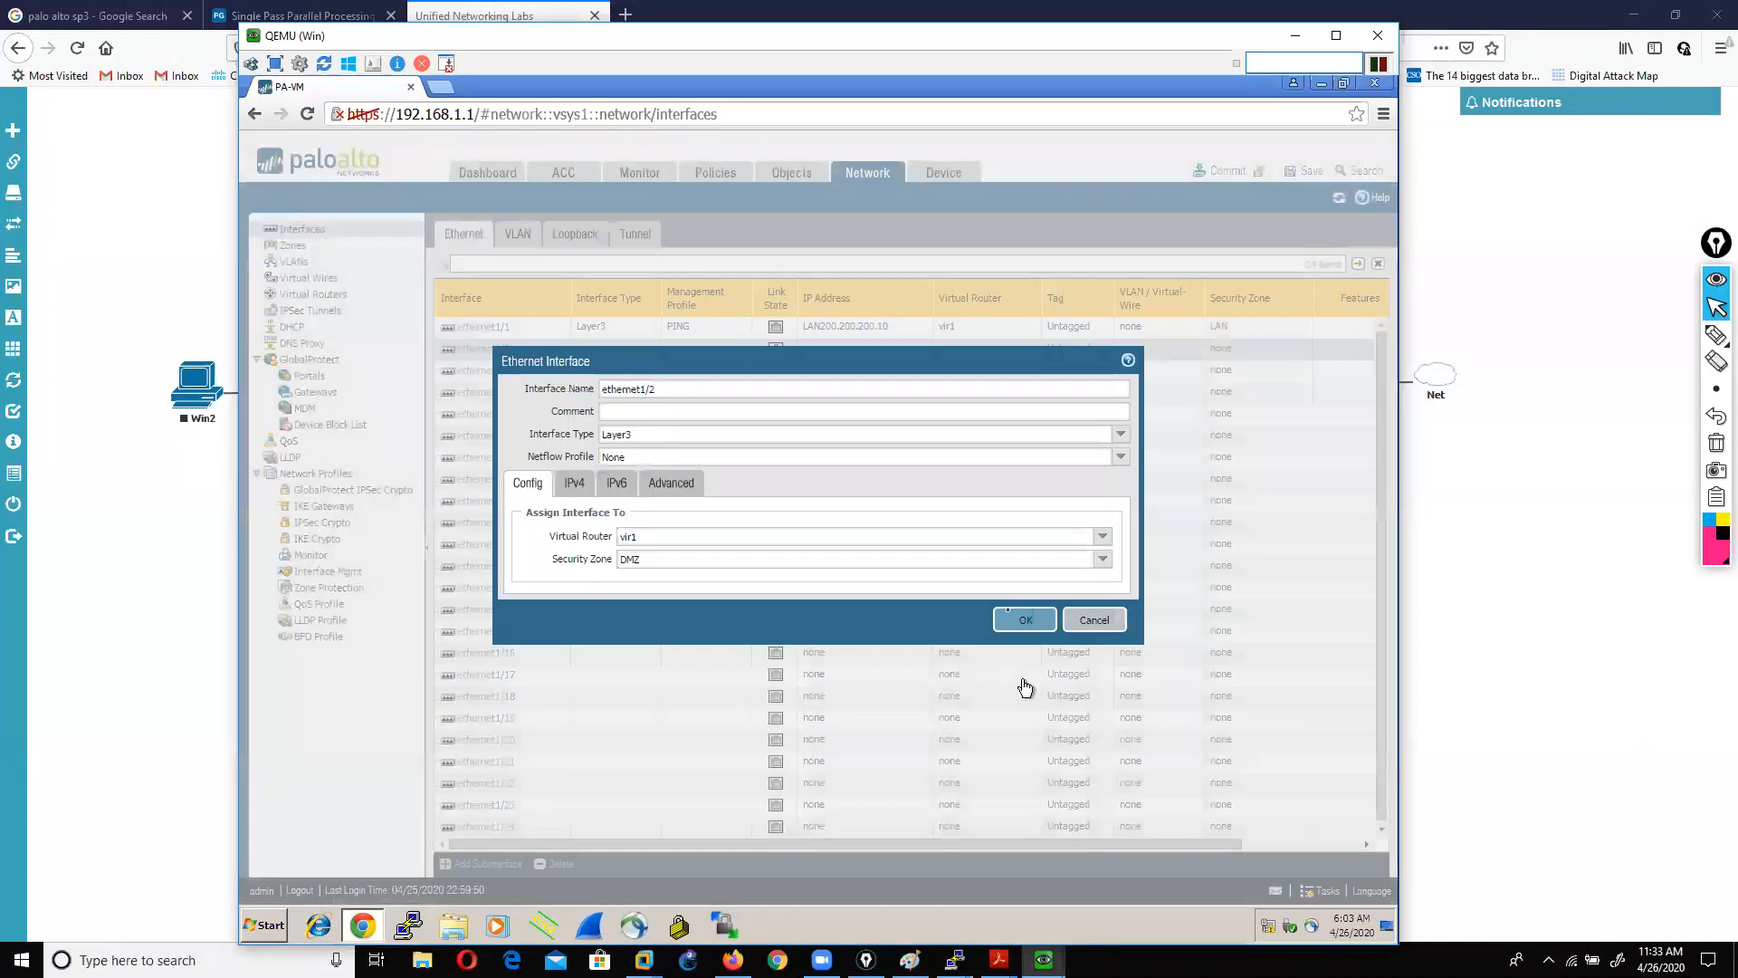
Step: Give ethernet1/2 new address object DMZ10.1.23.10 with value 10.1.23.10/24
left_click(579, 486)
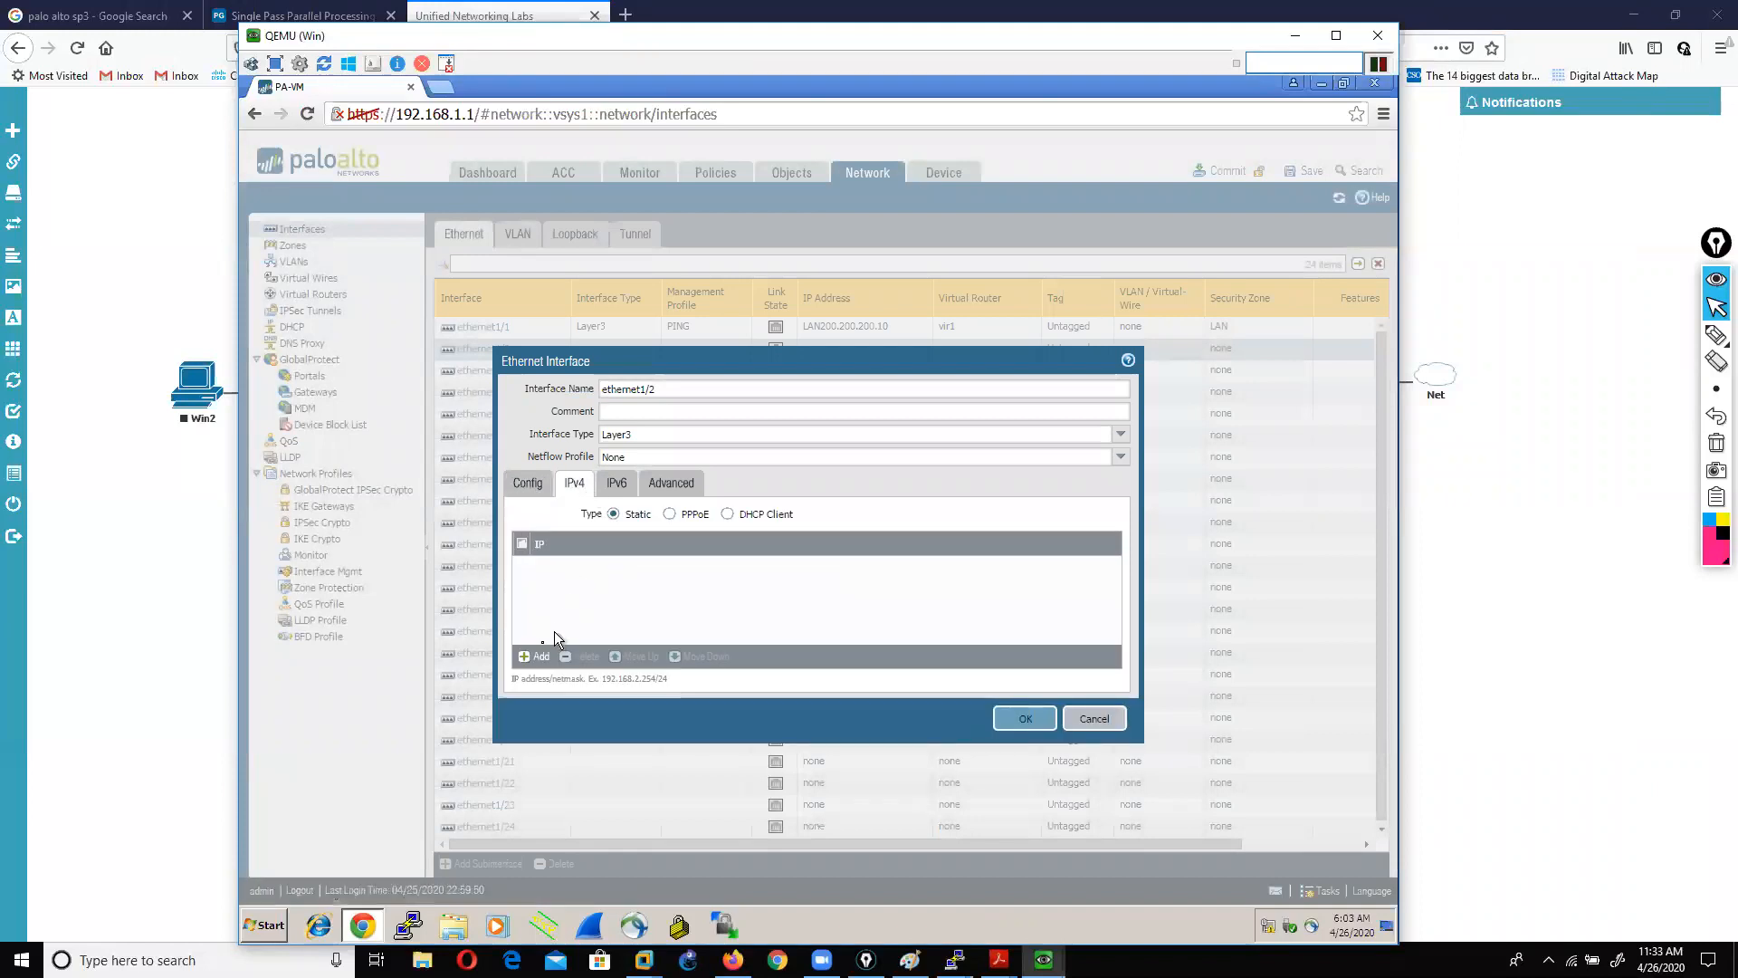
left_click(527, 657)
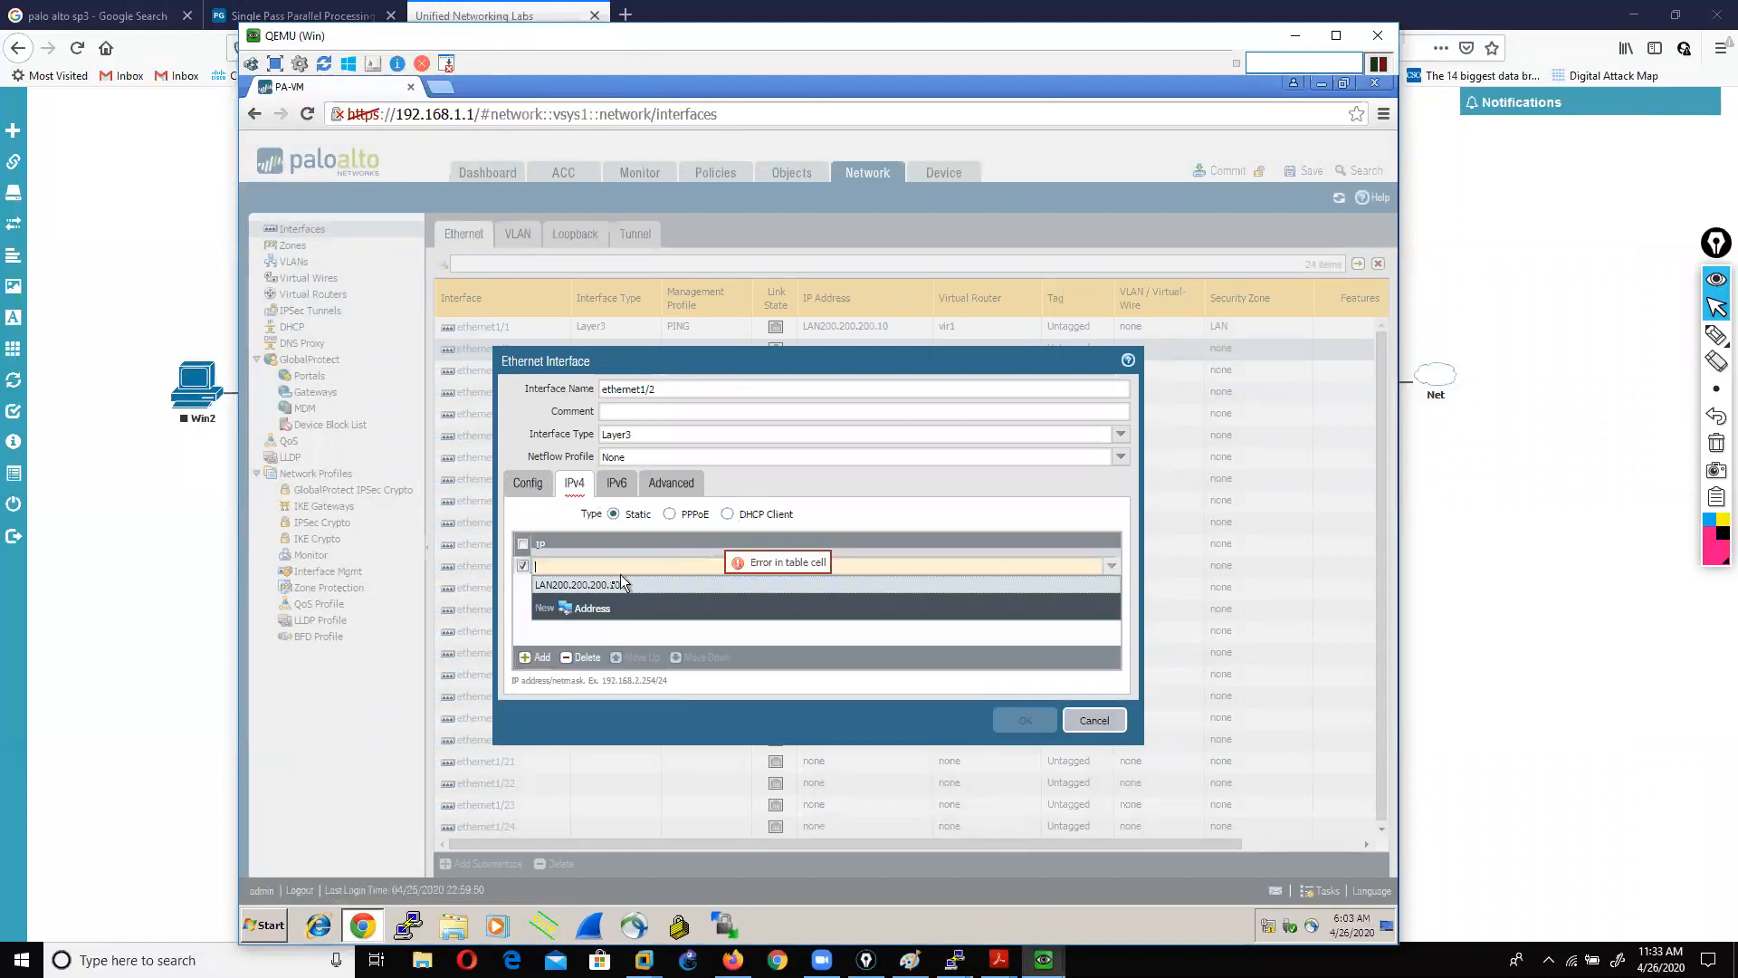
left_click(593, 608)
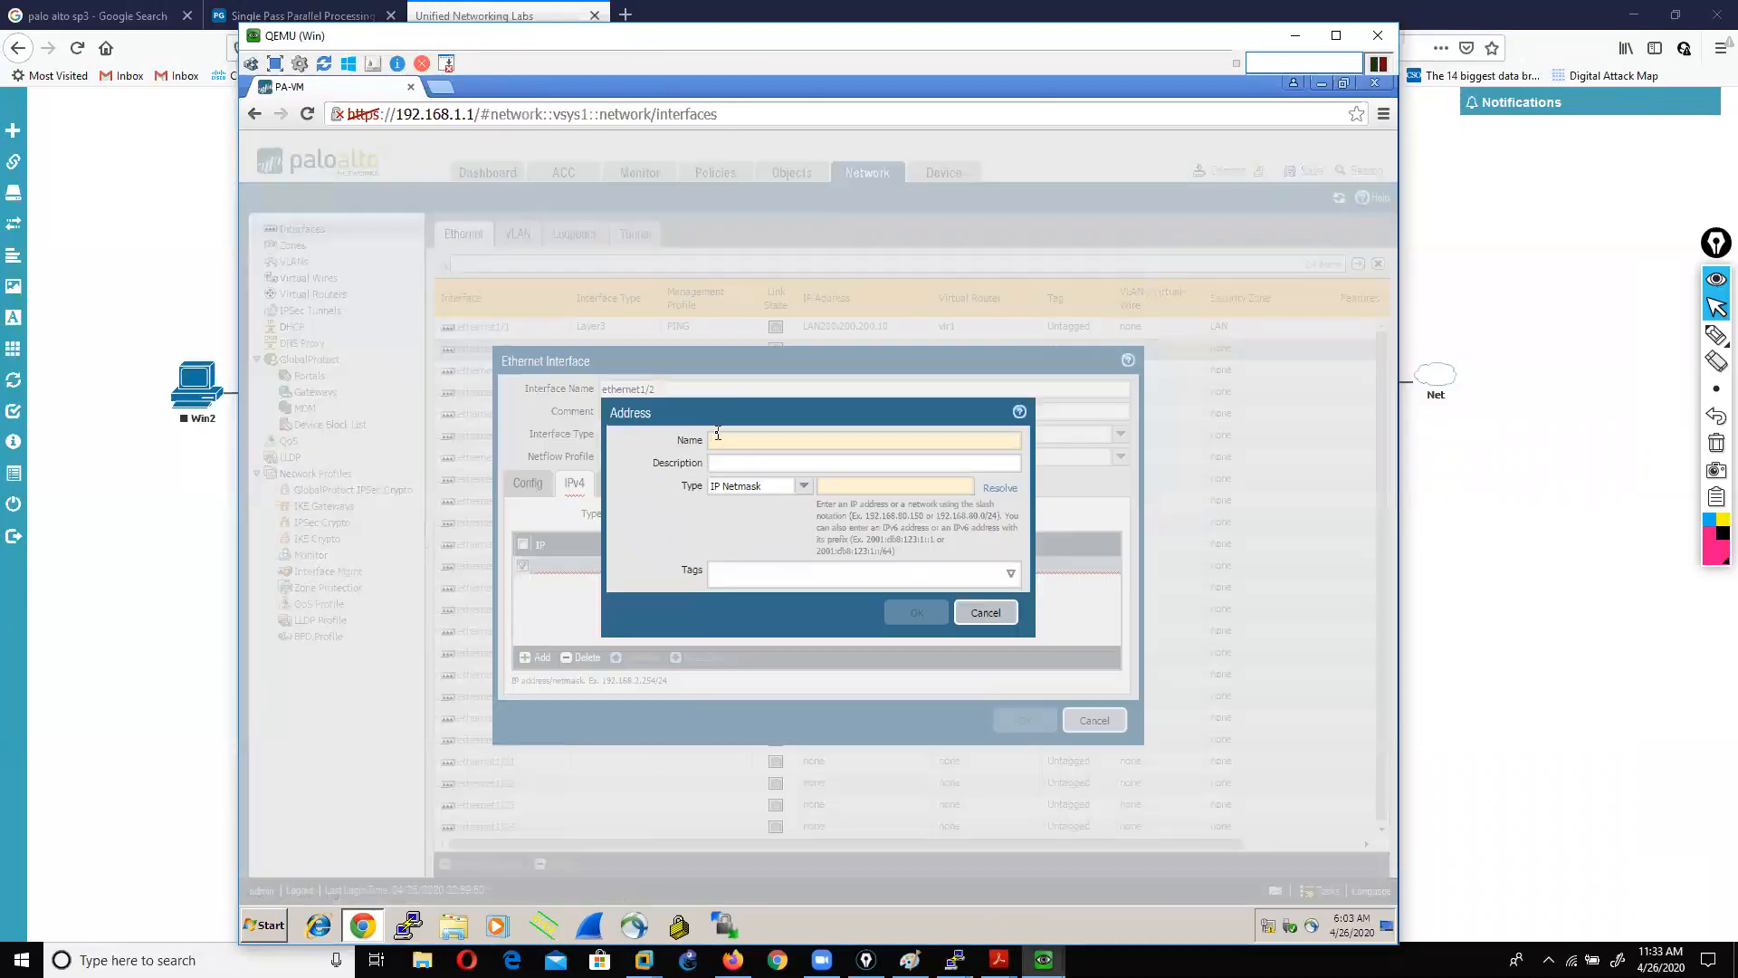
type("DMZ10.1.23.10")
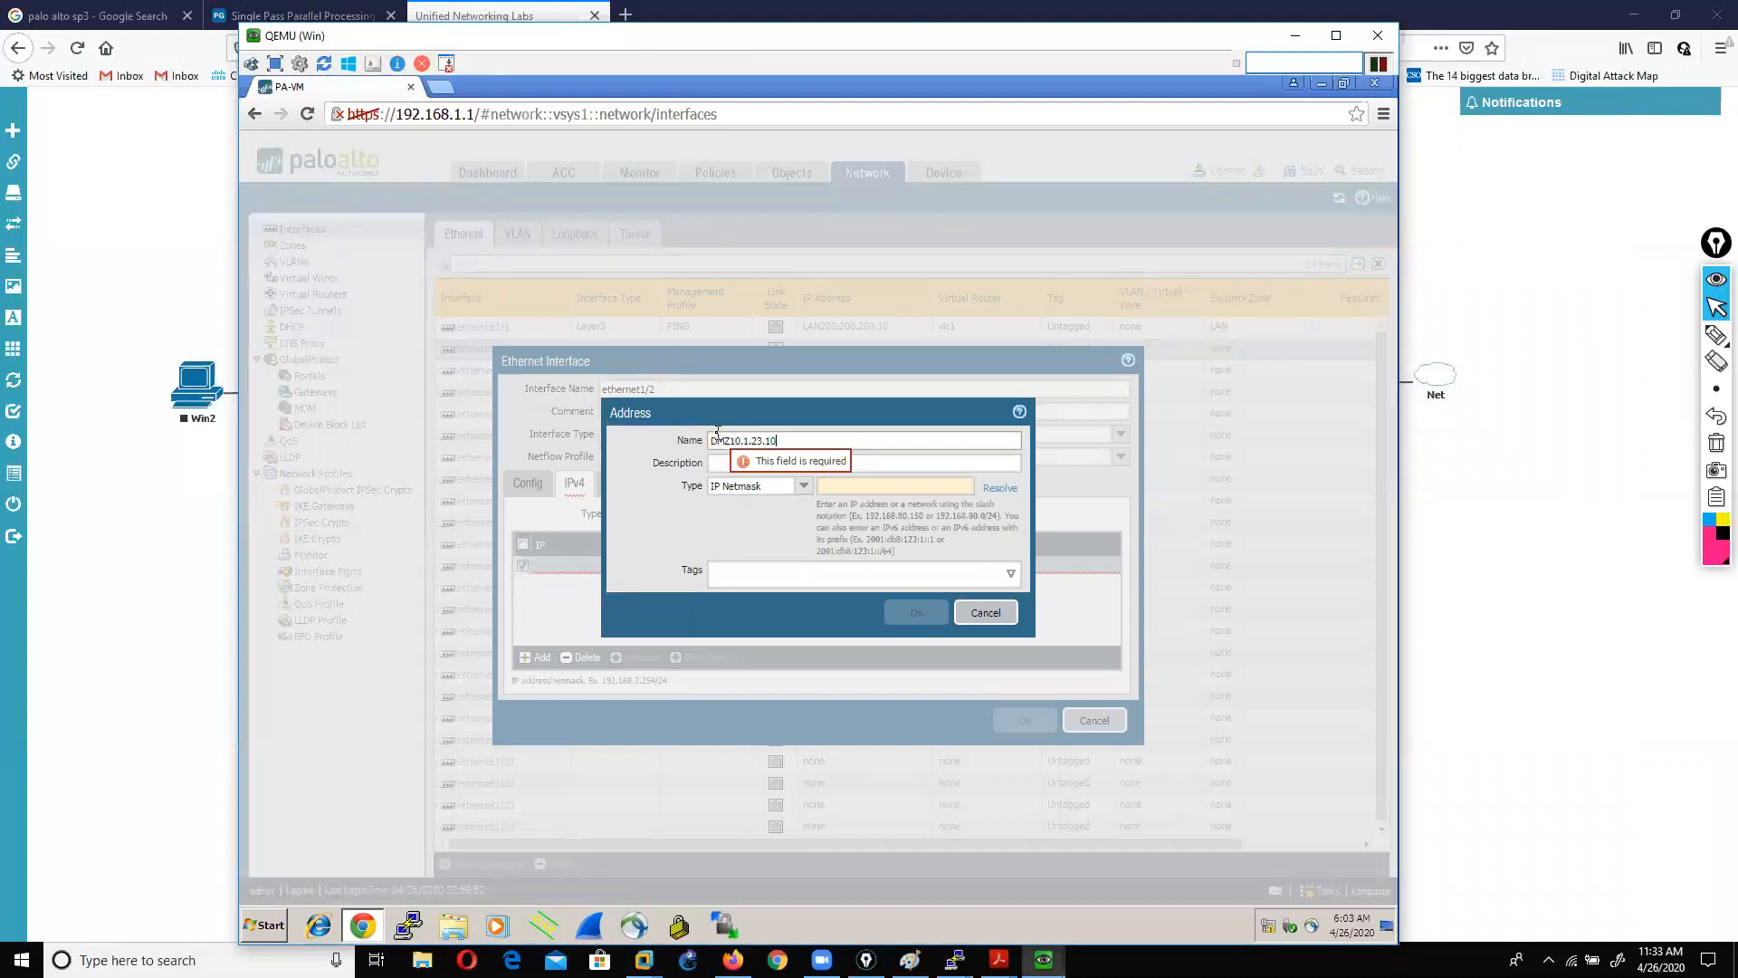
left_click(864, 488)
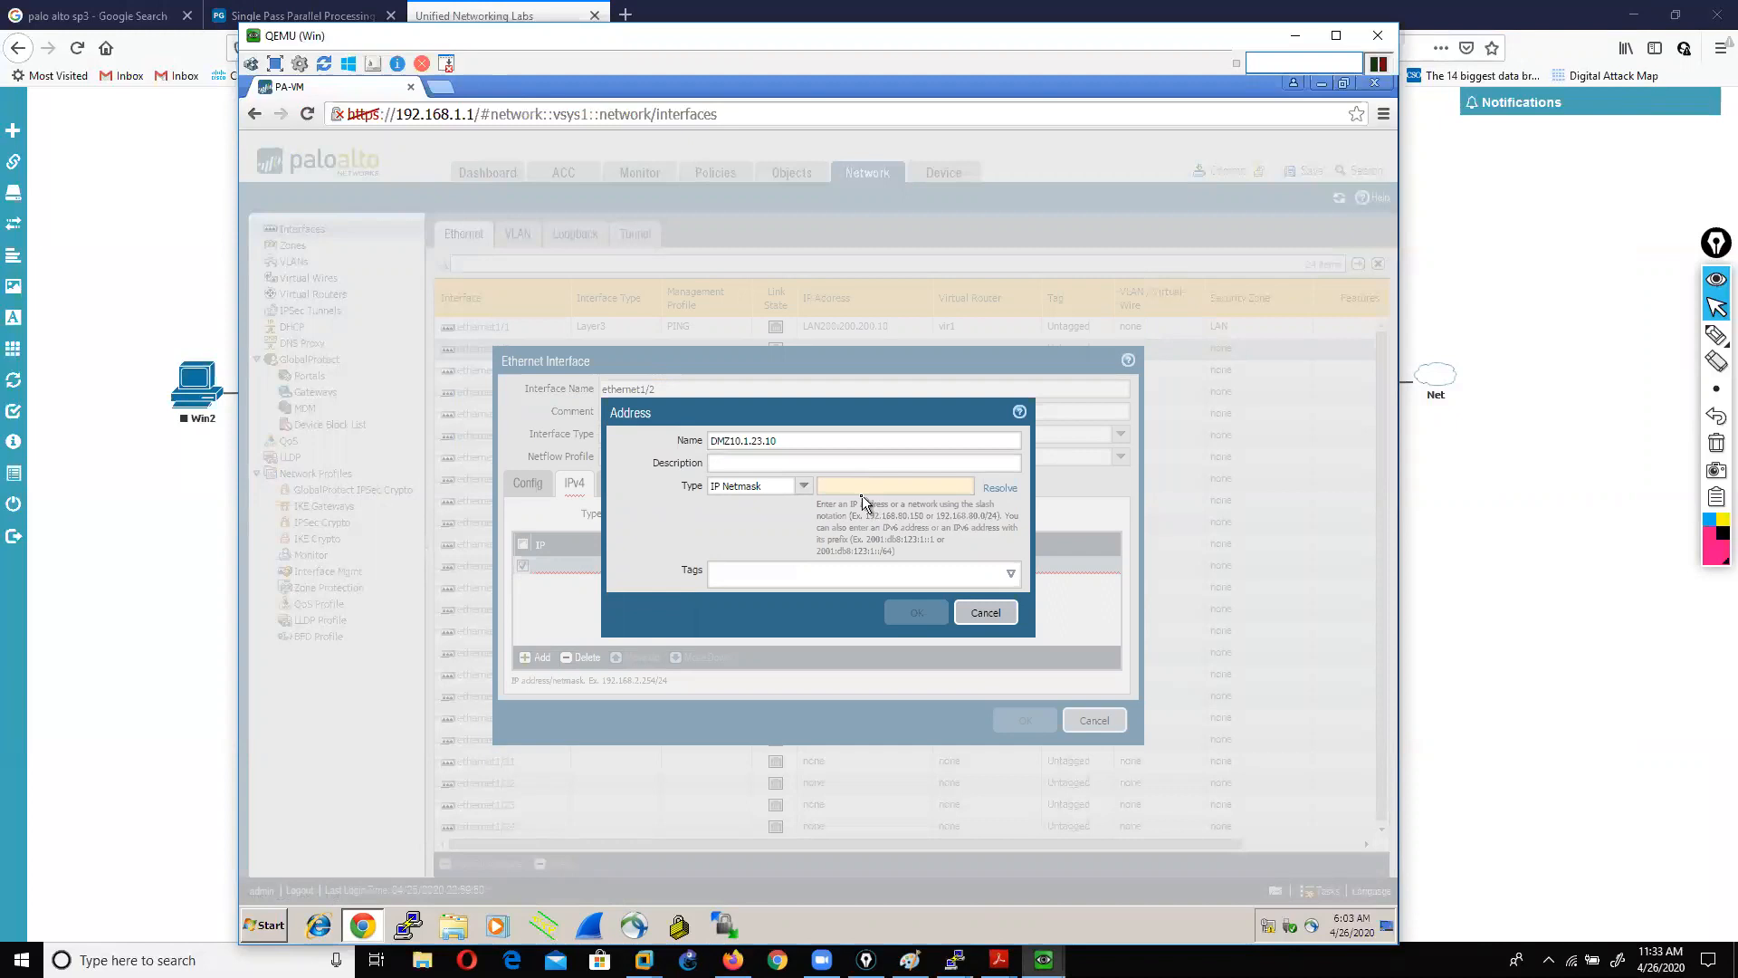
type("10.1.23.10")
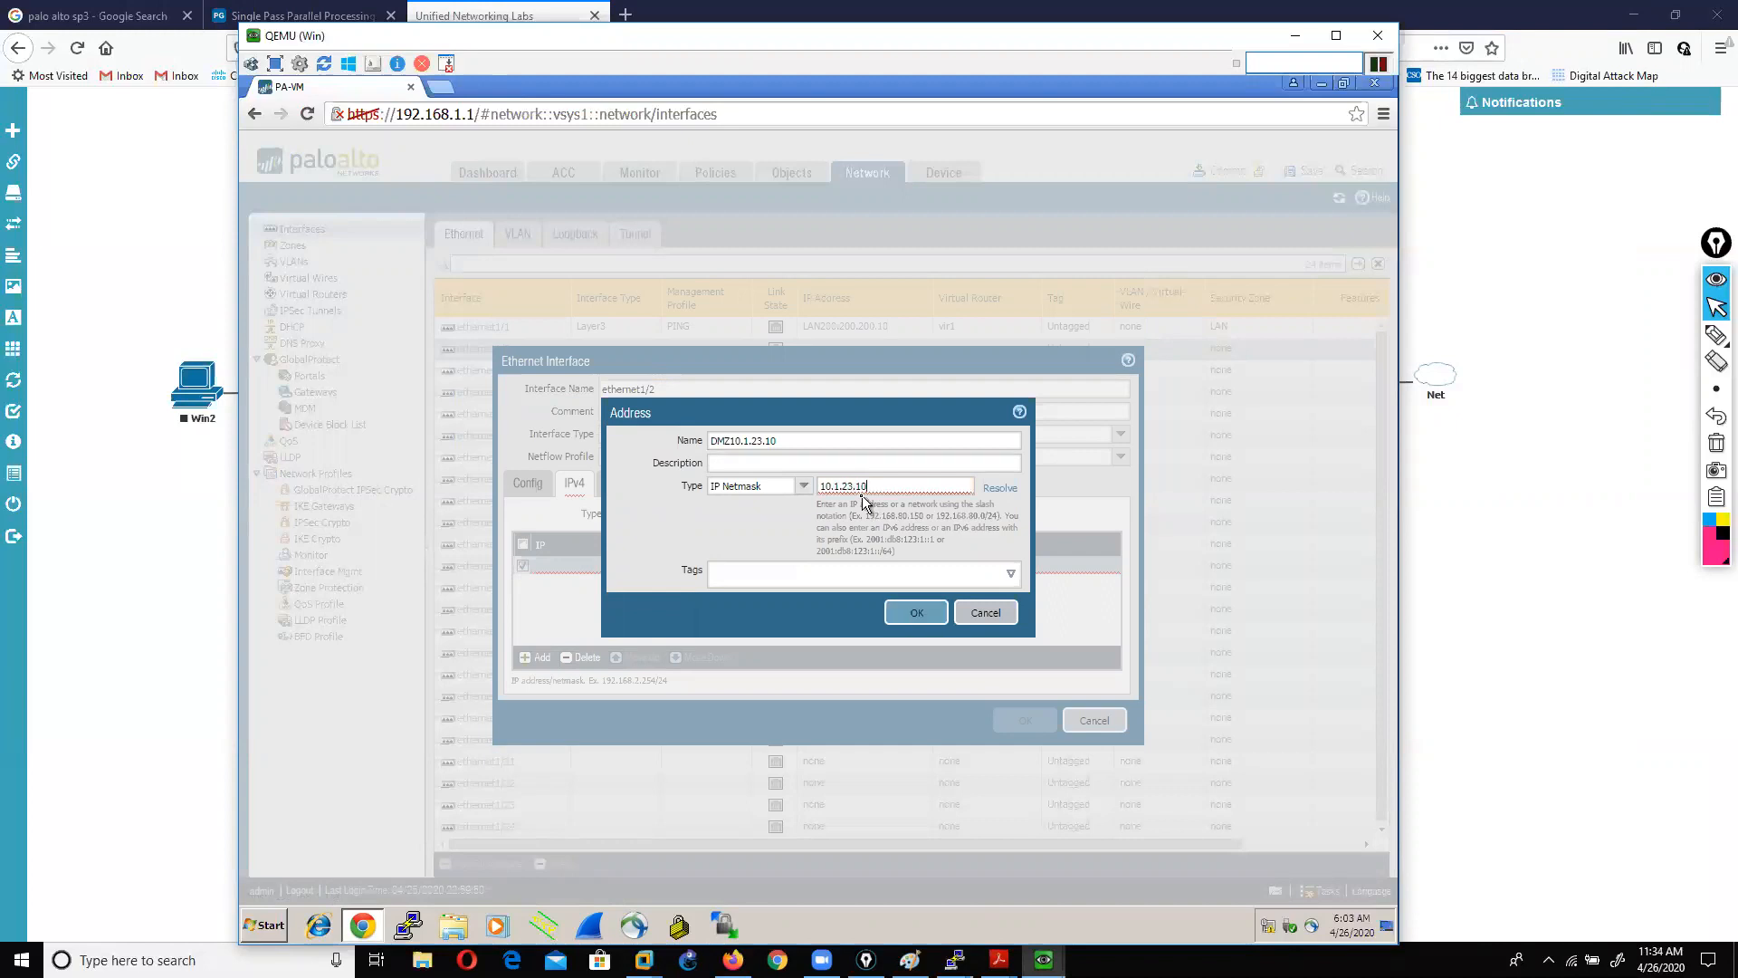
type("/24")
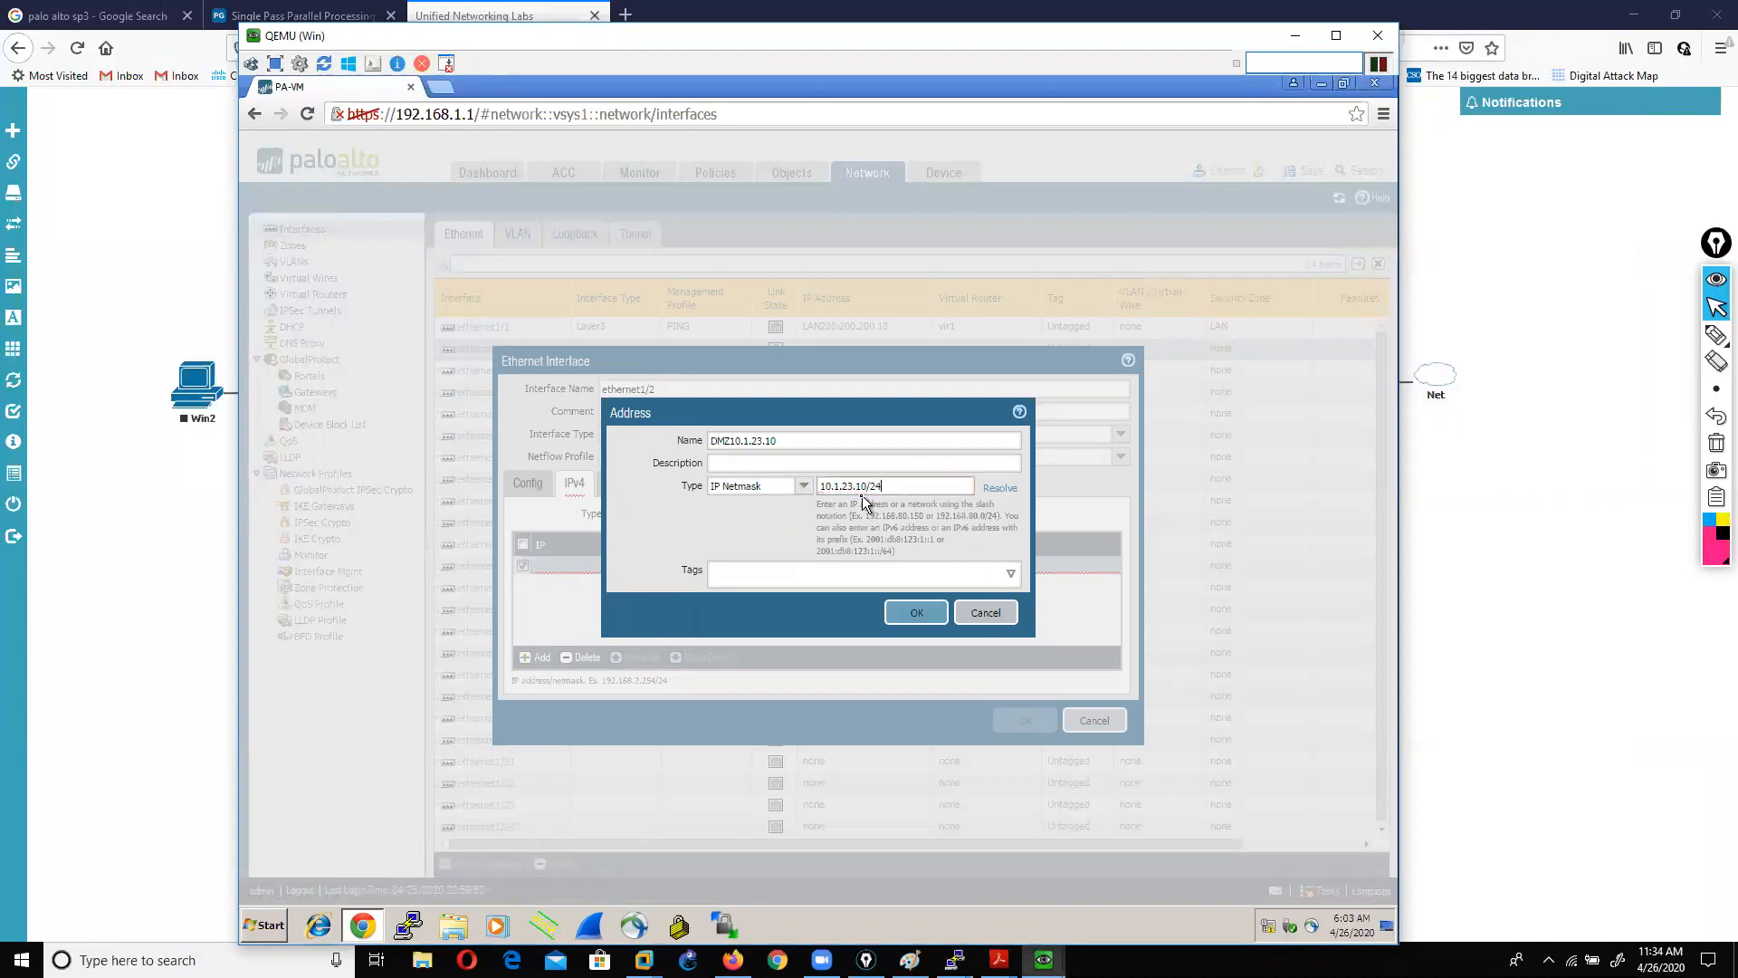
left_click(910, 615)
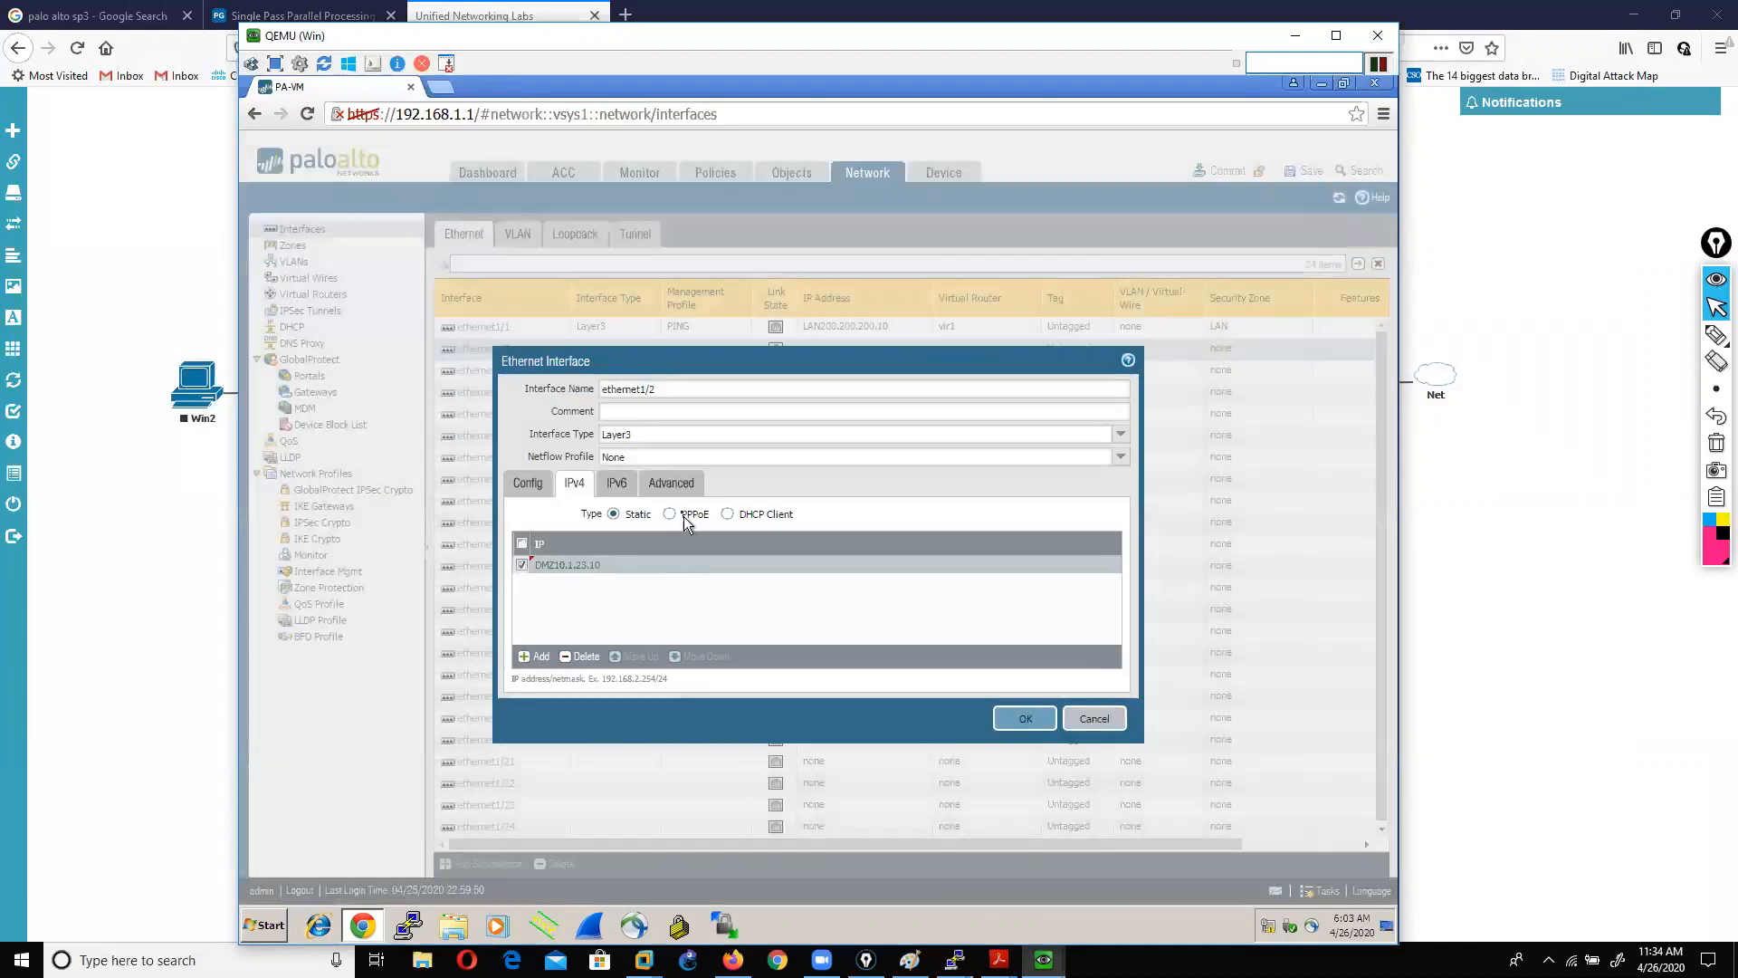
Step: Apply the PING management profile to ethernet1/2 and save the interface
left_click(678, 487)
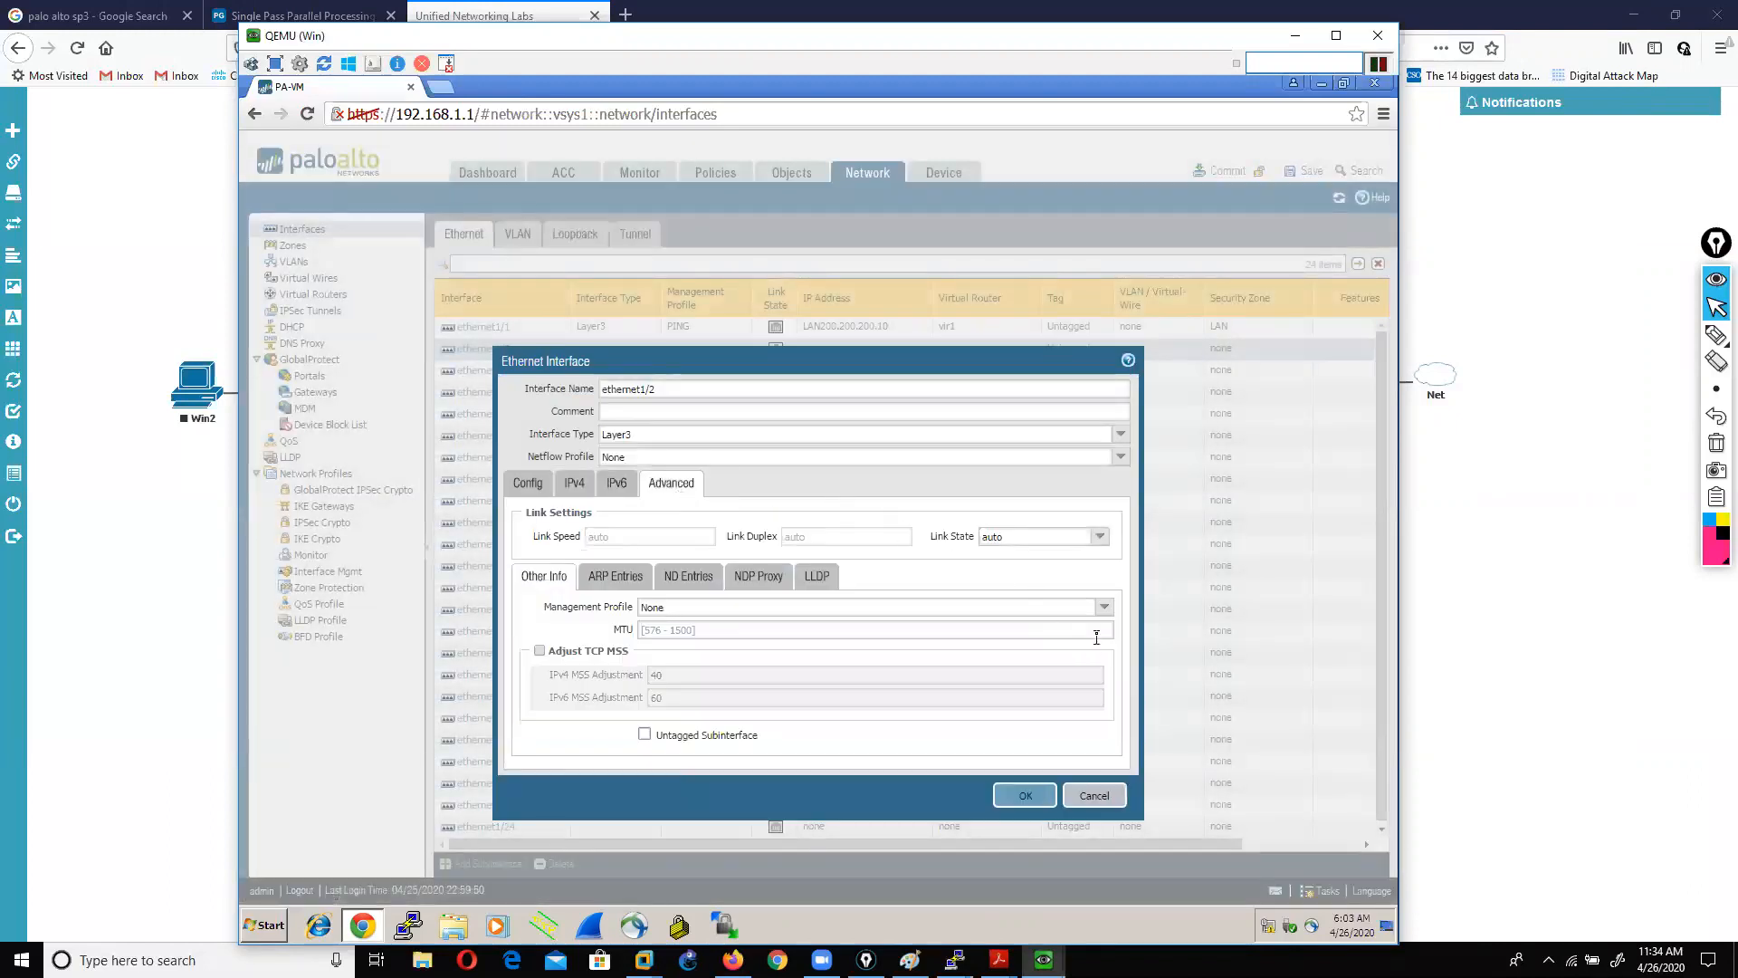
left_click(1104, 607)
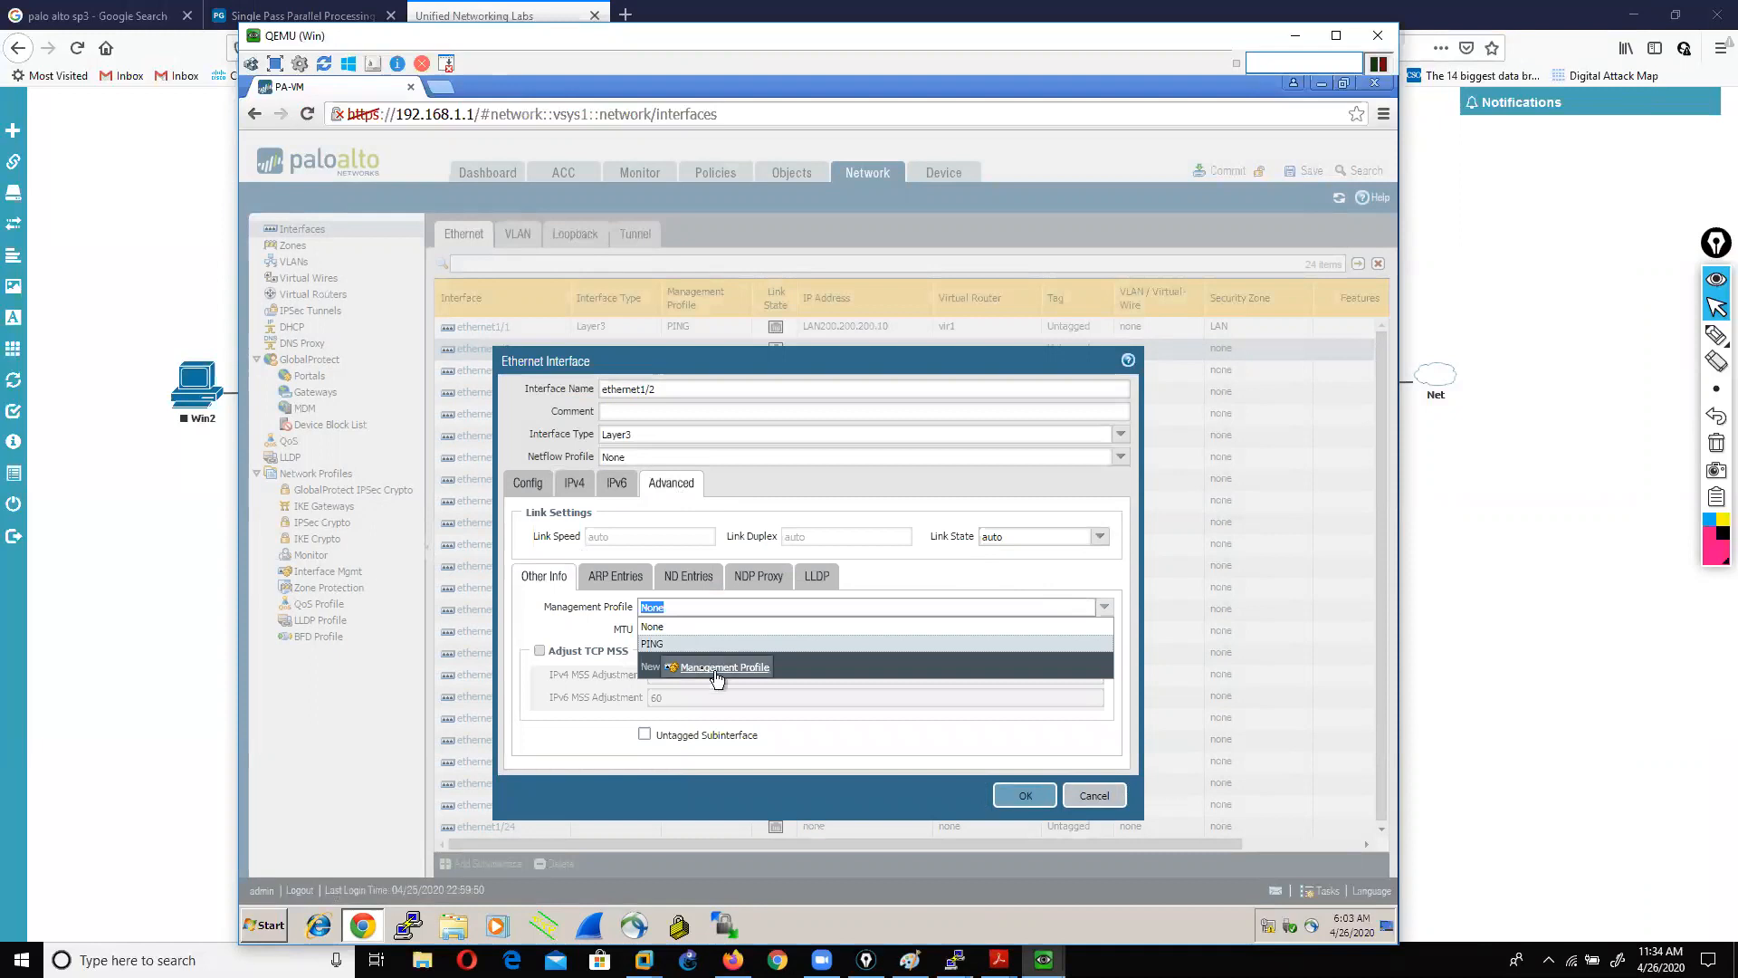
left_click(666, 644)
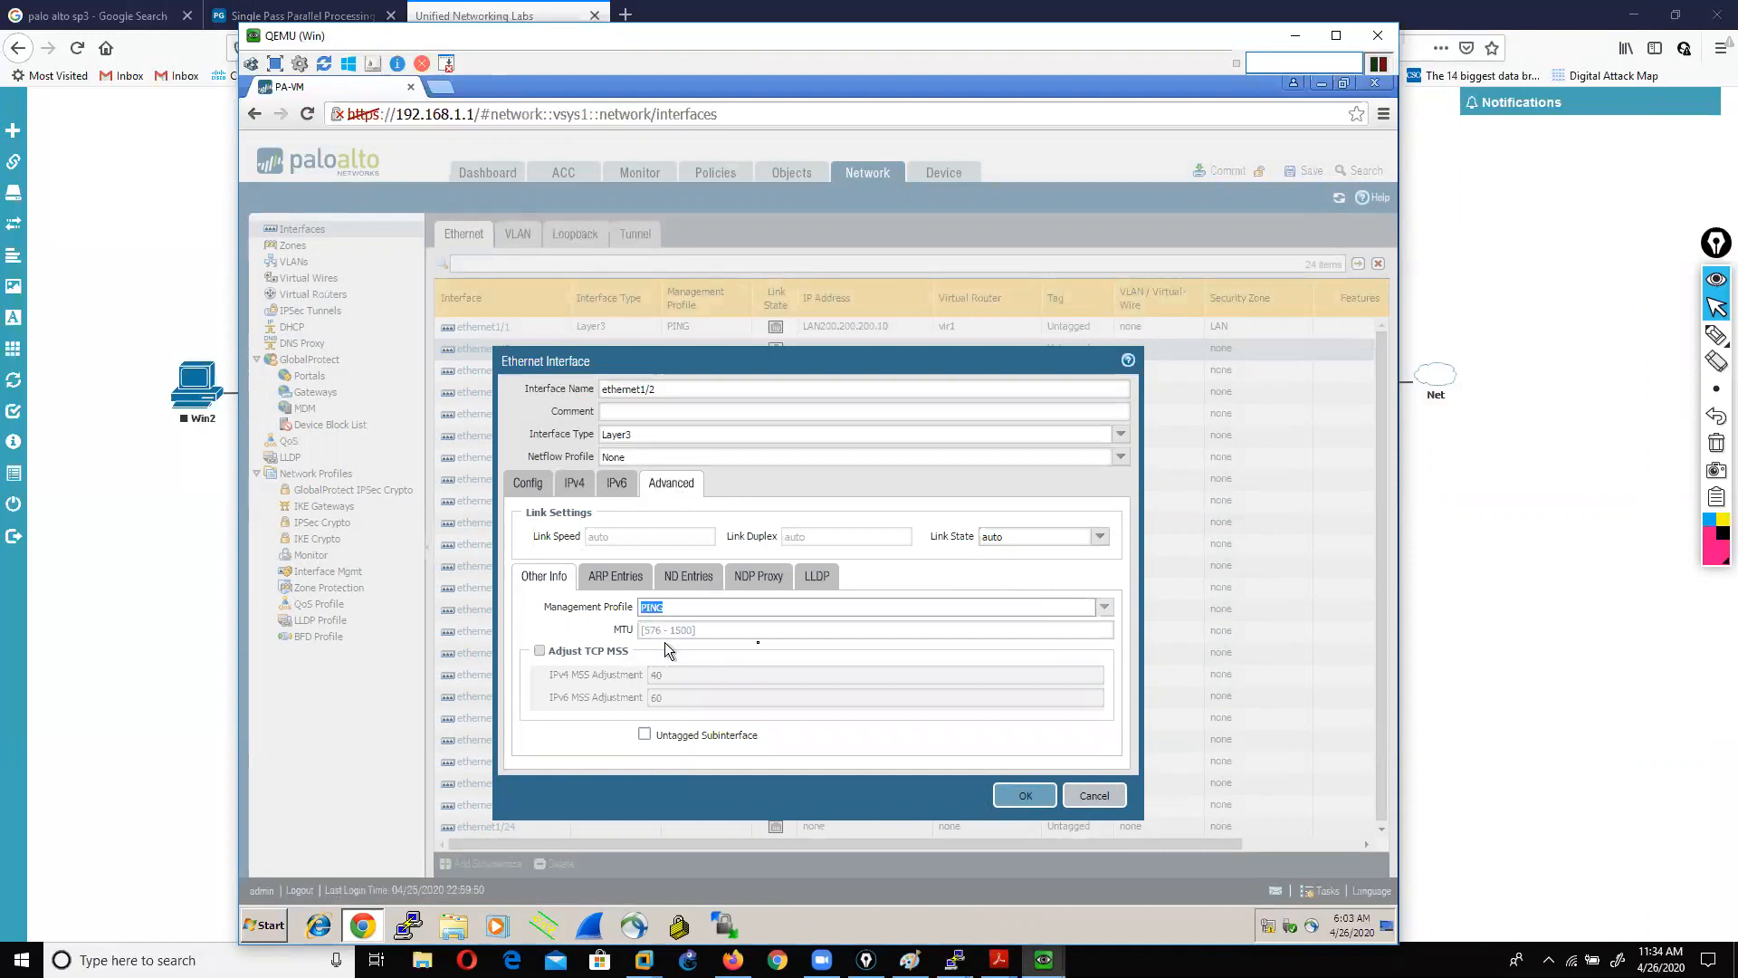
left_click(1023, 796)
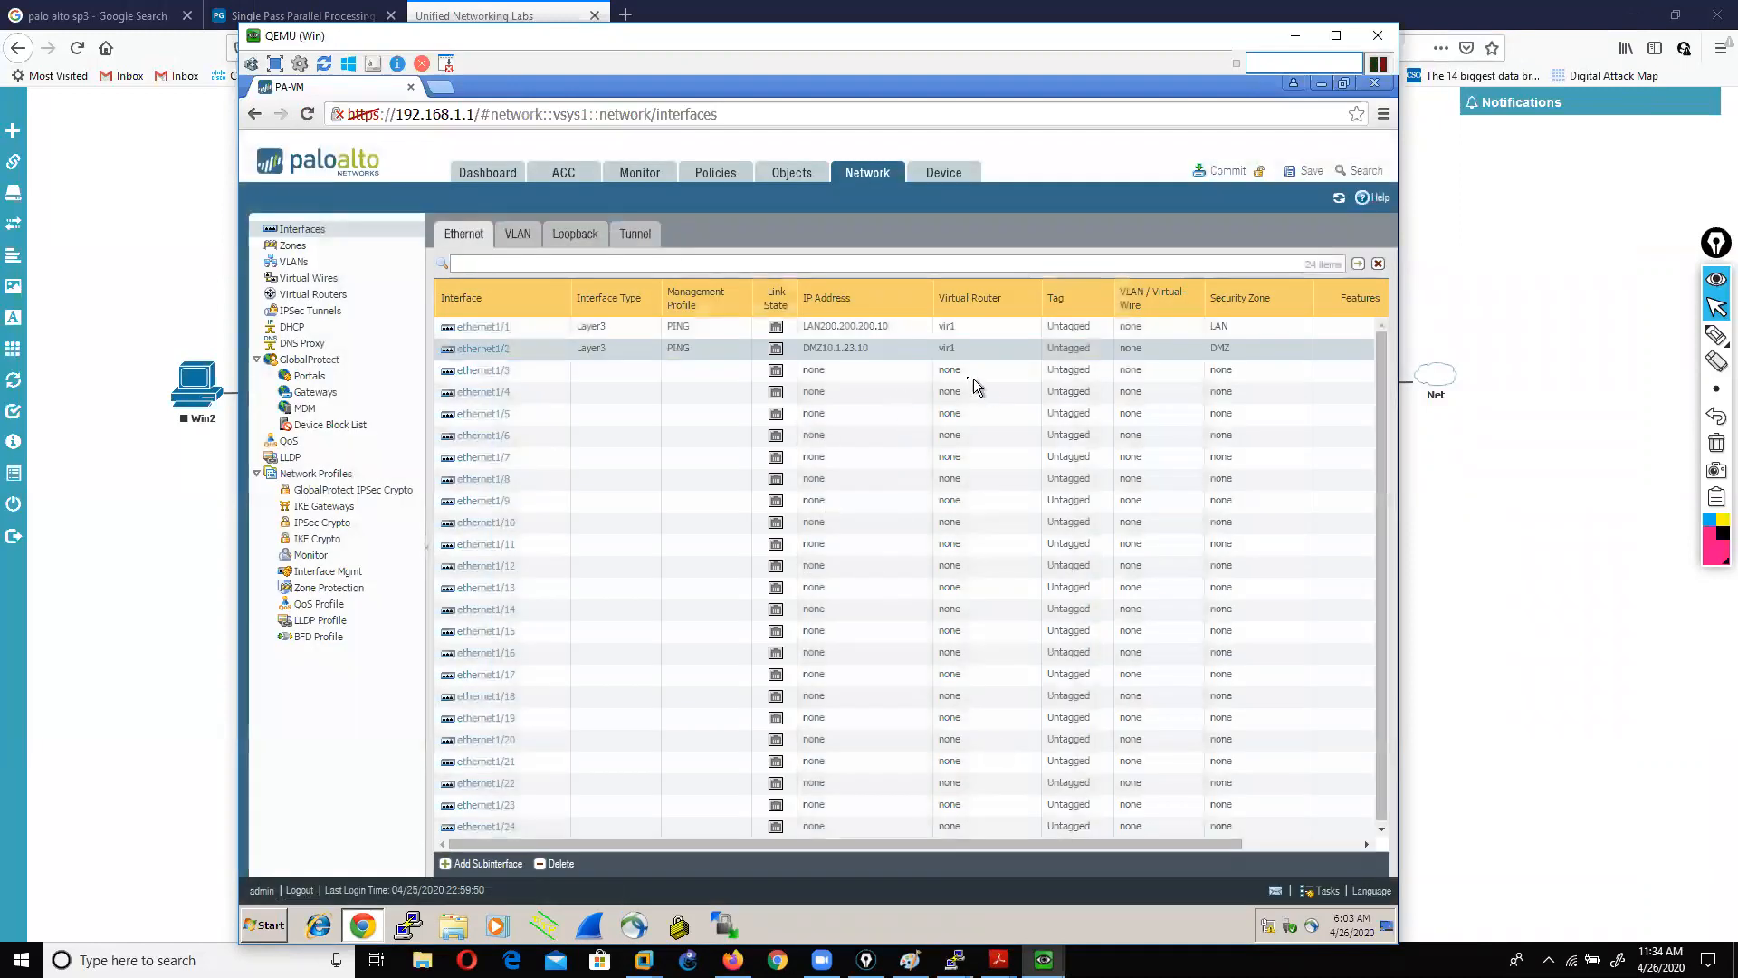
Step: Make ethernet1/3 Layer3 on virtual router vir1 in a new zone WAN
left_click(485, 371)
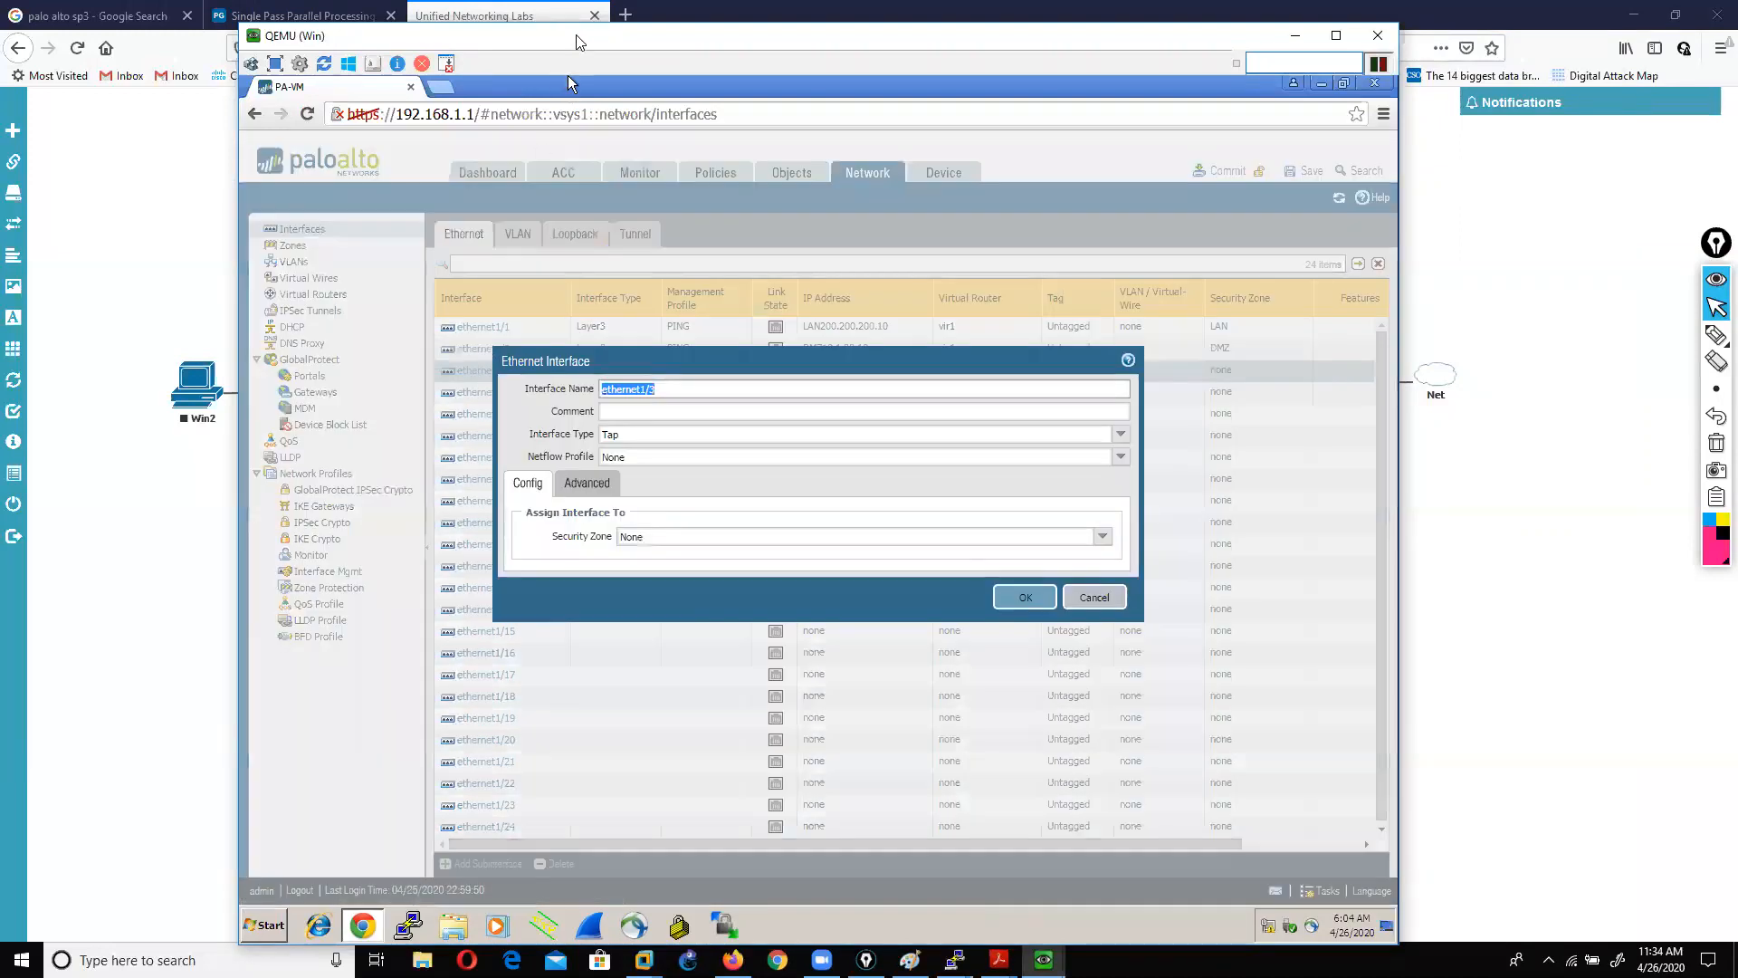
left_click_drag(579, 42, 597, 576)
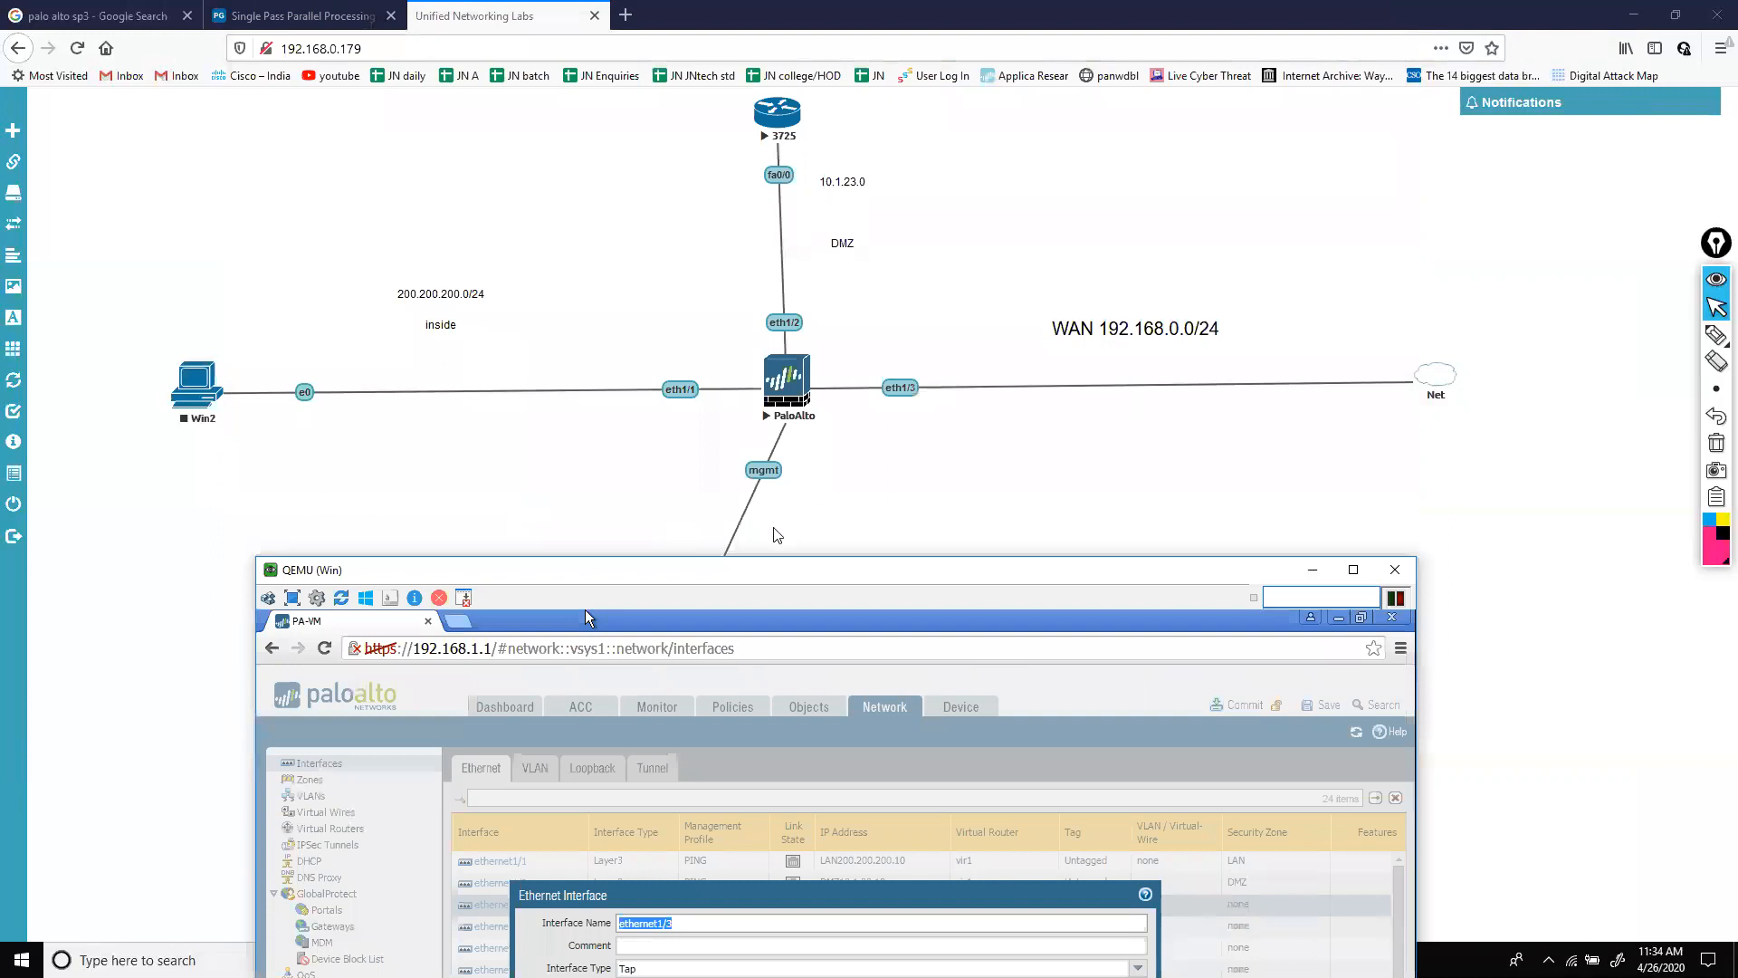
left_click_drag(745, 572, 700, 44)
left_click(1137, 447)
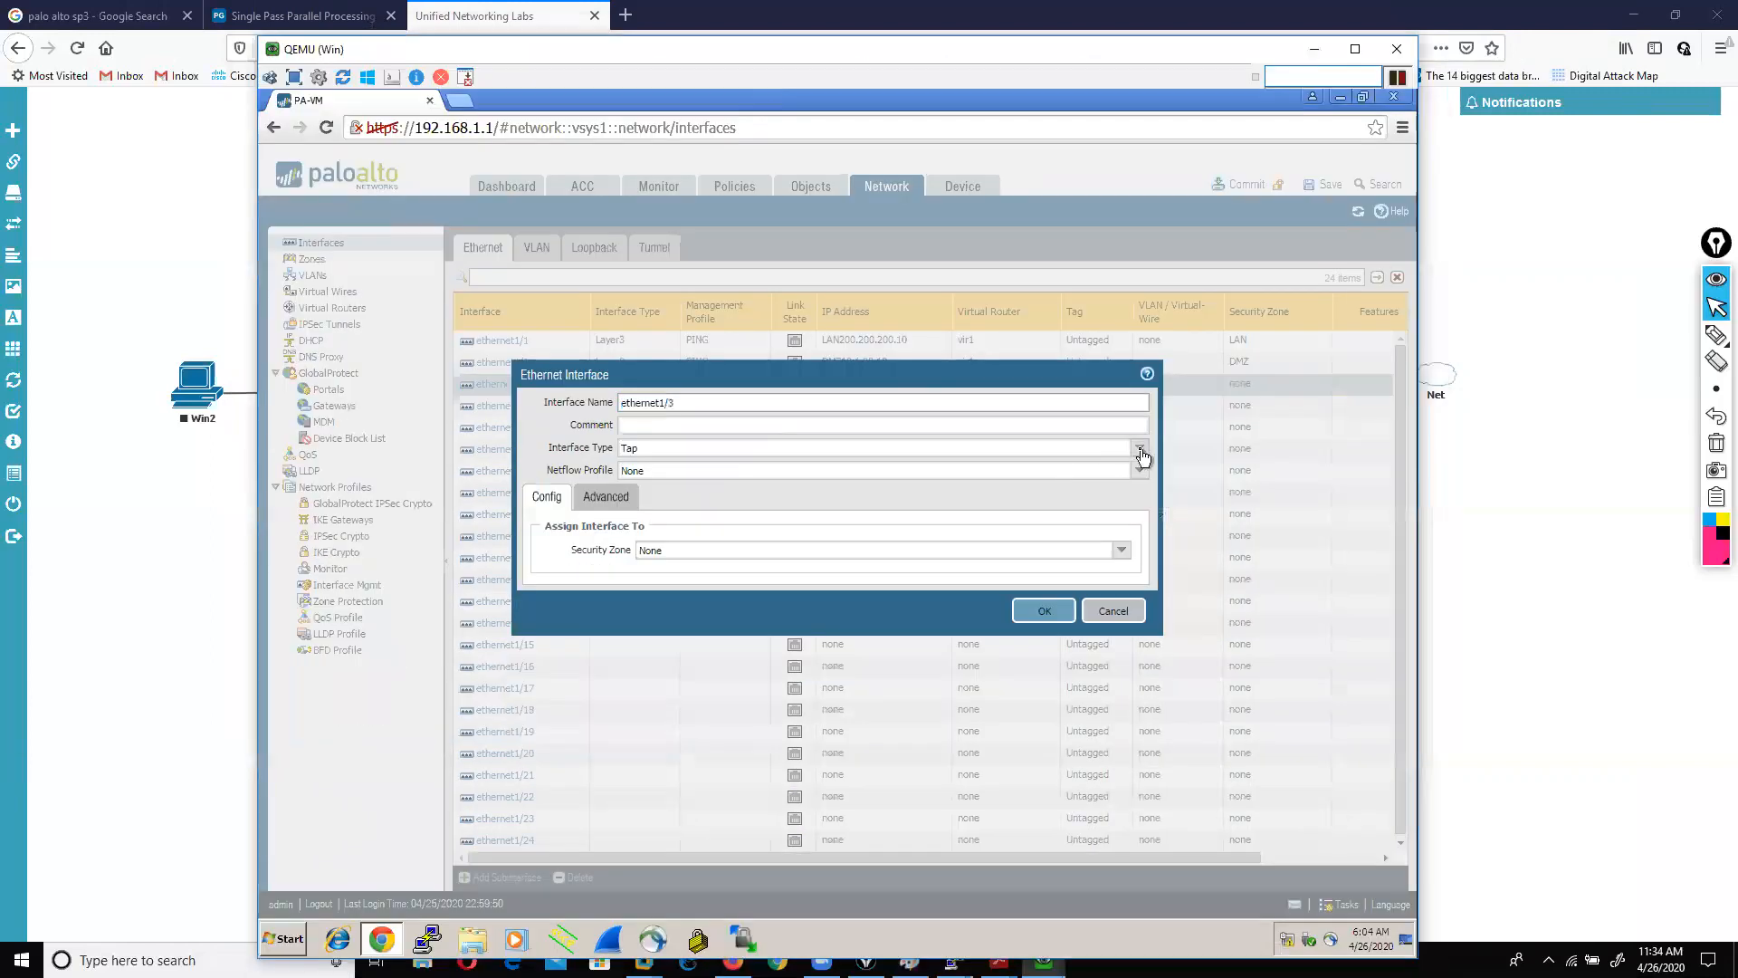
left_click(635, 537)
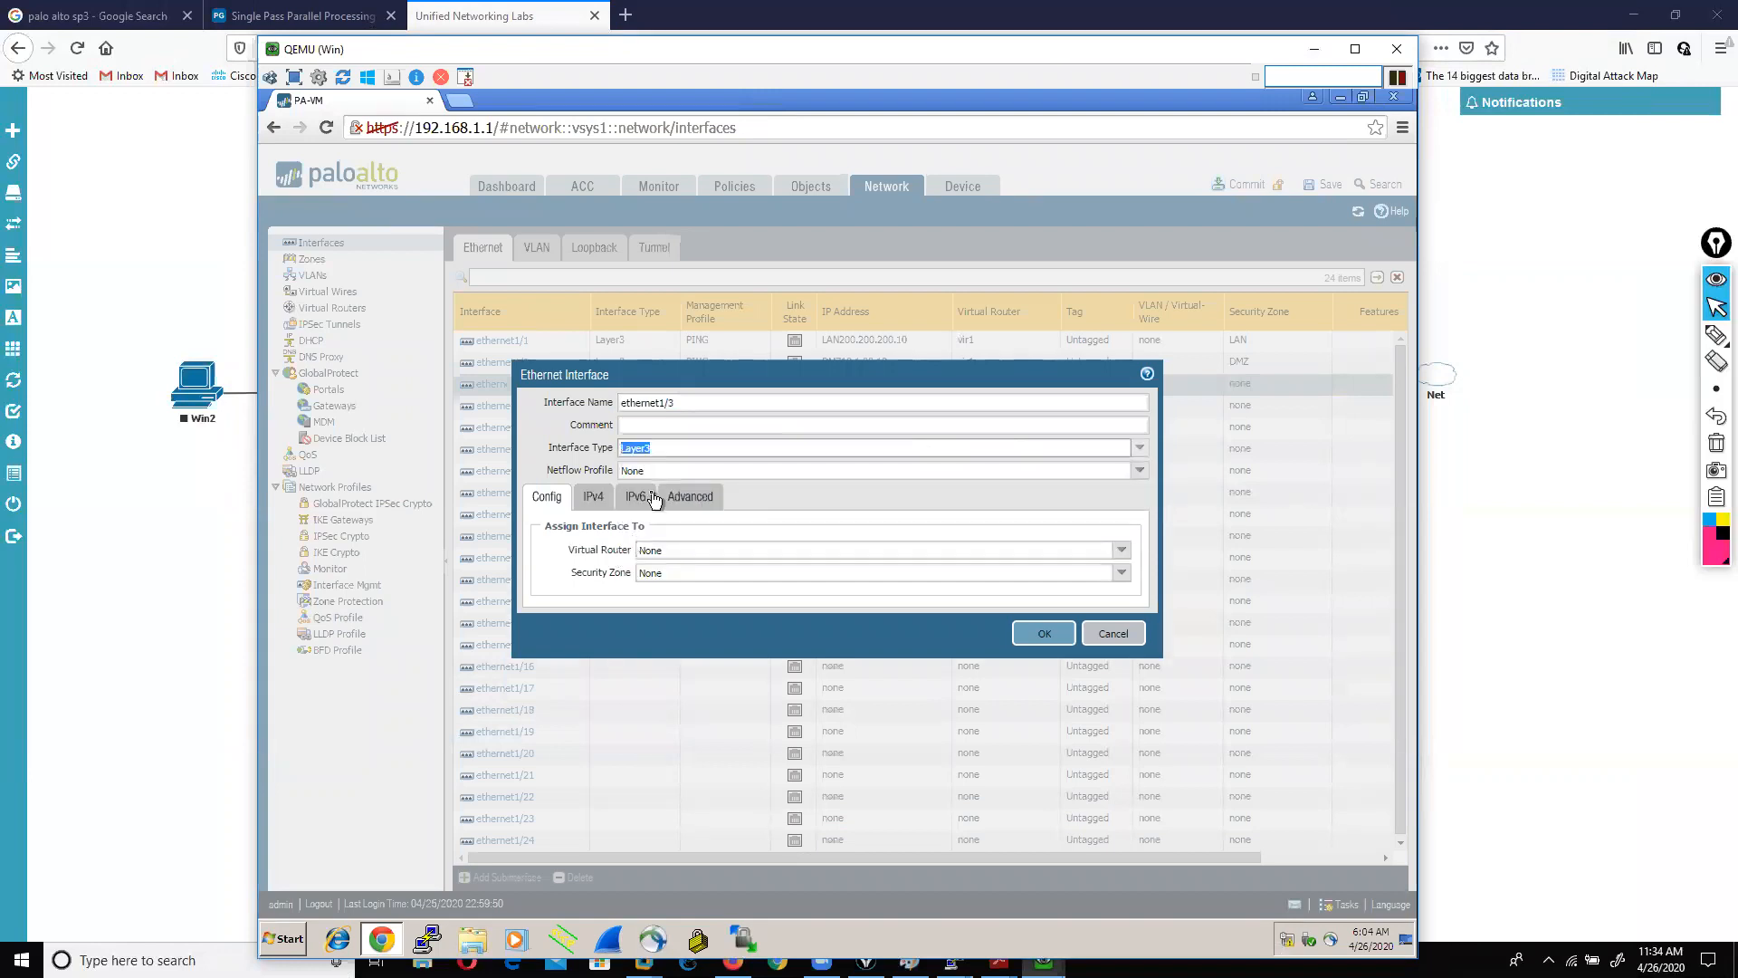
left_click(1120, 551)
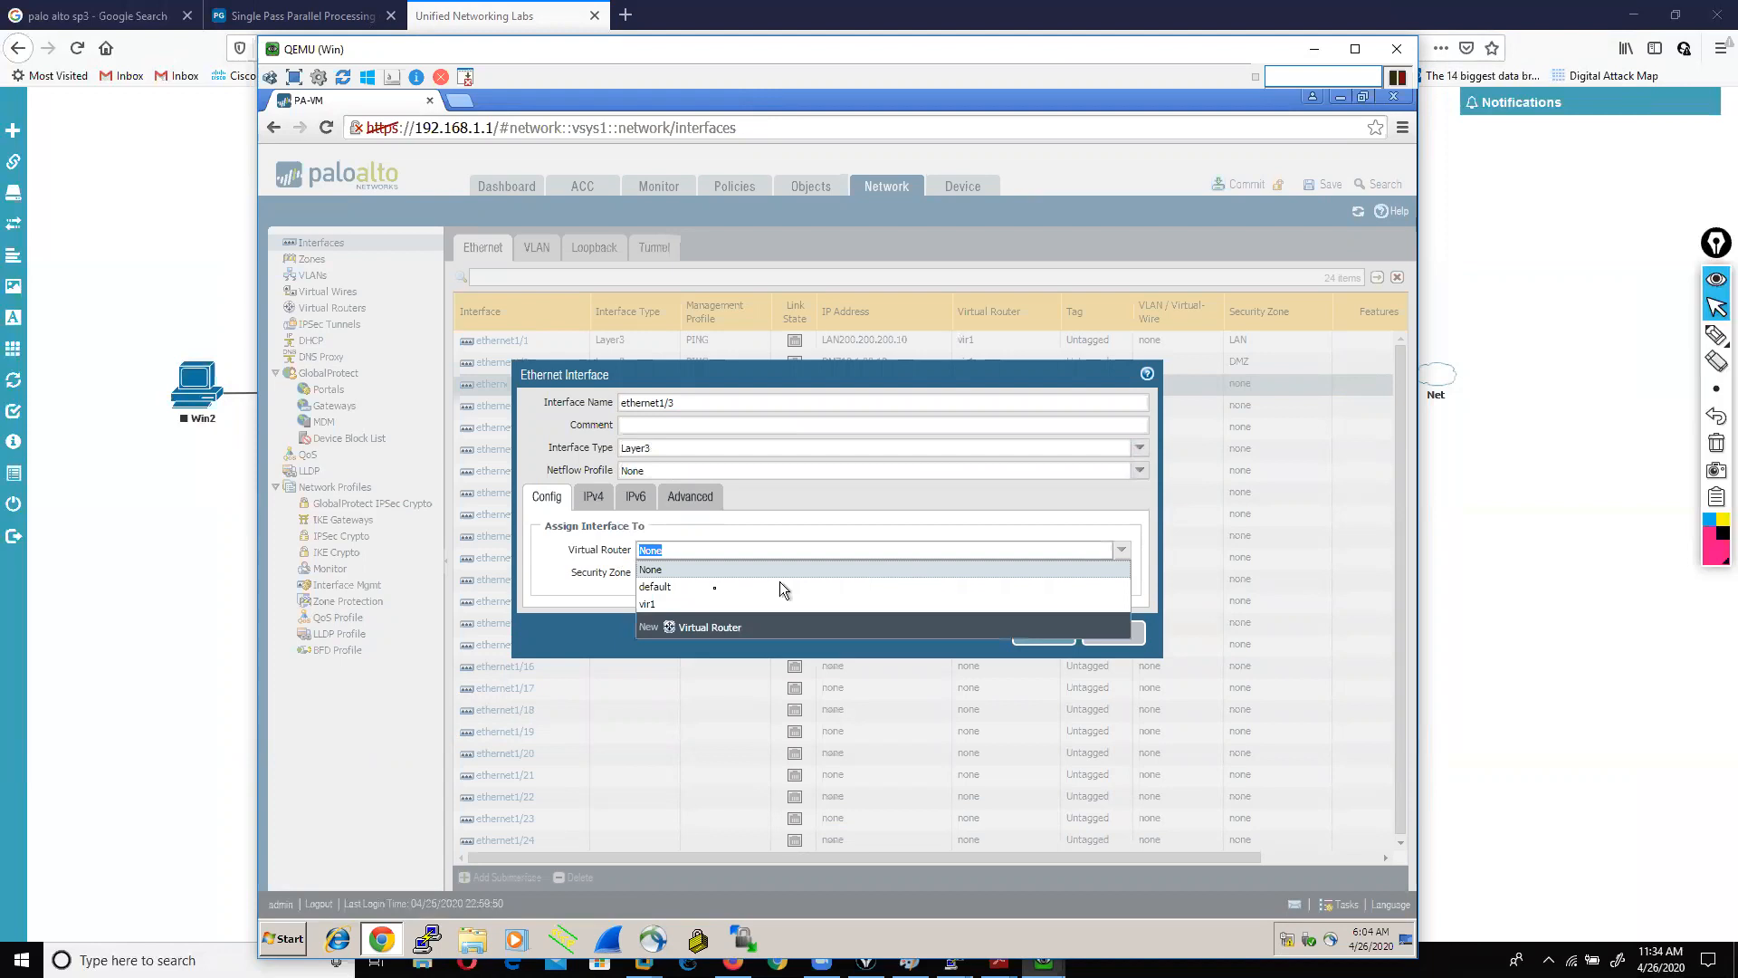
left_click(671, 601)
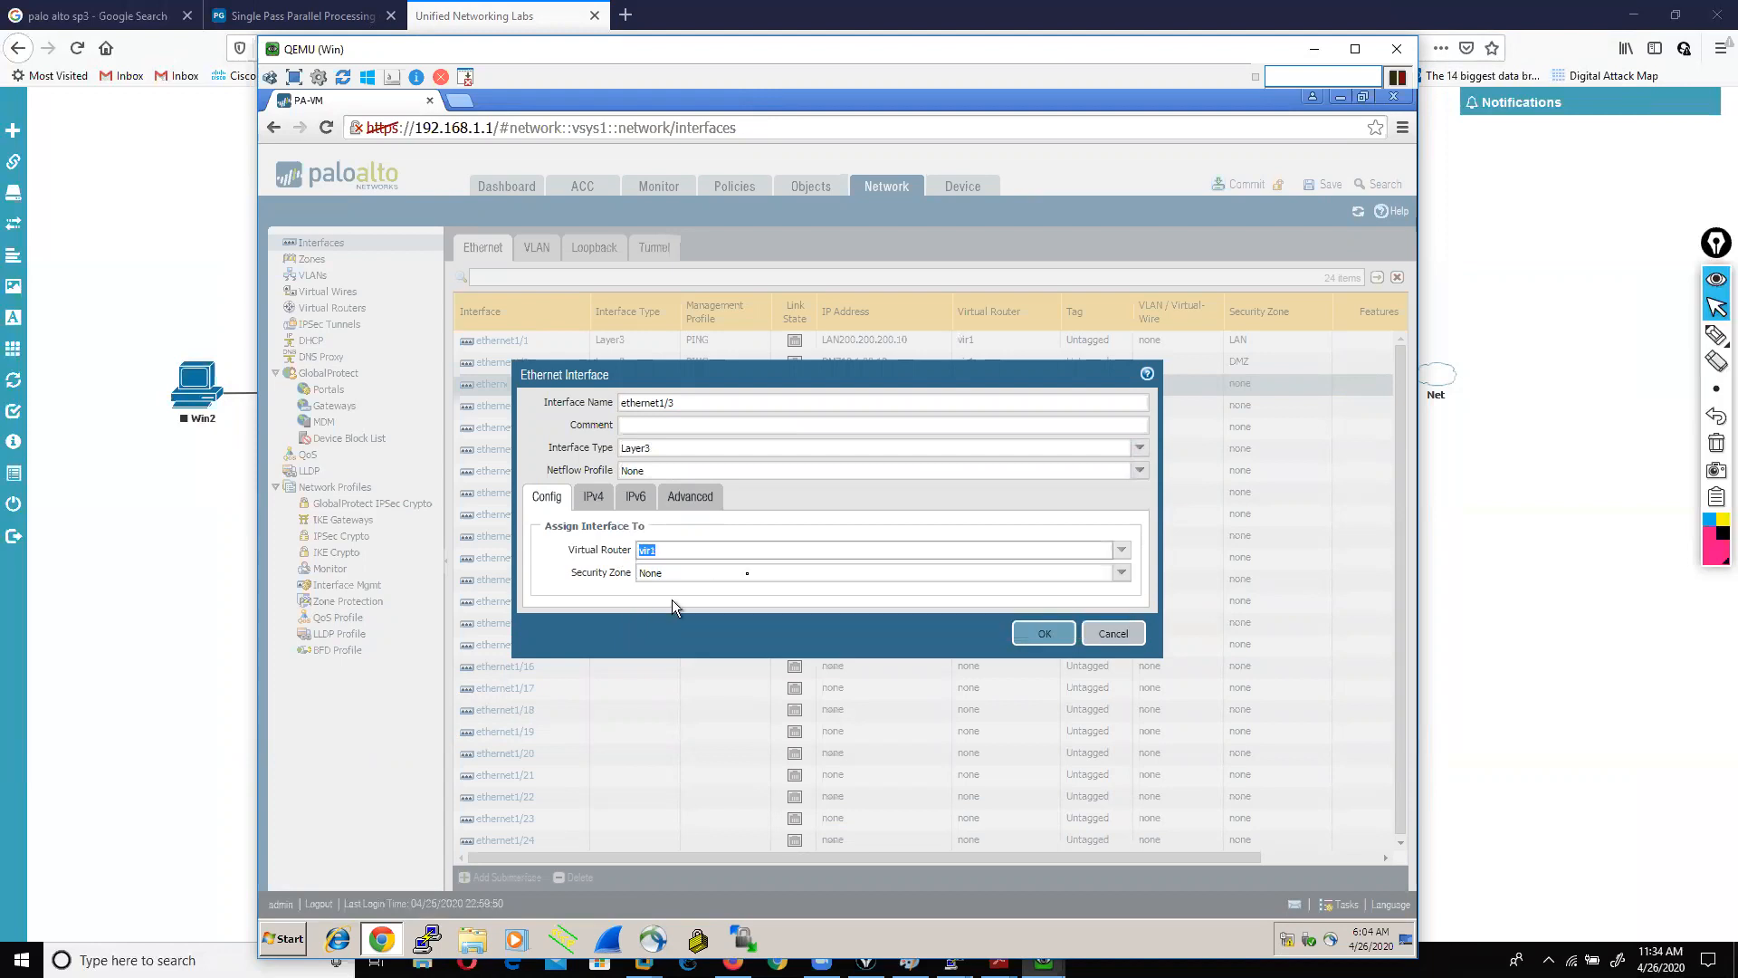
left_click(1127, 574)
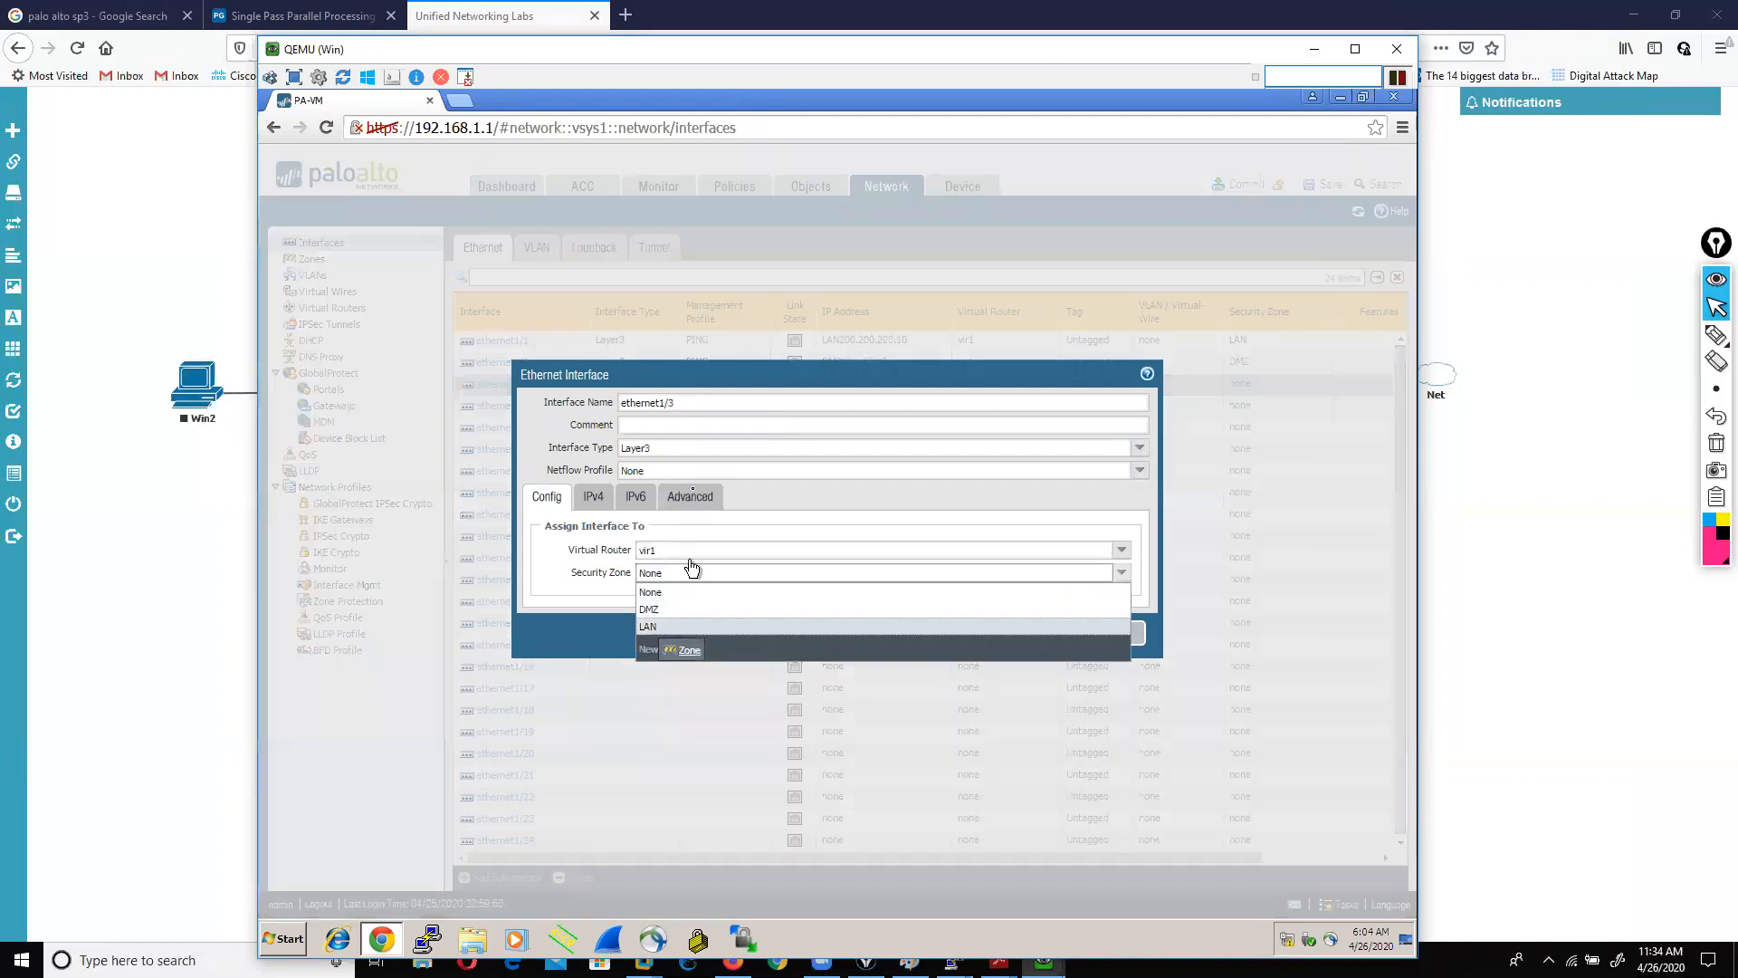
left_click(681, 650)
type("WAN")
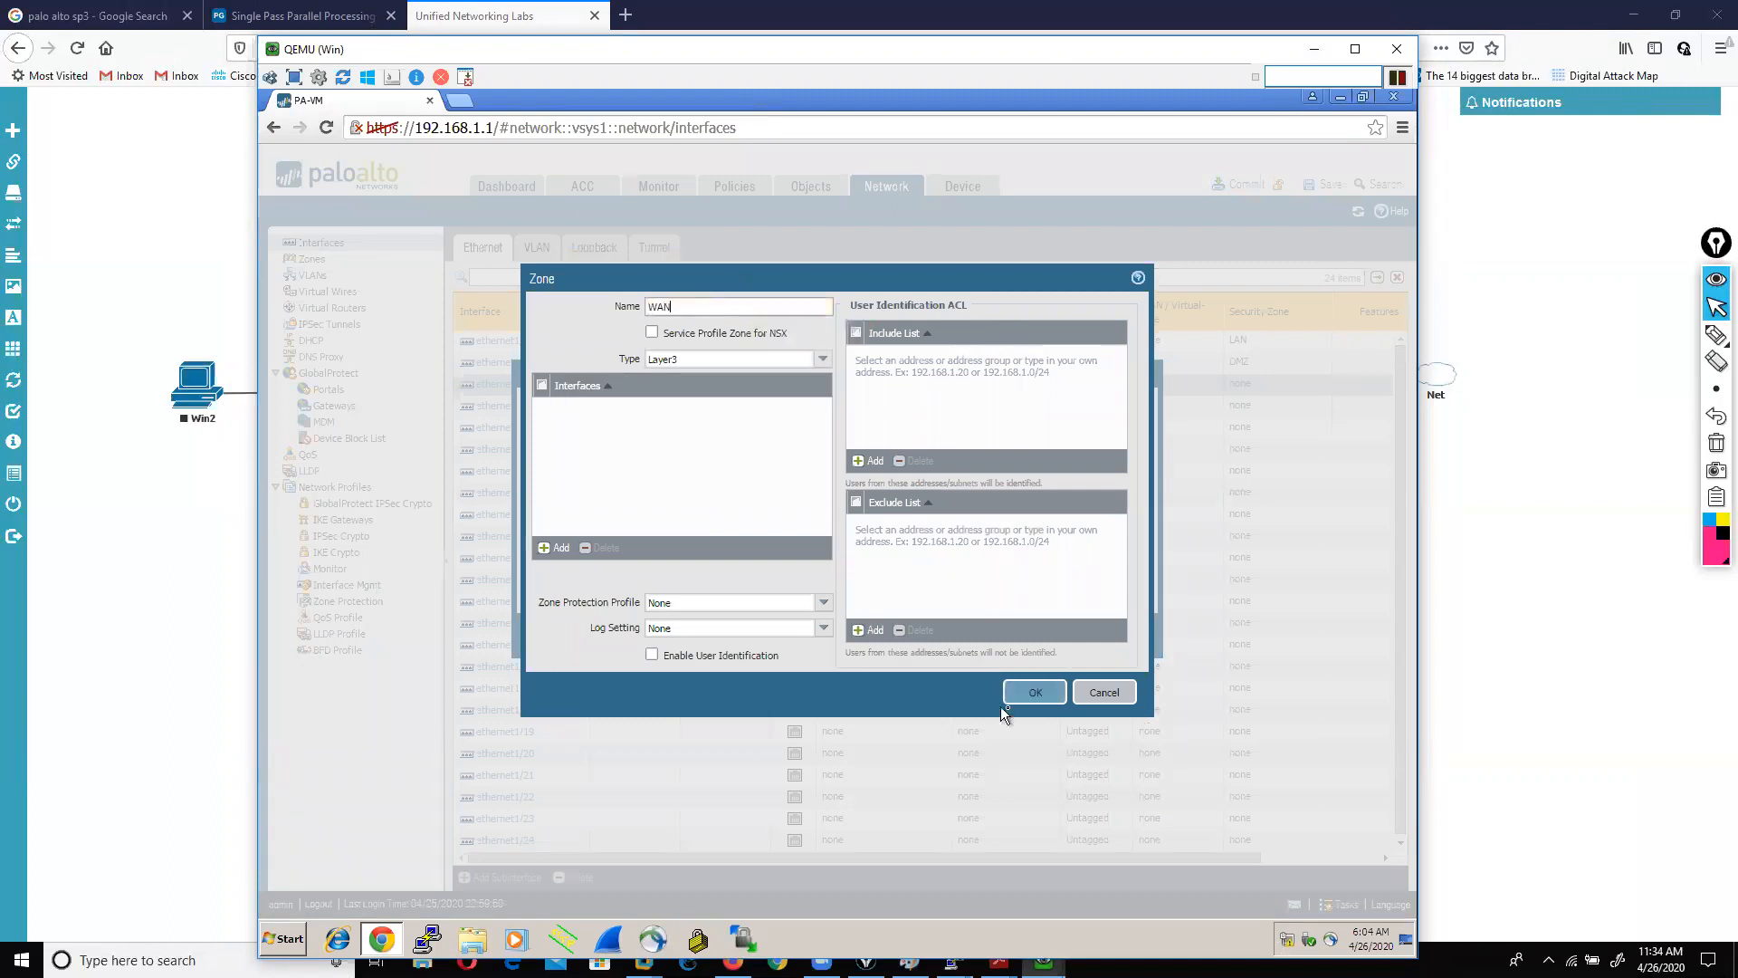
left_click(1032, 696)
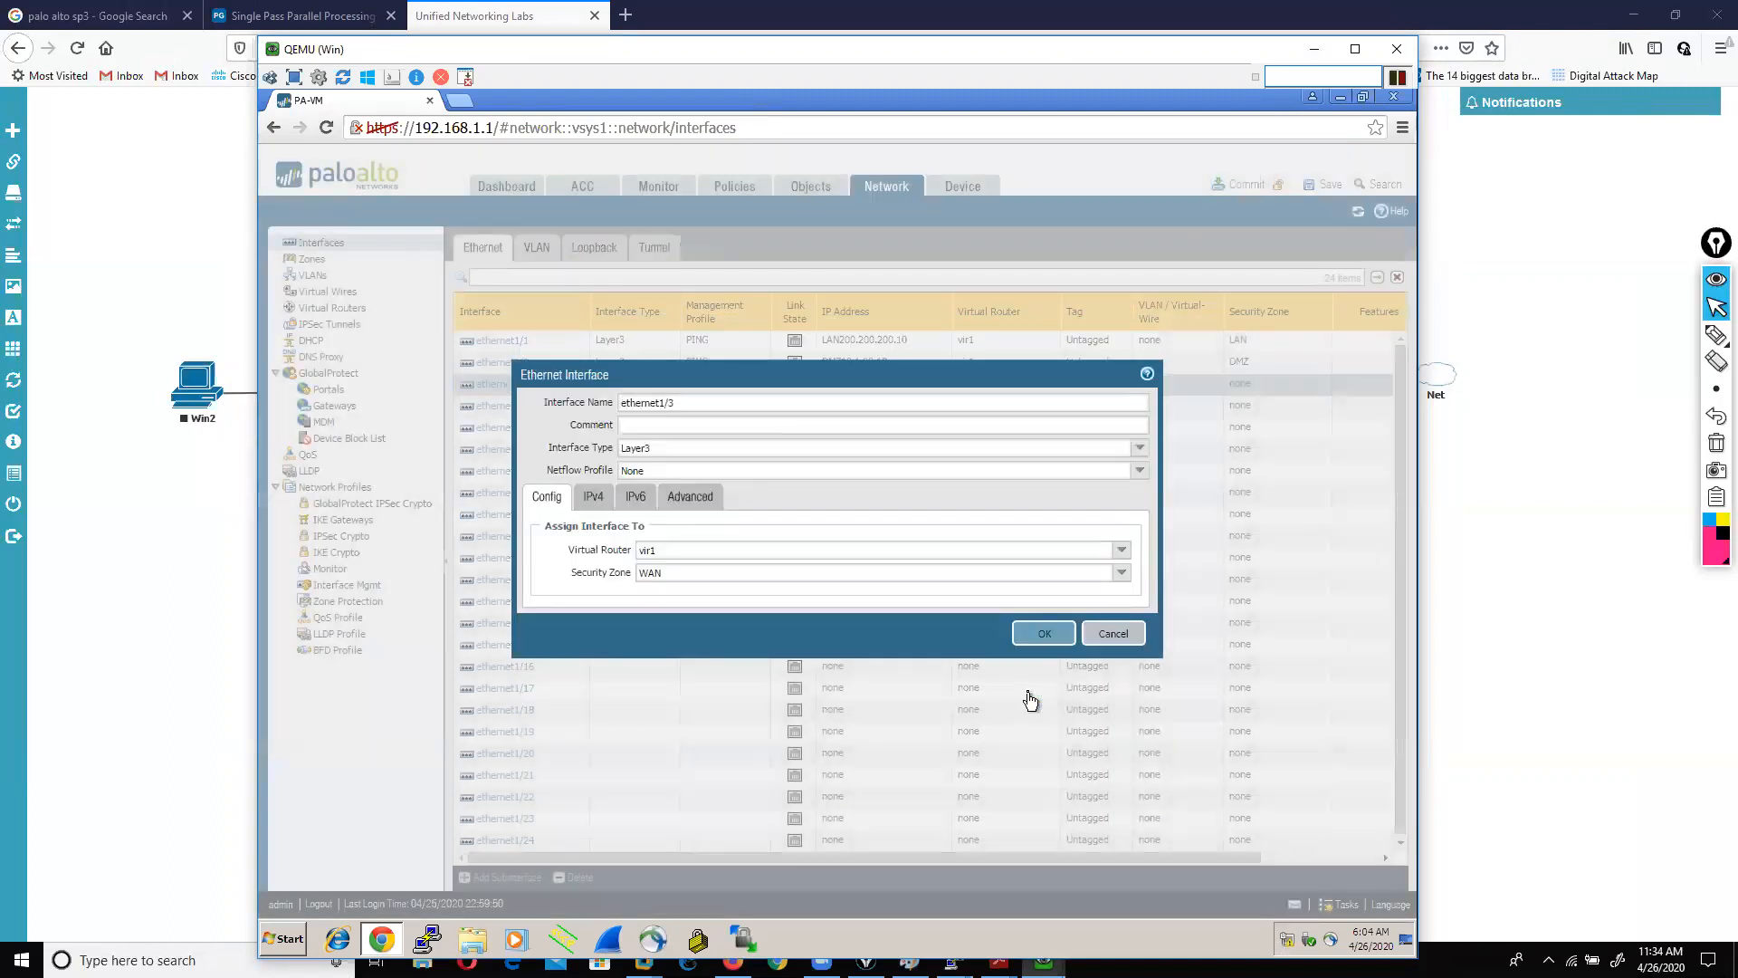
Step: Set ethernet1/3 to get its IPv4 address by DHCP, apply PING, and save
left_click(593, 498)
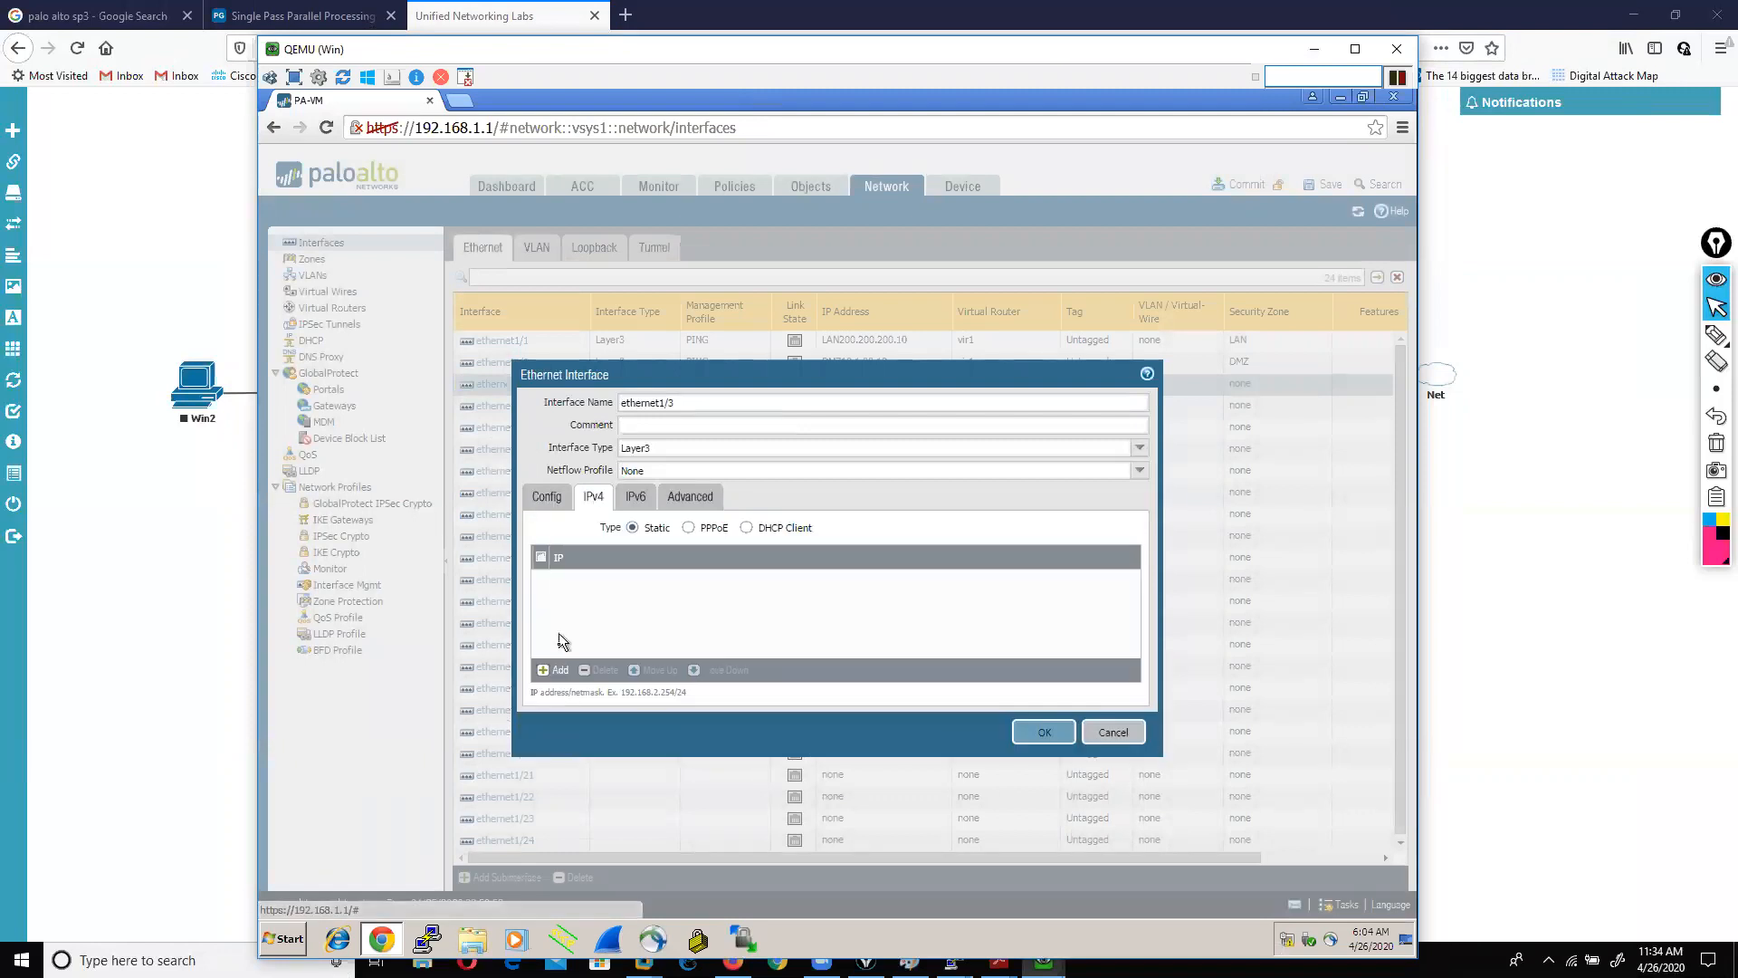
left_click(554, 670)
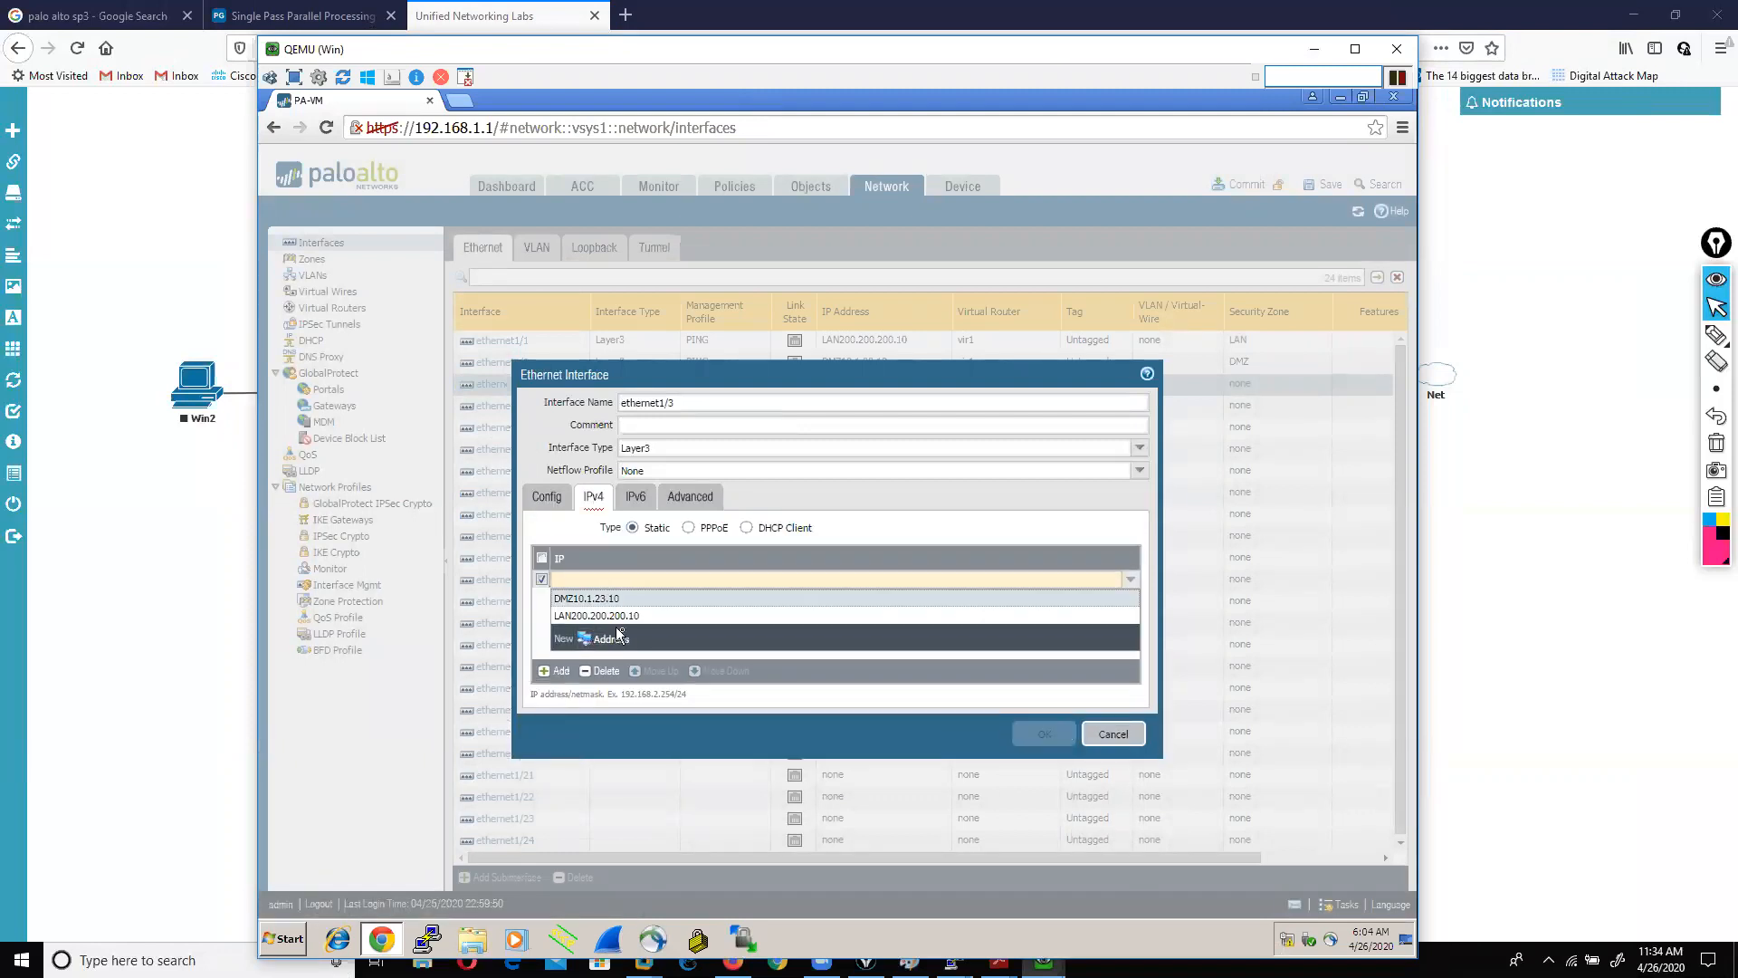
left_click(856, 521)
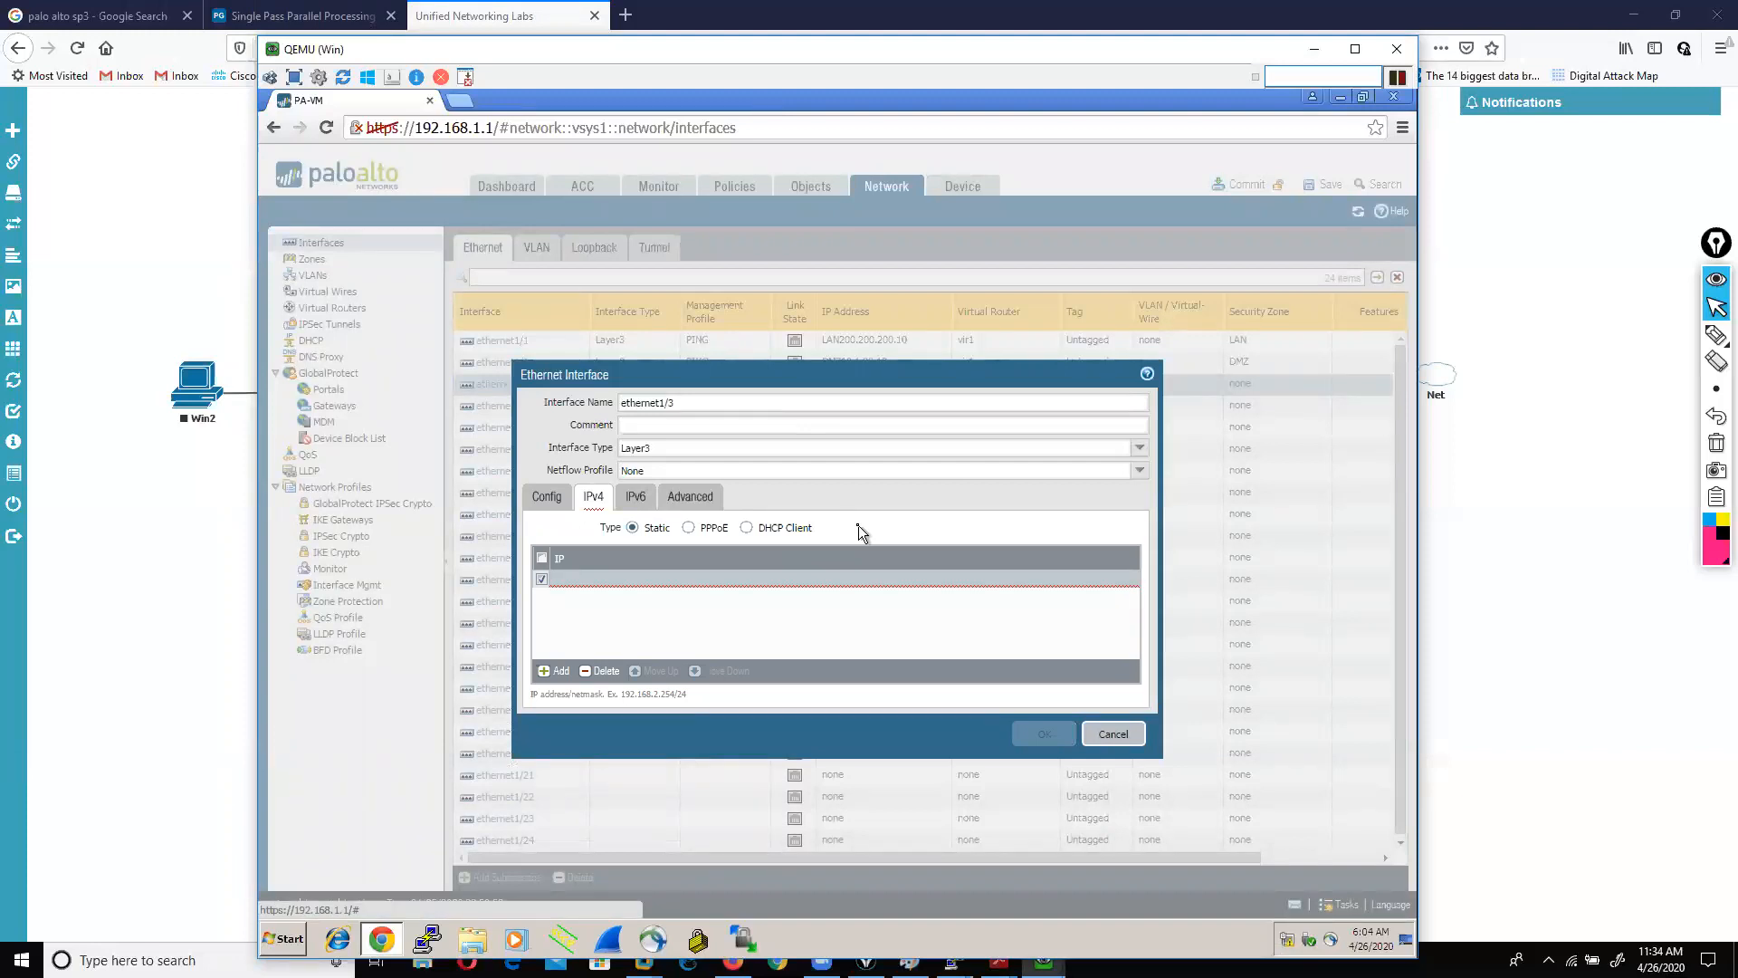
left_click(748, 533)
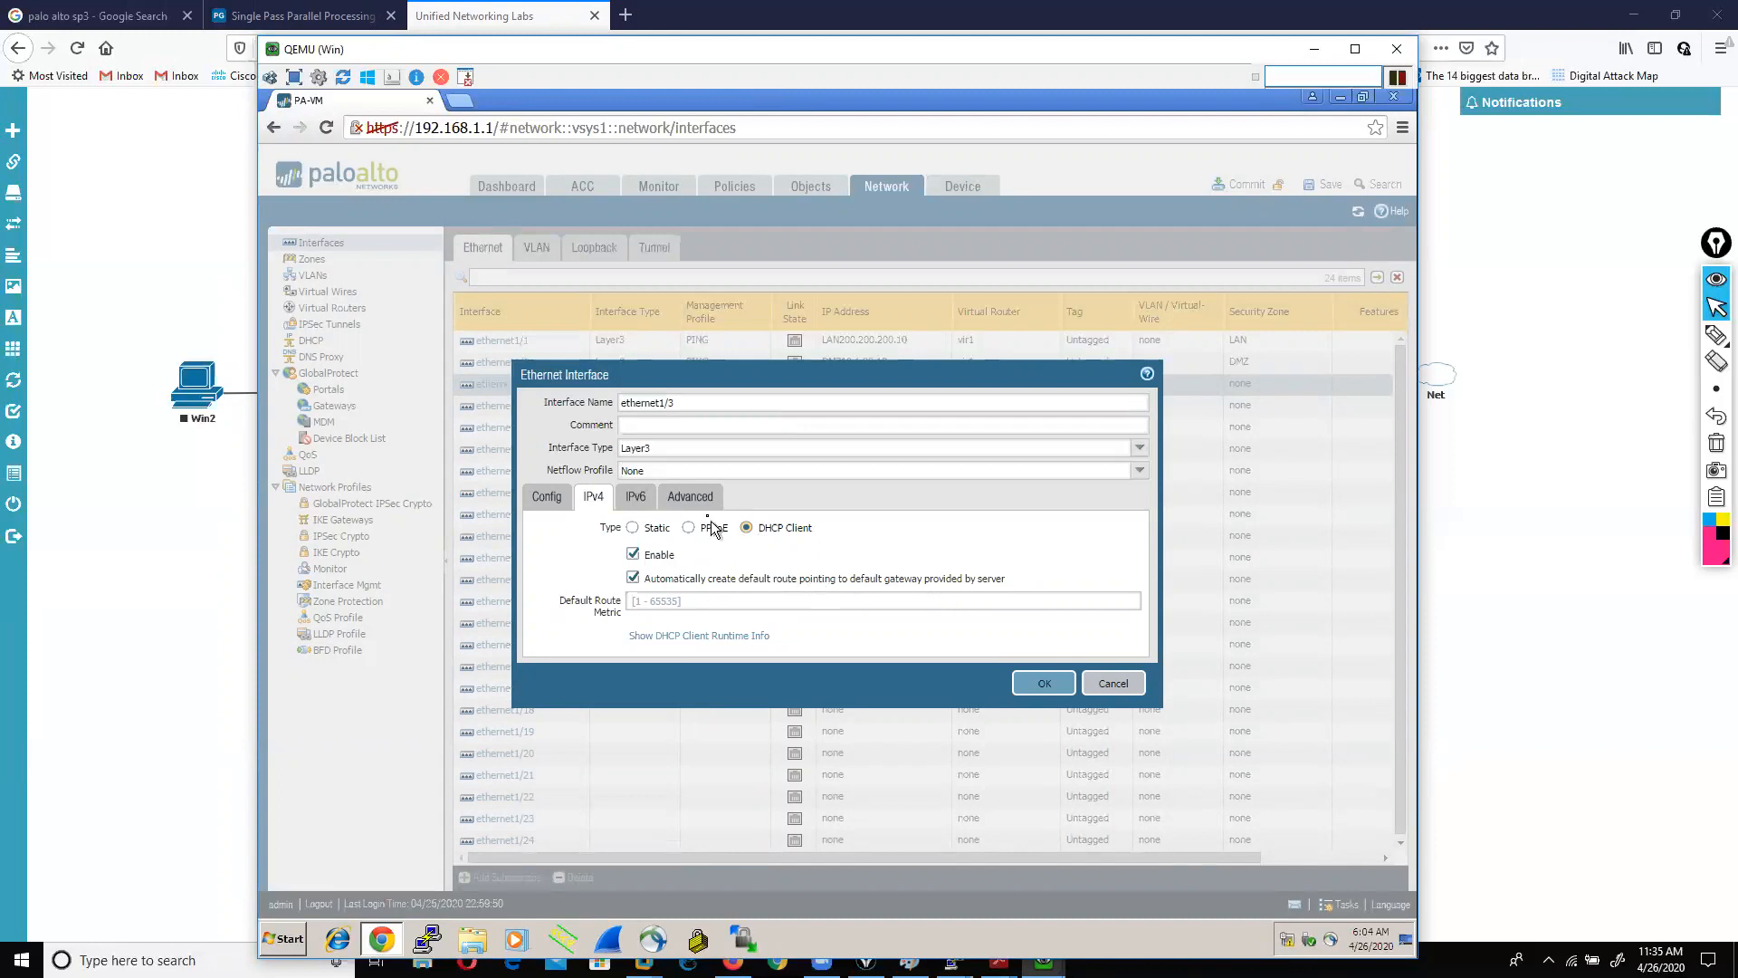
left_click(691, 499)
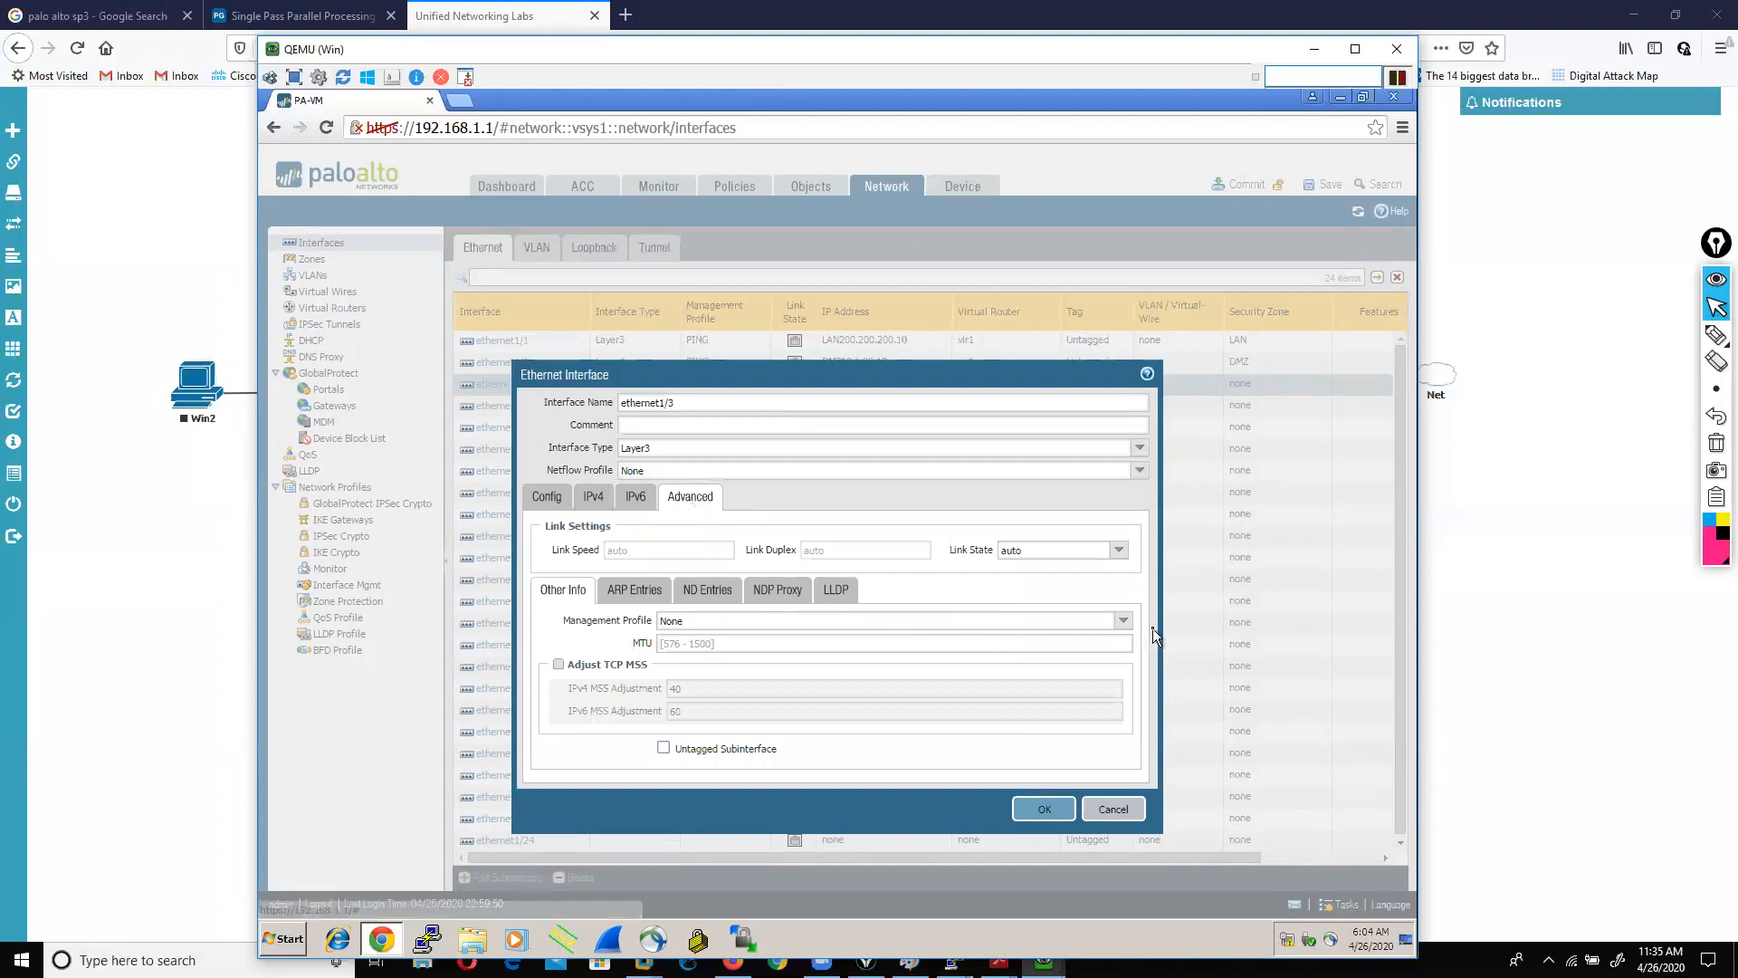
left_click(1124, 621)
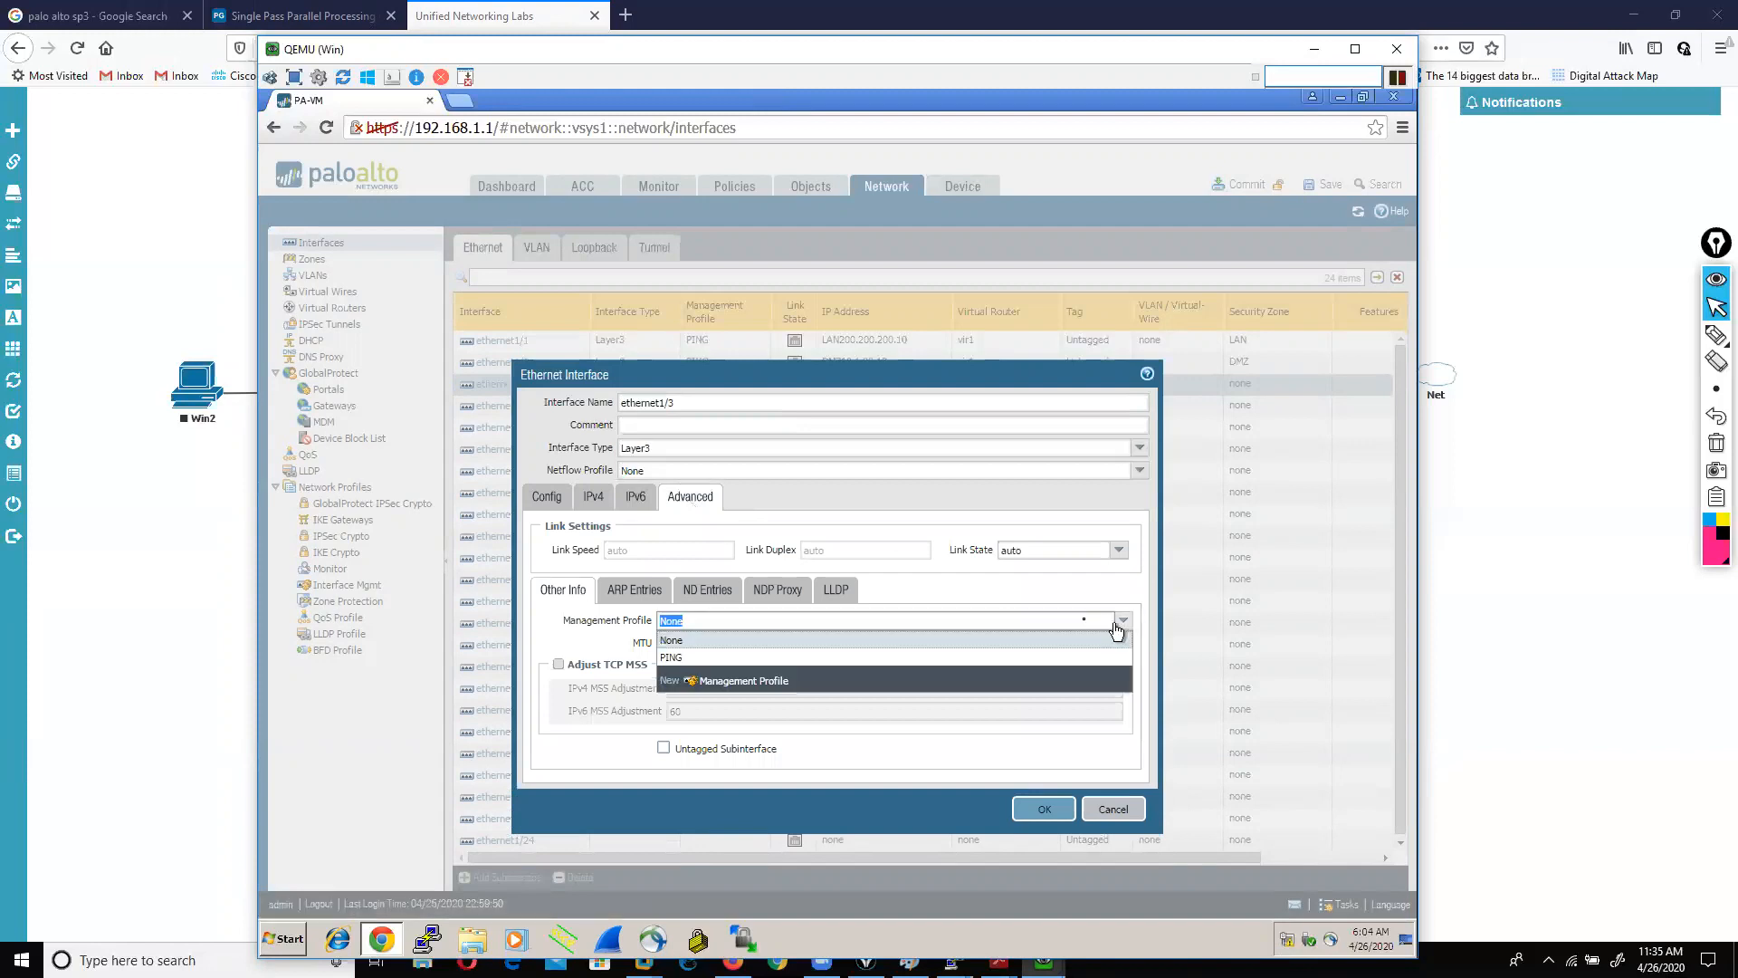
left_click(729, 659)
left_click(1056, 816)
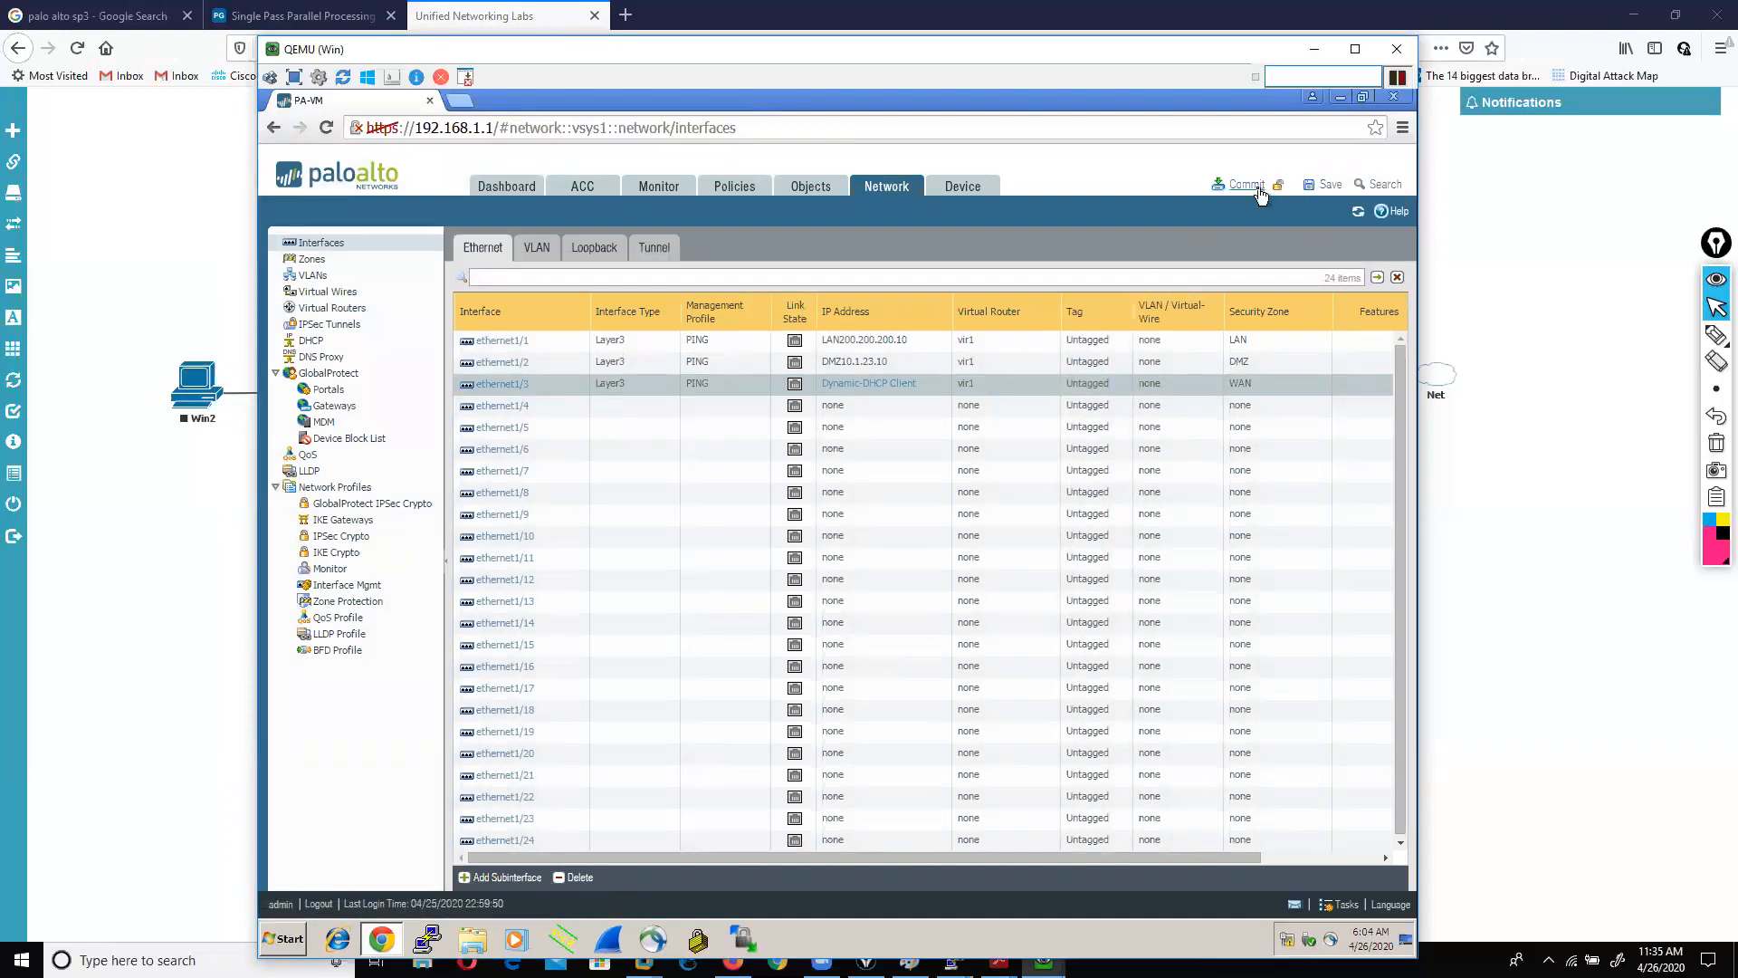
Step: Commit the interface configuration and wait for it to report success
left_click(1246, 185)
left_click(912, 608)
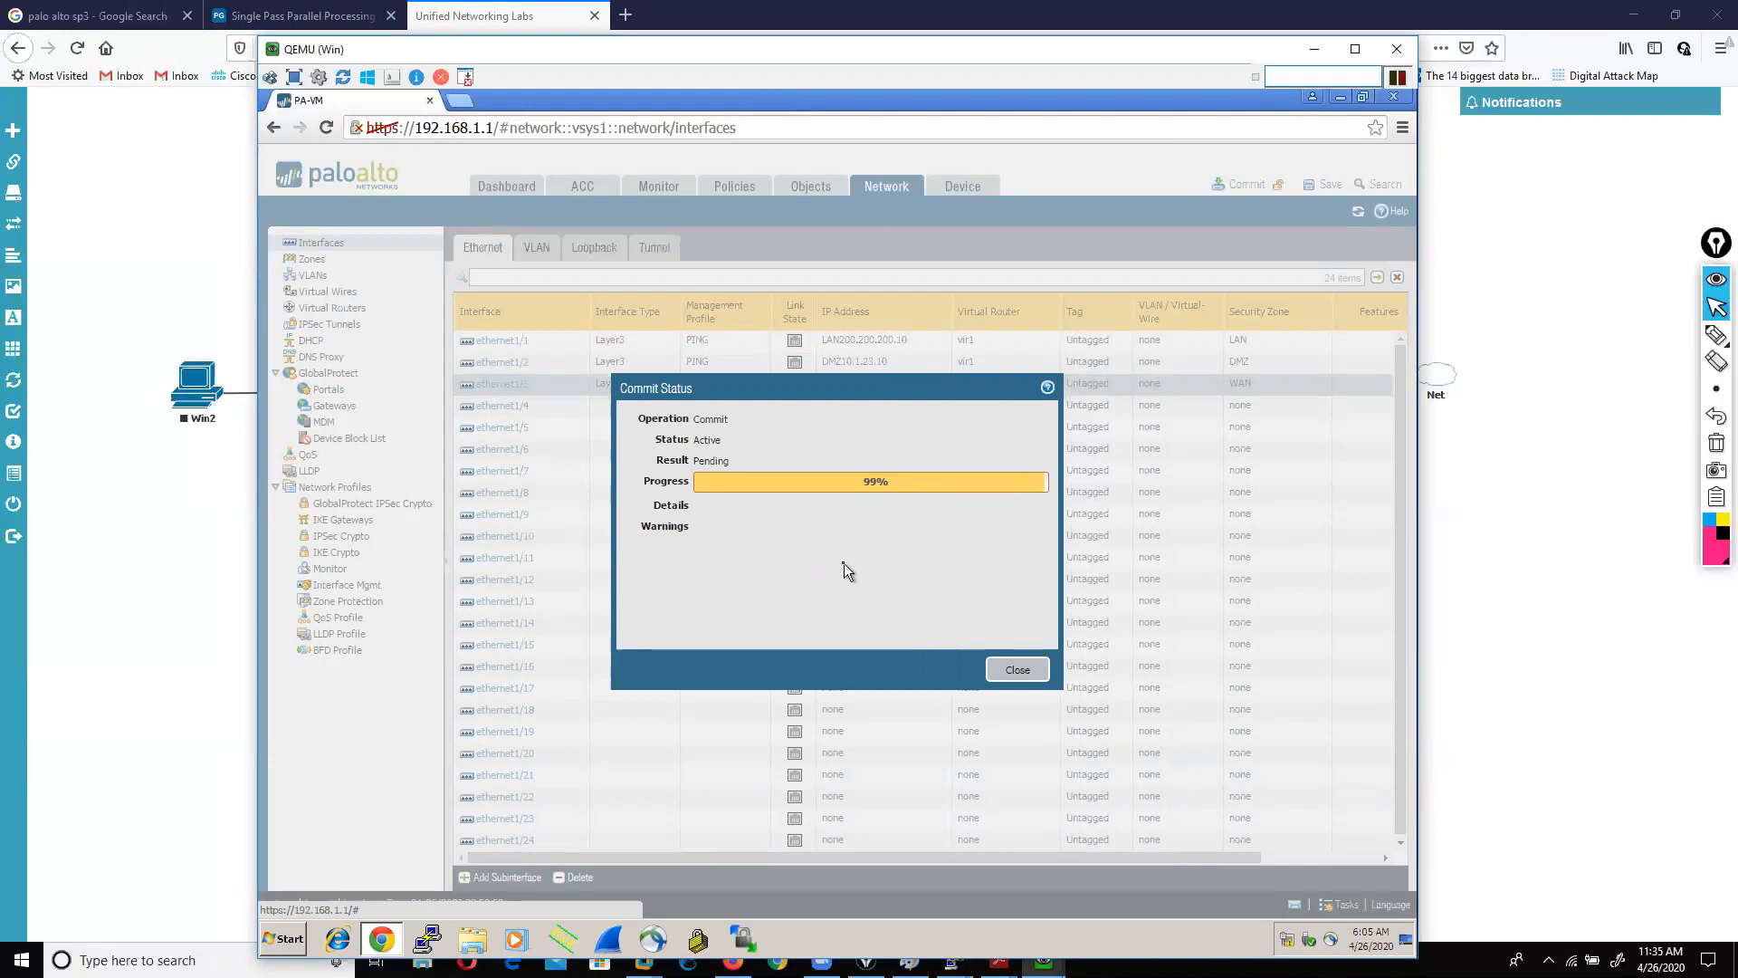
mouse_move(878, 957)
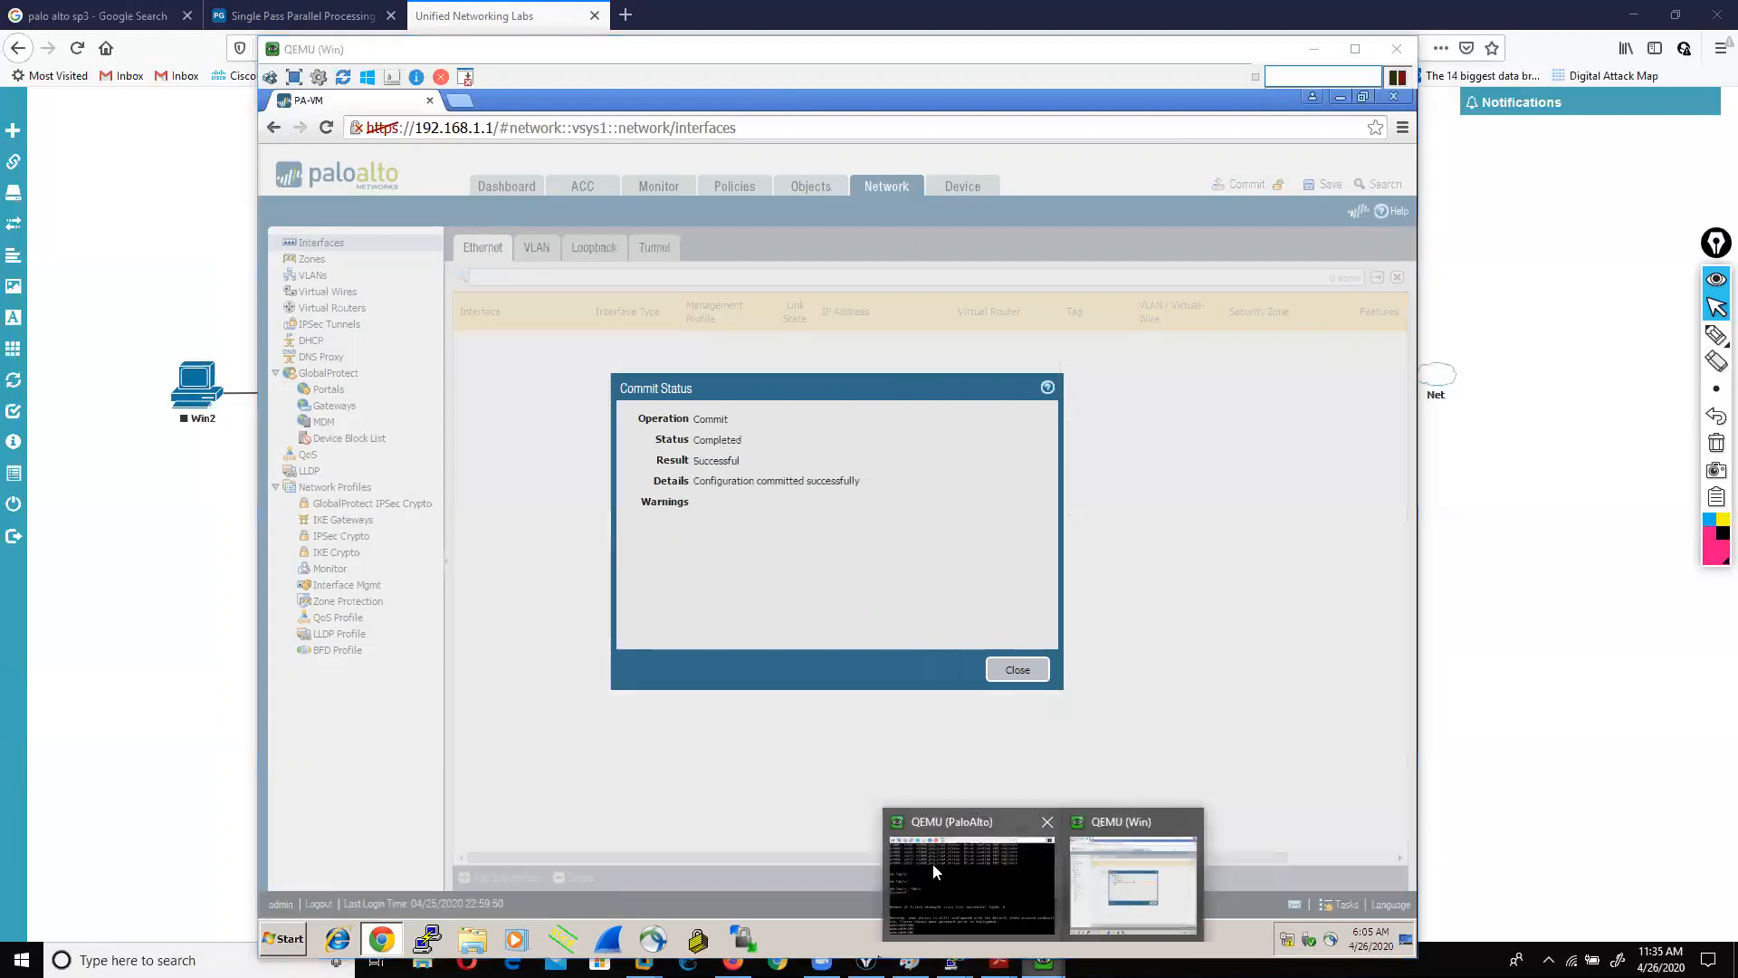
left_click(937, 872)
Step: Run 'show interface all' in the PA-VM console to list interfaces, zones and addresses
key("Return")
key("Return")
key("Return")
key("Return")
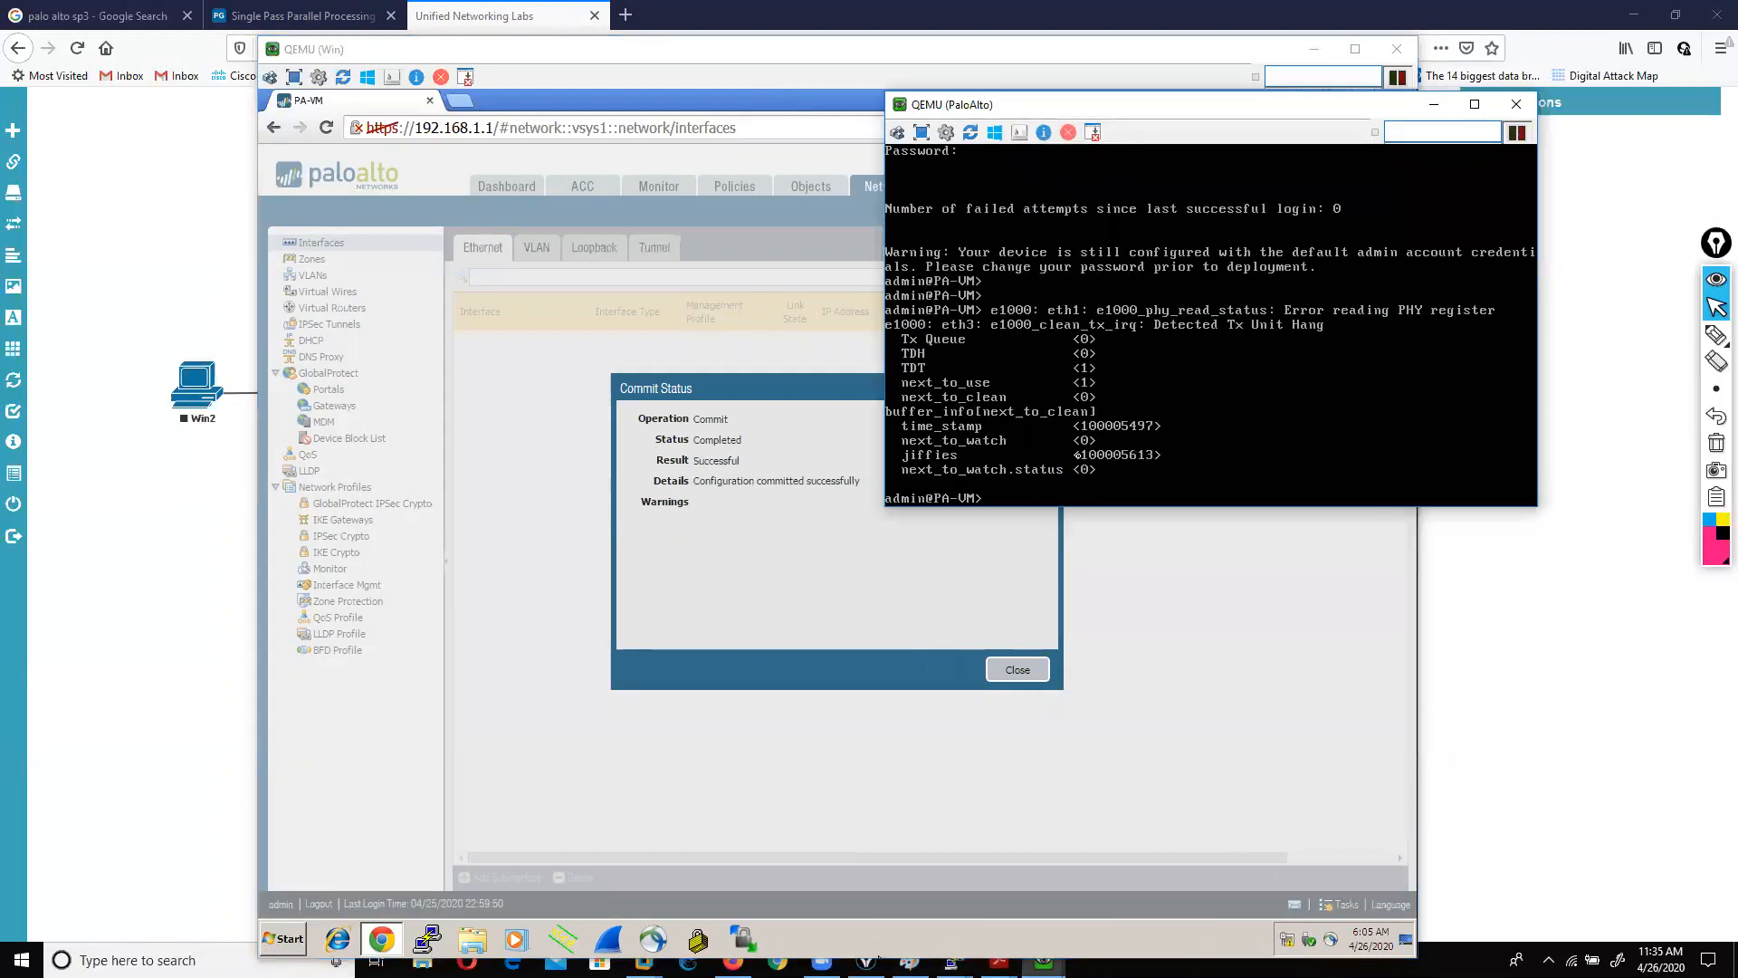
type("SH")
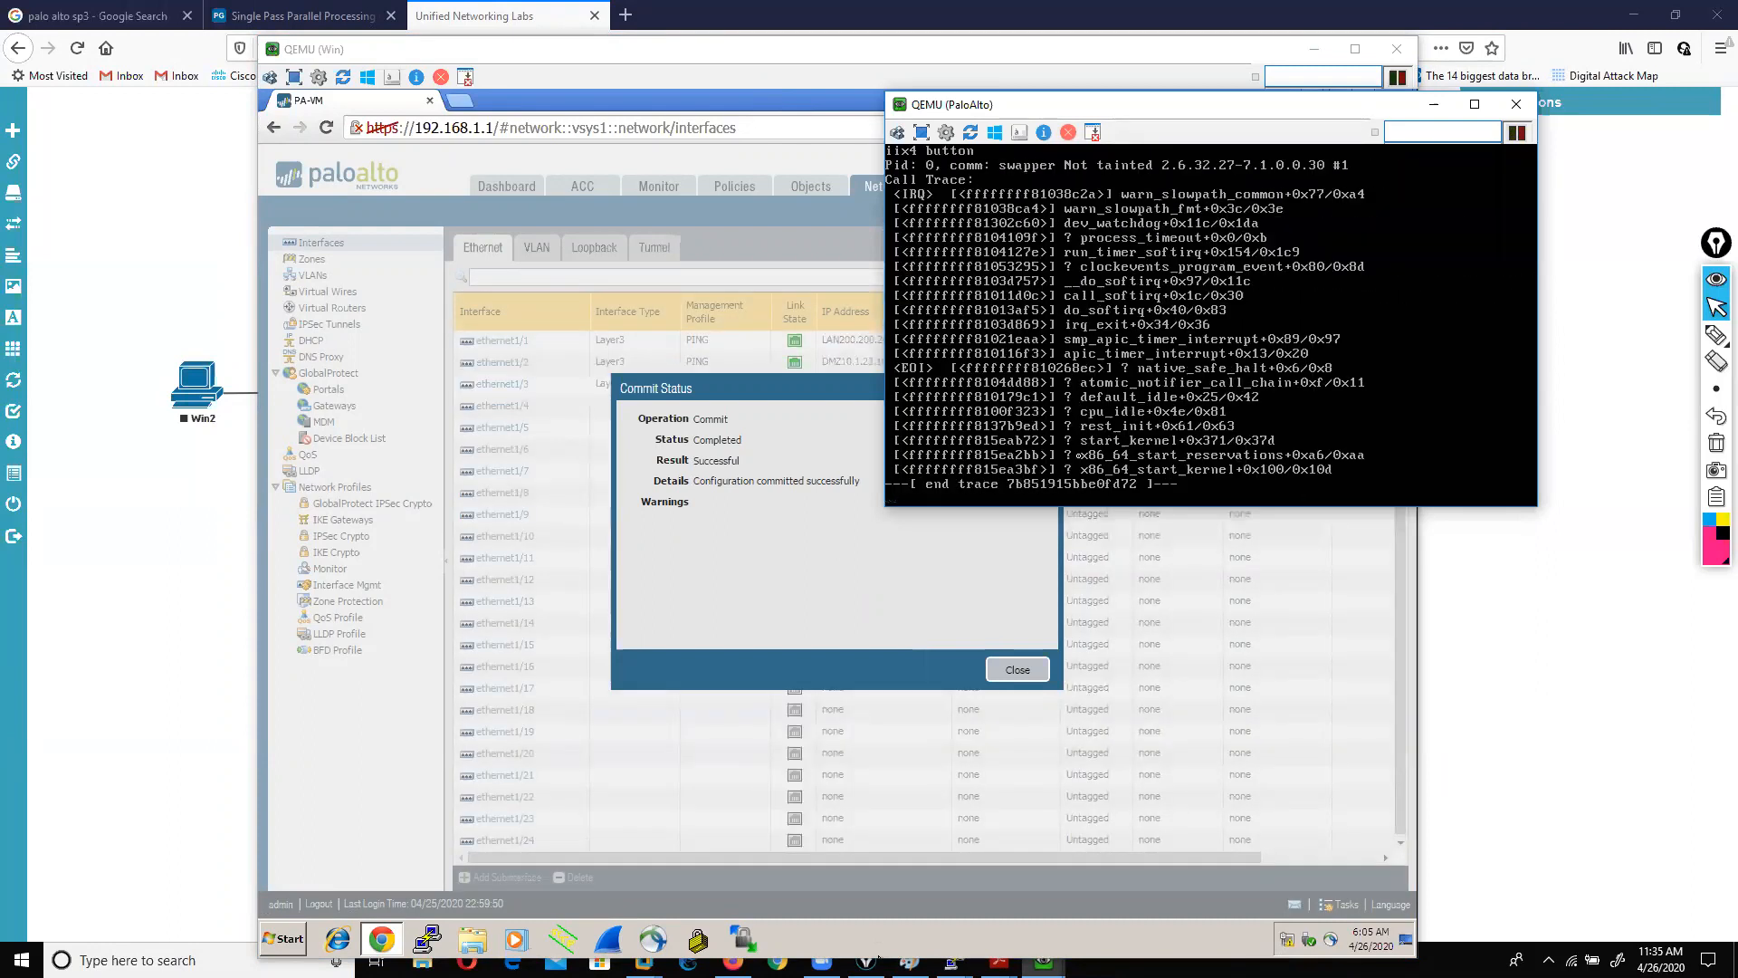
key("Return")
key("Return")
key("Return")
key("Return")
type("show ")
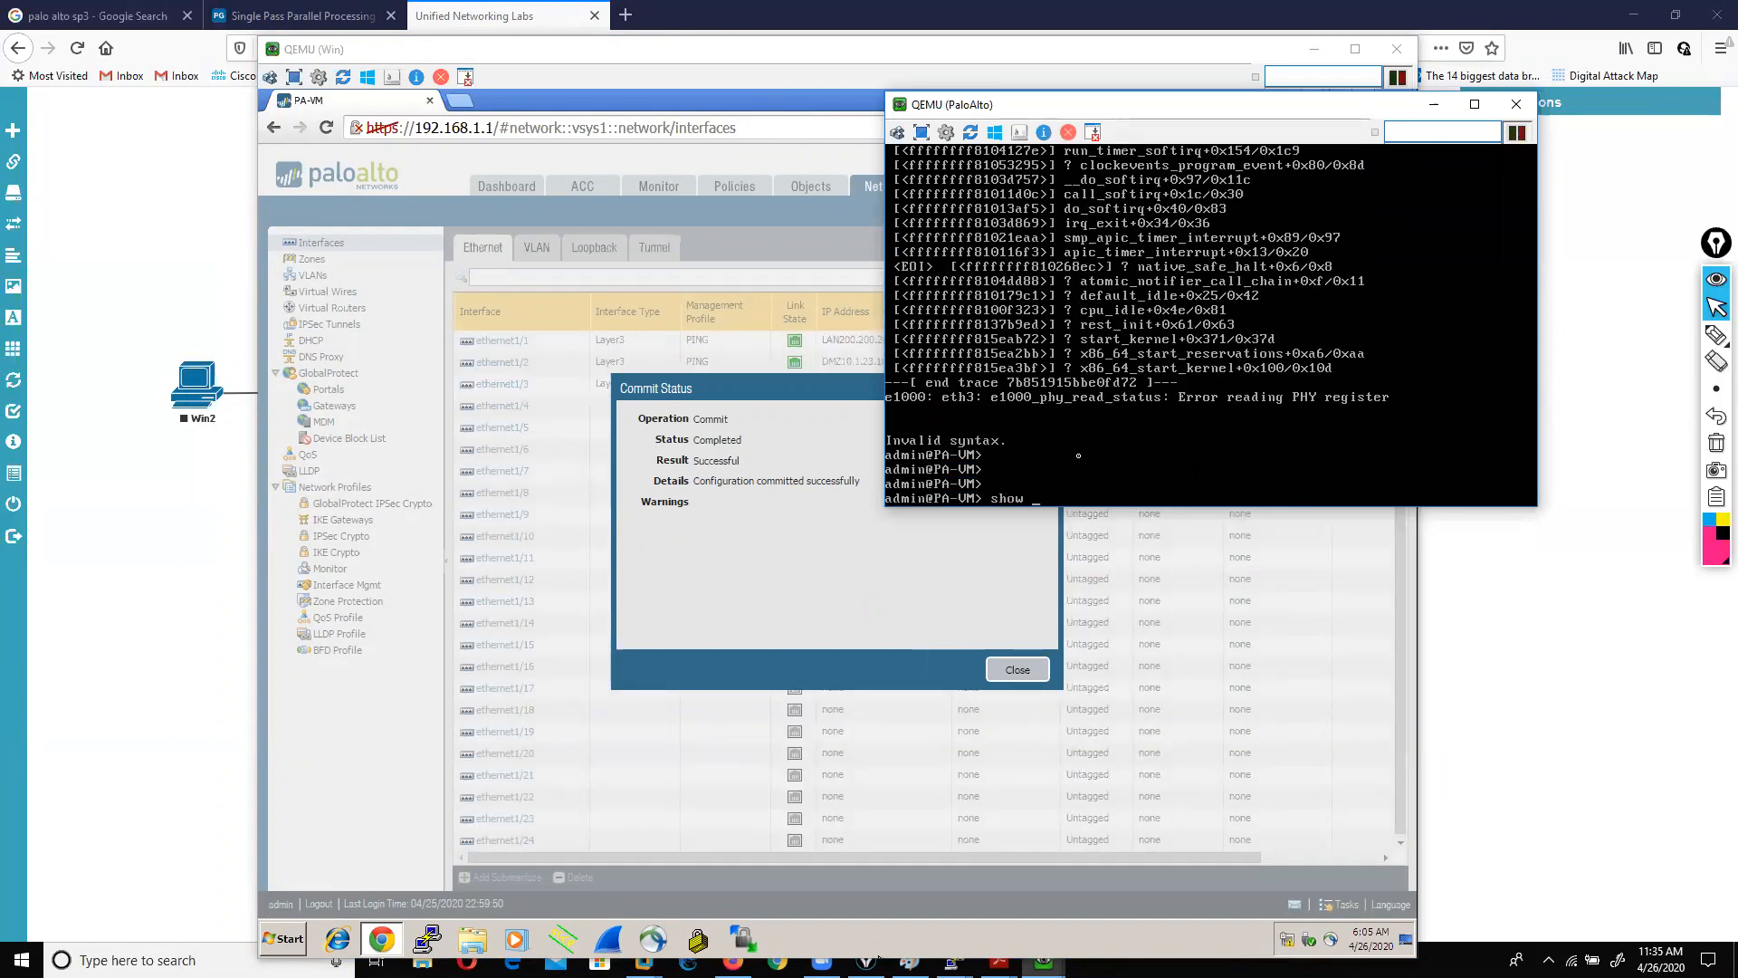
type("I")
key("Tab")
key("Tab")
key("Tab")
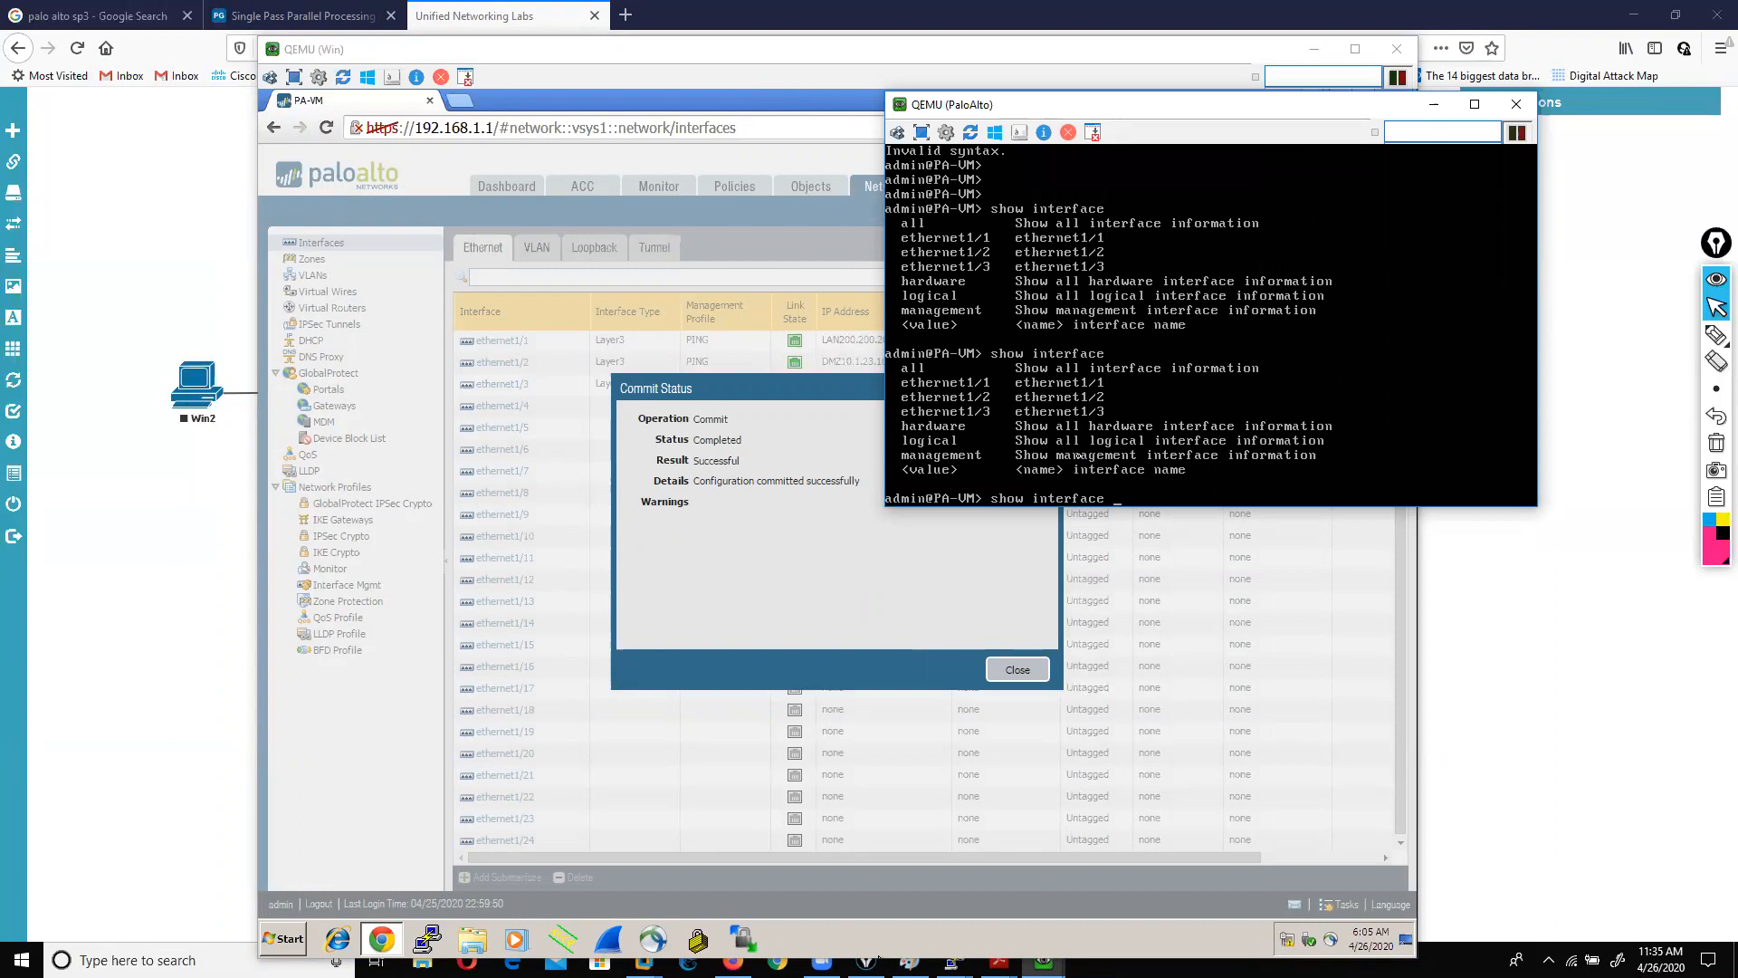
key("Return")
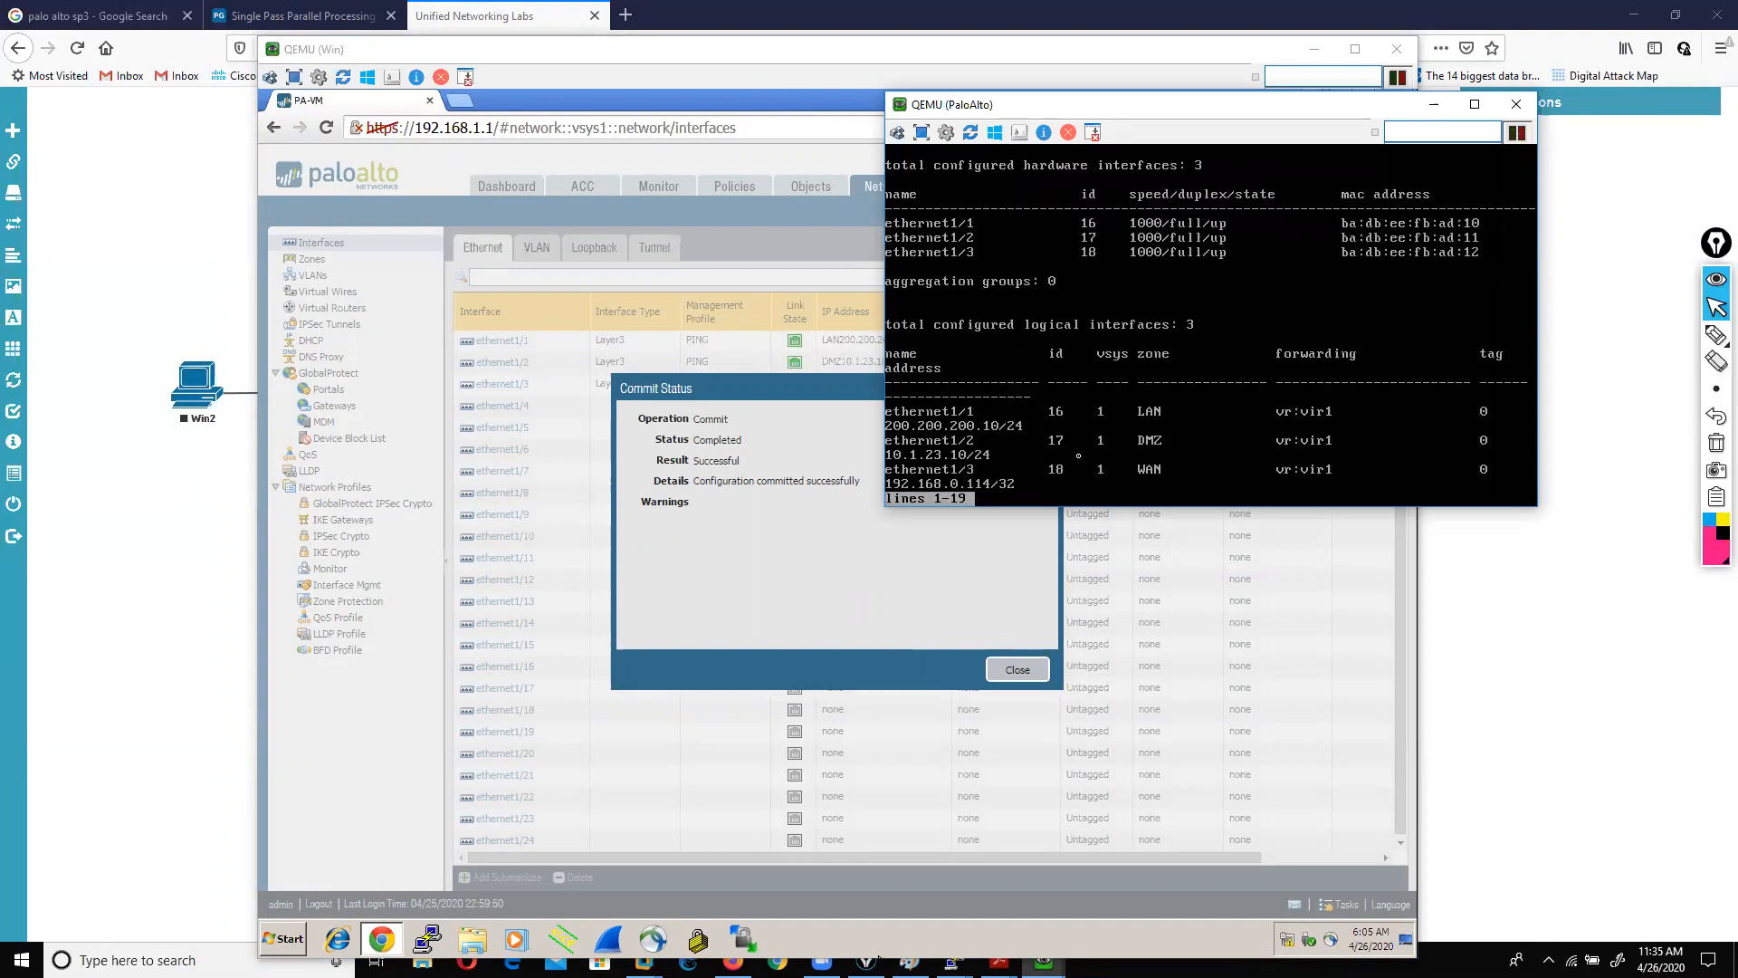
mouse_move(1718, 330)
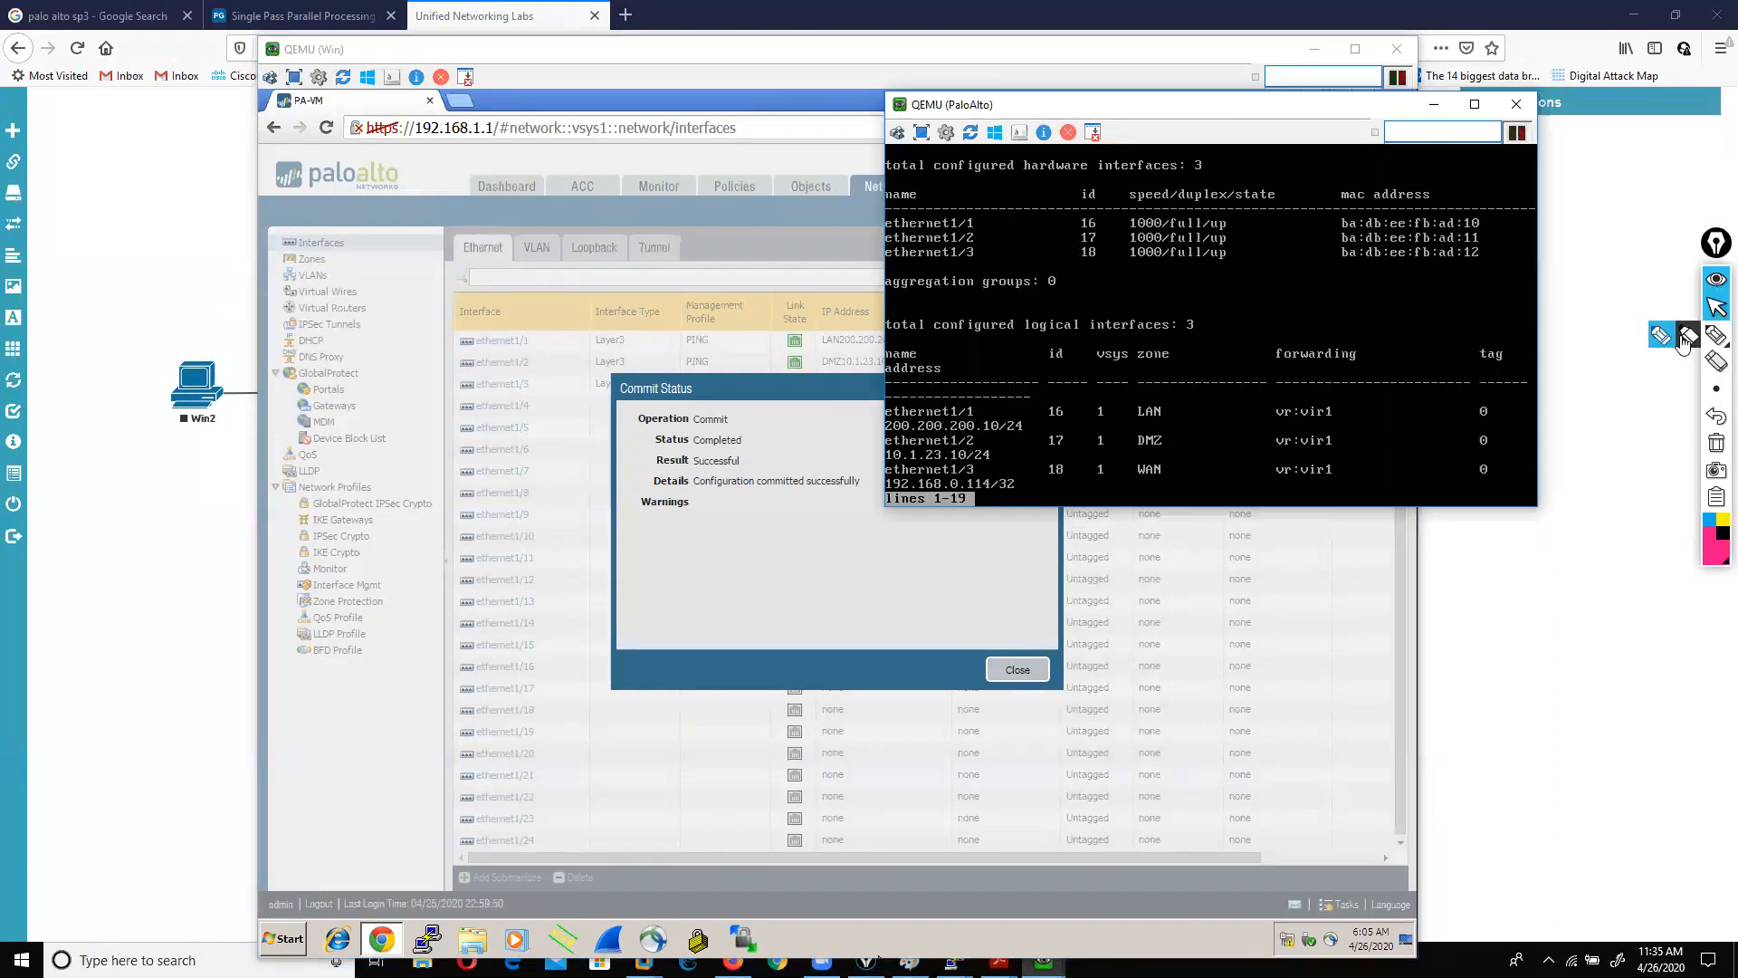
key("q")
key("Return")
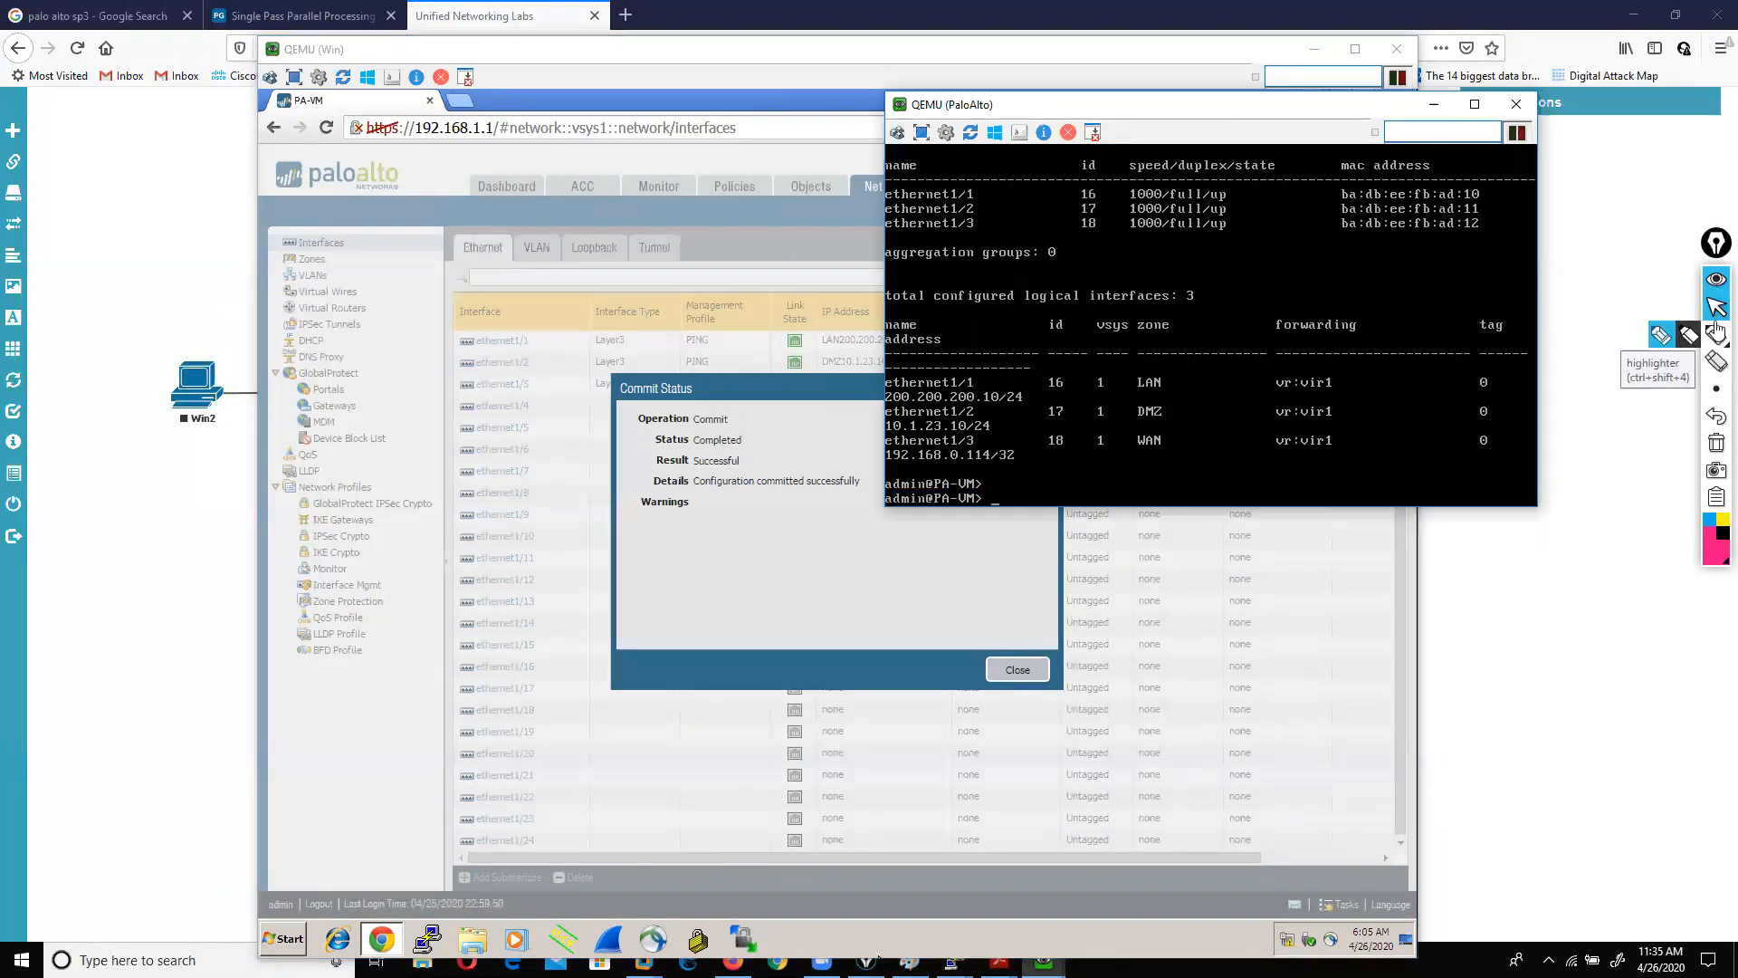
Step: Mark up ethernet1/3's DHCP address 192.168.0.114/32 on screen, then clear the annotations
left_click(1660, 336)
mouse_move(973, 380)
left_mouse_down()
mouse_move(1024, 398)
mouse_move(992, 442)
mouse_move(976, 436)
mouse_move(1049, 450)
mouse_move(1028, 451)
left_mouse_up()
mouse_move(880, 463)
left_mouse_down()
mouse_move(1041, 456)
mouse_move(942, 437)
mouse_move(892, 450)
mouse_move(890, 473)
left_mouse_up()
left_click(1716, 443)
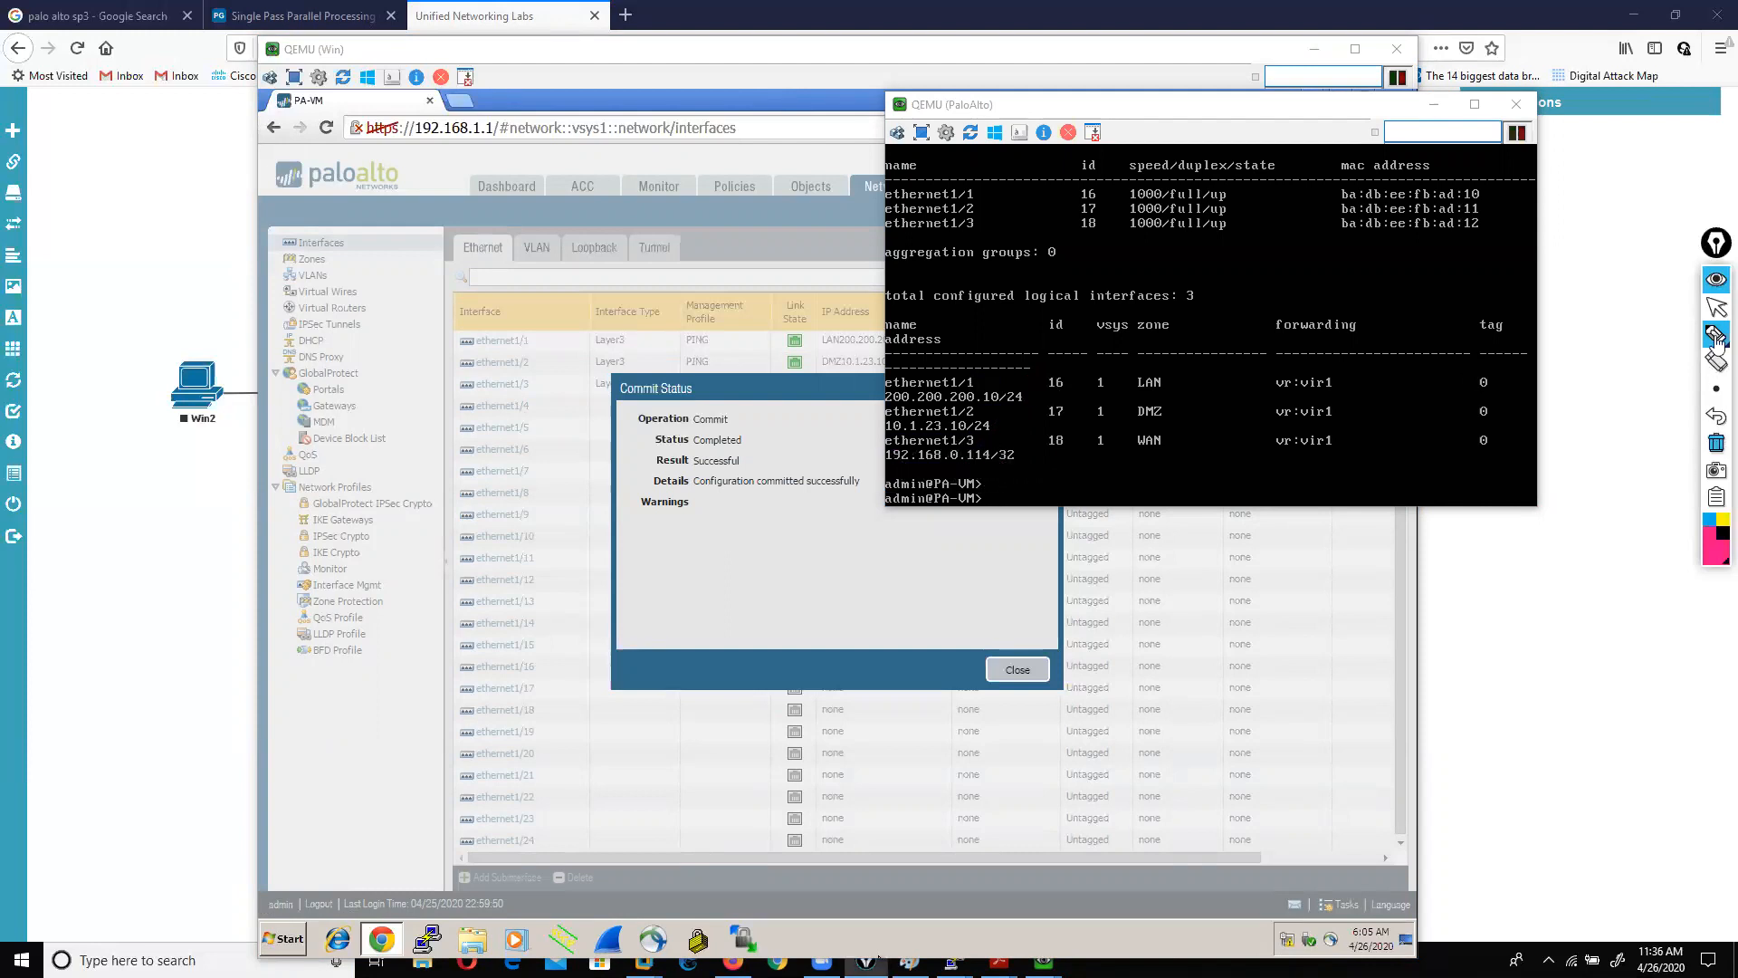
left_click(1715, 306)
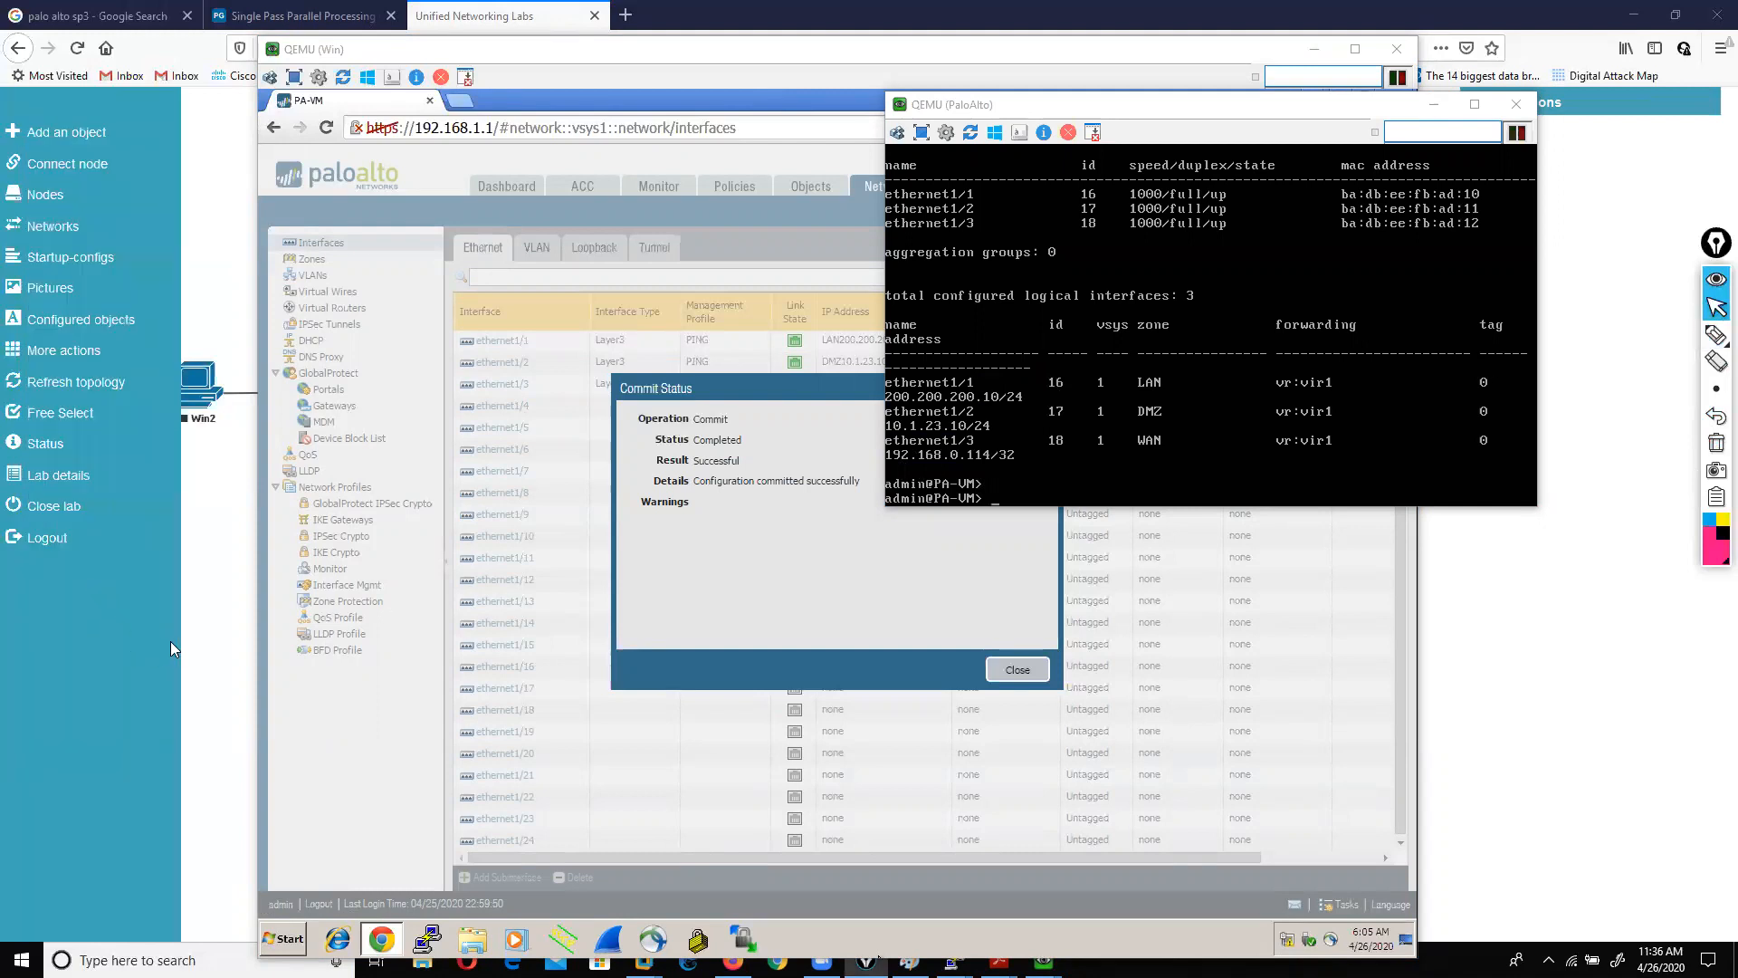
Step: Run ipconfig in cmd to confirm the host's Wi-Fi address 192.168.0.178 and gateway 192.168.0.1, then close it
left_click(181, 650)
key("super+r")
type("cmd")
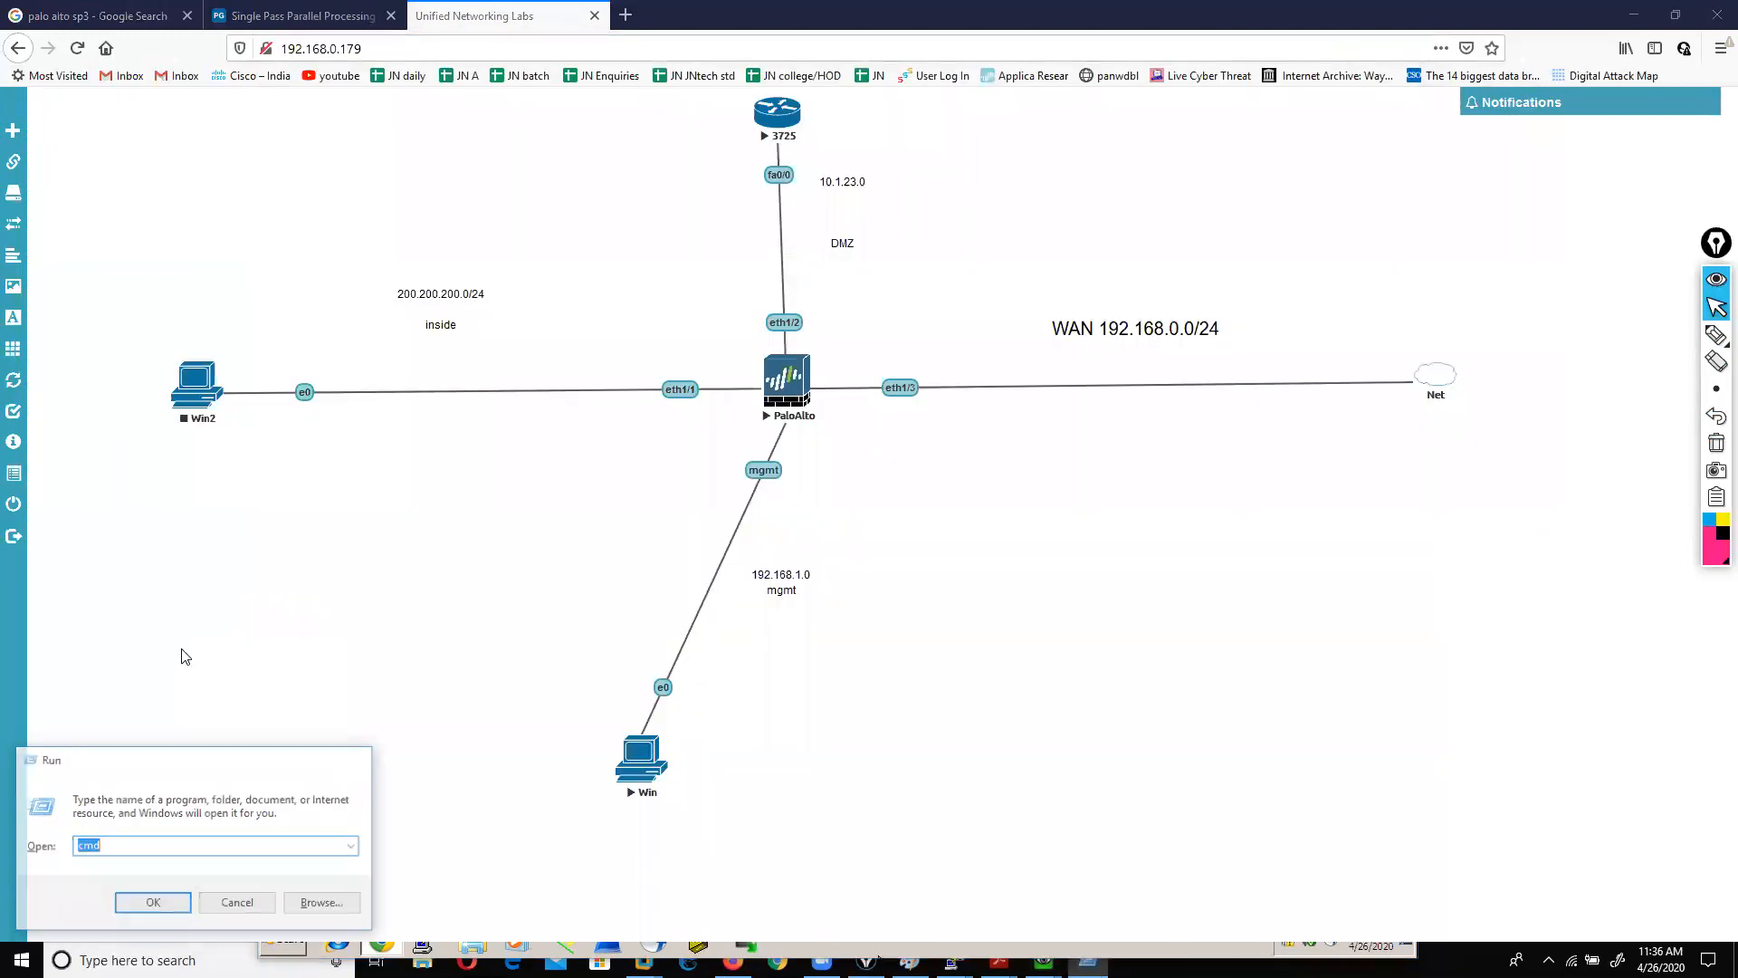
key("Return")
type("ipconfig")
key("Return")
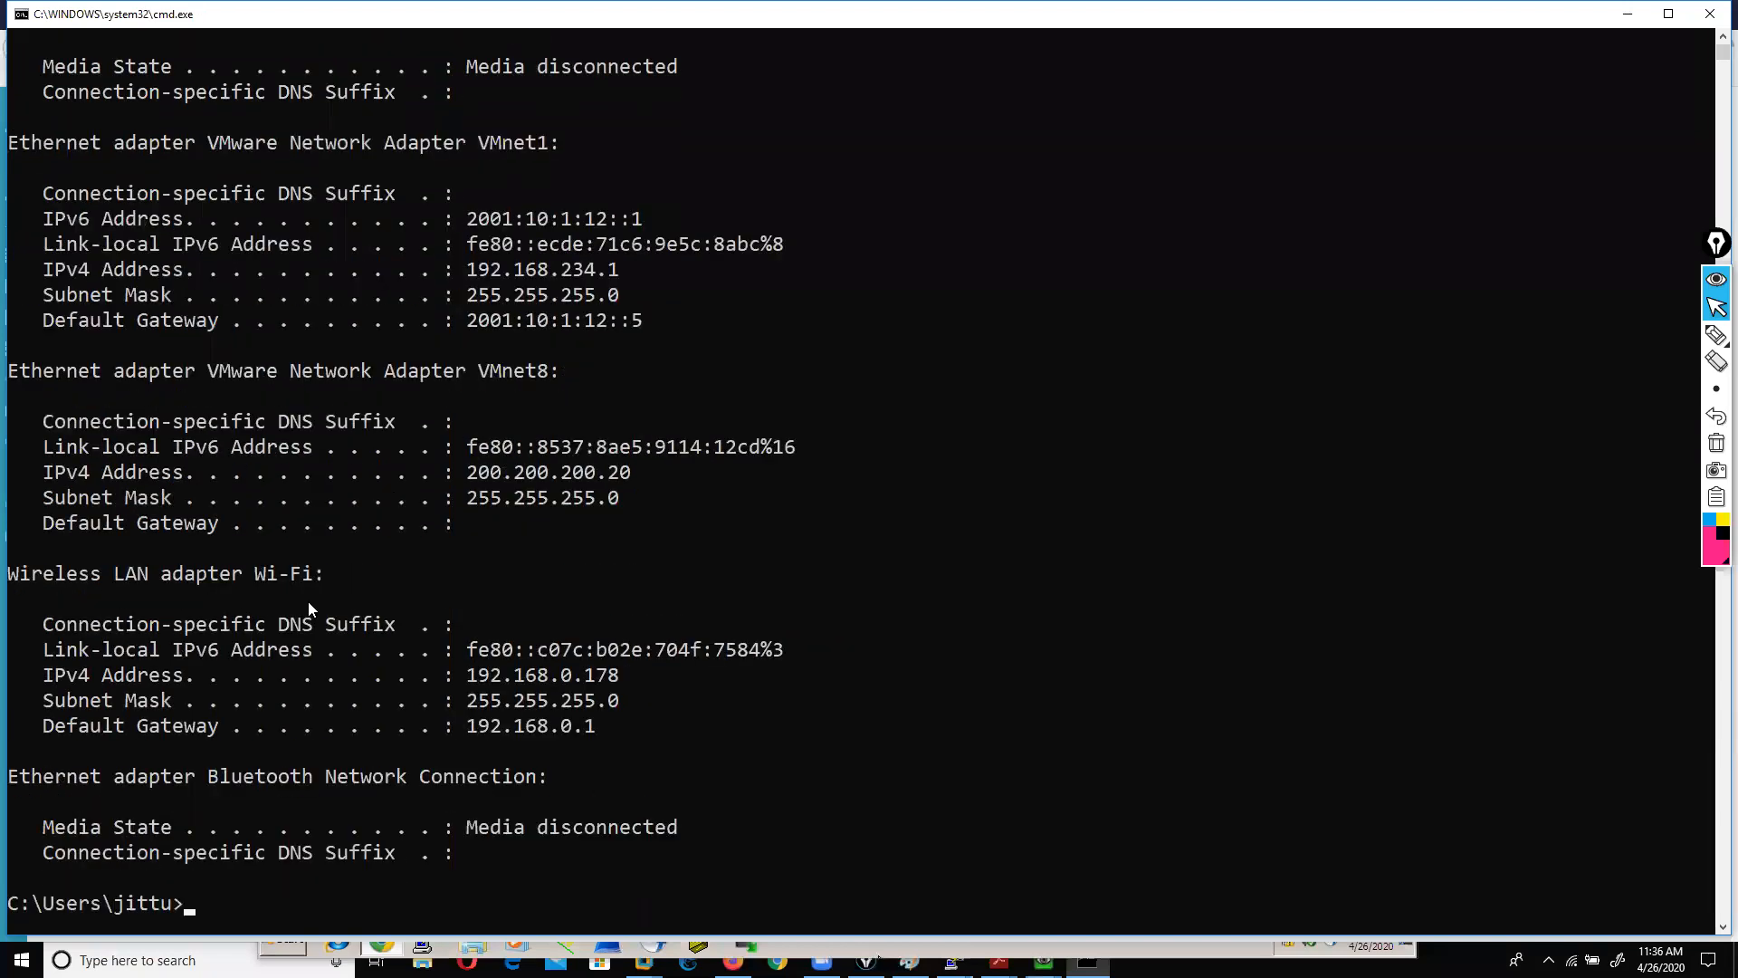
left_click_drag(551, 675, 586, 698)
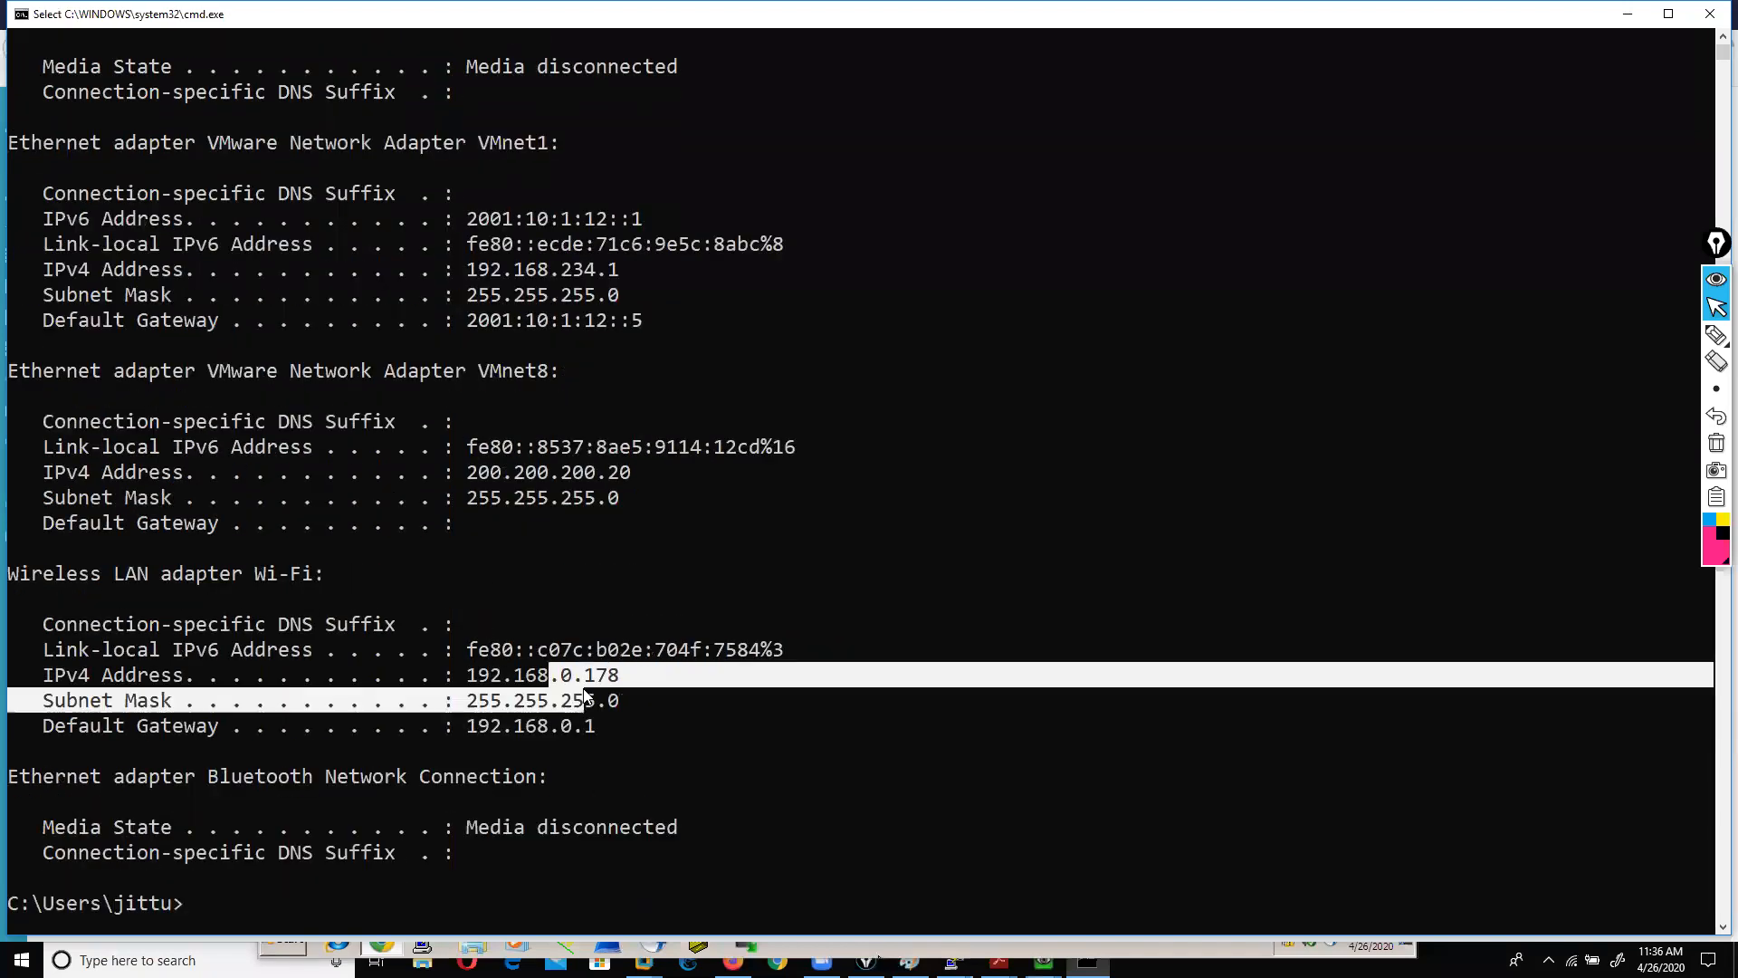
left_click(1710, 14)
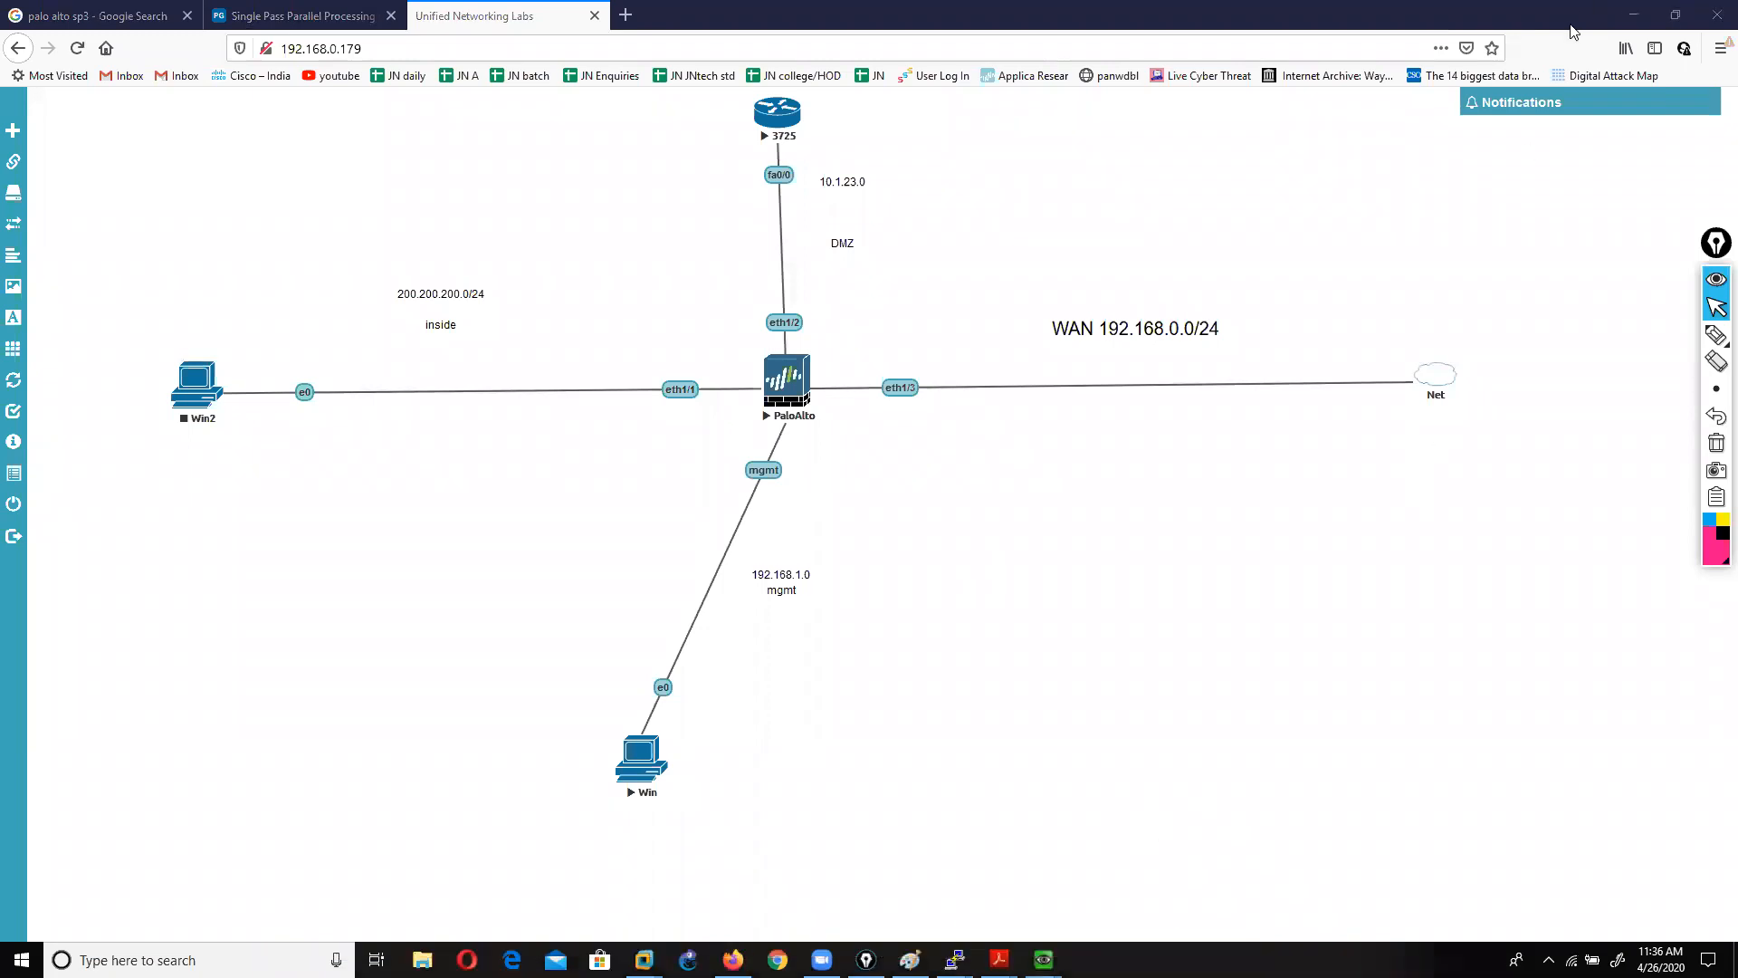
left_click(1044, 959)
Step: Dismiss the successful commit status report and switch to the PaloAlto CLI console
left_click(1134, 899)
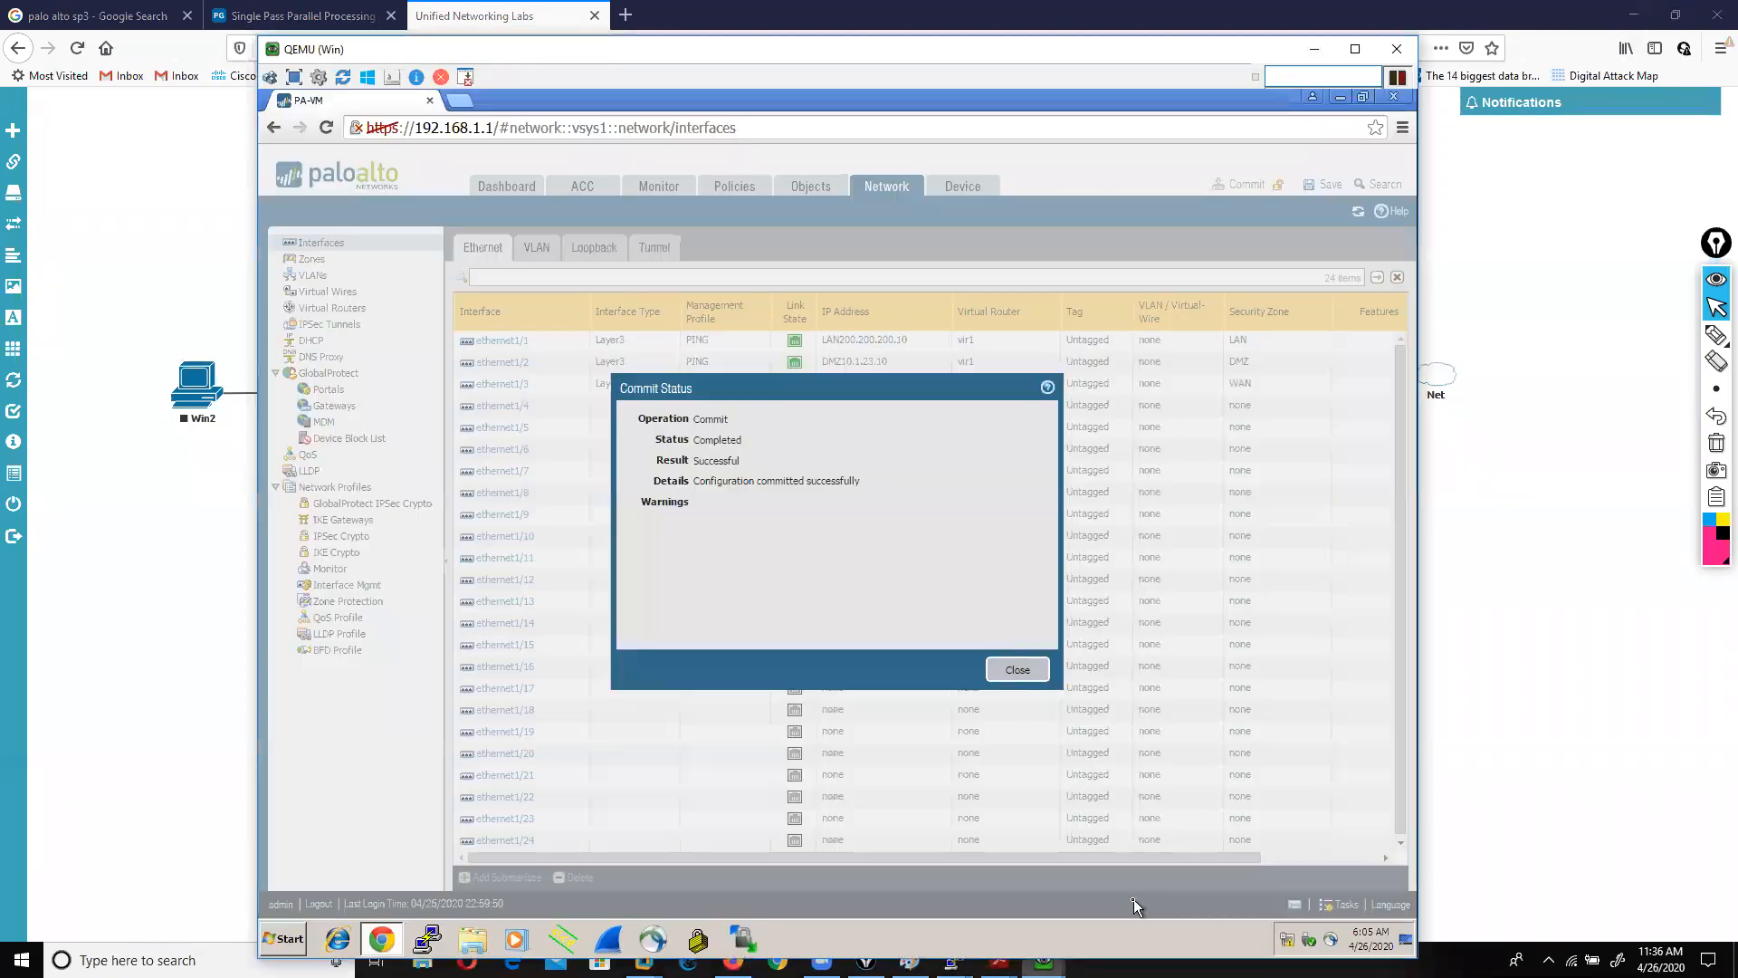
left_click(1018, 670)
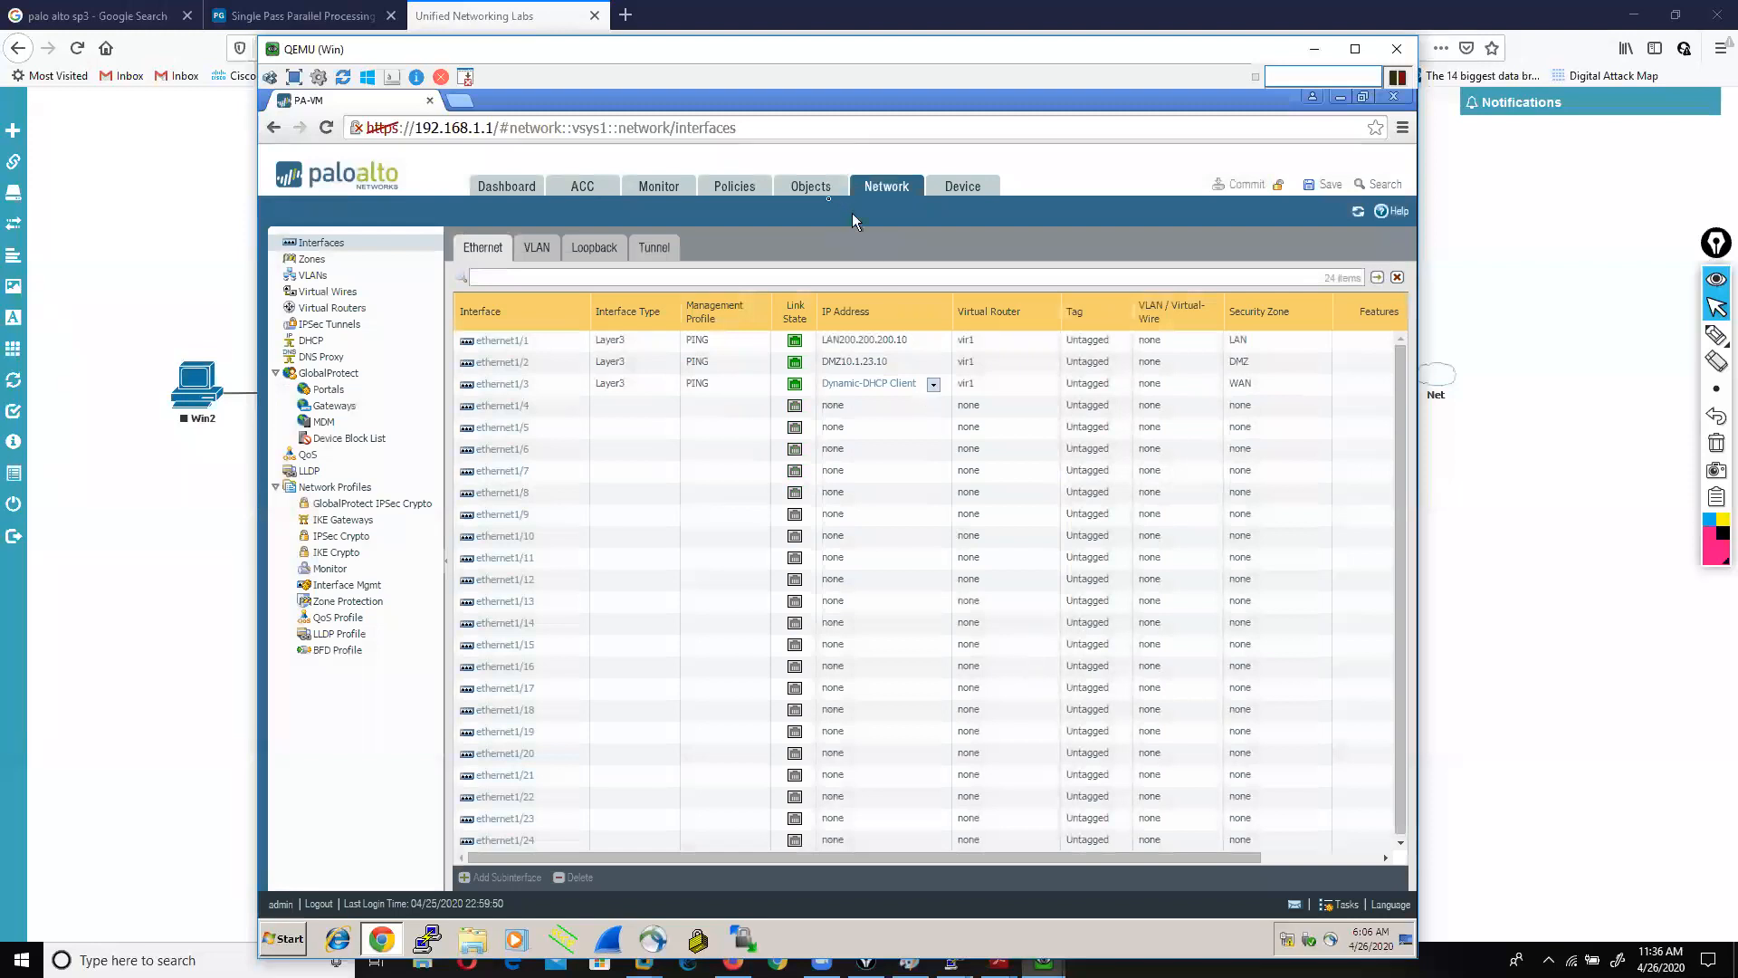
left_click_drag(592, 61, 582, 40)
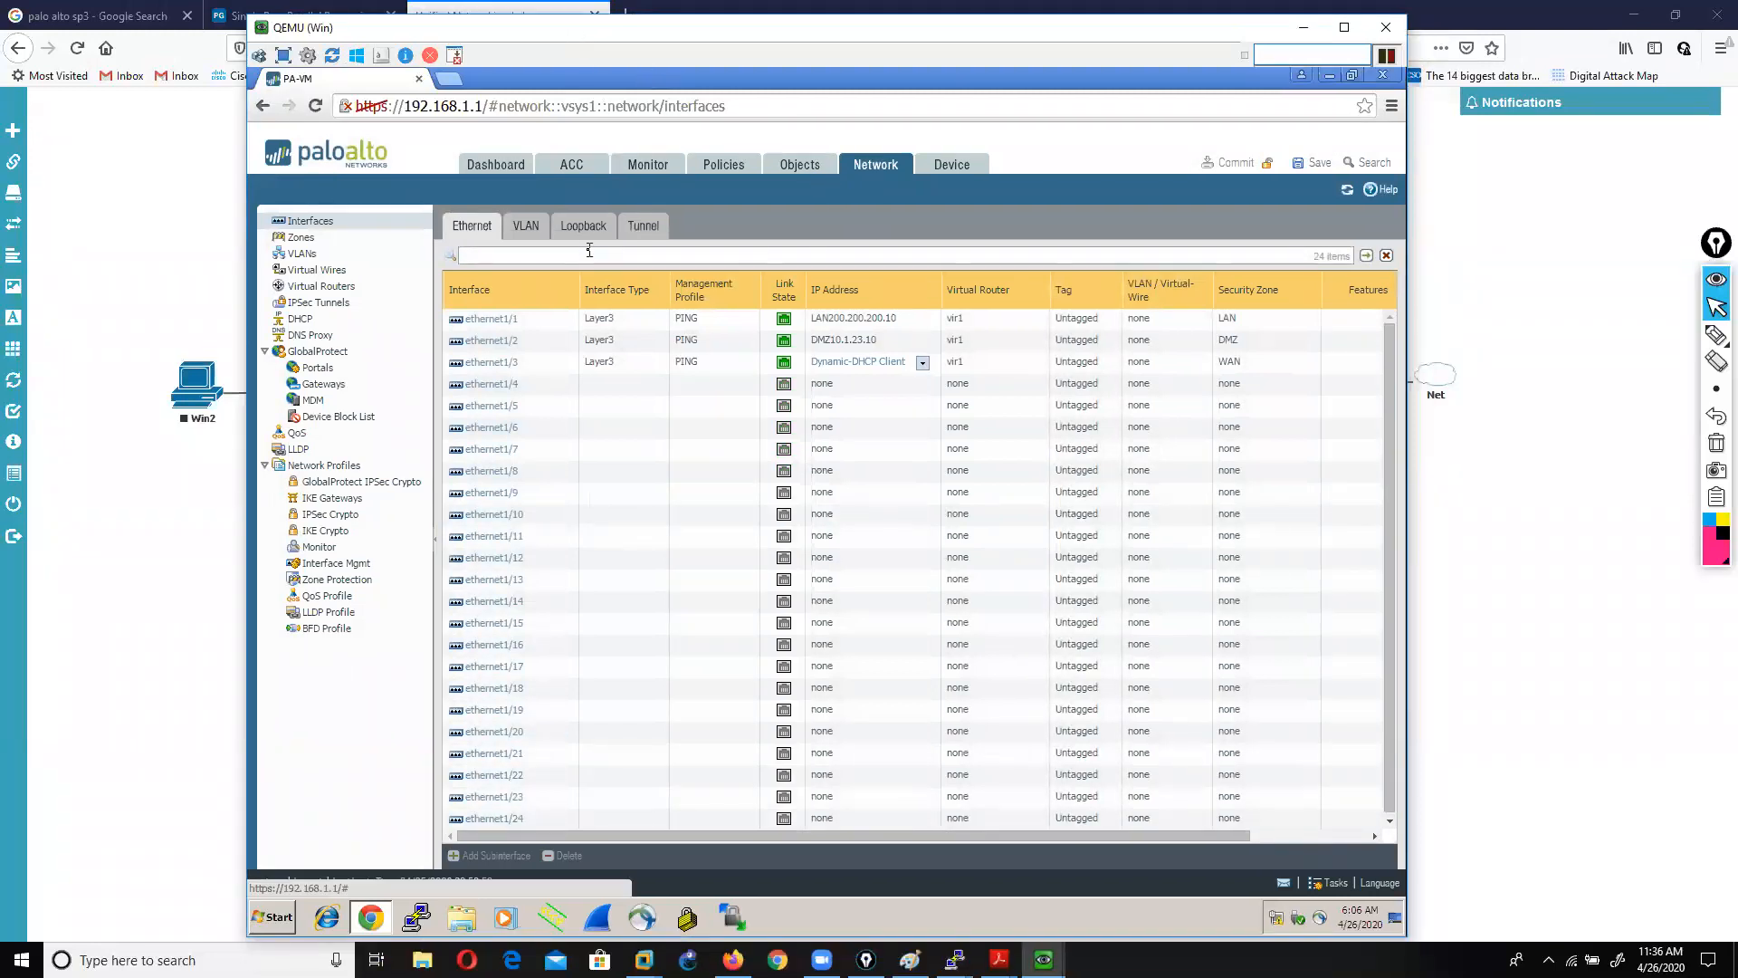
left_click(1043, 960)
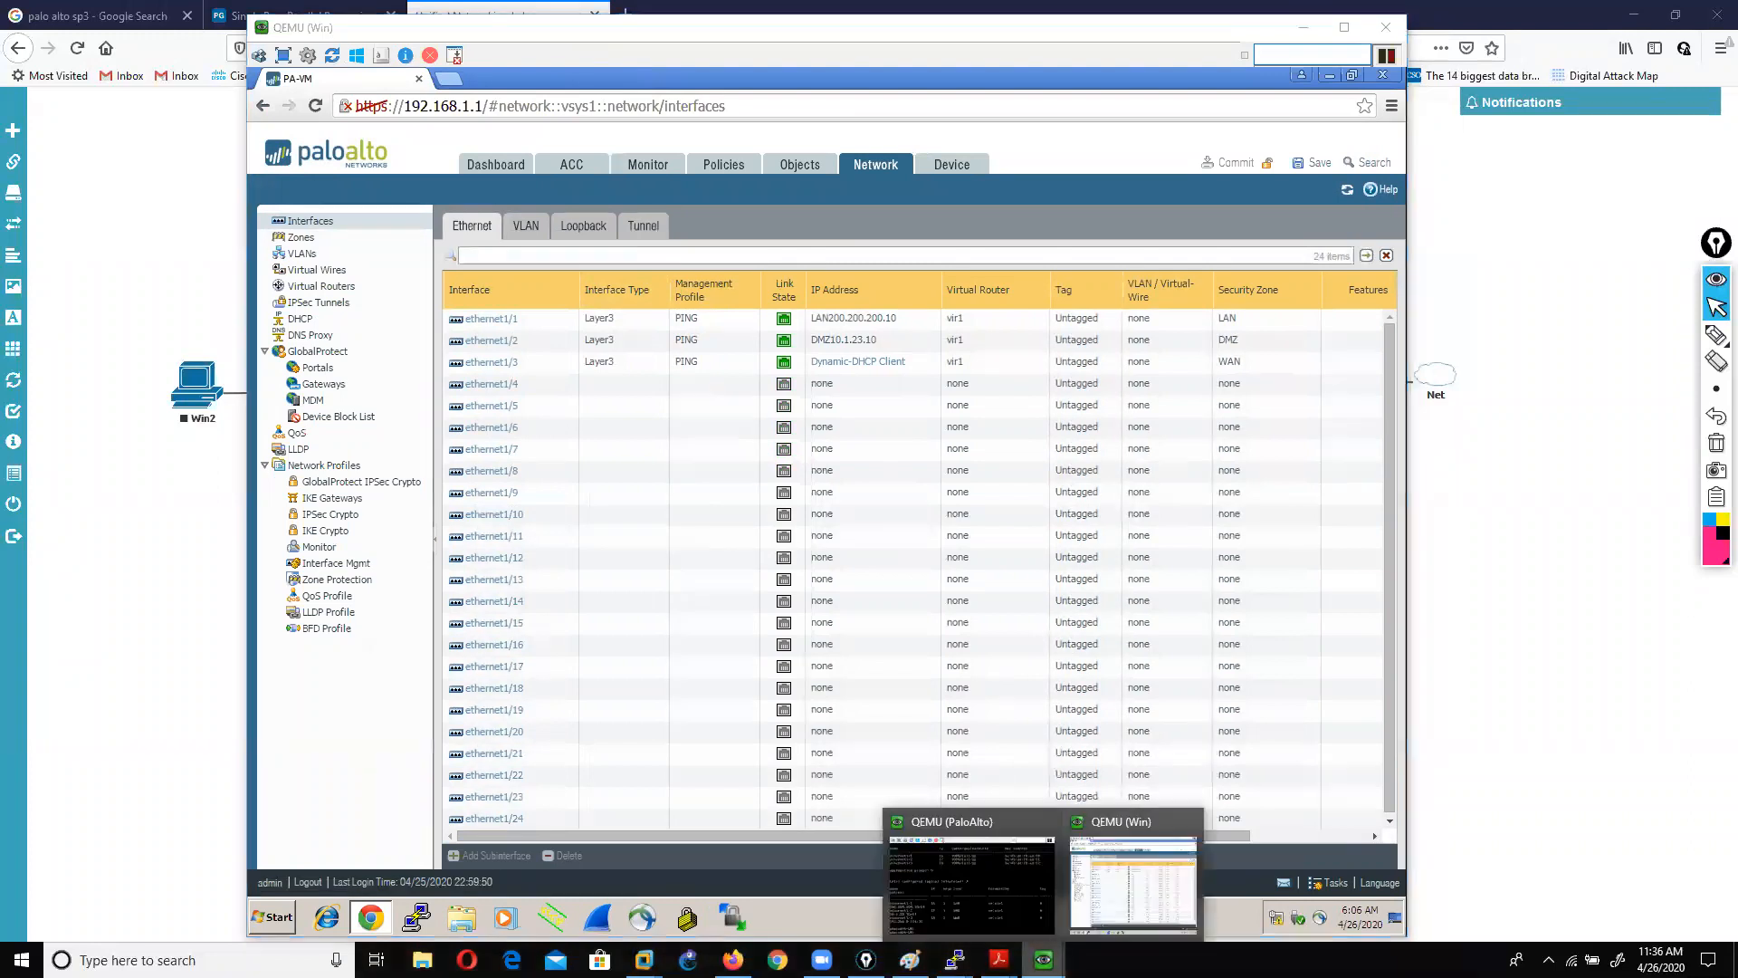
left_click(973, 879)
type("ping source")
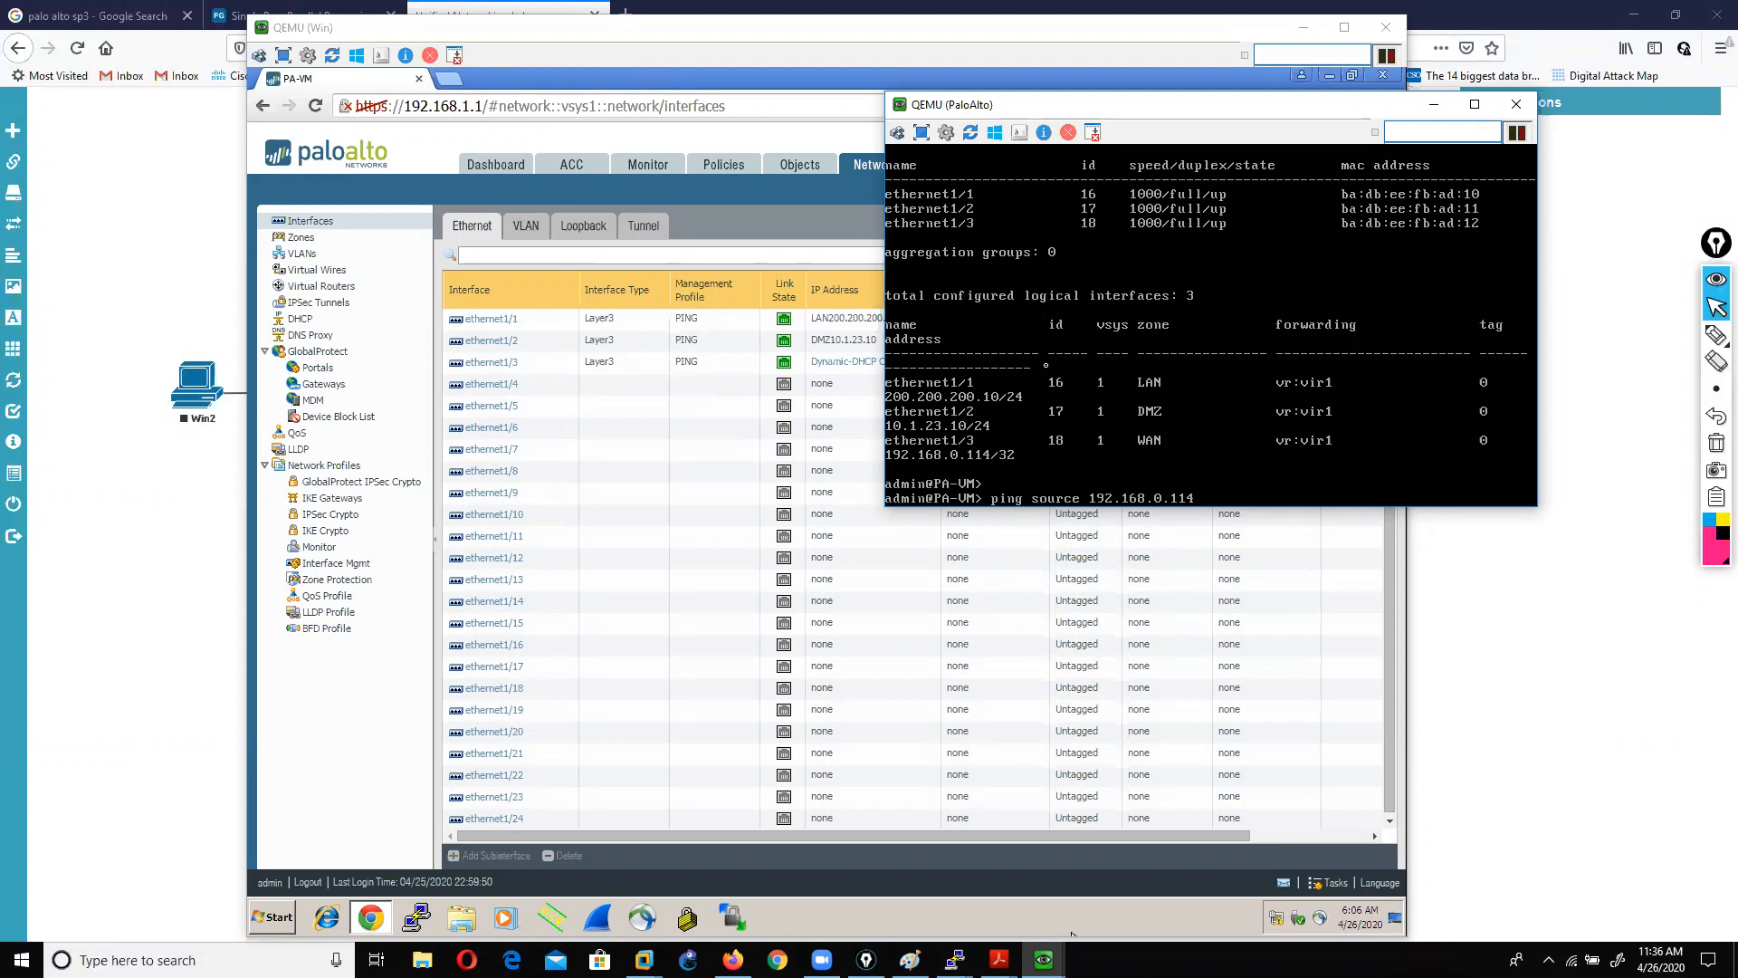
type("192.168.0.114 host")
type(" goo")
type("ww")
type("ww.google.com")
key("Return")
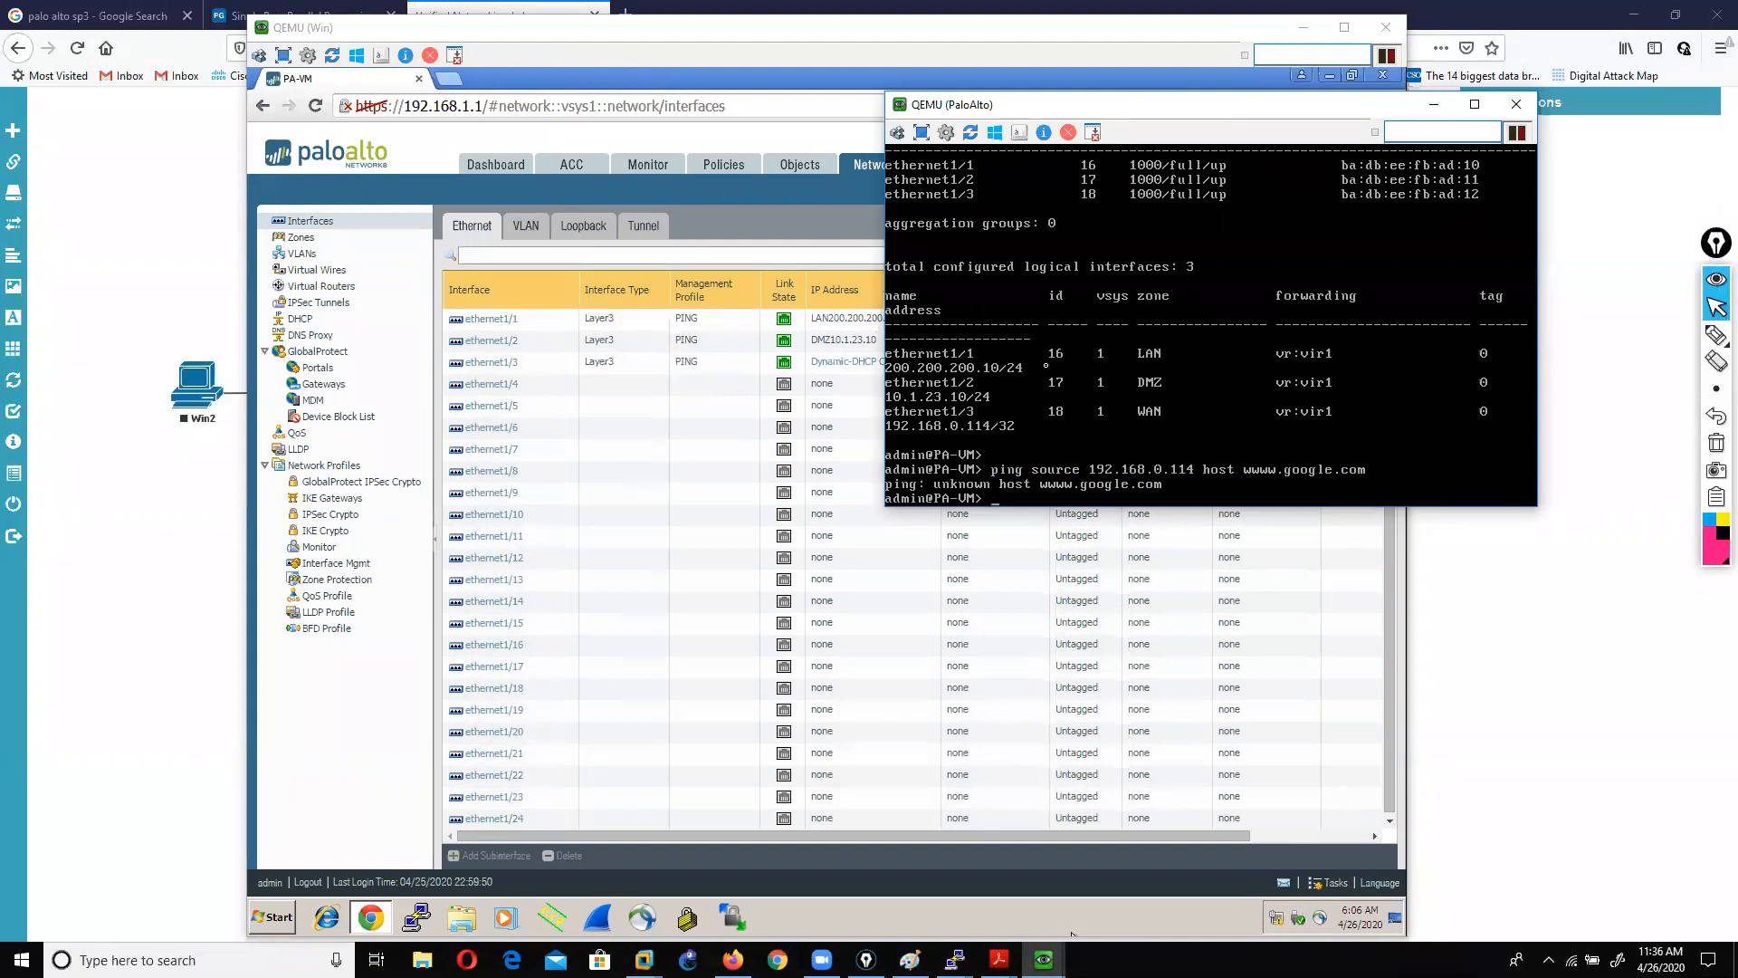
key("Up")
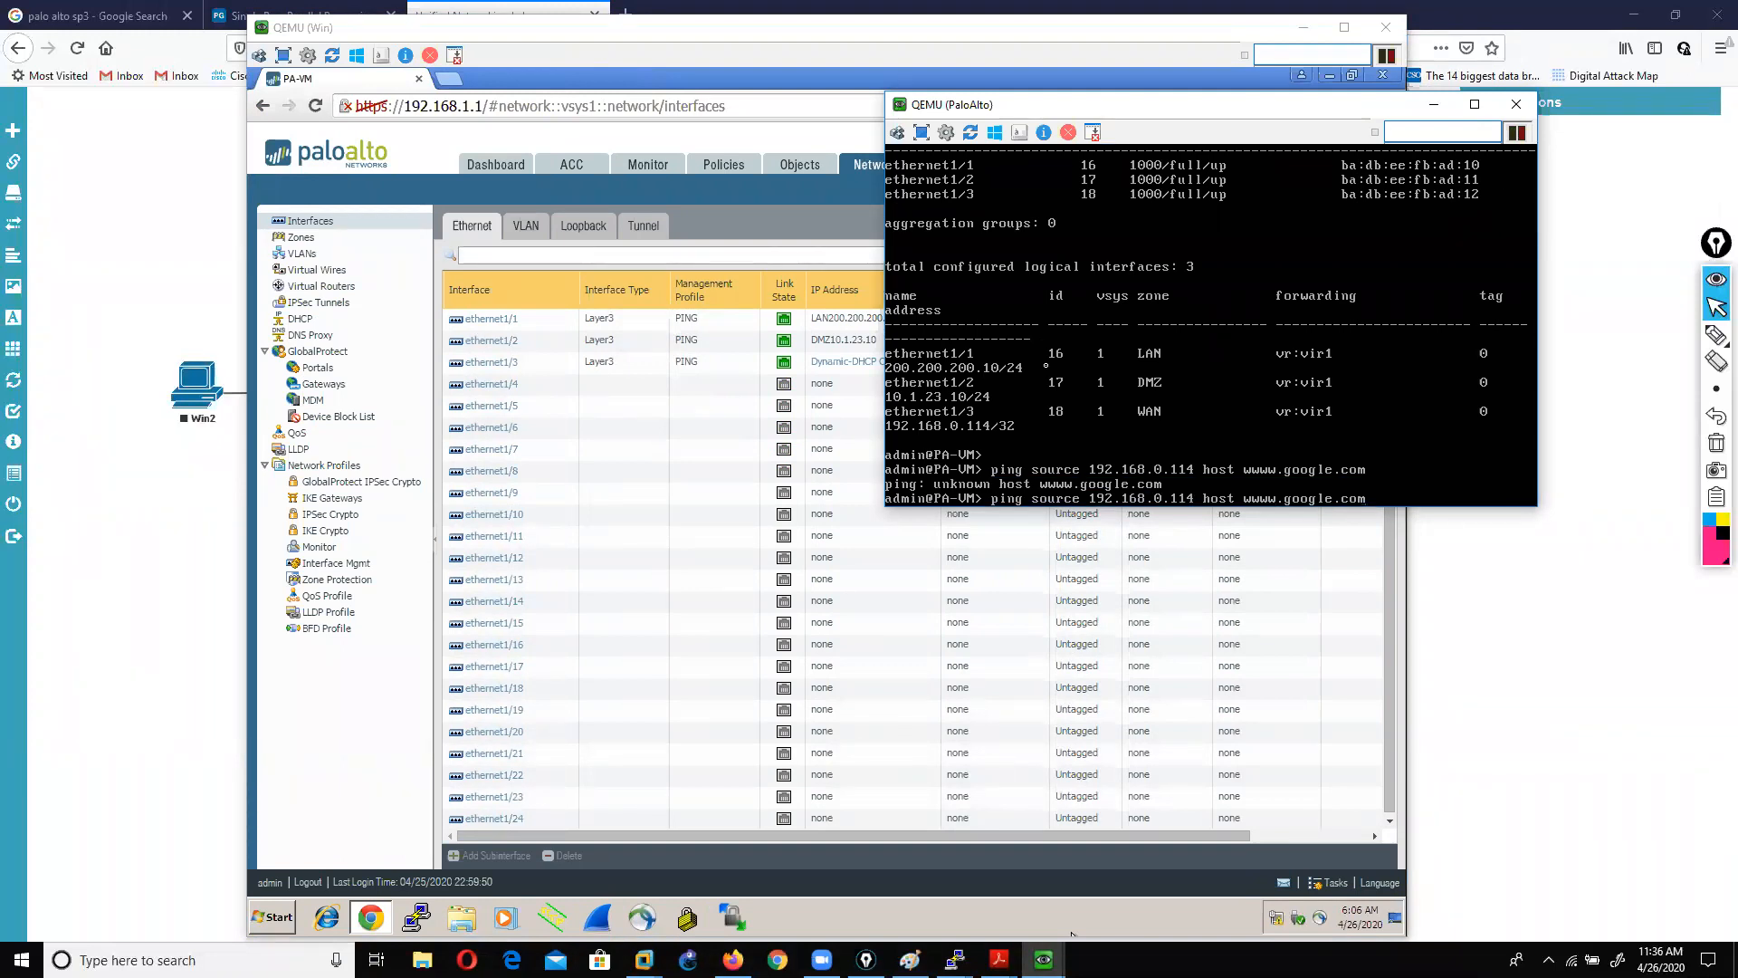
key("BackSpace")
key("Return")
key("Up")
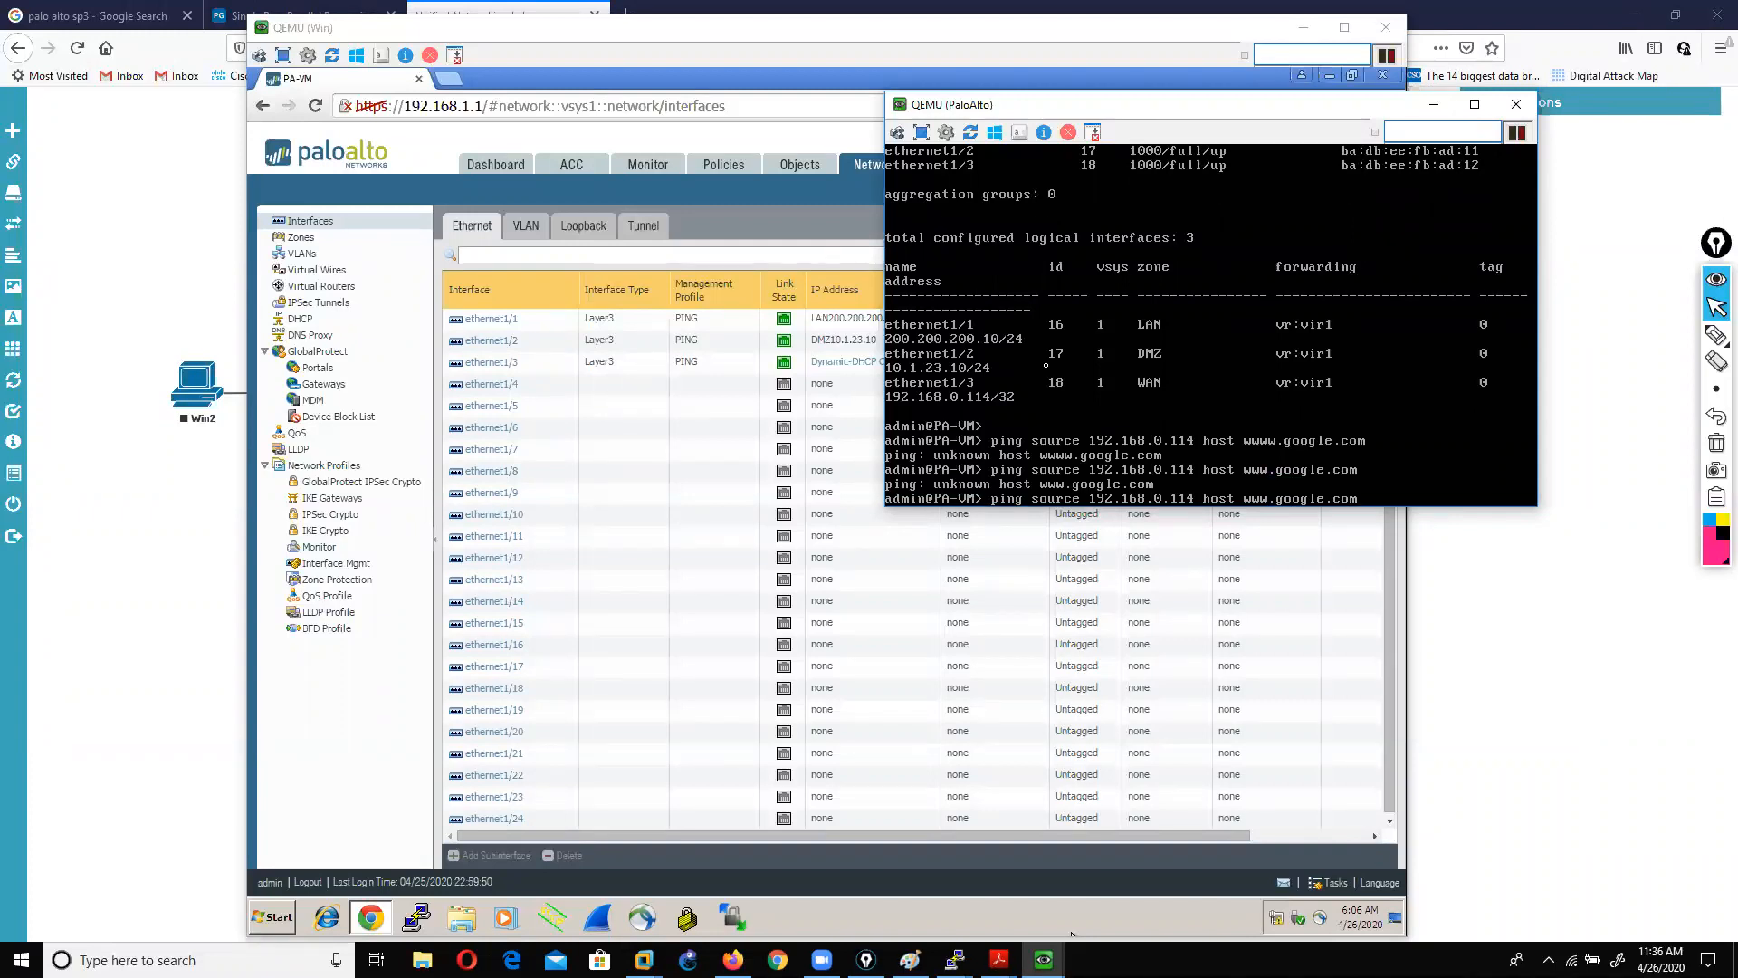
key("BackSpace")
key("BackSpace")
key("BackSpace")
key("BackSpace")
key("BackSpace")
key("Return")
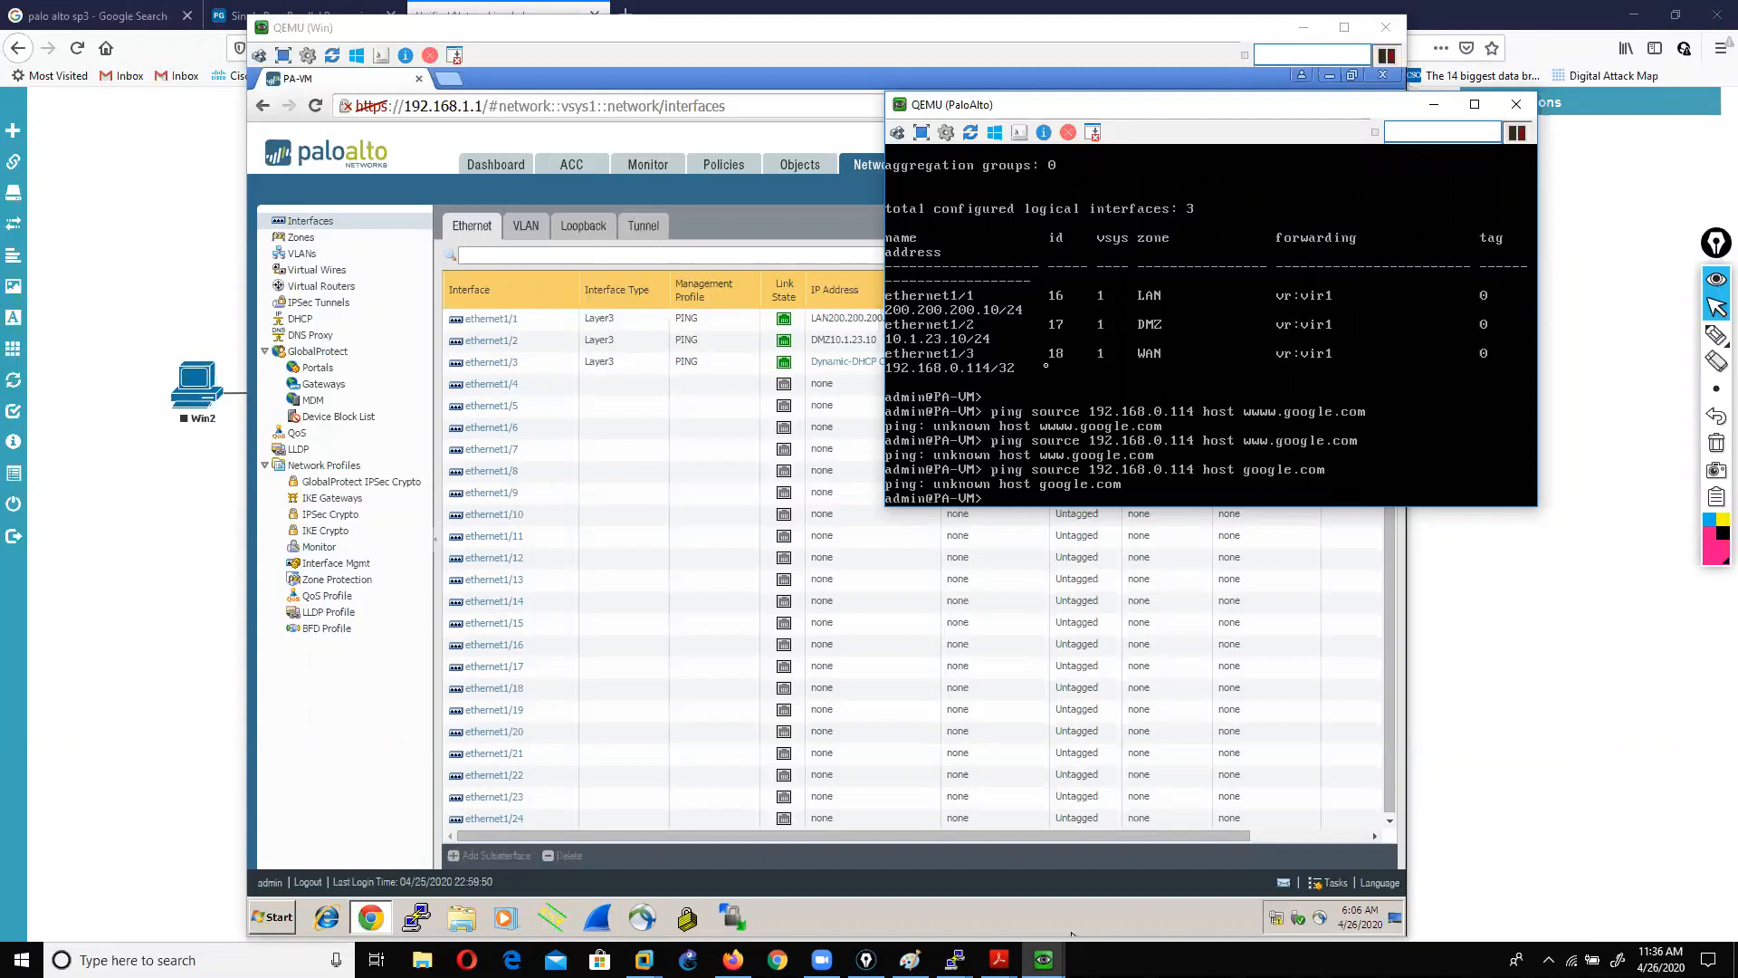
key("Return")
key("Return")
key("Return")
key("Return")
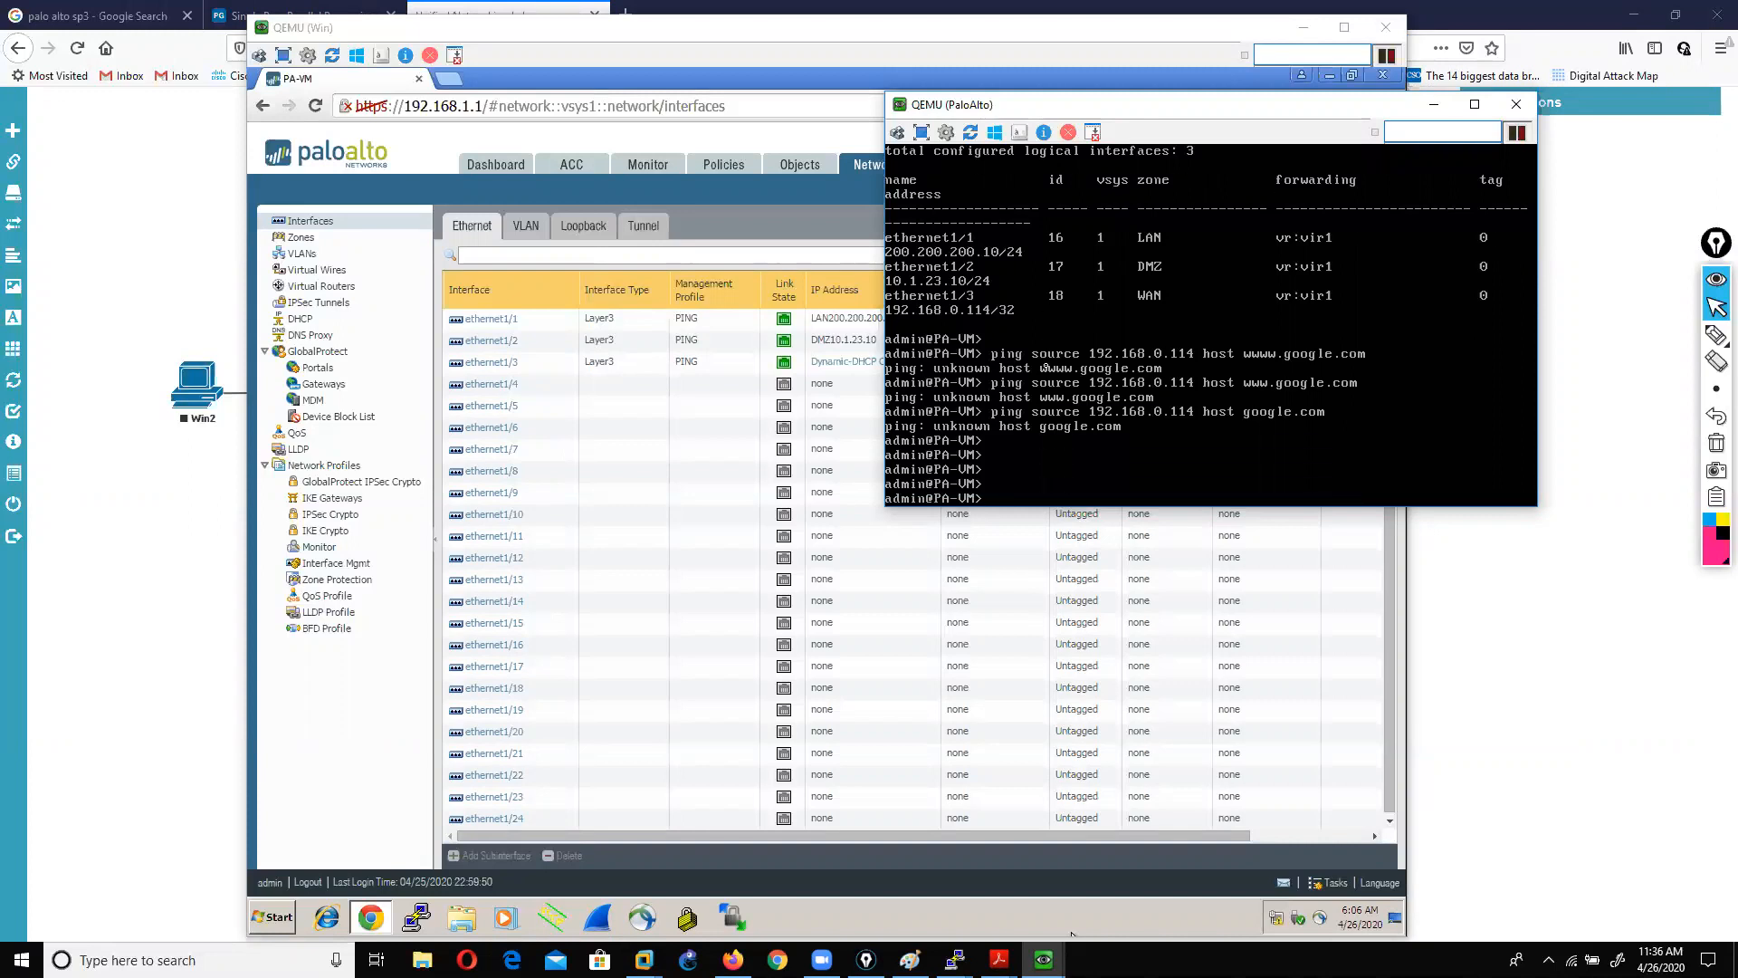
left_click(556, 29)
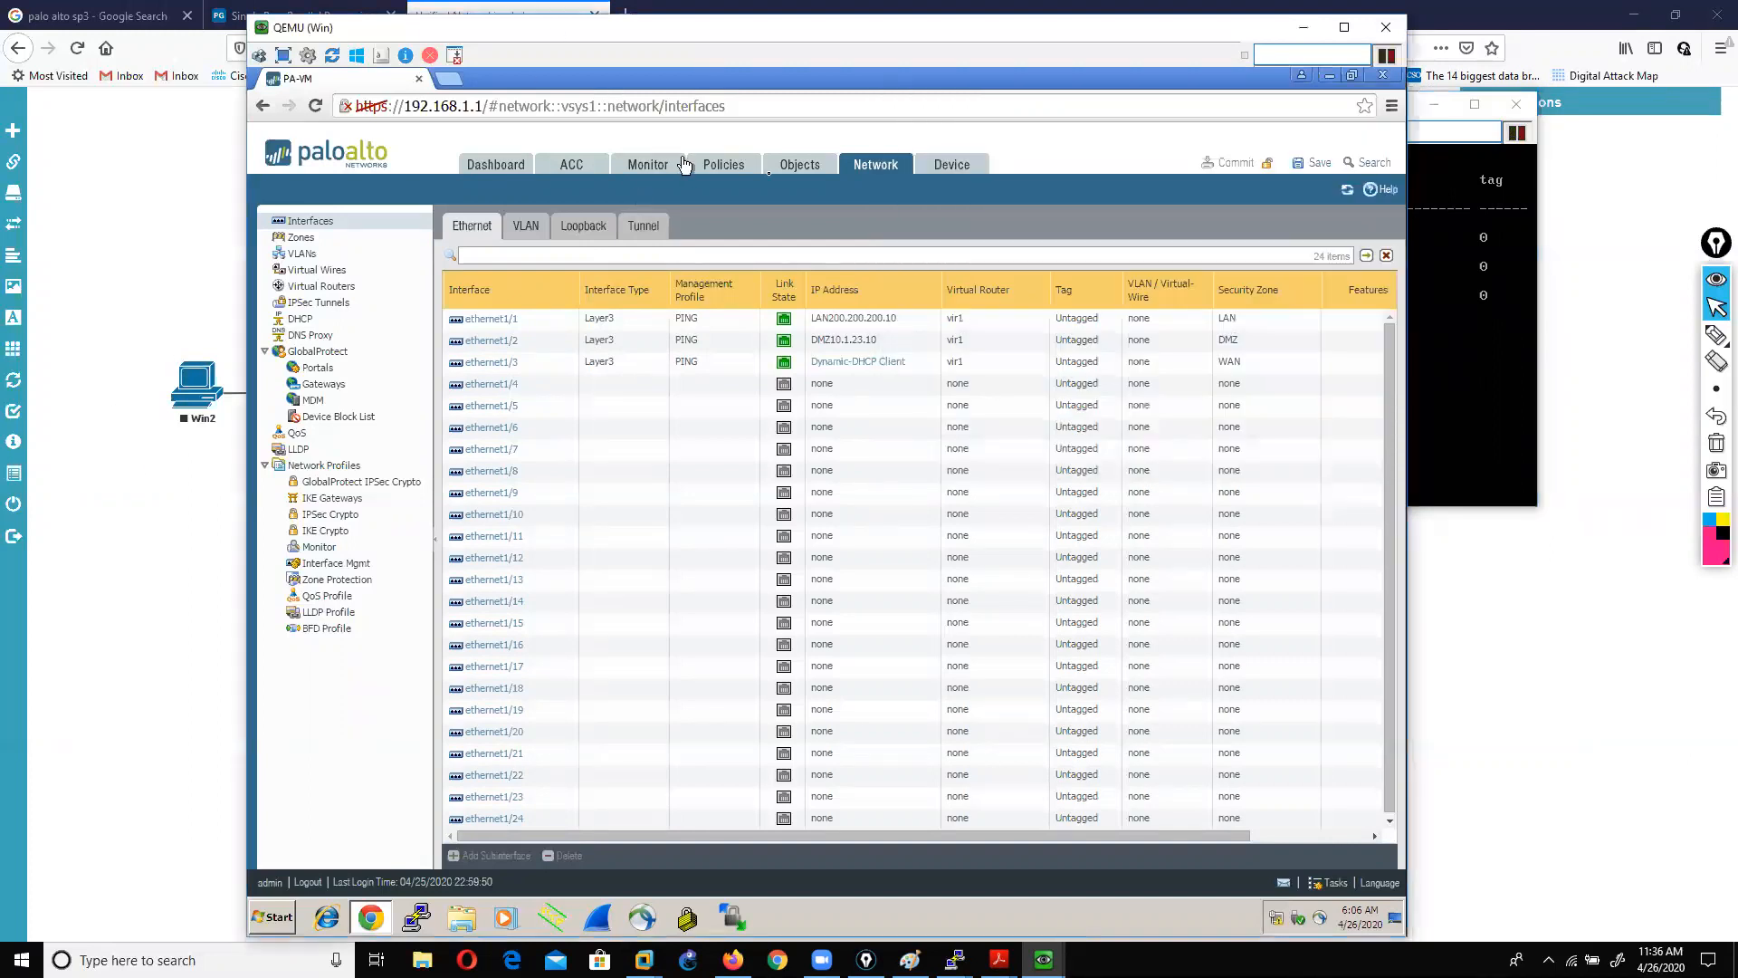
Step: Ping 8.8.8.8 from source 192.168.0.114 and stop it after 6 of 6 replies
left_click(965, 175)
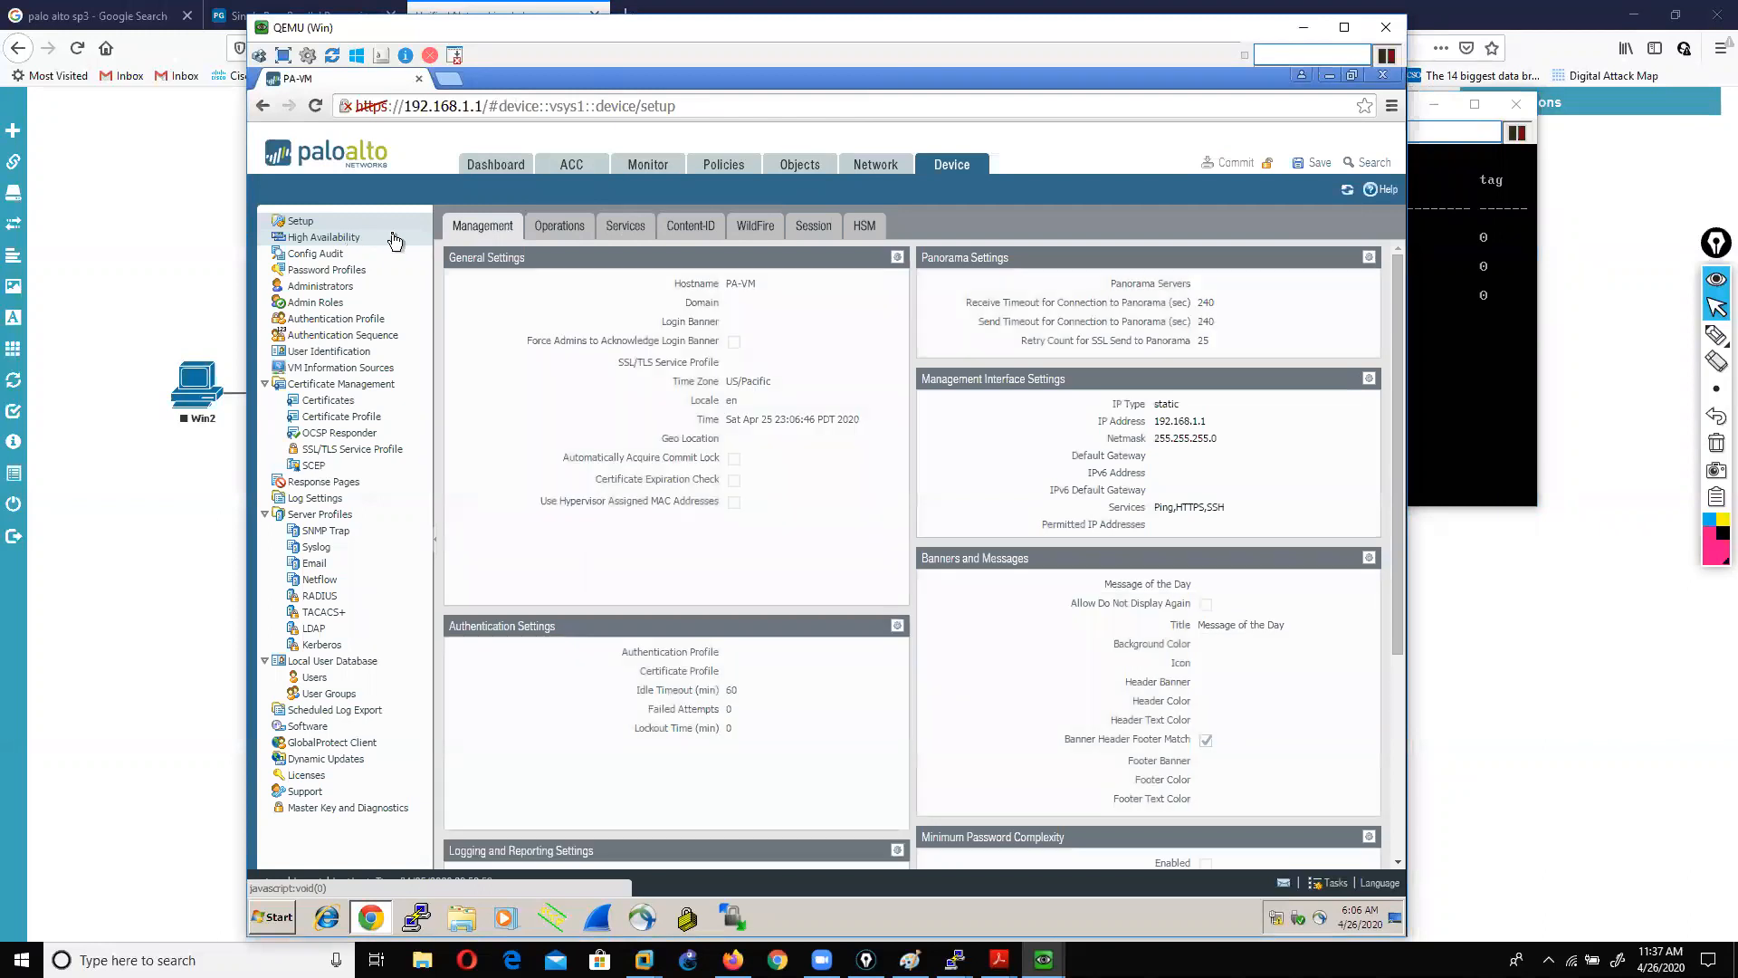
left_click(1453, 389)
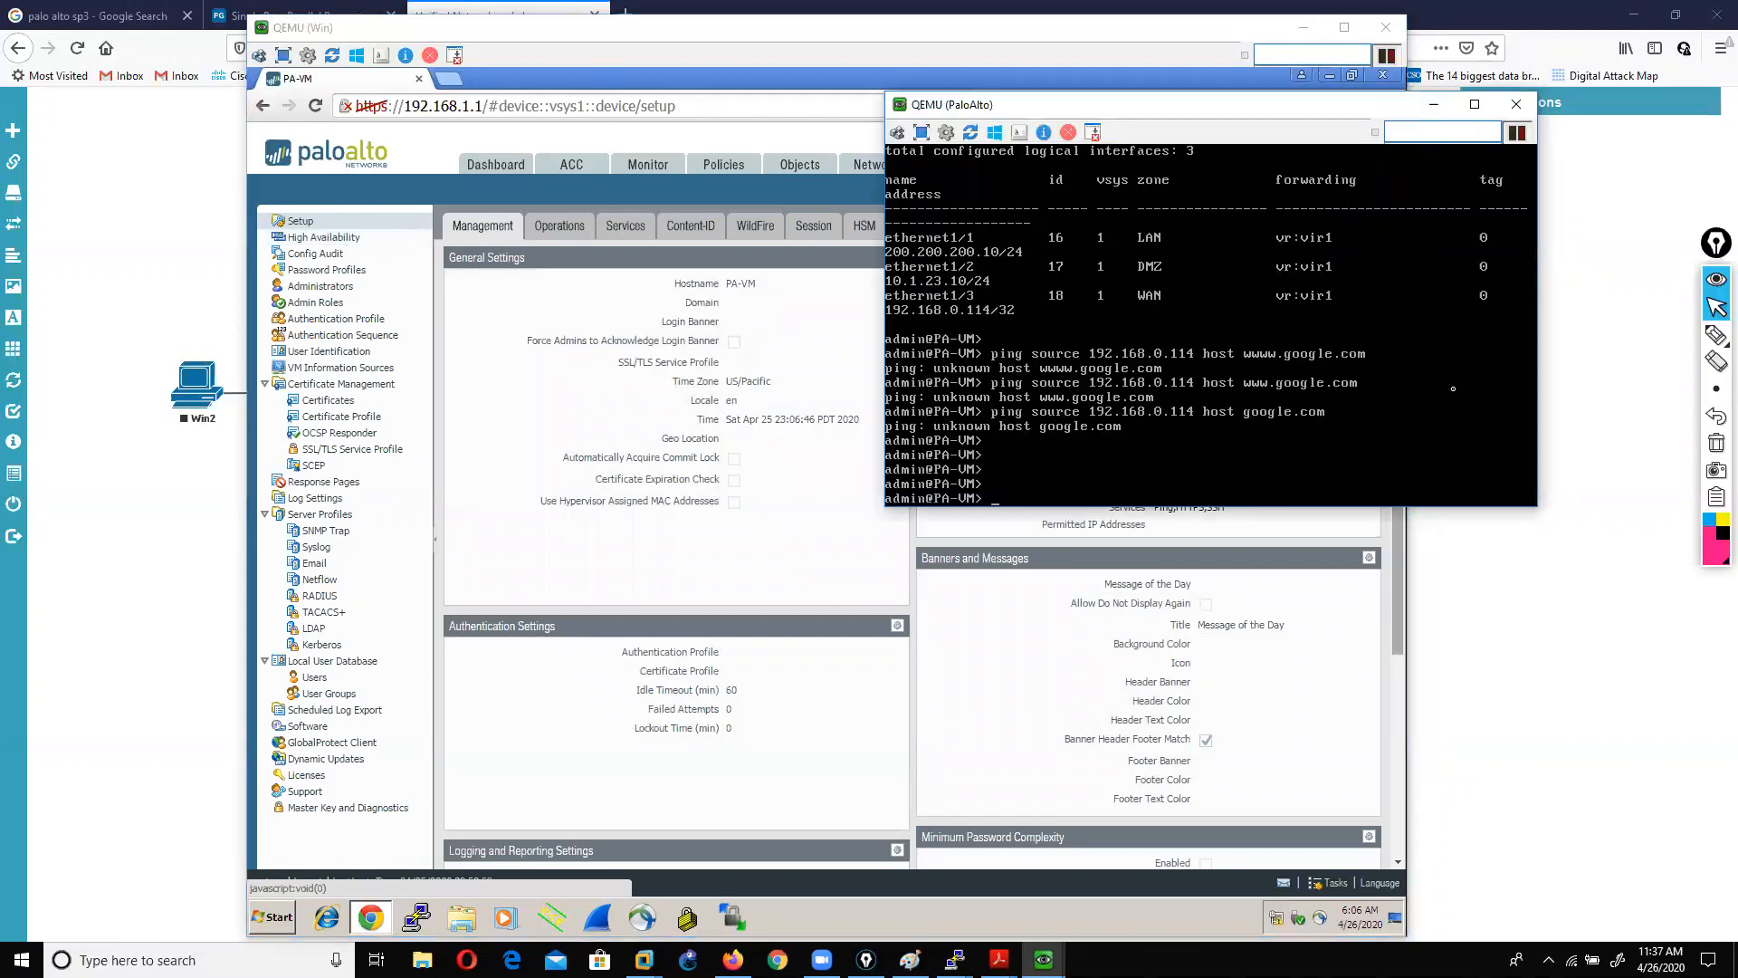
key("Up")
key("BackSpace")
key("BackSpace")
key("BackSpace")
key("BackSpace")
key("Return")
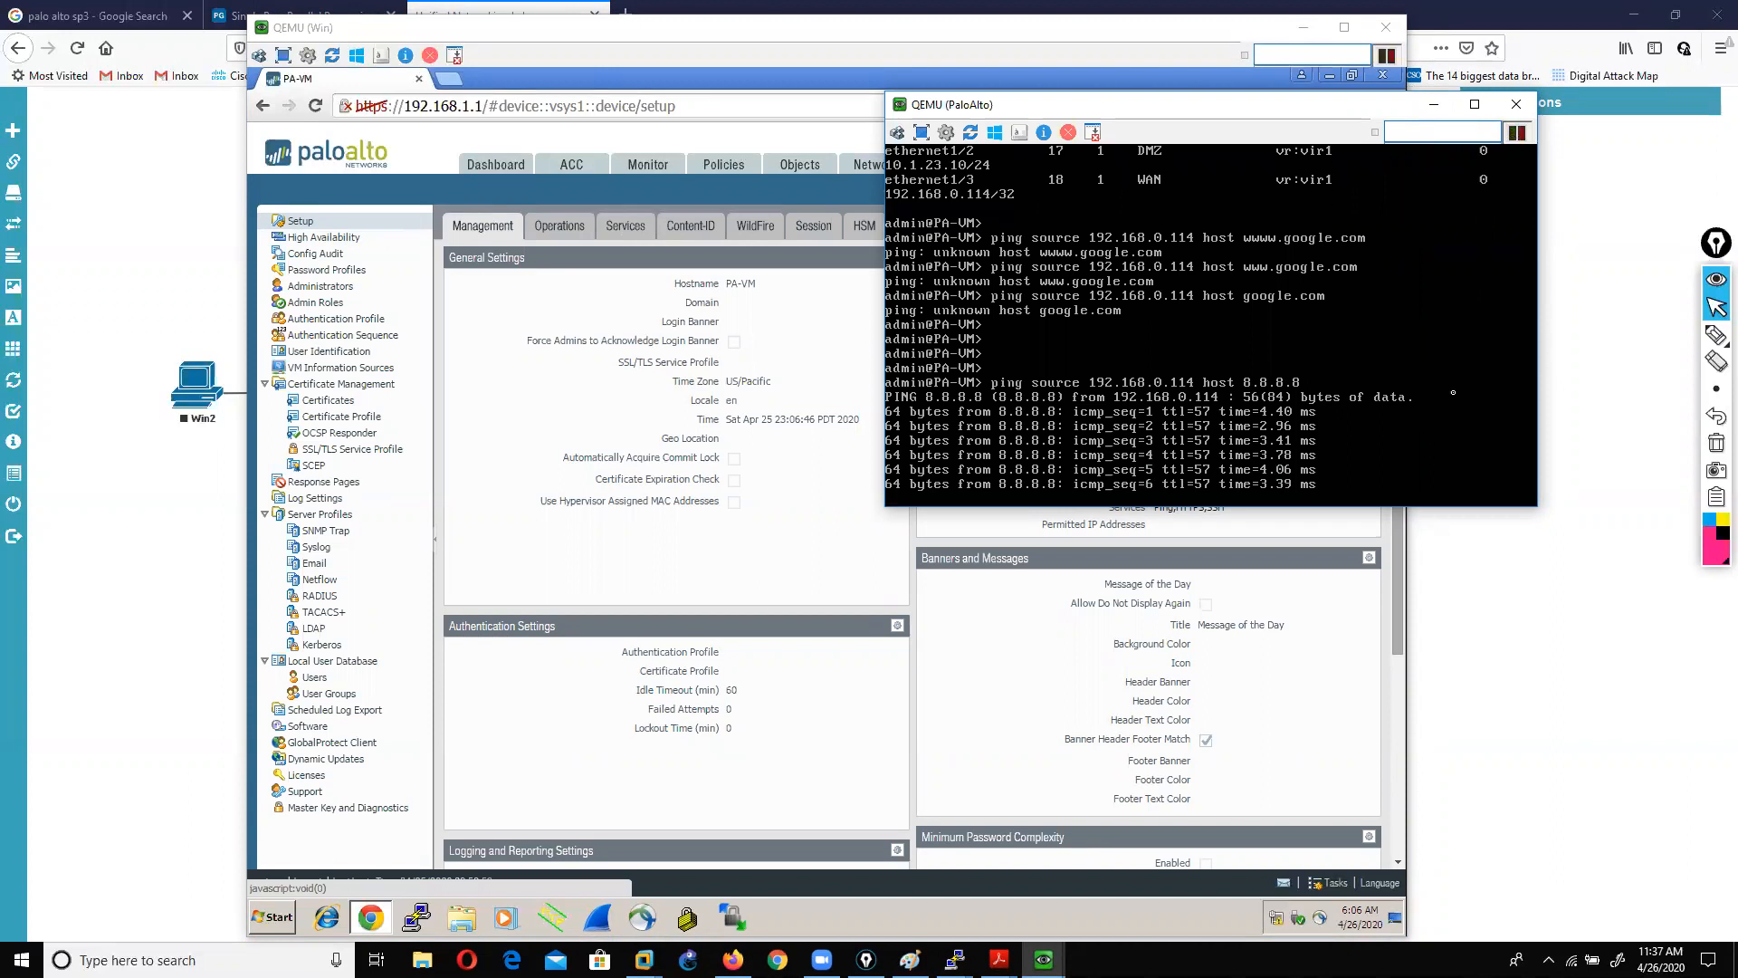
key("ctrl+c")
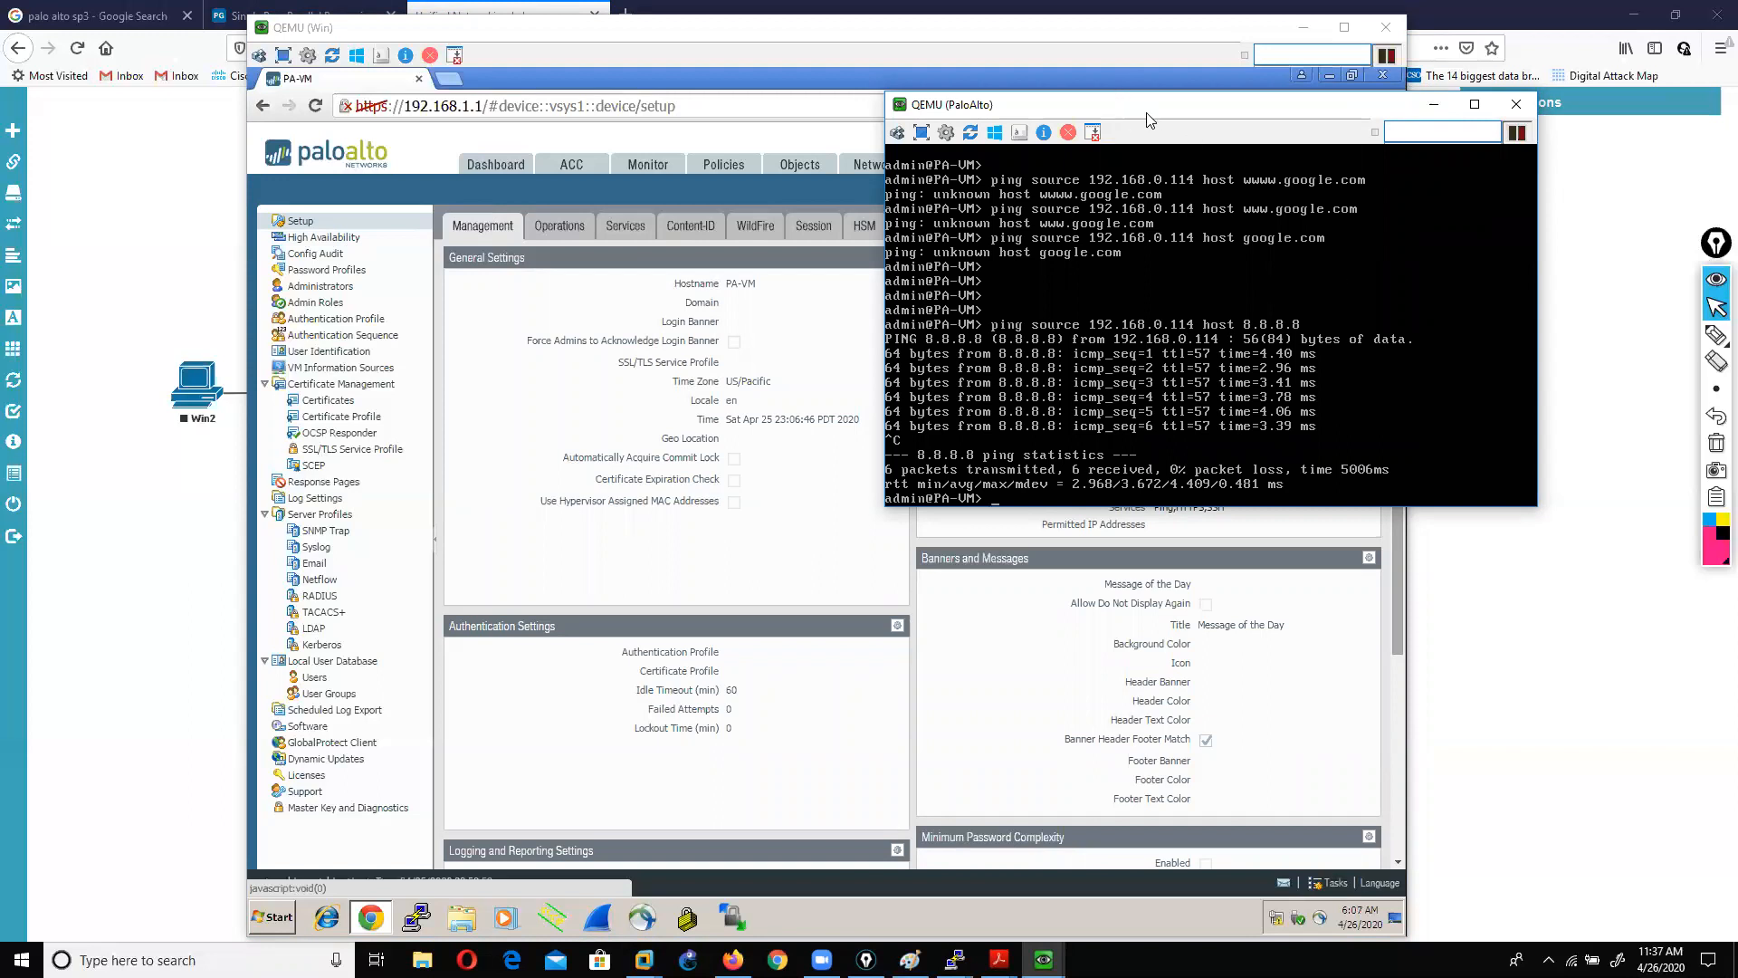
left_click_drag(1148, 120, 1232, 124)
left_click_drag(473, 40, 318, 43)
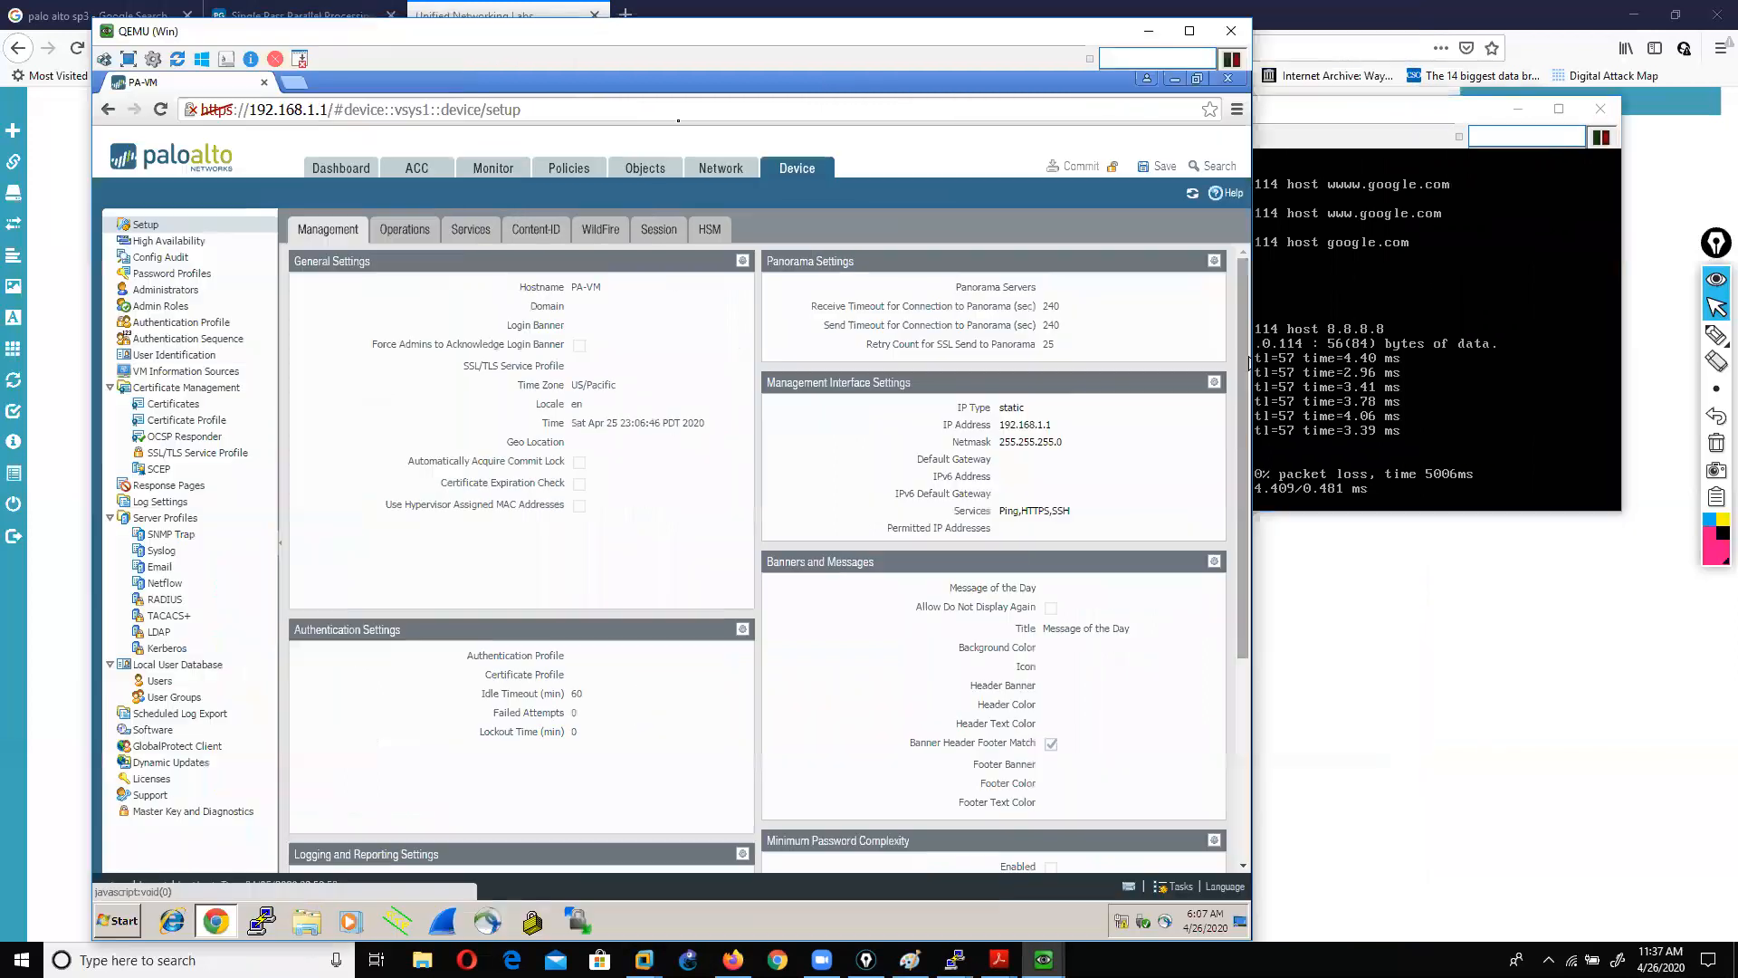
left_click(1409, 126)
left_click(1379, 644)
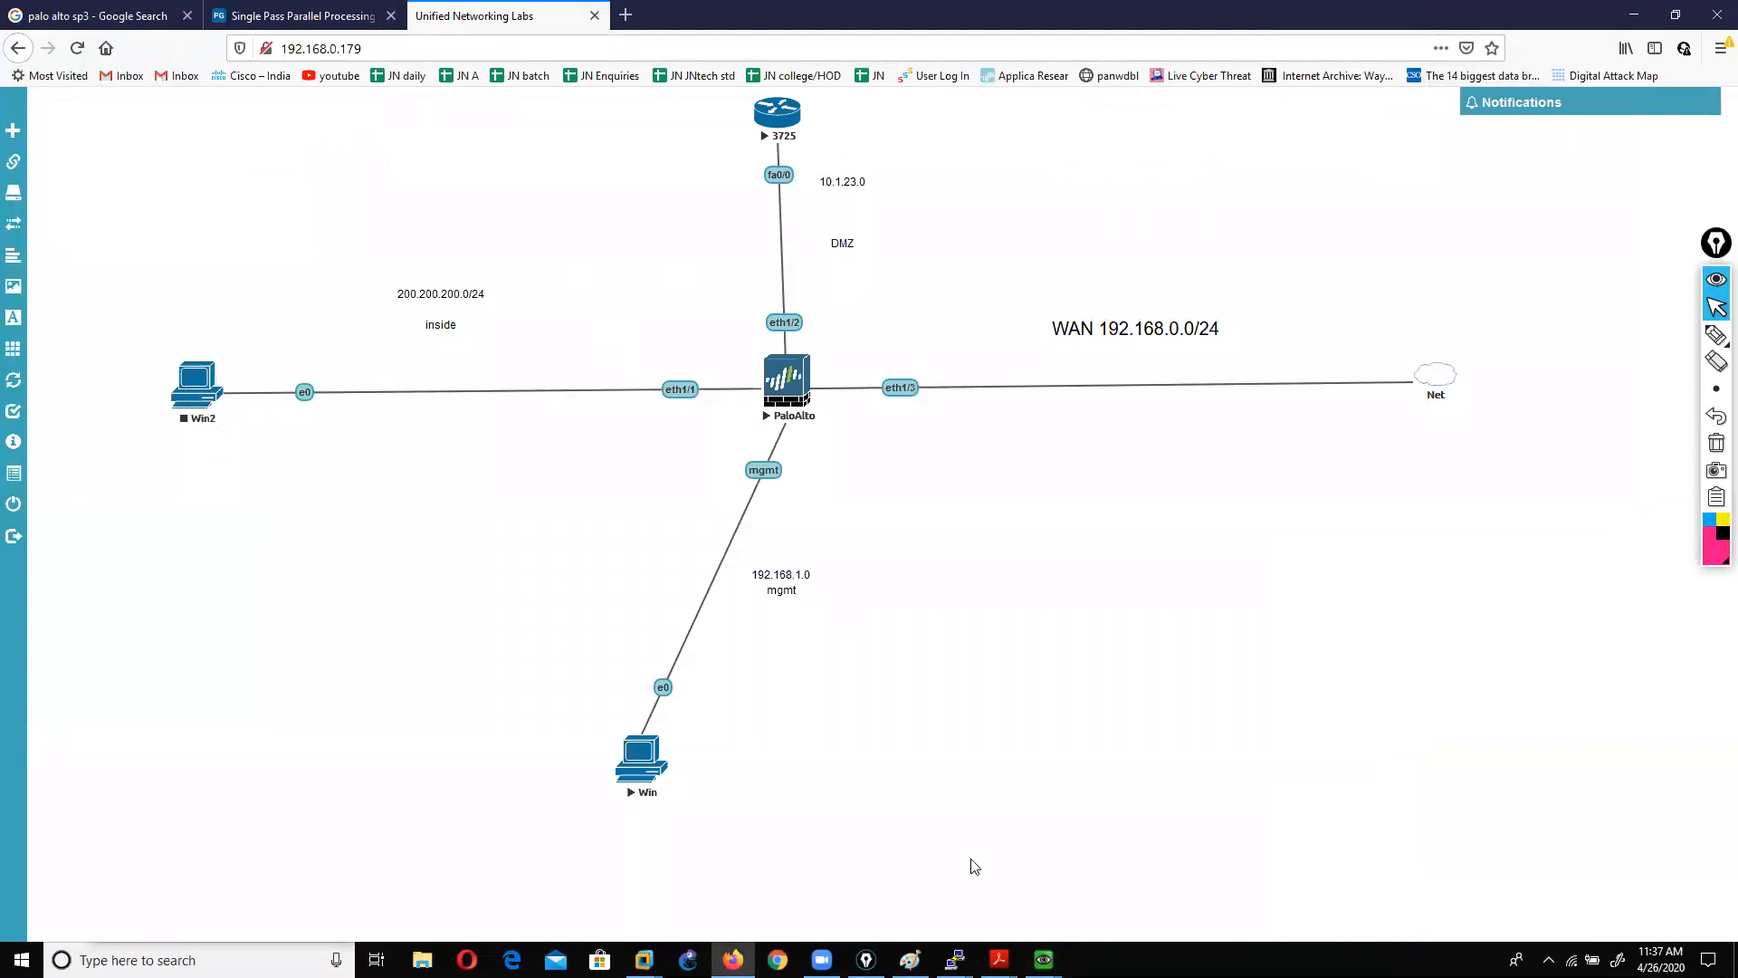
Step: Open R1's console and enter privileged global configuration mode
mouse_move(955, 959)
left_click(1050, 906)
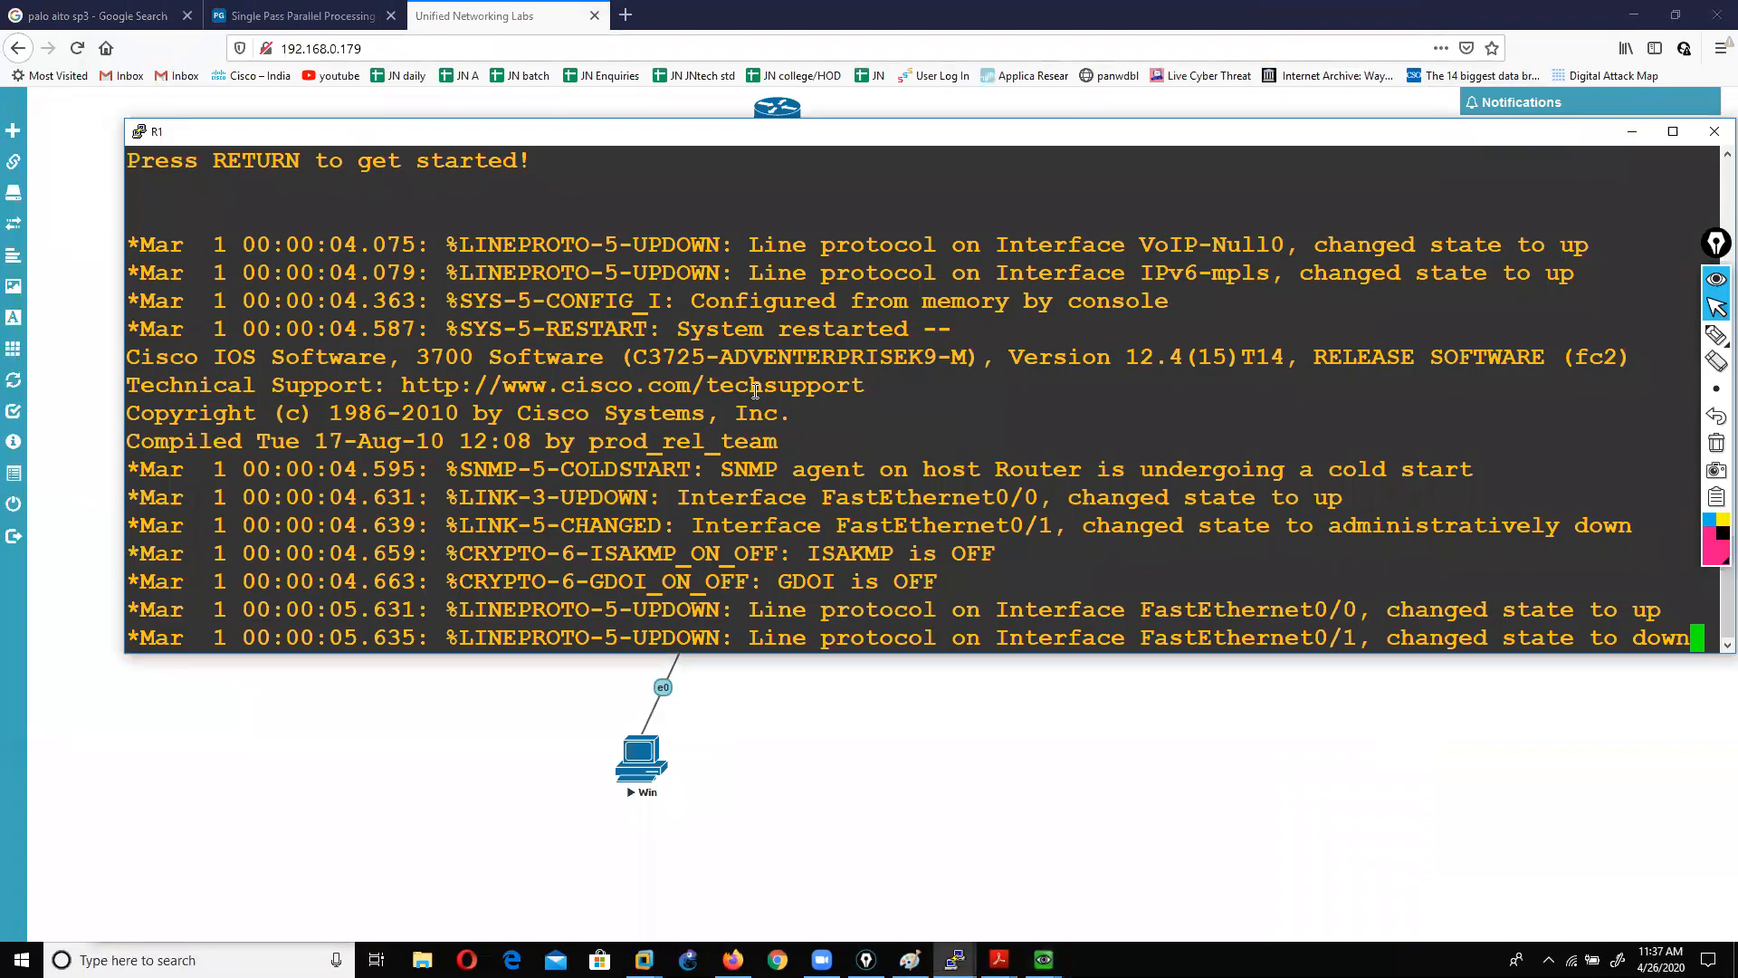
key("Return")
key("Return")
key("Return")
key("Return")
type("ena")
key("Tab")
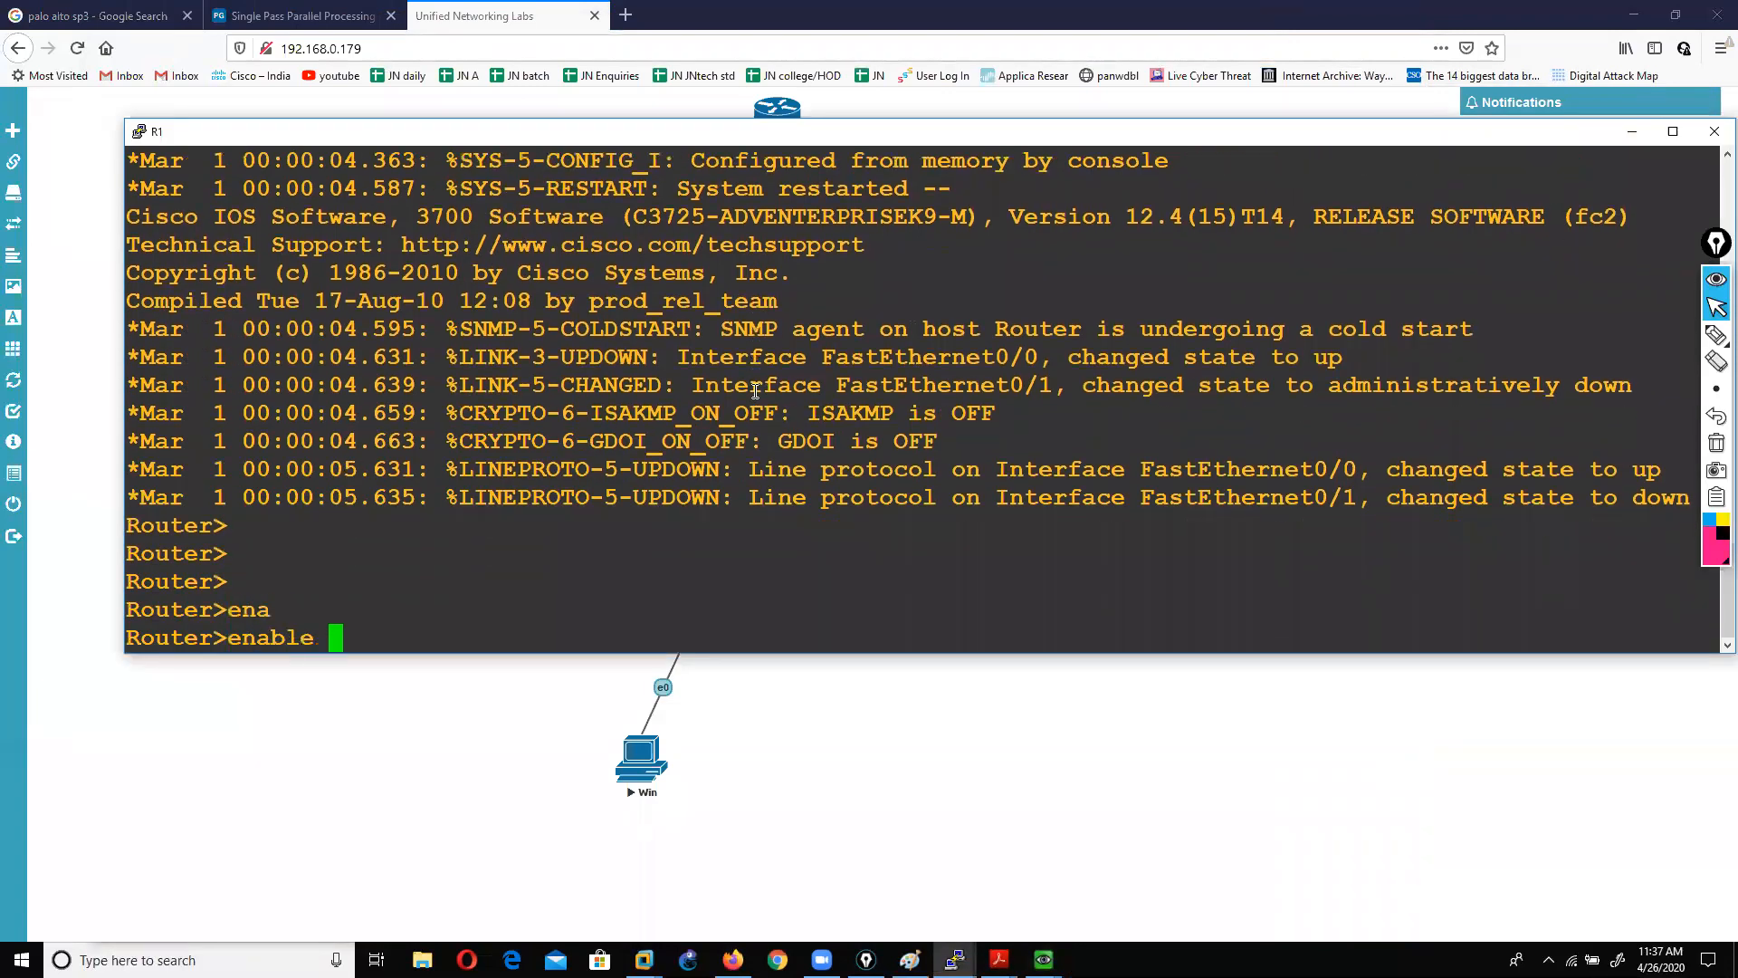
key("Return")
key("Return")
type("conf t")
key("Return")
Step: Select FastEthernet0/0 and enter the address 10.1.23.10 255.255.255.0
type("in")
key("Tab")
type("f")
key("Tab")
type("0/0")
key("Return")
type("0")
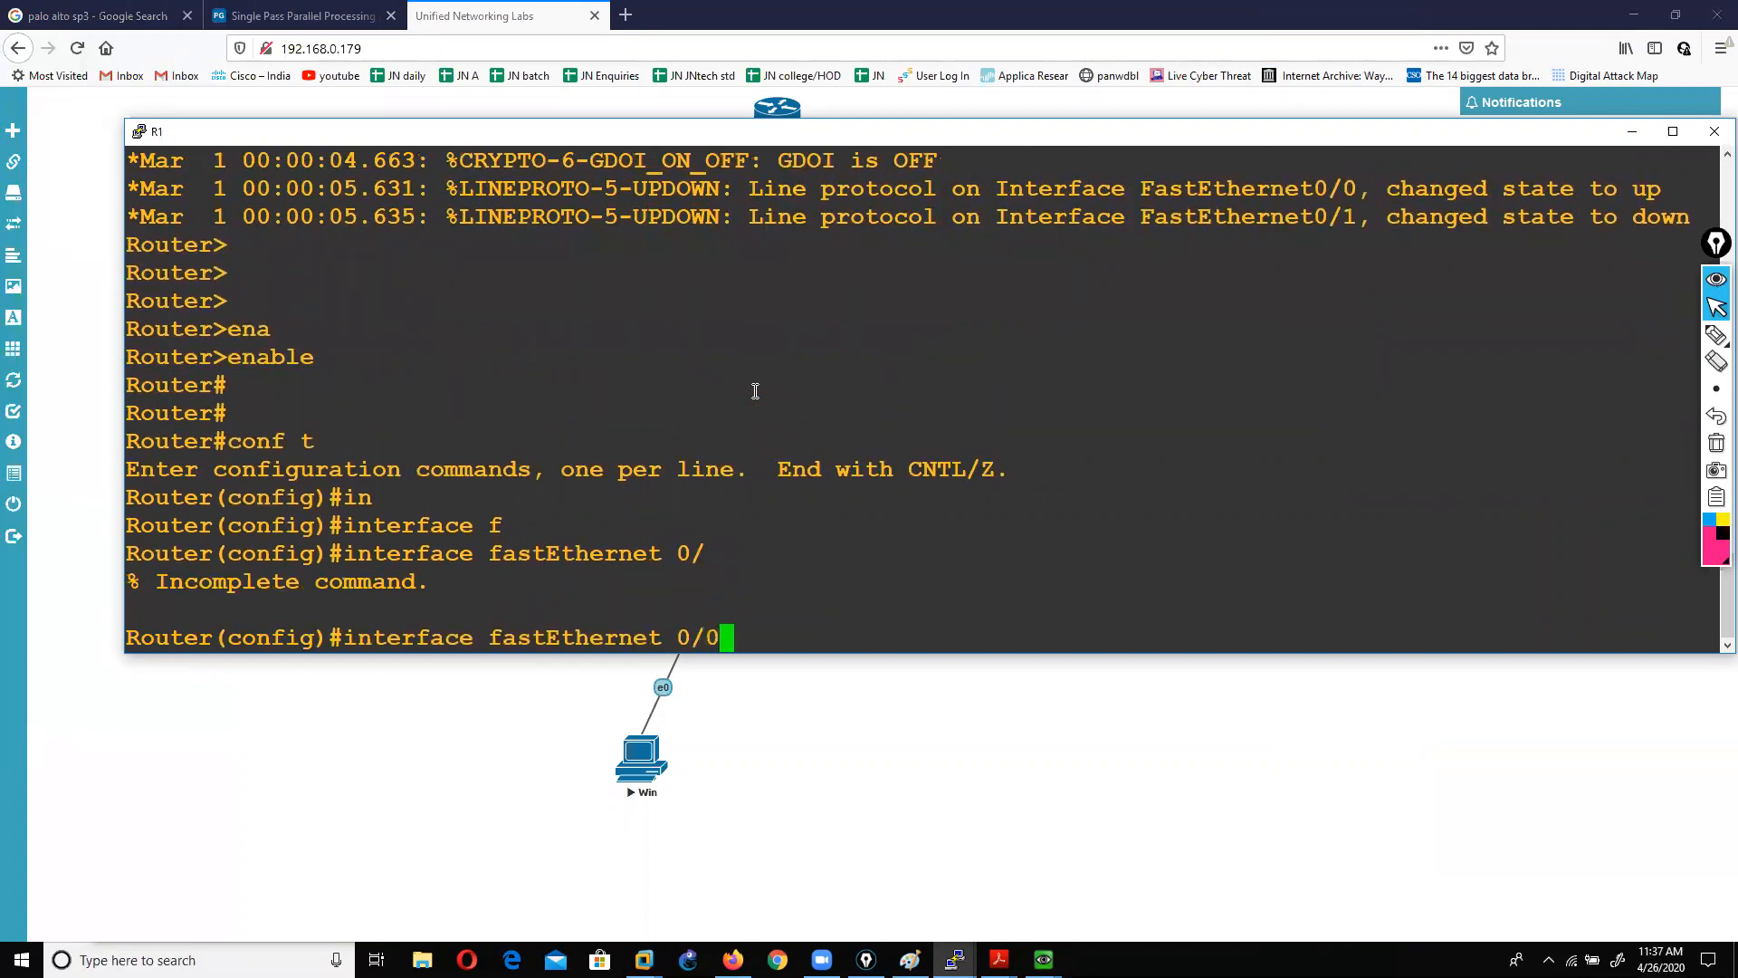
key("Return")
type("ip add")
key("Tab")
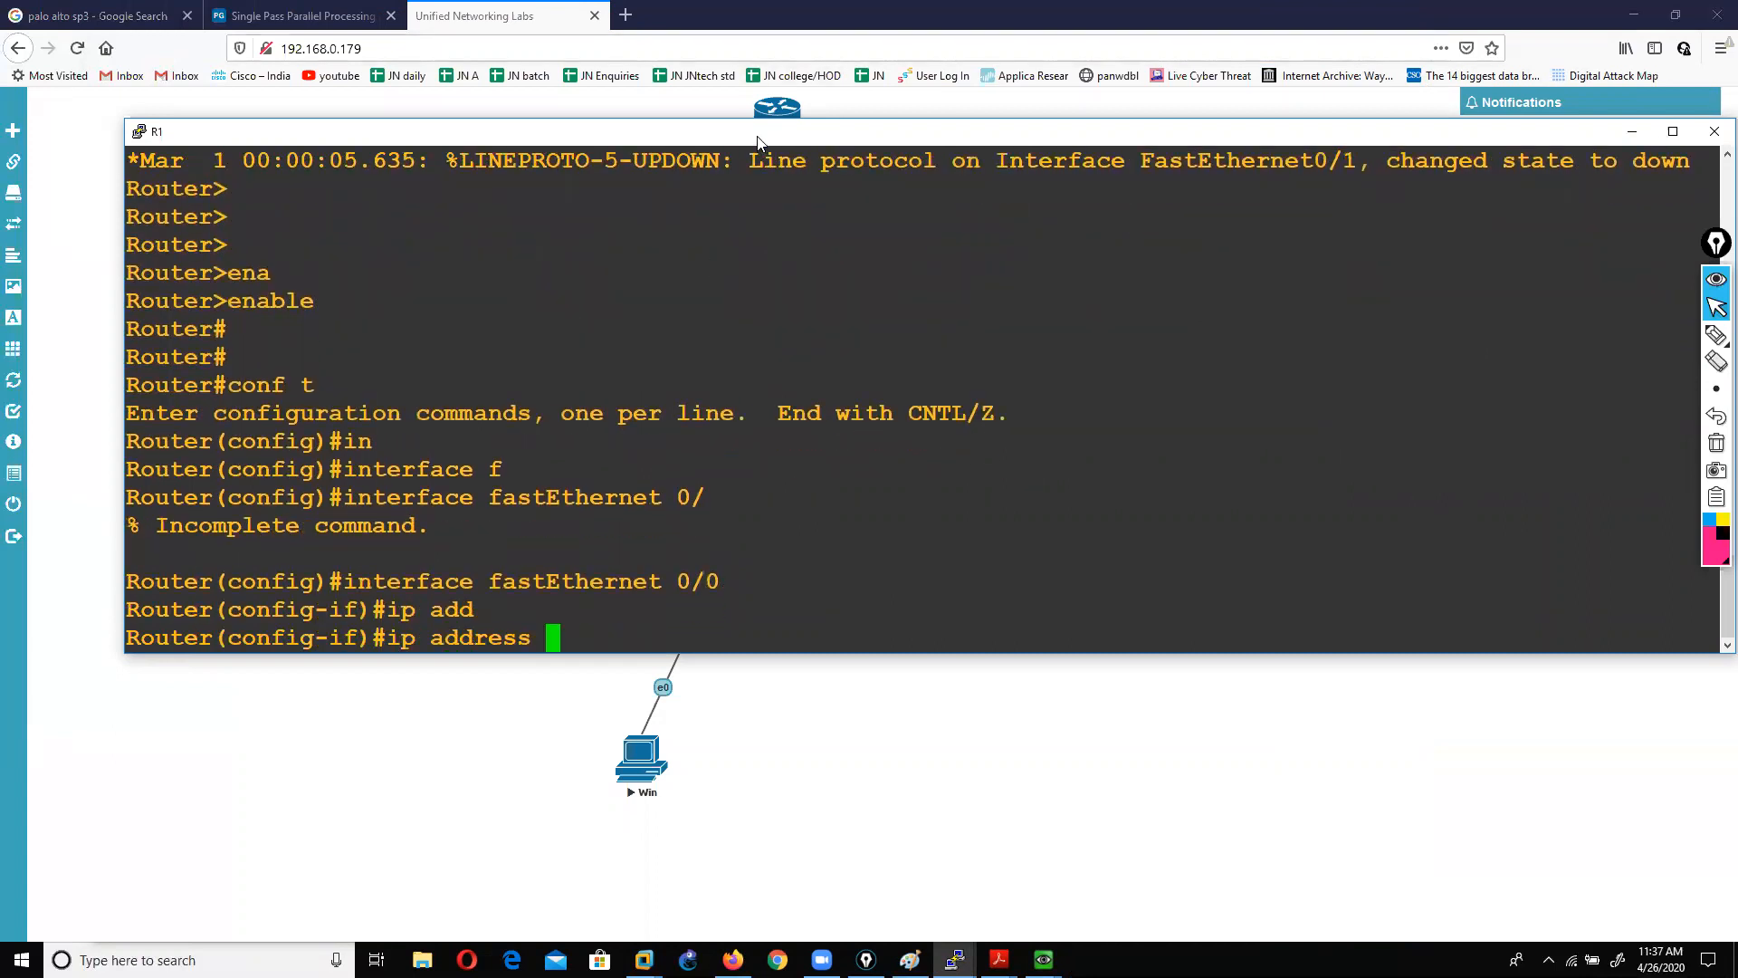
left_click_drag(758, 137, 737, 204)
type("10")
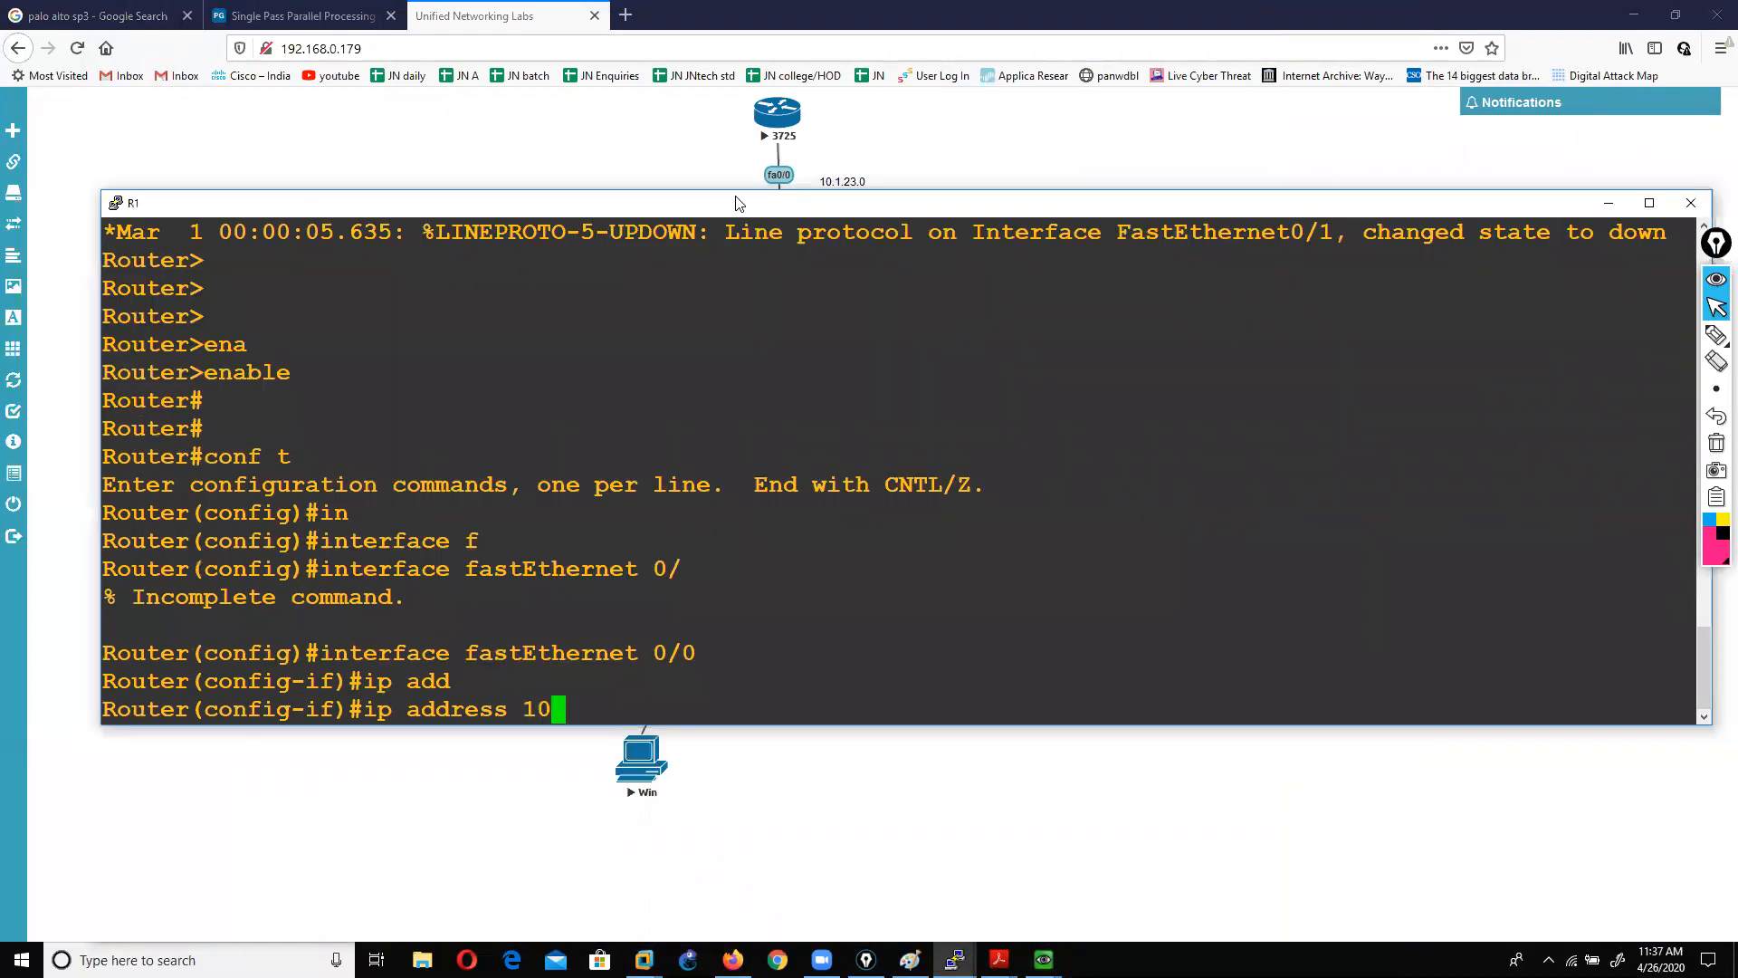
type(".1.23.10 255")
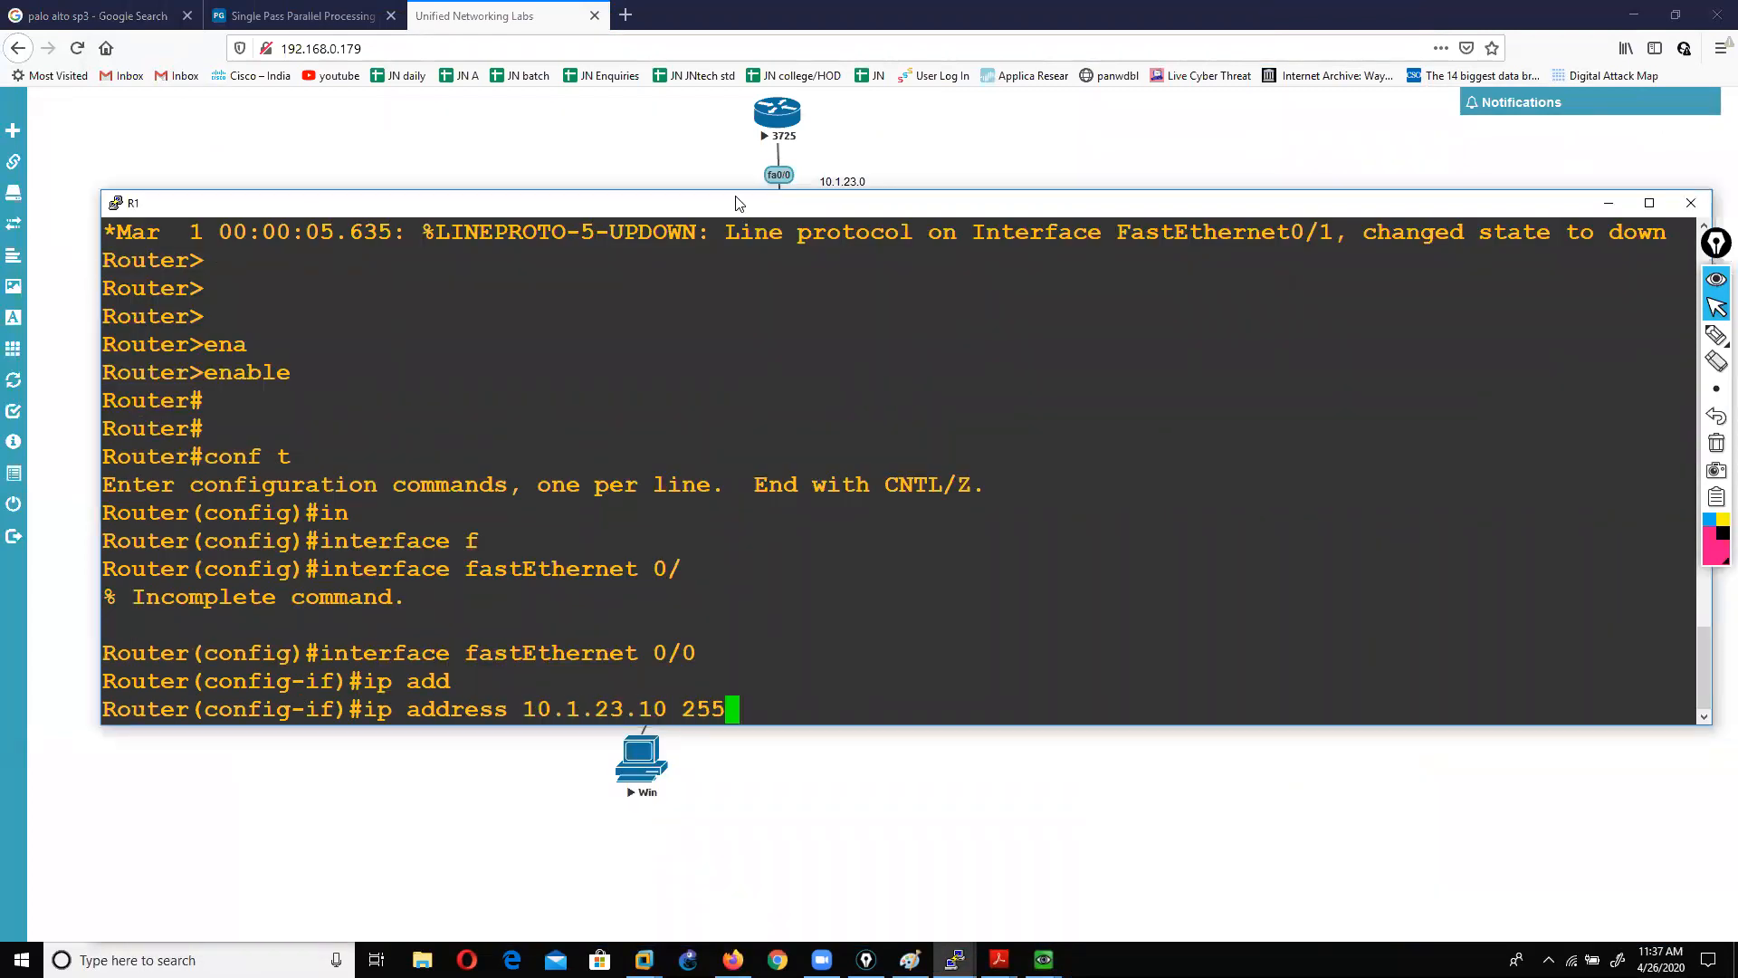
type(".255.255.0")
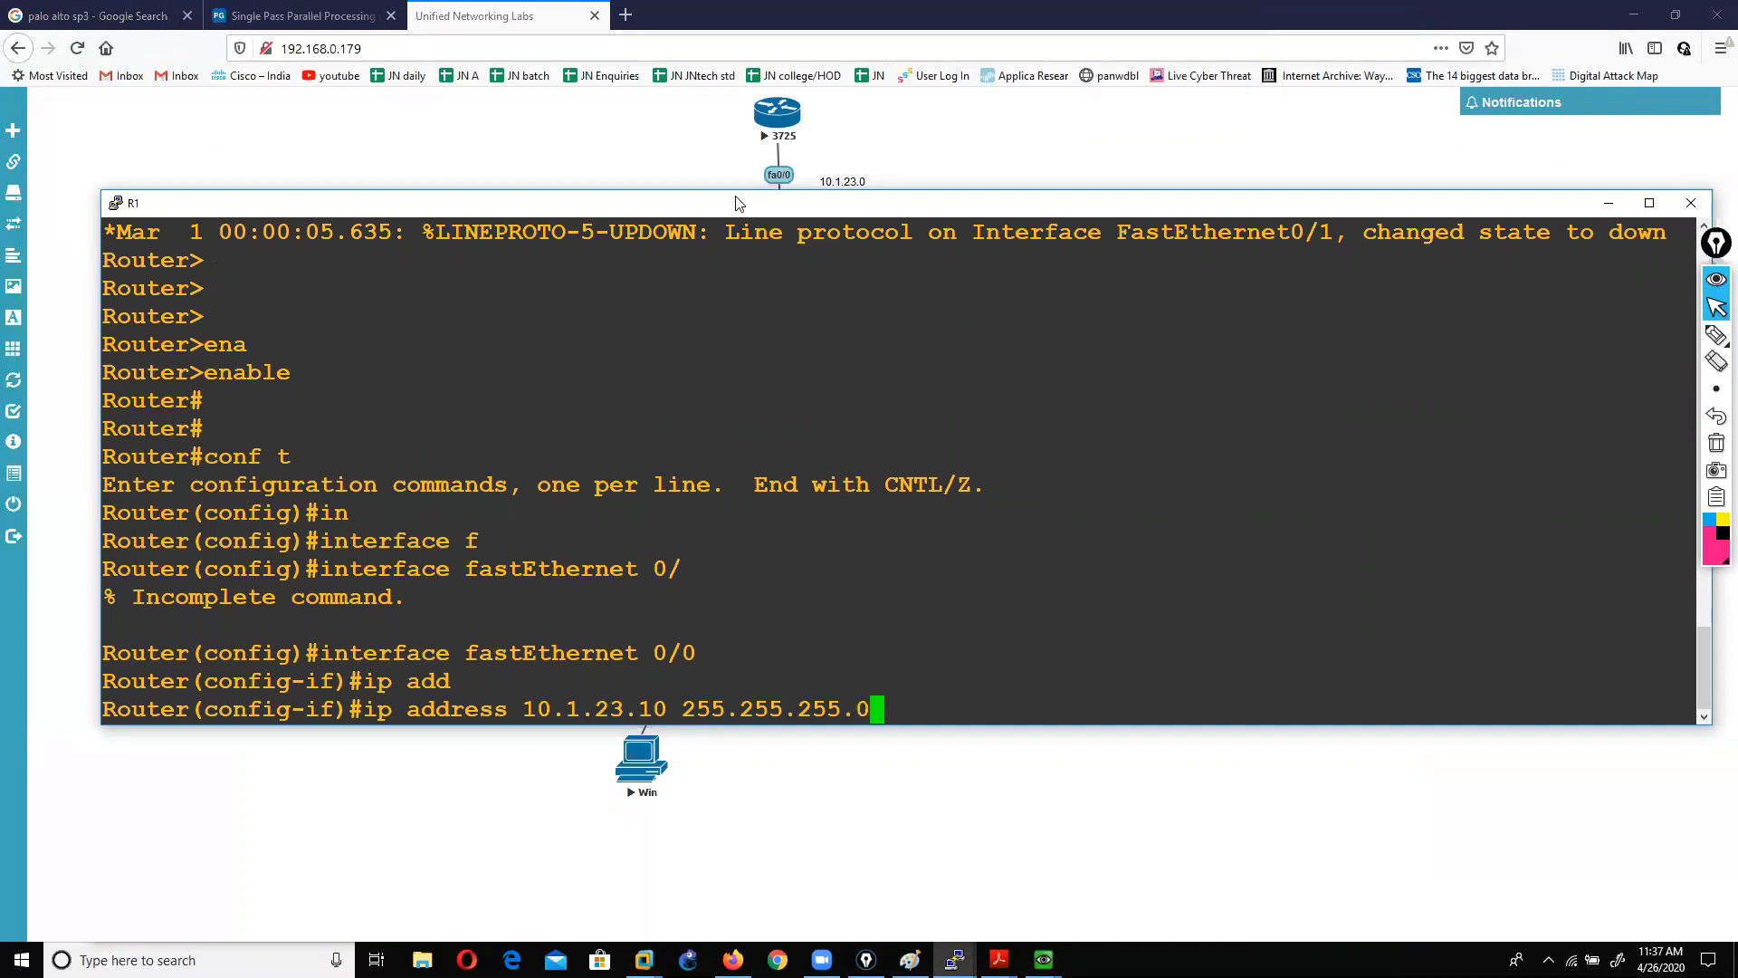
Step: Run 'show interface all' on the PA-VM console to check its interface addresses
mouse_move(1044, 959)
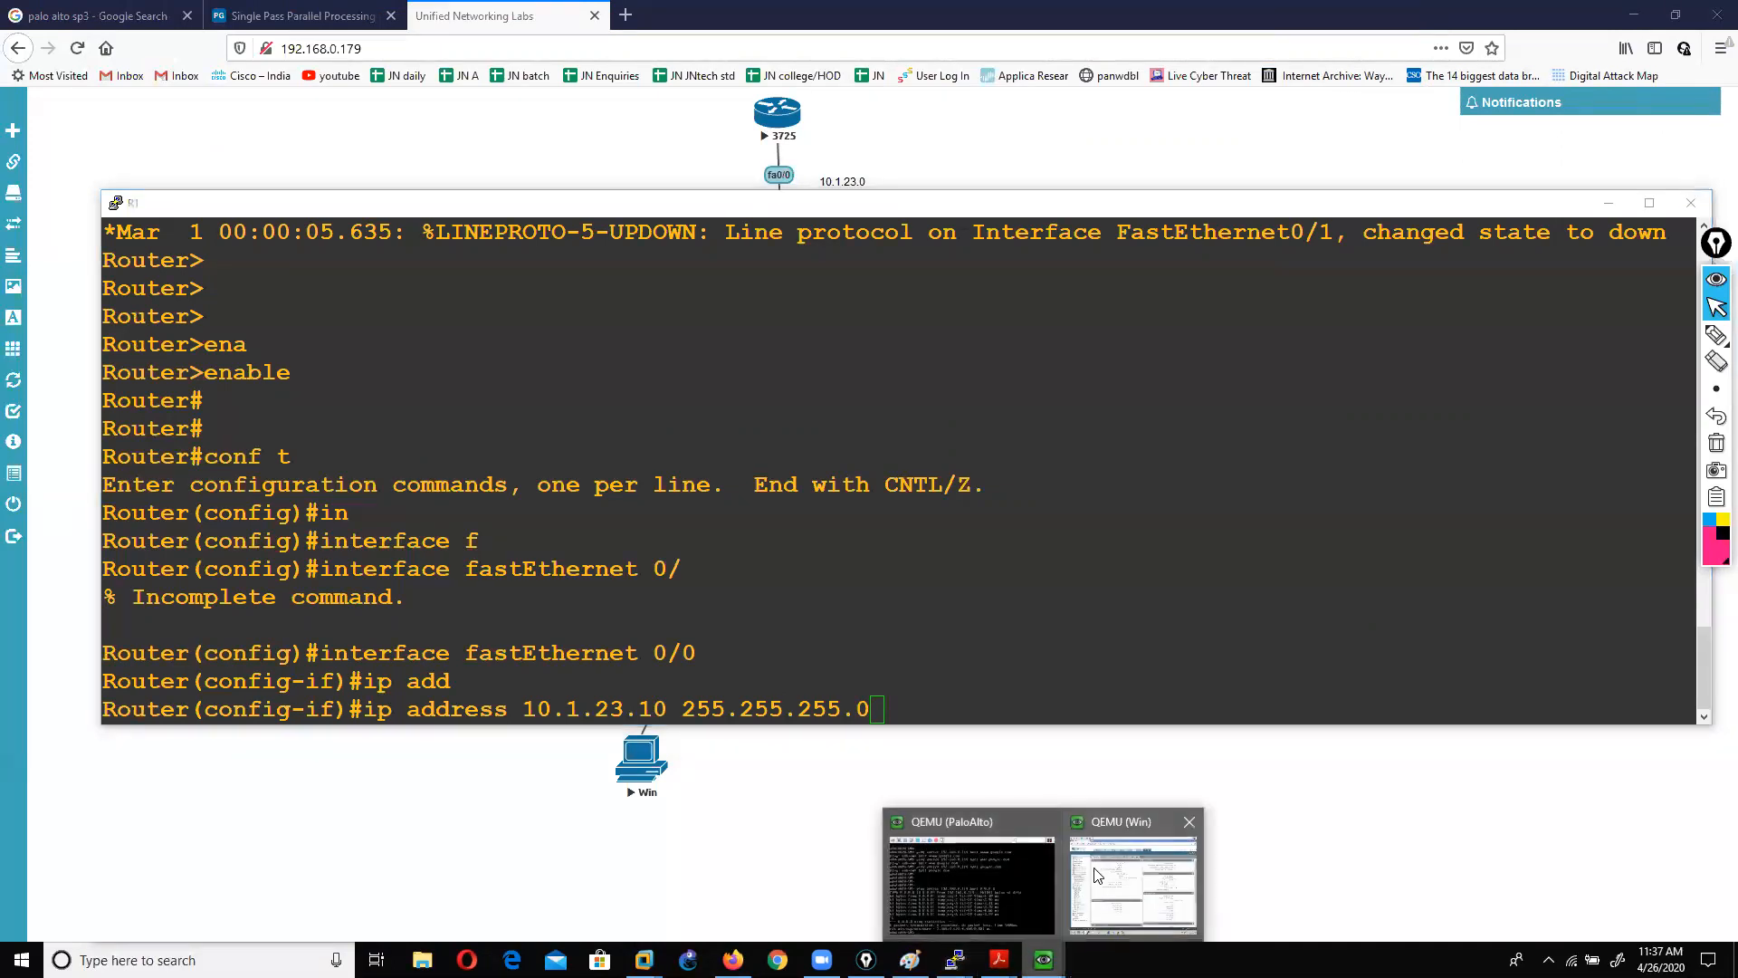
left_click(944, 883)
type("show interface all")
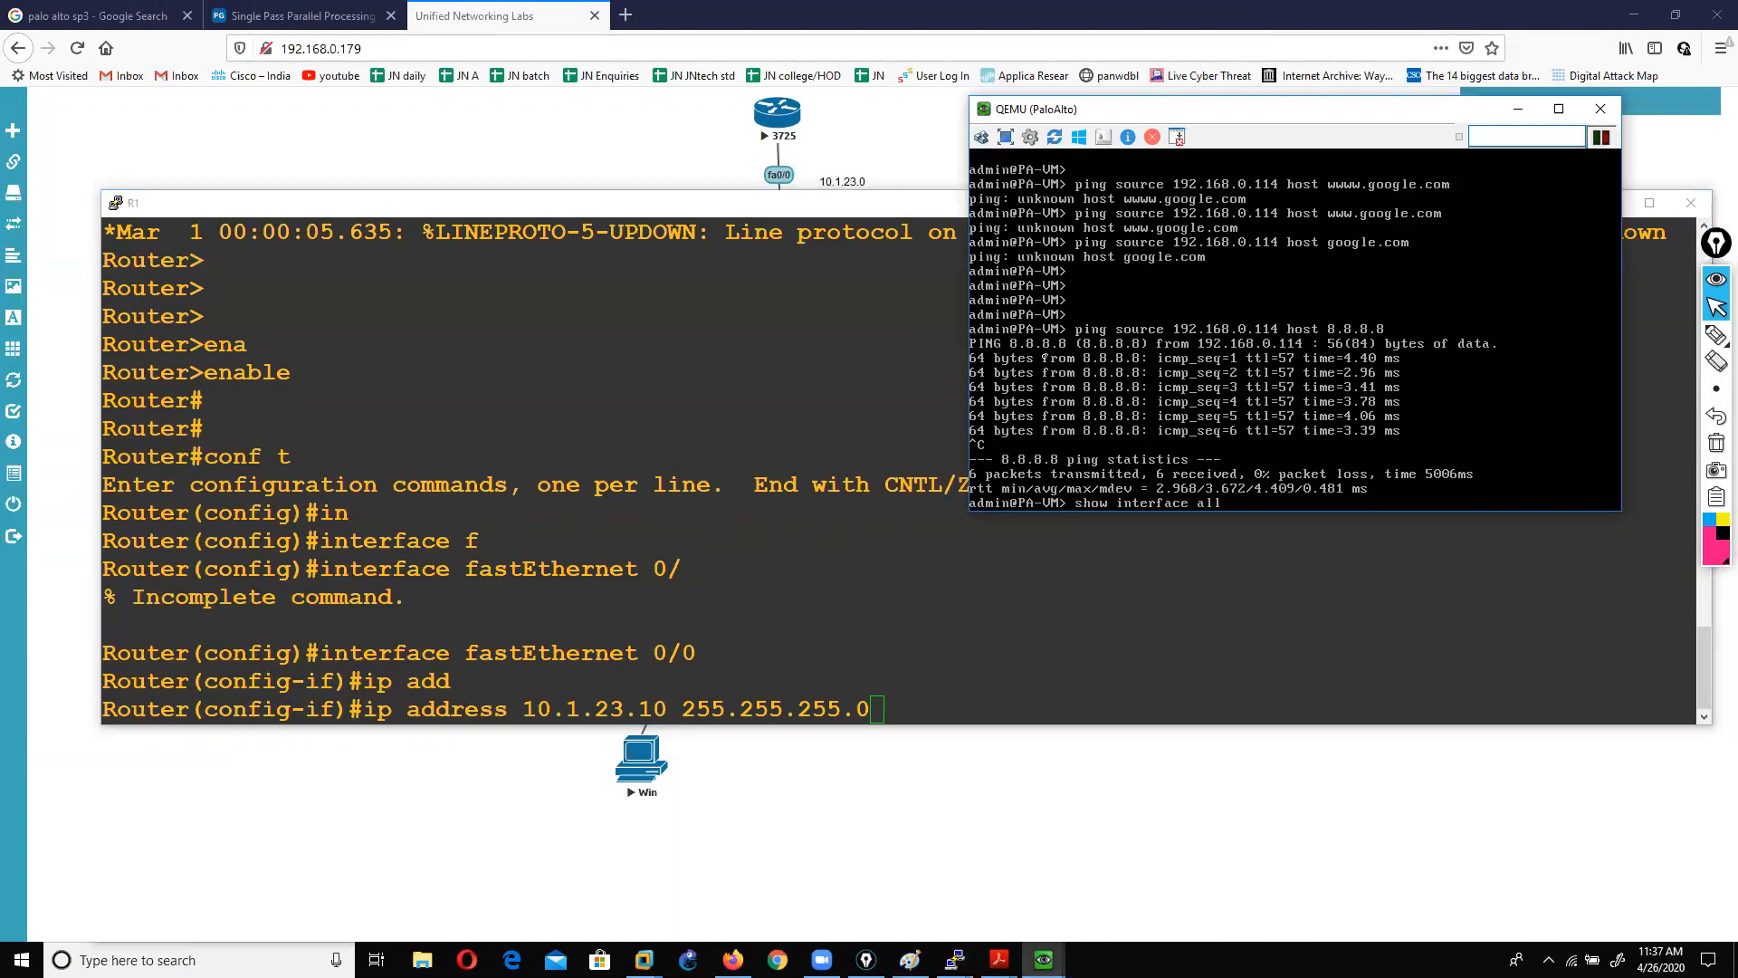
key("Return")
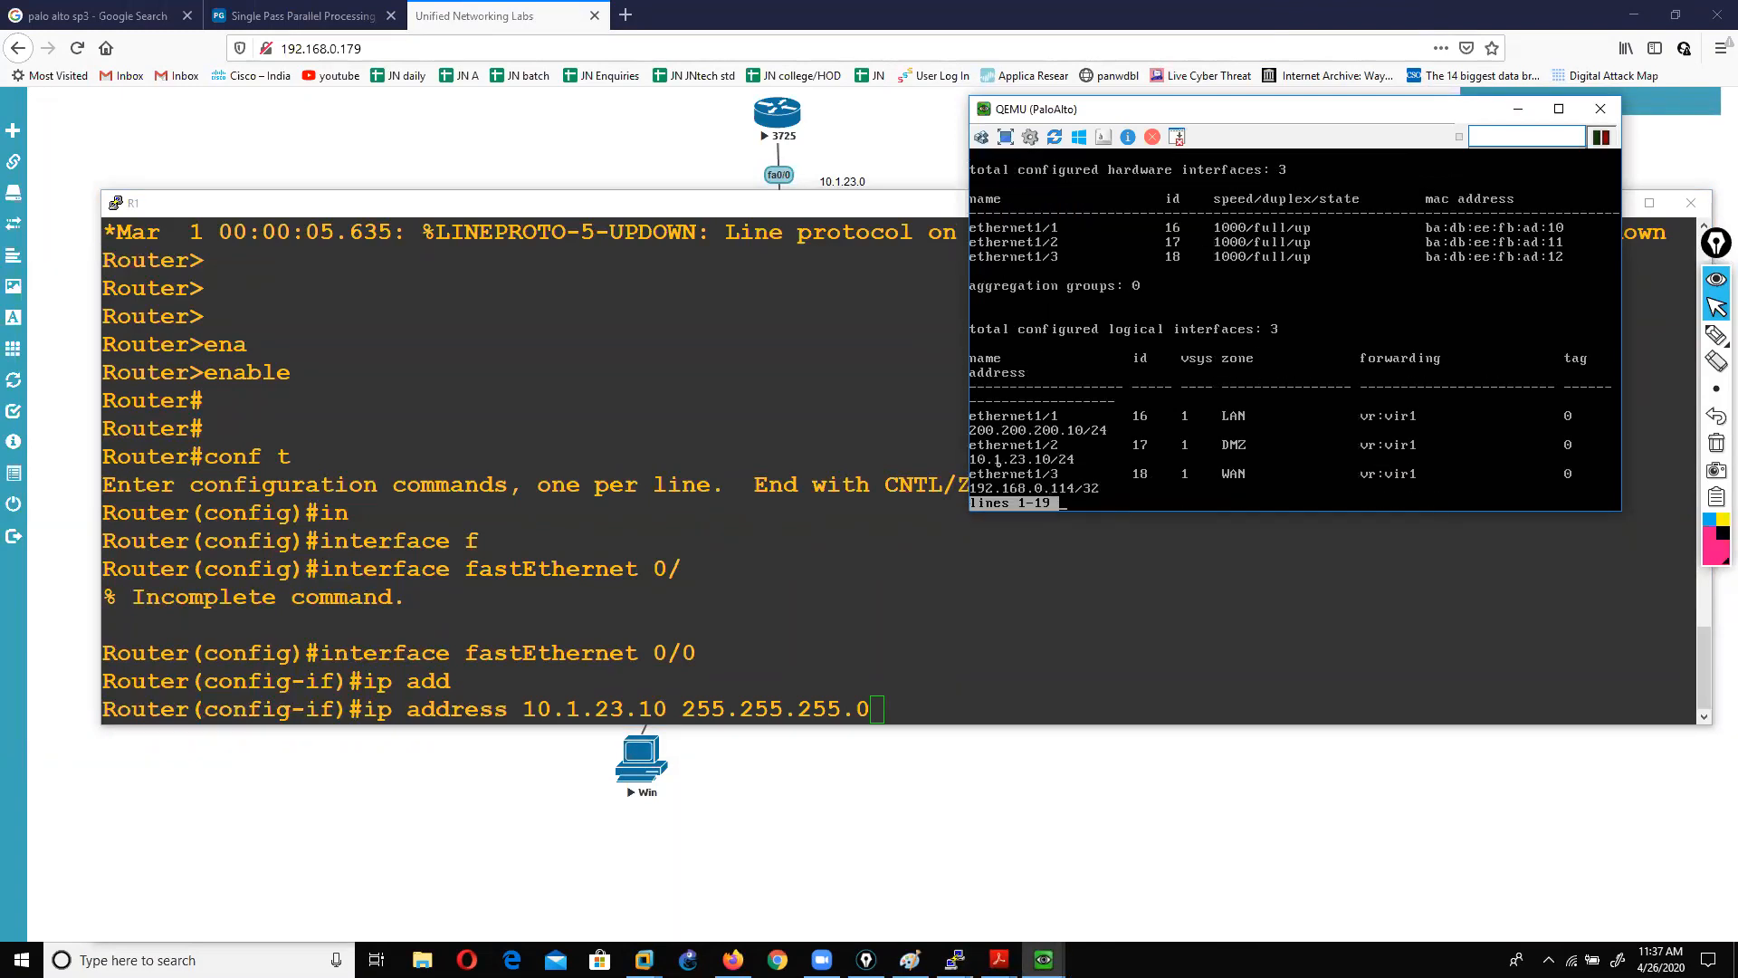
Step: Correct Fa0/0's address to 10.1.23.1/24, enable it with no shutdown, and exit
left_click(945, 662)
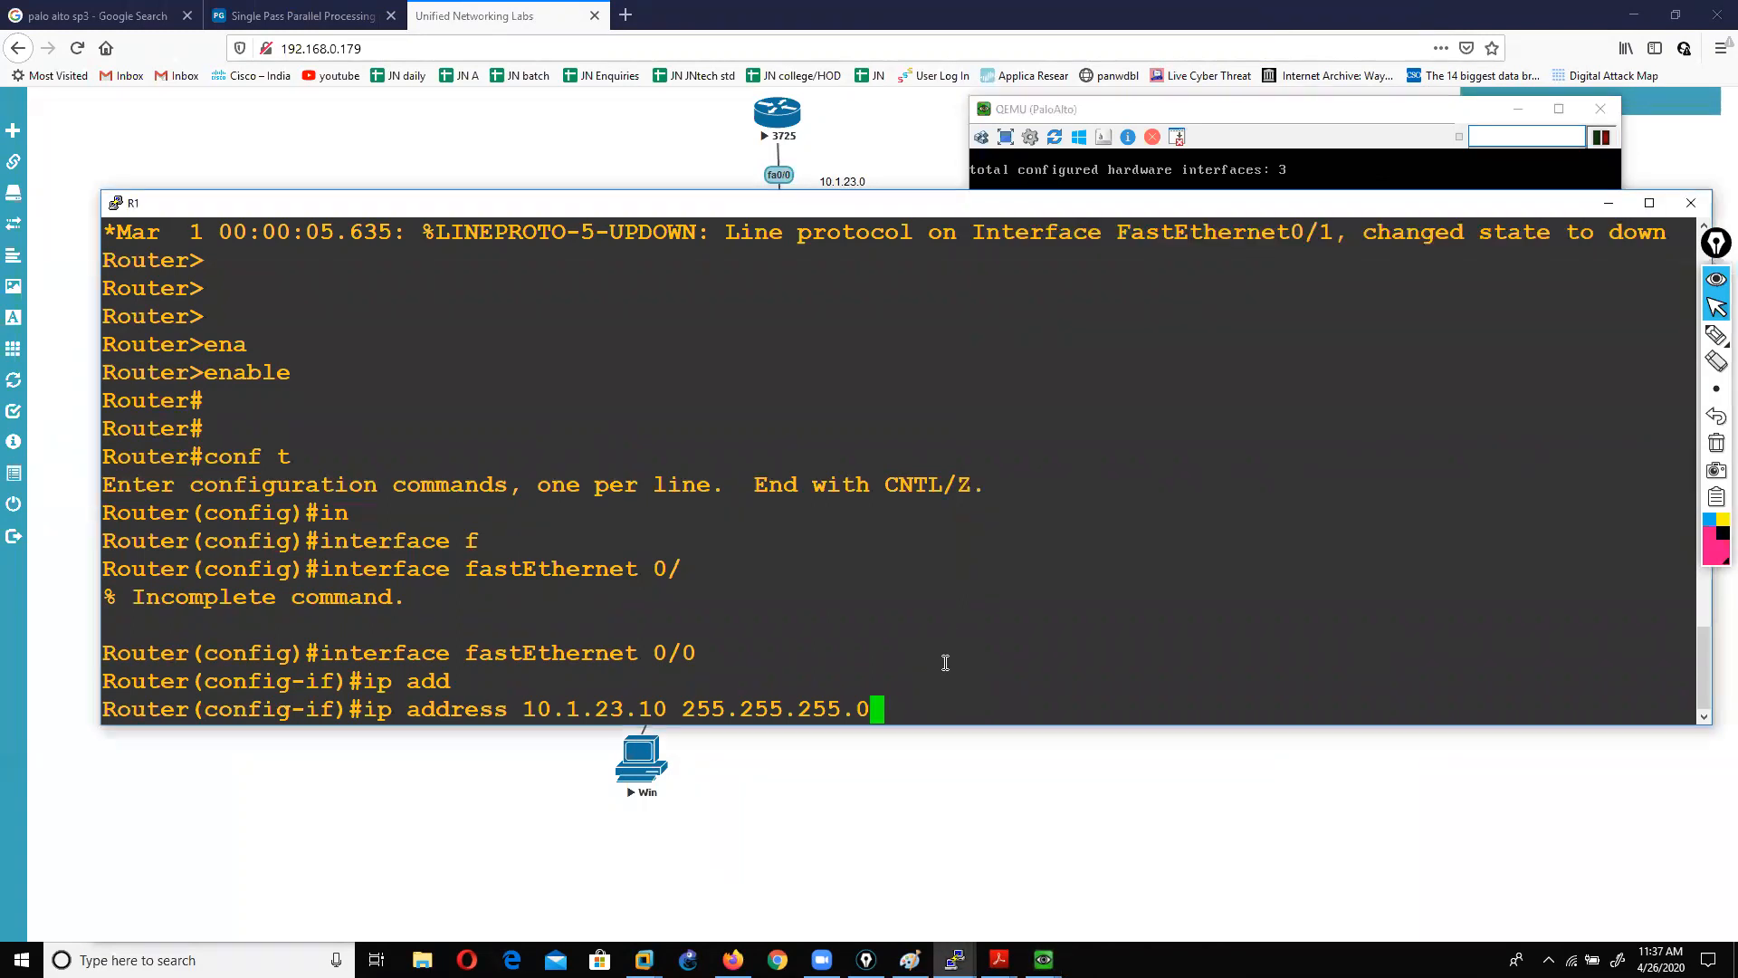
key("Left")
key("Left")
key("Left")
key("Left")
key("Left")
key("Left")
key("Left")
key("Left")
key("Left")
key("Left")
key("Left")
key("Left")
key("Left")
key("Left")
key("BackSpace")
key("Return")
type("no sh")
key("Return")
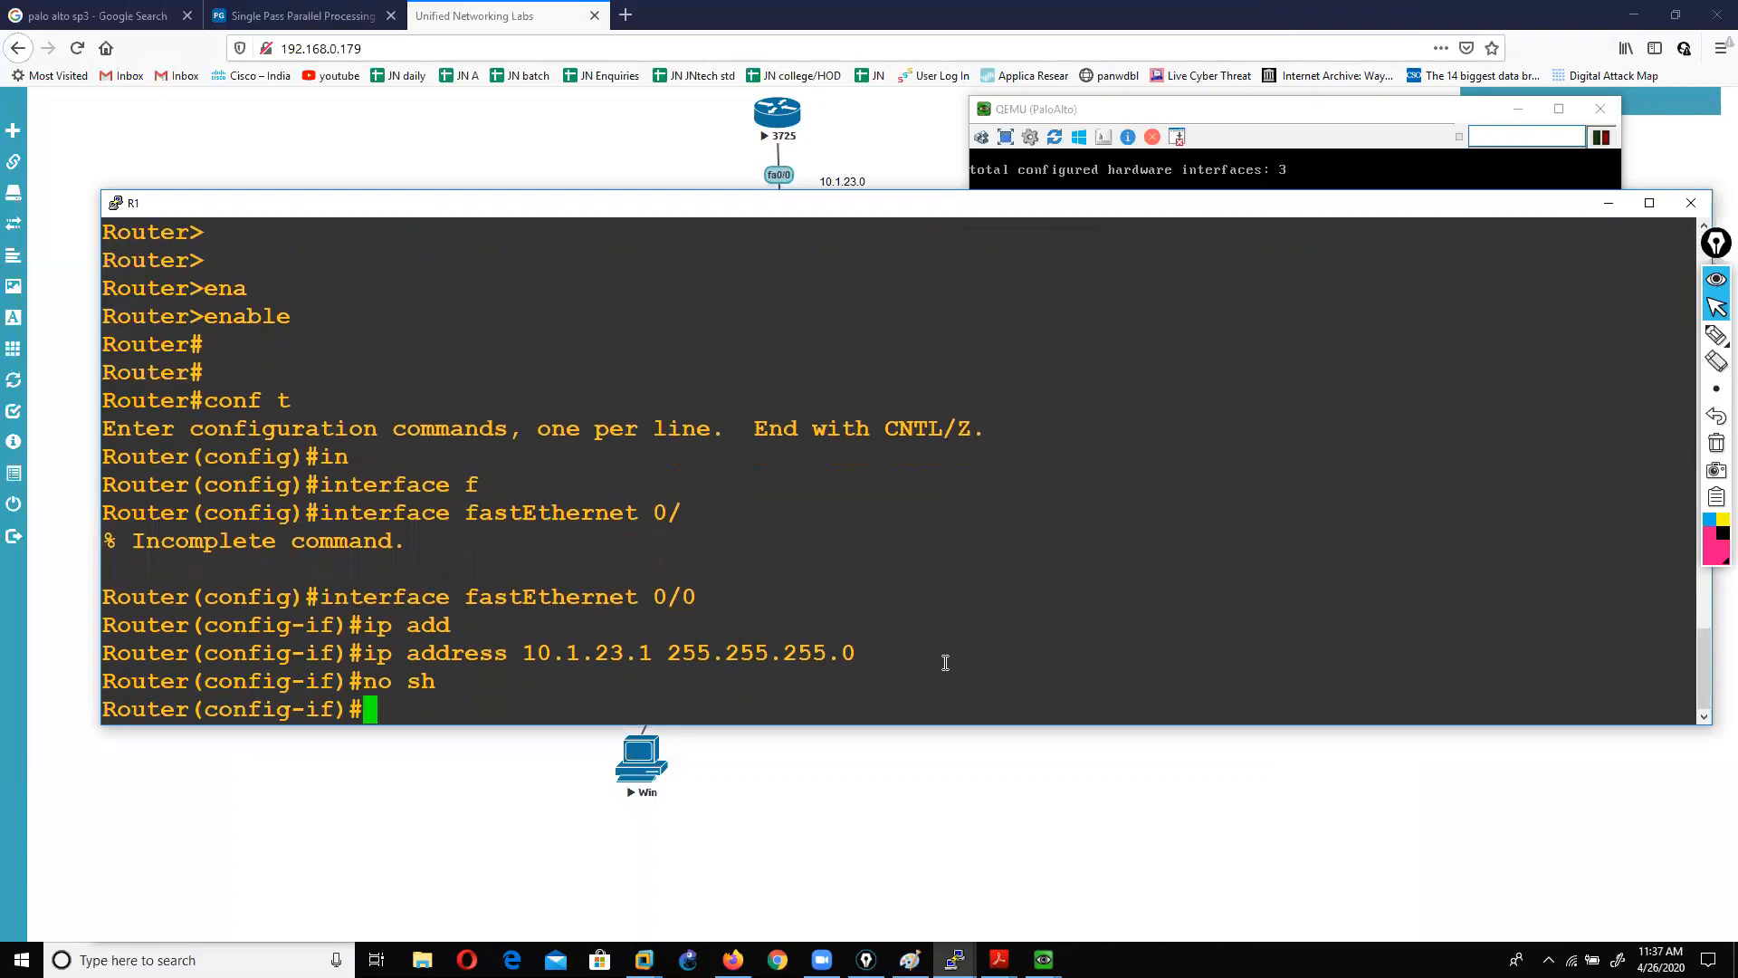
type("ex")
key("Return")
key("Return")
Step: Add a default route 0.0.0.0/0 via 10.1.23.10 and set the hostname to server
type("IP ROUTE 0.0.0.0 0.0.0.0 10.1.23.10")
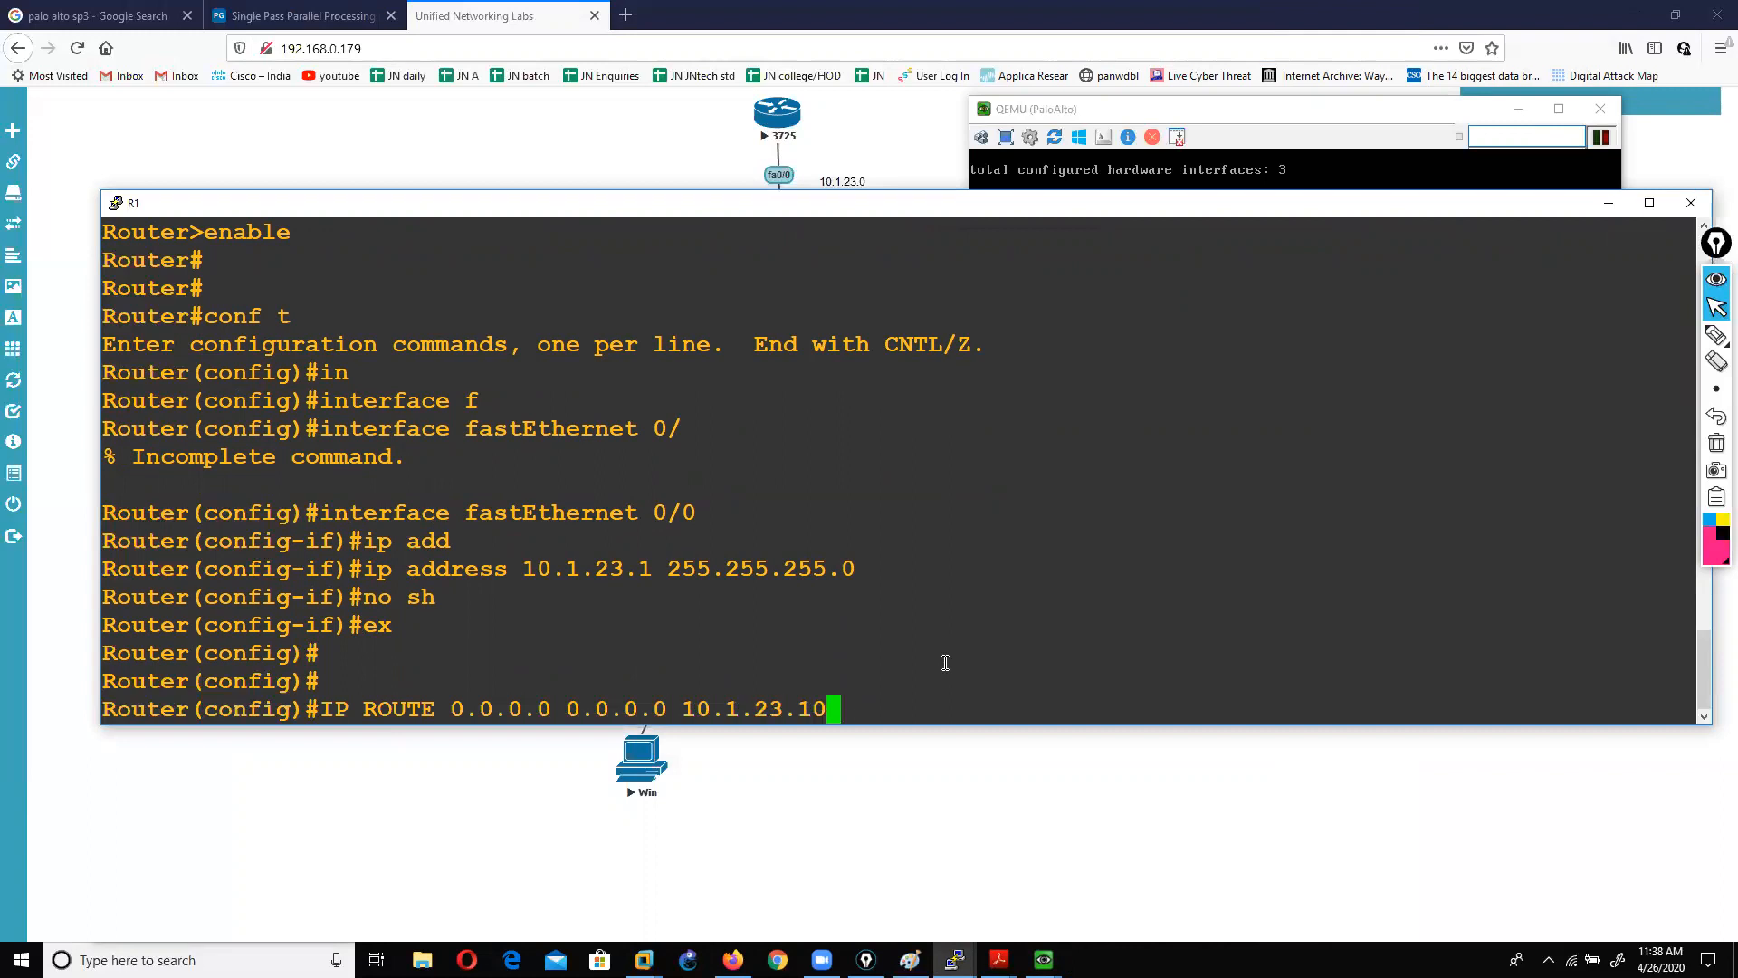
key("Return")
key("Return")
key("Return")
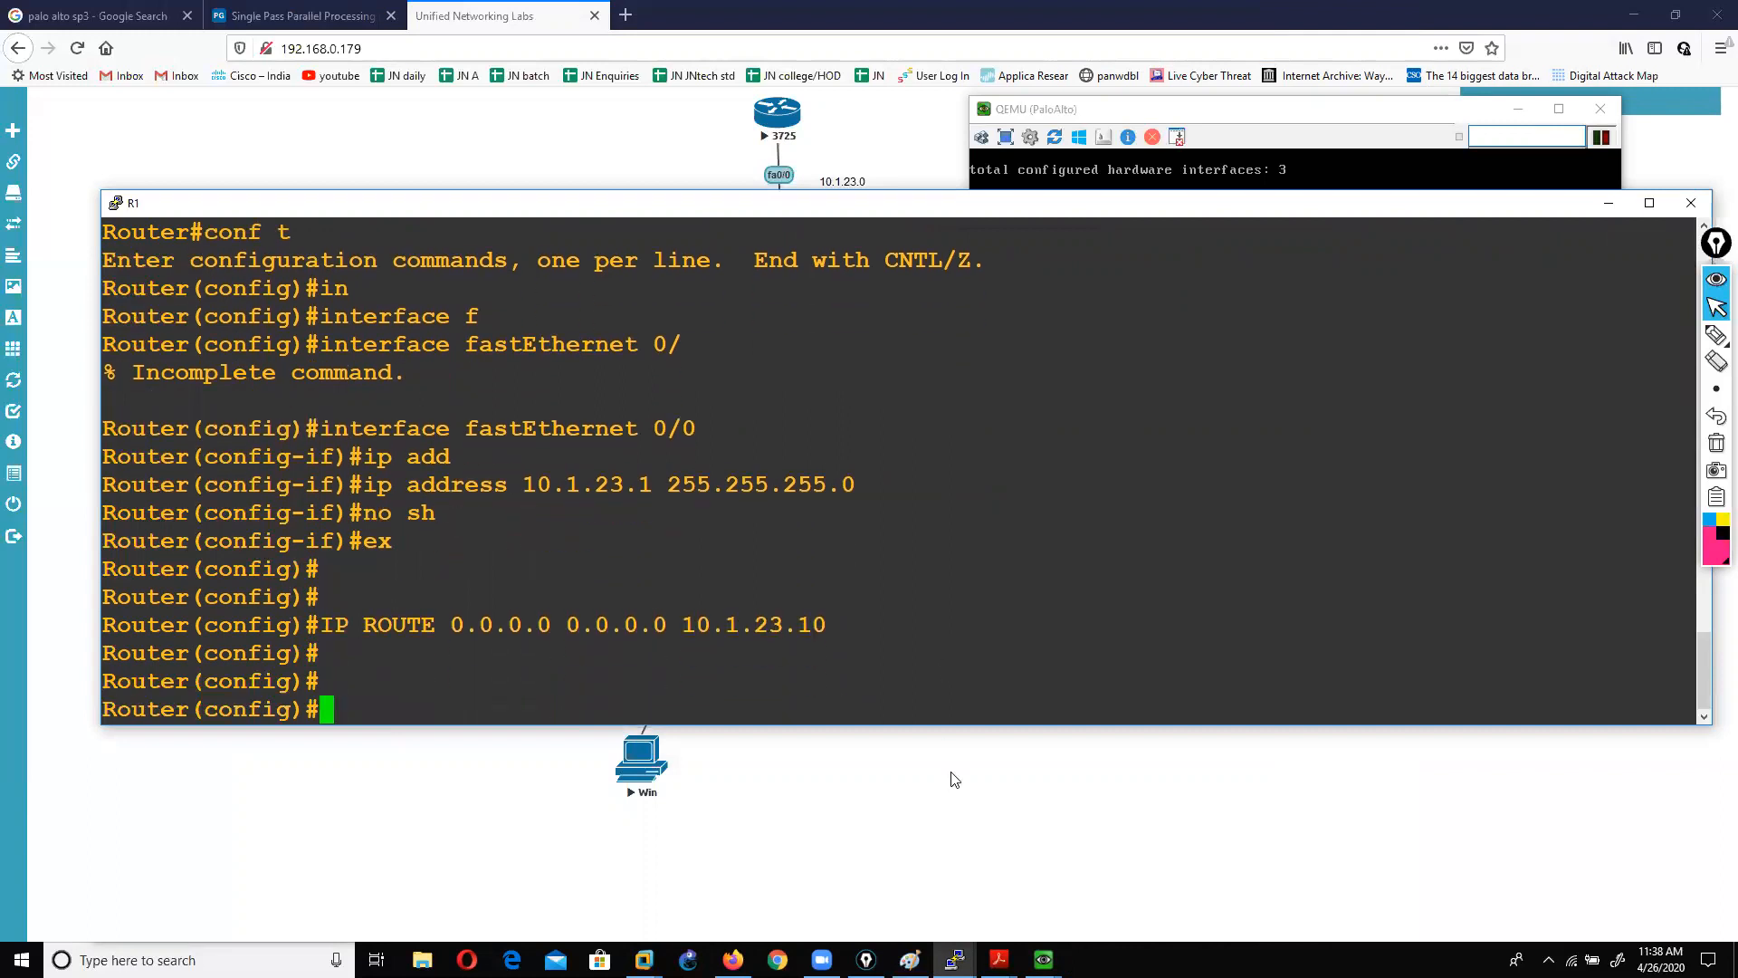
type("HO")
key("Tab")
type("server")
key("Return")
key("Return")
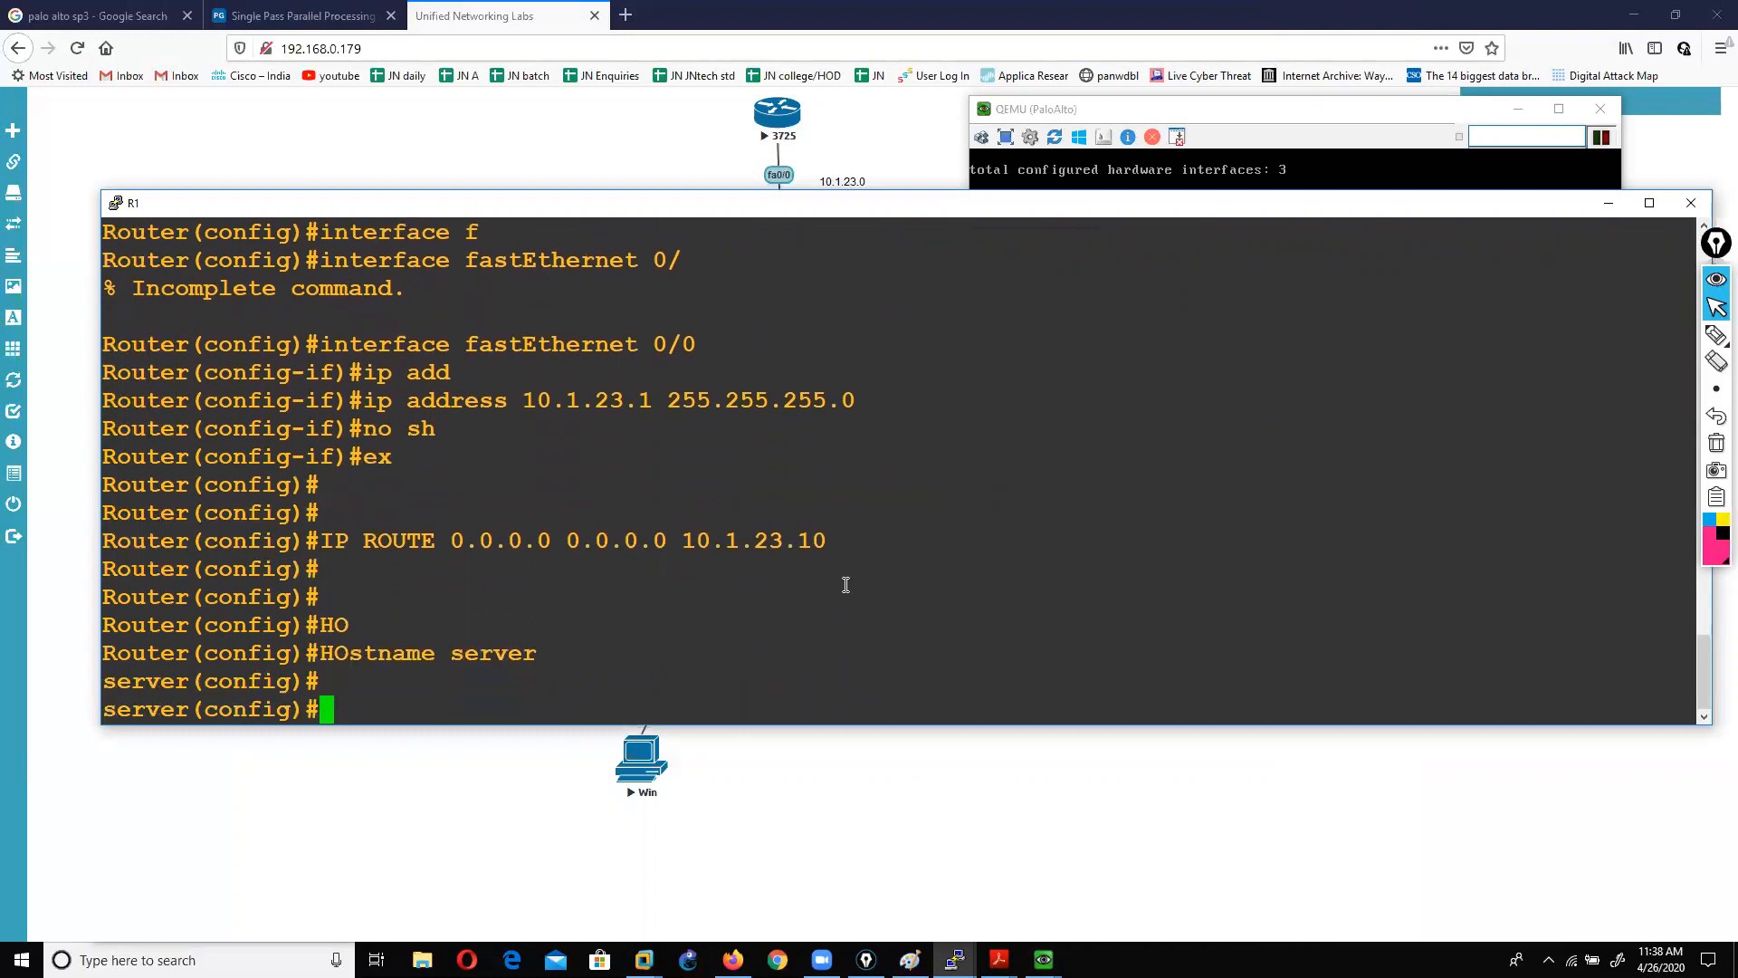
key("Return")
Step: Start the Win2 node and open its console to watch Windows XP boot
left_click(884, 816)
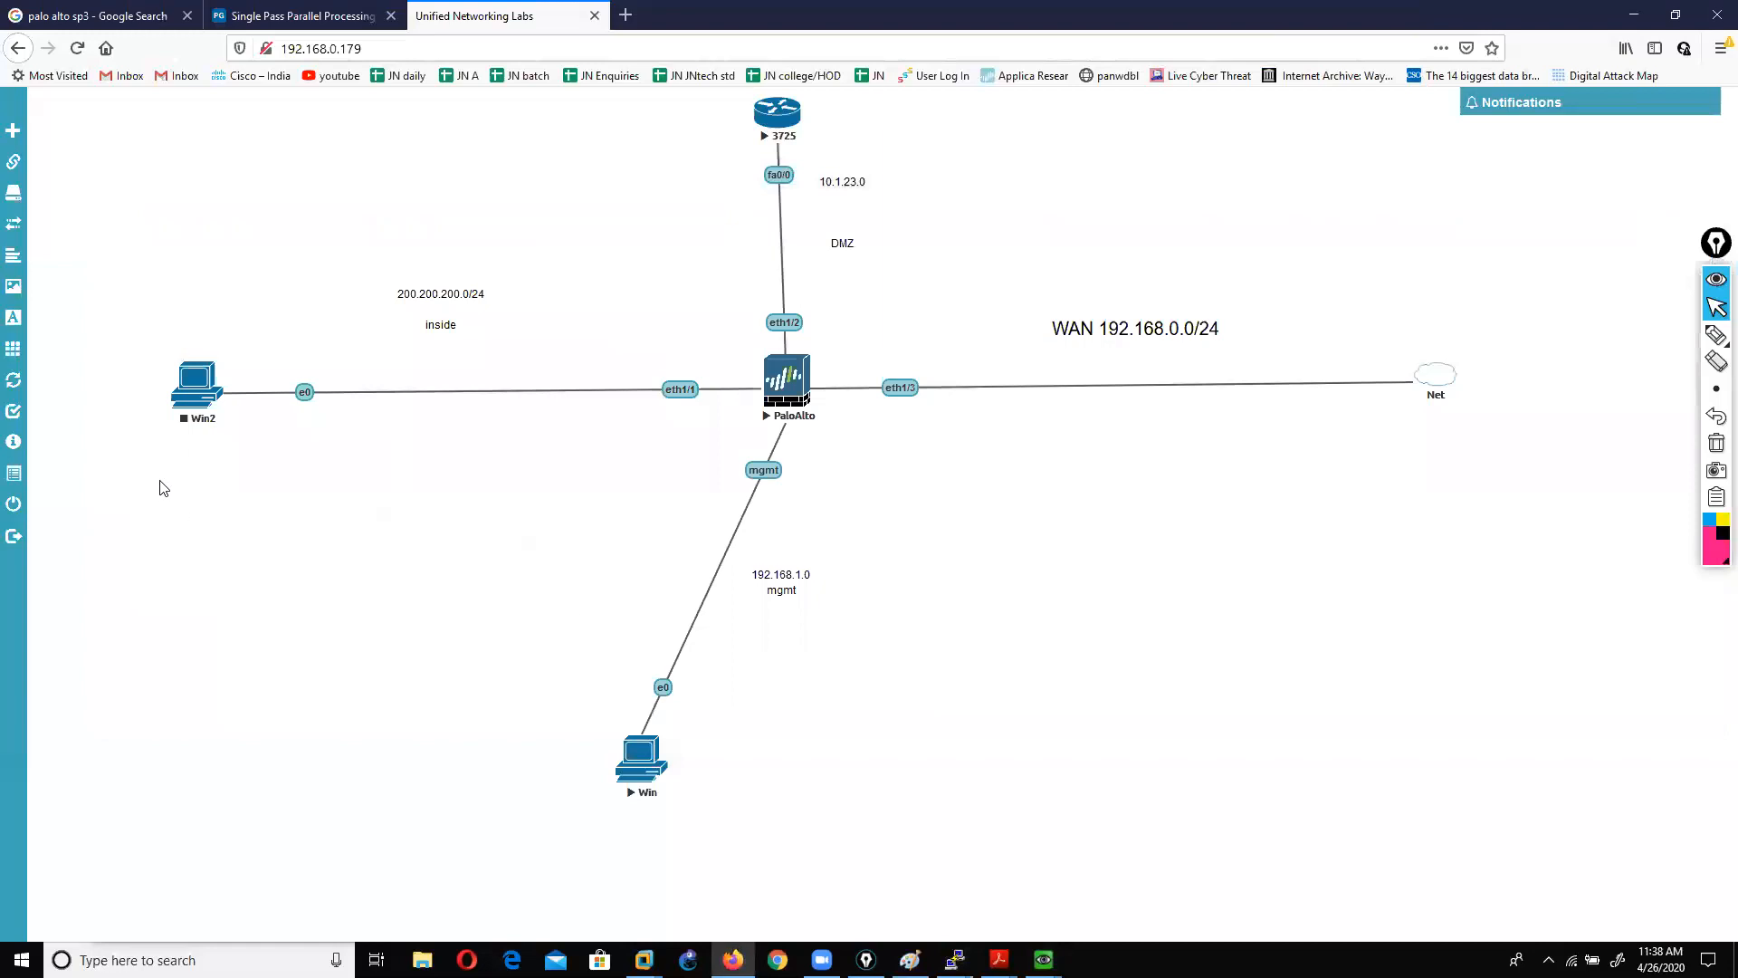
right_click(191, 390)
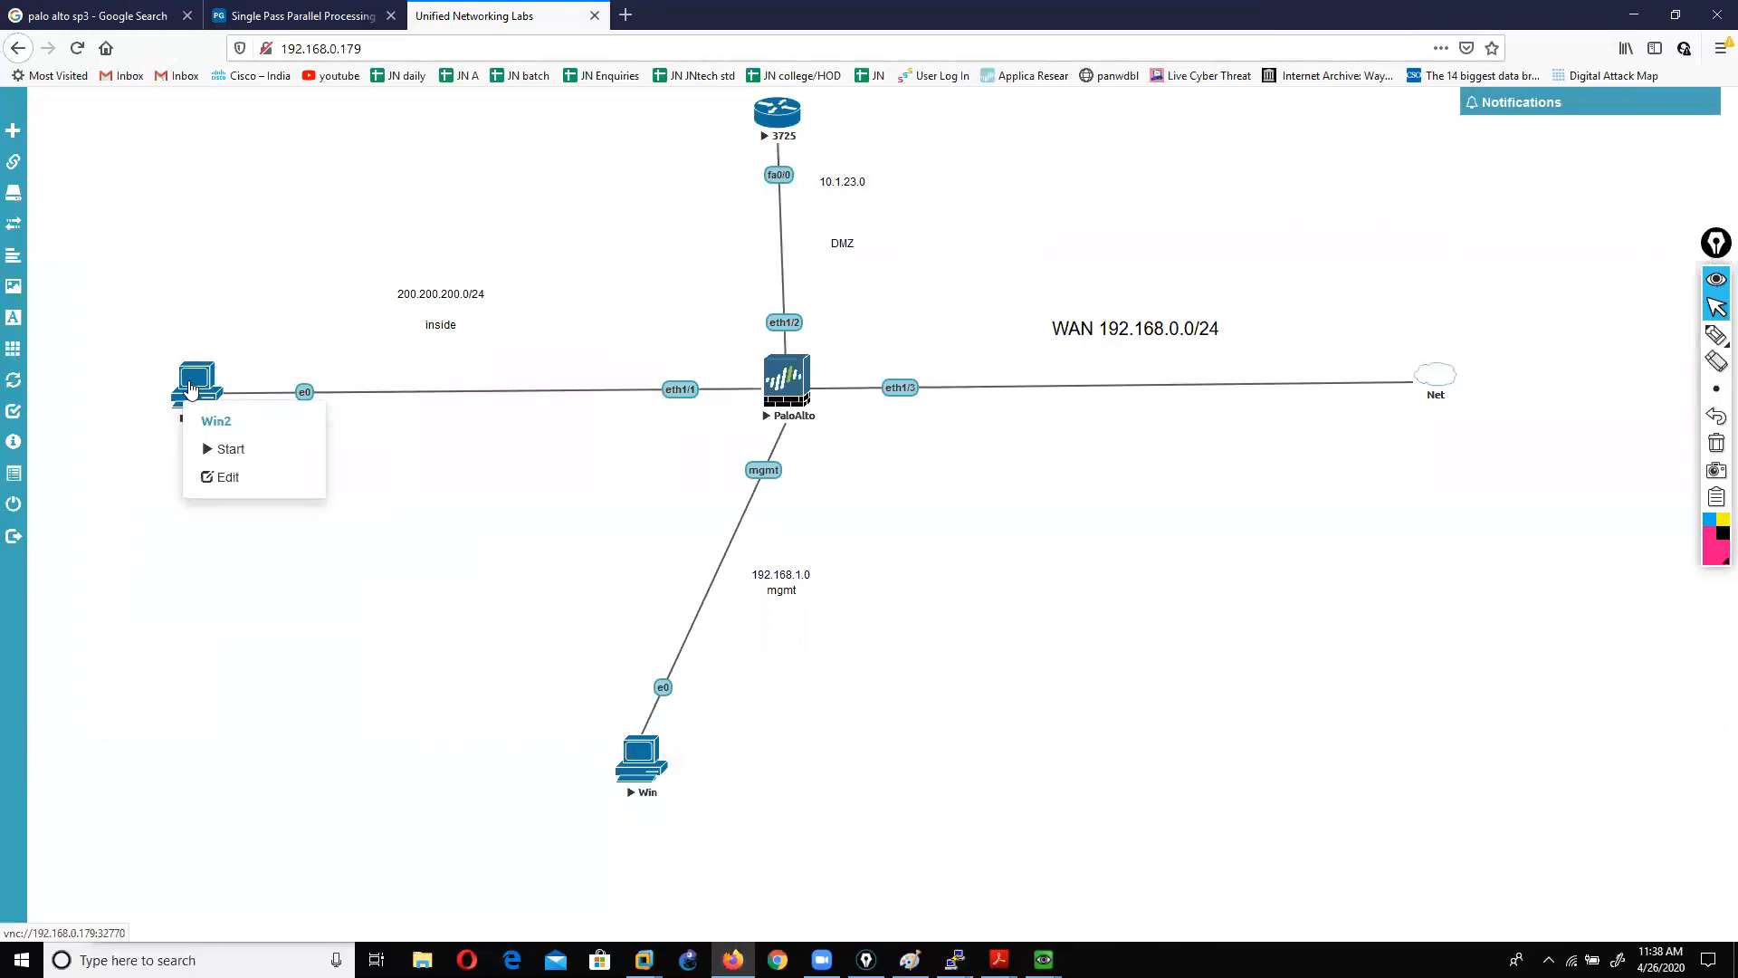
left_click(226, 449)
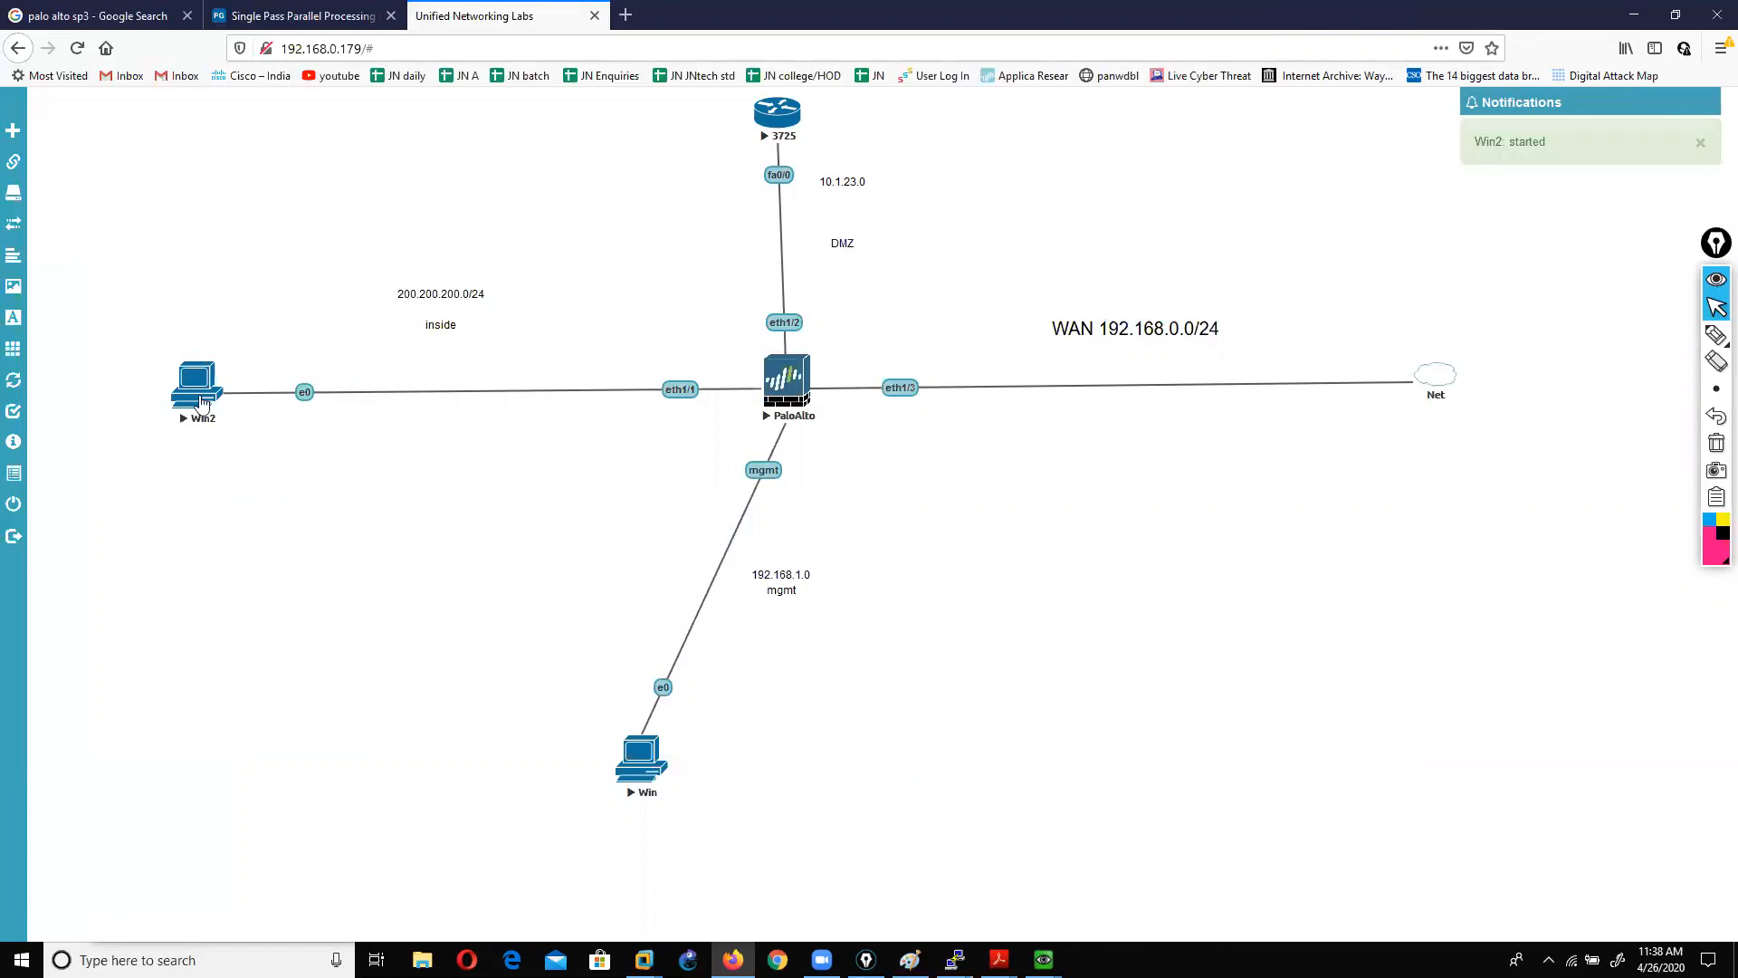
left_click(194, 390)
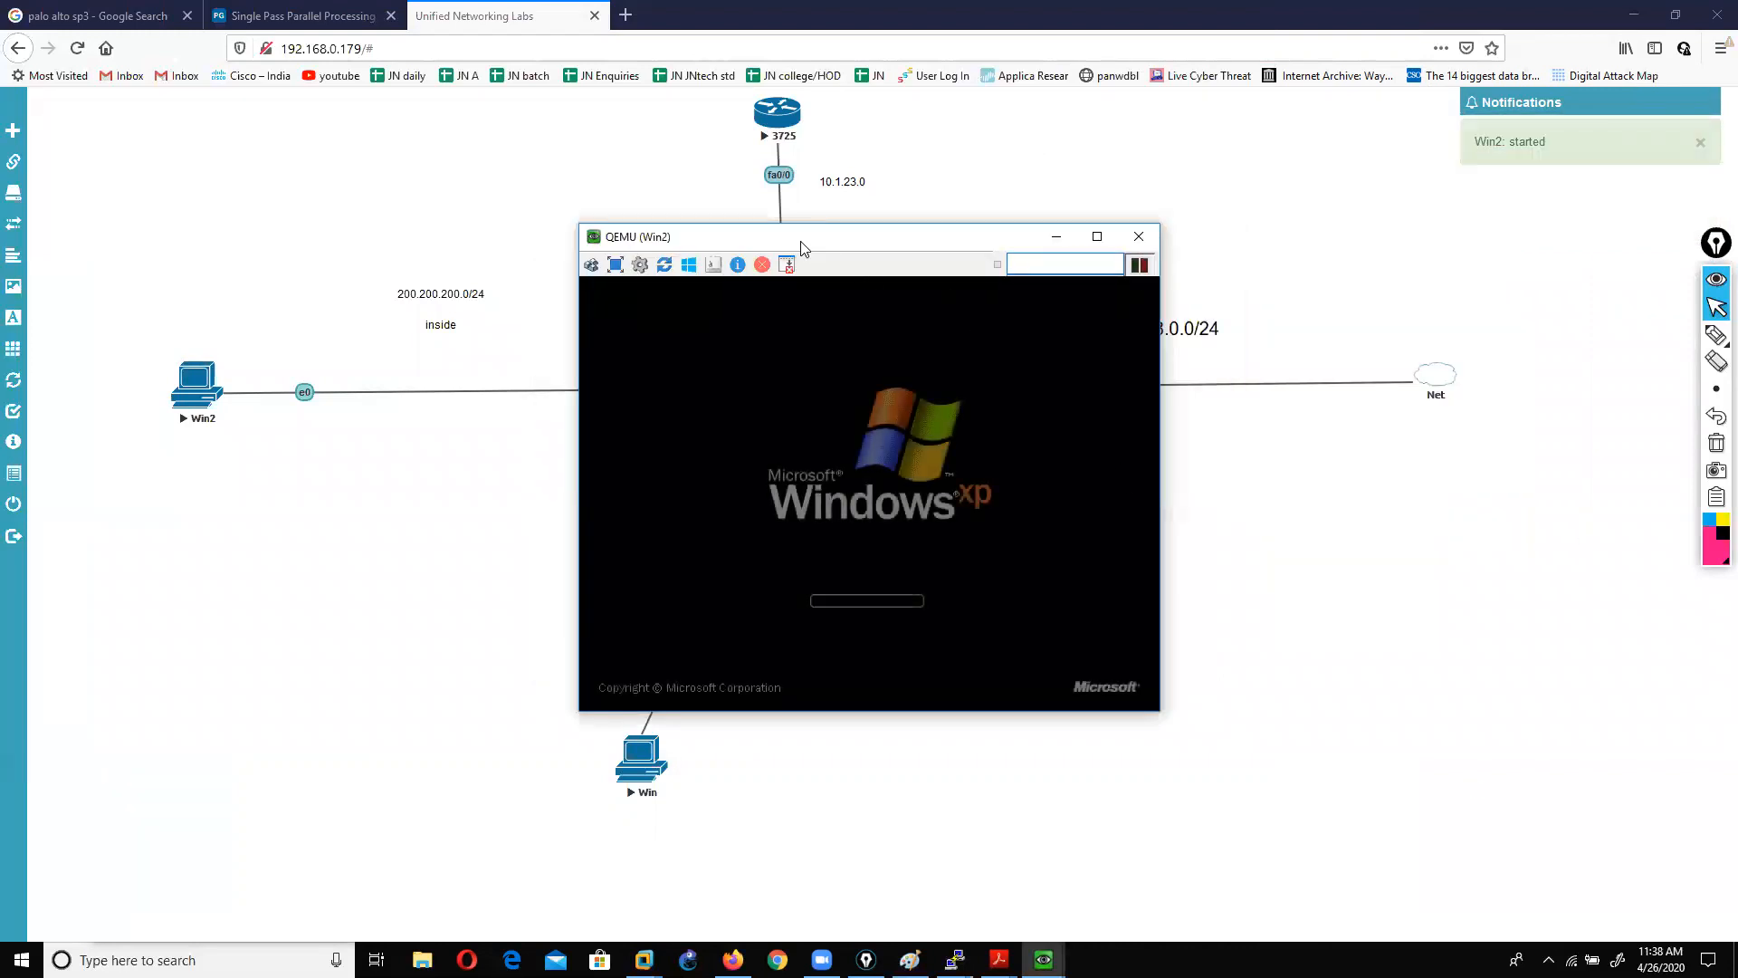
left_click_drag(799, 240, 1089, 123)
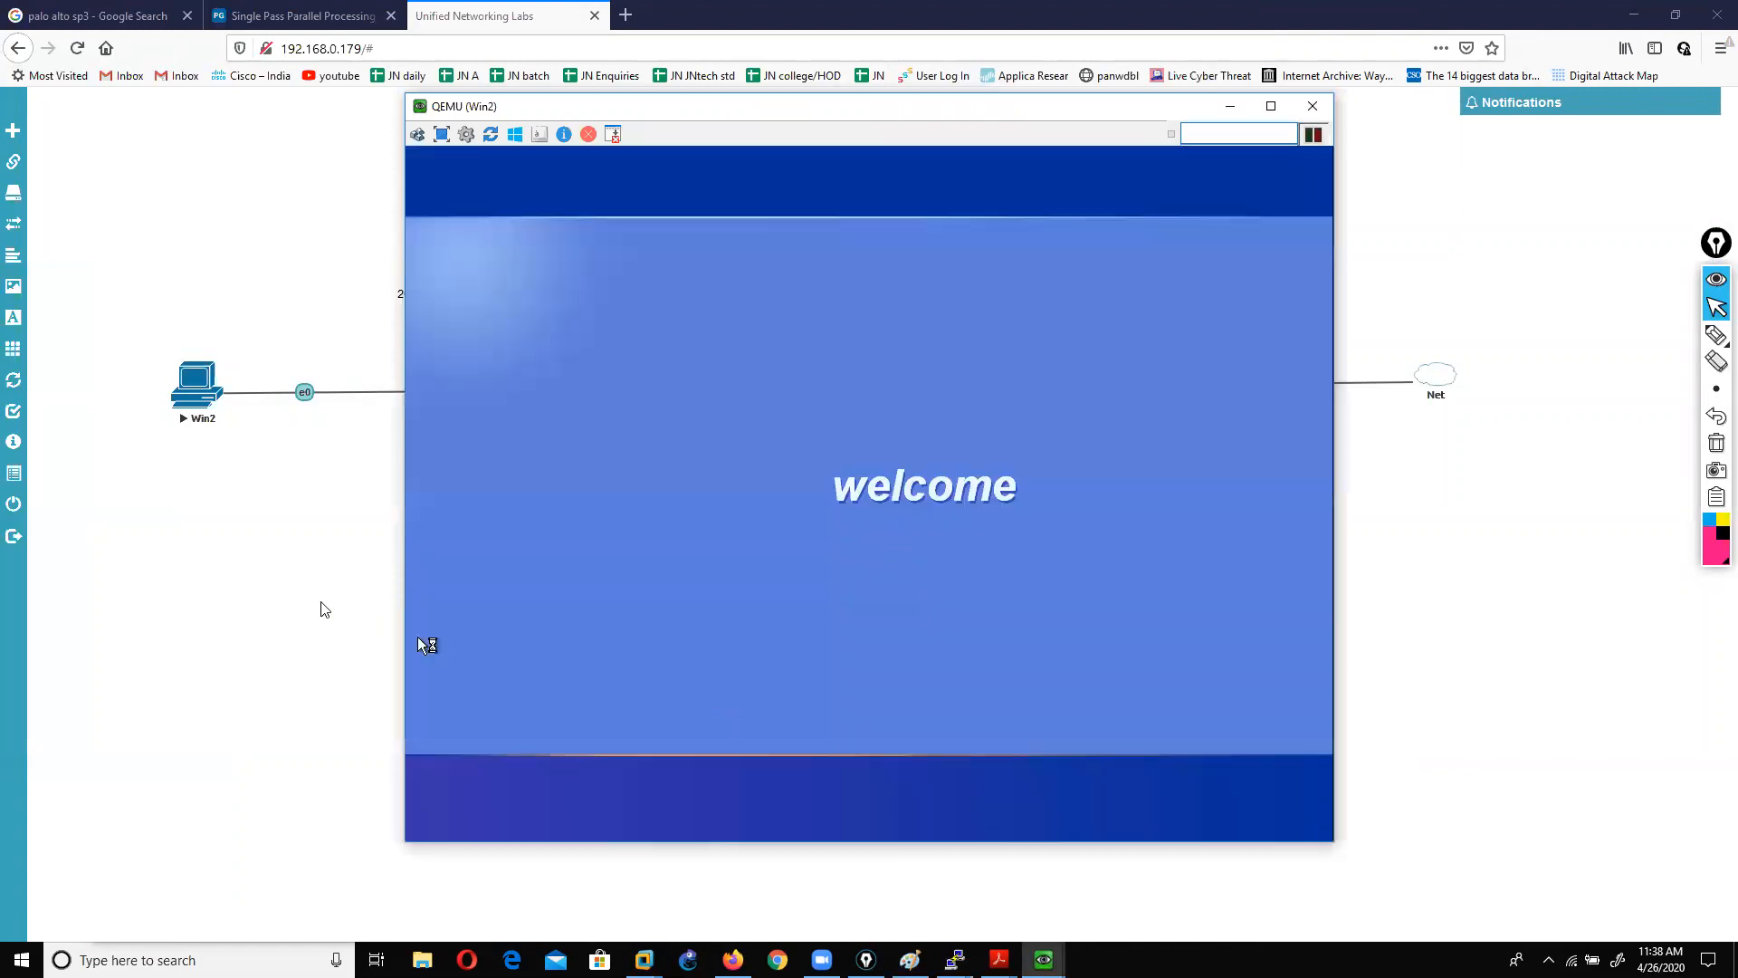
left_click(322, 610)
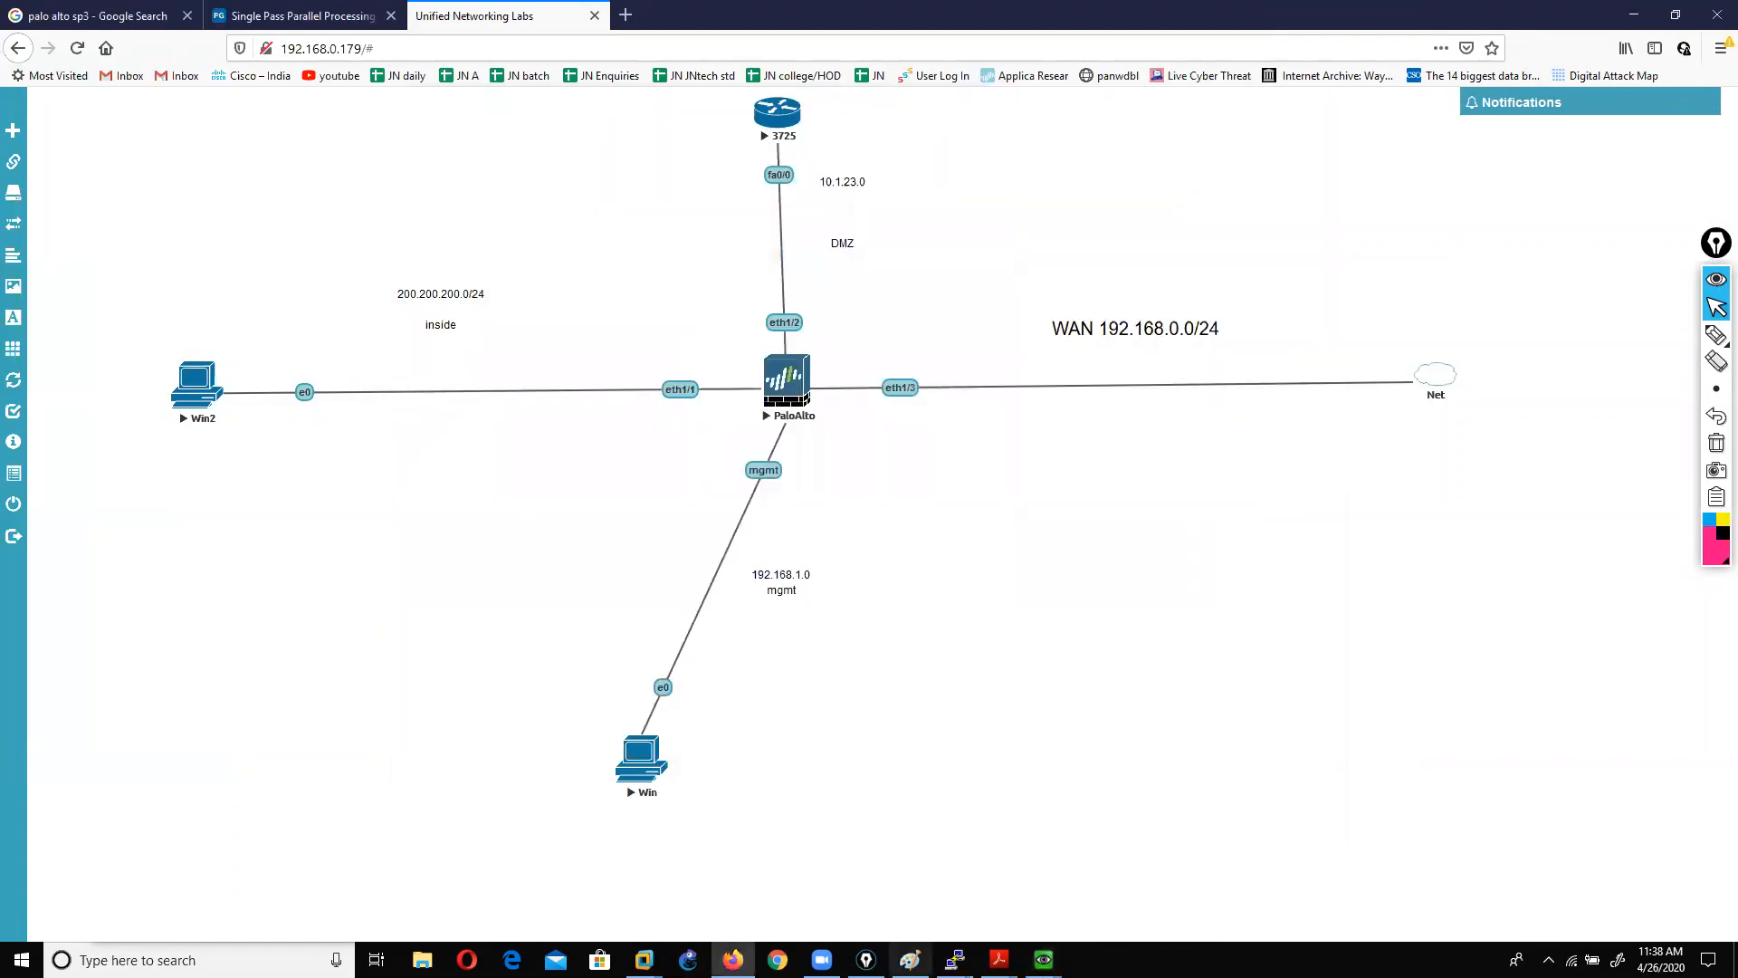
mouse_move(1044, 958)
left_click(877, 883)
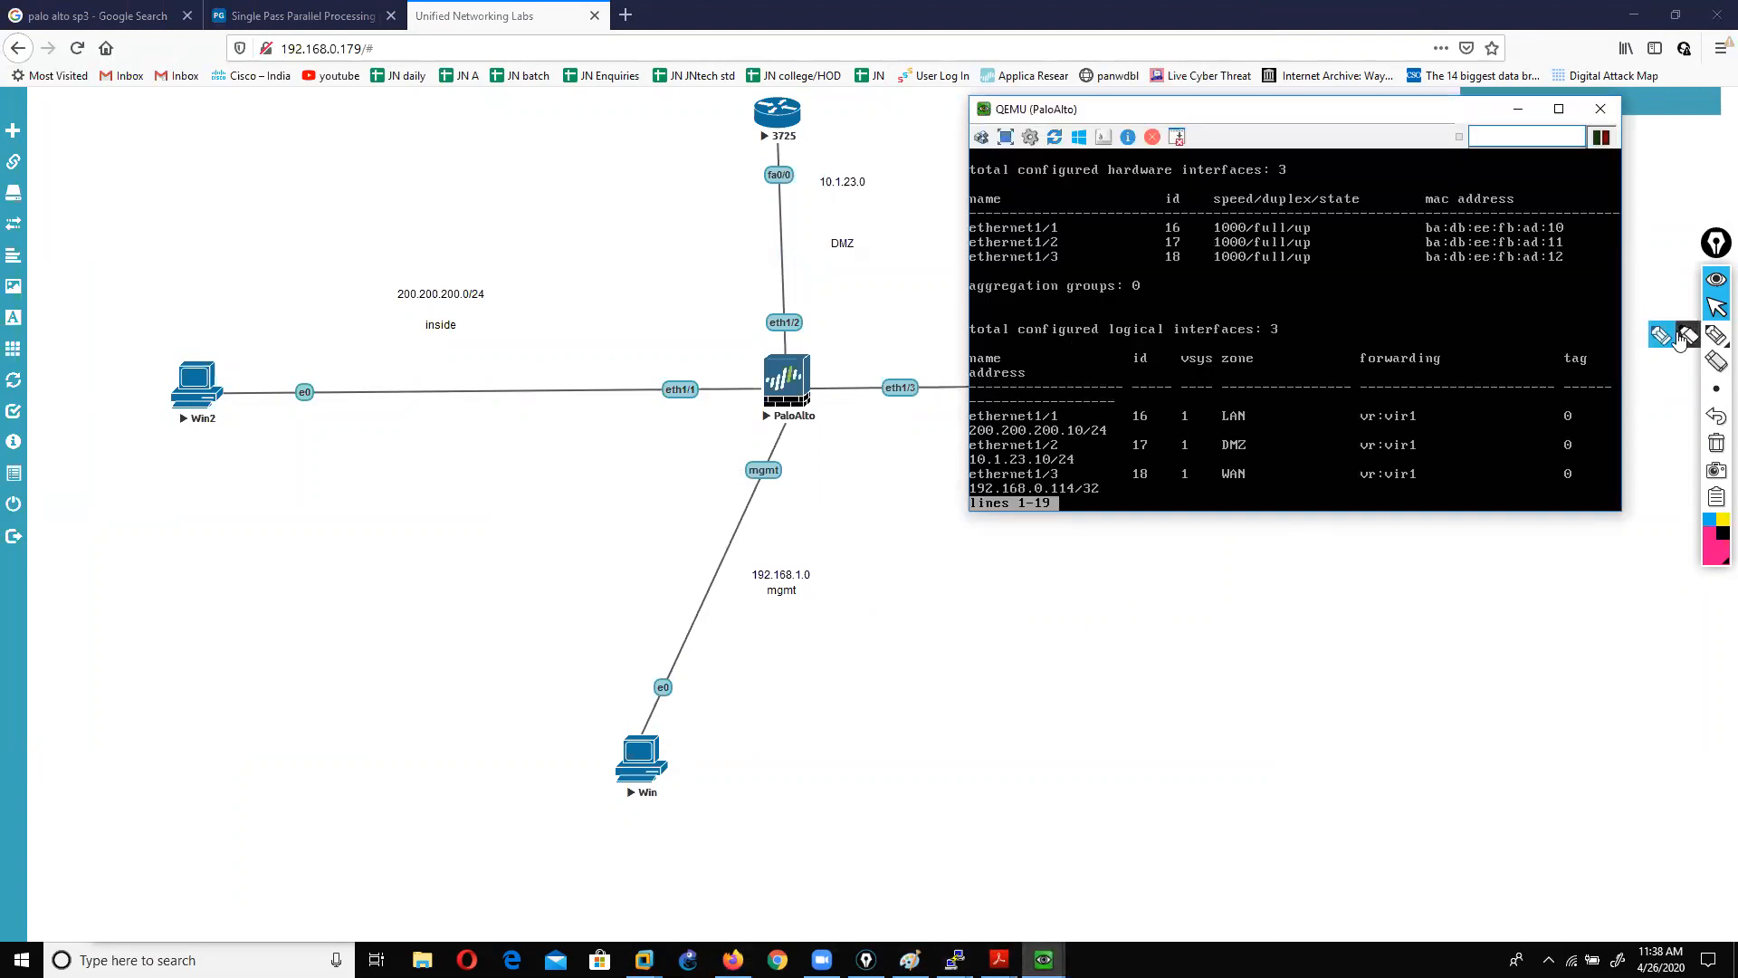
Step: Circle ethernet1/1's 200.200.200.10/24 address and note 20 by Win2's link, then clear the marks
left_click(1716, 335)
mouse_move(983, 450)
left_mouse_down()
mouse_move(1118, 448)
mouse_move(1032, 391)
mouse_move(944, 428)
left_mouse_up()
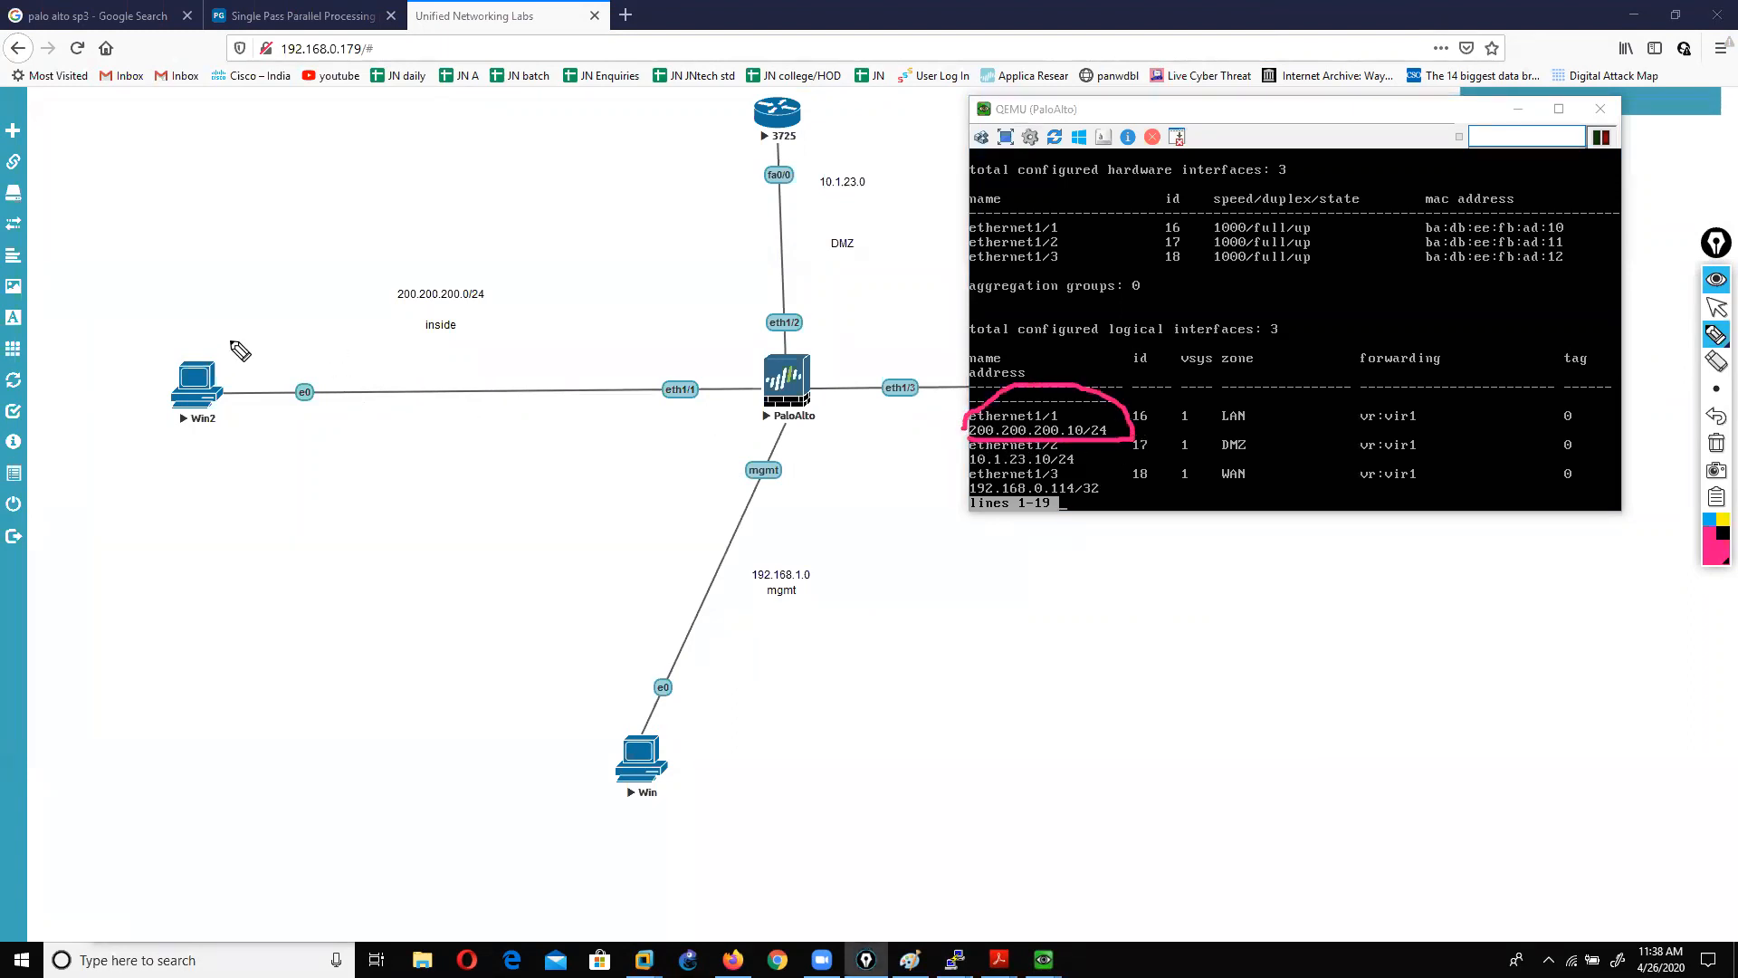
mouse_move(294, 333)
left_mouse_down()
mouse_move(310, 333)
mouse_move(313, 377)
mouse_move(329, 348)
left_mouse_up()
left_click(1715, 416)
left_click(1716, 417)
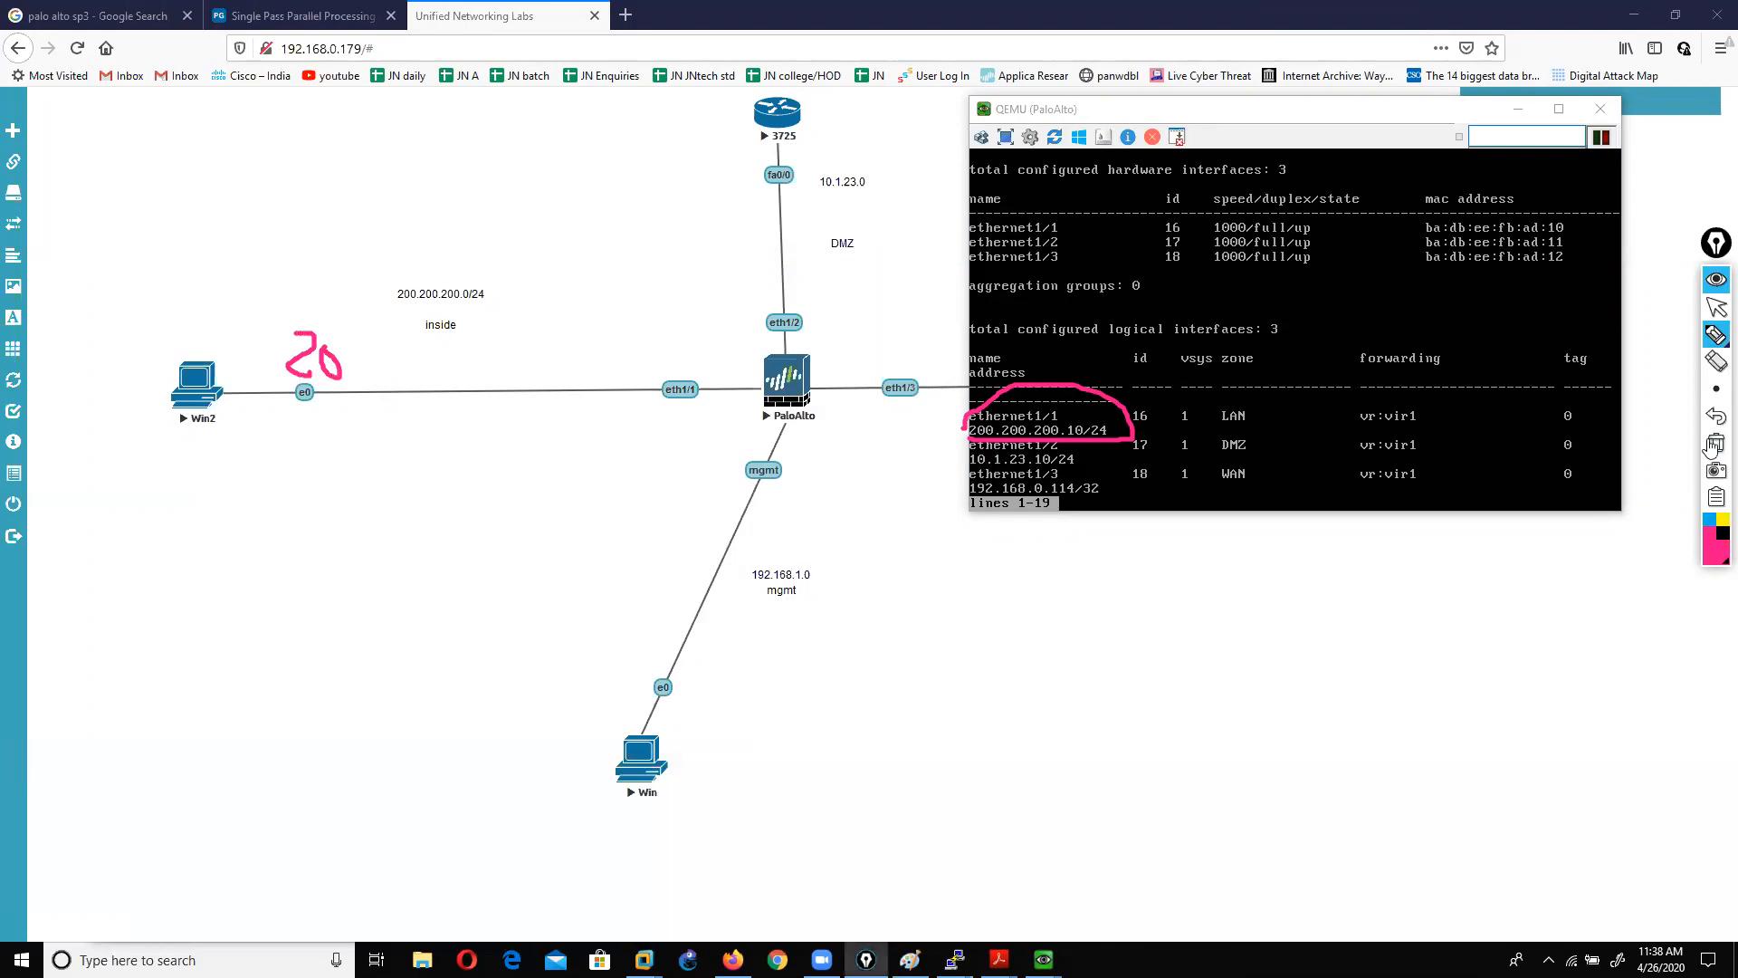
left_click(1716, 417)
left_click(1716, 308)
mouse_move(1044, 959)
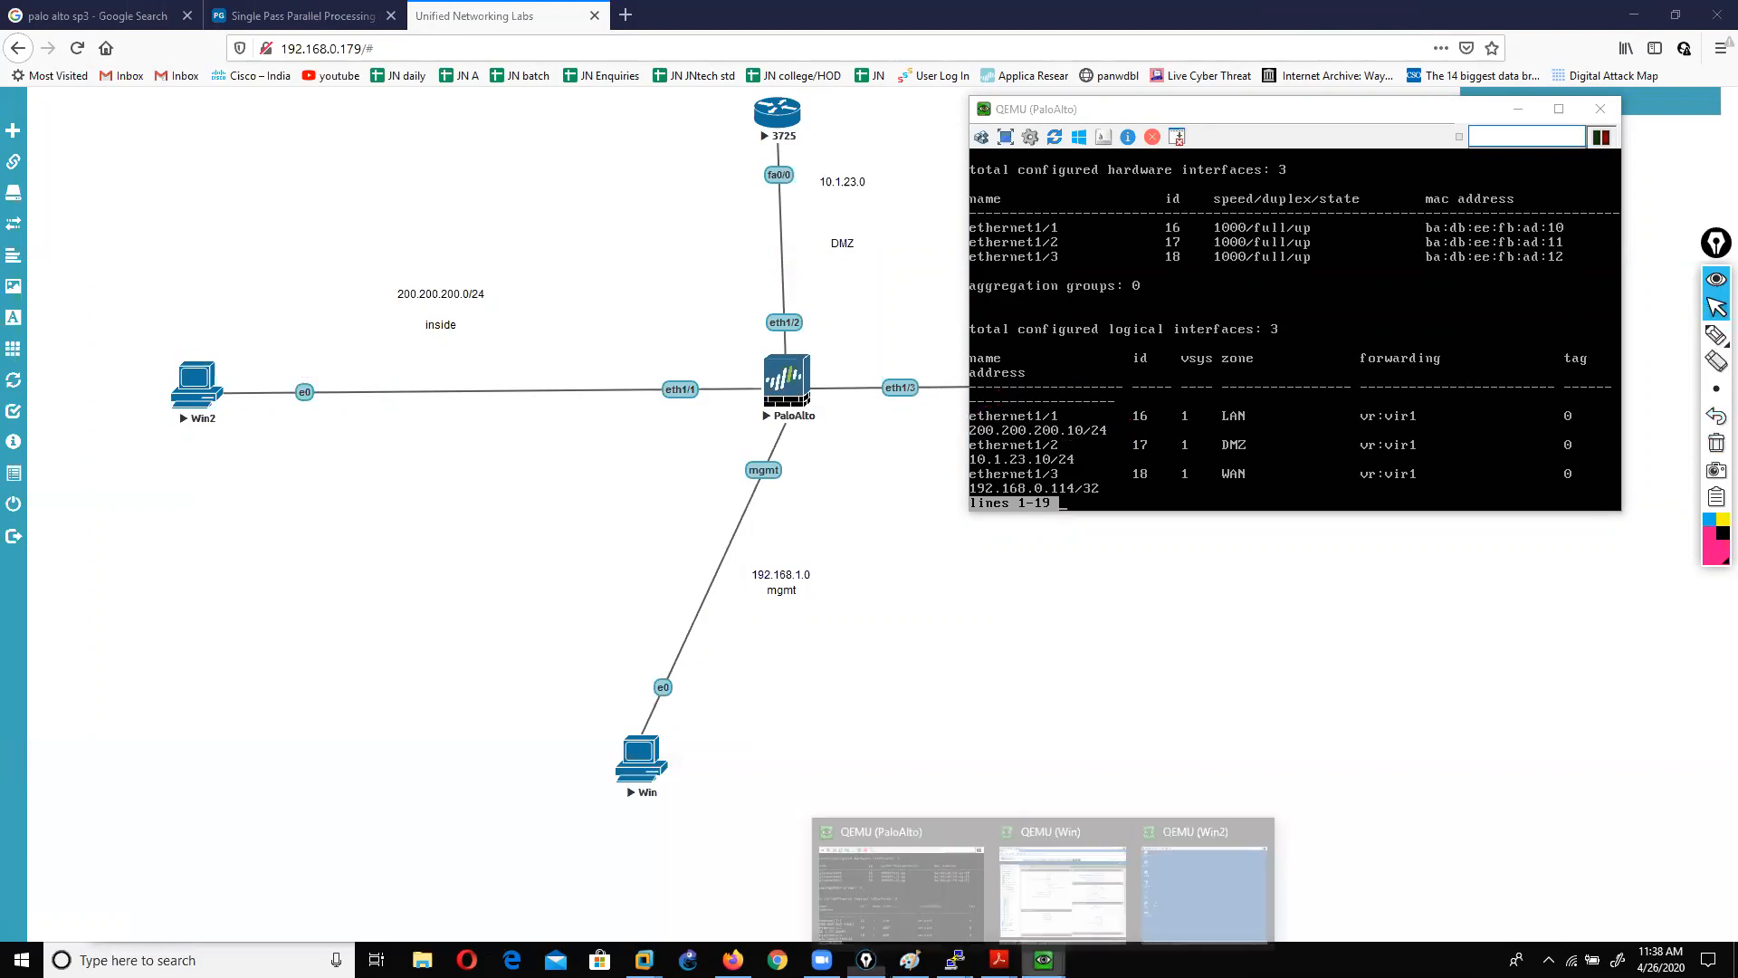
left_click(1199, 897)
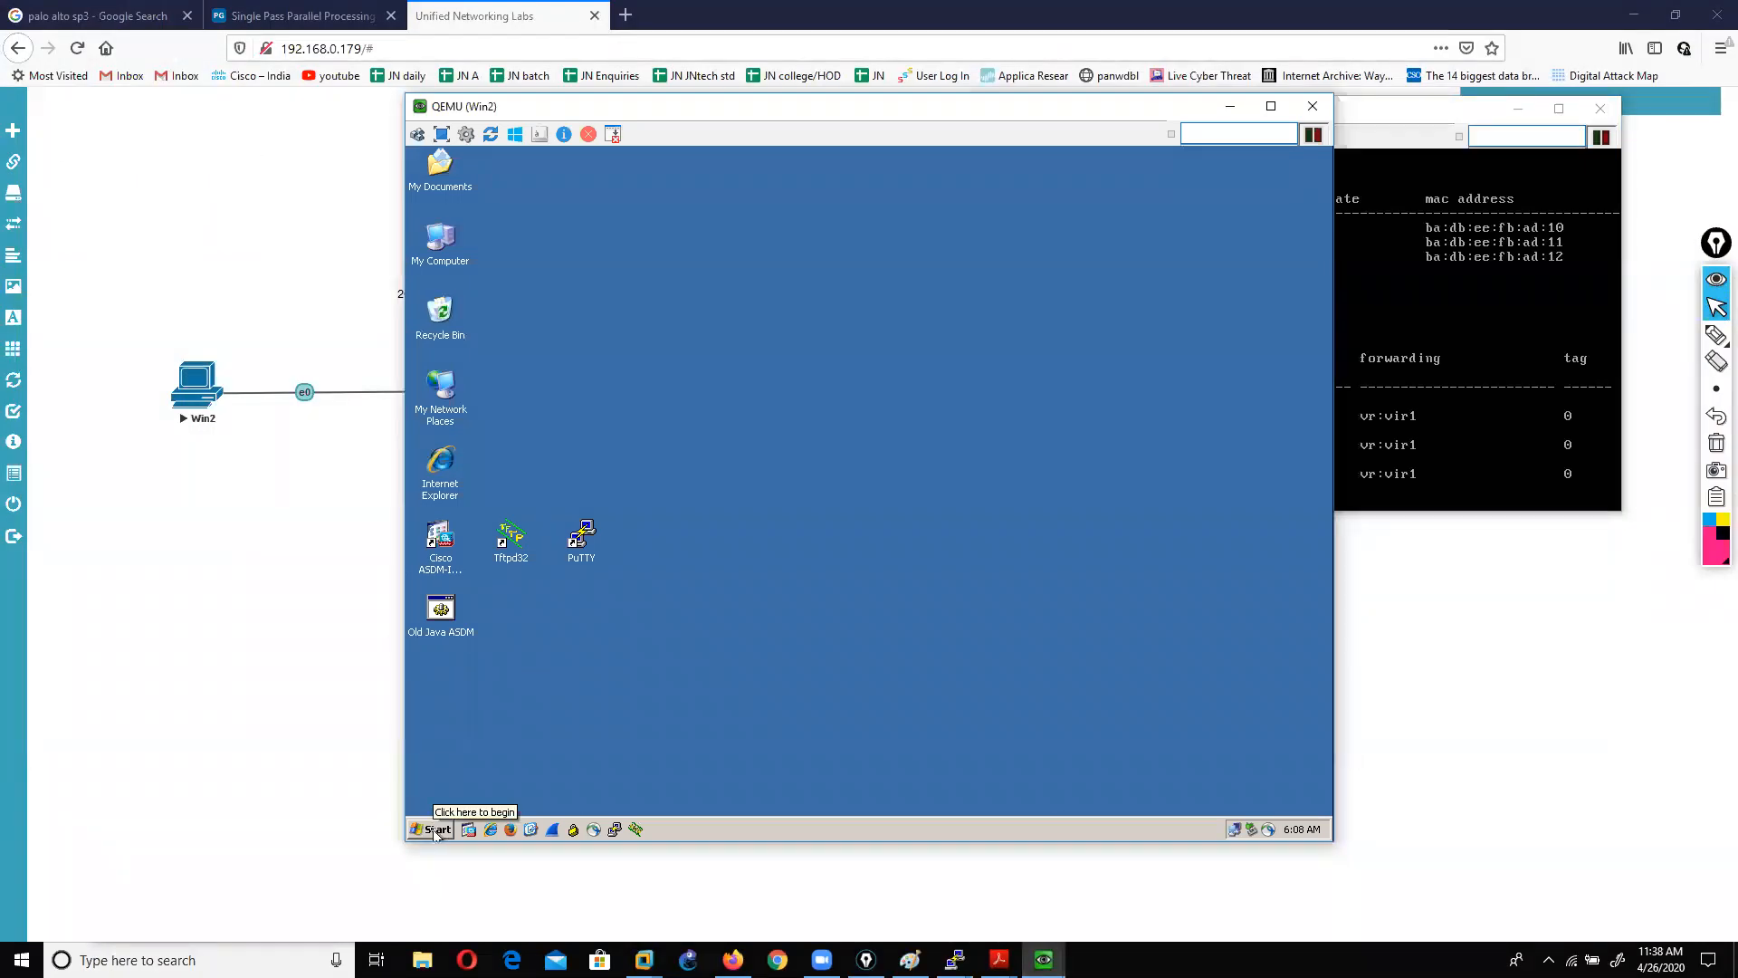
Step: Open the Internet Protocol (TCP/IP) properties of Local Area Connection via ncpa.cpl
left_click(436, 831)
left_click(462, 730)
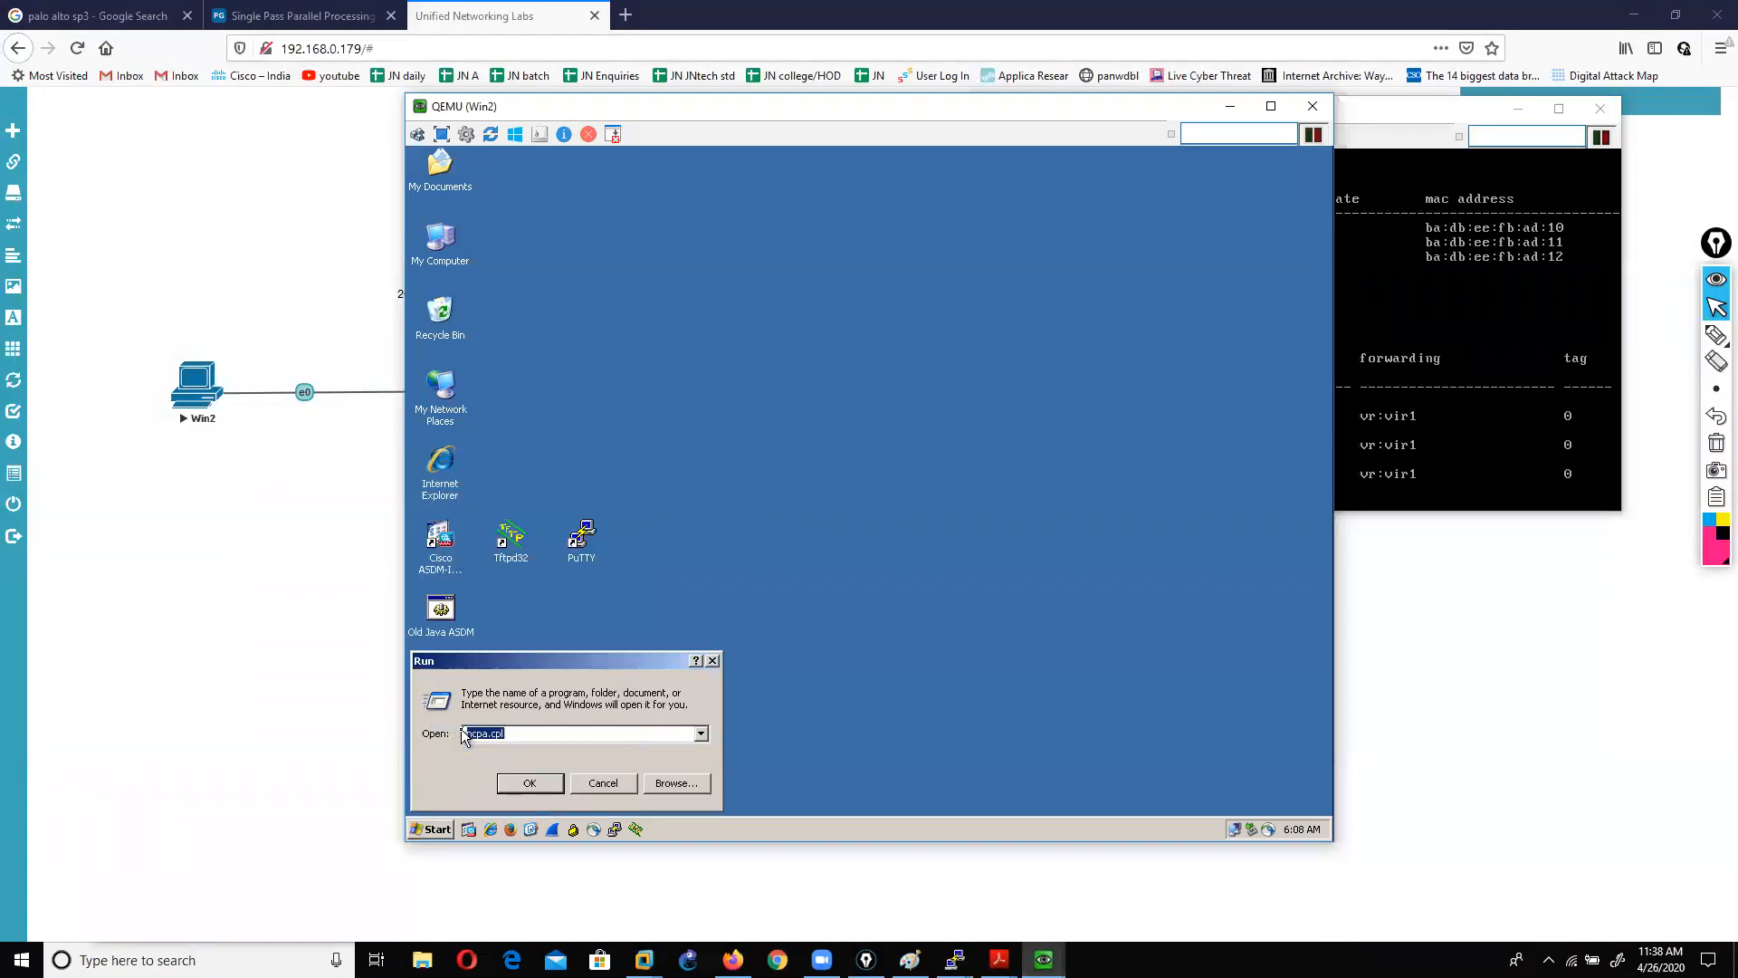
key("Return")
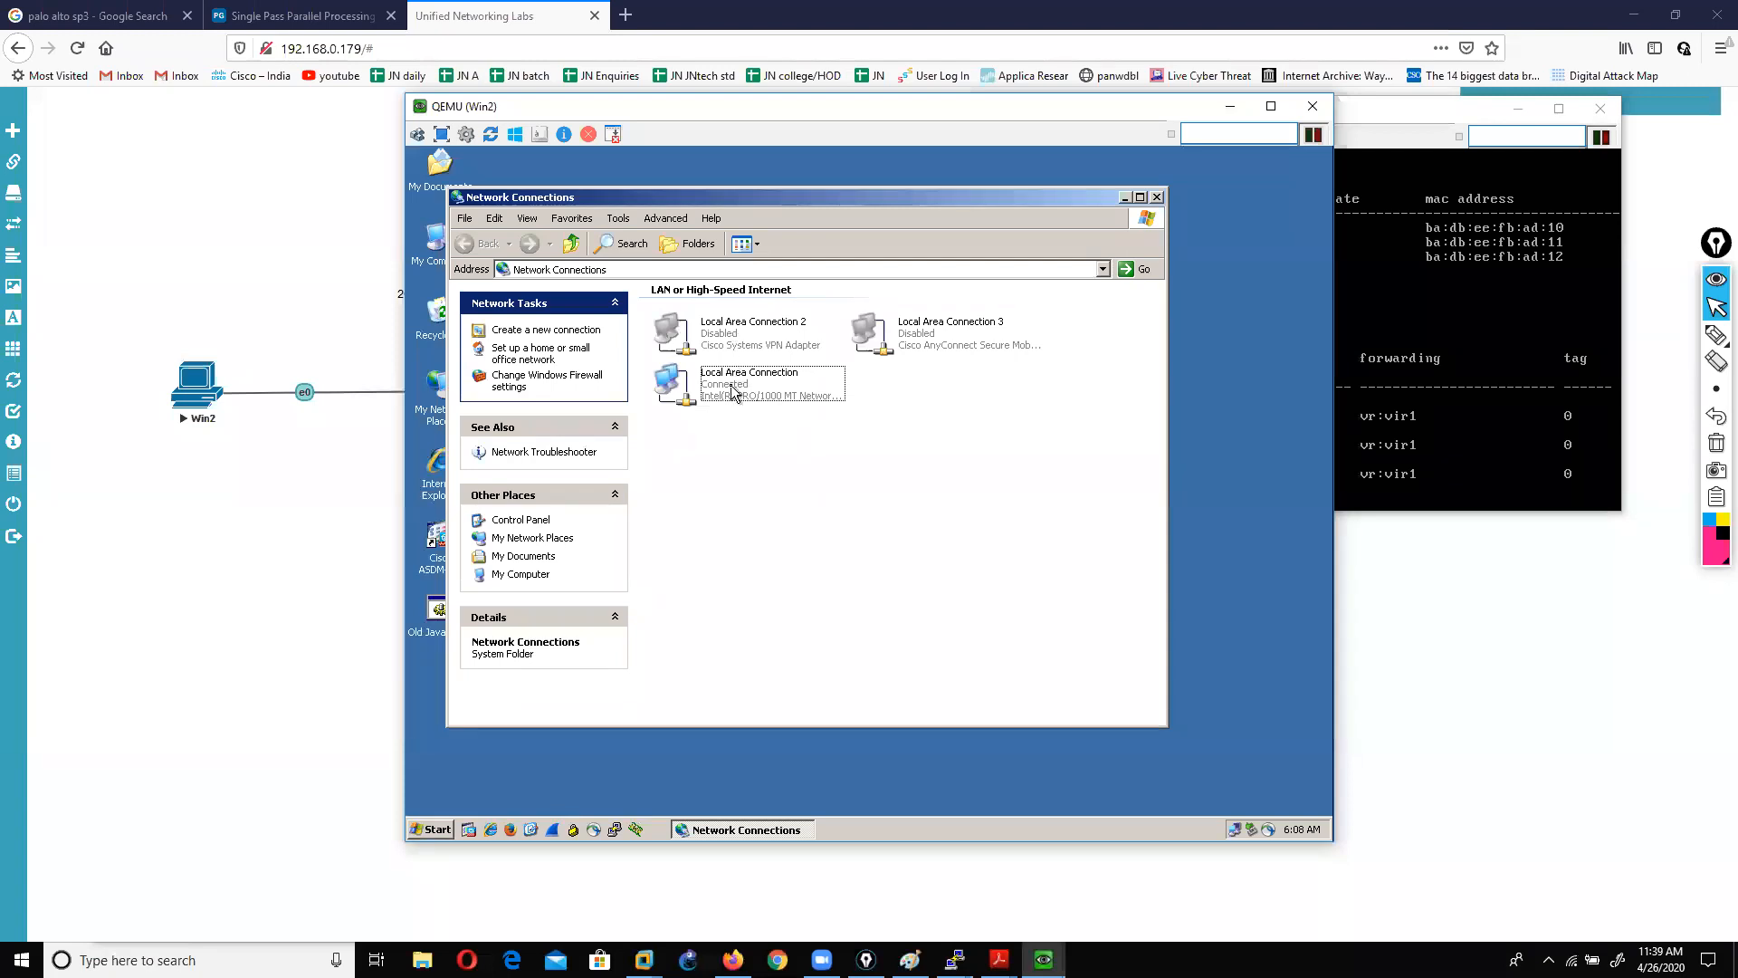
double_click(733, 391)
left_click(724, 630)
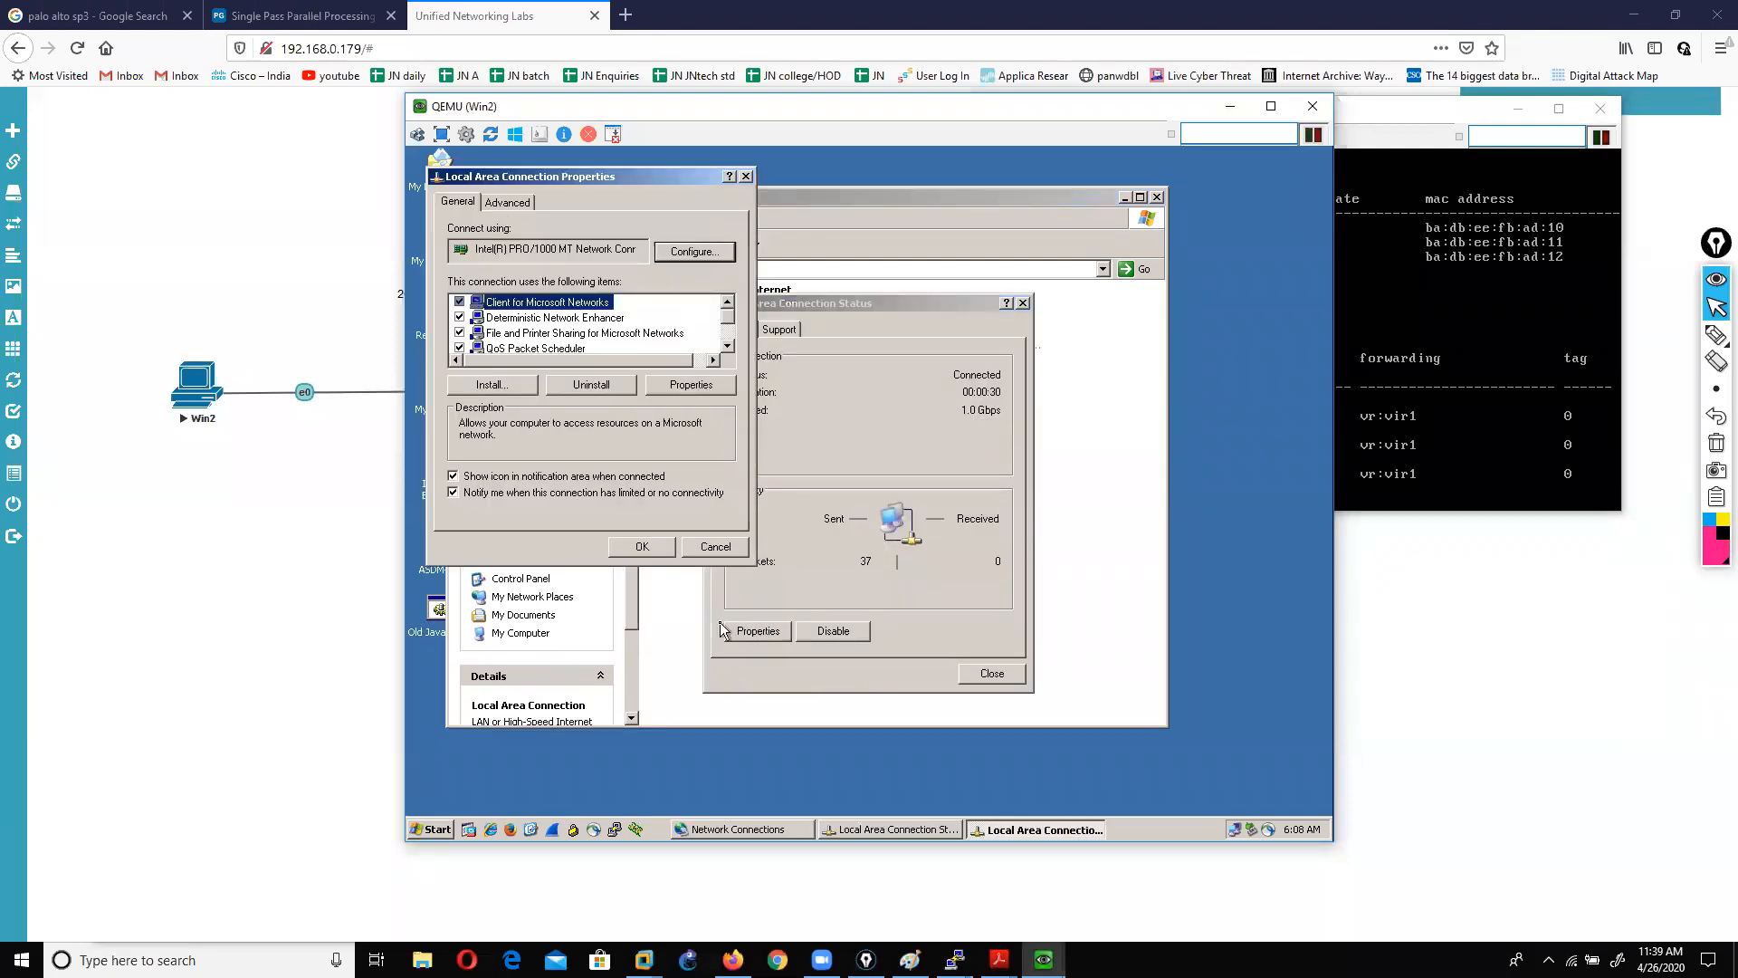
scroll(503, 330, "down", 1)
left_click(571, 333)
left_click(678, 384)
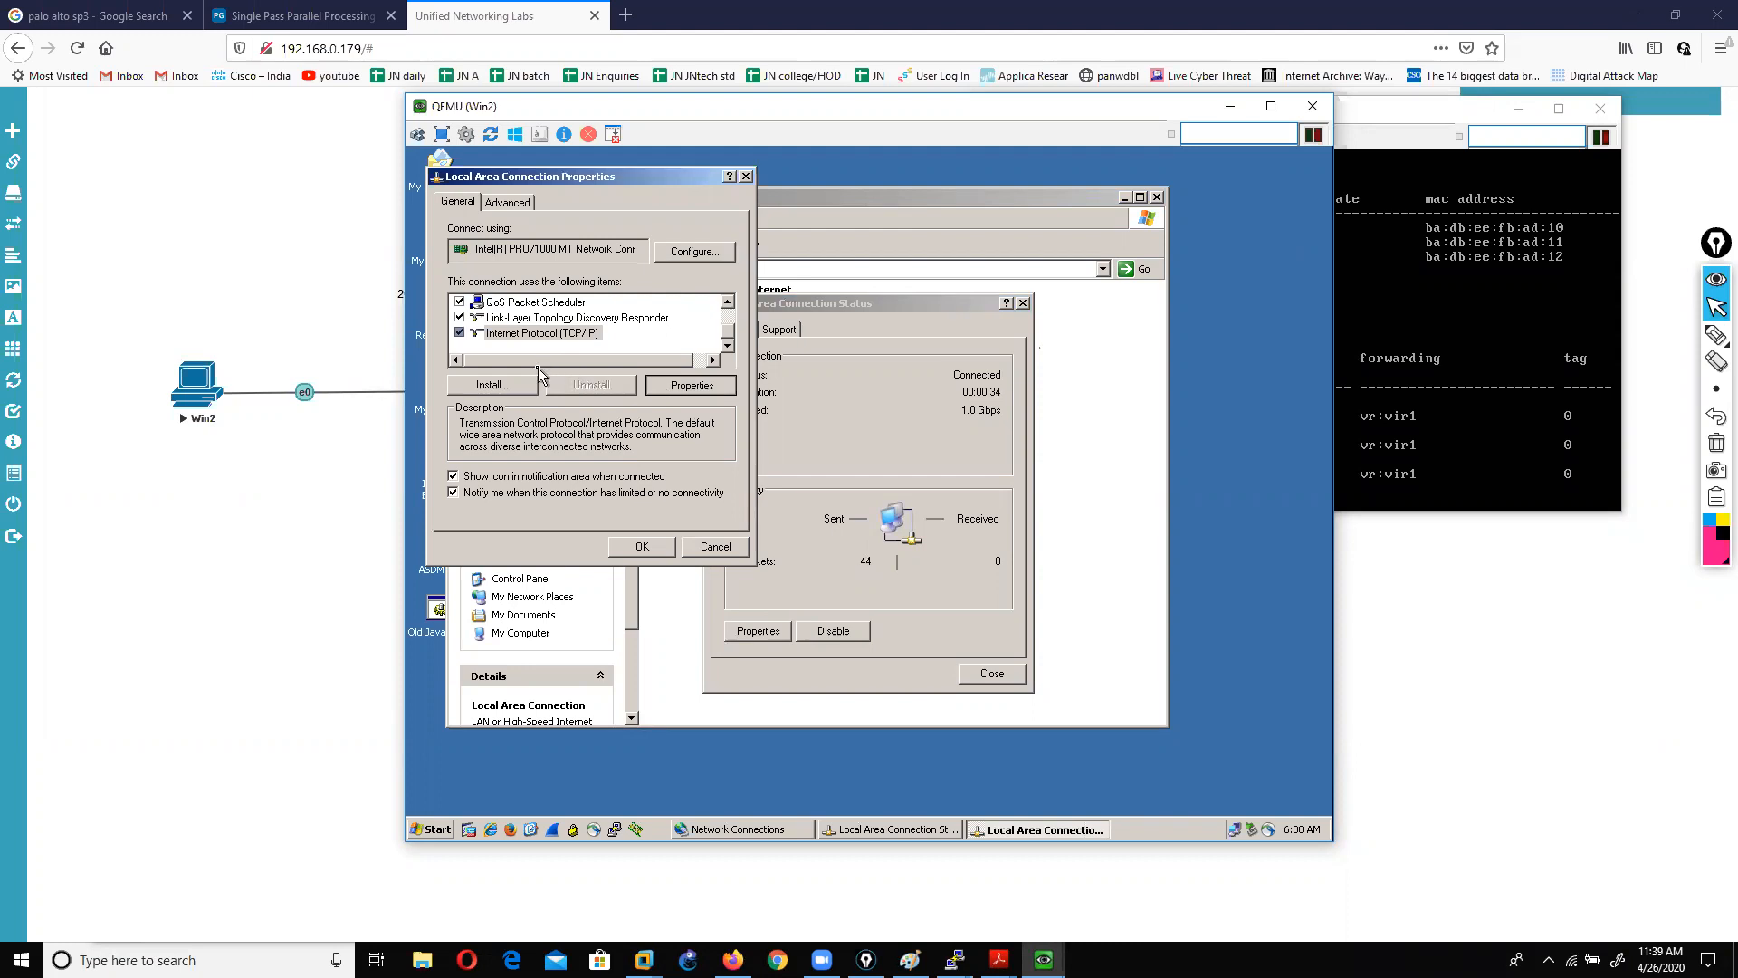
Step: Set static IP 200.200.200.20/24, gateway 200.200.200.10, DNS 192.168.0.1 and 8.8.8.8, then close the dialogs
left_click(513, 345)
left_click(510, 366)
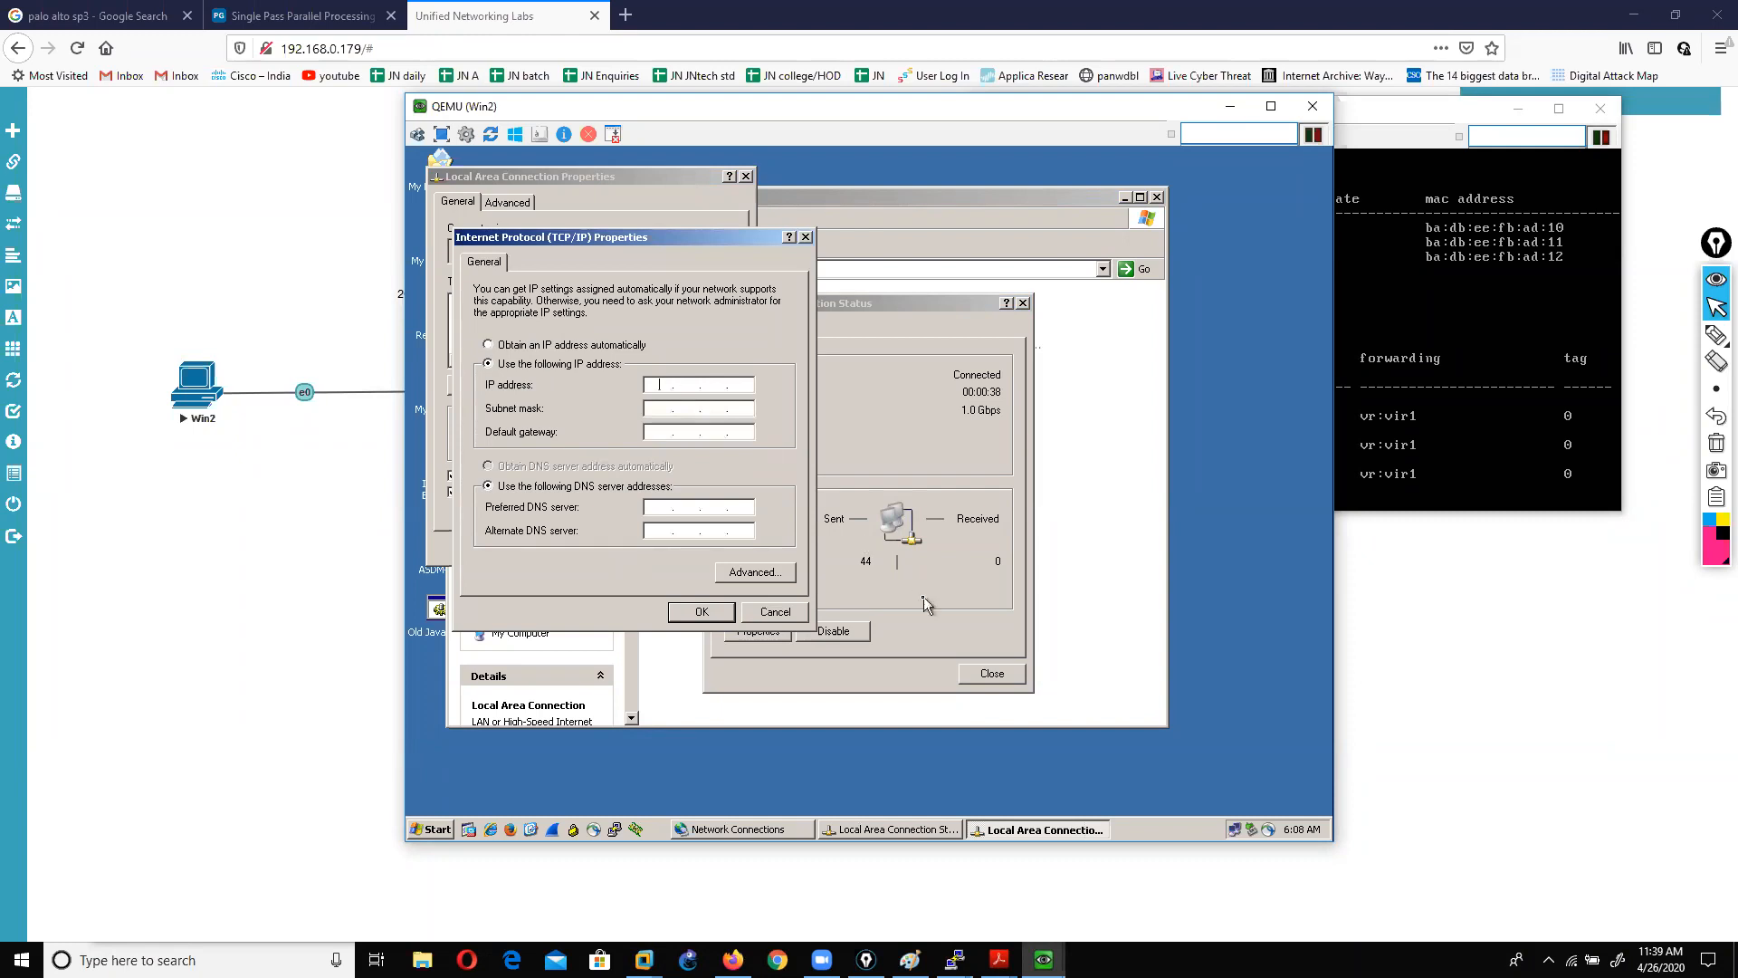
type("200.200.200.20")
key("Tab")
key("Tab")
type("200.200.200.10")
key("Tab")
key("Tab")
type("192 . ")
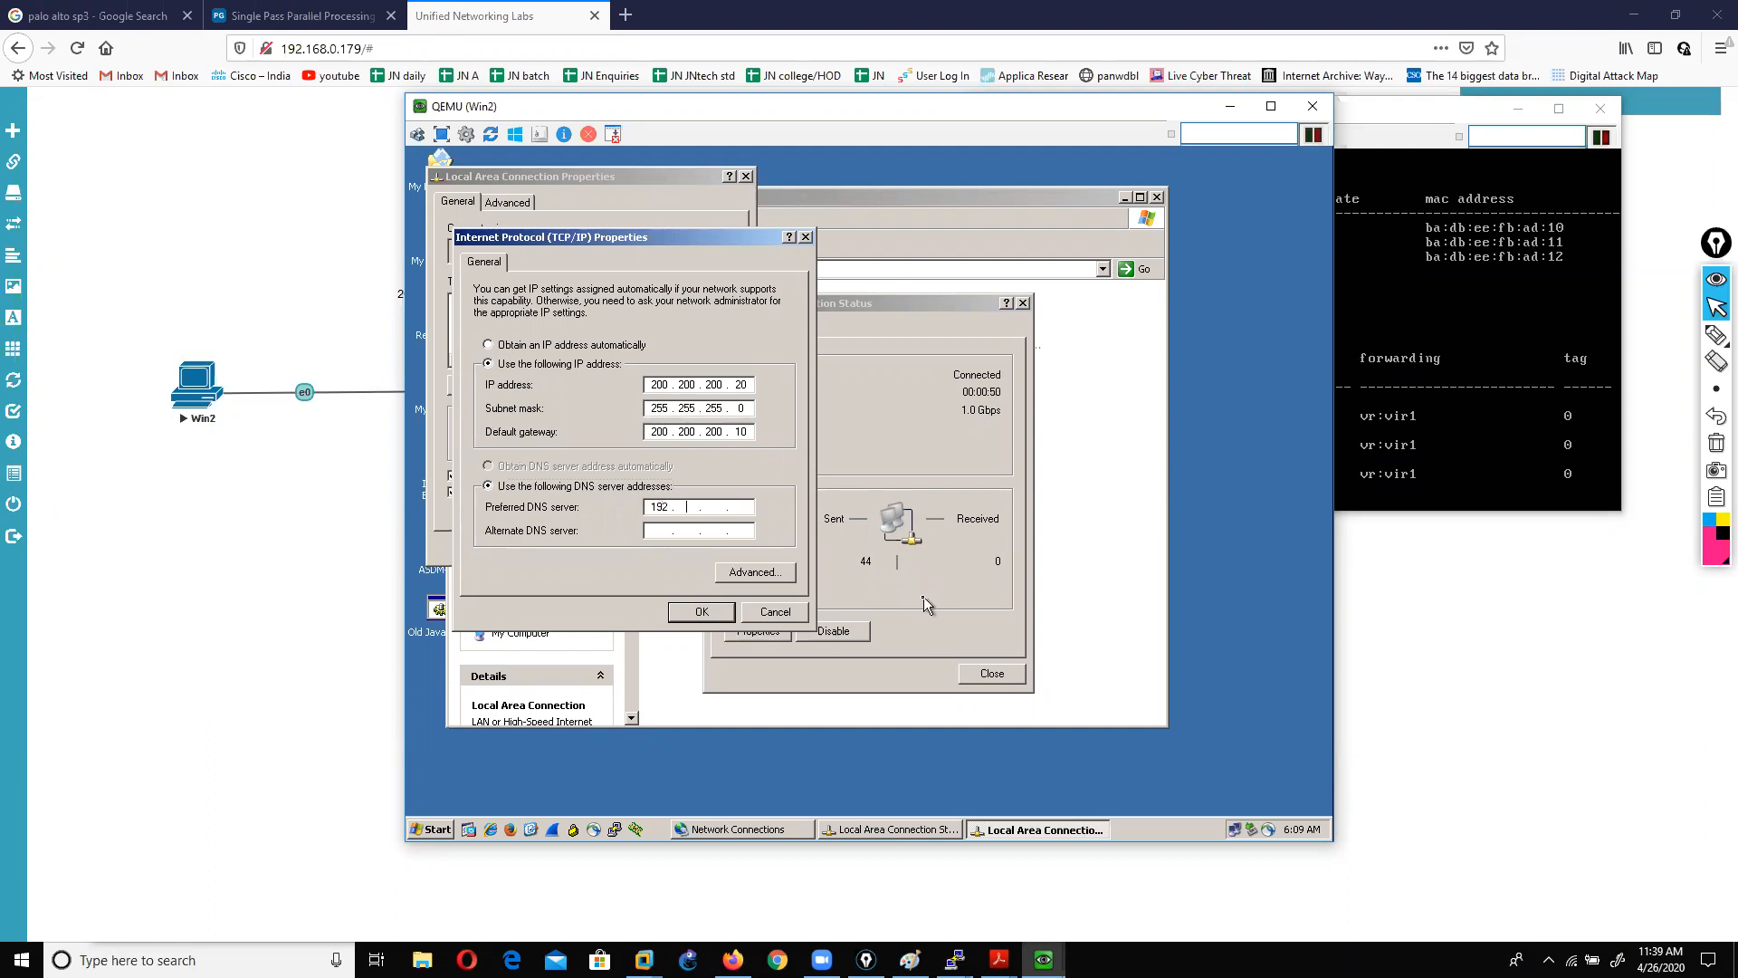
type("168")
left_click(701, 611)
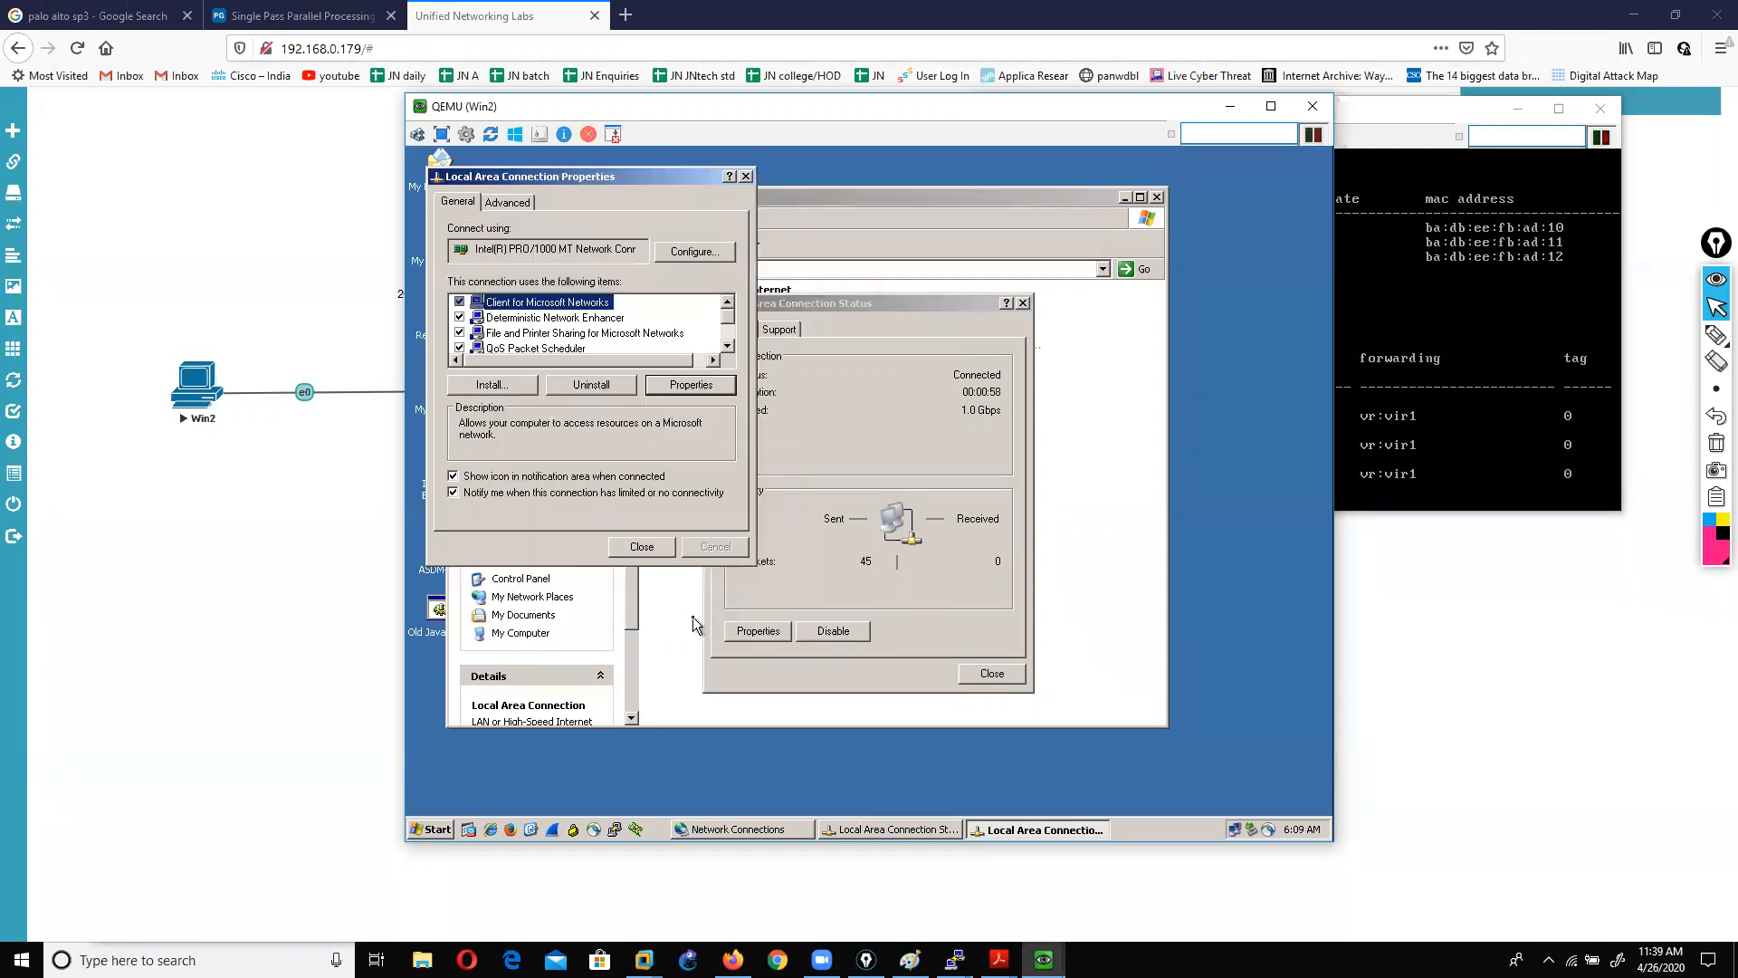
left_click(639, 545)
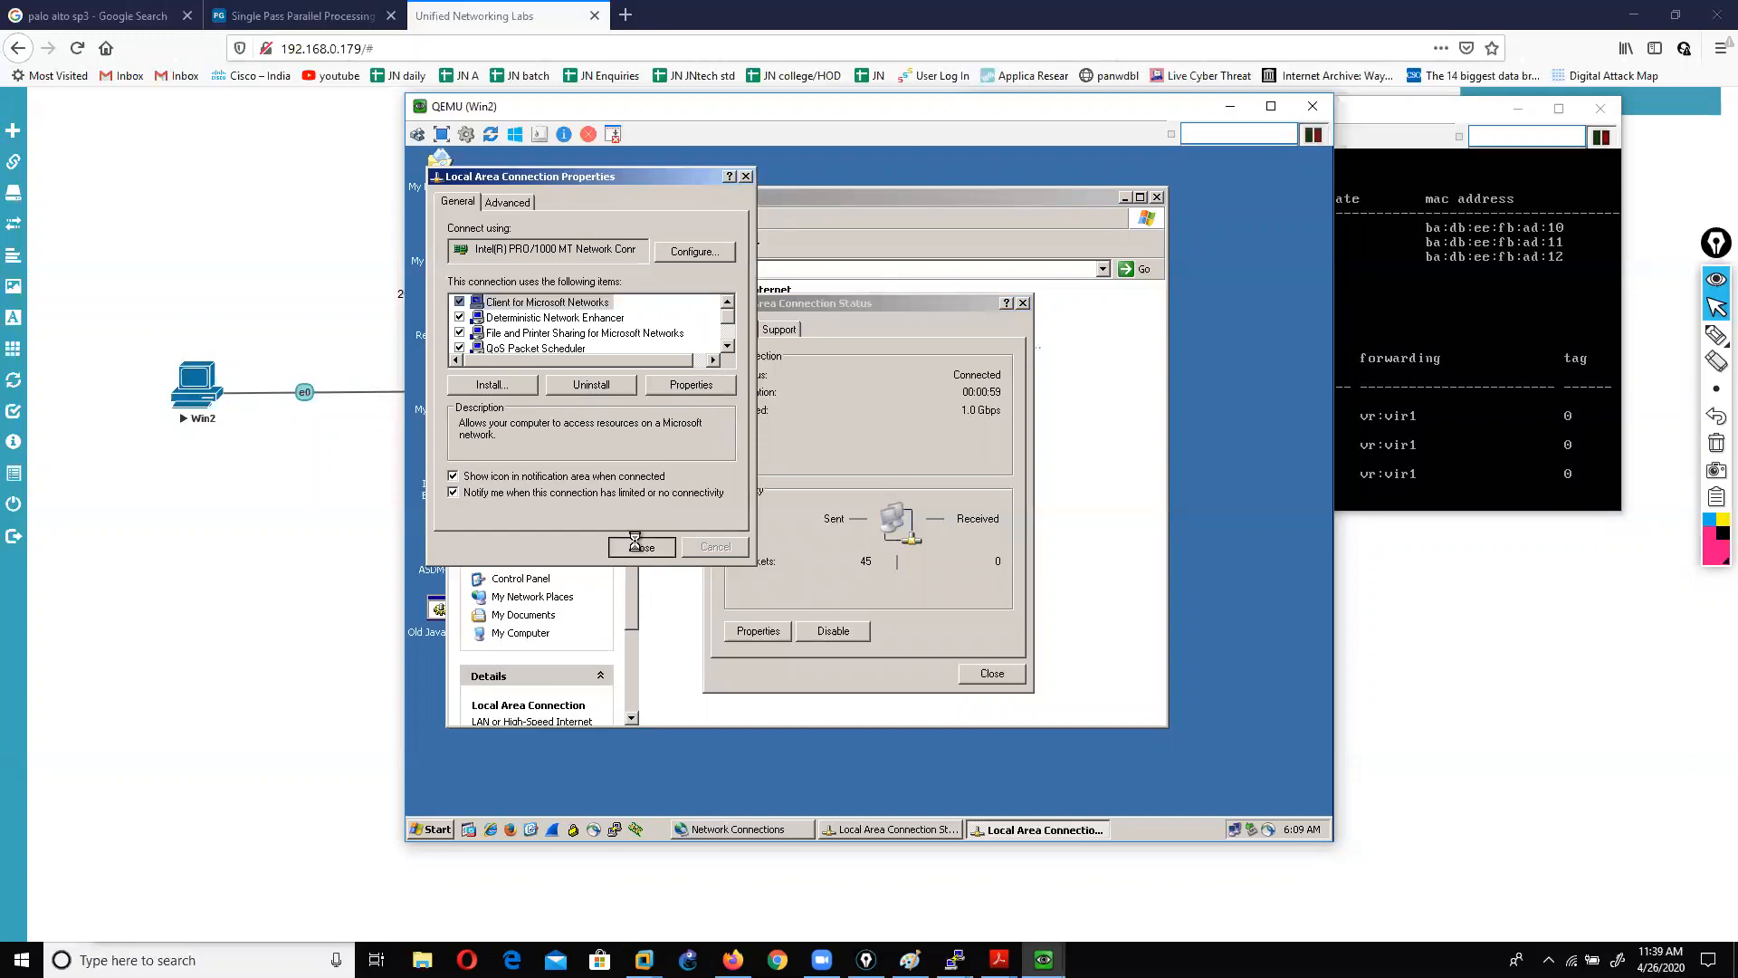
left_click(987, 675)
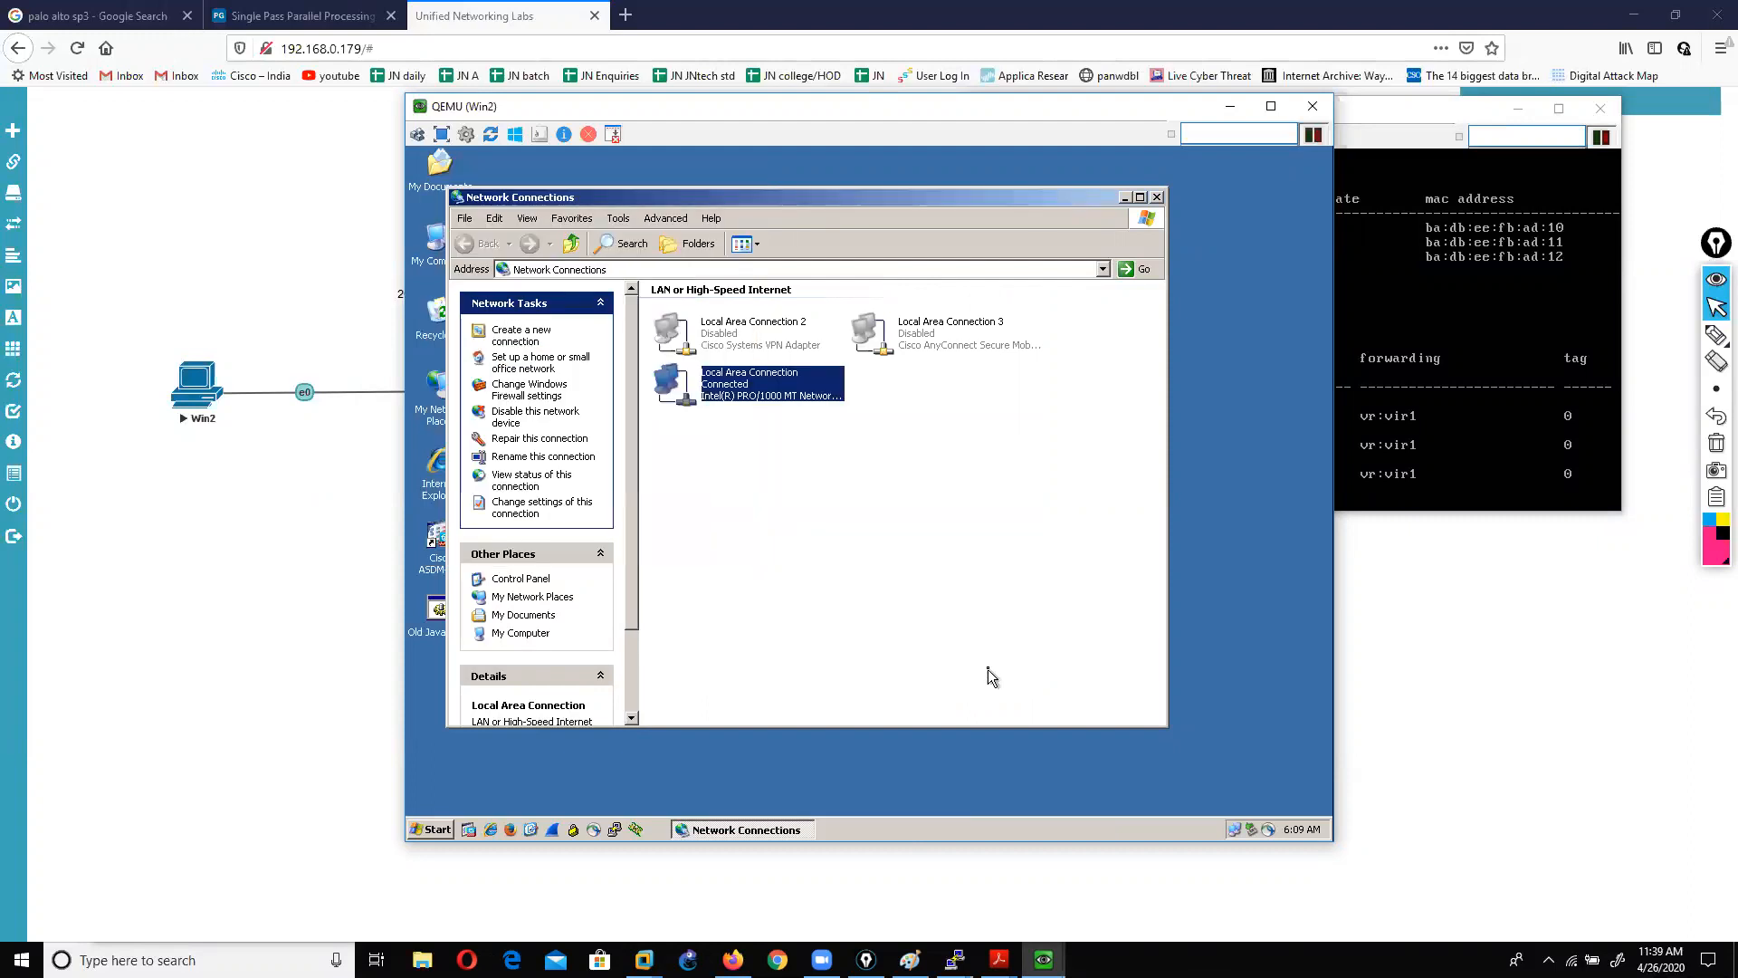
Step: Underline agenda item 1, adding a static route from WAN, in the lab PDF, then remove the mark
mouse_move(999, 958)
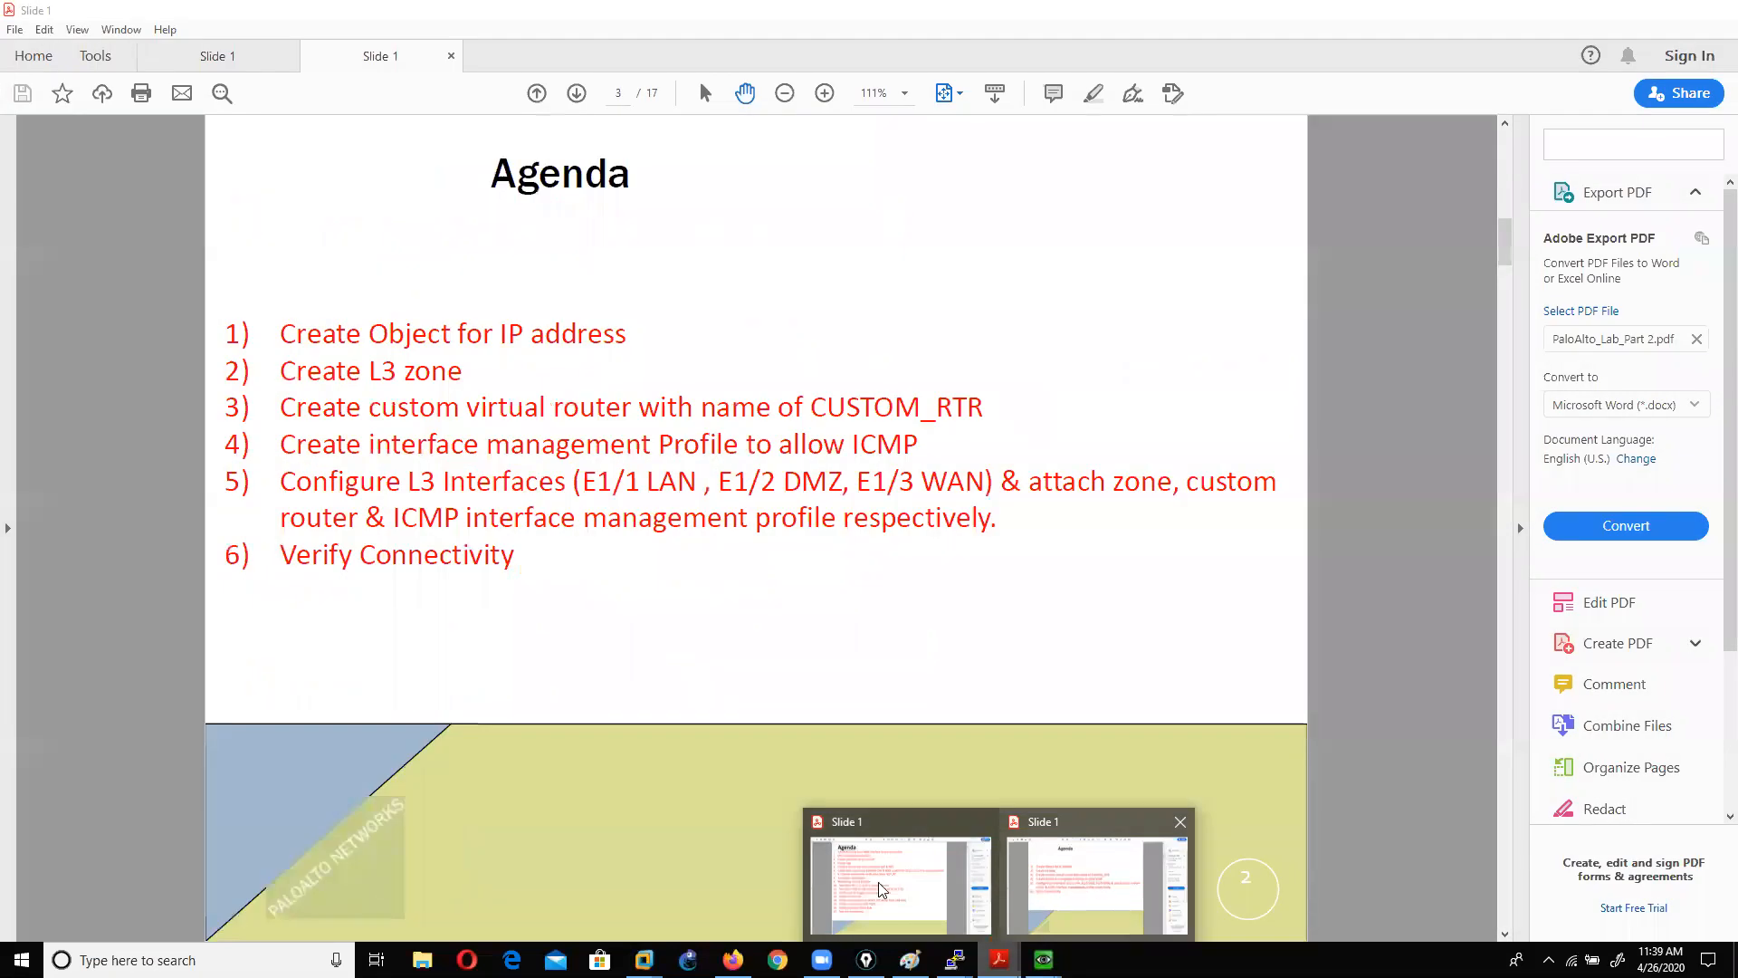
left_click(881, 888)
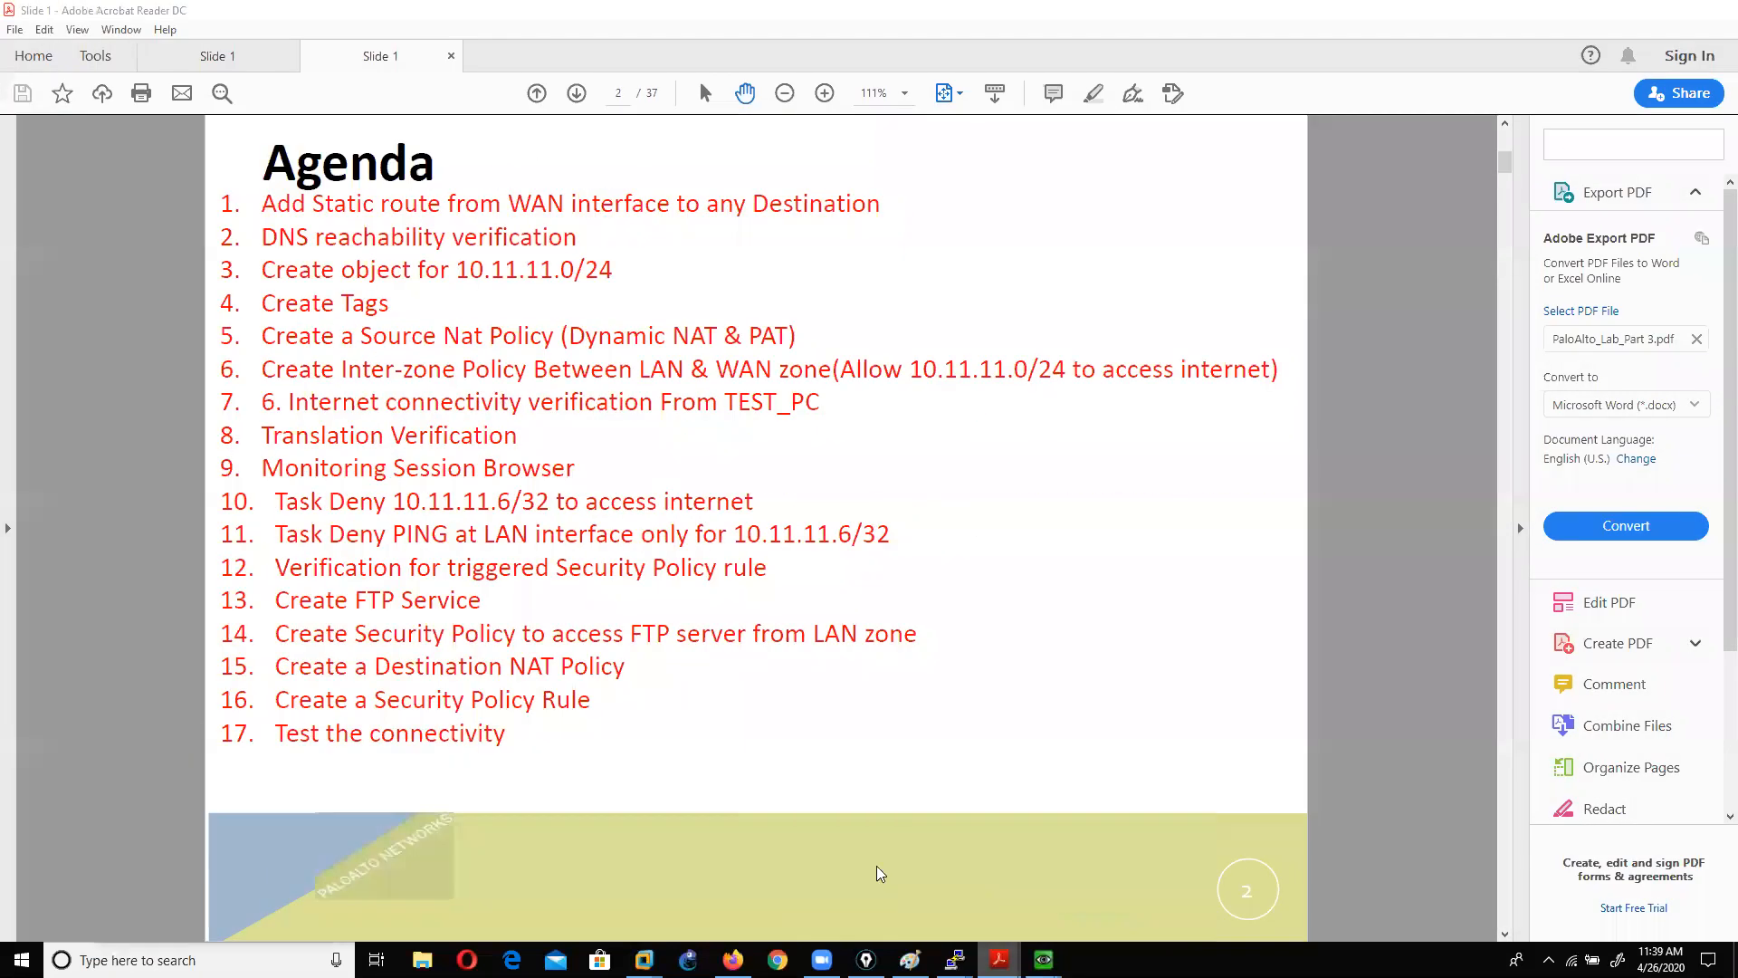
left_click(1716, 335)
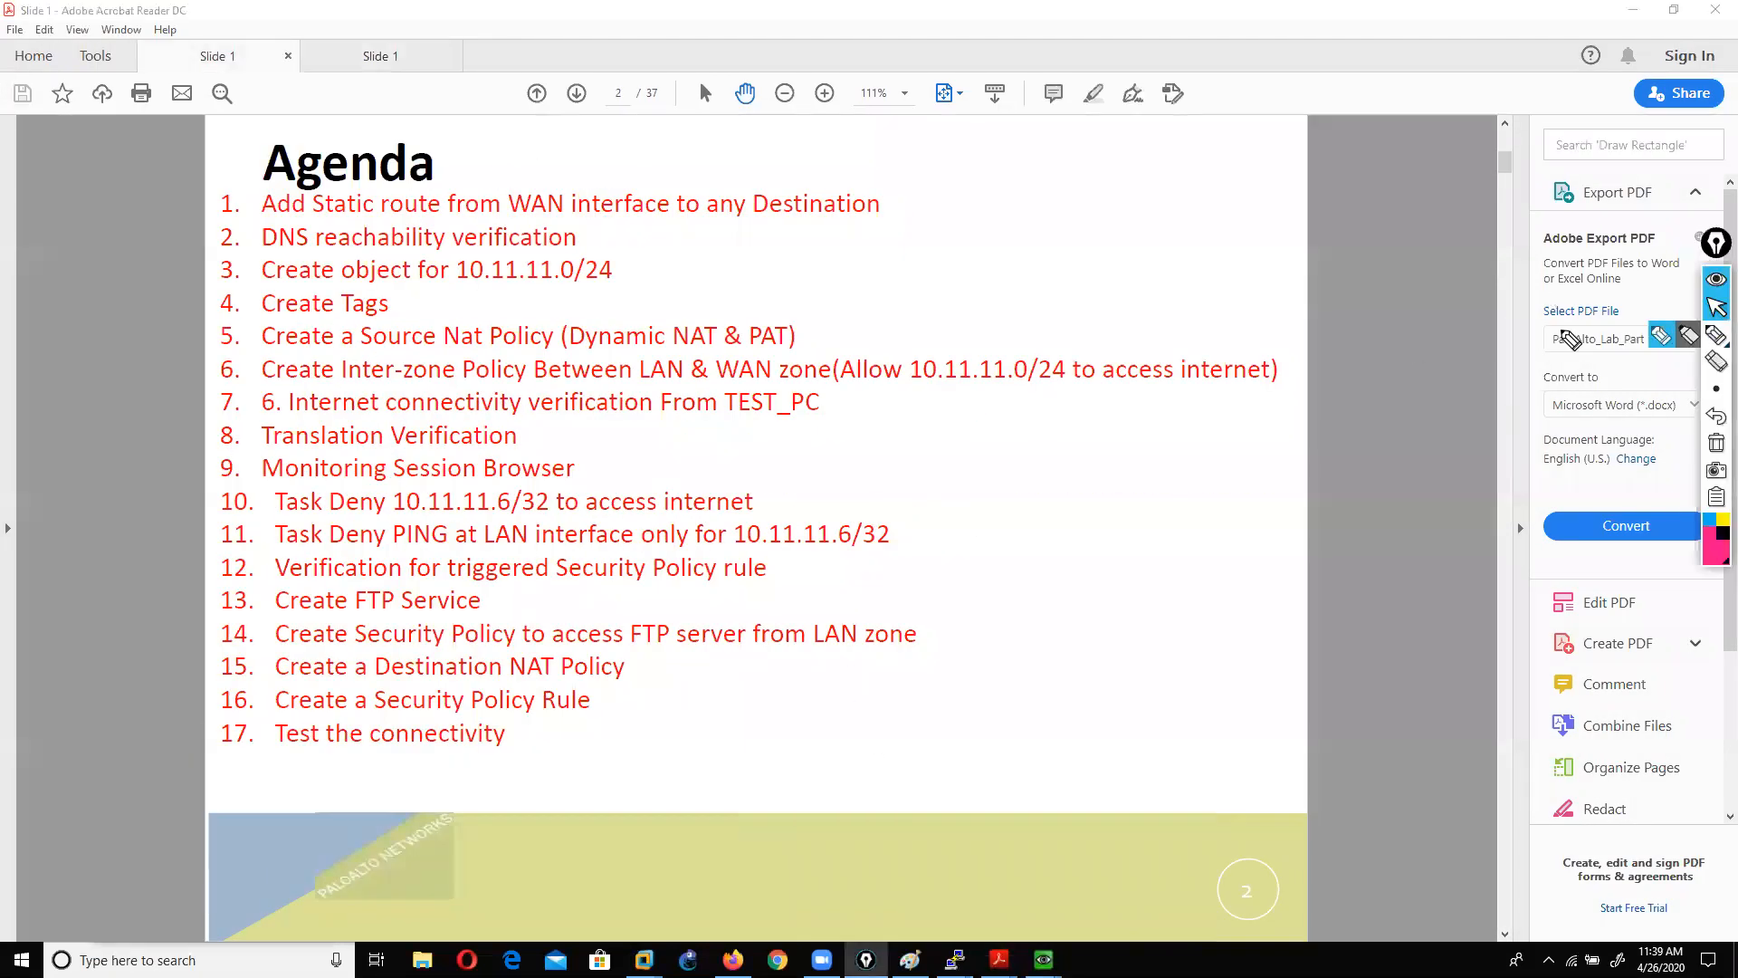
left_click_drag(243, 220, 858, 232)
left_click(1717, 308)
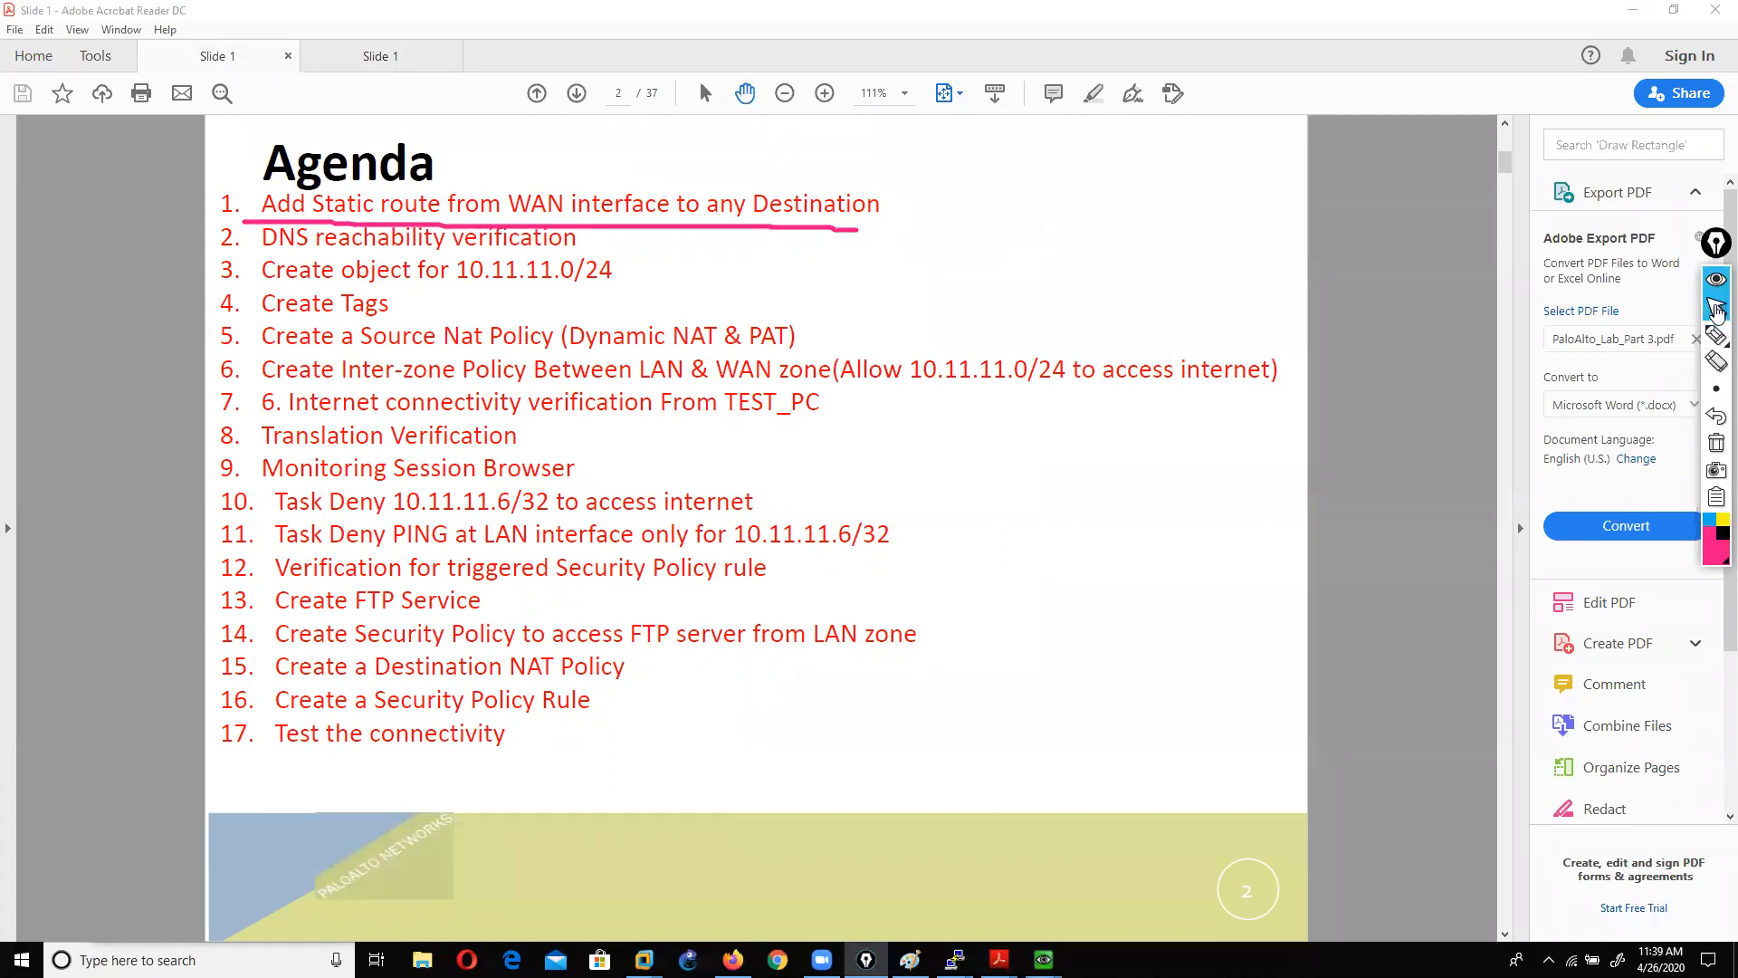
left_click(1717, 416)
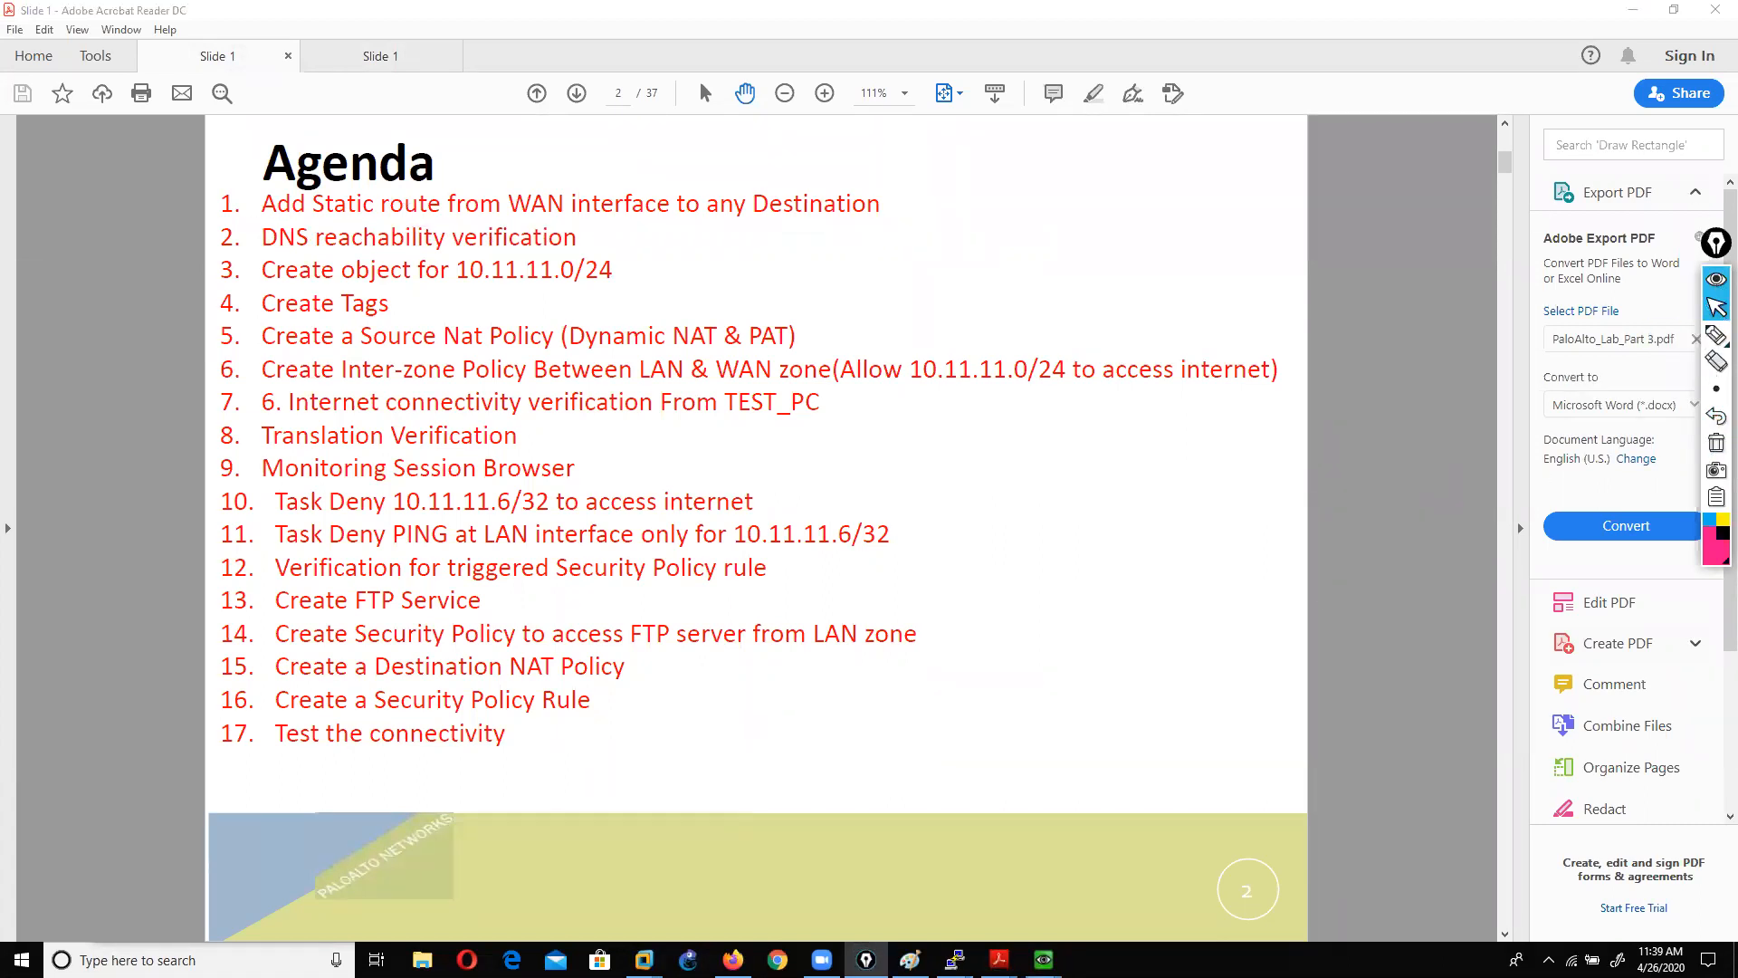
mouse_move(1044, 960)
left_click(1067, 901)
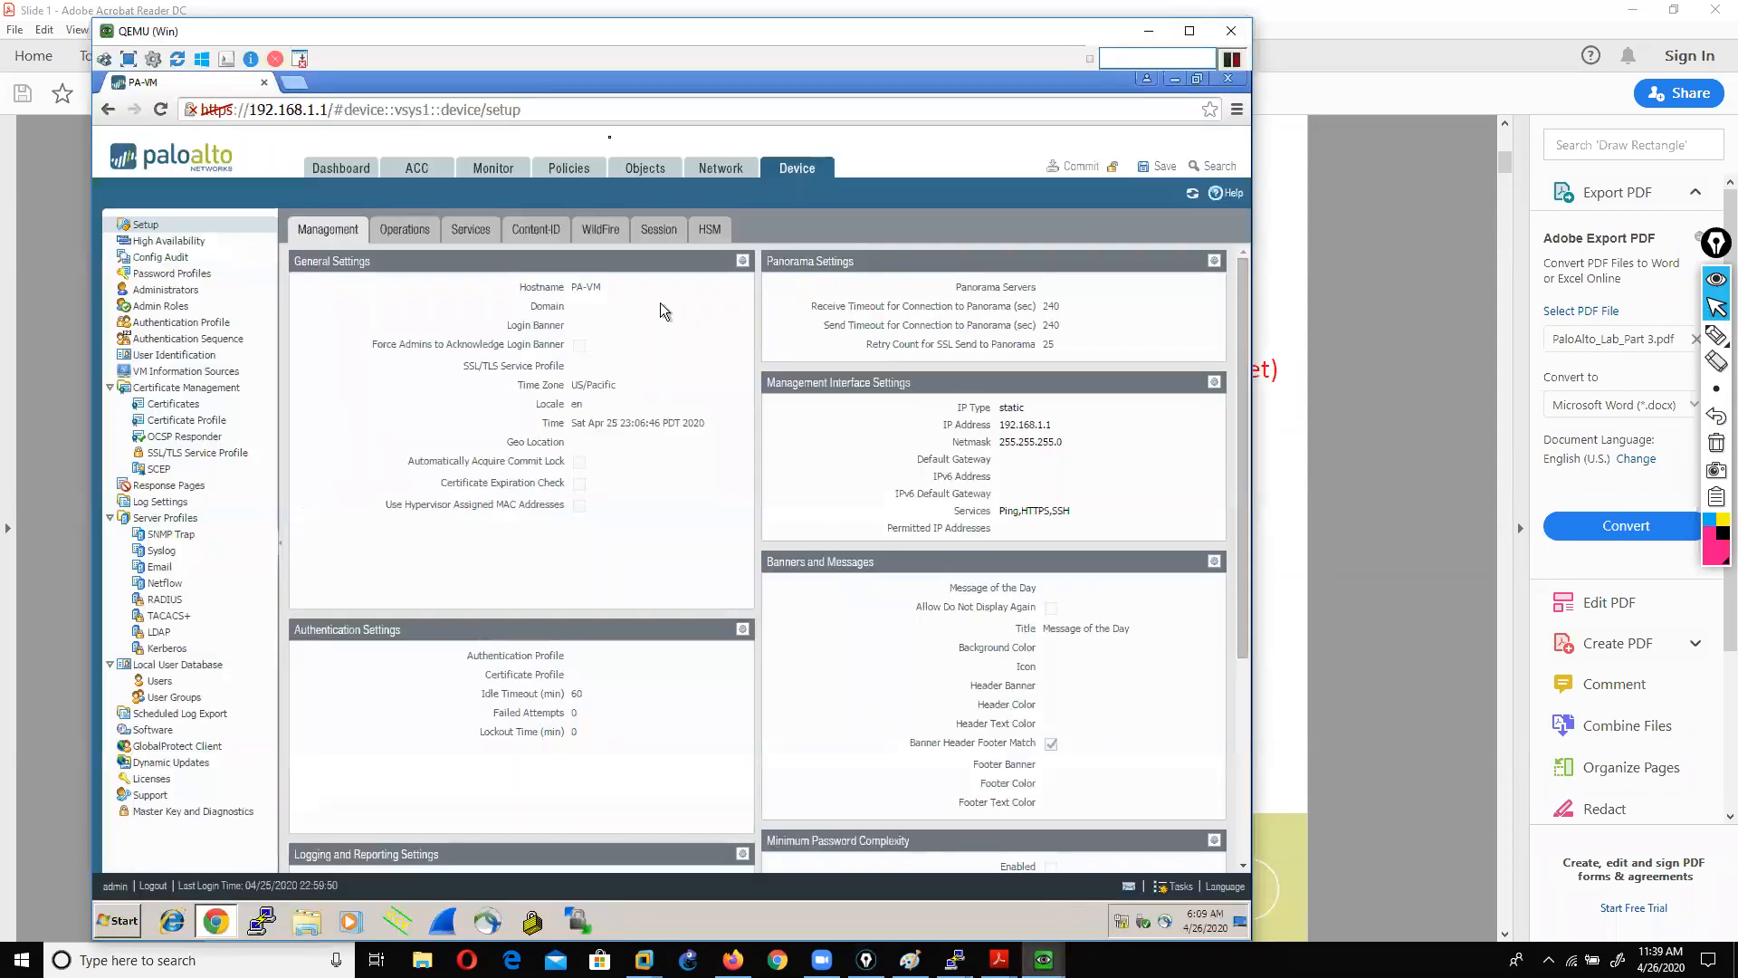
Step: Open the IPv4 settings of ethernet1/3 from the Ethernet interfaces list
left_click(718, 170)
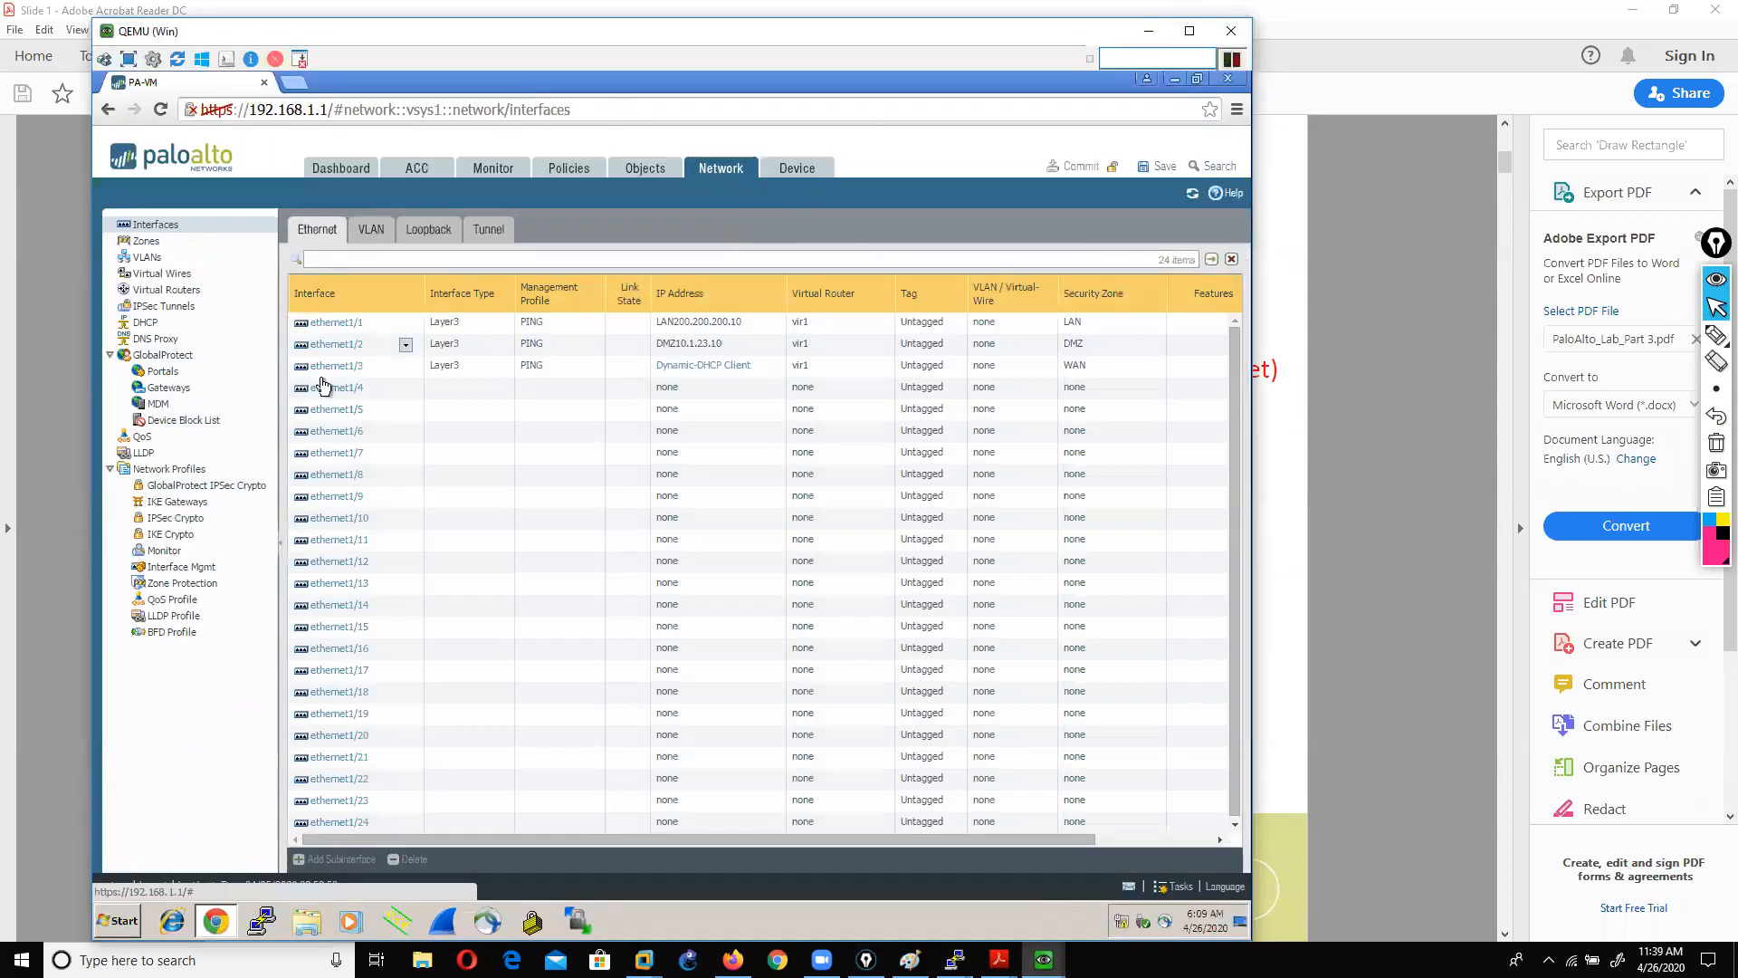
left_click(320, 371)
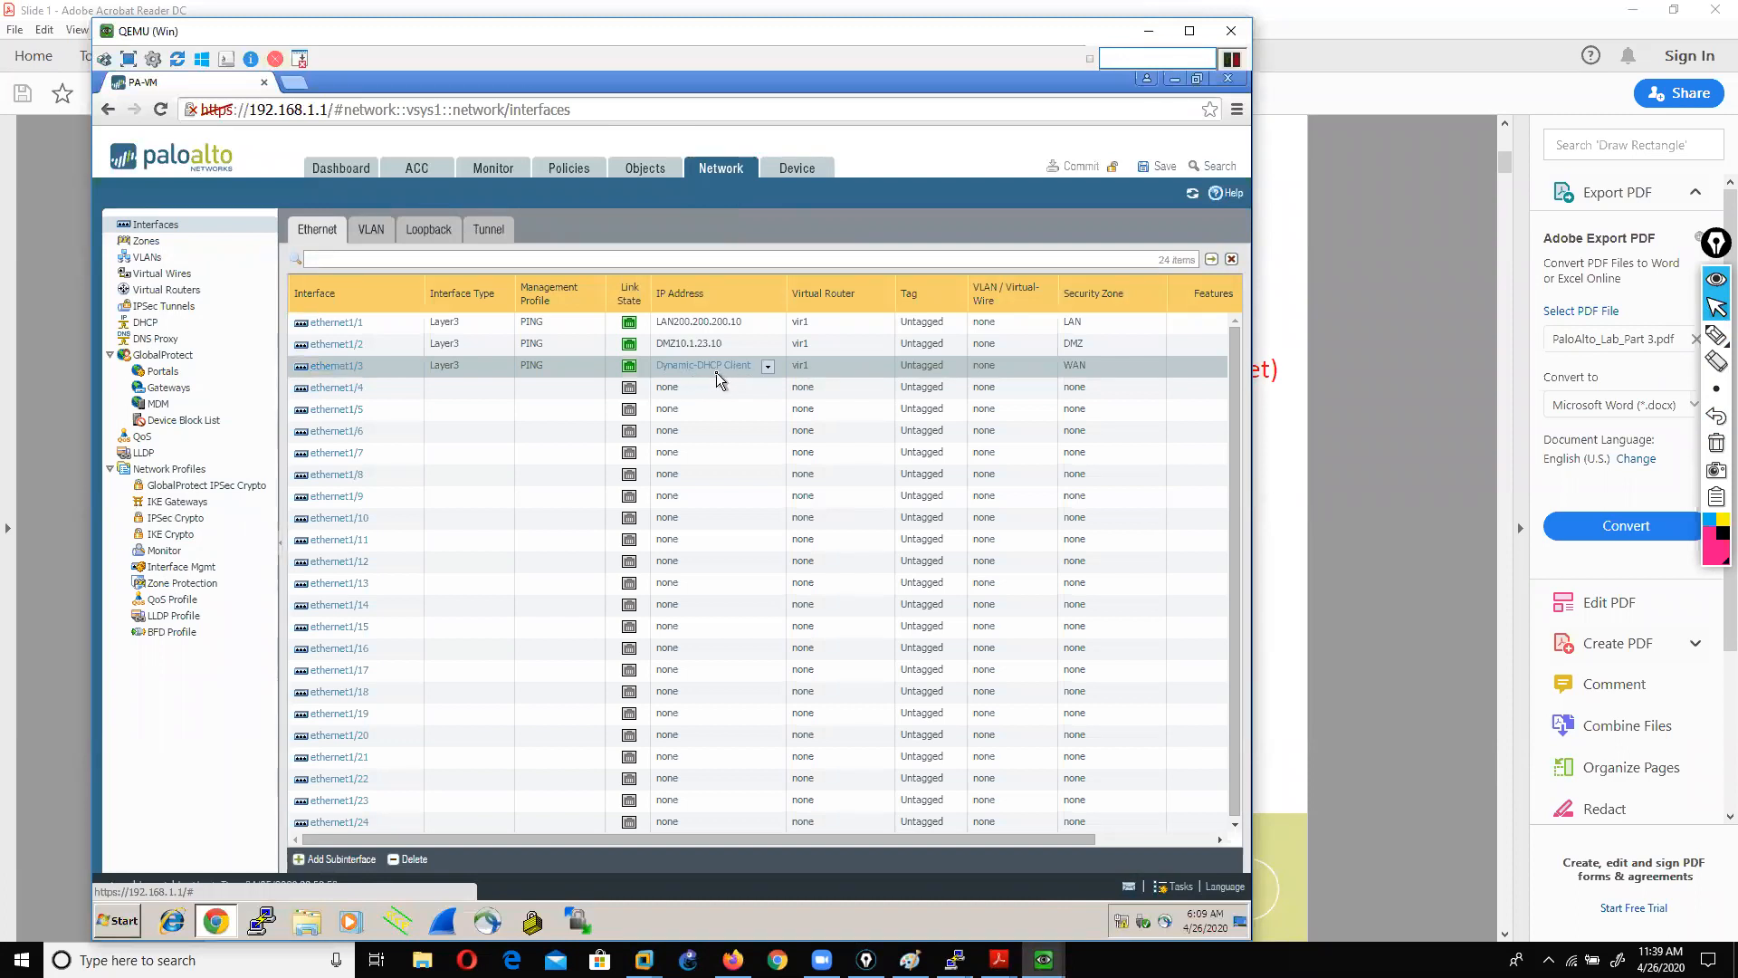
left_click(325, 367)
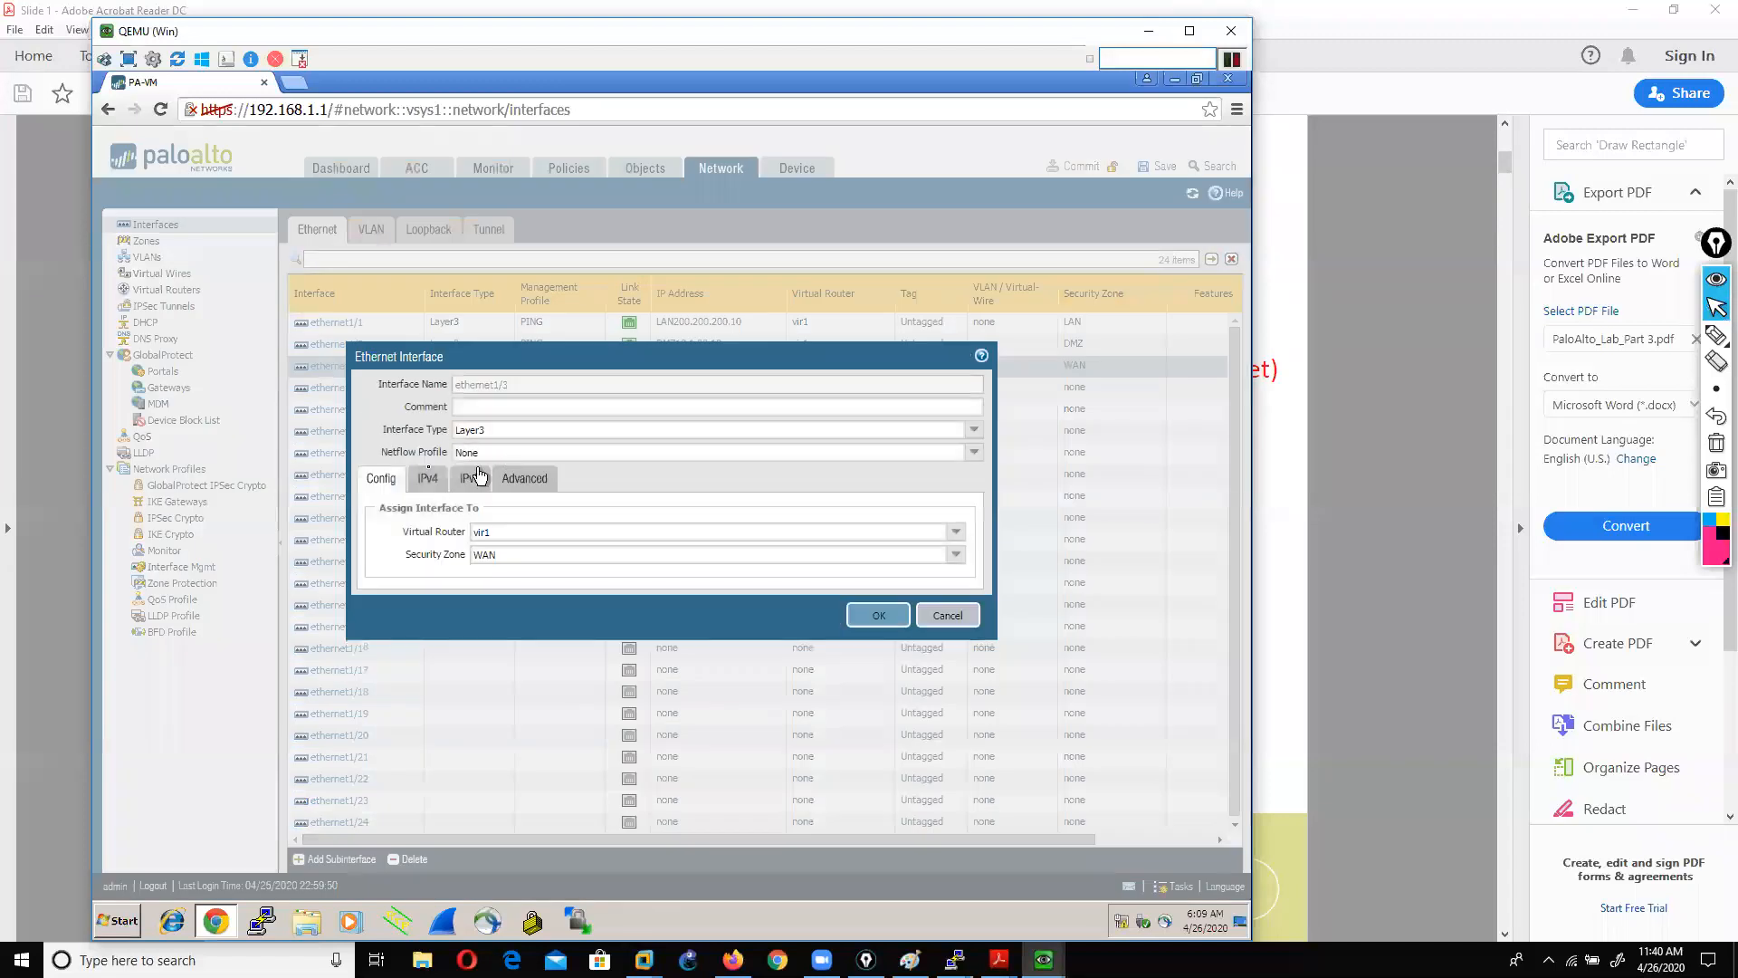
left_click(424, 480)
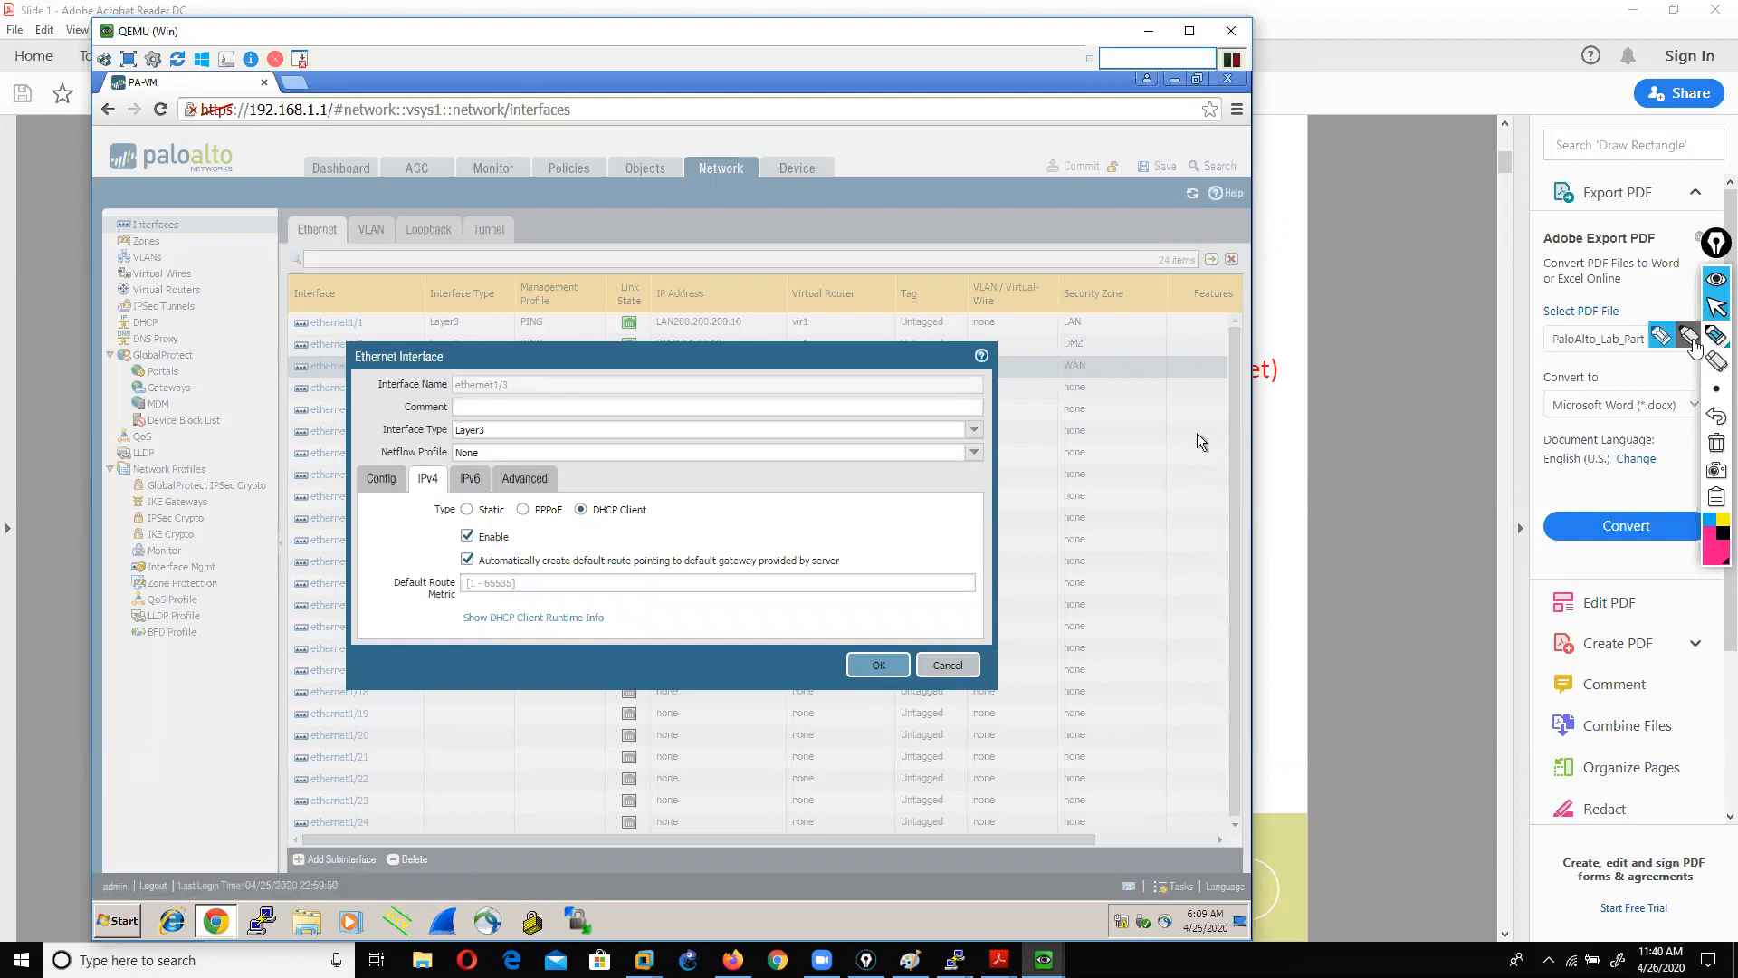
Step: Circle the 'Automatically create default route' option, clear the mark, and cancel without changes
left_click(1715, 335)
mouse_move(474, 581)
left_mouse_down()
mouse_move(776, 582)
mouse_move(877, 551)
mouse_move(444, 566)
mouse_move(457, 584)
mouse_move(493, 574)
left_mouse_up()
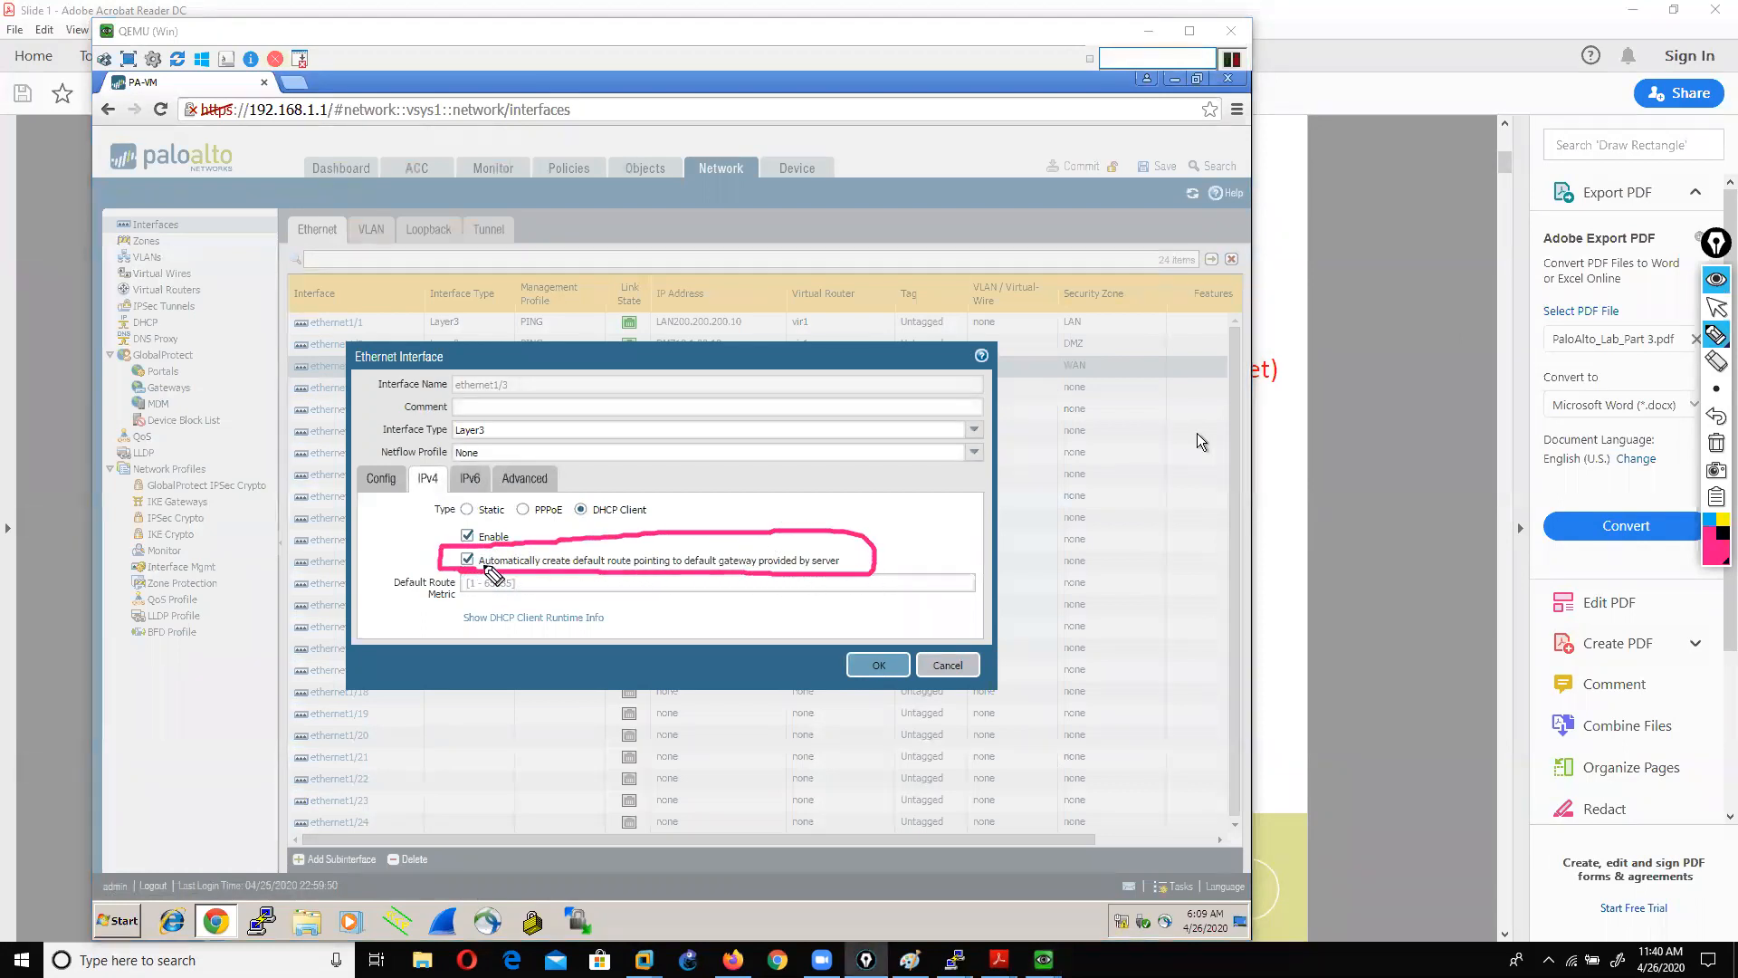
left_click(1716, 442)
left_click(1717, 308)
left_click(1197, 434)
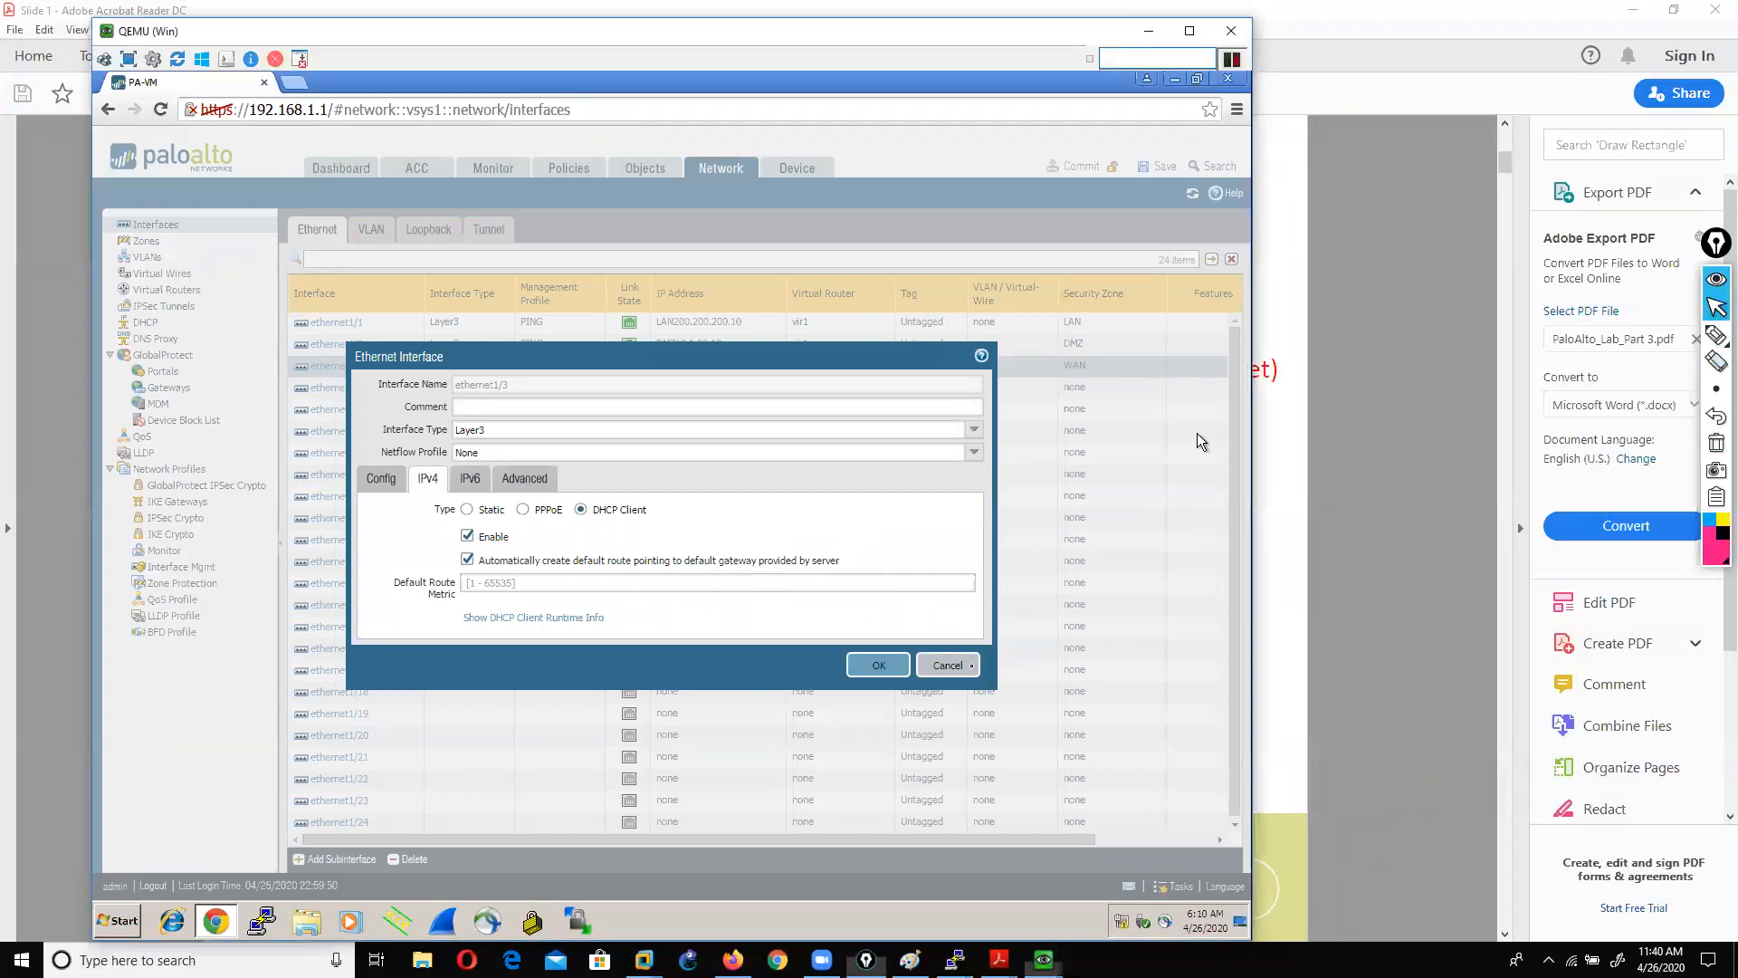
left_click(962, 668)
left_click(961, 668)
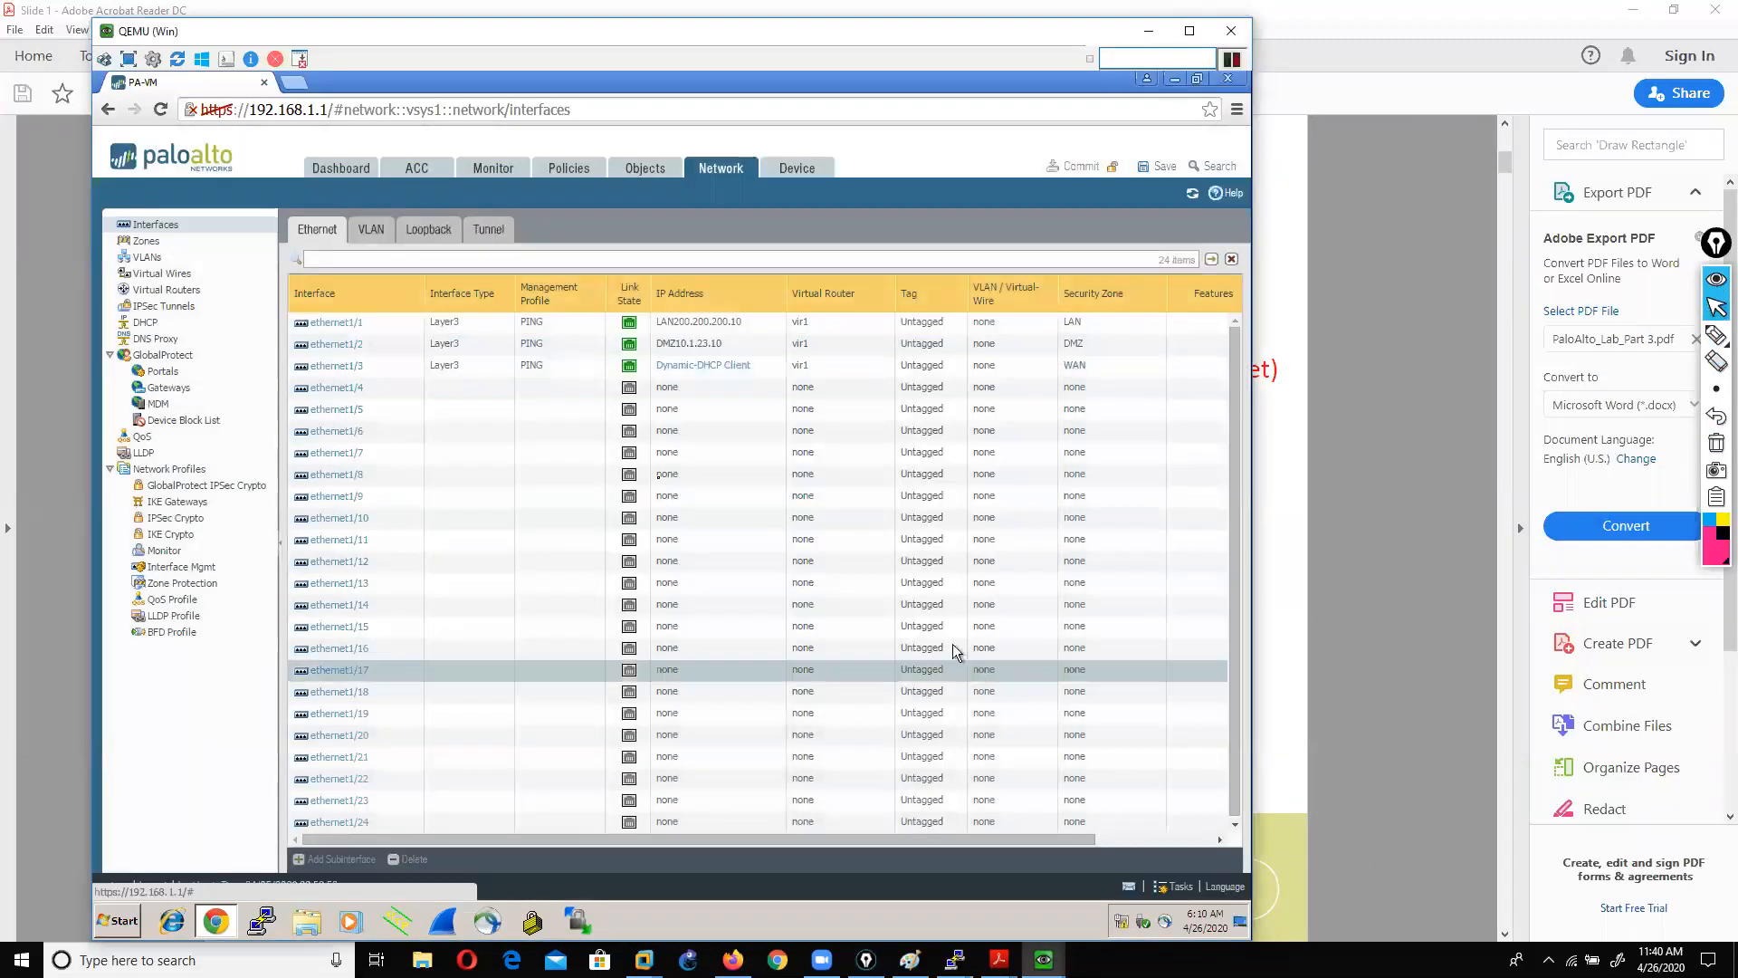
Step: Review Device > Setup > Services DNS and update server settings, cancelling without changes
left_click(796, 170)
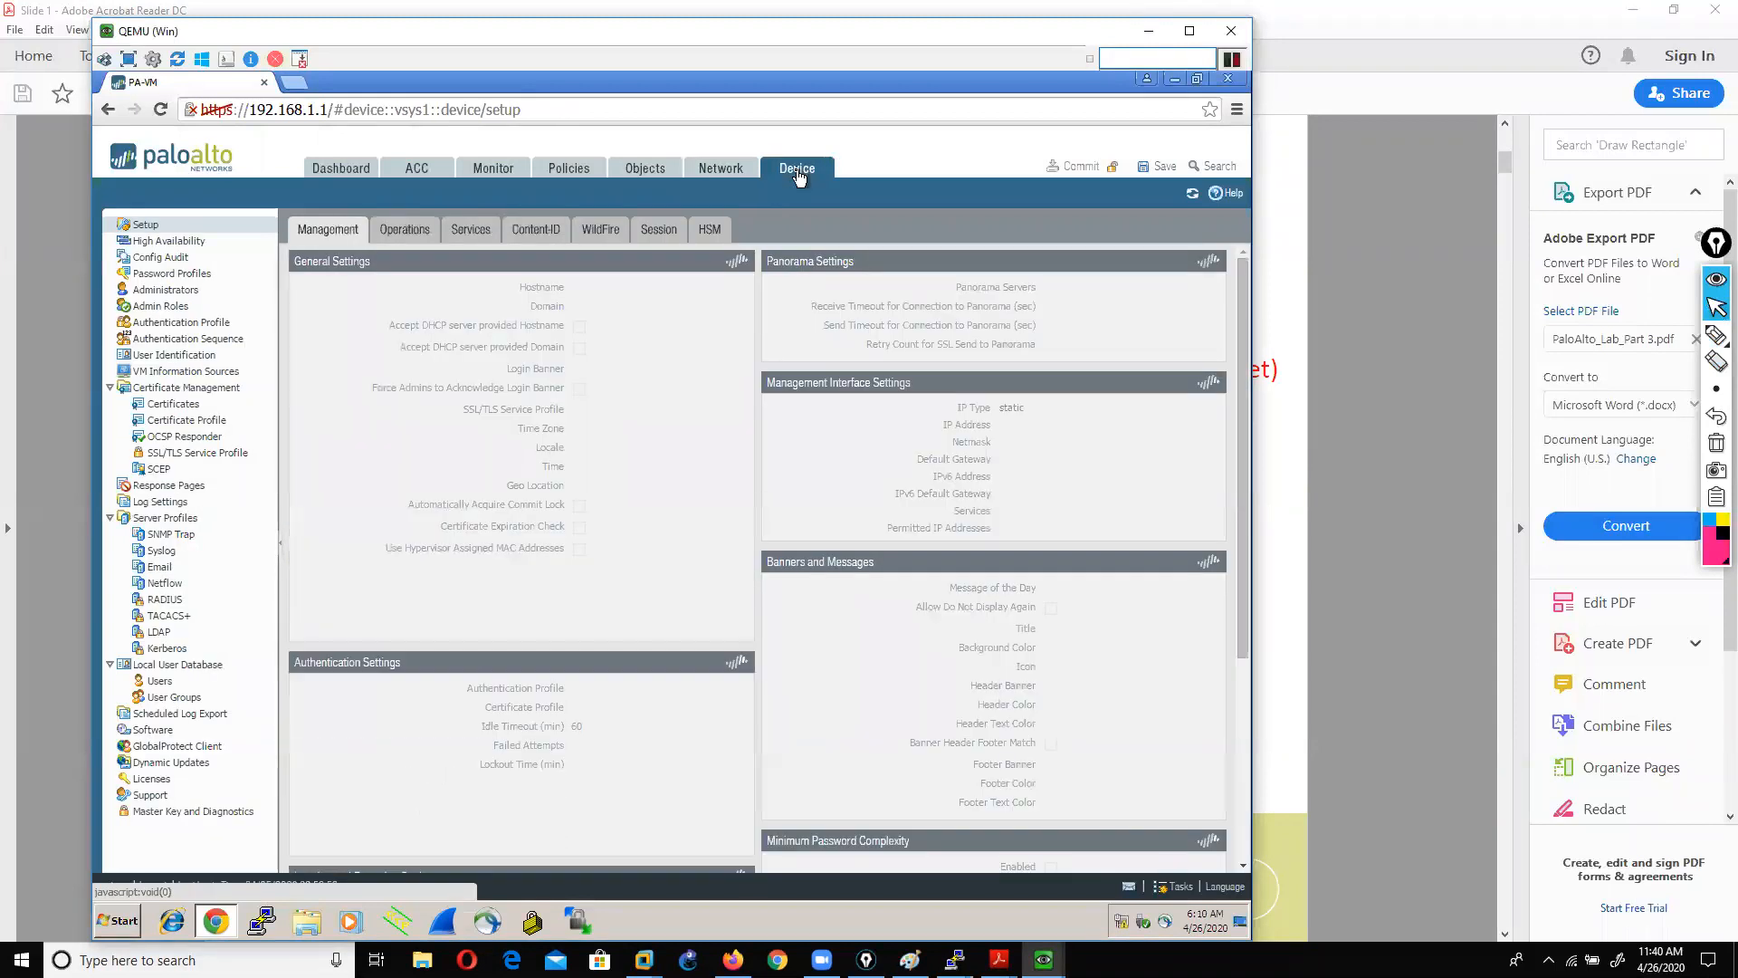
left_click(459, 233)
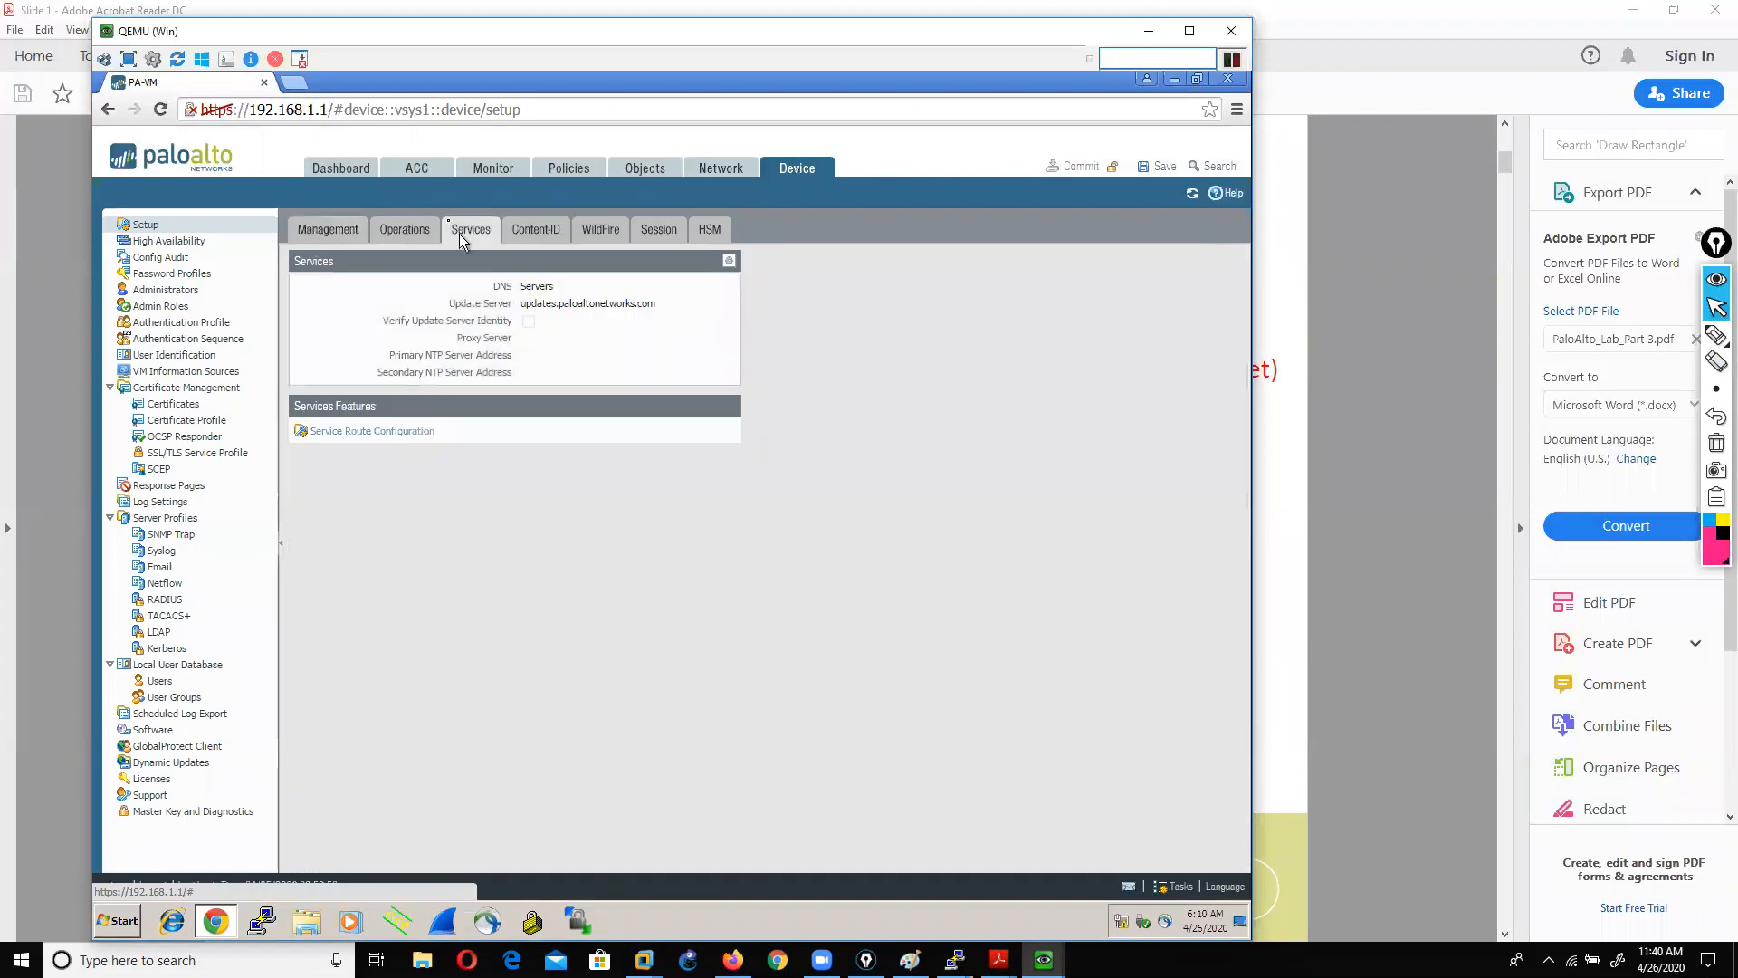
left_click(727, 262)
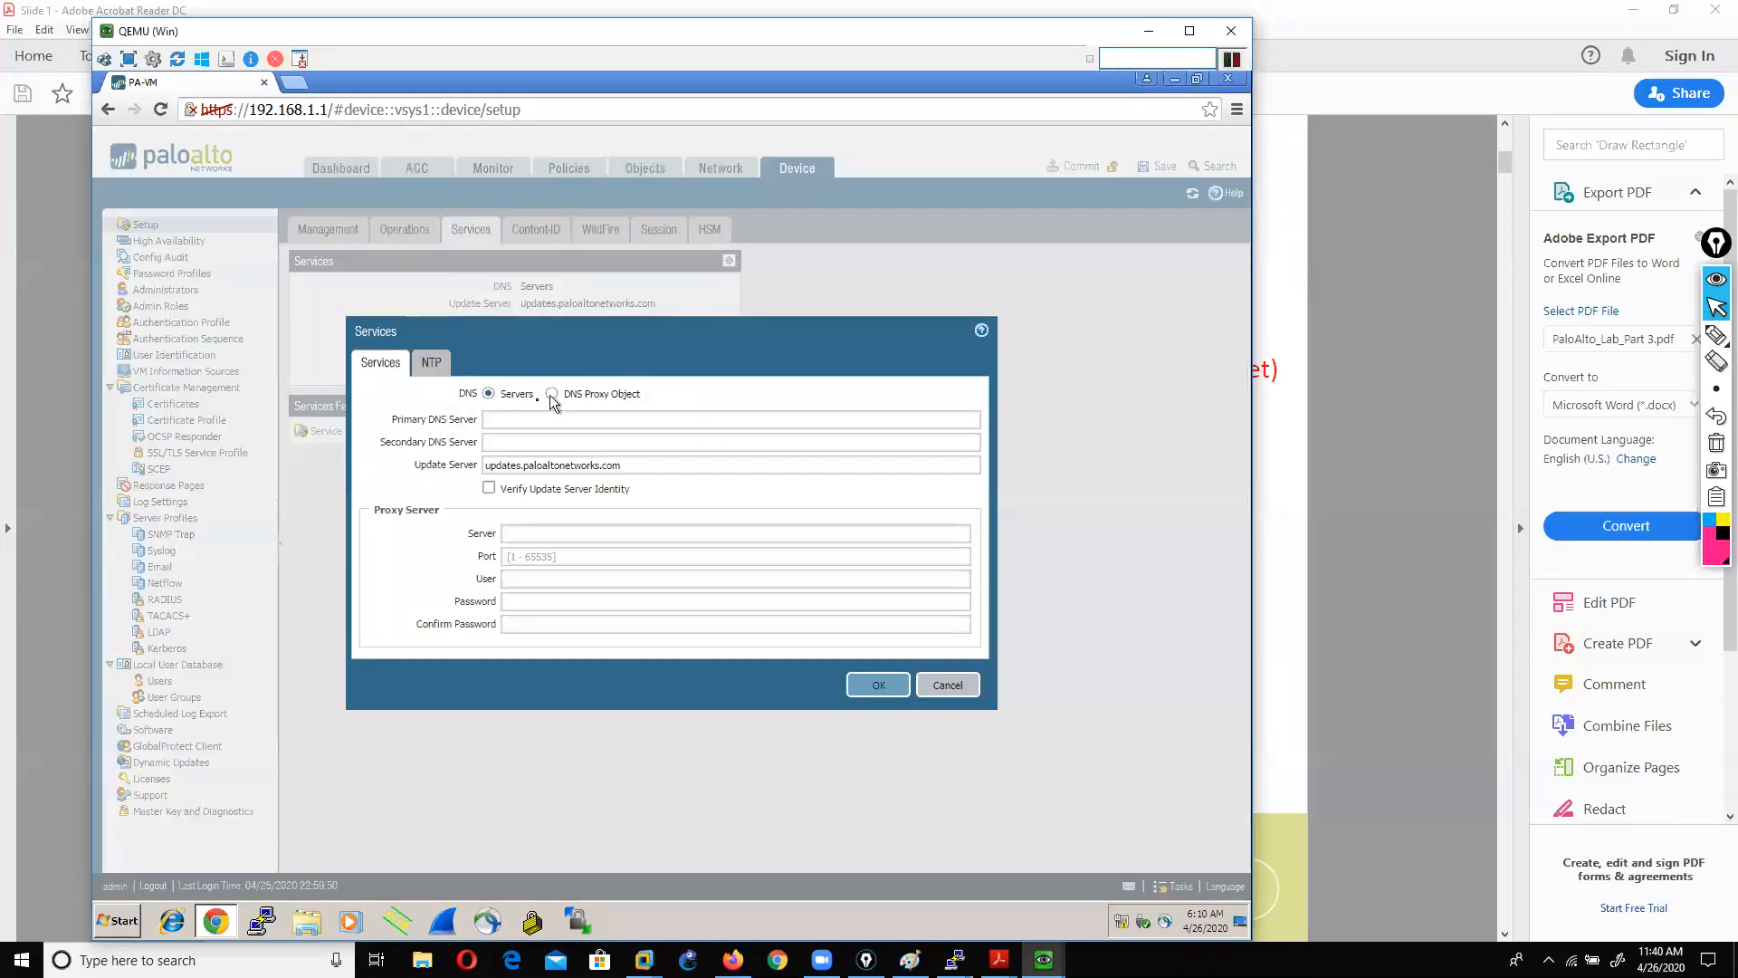
left_click(521, 419)
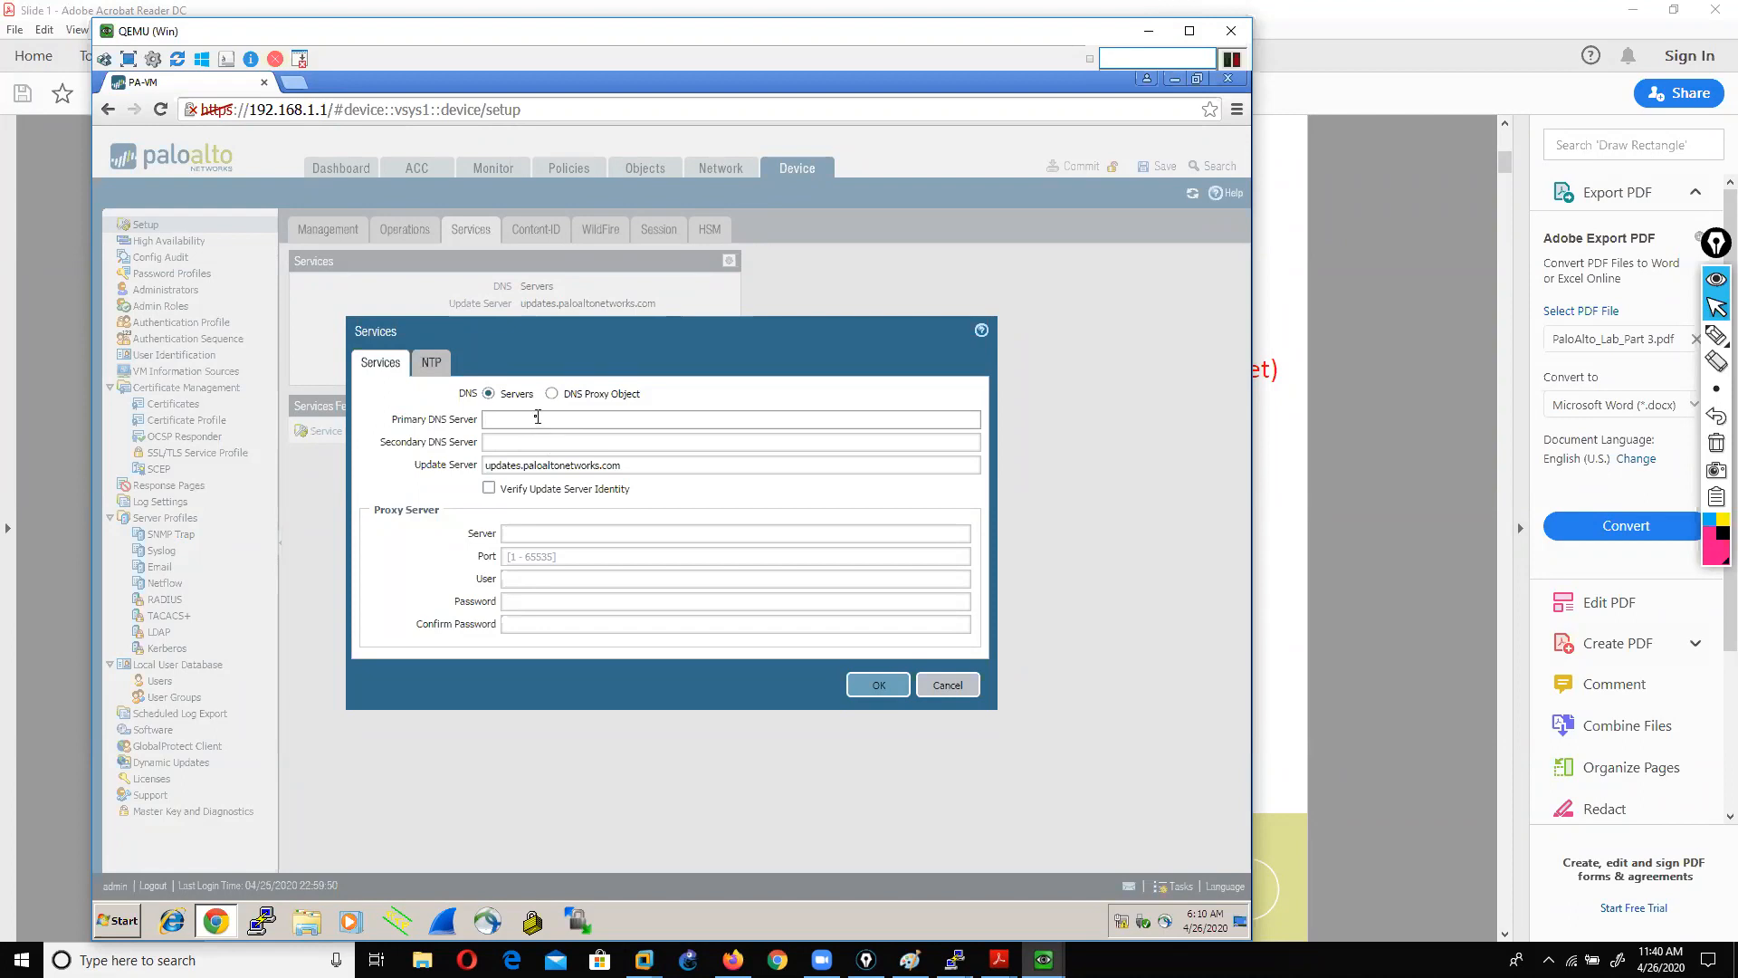
left_click(946, 687)
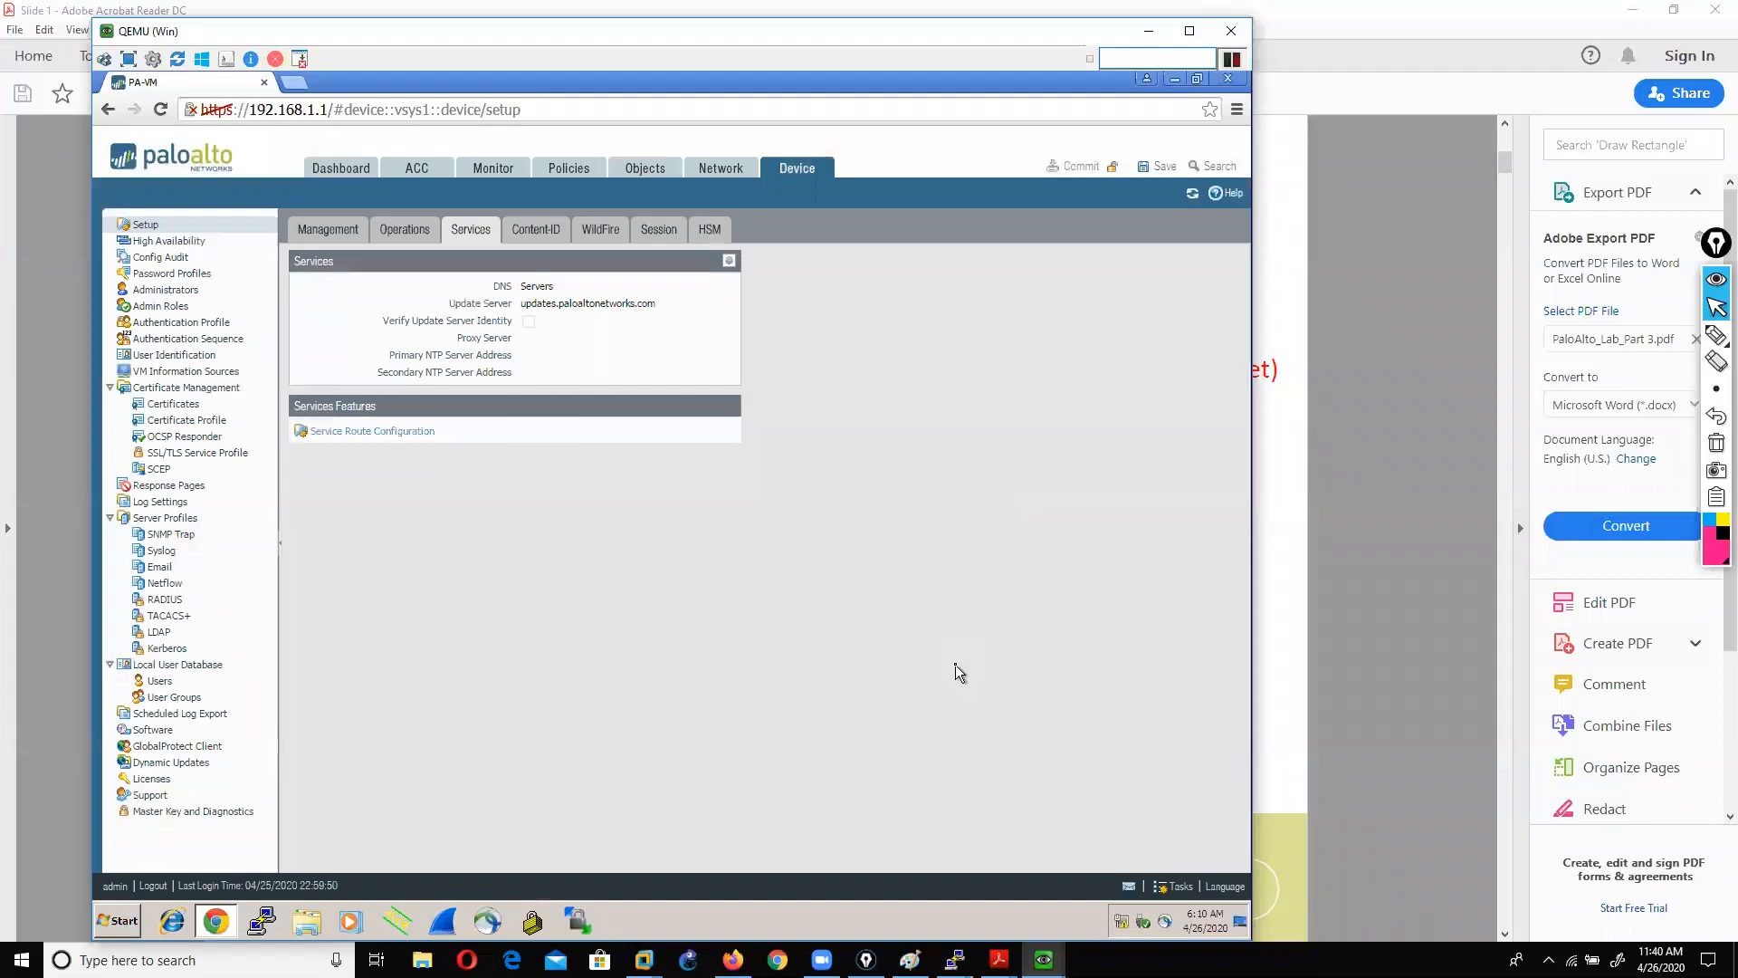
Step: Scroll the lab slides to page 4, the static route example, then return to PA-VM
left_click(1294, 628)
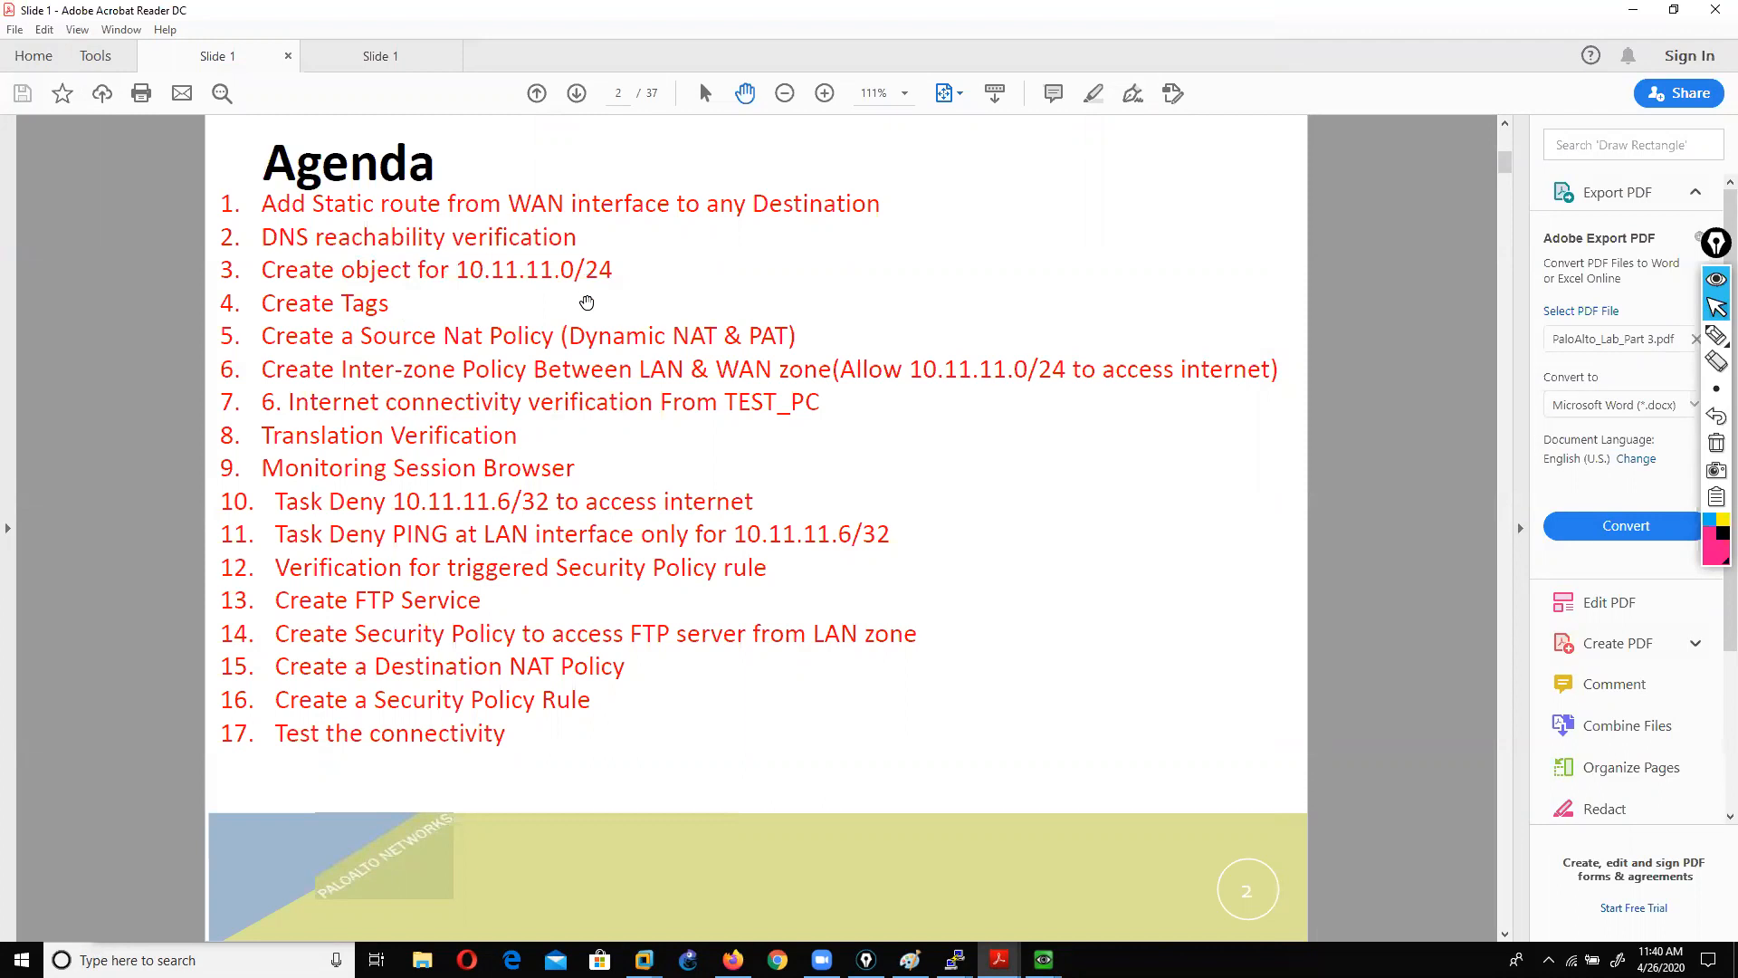
scroll(585, 308, "down", 1)
scroll(585, 310, "down", 1)
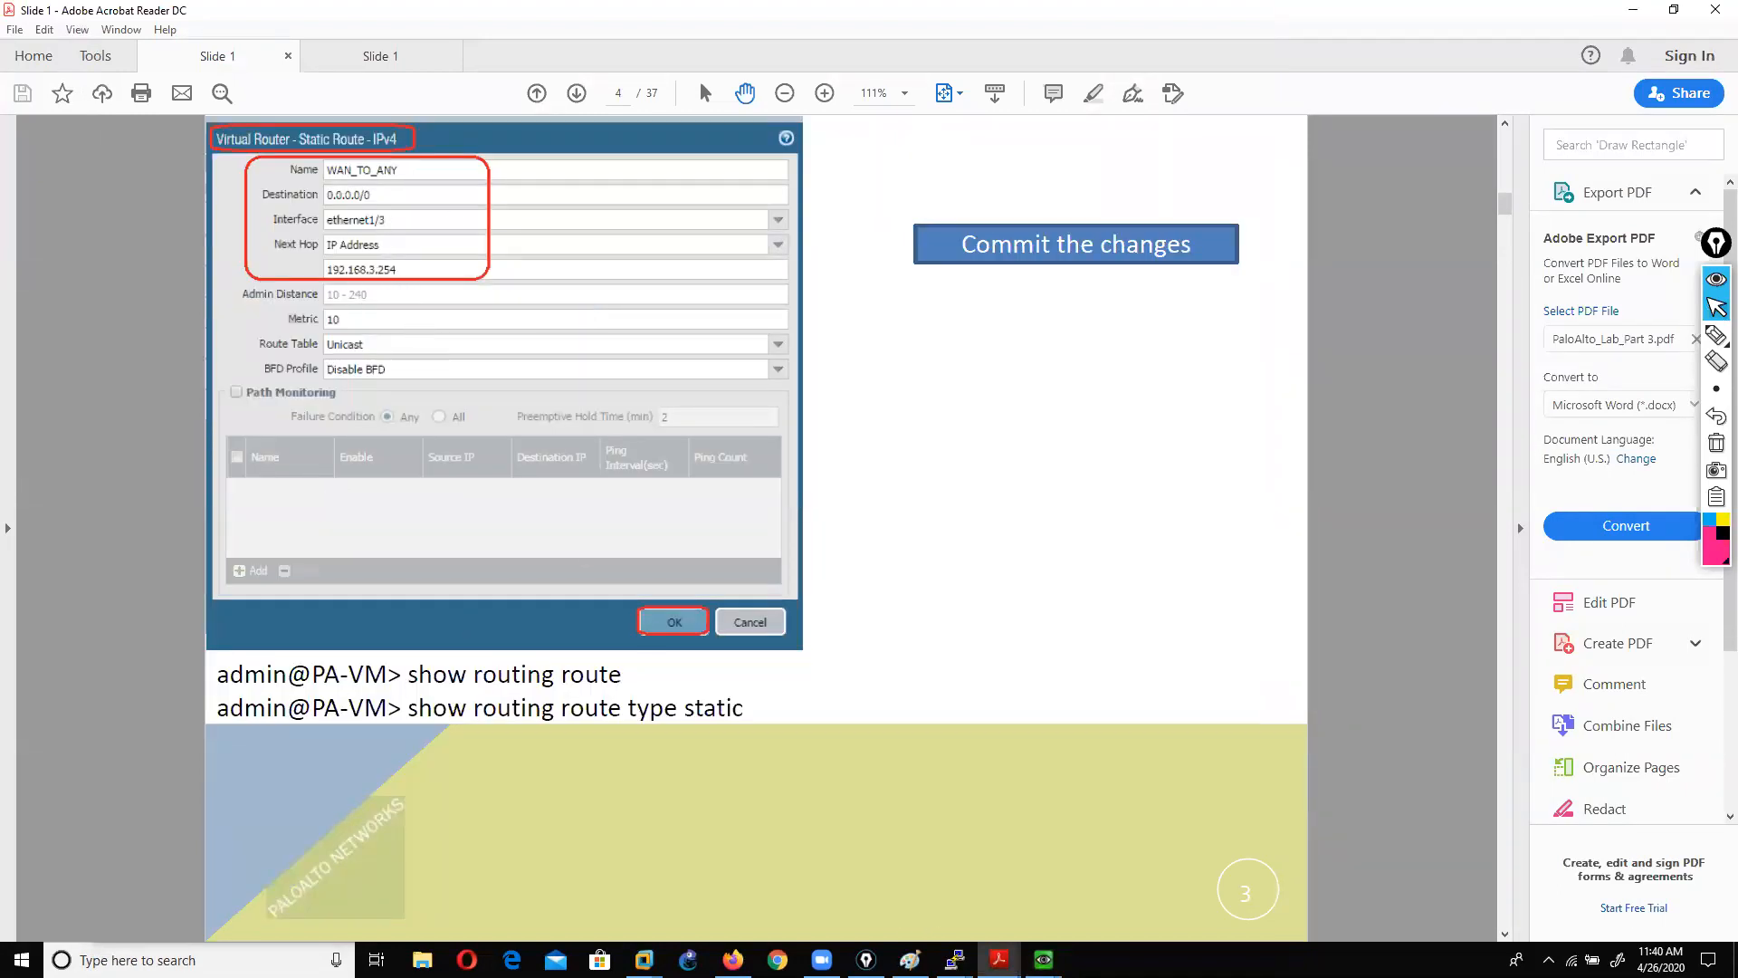
mouse_move(1044, 959)
left_click(1048, 892)
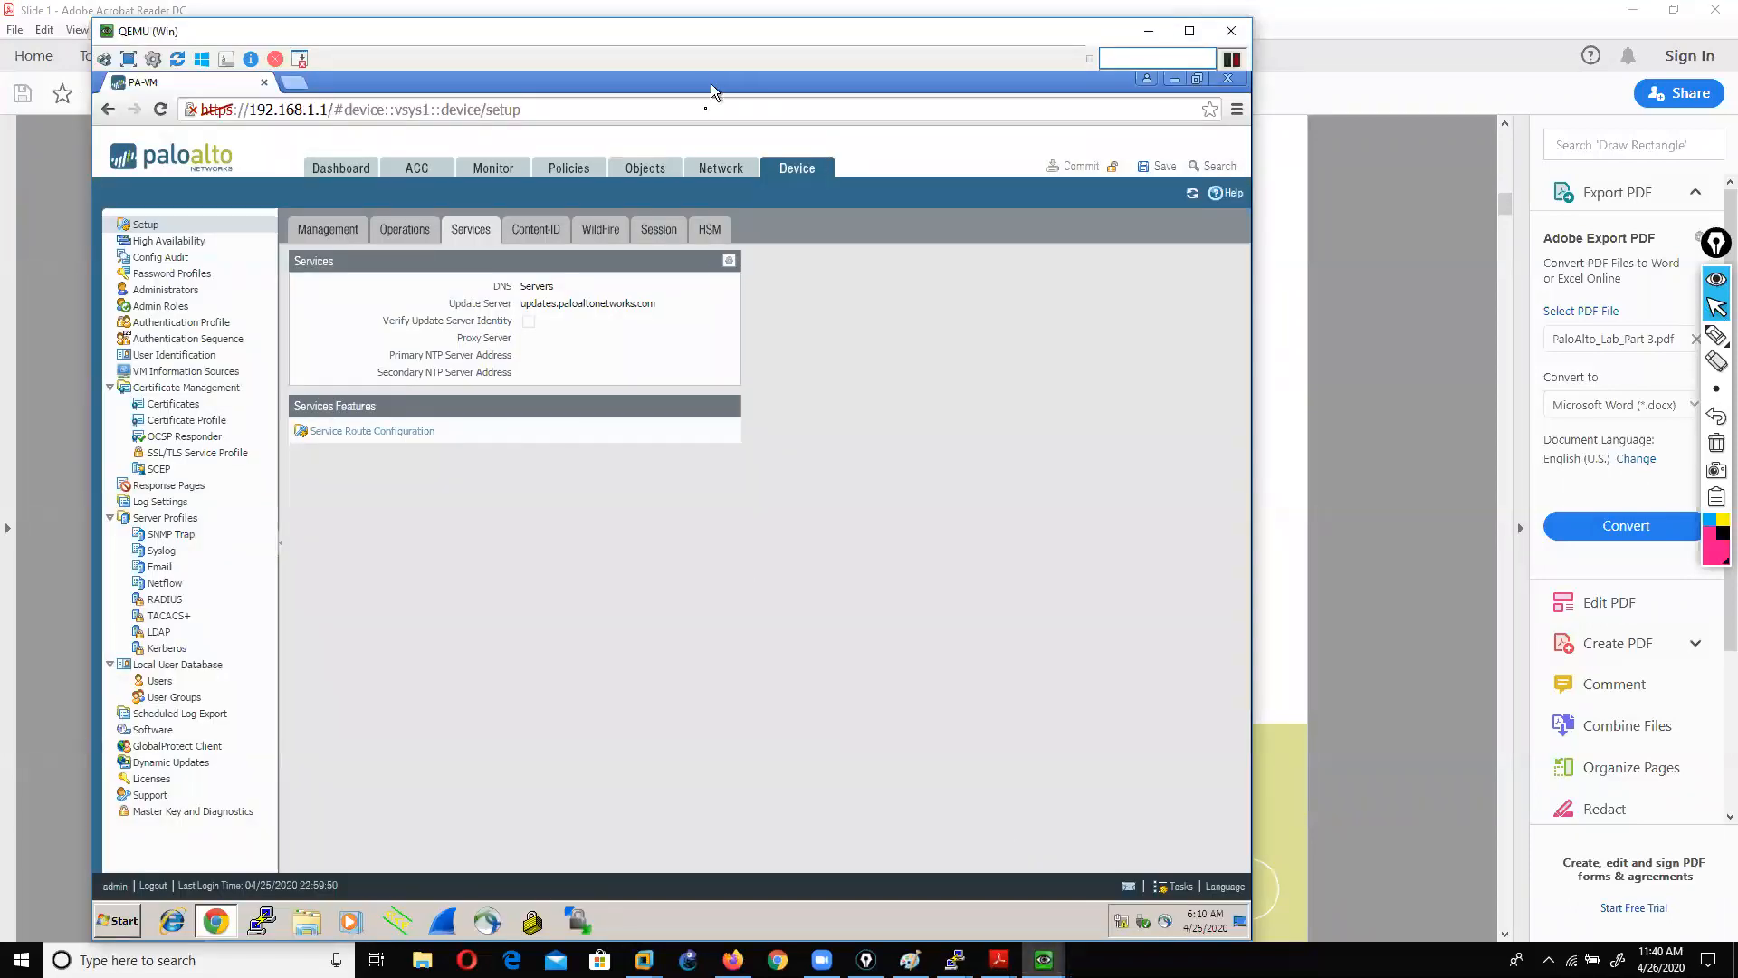
Step: Start a new static route in virtual router vir1's Static Routes
left_click(719, 178)
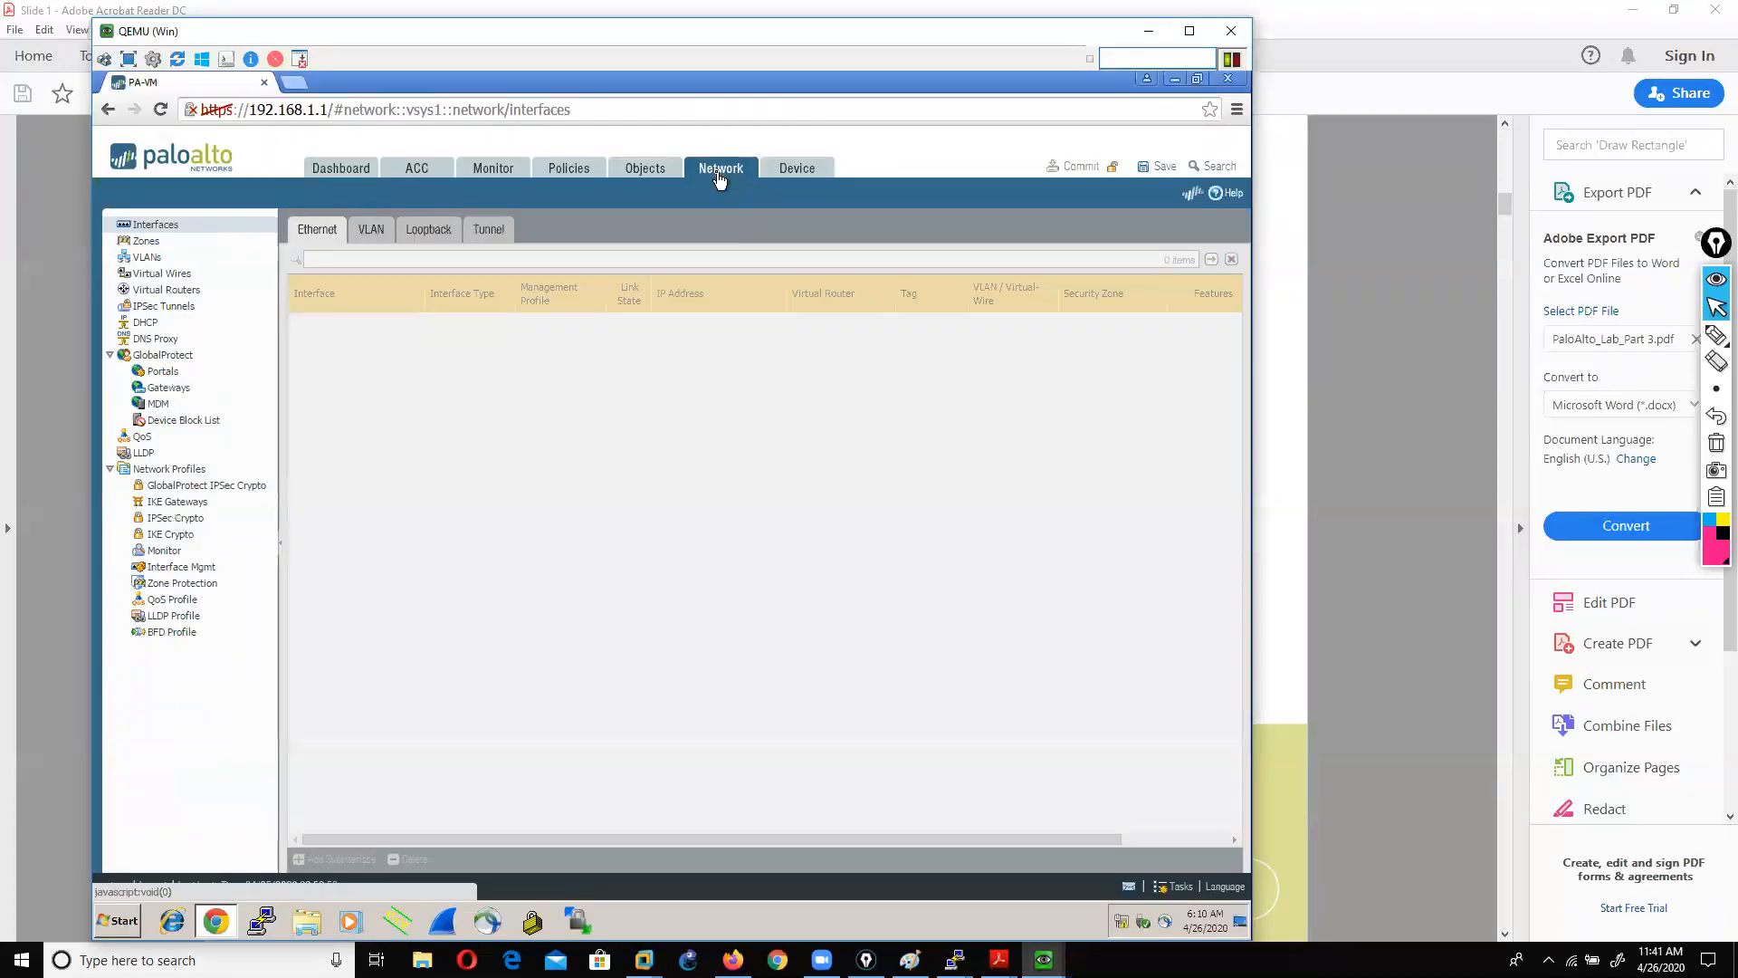
left_click(170, 291)
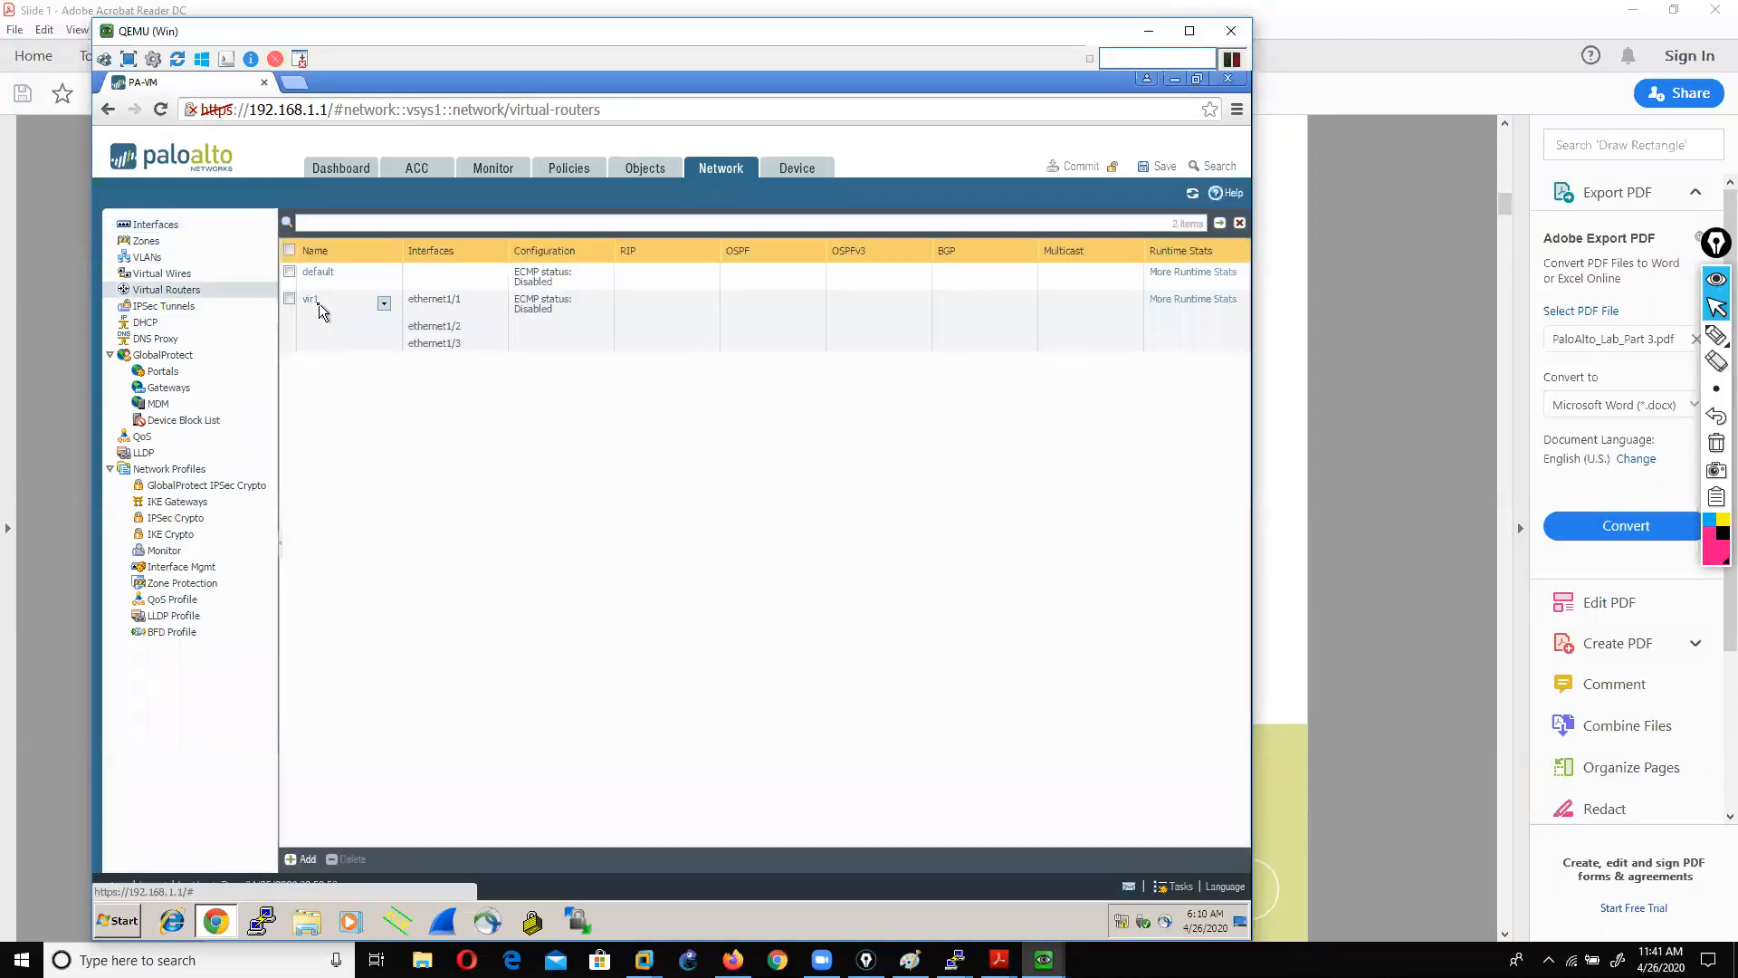
left_click(314, 302)
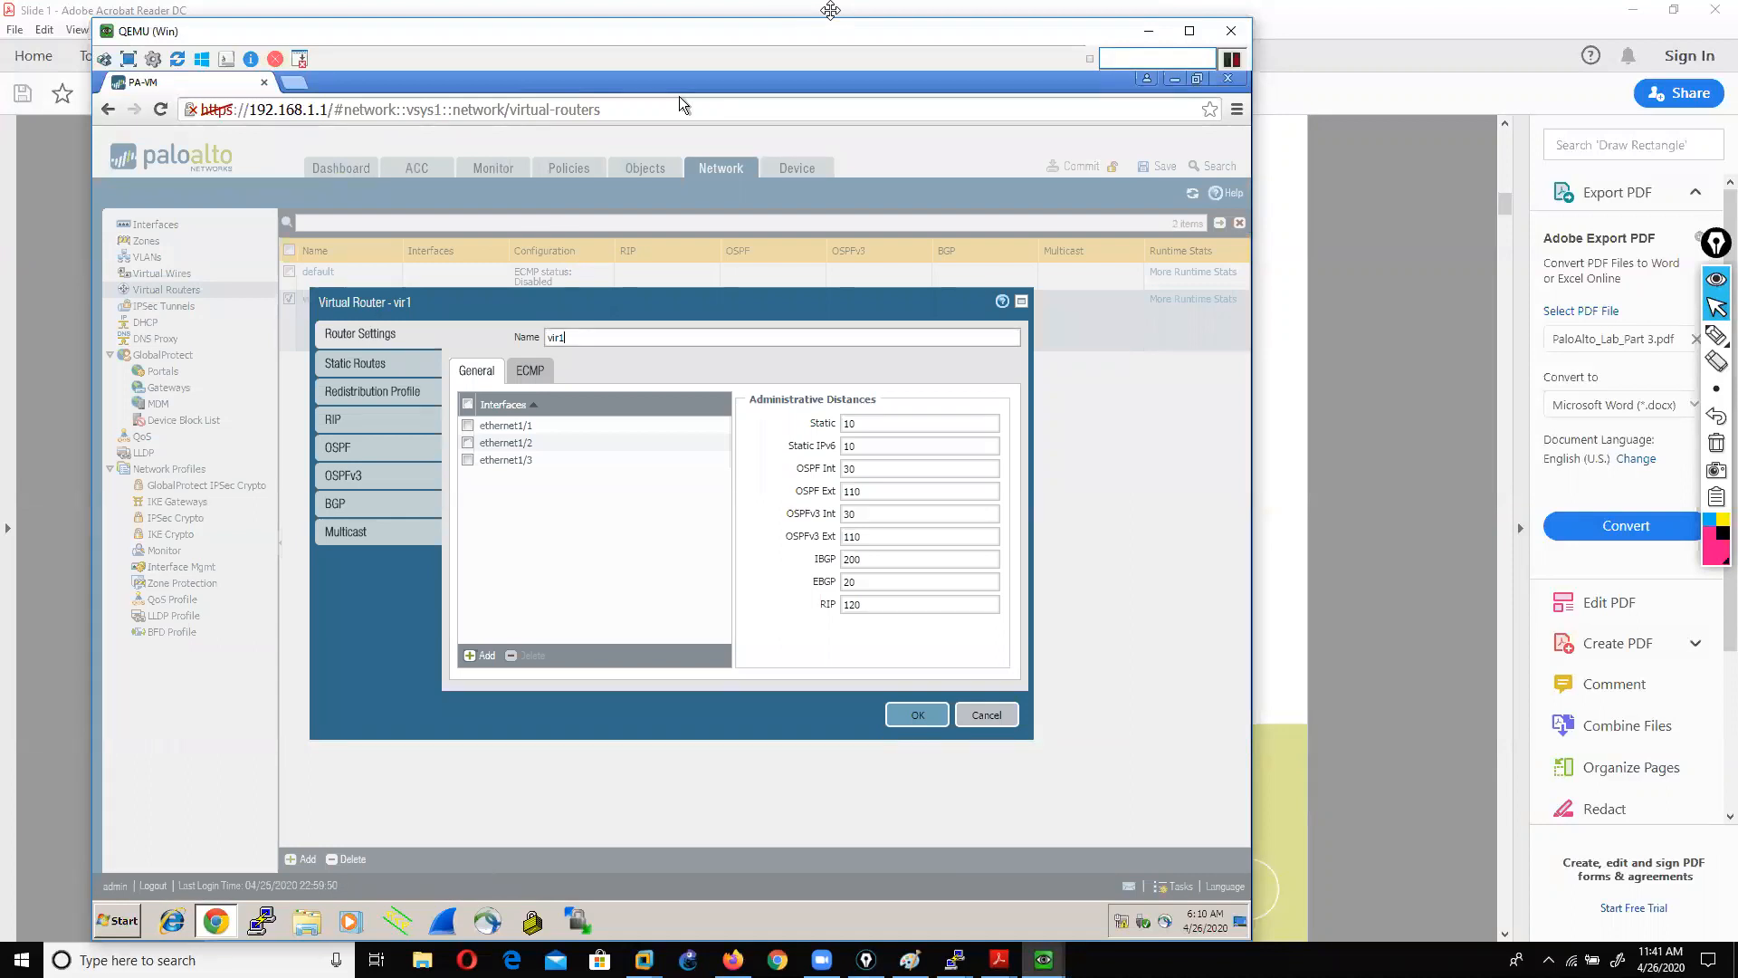
left_click(371, 378)
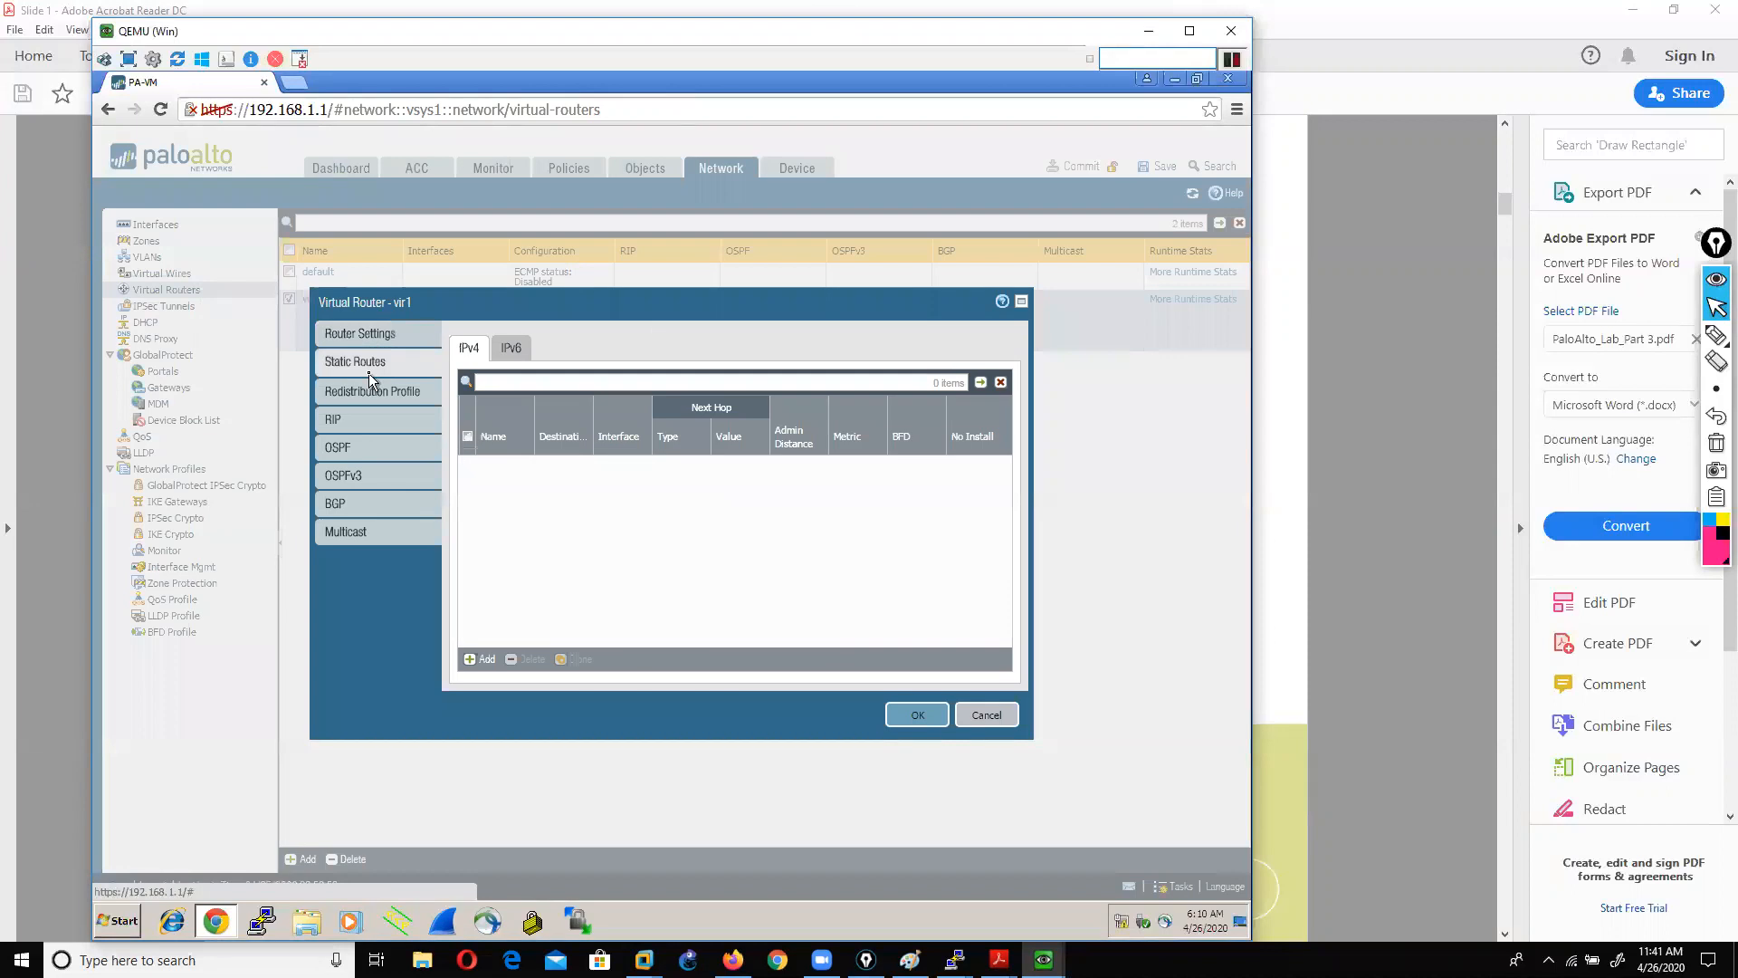
left_click(480, 659)
Step: Mark the route's Name field with a pink on-screen annotation, then clear it
left_click(567, 480)
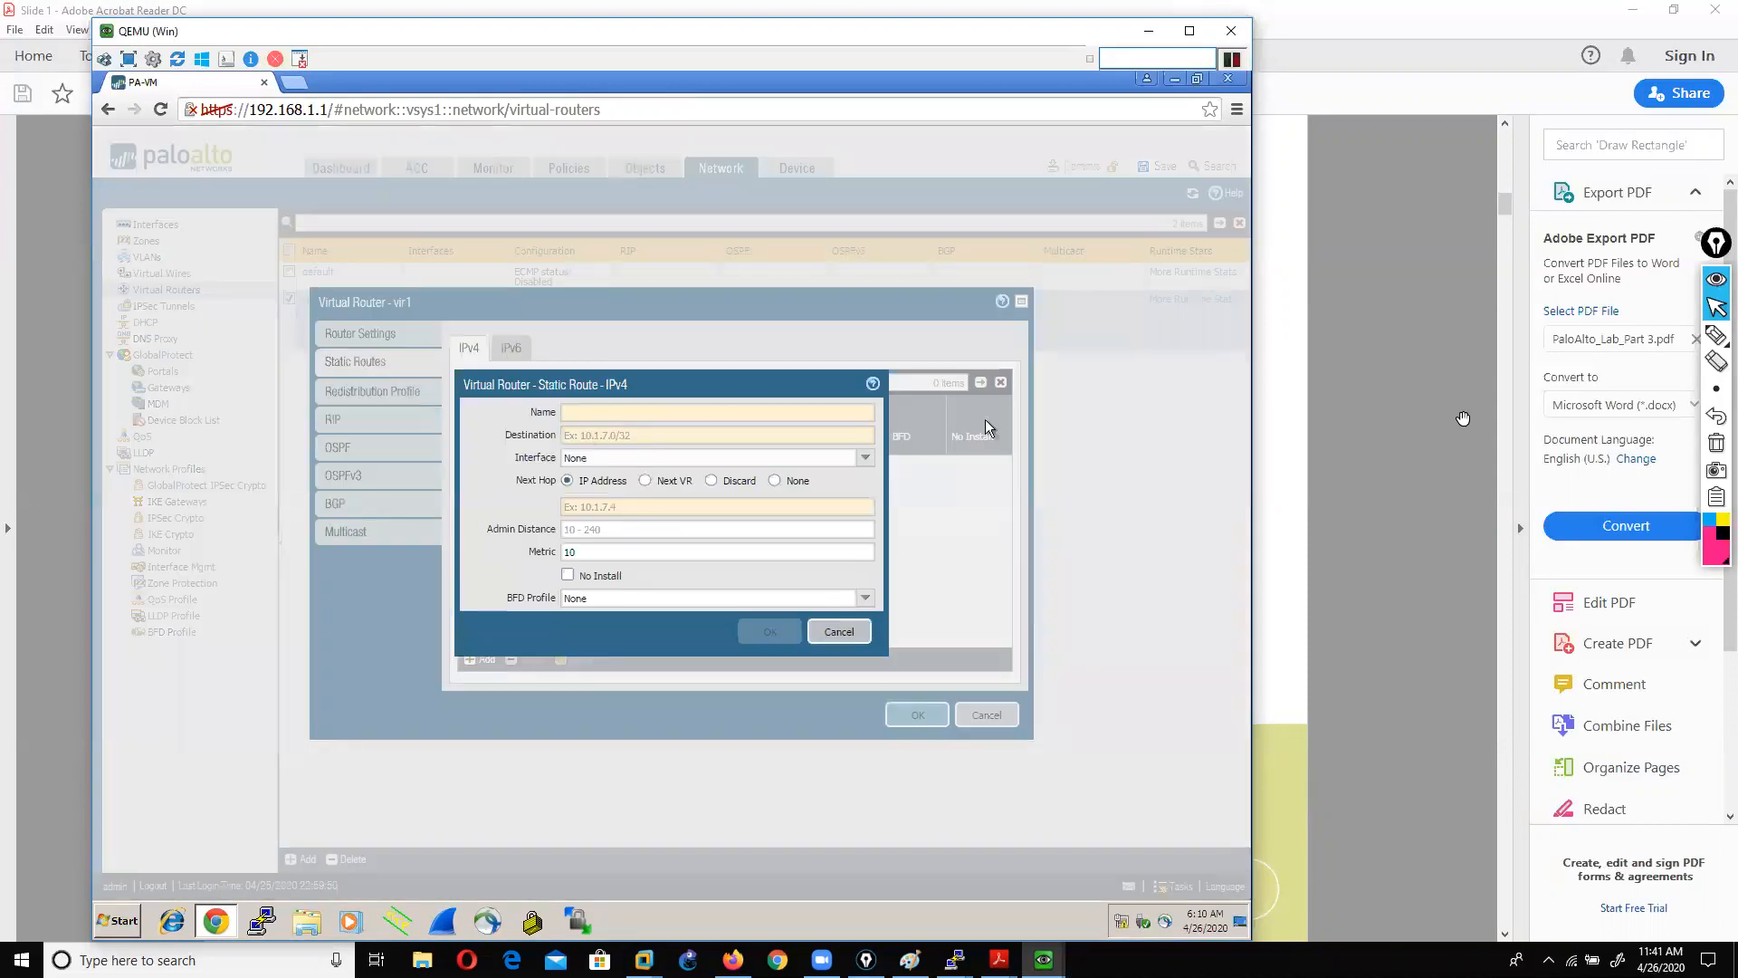
mouse_move(1715, 335)
left_click(1662, 339)
mouse_move(462, 415)
left_mouse_down()
mouse_move(530, 415)
mouse_move(514, 423)
left_mouse_up()
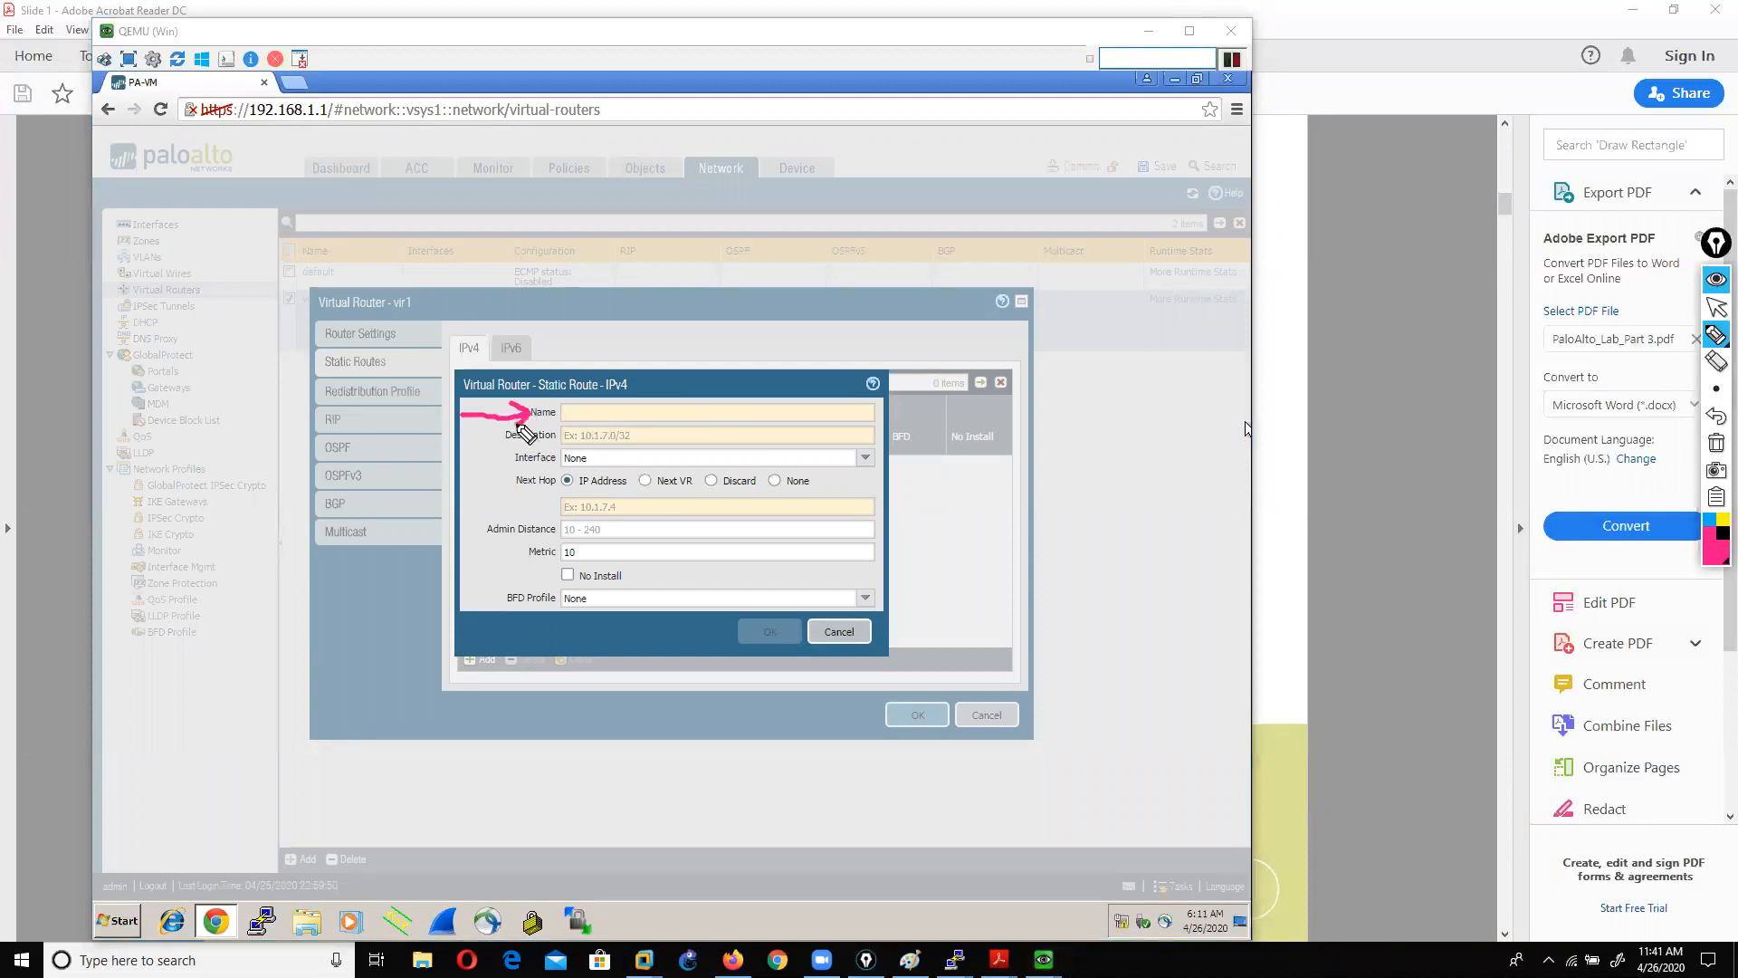
left_click(1717, 446)
left_click(1716, 308)
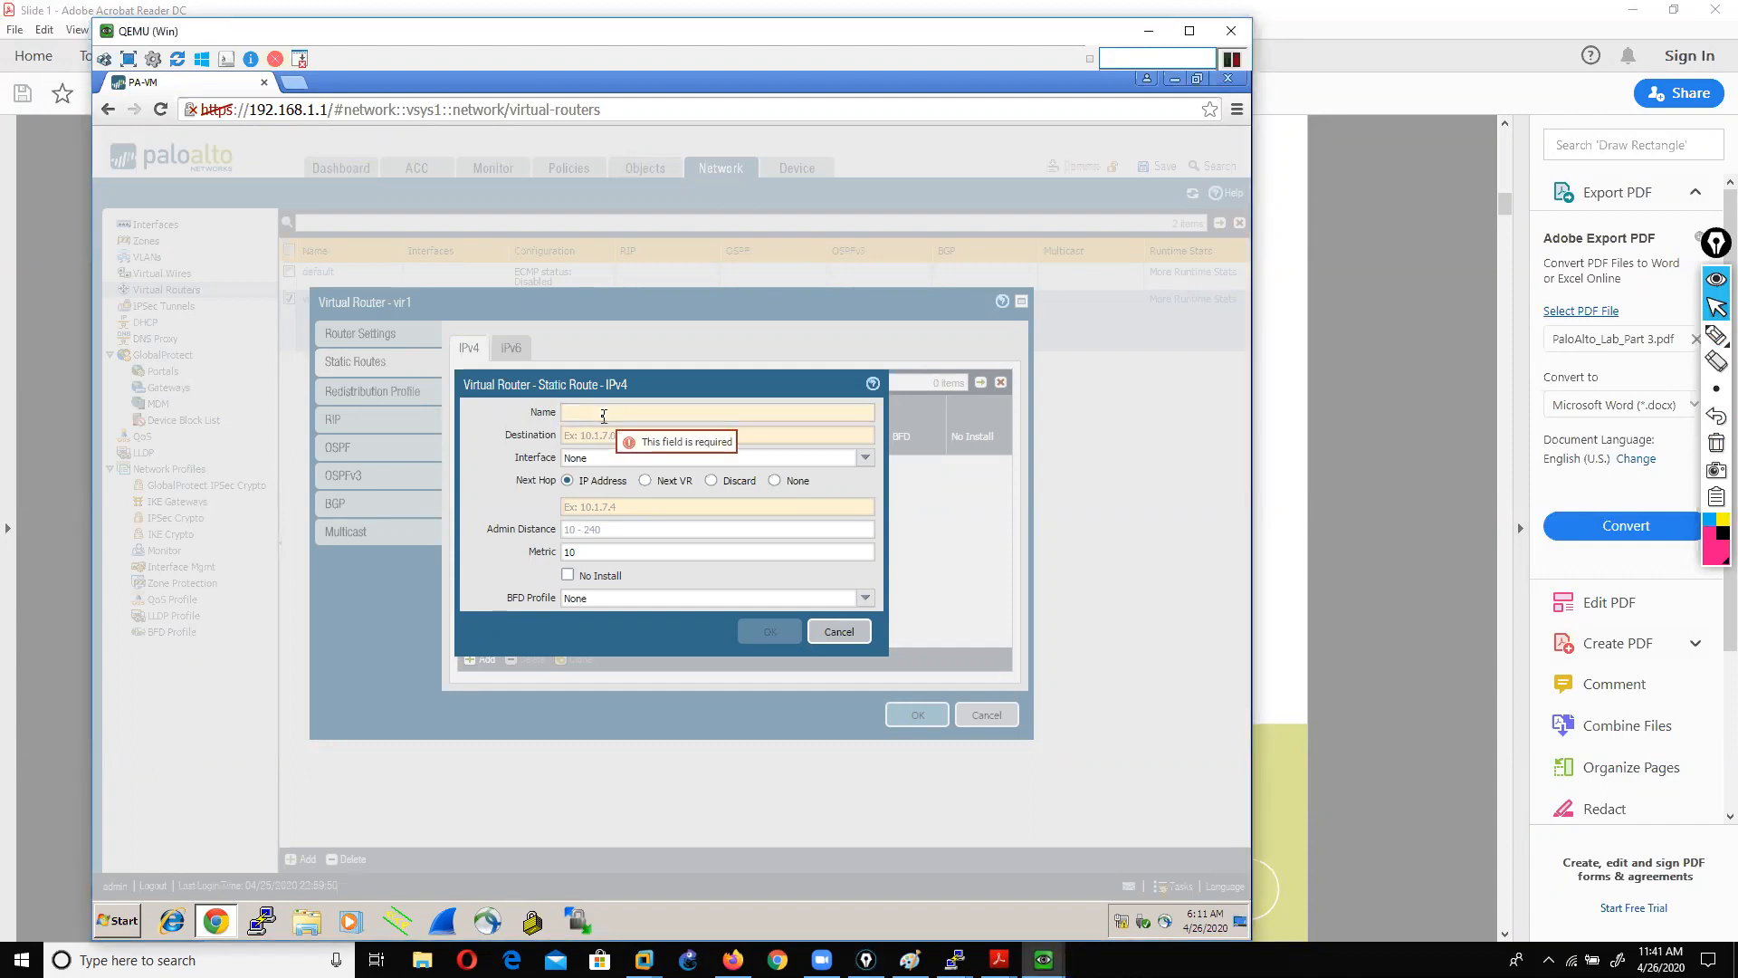
Step: Fill route wan_to_any: 0.0.0.0/0 via ethernet1/3, next hop 192.168.0.1, then cancel both dialogs unsaved
type("wan_")
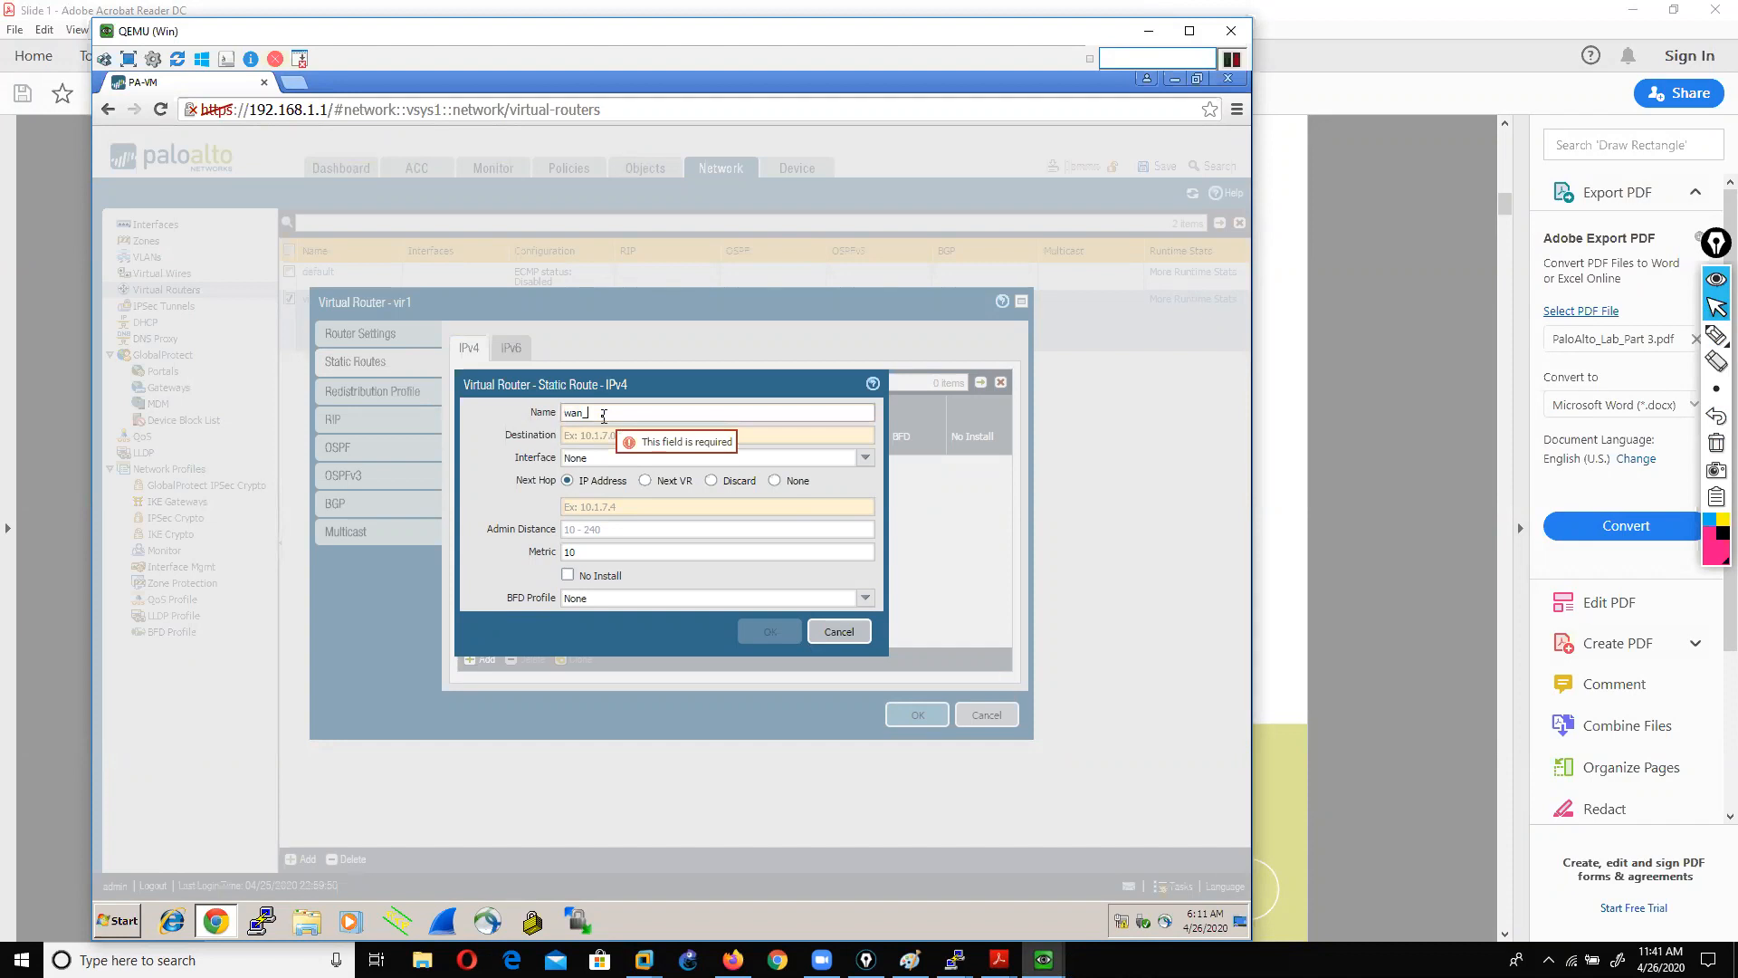
type("to_inm")
key("BackSpace")
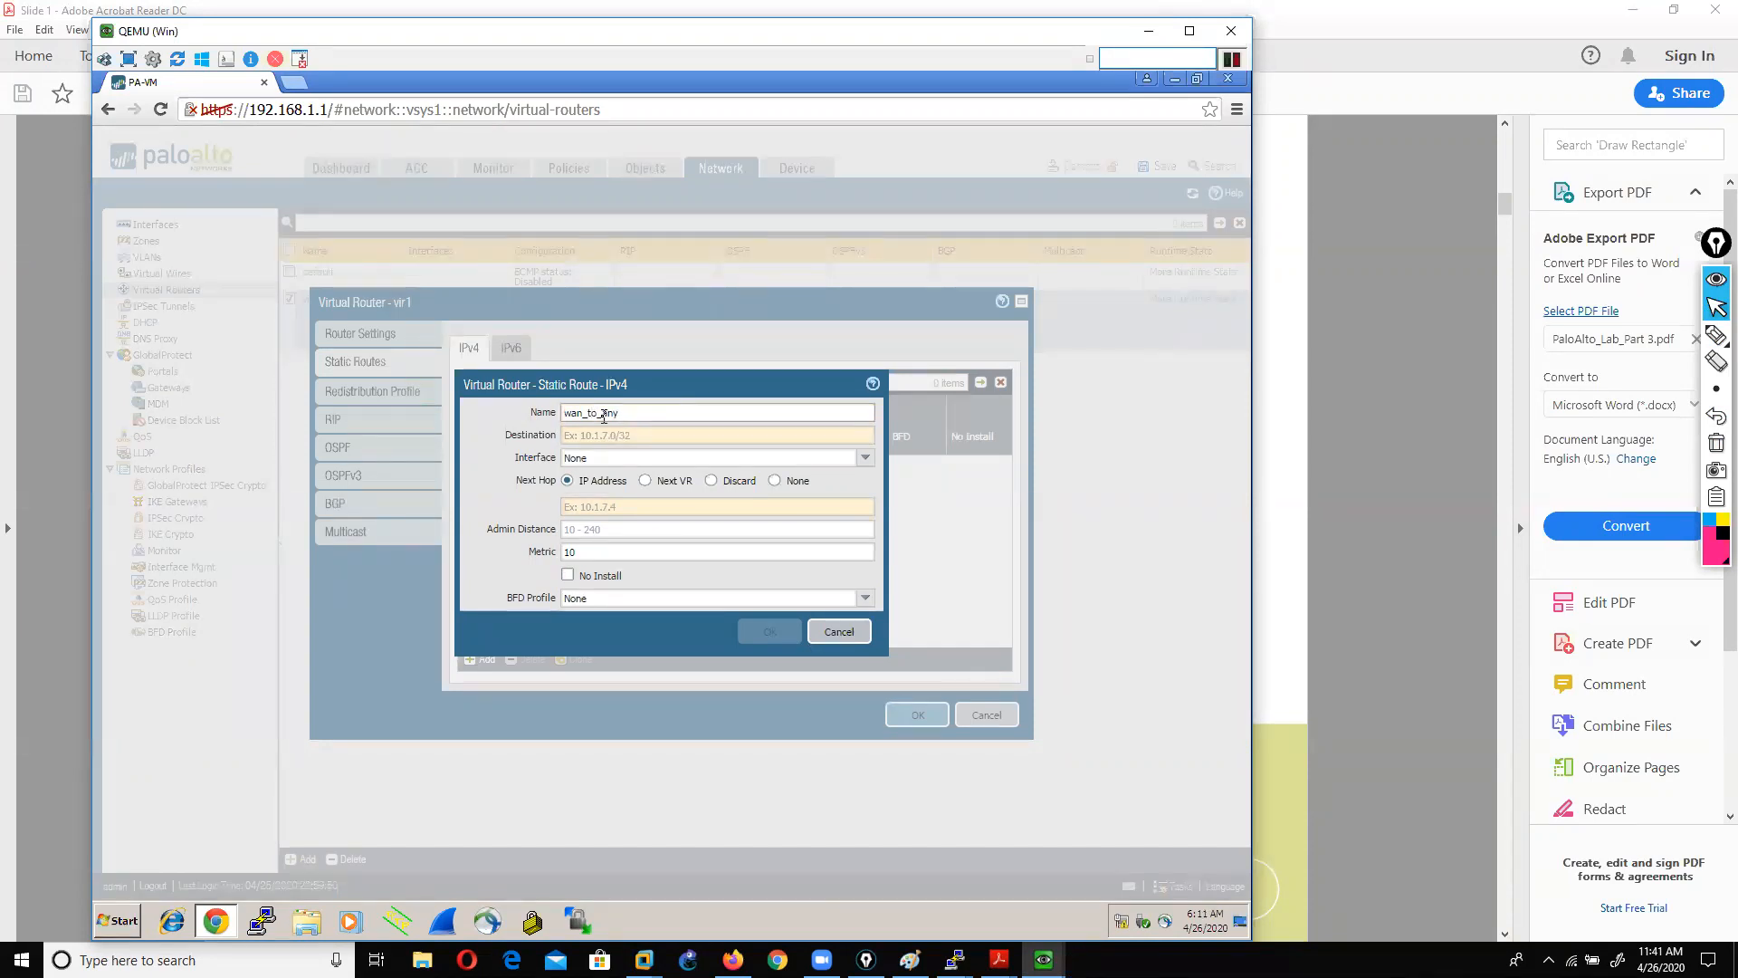
left_click(615, 434)
type("0.0.0.0")
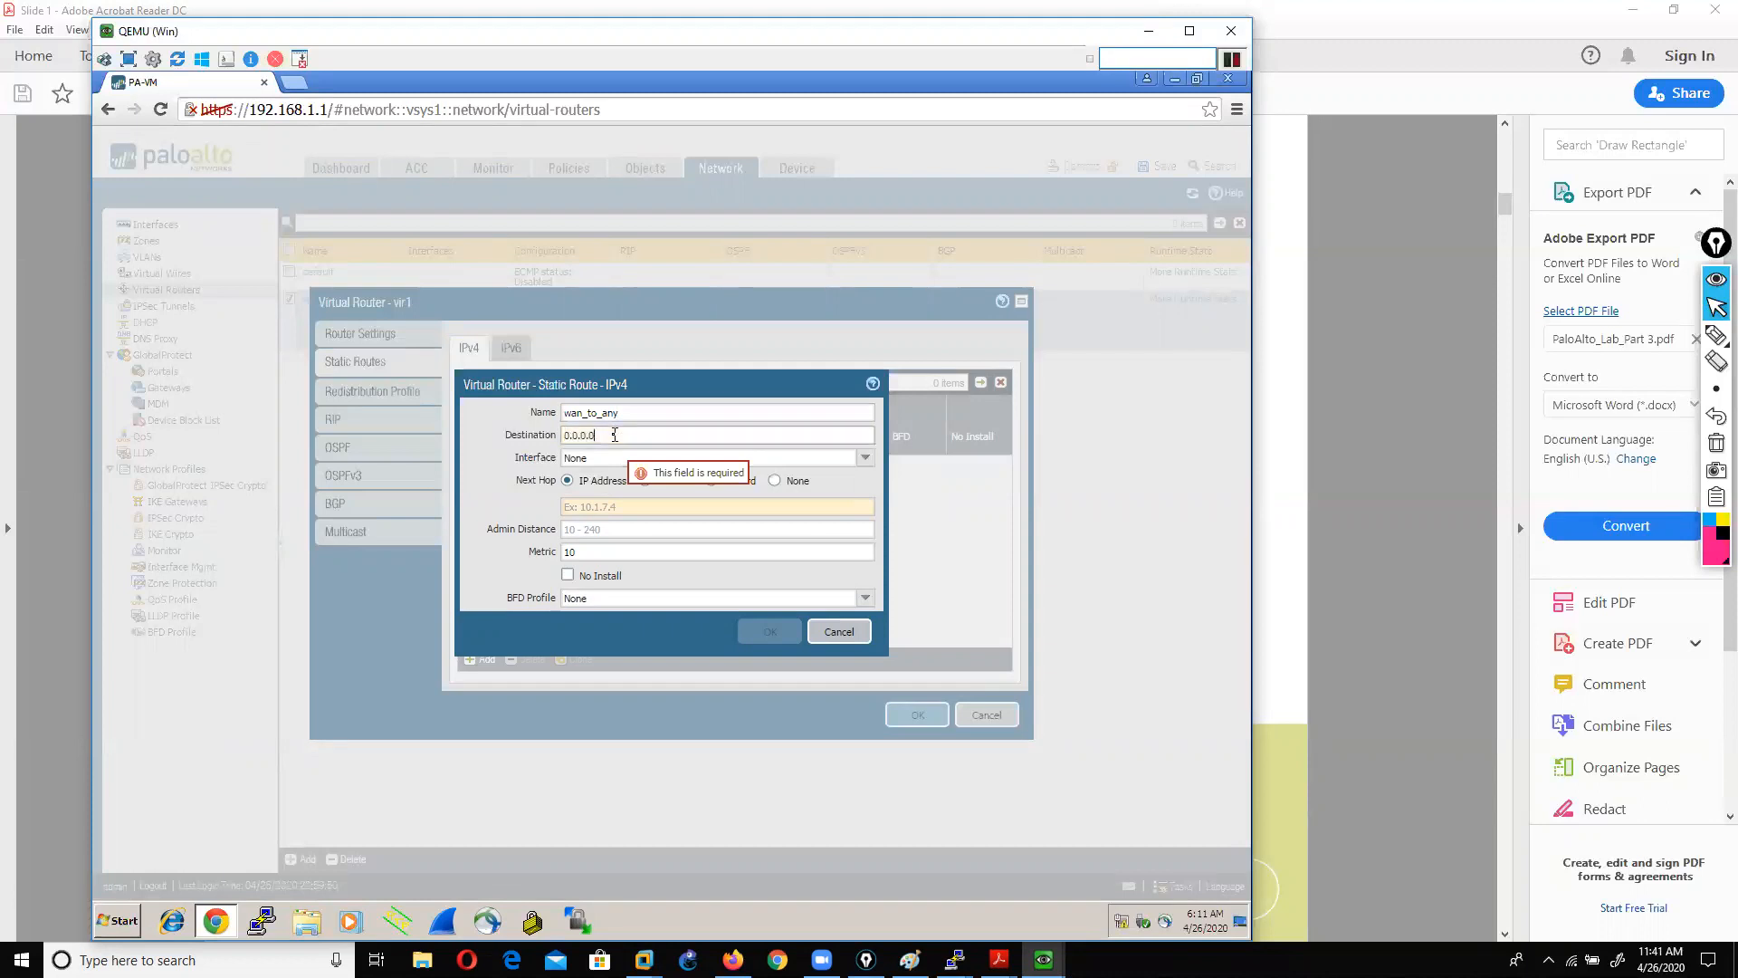
type("/0")
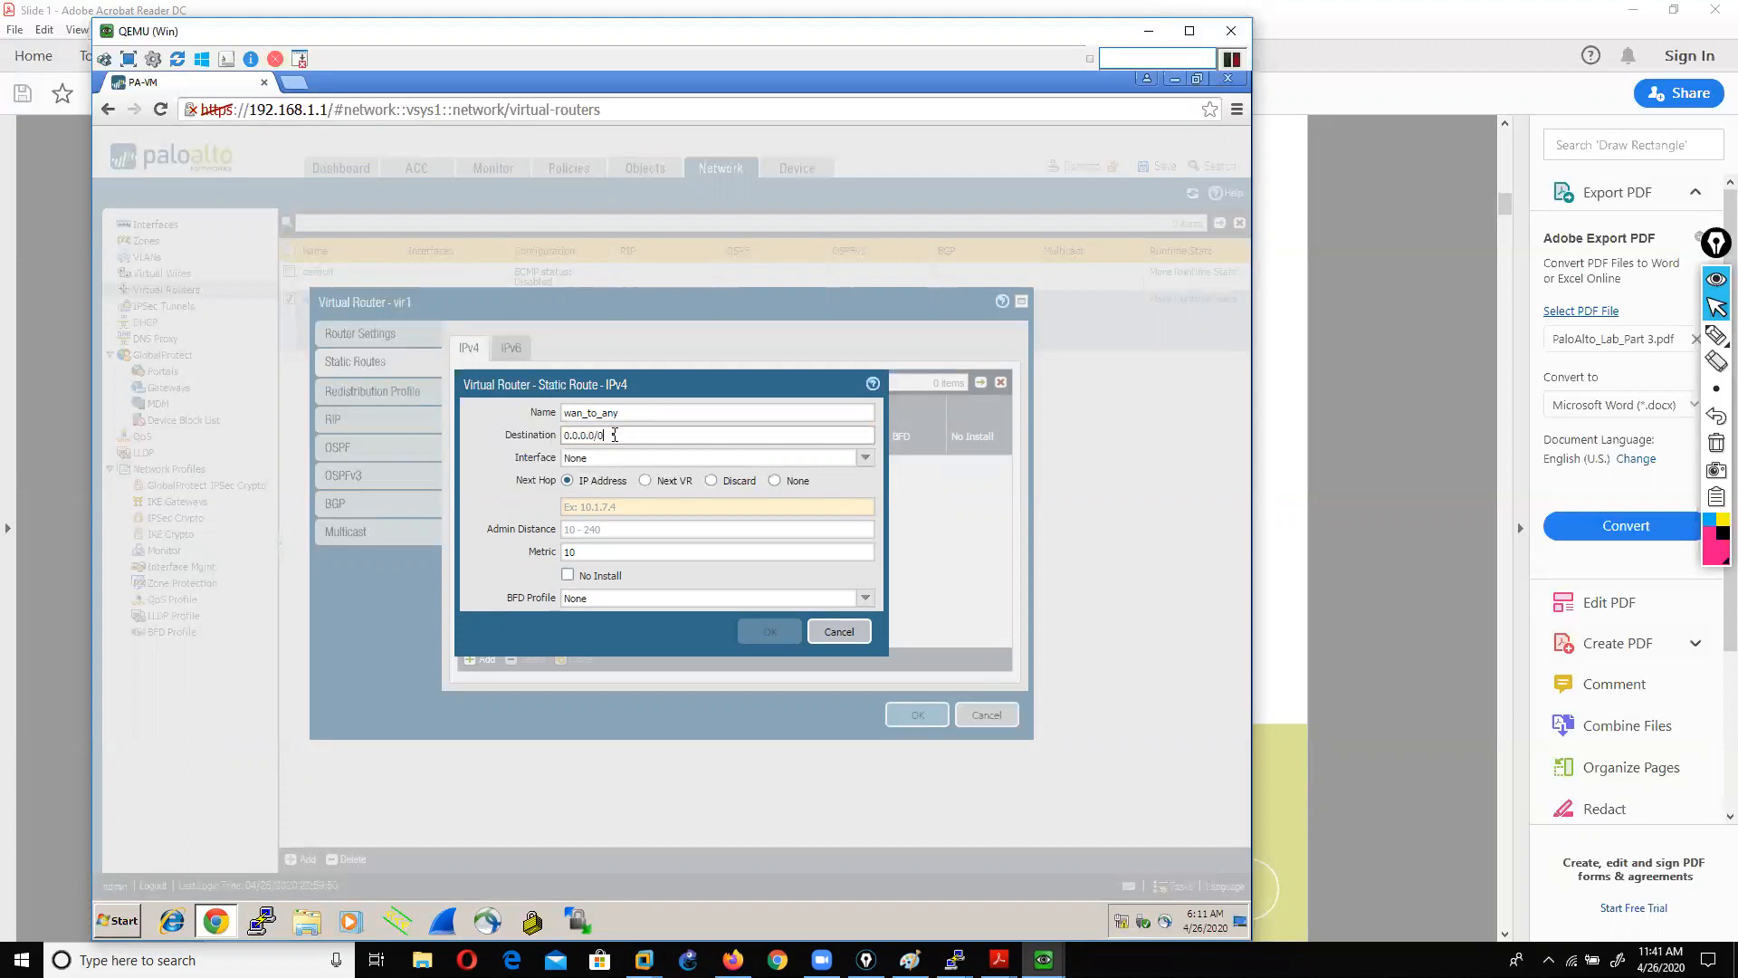
left_click(864, 457)
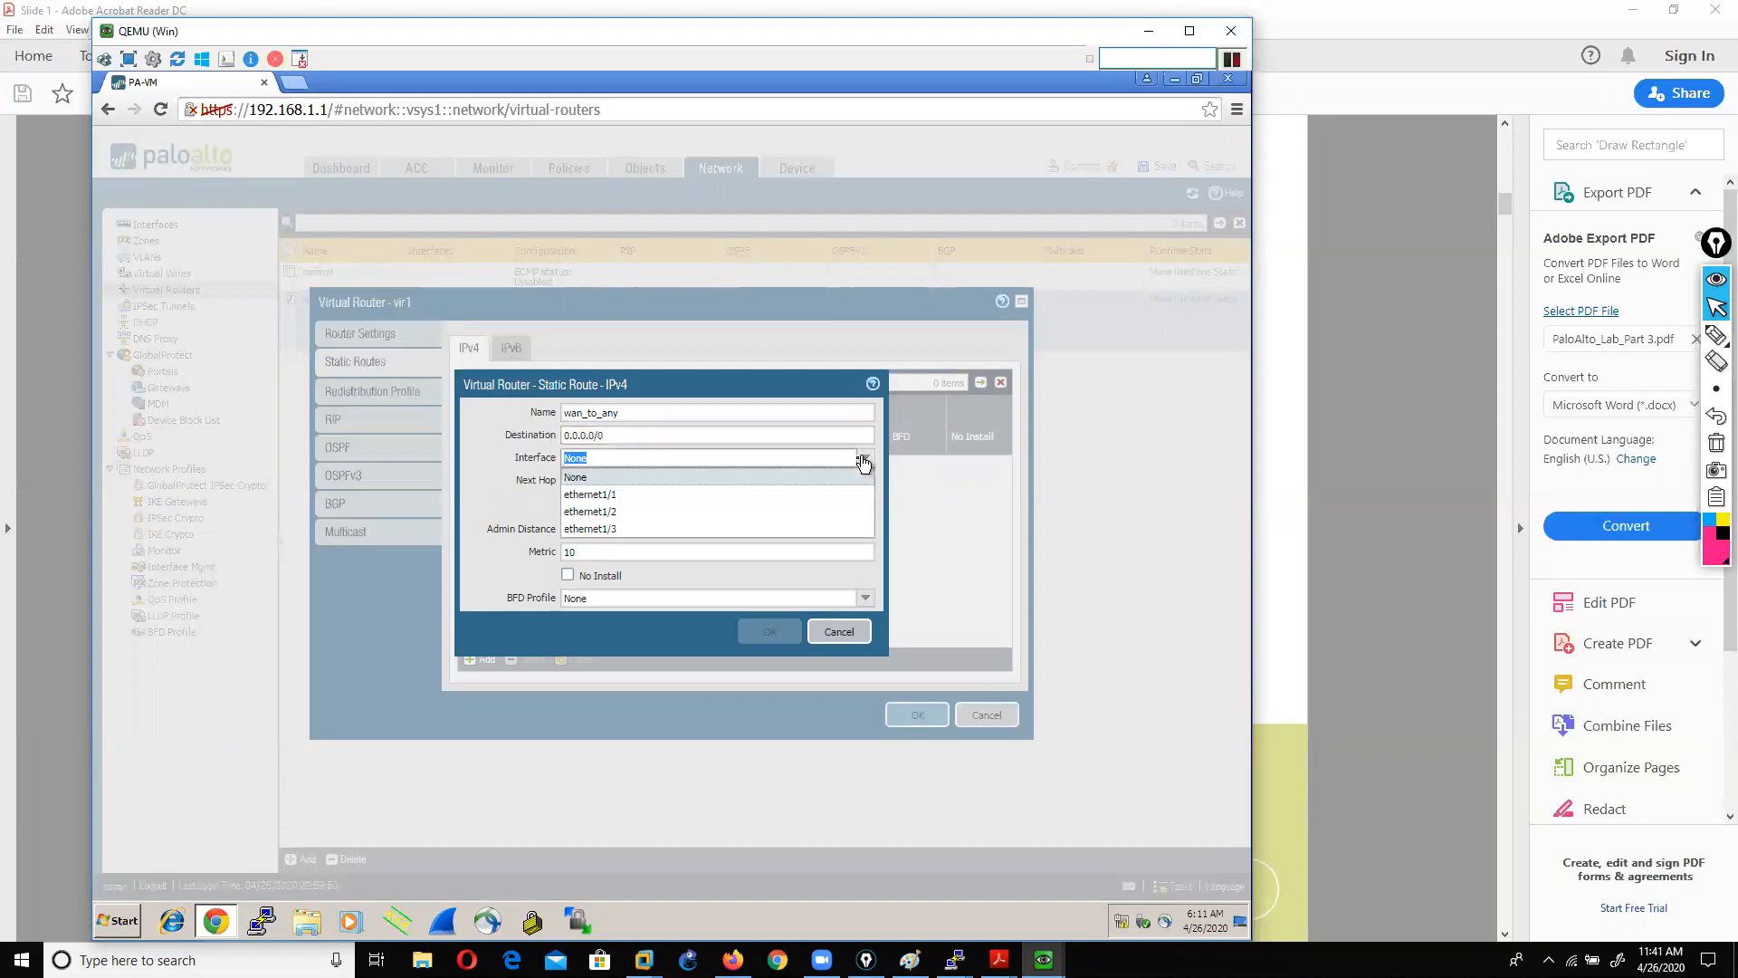
left_click(627, 528)
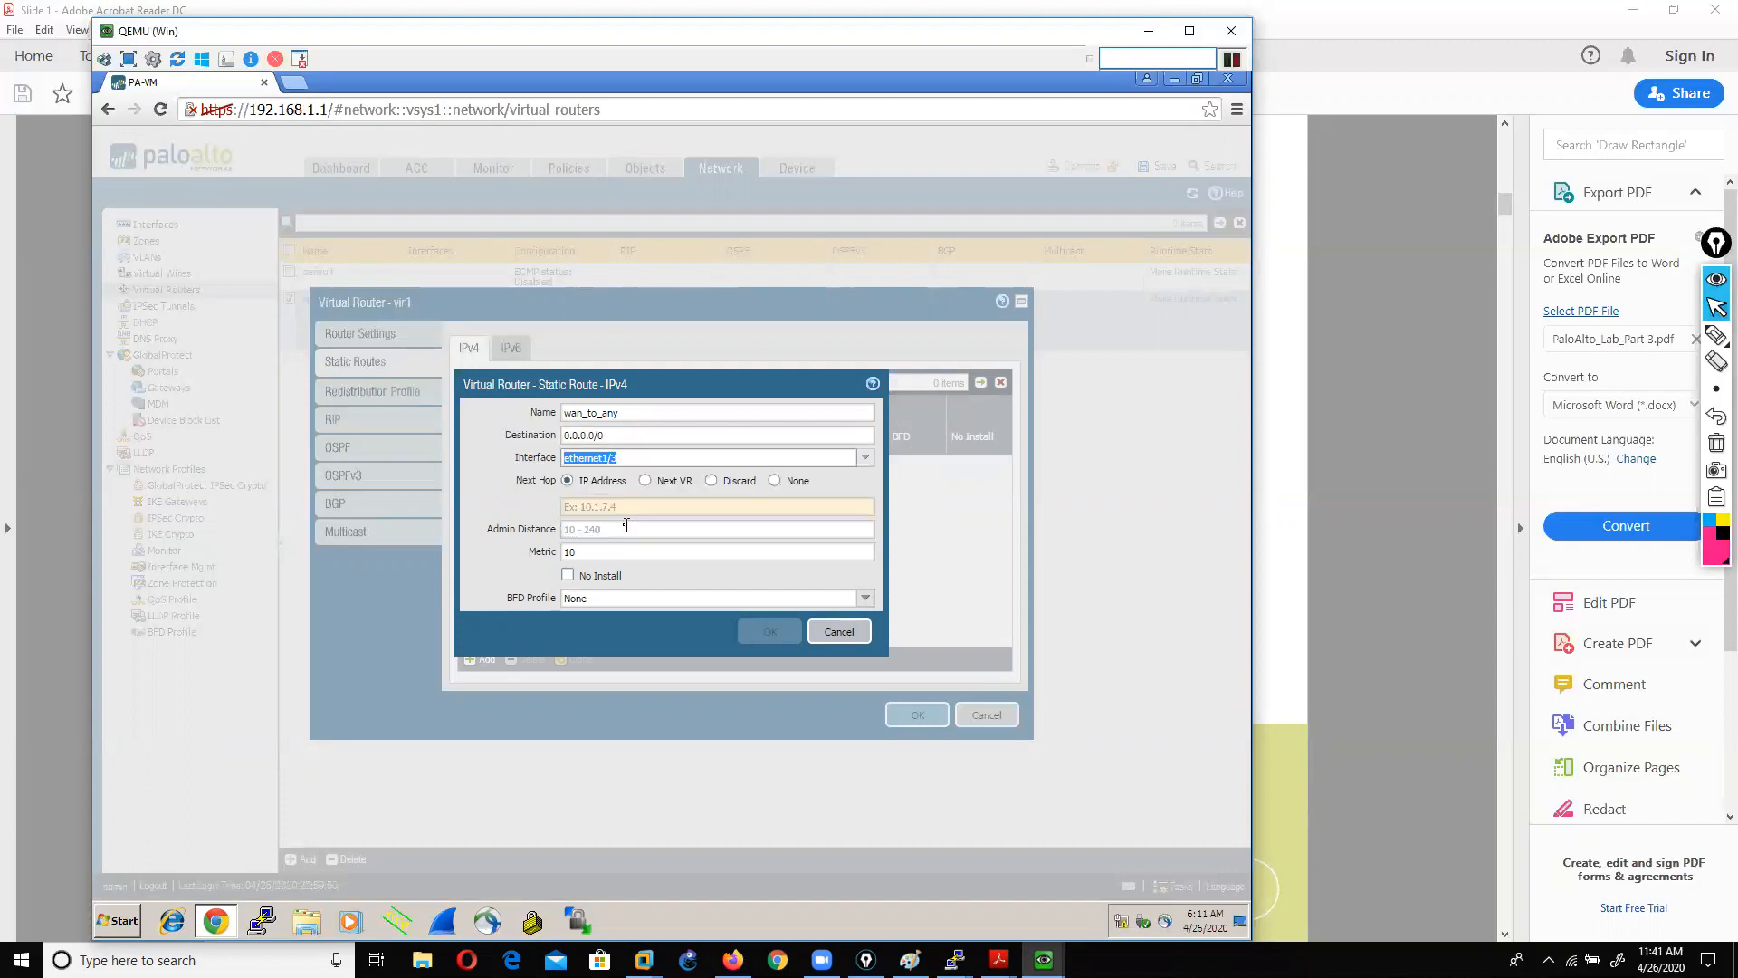
left_click(586, 503)
type("192.168.0.1")
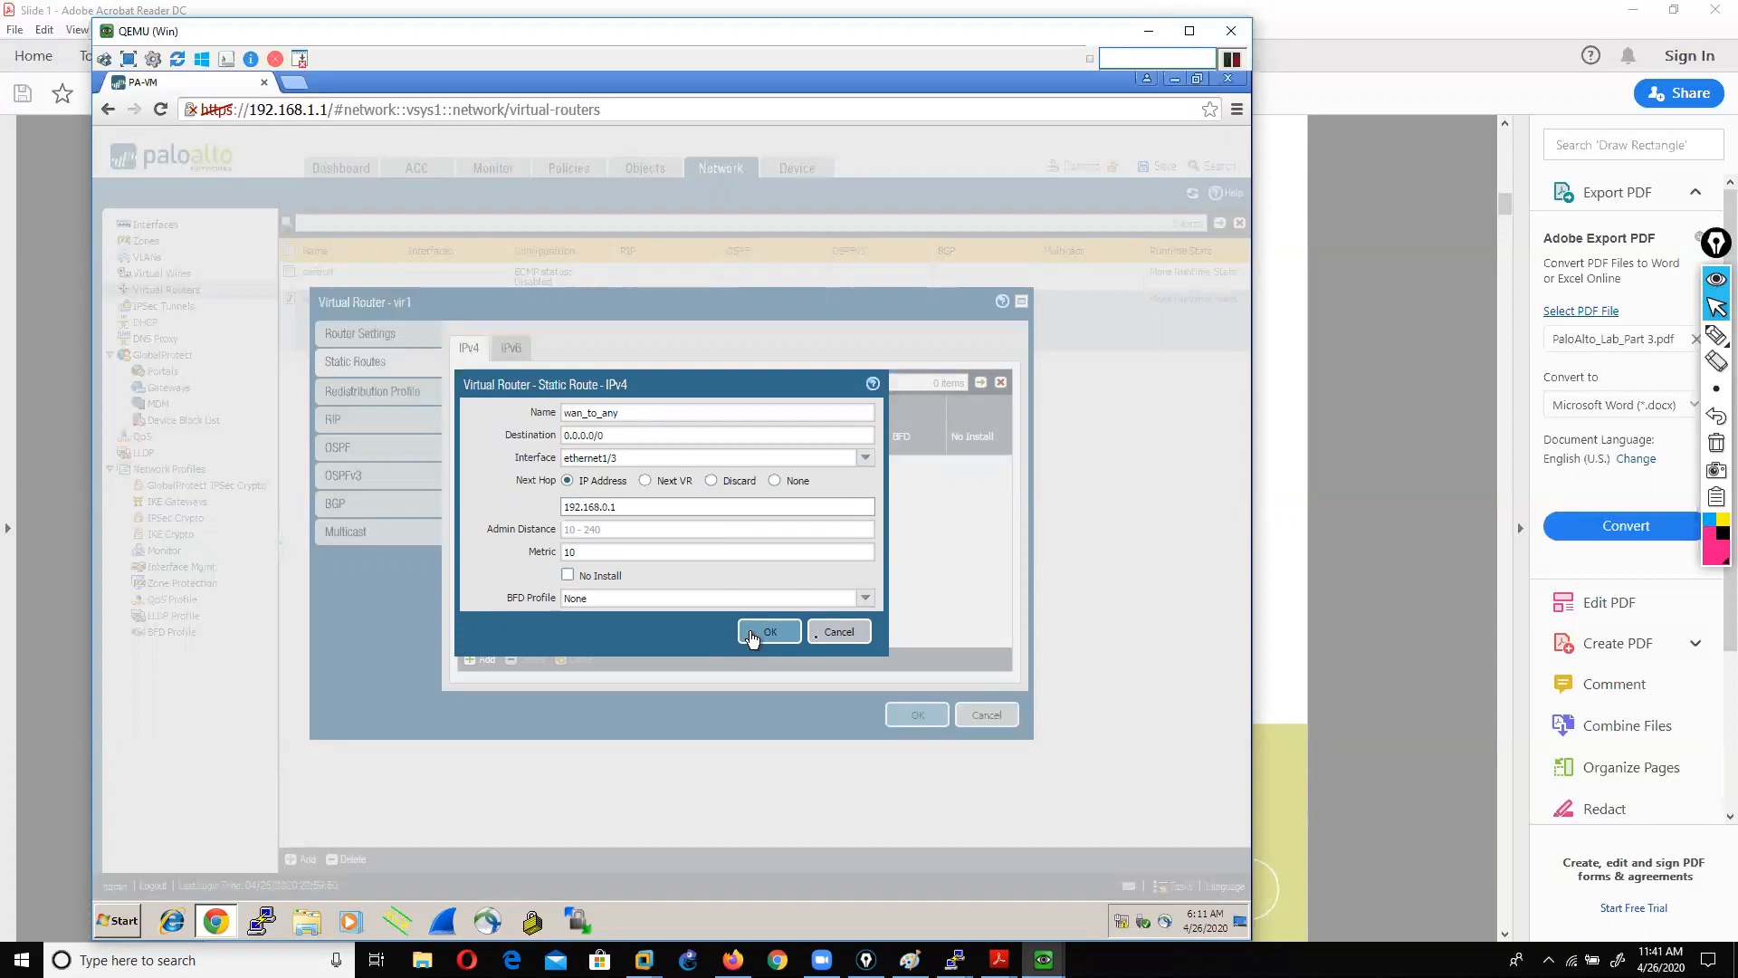
left_click(847, 637)
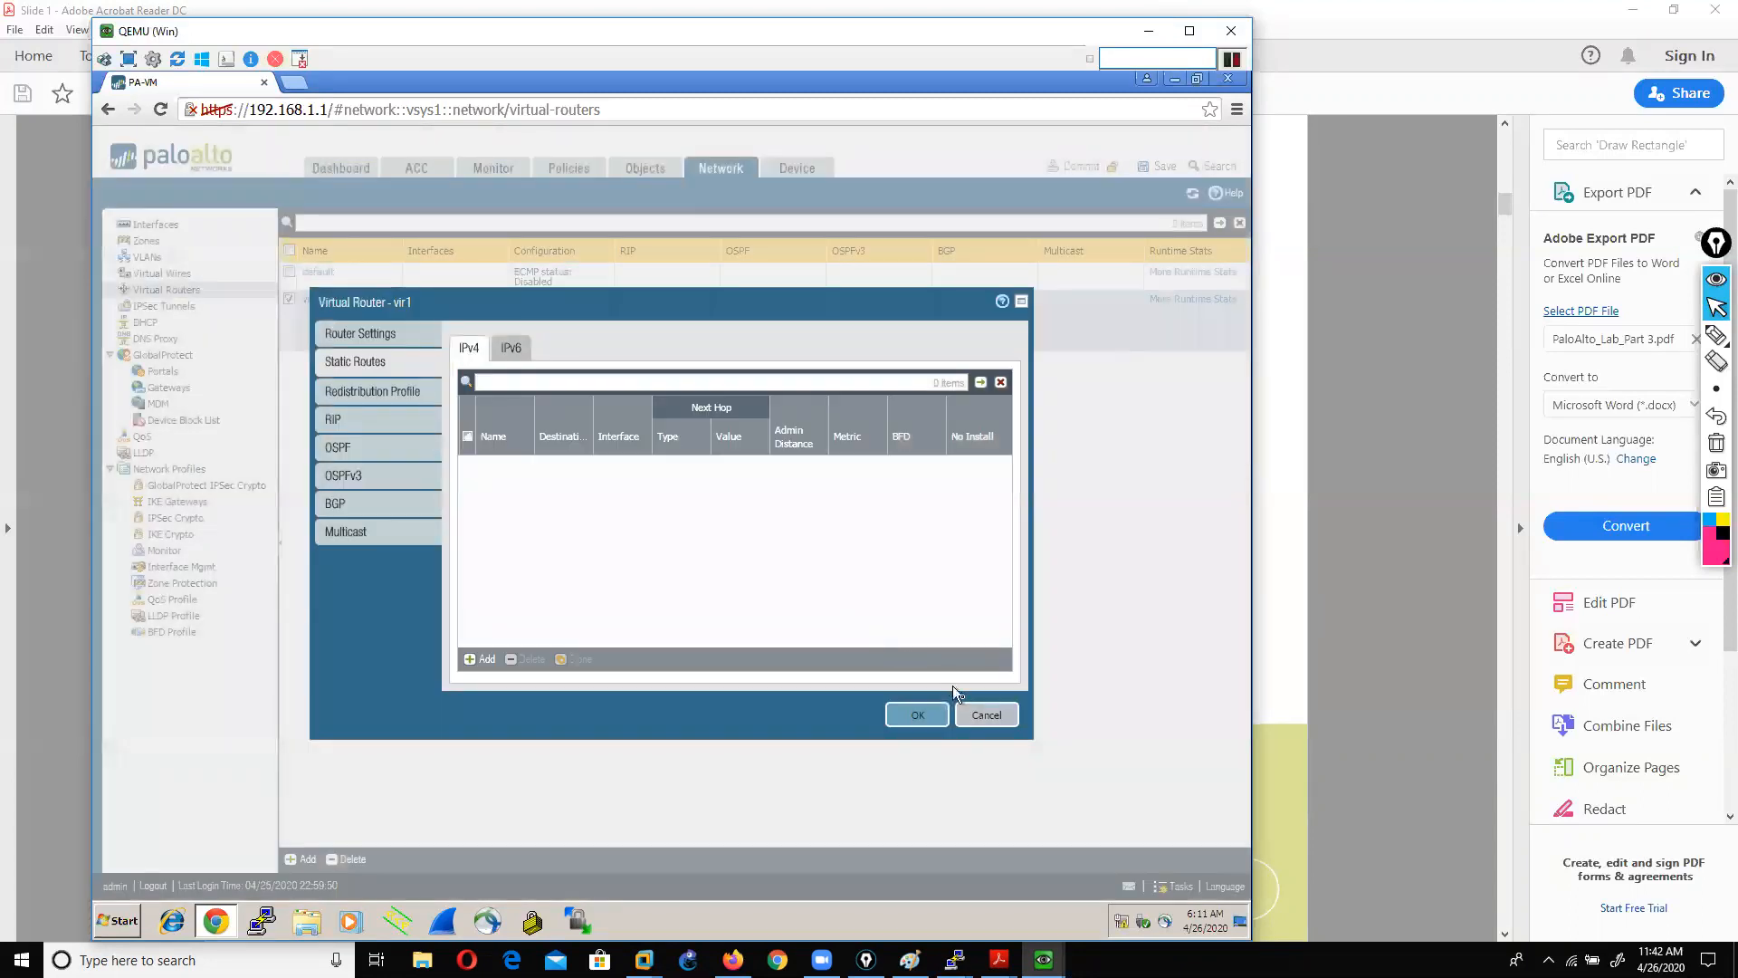
left_click(982, 715)
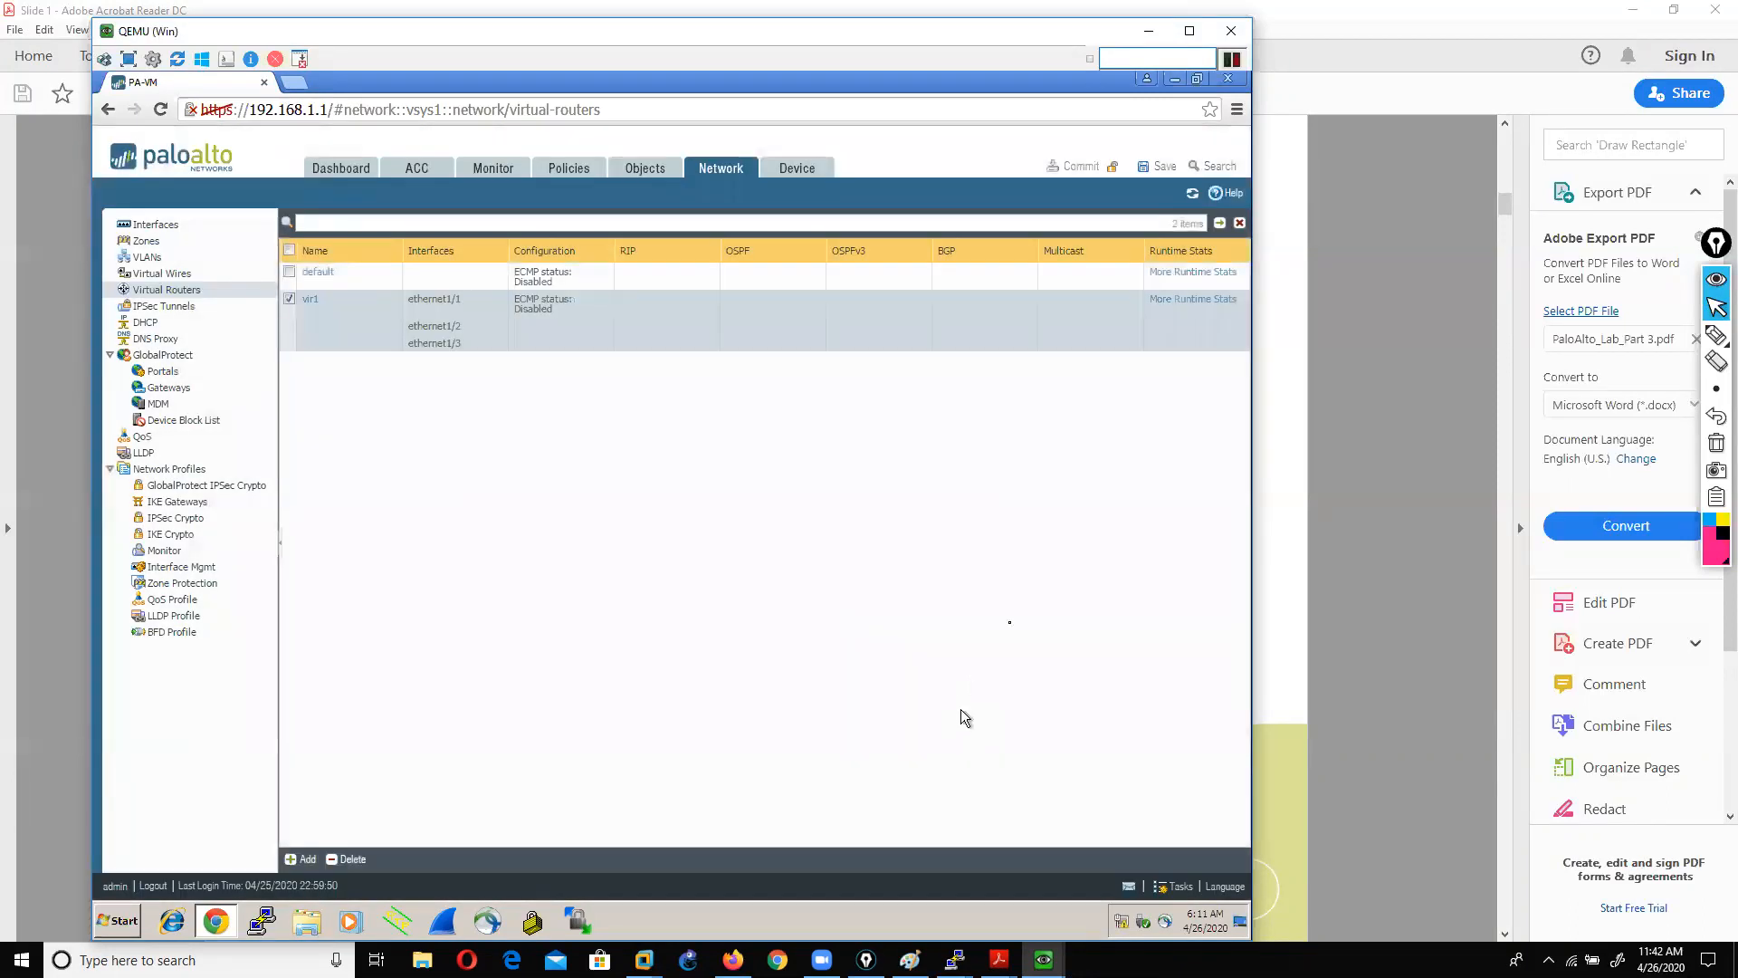
Step: On the Win2 XP guest, close Network Connections and launch a cmd prompt
left_click(1044, 960)
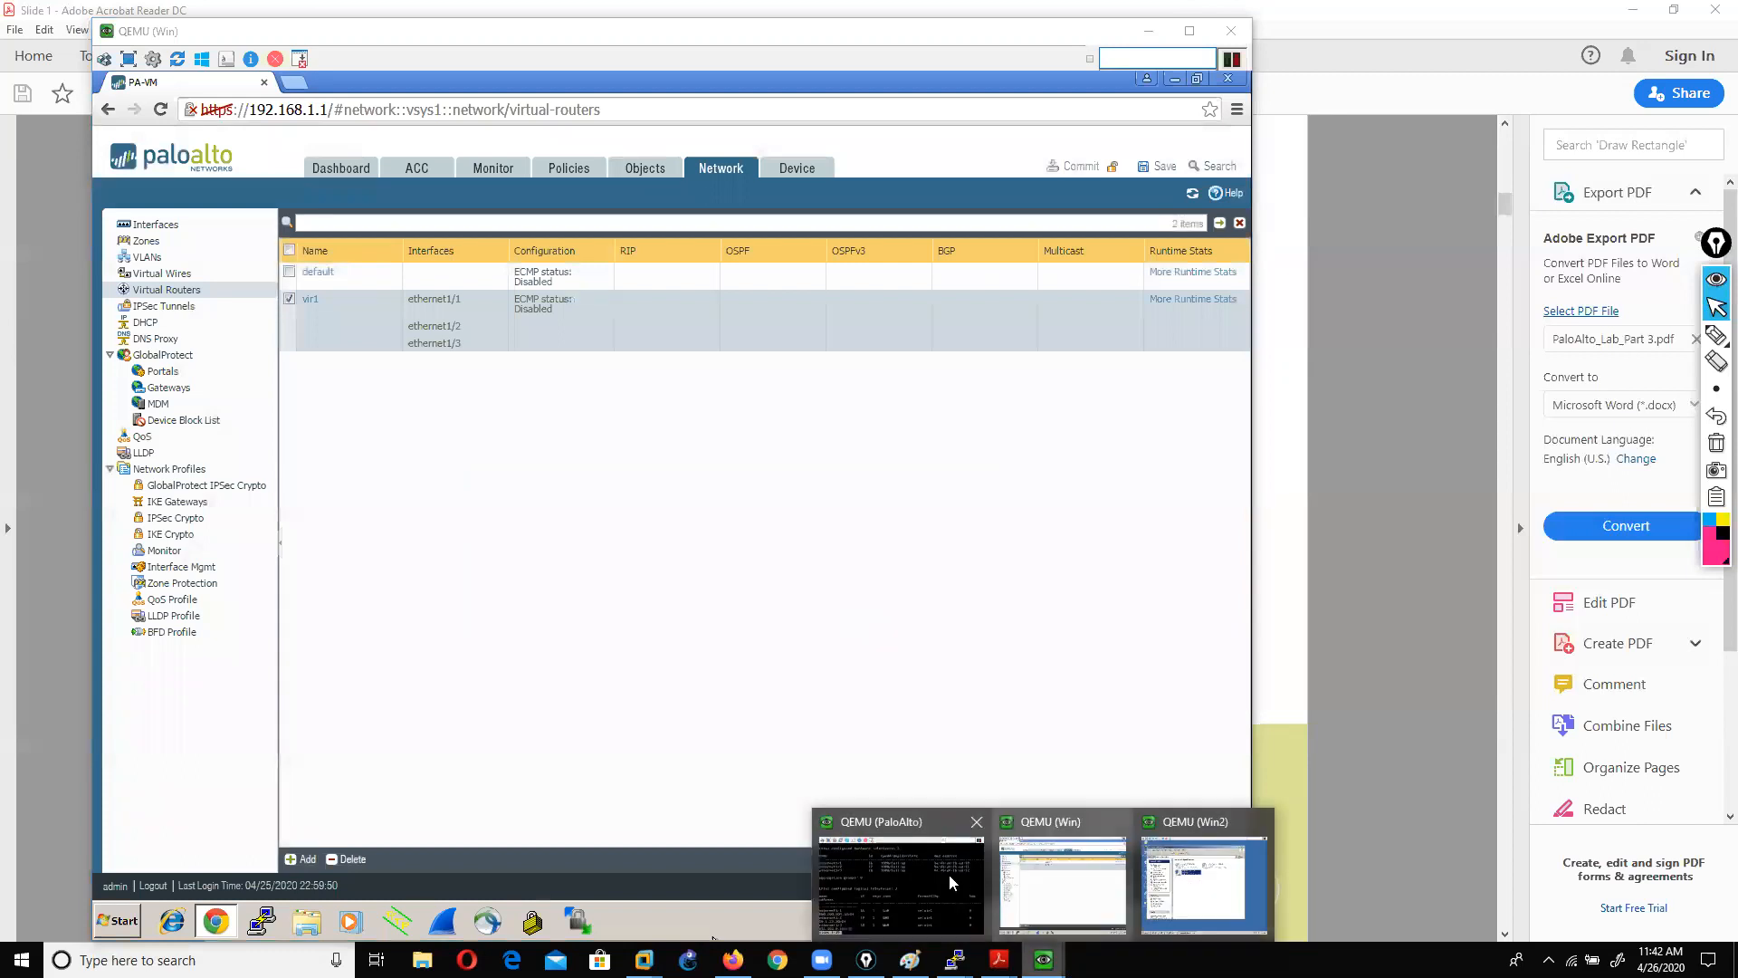
left_click(1190, 892)
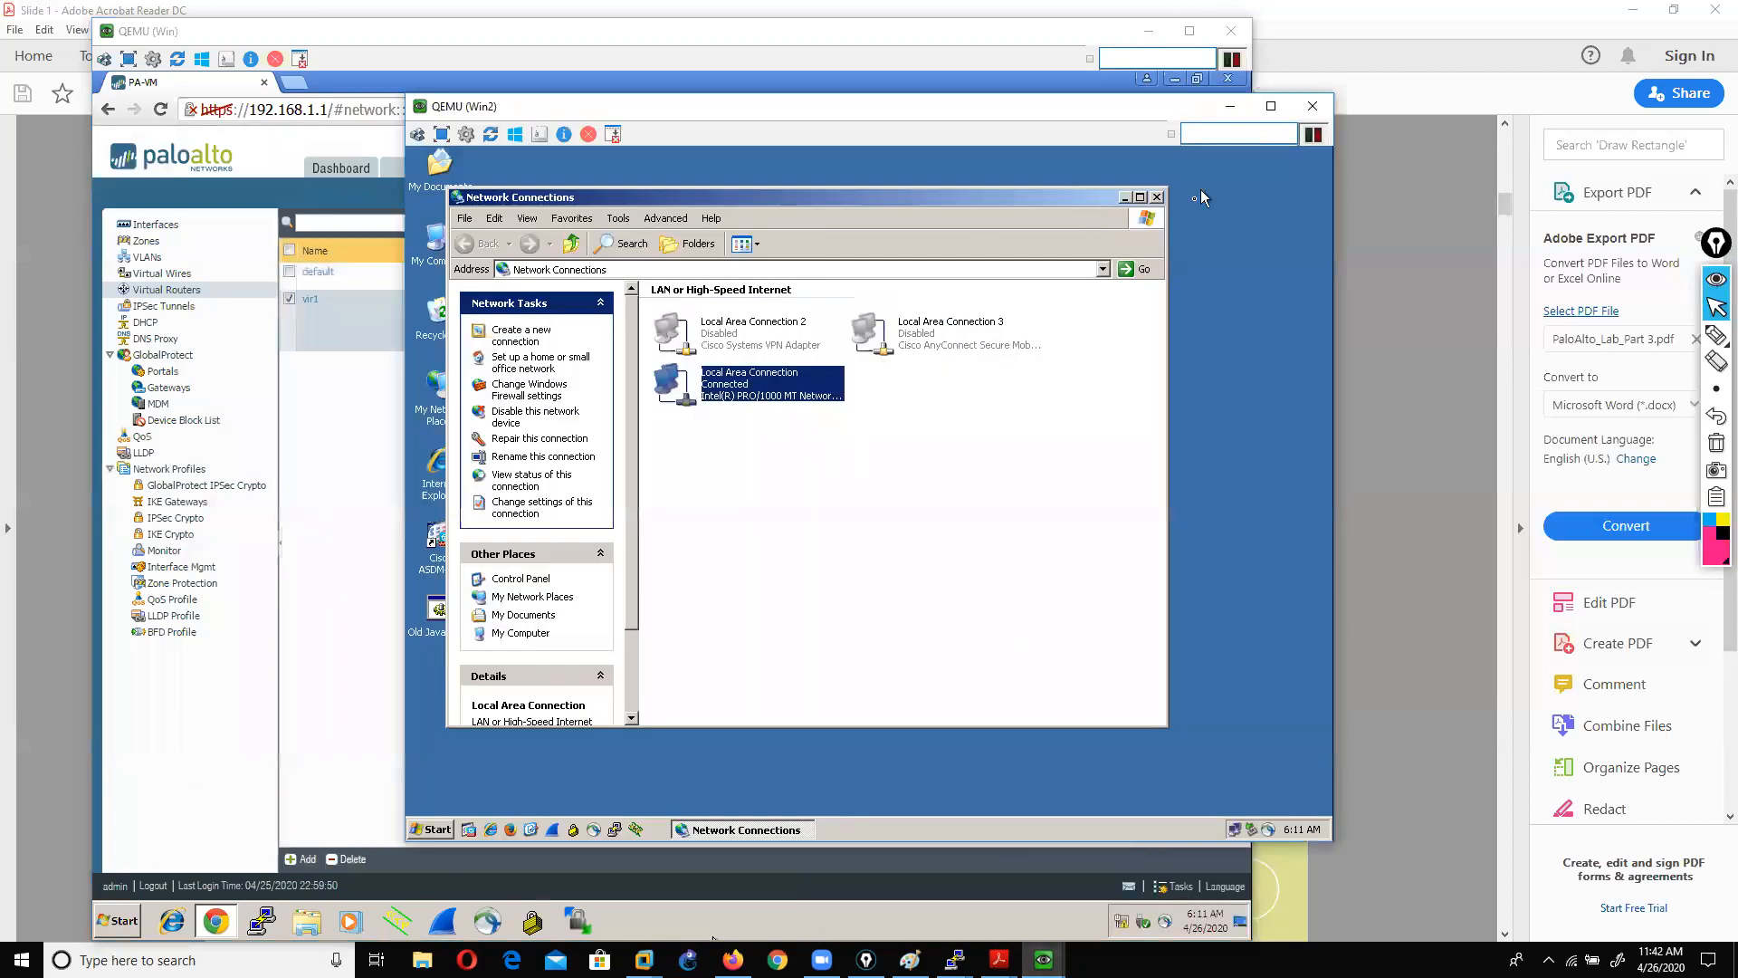
left_click(1158, 197)
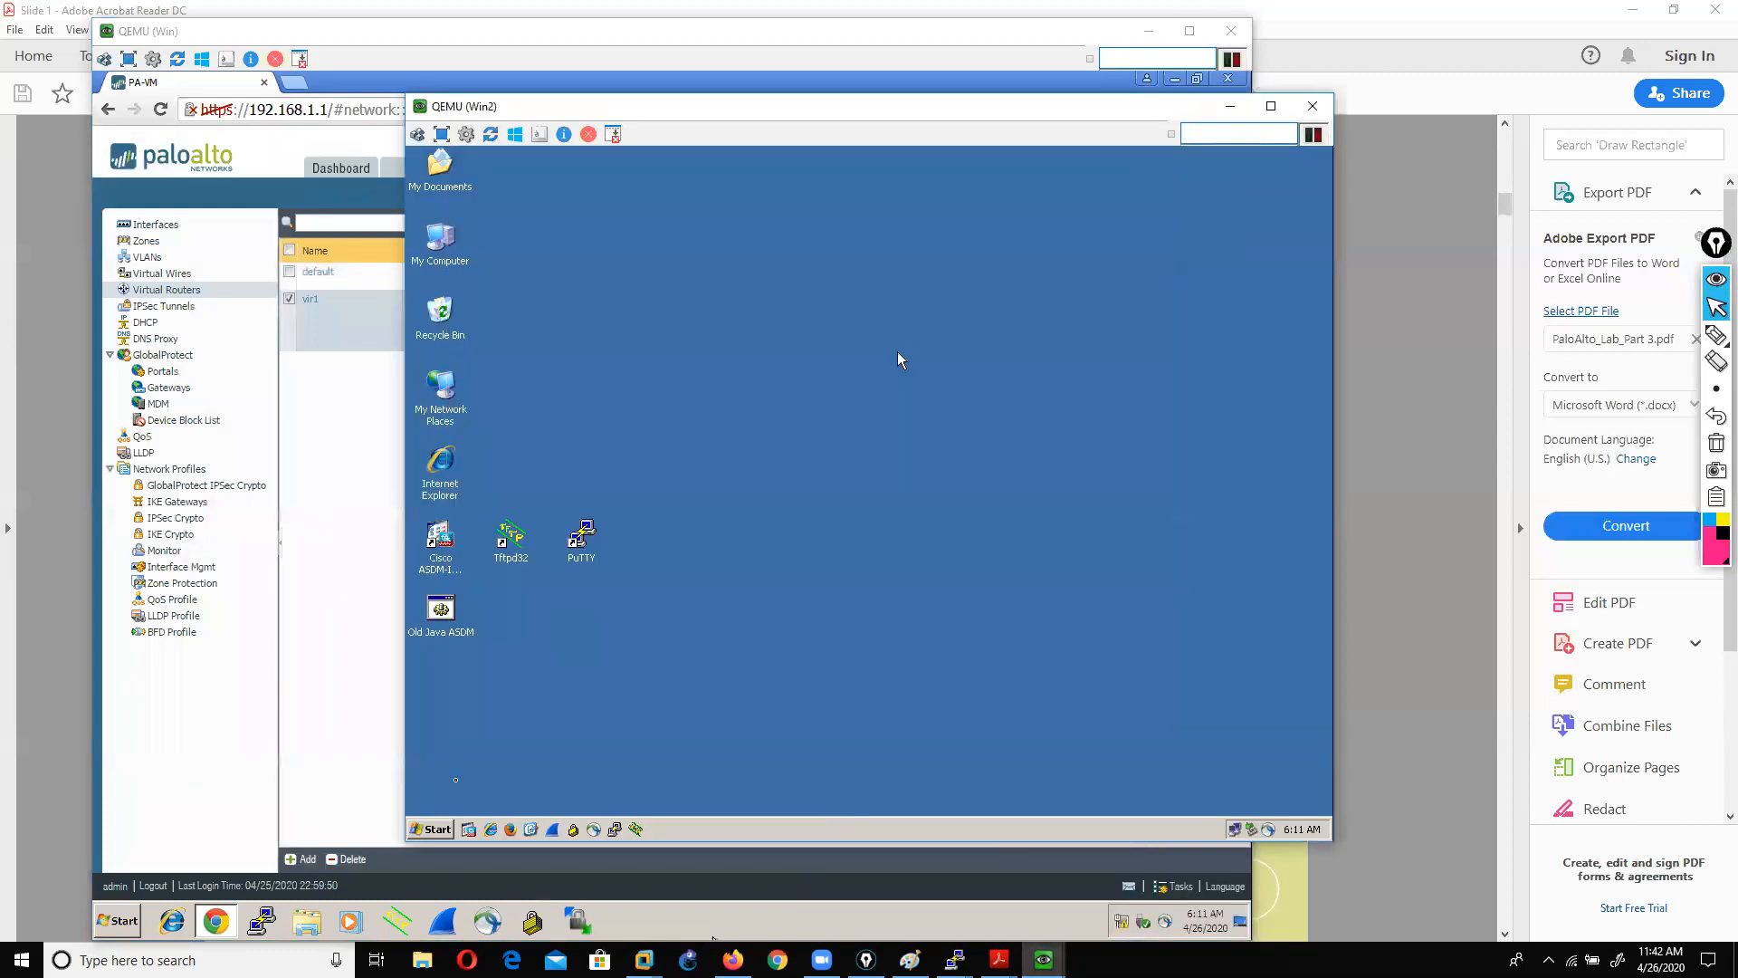
left_click(439, 829)
left_click(459, 722)
type("cmd")
key("Return")
Step: Run ipconfig and ping 200.200.200.10, then close the command prompt
type("pin")
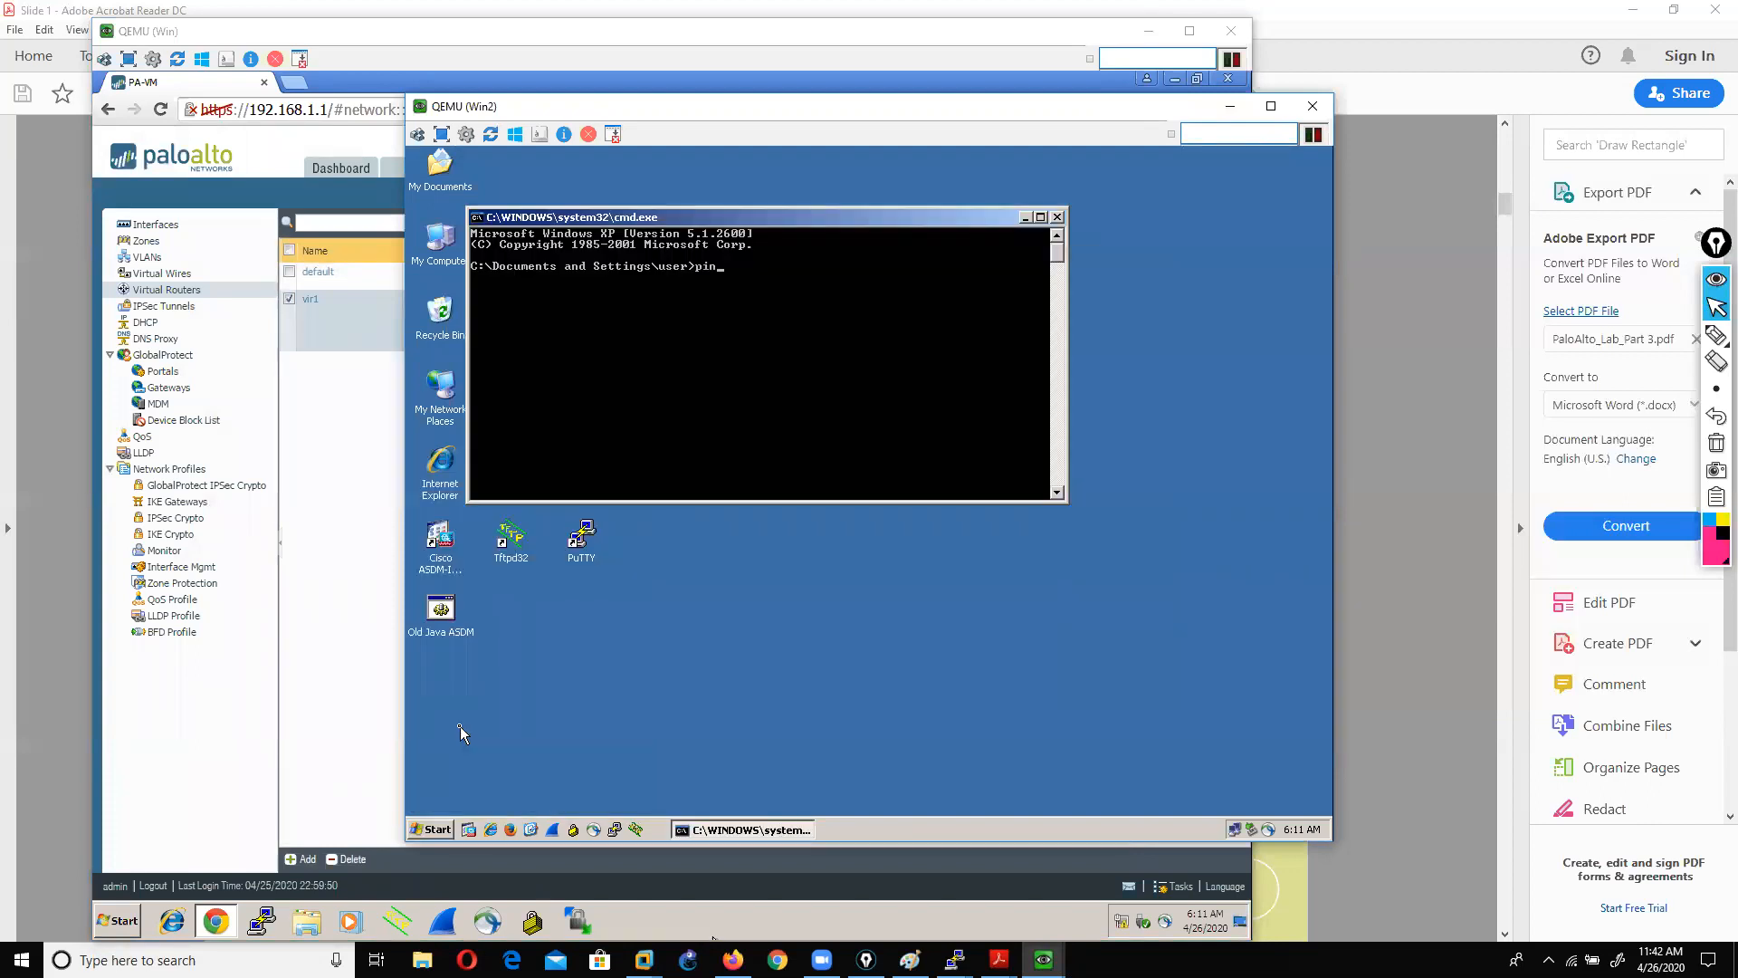
type("g")
key("BackSpace")
key("BackSpace")
key("BackSpace")
key("BackSpace")
type("ipconfig")
key("Return")
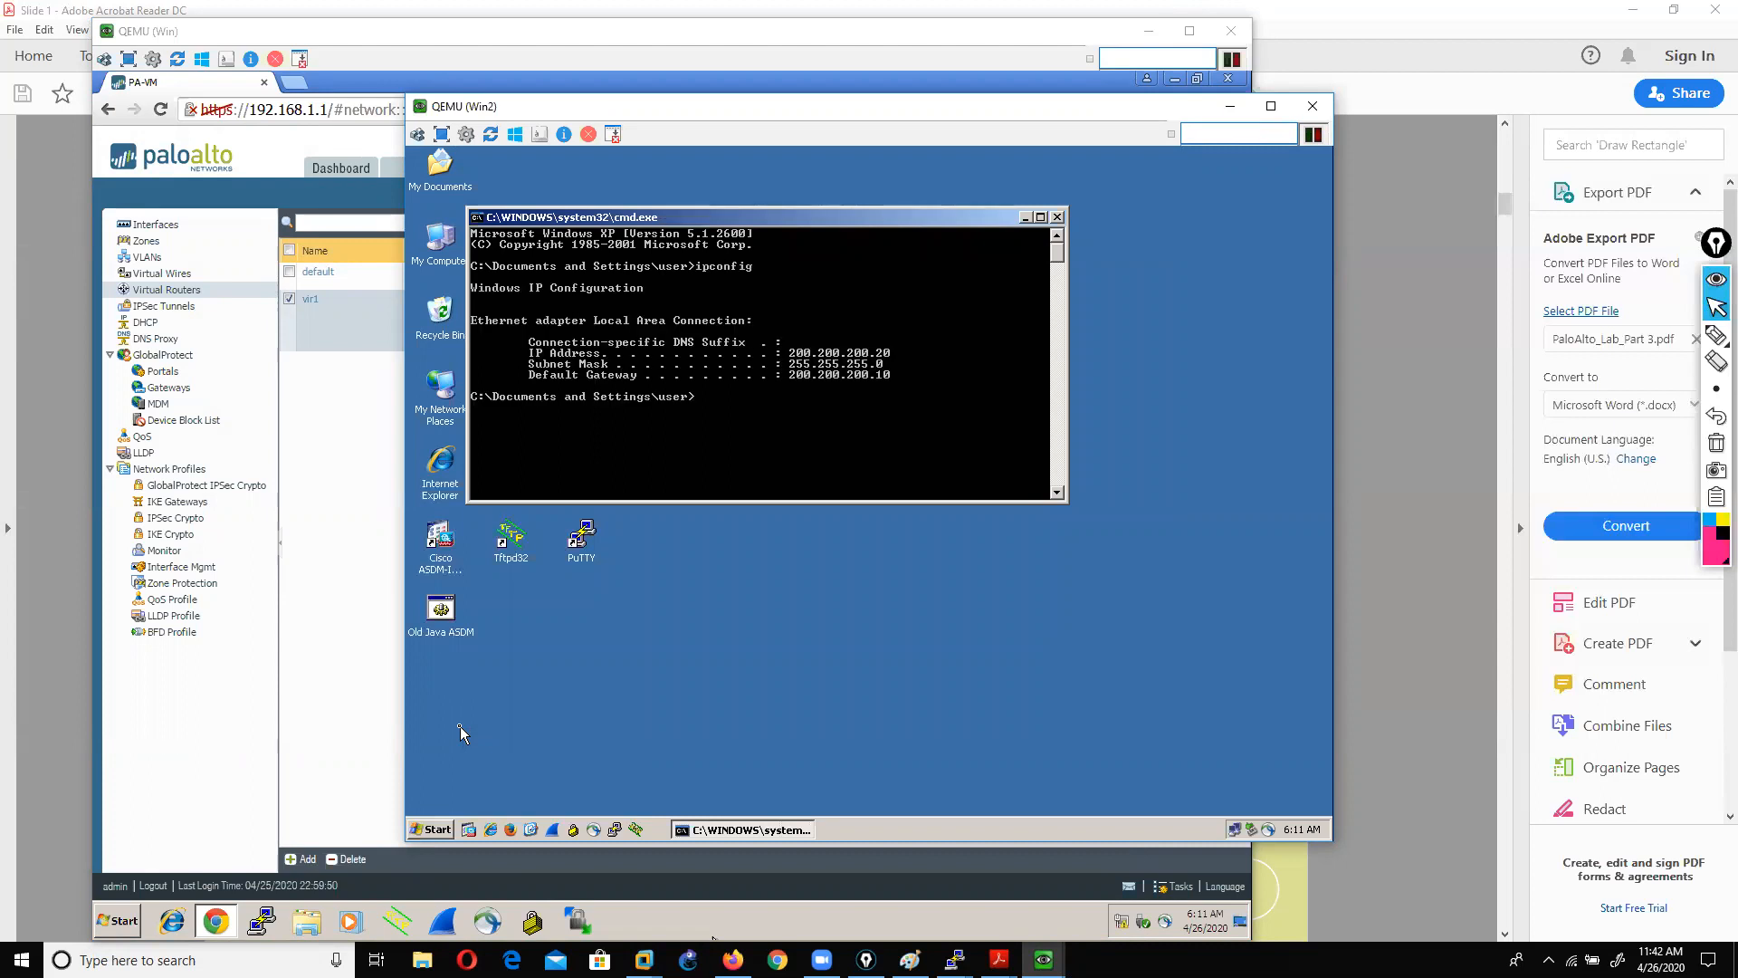
type("ping 200.200.200.10")
key("Return")
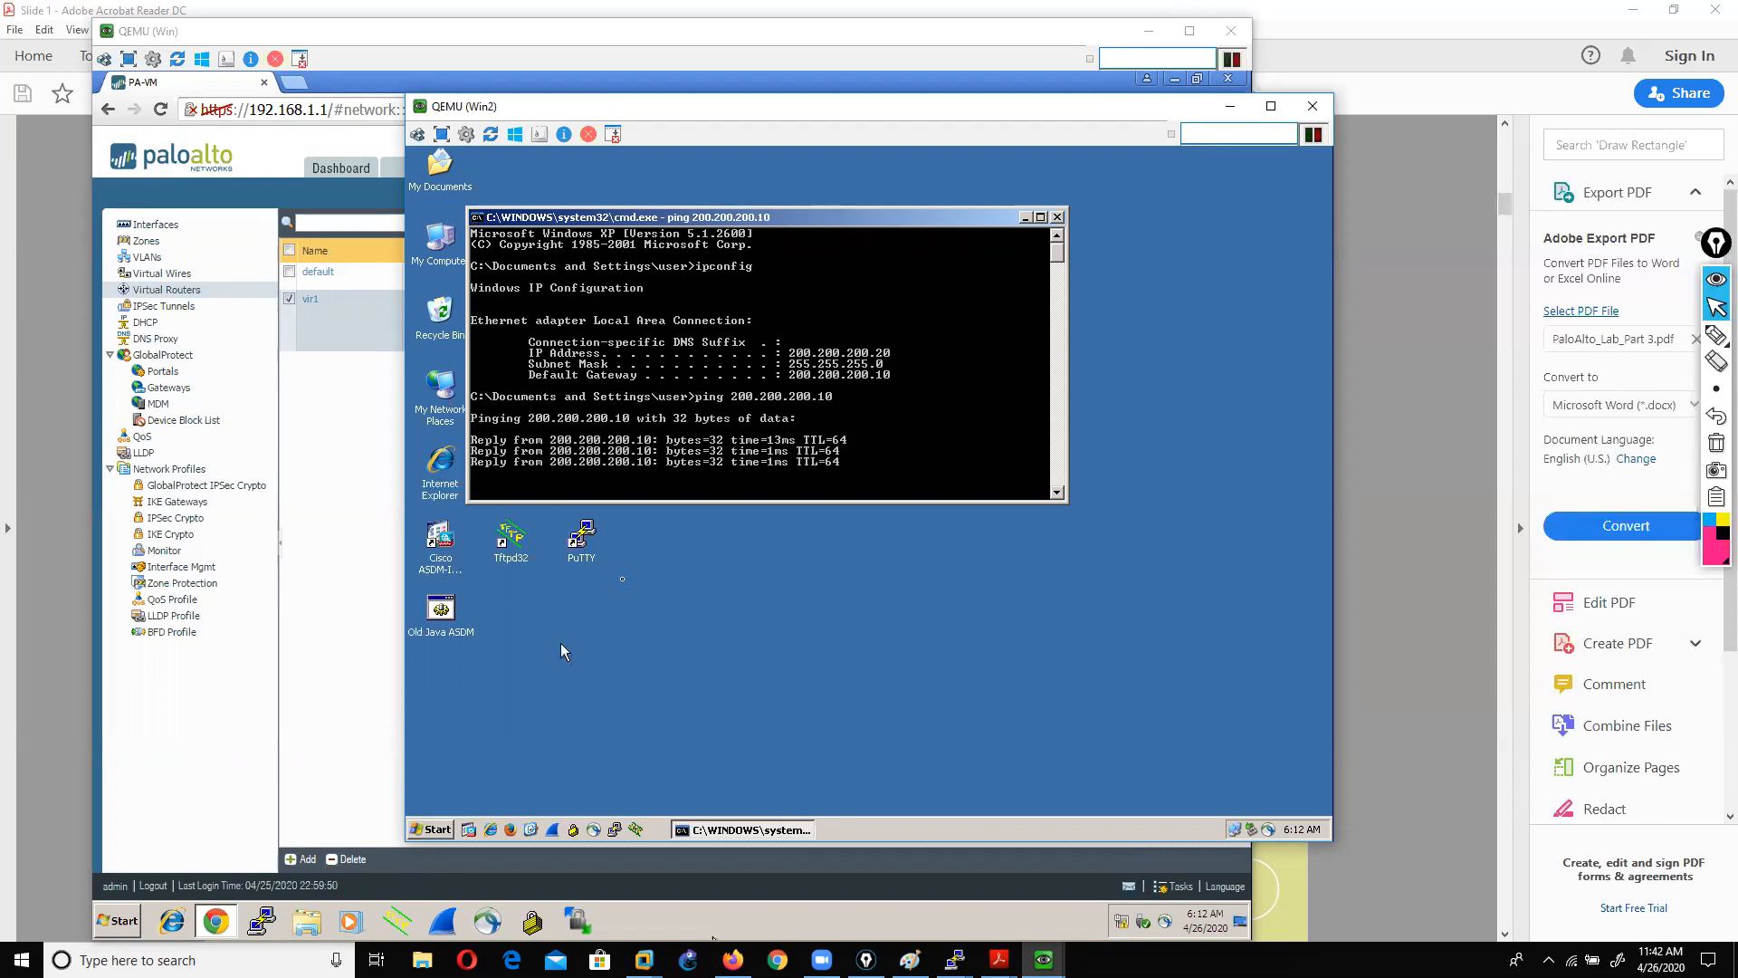
left_click(1057, 216)
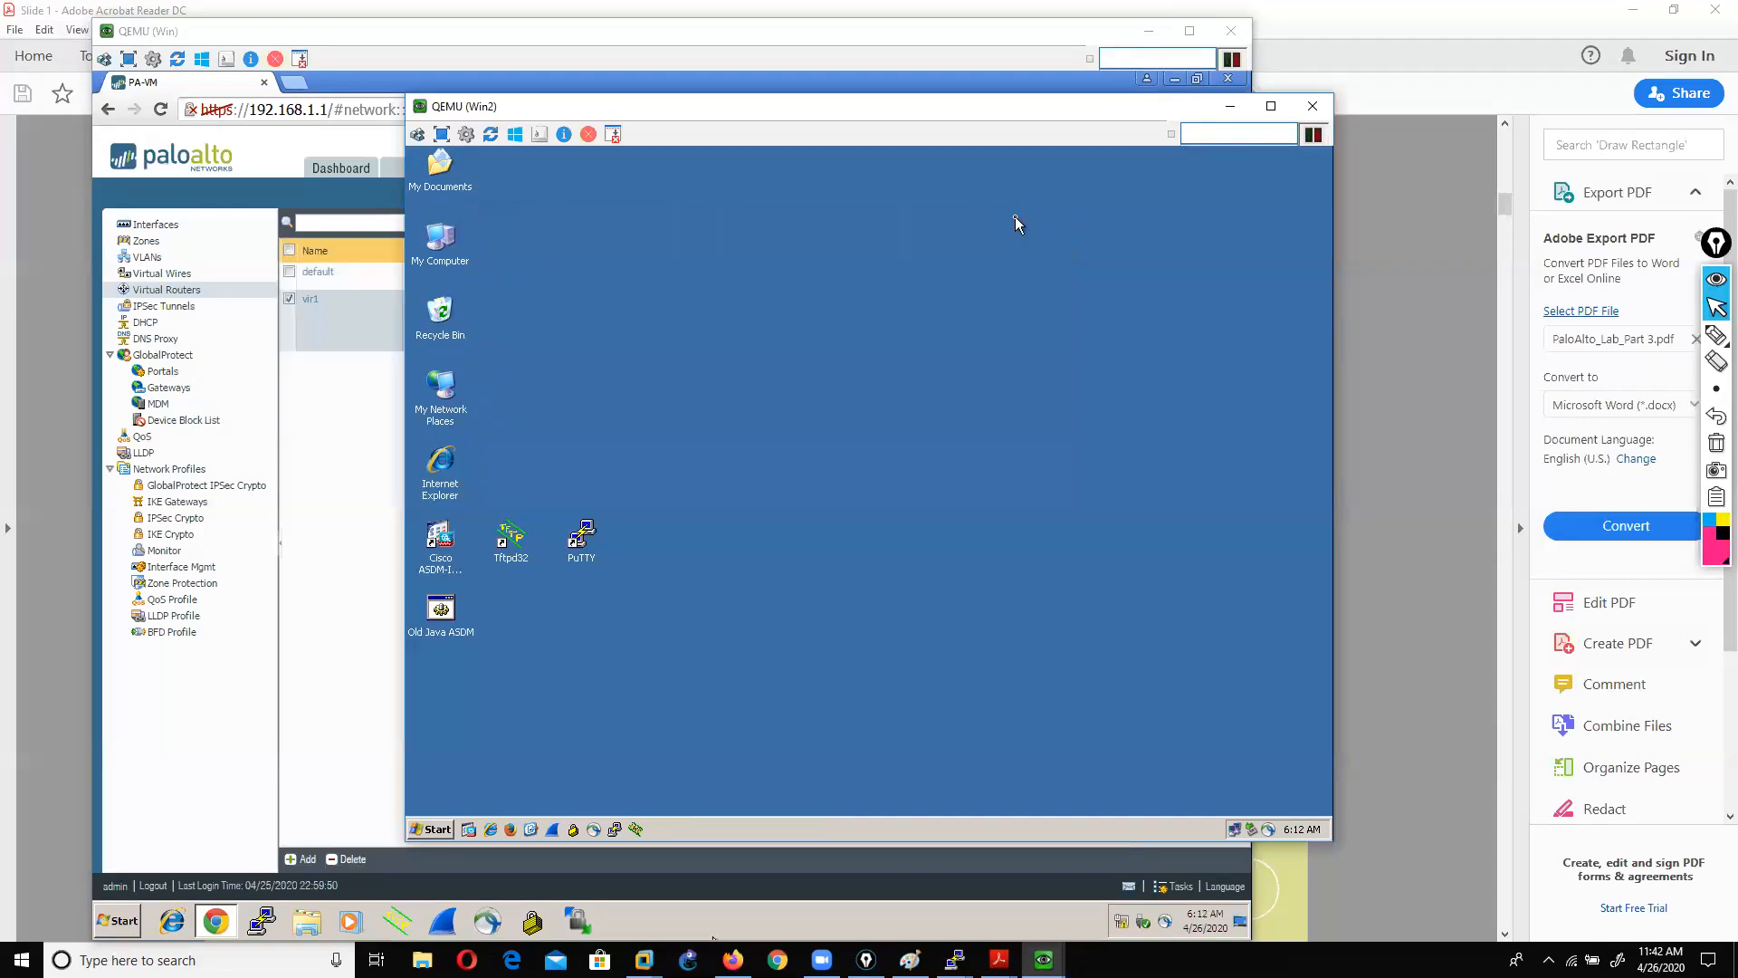
Step: Scroll the lab guide PDF to page 8, the Create Tags task
left_click(35, 314)
scroll(451, 410, "down", 1)
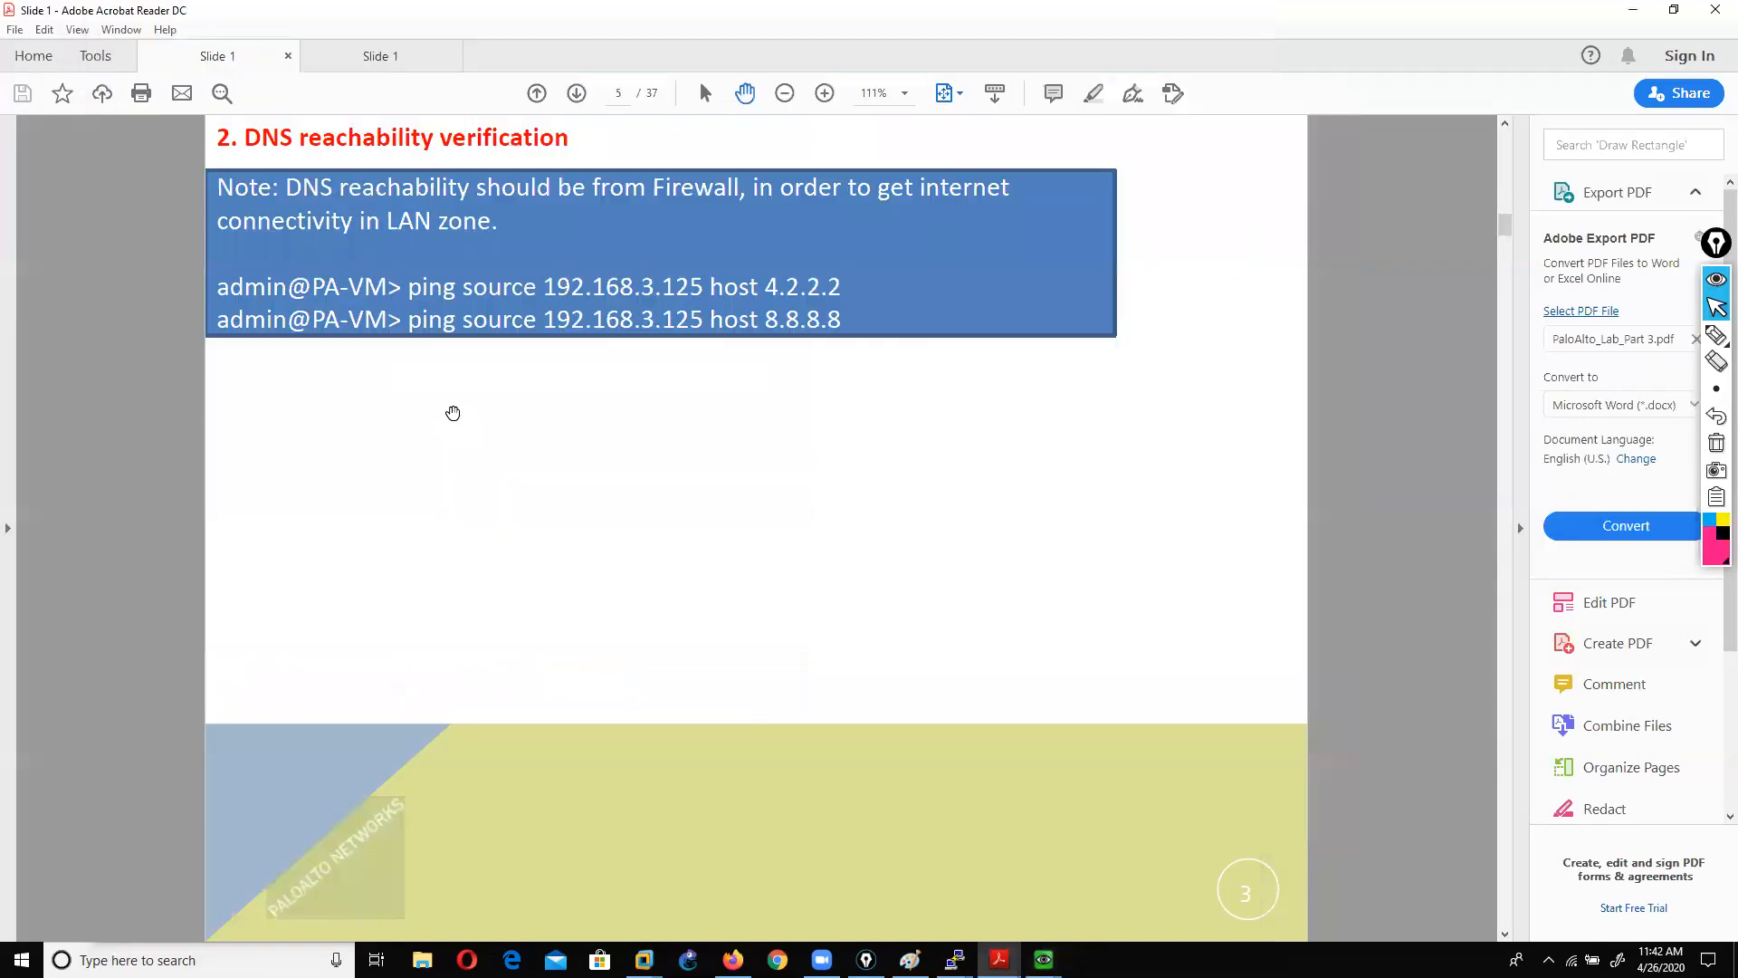
scroll(452, 413, "down", 1)
scroll(453, 412, "up", 1)
scroll(828, 351, "down", 1)
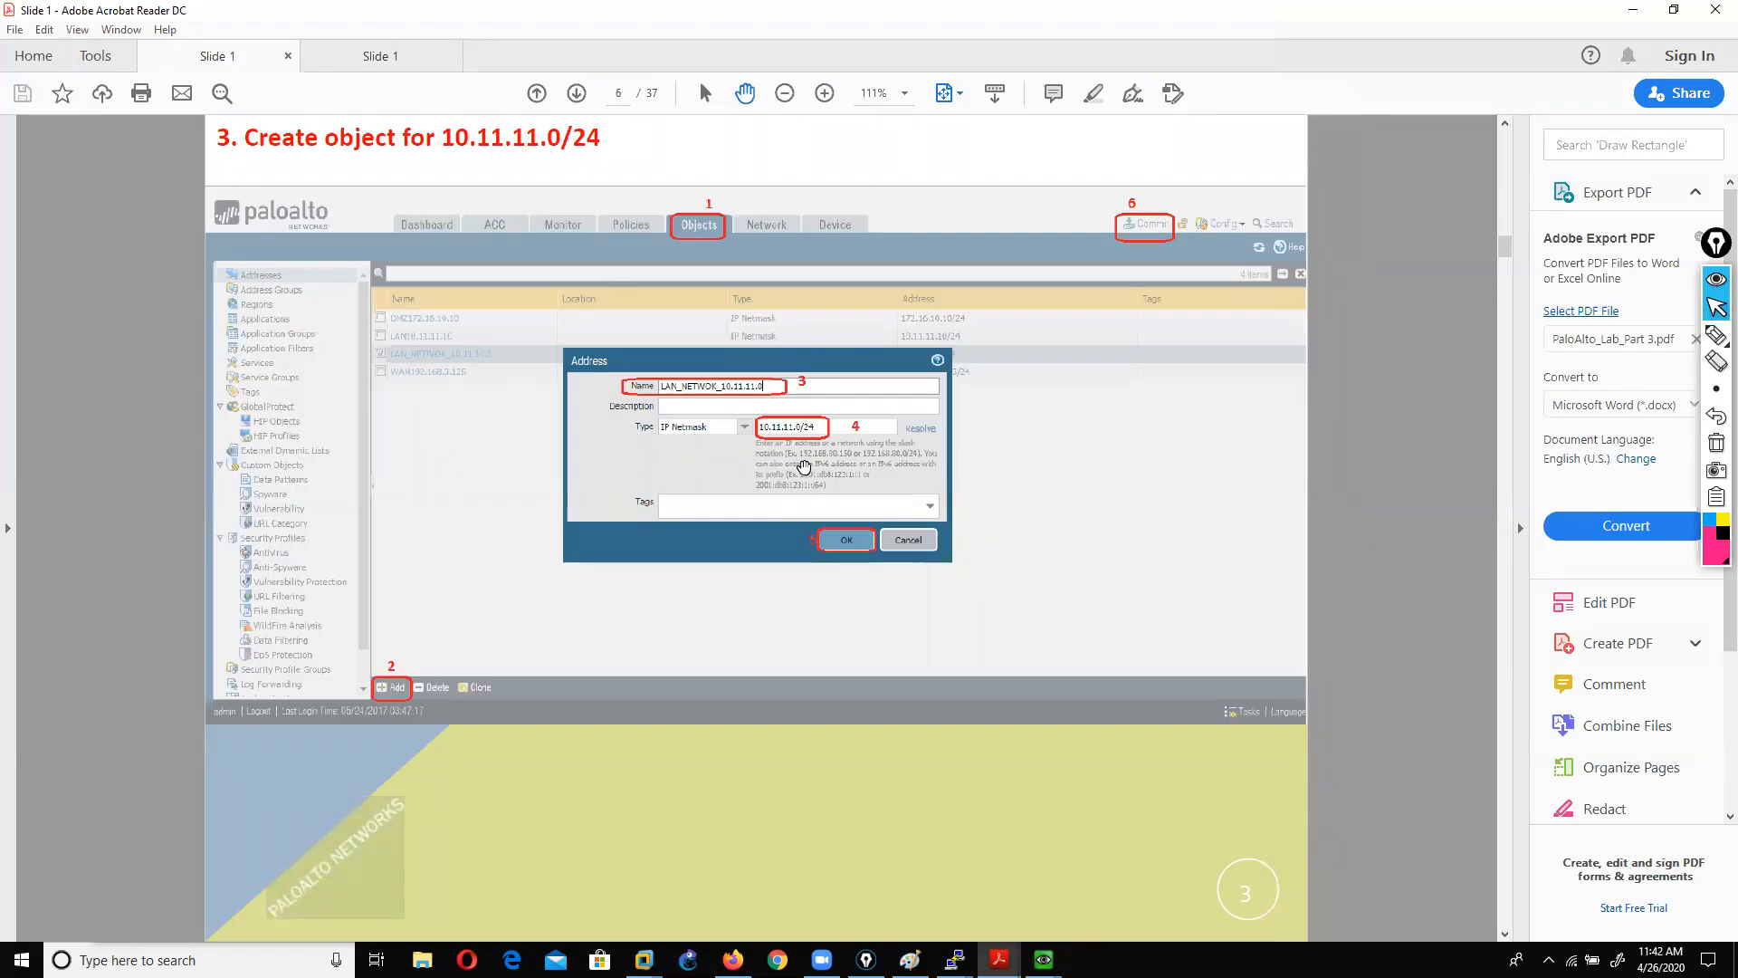
scroll(804, 466, "down", 1)
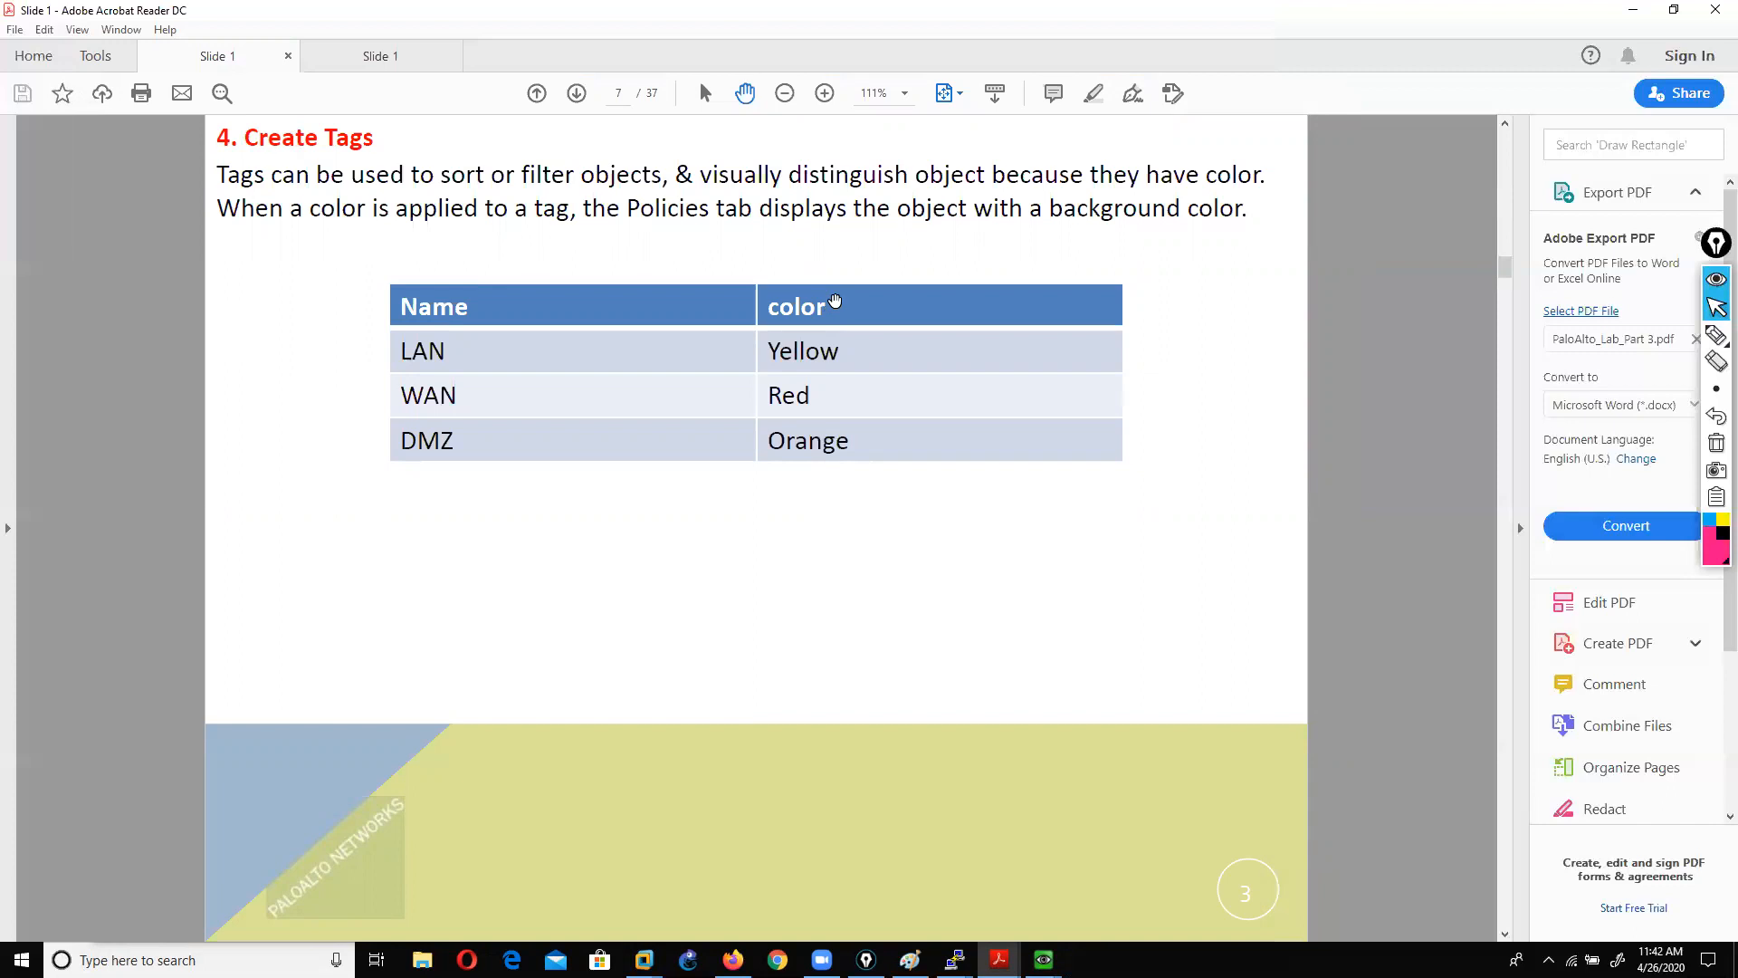
scroll(928, 722, "down", 2)
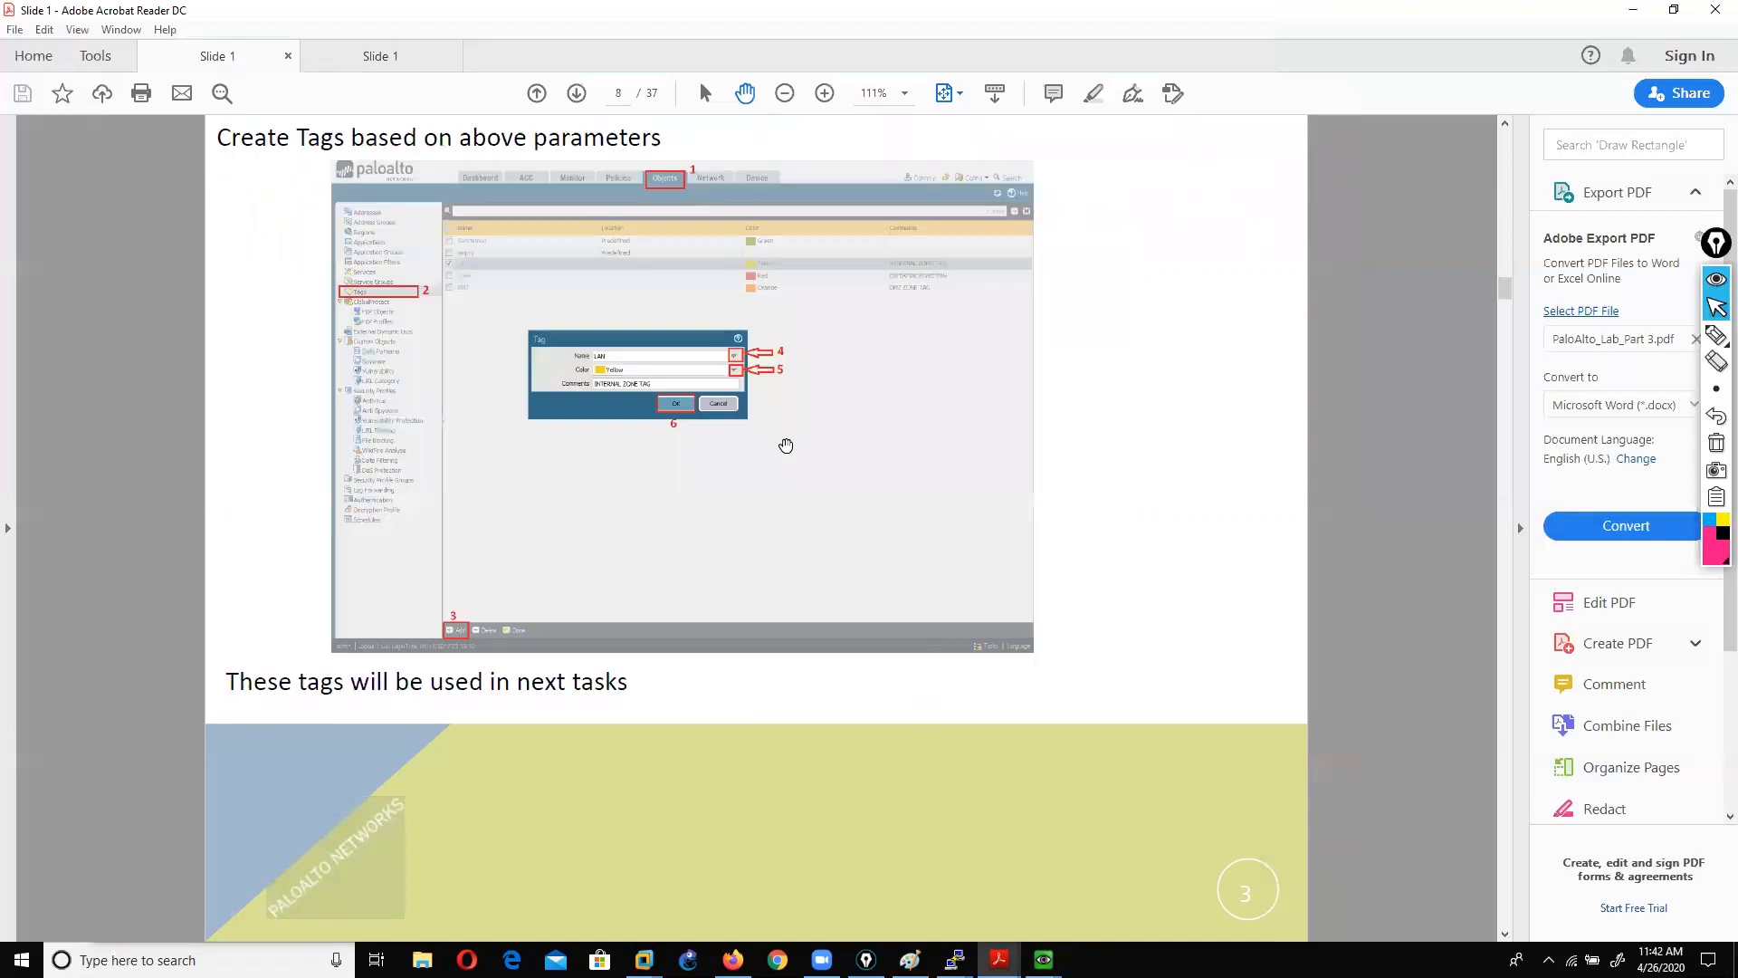
Step: Bring the PA-VM browser window back to front and go to Objects
left_click(1043, 960)
left_click(966, 864)
left_click(1044, 959)
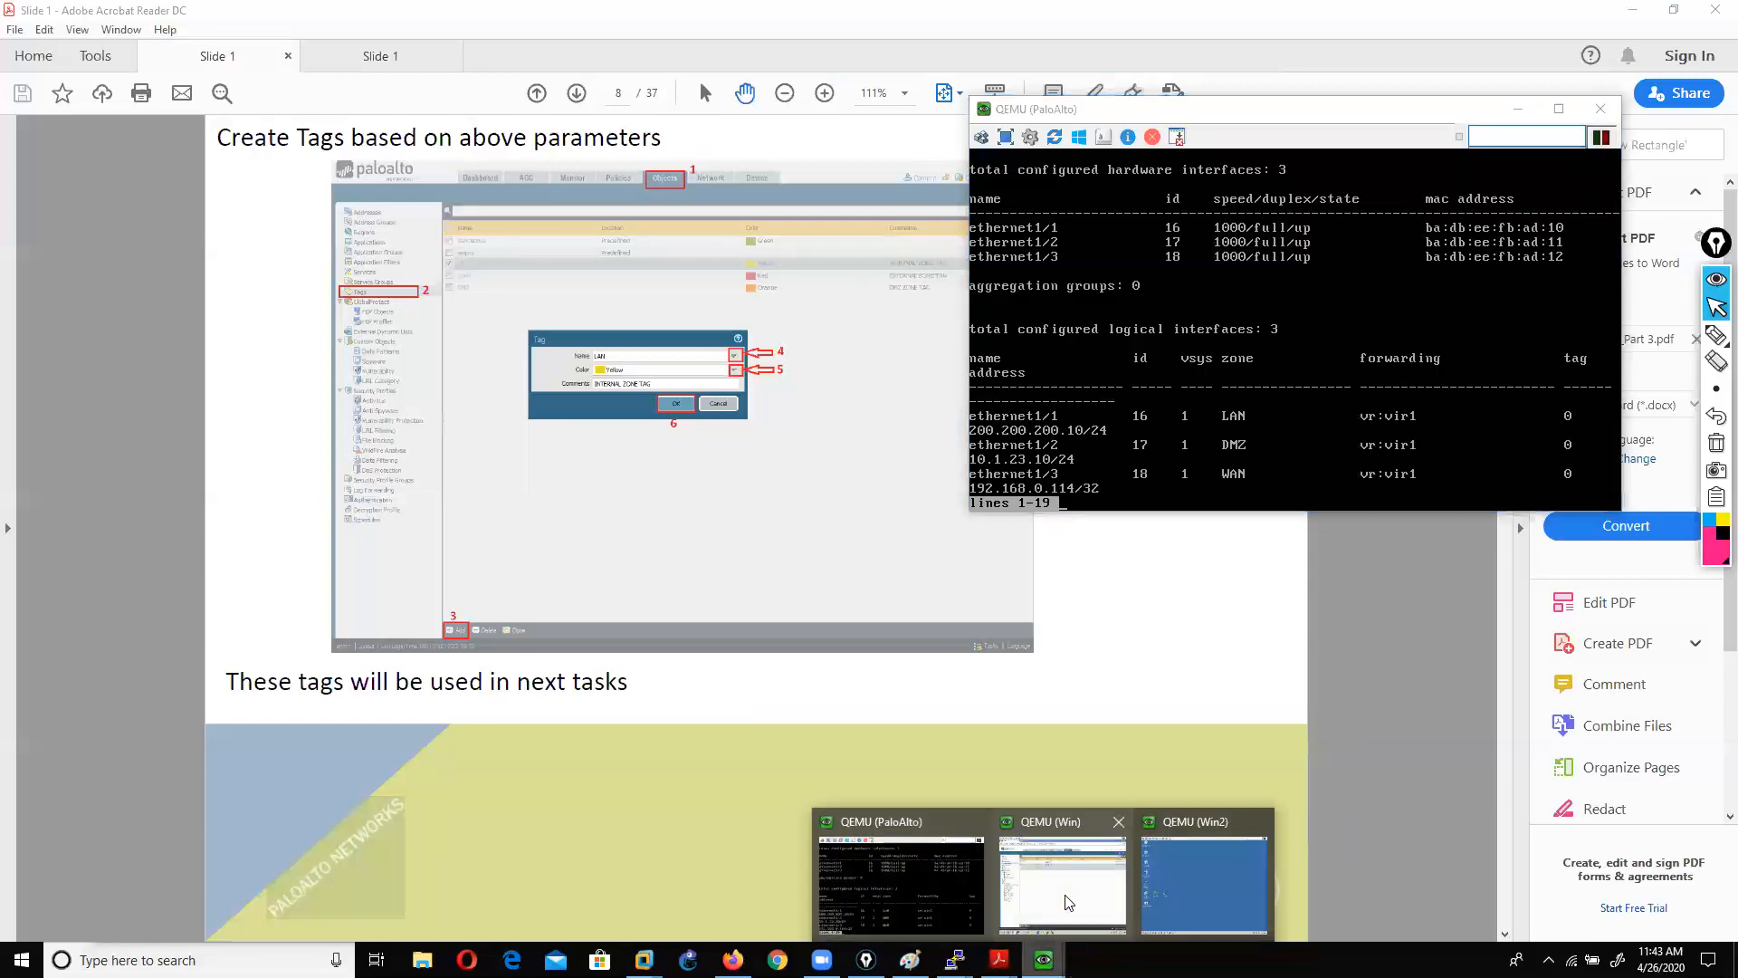
left_click(1066, 896)
left_click(644, 168)
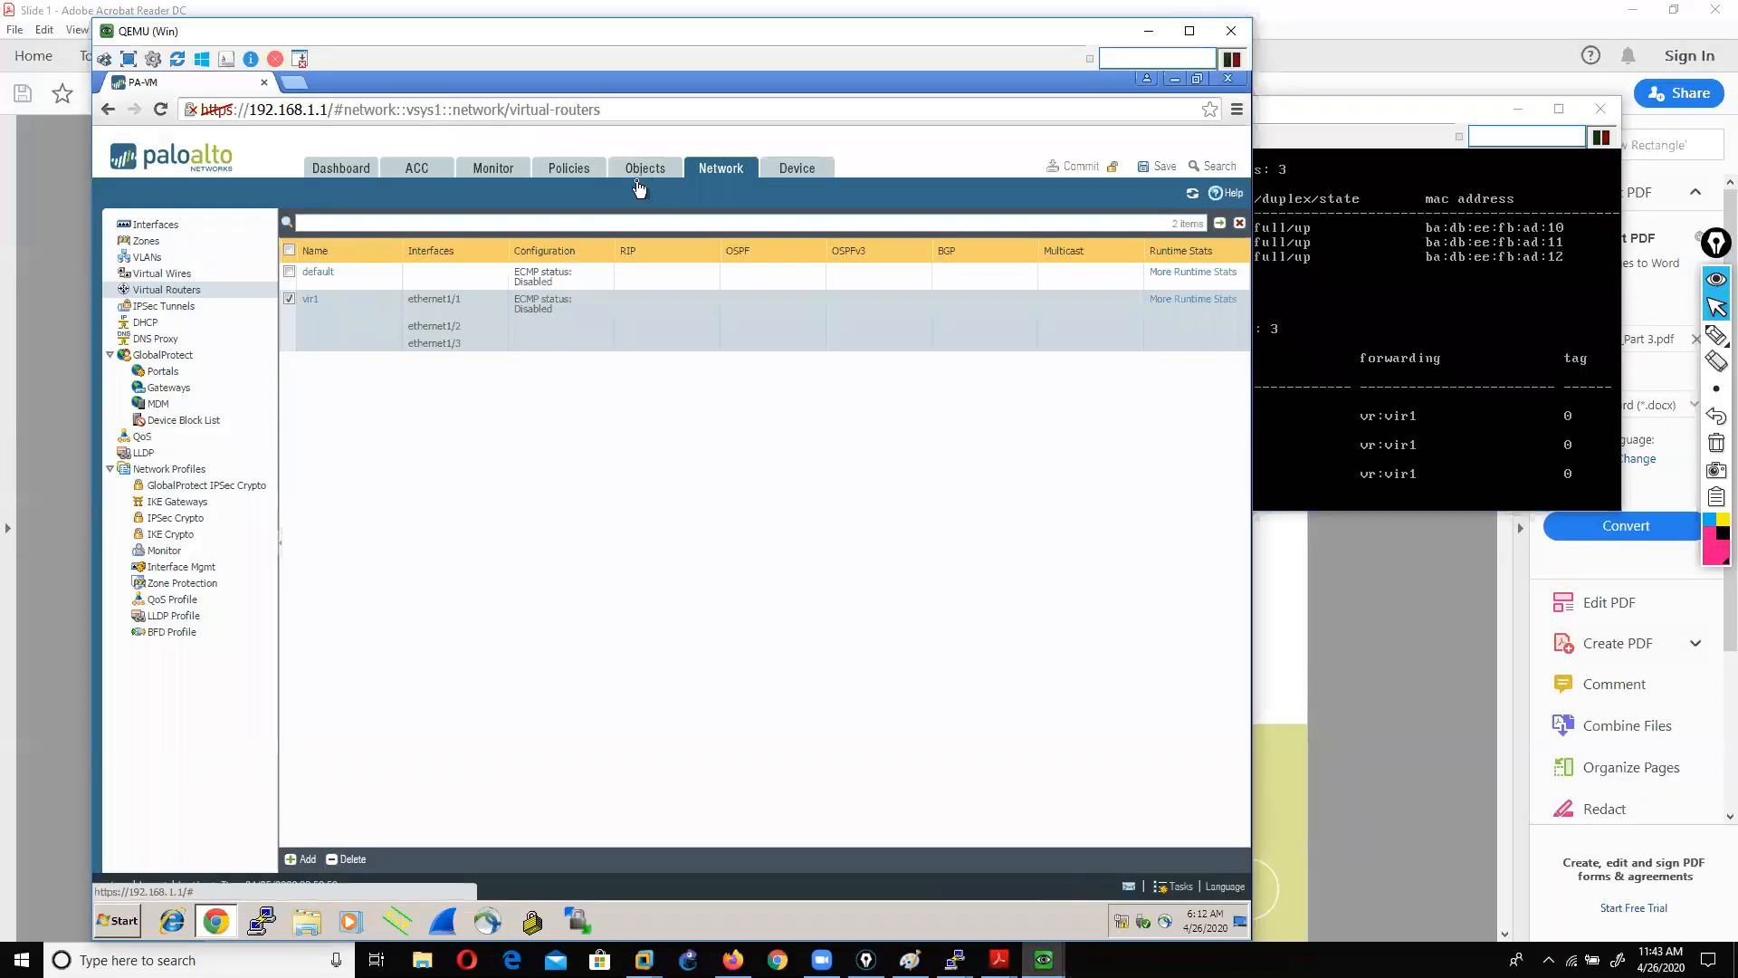
Step: Create tag LAN with colour Green
left_click(143, 355)
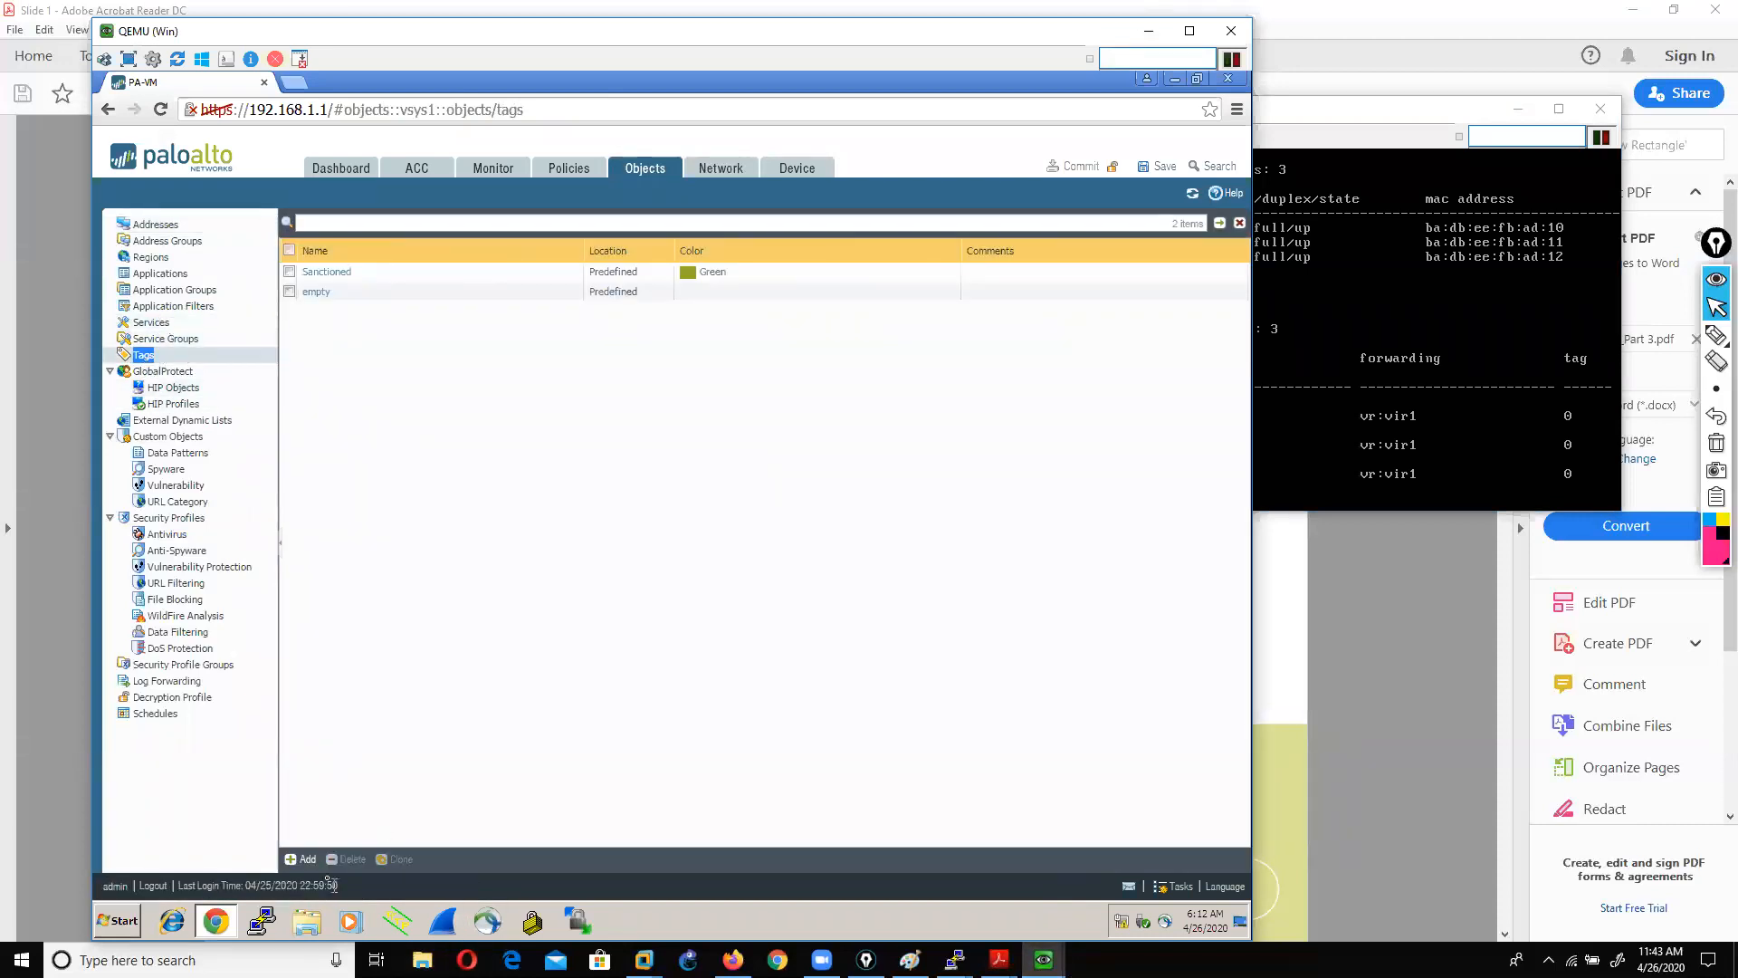
left_click(302, 859)
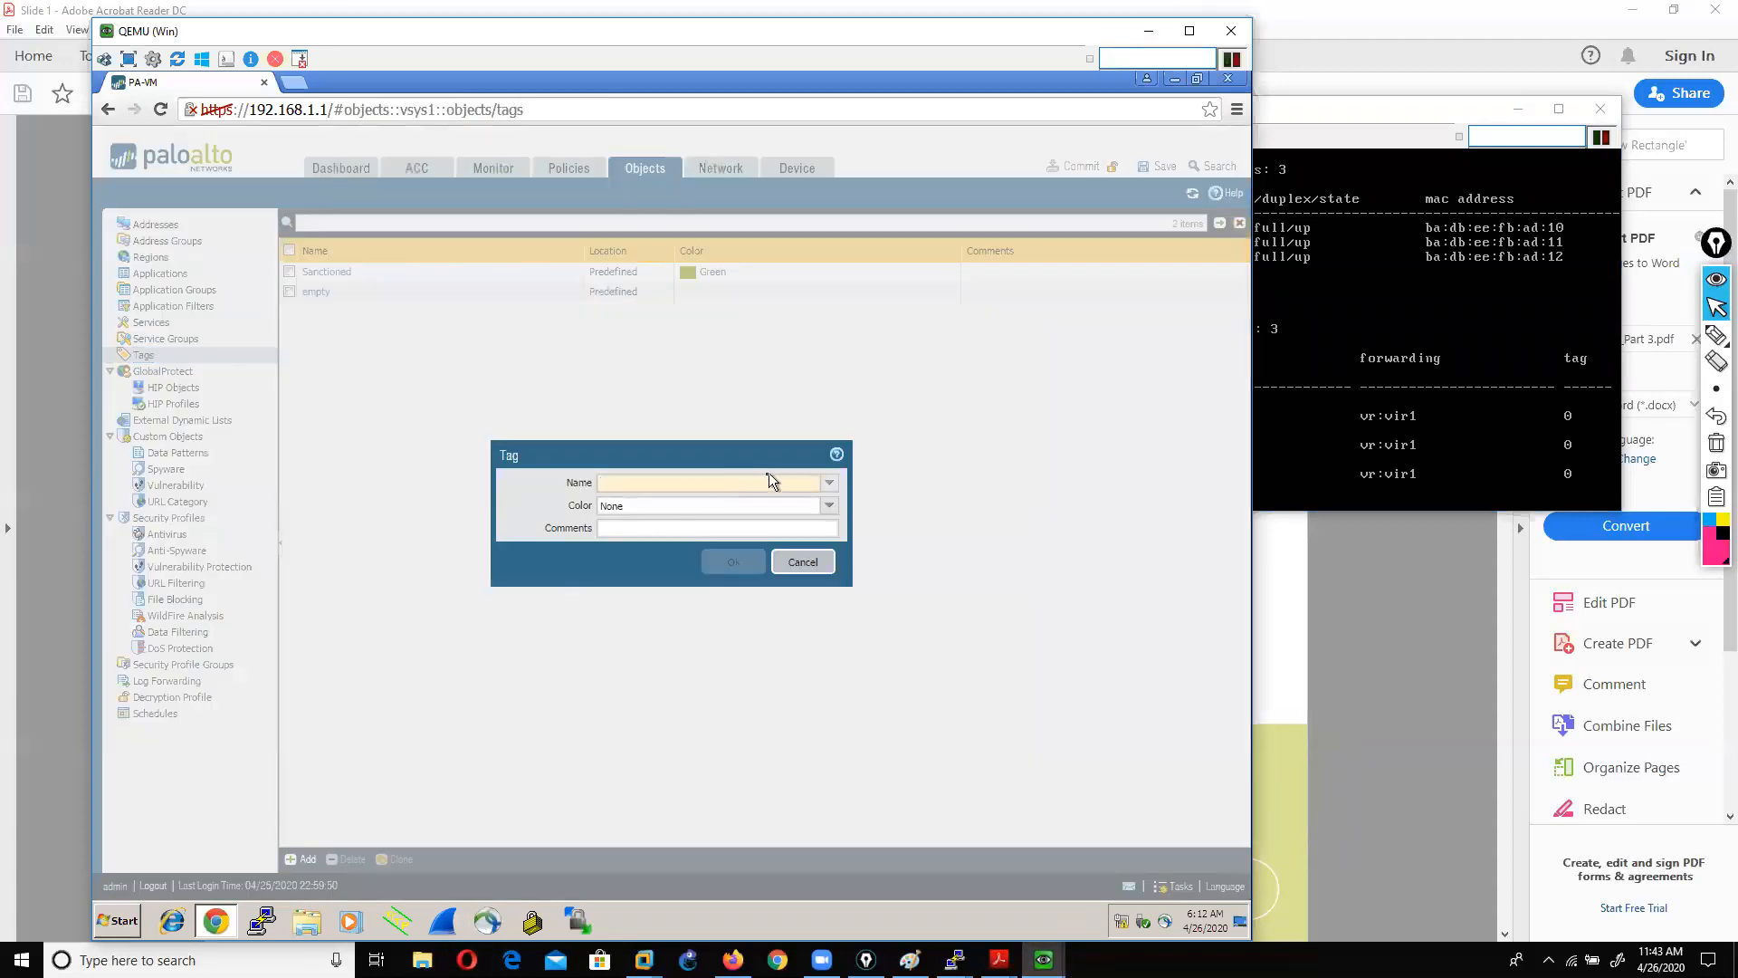
left_click(830, 484)
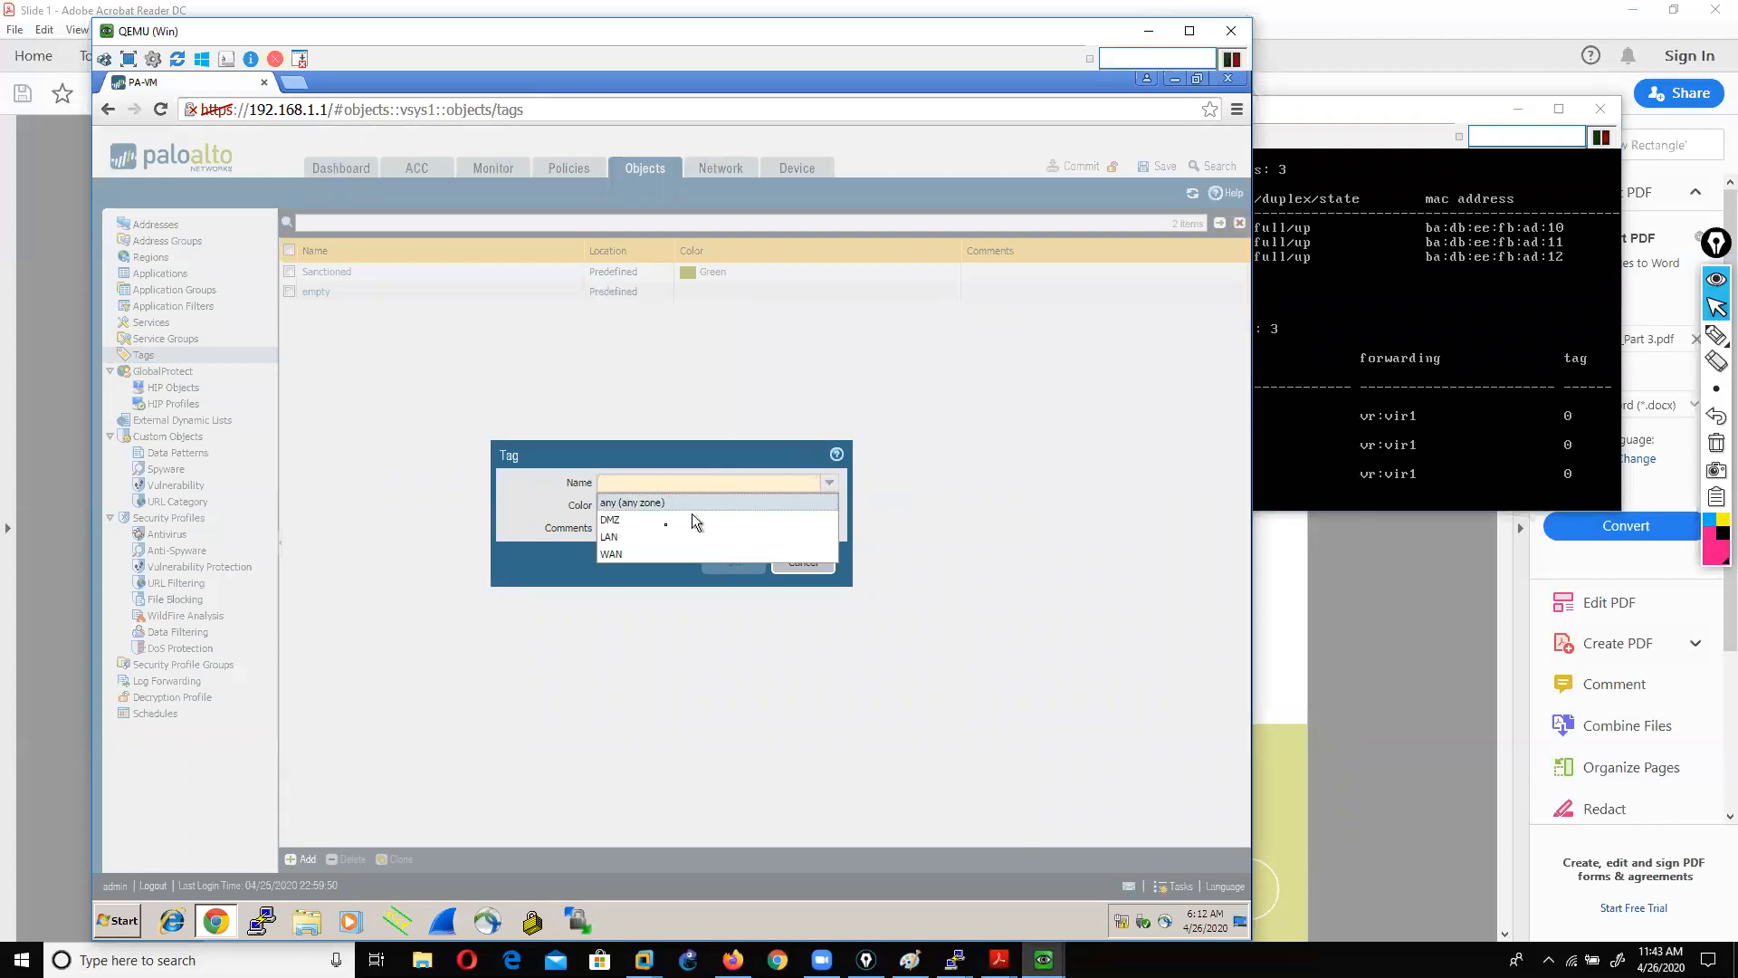
left_click(654, 544)
left_click(830, 505)
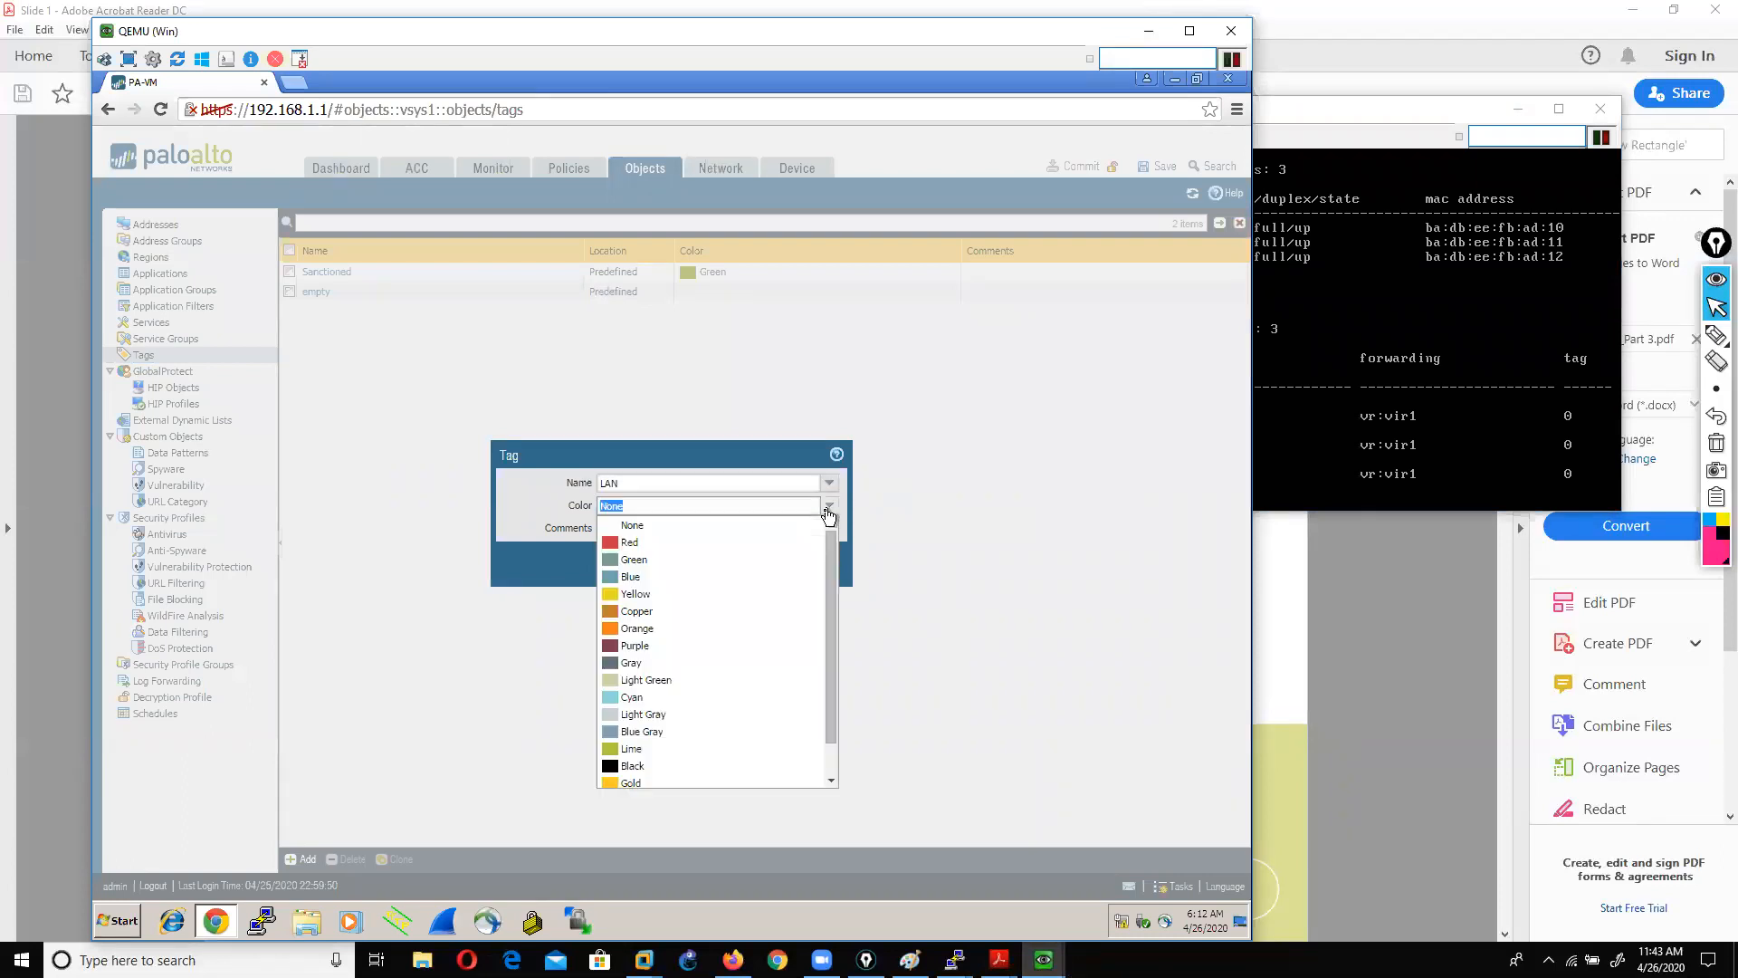
left_click(639, 562)
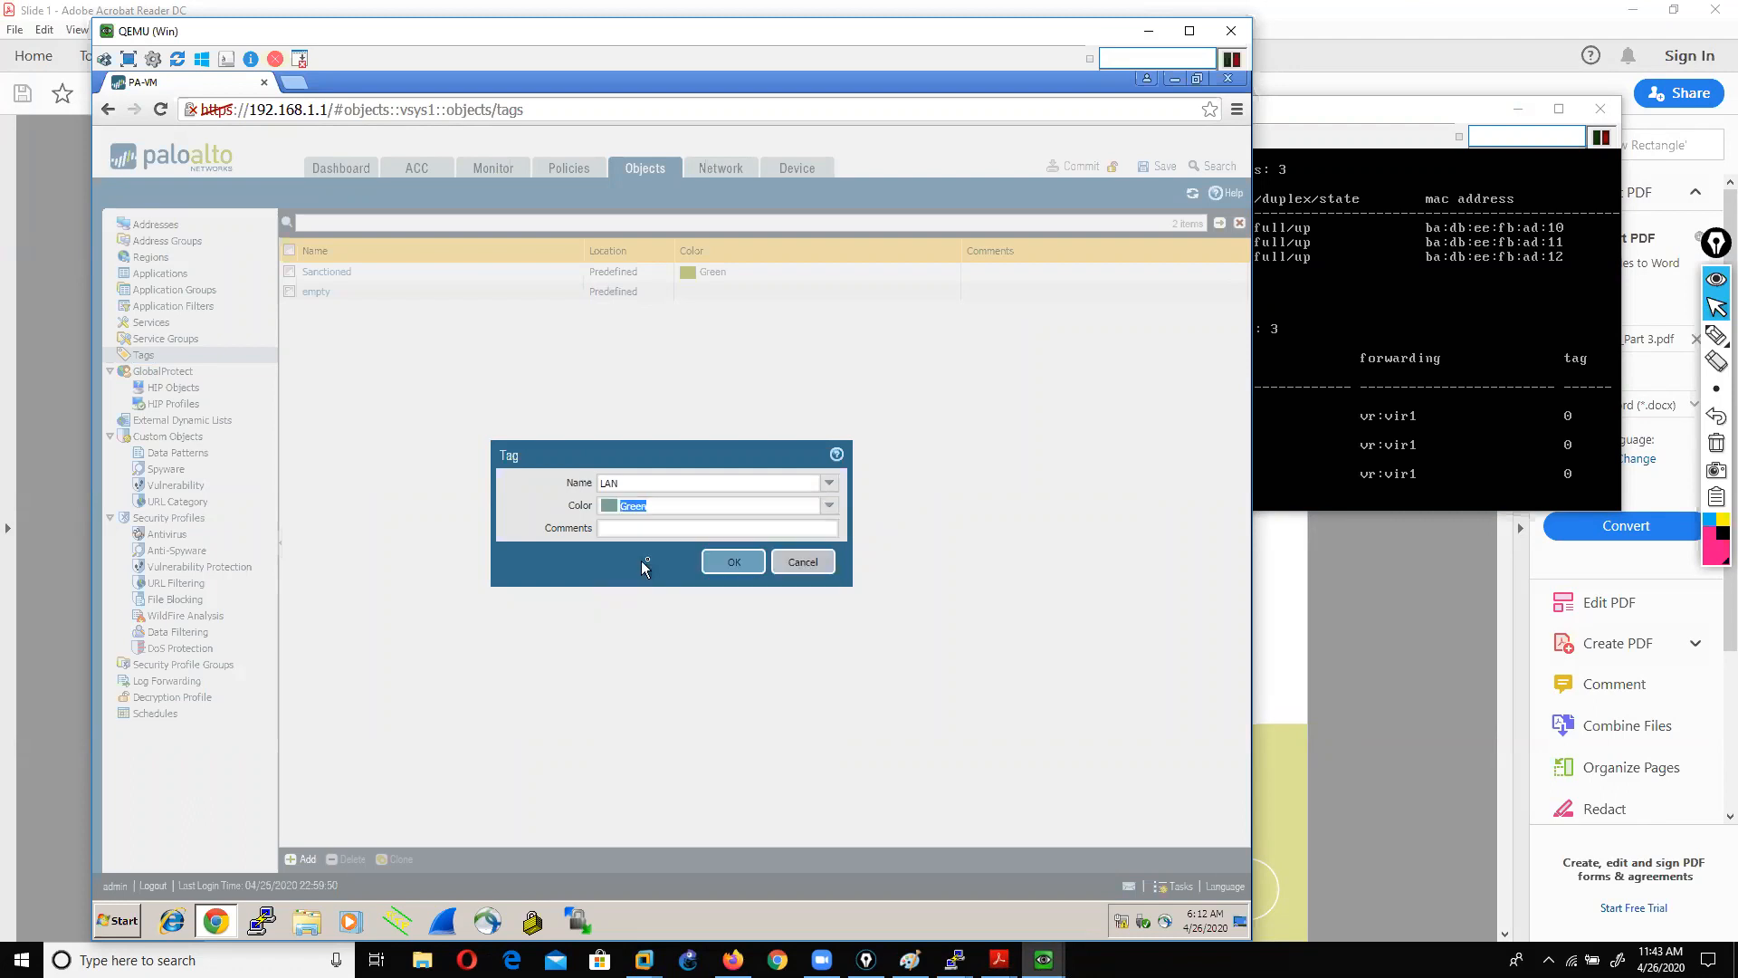
left_click(729, 563)
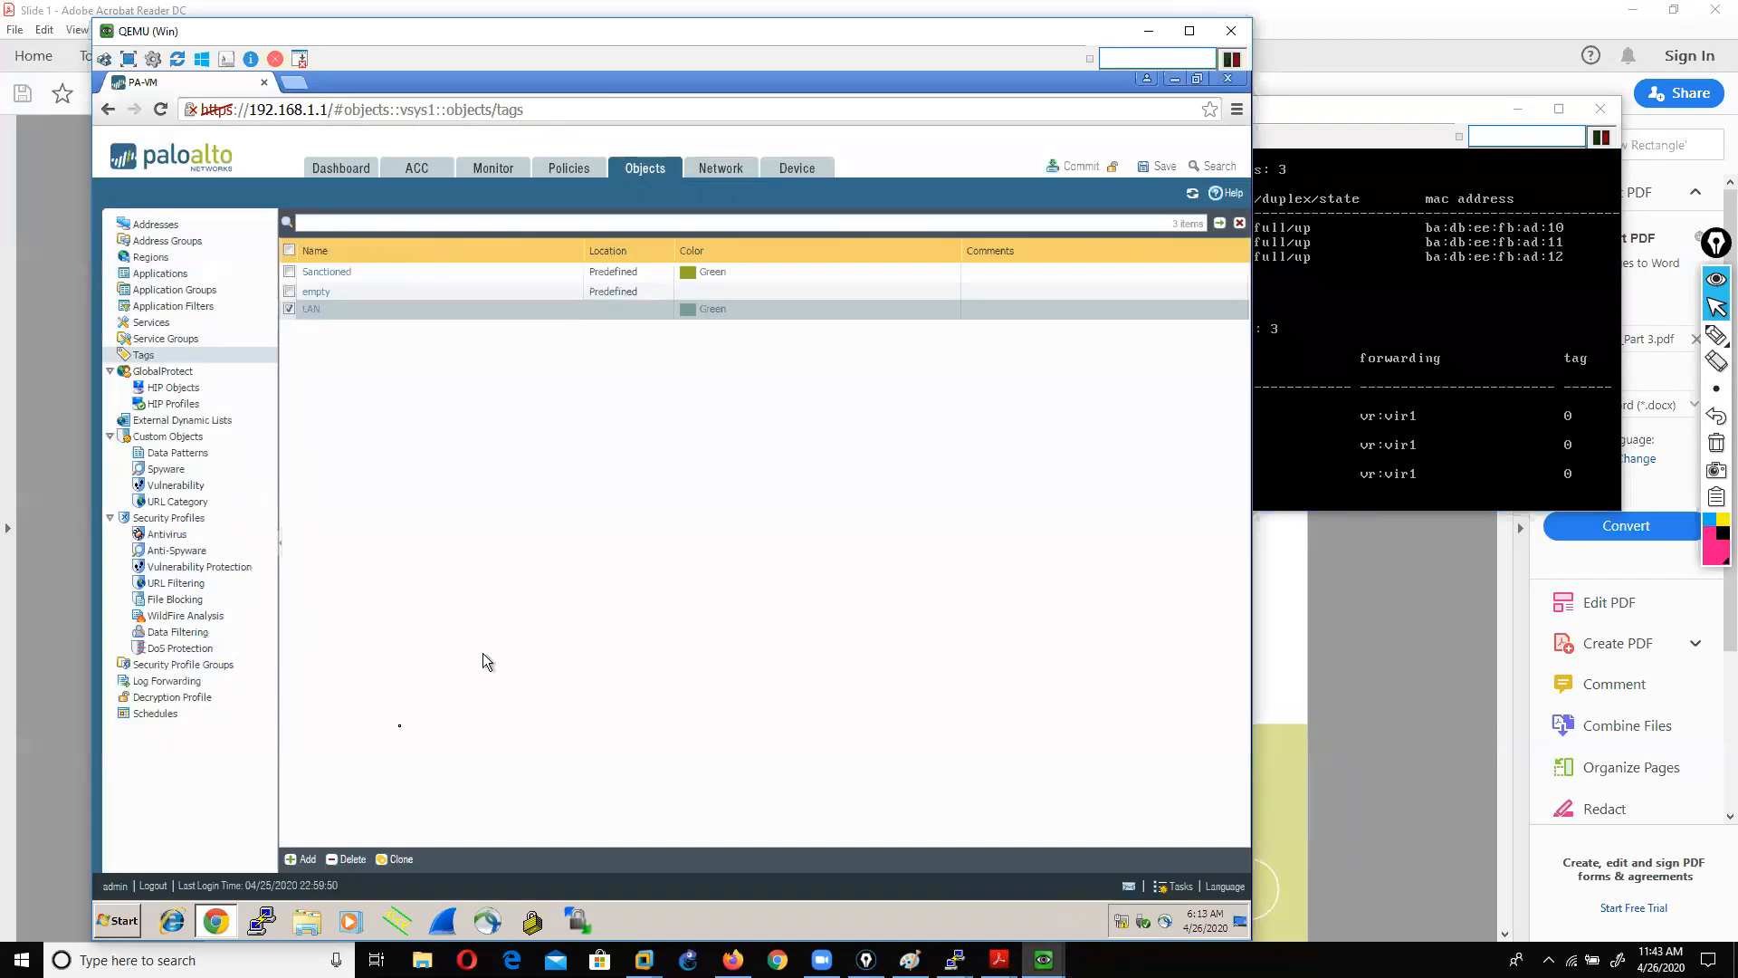
Step: Create tag WAN with colour Red
left_click(299, 858)
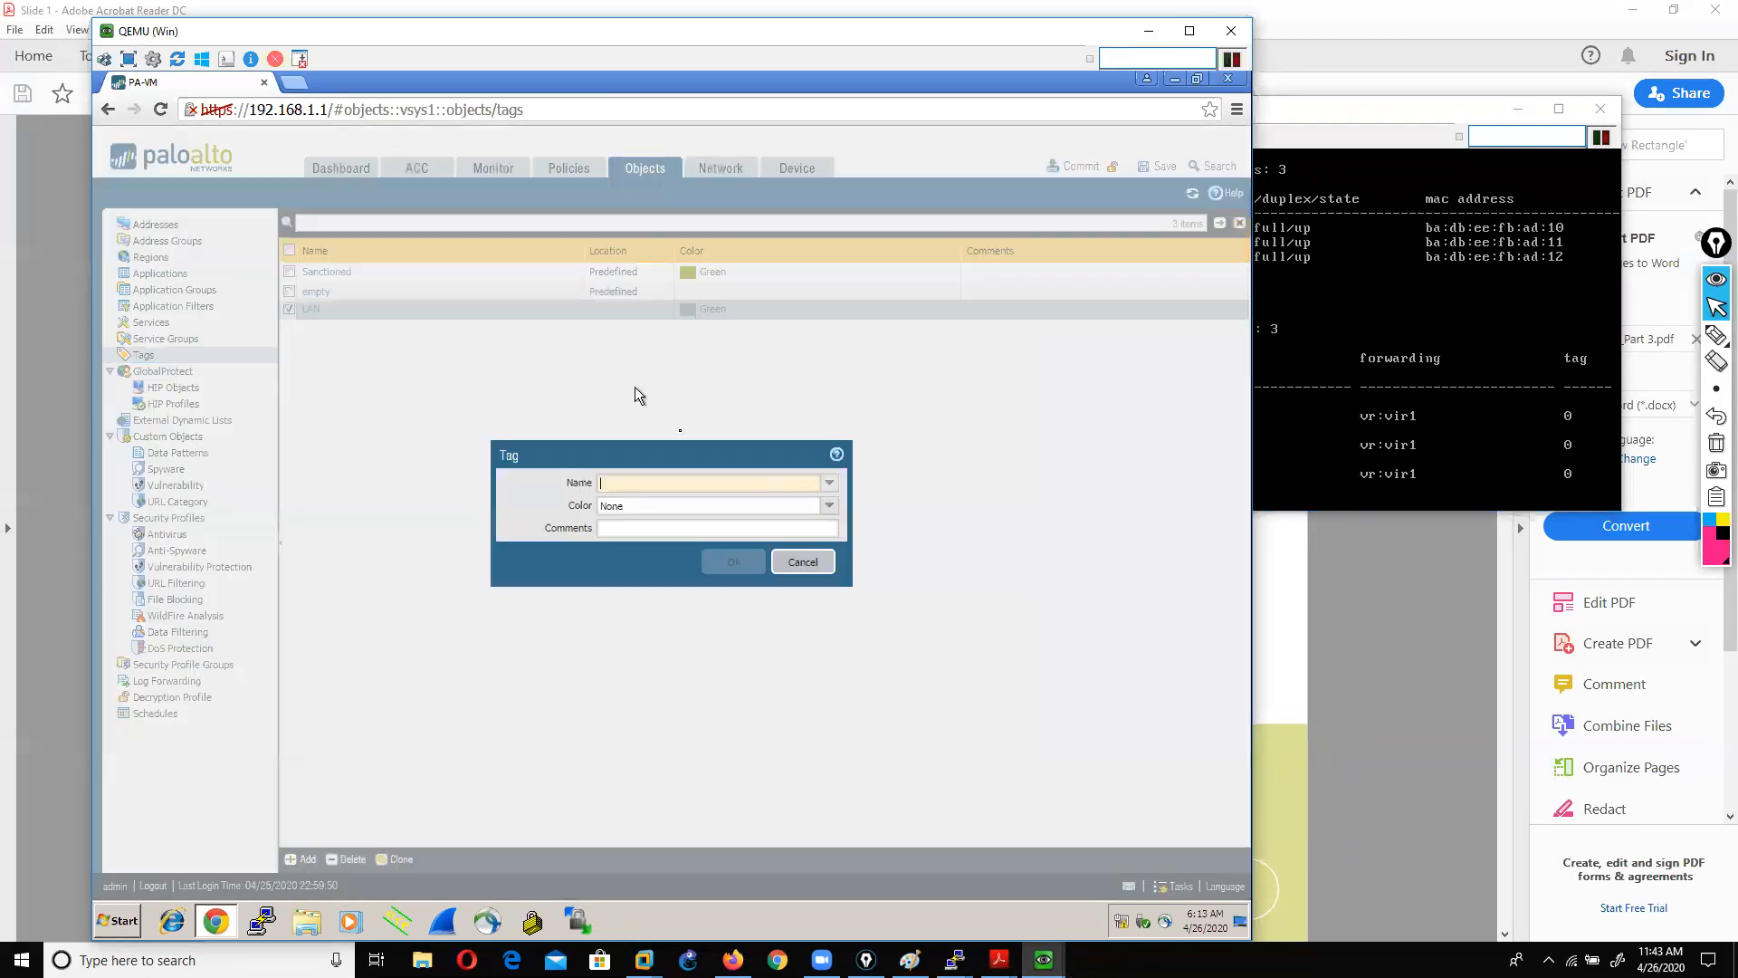
left_click(828, 483)
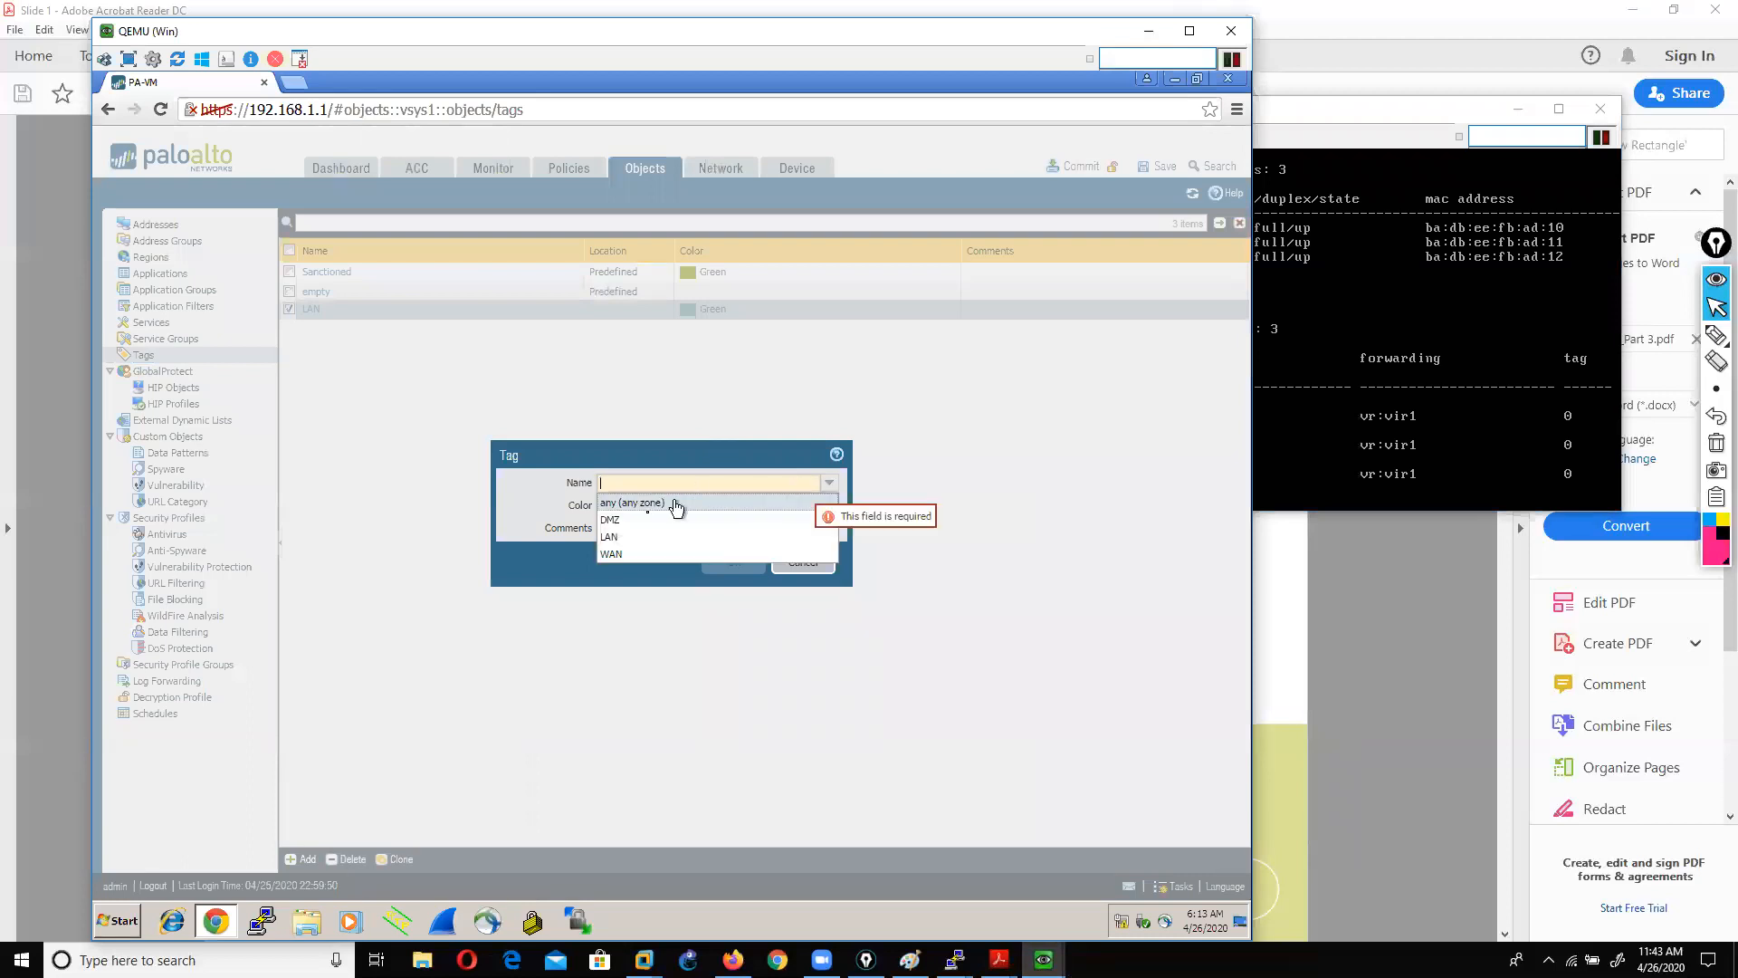
left_click(611, 553)
left_click(828, 506)
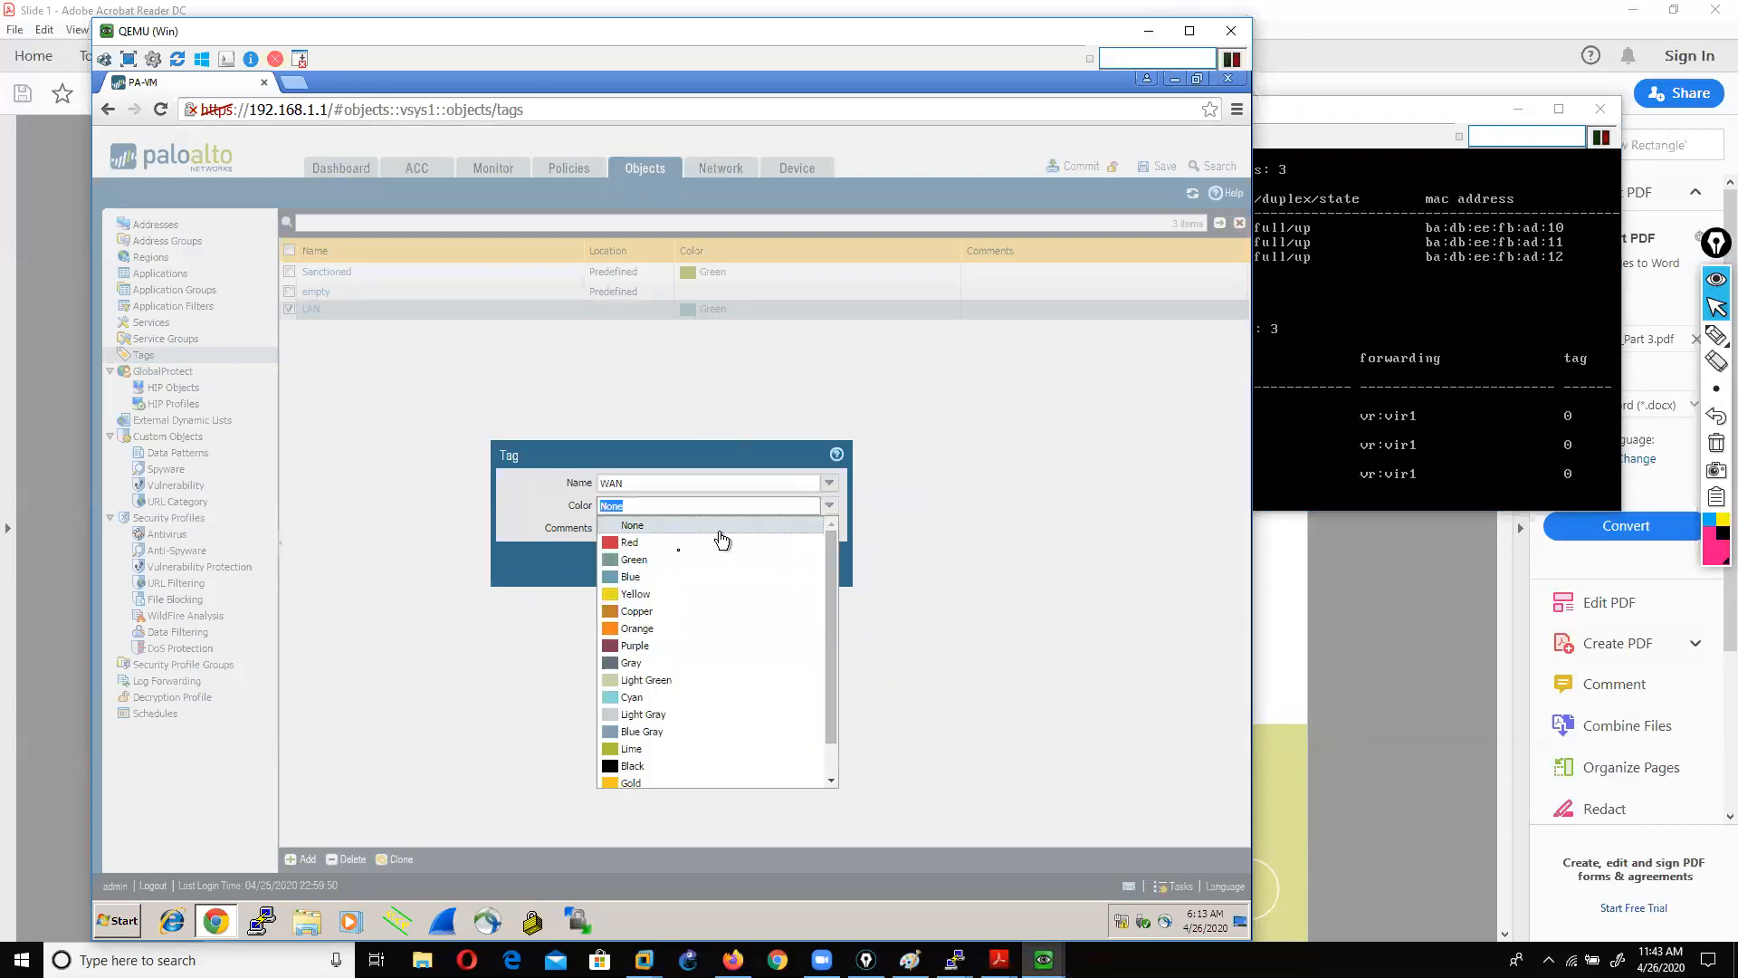
left_click(629, 544)
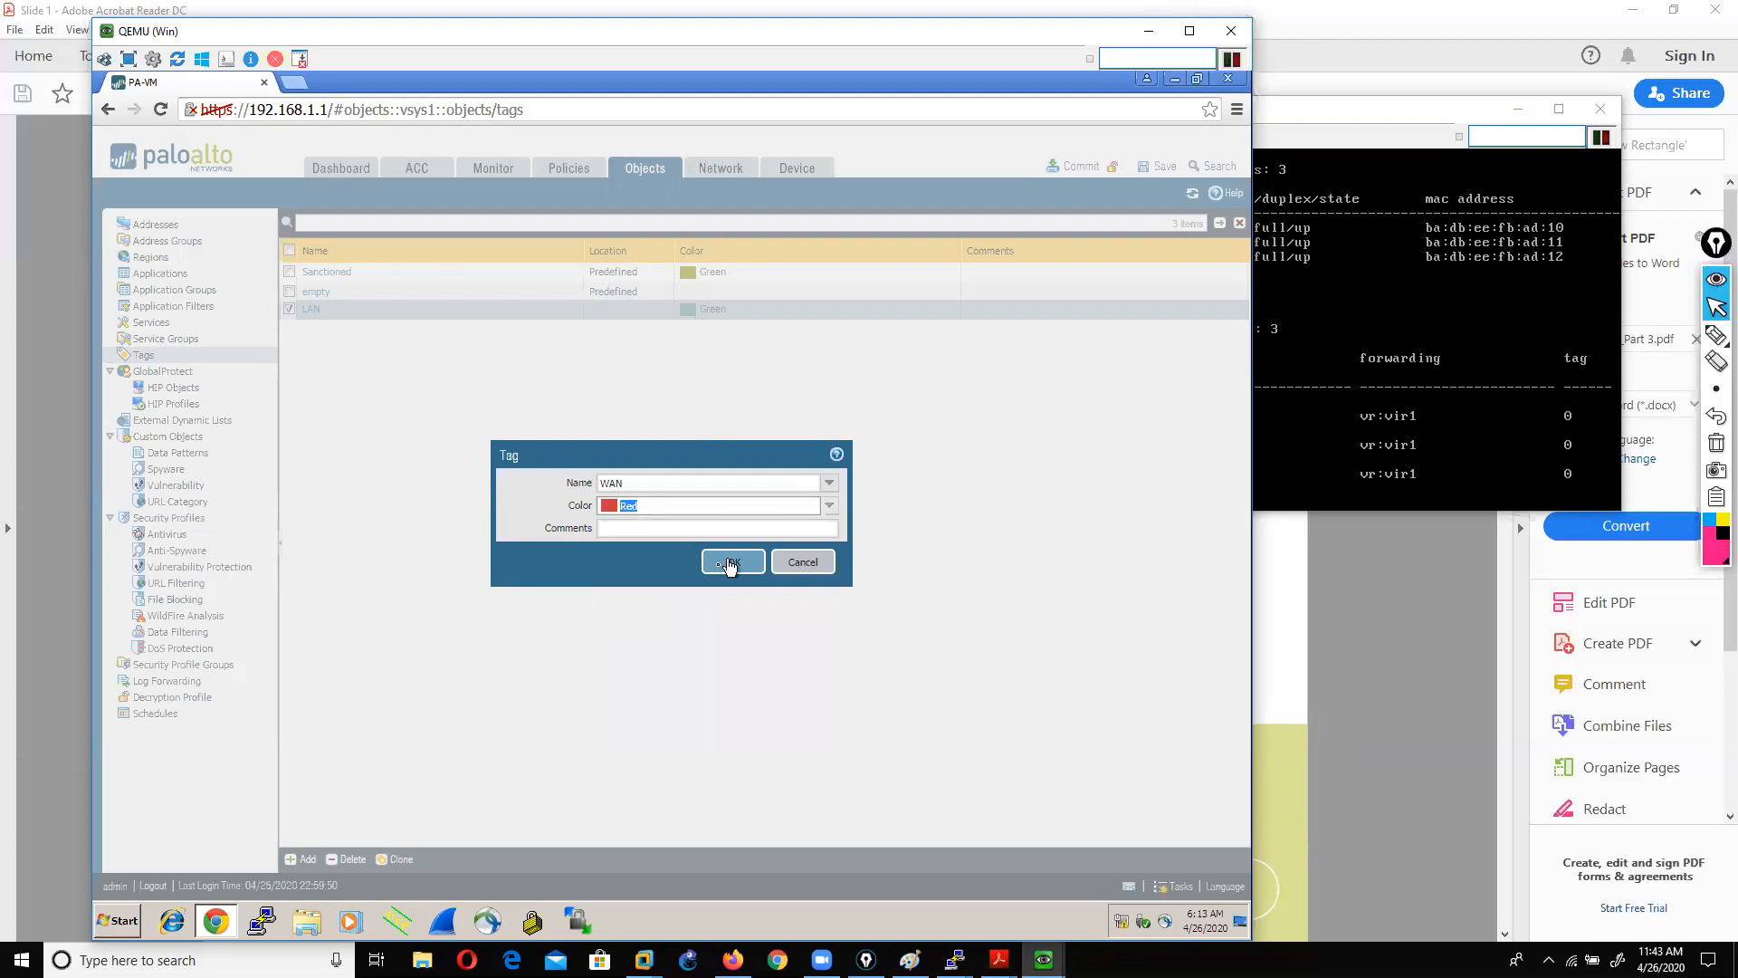
left_click(730, 563)
Step: Create tag DMZ with colour Yellow
left_click(304, 858)
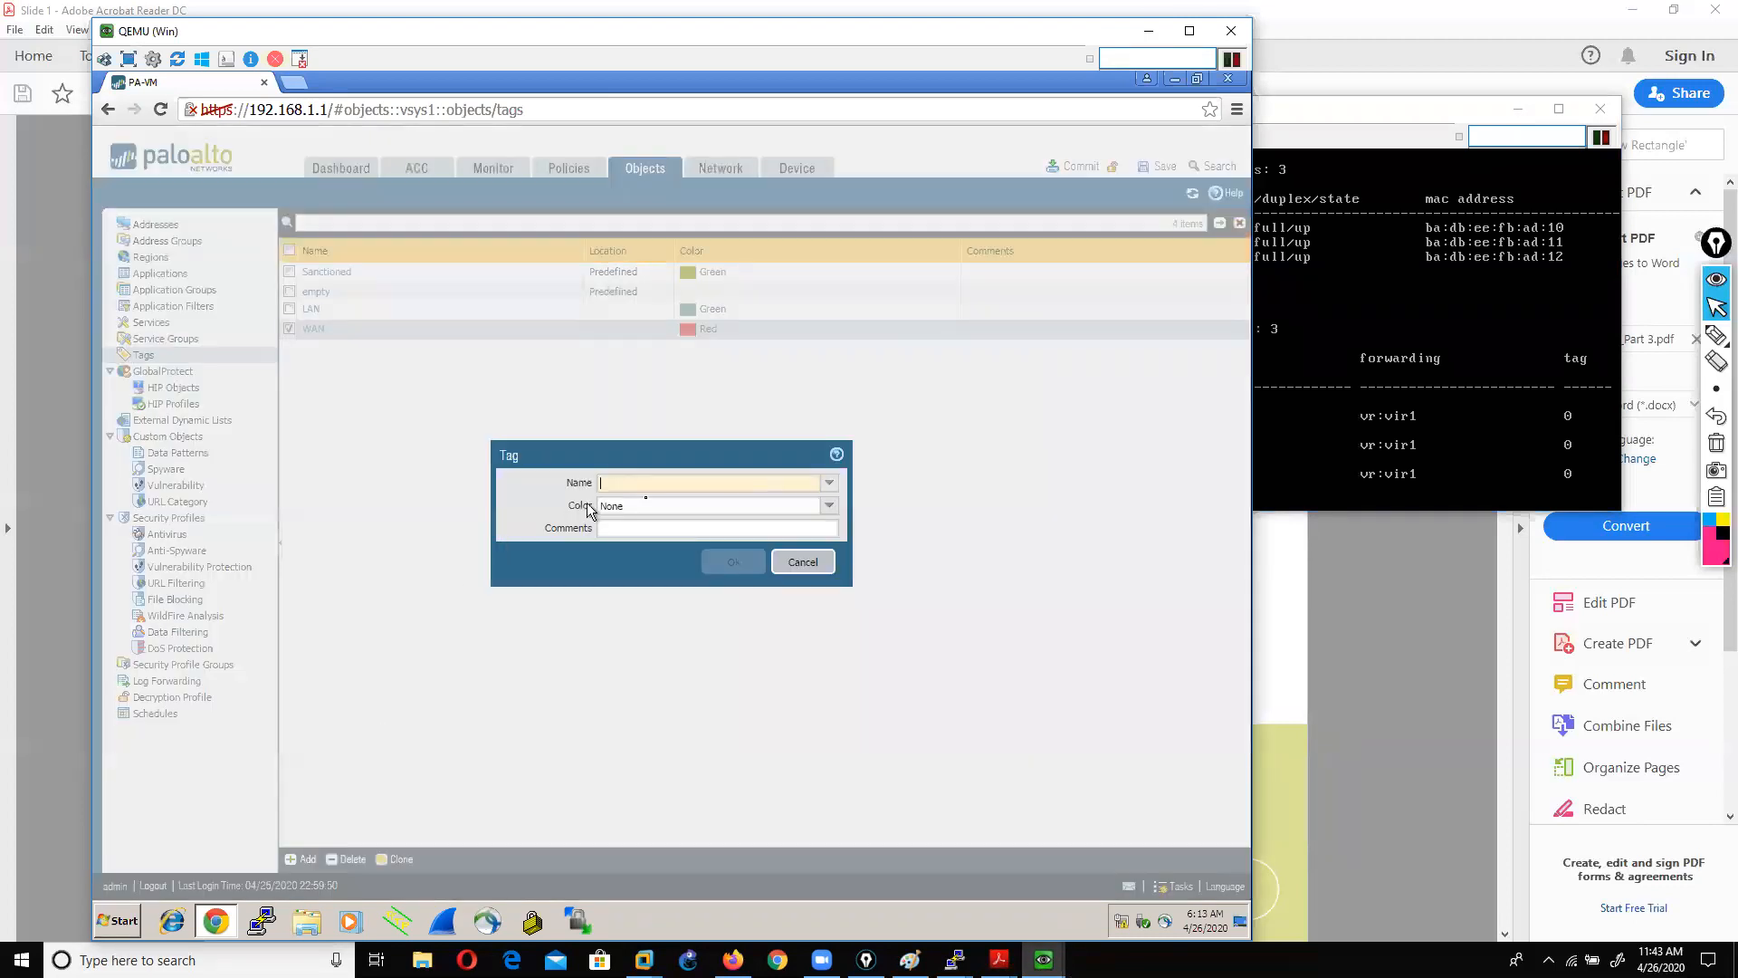
left_click(834, 483)
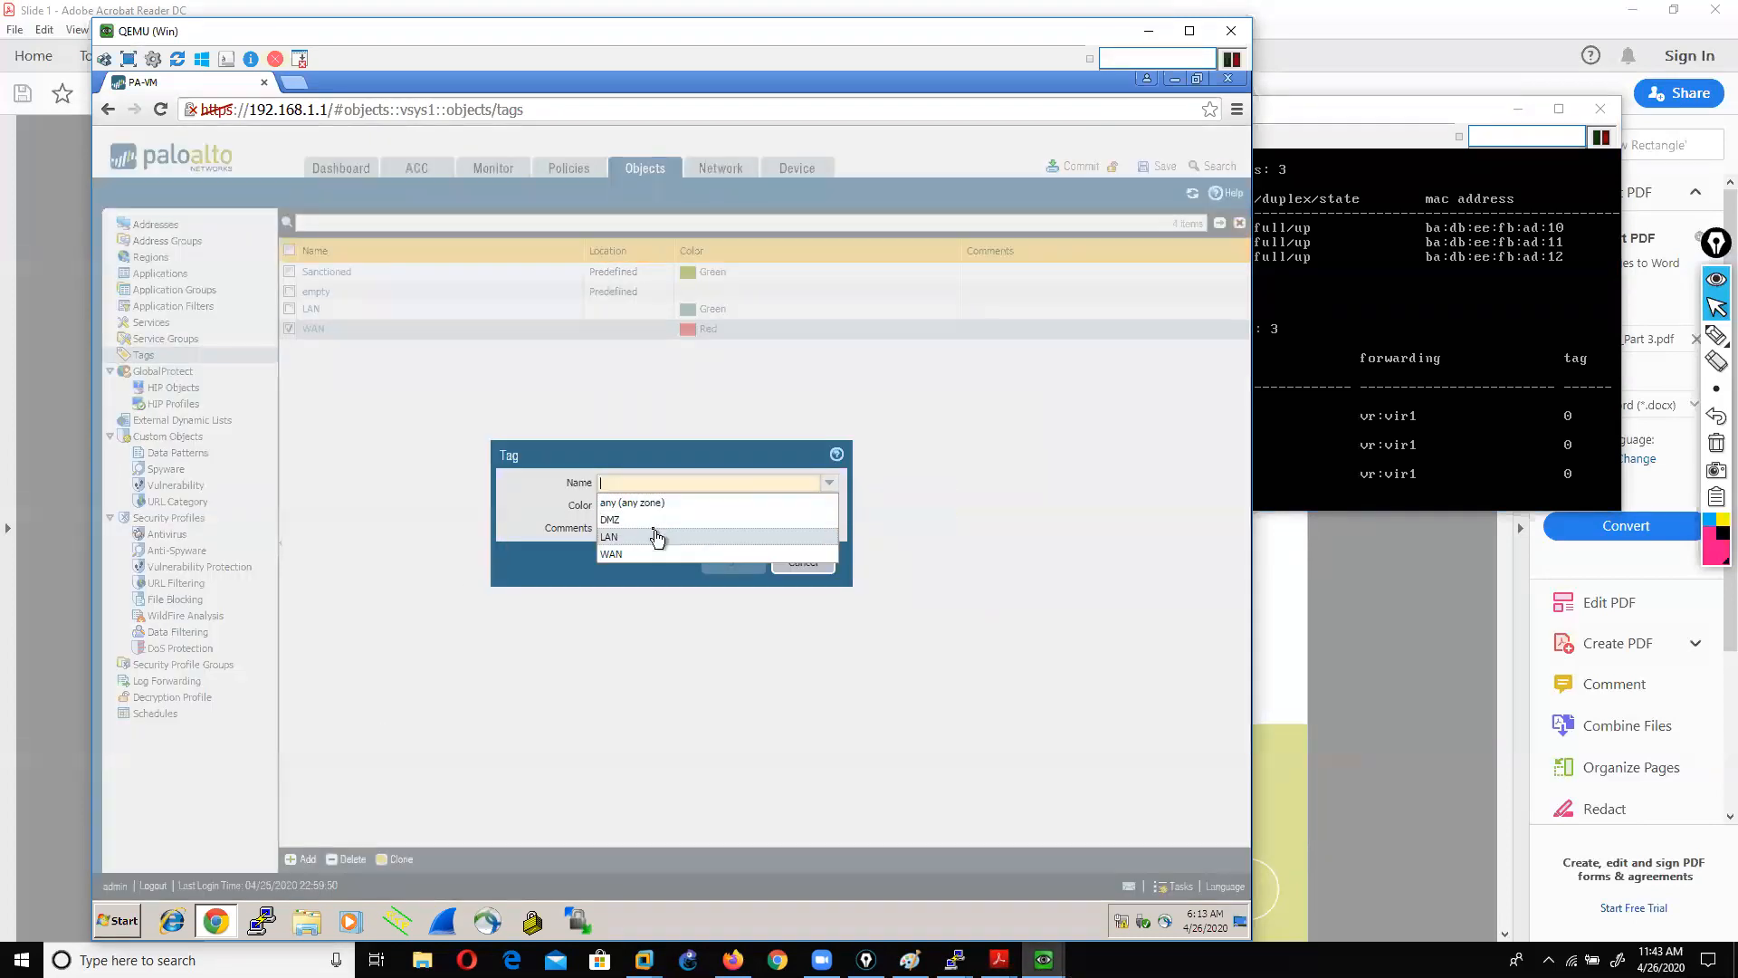
left_click(641, 520)
left_click(829, 506)
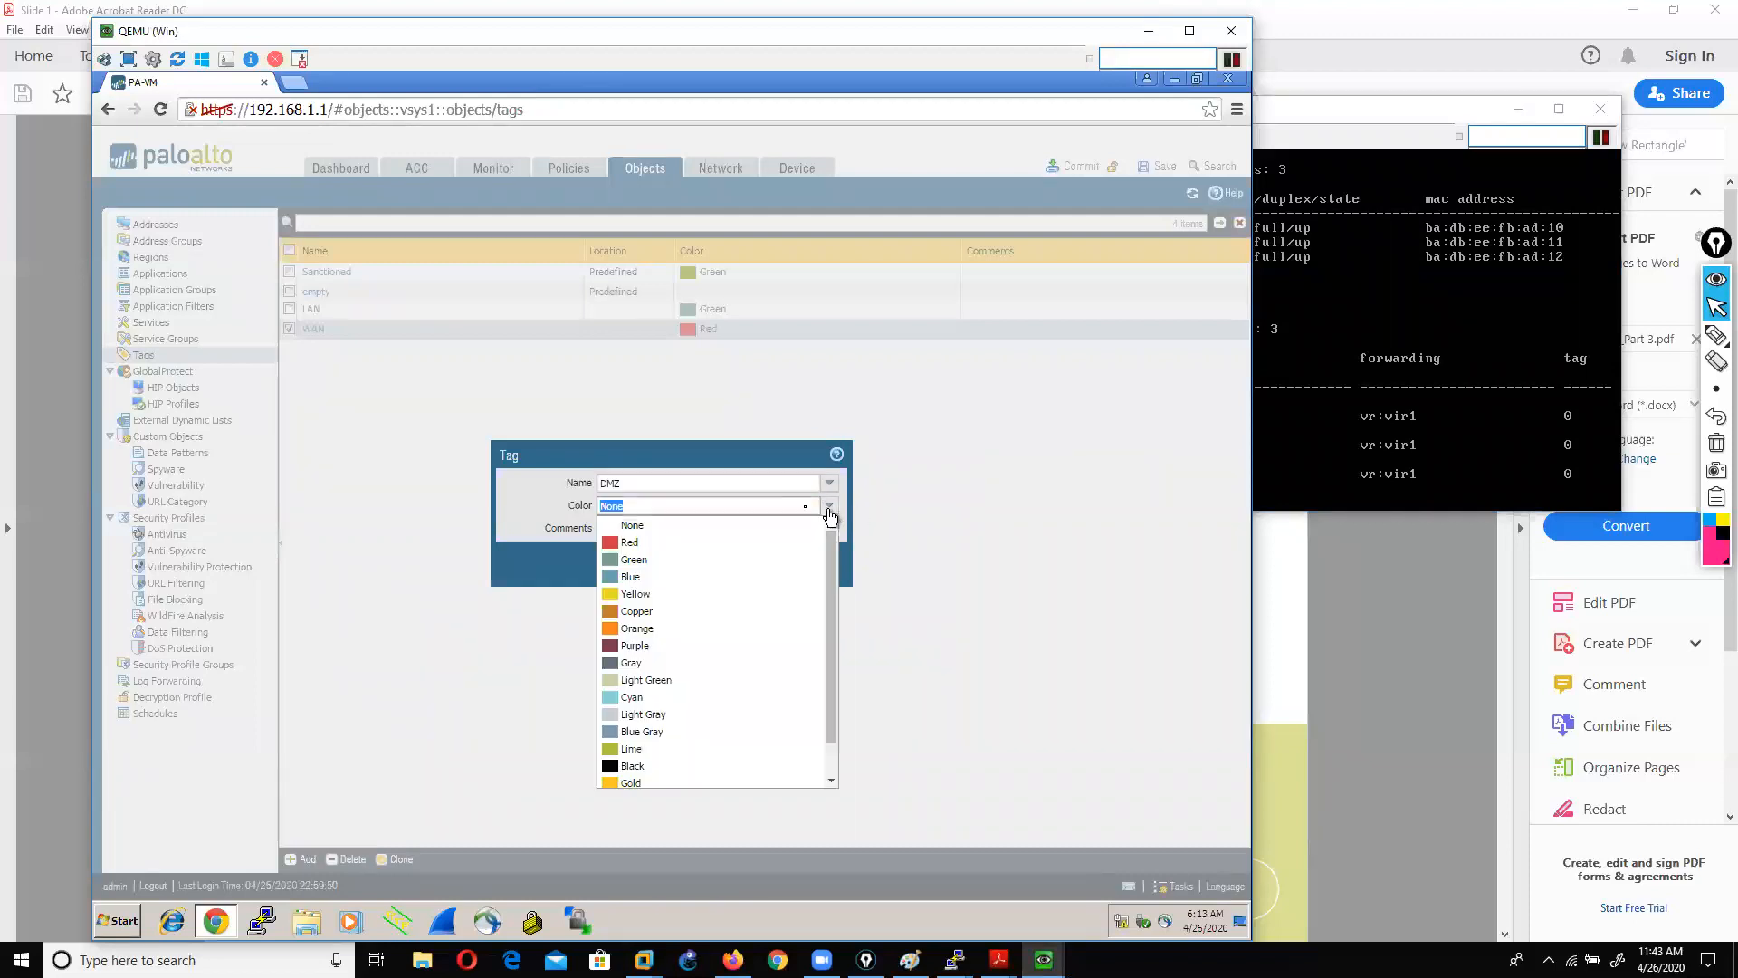
left_click(725, 593)
left_click(734, 563)
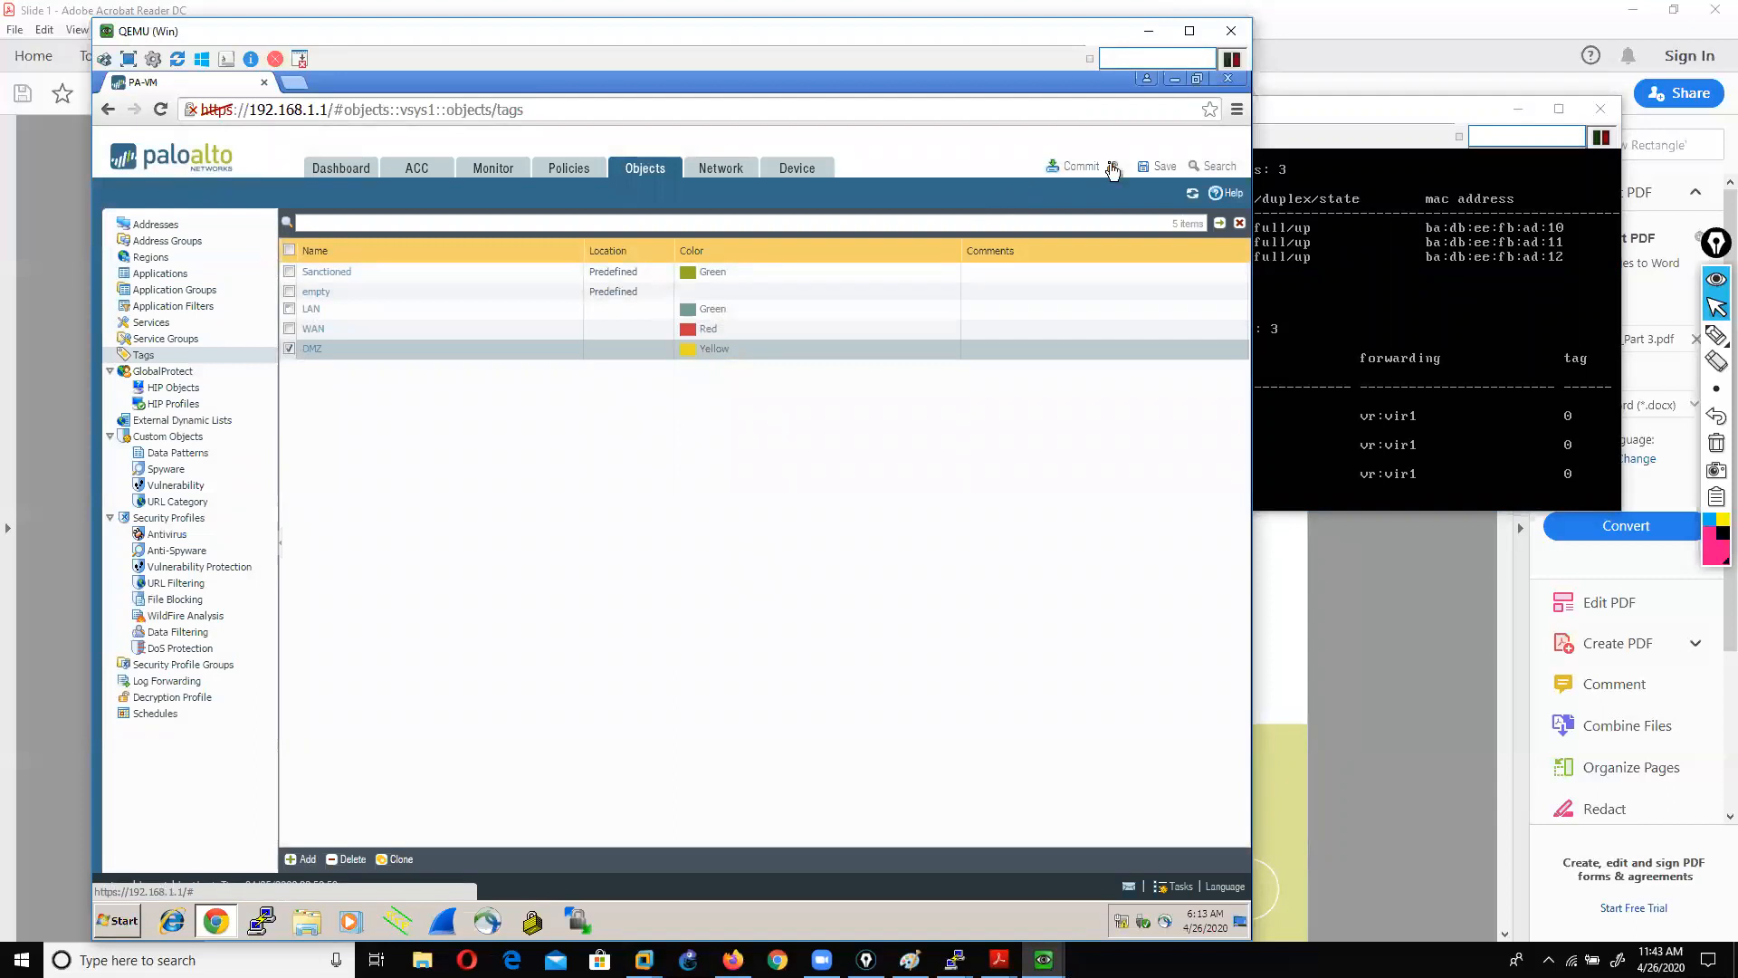
Step: Commit the LAN, WAN and DMZ tags and close the finished commit status
left_click(1074, 163)
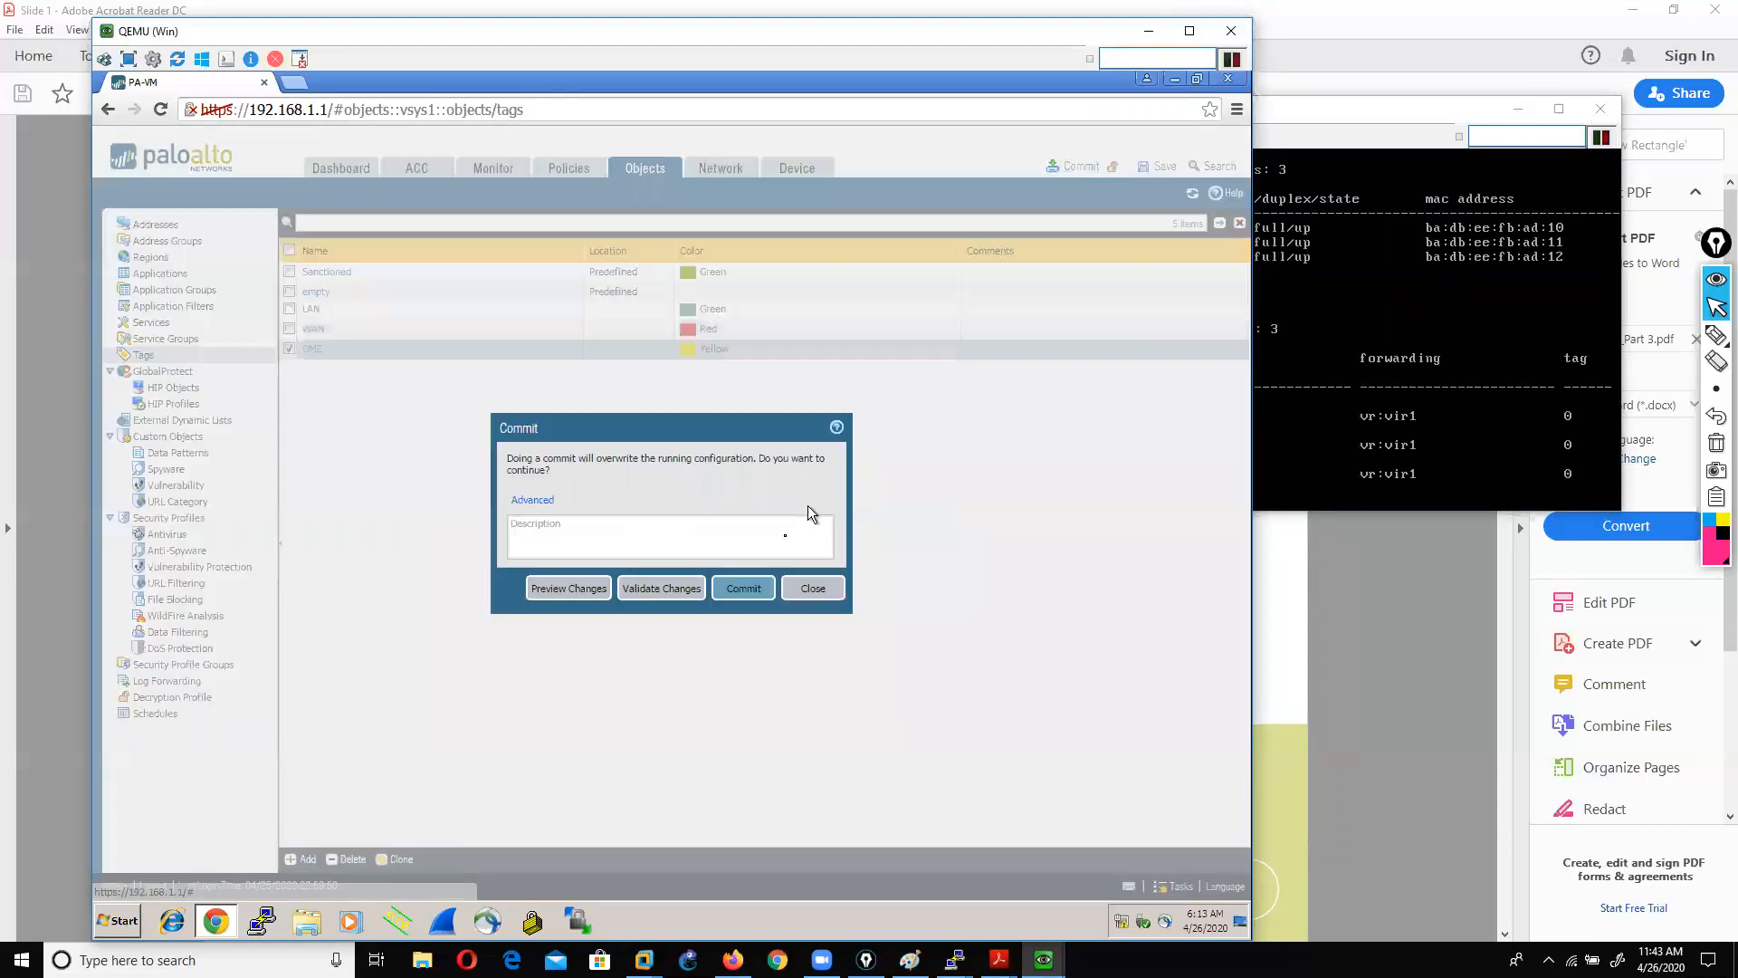
left_click(743, 581)
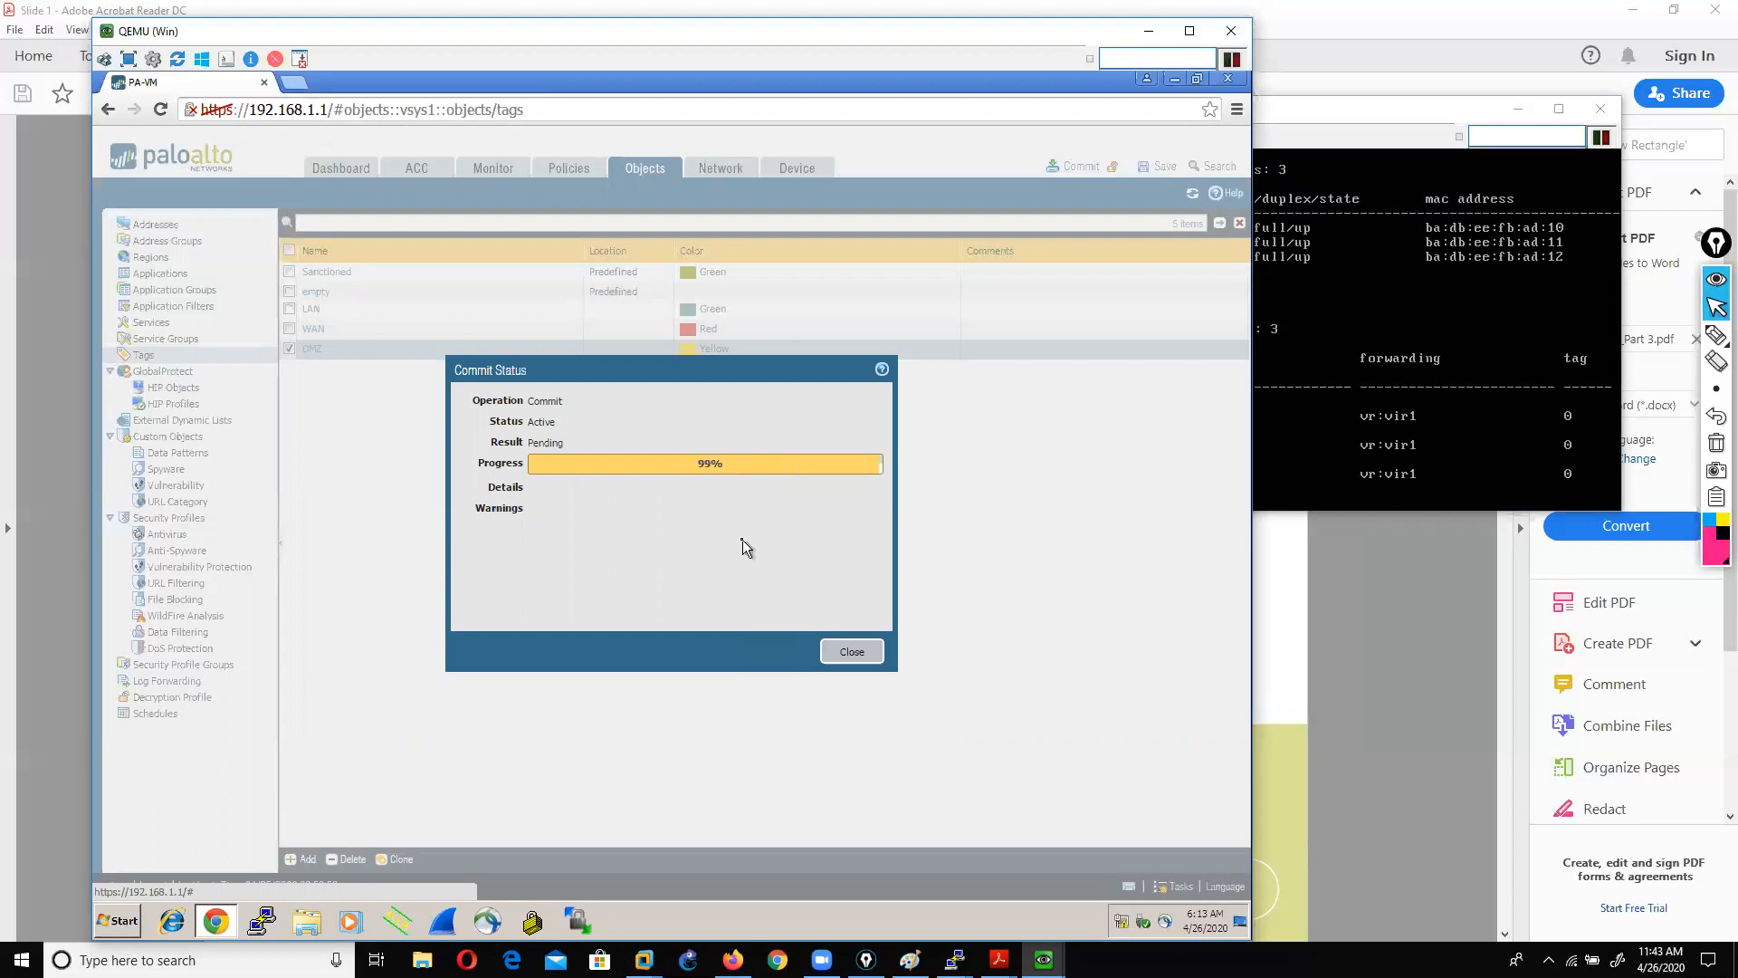
left_click(852, 652)
Step: Advance the lab guide to page 9, NAT Translation, then return to PA-VM's Tags list
left_click(1312, 691)
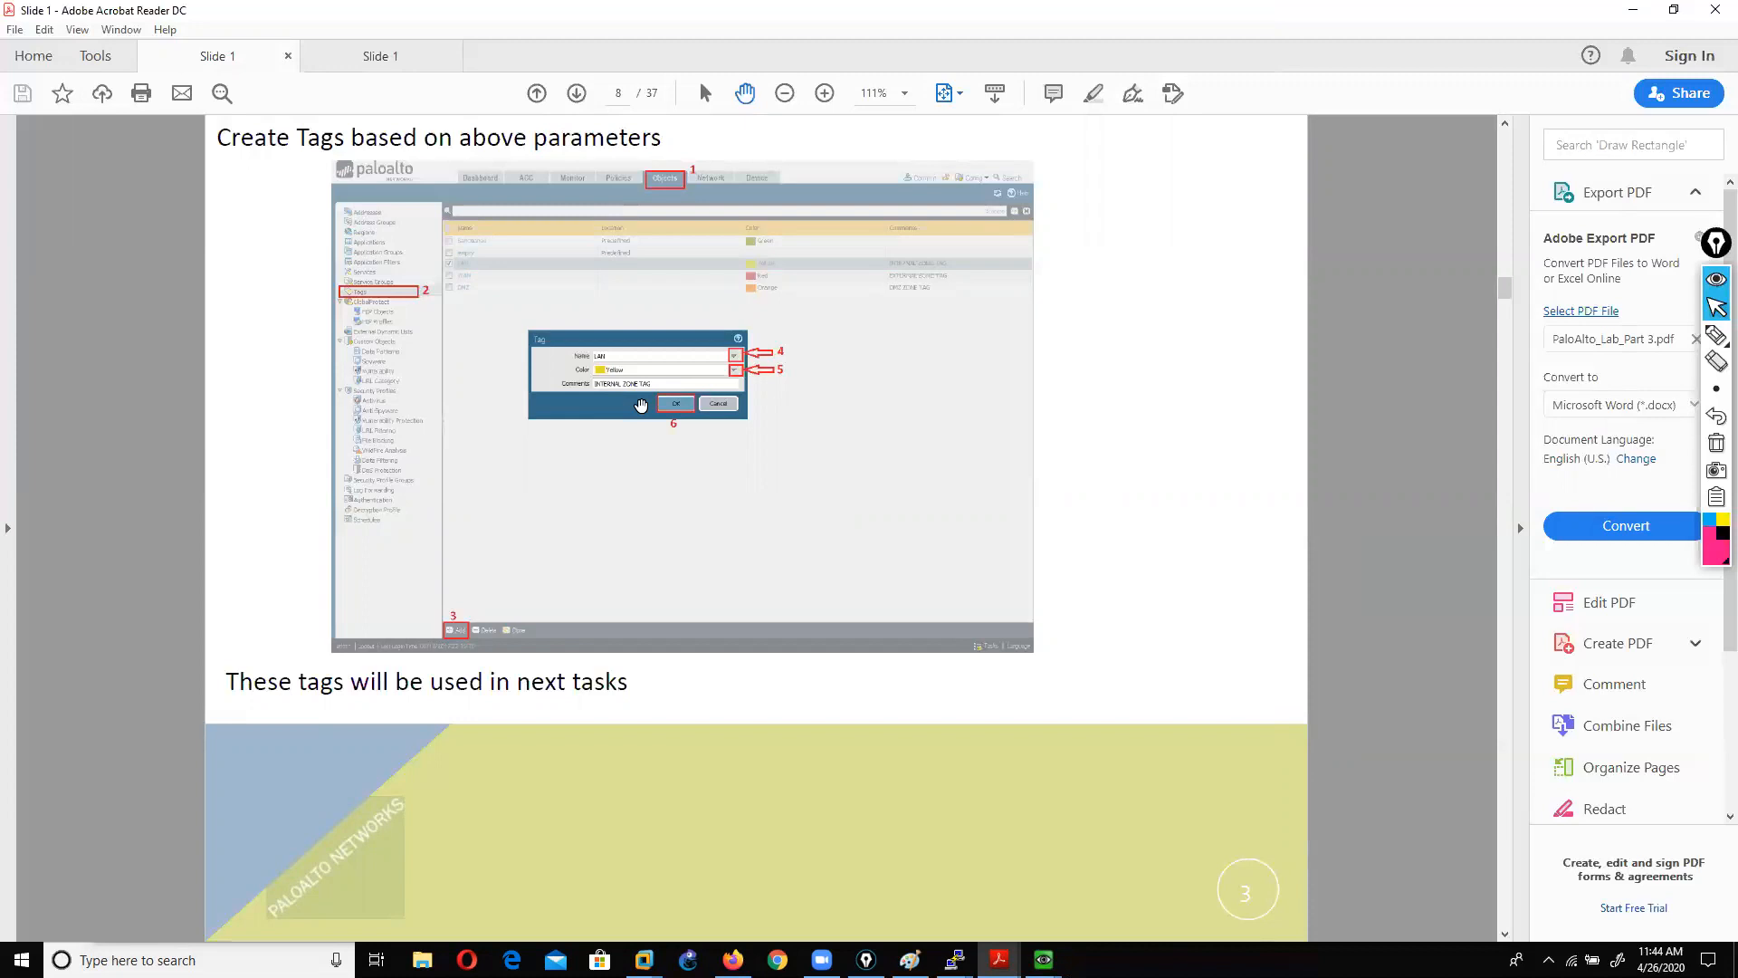
scroll(641, 406, "down", 1)
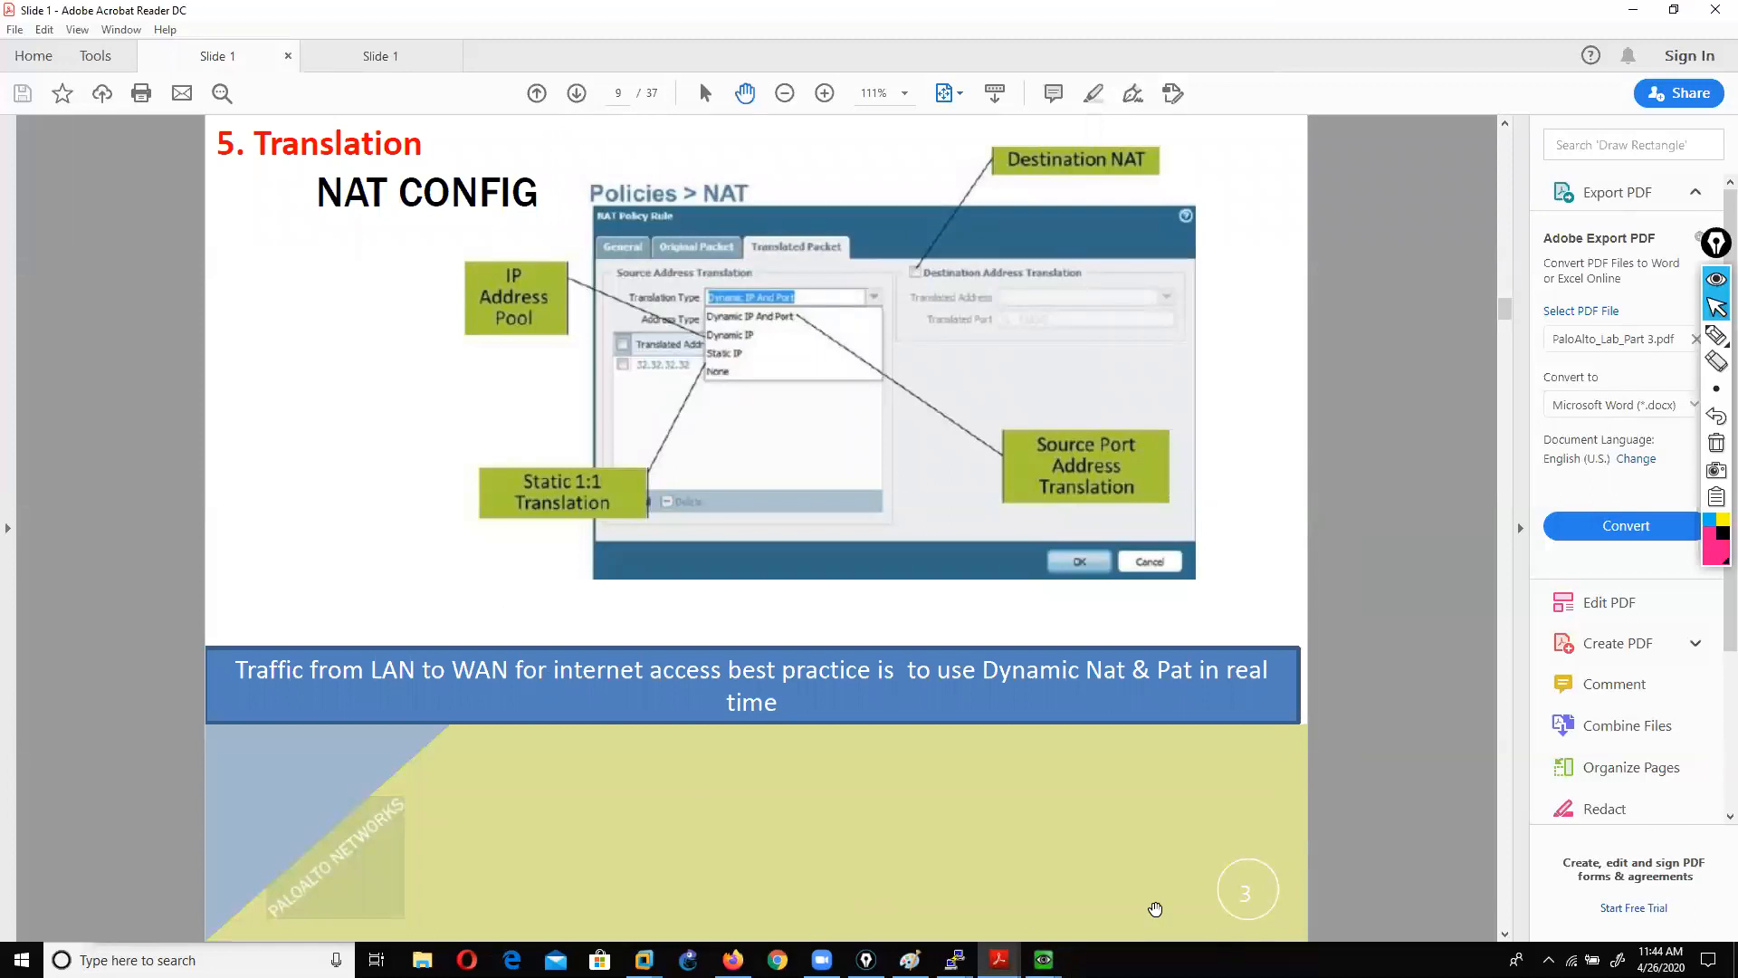
mouse_move(1043, 959)
left_click(1047, 892)
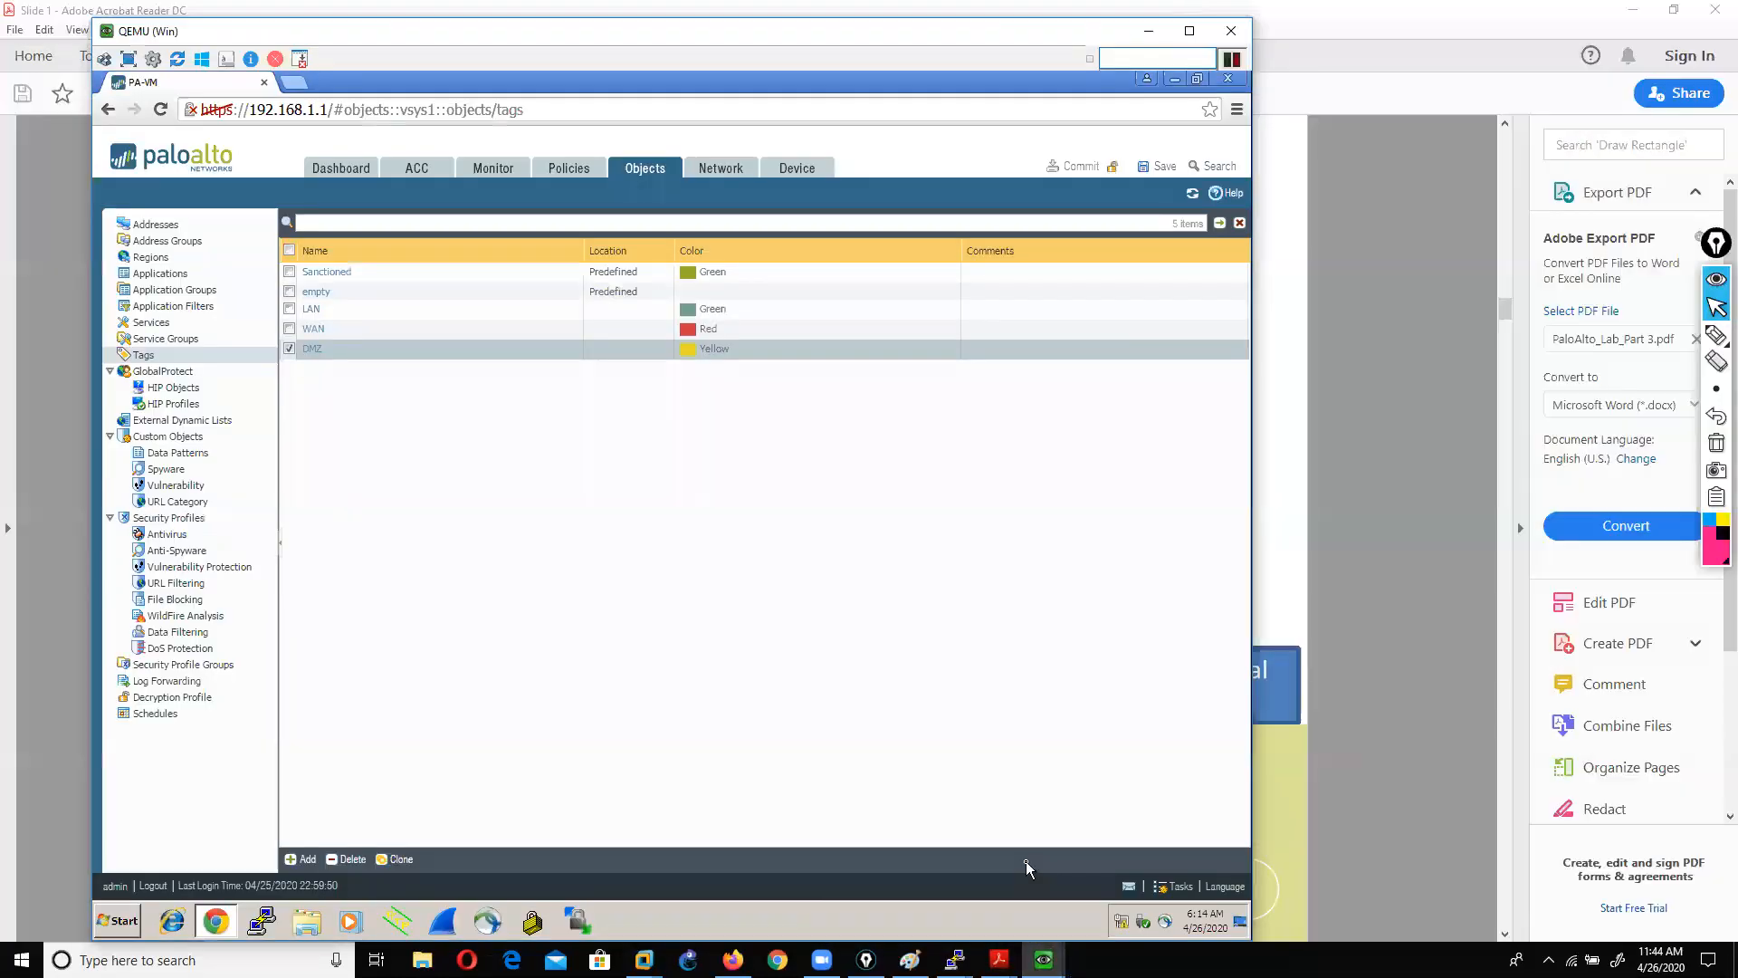
Step: Start a new NAT policy rule named lan_to_wan
left_click(567, 172)
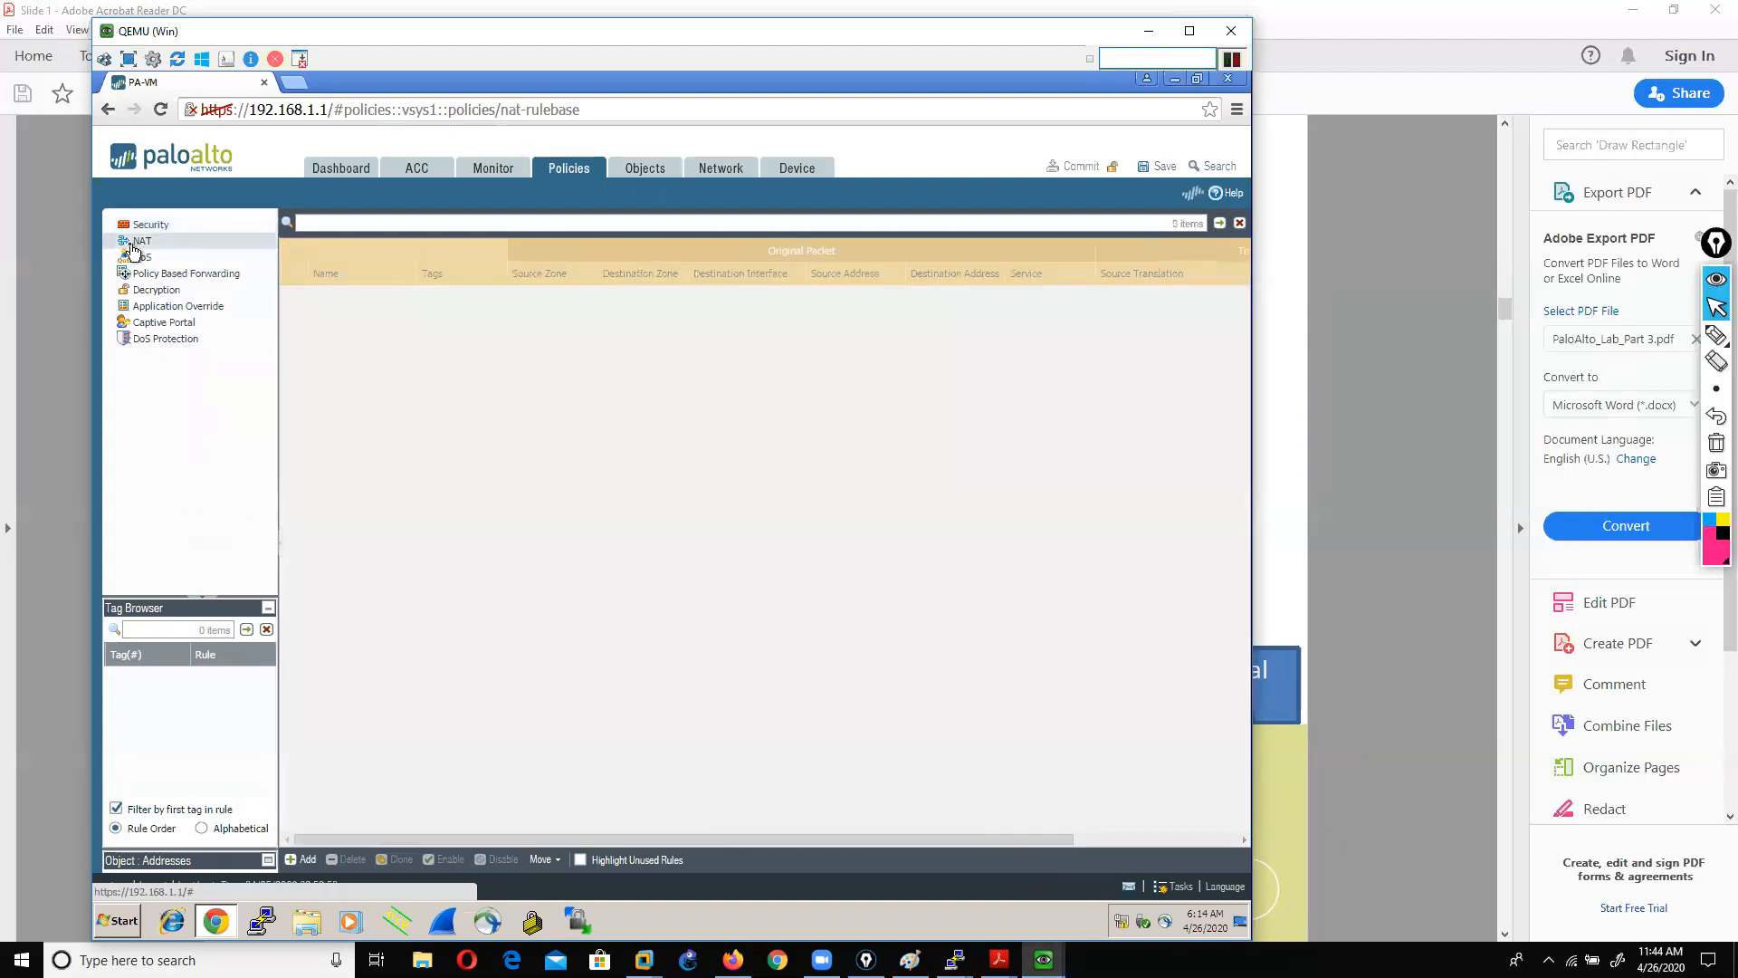
left_click(136, 247)
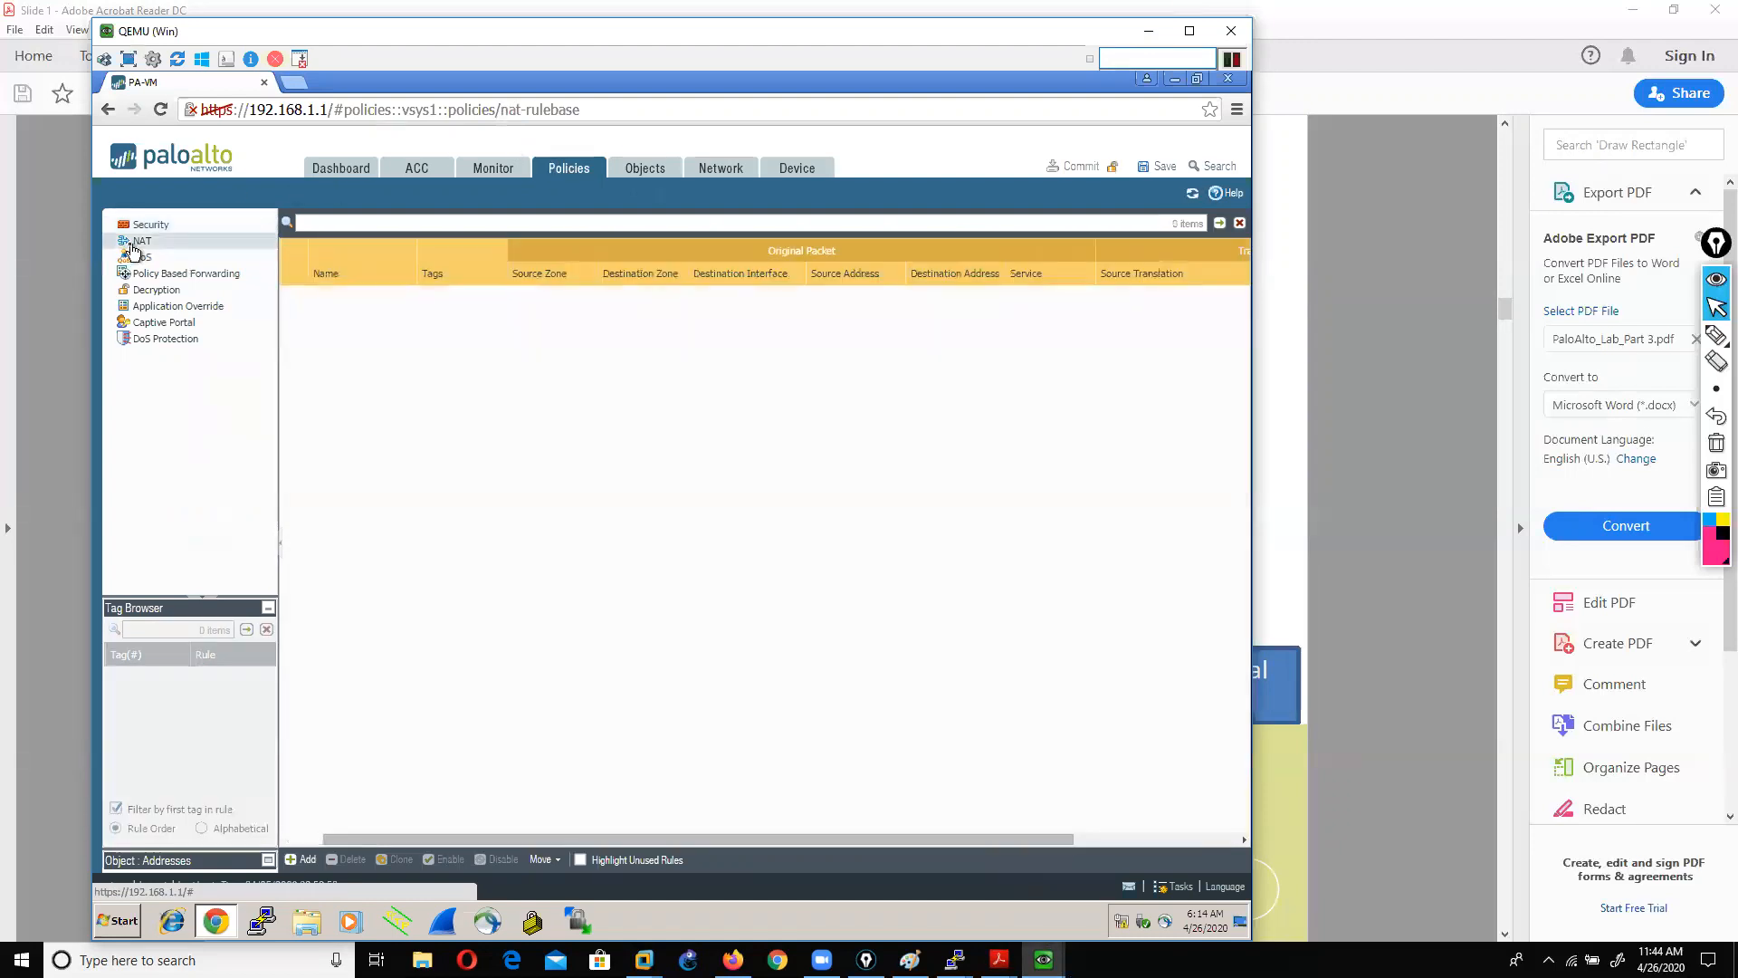
left_click(291, 862)
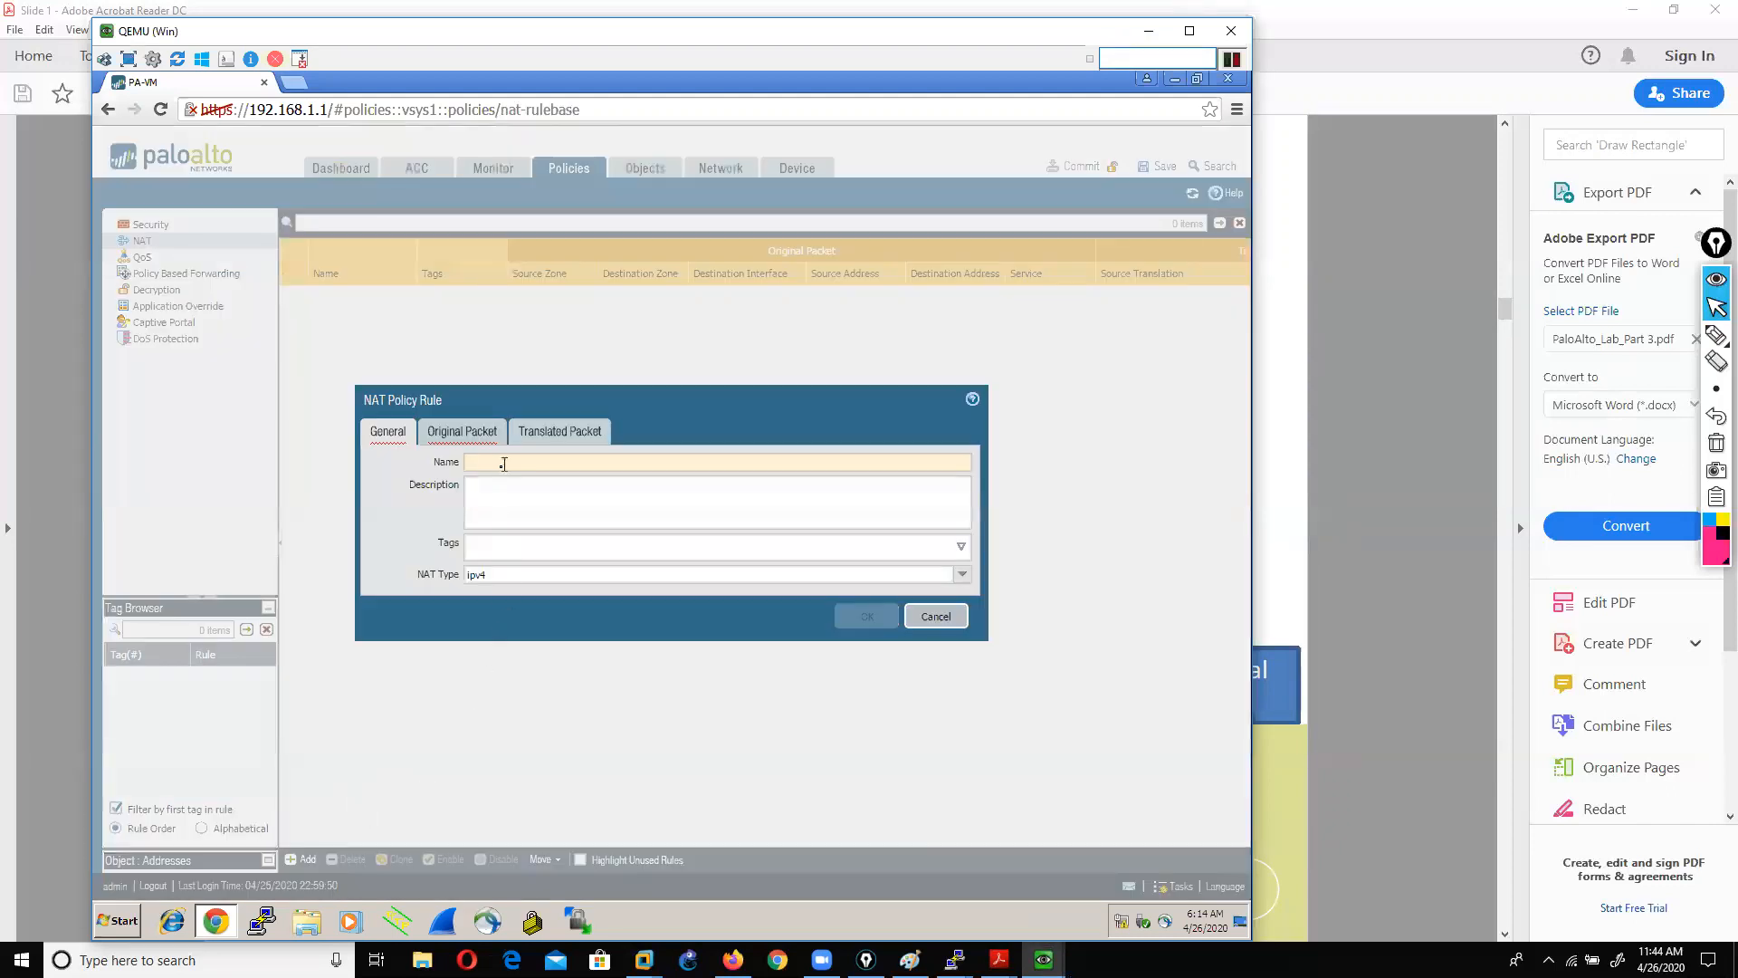
left_click(504, 464)
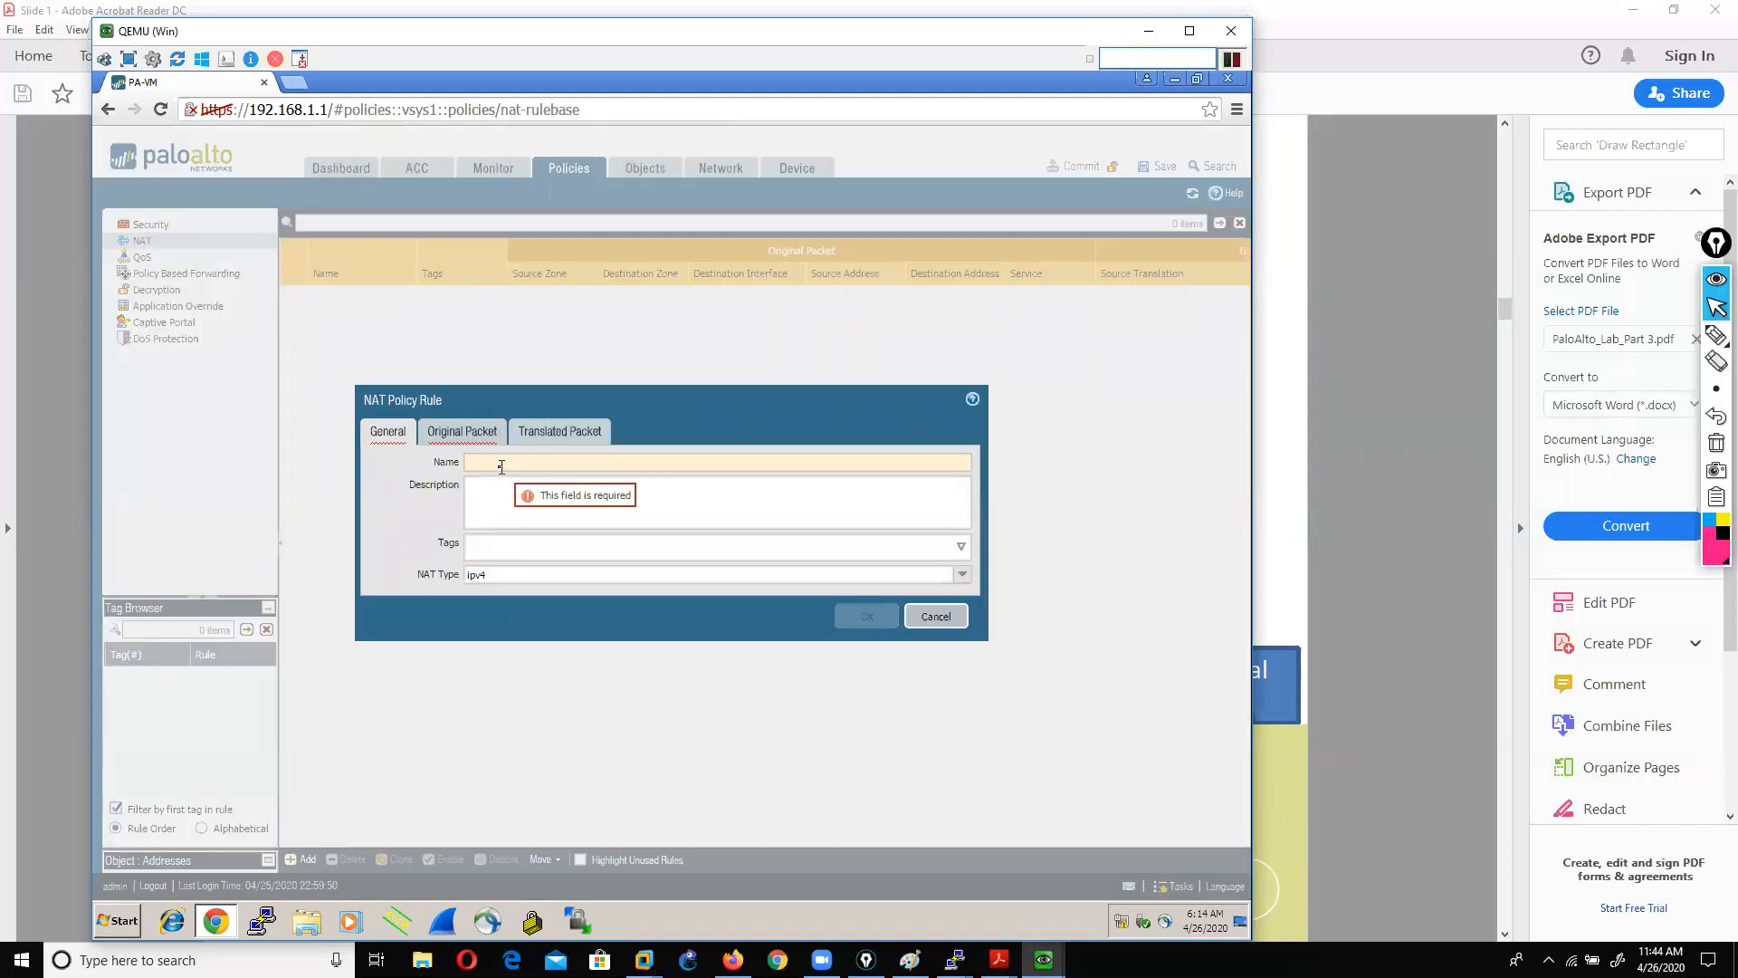
type("lan_to_wan")
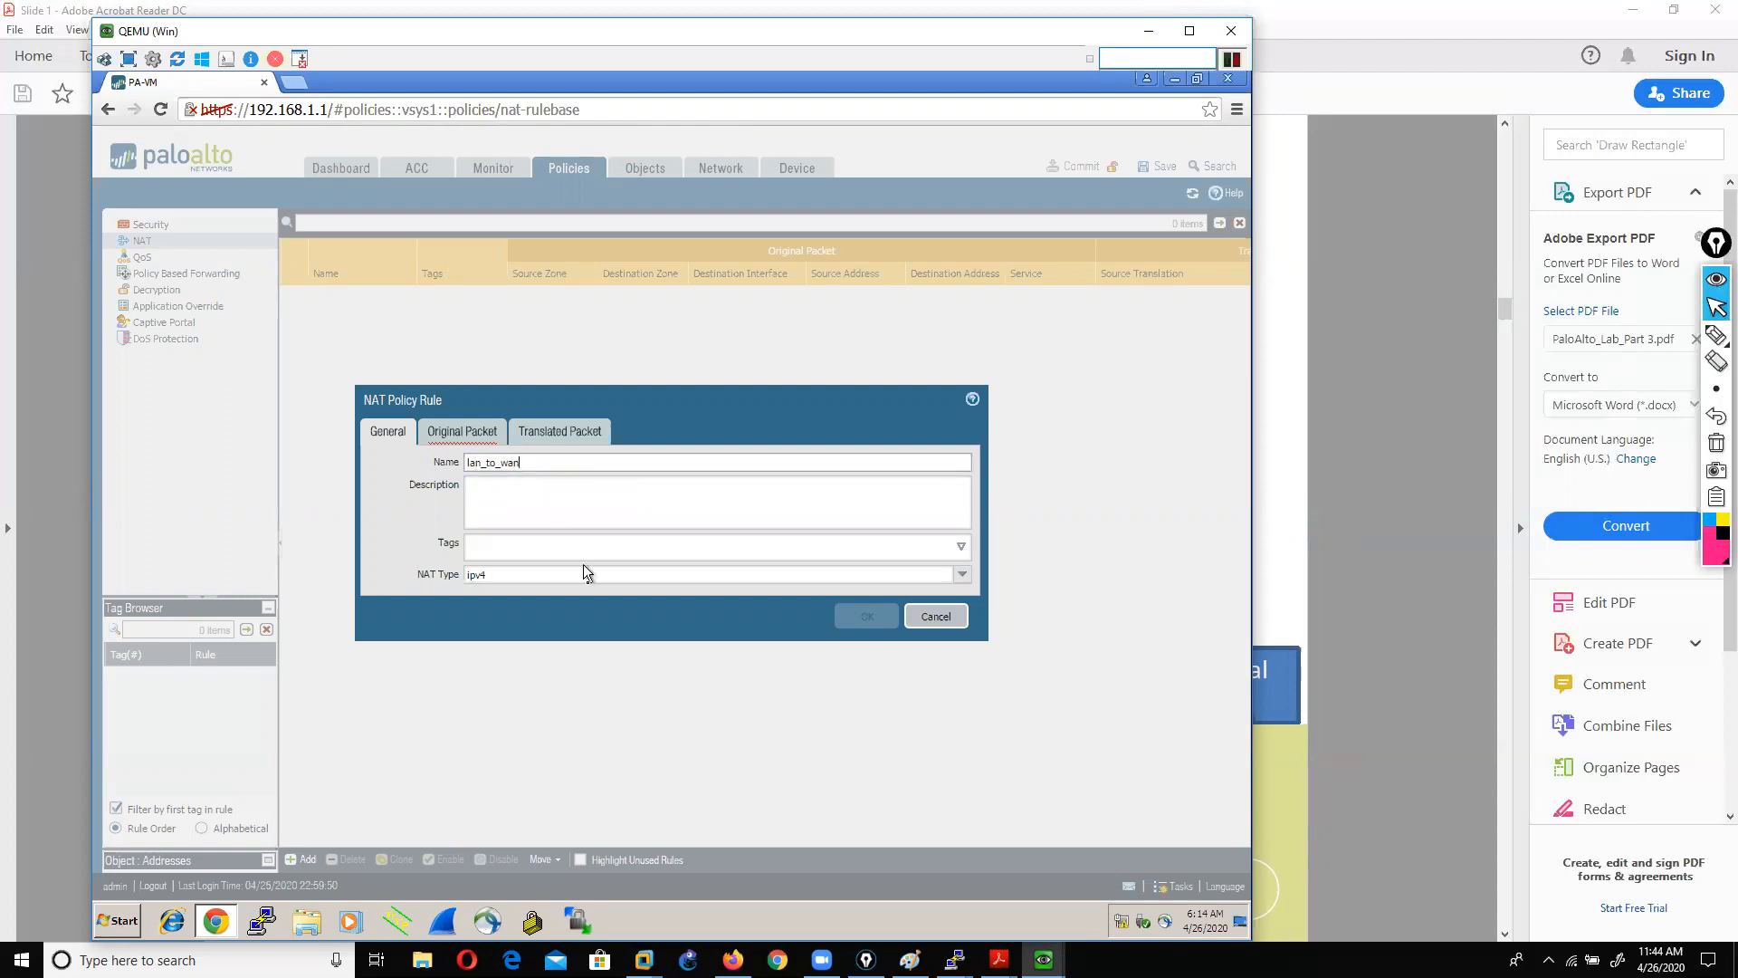
Step: Tag the lan_to_wan rule with LAN and WAN, then view Original Packet
left_click(962, 546)
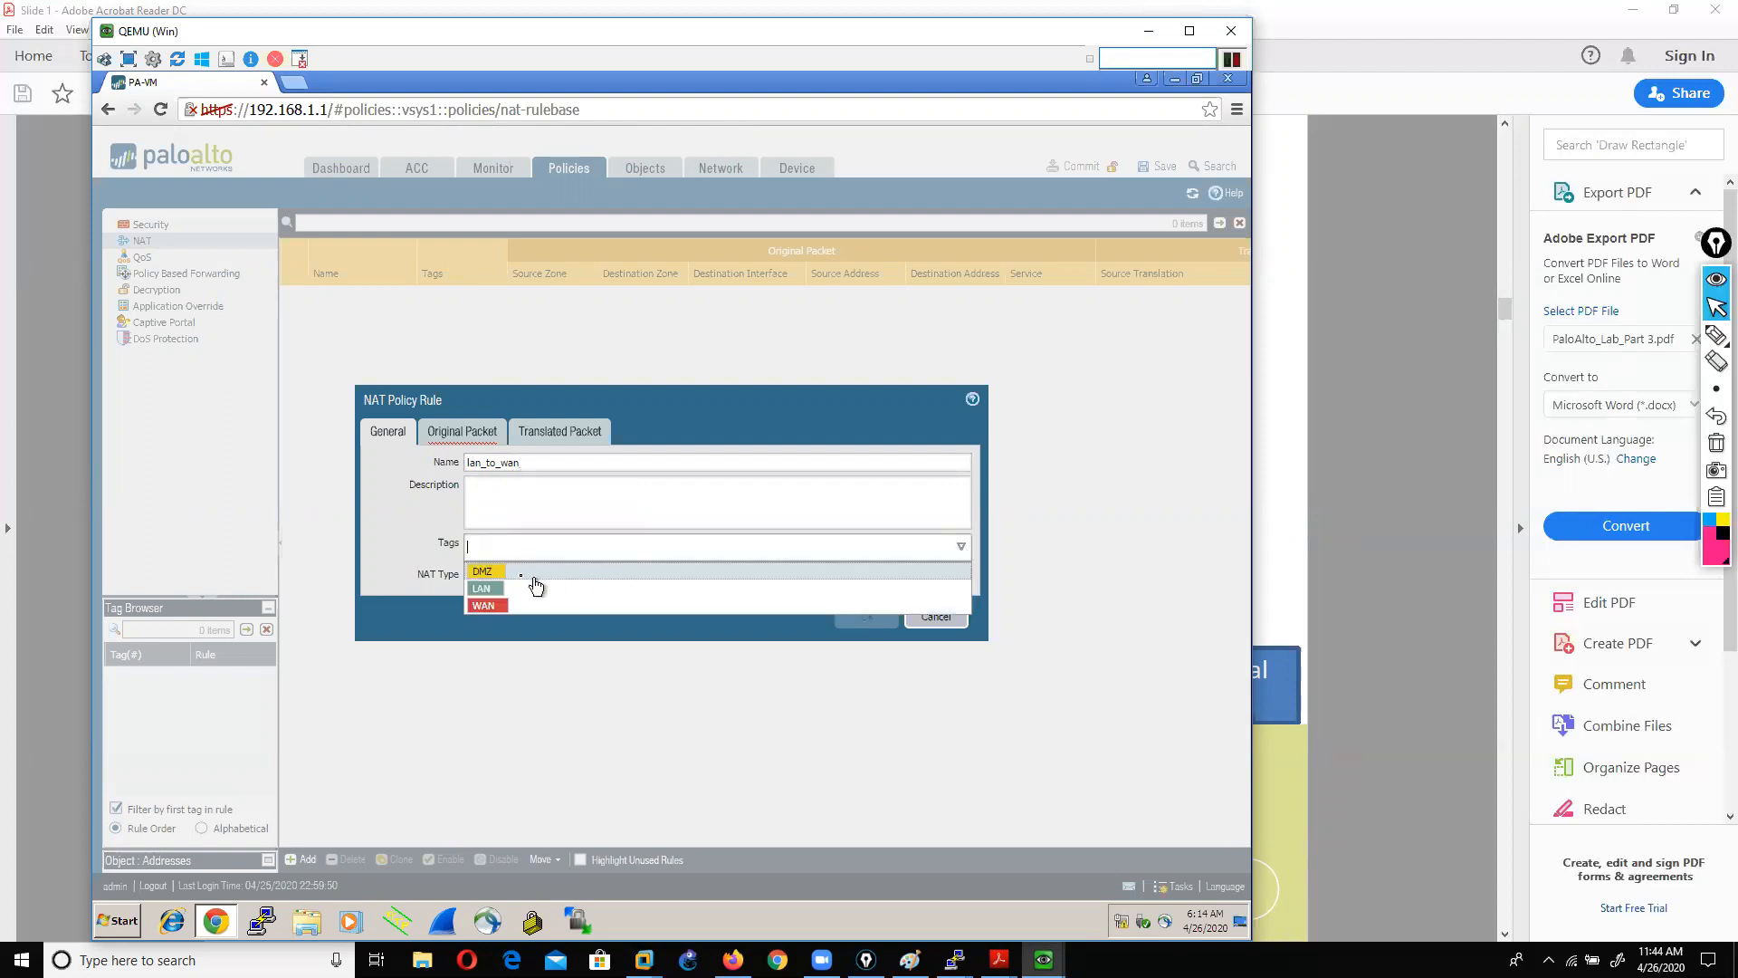
left_click(486, 590)
left_click(489, 589)
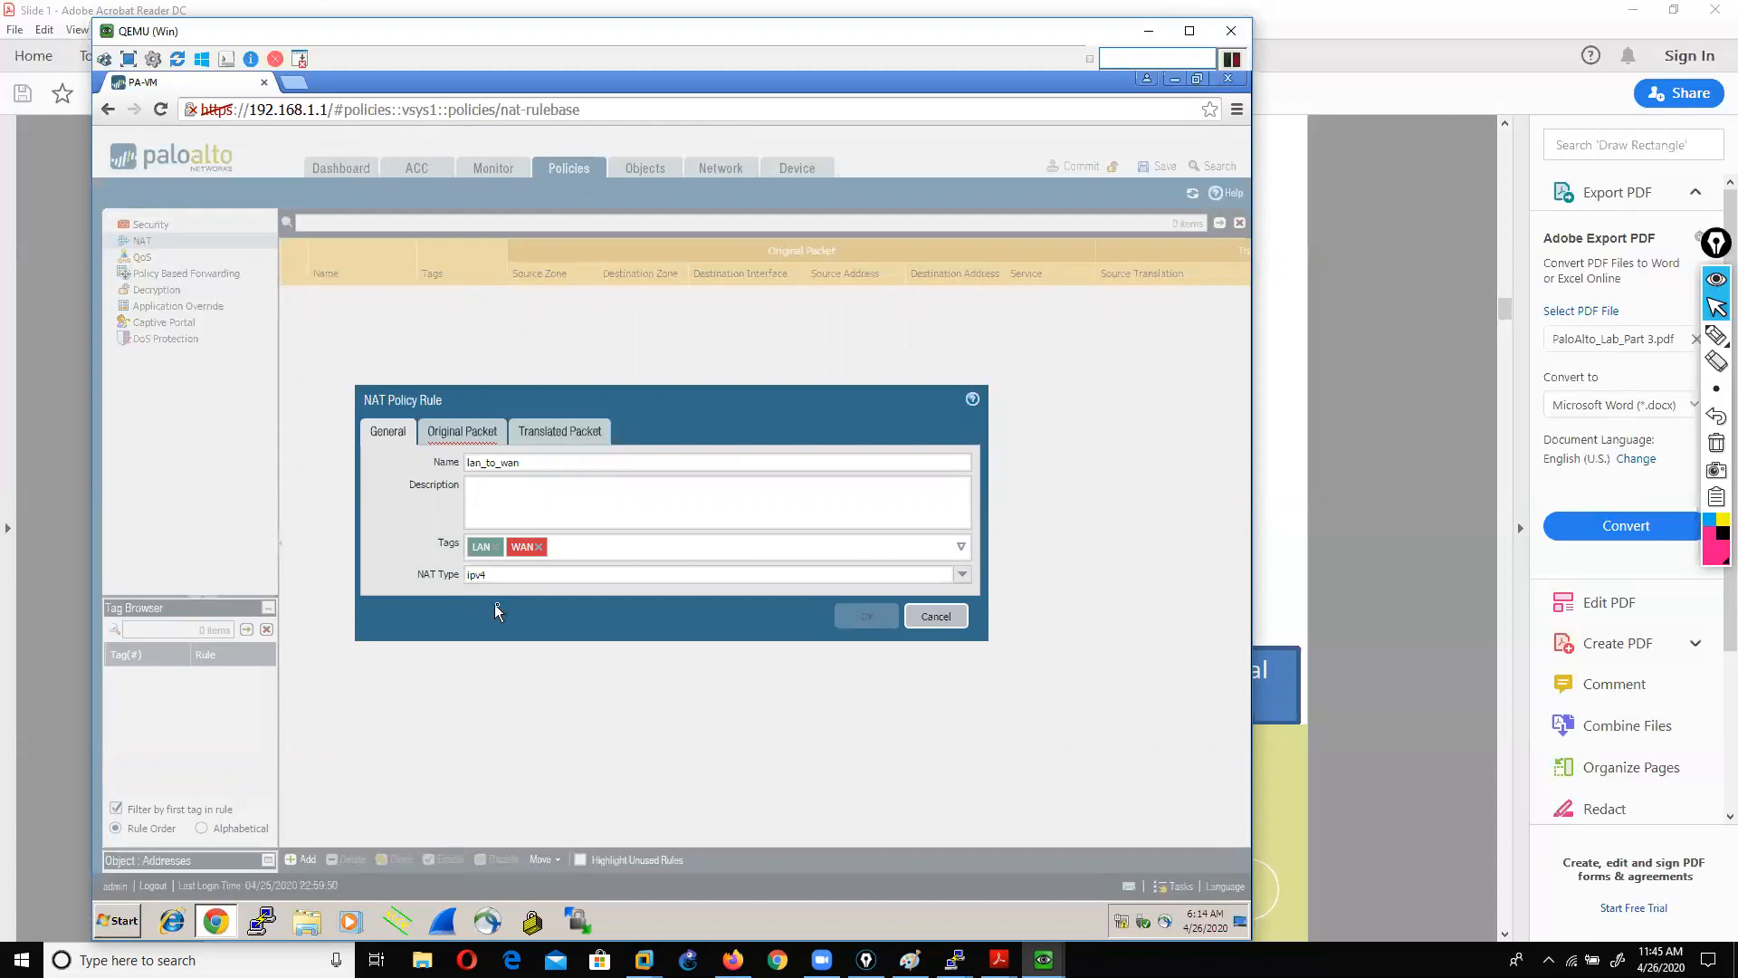
left_click(440, 441)
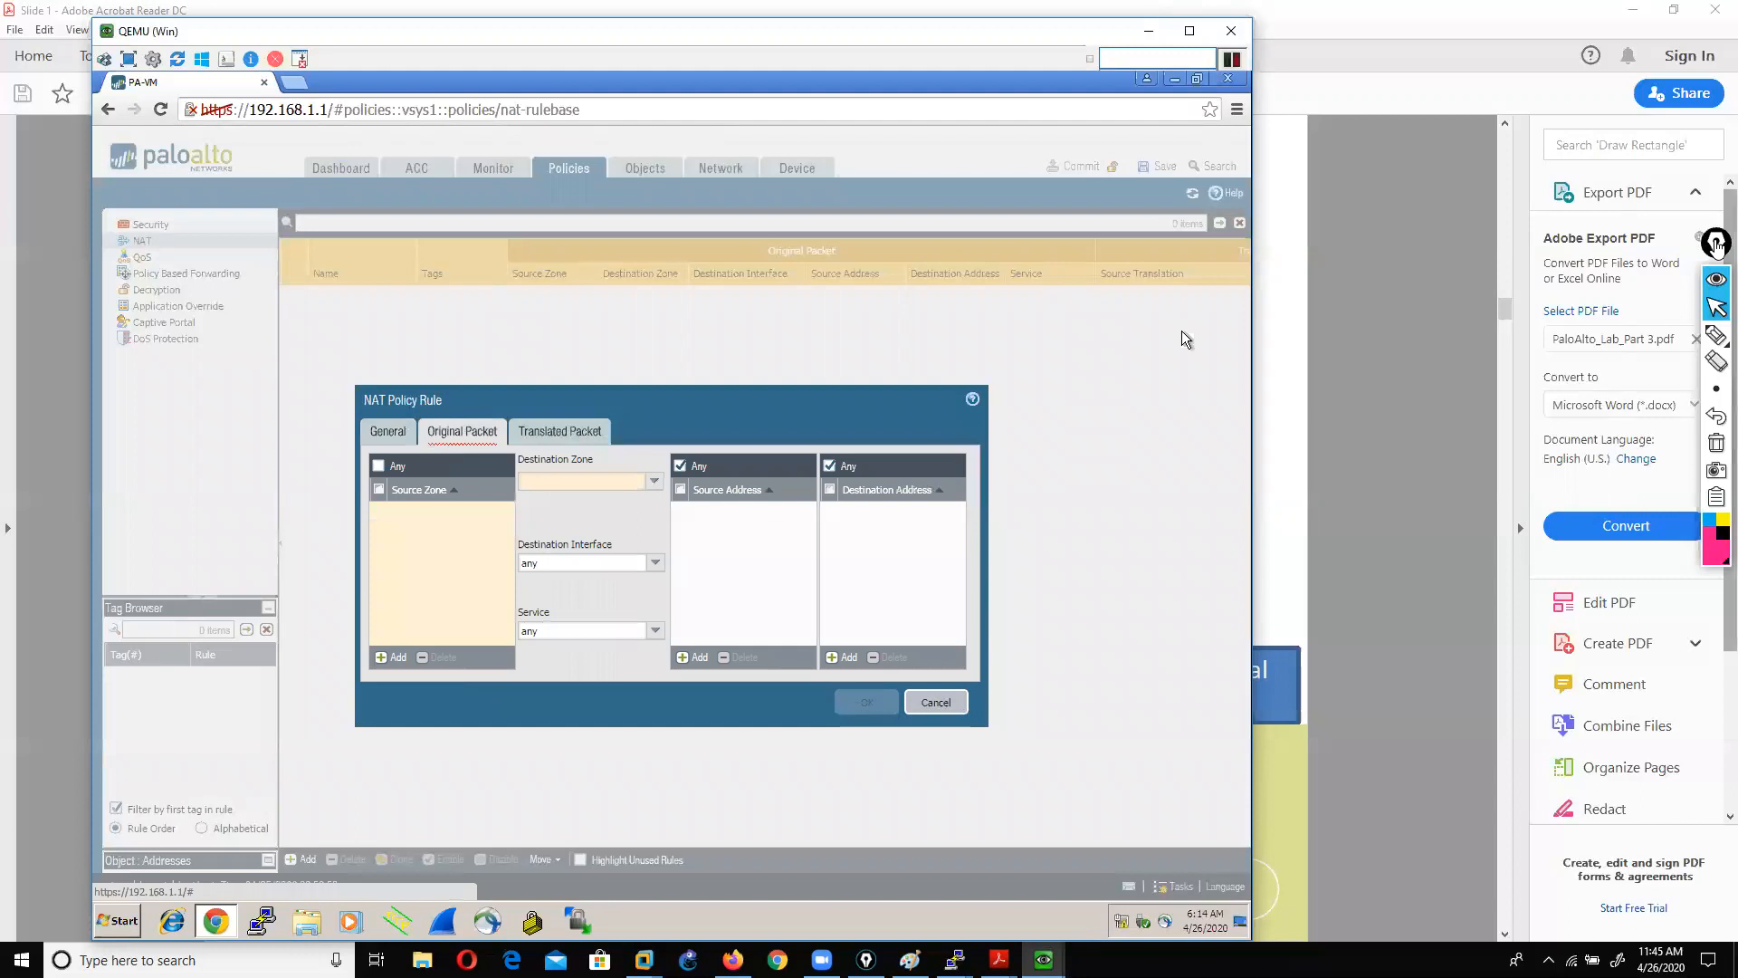
Step: Highlight parts of the NAT rule dialog with on-screen annotations, then clear them
left_click(1716, 336)
mouse_move(409, 455)
left_mouse_down()
mouse_move(511, 453)
mouse_move(480, 432)
mouse_move(418, 448)
mouse_move(423, 463)
left_mouse_up()
mouse_move(1028, 291)
left_mouse_down()
mouse_move(1055, 273)
mouse_move(1106, 304)
mouse_move(1151, 262)
mouse_move(1275, 292)
left_mouse_up()
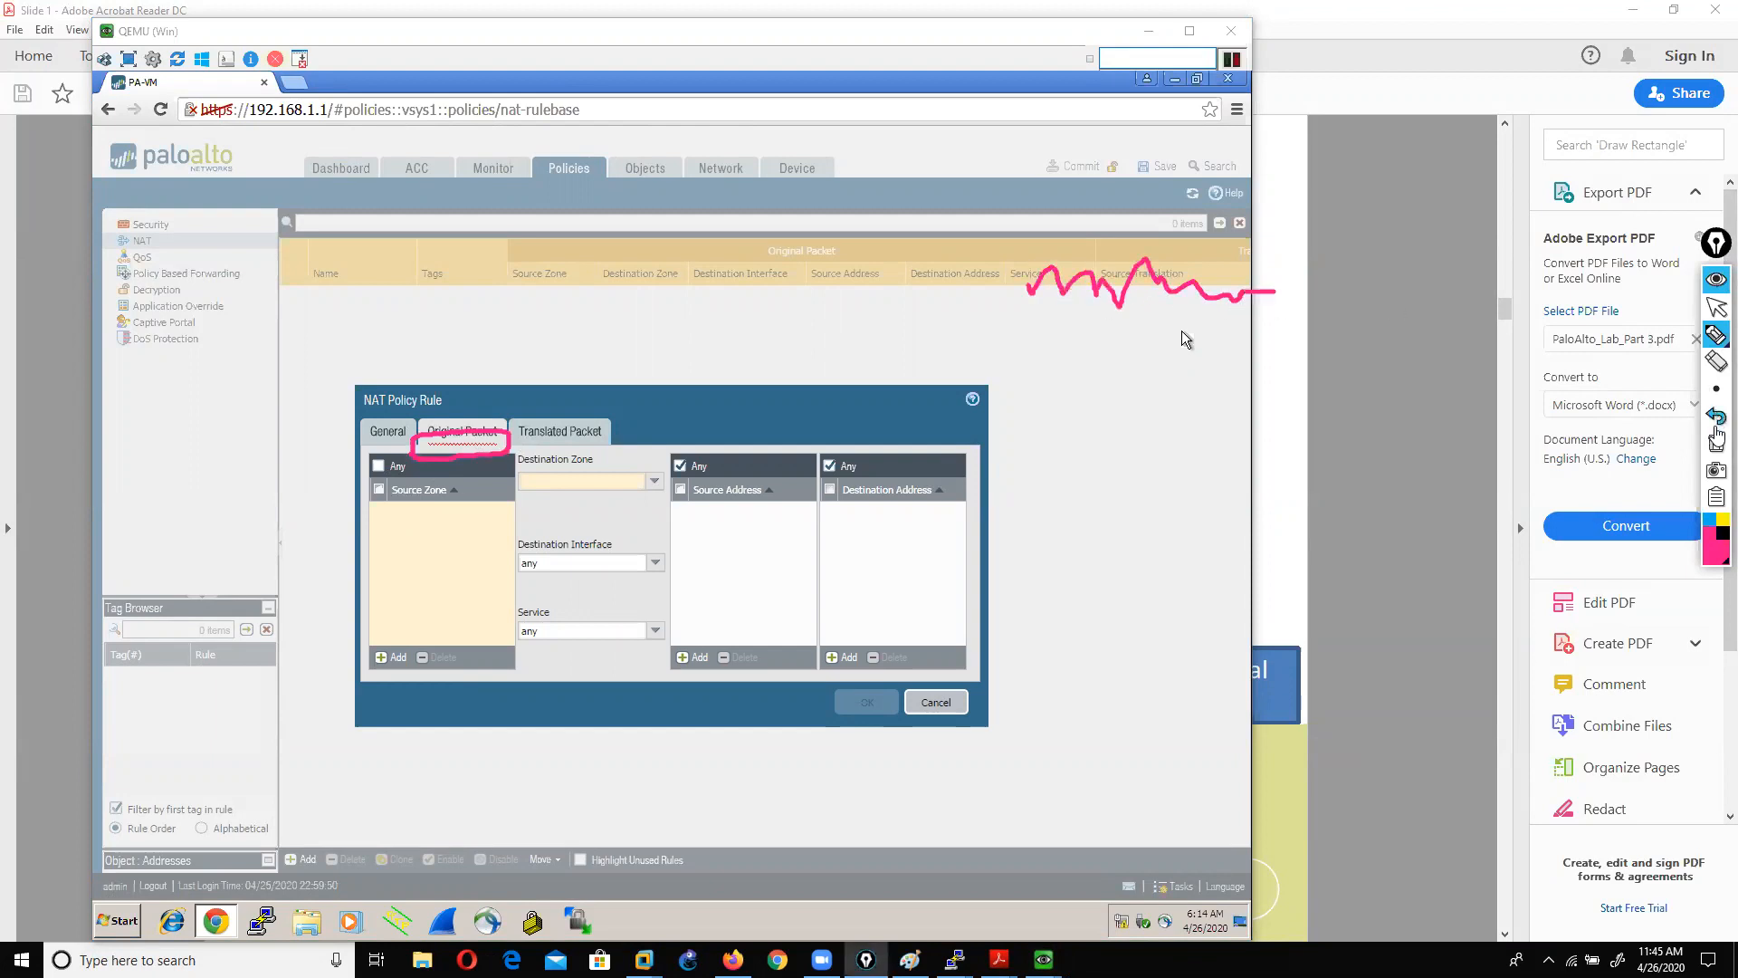
left_click(1717, 441)
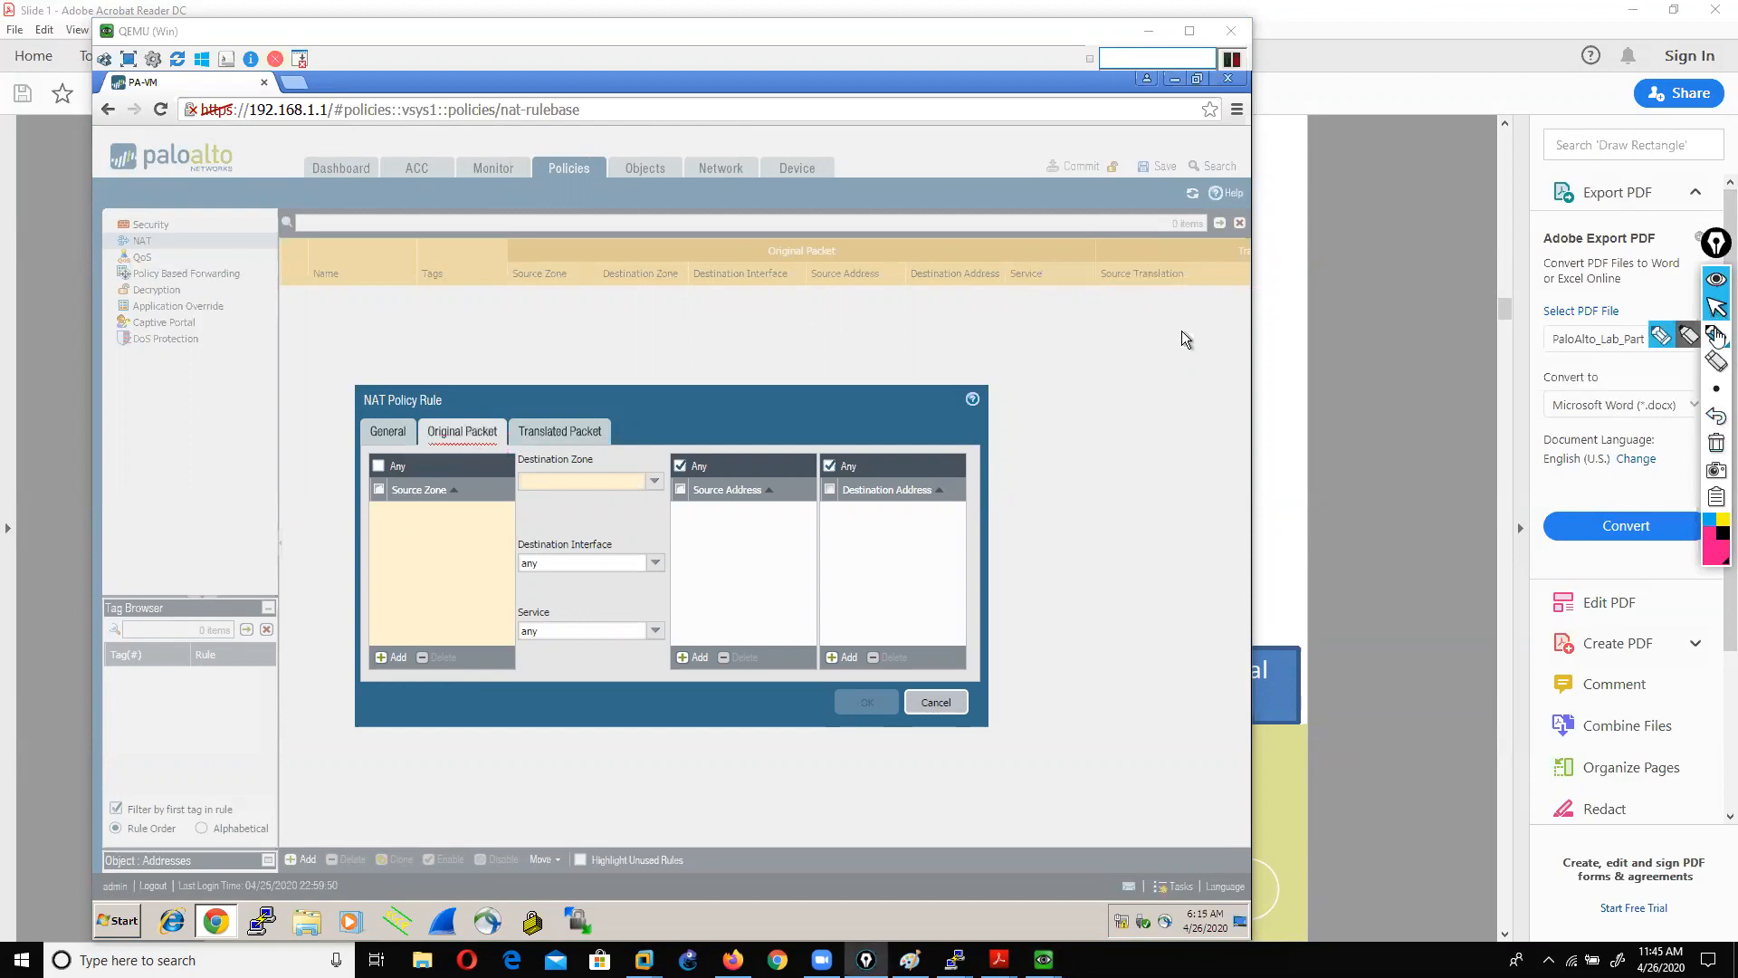
left_click(1662, 338)
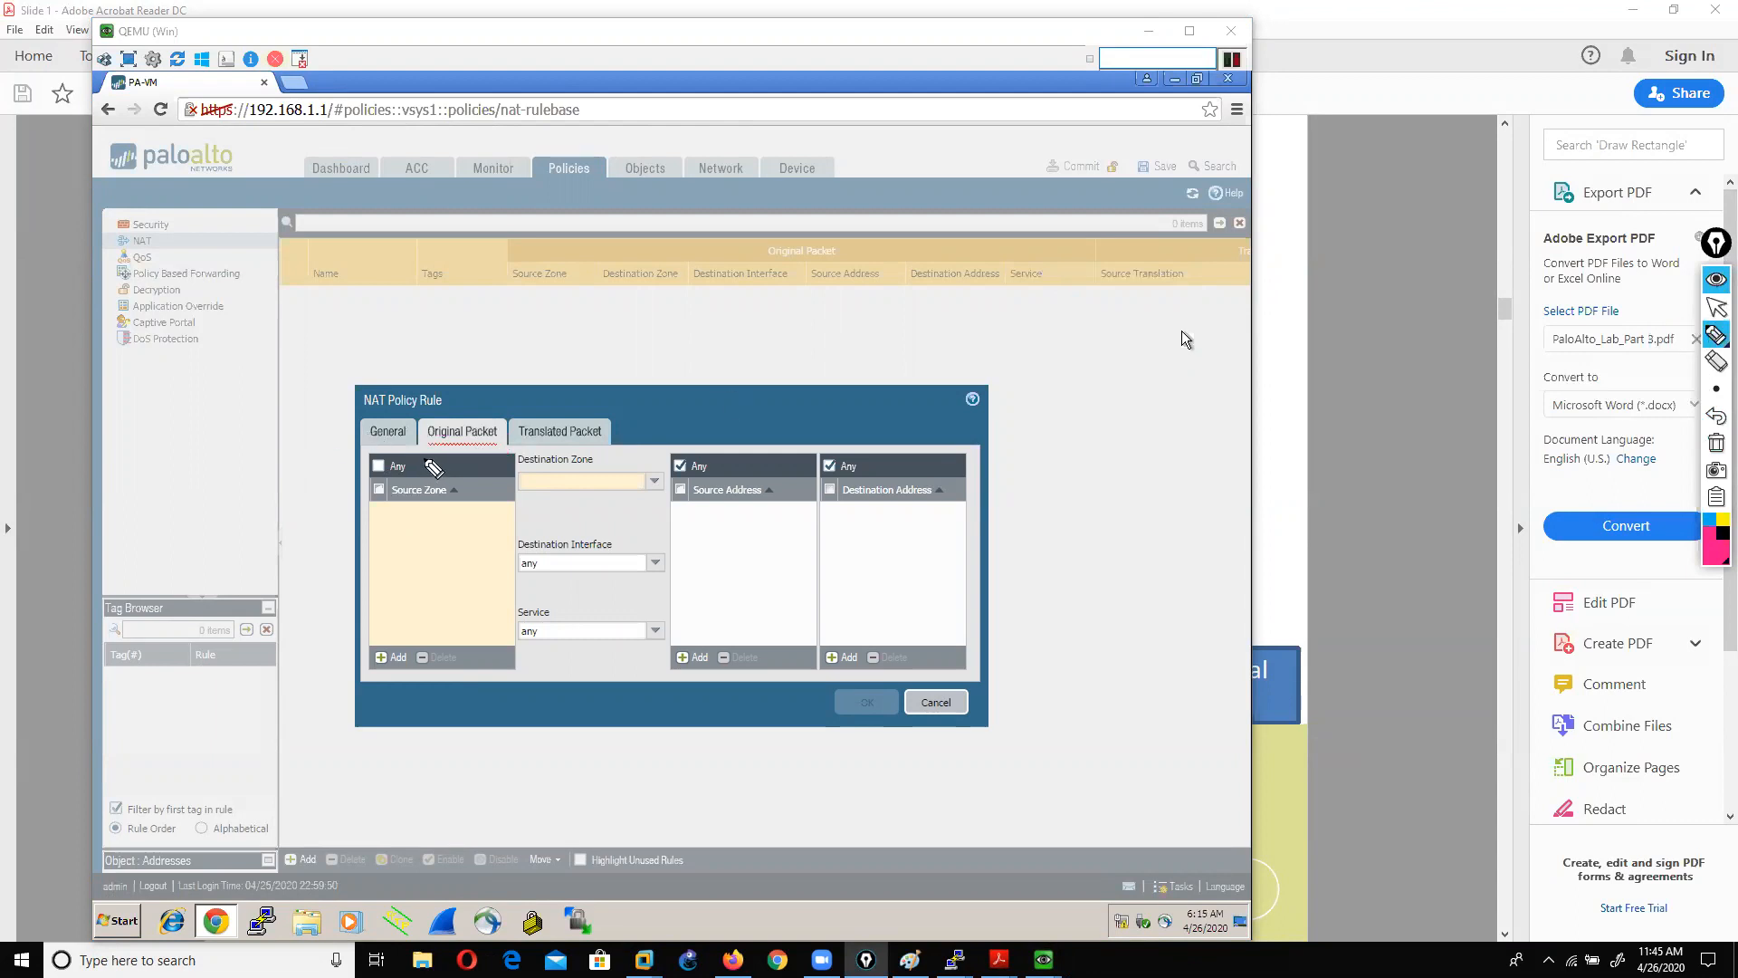
mouse_move(450, 464)
left_mouse_down()
mouse_move(504, 460)
mouse_move(424, 409)
mouse_move(430, 459)
left_mouse_up()
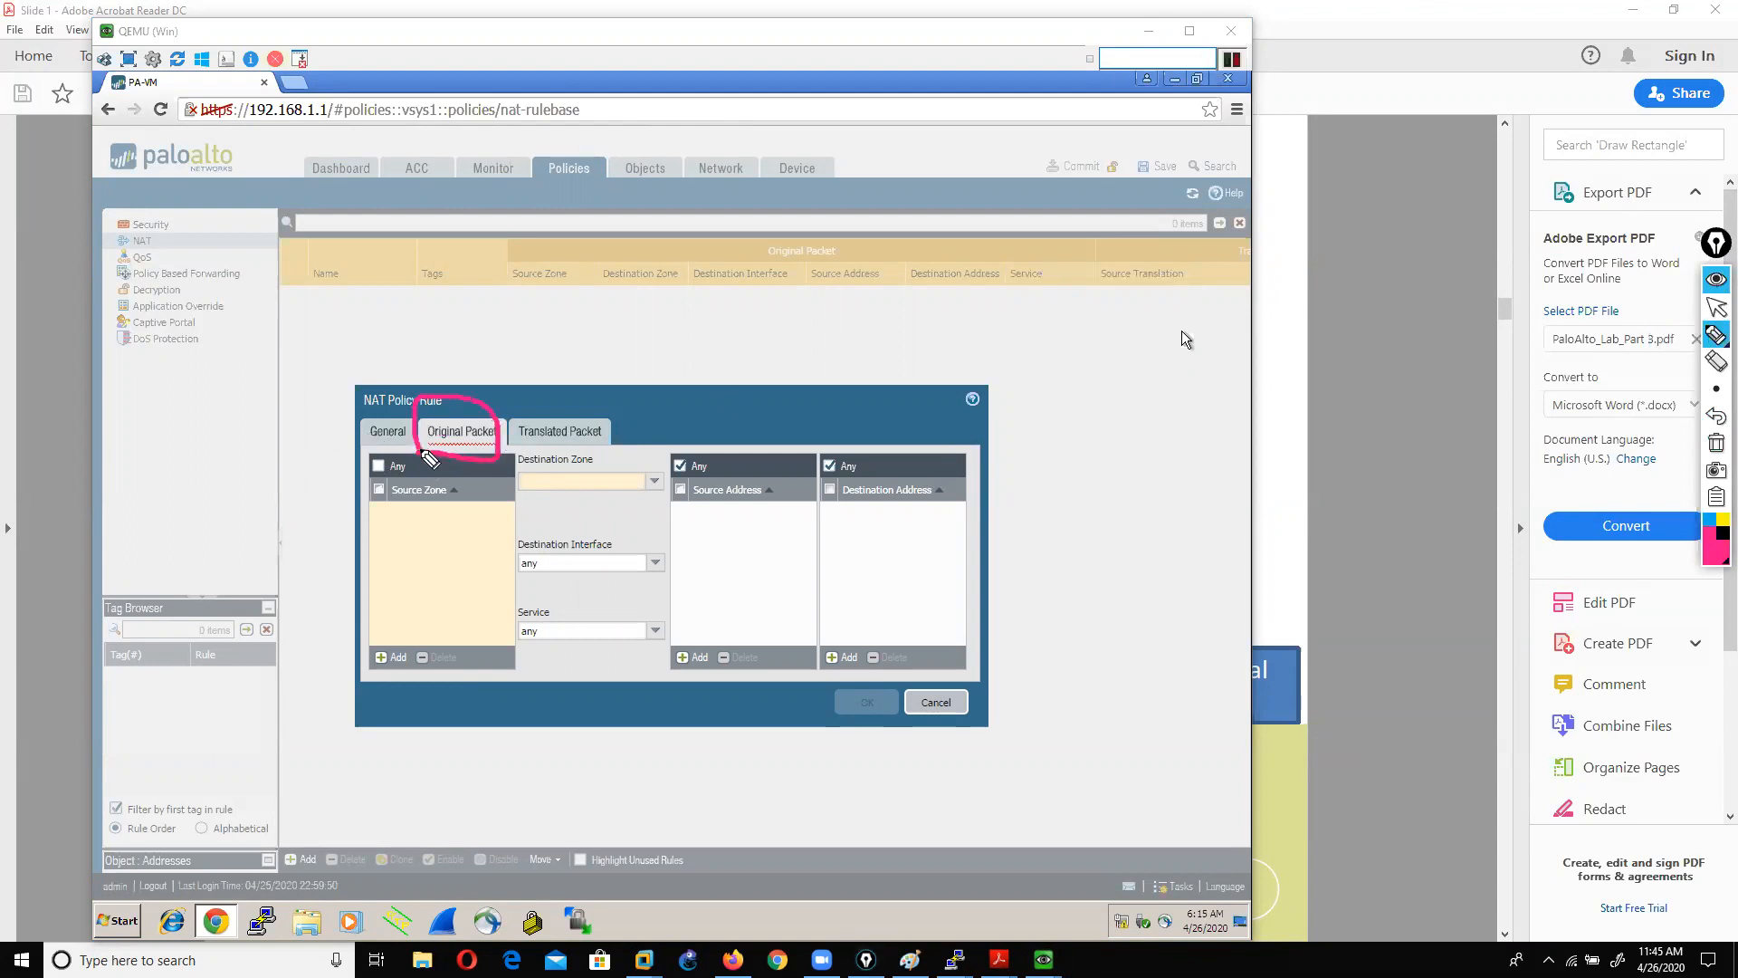
left_click(1716, 444)
left_click(1715, 308)
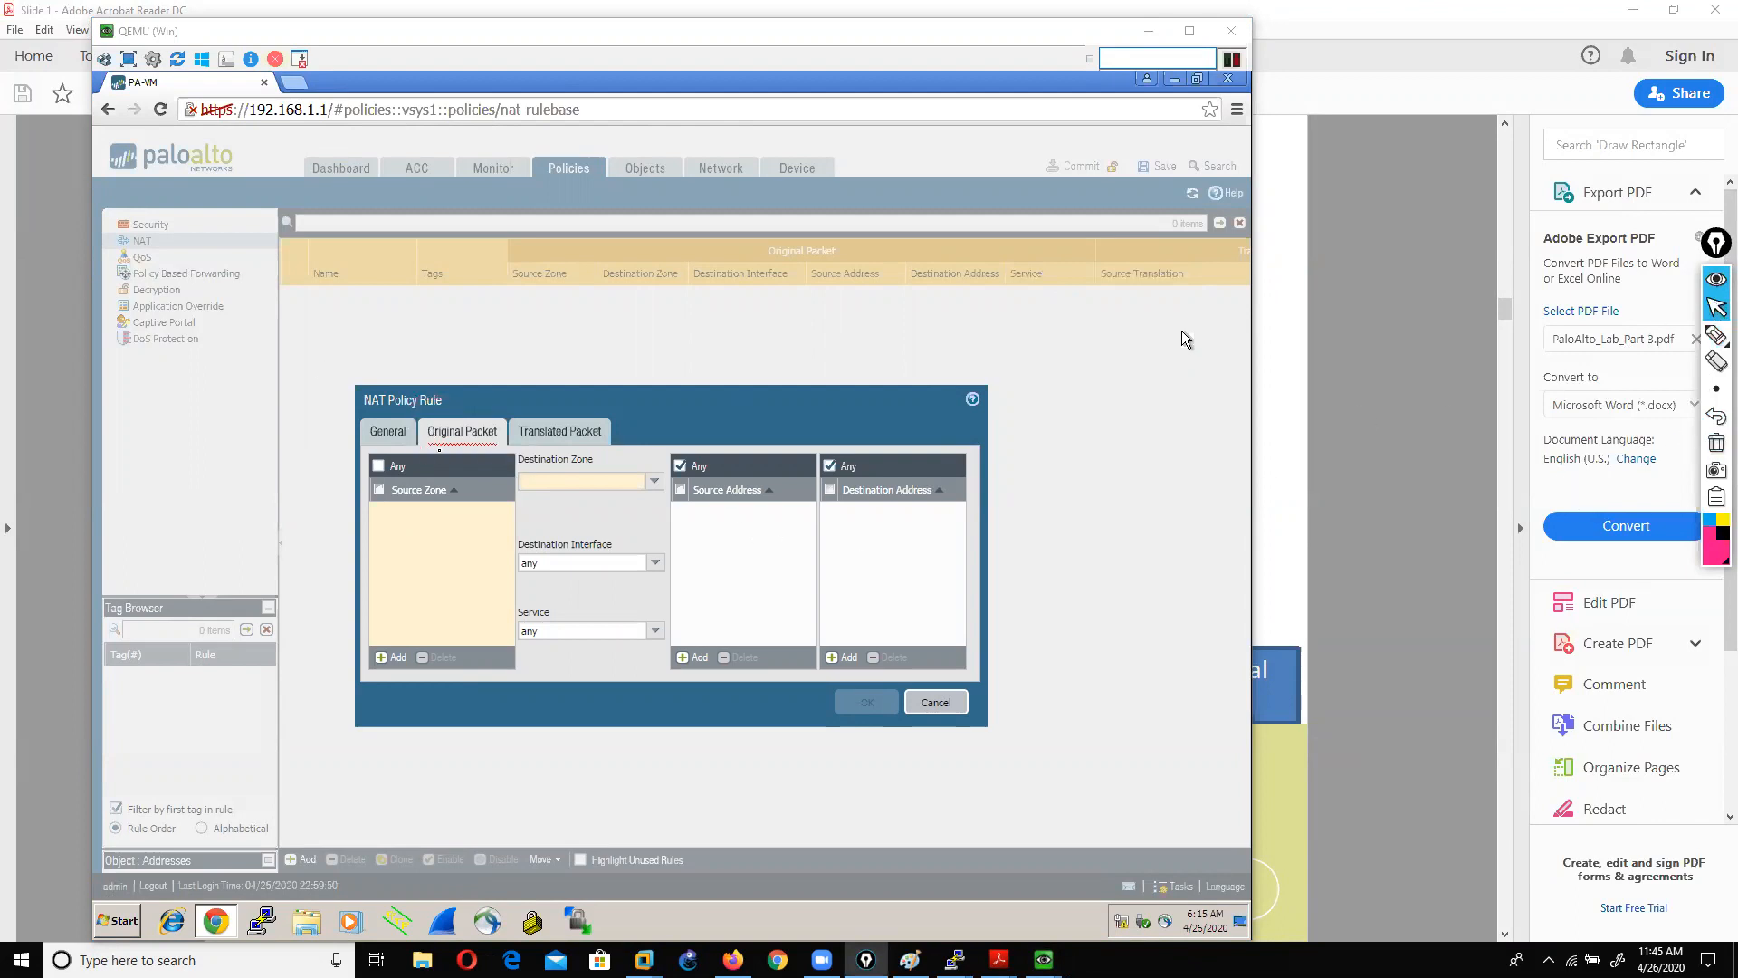
Step: Match source zone LAN to destination zone WAN on interface ethernet1/3
left_click(392, 657)
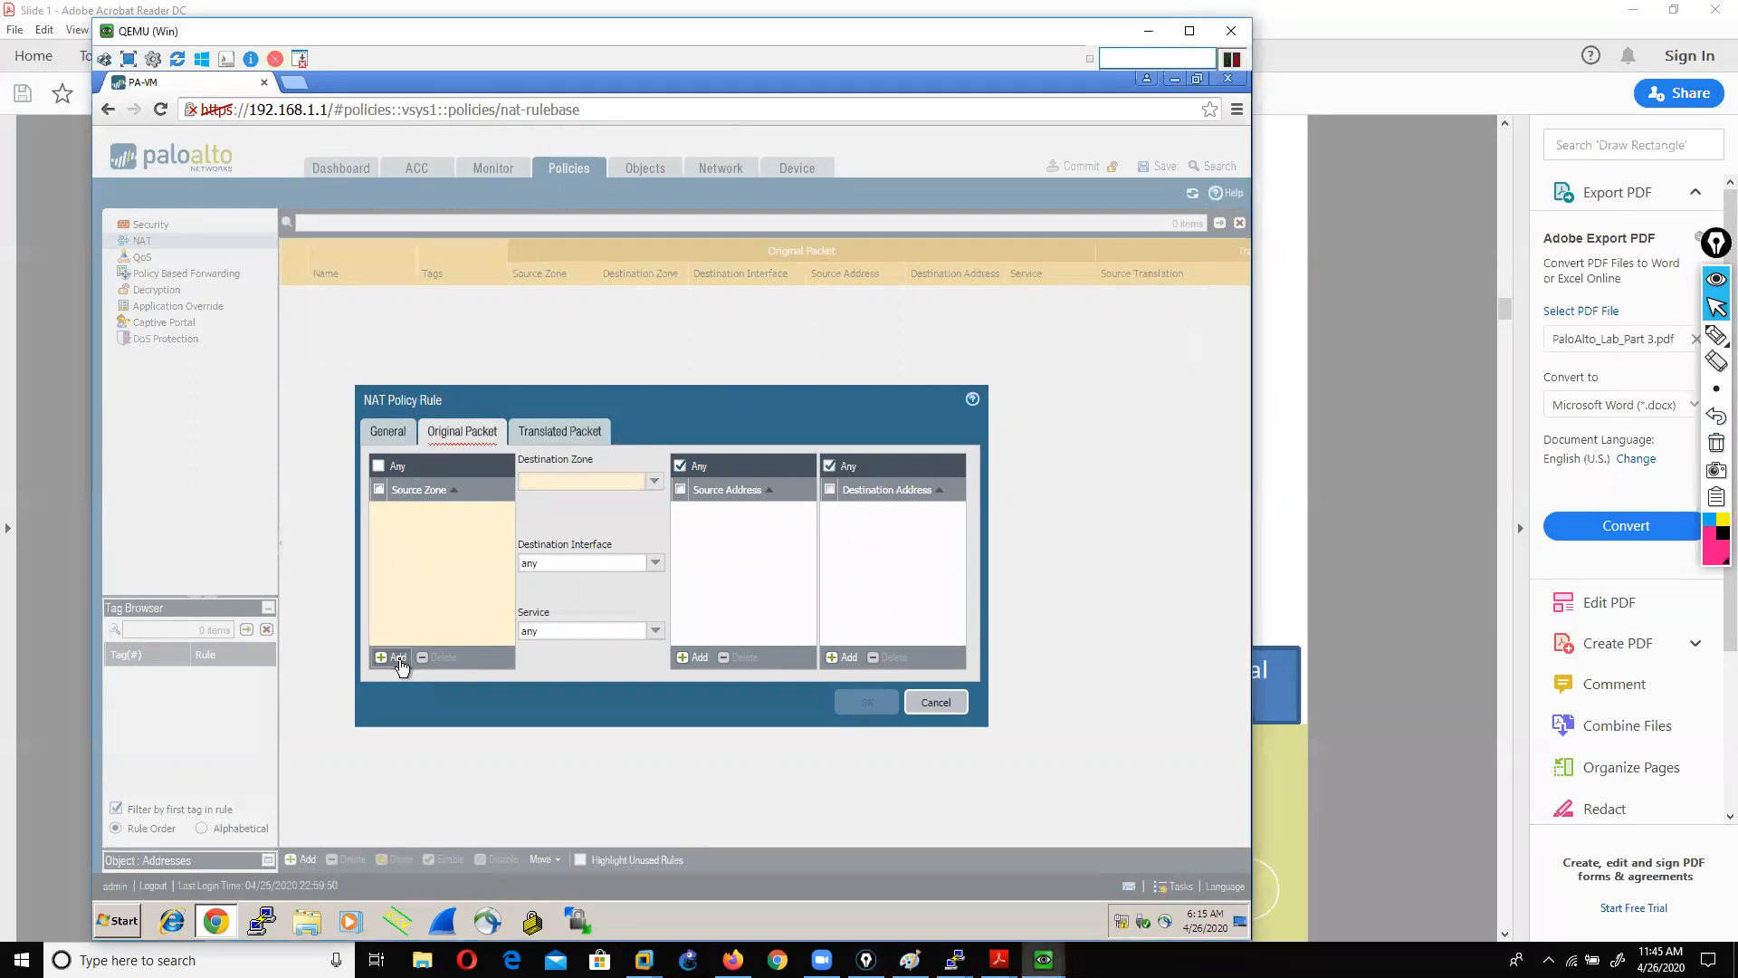
left_click(409, 549)
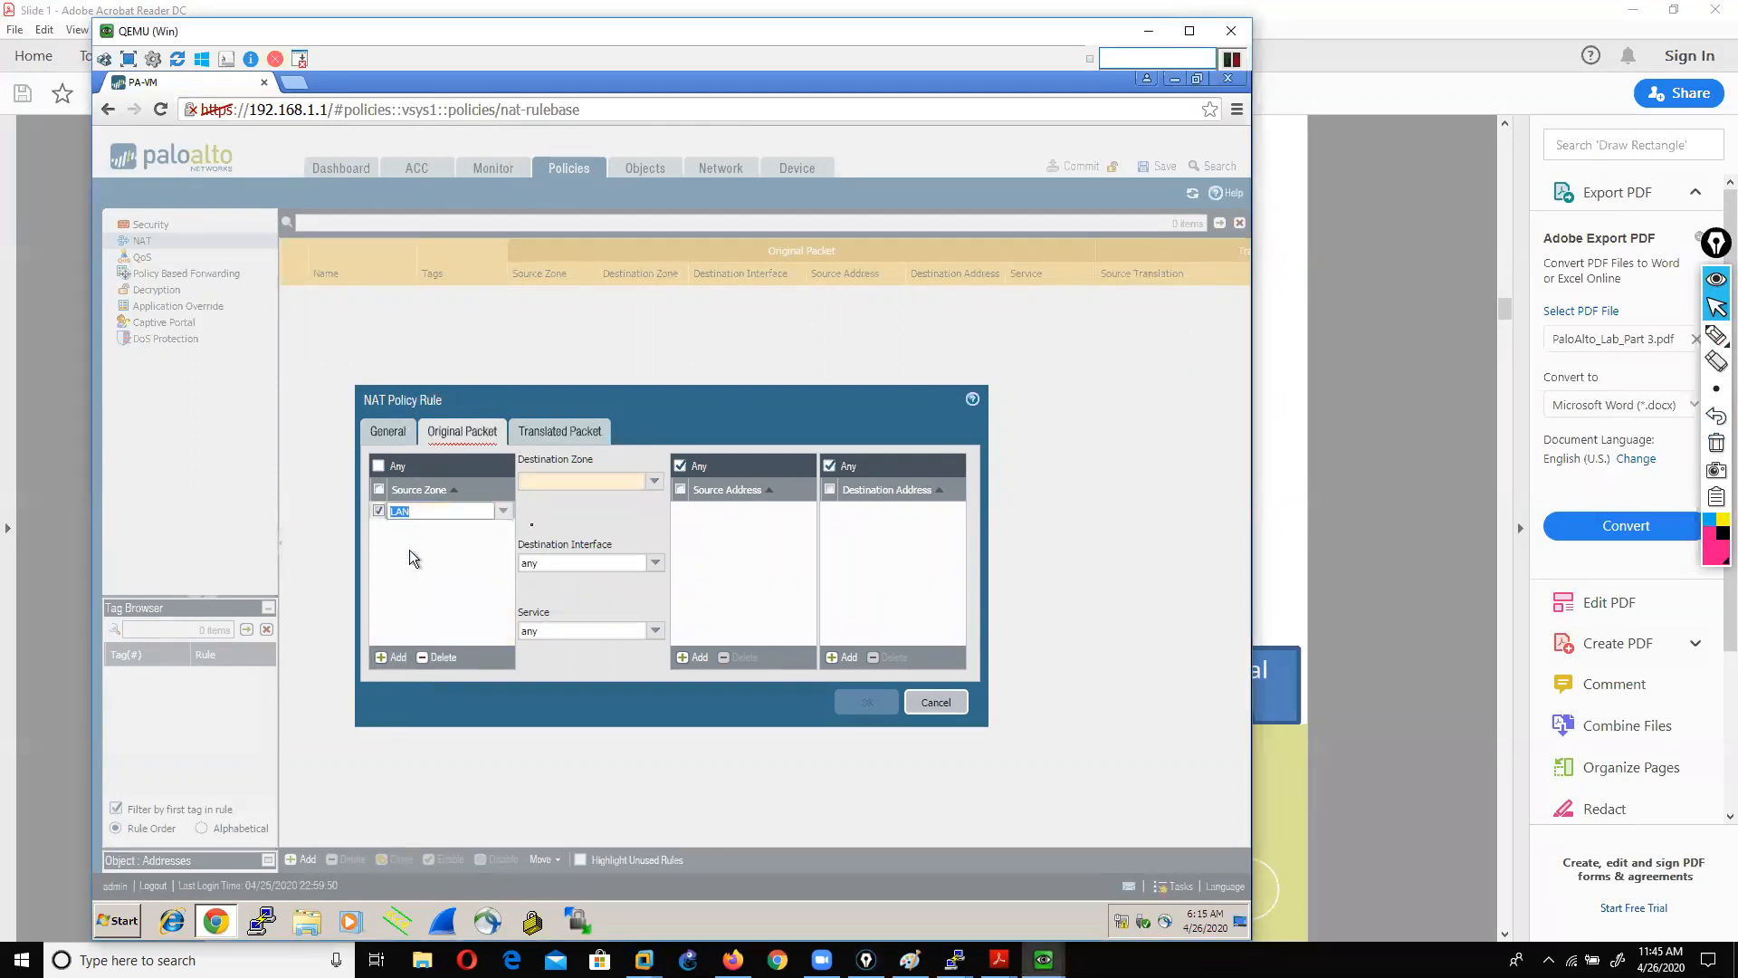
left_click(655, 482)
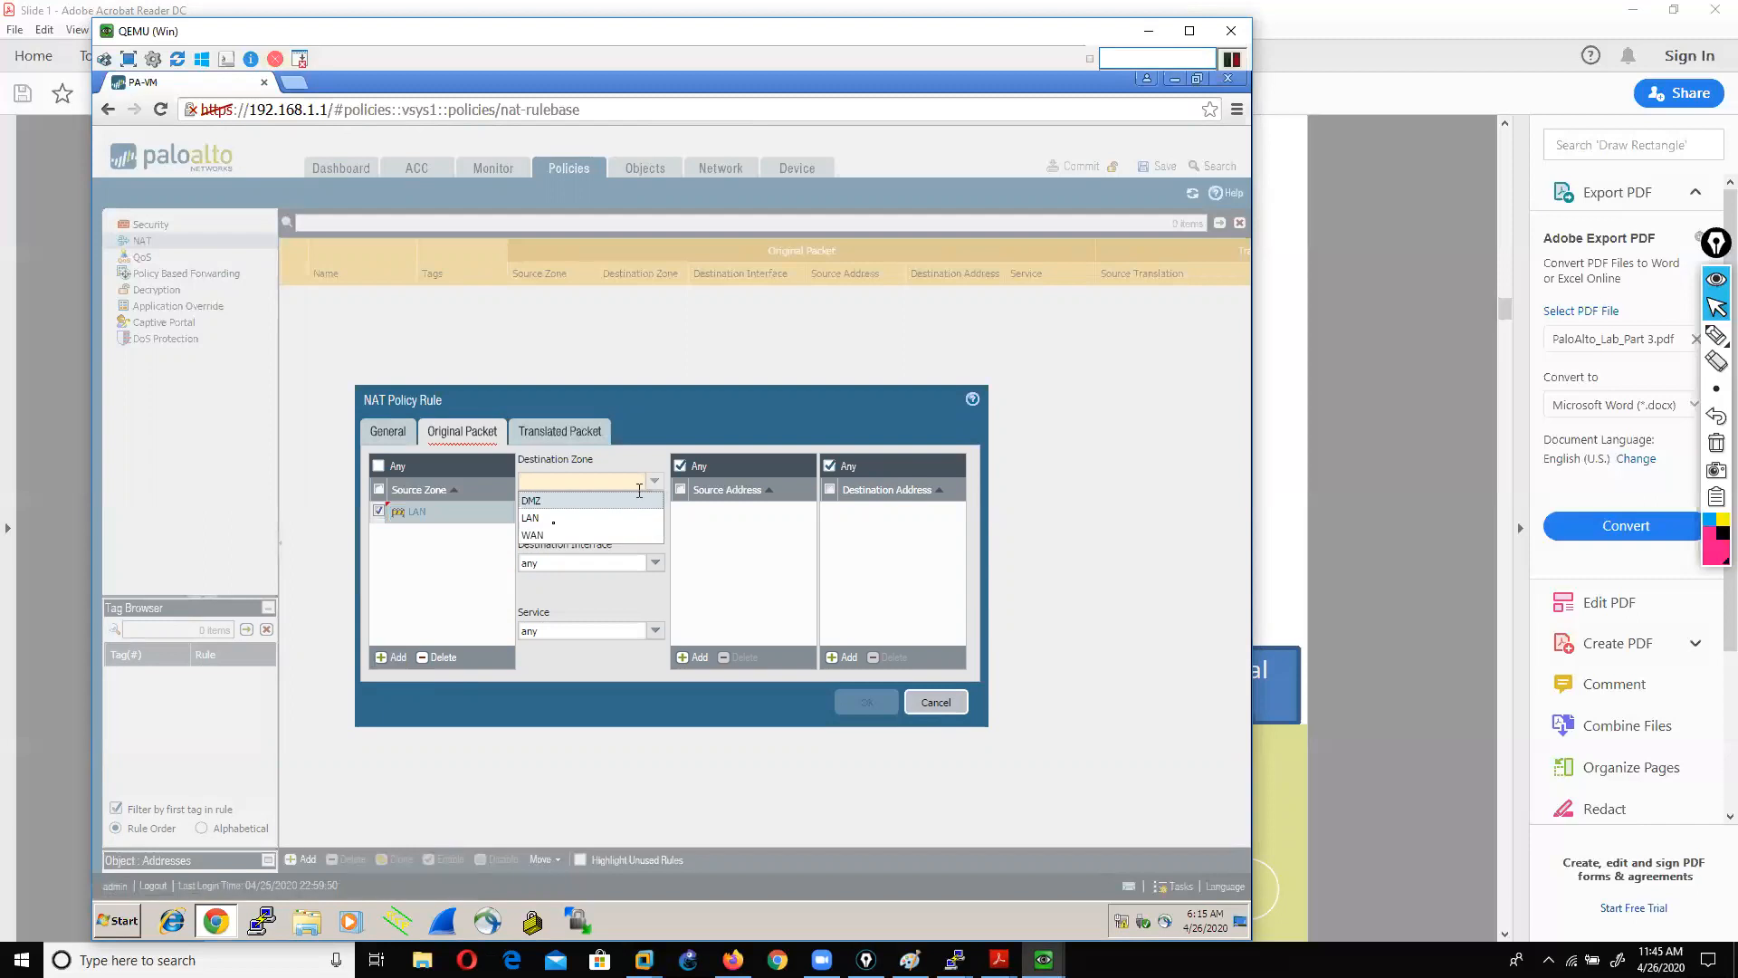
left_click(548, 535)
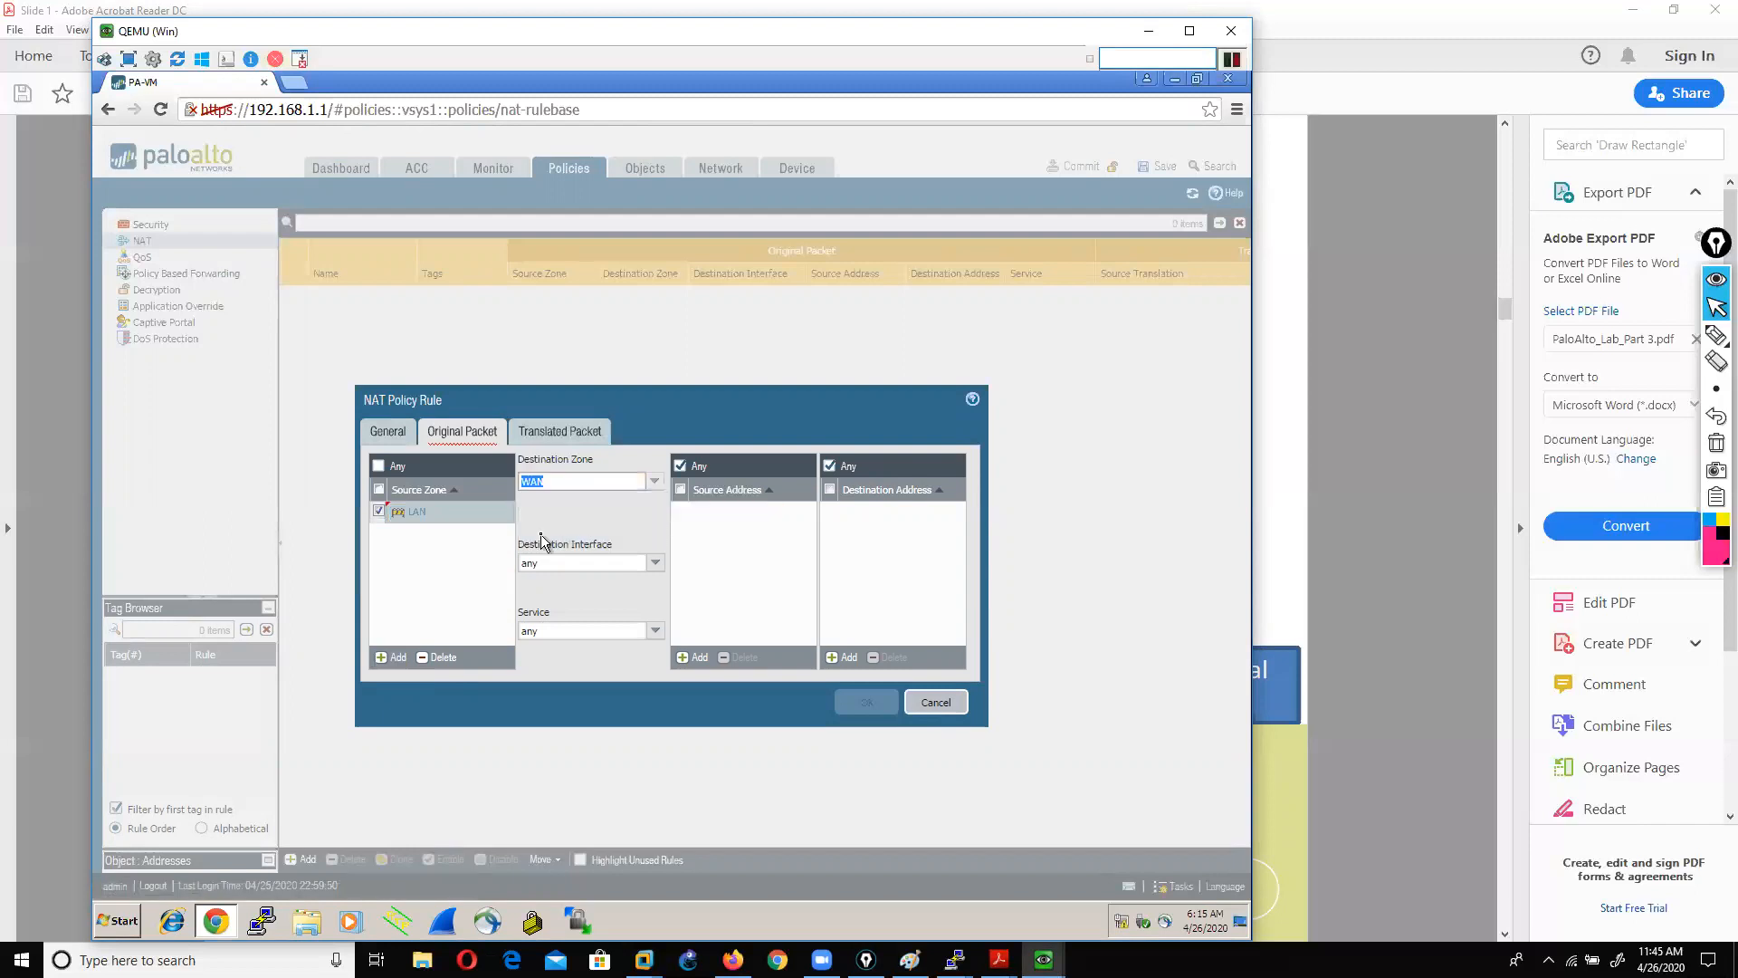
left_click(654, 563)
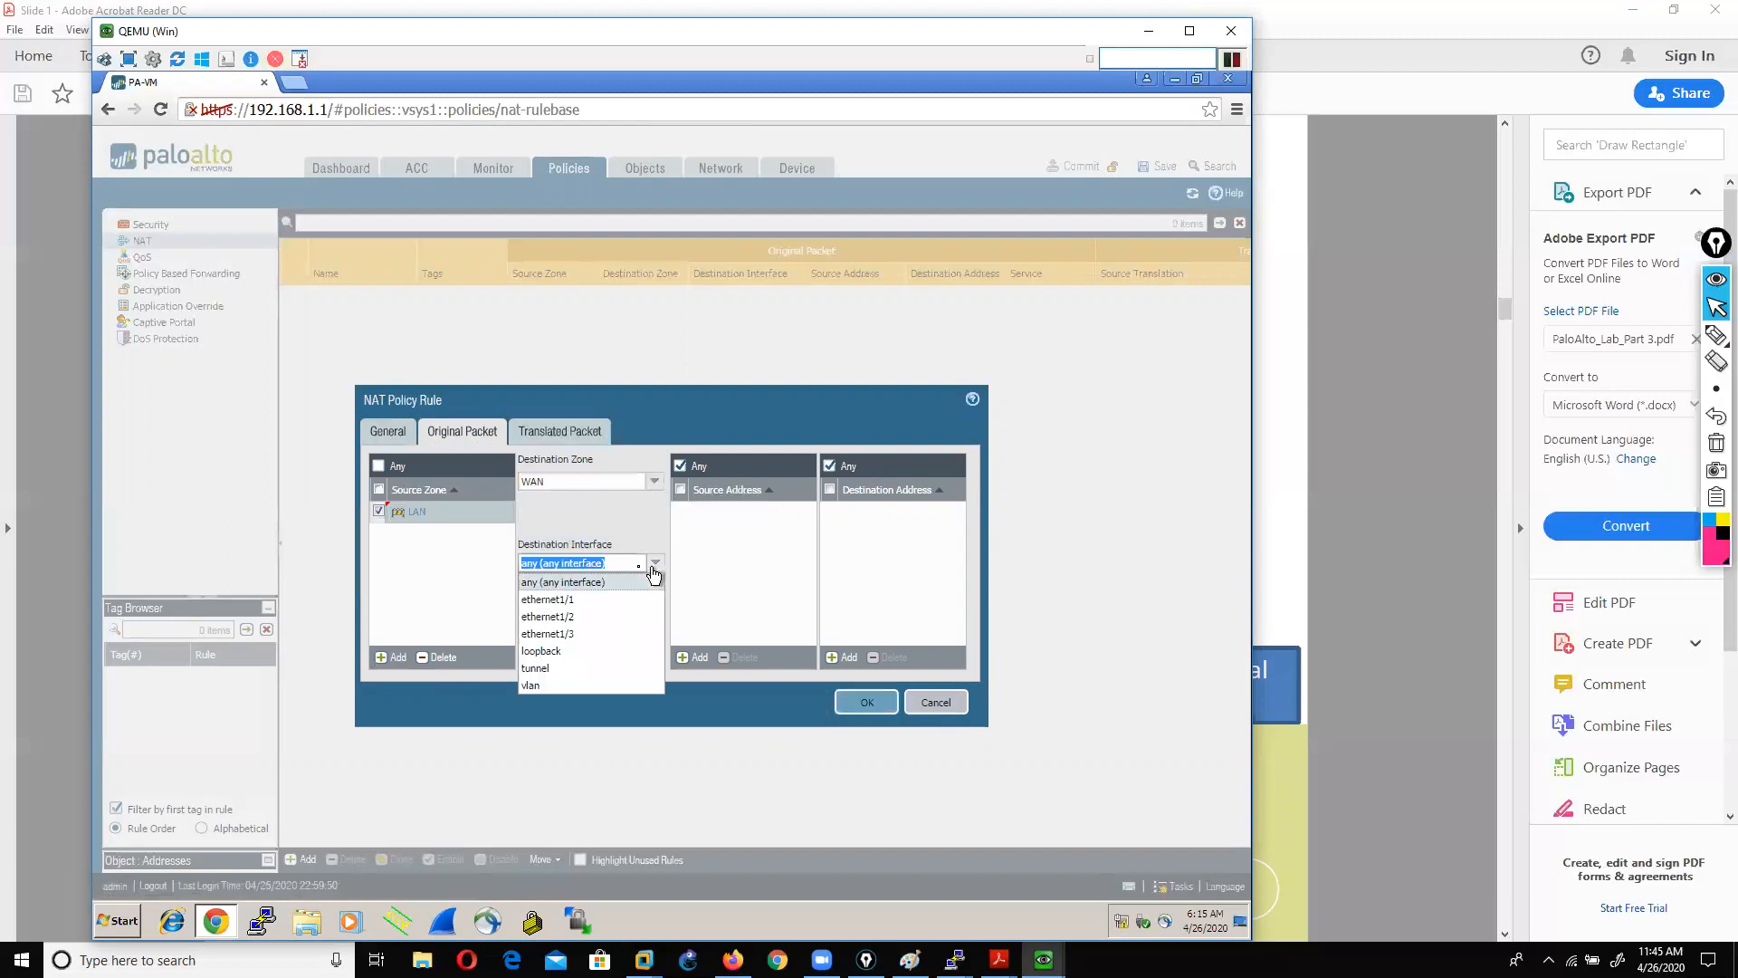
left_click(569, 636)
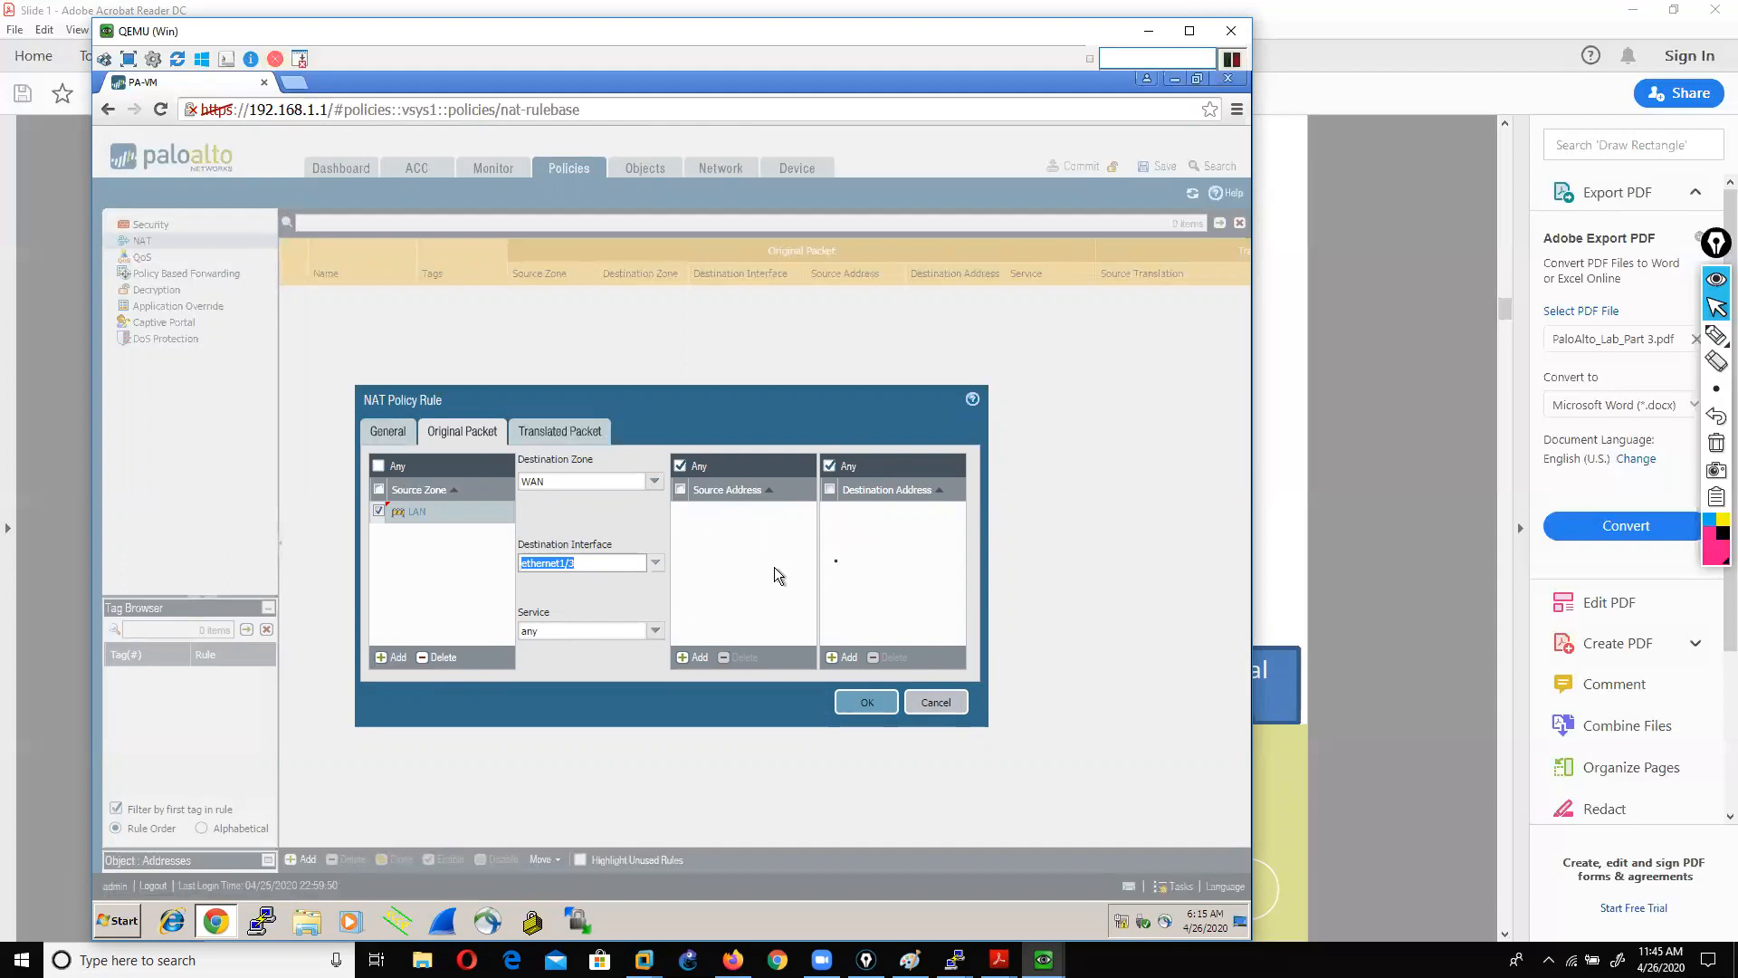
left_click(534, 431)
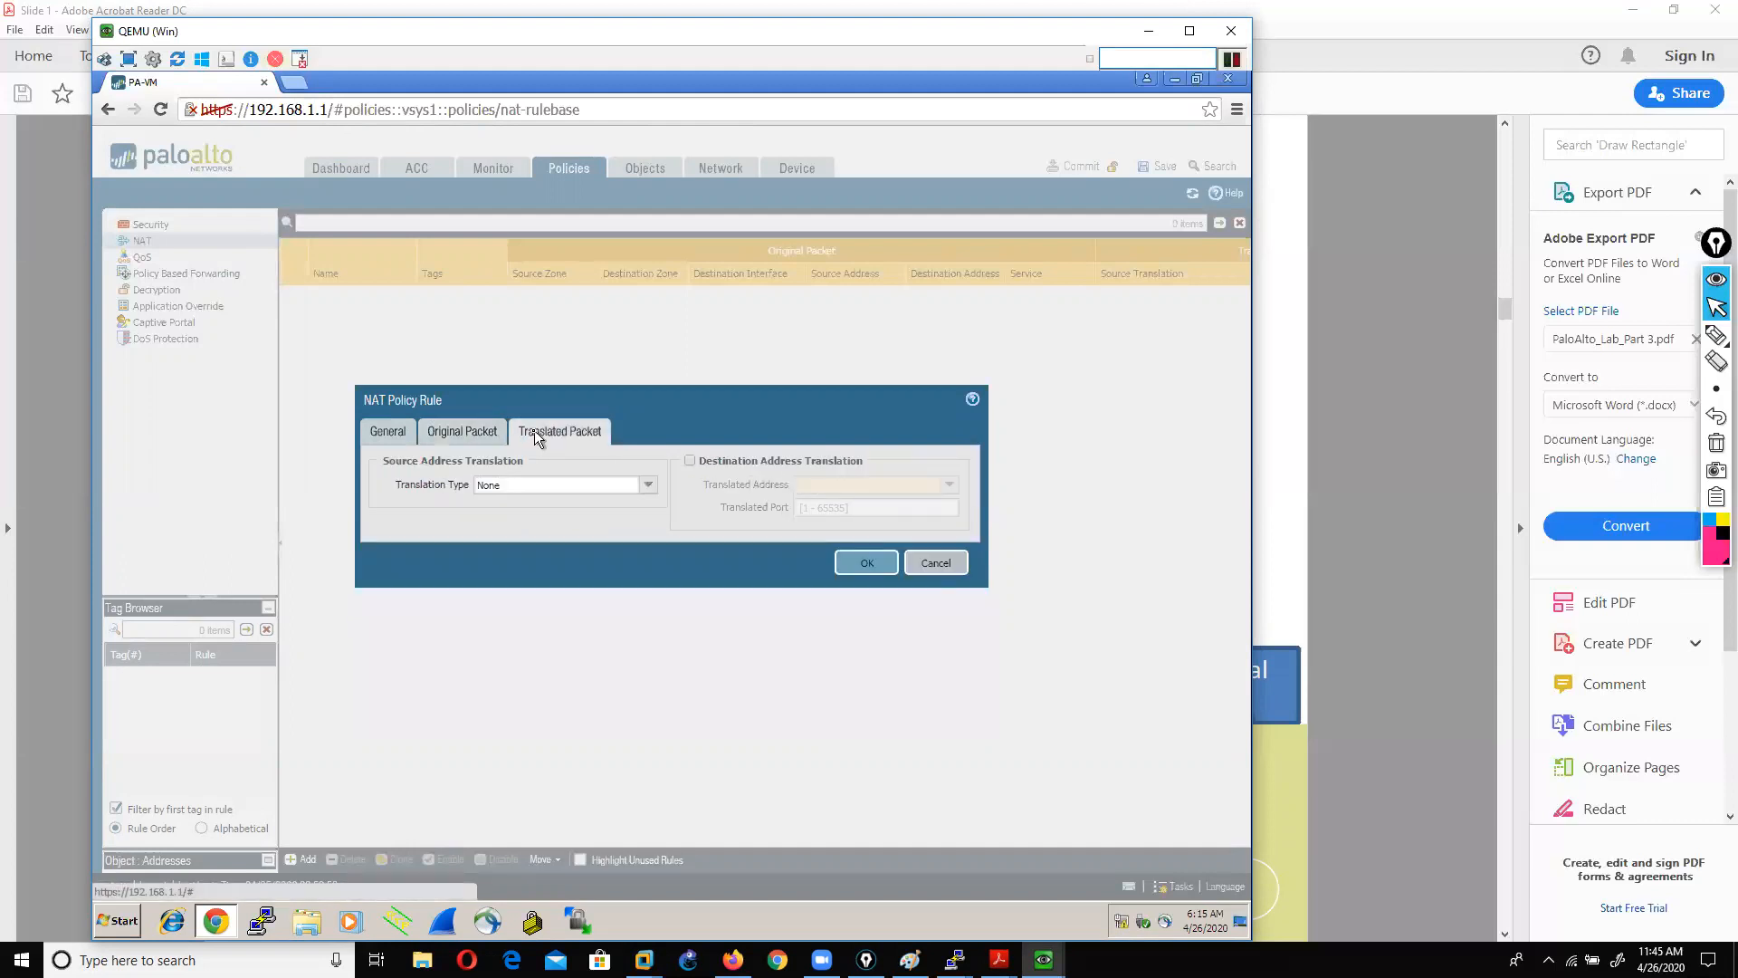
Step: Translate as Dynamic IP And Port to ethernet1/3's interface address, IP None, and save lan_to_wan
left_click(649, 487)
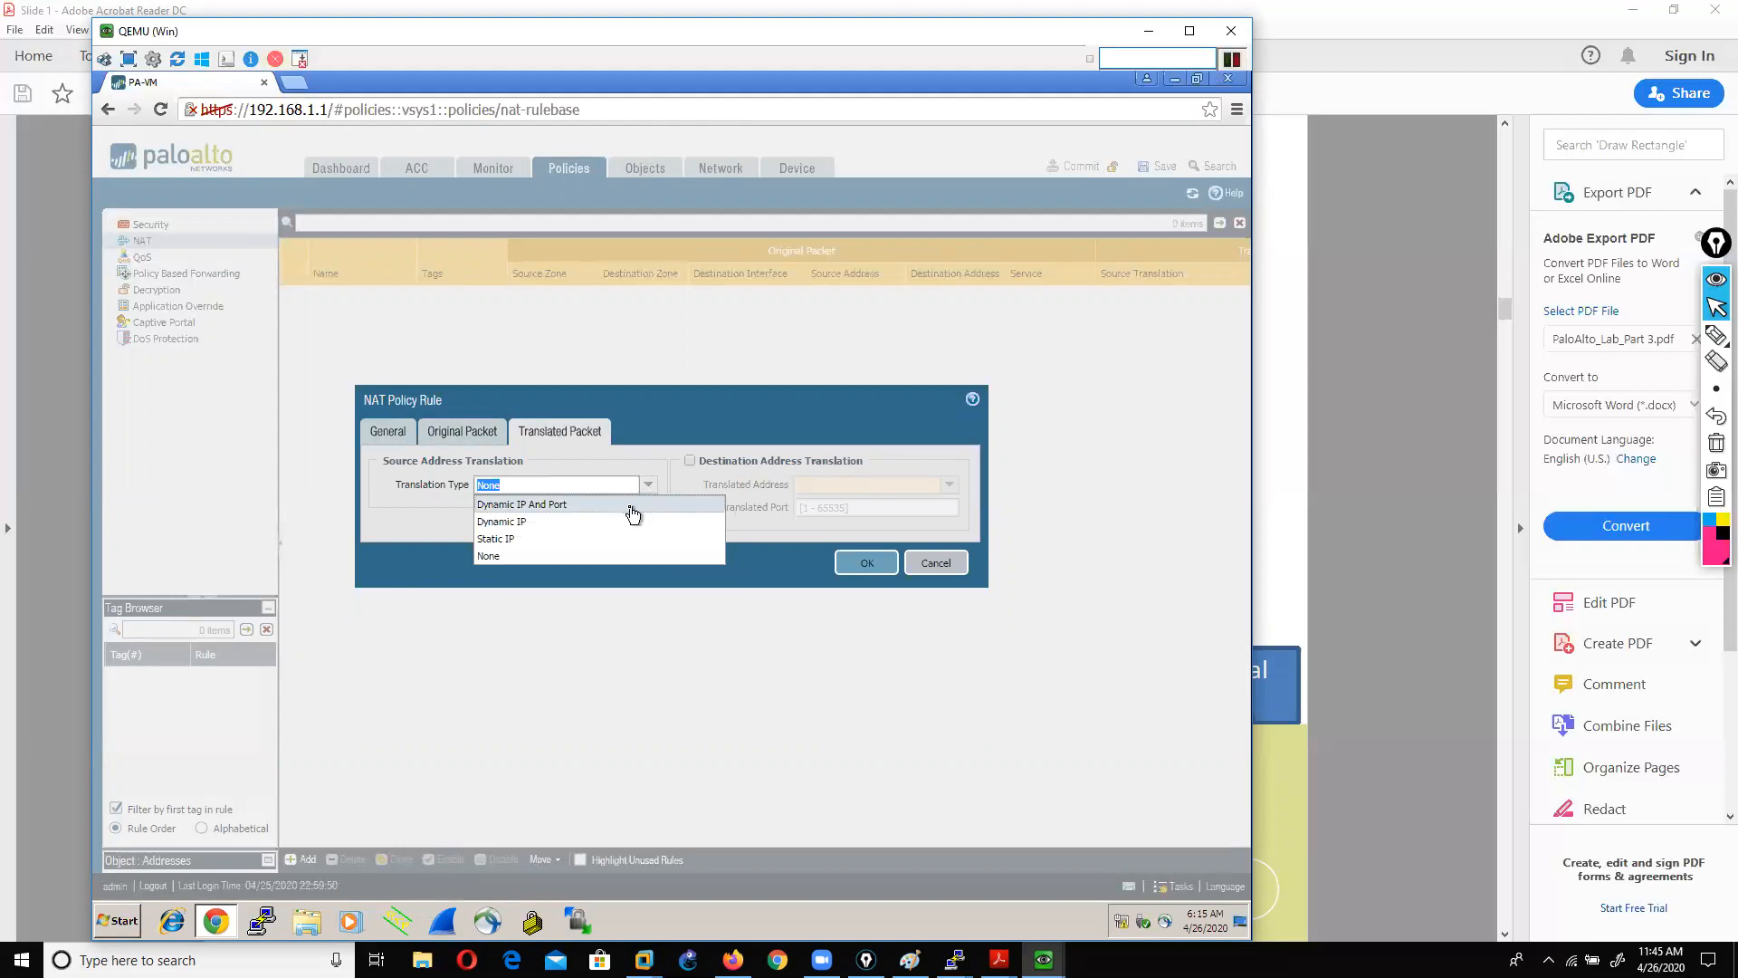
left_click(632, 505)
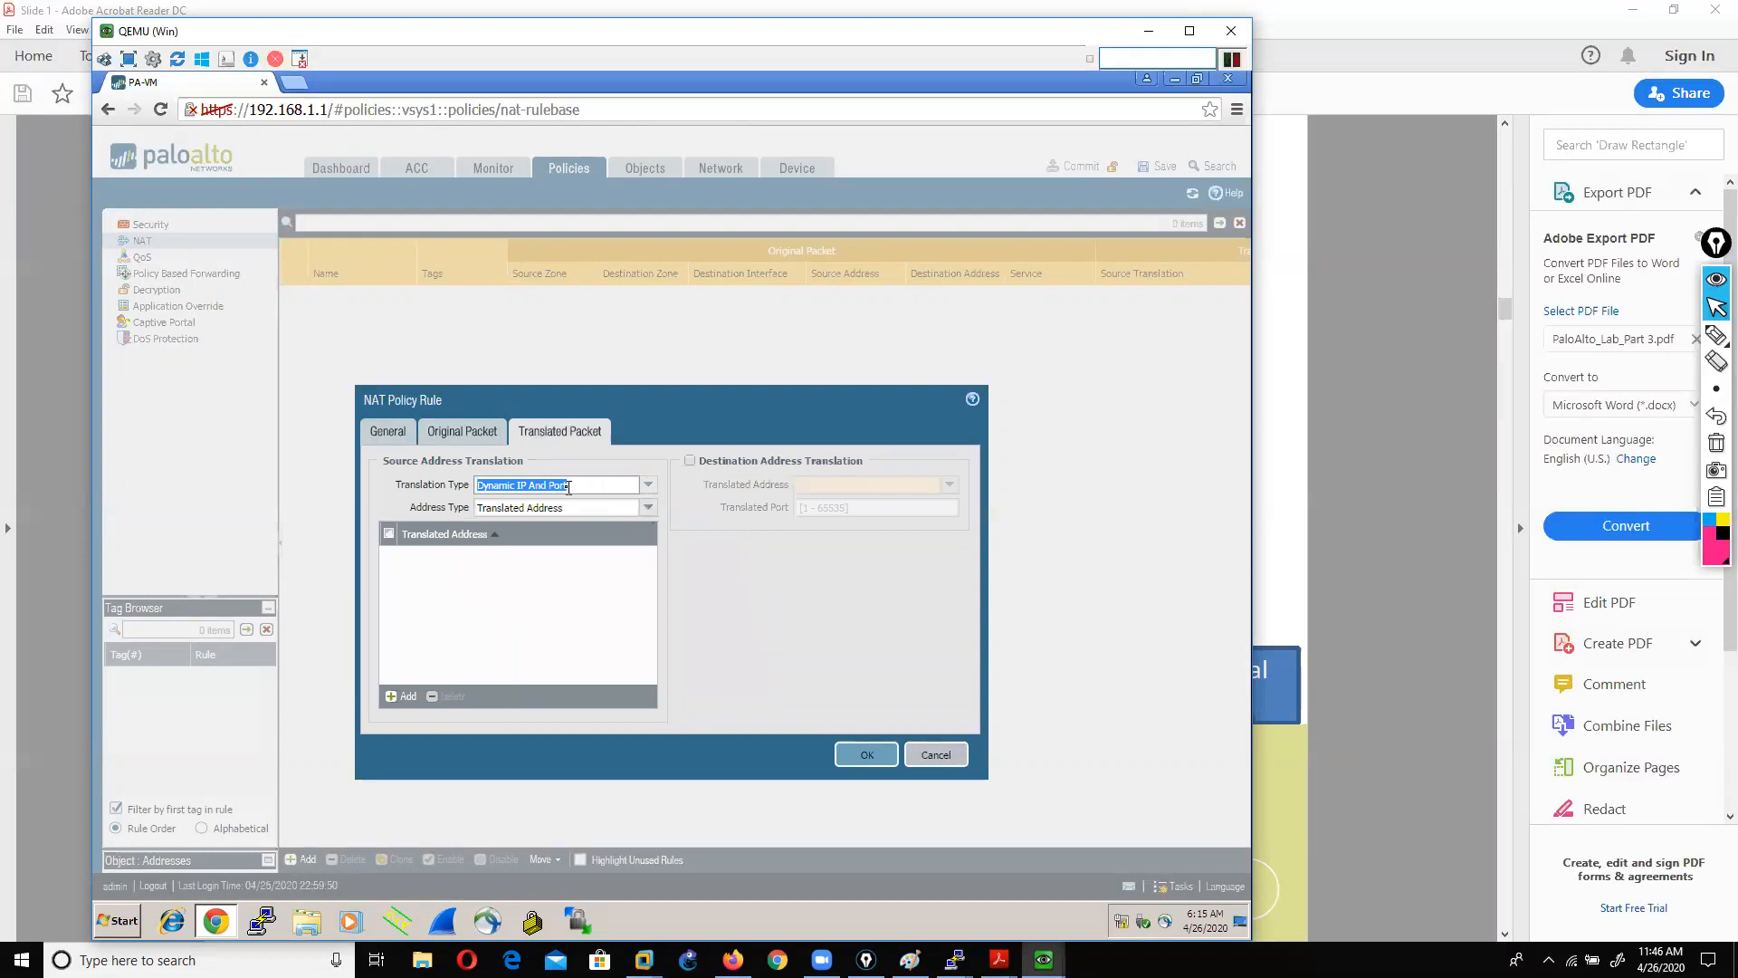
left_click(647, 509)
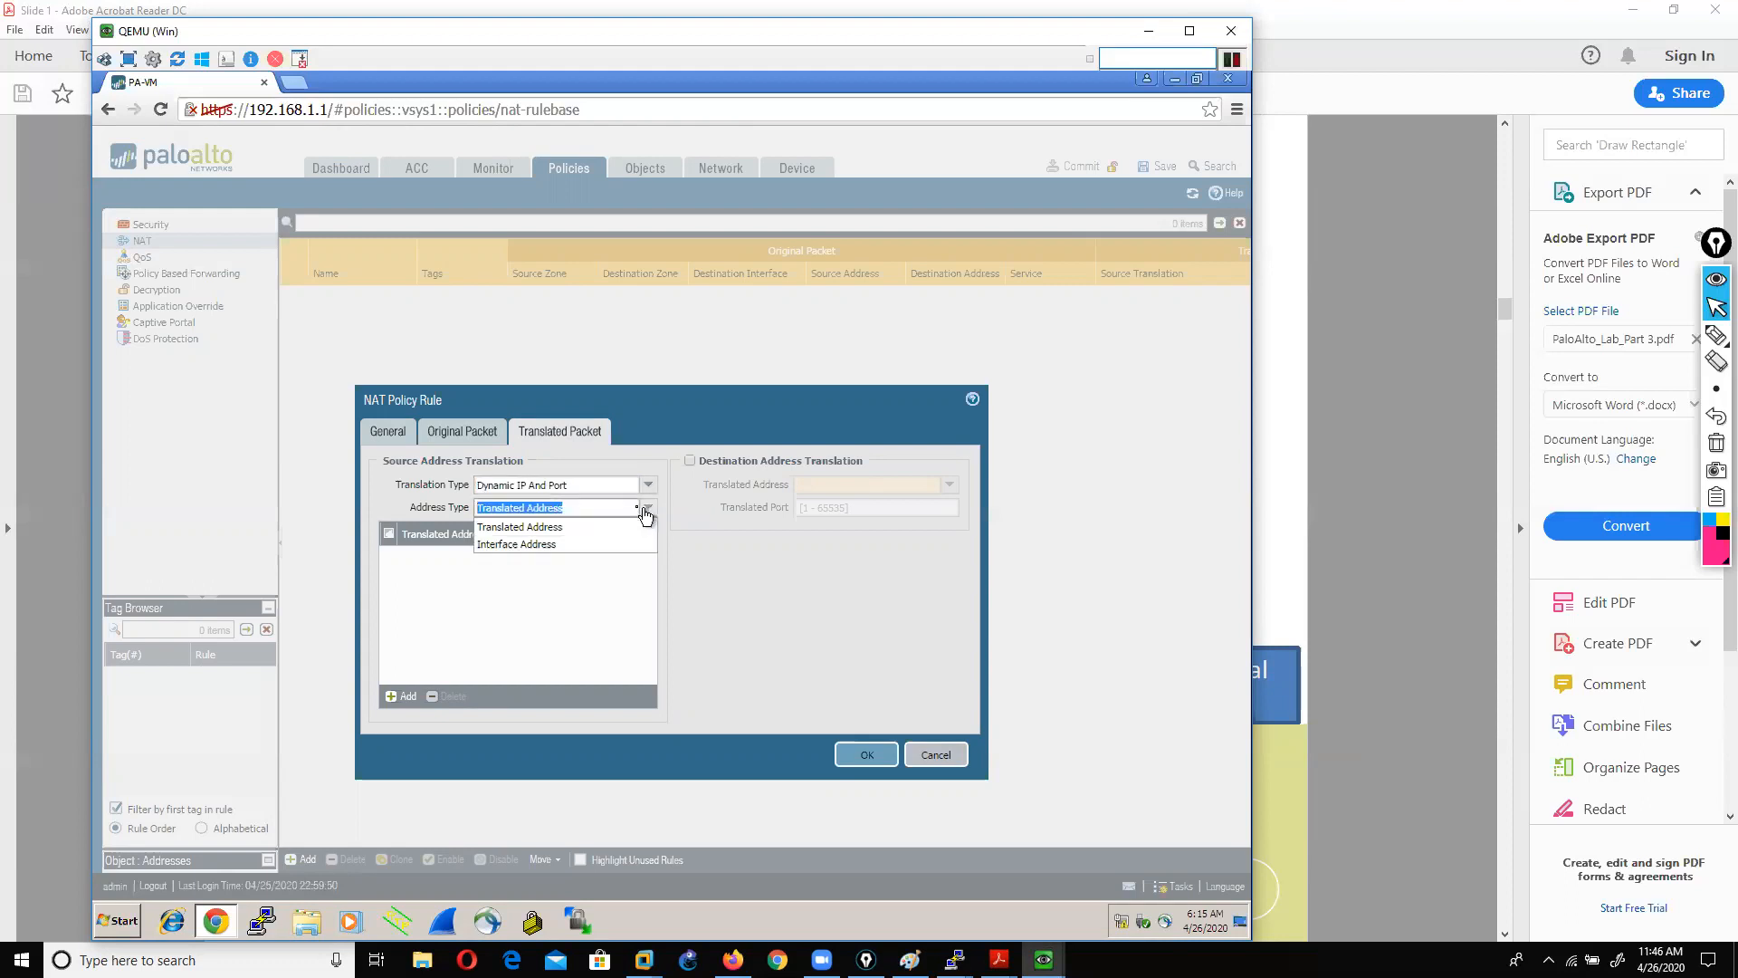
left_click(553, 545)
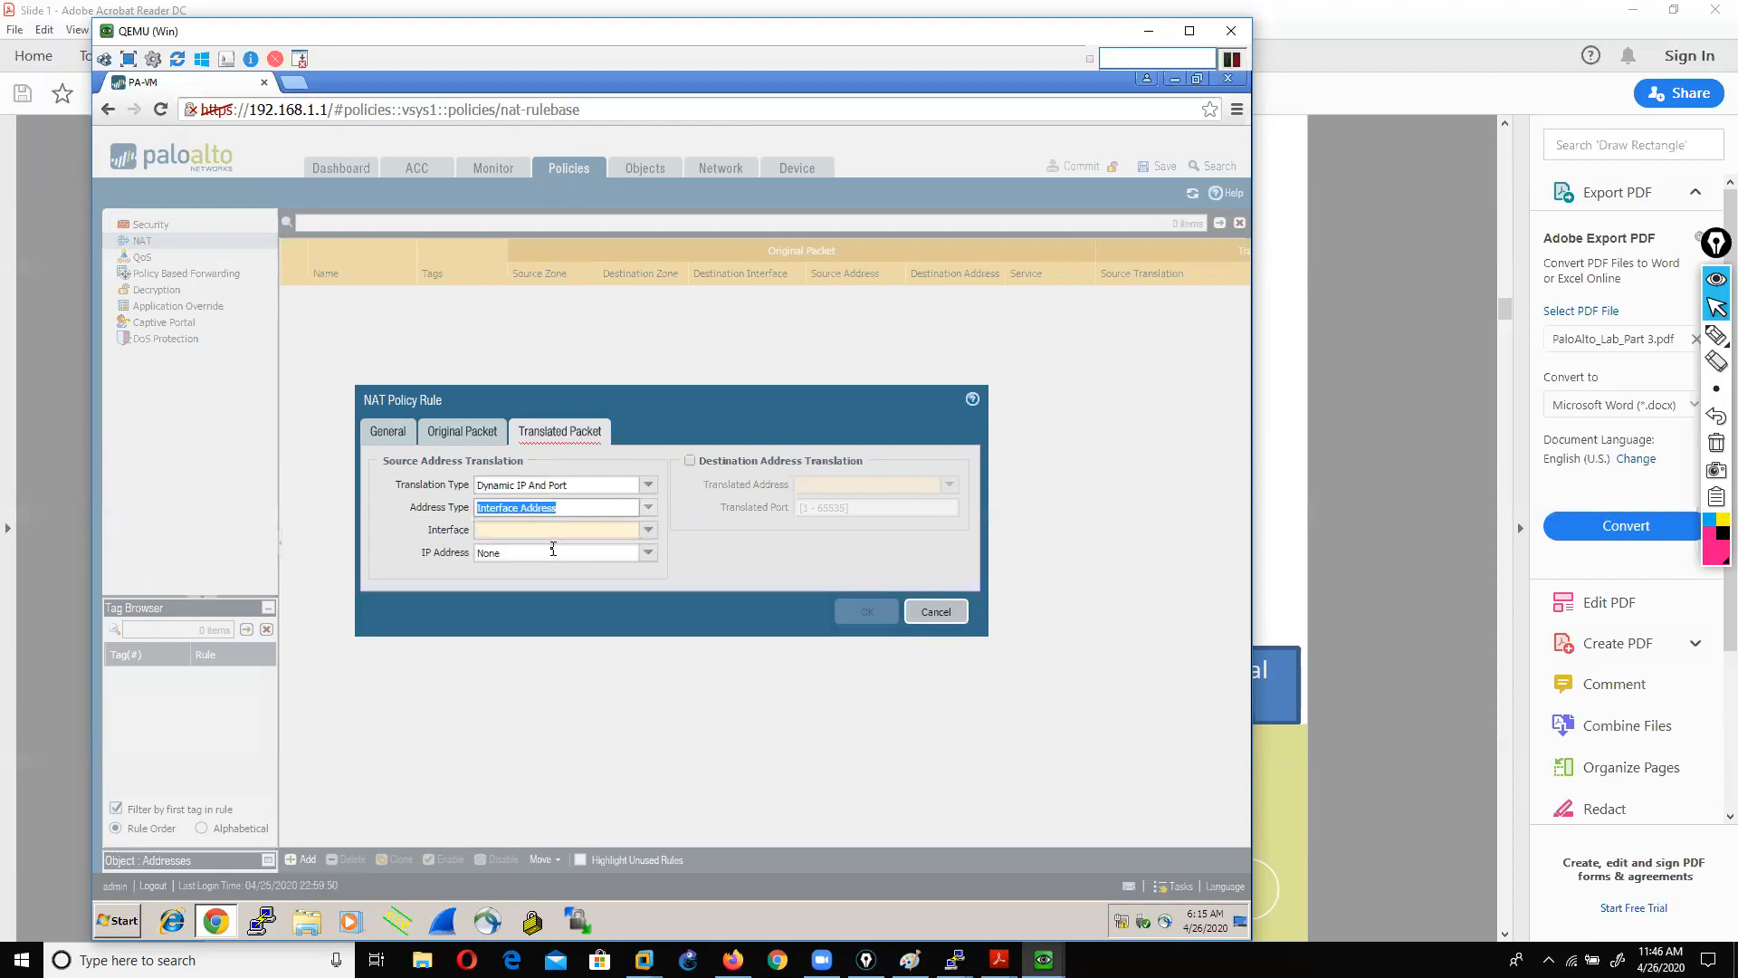
left_click(647, 529)
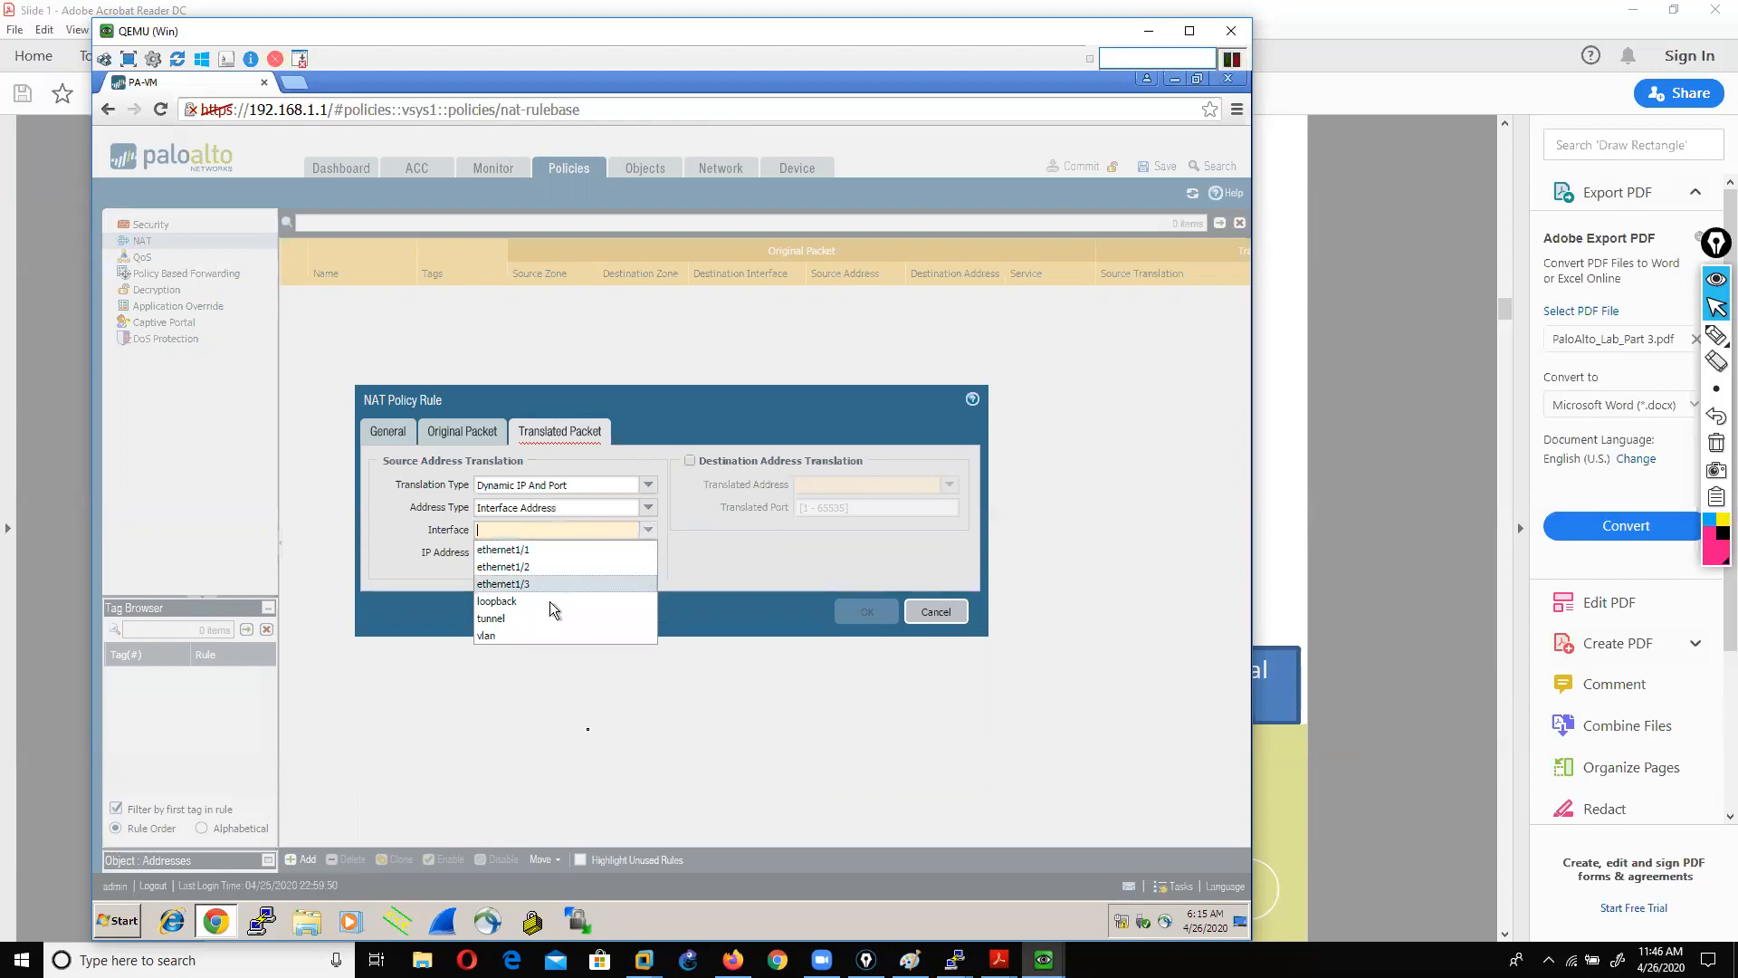
left_click(732, 959)
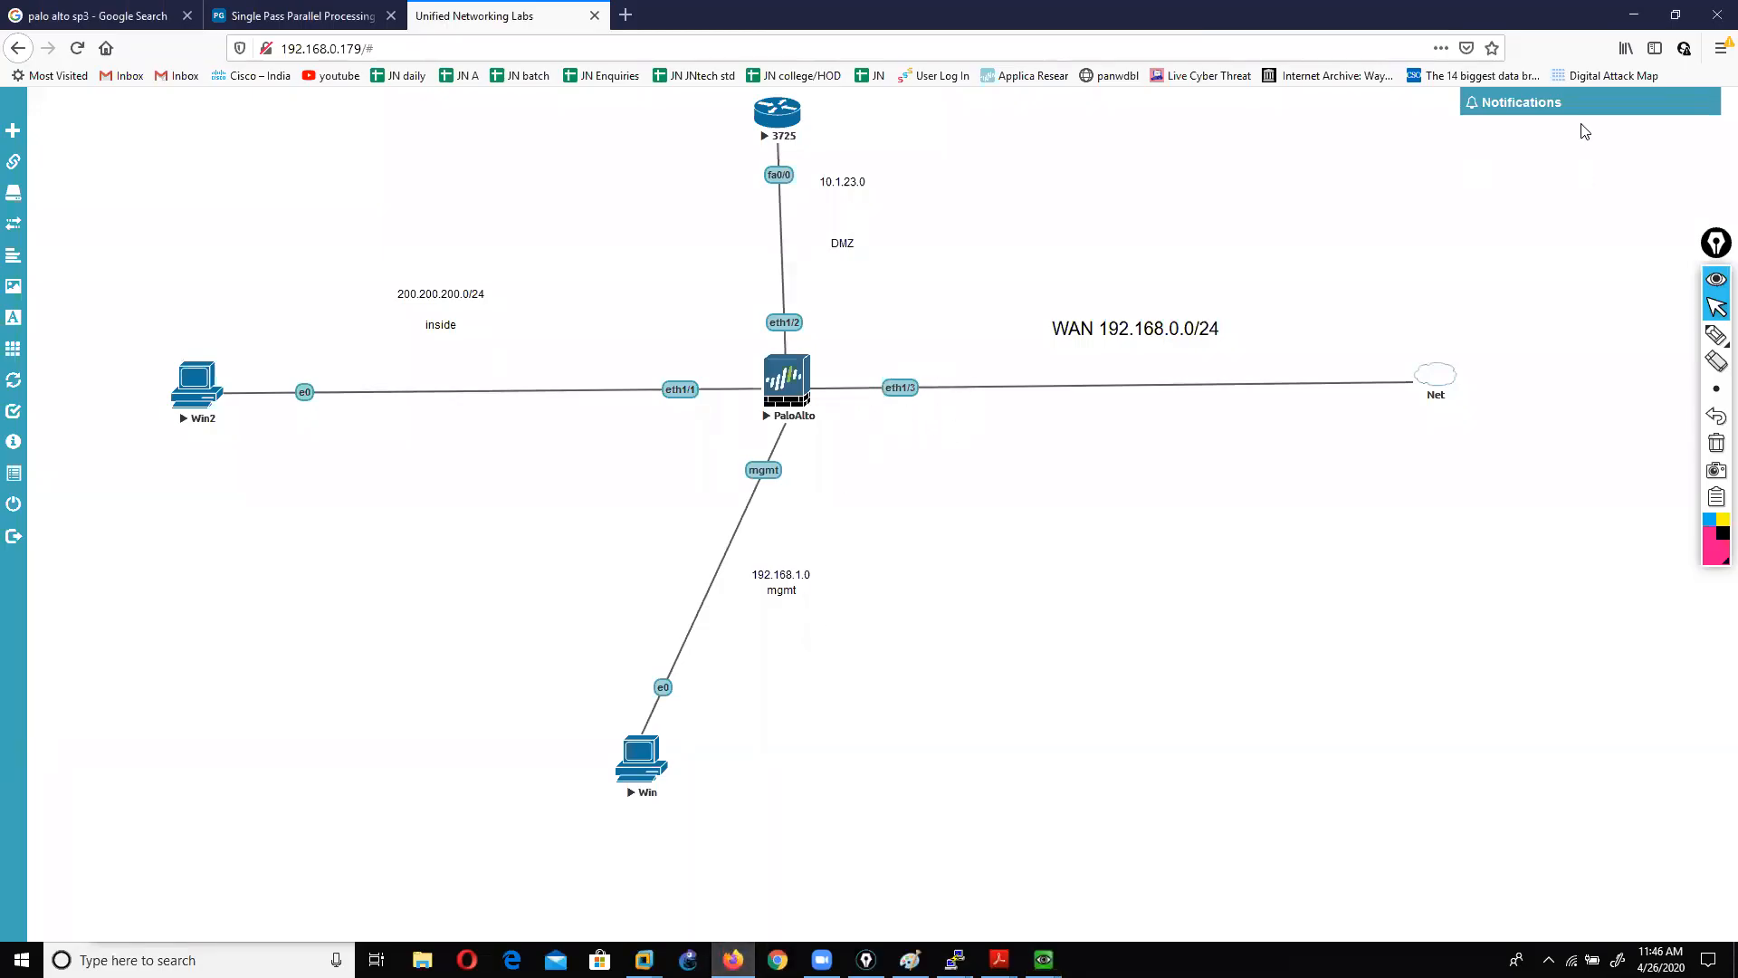
left_click(1630, 16)
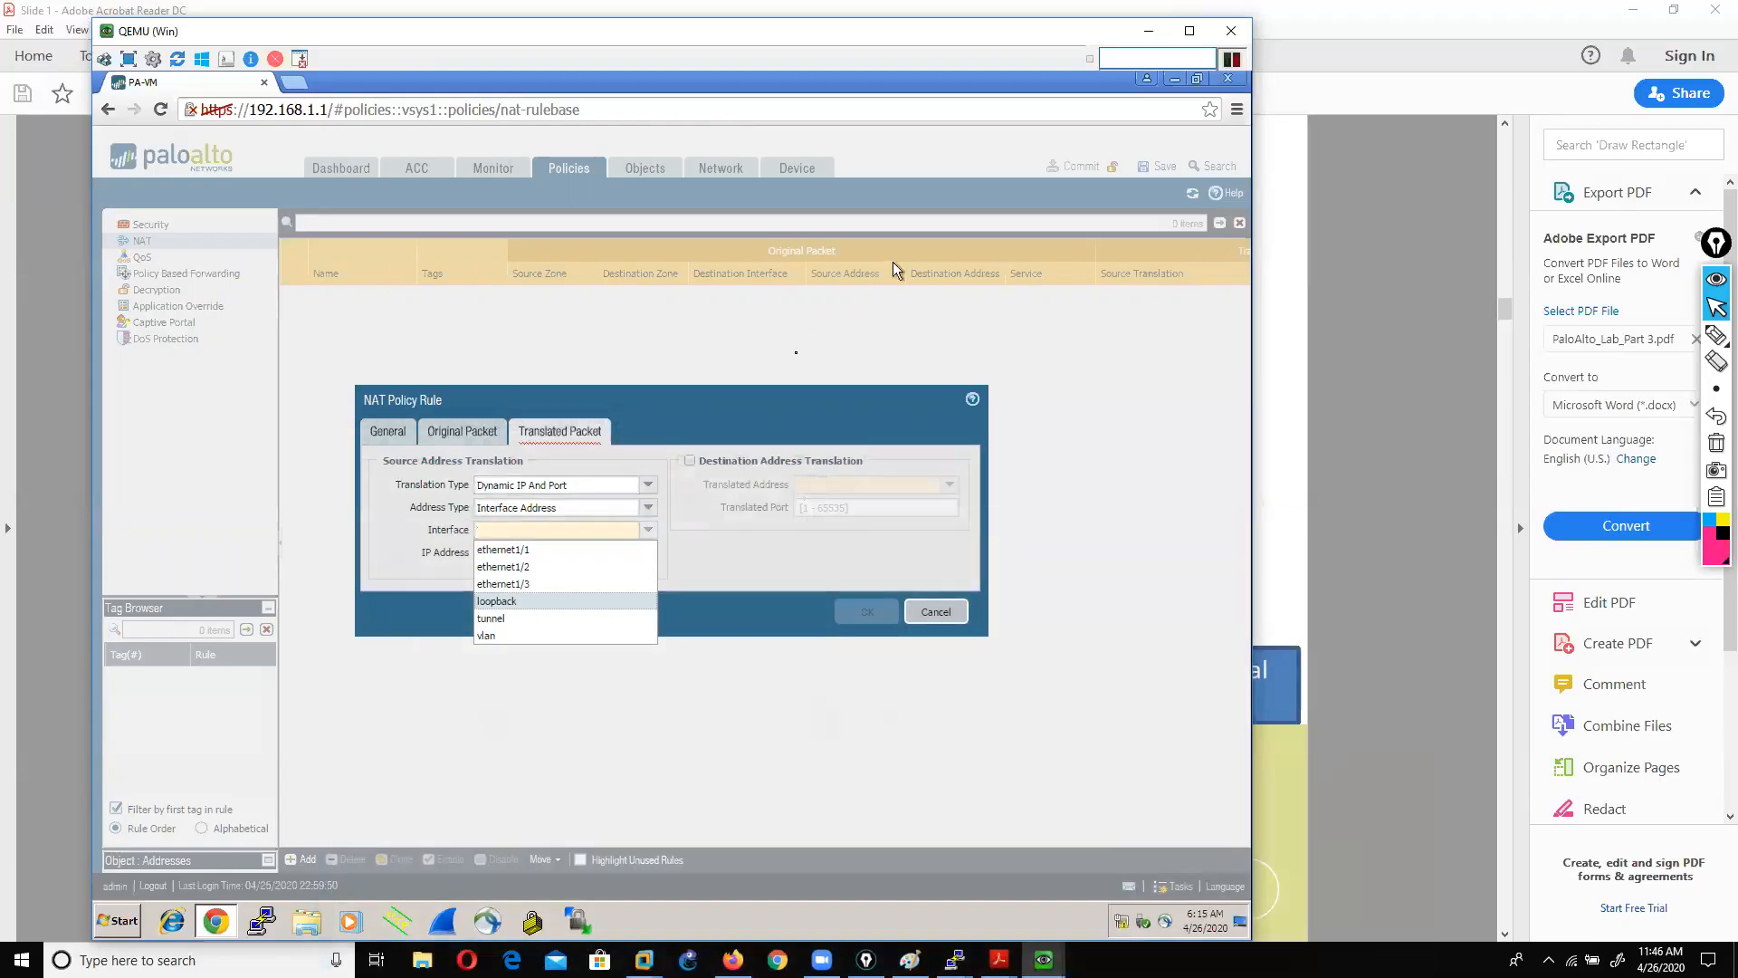
left_click(520, 585)
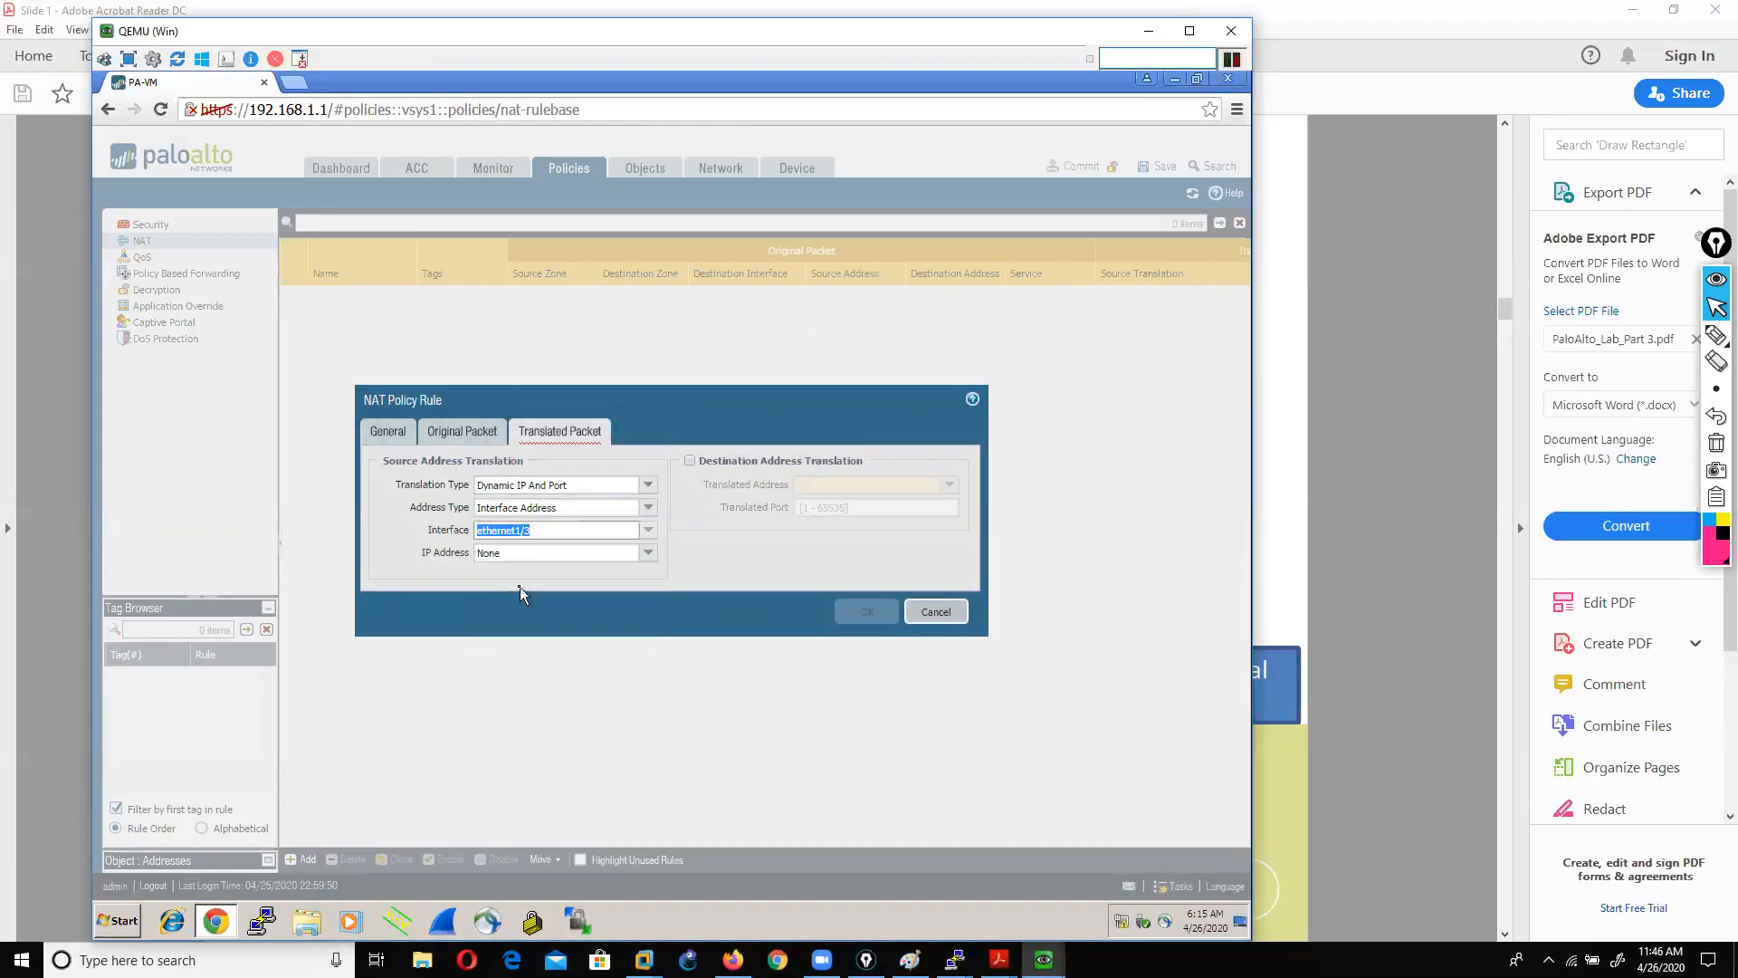
left_click(648, 559)
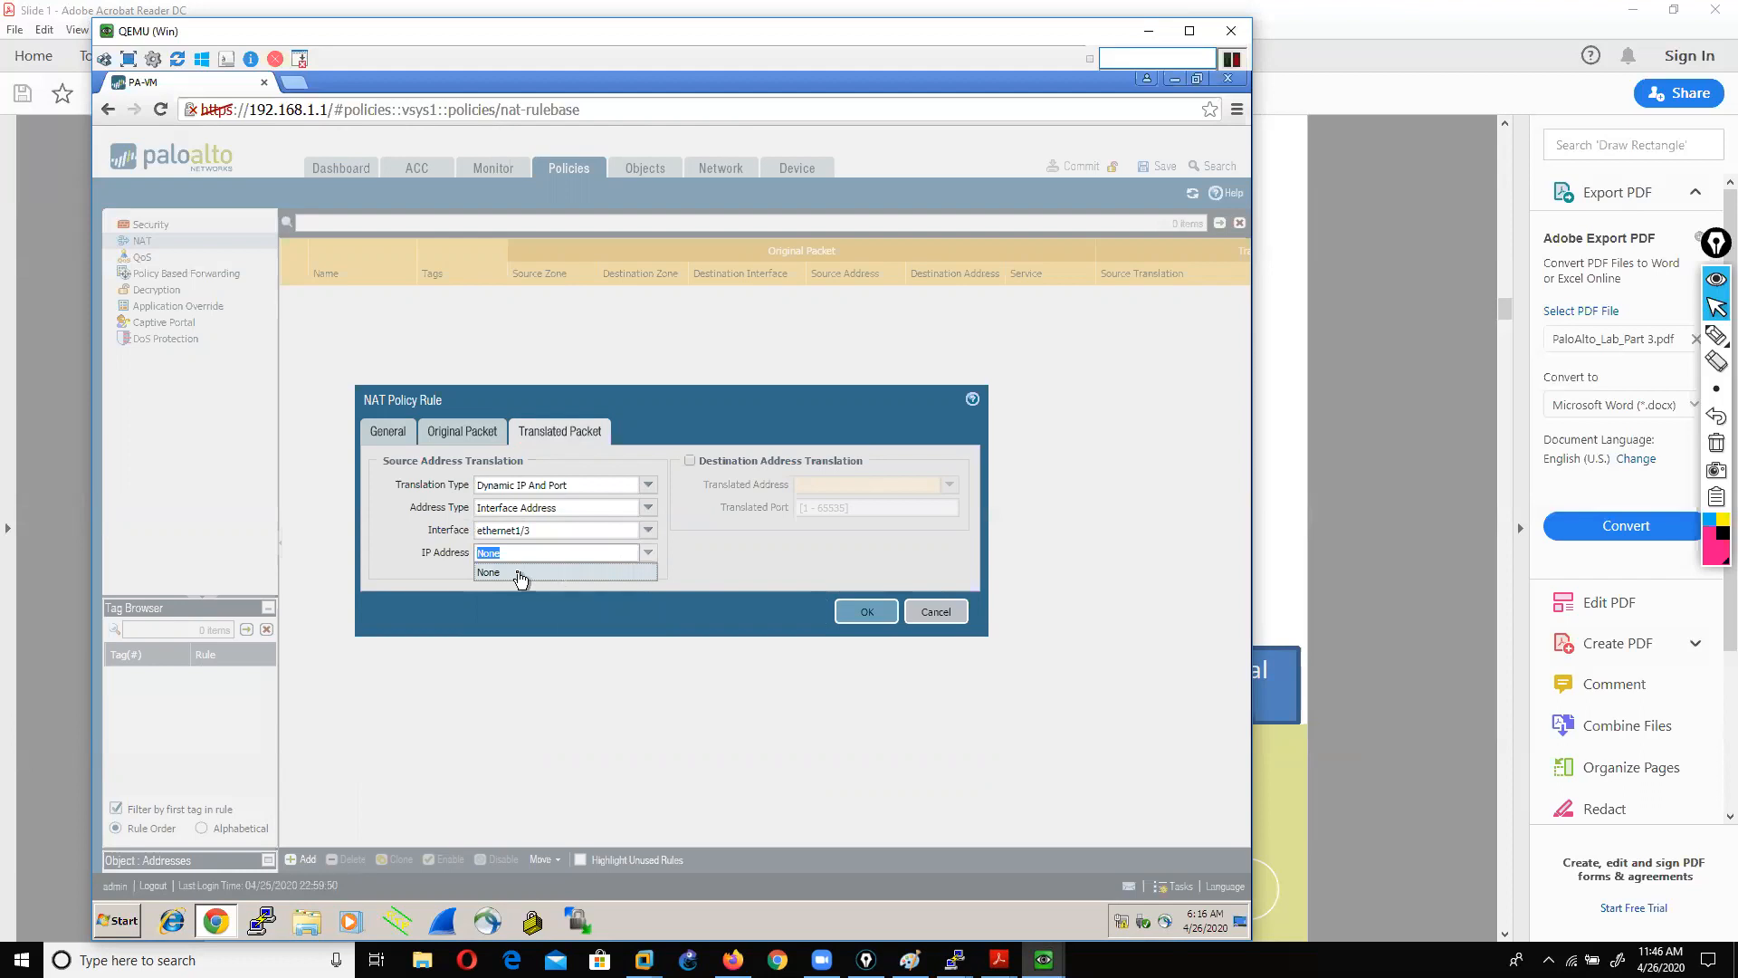
left_click(518, 573)
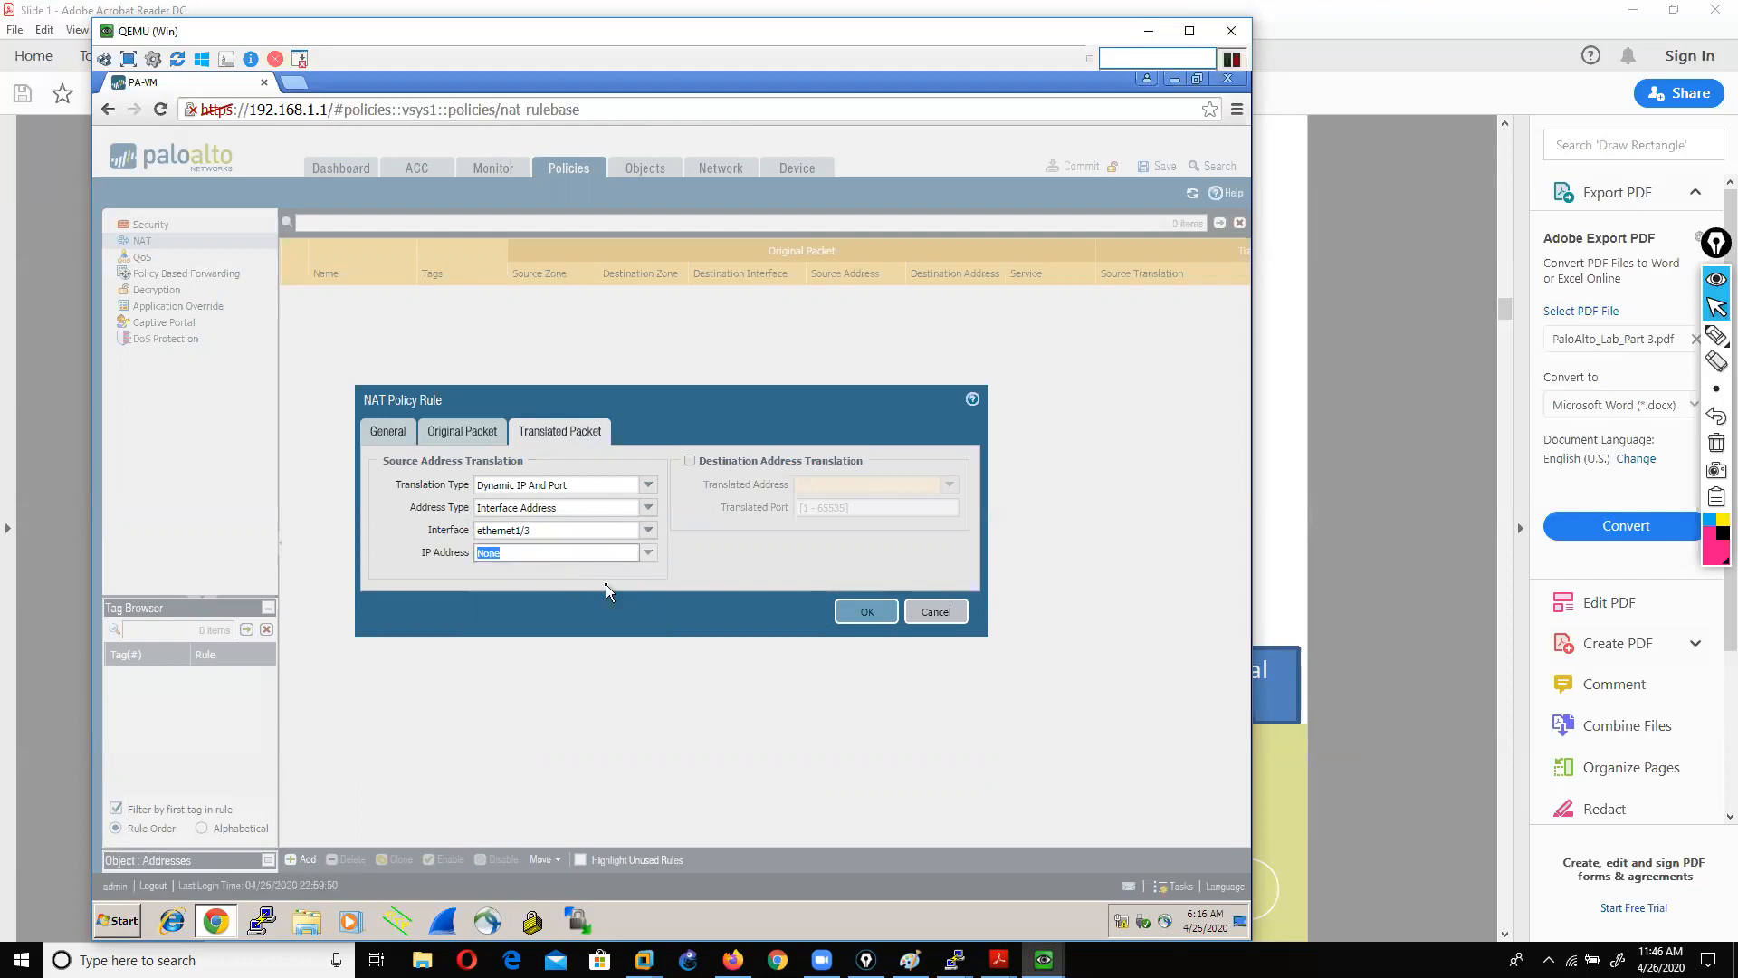
left_click(849, 614)
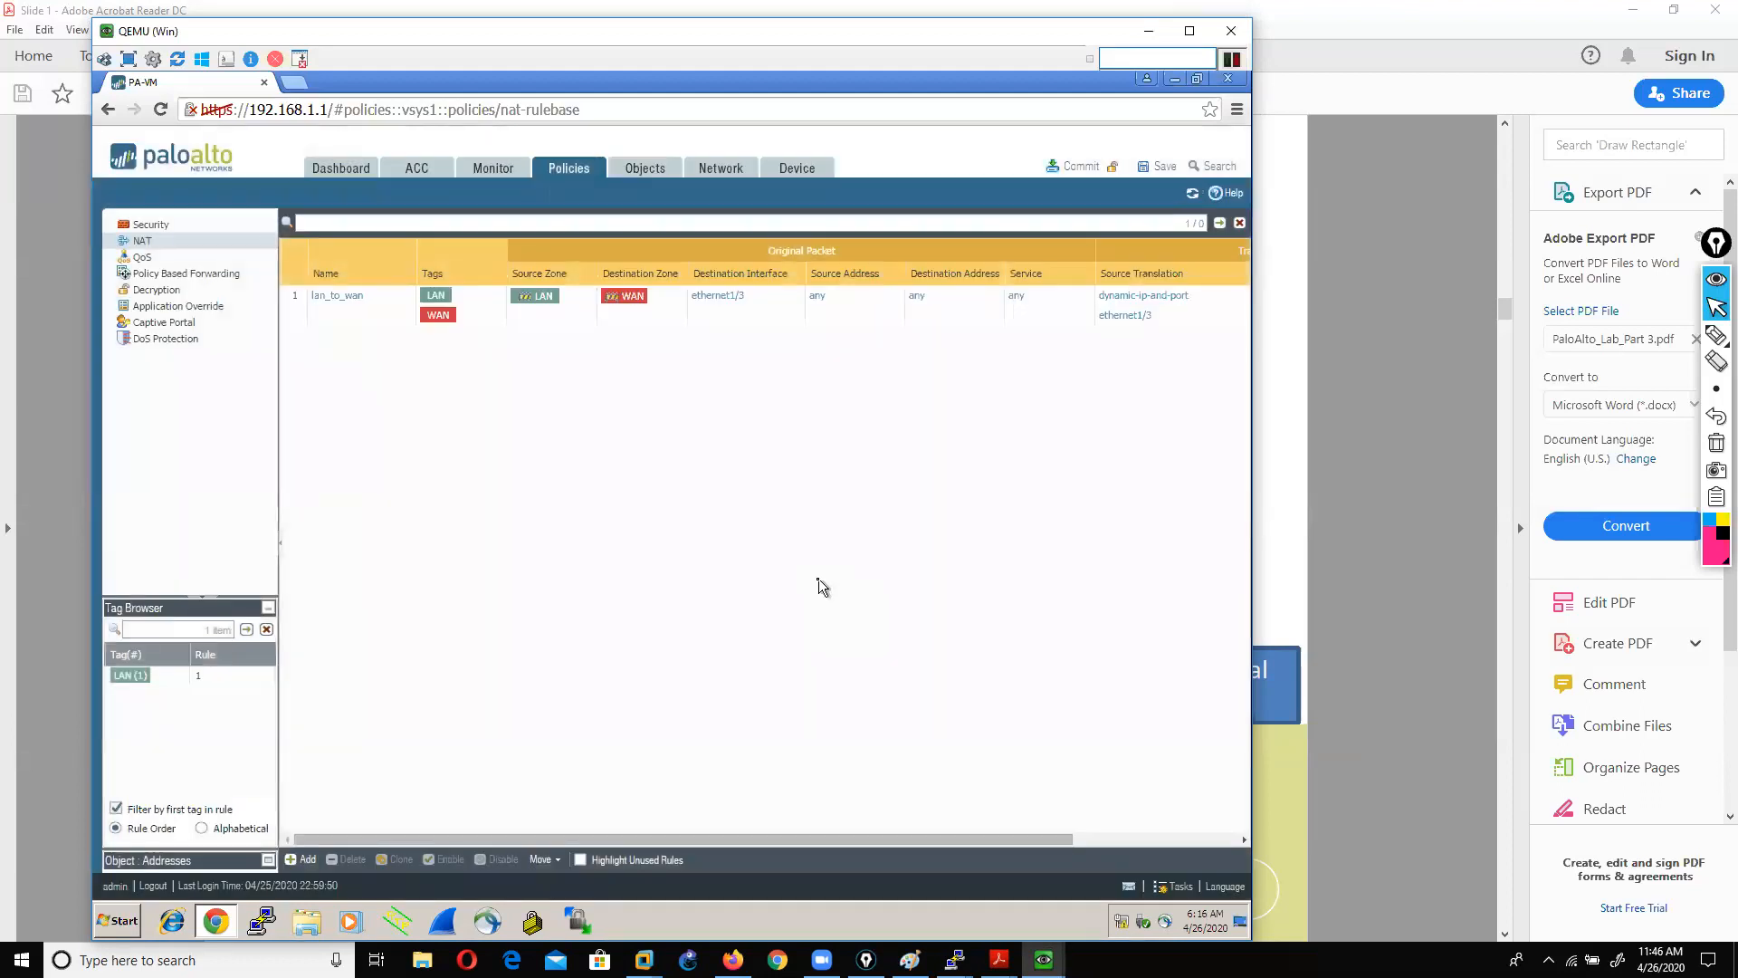
Step: Commit the configuration with the new lan_to_wan NAT rule and confirm it
left_click(1076, 171)
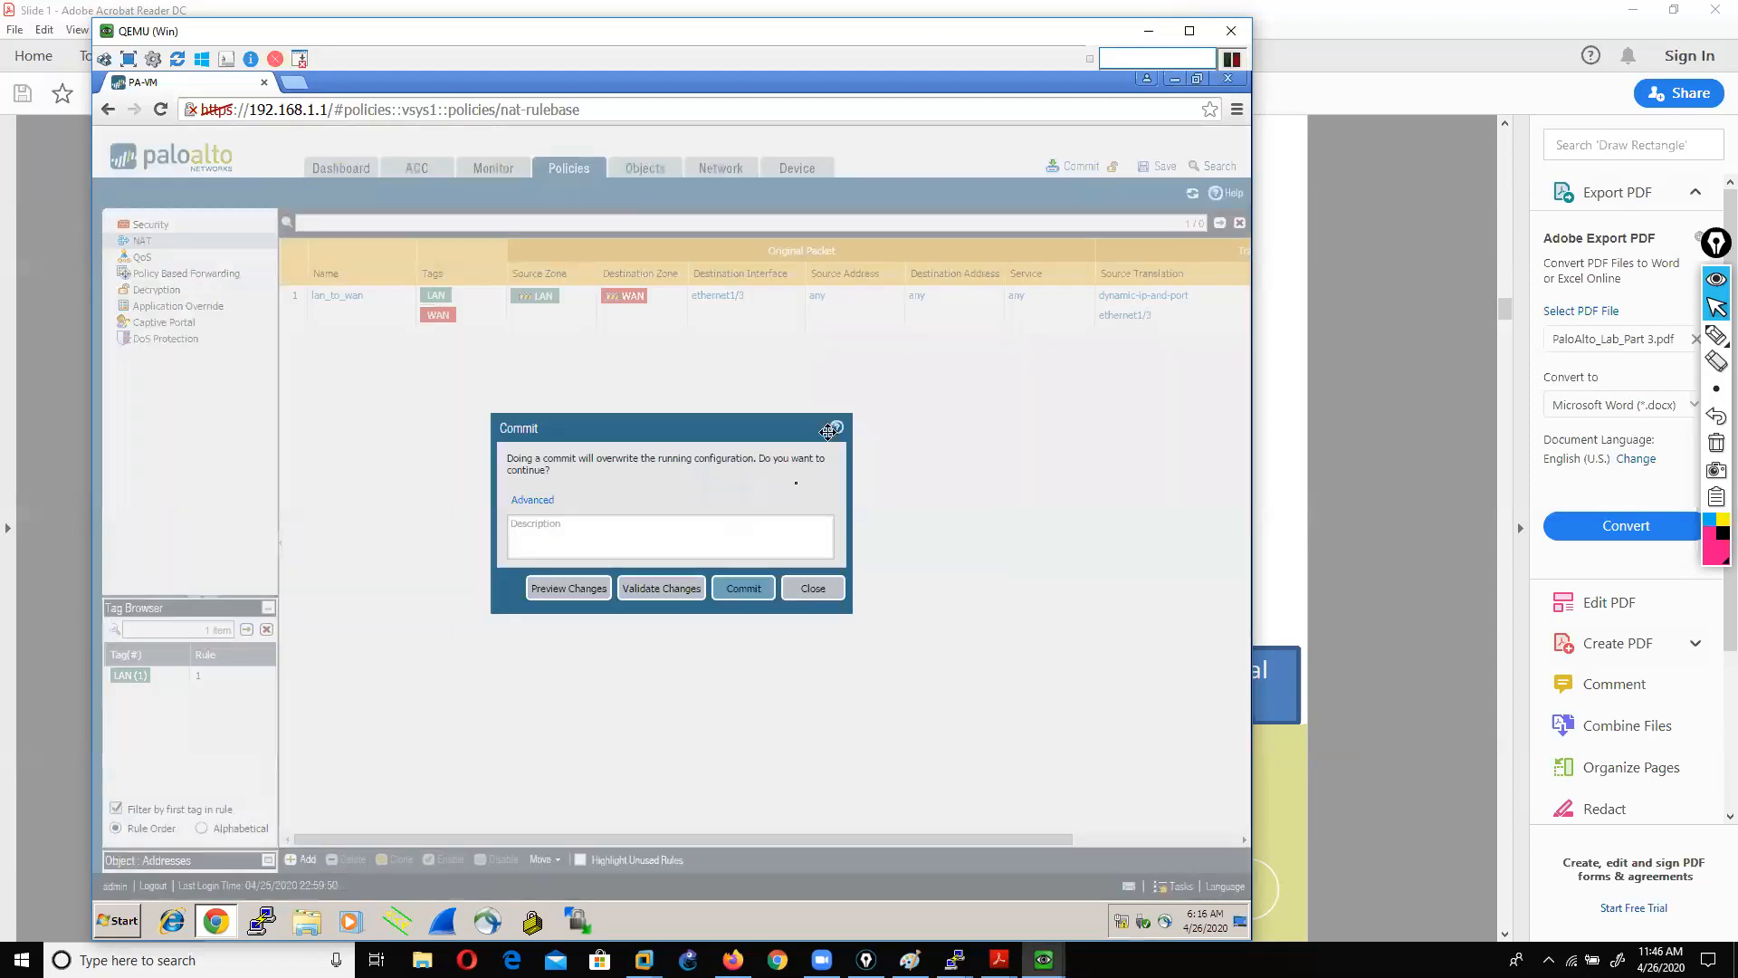
left_click(746, 584)
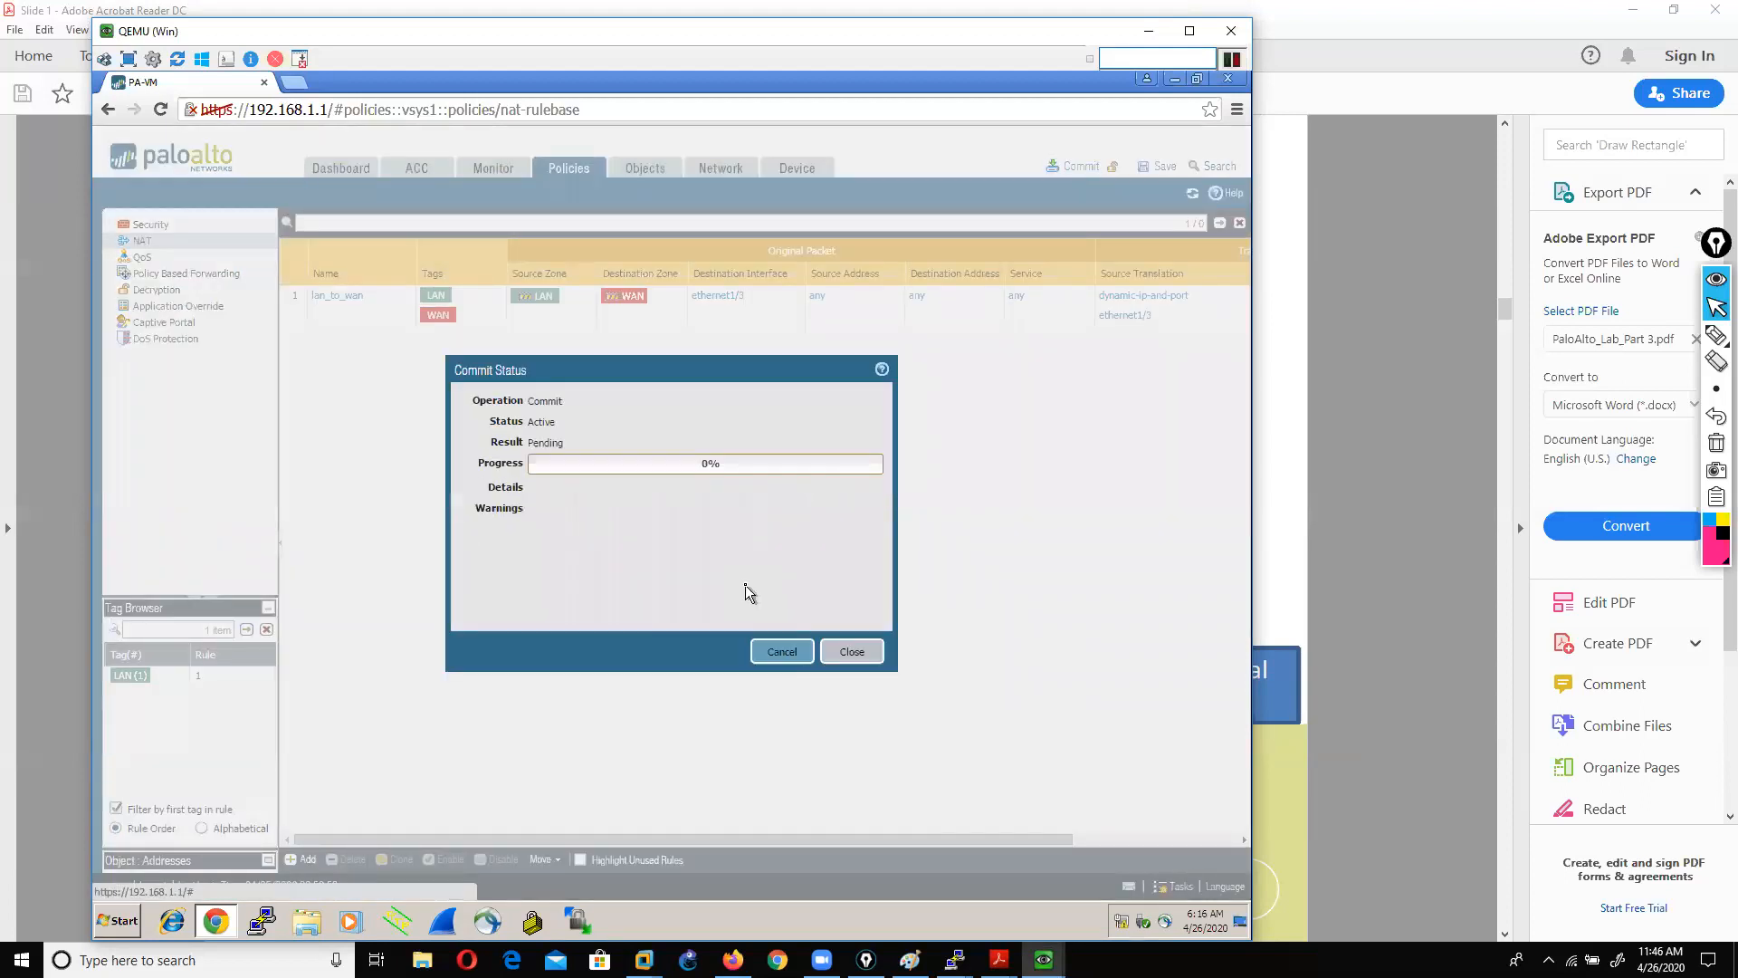
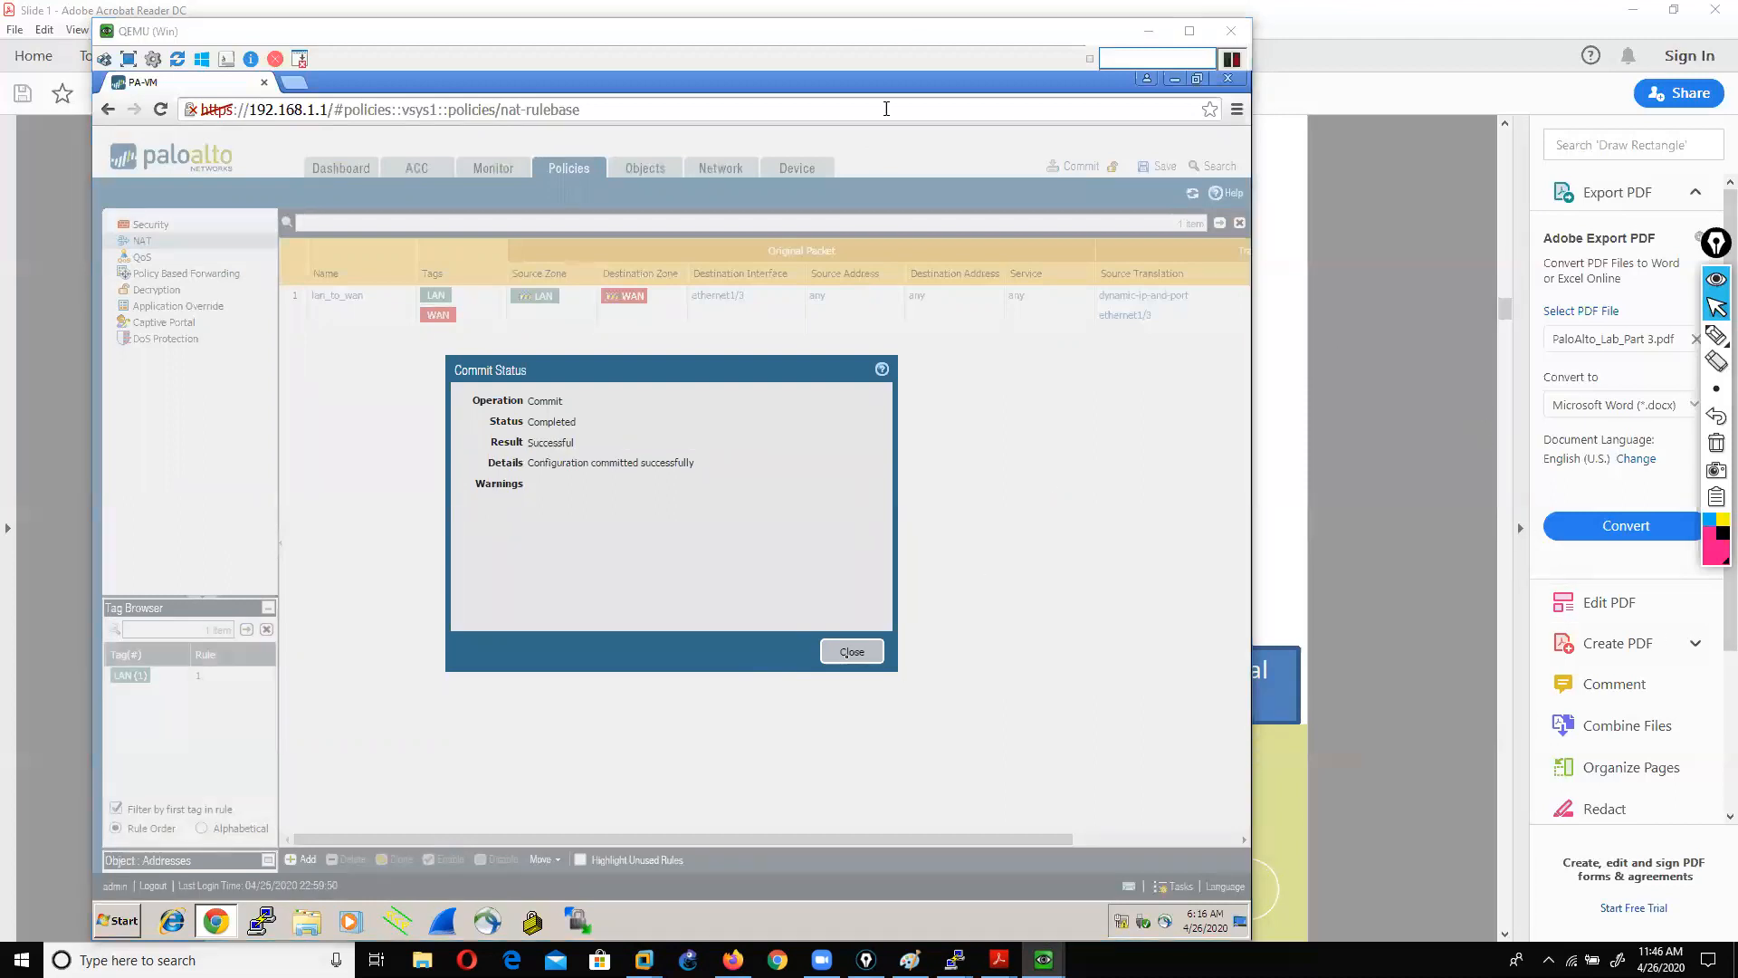
Step: Close the successful commit report and go to the Security policy rules page
left_click(851, 653)
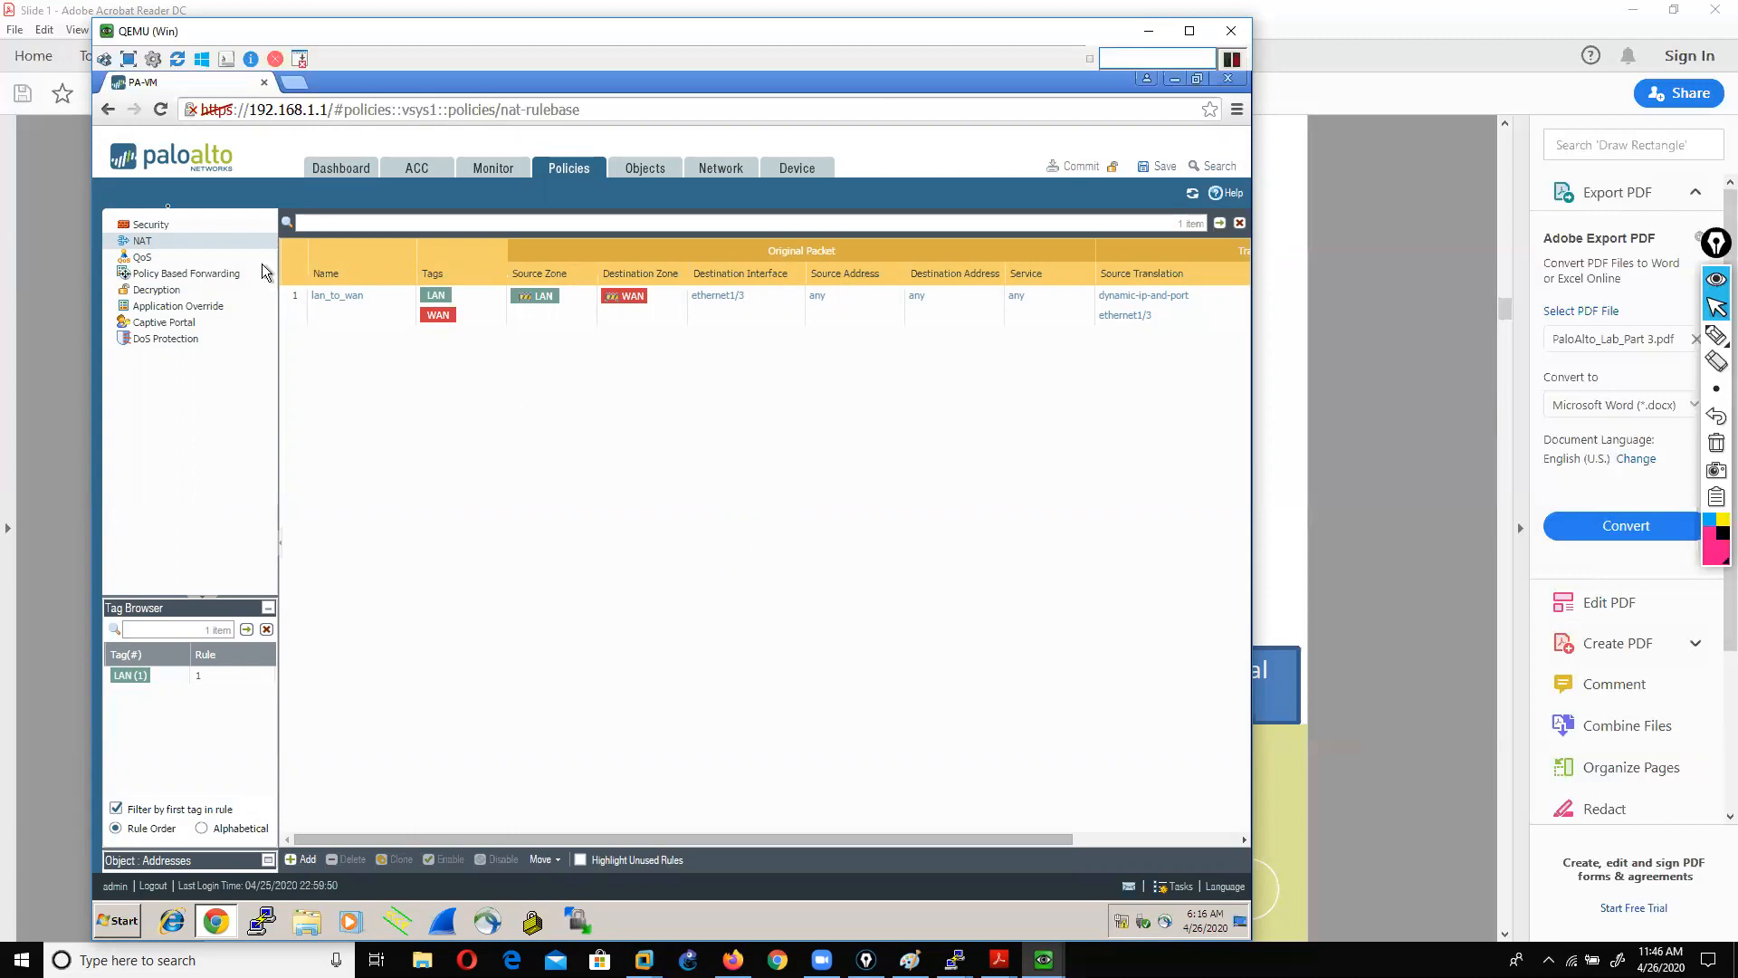
left_click(140, 227)
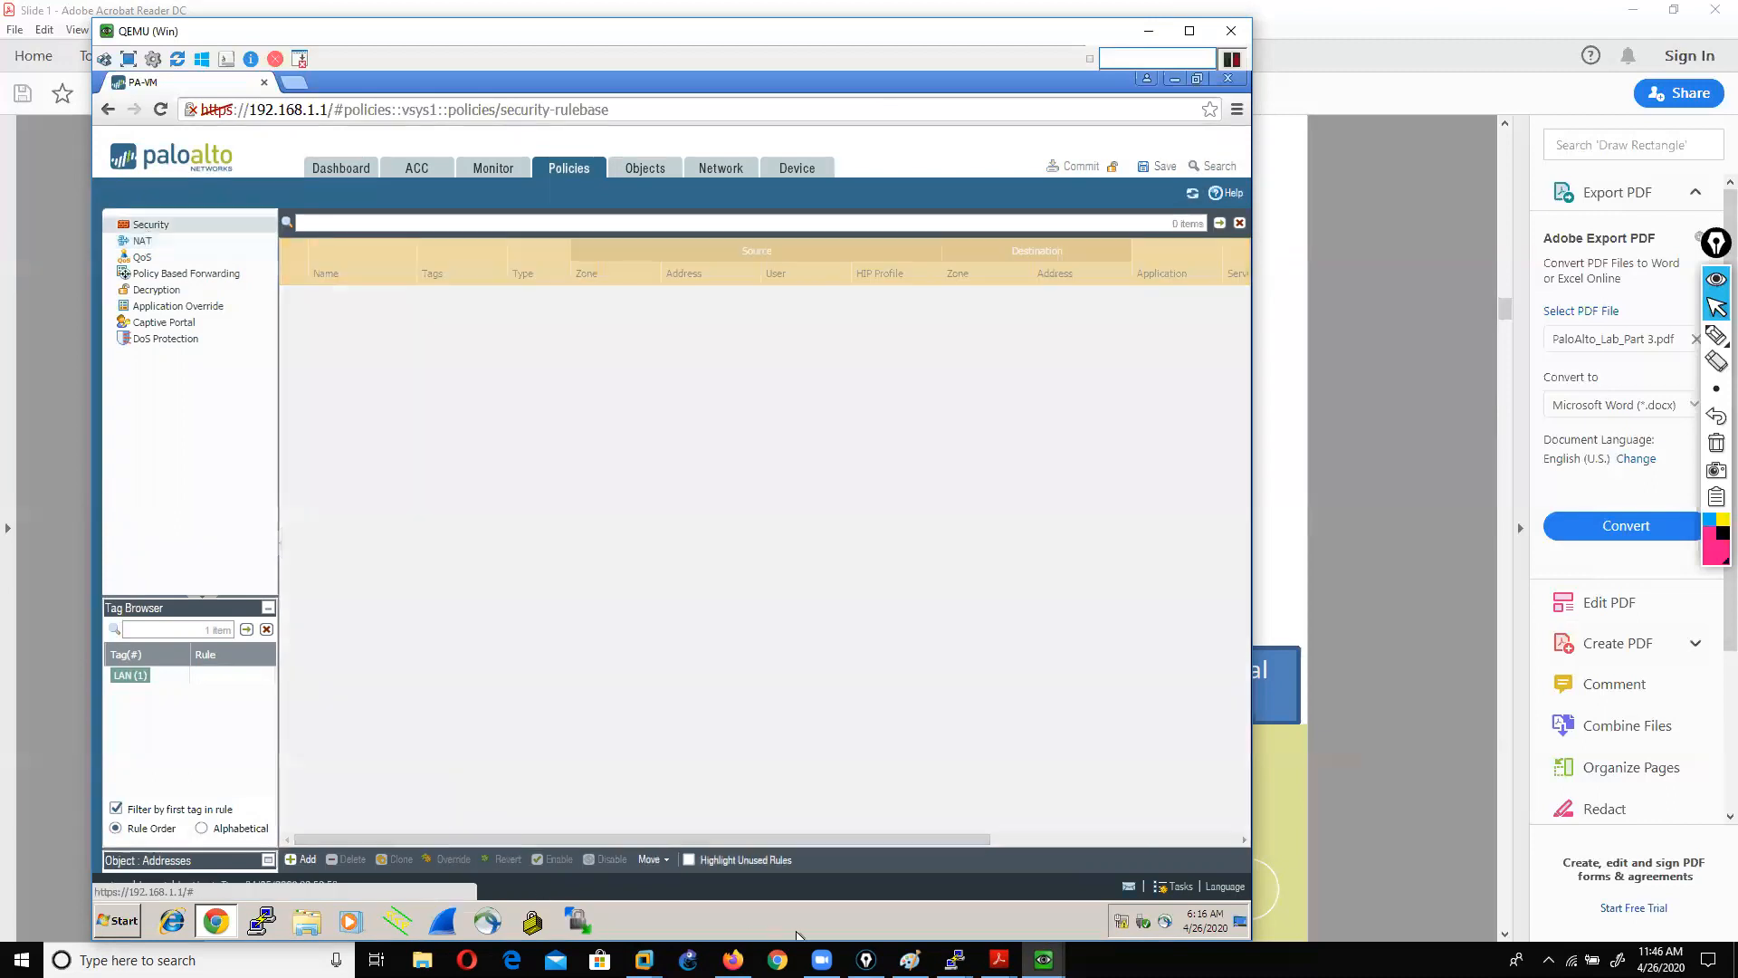
Step: Bring the firewall web console back to the front and reload the Security rules list
left_click(733, 959)
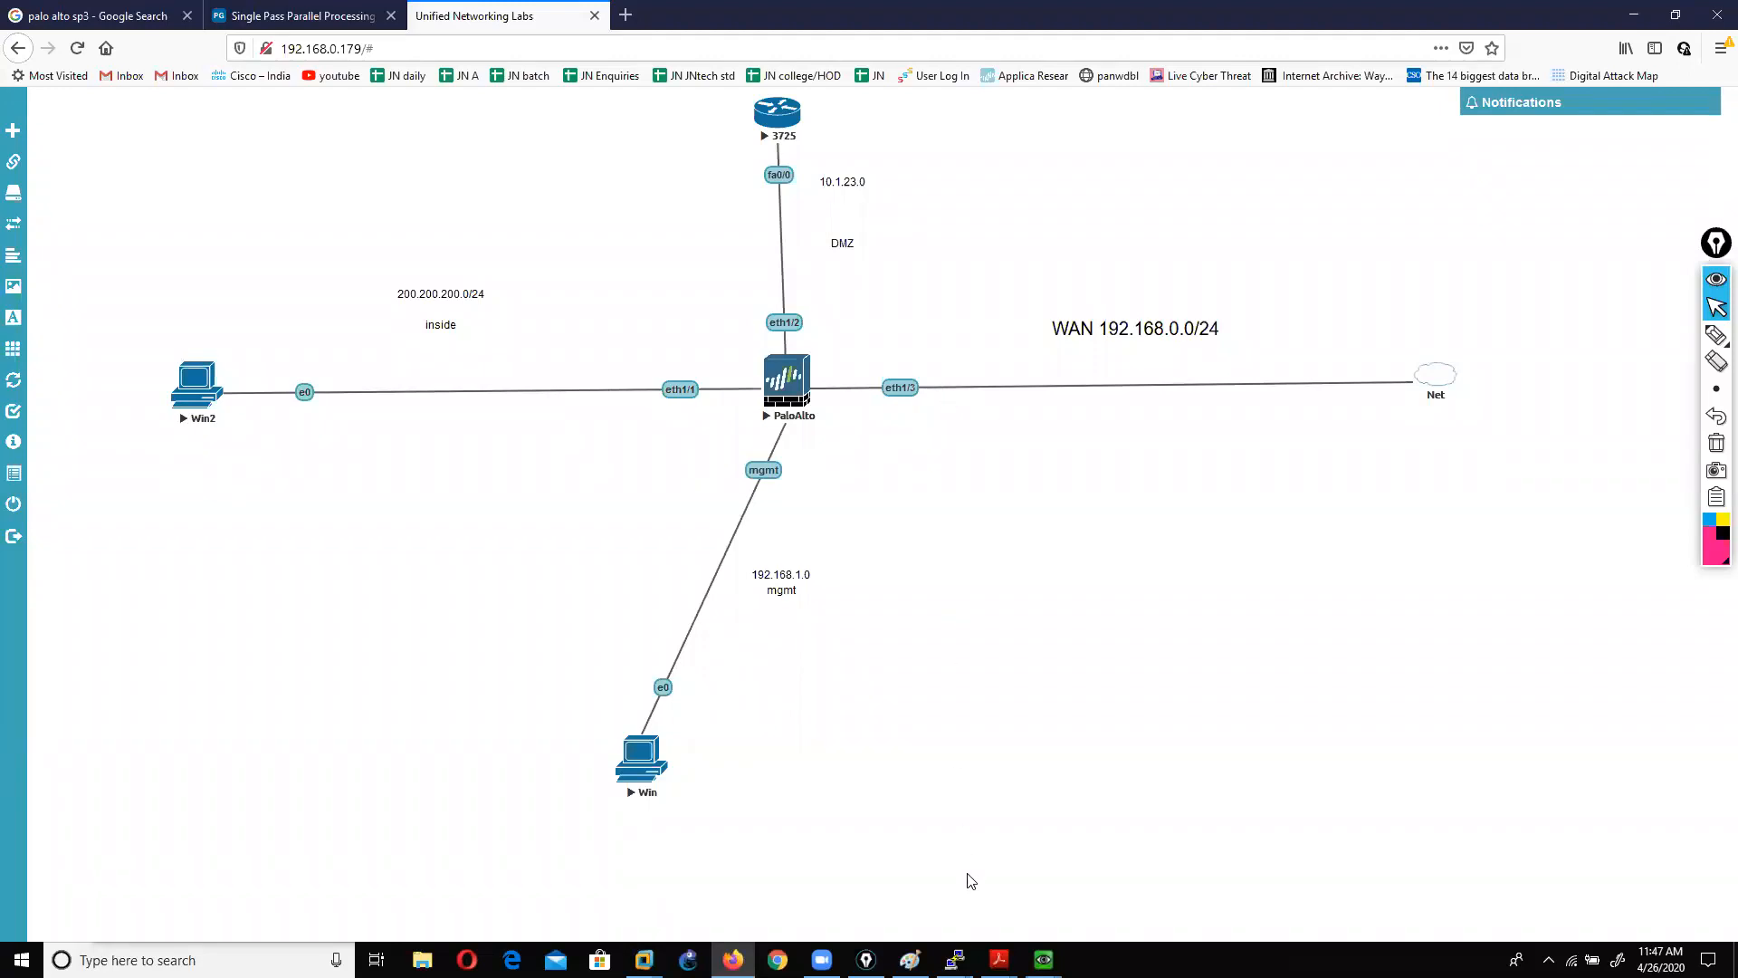
left_click(1044, 959)
left_click(1070, 880)
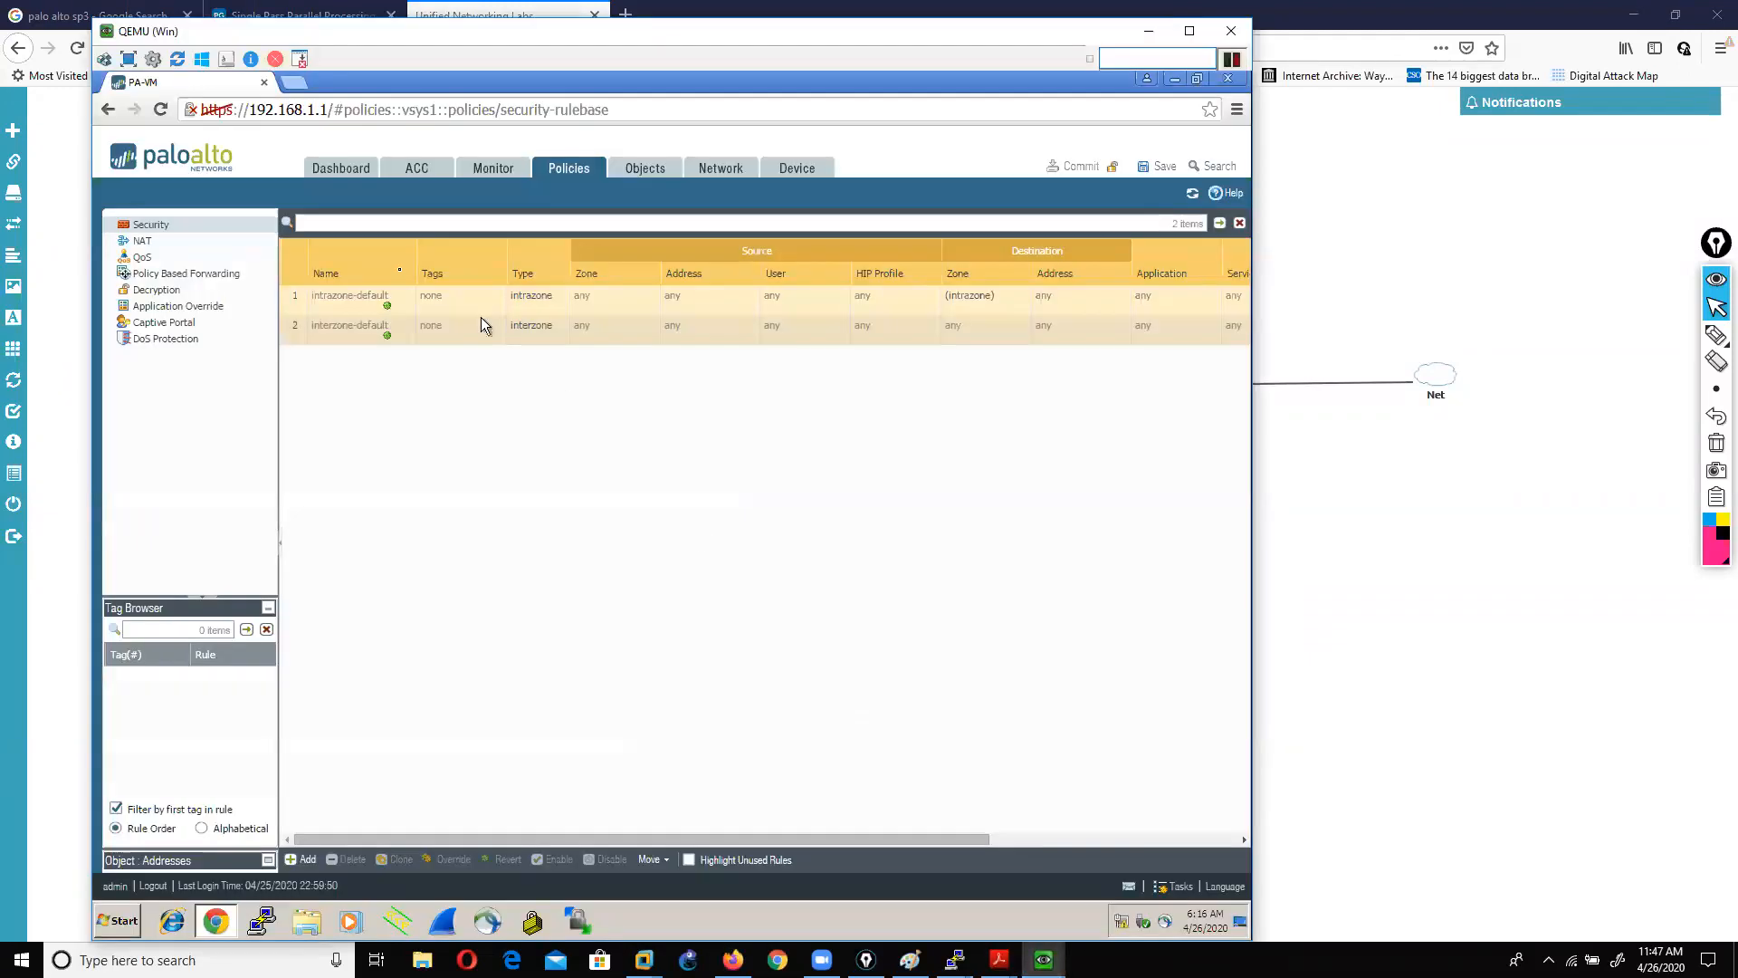
left_click(143, 230)
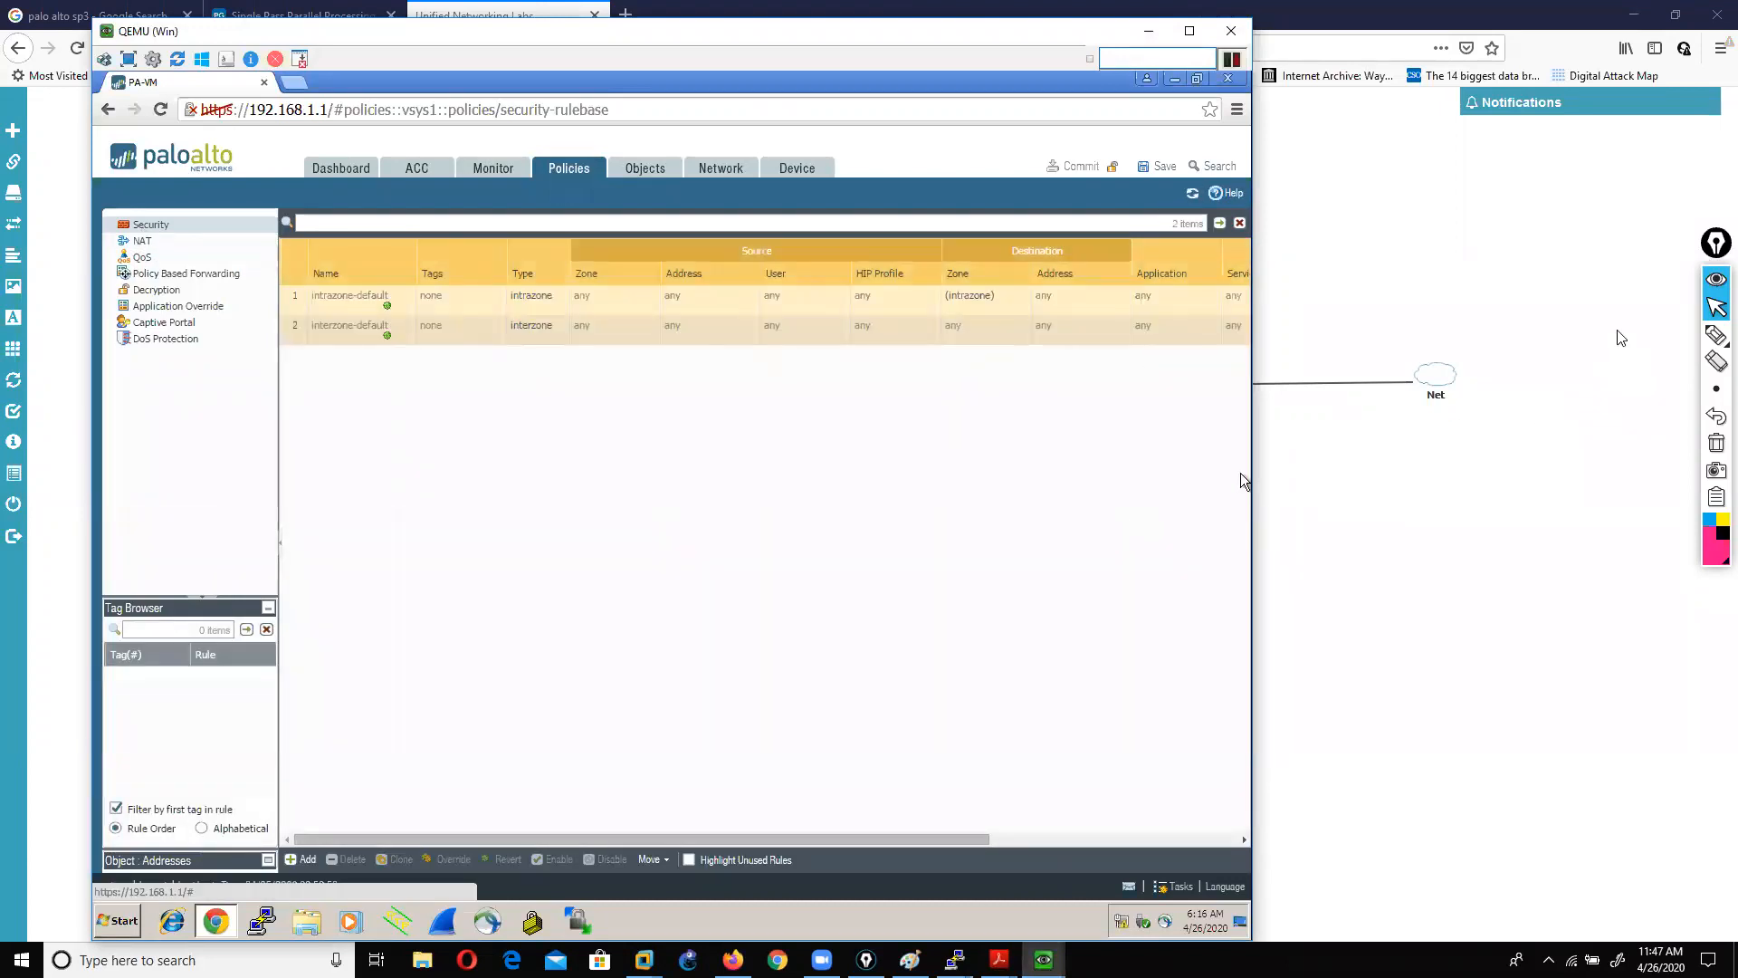
Step: Mark up the intrazone-default and interzone-default rules with on-screen drawings, then clear them
left_click(1717, 335)
mouse_move(286, 308)
left_mouse_down()
mouse_move(376, 308)
mouse_move(383, 336)
left_mouse_up()
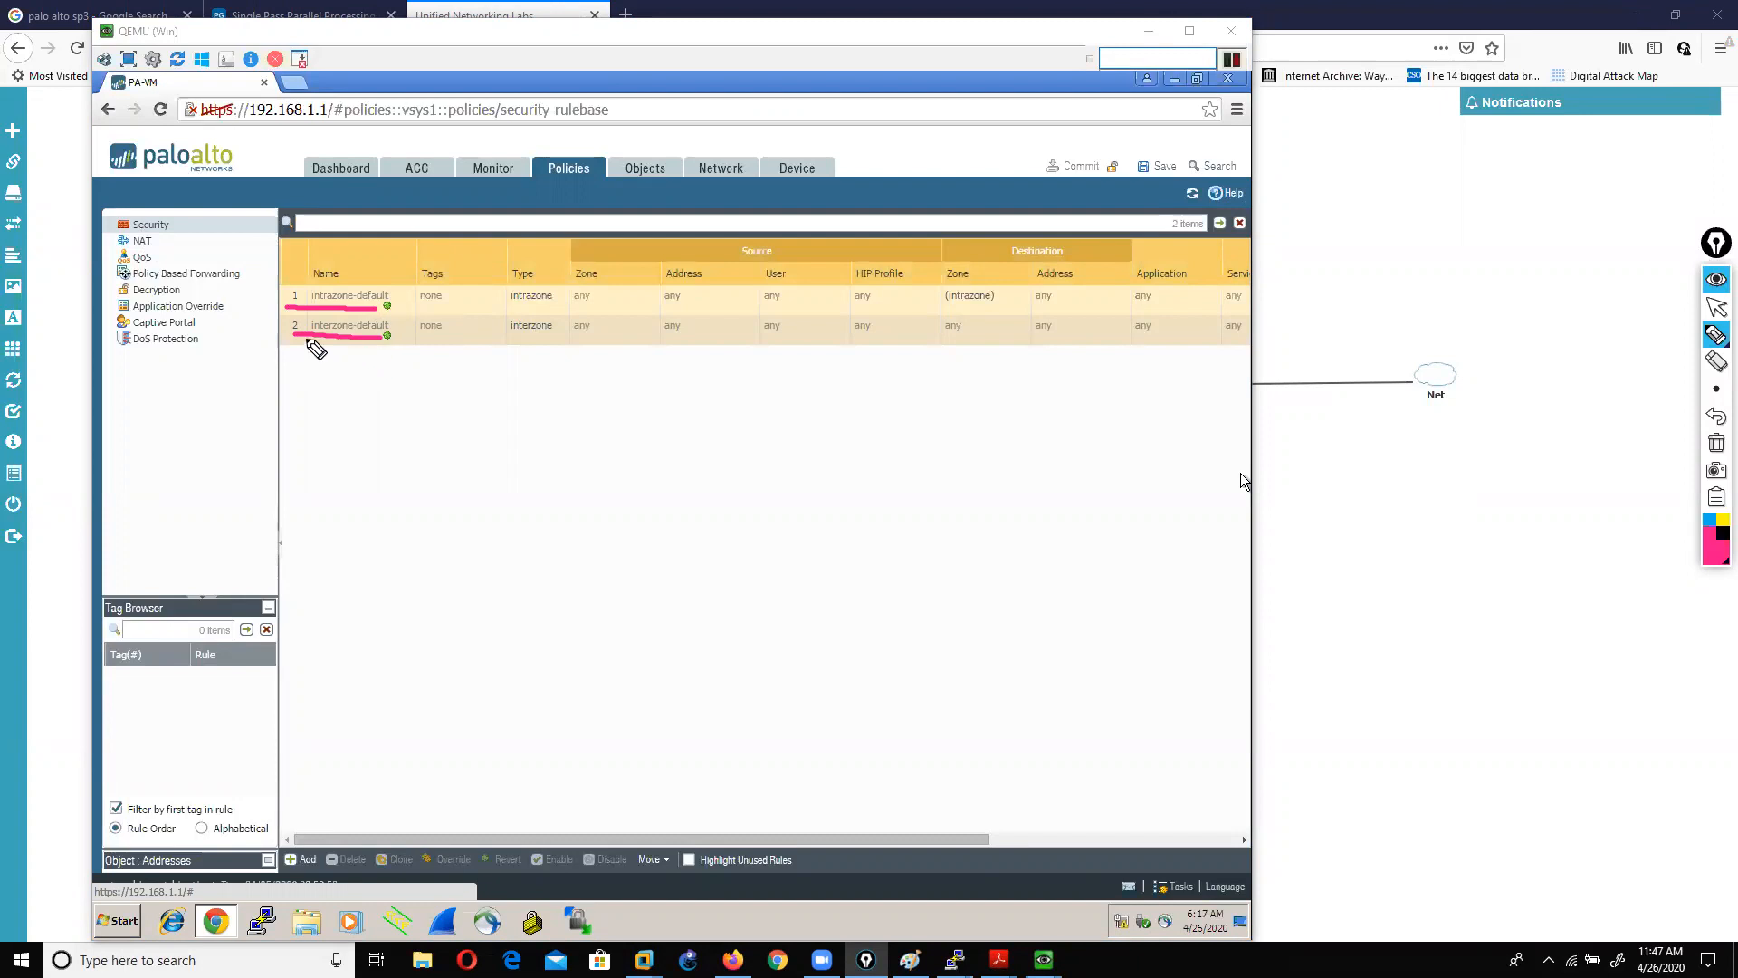
mouse_move(301, 342)
left_mouse_down()
mouse_move(403, 350)
mouse_move(344, 322)
mouse_move(274, 344)
left_mouse_up()
mouse_move(1122, 465)
left_mouse_down()
mouse_move(818, 458)
mouse_move(1132, 547)
mouse_move(1098, 454)
left_mouse_up()
left_click_drag(975, 254, 952, 446)
left_click_drag(644, 556, 810, 567)
left_click_drag(702, 376, 803, 428)
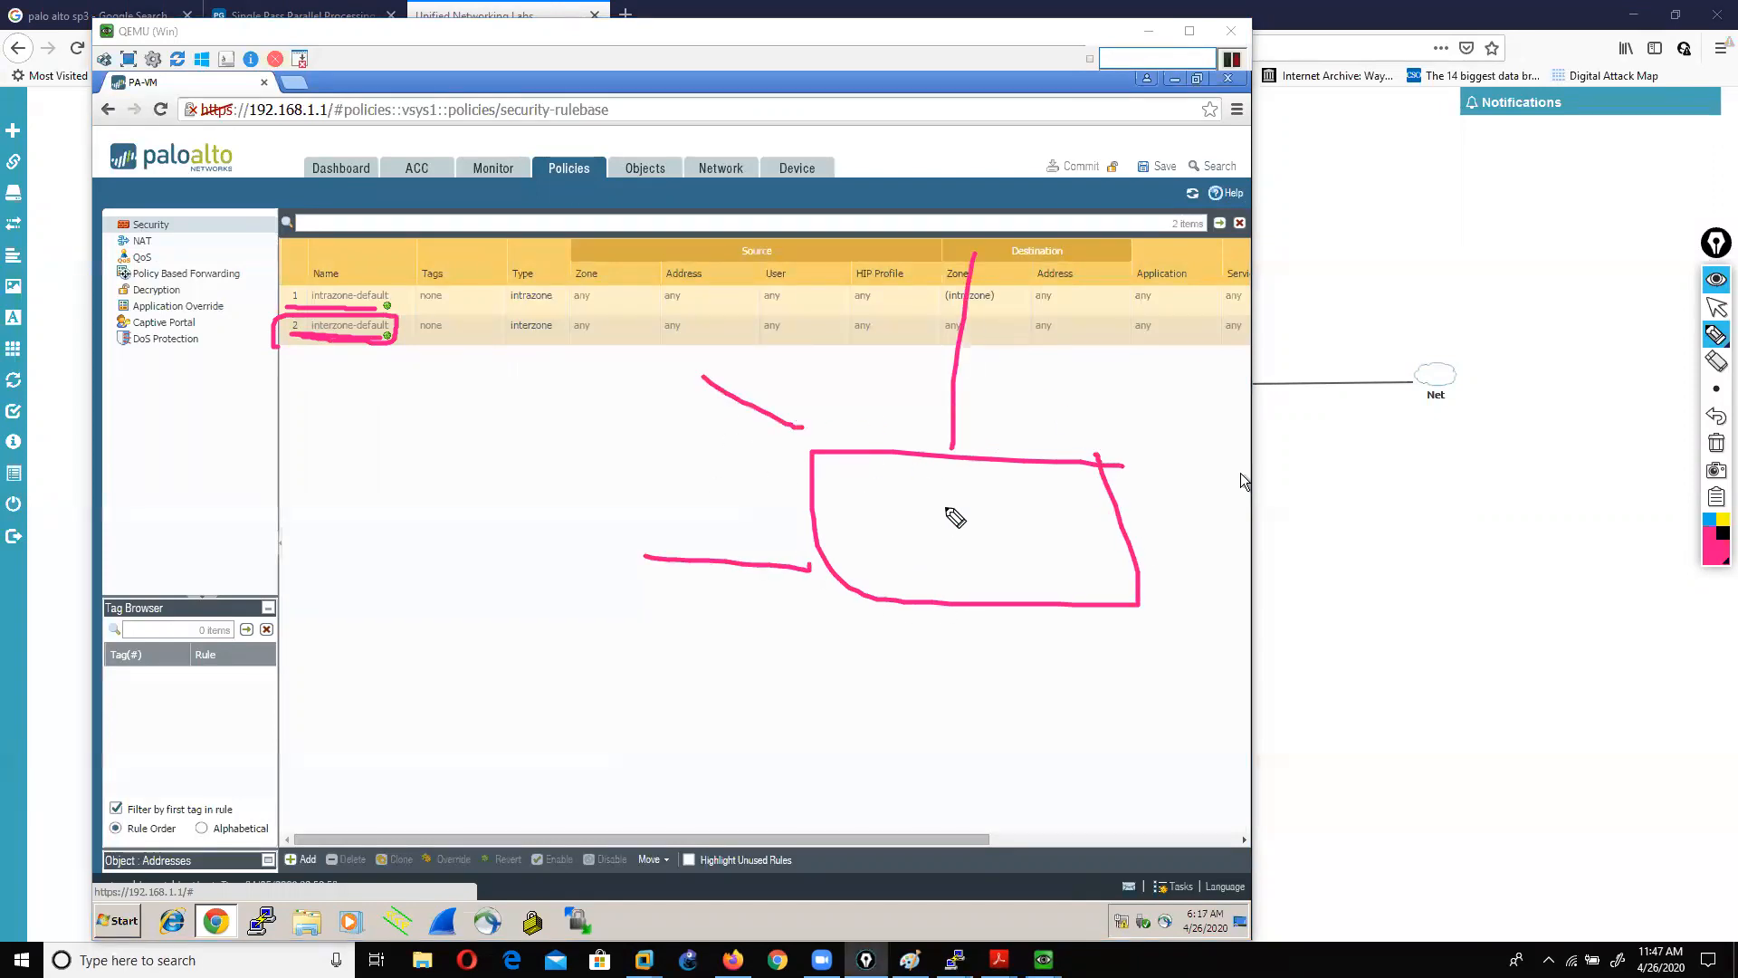
mouse_move(960, 392)
left_mouse_down()
mouse_move(786, 392)
mouse_move(814, 632)
mouse_move(985, 405)
left_mouse_up()
left_click_drag(1102, 539, 1275, 366)
left_click_drag(1148, 570, 1327, 650)
mouse_move(1154, 487)
left_mouse_down()
mouse_move(1044, 595)
mouse_move(1144, 470)
left_mouse_up()
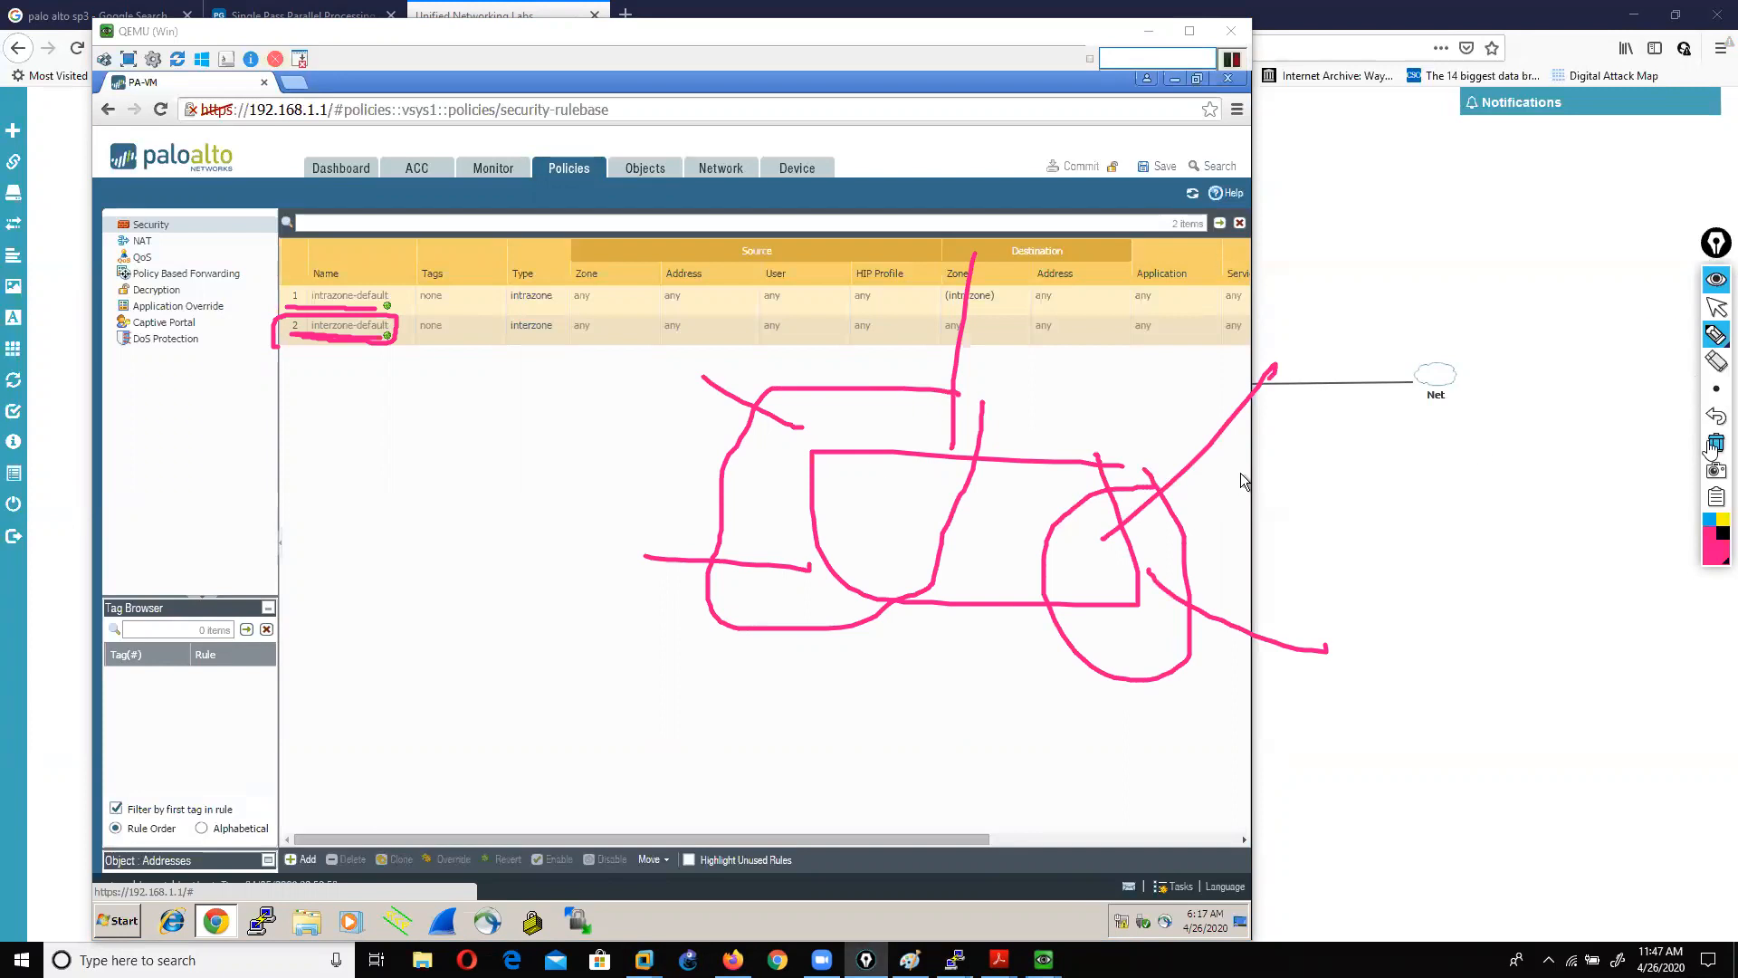
left_click(1717, 443)
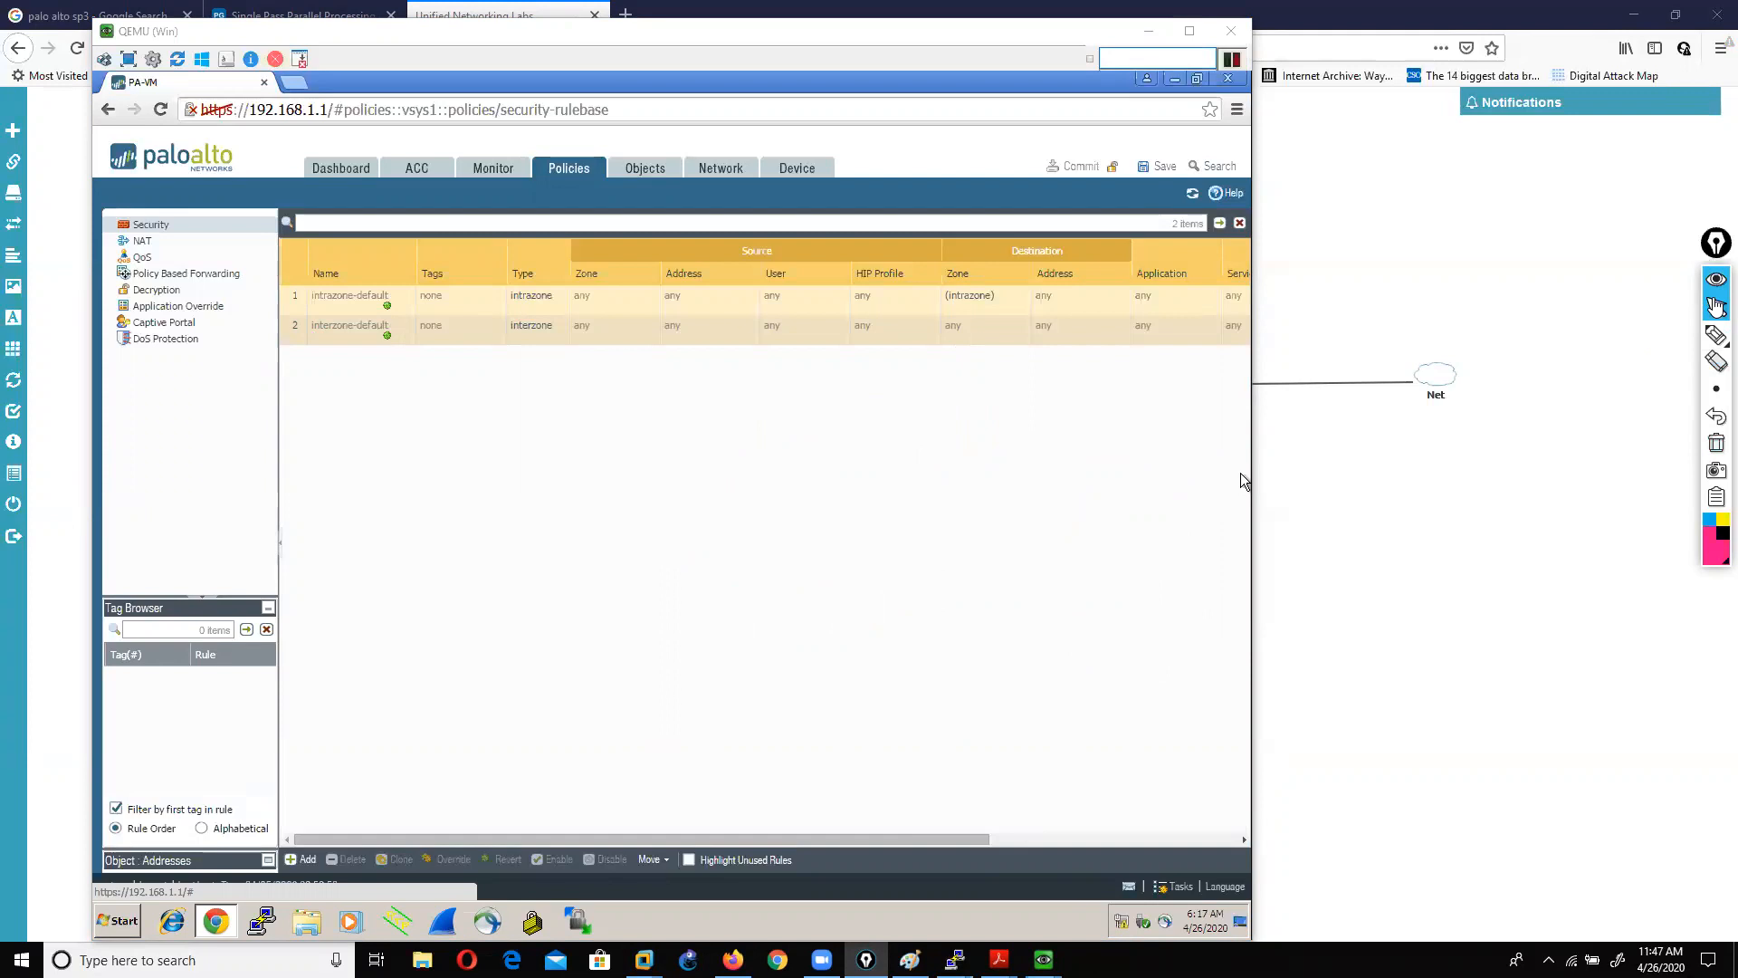
left_click(1717, 335)
mouse_move(304, 307)
left_mouse_down()
mouse_move(367, 312)
mouse_move(396, 347)
left_mouse_up()
left_click(1716, 443)
left_click(1717, 308)
left_click_drag(370, 839, 426, 840)
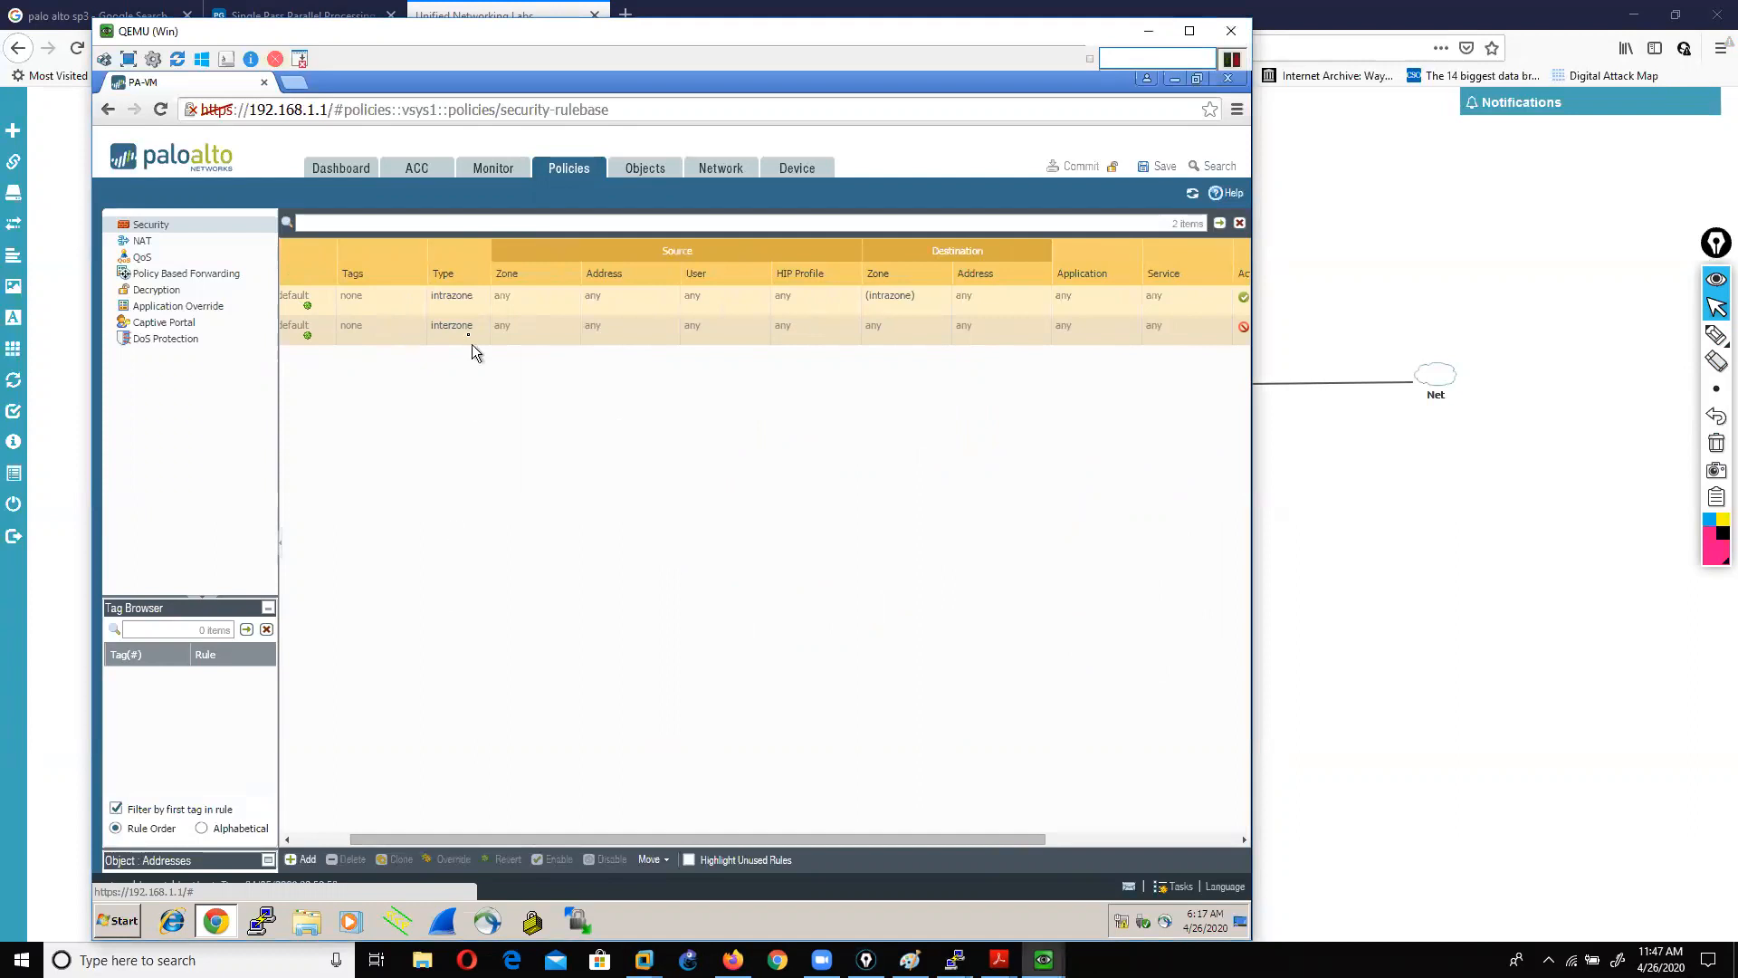
left_click(1714, 333)
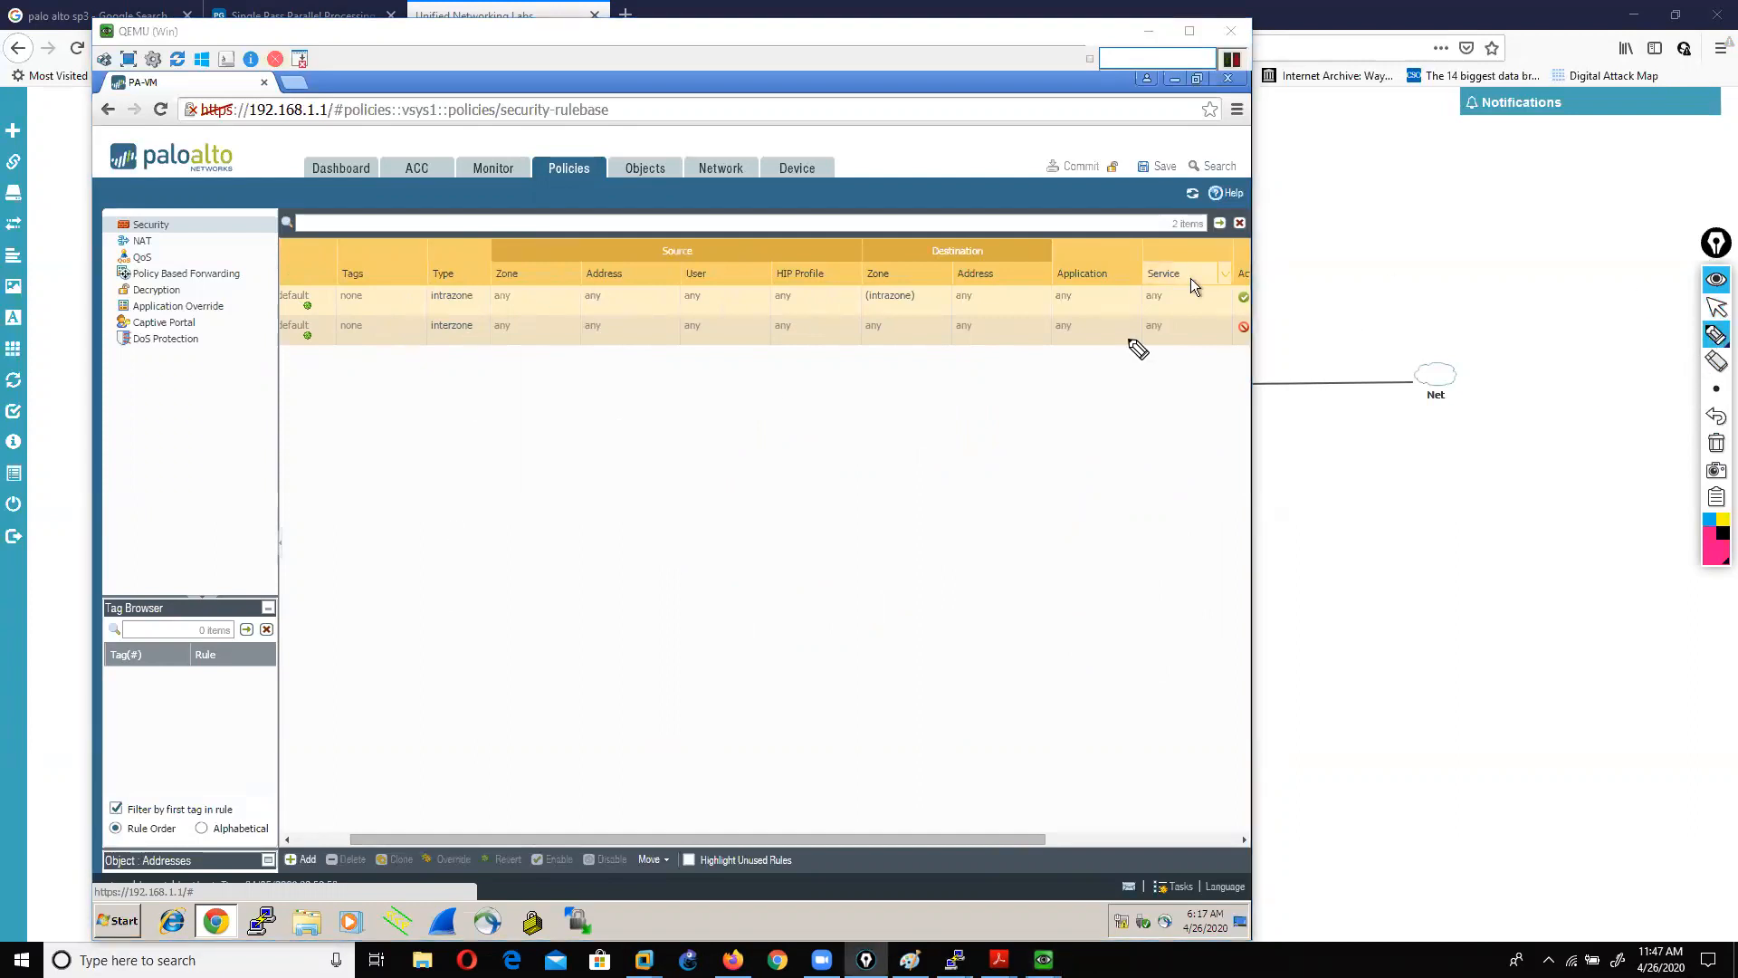
left_click_drag(494, 337, 1174, 337)
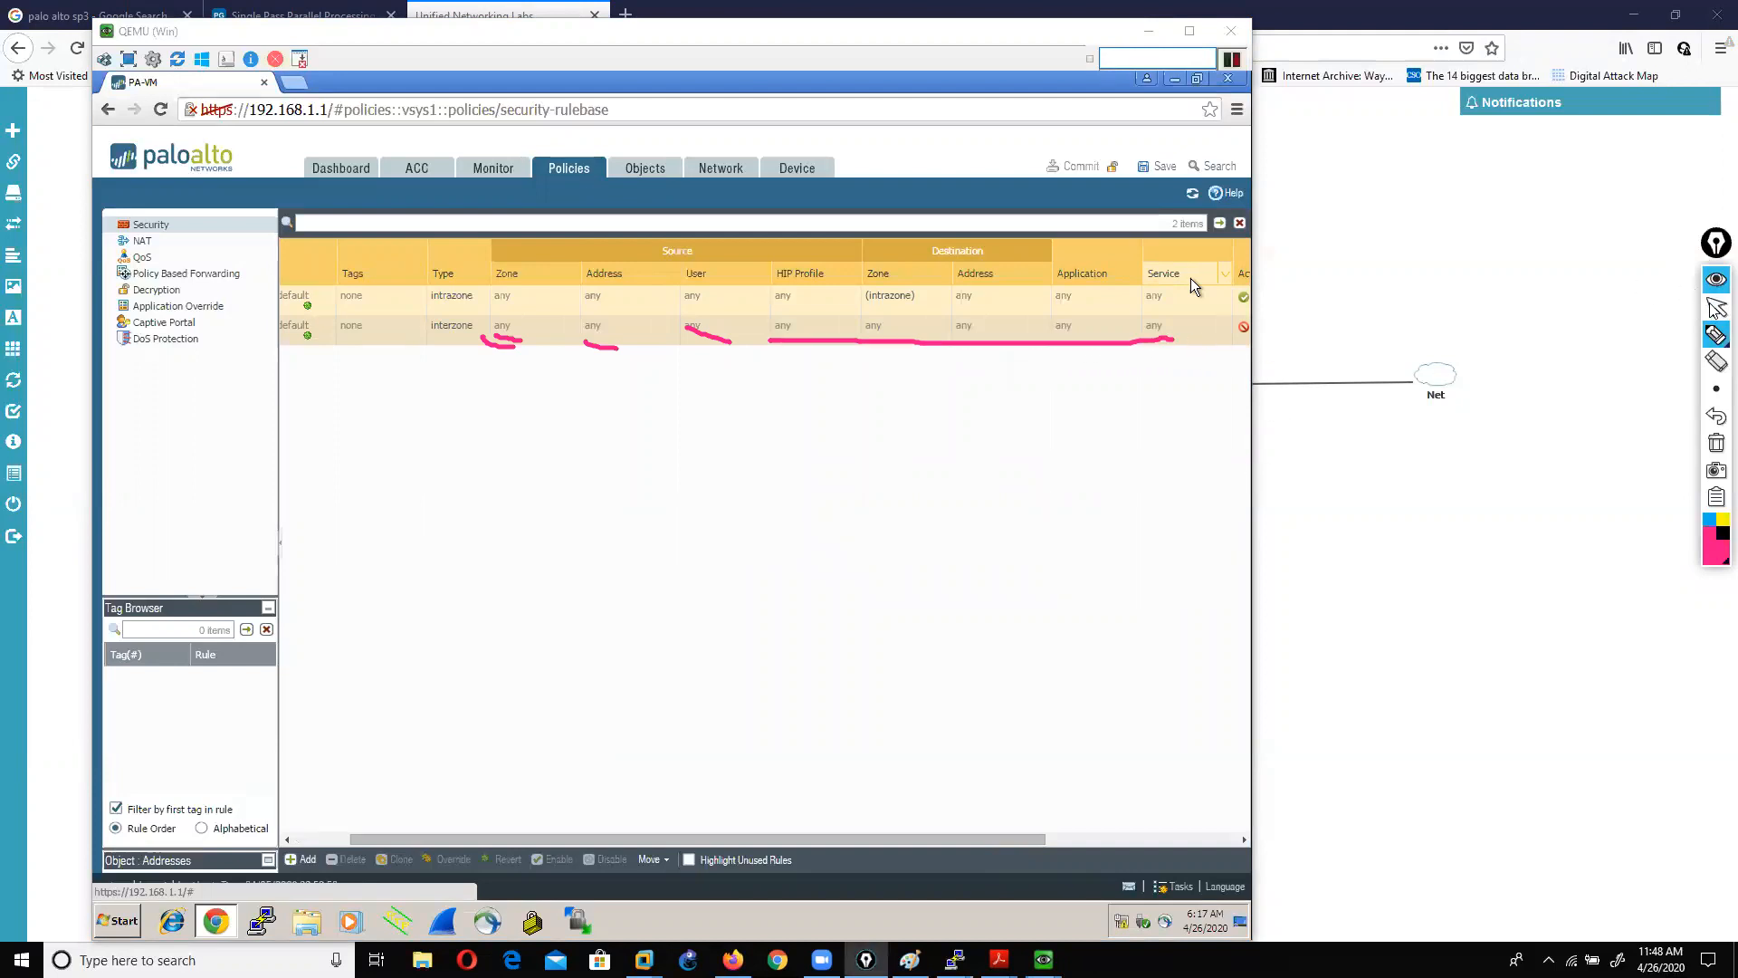
left_click(1717, 311)
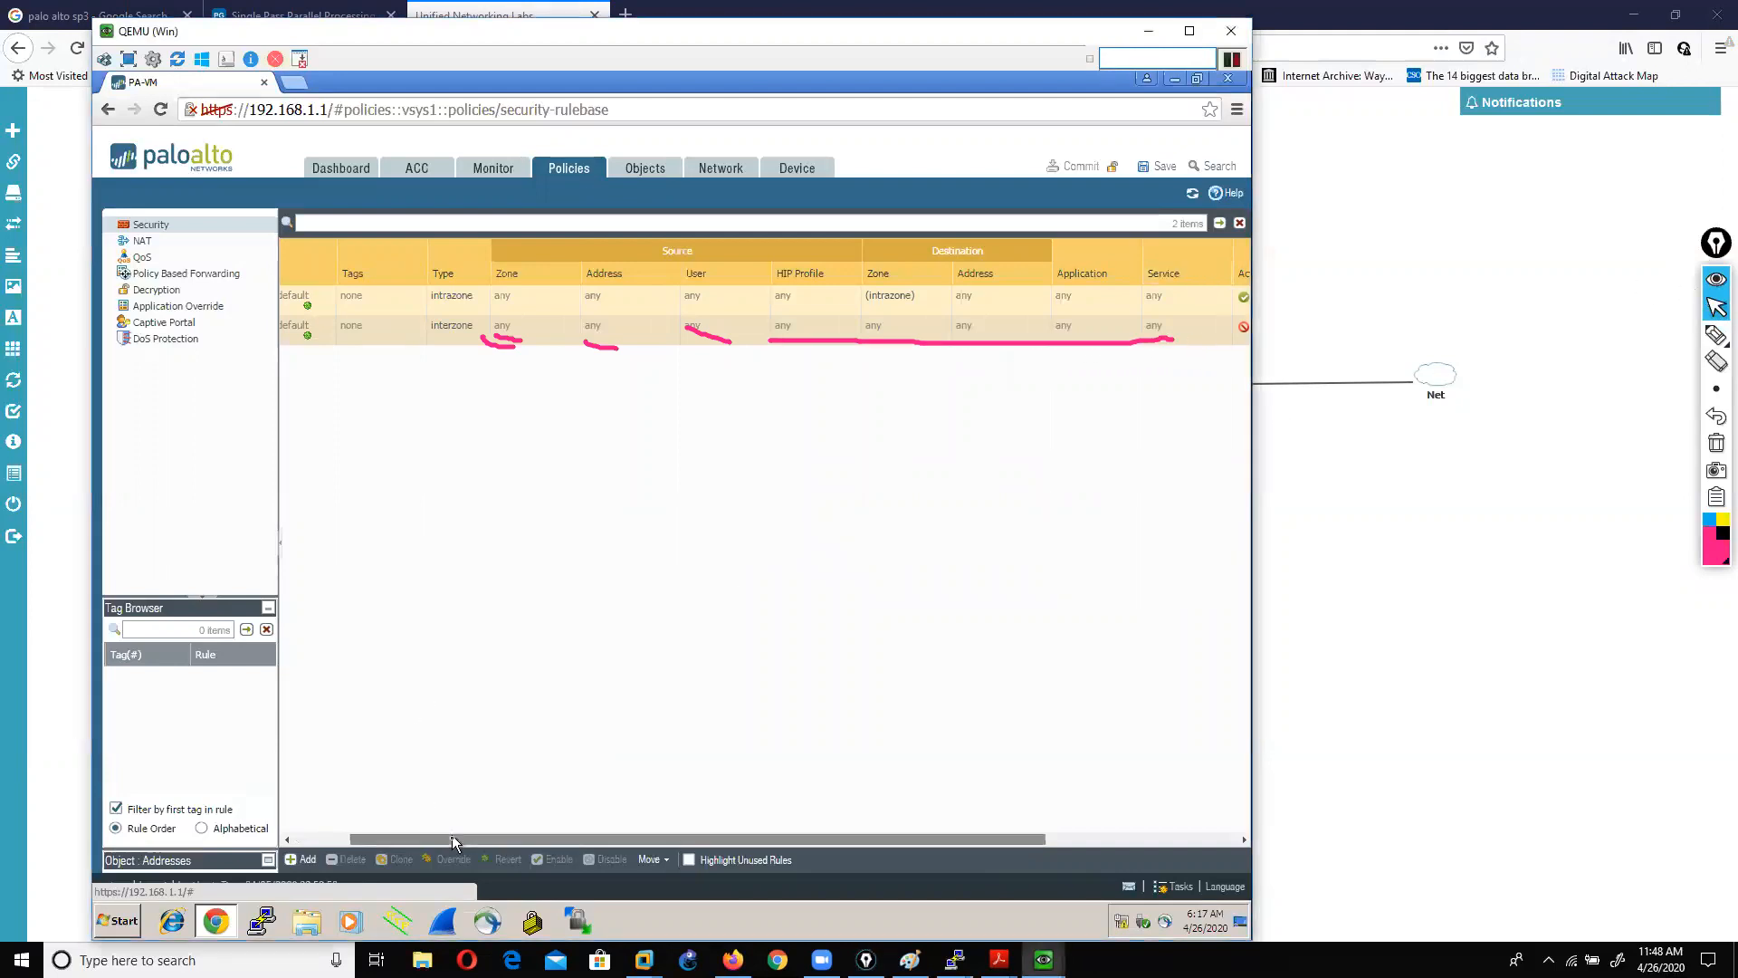
left_click(309, 834)
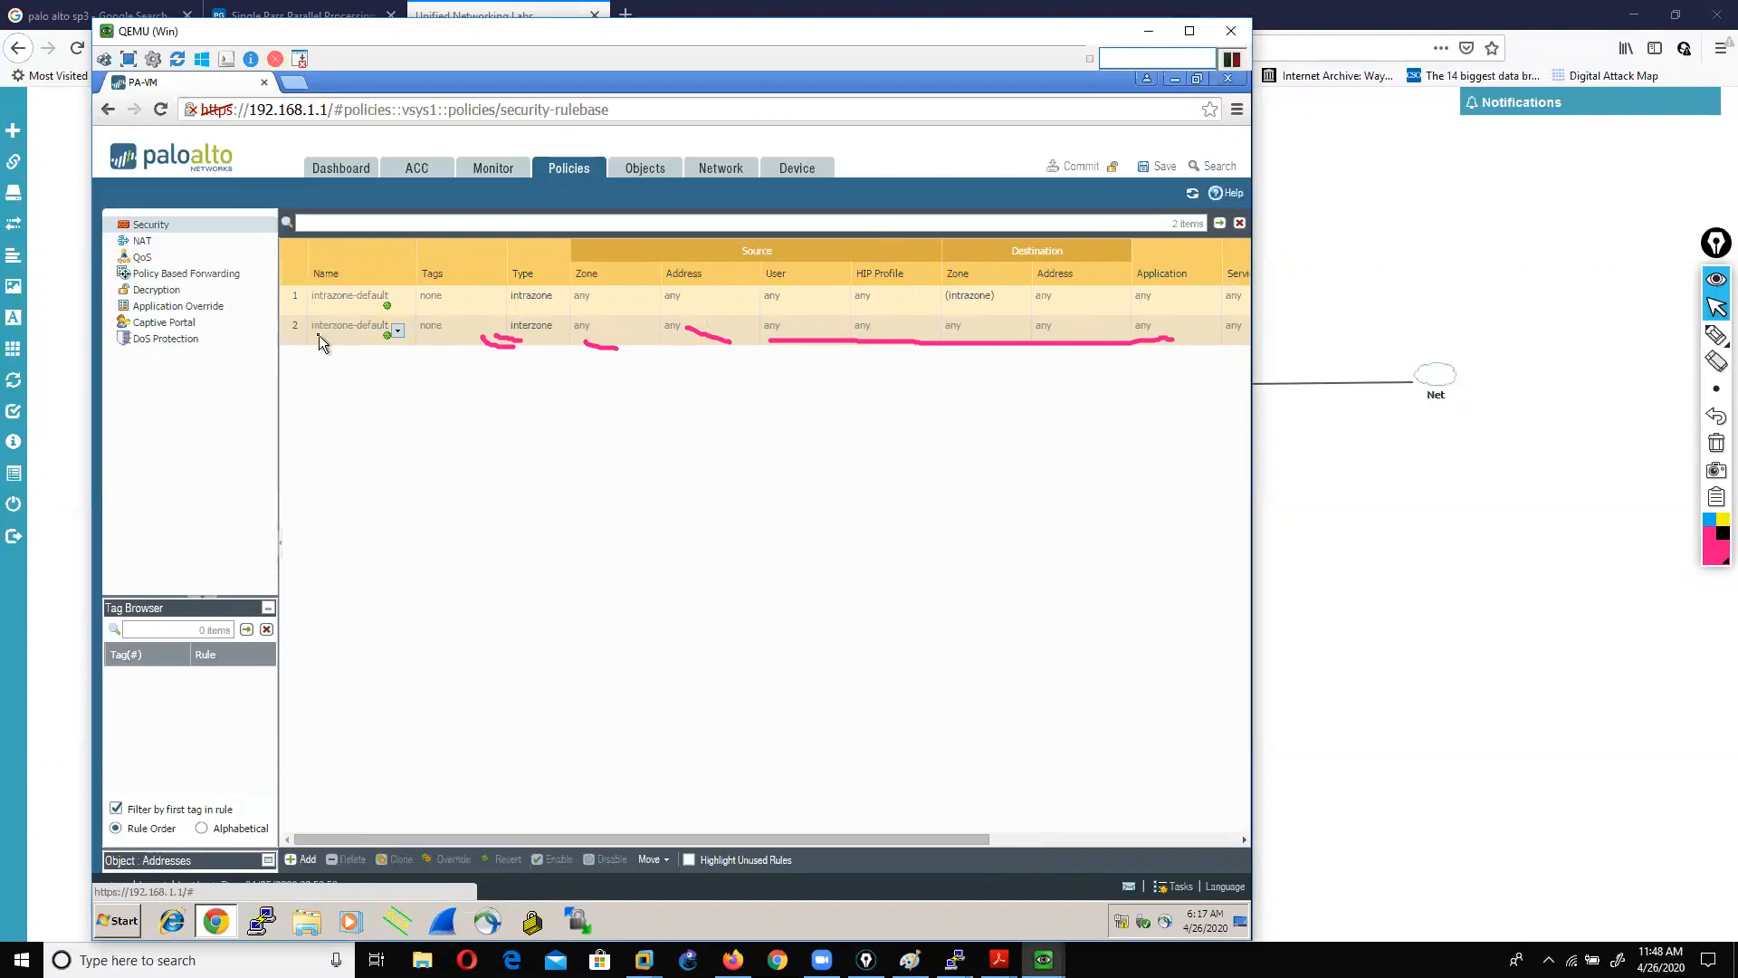
left_click_drag(551, 839, 1132, 543)
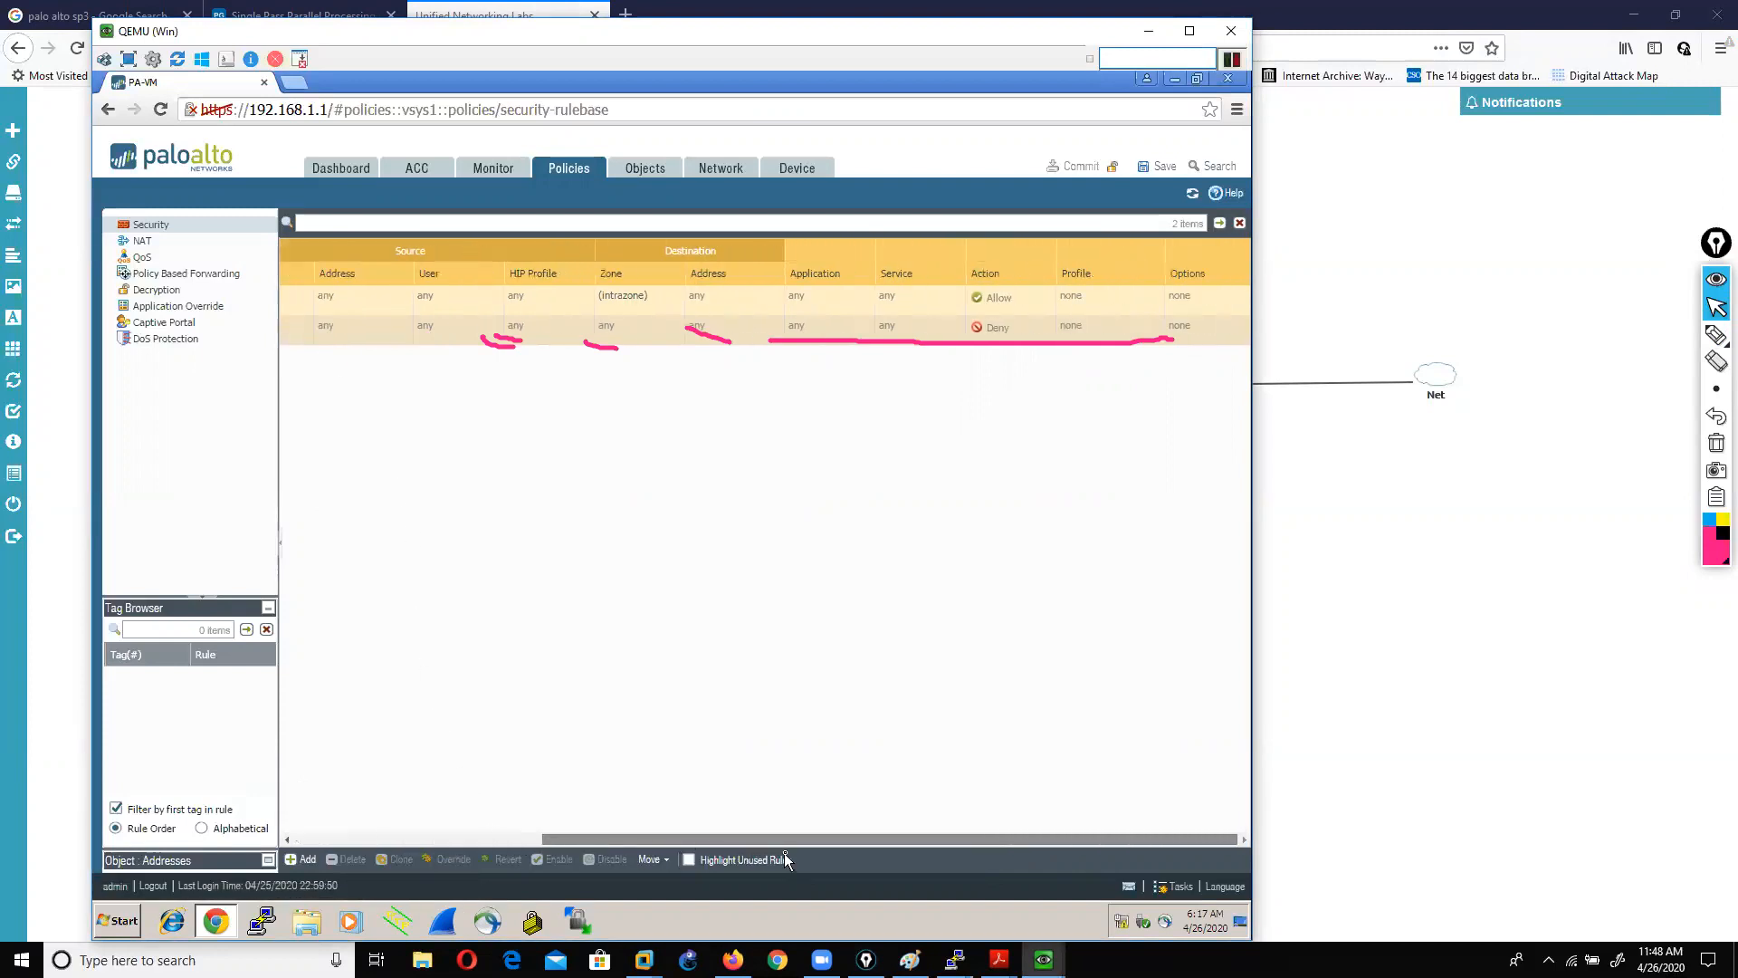
left_click(1714, 337)
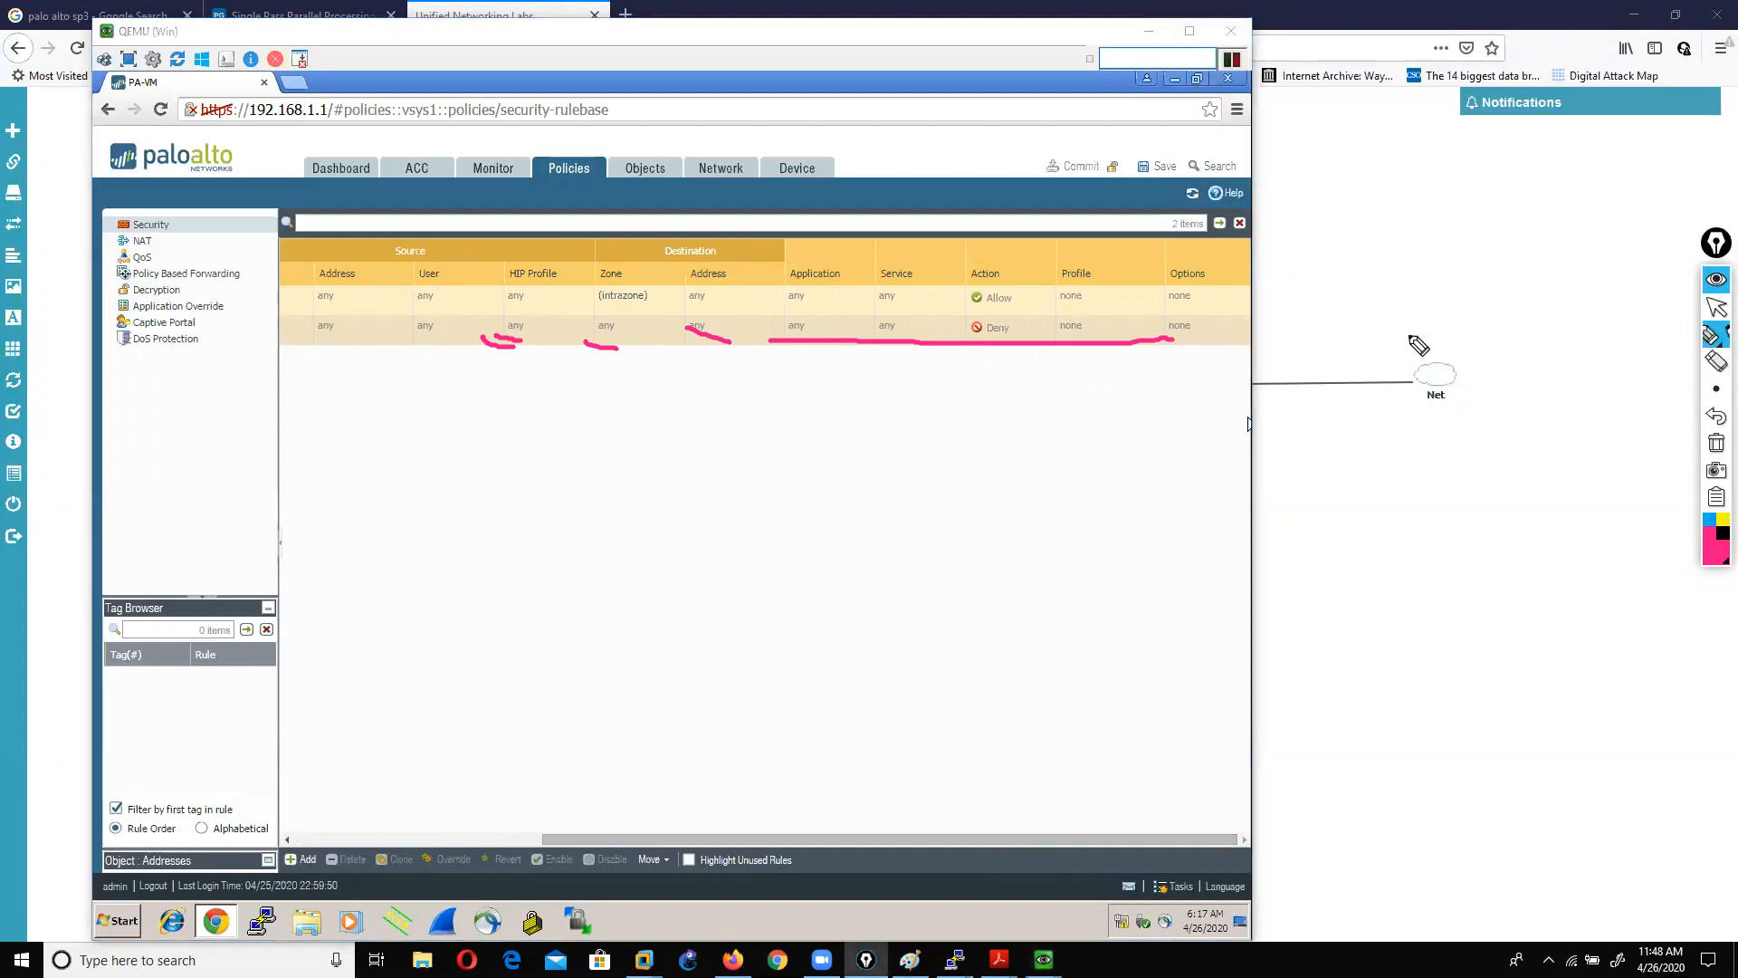
mouse_move(986, 353)
left_mouse_down()
mouse_move(1017, 326)
mouse_move(954, 341)
mouse_move(1040, 353)
left_mouse_up()
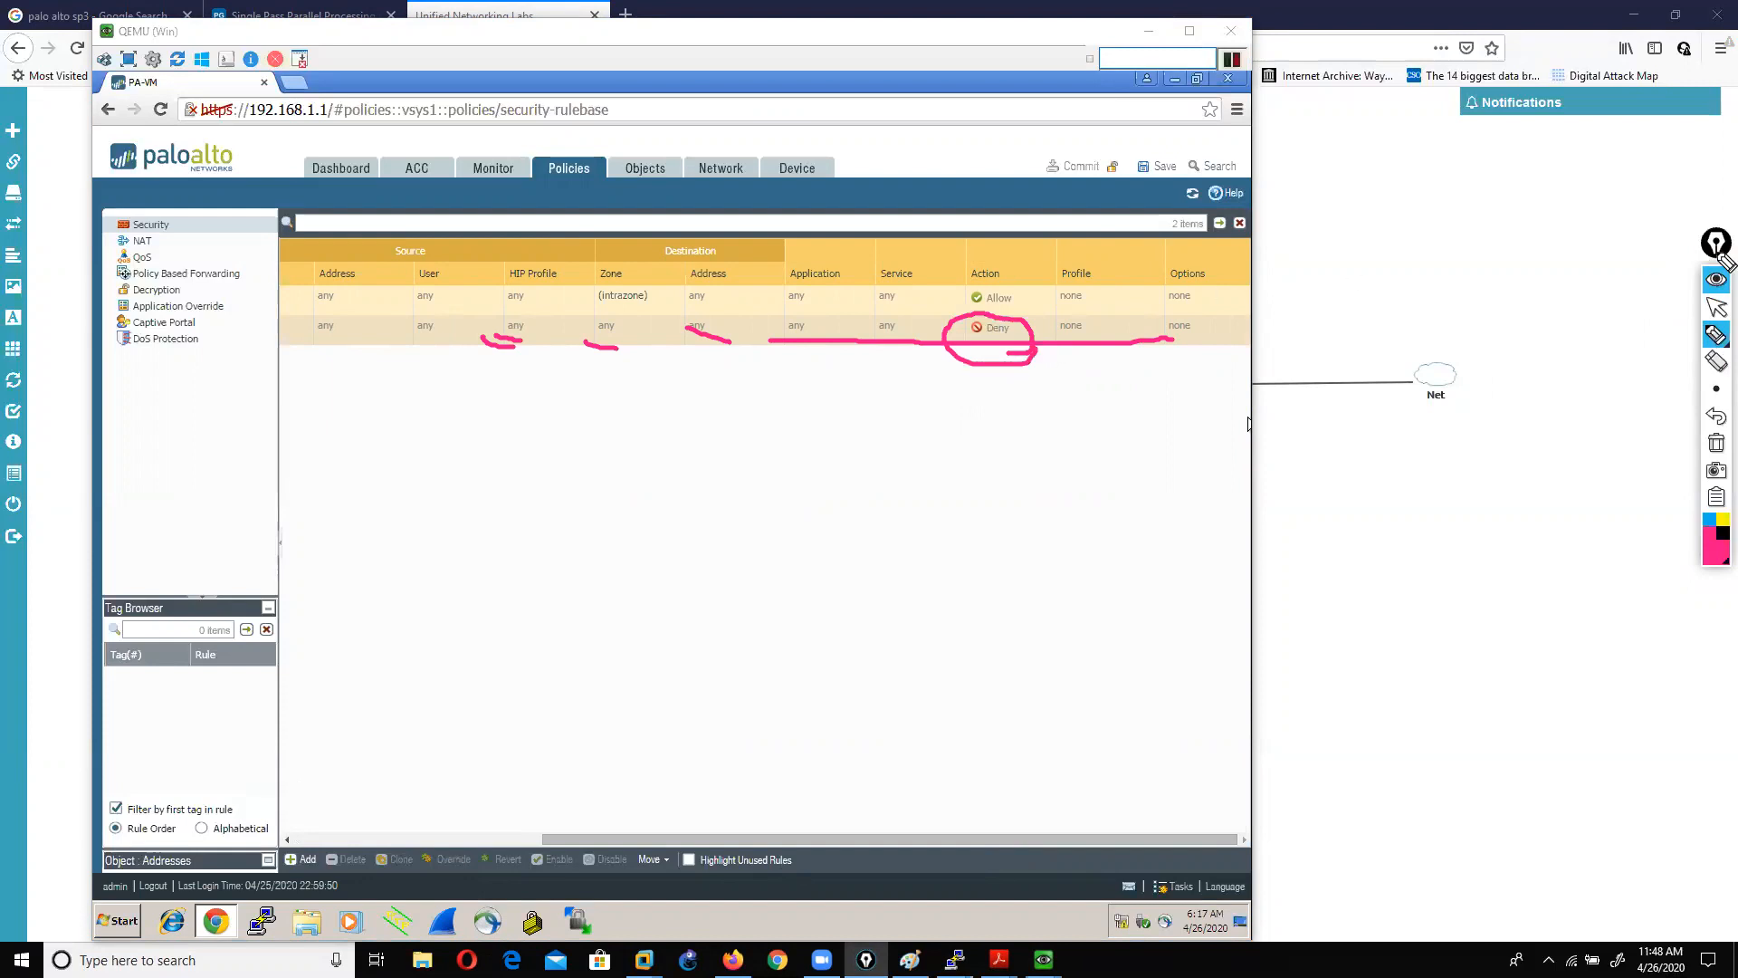
left_click(1717, 443)
left_click(1716, 310)
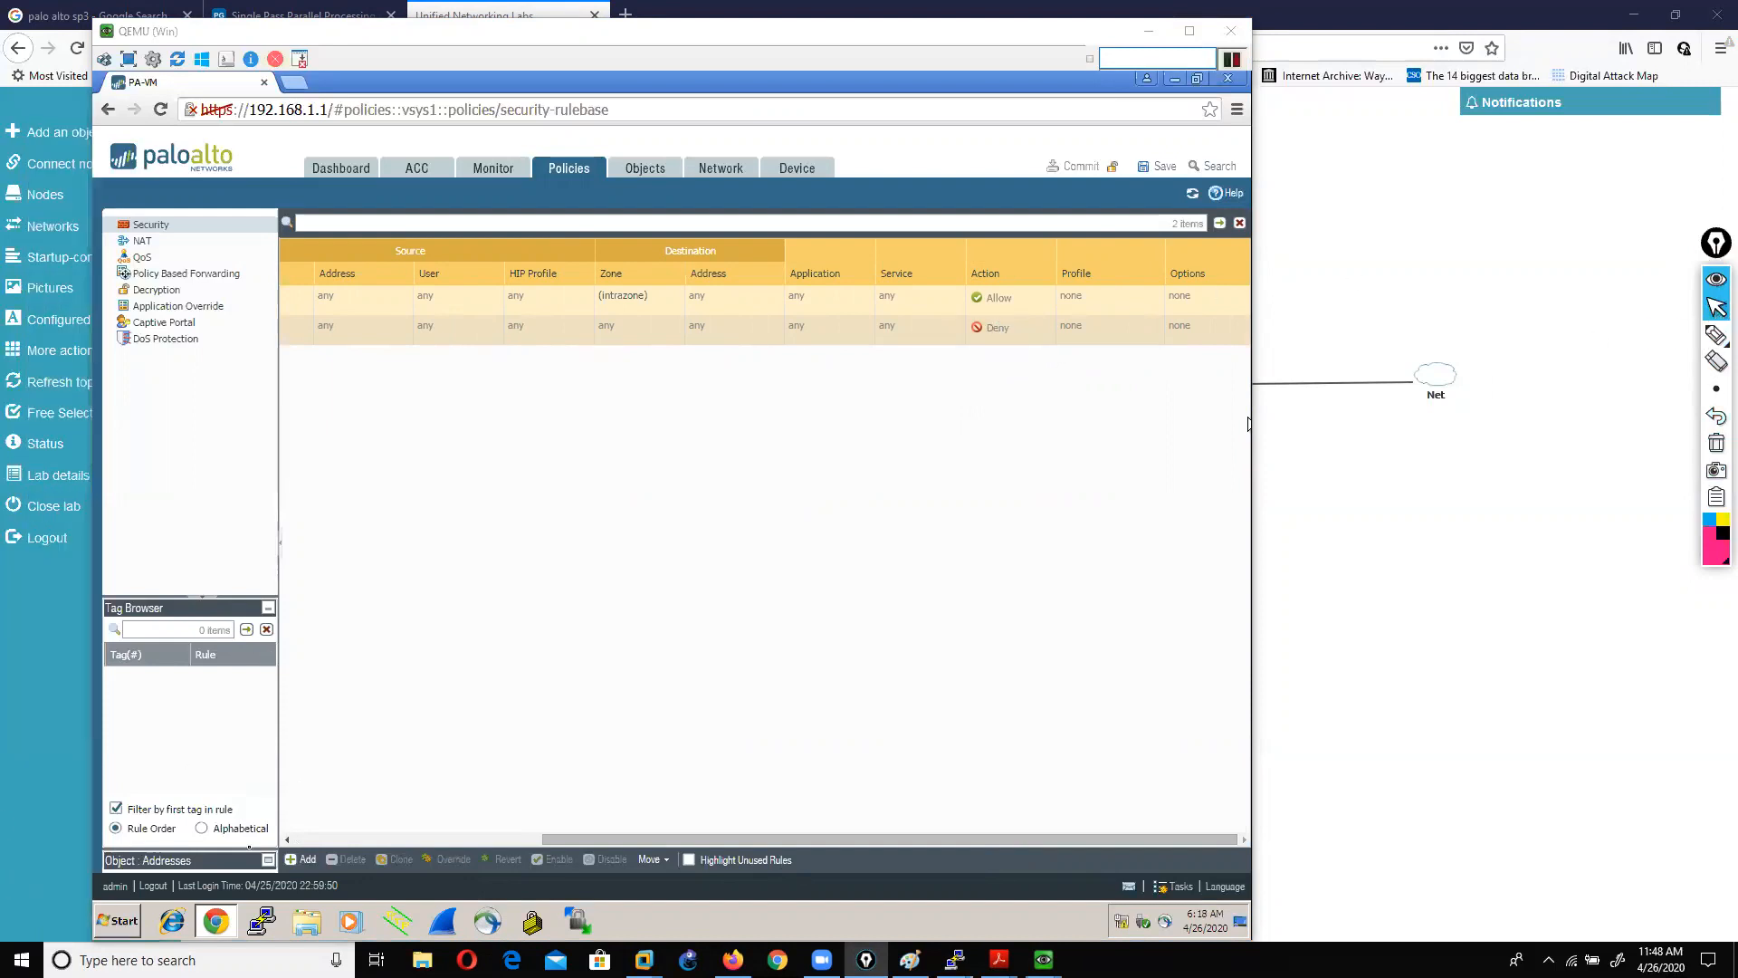
left_click_drag(579, 835, 203, 819)
left_click(346, 835)
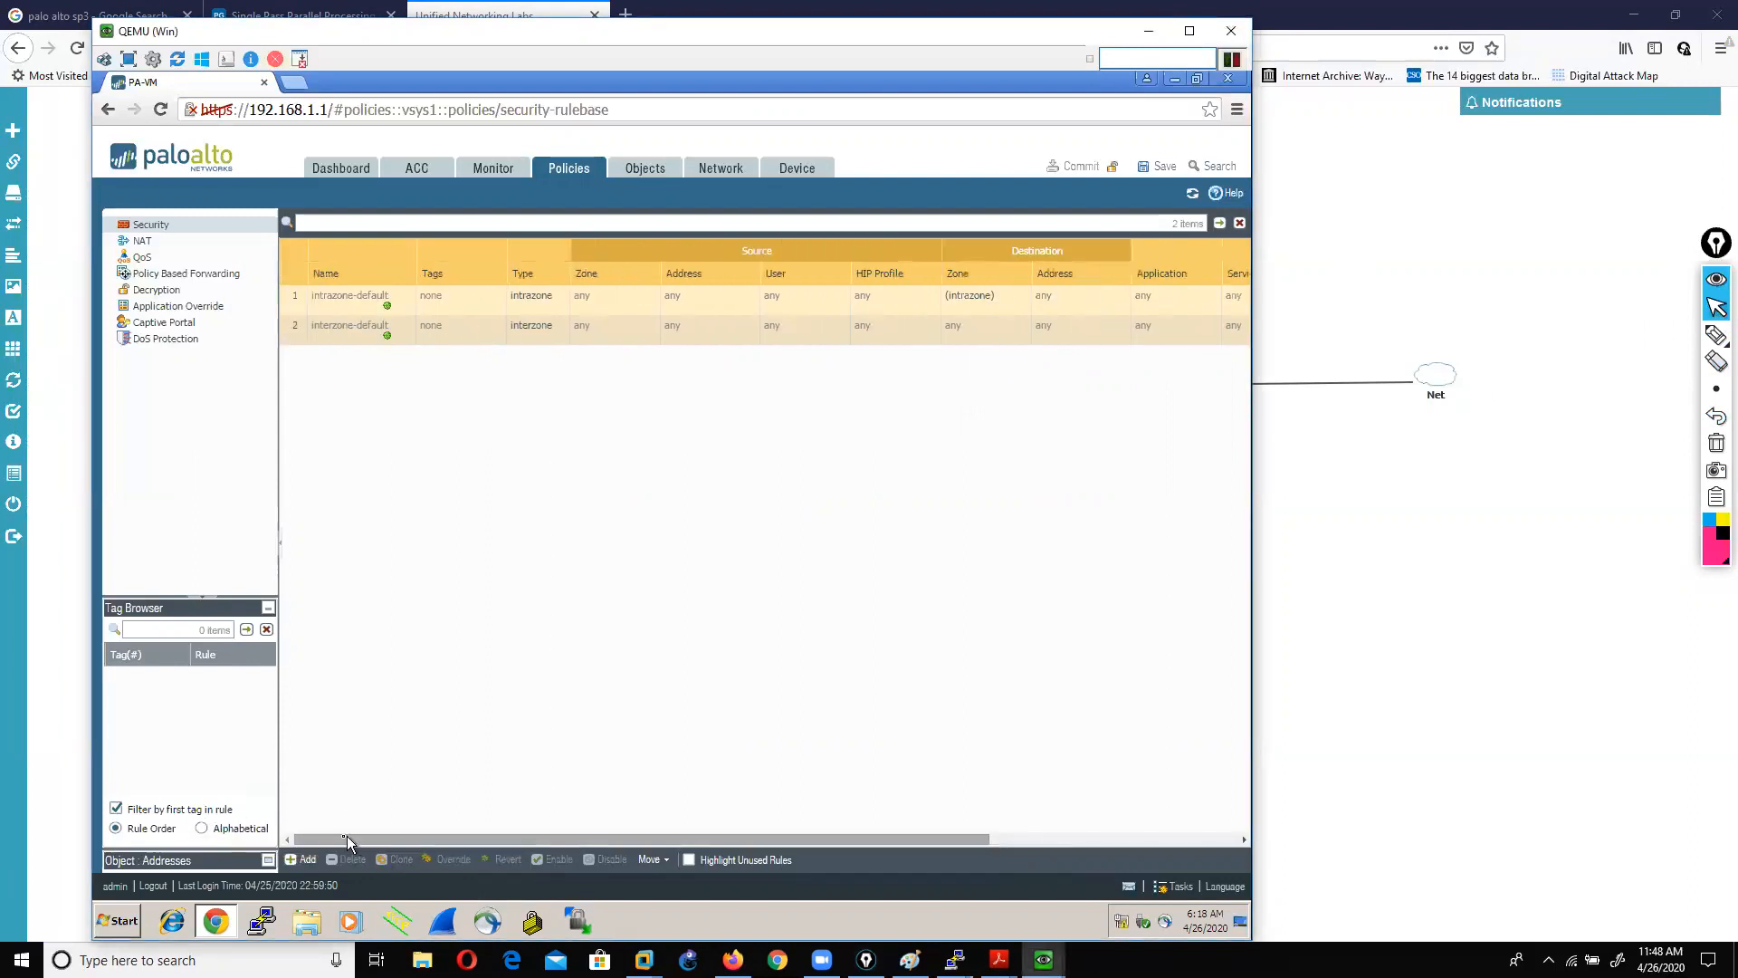
left_click(297, 860)
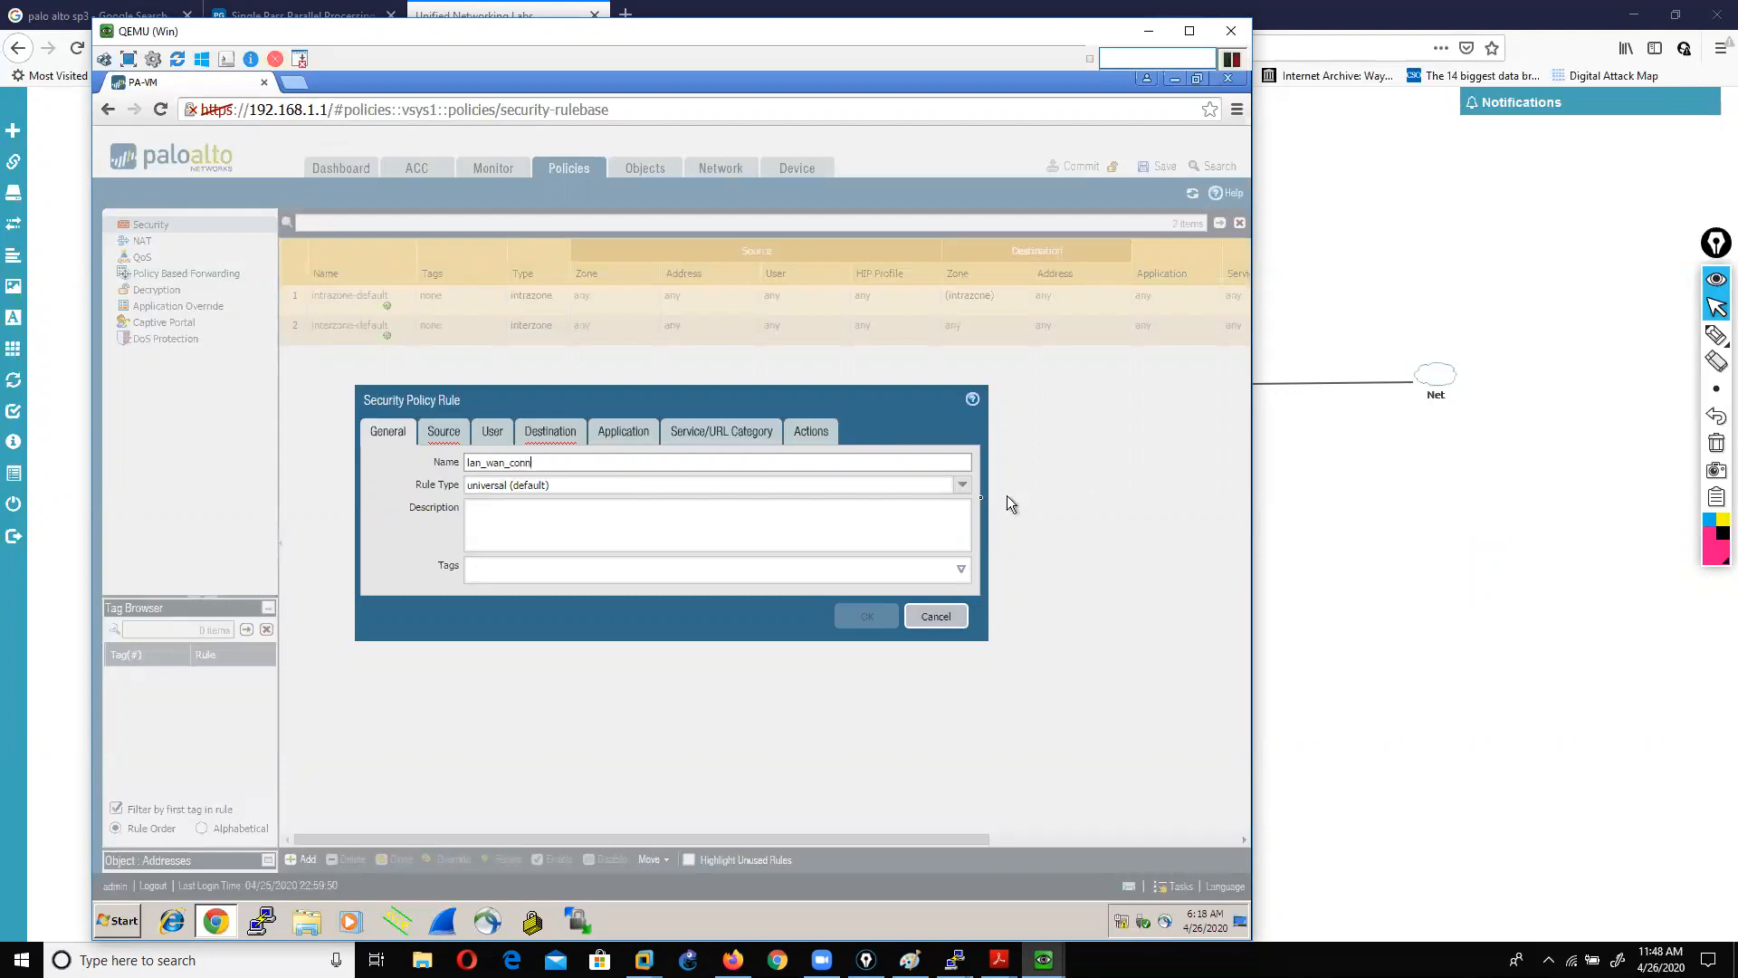
Step: Make the rule an interzone rule and tag it with LAN and WAN
left_click(963, 485)
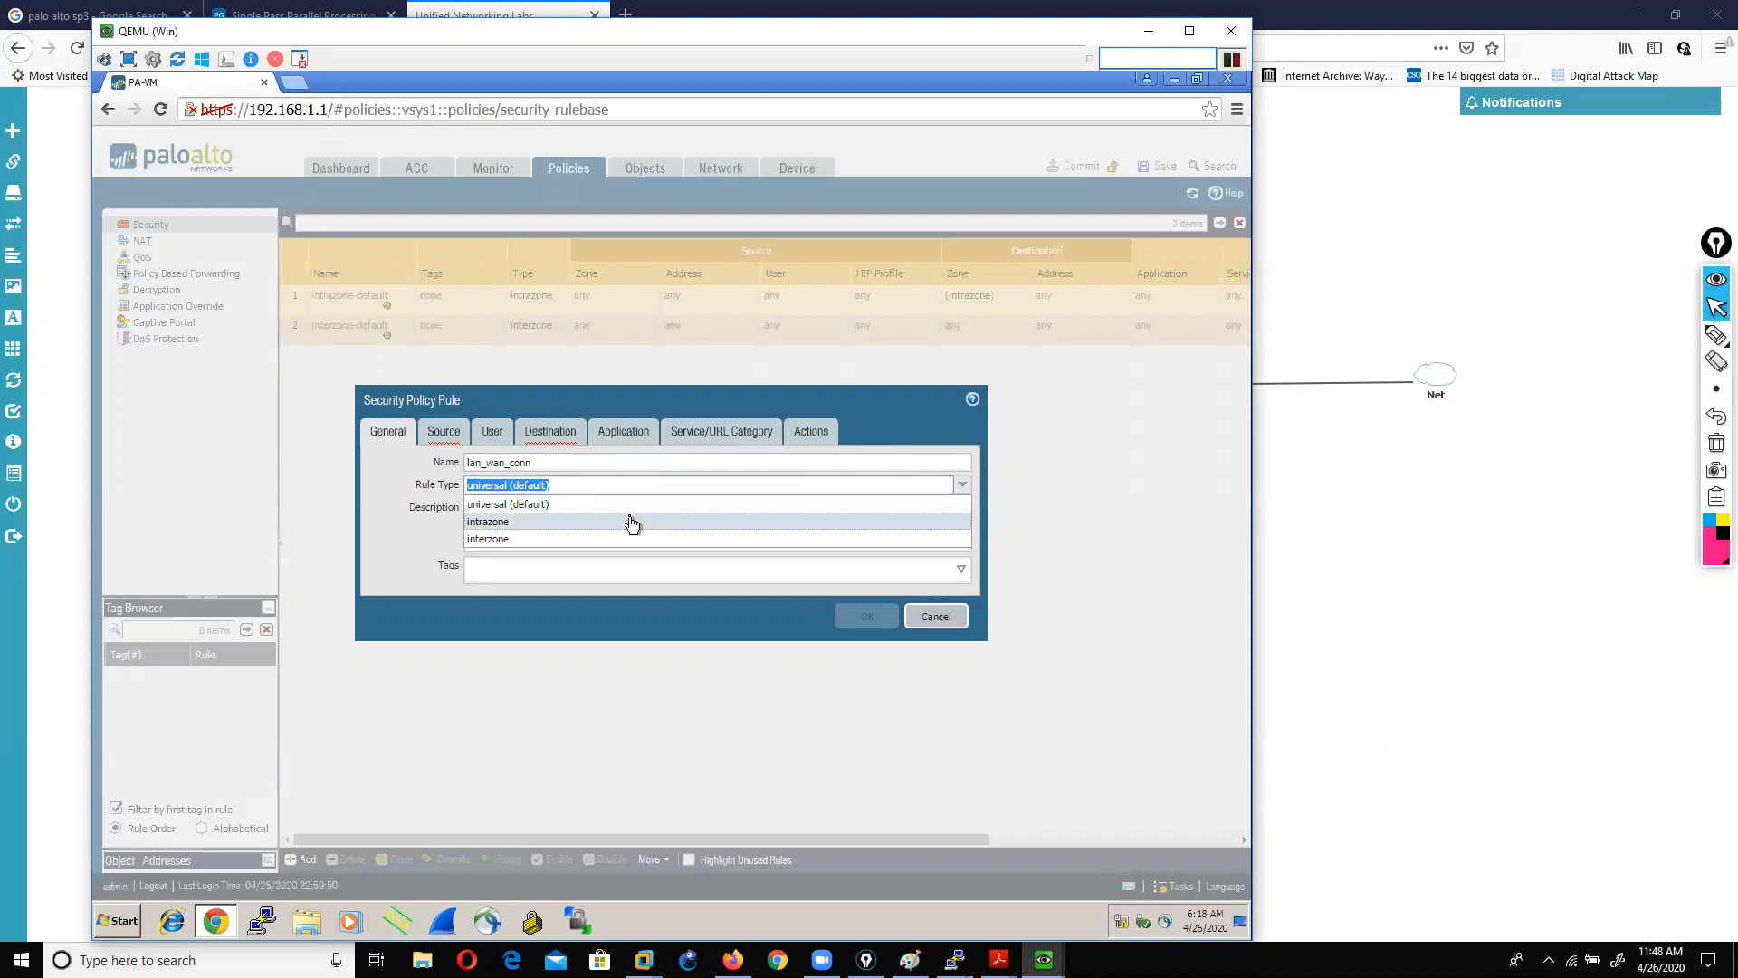
left_click(544, 540)
left_click(545, 542)
left_click(960, 571)
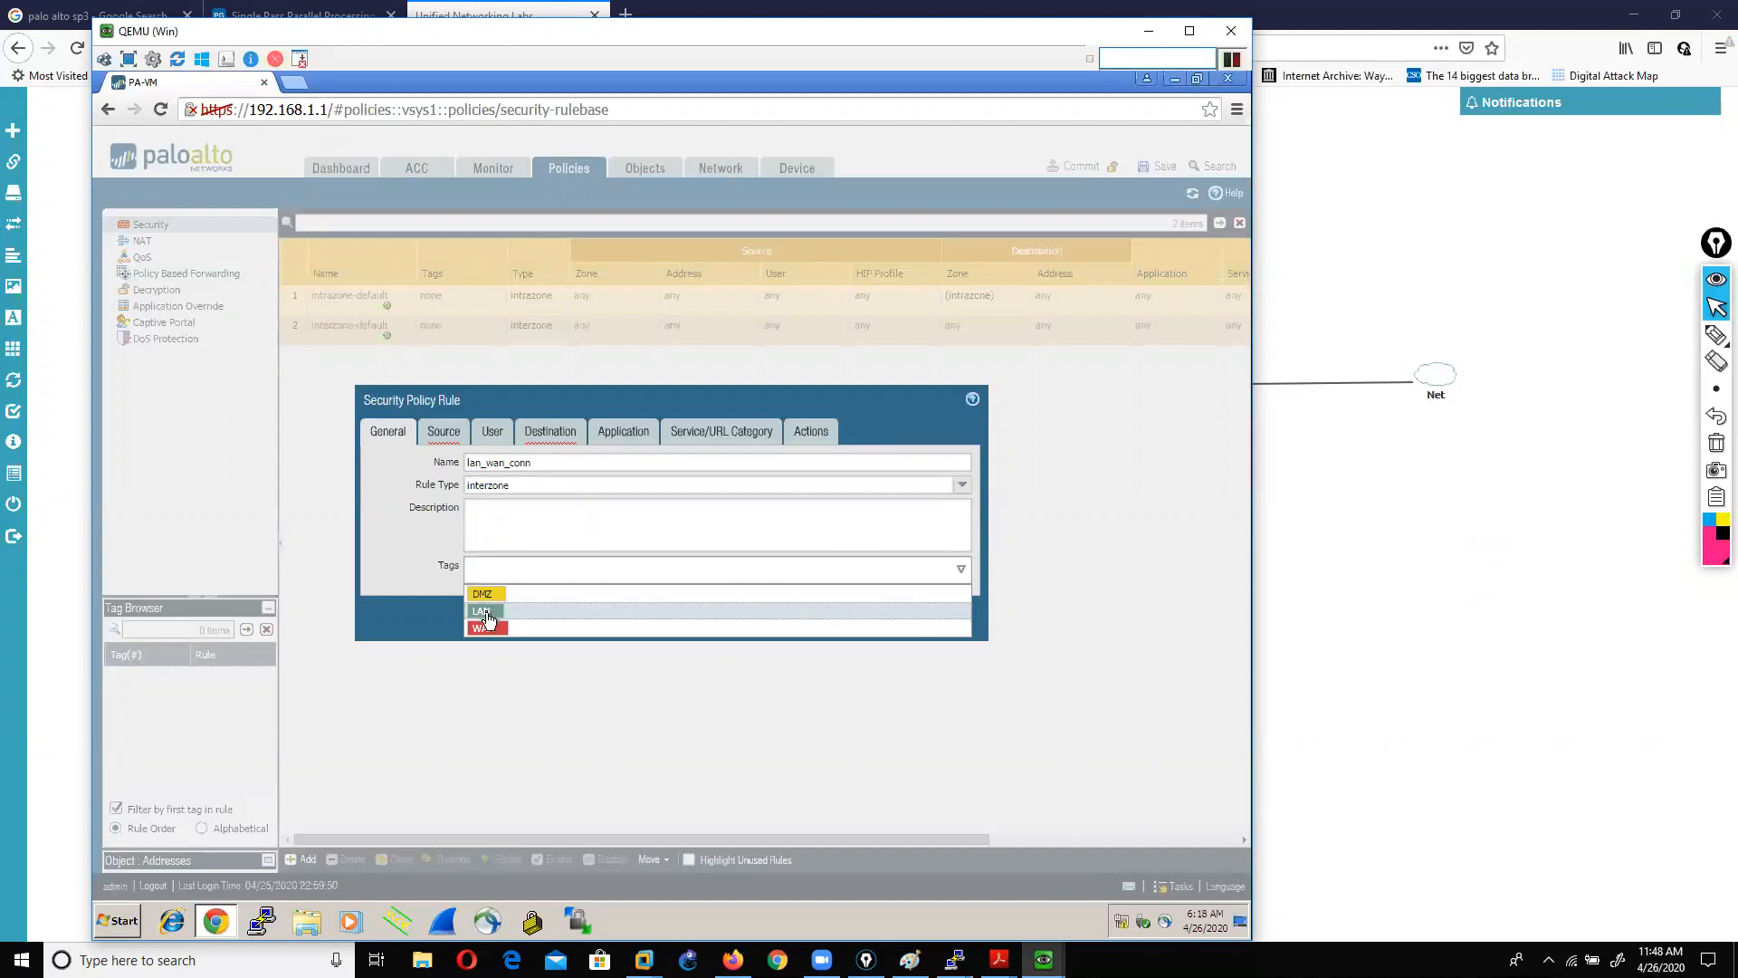
left_click(489, 612)
left_click(486, 612)
left_click(530, 634)
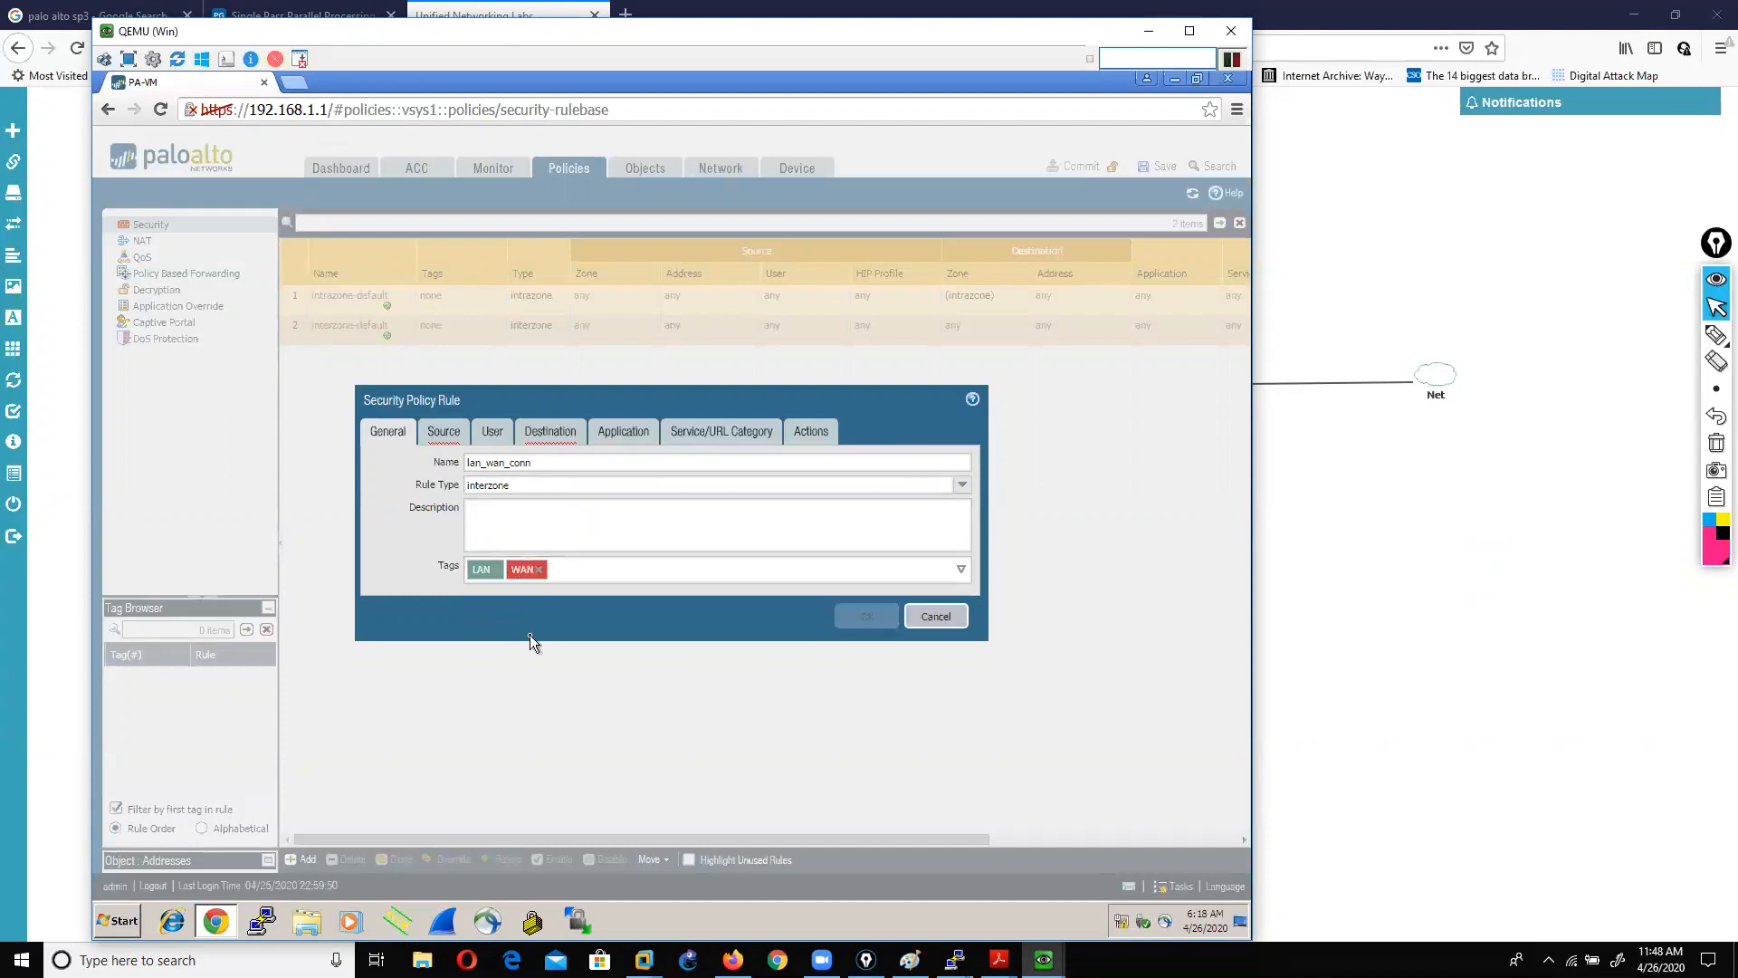
Step: Set source zone LAN and source address LAN200.200.200.10, then start another source address row
left_click(446, 441)
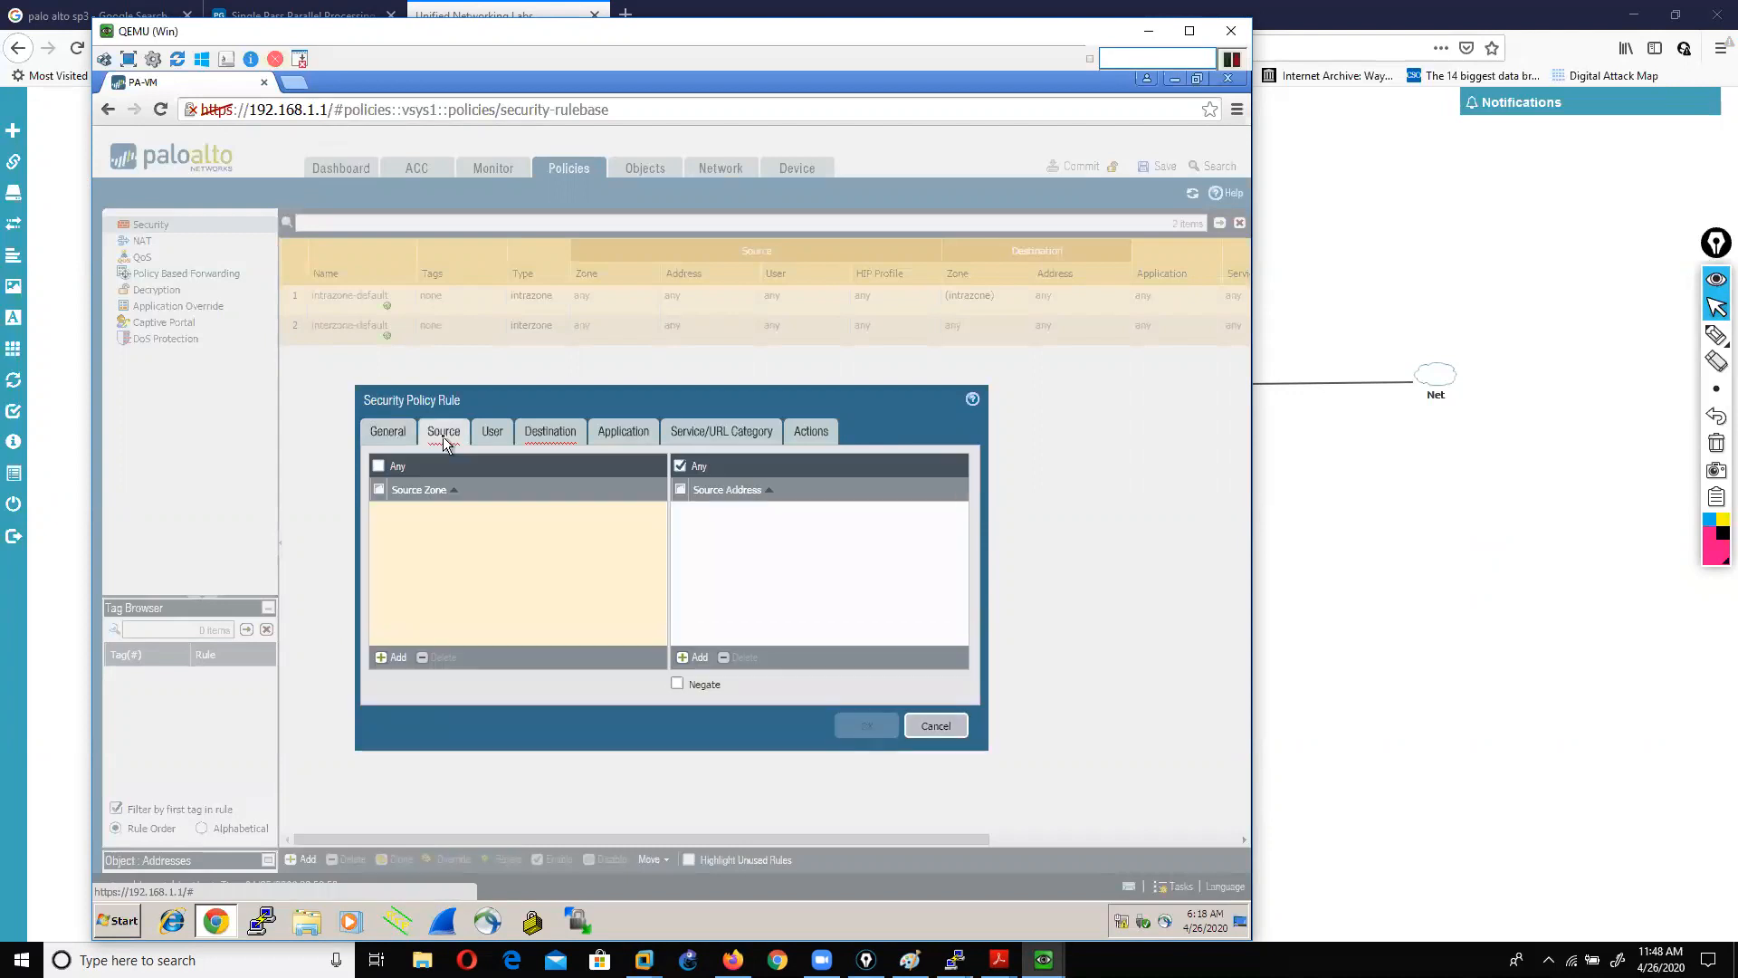
left_click(395, 658)
left_click(442, 547)
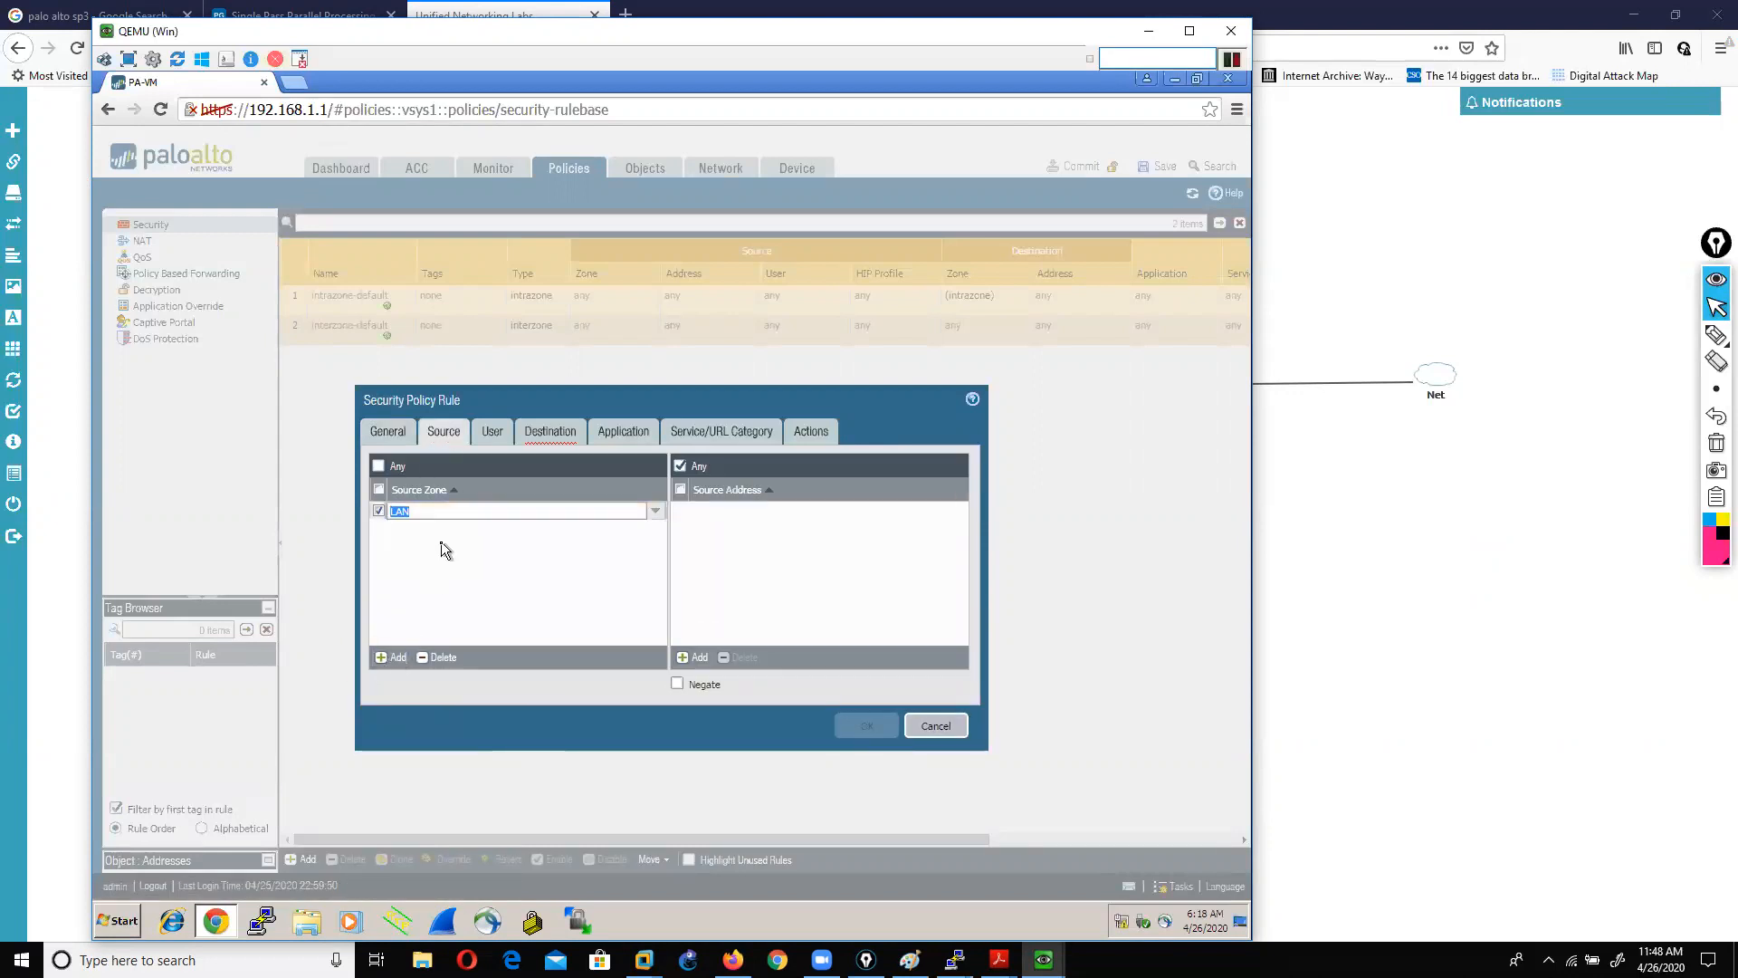
left_click(694, 658)
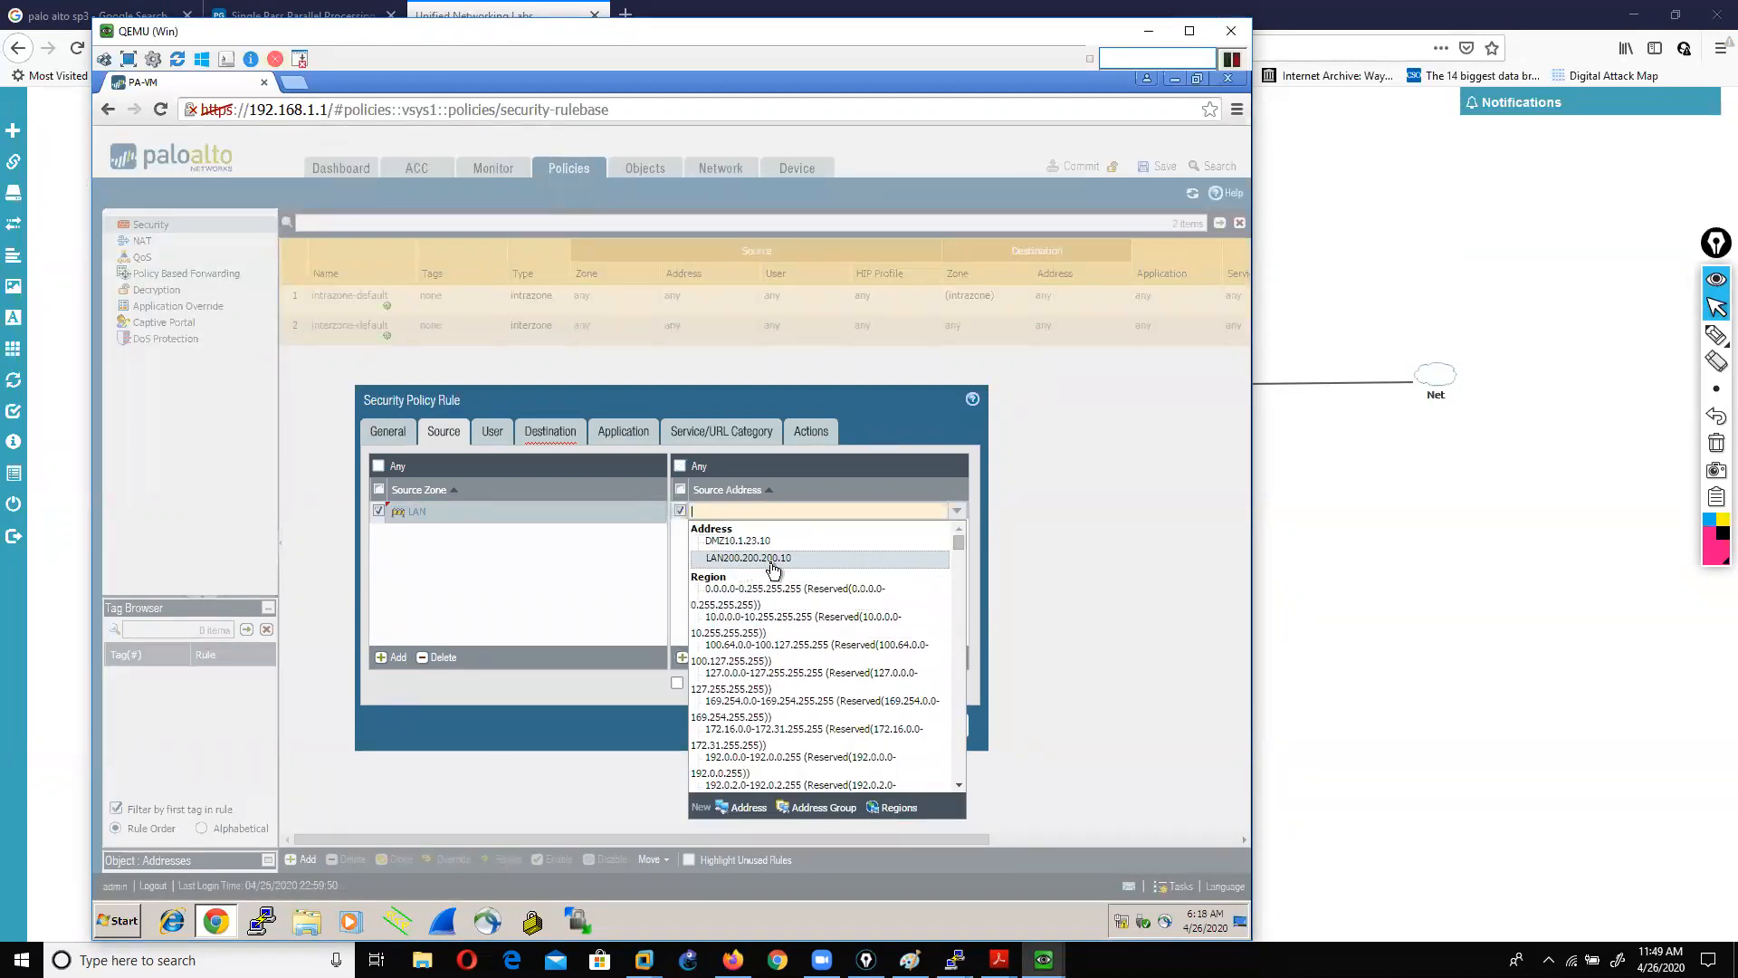
left_click(771, 560)
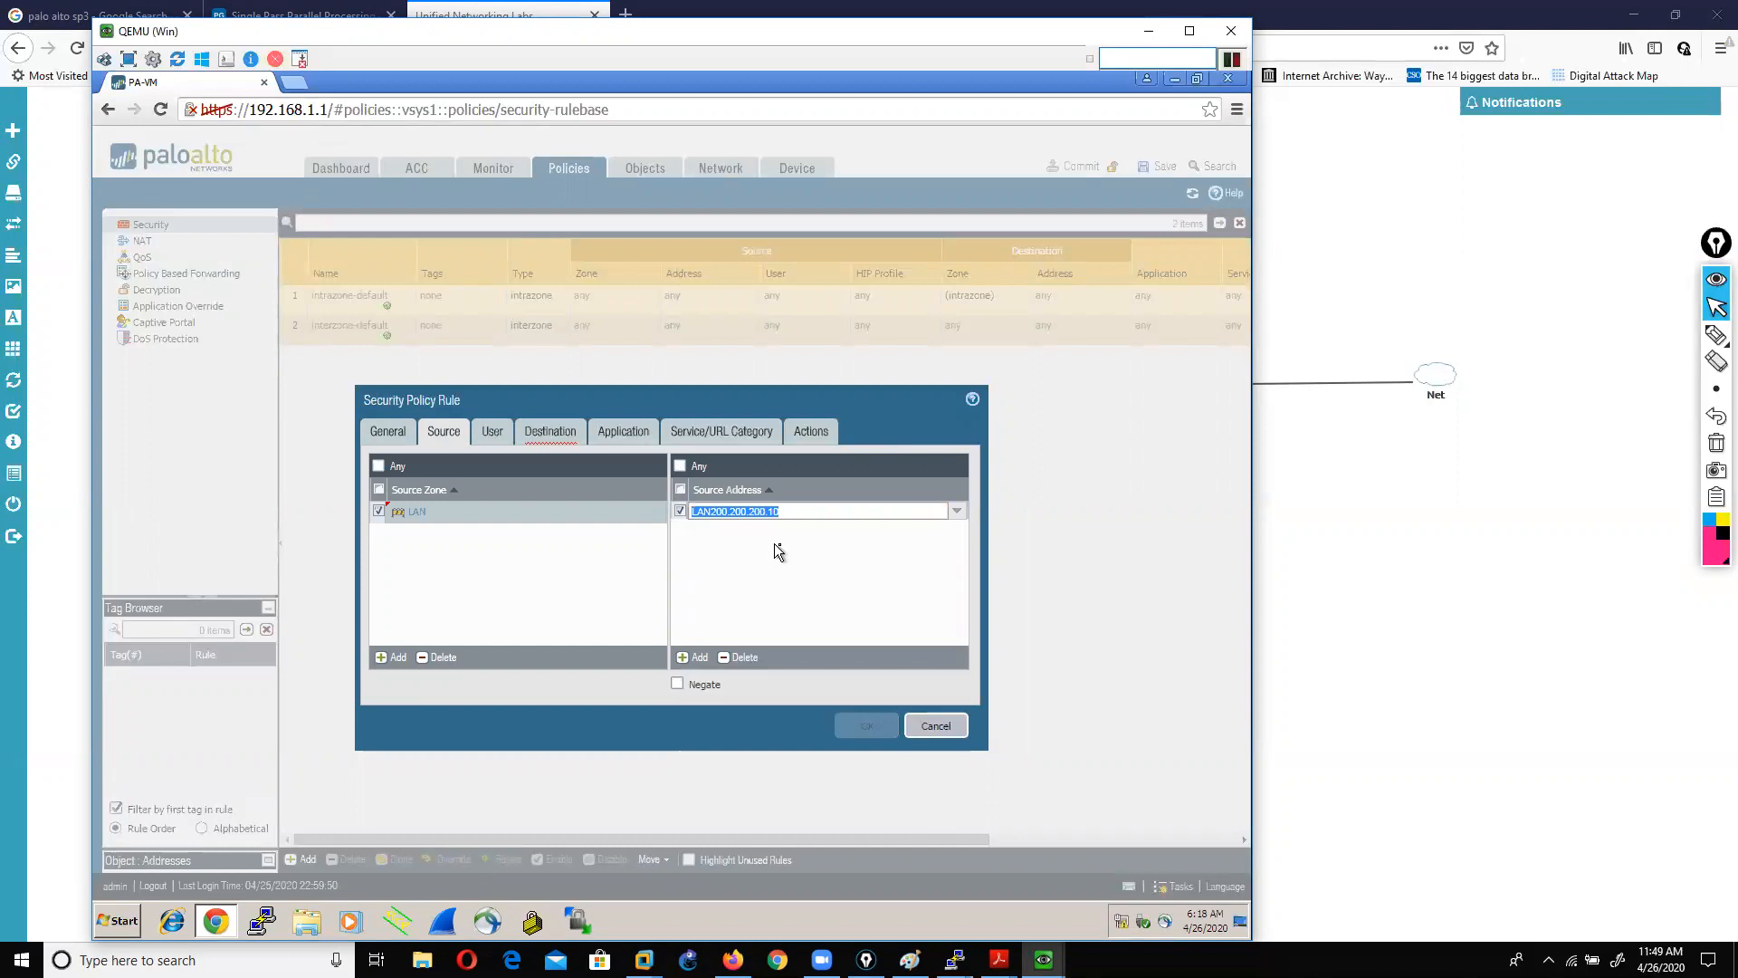
left_click(778, 550)
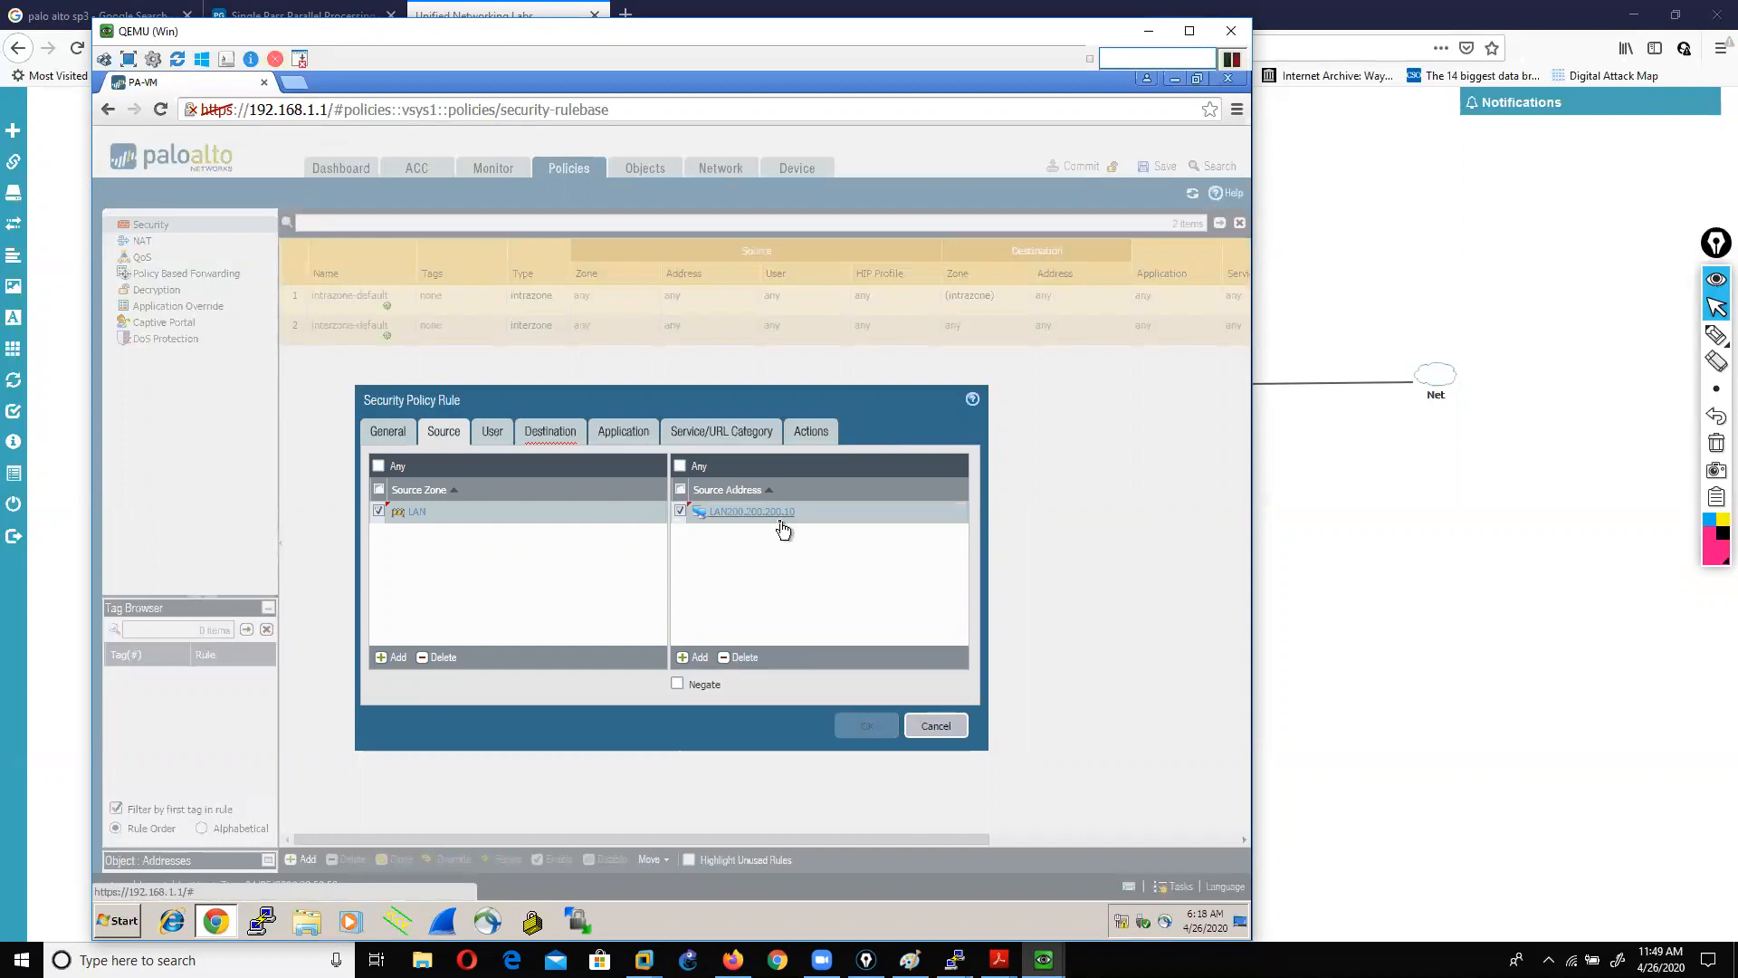
left_click(697, 658)
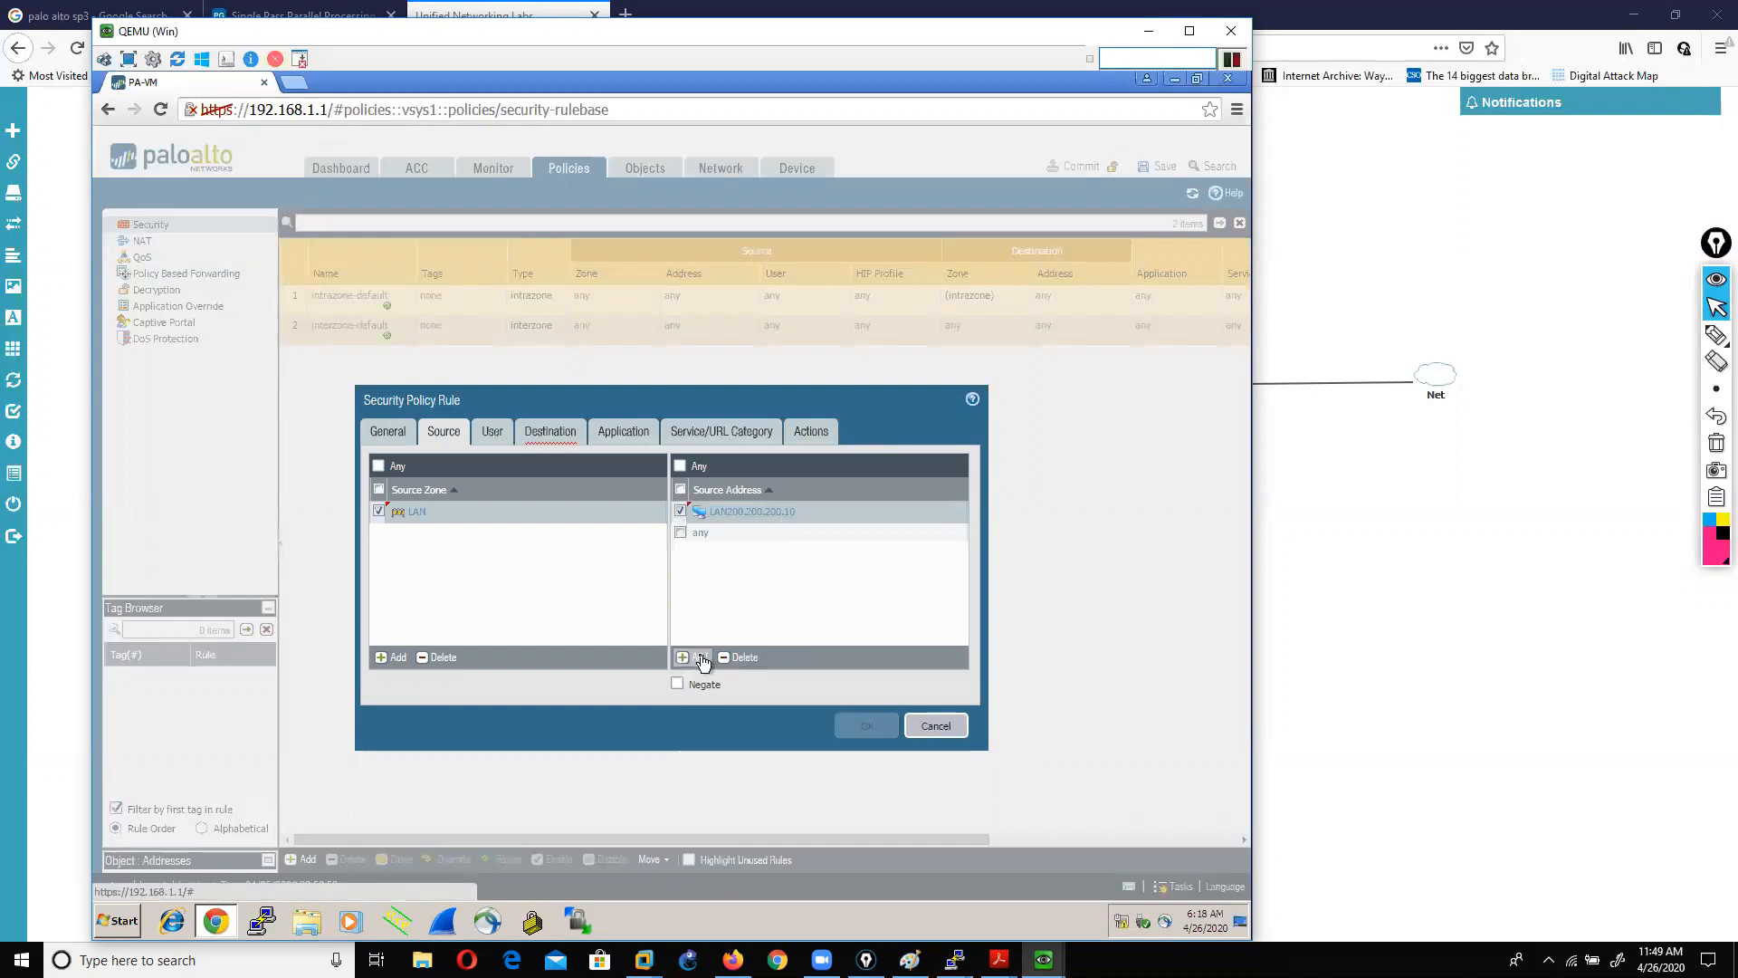
left_click(660, 561)
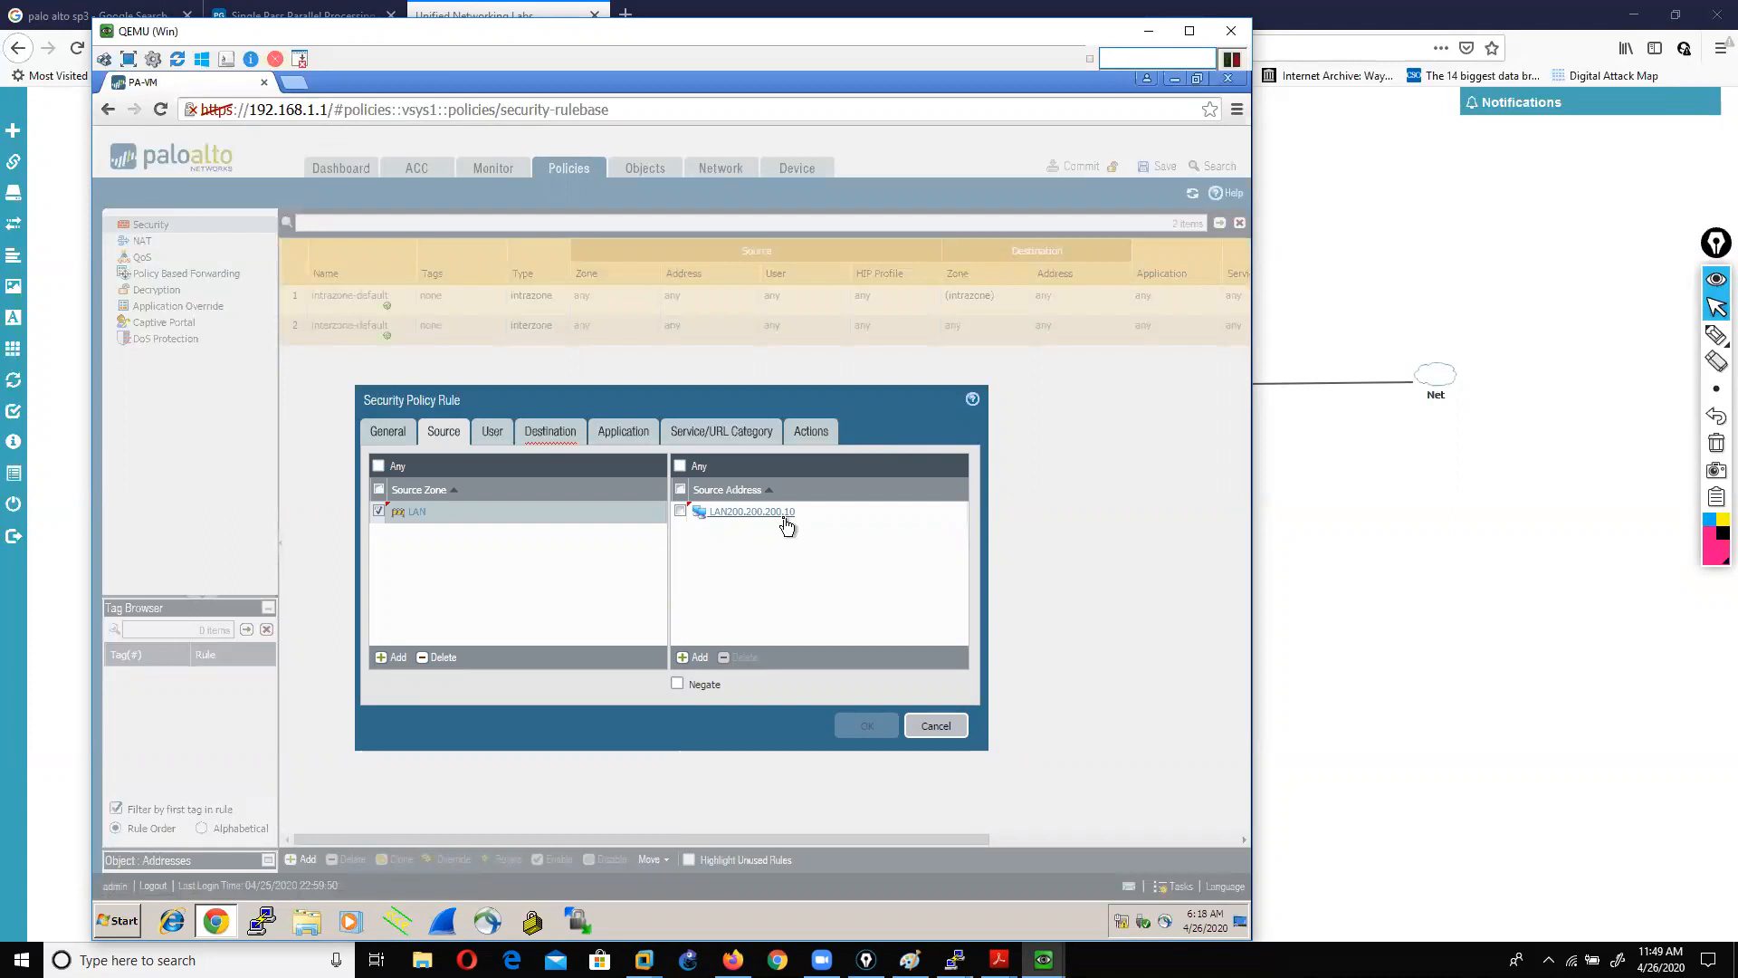
left_click(695, 658)
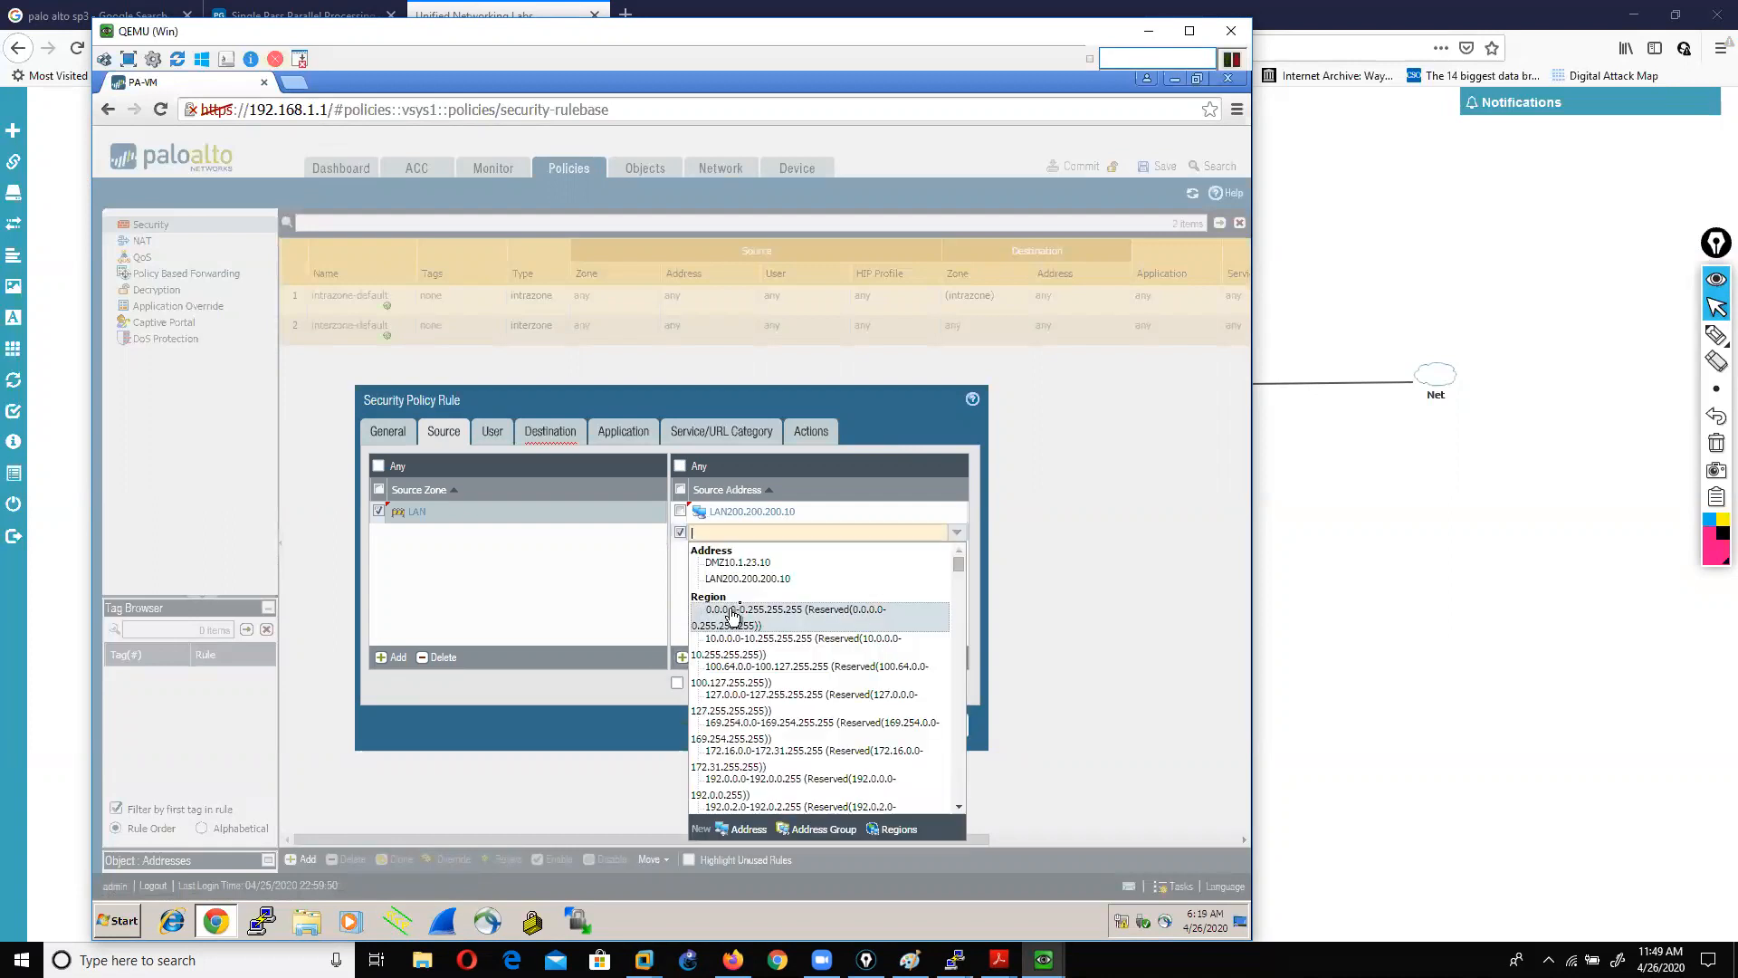
Step: Create address object lan200.200.200.20 with IP netmask 200.200.200.20/24 as the second source address
left_click(746, 829)
type("lan200")
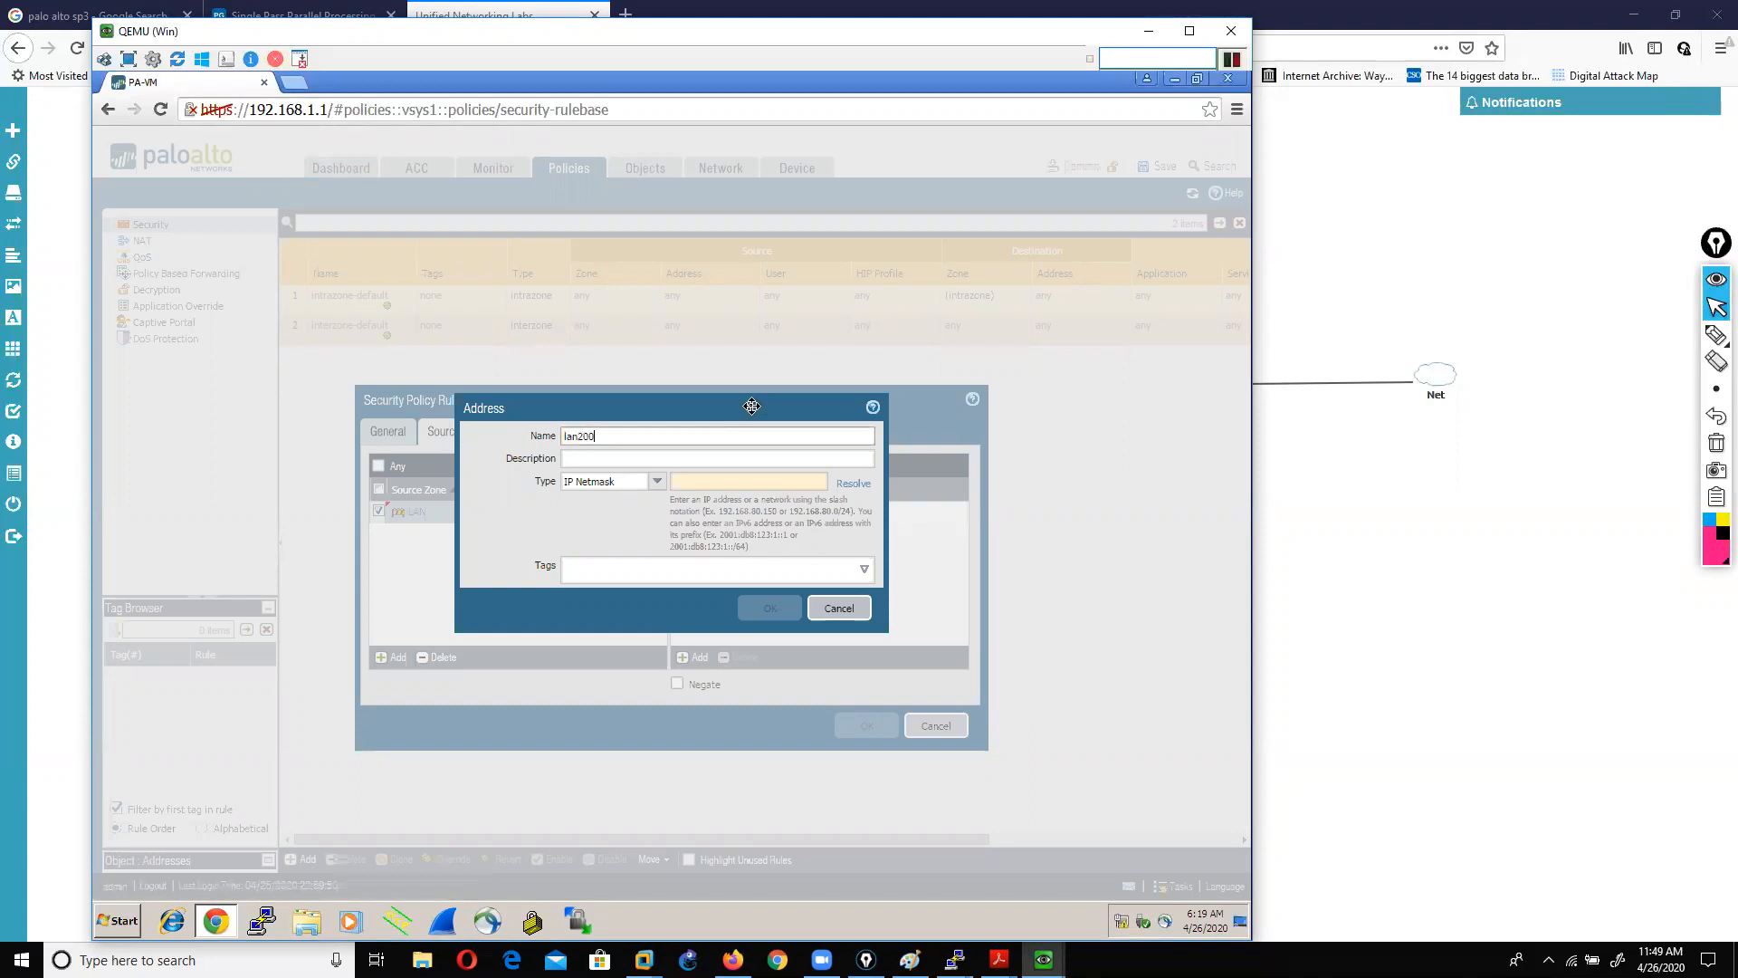
type(".200.200.20")
key("Tab")
key("Tab")
key("Tab")
type("200.2")
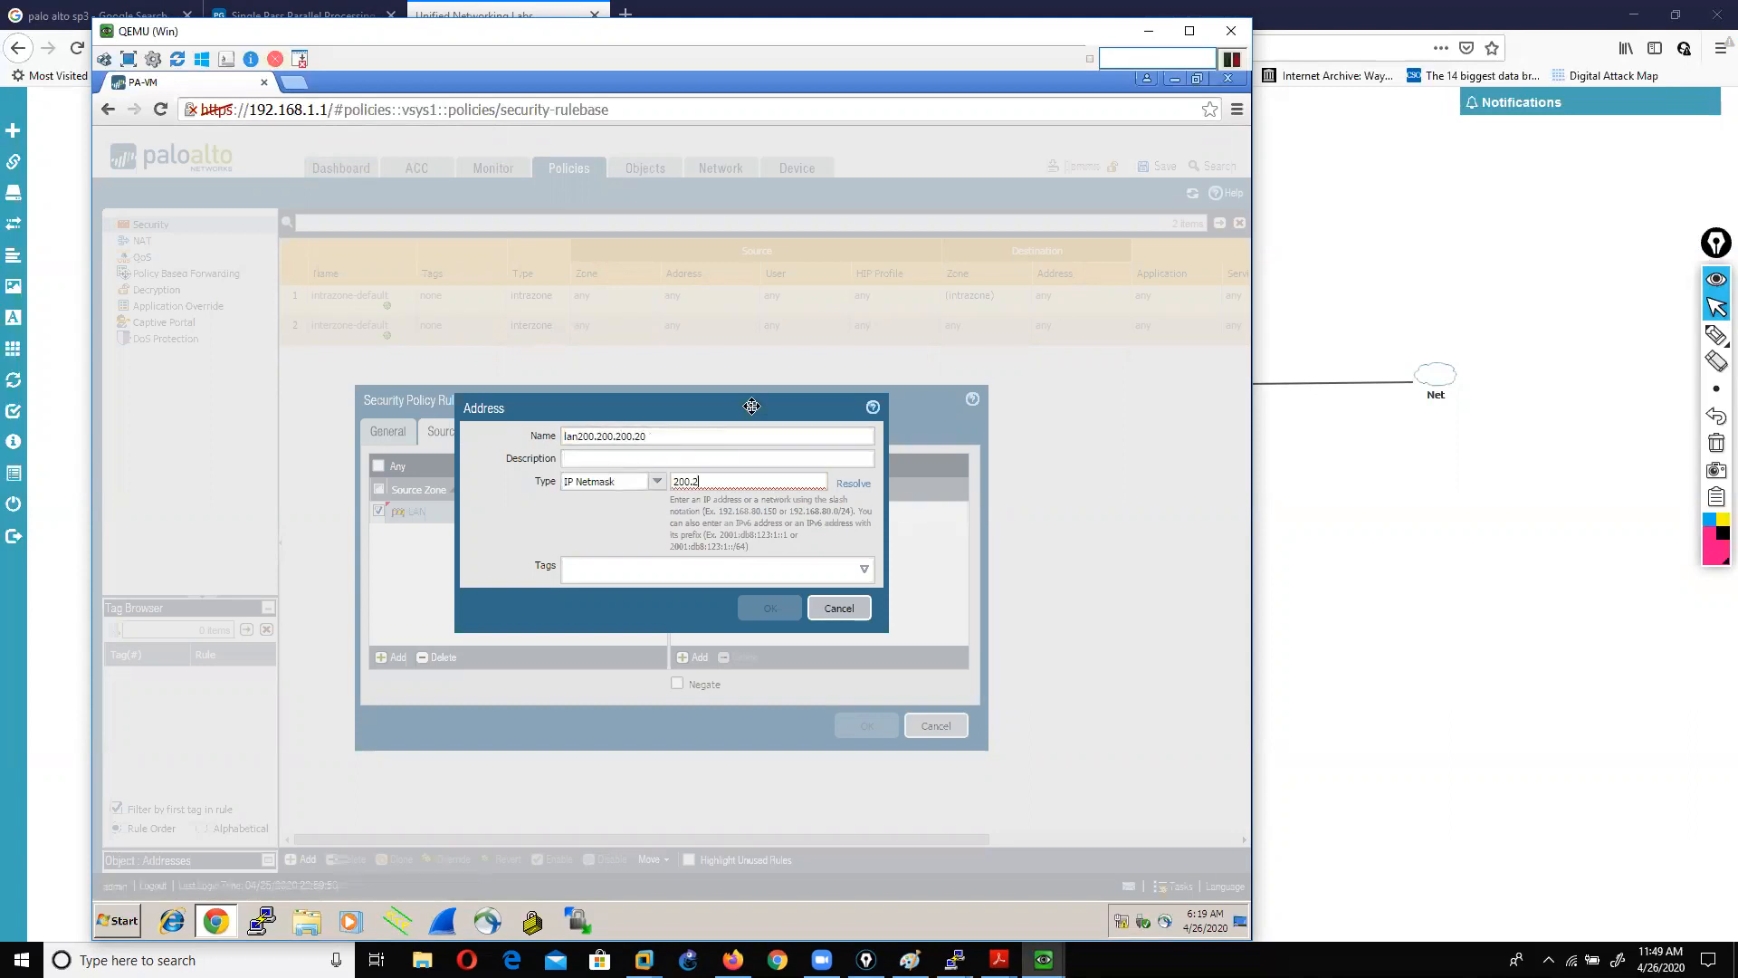
type("00.200.20/24")
left_click(769, 607)
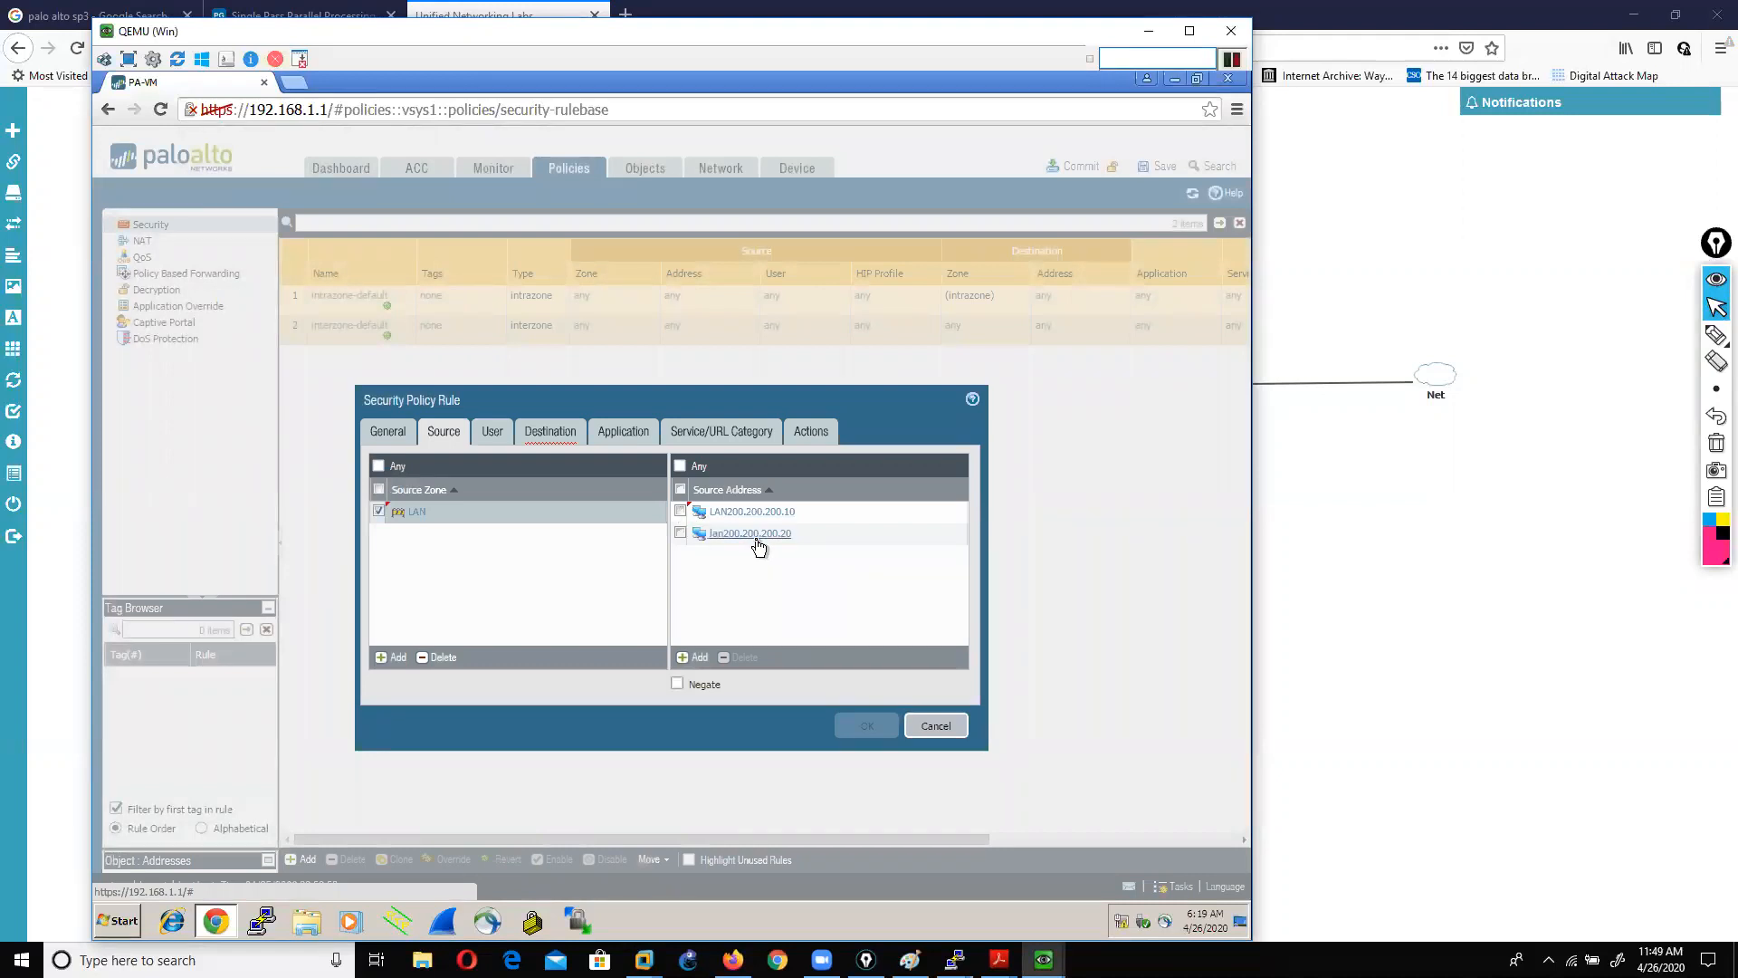
Step: Add WAN as the rule's destination zone, leaving the destination address at Any
left_click(549, 435)
left_click(490, 433)
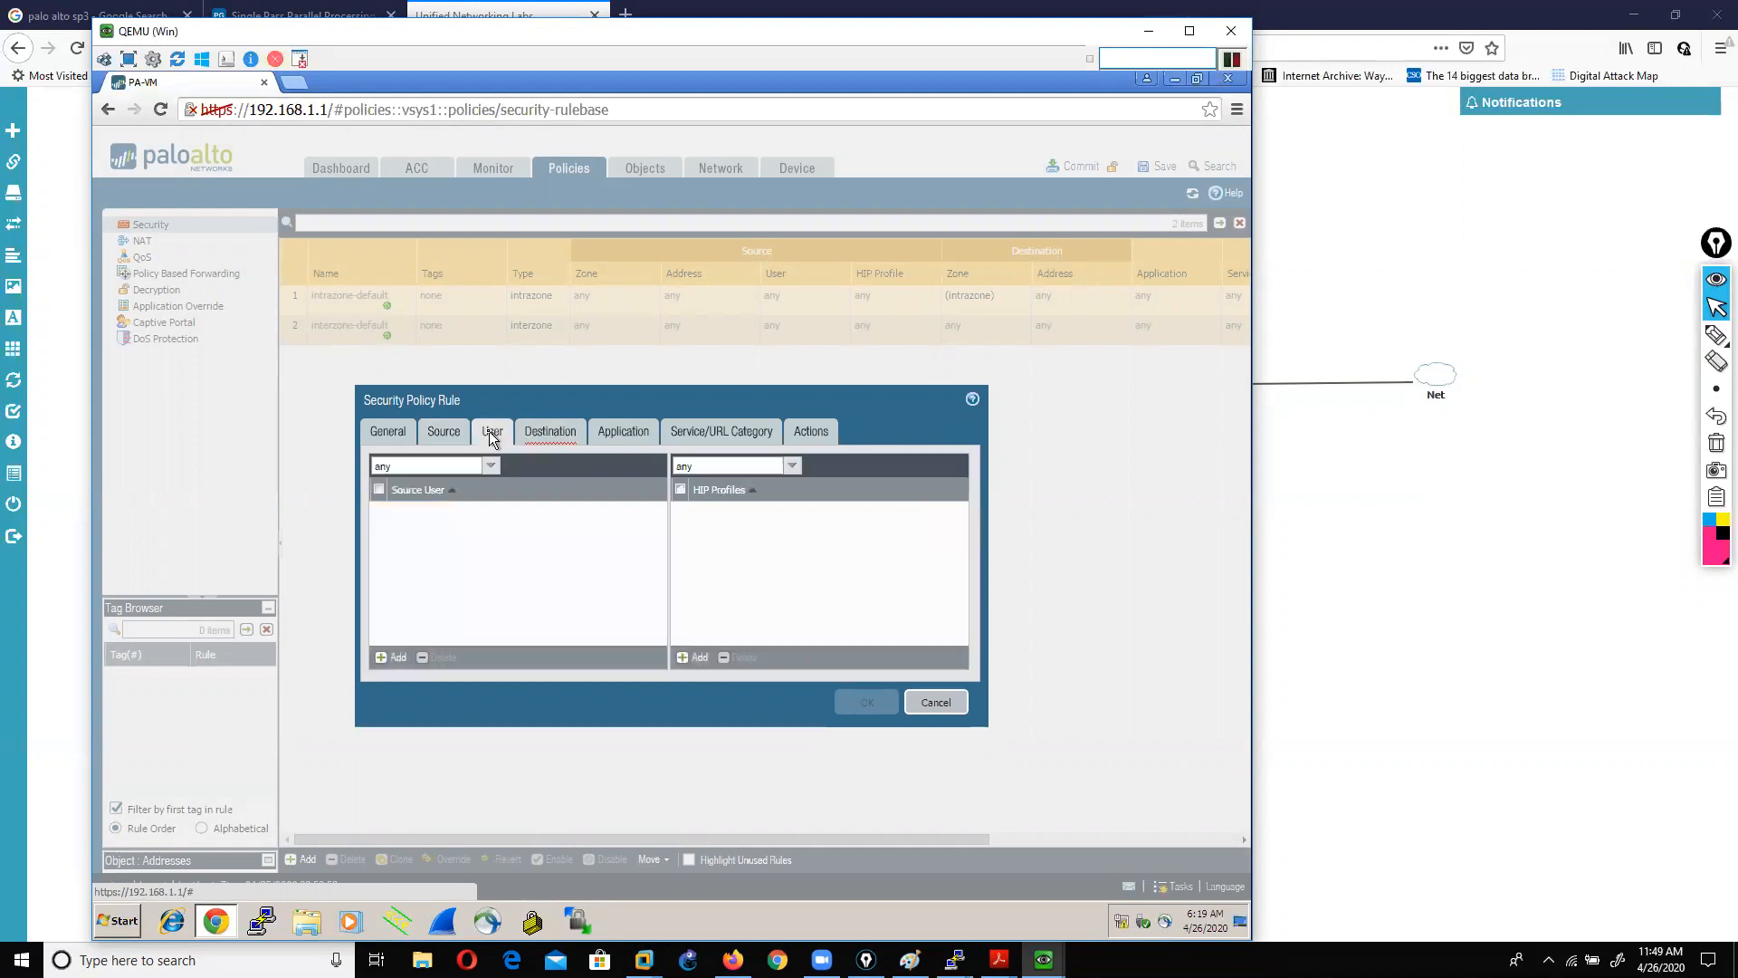
left_click(550, 432)
left_click(398, 658)
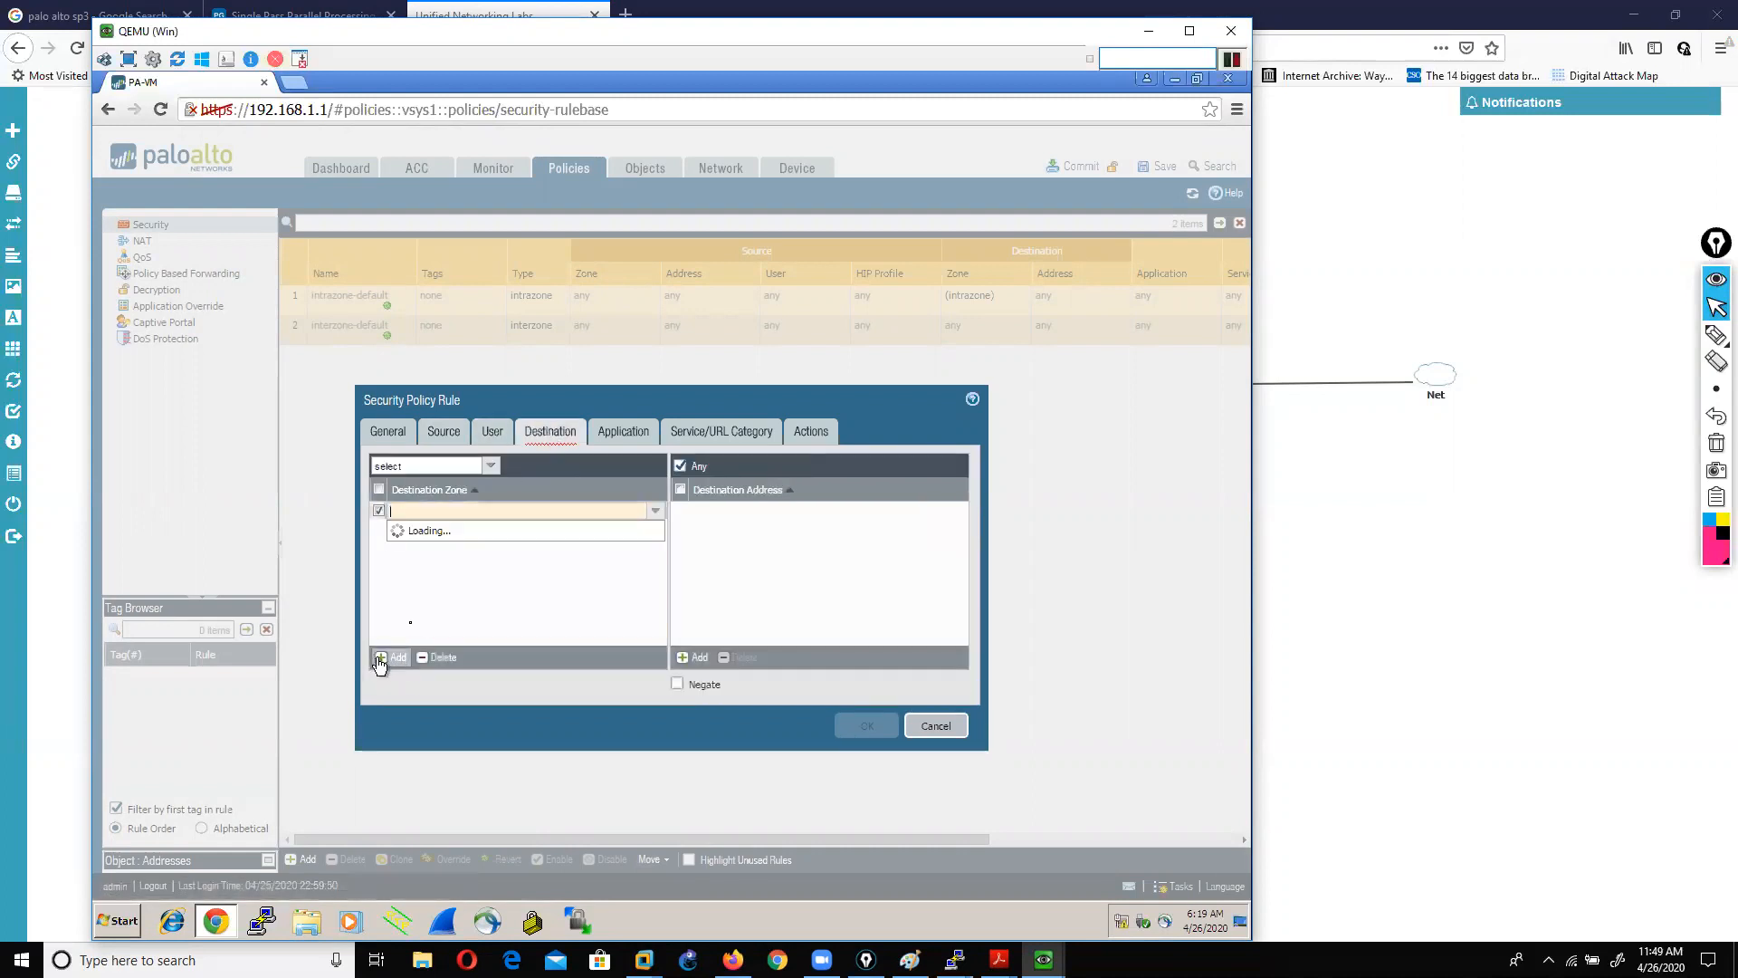
left_click(408, 563)
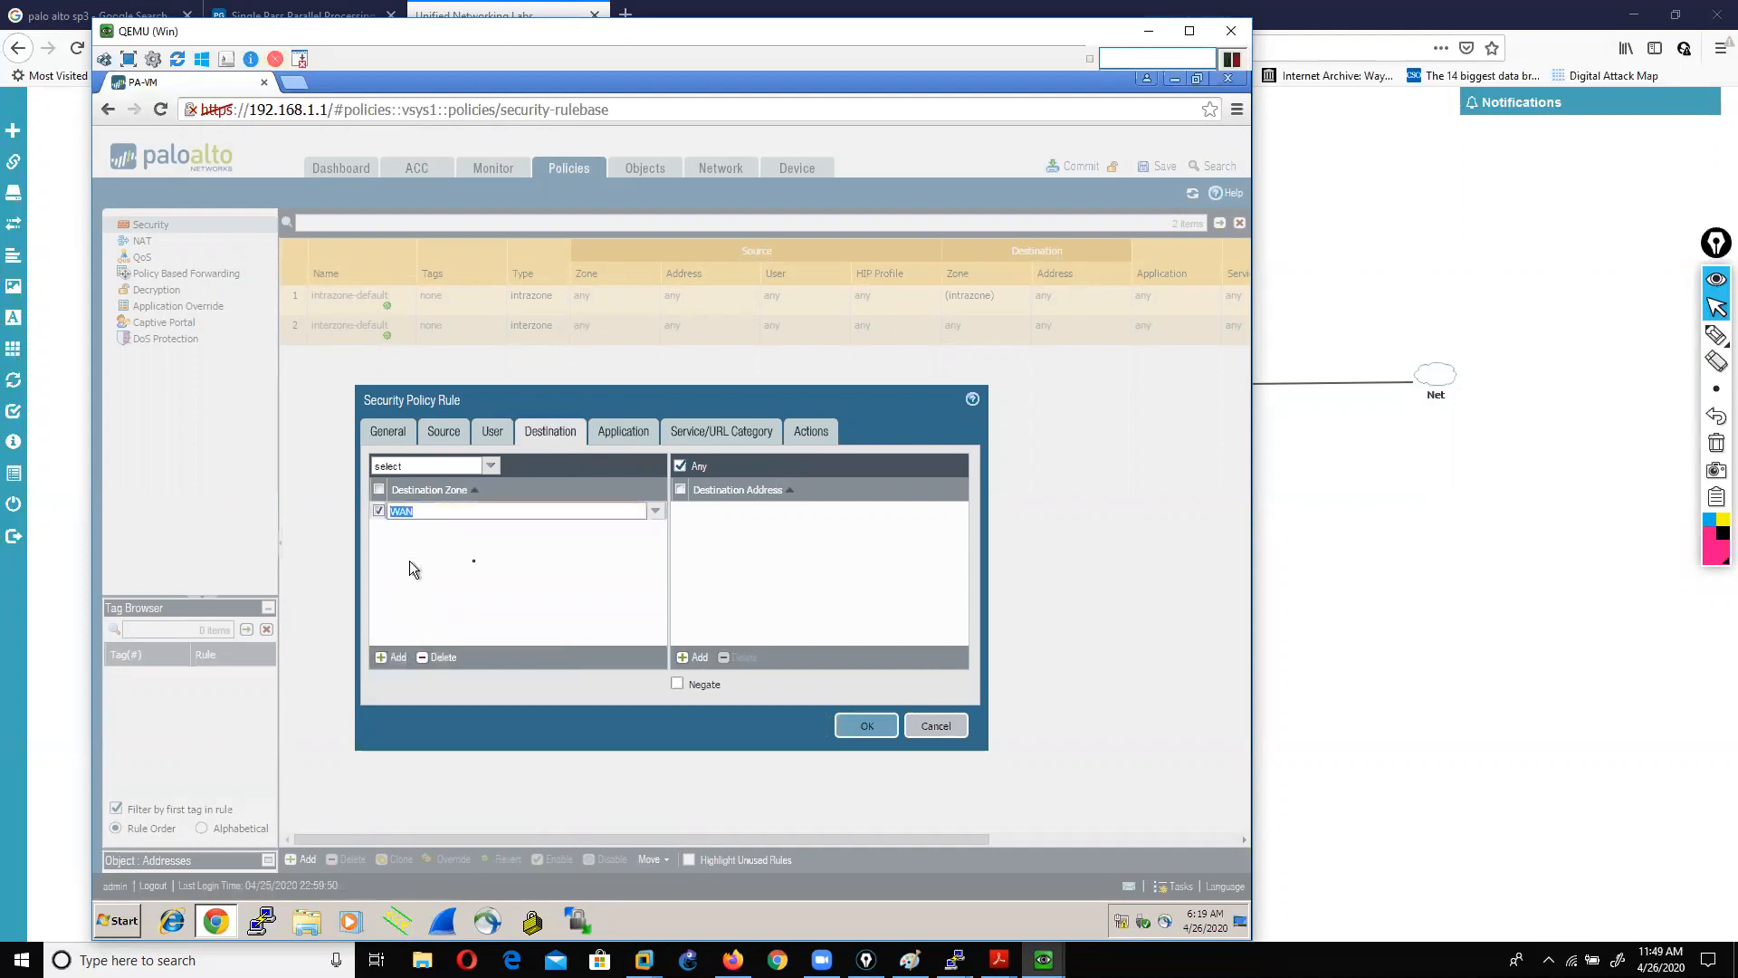
left_click(779, 568)
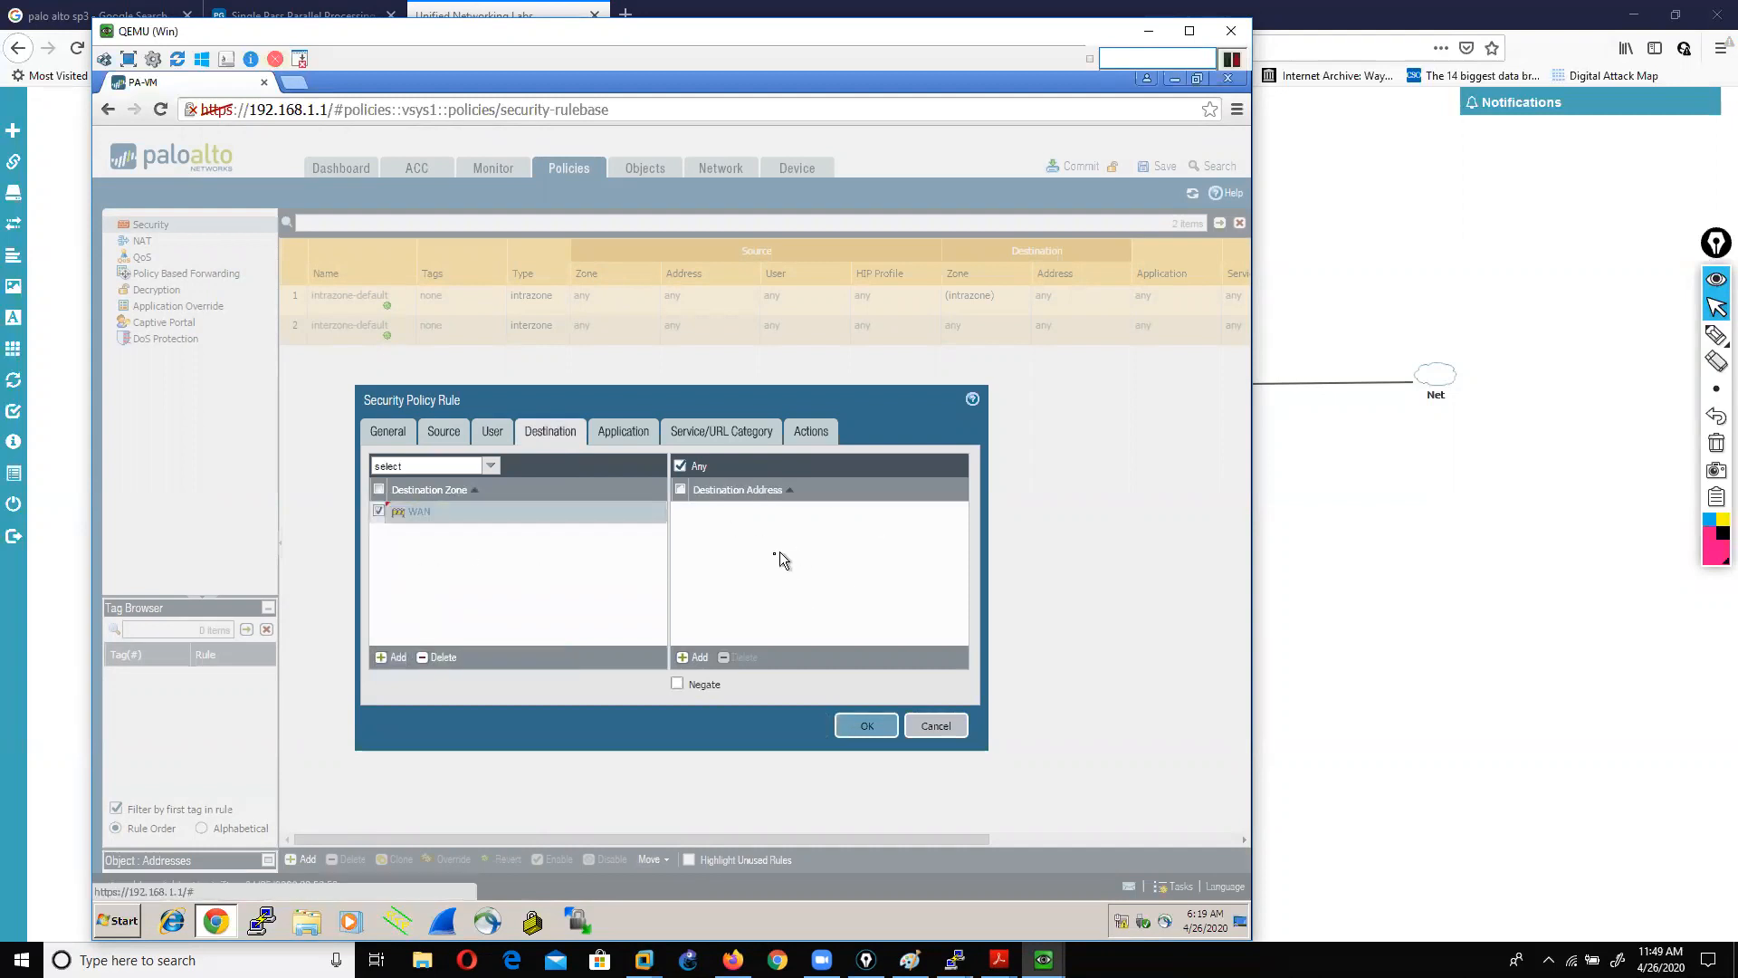
Step: Keep the rule action as Allow and enable Log at Session Start alongside session-end logging
left_click(625, 435)
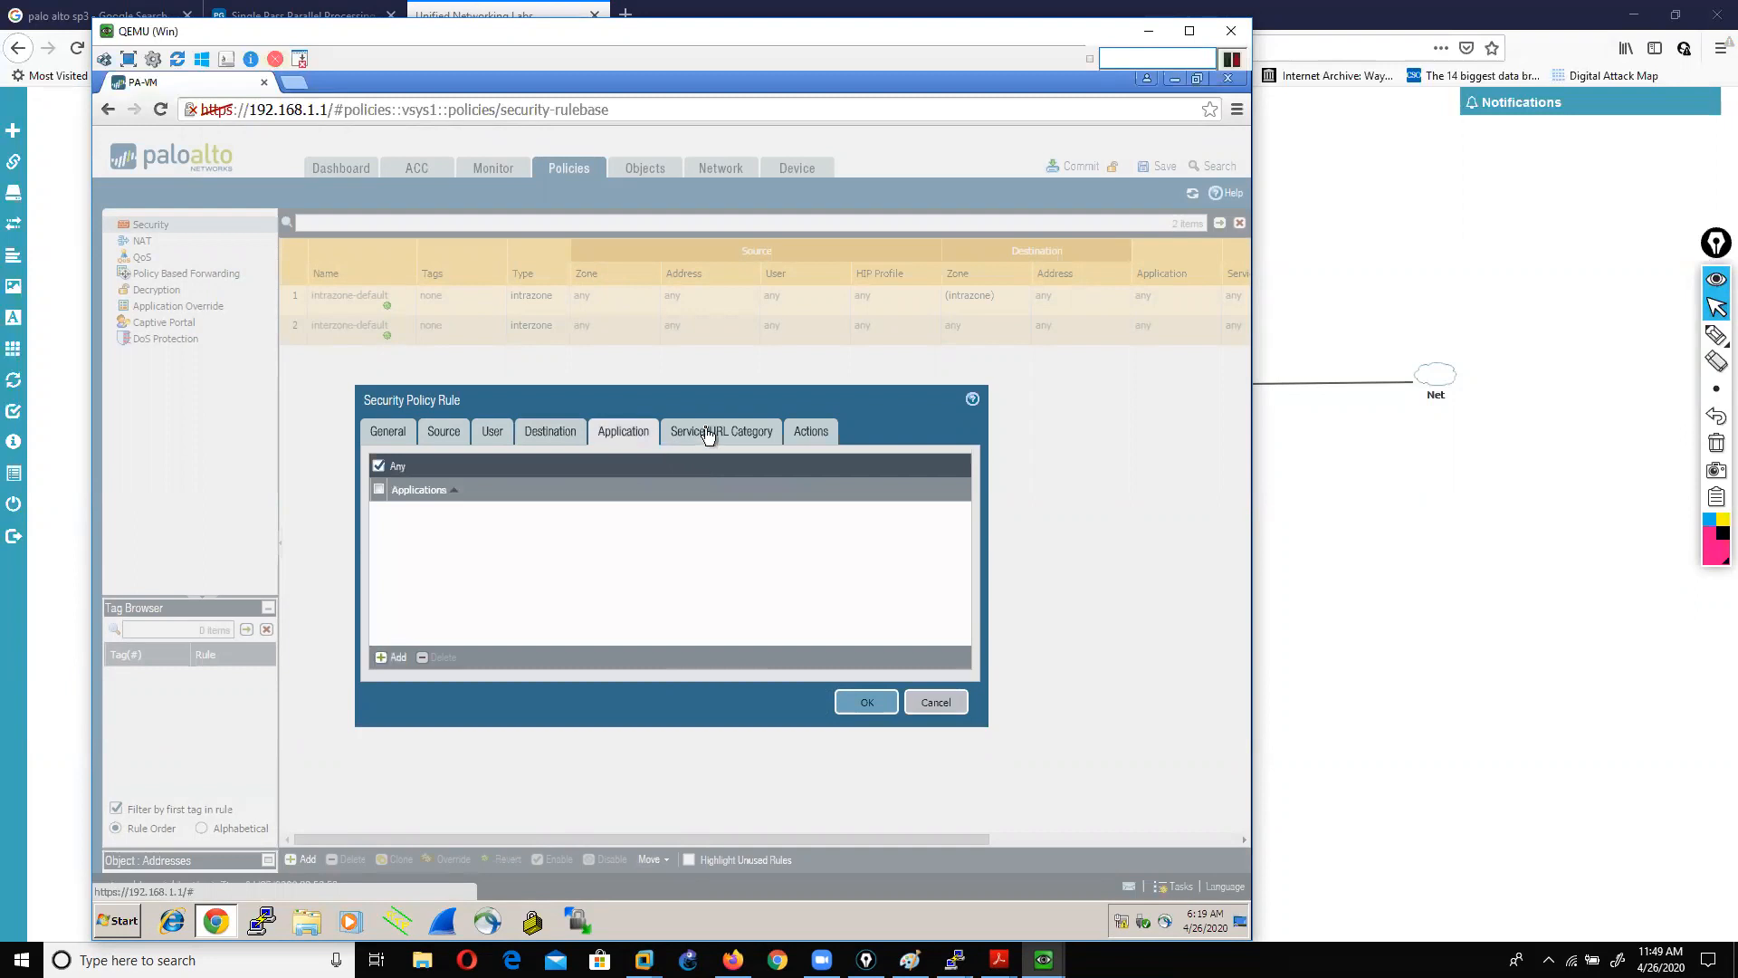
left_click(711, 433)
left_click(808, 438)
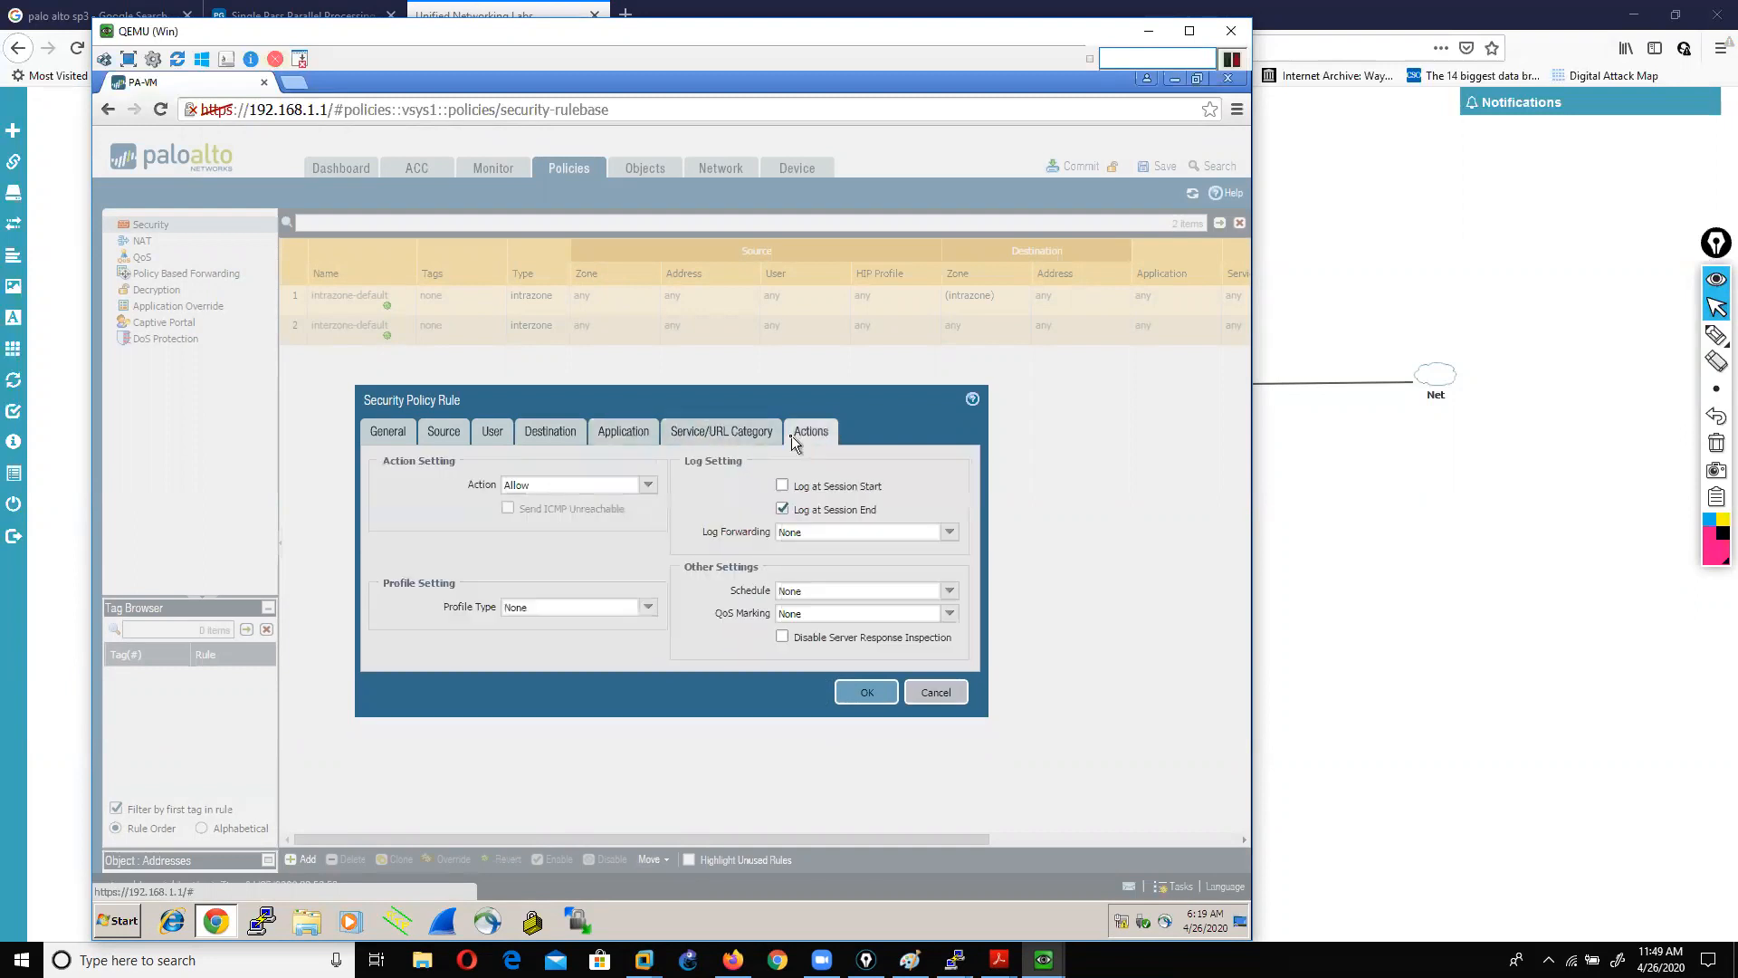
left_click(648, 486)
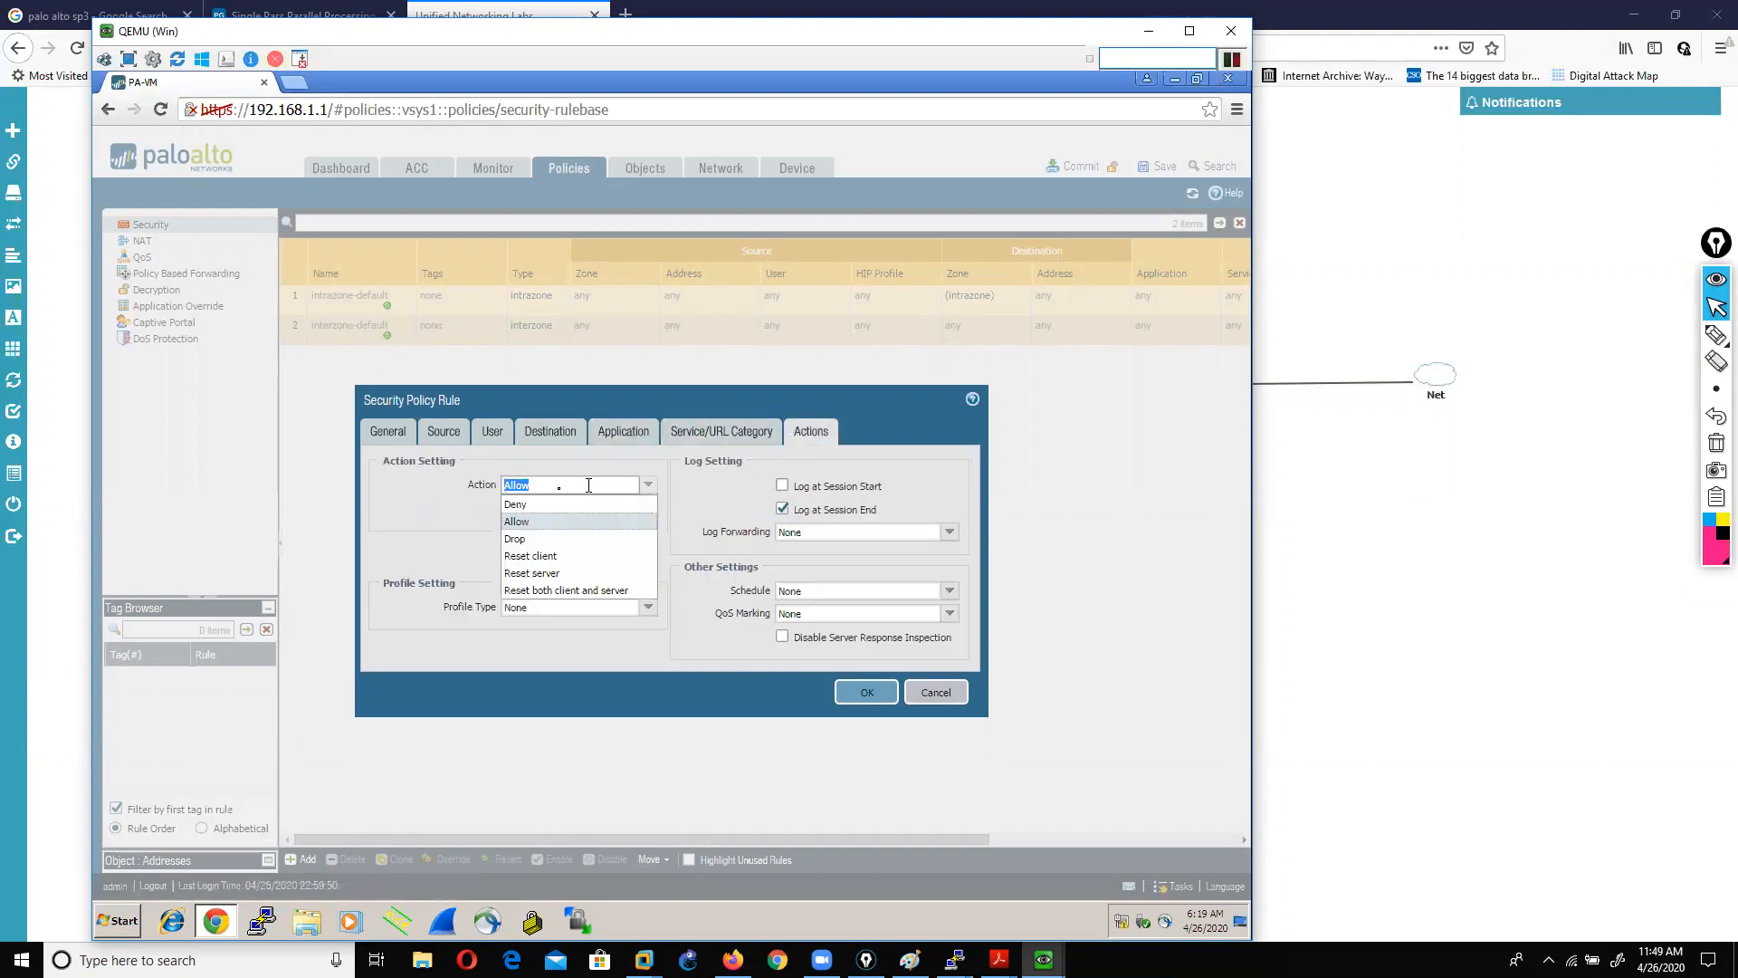
left_click(518, 522)
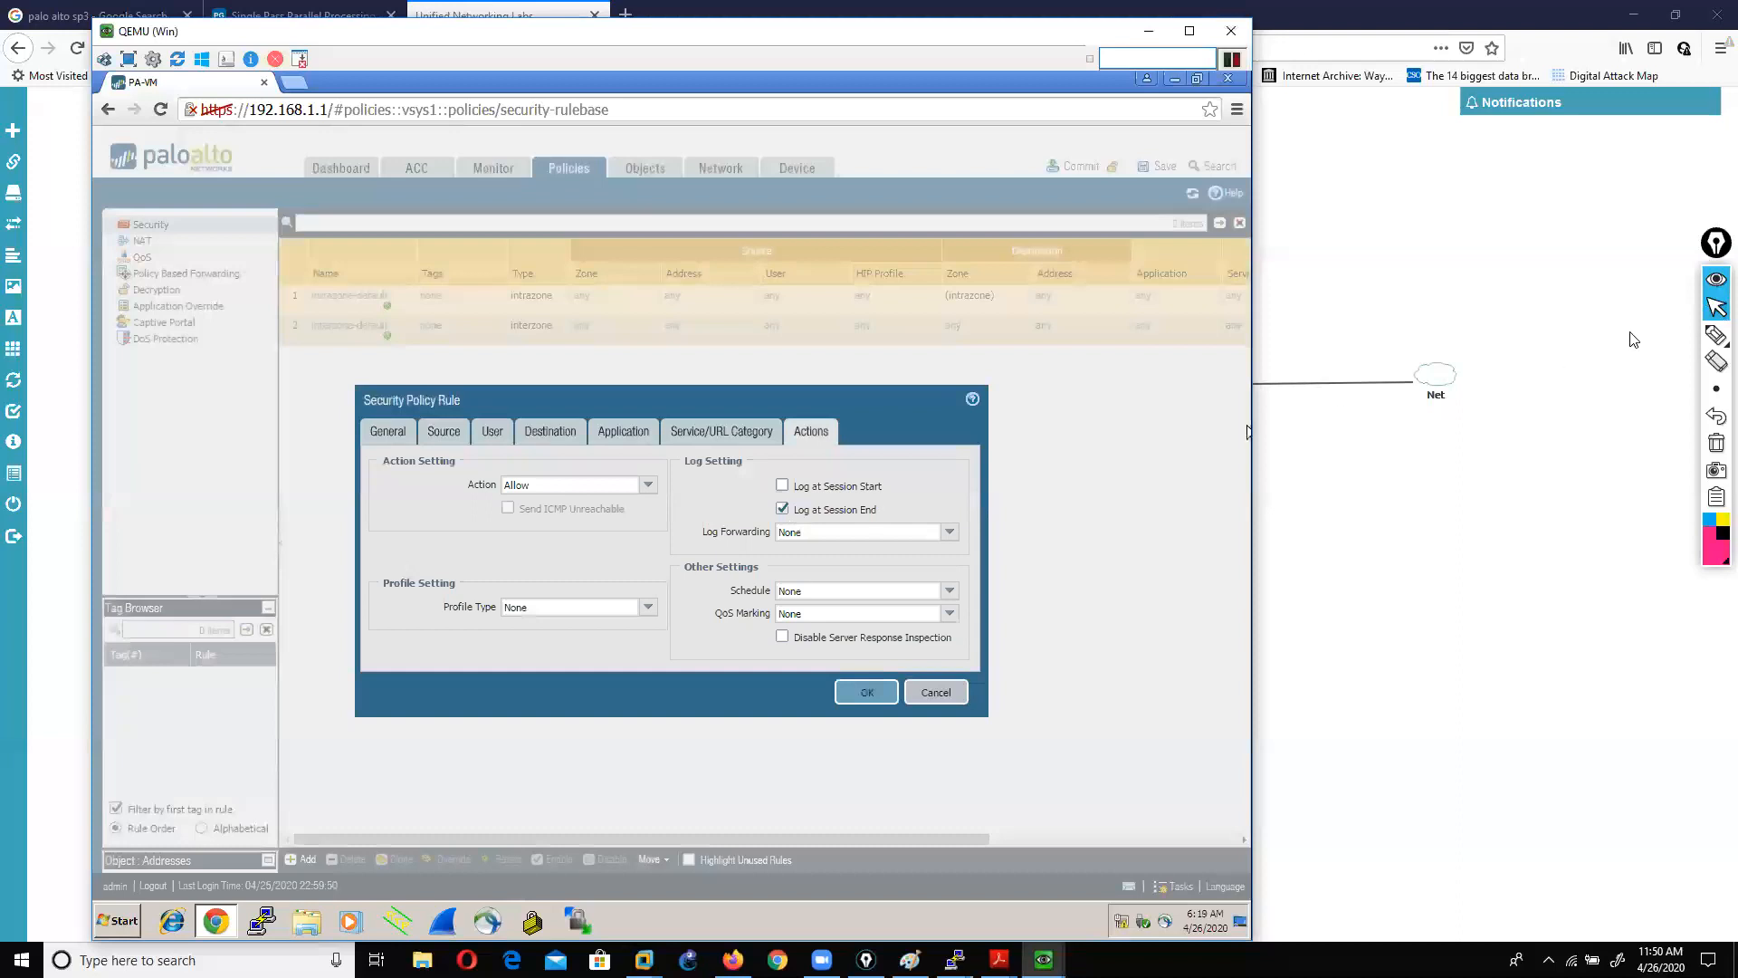
left_click(1717, 335)
left_click_drag(813, 496, 899, 495)
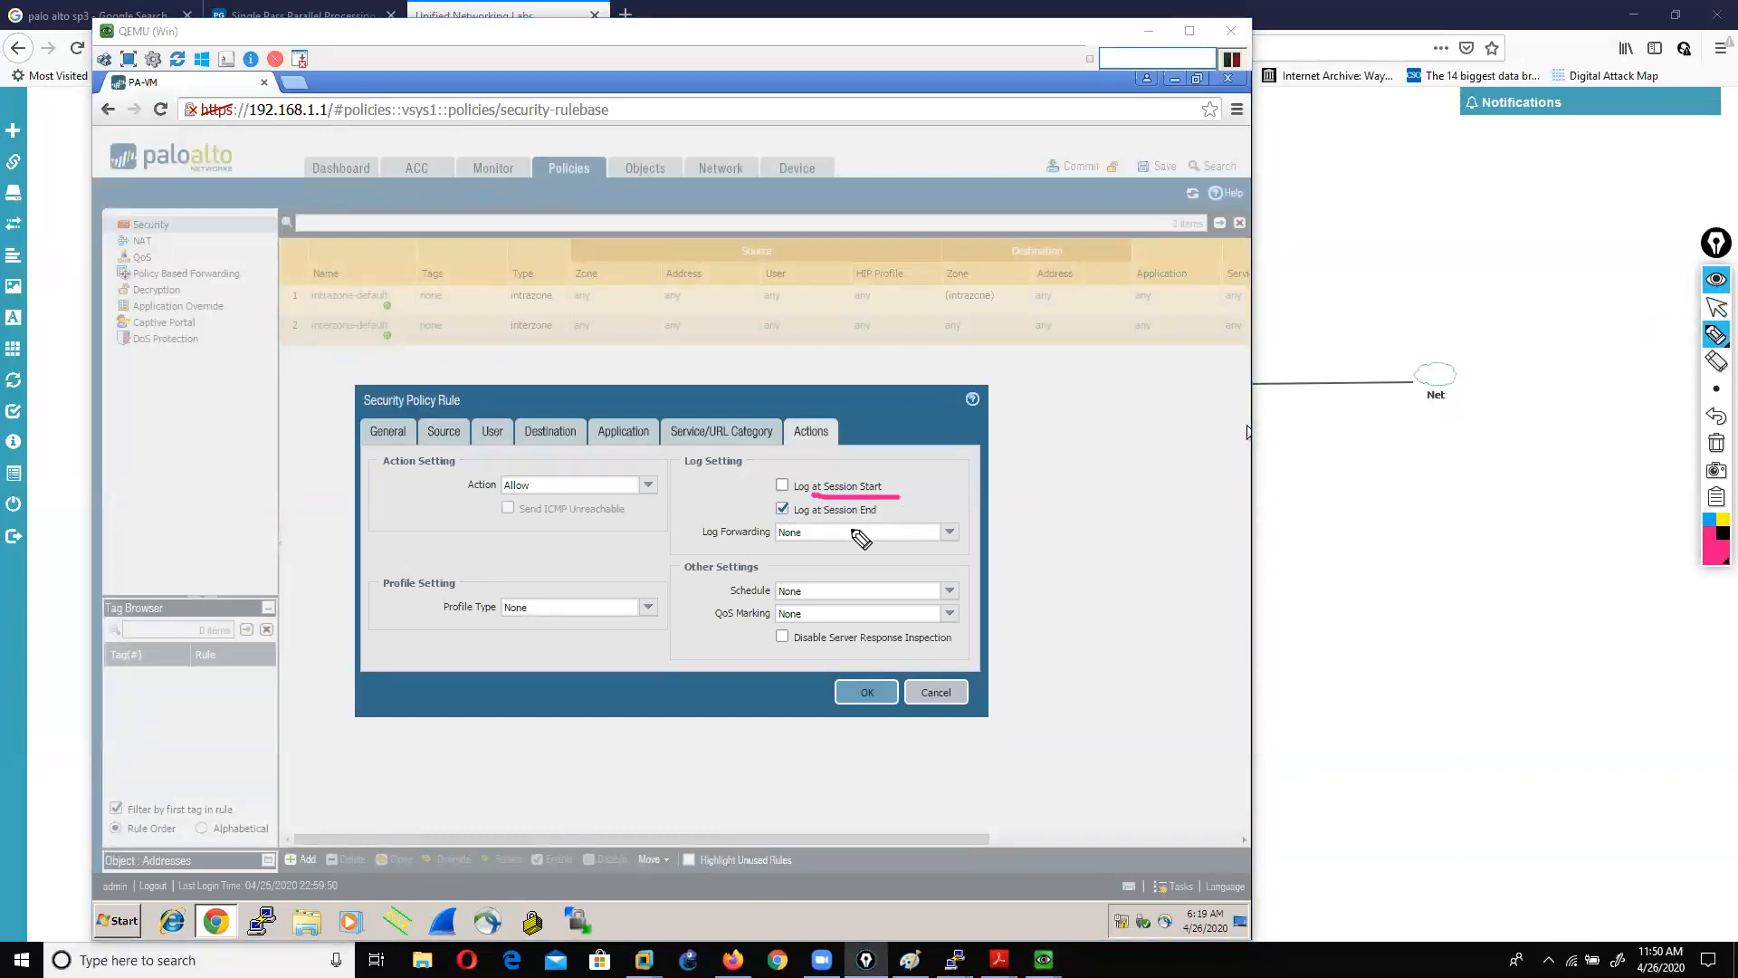
left_click(1717, 308)
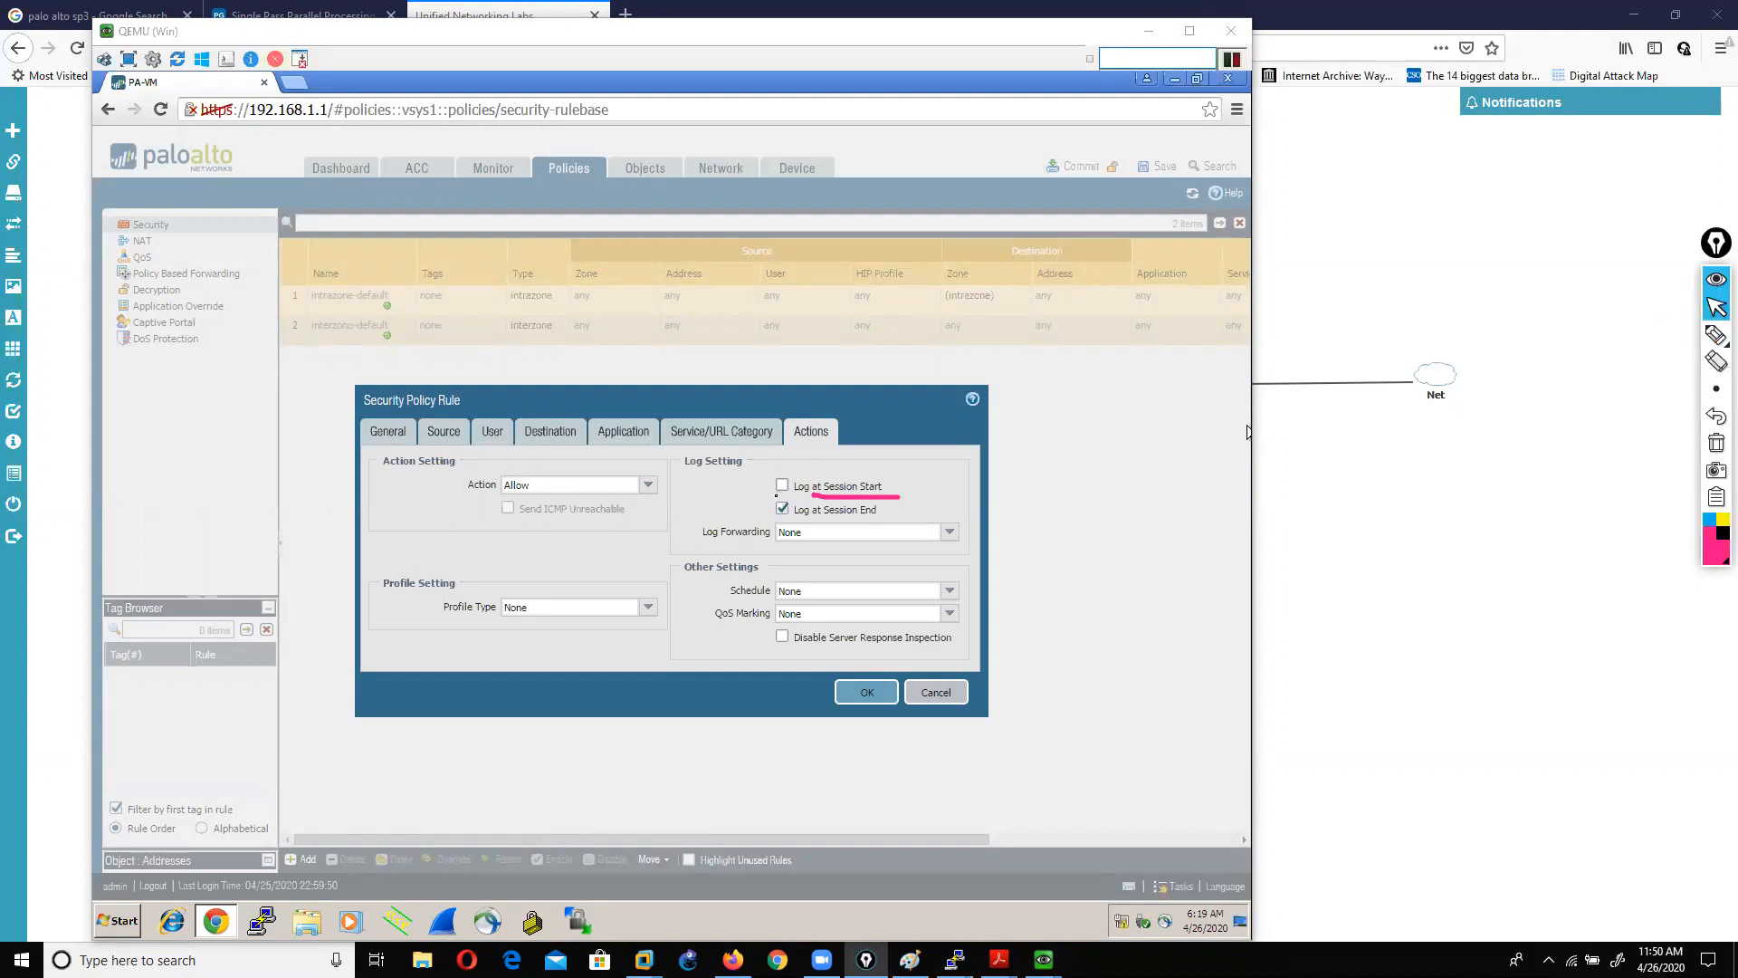
left_click(782, 489)
left_click(783, 487)
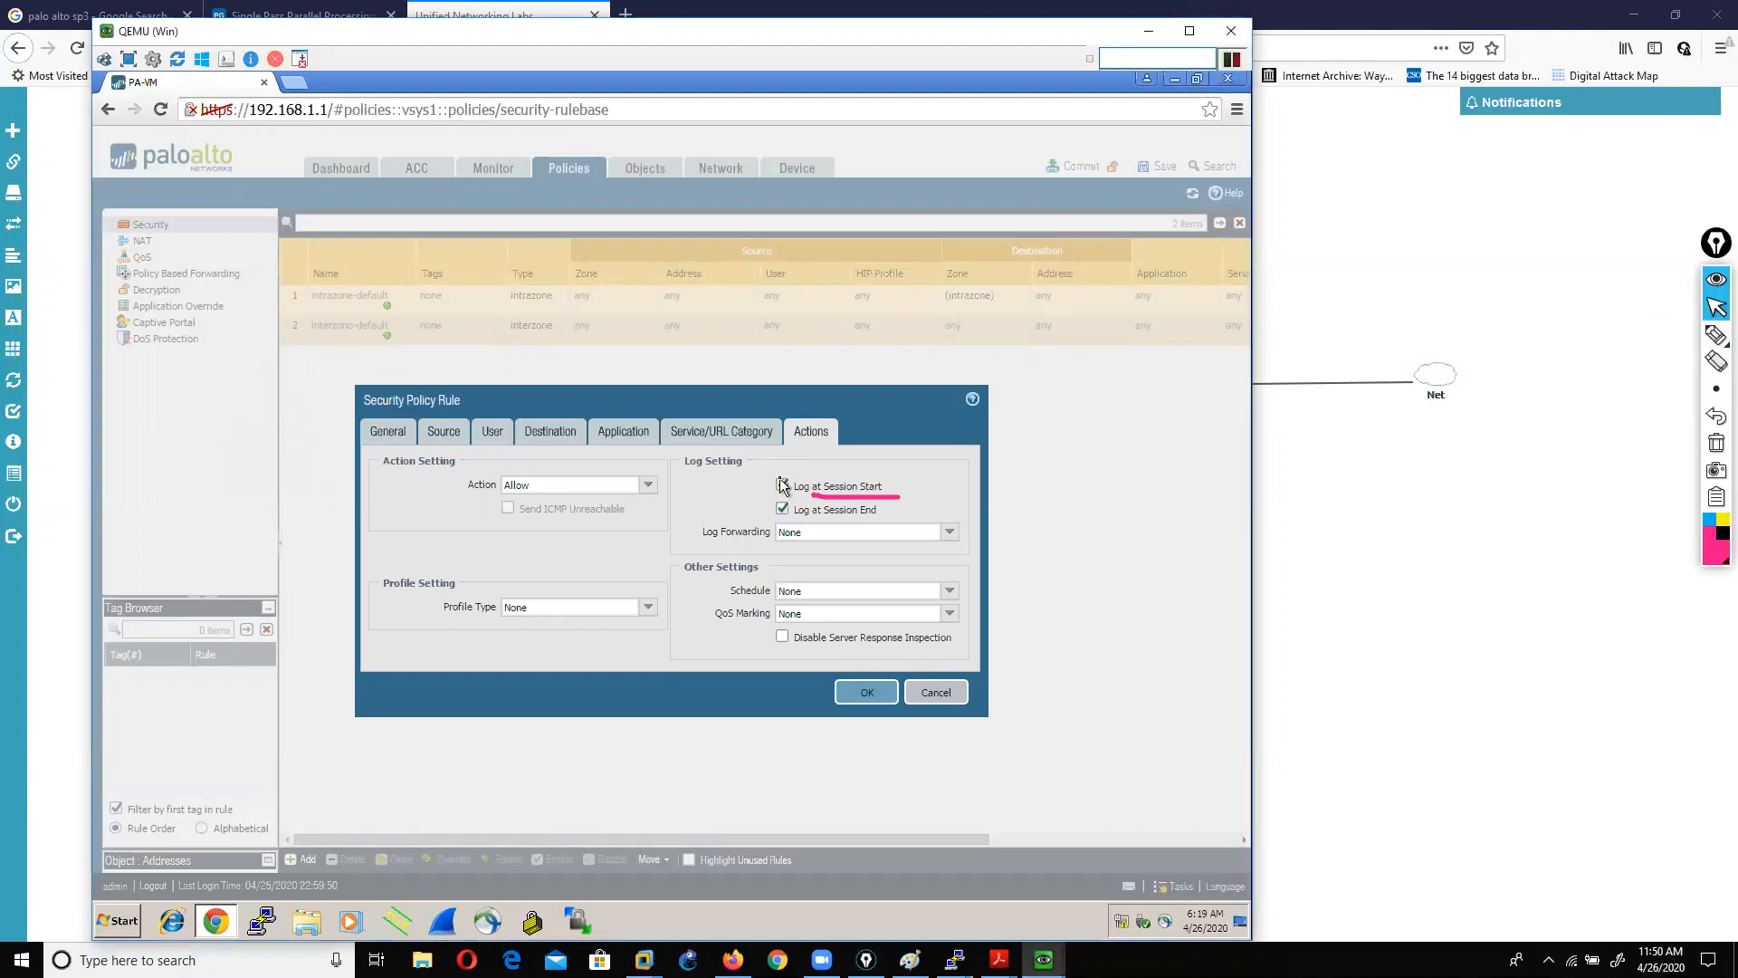
left_click(784, 486)
Step: Save the lan_wan_conn rule, then start deleting it and cancel to keep it
left_click(851, 694)
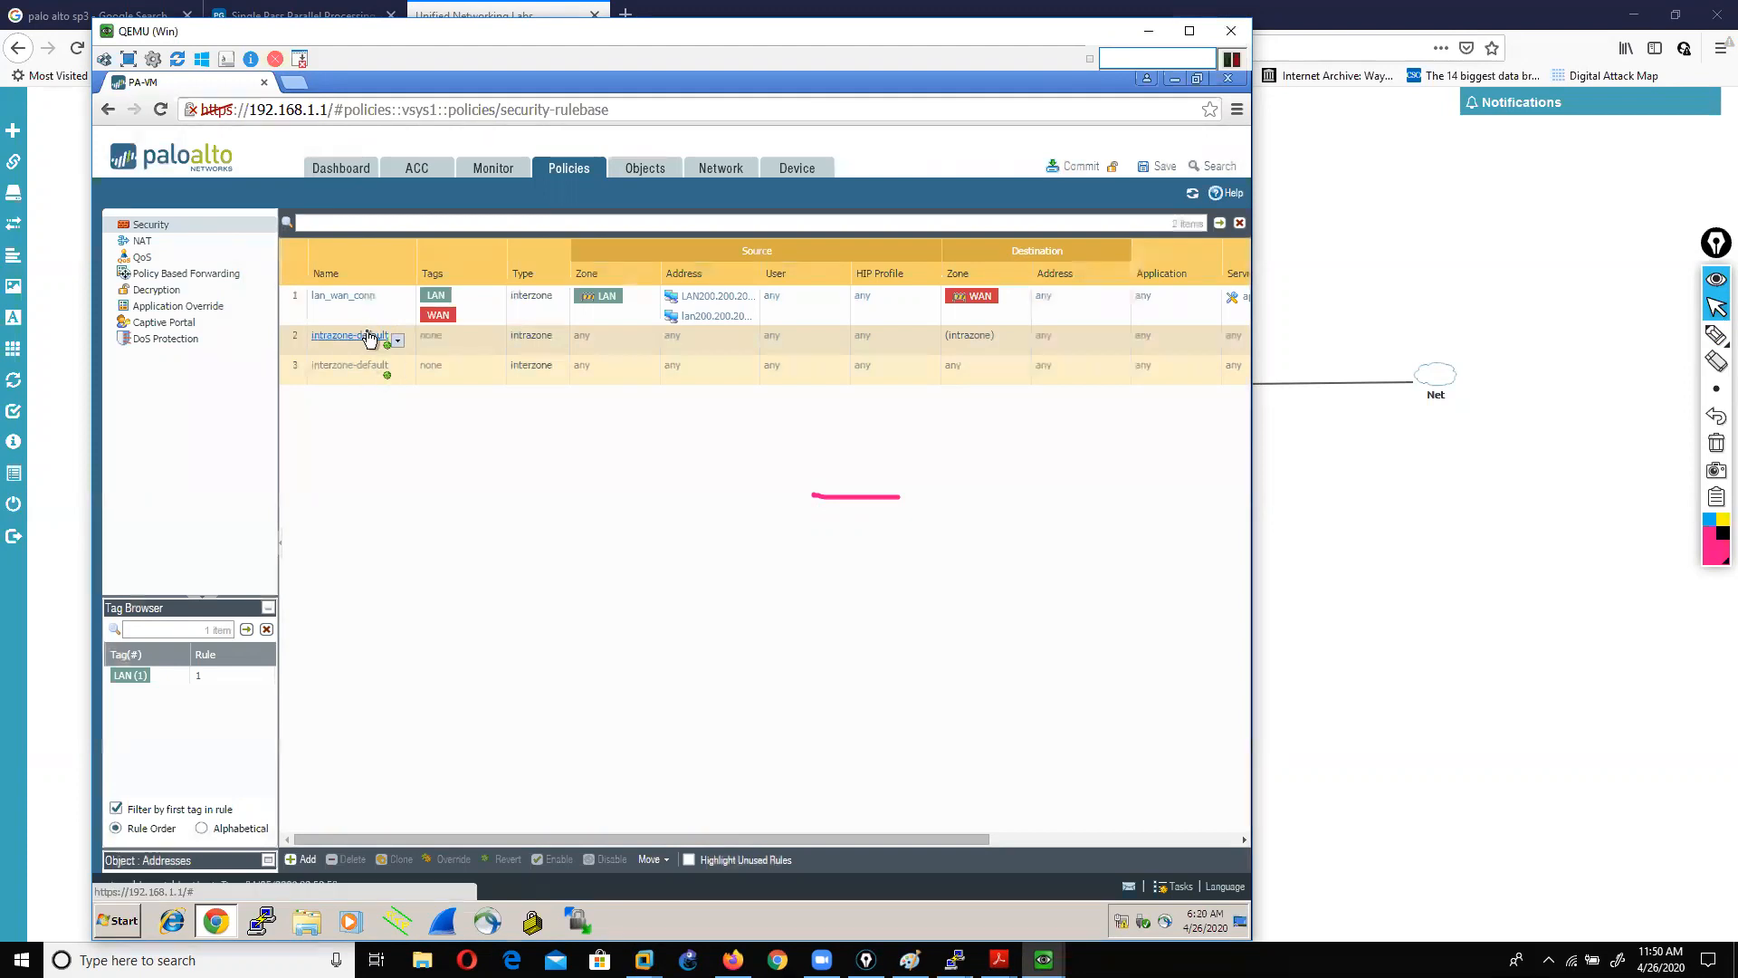
left_click(364, 308)
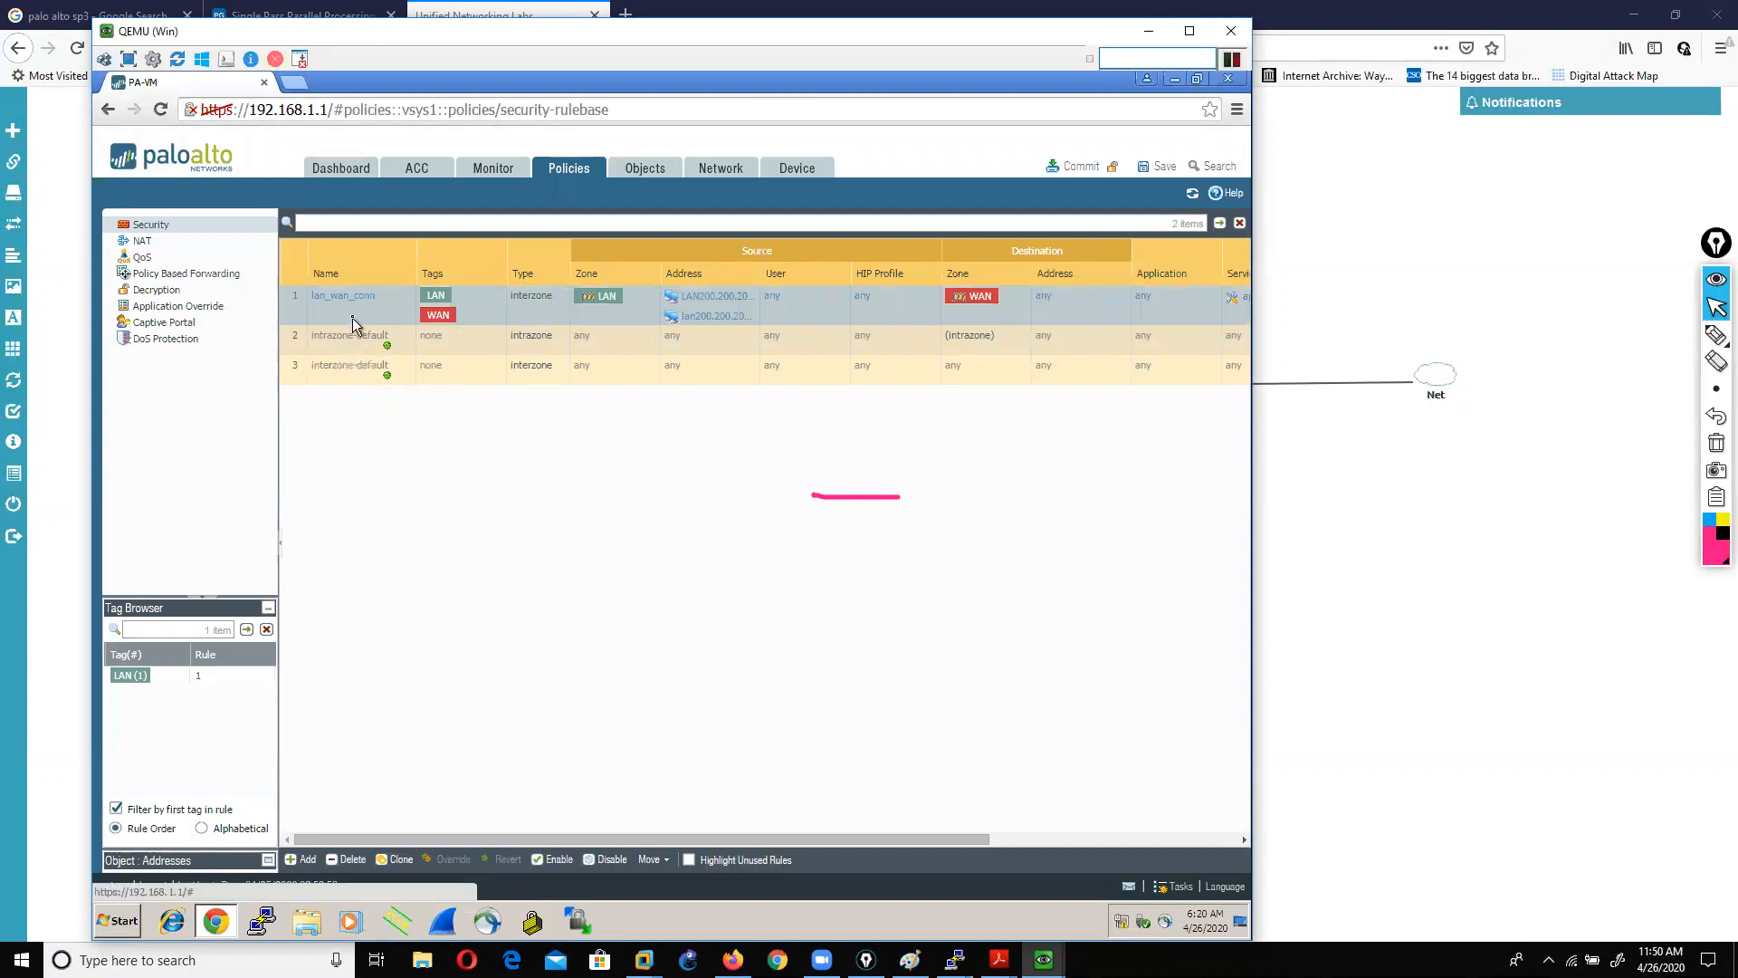
left_click(347, 859)
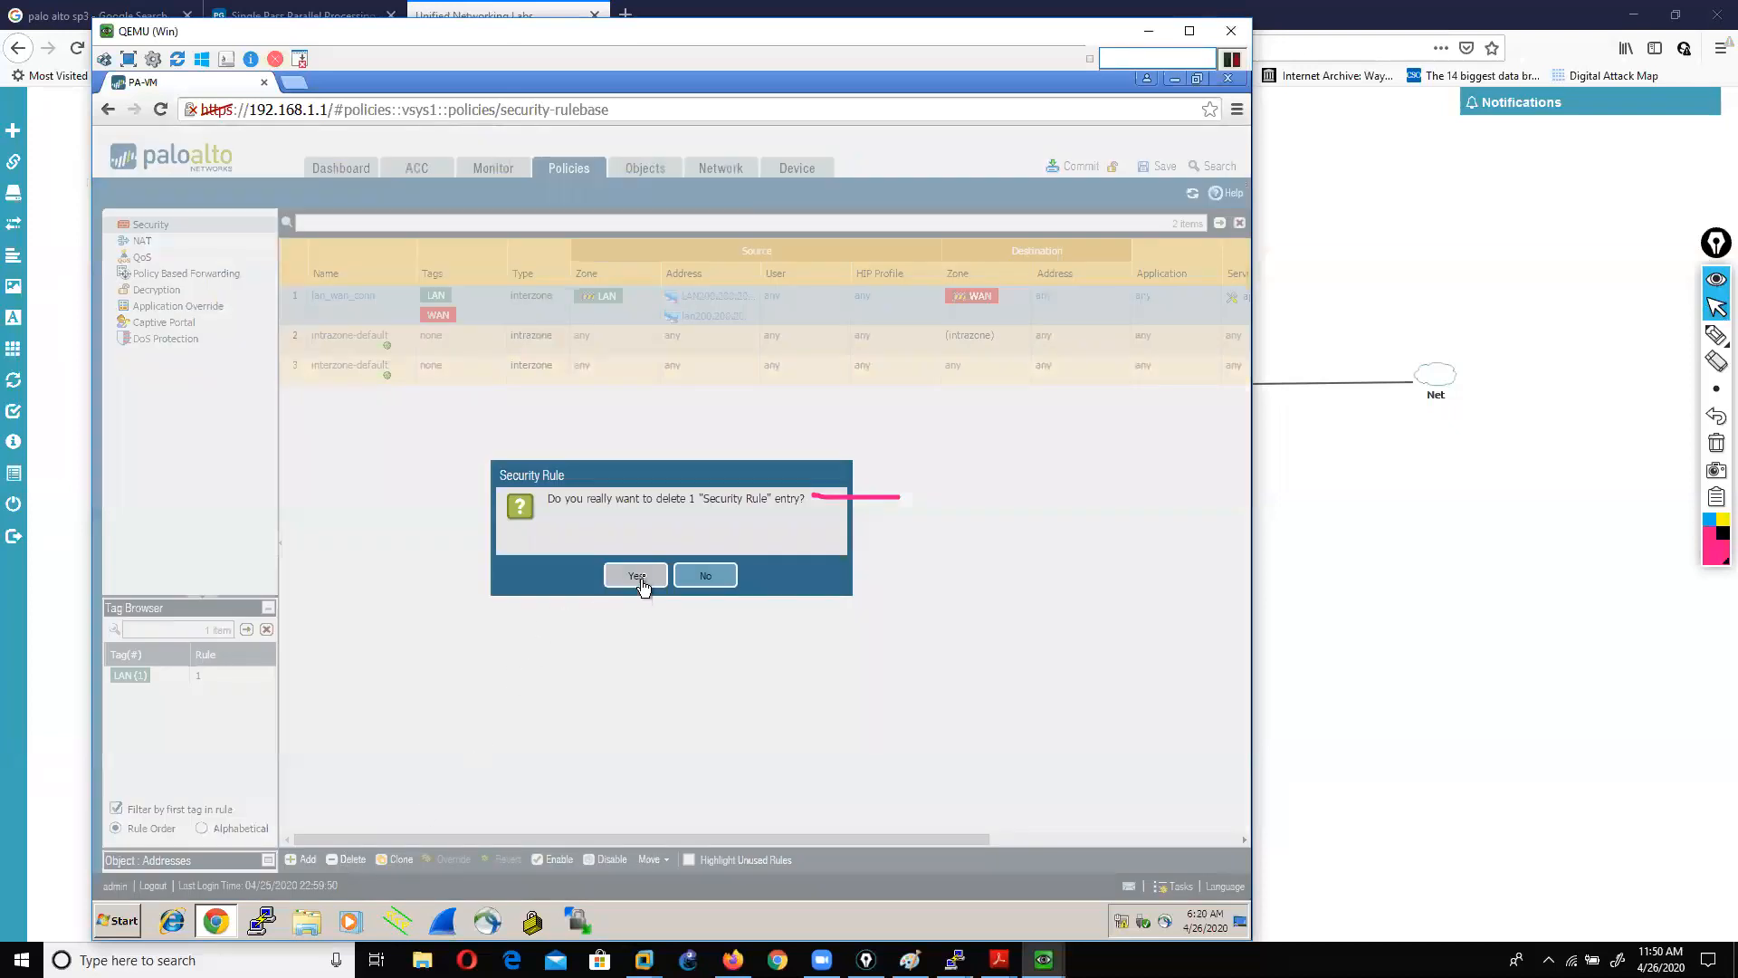
left_click(705, 576)
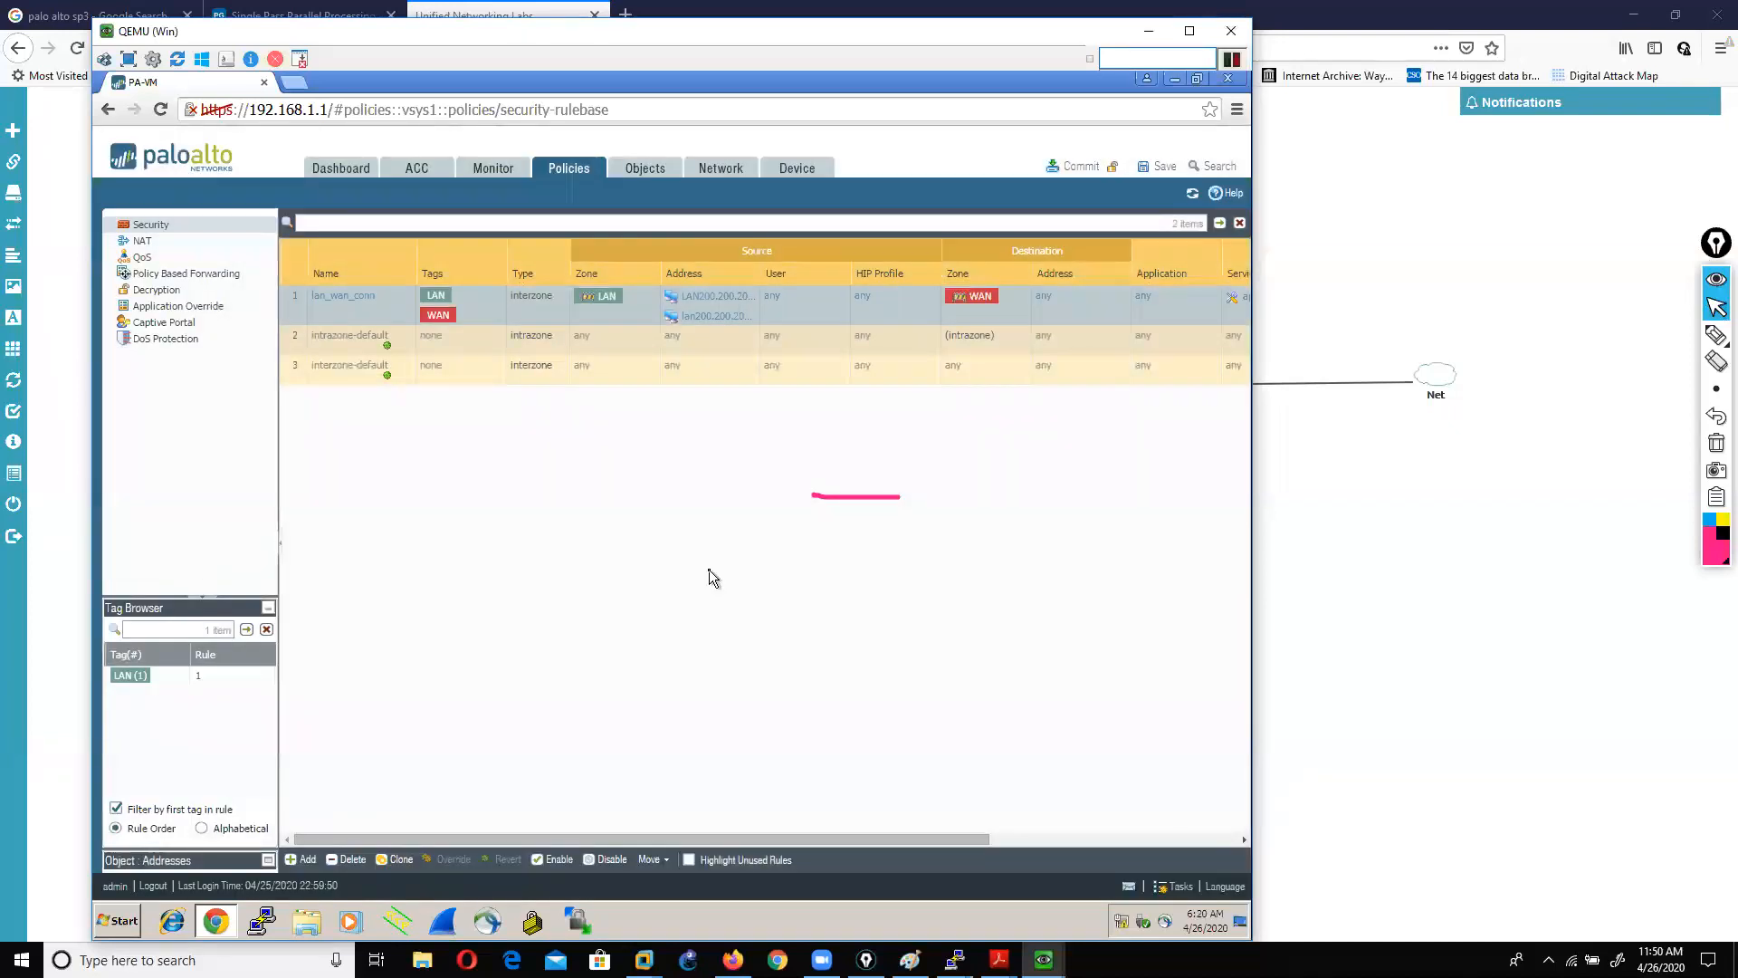
left_click(333, 297)
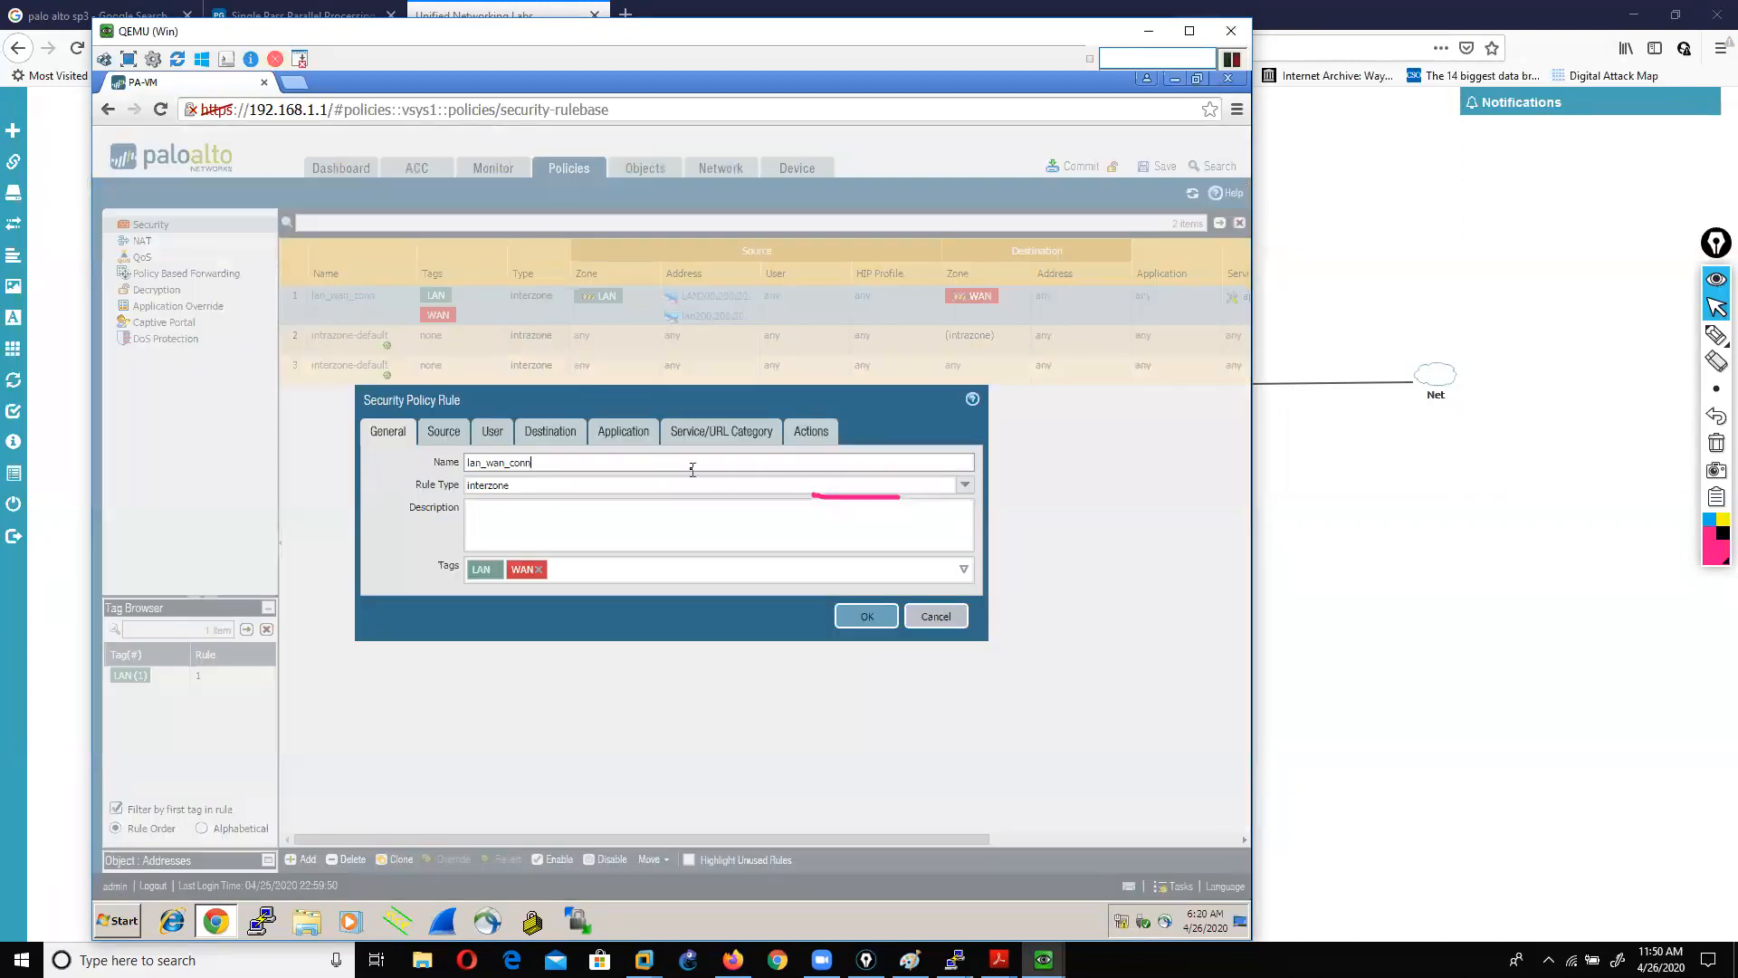
left_click(1717, 442)
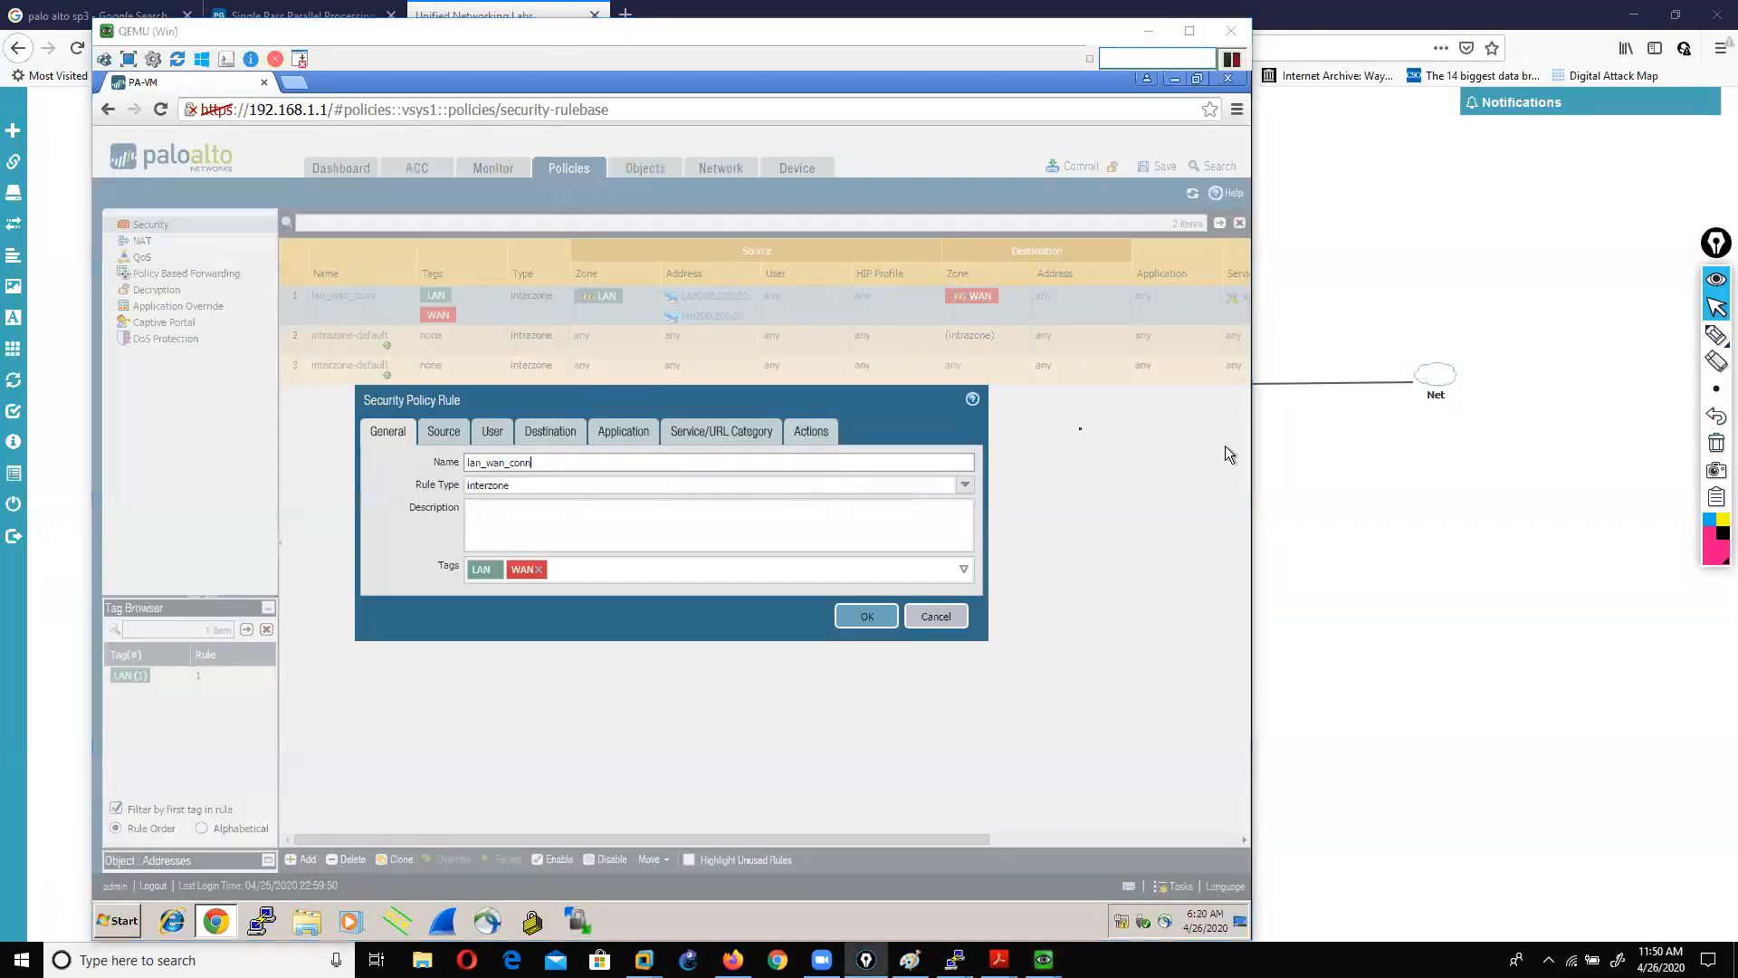
left_click(812, 431)
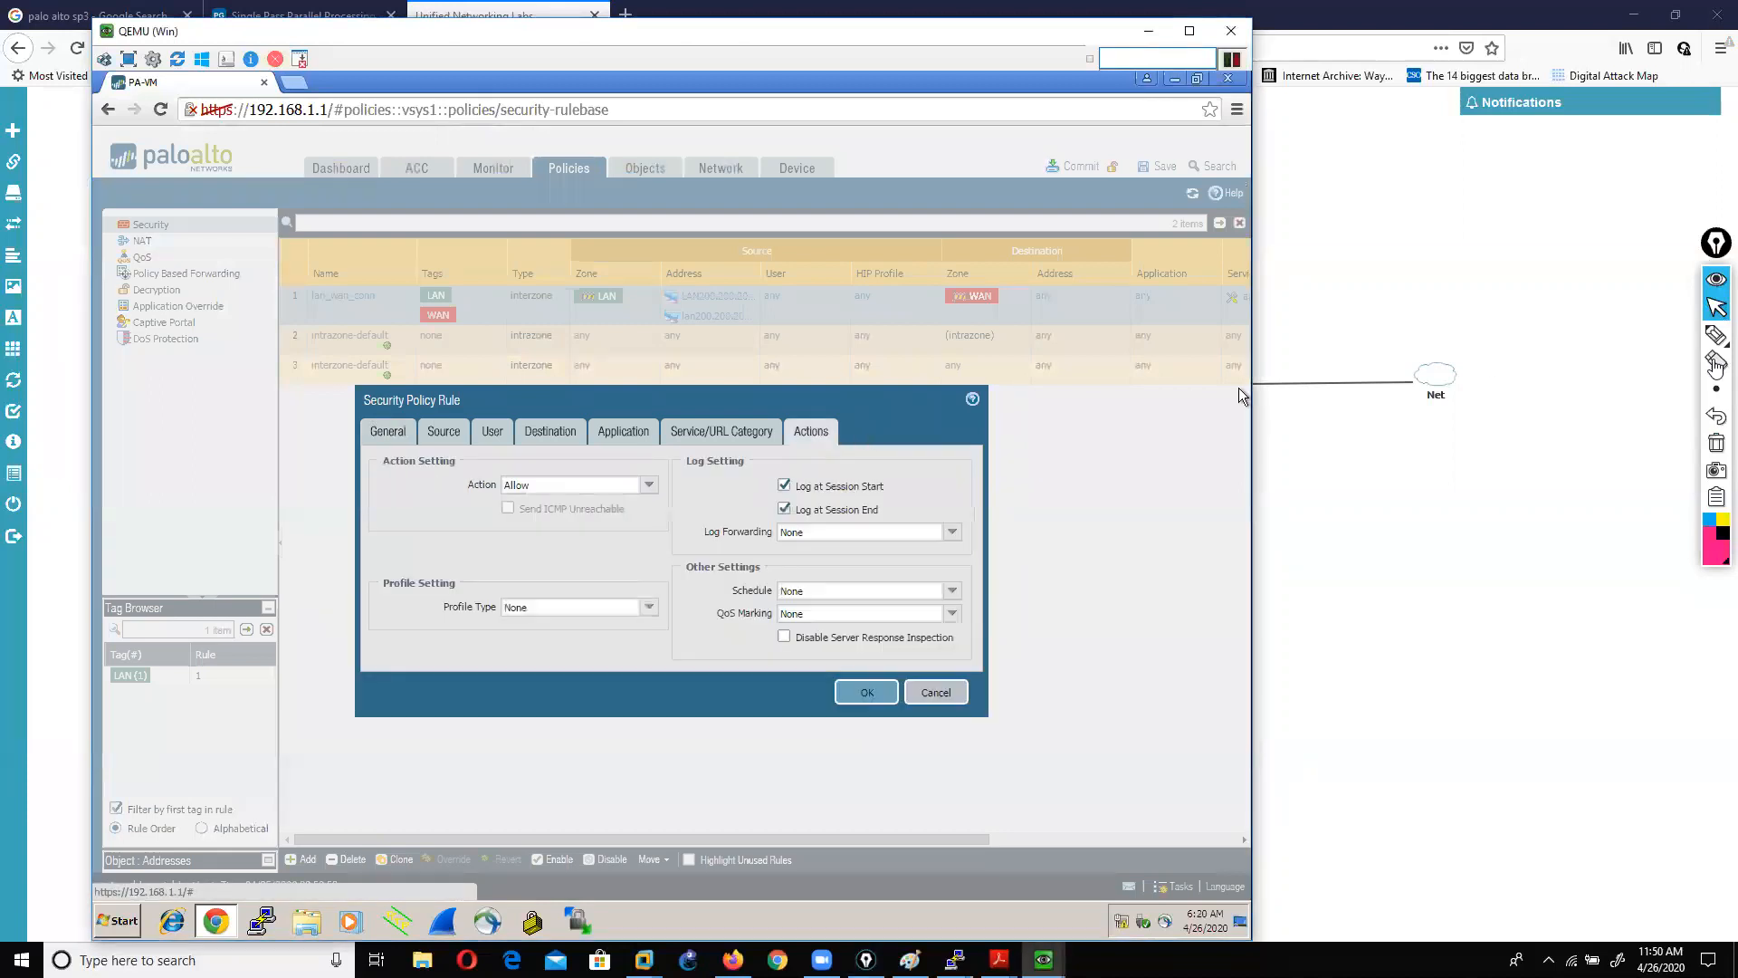
left_click(1686, 337)
left_click_drag(447, 491, 520, 499)
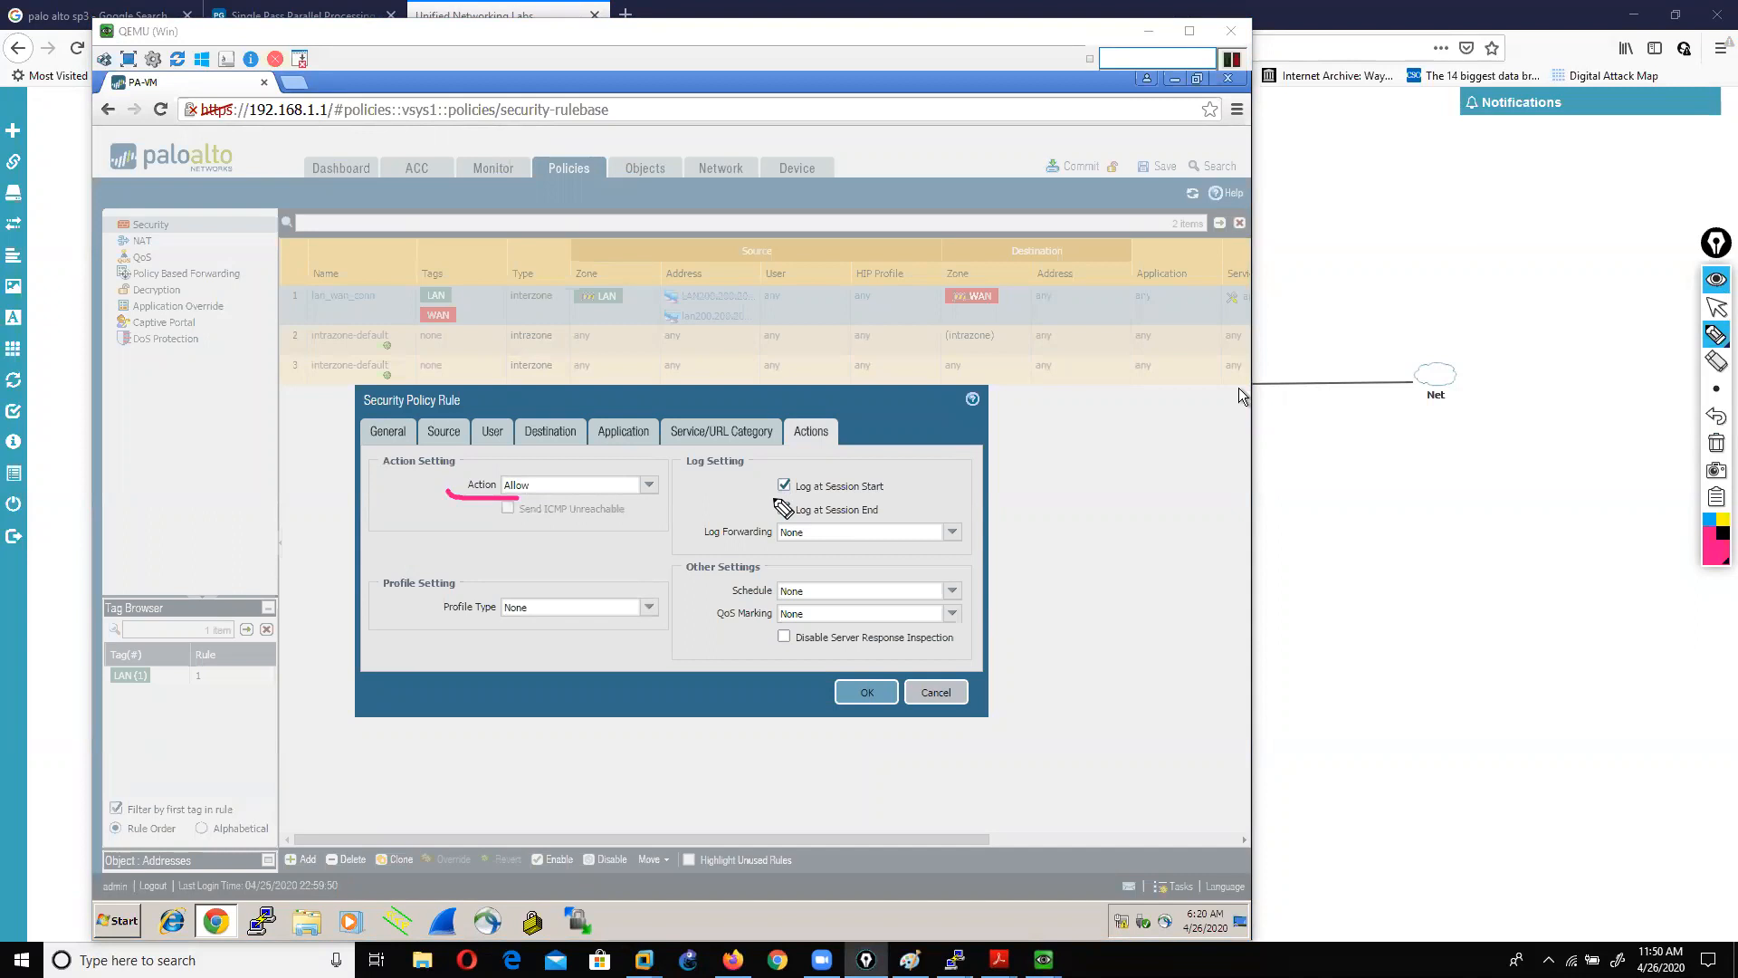
left_click_drag(810, 496, 860, 499)
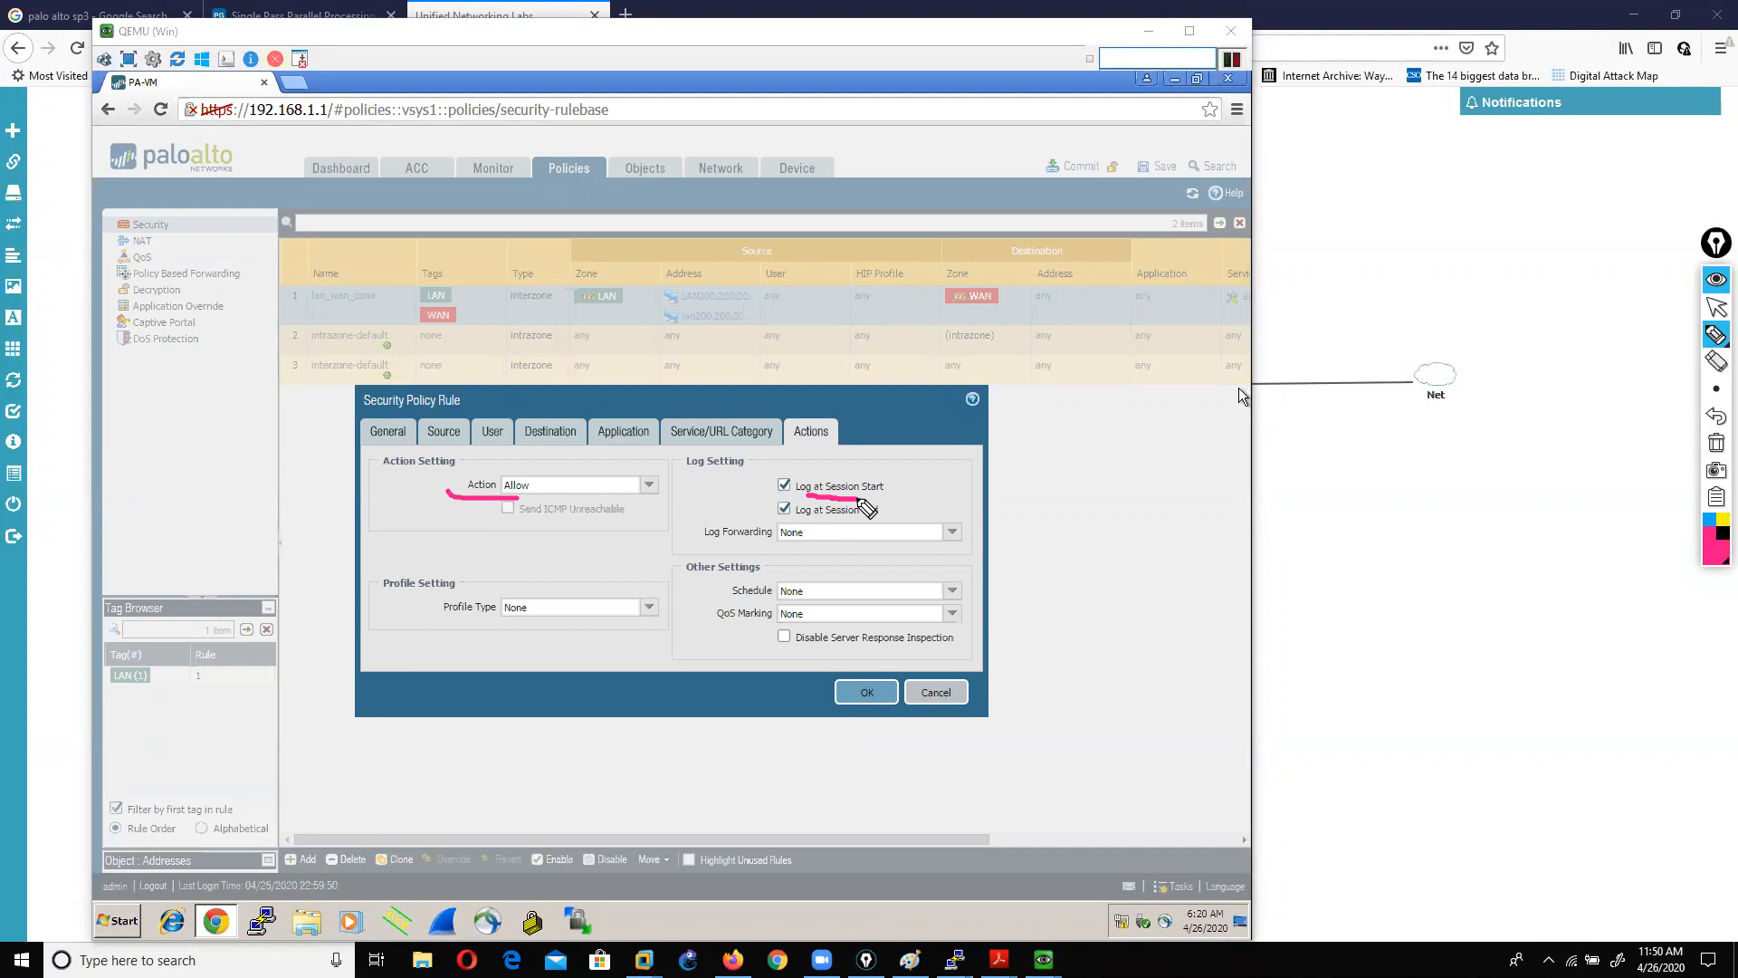
left_click_drag(819, 522, 898, 525)
left_click_drag(762, 527, 791, 529)
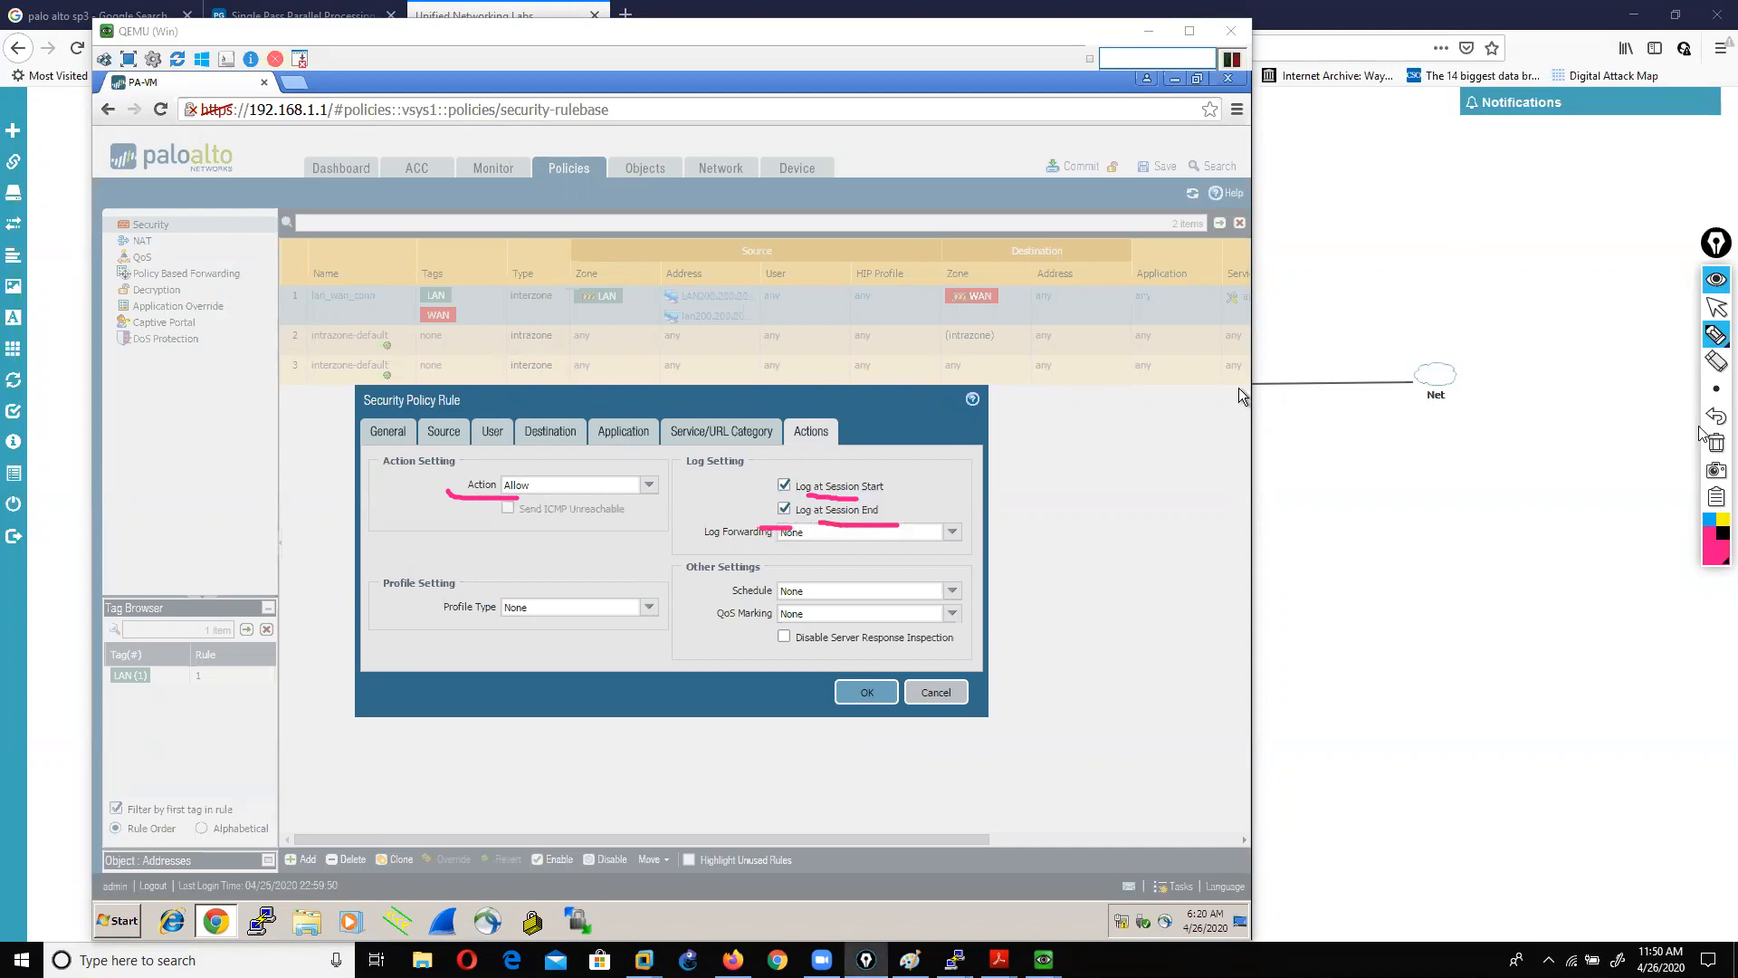
left_click(1716, 442)
left_click(1716, 308)
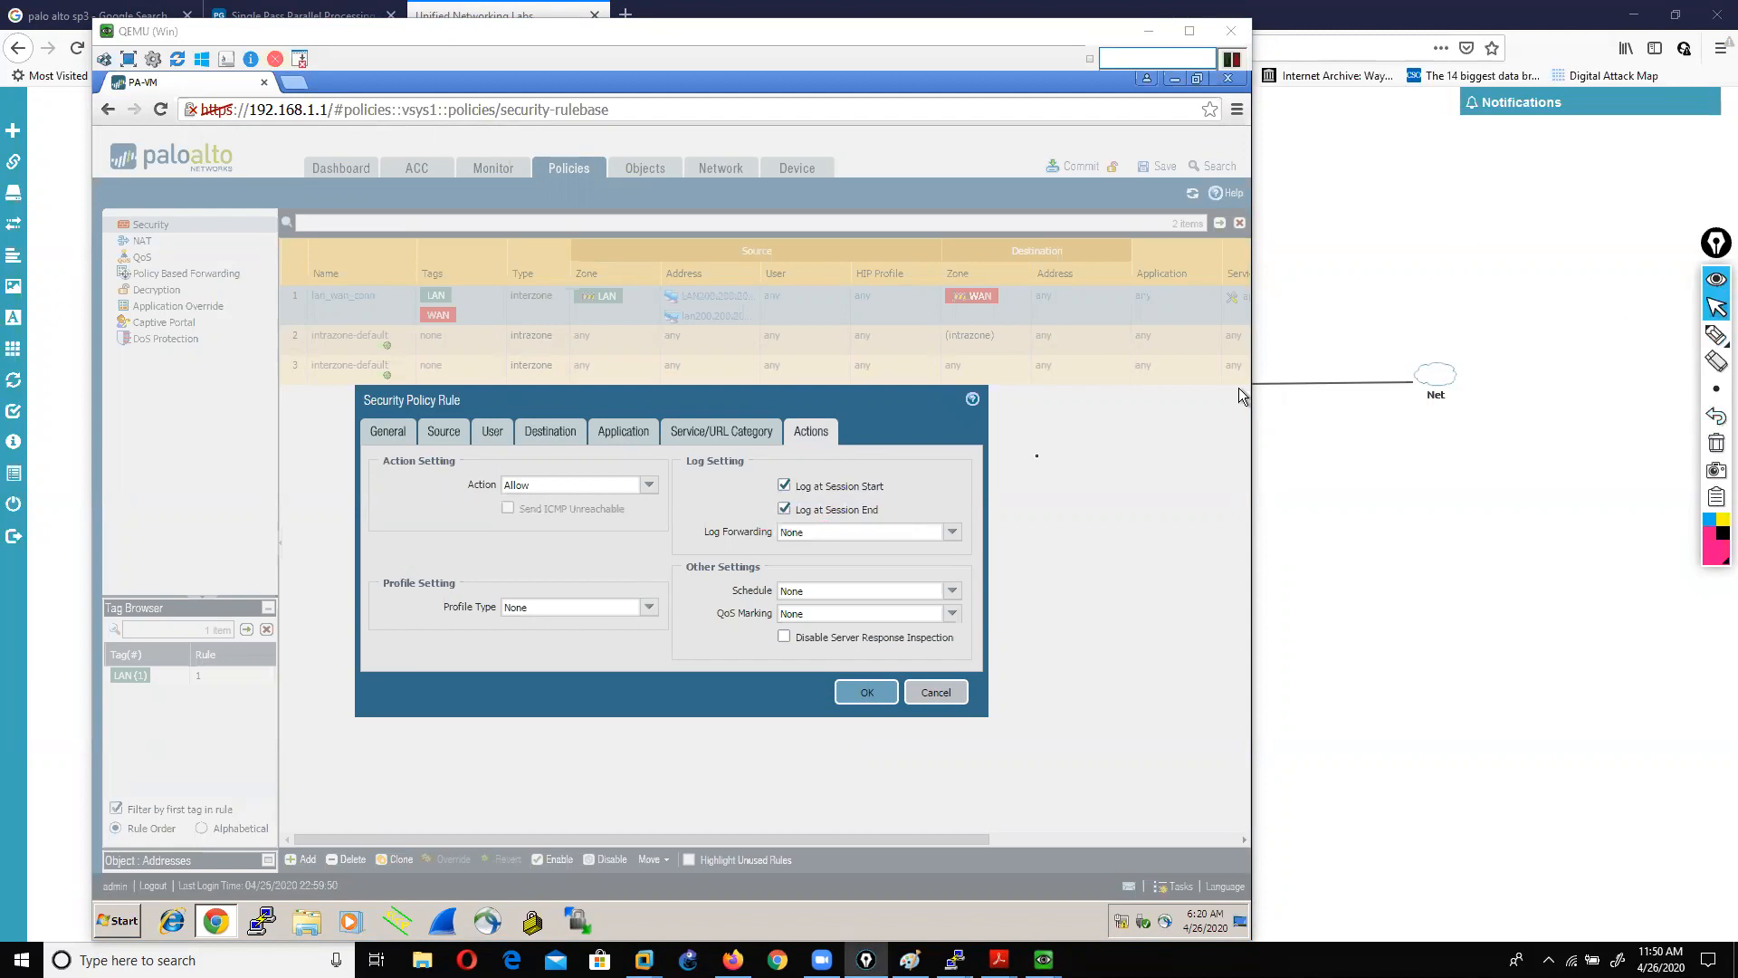
left_click(853, 691)
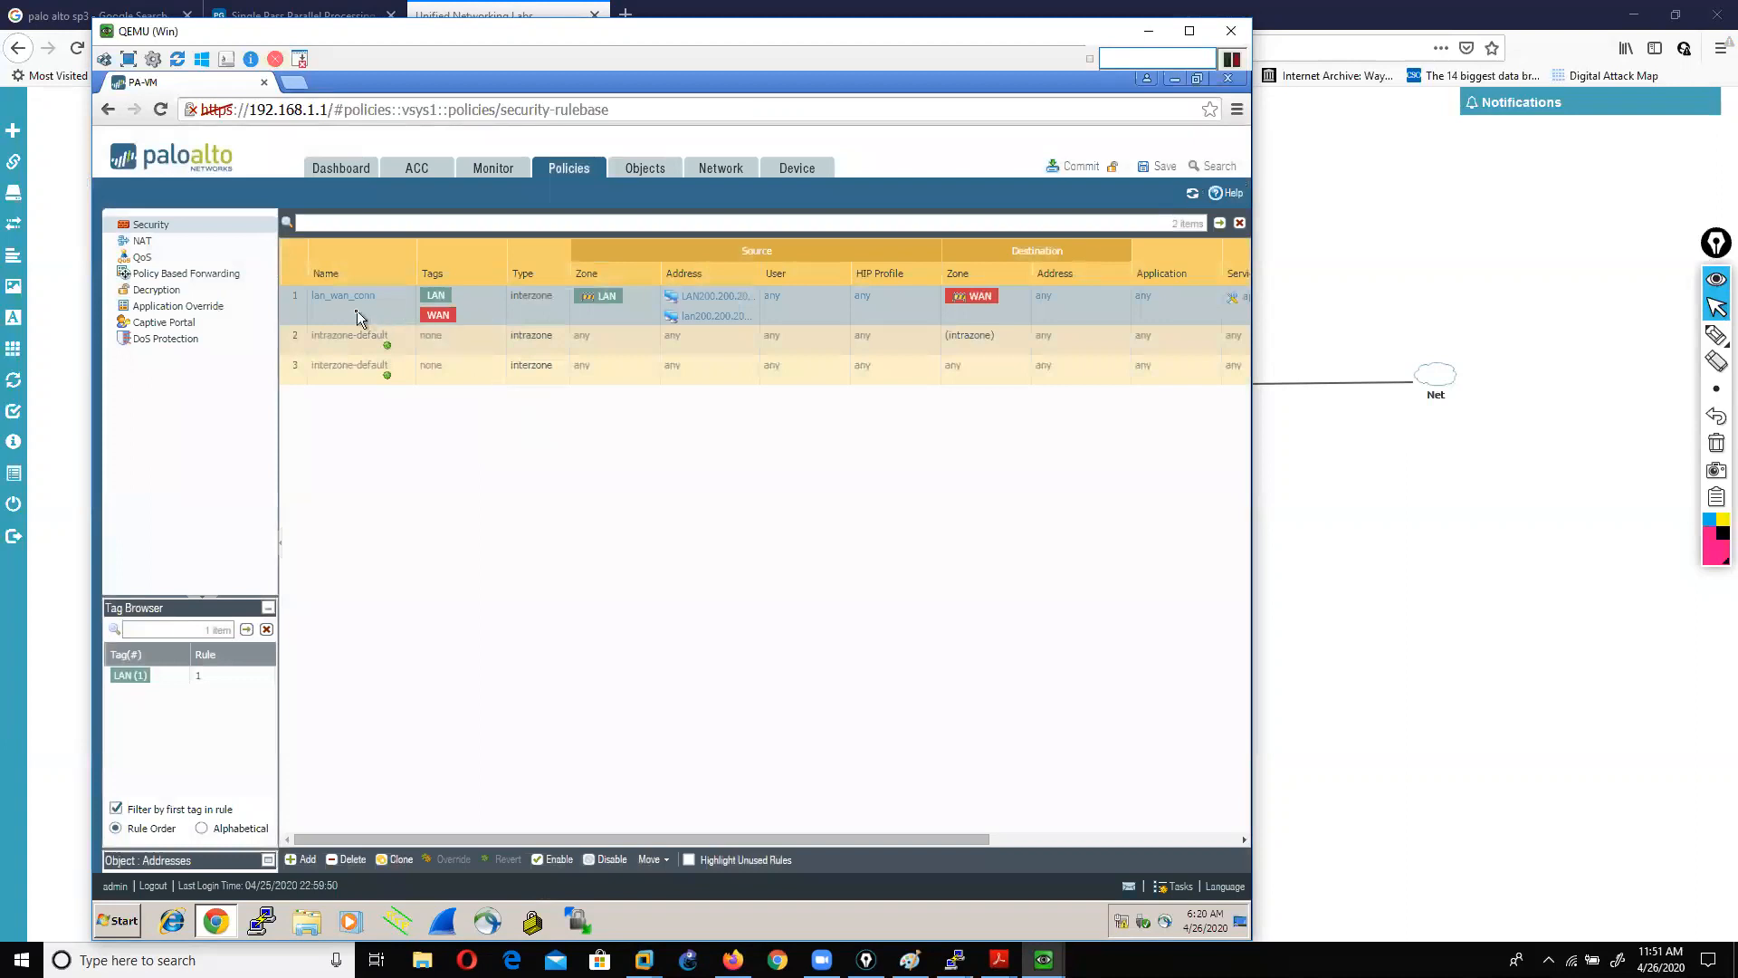
Step: Enable lan_wan_conn, commit the configuration, close the success report, and return to the EVE-NG topology
left_click(542, 862)
left_click(1093, 171)
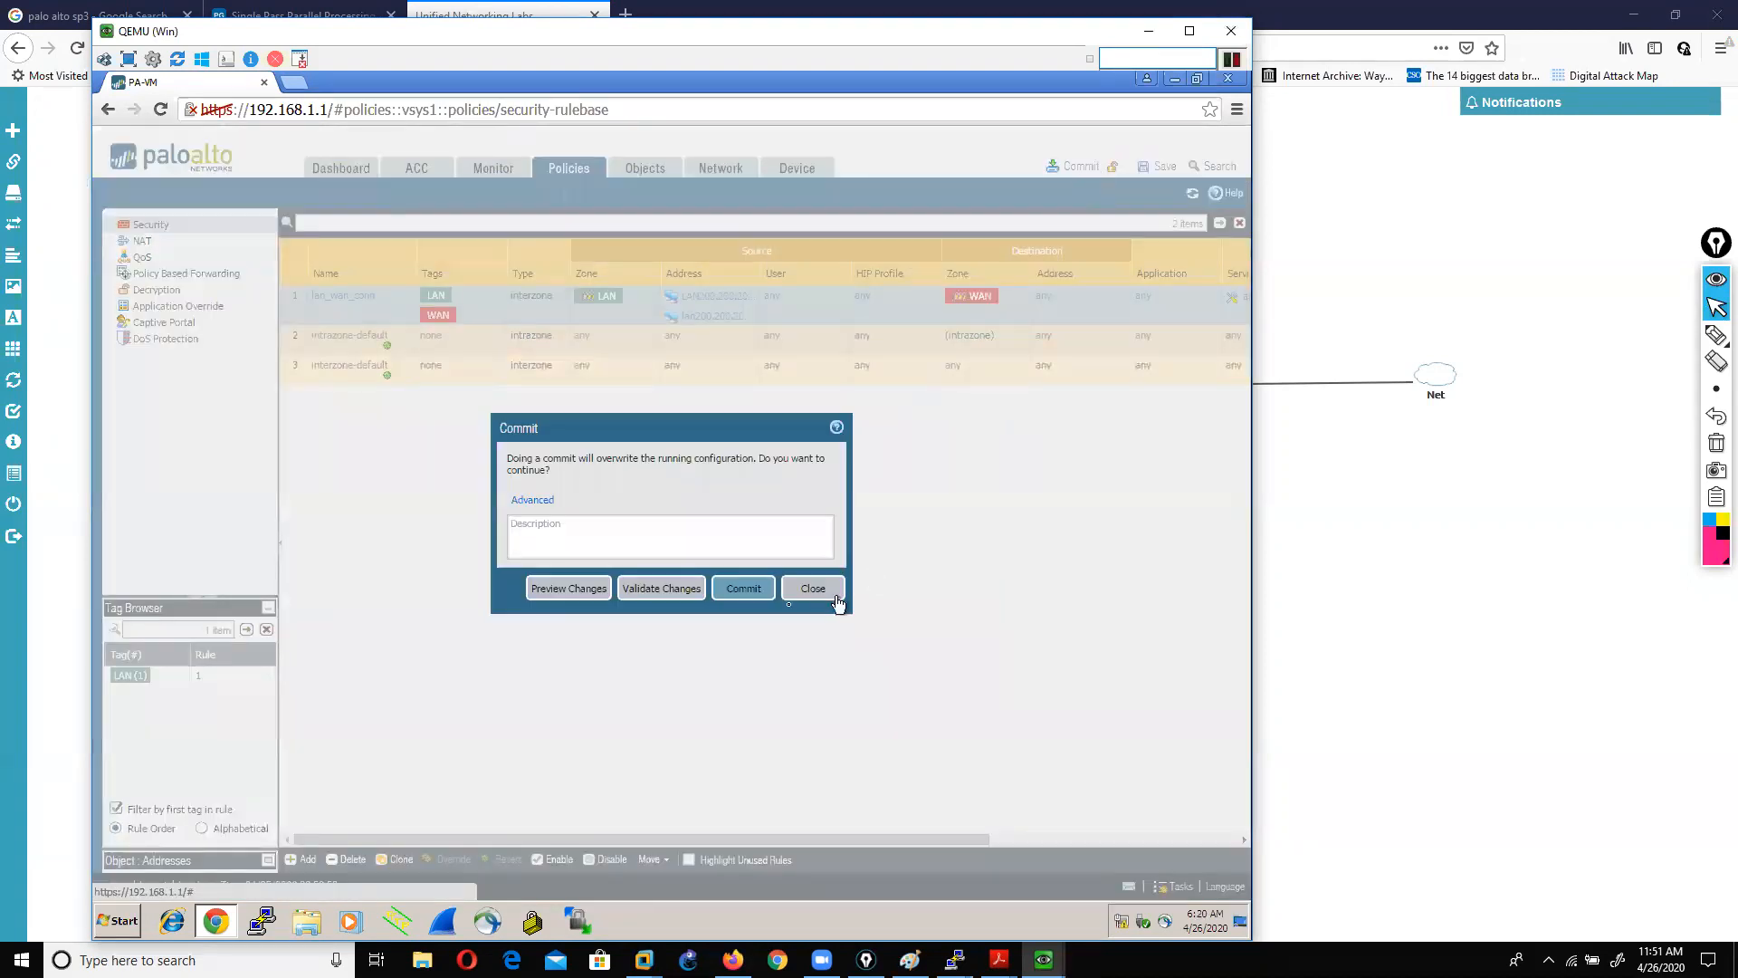
left_click(730, 587)
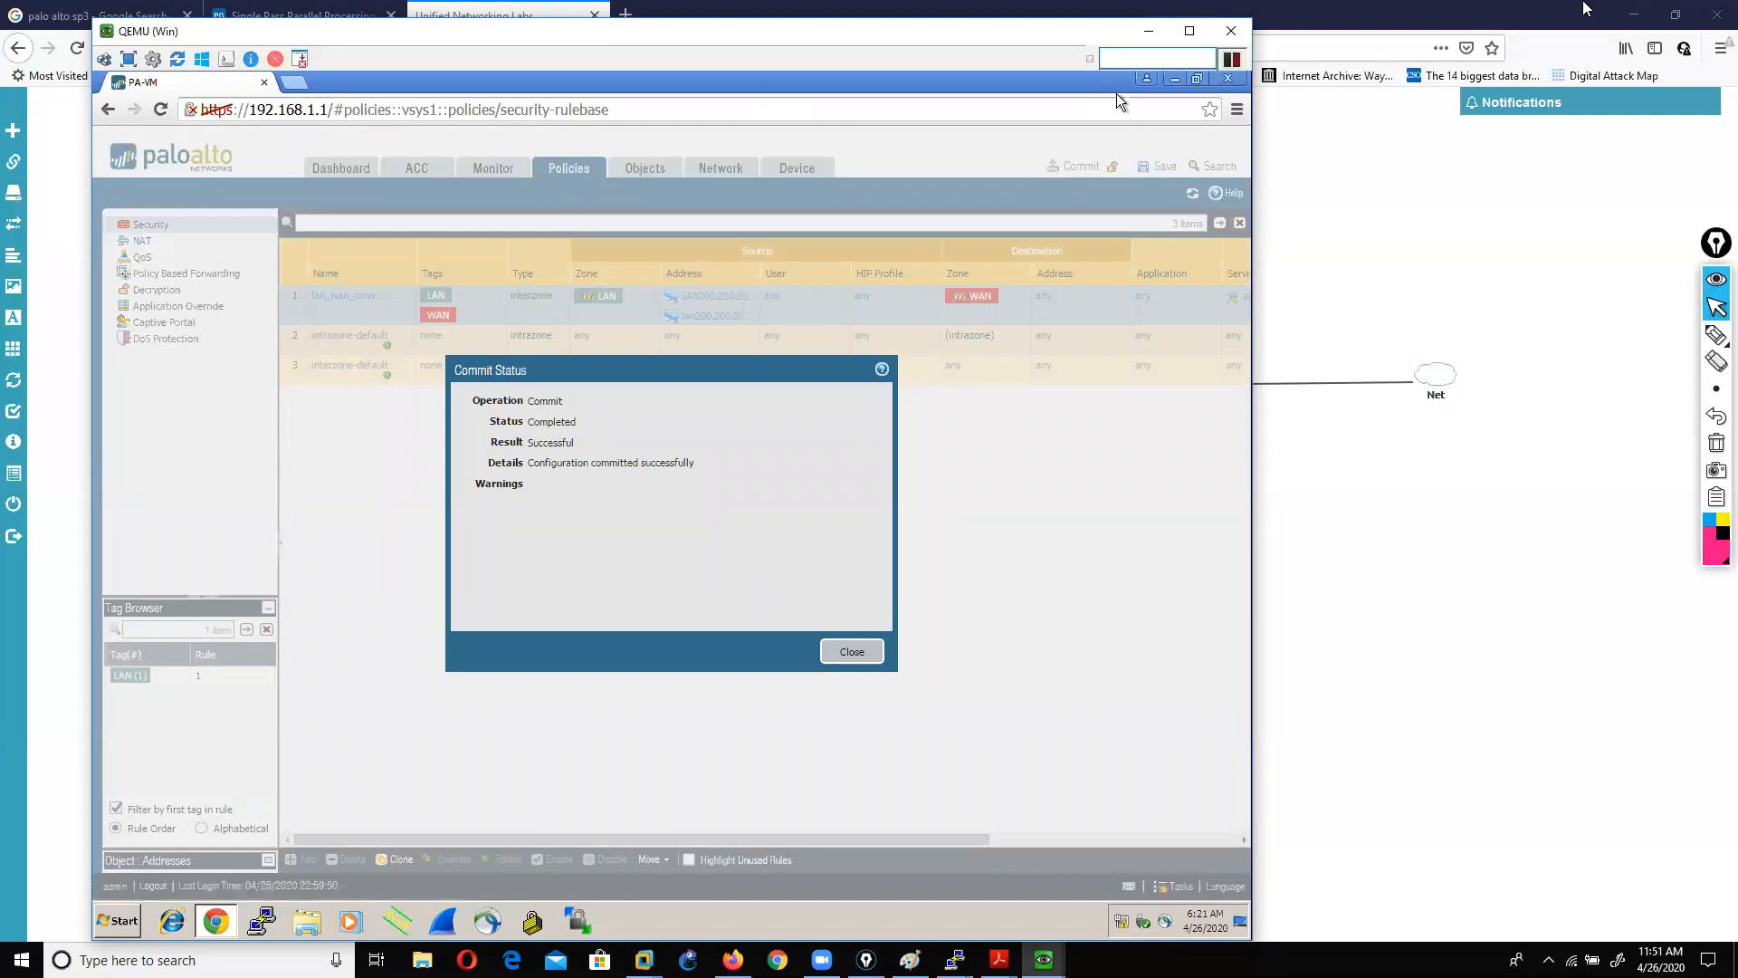
left_click(851, 652)
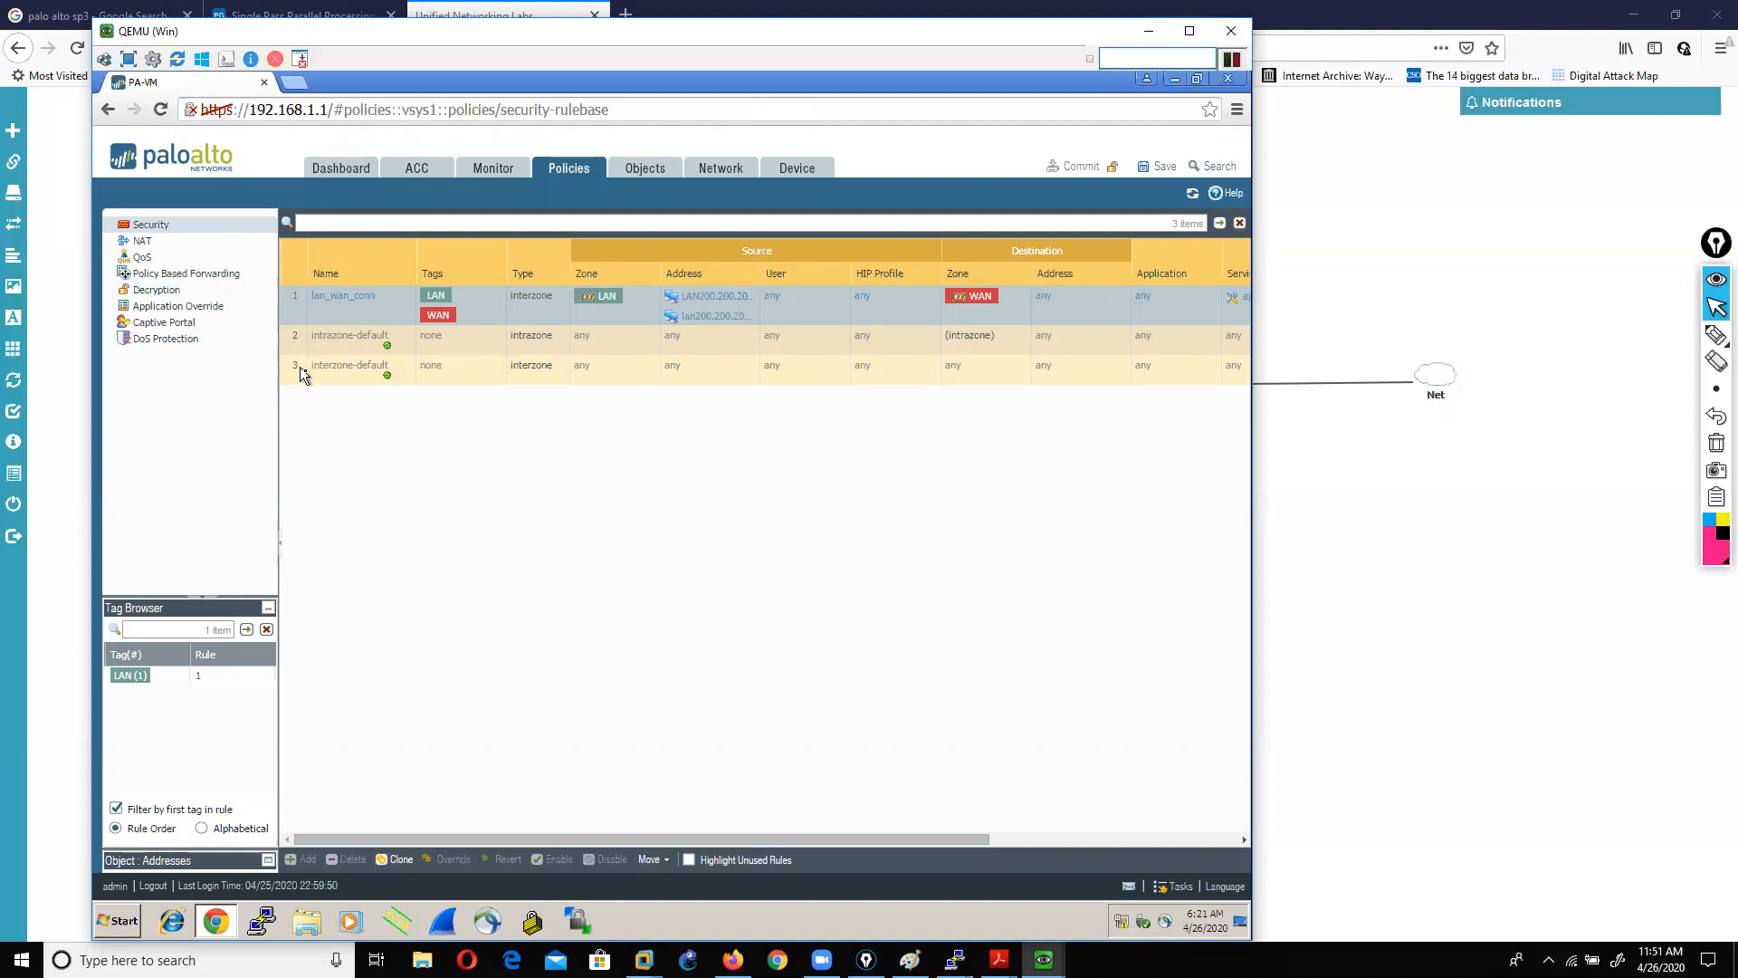
left_click(1456, 660)
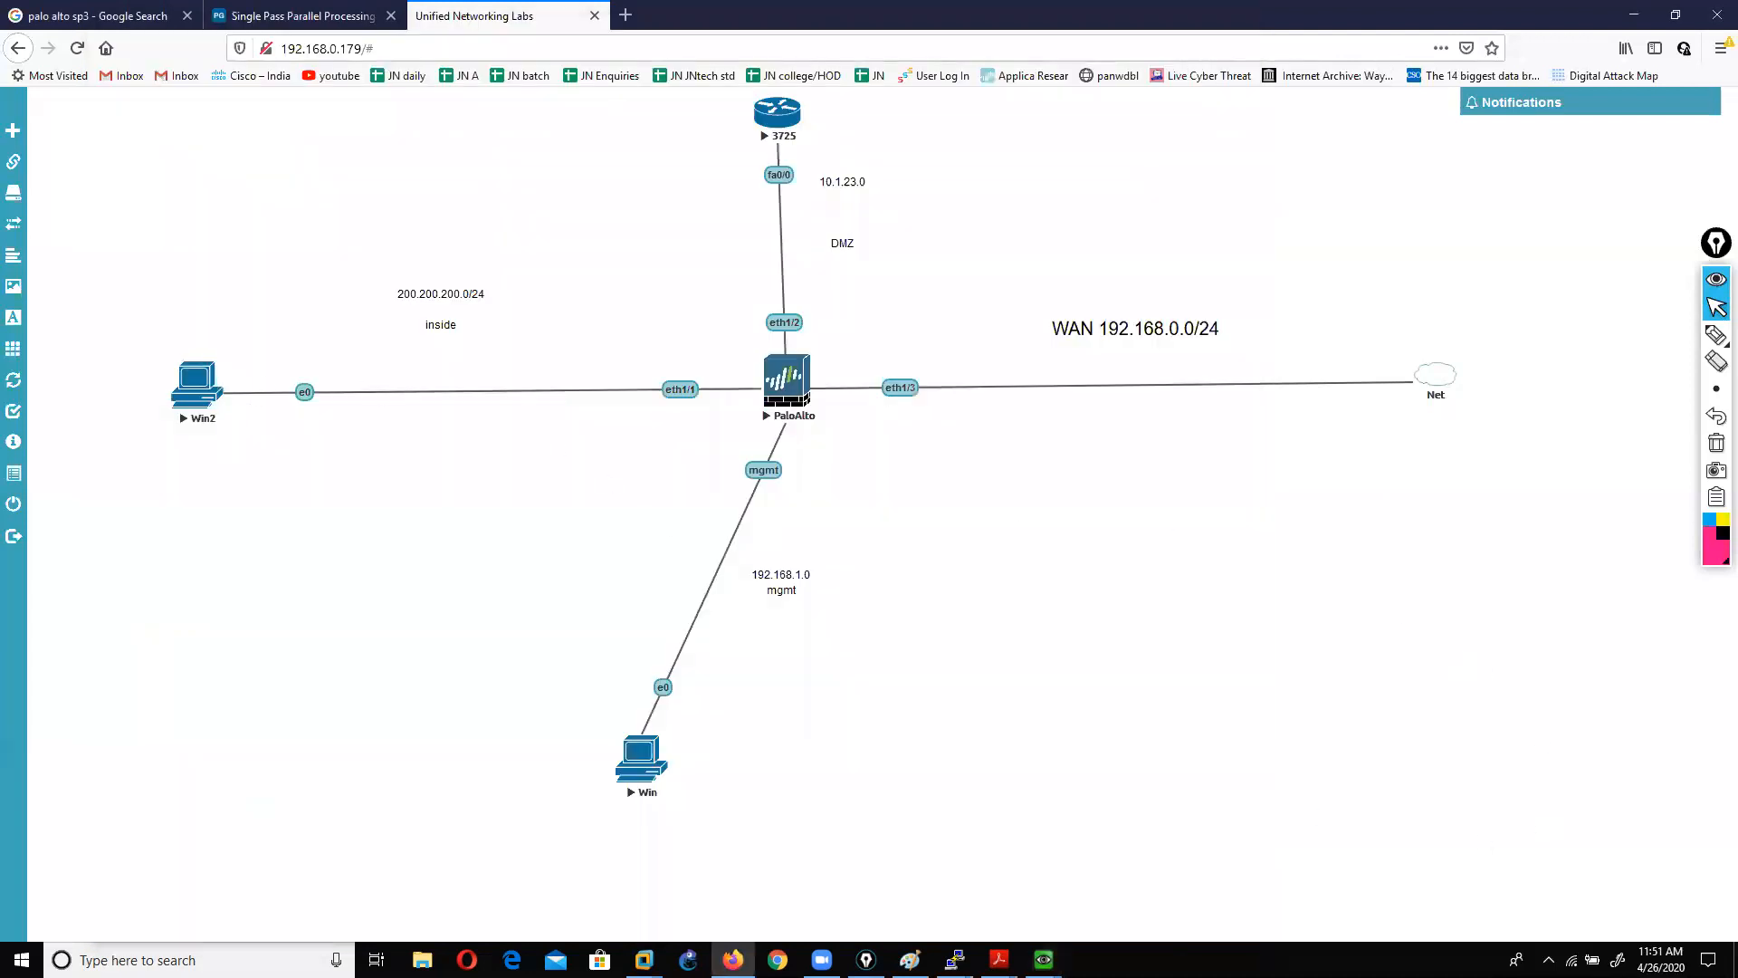
Step: Launch Firefox in the Win2 VM and load google.com
mouse_move(1044, 959)
left_click(1177, 889)
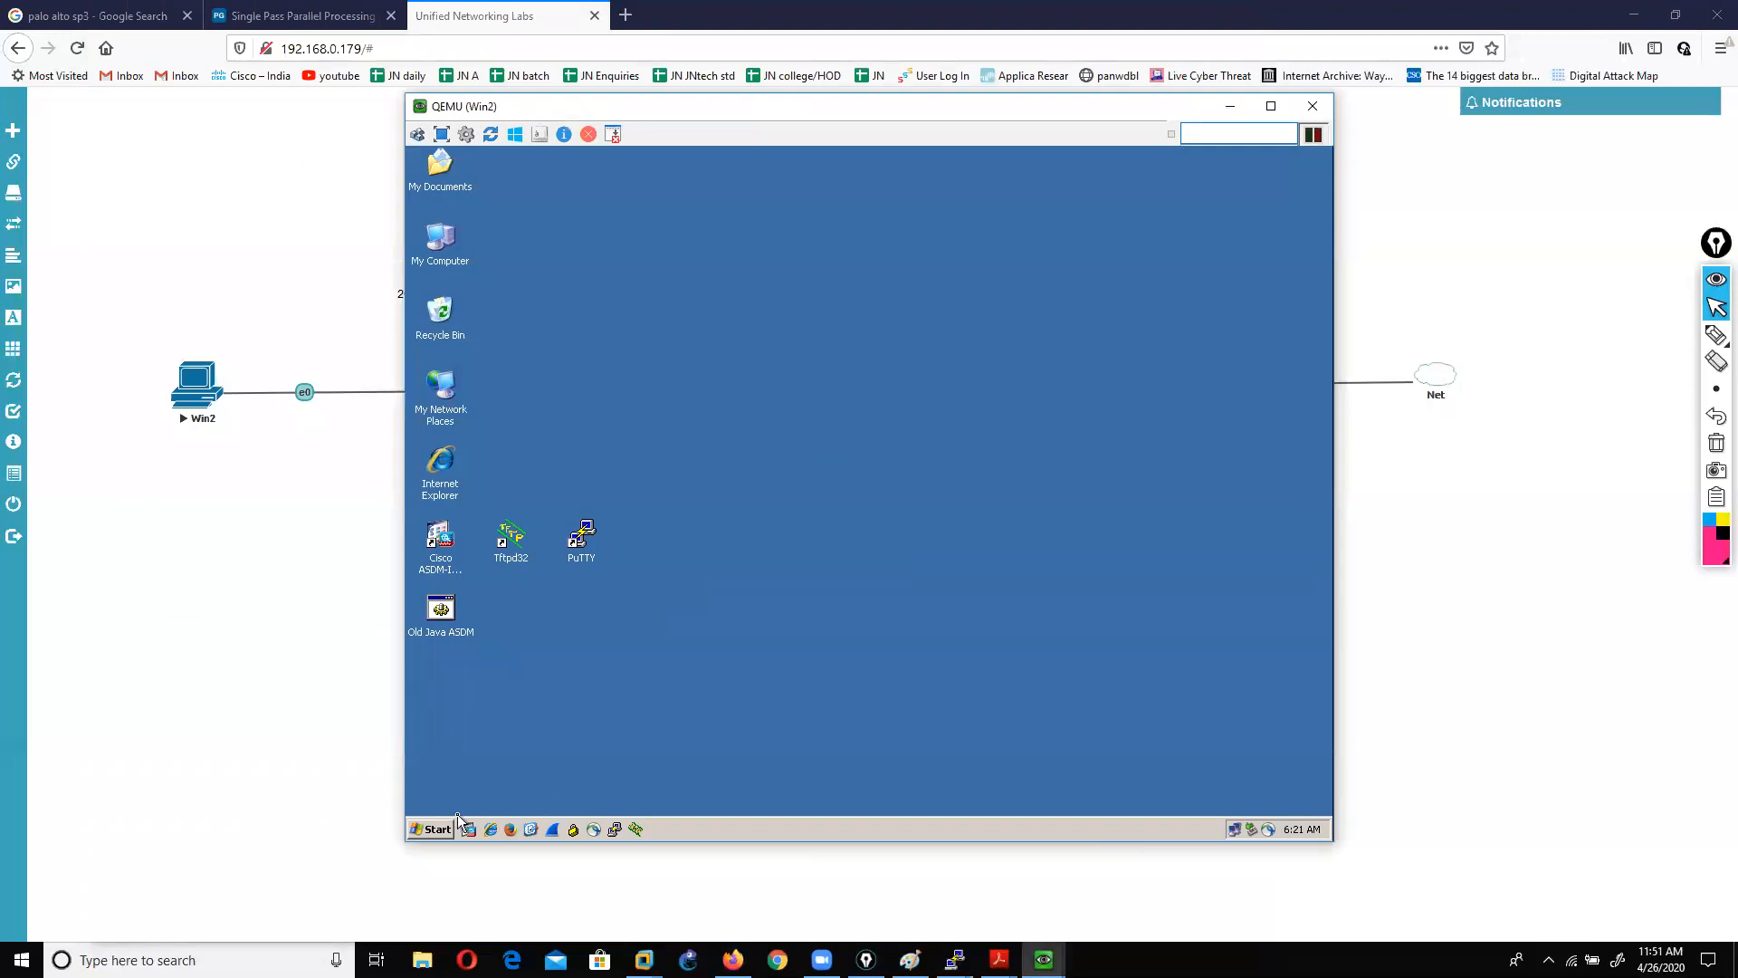
left_click(512, 830)
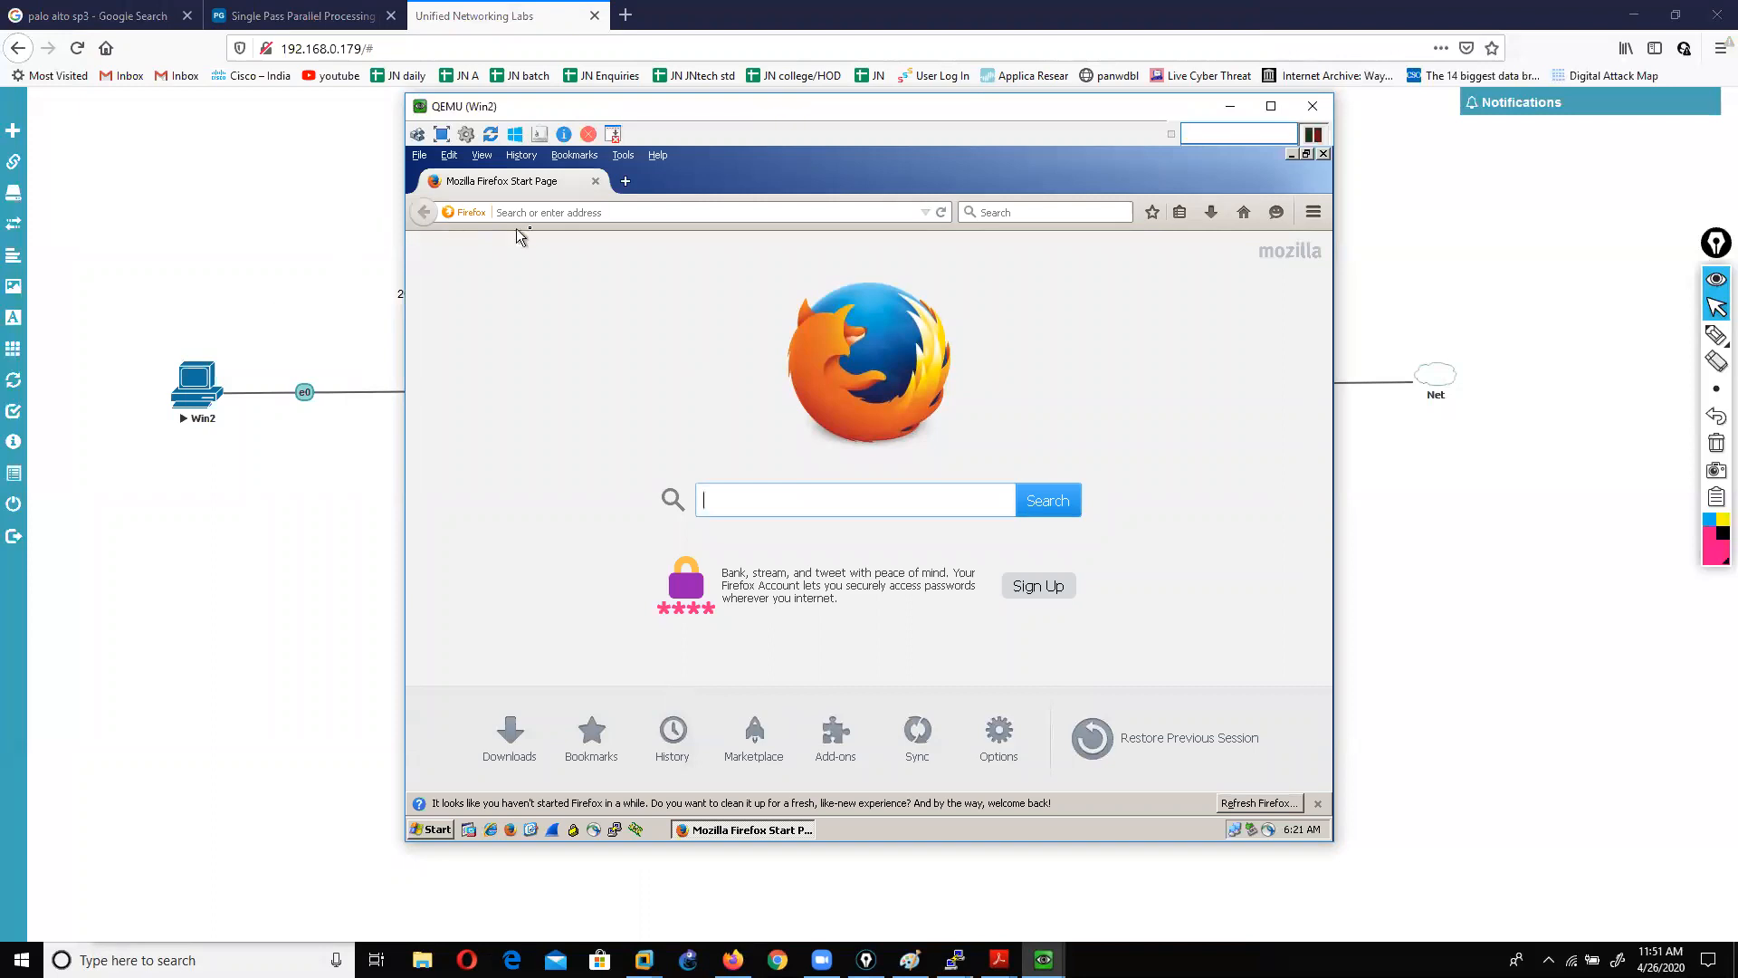
left_click(577, 212)
type("googl")
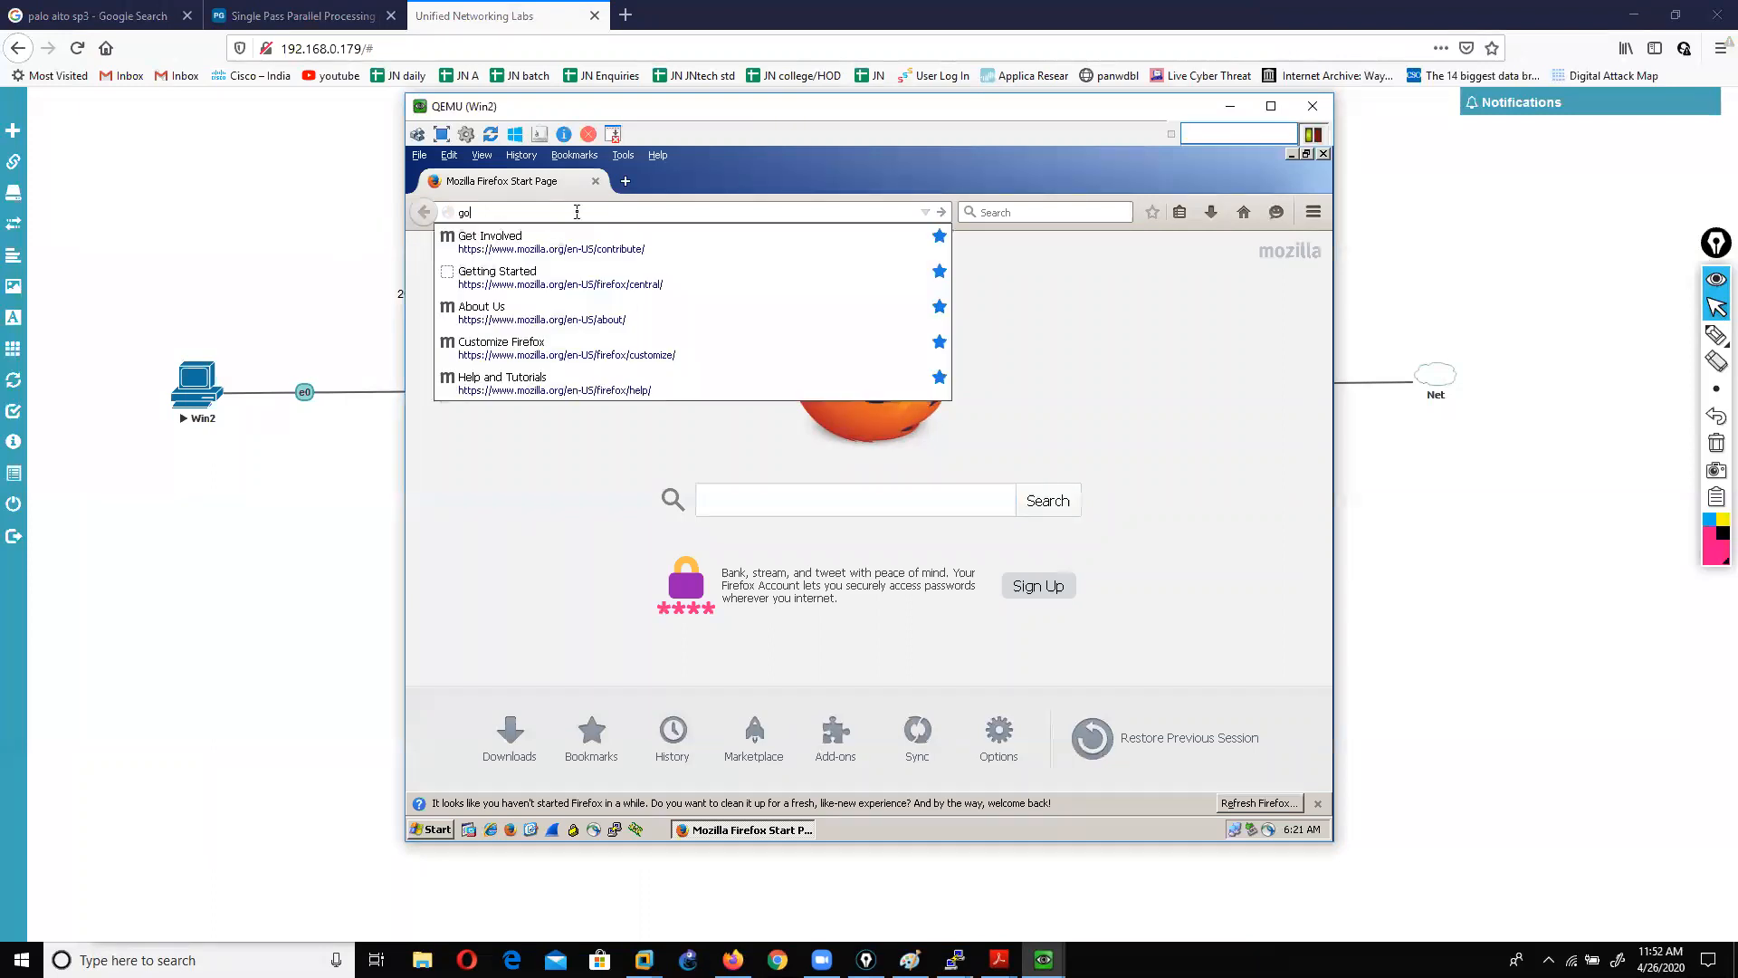
type("e.com")
key("Return")
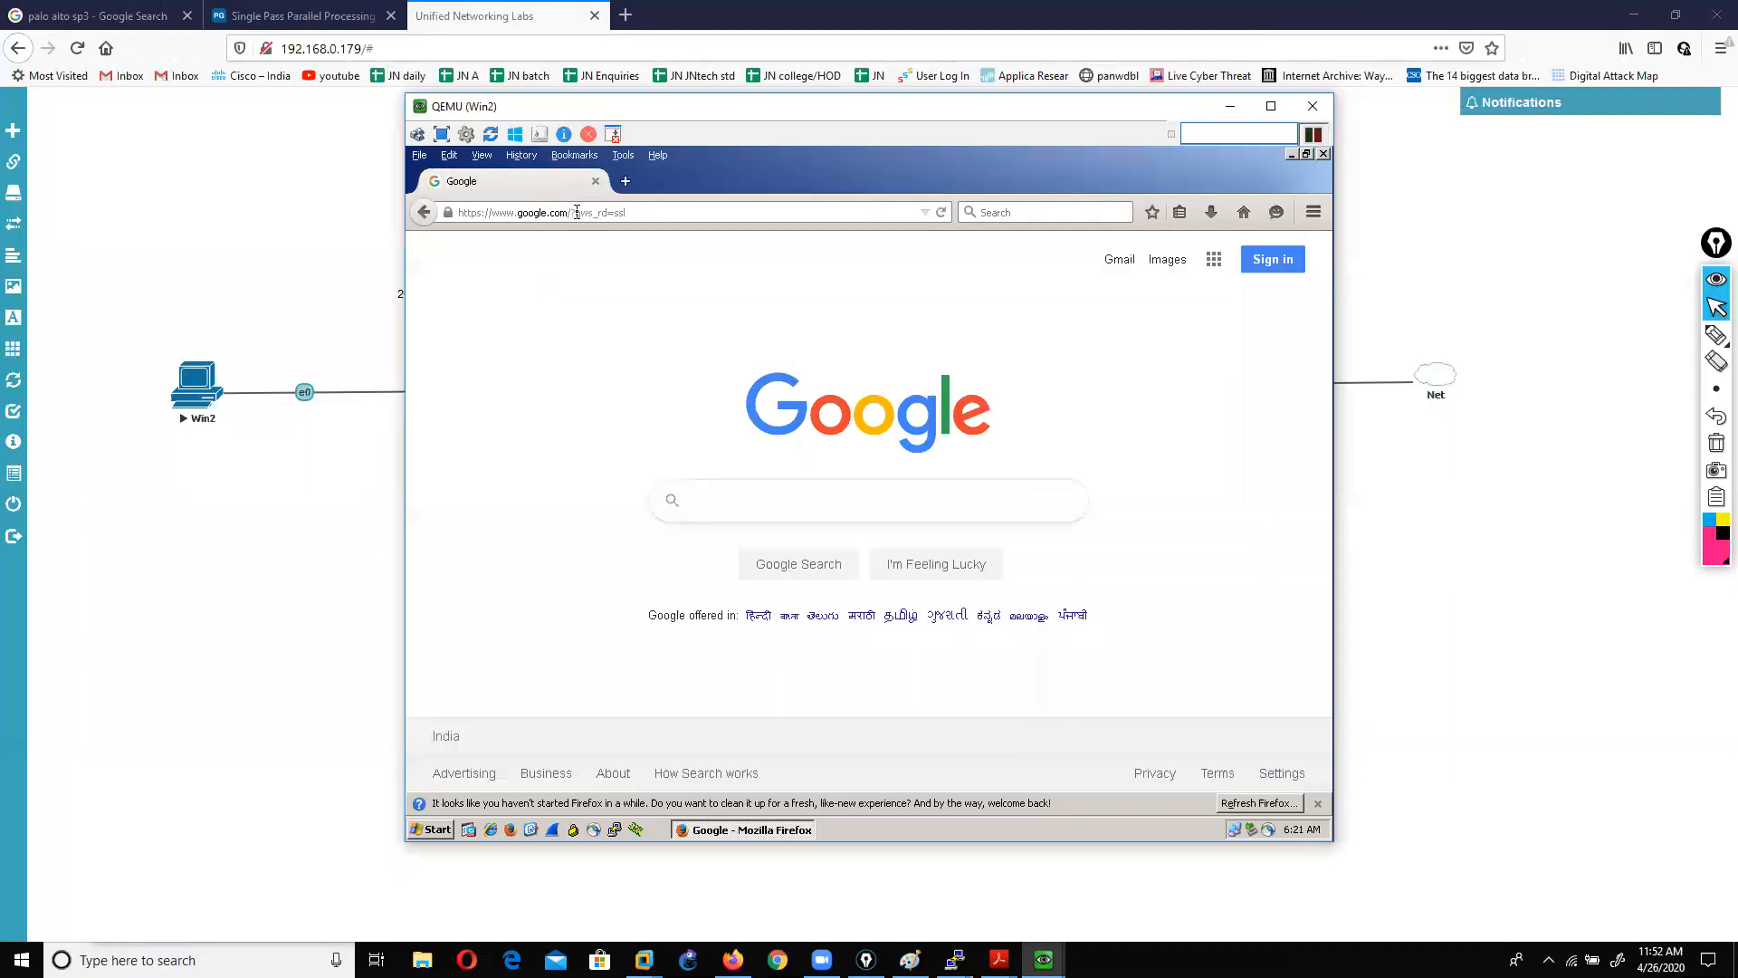
Step: Load facebook.com in a new tab, then switch back to the Google tab
left_click(625, 181)
left_click(642, 210)
type("fac")
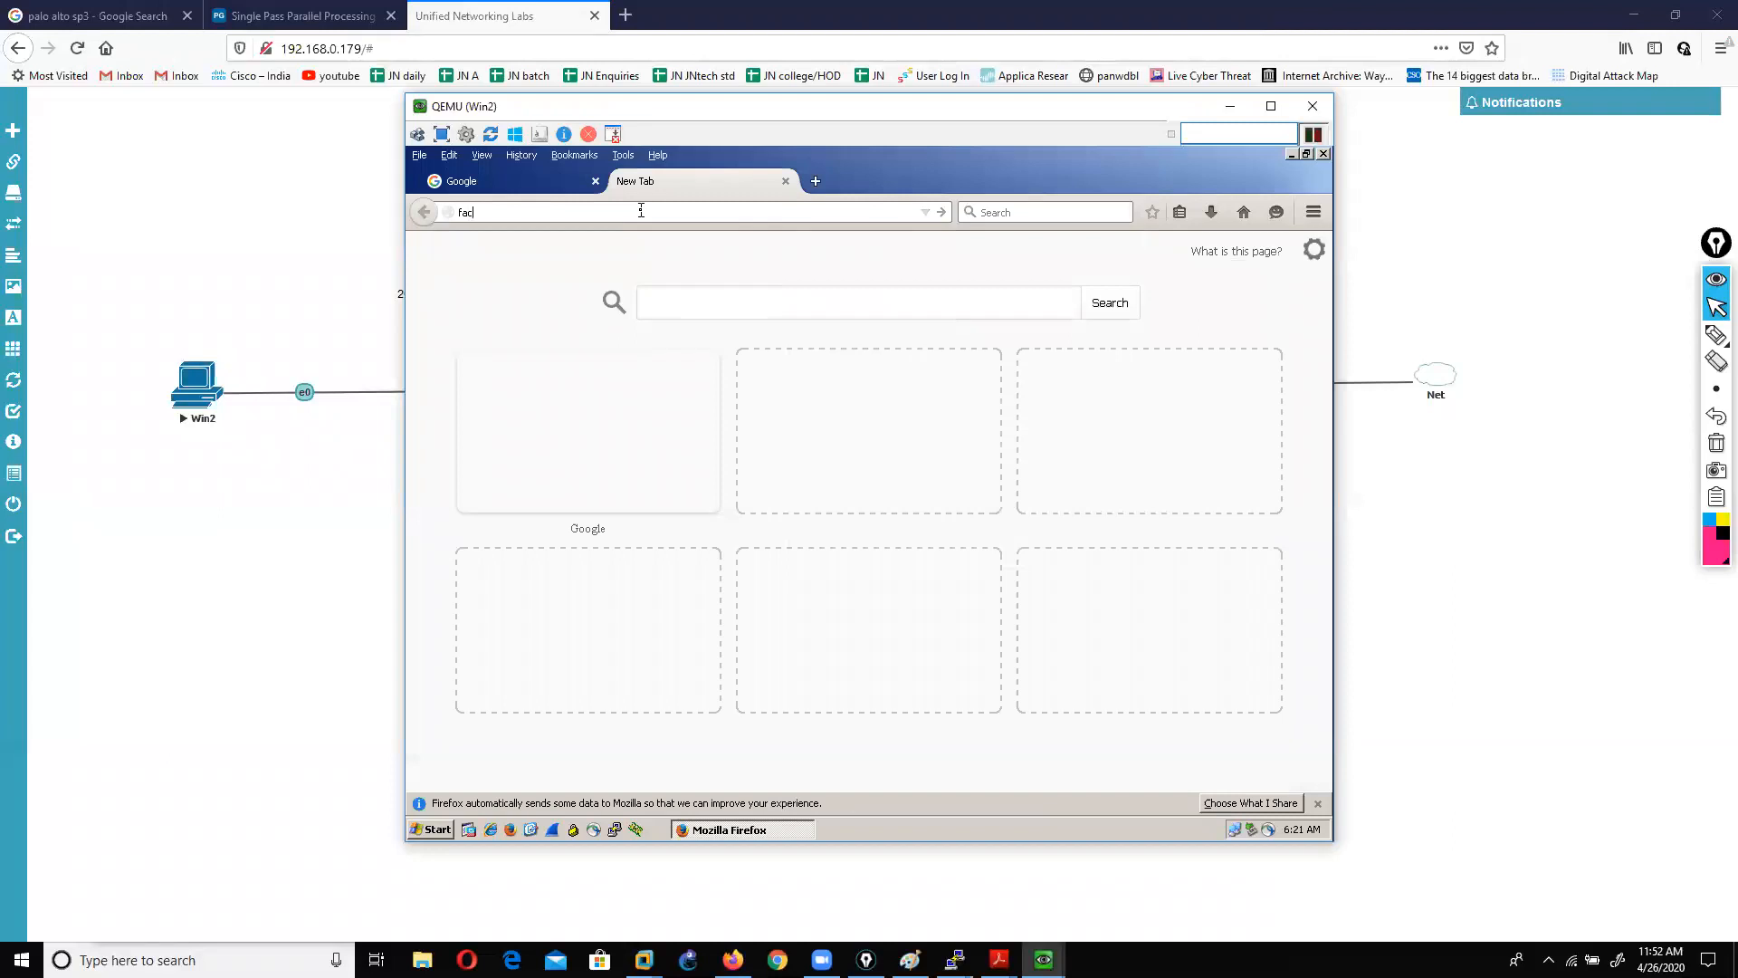
type("ebook.")
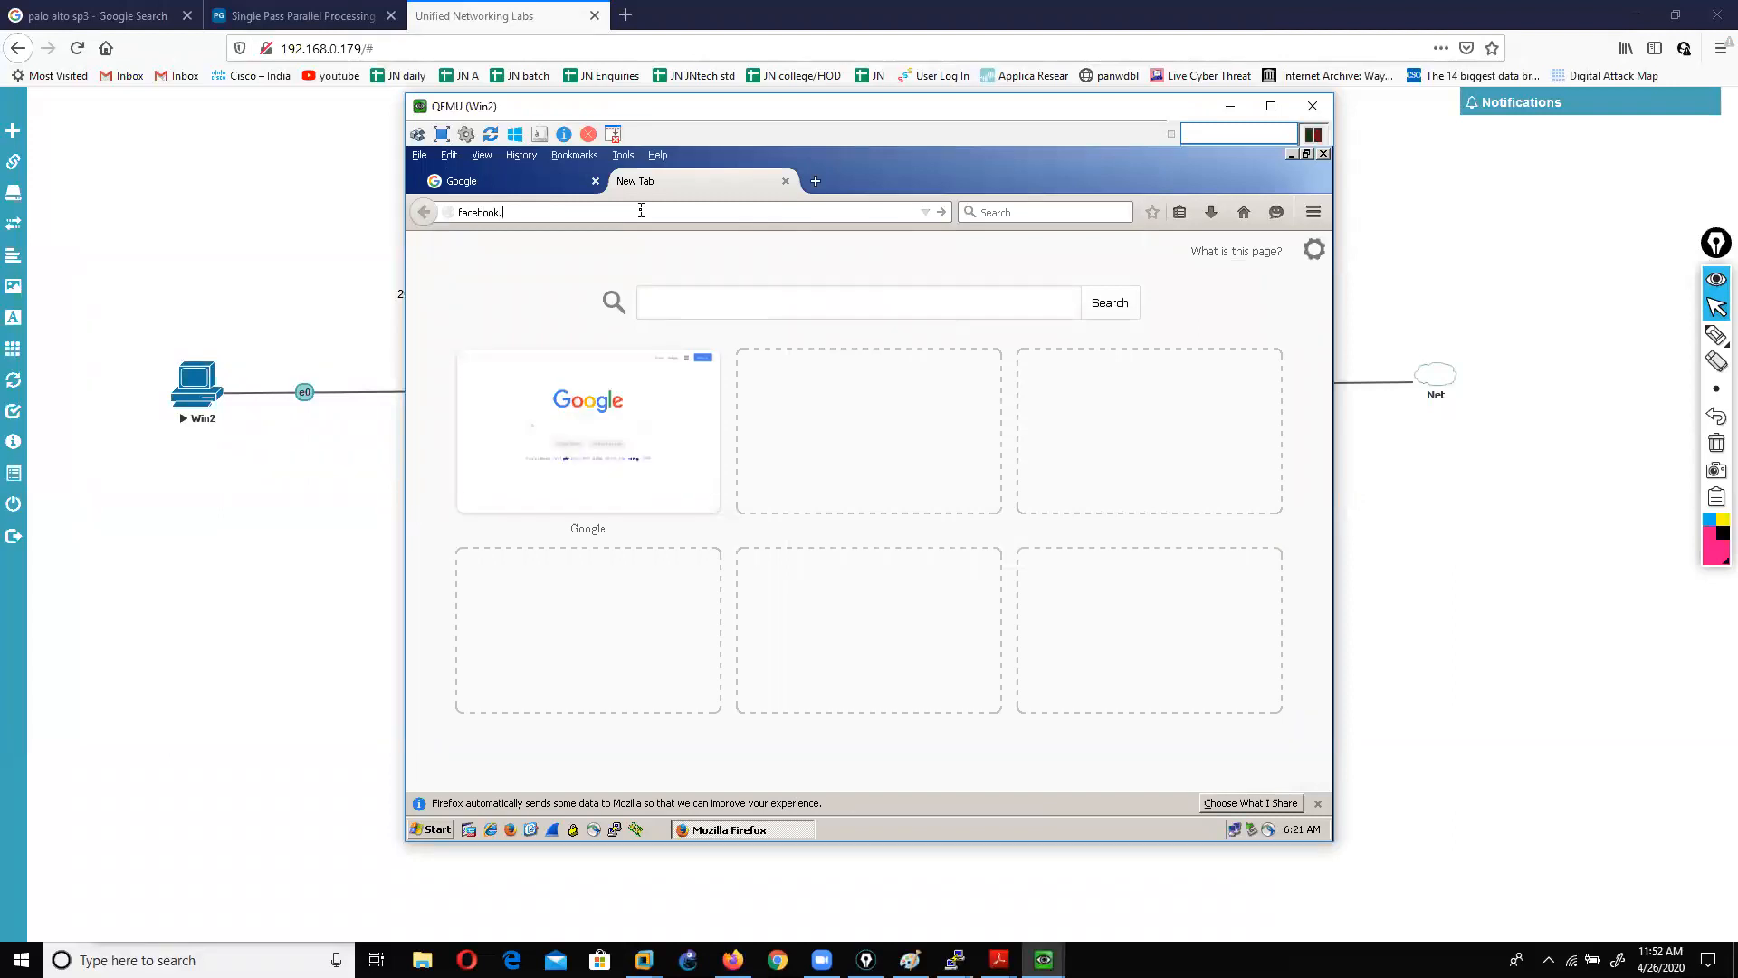
type("com")
key("Return")
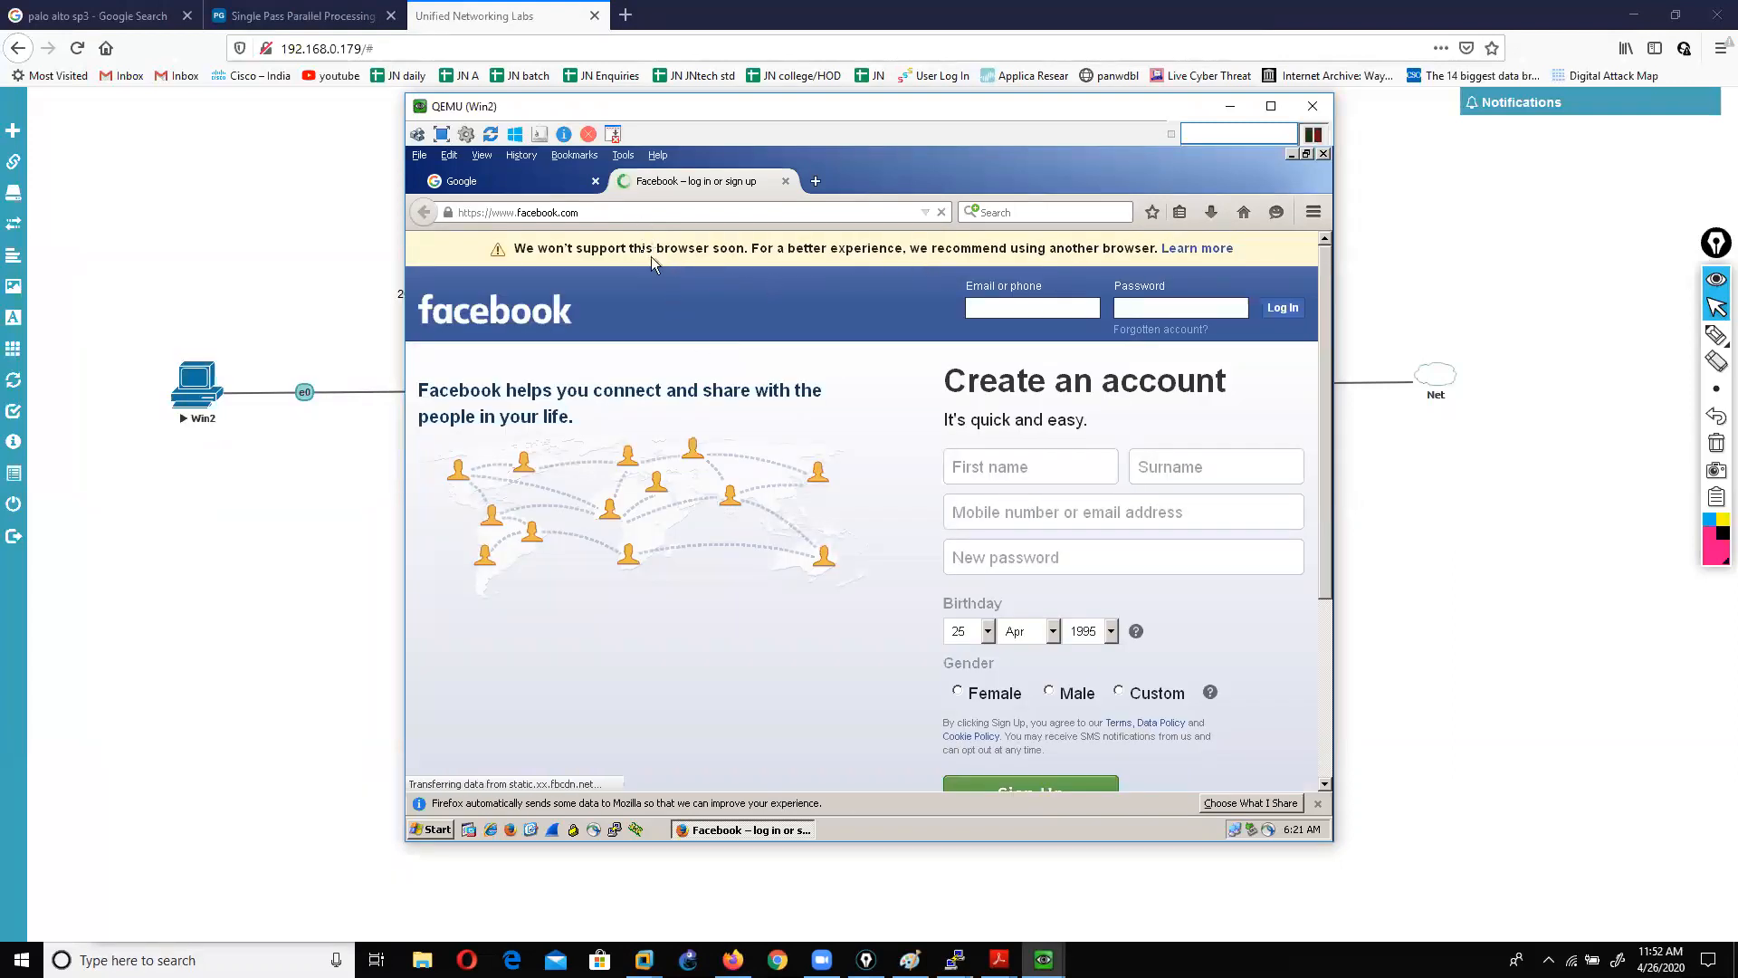
left_click(518, 185)
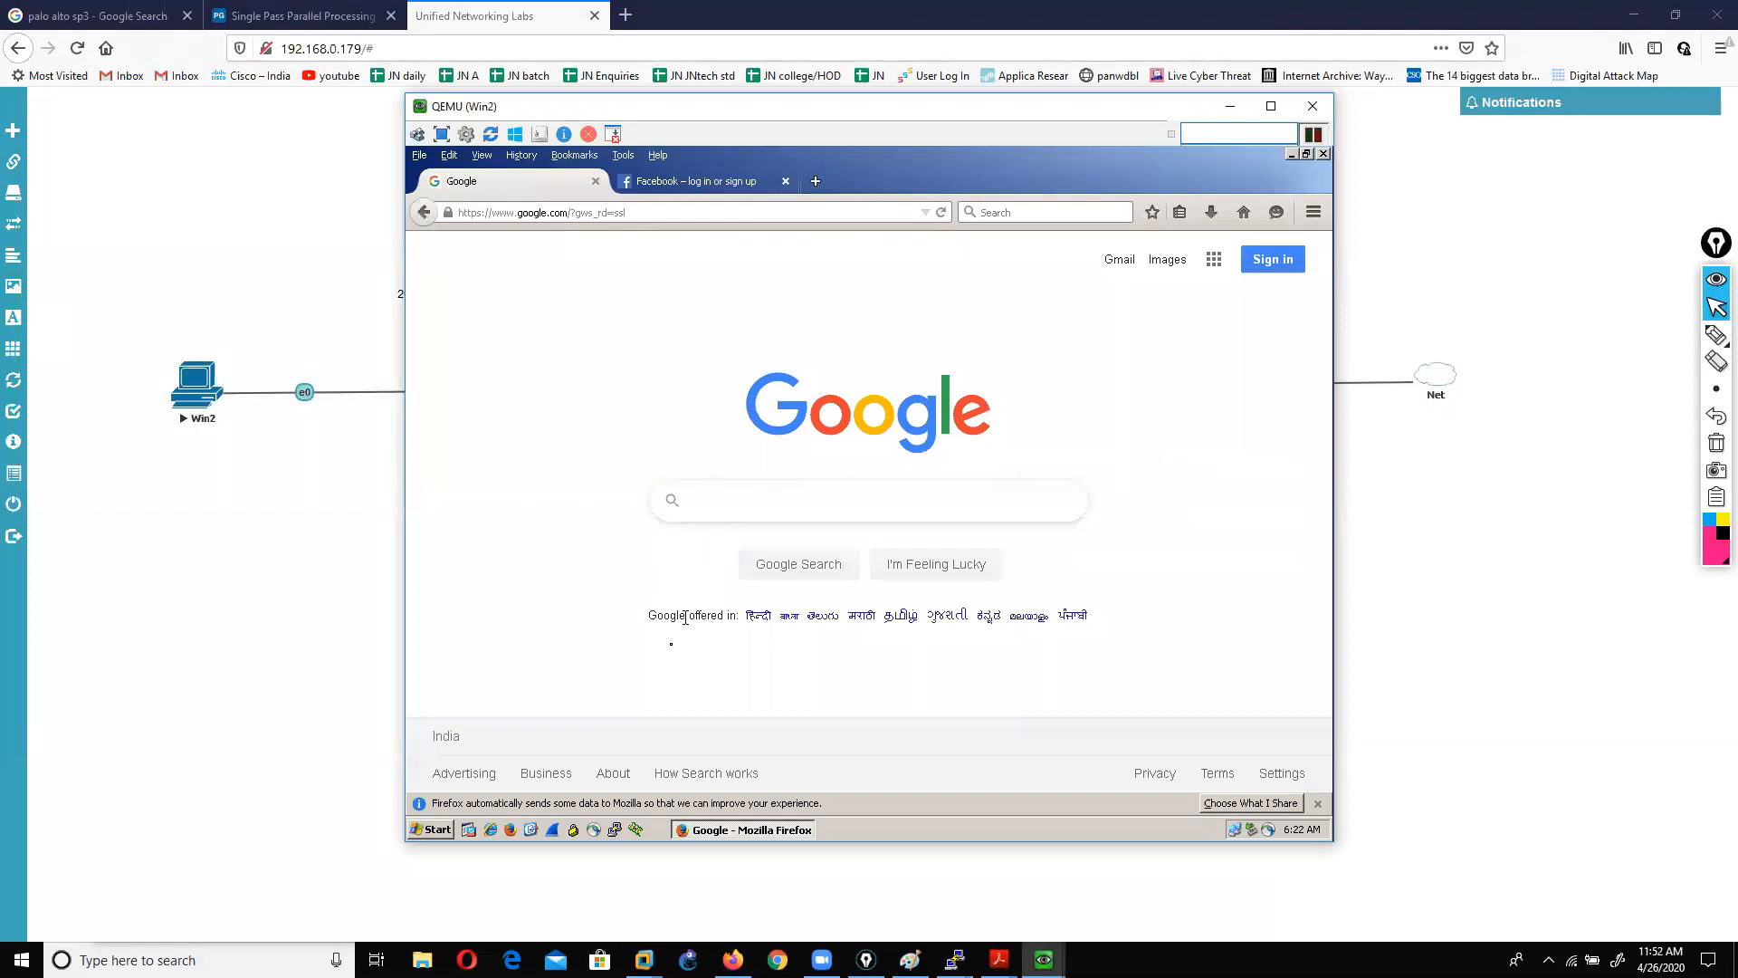
Step: Browse the Objects, Network, Device and Policies pages, open Monitor > Traffic, then return to EVE-NG
mouse_move(1044, 960)
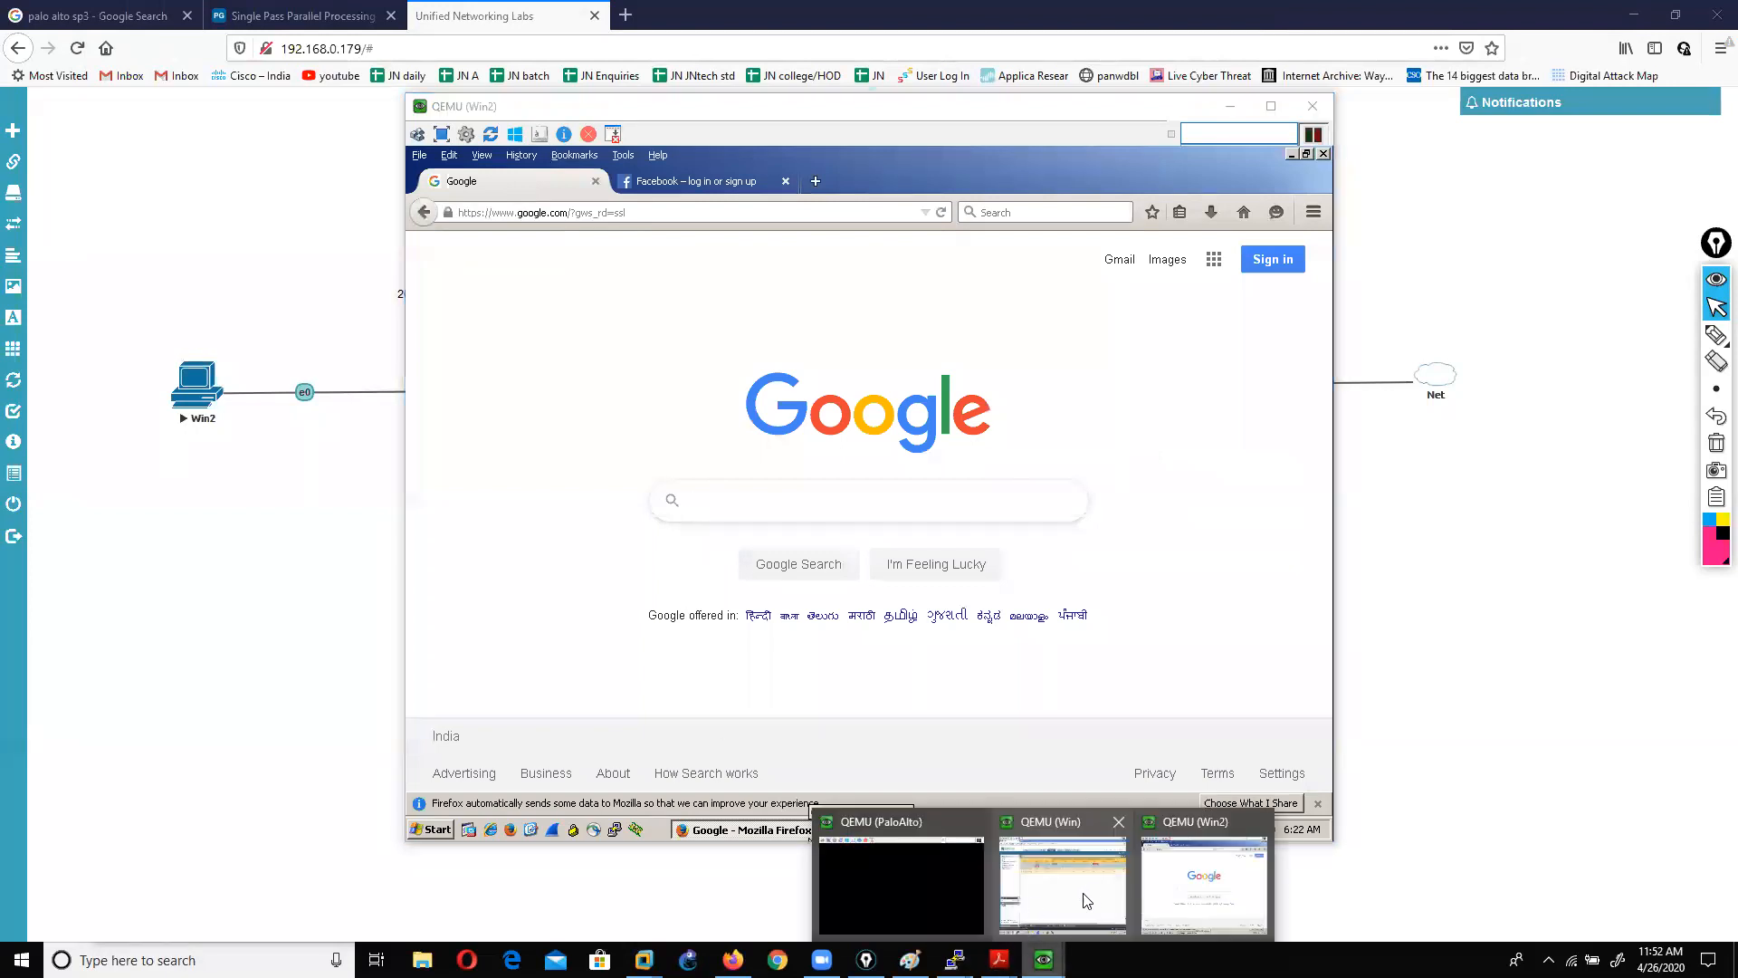
left_click(1067, 885)
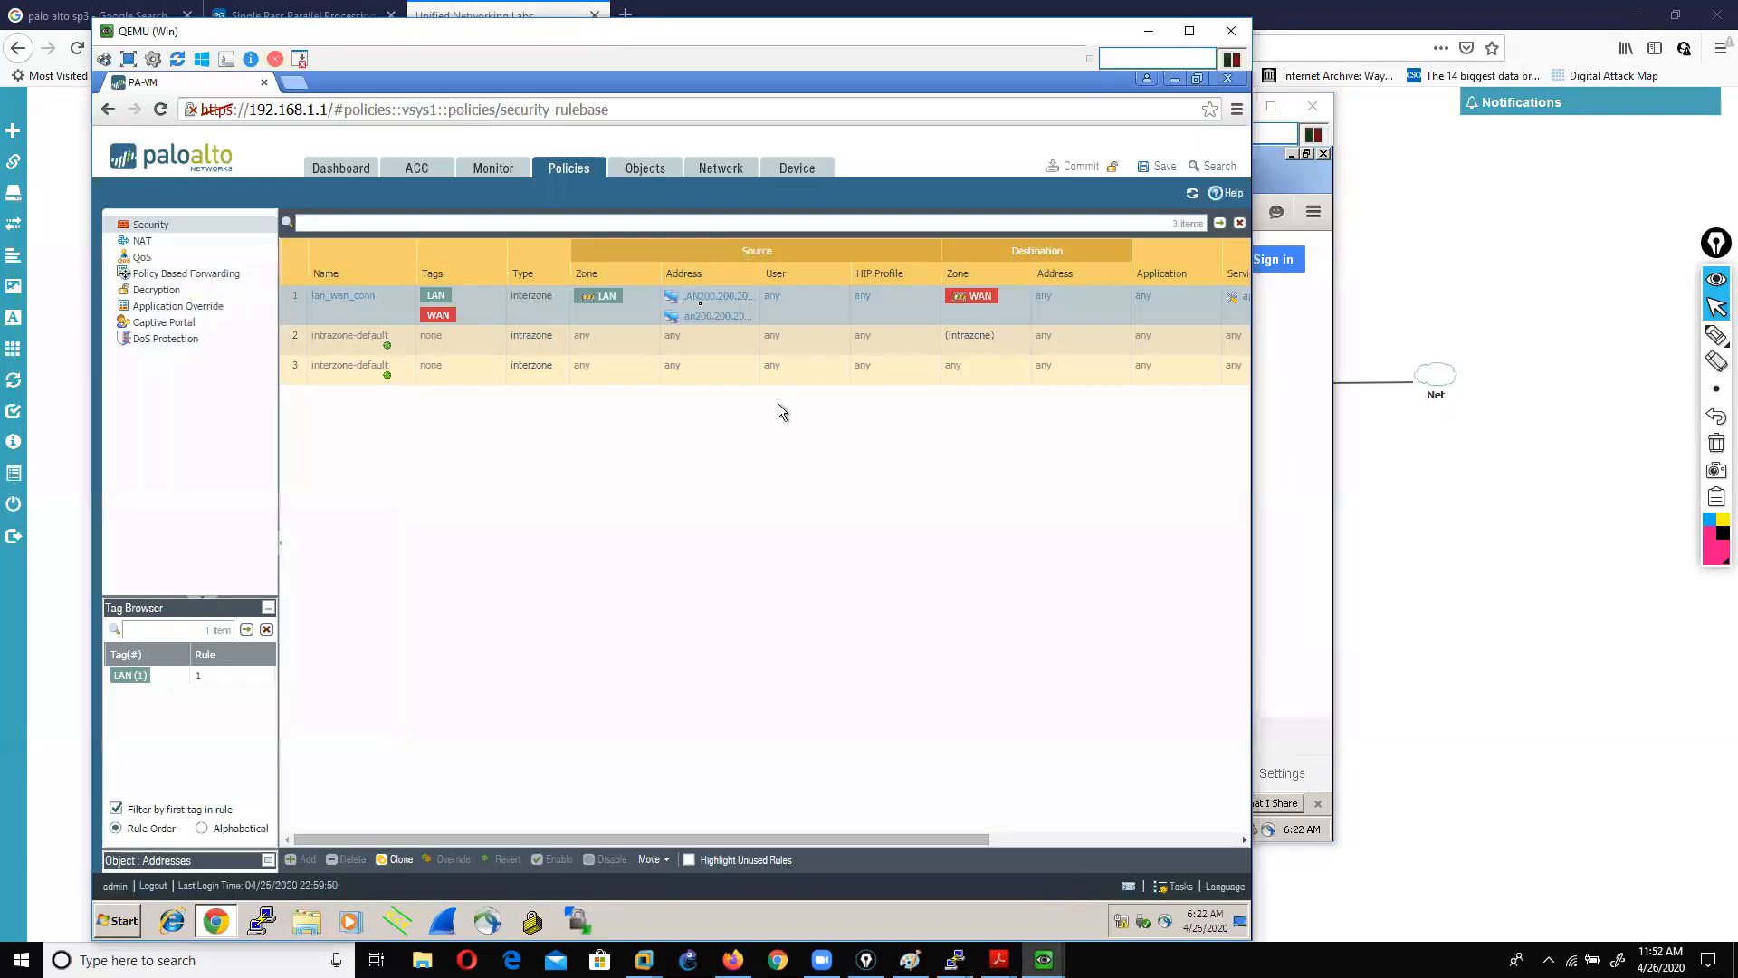
left_click(636, 176)
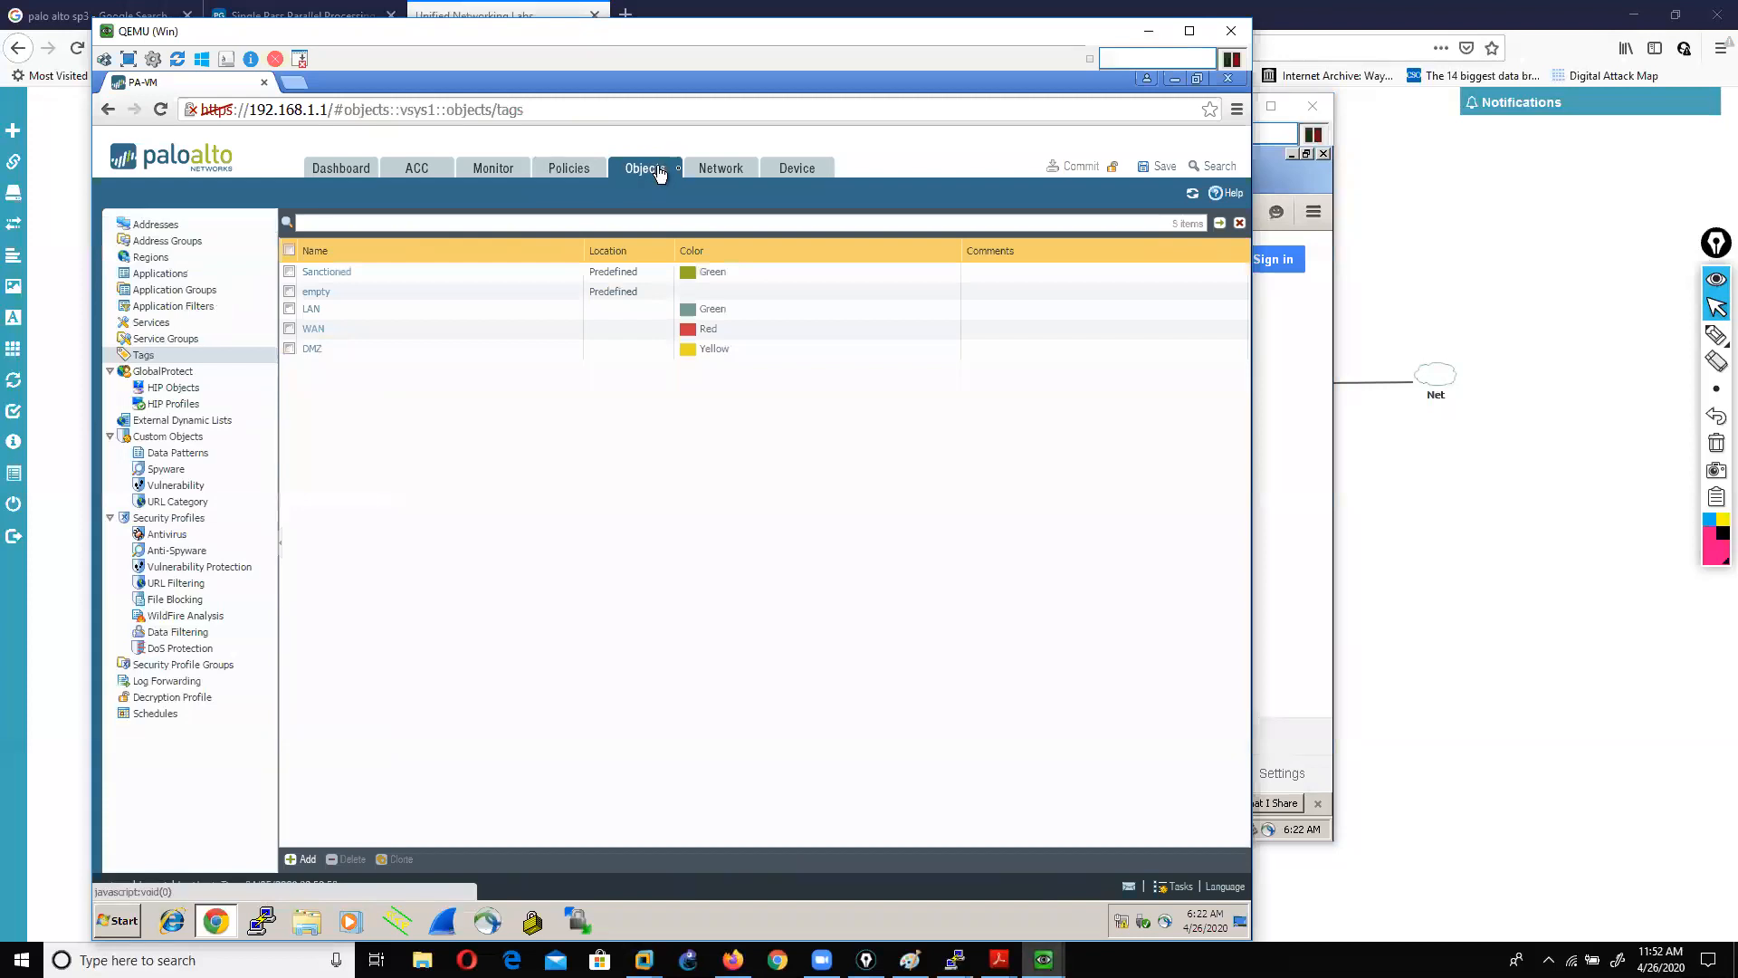
left_click(714, 175)
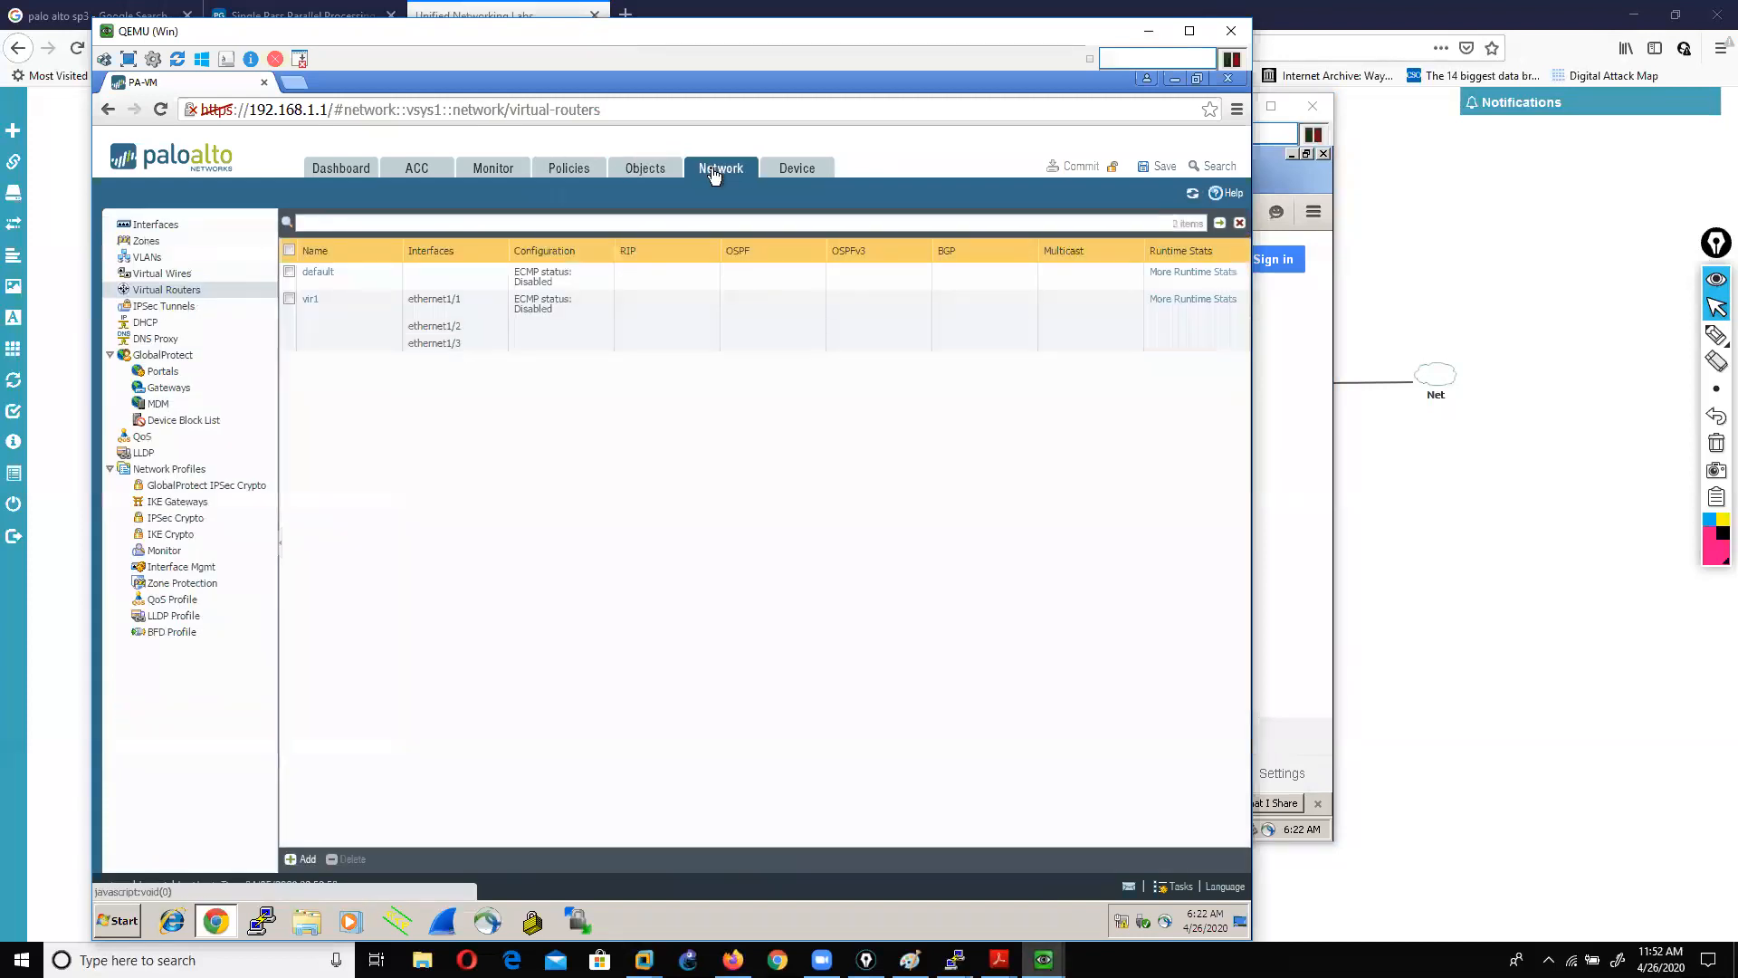
left_click(800, 179)
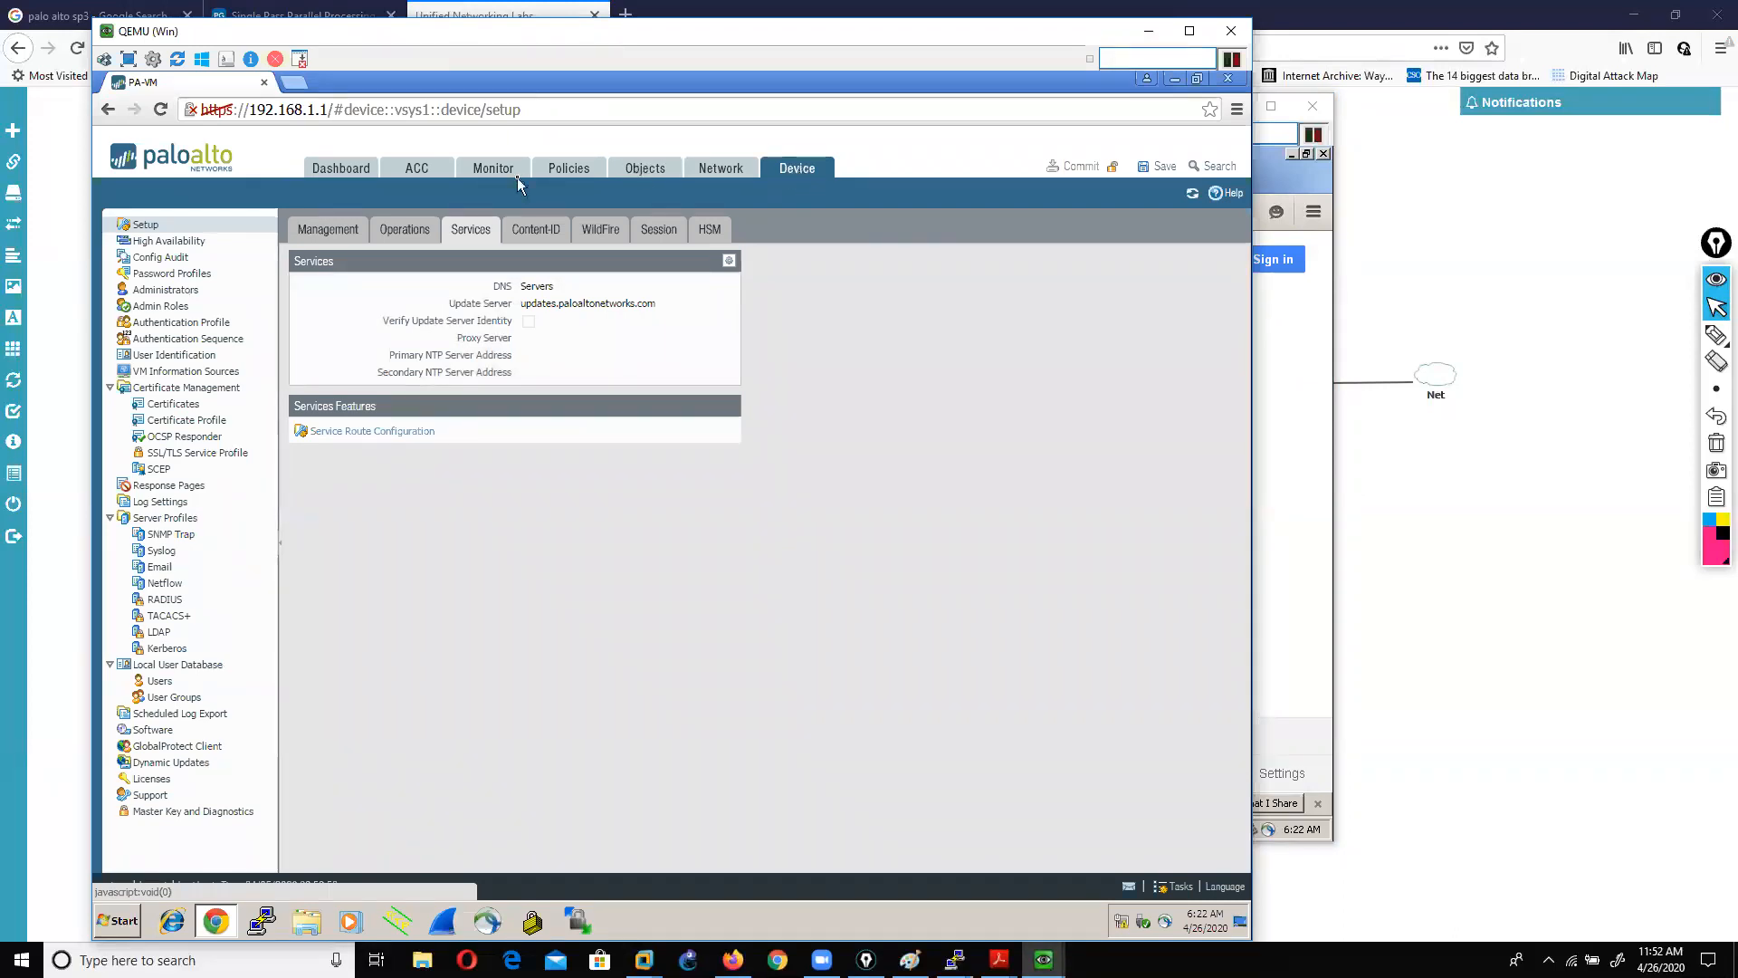
left_click(602, 176)
left_click(650, 170)
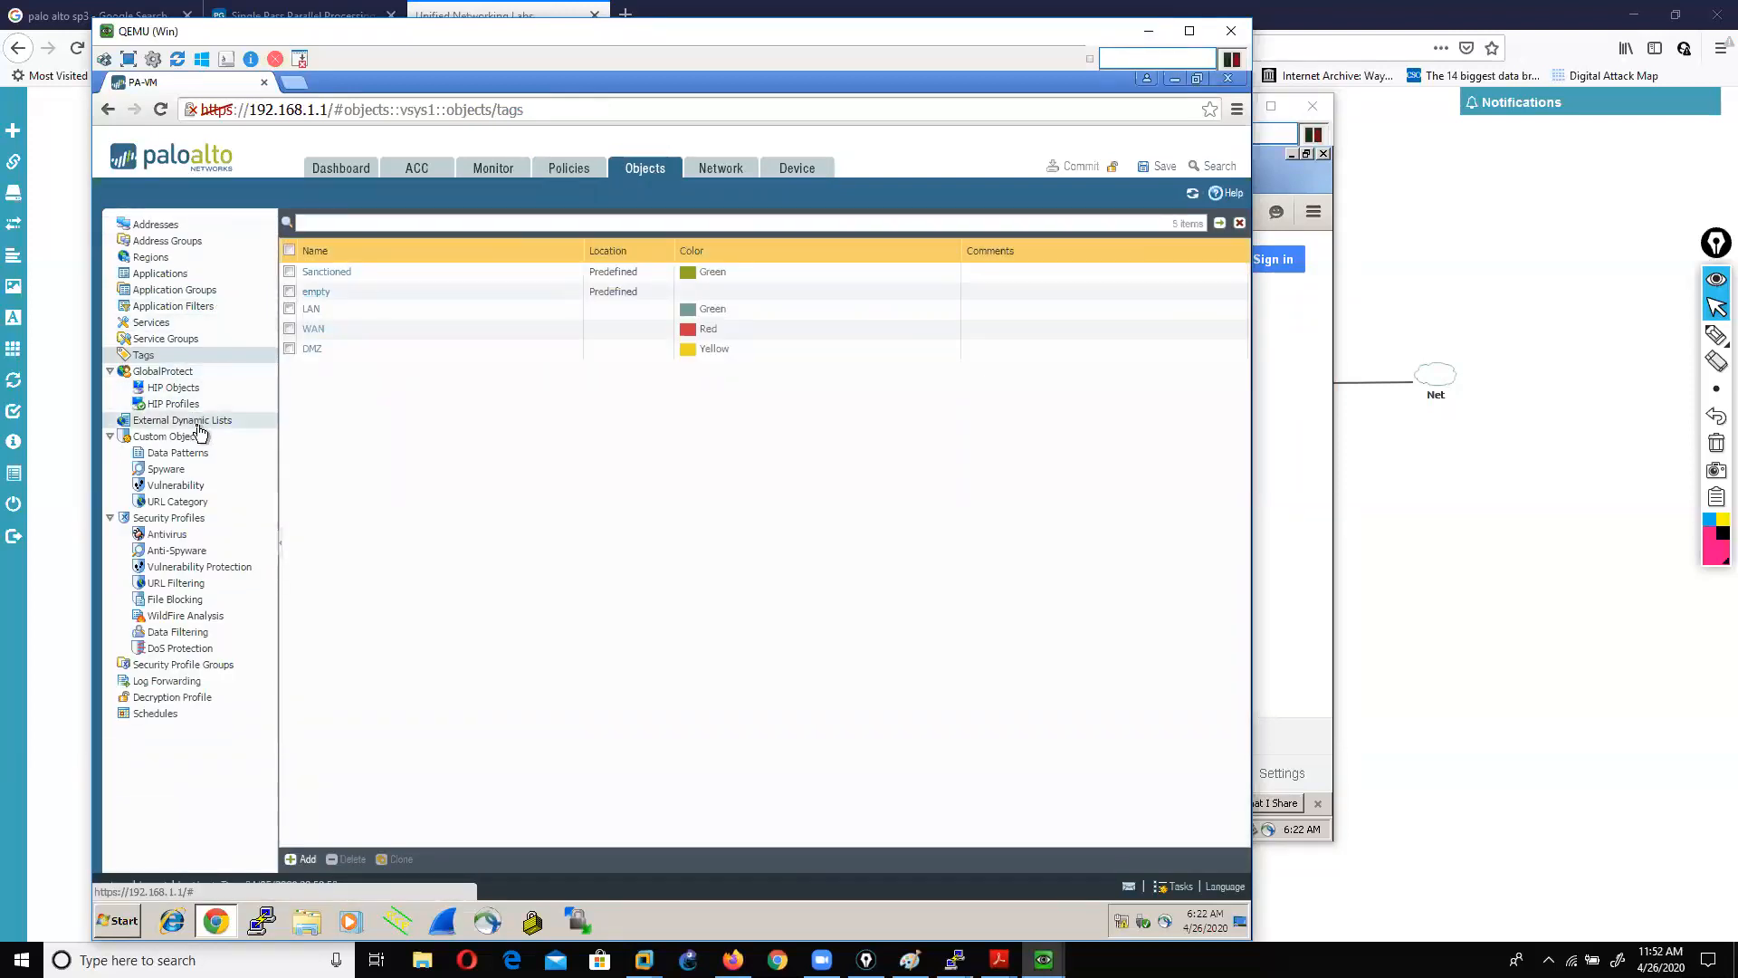
left_click(477, 173)
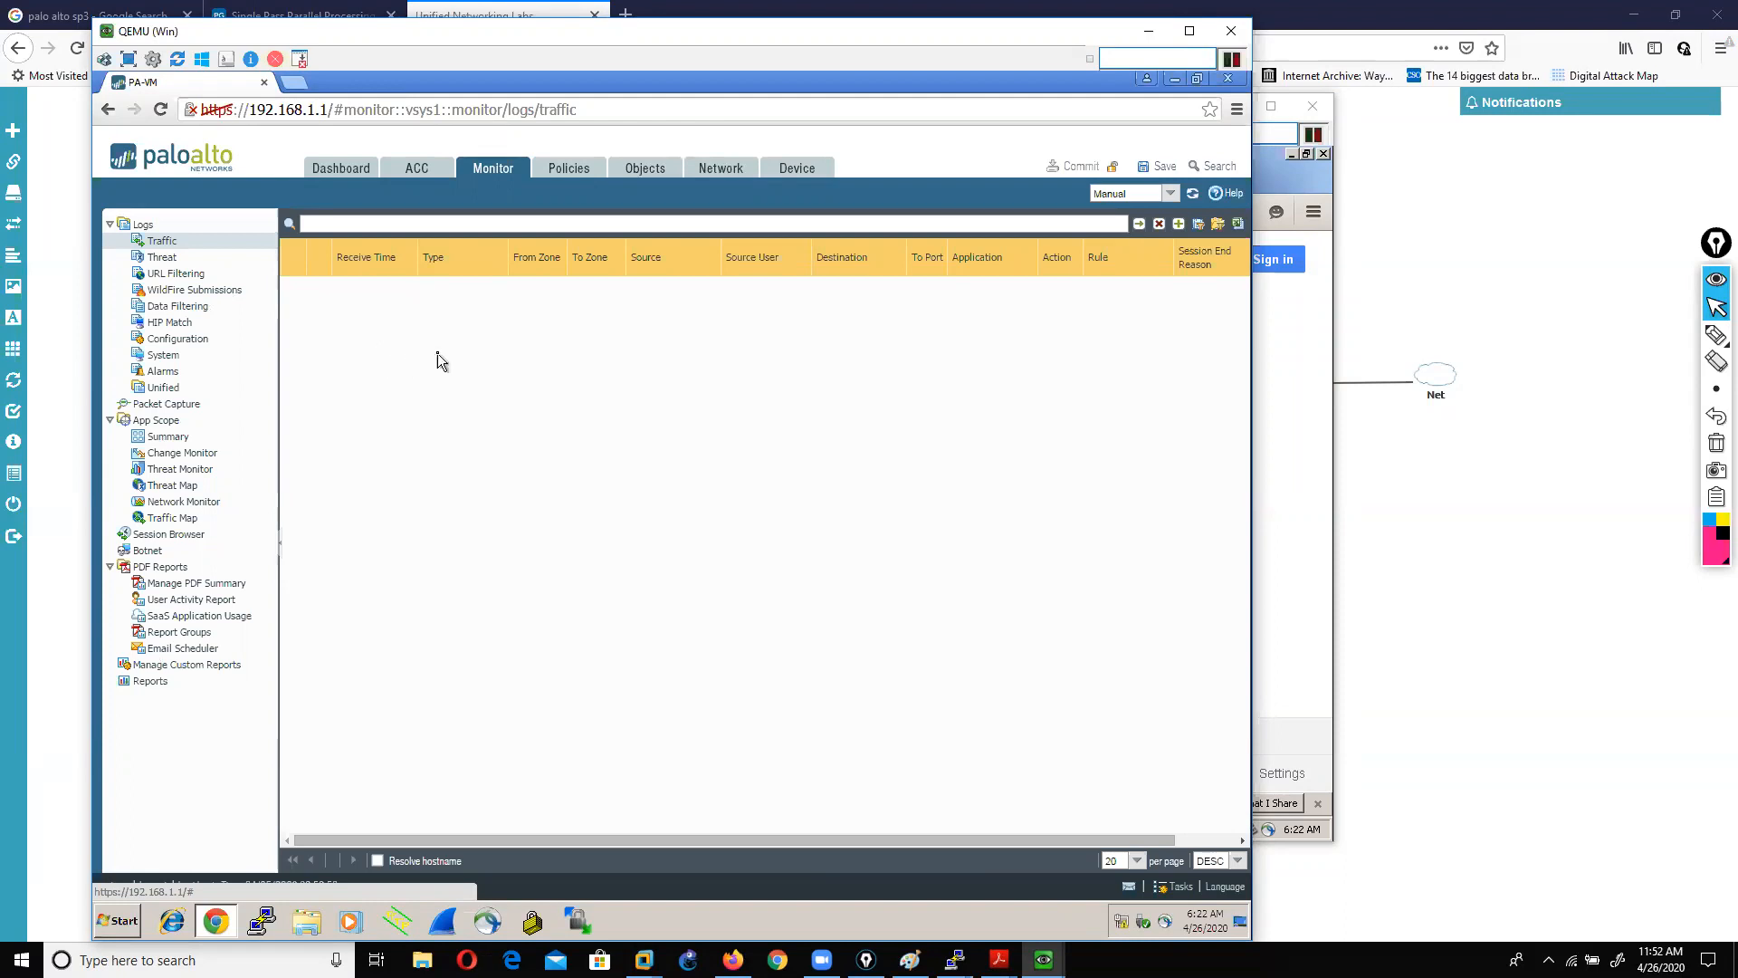
left_click(1450, 529)
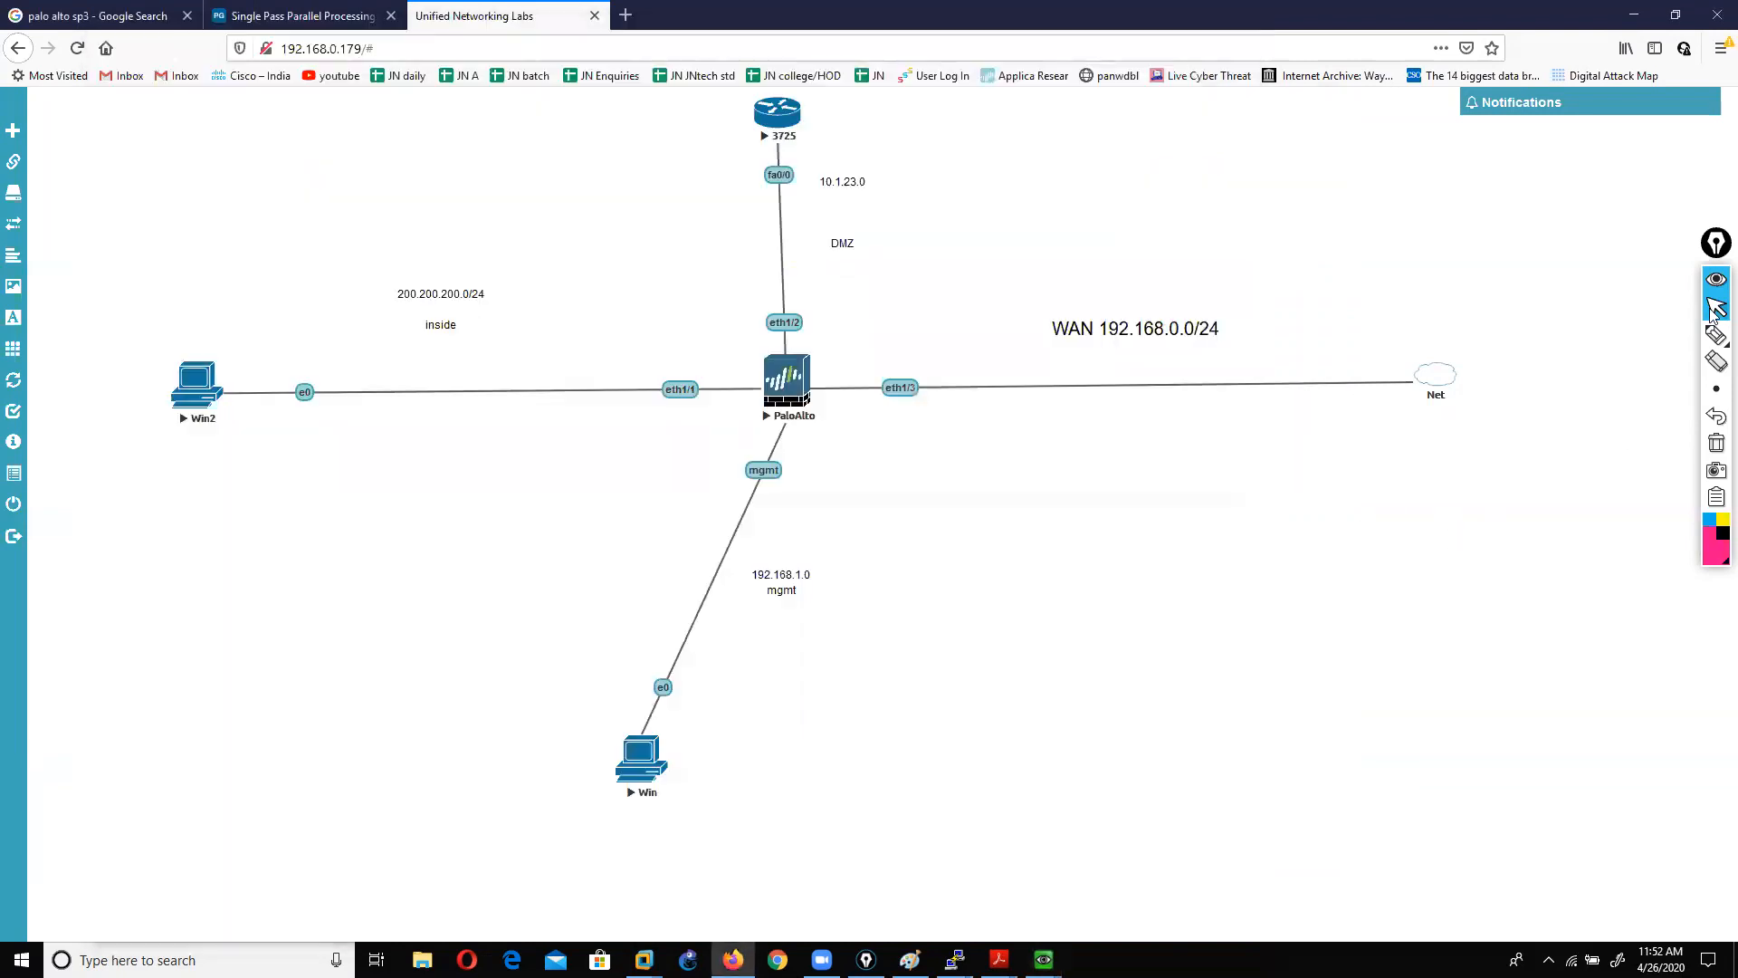
left_click(1659, 337)
left_click(1662, 337)
mouse_move(809, 427)
left_mouse_down()
mouse_move(675, 485)
mouse_move(838, 550)
mouse_move(821, 427)
left_mouse_up()
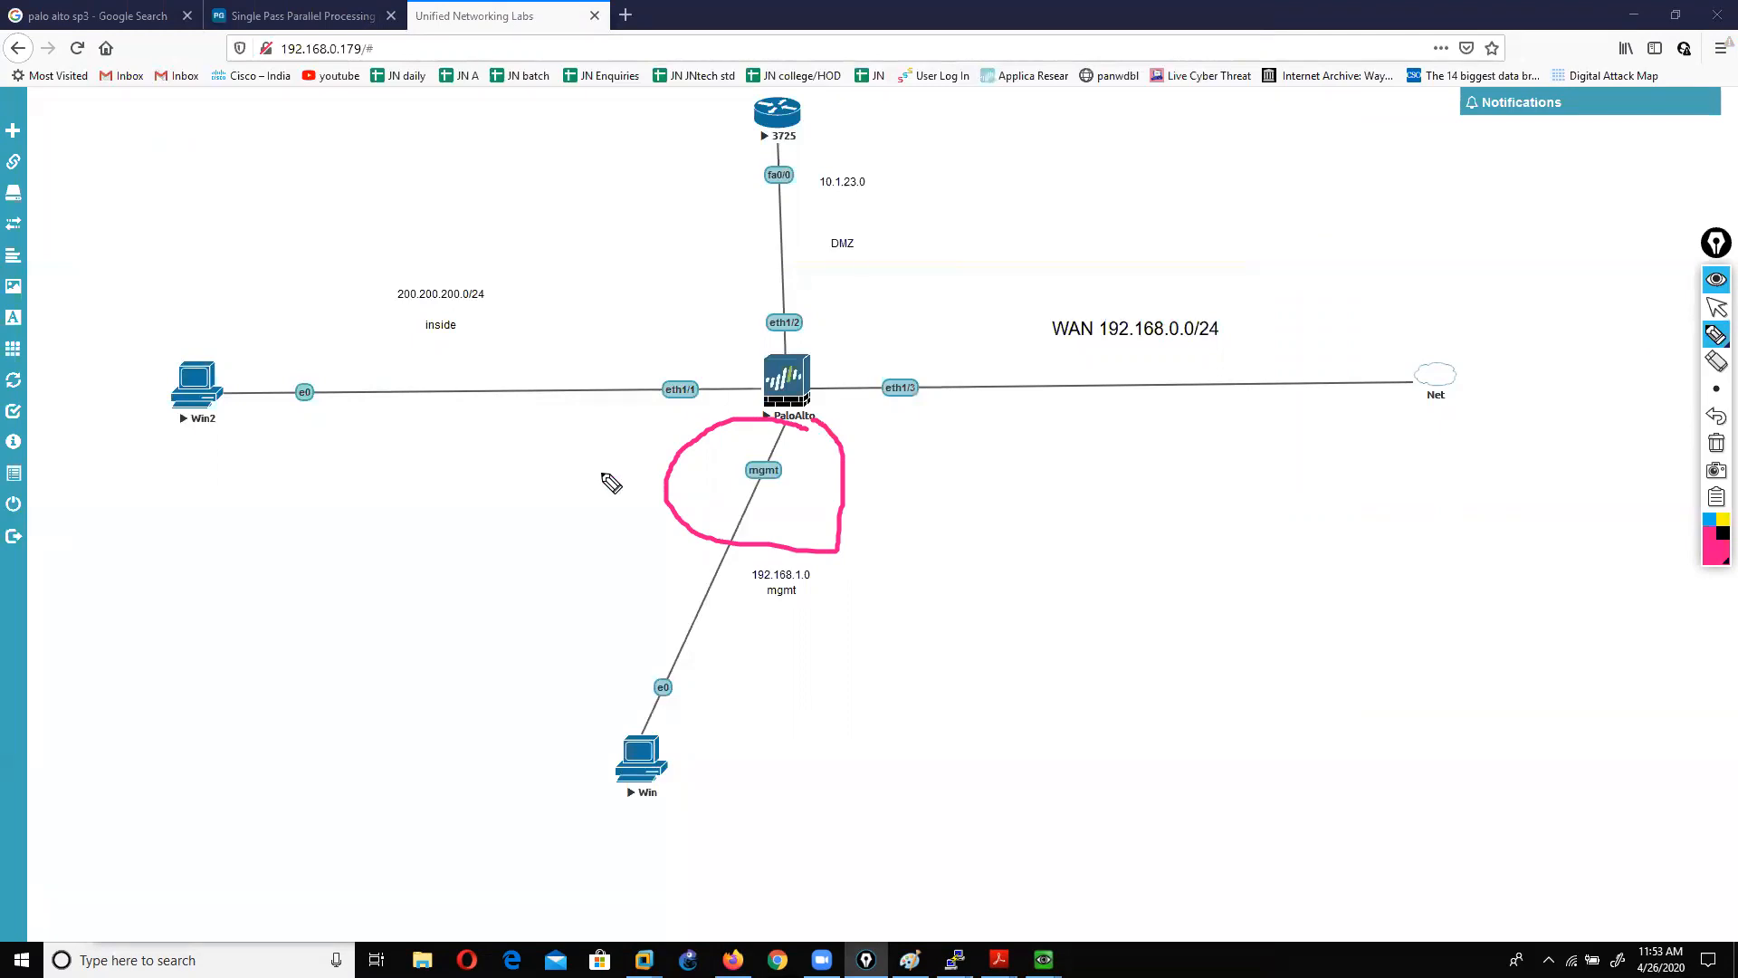
left_click(1716, 446)
left_click(1717, 308)
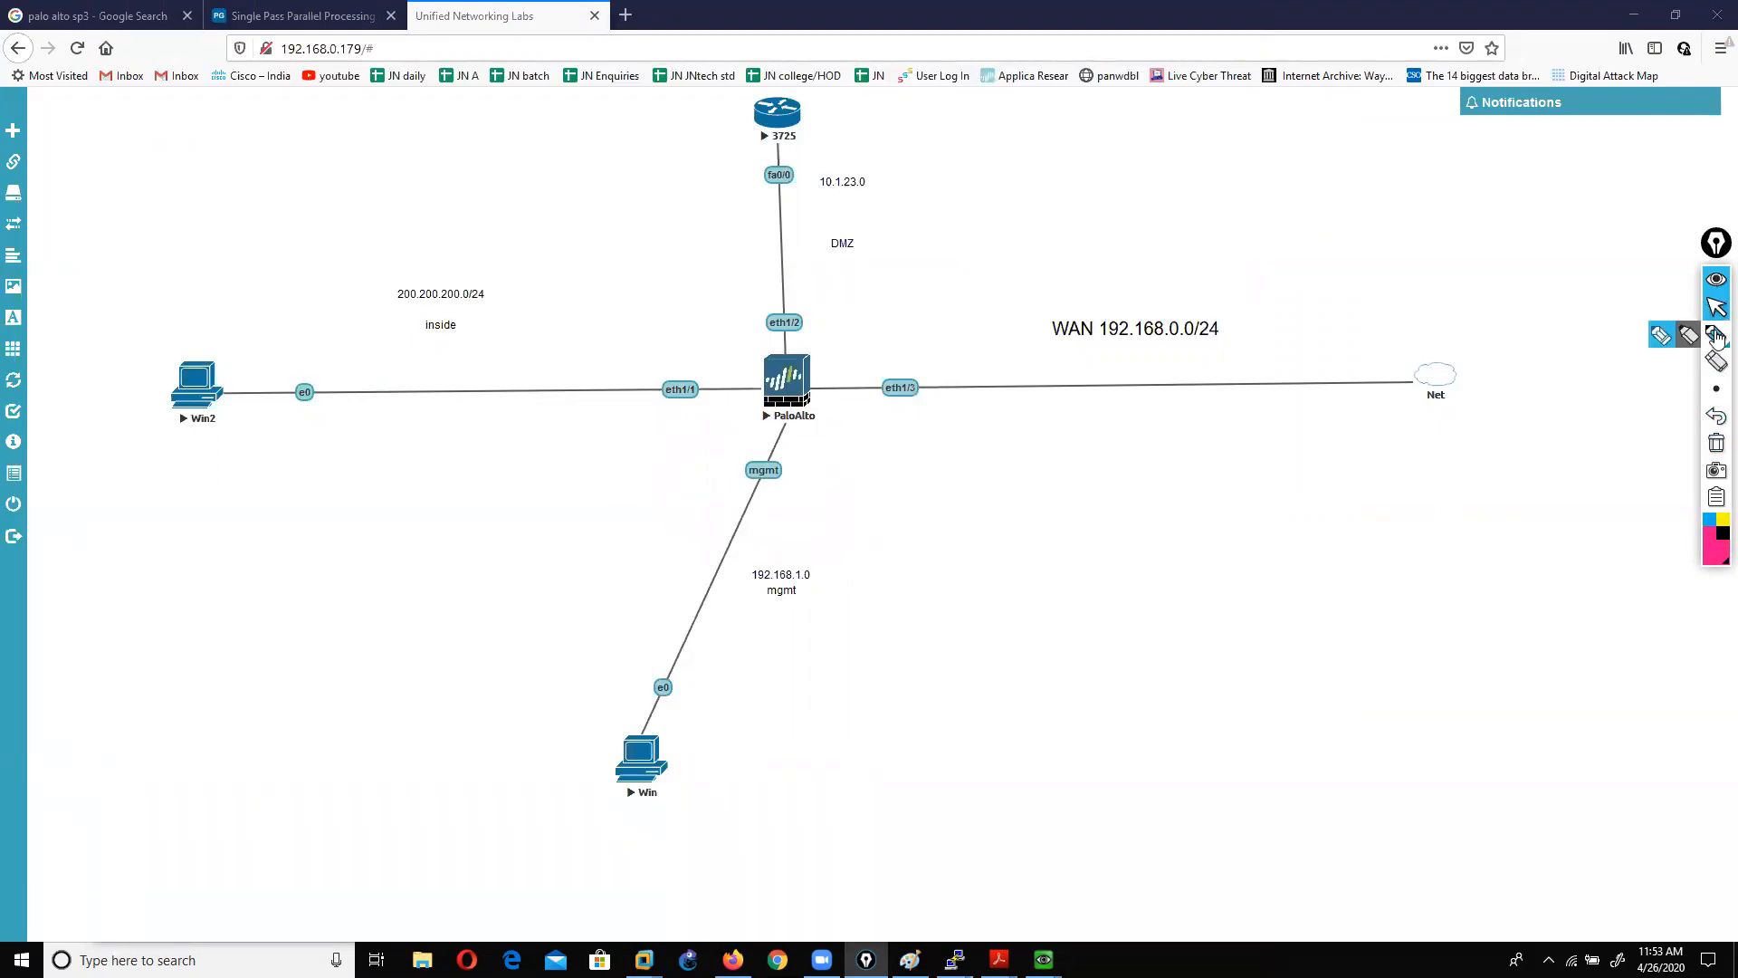
left_click(1715, 335)
mouse_move(1213, 645)
left_mouse_down()
mouse_move(1137, 652)
mouse_move(1201, 744)
mouse_move(1214, 644)
left_mouse_up()
left_click_drag(1084, 624, 1148, 648)
left_click_drag(1200, 613, 1206, 666)
left_click_drag(788, 564, 838, 569)
mouse_move(677, 566)
left_mouse_down()
mouse_move(885, 653)
mouse_move(825, 550)
left_mouse_up()
mouse_move(1035, 661)
left_mouse_down()
mouse_move(1090, 690)
mouse_move(849, 632)
left_mouse_up()
mouse_move(704, 658)
left_mouse_down()
mouse_move(623, 715)
mouse_move(602, 765)
left_mouse_up()
mouse_move(761, 571)
left_mouse_down()
mouse_move(735, 530)
mouse_move(771, 418)
left_mouse_up()
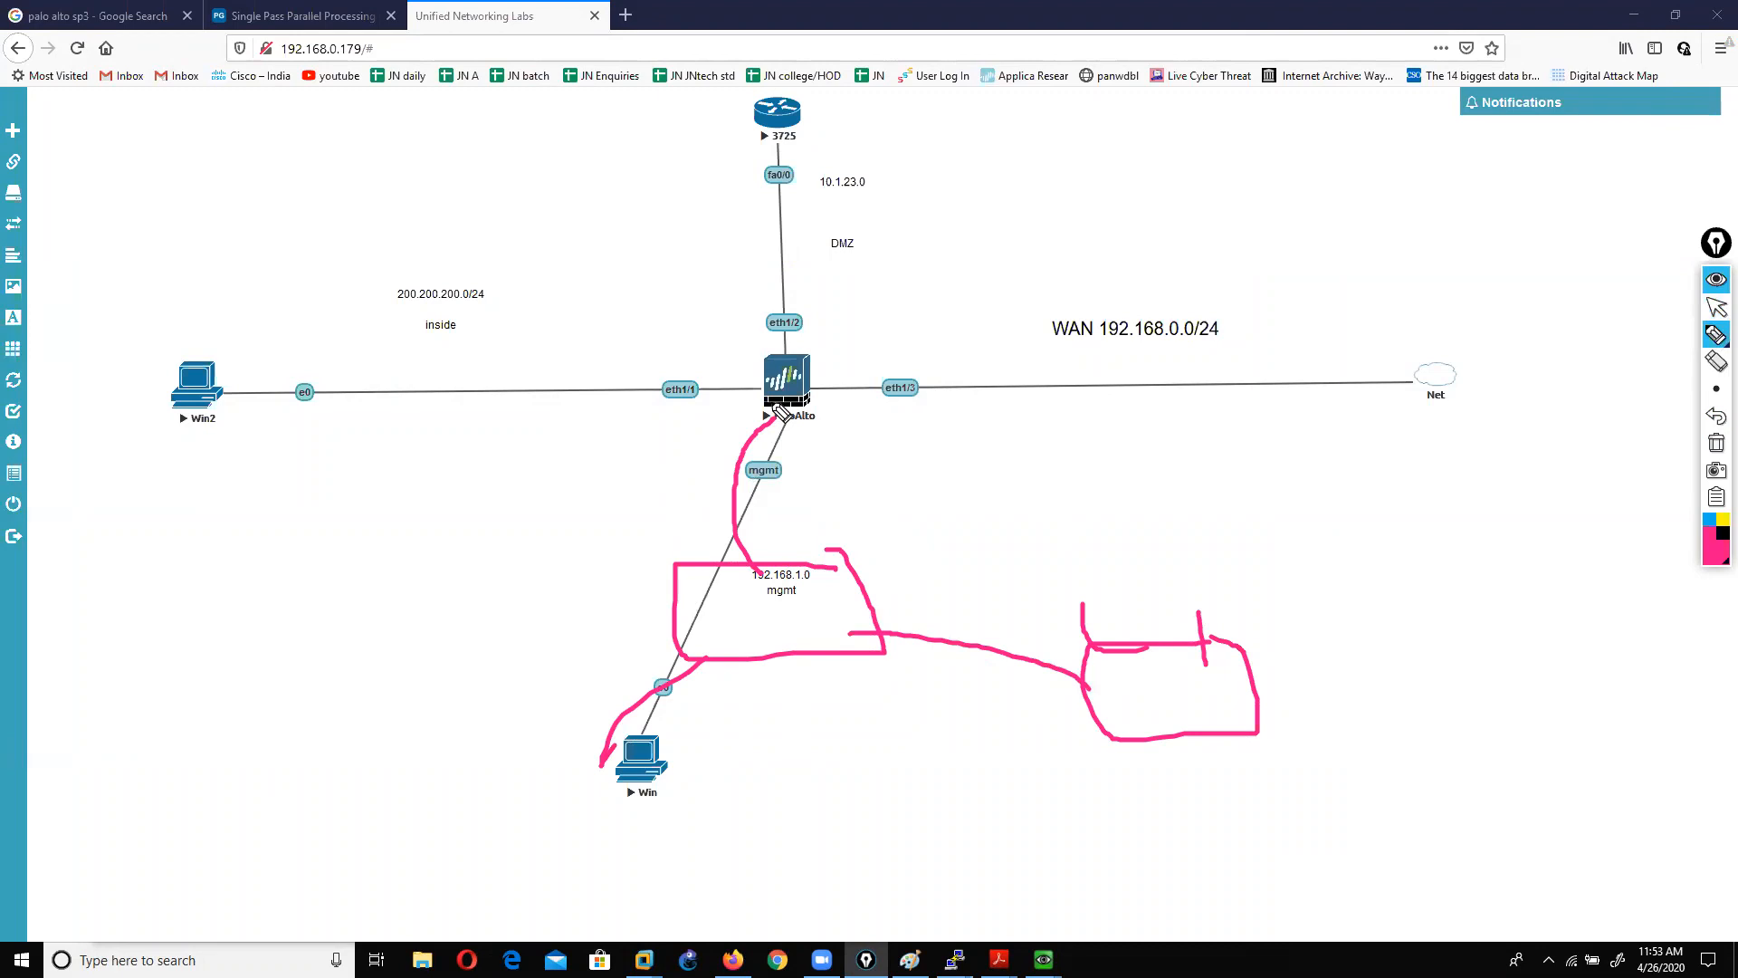
mouse_move(963, 328)
left_mouse_down()
mouse_move(870, 333)
mouse_move(1027, 331)
mouse_move(924, 329)
left_mouse_up()
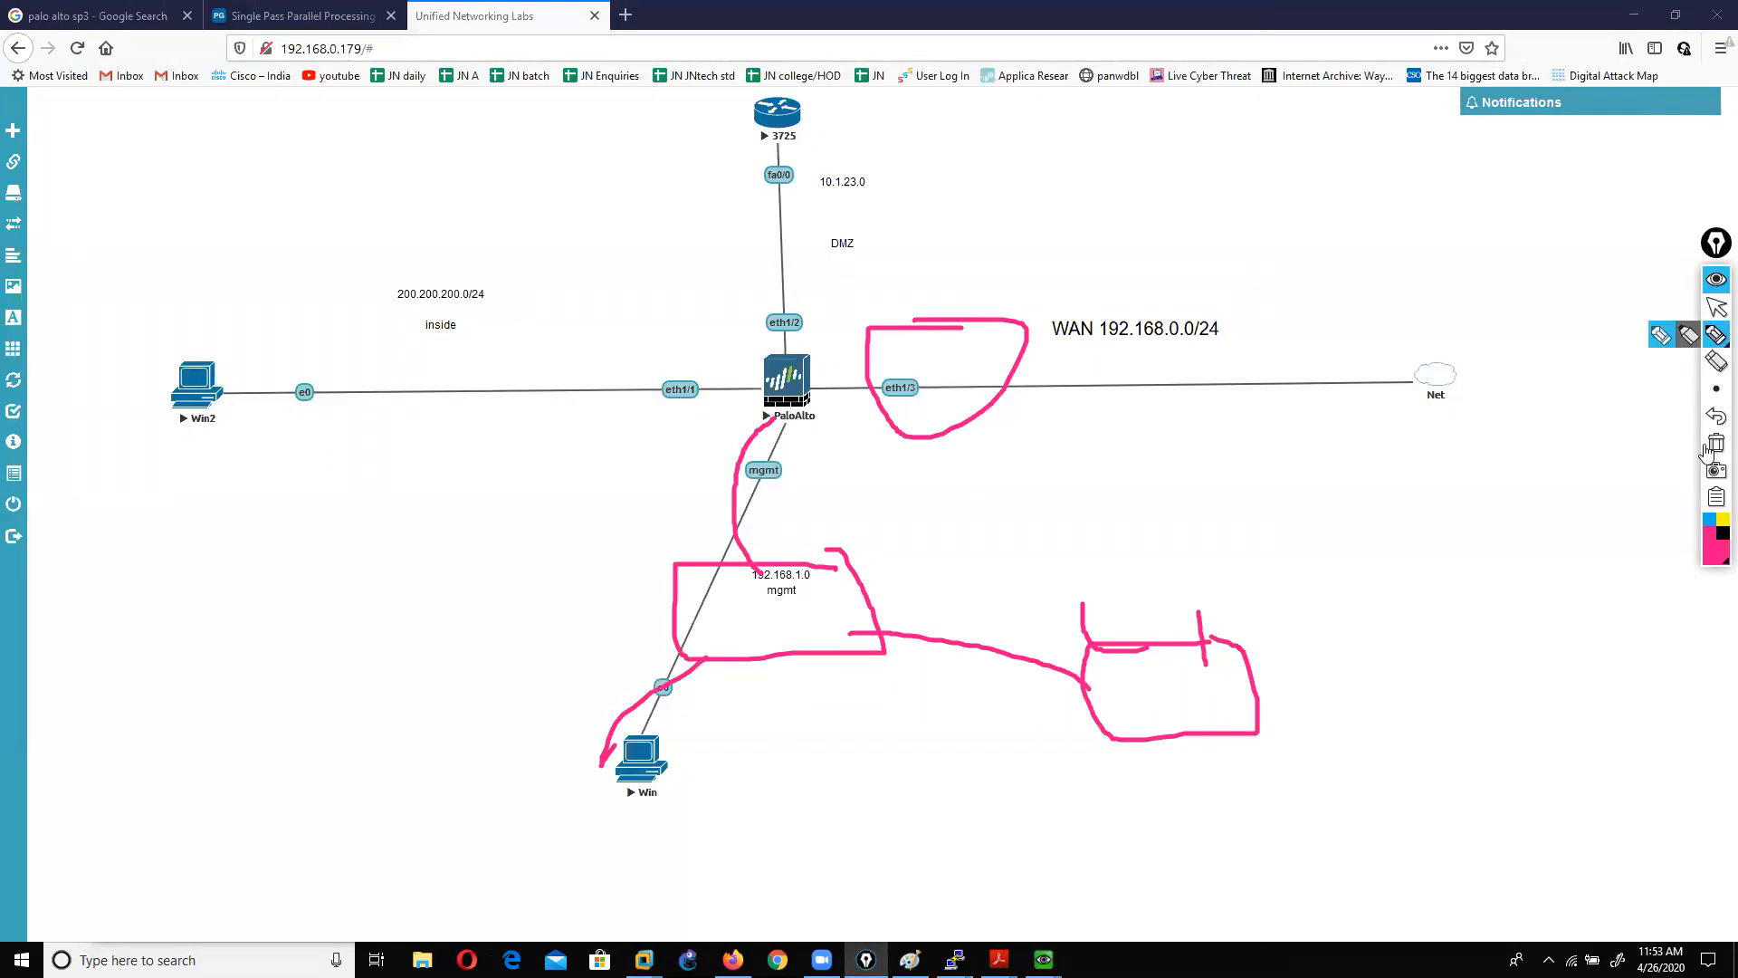
left_click(1716, 444)
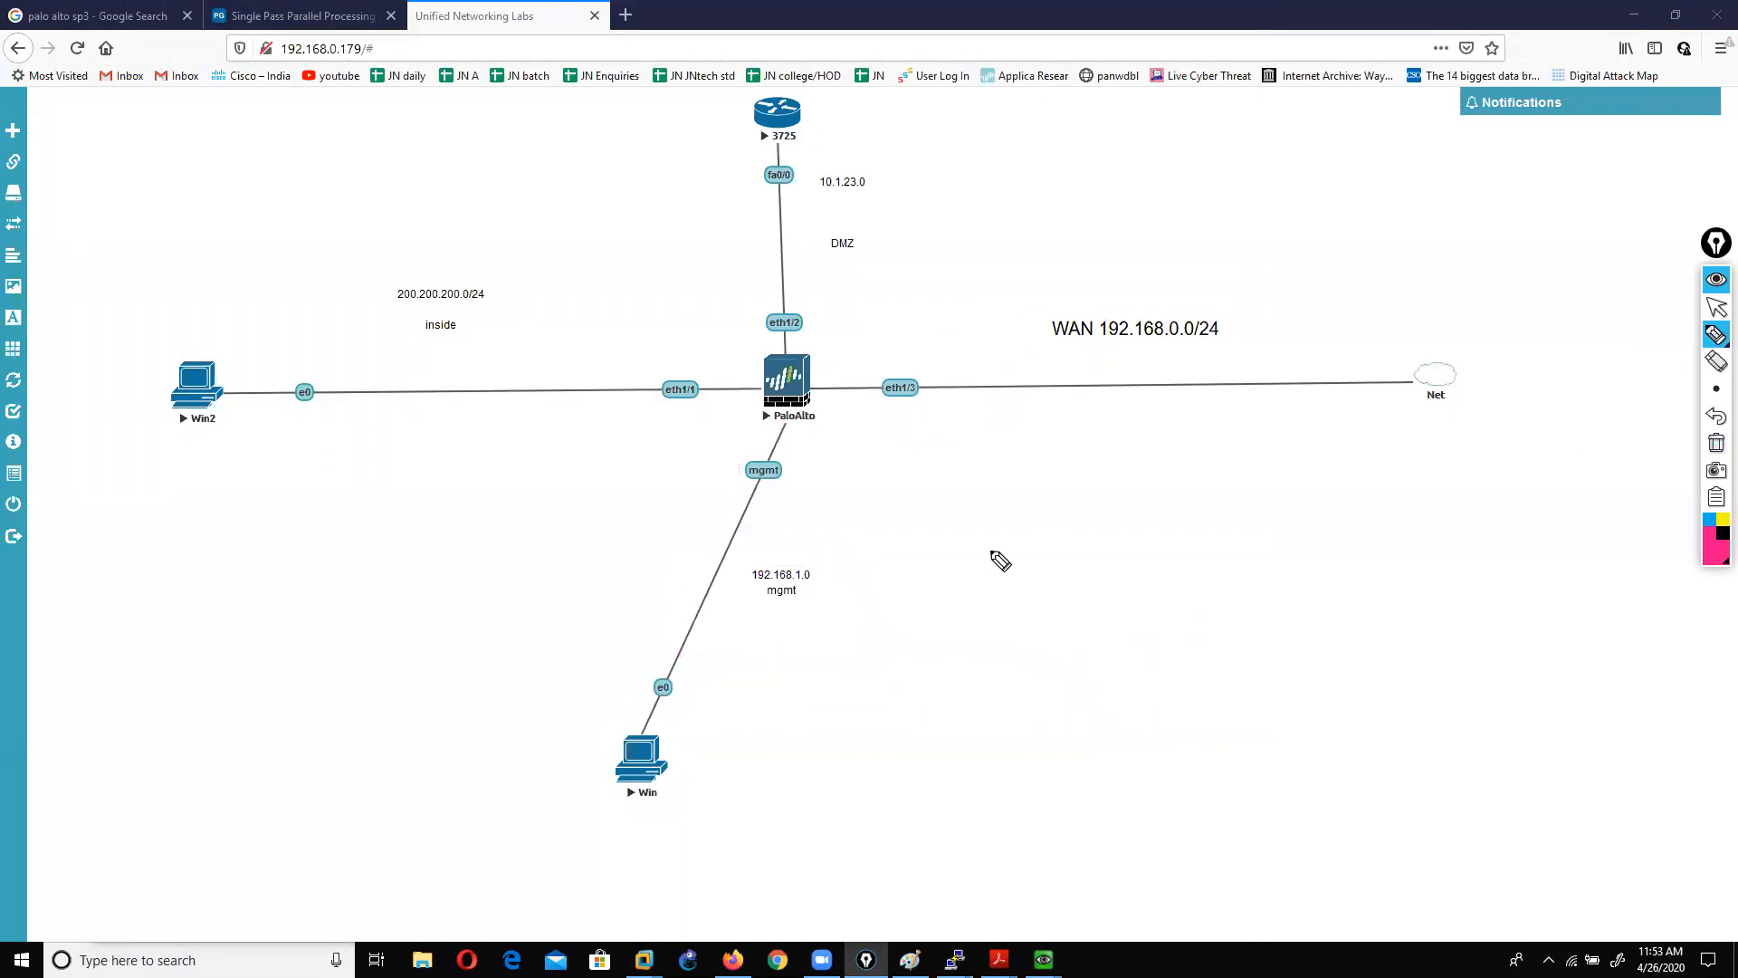
mouse_move(742, 441)
left_mouse_down()
mouse_move(761, 516)
mouse_move(734, 448)
left_mouse_up()
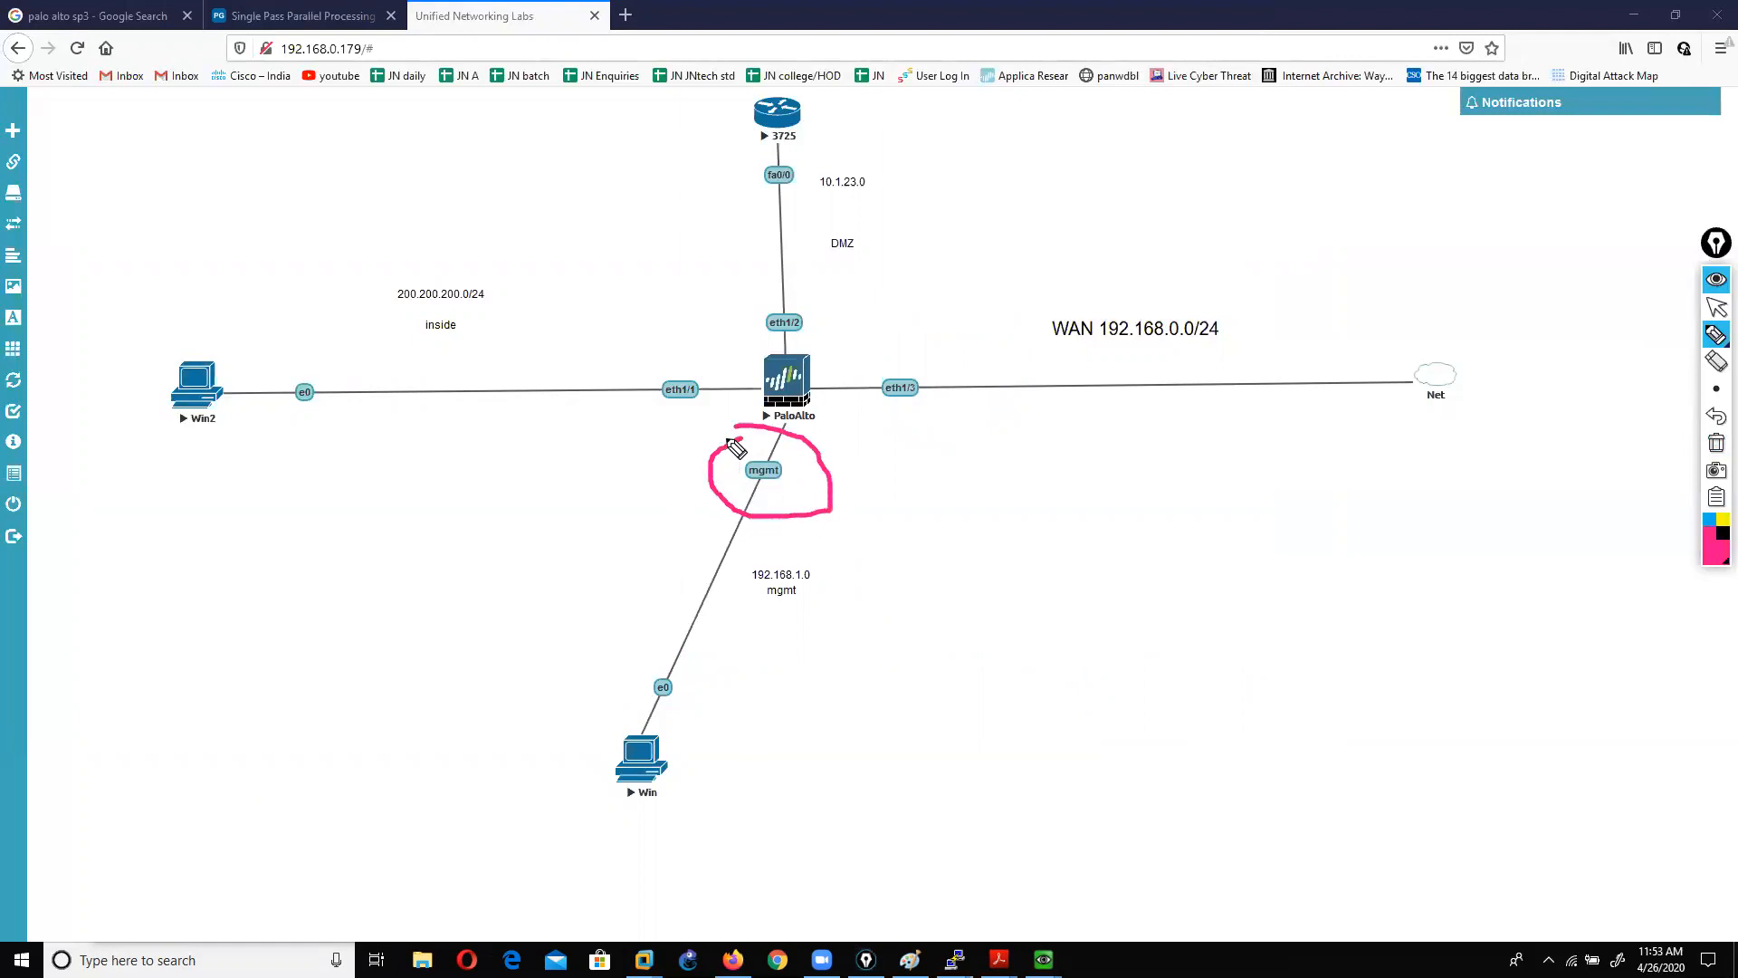
mouse_move(947, 367)
left_mouse_down()
mouse_move(883, 388)
mouse_move(963, 354)
left_mouse_up()
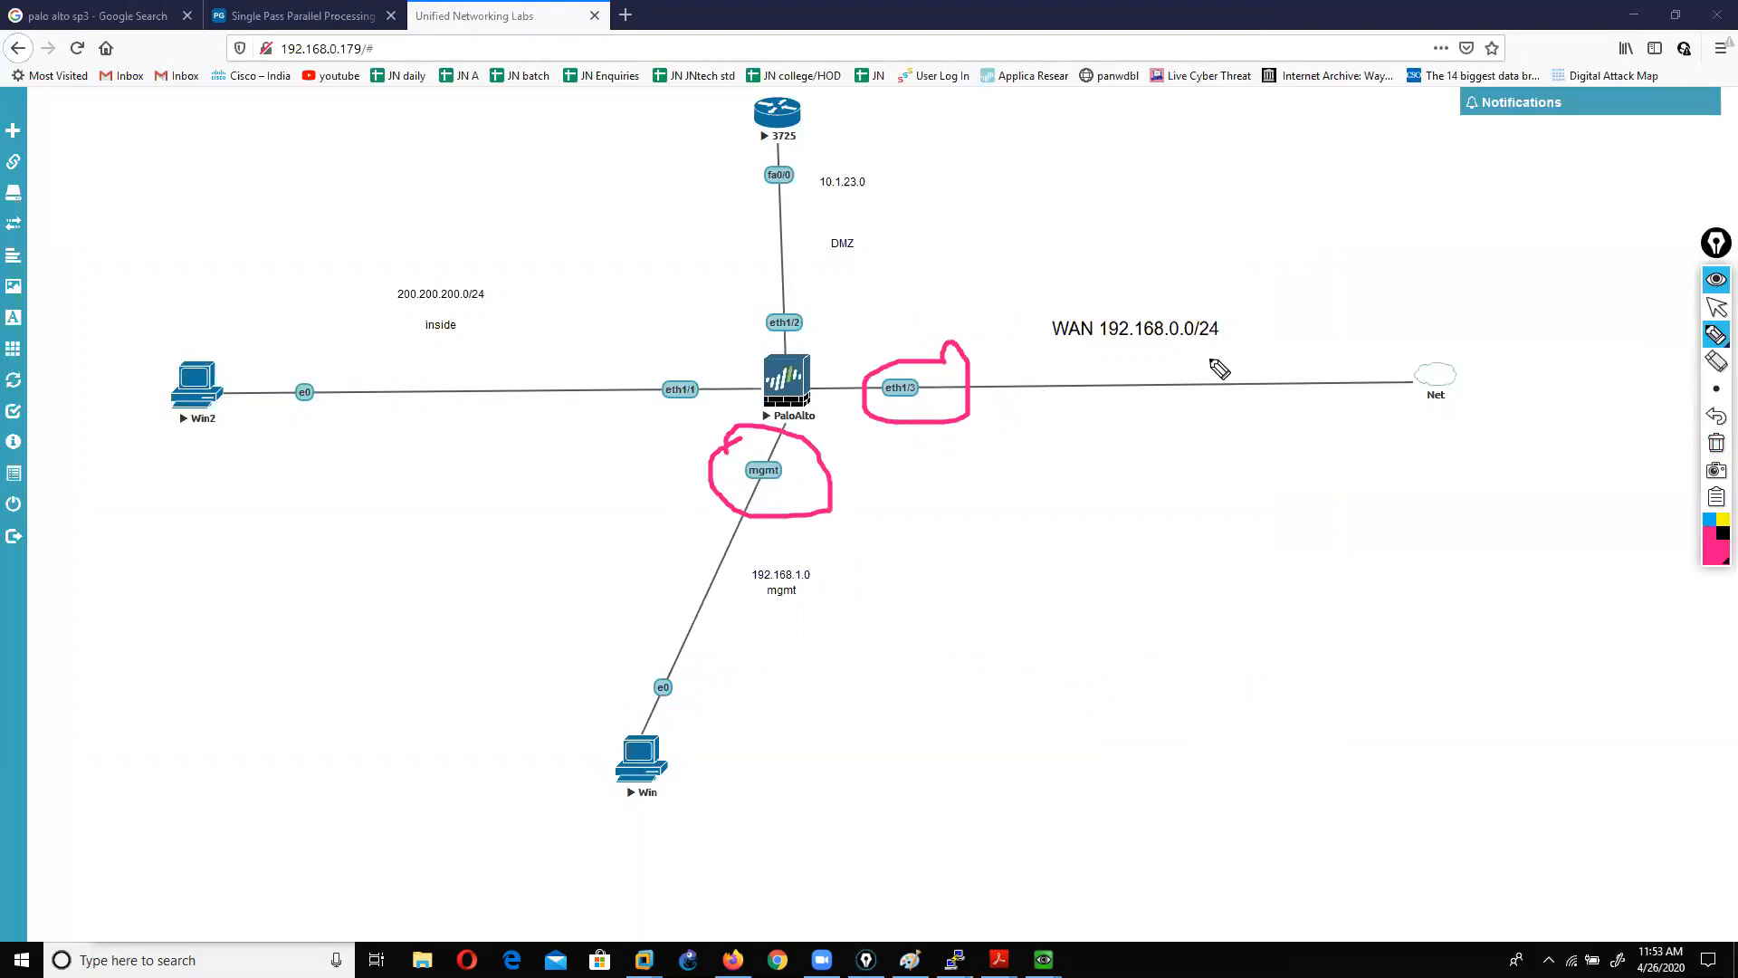
left_click(1716, 444)
left_click(1718, 311)
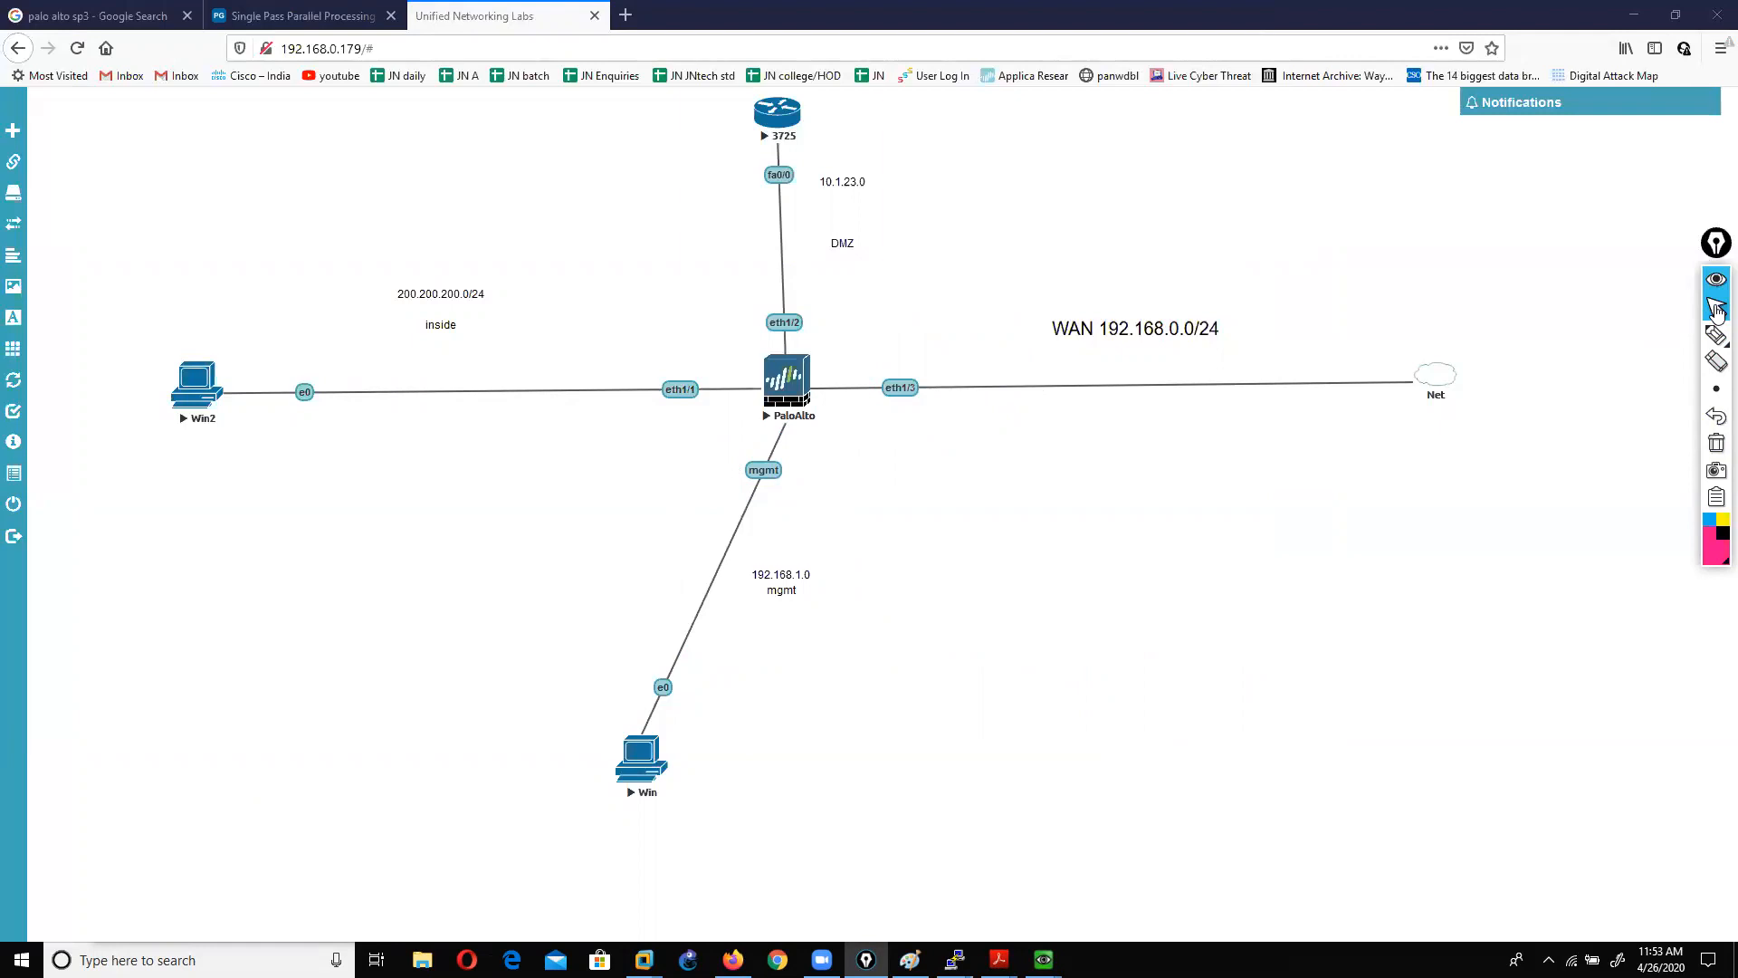
mouse_move(1044, 958)
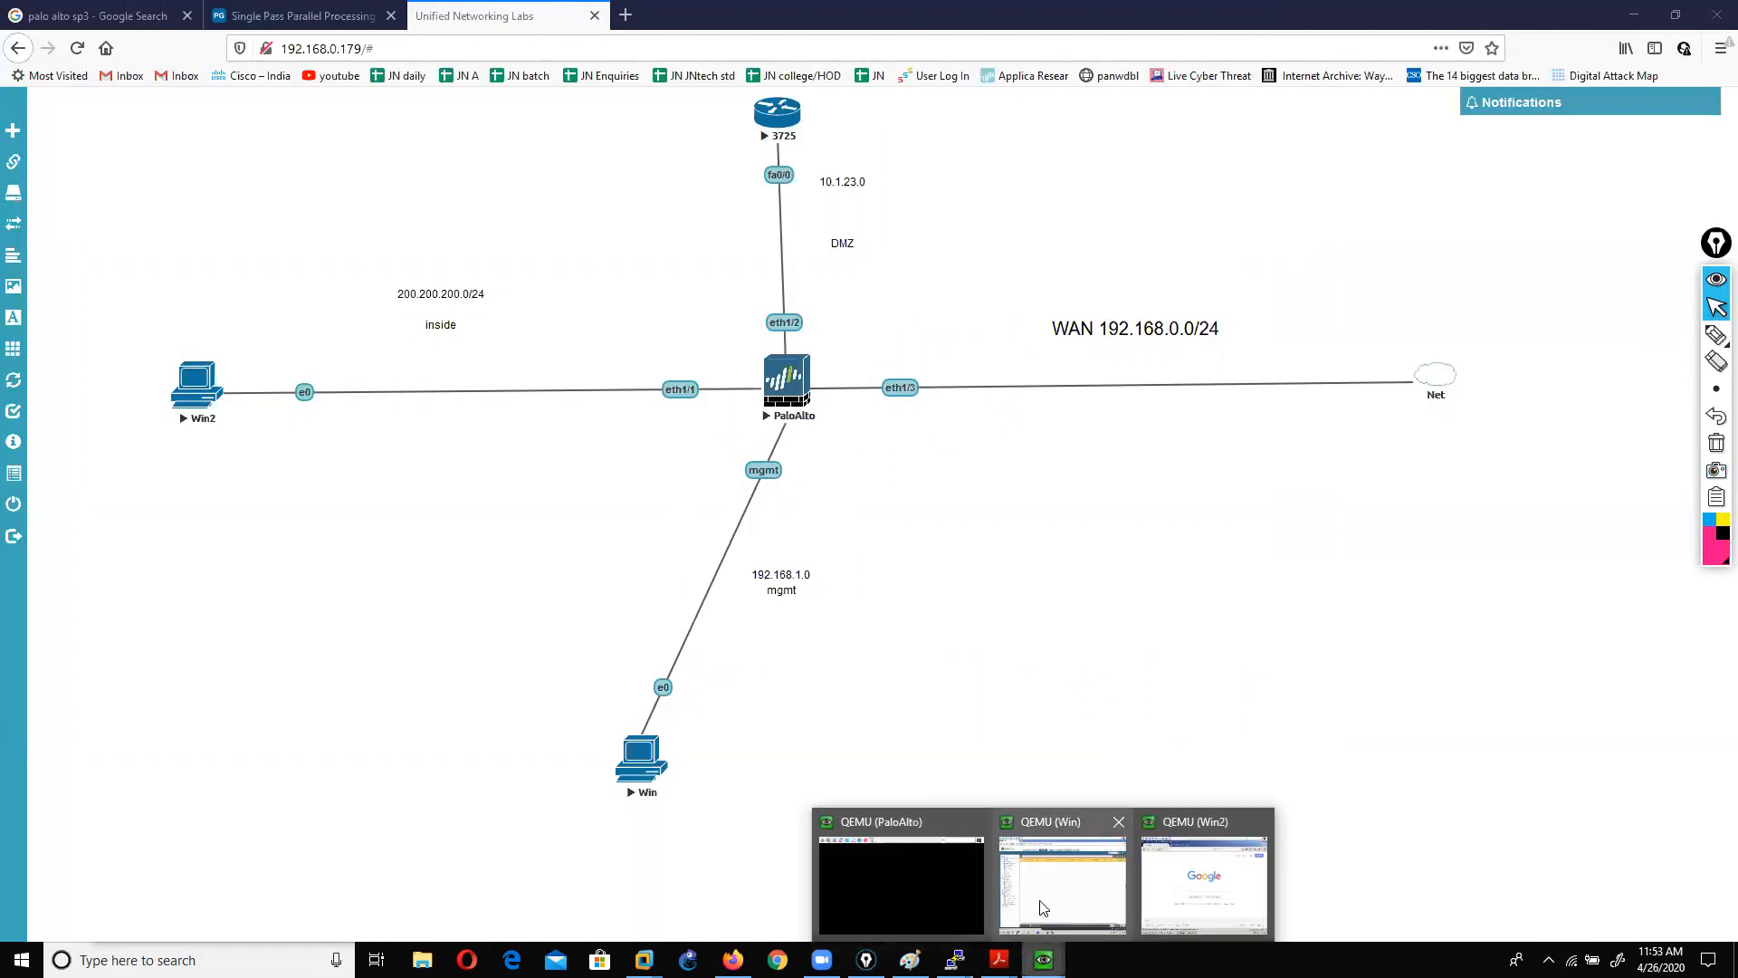
Step: Bring the PA-VM console forward on Device > Setup > Services and shift the VM window right
left_click(1044, 907)
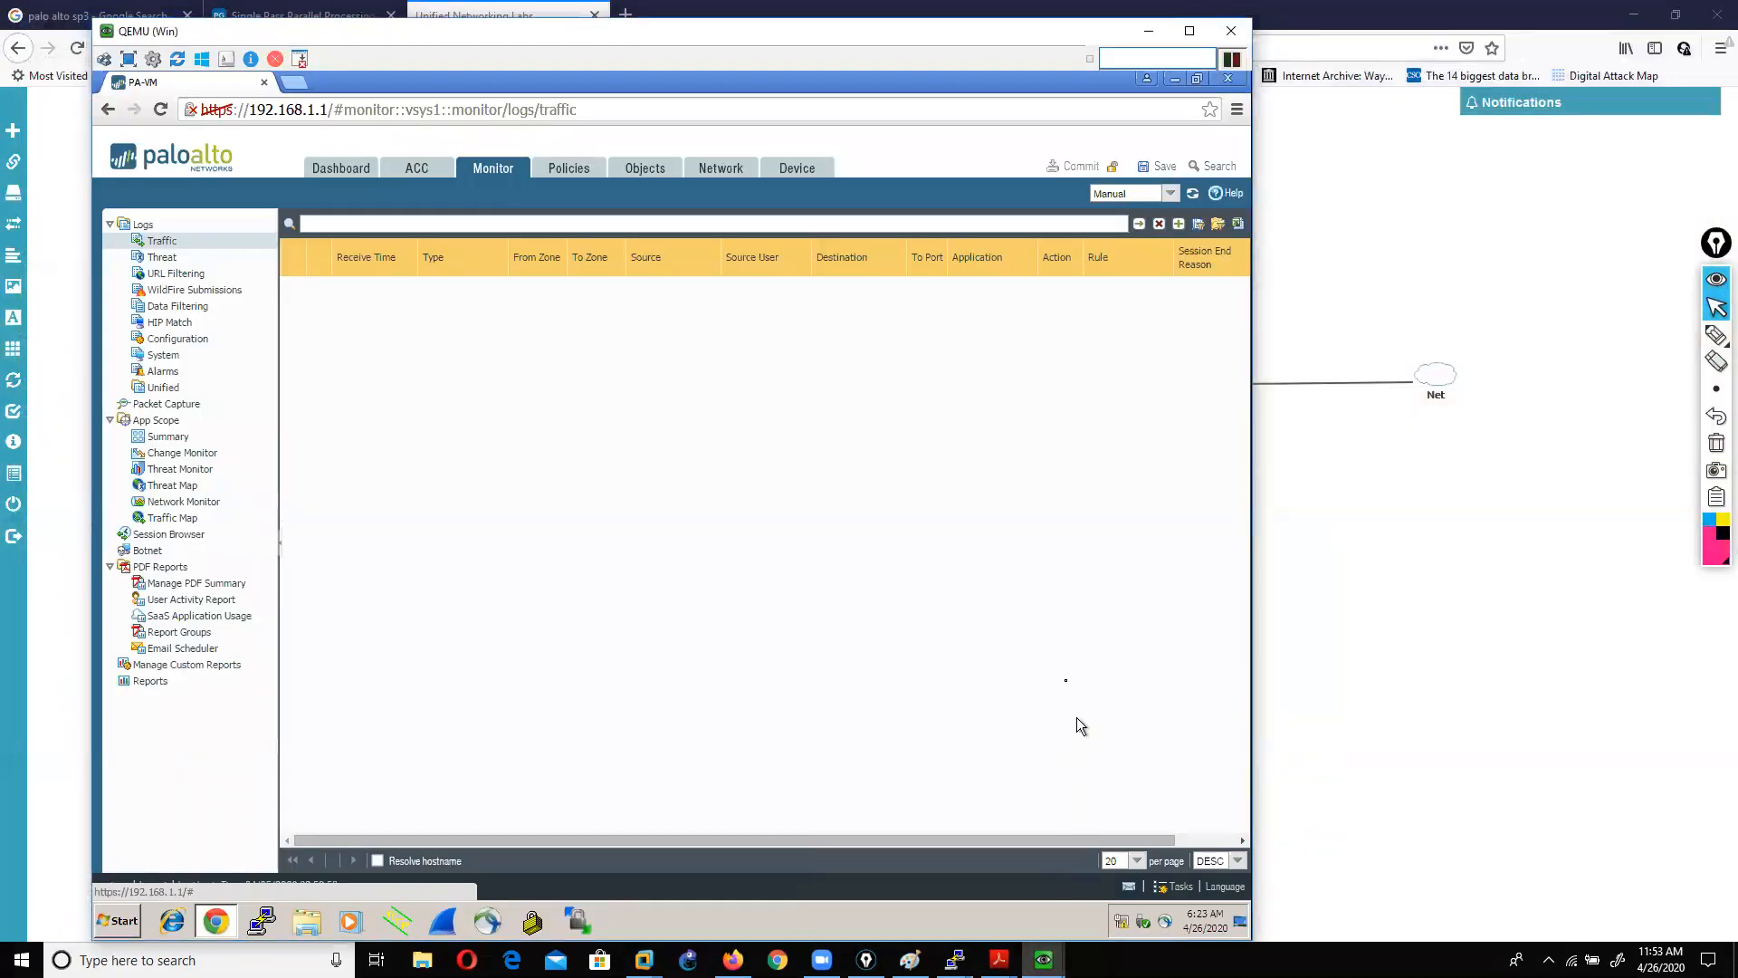
left_click(790, 174)
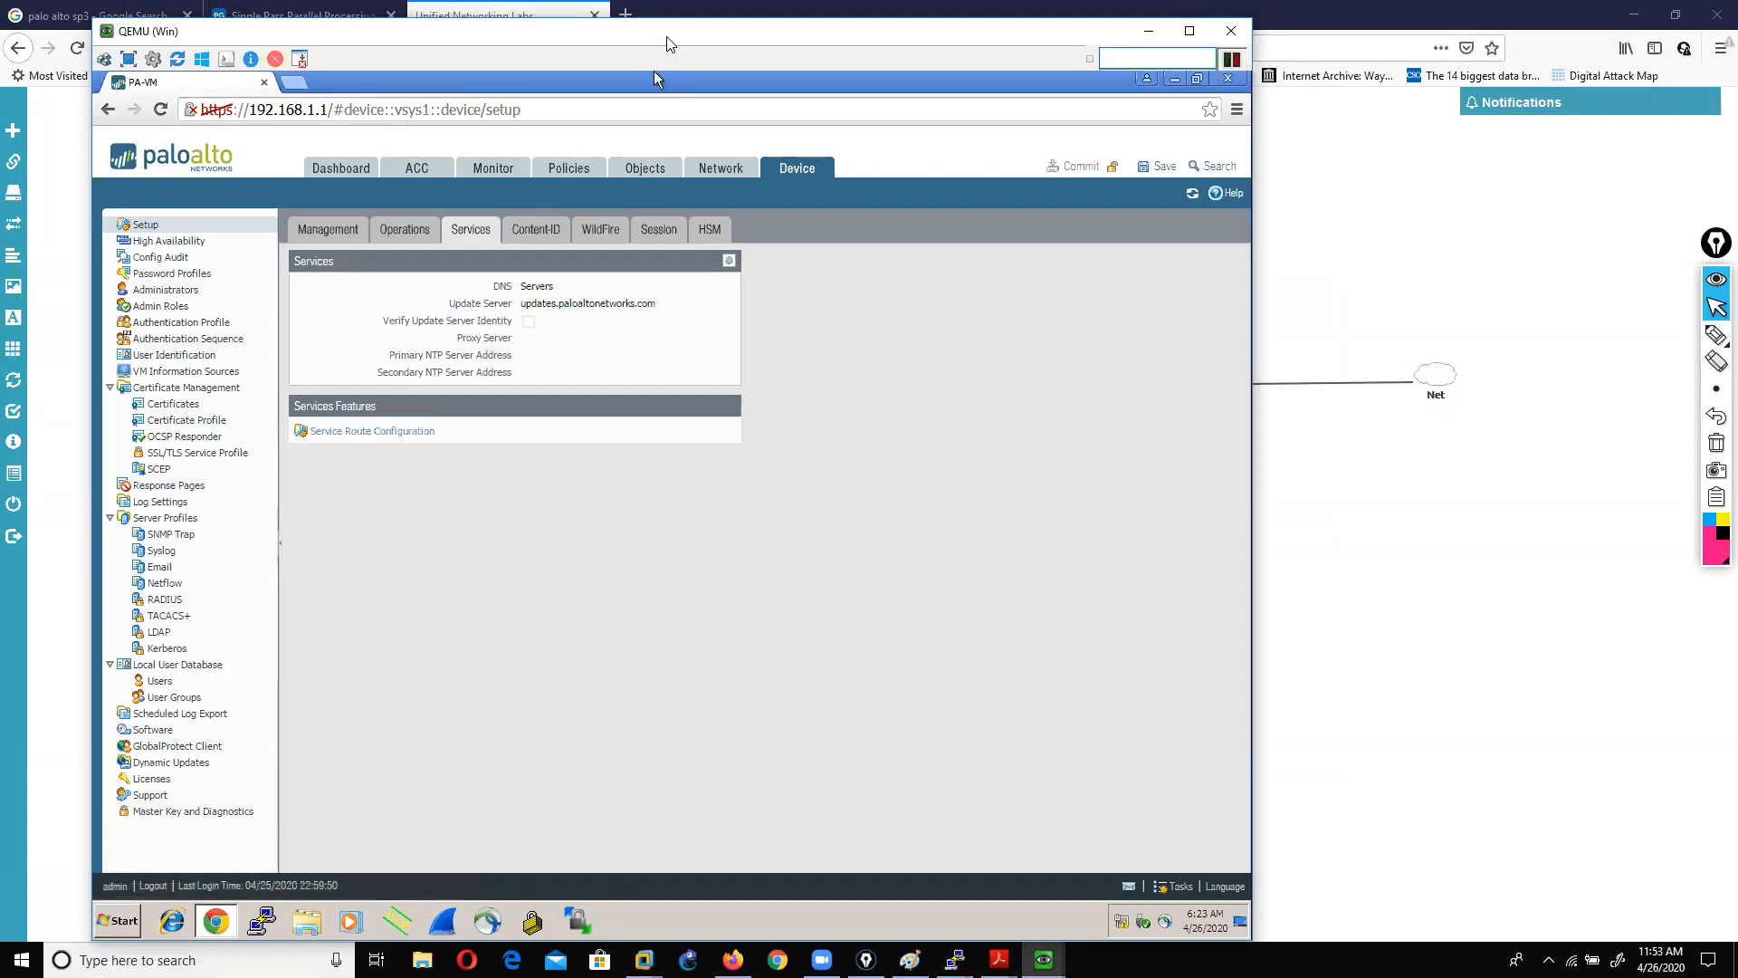
left_click_drag(666, 38, 843, 44)
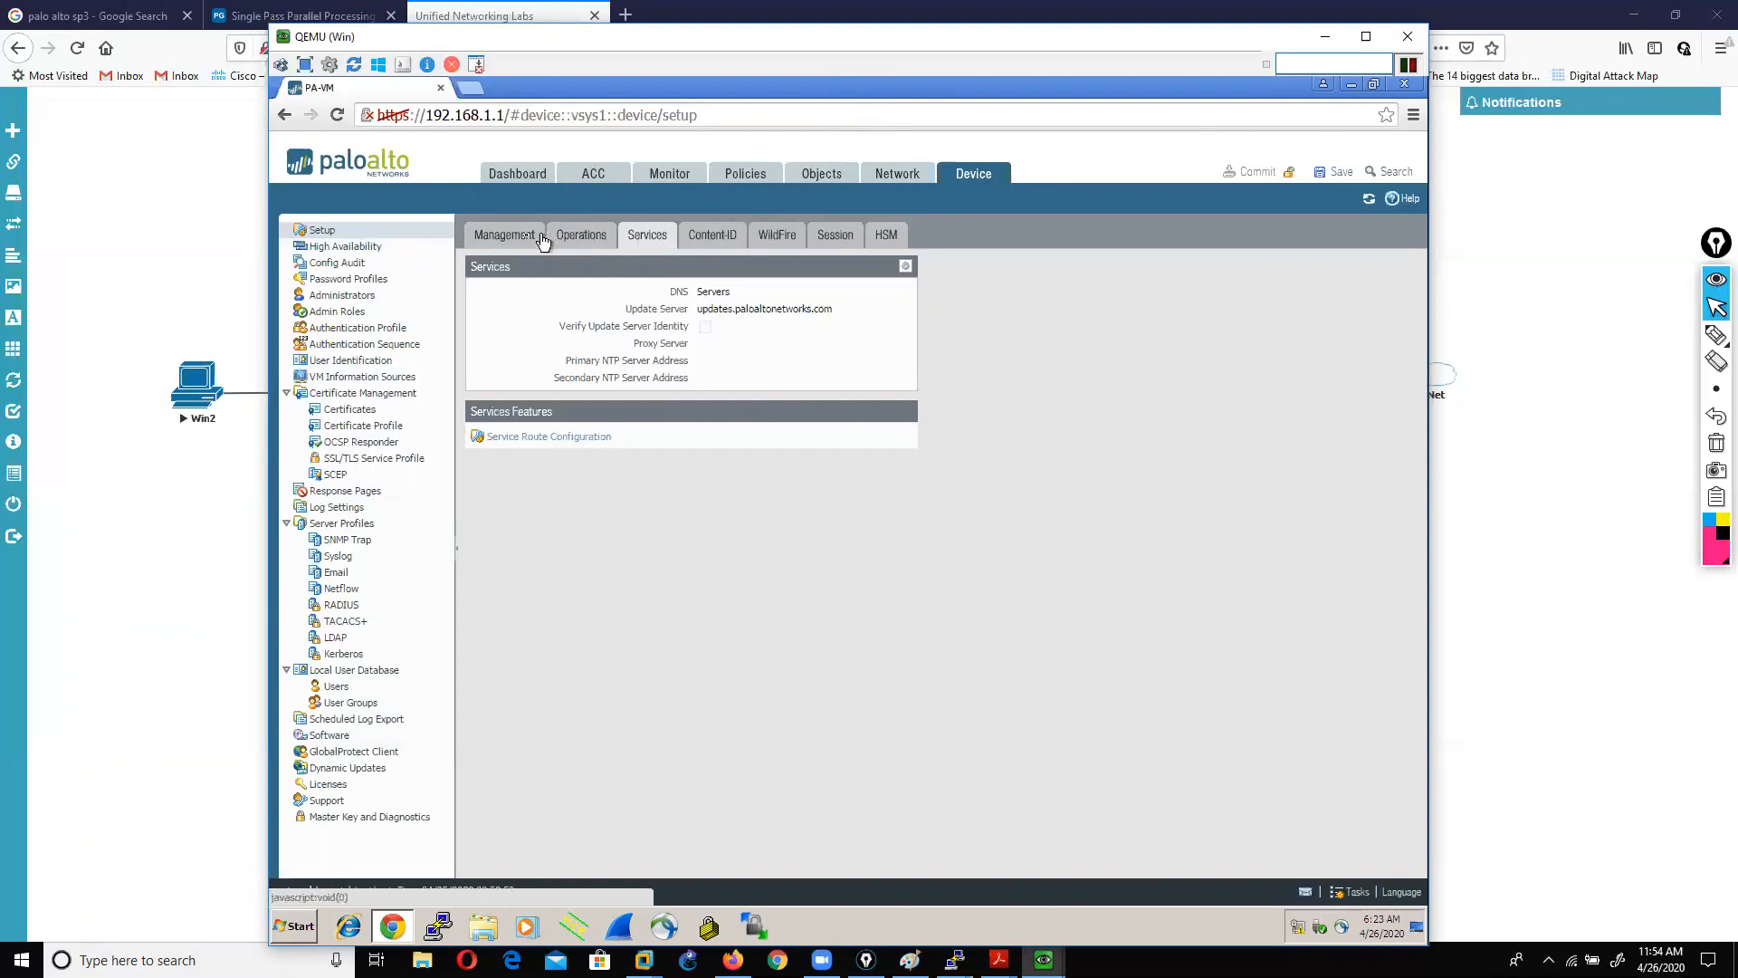
Step: Open Service Route Configuration and briefly circle, then erase, the management-interface-for-all option
left_click(534, 438)
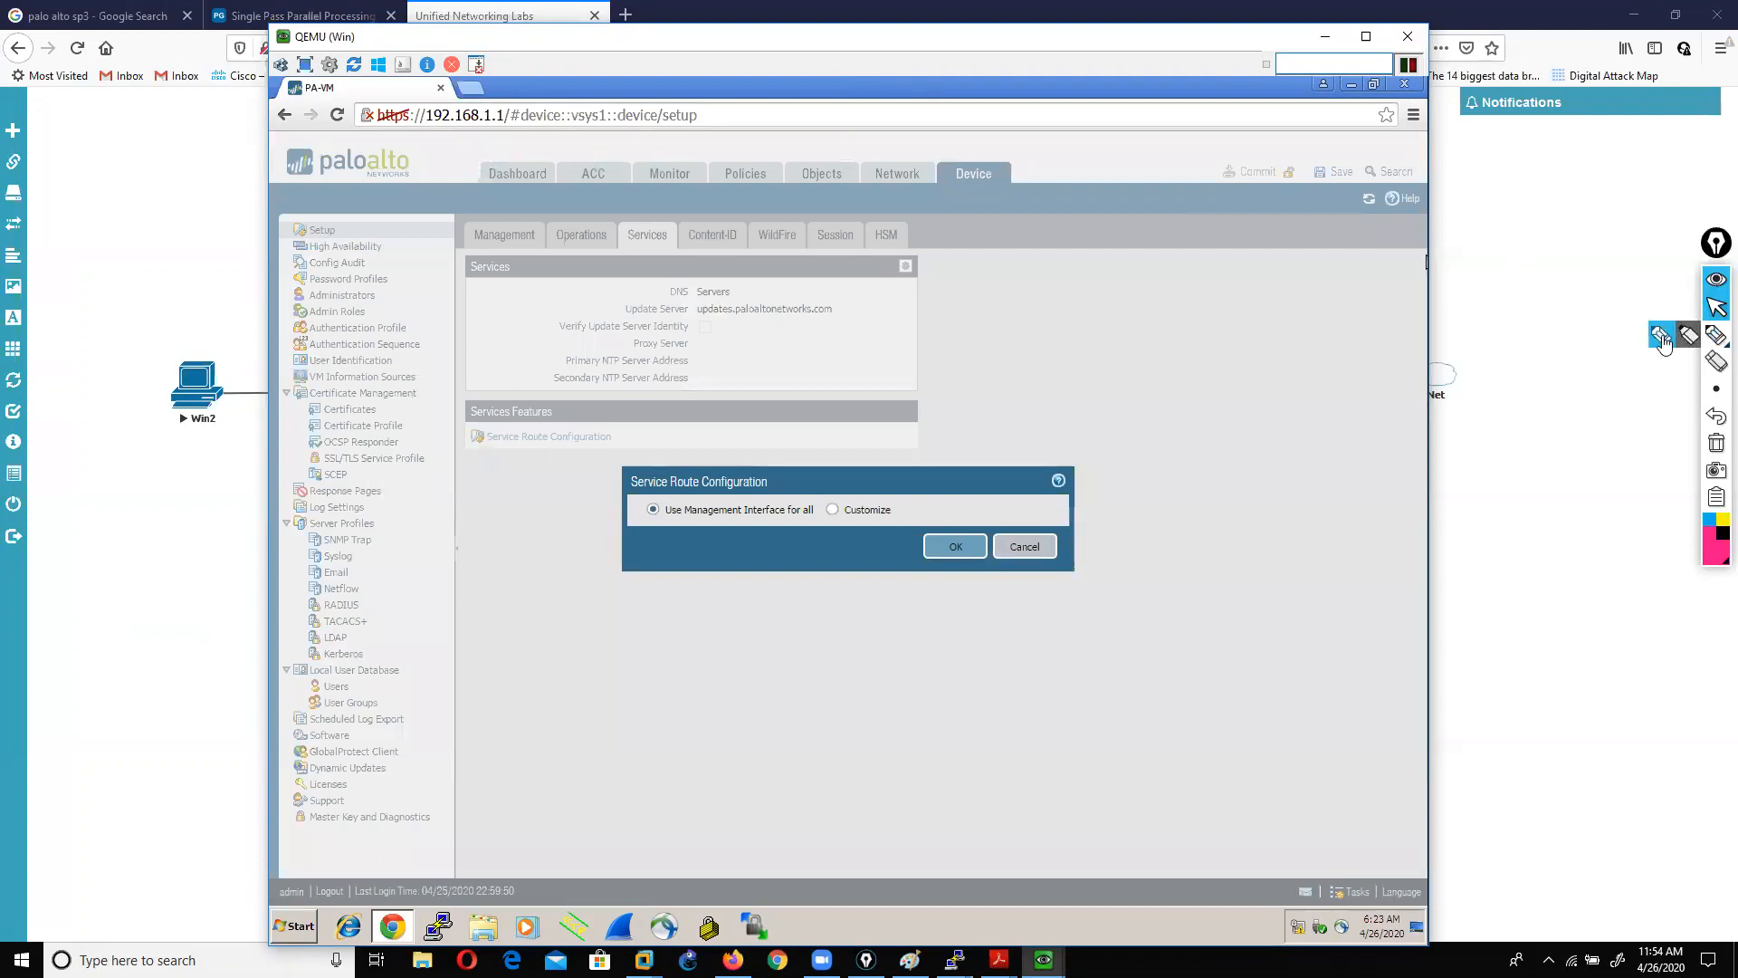
left_click(1716, 335)
mouse_move(619, 523)
left_mouse_down()
mouse_move(817, 528)
mouse_move(826, 503)
mouse_move(634, 482)
mouse_move(605, 529)
mouse_move(623, 527)
left_mouse_up()
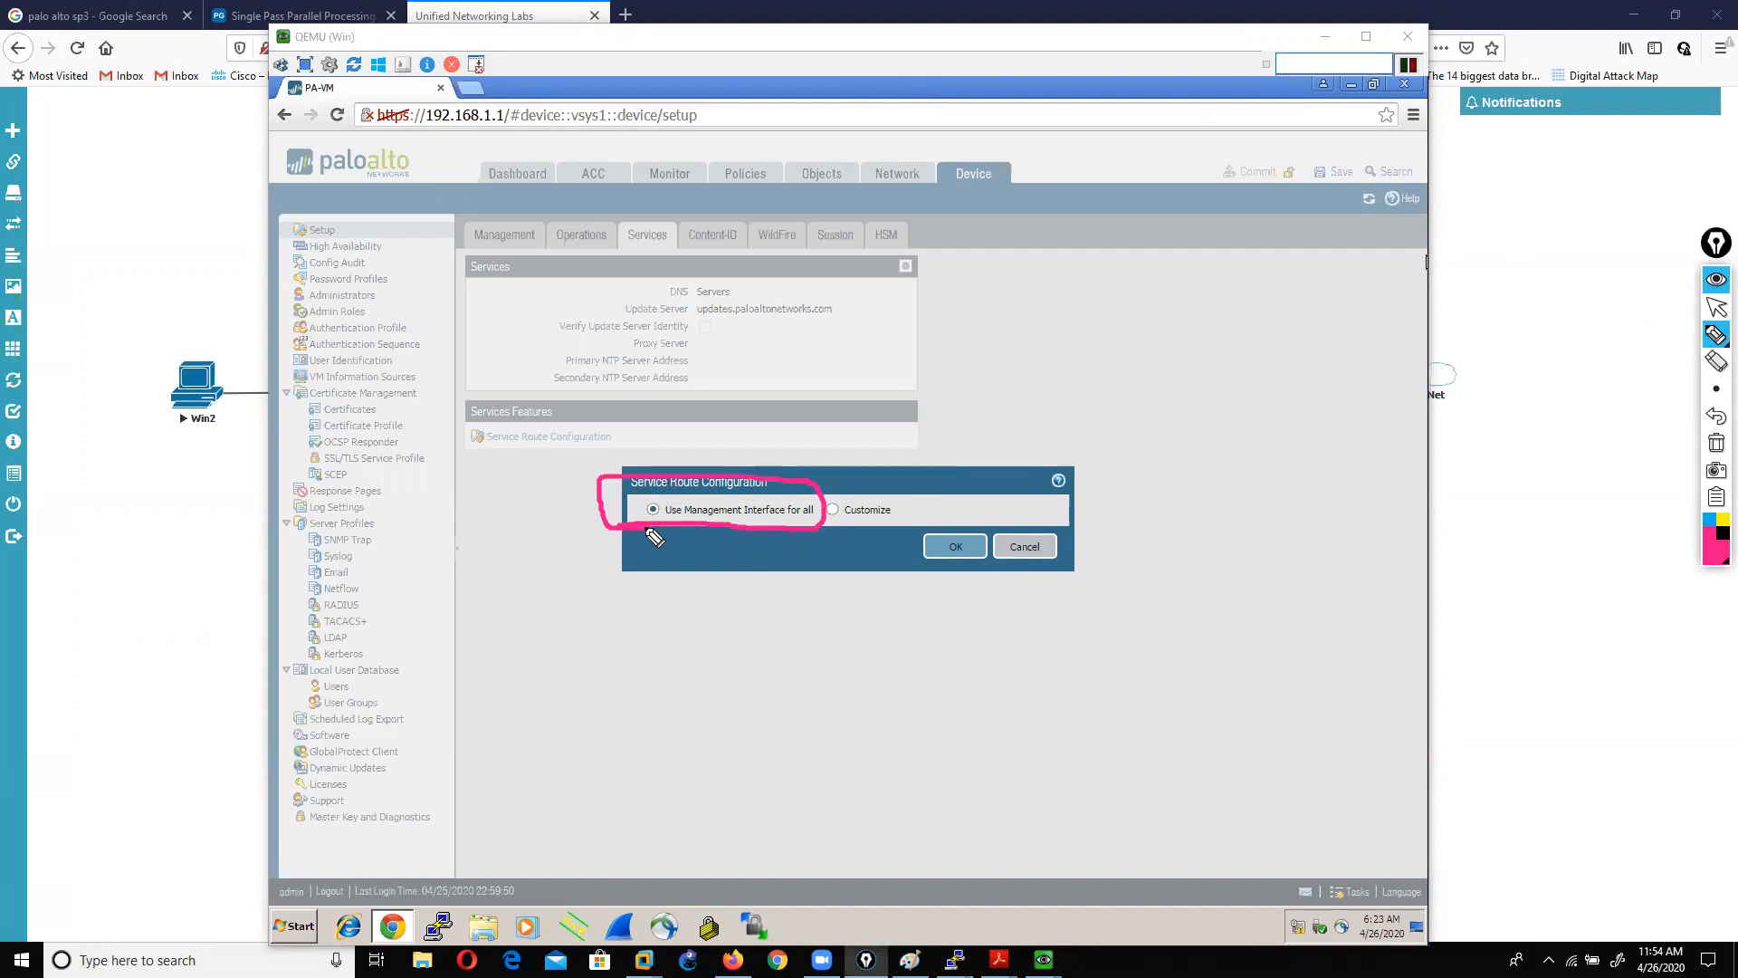
left_click(1716, 443)
left_click(1717, 309)
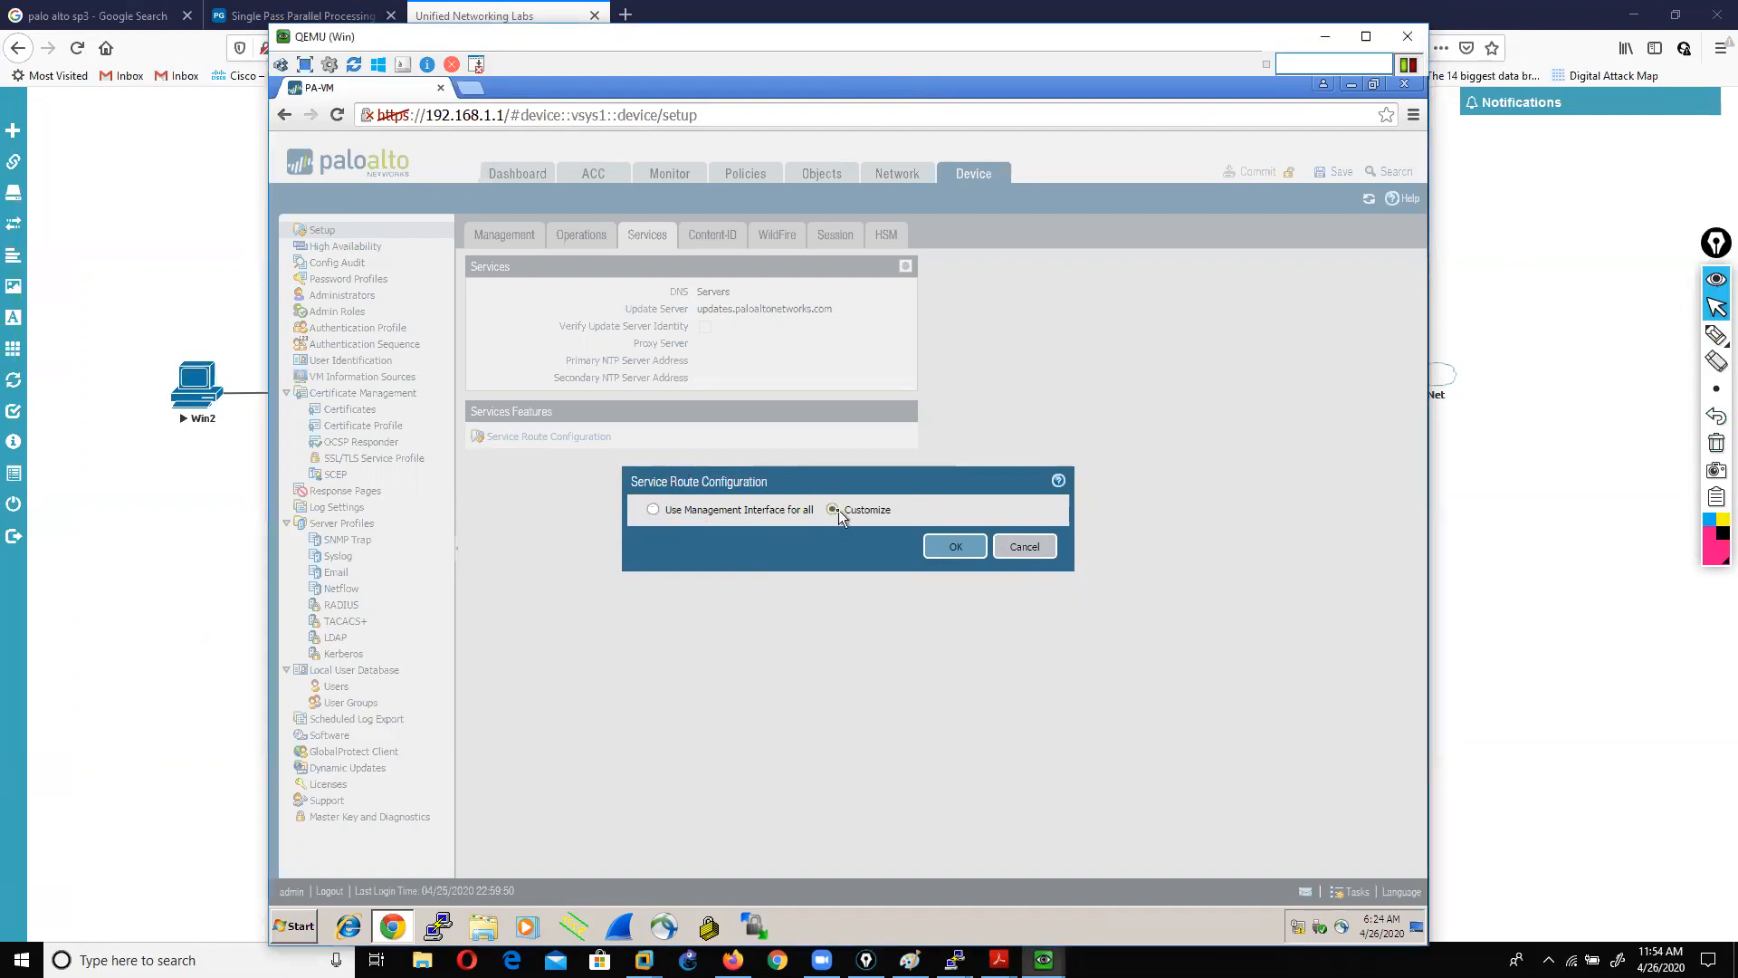
Step: Switch service routes to Customize, tick Palo Alto Updates and open its Service Route Source
left_click(833, 509)
left_click_drag(918, 455, 858, 272)
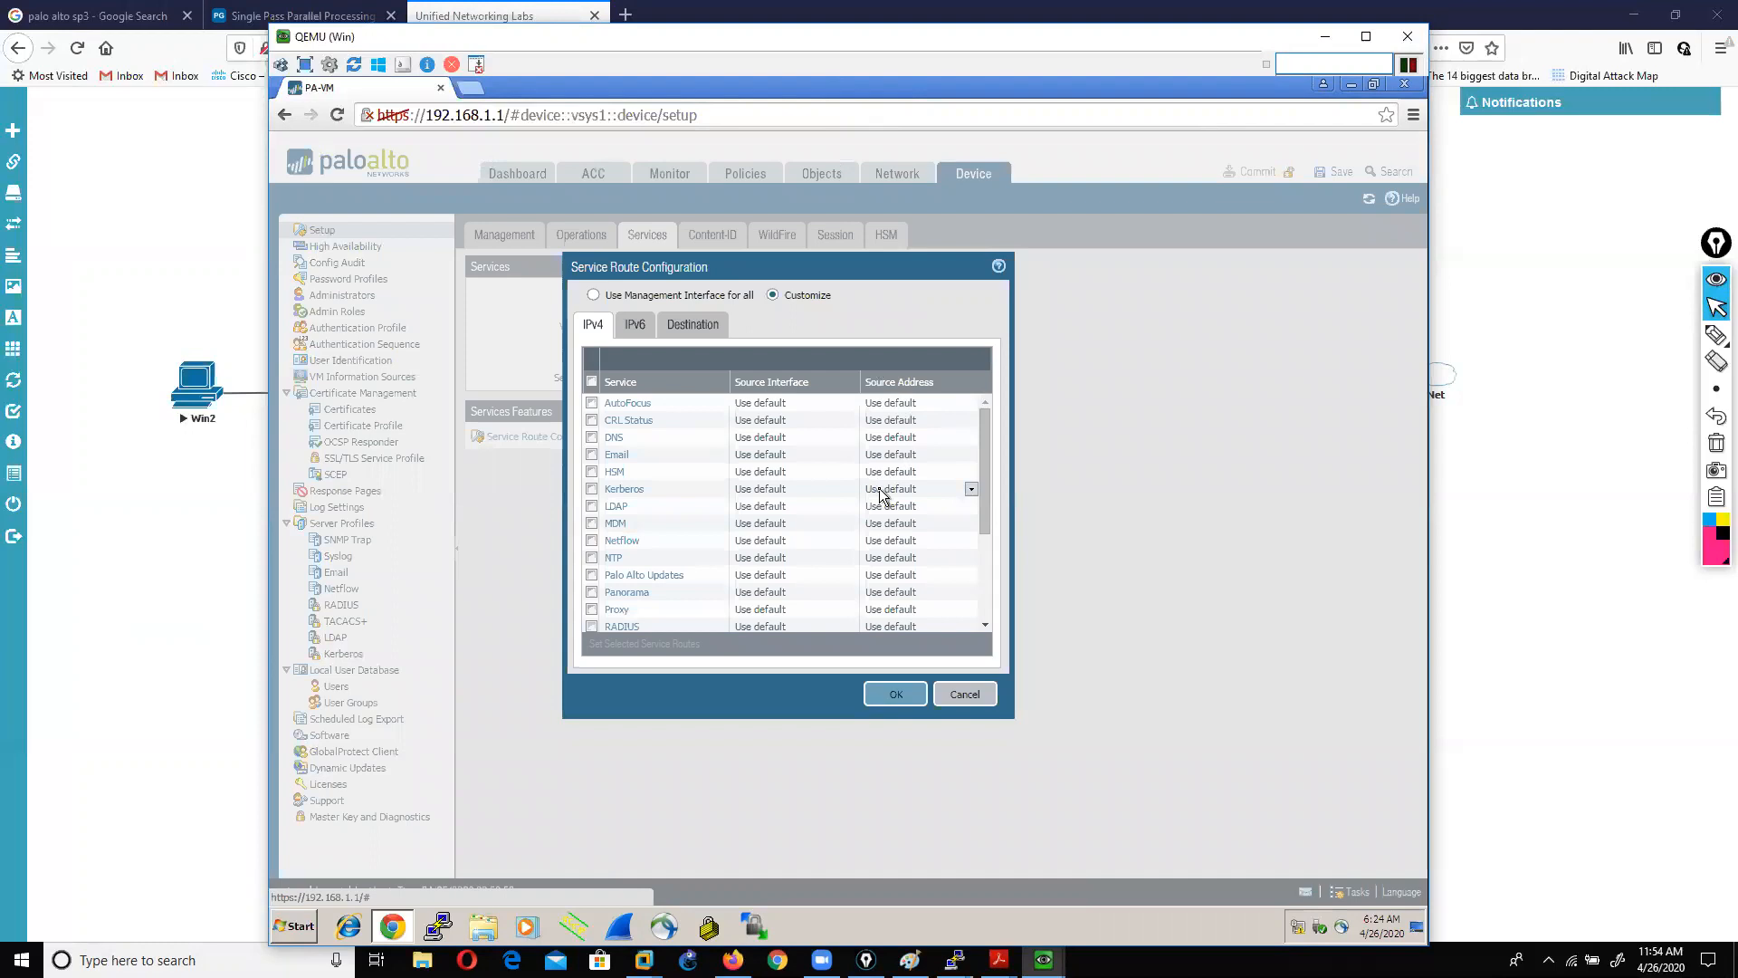
scroll(720, 543, "down", 2)
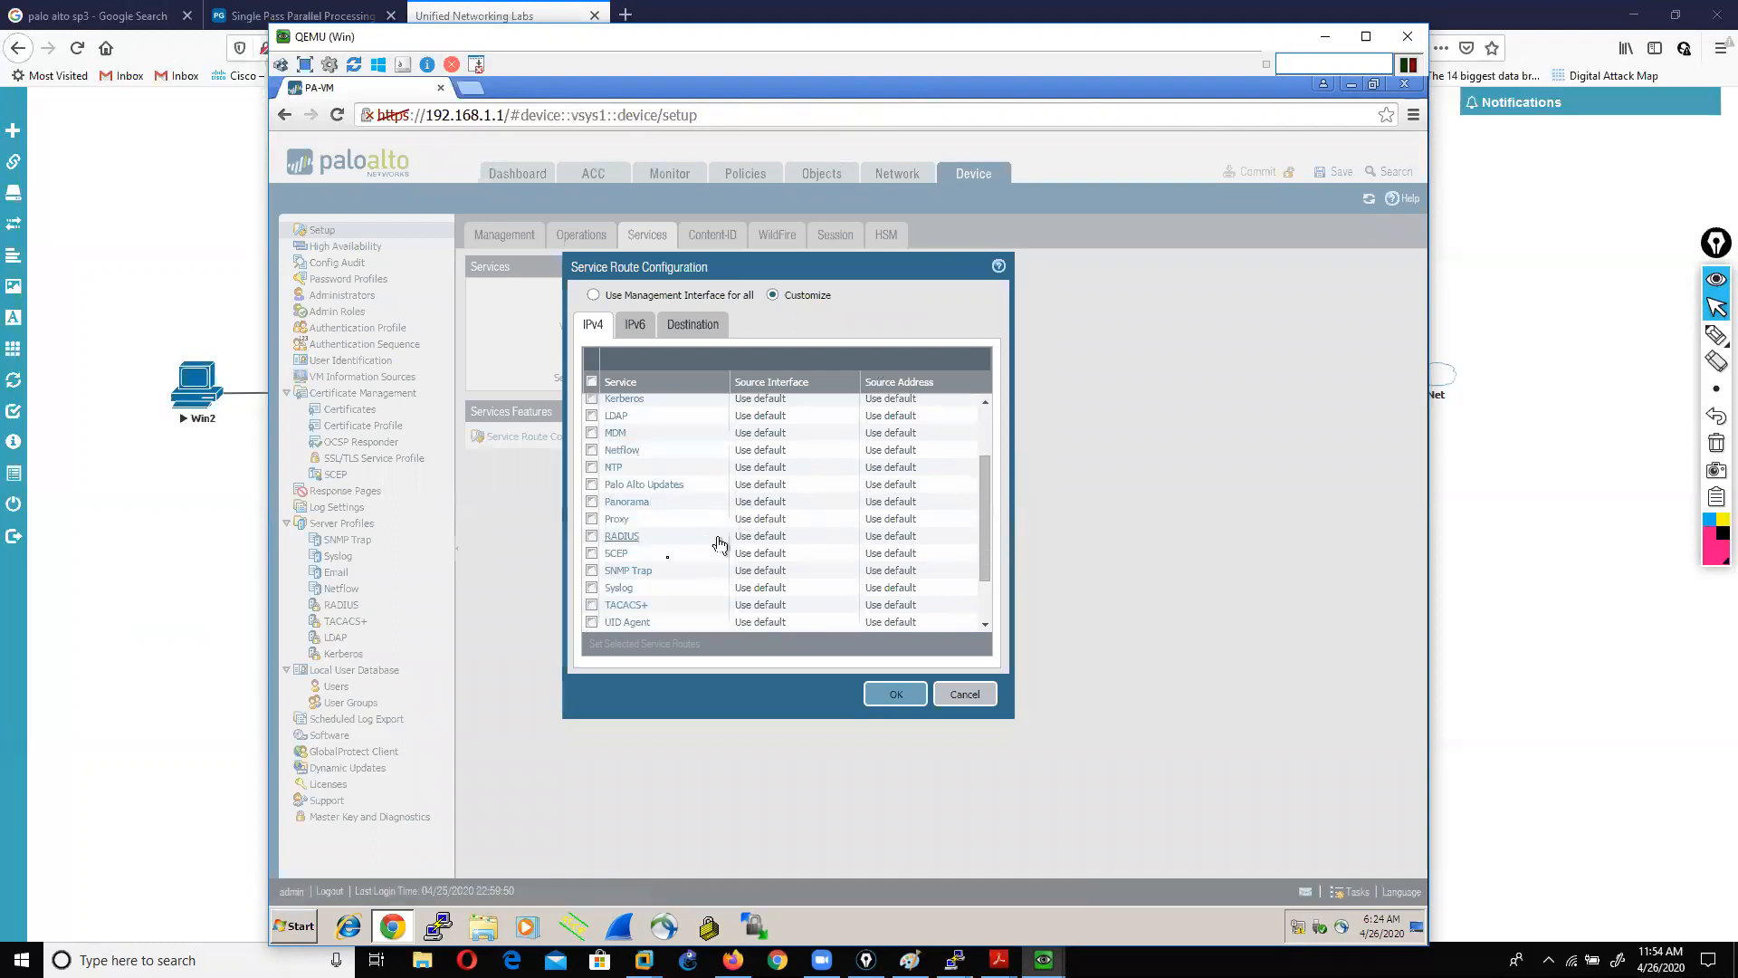
left_click(592, 485)
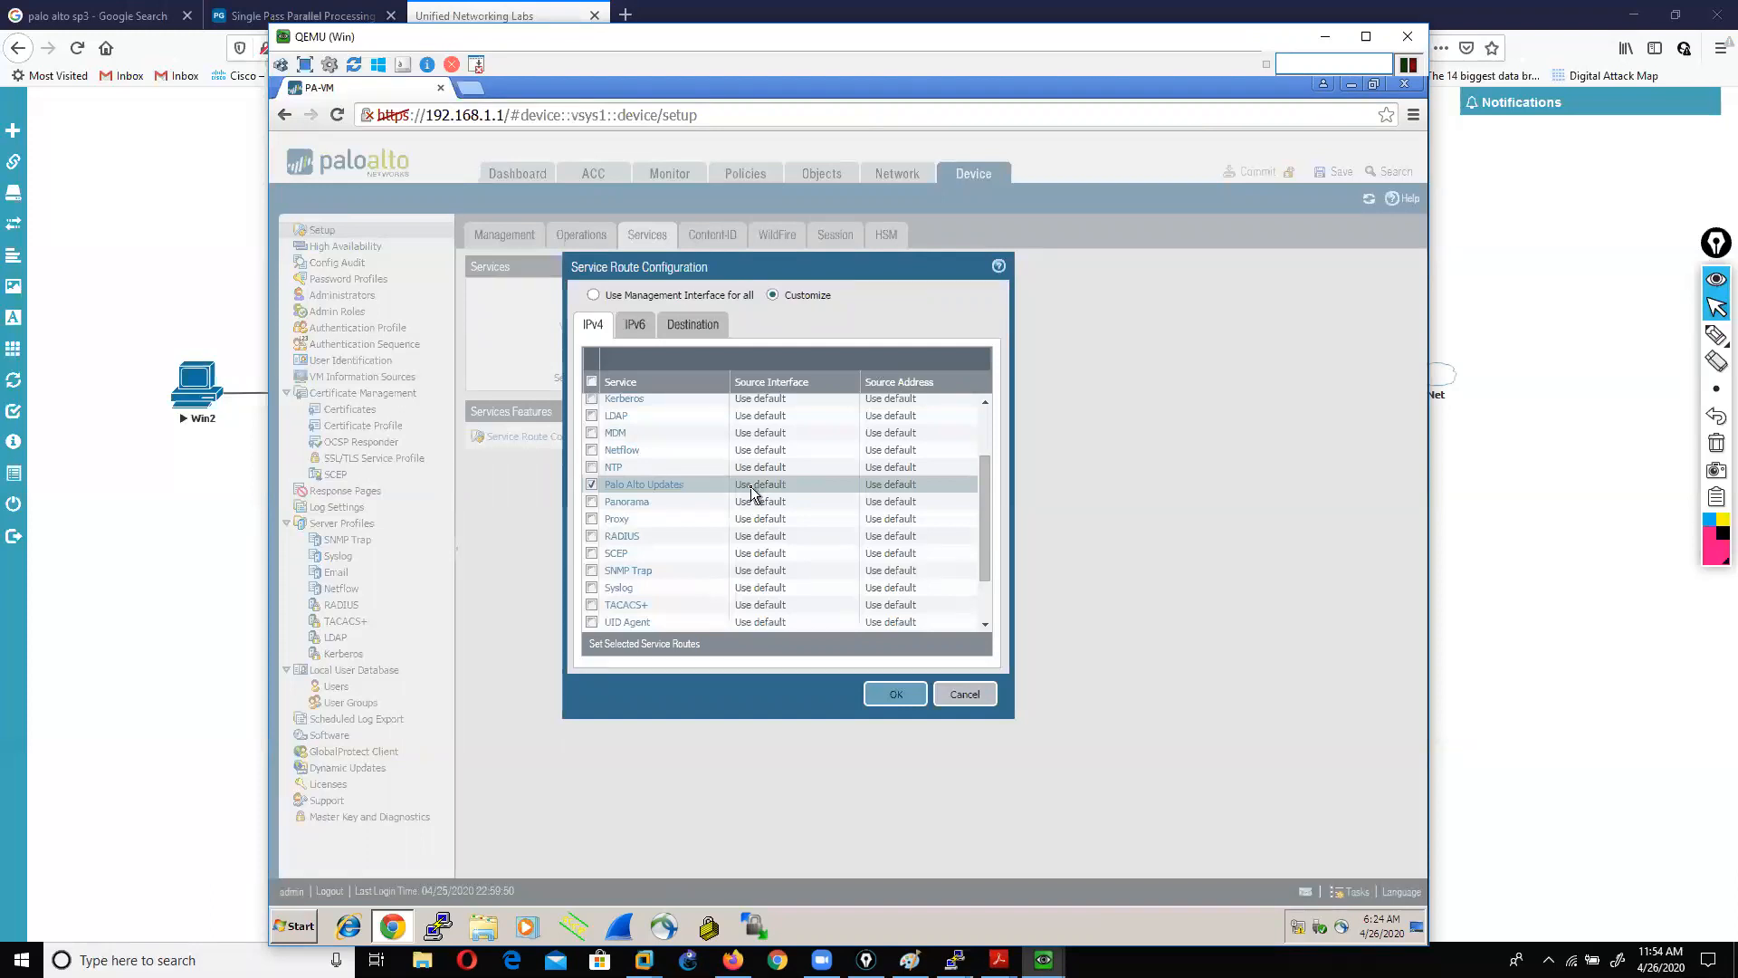
left_click(882, 490)
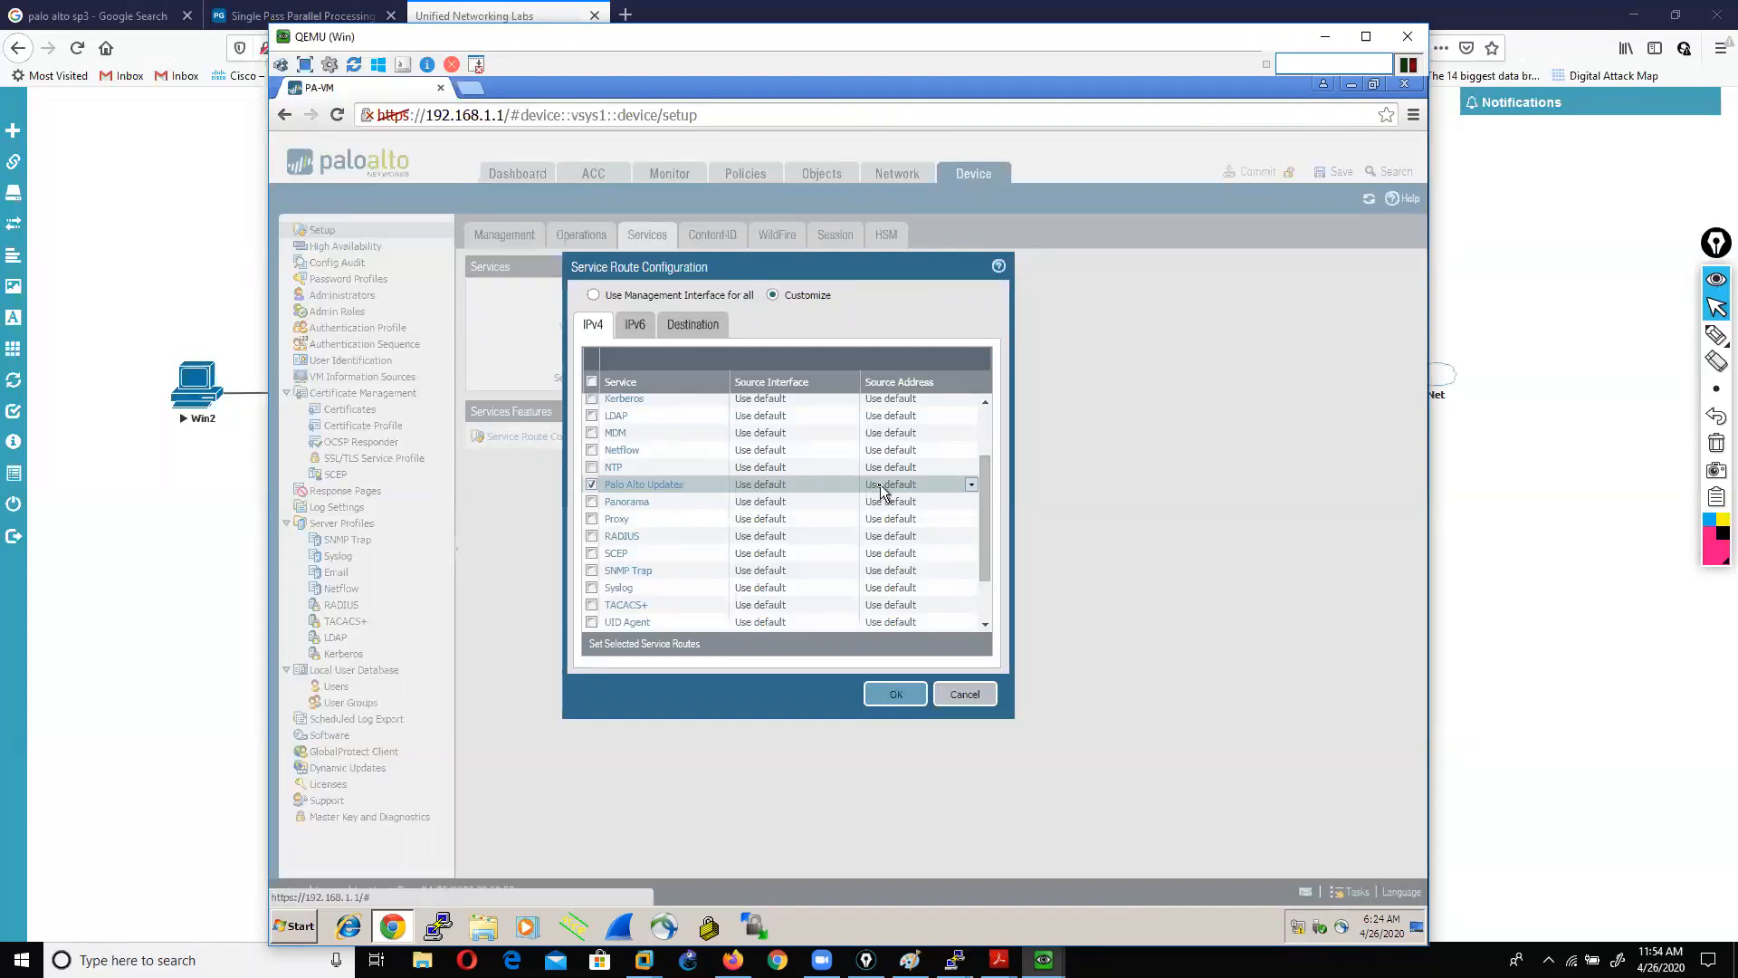
left_click(623, 485)
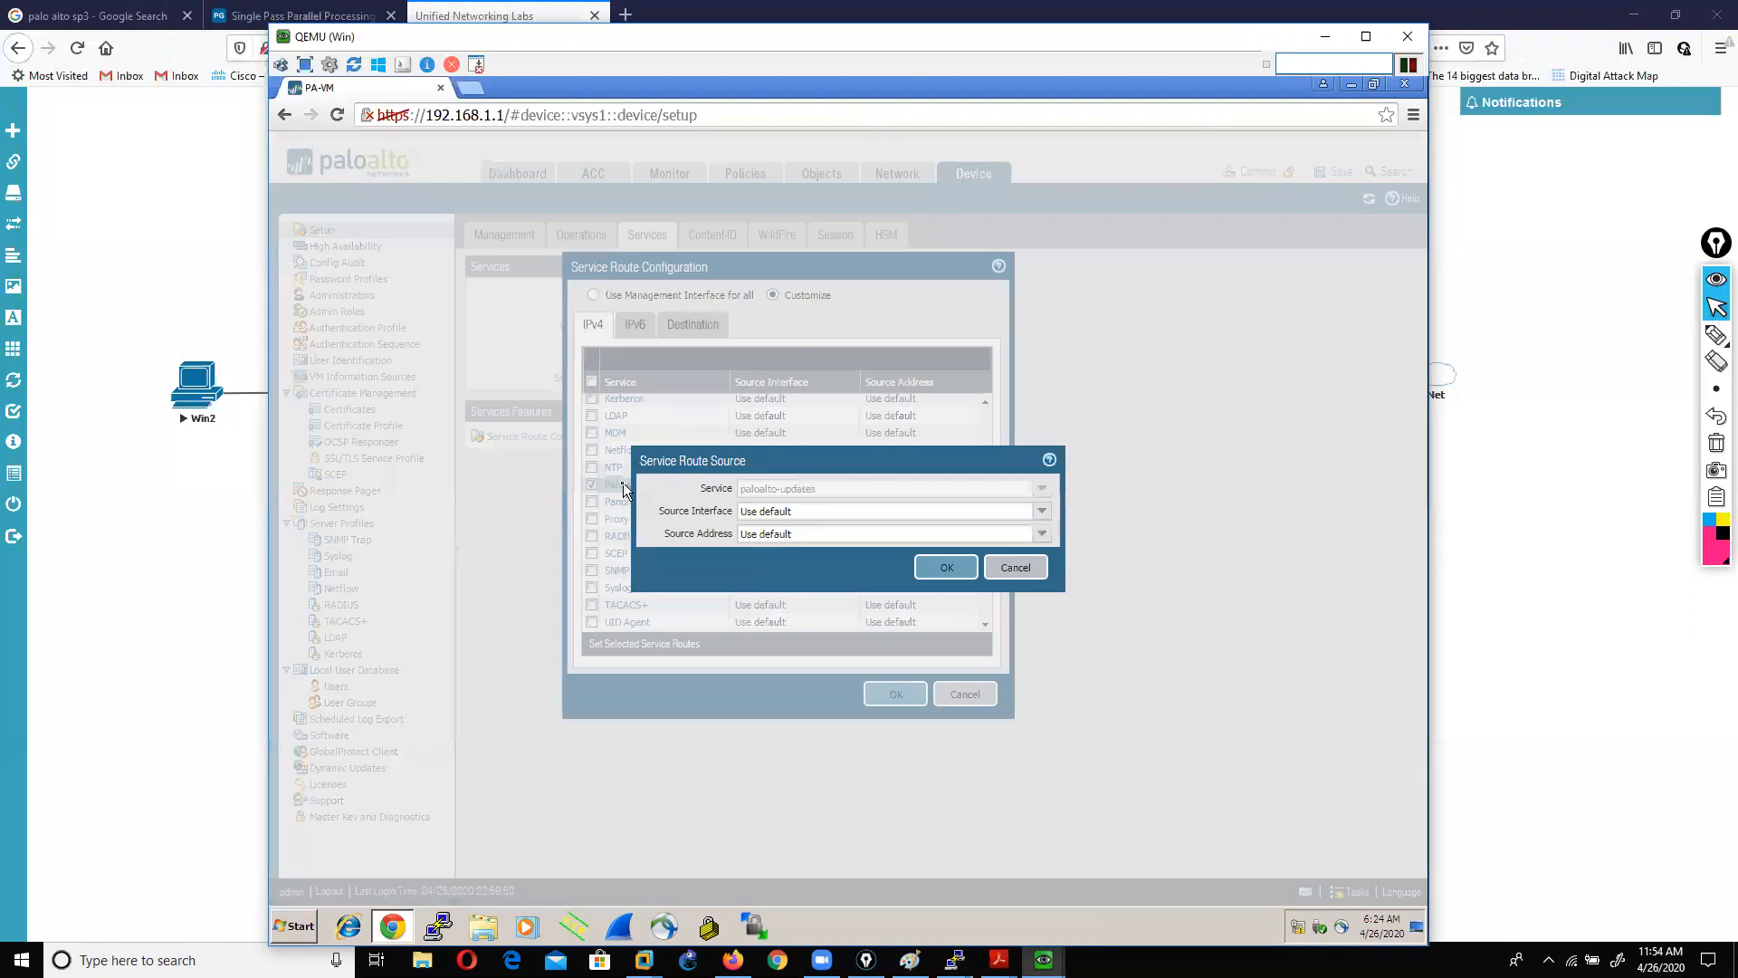
Step: Pick ethernet1/2 (DMZ 10.1.23.10) as Palo Alto Updates source, then cancel, leaving Use default
left_click(1041, 511)
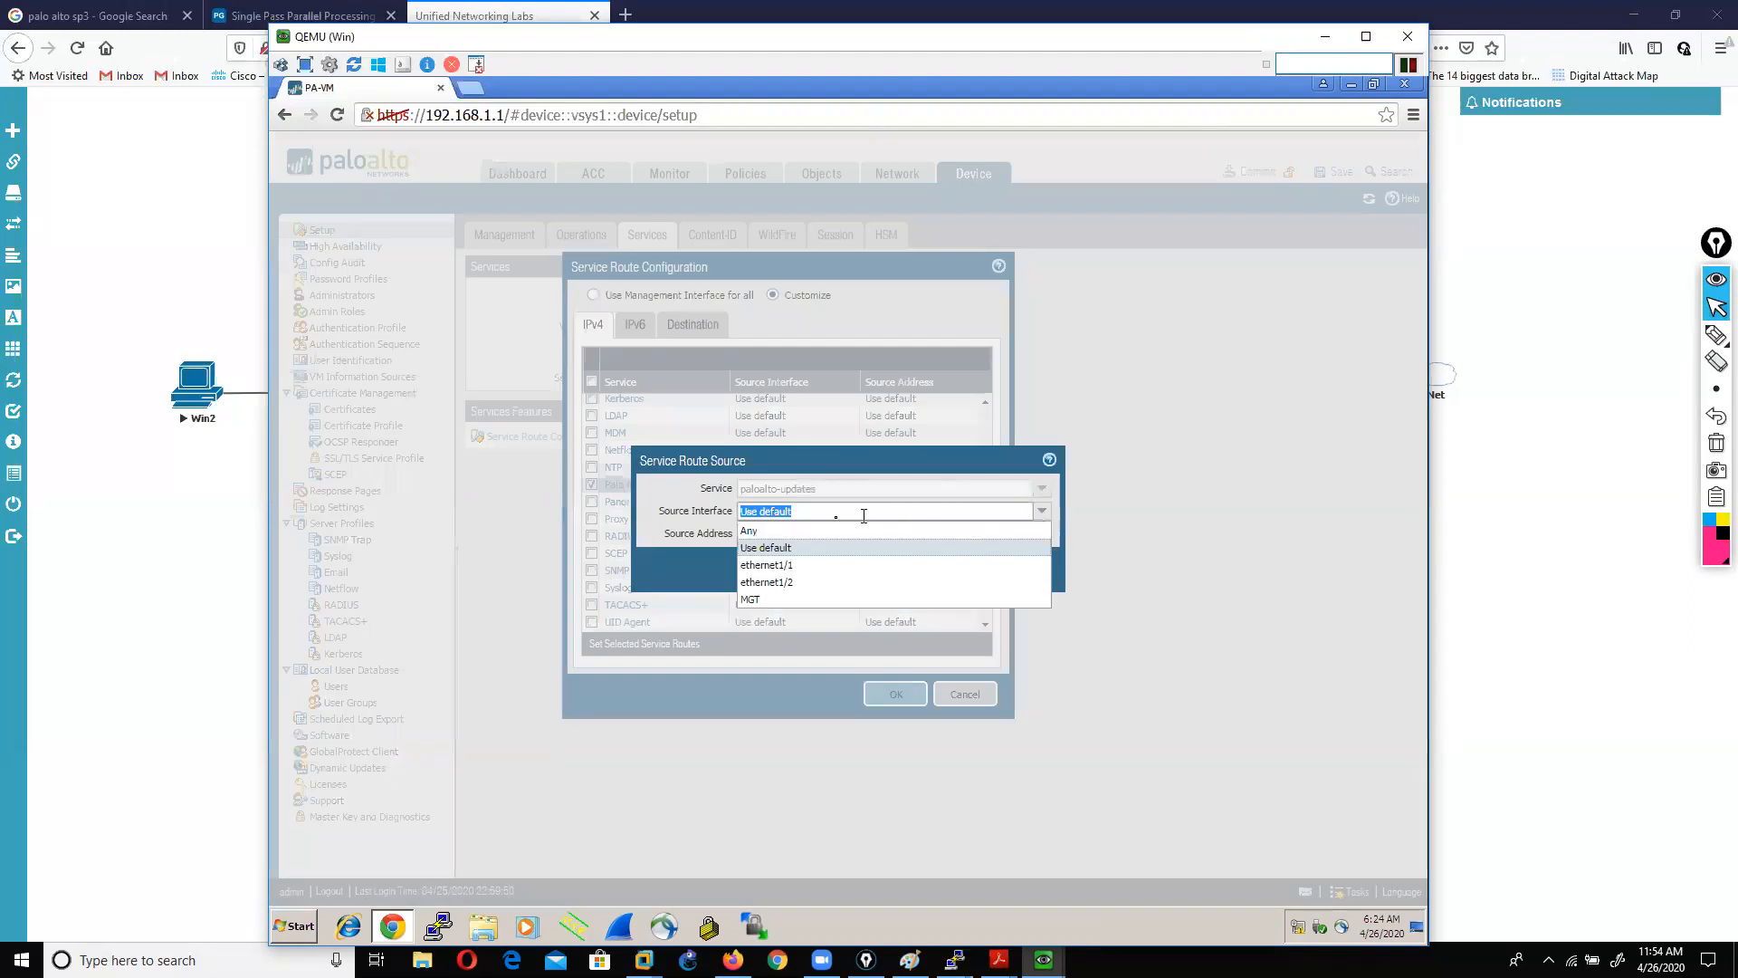
left_click(786, 589)
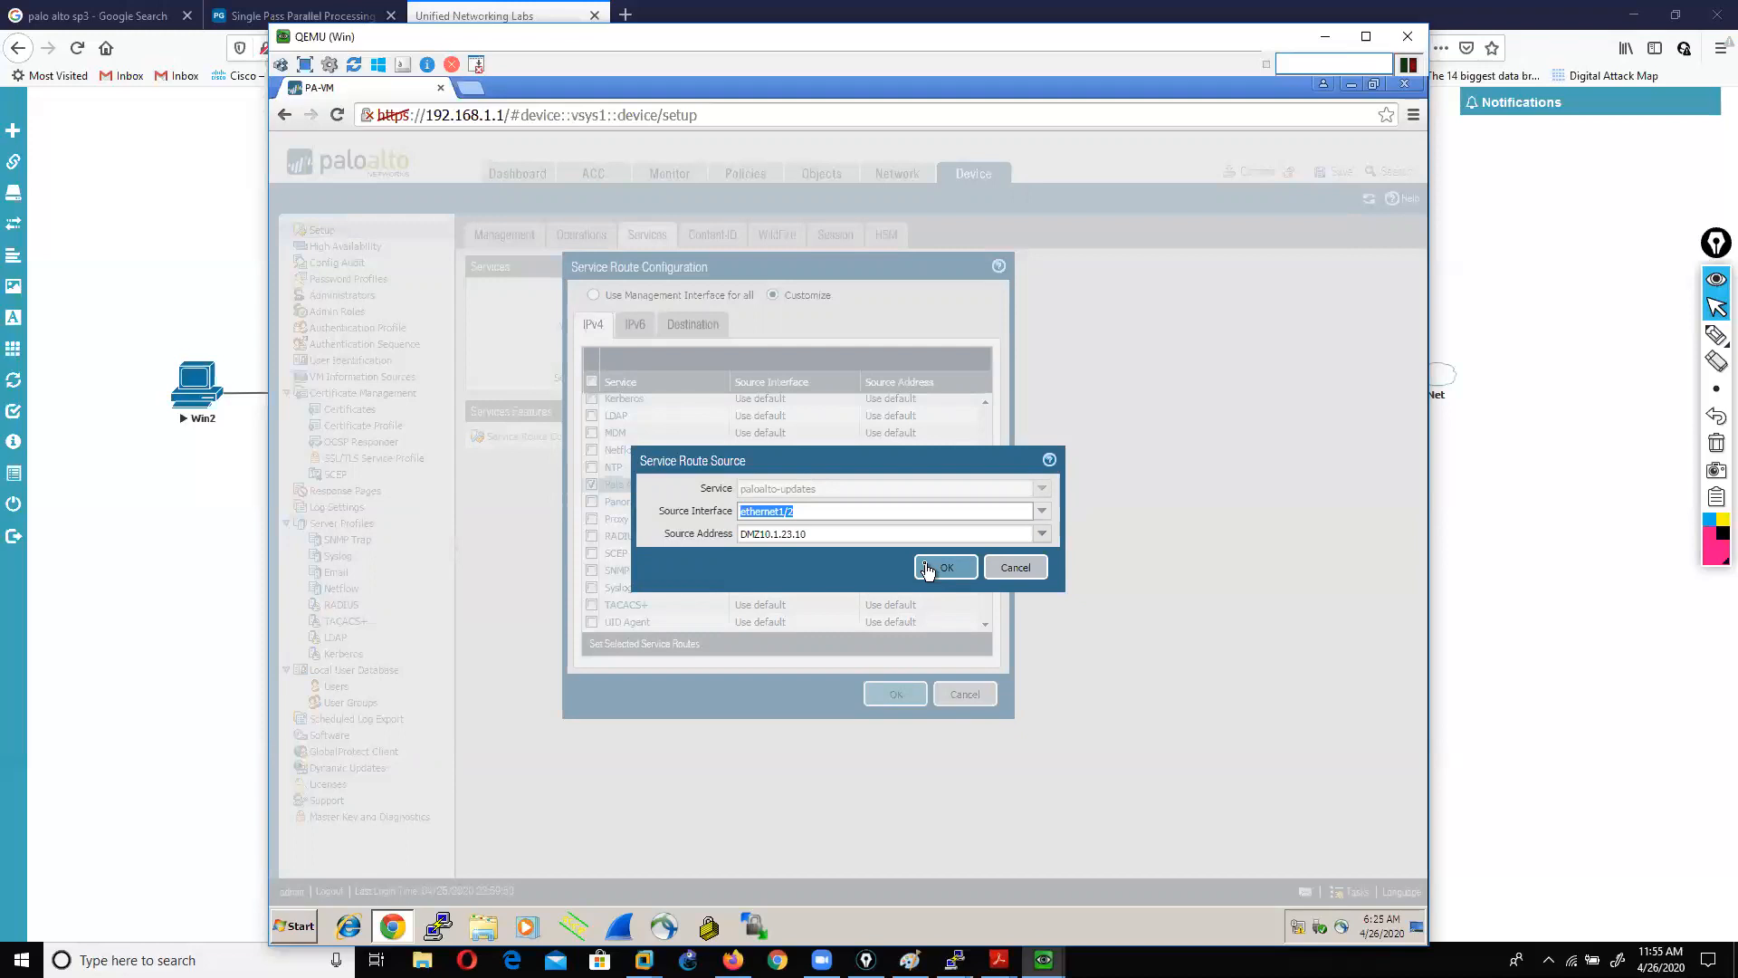
left_click(1015, 576)
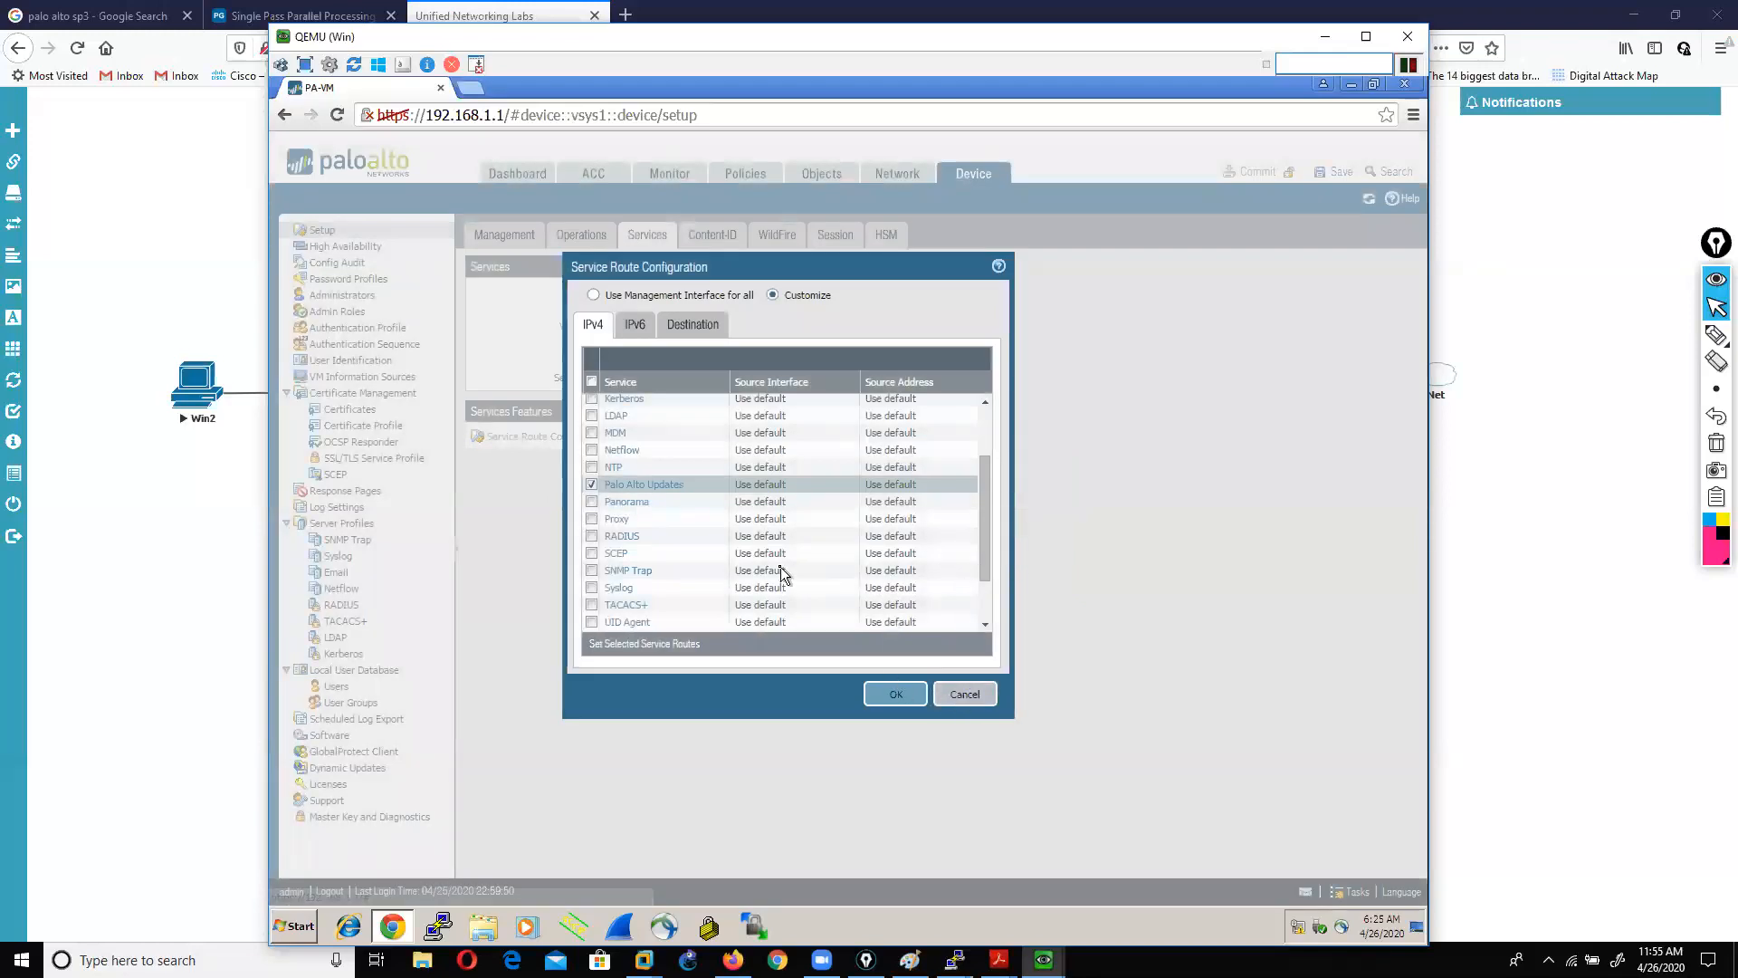
Step: Tick URL Updates, view and cancel its route source, then cancel Service Route Configuration unsaved
scroll(781, 566, "down", 2)
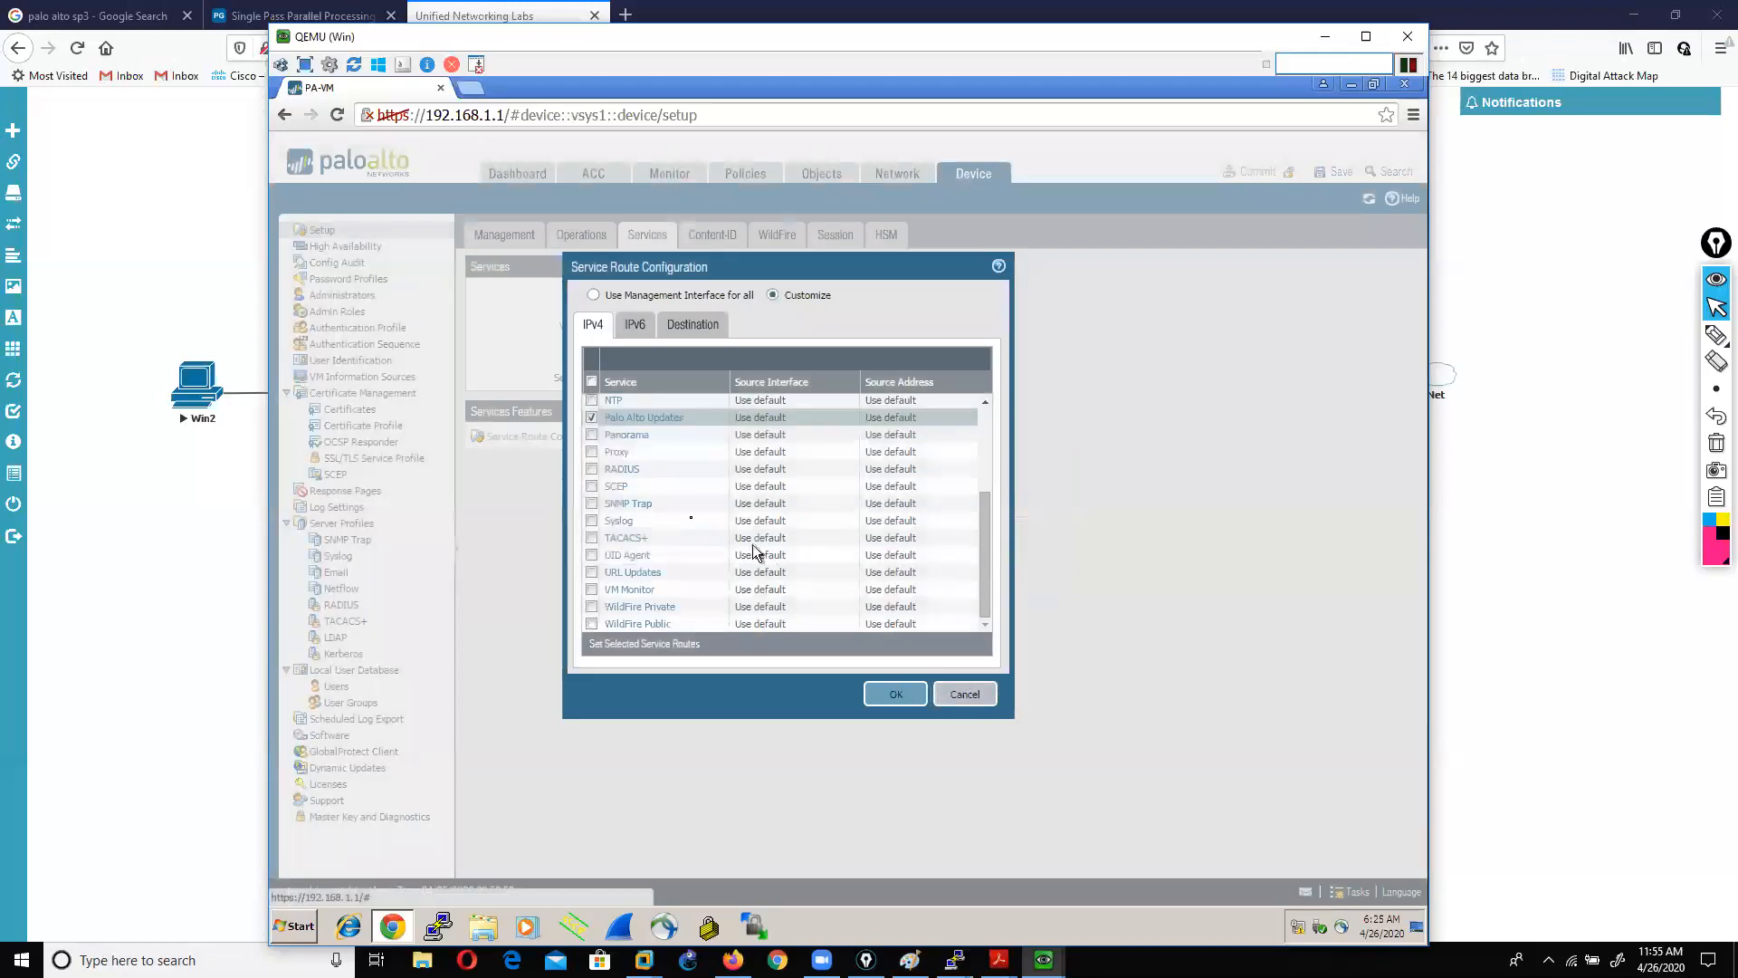
left_click(591, 573)
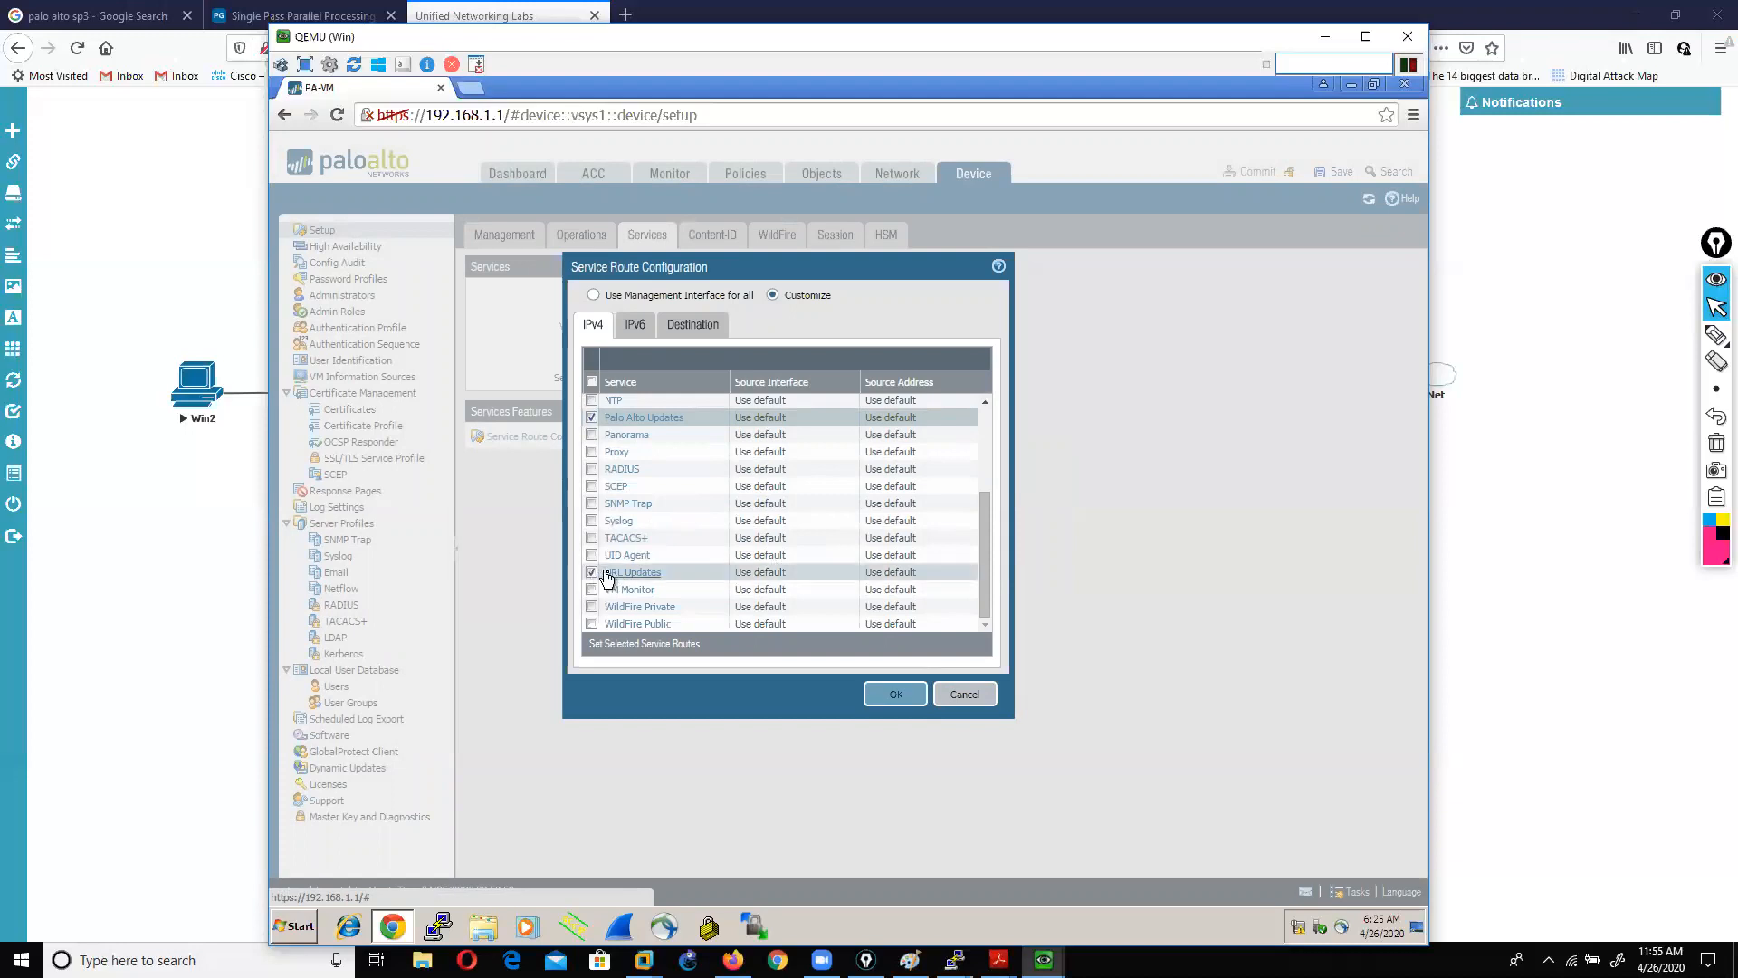
left_click(633, 572)
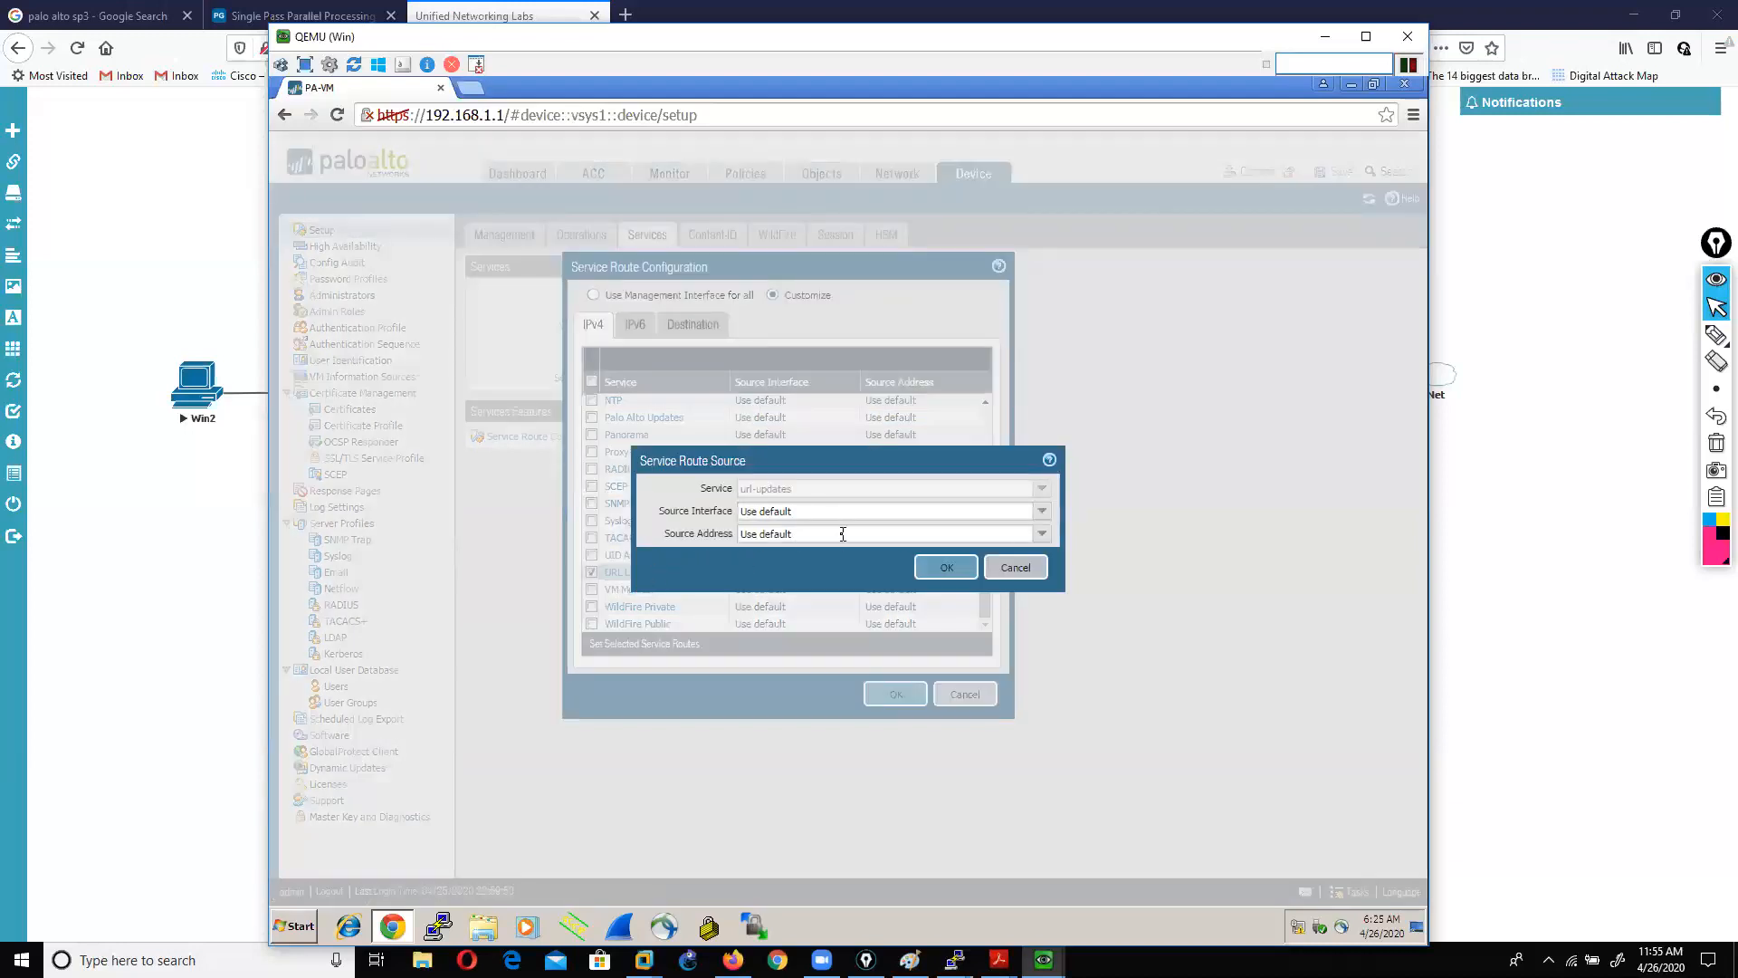
left_click(1002, 569)
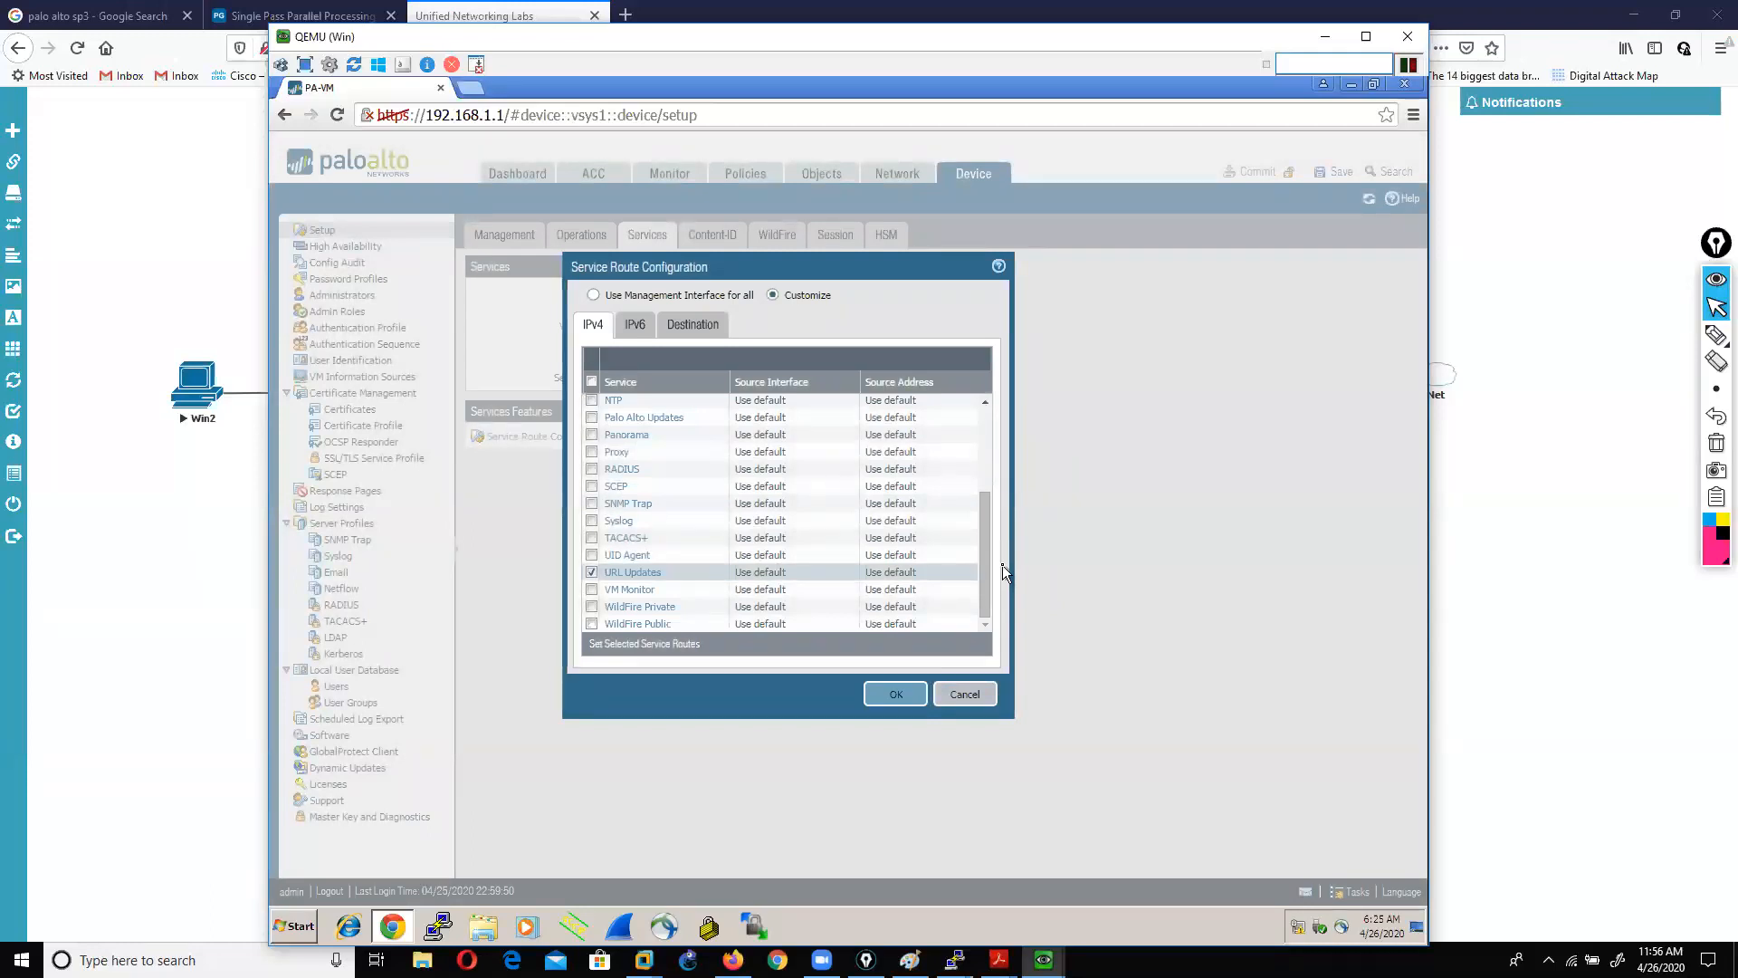
left_click(955, 699)
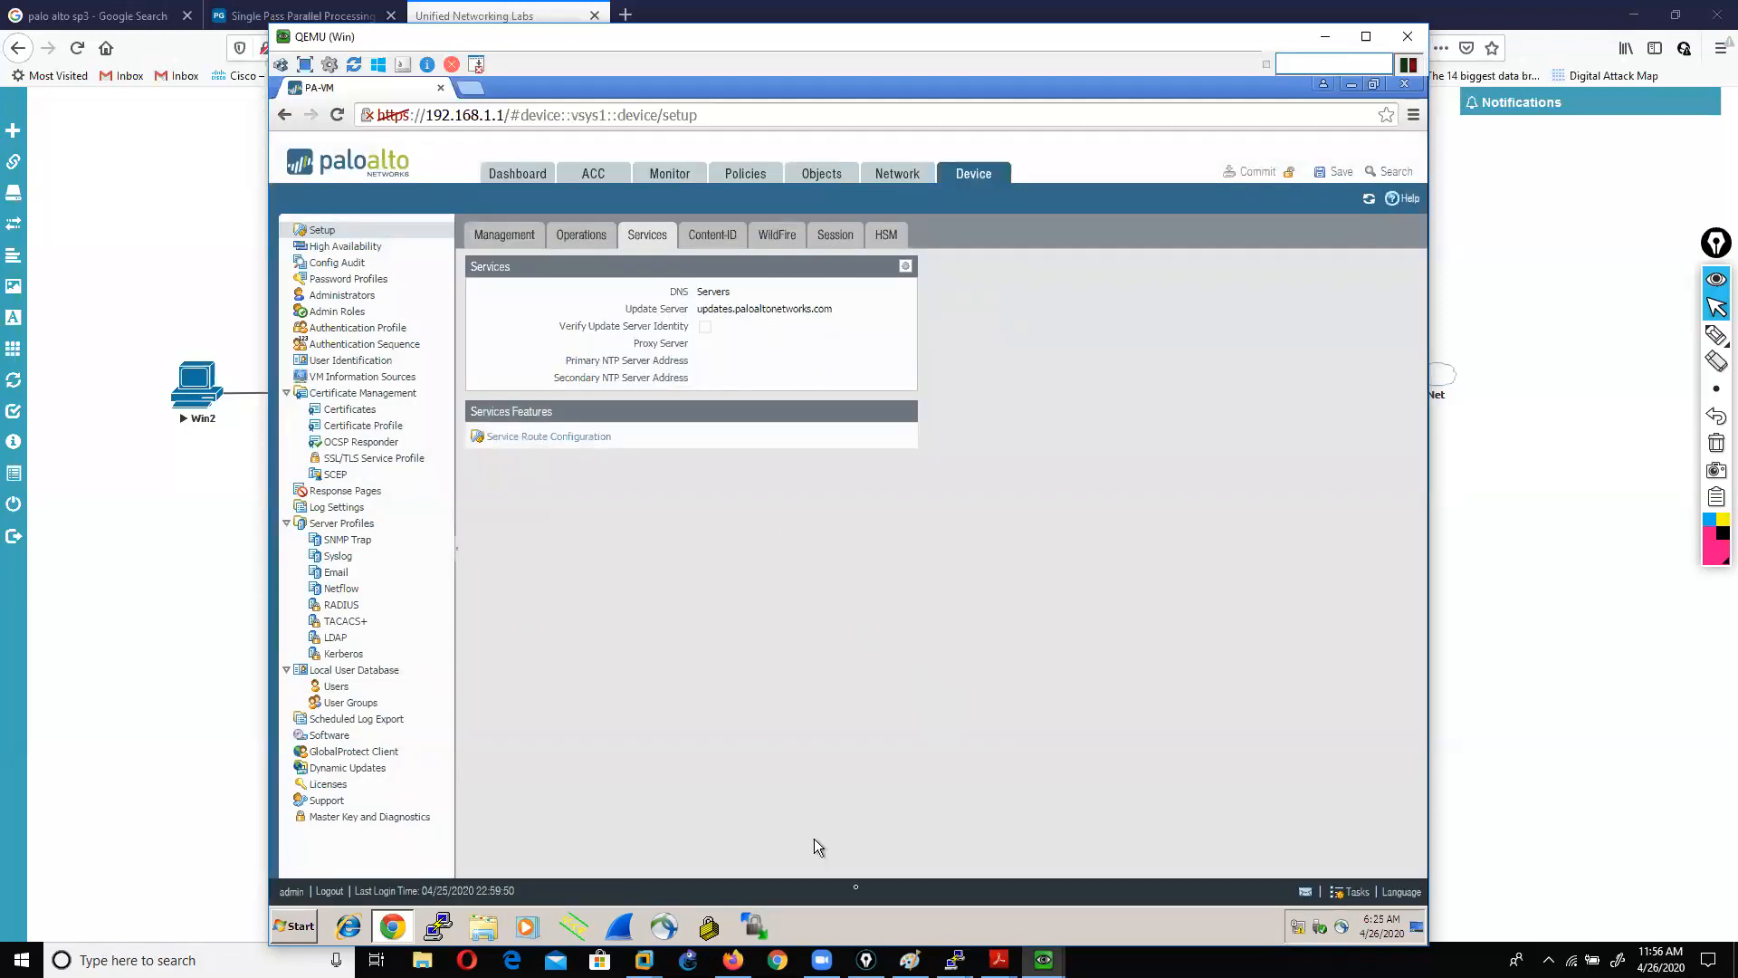
left_click(1044, 959)
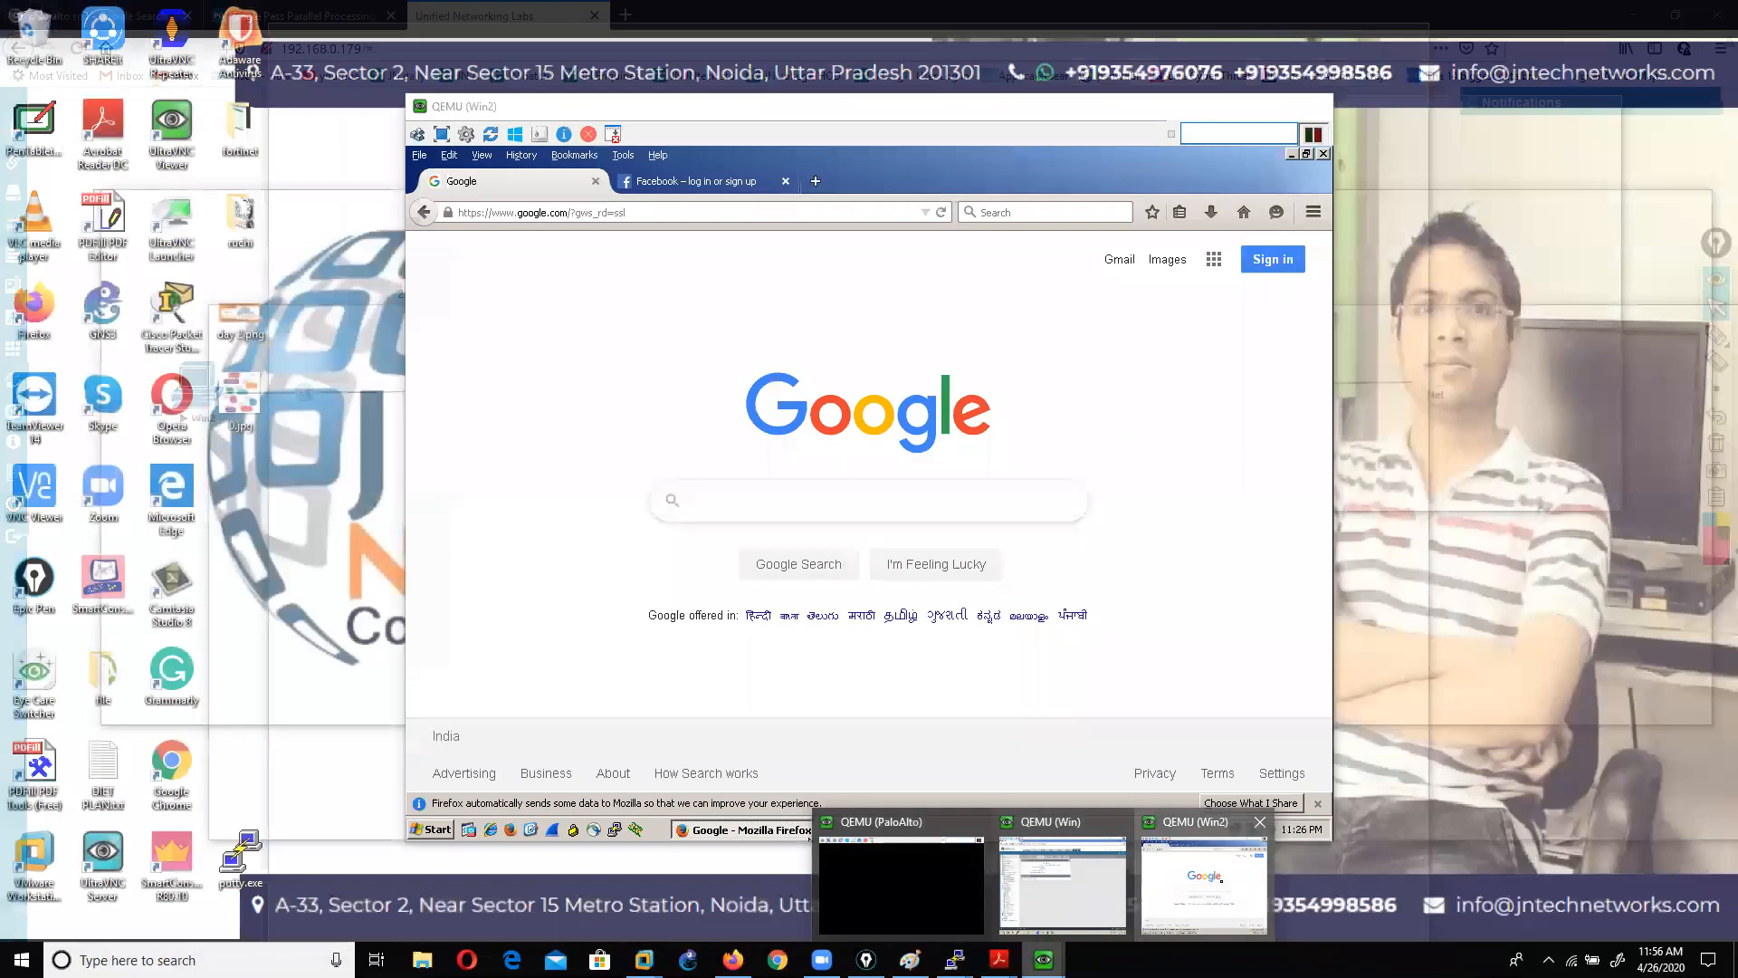
Step: Bring the EVE-NG lab topology in Firefox back to the front, then start File Explorer
left_click(1209, 874)
left_click_drag(759, 95, 395, 76)
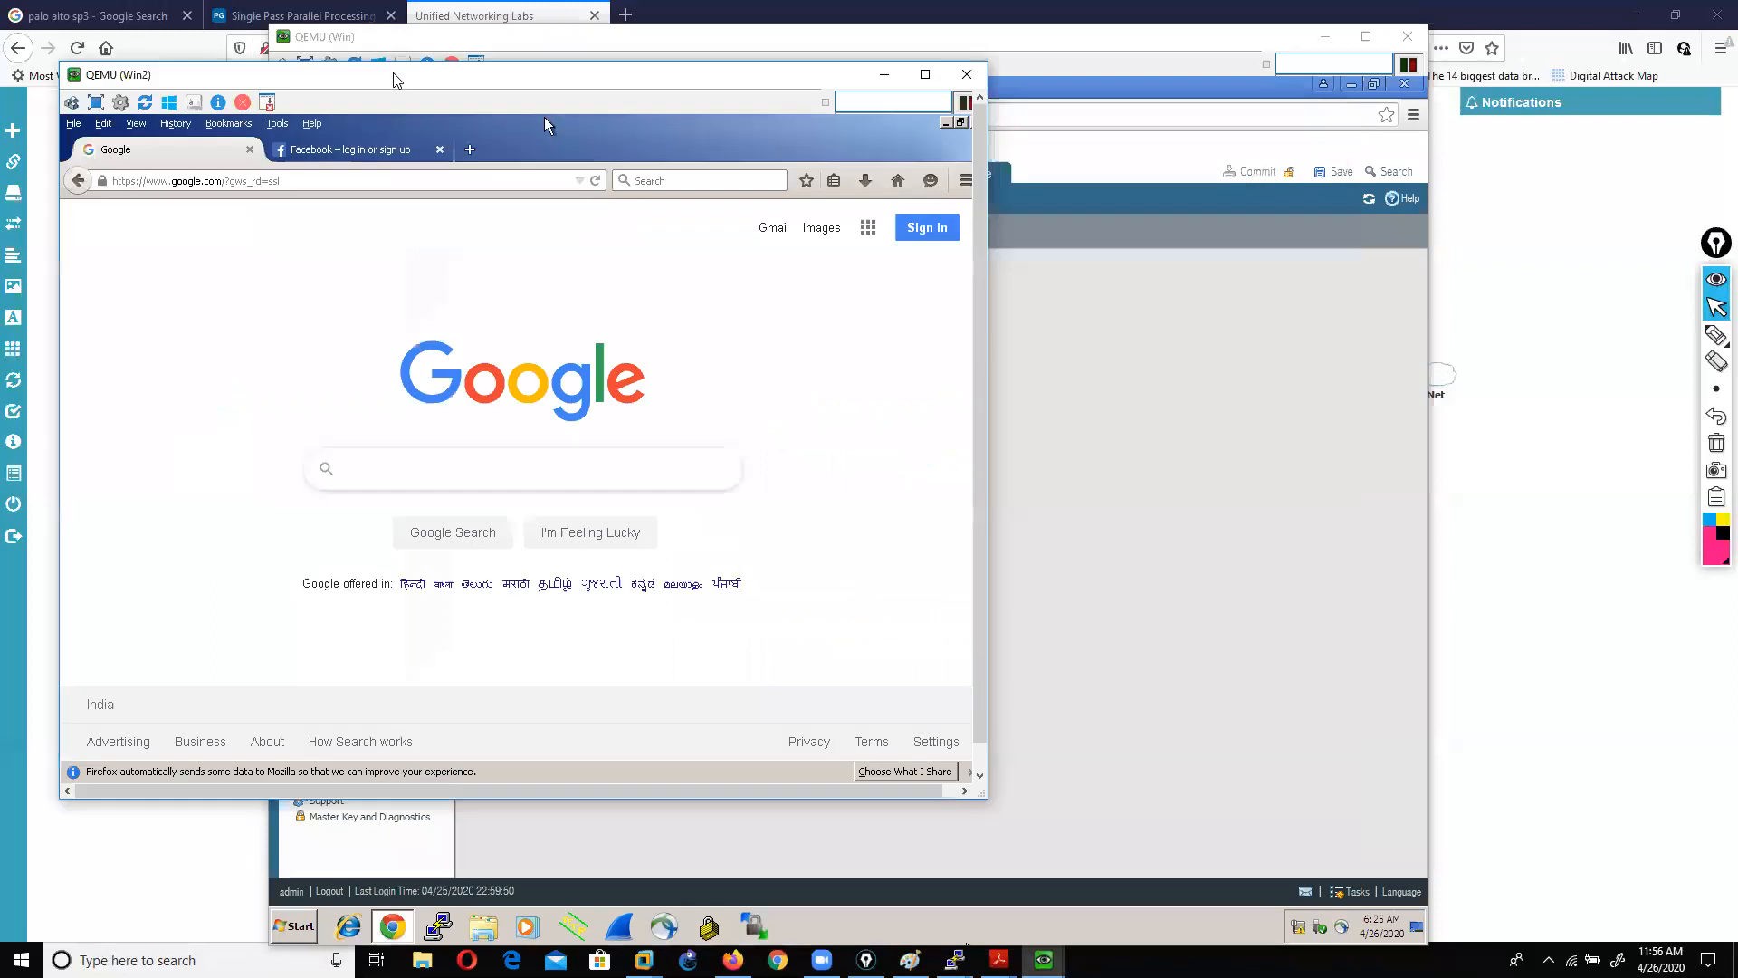
left_click(1532, 515)
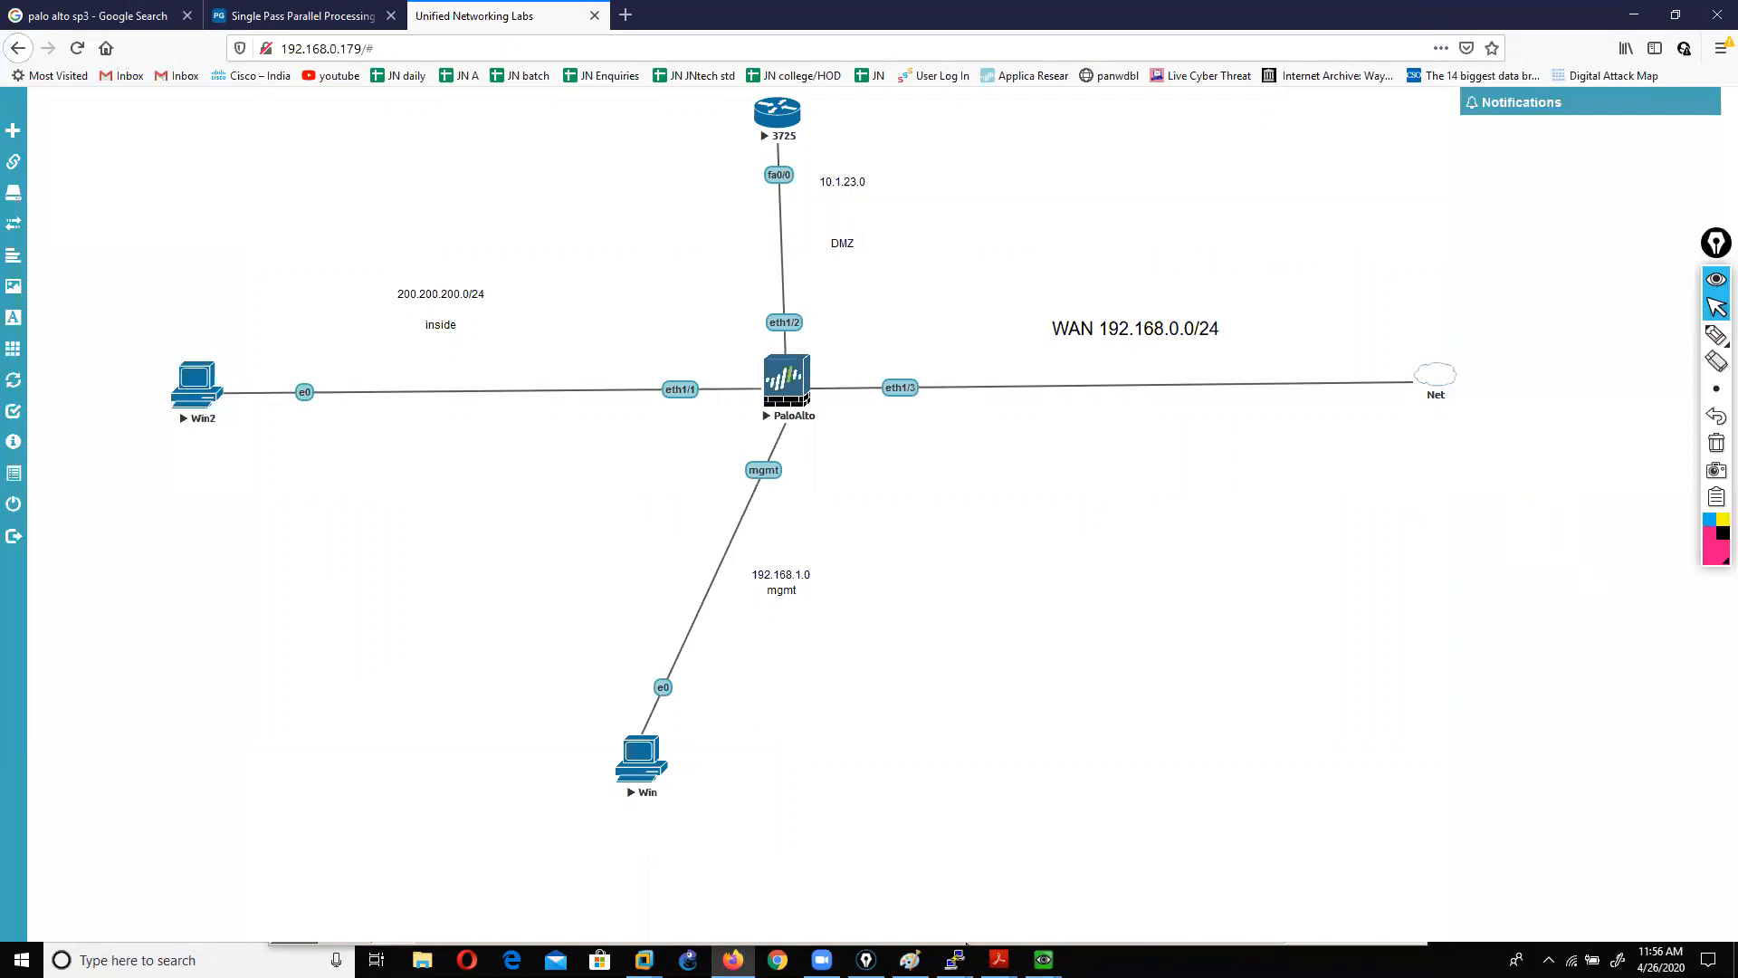
left_click(422, 960)
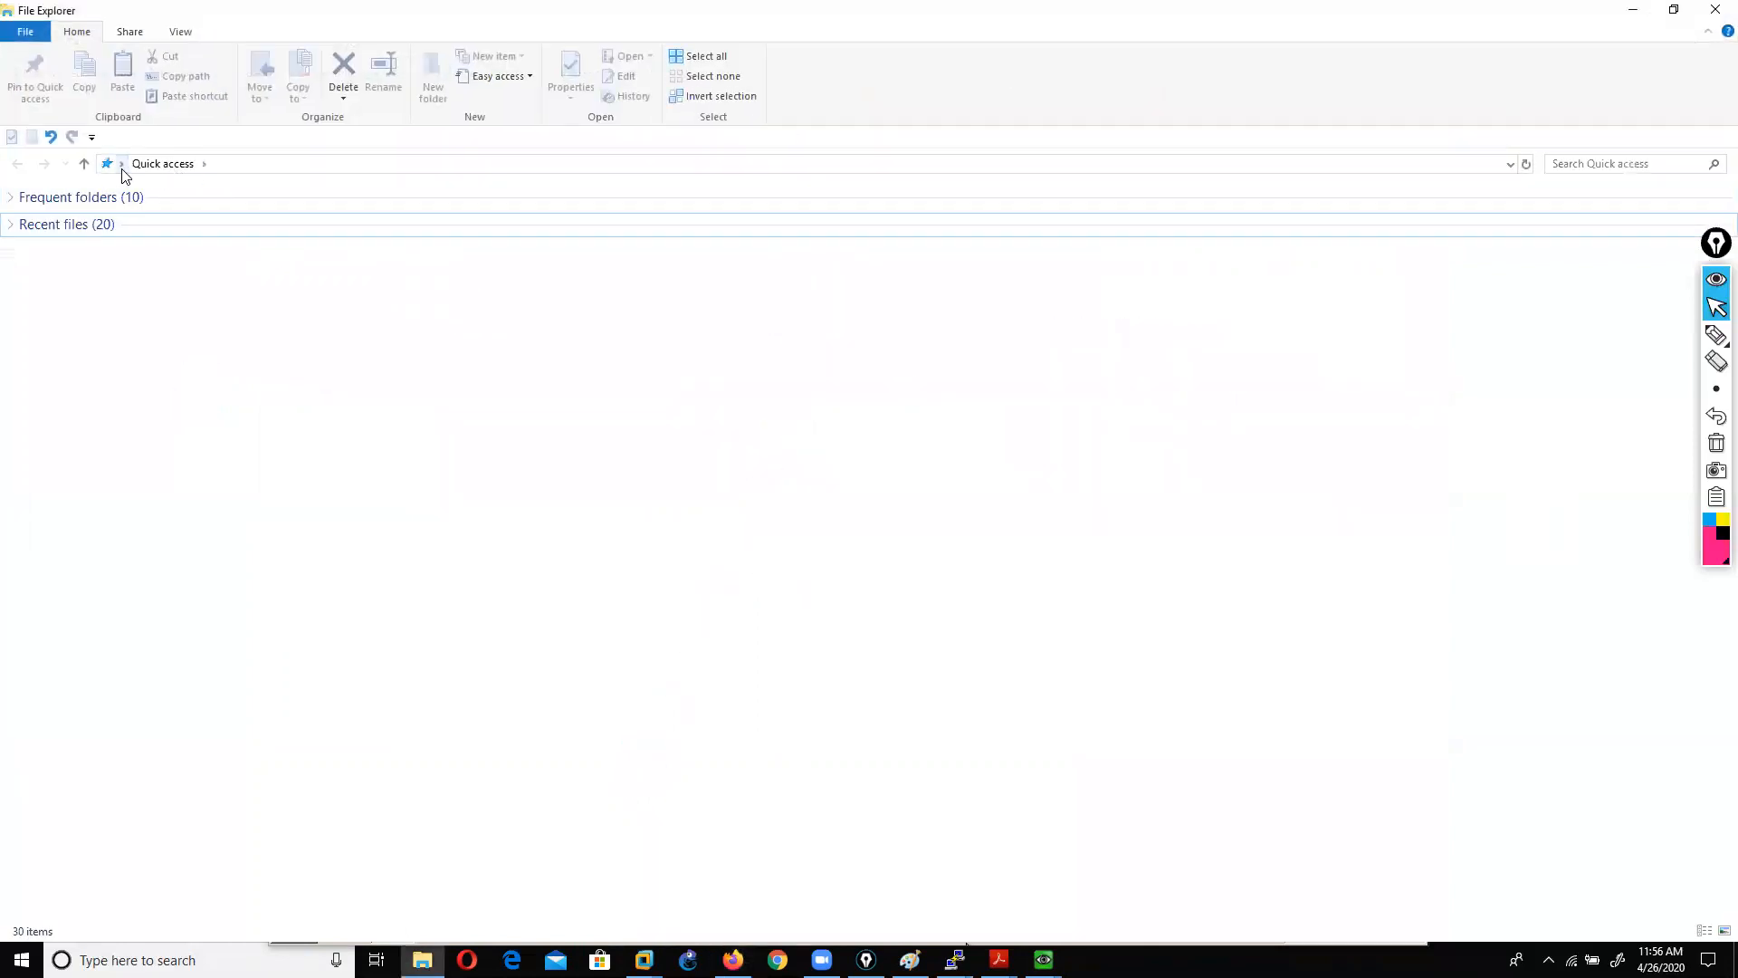
Step: Open 'palo alto topics.pdf' from the D:\palo alto folder via This PC
left_click(114, 166)
left_click(150, 271)
double_click(302, 316)
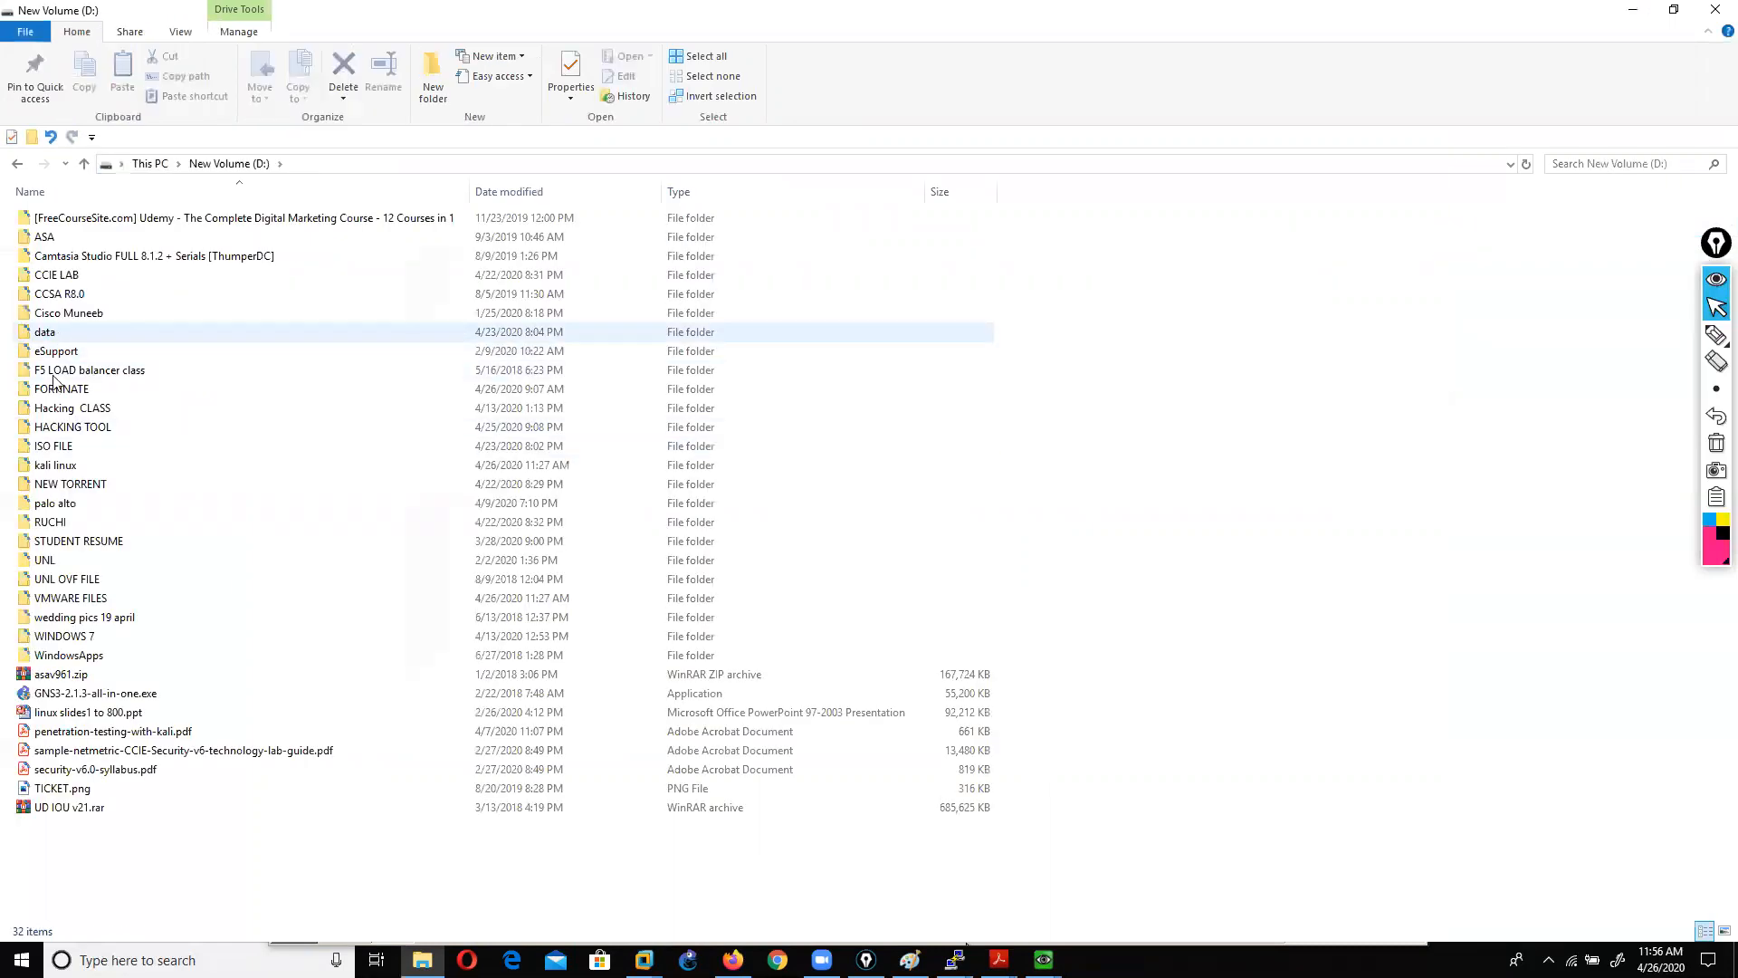
left_click(54, 509)
double_click(54, 512)
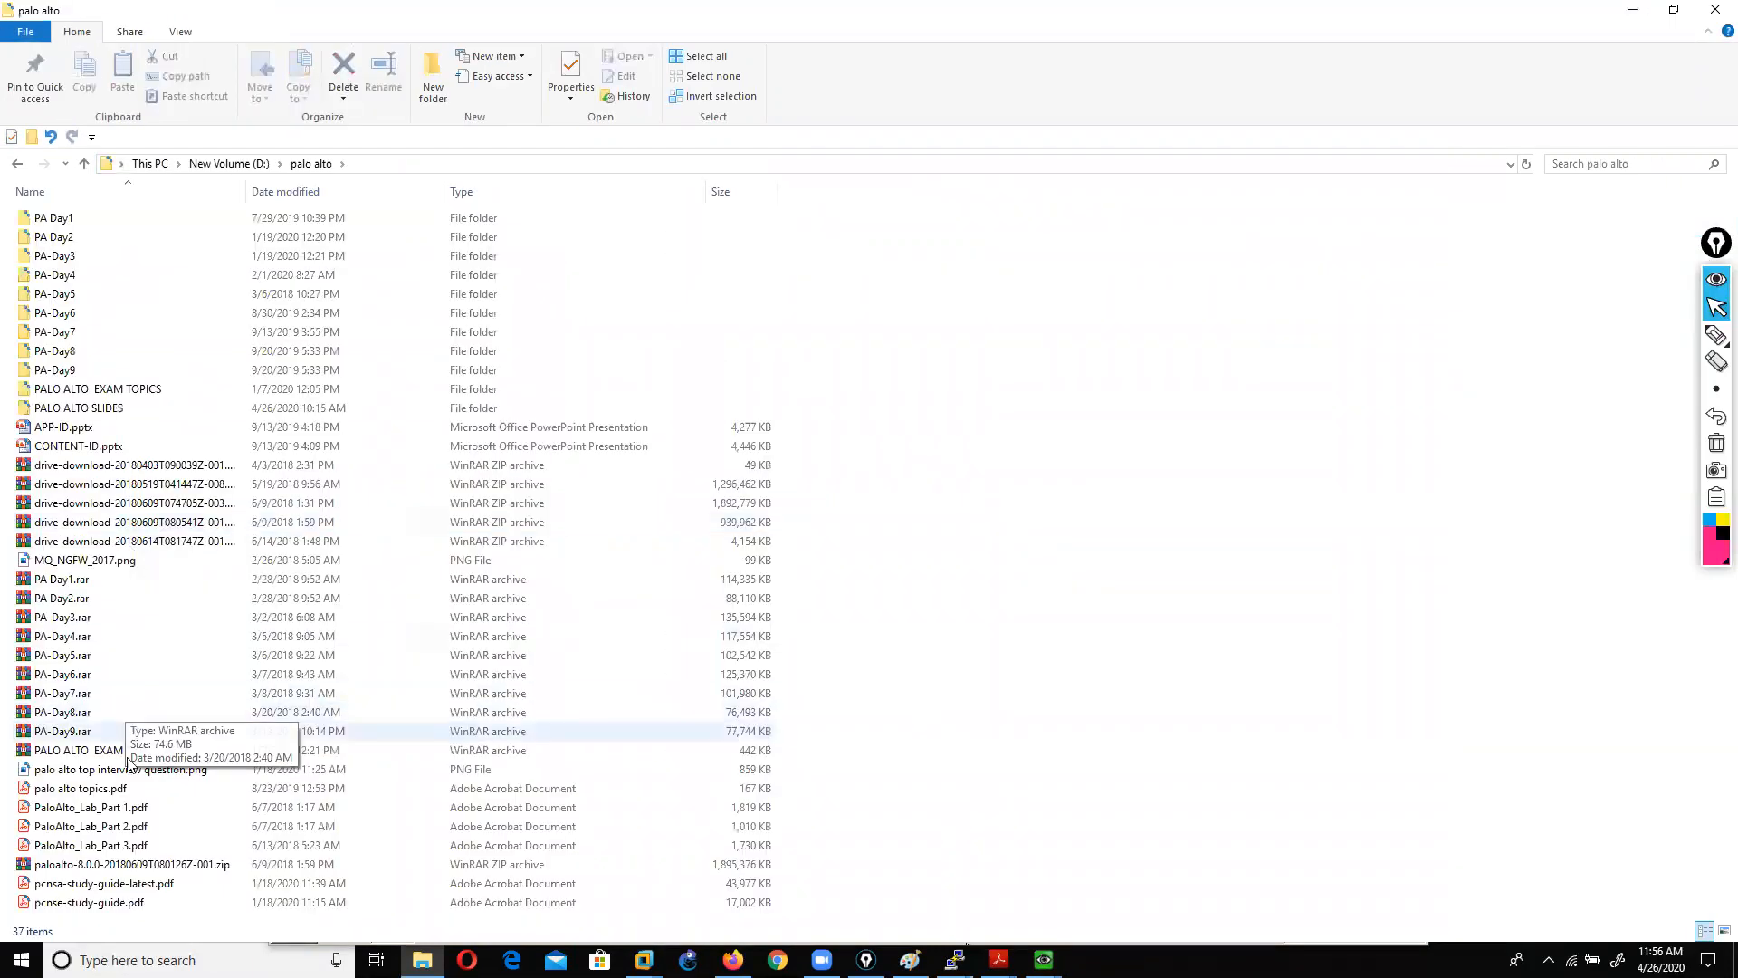
left_click(87, 791)
double_click(89, 792)
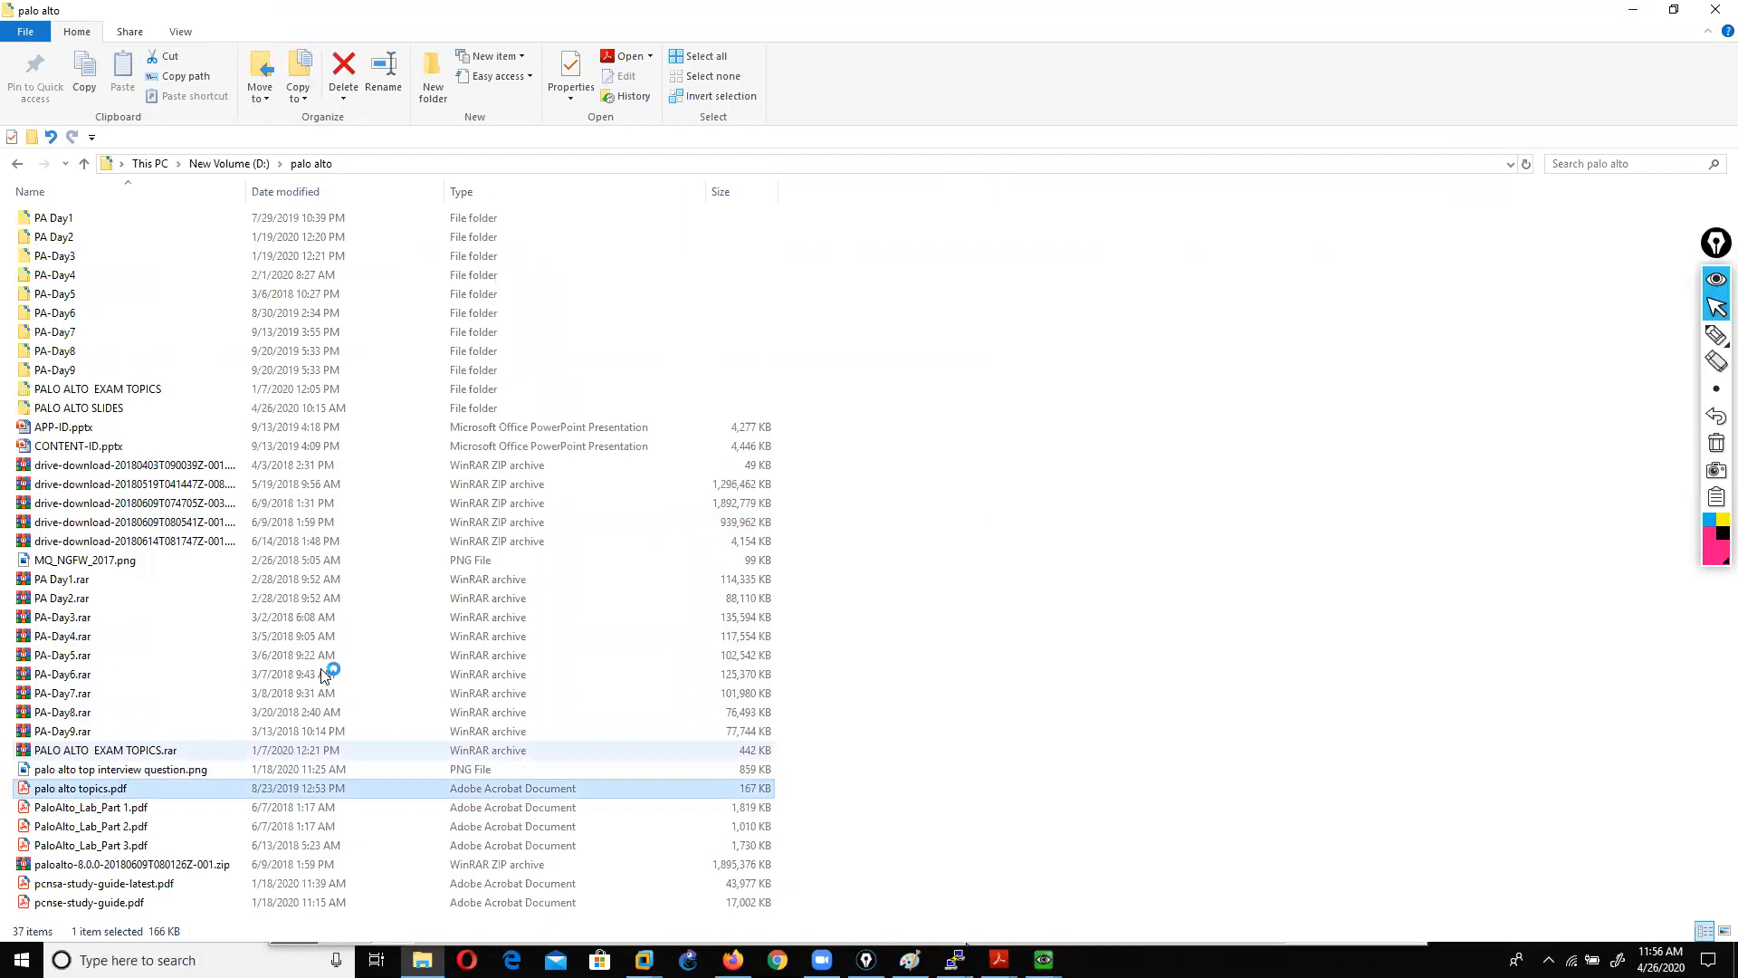
scroll(1033, 472, "down", 7)
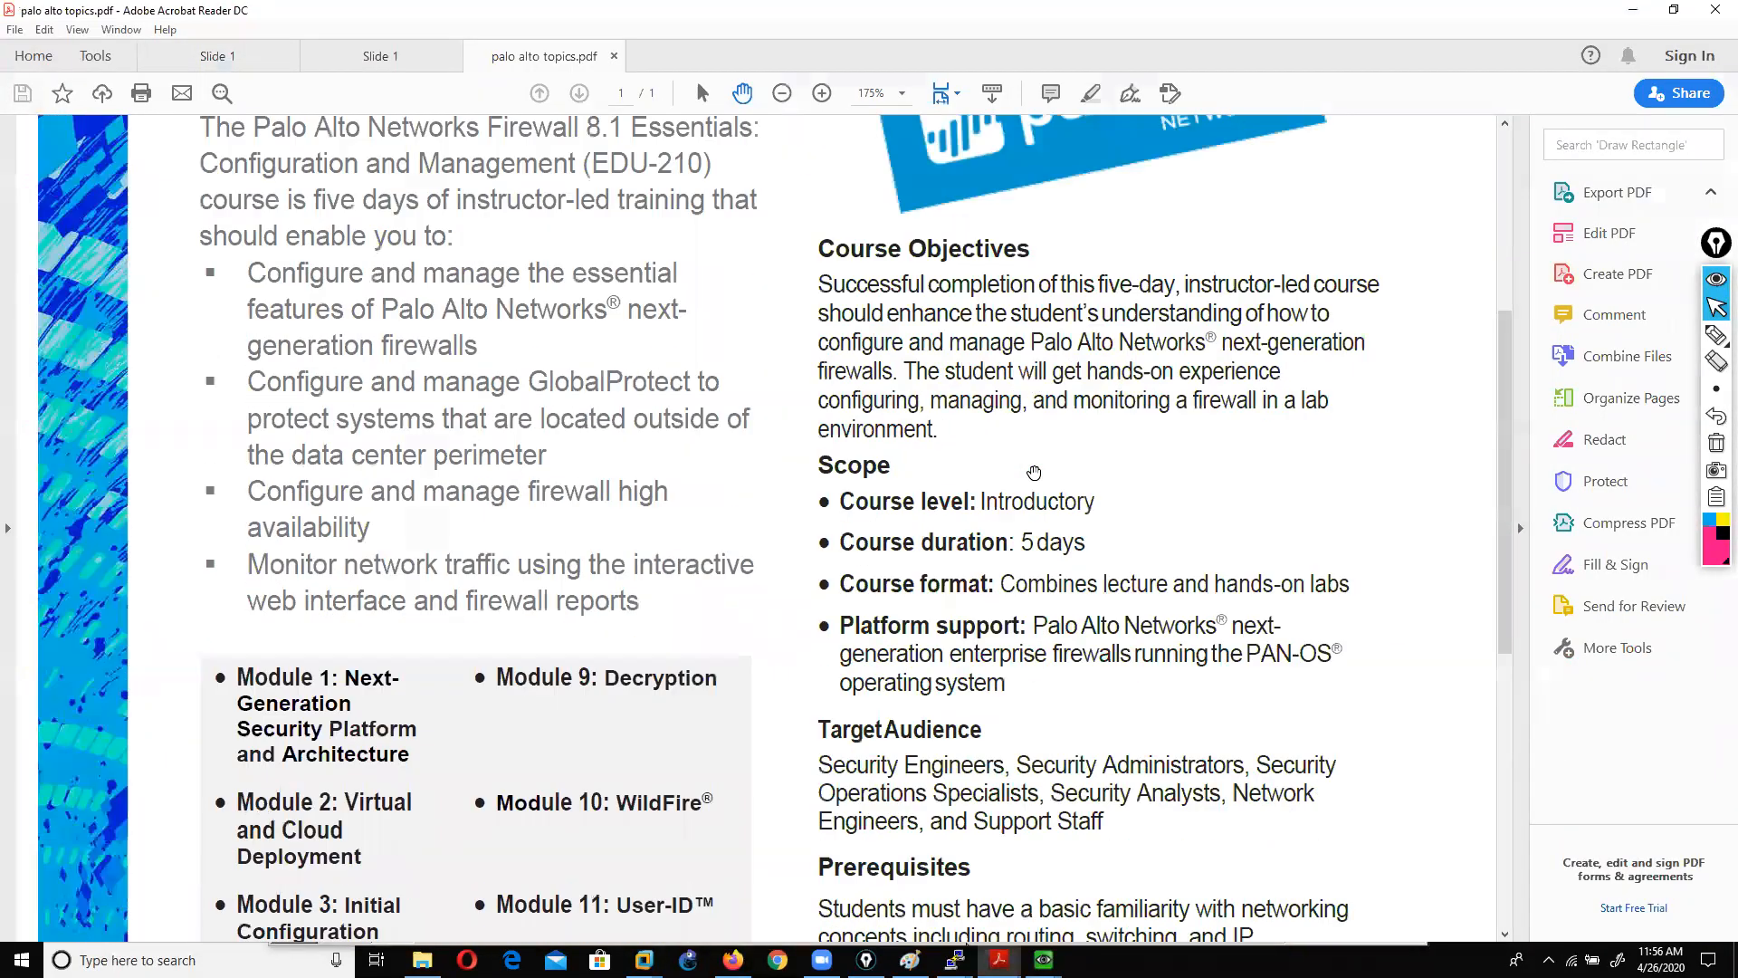
Step: Draw a pink freehand bracket beside Modules 1–5 of the Firewall 8.1 Essentials outline
scroll(1034, 472, "down", 3)
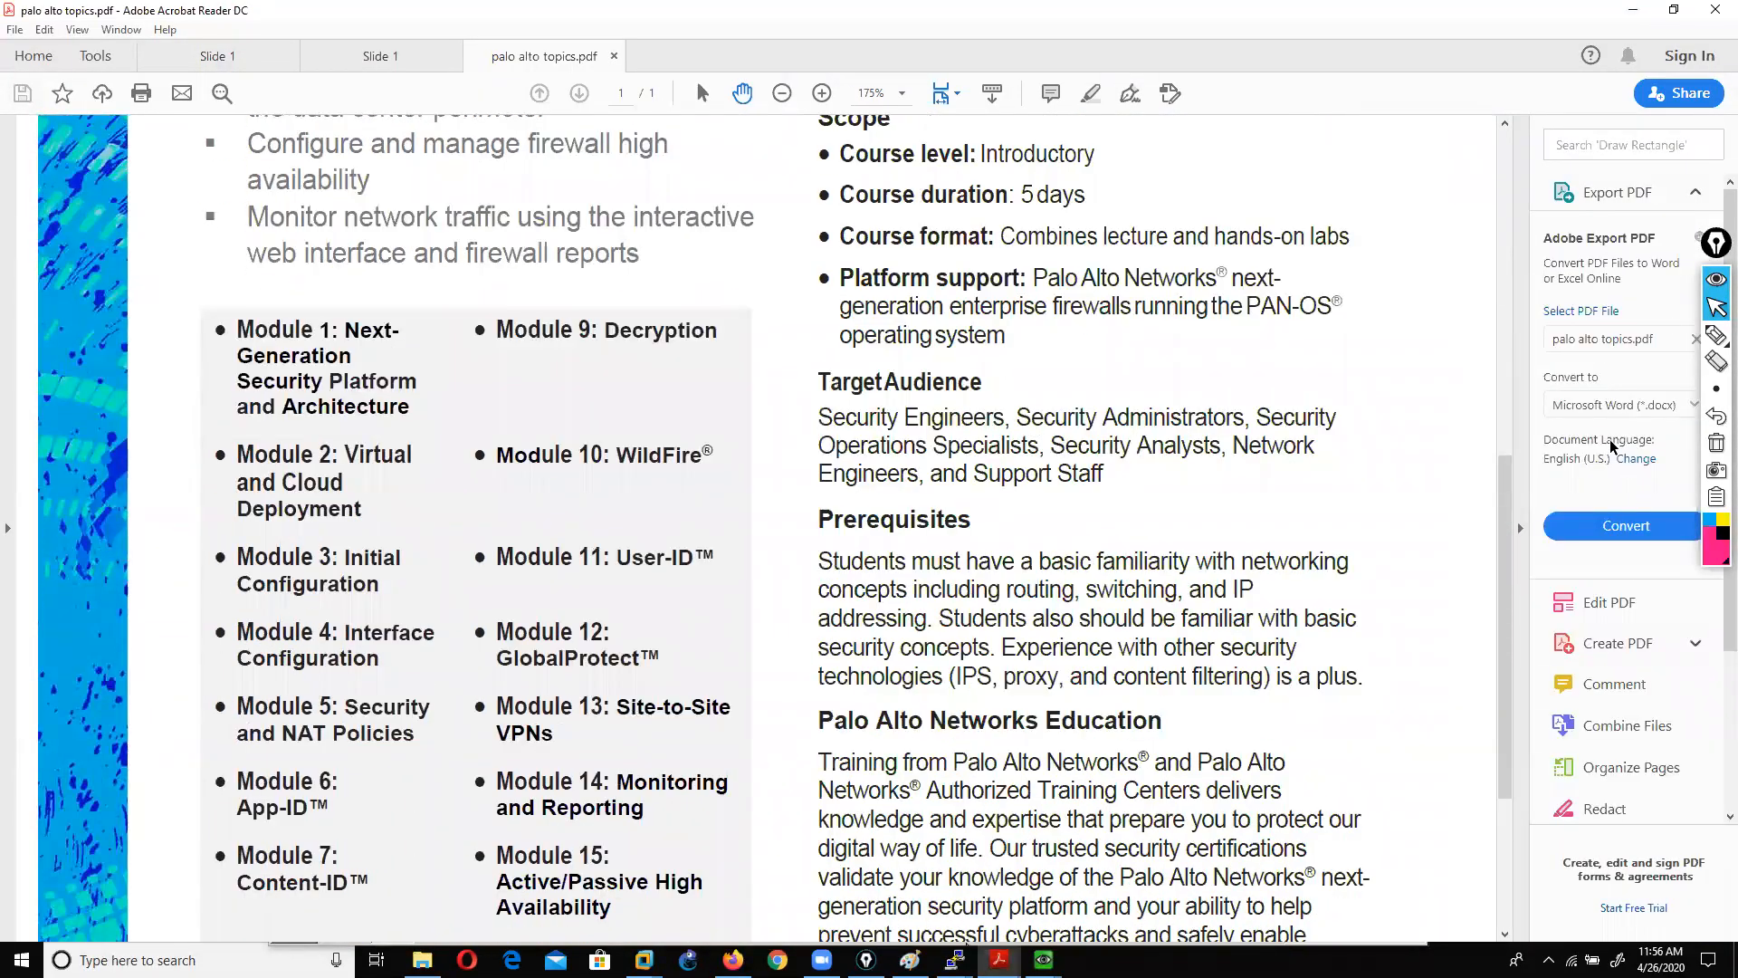
mouse_move(1717, 339)
left_click(1664, 340)
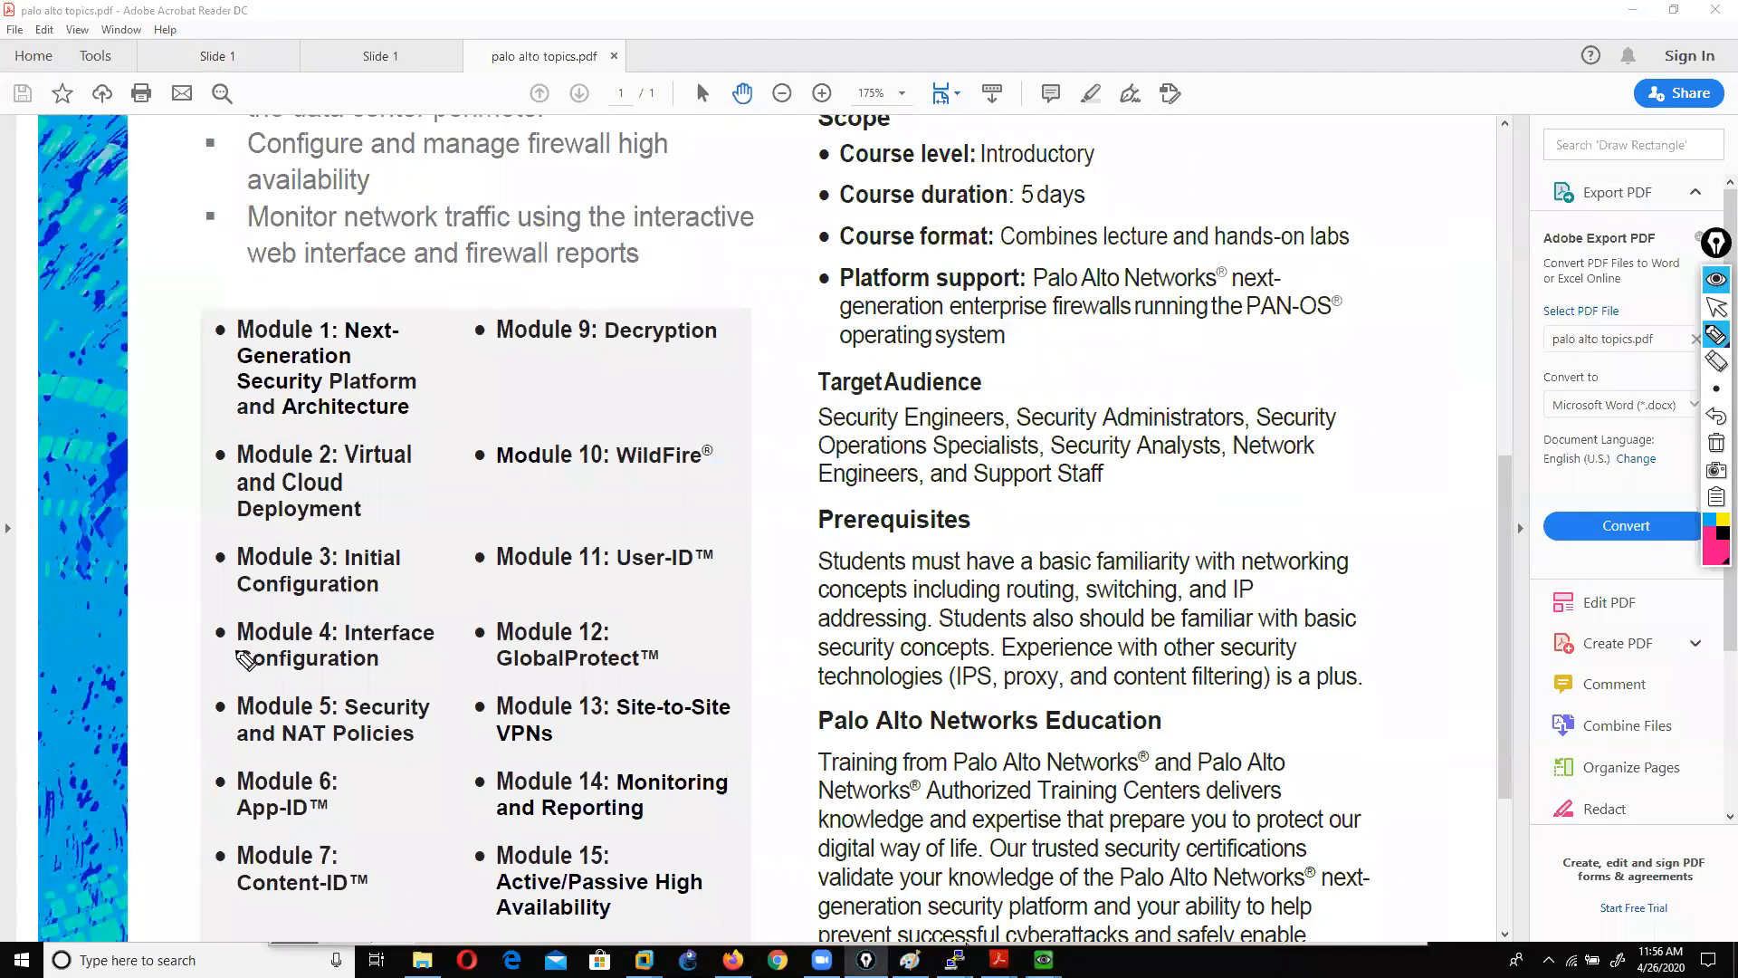
mouse_move(215, 321)
left_mouse_down()
mouse_move(163, 333)
mouse_move(165, 661)
mouse_move(190, 731)
mouse_move(229, 721)
left_mouse_up()
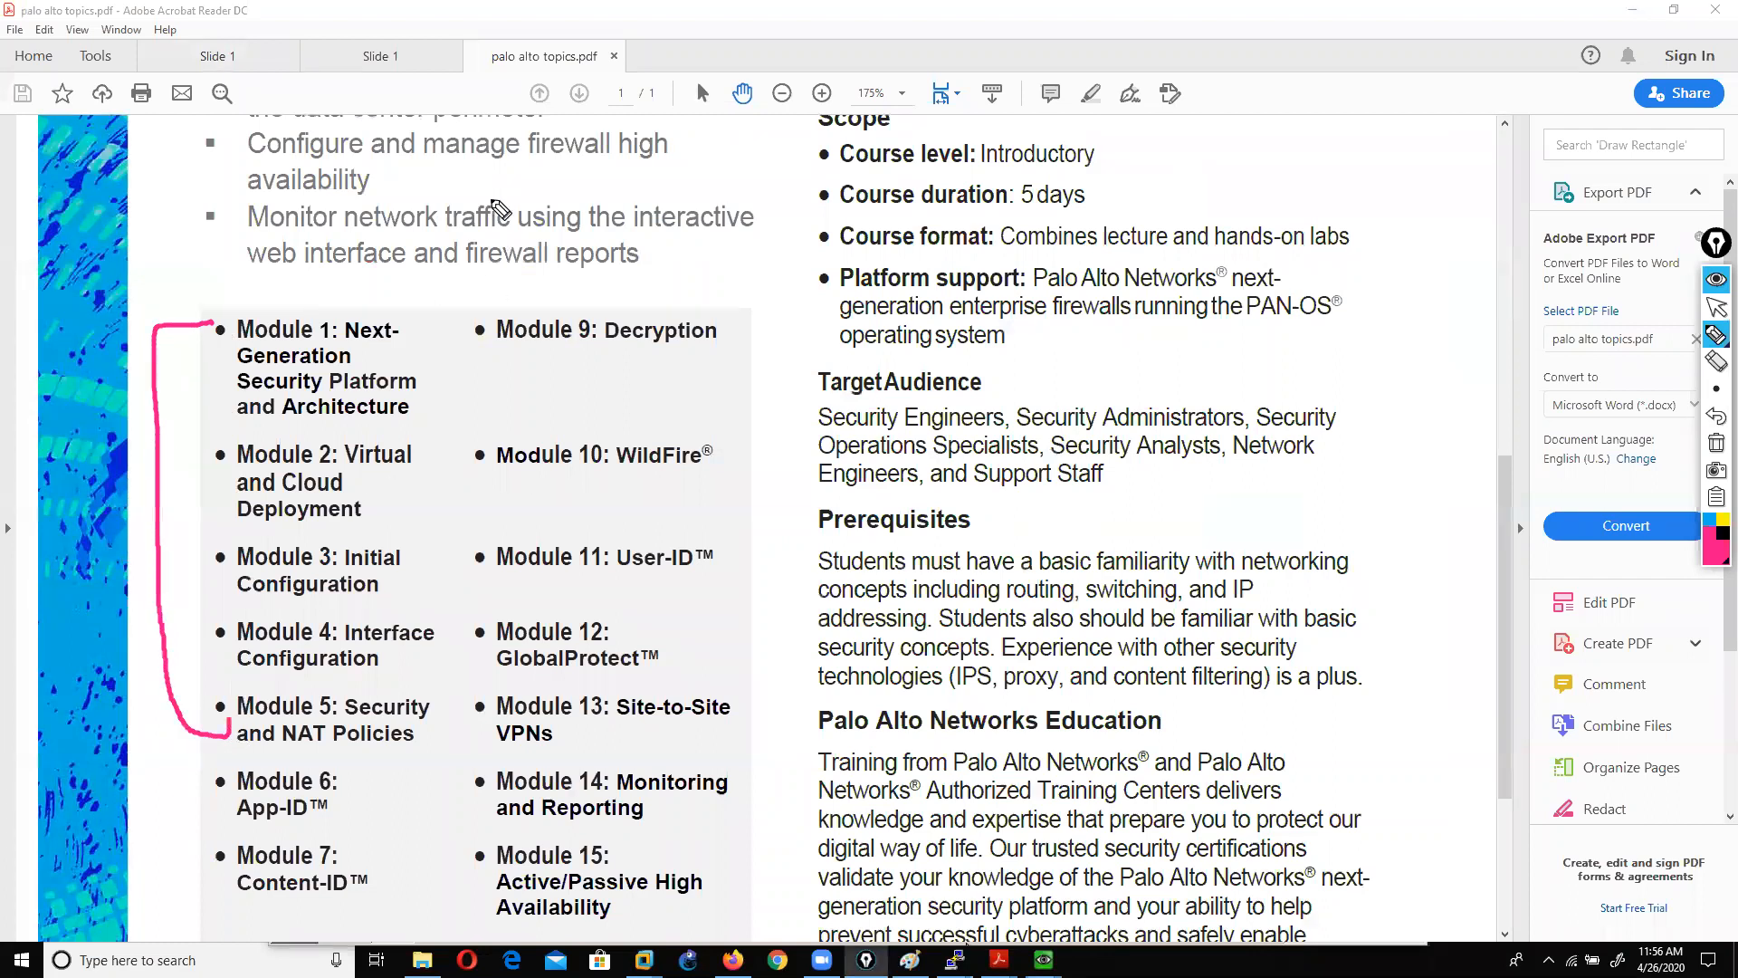